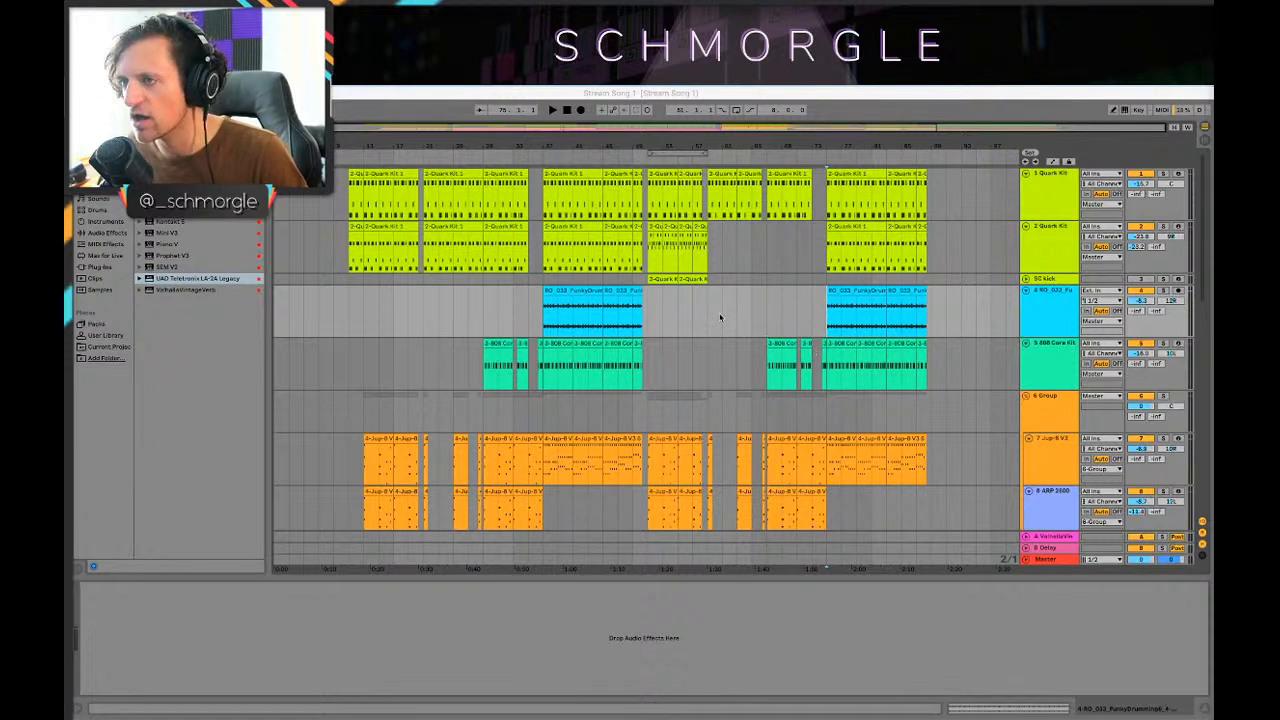
# Step: Look over the full song arrangement, from the Quark Kit drum tracks down to the lowest audio tracks
pyautogui.click(539, 148)
pyautogui.moveTo(523, 141); pyautogui.dragTo(548, 186)
pyautogui.scroll(-4, 579, 230)
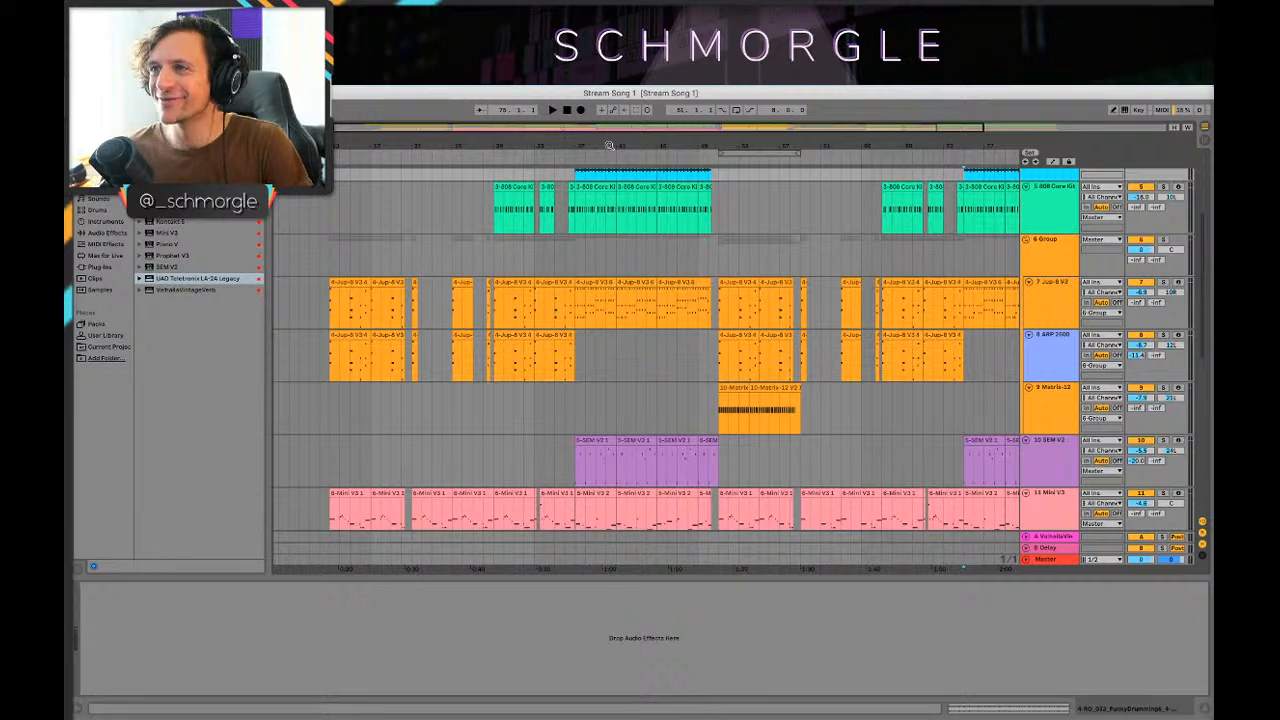
pyautogui.moveTo(604, 145)
pyautogui.mouseDown()
pyautogui.moveTo(604, 165)
pyautogui.moveTo(604, 135)
pyautogui.mouseUp()
pyautogui.scroll(-8, 651, 251)
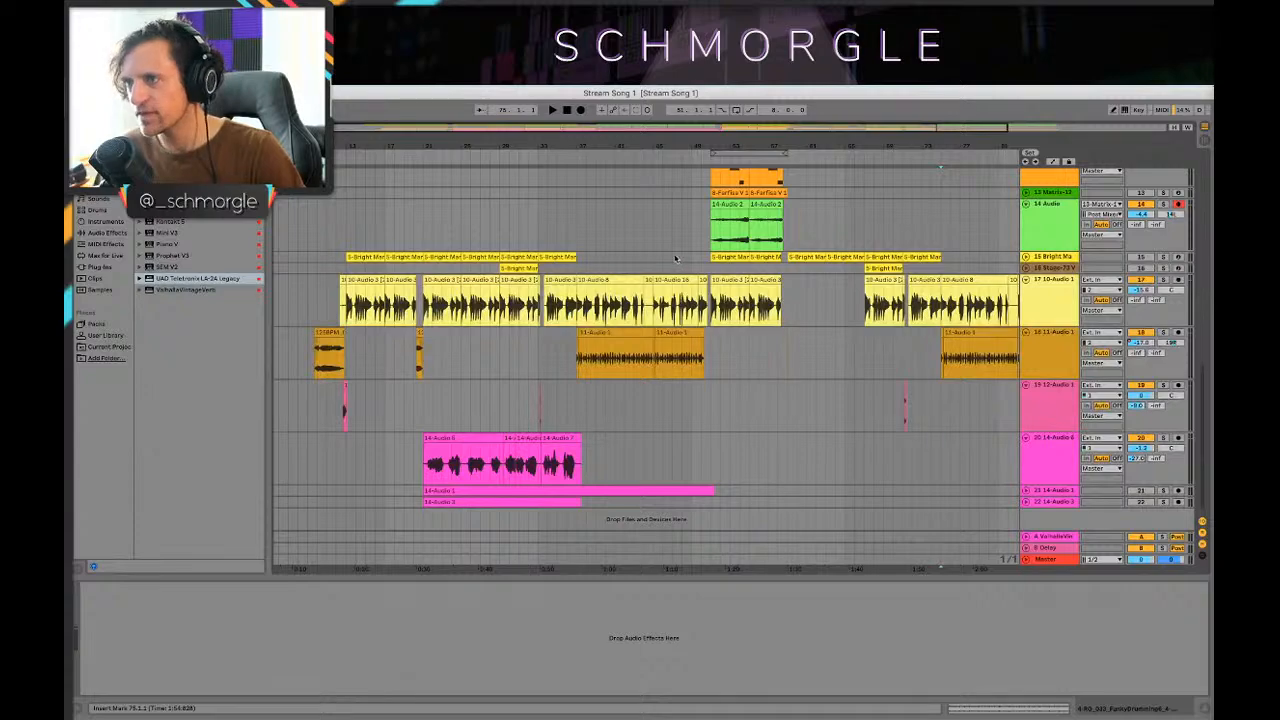
pyautogui.scroll(10, 790, 250)
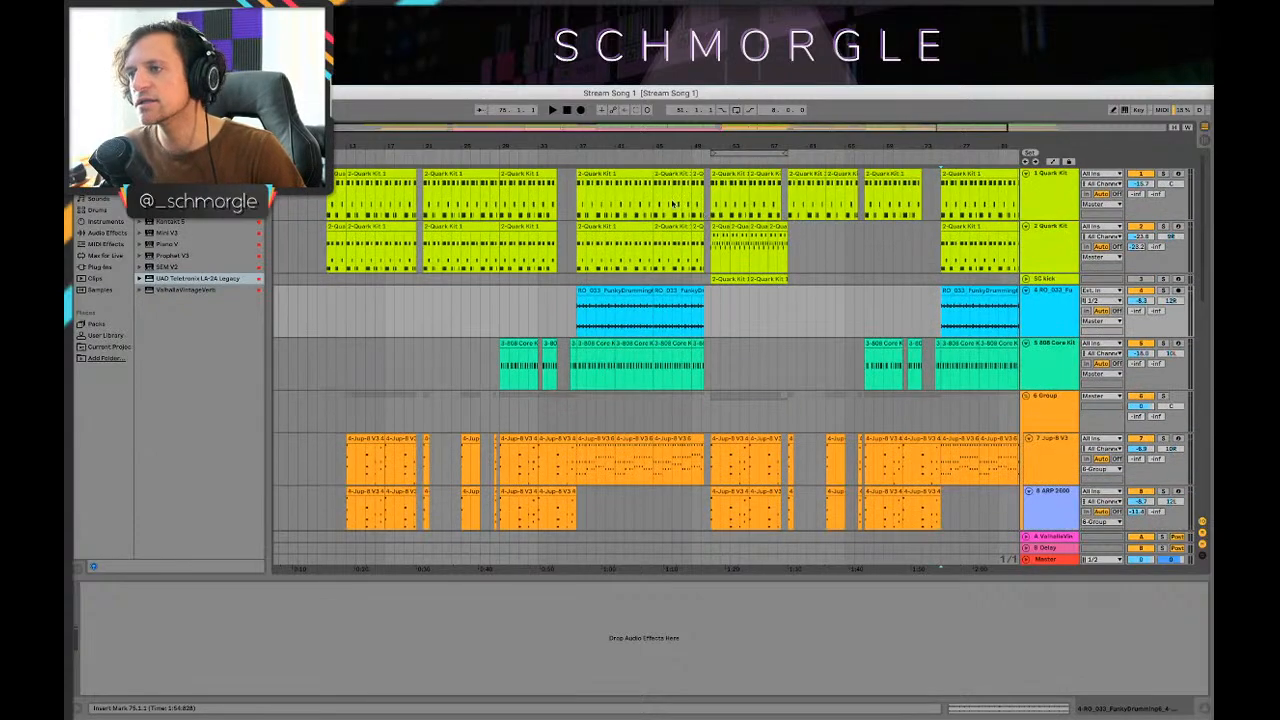
pyautogui.scroll(-8, 644, 232)
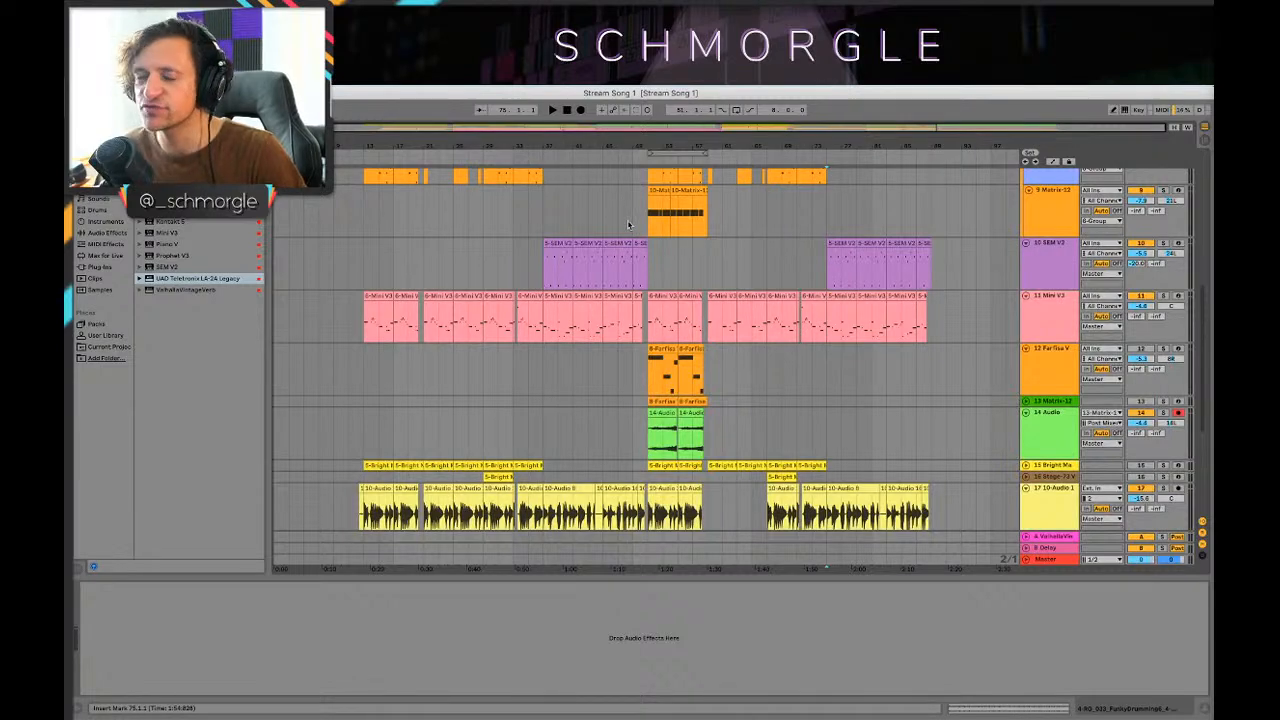
pyautogui.scroll(-1, 614, 260)
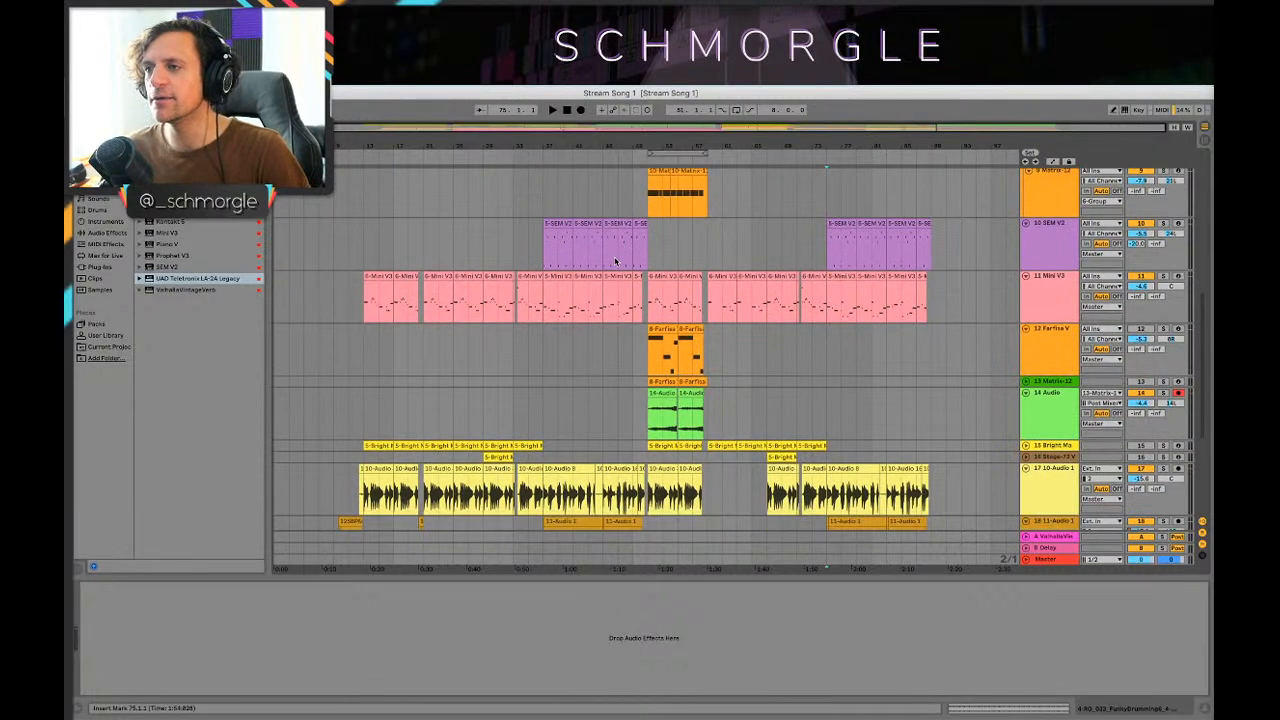
pyautogui.scroll(-5, 622, 264)
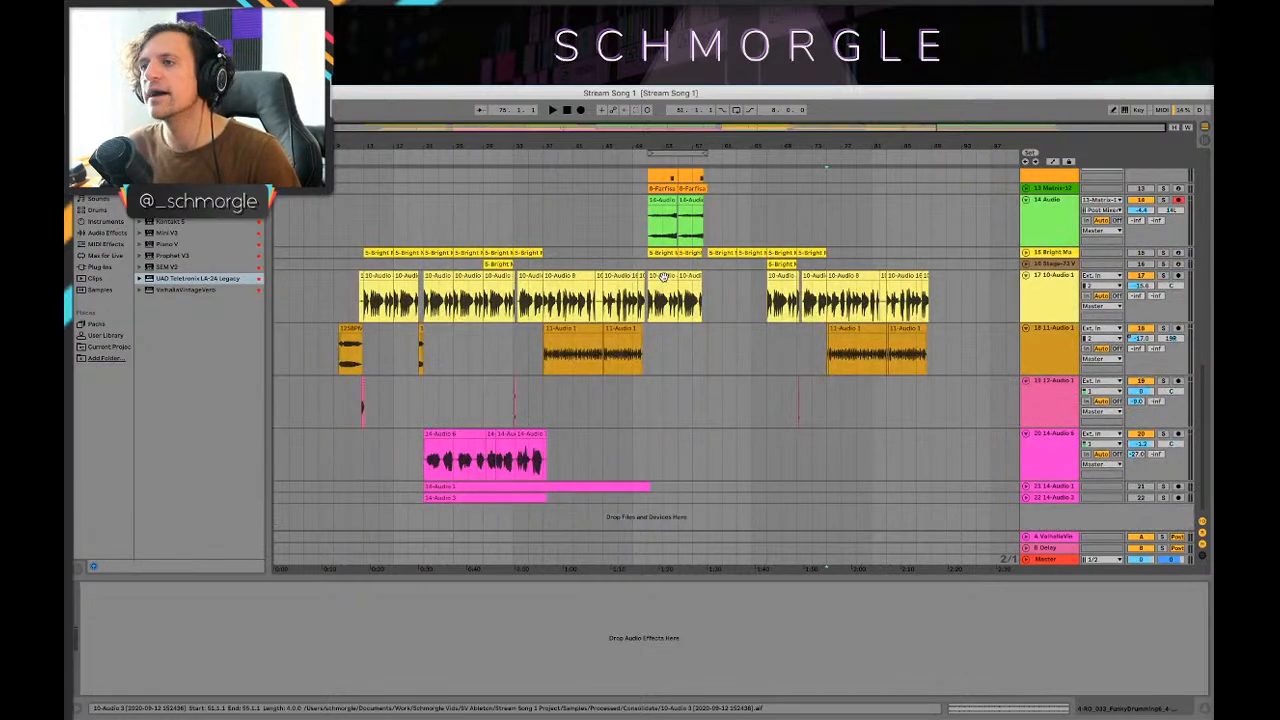
pyautogui.scroll(15, 675, 327)
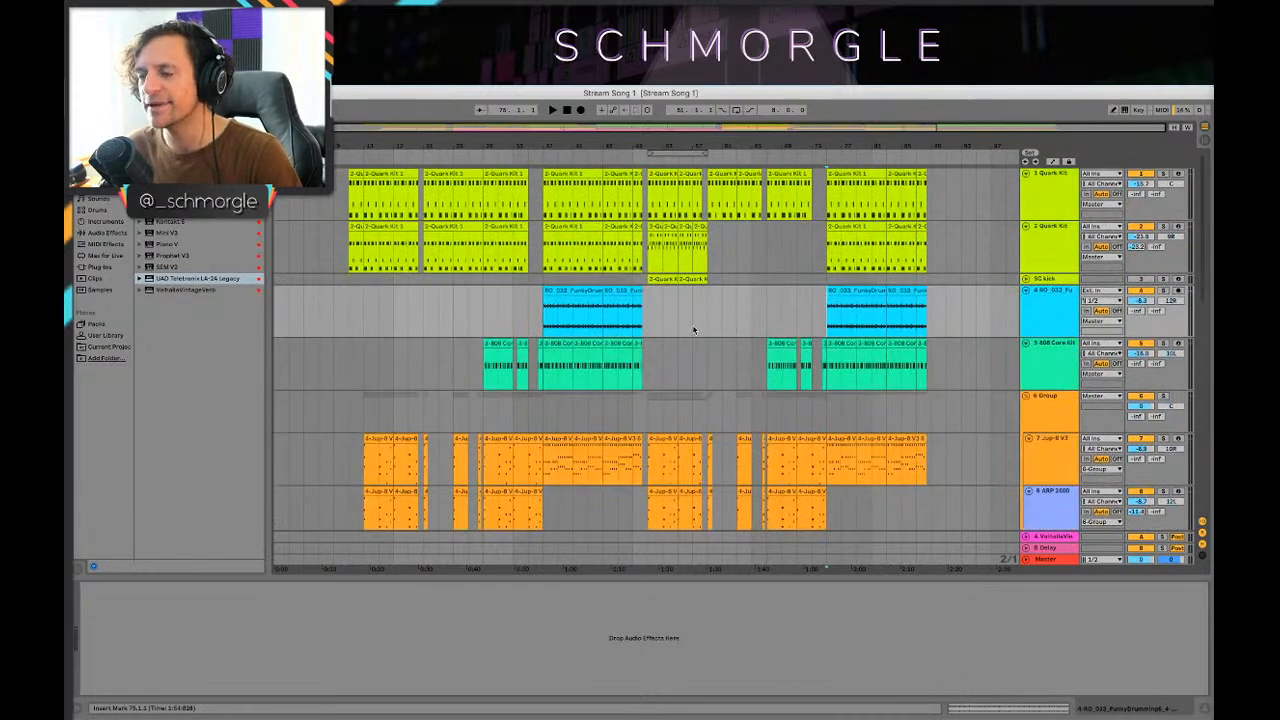
pyautogui.scroll(-7, 796, 436)
# Step: Inspect the Farfisa V and SEM V2 device chains, and review the surrounding tracks around bar 51
pyautogui.click(808, 436)
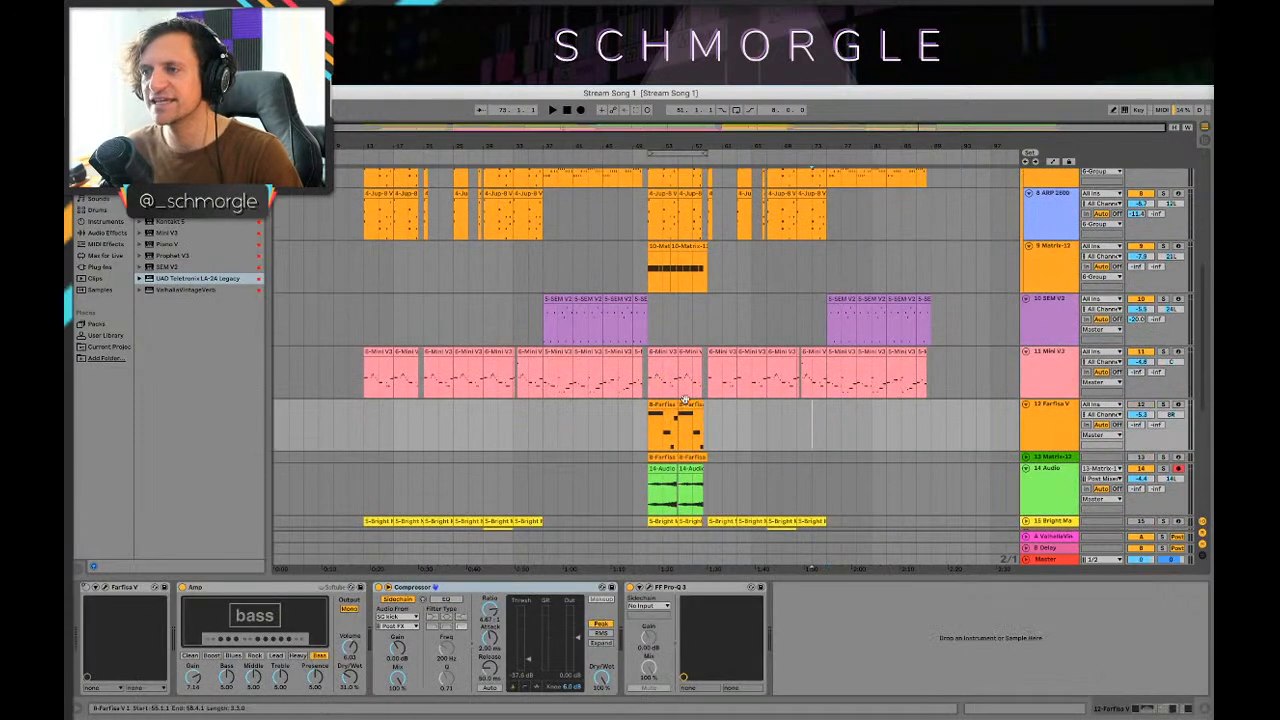
pyautogui.scroll(7, 684, 400)
pyautogui.scroll(-7, 695, 399)
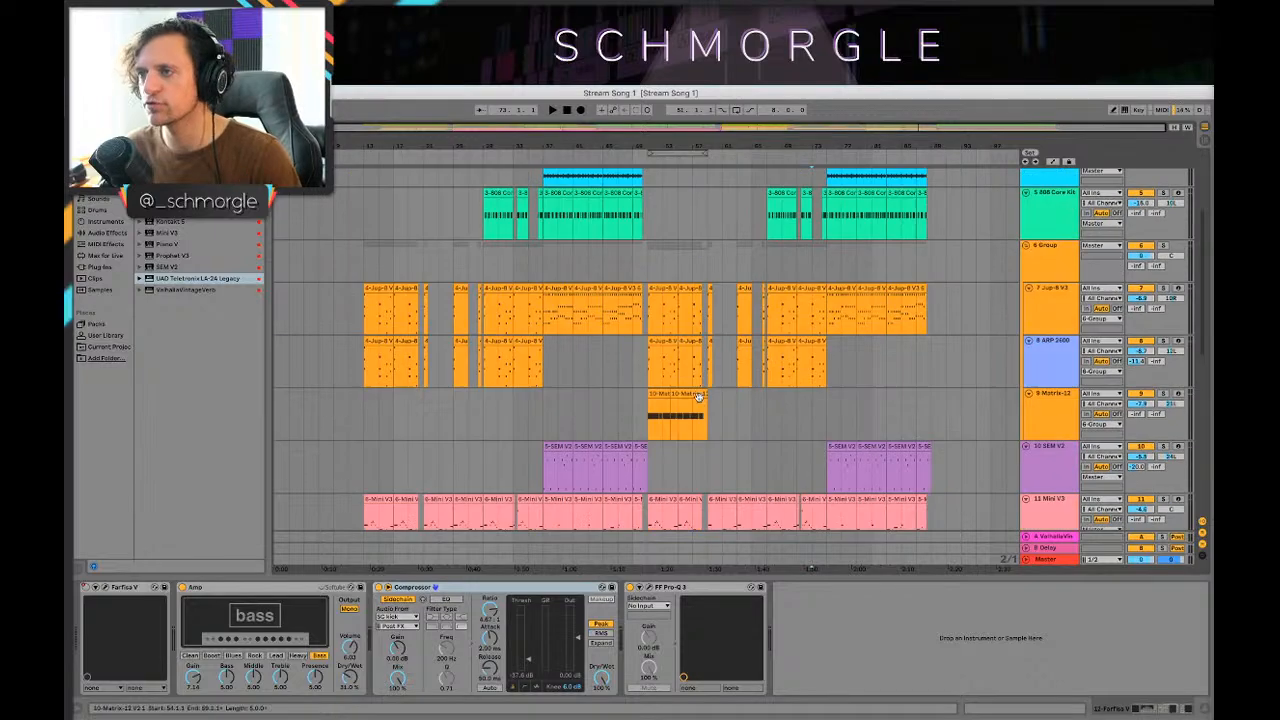
pyautogui.click(667, 326)
pyautogui.scroll(-1, 667, 326)
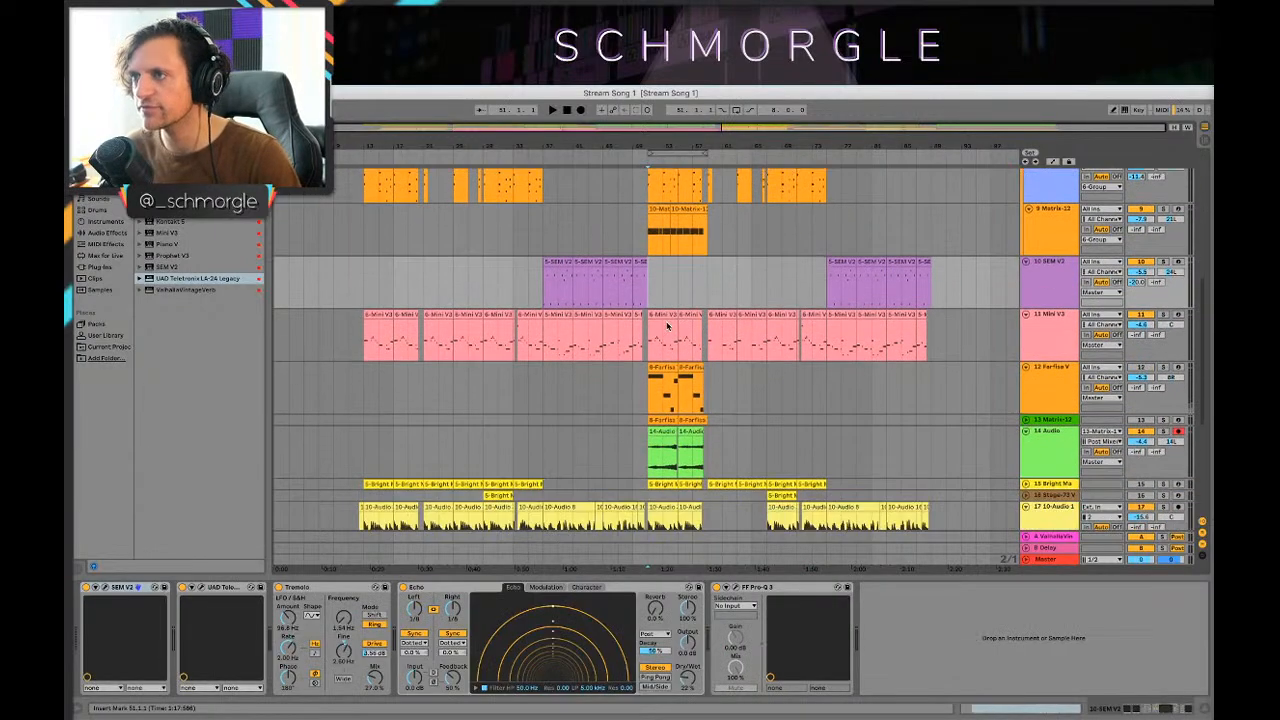
pyautogui.scroll(-3, 740, 210)
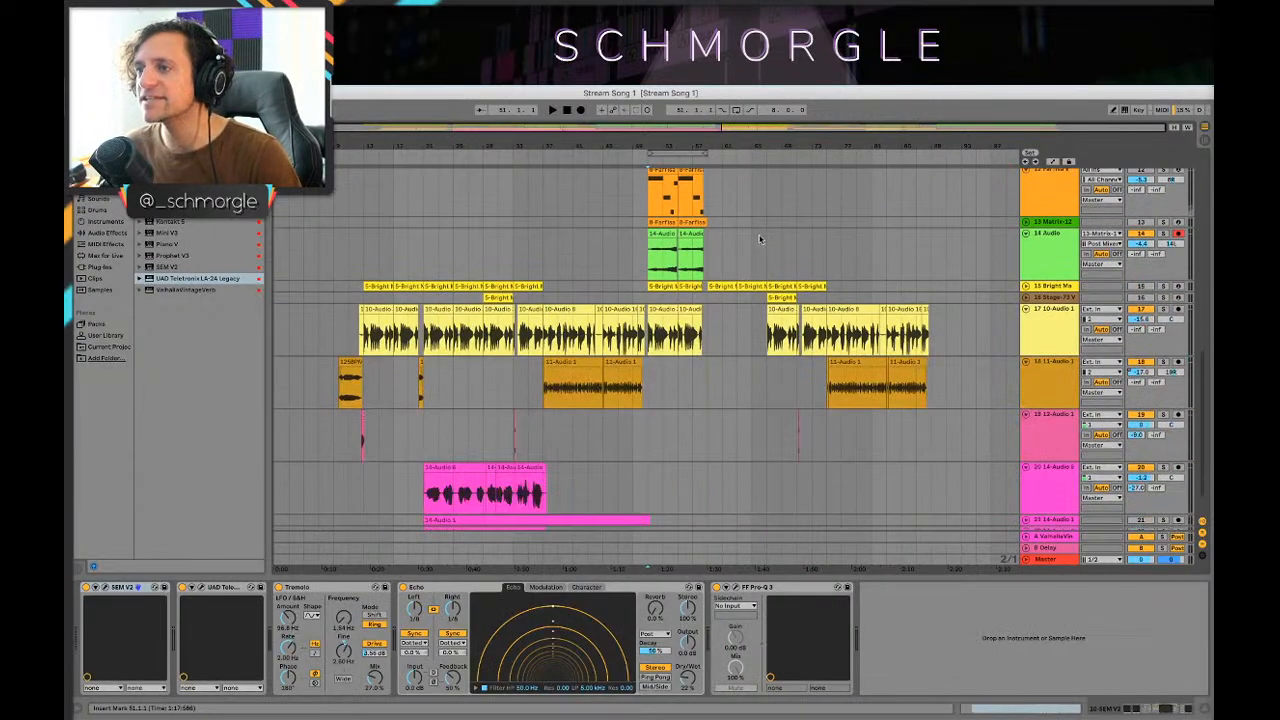
pyautogui.scroll(10, 757, 237)
pyautogui.scroll(-10, 717, 302)
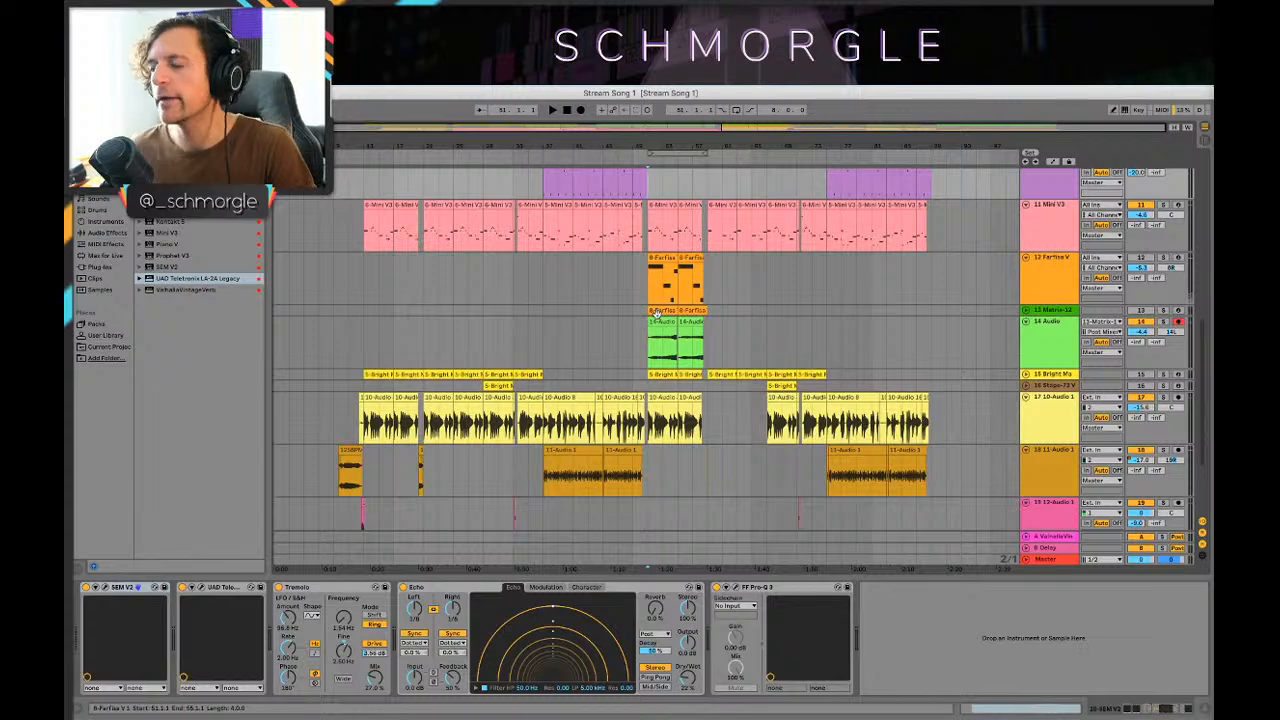
pyautogui.scroll(-5, 657, 313)
pyautogui.scroll(2, 657, 313)
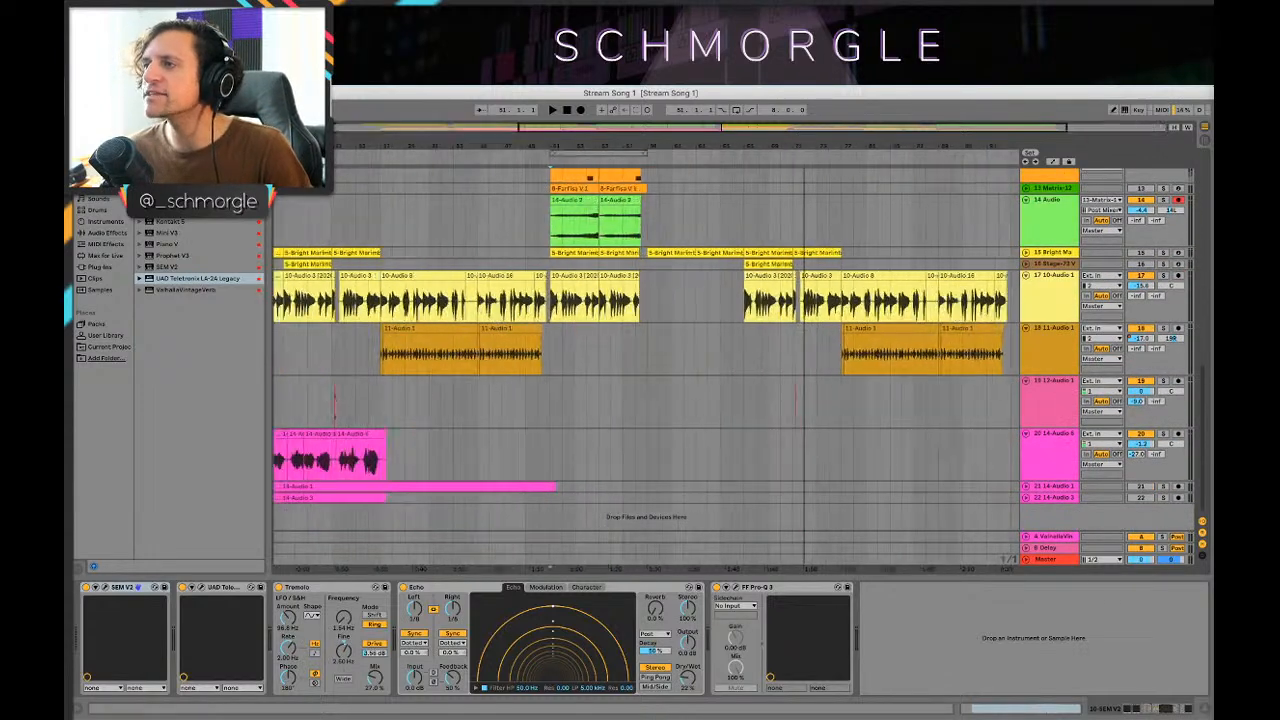
pyautogui.scroll(-2, 810, 233)
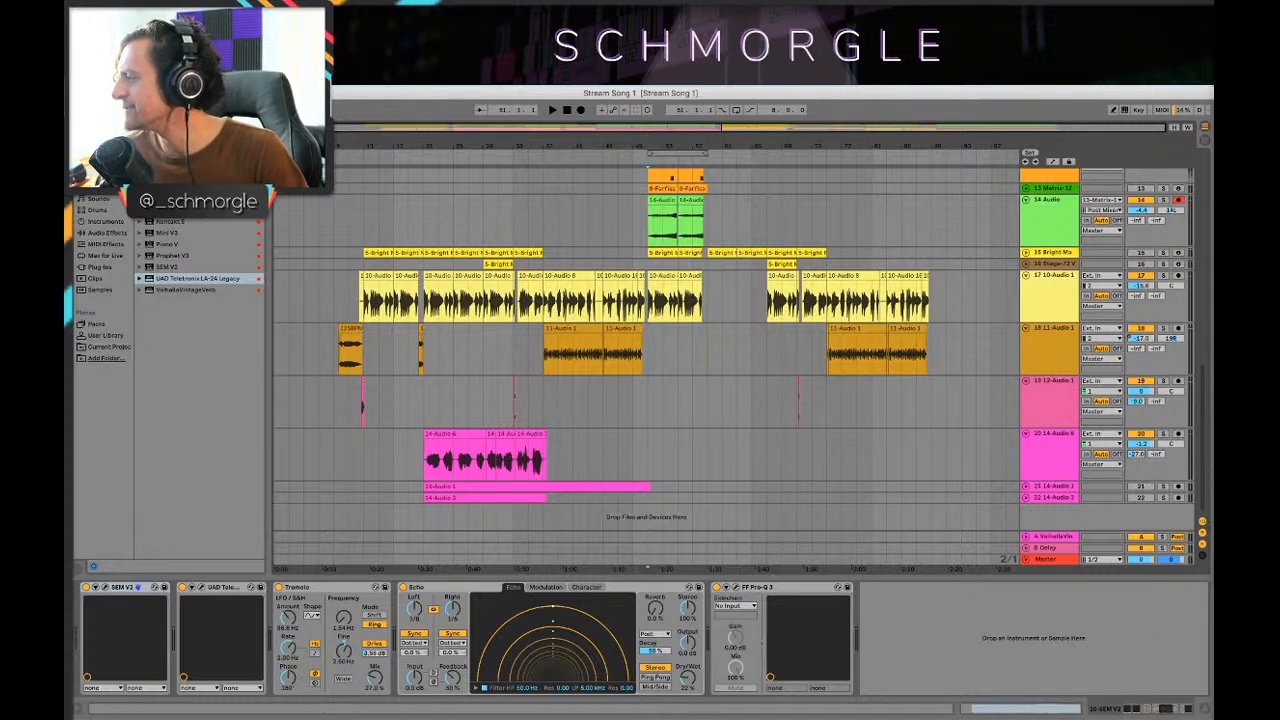
# Step: Play the song from 9.5.1, at the first clip on the 18 11-Audio track
pyautogui.moveTo(501, 146); pyautogui.dragTo(574, 175)
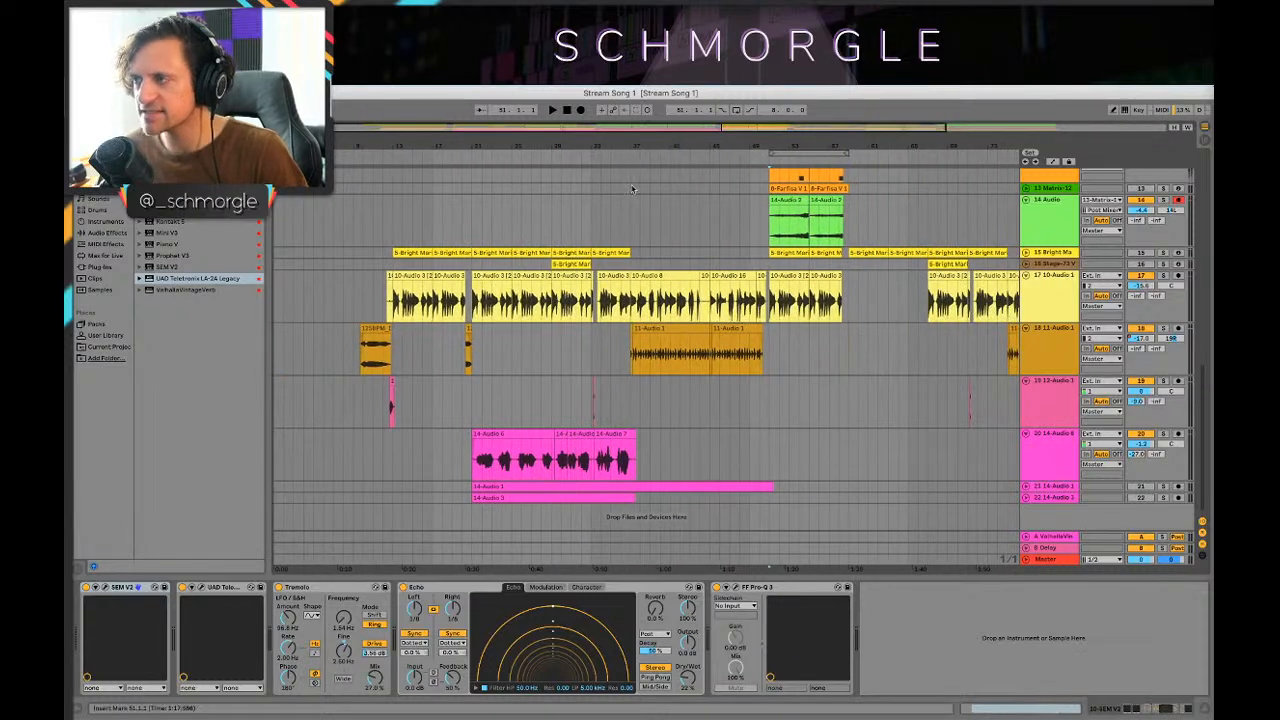
pyautogui.moveTo(679, 146); pyautogui.dragTo(572, 150)
pyautogui.click(339, 372)
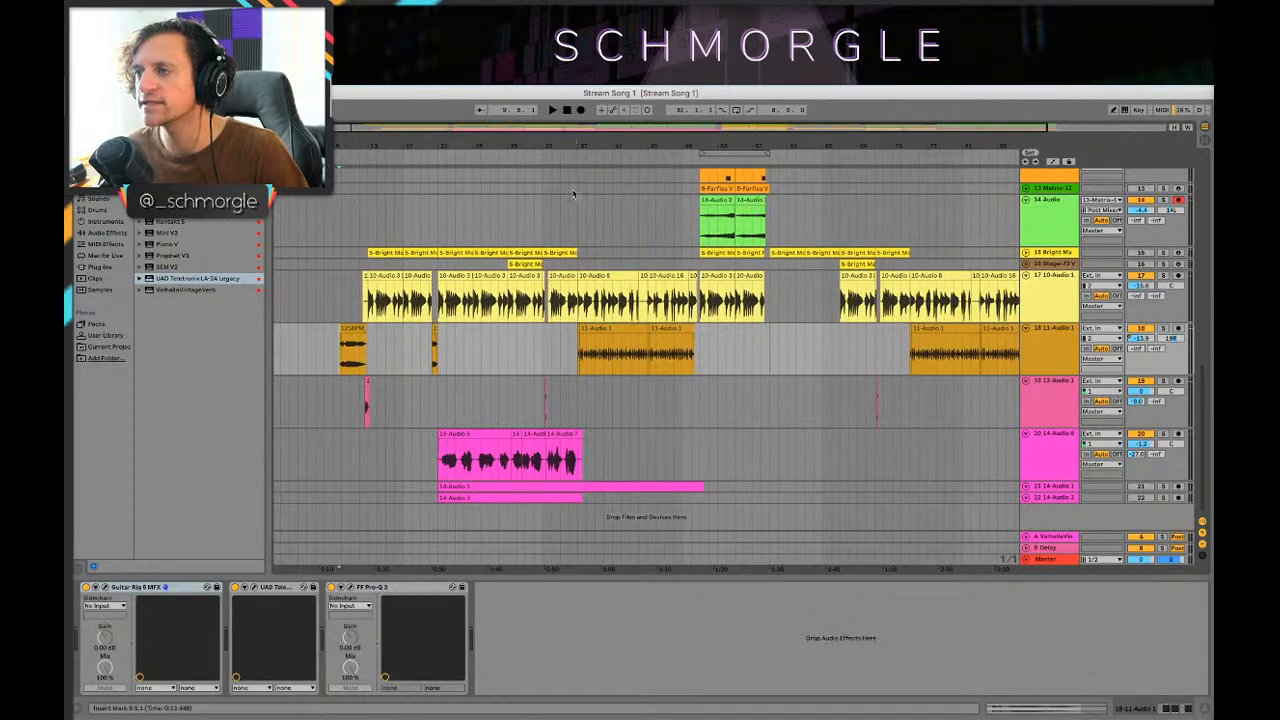
pyautogui.moveTo(683, 140); pyautogui.dragTo(605, 243)
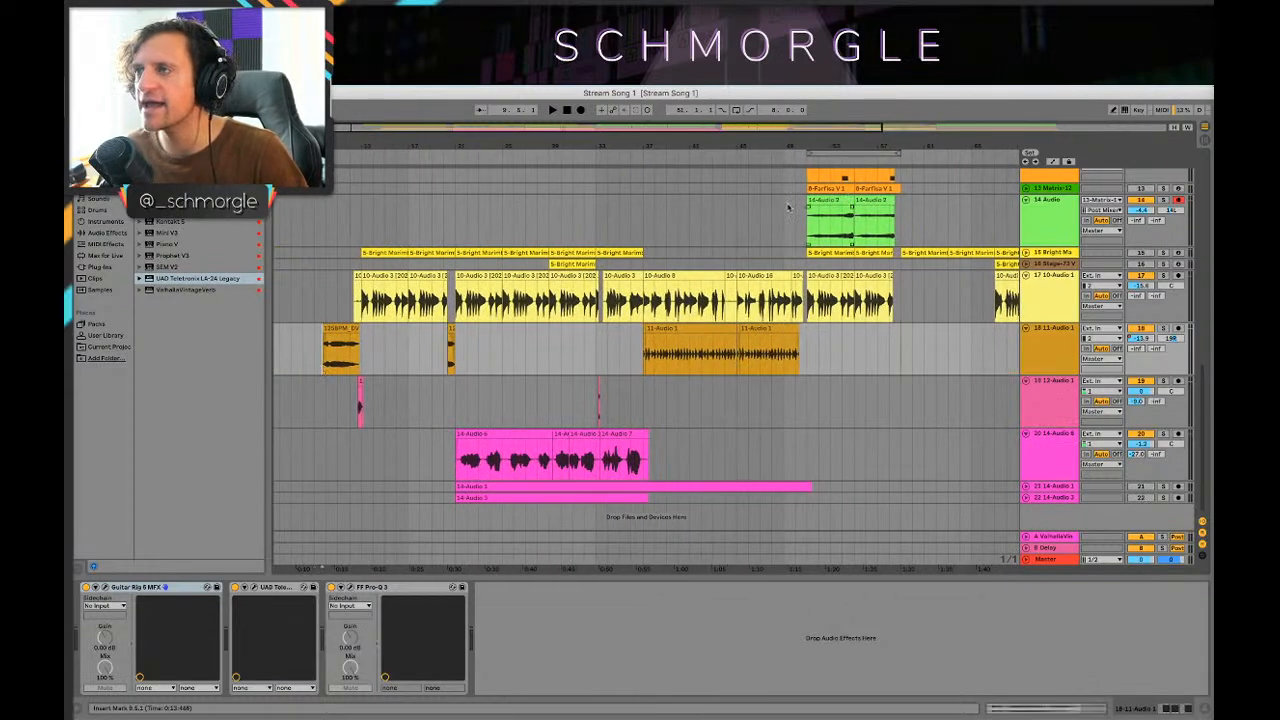
pyautogui.scroll(10, 882, 363)
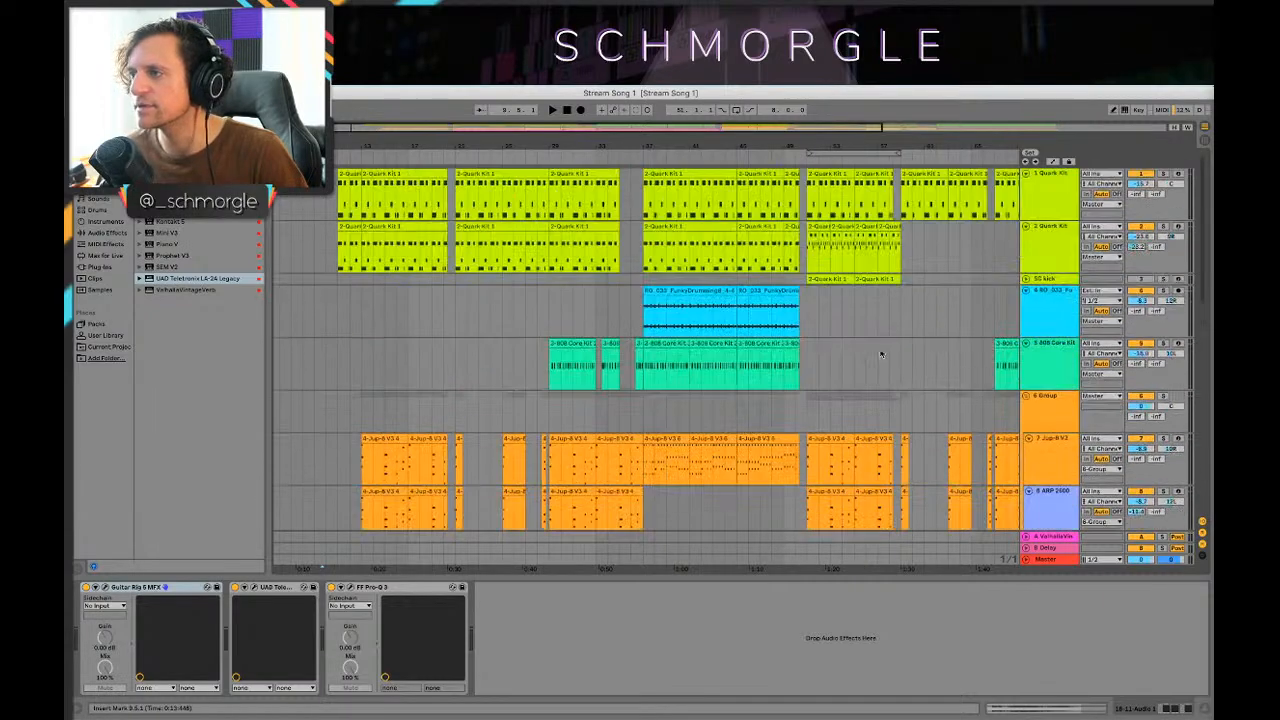
pyautogui.scroll(-10, 882, 354)
pyautogui.press('space')
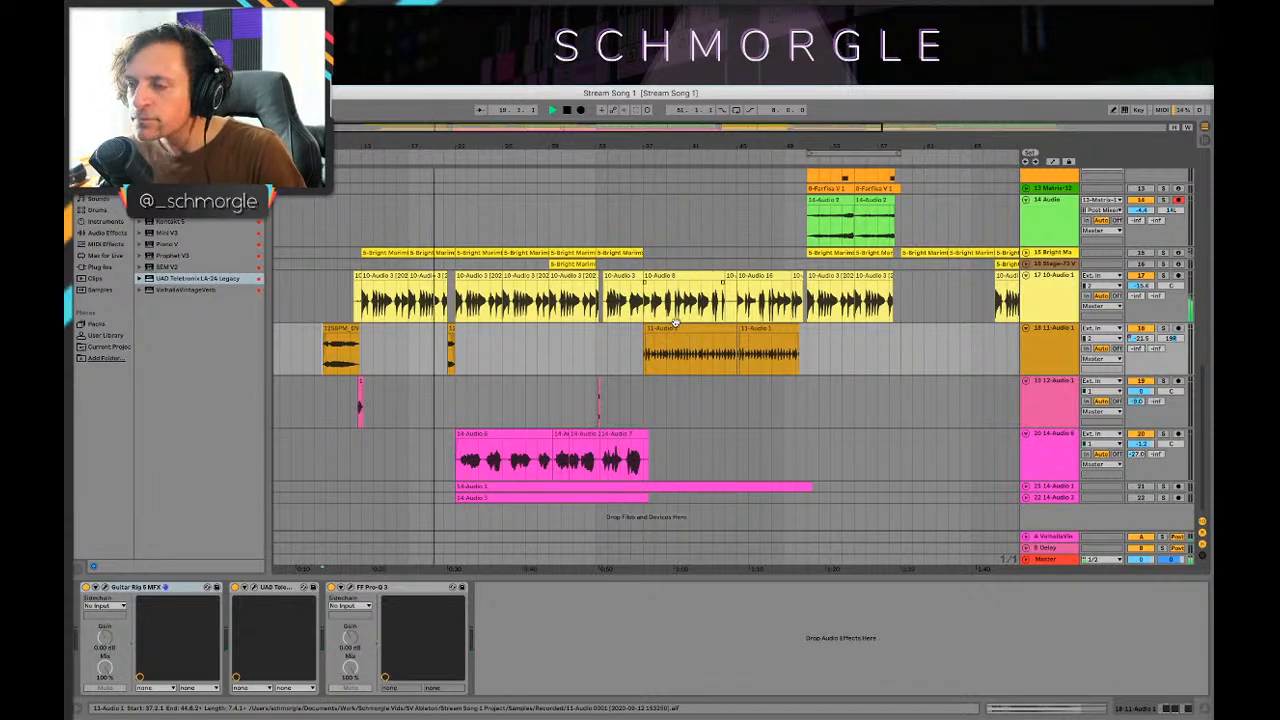
# Step: During playback, inspect the effect chain of track 20 14-Audio through to its final Echo device
pyautogui.scroll(5, 606, 318)
pyautogui.scroll(-5, 616, 319)
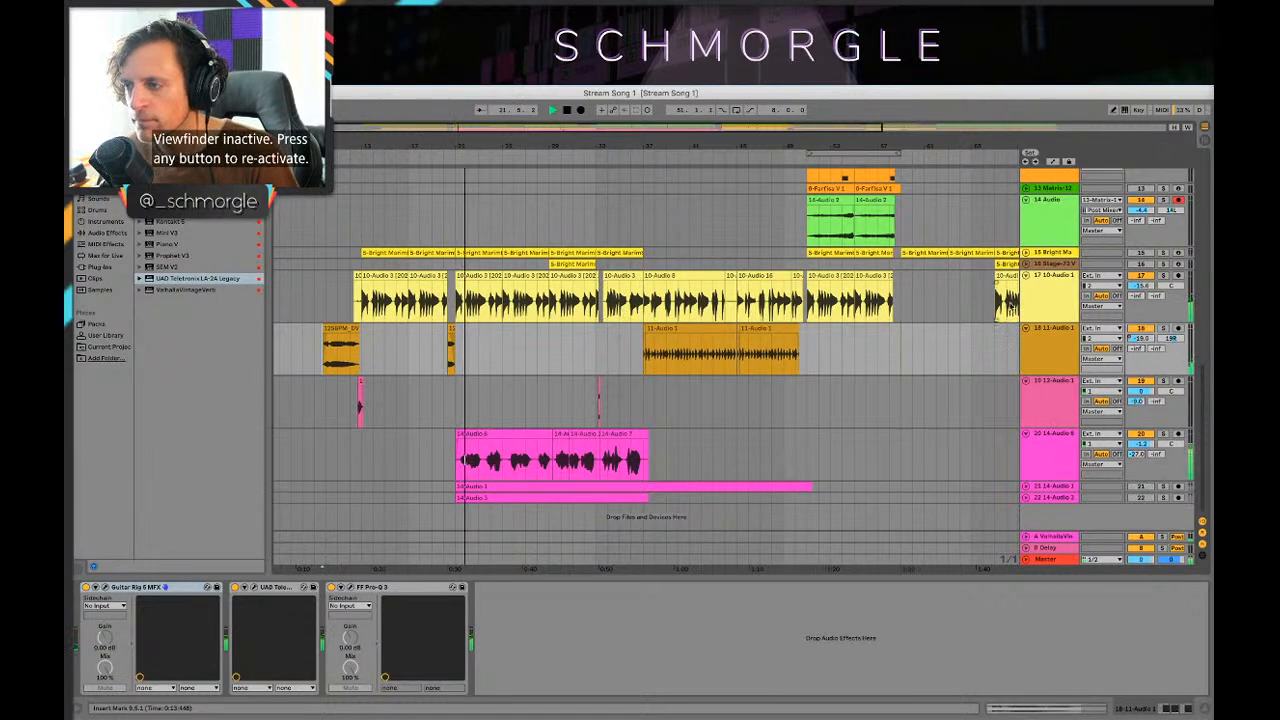
pyautogui.click(1042, 471)
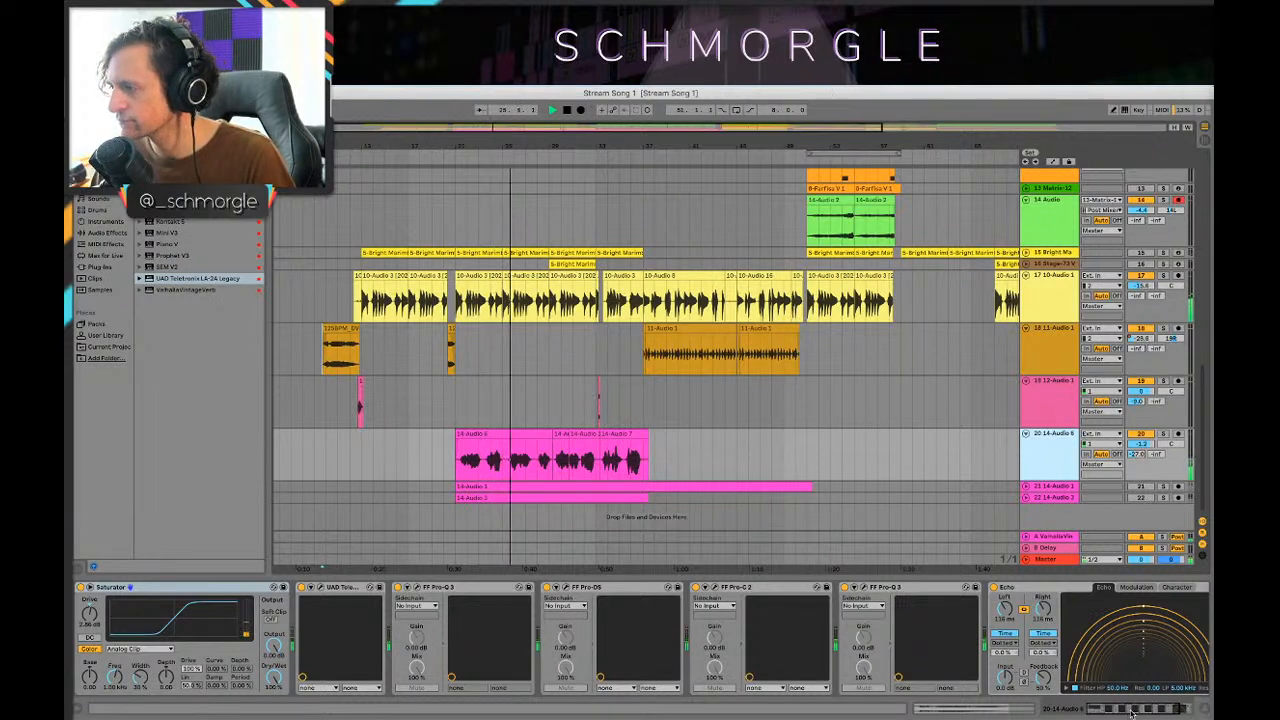
pyautogui.click(1178, 708)
pyautogui.scroll(6, 560, 290)
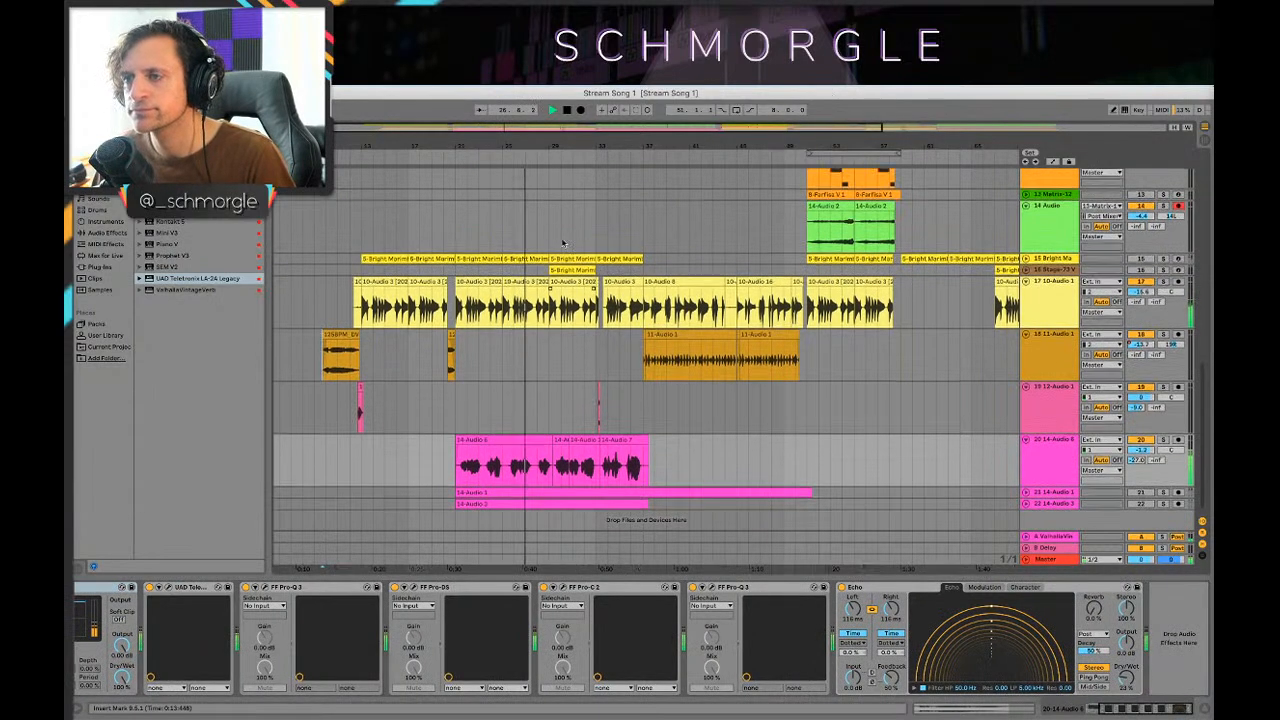
# Step: View the Mini V3 track's device chain and look through the rest of the arrangement while the song plays
pyautogui.press('a')
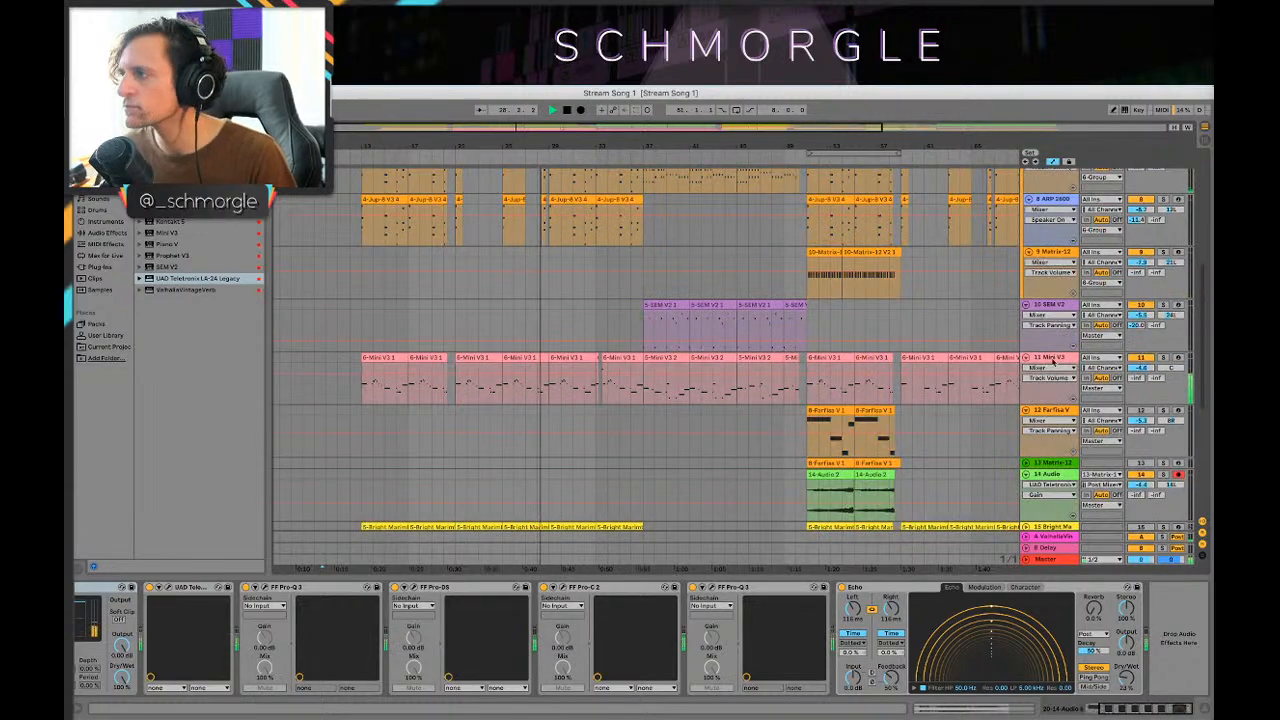
pyautogui.click(1050, 358)
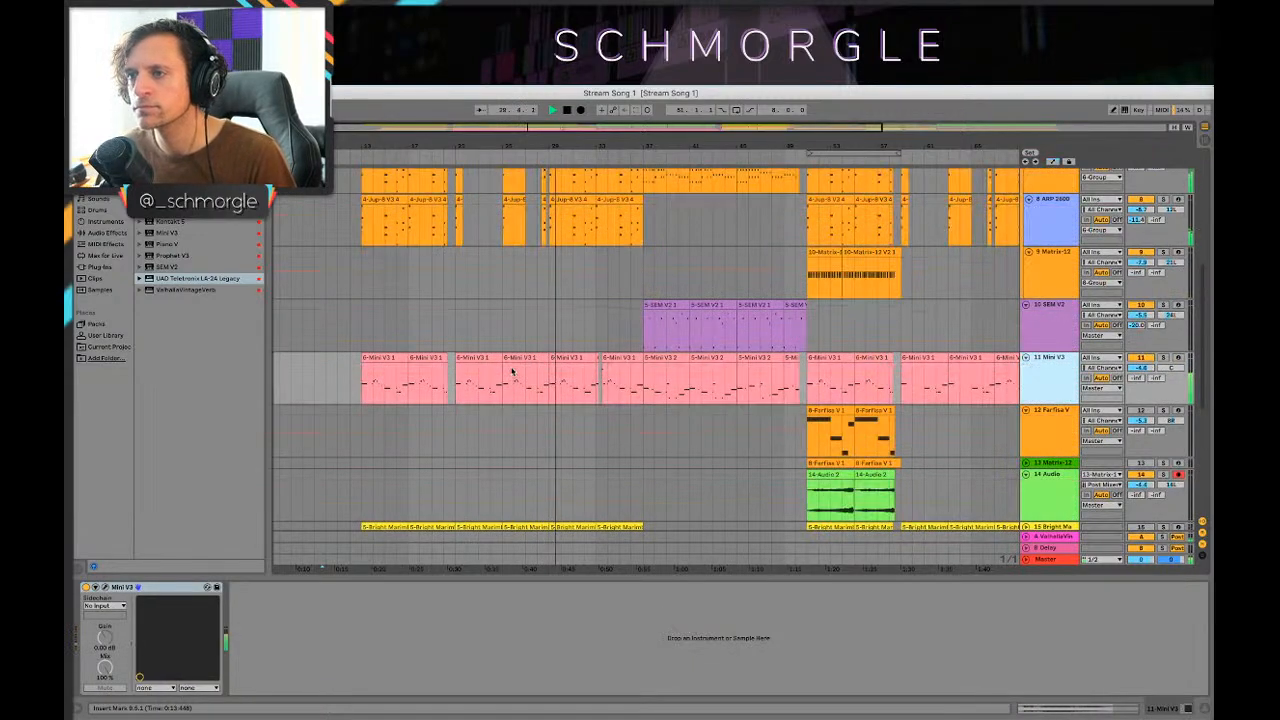
pyautogui.scroll(-8, 545, 372)
pyautogui.scroll(10, 545, 372)
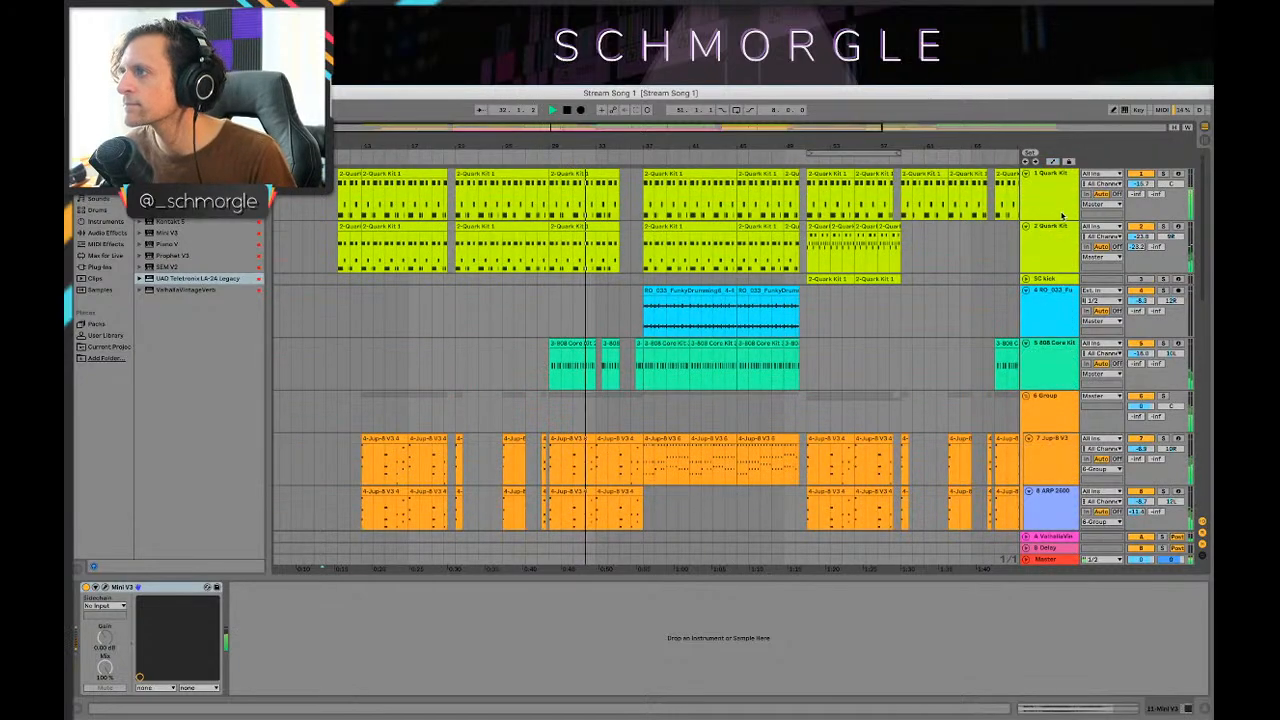
pyautogui.scroll(-5, 866, 319)
pyautogui.scroll(-7, 866, 320)
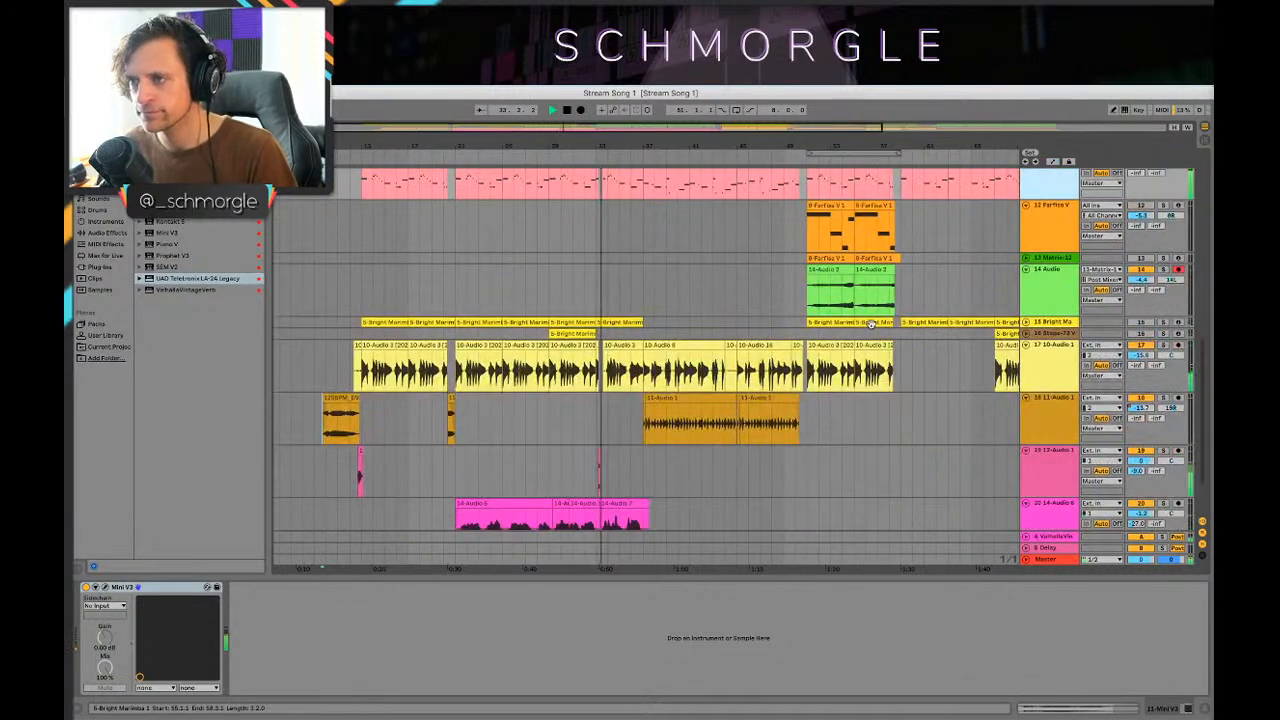
pyautogui.scroll(-2, 862, 317)
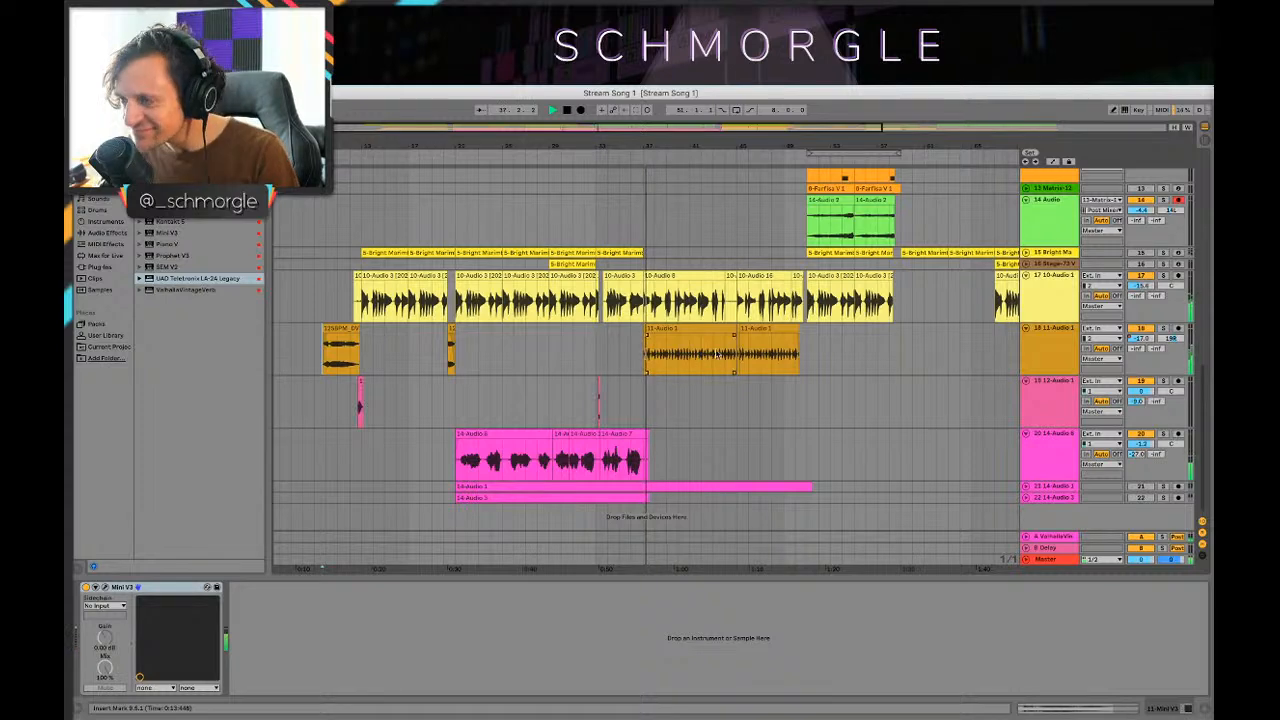
# Step: Show the device chain of track 18 11-Audio and examine the arrangement leading into bar 51 during playback
pyautogui.scroll(3, 776, 264)
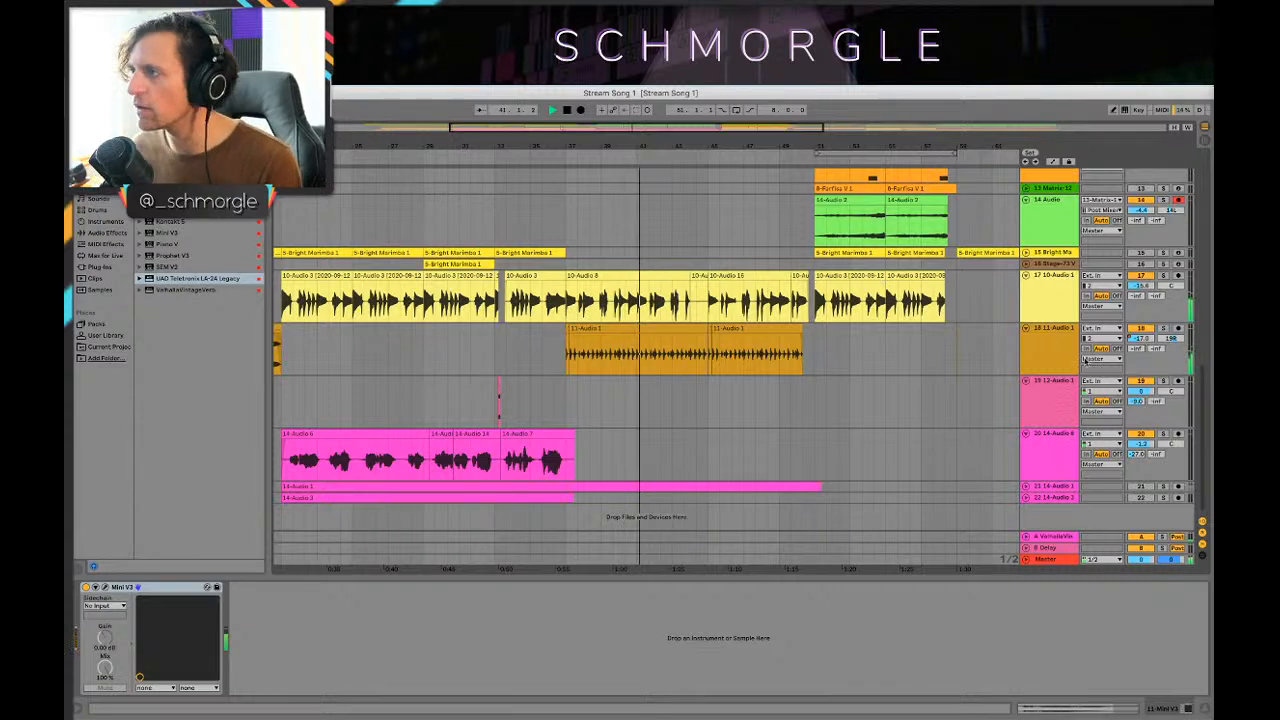
pyautogui.click(1050, 356)
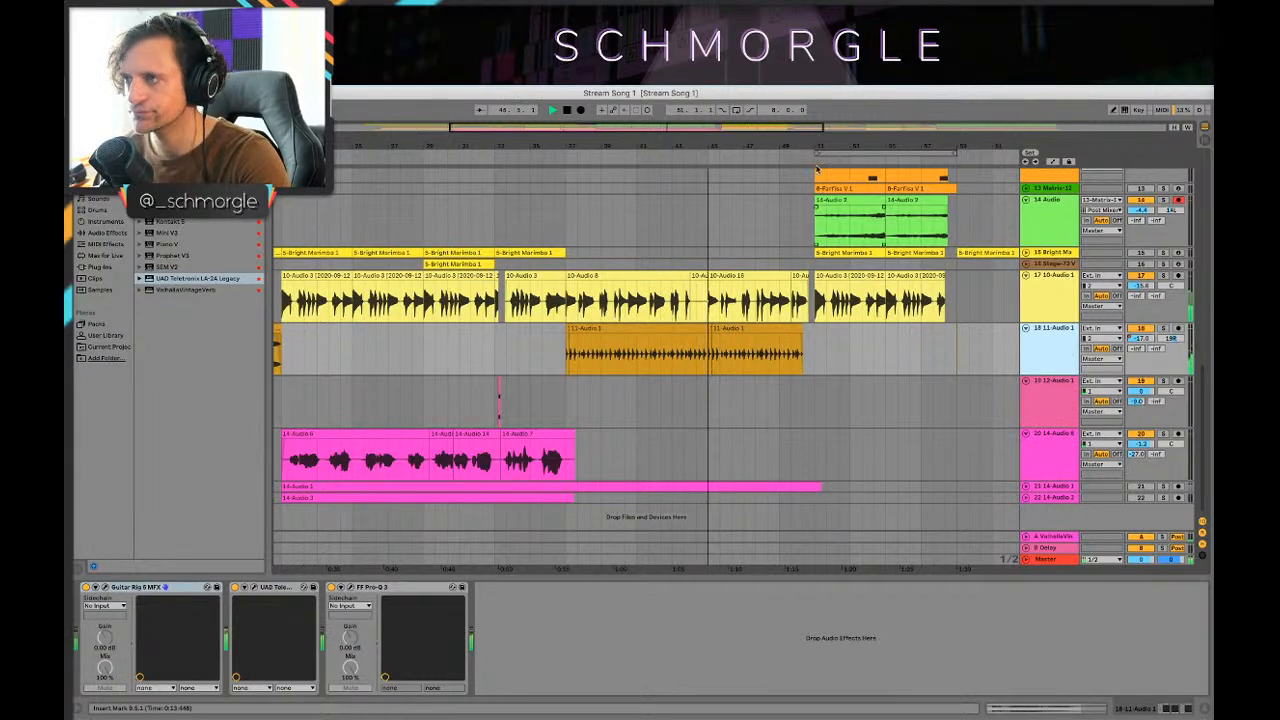
pyautogui.moveTo(798, 146); pyautogui.dragTo(679, 161)
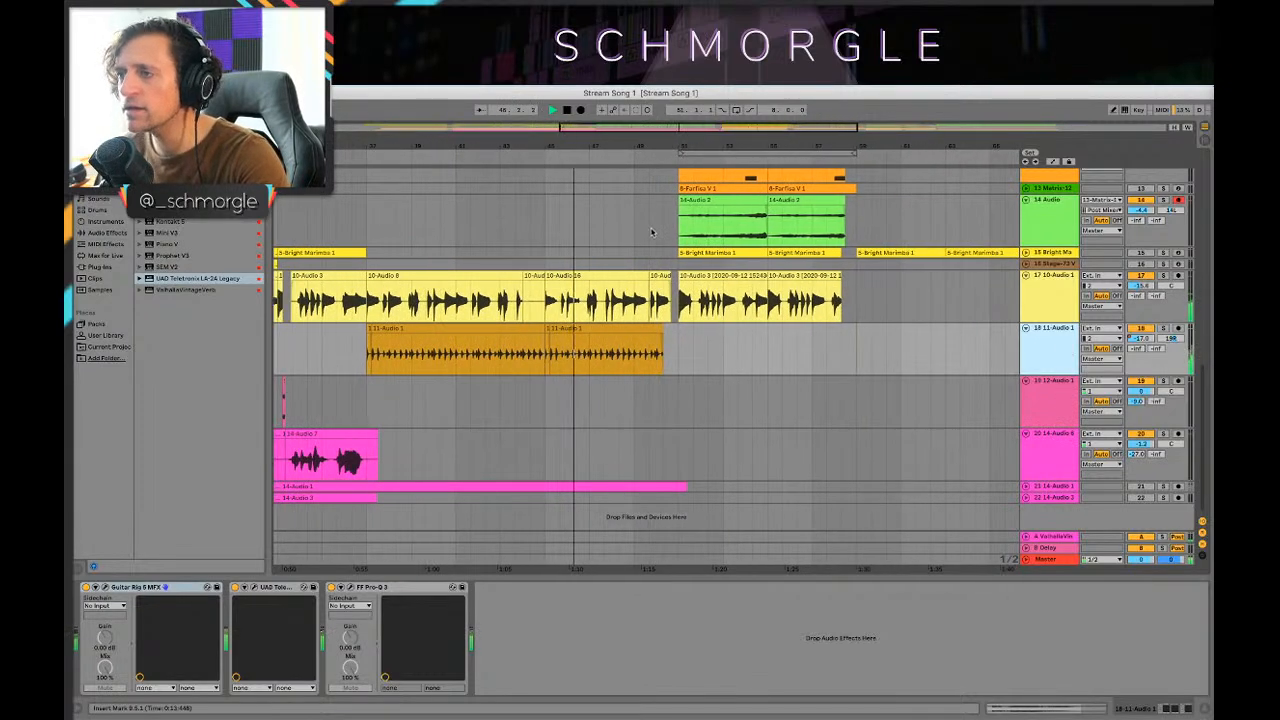
pyautogui.scroll(4, 655, 235)
pyautogui.scroll(-3, 661, 243)
pyautogui.scroll(-3, 660, 243)
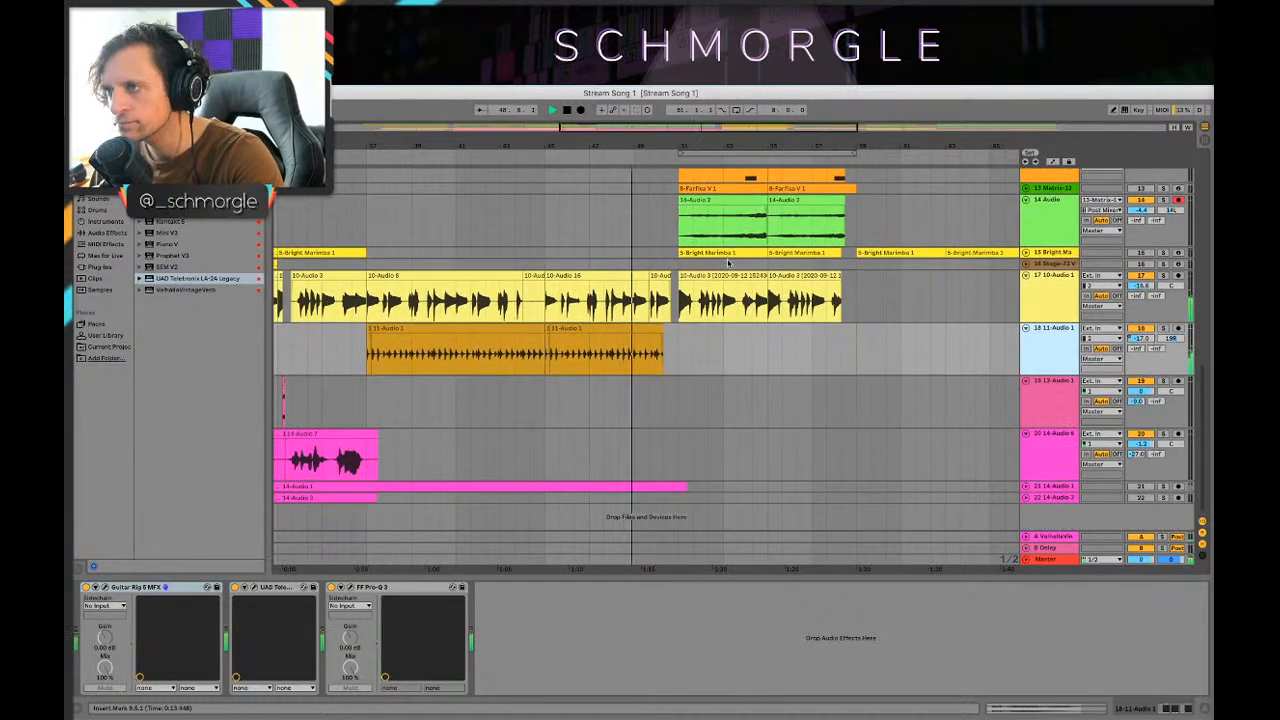
# Step: Set the monitoring of track 14 Audio to Off and its volume to -2.8 dB
pyautogui.scroll(3, 693, 254)
pyautogui.click(1087, 287)
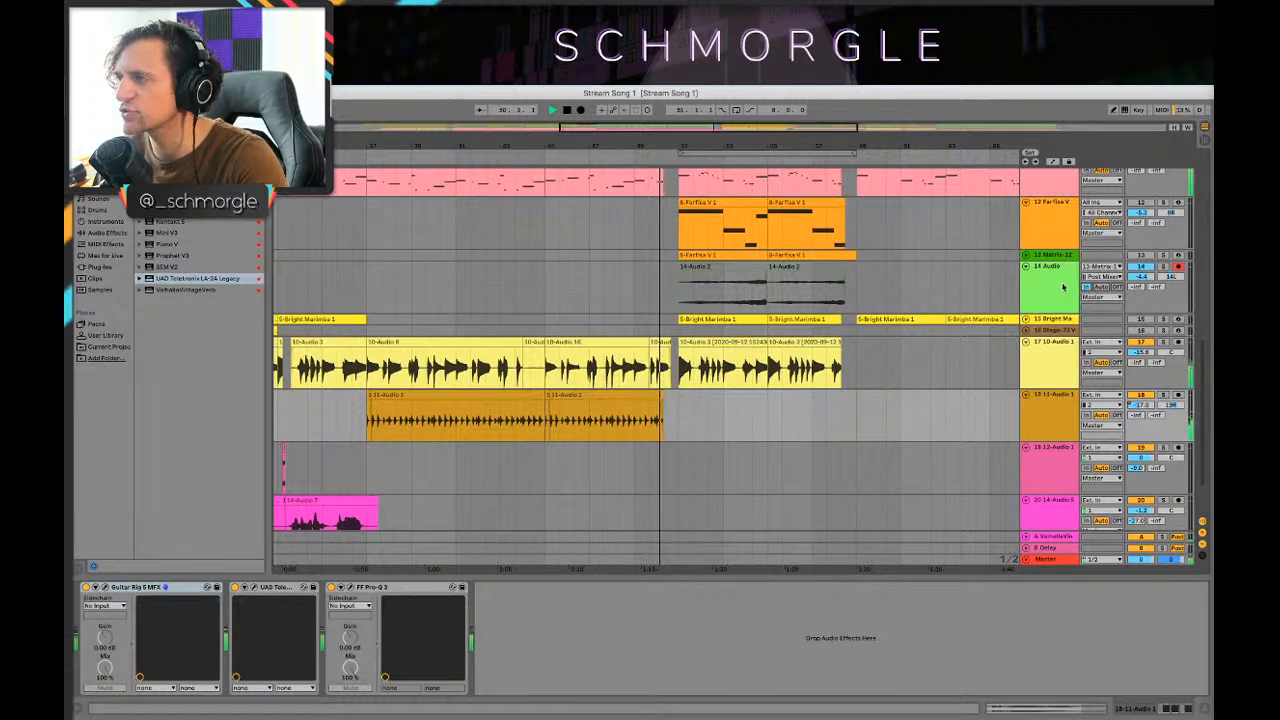
pyautogui.click(1112, 288)
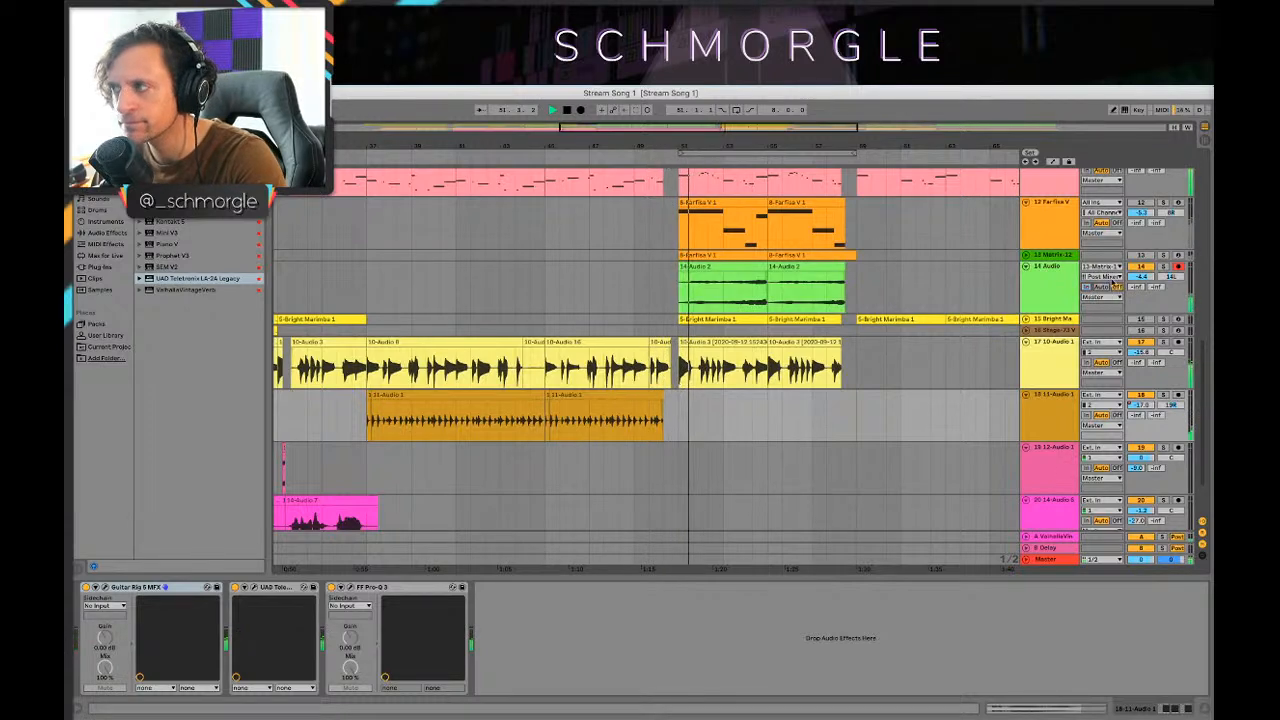
pyautogui.scroll(6, 865, 225)
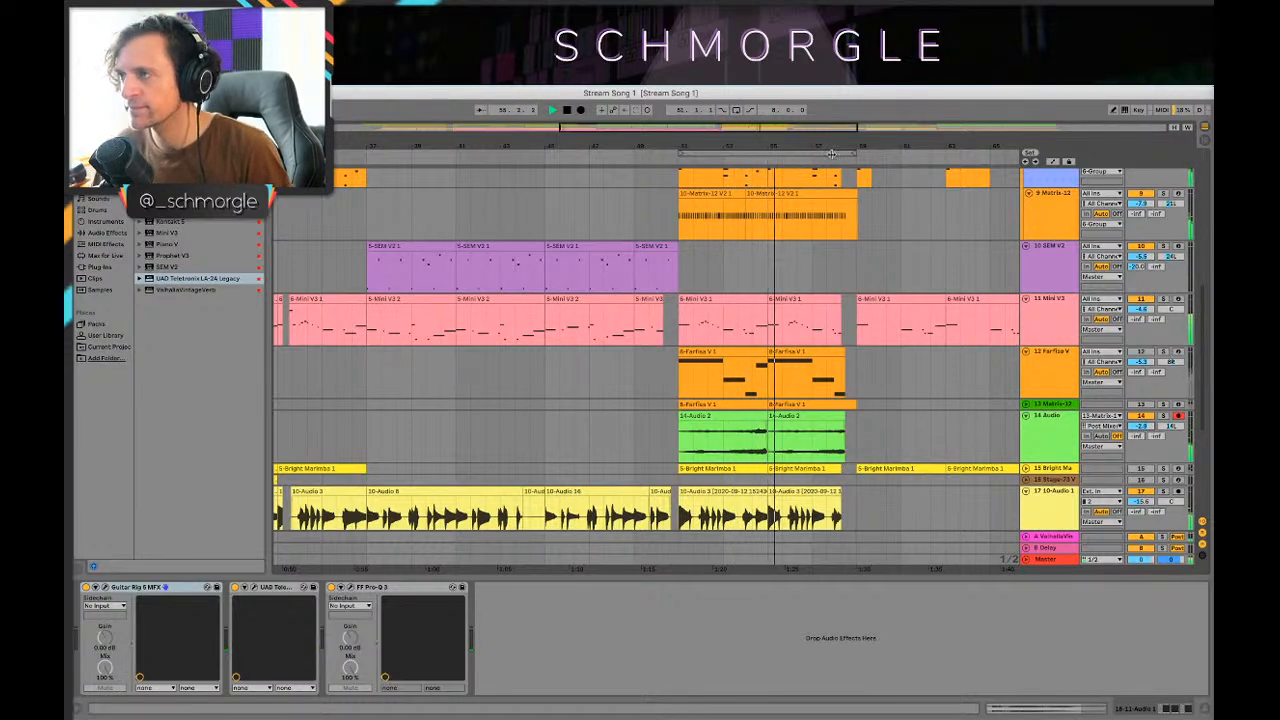
pyautogui.moveTo(884, 145); pyautogui.dragTo(726, 170)
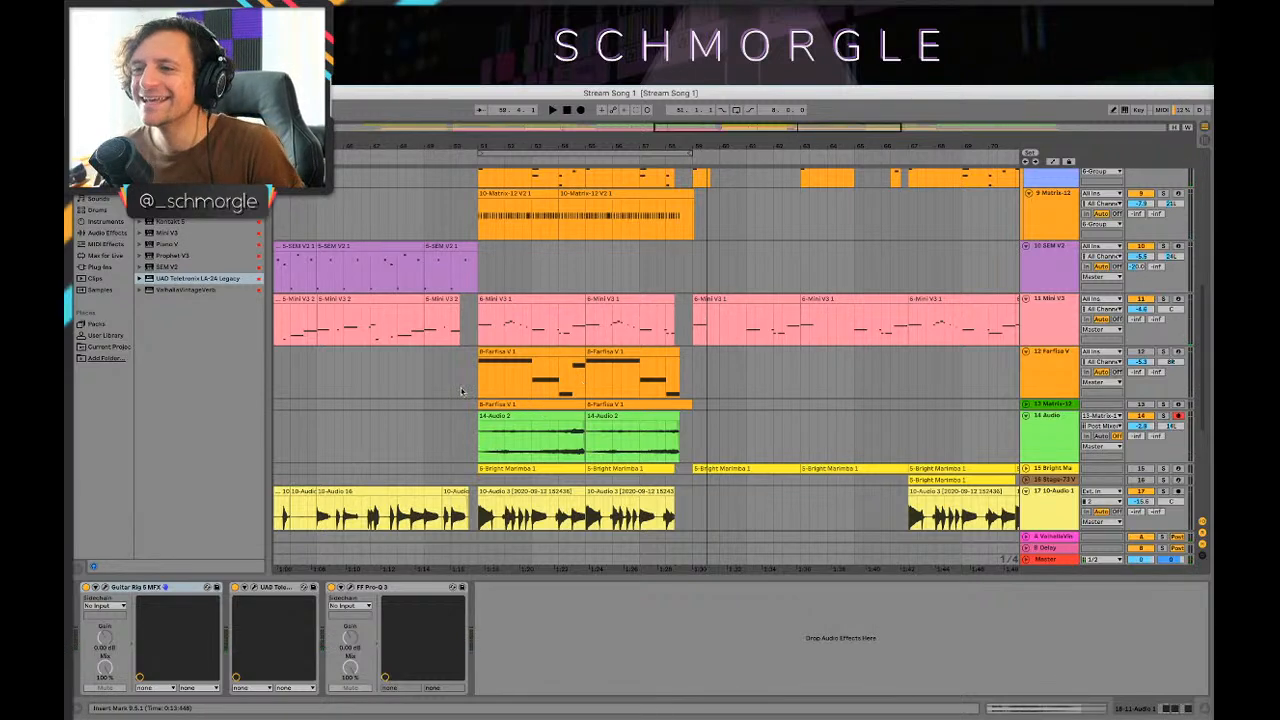
# Step: Solo track 12 Farfisa V and play it from bar 51, keeping the track selected
pyautogui.click(472, 362)
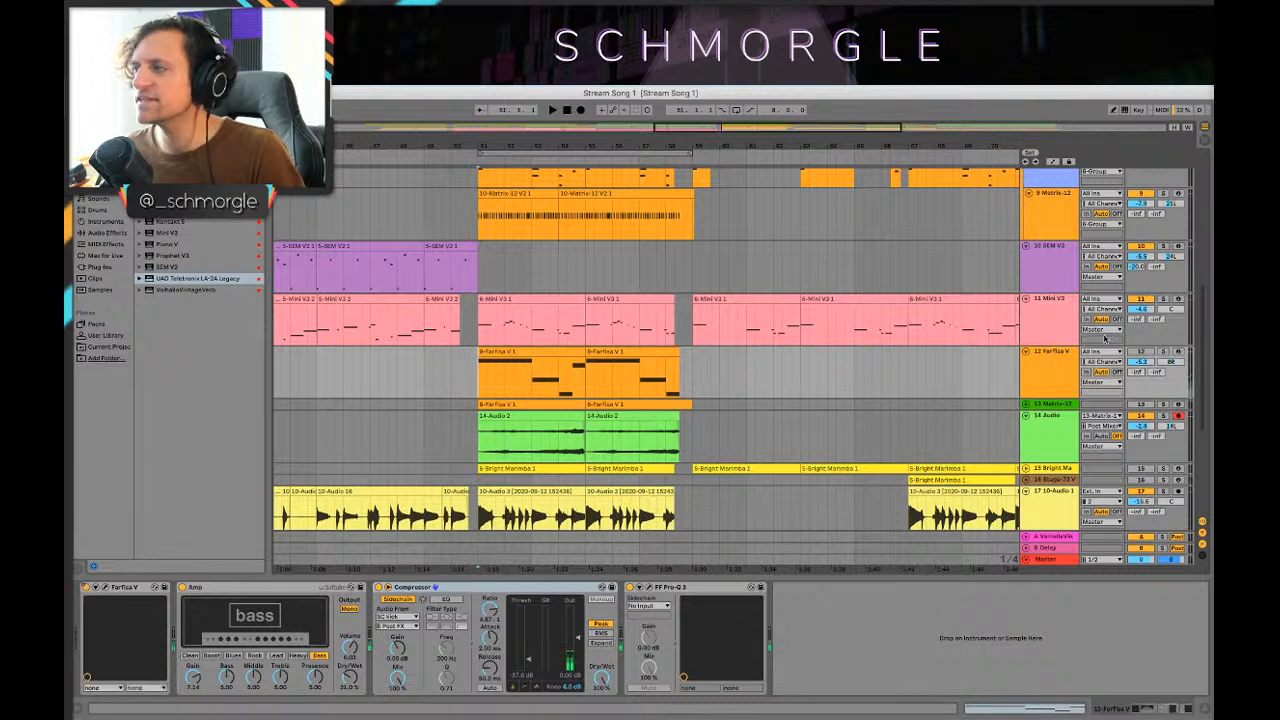
pyautogui.click(1164, 352)
pyautogui.press('space')
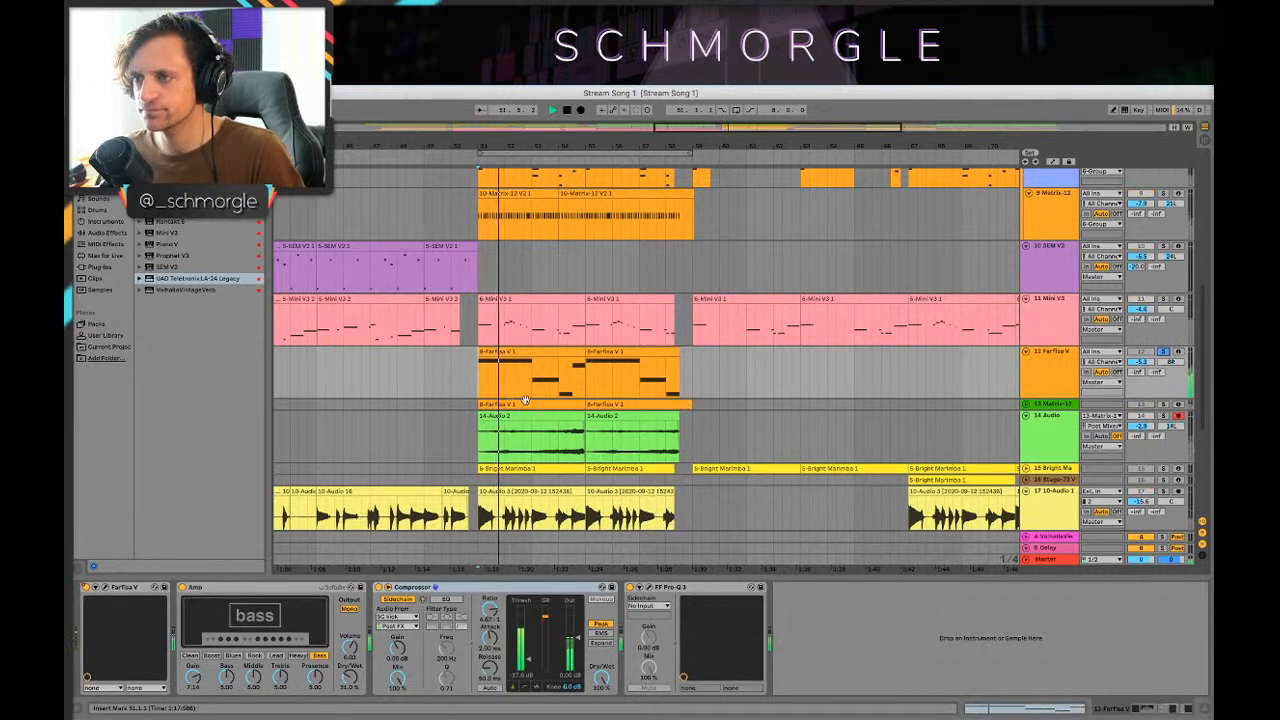
pyautogui.click(1034, 378)
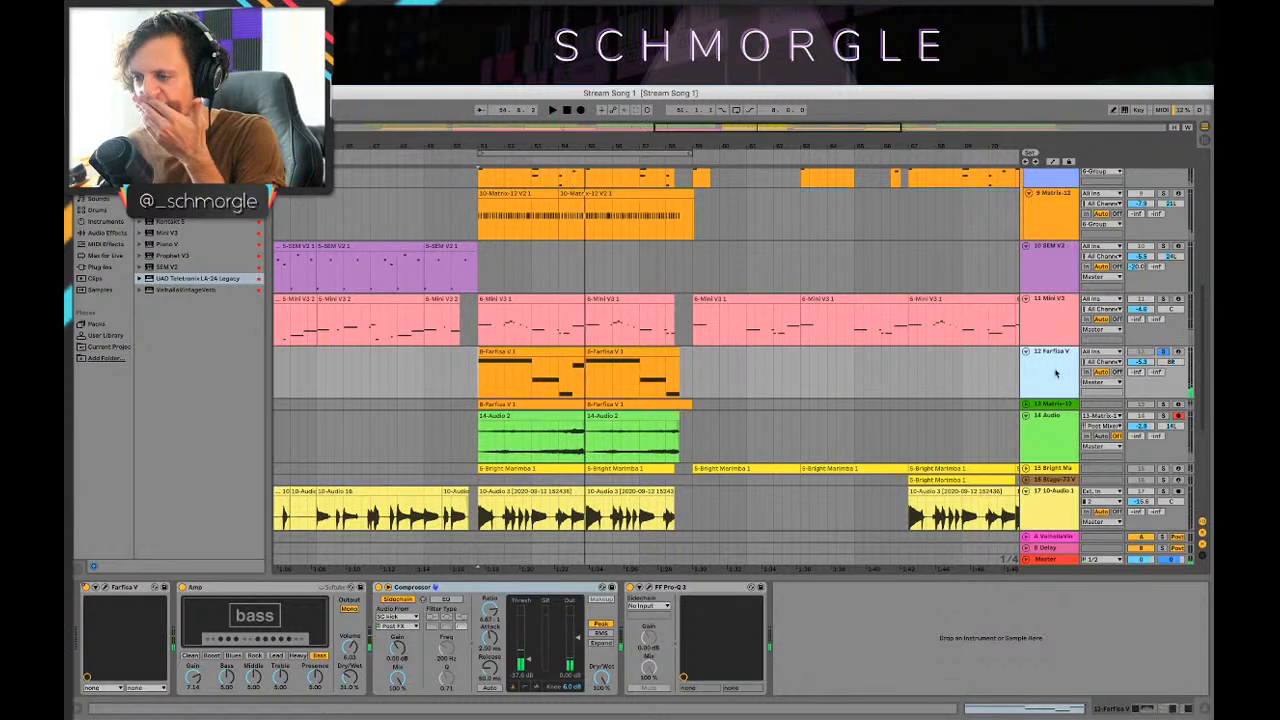
# Step: Open the Farfisa V instrument window of track 12 to view its Dreamy Organ preset, and close it again
pyautogui.click(116, 590)
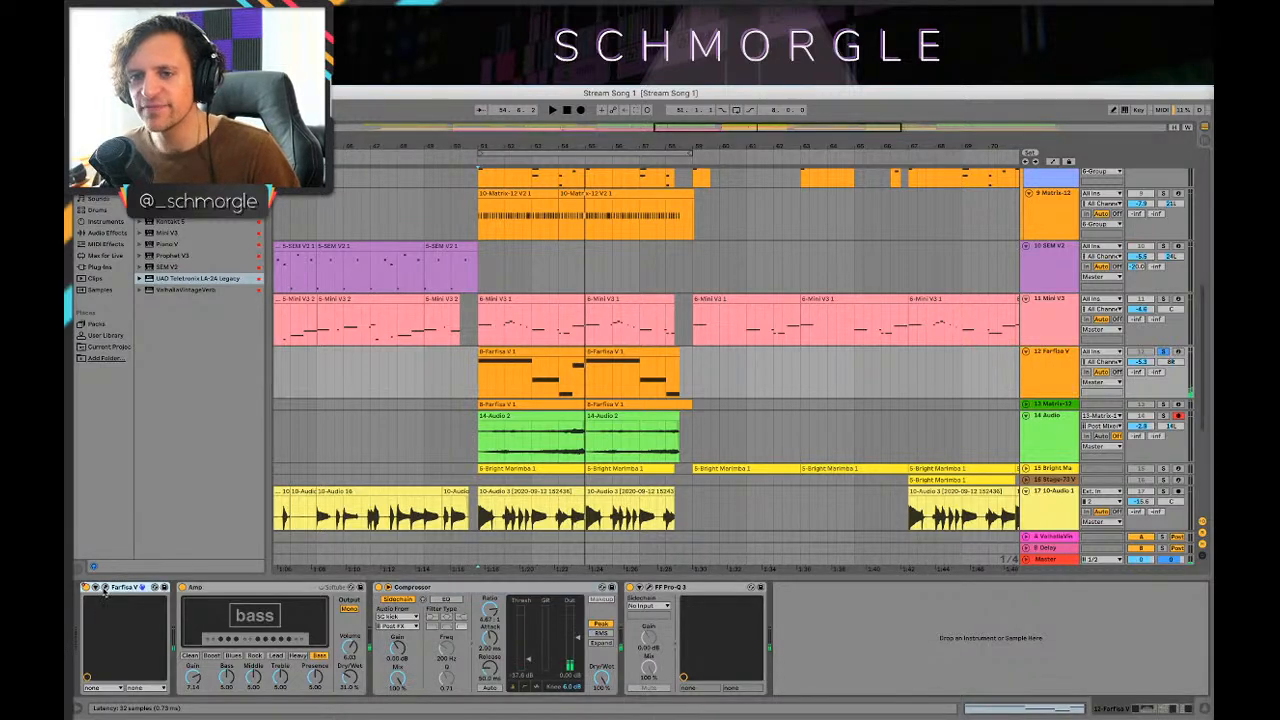
pyautogui.click(105, 588)
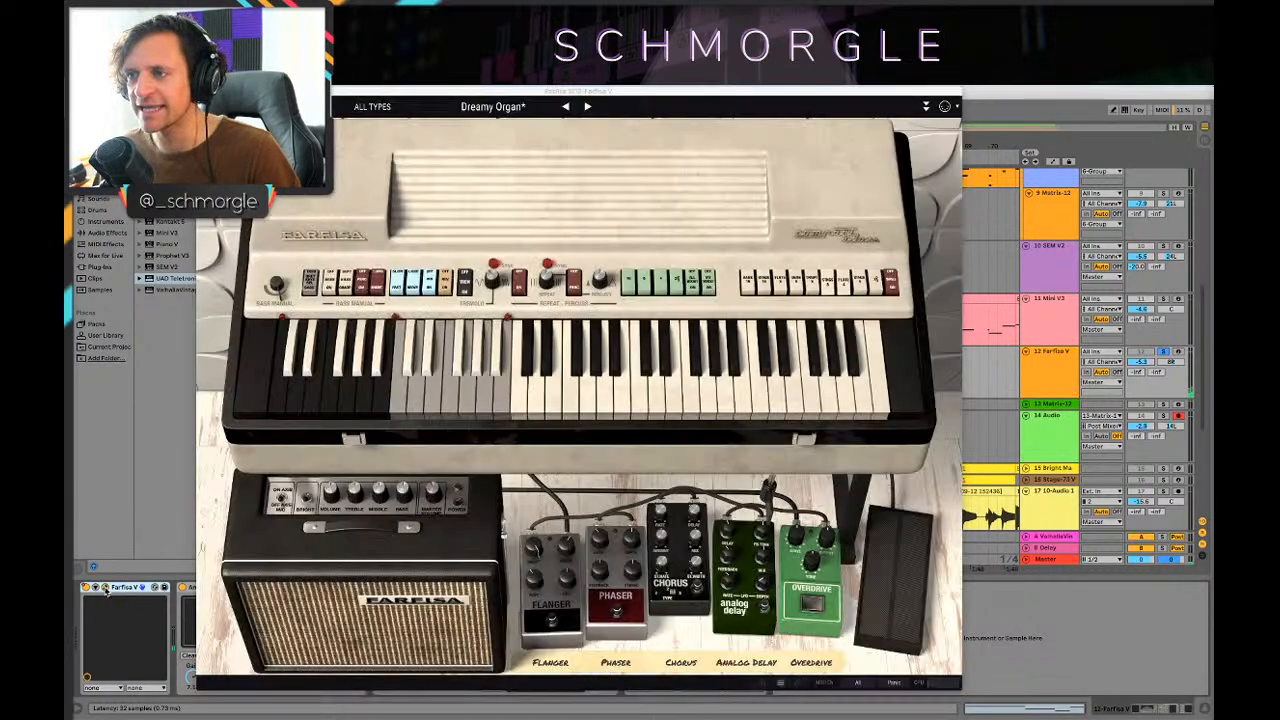
pyautogui.press('super+w')
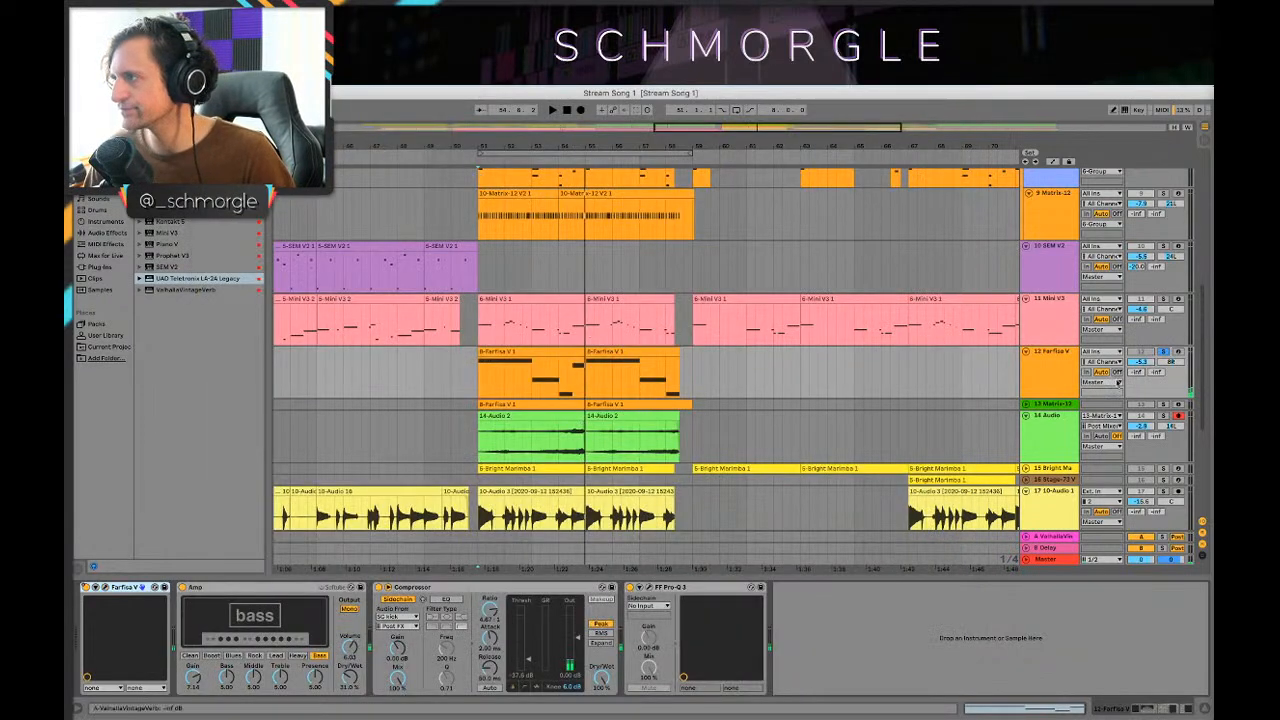
# Step: Solo track 14 Audio, play it from bar 51 and inspect the Amp device in its chain
pyautogui.click(1164, 416)
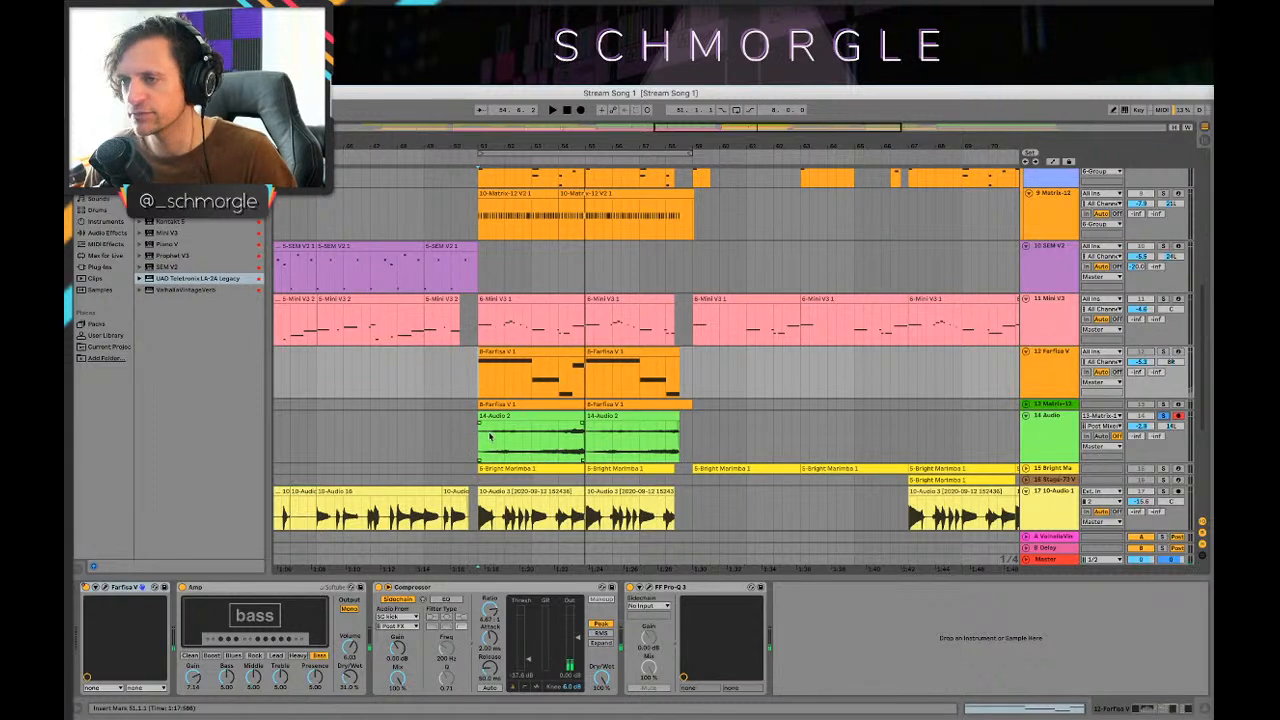
pyautogui.click(815, 462)
pyautogui.press('space')
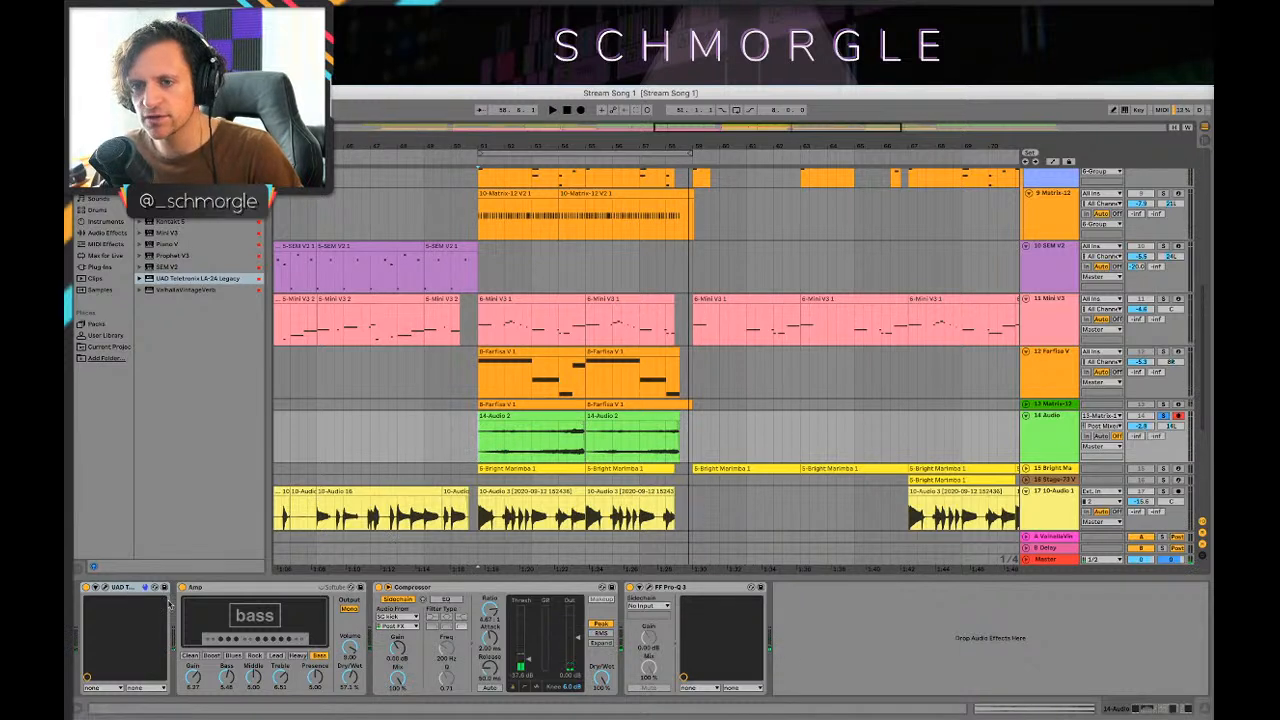
pyautogui.click(290, 596)
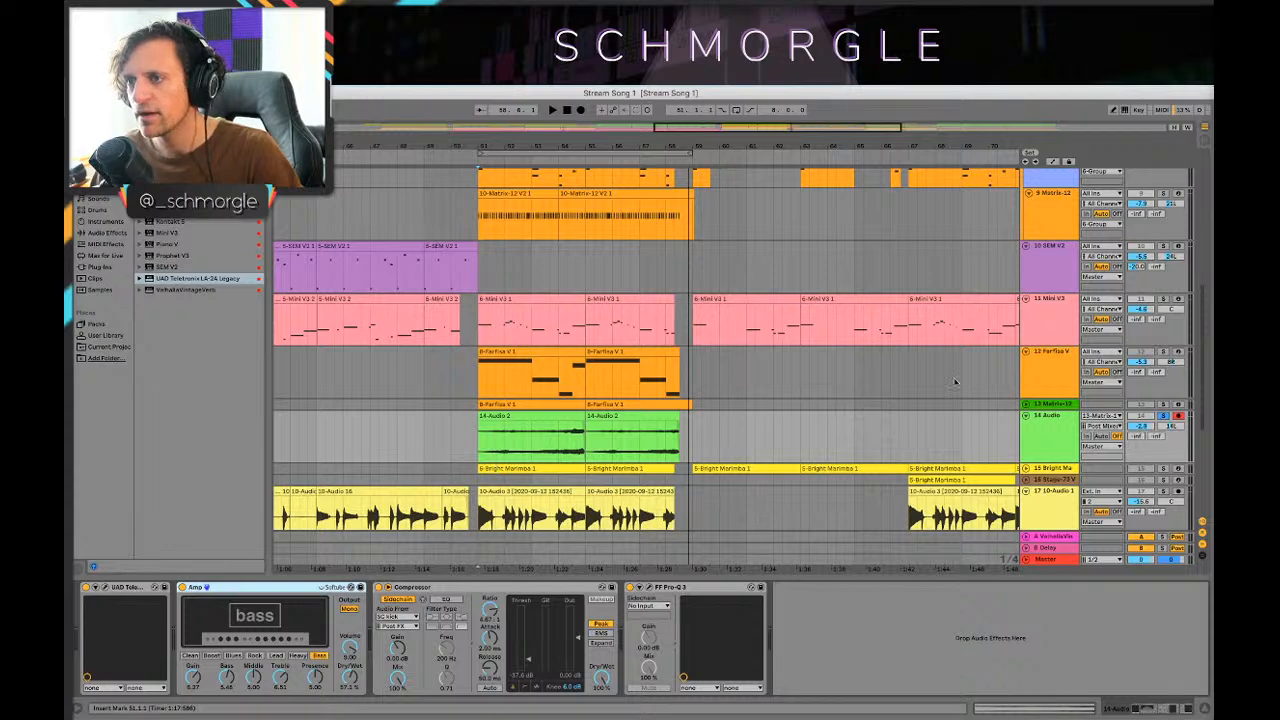
# Step: Unfold track 13 Matrix-12 in the arrangement and show its device chain
pyautogui.click(1026, 404)
pyautogui.scroll(-1, 575, 417)
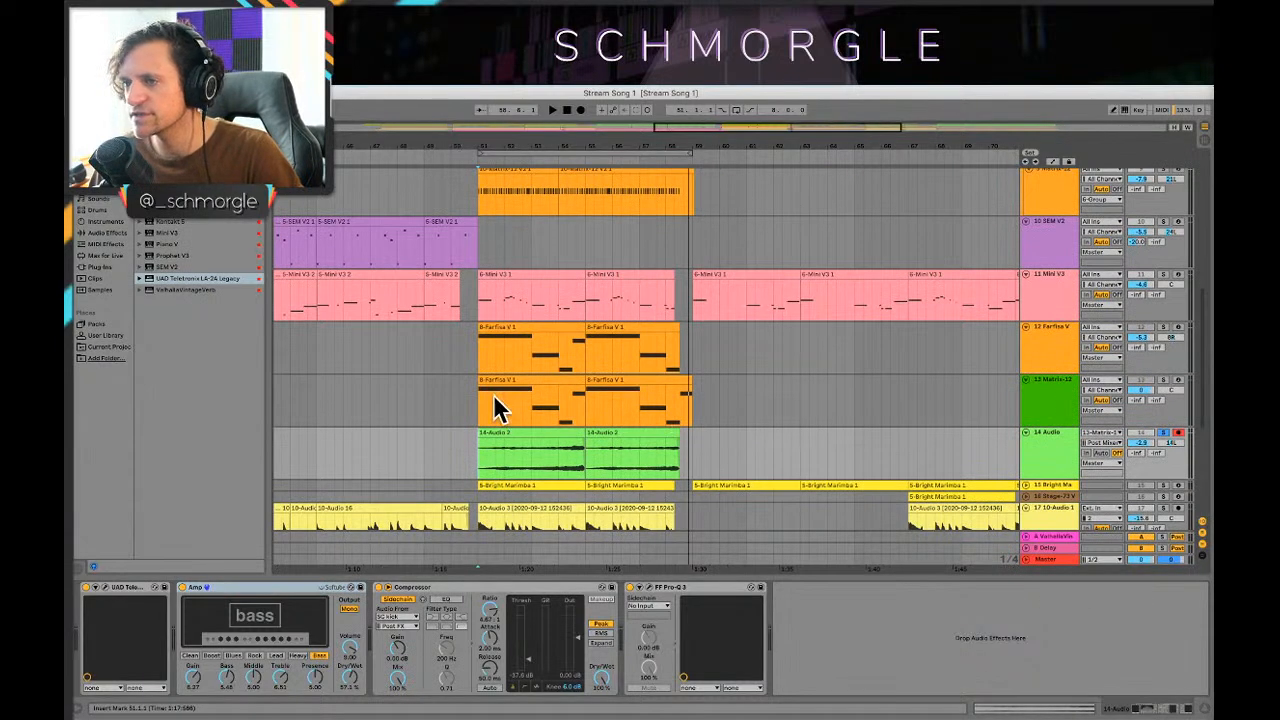
pyautogui.click(1056, 386)
pyautogui.click(1037, 399)
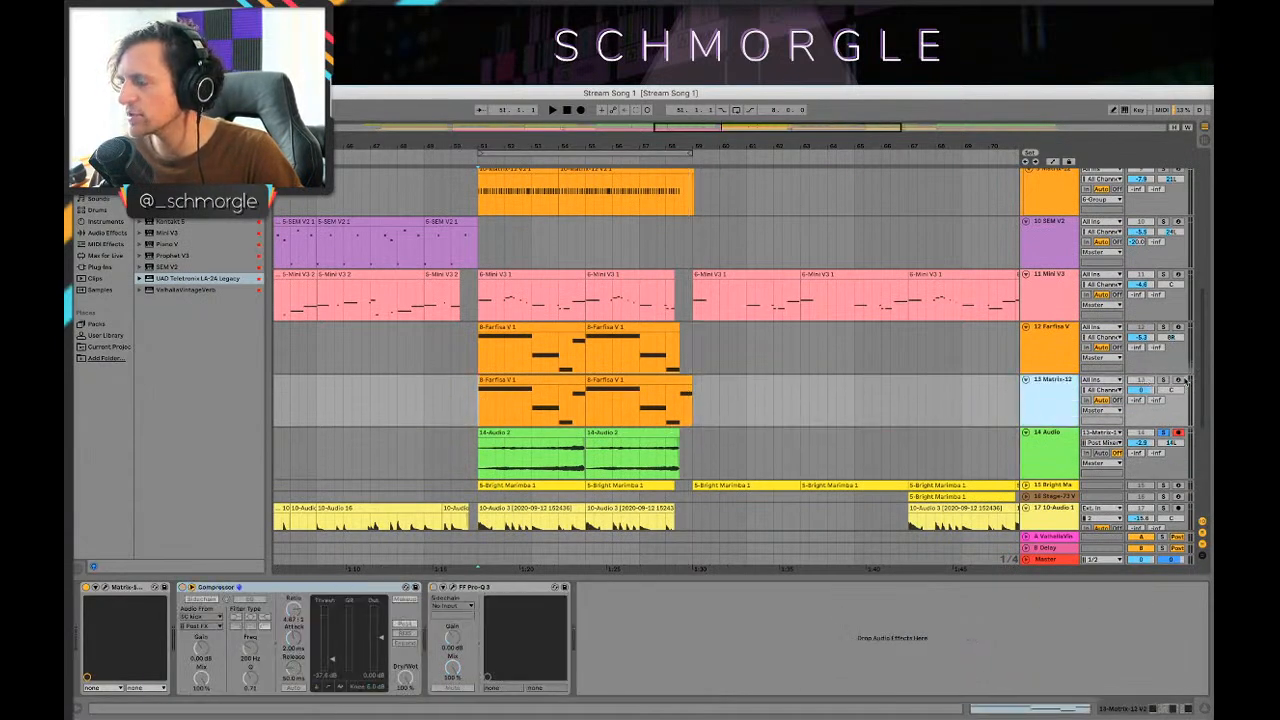
# Step: Set the monitoring of track 13 Matrix-12 to Off and expand its Matrix-12 V2 device
pyautogui.click(1121, 380)
pyautogui.click(1145, 385)
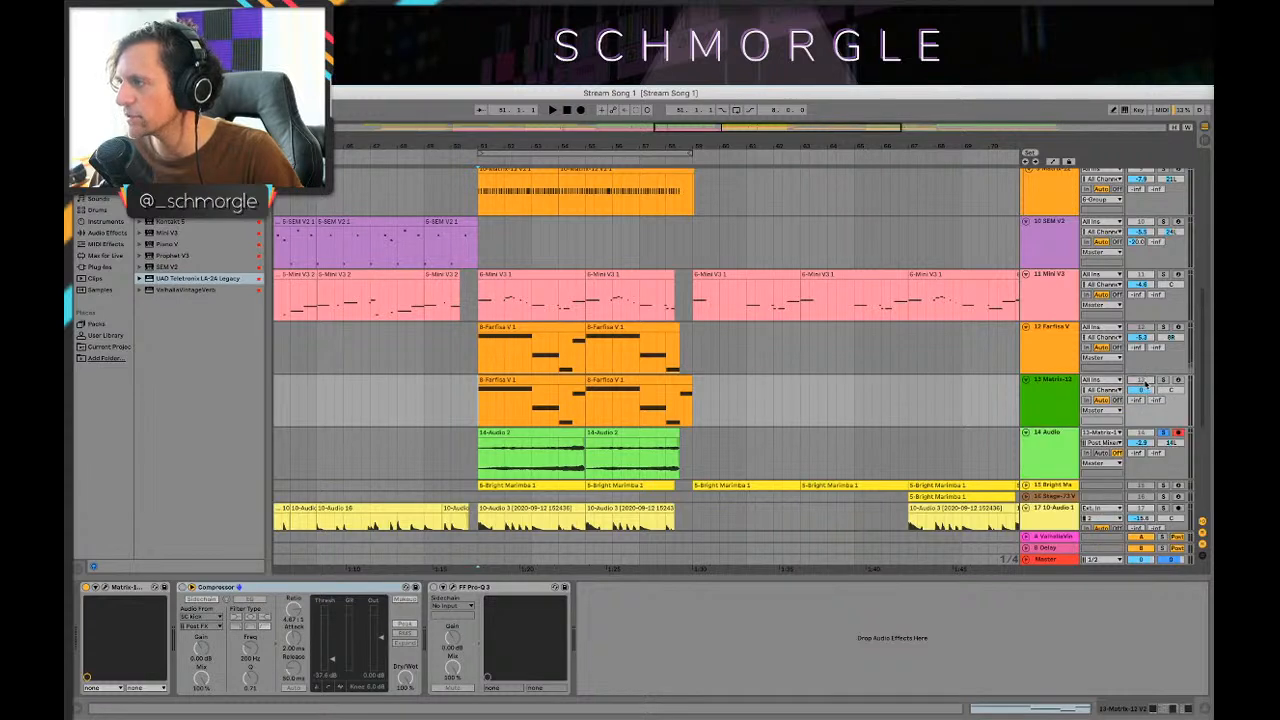
pyautogui.click(1052, 399)
pyautogui.click(1117, 400)
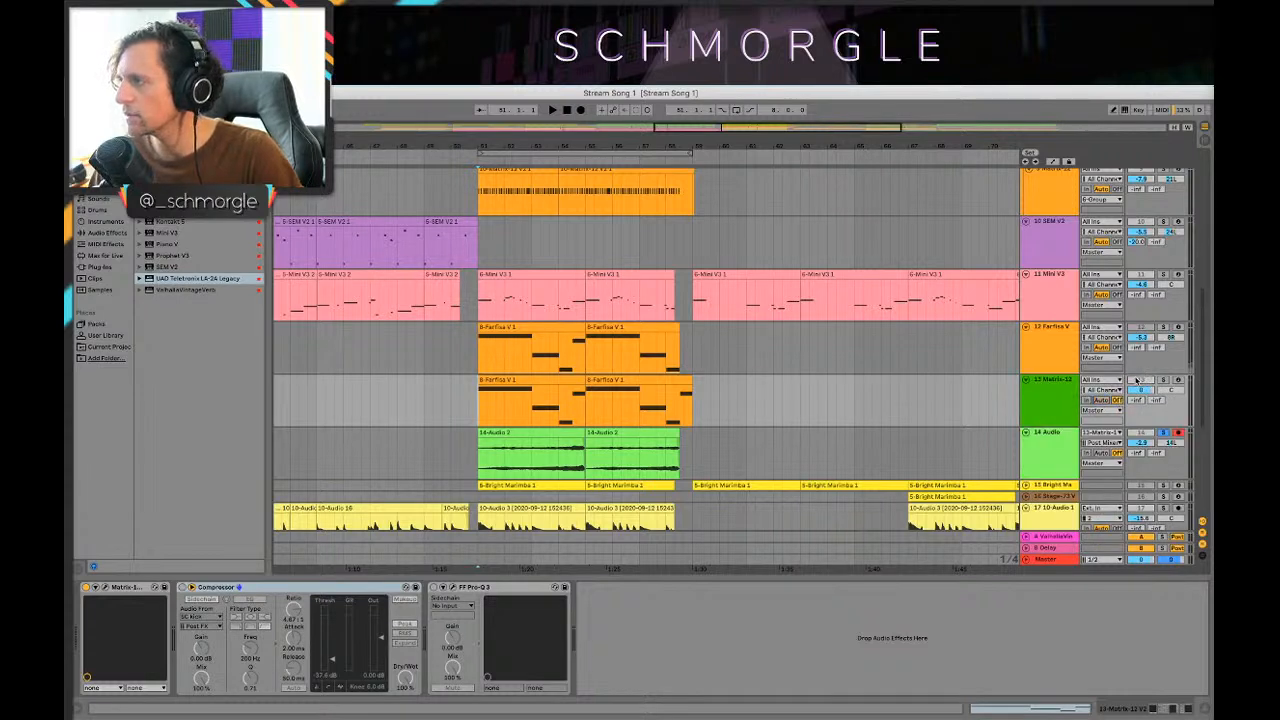
pyautogui.click(84, 587)
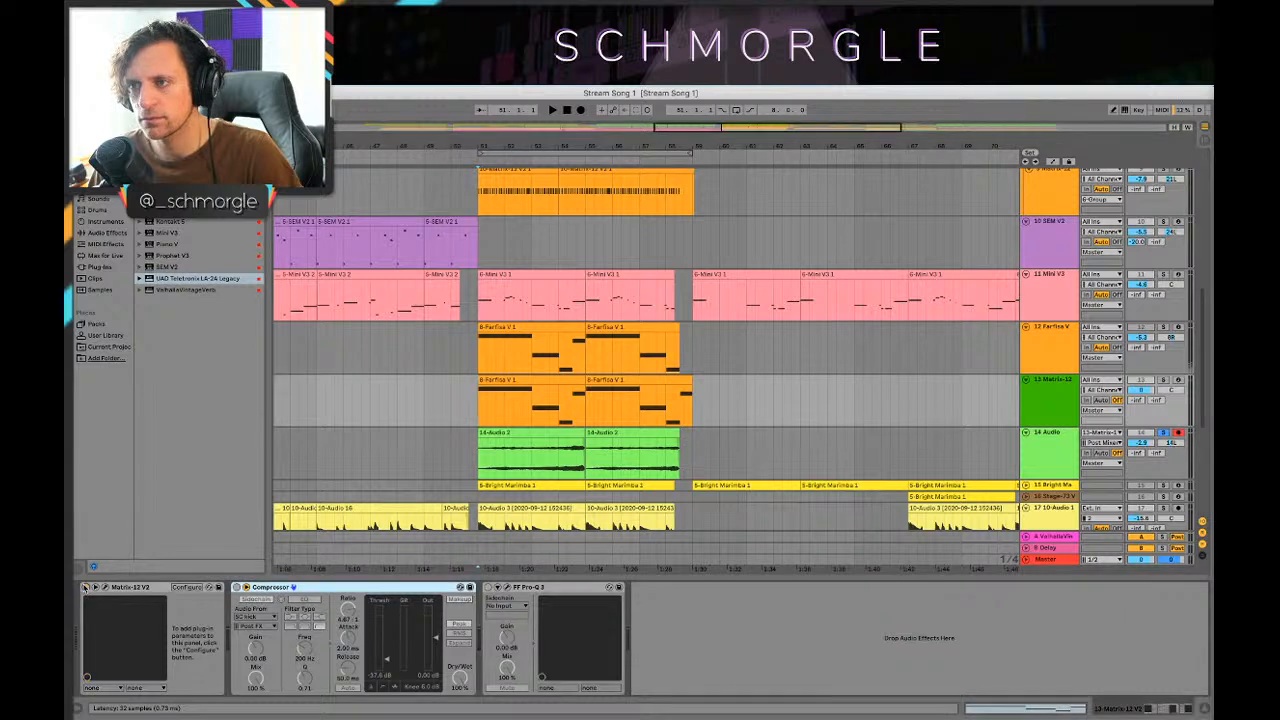
# Step: Activate and solo track 13 Matrix-12 and play it from bar 51
pyautogui.click(1043, 392)
pyautogui.click(1145, 381)
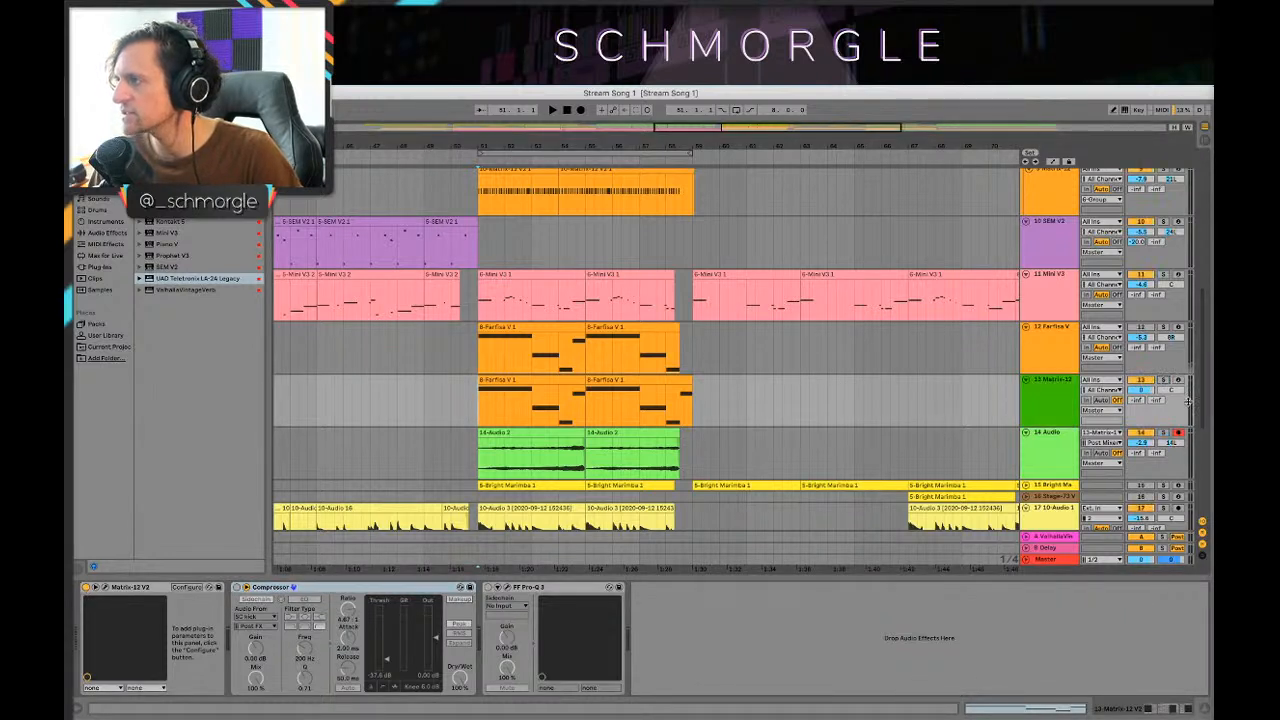
pyautogui.press('space')
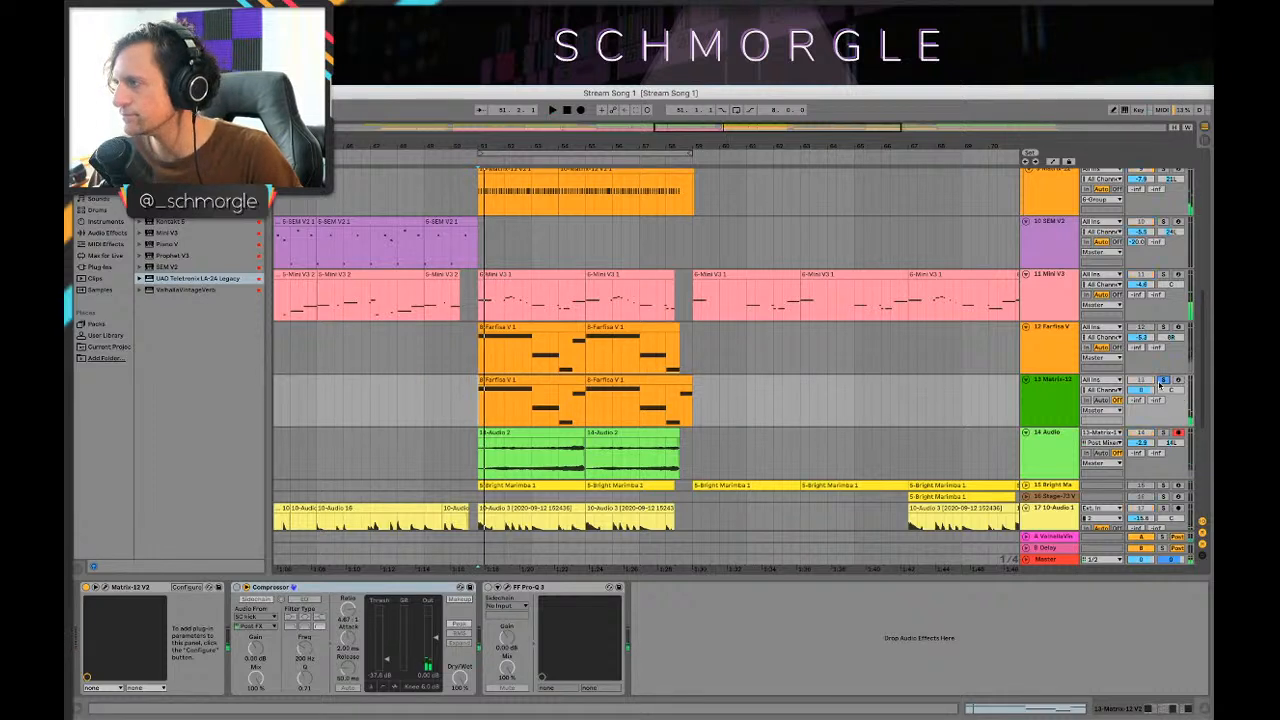
pyautogui.press('space')
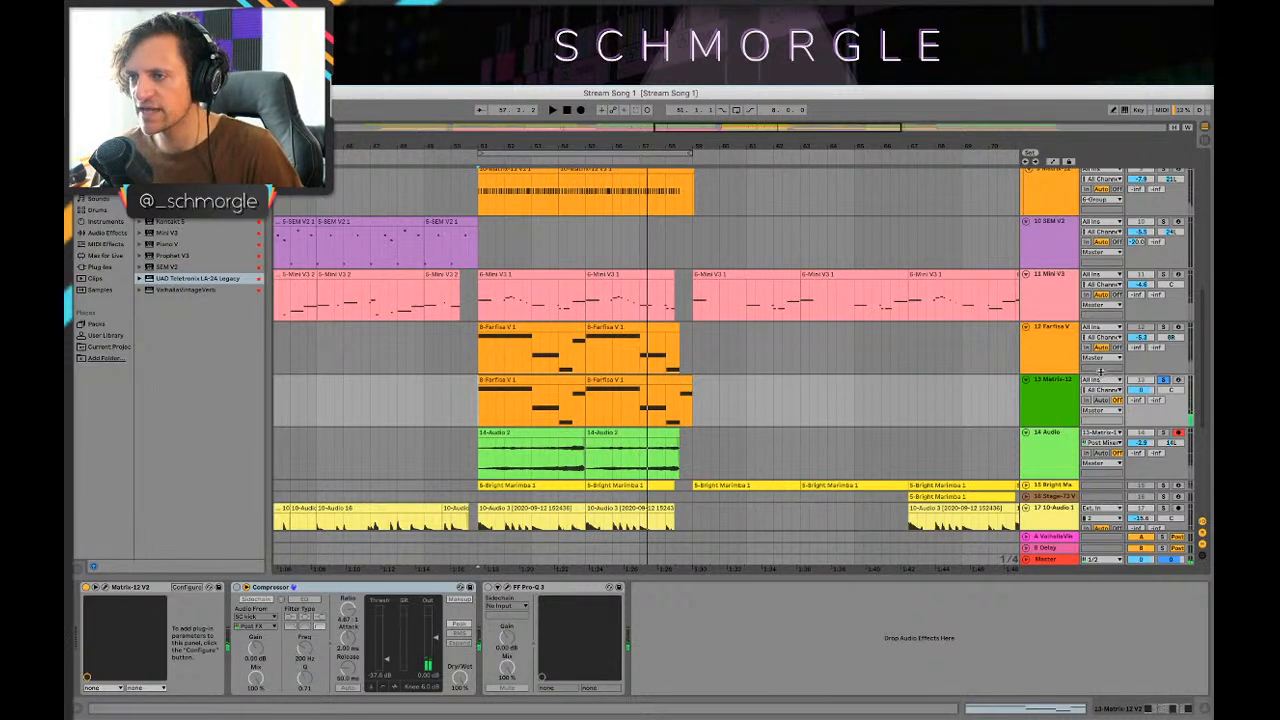
# Step: Open the Matrix-12 V instrument window to view its Crying Pad preset, and close it again
pyautogui.click(168, 591)
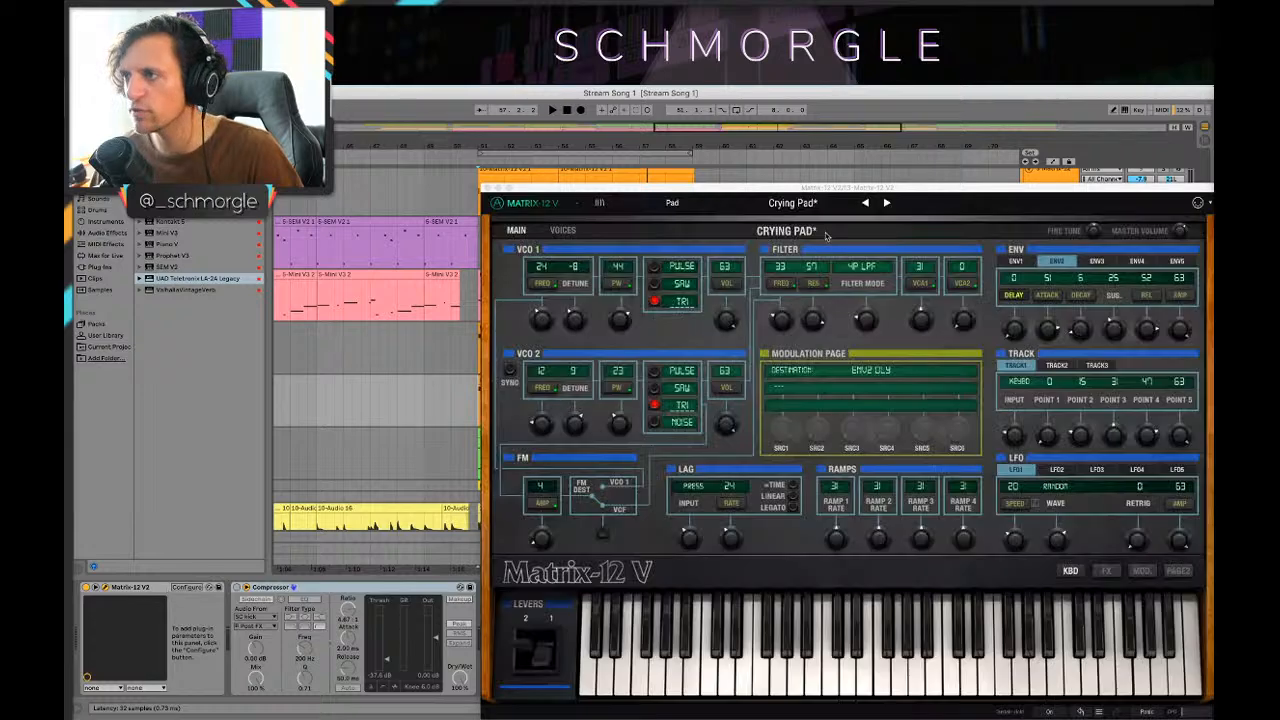
pyautogui.moveTo(886, 187); pyautogui.dragTo(699, 171)
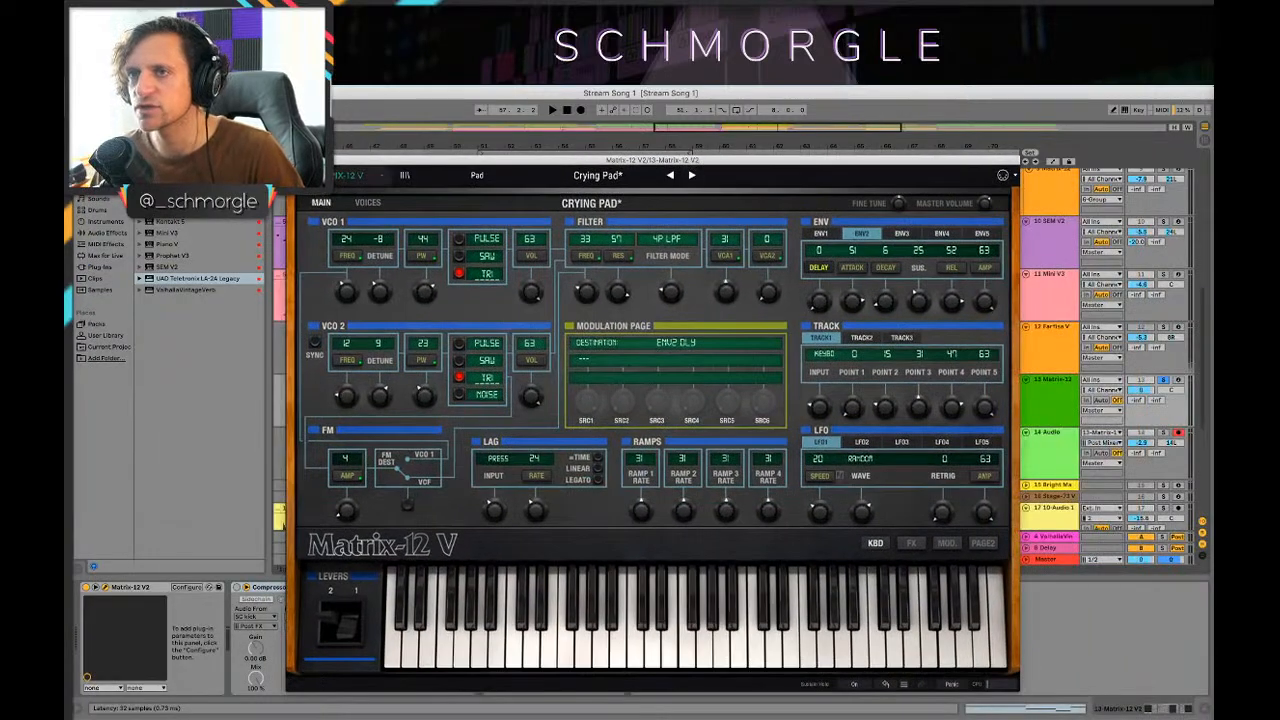
pyautogui.click(292, 160)
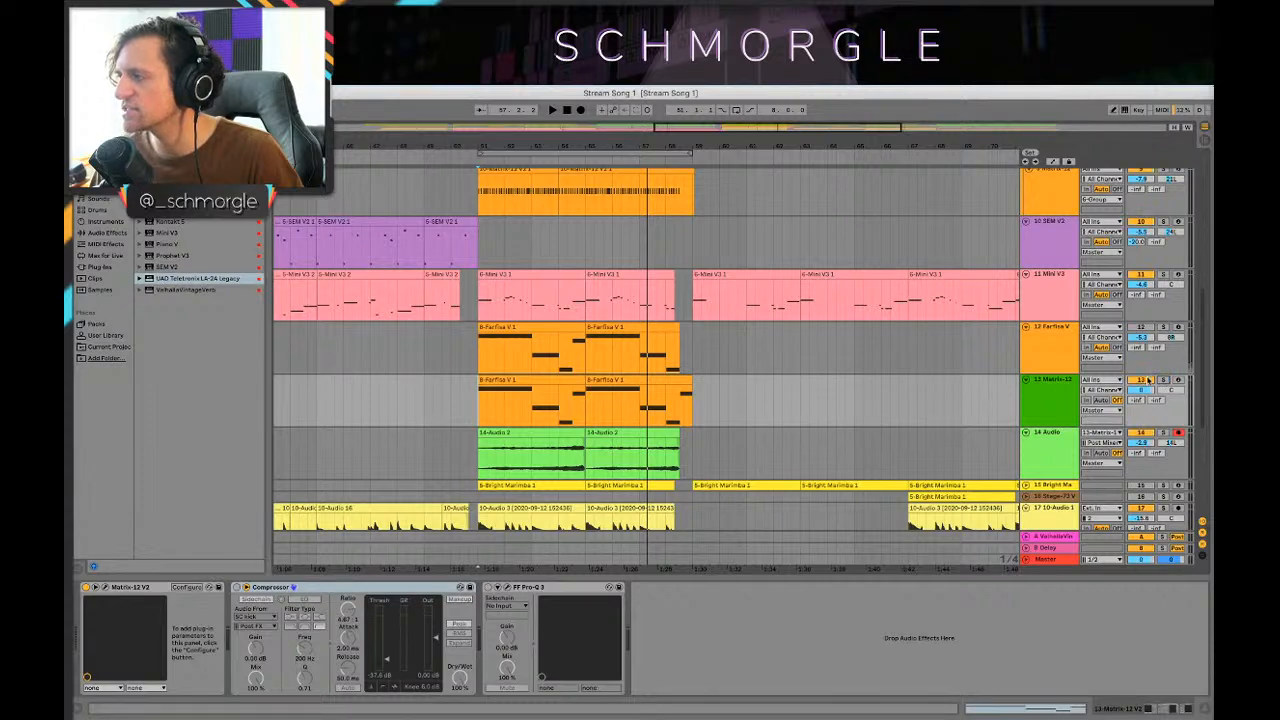
# Step: Deactivate and collapse track 13 Matrix-12, and show the device chain of track 14 Audio
pyautogui.click(1025, 381)
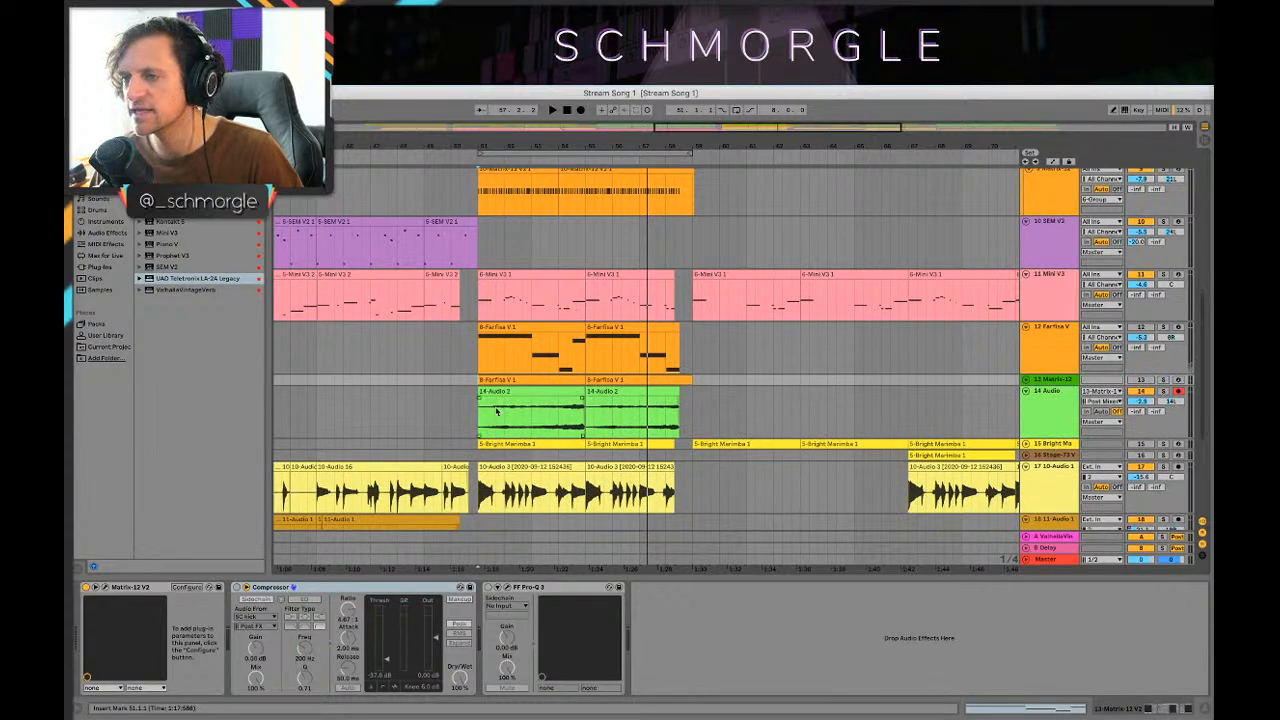
pyautogui.click(914, 443)
pyautogui.click(1027, 407)
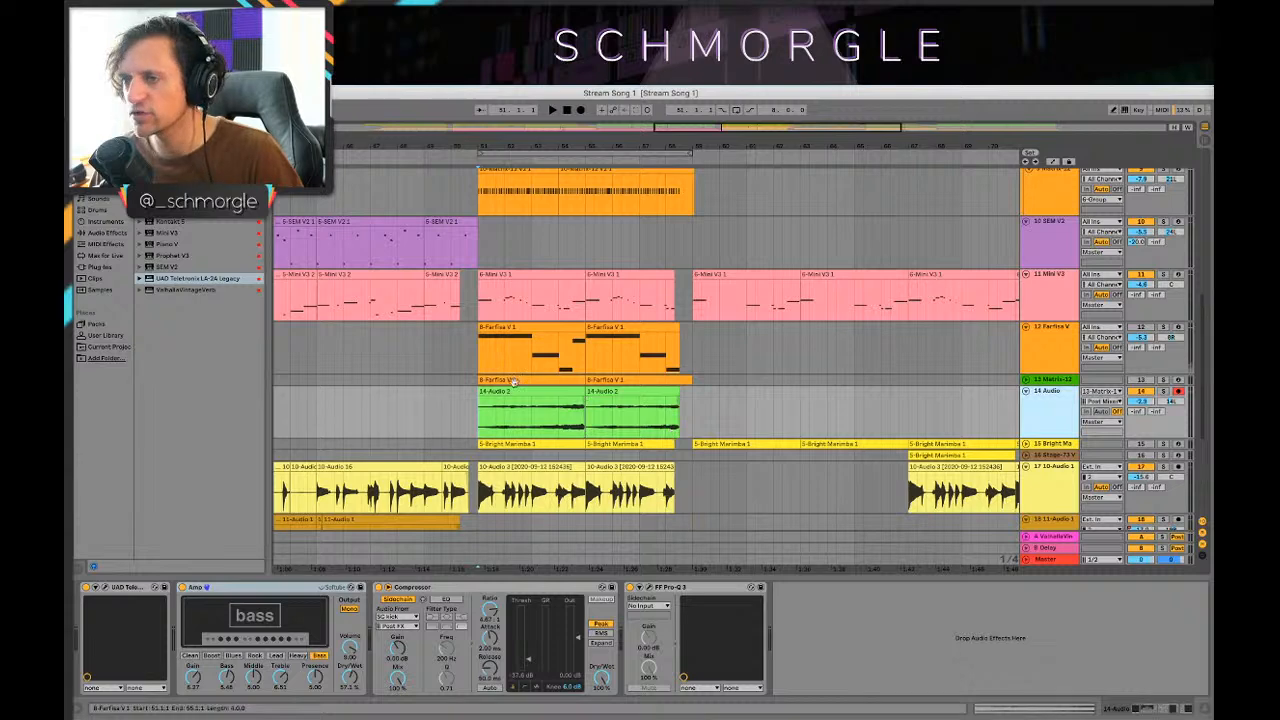
# Step: Play the full arrangement from bar 51 into the section after bar 59 and look over the tracks
pyautogui.moveTo(600, 142); pyautogui.dragTo(600, 100)
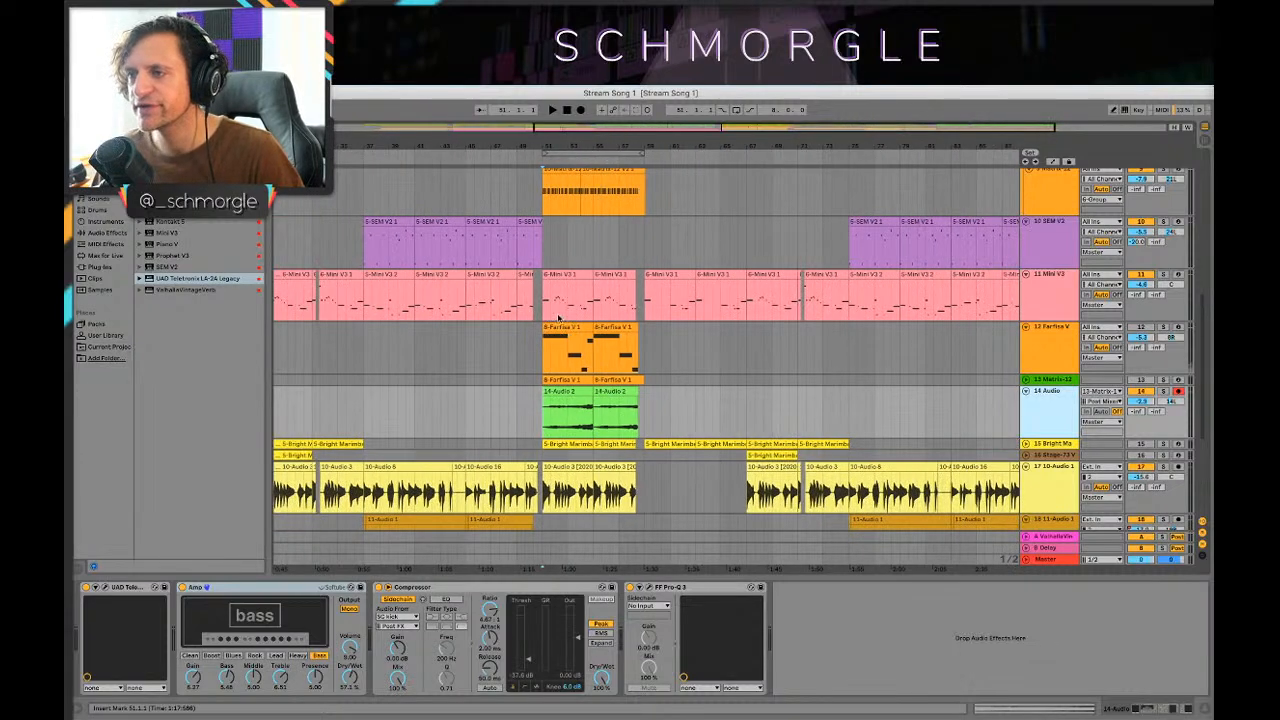
pyautogui.scroll(1, 553, 325)
pyautogui.scroll(-2, 552, 330)
pyautogui.click(542, 397)
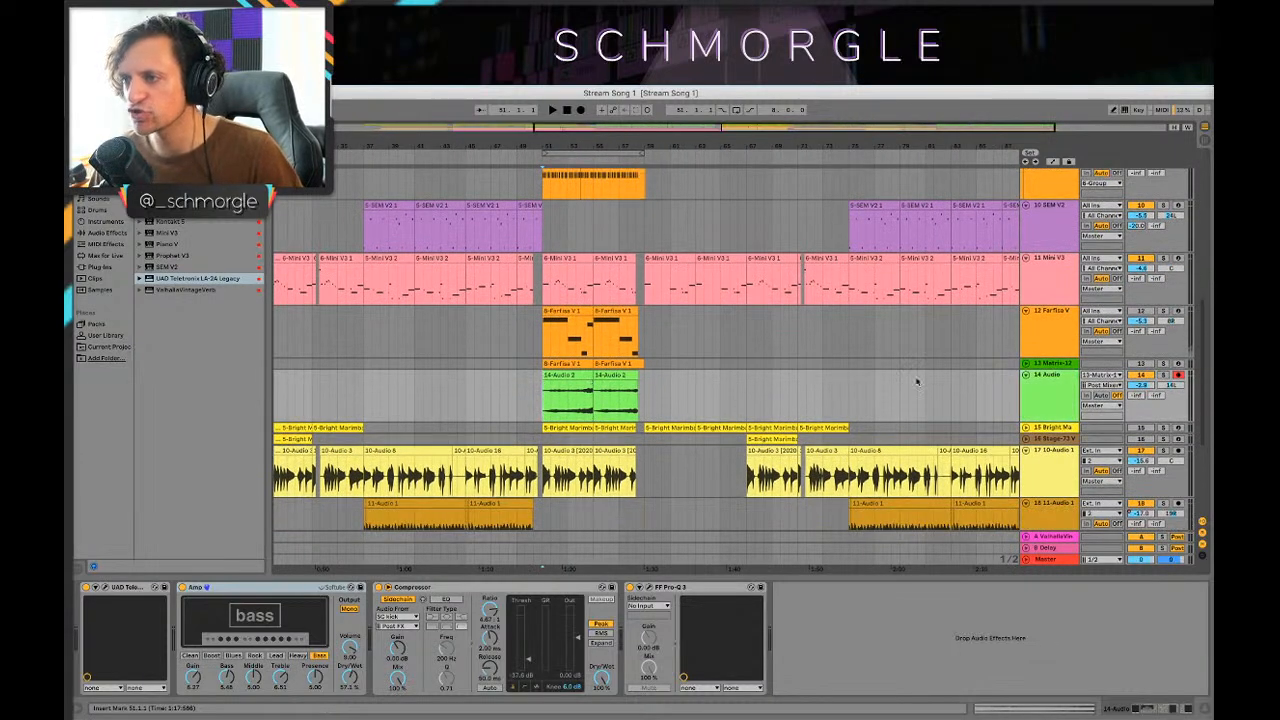
pyautogui.moveTo(696, 144); pyautogui.dragTo(865, 188)
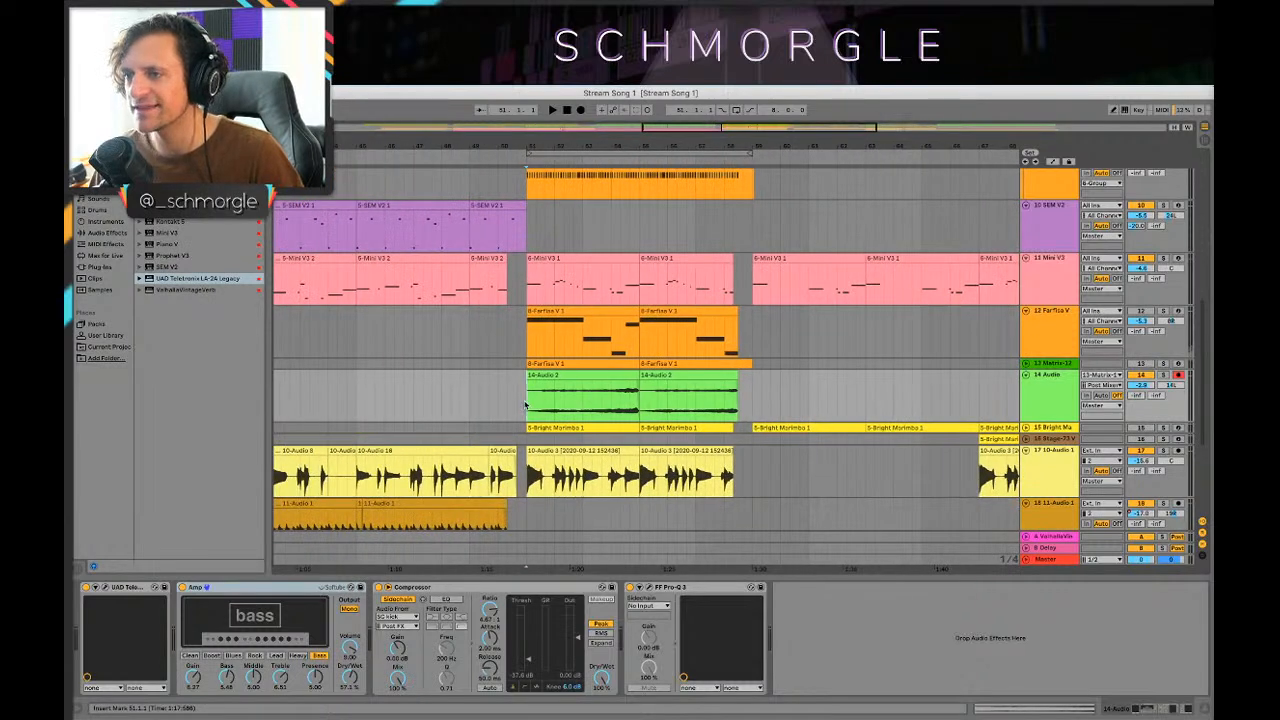
pyautogui.press('space')
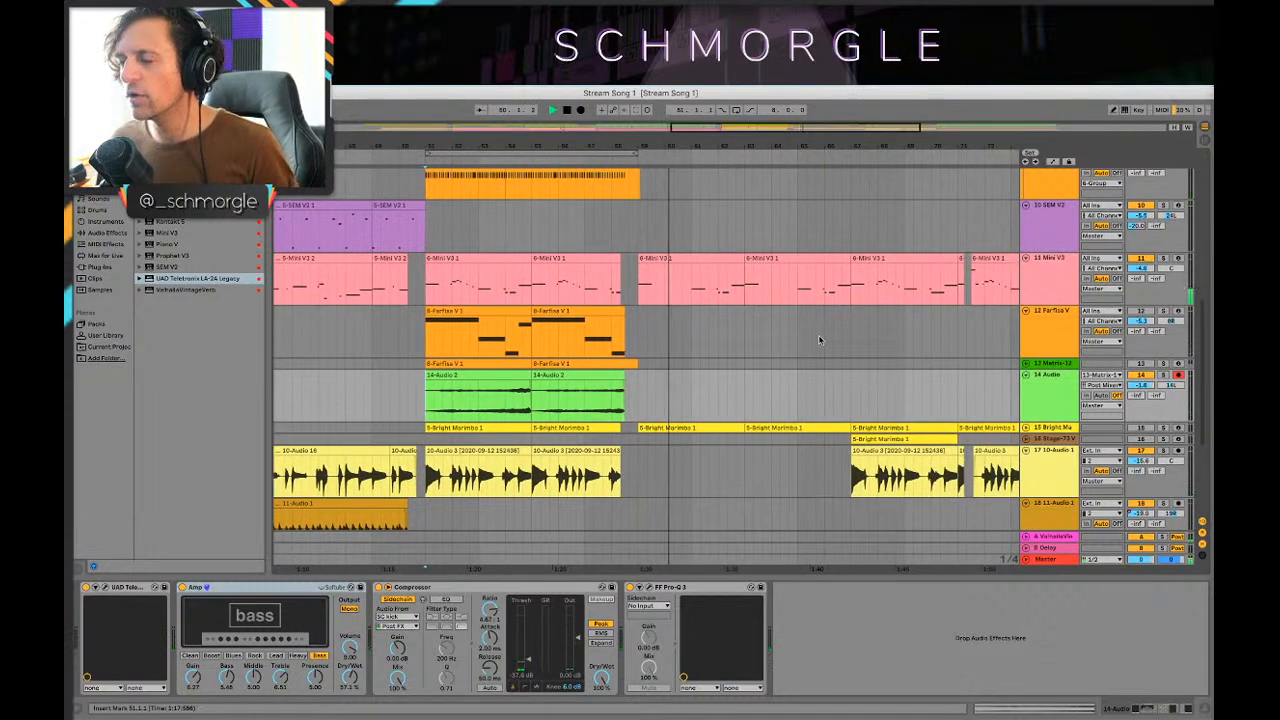
pyautogui.scroll(-1, 805, 332)
pyautogui.scroll(3, 803, 330)
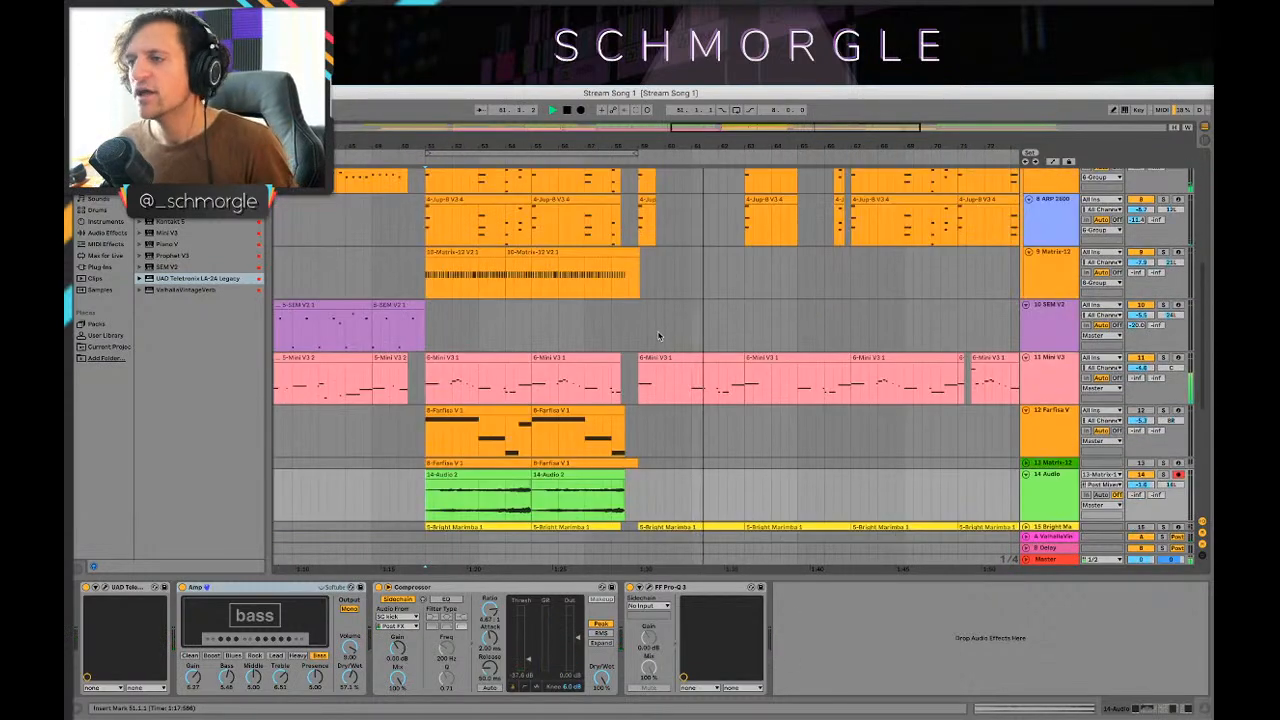
pyautogui.press('space')
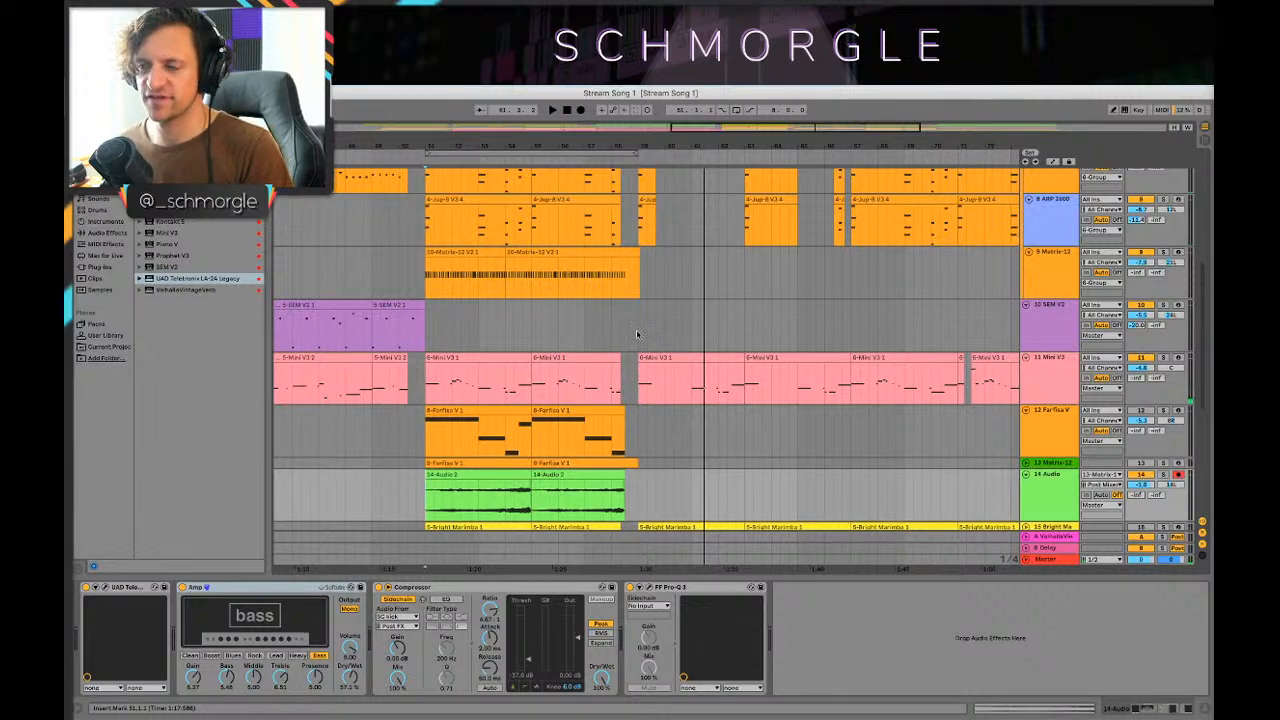
# Step: Show the SEM V2 track's device chain and examine the overall arrangement around bars 51 to 59
pyautogui.click(577, 320)
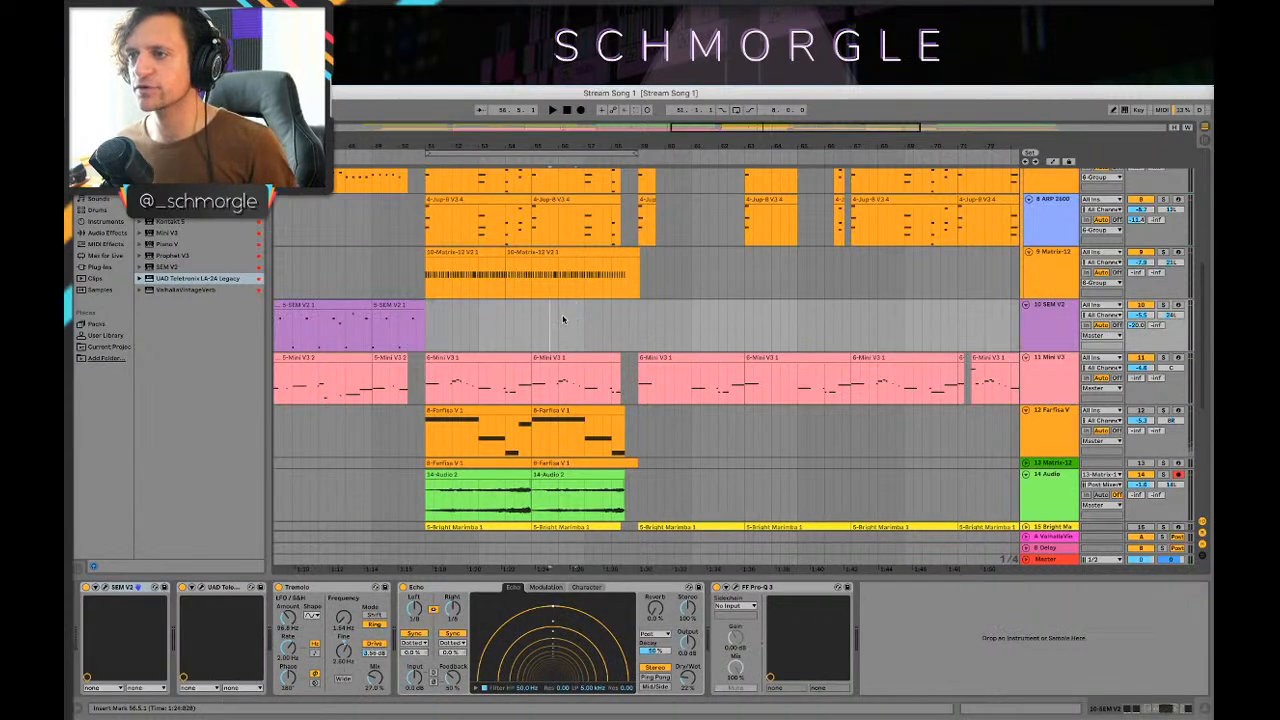
pyautogui.scroll(5, 566, 320)
pyautogui.scroll(-3, 574, 322)
pyautogui.scroll(-3, 577, 322)
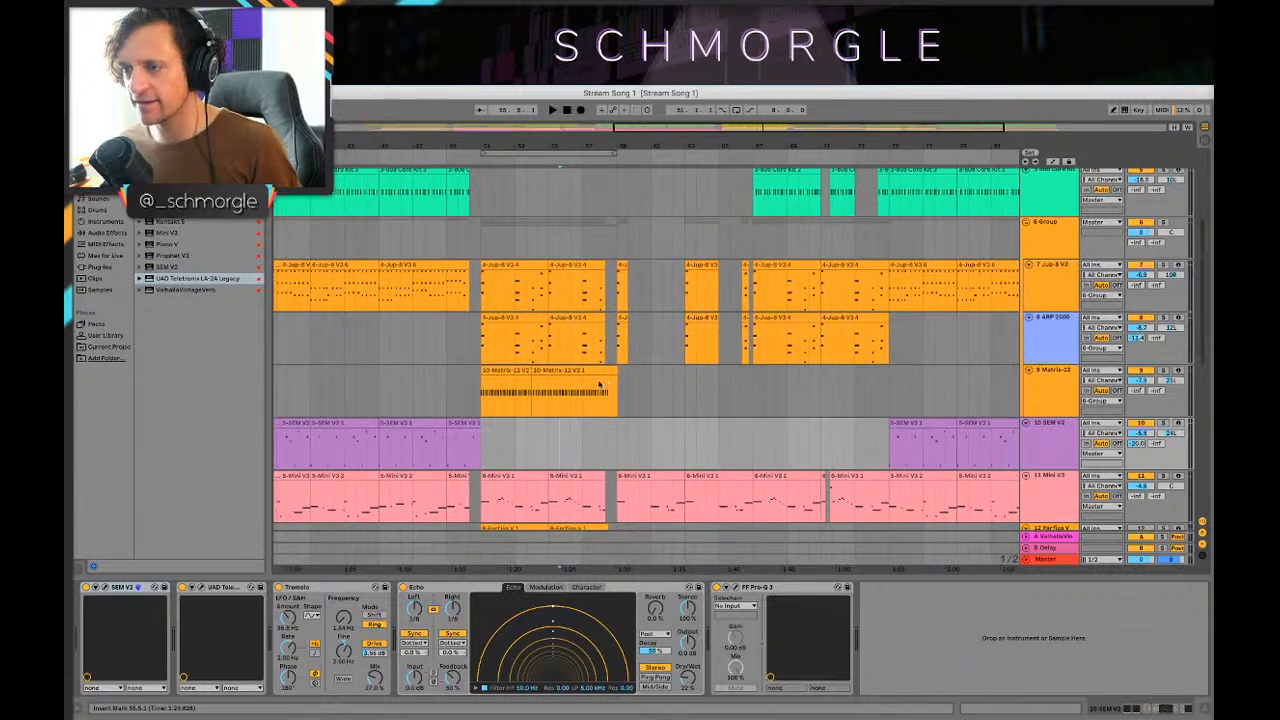
pyautogui.scroll(-3, 599, 384)
pyautogui.hscroll(-3, 599, 384)
pyautogui.scroll(-5, 599, 384)
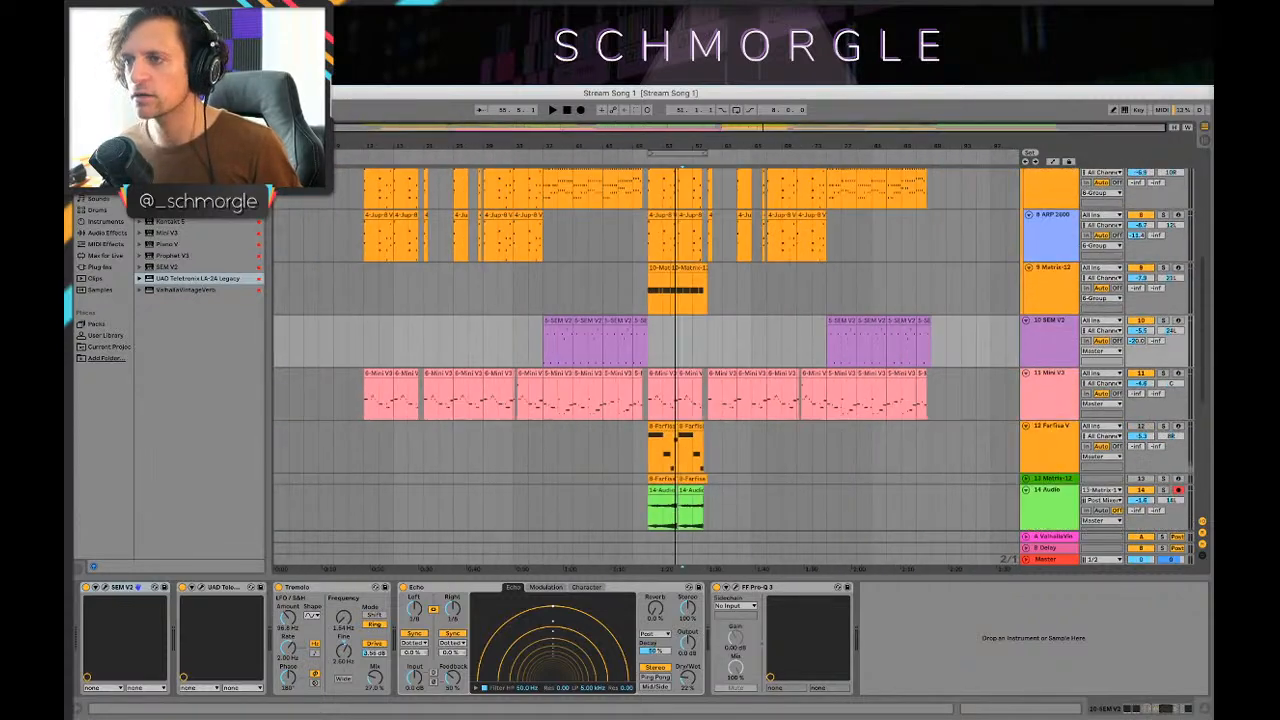
pyautogui.scroll(1, 676, 437)
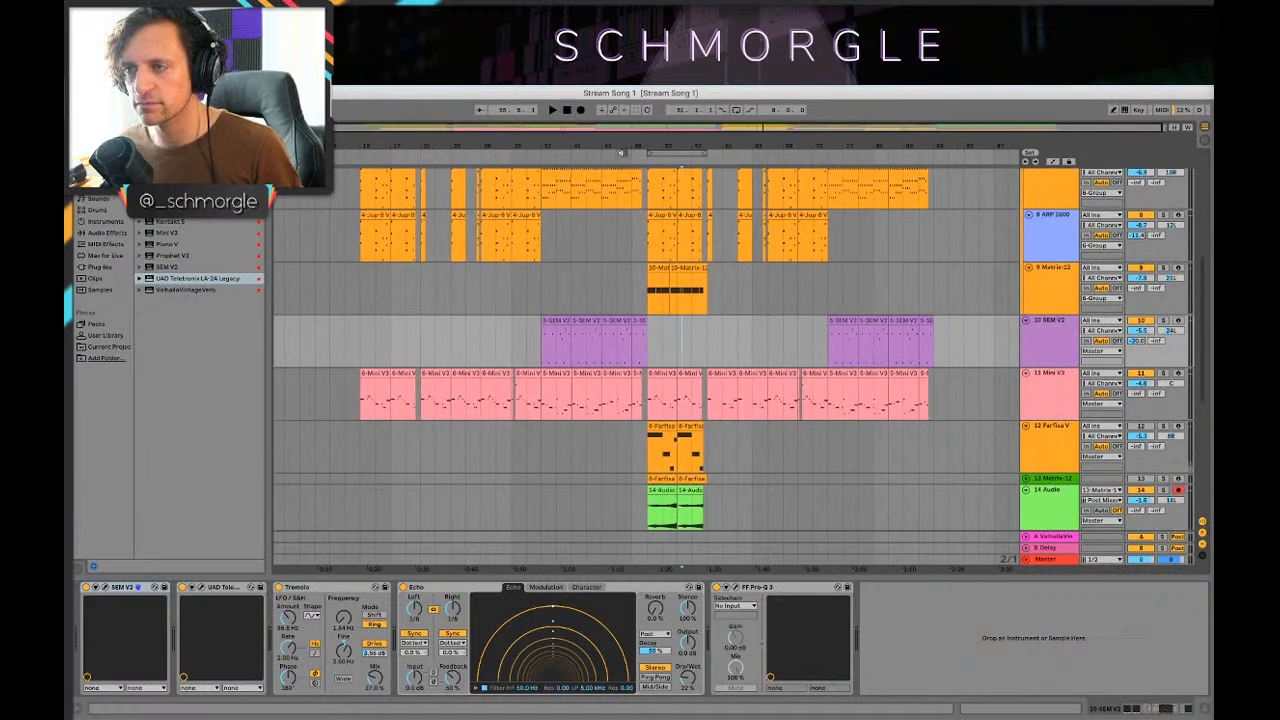
# Step: Copy the Quark Kit 1 clip at bar 59 from track 1 to the same position on track 2
pyautogui.moveTo(675, 144)
pyautogui.mouseDown()
pyautogui.moveTo(540, 420)
pyautogui.moveTo(501, 320)
pyautogui.mouseUp()
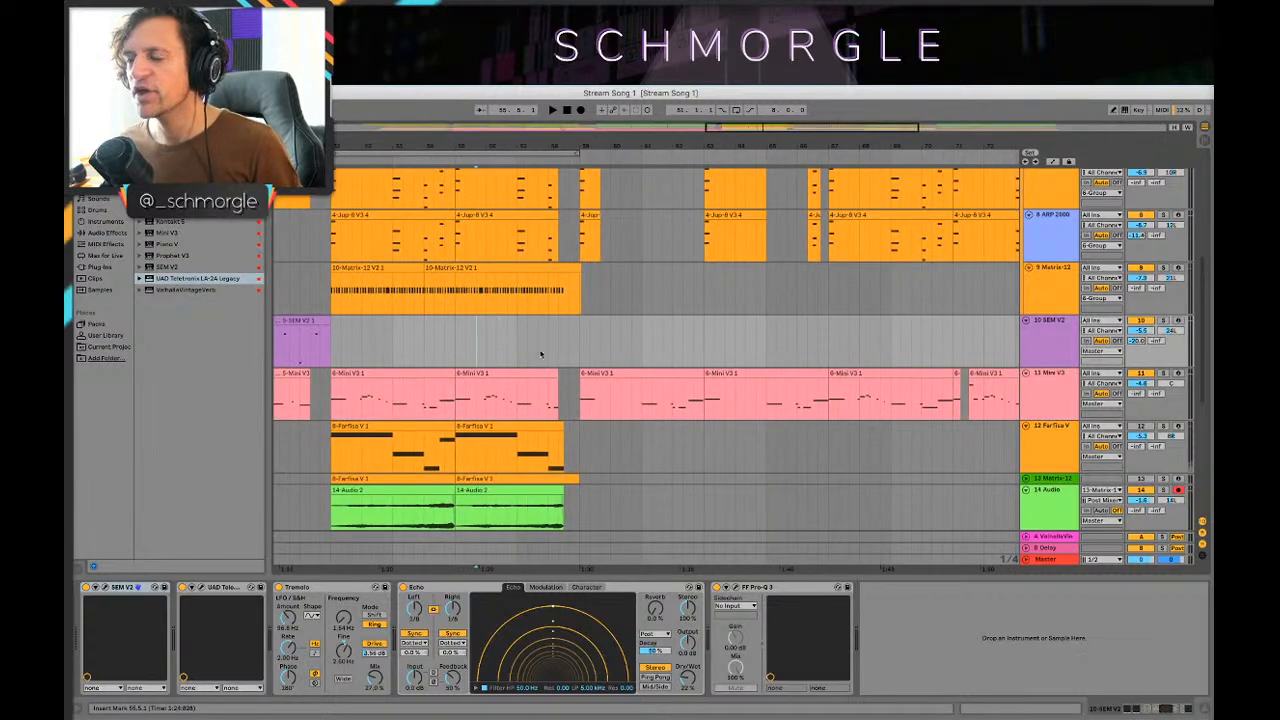
pyautogui.scroll(5, 545, 350)
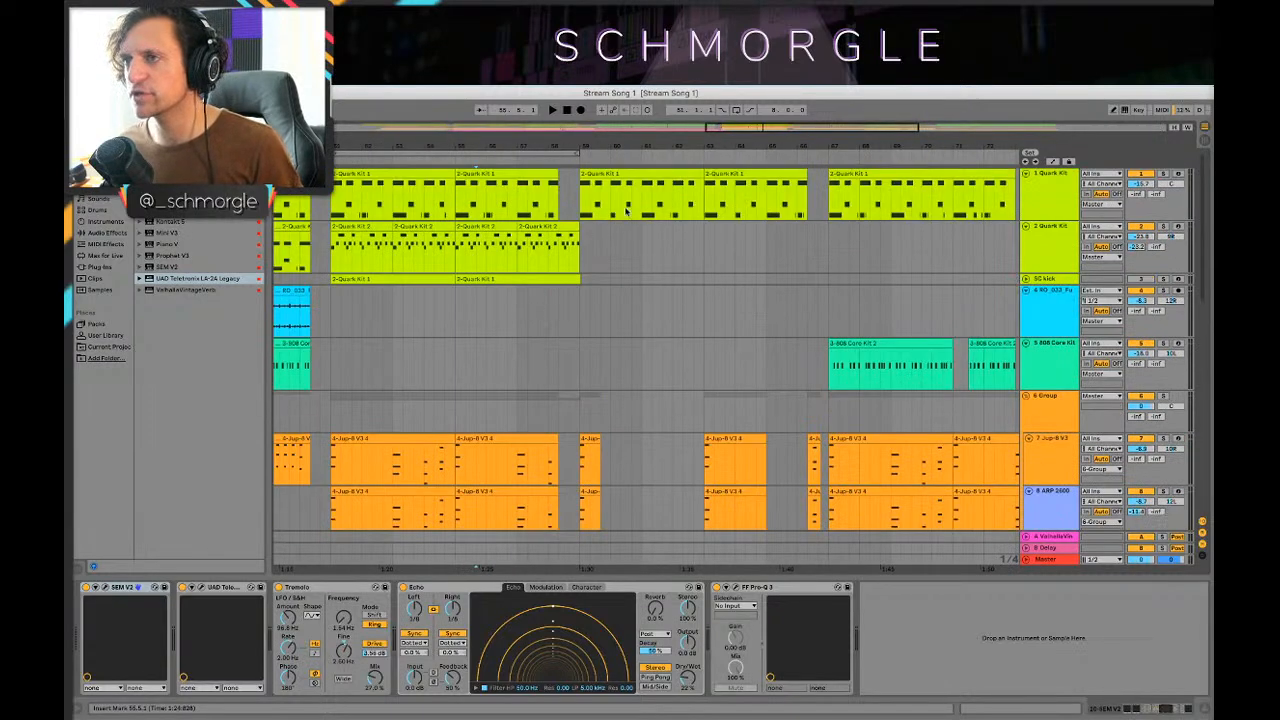
pyautogui.moveTo(615, 175); pyautogui.dragTo(619, 229)
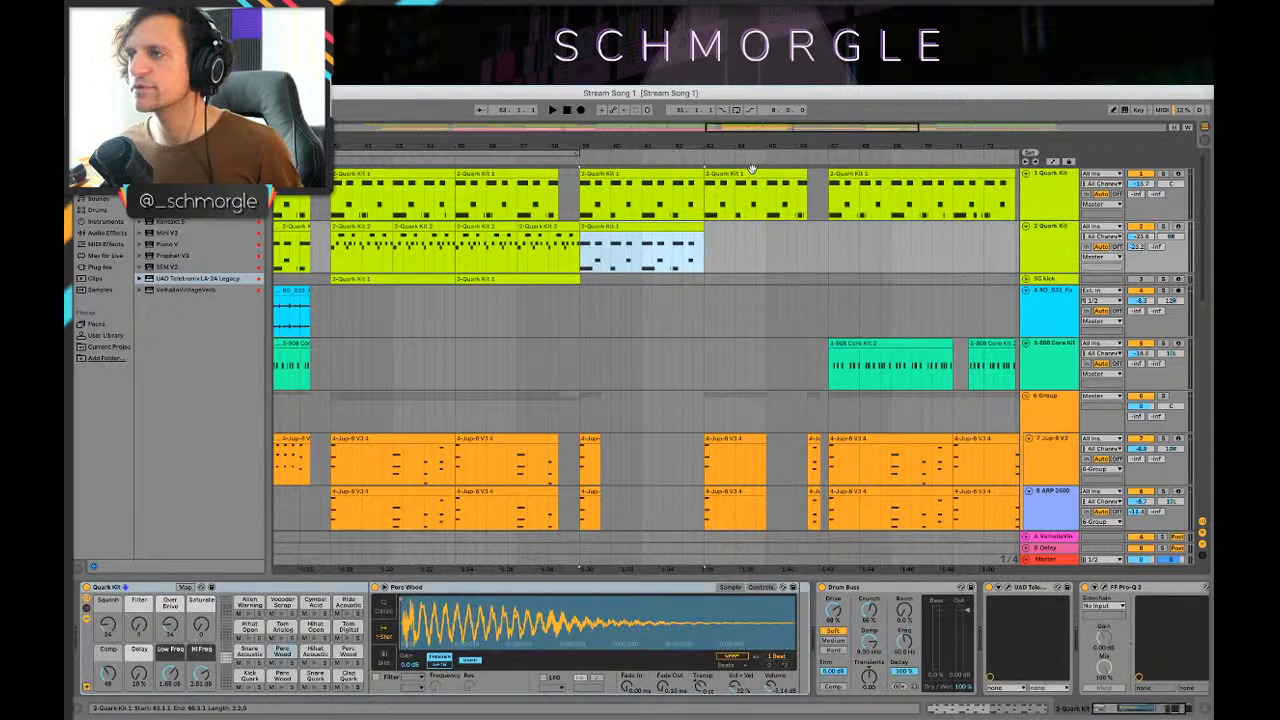
# Step: Copy the Quark Kit 1 clip at bar 63 from track 1 to track 2 and start playback from bar 58
pyautogui.moveTo(751, 173); pyautogui.dragTo(746, 229)
pyautogui.click(554, 249)
pyautogui.press('space')
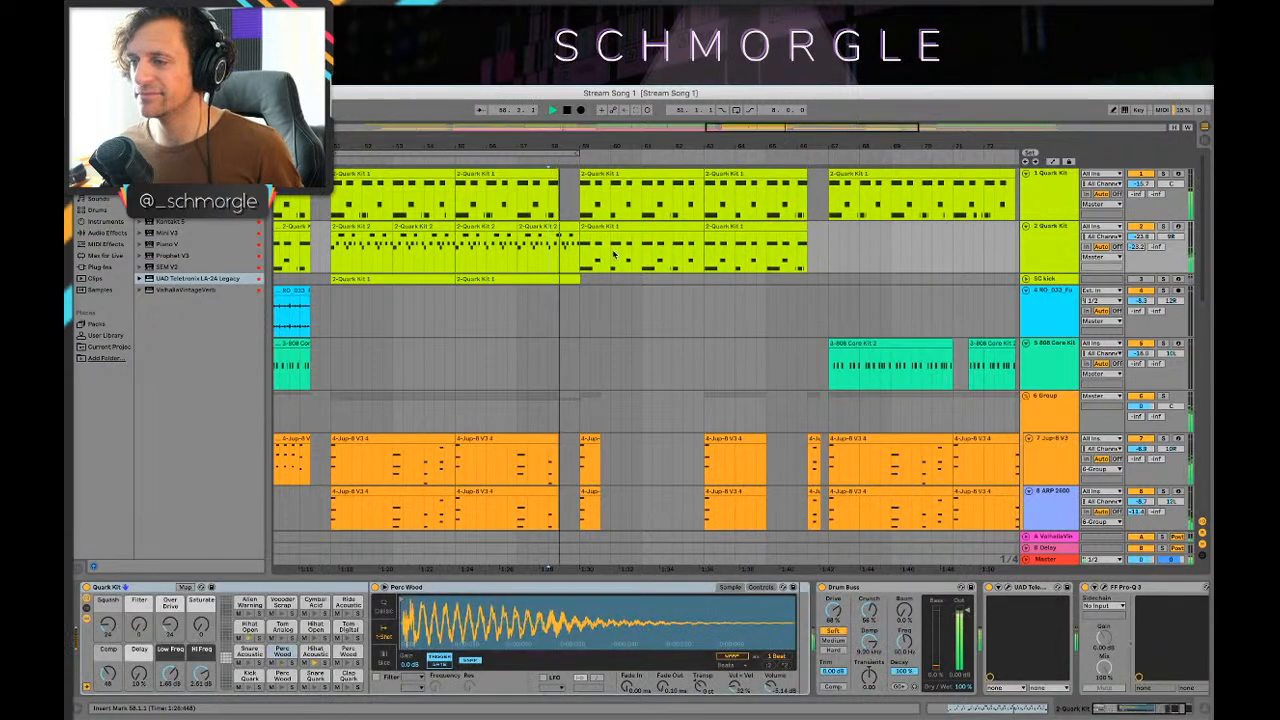
# Step: Examine the remaining tracks during playback up to bar 71 and show the device chain of track 17
pyautogui.scroll(-3, 650, 248)
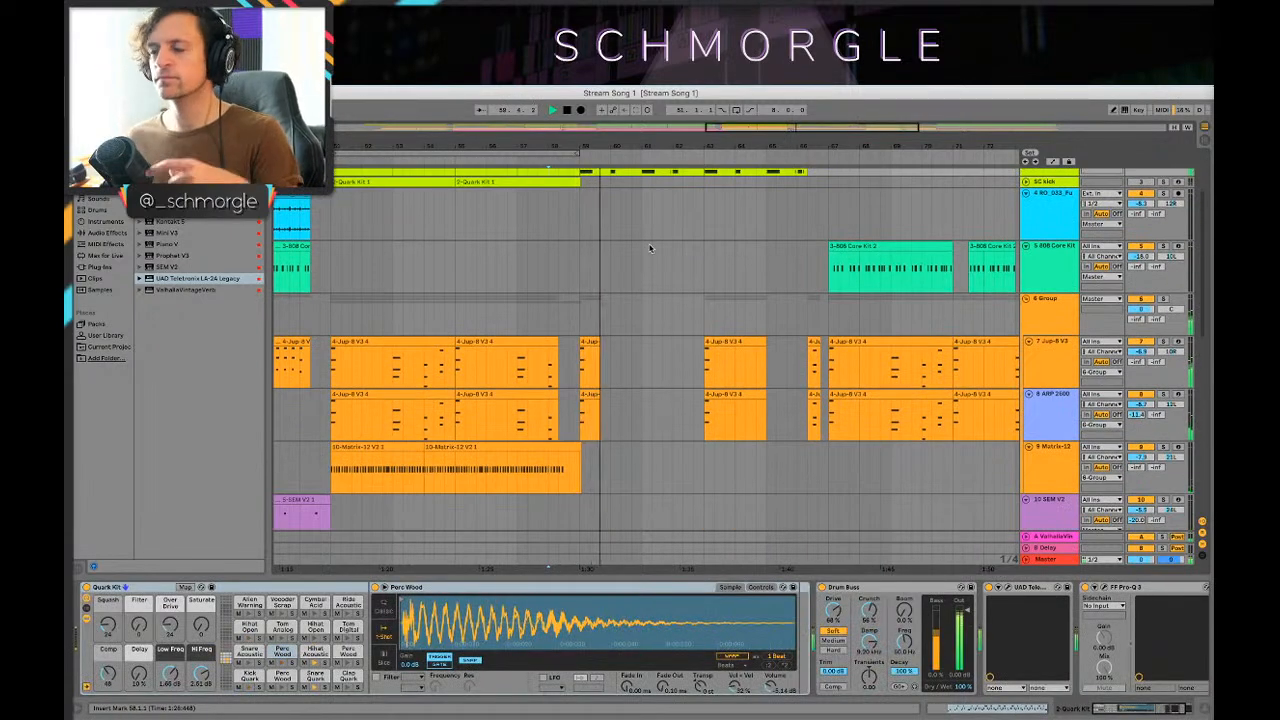
pyautogui.scroll(-3, 640, 378)
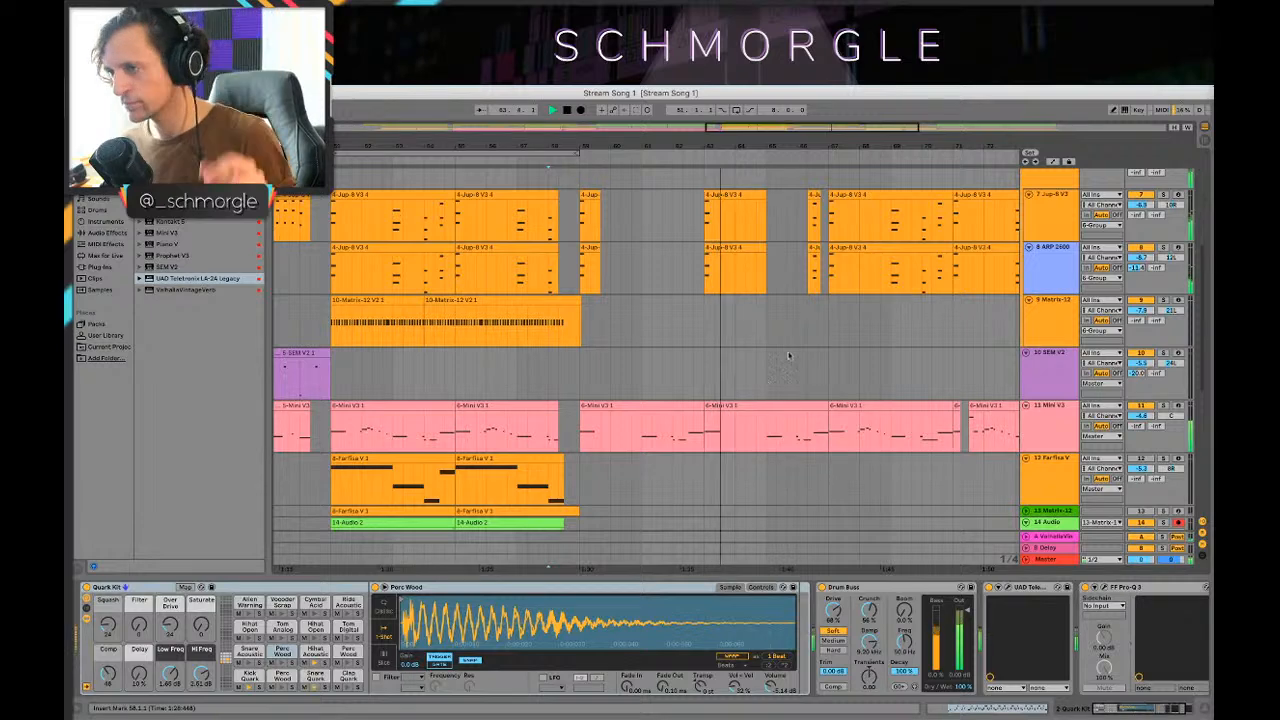
pyautogui.scroll(-3, 673, 318)
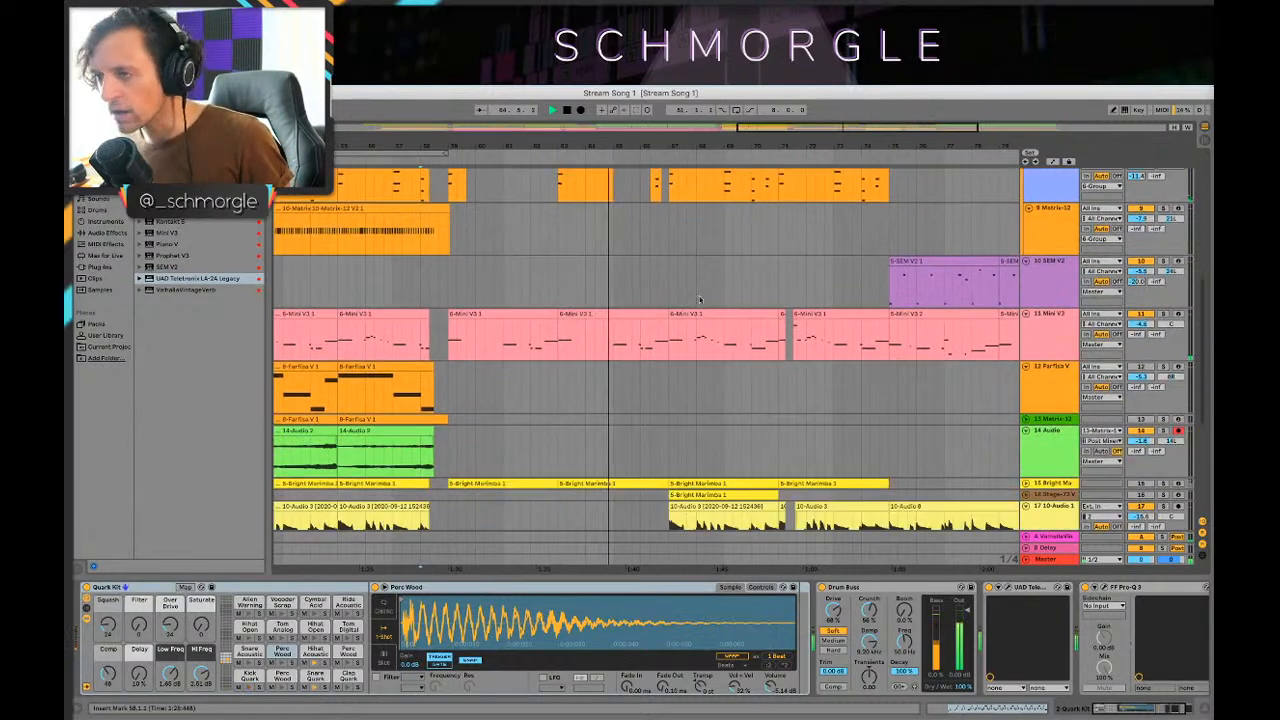
pyautogui.scroll(-2, 673, 318)
pyautogui.scroll(-2, 673, 318)
pyautogui.scroll(4, 673, 318)
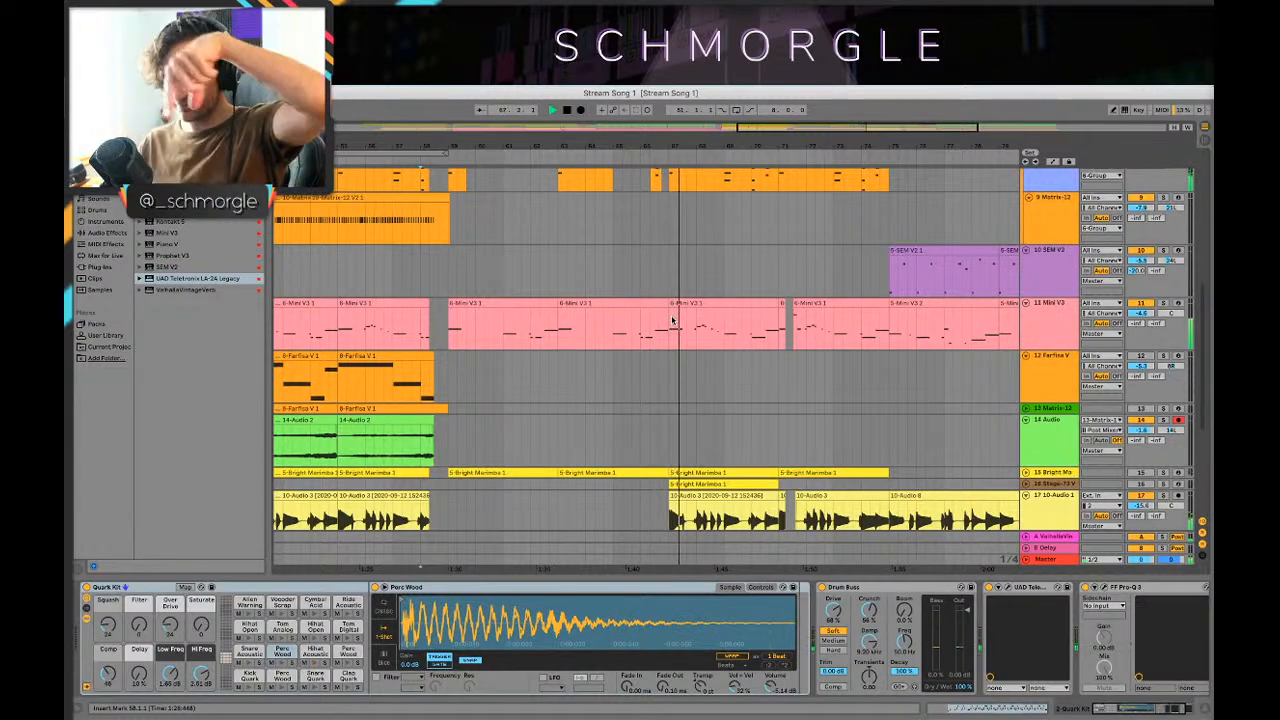
pyautogui.hscroll(3, 780, 260)
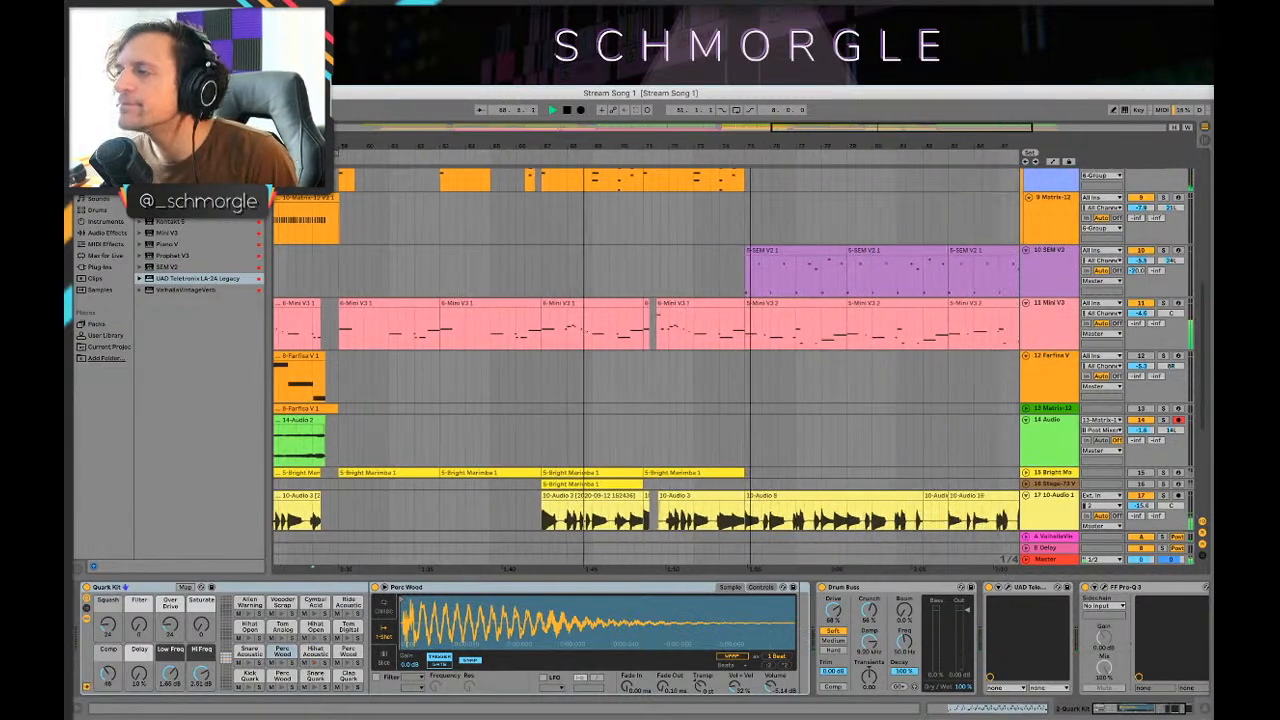
pyautogui.scroll(5, 720, 347)
pyautogui.scroll(-10, 720, 347)
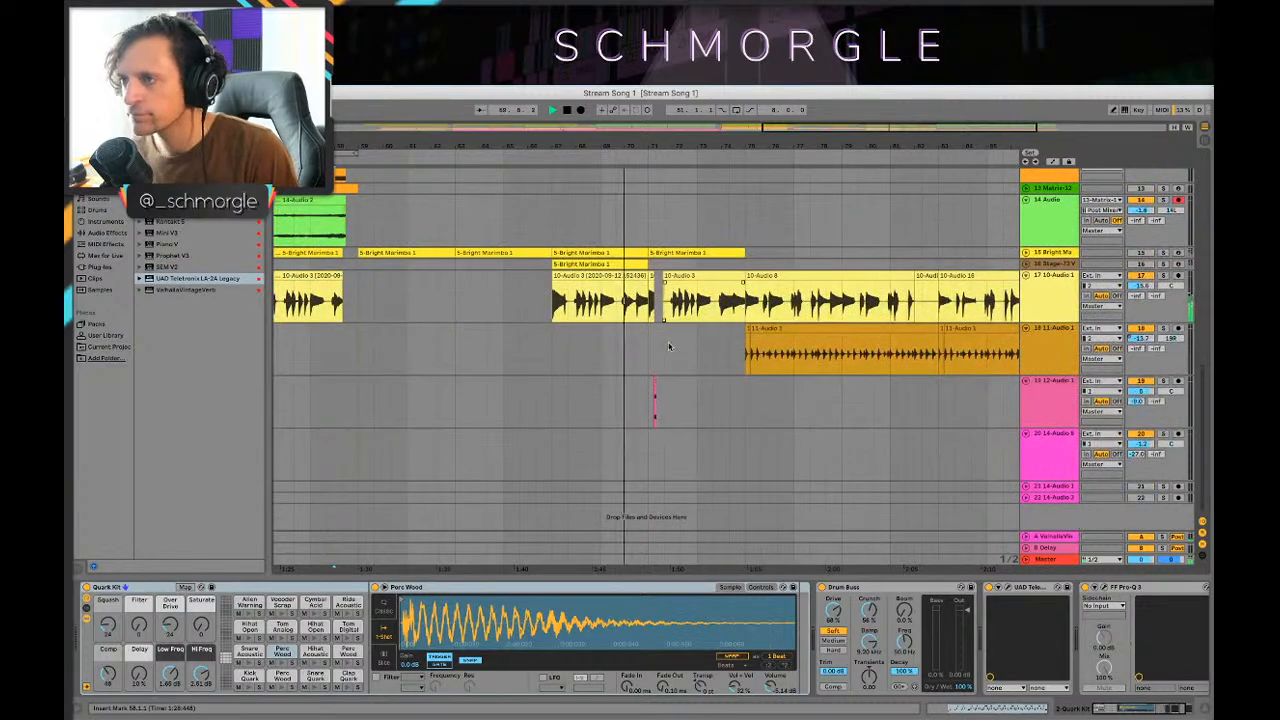
pyautogui.click(1048, 288)
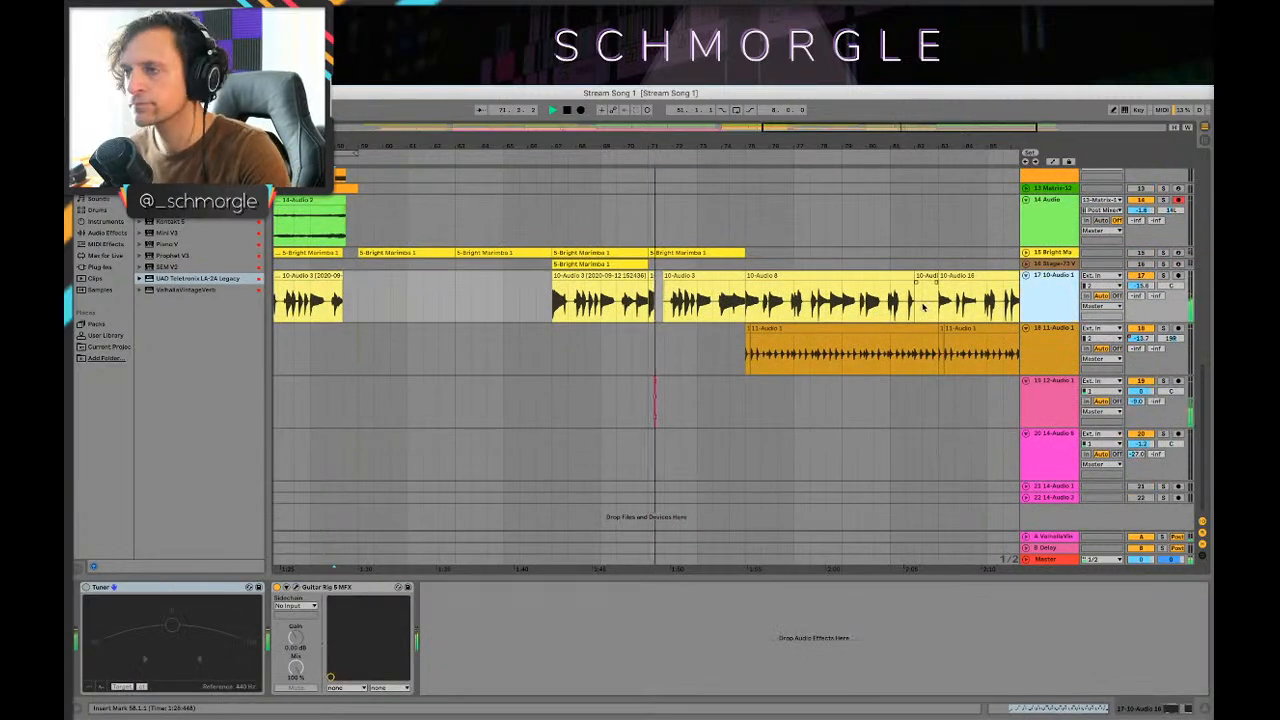
# Step: Record a new audio take on track 19, starting just before bar 71 and replacing the short existing clip
pyautogui.click(652, 410)
pyautogui.press('space')
pyautogui.moveTo(718, 149); pyautogui.dragTo(724, 215)
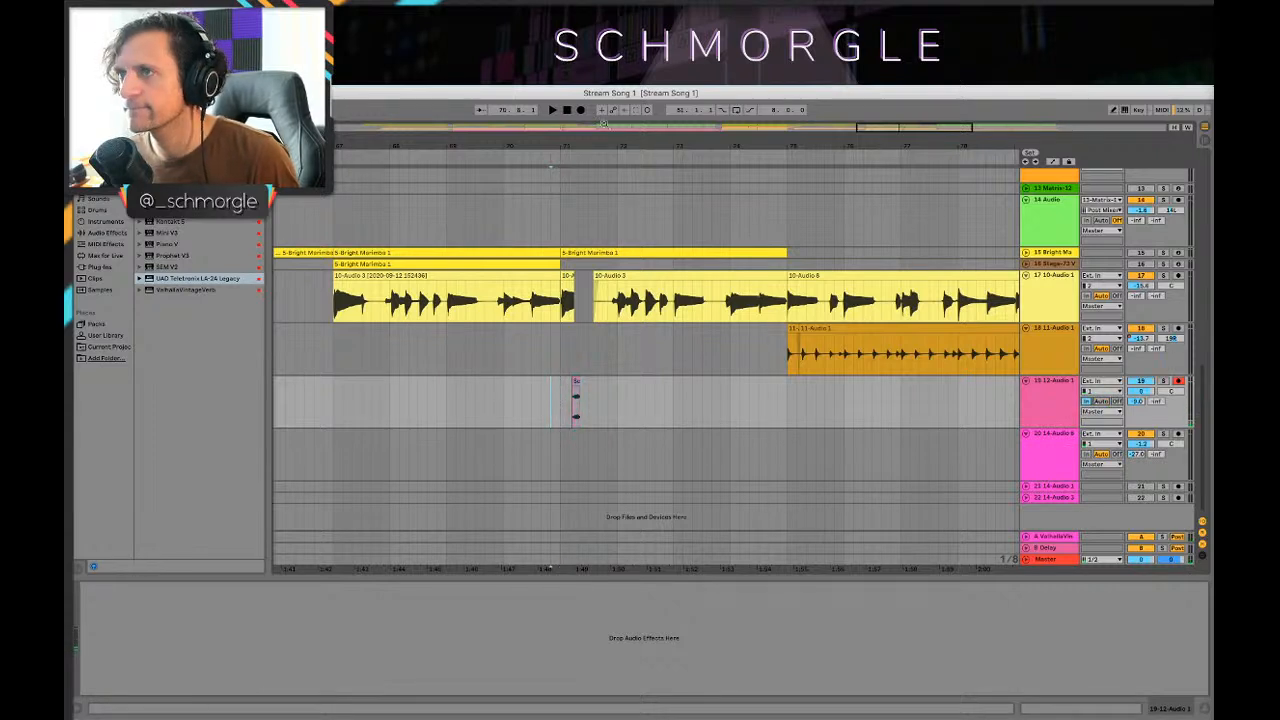
pyautogui.click(580, 110)
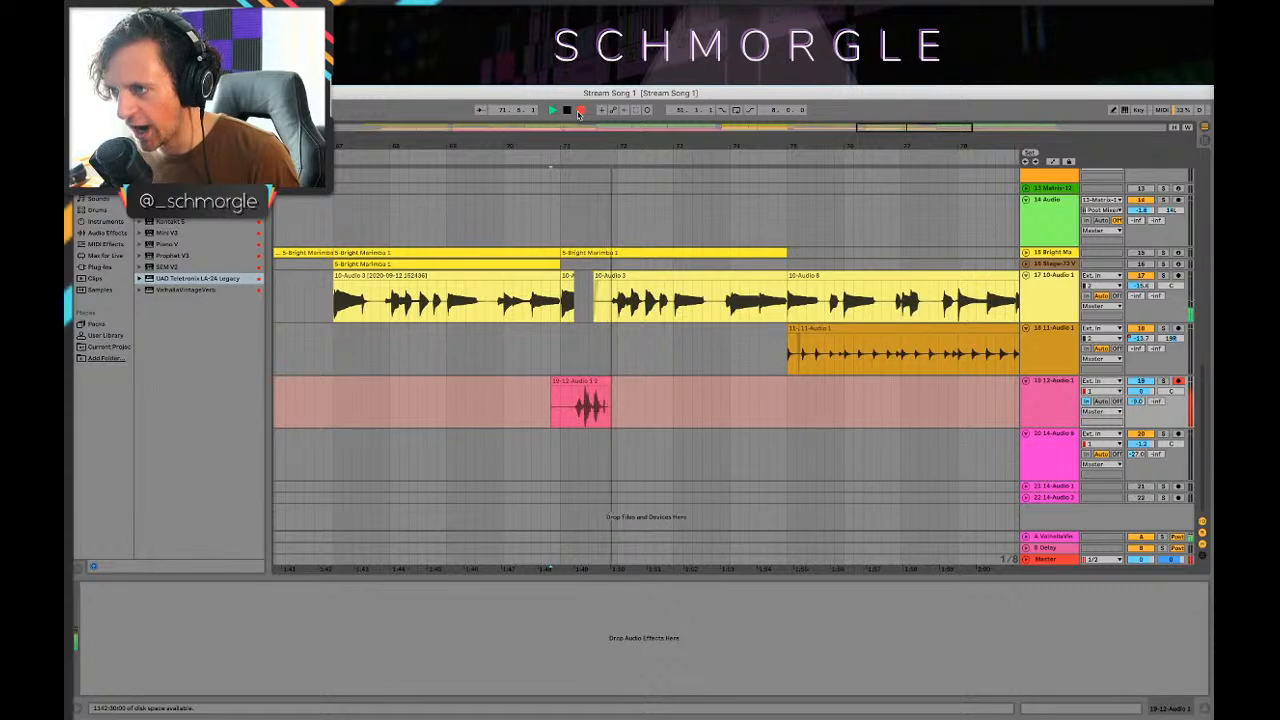
pyautogui.press('space')
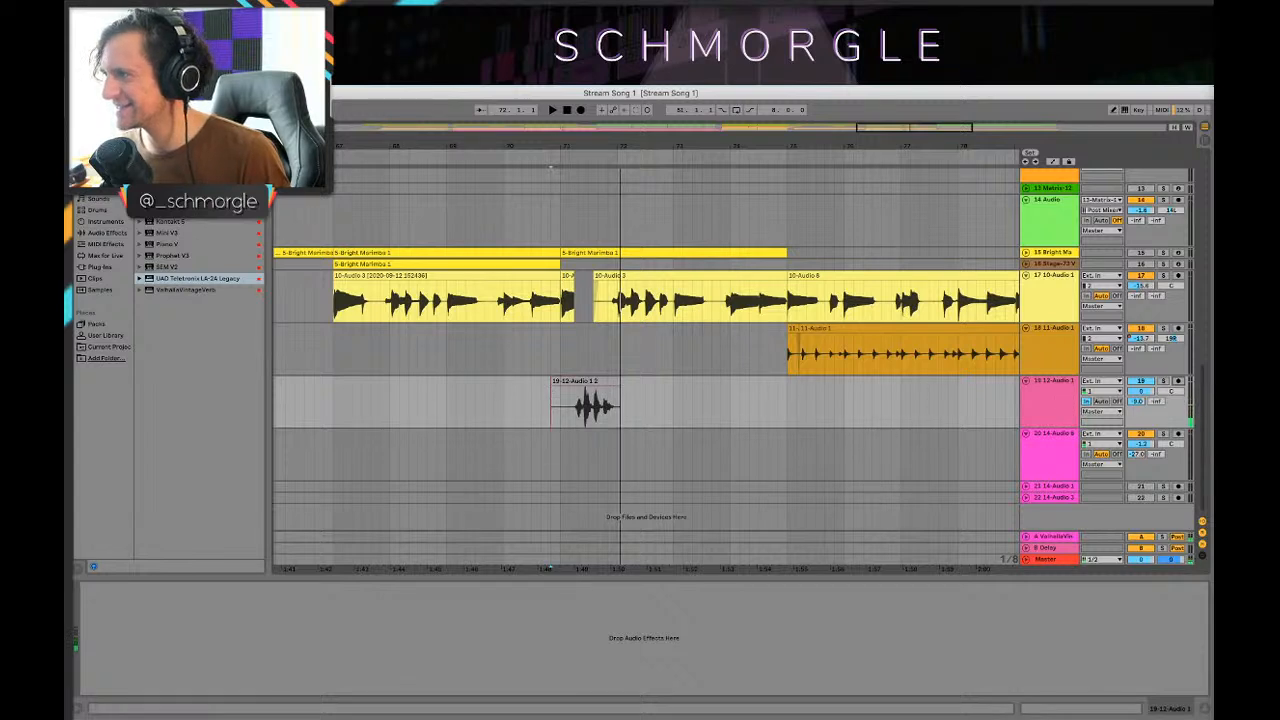
# Step: Switch track 19's input monitoring off and play back the newly recorded clip
pyautogui.click(1065, 401)
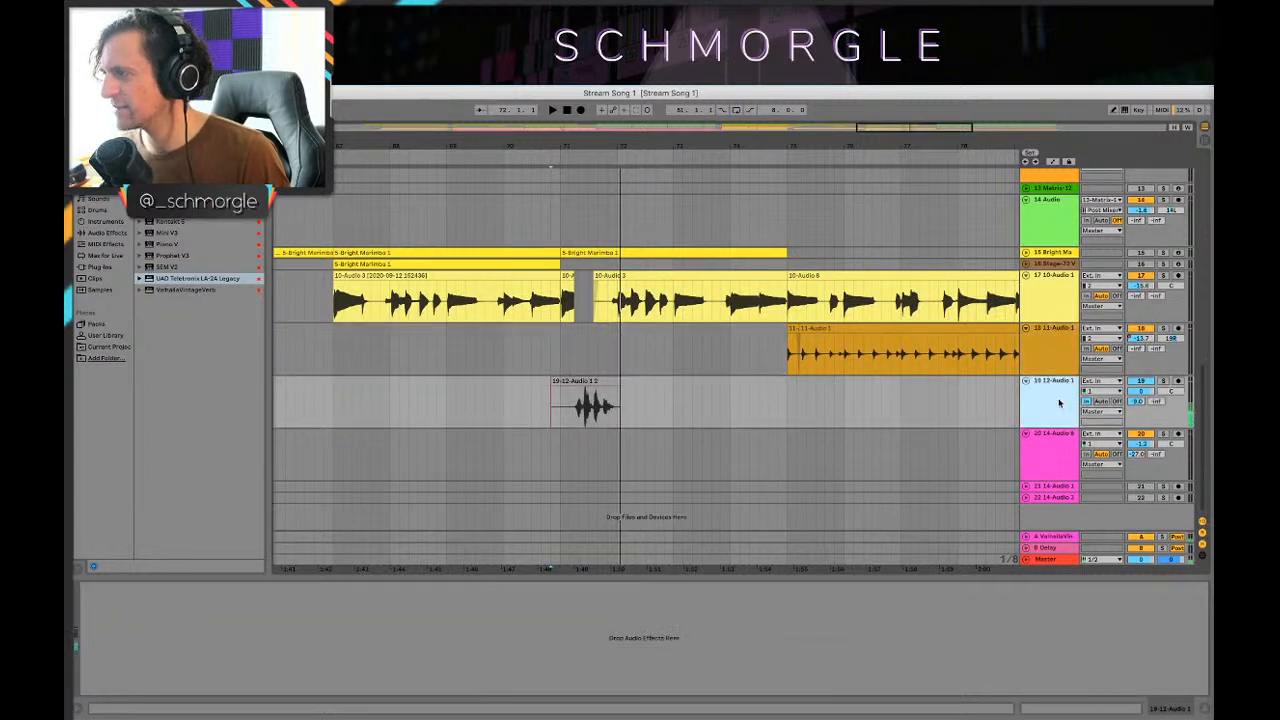
pyautogui.click(800, 391)
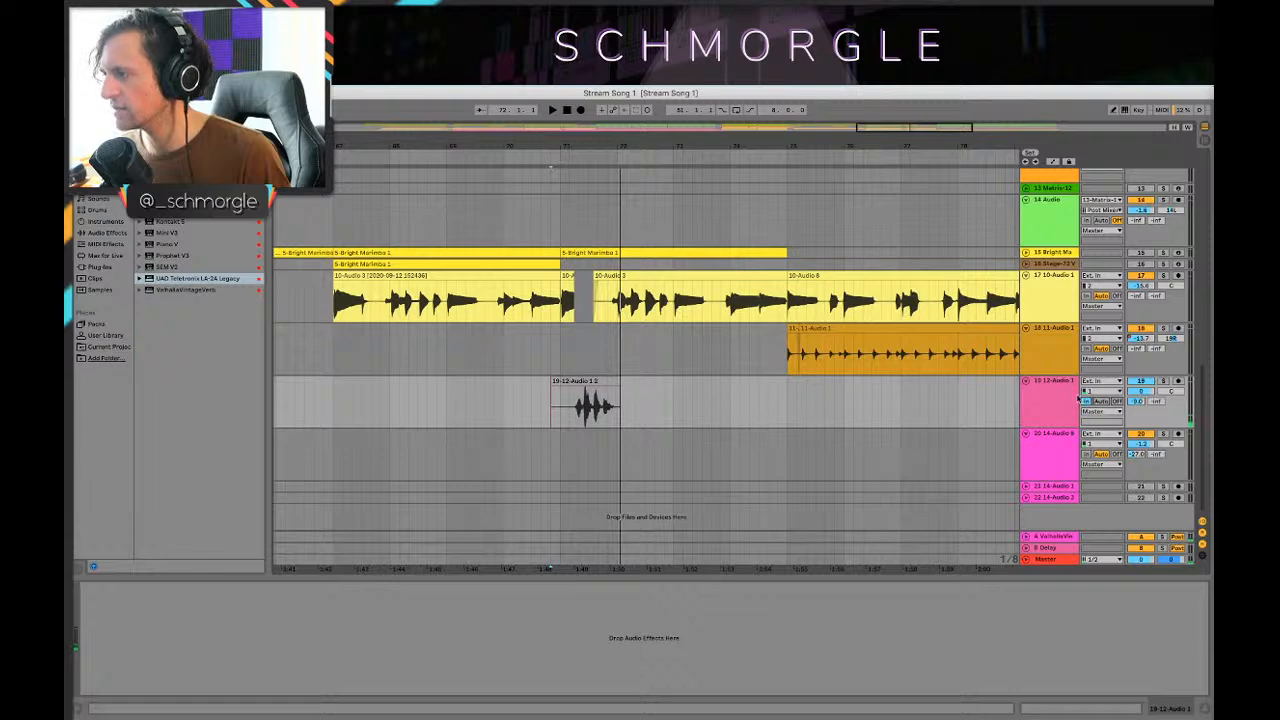
pyautogui.click(1116, 401)
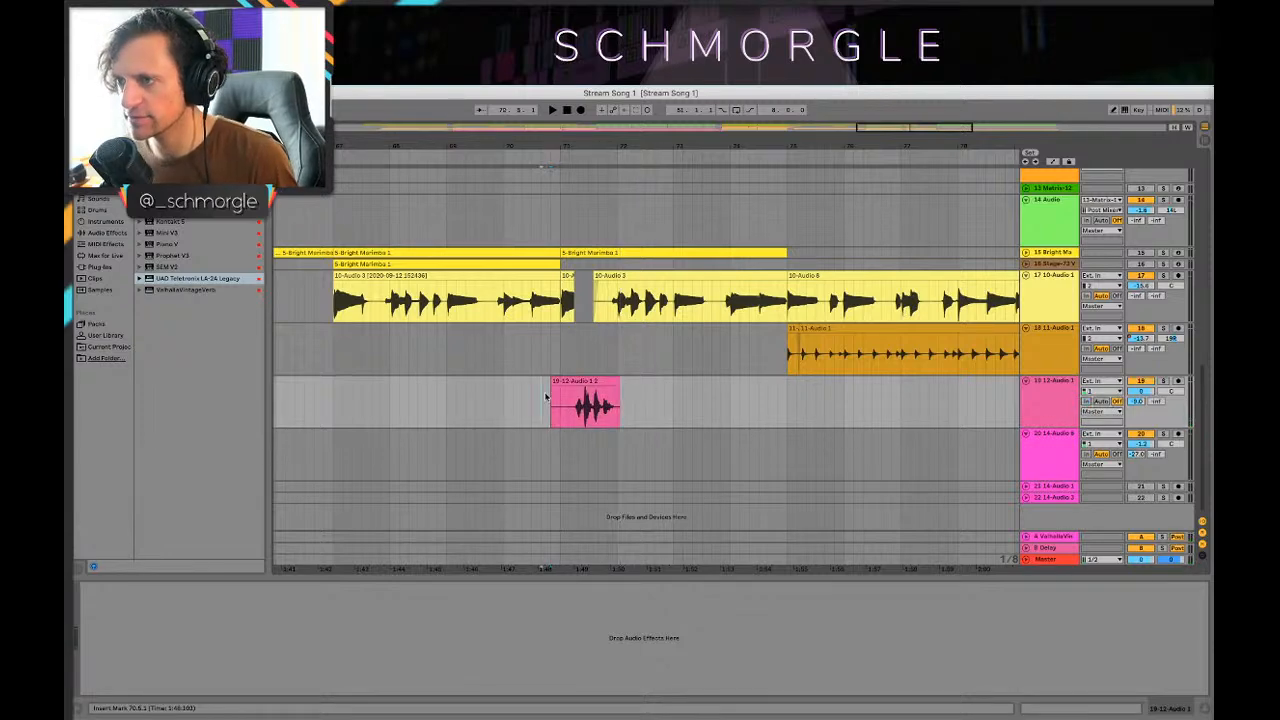
pyautogui.press('space')
pyautogui.click(598, 383)
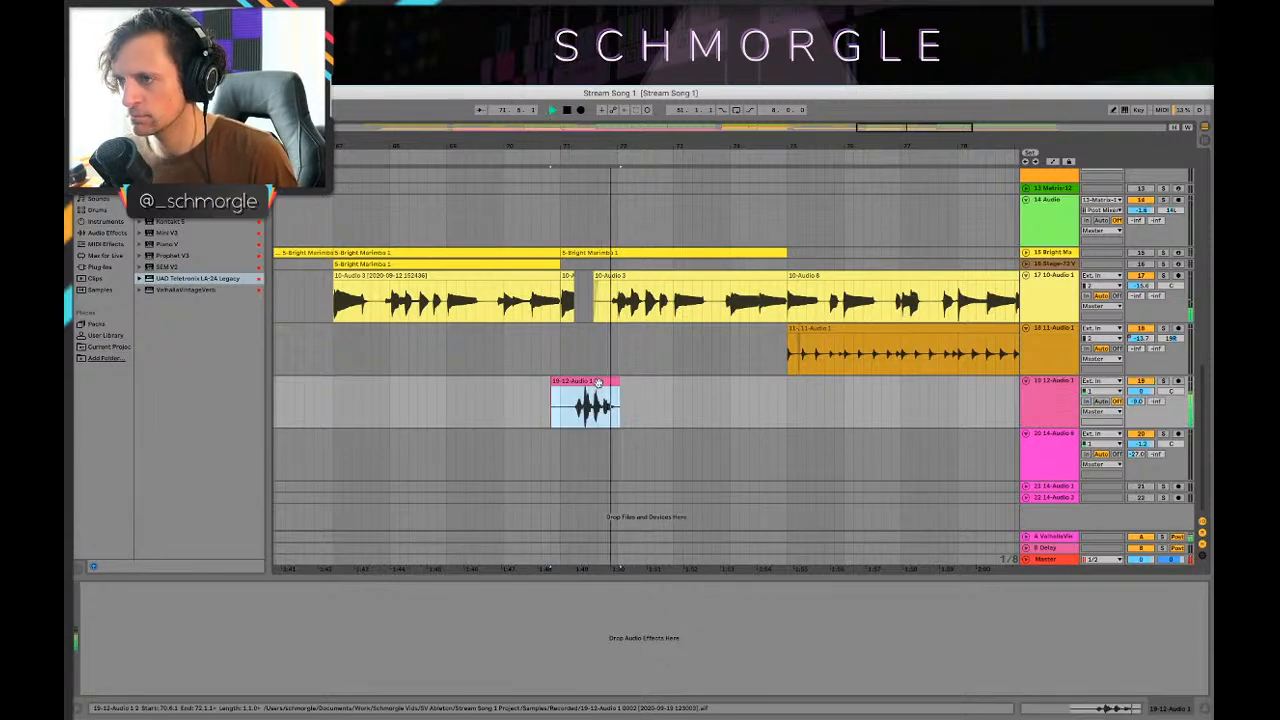
# Step: Set the recorded clip's gain to about -4 dB, transpose it down and audition the result
pyautogui.doubleClick(598, 383)
pyautogui.moveTo(174, 505); pyautogui.dragTo(174, 515)
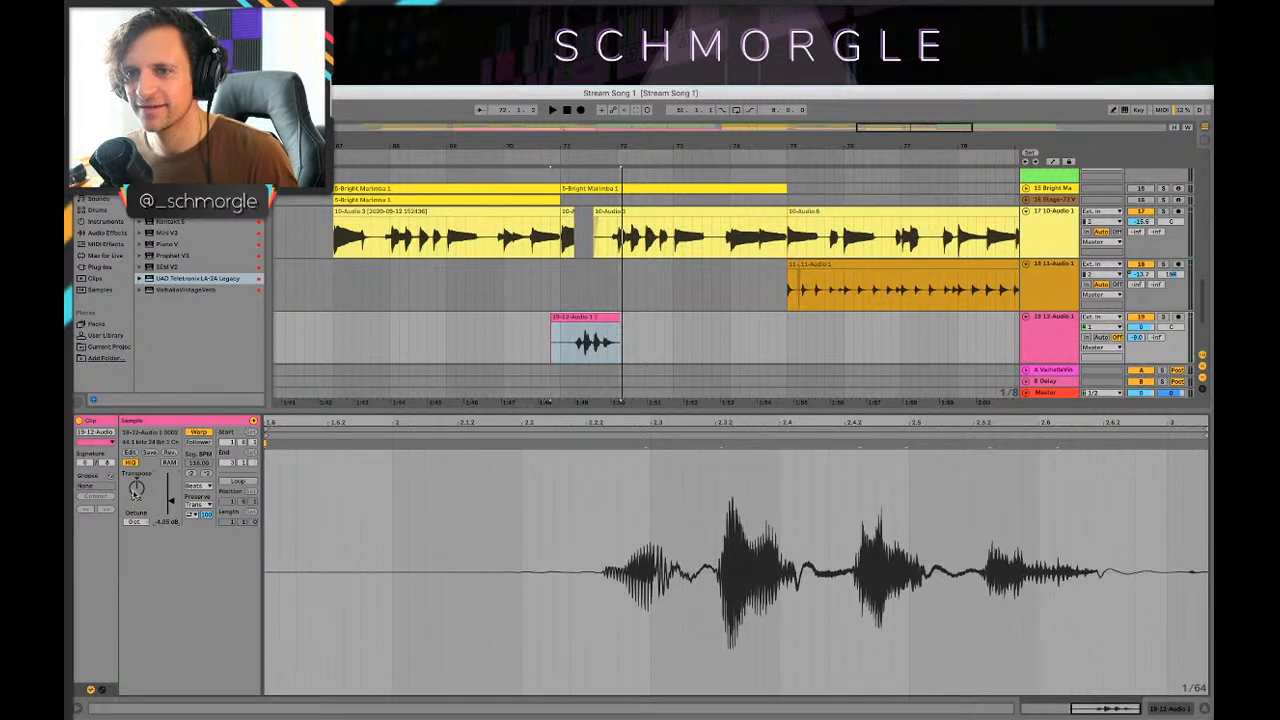
pyautogui.click(578, 358)
pyautogui.press('space')
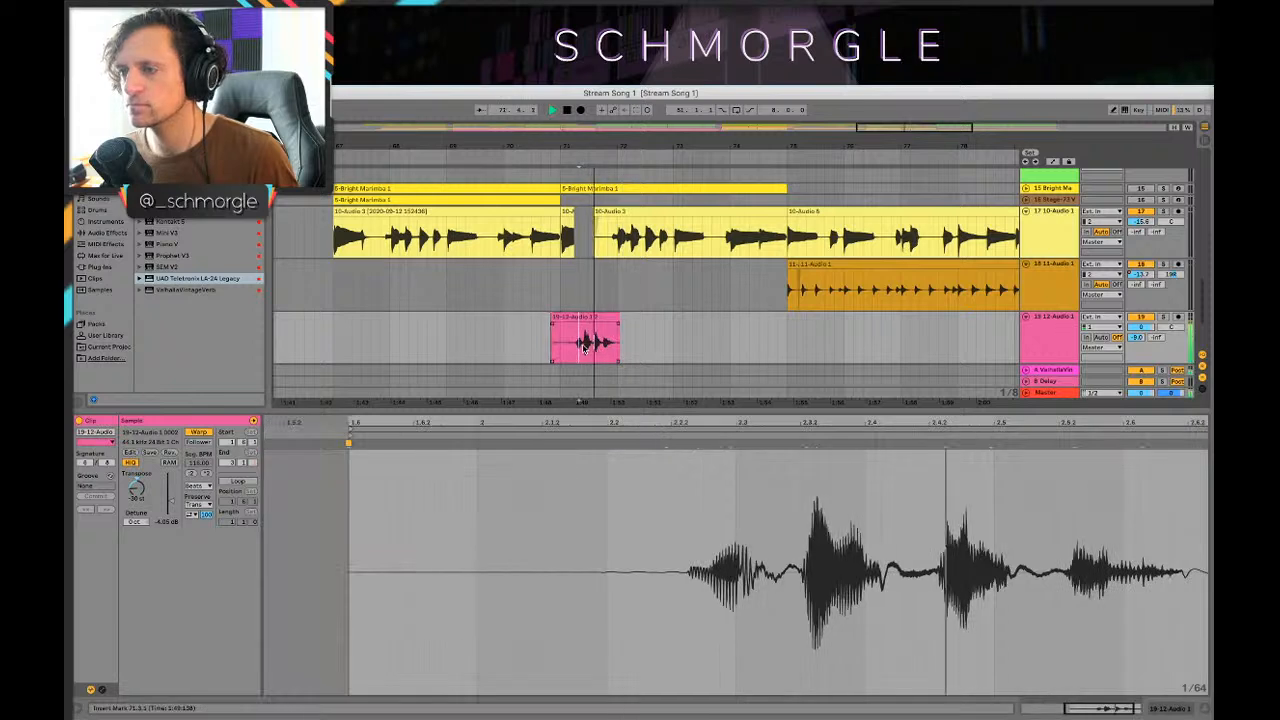
pyautogui.press('space')
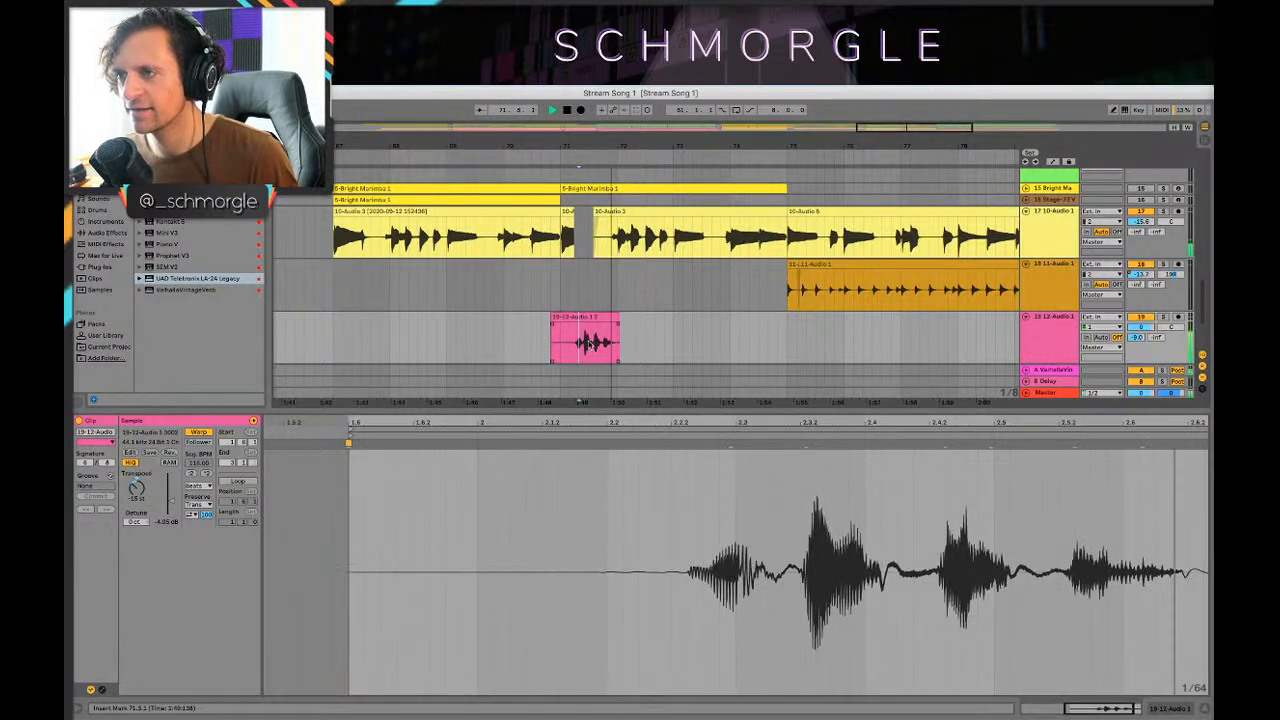
# Step: Set the recorded clip's transposition to -9 st and audition it
pyautogui.click(527, 340)
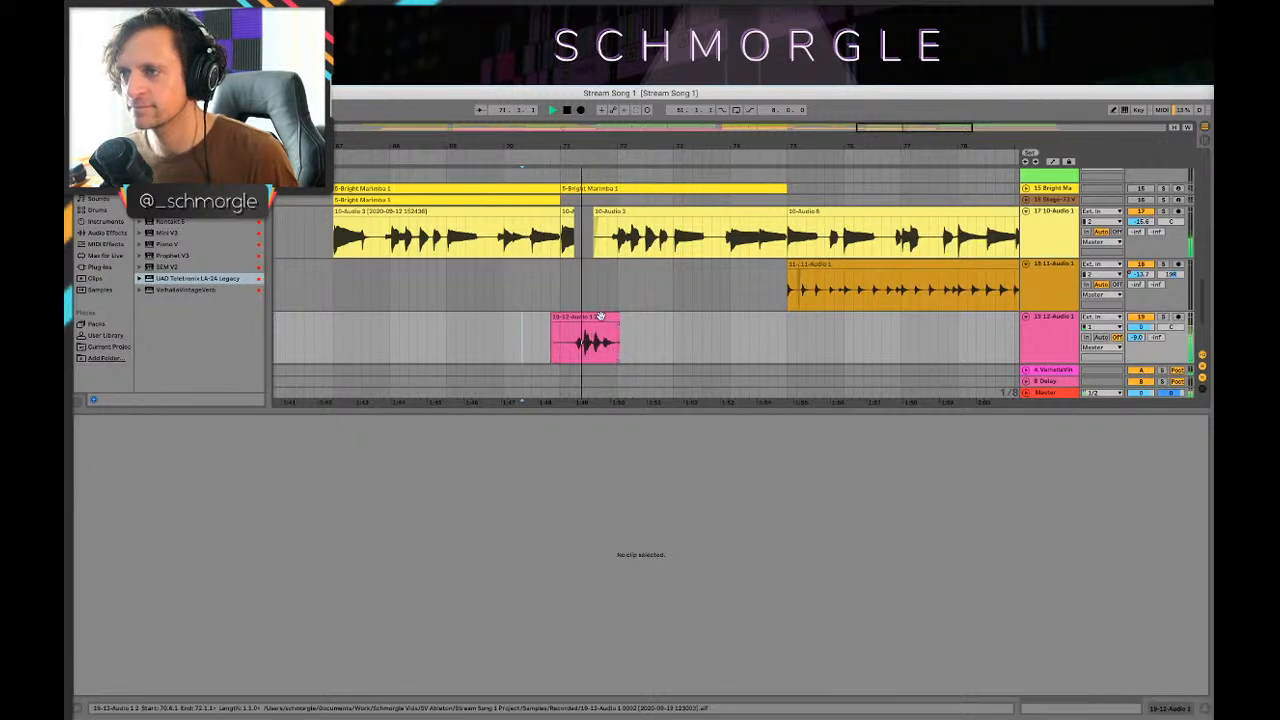
pyautogui.click(588, 330)
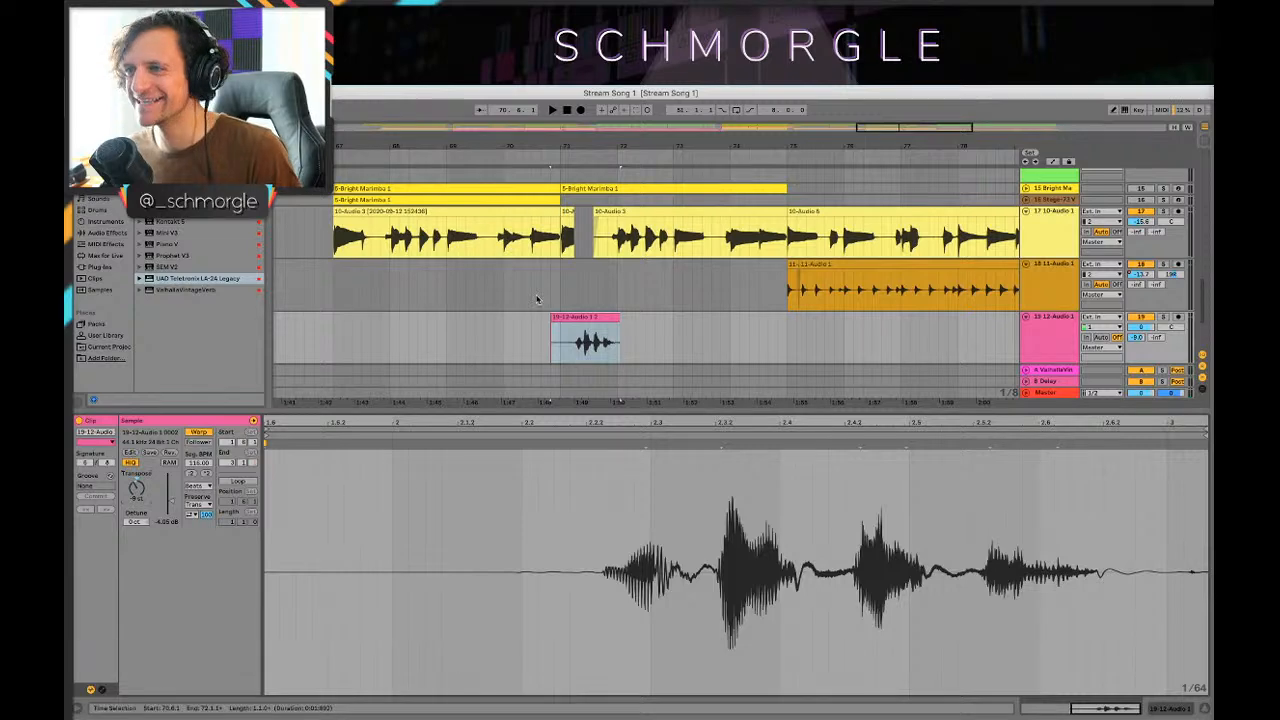
pyautogui.click(570, 348)
pyautogui.press('space')
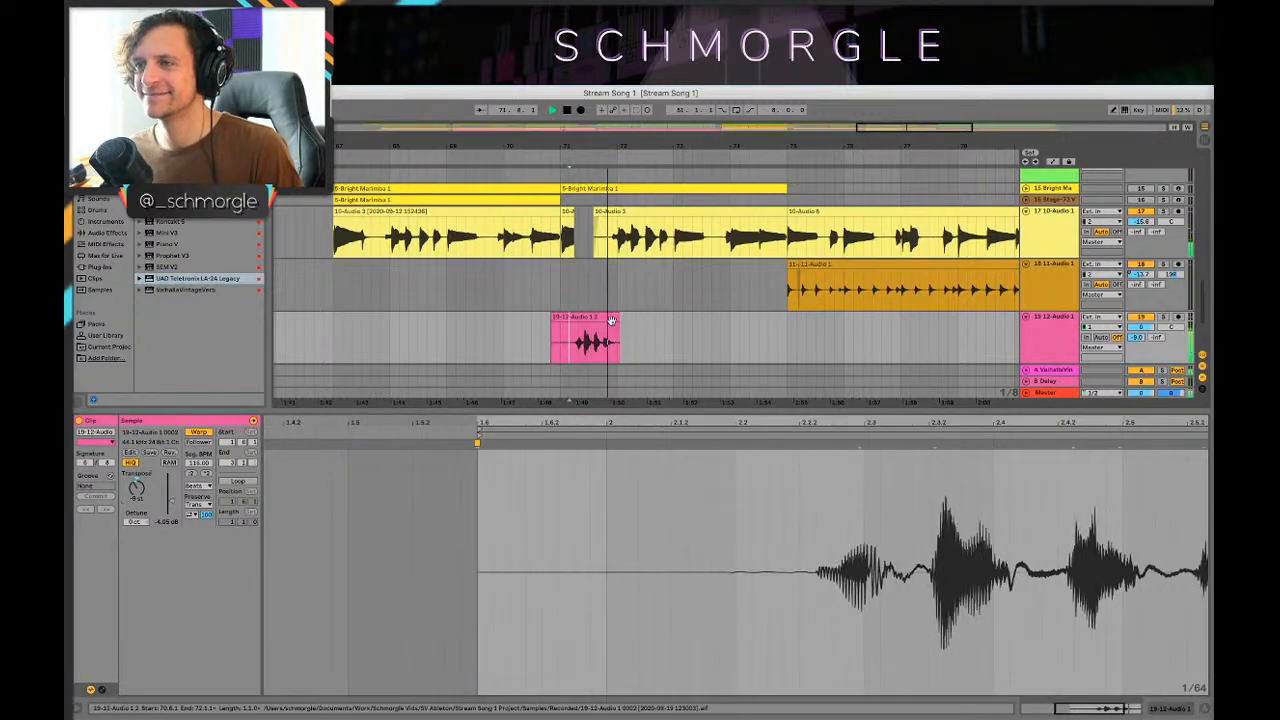
# Step: Move the recorded clip on track 19 slightly earlier and audition it with the arrangement from bar 69.5
pyautogui.moveTo(612, 320); pyautogui.dragTo(594, 326)
pyautogui.press('space')
pyautogui.click(466, 330)
pyautogui.press('space')
pyautogui.scroll(3, 561, 335)
pyautogui.scroll(-5, 561, 335)
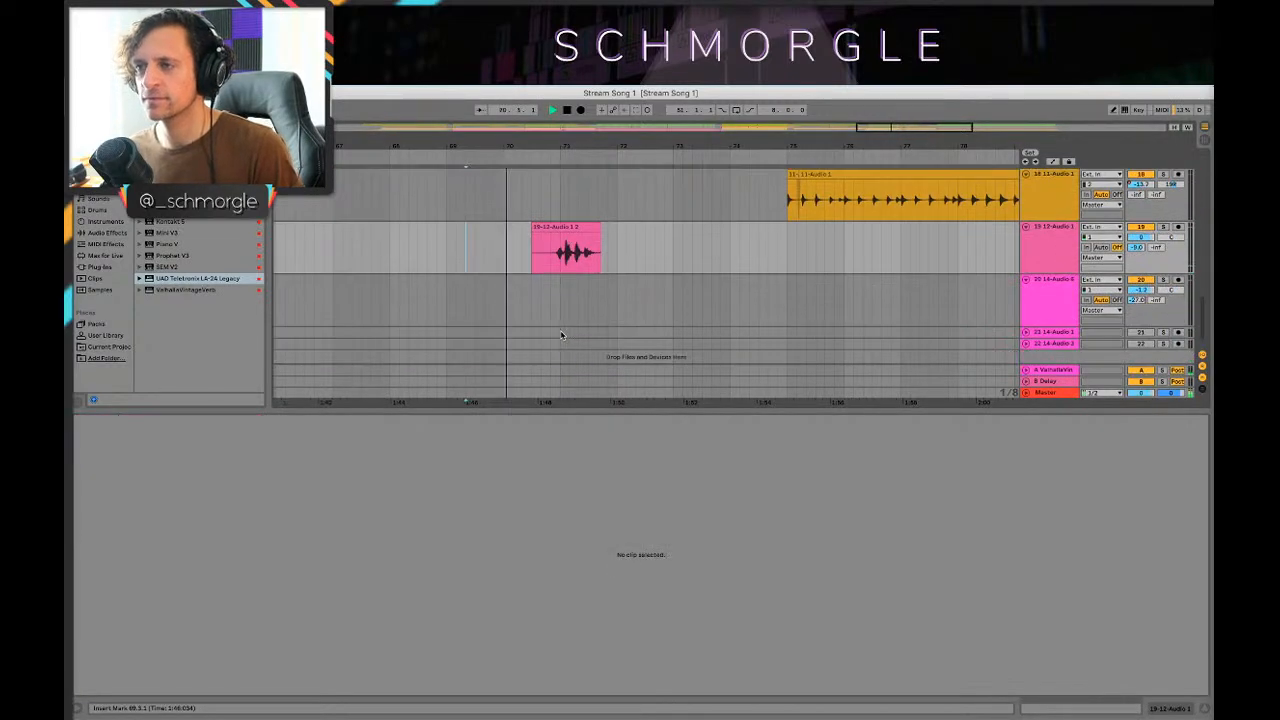
pyautogui.hotkey('shift', 'Tab')
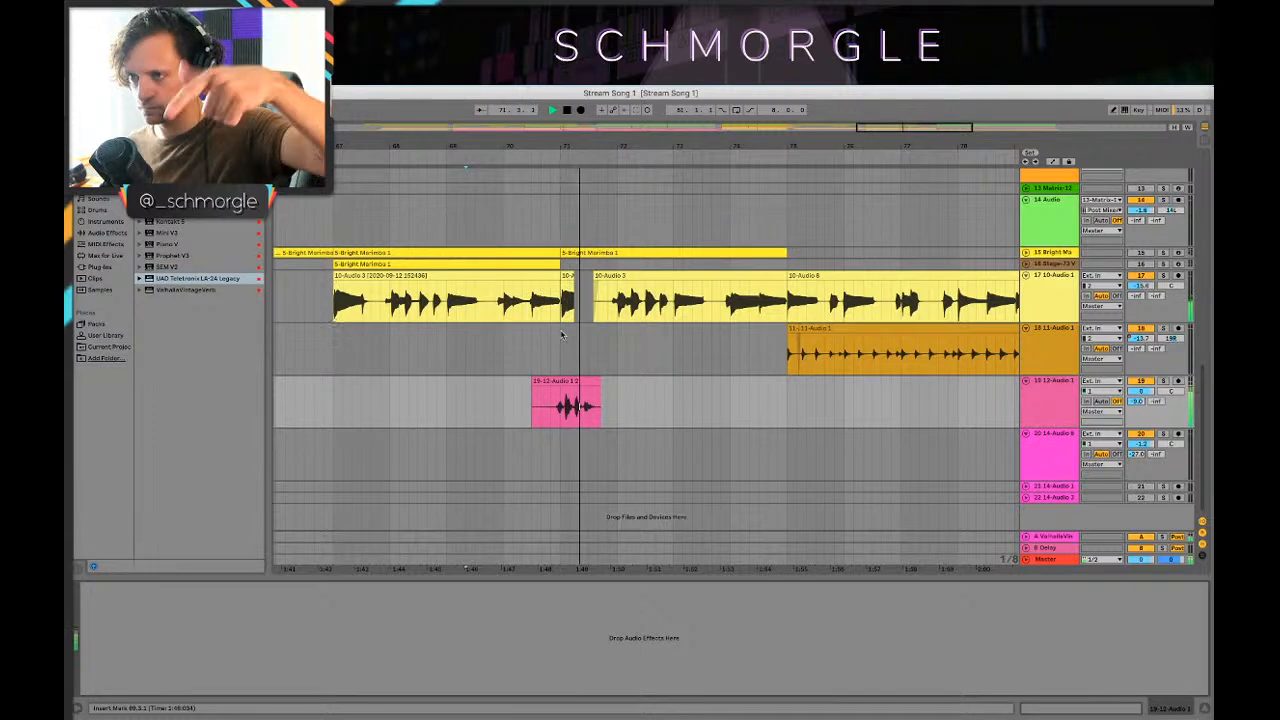
pyautogui.press('space')
# Step: Split the track 19 clip into three pieces, place the second at bar 71 with the third shortly after, and play them
pyautogui.scroll(3, 561, 335)
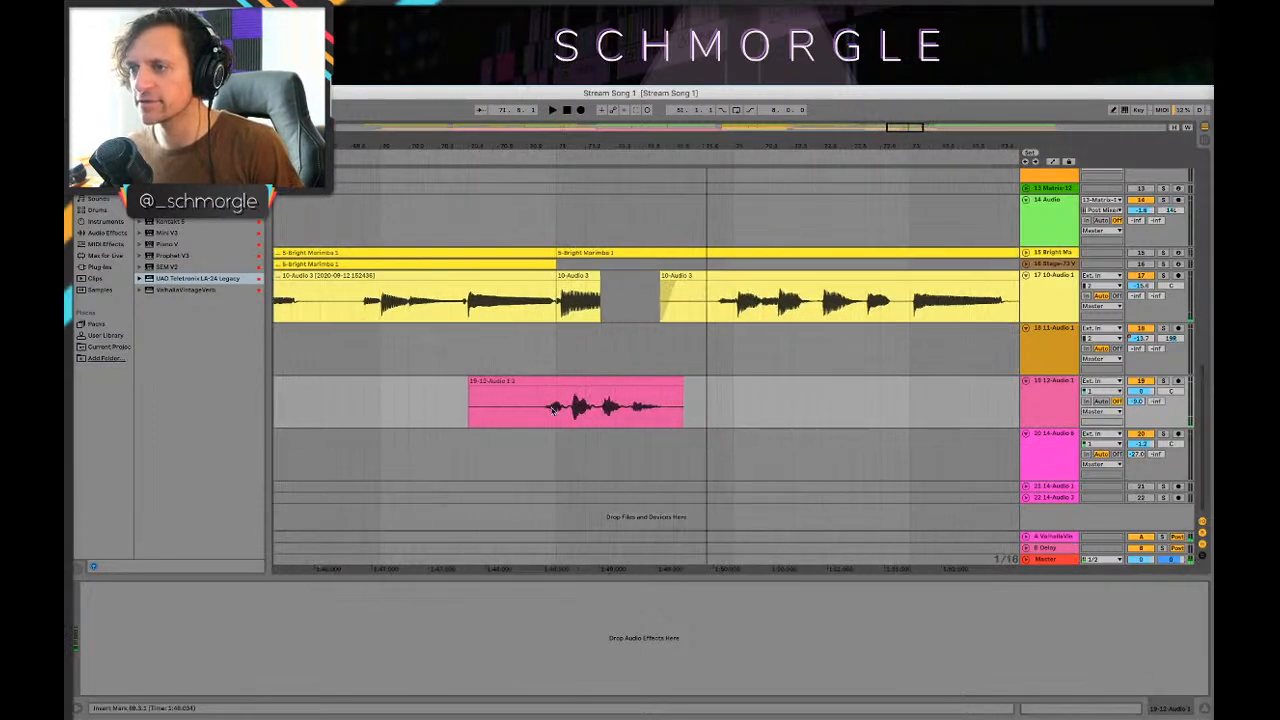
pyautogui.moveTo(567, 419); pyautogui.dragTo(746, 418)
pyautogui.moveTo(606, 394); pyautogui.dragTo(630, 391)
pyautogui.moveTo(529, 408)
pyautogui.mouseDown()
pyautogui.moveTo(580, 404)
pyautogui.moveTo(564, 381)
pyautogui.moveTo(575, 381)
pyautogui.mouseUp()
pyautogui.click(562, 390)
pyautogui.click(516, 392)
pyautogui.click(454, 398)
pyautogui.press('space')
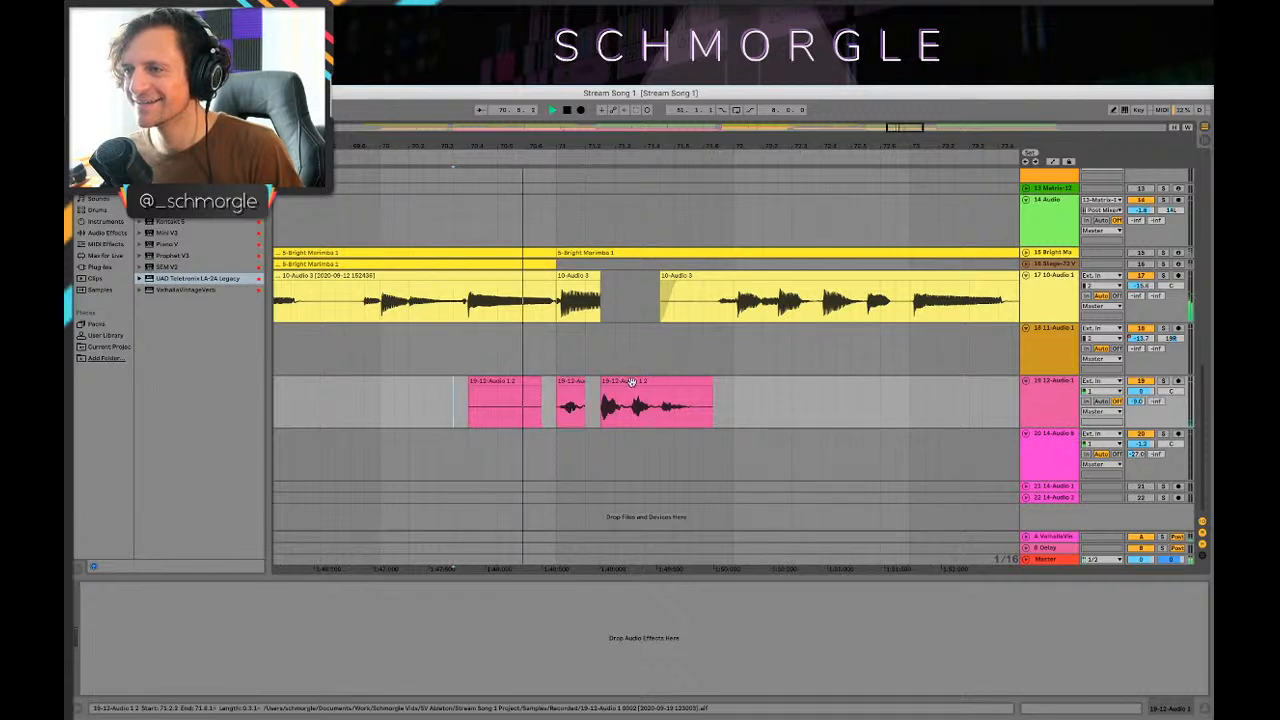
# Step: Move the last track 19 piece to bar 71 over the short middle piece and audition the change
pyautogui.click(577, 398)
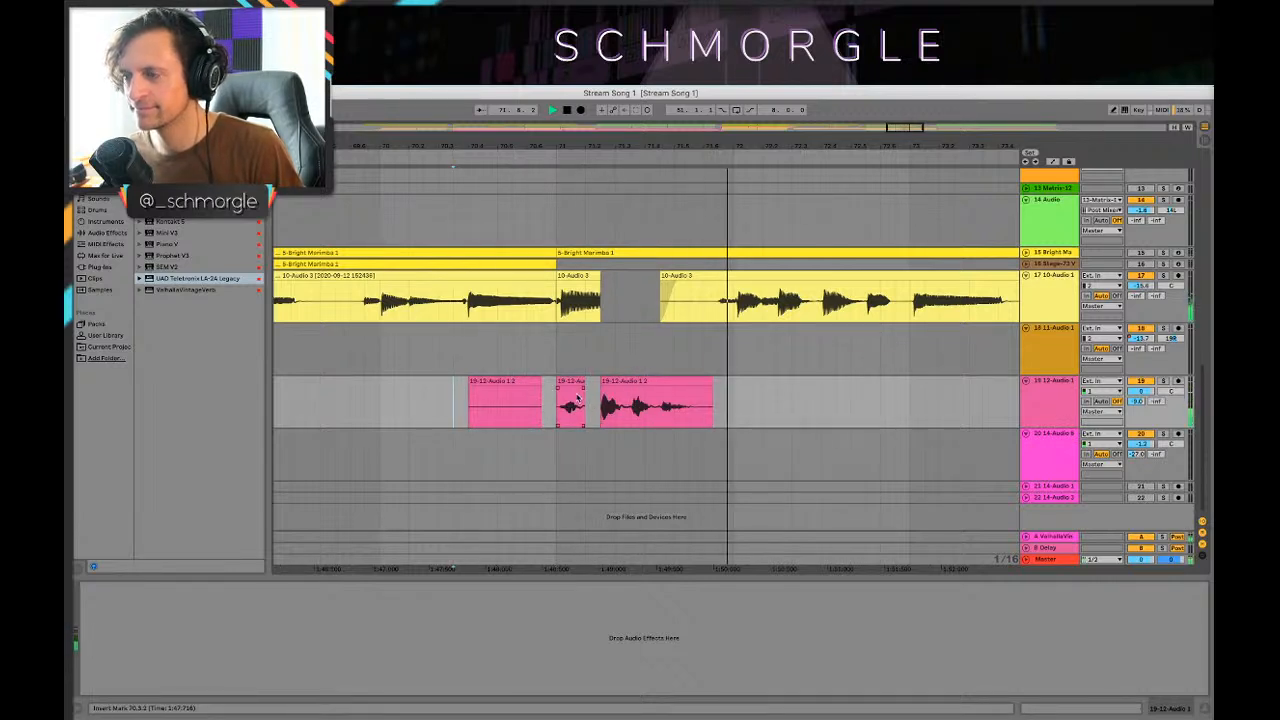
pyautogui.press('space')
pyautogui.press('space')
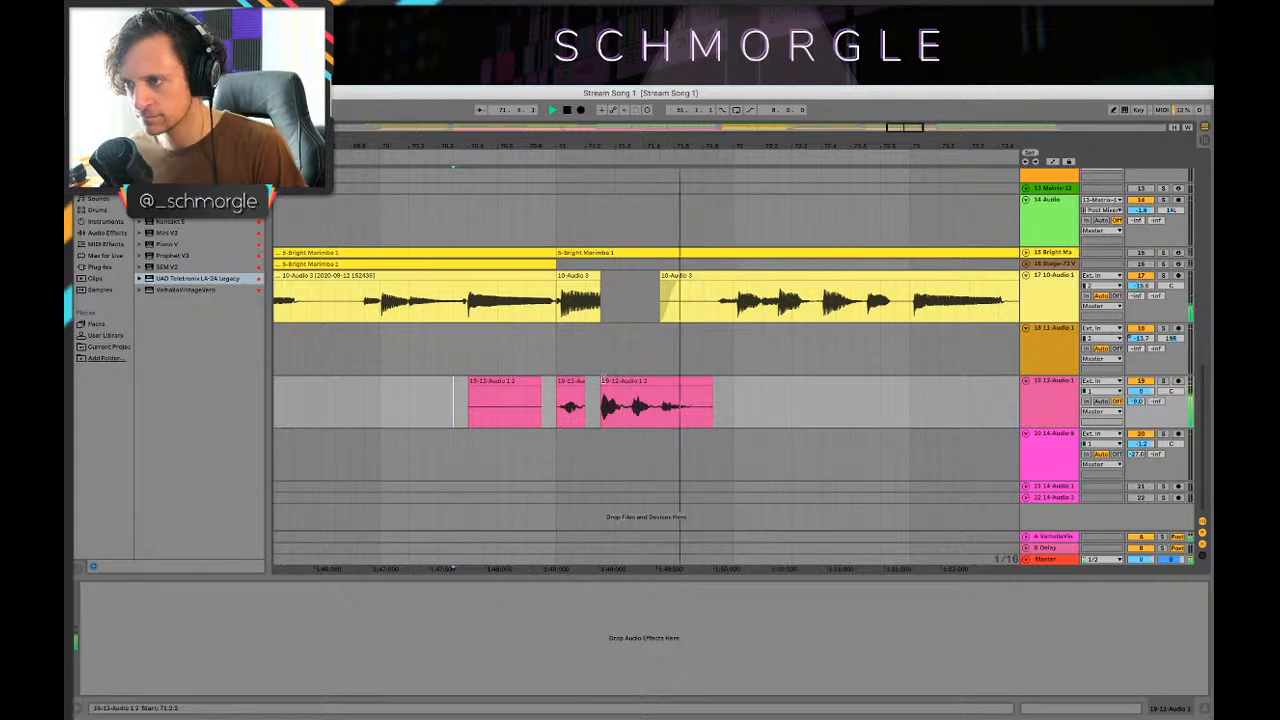
pyautogui.press('space')
pyautogui.press('space')
pyautogui.moveTo(611, 382); pyautogui.dragTo(566, 389)
pyautogui.click(542, 395)
pyautogui.press('space')
pyautogui.press('space')
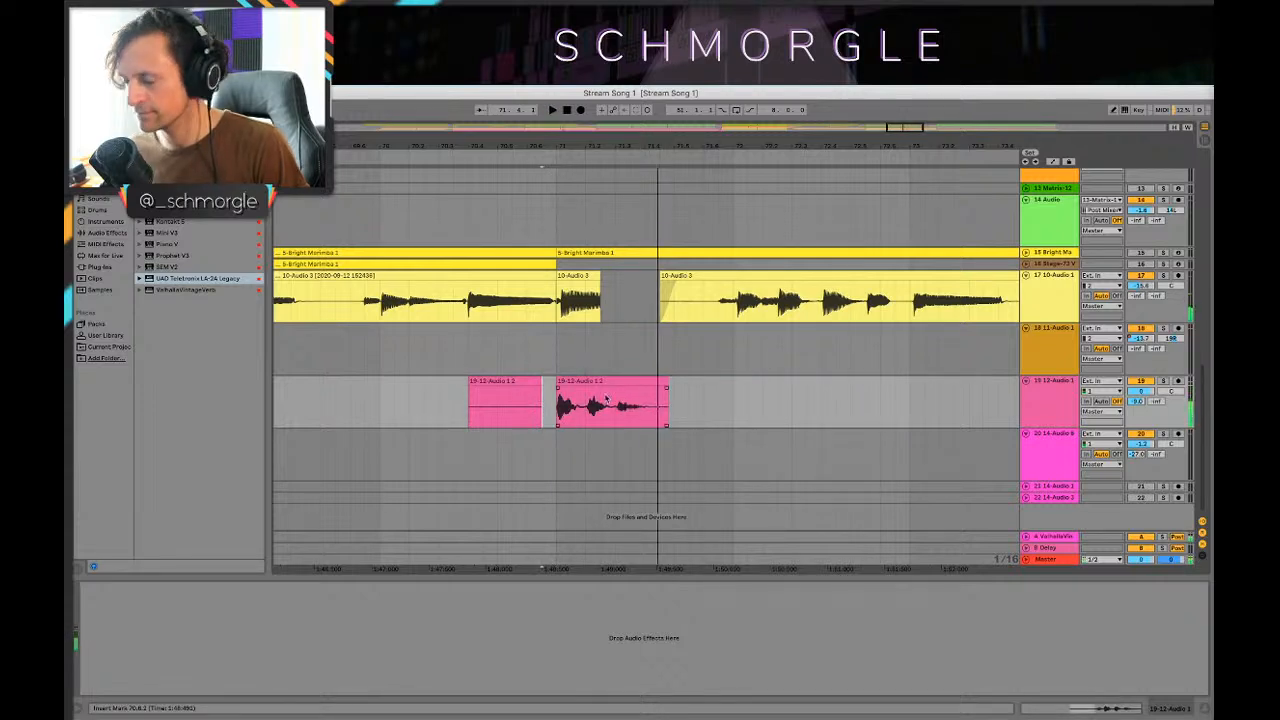
pyautogui.click(511, 395)
pyautogui.press('space')
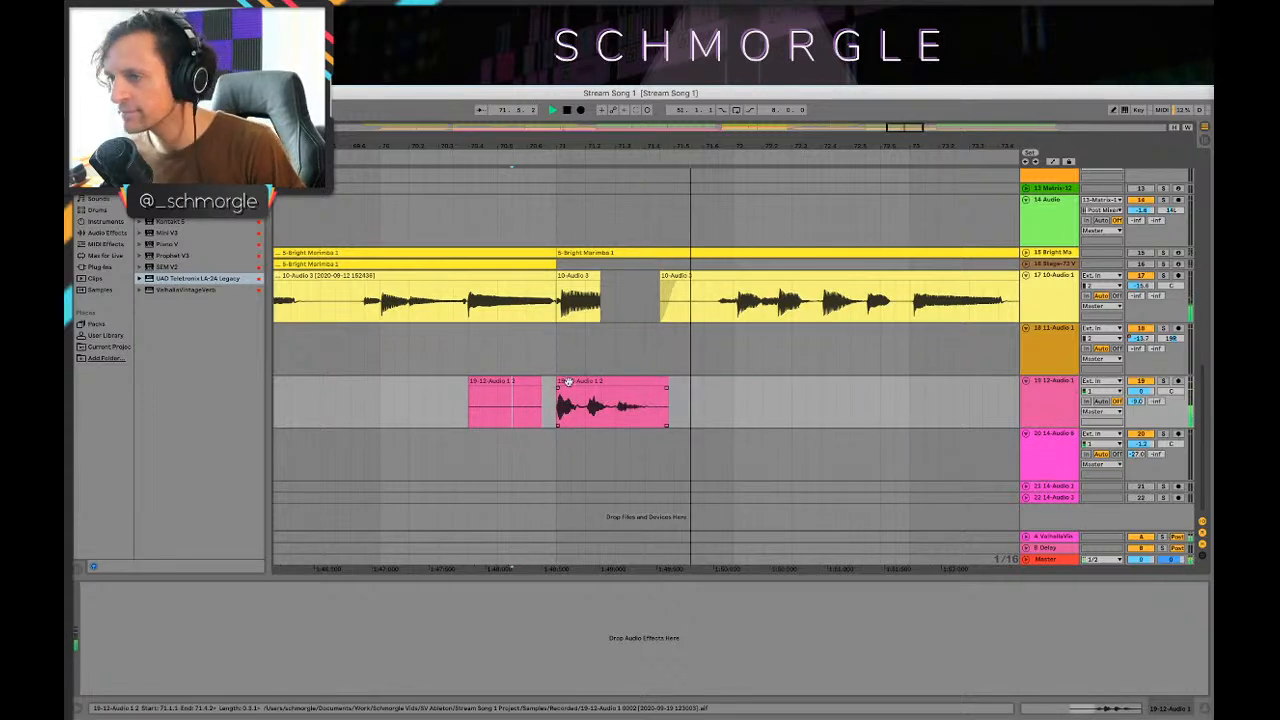
# Step: Try the remaining vocal piece slightly later, starting shortly after bar 71, and audition it
pyautogui.moveTo(567, 381); pyautogui.dragTo(611, 381)
pyautogui.click(478, 399)
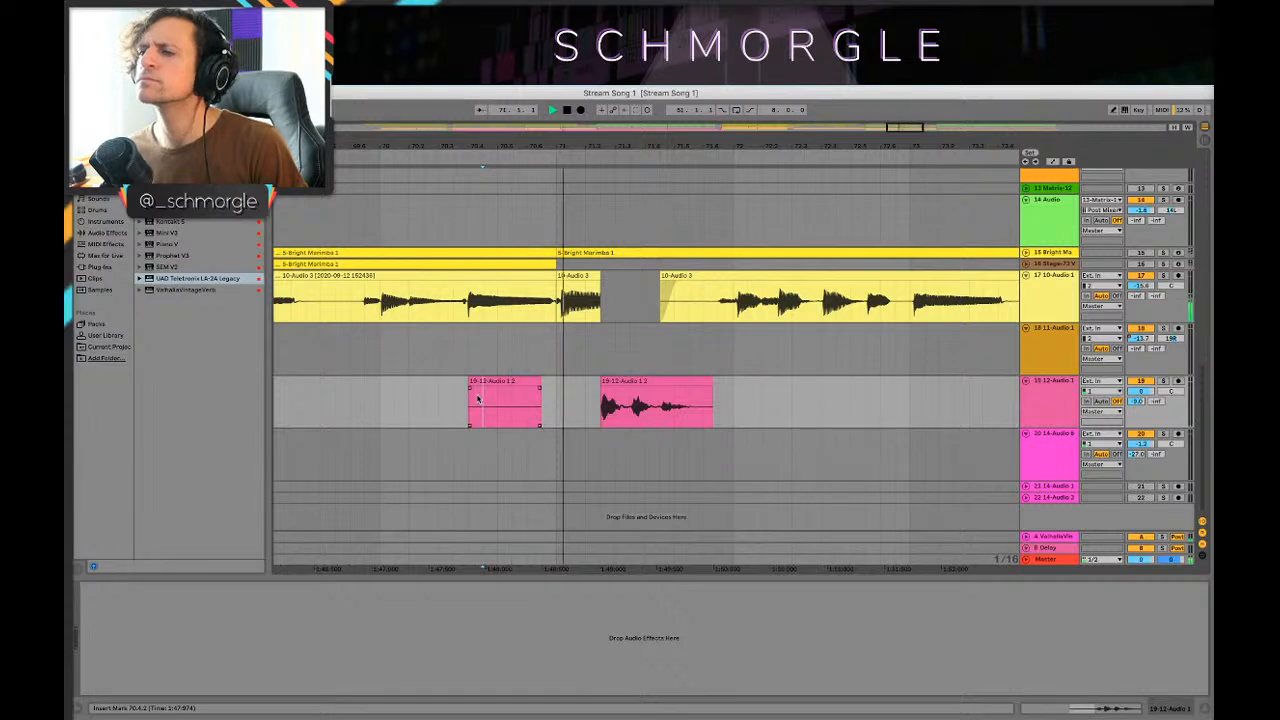
pyautogui.press('space')
# Step: Place the track 19 vocal piece at bar 71, play it, and delete the silent piece before it
pyautogui.moveTo(676, 381); pyautogui.dragTo(629, 377)
pyautogui.click(460, 405)
pyautogui.press('space')
pyautogui.click(509, 381)
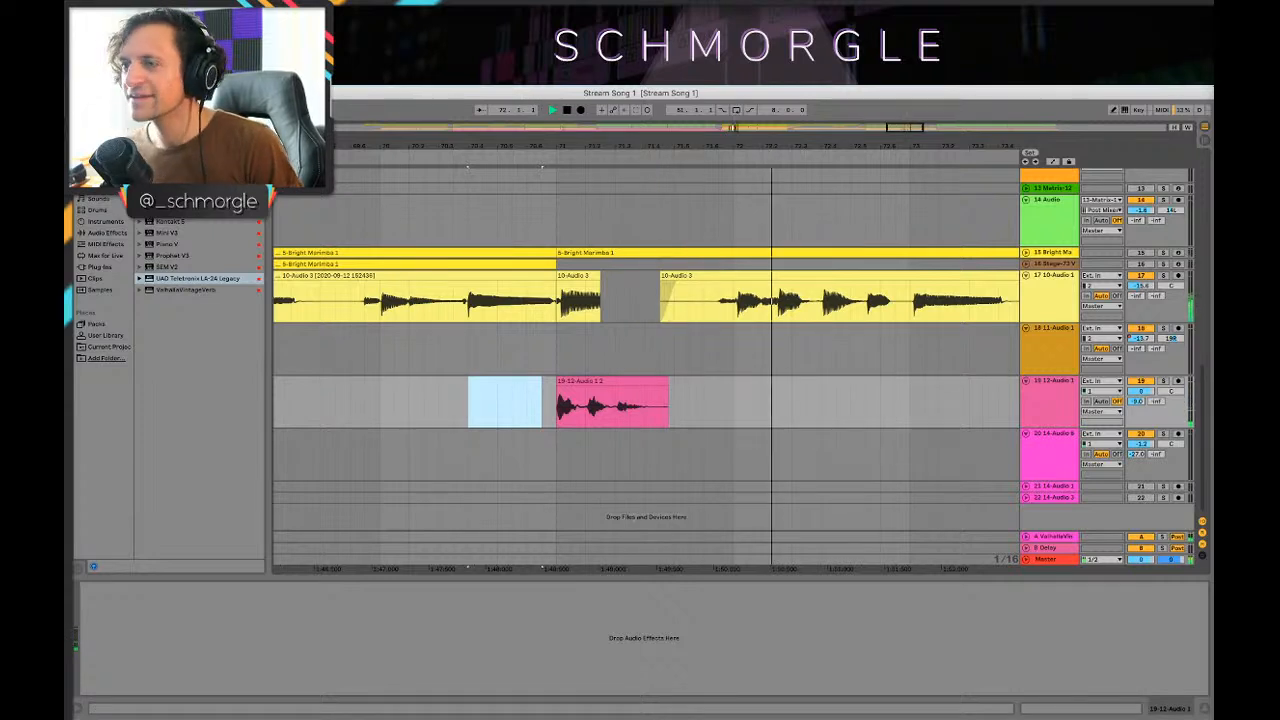
# Step: Play the arrangement from bar 70.4 and look over the audio tracks past bar 75
pyautogui.press('-')
pyautogui.press('-')
pyautogui.press('space')
pyautogui.click(569, 342)
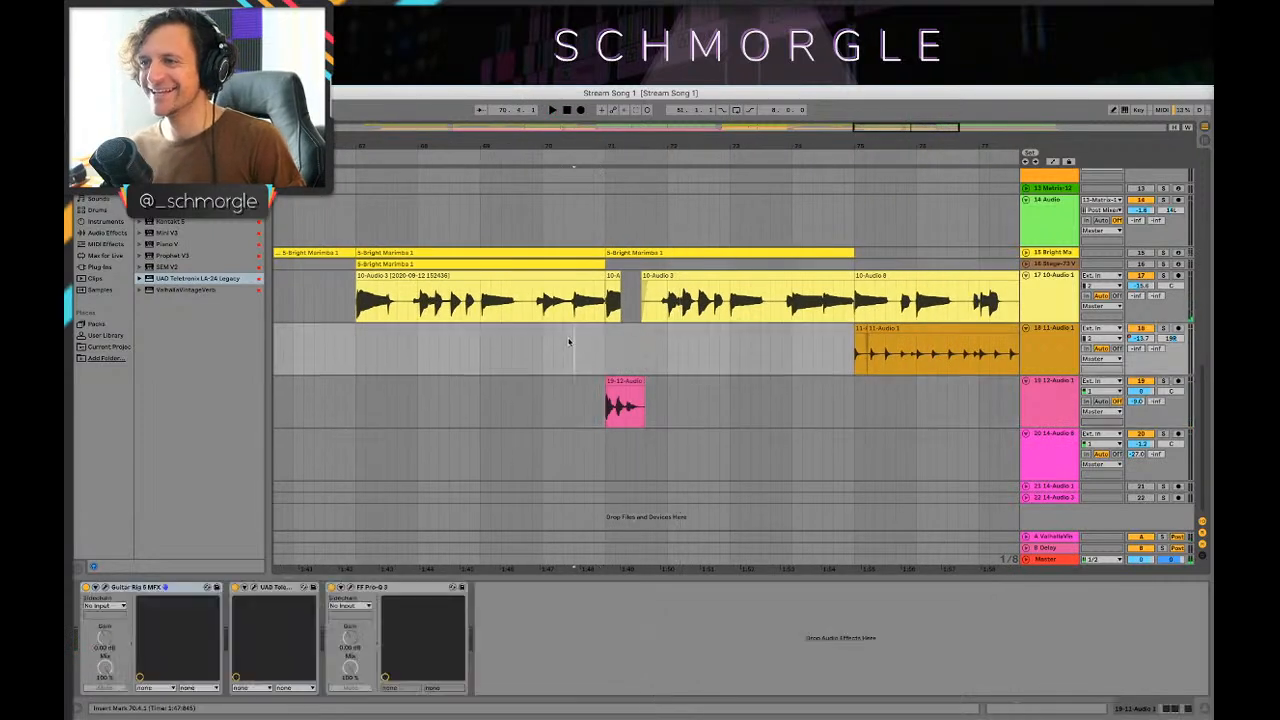
pyautogui.press('space')
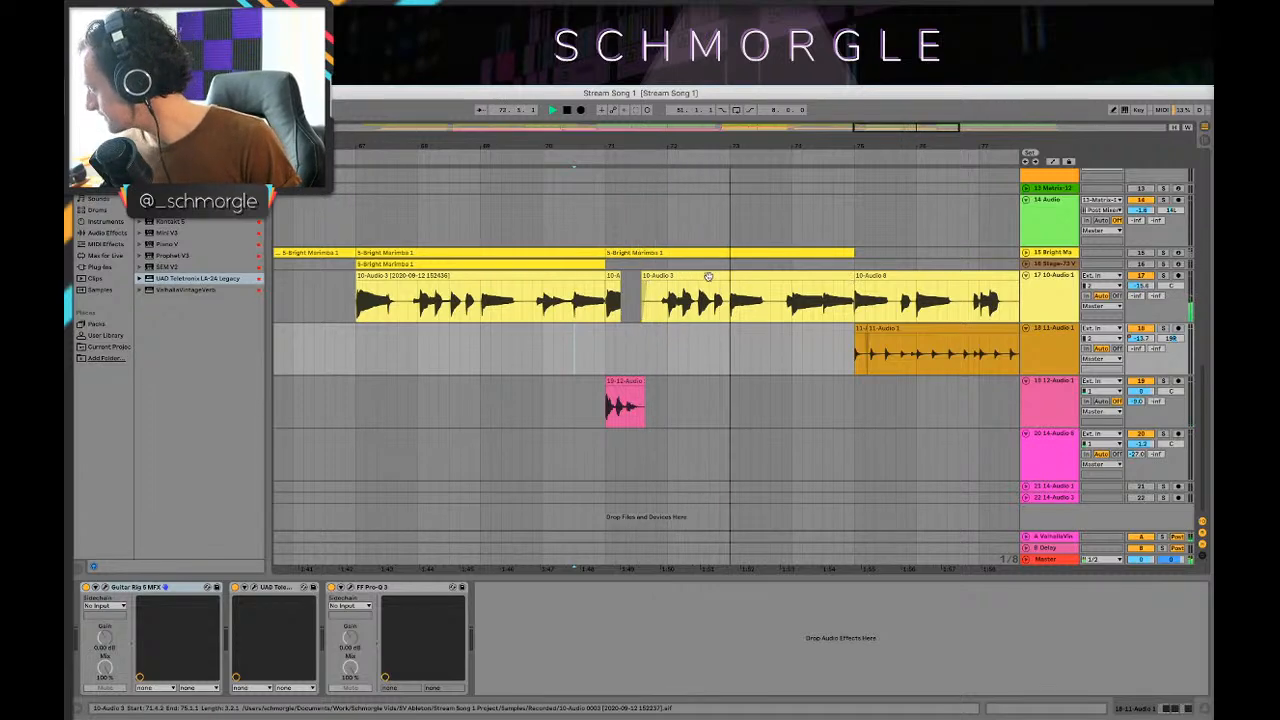
pyautogui.scroll(-4, 490, 218)
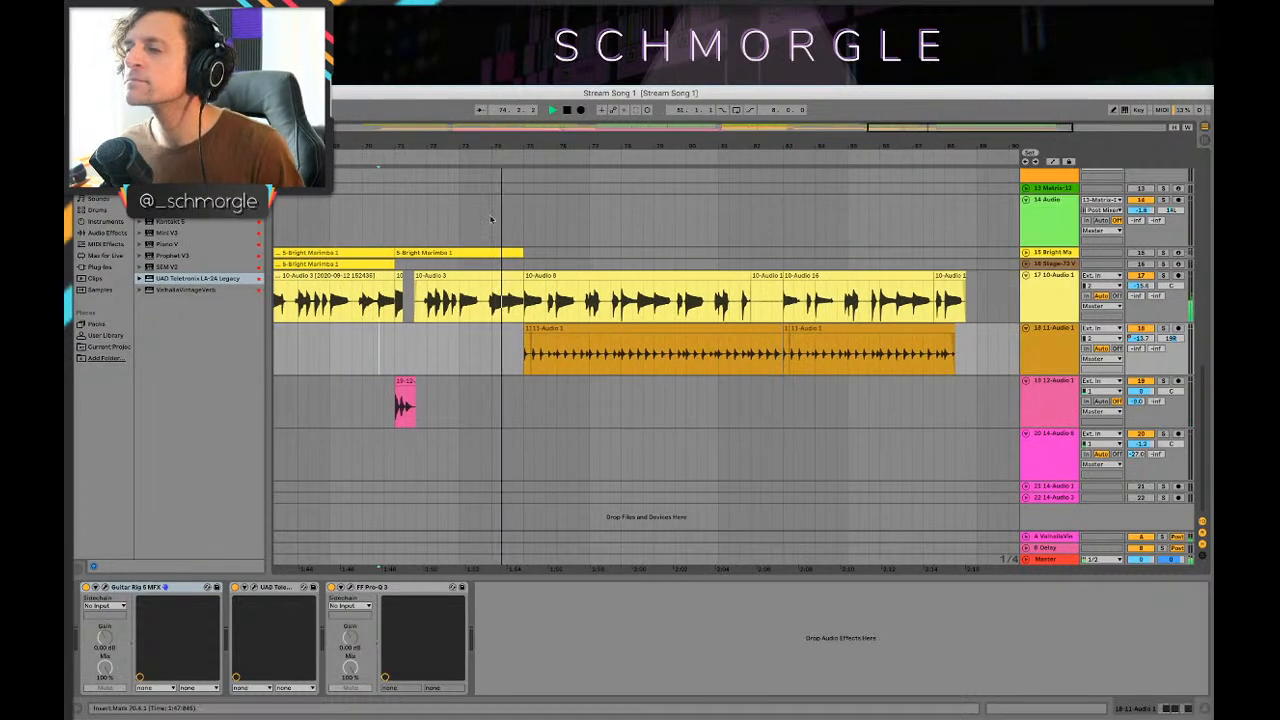
pyautogui.scroll(3, 490, 218)
pyautogui.scroll(-3, 500, 400)
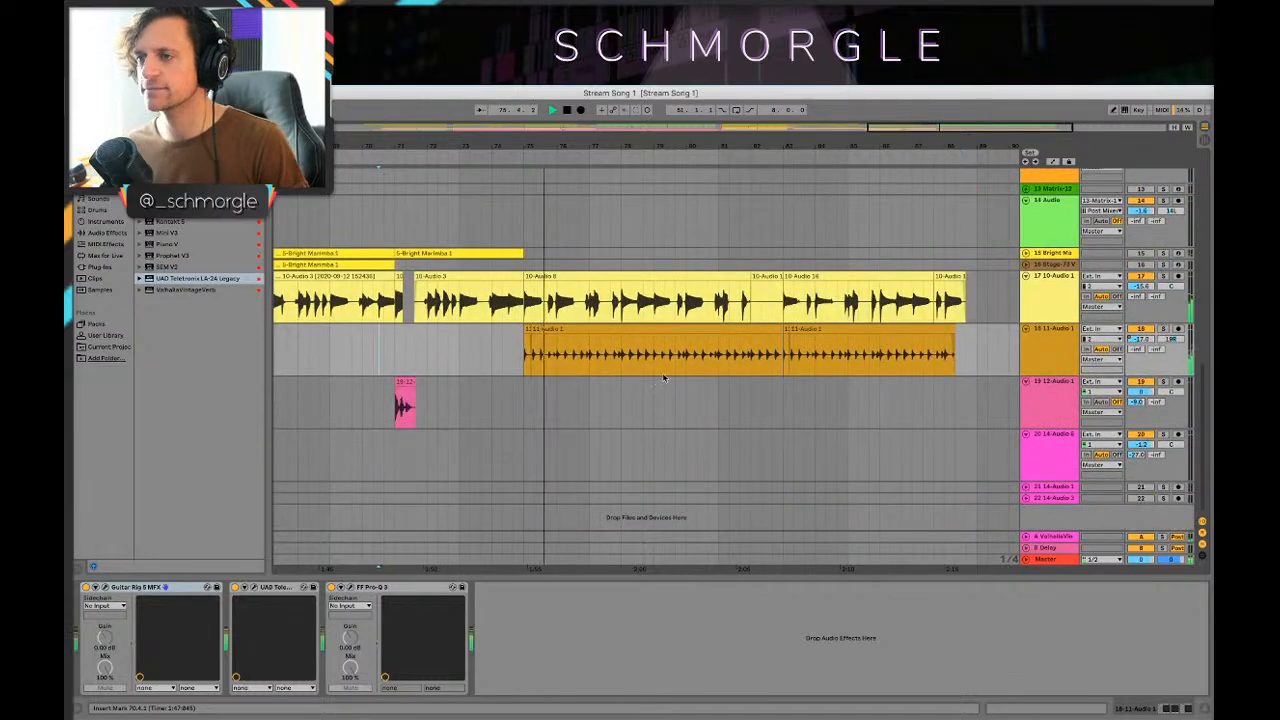
# Step: Lower the volume of track 4's shaker loop to -9.2 dB during playback
pyautogui.scroll(5, 663, 378)
pyautogui.scroll(4, 690, 378)
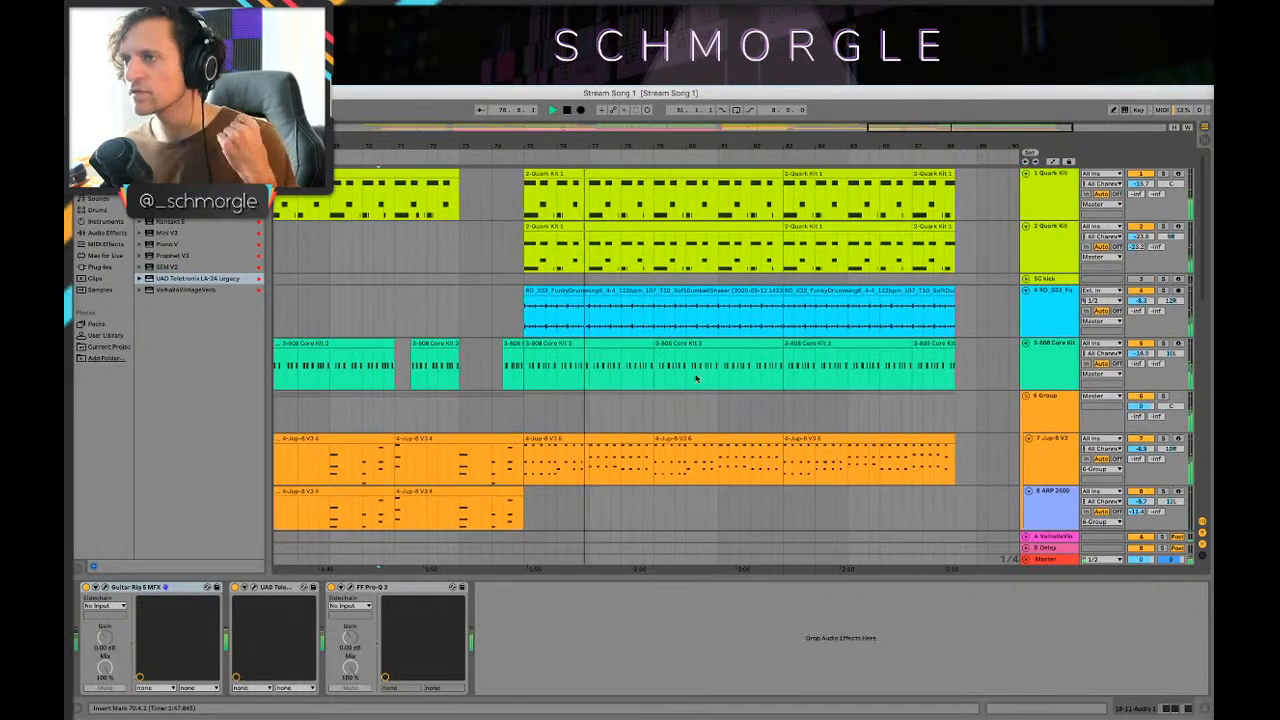
pyautogui.click(1046, 318)
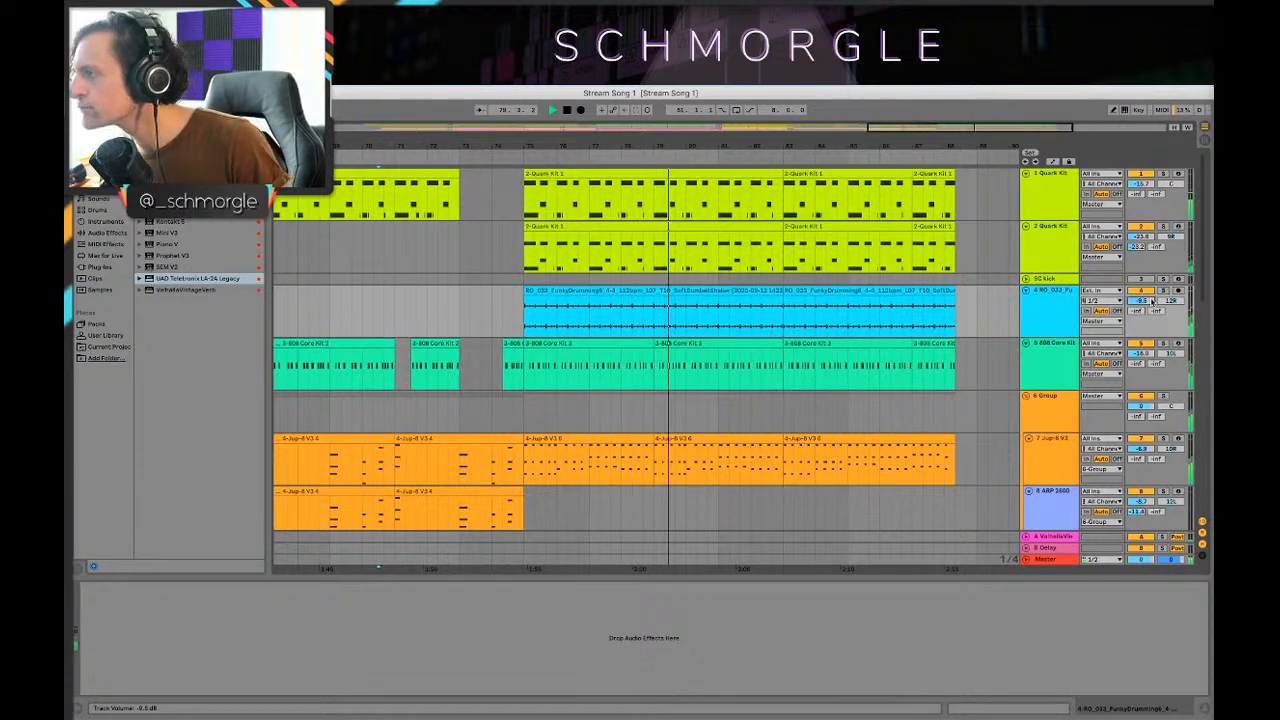
pyautogui.scroll(-3, 829, 263)
pyautogui.scroll(2, 843, 254)
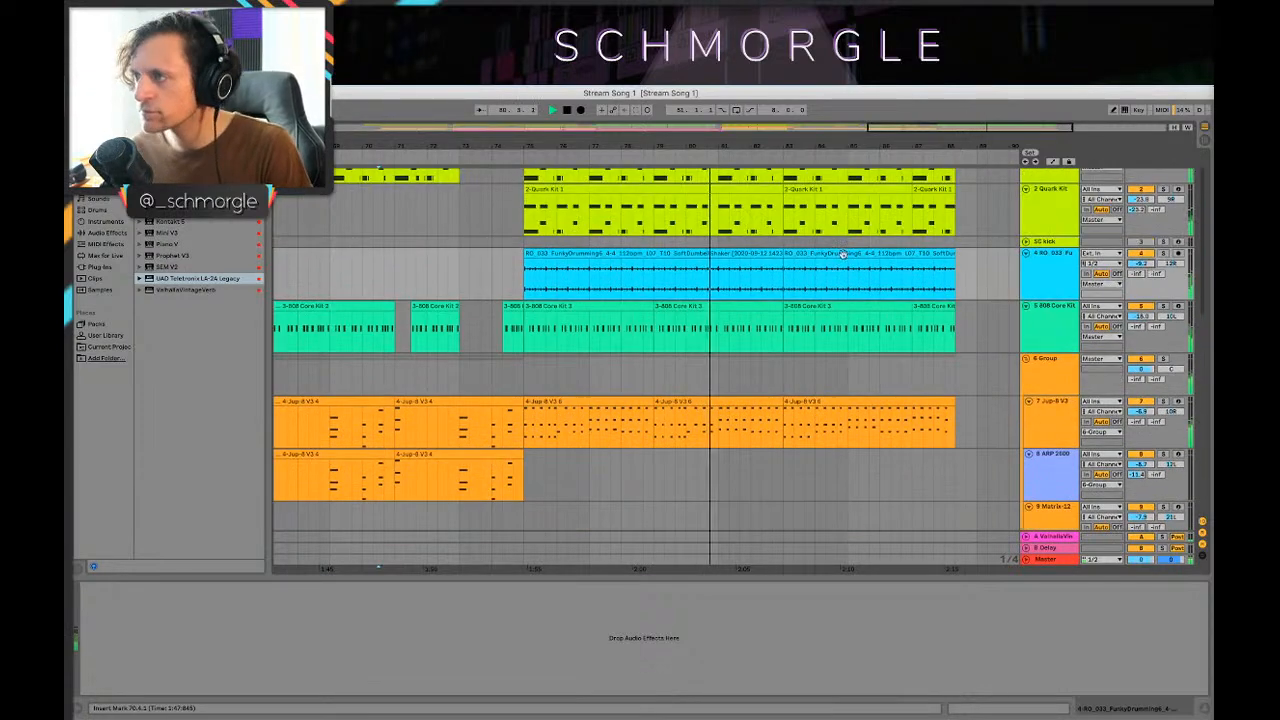
# Step: Listen through to the end of the drum clips past bar 88 and examine where each track's clips stop
pyautogui.scroll(-4, 843, 254)
pyautogui.scroll(-5, 750, 262)
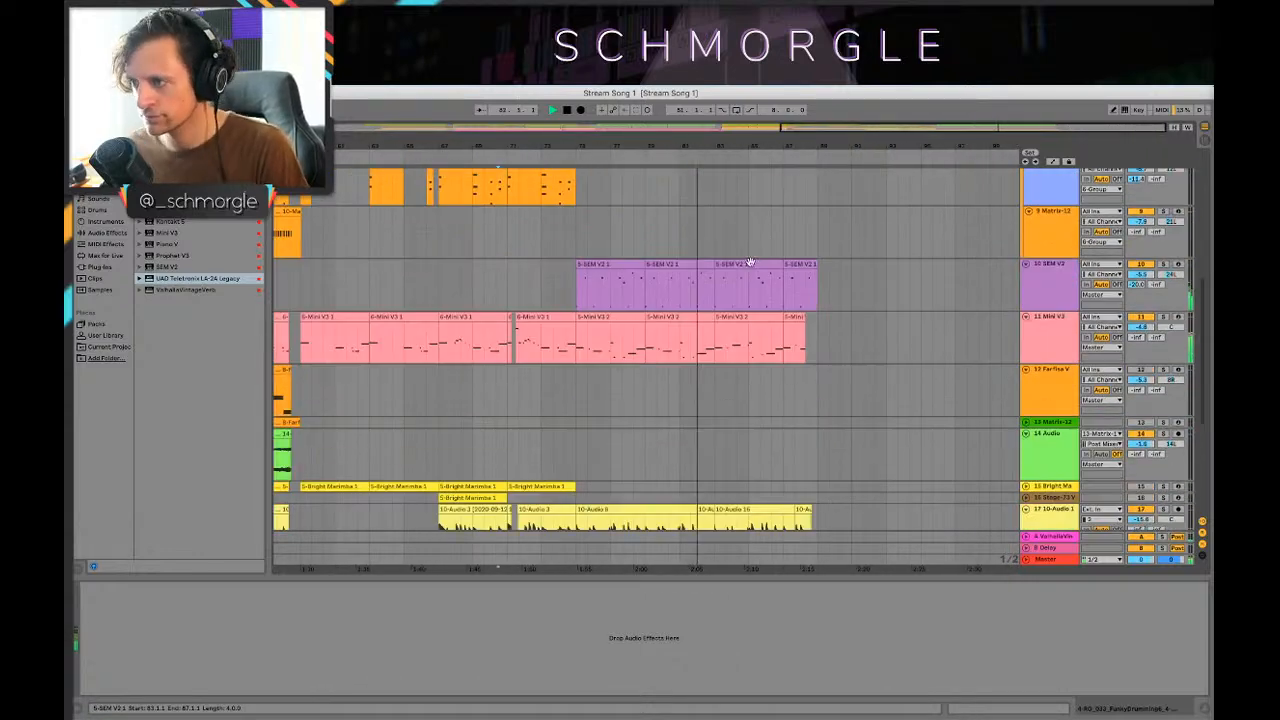
pyautogui.scroll(-5, 760, 258)
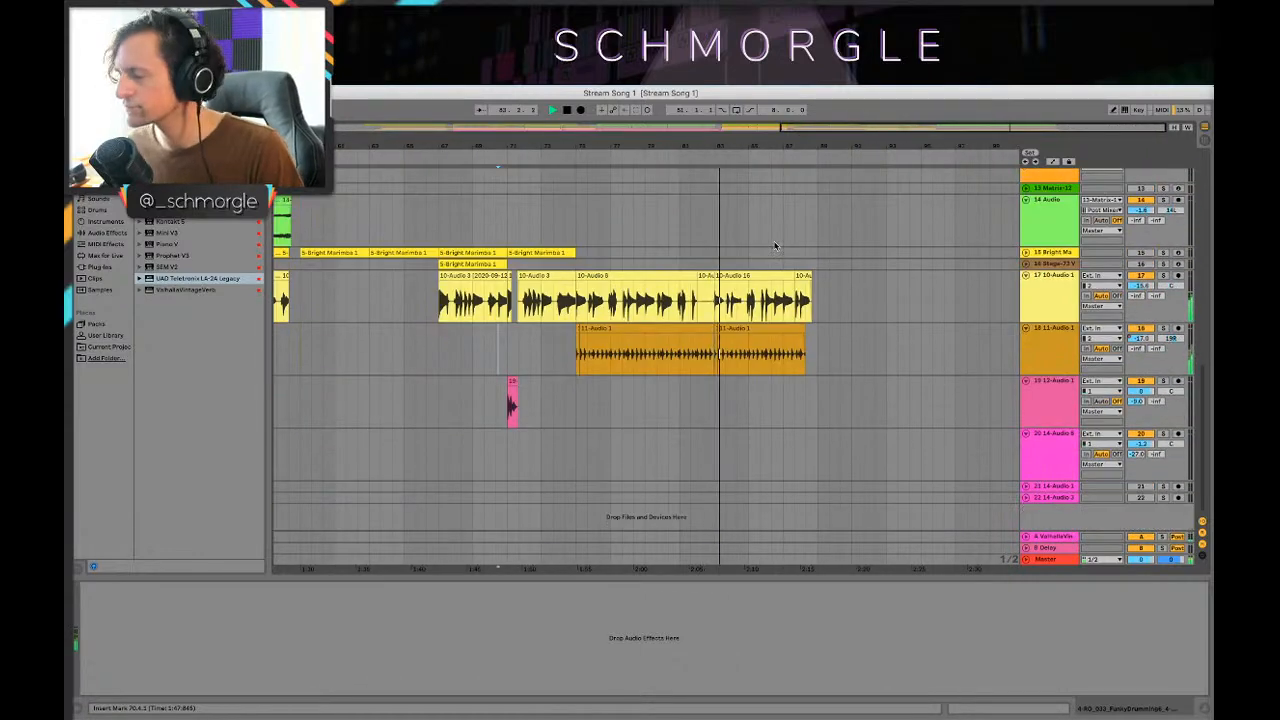
pyautogui.scroll(1, 774, 245)
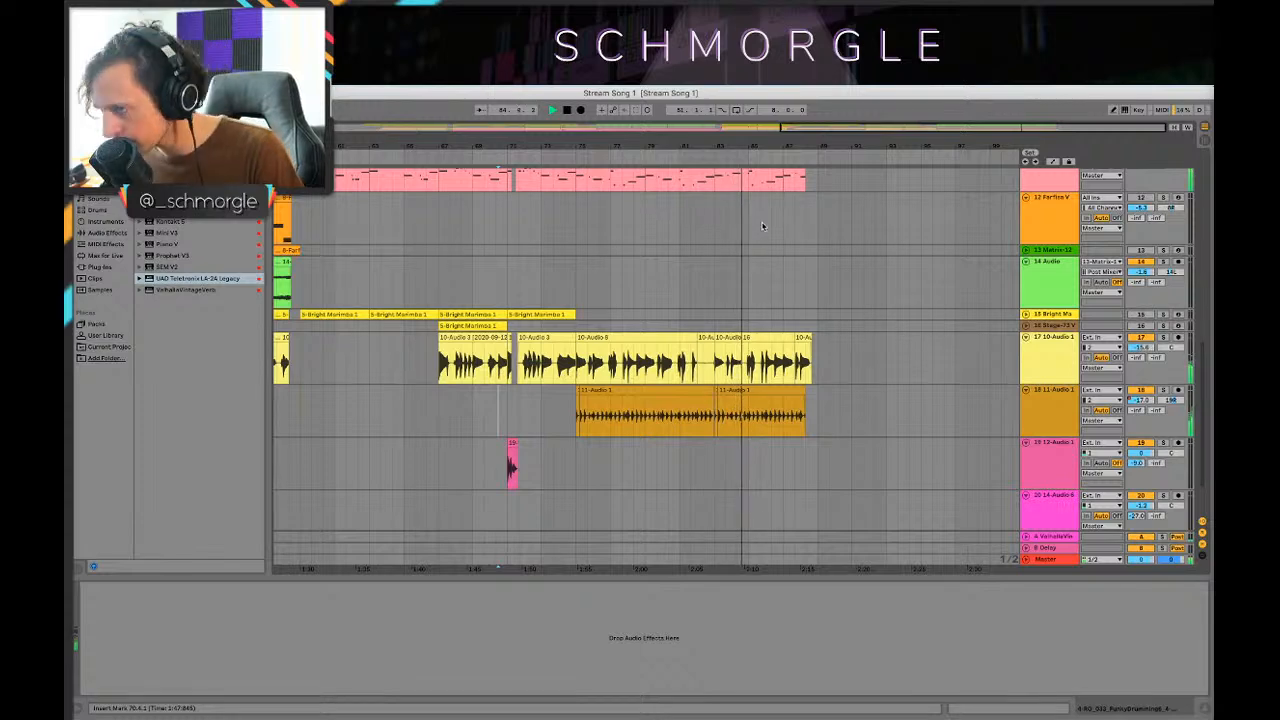
pyautogui.scroll(5, 771, 260)
pyautogui.scroll(-6, 780, 282)
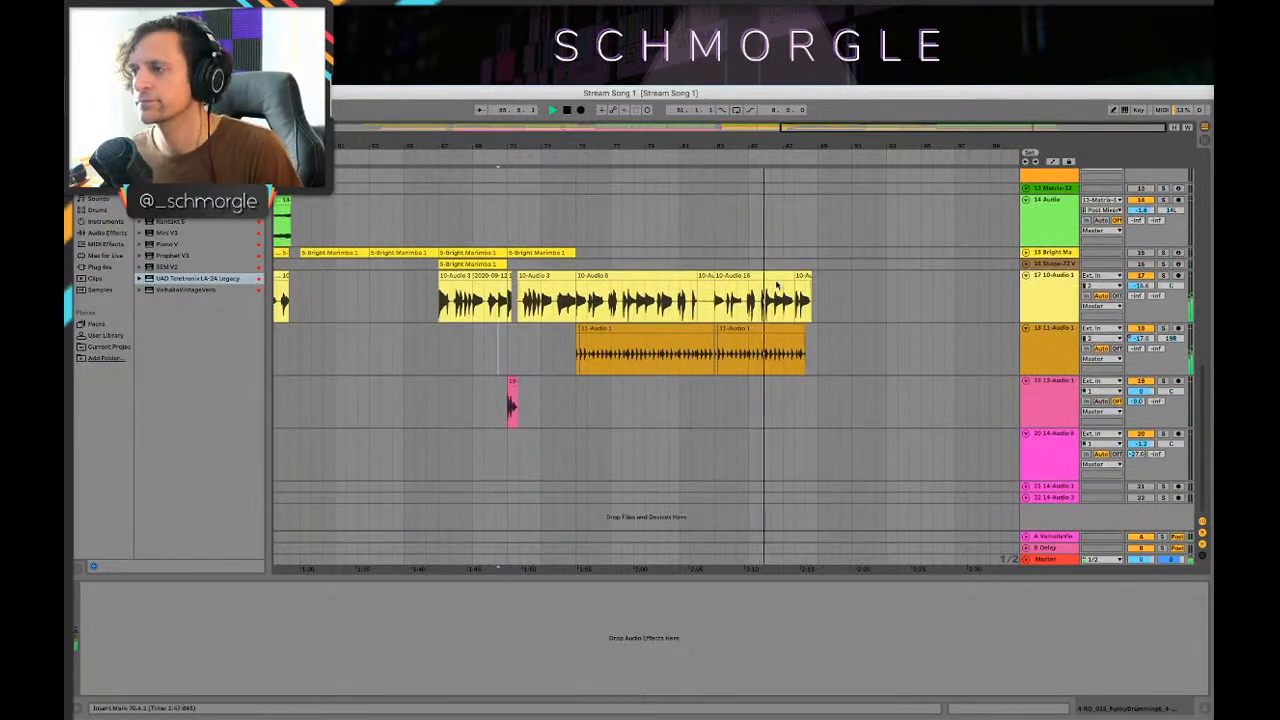
pyautogui.scroll(10, 777, 286)
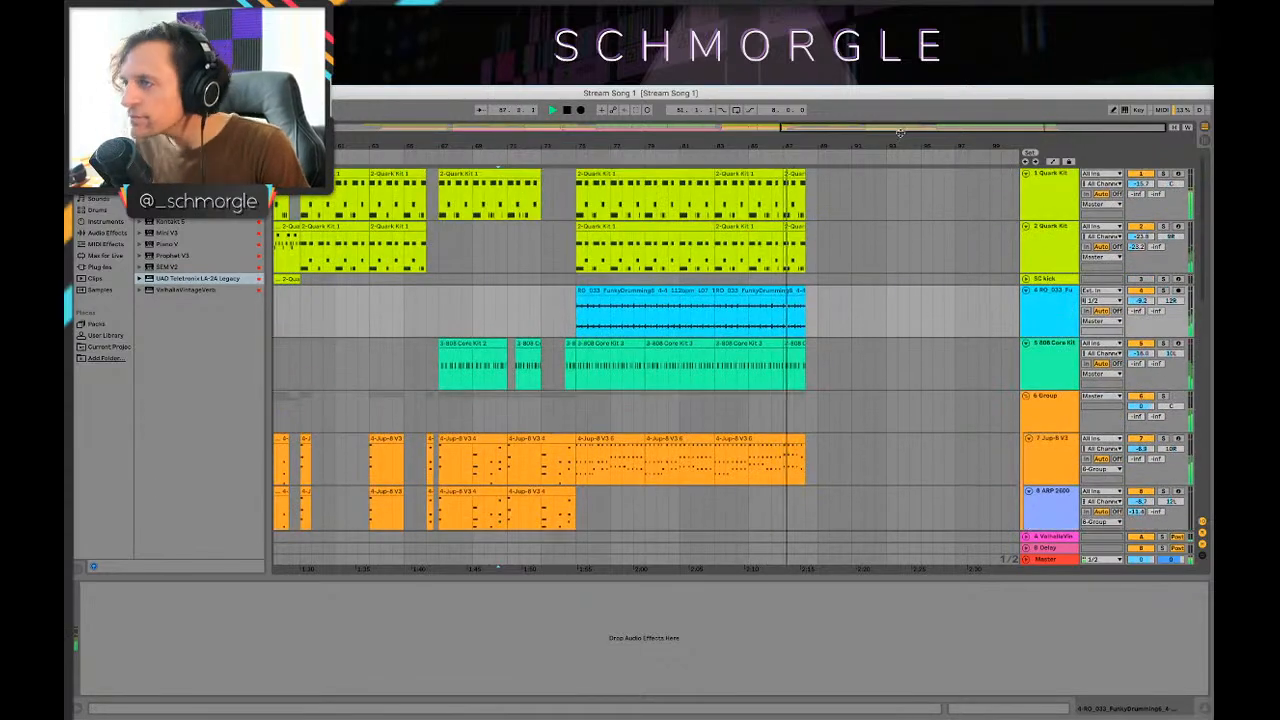
pyautogui.moveTo(900, 133); pyautogui.dragTo(880, 141)
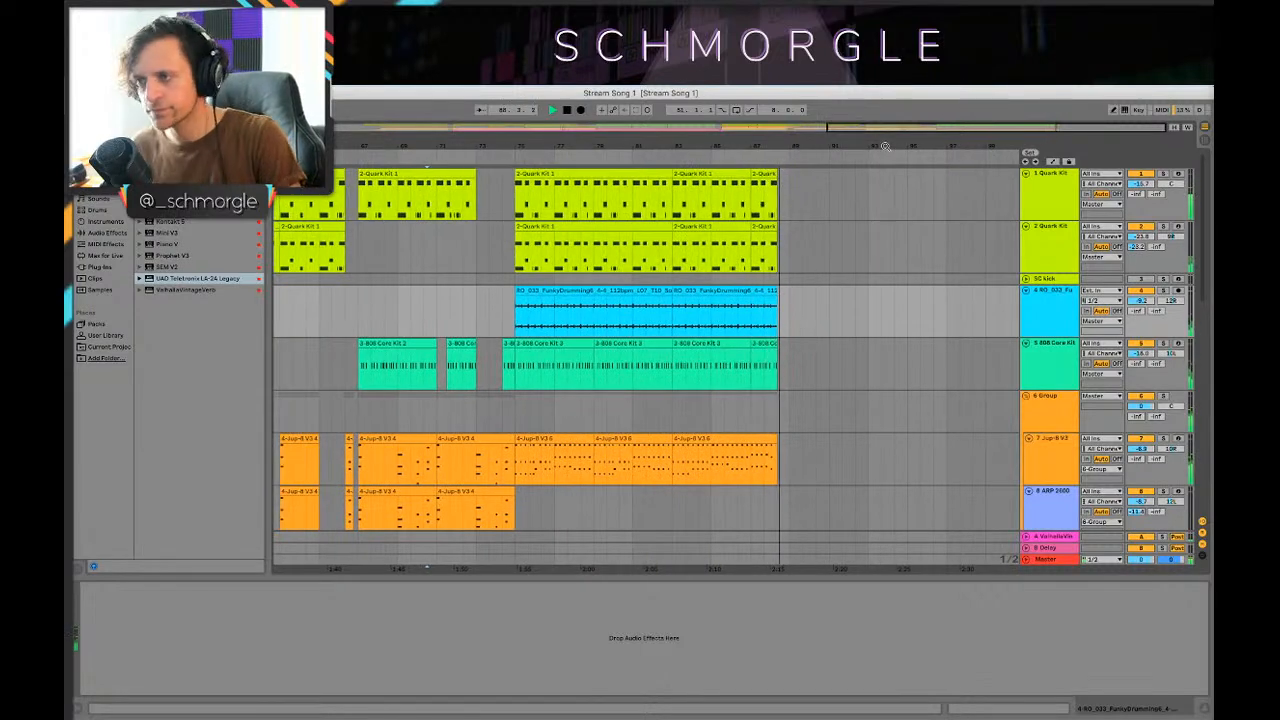
pyautogui.press('space')
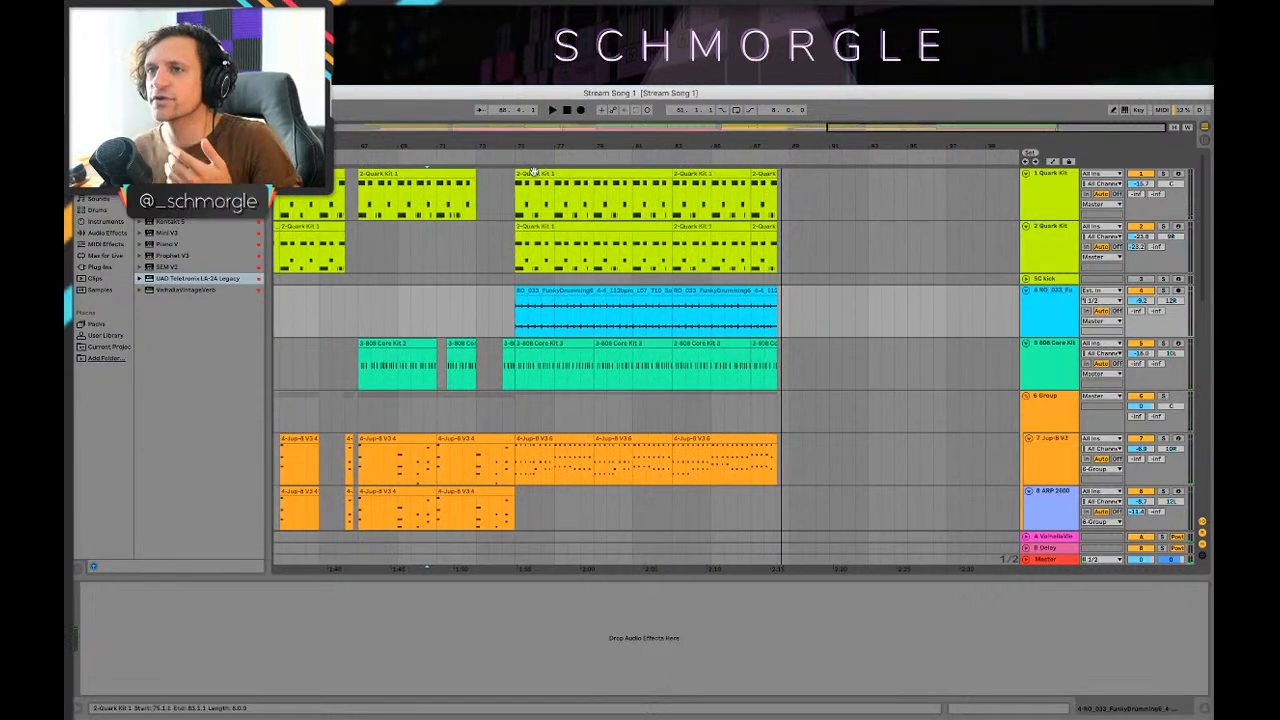
# Step: Audition the arrangement briefly from just after bar 67 and again from bar 53
pyautogui.click(376, 268)
pyautogui.press('space')
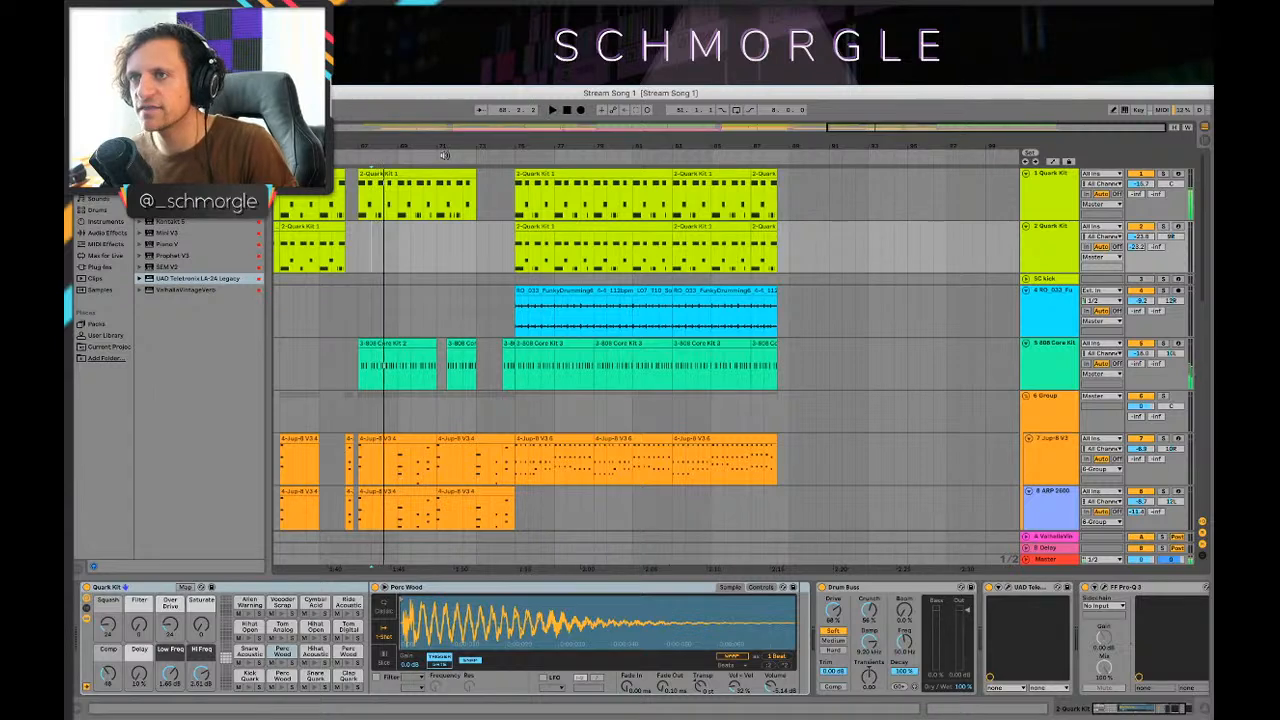
pyautogui.press('space')
pyautogui.moveTo(446, 150); pyautogui.dragTo(680, 155)
pyautogui.click(491, 311)
pyautogui.press('space')
pyautogui.click(346, 314)
pyautogui.press('space')
pyautogui.press('space')
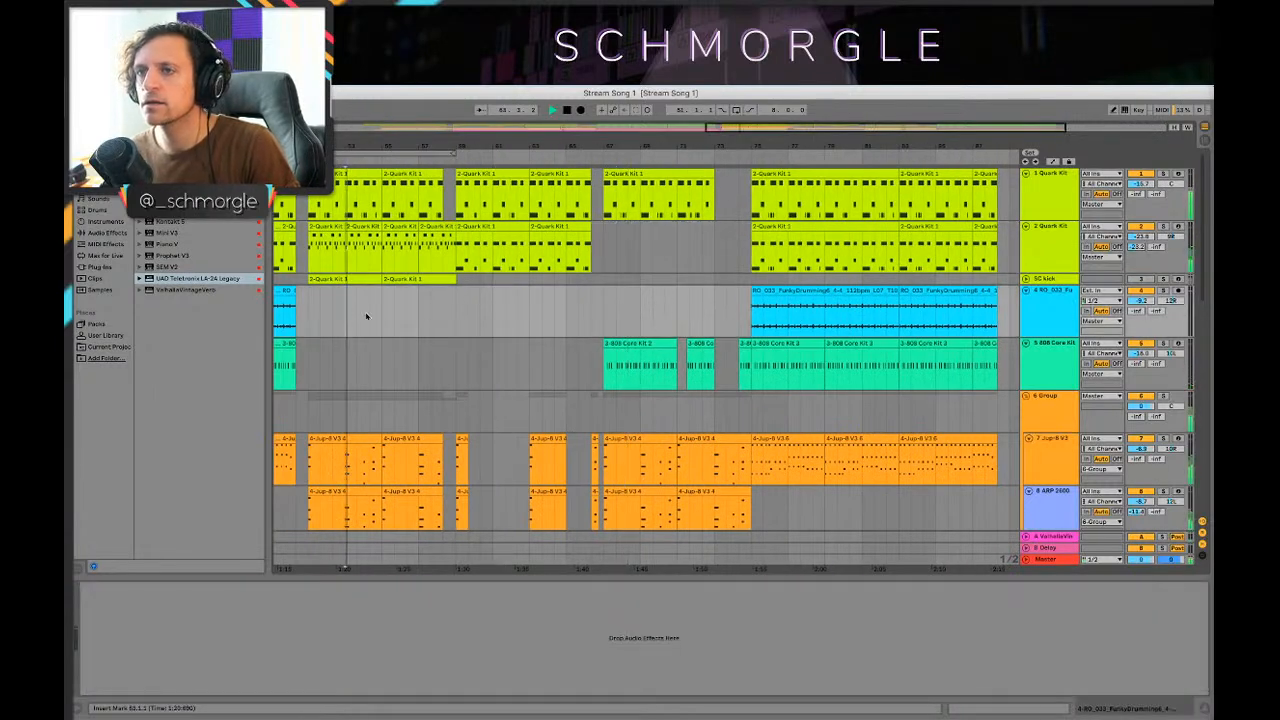
pyautogui.press('space')
pyautogui.moveTo(883, 146); pyautogui.dragTo(745, 130)
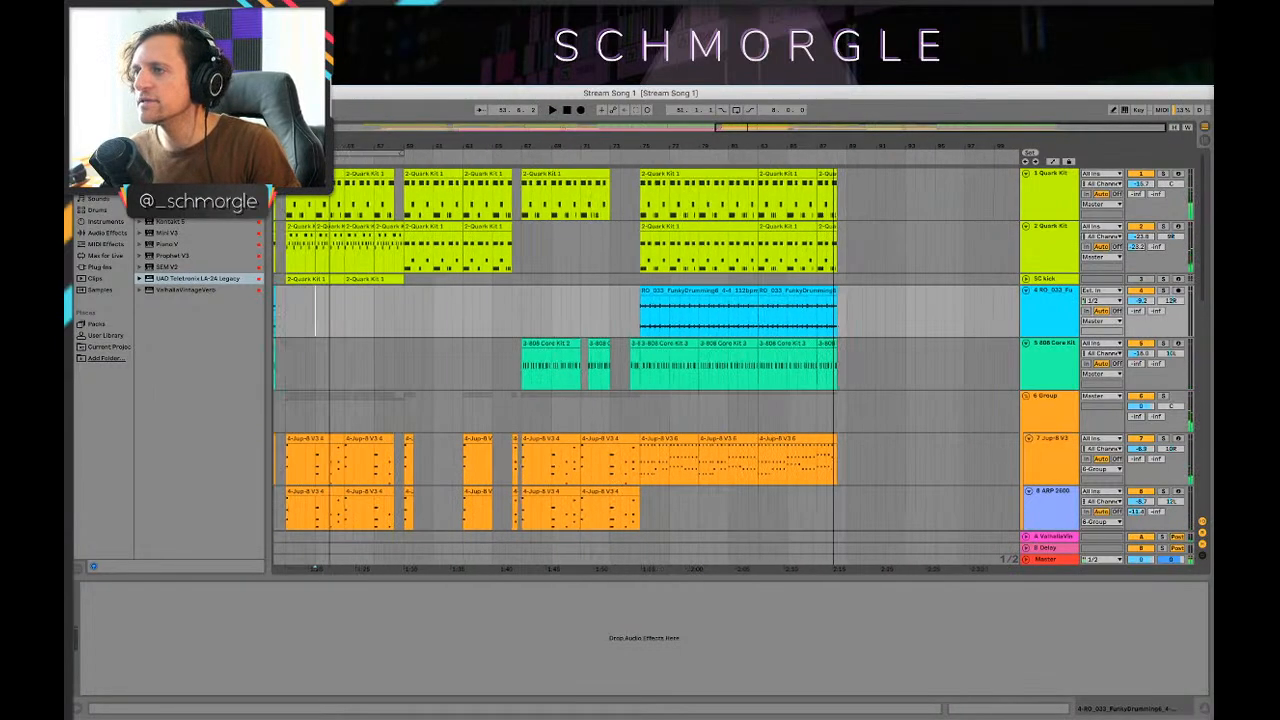
# Step: Place the insert marker at bar 87, then play from bar 46.3 and examine the tracks leading into bar 50
pyautogui.click(820, 312)
pyautogui.moveTo(844, 150)
pyautogui.mouseDown()
pyautogui.moveTo(841, 180)
pyautogui.moveTo(851, 148)
pyautogui.moveTo(869, 145)
pyautogui.mouseUp()
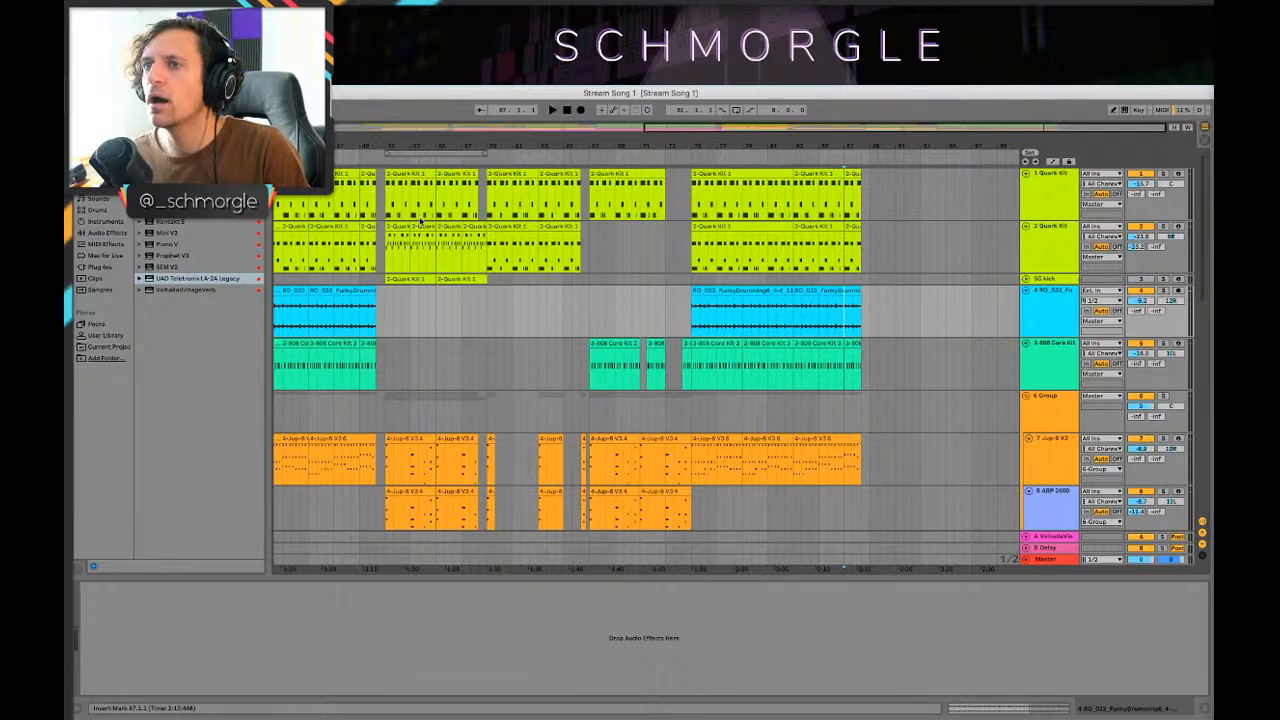
pyautogui.click(843, 190)
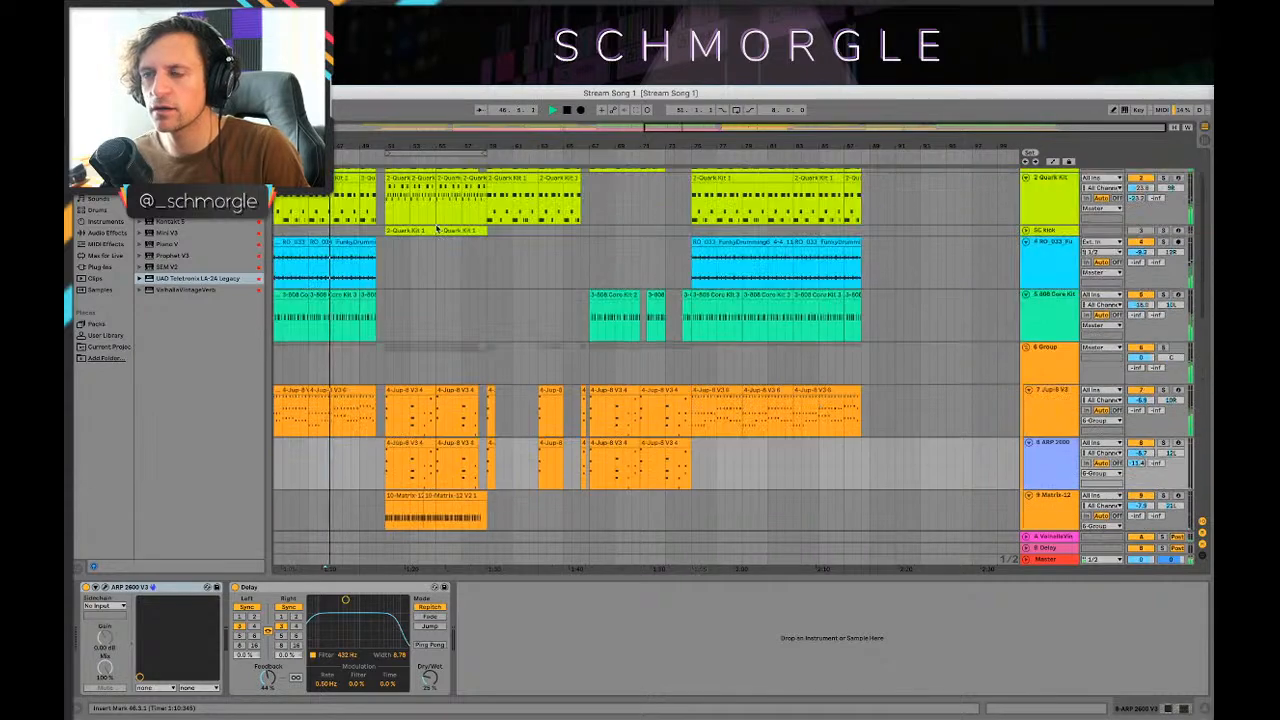
pyautogui.scroll(2, 436, 229)
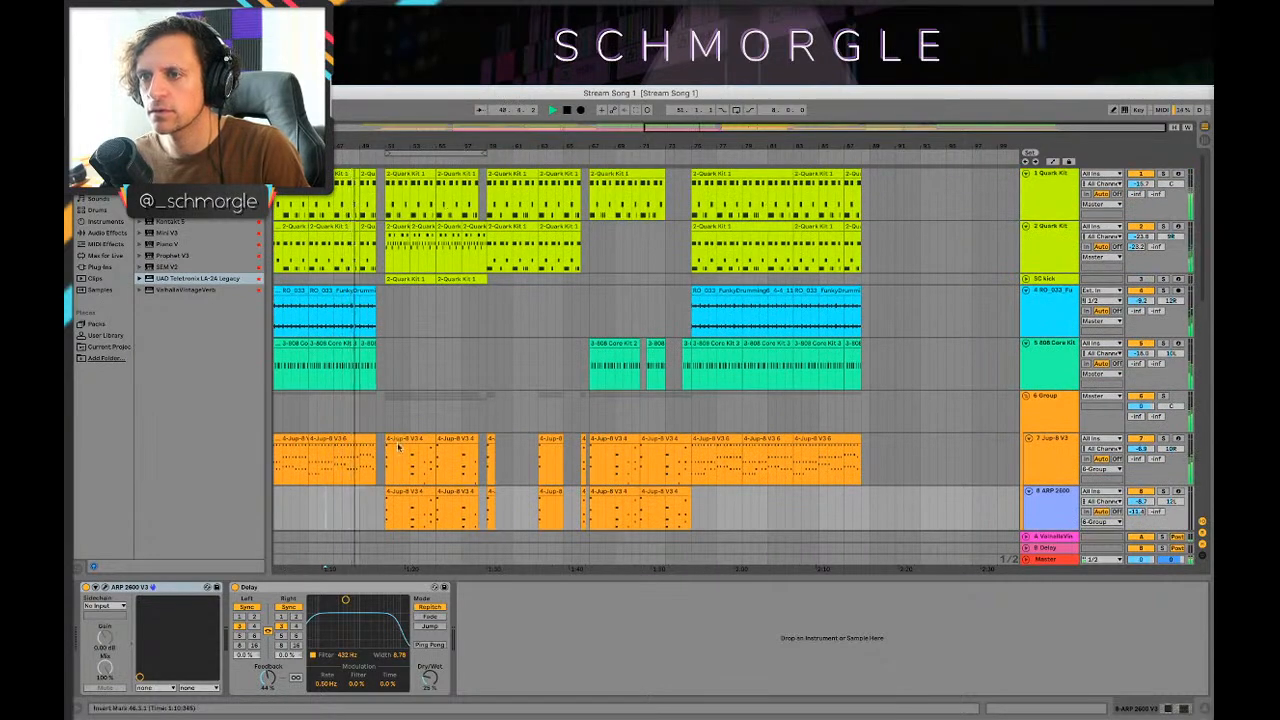
pyautogui.scroll(-5, 760, 424)
pyautogui.press('space')
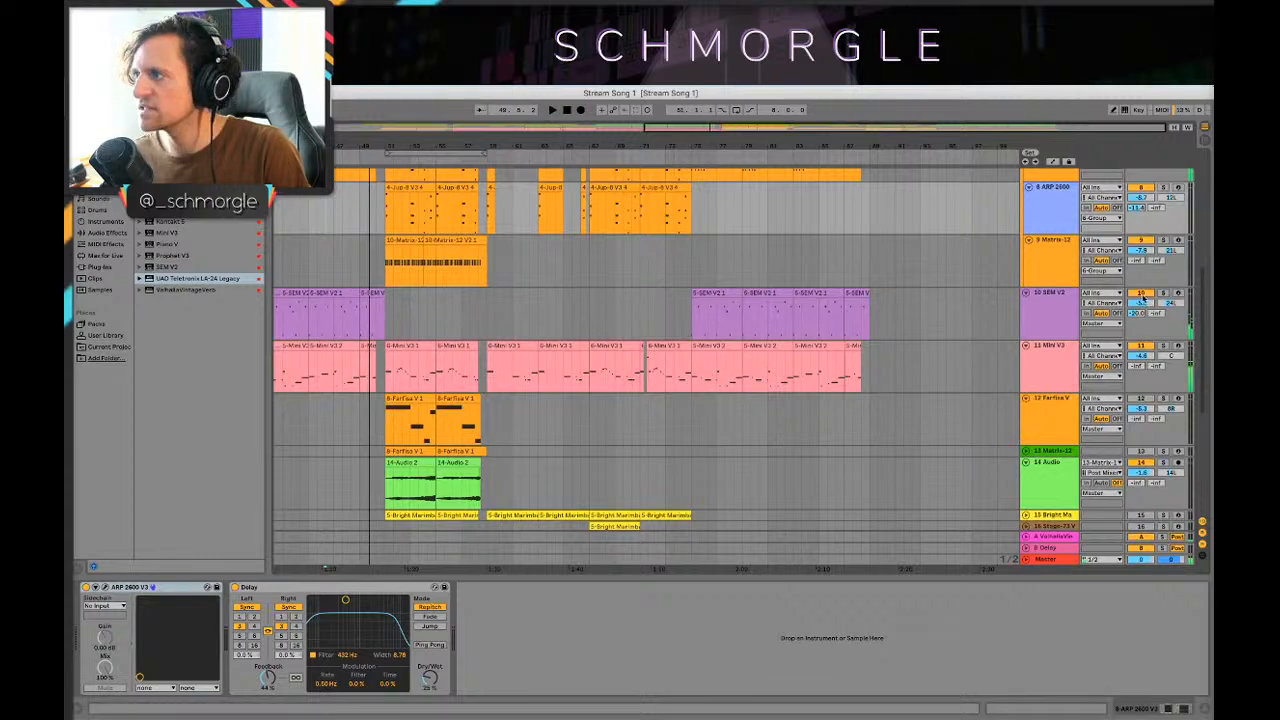
# Step: Copy the four-bar SEM V2 clip from bar 75 to bar 89 and play the transition from bar 87
pyautogui.click(697, 312)
pyautogui.press('space')
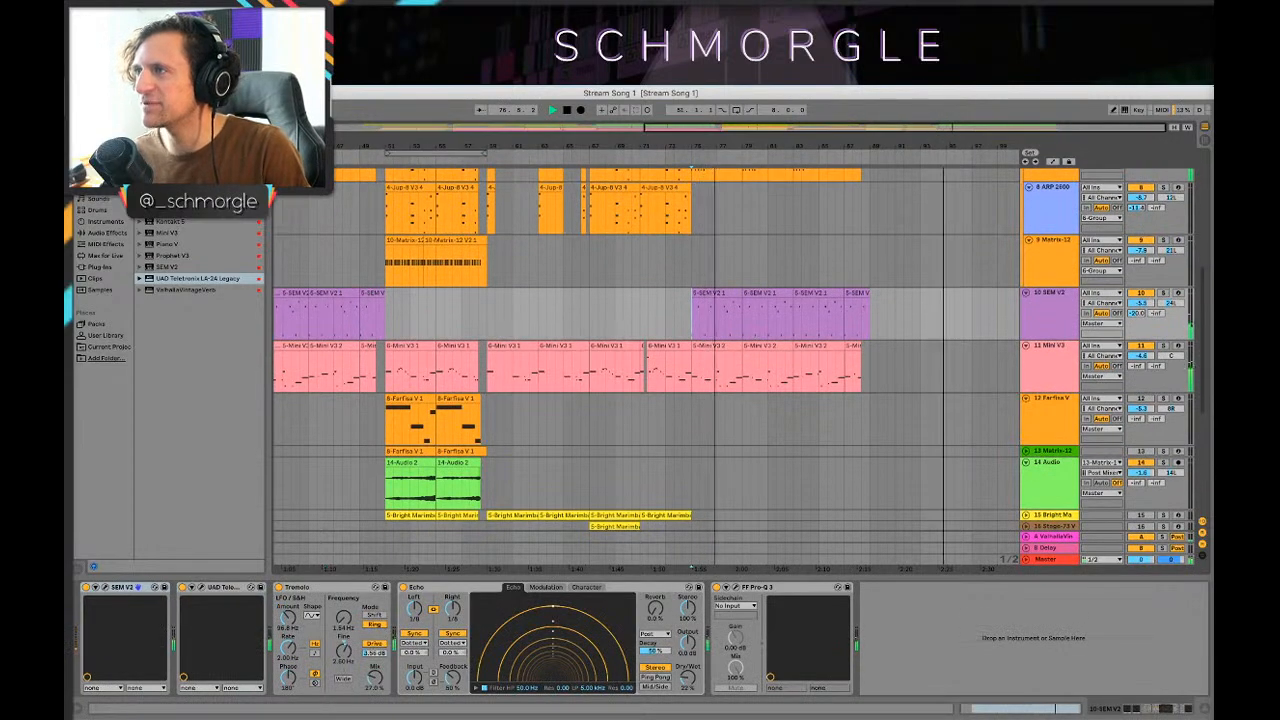
pyautogui.moveTo(932, 132); pyautogui.dragTo(932, 165)
pyautogui.scroll(2, 706, 277)
pyautogui.moveTo(346, 394); pyautogui.dragTo(743, 424)
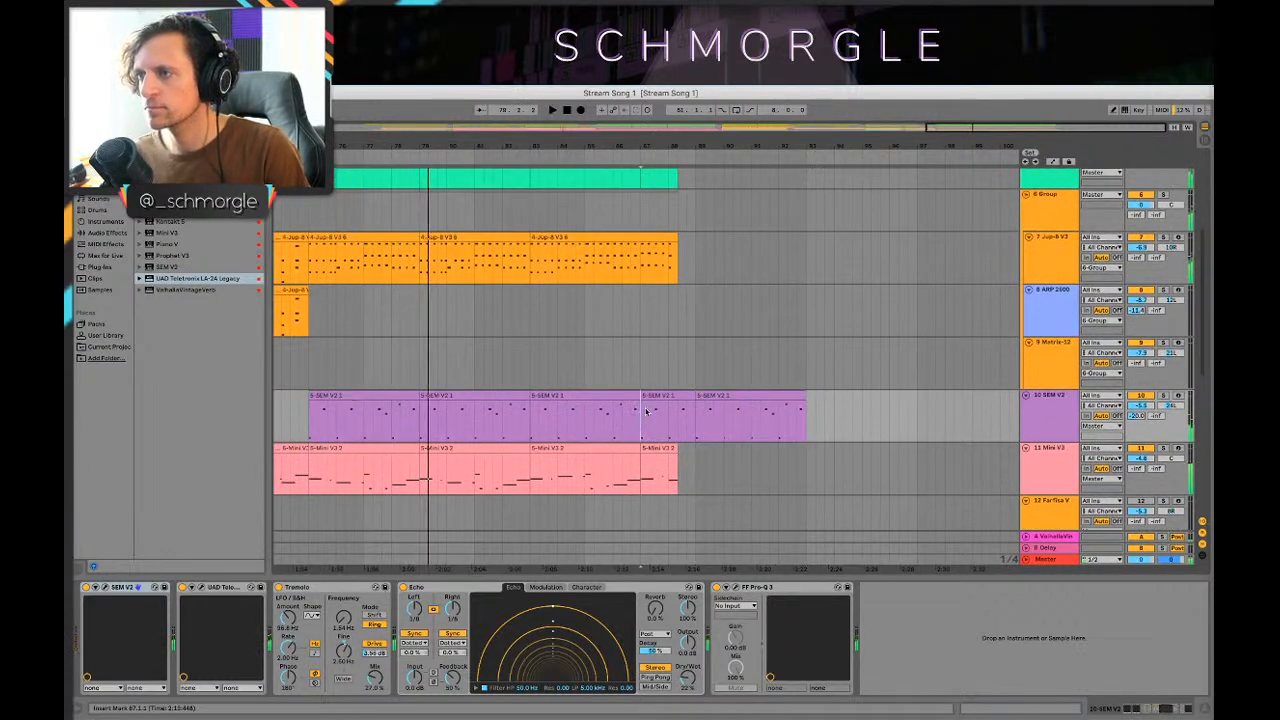
pyautogui.scroll(3, 864, 406)
pyautogui.scroll(-6, 854, 397)
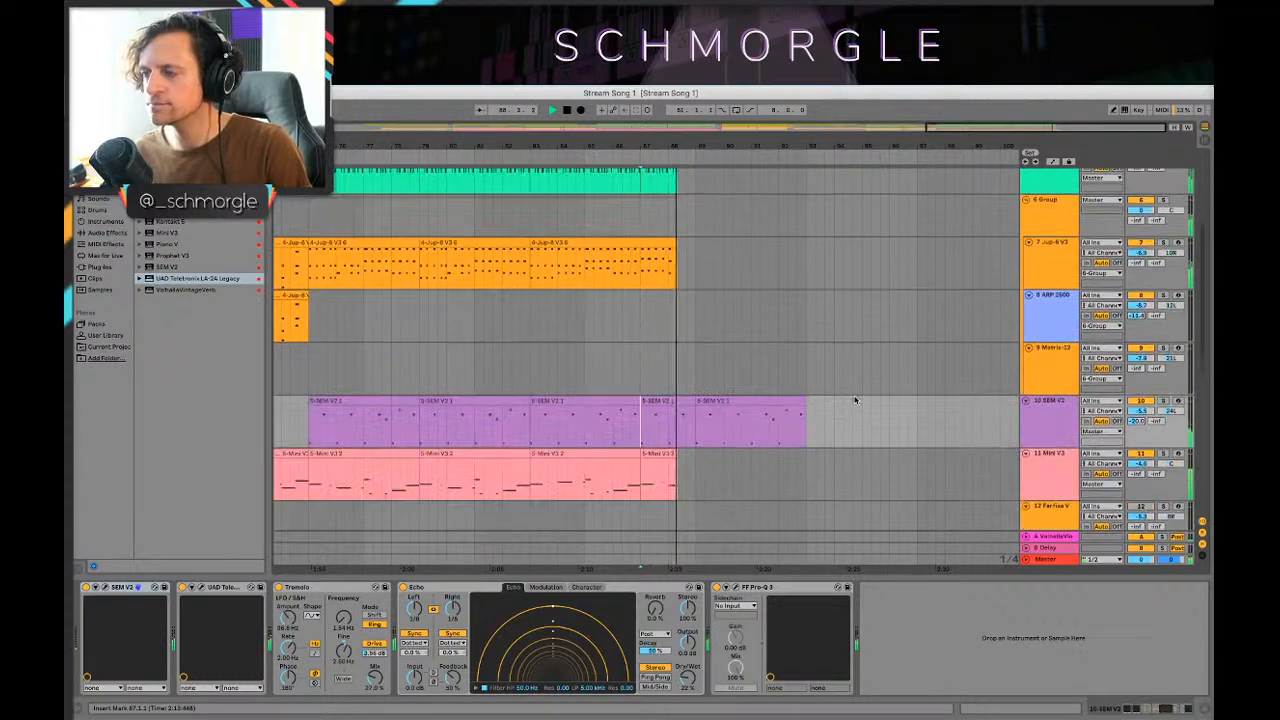
pyautogui.scroll(3, 854, 400)
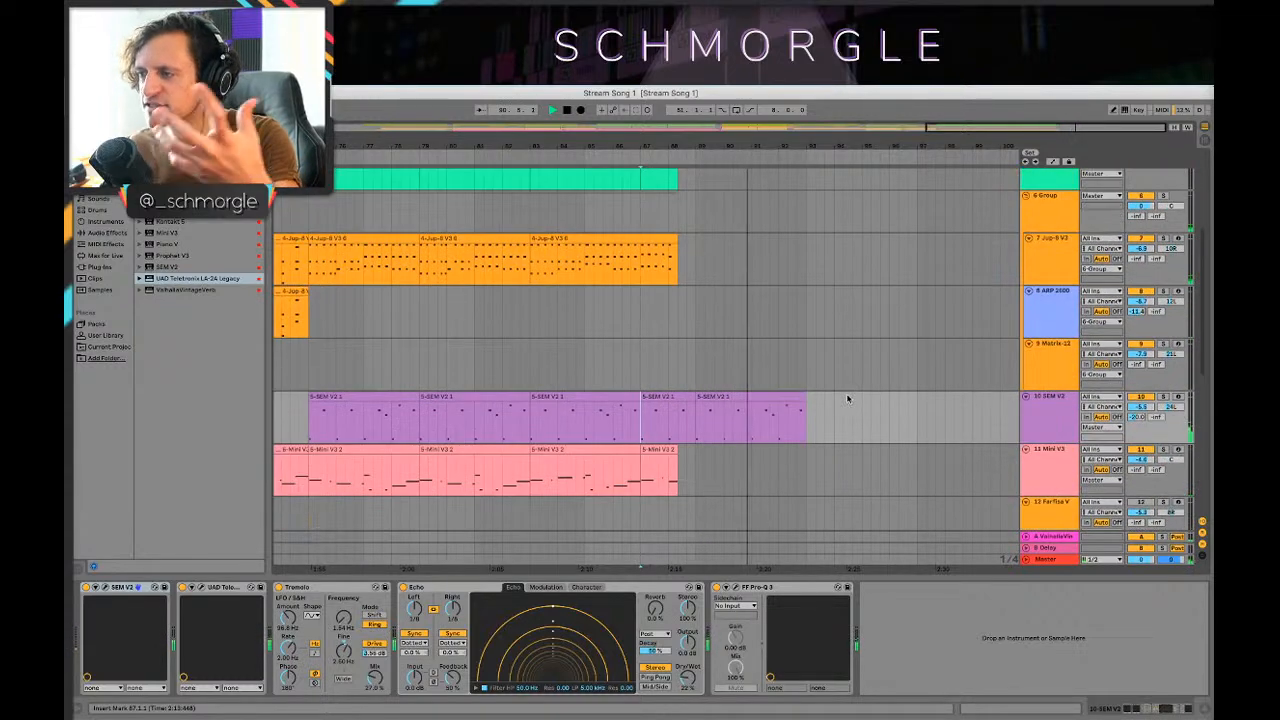
# Step: Copy the four-bar SEM V2 clip at bar 89 to bar 93
pyautogui.moveTo(713, 395); pyautogui.dragTo(834, 407)
pyautogui.scroll(3, 885, 258)
pyautogui.scroll(1, 885, 258)
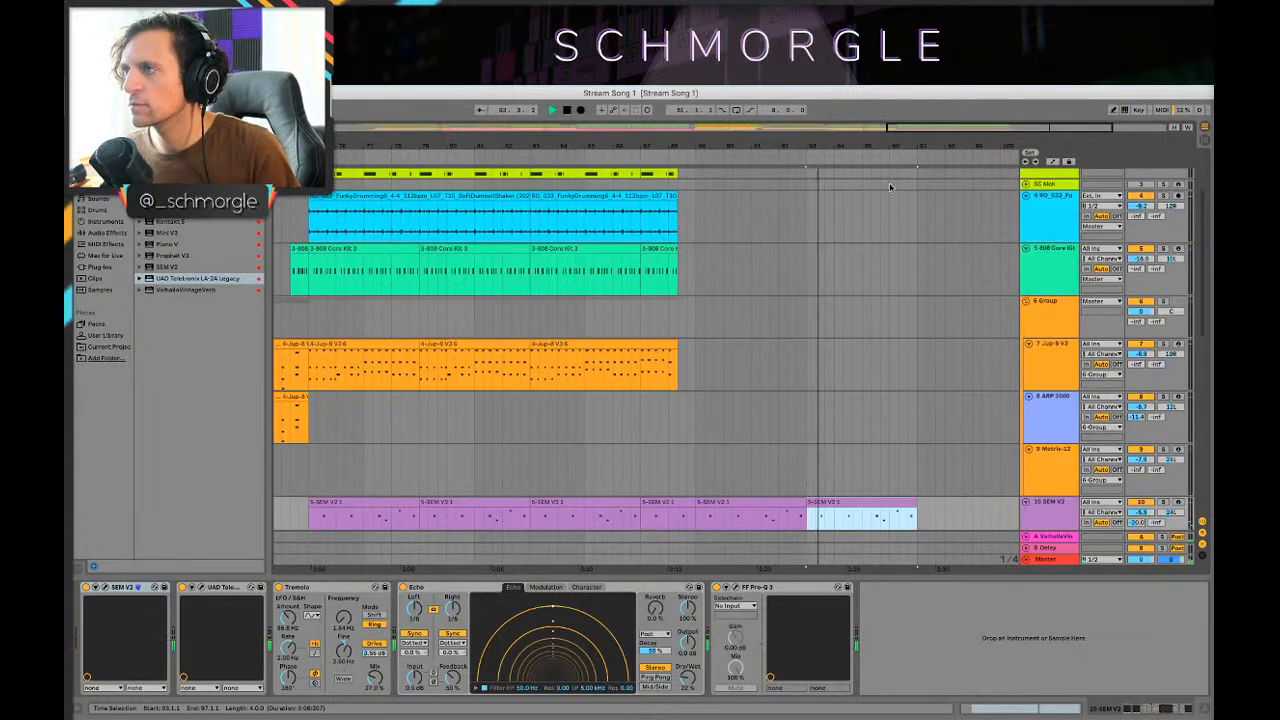
pyautogui.moveTo(905, 148); pyautogui.dragTo(854, 112)
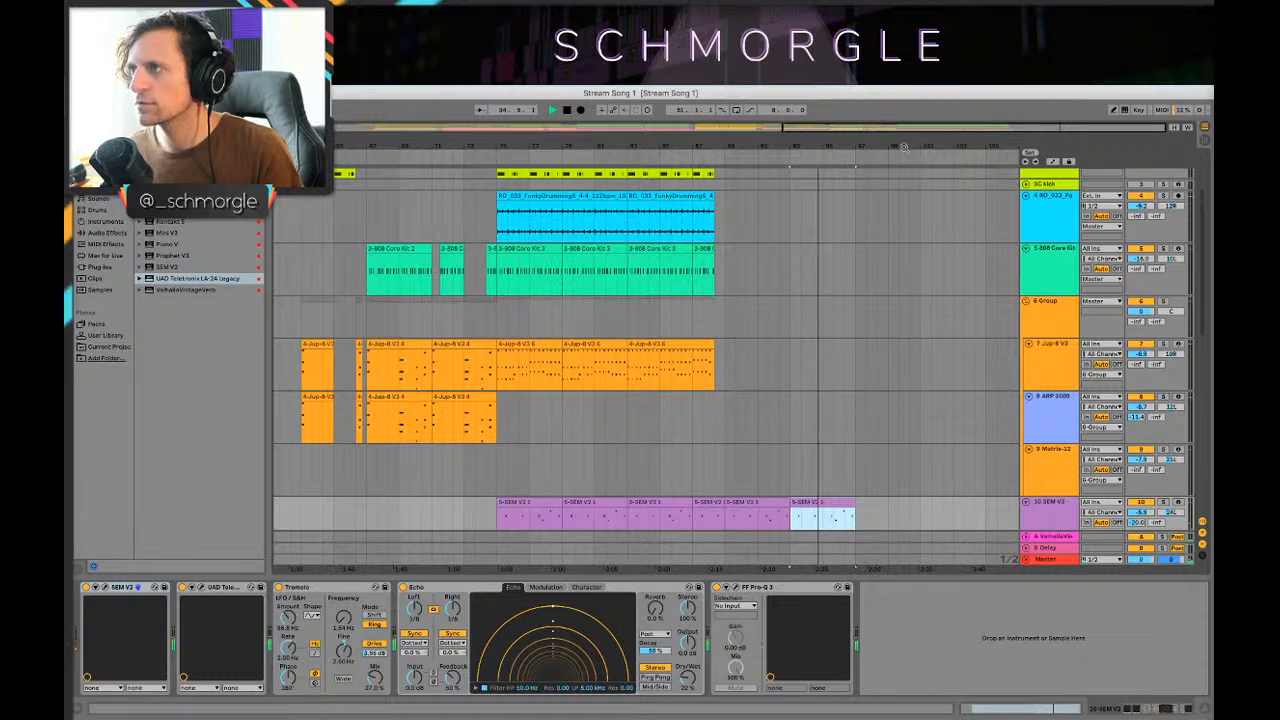
# Step: Copy the two SEM V2 clips spanning bars 89 to 97 together to bar 97
pyautogui.scroll(-2, 997, 395)
pyautogui.scroll(-2, 850, 398)
pyautogui.keyDown('shift'); pyautogui.click(803, 398); pyautogui.keyUp('shift')
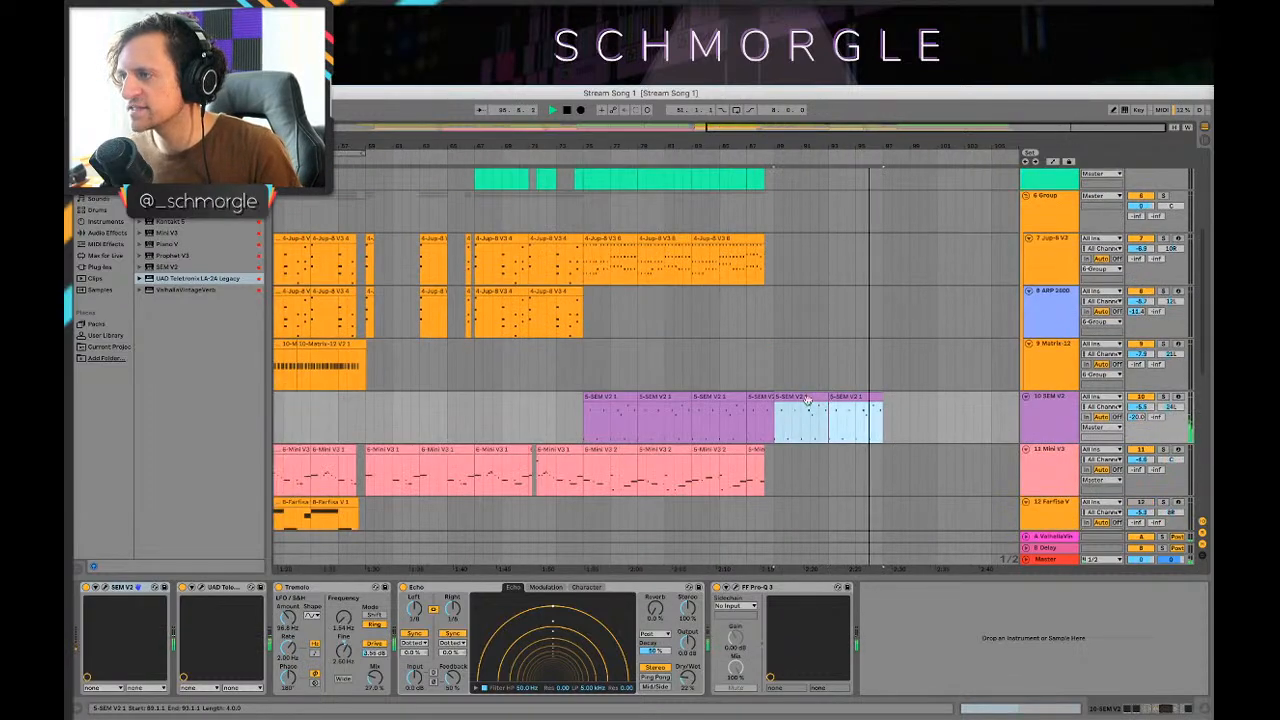
pyautogui.moveTo(803, 398); pyautogui.dragTo(908, 408)
pyautogui.scroll(2, 997, 387)
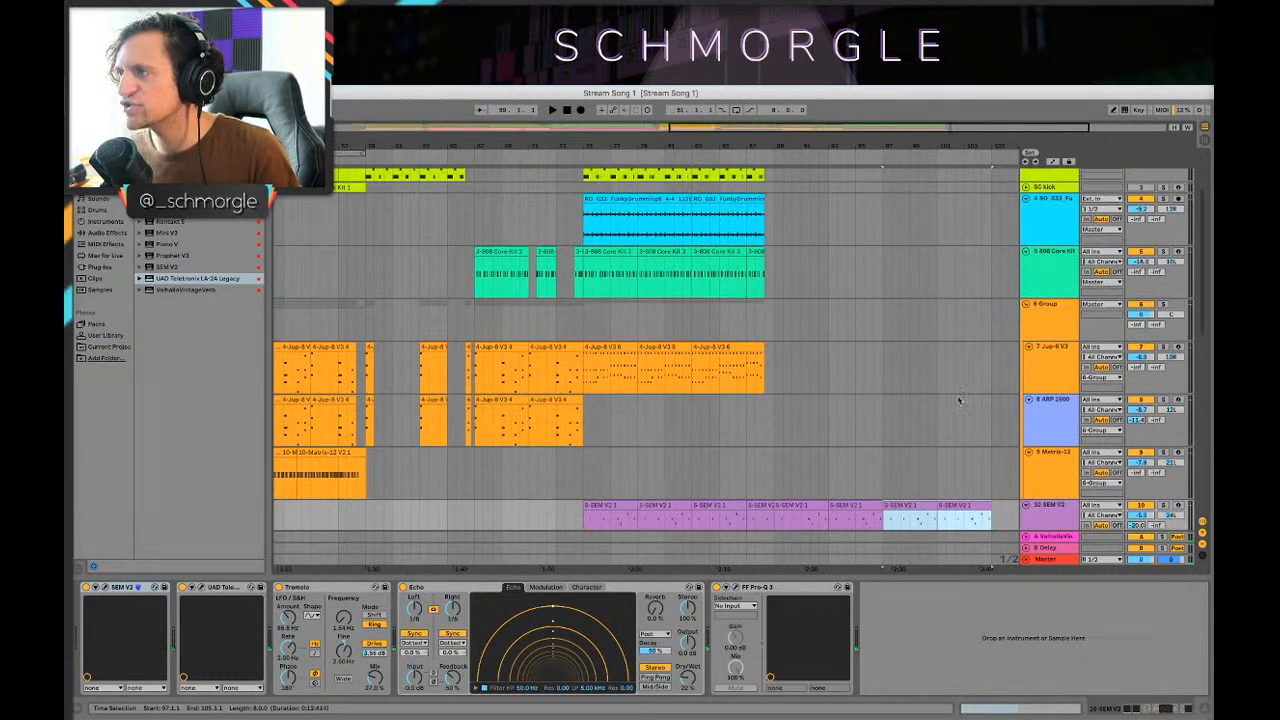
pyautogui.scroll(-2, 811, 257)
pyautogui.scroll(-2, 794, 320)
# Step: Play the extended SEM V2 section from bar 89 and look over the other tracks for an instrument to add
pyautogui.click(834, 266)
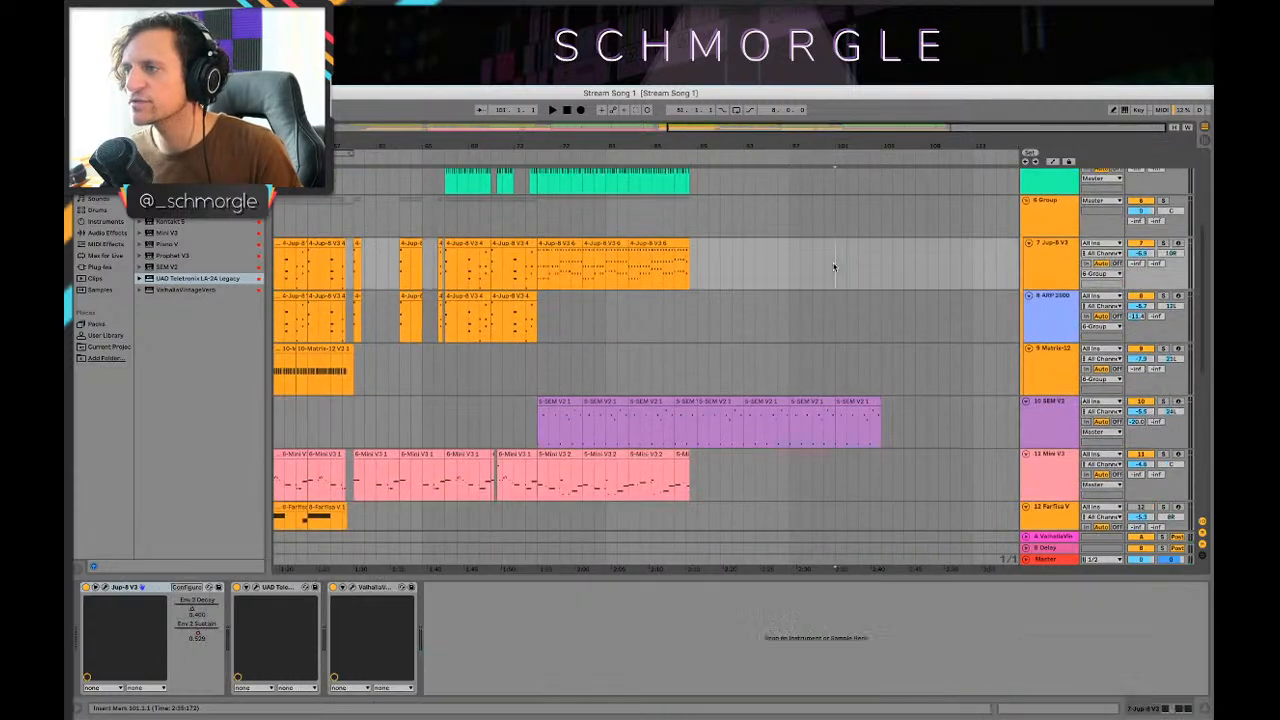
pyautogui.click(708, 298)
pyautogui.click(705, 282)
pyautogui.scroll(4, 750, 270)
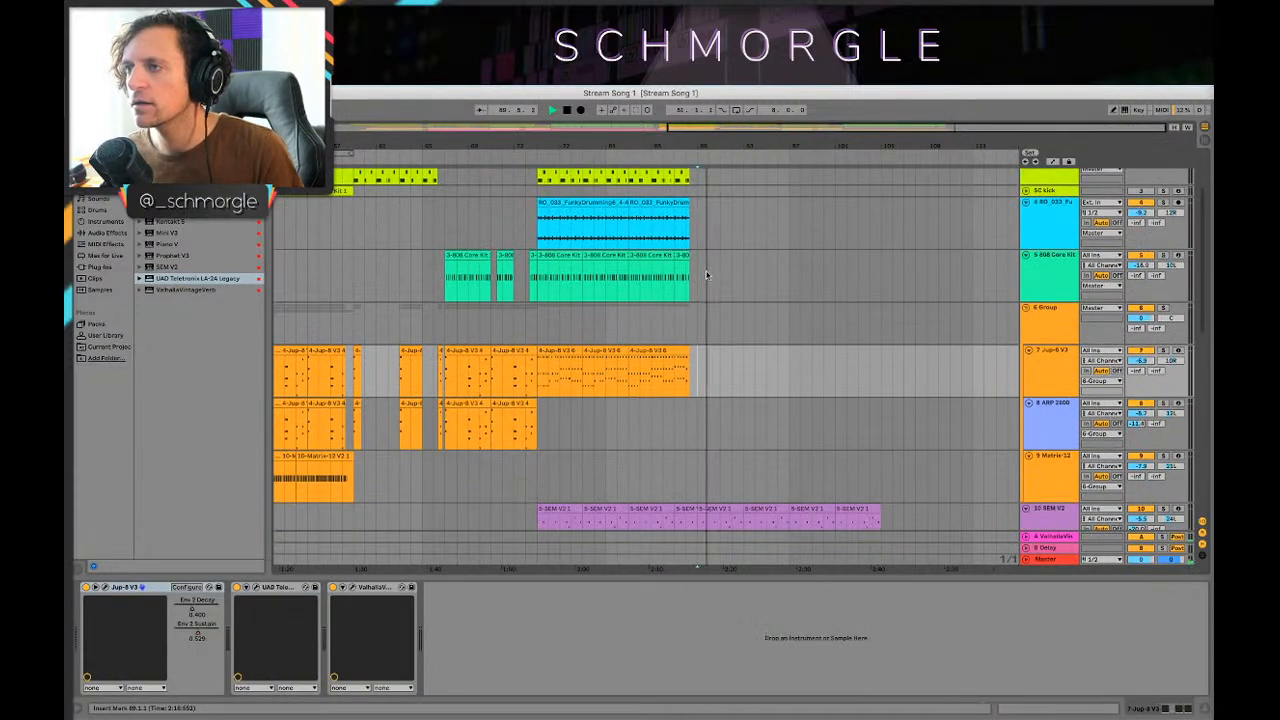
pyautogui.scroll(-6, 801, 274)
pyautogui.scroll(-4, 799, 281)
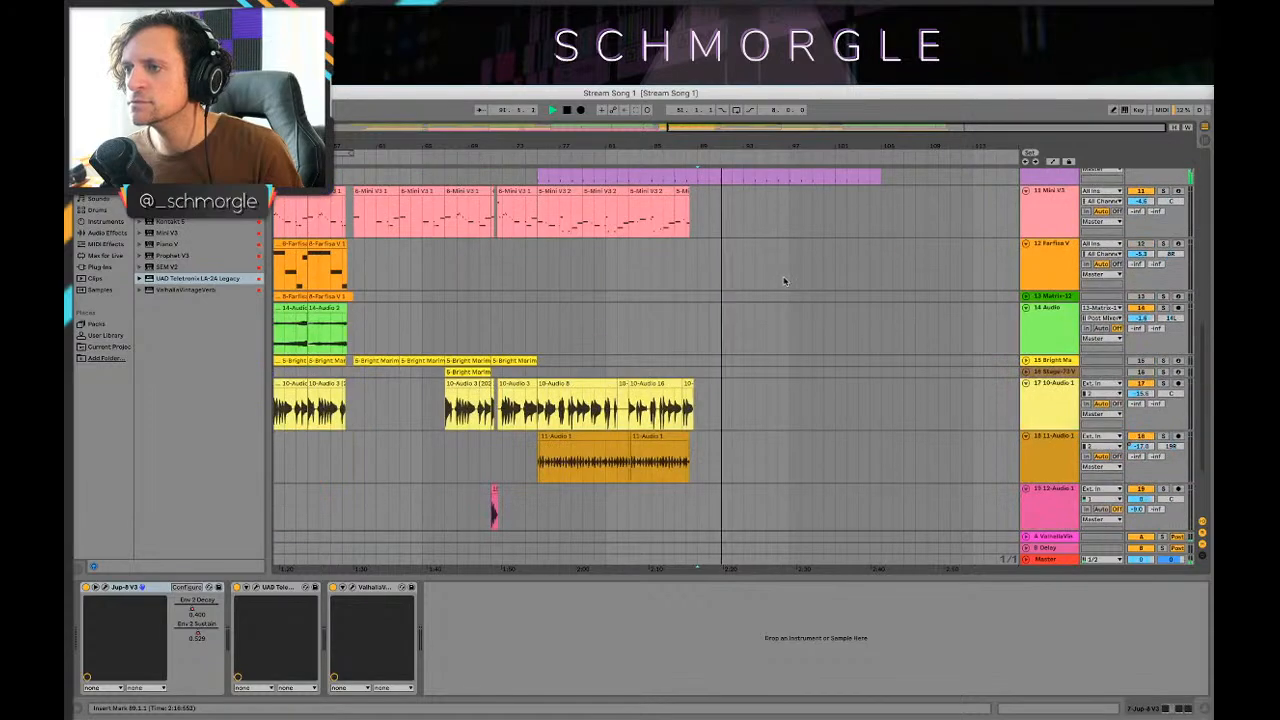
pyautogui.scroll(10, 790, 280)
pyautogui.click(1065, 255)
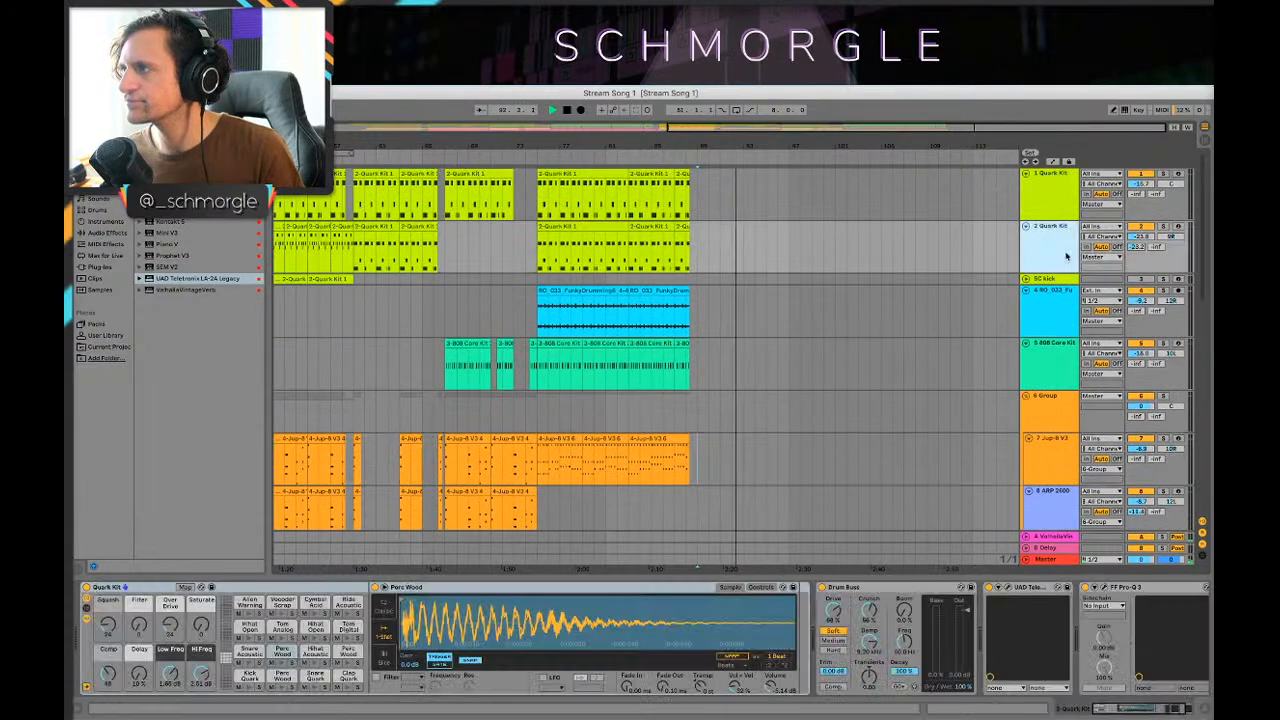
pyautogui.scroll(-6, 1062, 376)
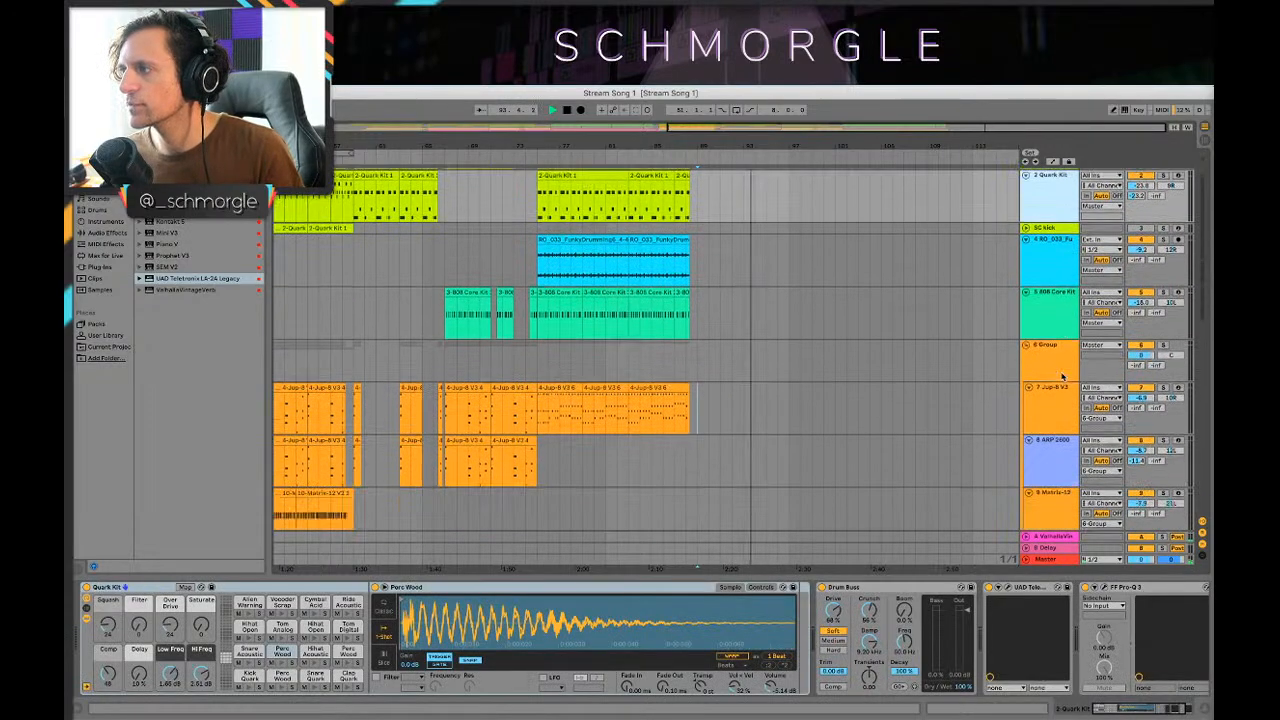
# Step: Arm the Mini V3 track, play from bar 88, and record a new part from about bar 96 to bar 103
pyautogui.click(1040, 340)
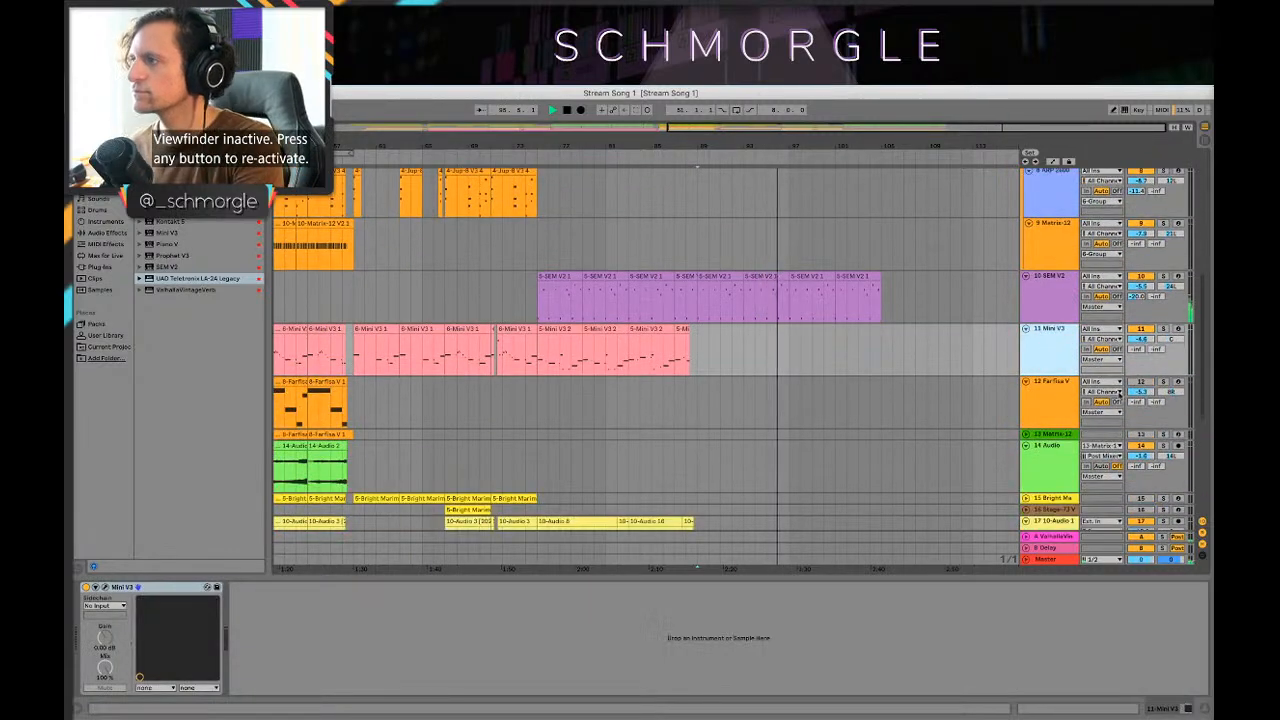
pyautogui.click(1178, 329)
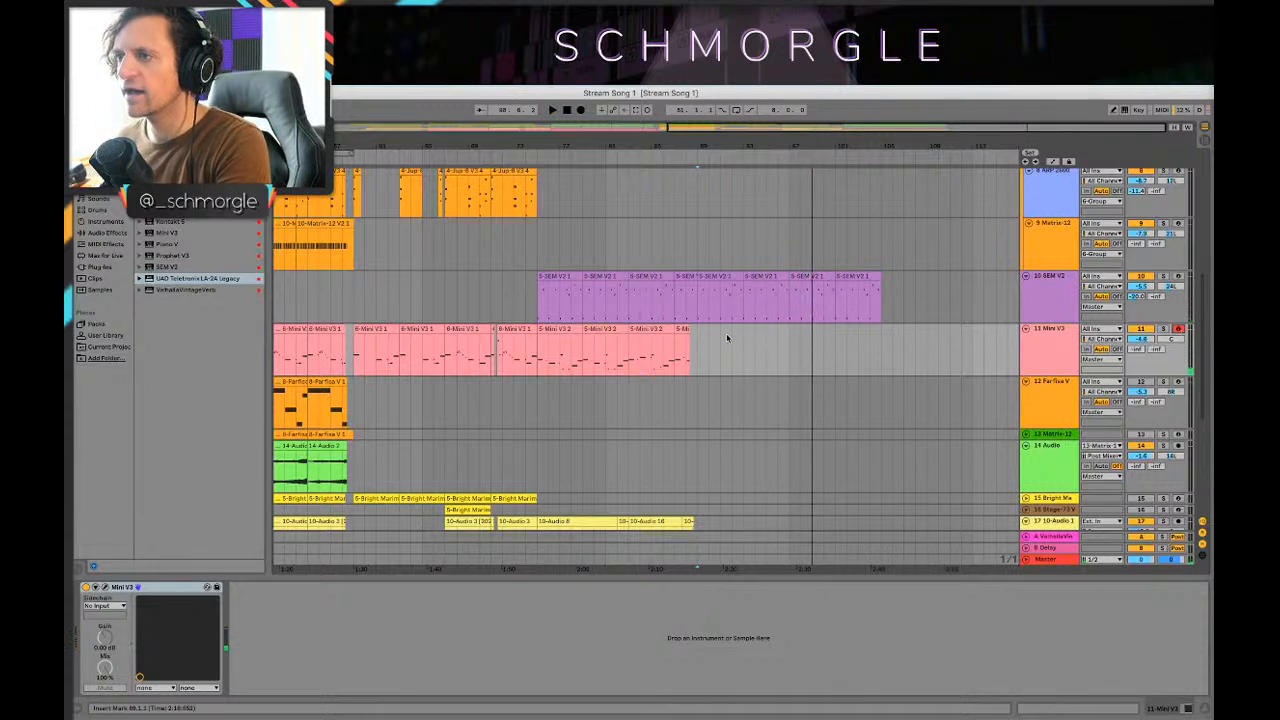
pyautogui.click(687, 339)
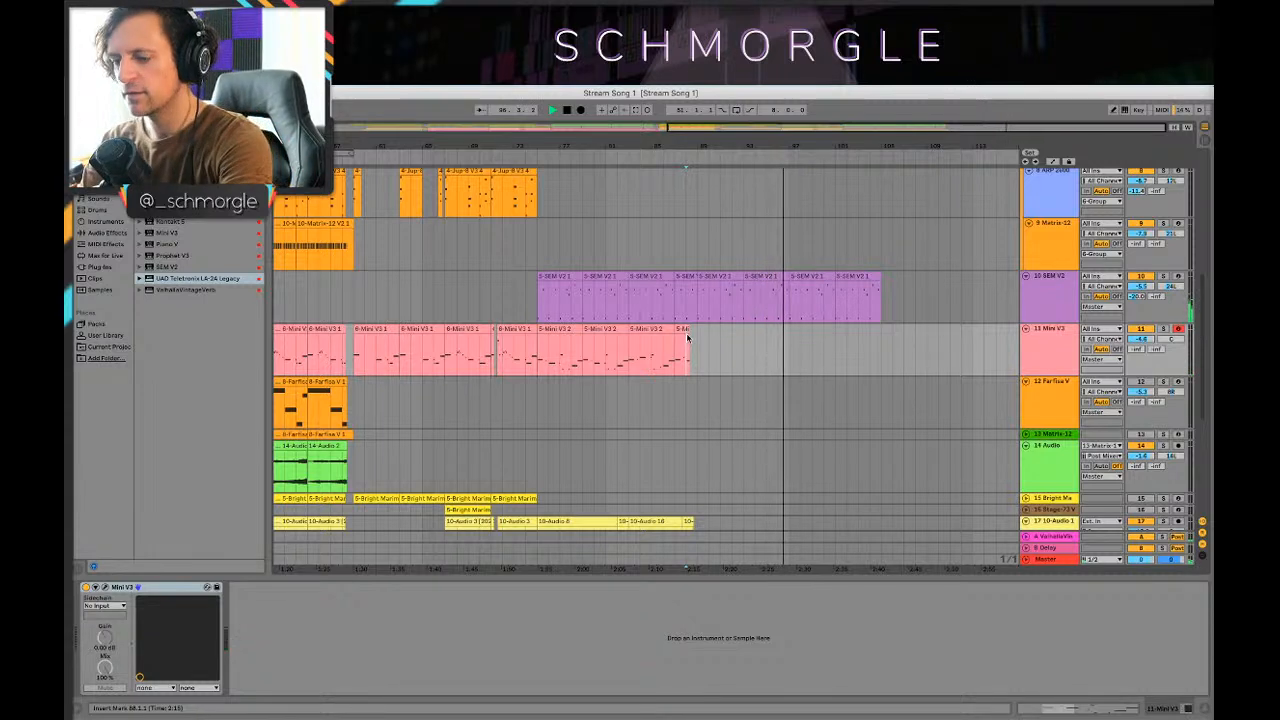
pyautogui.press('F9')
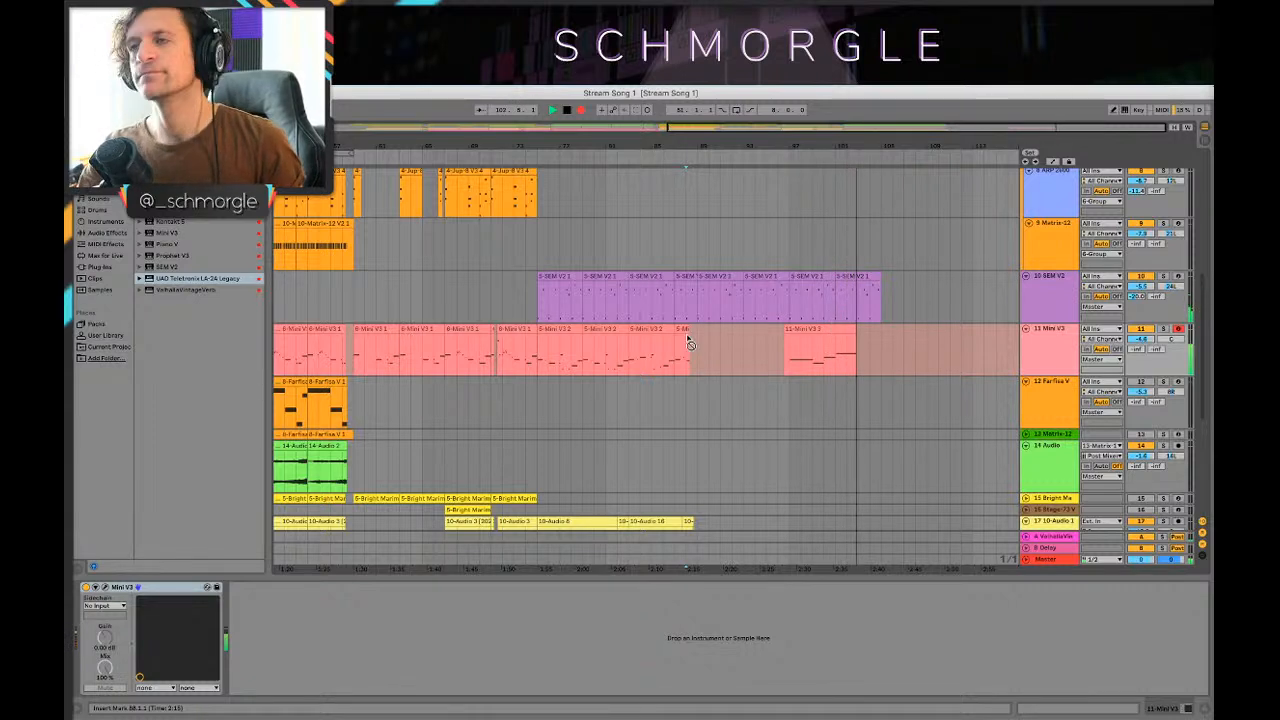
pyautogui.press('space')
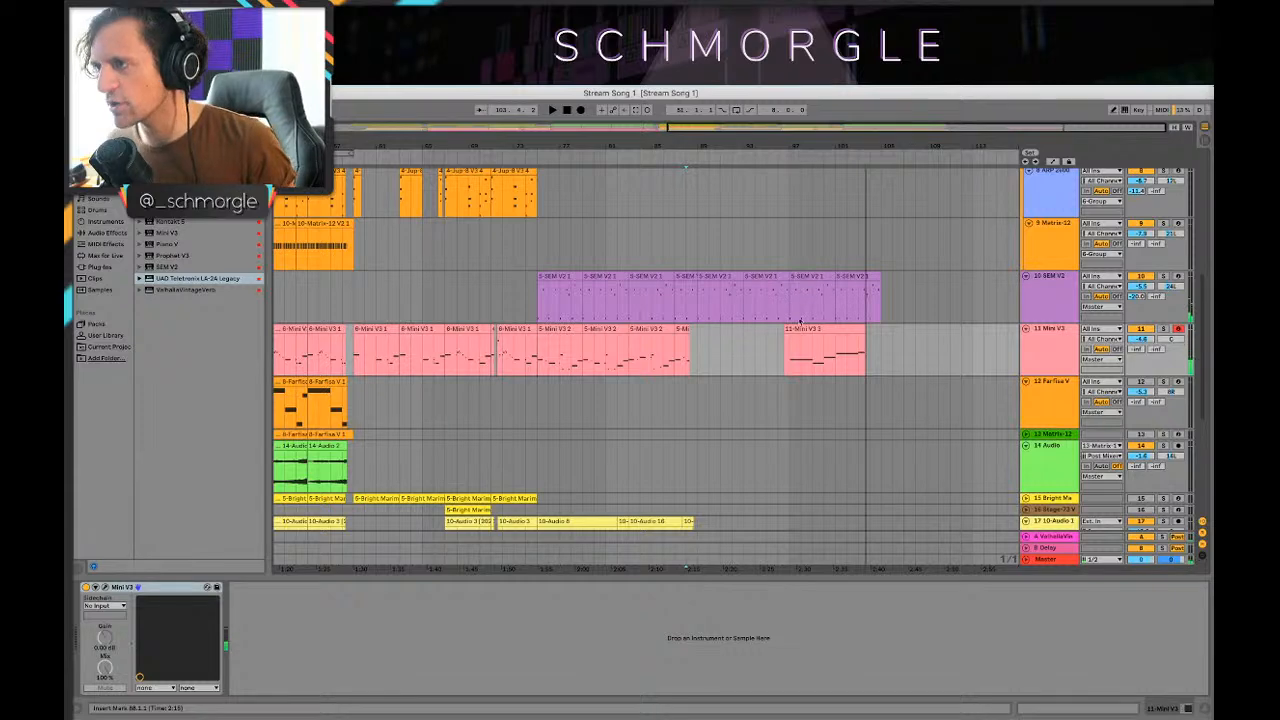
# Step: Trim the recorded Mini V3 clip to start at bar 97 and select all of its notes for editing
pyautogui.moveTo(781, 350); pyautogui.dragTo(771, 349)
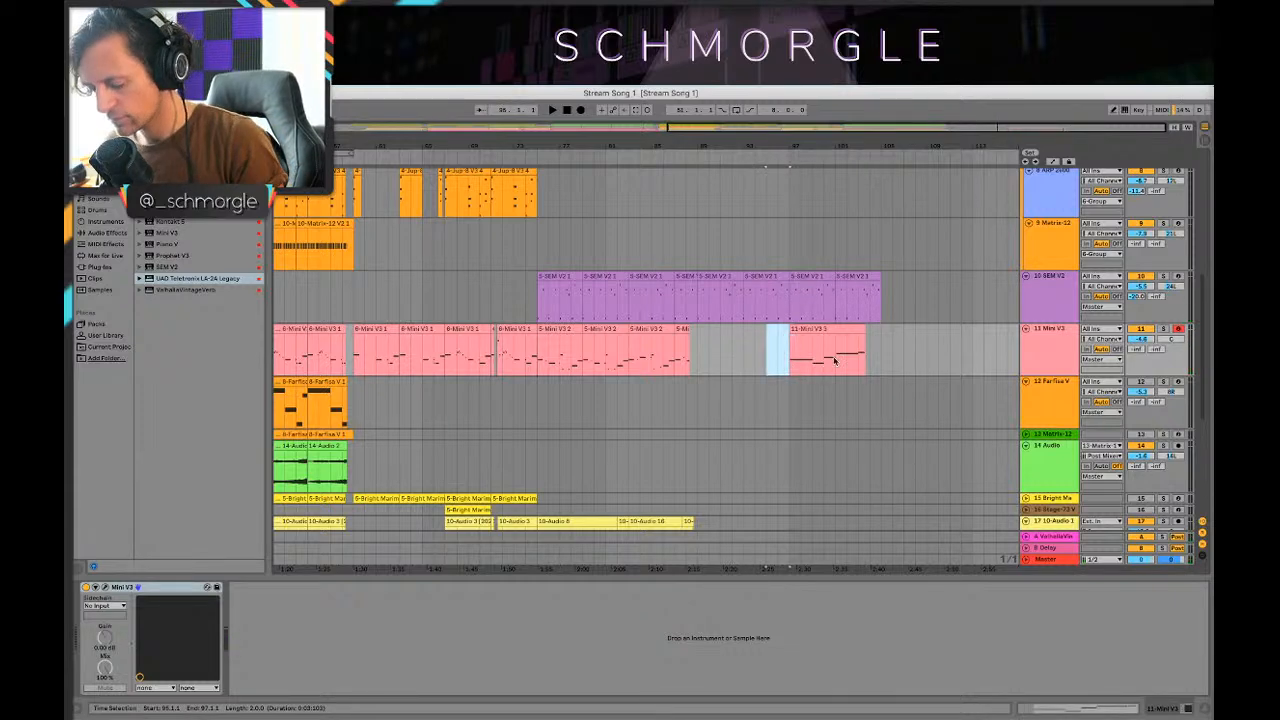
pyautogui.doubleClick(806, 326)
pyautogui.hotkey('ctrl', 'a')
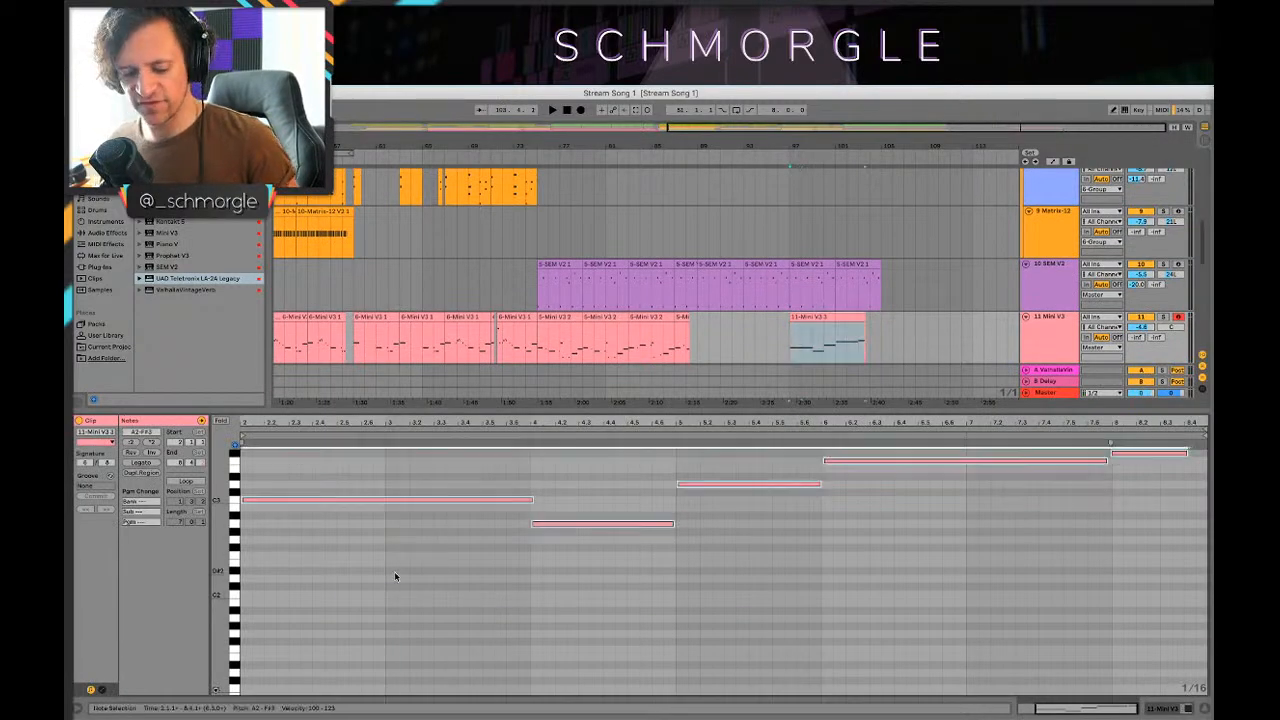
# Step: Play back the Mini V3 clip and move its last two notes to E3 and G3
pyautogui.press('space')
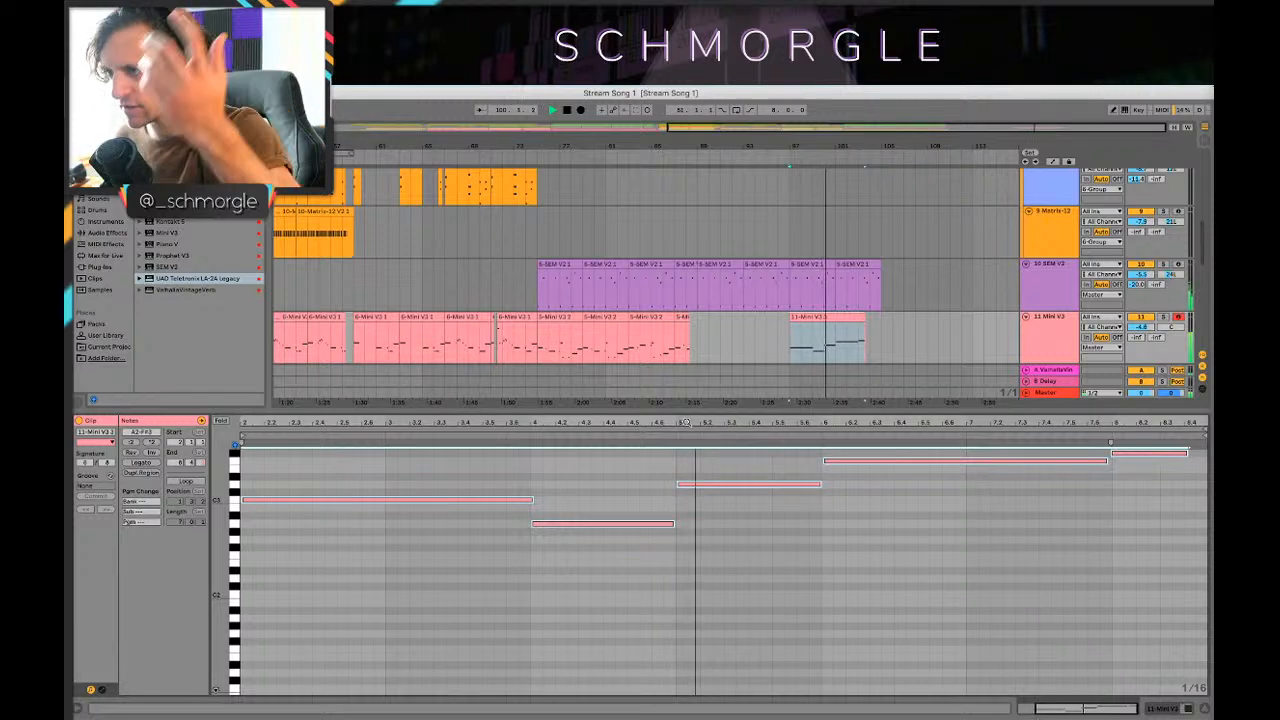
pyautogui.click(904, 470)
pyautogui.press('space')
pyautogui.moveTo(856, 460); pyautogui.dragTo(849, 467)
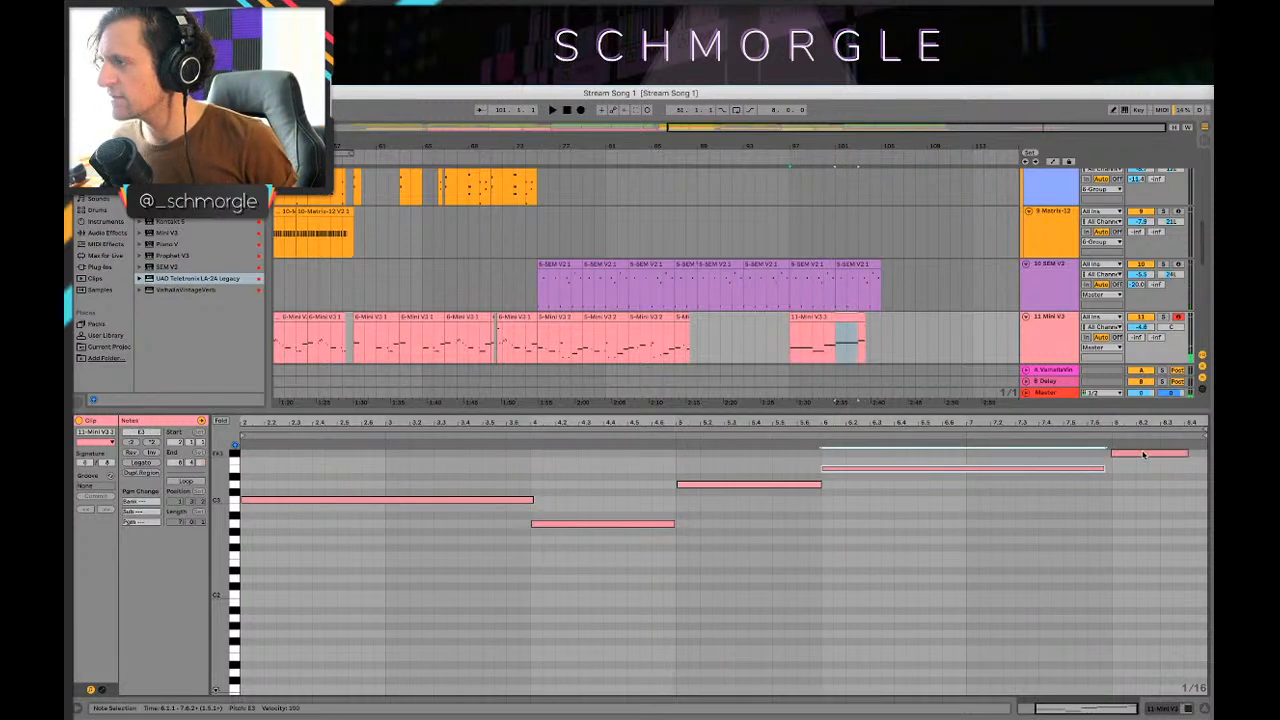
pyautogui.moveTo(1143, 455); pyautogui.dragTo(1141, 484)
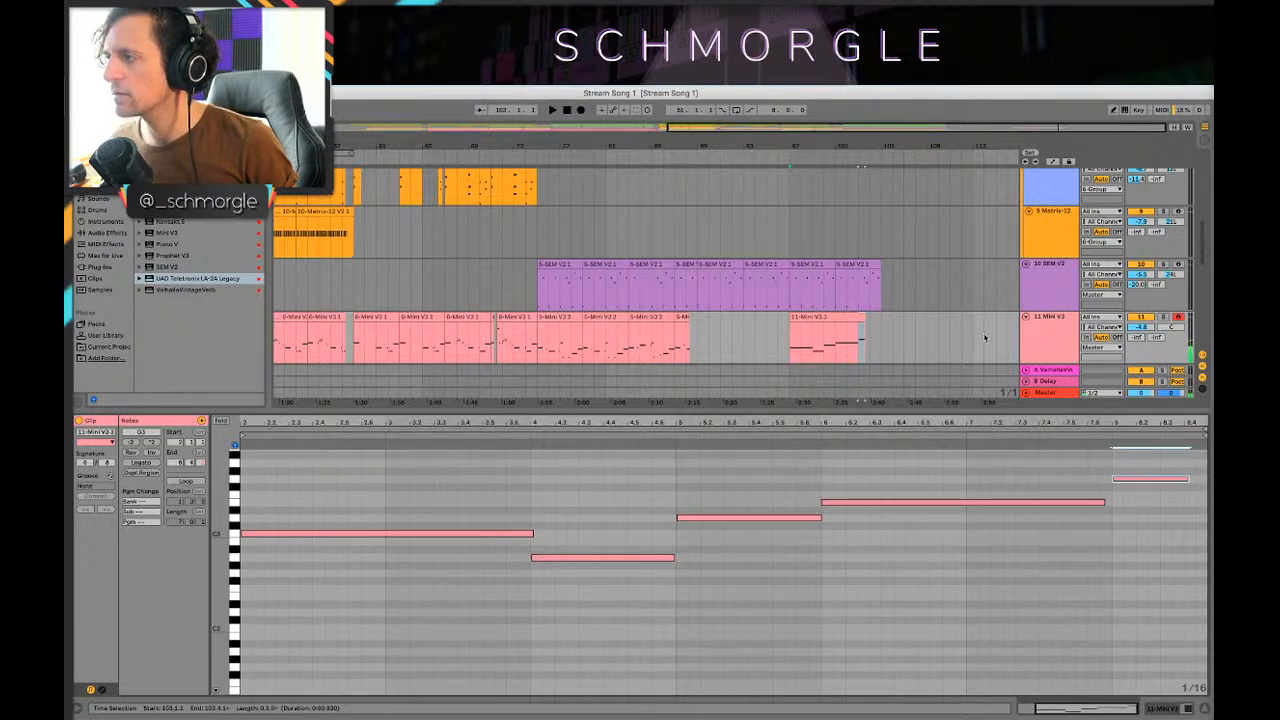
# Step: Play the clip's ending from bar 102, extend it to bar 105, lengthen the G3 note and add a D3 note in the final bar
pyautogui.moveTo(919, 140); pyautogui.dragTo(909, 190)
pyautogui.click(590, 353)
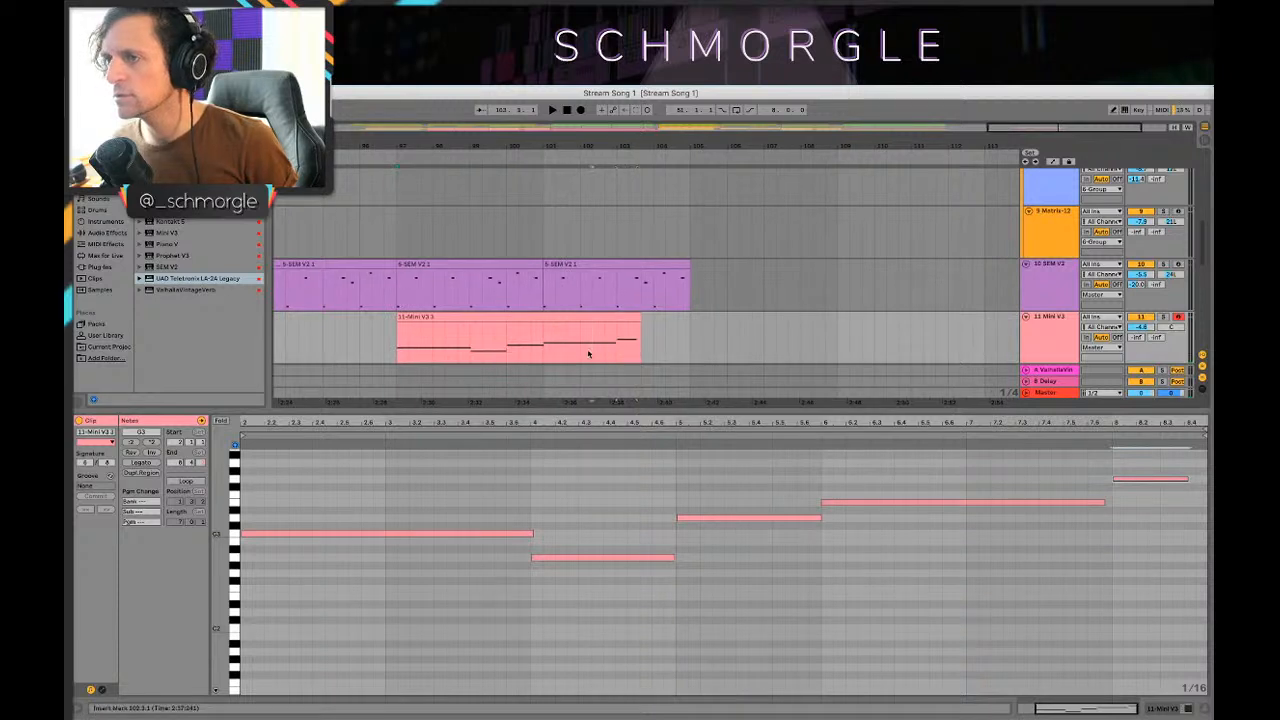
pyautogui.press('space')
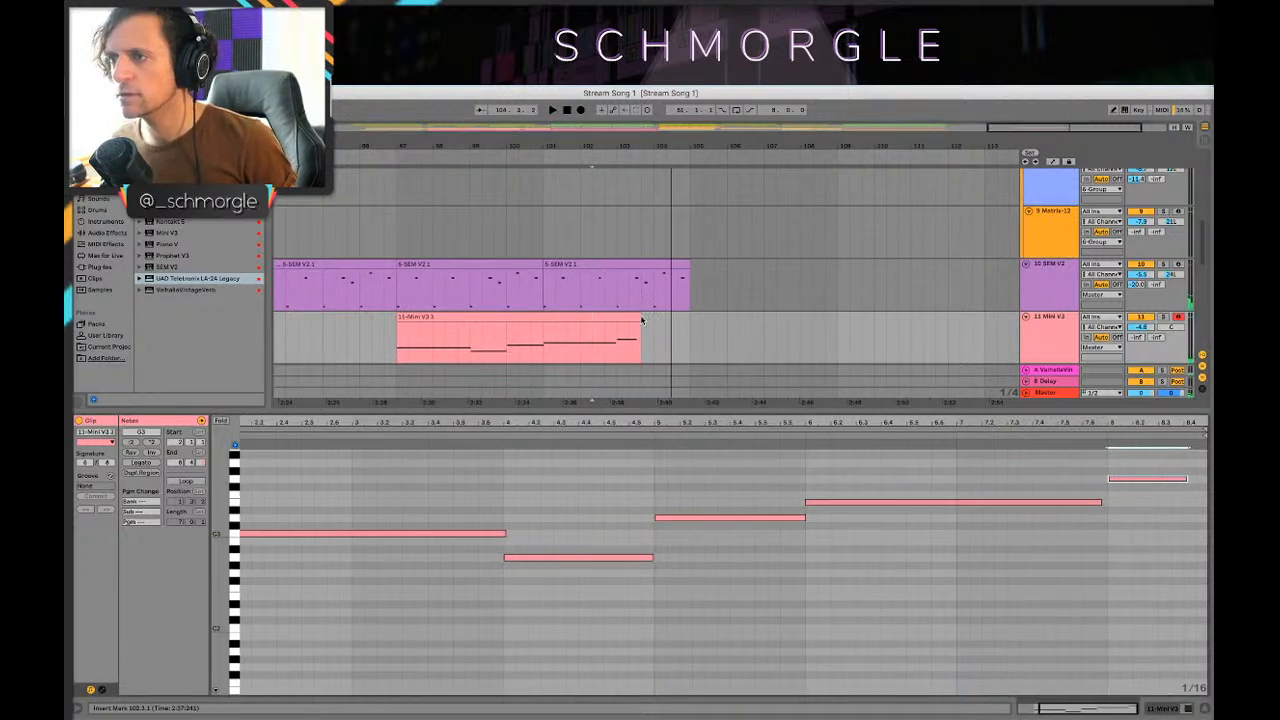
pyautogui.moveTo(642, 320); pyautogui.dragTo(692, 323)
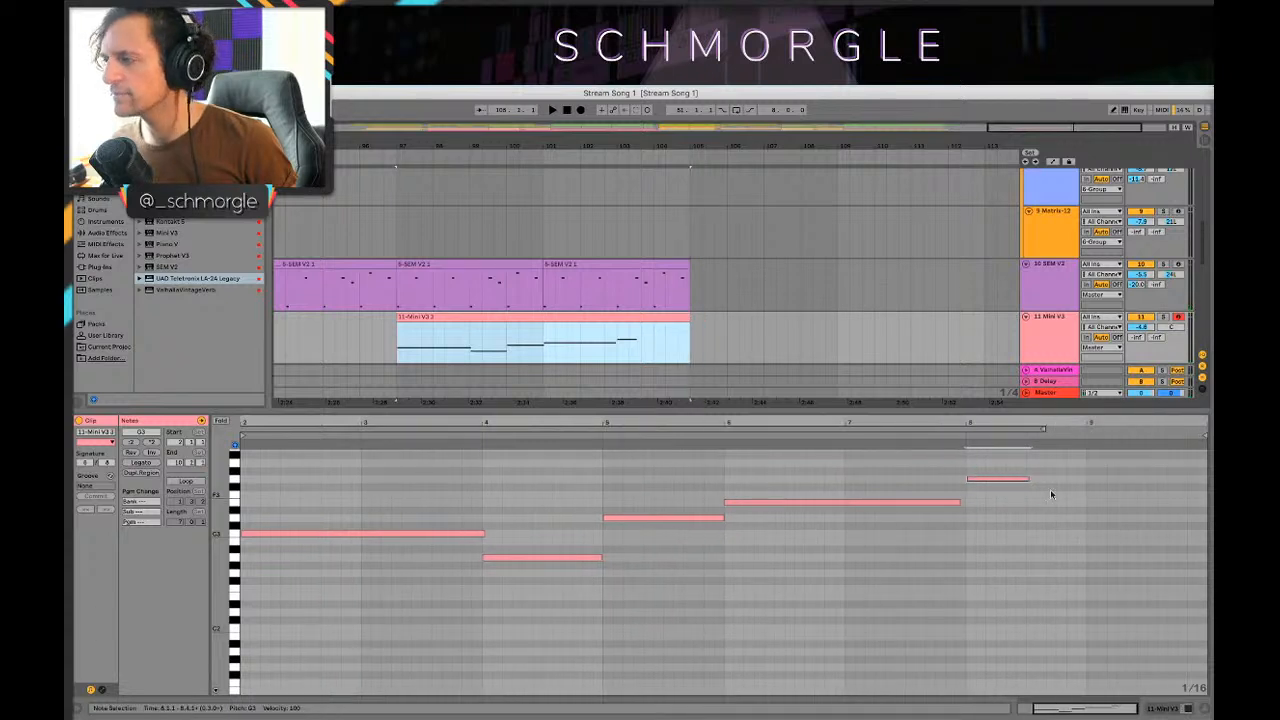
pyautogui.moveTo(1028, 479); pyautogui.dragTo(1130, 520)
pyautogui.moveTo(1142, 423); pyautogui.dragTo(1142, 410)
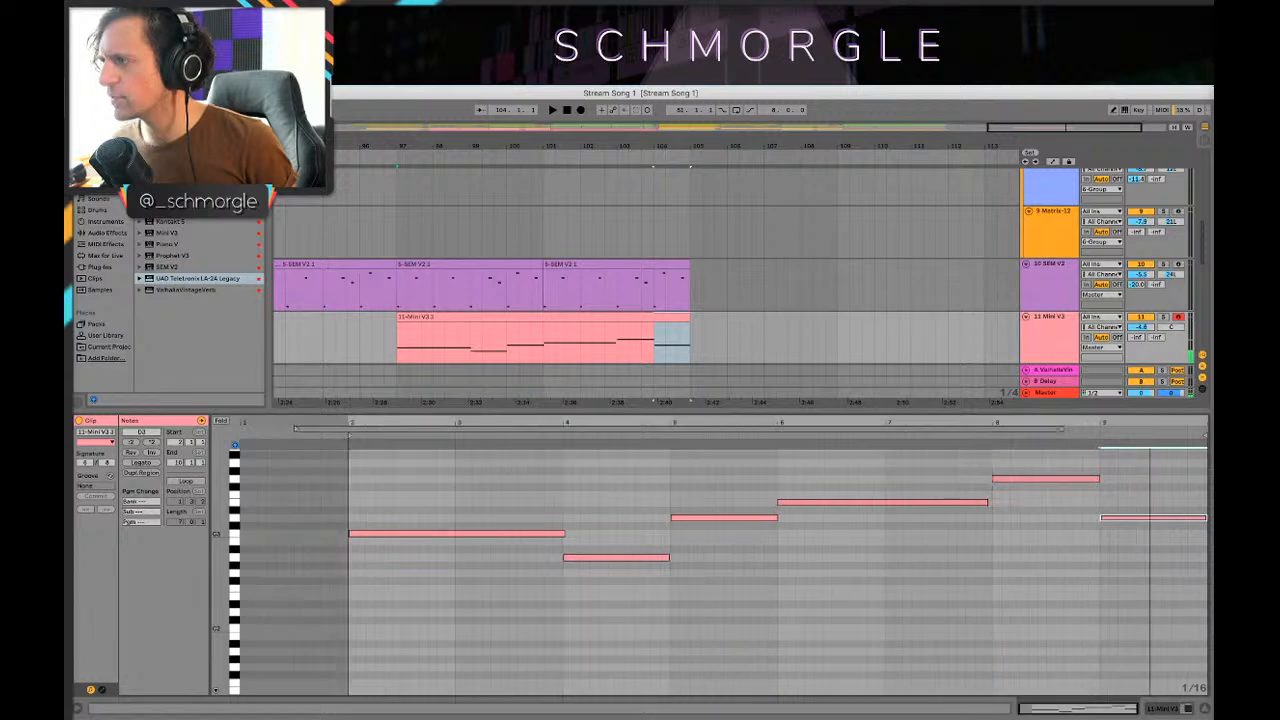
# Step: Play the end of the extended Mini V3 part from bar 103 to check its closing notes
pyautogui.press('space')
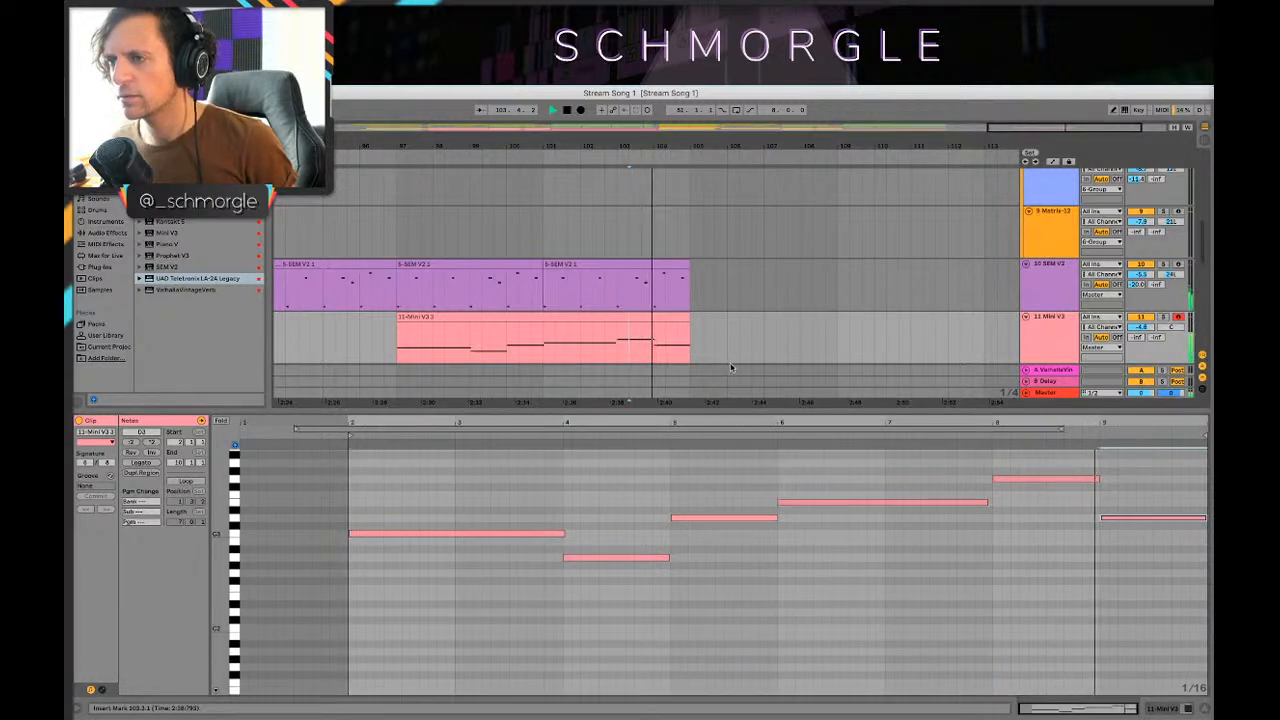
pyautogui.moveTo(568, 148); pyautogui.dragTo(921, 110)
pyautogui.press('space')
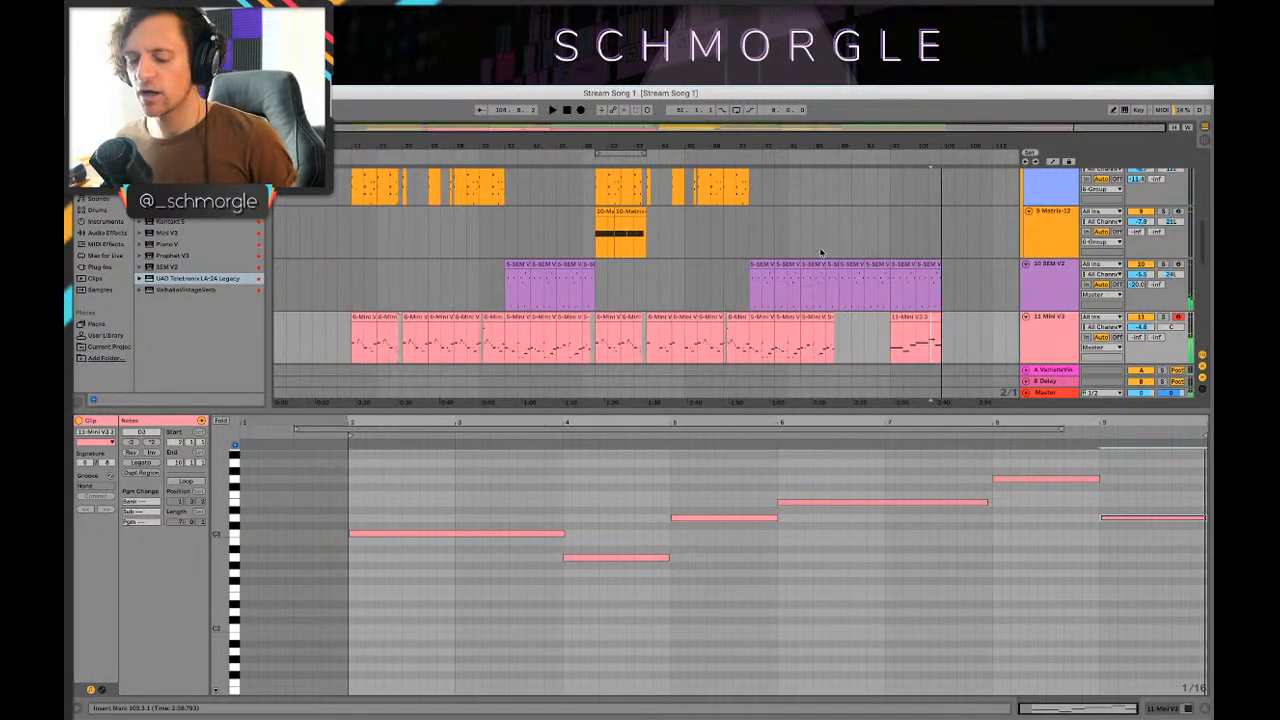
# Step: Close the note editor and look over the arrangement's tracks for parts to use in the ending
pyautogui.hotkey('shift', 'Tab')
pyautogui.scroll(3, 860, 287)
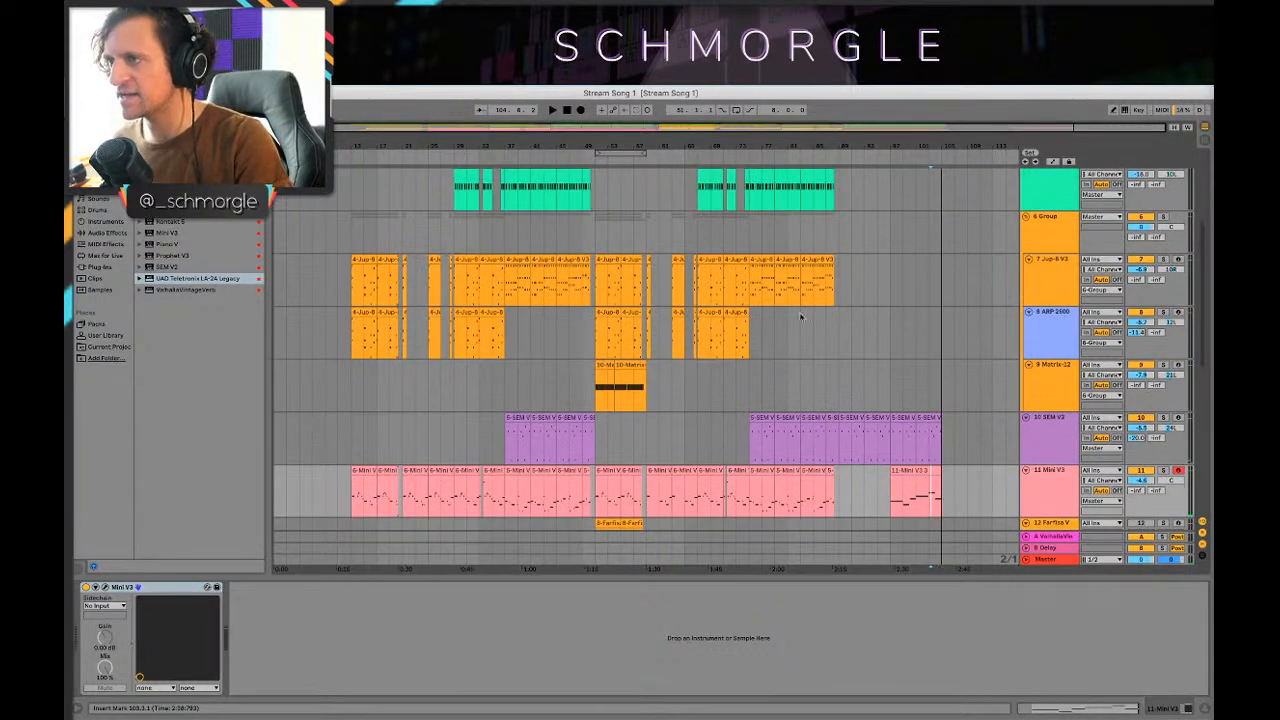
pyautogui.click(739, 374)
pyautogui.moveTo(872, 142); pyautogui.dragTo(856, 145)
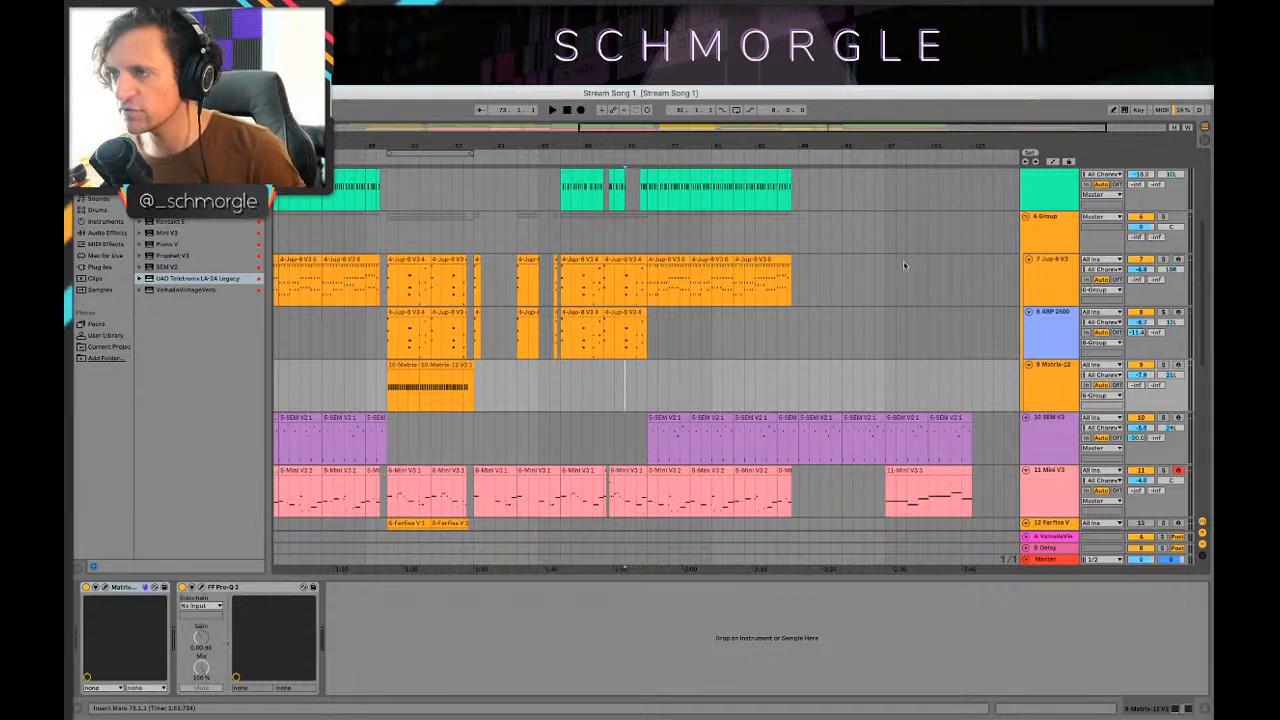
pyautogui.moveTo(735, 131); pyautogui.dragTo(802, 100)
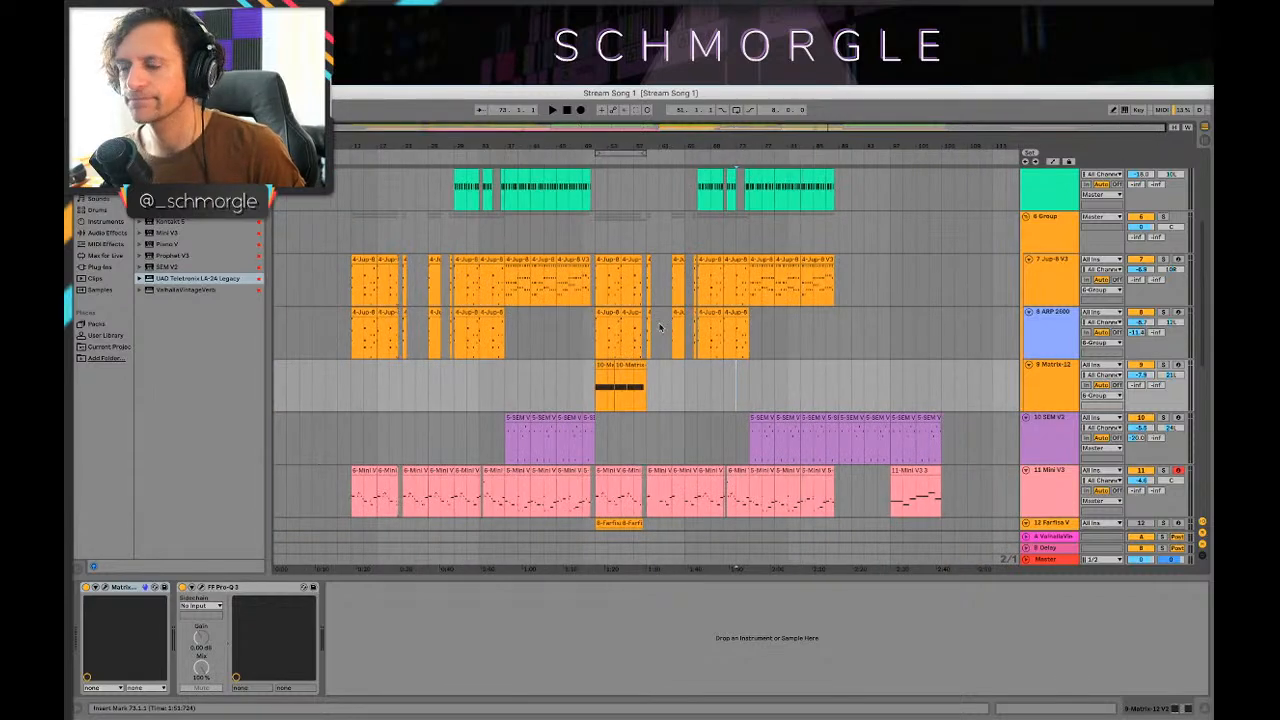
pyautogui.moveTo(891, 144); pyautogui.dragTo(864, 155)
pyautogui.scroll(-4, 851, 283)
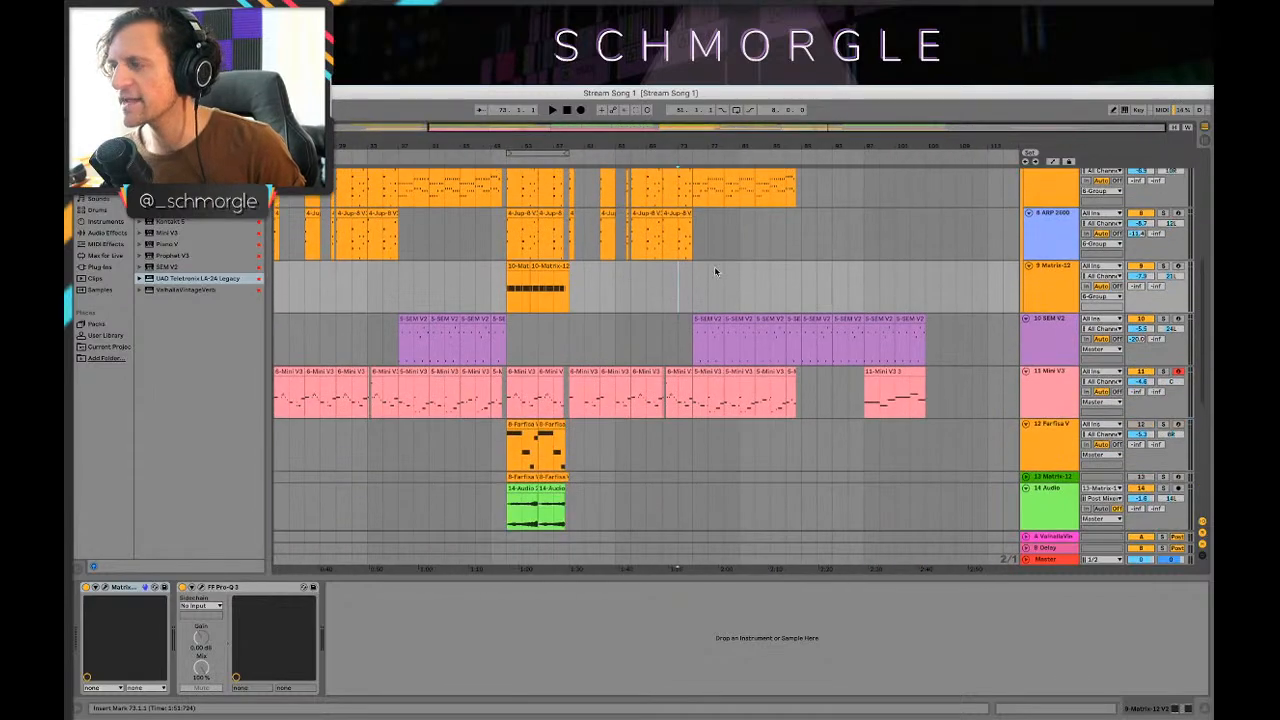
pyautogui.scroll(5, 775, 285)
# Step: Play the section from bar 85 and examine the instrument and audio tracks for a sound to add
pyautogui.press('space')
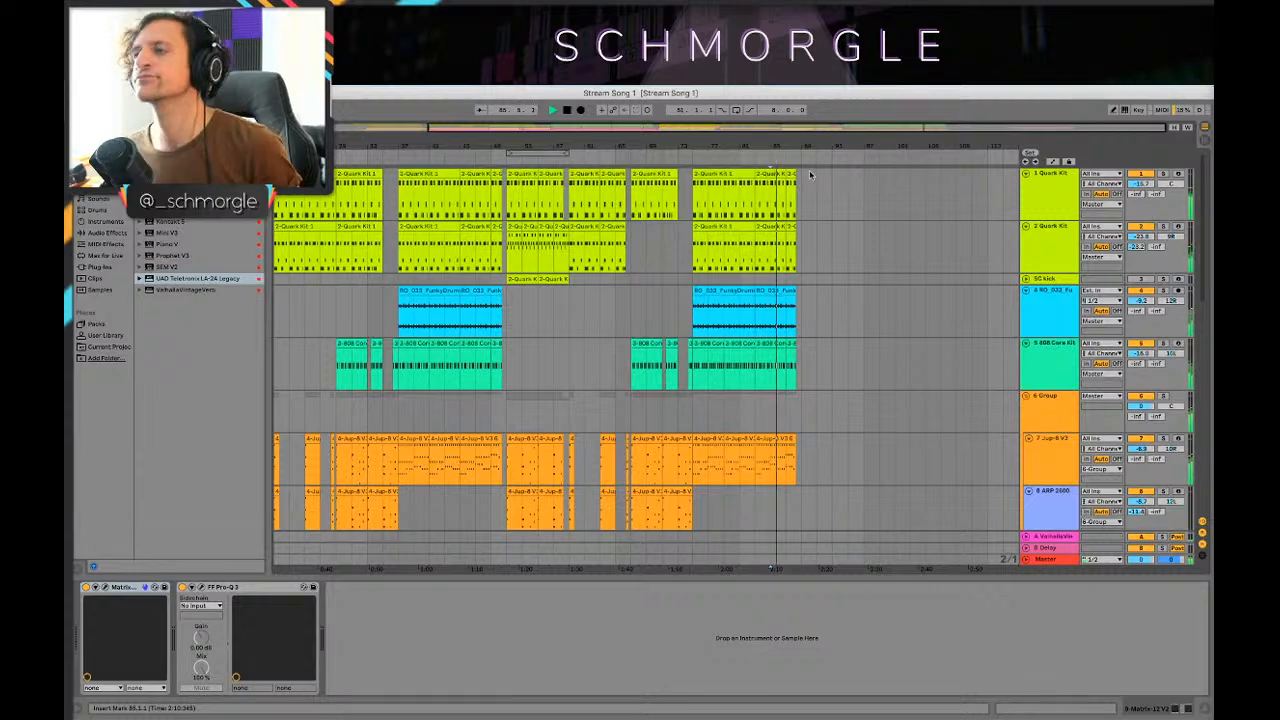
pyautogui.scroll(-1, 822, 202)
pyautogui.moveTo(871, 146); pyautogui.dragTo(886, 128)
pyautogui.scroll(-10, 916, 197)
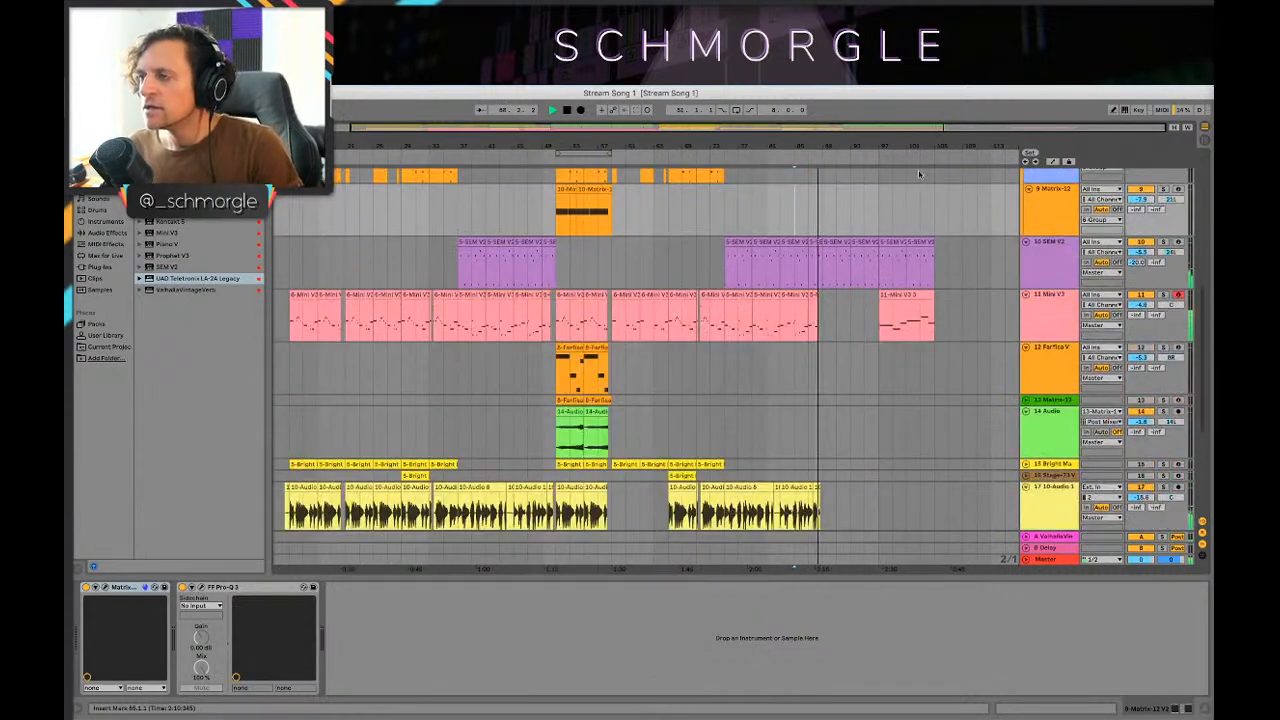
pyautogui.scroll(4, 909, 140)
pyautogui.scroll(5, 760, 245)
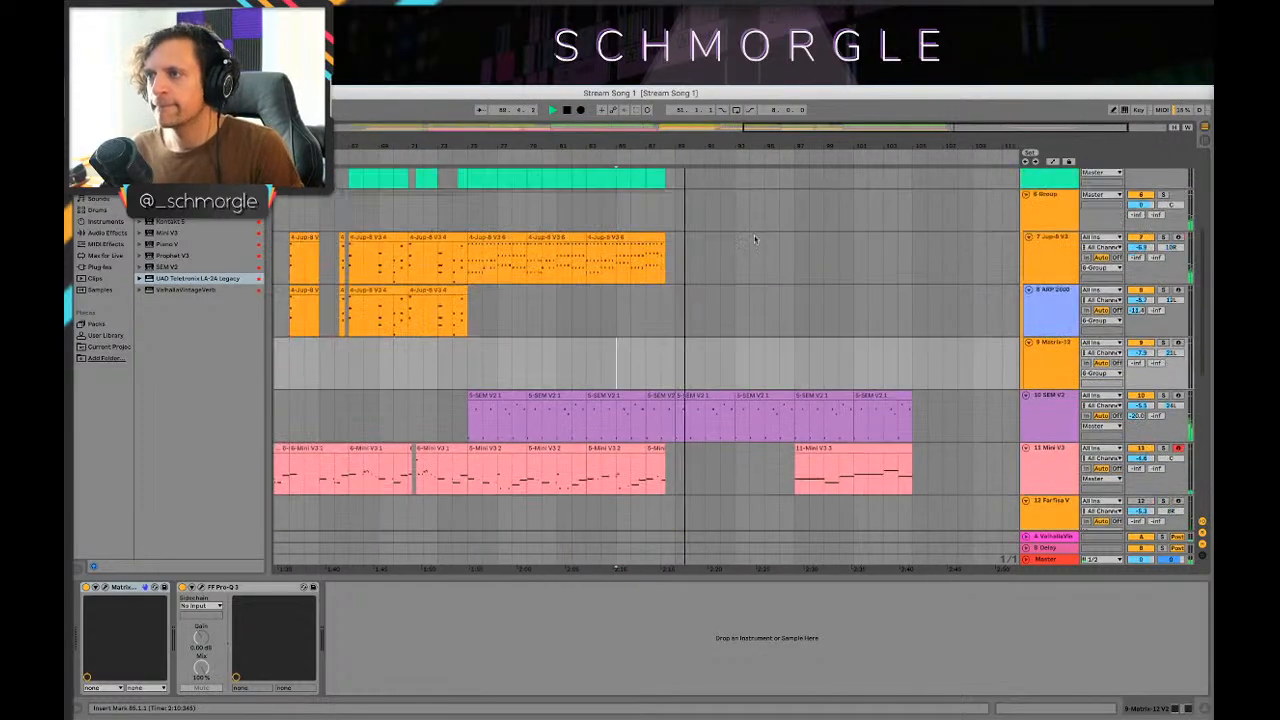
pyautogui.scroll(3, 760, 245)
pyautogui.scroll(-7, 766, 271)
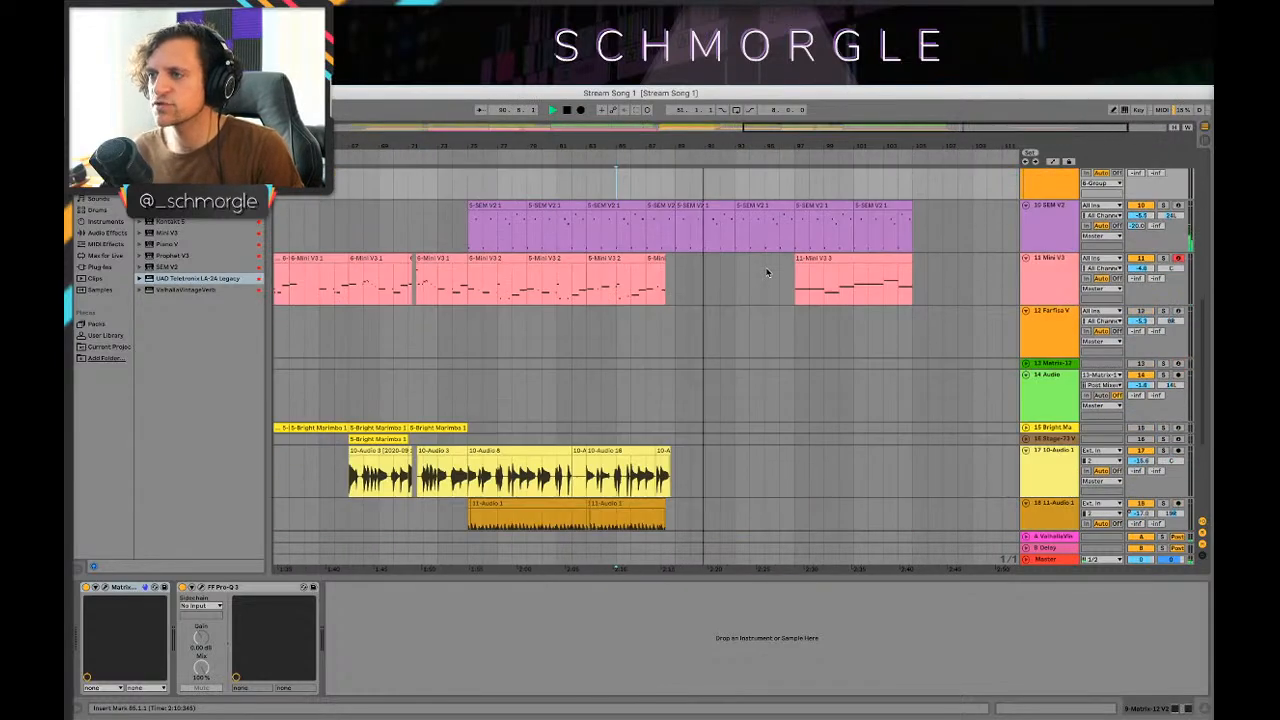
pyautogui.scroll(3, 766, 270)
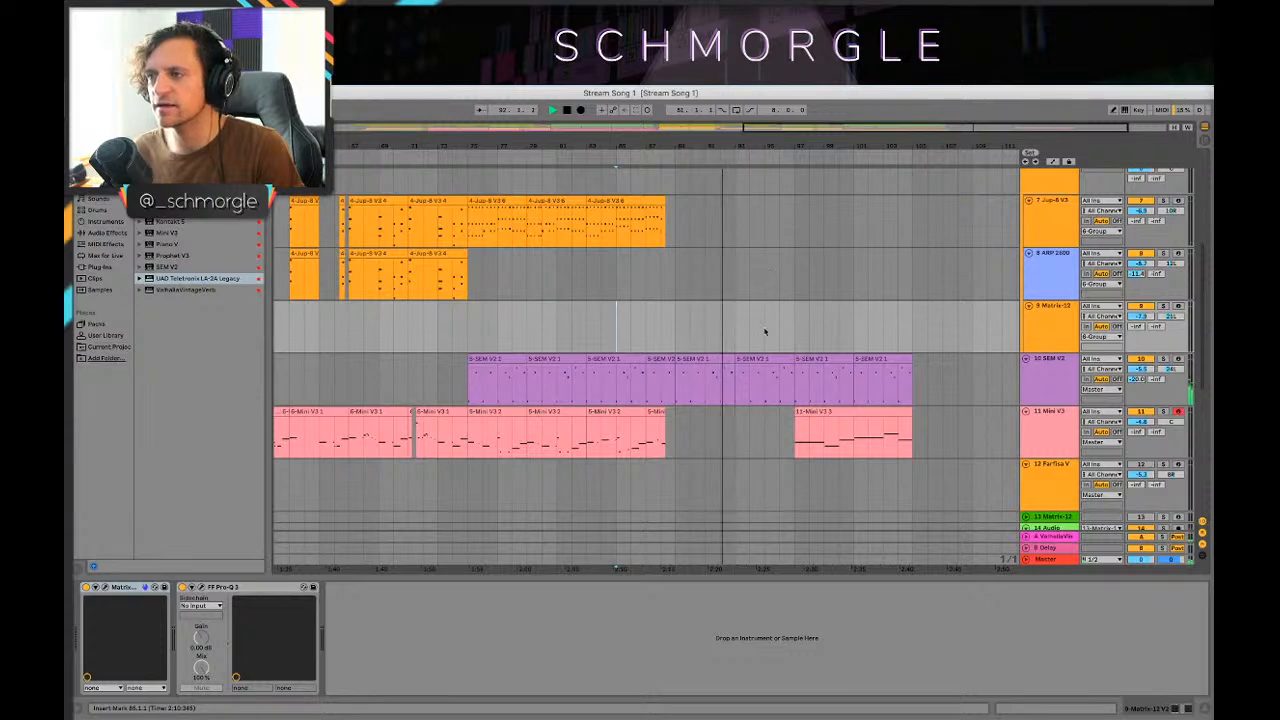
pyautogui.scroll(2, 750, 370)
pyautogui.scroll(-3, 762, 390)
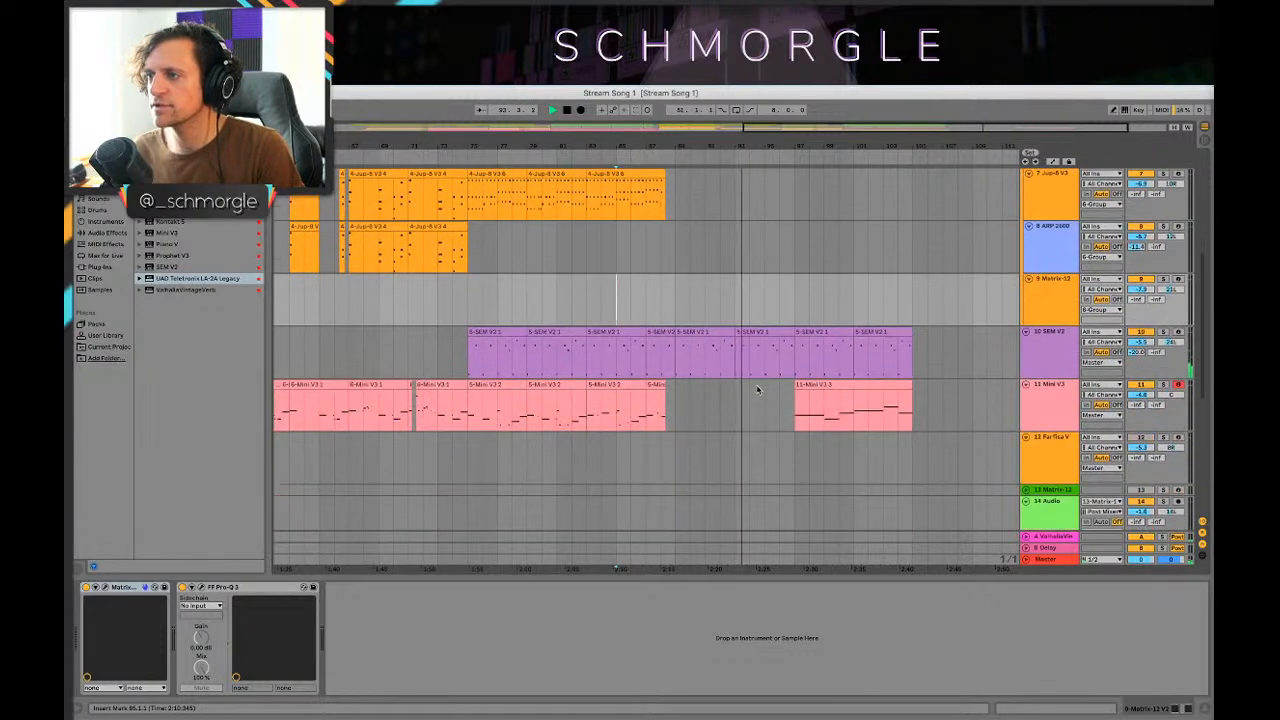
pyautogui.scroll(-2, 822, 393)
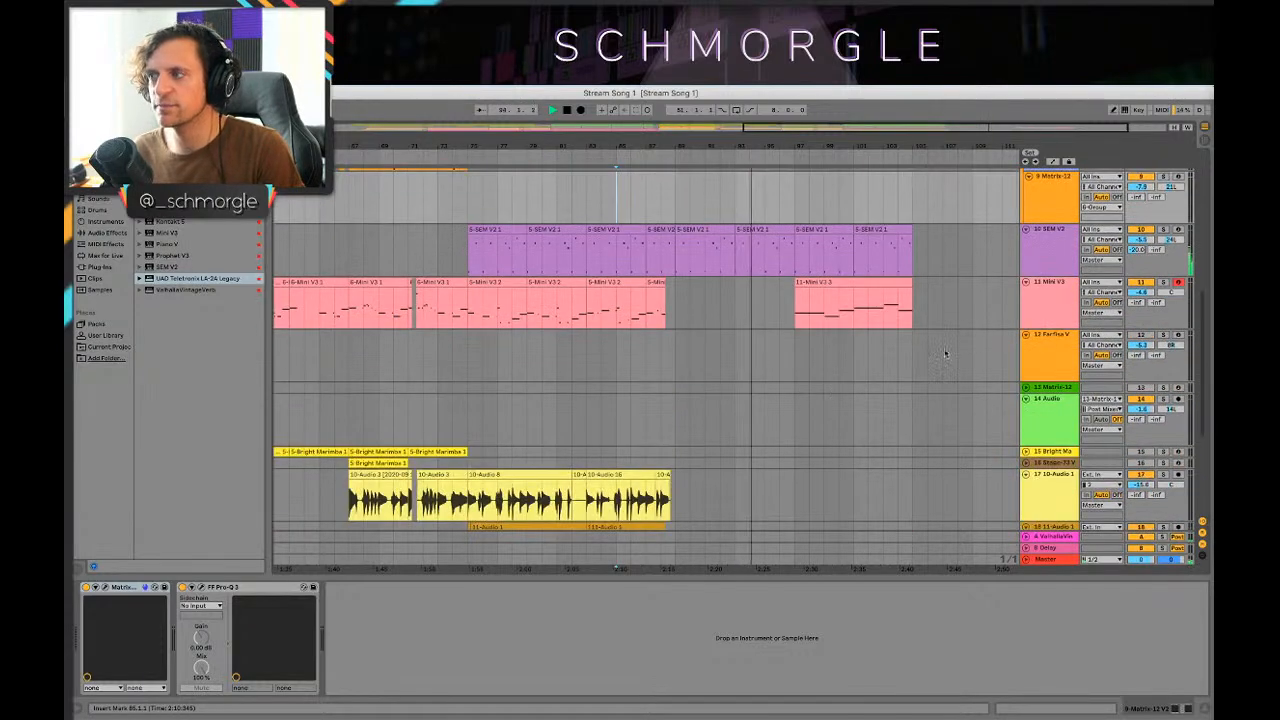
# Step: Try a copy of the Mini V3 clip at bar 97 on the Farfisa V track, and delete the copy
pyautogui.moveTo(706, 150); pyautogui.dragTo(682, 200)
pyautogui.click(843, 300)
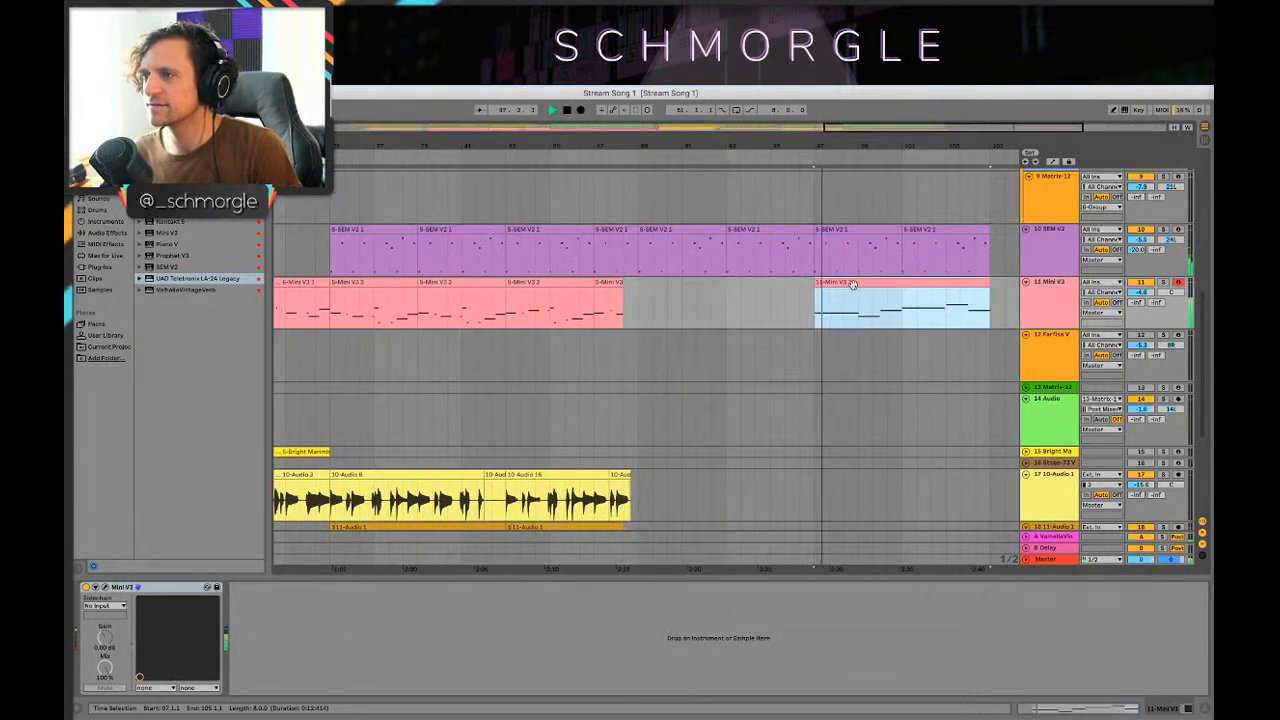
pyautogui.moveTo(843, 300); pyautogui.dragTo(864, 364)
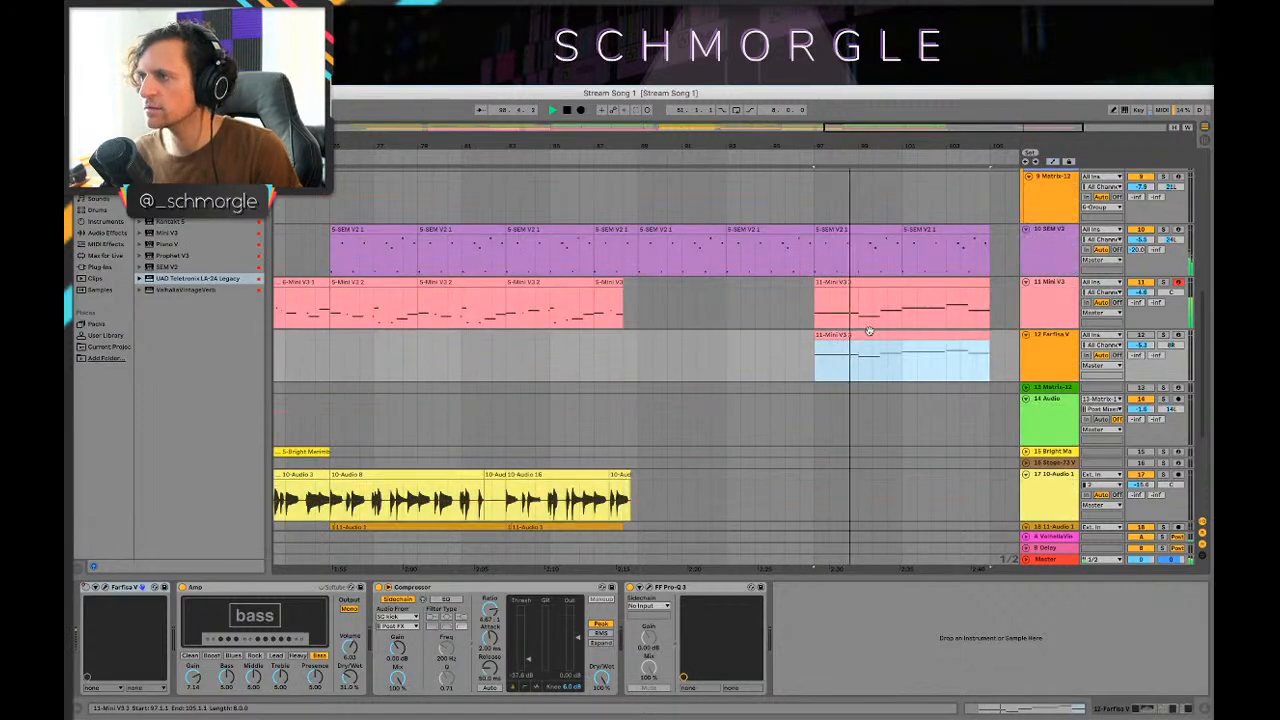
pyautogui.press('space')
pyautogui.moveTo(871, 334); pyautogui.dragTo(854, 356)
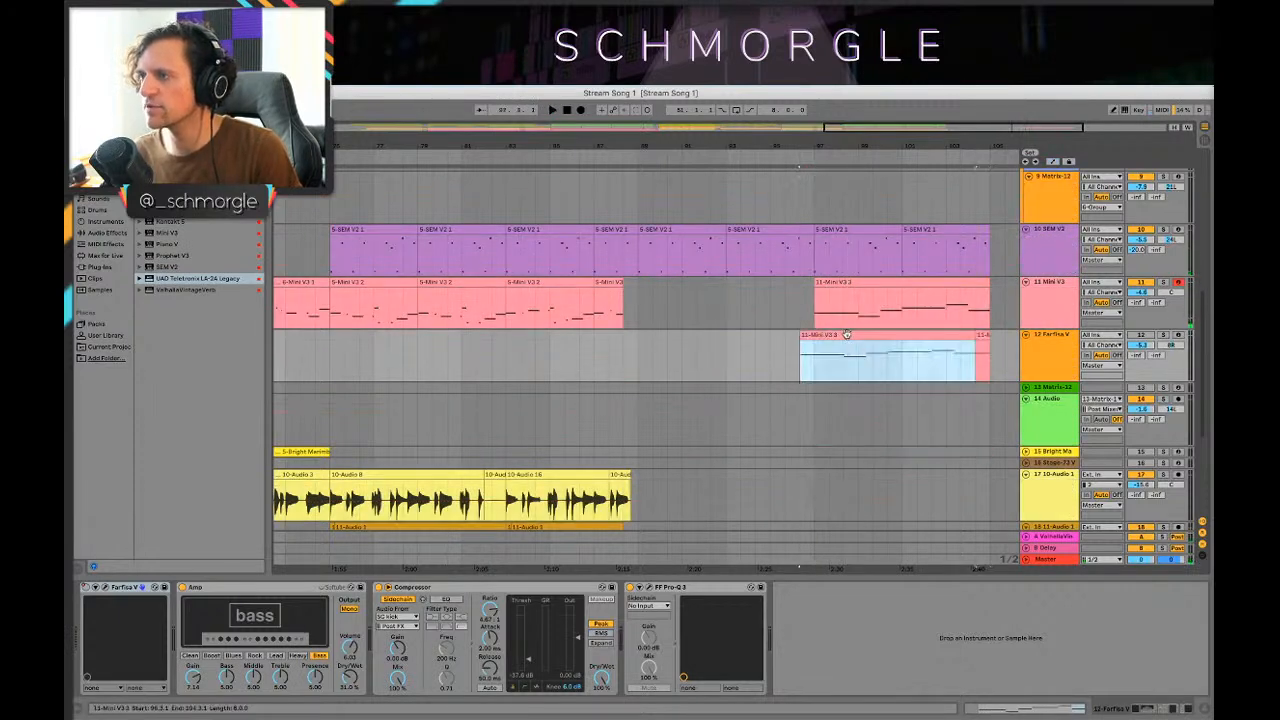
pyautogui.press('Delete')
pyautogui.moveTo(1008, 367); pyautogui.dragTo(966, 362)
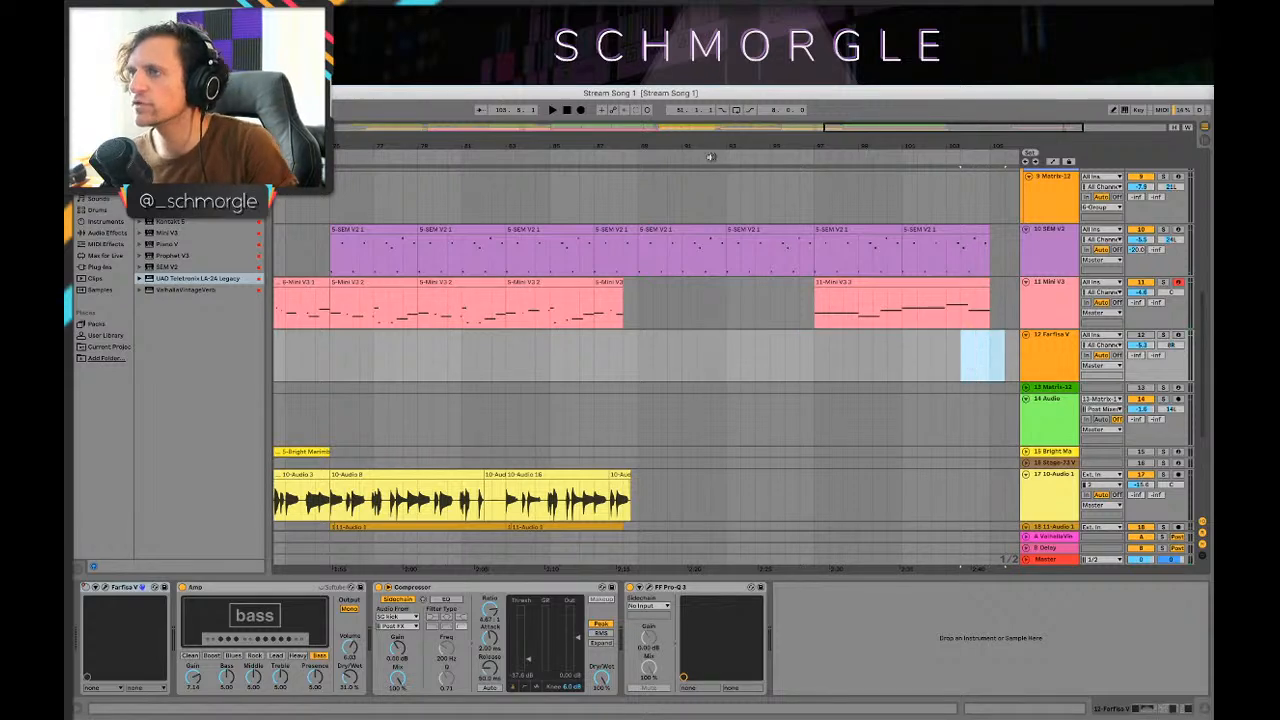
# Step: Look over the whole arrangement, including the Farfisa V and audio parts around bar 57, for material to build on
pyautogui.moveTo(700, 147); pyautogui.dragTo(856, 90)
pyautogui.scroll(4, 766, 294)
pyautogui.scroll(-5, 729, 334)
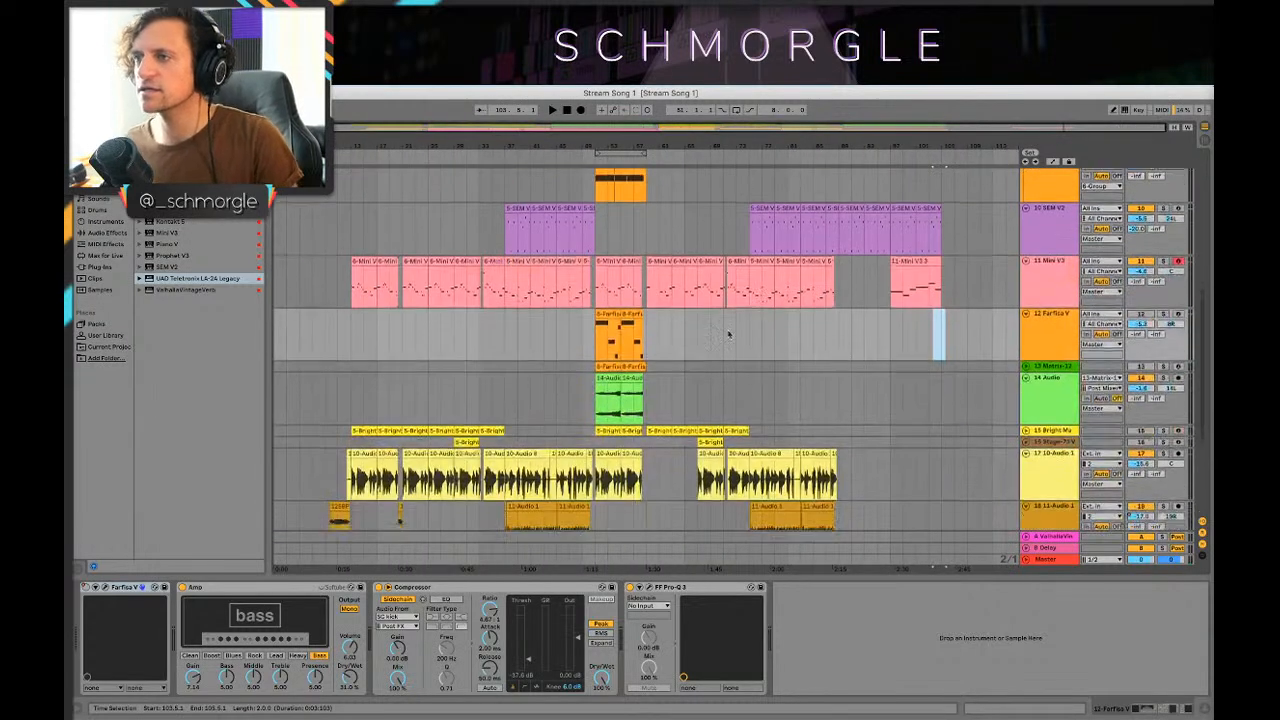
pyautogui.scroll(-3, 700, 320)
pyautogui.click(628, 272)
pyautogui.scroll(4, 637, 222)
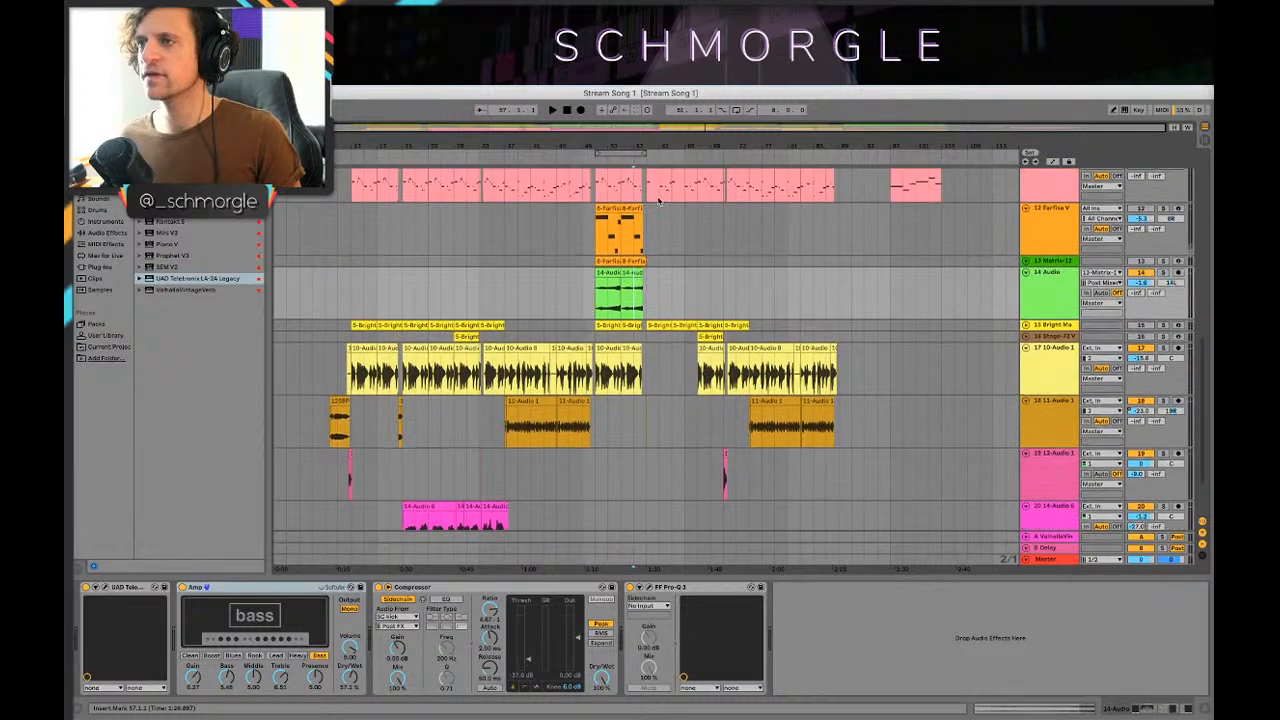
pyautogui.moveTo(519, 147); pyautogui.dragTo(563, 262)
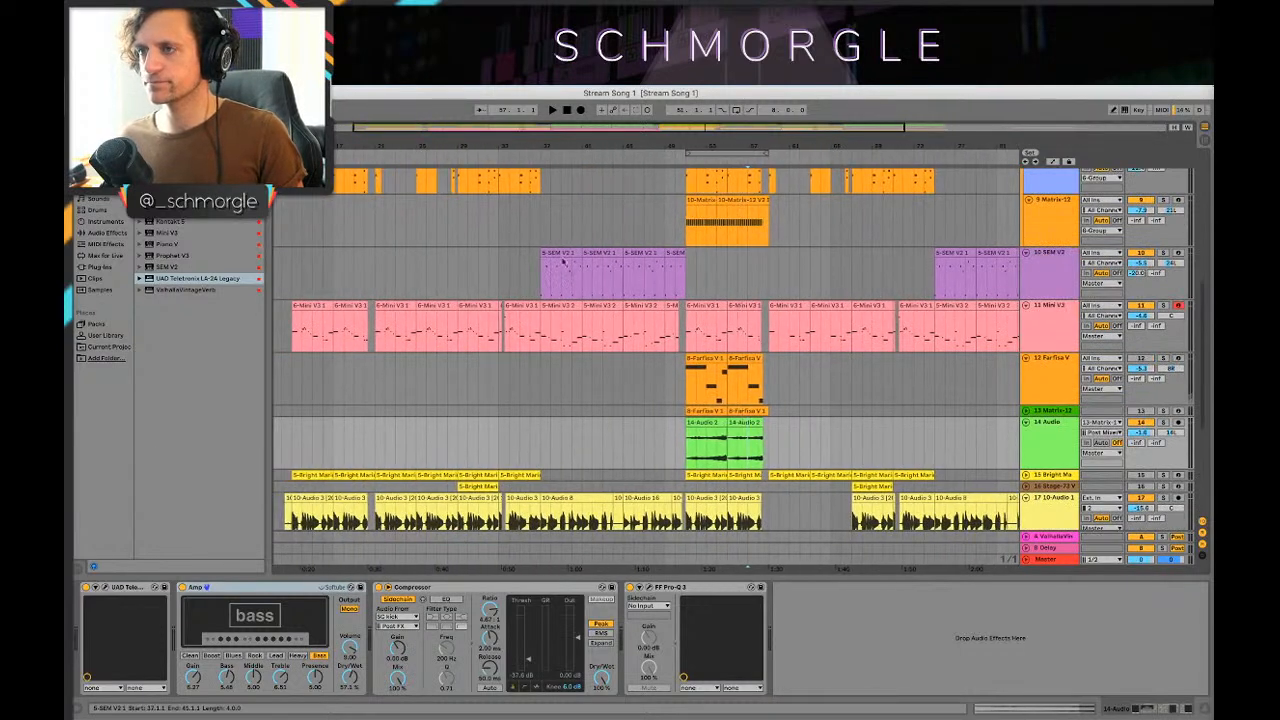
pyautogui.moveTo(545, 138); pyautogui.dragTo(650, 42)
pyautogui.scroll(-4, 406, 312)
# Step: Play the song from about bar 9 and review the vocal and audio tracks
pyautogui.click(328, 384)
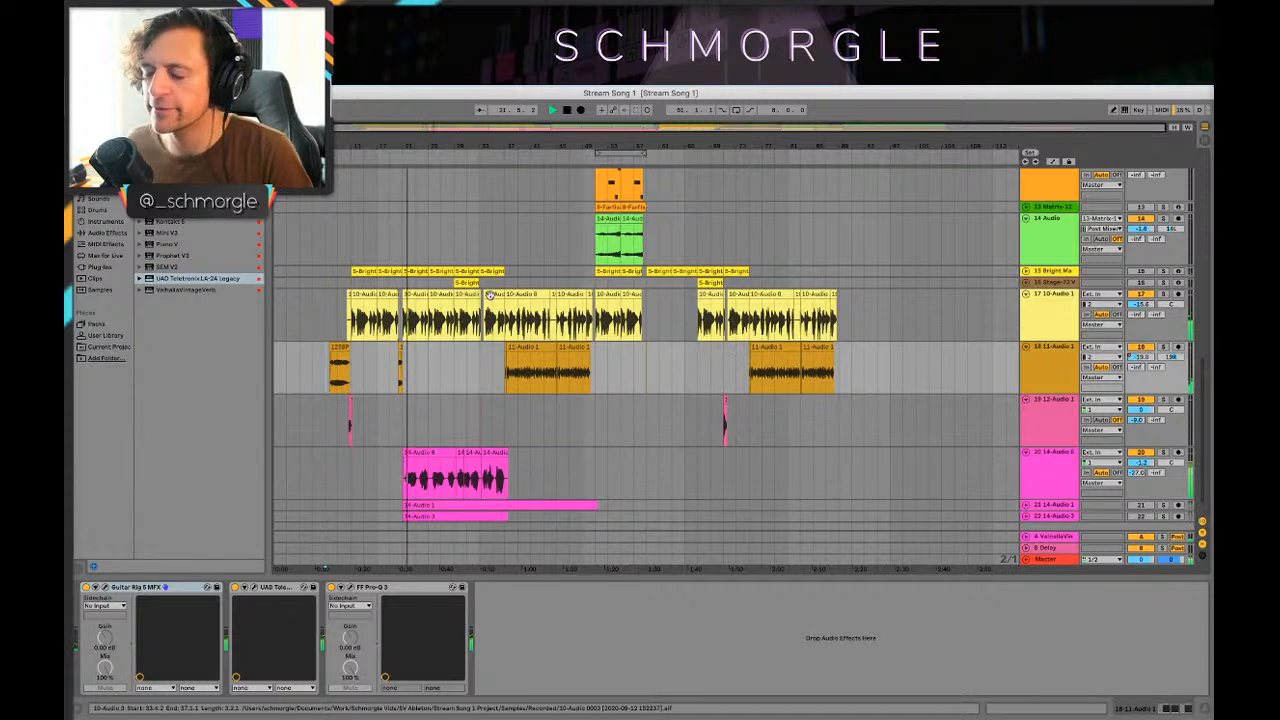
pyautogui.scroll(-1, 590, 427)
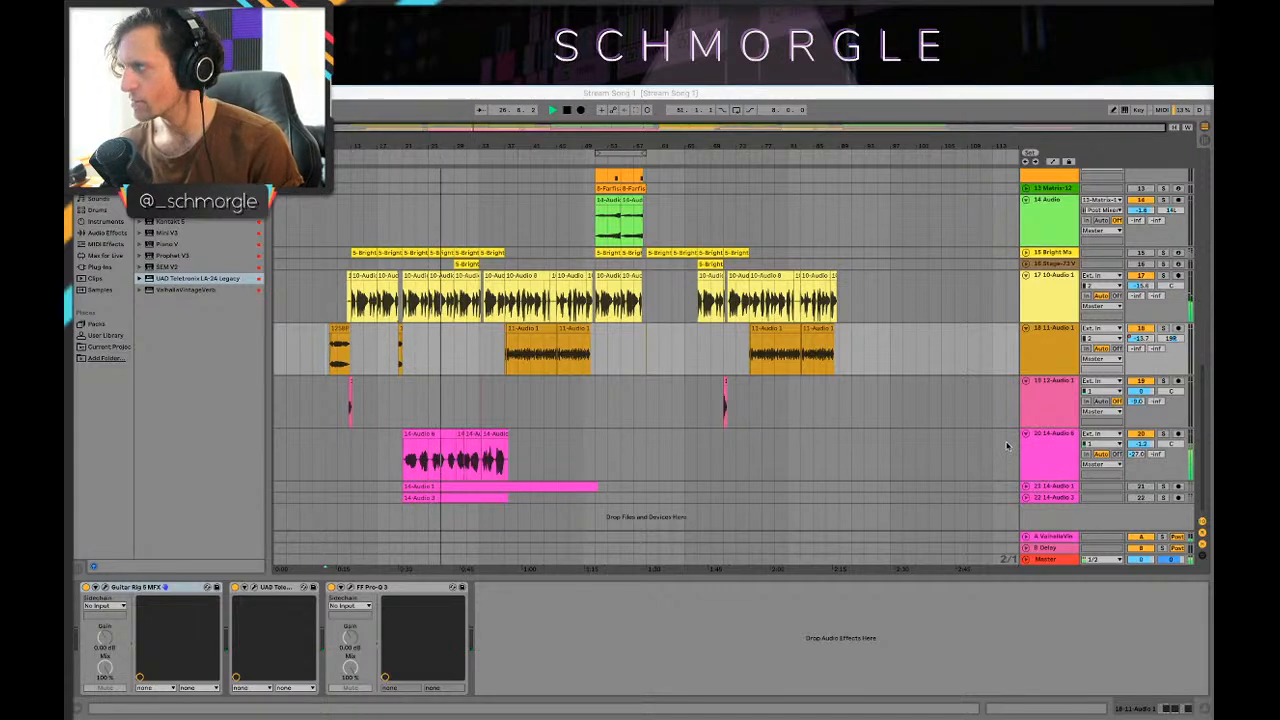
pyautogui.click(602, 415)
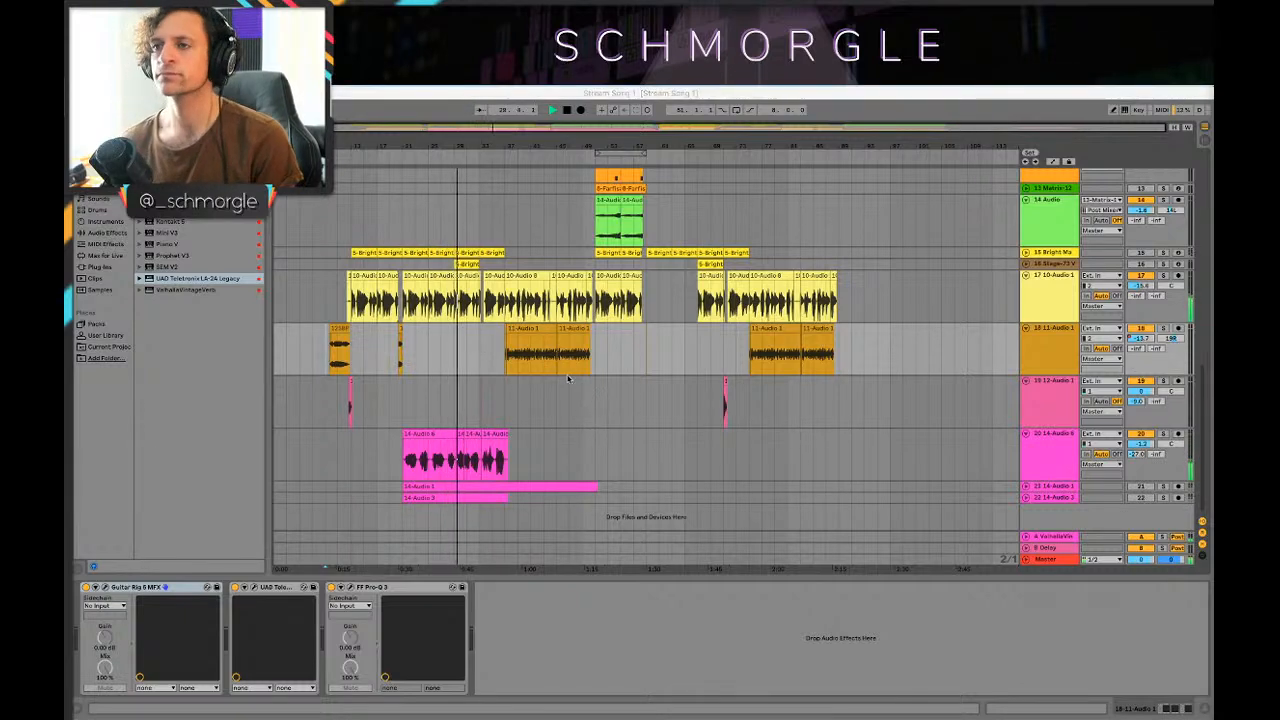
pyautogui.scroll(10, 695, 452)
pyautogui.scroll(-10, 620, 440)
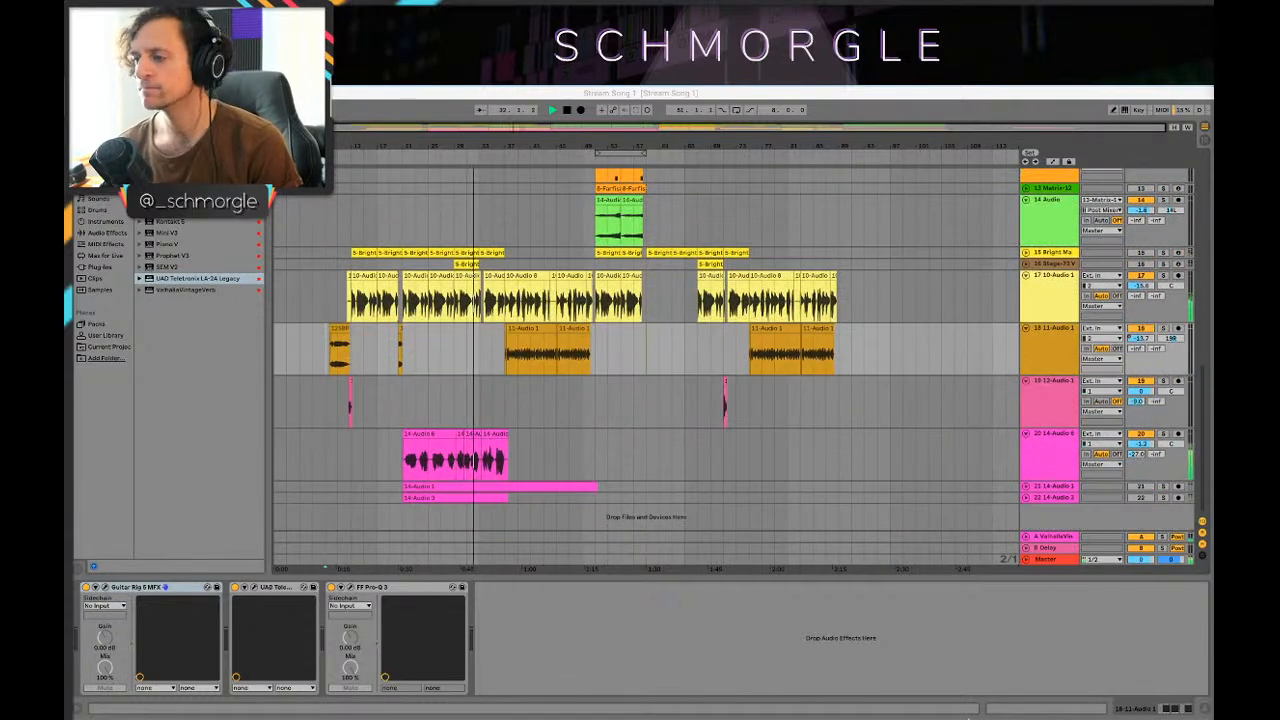
# Step: Open the Schmorgle Lyrics document in Pages and move its window clear of the arrangement
pyautogui.moveTo(968, 712)
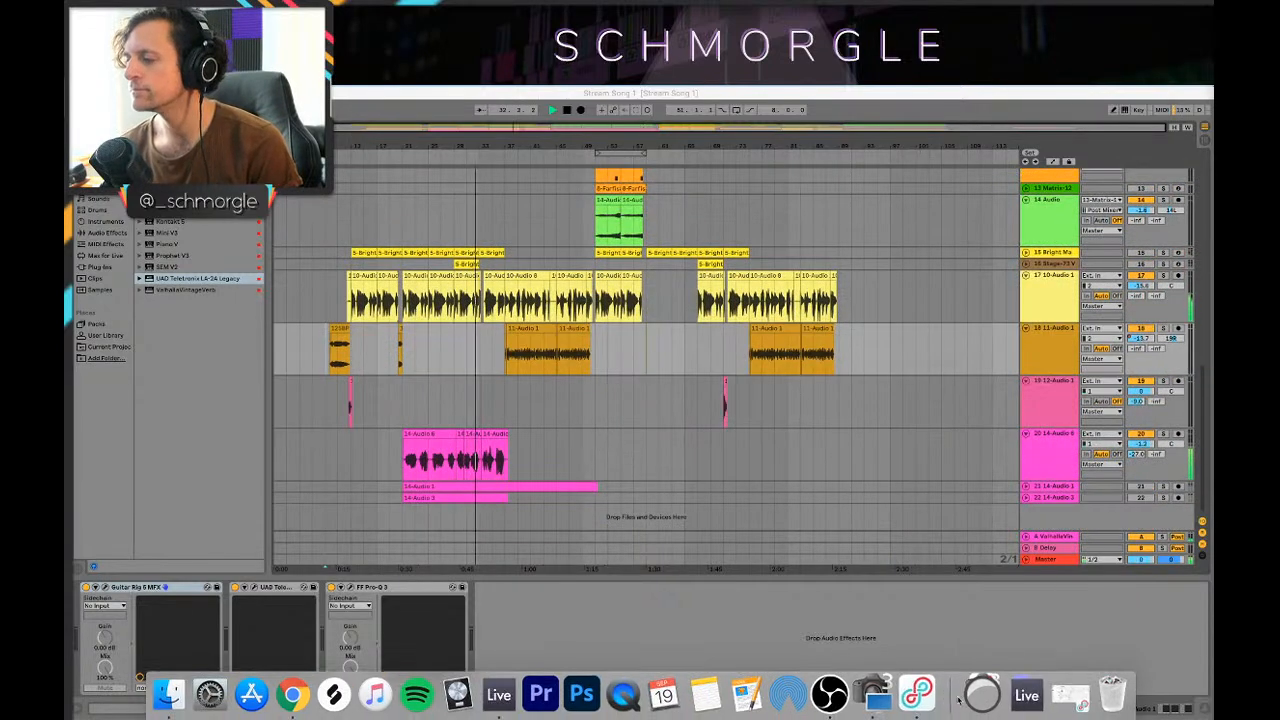
pyautogui.click(748, 706)
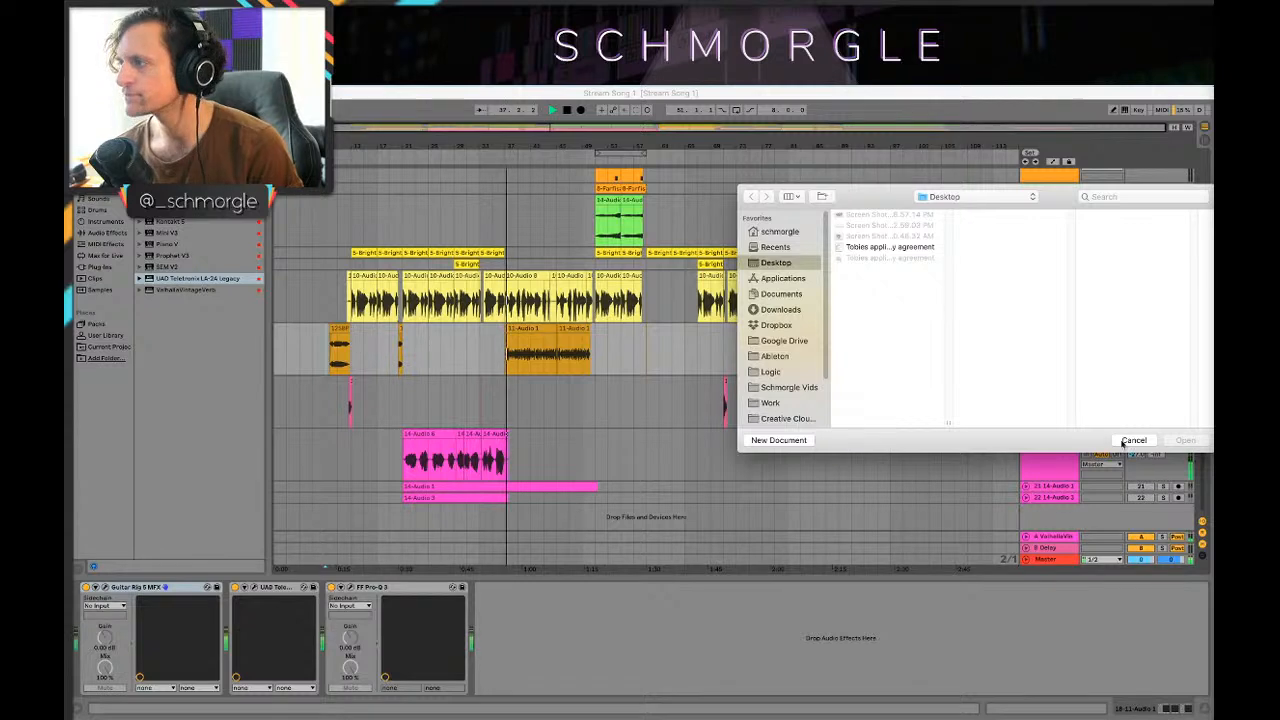
pyautogui.click(1133, 441)
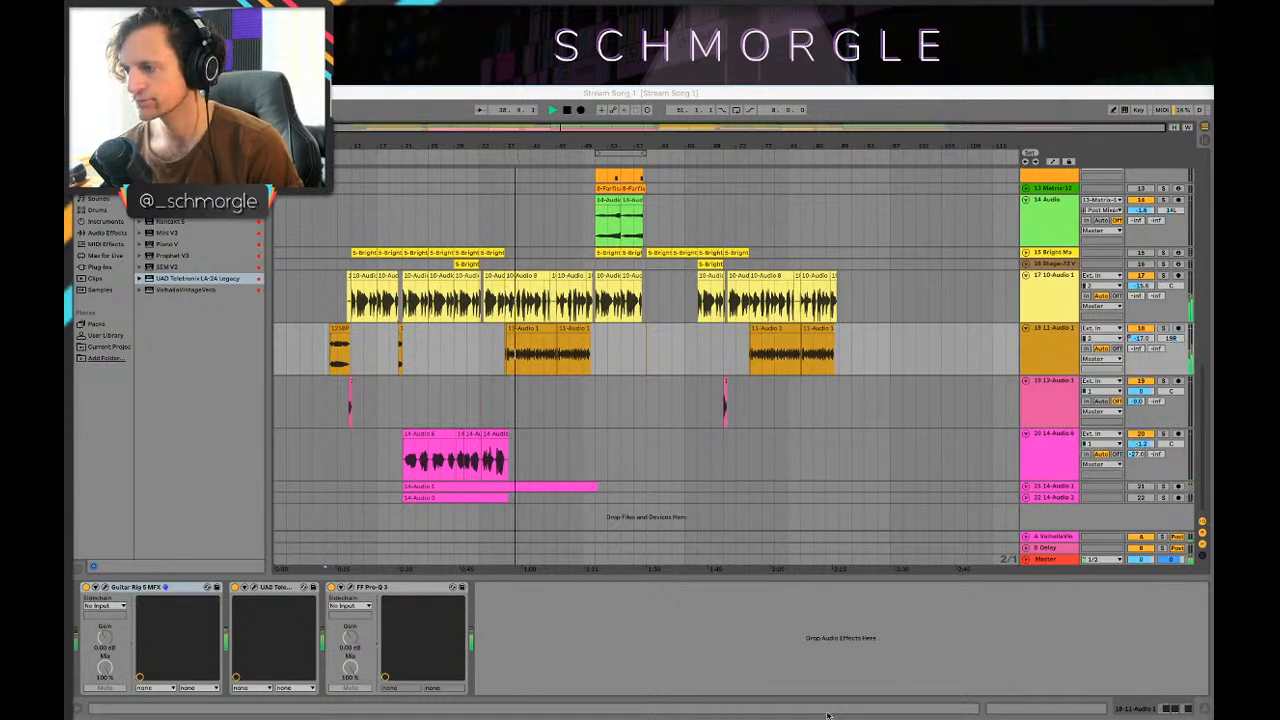
pyautogui.moveTo(195, 117)
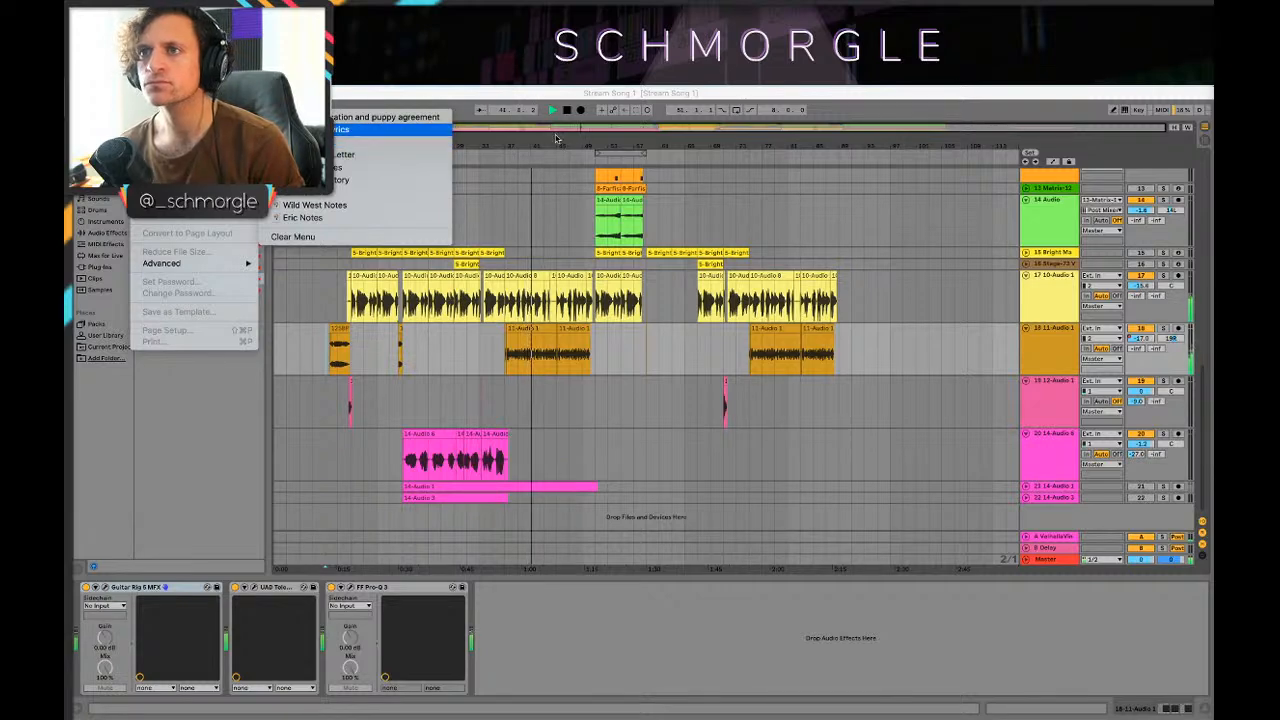
pyautogui.press('Return')
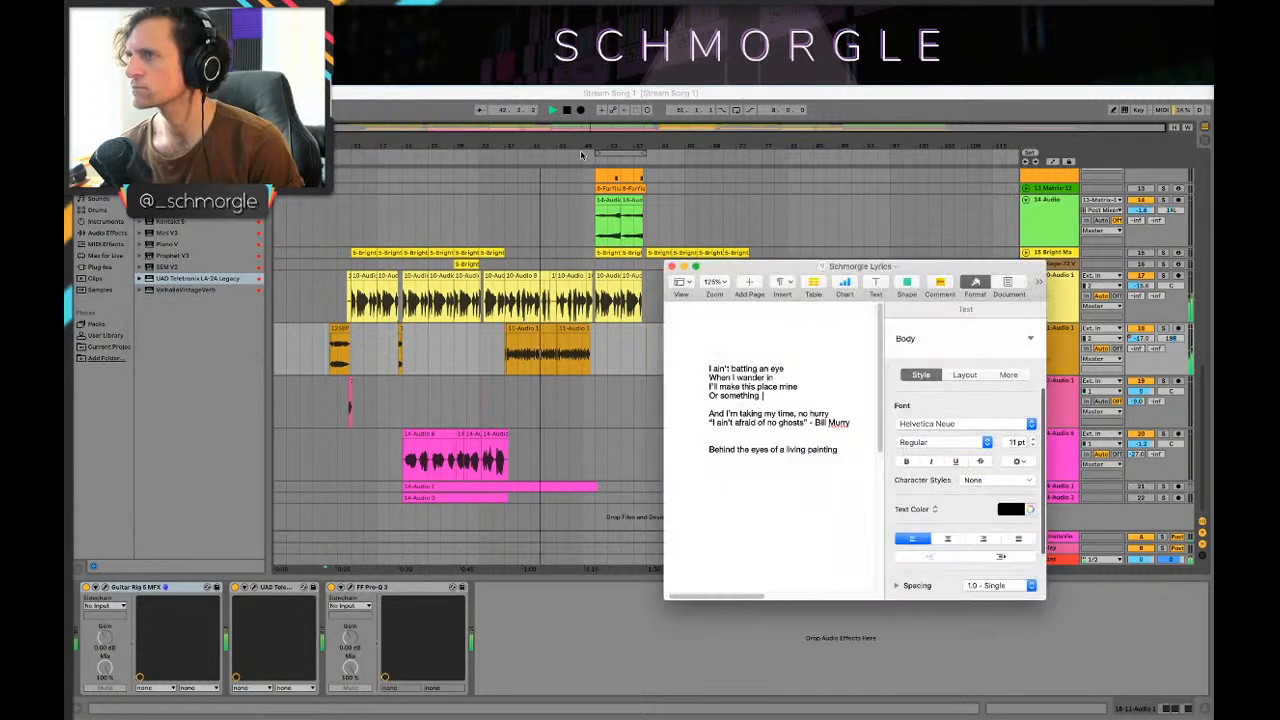
pyautogui.moveTo(792, 272); pyautogui.dragTo(785, 205)
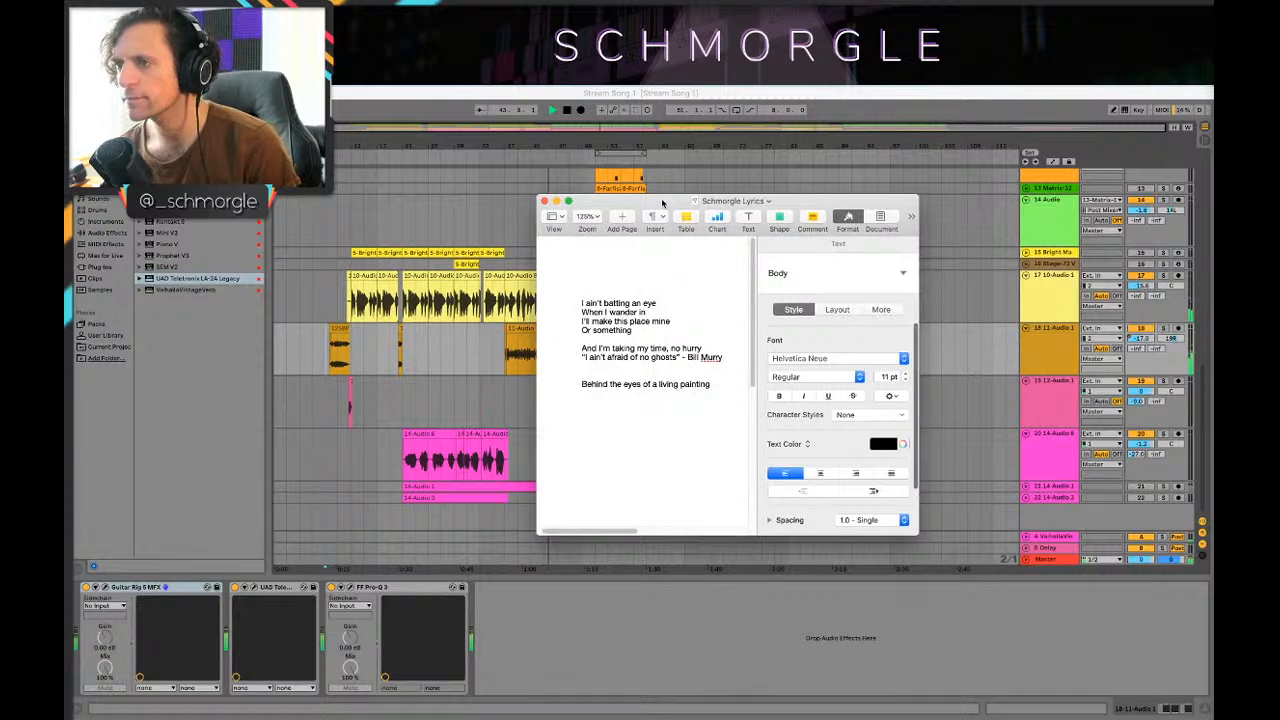
pyautogui.scroll(-5, 765, 380)
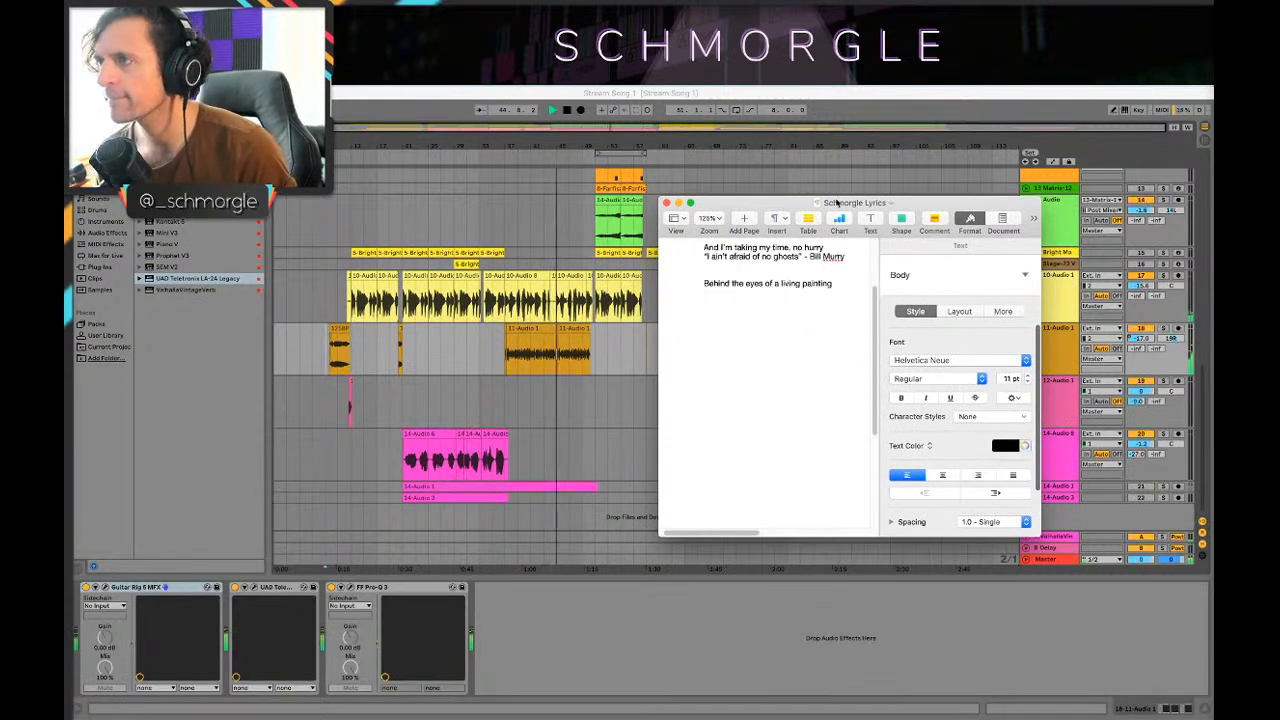
pyautogui.moveTo(838, 201); pyautogui.dragTo(1213, 520)
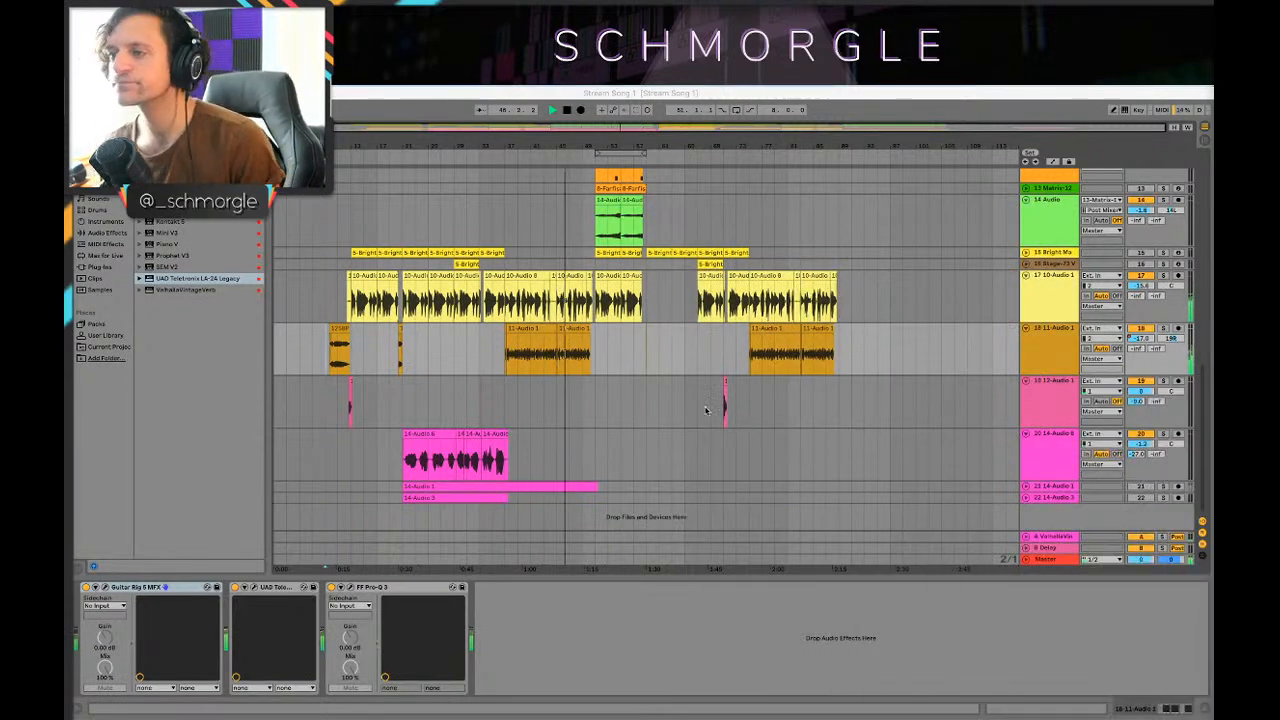
# Step: Examine the synth and audio tracks while the song plays through bars 51 to 57
pyautogui.click(569, 405)
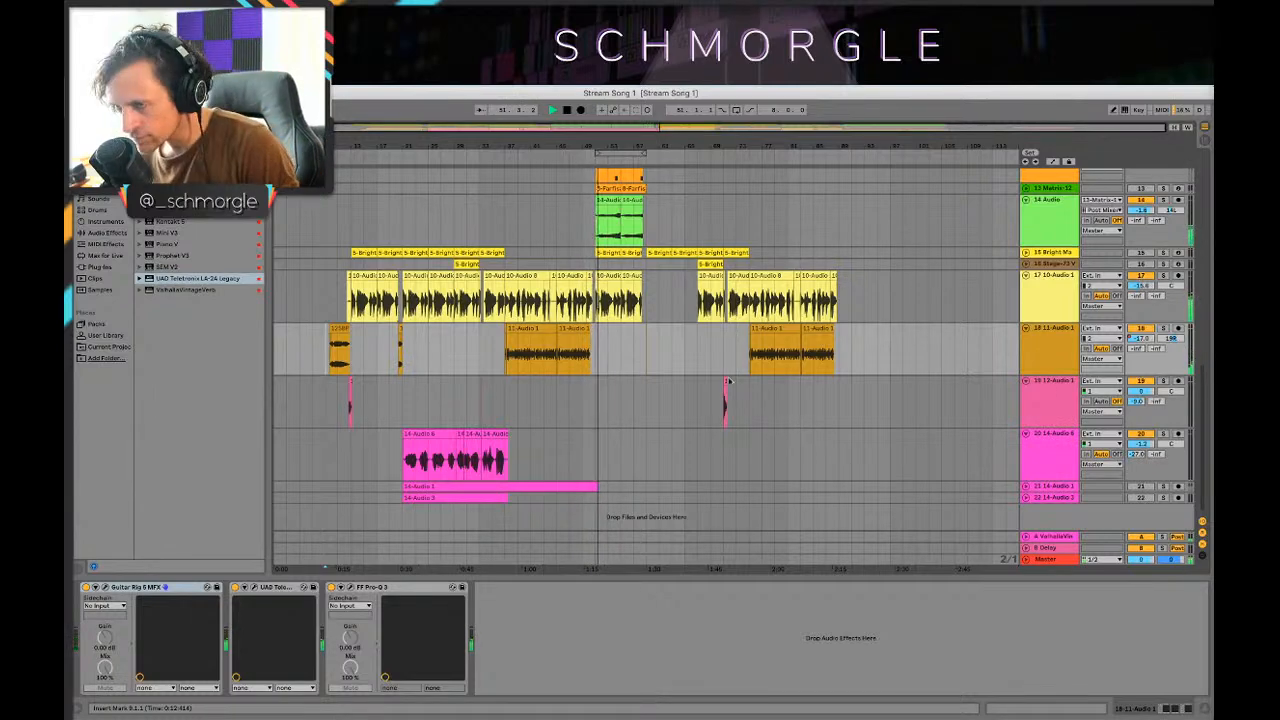
pyautogui.scroll(10, 729, 352)
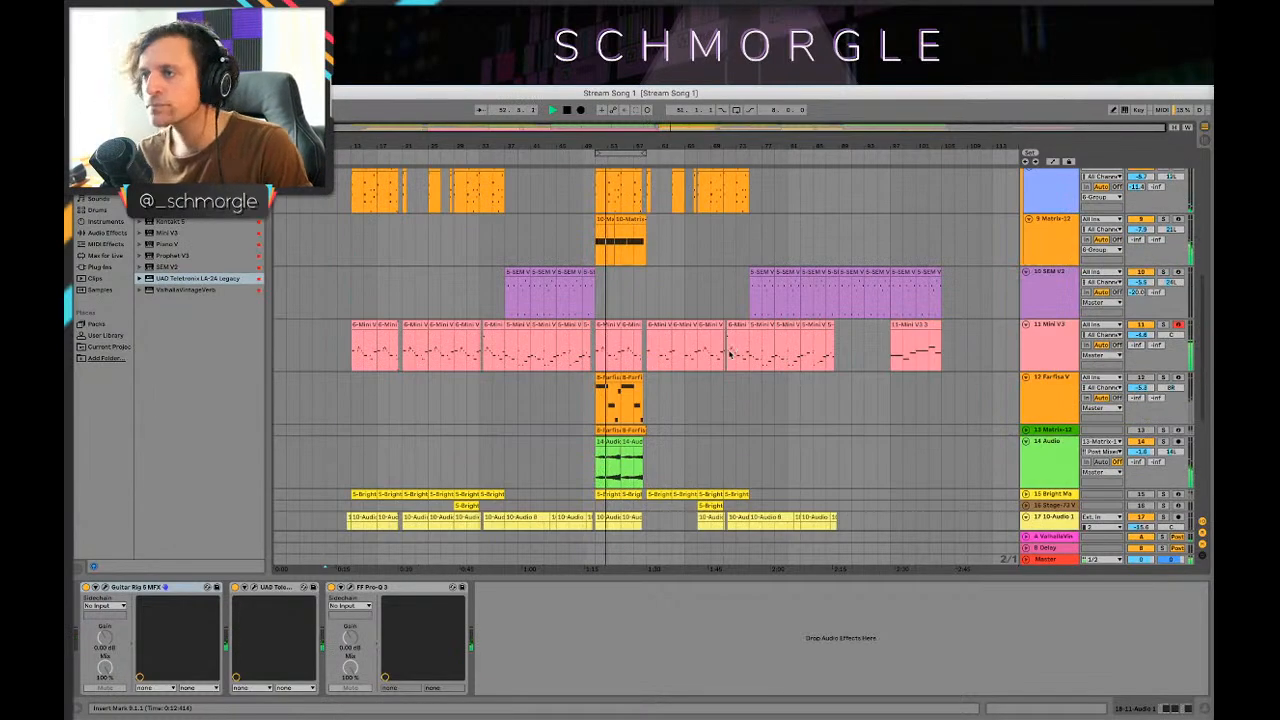
pyautogui.scroll(-10, 734, 354)
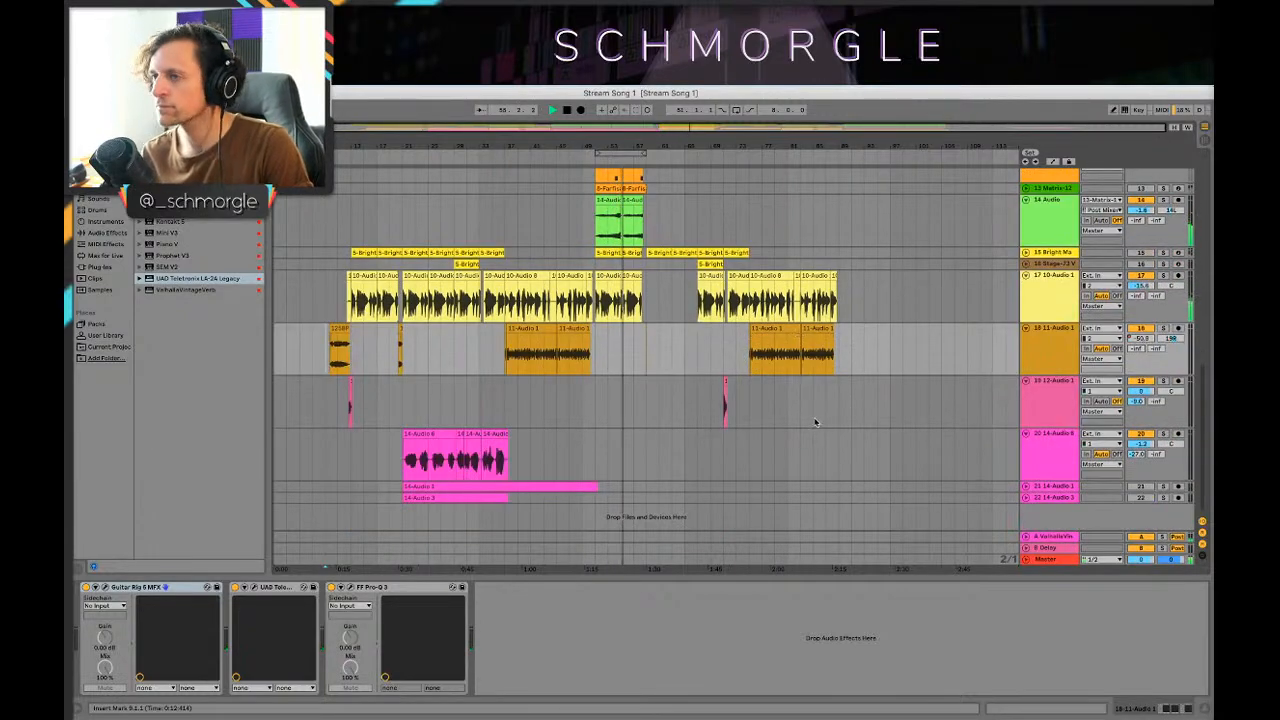
pyautogui.scroll(1, 857, 334)
pyautogui.scroll(-1, 870, 340)
pyautogui.scroll(4, 871, 341)
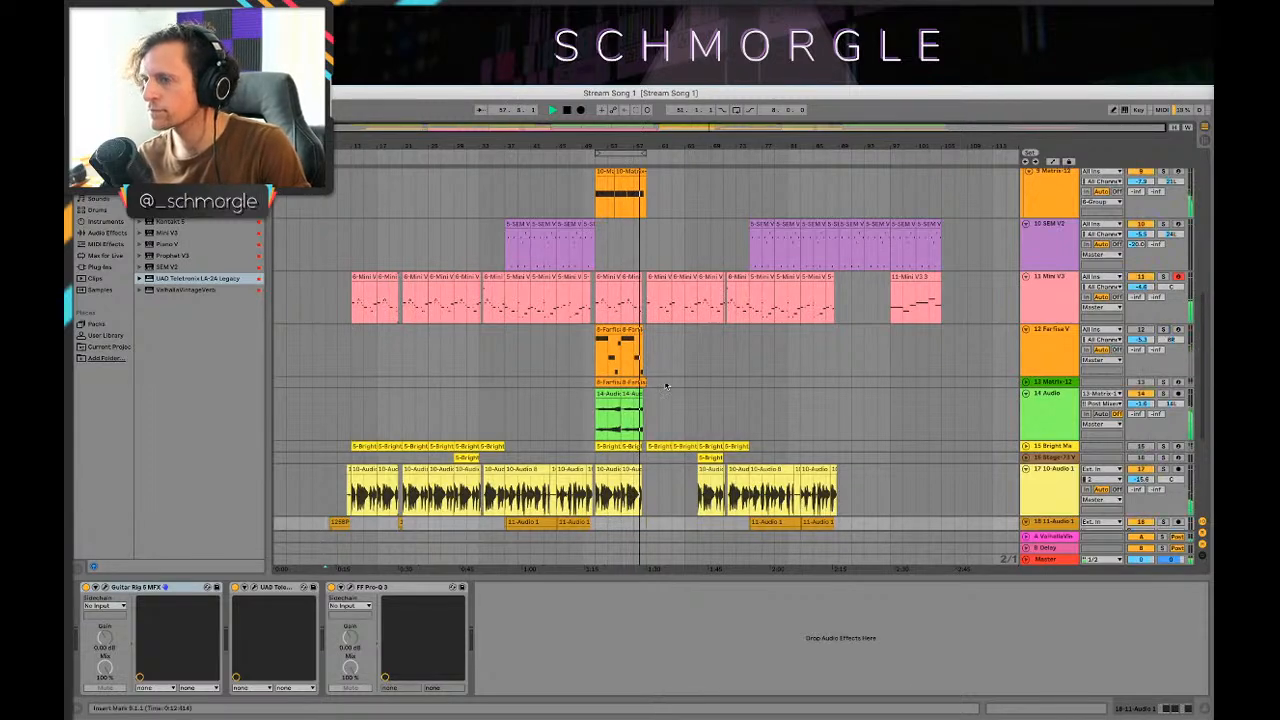
pyautogui.scroll(-4, 666, 386)
pyautogui.scroll(2, 742, 278)
# Step: Play the song from bar 51 and set the panning of Matrix-12 track 9 to 16L
pyautogui.click(597, 267)
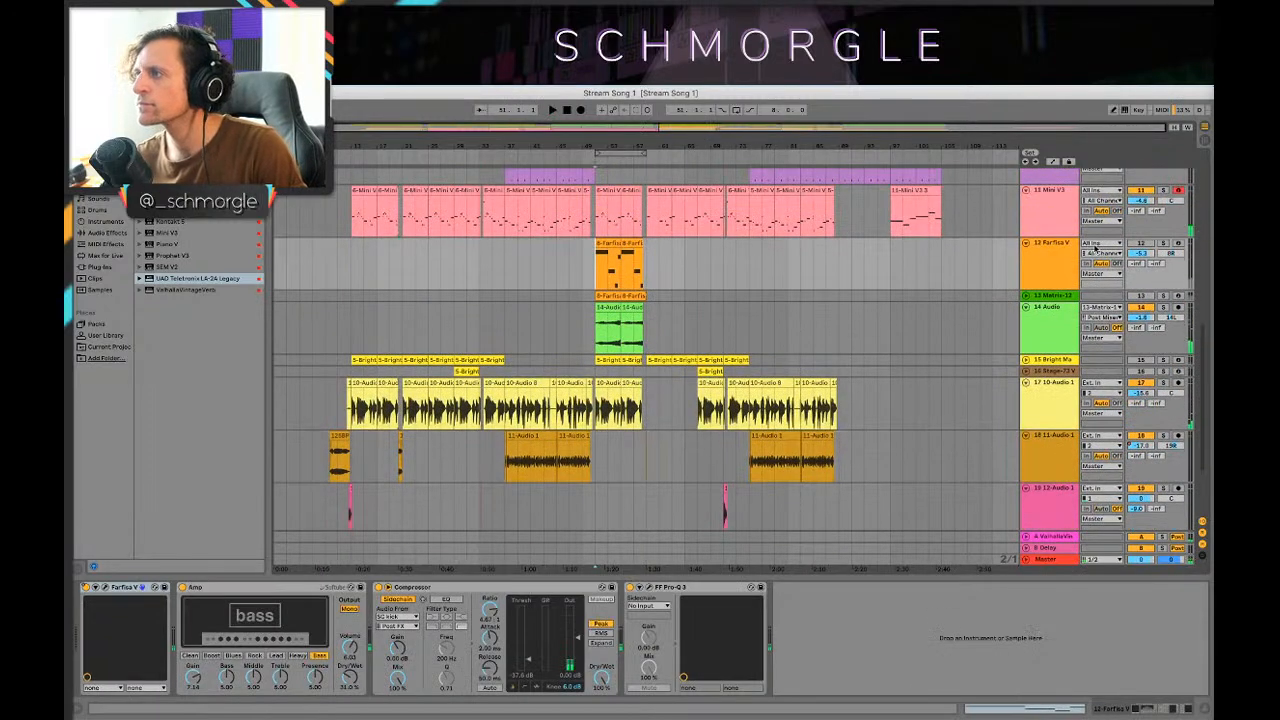
pyautogui.click(1153, 231)
pyautogui.click(600, 276)
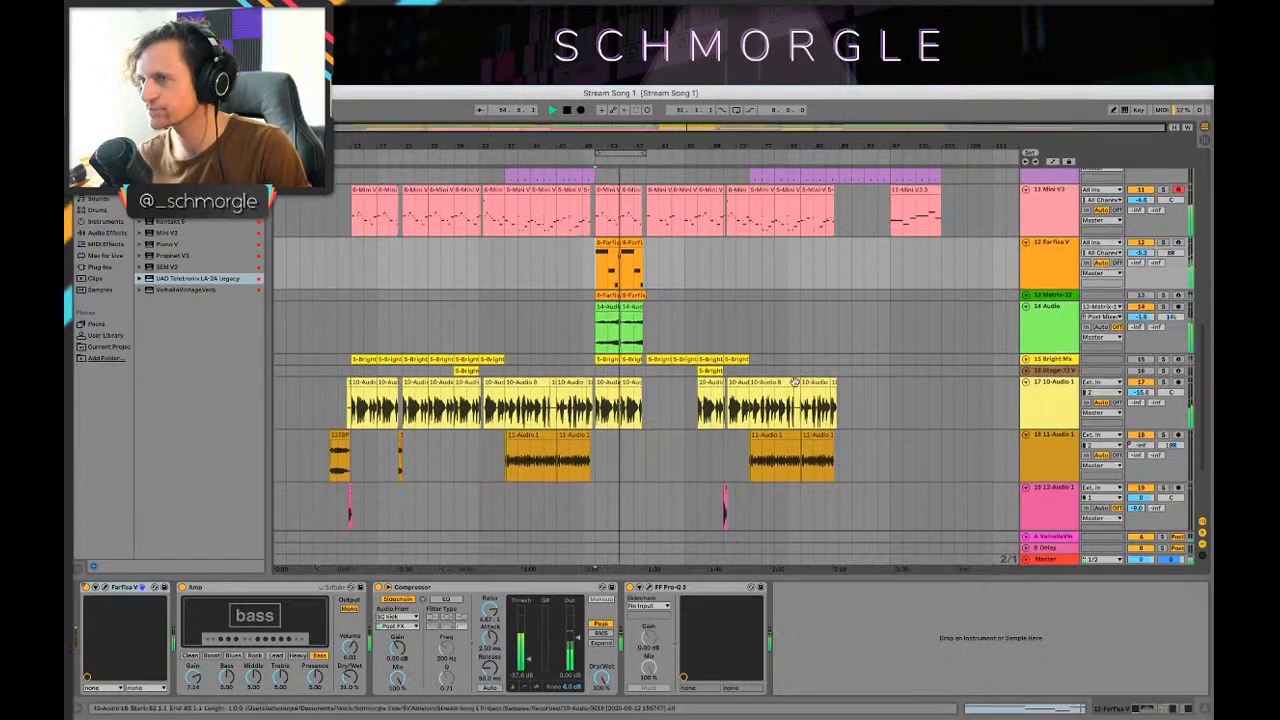
pyautogui.scroll(10, 796, 392)
pyautogui.scroll(-5, 810, 380)
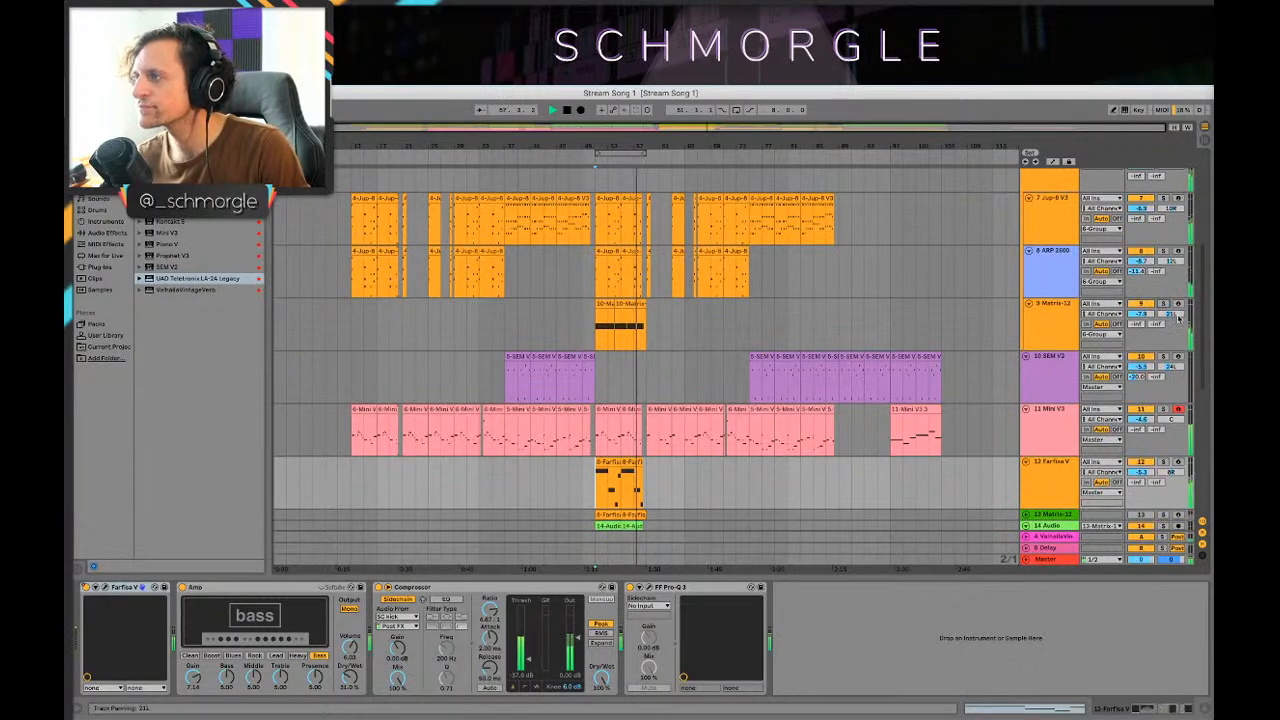
pyautogui.moveTo(1178, 318); pyautogui.dragTo(1178, 308)
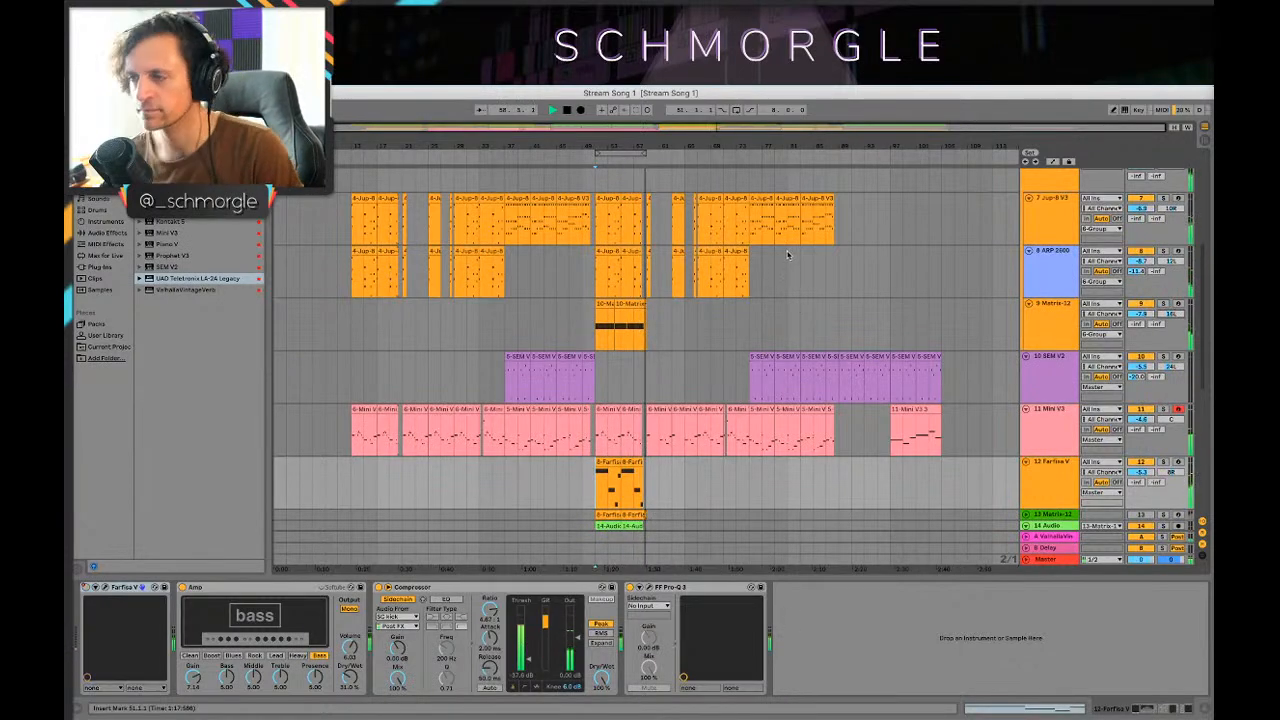
# Step: Listen on past bar 58, examine the drum, synth and Farfisa V tracks, and stop playback around bar 66
pyautogui.scroll(-1, 788, 270)
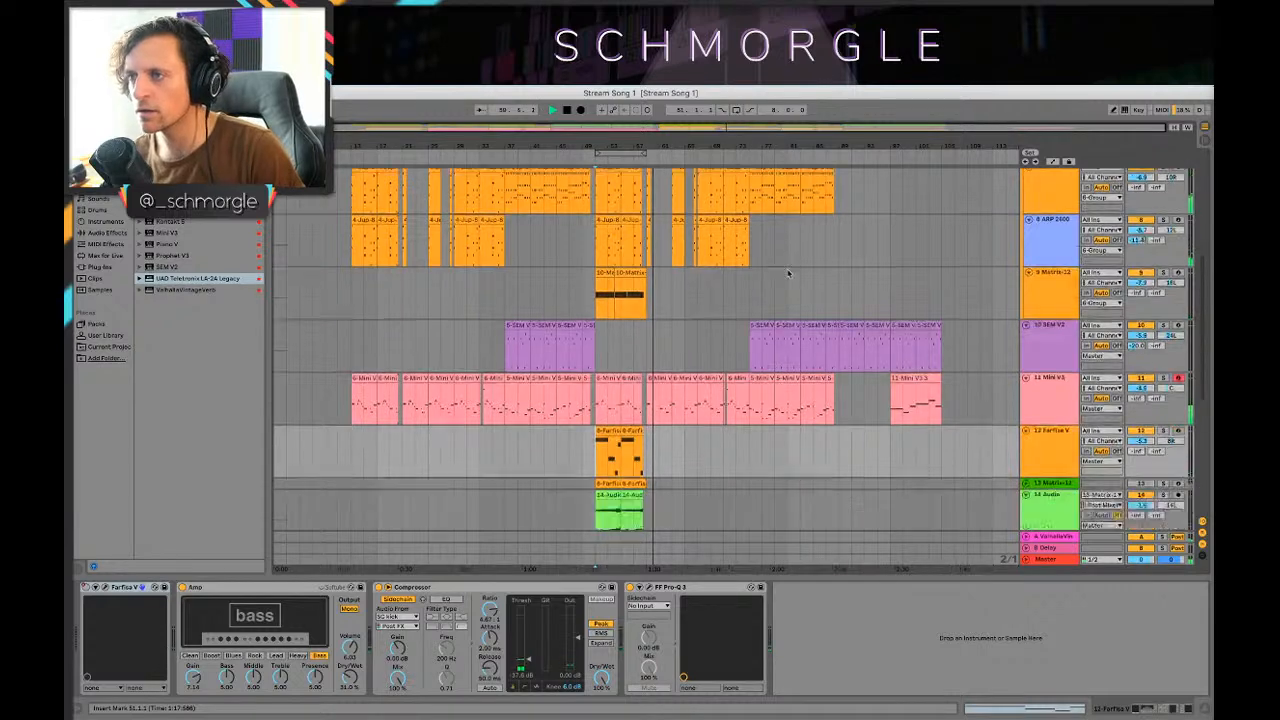
pyautogui.scroll(-2, 788, 273)
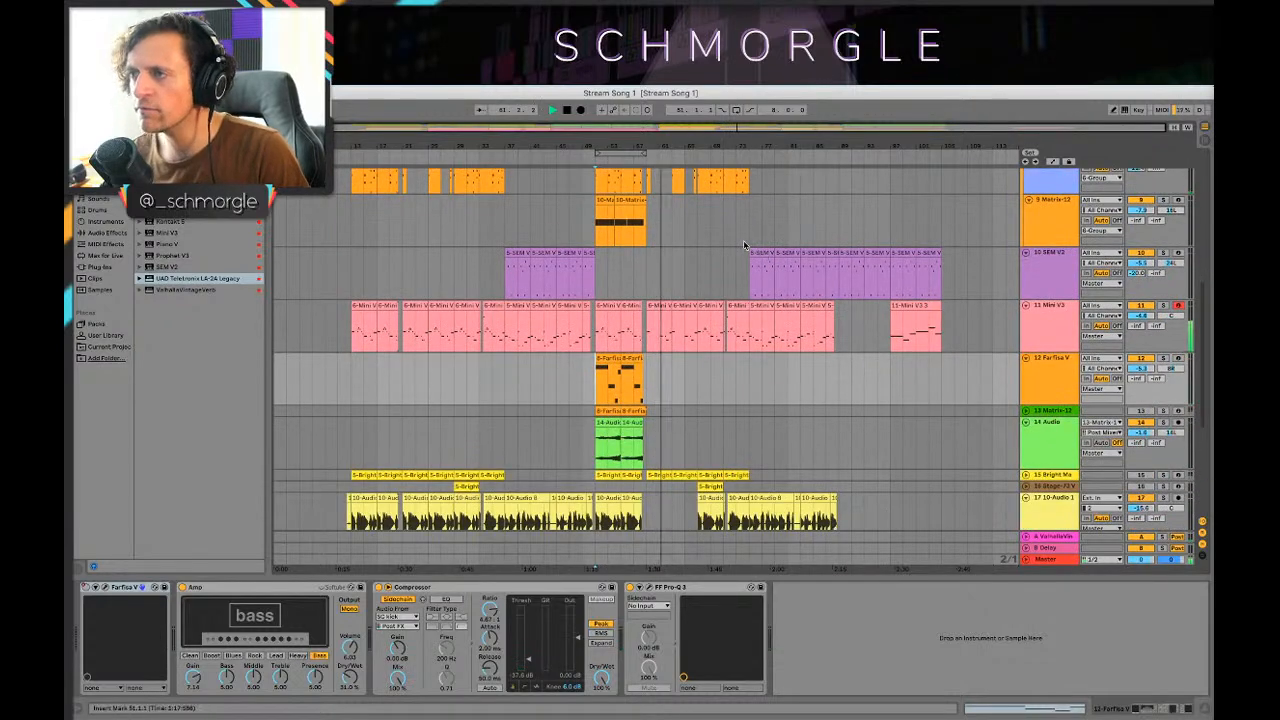
pyautogui.scroll(7, 744, 245)
pyautogui.moveTo(735, 135); pyautogui.dragTo(735, 143)
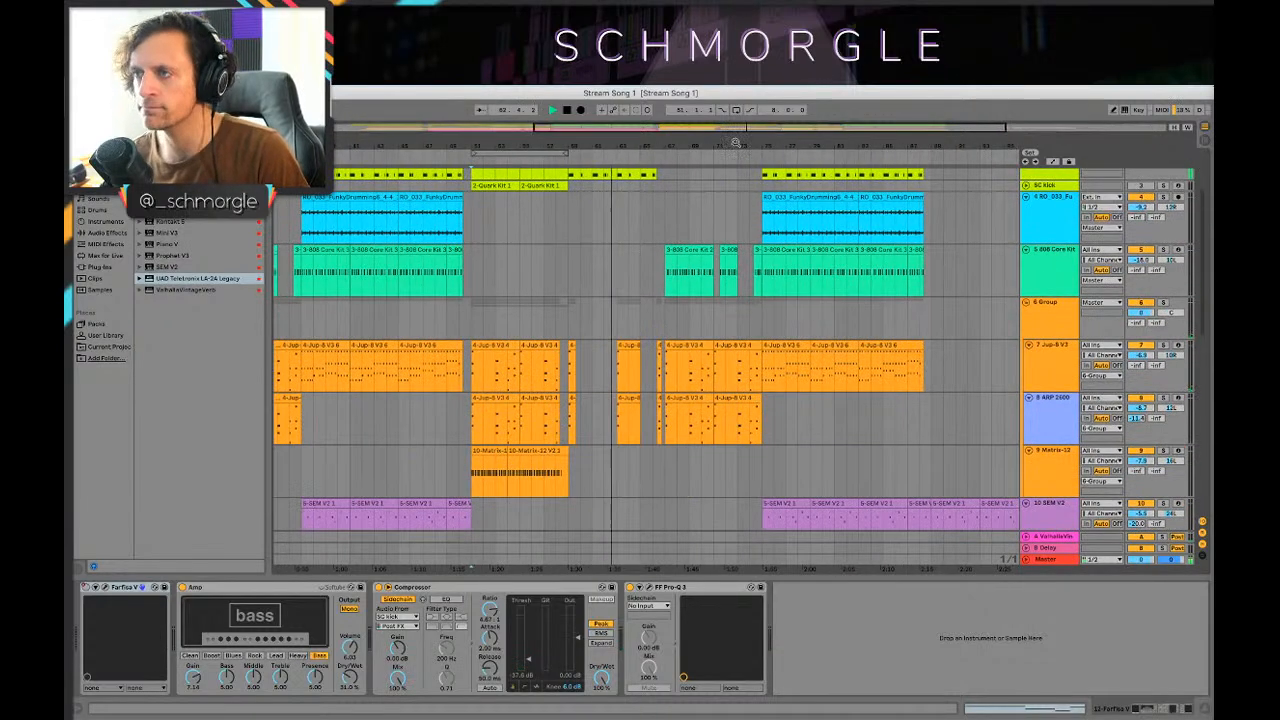
pyautogui.scroll(-3, 725, 199)
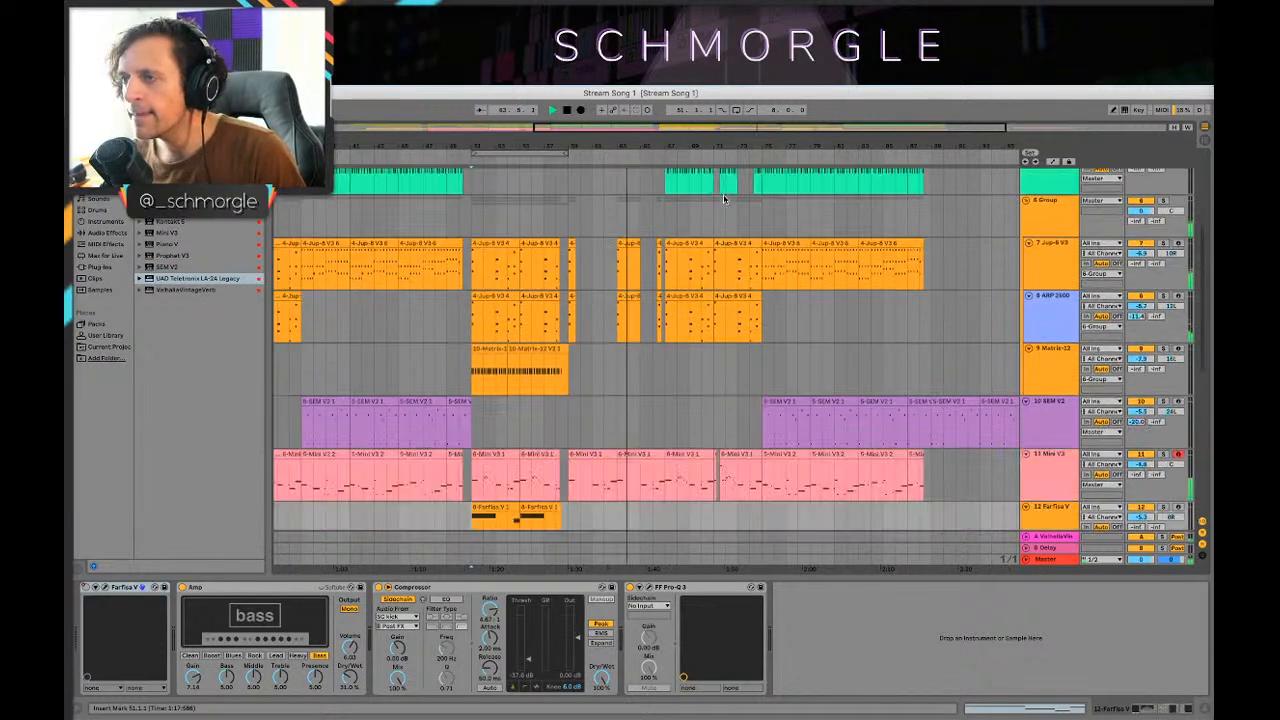
pyautogui.scroll(-3, 725, 199)
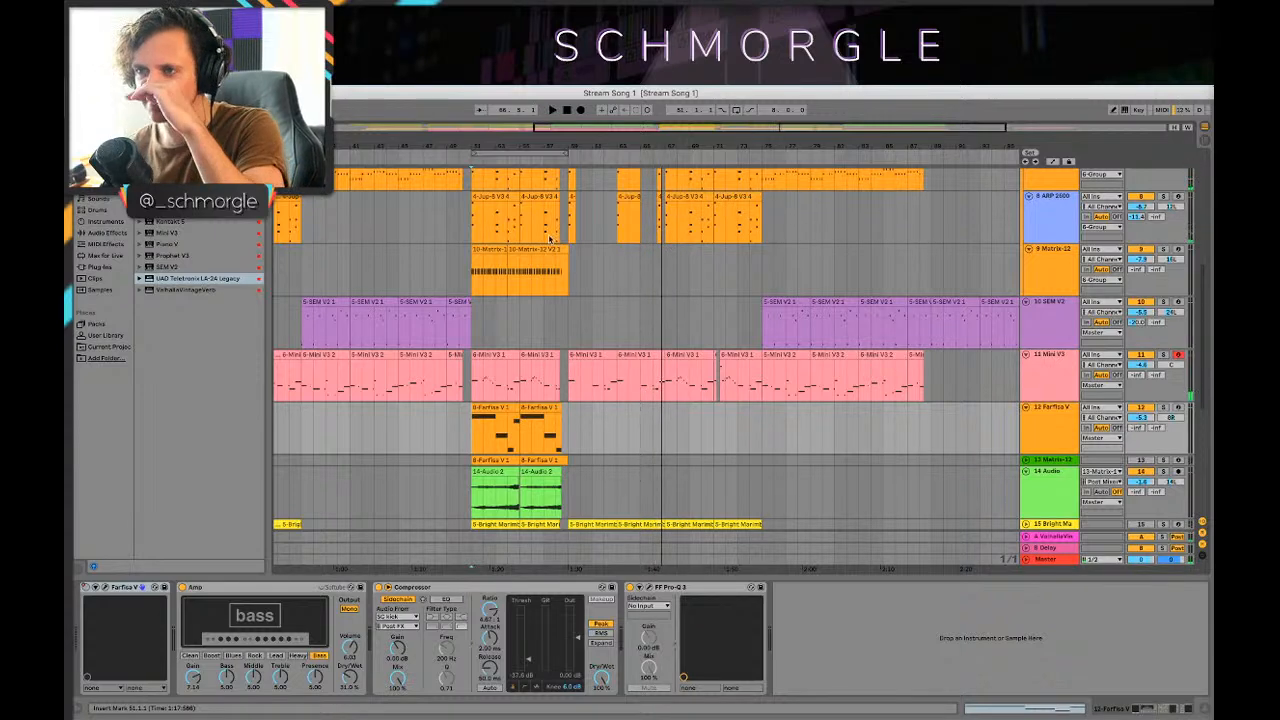
pyautogui.press('space')
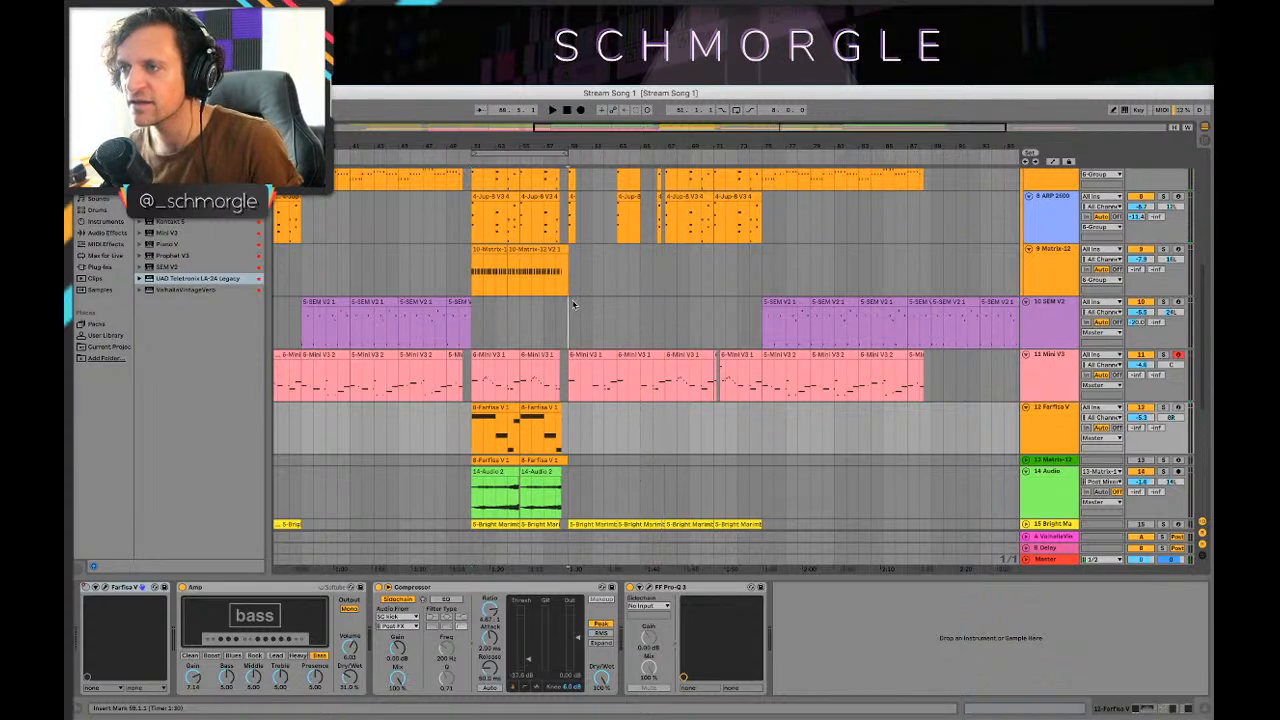
# Step: Play the Mini V3 section from bar 59 and review the vocal and audio tracks up to bar 75
pyautogui.click(568, 315)
pyautogui.scroll(3, 625, 244)
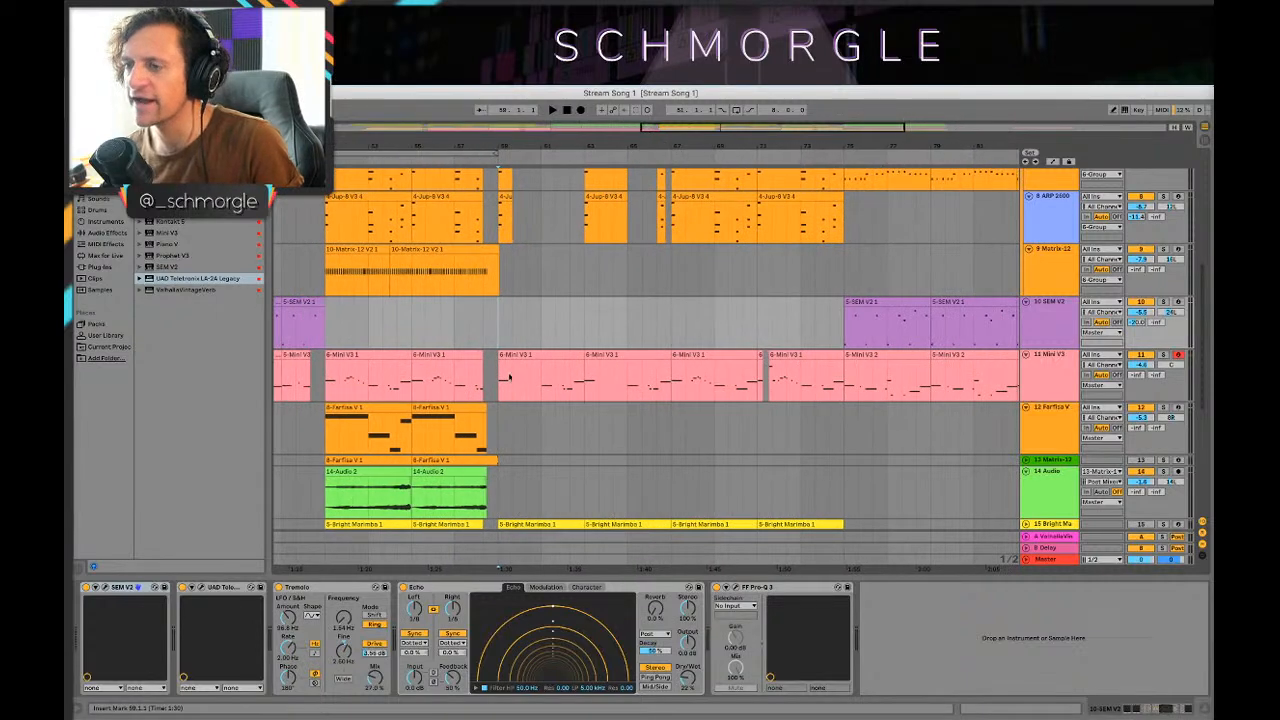
pyautogui.click(485, 386)
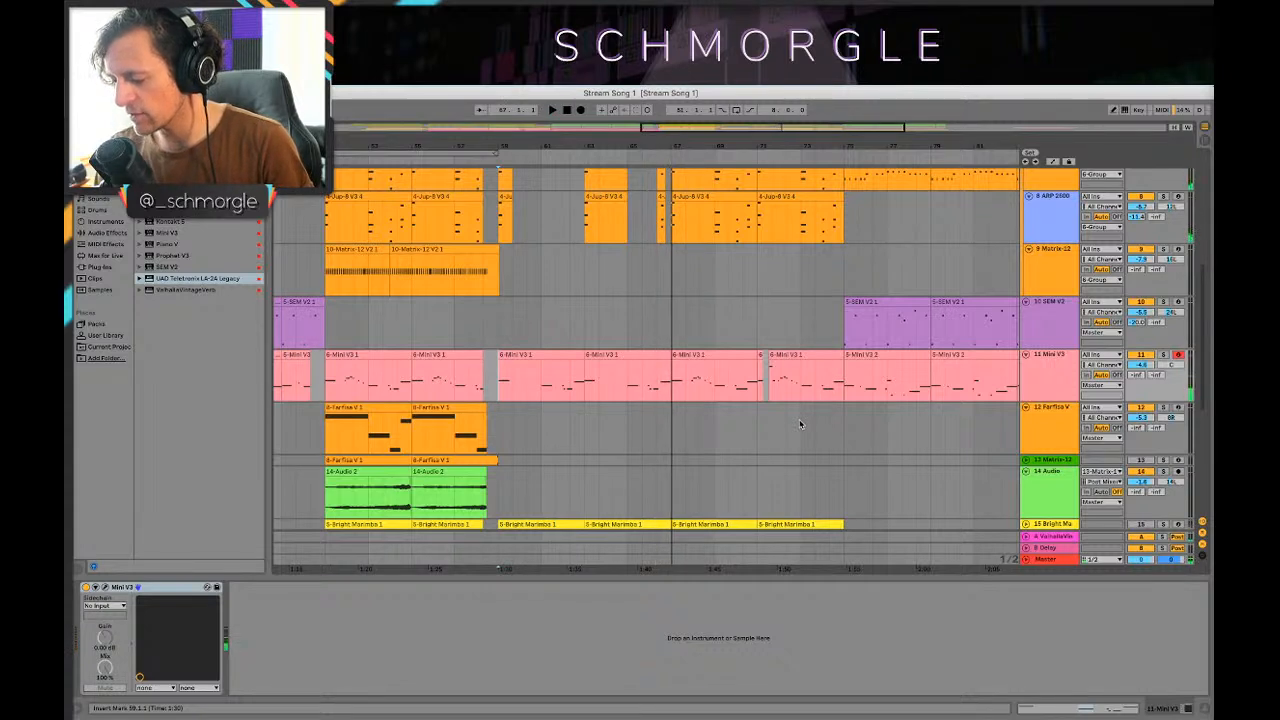
pyautogui.press('space')
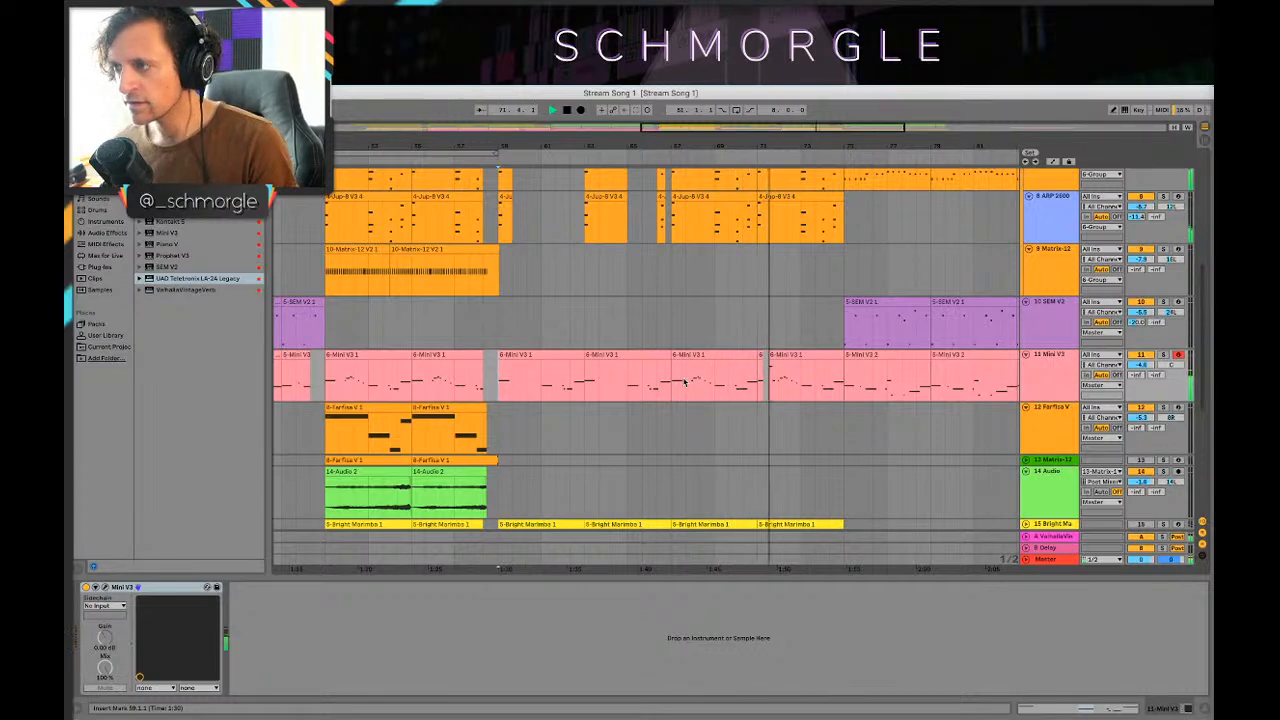
pyautogui.scroll(-5, 720, 390)
pyautogui.scroll(-3, 723, 393)
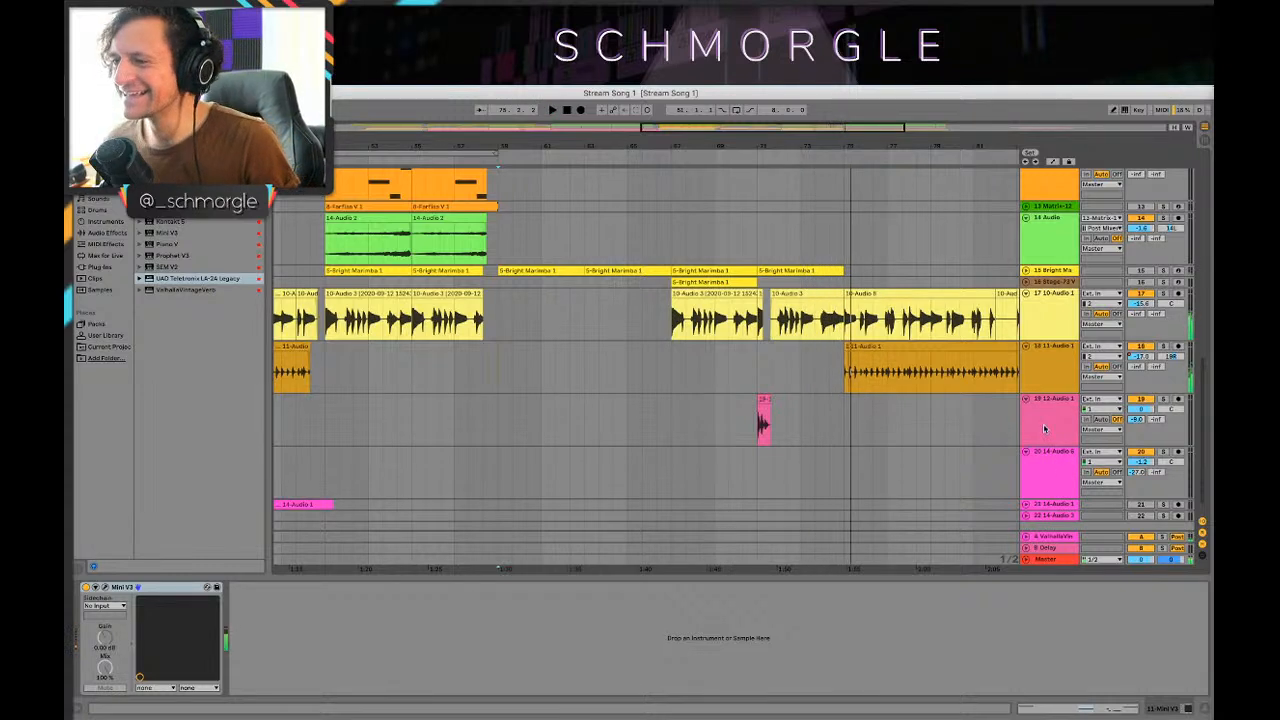
# Step: Lower the gain of the short audio clip at bar 71 on track 19 and play it back
pyautogui.click(765, 401)
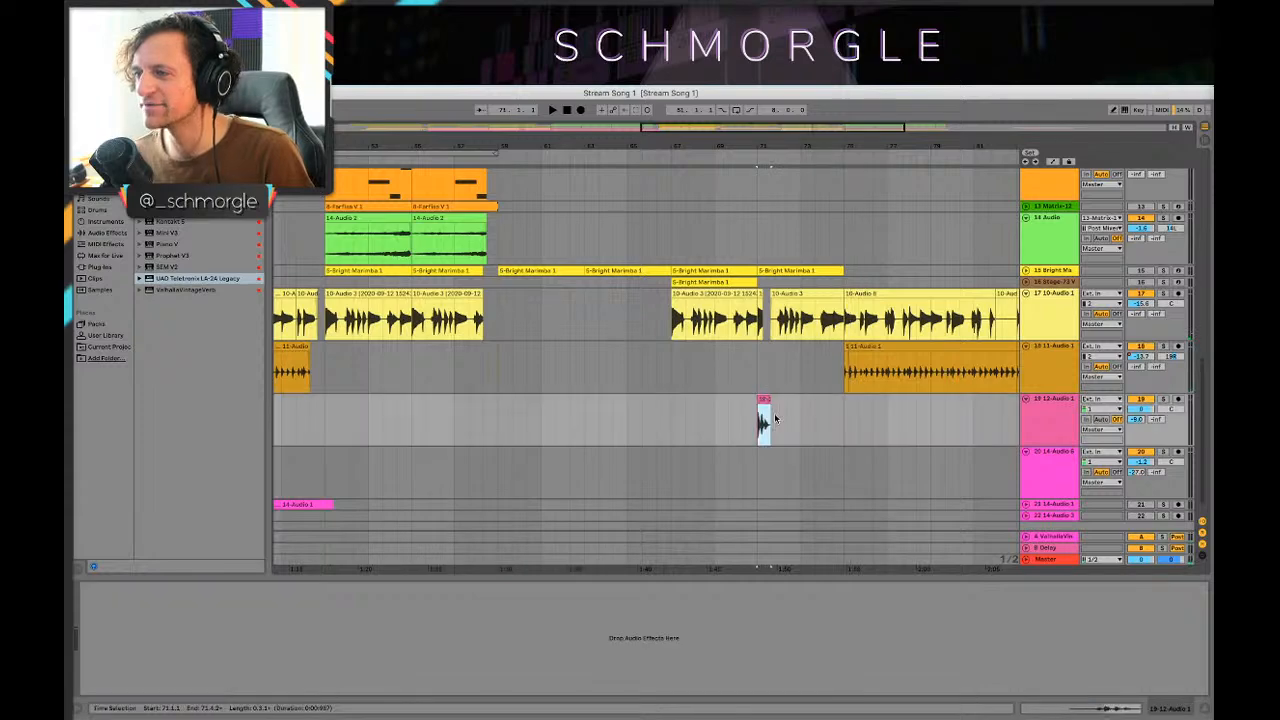
pyautogui.moveTo(862, 142); pyautogui.dragTo(862, 178)
pyautogui.hscroll(-5, 491, 178)
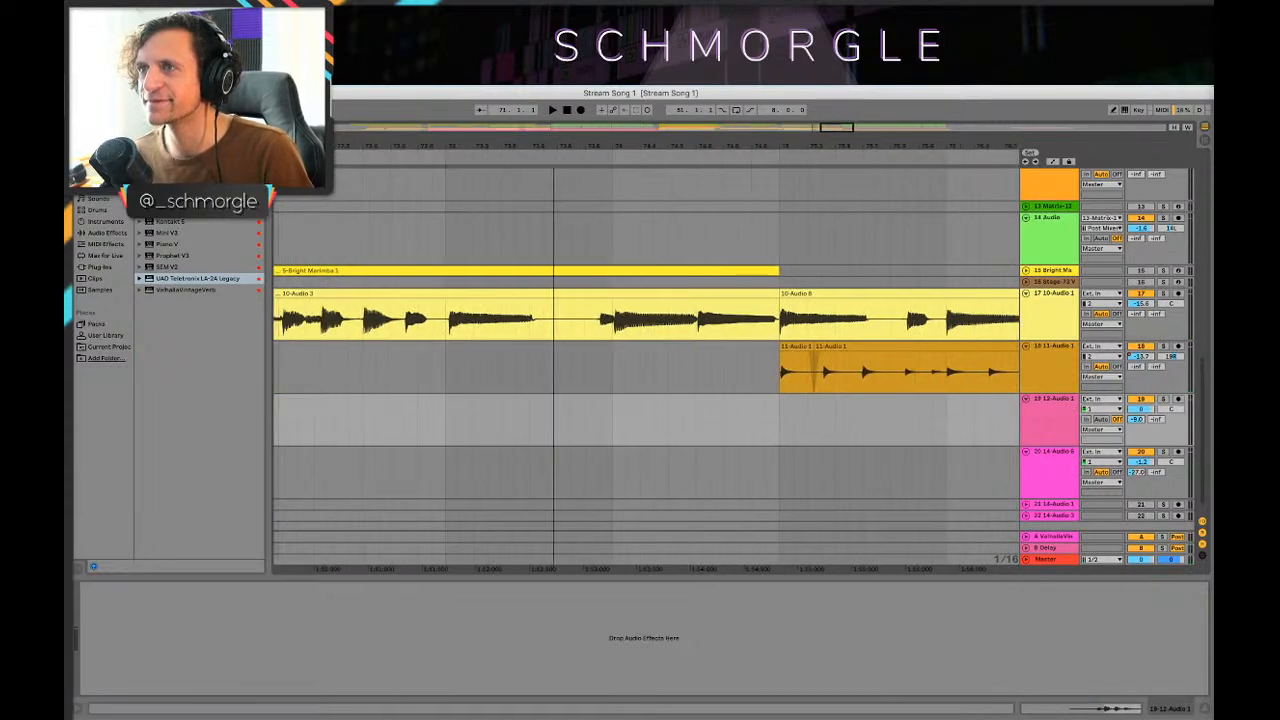
pyautogui.doubleClick(519, 399)
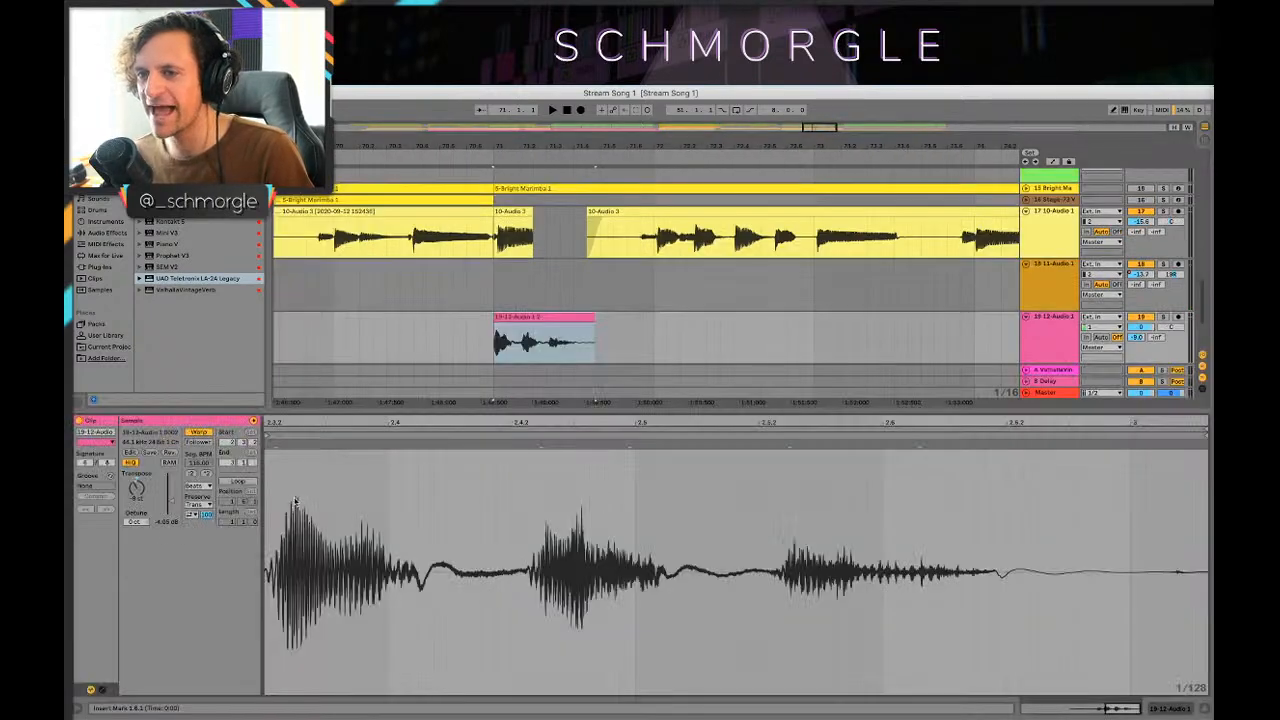
pyautogui.moveTo(160, 512); pyautogui.dragTo(160, 540)
pyautogui.click(476, 354)
pyautogui.press('space')
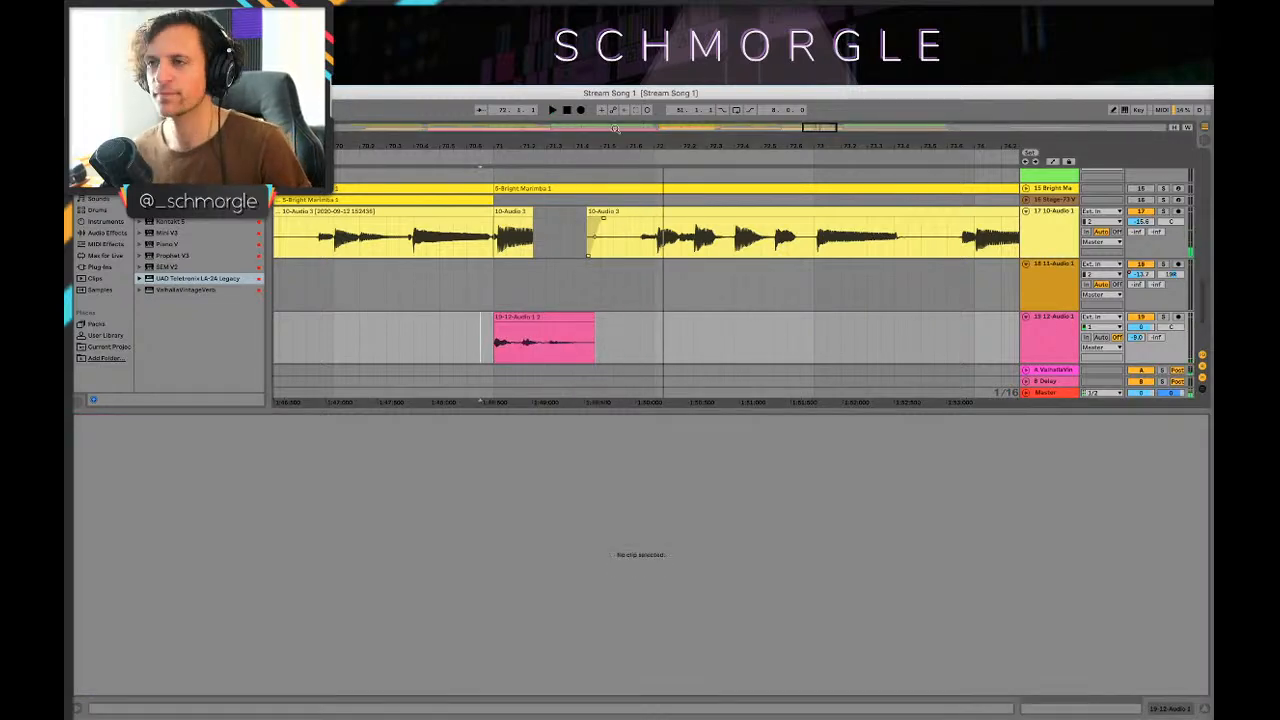
pyautogui.moveTo(611, 146); pyautogui.dragTo(608, 110)
pyautogui.hotkey('shift', 'Tab')
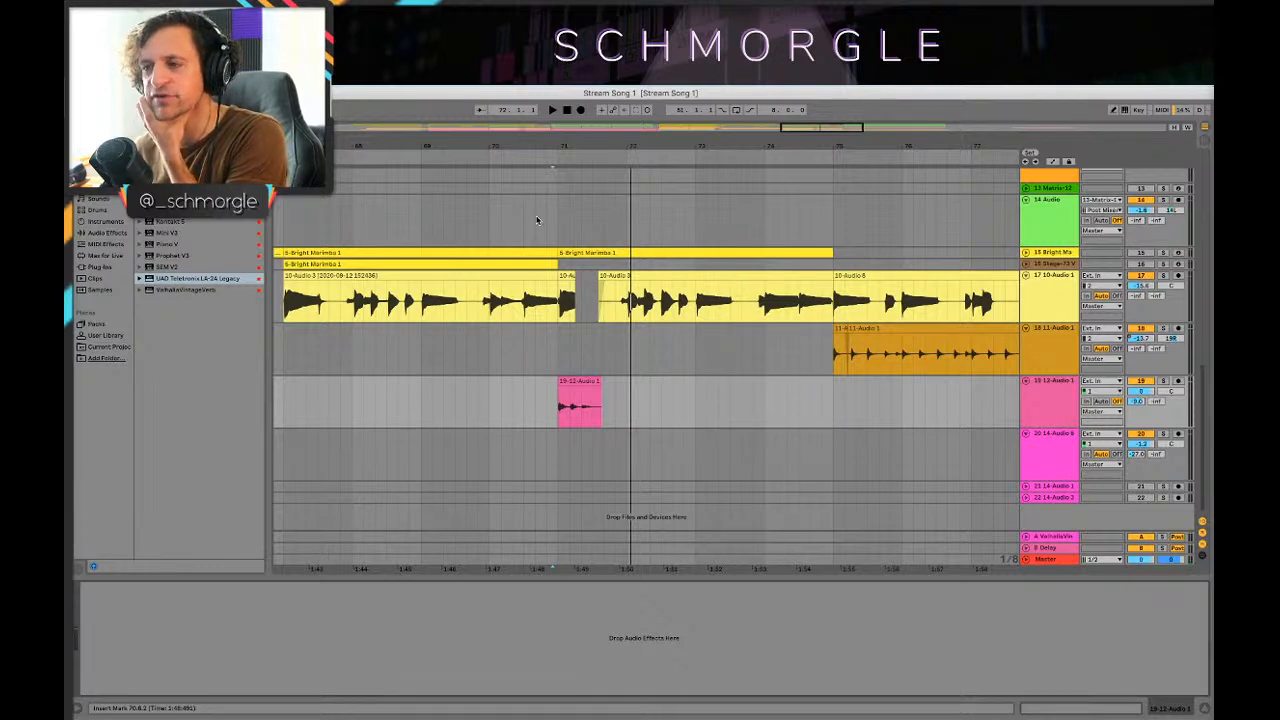
pyautogui.moveTo(535, 145); pyautogui.dragTo(539, 113)
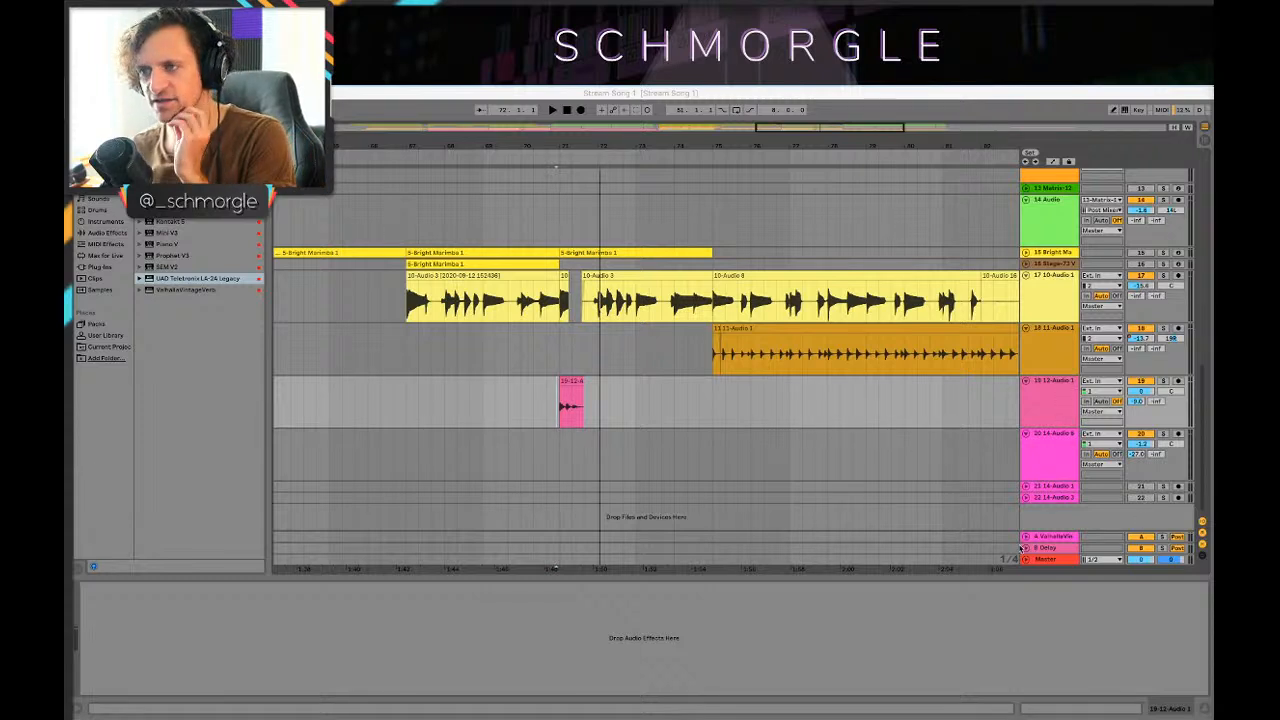
pyautogui.click(651, 409)
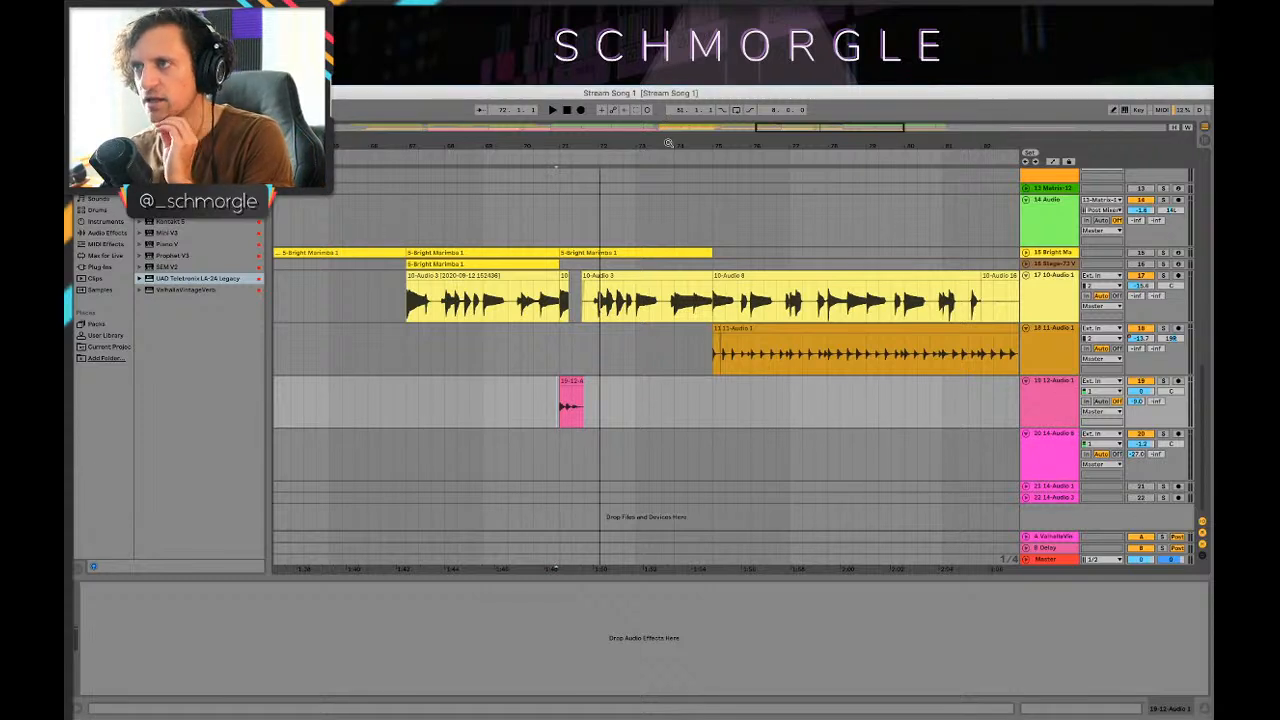
pyautogui.scroll(2, 668, 143)
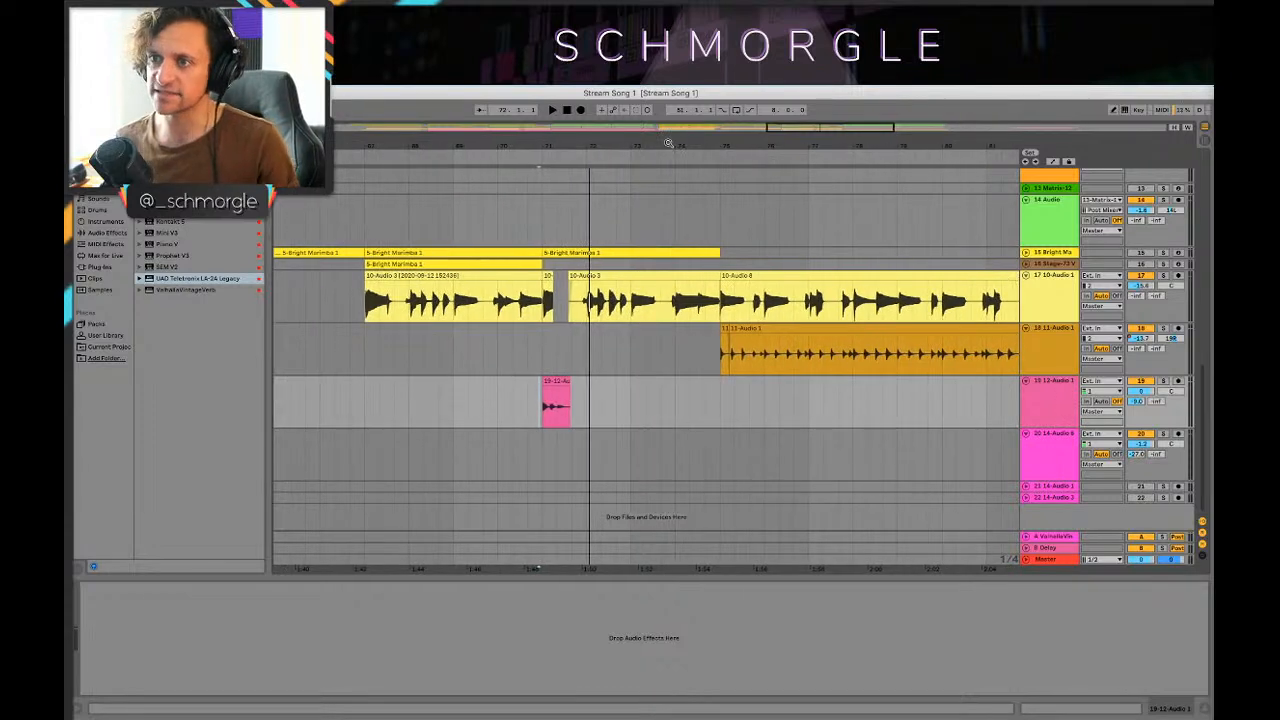
pyautogui.scroll(2, 663, 143)
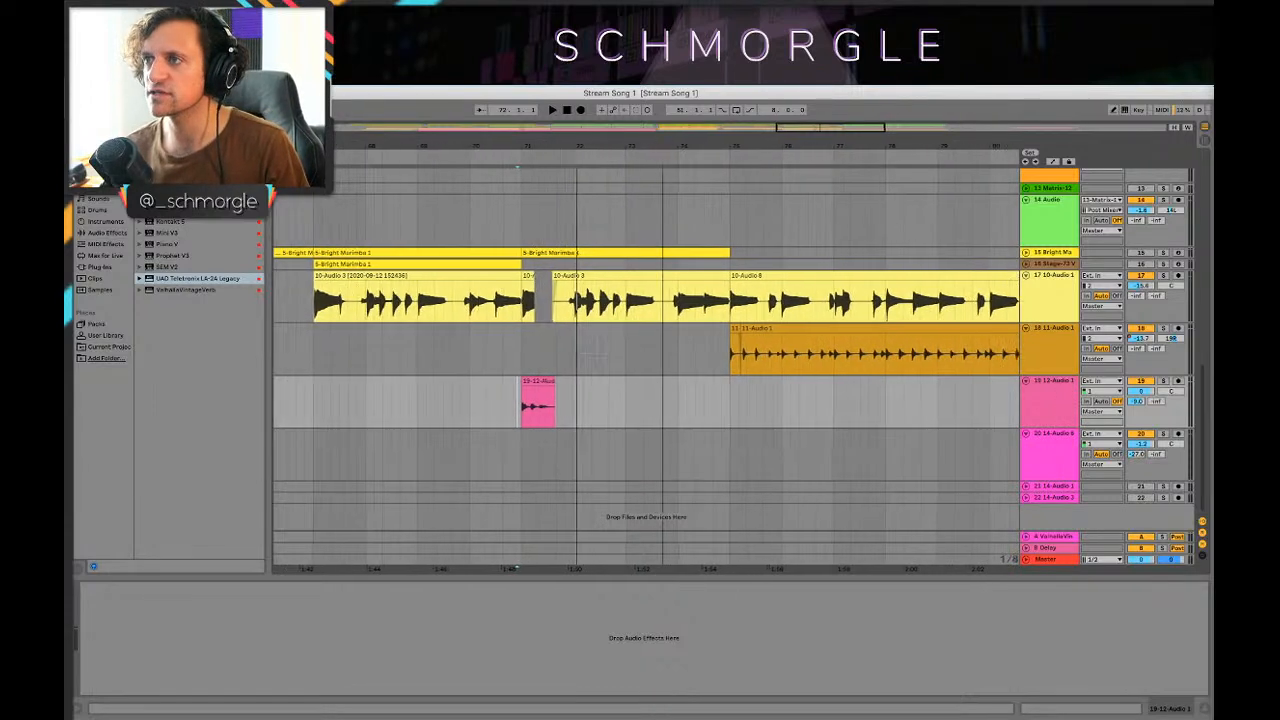
# Step: Play the guitar part on track 18 from about bar 75 and stop playback
pyautogui.moveTo(612, 142); pyautogui.dragTo(445, 222)
pyautogui.scroll(-6, 643, 142)
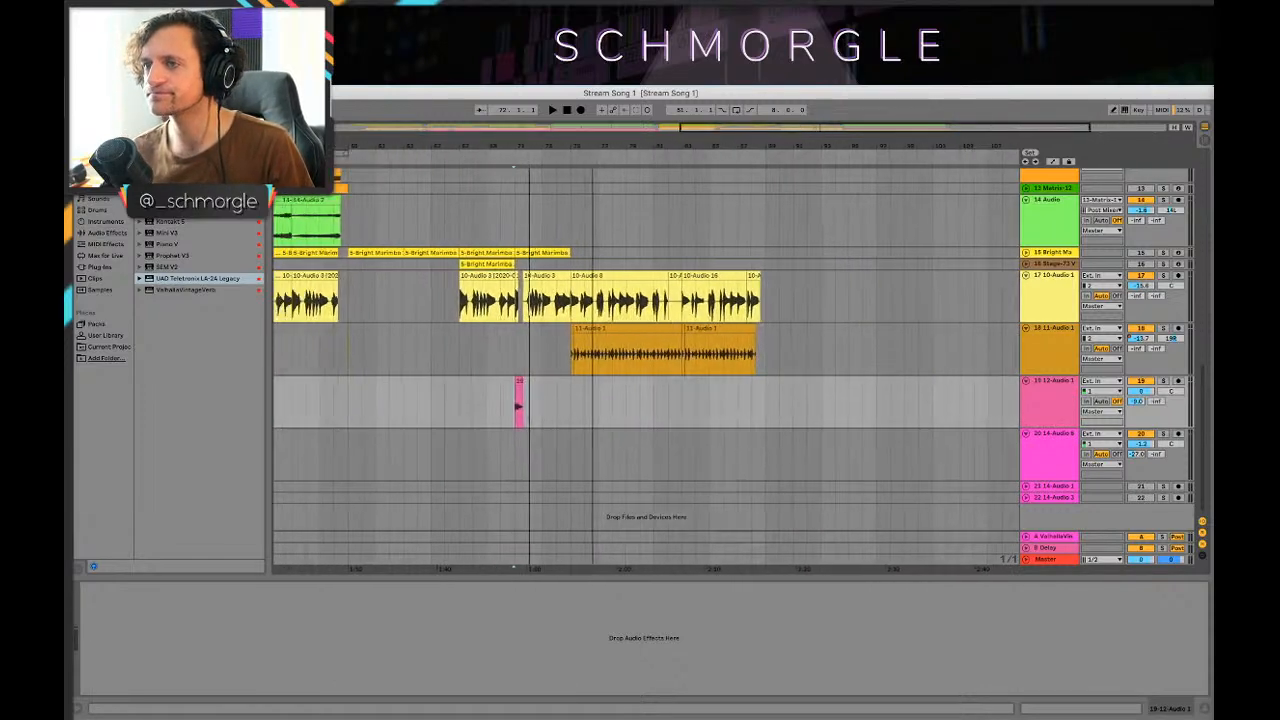
pyautogui.click(709, 403)
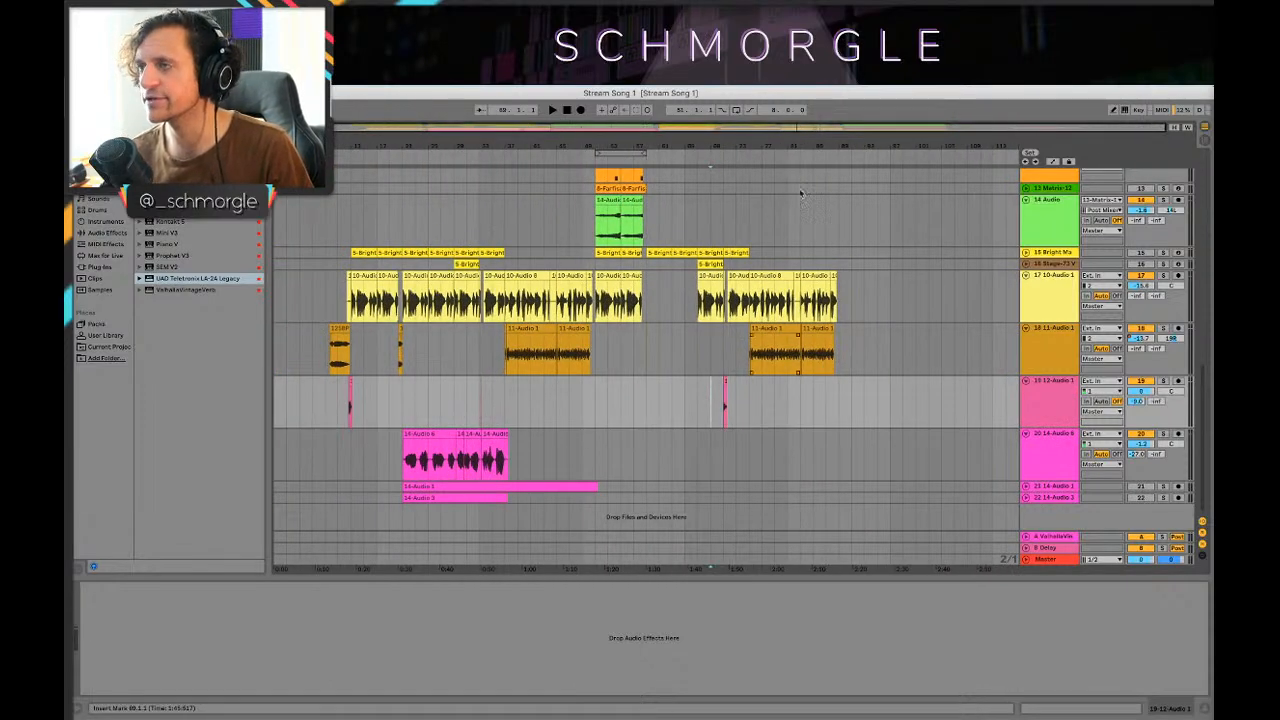
pyautogui.moveTo(757, 143)
pyautogui.mouseDown()
pyautogui.moveTo(757, 185)
pyautogui.moveTo(509, 225)
pyautogui.mouseUp()
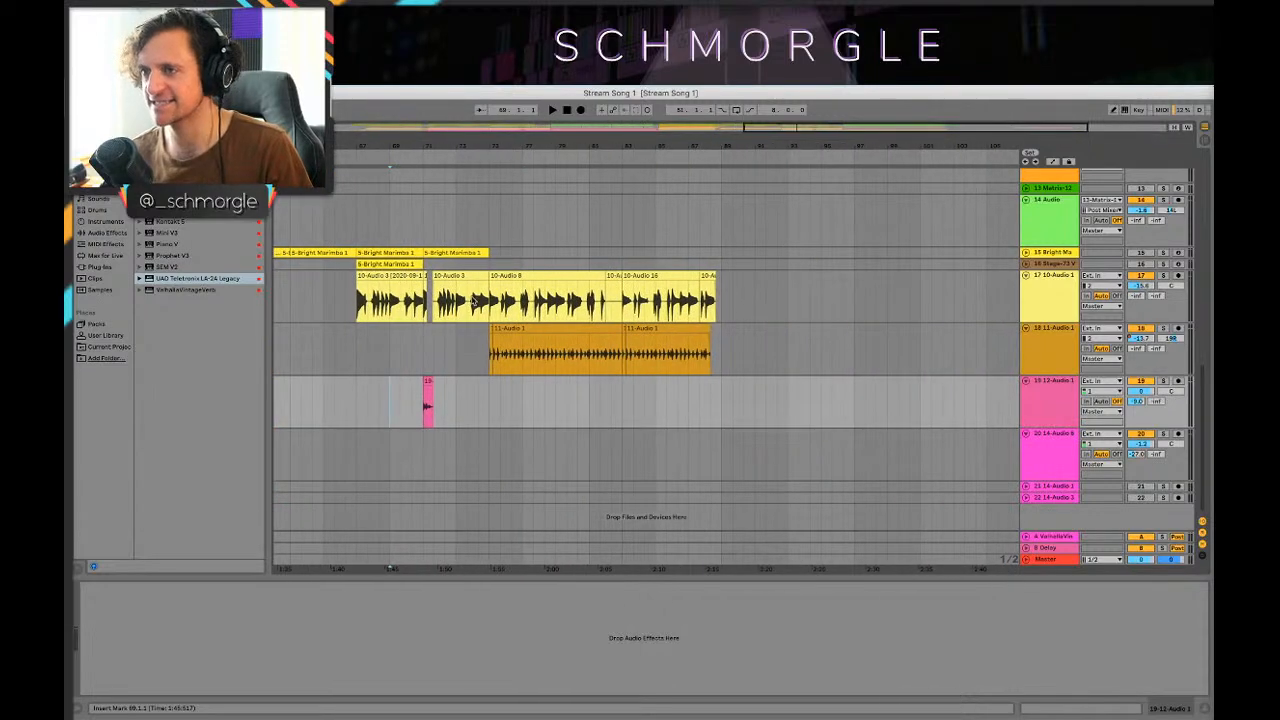
pyautogui.click(494, 352)
pyautogui.press('space')
pyautogui.moveTo(543, 142)
pyautogui.mouseDown()
pyautogui.moveTo(769, 90)
pyautogui.moveTo(769, 150)
pyautogui.moveTo(660, 160)
pyautogui.mouseUp()
pyautogui.press('space')
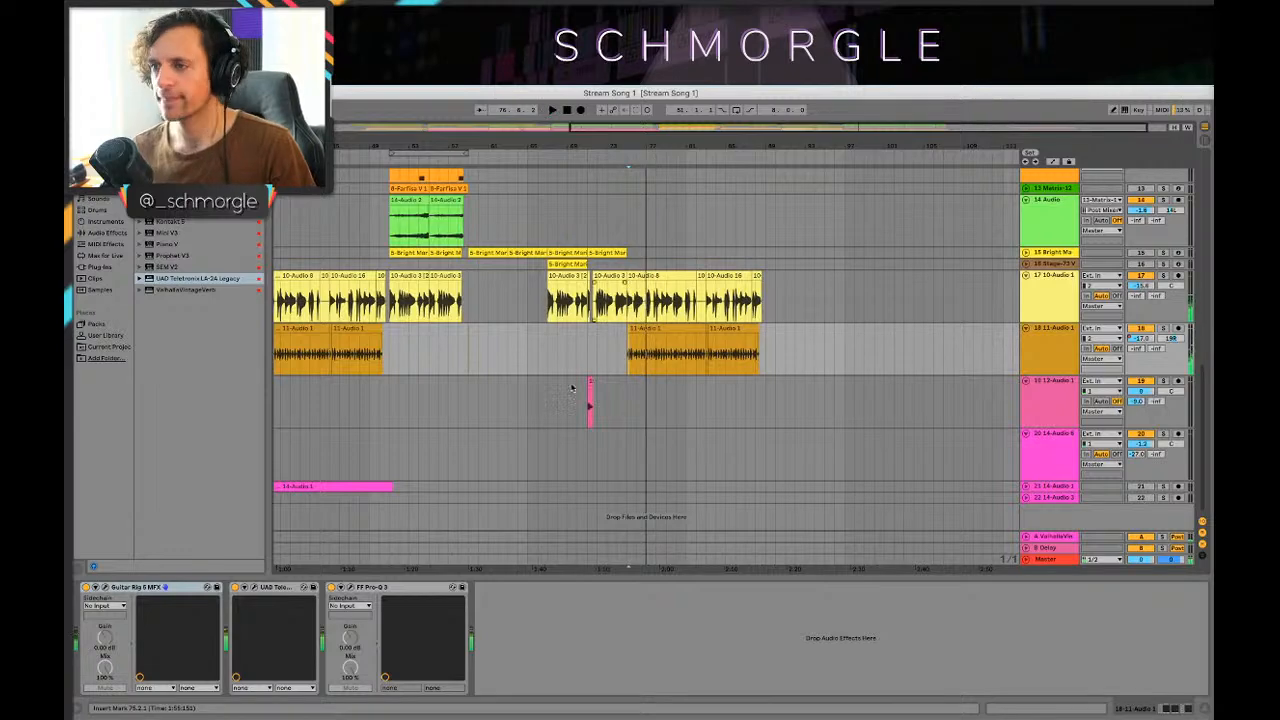
# Step: Play the song from bar 68, look over the synth and drum tracks, and stop playback
pyautogui.click(555, 382)
pyautogui.press('space')
pyautogui.scroll(5, 675, 265)
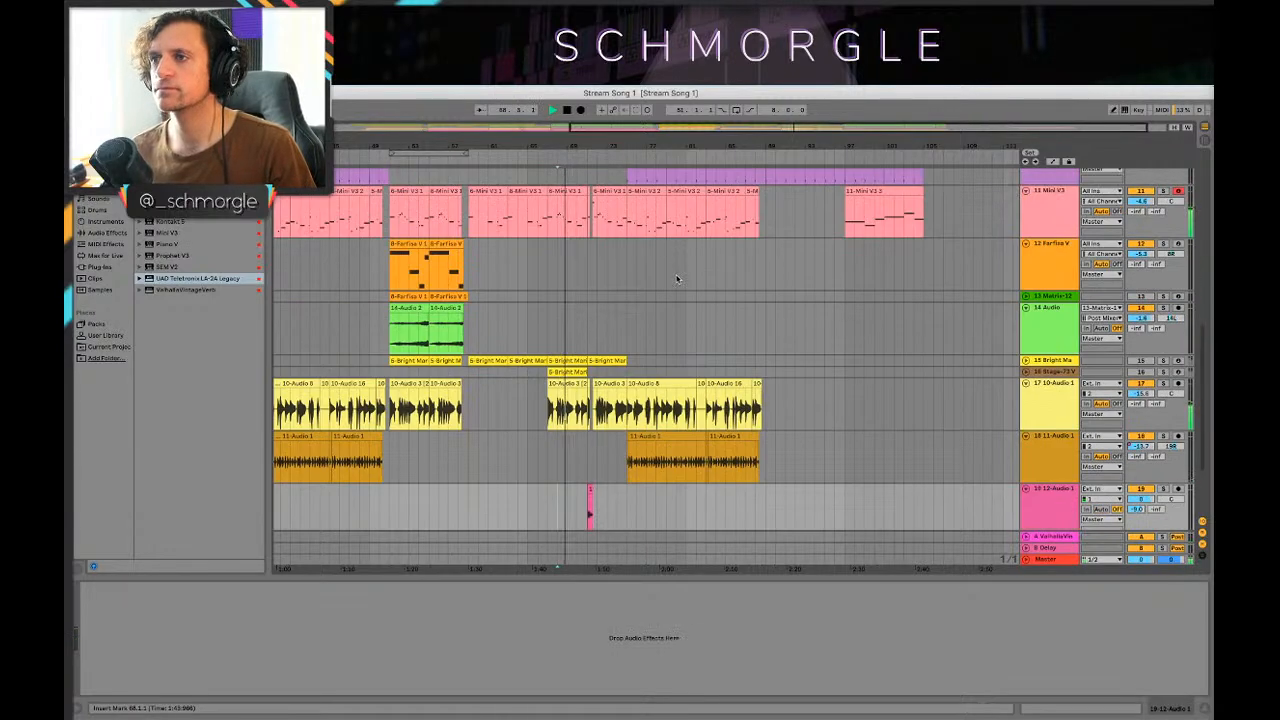
pyautogui.scroll(-3, 680, 278)
pyautogui.scroll(5, 615, 216)
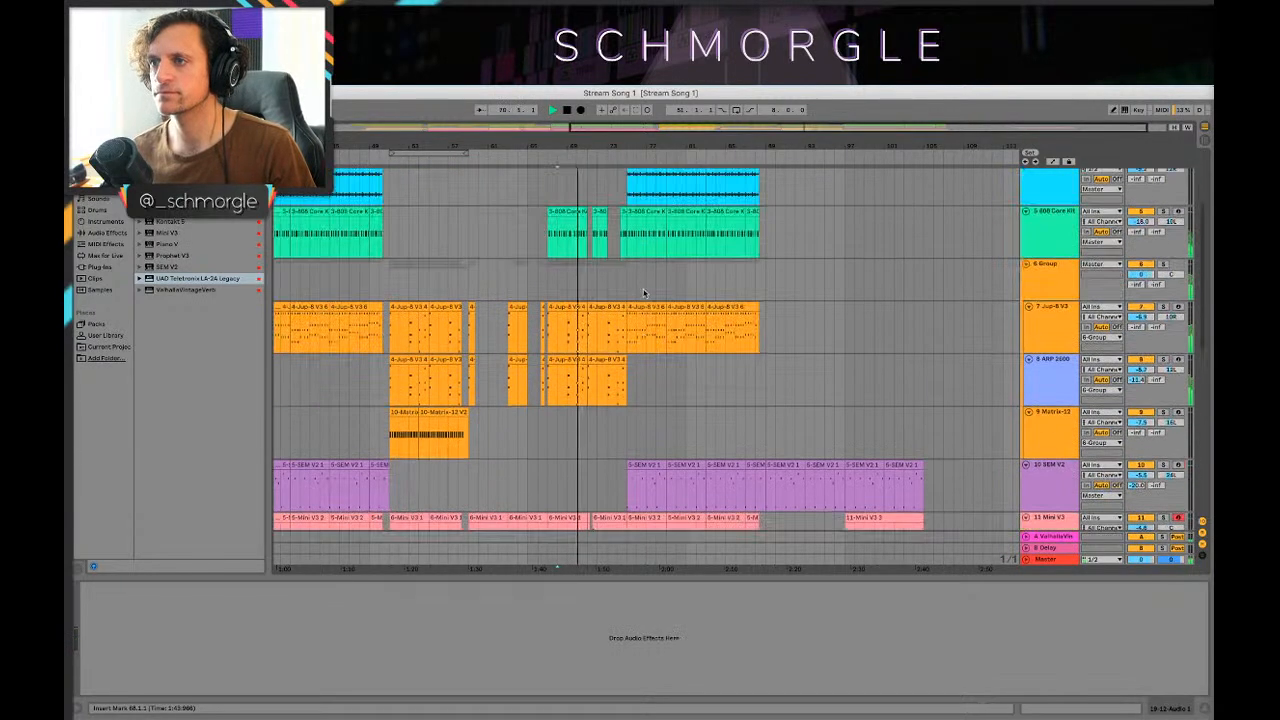
pyautogui.press('space')
pyautogui.moveTo(600, 146); pyautogui.dragTo(731, 188)
pyautogui.press('-')
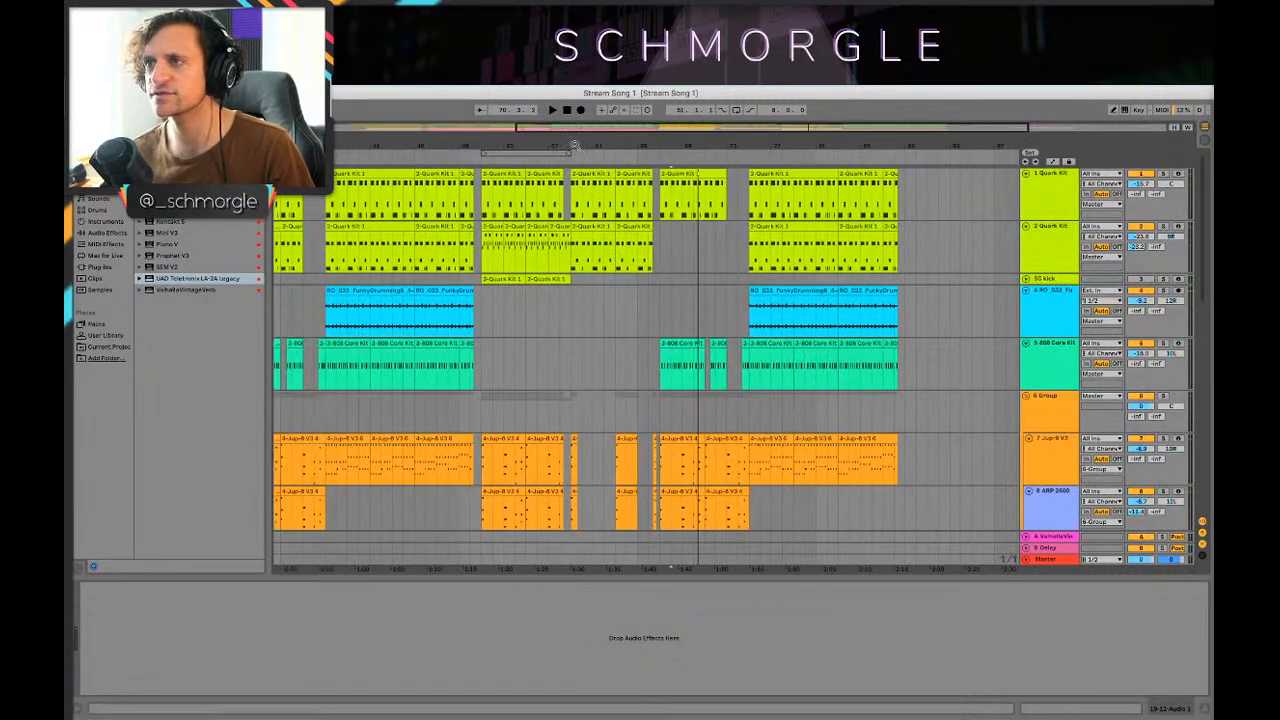
# Step: Play the section from bar 51 and review the drum, synth and Farfisa V tracks for parts to reuse
pyautogui.moveTo(574, 145); pyautogui.dragTo(626, 138)
pyautogui.moveTo(394, 143); pyautogui.dragTo(469, 143)
pyautogui.scroll(-5, 540, 382)
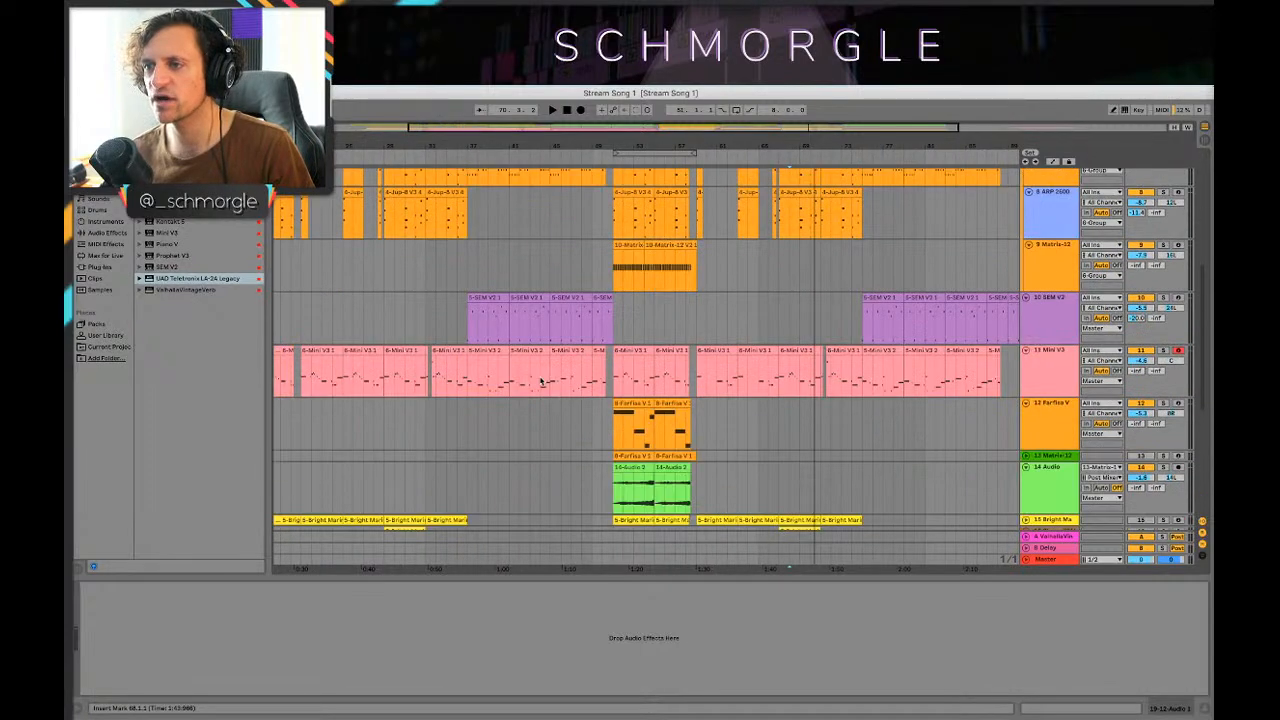
pyautogui.scroll(6, 540, 380)
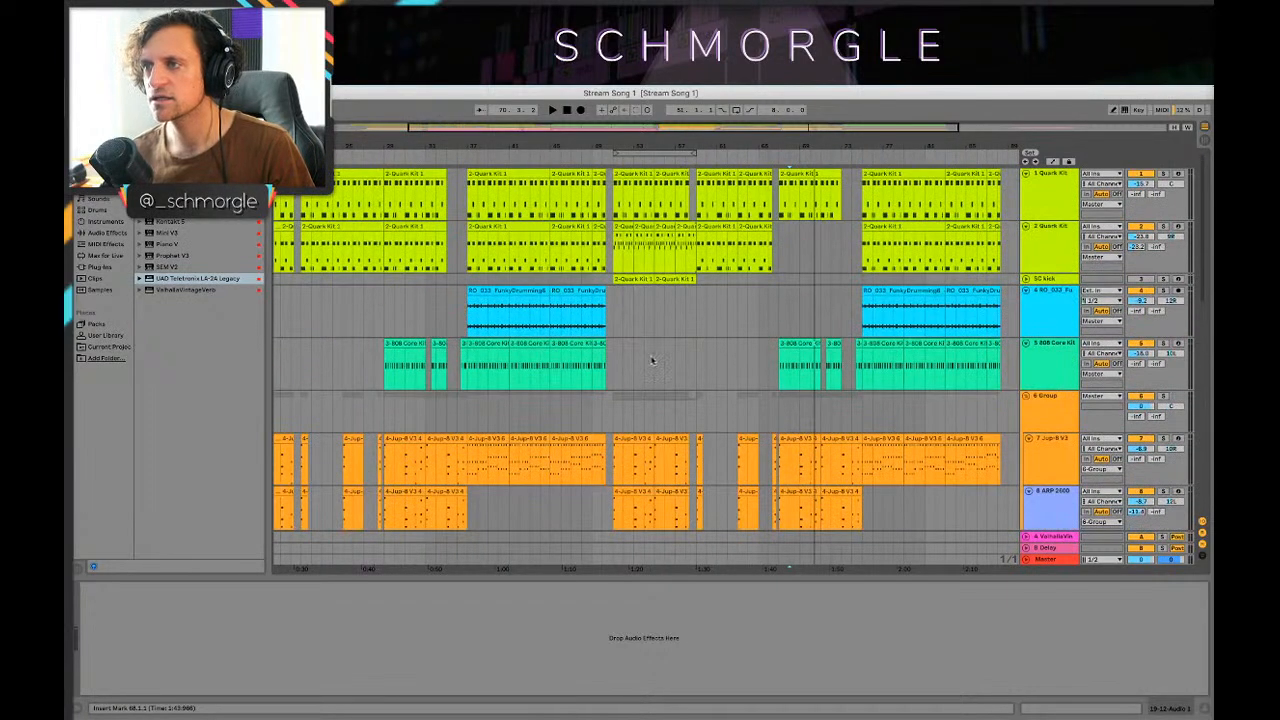
pyautogui.click(645, 360)
pyautogui.scroll(-2, 640, 360)
pyautogui.scroll(2, 640, 360)
pyautogui.press('space')
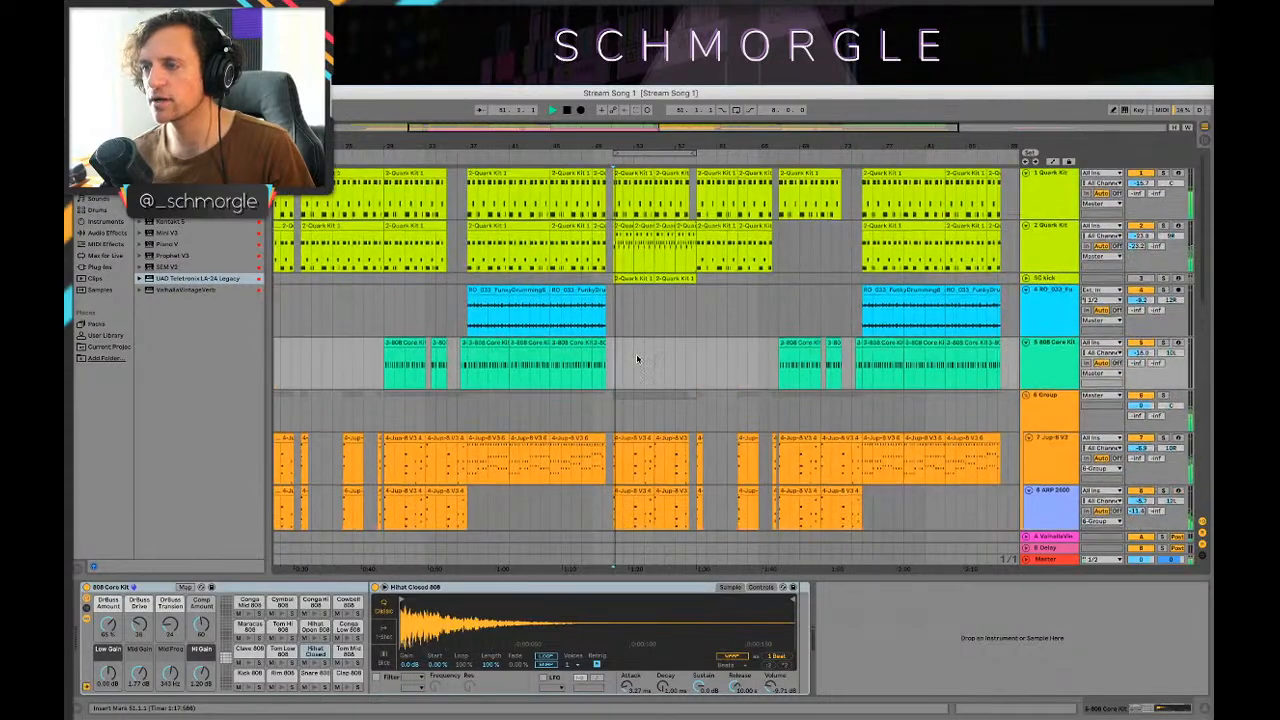
pyautogui.scroll(-2, 642, 361)
pyautogui.scroll(2, 758, 155)
pyautogui.moveTo(768, 139); pyautogui.dragTo(769, 190)
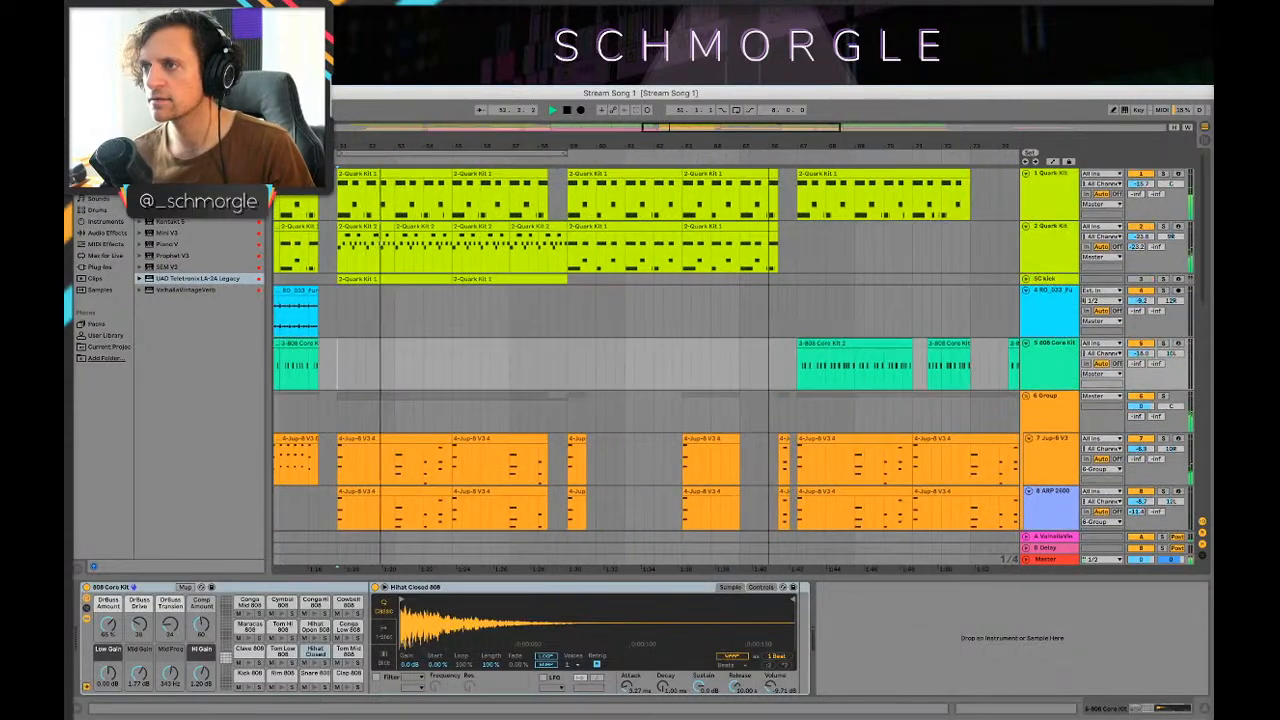
pyautogui.scroll(-3, 879, 327)
pyautogui.scroll(-5, 879, 327)
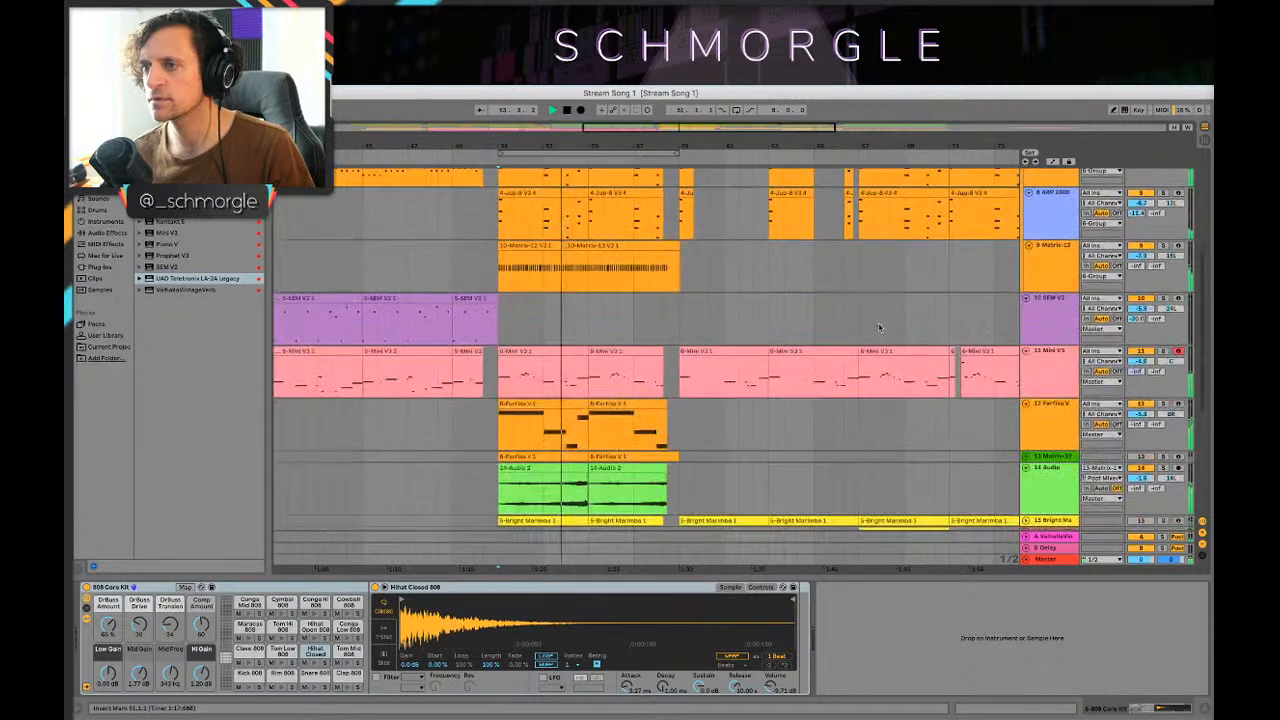
pyautogui.scroll(-1, 879, 327)
pyautogui.scroll(4, 1040, 345)
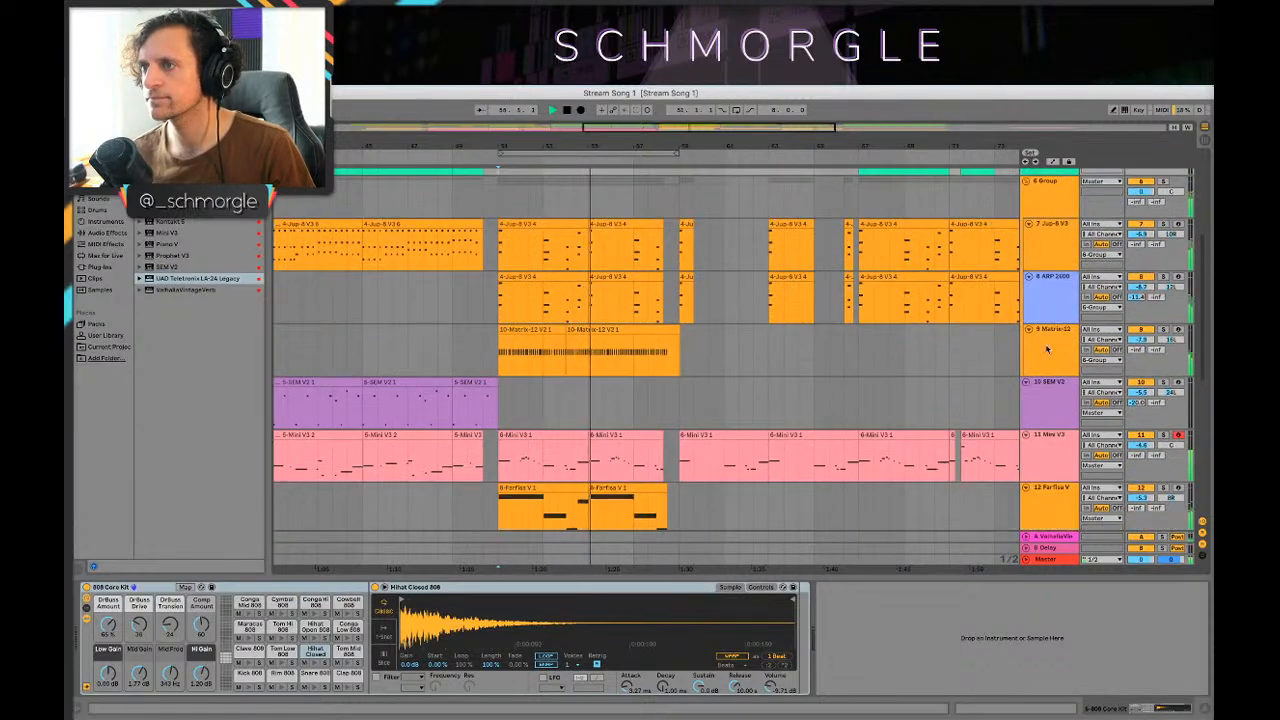
# Step: Solo Matrix-12 track 9 and insert a new audio track directly below it, with the insert marker at bar 51
pyautogui.click(1163, 329)
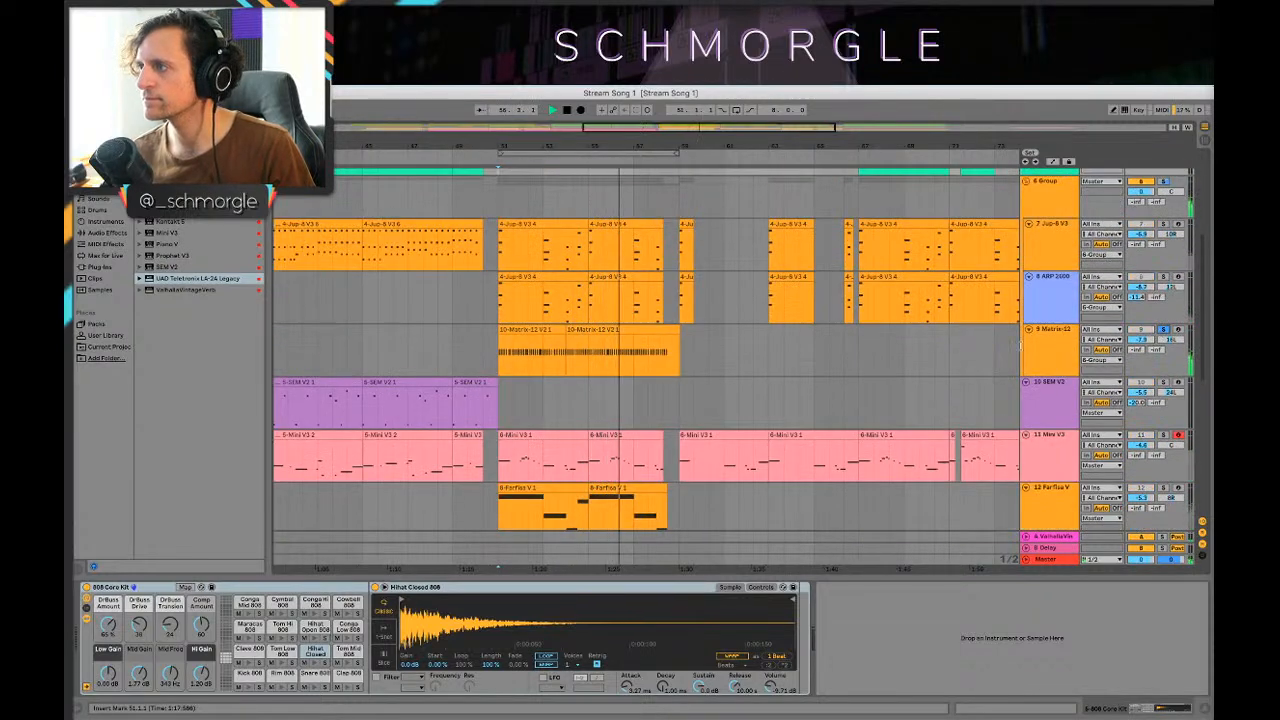
pyautogui.press('space')
pyautogui.click(1045, 348)
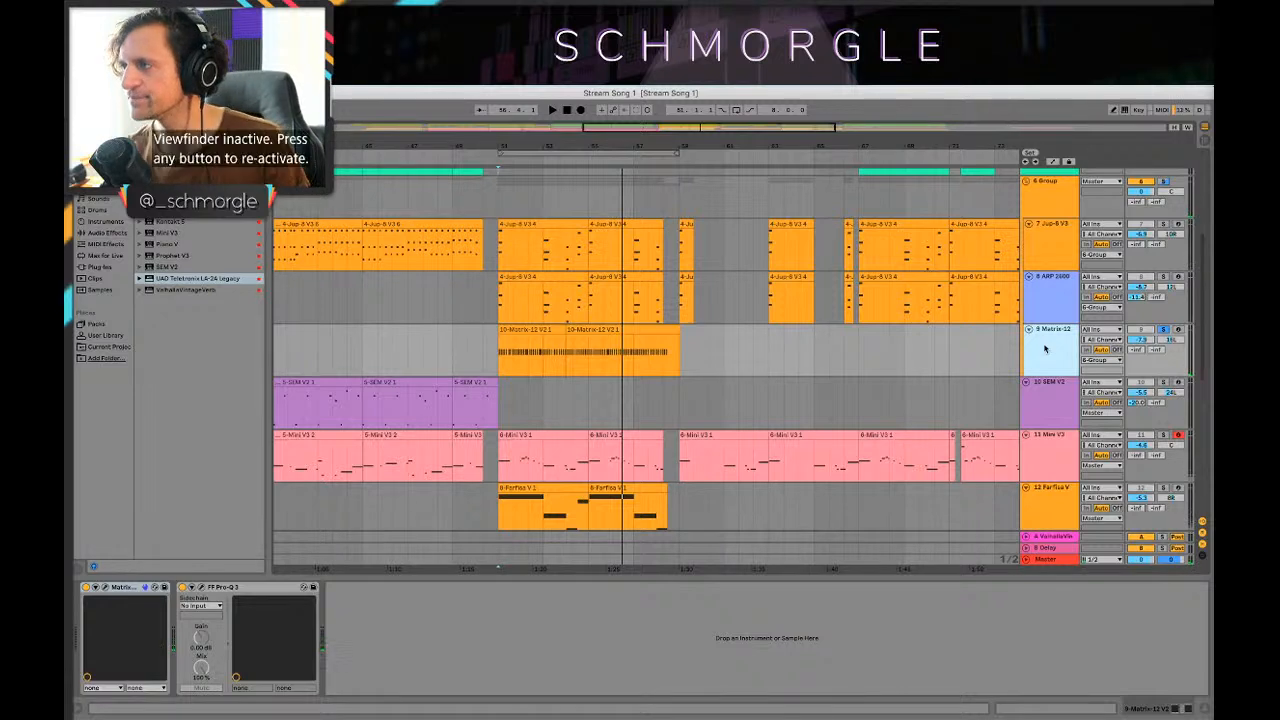
pyautogui.press('super+t')
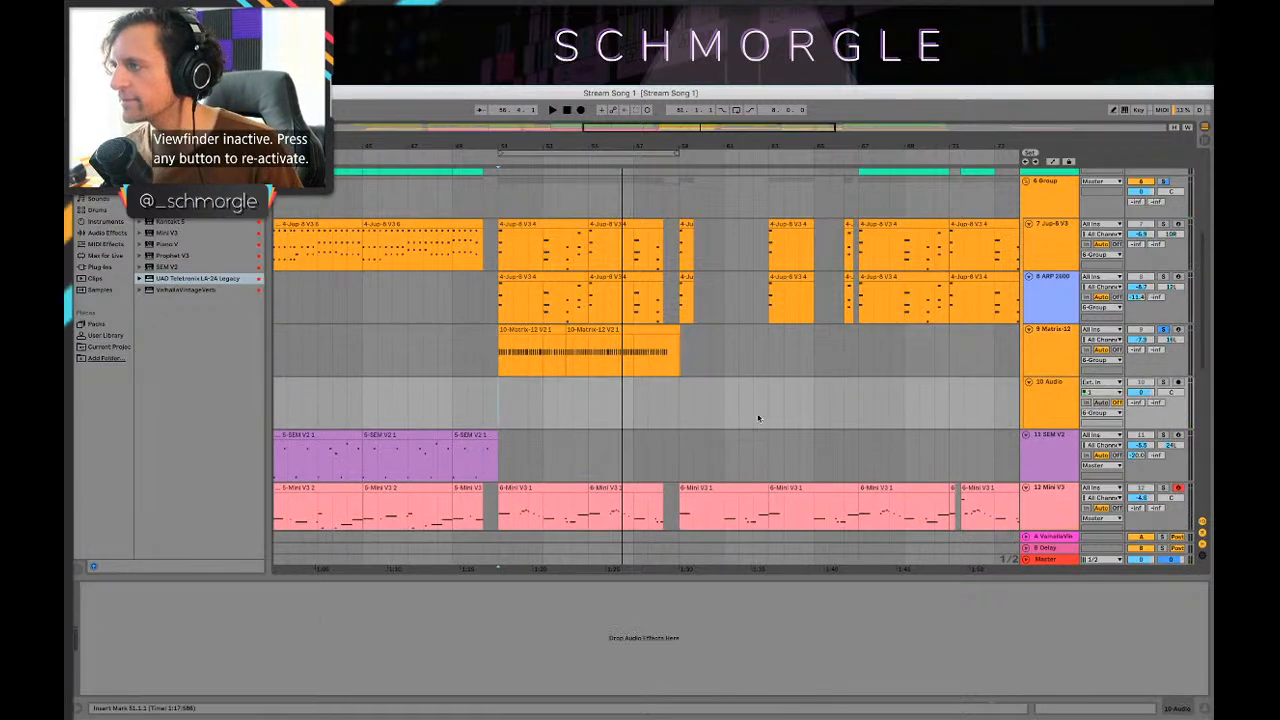
pyautogui.click(513, 392)
pyautogui.click(498, 392)
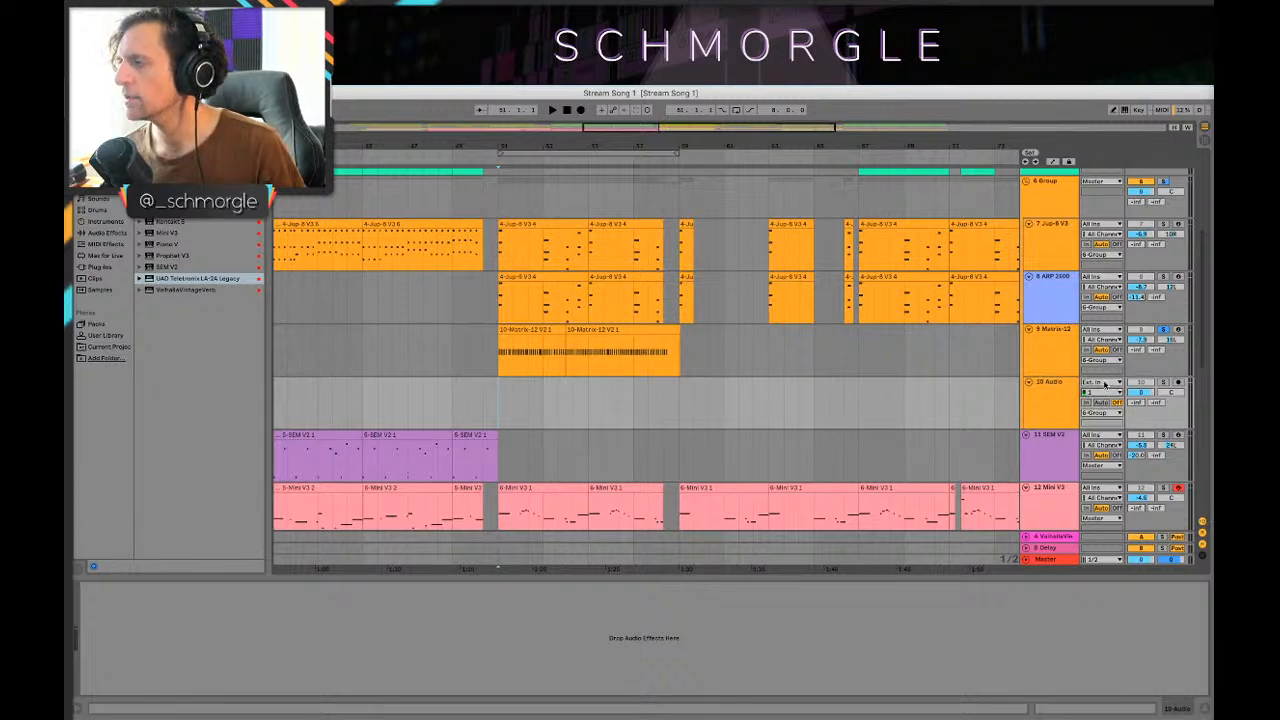
# Step: Rename Matrix-12 track 9 as Siren
pyautogui.click(1105, 383)
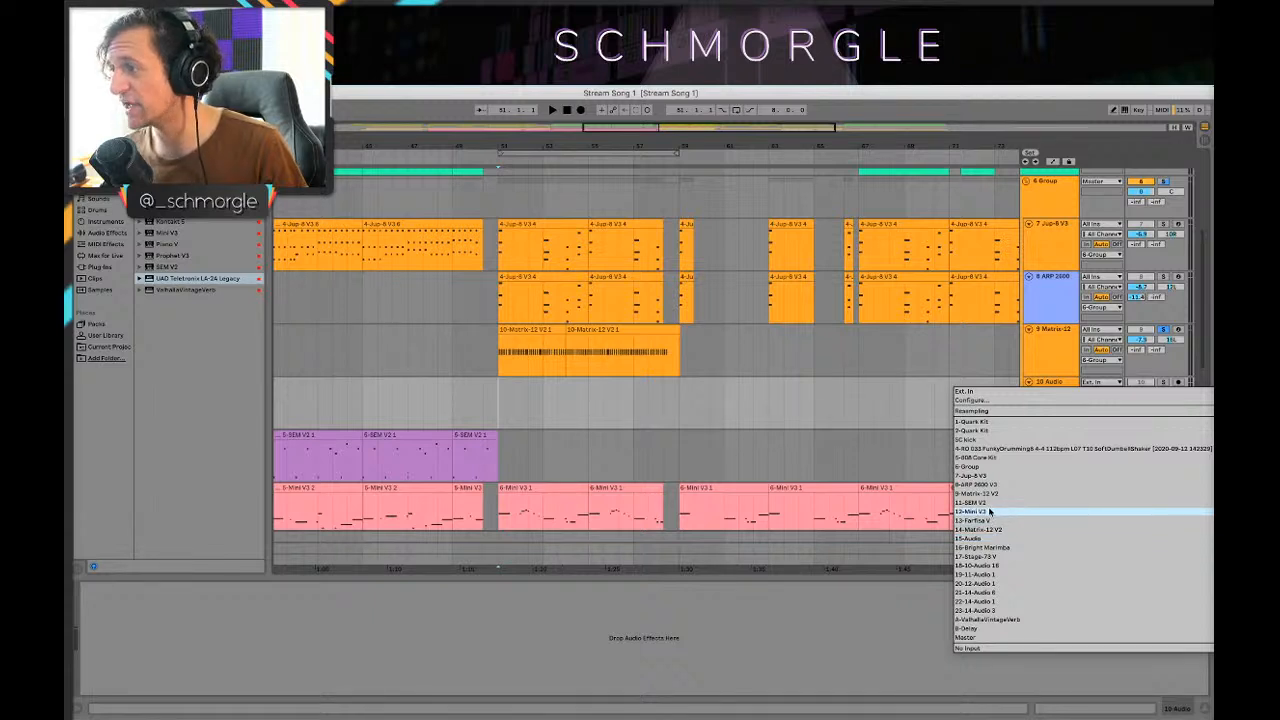
pyautogui.click(975, 391)
pyautogui.click(1051, 343)
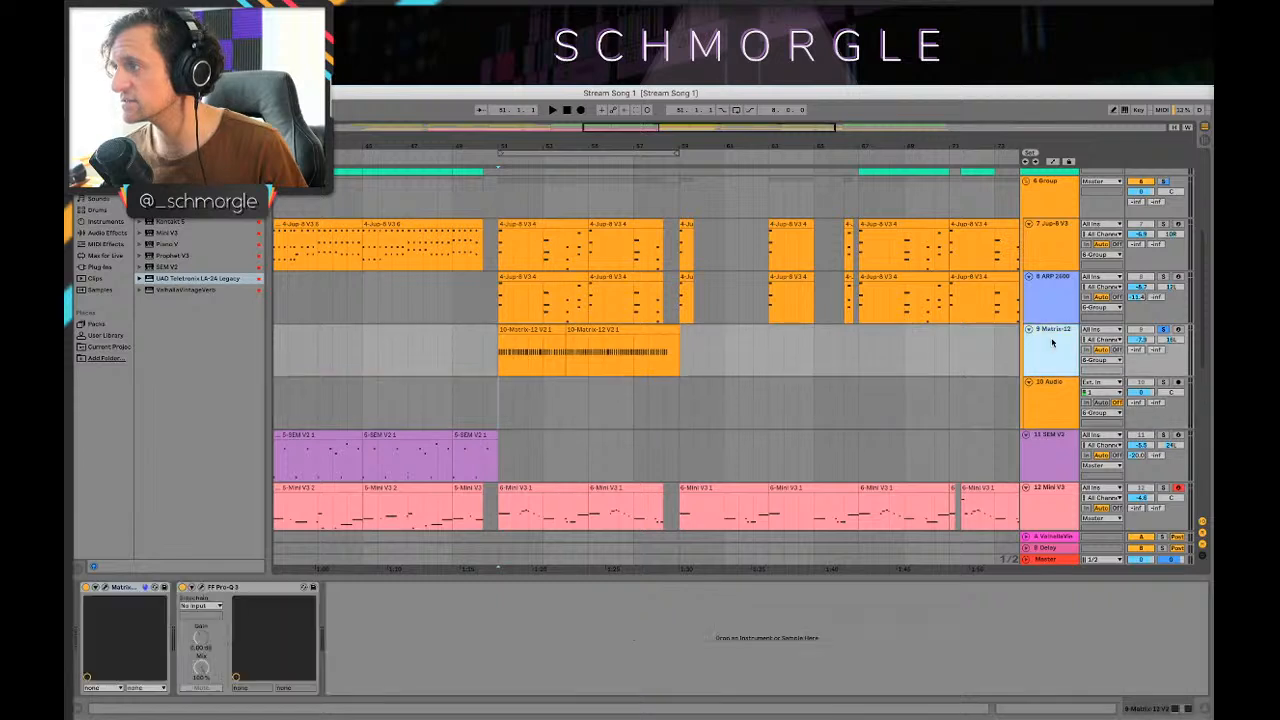
pyautogui.press('super+r')
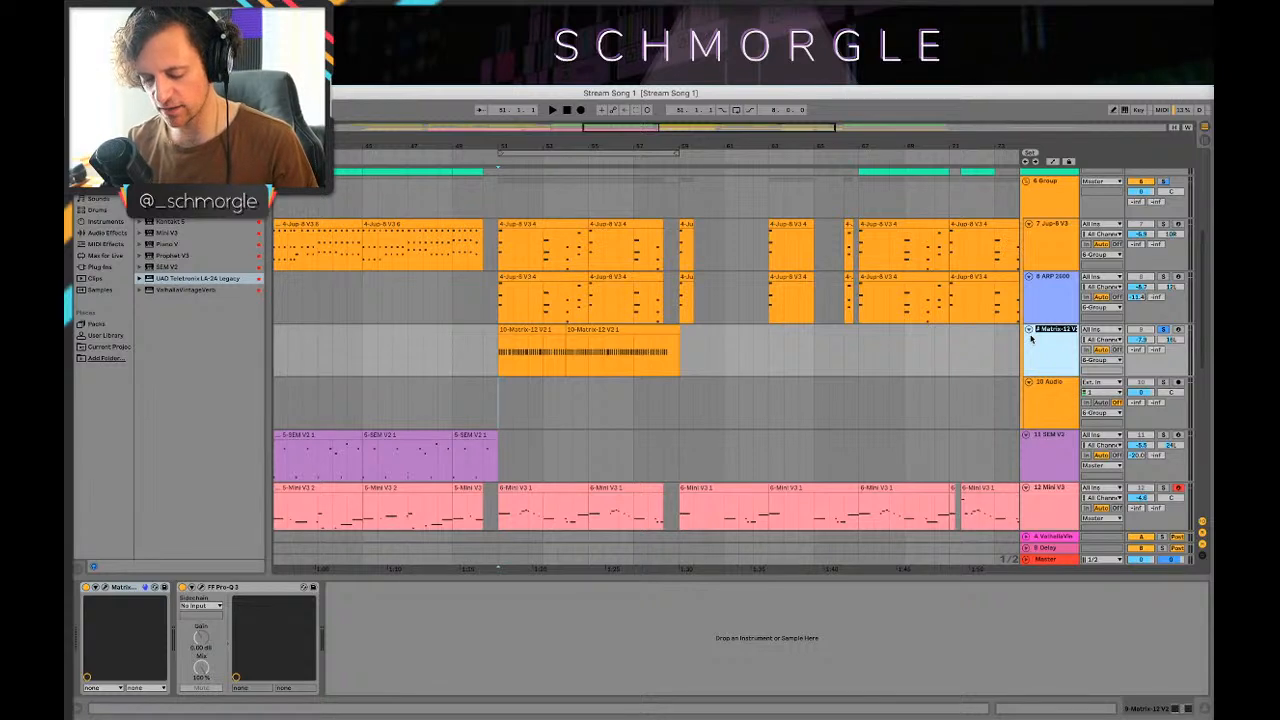
pyautogui.write('Sineen')
pyautogui.press('Return')
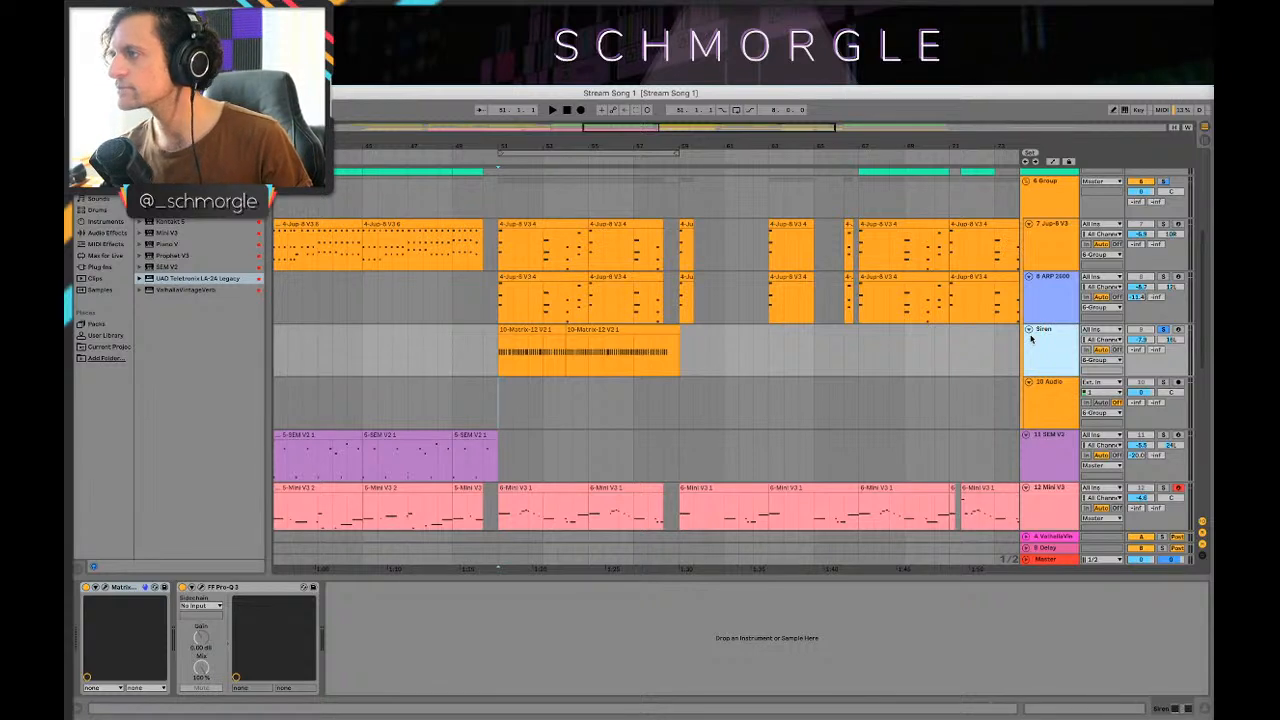
# Step: Set the input of audio track 10 to Siren and arm the track for recording
pyautogui.click(1048, 402)
pyautogui.click(1110, 384)
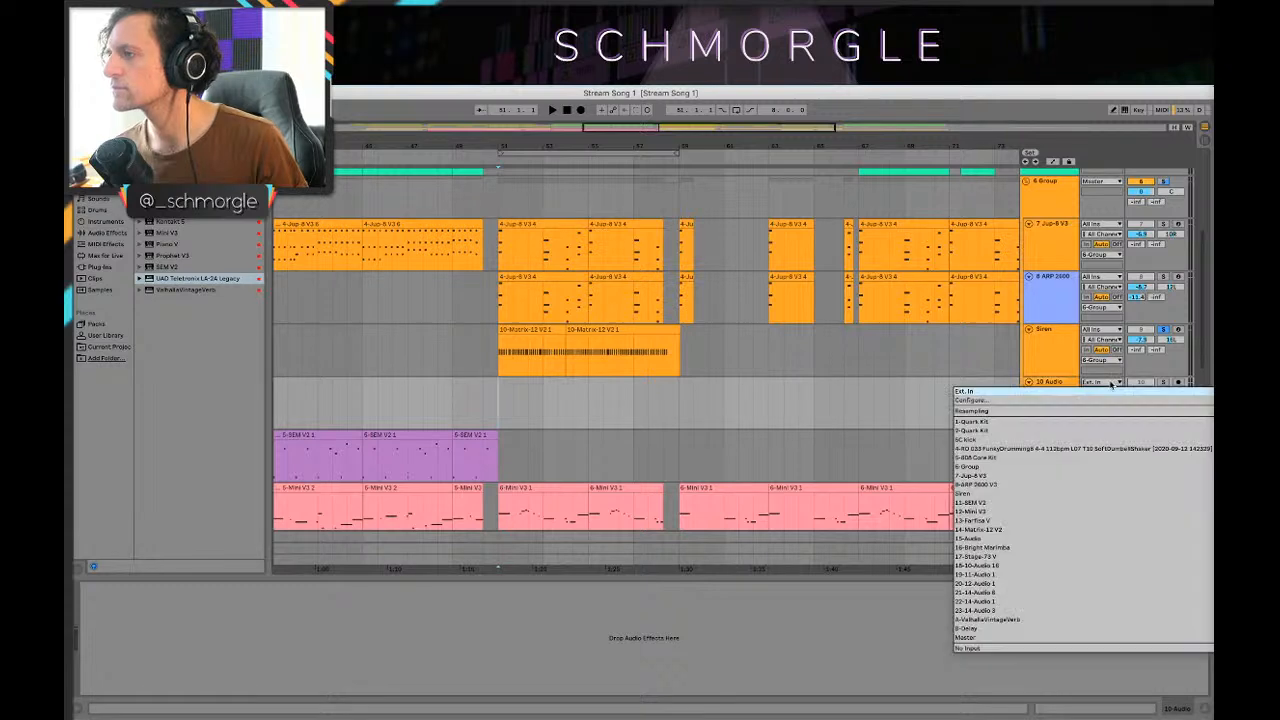
pyautogui.click(983, 493)
pyautogui.click(829, 371)
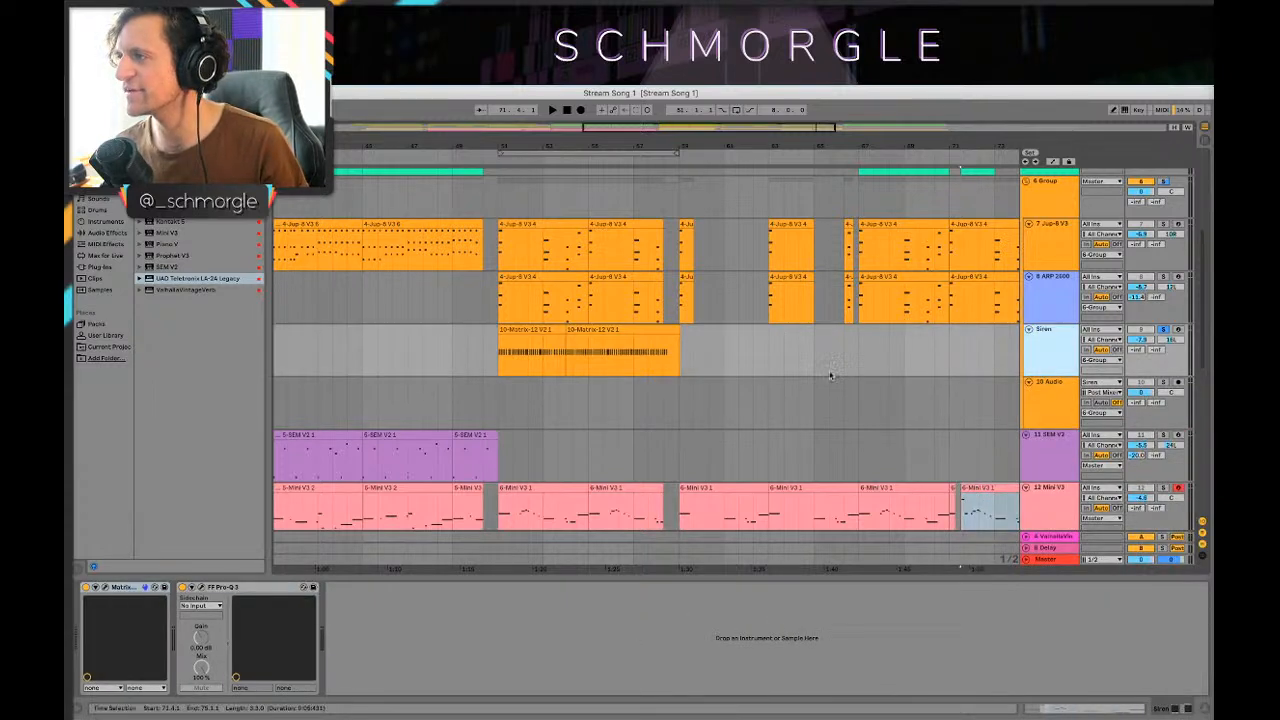
pyautogui.click(1178, 382)
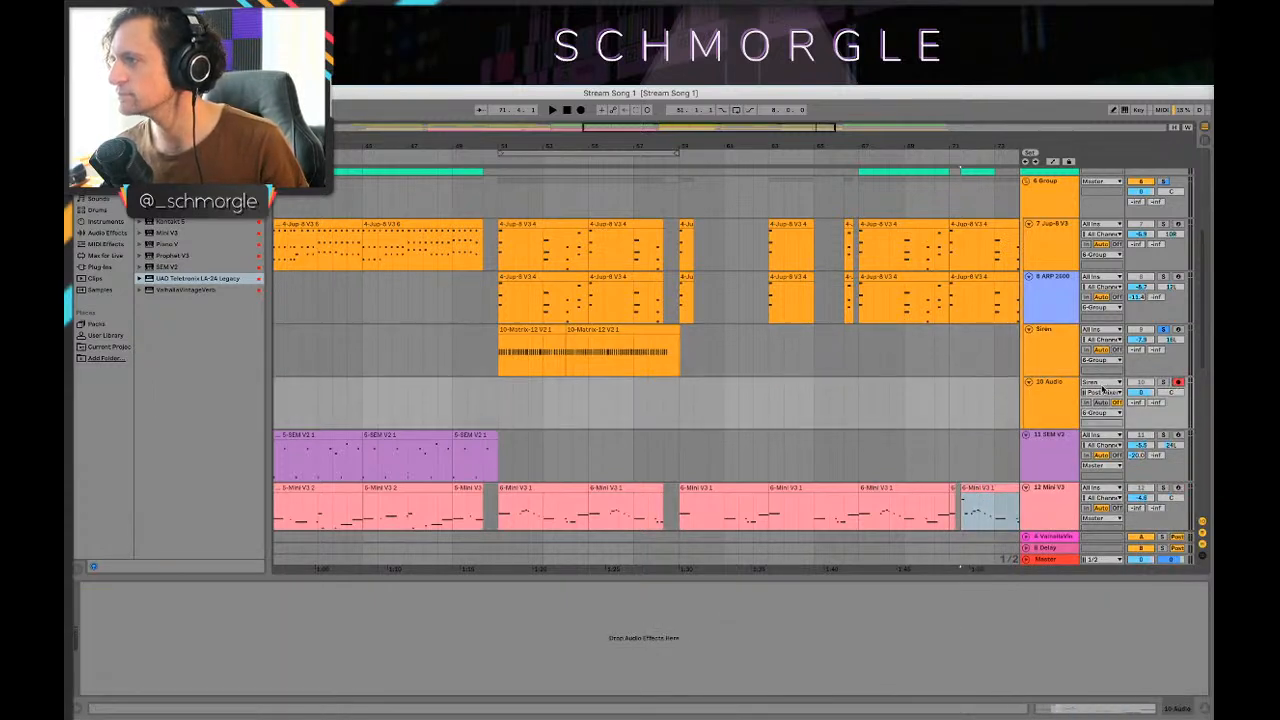
# Step: Record the Siren part onto audio track 10 from bar 51 to bar 59
pyautogui.click(563, 375)
pyautogui.click(494, 403)
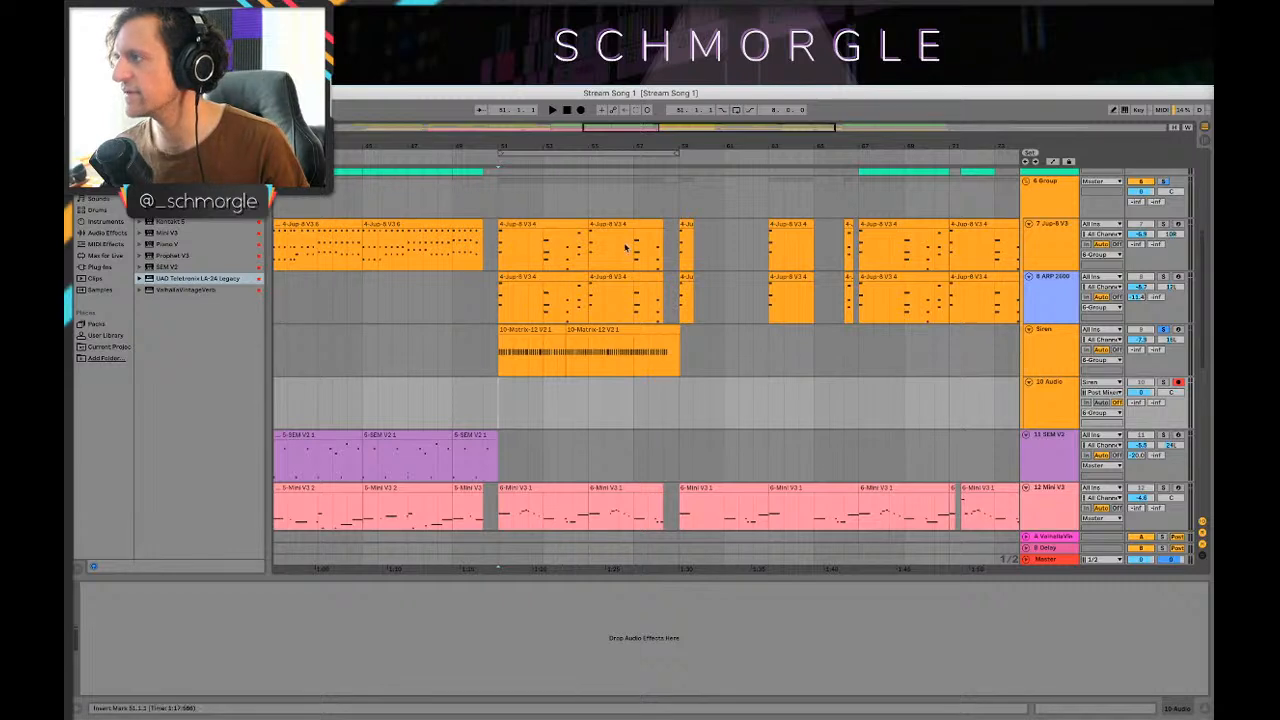
pyautogui.click(580, 110)
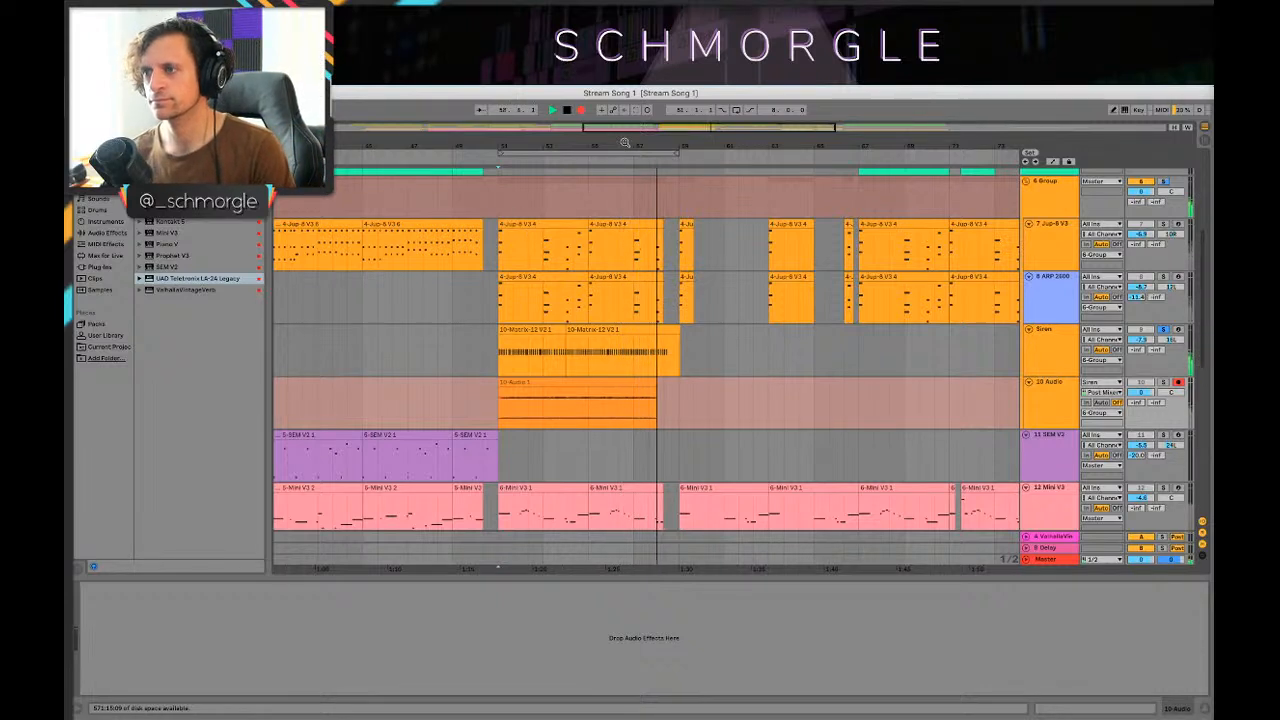
pyautogui.press('space')
pyautogui.click(504, 413)
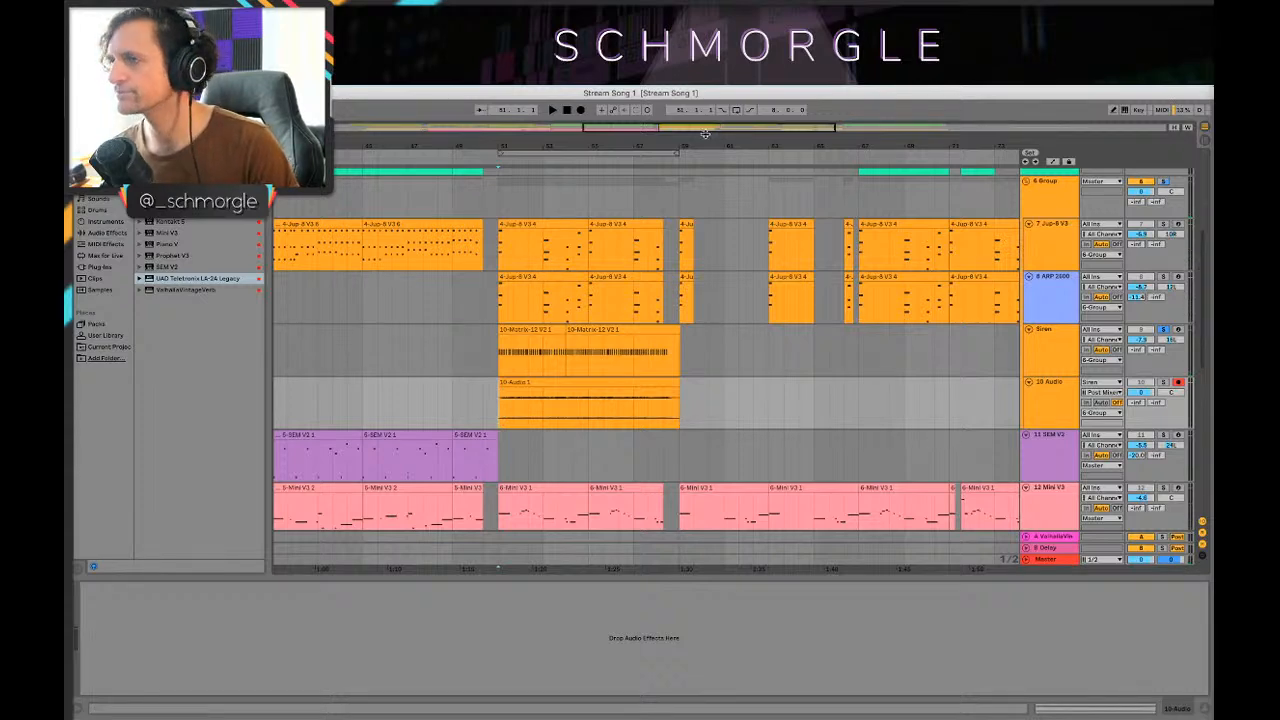
# Step: Move the recorded siren clip on track 10 from bar 51 to bar 71
pyautogui.moveTo(846, 146); pyautogui.dragTo(694, 100)
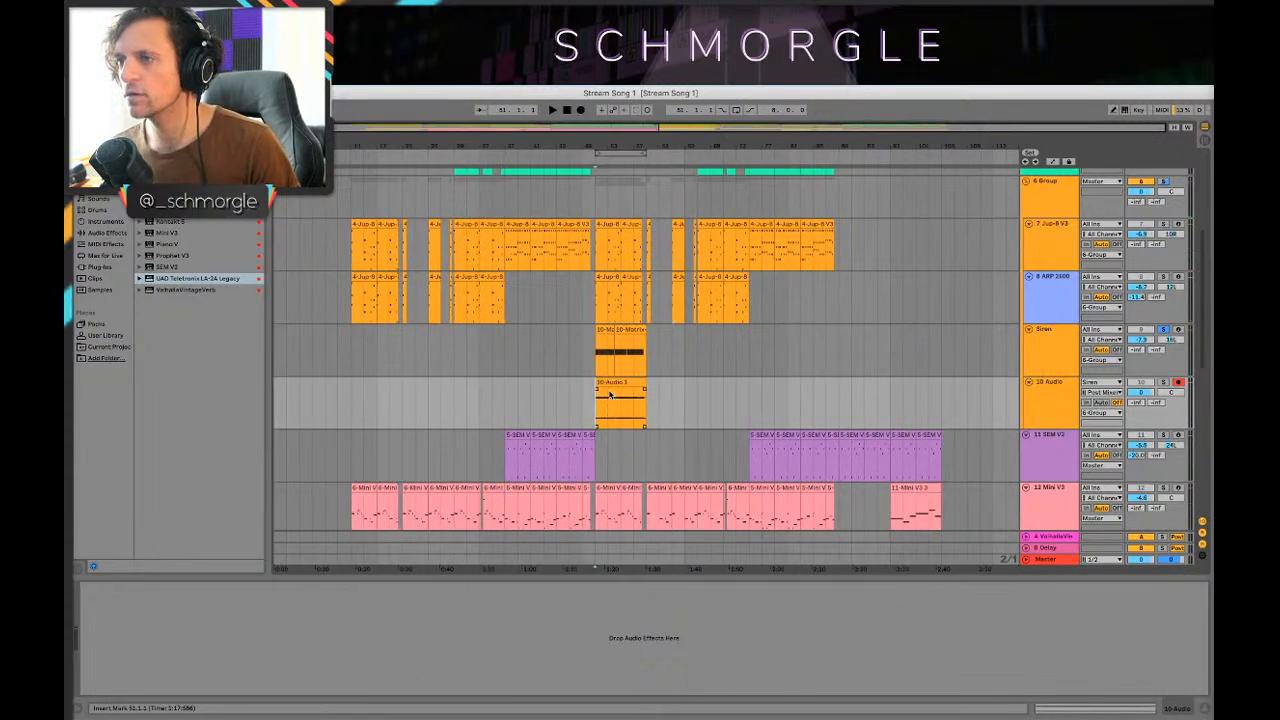
pyautogui.moveTo(610, 395); pyautogui.dragTo(738, 395)
pyautogui.scroll(3, 713, 177)
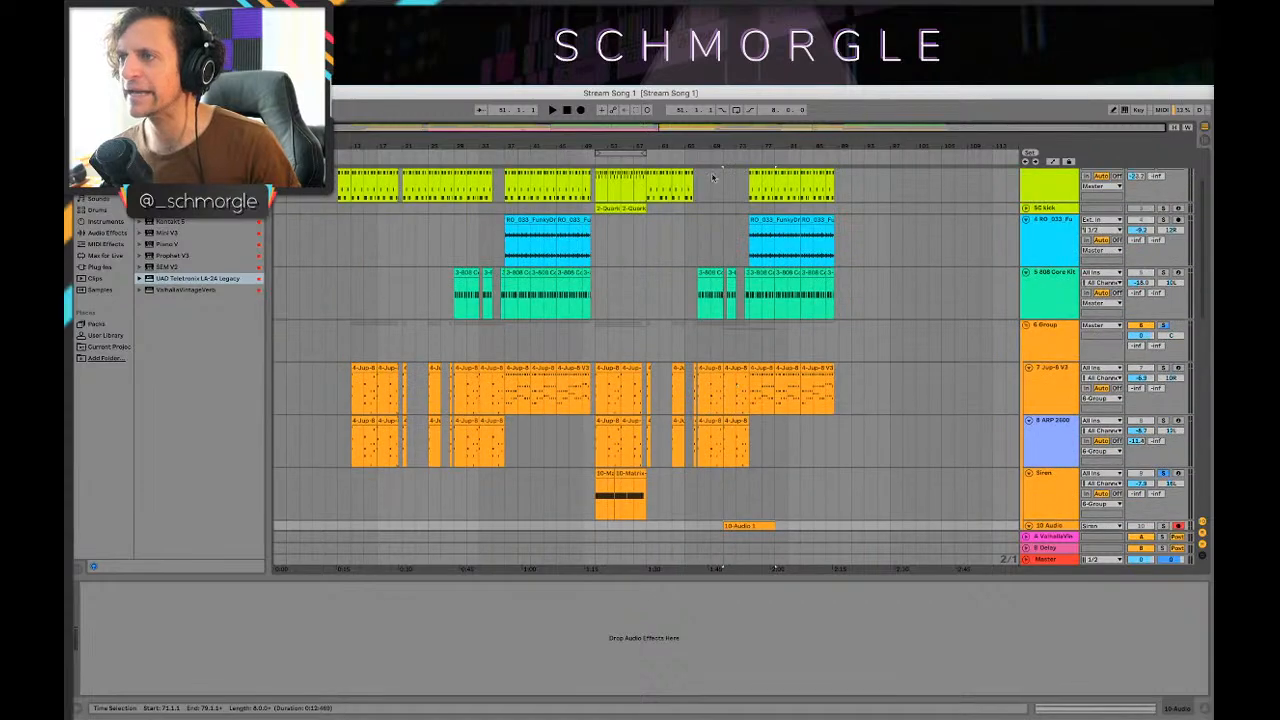
# Step: Turn off the Siren track's solo and play the song ahead of the recorded clip at bar 71
pyautogui.click(676, 274)
pyautogui.scroll(-3, 708, 300)
pyautogui.click(711, 375)
pyautogui.press('space')
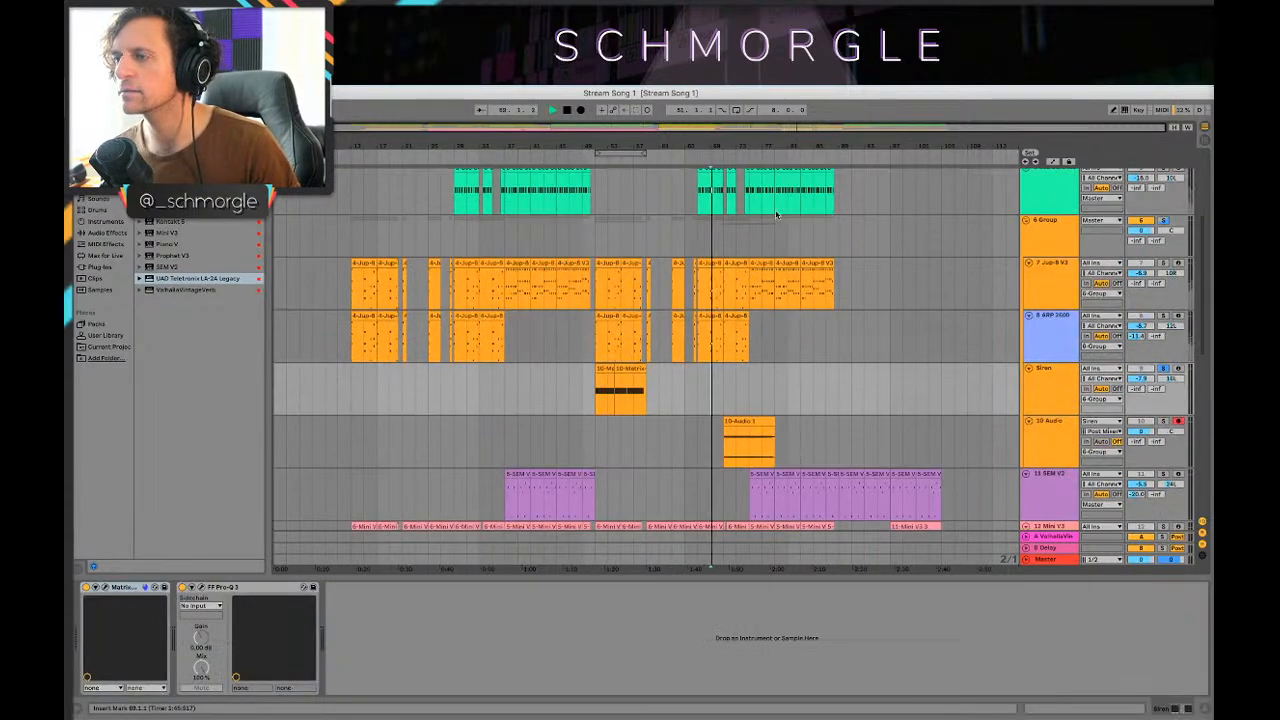
pyautogui.press('space')
pyautogui.press('space')
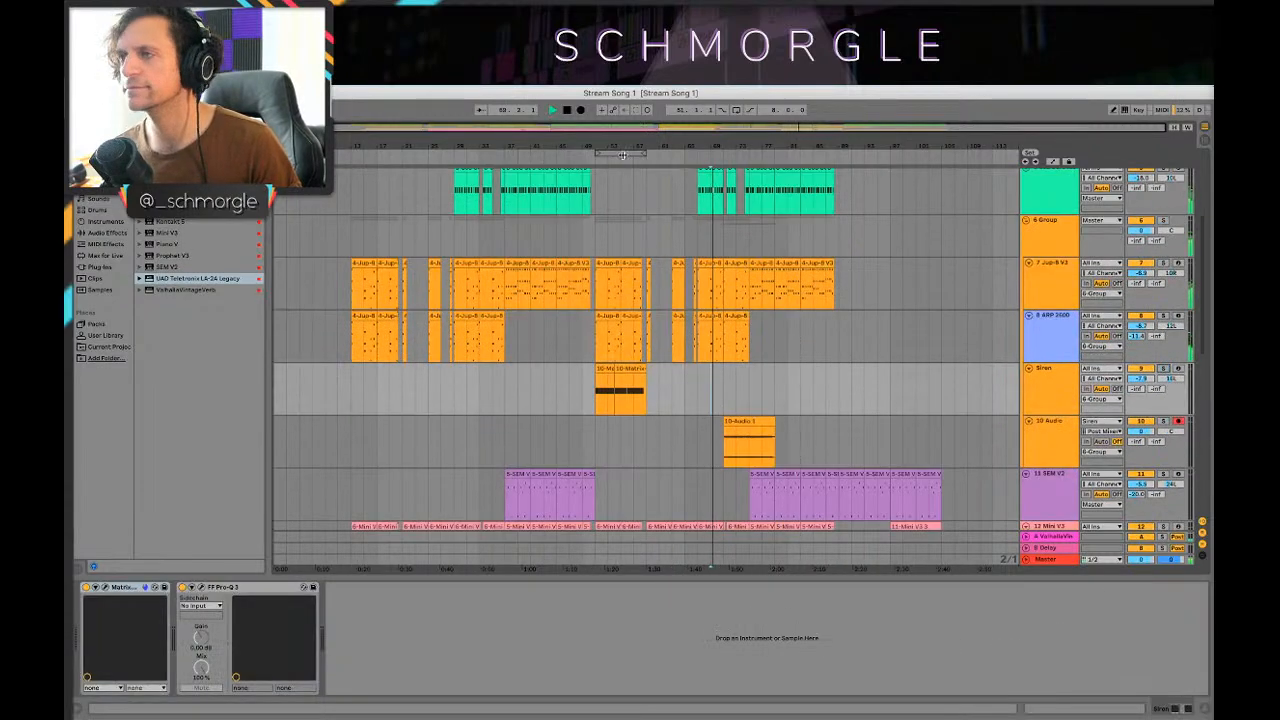
pyautogui.press('+')
pyautogui.press('+')
pyautogui.press('+')
pyautogui.press('+')
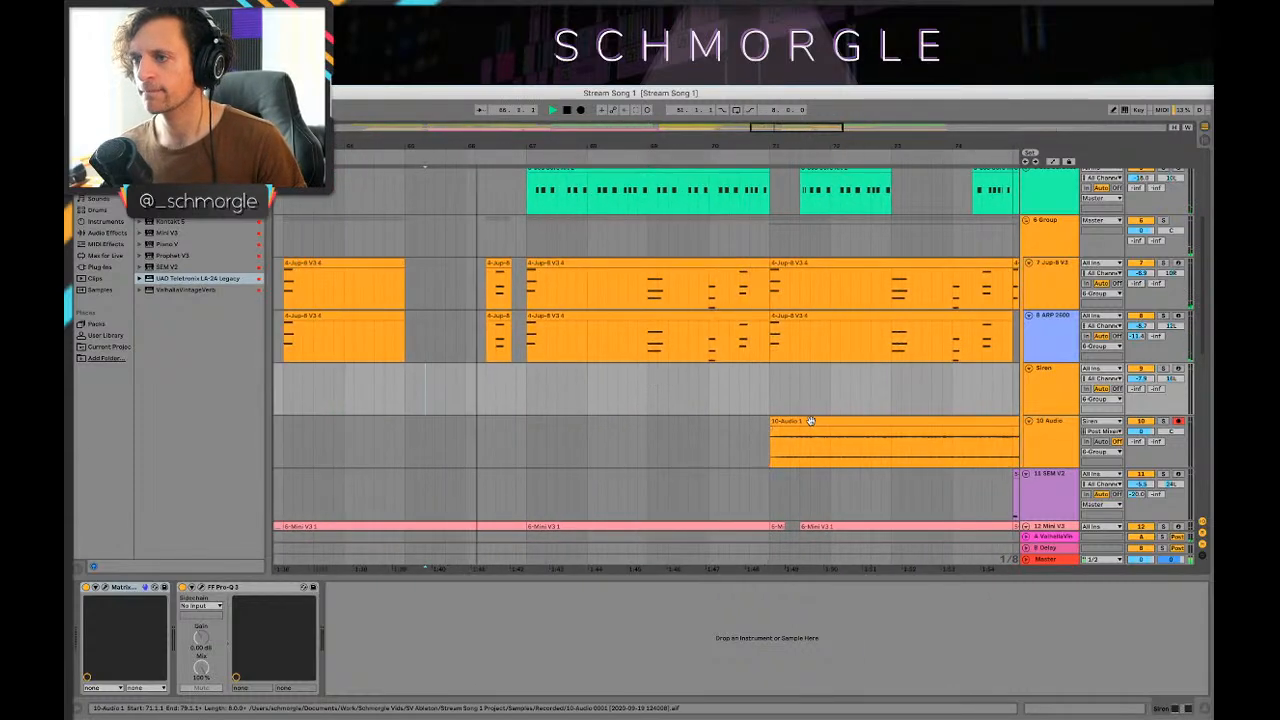
pyautogui.press('space')
# Step: Fold the Siren track and move the recorded clip on track 10 to start just before bar 67
pyautogui.moveTo(810, 421); pyautogui.dragTo(548, 394)
pyautogui.click(641, 446)
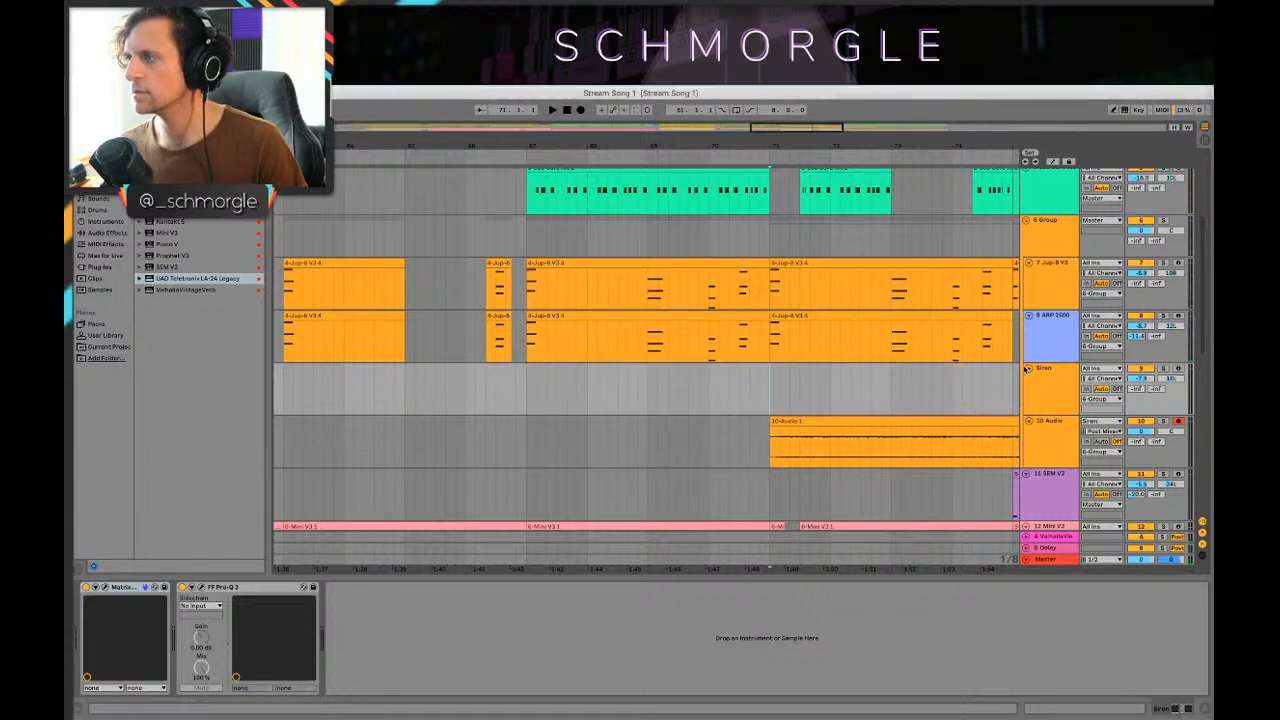
pyautogui.click(1028, 368)
pyautogui.moveTo(817, 380)
pyautogui.mouseDown()
pyautogui.moveTo(544, 414)
pyautogui.moveTo(557, 411)
pyautogui.mouseUp()
# Step: Play the lead-in to the moved siren clip from bar 66 to check its timing
pyautogui.click(453, 396)
pyautogui.press('space')
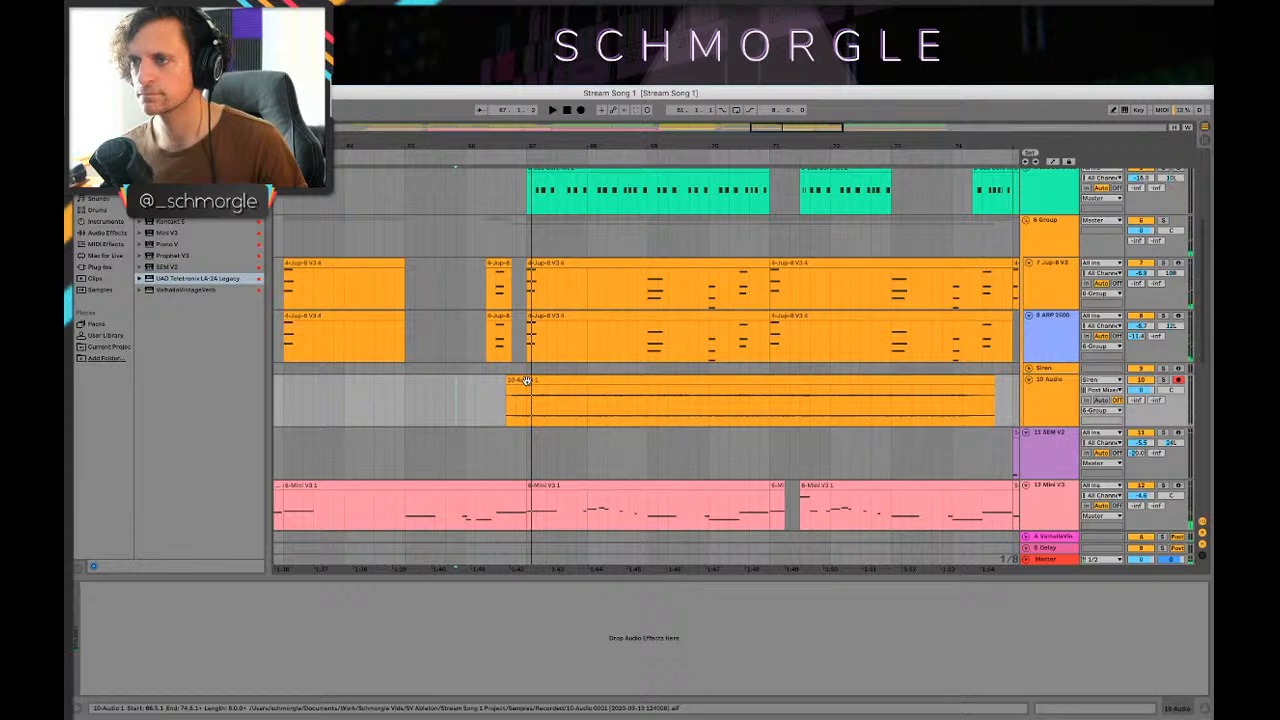
pyautogui.click(476, 392)
pyautogui.press('space')
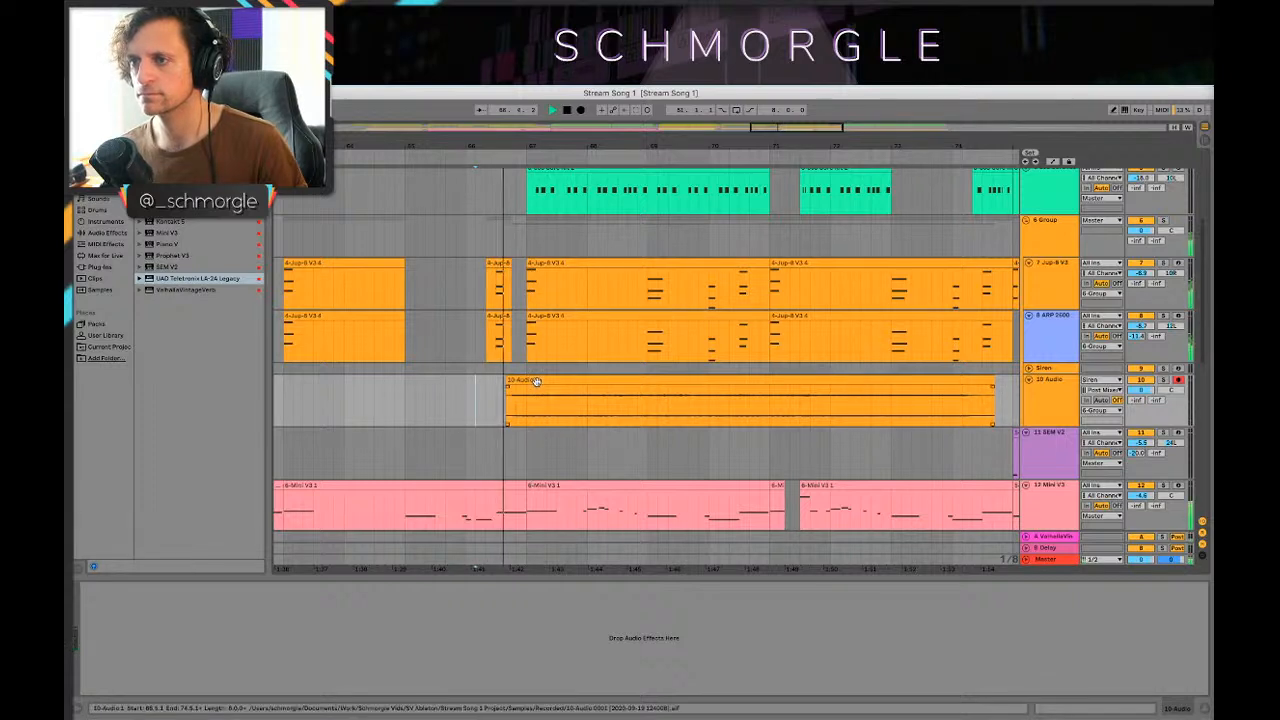
# Step: Replay the siren clip on track 10 around bar 68 to judge how it sits with the other parts
pyautogui.press('space')
pyautogui.click(620, 403)
pyautogui.press('space')
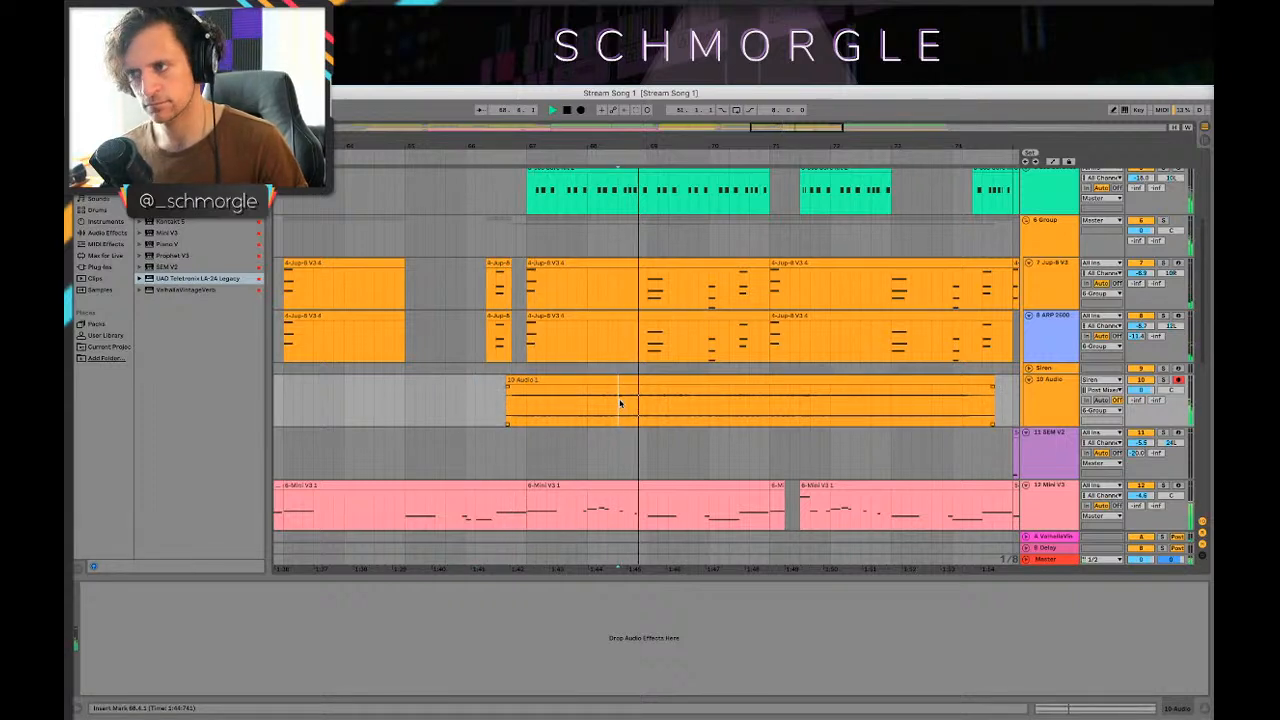
pyautogui.press('space')
pyautogui.click(600, 403)
pyautogui.press('space')
pyautogui.press('space')
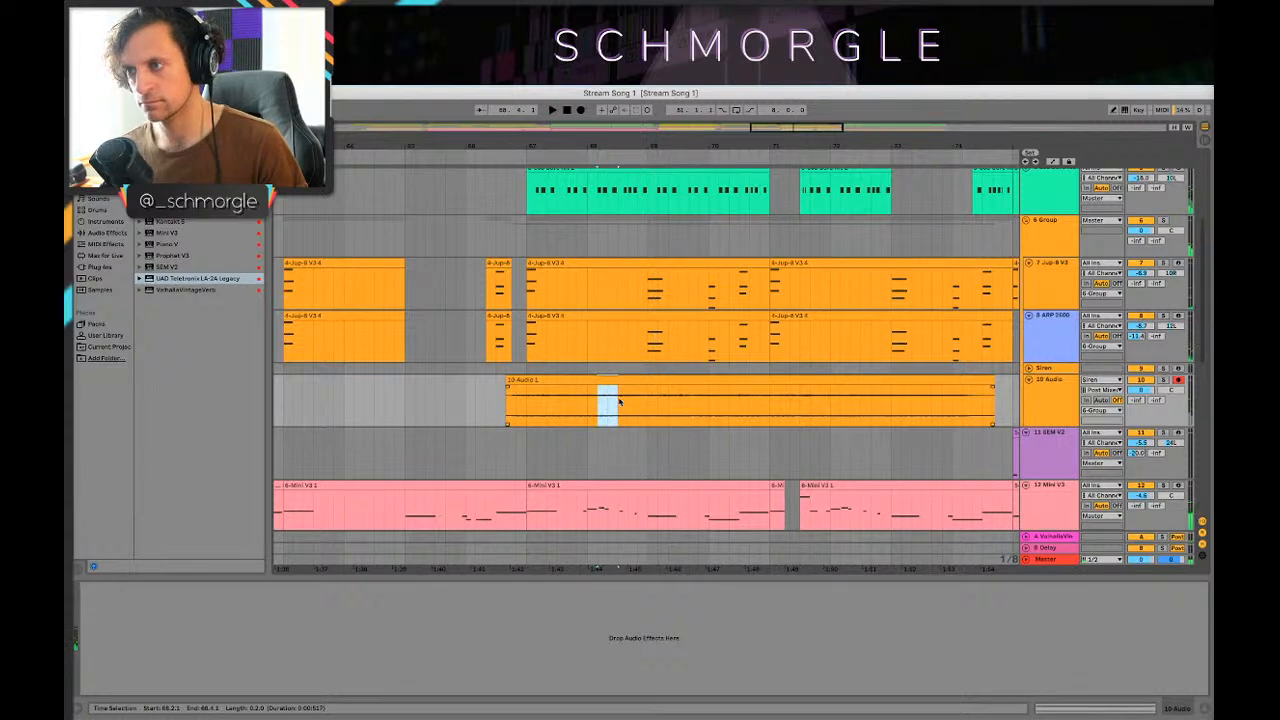
# Step: Move the siren clip on track 10 to start at bar 67 and play it from around bar 69
pyautogui.click(646, 381)
pyautogui.moveTo(590, 385); pyautogui.dragTo(611, 385)
pyautogui.click(606, 403)
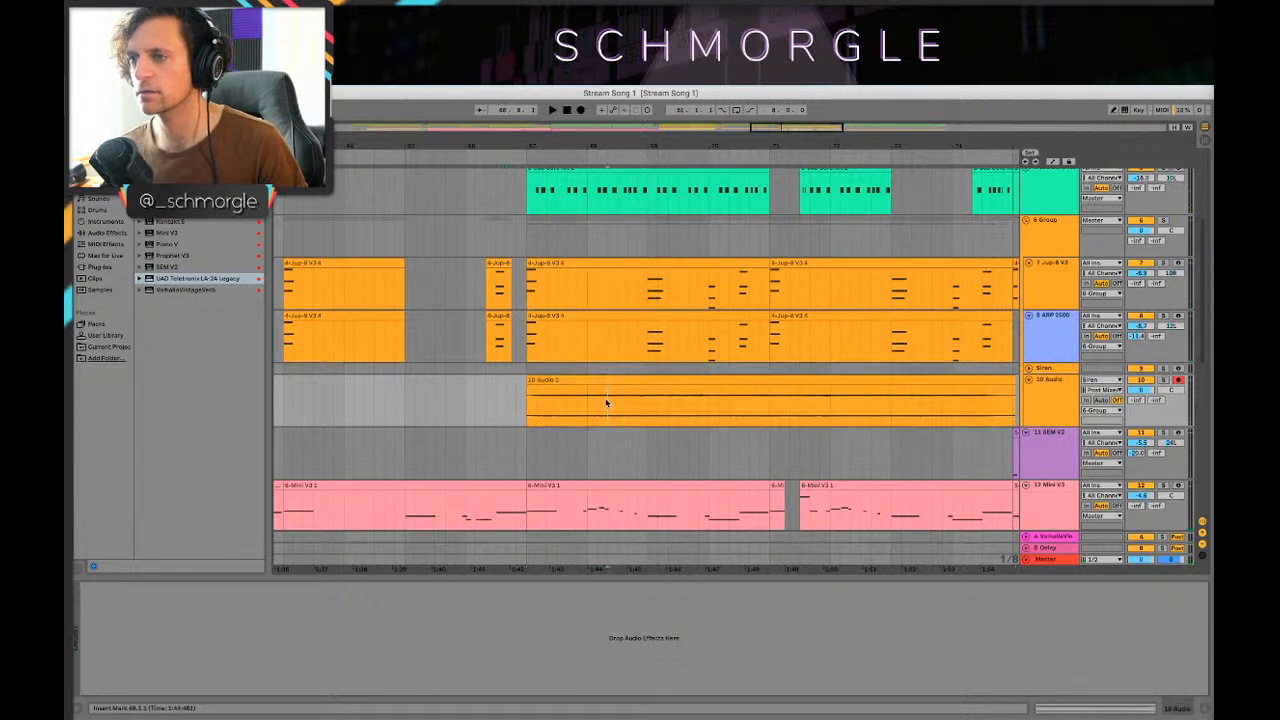
pyautogui.click(646, 407)
pyautogui.press('space')
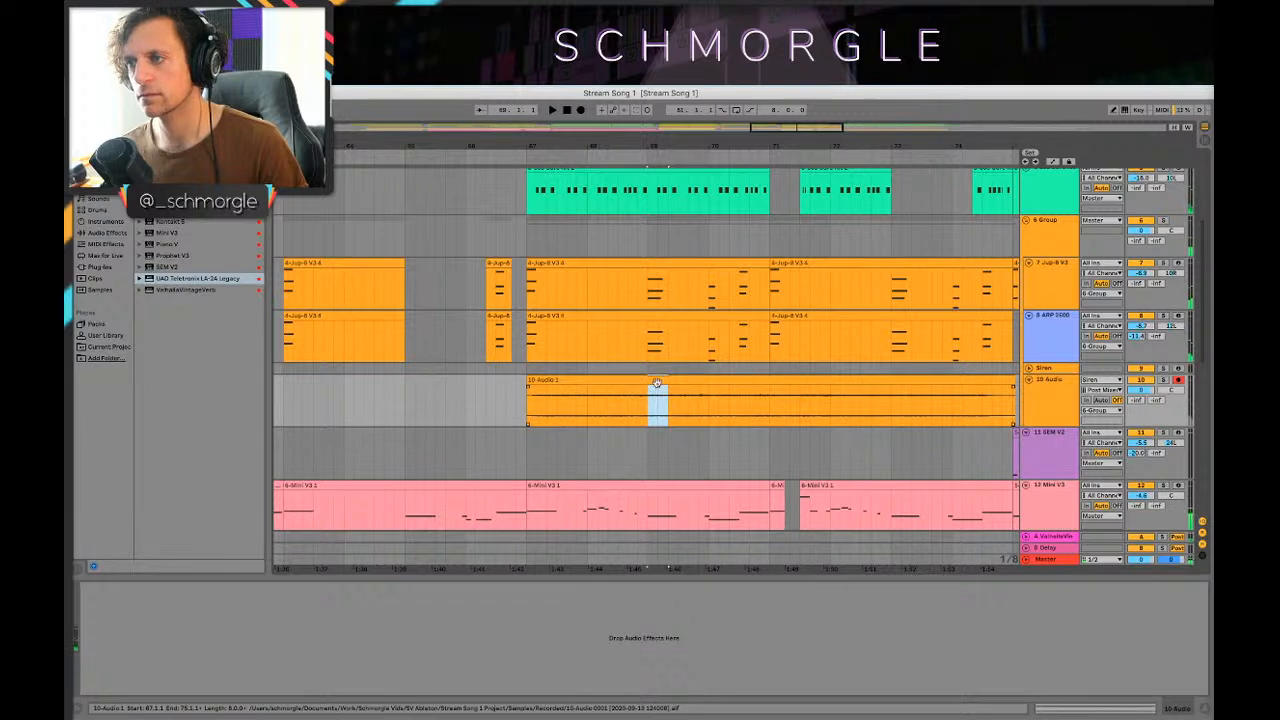
# Step: Move the siren clip back ahead of bar 67 and cut out a section after bar 67, leaving a short hit before it
pyautogui.moveTo(657, 380)
pyautogui.mouseDown()
pyautogui.moveTo(514, 391)
pyautogui.moveTo(669, 387)
pyautogui.mouseUp()
pyautogui.click(486, 397)
pyautogui.press('space')
pyautogui.press('space')
pyautogui.moveTo(506, 382); pyautogui.dragTo(516, 380)
pyautogui.click(475, 400)
pyautogui.press('space')
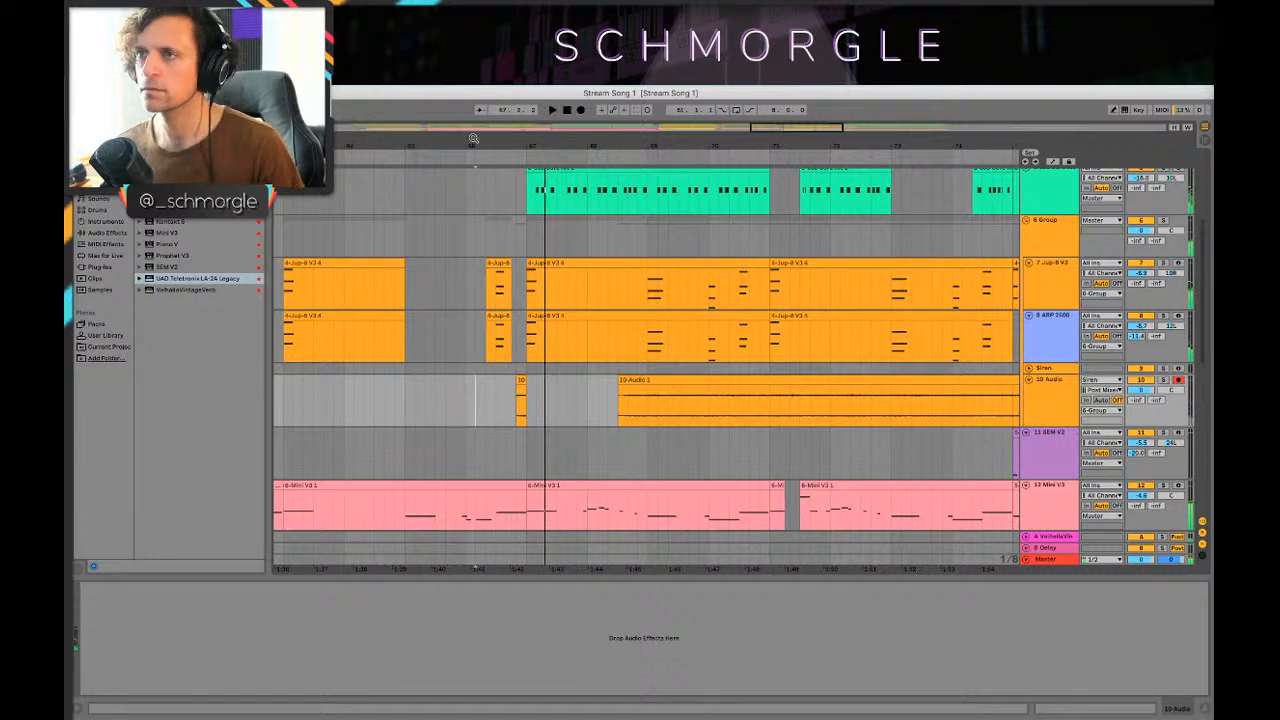
# Step: Extend the short siren clip's end past bar 67 and play the passage from bar 66
pyautogui.press('+')
pyautogui.moveTo(562, 380)
pyautogui.mouseDown()
pyautogui.moveTo(549, 380)
pyautogui.moveTo(580, 381)
pyautogui.moveTo(523, 380)
pyautogui.moveTo(565, 383)
pyautogui.mouseUp()
pyautogui.click(484, 388)
pyautogui.press('space')
pyautogui.press('space')
pyautogui.press('space')
pyautogui.press('space')
pyautogui.click(474, 398)
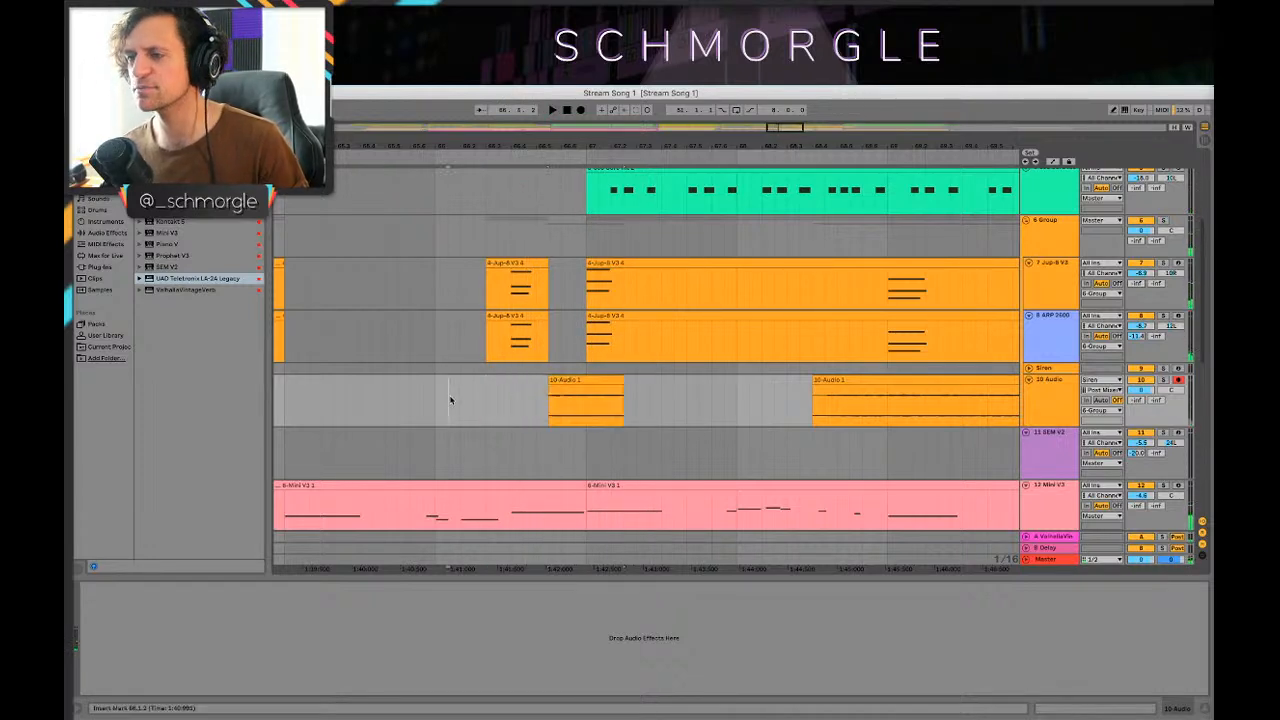
pyautogui.press('space')
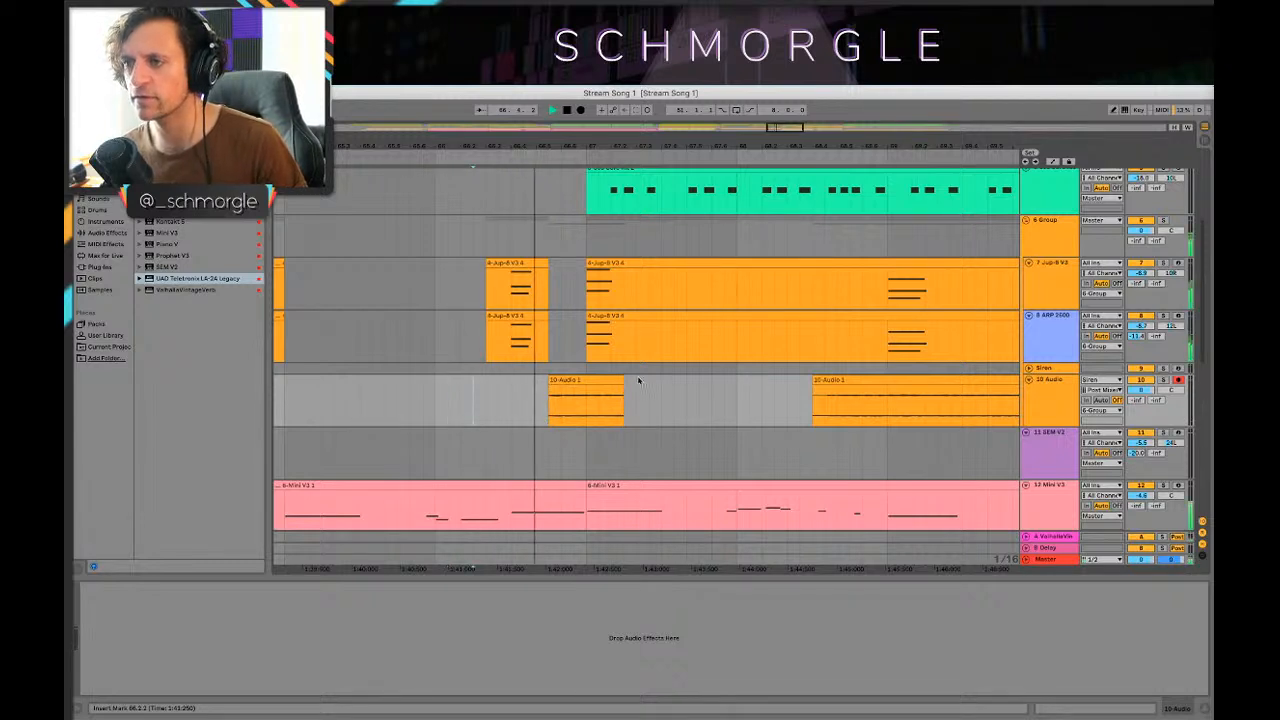
# Step: Lengthen the short siren clip to end at 67.3.1 and listen to it
pyautogui.press('space')
pyautogui.moveTo(549, 405); pyautogui.dragTo(580, 380)
pyautogui.press('space')
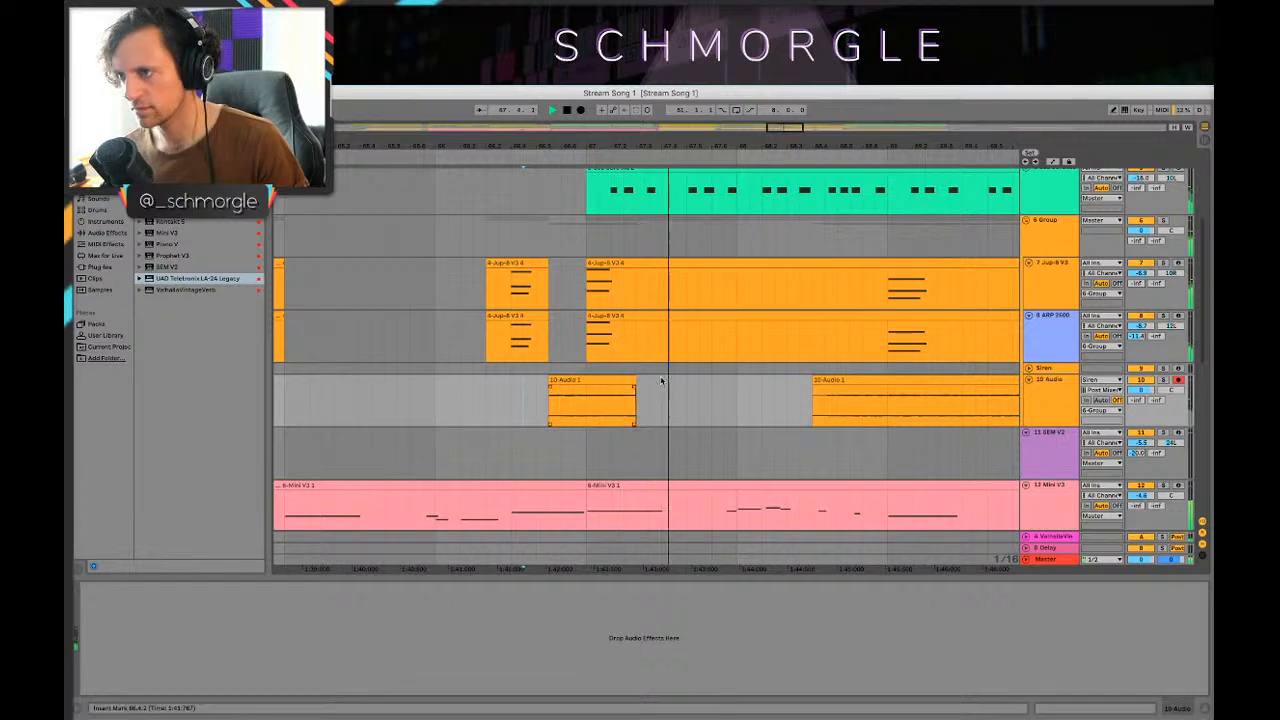
pyautogui.press('space')
# Step: Delete the short siren clip around bar 67 and play the passage from bar 67 without it
pyautogui.scroll(-3, 663, 381)
pyautogui.click(470, 380)
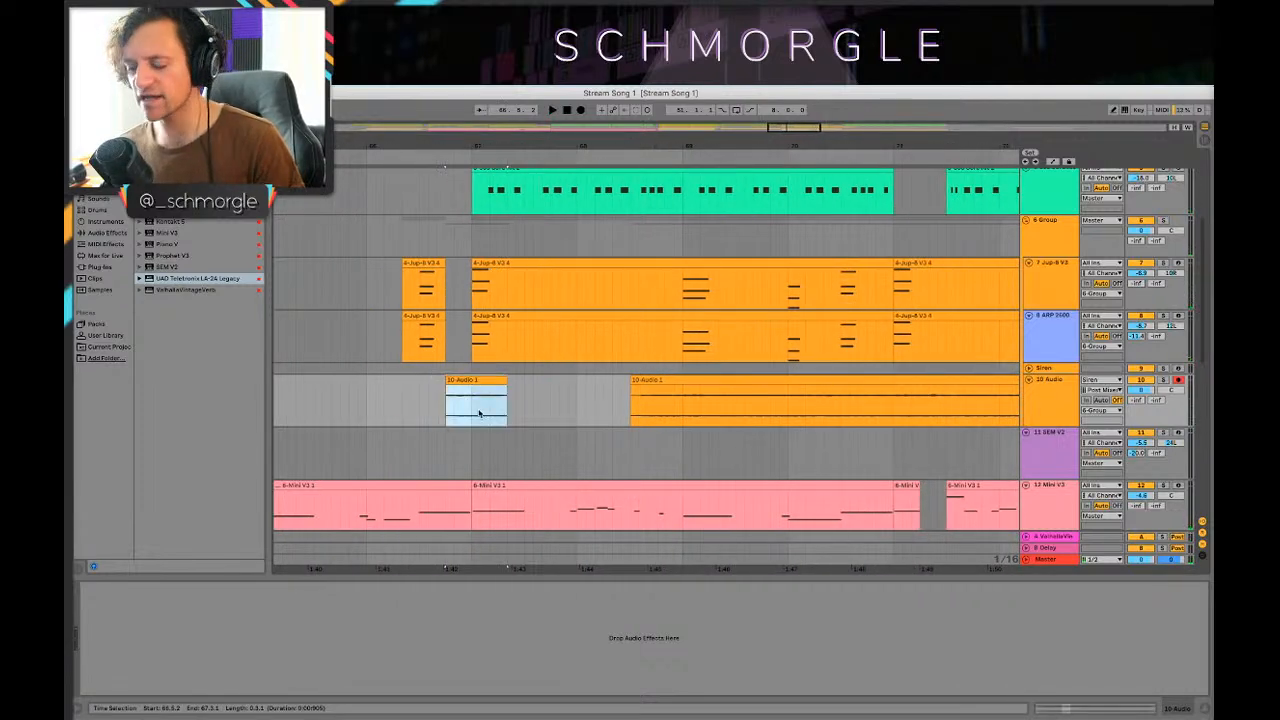
pyautogui.press('-')
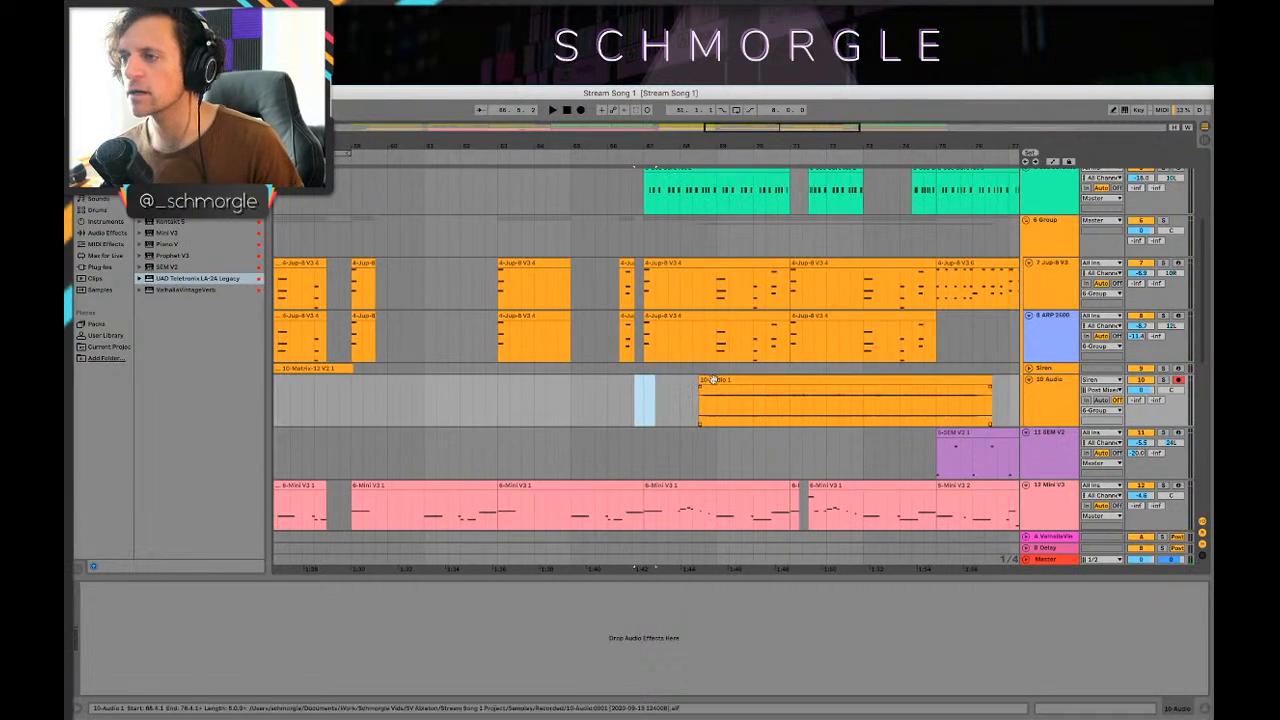
pyautogui.click(714, 380)
pyautogui.click(672, 395)
pyautogui.press('space')
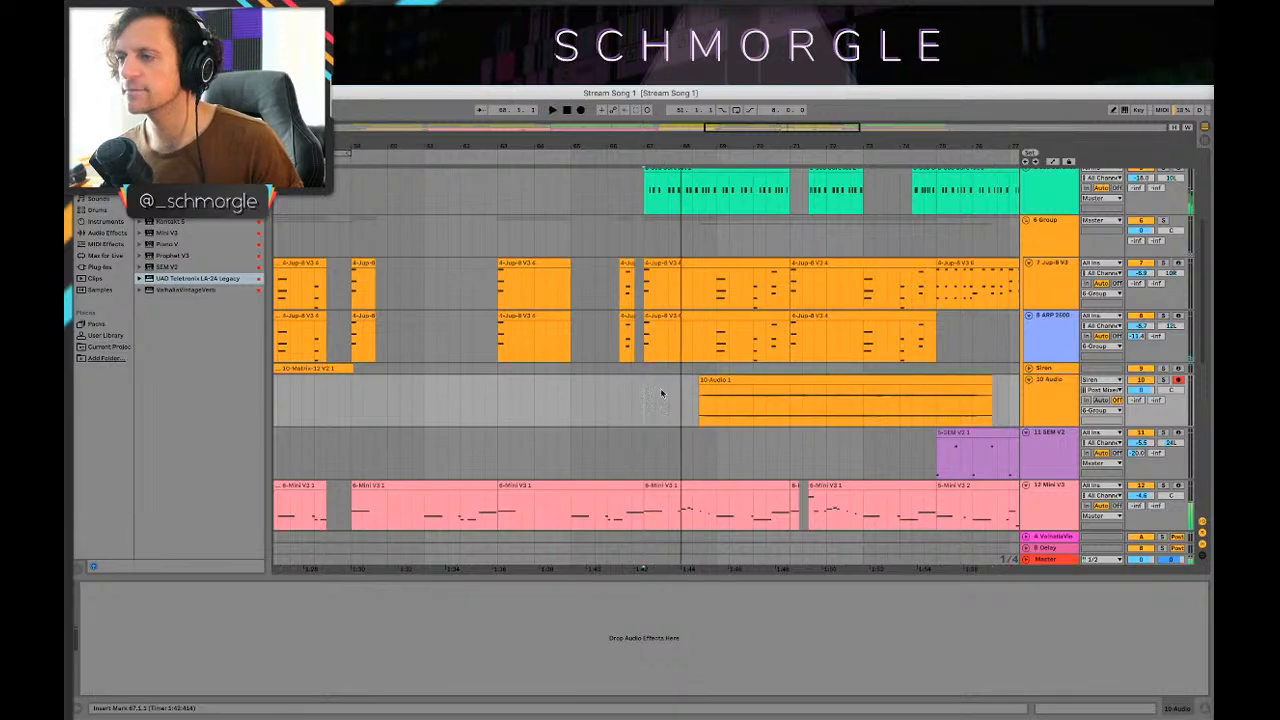
# Step: Move the remaining siren clip on track 10 to start at 70.5.1, just before bar 71
pyautogui.moveTo(737, 380); pyautogui.dragTo(837, 390)
pyautogui.scroll(3, 837, 390)
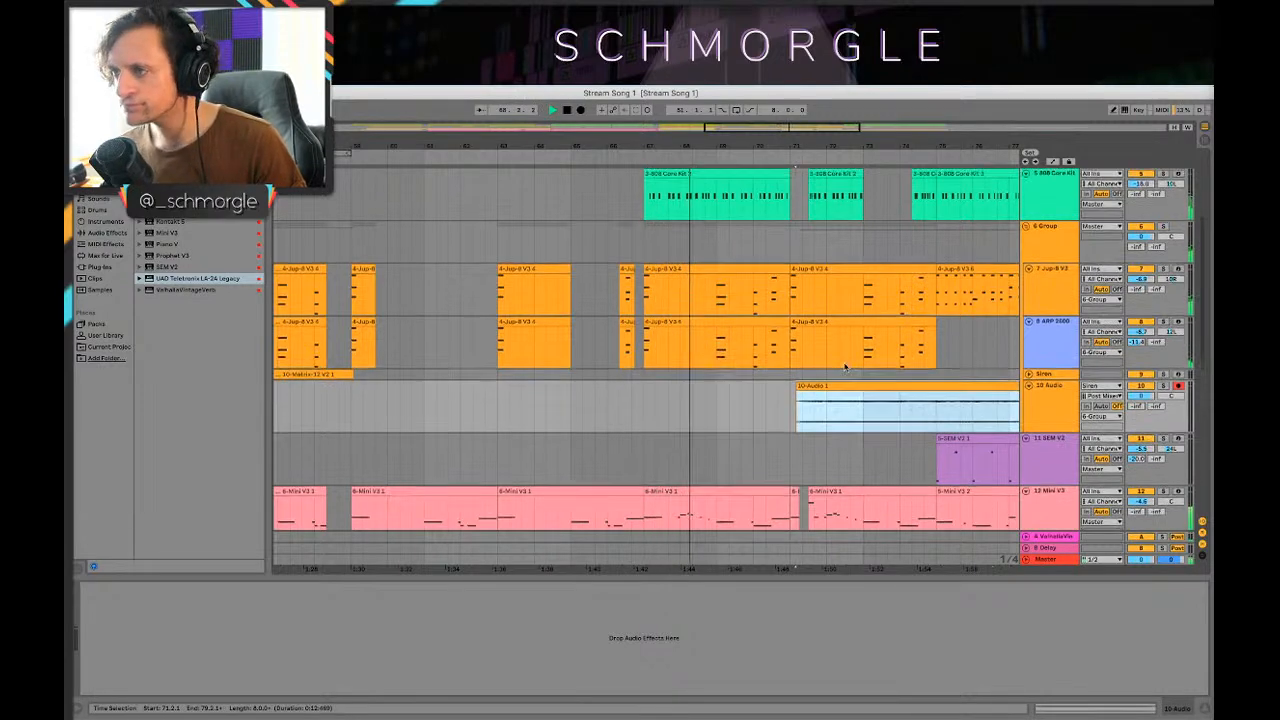
pyautogui.press('+')
pyautogui.moveTo(757, 143); pyautogui.dragTo(788, 147)
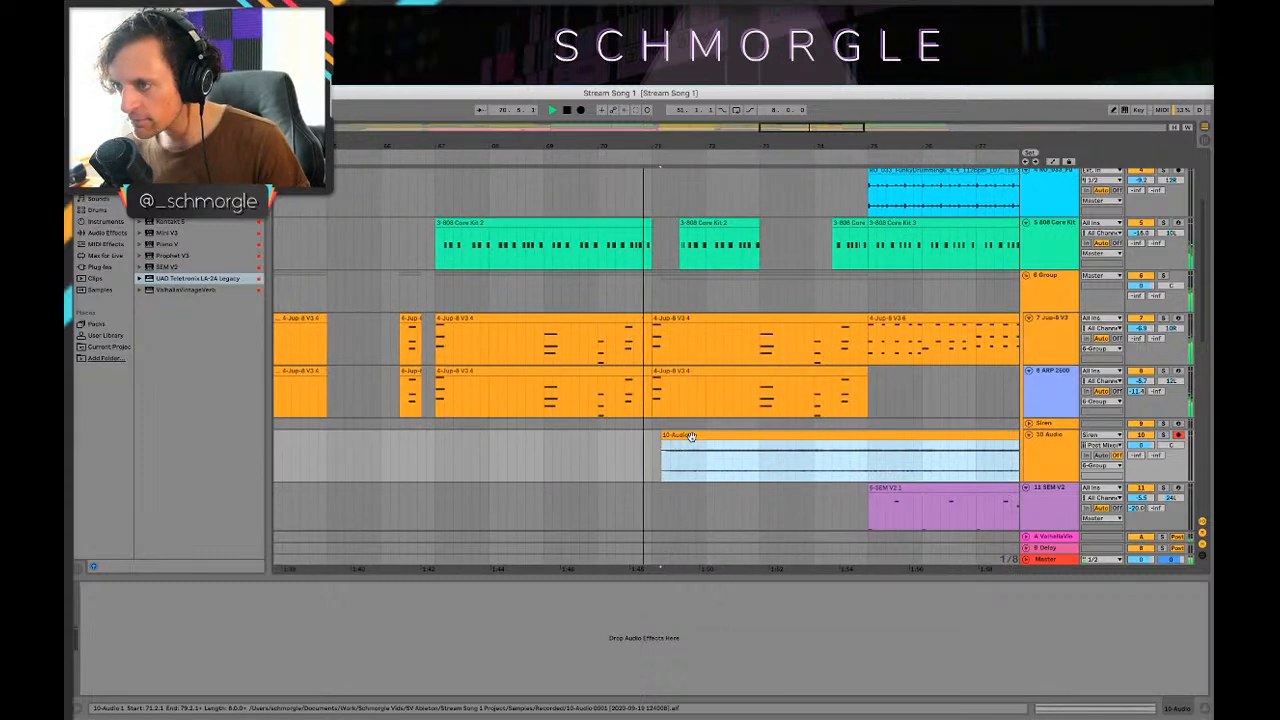
pyautogui.moveTo(688, 436); pyautogui.dragTo(662, 437)
pyautogui.click(622, 448)
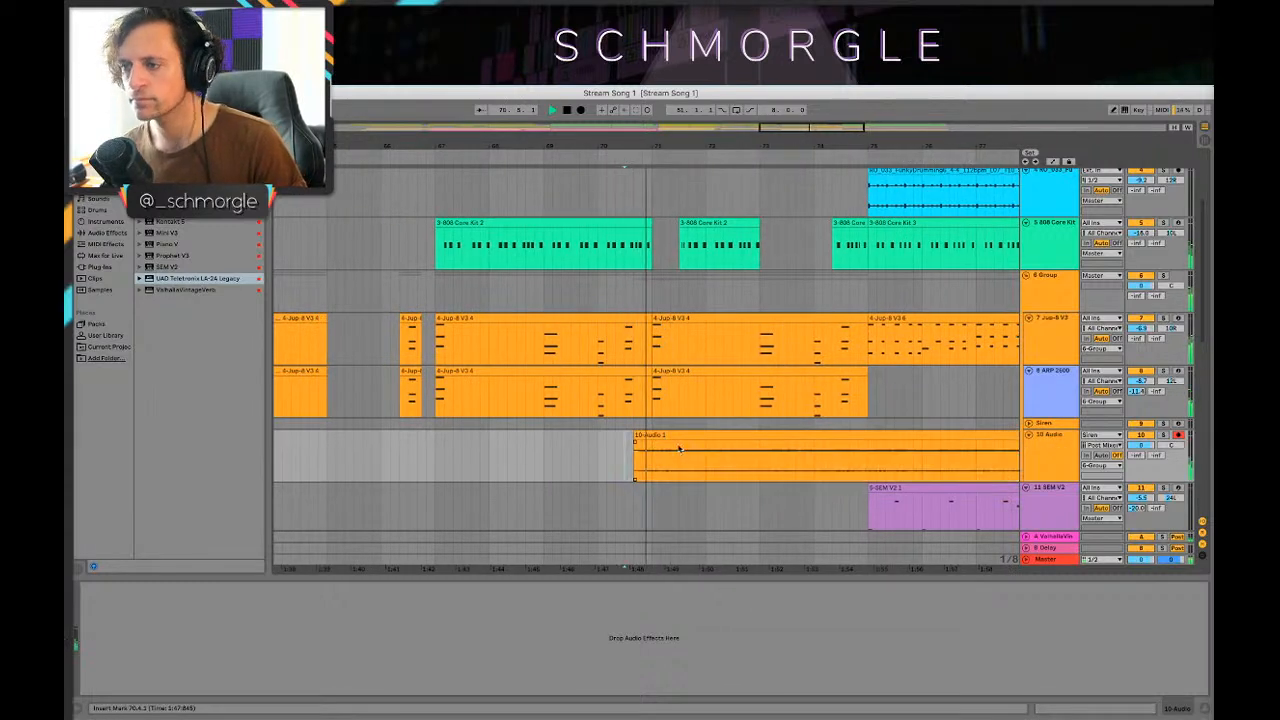
# Step: Delete the siren clip's audio from 71.4.1 onward so only the short opening from 70.5.1 remains
pyautogui.moveTo(678, 451); pyautogui.dragTo(713, 452)
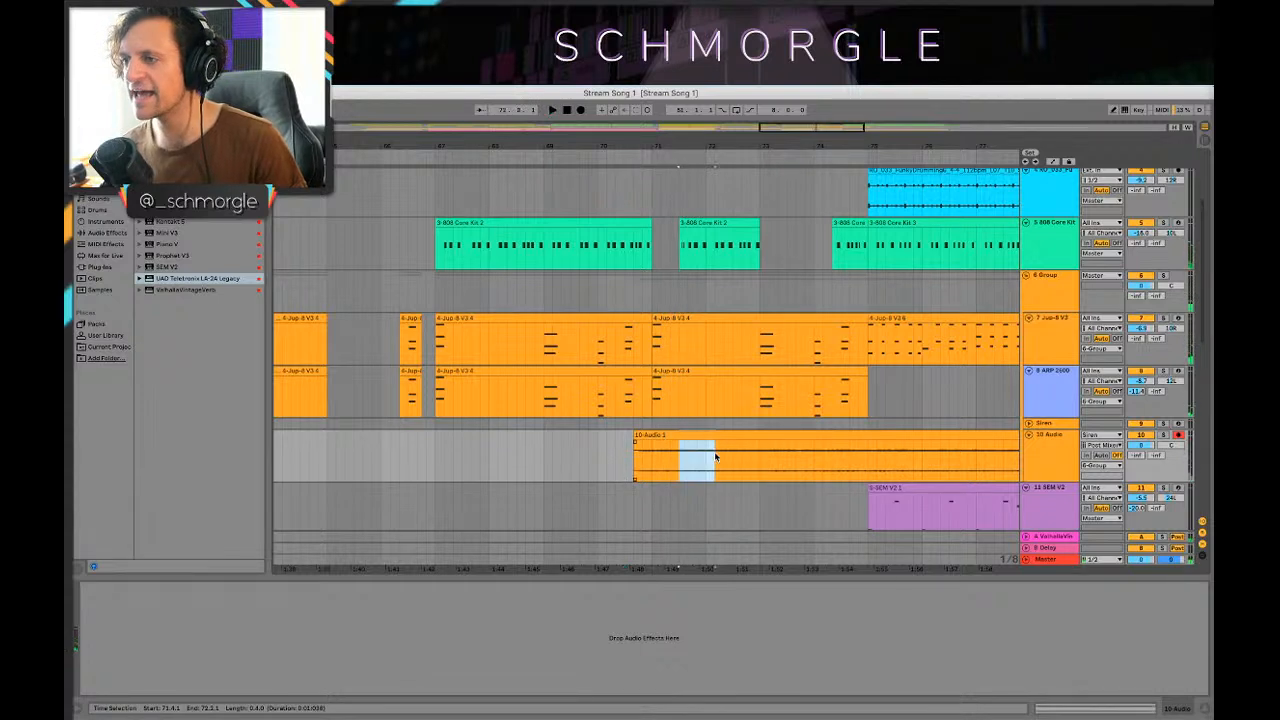
pyautogui.press('Delete')
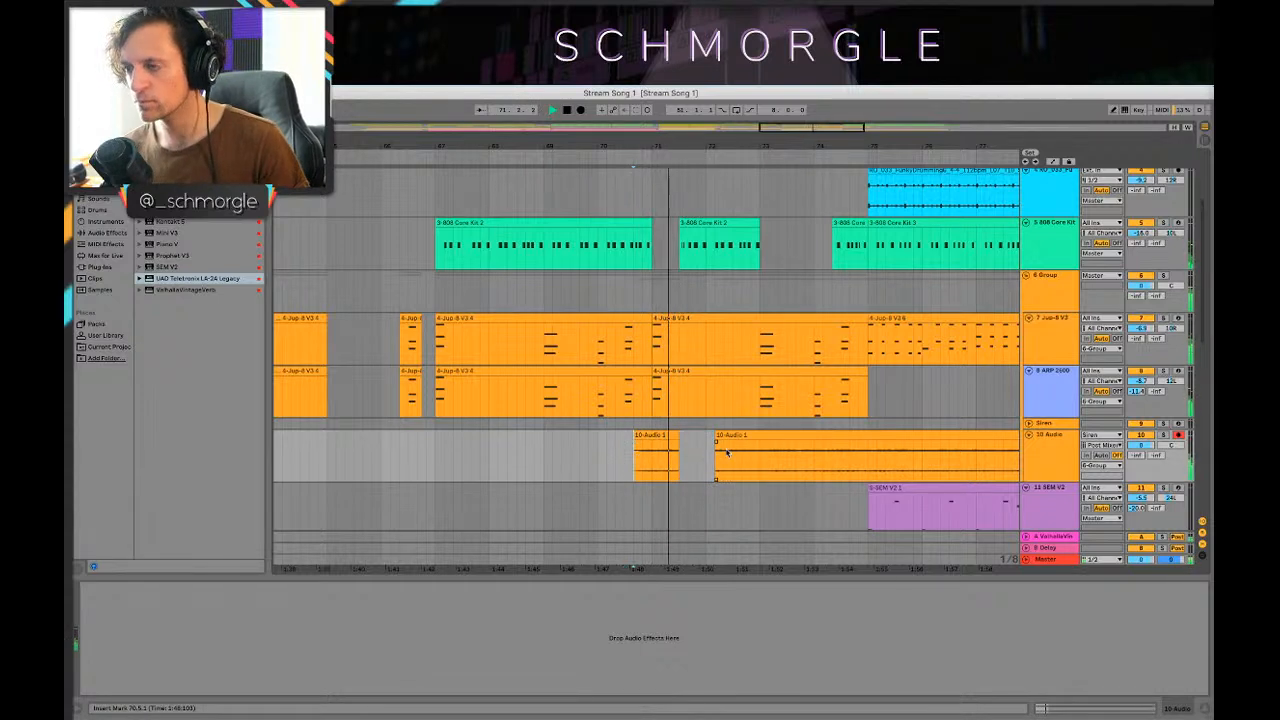
pyautogui.click(745, 438)
pyautogui.press('Delete')
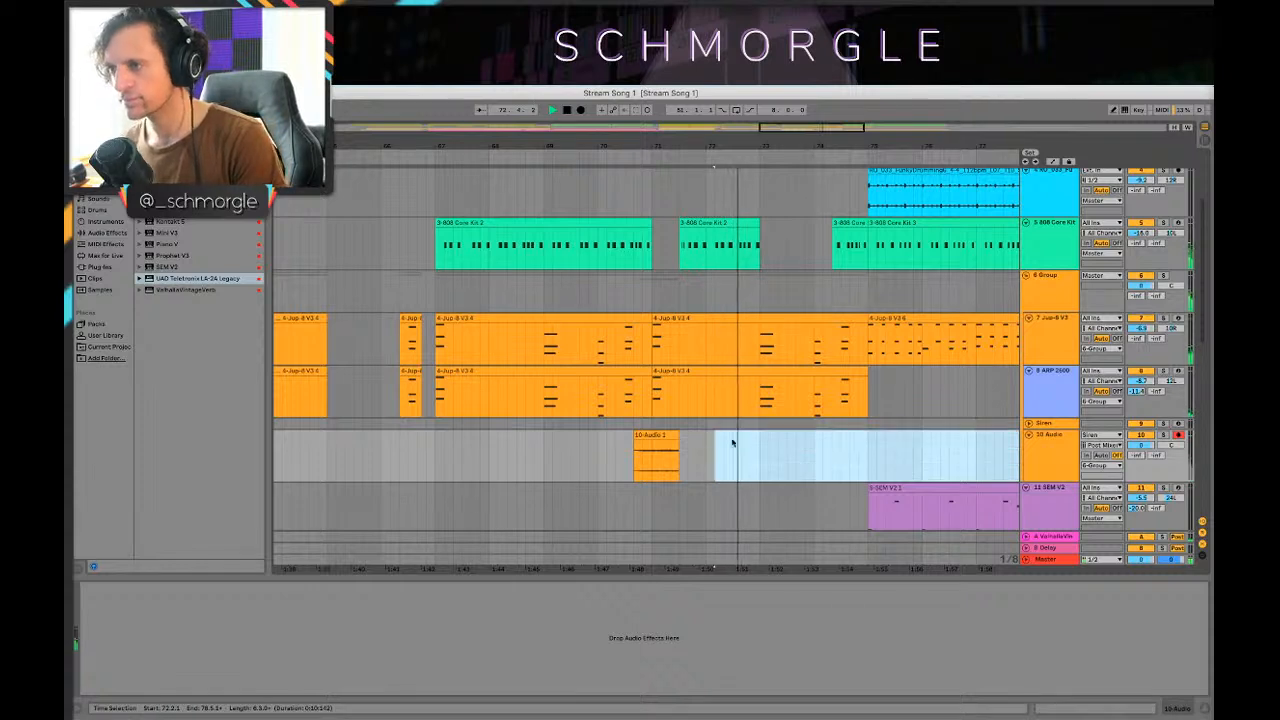
pyautogui.press('space')
# Step: Play the short siren clip from bar 70 and add a fade-in at its start
pyautogui.click(533, 477)
pyautogui.moveTo(704, 145); pyautogui.dragTo(710, 205)
pyautogui.click(473, 440)
pyautogui.press('space')
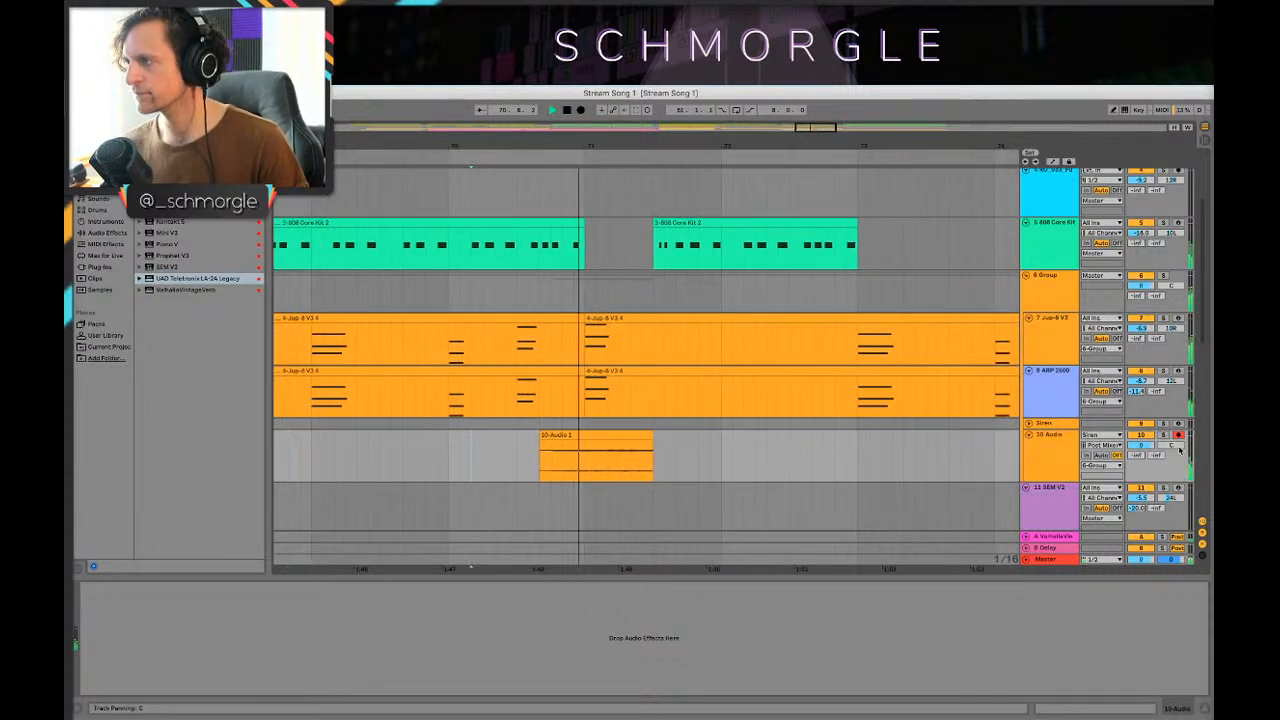
pyautogui.press('space')
pyautogui.moveTo(542, 443); pyautogui.dragTo(571, 442)
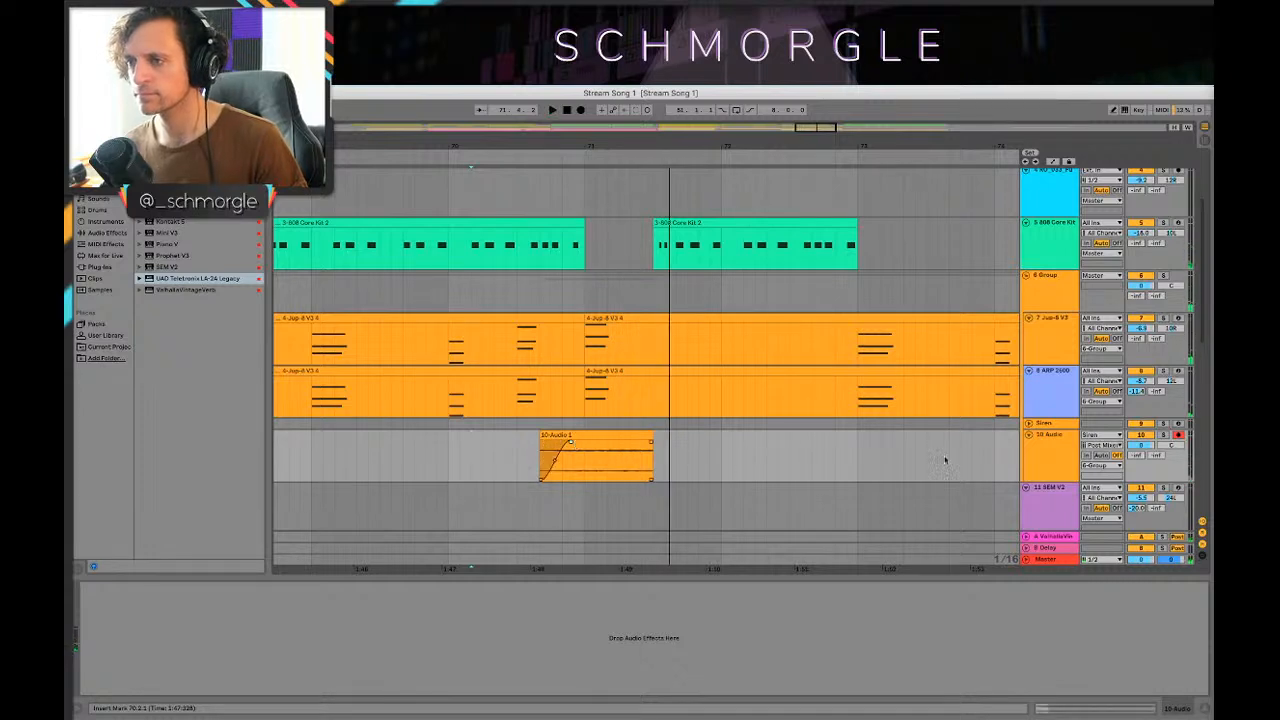
# Step: Pan track 10 to the right and draw Track Panning automation sweeping from right to left across the siren clip
pyautogui.moveTo(1172, 446); pyautogui.dragTo(1172, 428)
pyautogui.press('a')
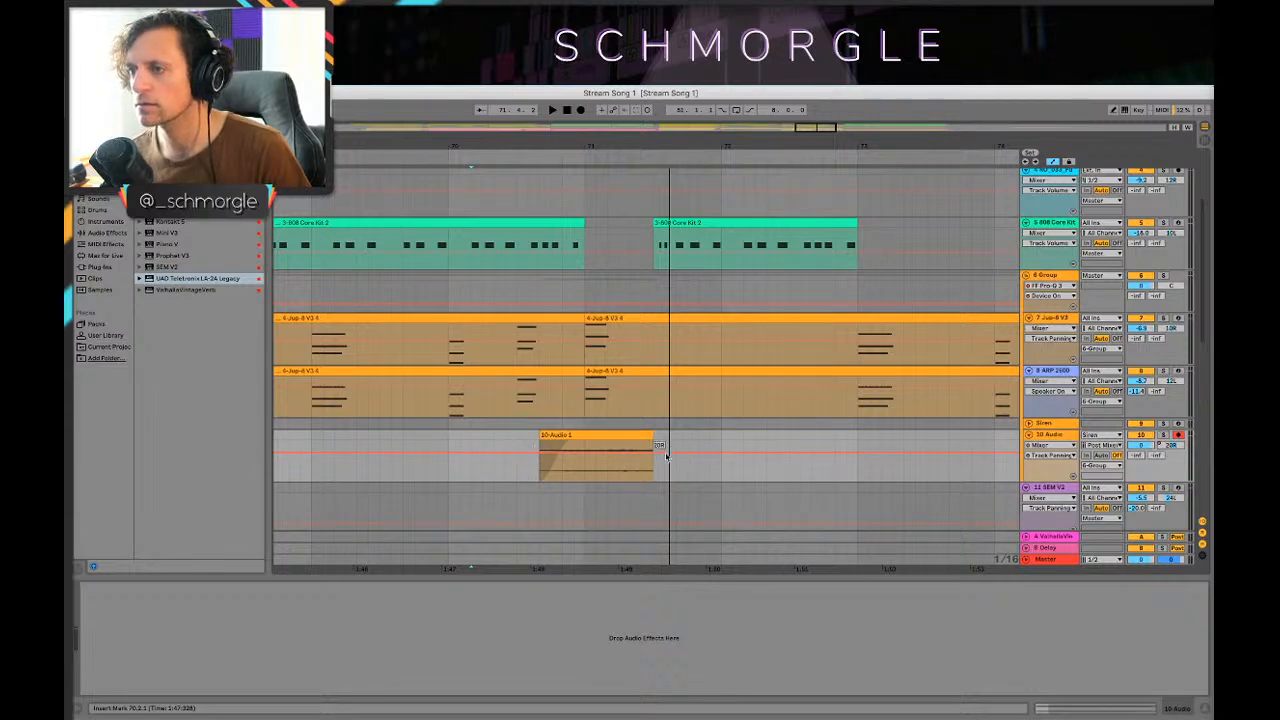
pyautogui.moveTo(655, 453); pyautogui.dragTo(655, 479)
pyautogui.click(535, 470)
pyautogui.press('space')
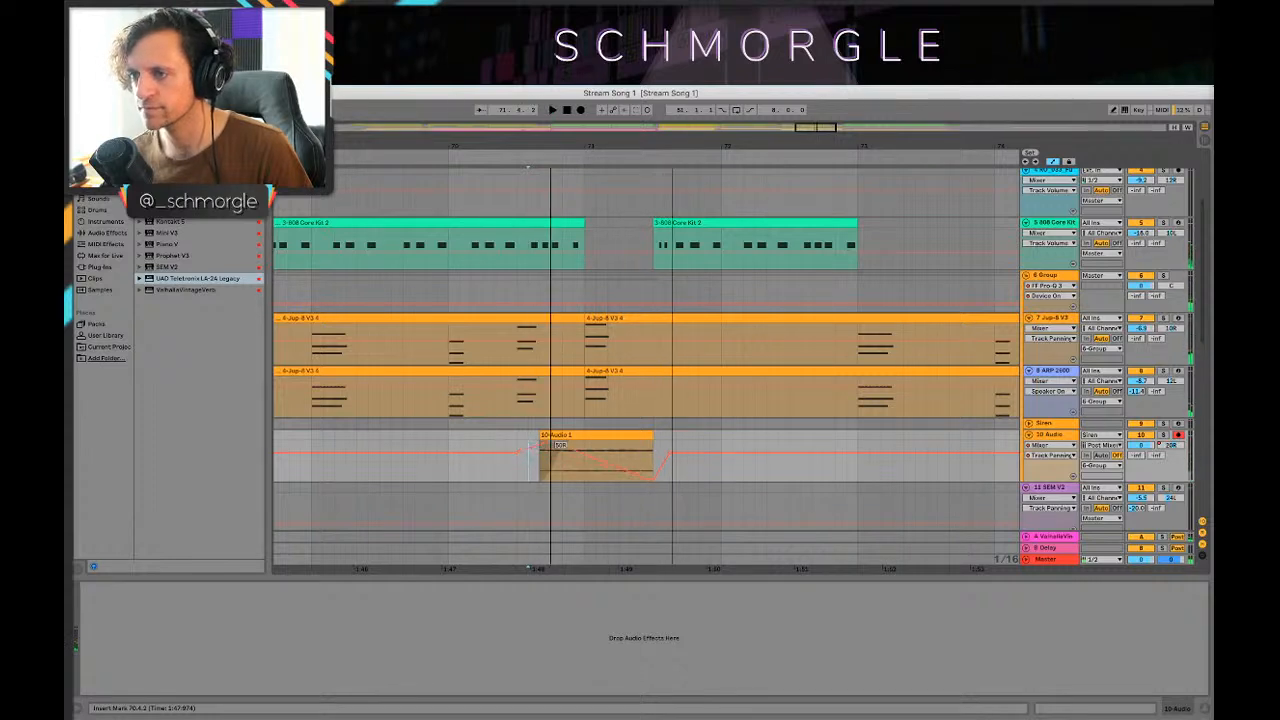
pyautogui.press('space')
pyautogui.press('space')
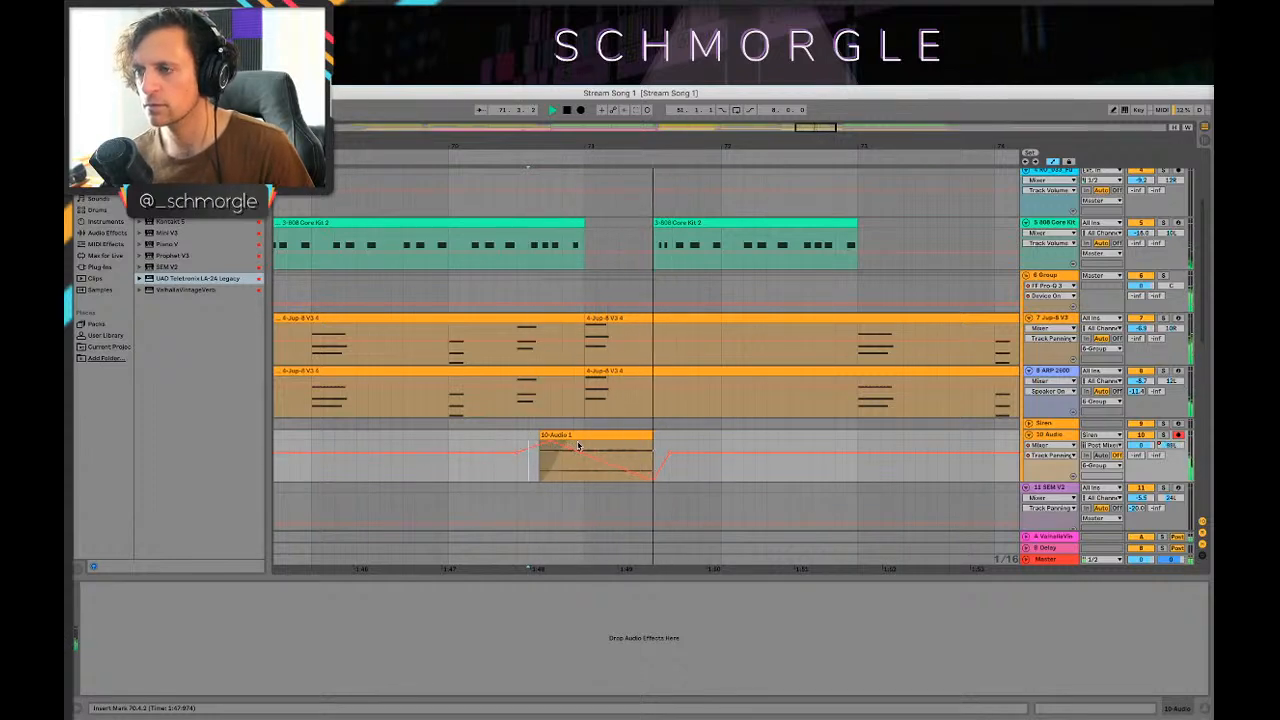
# Step: Reshape the right-hand peak of the siren's panning curve, play it, and hide the automation
pyautogui.click(548, 437)
pyautogui.moveTo(549, 439); pyautogui.dragTo(585, 439)
pyautogui.press('space')
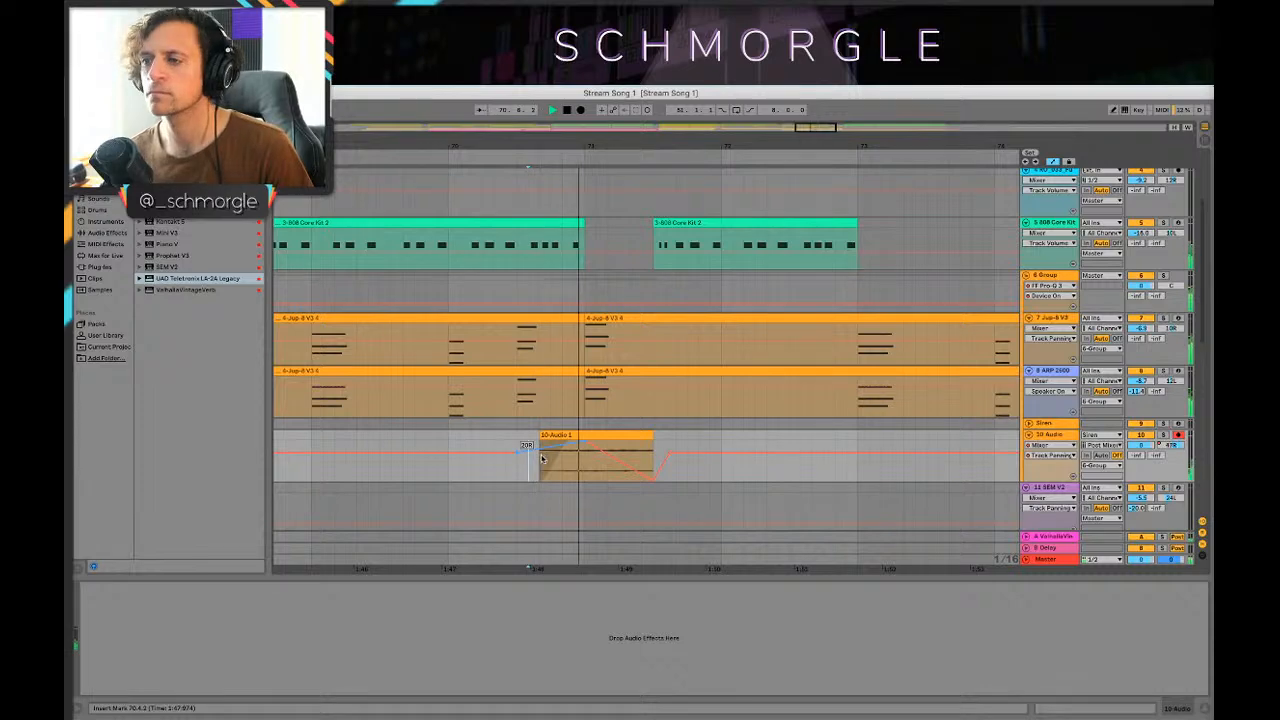
pyautogui.press('space')
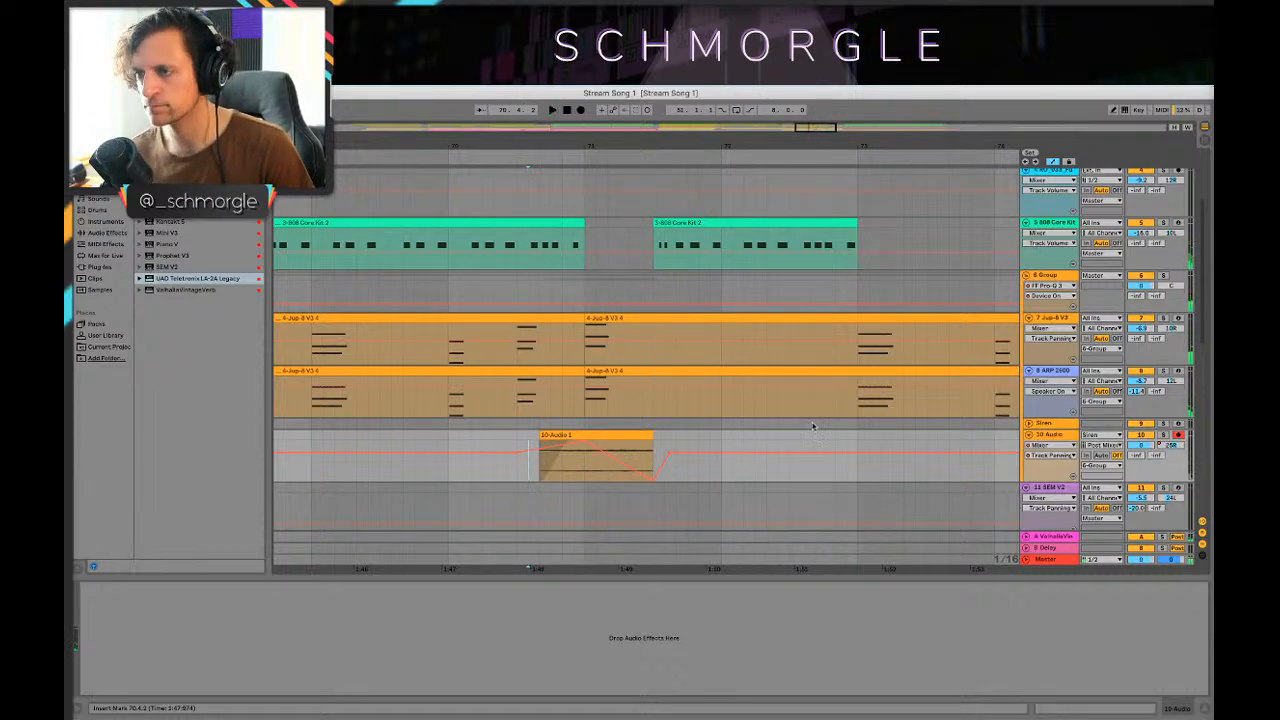
pyautogui.click(1038, 424)
pyautogui.click(1043, 435)
pyautogui.press('a')
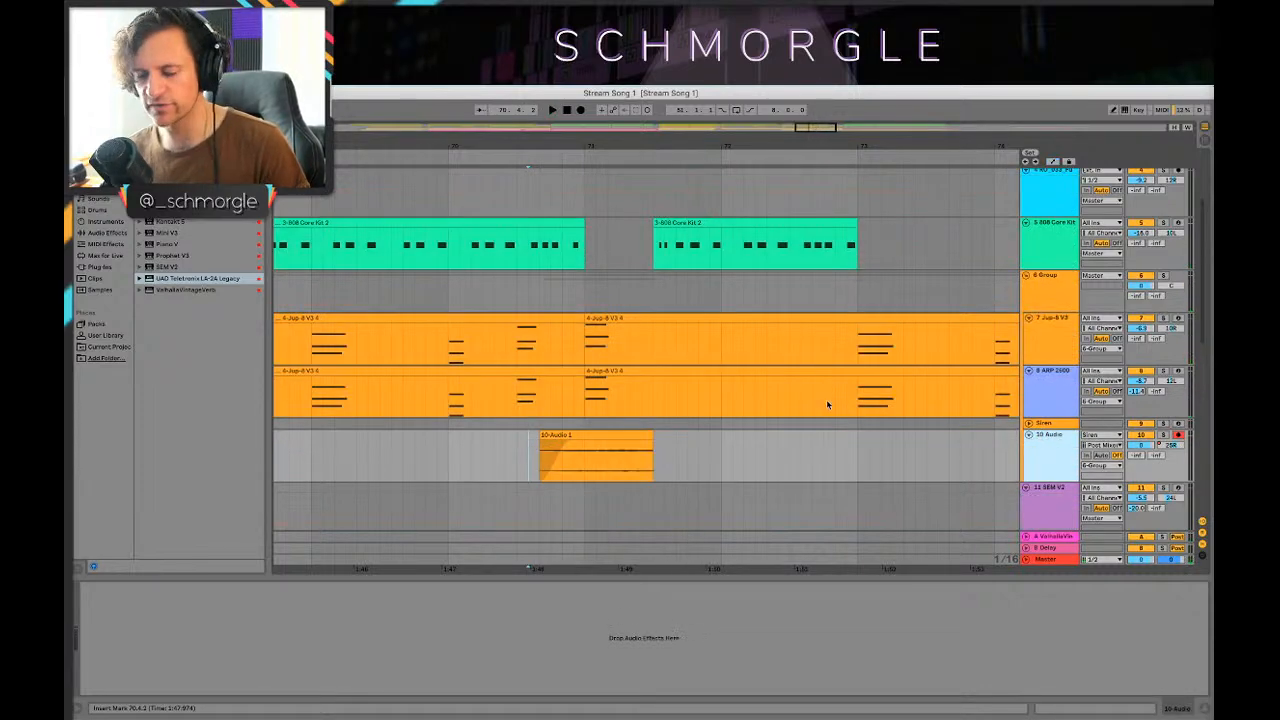
# Step: Add the ValhallaSupermassive plug-in from Valhalla DSP to the siren audio on track 10
pyautogui.press('Tab')
pyautogui.press('Tab')
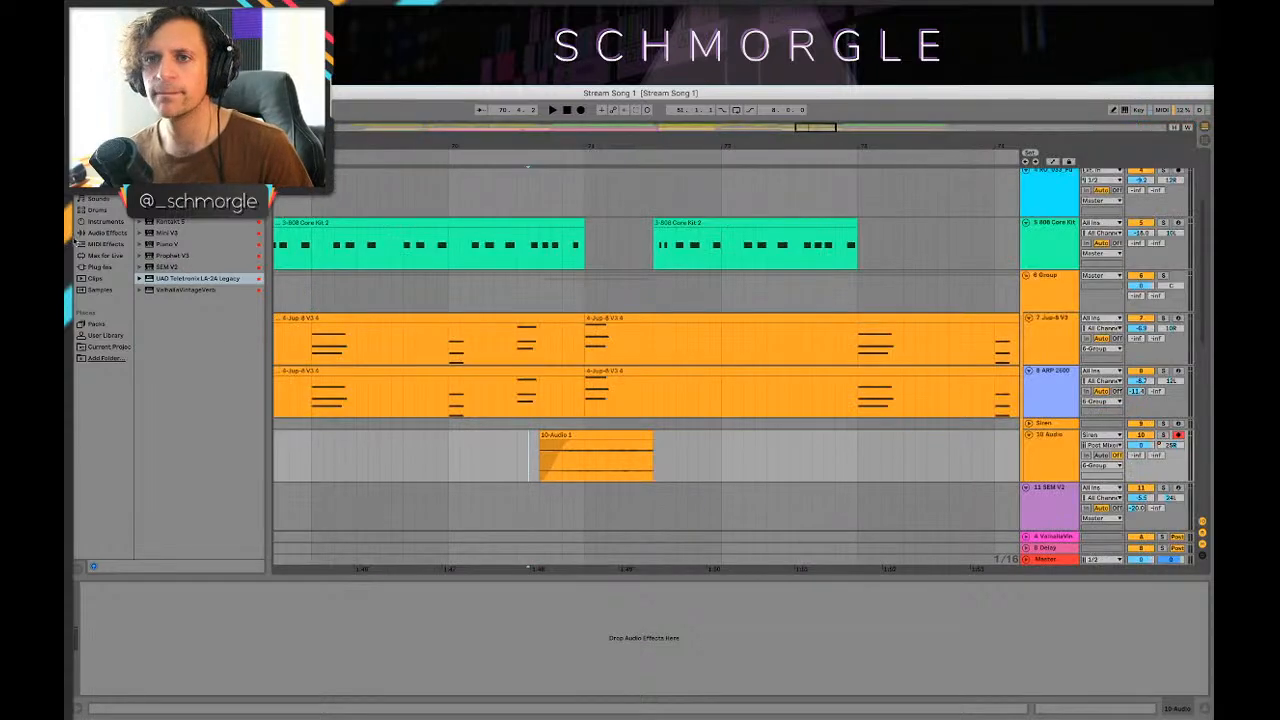
pyautogui.click(100, 267)
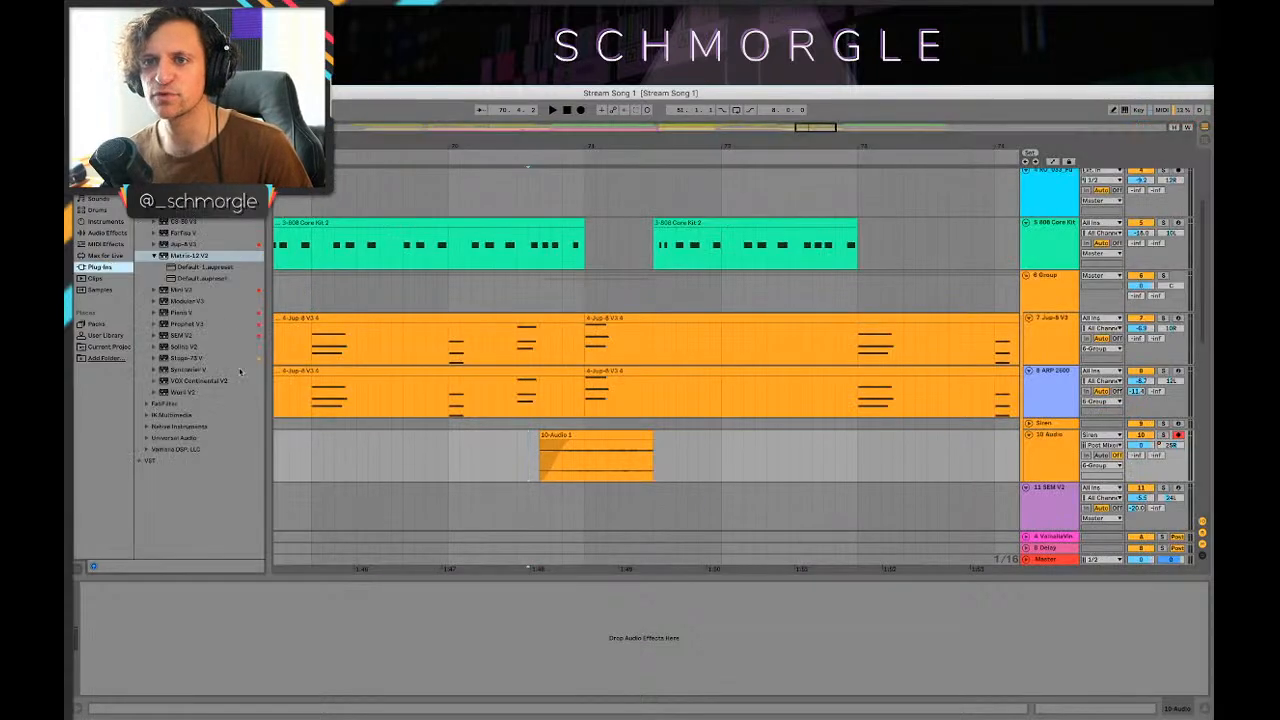
pyautogui.click(162, 451)
pyautogui.click(179, 291)
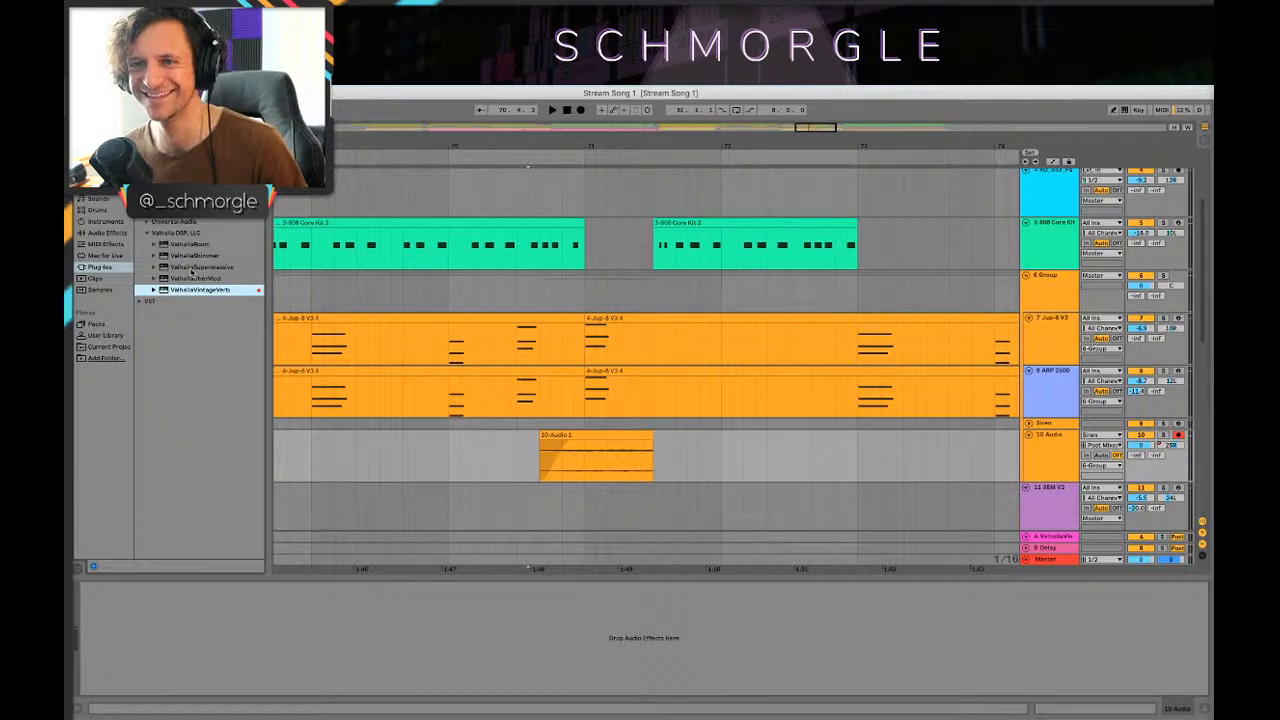
pyautogui.click(175, 268)
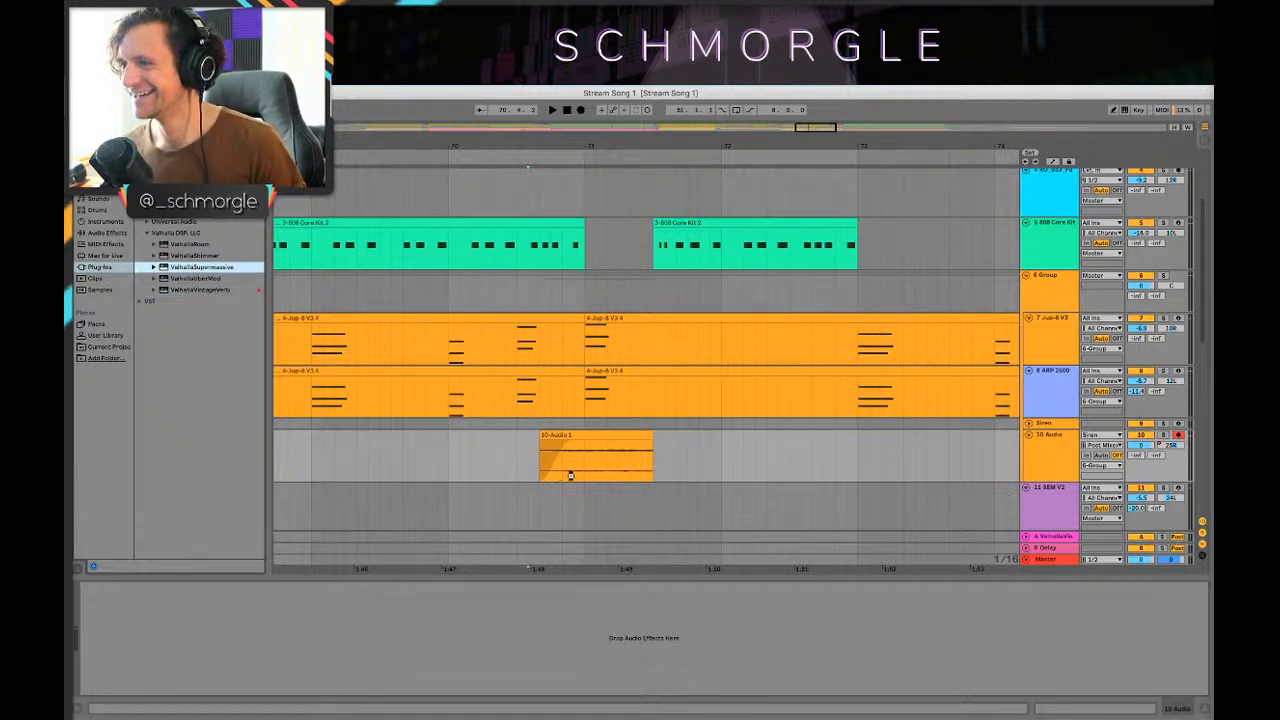
pyautogui.moveTo(570, 475); pyautogui.dragTo(571, 476)
# Step: Set ValhallaSupermassive's delay to 103.2 ms, compare the siren's sound in playback, and close the plug-in window
pyautogui.press('space')
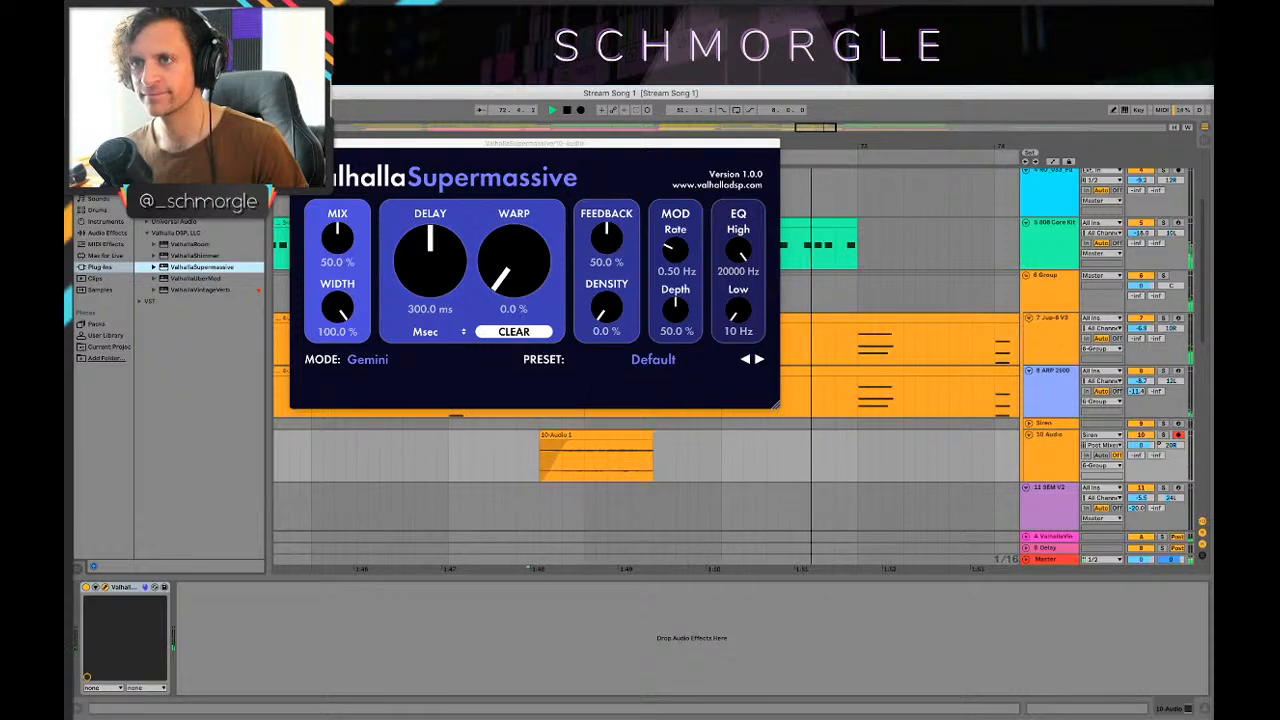
pyautogui.press('space')
pyautogui.click(330, 312)
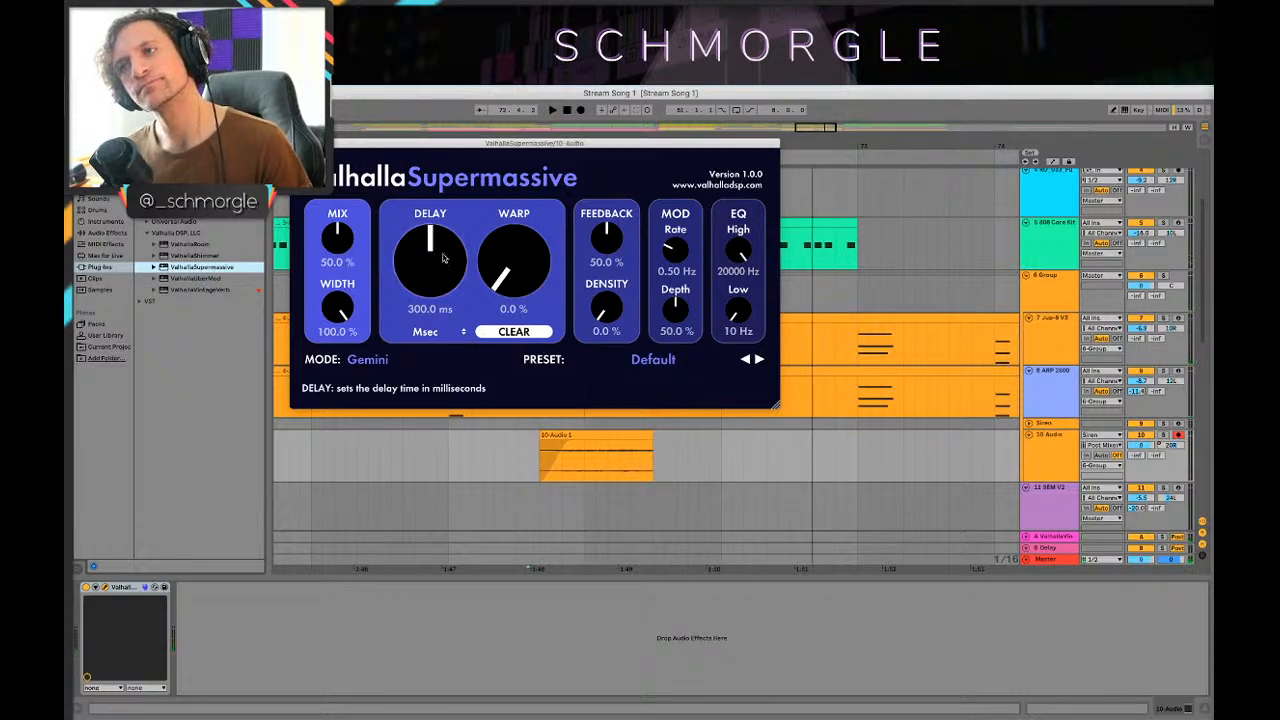
pyautogui.moveTo(425, 259); pyautogui.dragTo(392, 283)
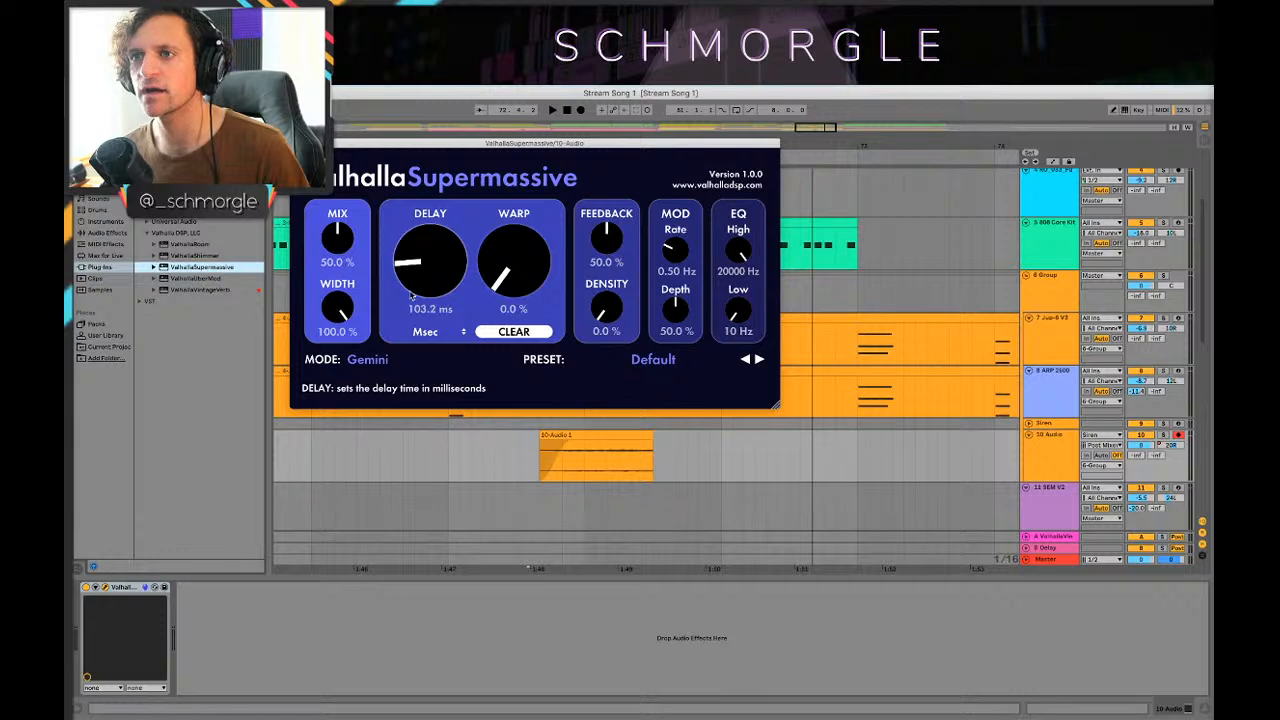
pyautogui.press('space')
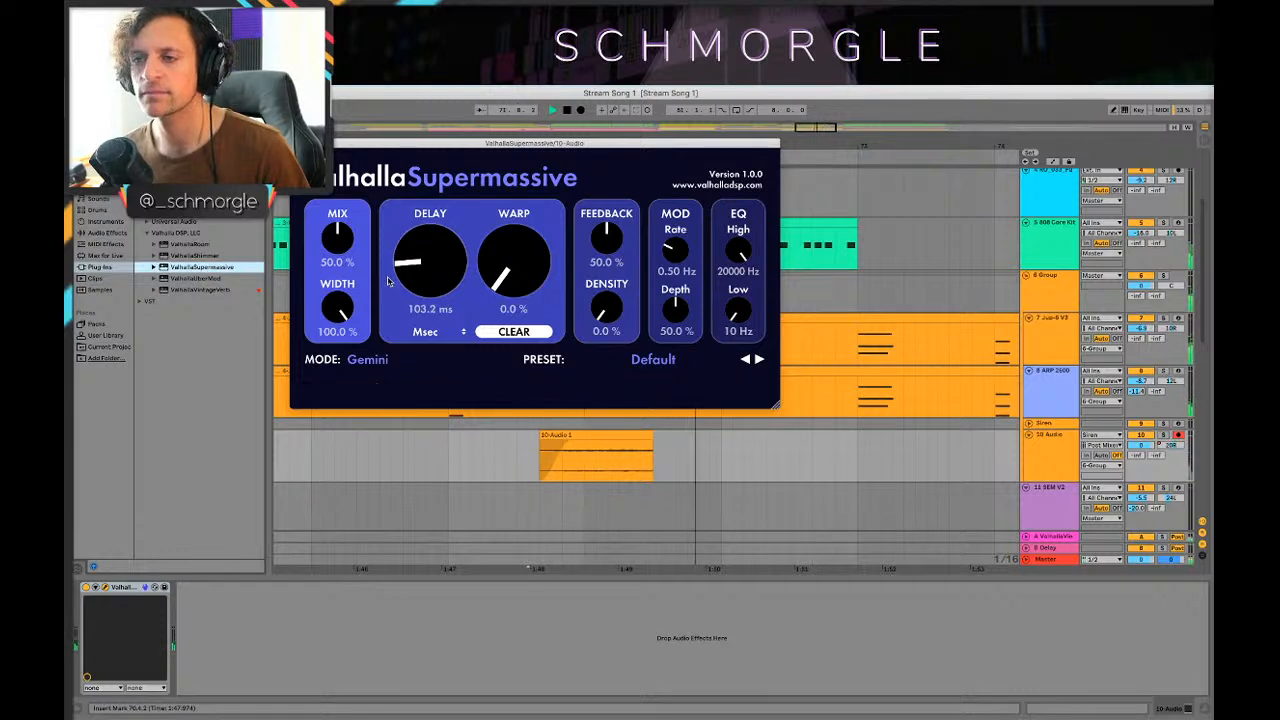
pyautogui.press('space')
pyautogui.click(298, 143)
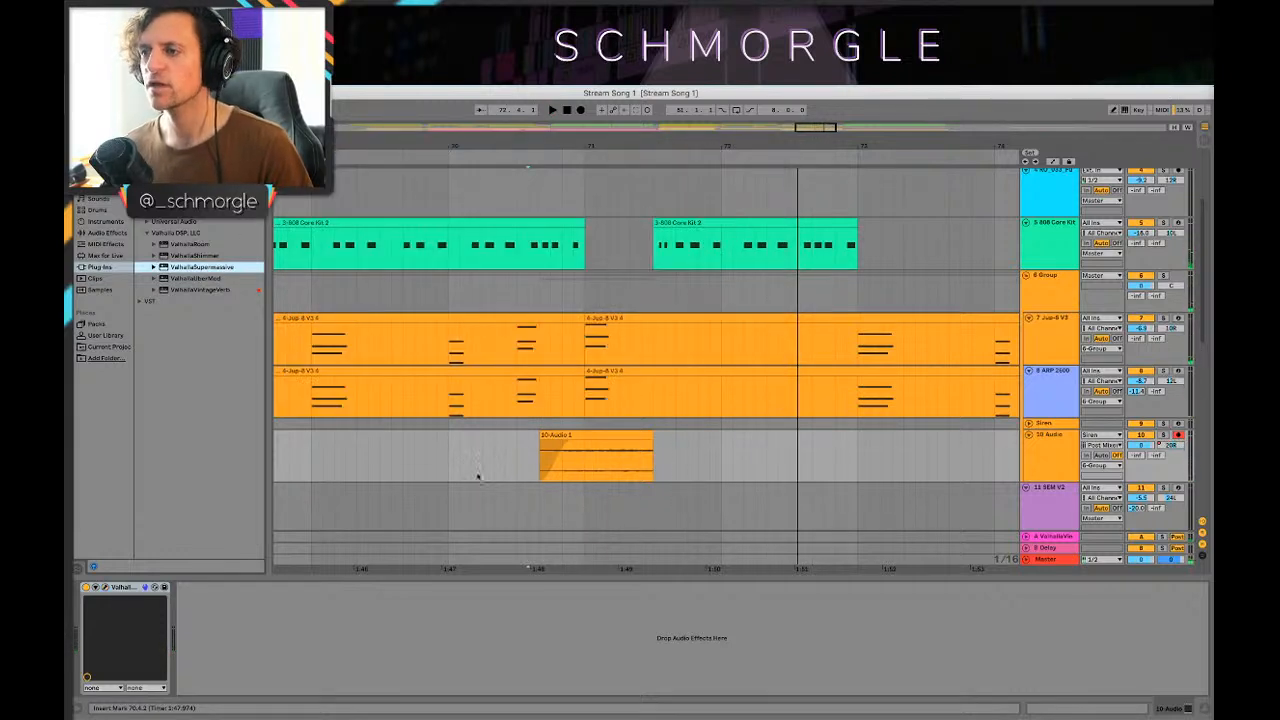
# Step: Look over the arrangement of the drum and synth clips between bars 65 and 75
pyautogui.click(478, 474)
pyautogui.moveTo(598, 141); pyautogui.dragTo(598, 65)
pyautogui.scroll(3, 543, 337)
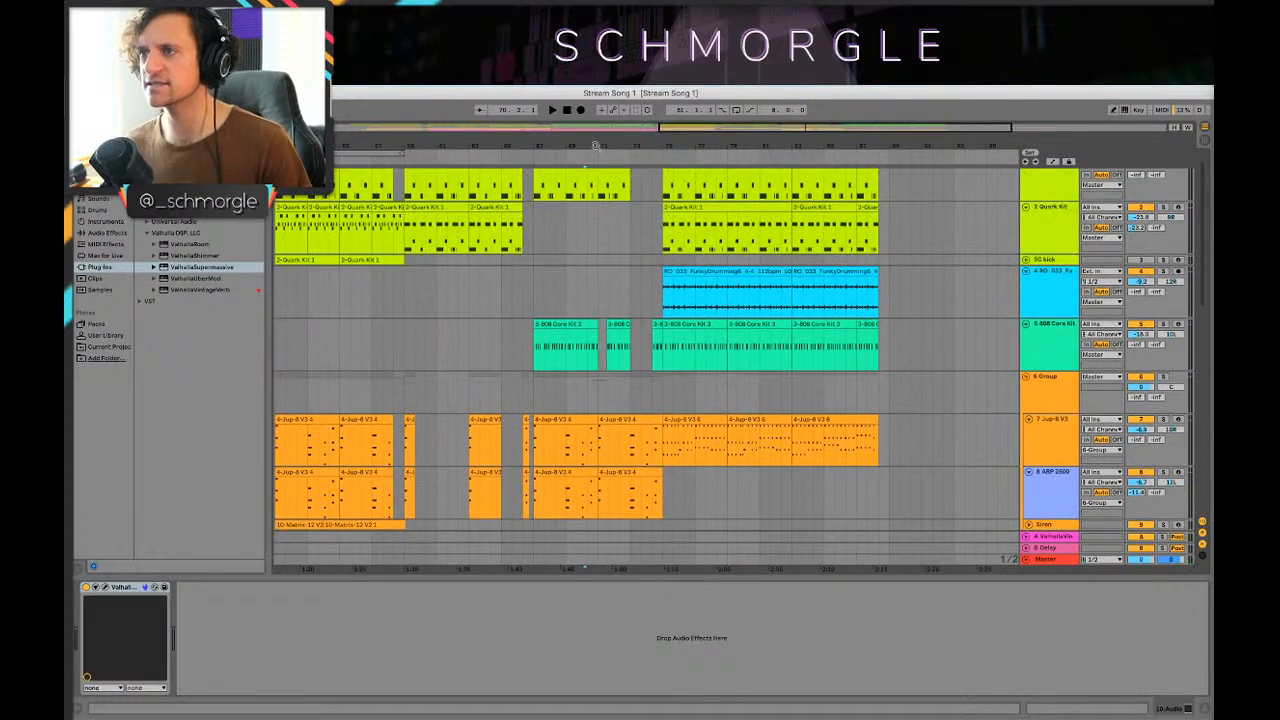
pyautogui.moveTo(598, 146); pyautogui.dragTo(598, 190)
pyautogui.click(526, 354)
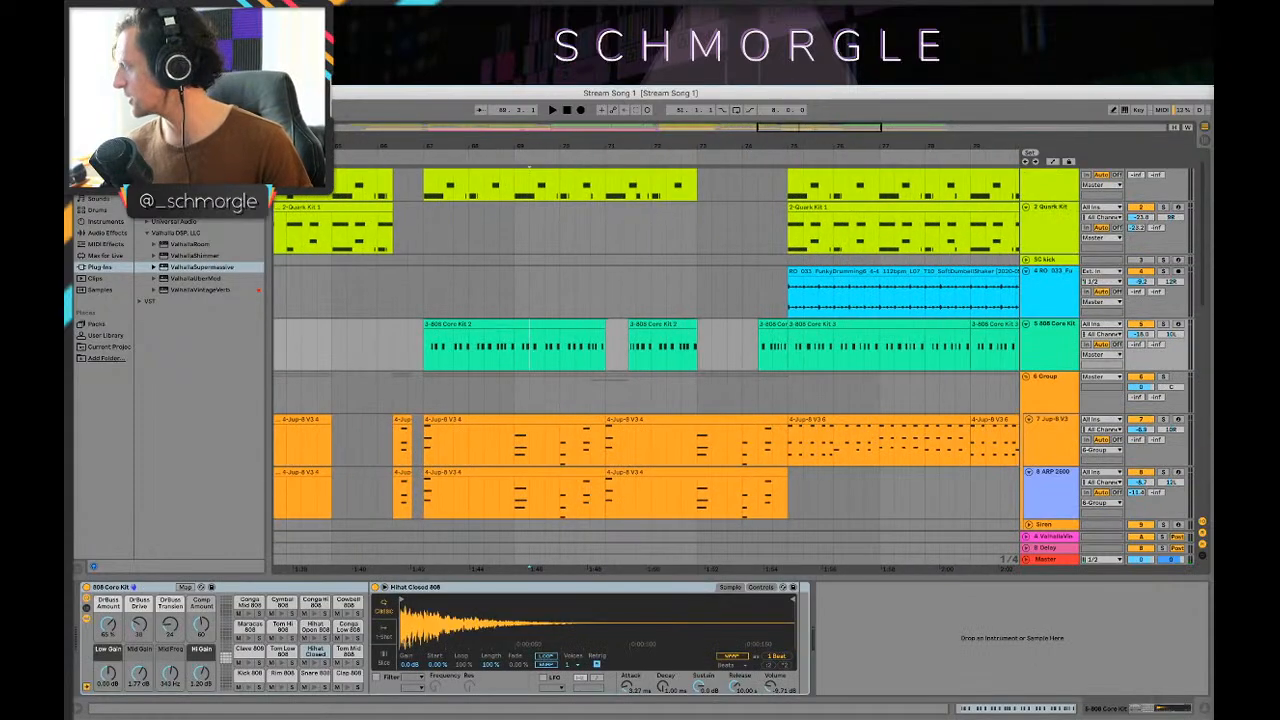
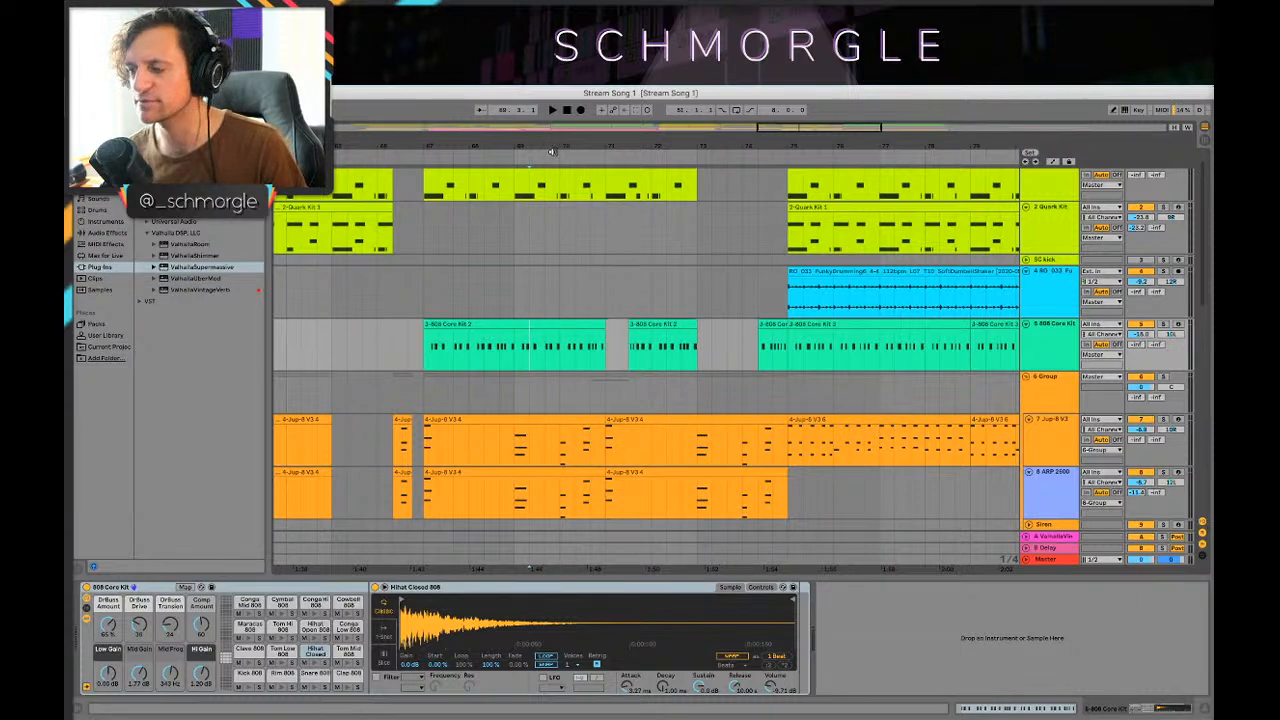
pyautogui.click(399, 453)
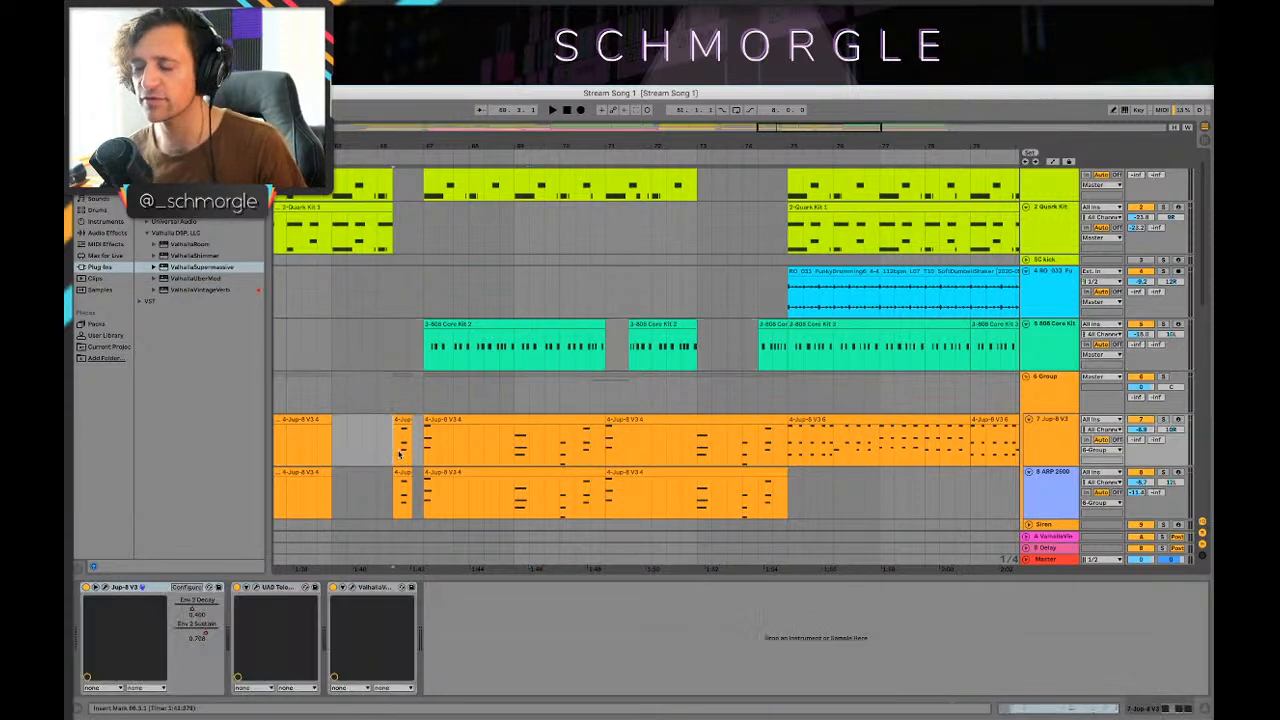
pyautogui.click(426, 290)
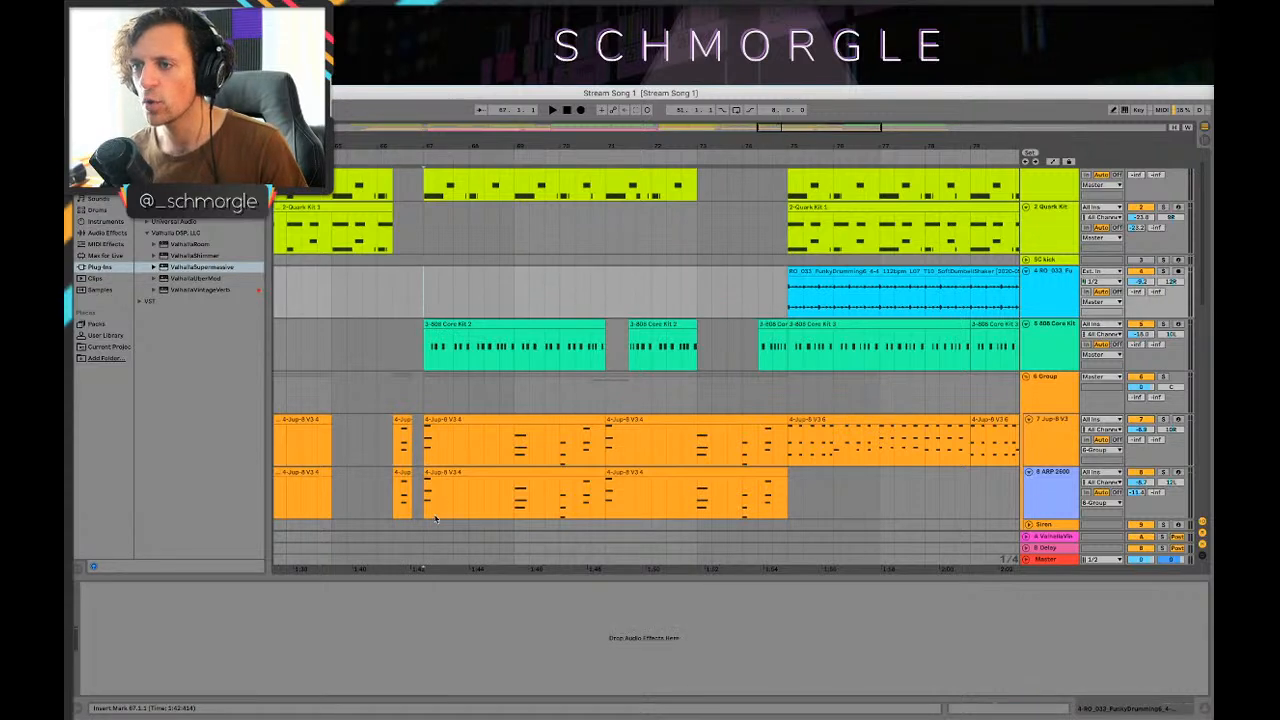
pyautogui.click(425, 485)
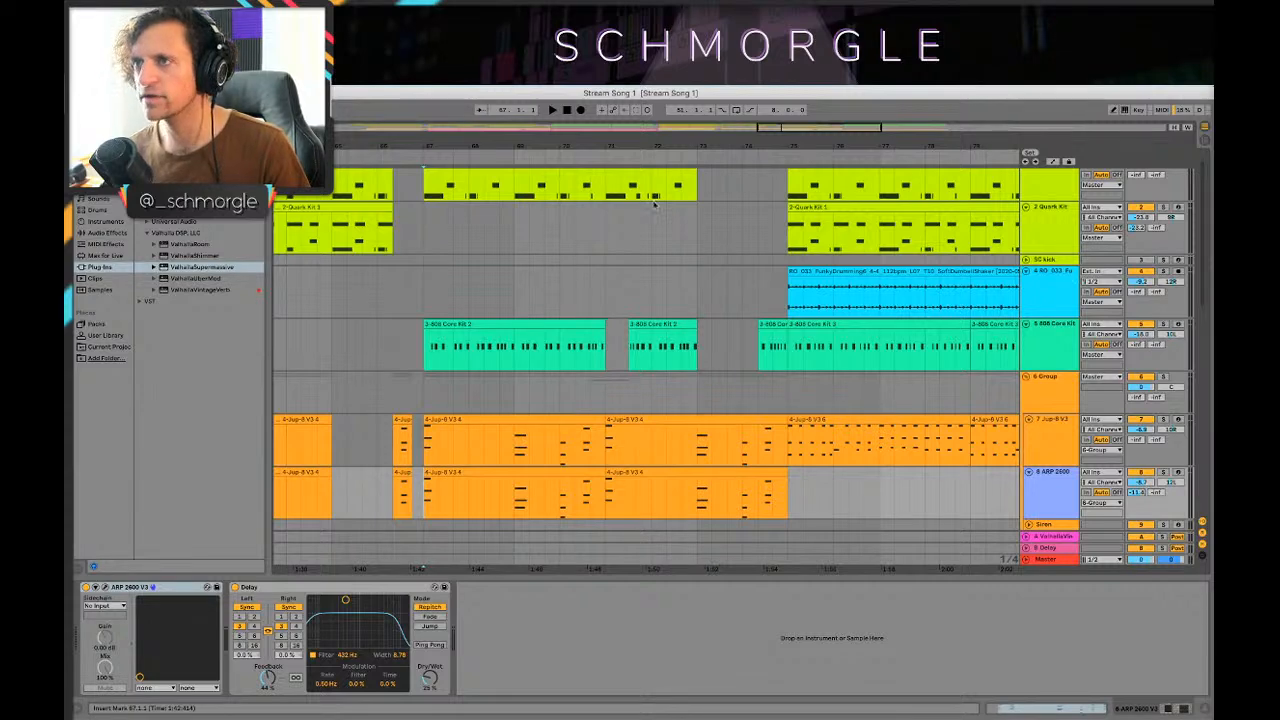
pyautogui.moveTo(505, 142); pyautogui.dragTo(505, 168)
pyautogui.hscroll(-3, 473, 362)
pyautogui.click(473, 362)
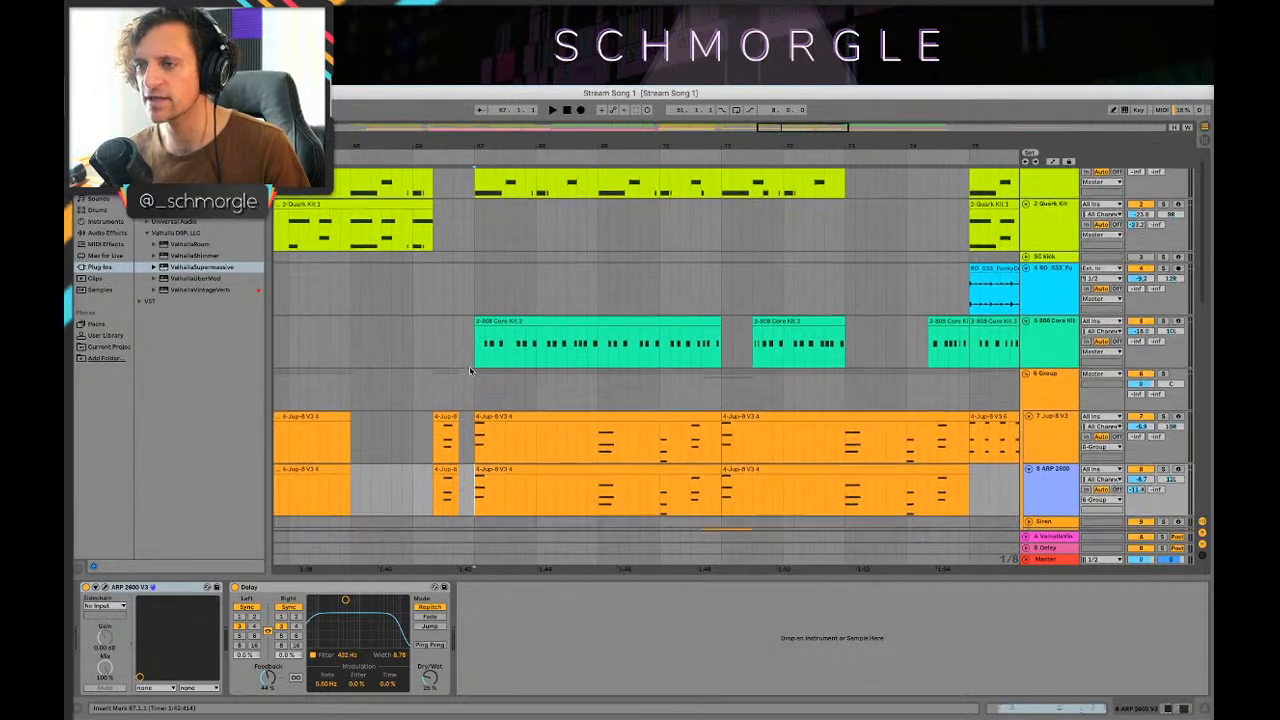
pyautogui.scroll(-1, 473, 362)
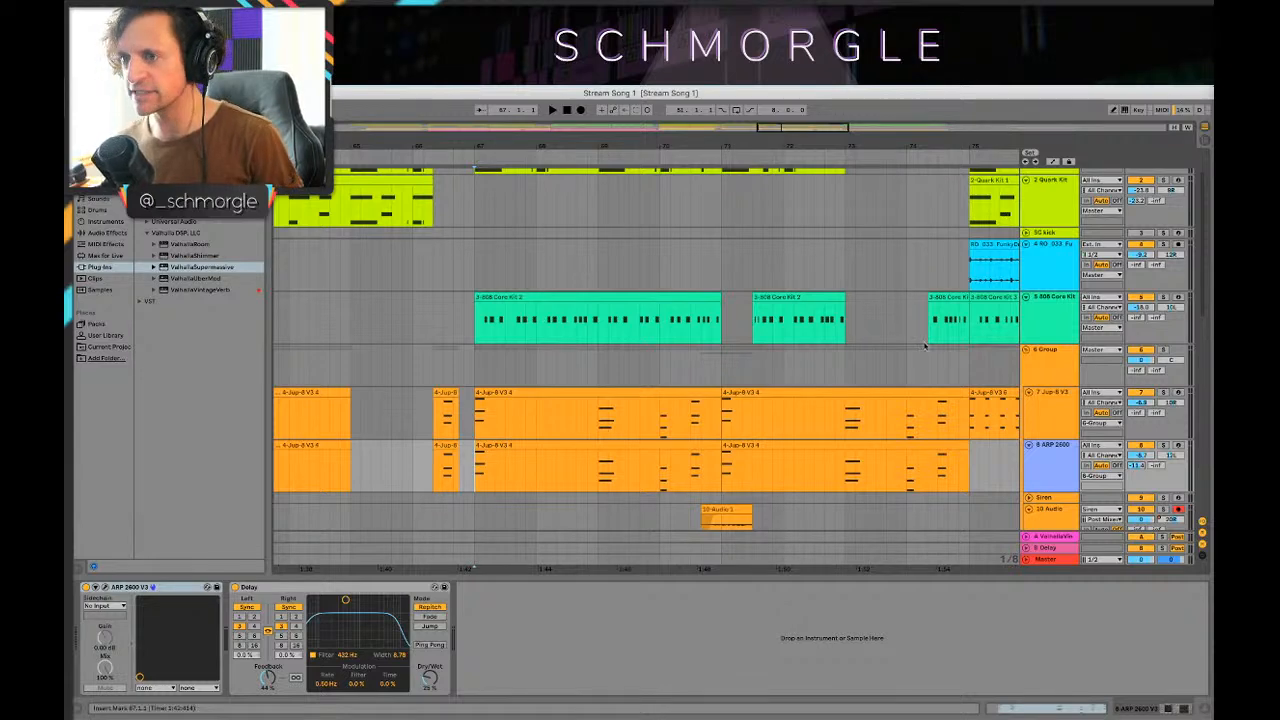
# Step: Play the song from just before bar 67 and follow the lower tracks down to the audio recordings
pyautogui.click(463, 460)
pyautogui.press('space')
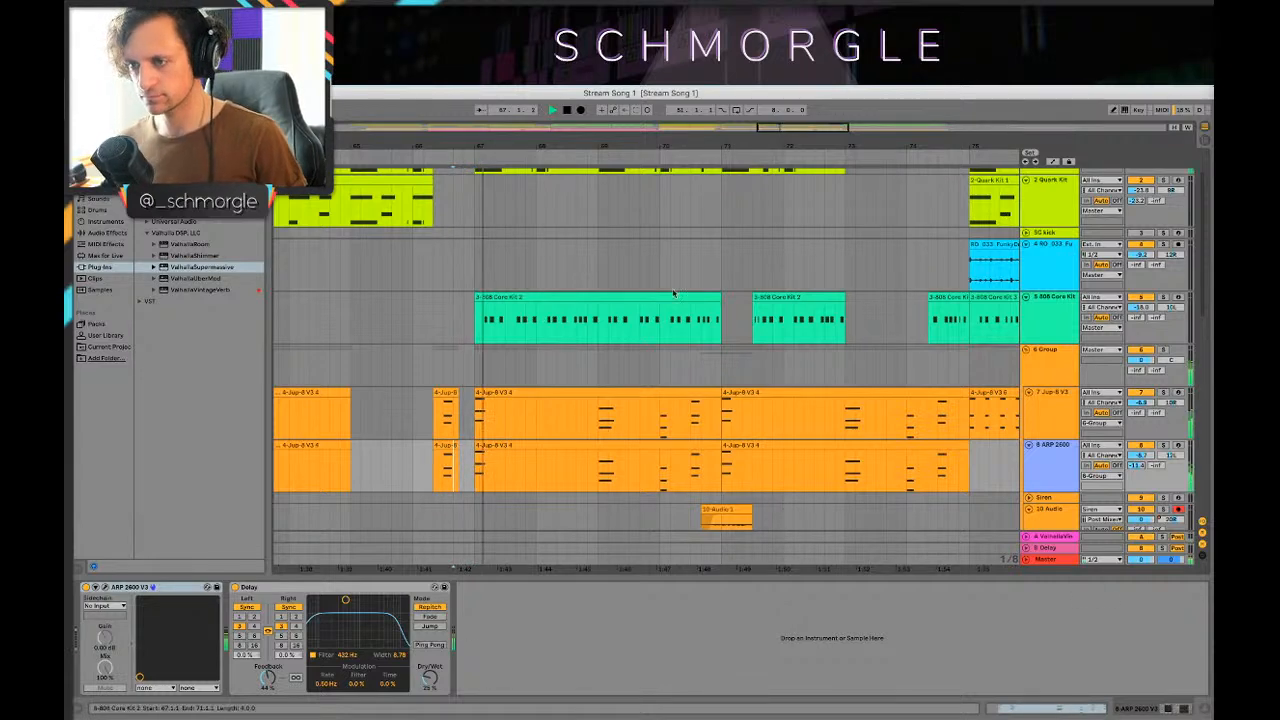
pyautogui.scroll(-3, 720, 385)
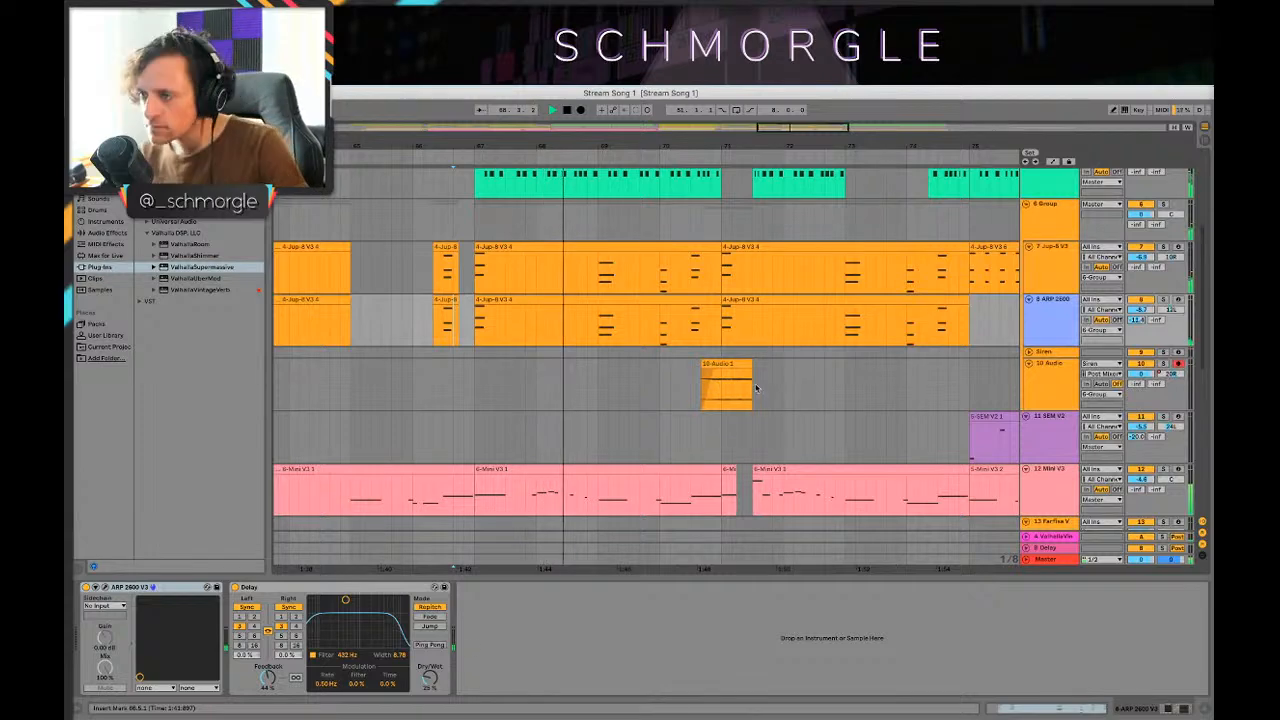
pyautogui.scroll(-3, 720, 385)
pyautogui.scroll(-4, 790, 315)
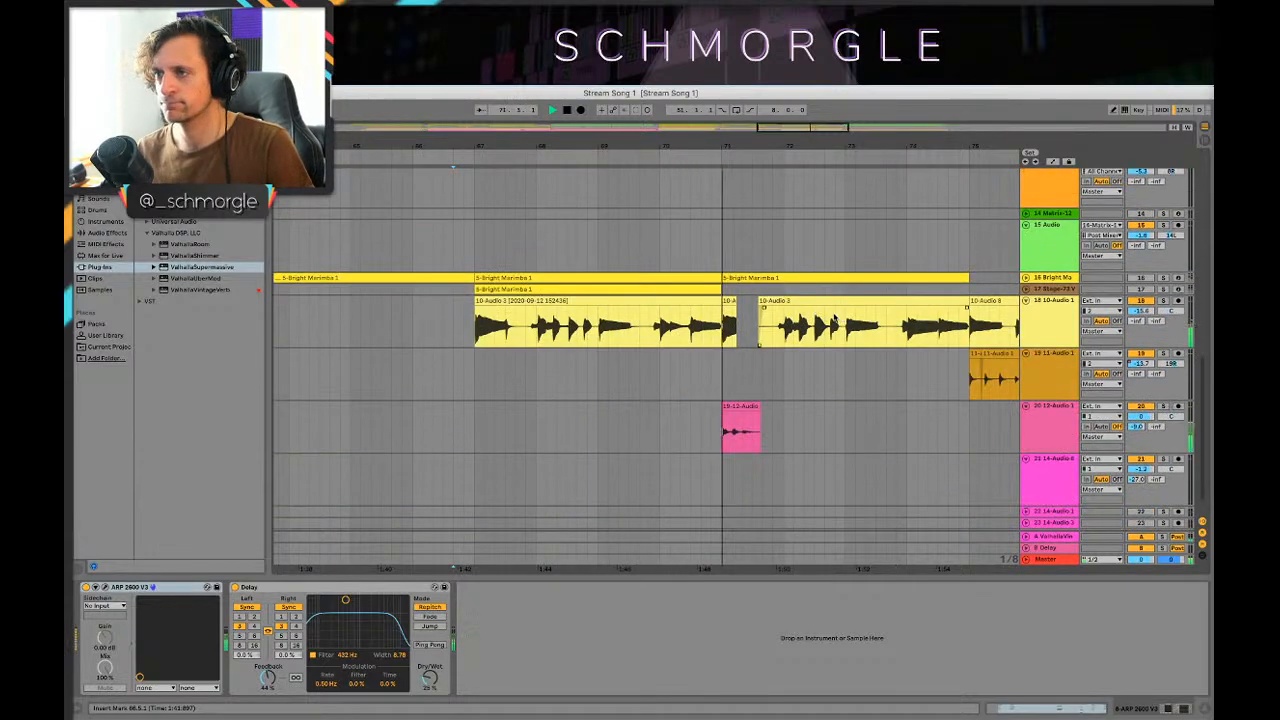
# Step: Play from bar 71 and solo track 18 to check its short audio clip there
pyautogui.click(727, 304)
pyautogui.press('space')
pyautogui.press('space')
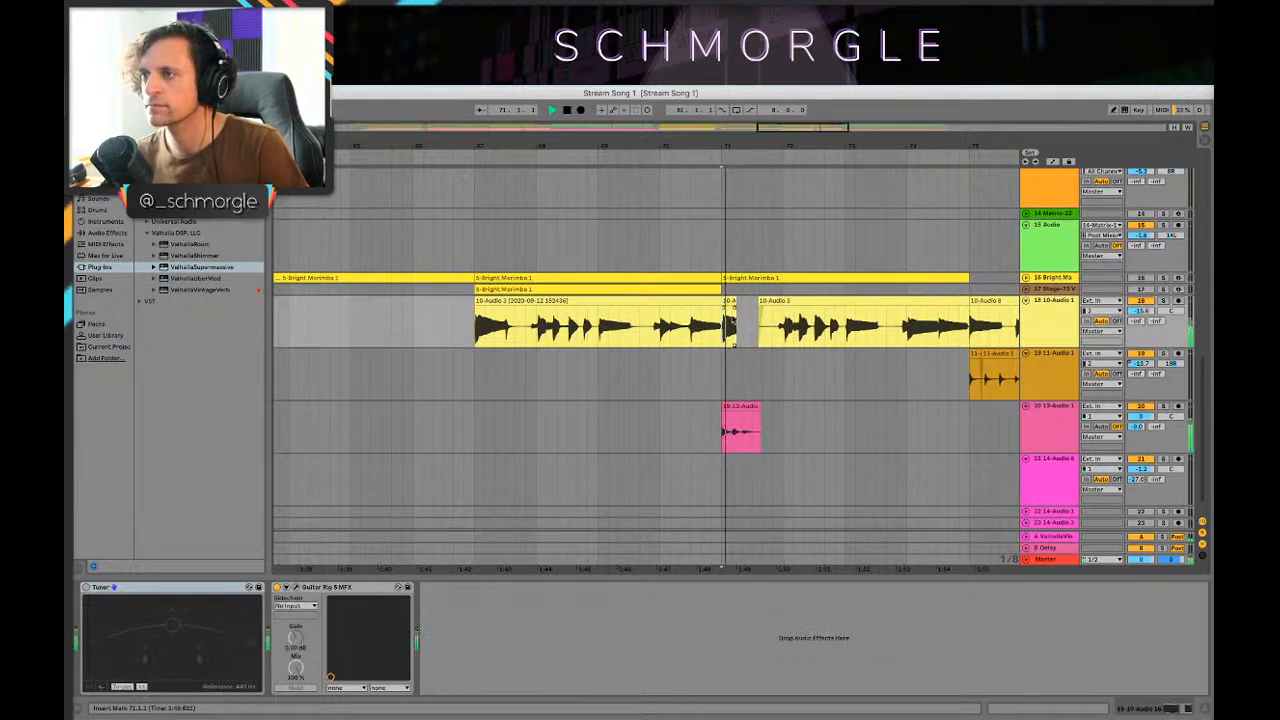
pyautogui.press('space')
pyautogui.click(1163, 300)
pyautogui.press('space')
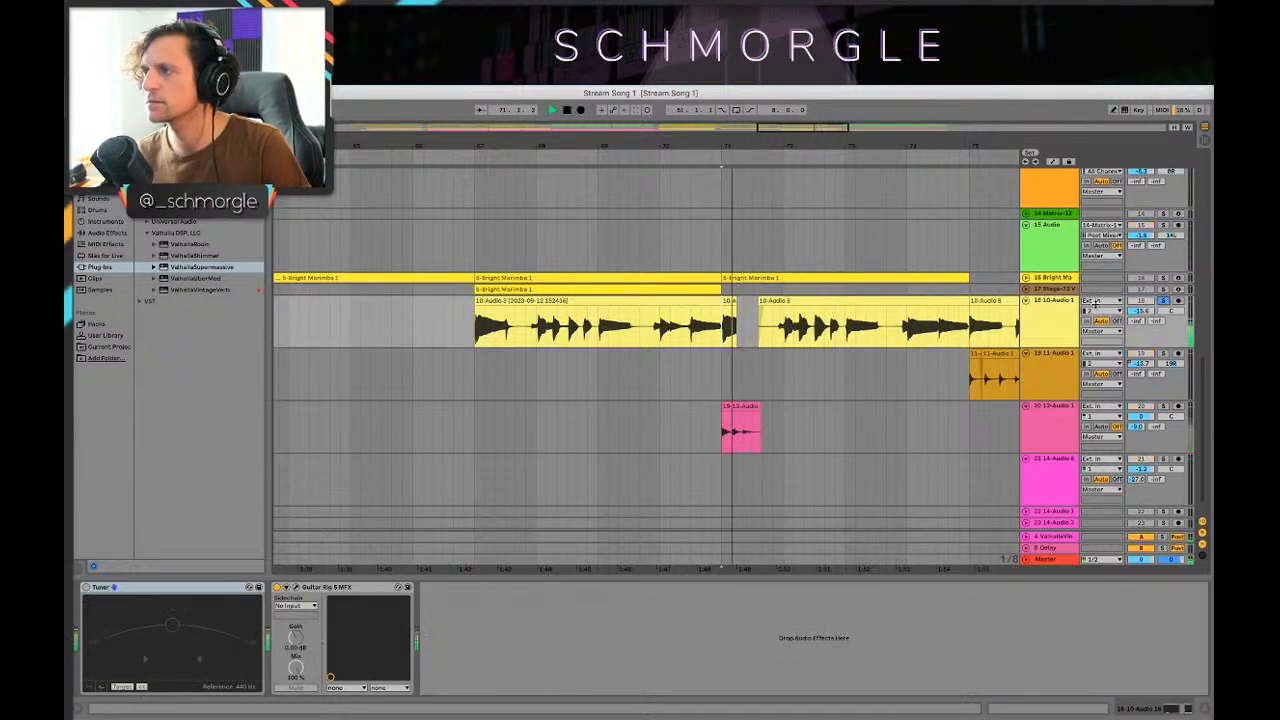
pyautogui.press('space')
# Step: Delete the short audio clip at bar 71 on track 18 and play the transition from bar 70
pyautogui.click(731, 303)
pyautogui.press('BackSpace')
pyautogui.click(706, 314)
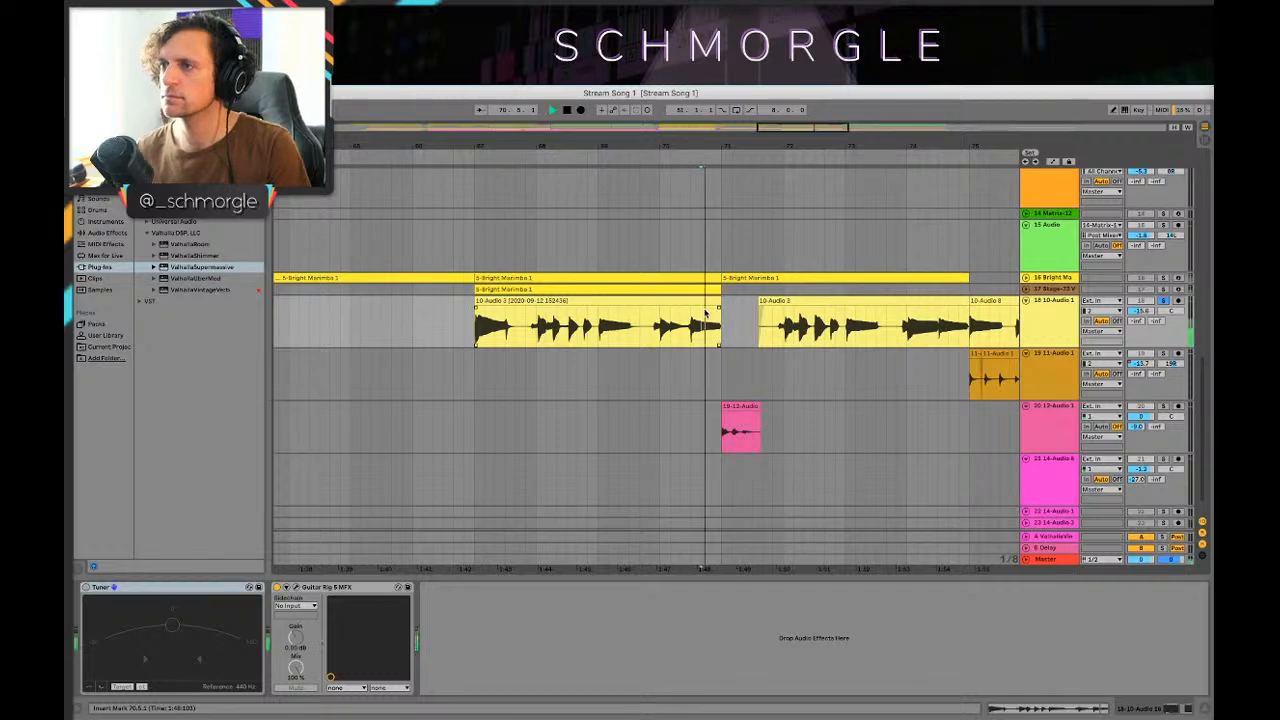
pyautogui.press('space')
# Step: Delete the short Mini V3 clip at bar 71 on track 12 and play the transition from bar 70
pyautogui.scroll(3, 723, 292)
pyautogui.click(714, 232)
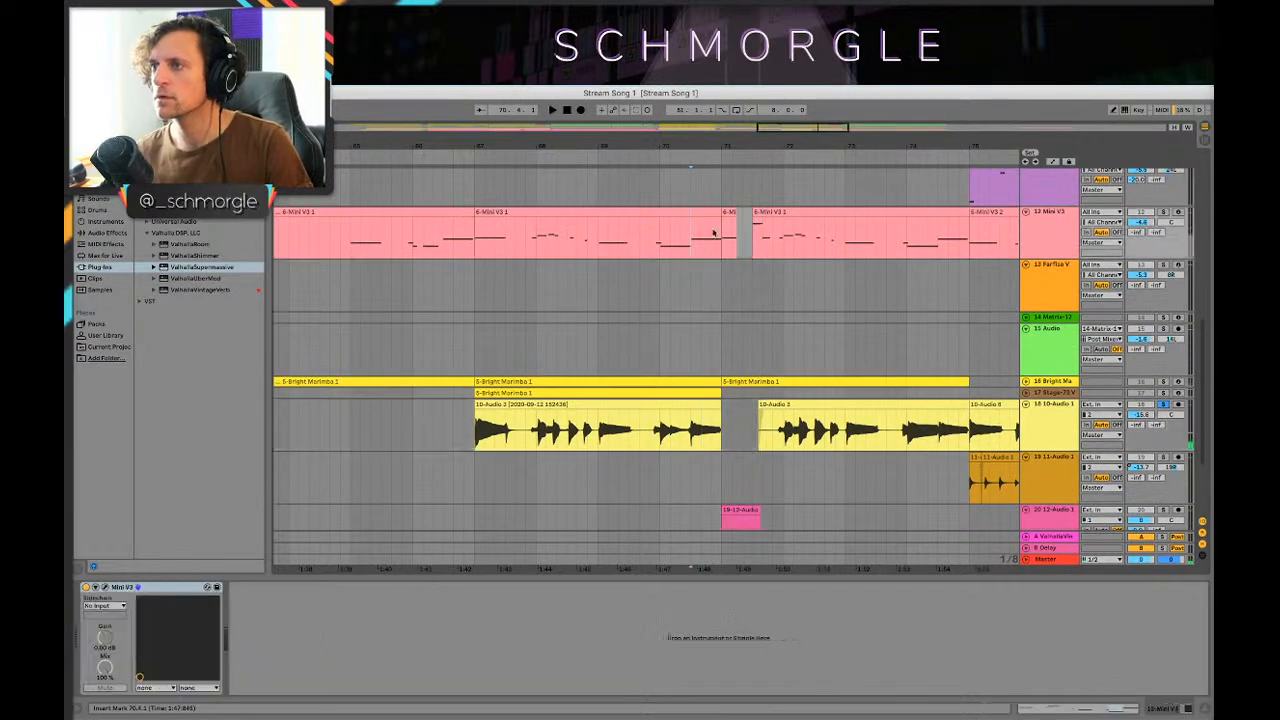
pyautogui.click(727, 211)
pyautogui.press('BackSpace')
pyautogui.click(671, 240)
pyautogui.press('space')
pyautogui.press('space')
pyautogui.press('space')
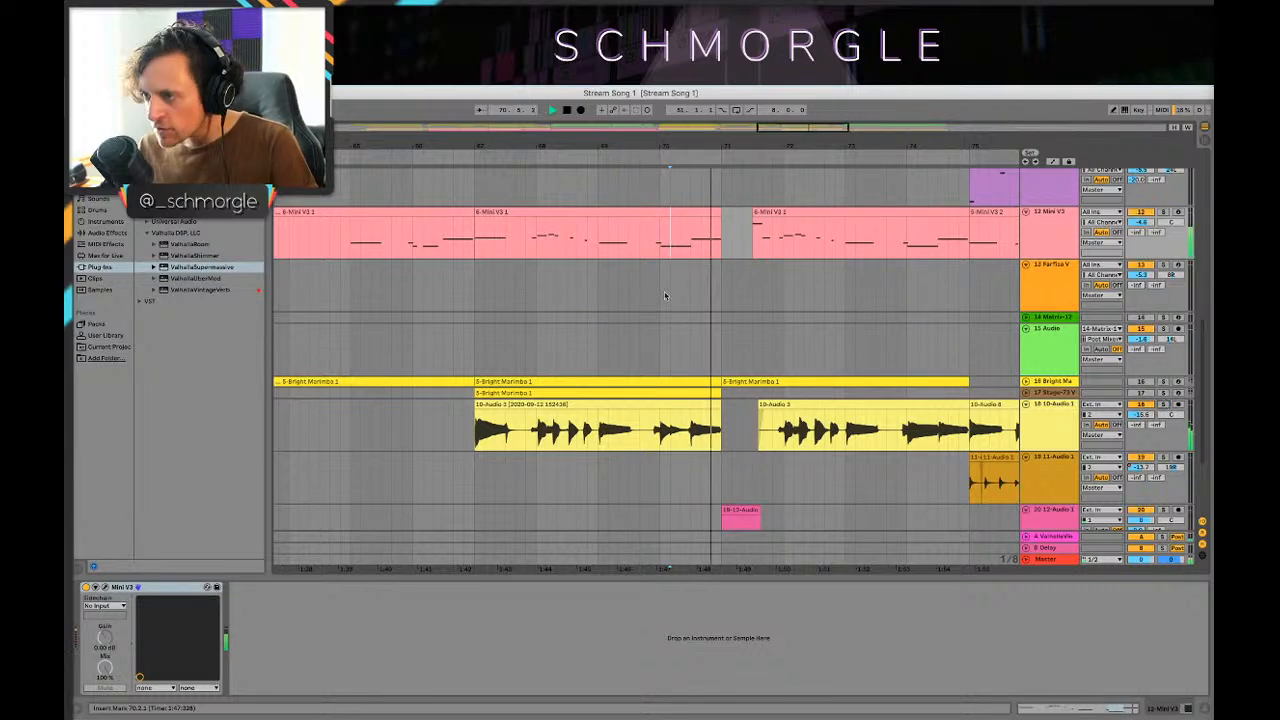
pyautogui.scroll(5, 700, 300)
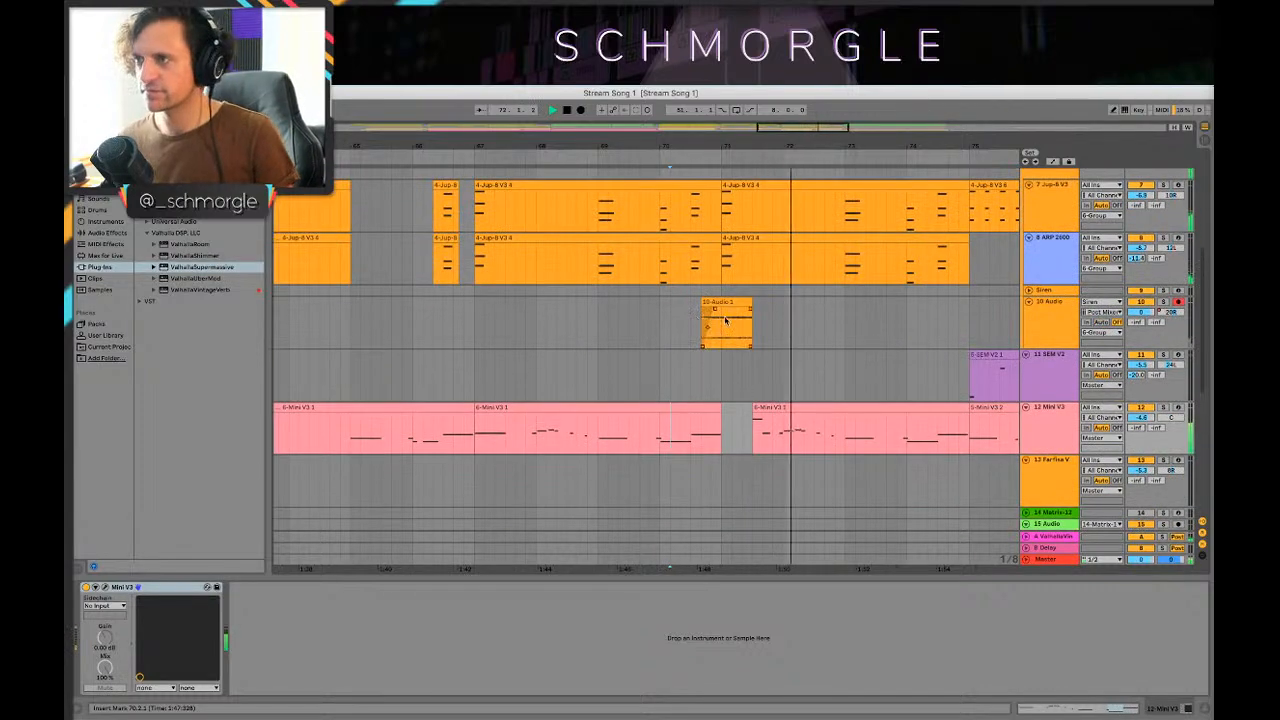
pyautogui.press('space')
# Step: Switch to the Splice app and place its Samples window over the middle of the arrangement
pyautogui.moveTo(393, 713)
pyautogui.click(338, 693)
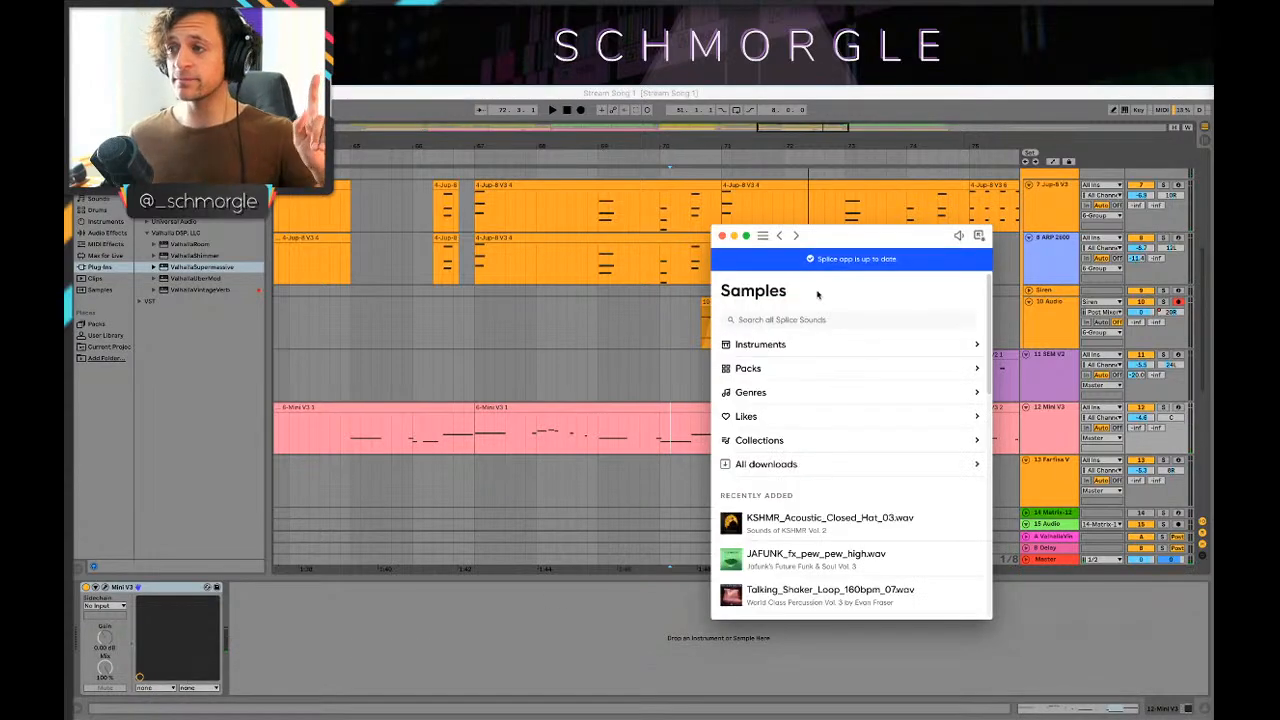
pyautogui.moveTo(832, 247); pyautogui.dragTo(609, 214)
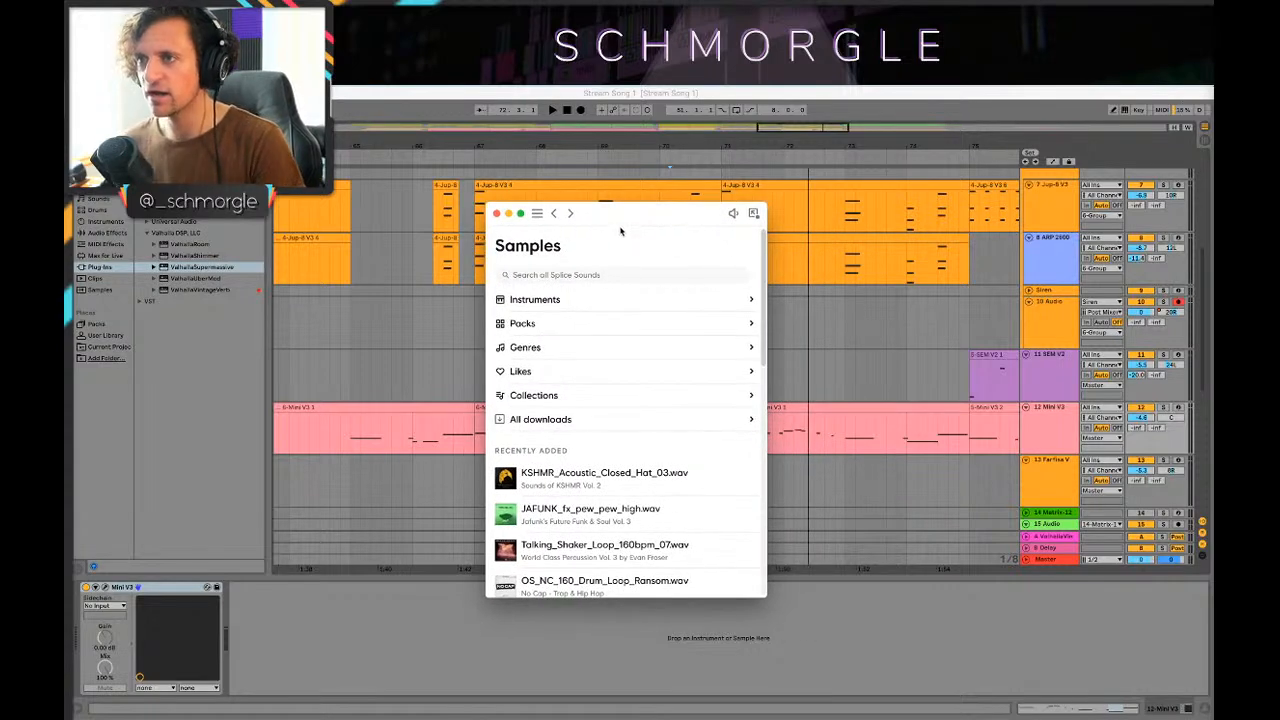
pyautogui.moveTo(600, 217); pyautogui.dragTo(597, 234)
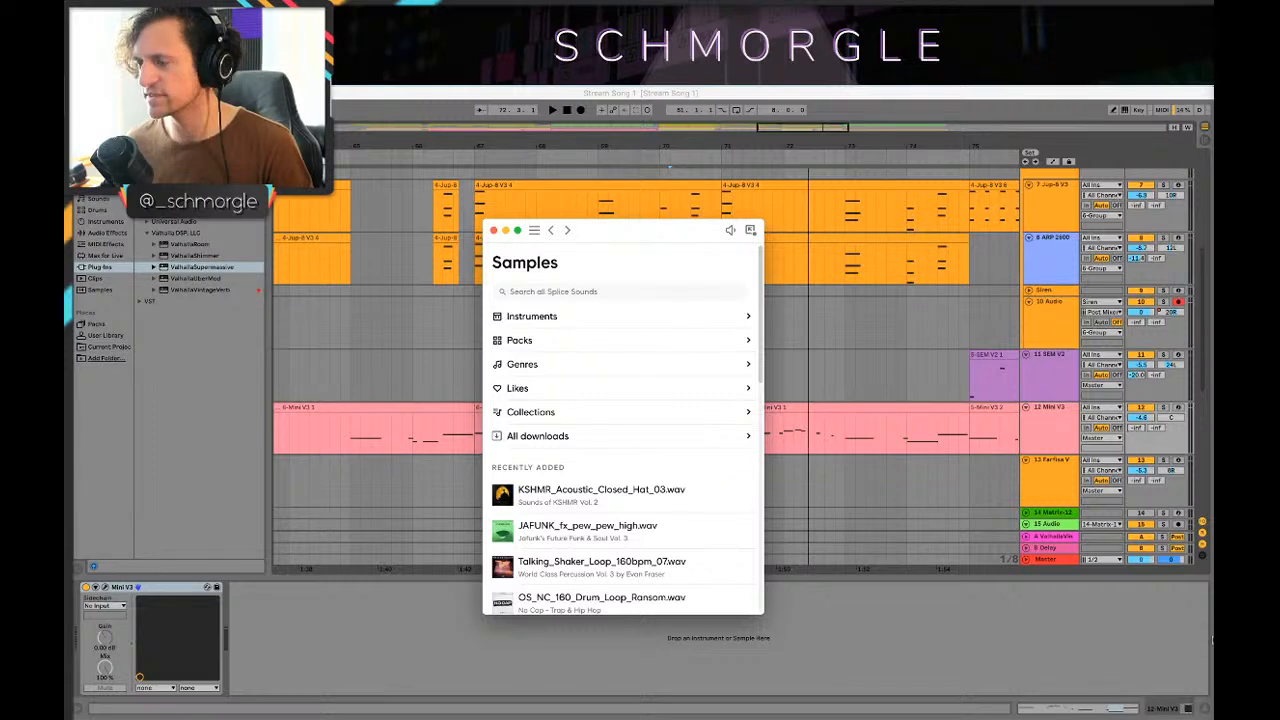
# Step: Try previewing KSHMR_Acoustic_Closed_Hat_03.wav and Talking_Shaker_Loop_160bpm_07.wav from the recently added samples
pyautogui.click(502, 494)
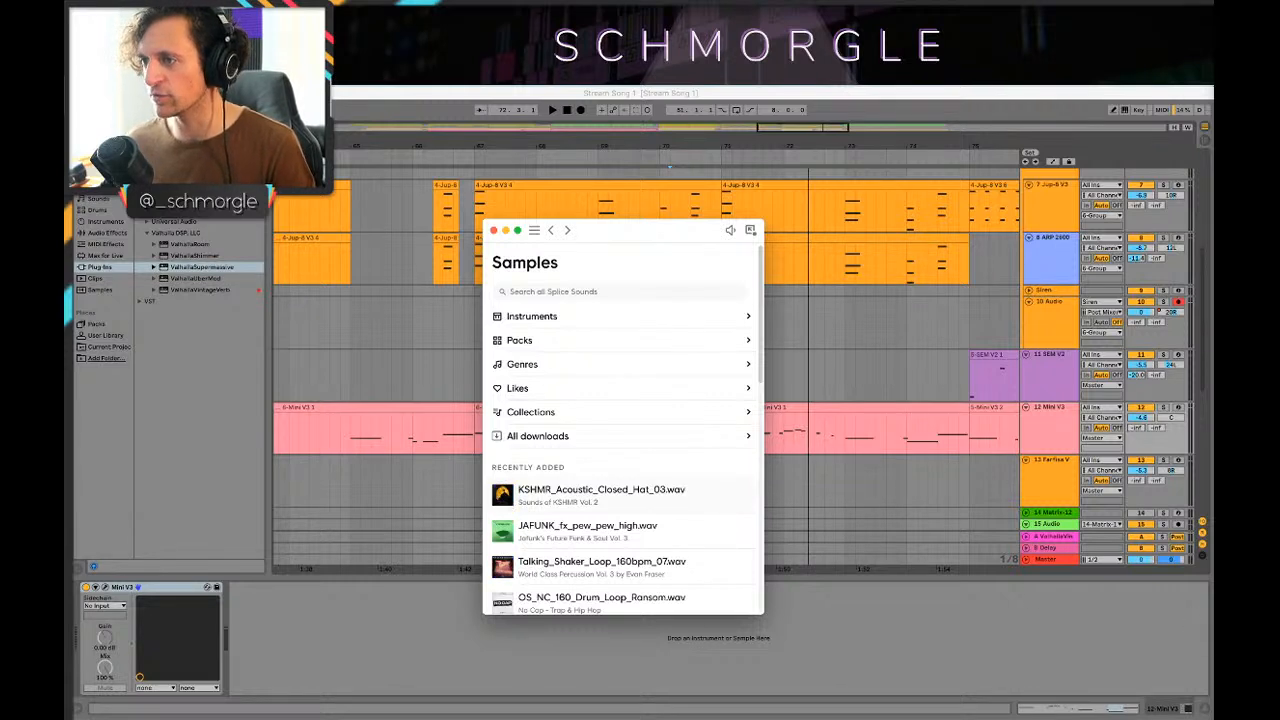
pyautogui.click(1160, 528)
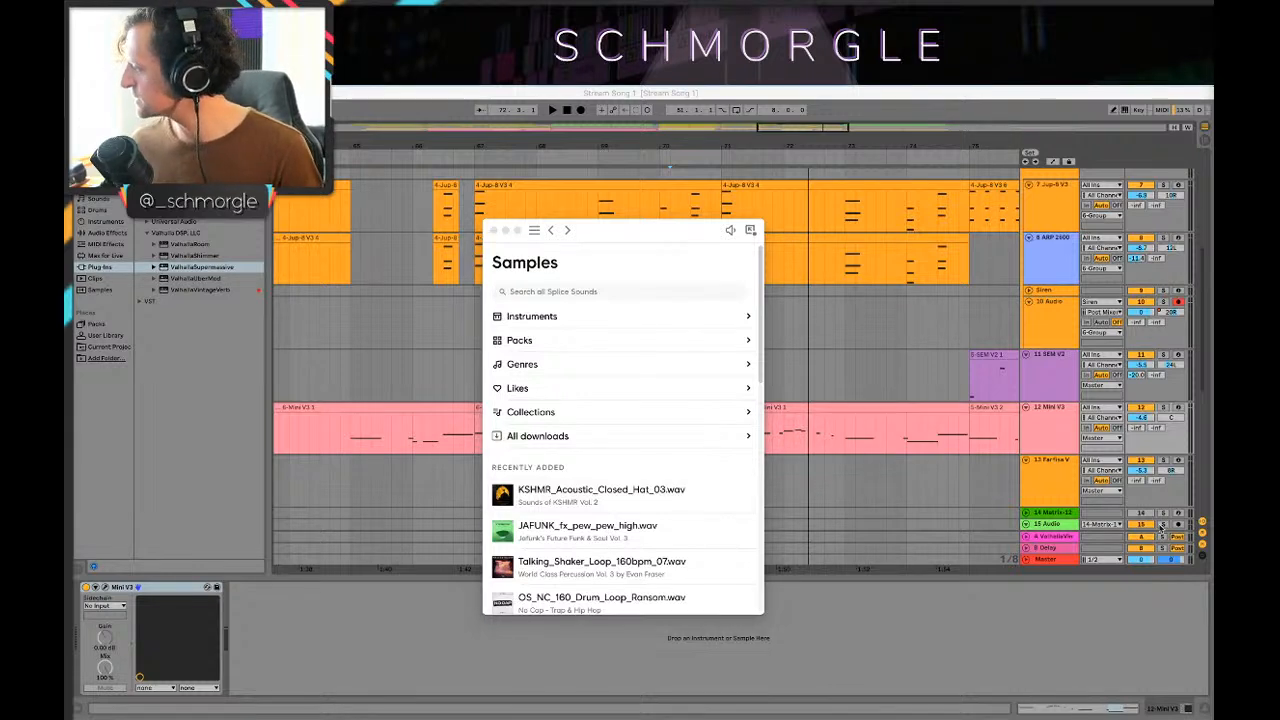
pyautogui.click(502, 495)
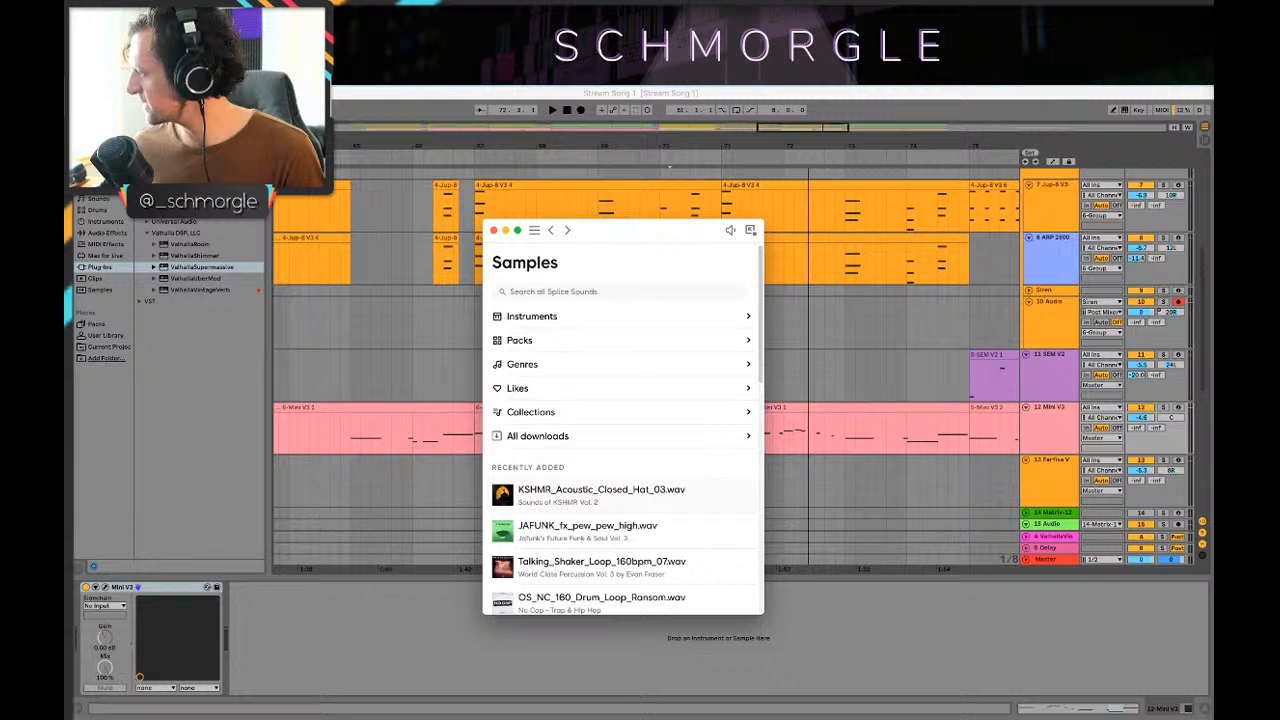
pyautogui.click(502, 495)
pyautogui.click(502, 495)
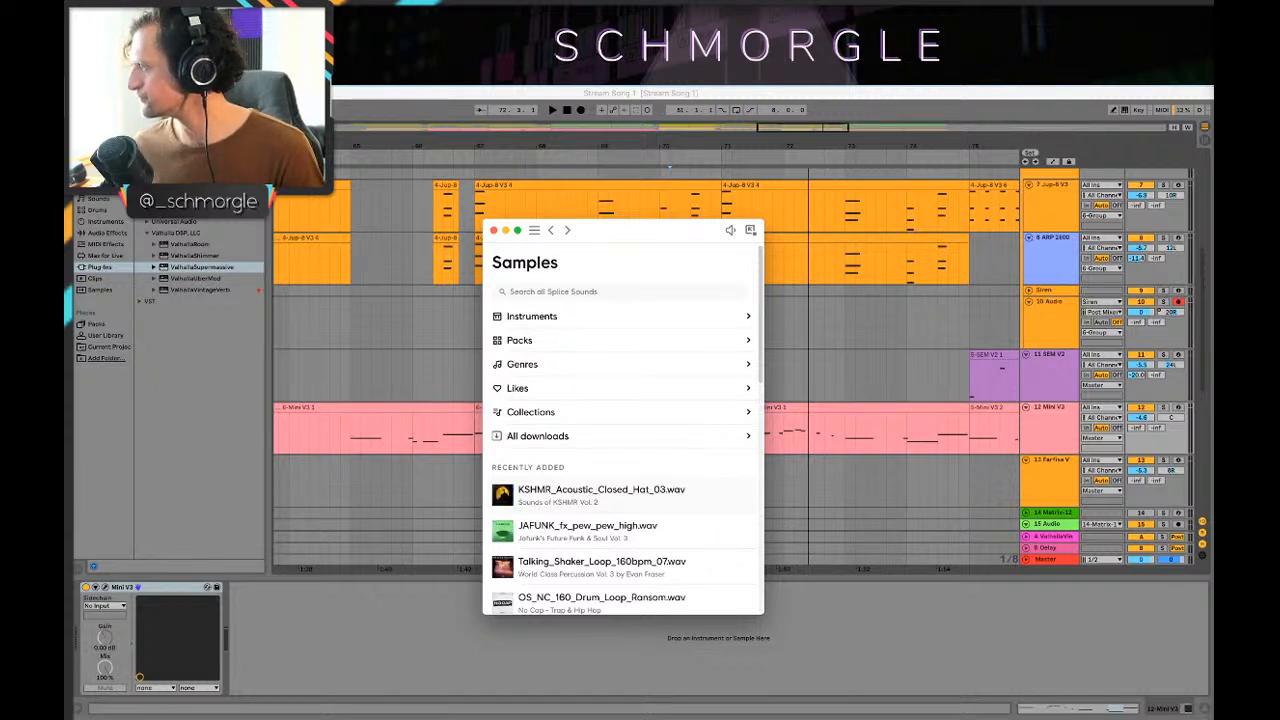
pyautogui.press('super+Tab')
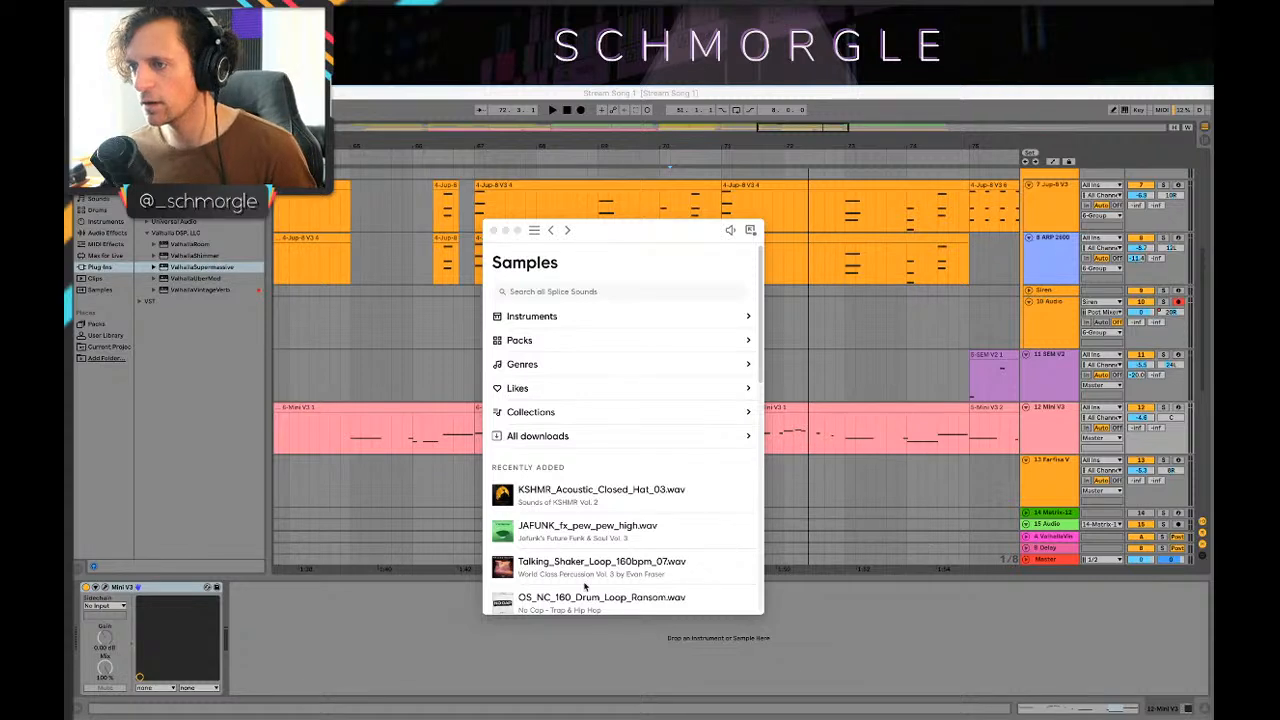
pyautogui.click(502, 567)
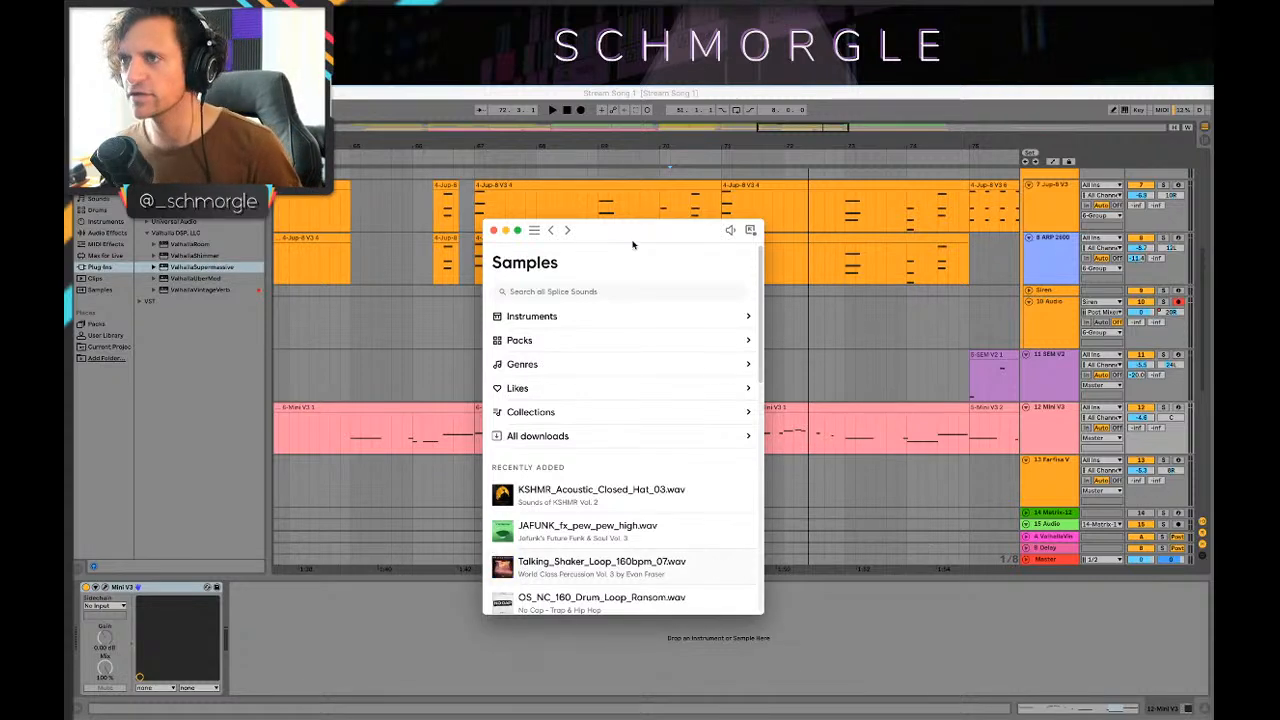
# Step: Search all Splice sounds for "big" and filter the results by drums
pyautogui.moveTo(632, 244); pyautogui.dragTo(724, 279)
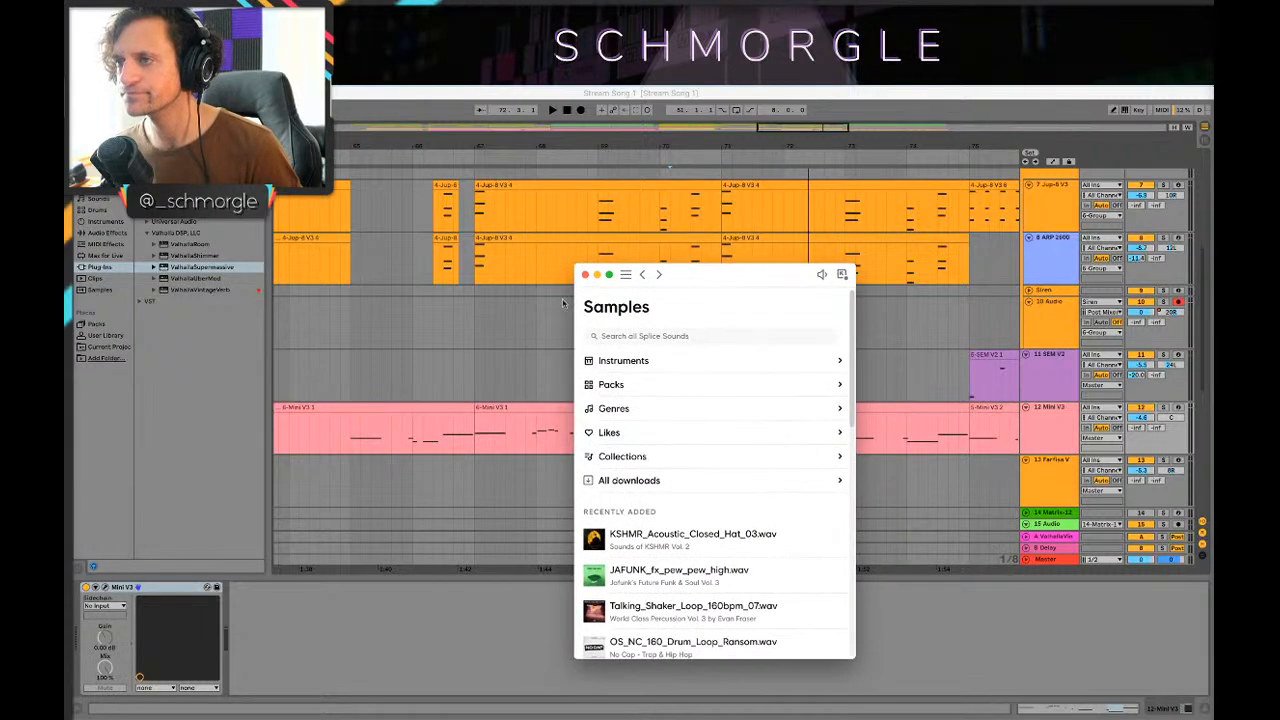
pyautogui.click(676, 337)
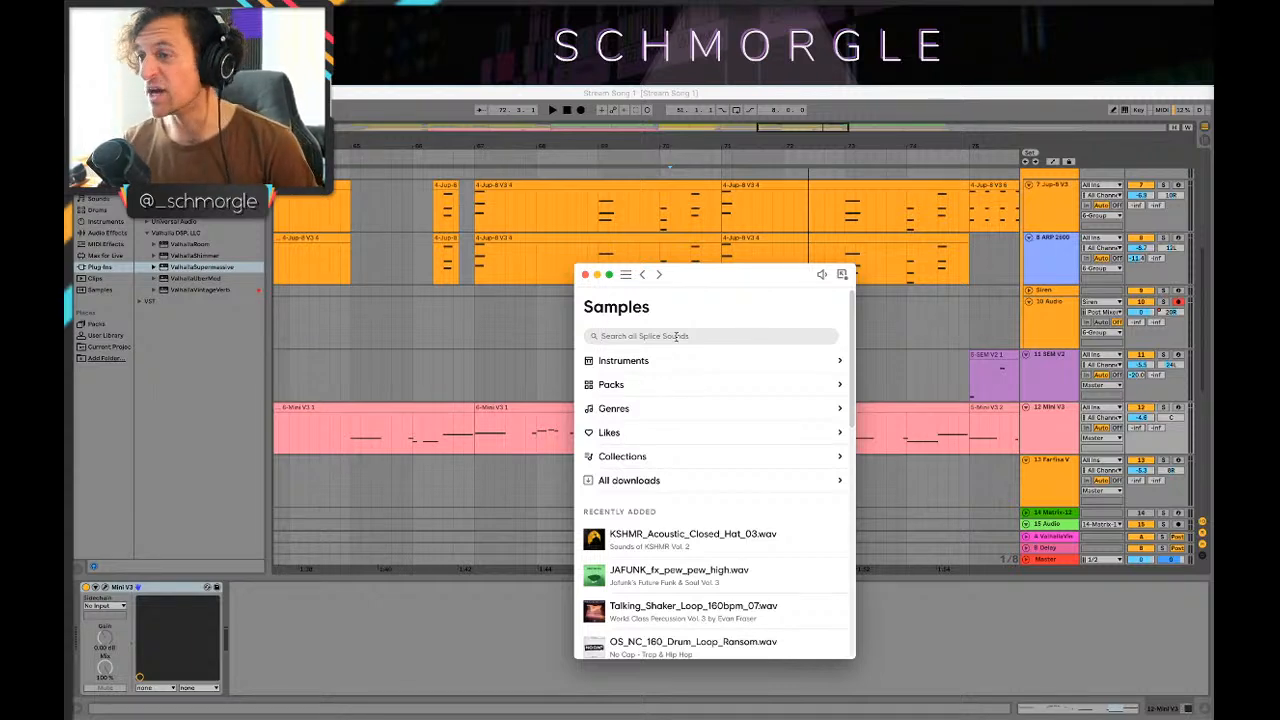
pyautogui.write('big')
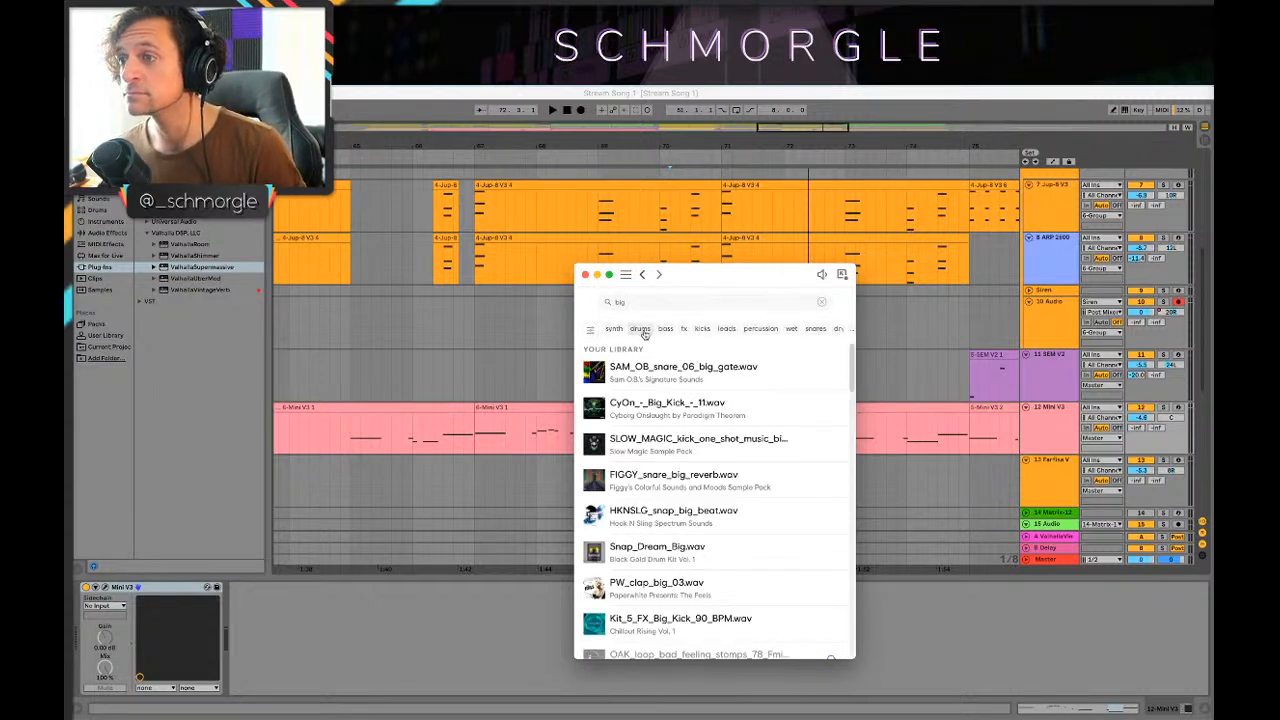
pyautogui.click(640, 329)
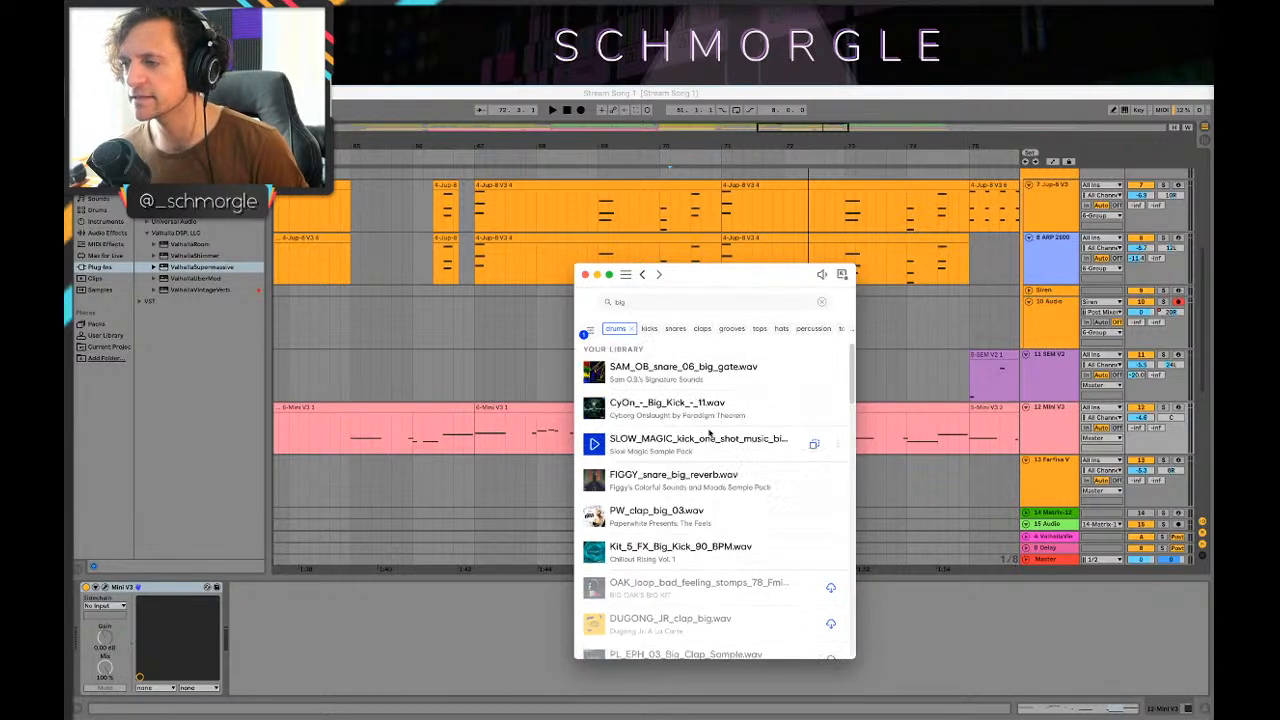
# Step: Audition the big drum samples, comparing CyOn_-_Big_Kick_-_11.wav with the SLOW_MAGIC kick one-shot, and move the Splice window clear of the siren clip
pyautogui.click(593, 518)
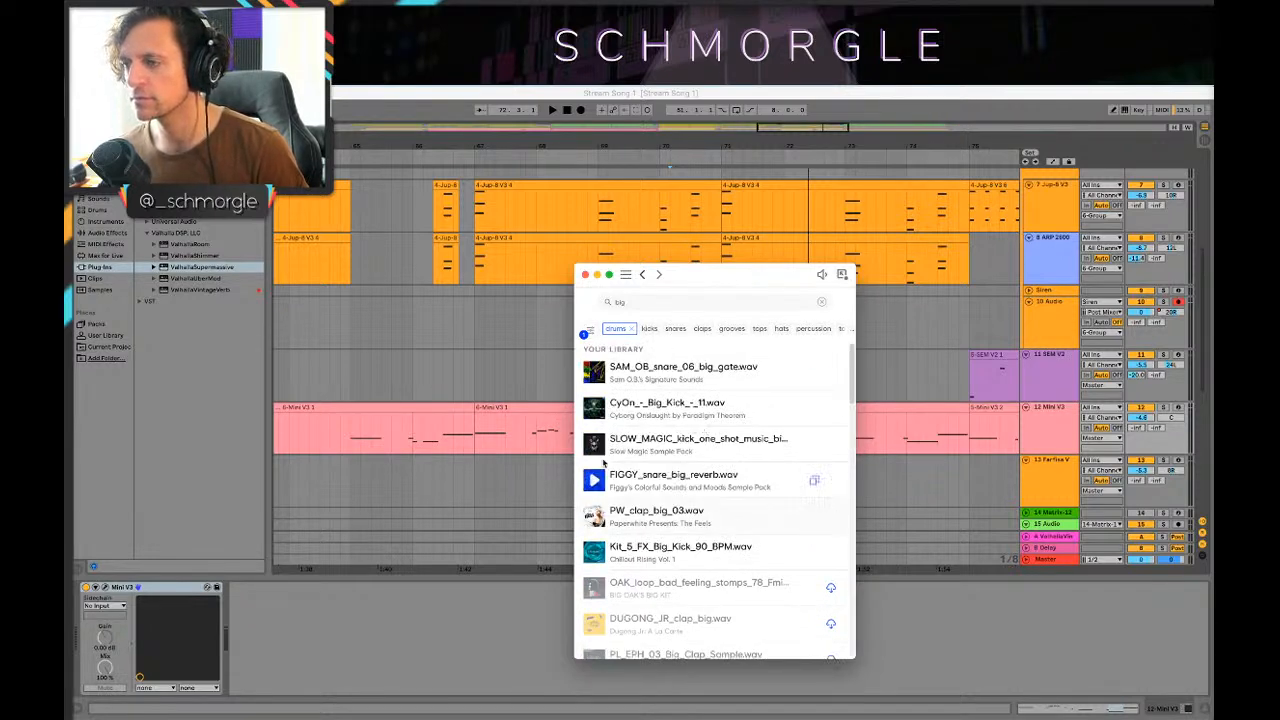
pyautogui.click(594, 448)
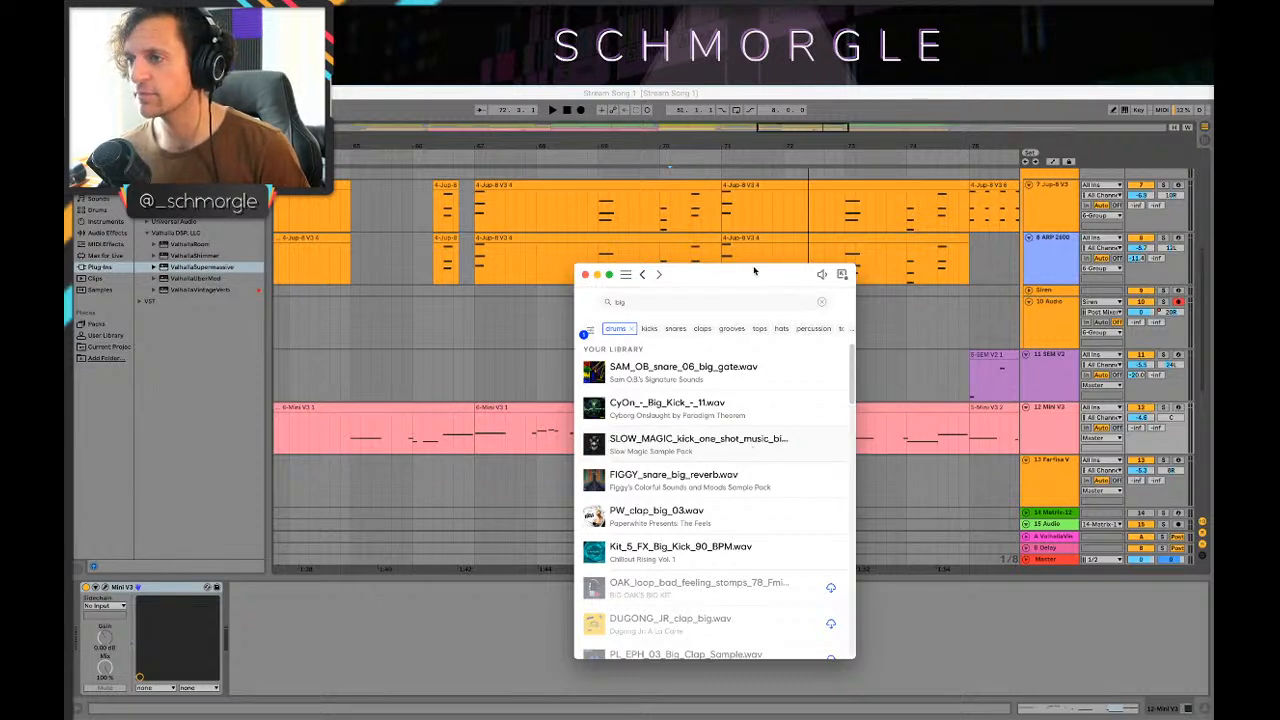
pyautogui.click(594, 376)
pyautogui.click(594, 410)
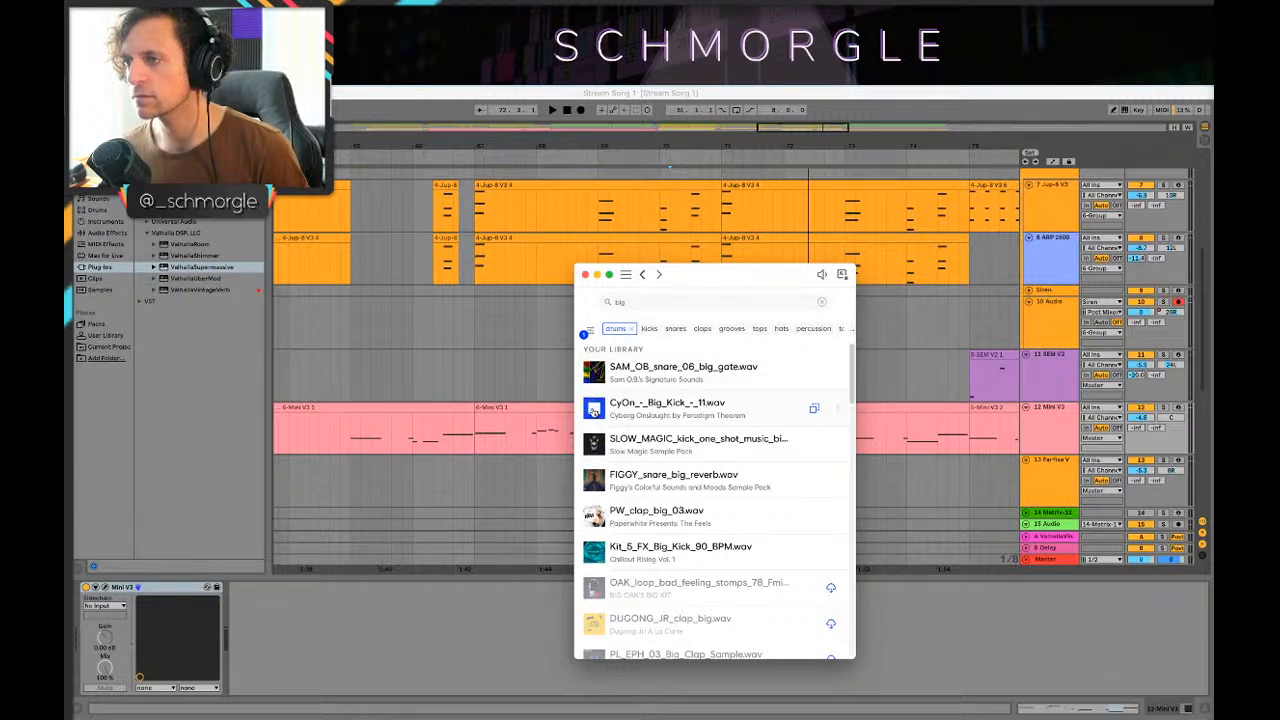
pyautogui.click(594, 446)
pyautogui.click(593, 378)
pyautogui.click(594, 408)
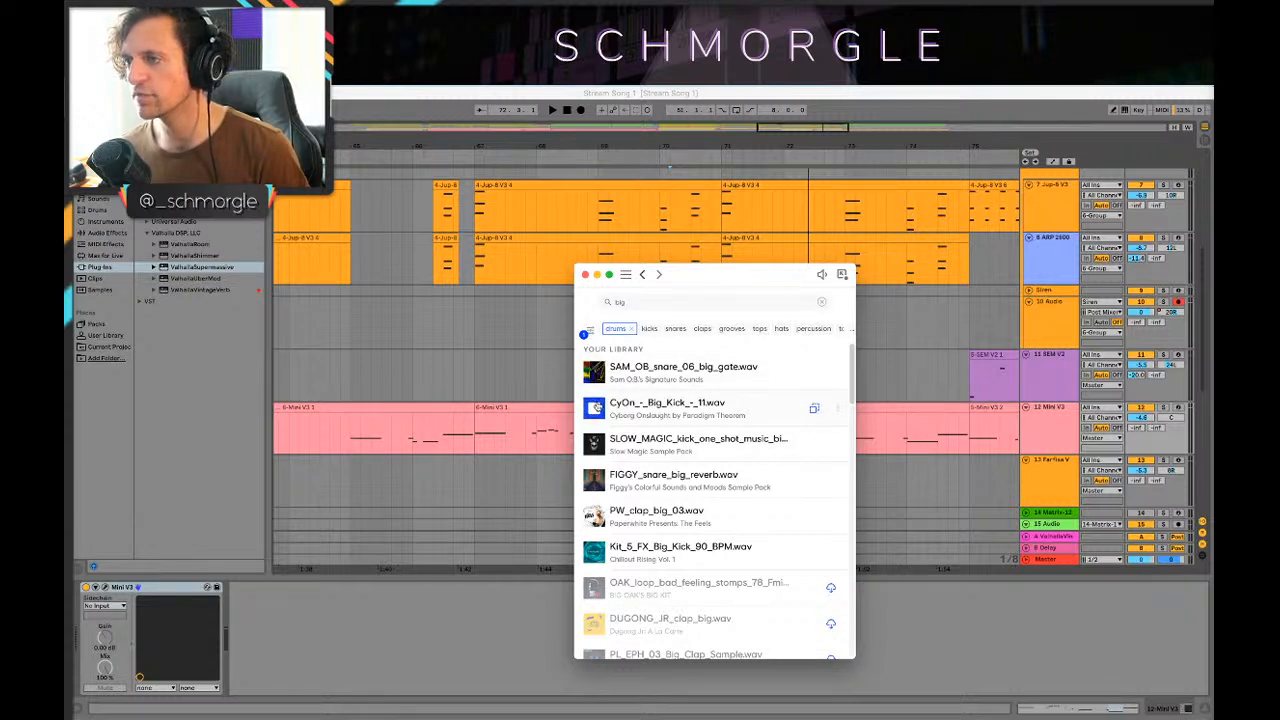
pyautogui.click(594, 444)
pyautogui.click(594, 408)
pyautogui.click(594, 444)
pyautogui.moveTo(731, 277); pyautogui.dragTo(1075, 392)
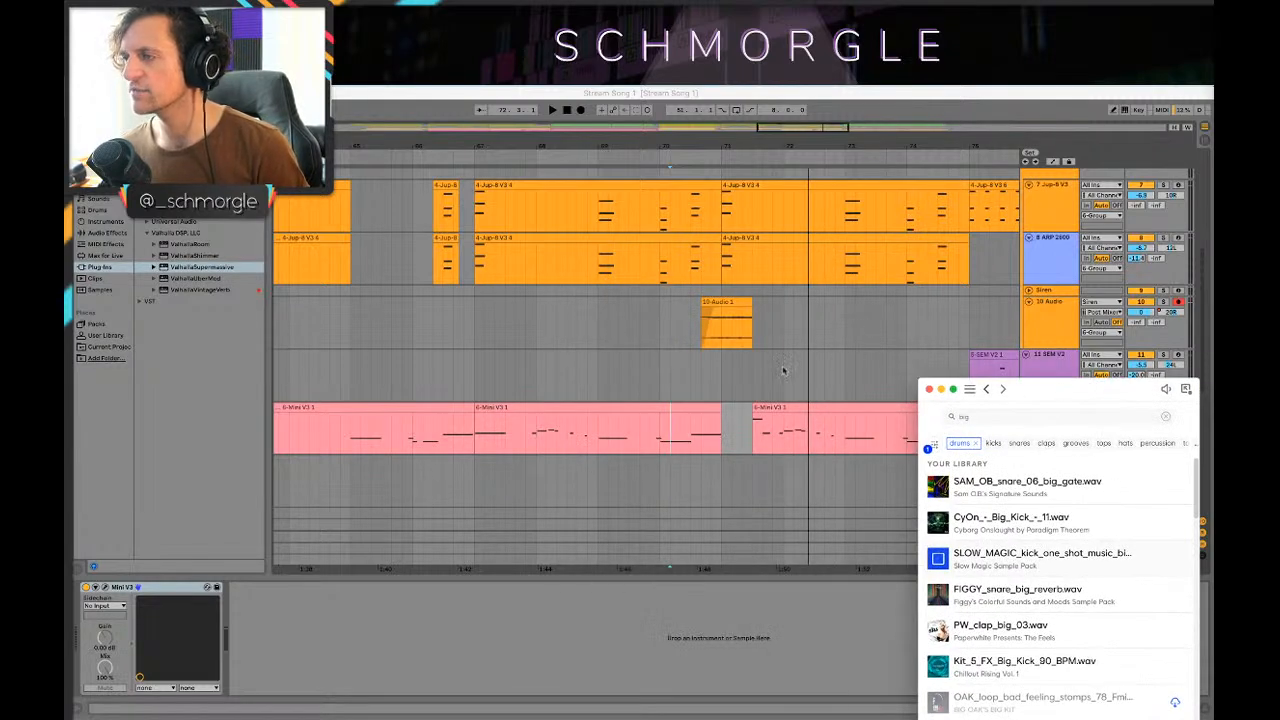
# Step: Return from Splice to the Ableton Live arrangement and group the Farfisa V, Matrix-12 and adjoining green Audio tracks
pyautogui.scroll(-5, 790, 371)
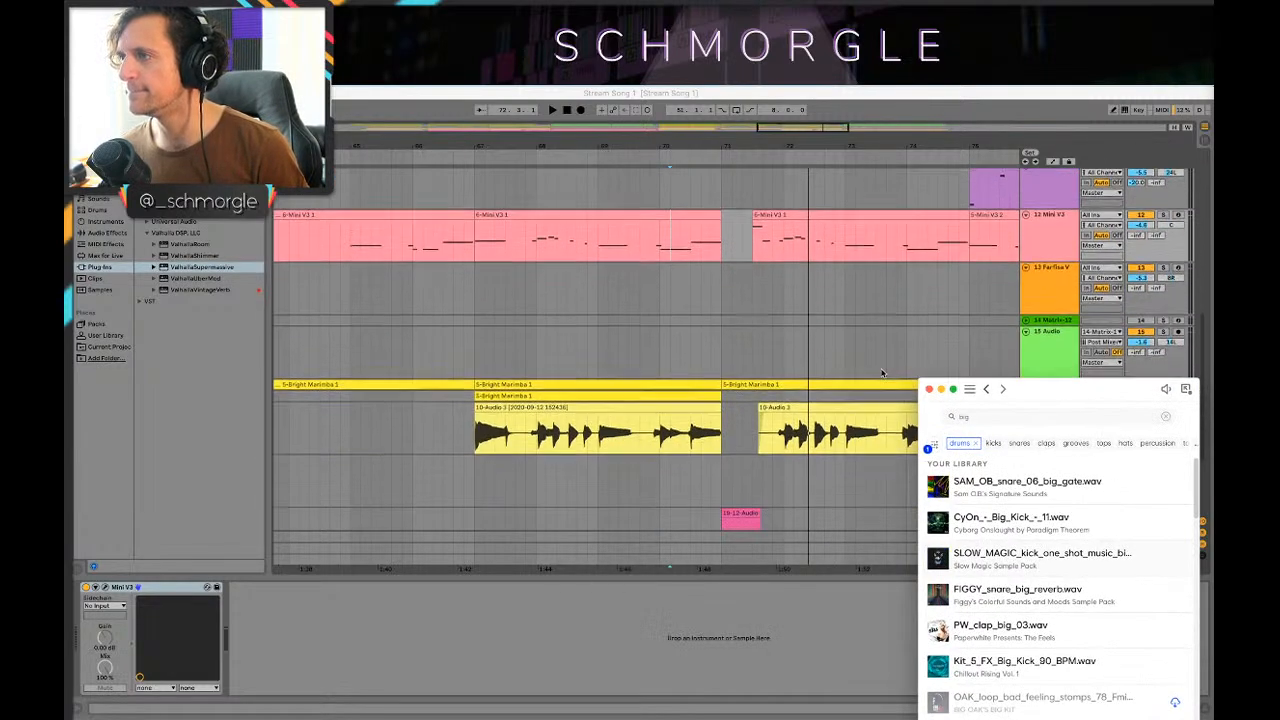
pyautogui.scroll(-2, 882, 373)
pyautogui.scroll(4, 849, 361)
pyautogui.scroll(-5, 849, 361)
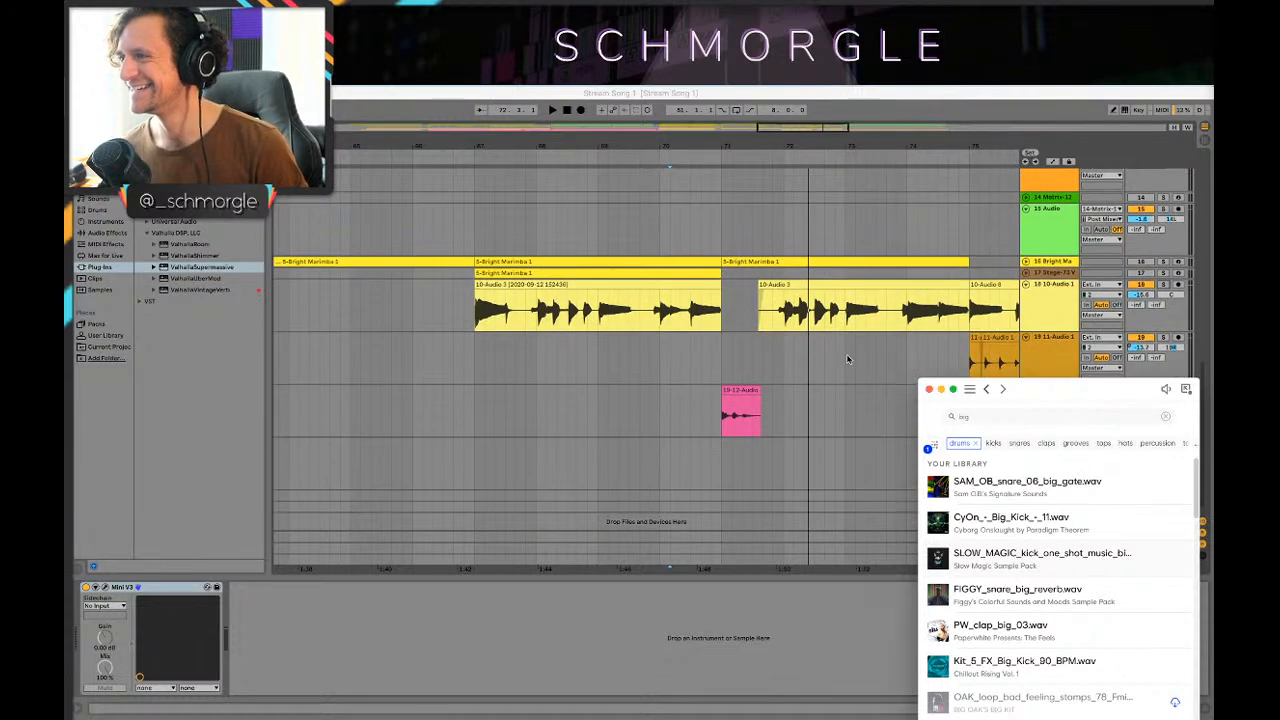
pyautogui.click(706, 249)
pyautogui.moveTo(699, 148); pyautogui.dragTo(757, 80)
pyautogui.scroll(3, 757, 250)
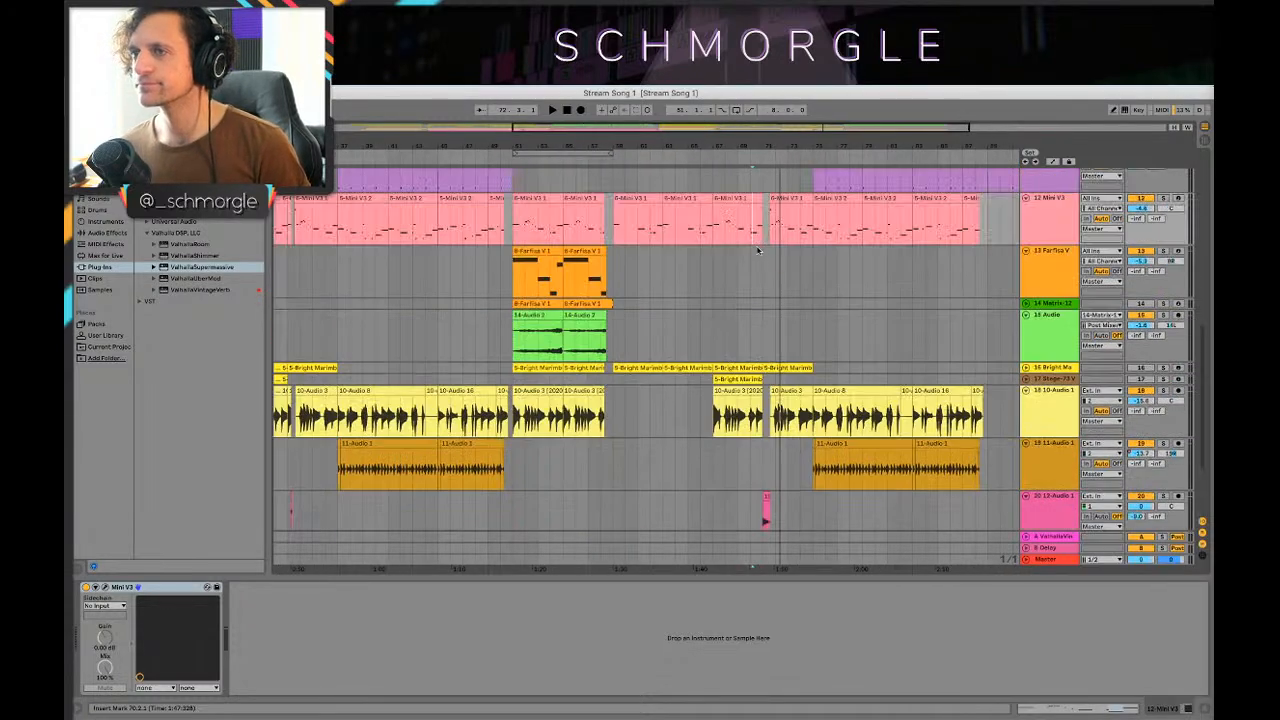
pyautogui.scroll(2, 905, 253)
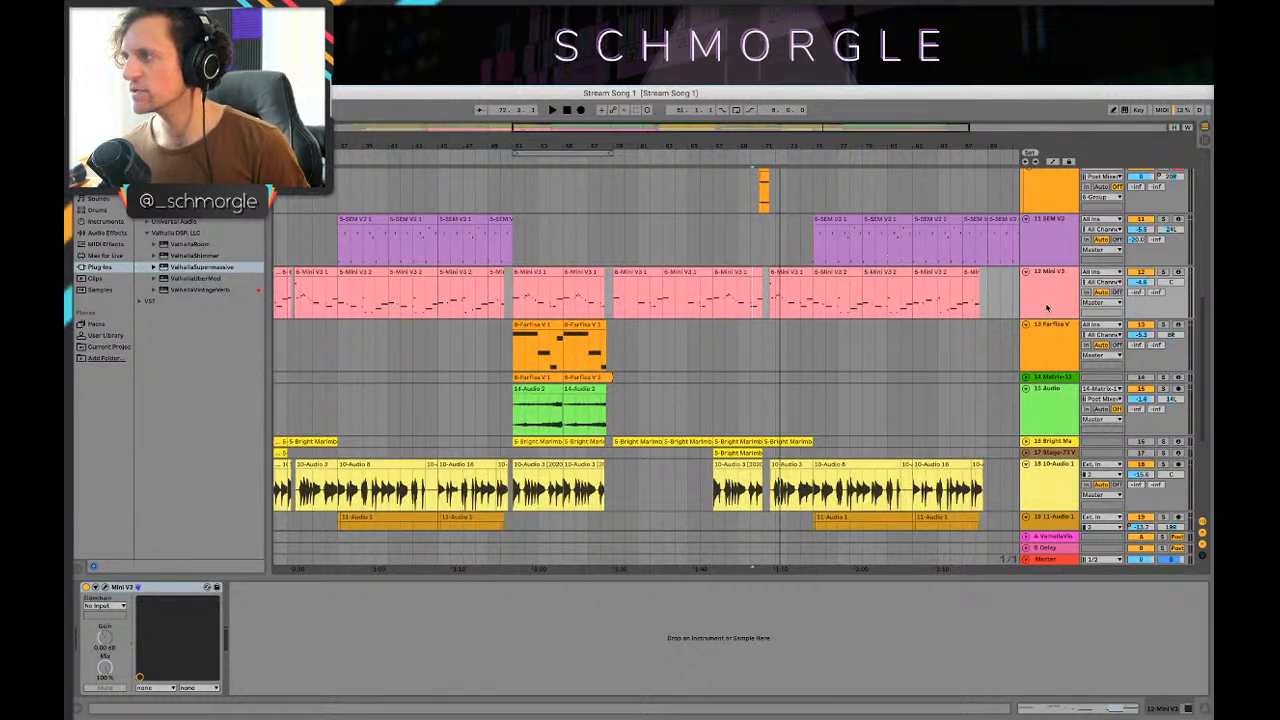
pyautogui.click(1045, 340)
pyautogui.rightClick(1047, 345)
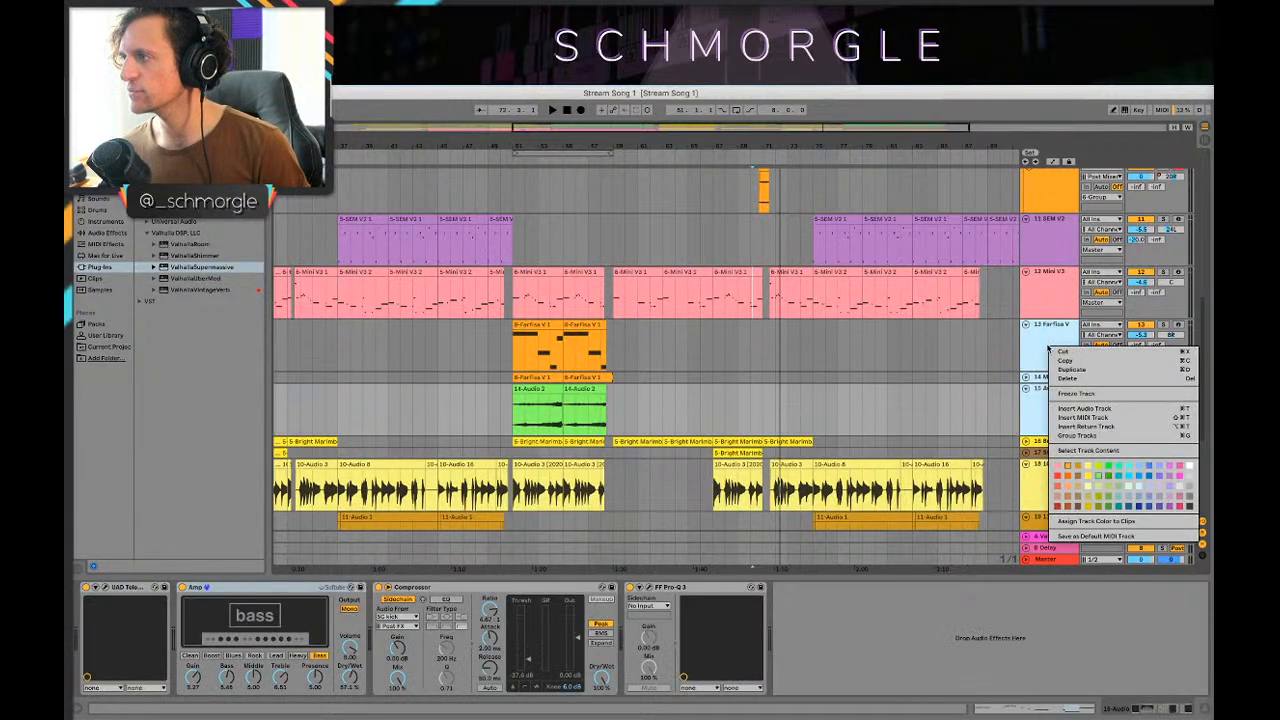
pyautogui.click(1077, 435)
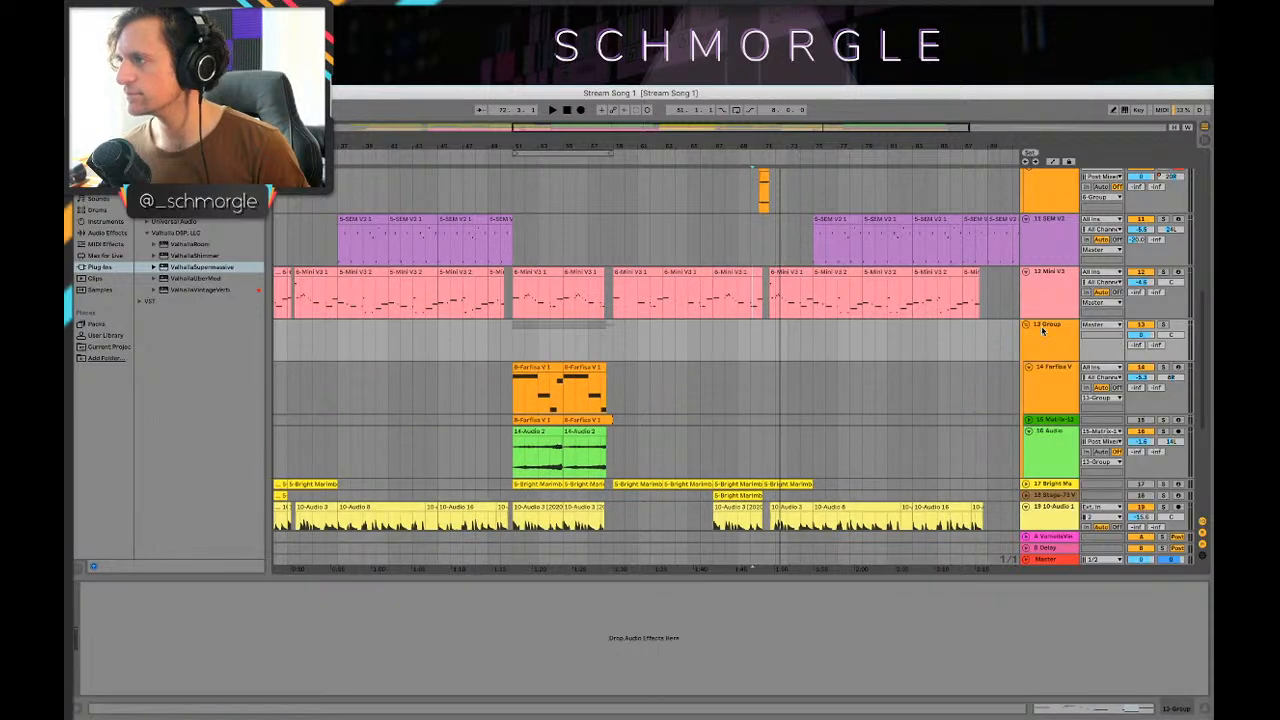
# Step: Rename the new group track holding the Farfisa V as SIDE CHAINZ
pyautogui.click(1043, 331)
pyautogui.press('super+r')
pyautogui.write('S')
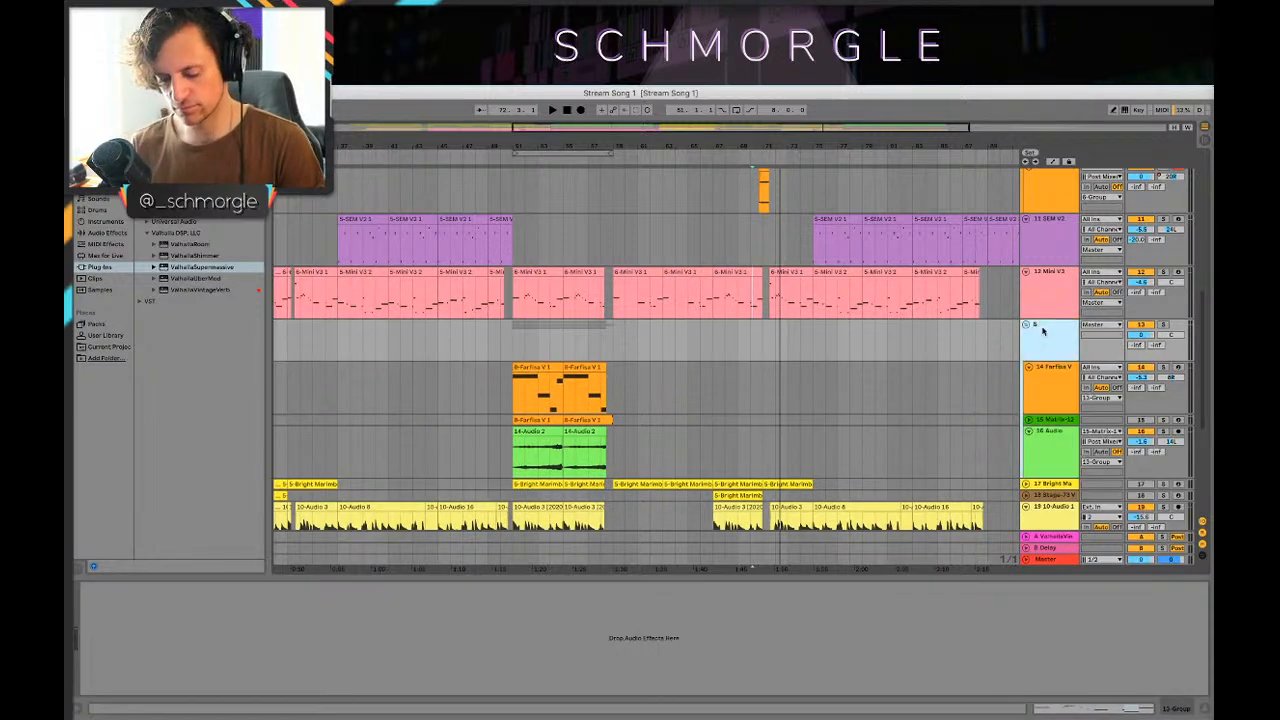
pyautogui.write('IDE CHAINZ')
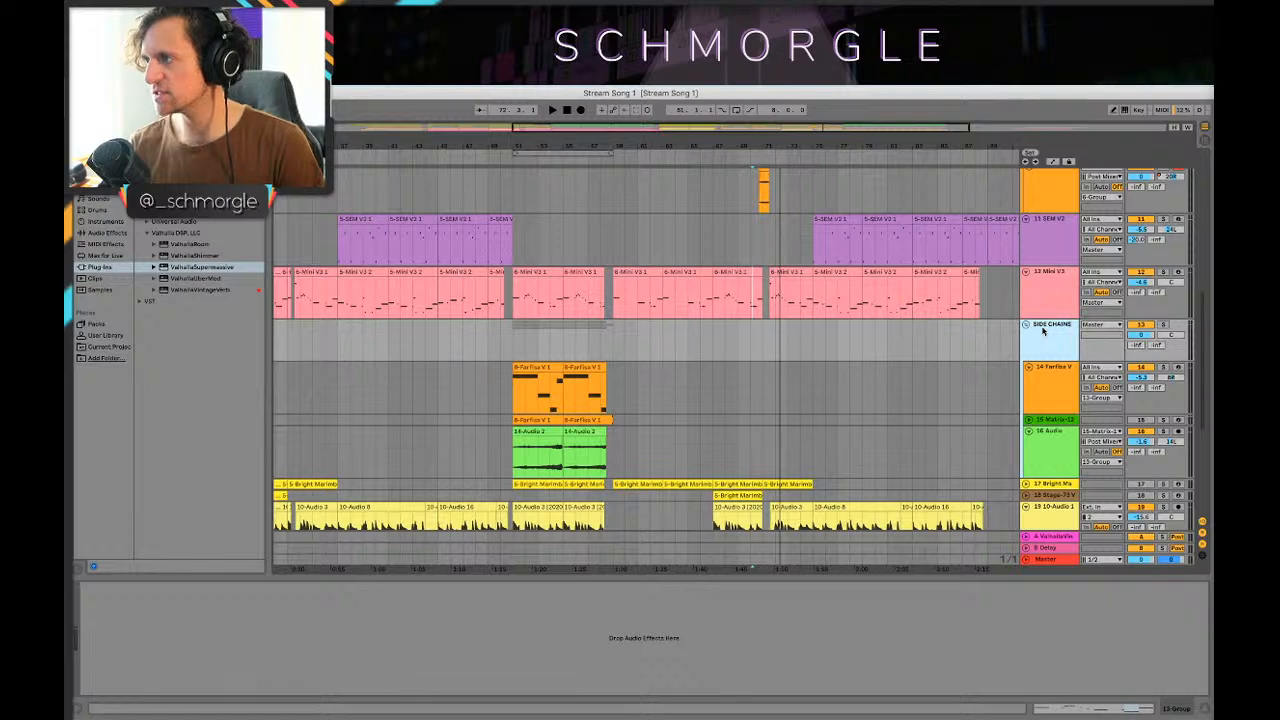
pyautogui.press('Return')
# Step: Inspect the devices on the SEM V2 and siren audio tracks and preview the siren clip around bar 71
pyautogui.scroll(3, 1030, 400)
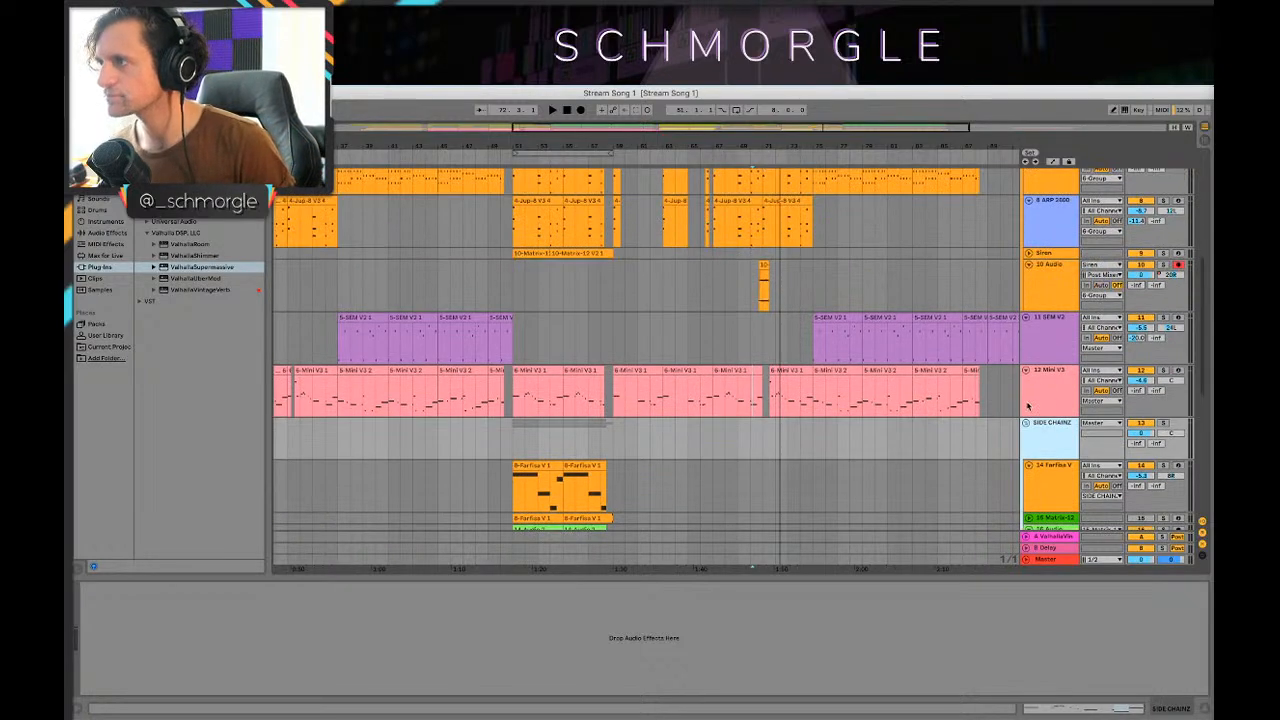
pyautogui.click(614, 391)
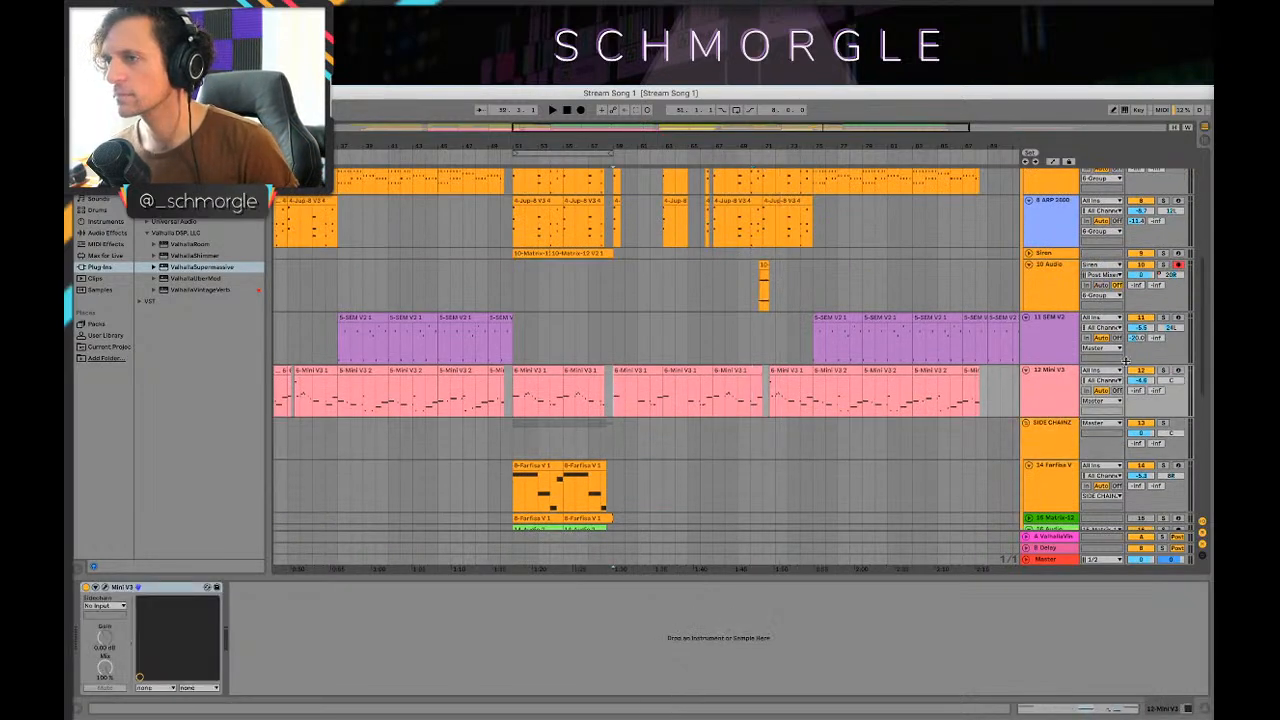
pyautogui.click(1050, 340)
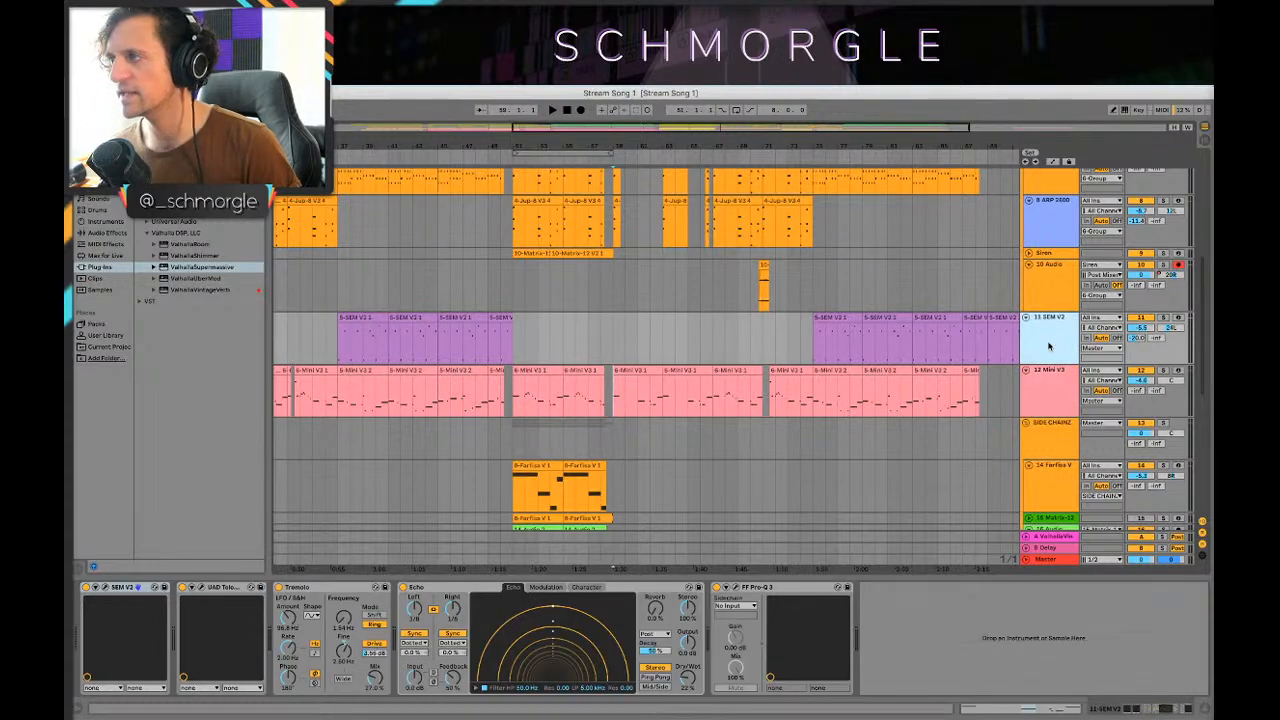
pyautogui.scroll(2, 1032, 335)
pyautogui.click(1045, 331)
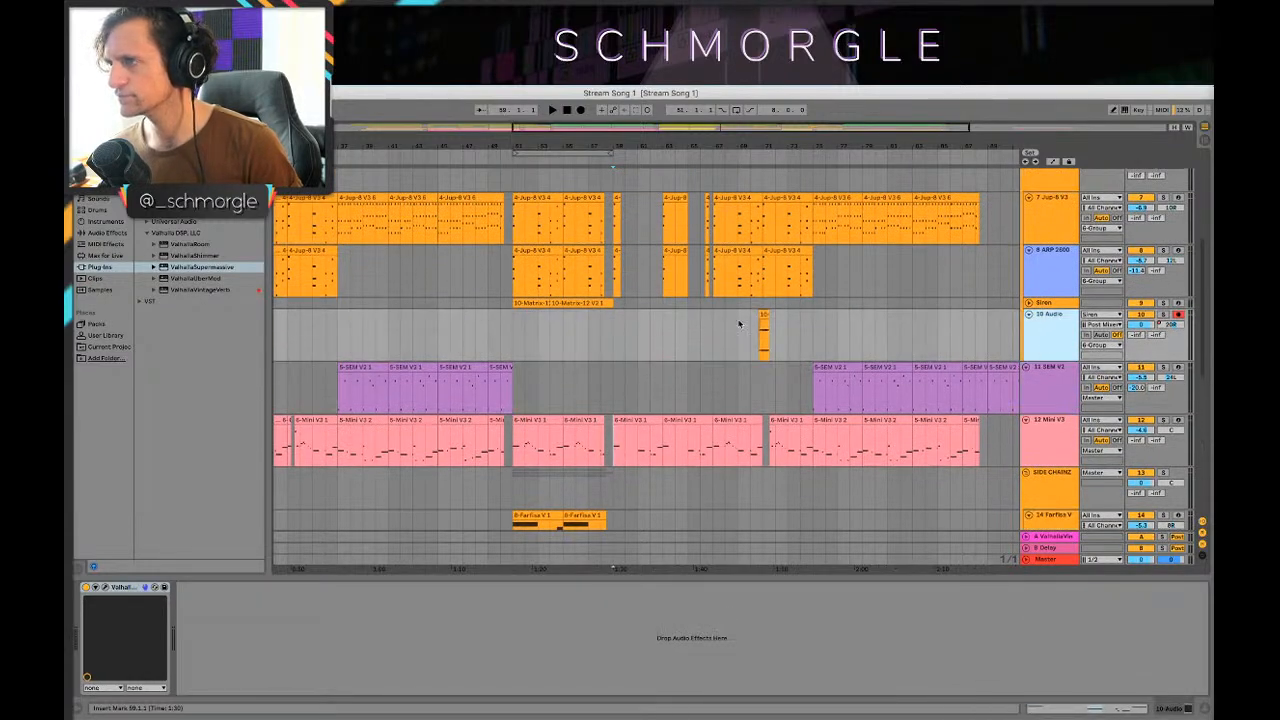
pyautogui.click(762, 340)
pyautogui.press('space')
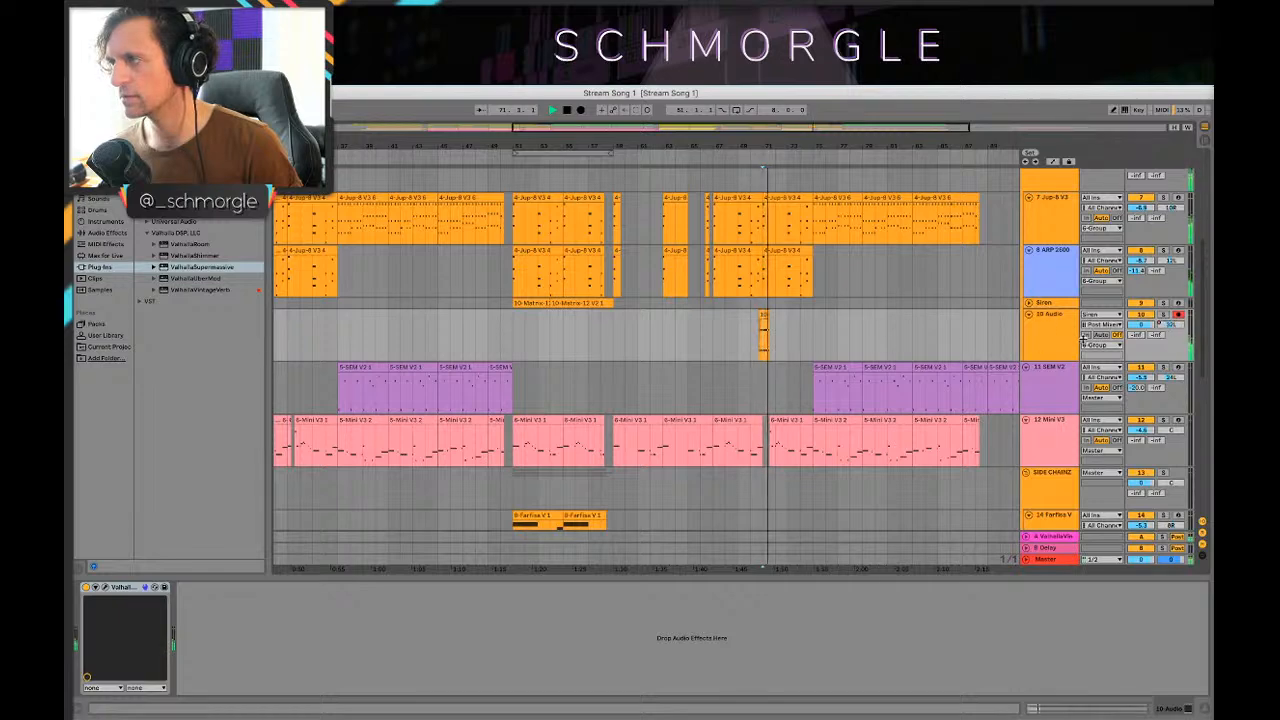
pyautogui.press('space')
pyautogui.scroll(5, 1046, 334)
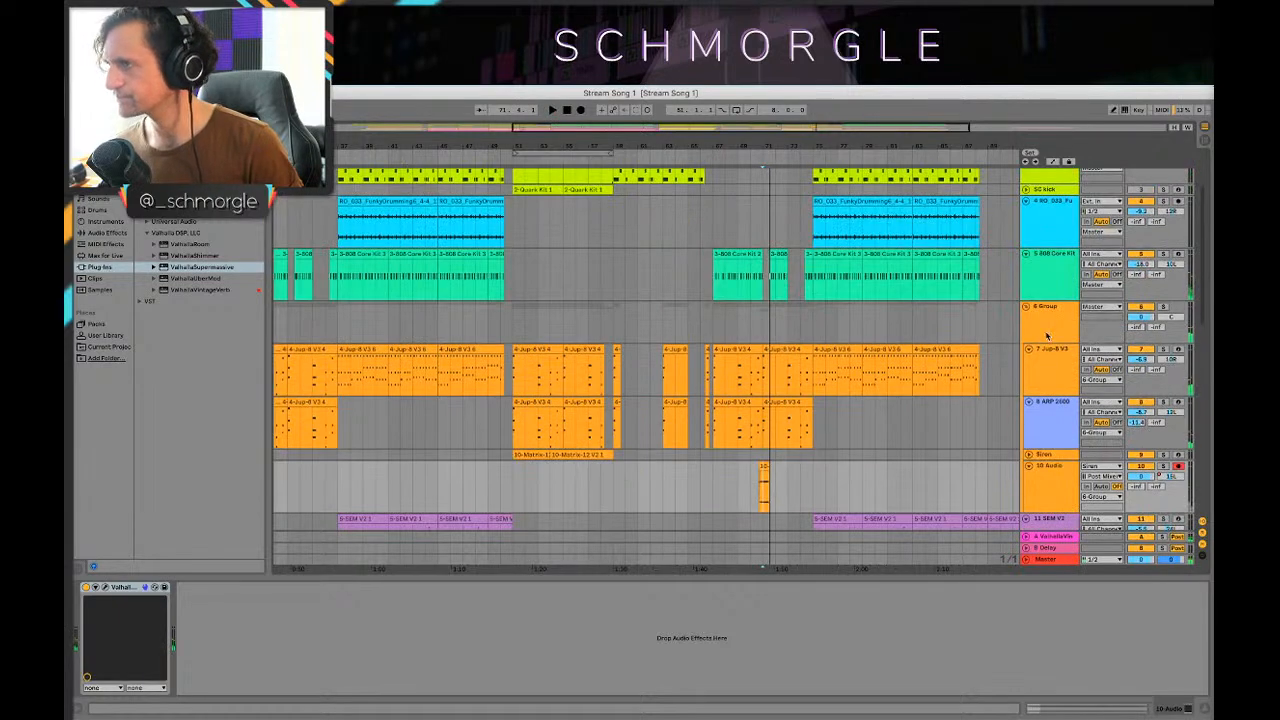
# Step: Move the whole group containing the Jup-8, ARP 2600 and Siren tracks below the Mini V3 track
pyautogui.click(737, 366)
pyautogui.scroll(-2, 1097, 368)
pyautogui.click(1051, 273)
pyautogui.scroll(-3, 1055, 300)
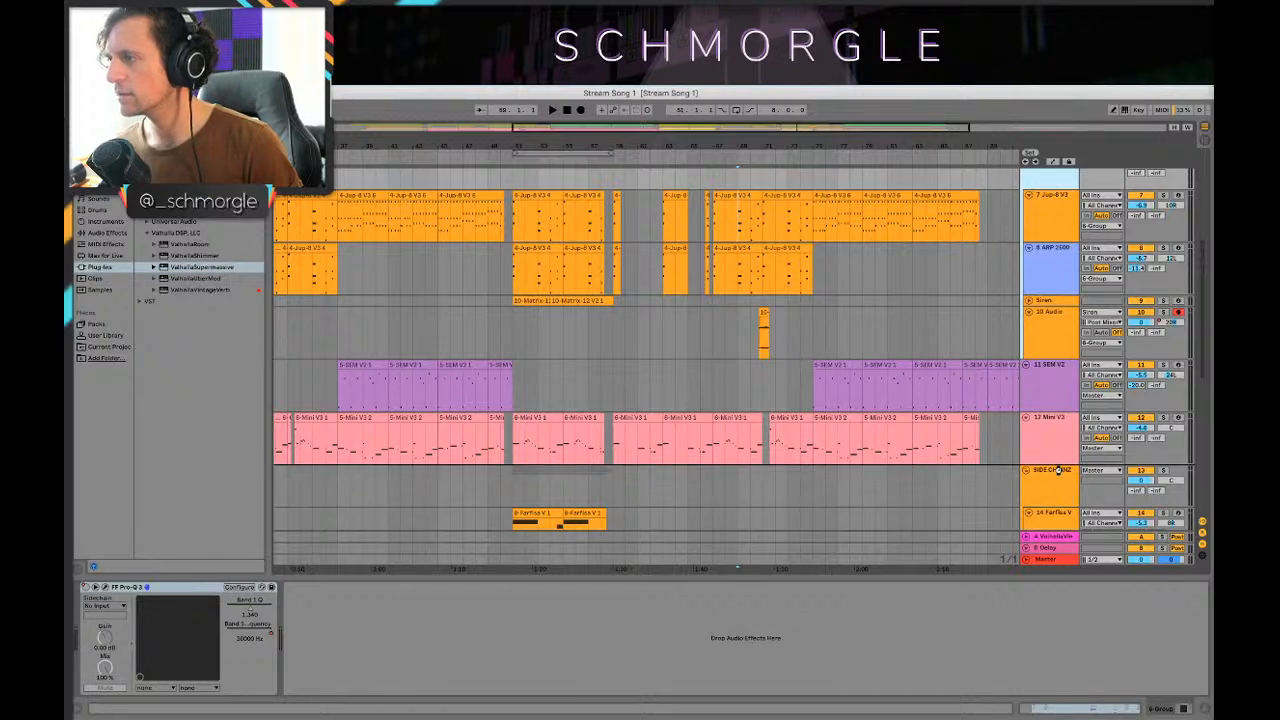
pyautogui.scroll(6, 958, 410)
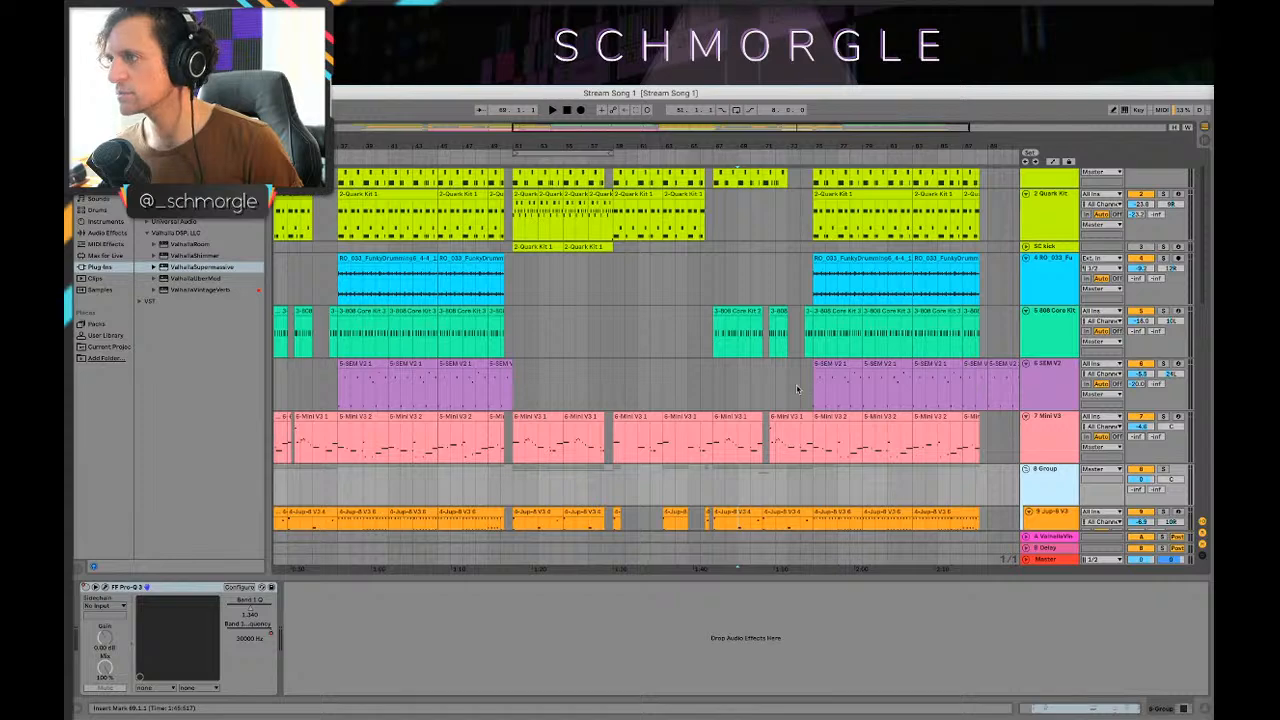
# Step: Move the SEM V2 track between the Mini V3 track and the Jup-8 group
pyautogui.click(1065, 397)
pyautogui.scroll(-3, 1065, 397)
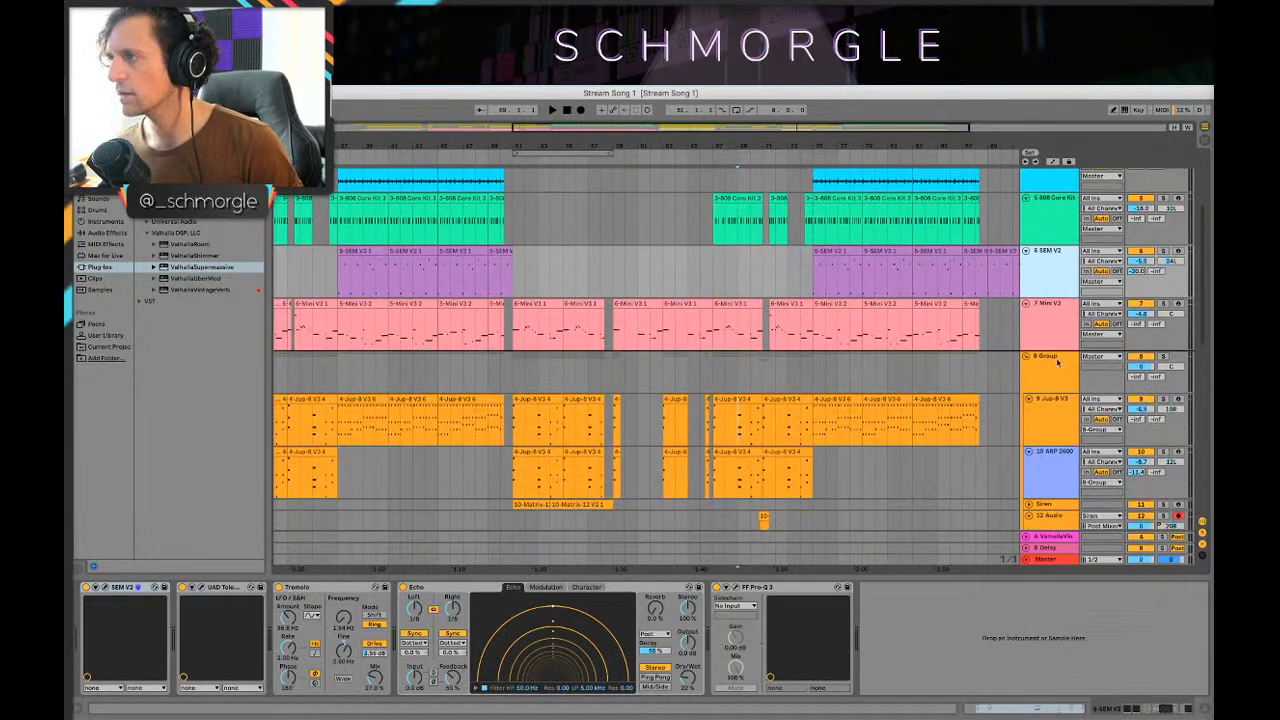
pyautogui.moveTo(1057, 362); pyautogui.dragTo(1055, 360)
pyautogui.scroll(-3, 1012, 330)
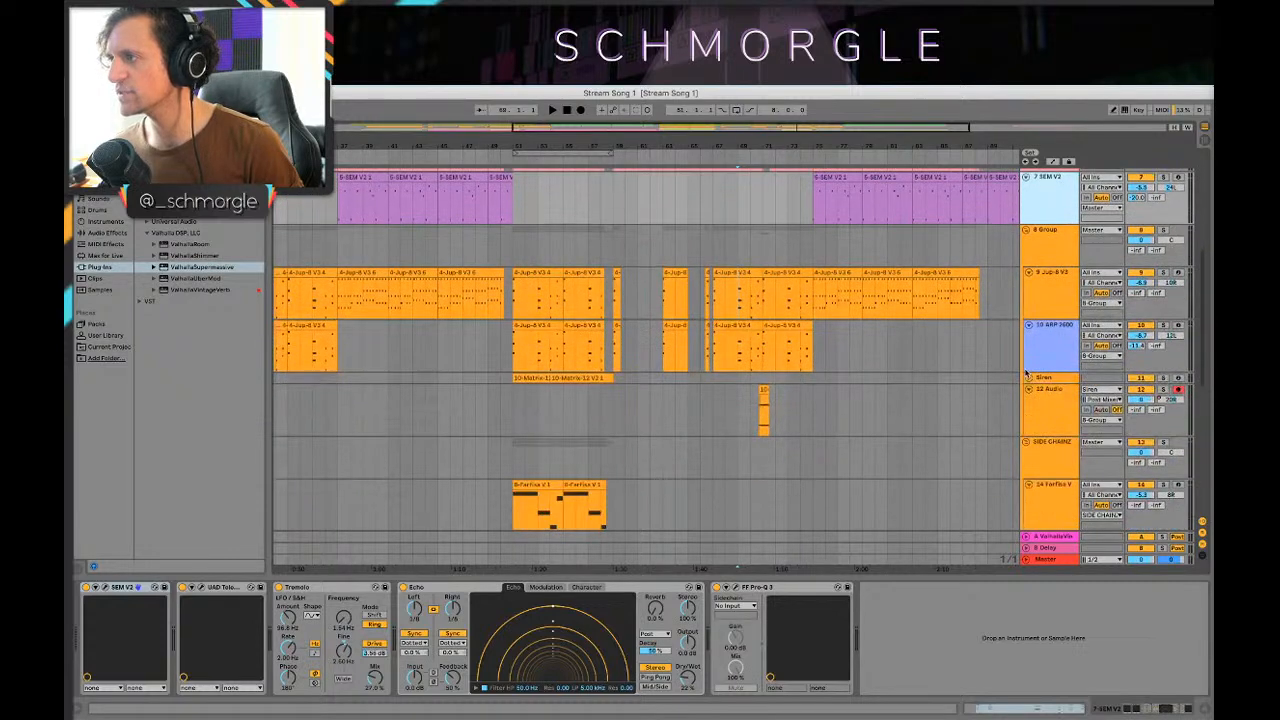
# Step: Select the siren's audio track and play the song briefly from the start of its clip
pyautogui.scroll(-2, 957, 408)
pyautogui.click(1048, 321)
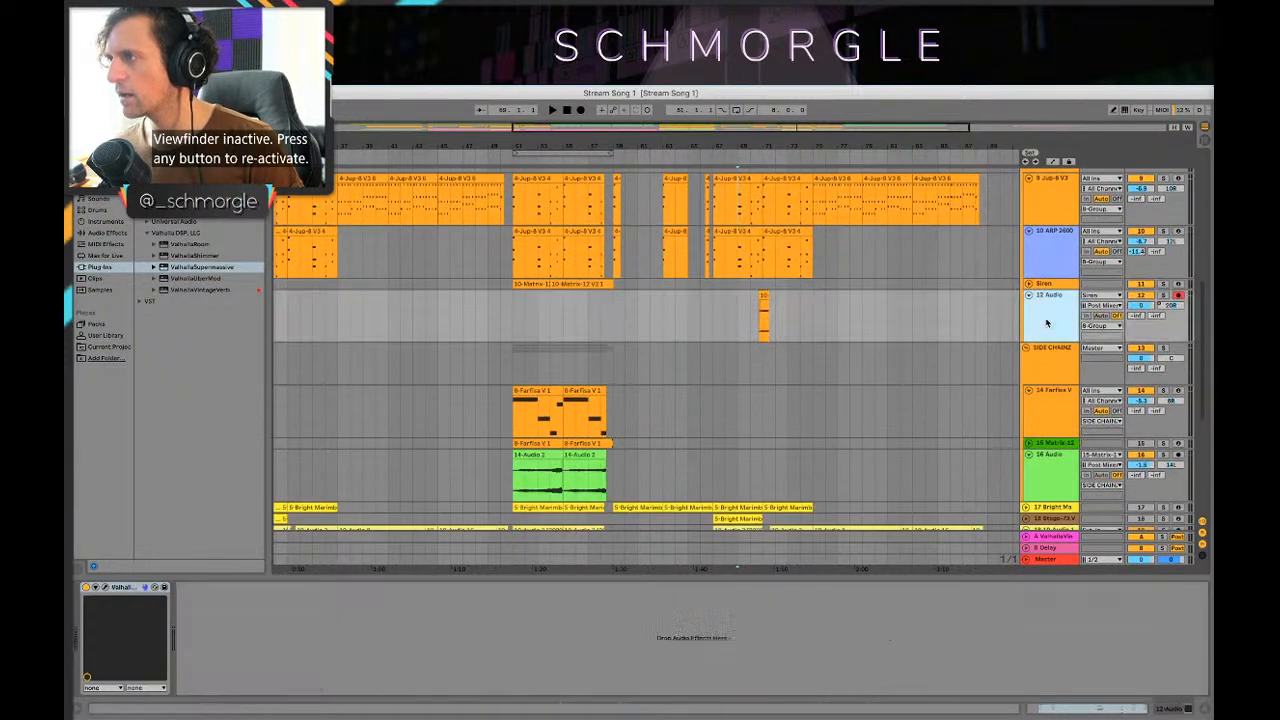
pyautogui.click(759, 321)
pyautogui.press('space')
pyautogui.press('space')
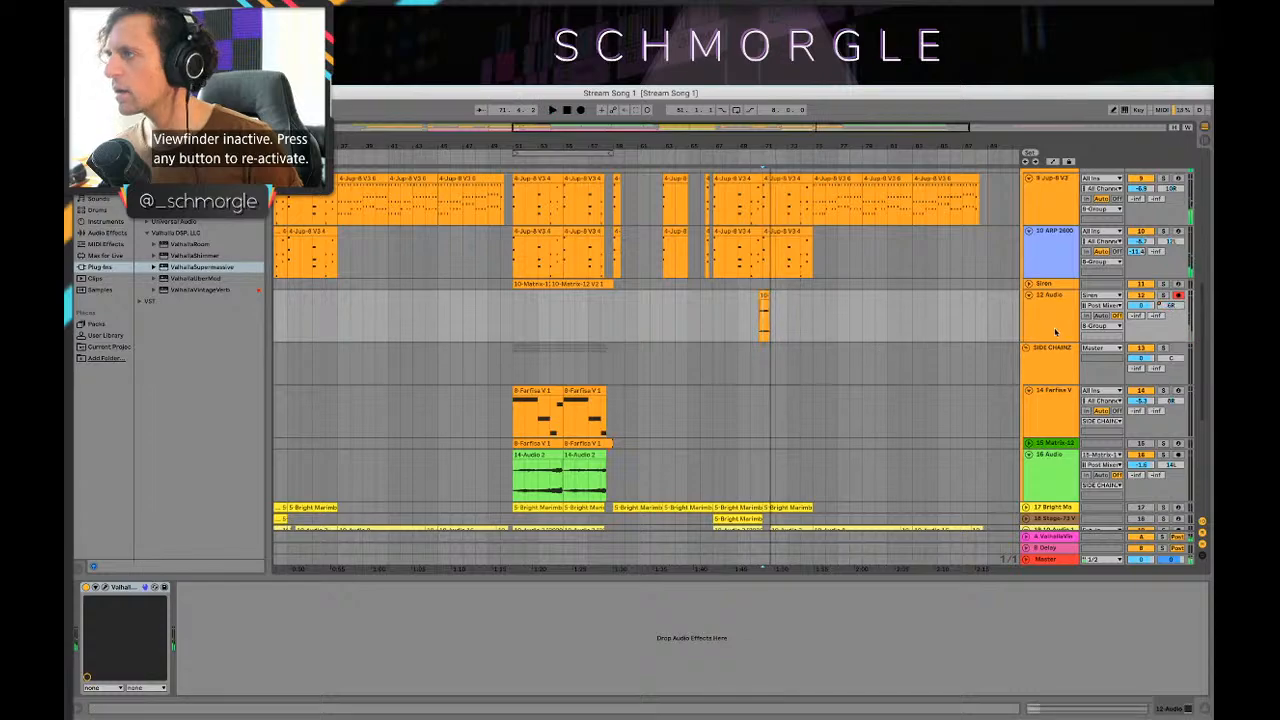
pyautogui.scroll(1, 960, 370)
pyautogui.scroll(-2, 1037, 395)
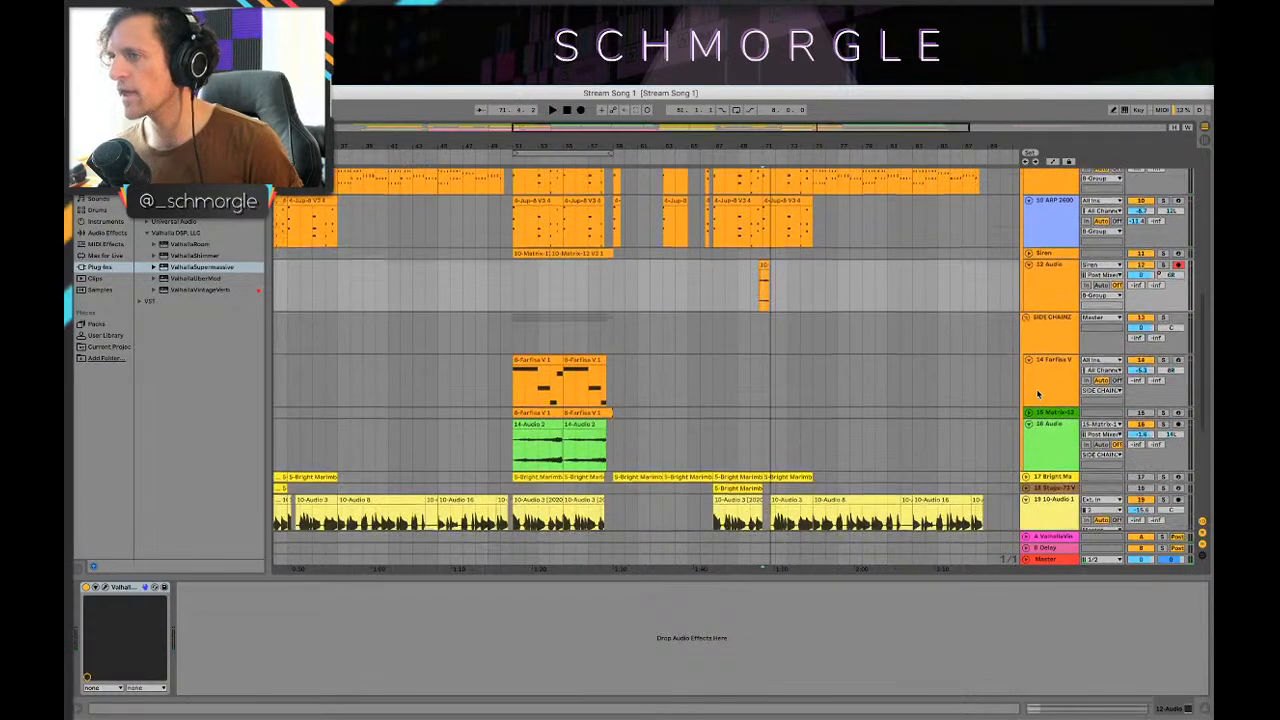
# Step: Review the reordered drum and synth tracks and show the devices of the 808 Core Kit track
pyautogui.scroll(10, 1020, 370)
pyautogui.scroll(2, 1016, 355)
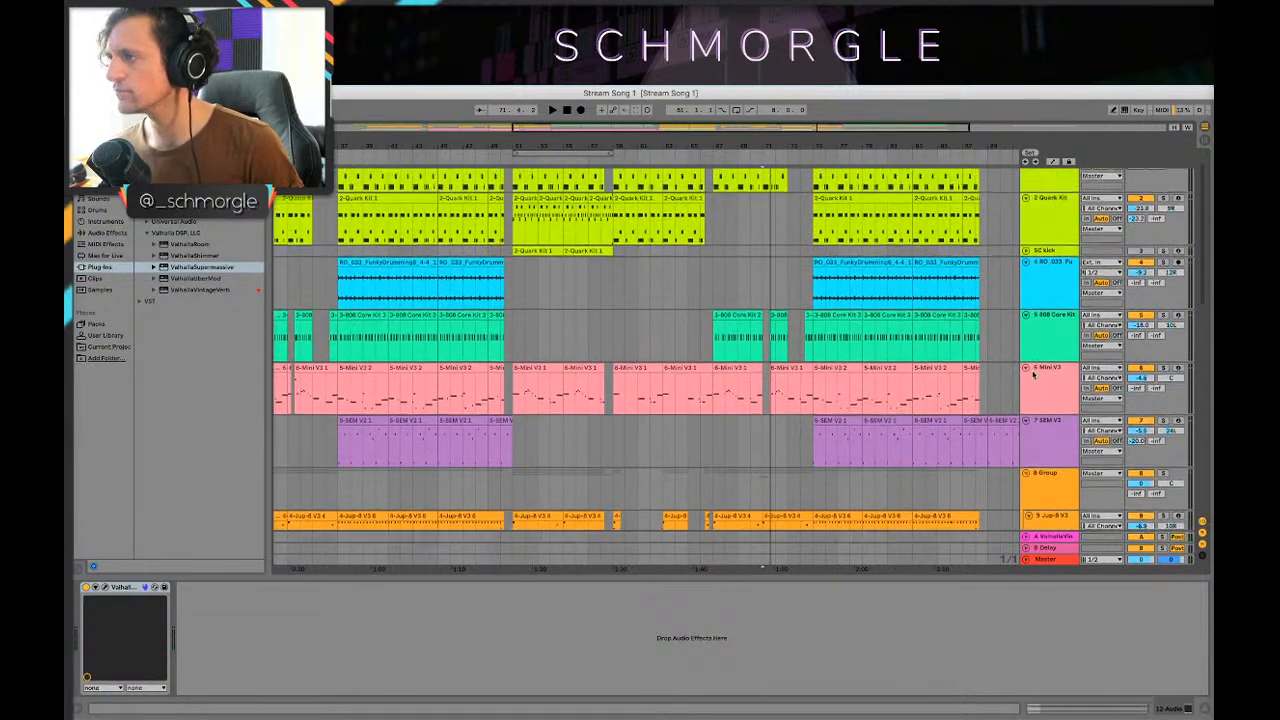
pyautogui.click(1050, 368)
pyautogui.click(598, 363)
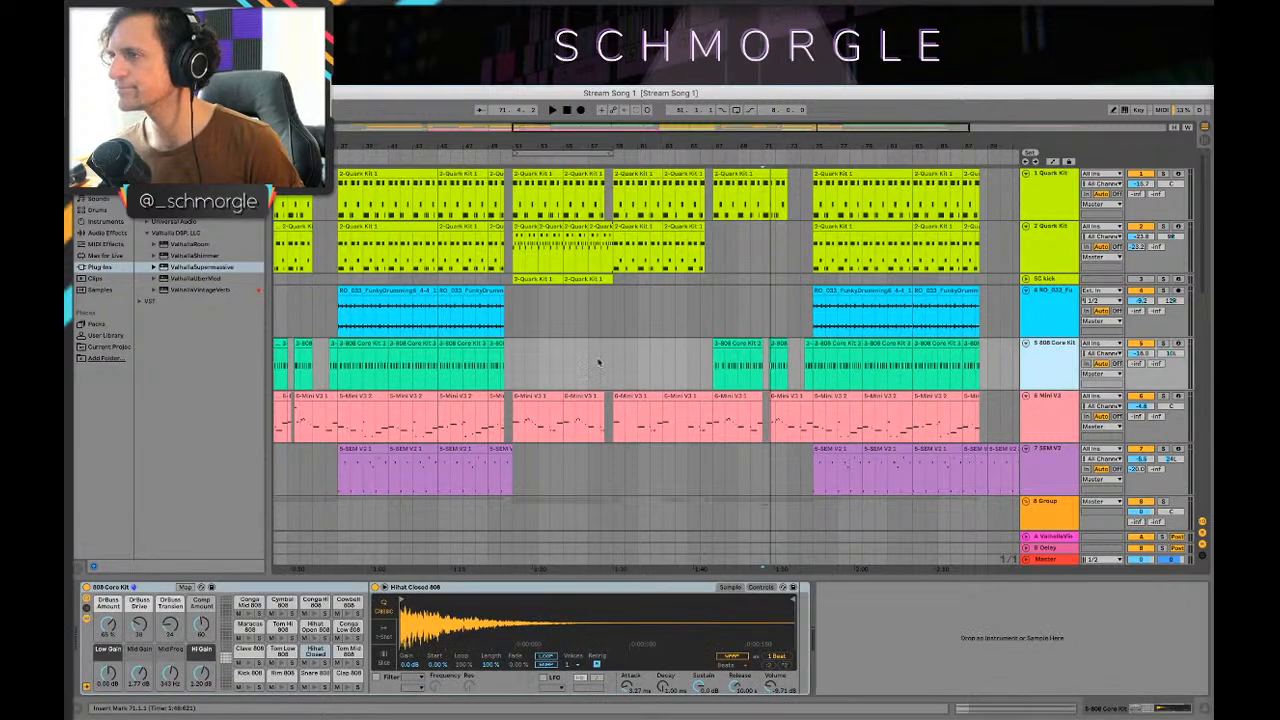
pyautogui.scroll(-5, 1041, 320)
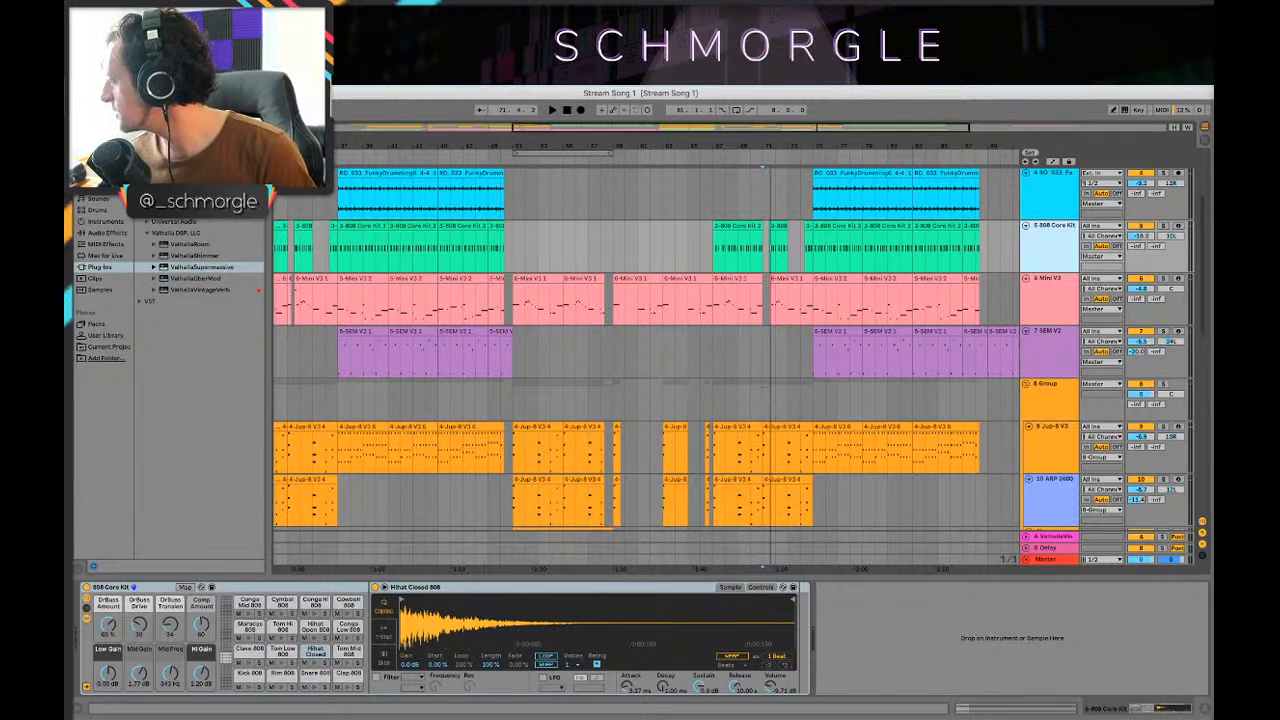
# Step: Place the insert marker at bar 75 and look over the tracks in the section that follows
pyautogui.click(663, 366)
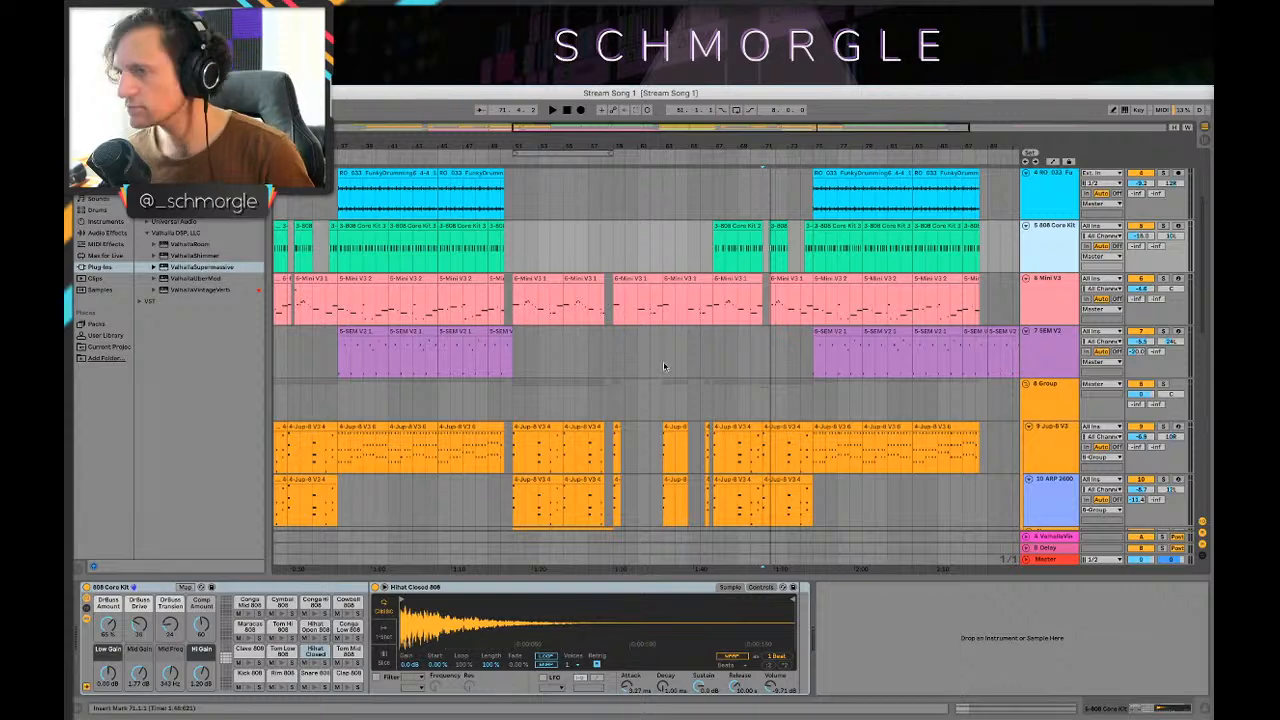
pyautogui.click(794, 370)
pyautogui.click(809, 400)
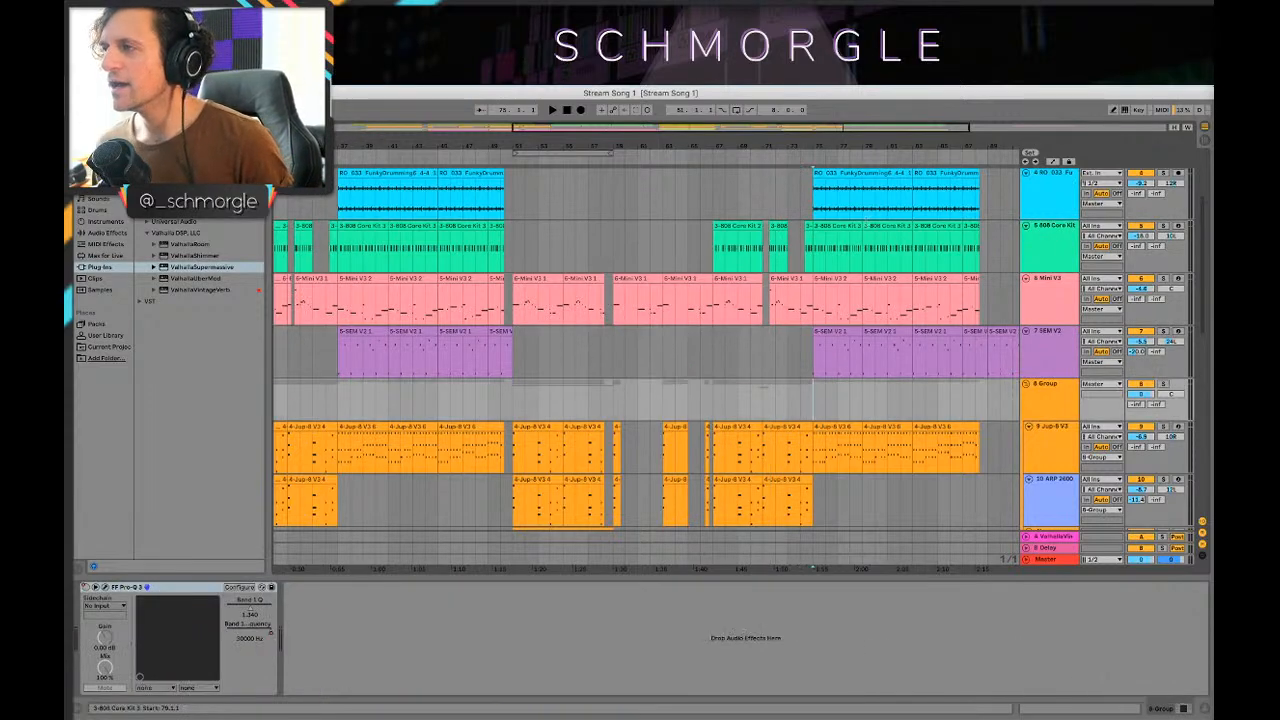
pyautogui.scroll(-2, 878, 337)
pyautogui.scroll(2, 878, 336)
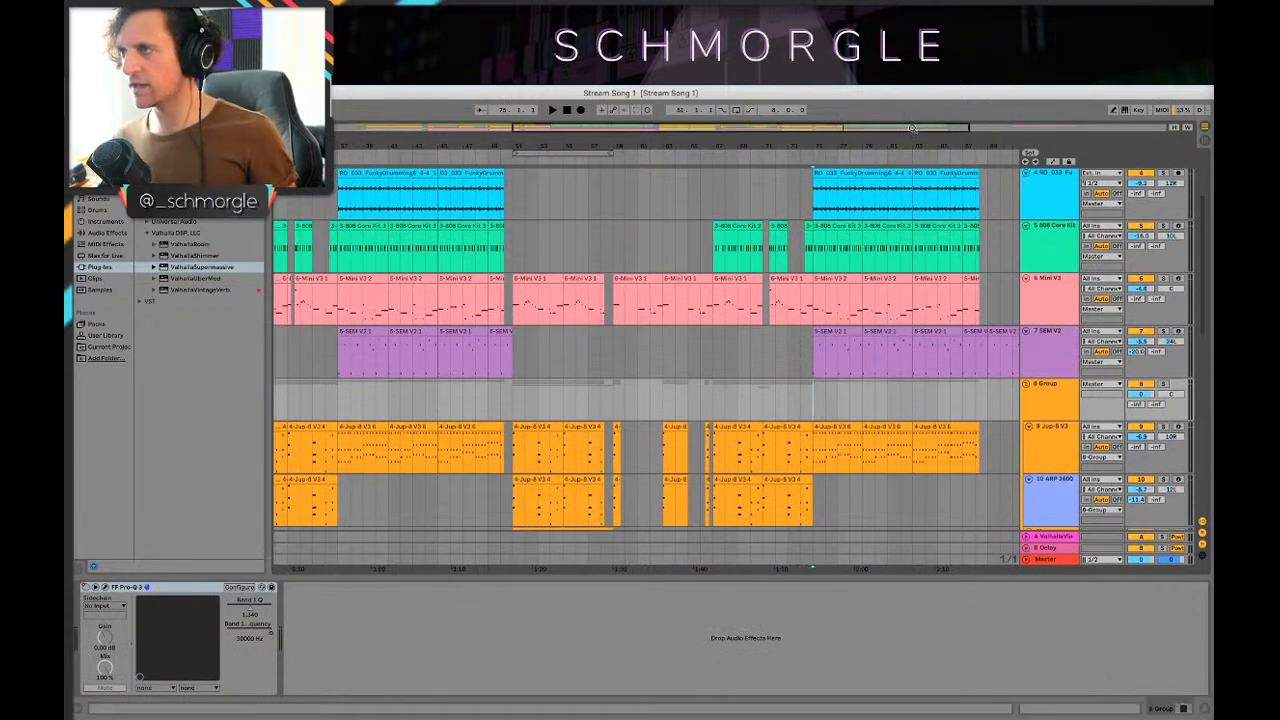
pyautogui.moveTo(918, 144); pyautogui.dragTo(601, 150)
pyautogui.scroll(-2, 575, 245)
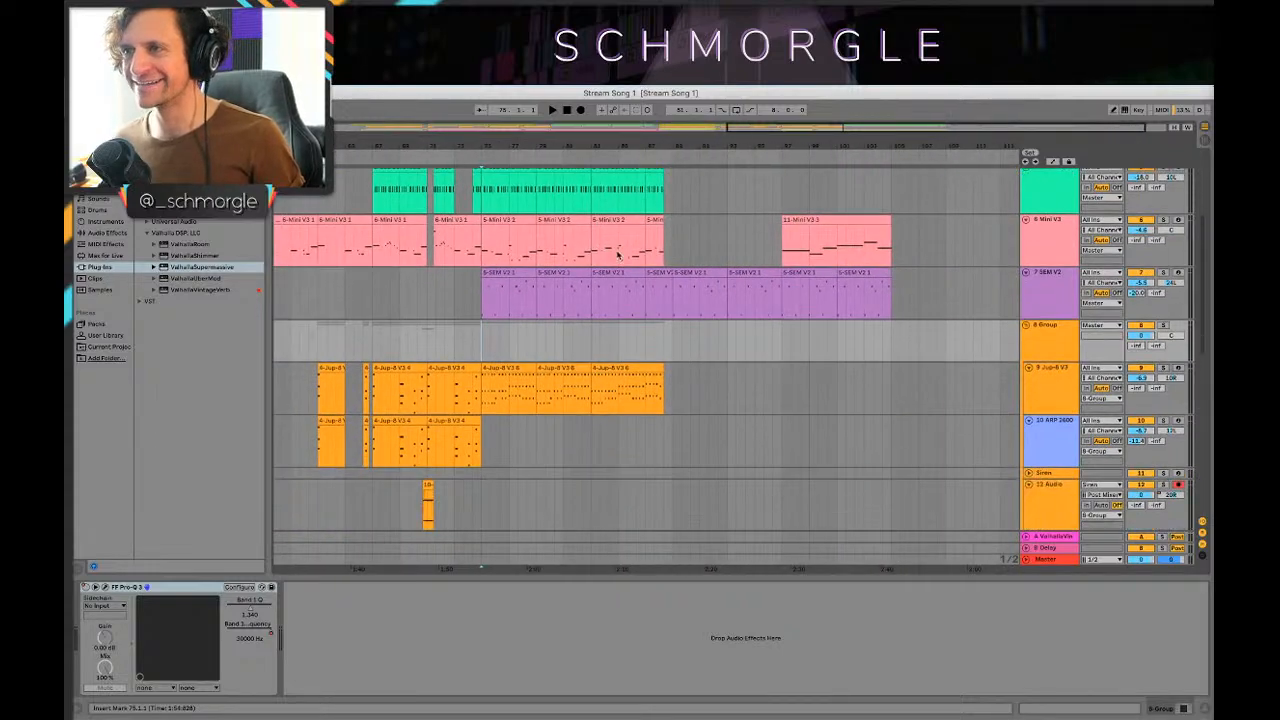
pyautogui.scroll(-5, 618, 254)
pyautogui.scroll(8, 474, 320)
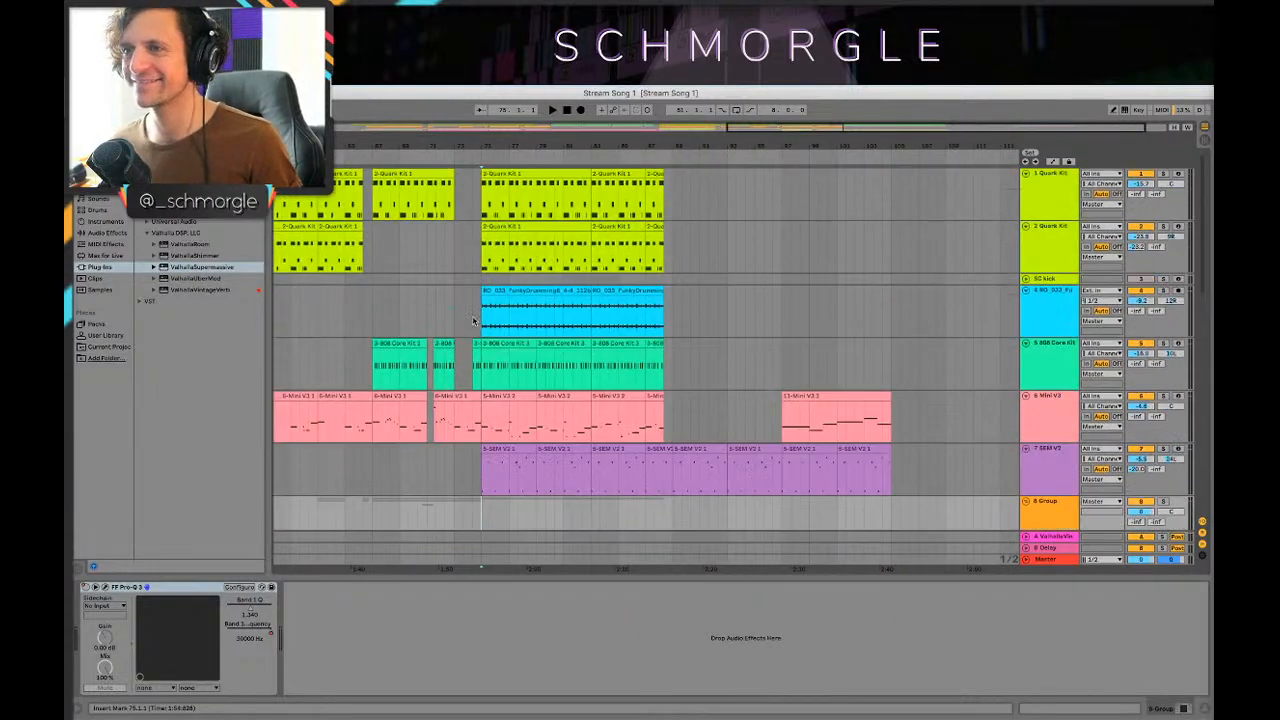
# Step: Zoom in around bar 75 and play the arrangement from there
pyautogui.click(474, 320)
pyautogui.scroll(2, 678, 291)
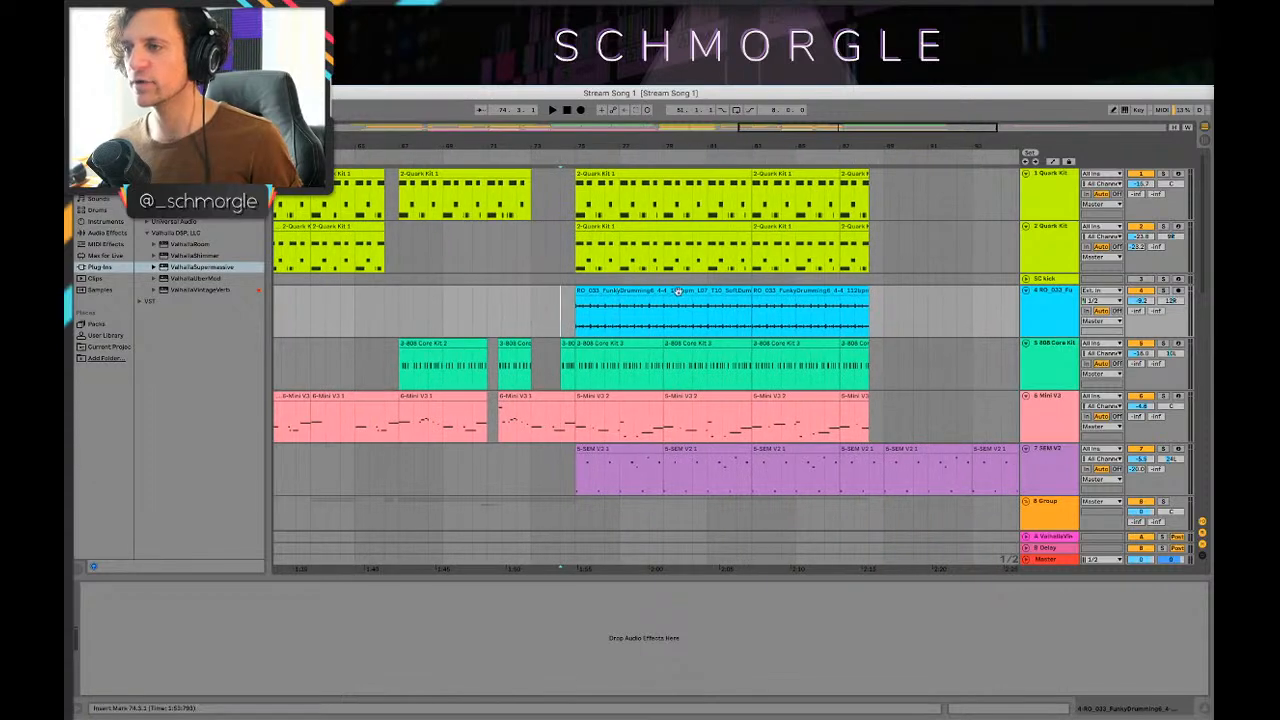
pyautogui.click(557, 411)
pyautogui.press('space')
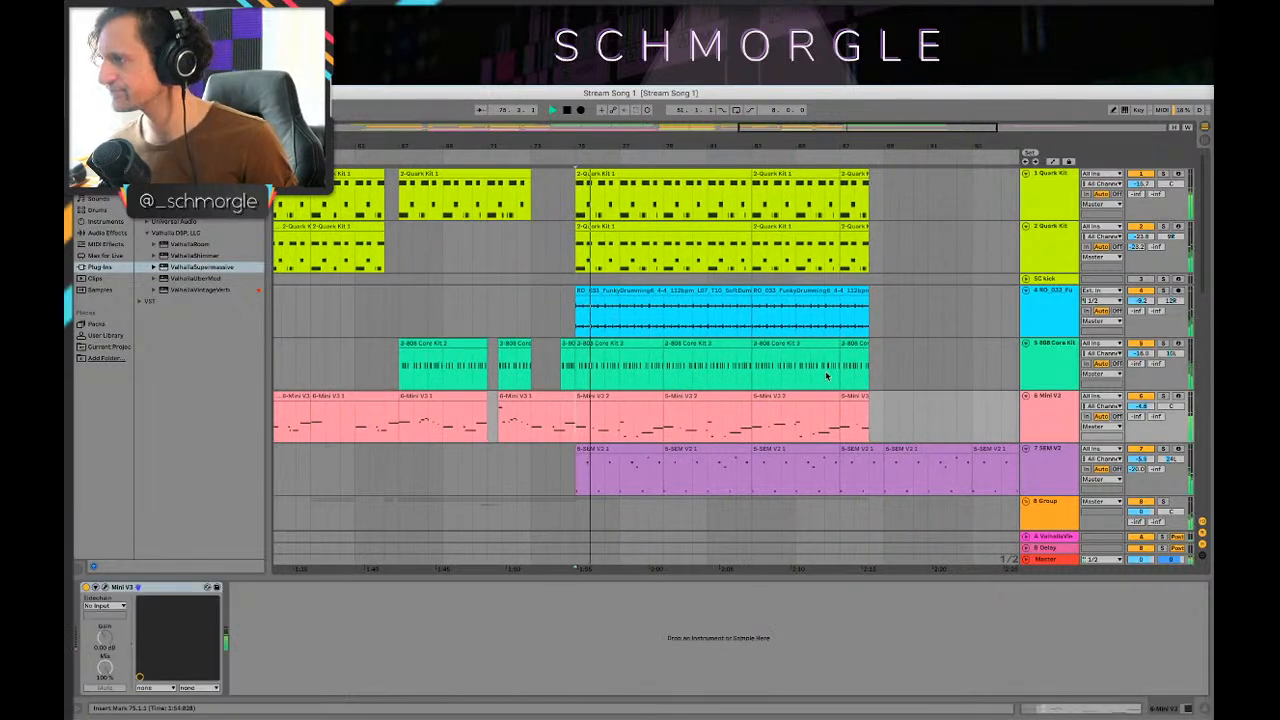
# Step: Insert a new audio track directly below the 808 Core Kit track
pyautogui.scroll(-3, 909, 369)
pyautogui.scroll(3, 968, 364)
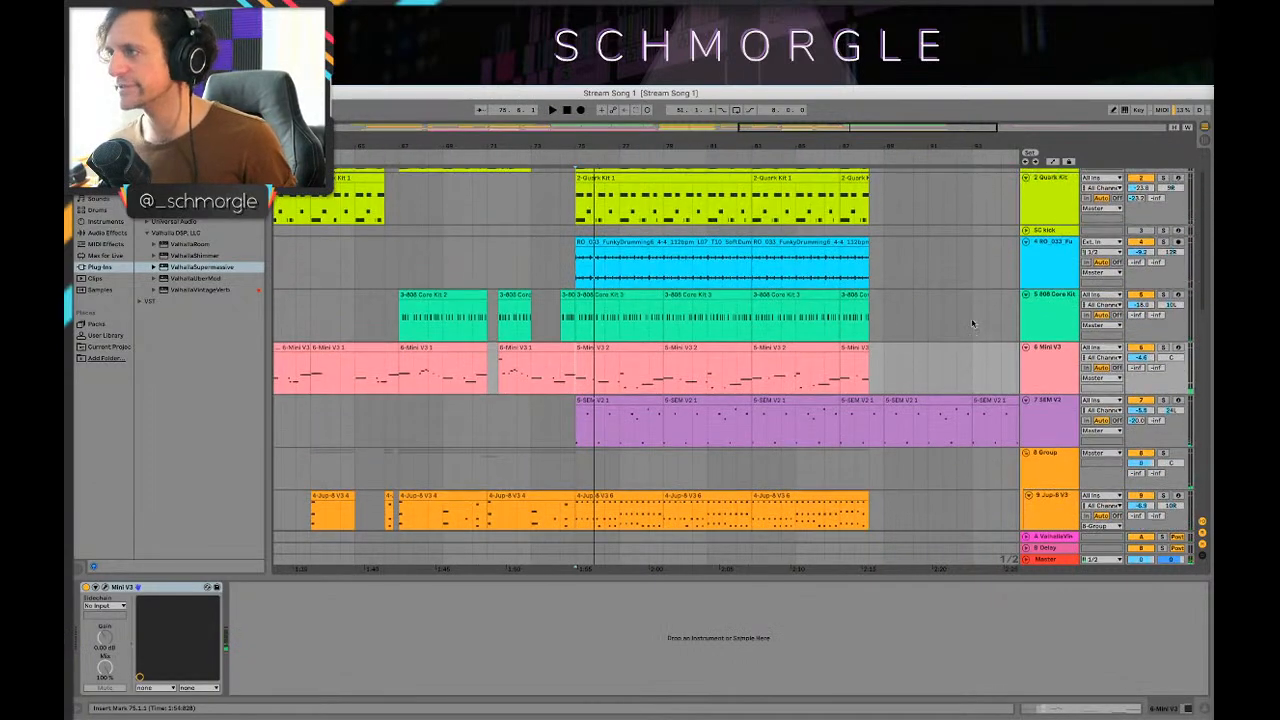
pyautogui.click(1045, 320)
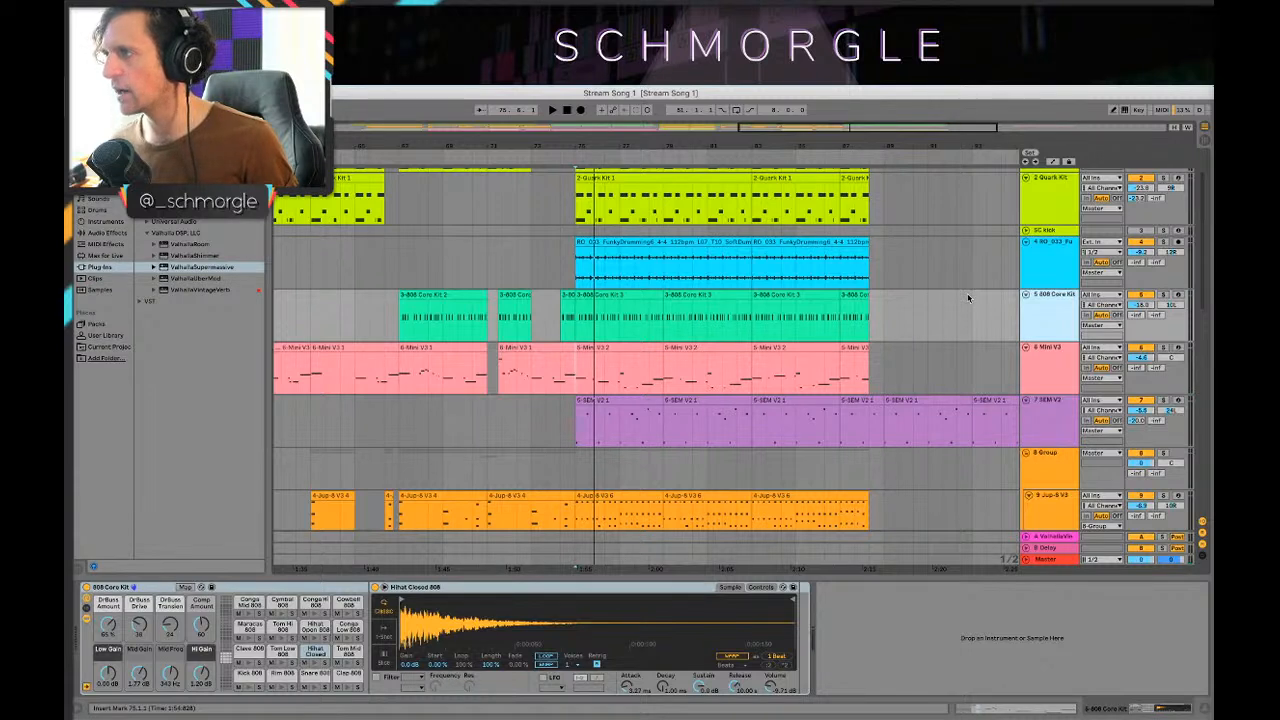
pyautogui.hotkey('ctrl', 't')
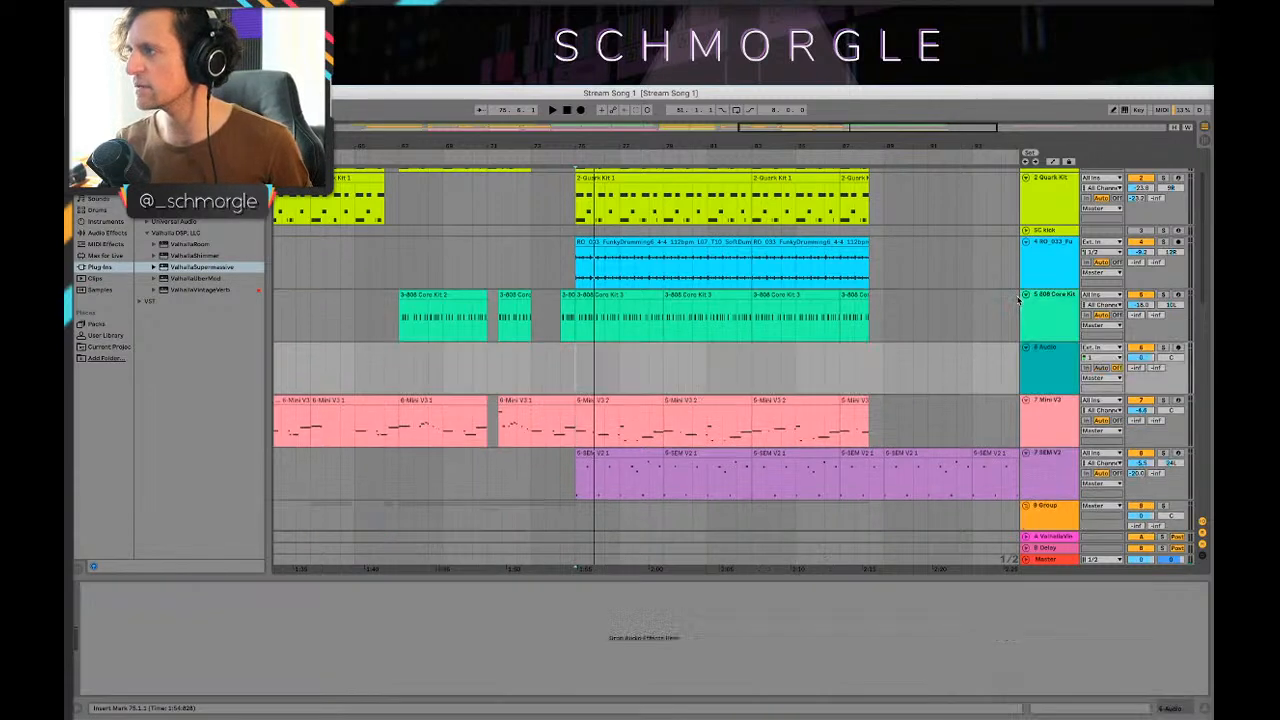
# Step: Insert a second audio track next to the empty audio track and group the two together
pyautogui.press('super+t')
pyautogui.click(1044, 357)
pyautogui.hotkey('shift', 'Down')
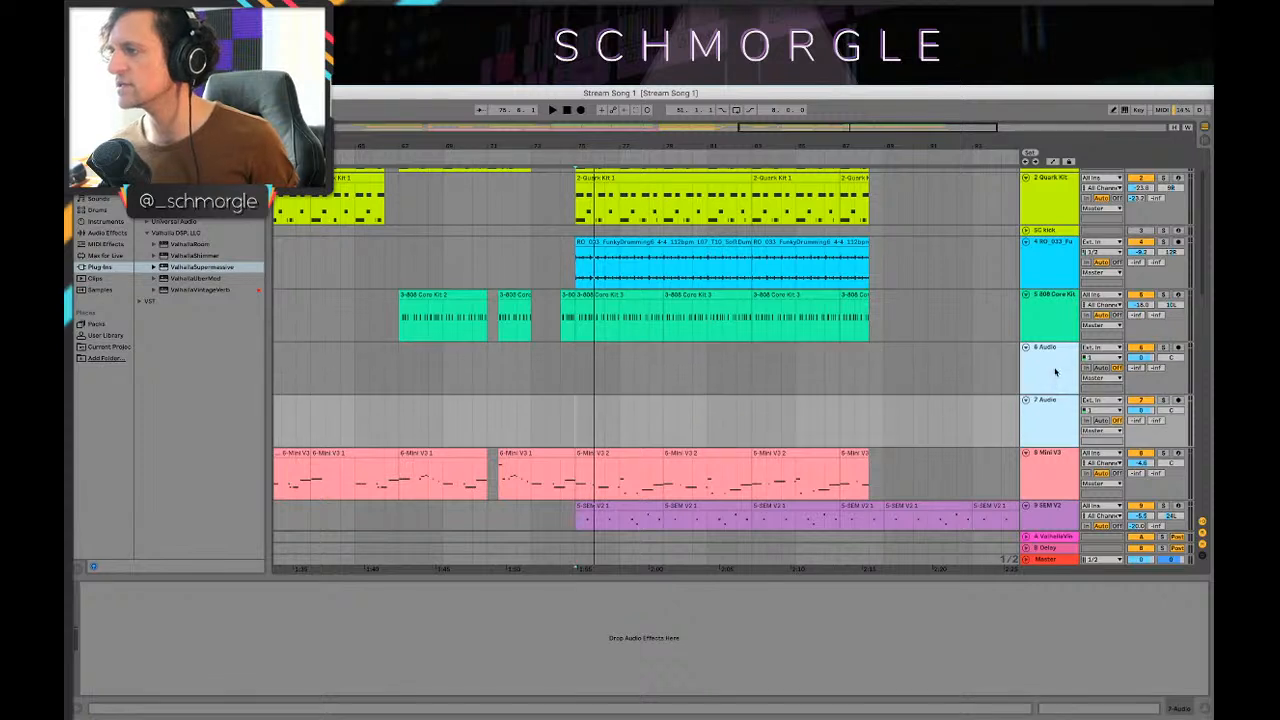
pyautogui.rightClick(1055, 370)
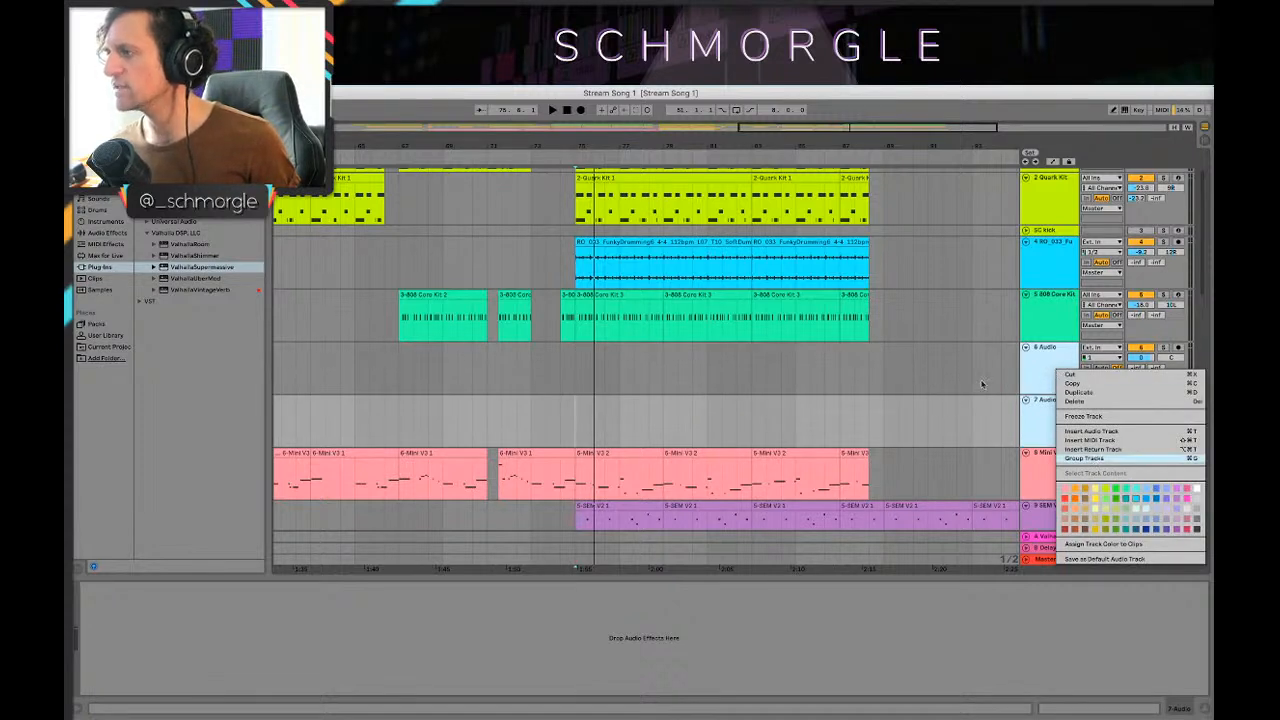
pyautogui.hotkey('ctrl', 'g')
# Step: Rename the new track group to PERC HITS
pyautogui.hotkey('ctrl', 'r')
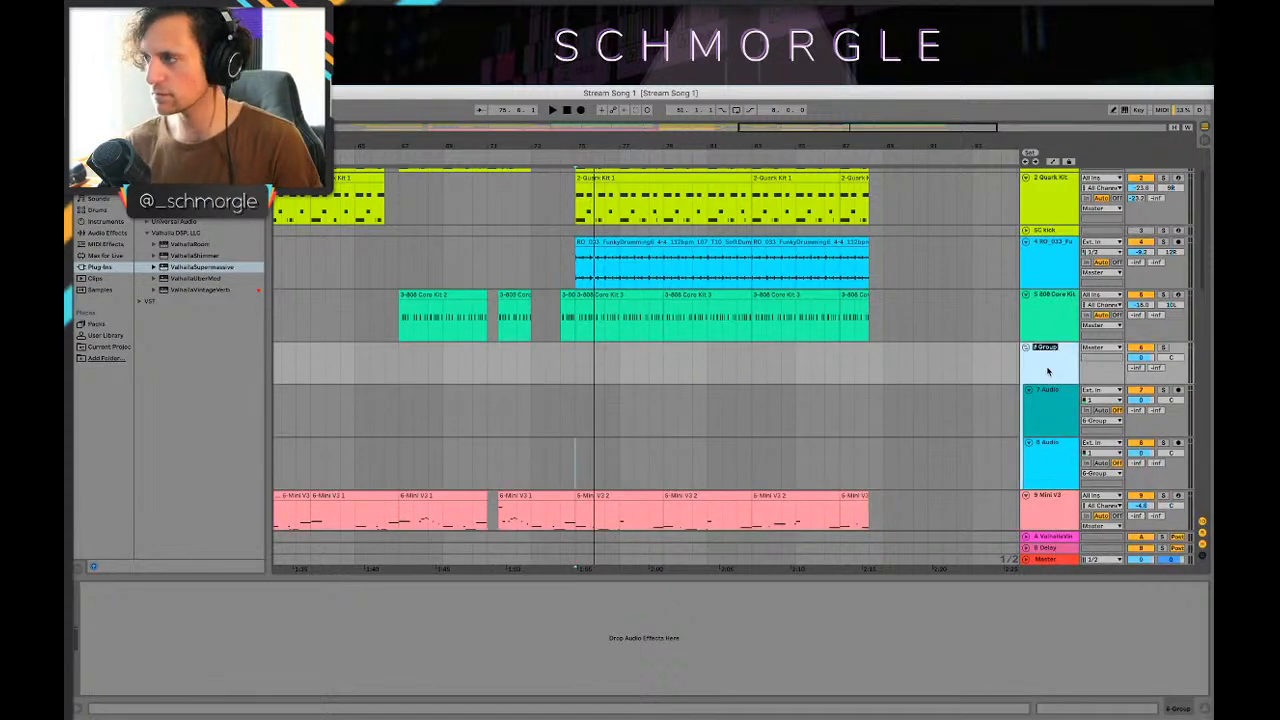
pyautogui.write('PERC HITS')
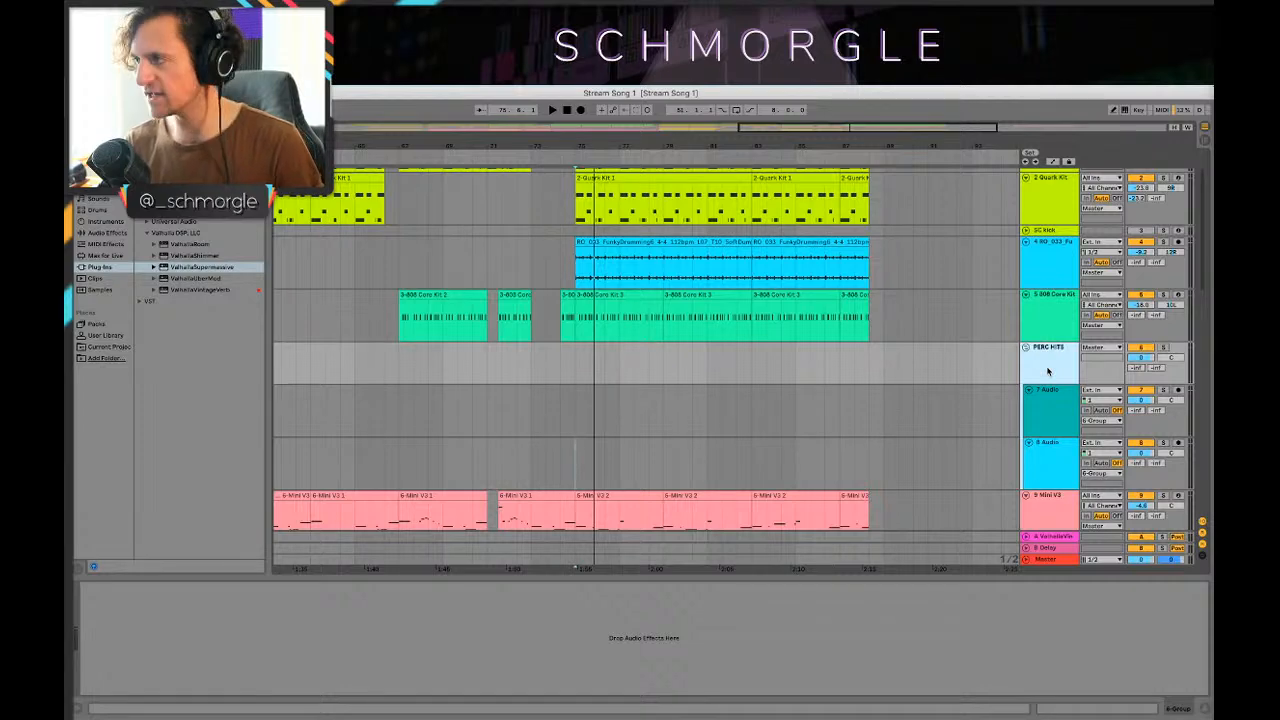
pyautogui.press('Return')
# Step: Look over all tracks of the arrangement, from the drums down to the recorded audio parts
pyautogui.click(791, 334)
pyautogui.click(782, 362)
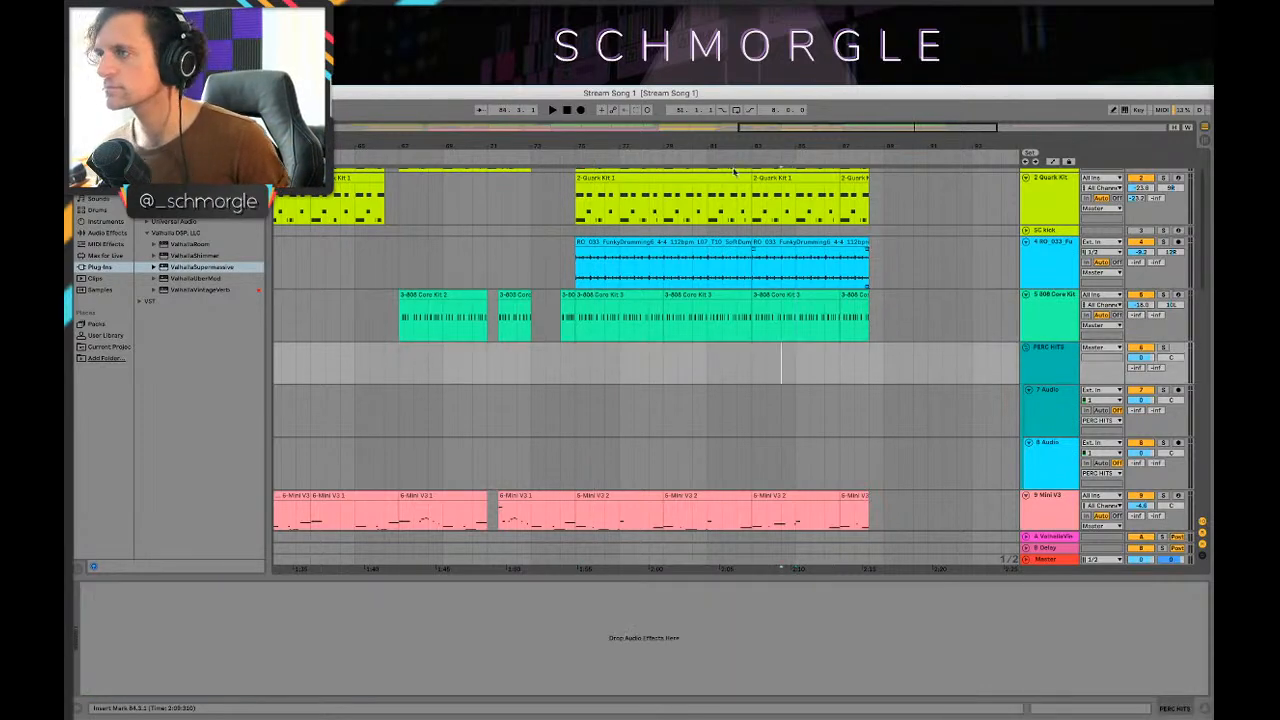
pyautogui.moveTo(697, 147); pyautogui.dragTo(784, 85)
pyautogui.scroll(-5, 740, 370)
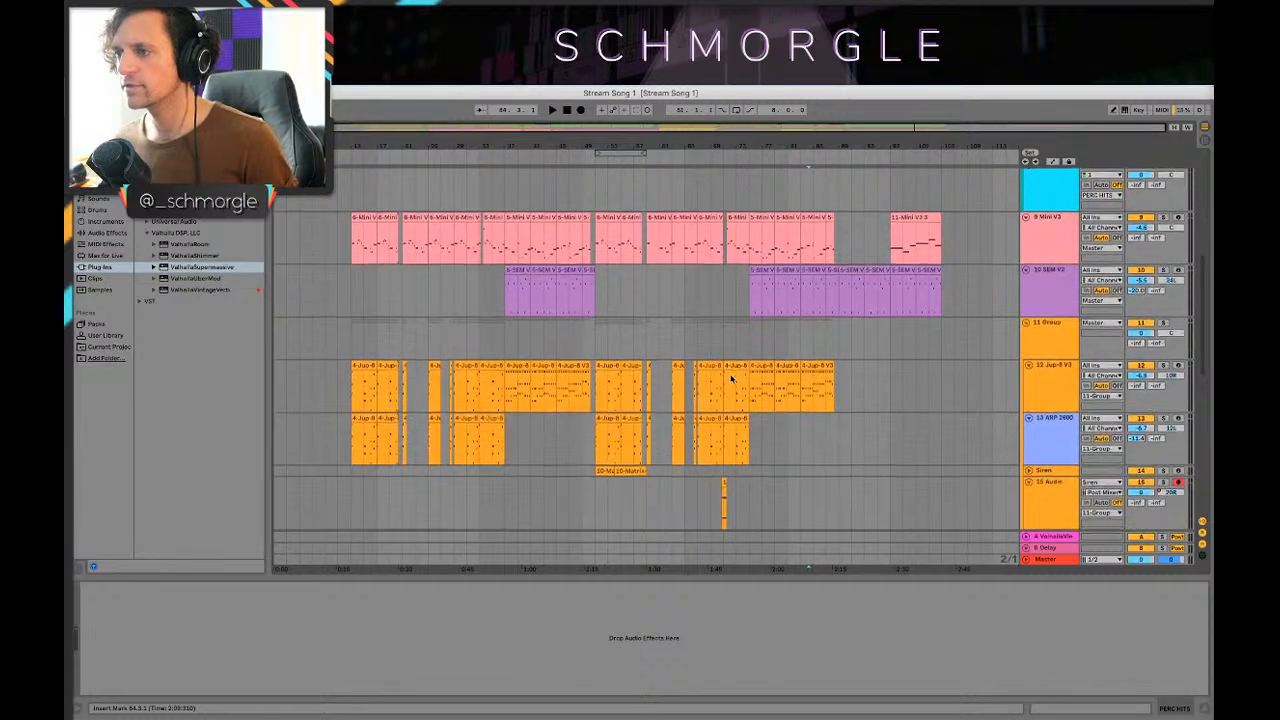
pyautogui.scroll(-3, 731, 378)
pyautogui.click(749, 398)
pyautogui.scroll(-4, 748, 407)
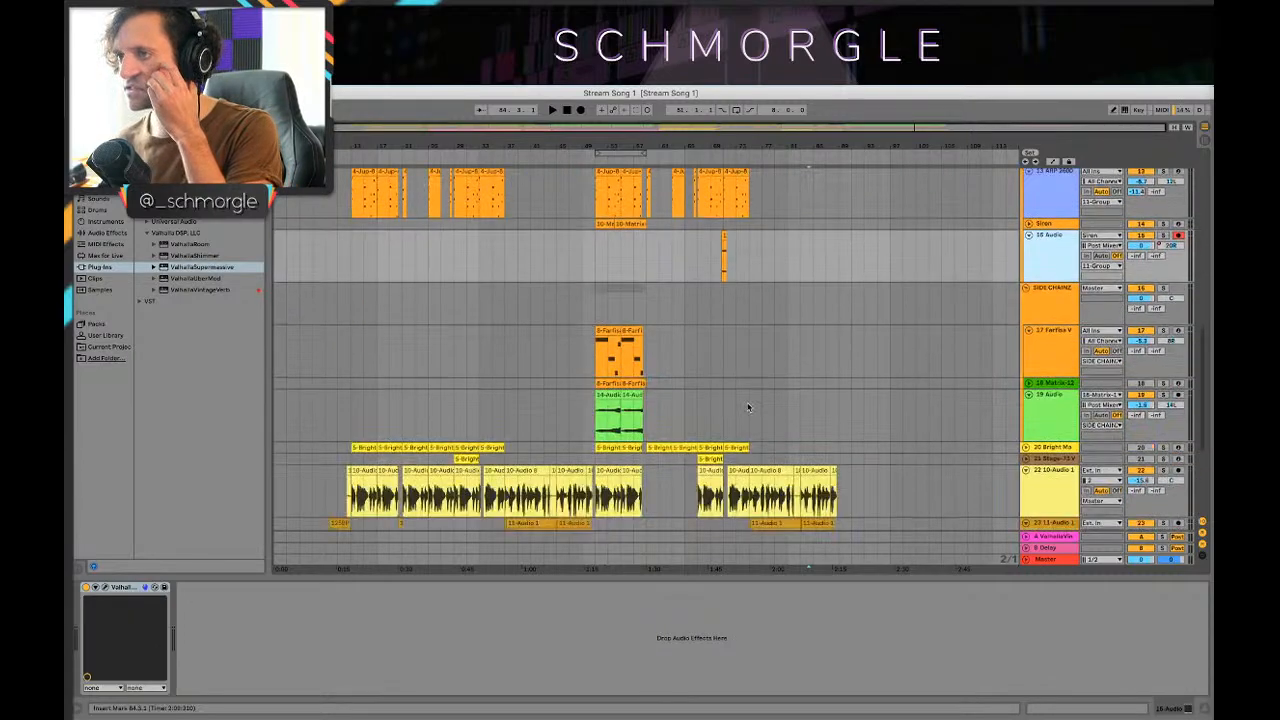
pyautogui.scroll(-6, 748, 407)
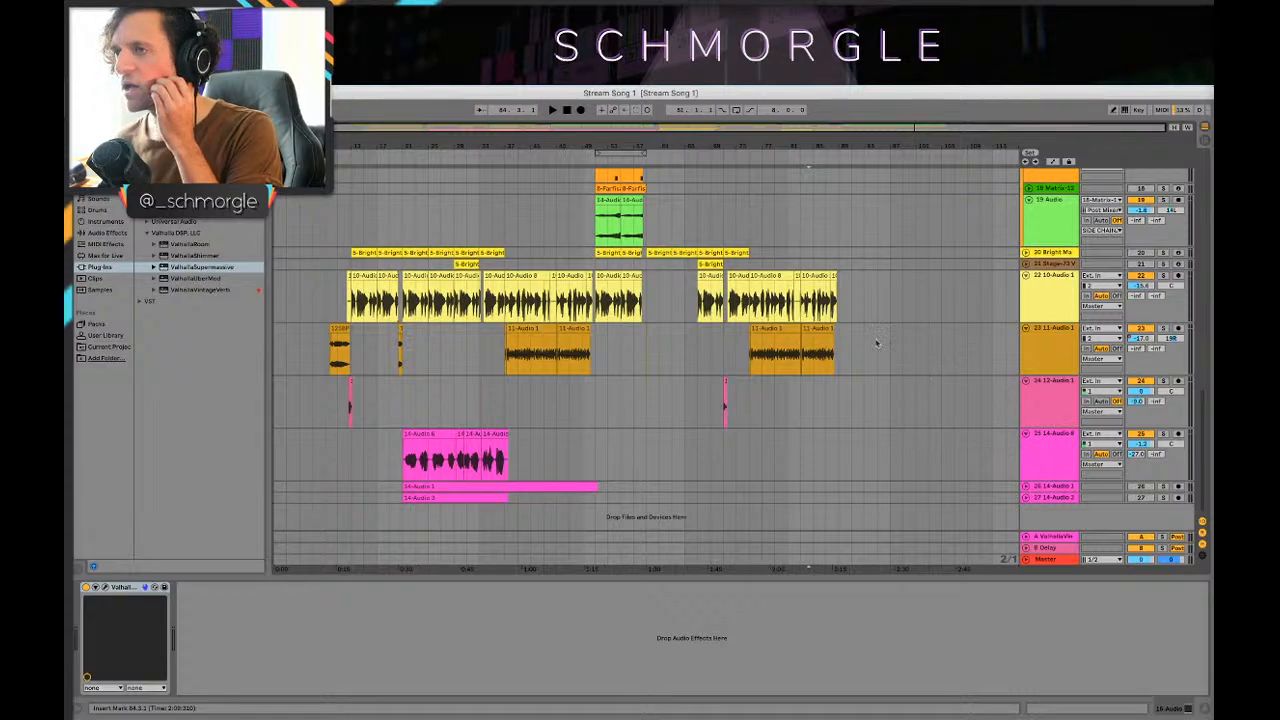
pyautogui.click(876, 300)
pyautogui.scroll(3, 1042, 306)
pyautogui.scroll(-3, 1045, 320)
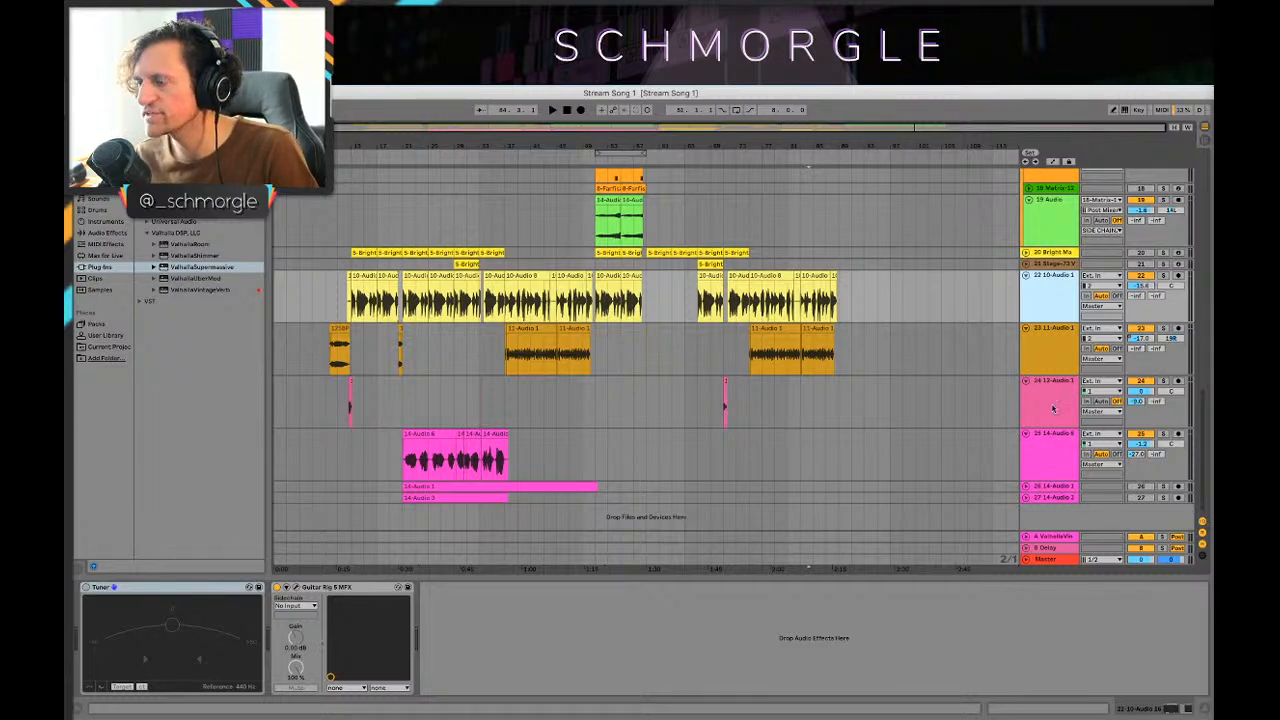
pyautogui.scroll(20, 1018, 366)
pyautogui.scroll(-3, 1018, 366)
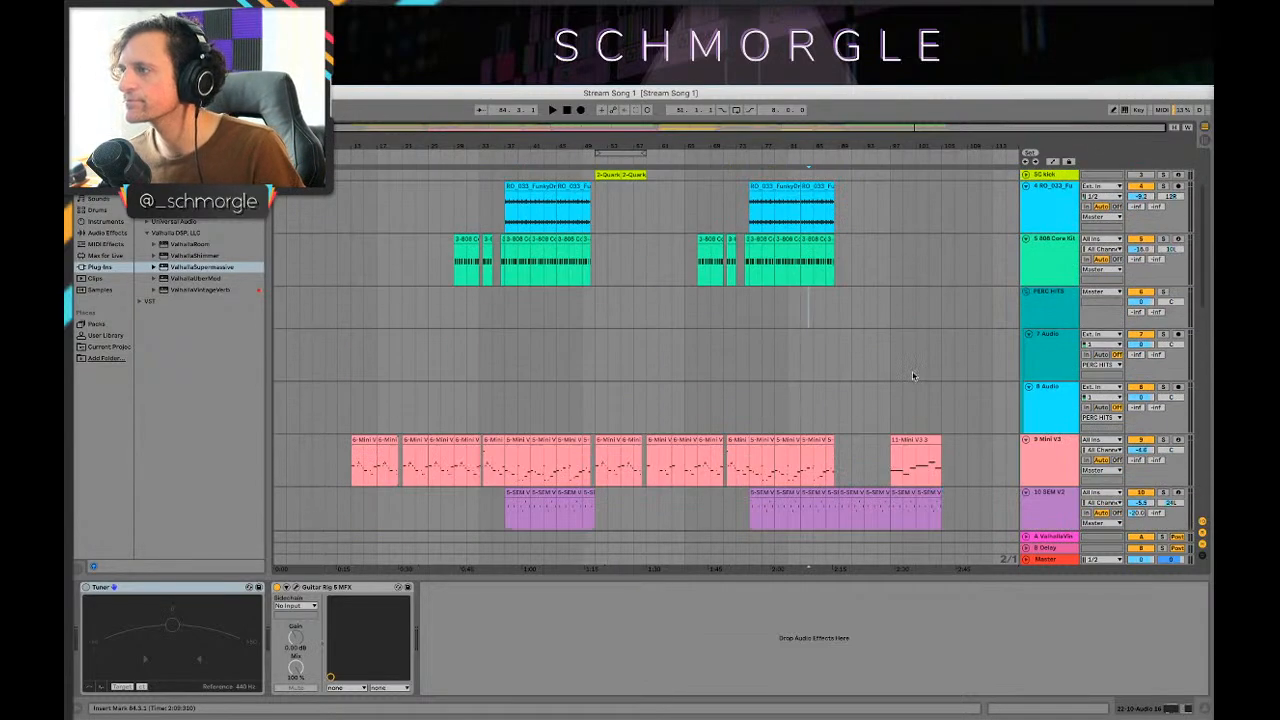
# Step: Reduce the height of both audio tracks inside the PERC HITS group
pyautogui.click(1020, 362)
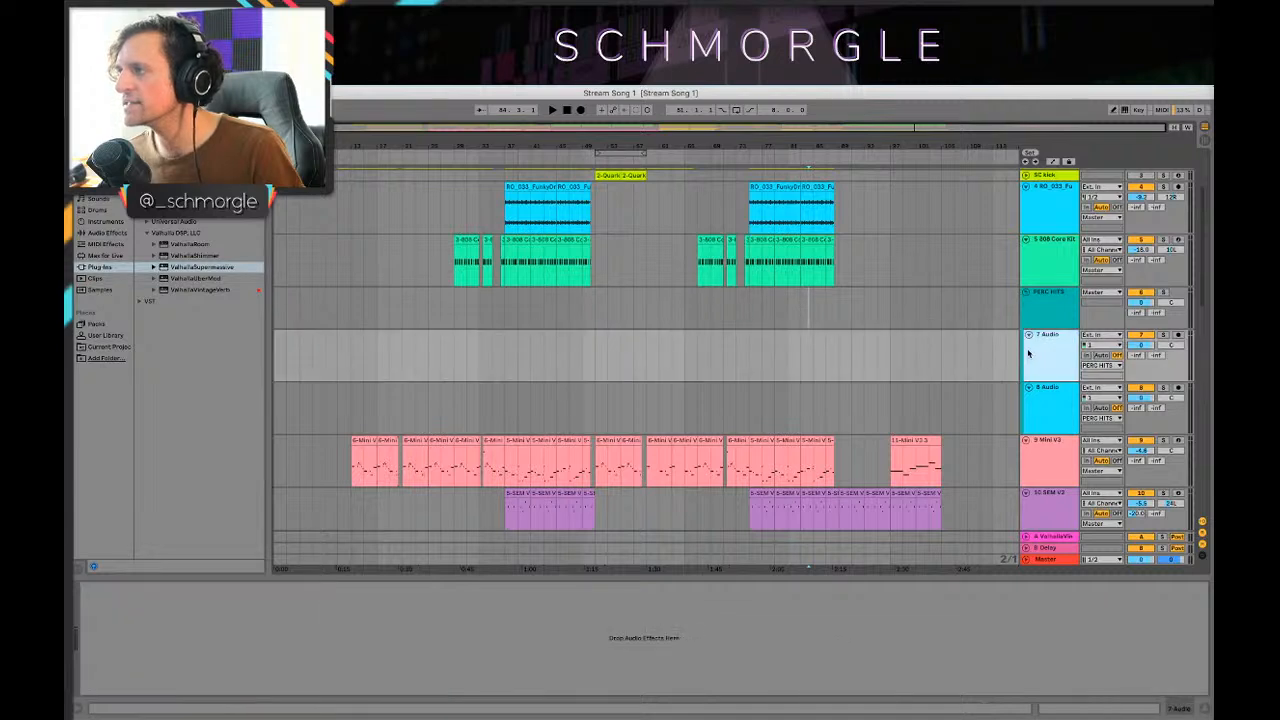
pyautogui.moveTo(1052, 381); pyautogui.dragTo(1053, 366)
pyautogui.click(1052, 410)
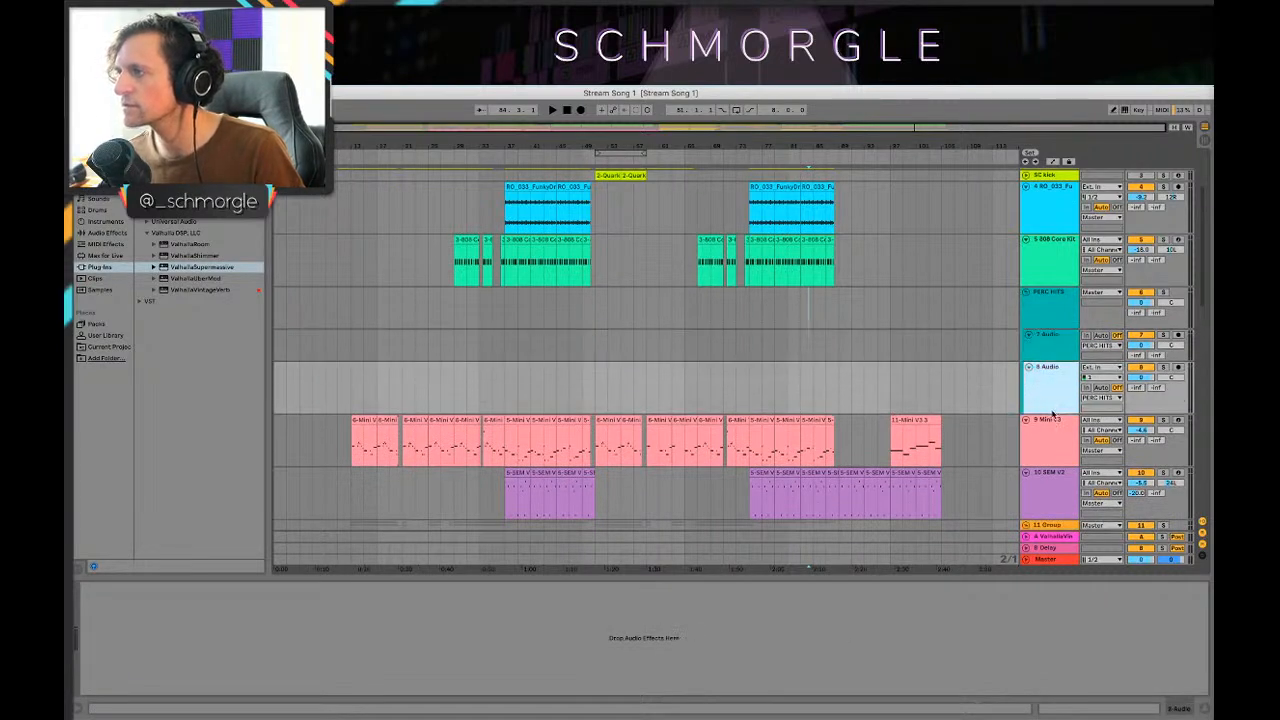
pyautogui.moveTo(1052, 410); pyautogui.dragTo(1053, 395)
pyautogui.click(697, 345)
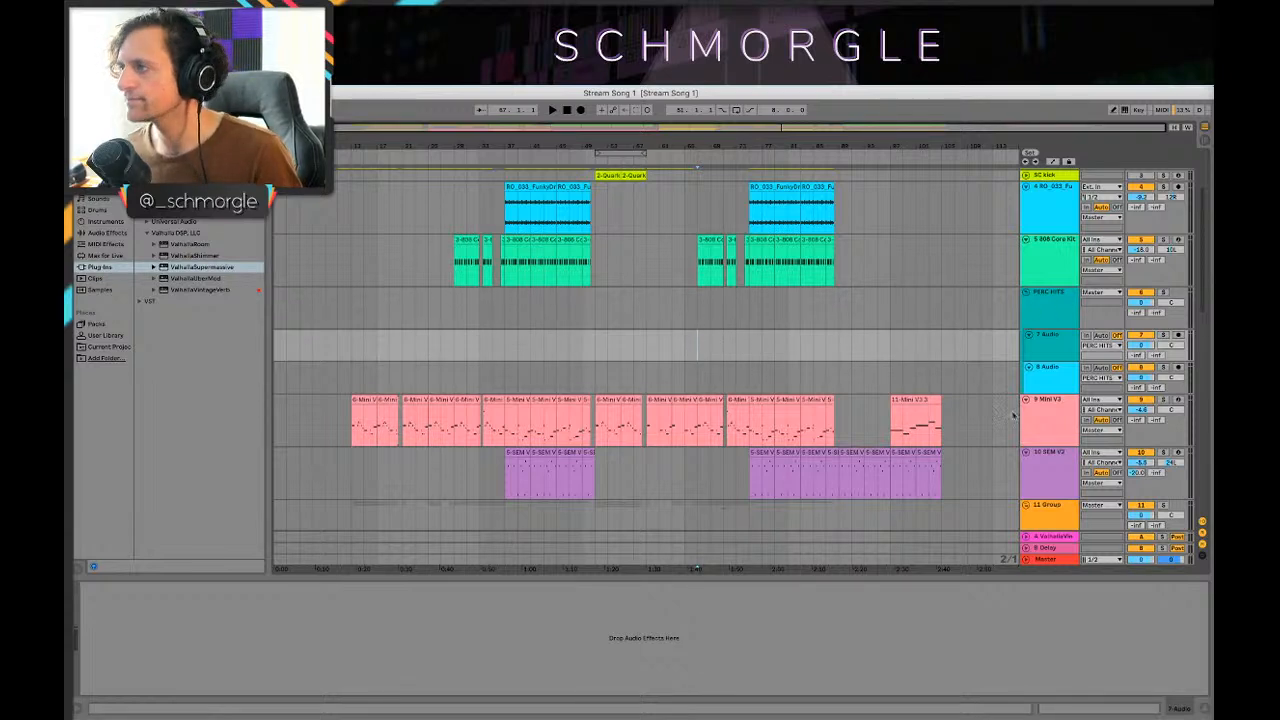
# Step: From Splice, place CyOn_-_Big_Kick_-_11.wav on the first PERC HITS track and the SLOW_MAGIC one-shot kick on the second, both at bar 75
pyautogui.moveTo(840, 704)
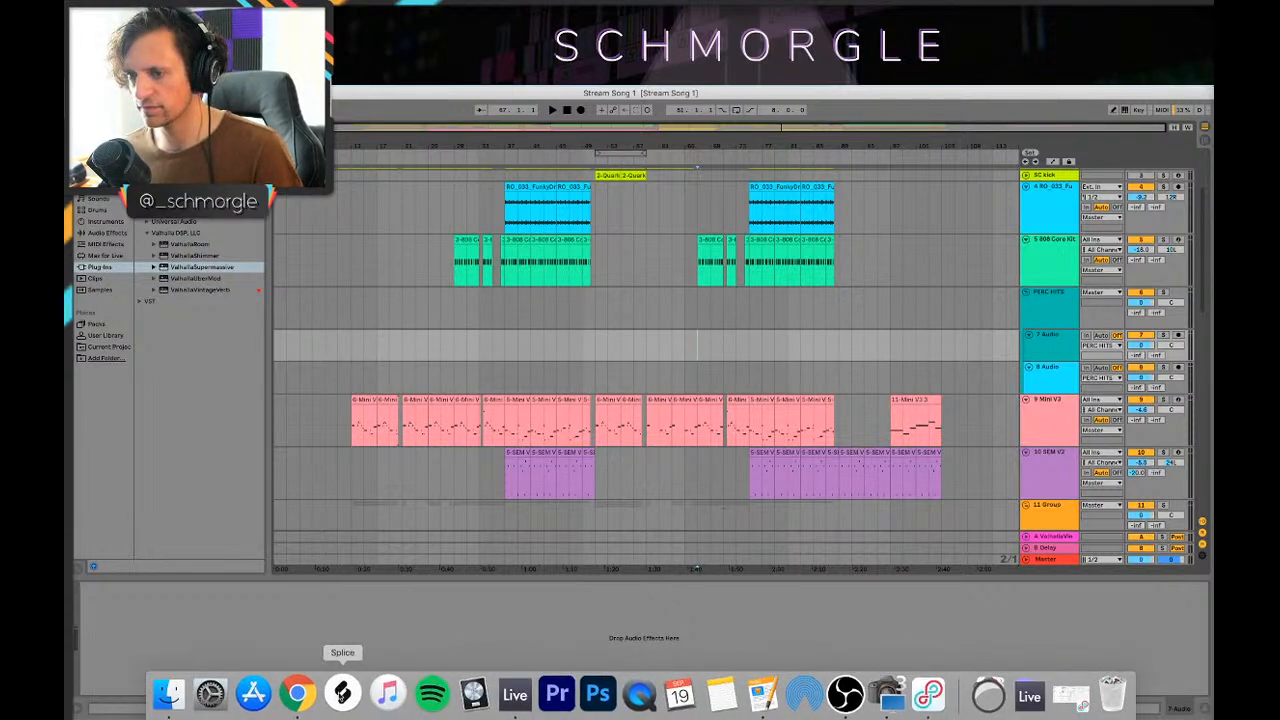
pyautogui.click(334, 693)
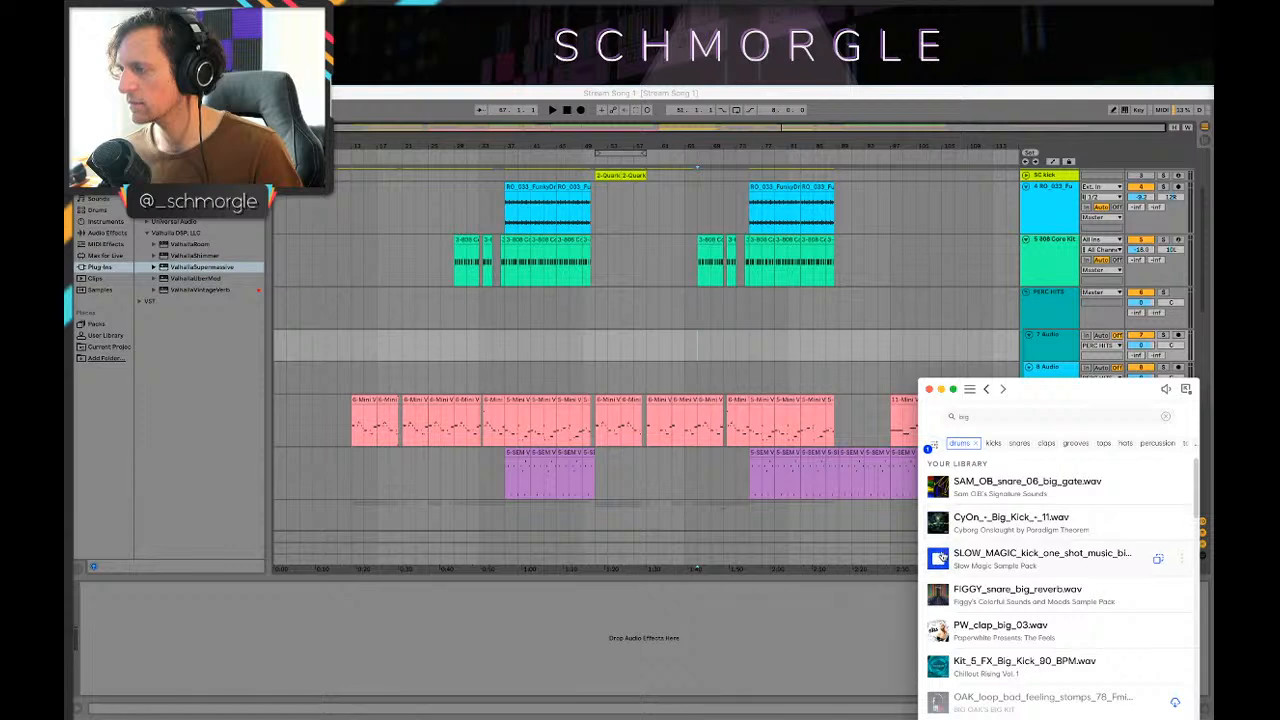
pyautogui.moveTo(941, 534)
pyautogui.mouseDown()
pyautogui.moveTo(703, 334)
pyautogui.moveTo(771, 329)
pyautogui.moveTo(748, 350)
pyautogui.mouseUp()
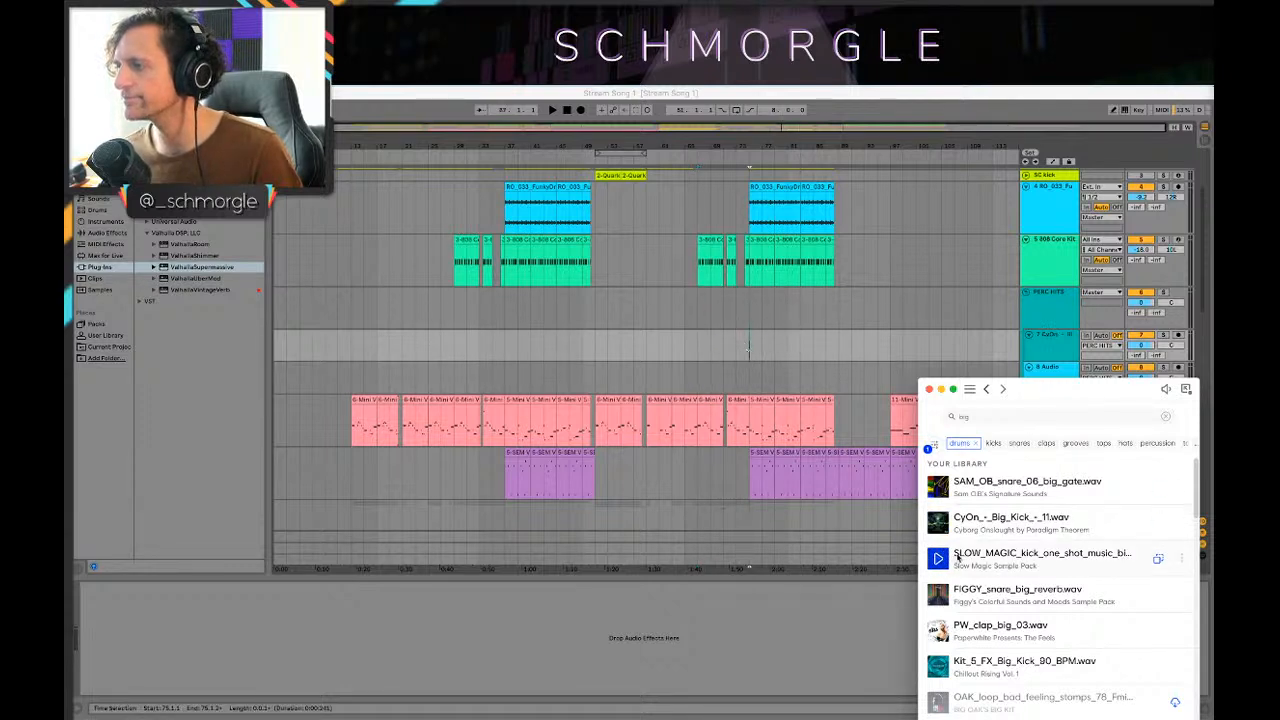
pyautogui.moveTo(957, 558); pyautogui.dragTo(754, 378)
pyautogui.scroll(5, 735, 350)
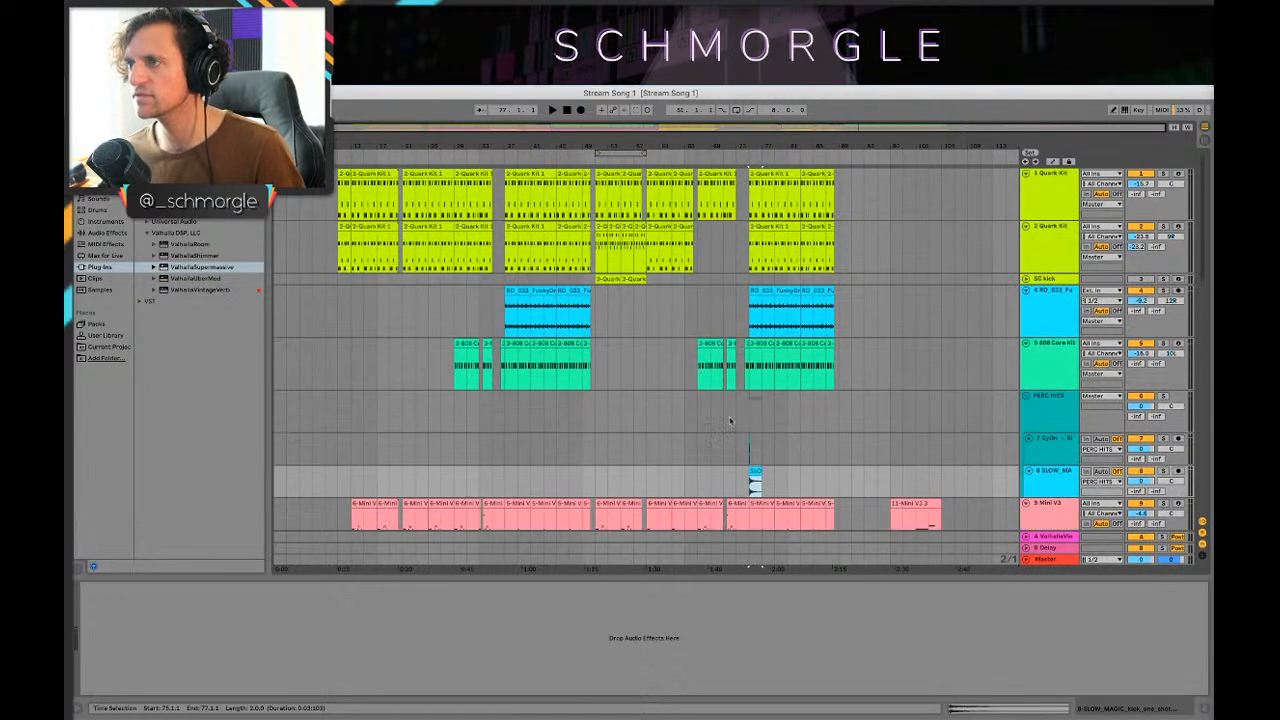
# Step: Play the arrangement from about bar 70 to audition the break before the drums return
pyautogui.click(725, 412)
pyautogui.press('space')
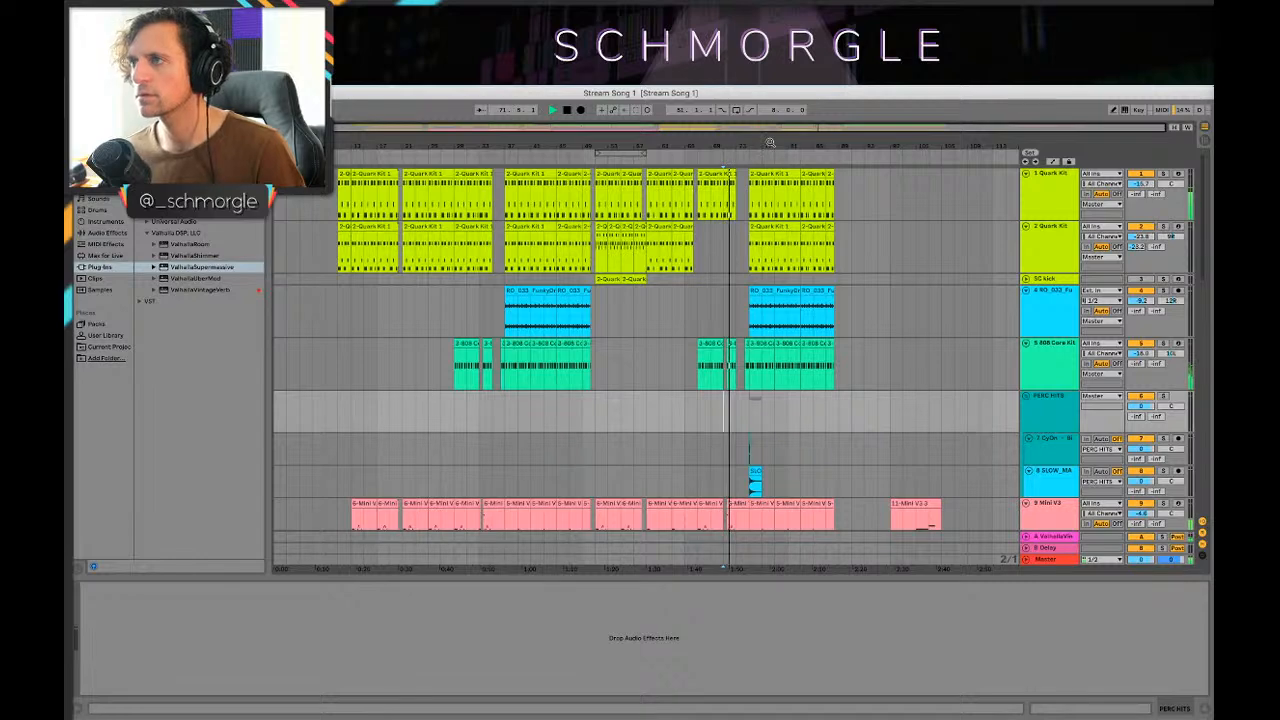
pyautogui.moveTo(769, 147); pyautogui.dragTo(777, 360)
pyautogui.click(571, 449)
pyautogui.scroll(-3, 575, 445)
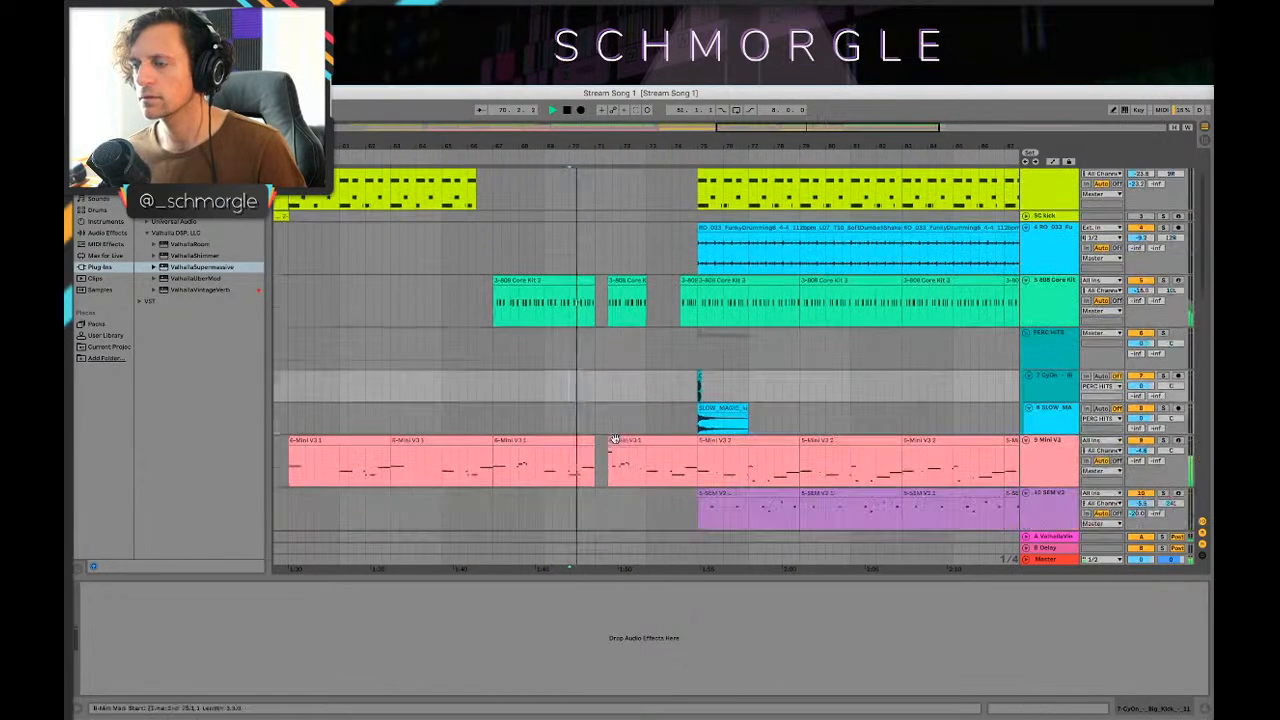
pyautogui.scroll(2, 604, 433)
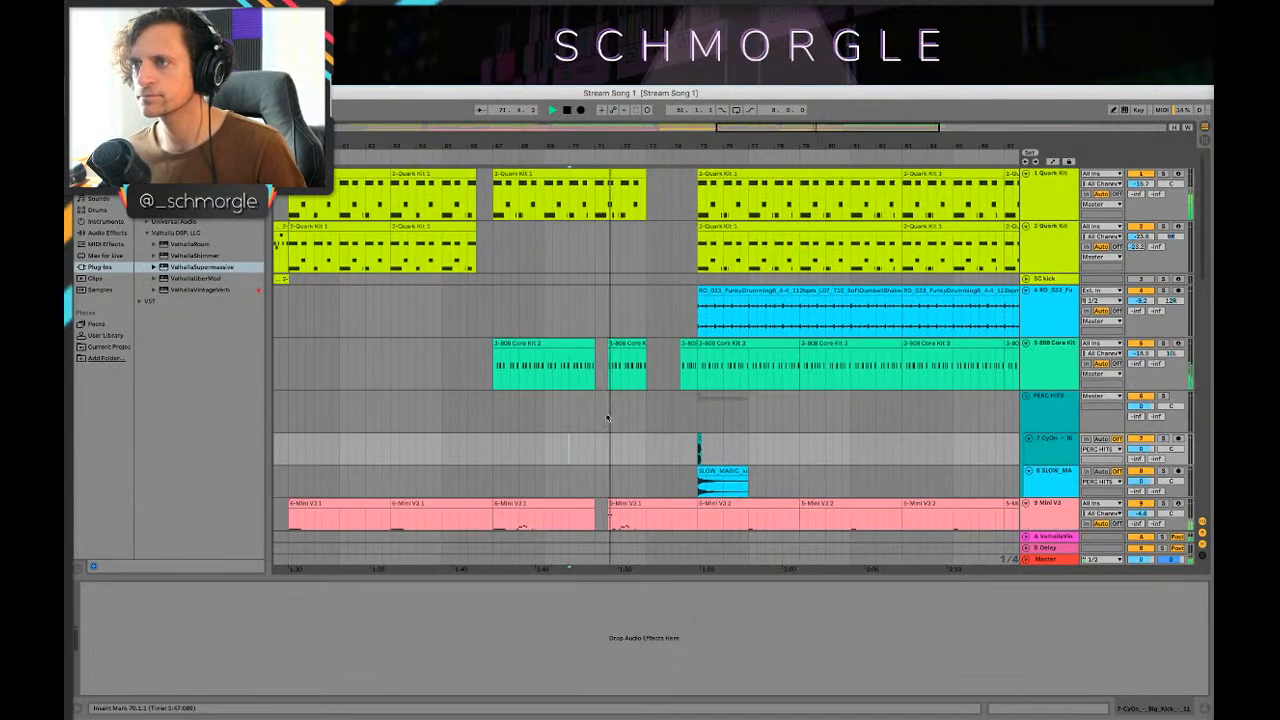
pyautogui.press('space')
# Step: Delete the Jup-8 V3 and ARP 2600 clip sections between 71.1.1 and 71.4.1
pyautogui.scroll(-5, 630, 298)
pyautogui.scroll(-4, 629, 300)
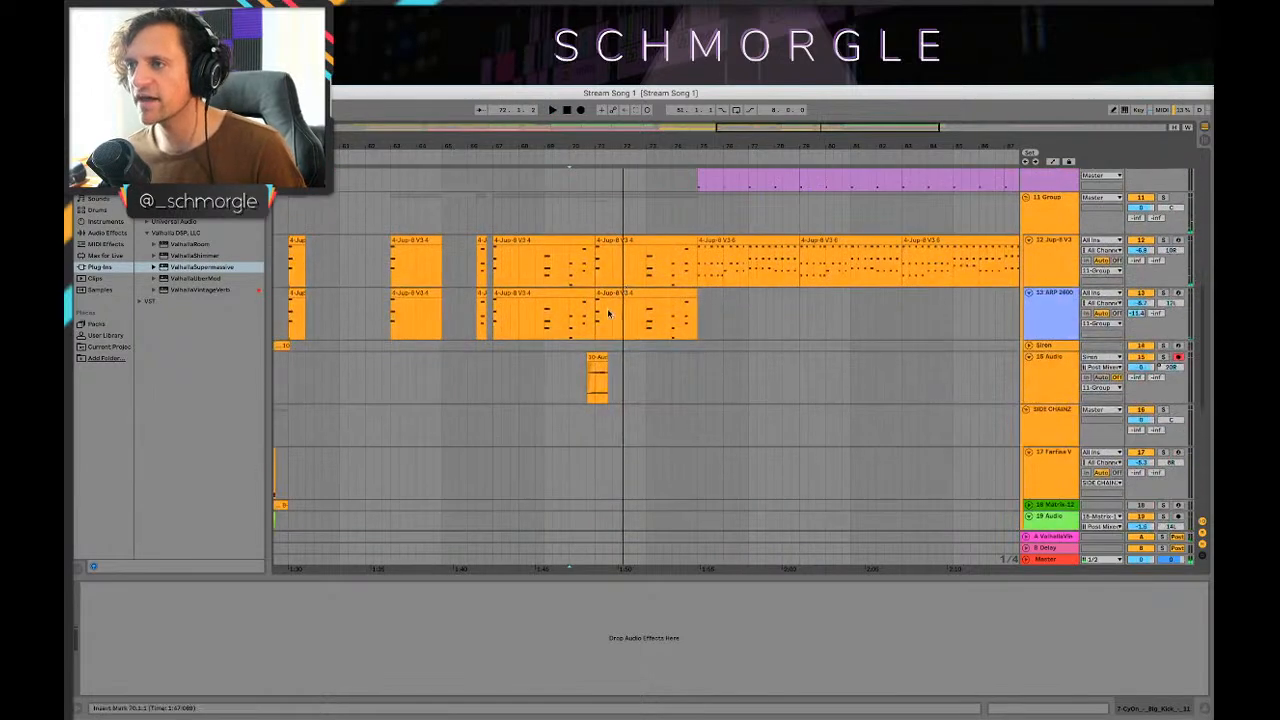
pyautogui.click(582, 317)
pyautogui.scroll(6, 463, 296)
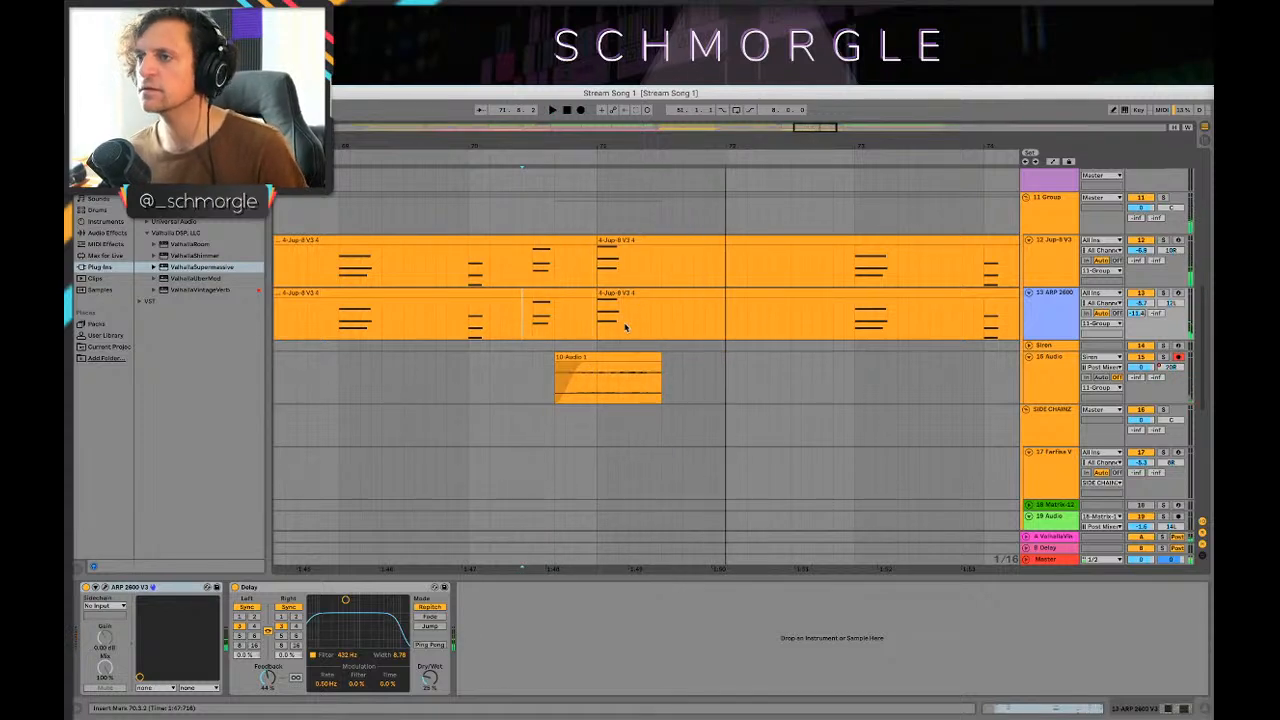
pyautogui.press('space')
pyautogui.moveTo(630, 312); pyautogui.dragTo(673, 252)
pyautogui.moveTo(598, 315); pyautogui.dragTo(660, 270)
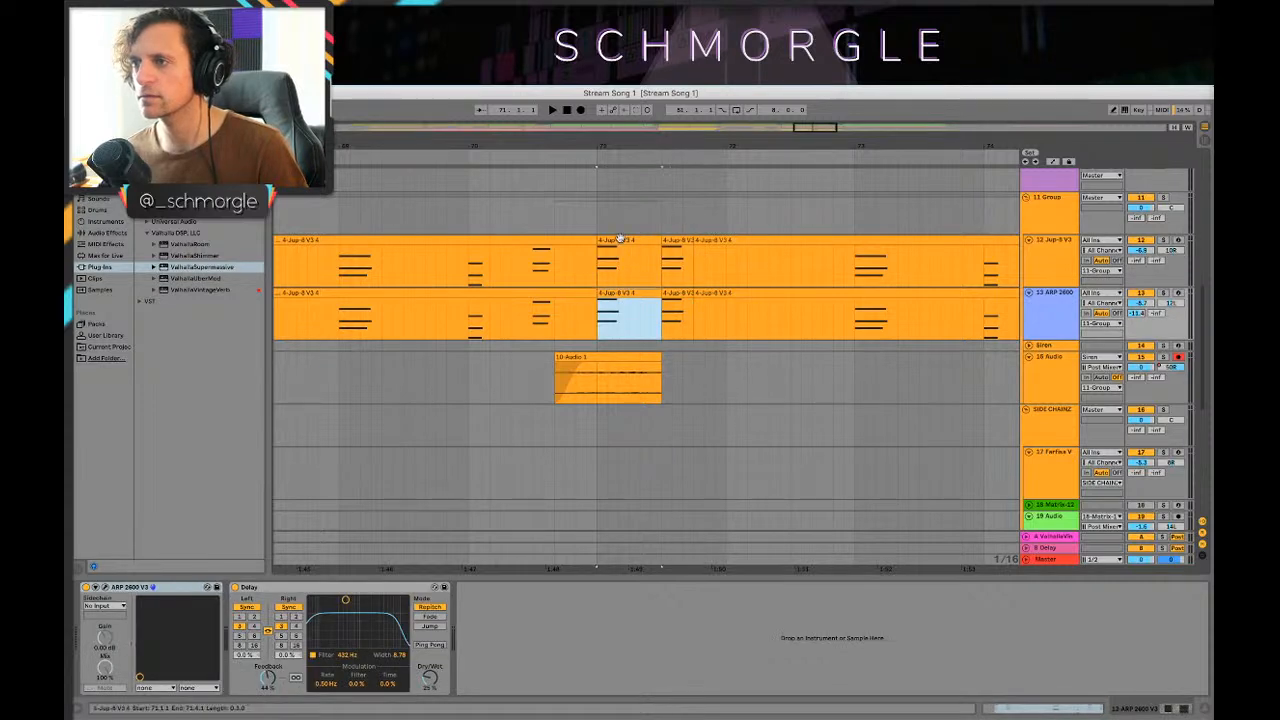
pyautogui.press('Delete')
# Step: Play the passage from bar 70 through the new synth gap and review the tracks around it
pyautogui.click(522, 273)
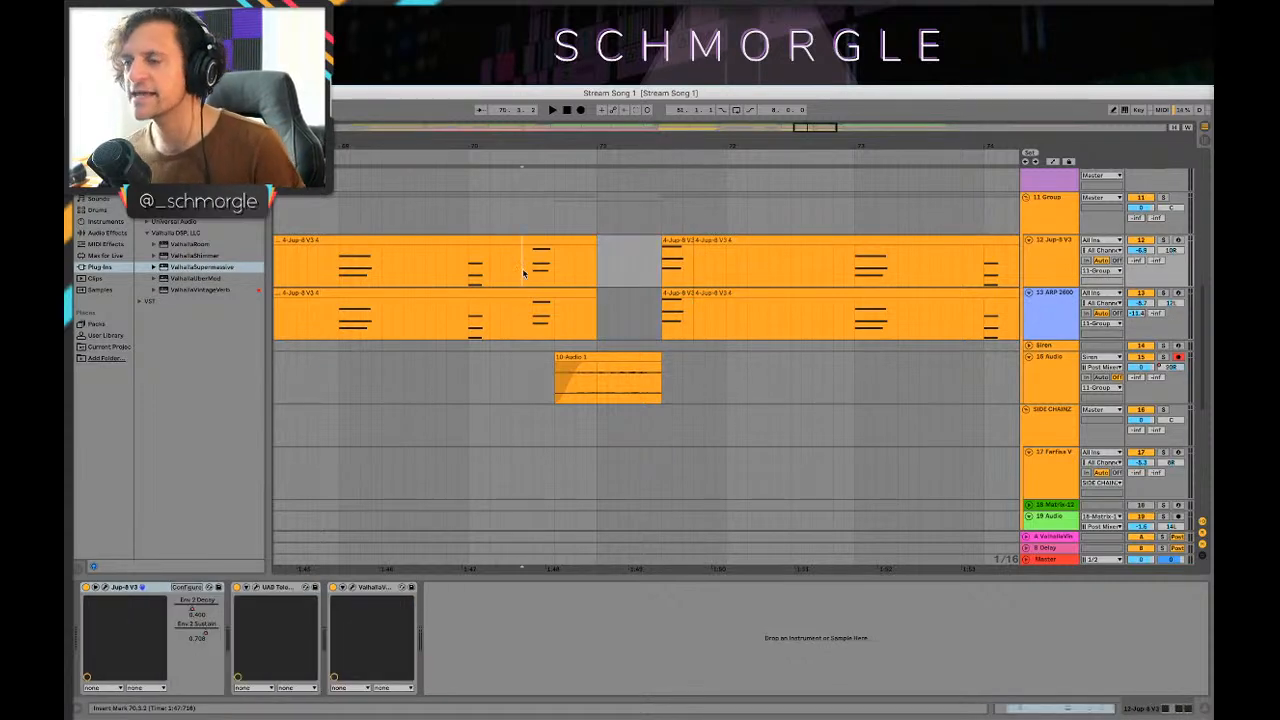
pyautogui.press('space')
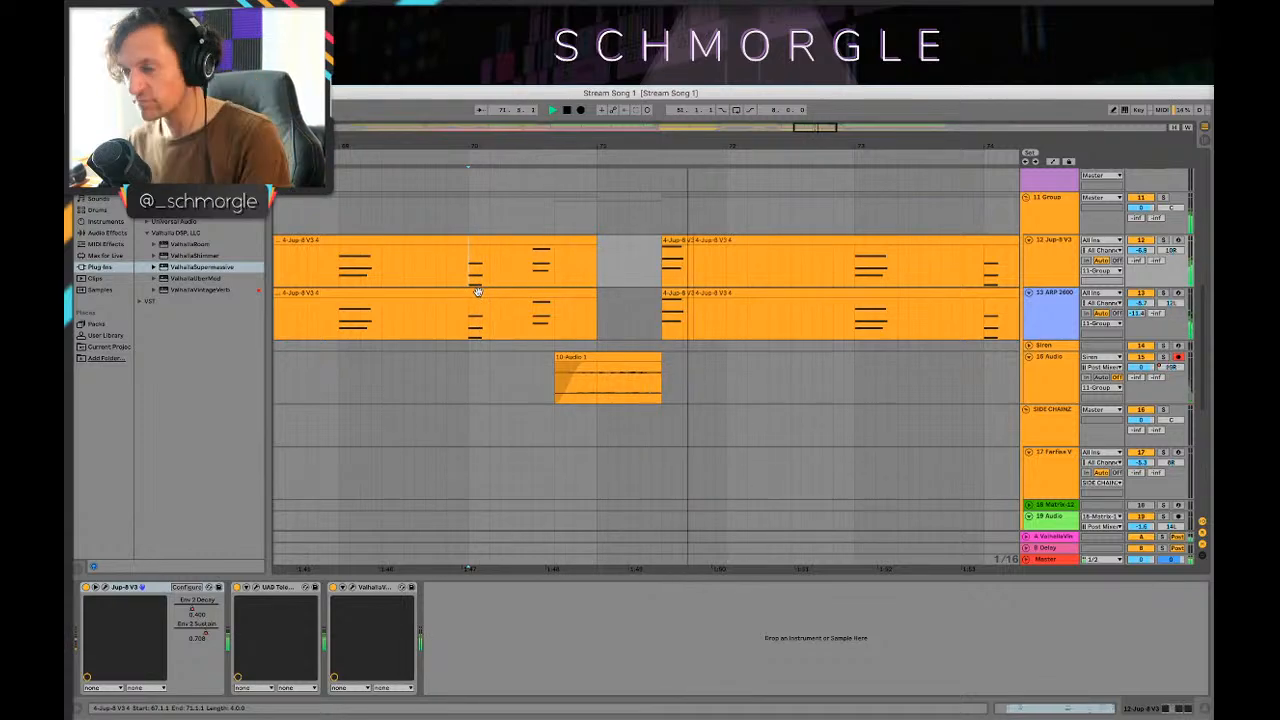
pyautogui.press('space')
pyautogui.scroll(10, 740, 240)
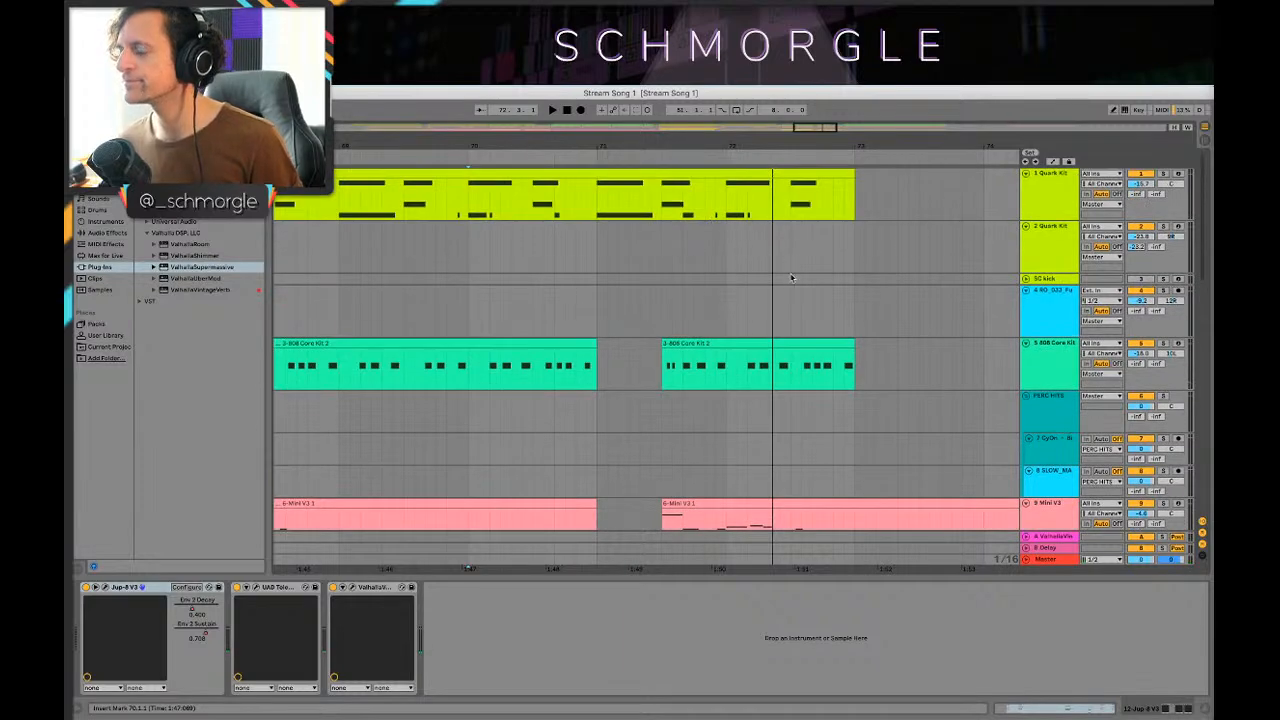
pyautogui.scroll(-4, 786, 277)
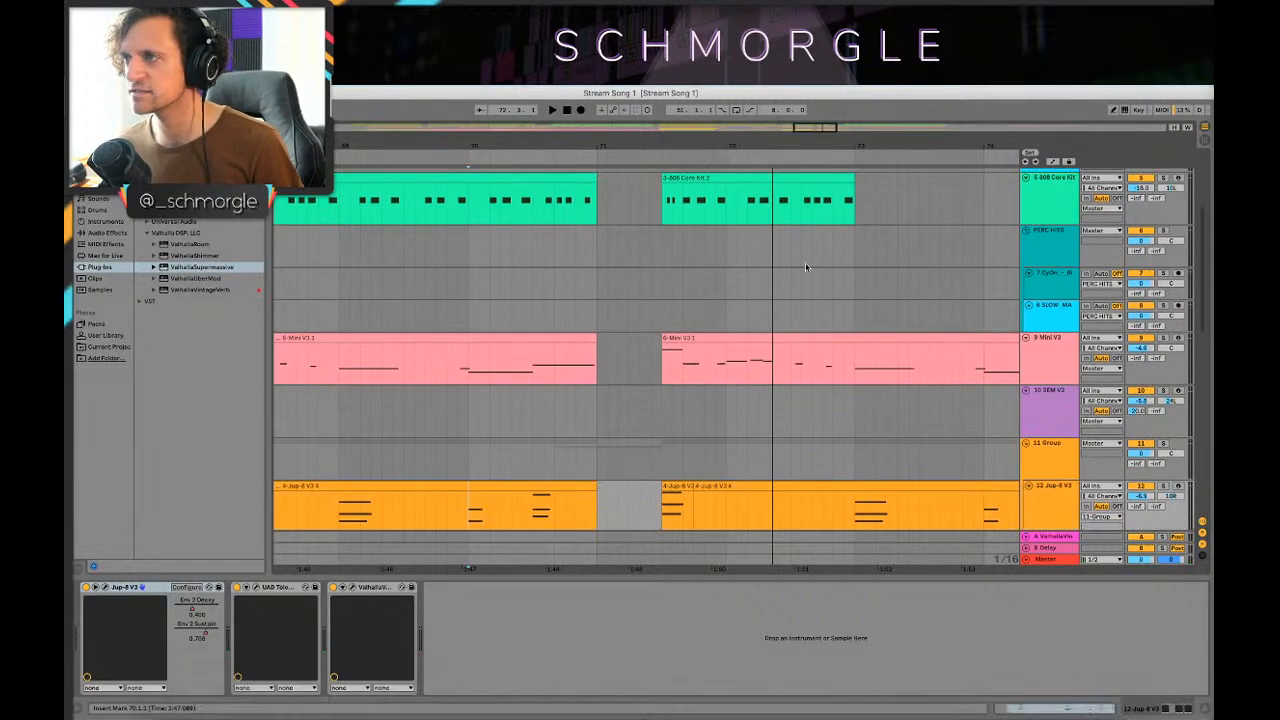
# Step: Move the CyOn Big Kick and SLOW_MAGIC kick clips from bar 75 to 71.4.1, at the end of the gap
pyautogui.moveTo(886, 144)
pyautogui.mouseDown()
pyautogui.moveTo(761, 120)
pyautogui.moveTo(761, 105)
pyautogui.mouseUp()
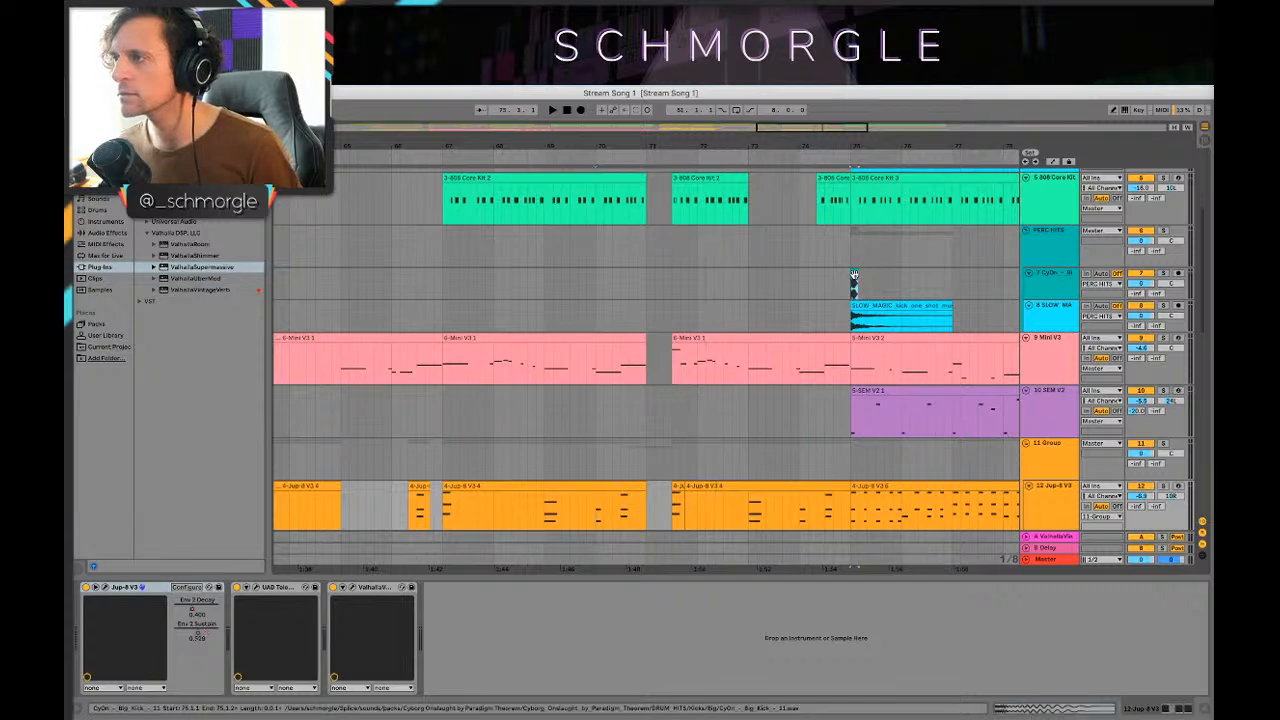
pyautogui.click(674, 270)
pyautogui.moveTo(676, 271); pyautogui.dragTo(676, 271)
pyautogui.moveTo(869, 306); pyautogui.dragTo(700, 314)
# Step: Lower the clip gain of the CyOn Big Kick to about -7 dB and turn down the SLOW_MAGIC kick clip too
pyautogui.moveTo(693, 144); pyautogui.dragTo(620, 261)
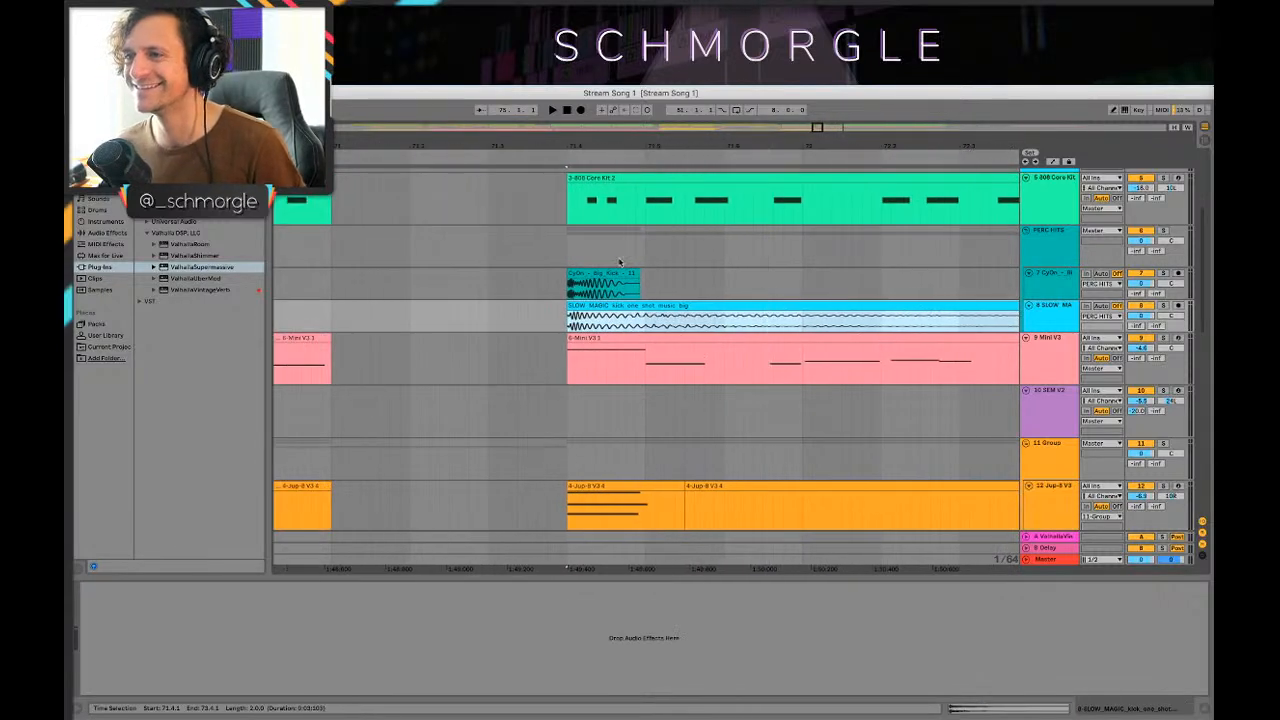
pyautogui.moveTo(1047, 299); pyautogui.dragTo(1047, 362)
pyautogui.doubleClick(594, 273)
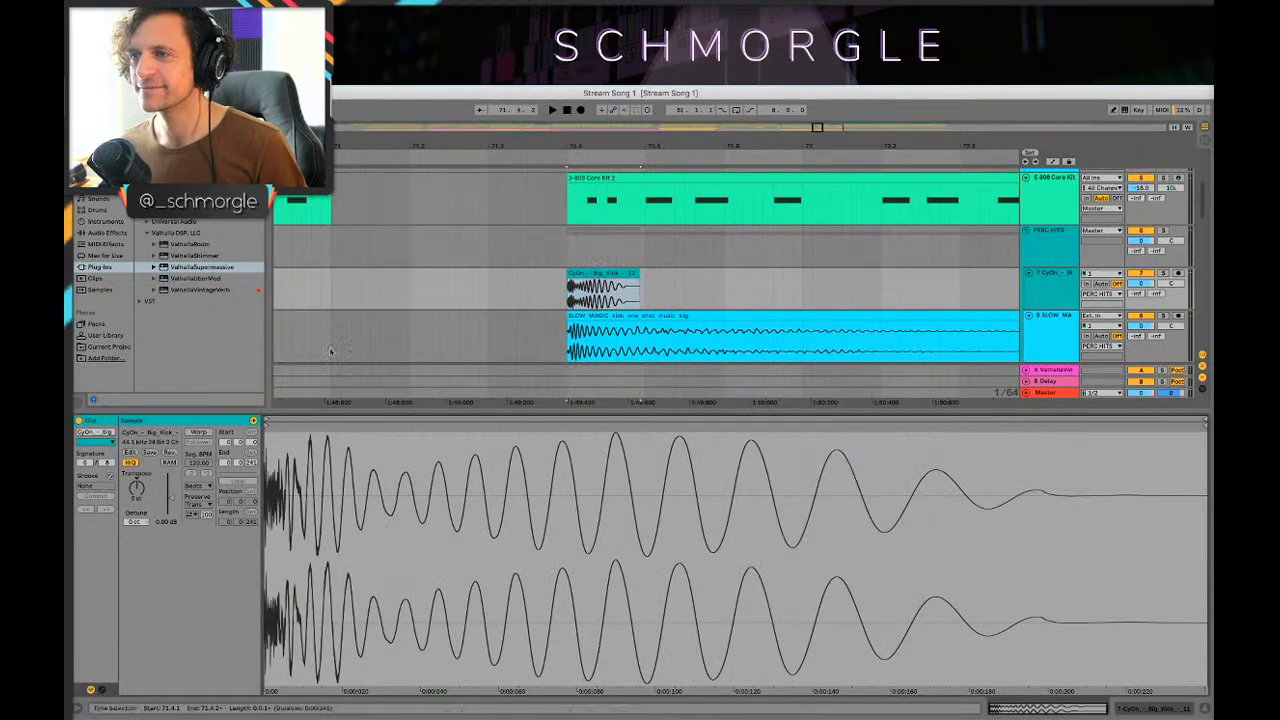
pyautogui.moveTo(158, 532); pyautogui.dragTo(158, 550)
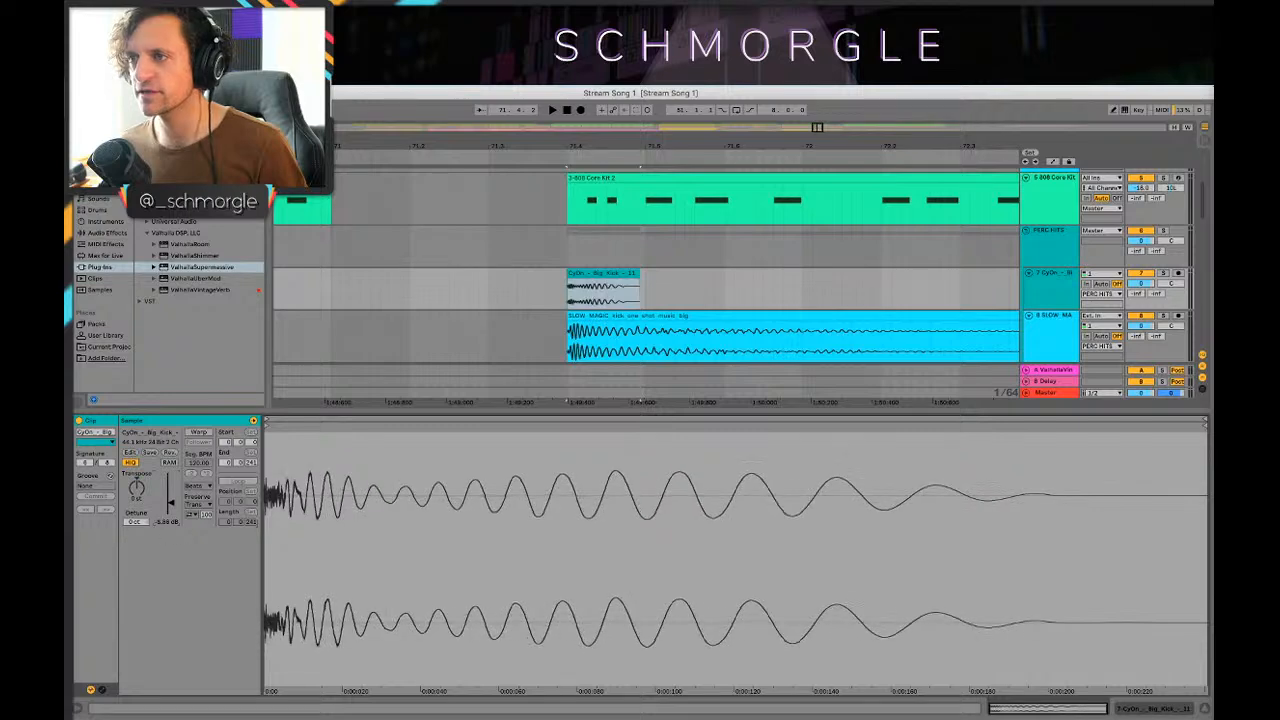
pyautogui.click(595, 316)
pyautogui.moveTo(171, 497); pyautogui.dragTo(171, 504)
# Step: Solo the PERC HITS group and play from just before 71.4 to audition the two layered kicks
pyautogui.click(540, 345)
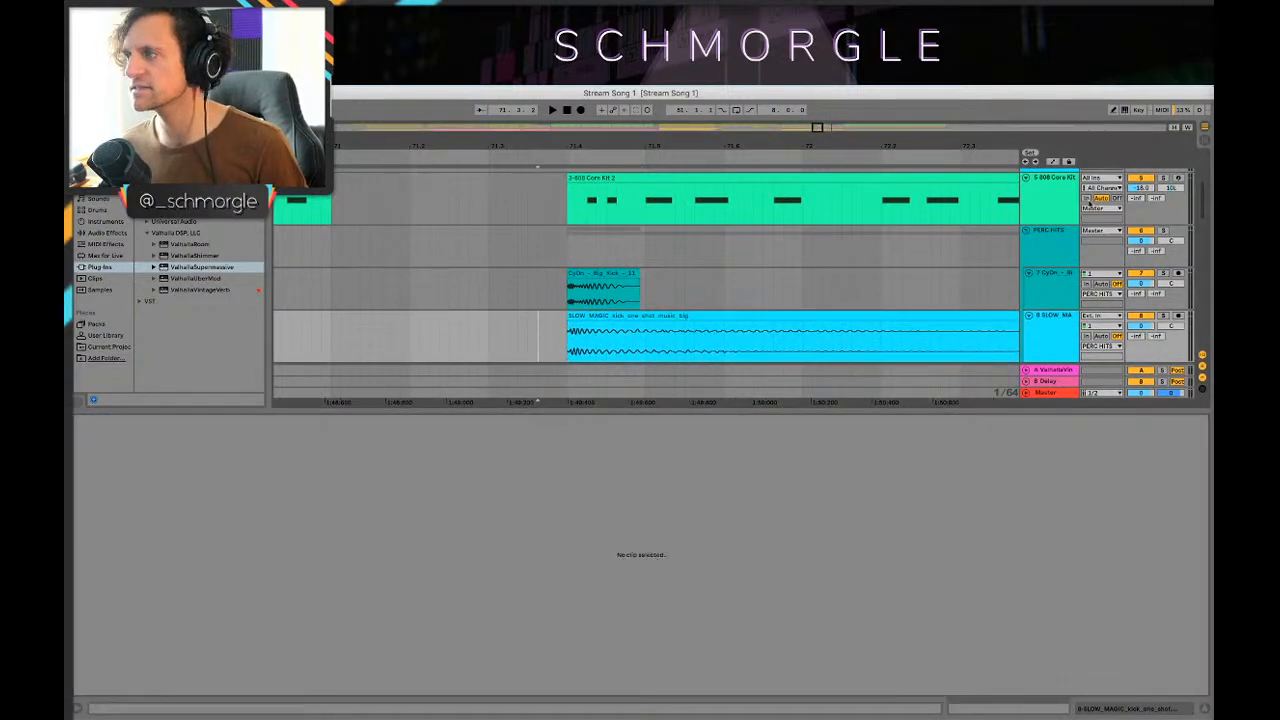
pyautogui.click(1162, 231)
pyautogui.press('space')
pyautogui.scroll(-2, 711, 266)
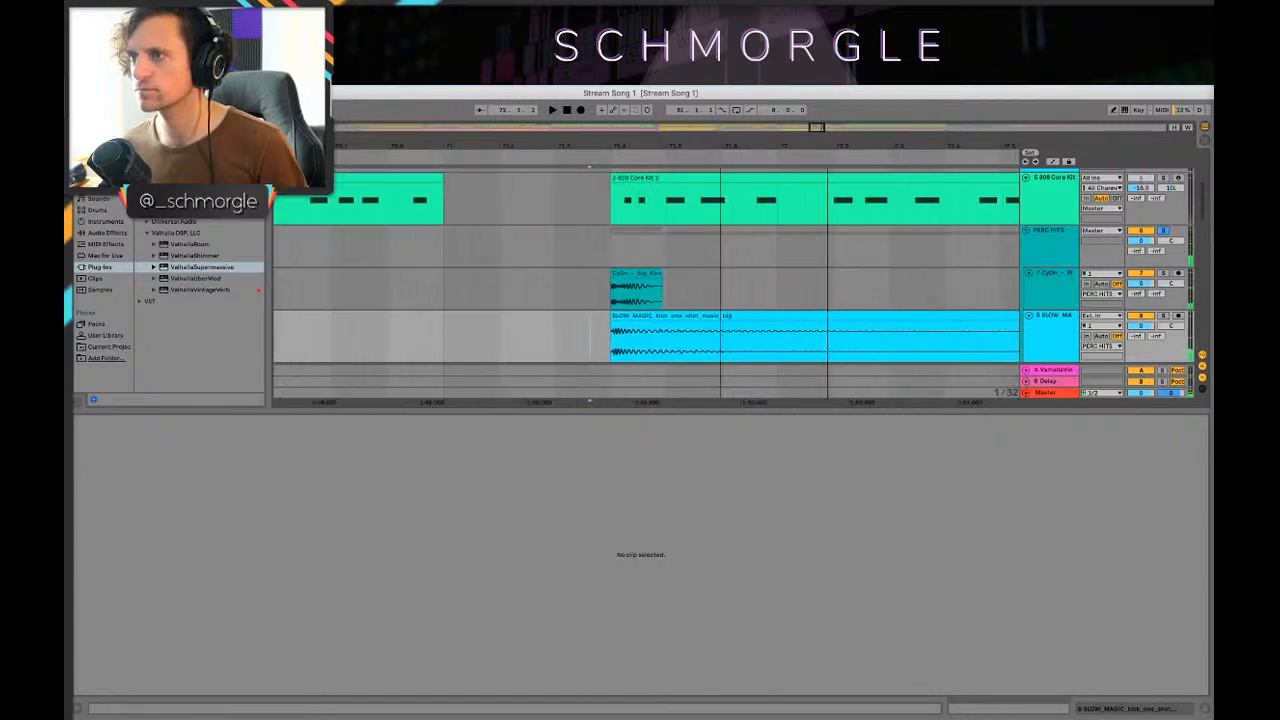
pyautogui.click(584, 288)
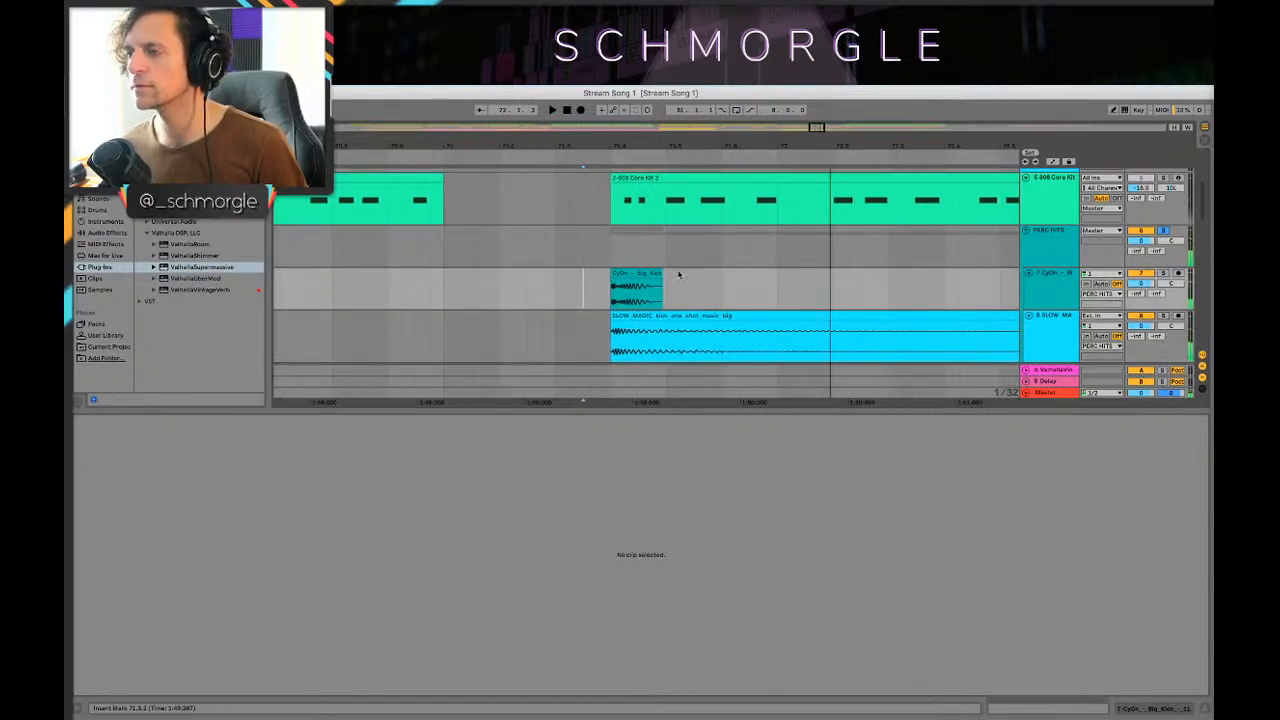
pyautogui.click(660, 278)
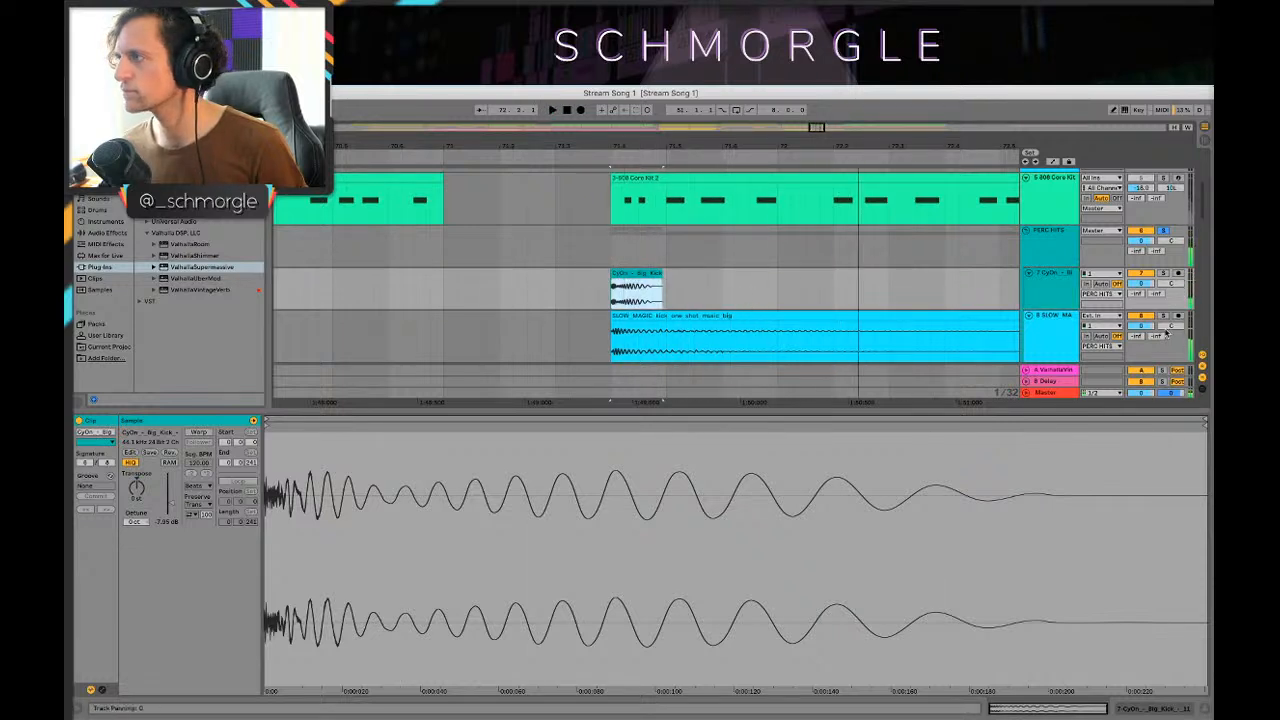
# Step: Pan the SLOW_MAGIC kick track slightly to the right and play the kicks in the soloed PERC HITS group
pyautogui.moveTo(1167, 328); pyautogui.dragTo(1167, 313)
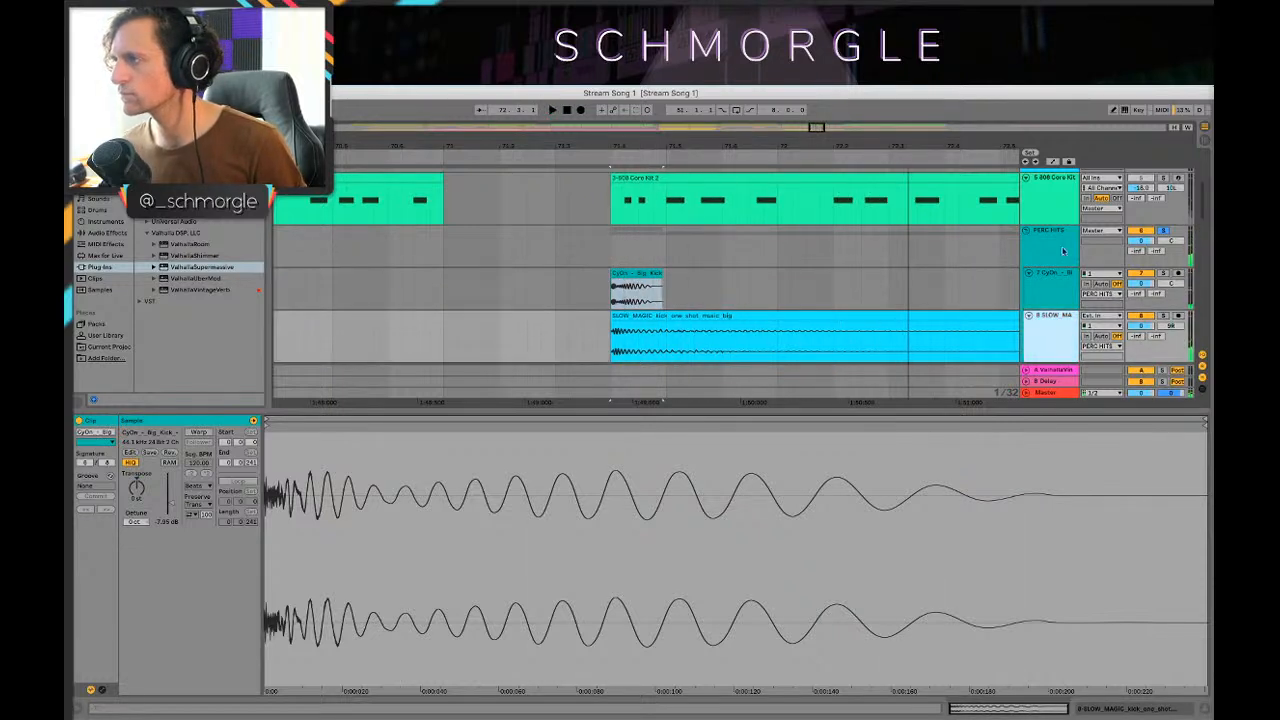
pyautogui.scroll(-2, 1017, 287)
pyautogui.moveTo(988, 144); pyautogui.dragTo(275, 384)
pyautogui.press('space')
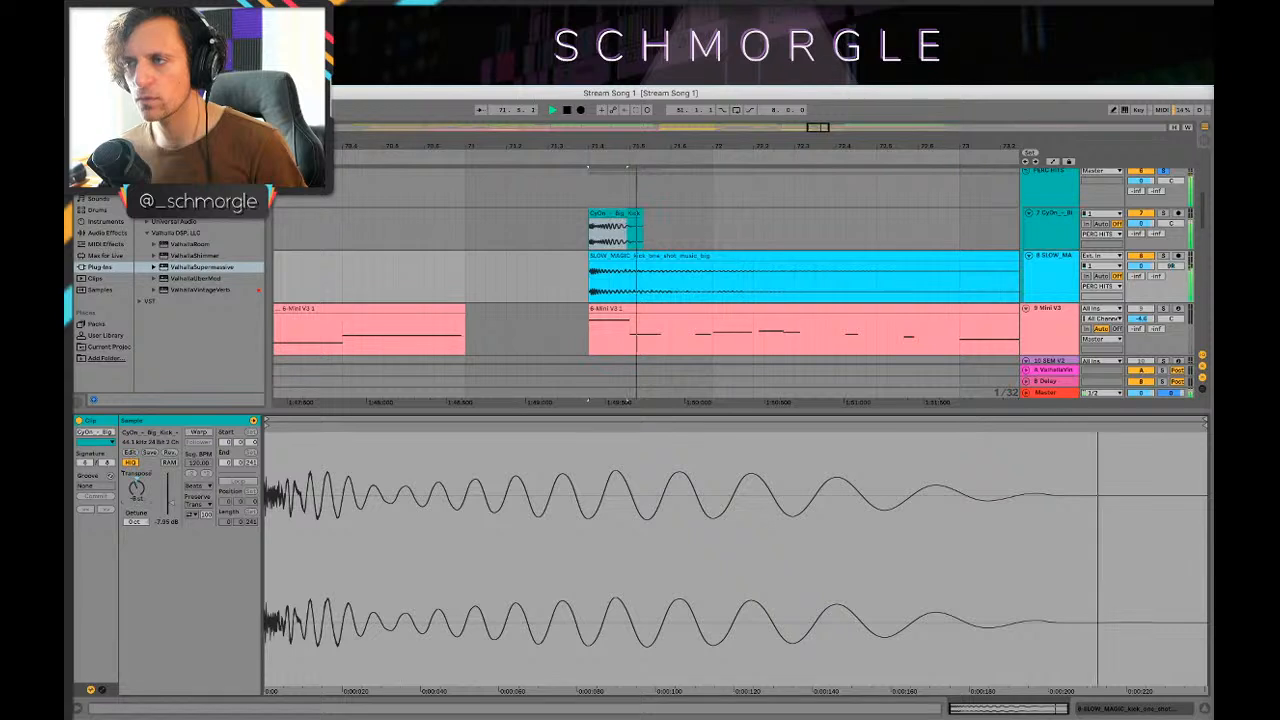
# Step: Replay the layered kicks from 71.4.1 and lower the CyOn Big Kick track's volume to about -3.8 dB
pyautogui.click(628, 228)
pyautogui.click(583, 231)
pyautogui.press('space')
pyautogui.press('space')
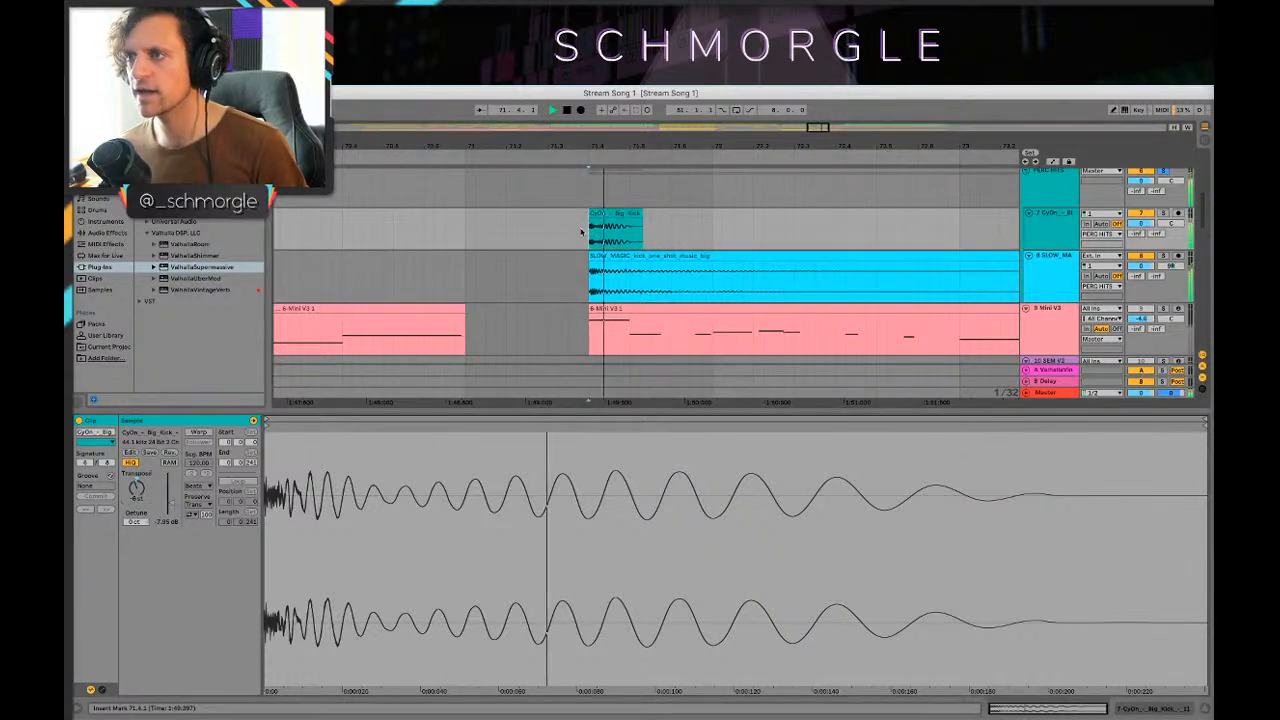
pyautogui.press('space')
pyautogui.press('space')
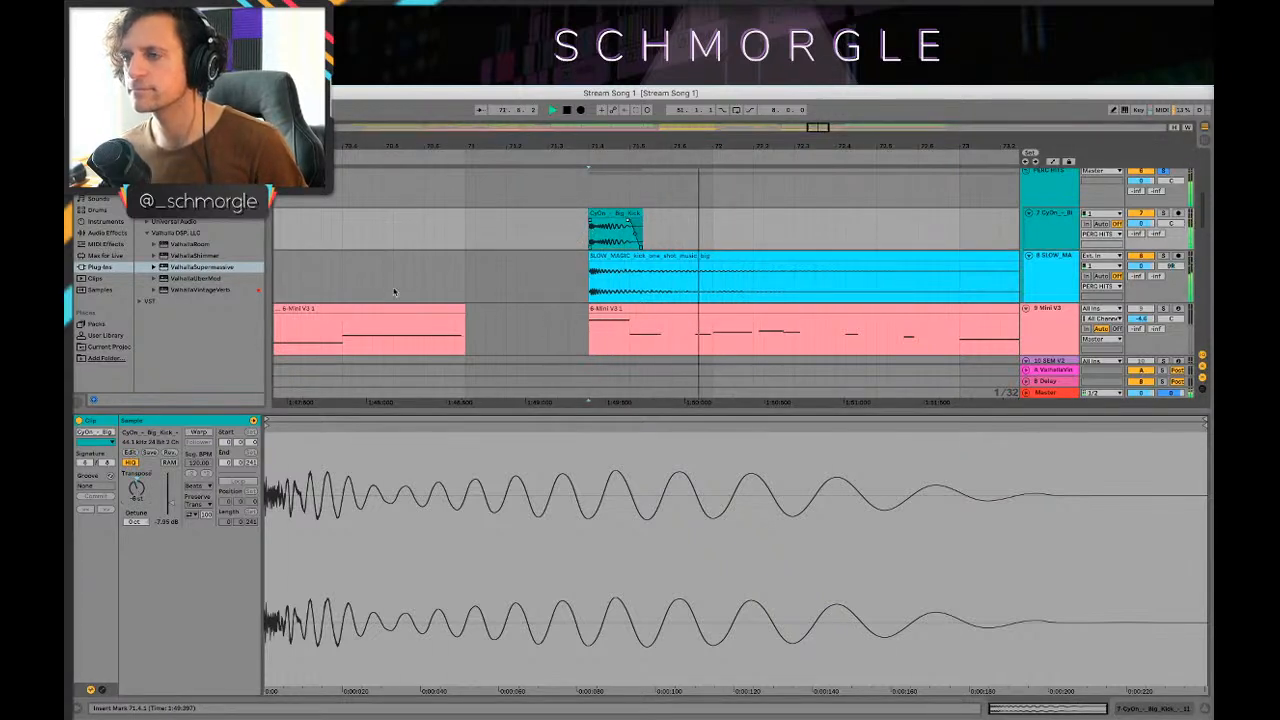
pyautogui.press('space')
pyautogui.click(548, 245)
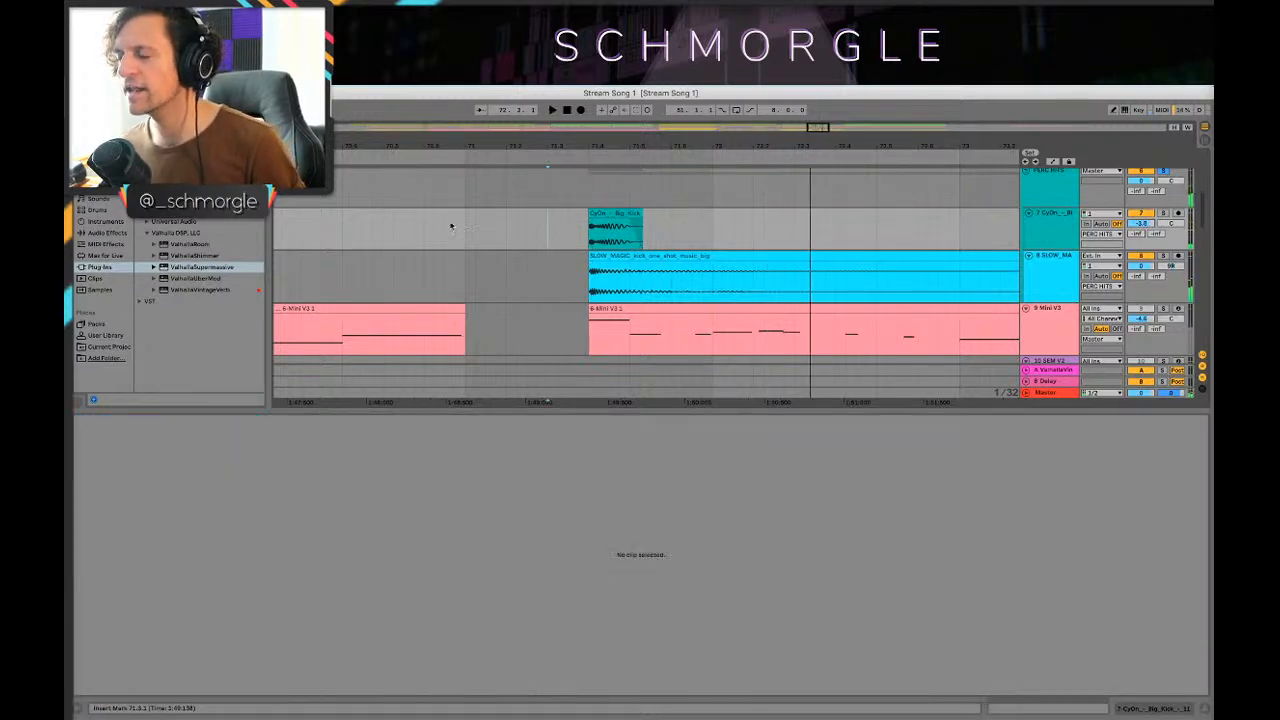
# Step: Play the layered kicks from 71.1.1 and check the SLOW_MAGIC track's sends in the session mixer
pyautogui.moveTo(880, 146); pyautogui.dragTo(712, 125)
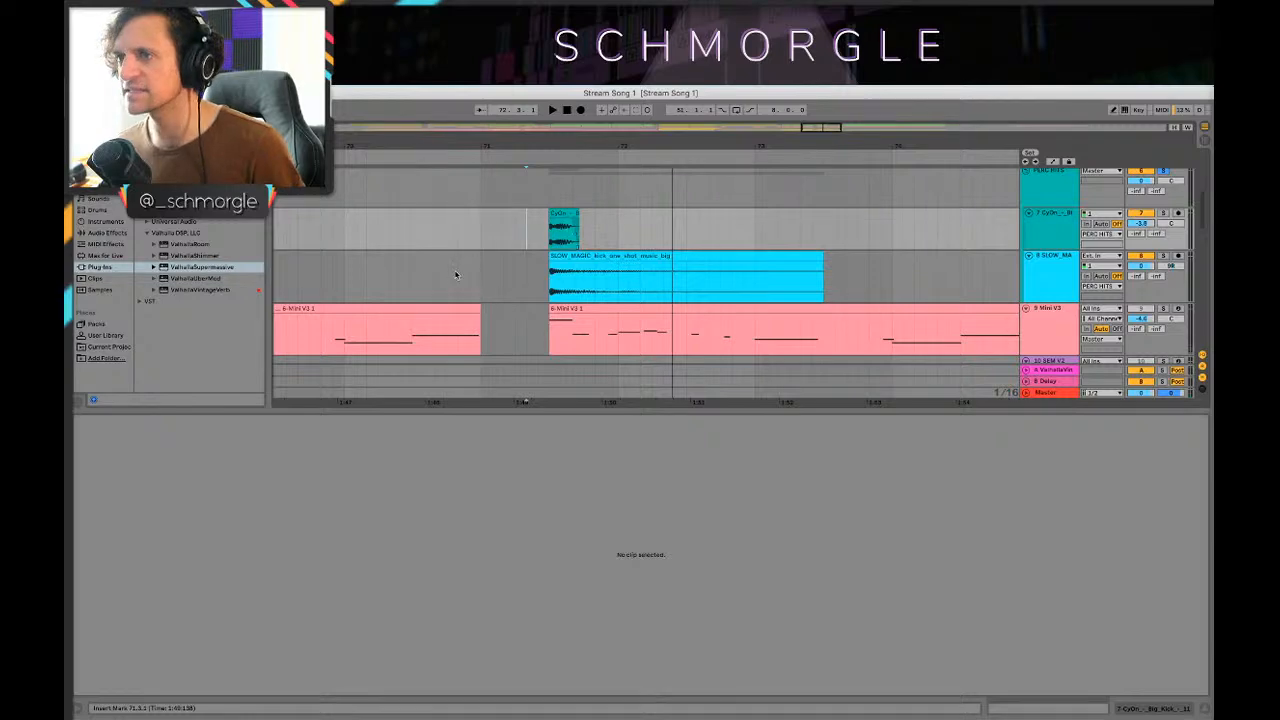
pyautogui.click(493, 276)
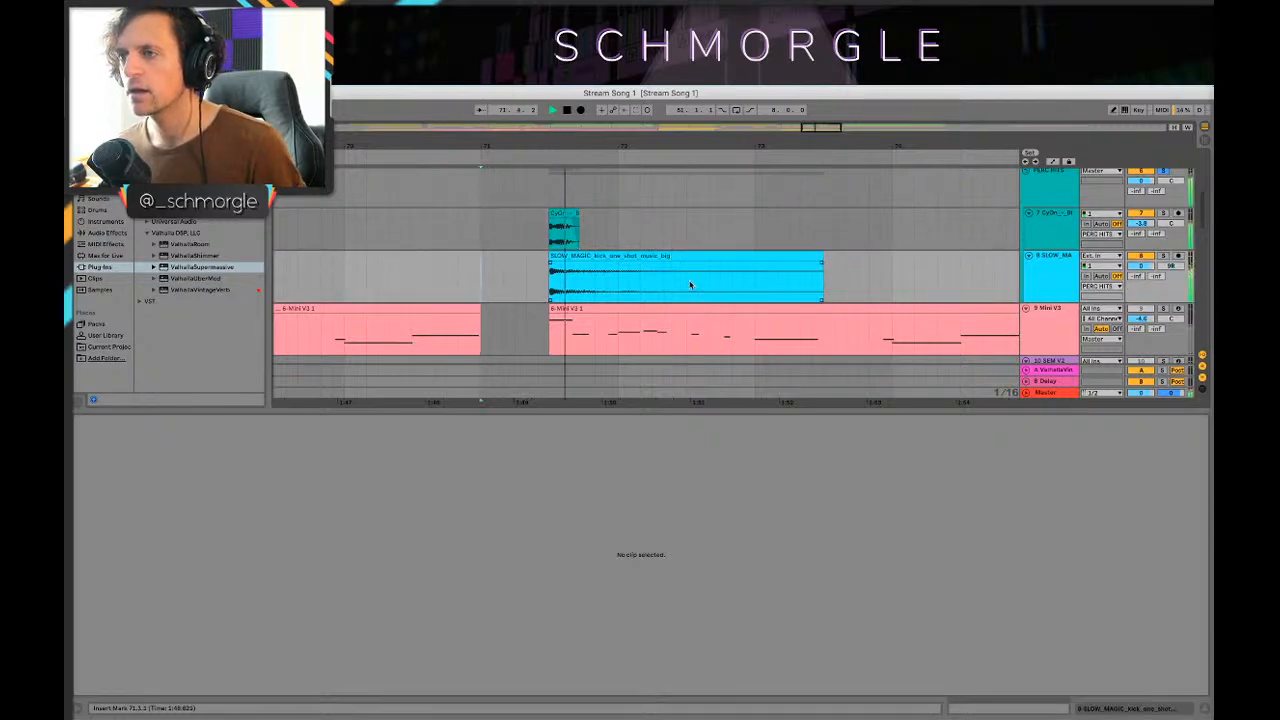
pyautogui.press('space')
pyautogui.press('Tab')
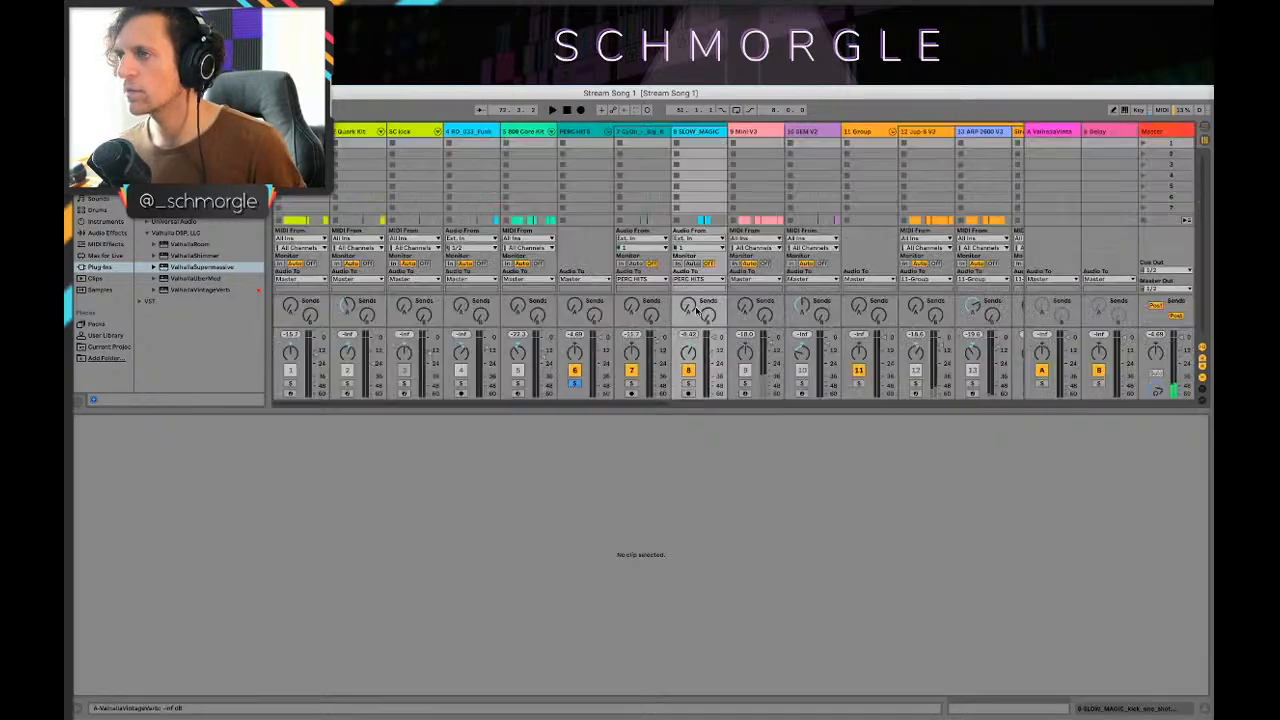
pyautogui.press('Tab')
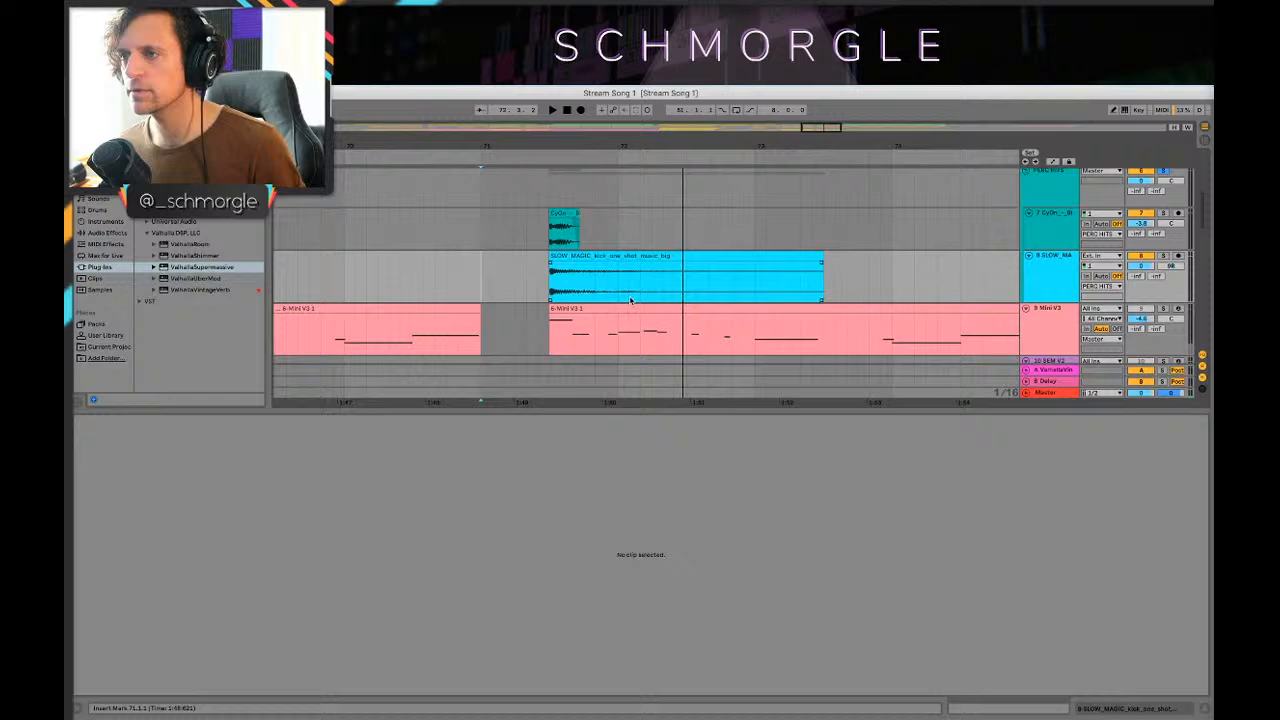
# Step: Load ValhallaShimmer on the SLOW_MAGIC kick track and audition it from 71.4.1
pyautogui.click(177, 257)
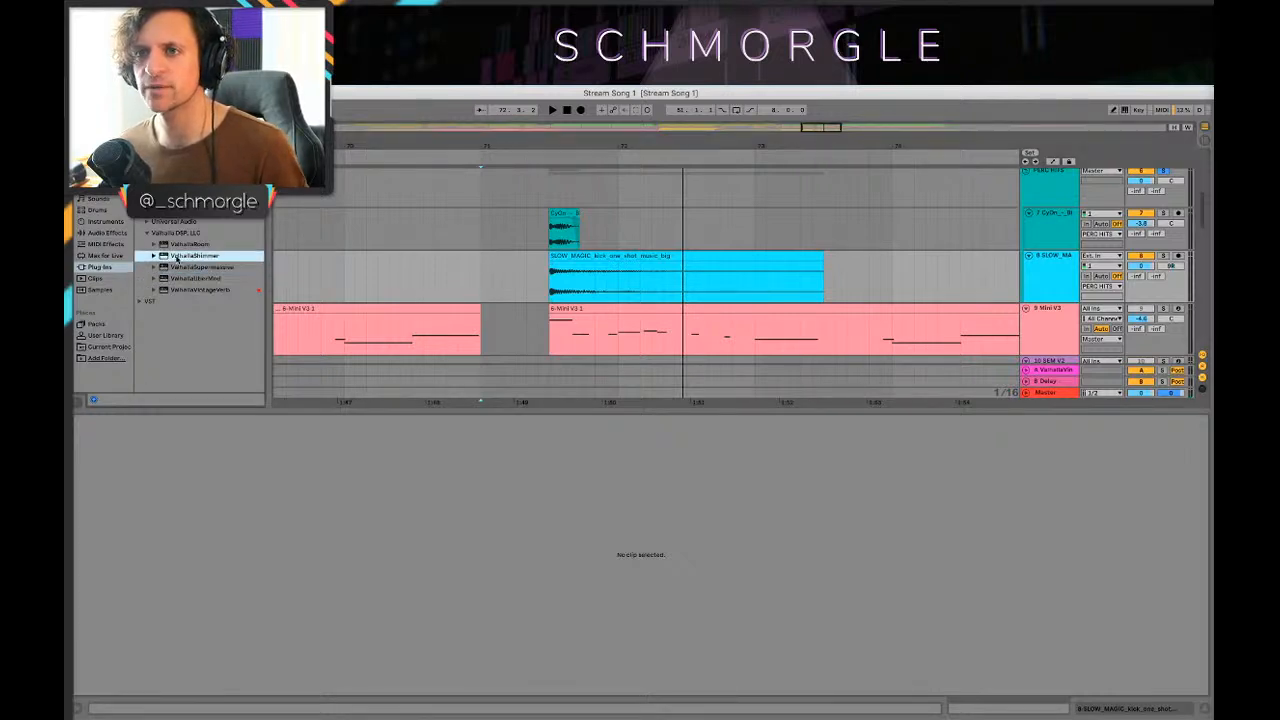
pyautogui.press('Return')
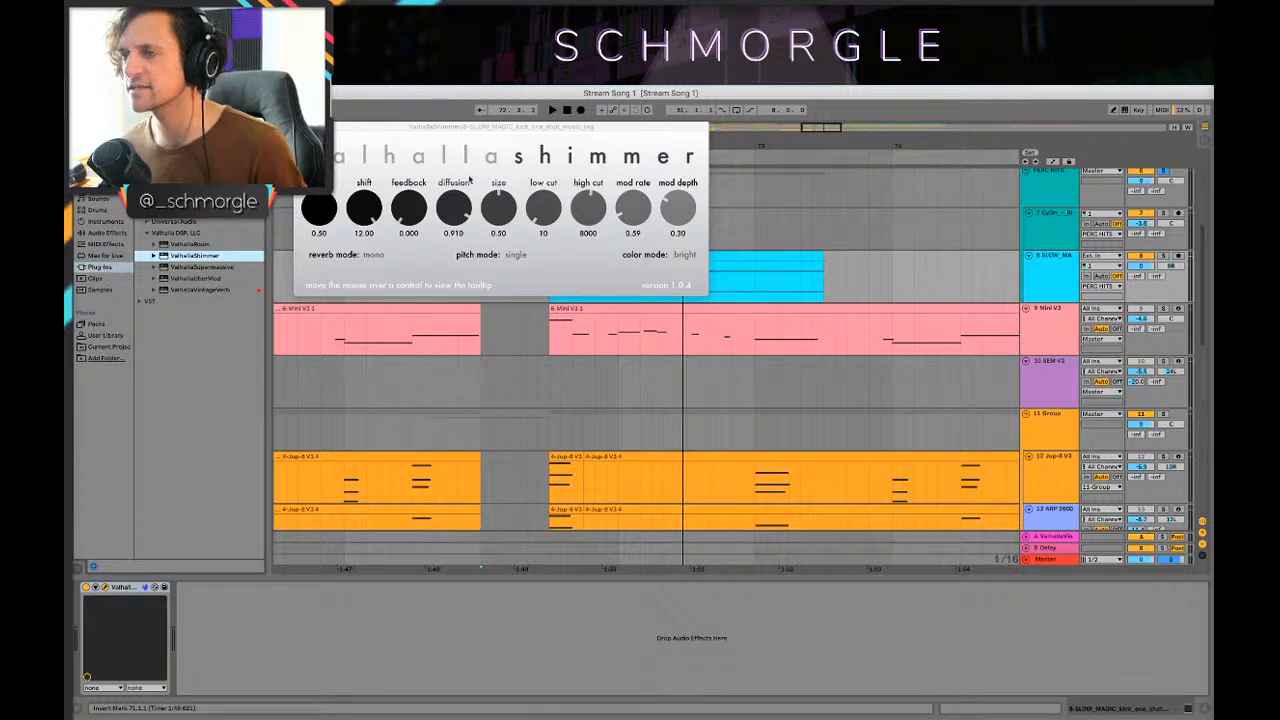
pyautogui.moveTo(500, 133); pyautogui.dragTo(693, 368)
pyautogui.click(549, 326)
pyautogui.press('space')
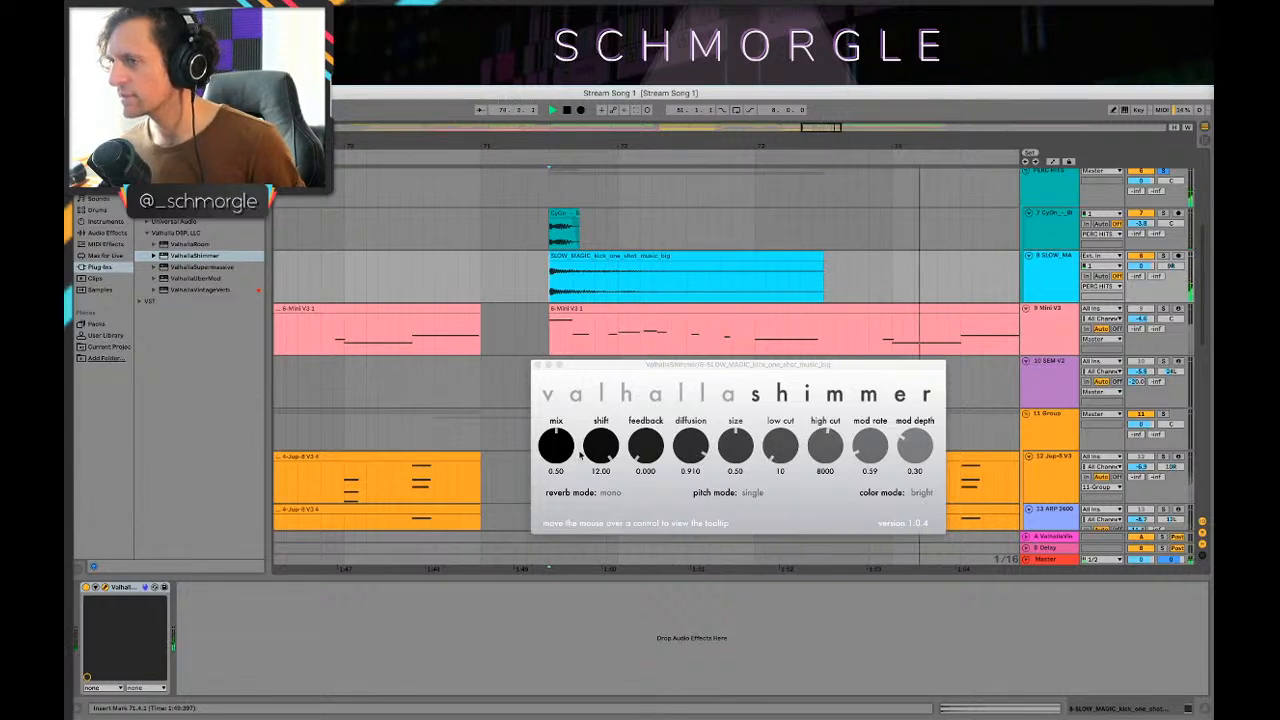
# Step: Raise the ValhallaShimmer feedback to 0.564 and listen to the longer reverb tail
pyautogui.press('space')
pyautogui.moveTo(642, 448); pyautogui.dragTo(611, 374)
pyautogui.press('space')
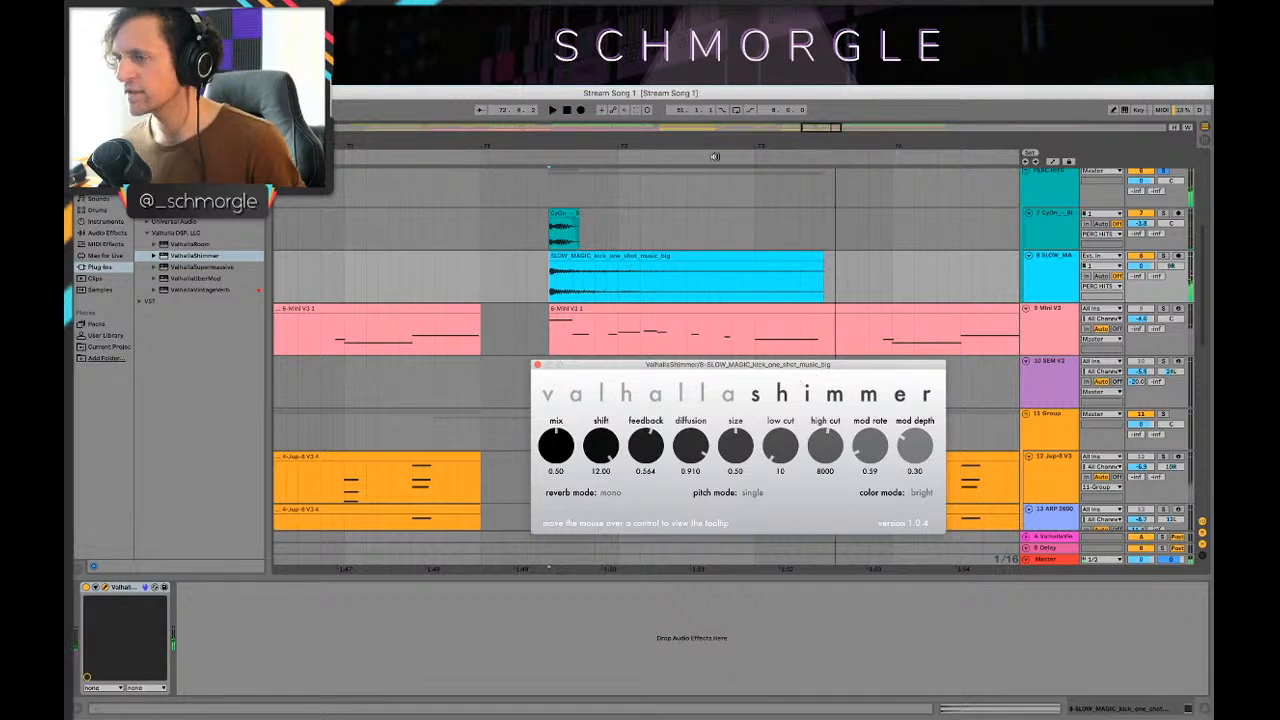
# Step: Insert an audio track below SLOW_MAGIC in the PERC HITS group, arm it and take its input from the SLOW_MAGIC track
pyautogui.click(548, 281)
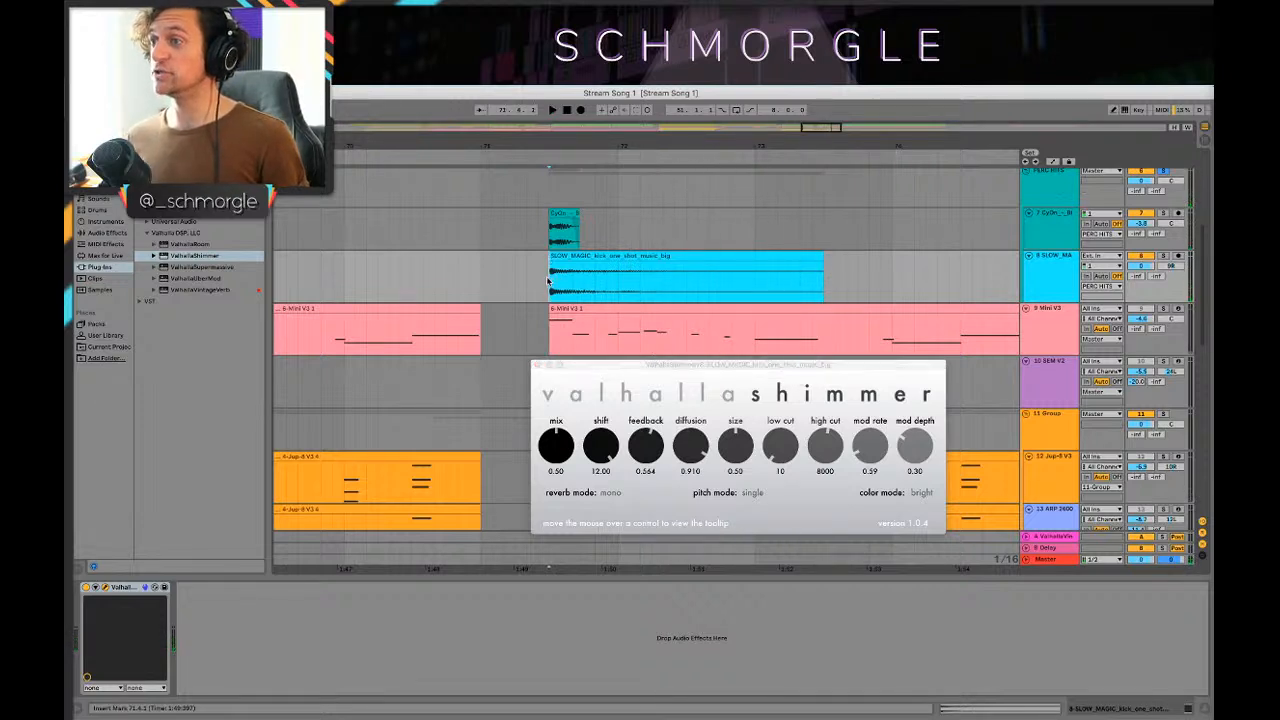
pyautogui.click(1050, 265)
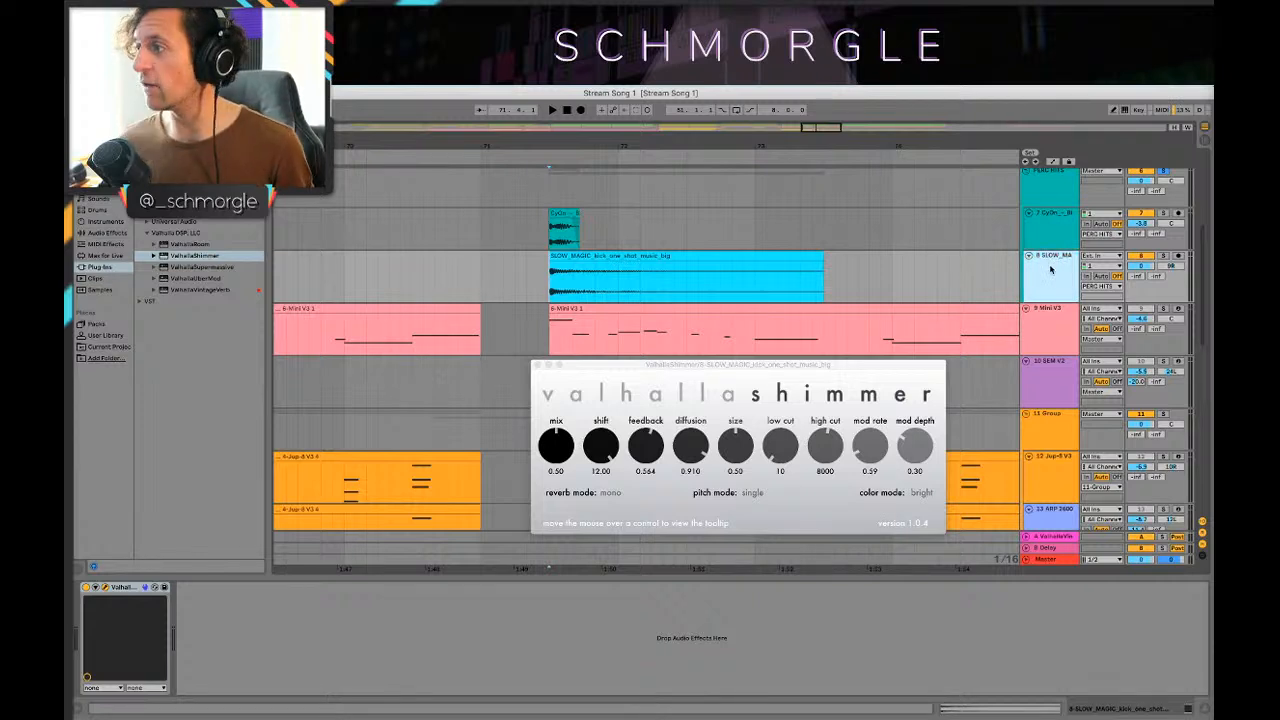
pyautogui.press('super+t')
pyautogui.click(558, 322)
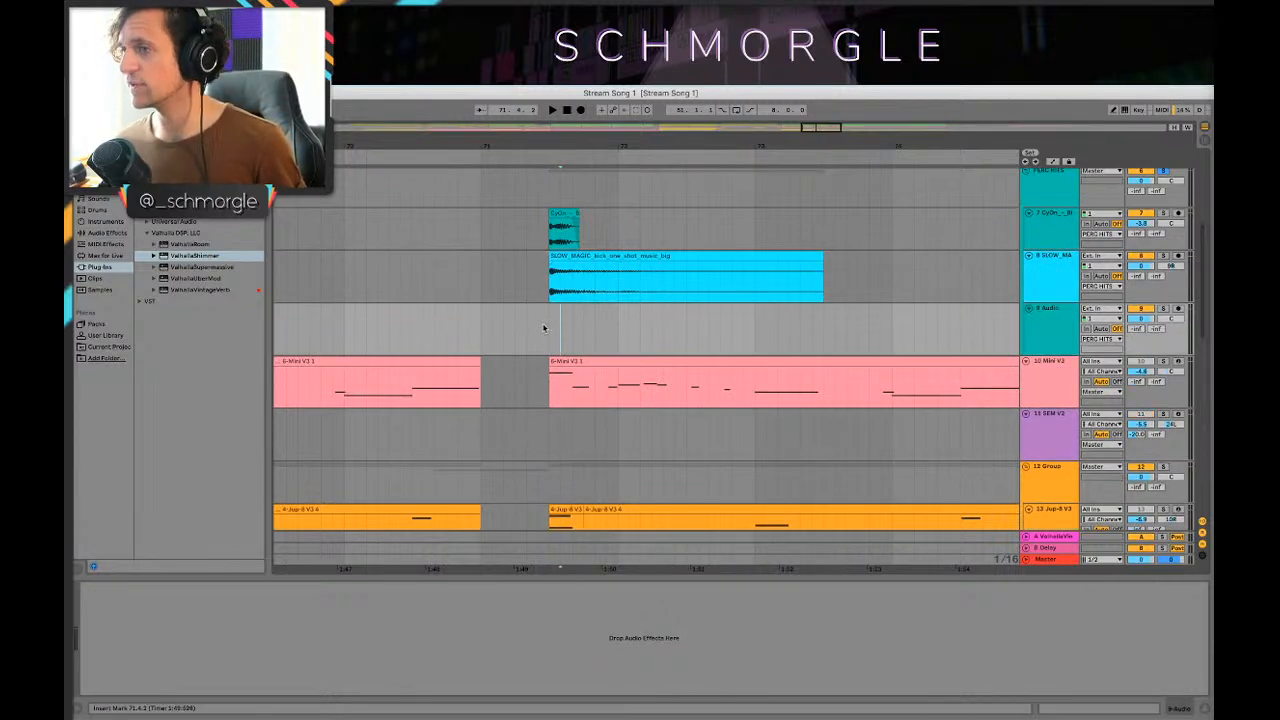
pyautogui.click(1096, 309)
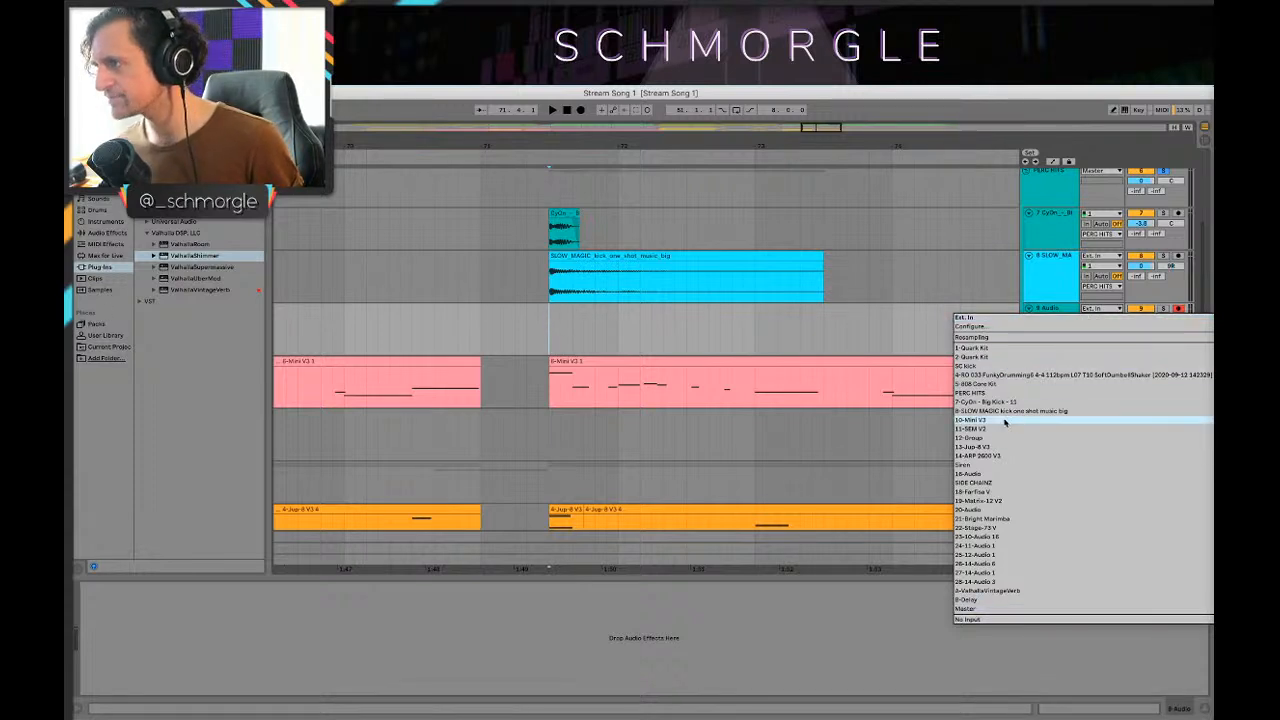
pyautogui.press('Return')
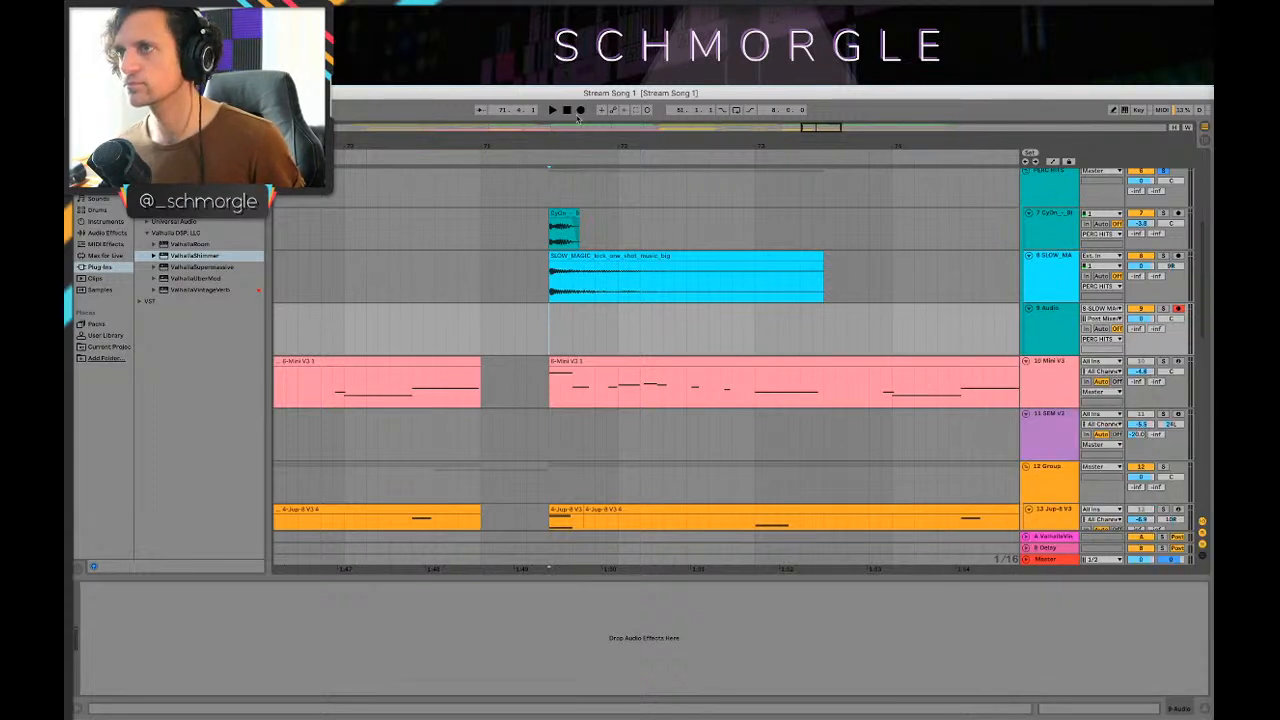
# Step: Record the shimmer-processed SLOW_MAGIC kick onto the new audio track from 71.4.1 to about bar 77
pyautogui.click(580, 111)
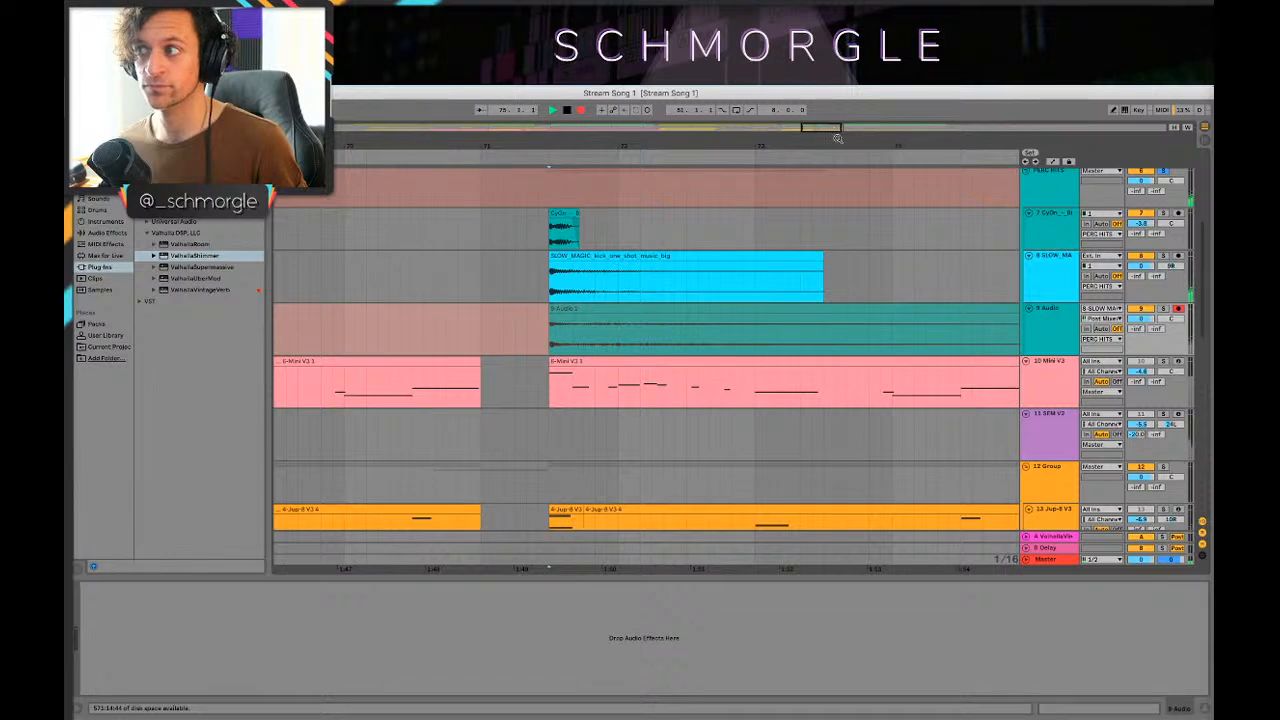
pyautogui.moveTo(838, 138); pyautogui.dragTo(869, 217)
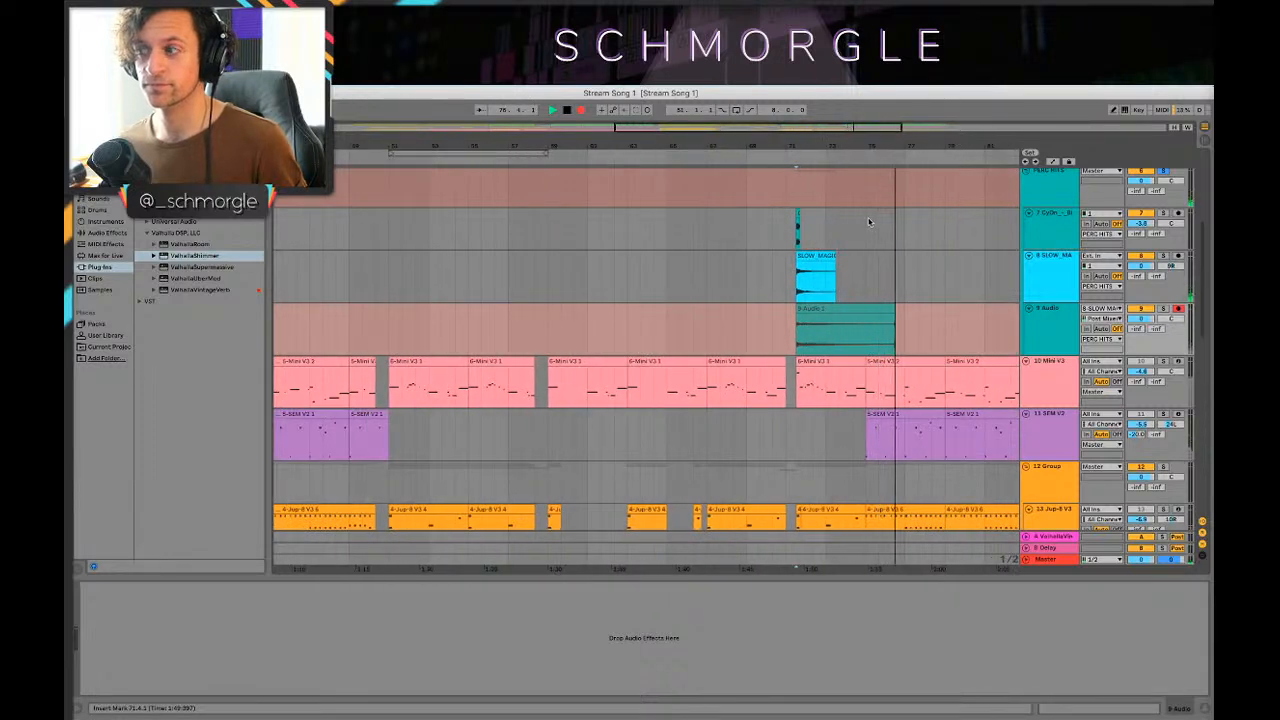
pyautogui.press('space')
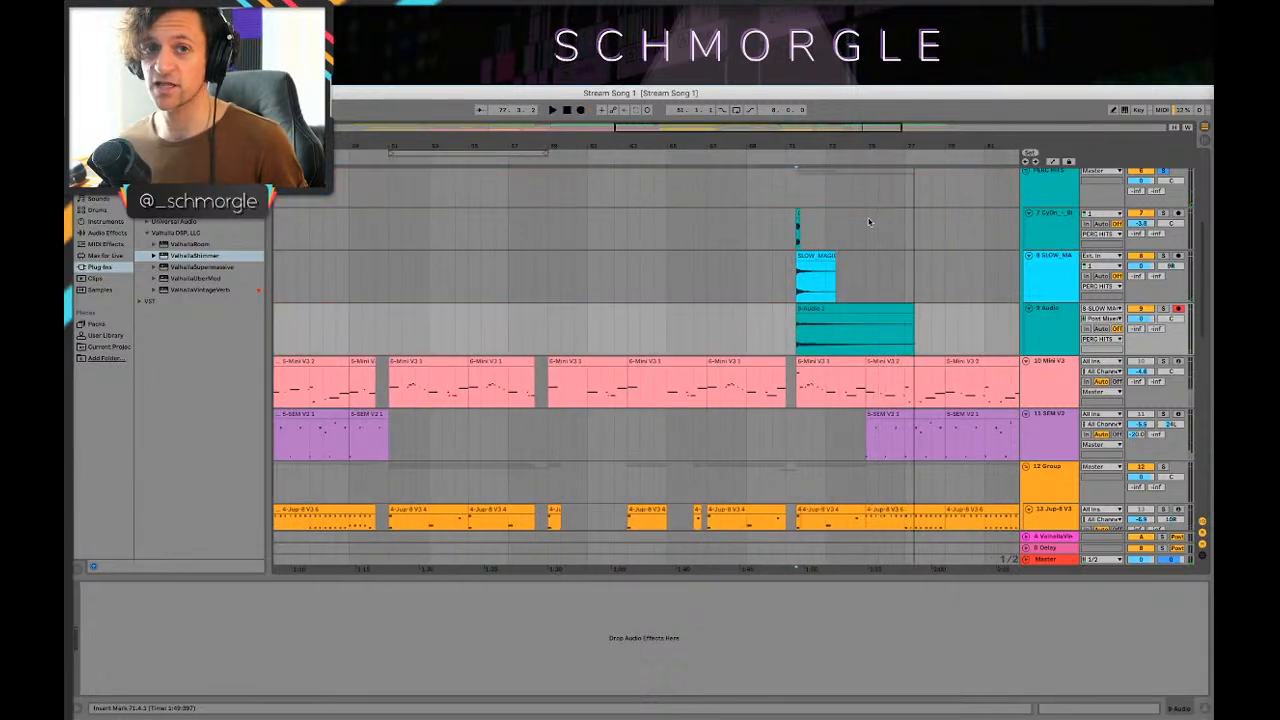
# Step: Fold the recorded audio track, then close and bypass ValhallaShimmer on the SLOW_MAGIC track
pyautogui.click(1029, 309)
pyautogui.click(1041, 280)
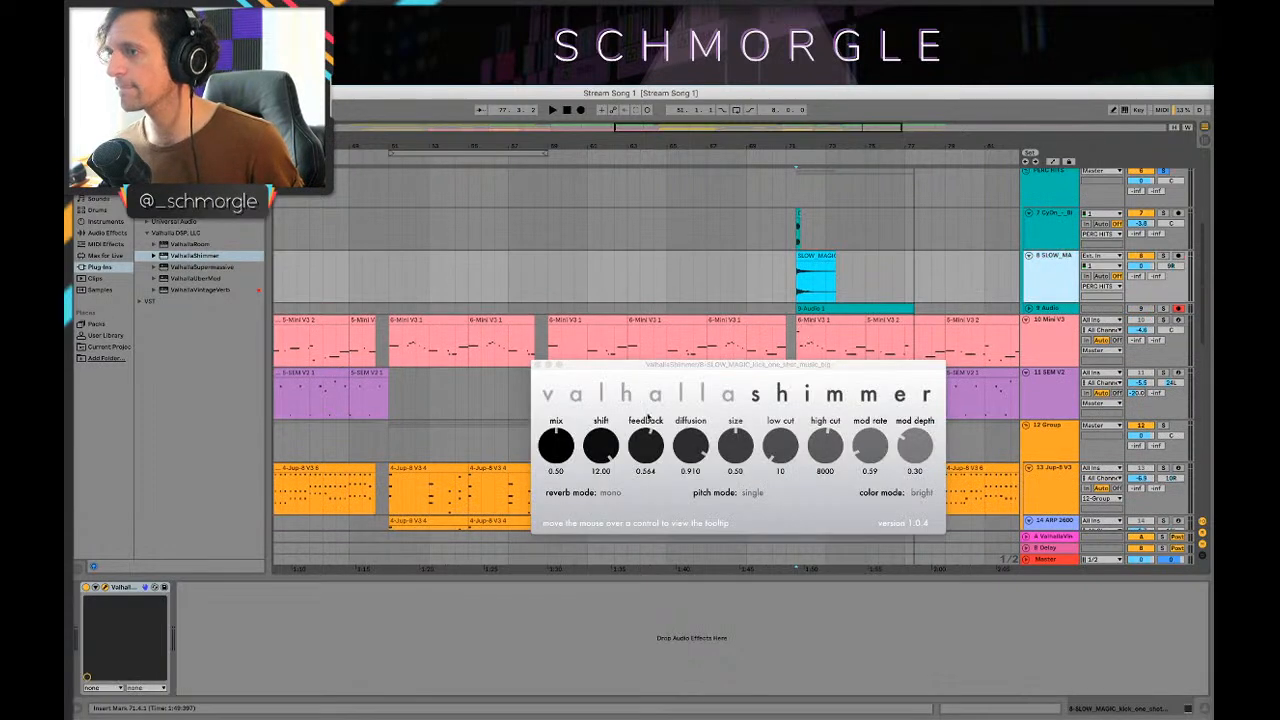
pyautogui.click(537, 366)
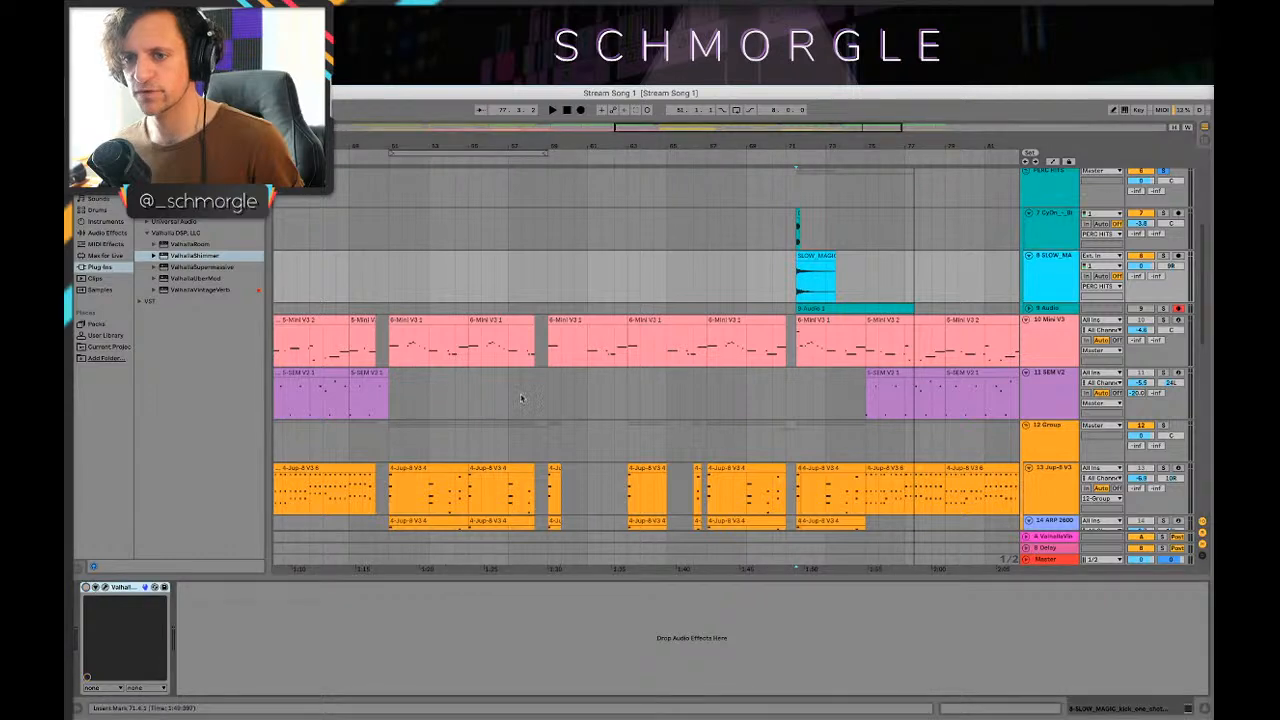
# Step: Unsolo the PERC HITS group and play the full arrangement from bar 69 through the gap and the kicks
pyautogui.click(763, 265)
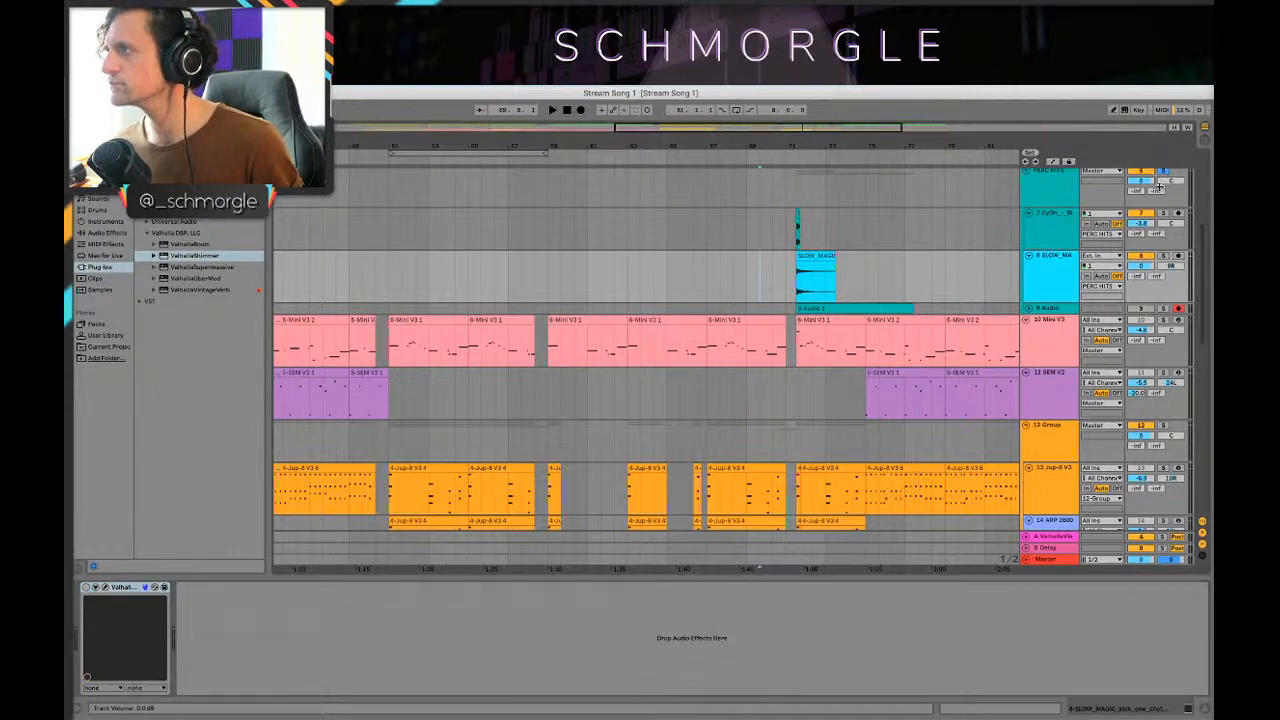
pyautogui.press('space')
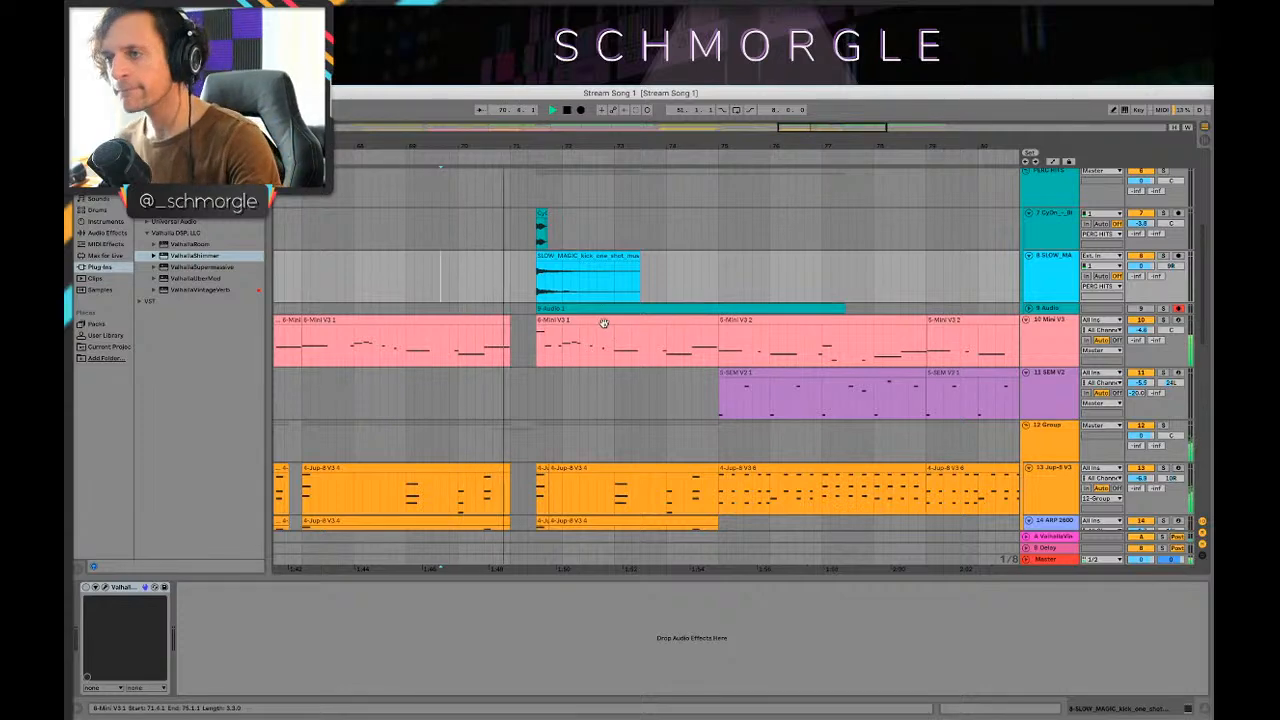
pyautogui.scroll(3, 595, 313)
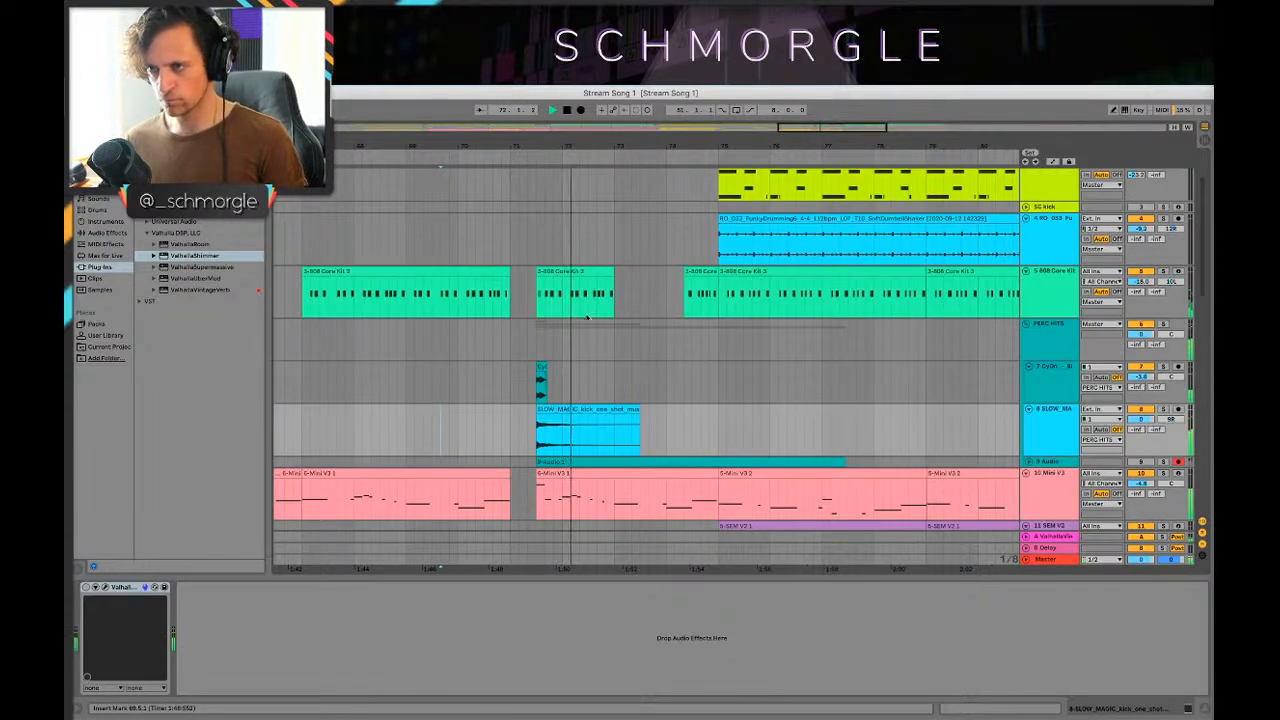
pyautogui.scroll(-2, 590, 313)
pyautogui.press('space')
# Step: Replay the end of the gap from 71.2.1 to hear the kicks enter in the full mix
pyautogui.click(518, 283)
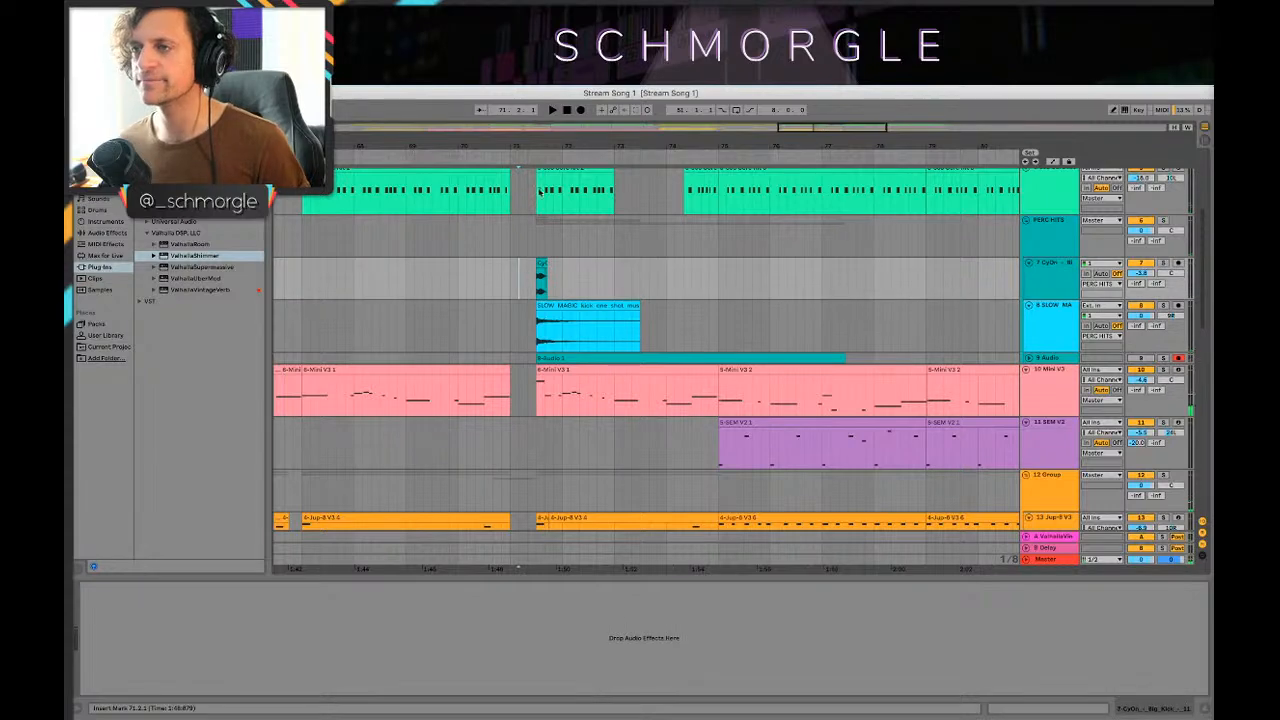
pyautogui.press('space')
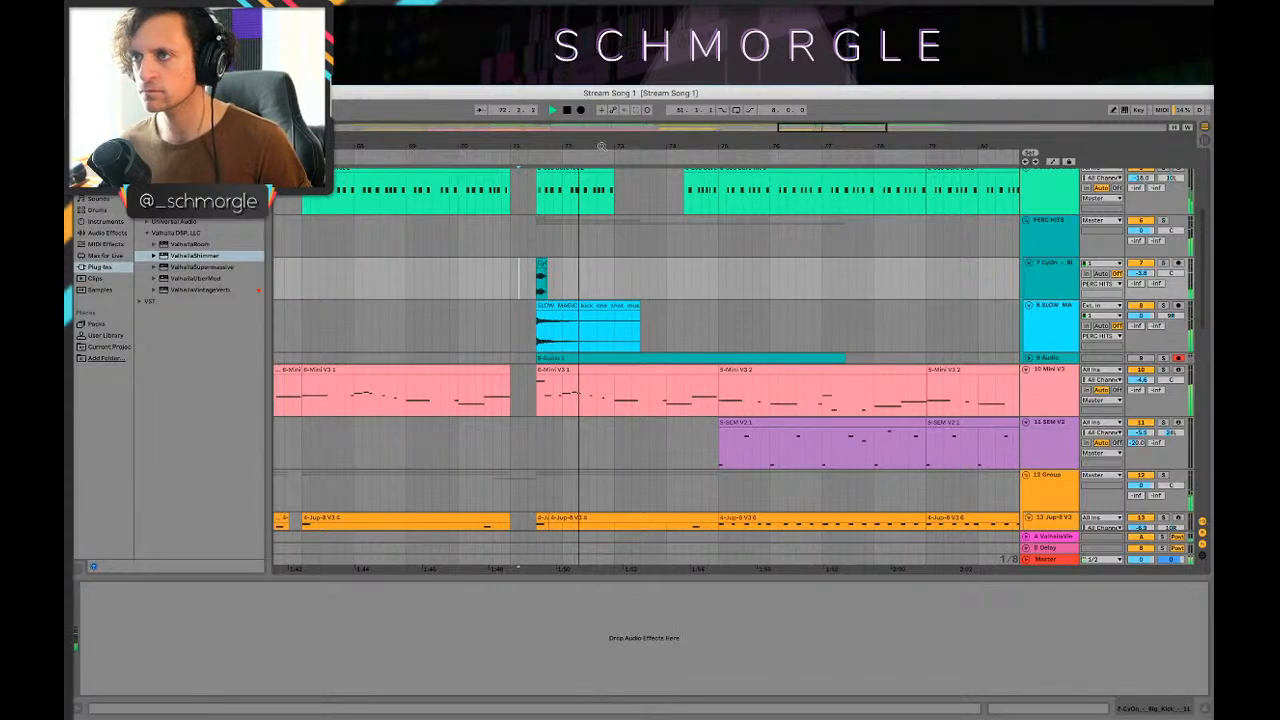
pyautogui.press('space')
pyautogui.scroll(3, 601, 378)
pyautogui.hscroll(-3, 700, 385)
# Step: Raise the CyOn Big Kick track's volume slightly and replay the mix from inside the gap before the kicks
pyautogui.click(680, 387)
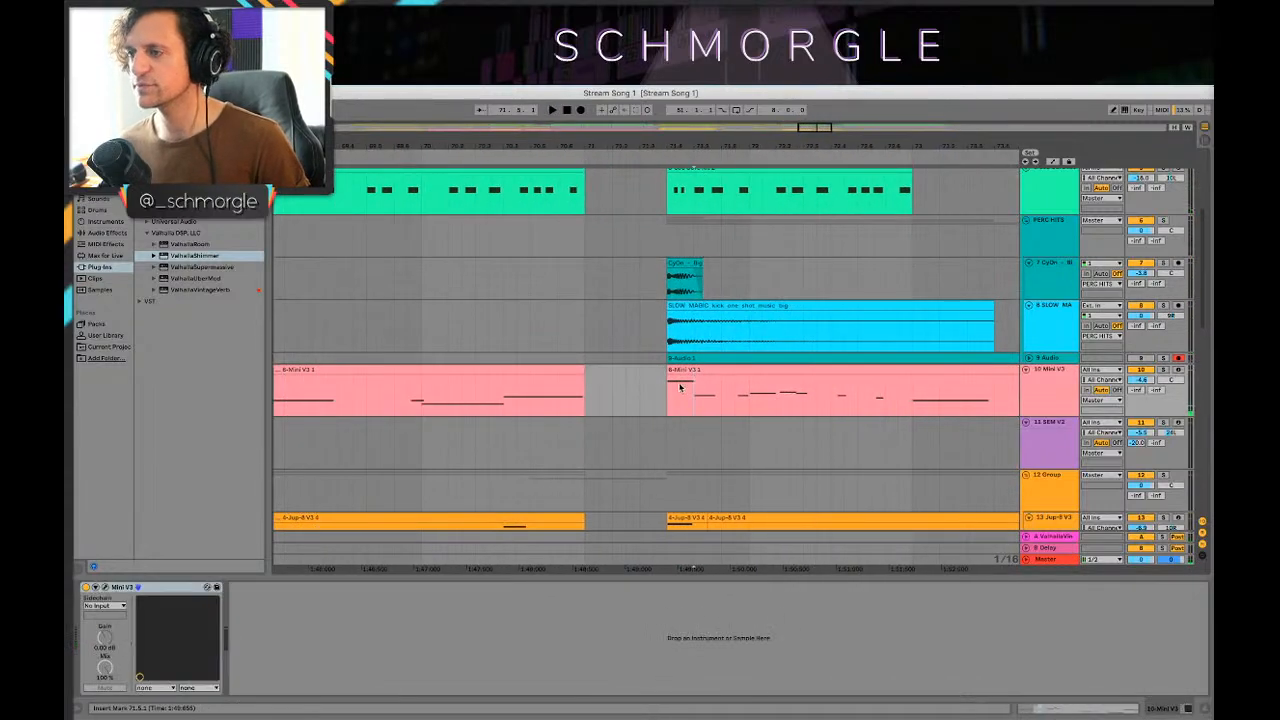
pyautogui.press('space')
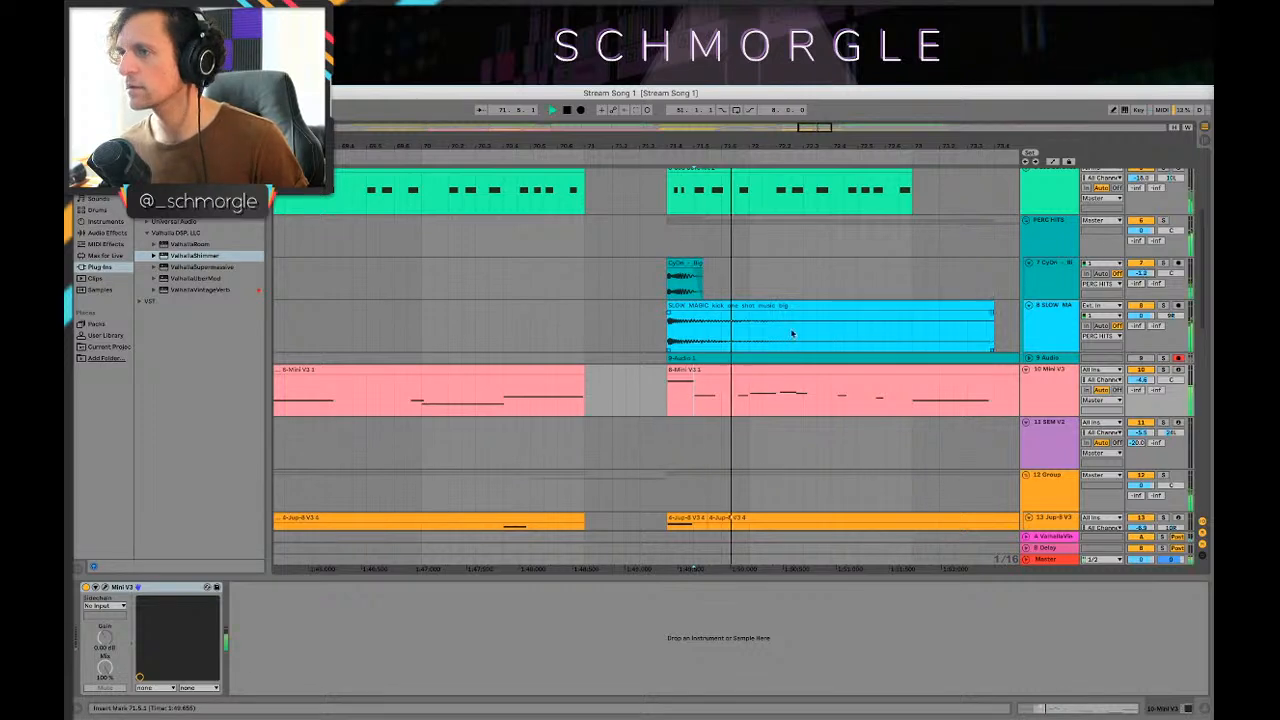
pyautogui.click(626, 332)
pyautogui.press('space')
pyautogui.press('space')
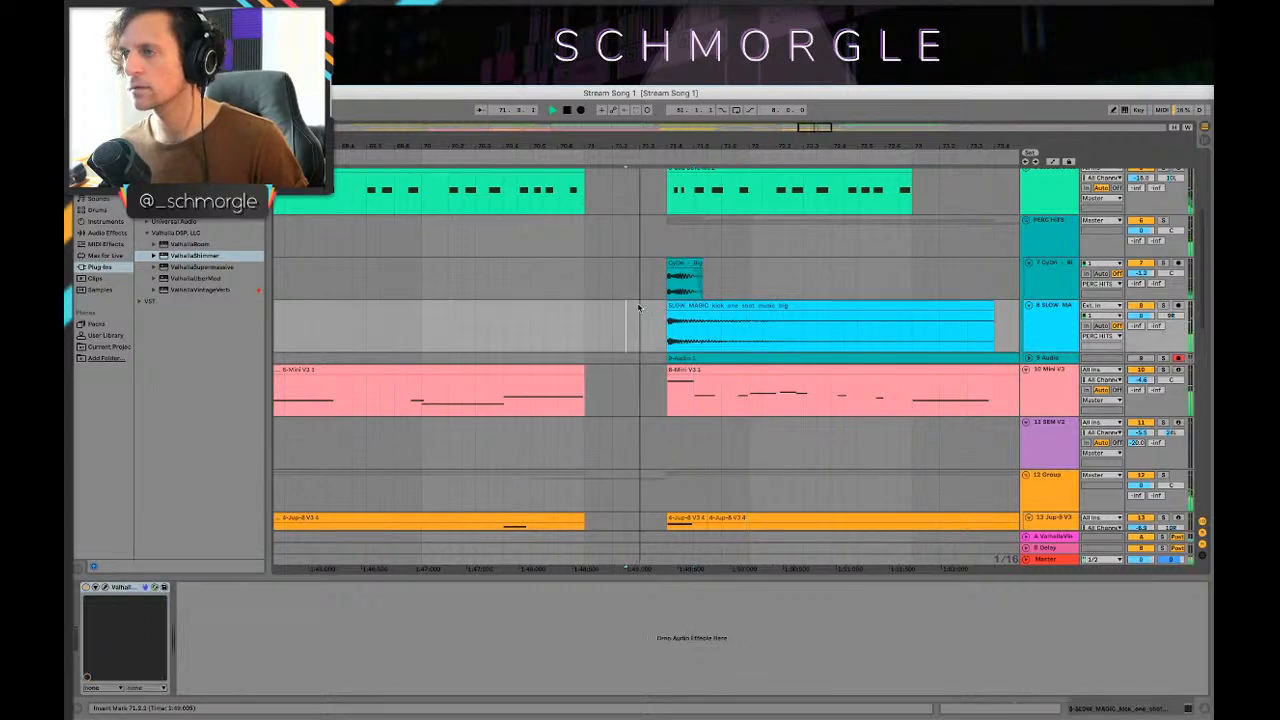
# Step: Replay the kicks with the PERC HITS group soloed and unsoloed to compare them with the full mix
pyautogui.click(1164, 221)
pyautogui.press('space')
pyautogui.press('space')
pyautogui.click(1164, 221)
pyautogui.press('space')
pyautogui.press('space')
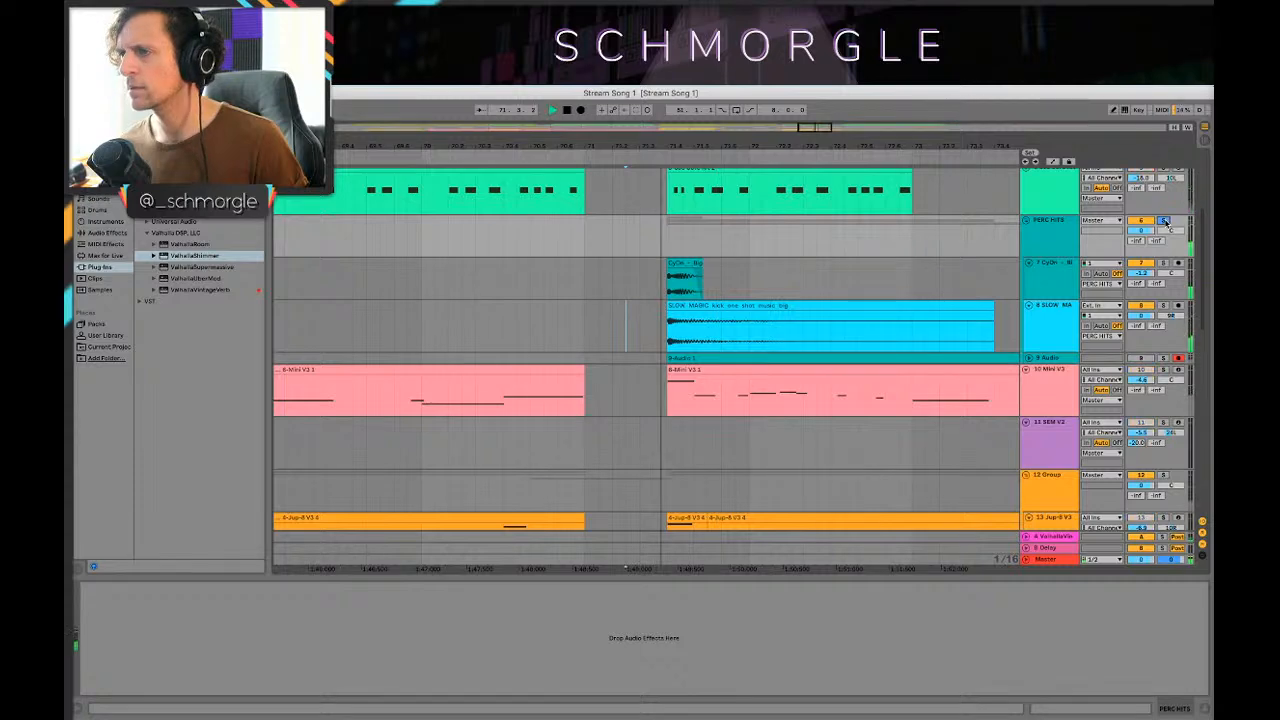
# Step: Play from just before bar 71 and review the synth, drum and percussion tracks around the gap
pyautogui.scroll(2, 737, 231)
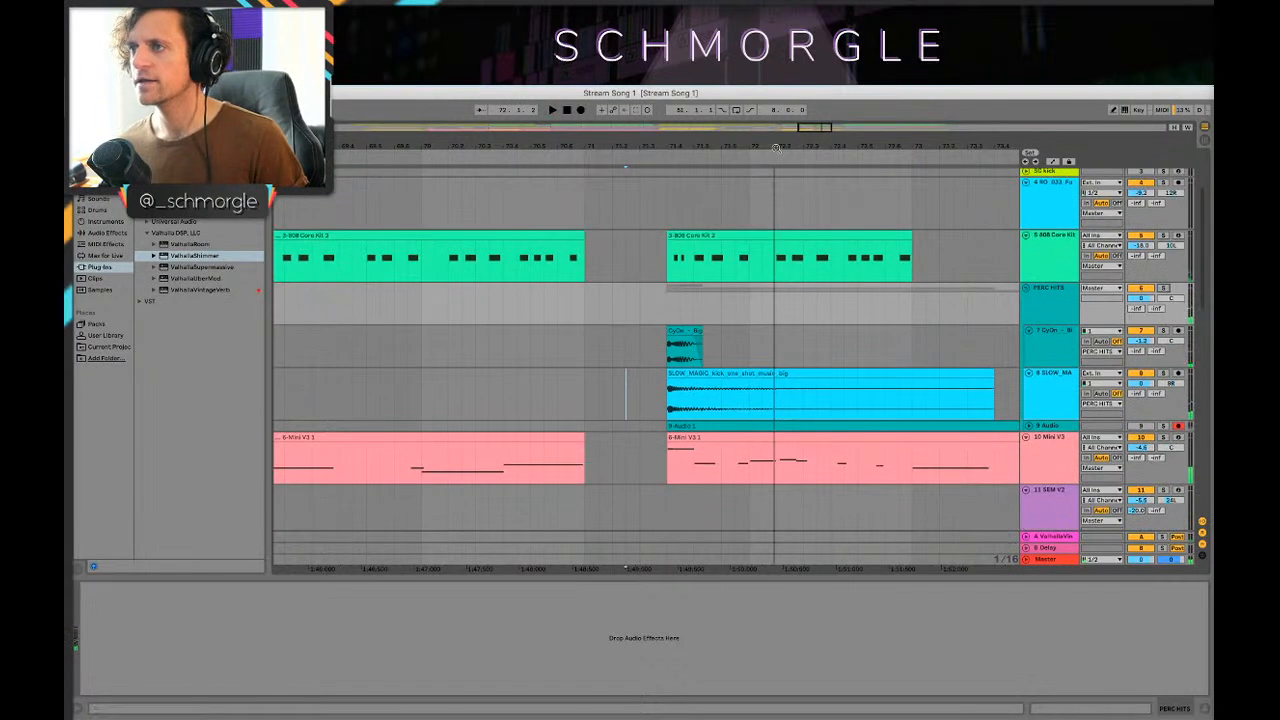
pyautogui.moveTo(776, 148); pyautogui.dragTo(646, 143)
pyautogui.scroll(-4, 545, 330)
pyautogui.click(501, 390)
pyautogui.press('space')
pyautogui.scroll(-3, 530, 384)
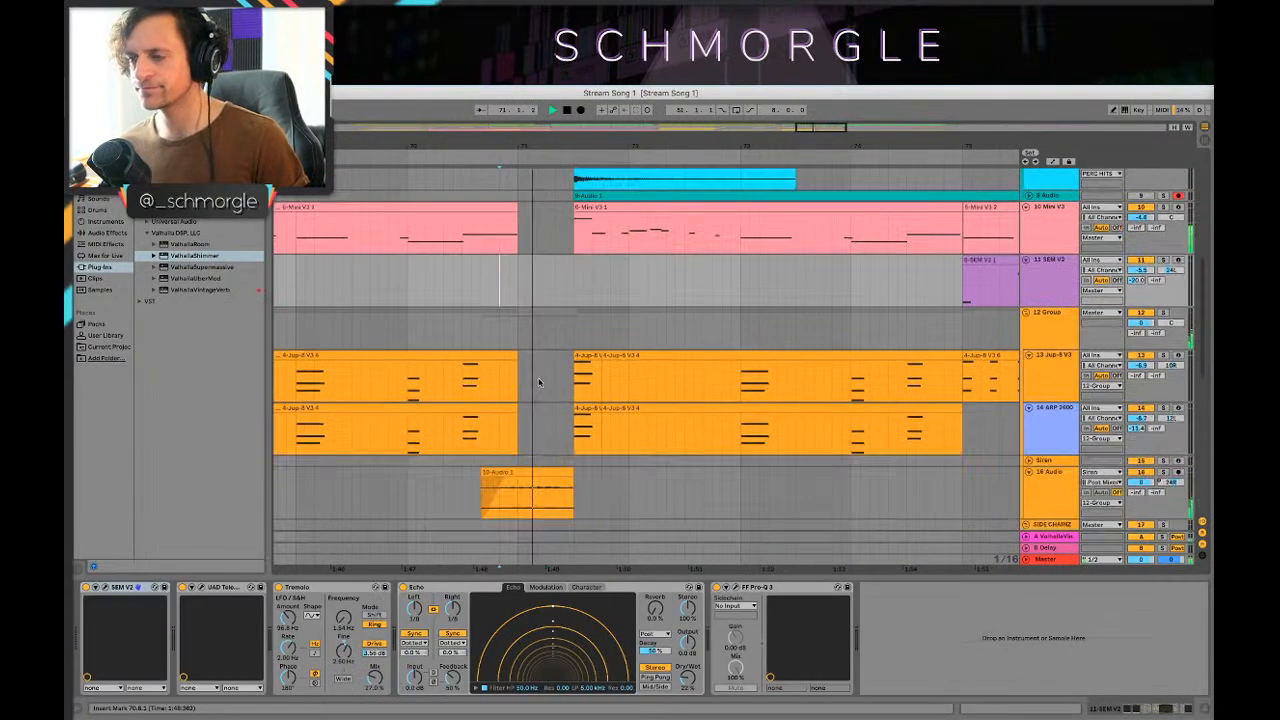
pyautogui.scroll(4, 619, 343)
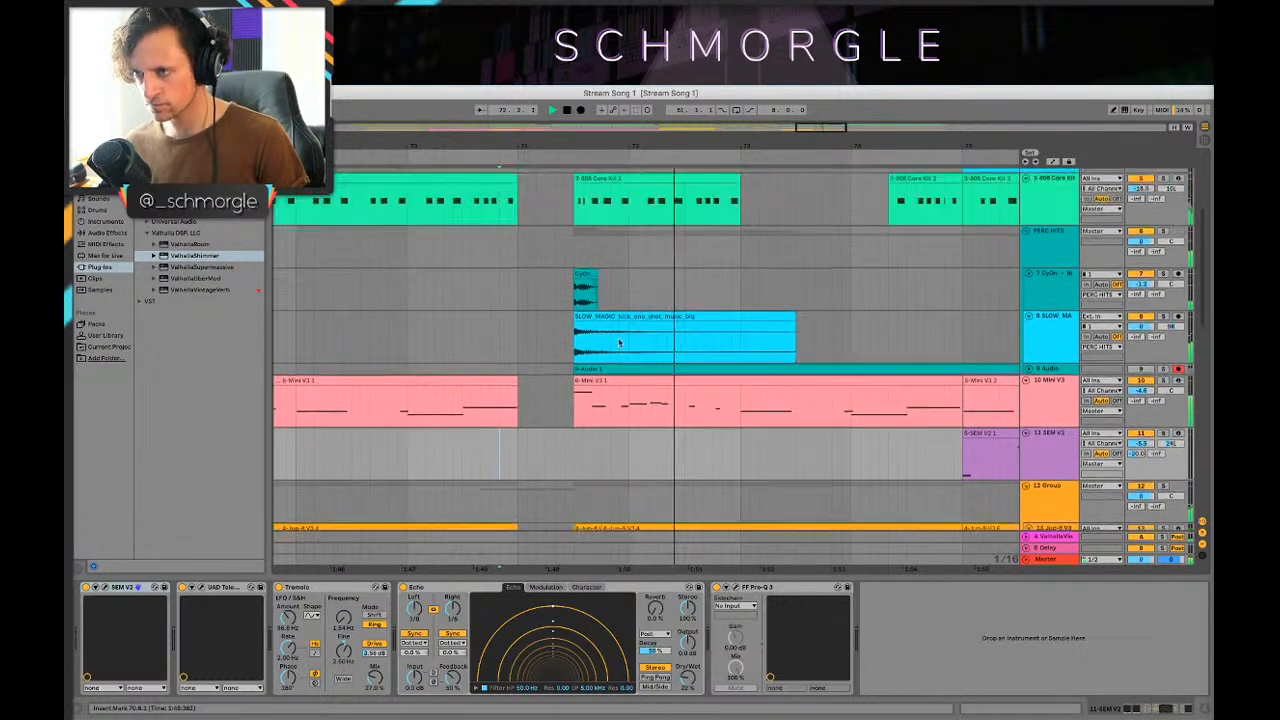
# Step: Delete the CyOn Big Kick clip at 71.4.1 from its track in the PERC HITS group
pyautogui.scroll(1, 619, 343)
pyautogui.click(590, 332)
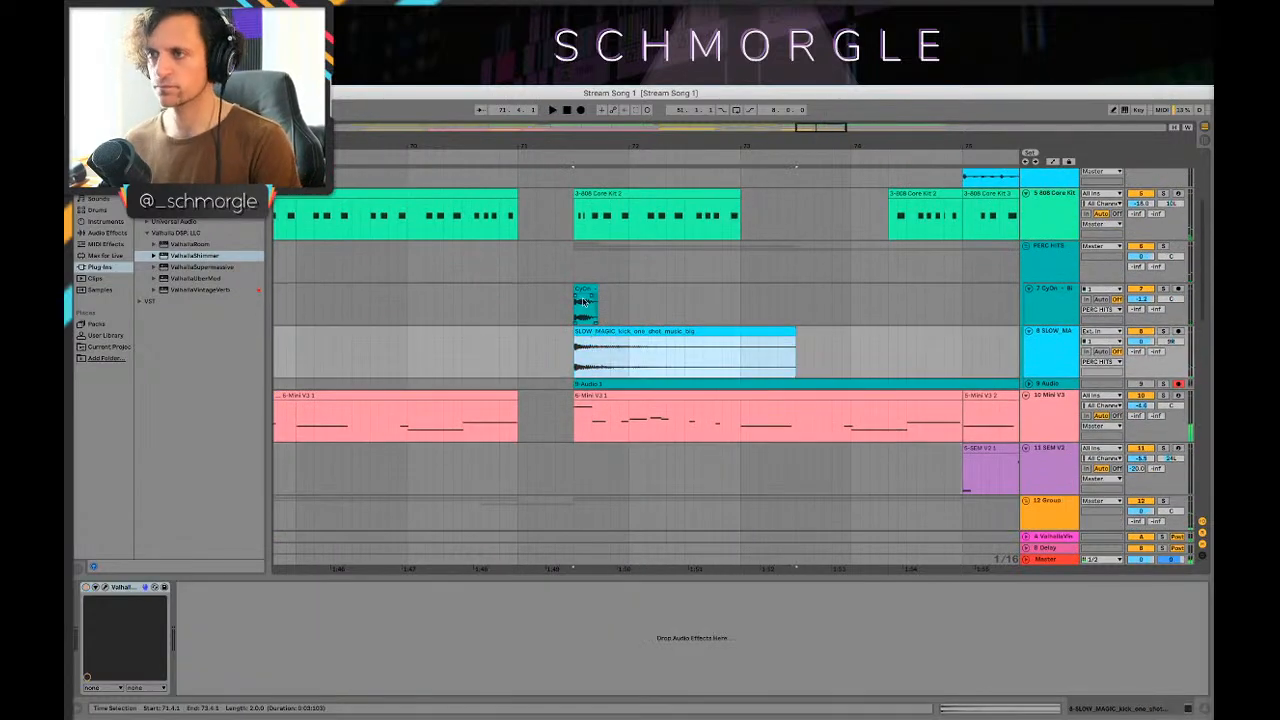
pyautogui.click(584, 290)
pyautogui.press('+')
pyautogui.click(563, 302)
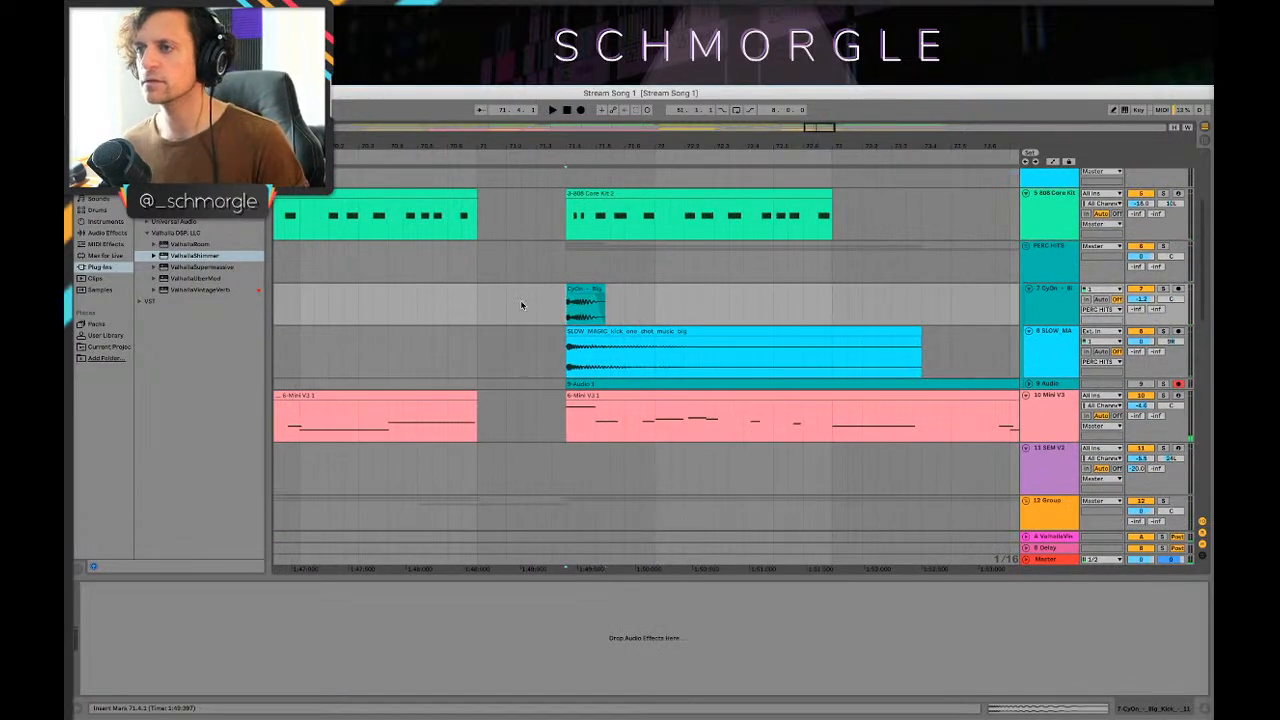
pyautogui.click(580, 288)
pyautogui.press('Delete')
# Step: Play through the gap from 70.5.1 to hear the break without the CyOn kick
pyautogui.click(416, 321)
pyautogui.press('space')
pyautogui.scroll(-3, 677, 326)
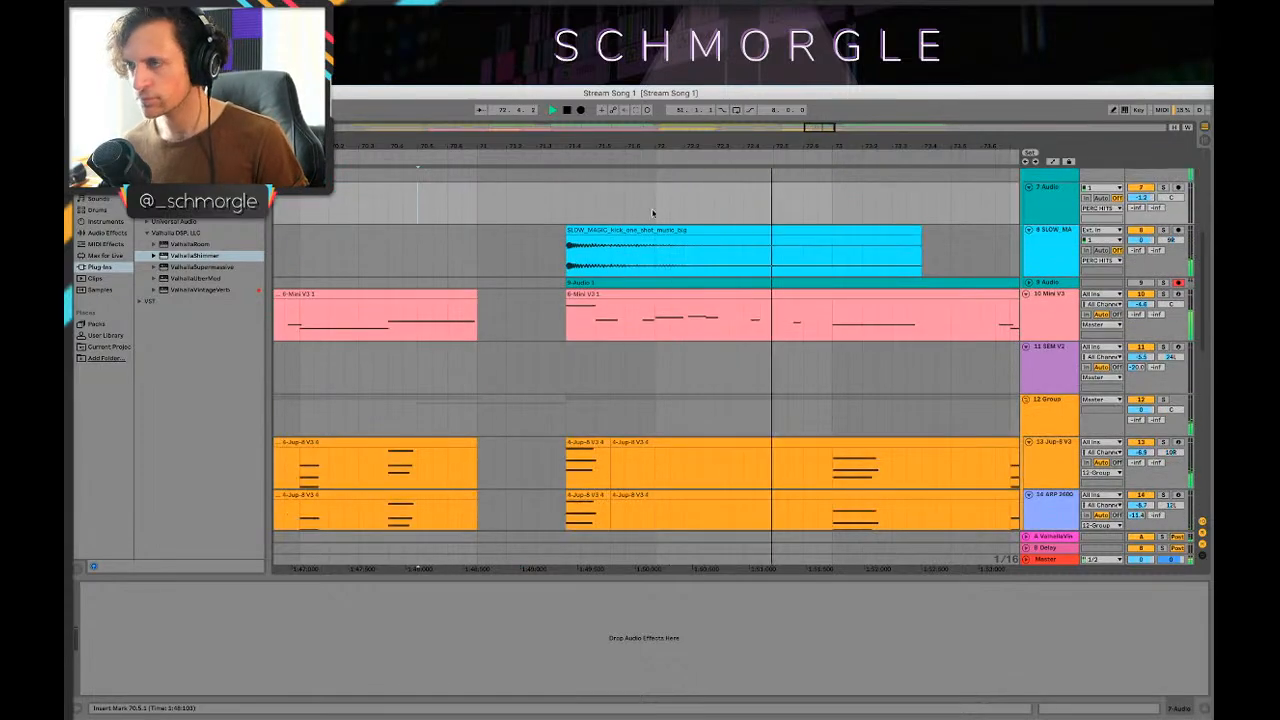
pyautogui.press('space')
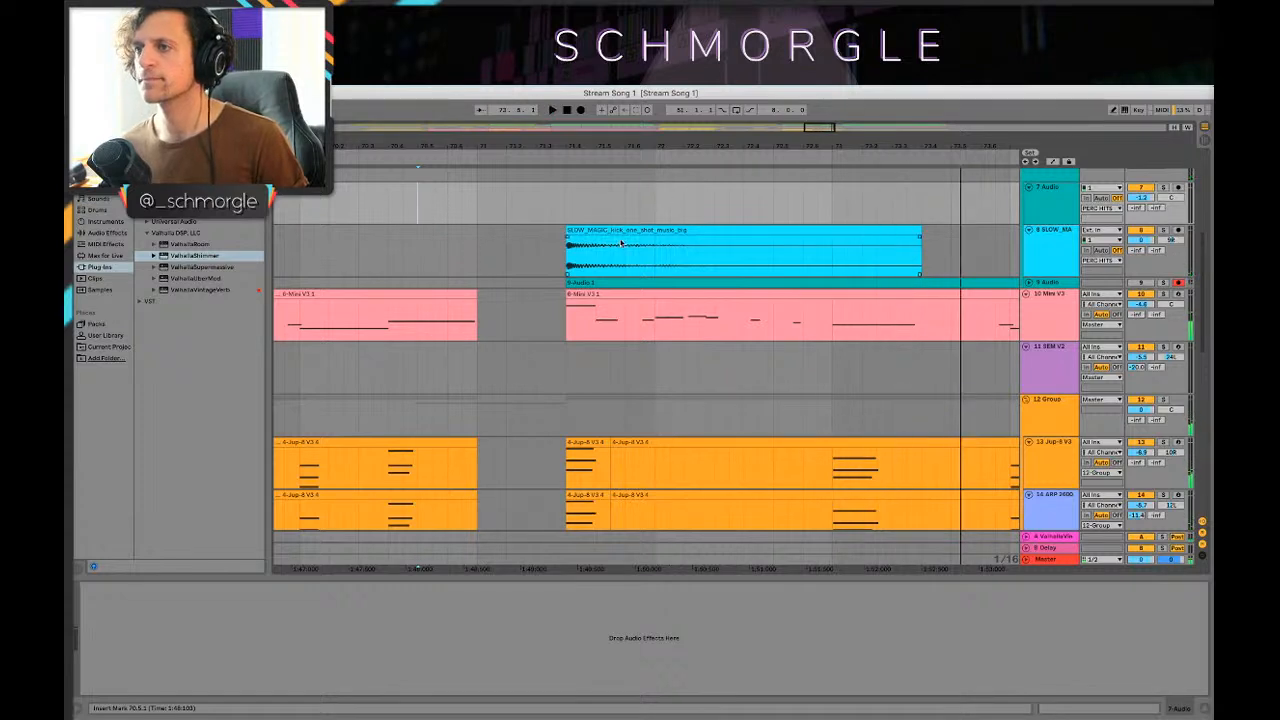
# Step: Solo the SLOW_MAGIC kick track and replay its clip from 71.4.1
pyautogui.click(622, 230)
pyautogui.press('space')
pyautogui.press('space')
pyautogui.click(1167, 232)
pyautogui.click(1163, 231)
pyautogui.press('space')
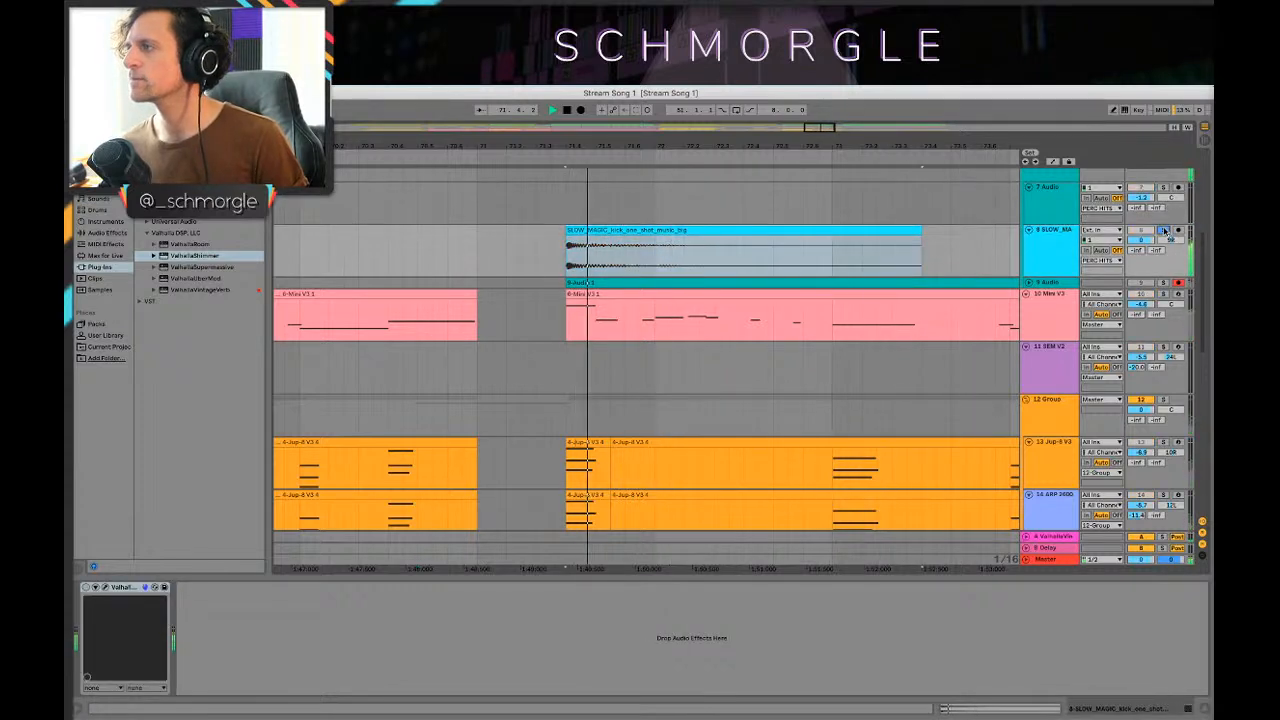
# Step: Switch to the Splice sample library, search for kick among the drum samples and preview some of the matches
pyautogui.moveTo(597, 714)
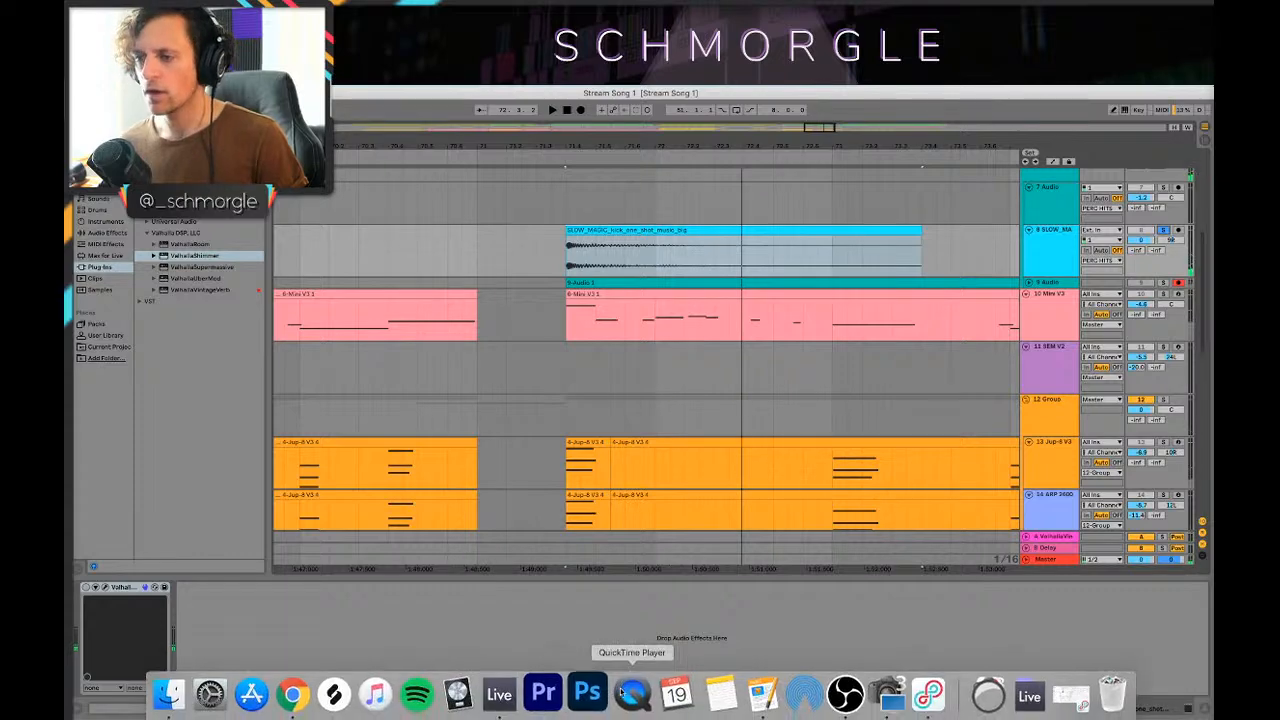
pyautogui.click(382, 695)
pyautogui.click(1026, 414)
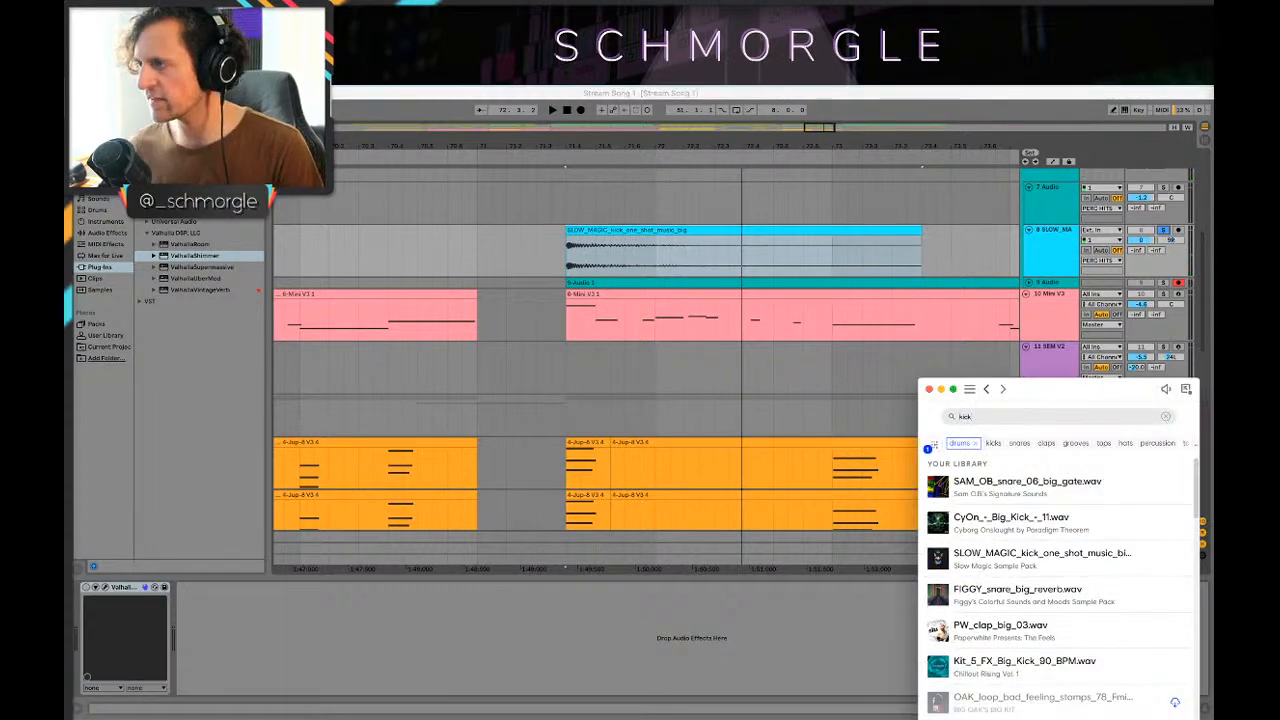
pyautogui.press('Return')
pyautogui.moveTo(1080, 388); pyautogui.dragTo(1029, 254)
pyautogui.click(888, 425)
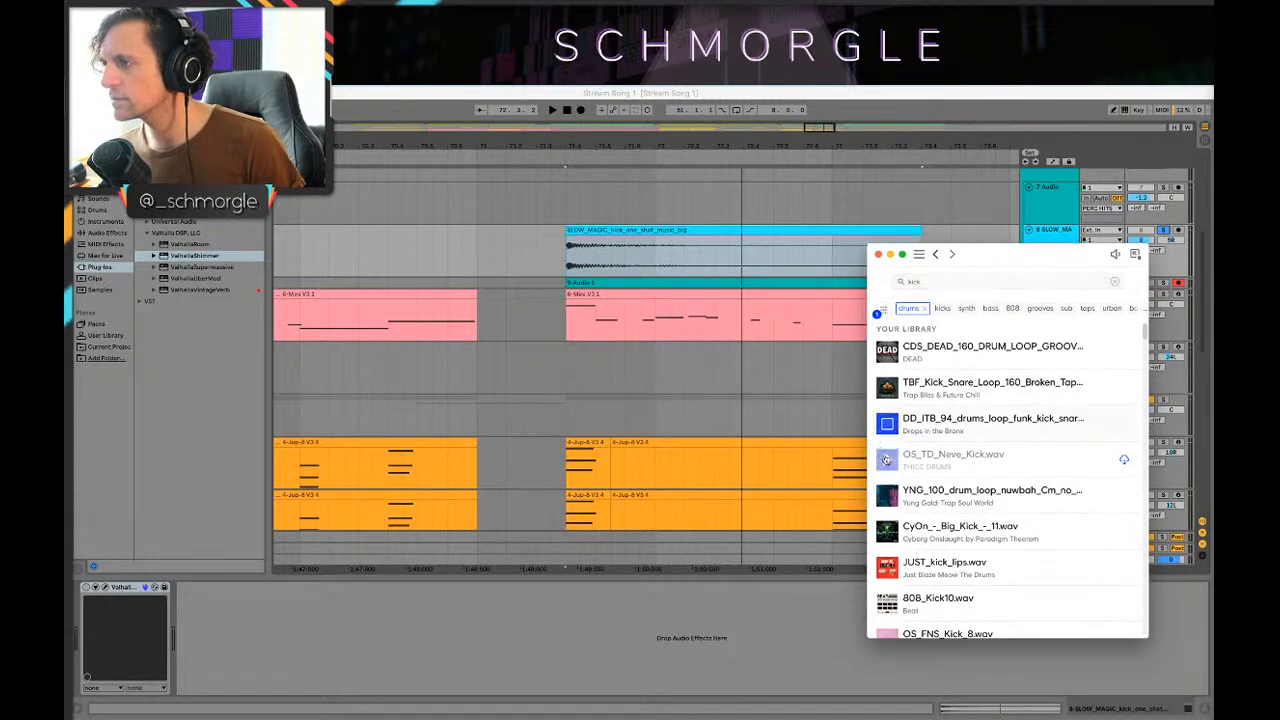
pyautogui.click(891, 496)
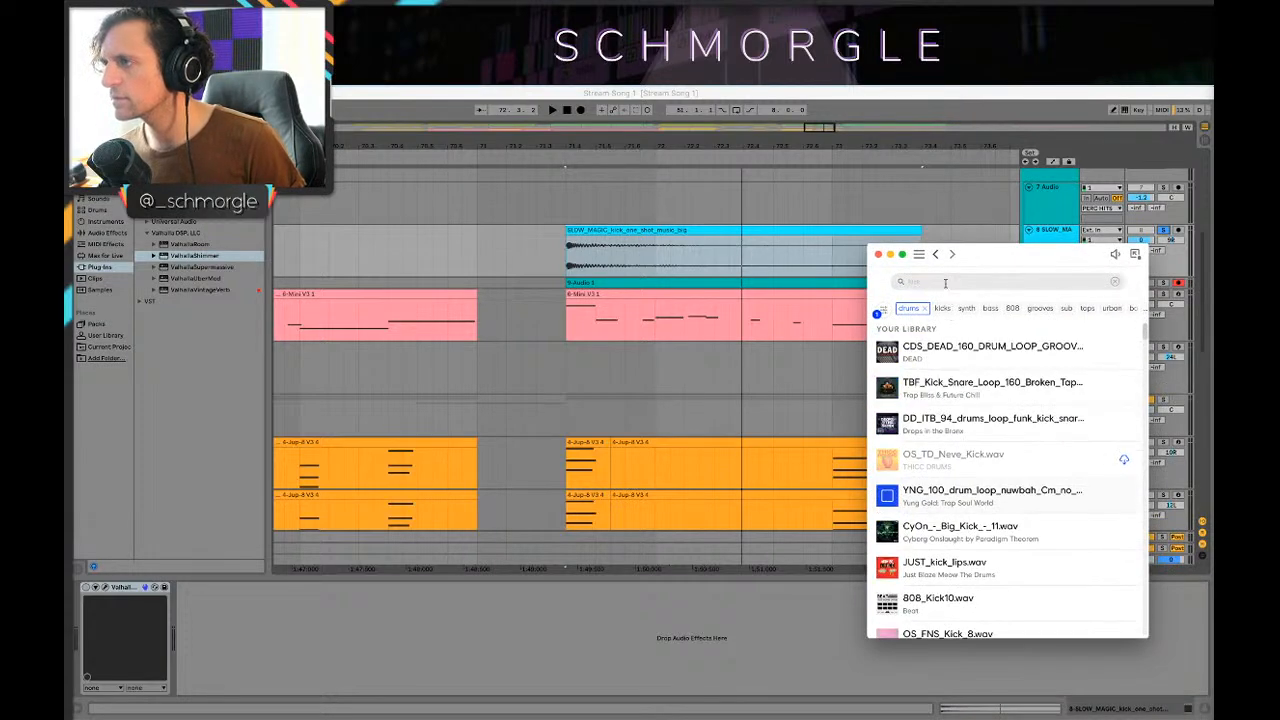
# Step: Narrow the kick search to 808 samples and preview the listed kicks
pyautogui.click(1013, 309)
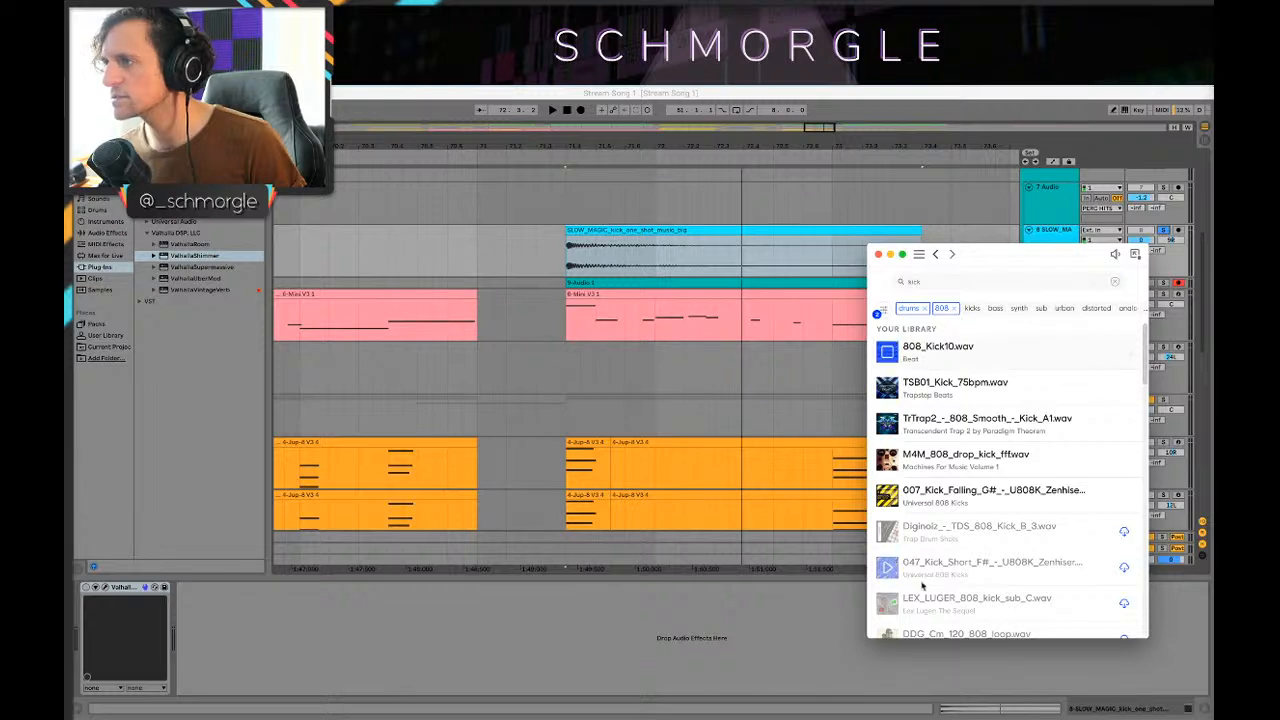
pyautogui.click(886, 497)
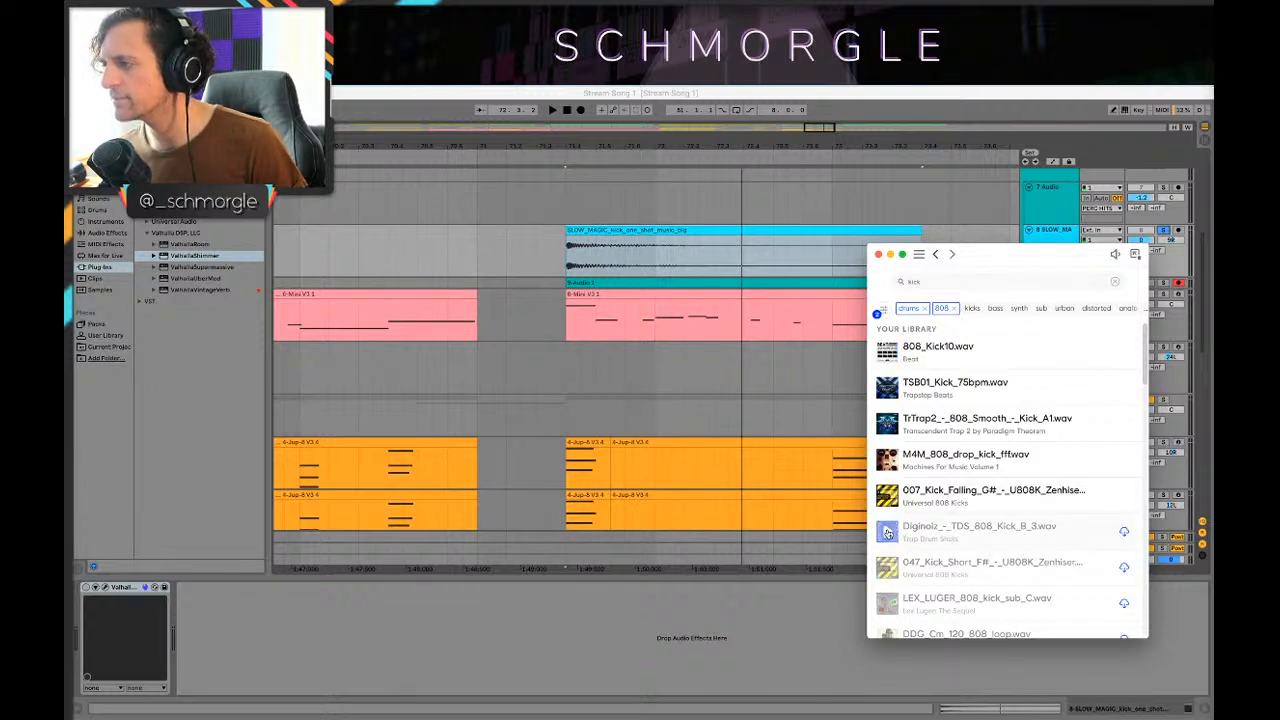
pyautogui.press('Up')
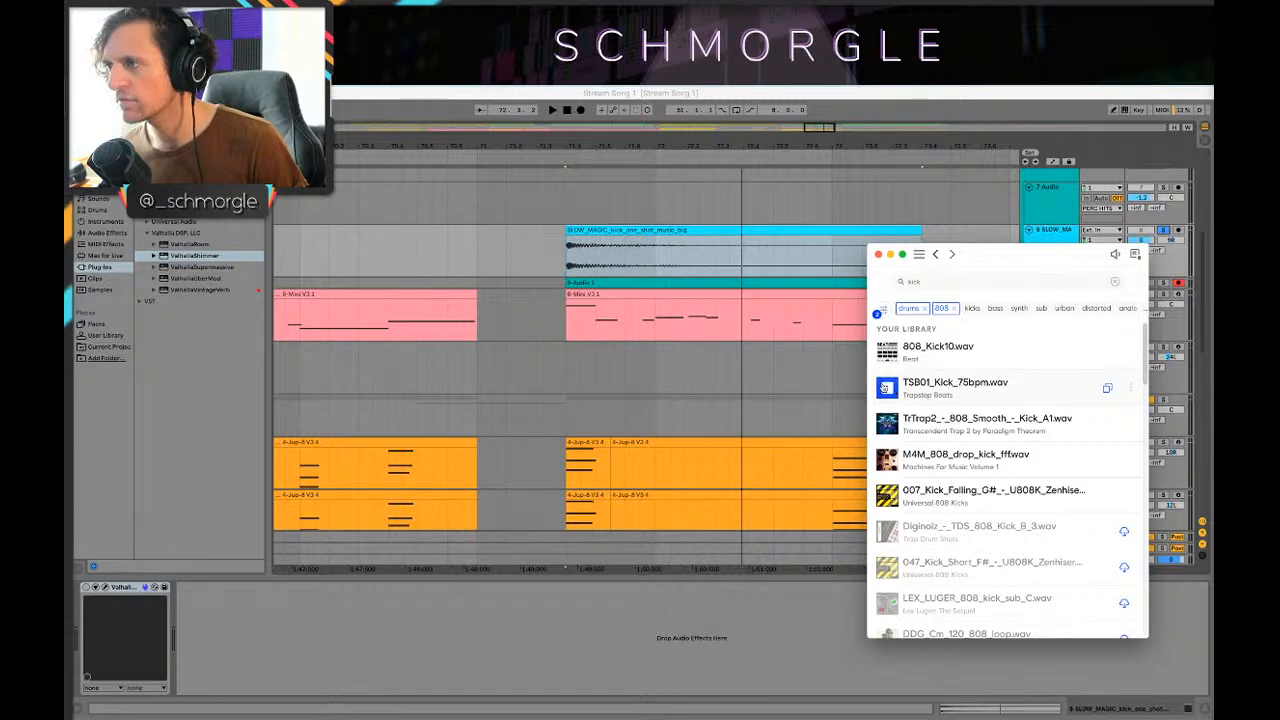
# Step: Place TSB01_Kick_75bpm.wav at 71.4.1 on the empty audio track above the SLOW_MAGIC kick and return to the arrangement
pyautogui.moveTo(884, 387); pyautogui.dragTo(570, 250)
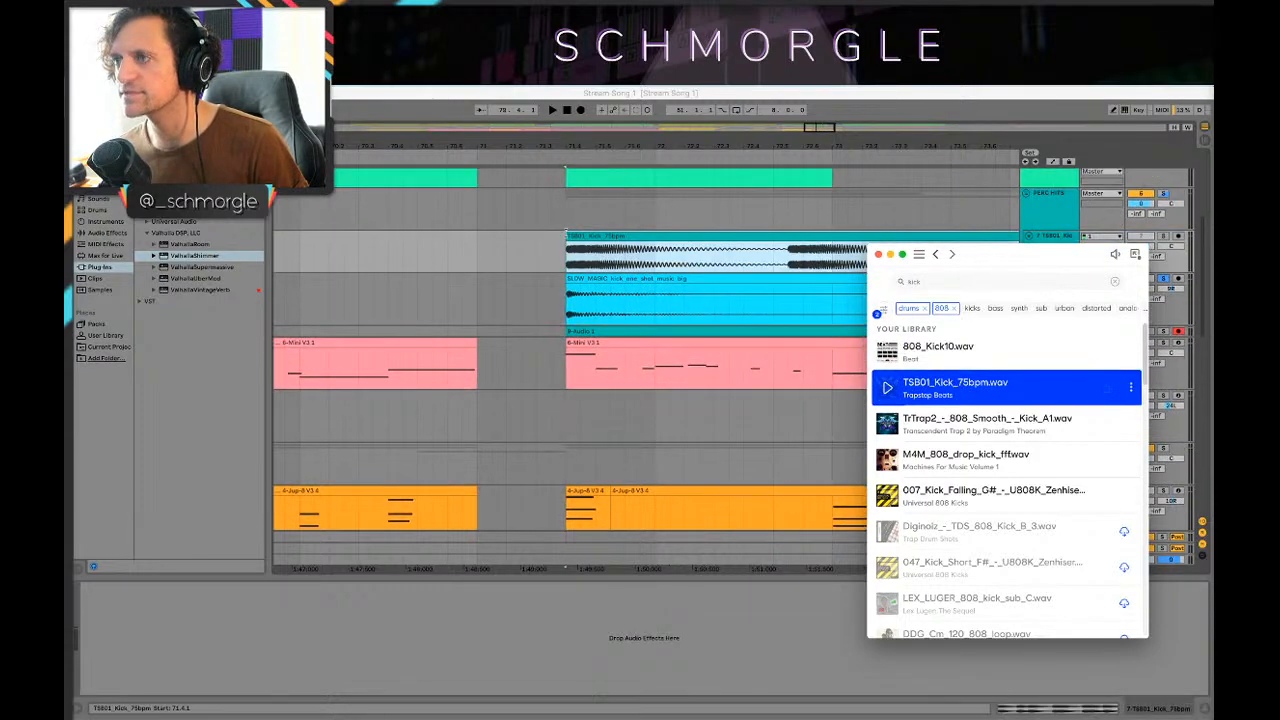
pyautogui.click(828, 250)
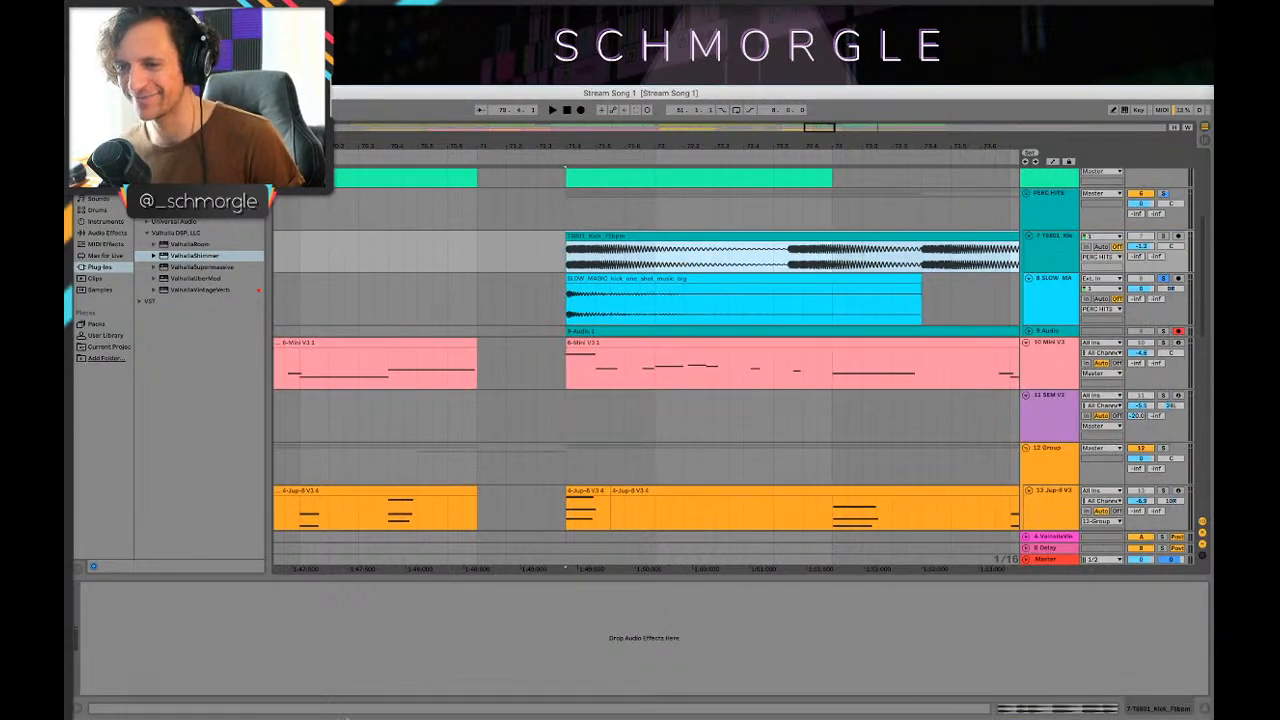
pyautogui.click(342, 692)
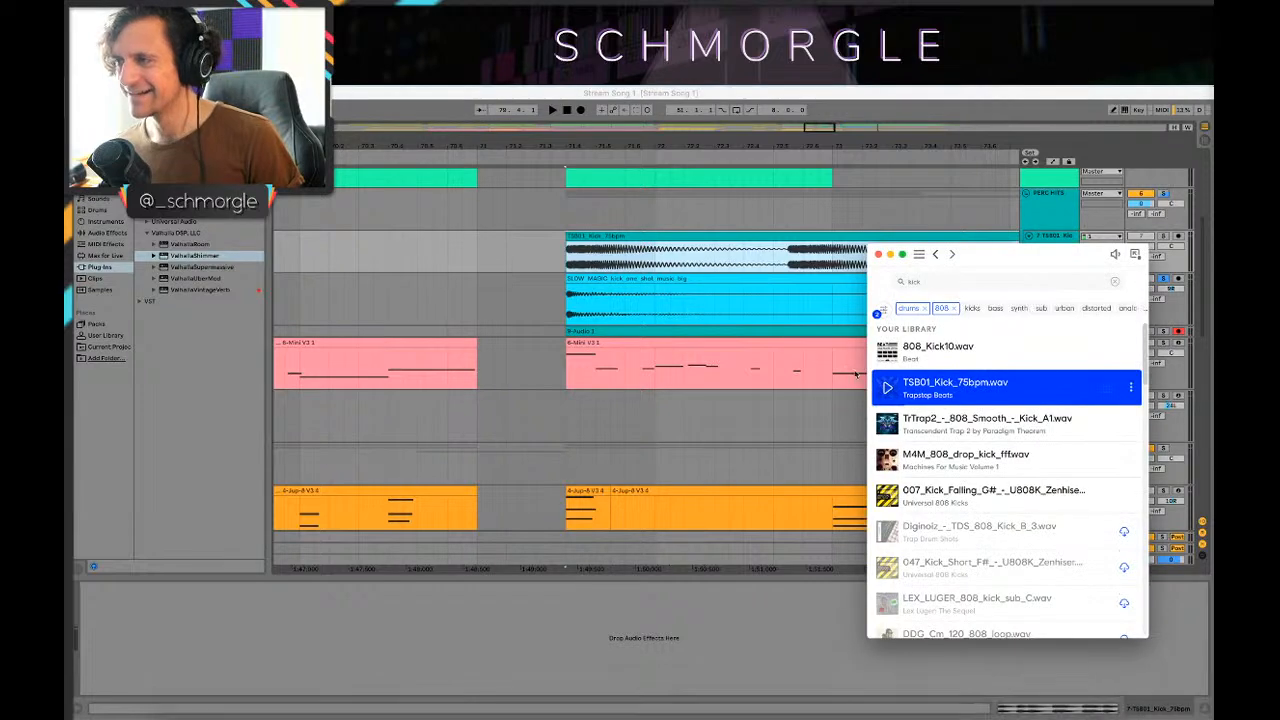
pyautogui.click(453, 306)
# Step: Trim the TSB01 kick clip to its first hit by deleting everything from 72.5.2 onward, and fade out its end
pyautogui.moveTo(788, 255); pyautogui.dragTo(876, 255)
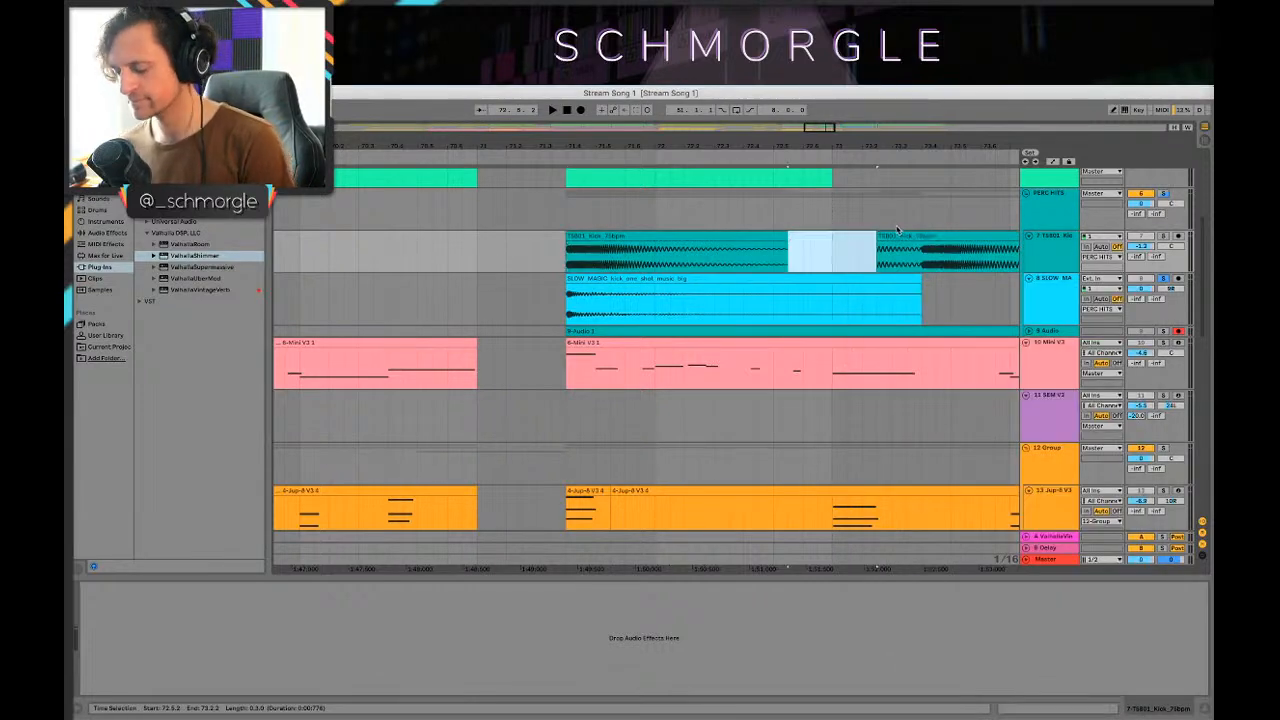
pyautogui.moveTo(931, 142); pyautogui.dragTo(605, 125)
pyautogui.click(614, 237)
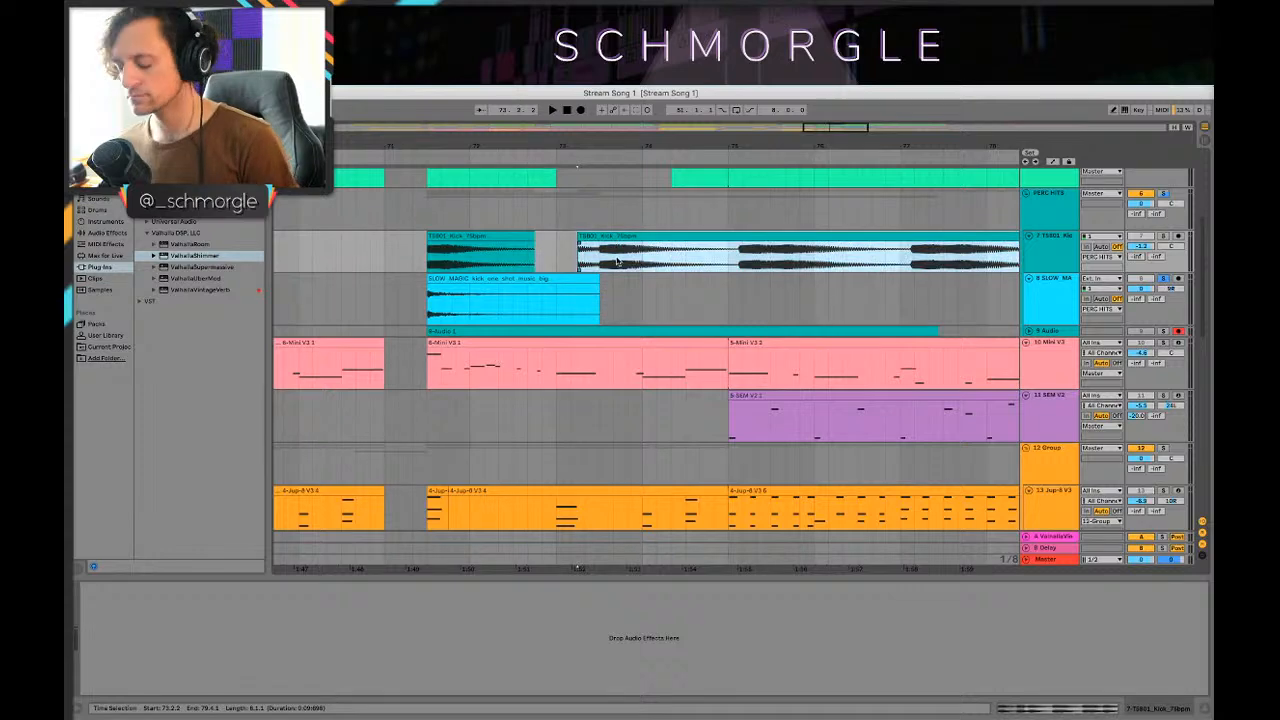
pyautogui.press('Delete')
pyautogui.press('Delete')
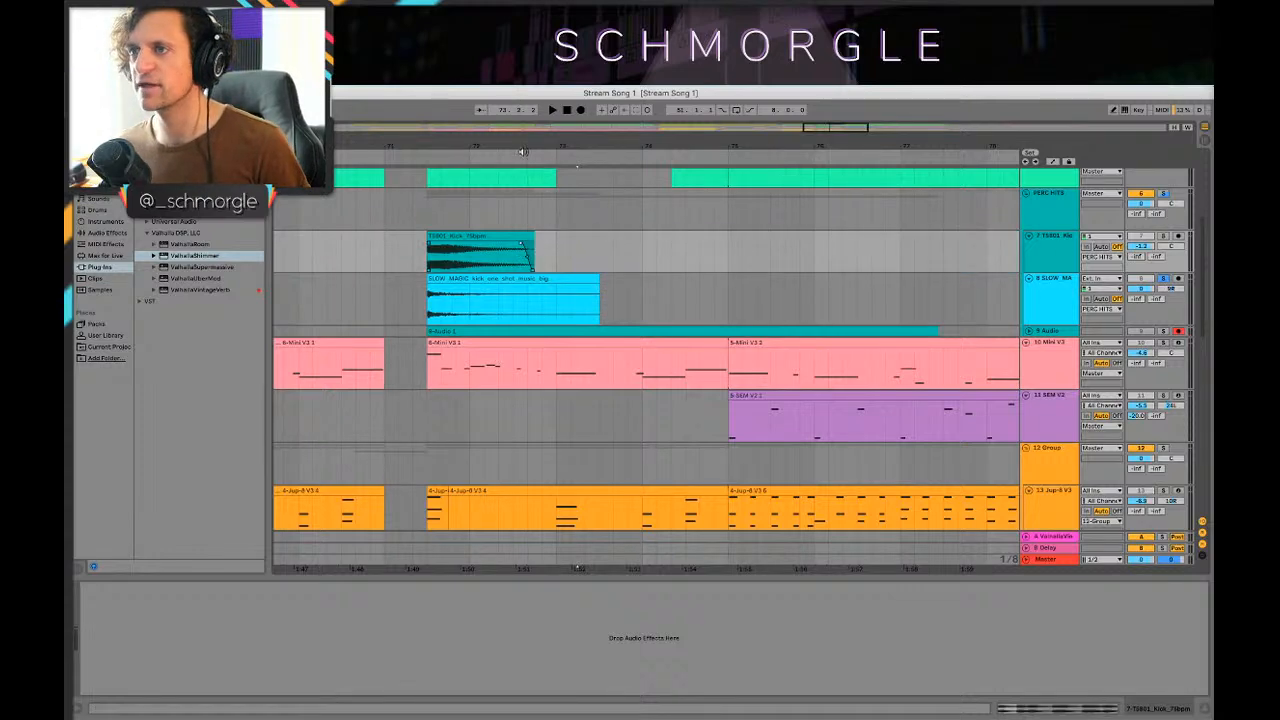
# Step: Set the TSB01 kick clip's gain to -4.85 dB and place the playback start inside the gap at 71.2.1
pyautogui.moveTo(519, 147); pyautogui.dragTo(723, 165)
pyautogui.doubleClick(666, 237)
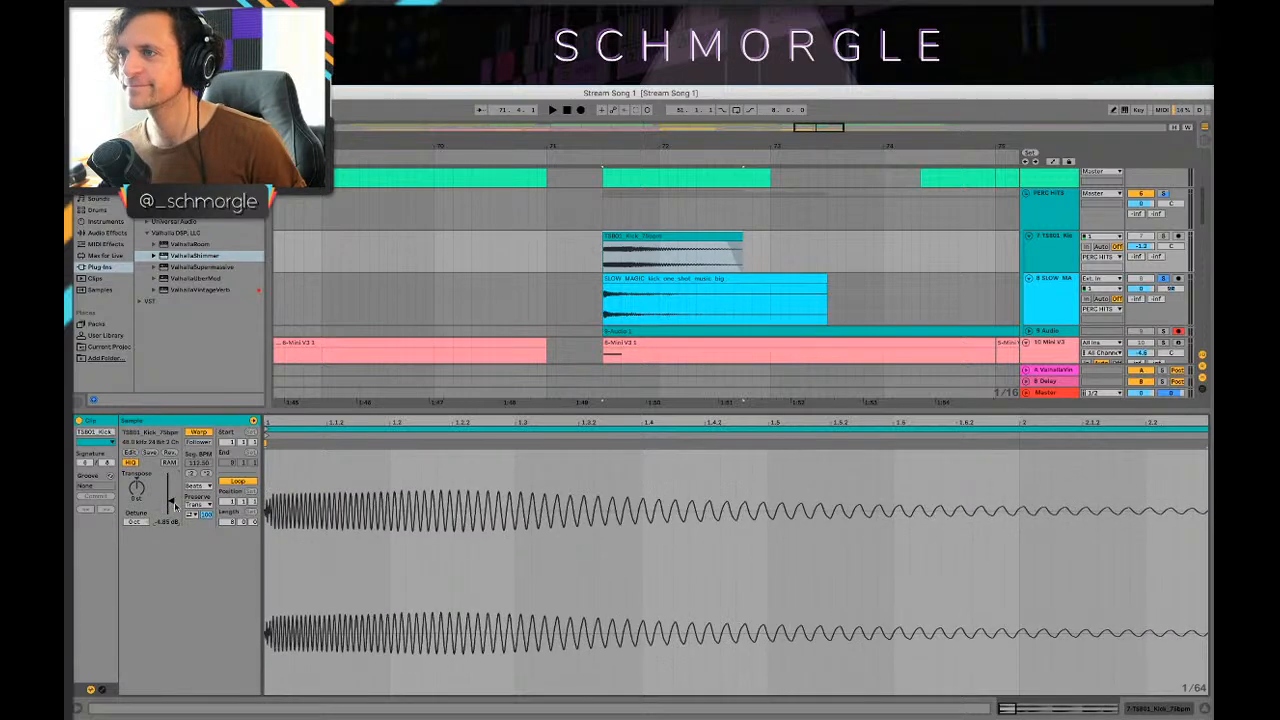
pyautogui.click(569, 257)
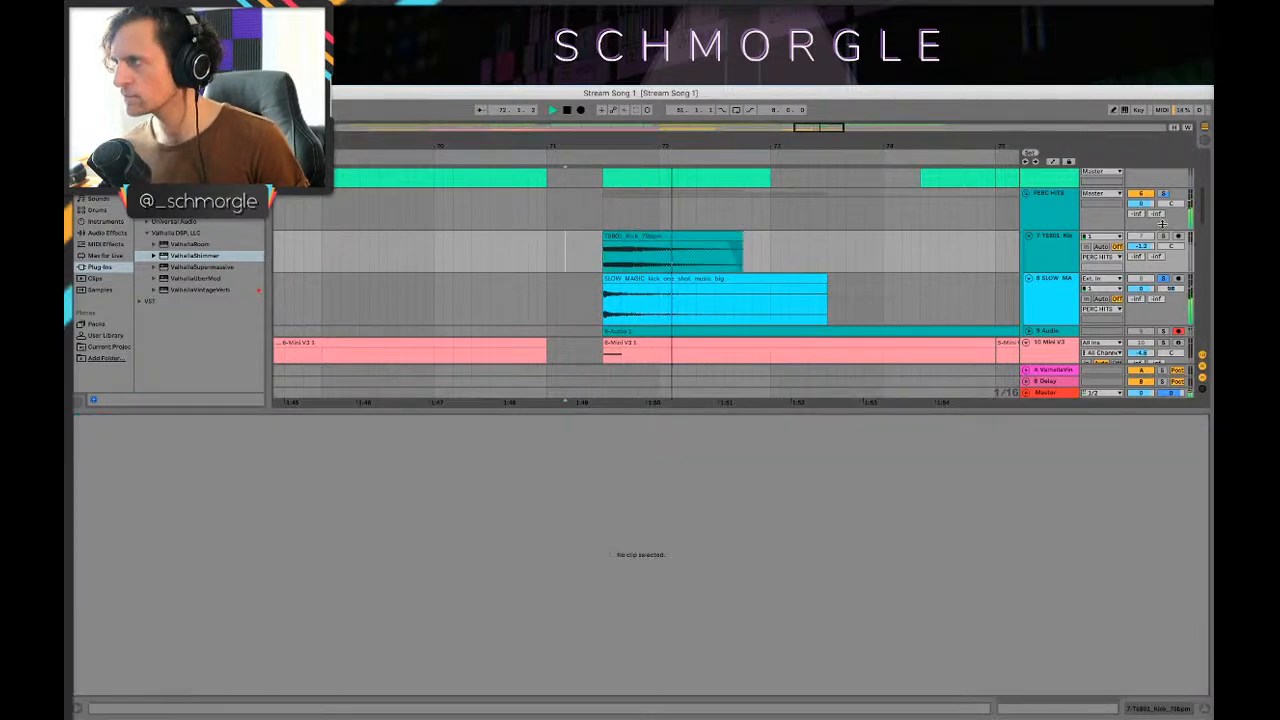
# Step: Replay both layered kicks with the PERC HITS group soloed and lower the TSB01 kick track's volume to -7.8 dB
pyautogui.press('space')
pyautogui.click(1163, 236)
pyautogui.press('space')
pyautogui.press('space')
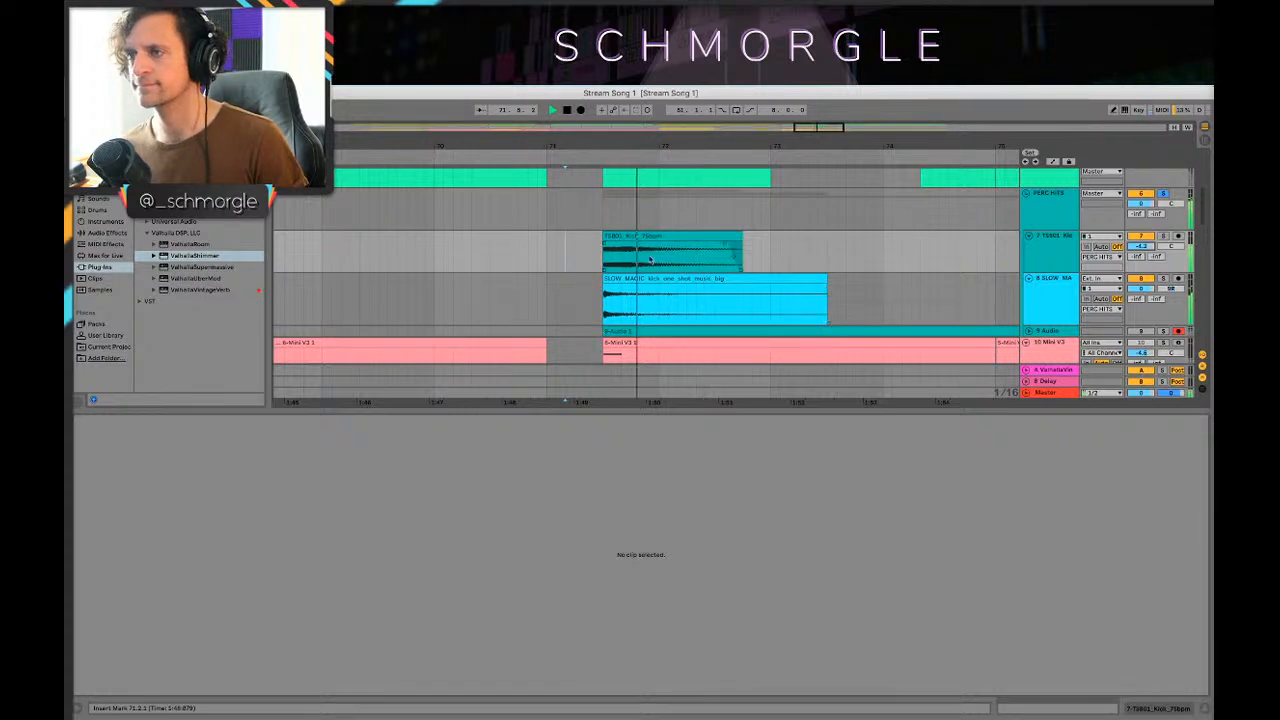
pyautogui.press('space')
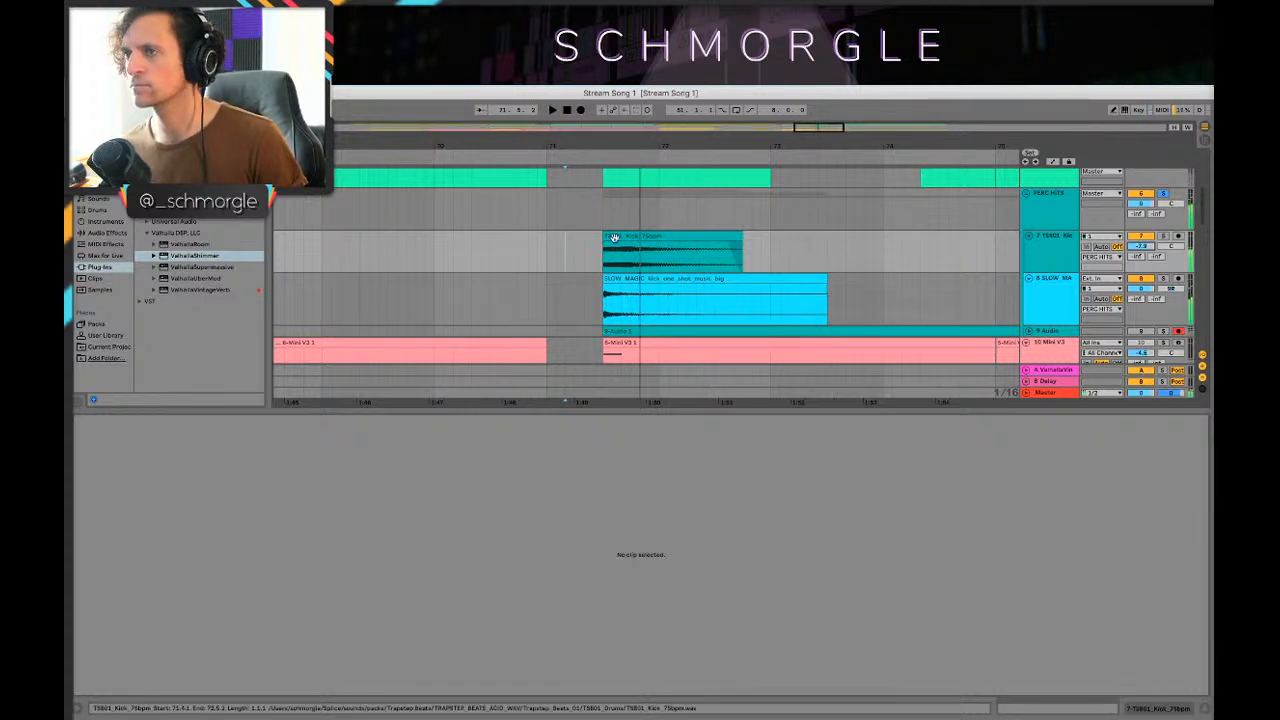
# Step: Try transposing the TSB01 kick clip during playback and replay the gap from 71.2.1 in the full mix
pyautogui.click(614, 237)
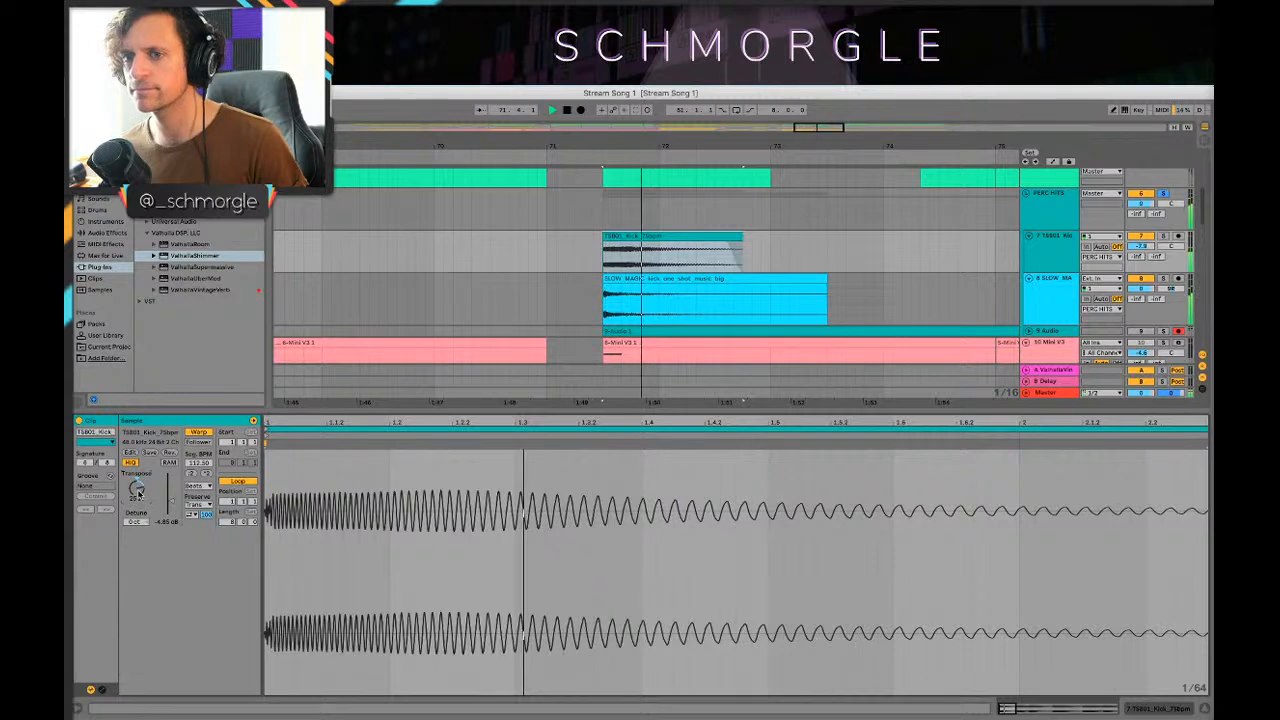
pyautogui.click(560, 252)
pyautogui.press('space')
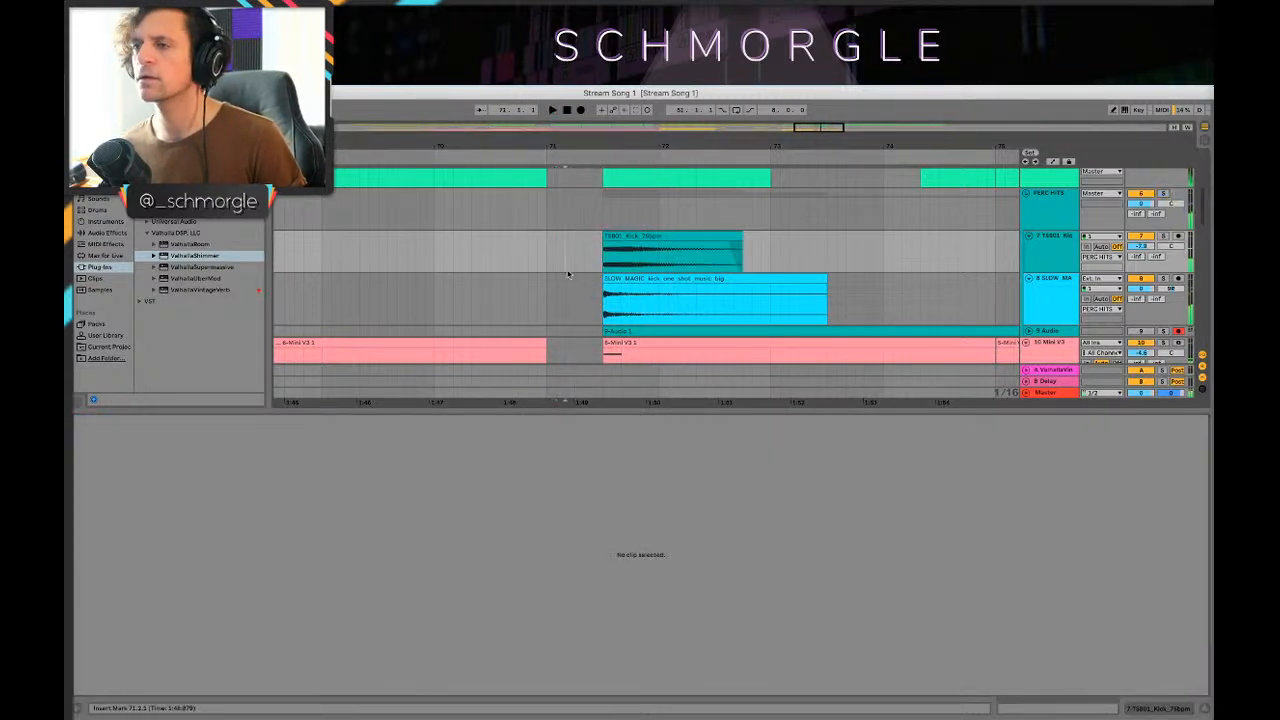
pyautogui.click(705, 254)
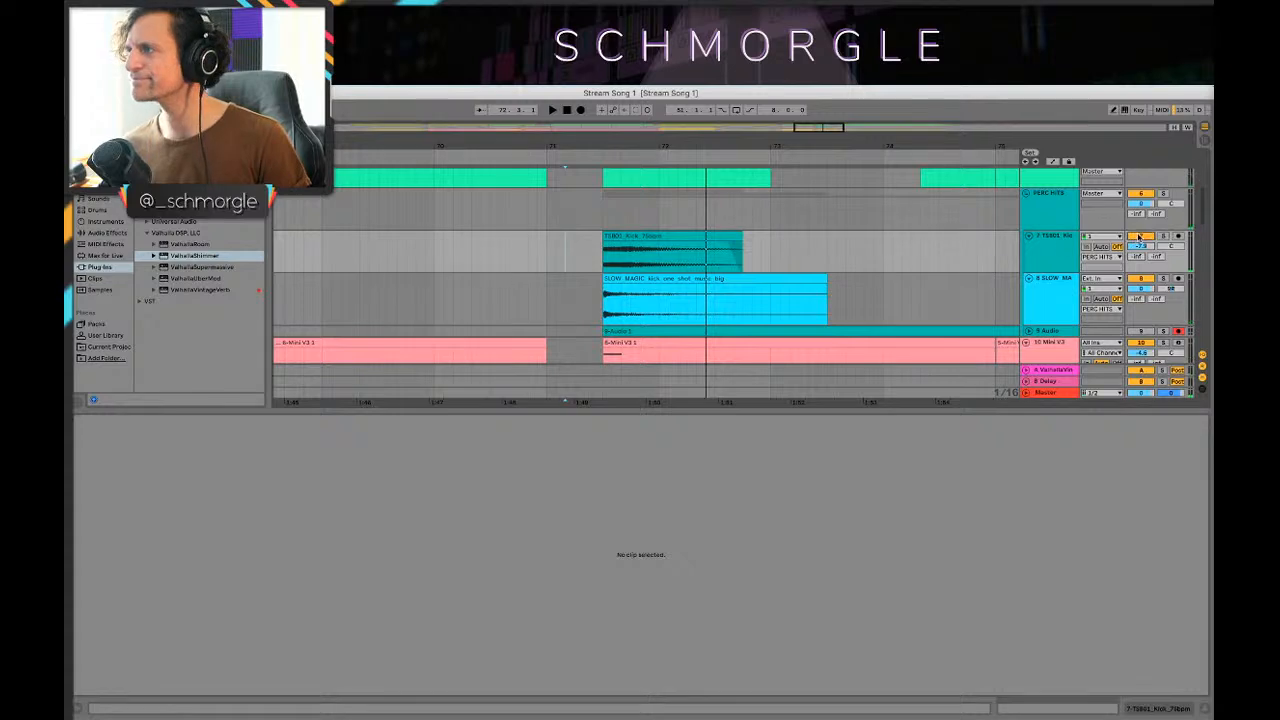
# Step: Play from 70.3.2 through the gap to hear the layered kicks alongside the synth tracks
pyautogui.hotkey('shift', 'Tab')
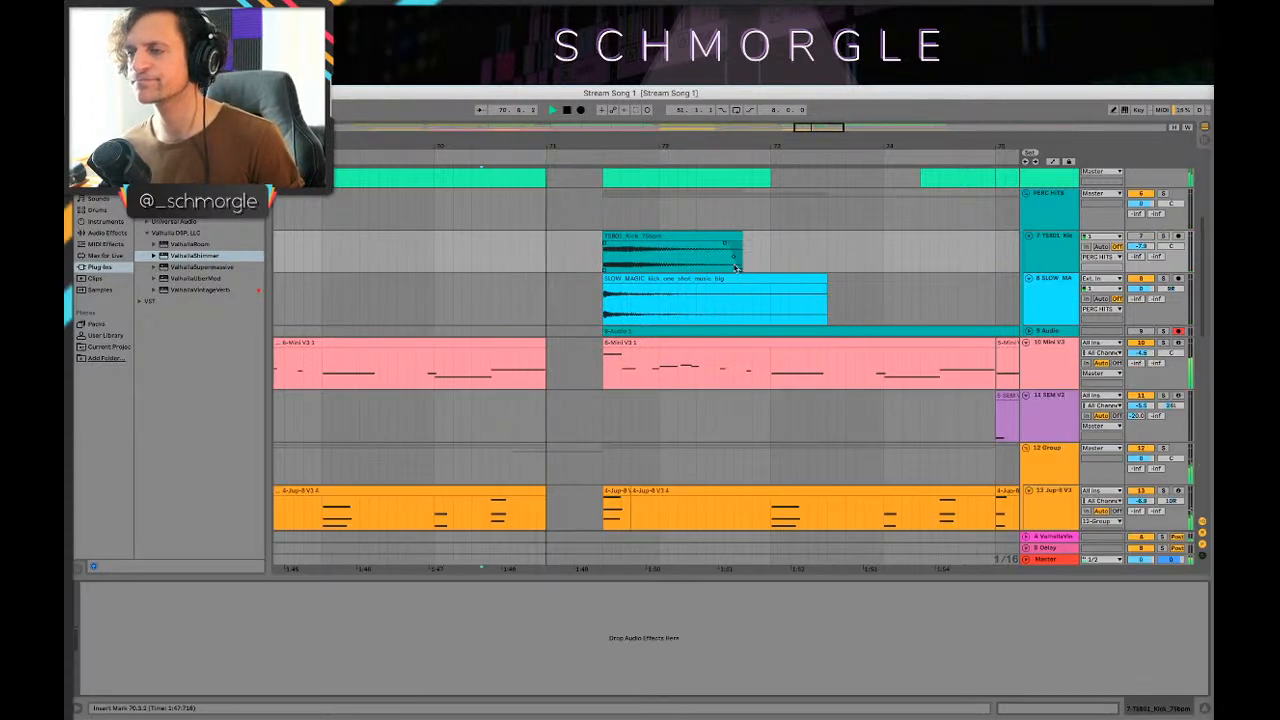
pyautogui.scroll(-2, 728, 278)
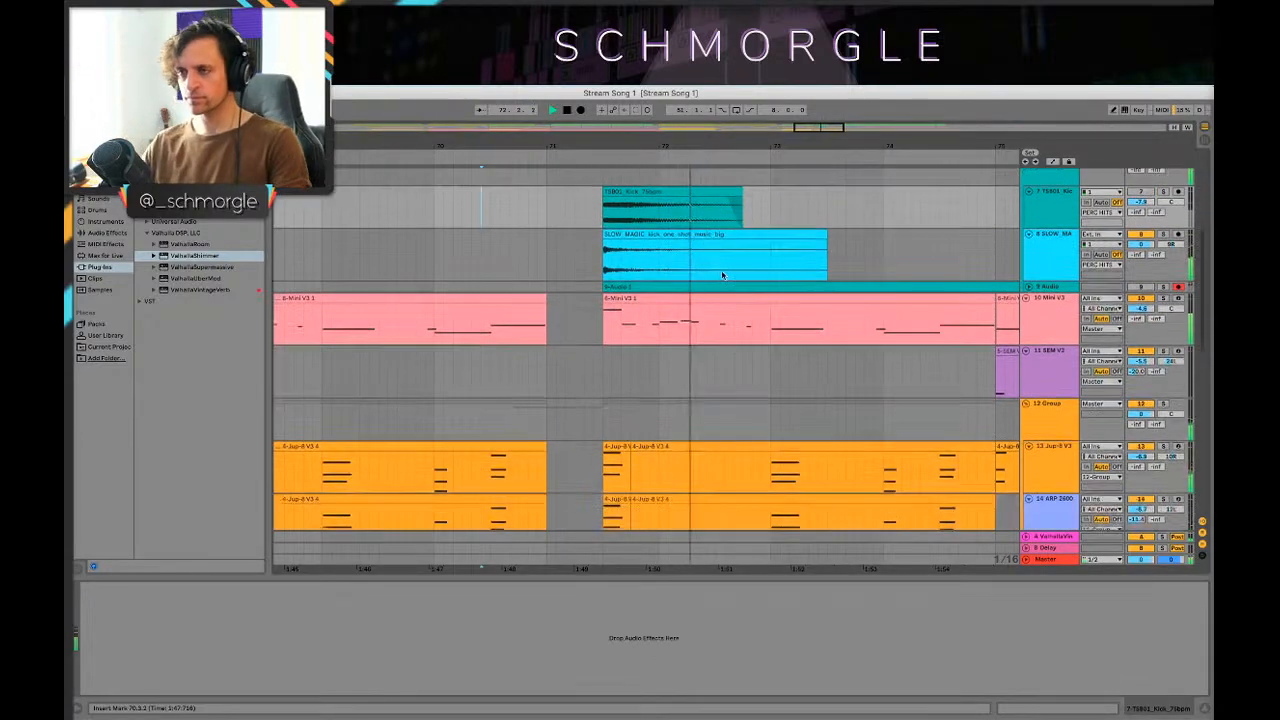
pyautogui.press('space')
# Step: Lower the opening note of the Mini V3 clip at 71.4.1 to E3 and lengthen it over the following note
pyautogui.doubleClick(629, 297)
pyautogui.click(282, 572)
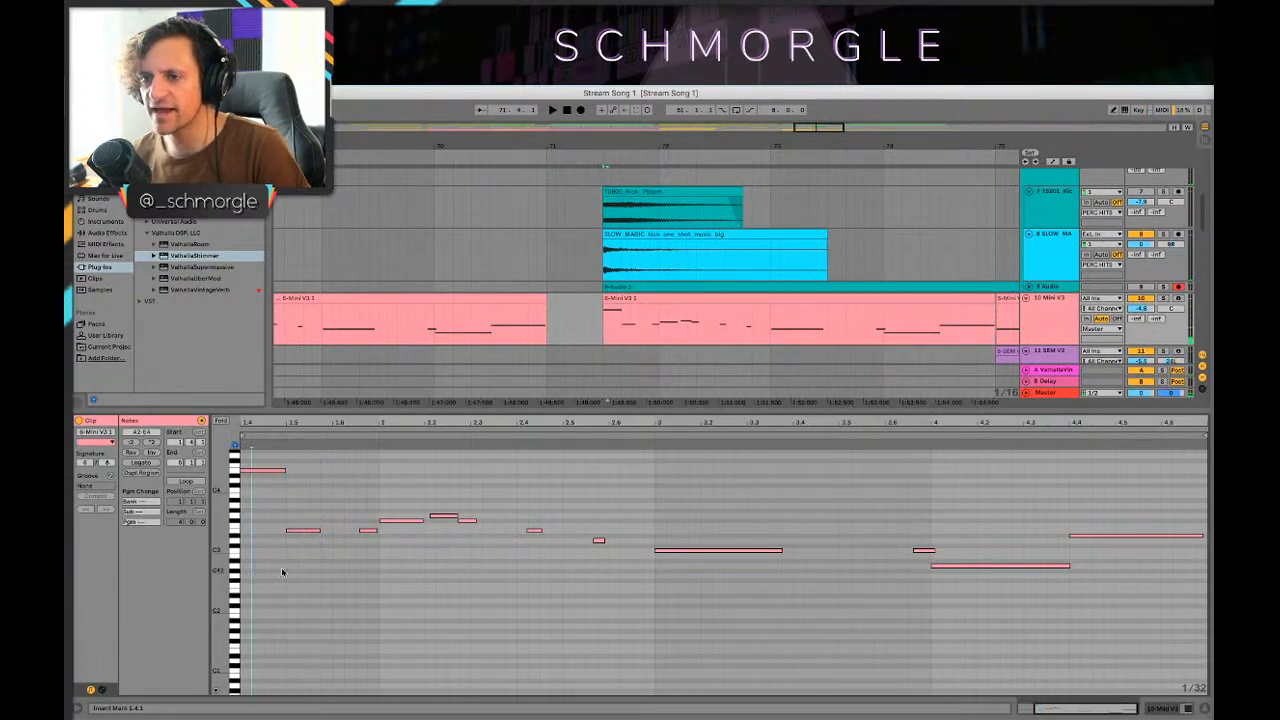
pyautogui.moveTo(279, 470); pyautogui.dragTo(268, 540)
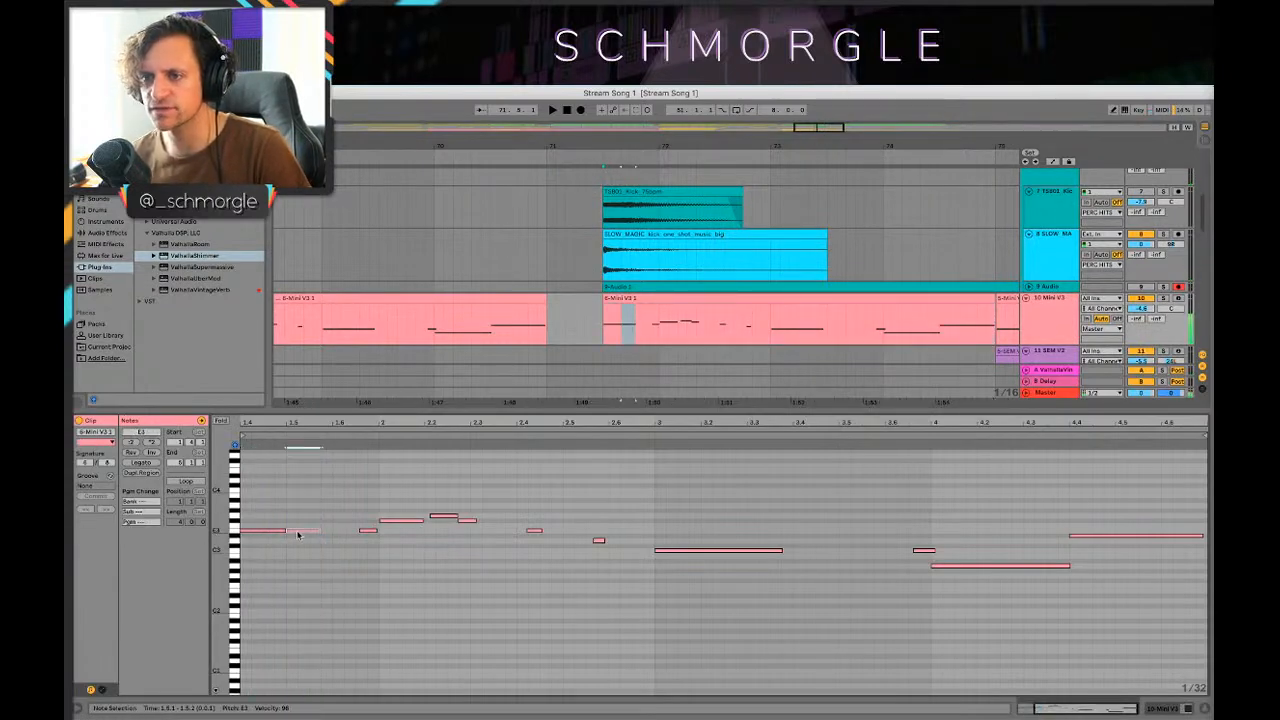
pyautogui.moveTo(285, 530); pyautogui.dragTo(345, 530)
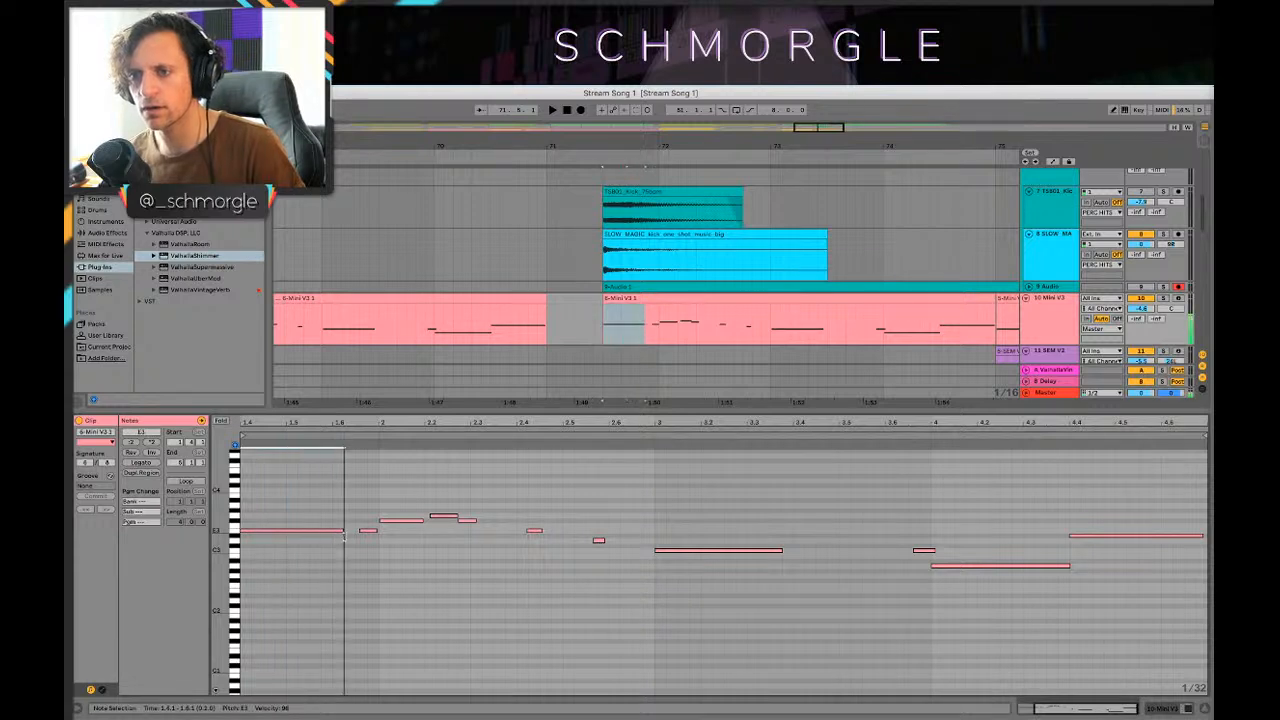
pyautogui.press('space')
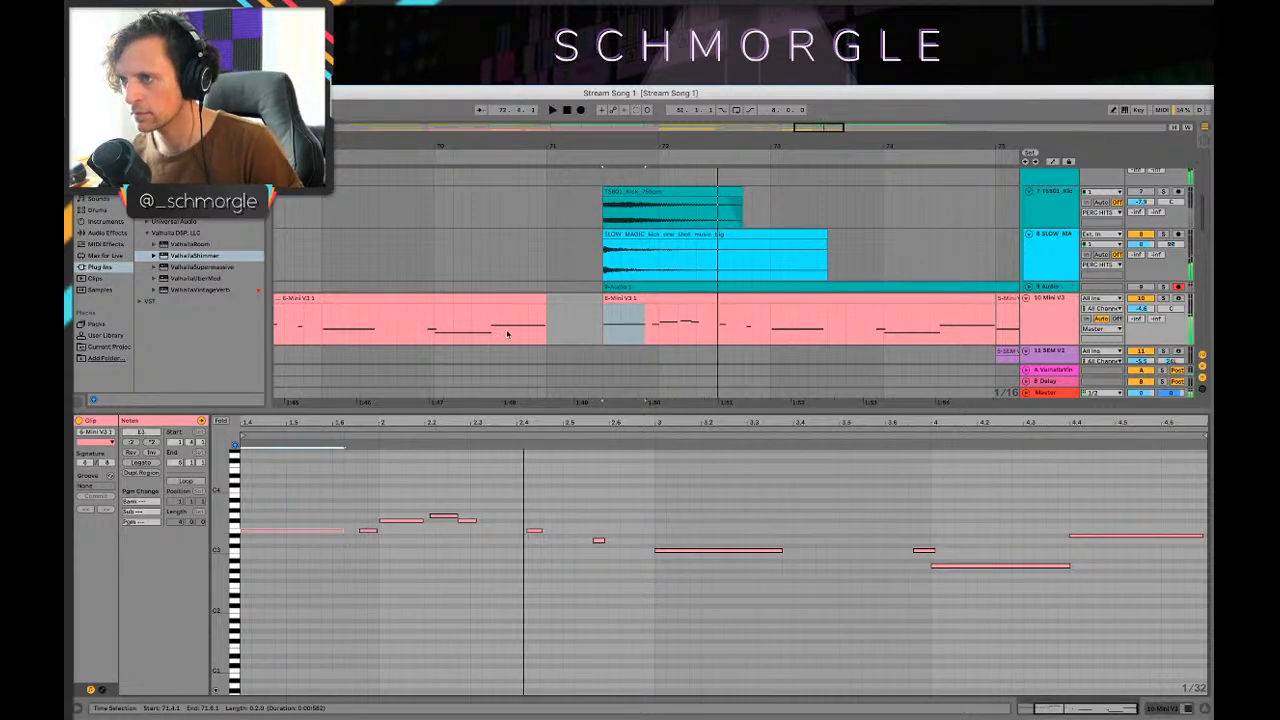
# Step: Replay the Mini V3 part from 70.4.2 and shorten the clip's opening E3 note to about 1.5.1
pyautogui.click(500, 334)
pyautogui.press('space')
pyautogui.press('space')
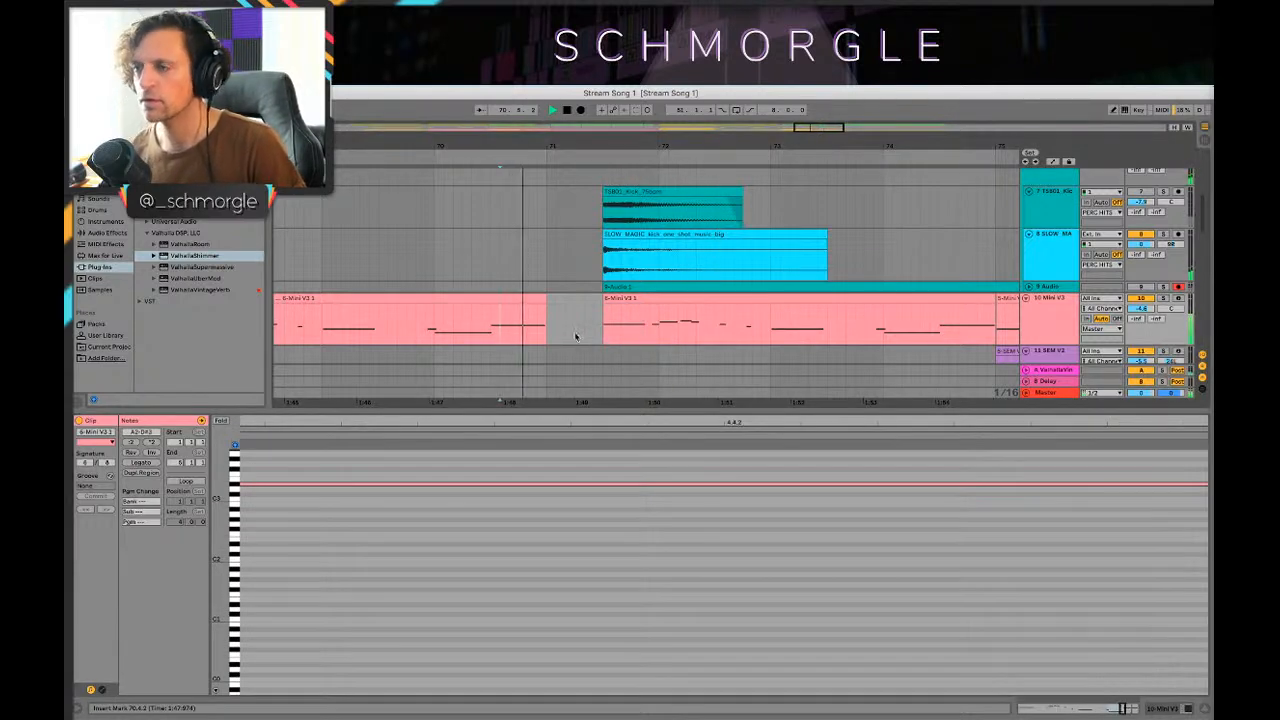
pyautogui.doubleClick(648, 325)
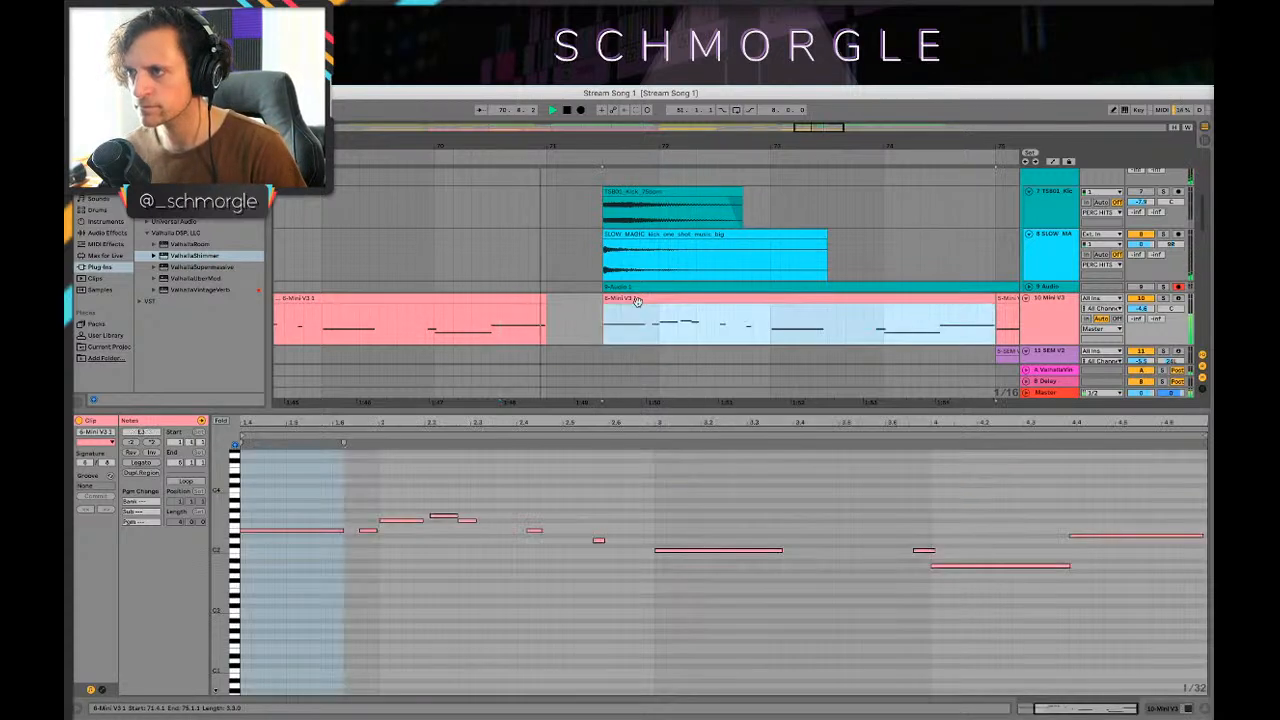
pyautogui.click(356, 550)
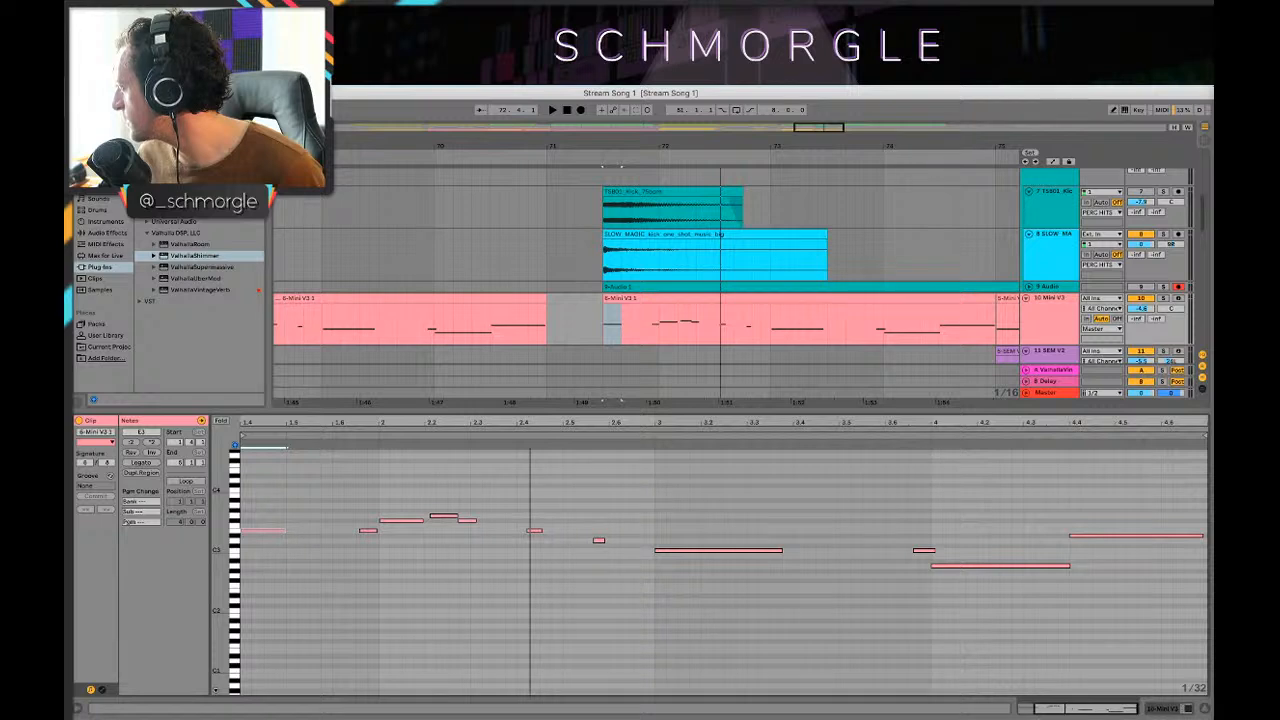
# Step: Unfold the 9 Audio track and play its recorded shimmer tail soloed from 72.2.1
pyautogui.click(703, 236)
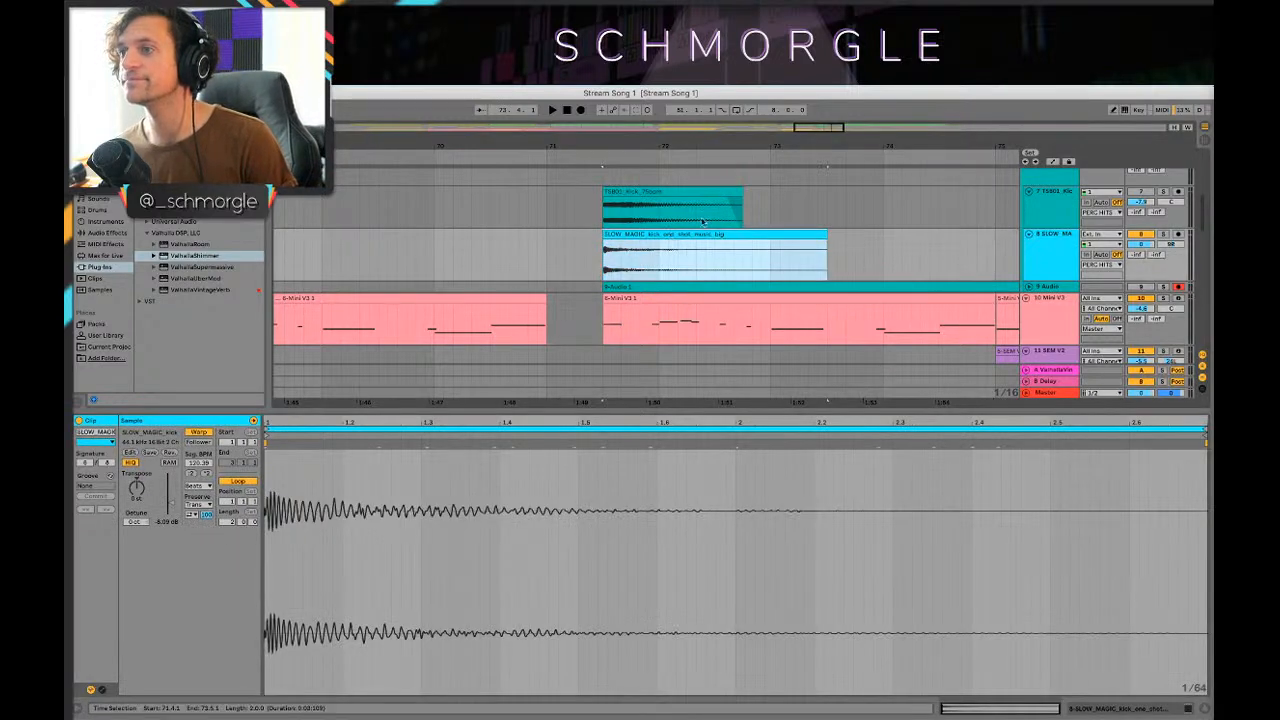
pyautogui.press('-')
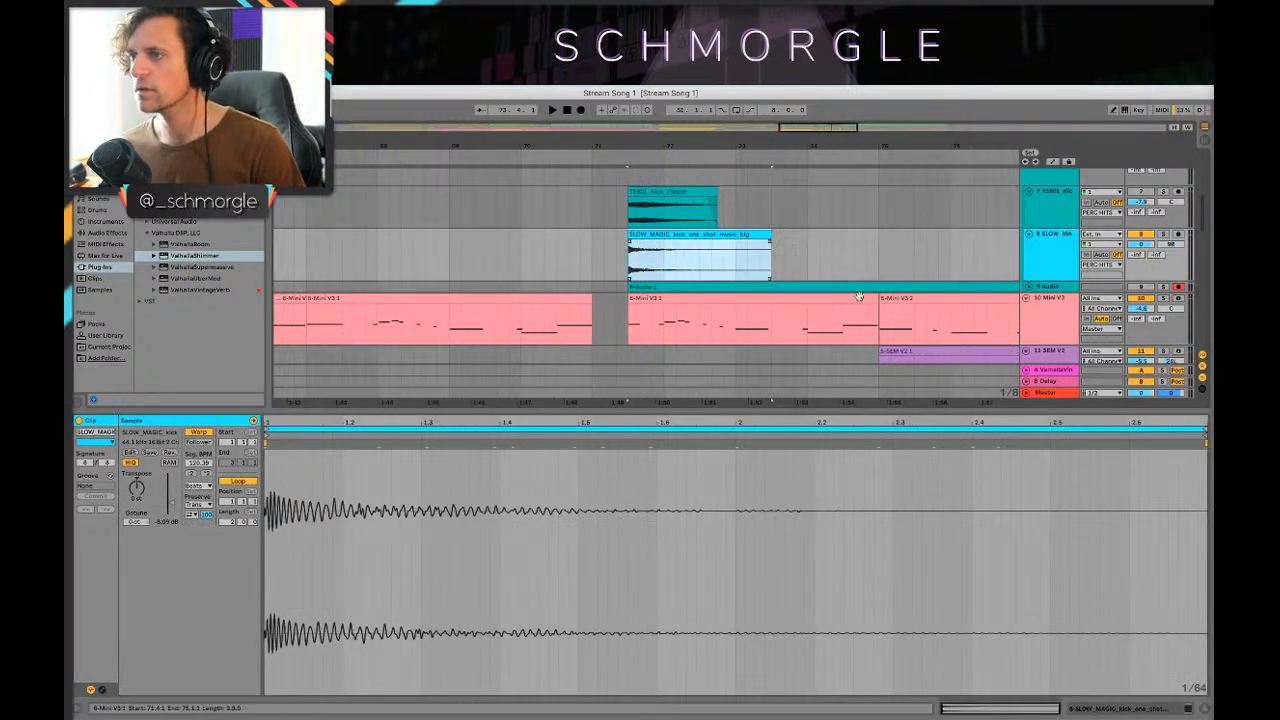
pyautogui.click(1027, 289)
pyautogui.press('-')
pyautogui.click(563, 315)
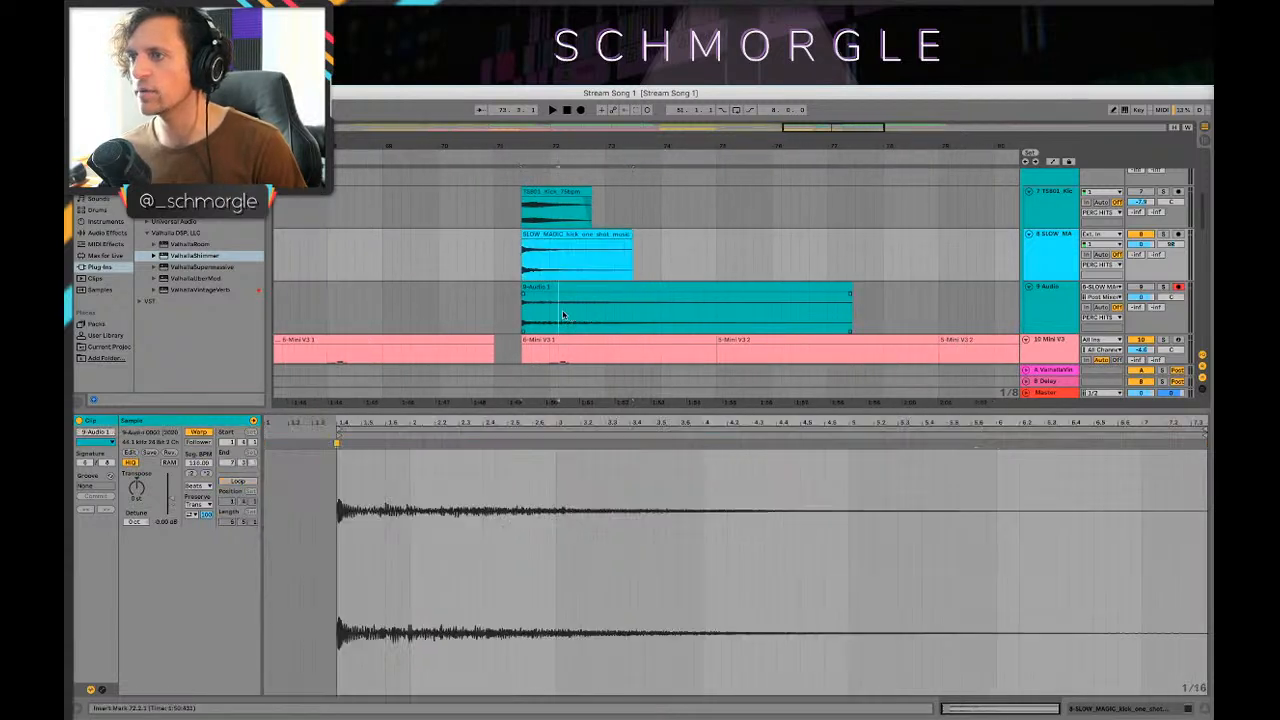
pyautogui.press('space')
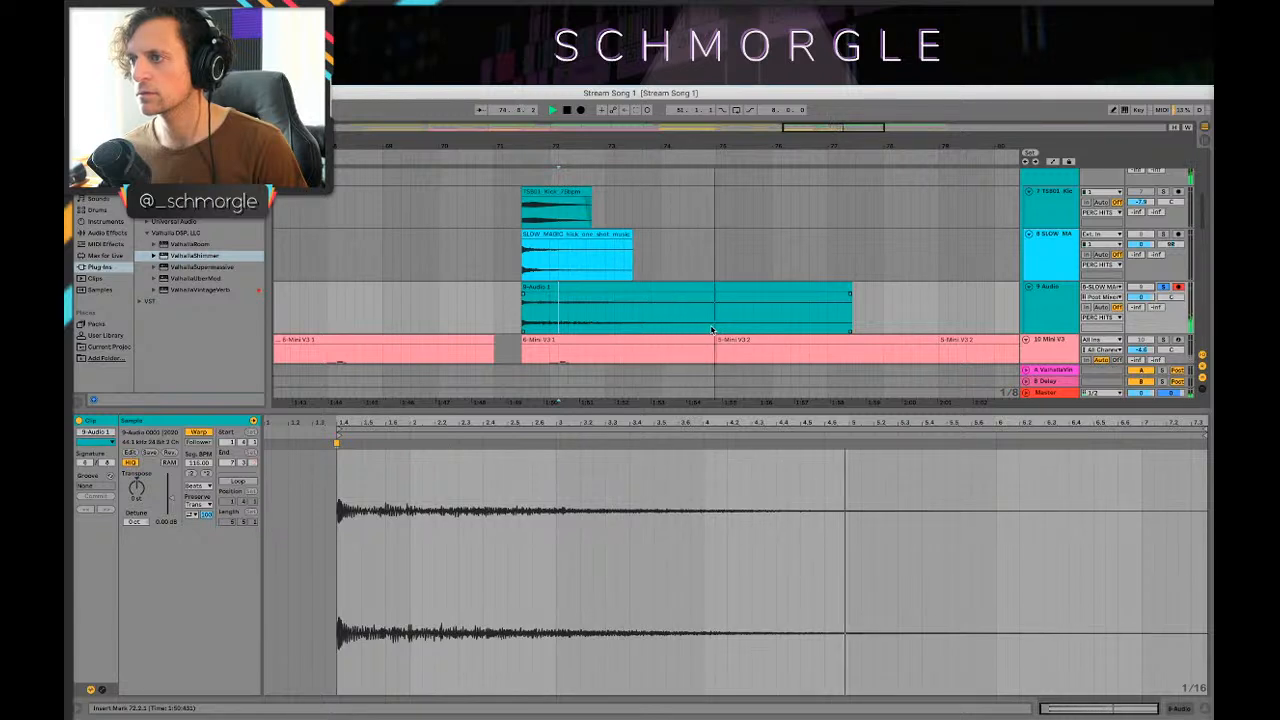
# Step: Build a three-bar reversed swell from a section of the 9 Audio tail, ending at 71.4.1, and play it into the kicks
pyautogui.moveTo(600, 316); pyautogui.dragTo(457, 292)
pyautogui.click(528, 288)
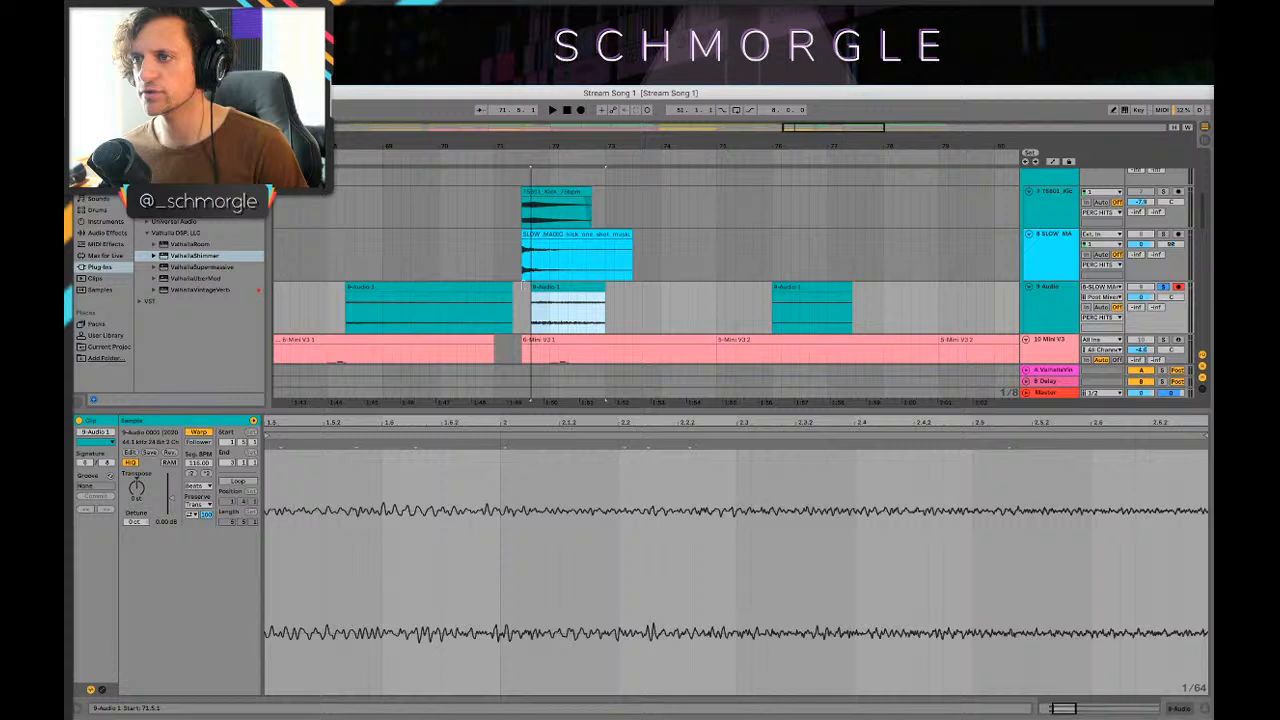
pyautogui.click(443, 288)
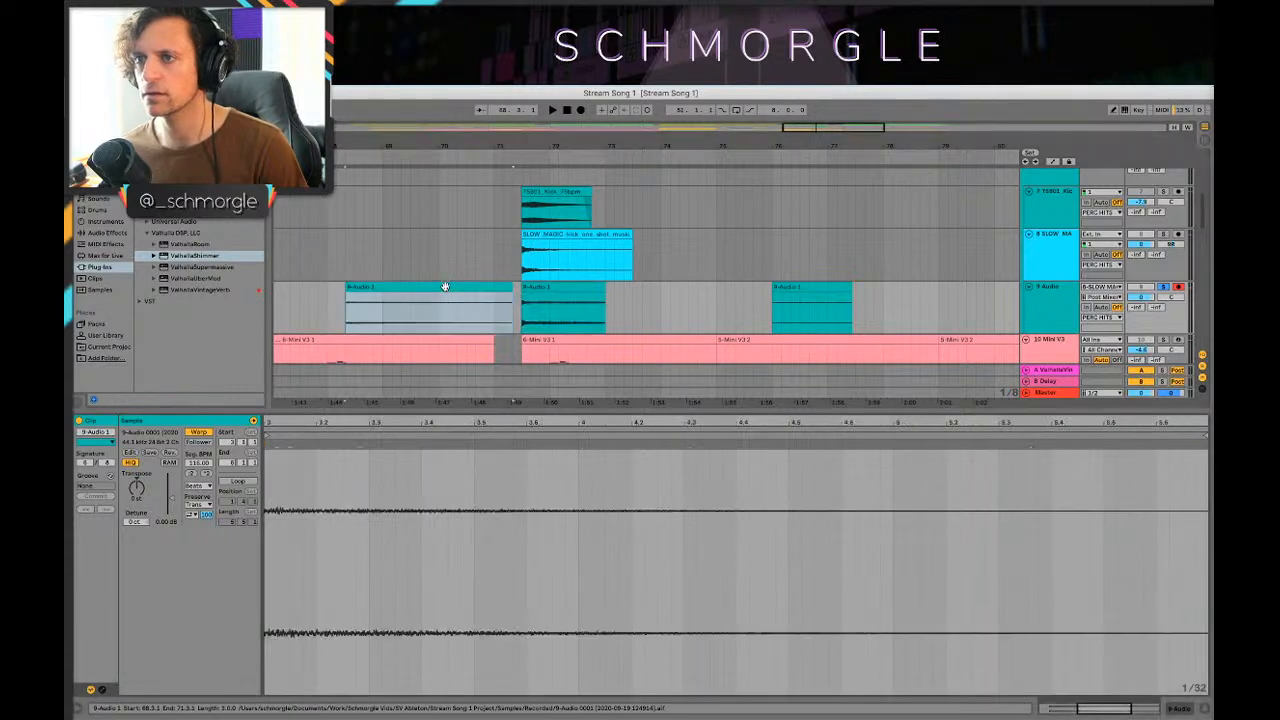
pyautogui.click(168, 455)
pyautogui.click(356, 310)
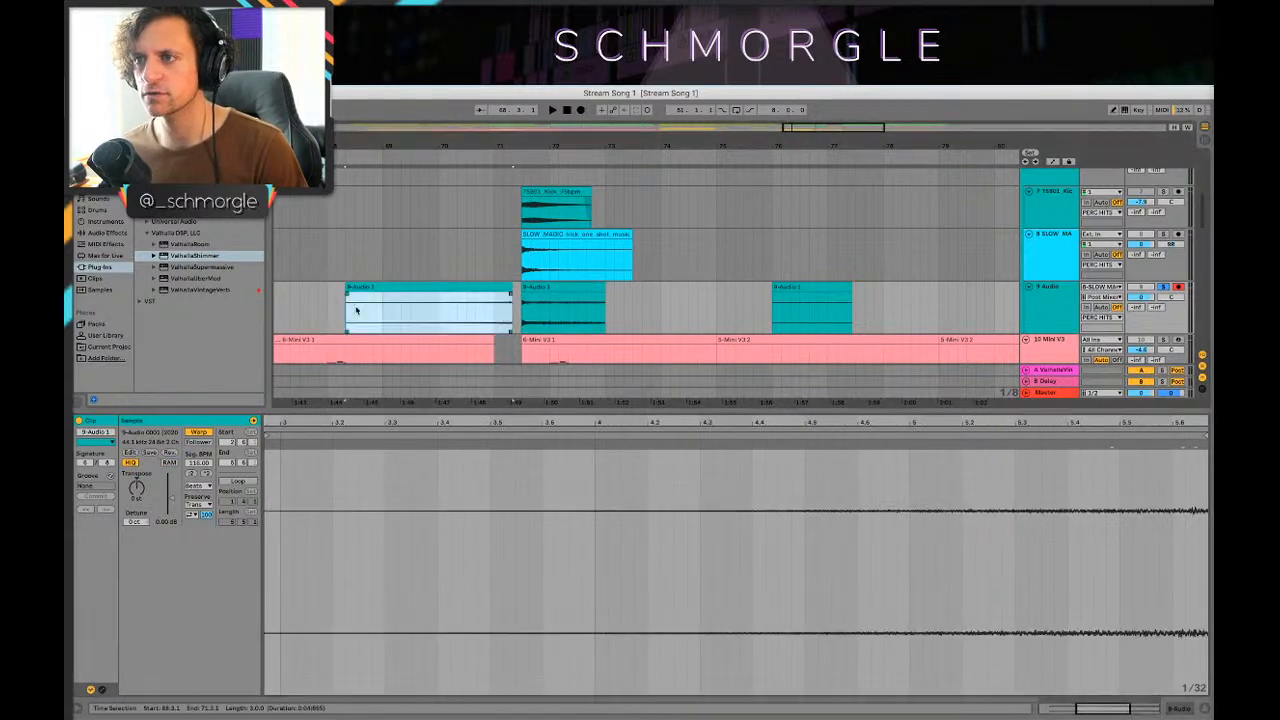
pyautogui.moveTo(503, 288); pyautogui.dragTo(514, 291)
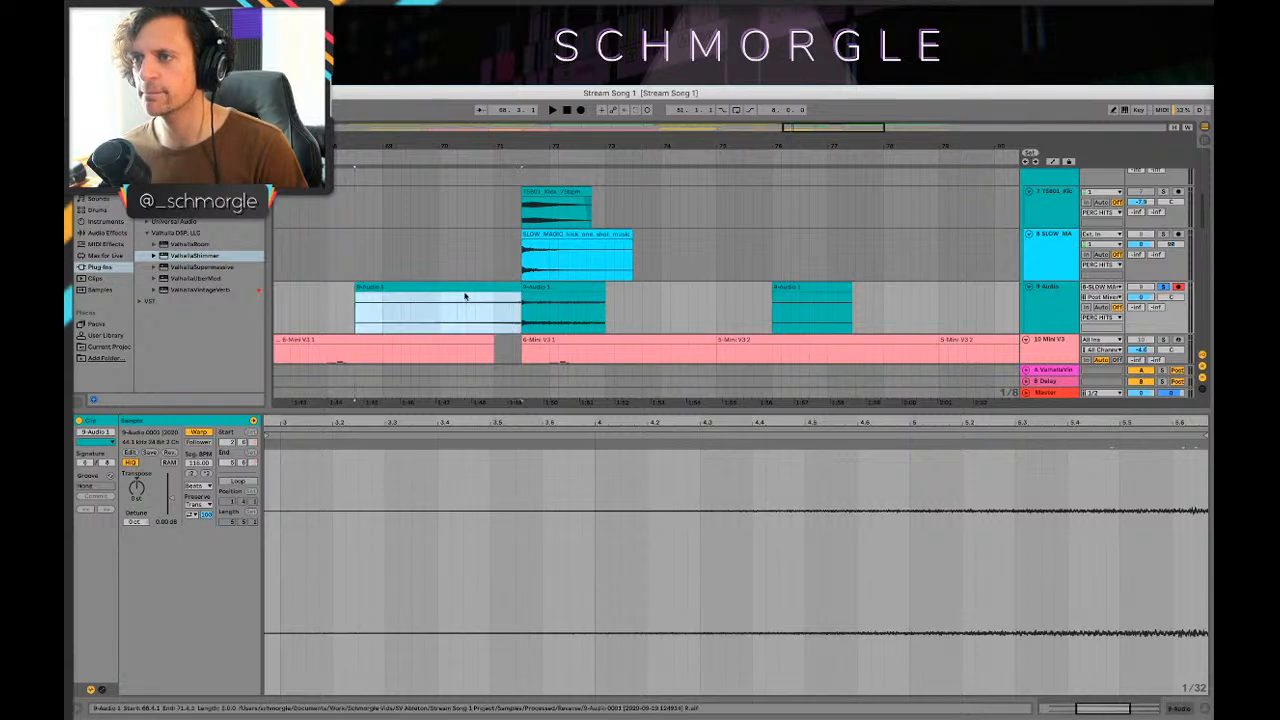
pyautogui.click(385, 310)
pyautogui.press('space')
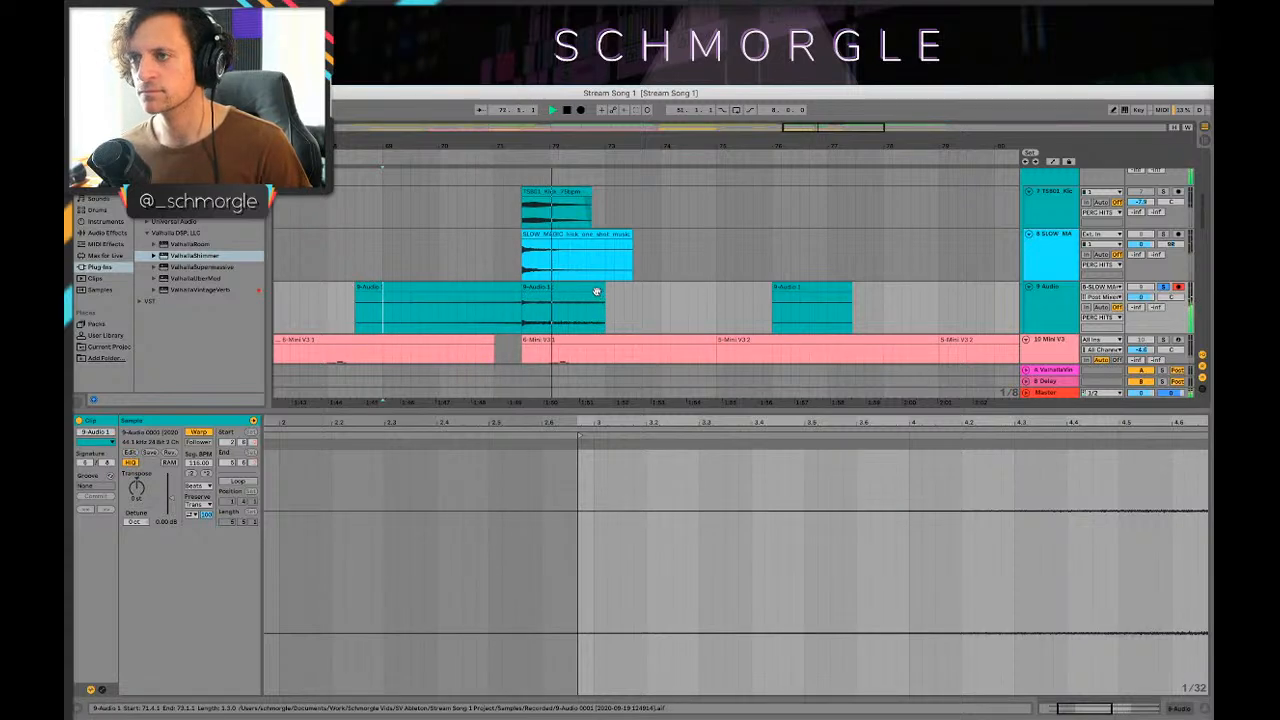
# Step: Move the forward shimmer tail clip from the kick hit to 76.1.1 and deactivate it
pyautogui.click(542, 287)
pyautogui.moveTo(542, 287); pyautogui.dragTo(794, 288)
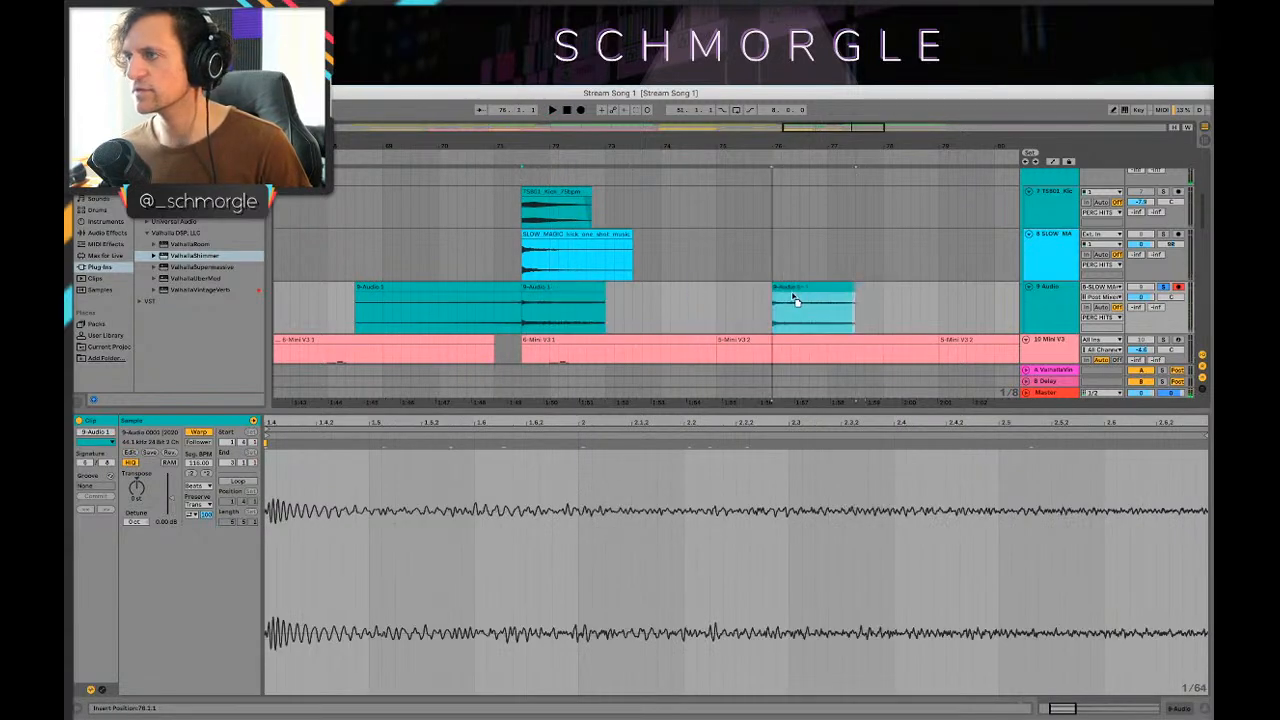
pyautogui.rightClick(786, 292)
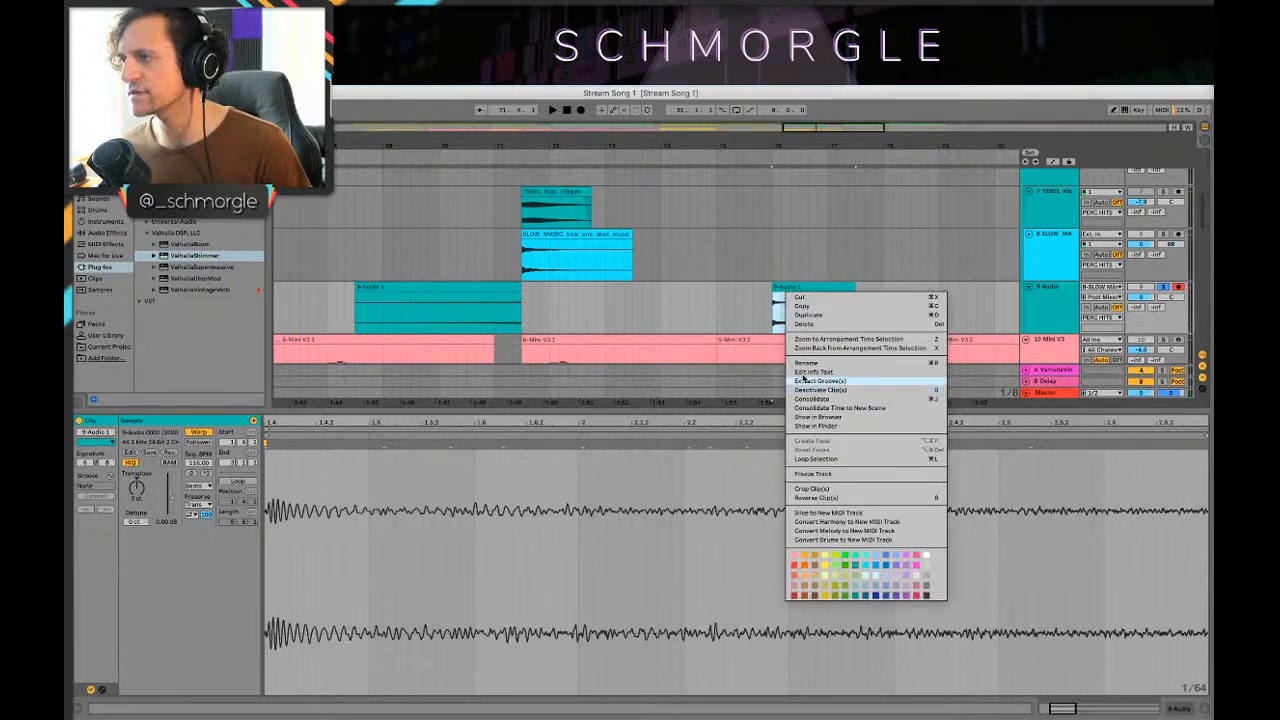
pyautogui.click(756, 306)
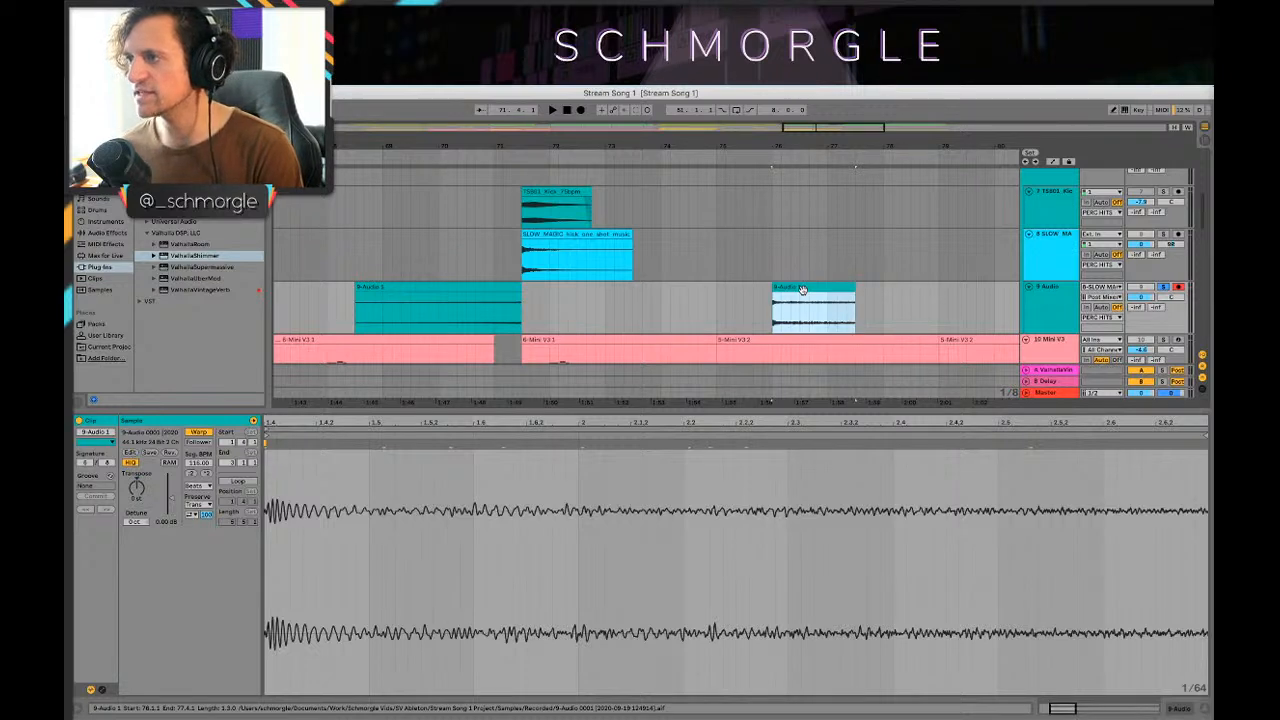
pyautogui.press('0')
# Step: Trim the reversed swell's start to 70.1.1, raise its clip gain and replay it in the full mix
pyautogui.press('space')
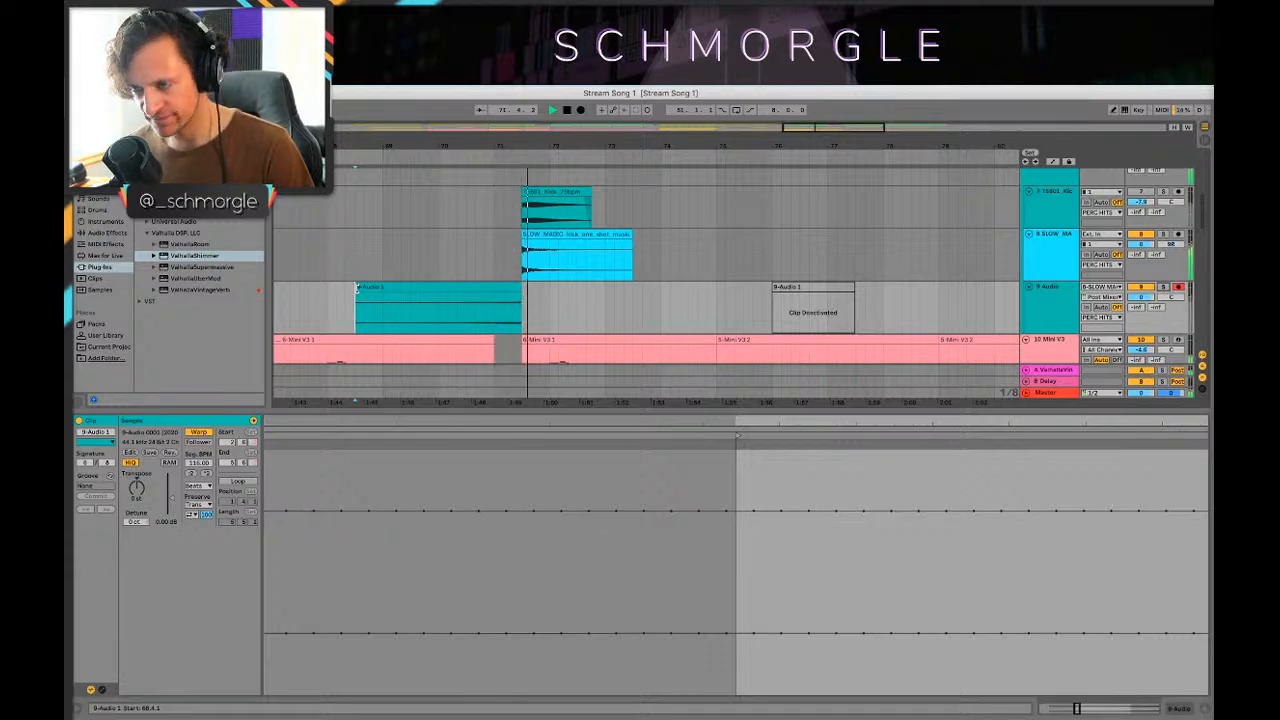
pyautogui.moveTo(357, 287); pyautogui.dragTo(439, 289)
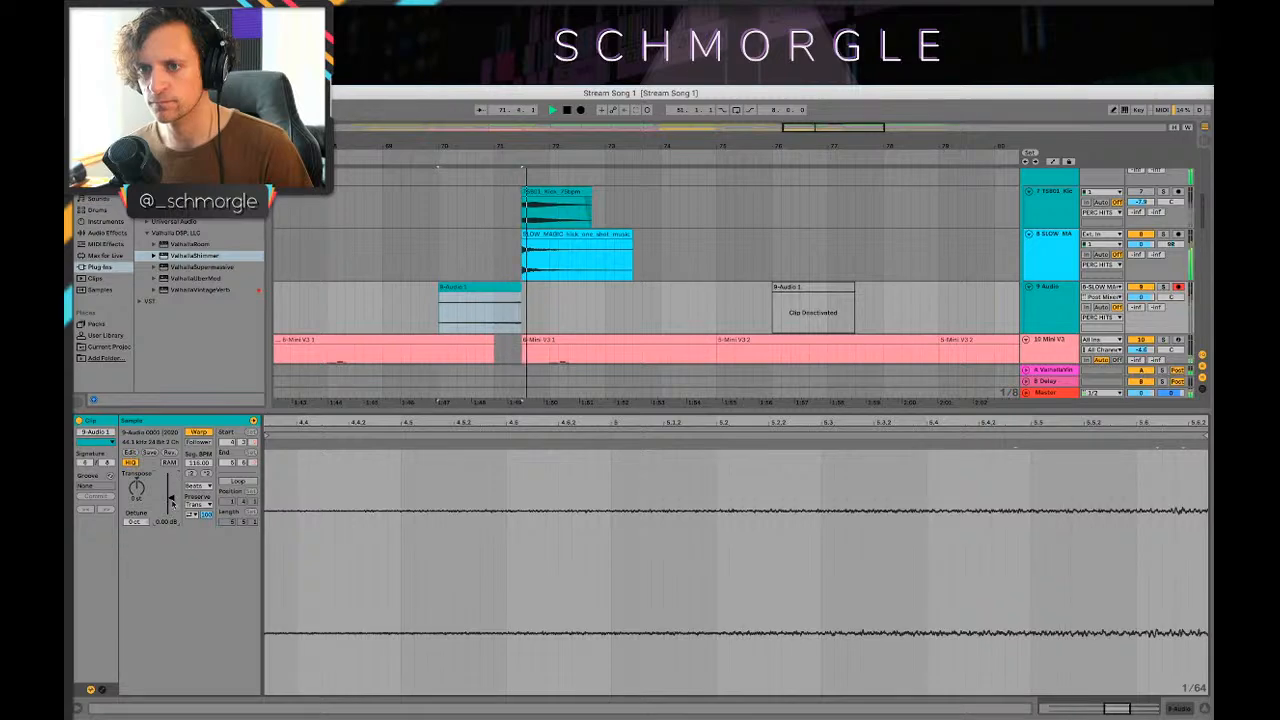
pyautogui.click(398, 298)
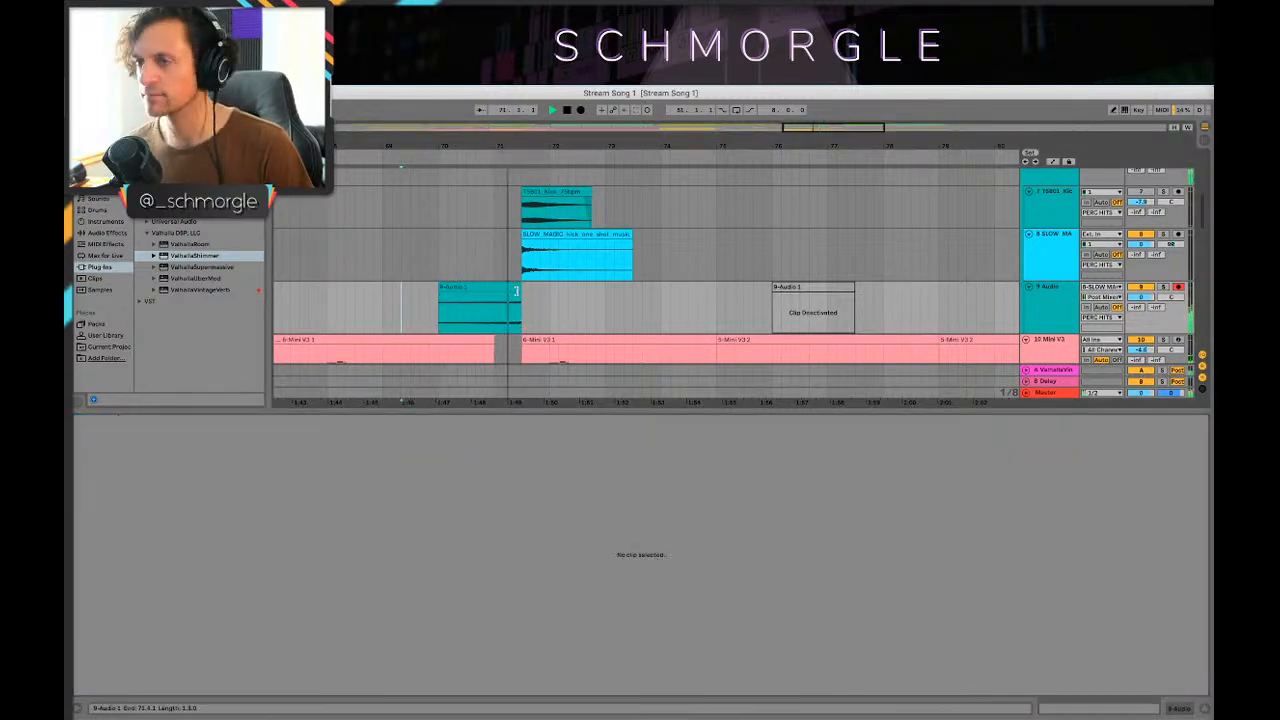
pyautogui.press('space')
# Step: Reposition the reversed swell to span 69.3.1 to 71.1.1, ending where the gap begins, and play the transition
pyautogui.moveTo(519, 288)
pyautogui.mouseDown()
pyautogui.moveTo(503, 288)
pyautogui.moveTo(530, 288)
pyautogui.moveTo(476, 292)
pyautogui.mouseUp()
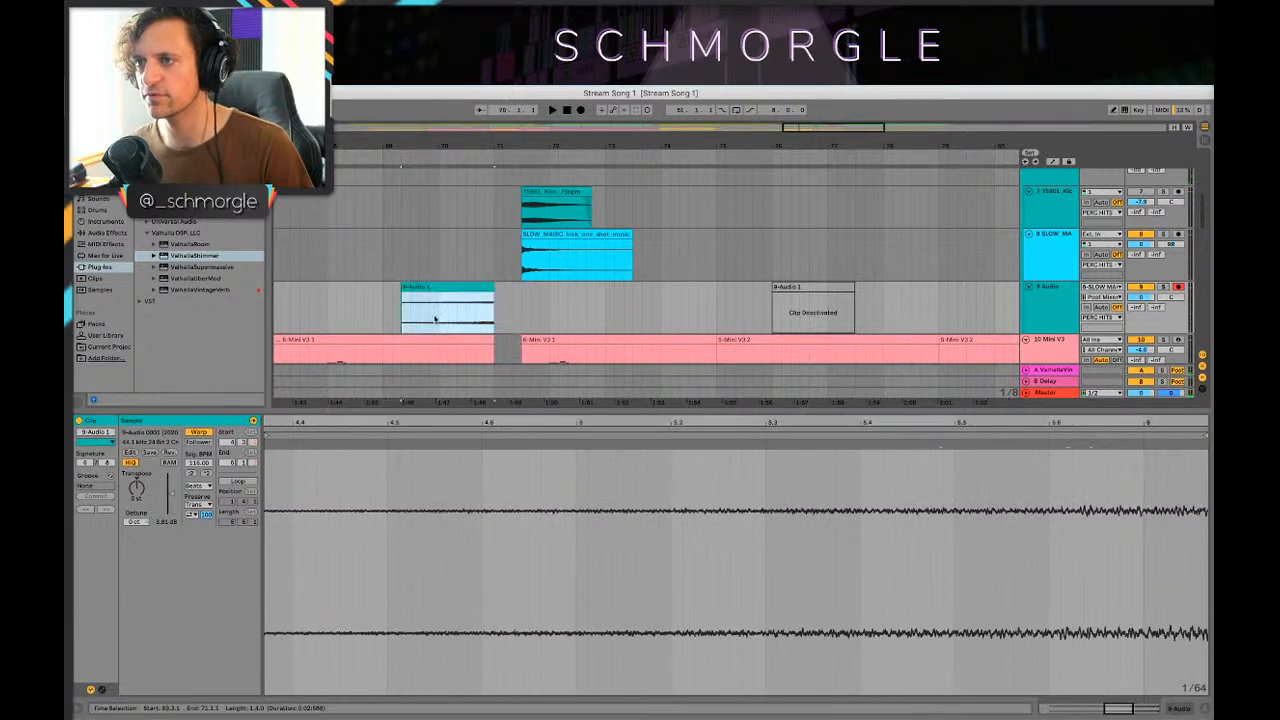
pyautogui.click(433, 317)
pyautogui.press('space')
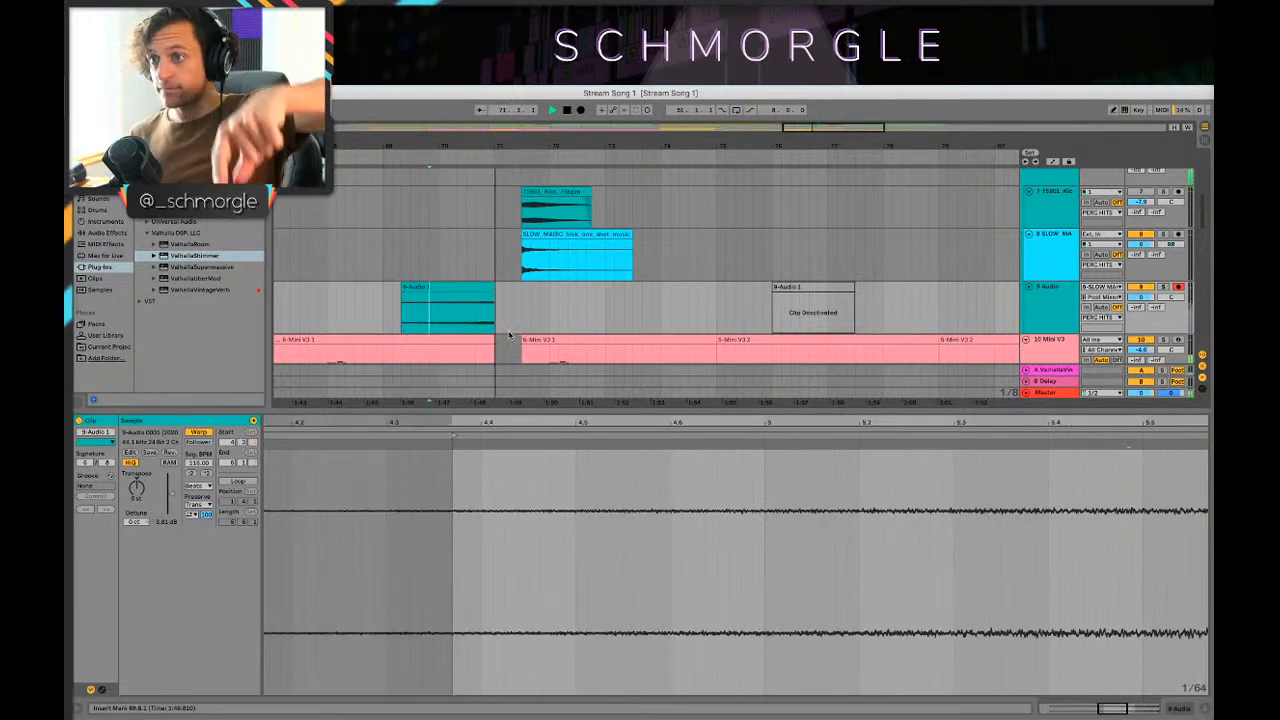
# Step: Add a long fade-in to the reversed swell and pan the 9 Audio track slightly left
pyautogui.scroll(-3, 510, 320)
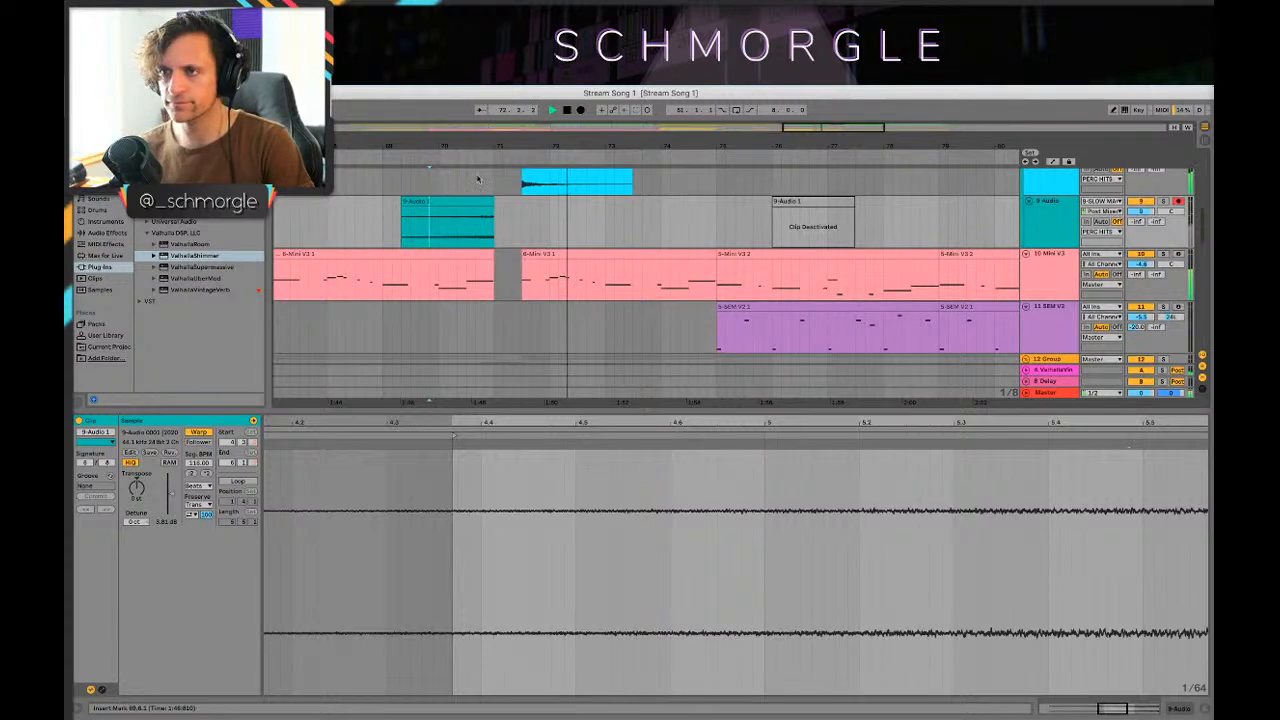
pyautogui.click(402, 212)
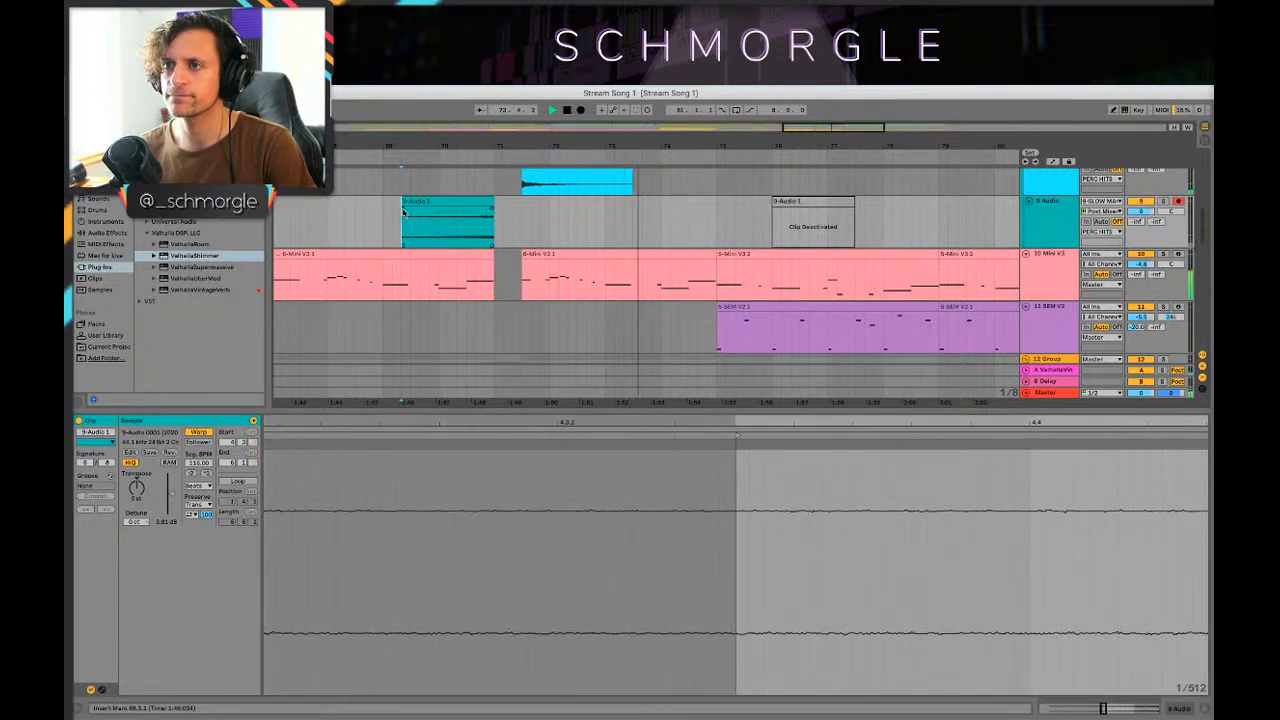
pyautogui.moveTo(404, 210); pyautogui.dragTo(465, 208)
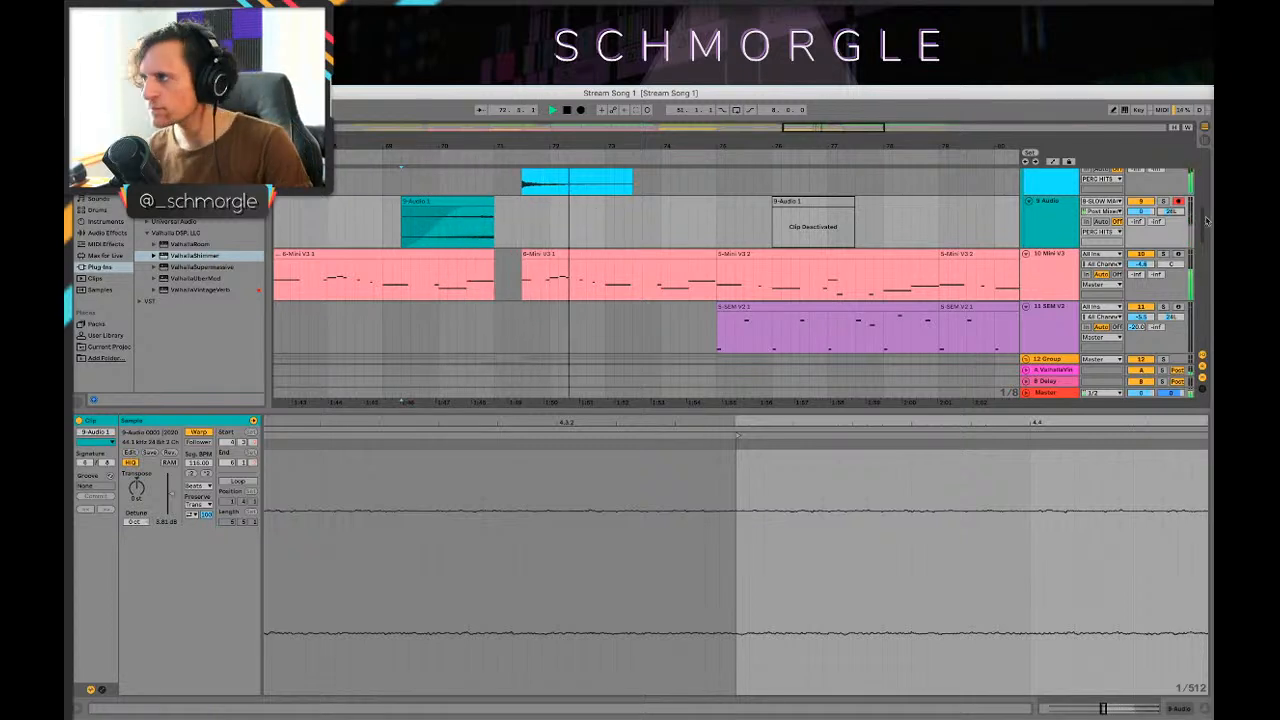
pyautogui.hotkey('shift', 'Tab')
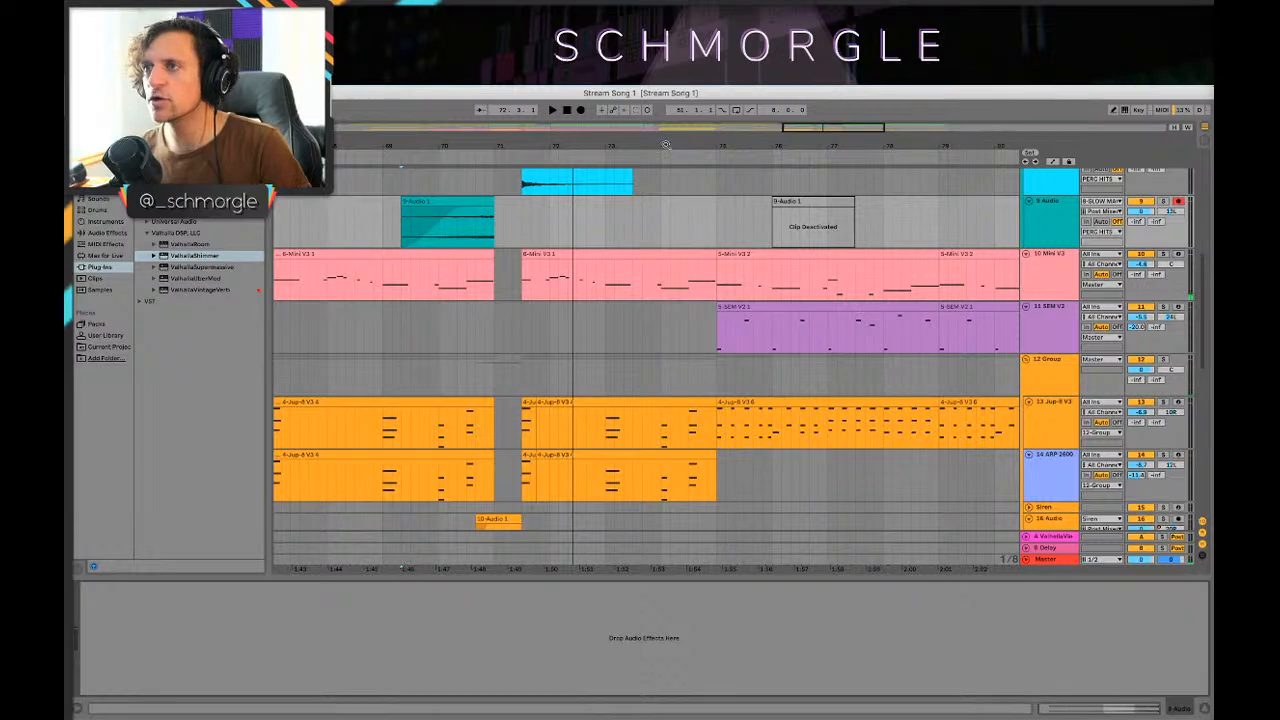
# Step: Play the full arrangement from the ARP 2600 clip at 63.1.1
pyautogui.moveTo(666, 144); pyautogui.dragTo(790, 125)
pyautogui.scroll(3, 690, 283)
pyautogui.click(373, 390)
pyautogui.scroll(-3, 473, 392)
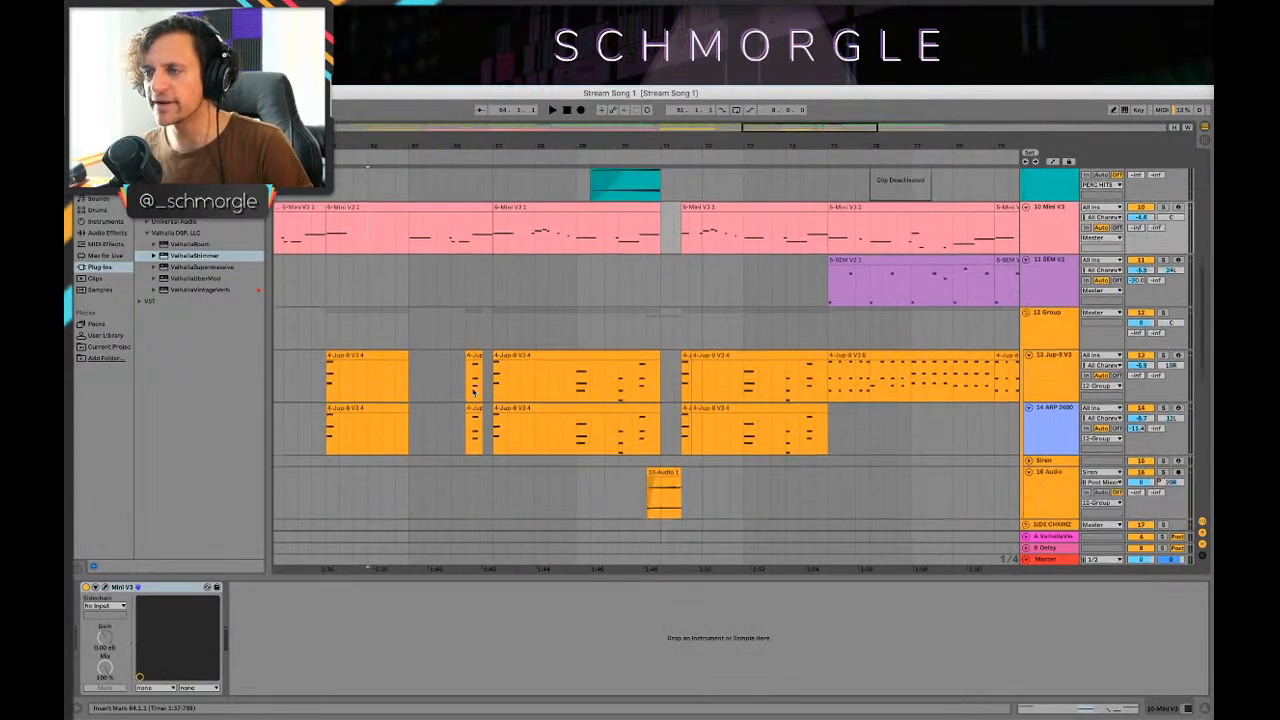
pyautogui.moveTo(638, 150); pyautogui.dragTo(636, 115)
pyautogui.scroll(-3, 532, 399)
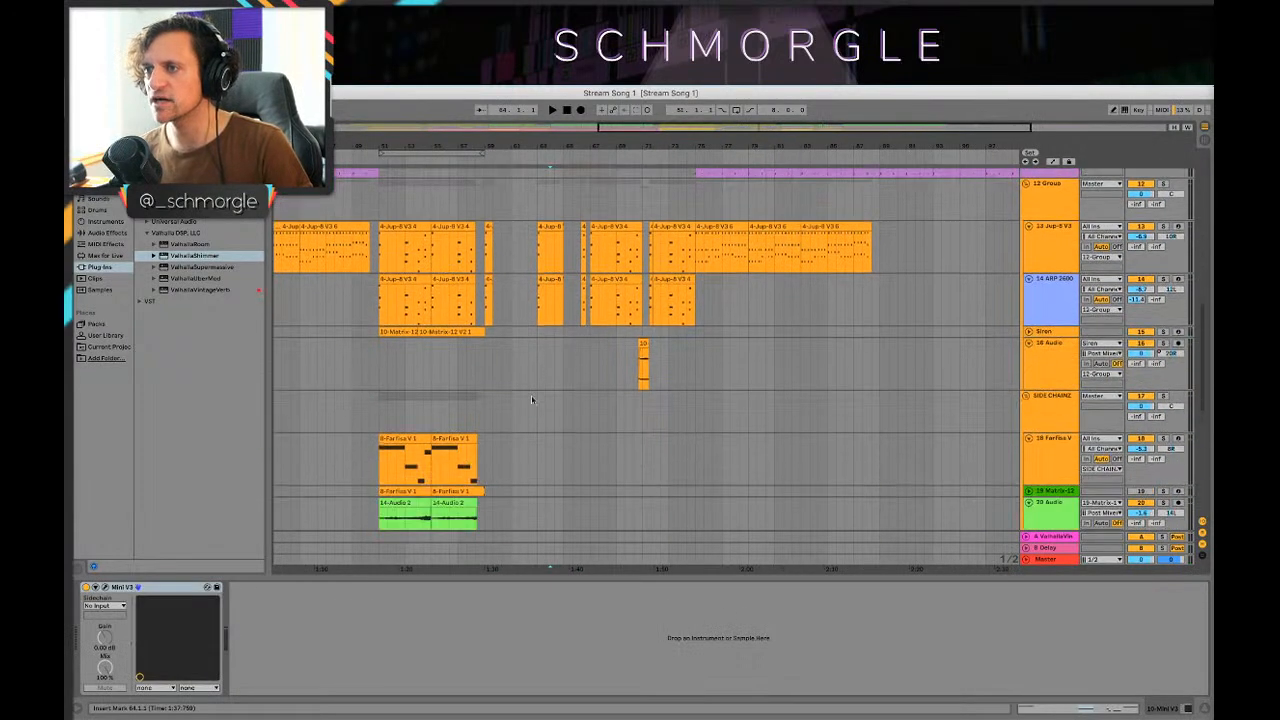
pyautogui.click(540, 280)
pyautogui.press('space')
# Step: Examine the drum, PERC HITS and synth tracks while the section from bar 63 through the gap plays to about bar 80
pyautogui.scroll(3, 560, 300)
pyautogui.scroll(-5, 566, 253)
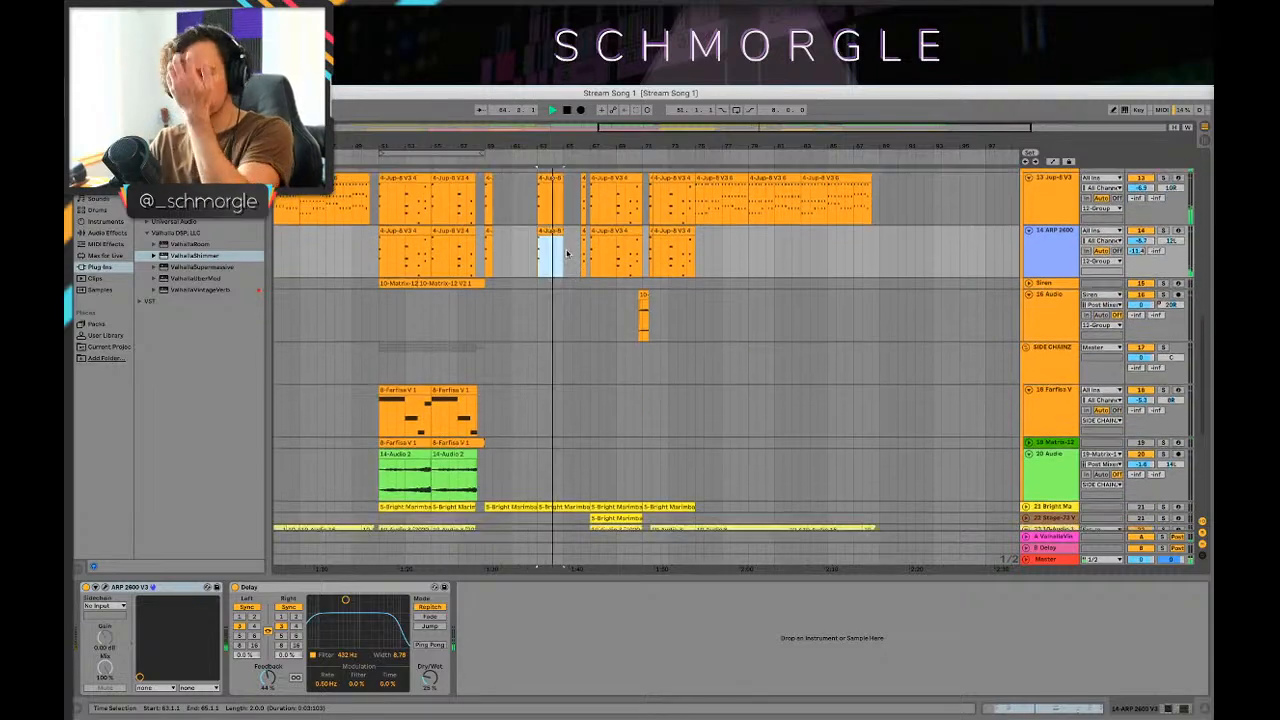
pyautogui.scroll(8, 566, 256)
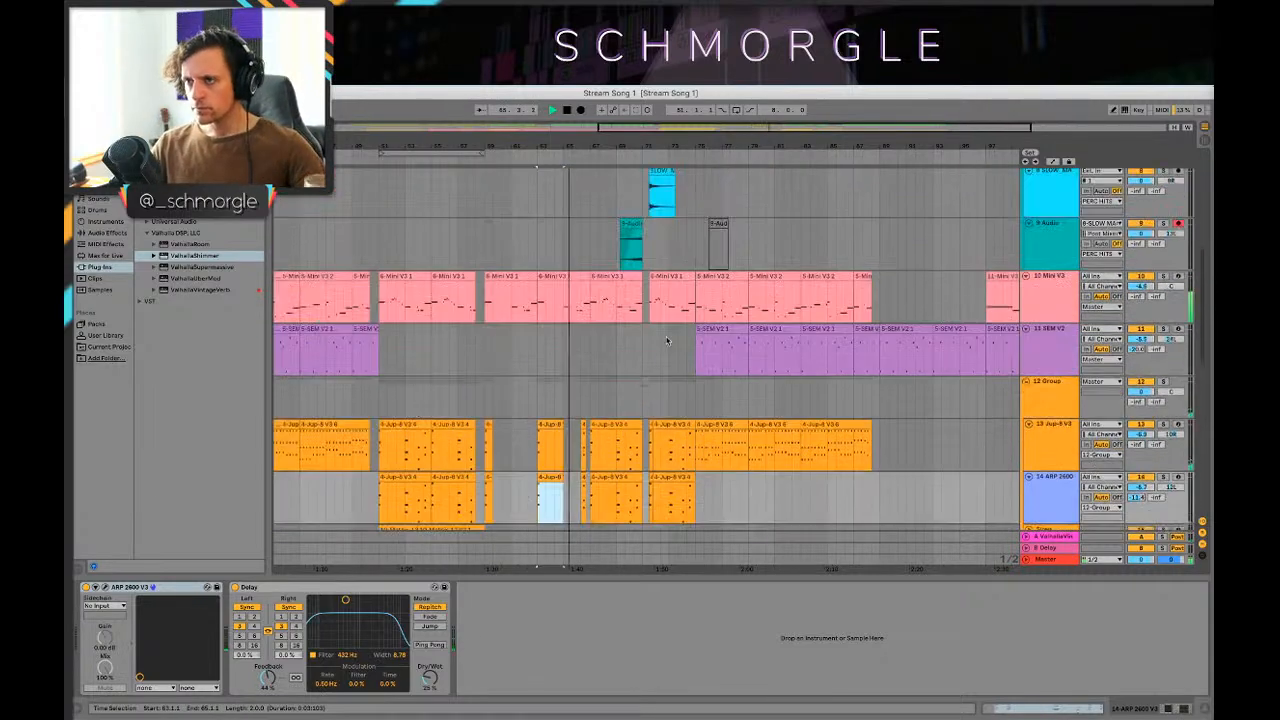
pyautogui.scroll(-3, 685, 341)
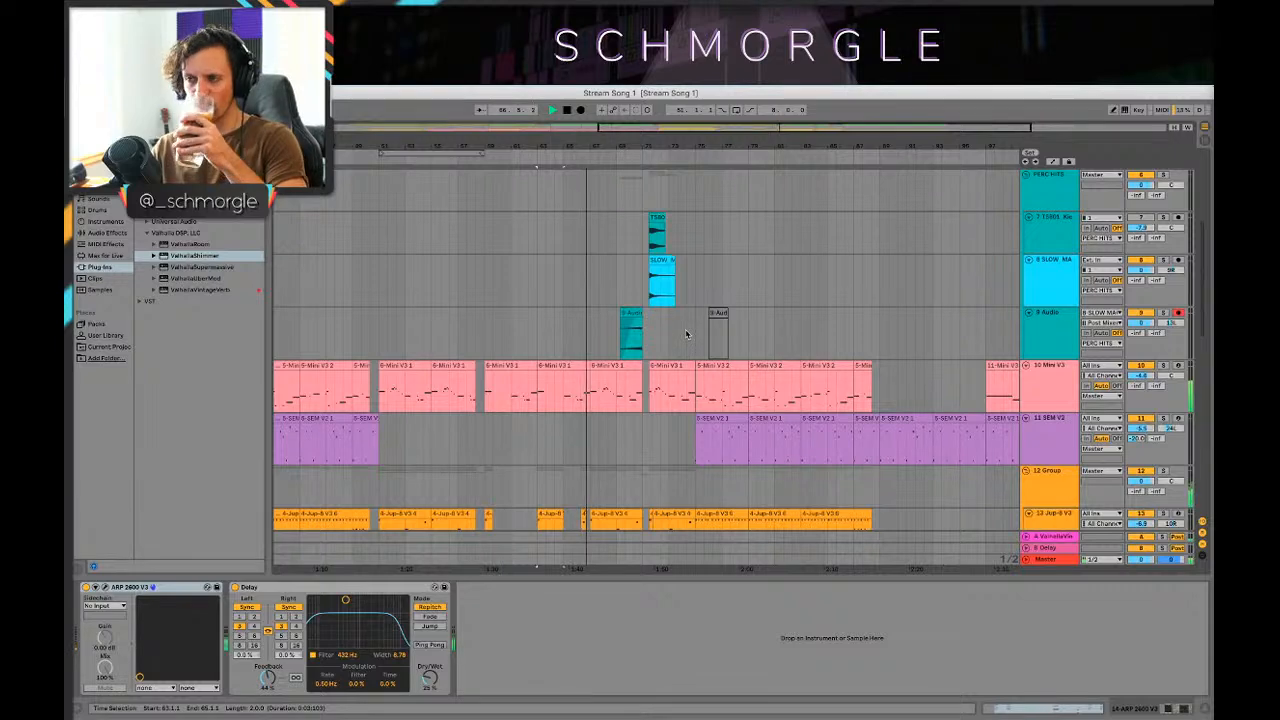
pyautogui.scroll(5, 686, 343)
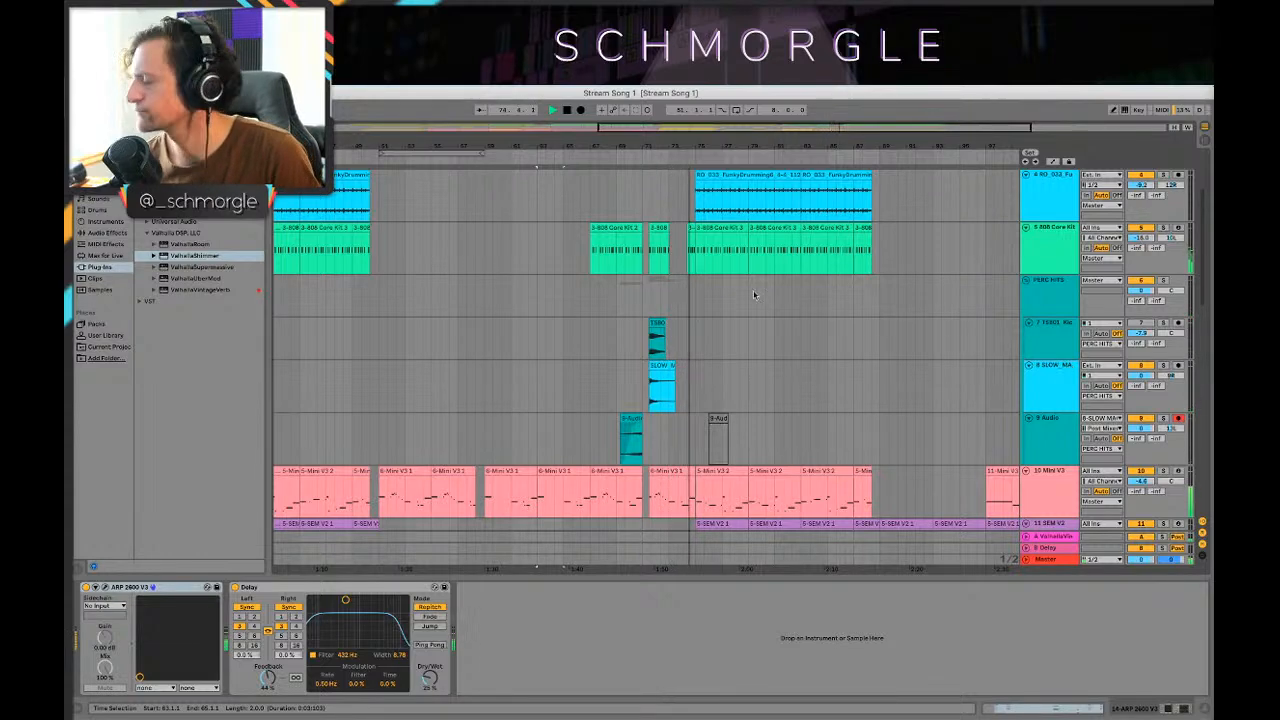
pyautogui.scroll(-2, 811, 313)
pyautogui.scroll(5, 811, 313)
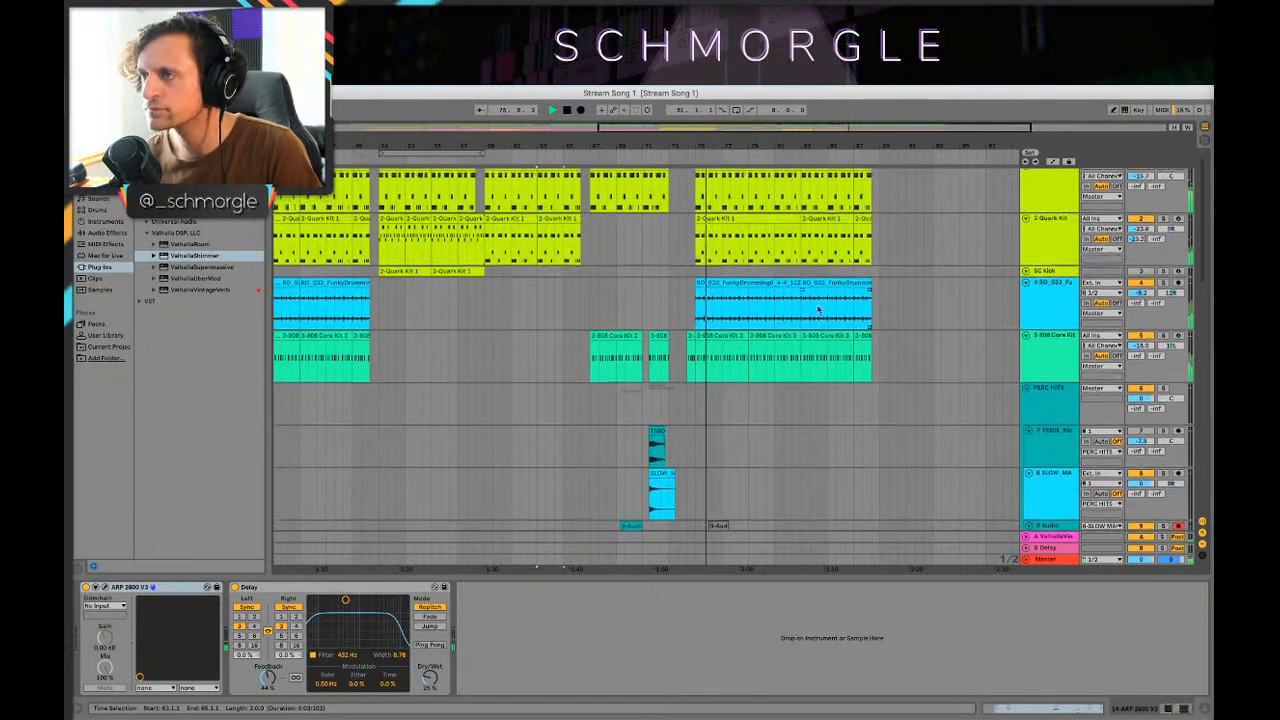
pyautogui.scroll(-8, 843, 323)
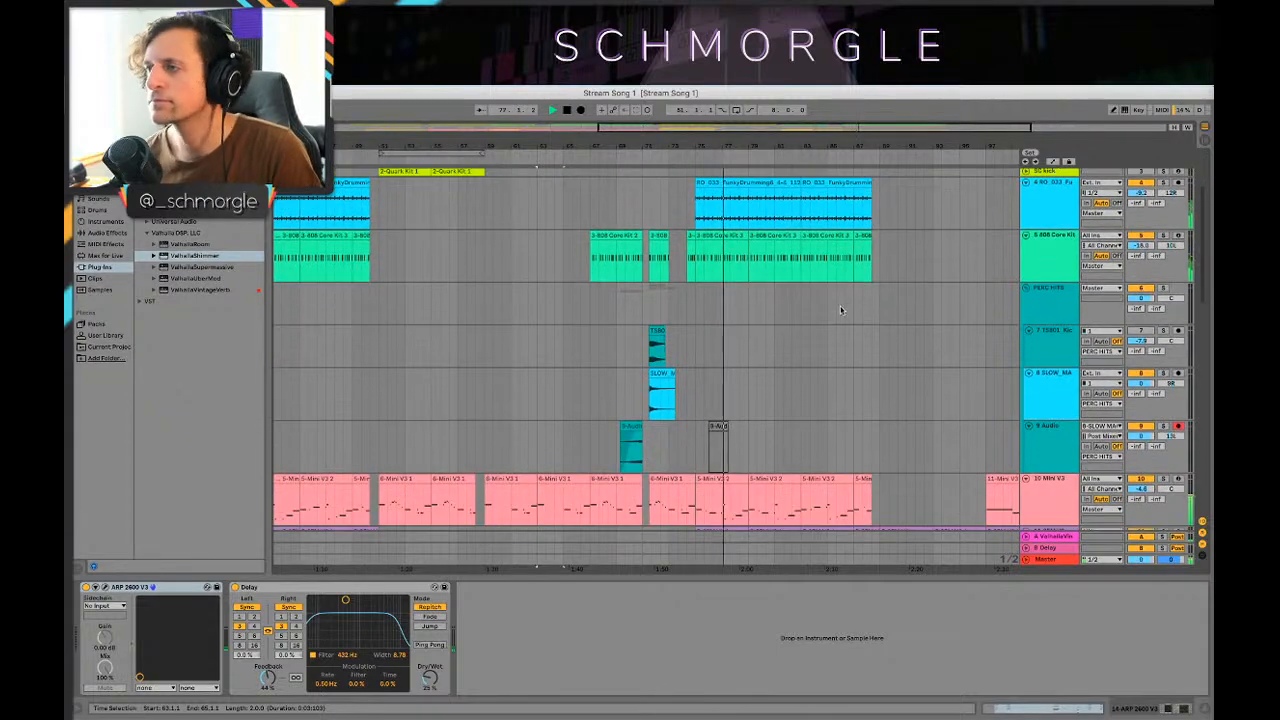
pyautogui.scroll(3, 847, 300)
pyautogui.scroll(6, 847, 300)
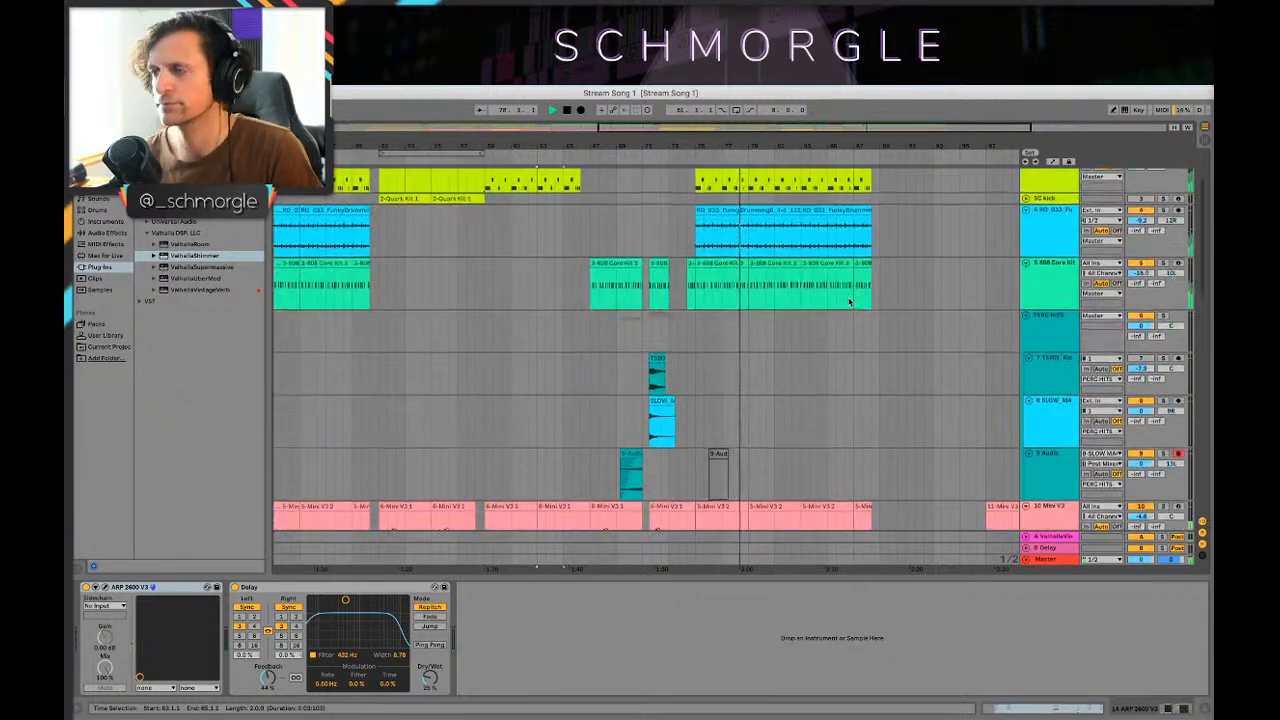
pyautogui.moveTo(839, 139); pyautogui.dragTo(839, 126)
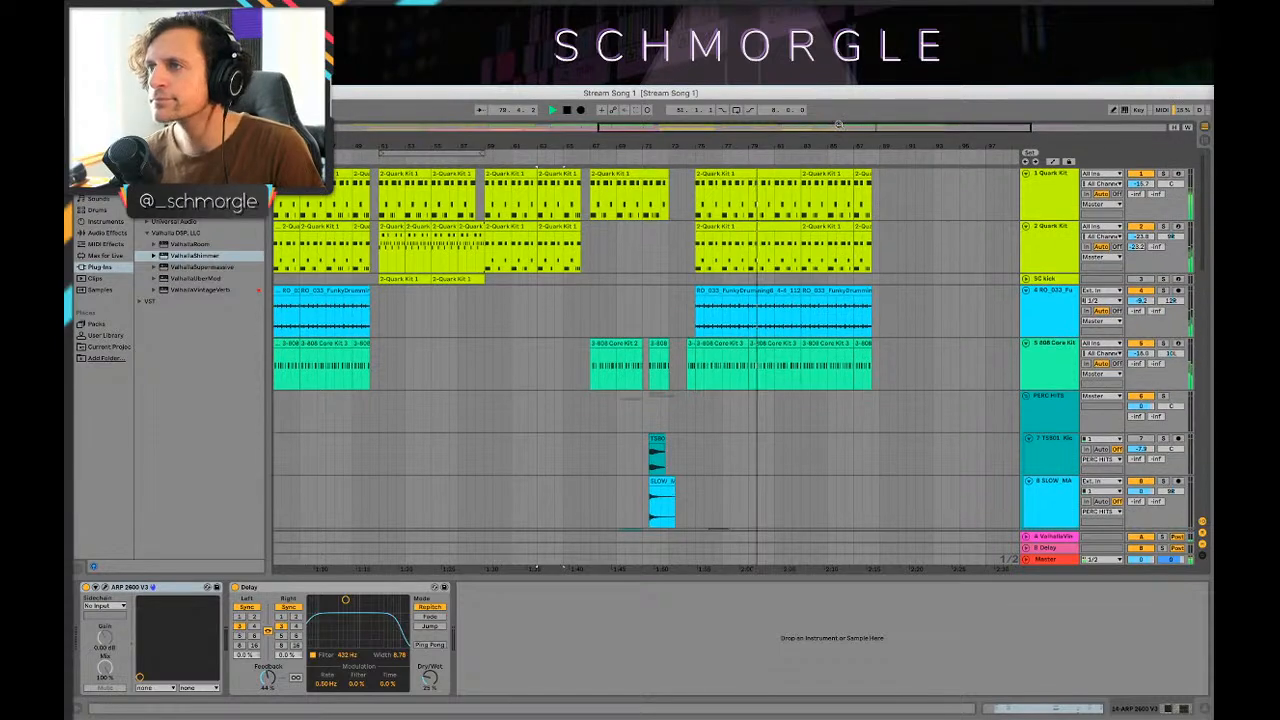
pyautogui.hscroll(3, 593, 325)
pyautogui.scroll(-1, 593, 325)
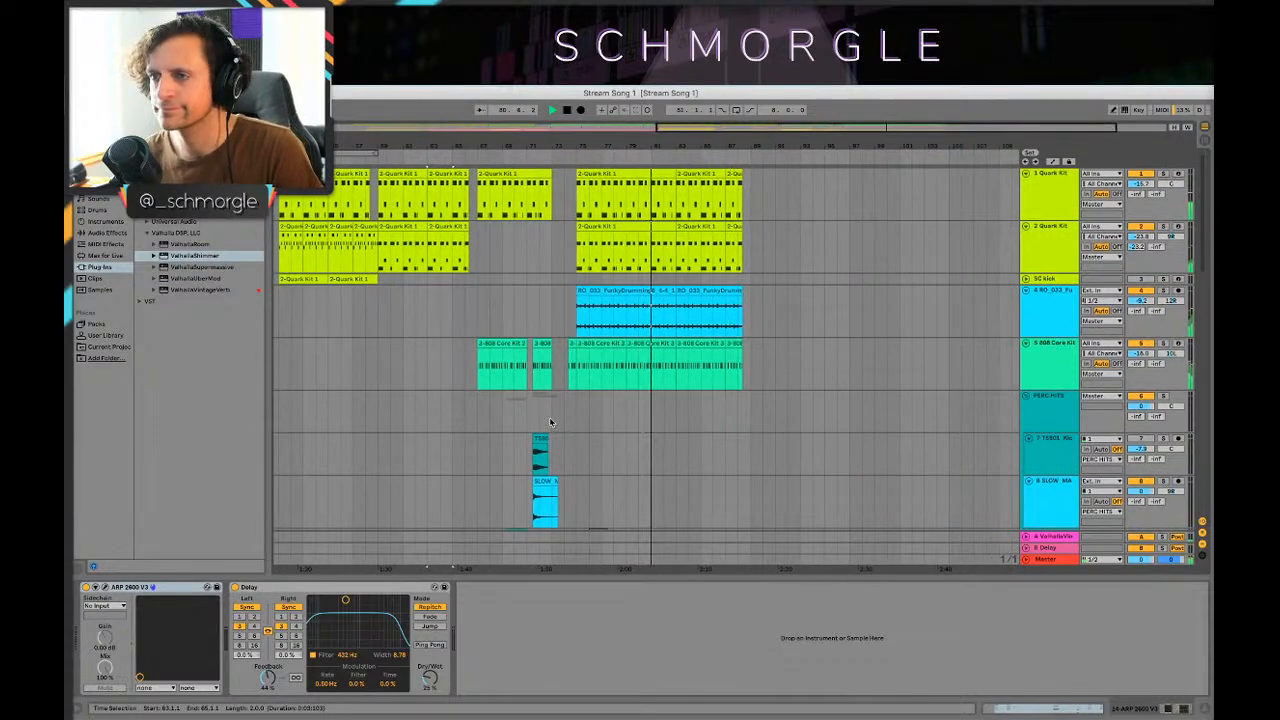
pyautogui.press('space')
# Step: Replay the lead-in to the PERC HITS break from 66.3.1
pyautogui.scroll(-2, 514, 424)
pyautogui.click(514, 422)
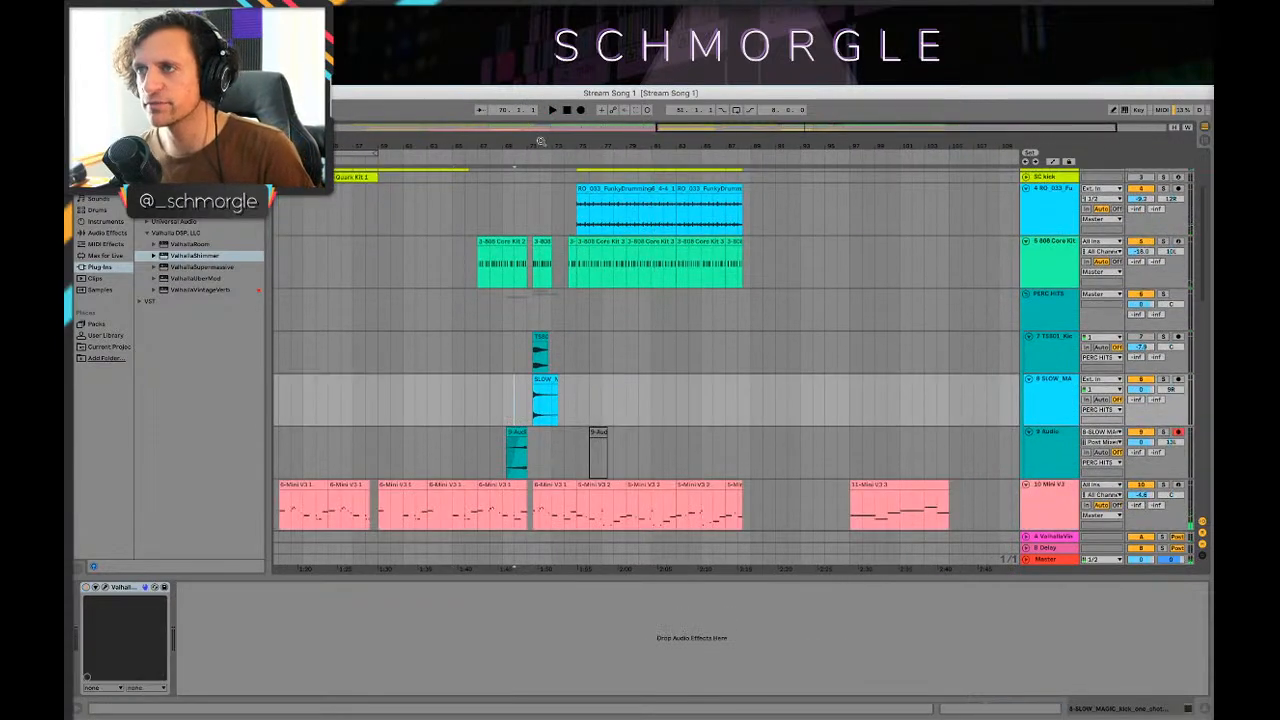
pyautogui.moveTo(541, 141); pyautogui.dragTo(541, 190)
pyautogui.click(459, 415)
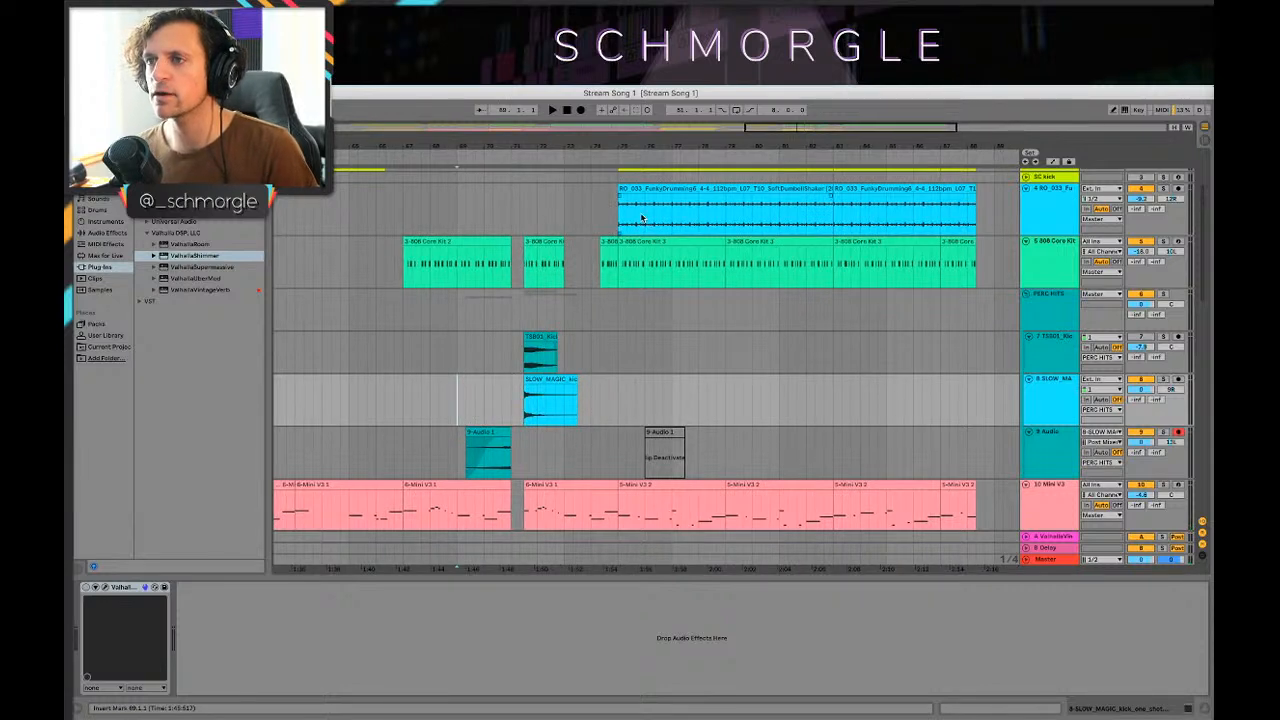
pyautogui.moveTo(422, 141); pyautogui.dragTo(503, 123)
pyautogui.click(476, 313)
pyautogui.press('space')
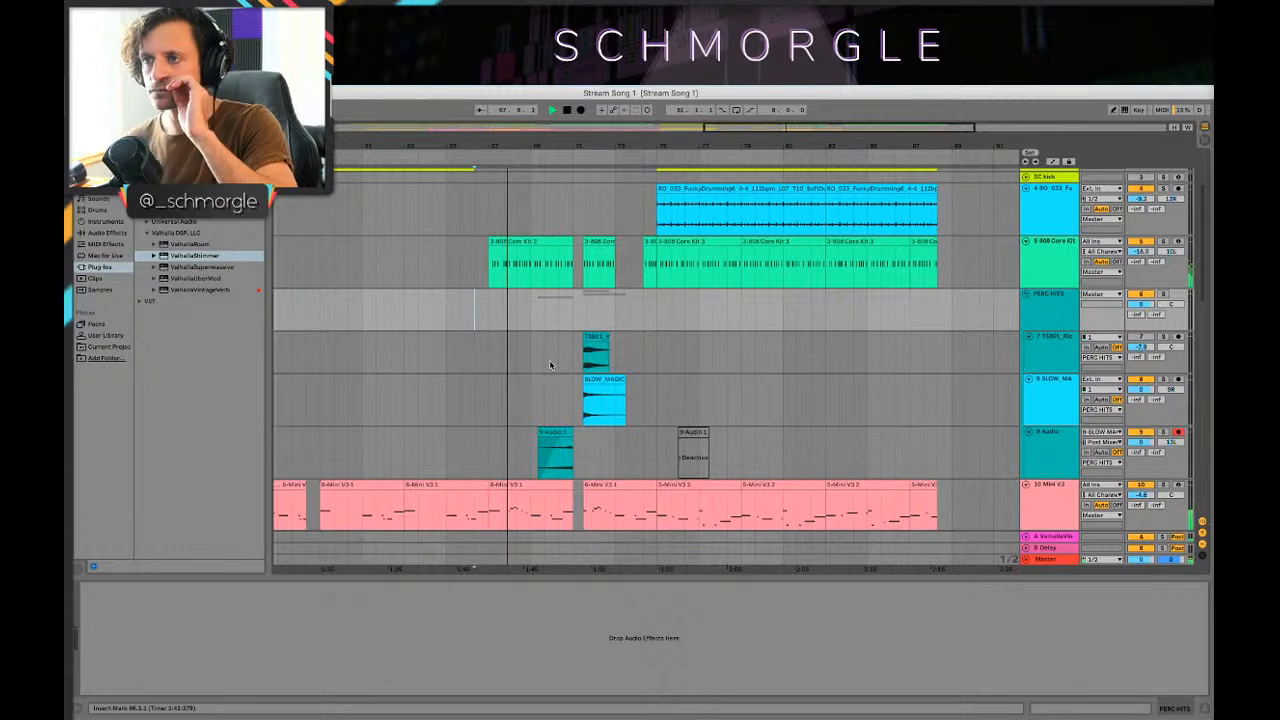
# Step: Try shifting the pink clip on the 25 12-Audio track slightly later in the gap at bar 71 and audition it
pyautogui.scroll(-2, 552, 376)
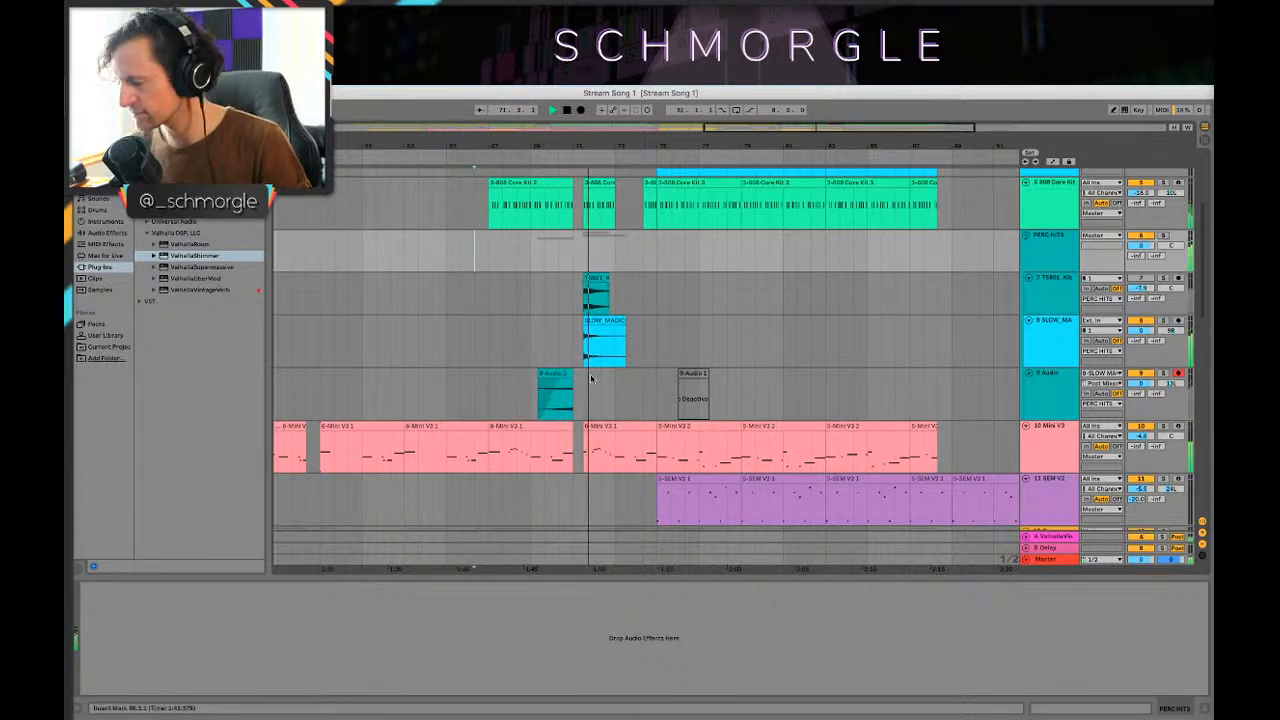
pyautogui.scroll(-3, 595, 375)
pyautogui.scroll(-12, 601, 376)
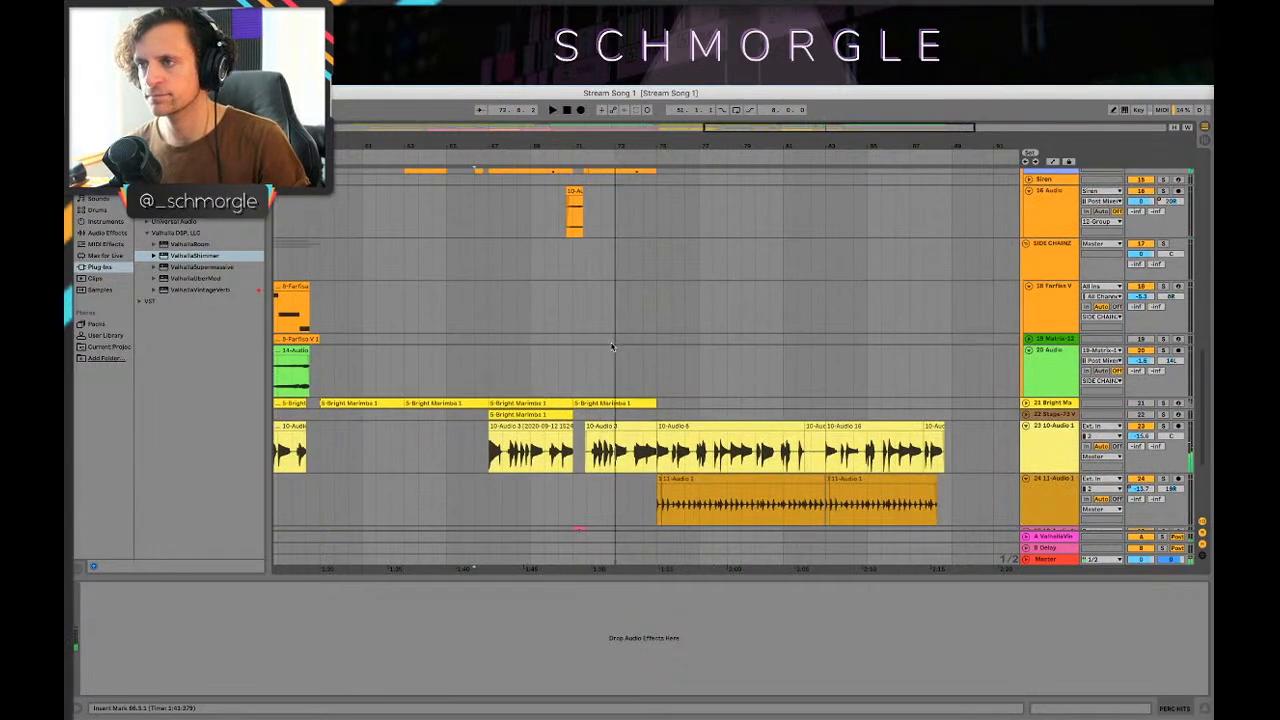
pyautogui.scroll(-2, 579, 374)
pyautogui.moveTo(592, 141); pyautogui.dragTo(608, 384)
pyautogui.click(497, 391)
pyautogui.press('space')
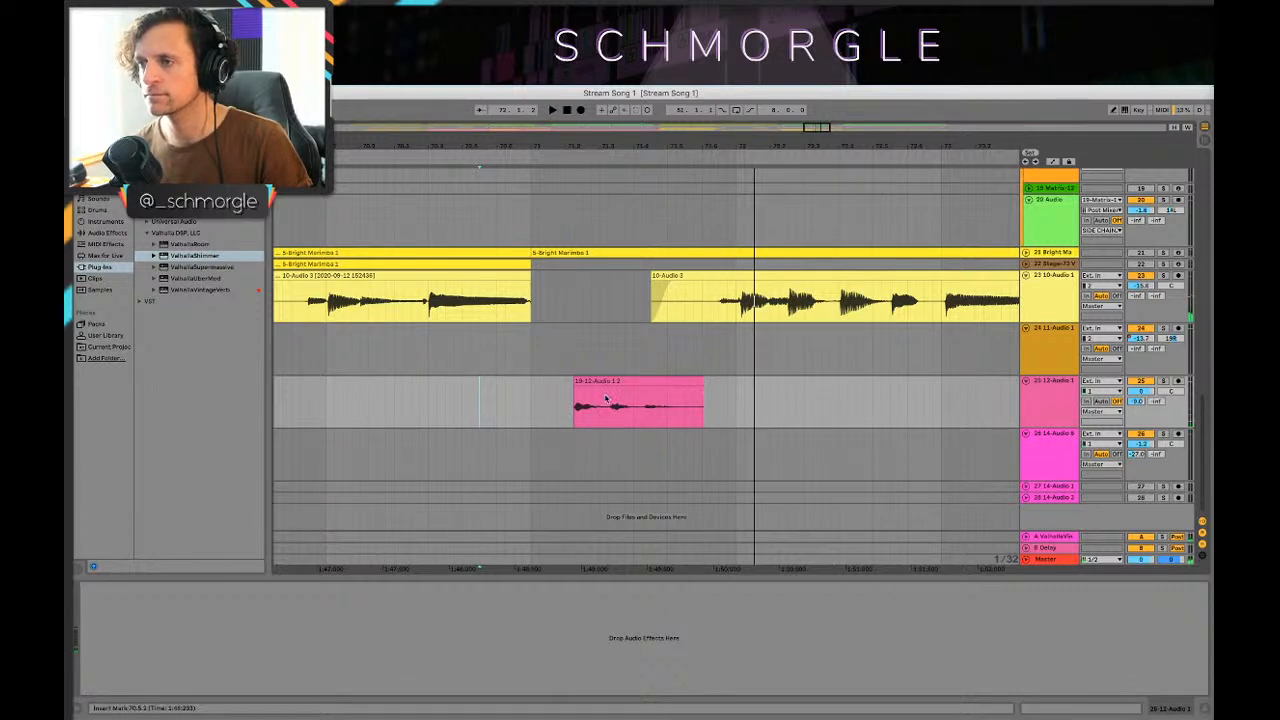
# Step: Try shortening the shifted 25 12-Audio clip from its end in two trims, auditioning the gap after each
pyautogui.moveTo(705, 381); pyautogui.dragTo(658, 382)
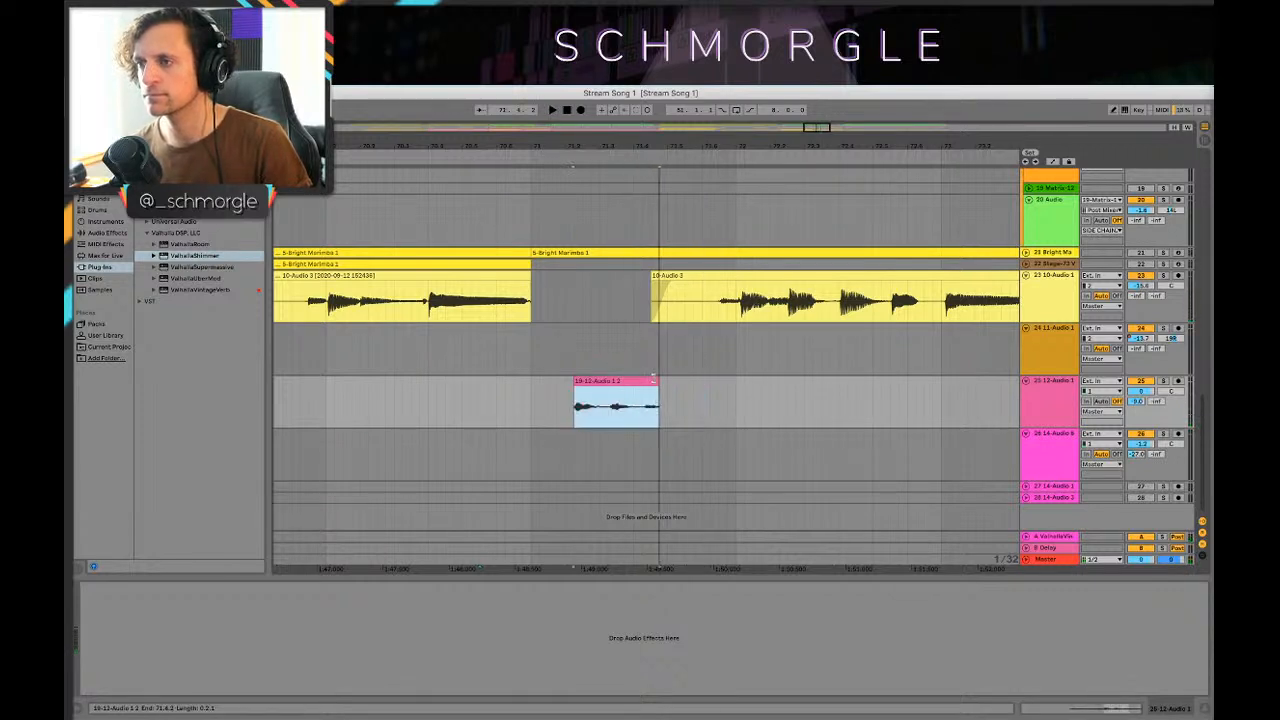
pyautogui.click(523, 394)
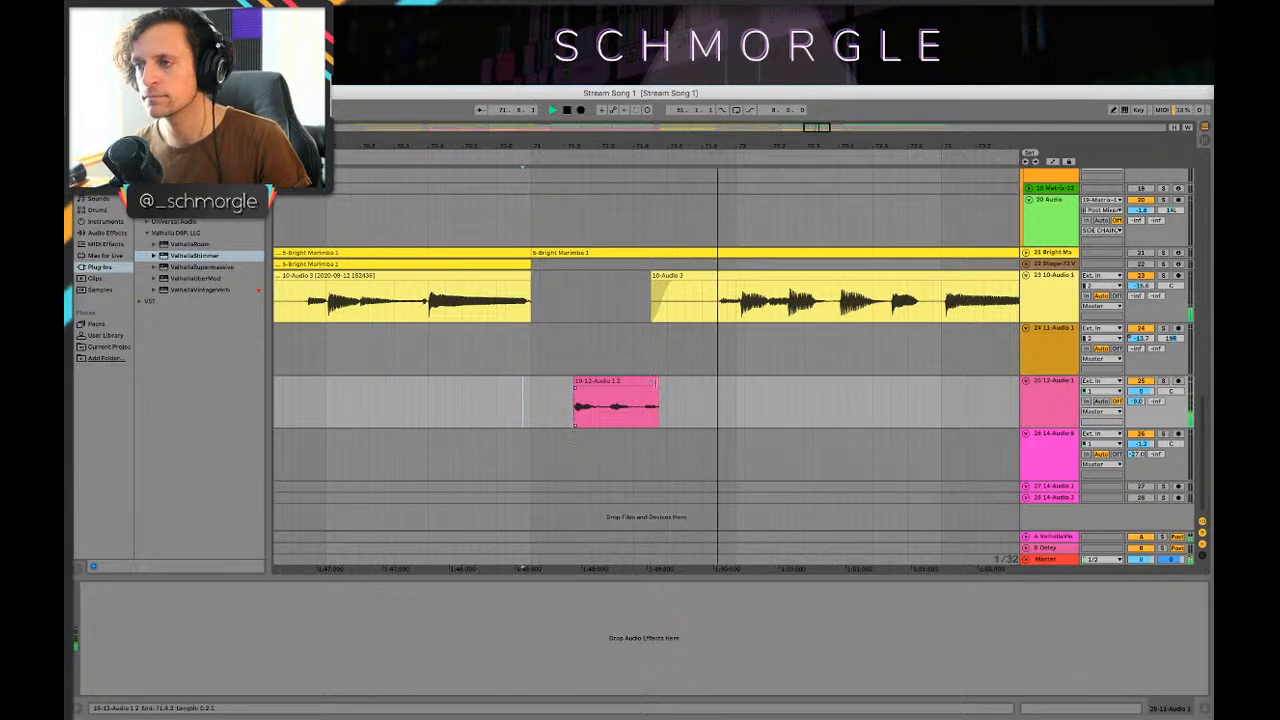
pyautogui.press('space')
pyautogui.moveTo(658, 382); pyautogui.dragTo(642, 382)
pyautogui.click(484, 395)
pyautogui.press('space')
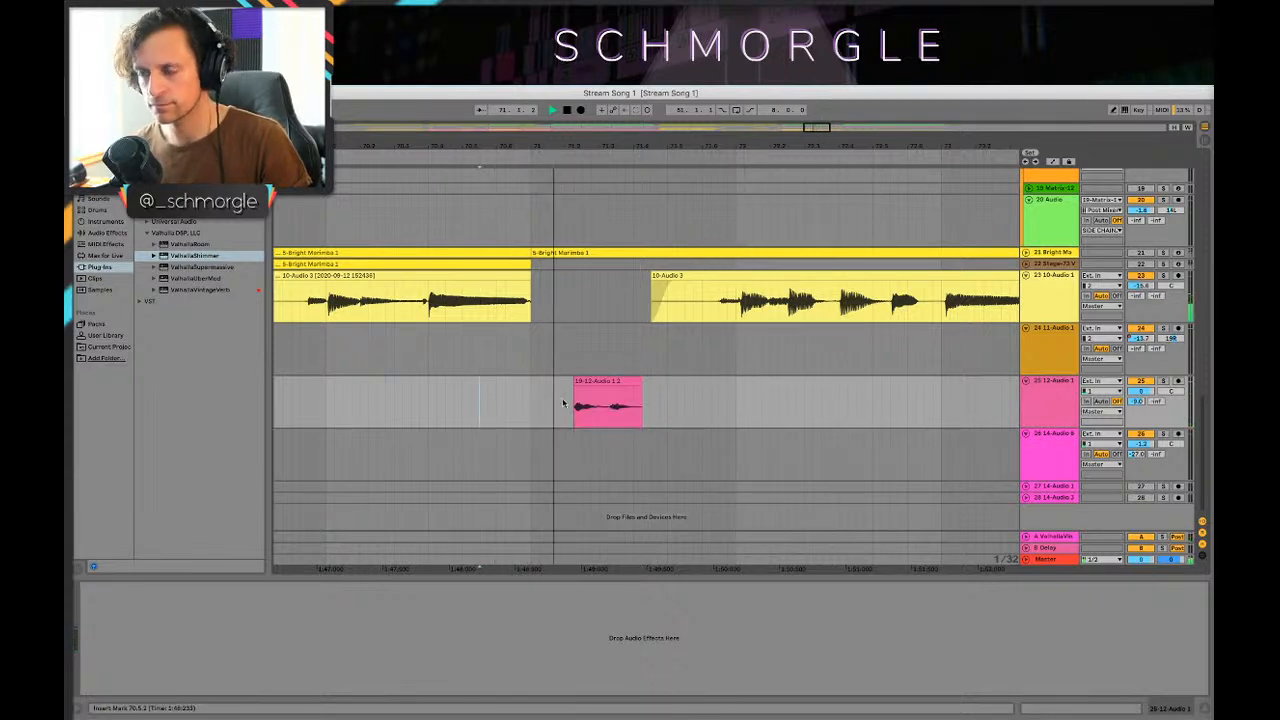
pyautogui.press('space')
# Step: Undo the two end trims and the shift of the 25 12-Audio clip, and replay the gap from just before bar 71
pyautogui.press('super+z')
pyautogui.press('super+z')
pyautogui.press('super+z')
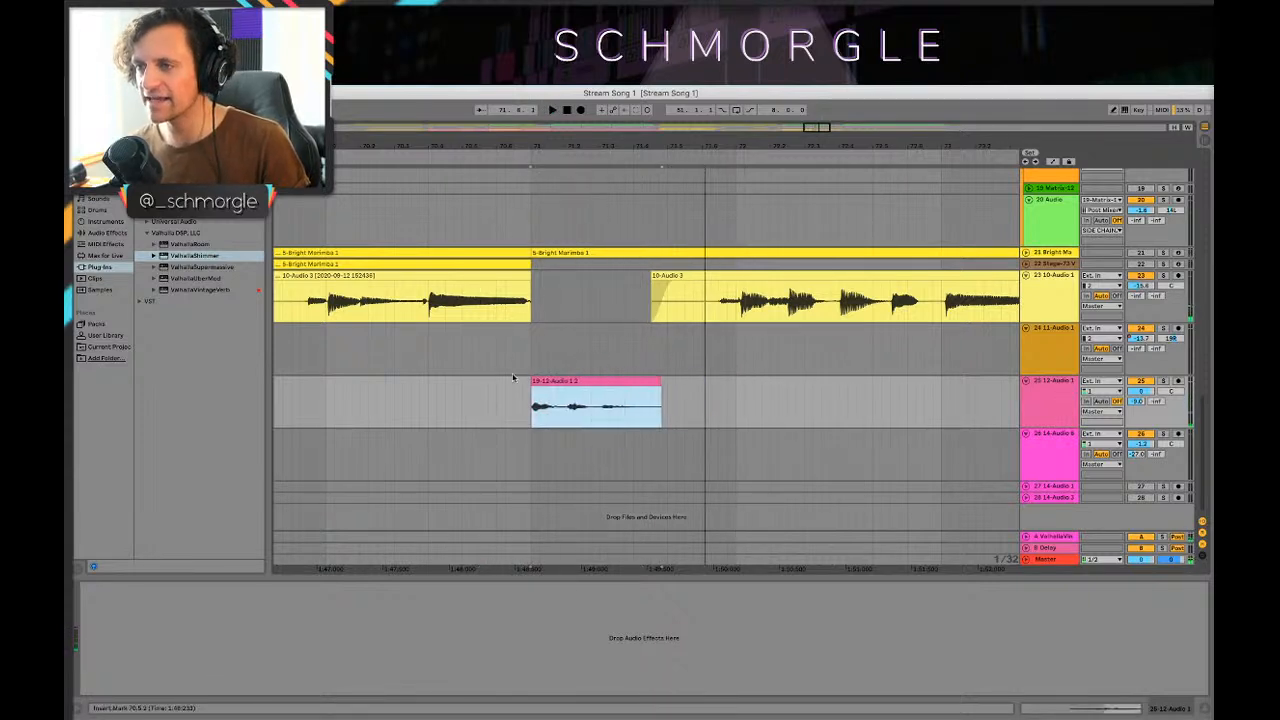
pyautogui.click(470, 385)
pyautogui.press('space')
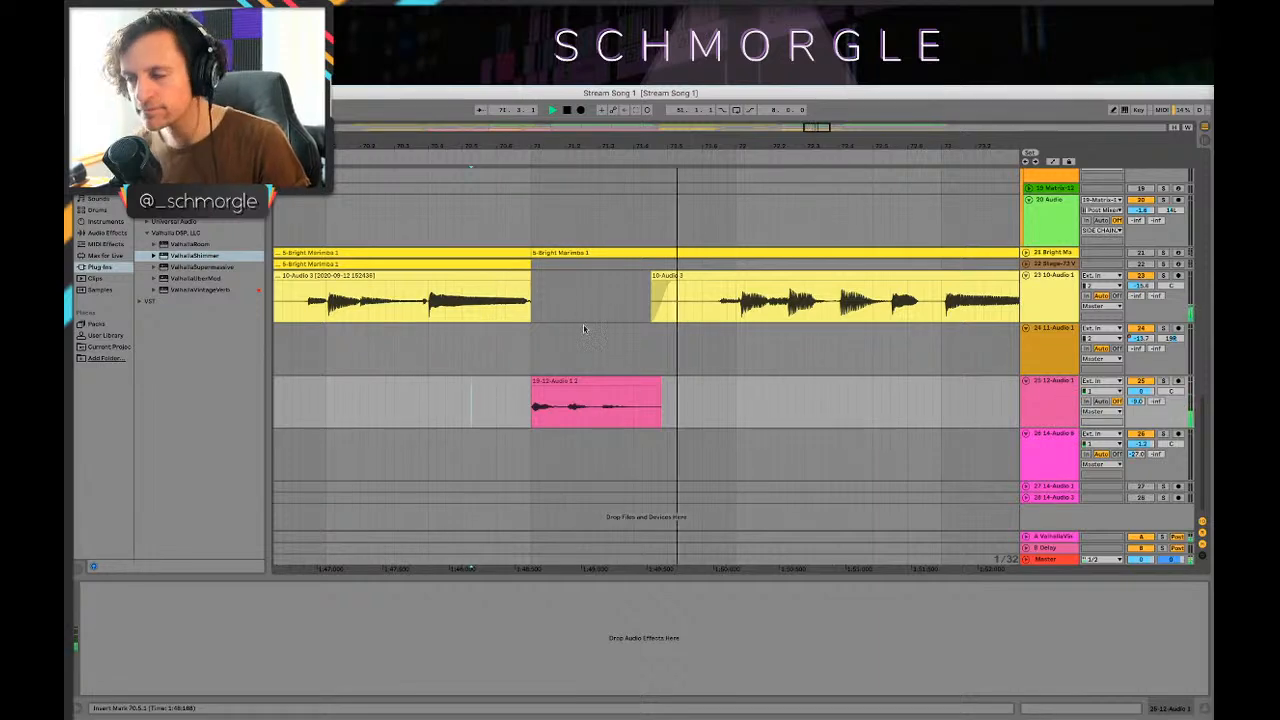
# Step: Cut a stutter into the 16 Audio swell just after bar 71 by removing a short slice and duplicating the gap on the 1/128 grid
pyautogui.scroll(8, 600, 350)
pyautogui.scroll(5, 605, 345)
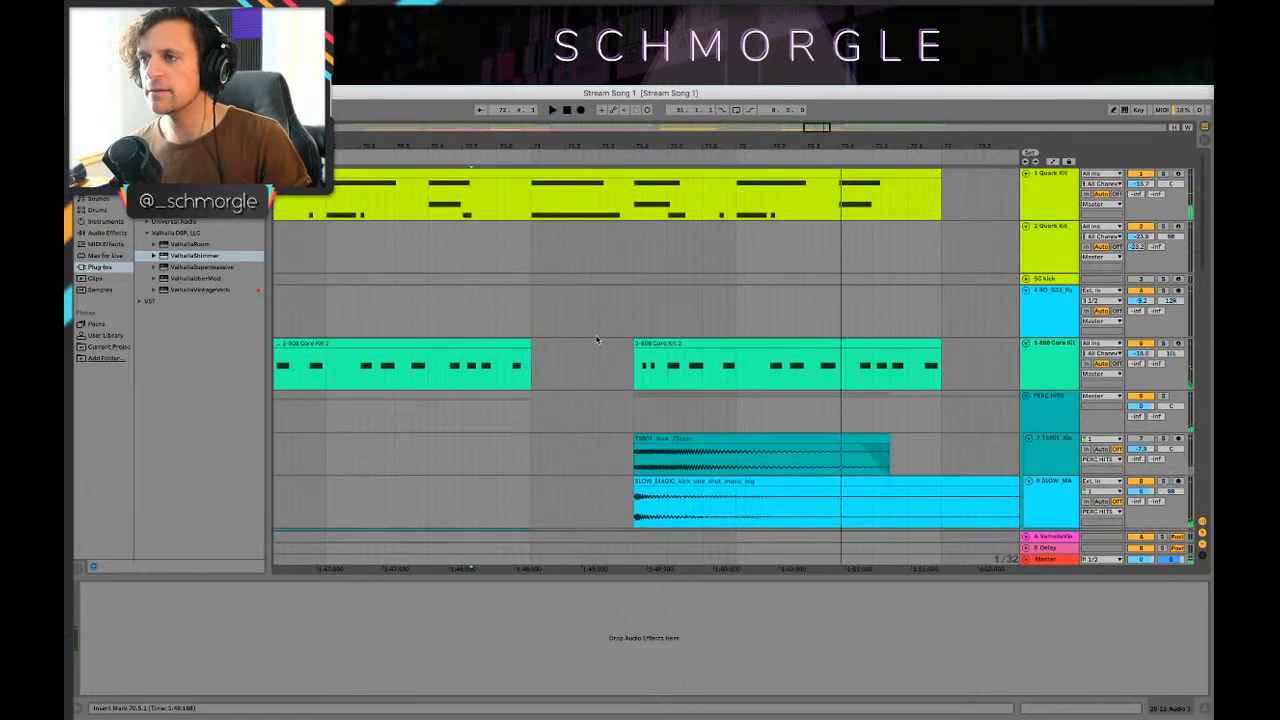
pyautogui.scroll(-2, 601, 340)
pyautogui.scroll(2, 600, 345)
pyautogui.scroll(-10, 600, 346)
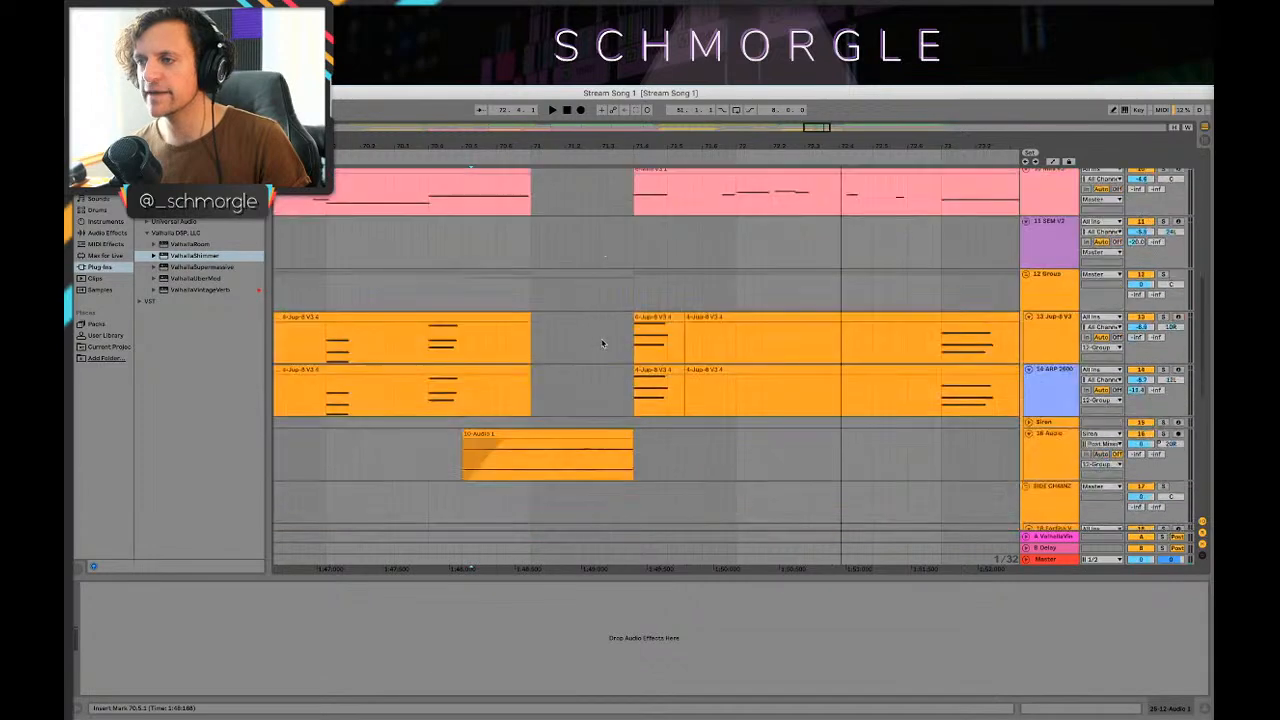
pyautogui.moveTo(552, 140); pyautogui.dragTo(446, 289)
pyautogui.click(482, 279)
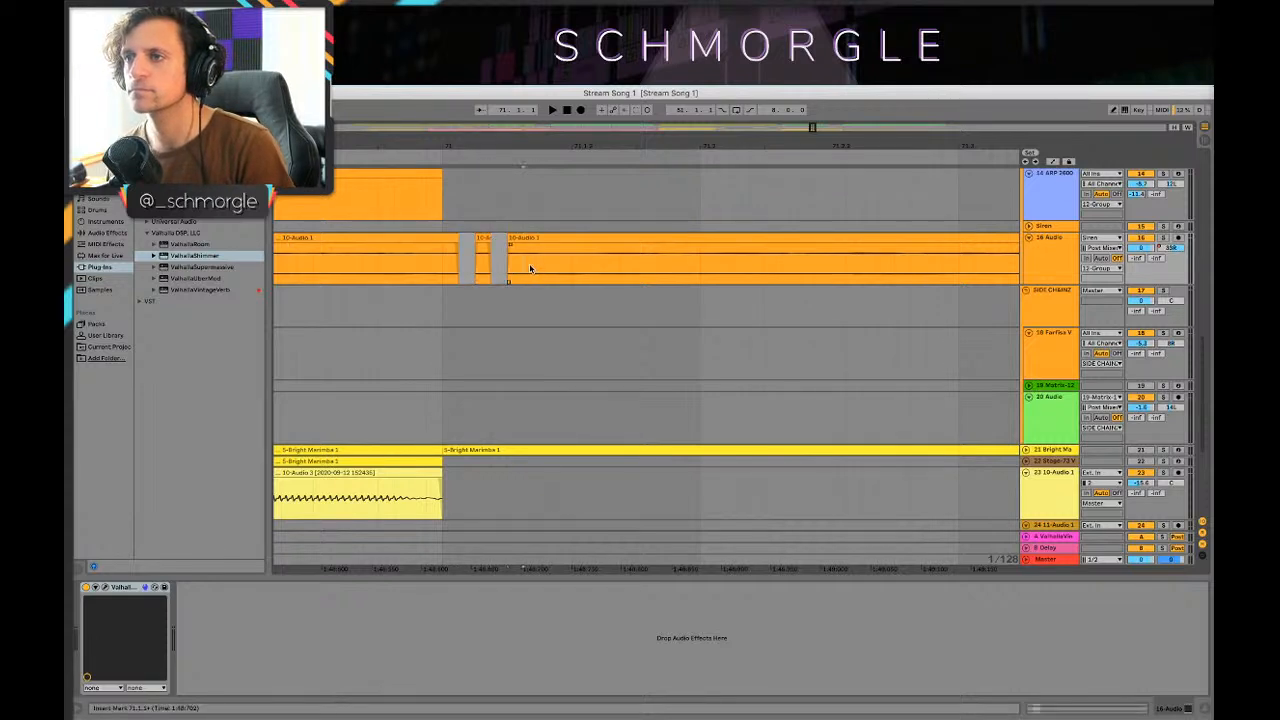
pyautogui.press('super+d')
pyautogui.press('super+d')
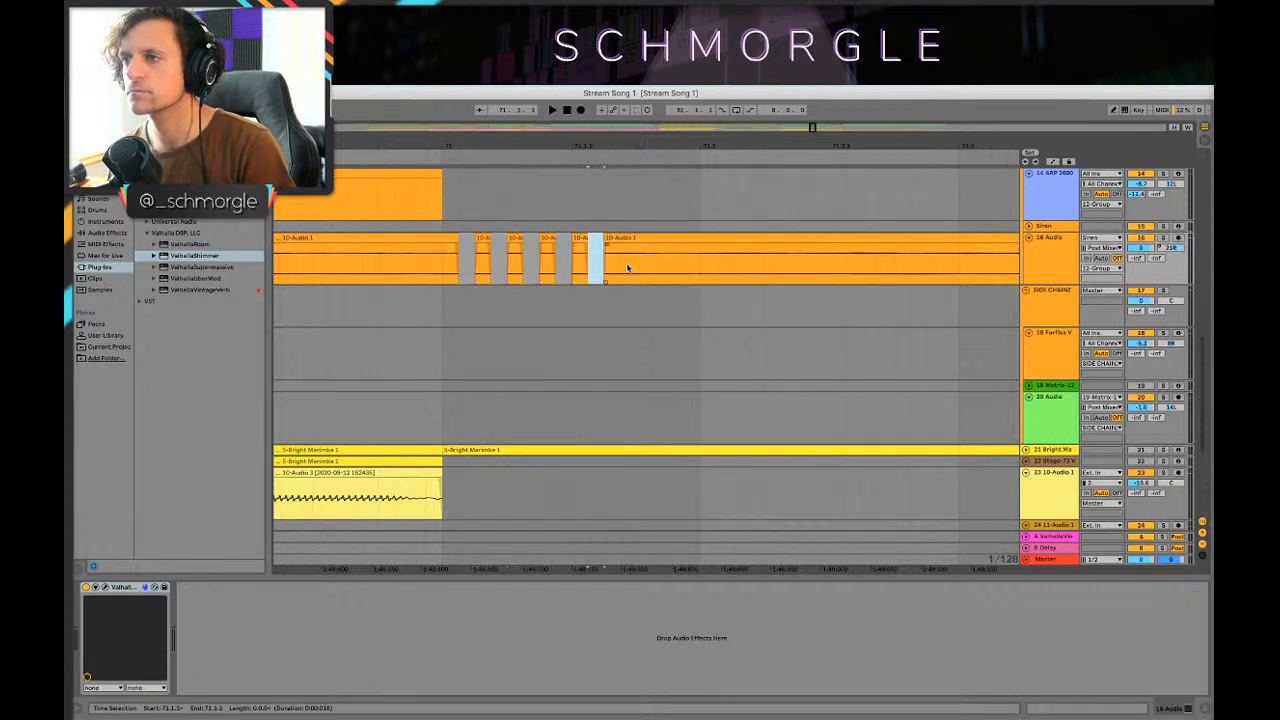
pyautogui.press('super+d')
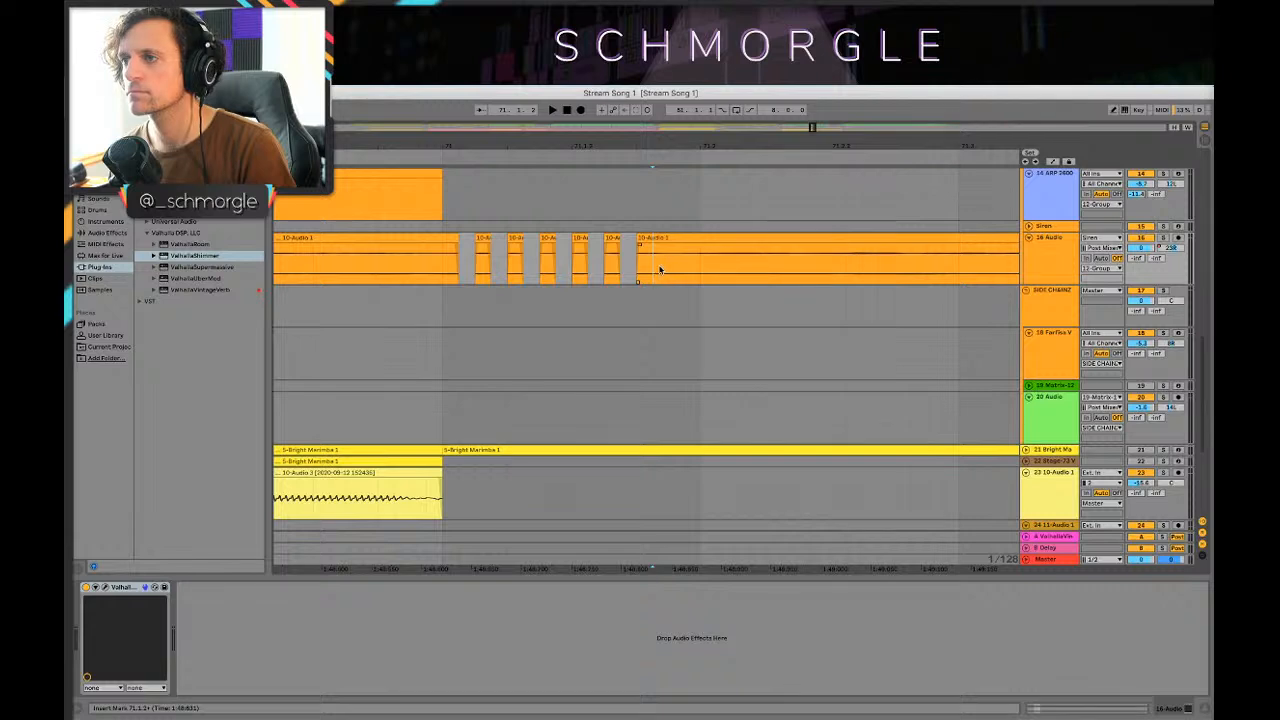
# Step: Continue the evenly spaced stutter gaps in the 16 Audio clip past 71.2 and audition them from just before bar 71
pyautogui.hotkey('ctrl', 'e')
pyautogui.moveTo(652, 262); pyautogui.dragTo(765, 263)
pyautogui.press('Delete')
pyautogui.press('Delete')
pyautogui.click(384, 258)
pyautogui.press('space')
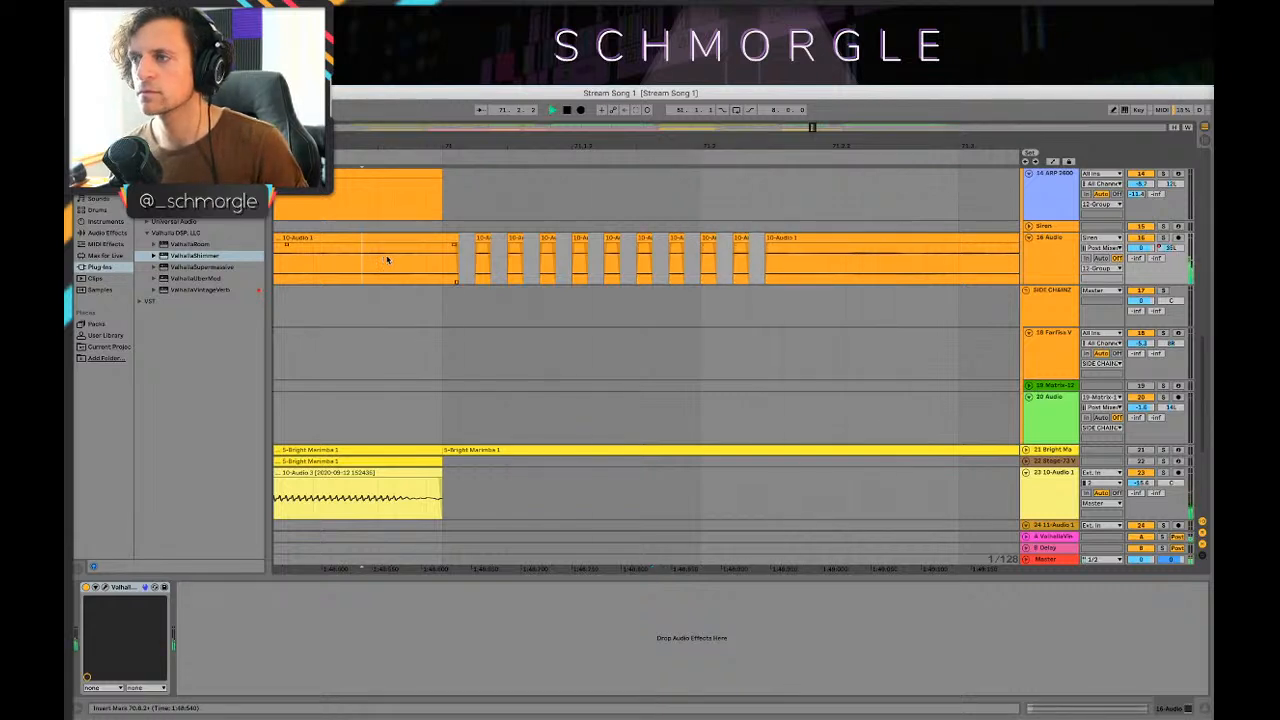
pyautogui.moveTo(691, 142); pyautogui.dragTo(558, 110)
pyautogui.moveTo(477, 148); pyautogui.dragTo(477, 182)
pyautogui.press('space')
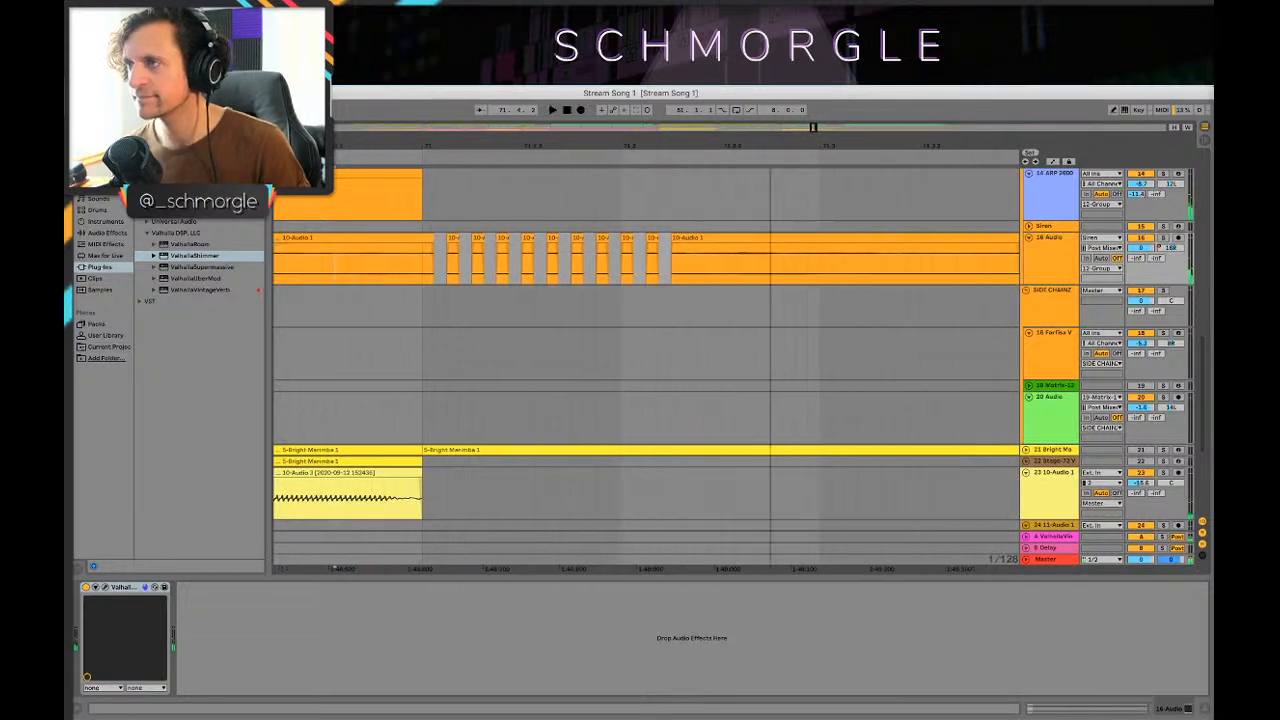
# Step: Remove another short slice from the unbroken part of the 16 Audio clip near 71.2.2
pyautogui.moveTo(509, 277); pyautogui.dragTo(543, 280)
pyautogui.press('Delete')
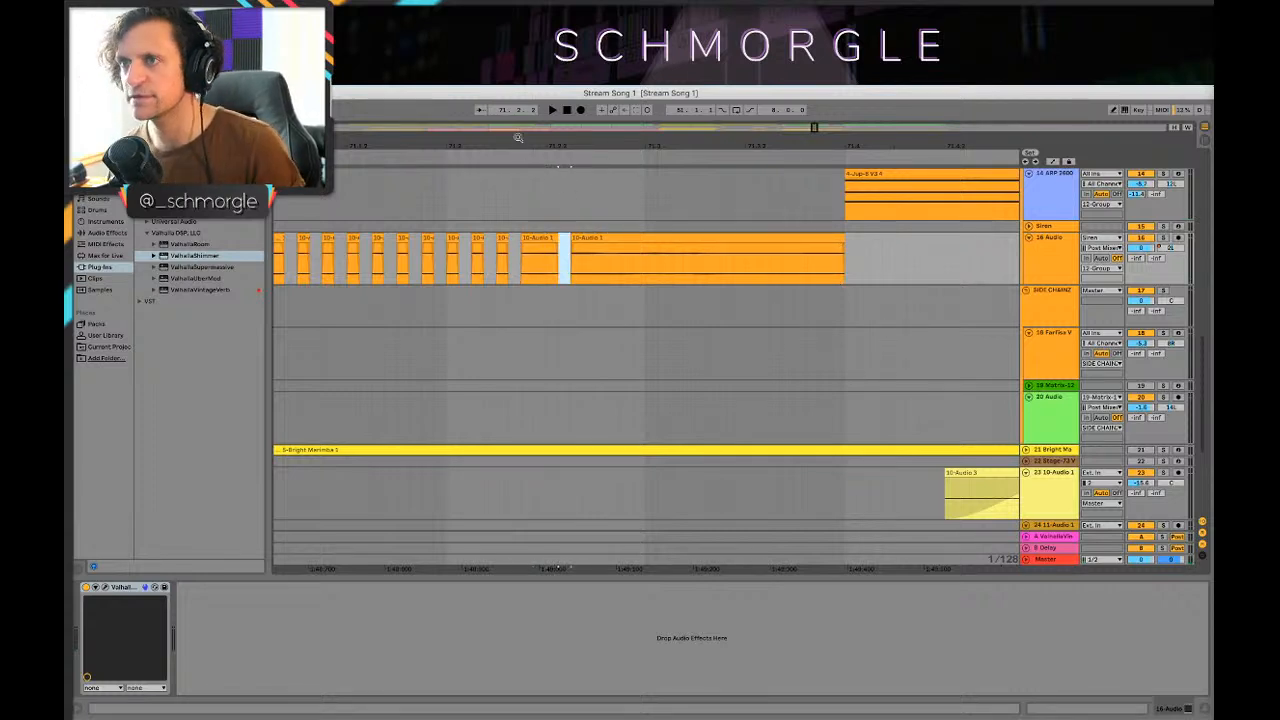
pyautogui.moveTo(518, 137); pyautogui.dragTo(611, 140)
pyautogui.click(369, 273)
pyautogui.press('space')
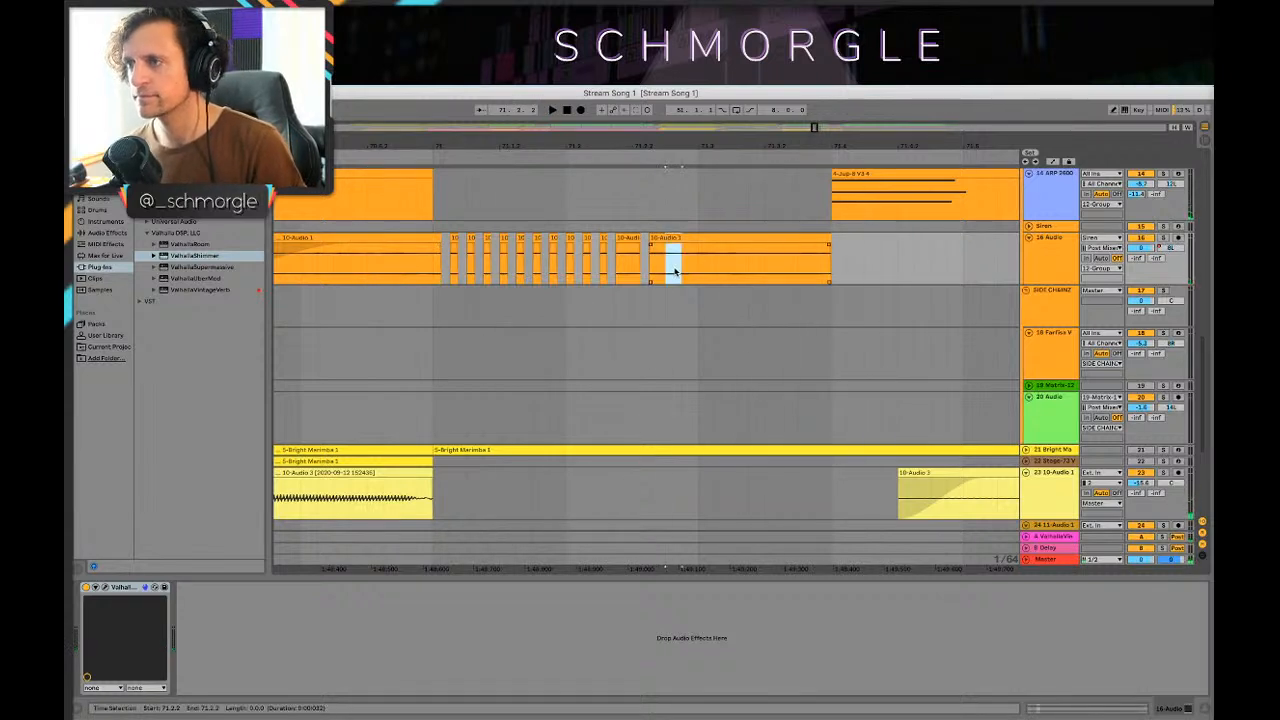
# Step: Fill in the missing 1/128 stutter gap, add one more at the end of the 16 Audio pattern, and audition it from 70.5.2
pyautogui.moveTo(671, 146); pyautogui.dragTo(671, 172)
pyautogui.moveTo(582, 271); pyautogui.dragTo(685, 264)
pyautogui.press('Delete')
pyautogui.press('Delete')
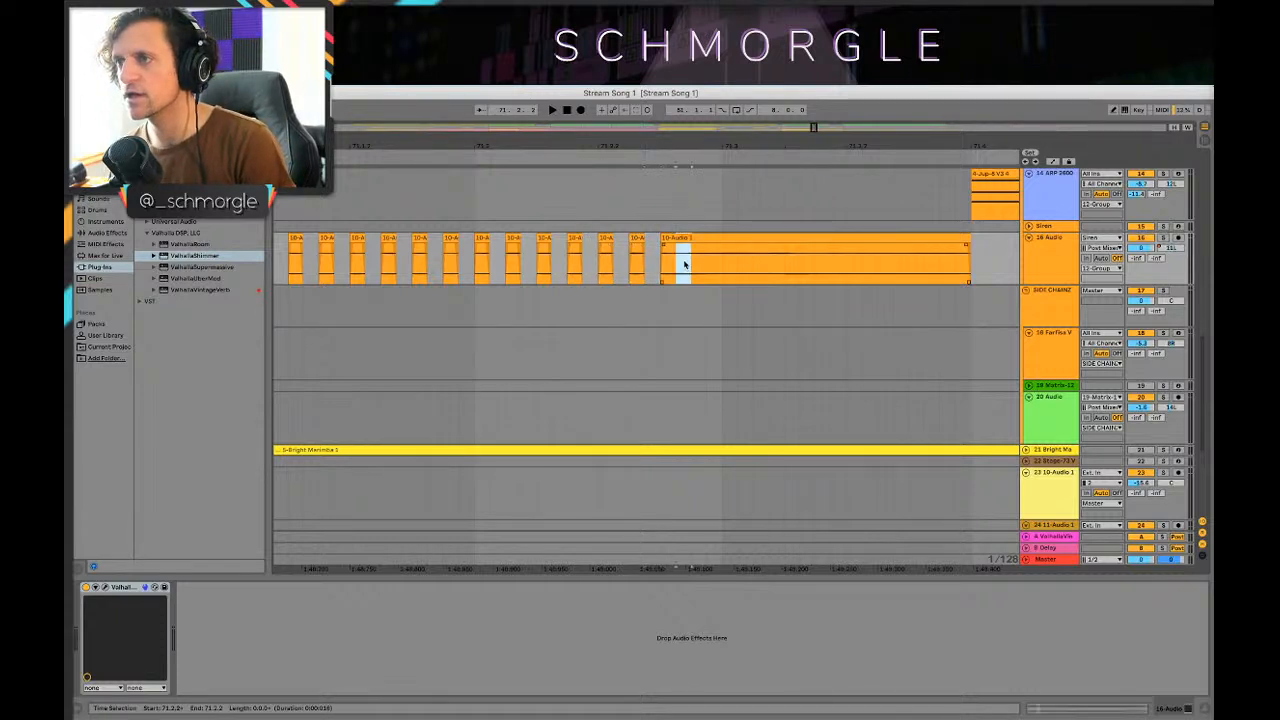
pyautogui.hotkey('ctrl', 'e')
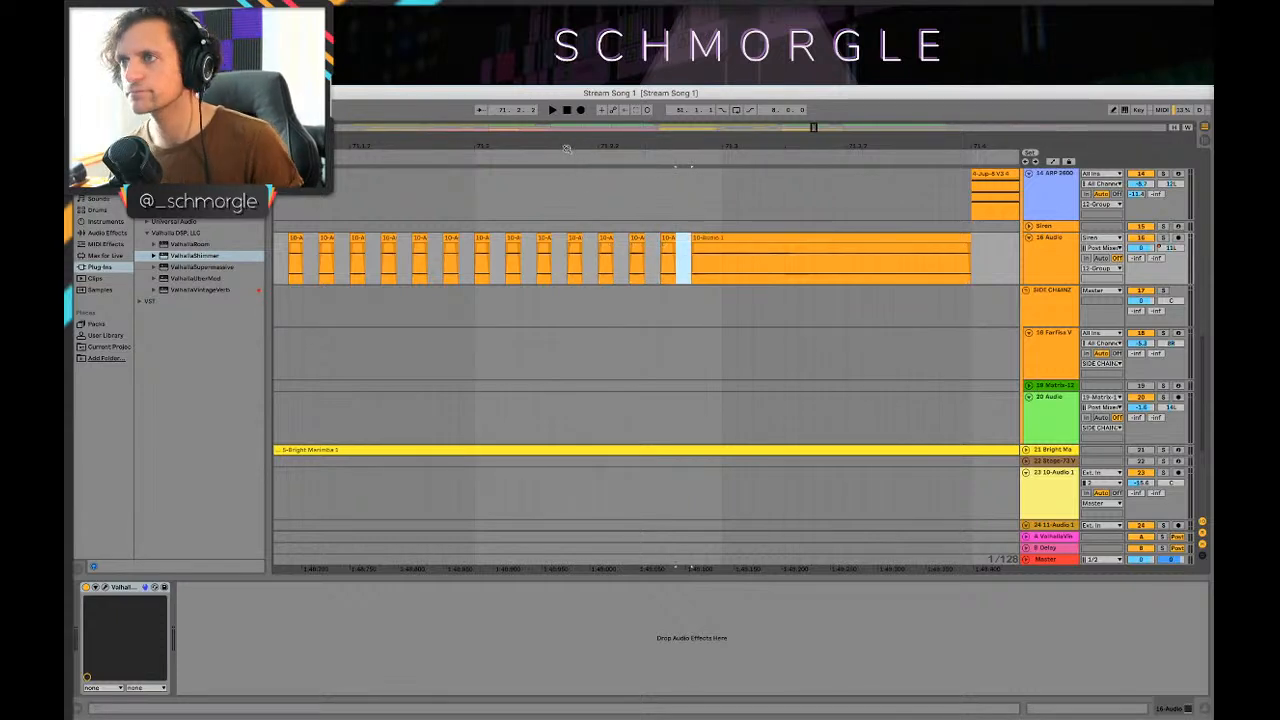
pyautogui.press('-')
pyautogui.click(446, 260)
pyautogui.press('space')
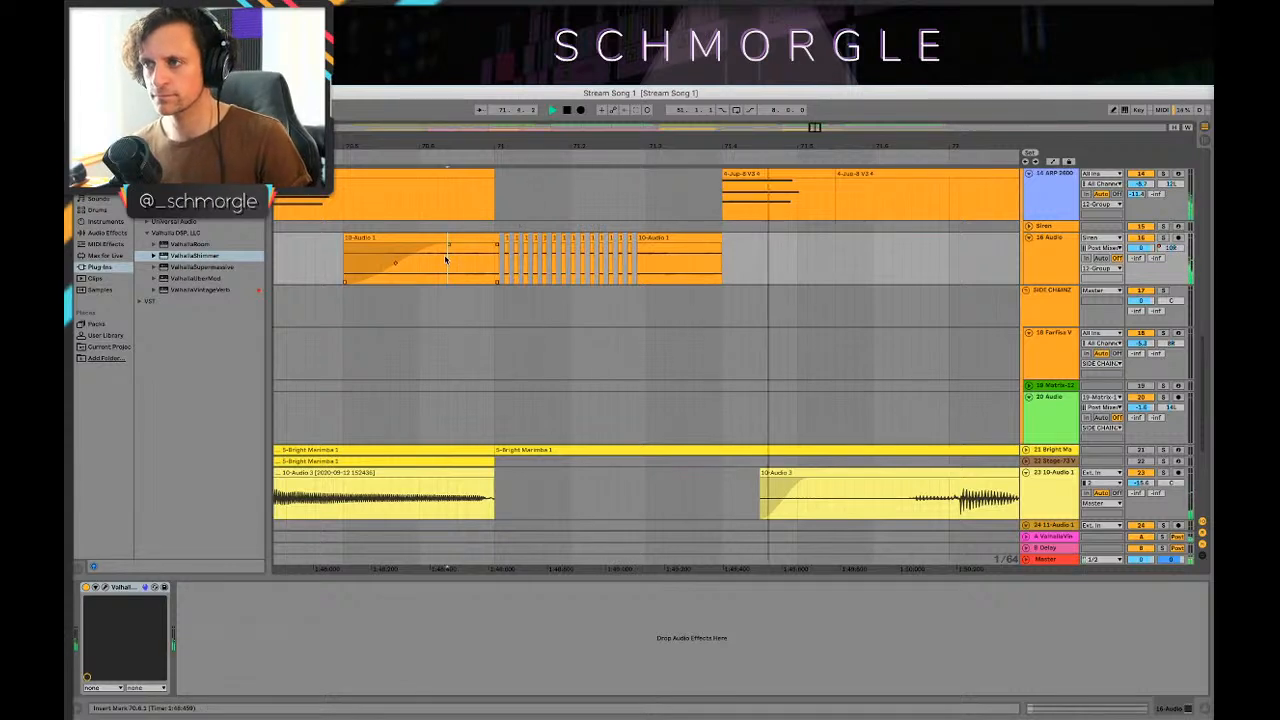
pyautogui.click(382, 258)
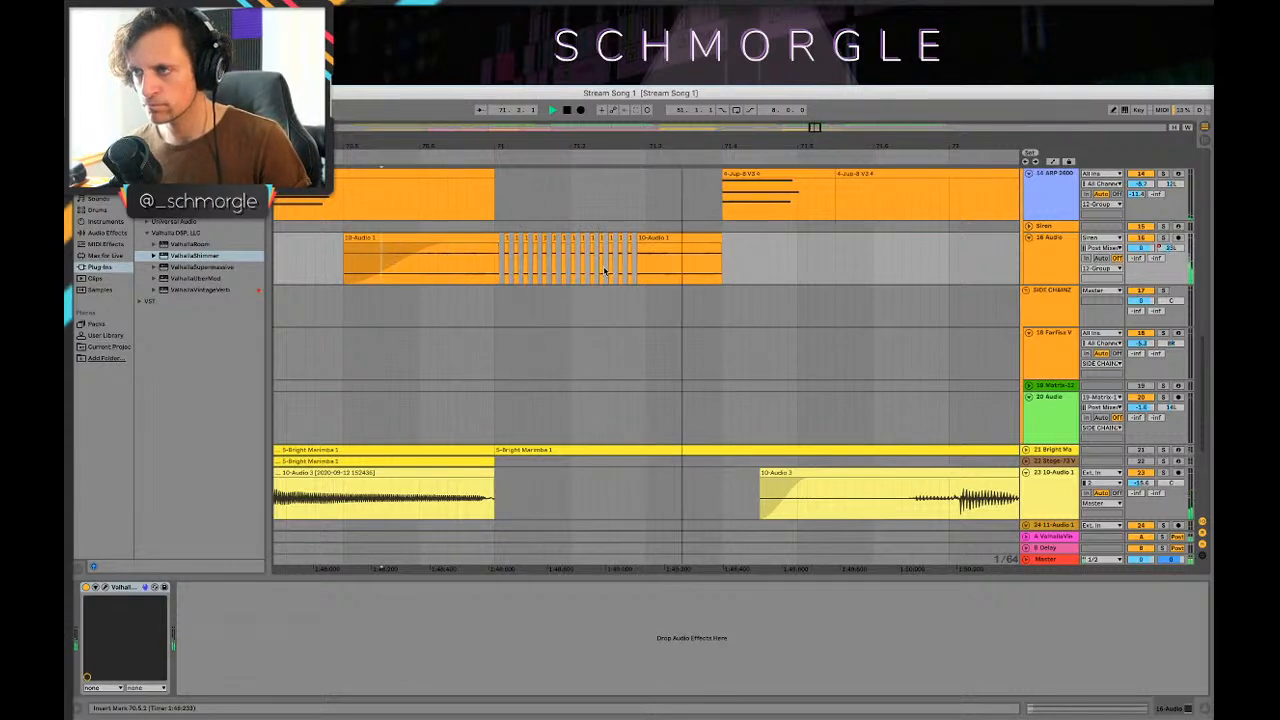
# Step: Extend the start of the final unbroken 16 Audio section back over the last stutter slice and play from 69.5.1
pyautogui.click(640, 246)
pyautogui.moveTo(655, 145); pyautogui.dragTo(653, 200)
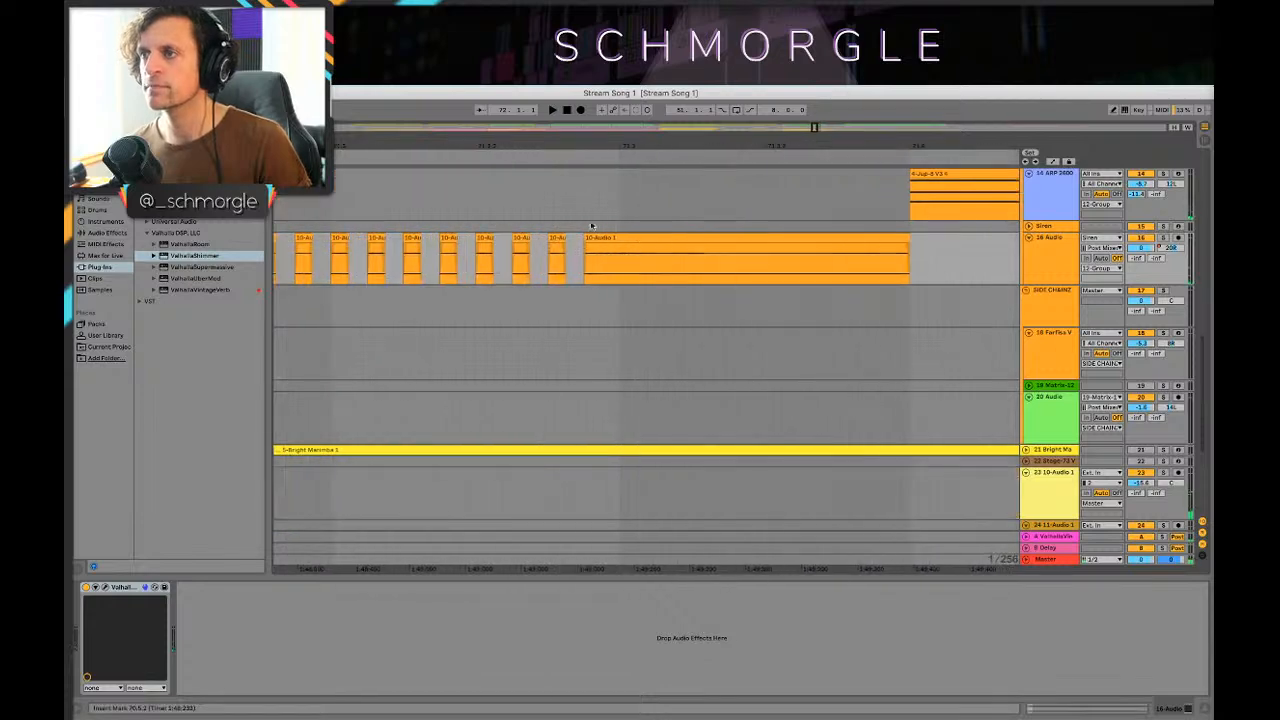
pyautogui.moveTo(585, 239); pyautogui.dragTo(549, 239)
pyautogui.press('-')
pyautogui.press('space')
pyautogui.moveTo(560, 145); pyautogui.dragTo(560, 100)
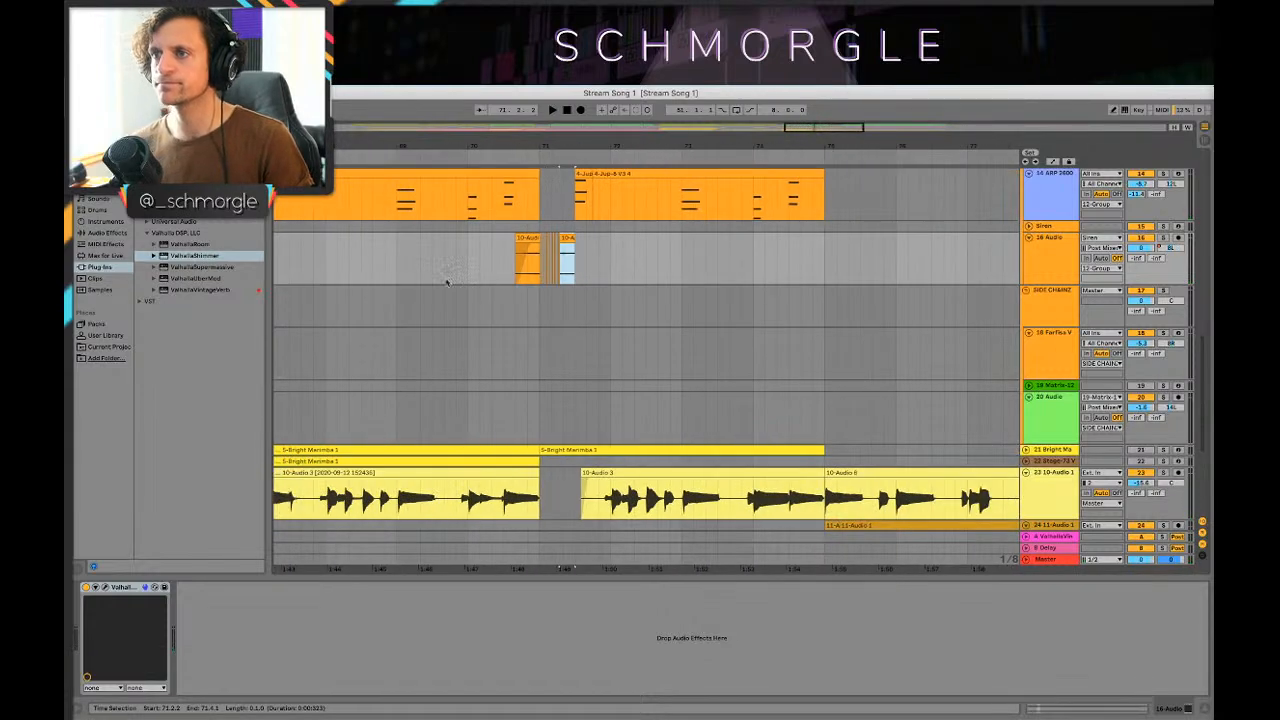
pyautogui.click(445, 281)
pyautogui.press('space')
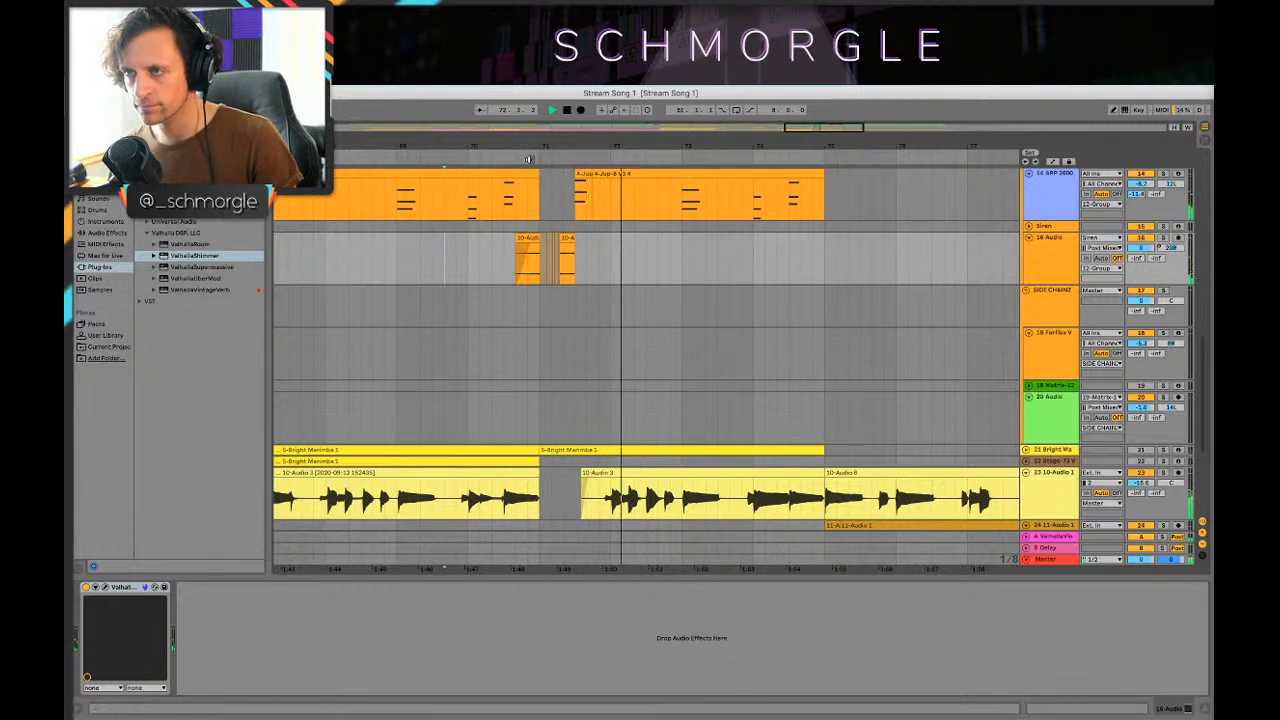
# Step: Examine the Mini V3, SEM V2, Jup-8 and PERC HITS tracks while the arrangement plays past bar 77
pyautogui.press('-')
pyautogui.scroll(4, 699, 368)
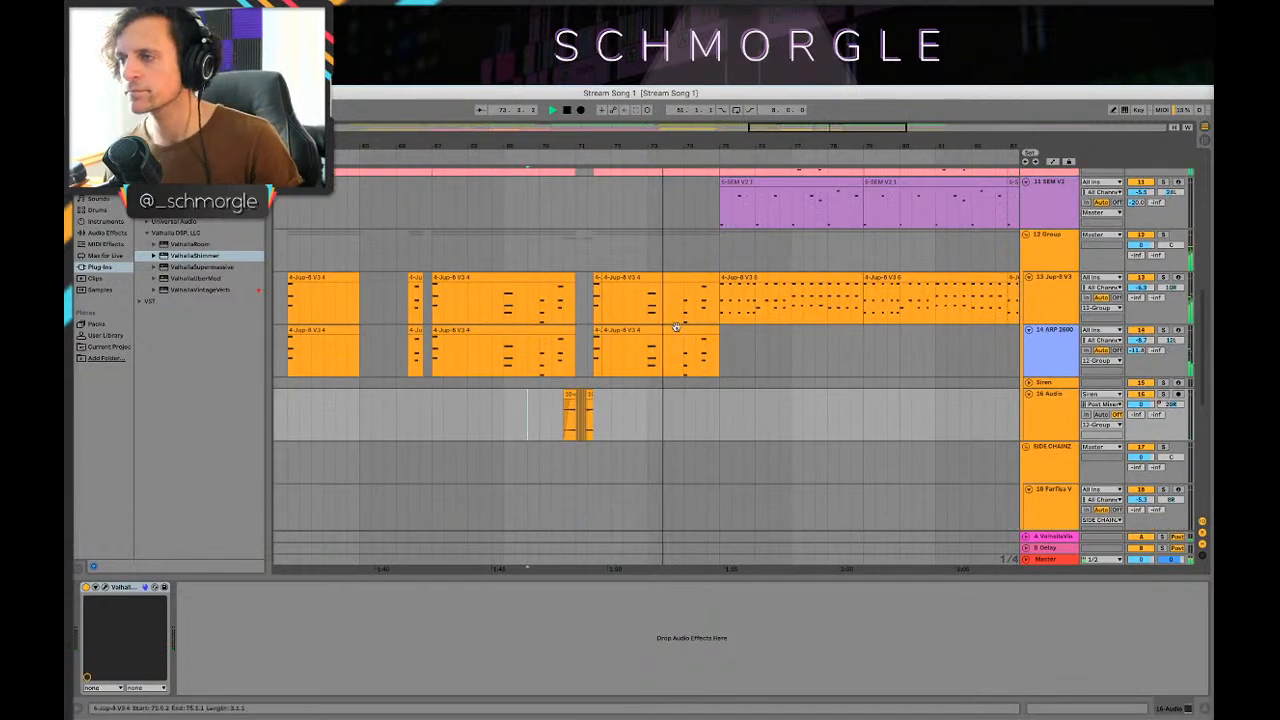
pyautogui.scroll(5, 715, 320)
pyautogui.scroll(-3, 721, 305)
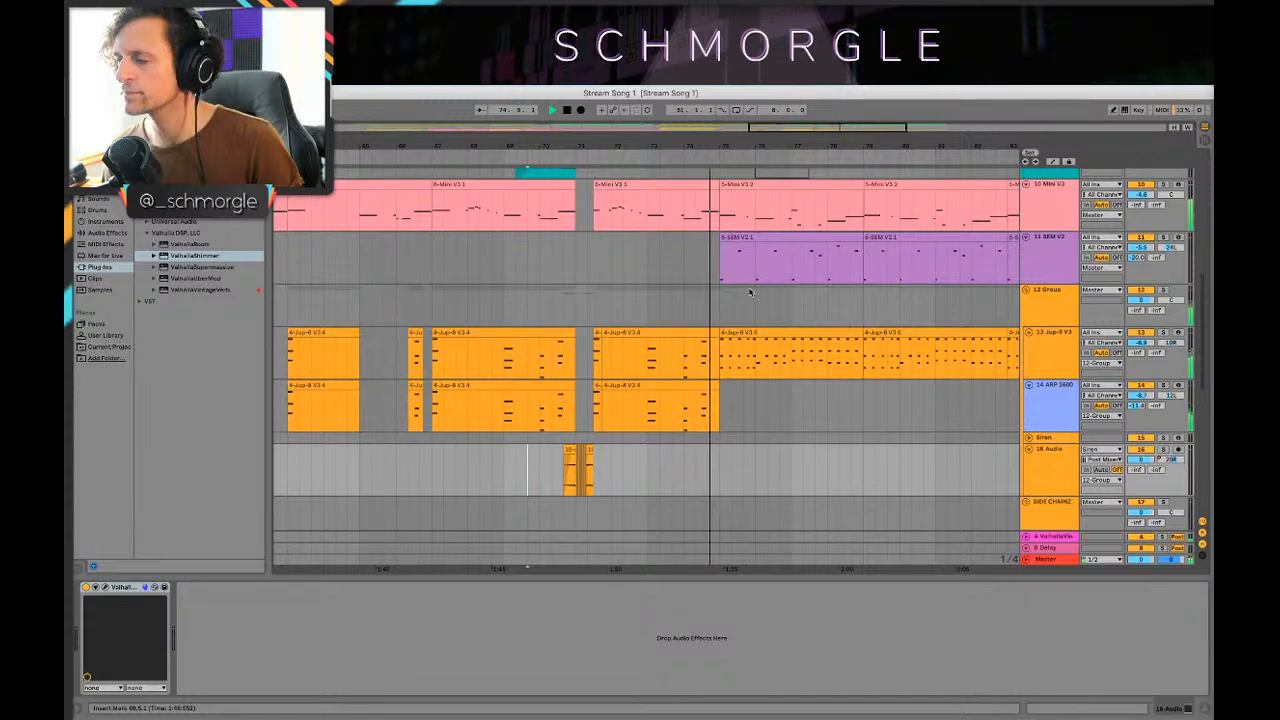
pyautogui.scroll(4, 846, 227)
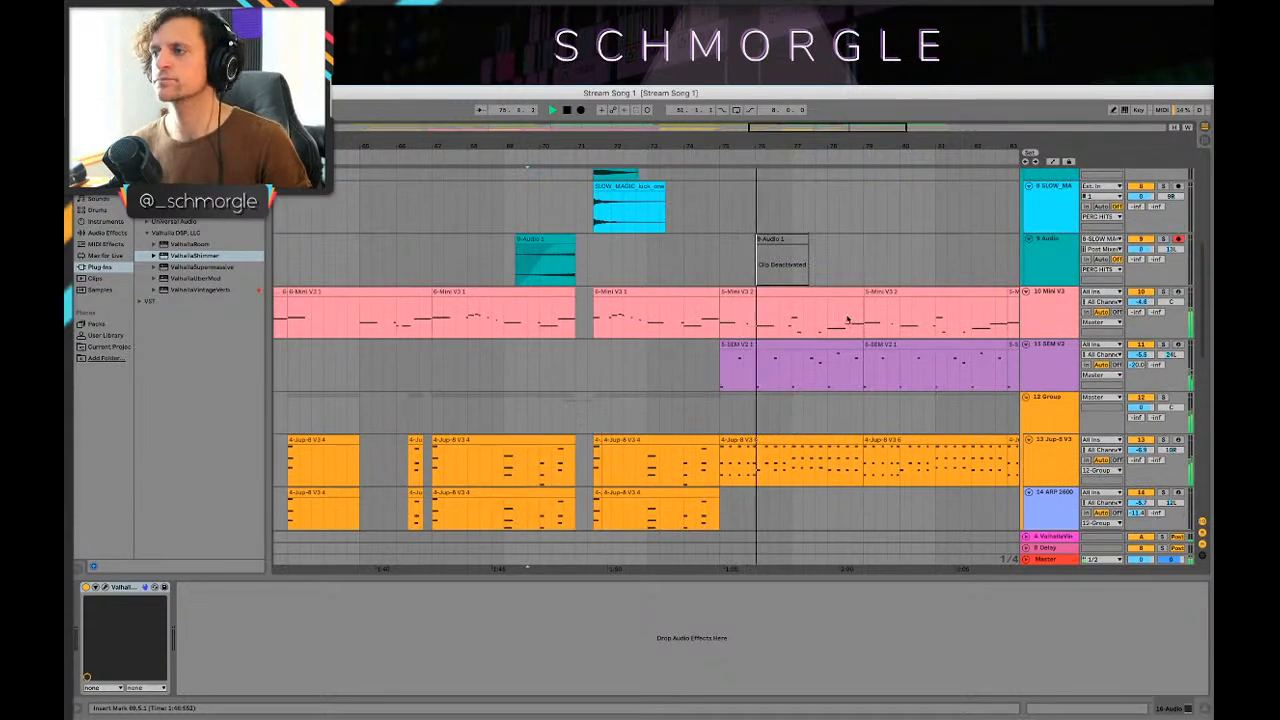
pyautogui.scroll(-1, 846, 227)
pyautogui.press('-')
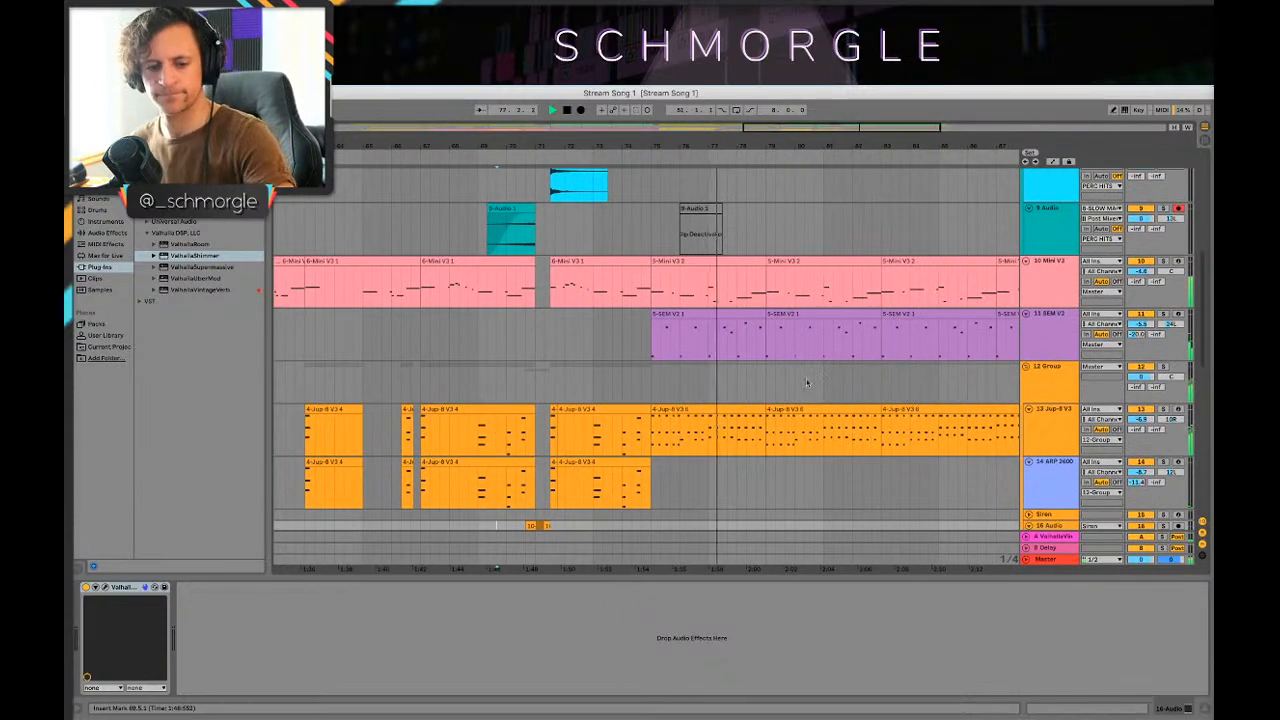
pyautogui.scroll(-2, 837, 443)
# Step: Check the 13 Jup-8 V3 track in solo and lower its volume to -7.0 dB
pyautogui.click(1060, 413)
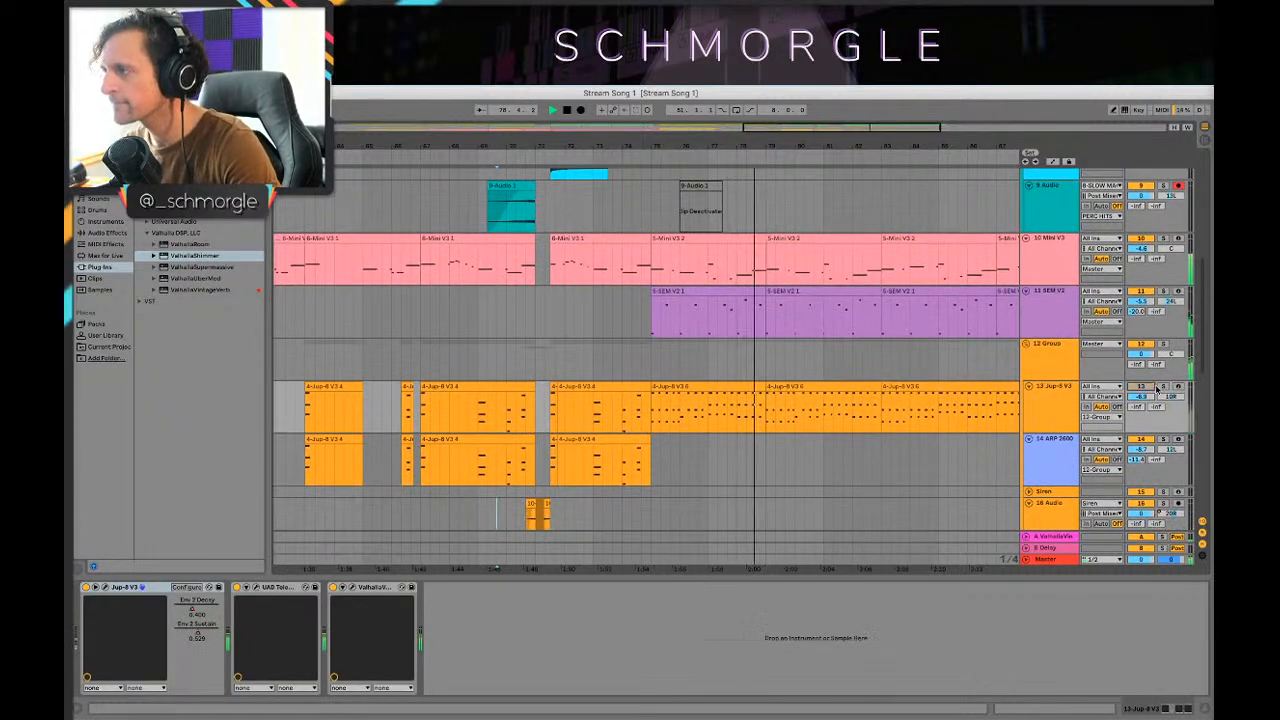
pyautogui.click(1163, 387)
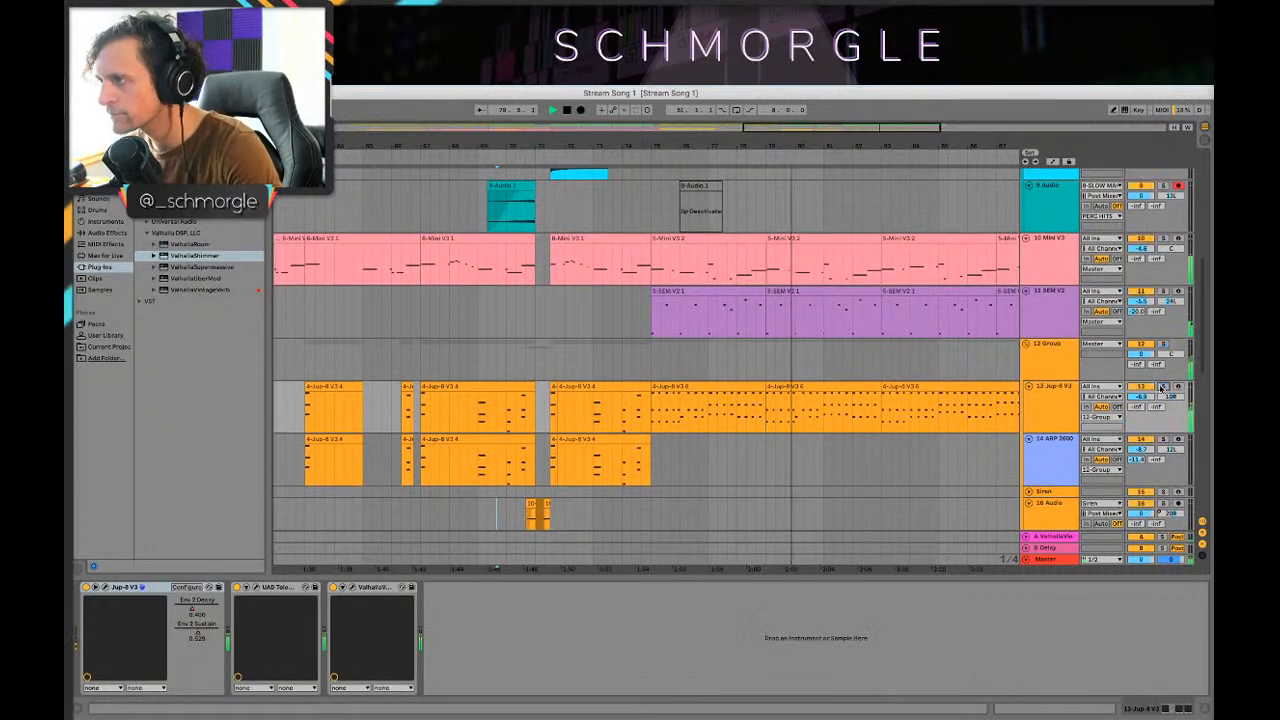
pyautogui.click(1163, 387)
pyautogui.moveTo(1148, 397); pyautogui.dragTo(1148, 401)
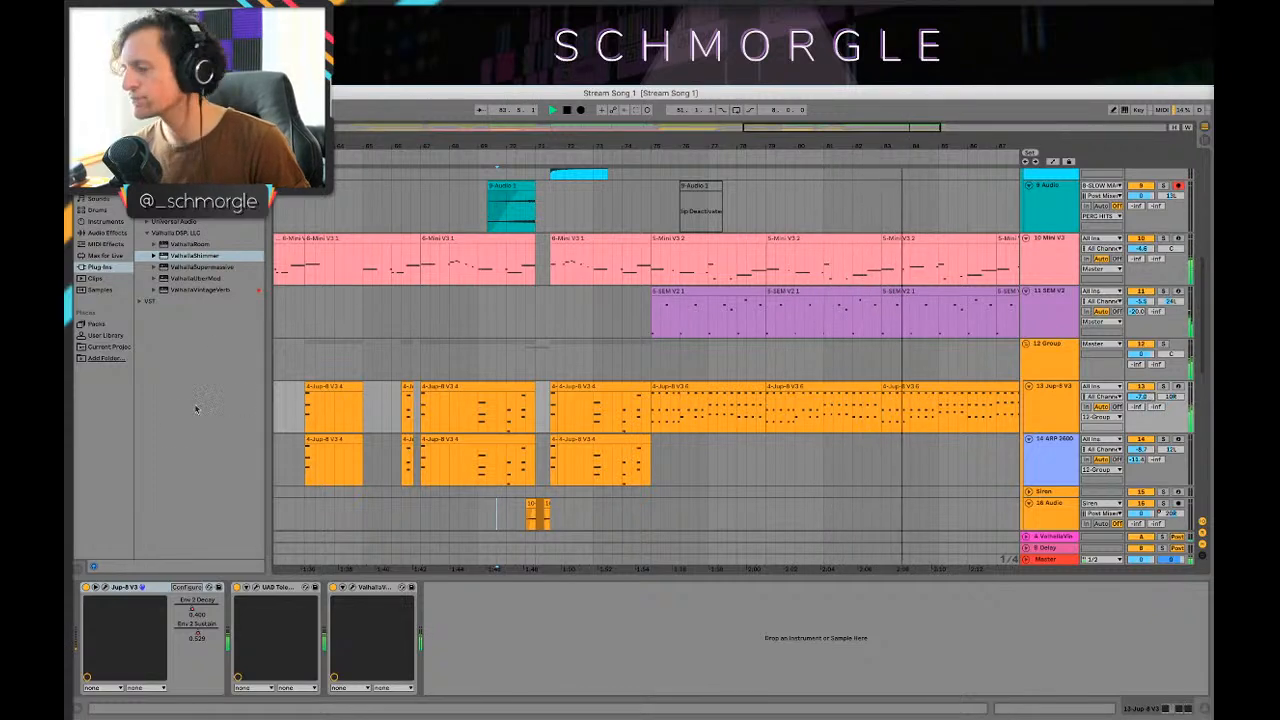
# Step: Audition the break from just before bar 71 on the 25 12-Audio track
pyautogui.click(660, 486)
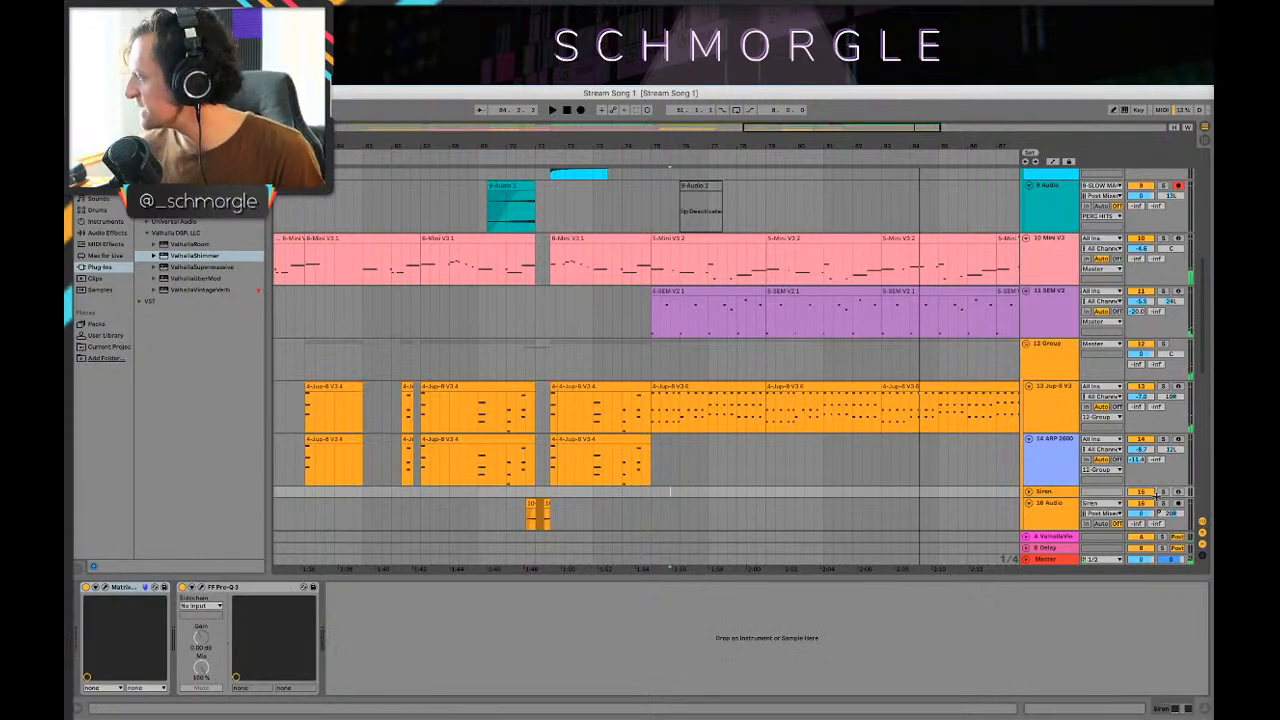
pyautogui.scroll(-10, 577, 429)
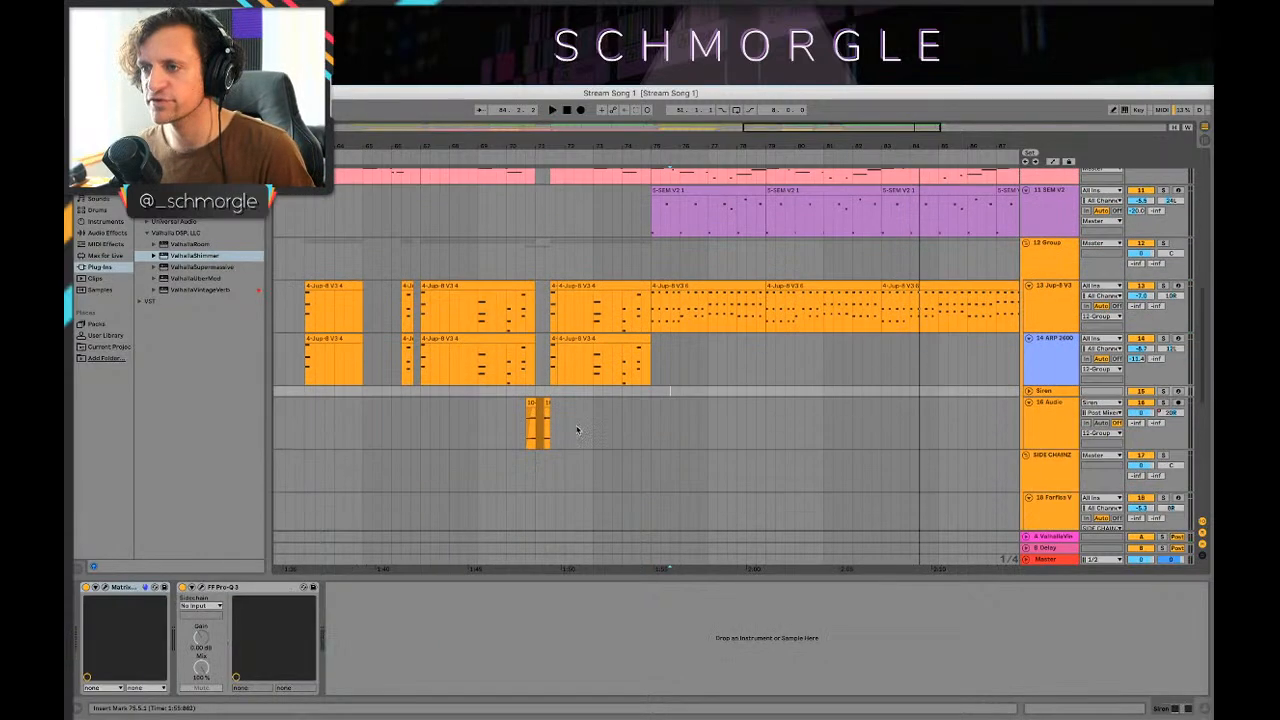
pyautogui.click(516, 405)
pyautogui.press('space')
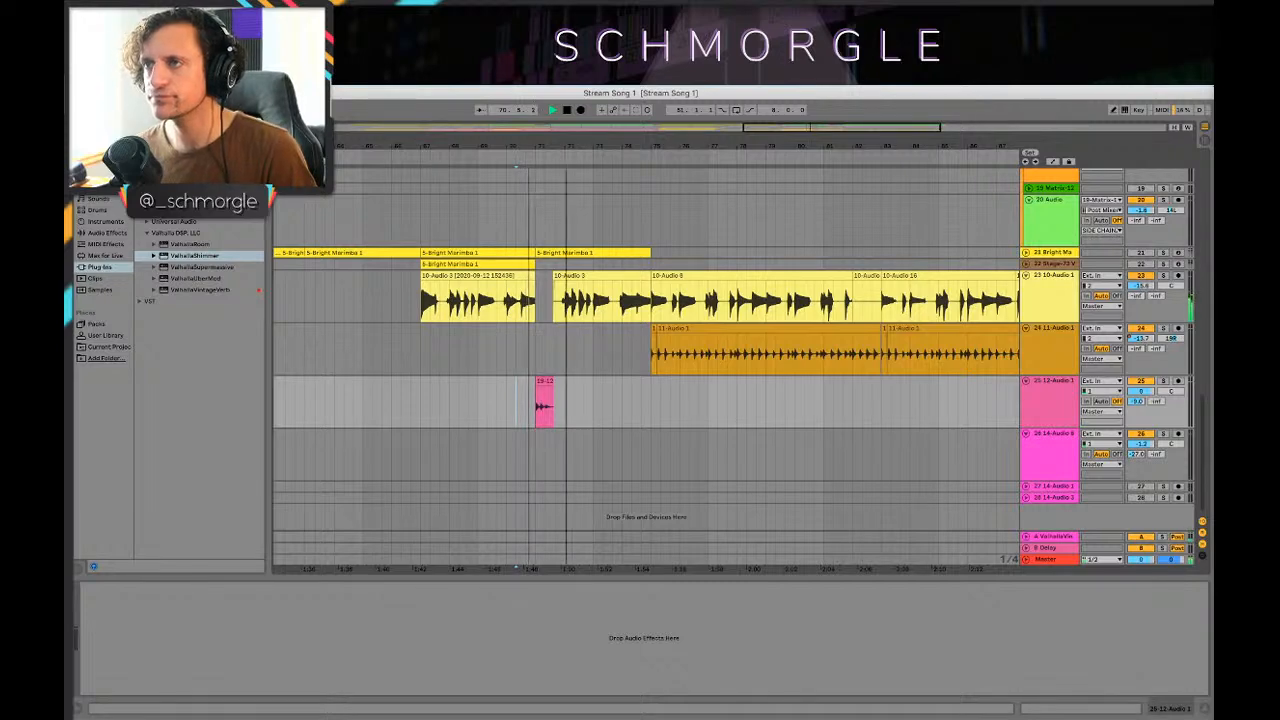
# Step: Reverse the short 25 12-Audio clip at bar 71 and audition it in the arrangement
pyautogui.moveTo(573, 149); pyautogui.dragTo(547, 381)
pyautogui.doubleClick(547, 381)
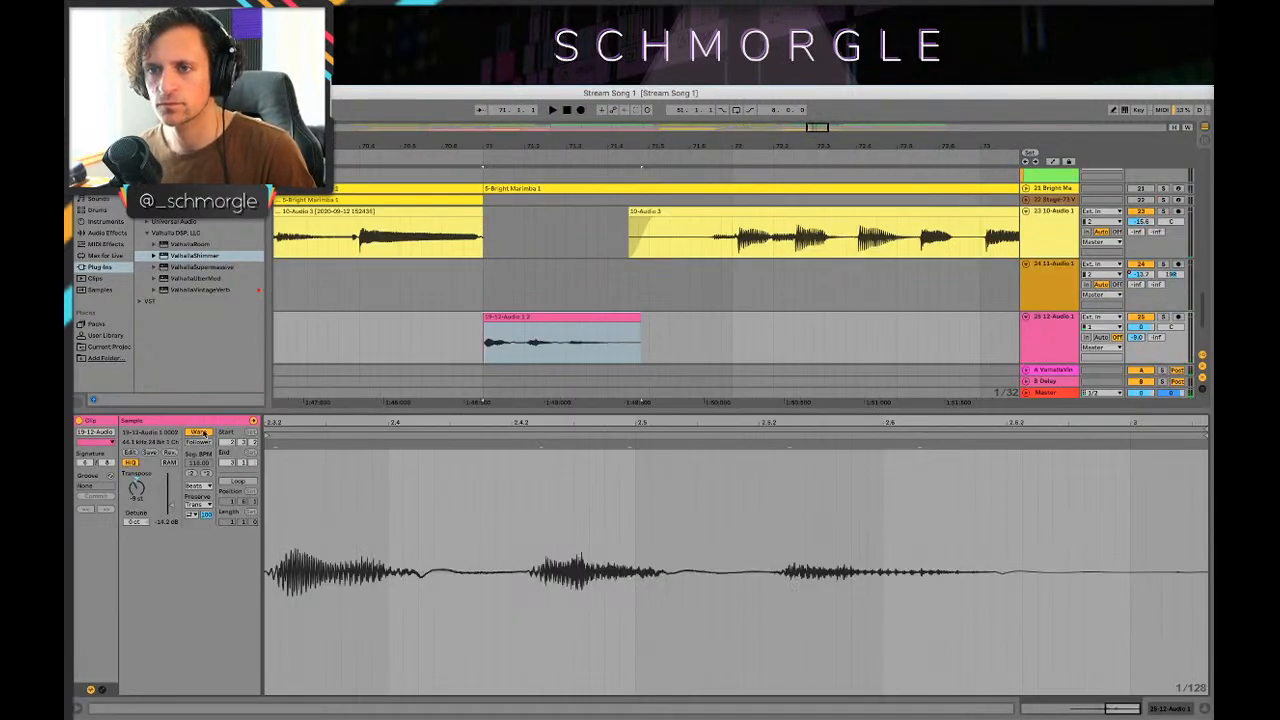
pyautogui.click(172, 452)
pyautogui.click(463, 340)
pyautogui.press('space')
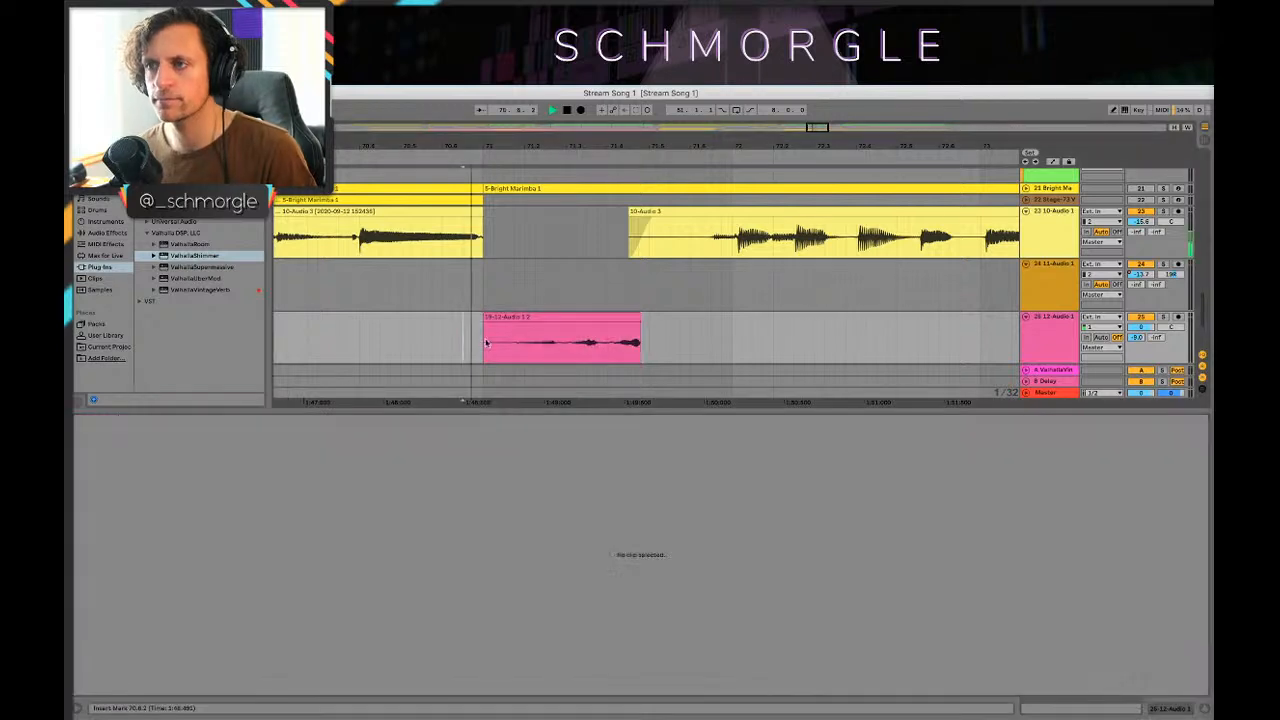
pyautogui.press('space')
# Step: Try the reversed 25 12-Audio clip earlier, starting at 70.6.1, and audition the lead-in to bar 71
pyautogui.click(630, 318)
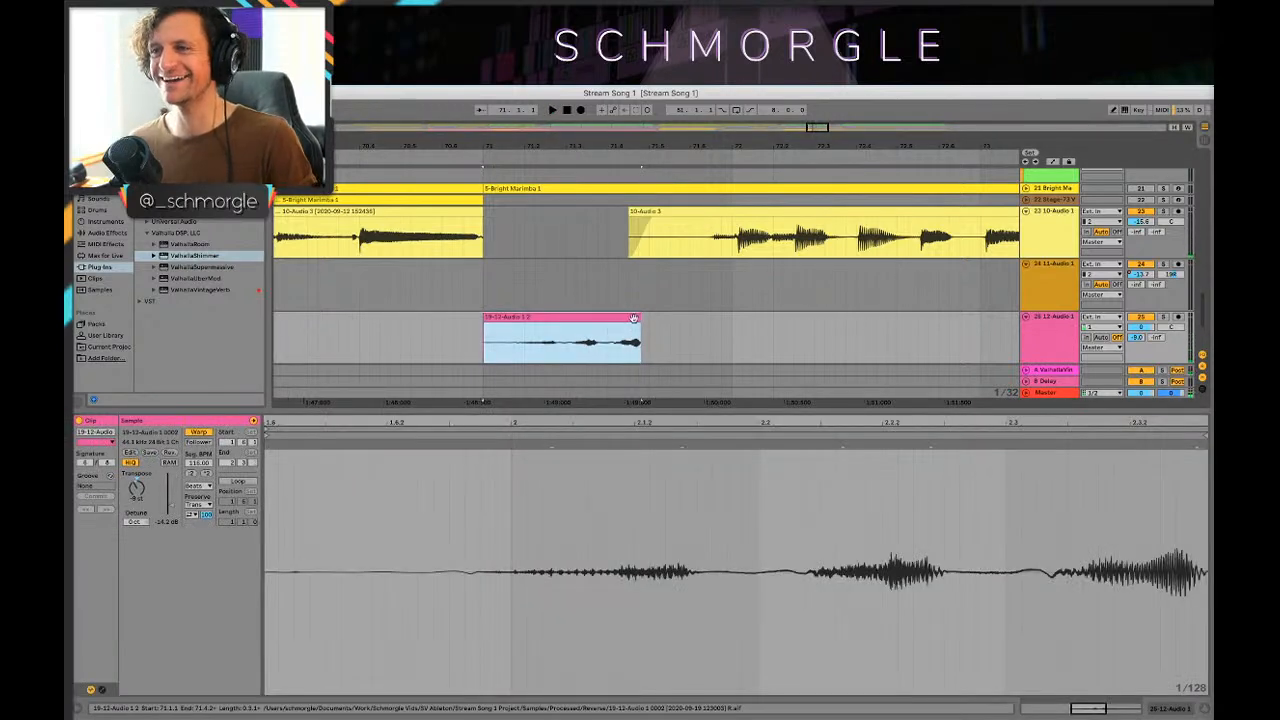
pyautogui.moveTo(633, 318); pyautogui.dragTo(602, 318)
pyautogui.click(617, 326)
pyautogui.press('space')
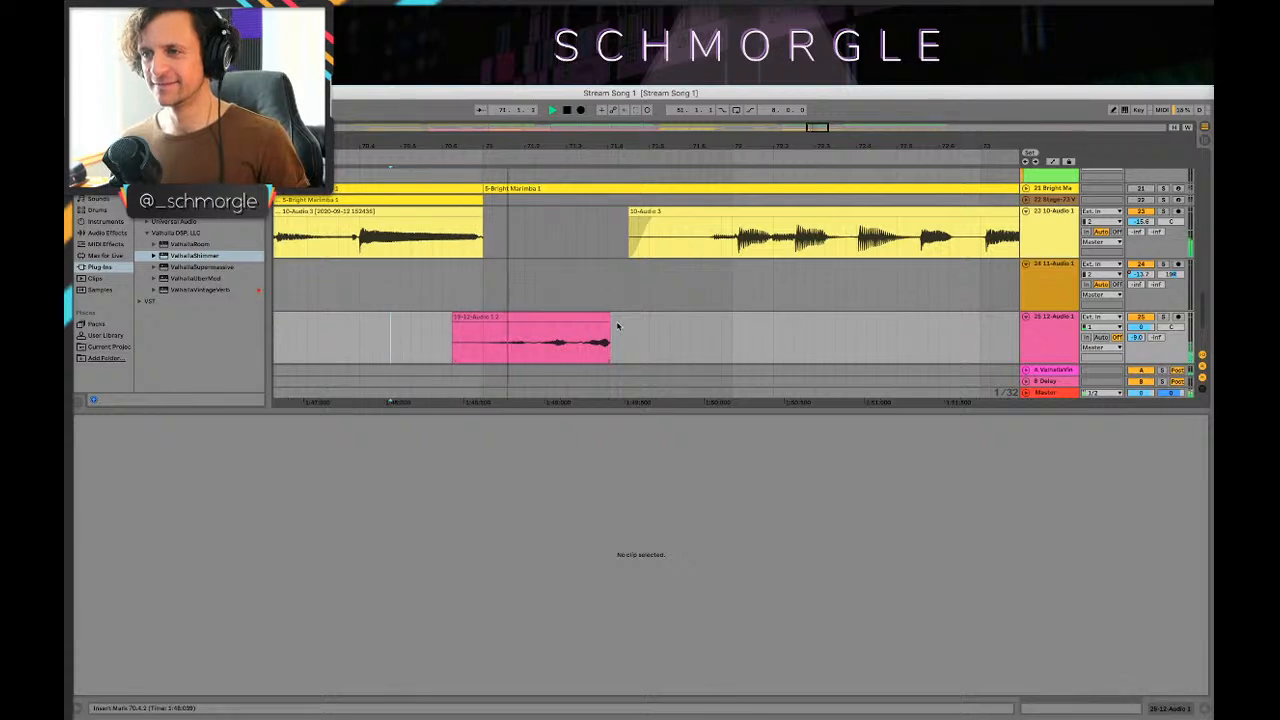
pyautogui.click(434, 331)
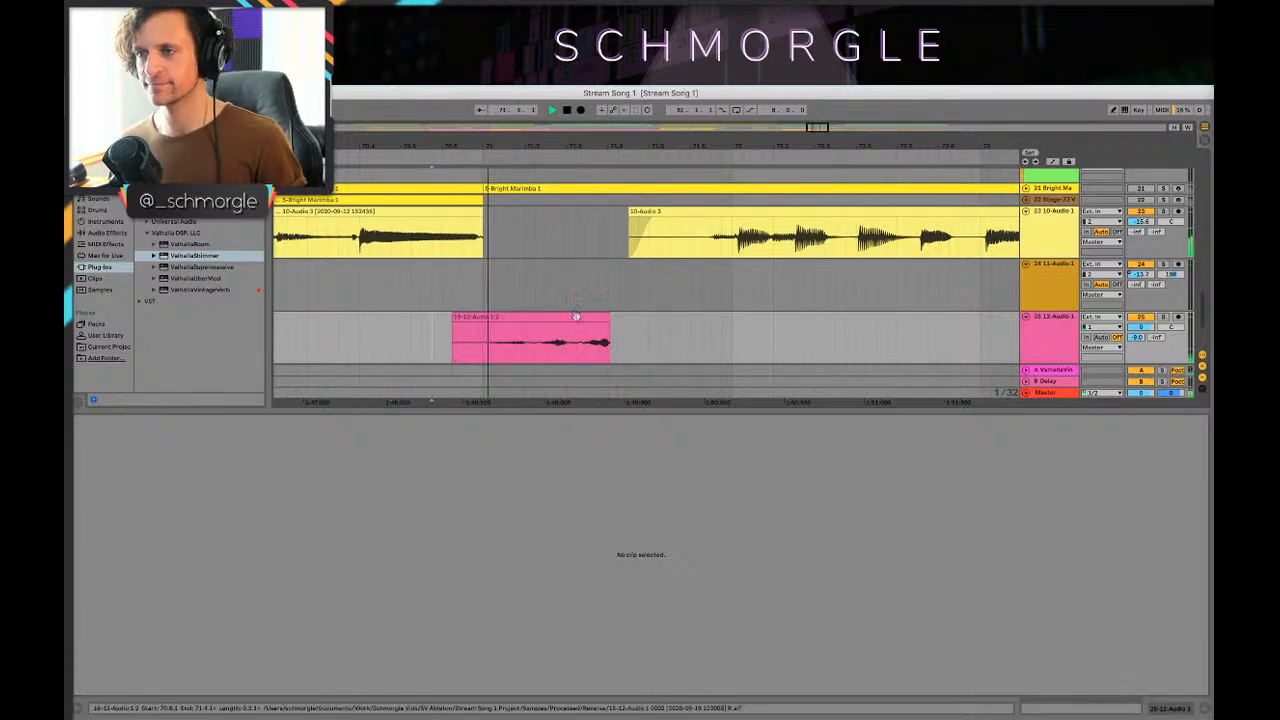
pyautogui.press('space')
# Step: Cut the reversed 25 12-Audio clip into slices and arrange three of them back to back from bar 71
pyautogui.moveTo(576, 316)
pyautogui.mouseDown()
pyautogui.moveTo(509, 318)
pyautogui.moveTo(611, 319)
pyautogui.moveTo(648, 347)
pyautogui.moveTo(586, 326)
pyautogui.moveTo(507, 324)
pyautogui.moveTo(526, 343)
pyautogui.moveTo(643, 322)
pyautogui.moveTo(553, 325)
pyautogui.mouseUp()
pyautogui.click(609, 357)
pyautogui.click(605, 353)
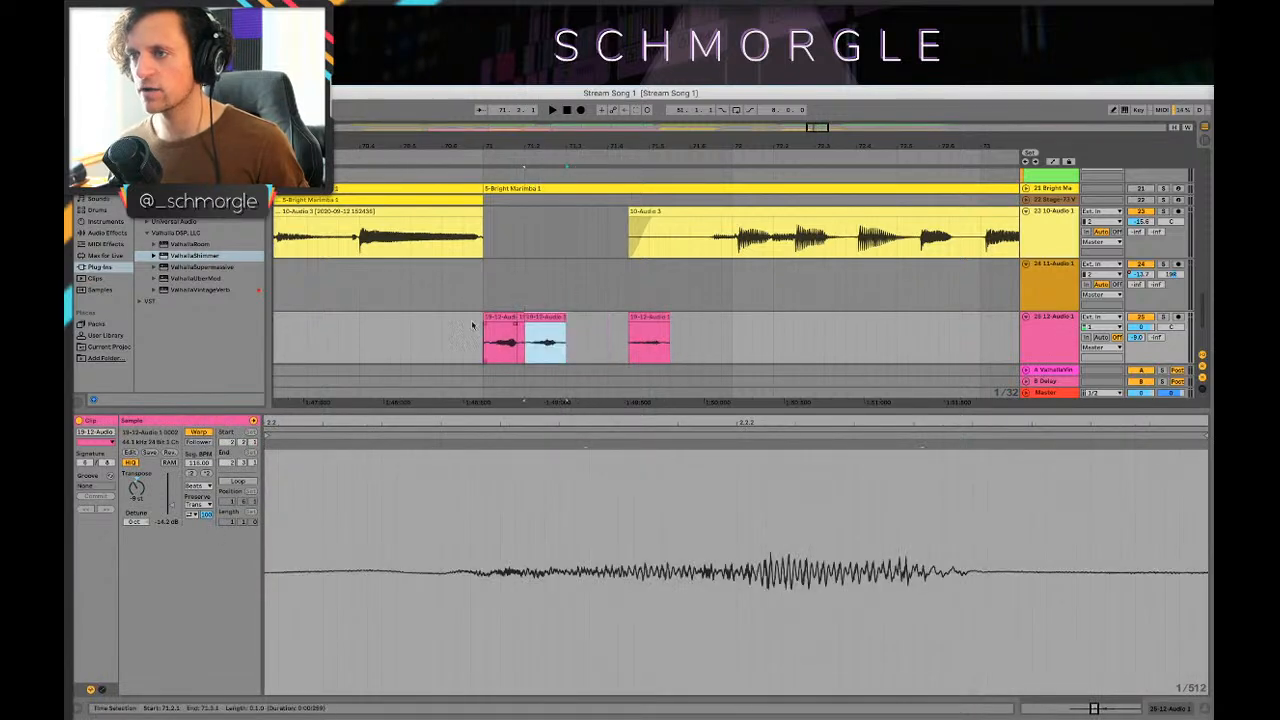
pyautogui.click(506, 317)
pyautogui.click(421, 331)
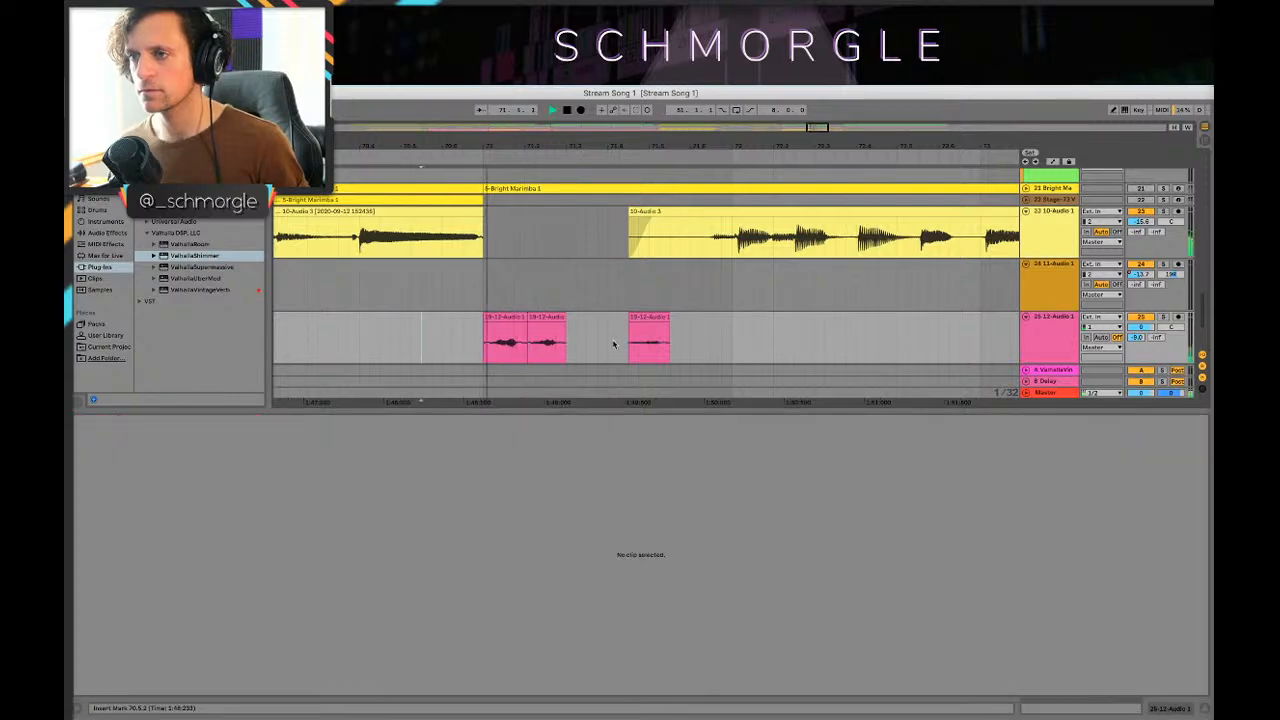
pyautogui.moveTo(648, 340); pyautogui.dragTo(584, 340)
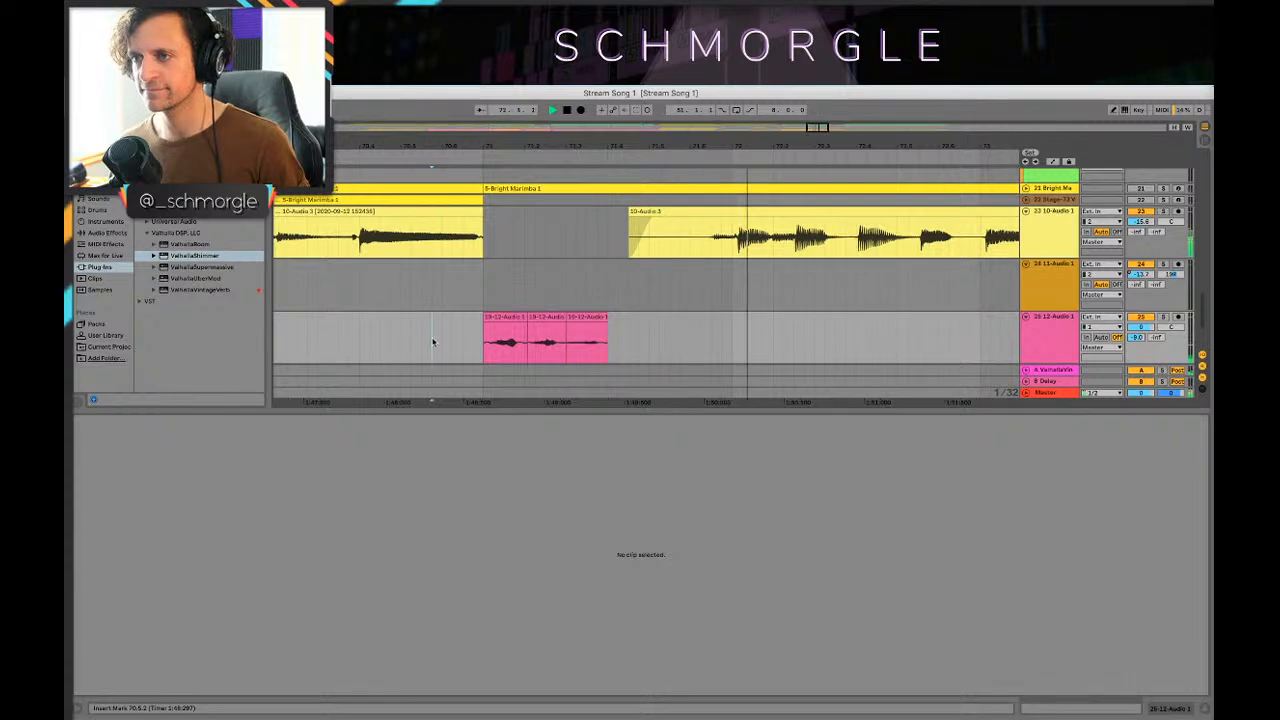
# Step: Raise the clip volume of the three 25 12-Audio slices to about -10.5 dB and play from 70.4.1
pyautogui.click(489, 330)
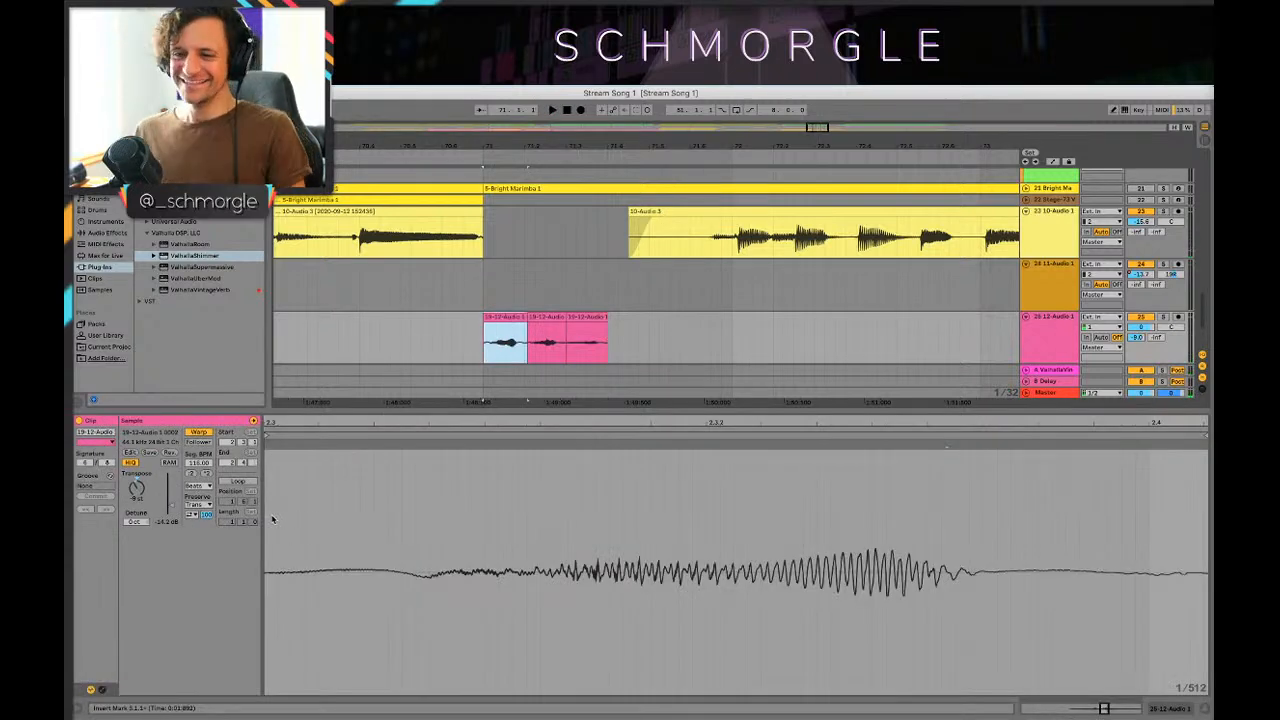
pyautogui.keyDown('shift'); pyautogui.click(593, 318); pyautogui.keyUp('shift')
pyautogui.moveTo(171, 505); pyautogui.dragTo(170, 520)
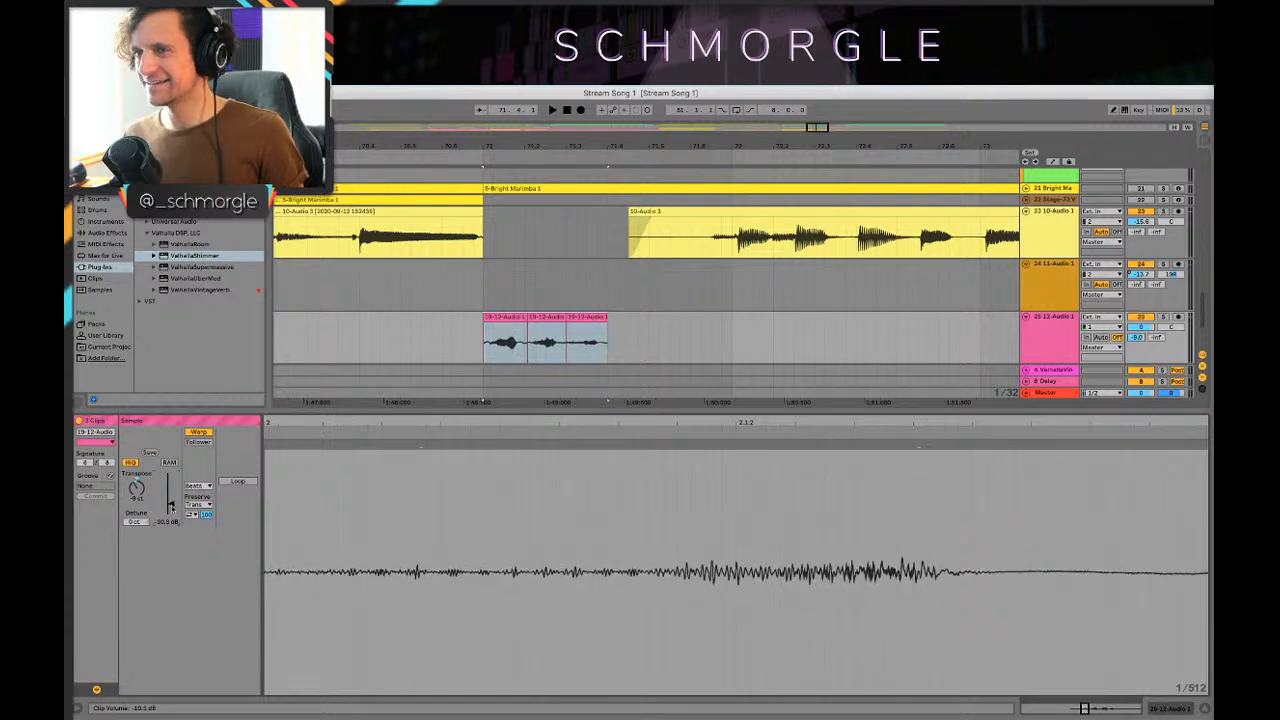
pyautogui.click(434, 334)
pyautogui.press('space')
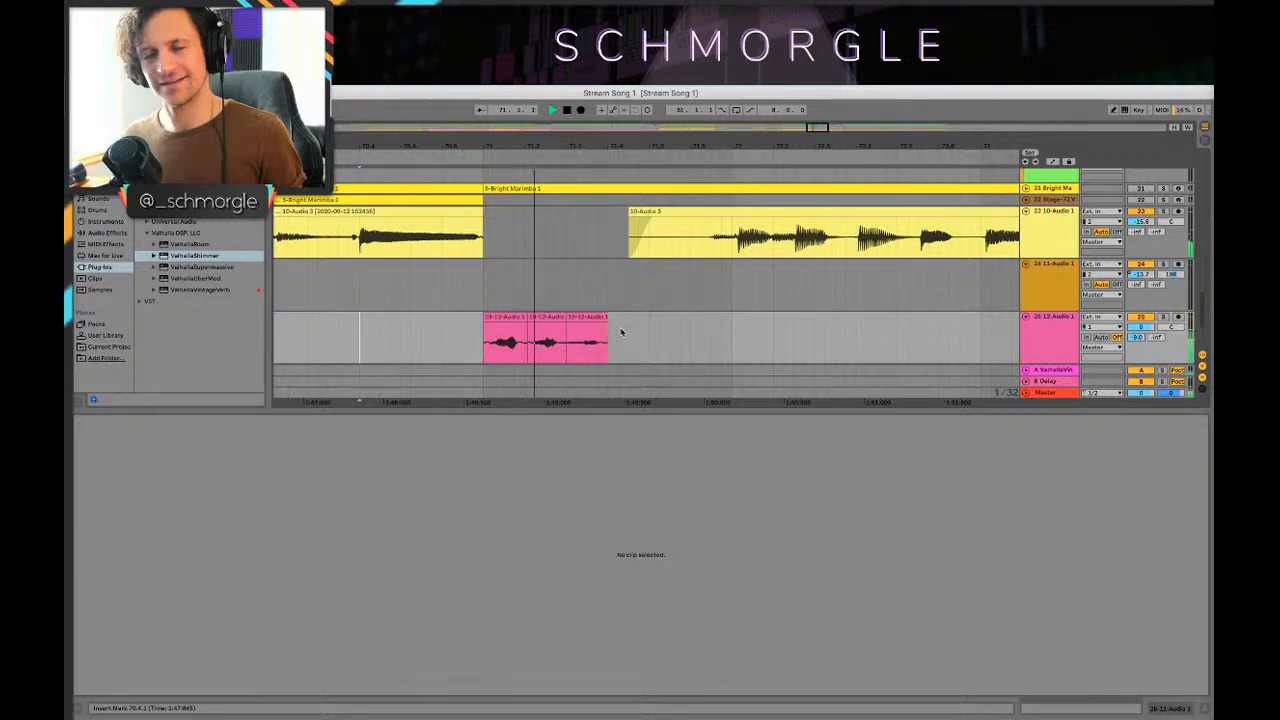
# Step: Move the three slices past the gap, bring the last one back and extend it to fill the bar 71 gap, auditioning from 70.4.2
pyautogui.click(506, 329)
pyautogui.press('space')
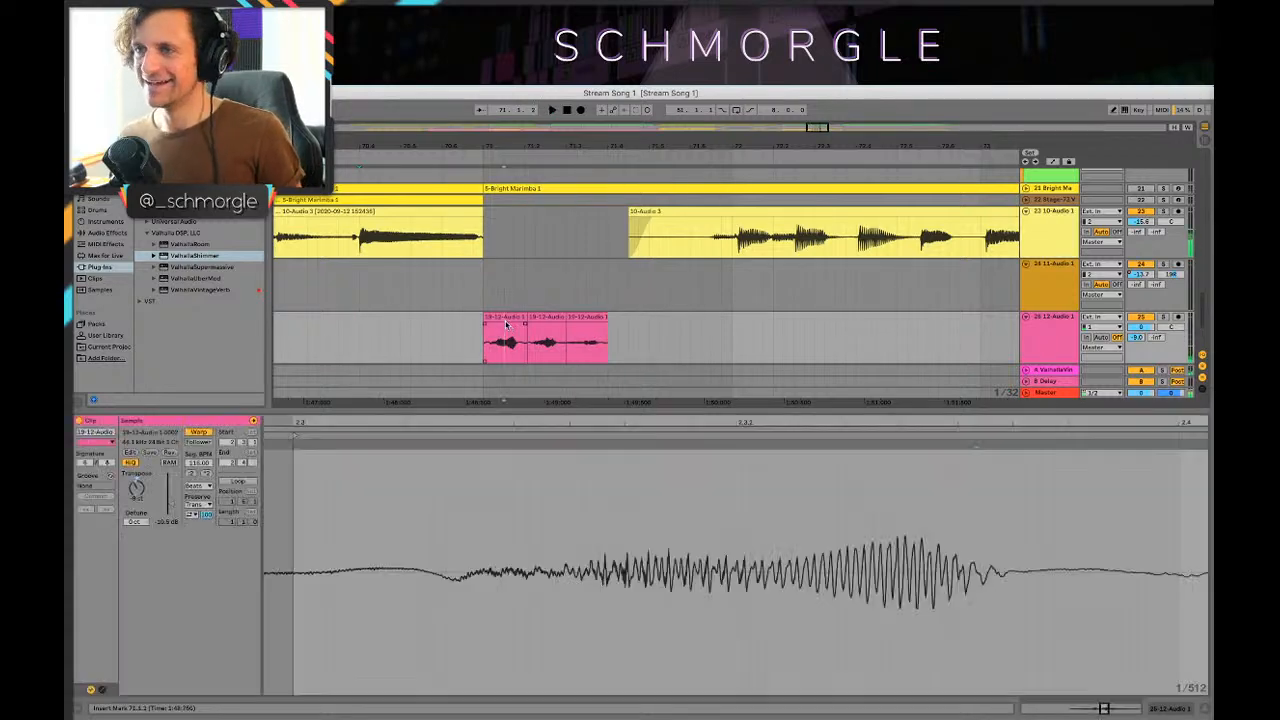
pyautogui.keyDown('shift'); pyautogui.click(591, 317); pyautogui.keyUp('shift')
pyautogui.moveTo(497, 318); pyautogui.dragTo(684, 318)
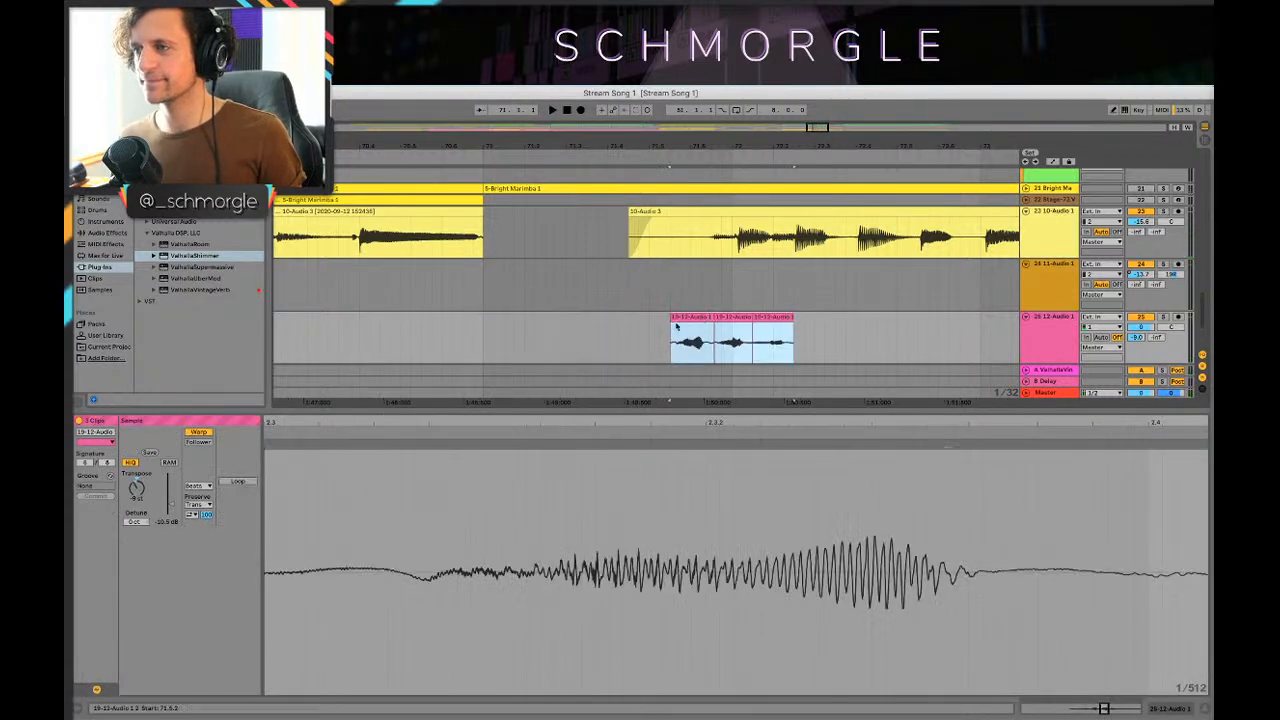
pyautogui.moveTo(774, 317)
pyautogui.mouseDown()
pyautogui.moveTo(609, 346)
pyautogui.moveTo(506, 346)
pyautogui.moveTo(642, 309)
pyautogui.moveTo(628, 308)
pyautogui.mouseUp()
pyautogui.click(380, 337)
pyautogui.press('space')
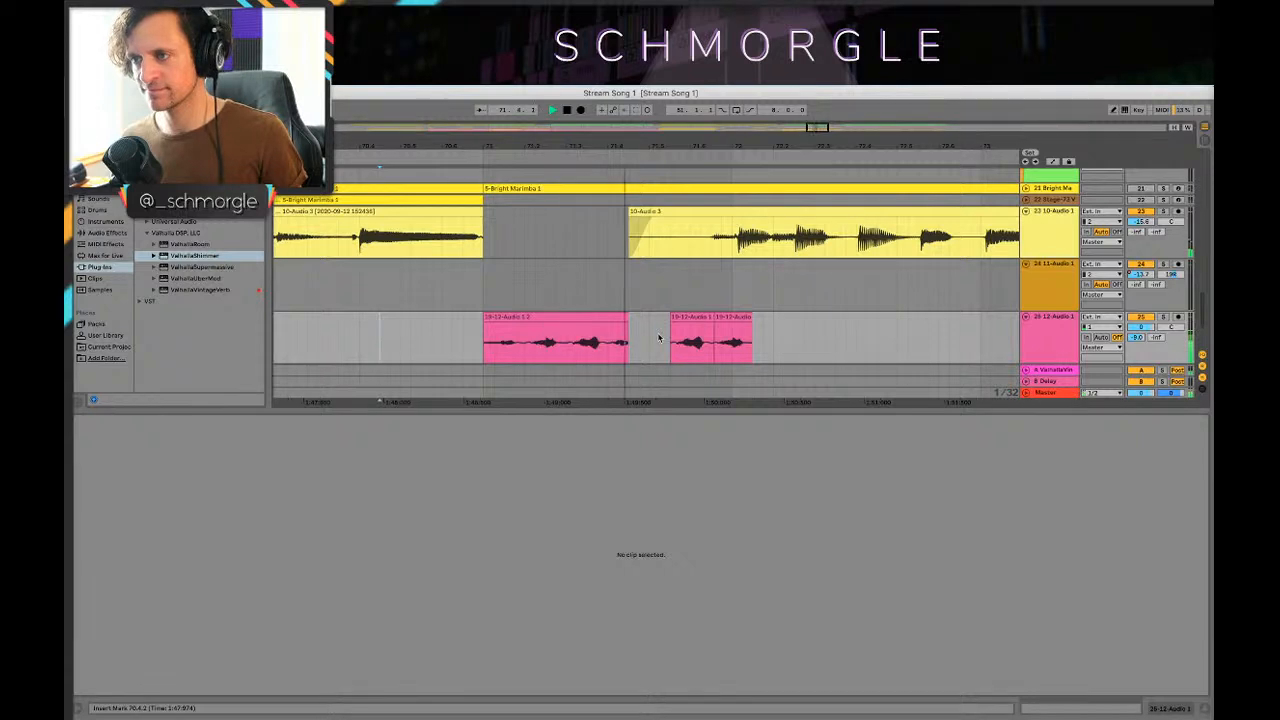
pyautogui.press('space')
# Step: Deactivate the two leftover 25 12-Audio slices after the bar 71 gap and play from 70.6.1
pyautogui.click(725, 330)
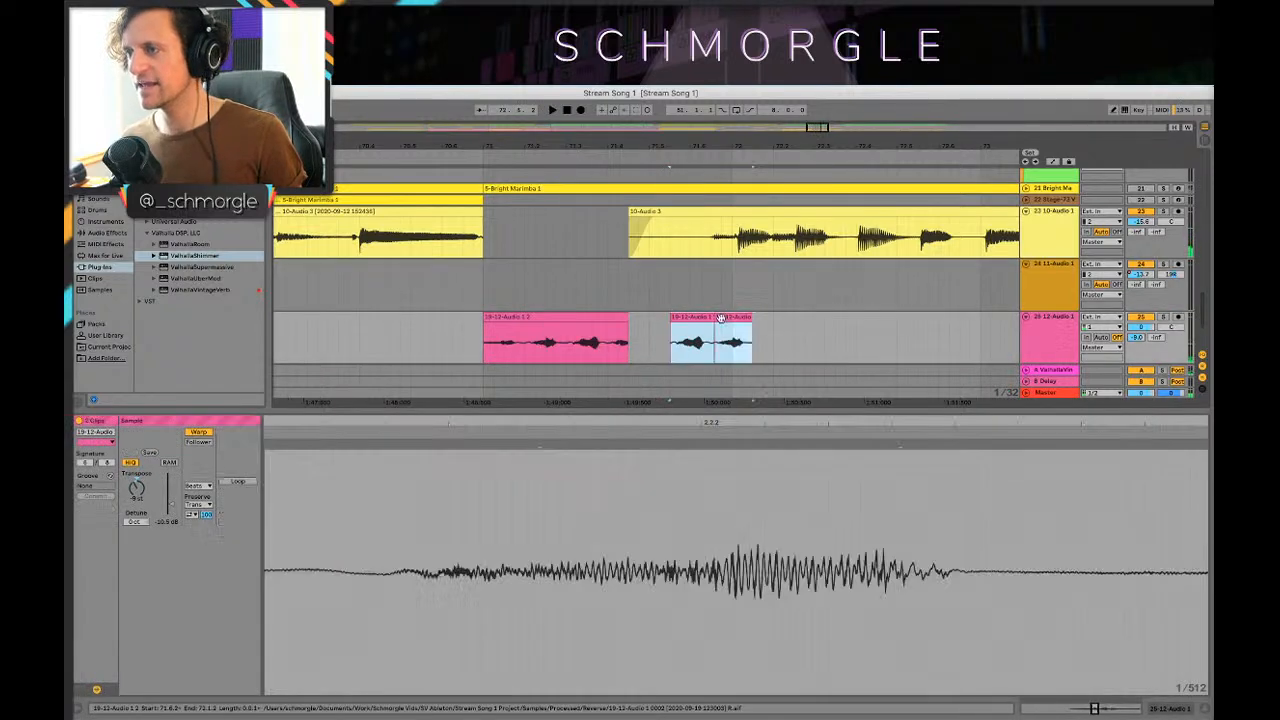
pyautogui.rightClick(692, 320)
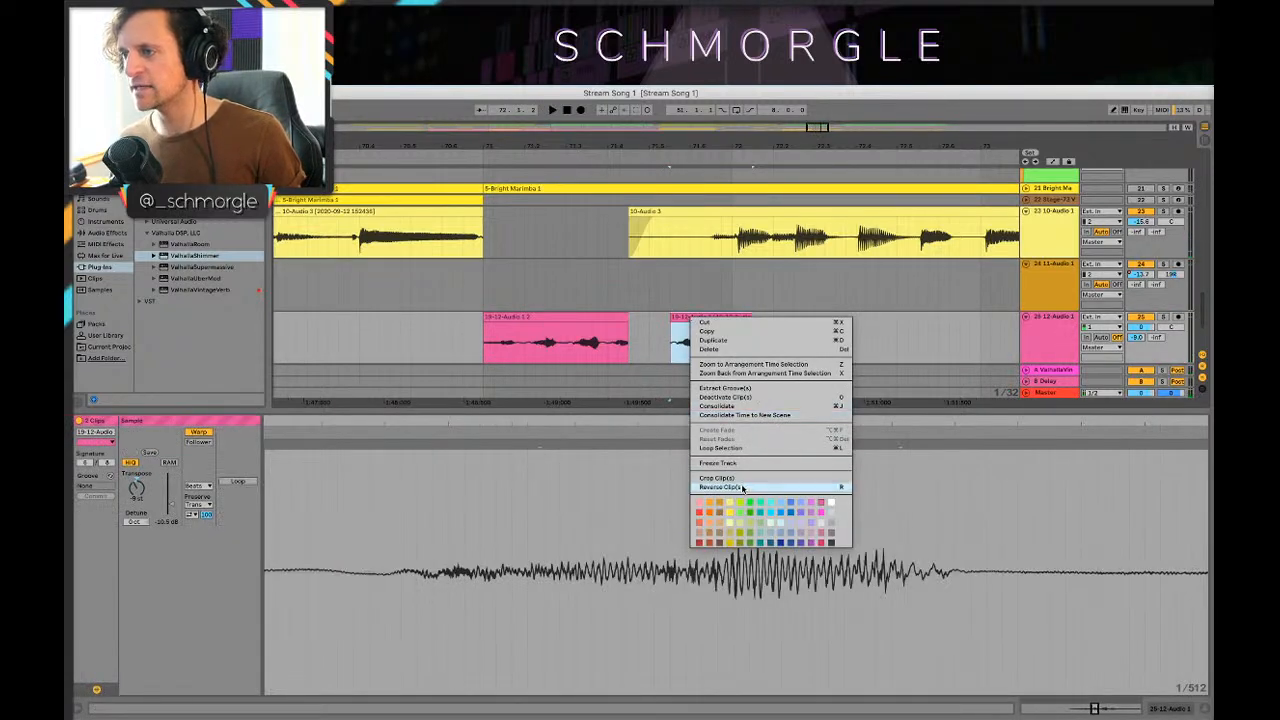
pyautogui.click(746, 281)
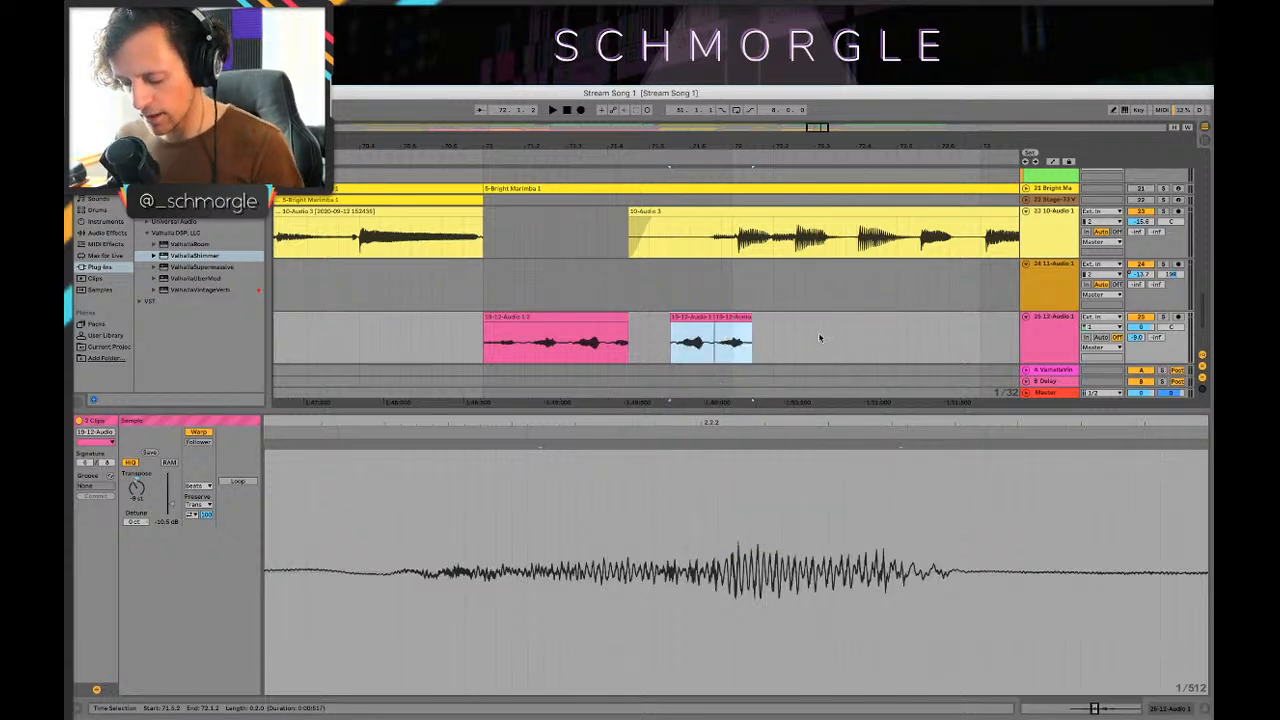
pyautogui.press('0')
pyautogui.click(452, 342)
pyautogui.press('space')
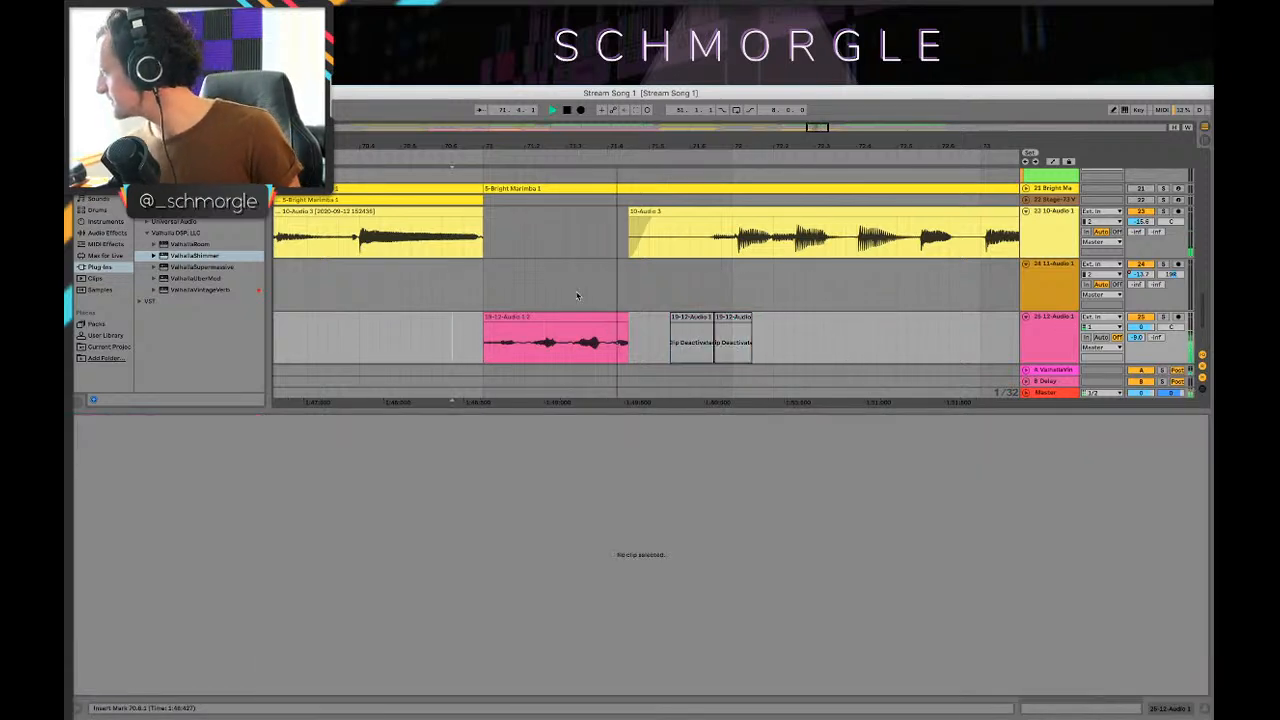
pyautogui.press('space')
# Step: Examine the guitar, Jup-8, ARP 2600 and PERC HITS tracks around the bar 71 break
pyautogui.moveTo(734, 146); pyautogui.dragTo(734, 98)
pyautogui.scroll(5, 720, 271)
pyautogui.scroll(-5, 720, 271)
pyautogui.hotkey('shift', 'Tab')
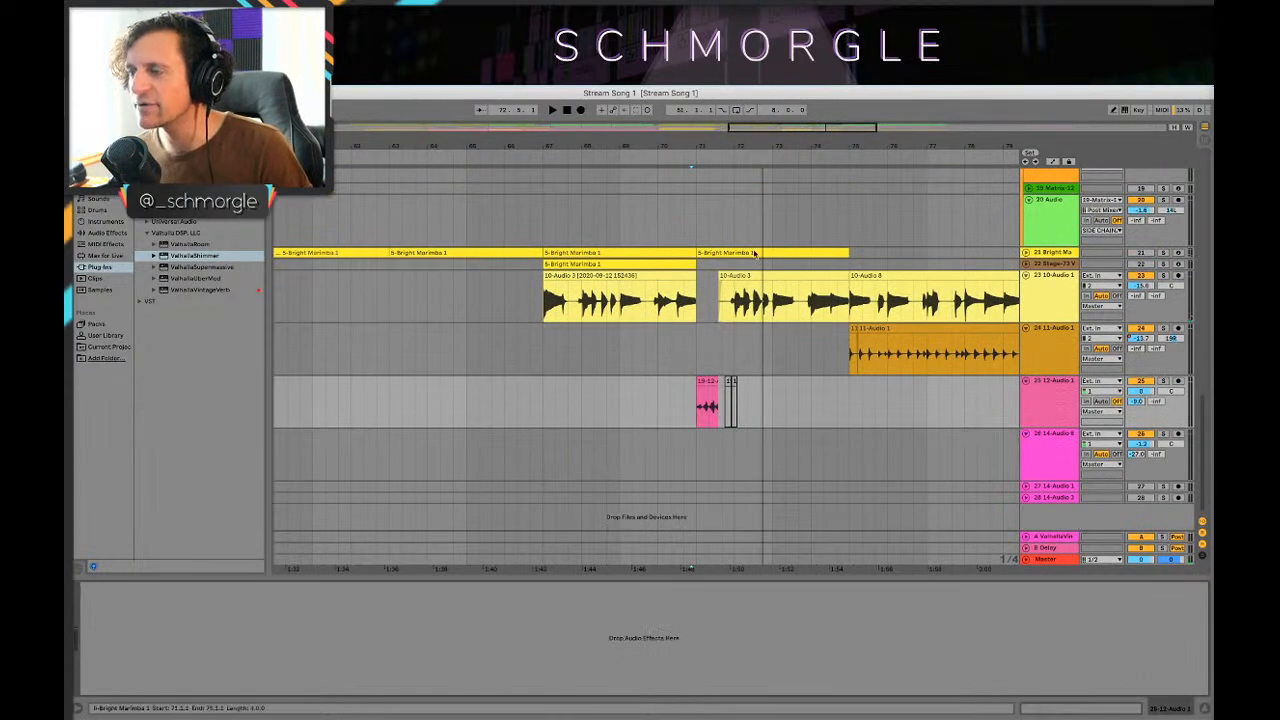
pyautogui.click(678, 310)
pyautogui.moveTo(767, 142); pyautogui.dragTo(767, 175)
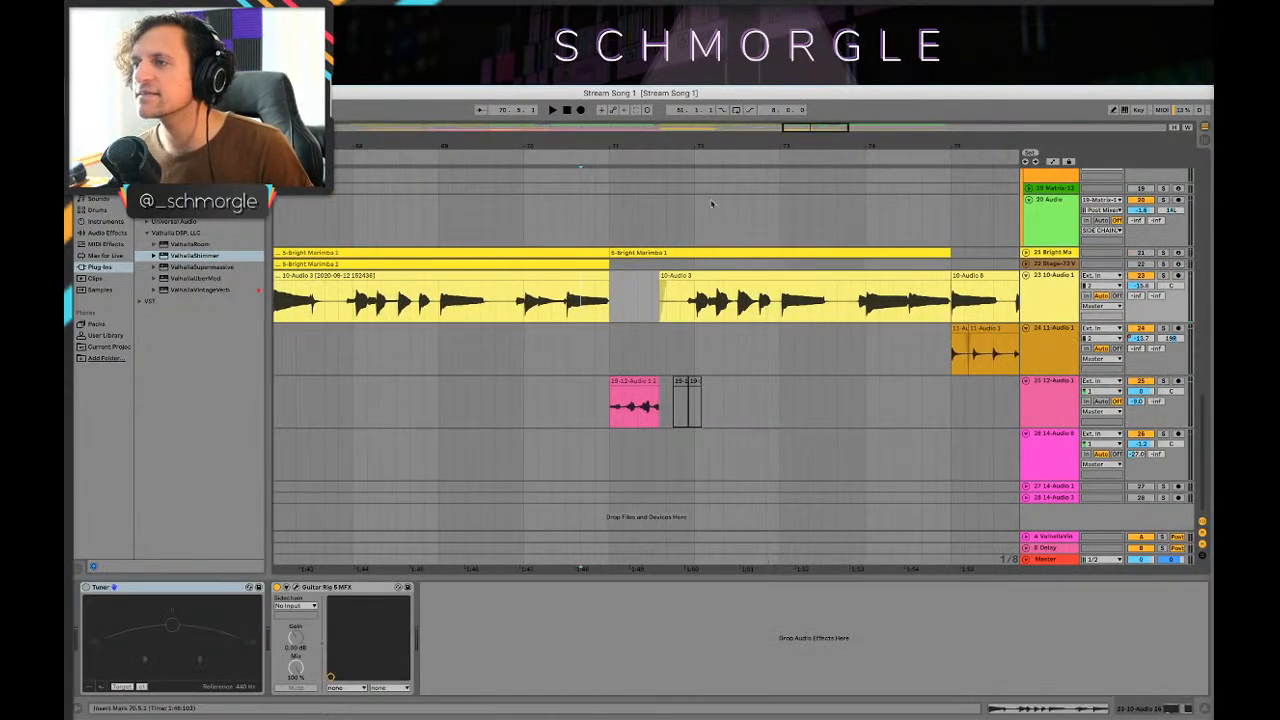
pyautogui.scroll(10, 642, 258)
pyautogui.scroll(-4, 632, 255)
pyautogui.scroll(-2, 630, 252)
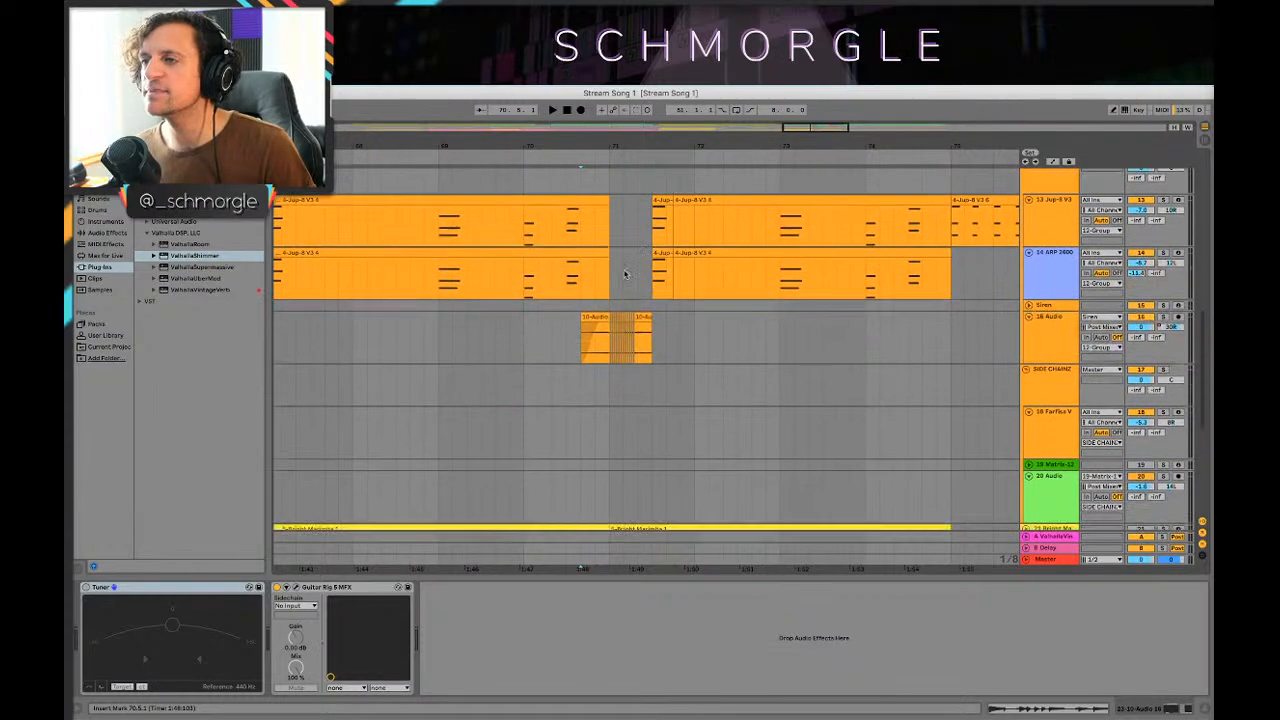
pyautogui.click(524, 276)
pyautogui.scroll(10, 560, 260)
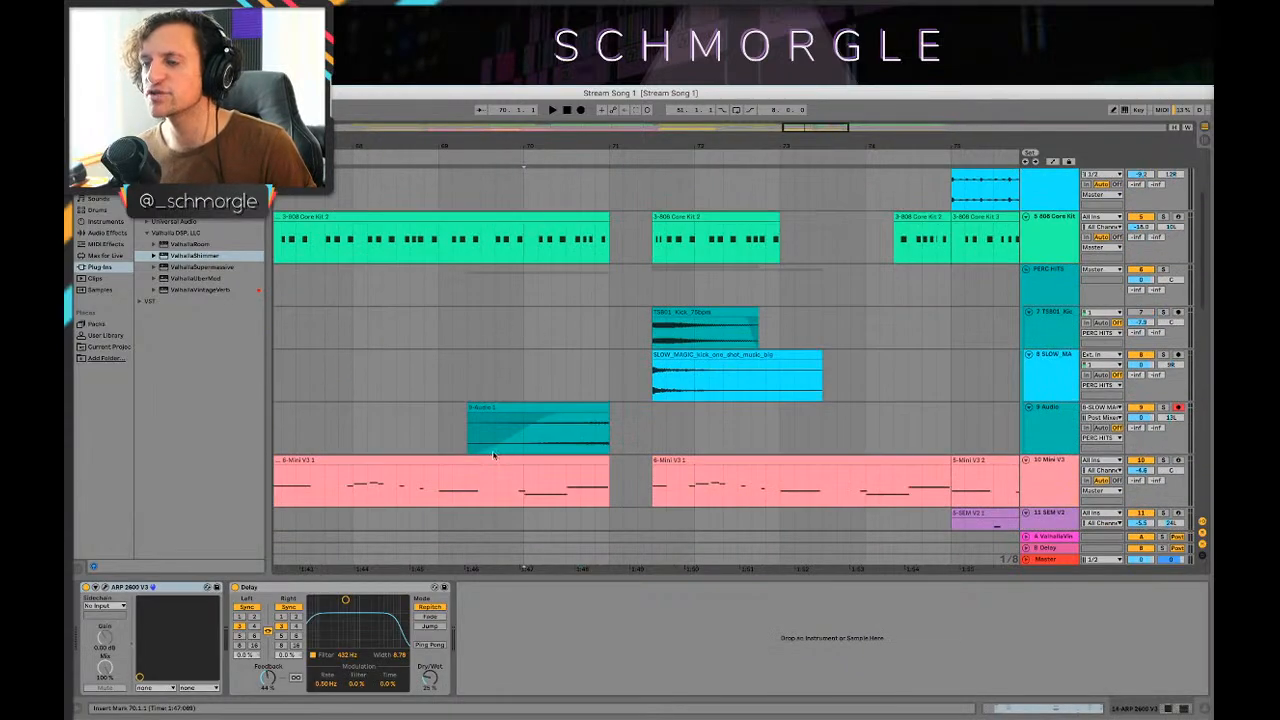
# Step: Play the break from 69.4.1 at the 9 Audio swell and check the drum, percussion and synth tracks
pyautogui.click(490, 408)
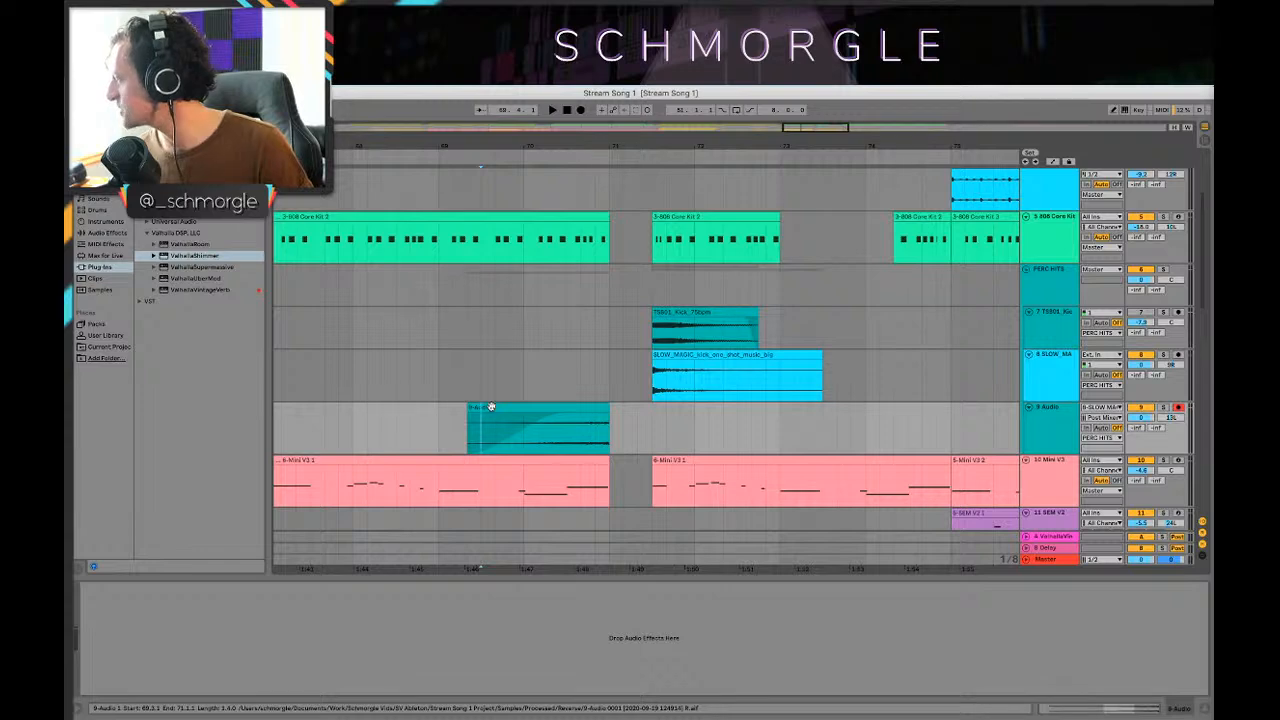
pyautogui.click(490, 407)
pyautogui.press('space')
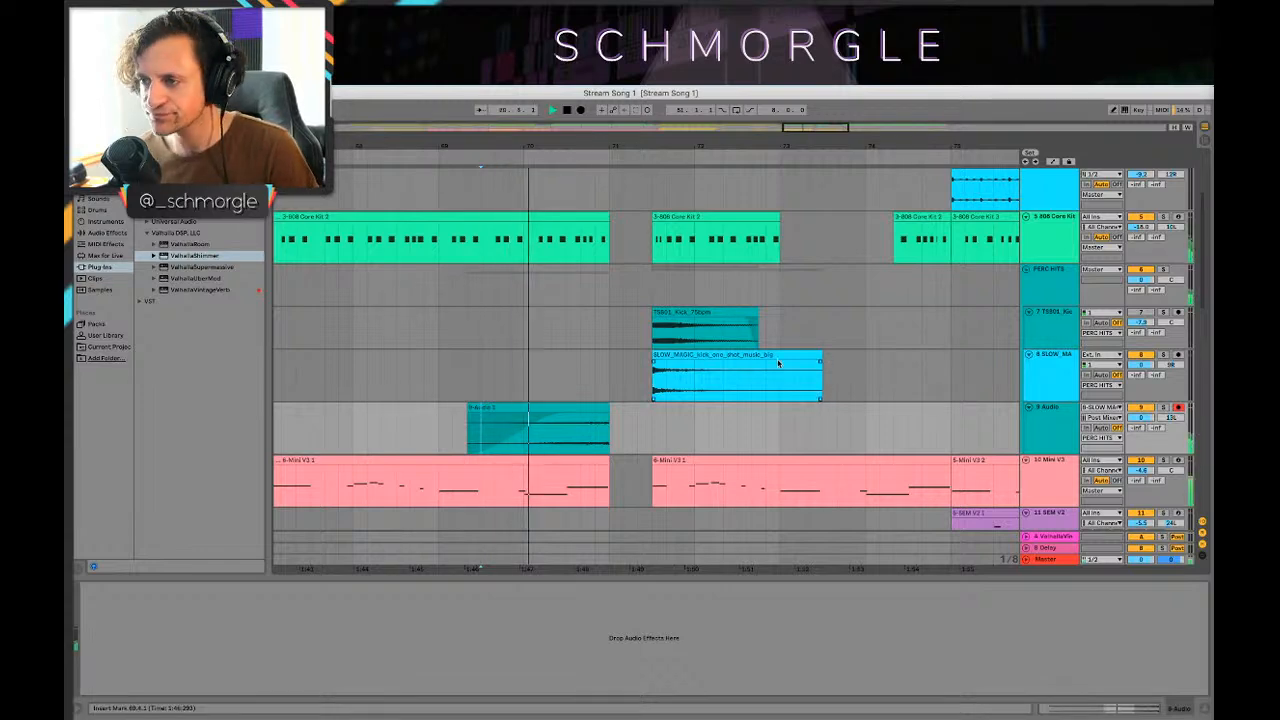
pyautogui.scroll(5, 775, 345)
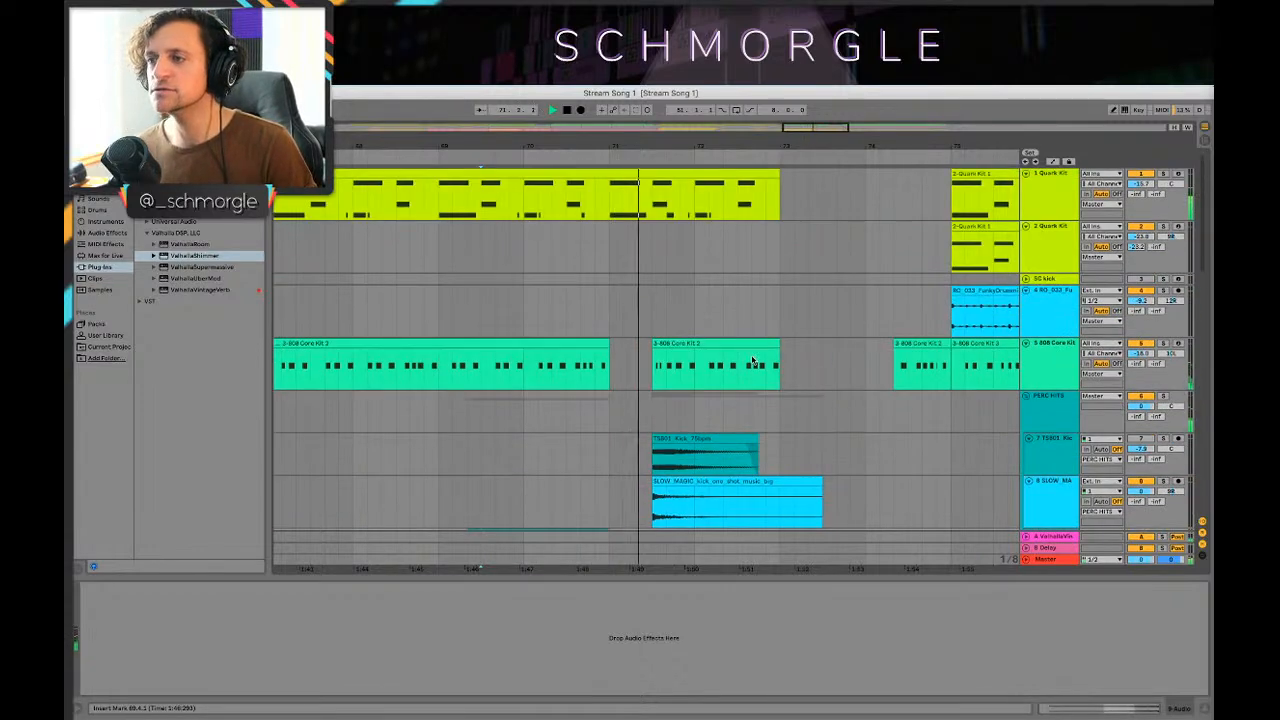
pyautogui.scroll(-8, 762, 366)
pyautogui.scroll(8, 845, 336)
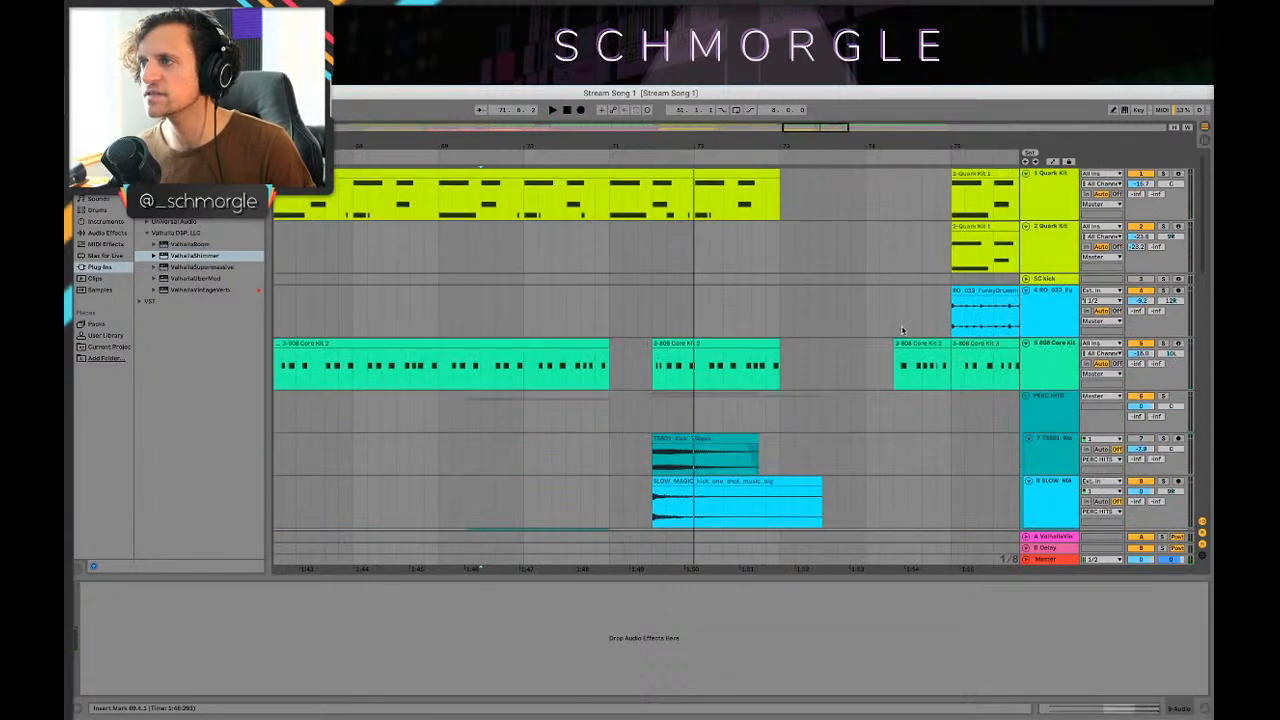
pyautogui.scroll(-20, 902, 330)
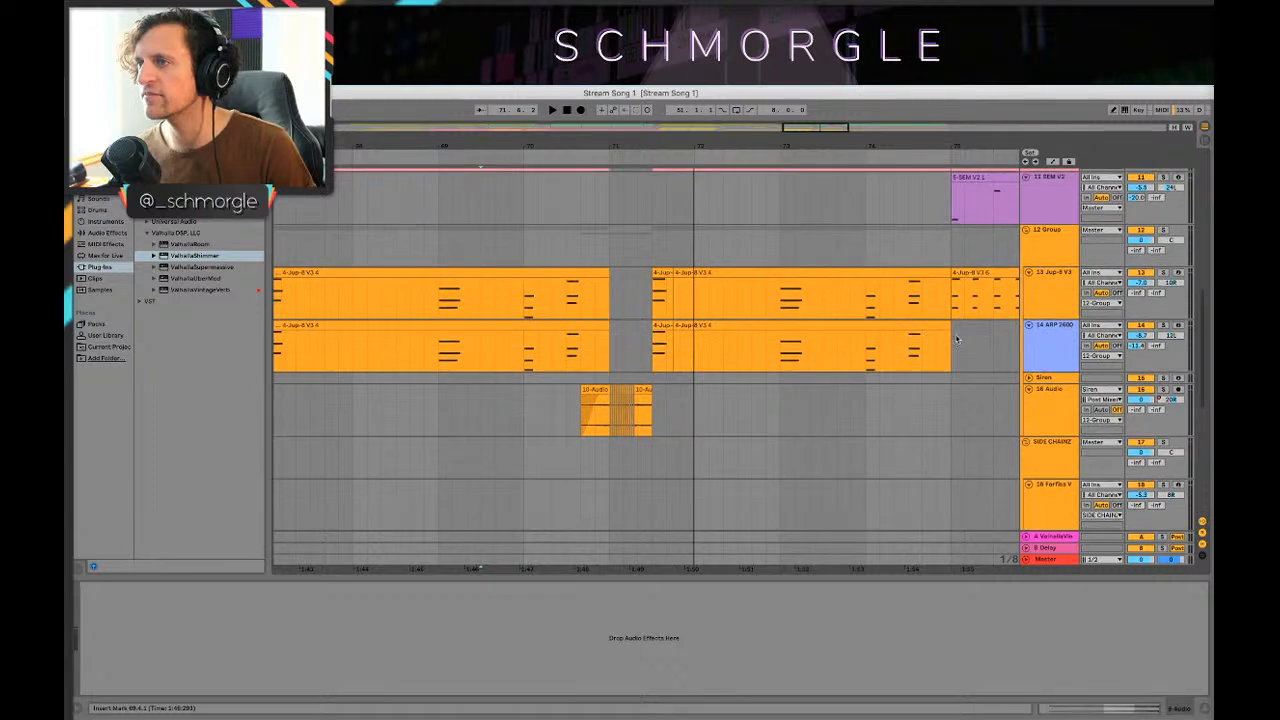
# Step: Arm the 13 Jup-8 V3 track for recording and place the insert marker at 70.4.1 on the 14 ARP 2600 track
pyautogui.click(1058, 292)
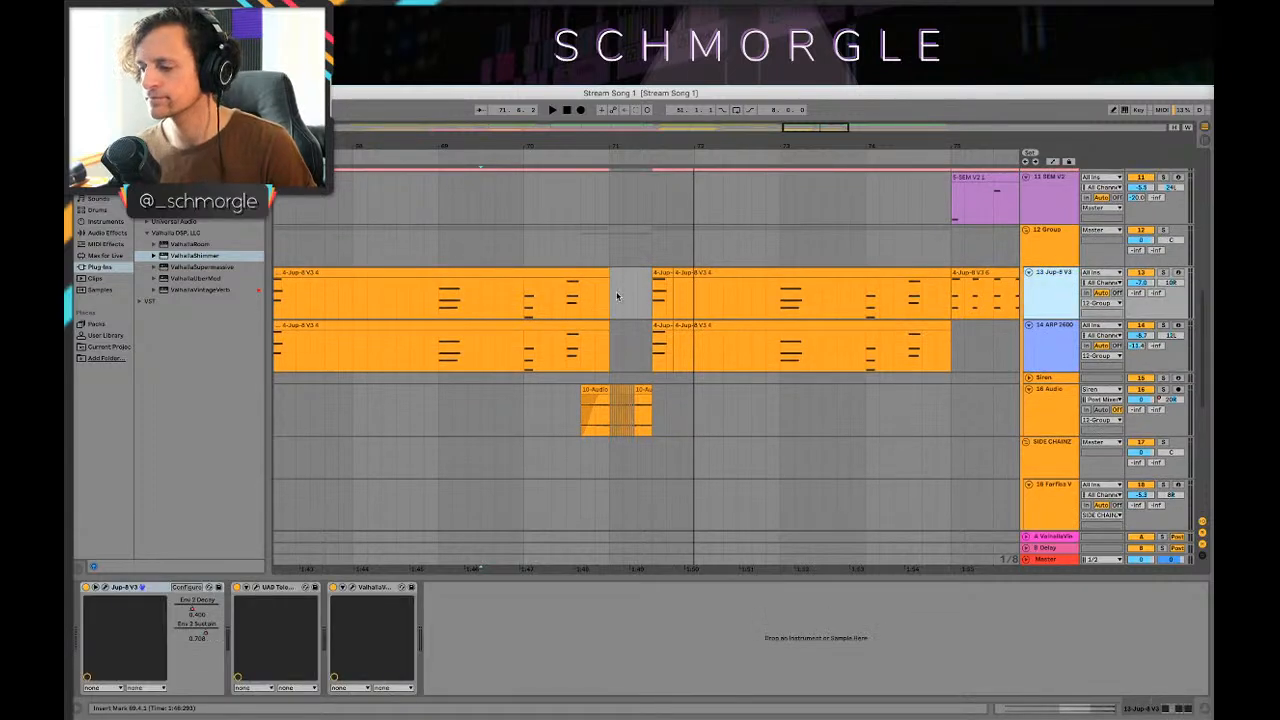
pyautogui.click(1179, 272)
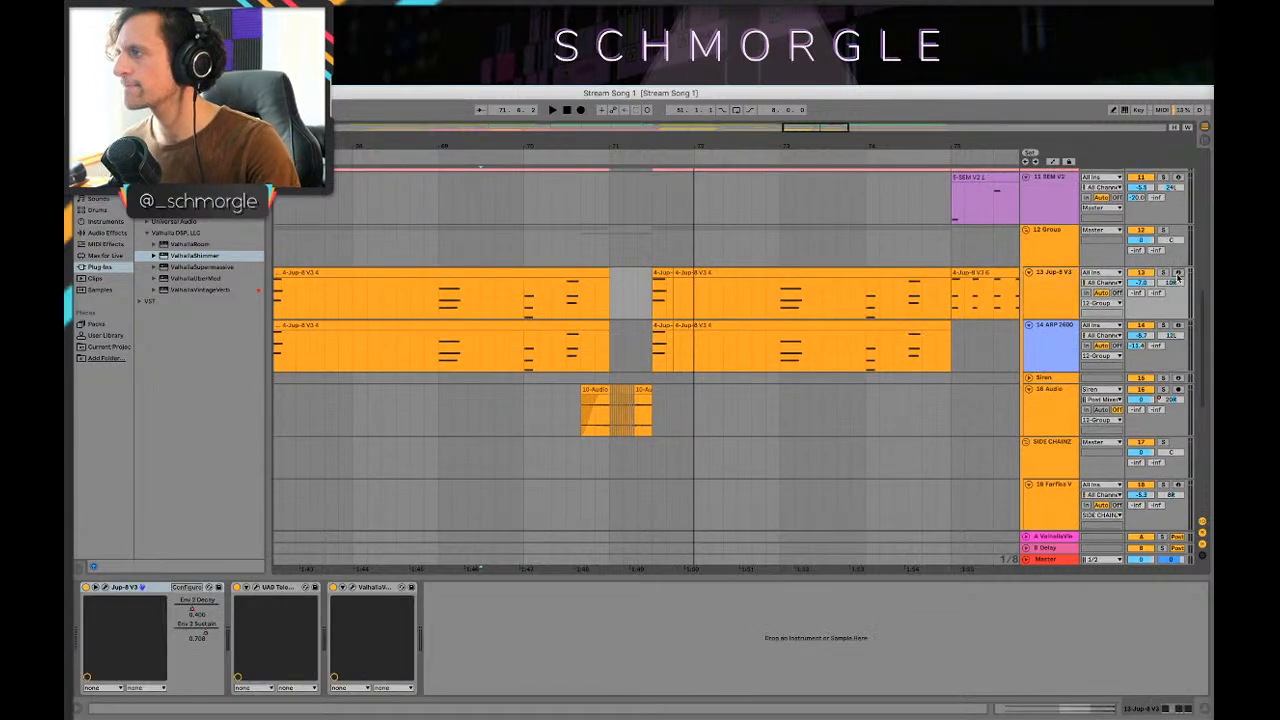
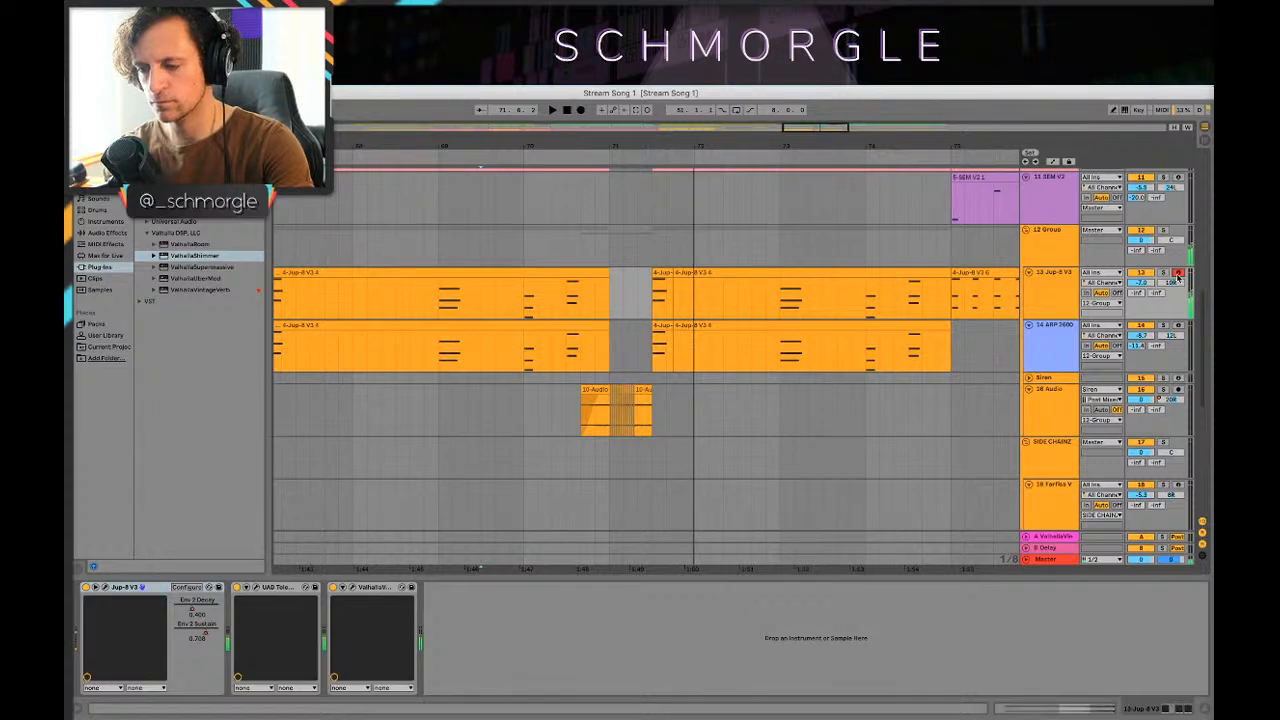
pyautogui.click(573, 343)
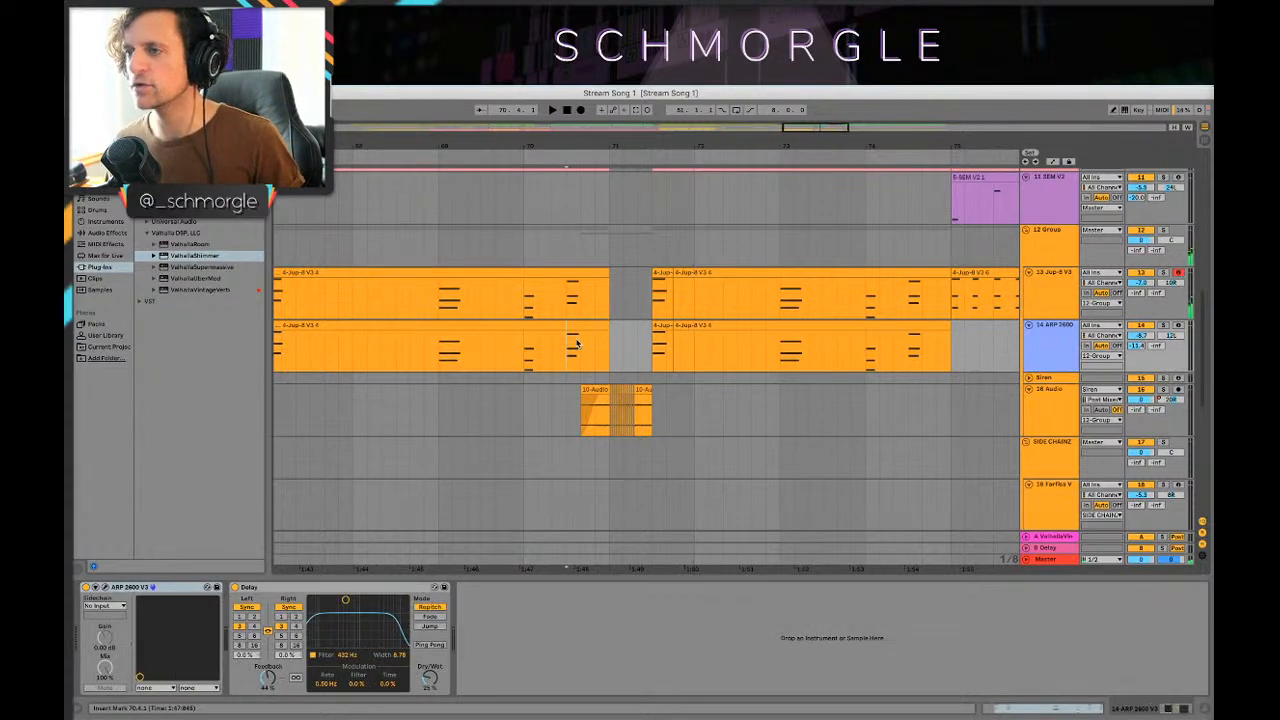
pyautogui.scroll(-2, 465, 300)
pyautogui.scroll(2, 692, 244)
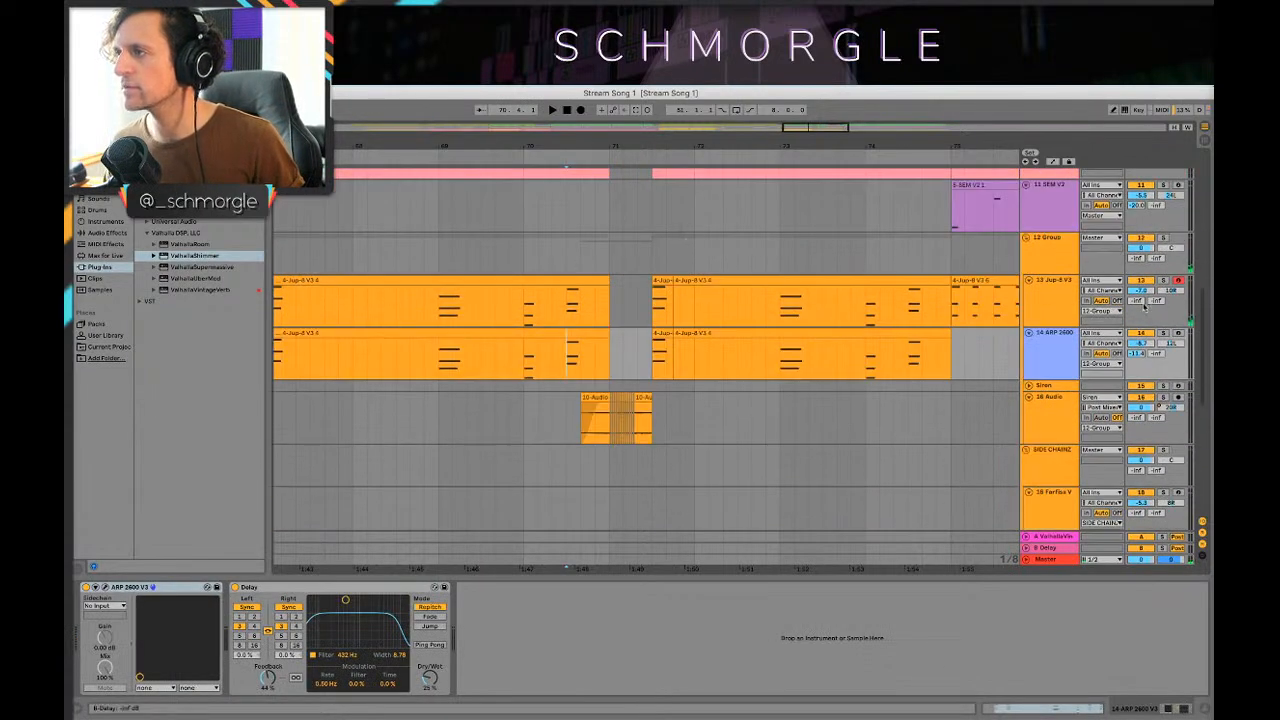
pyautogui.click(1048, 354)
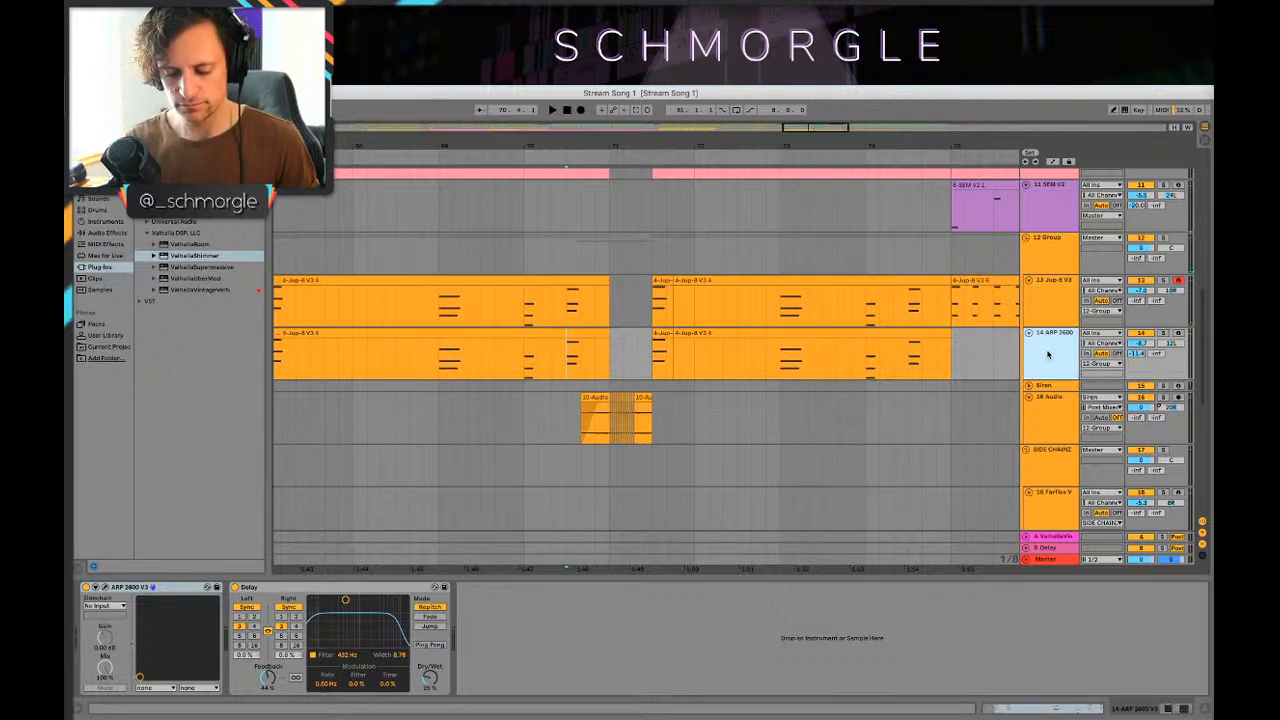
pyautogui.hotkey('ctrl', 't')
pyautogui.click(661, 392)
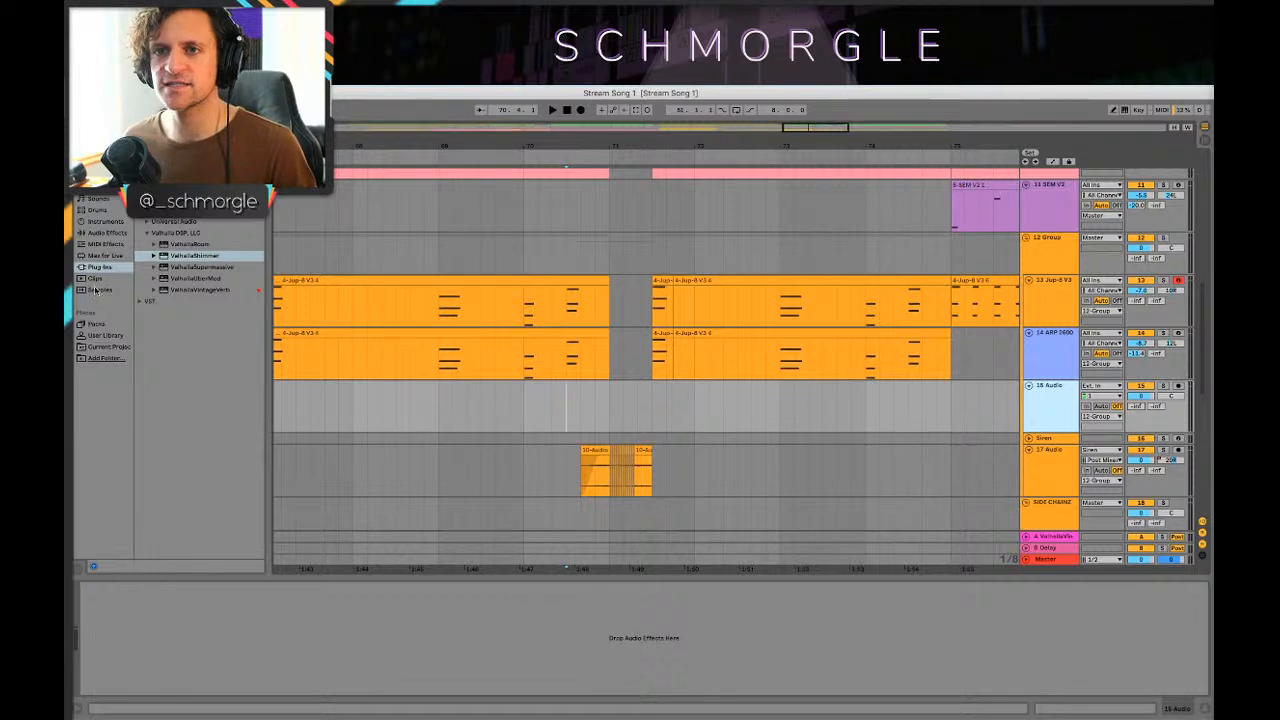
pyautogui.click(100, 164)
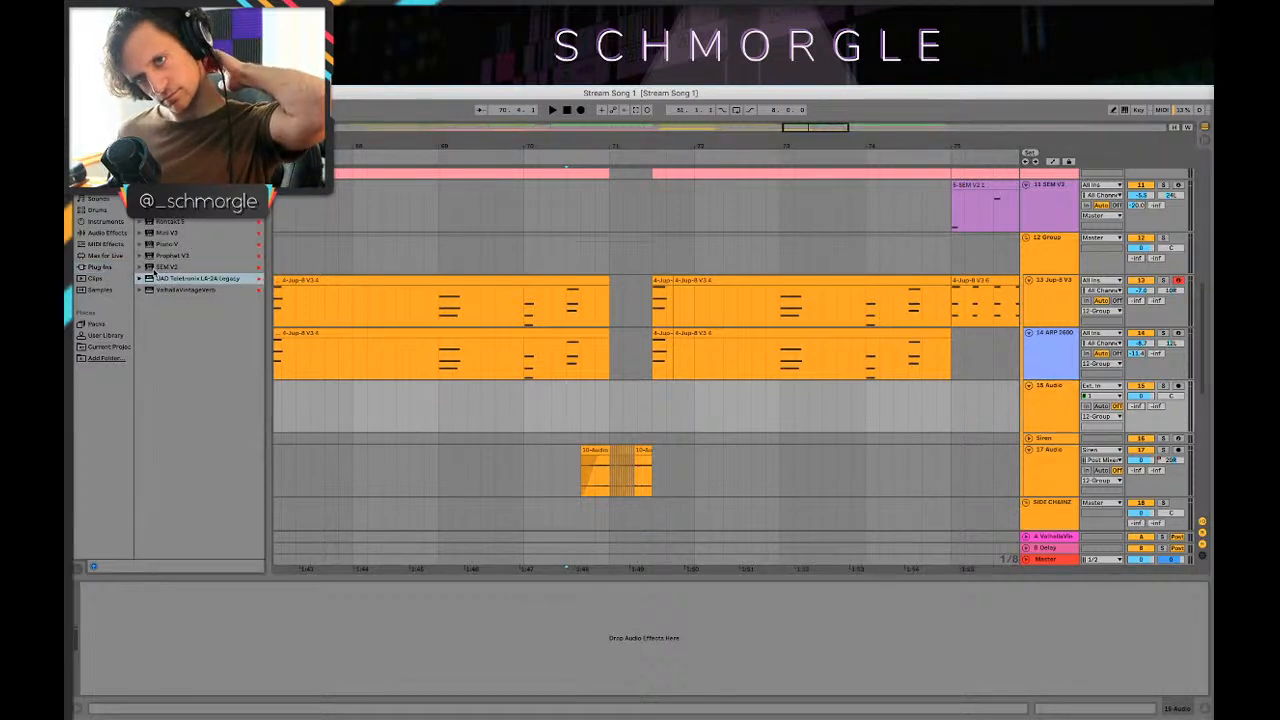
pyautogui.click(181, 234)
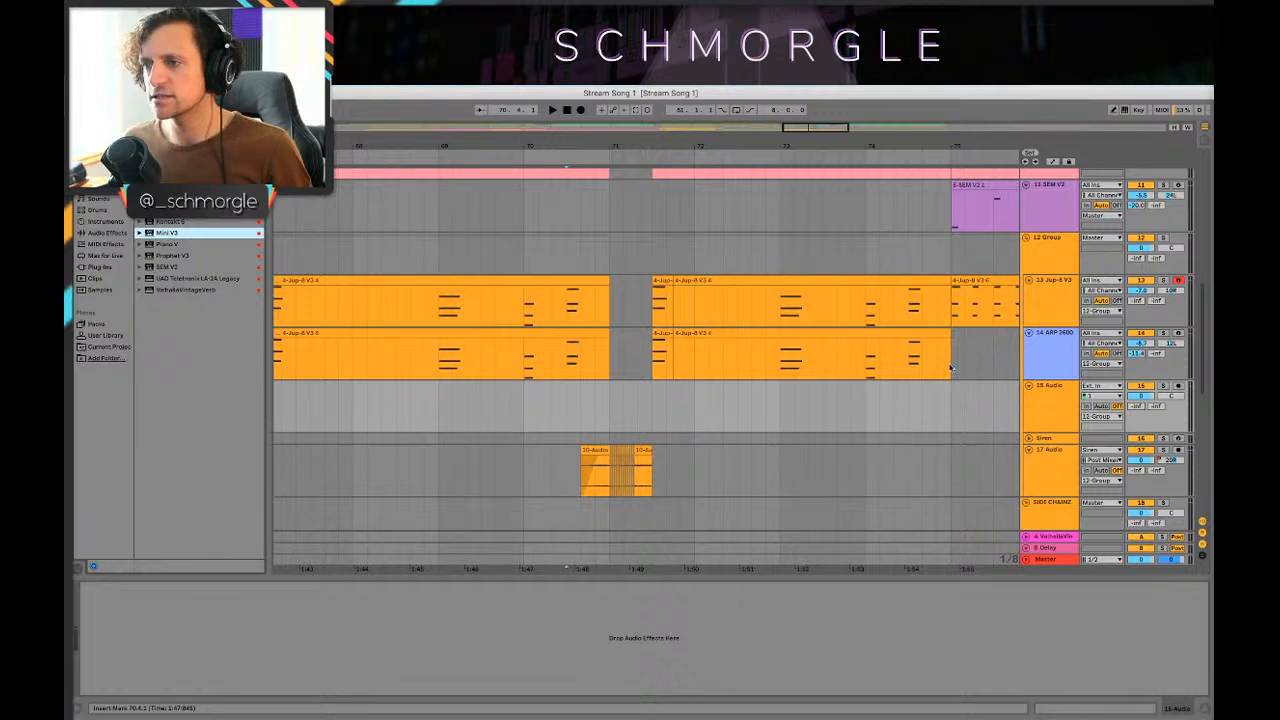
pyautogui.click(1055, 389)
pyautogui.press('Delete')
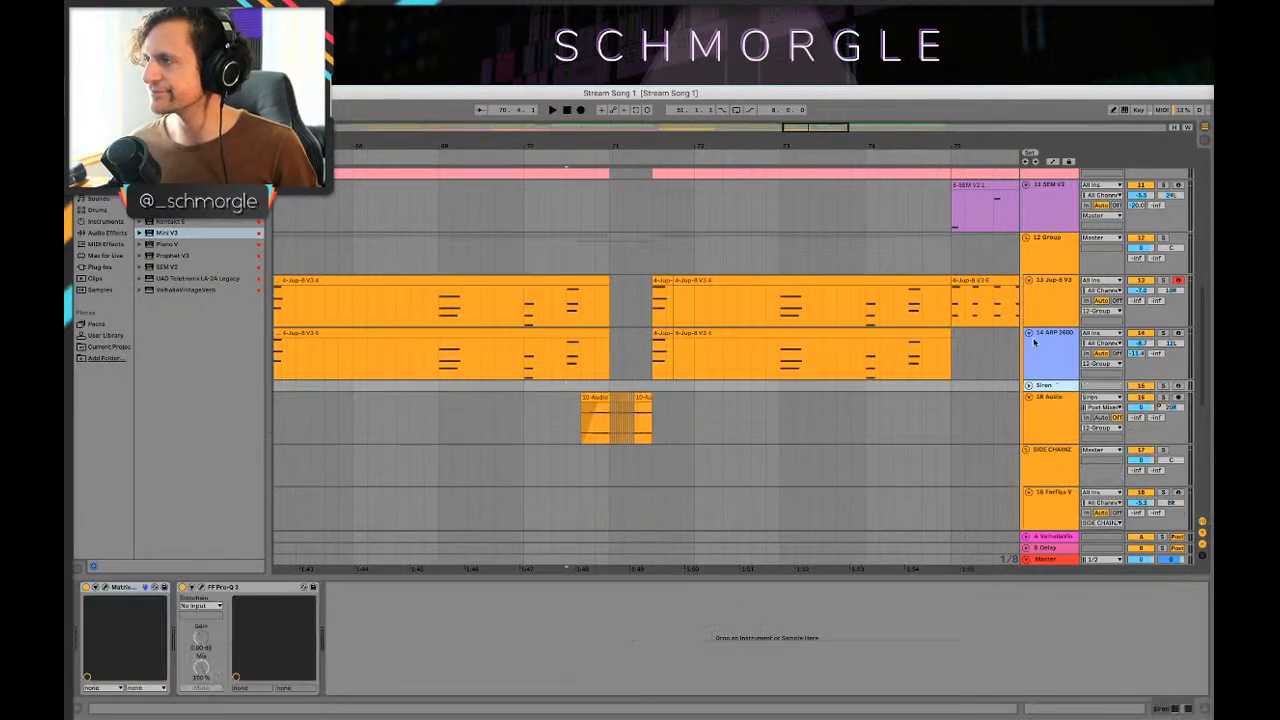
# Step: Insert a MIDI track below 14 ARP 2600 and load the Mini V3 synth on it, keeping the tracks in view
pyautogui.hotkey('ctrl', 'shift', 't')
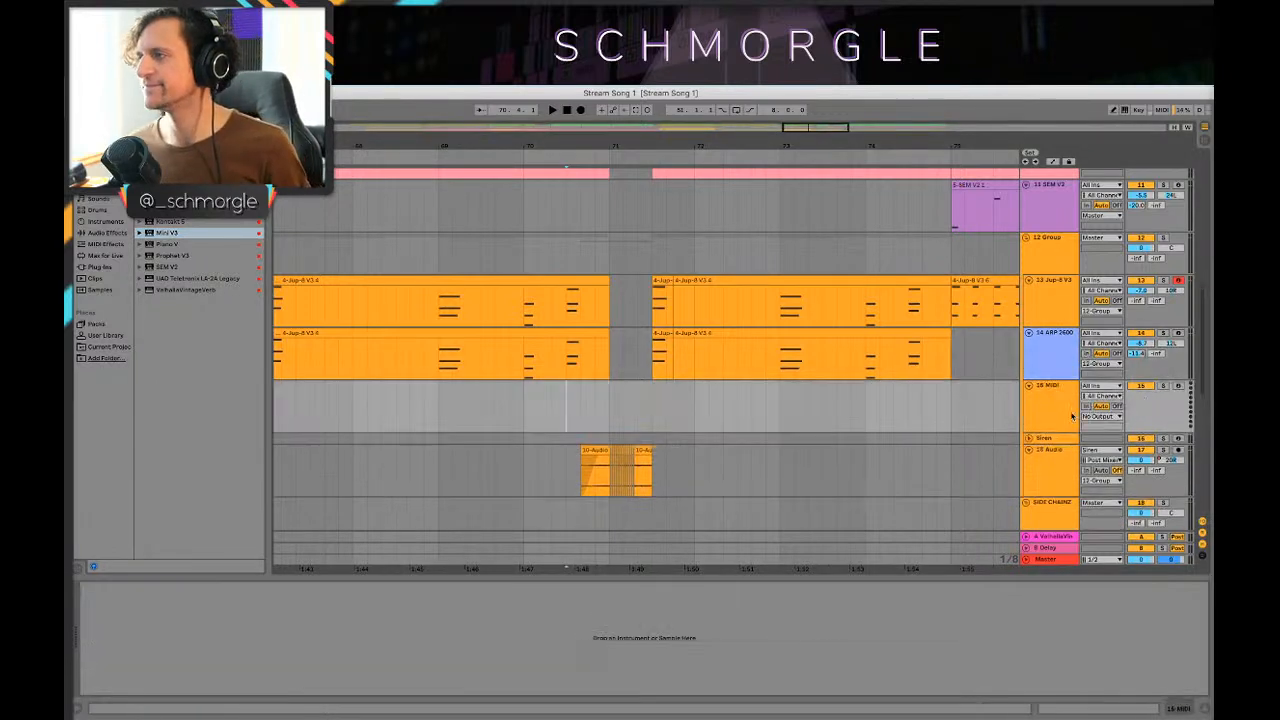
pyautogui.click(188, 232)
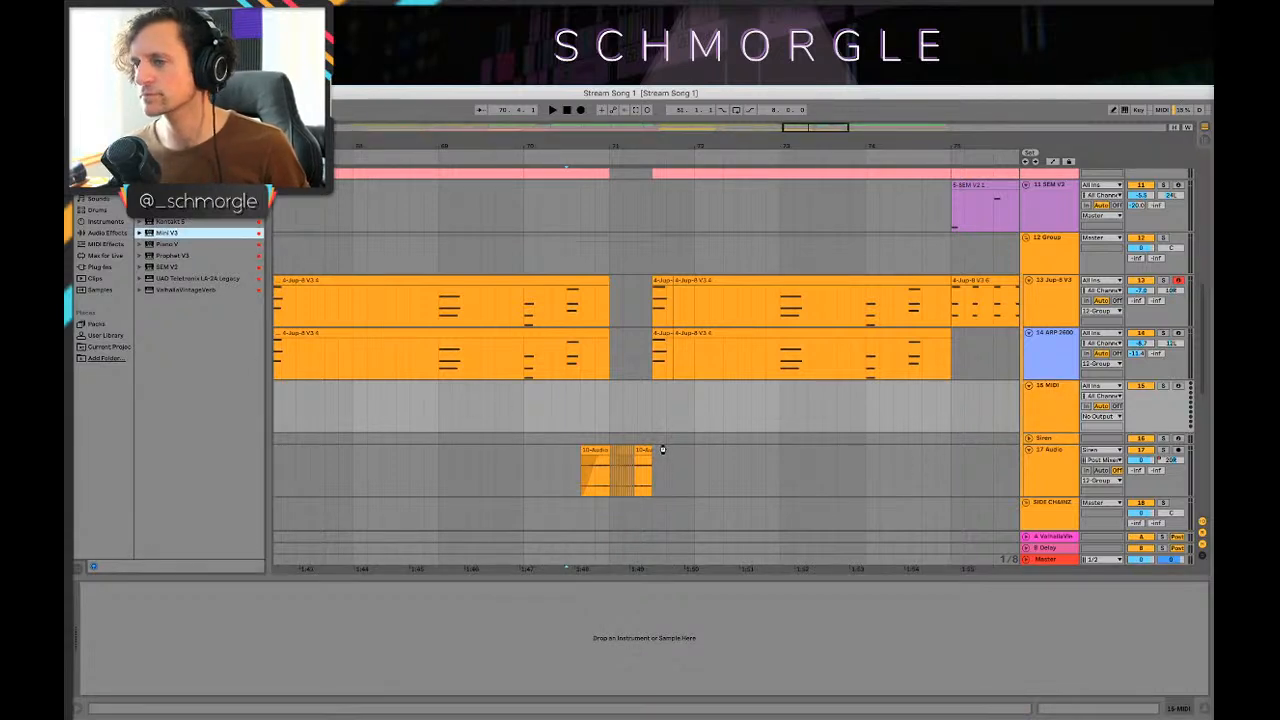
pyautogui.press('Return')
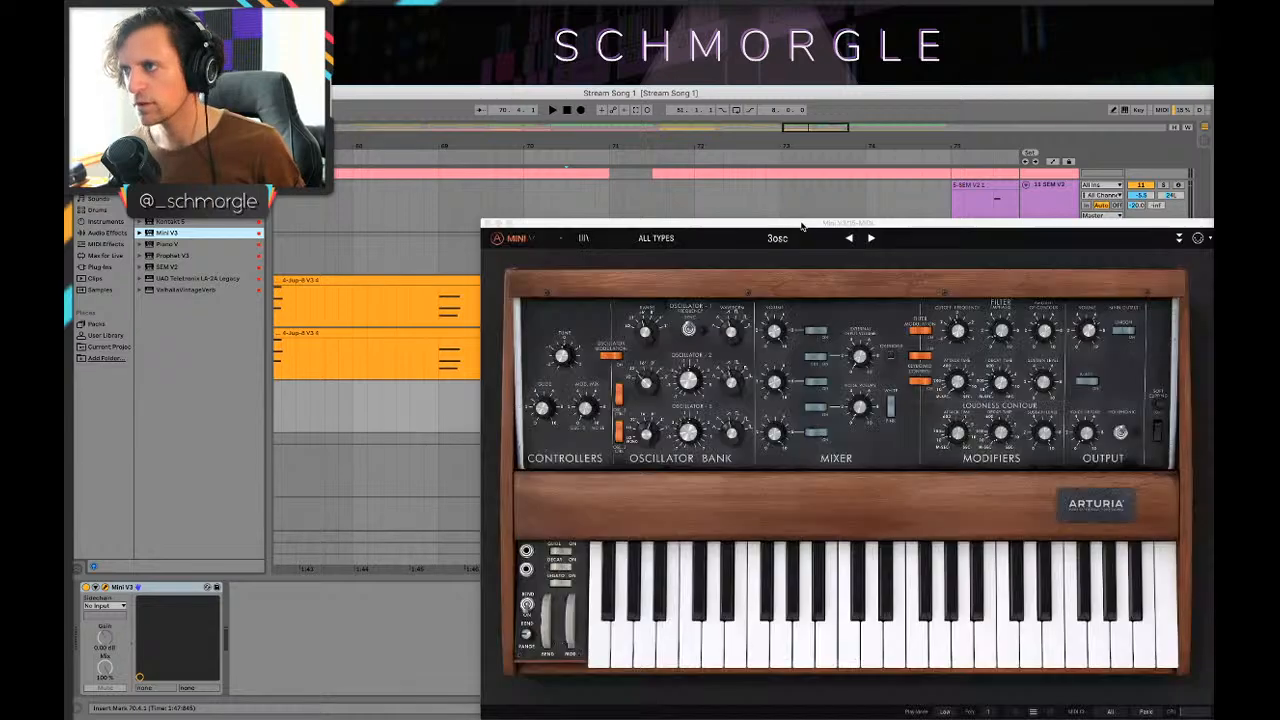
pyautogui.moveTo(800, 226); pyautogui.dragTo(687, 431)
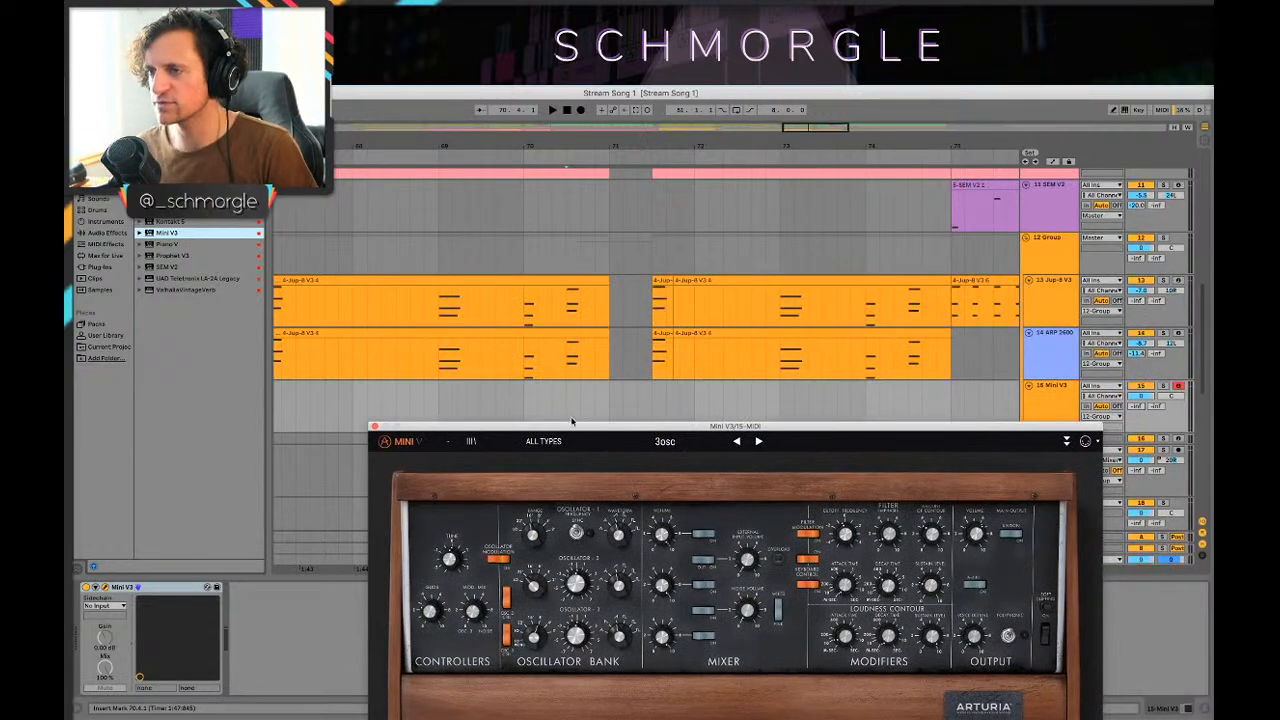
pyautogui.moveTo(572, 421); pyautogui.dragTo(510, 430)
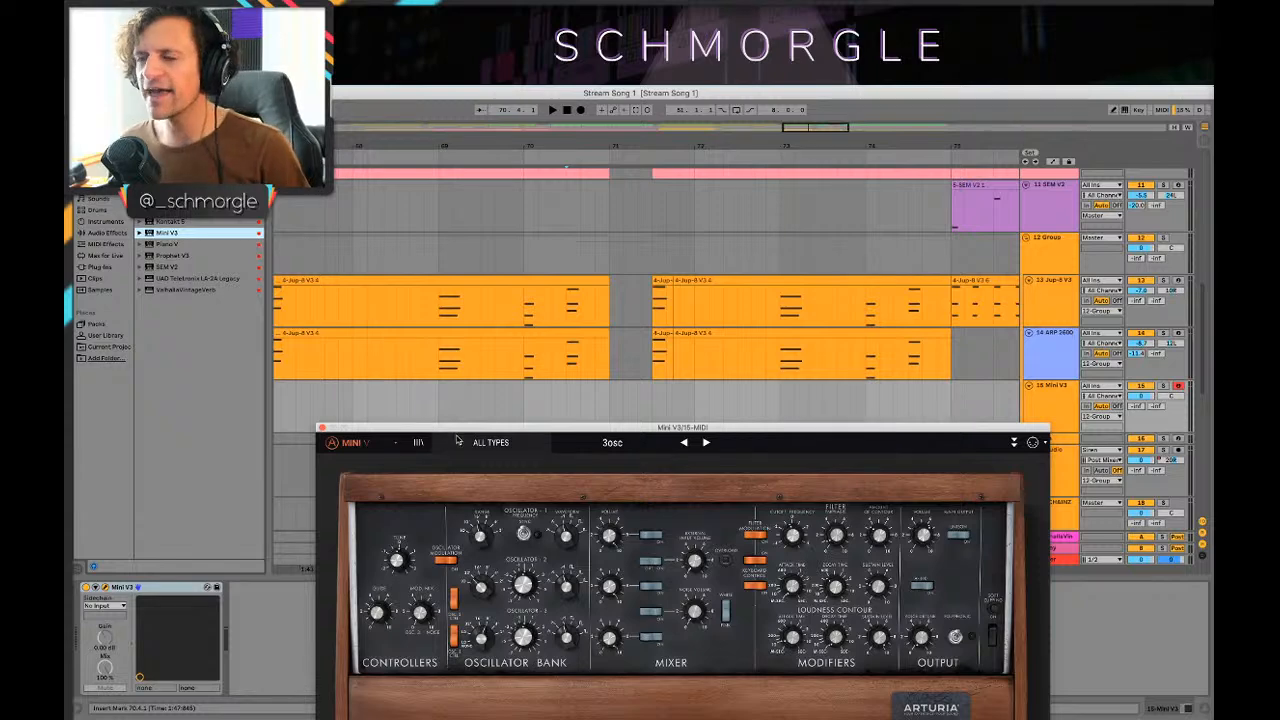
pyautogui.moveTo(462, 433); pyautogui.dragTo(472, 459)
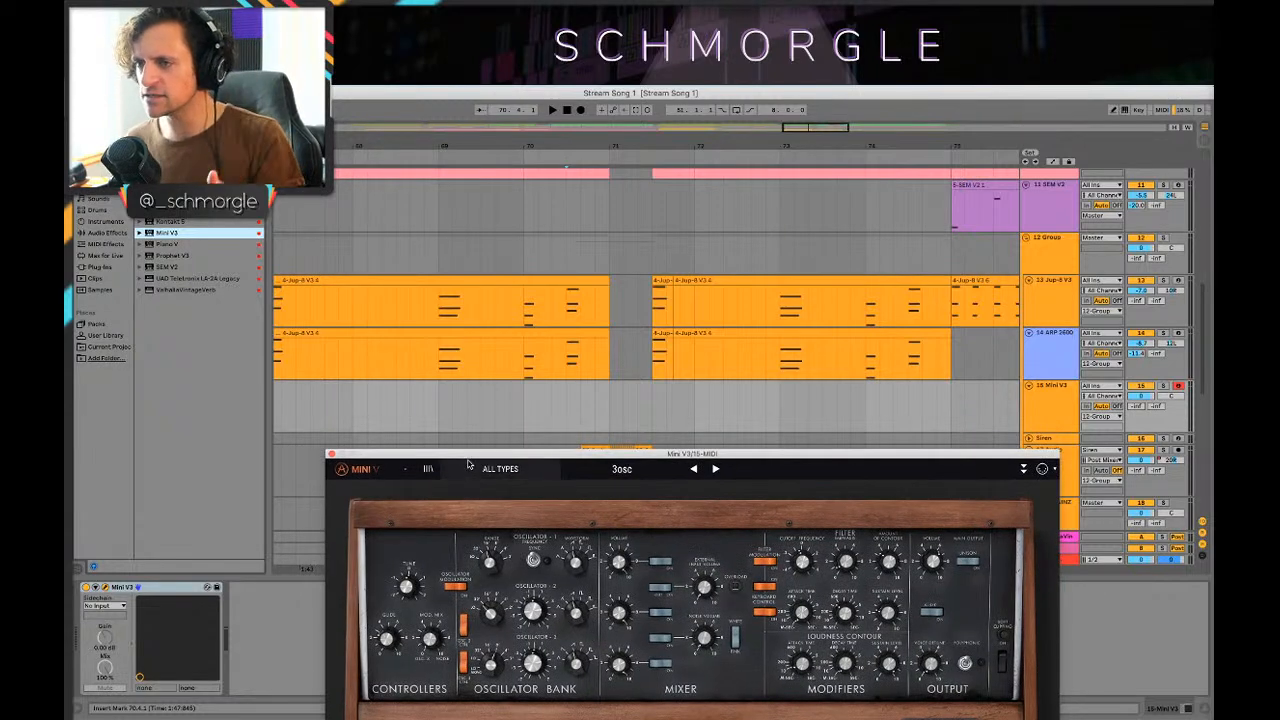
# Step: Play the bar 71 break from 70.3.1 and again from 70.4.1 with the new Mini V3 track armed
pyautogui.click(568, 420)
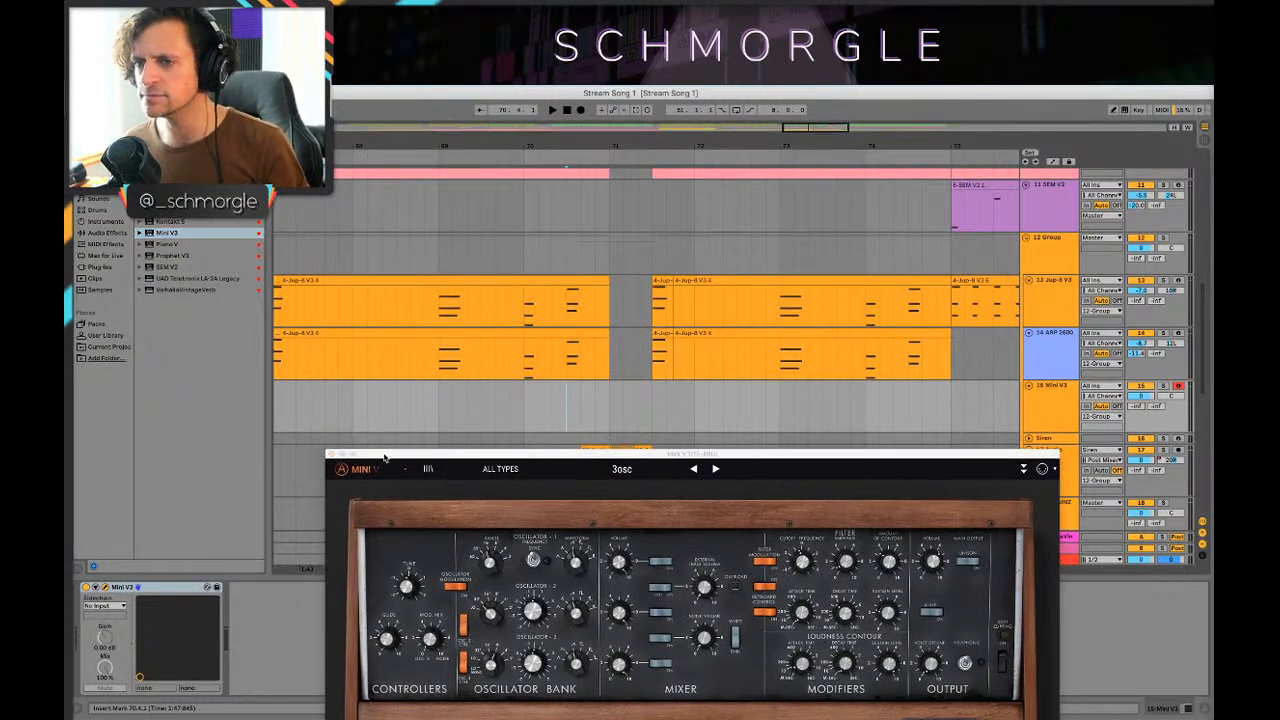
pyautogui.moveTo(384, 457); pyautogui.dragTo(482, 536)
pyautogui.click(551, 440)
pyautogui.press('space')
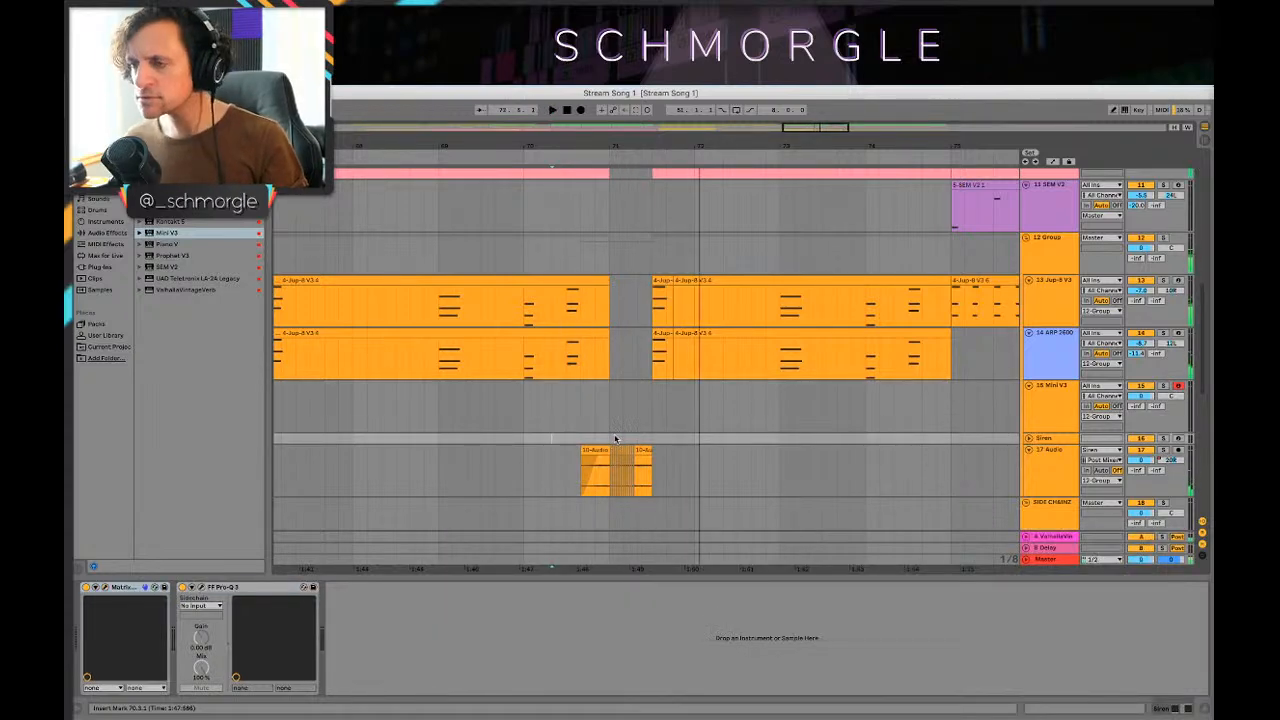
pyautogui.click(572, 418)
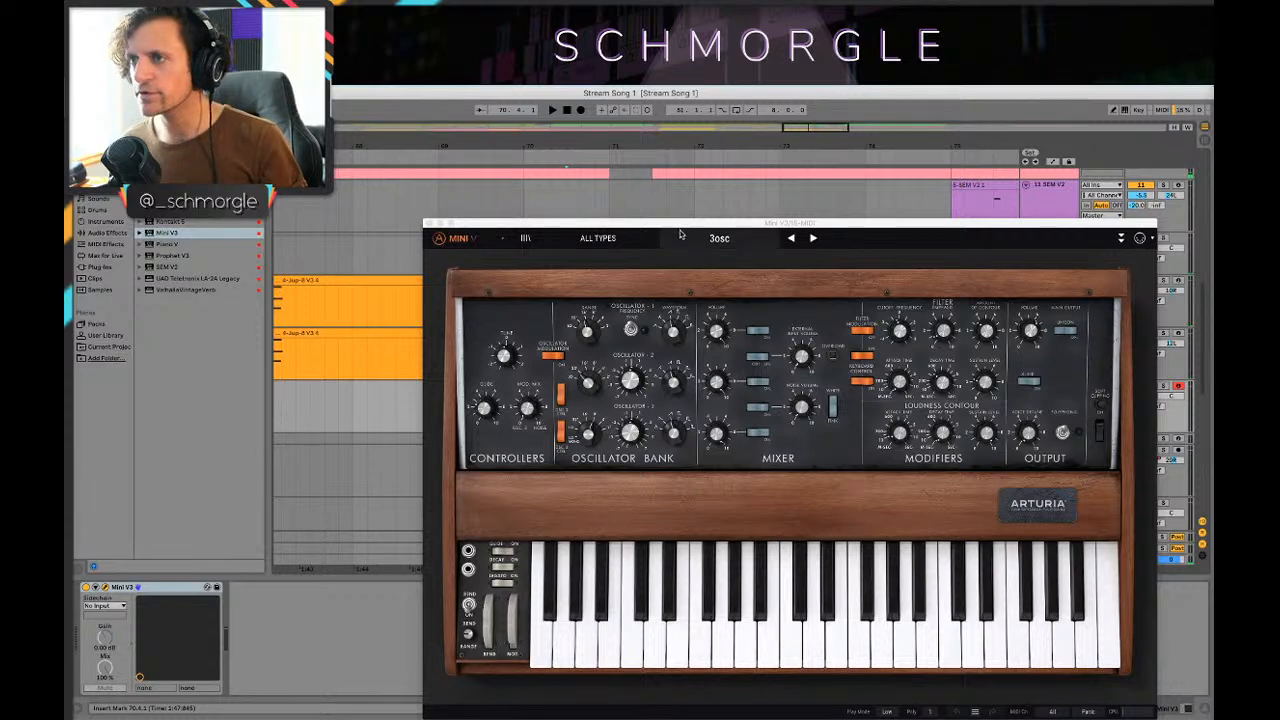
pyautogui.press('space')
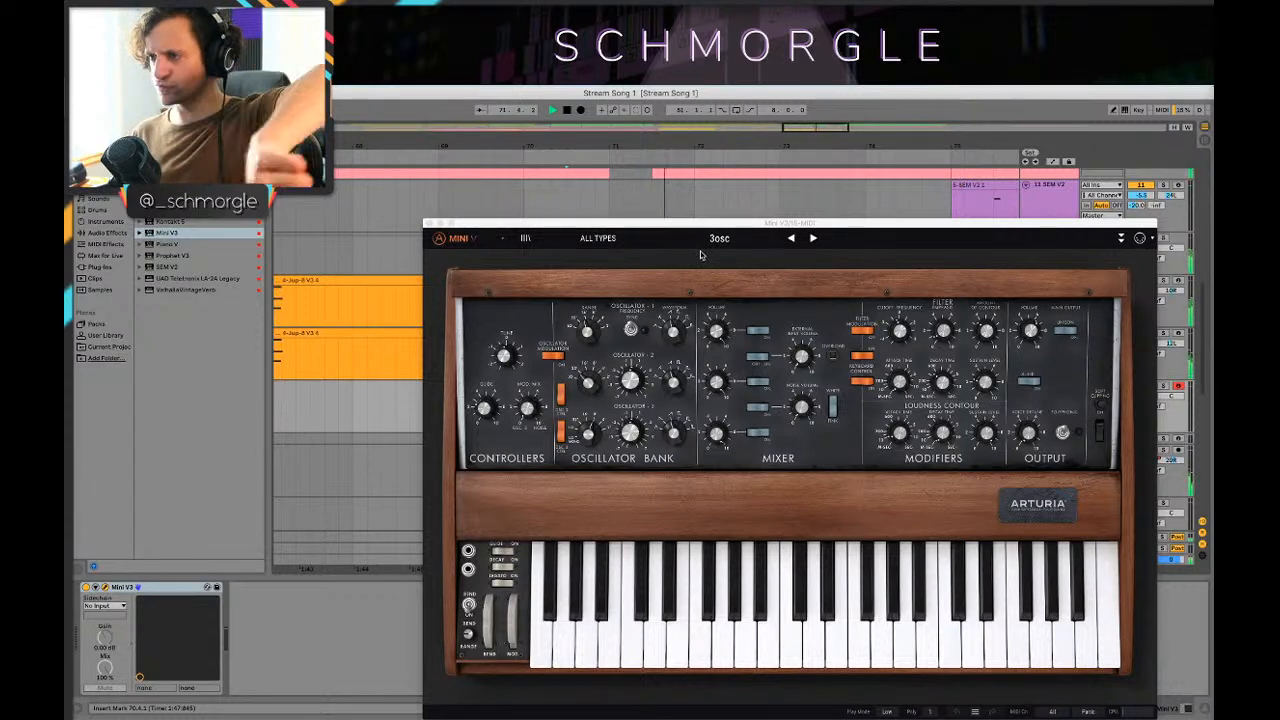
pyautogui.moveTo(686, 227); pyautogui.dragTo(757, 599)
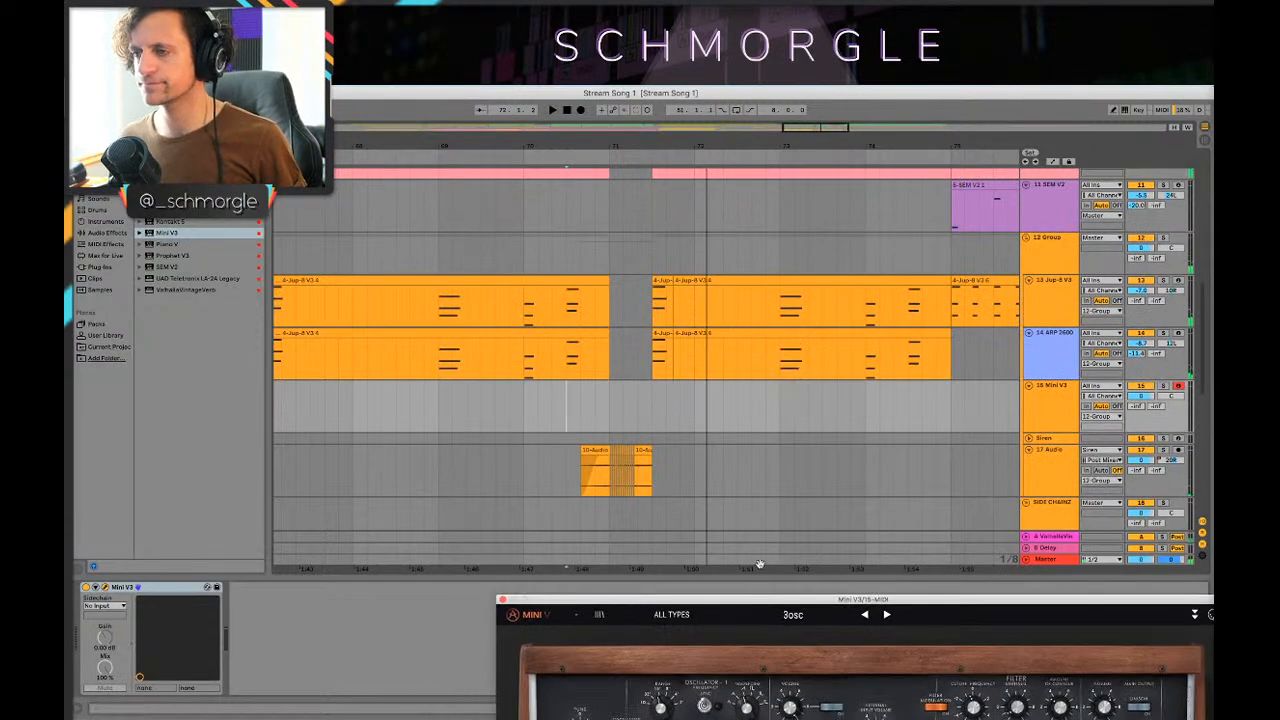
# Step: Play from just before the 26 12-Audio slice at bar 71 and check the audio and synth tracks around the break
pyautogui.click(570, 466)
pyautogui.scroll(-5, 647, 467)
pyautogui.scroll(-2, 644, 466)
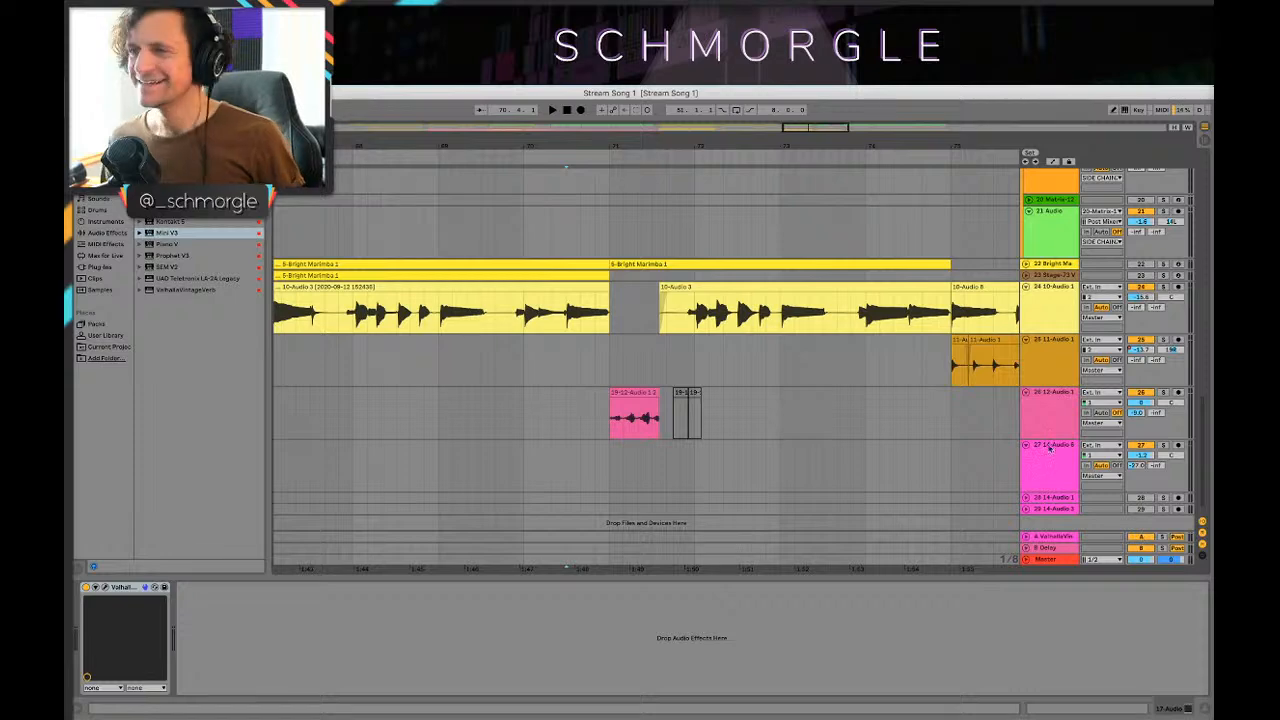
pyautogui.click(597, 418)
pyautogui.press('space')
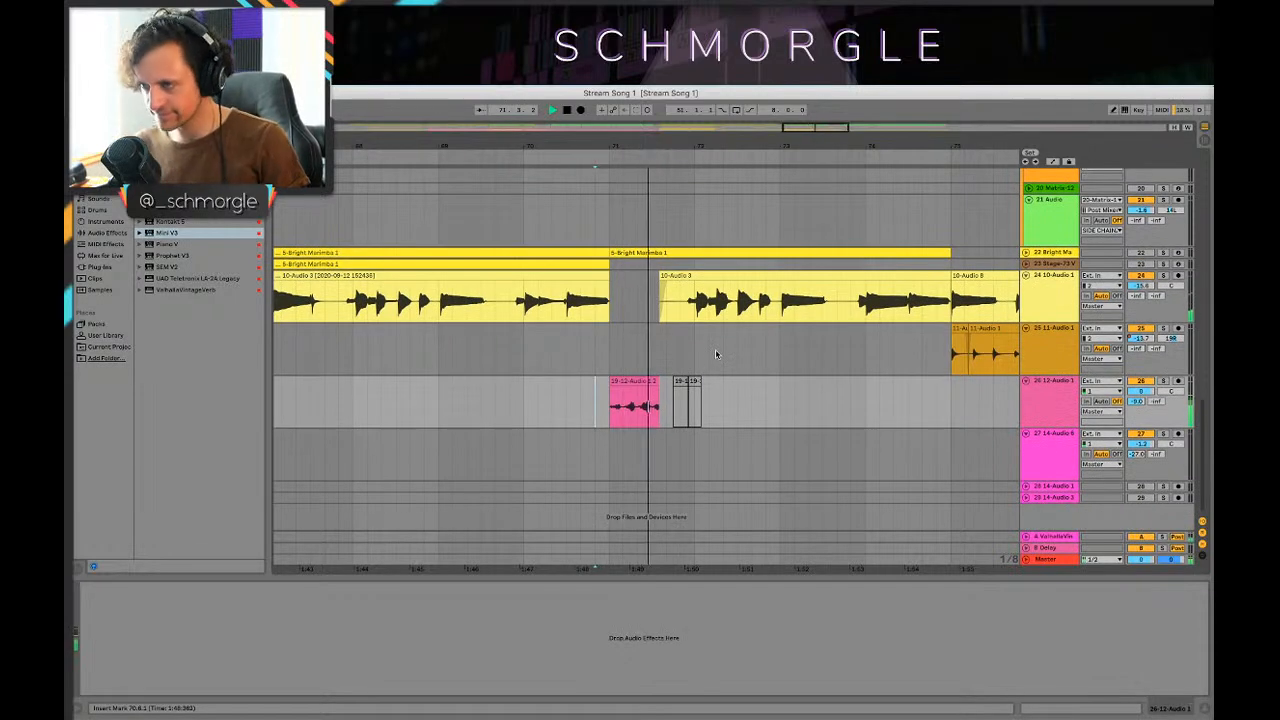
pyautogui.scroll(5, 694, 385)
pyautogui.scroll(4, 694, 385)
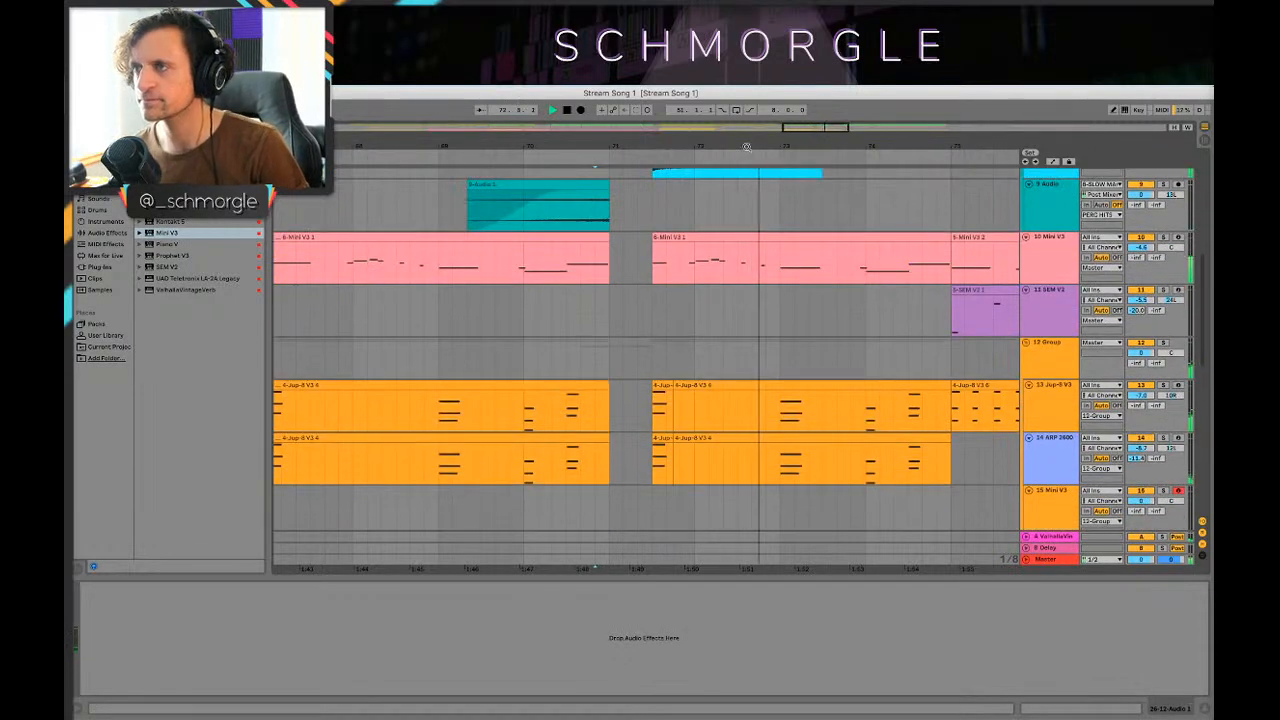
pyautogui.scroll(-2, 704, 332)
pyautogui.scroll(-3, 704, 332)
pyautogui.click(705, 332)
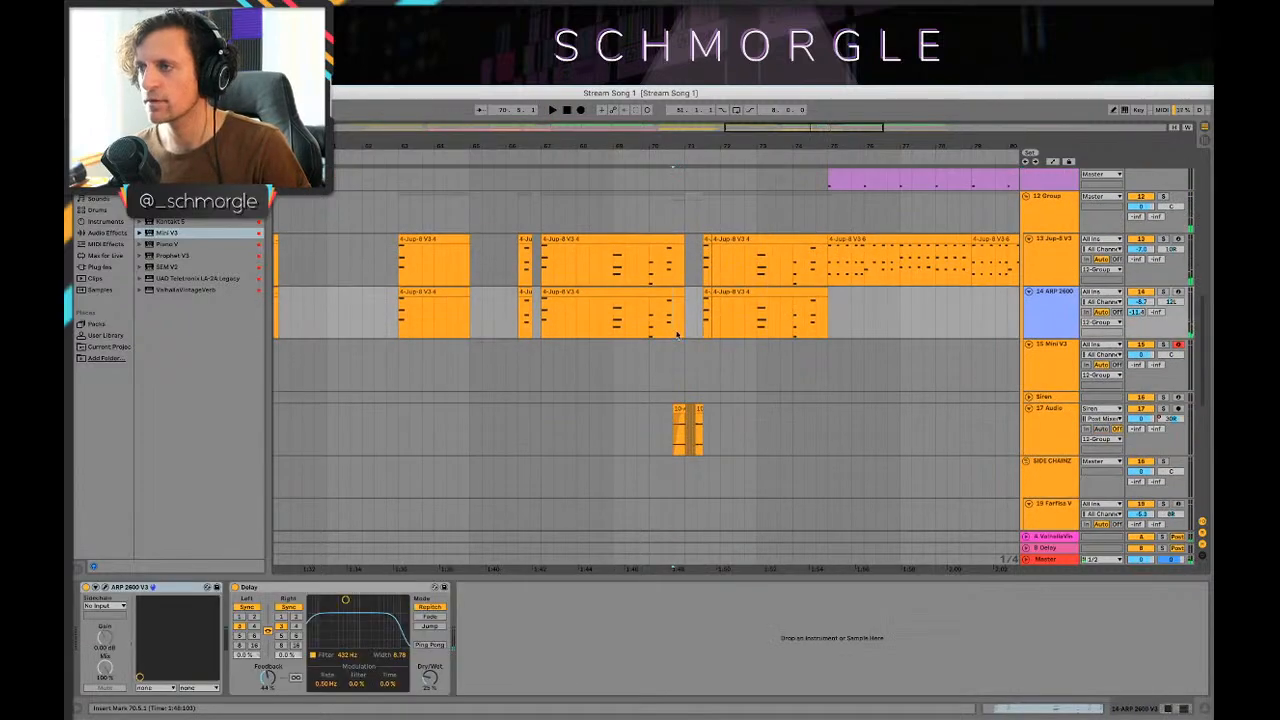
# Step: Open the 1 Quark Kit clip starting at bar 67 and audition its Hihat Open Trad, Alien Warning FX, Cymbal Acid House and Ride Acoustic Ocean sounds
pyautogui.scroll(10, 708, 340)
pyautogui.moveTo(765, 136)
pyautogui.mouseDown()
pyautogui.moveTo(764, 175)
pyautogui.moveTo(752, 141)
pyautogui.mouseUp()
pyautogui.click(489, 195)
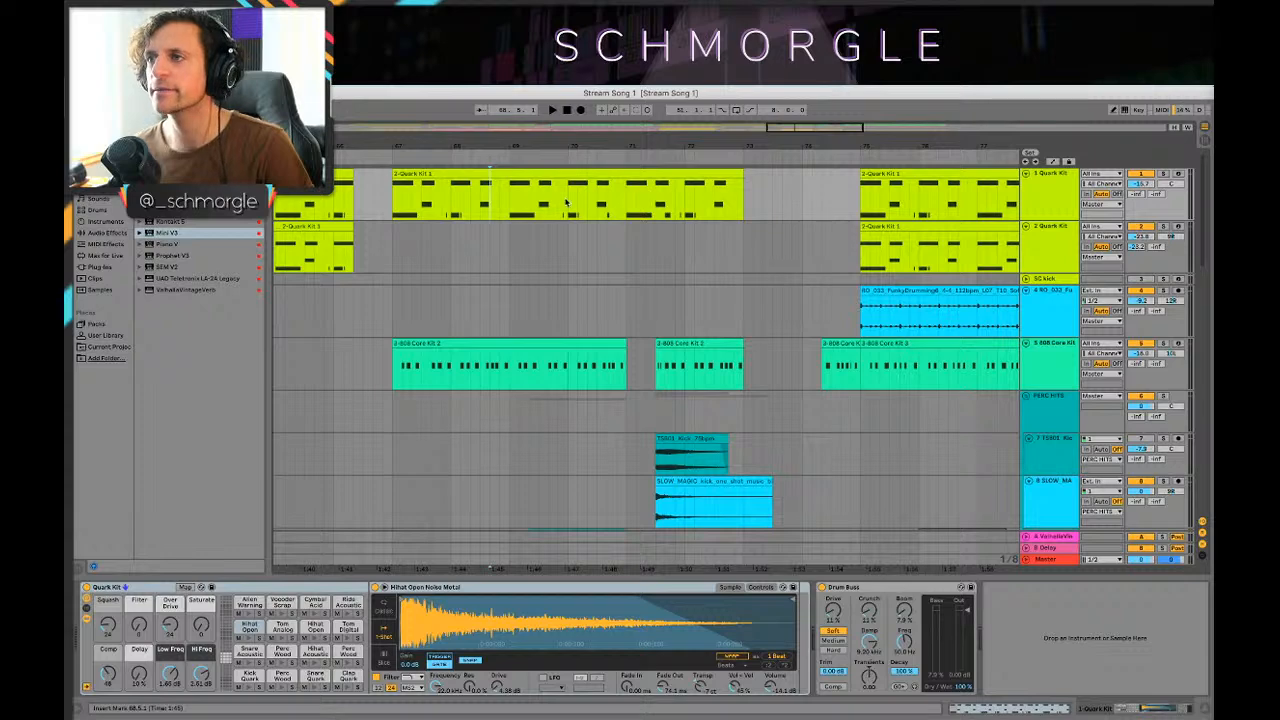
pyautogui.doubleClick(630, 183)
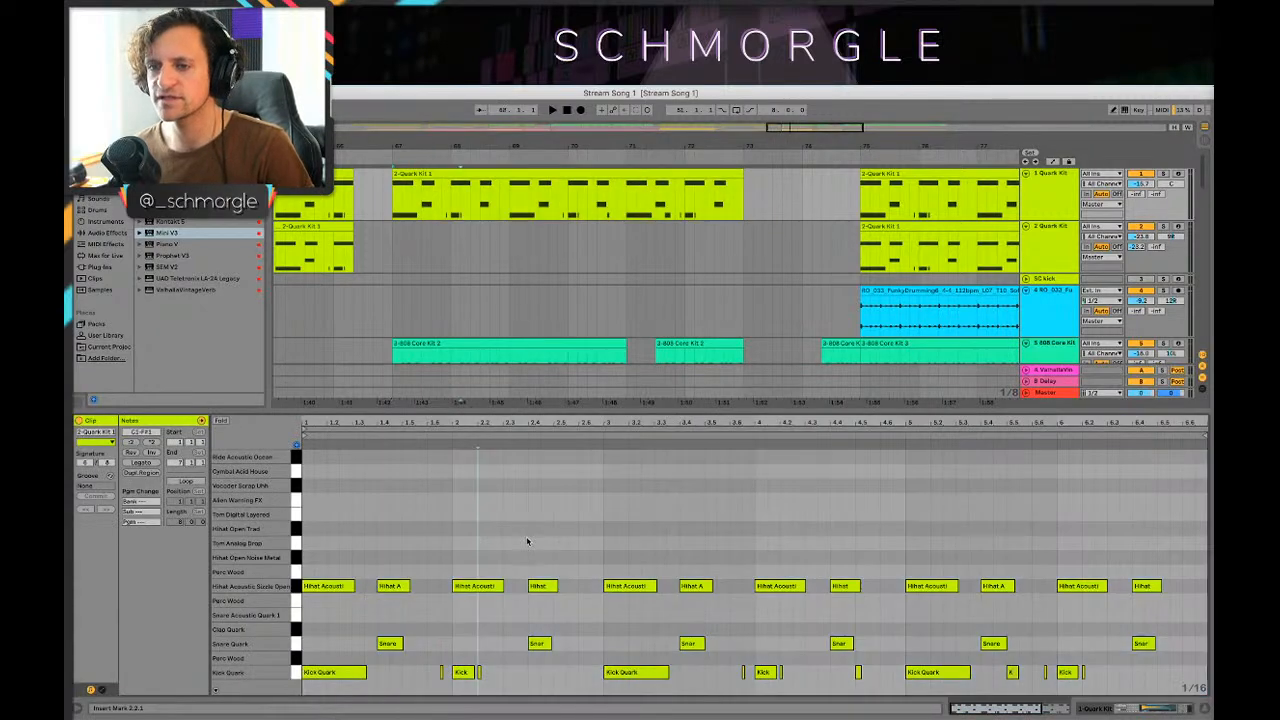
pyautogui.click(297, 532)
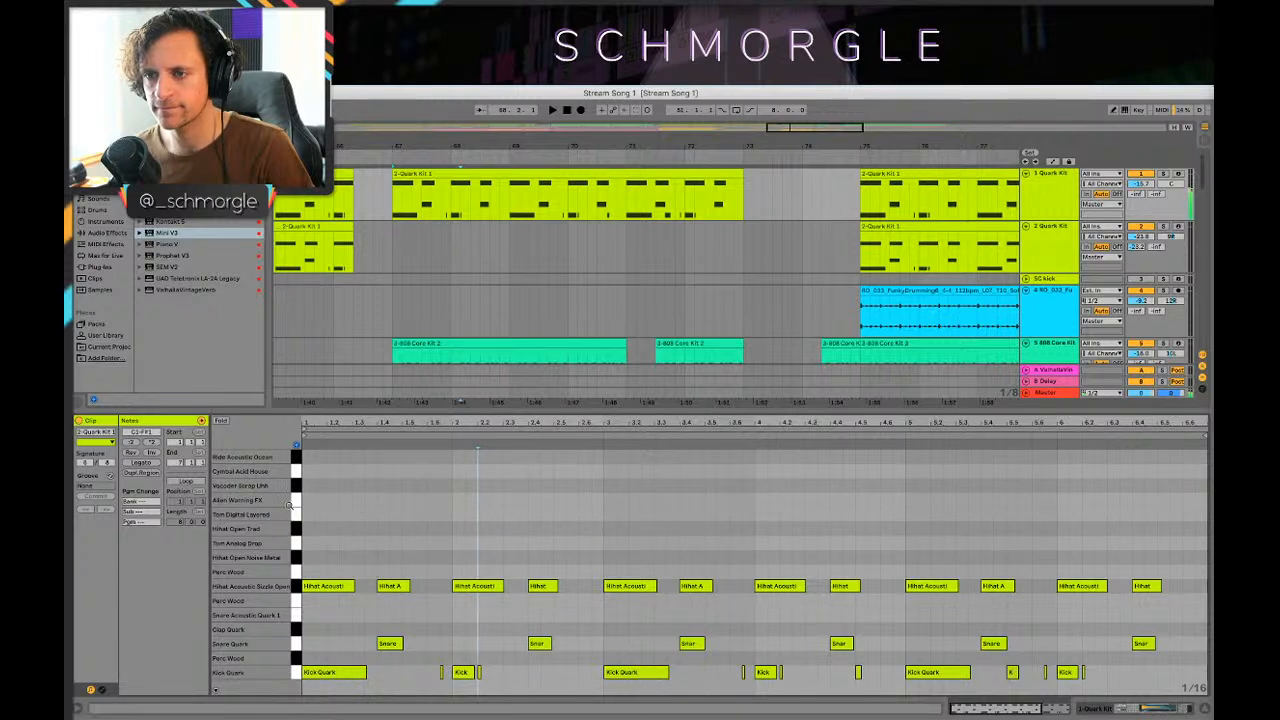
pyautogui.click(297, 500)
pyautogui.click(297, 471)
pyautogui.click(297, 456)
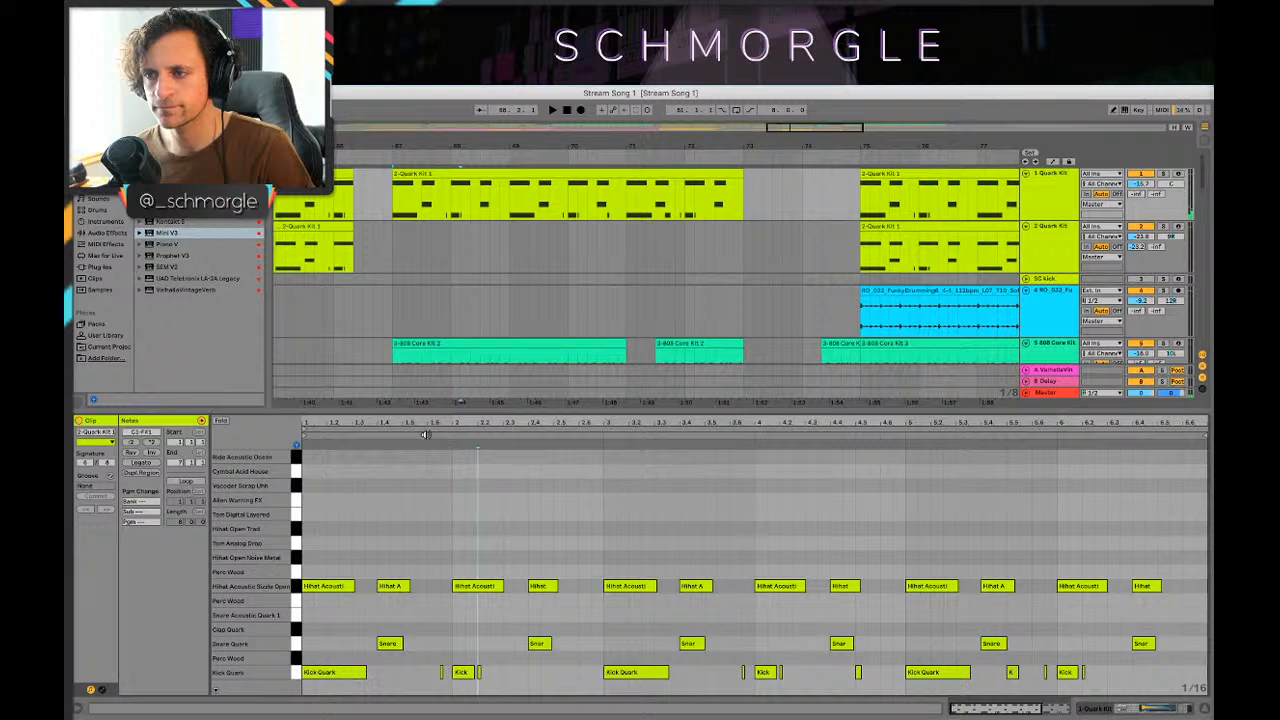
# Step: Play the 1 Quark Kit drums through the bar 71 break
pyautogui.press('space')
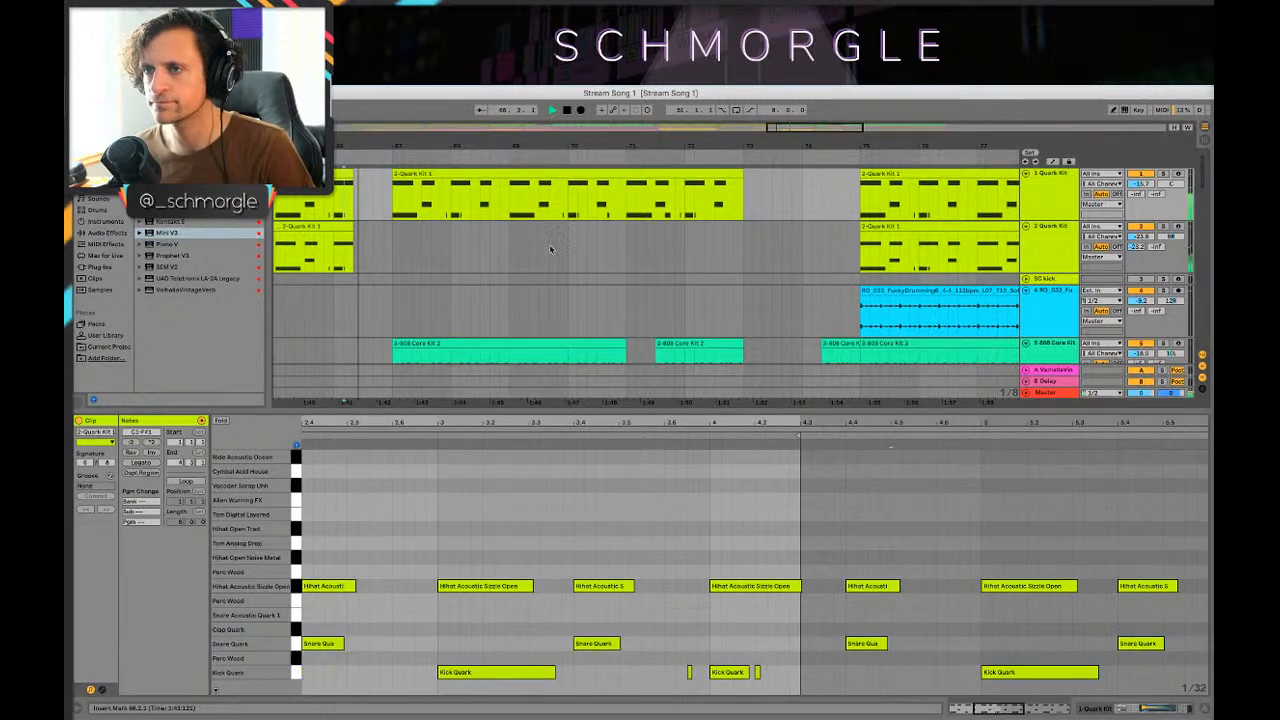
pyautogui.click(617, 202)
pyautogui.press('space')
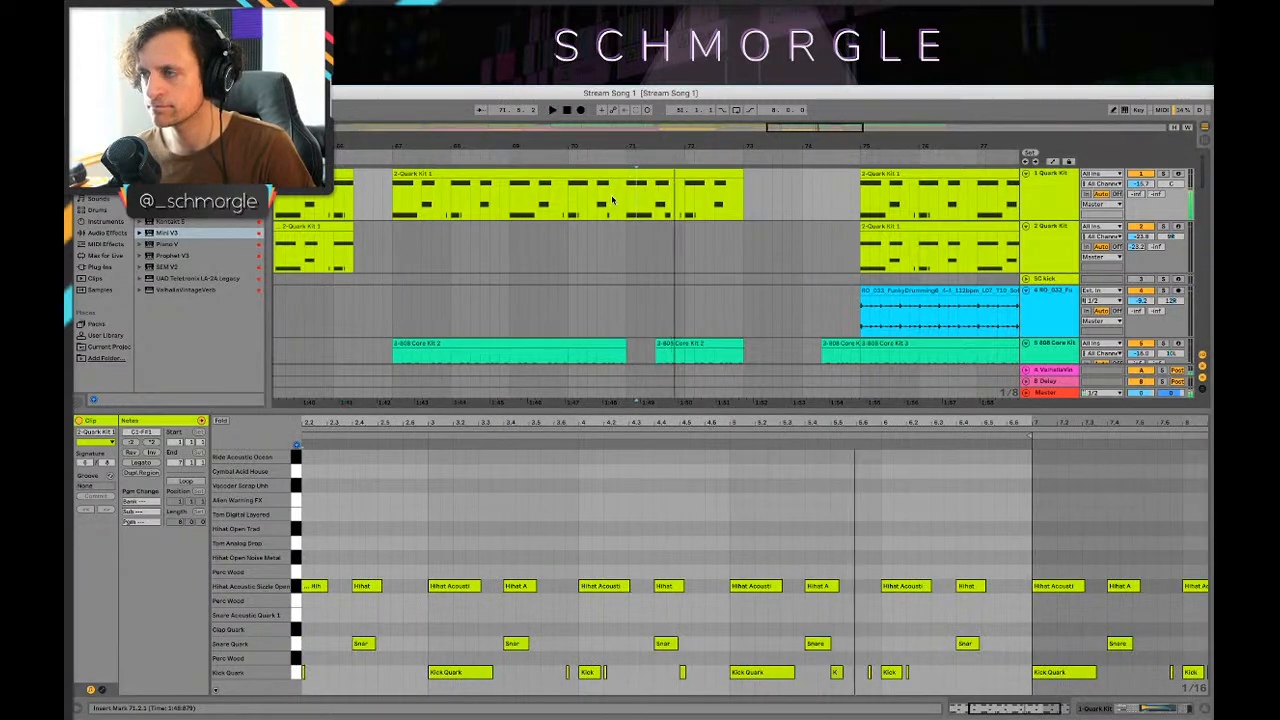
pyautogui.press('space')
pyautogui.scroll(3, 668, 186)
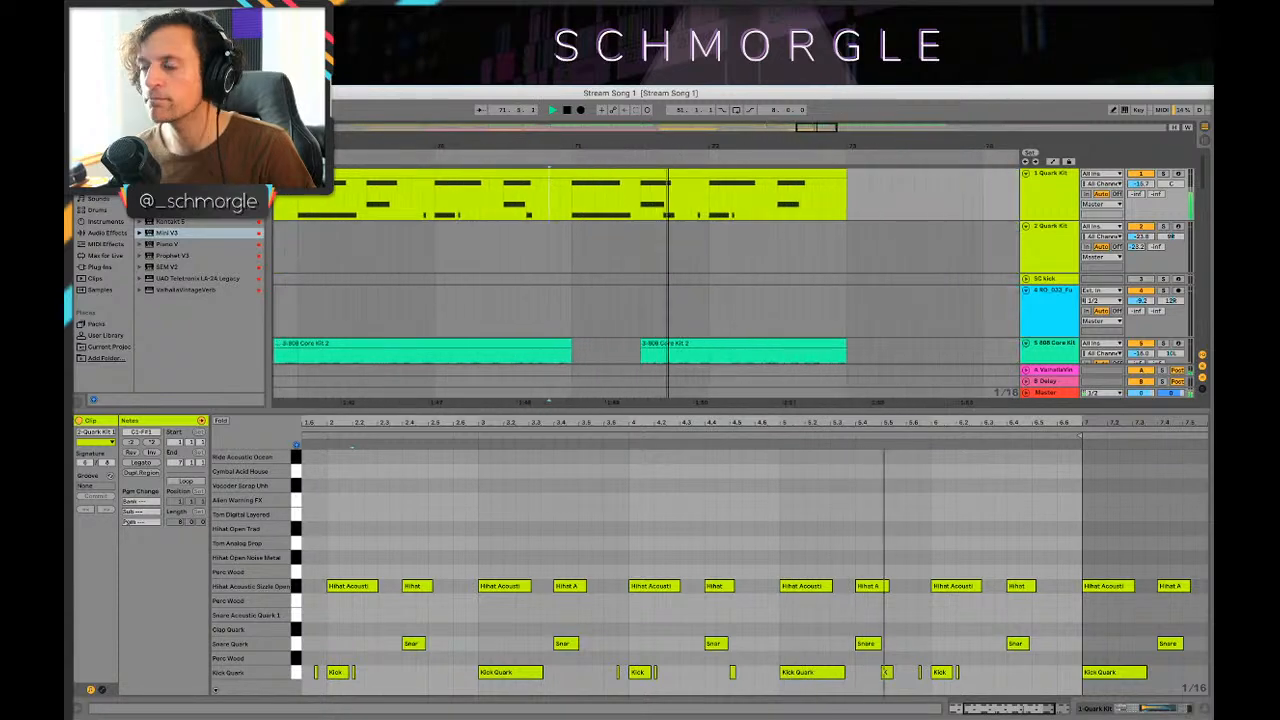
# Step: Add a Cymbal Acid House note at 1.1.1 in the 1 Quark Kit clip that starts at bar 67
pyautogui.click(645, 173)
pyautogui.press('space')
pyautogui.click(633, 203)
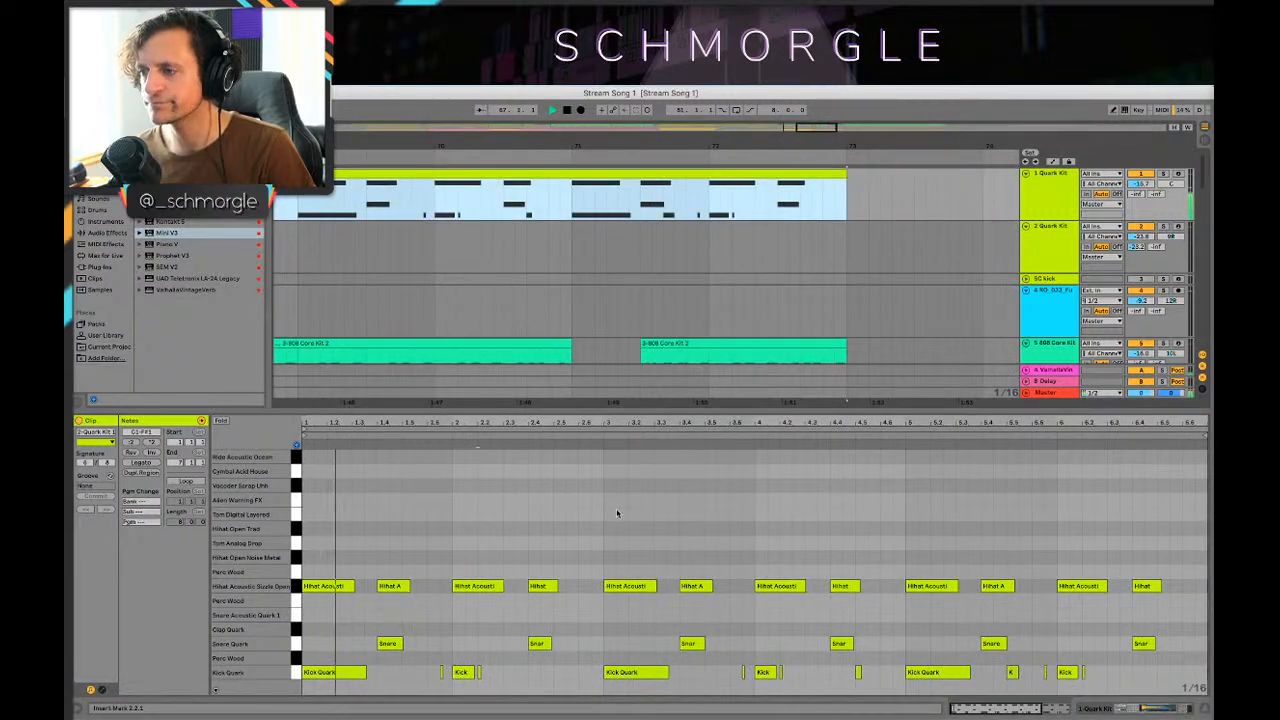
pyautogui.doubleClick(309, 509)
pyautogui.moveTo(309, 509); pyautogui.dragTo(309, 472)
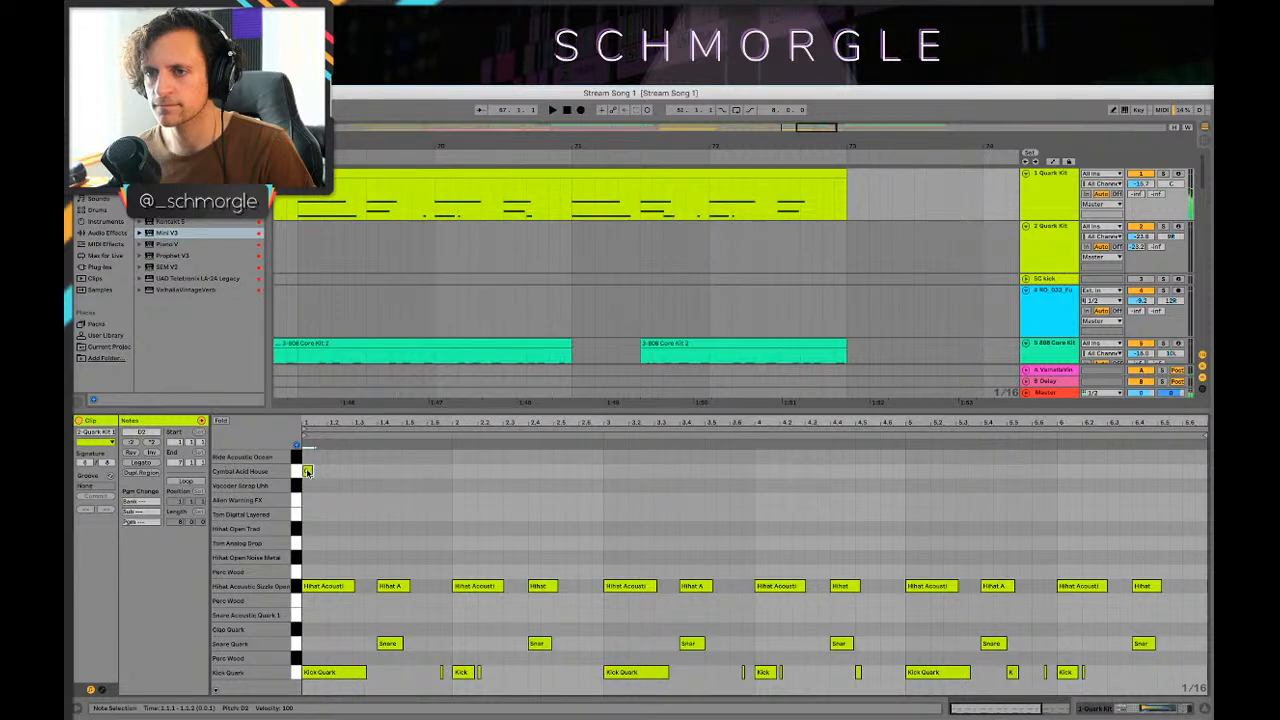
pyautogui.press('space')
pyautogui.press('space')
# Step: Try an Alien Warning FX note at the clip's start, and replace it with a Hihat Open Trad note
pyautogui.doubleClick(307, 500)
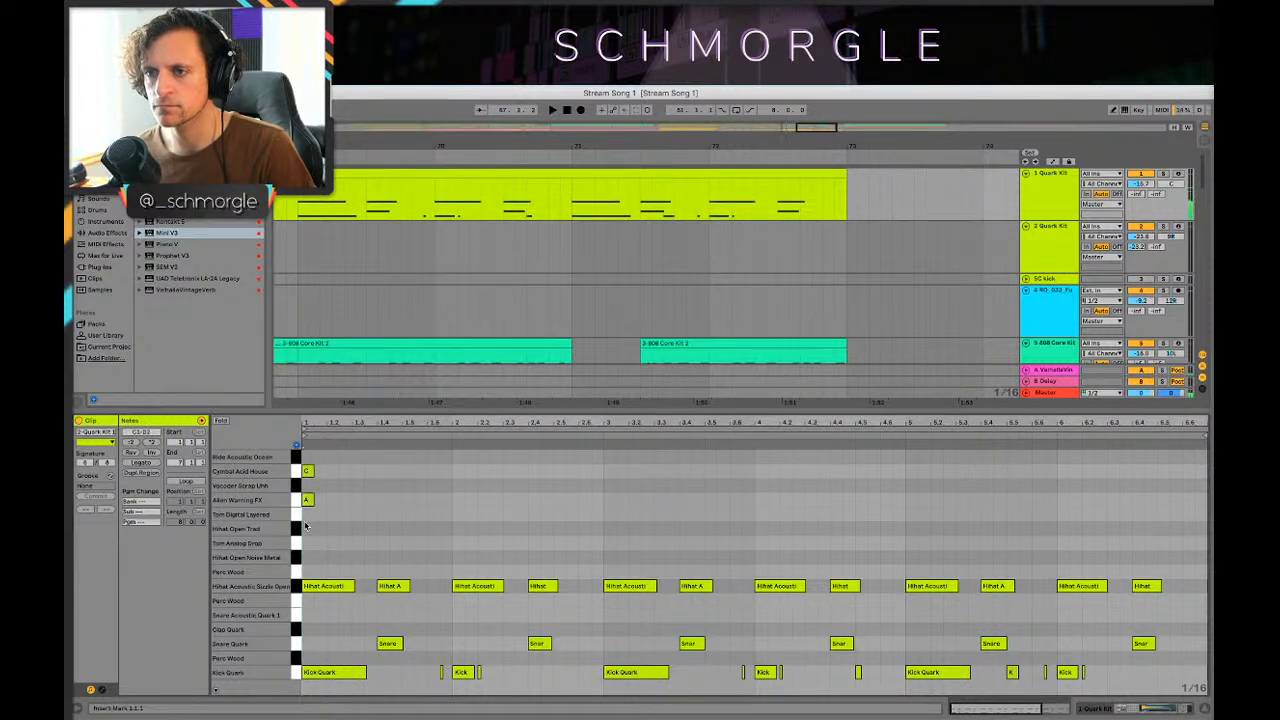
pyautogui.doubleClick(307, 528)
pyautogui.doubleClick(307, 500)
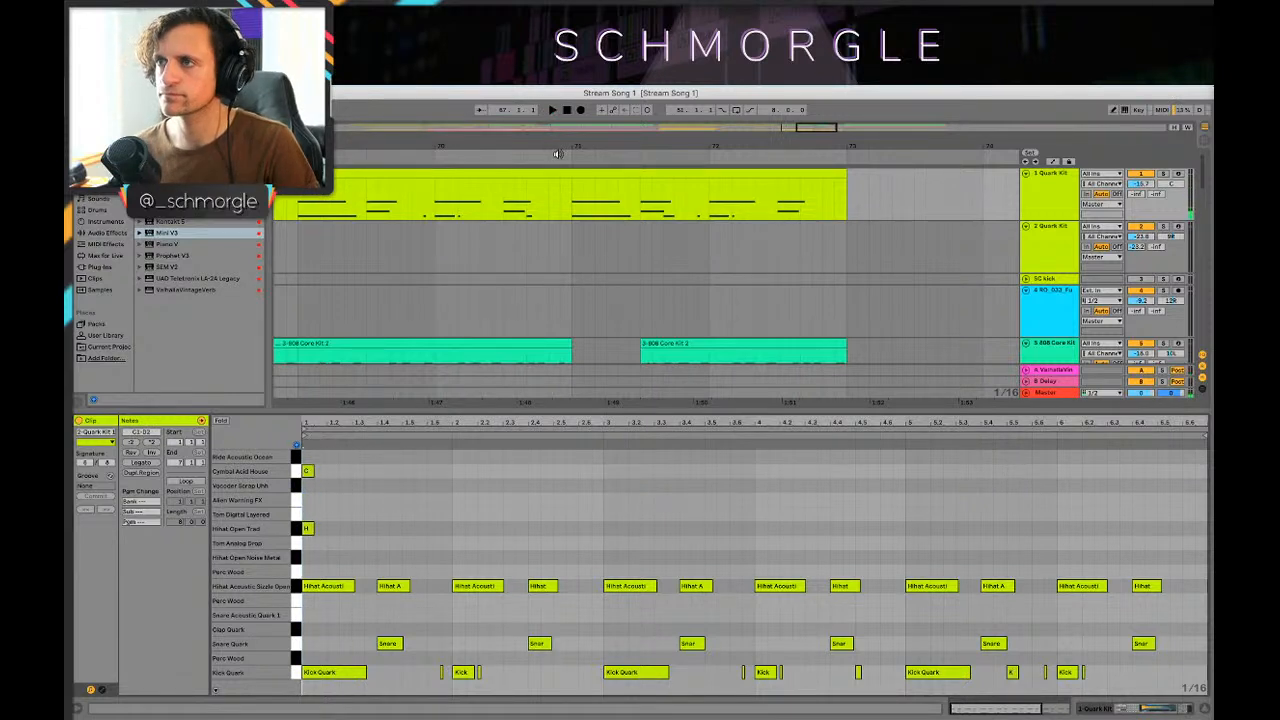
# Step: Play the arrangement from shortly before bar 70 through the bar 71 break and reselect the 1 Quark Kit clip
pyautogui.moveTo(558, 153); pyautogui.dragTo(675, 170)
pyautogui.press('space')
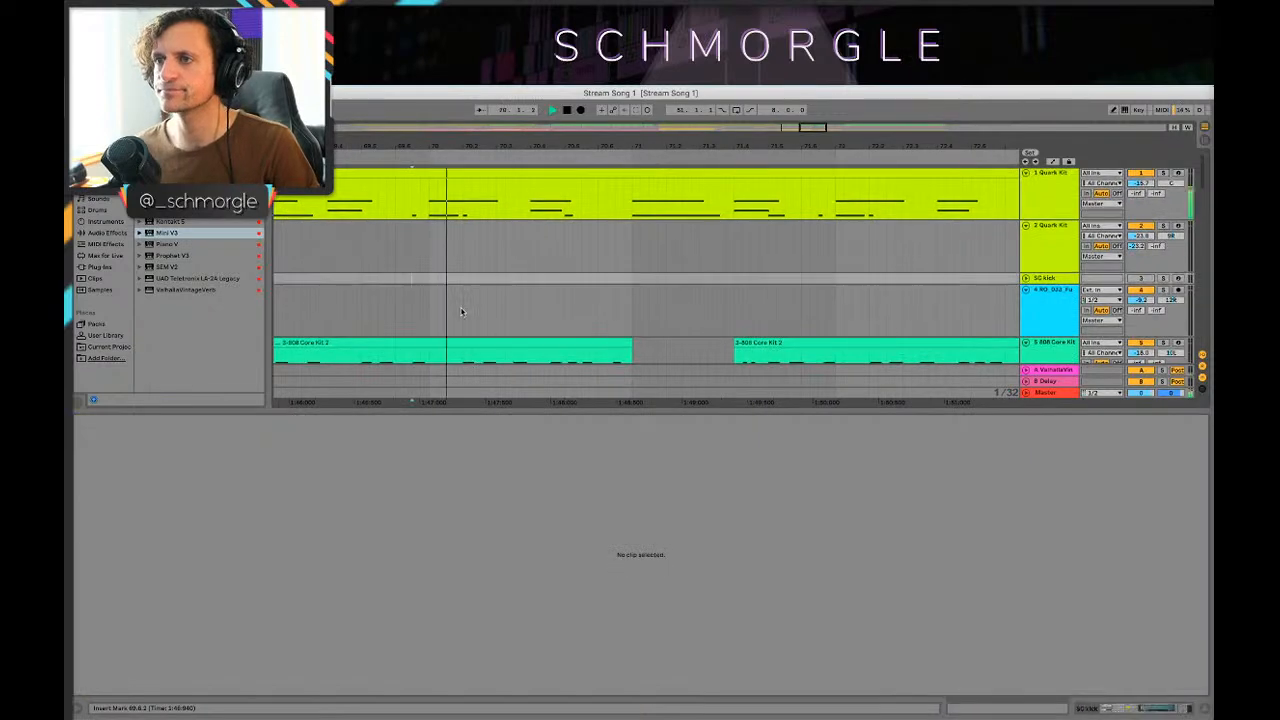
pyautogui.click(675, 170)
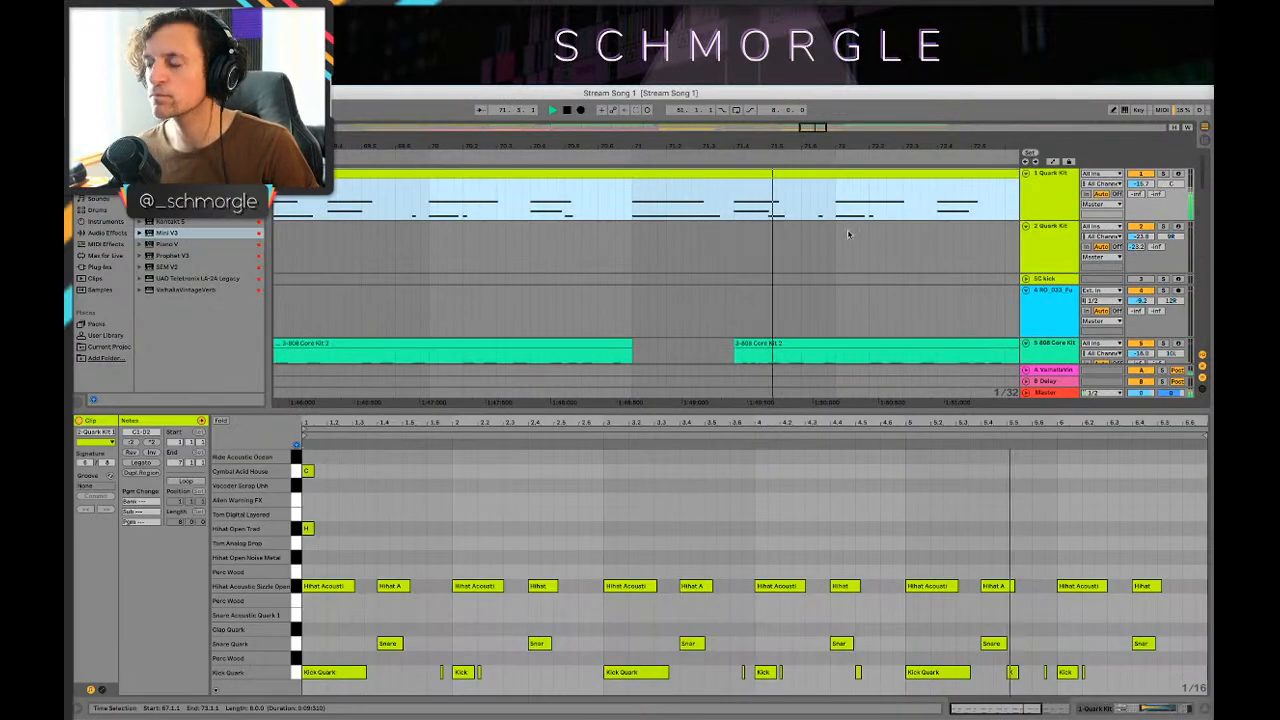
pyautogui.press('space')
# Step: Undo the latest note edits at the start of the 1 Quark Kit clip
pyautogui.press('-')
pyautogui.press('-')
pyautogui.scroll(-3, 699, 266)
pyautogui.scroll(3, 697, 266)
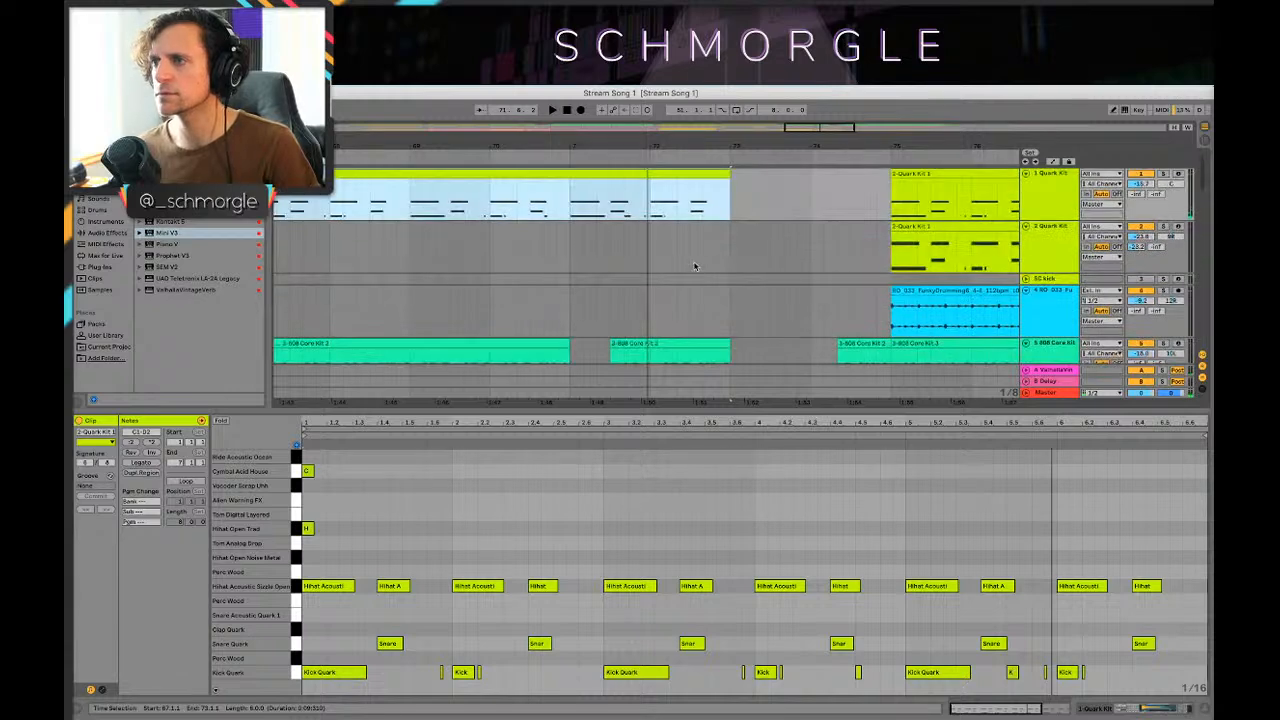
pyautogui.press('super+z')
pyautogui.press('space')
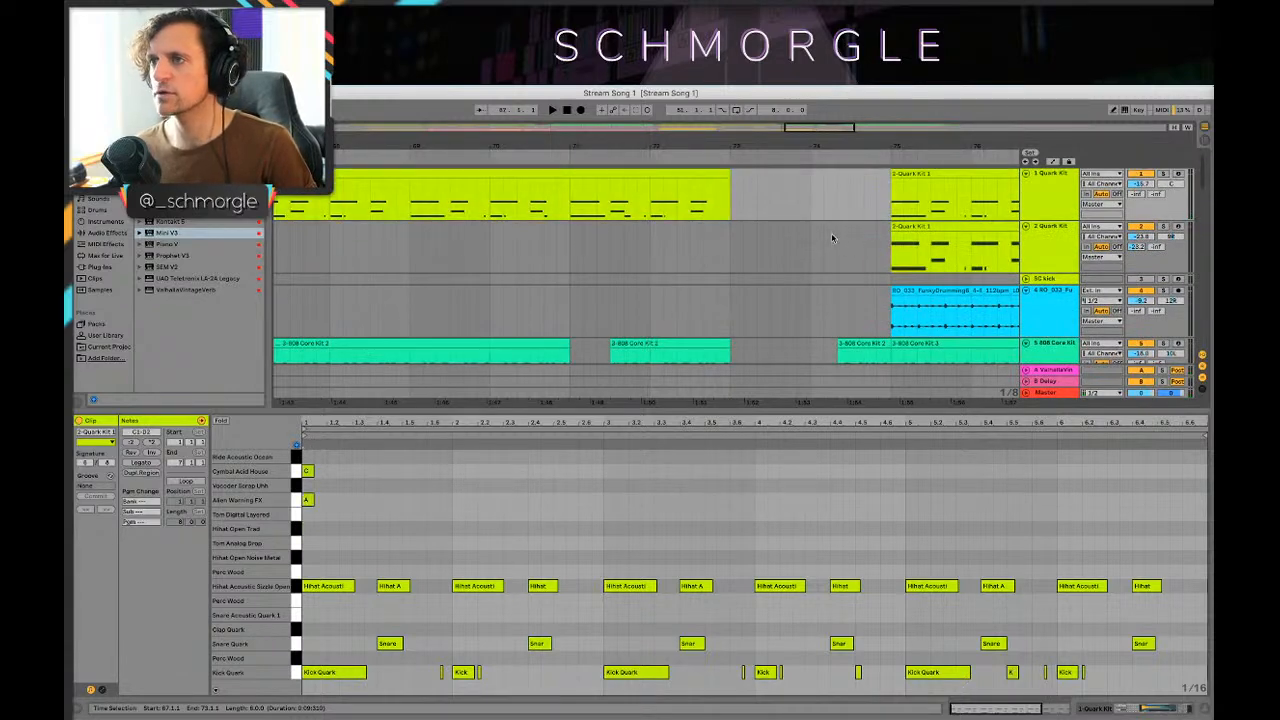
# Step: Undo further test-note edits at the start of the 1 Quark Kit clip and play from 70.4.1 through the break
pyautogui.press('super+z')
pyautogui.click(533, 208)
pyautogui.press('space')
pyautogui.scroll(-3, 590, 205)
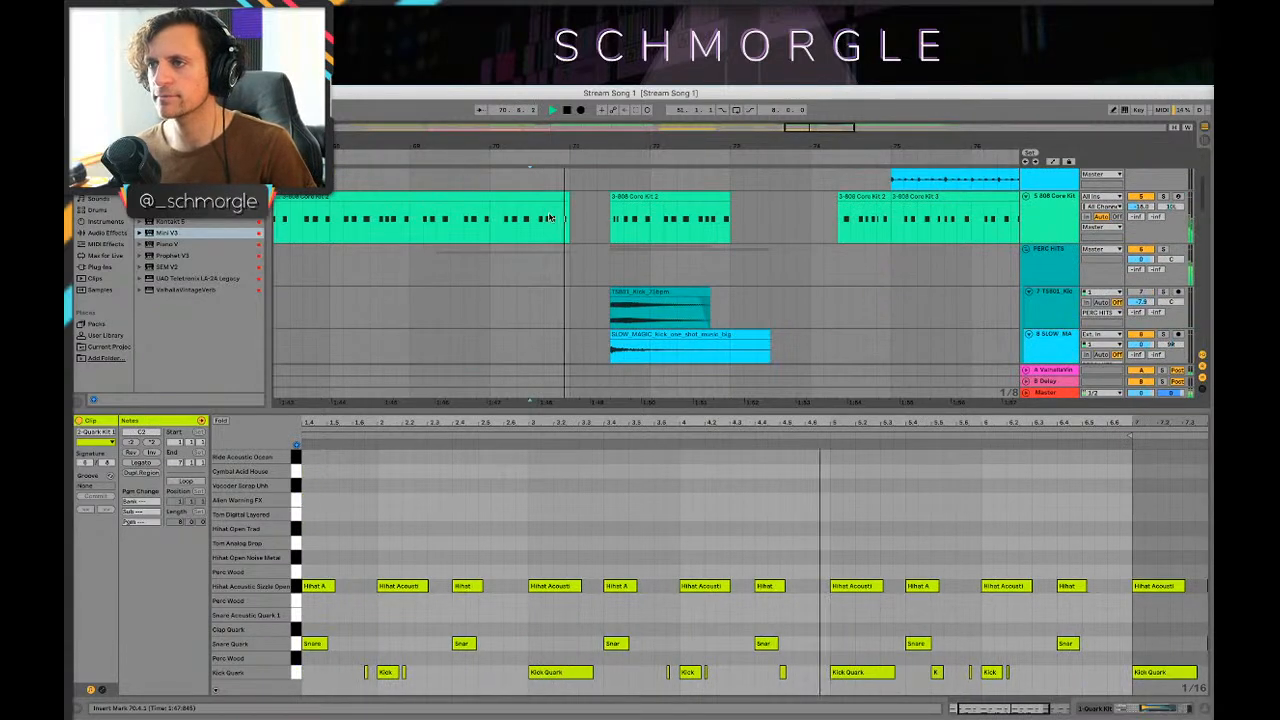
pyautogui.scroll(3, 614, 198)
pyautogui.click(630, 173)
pyautogui.press('space')
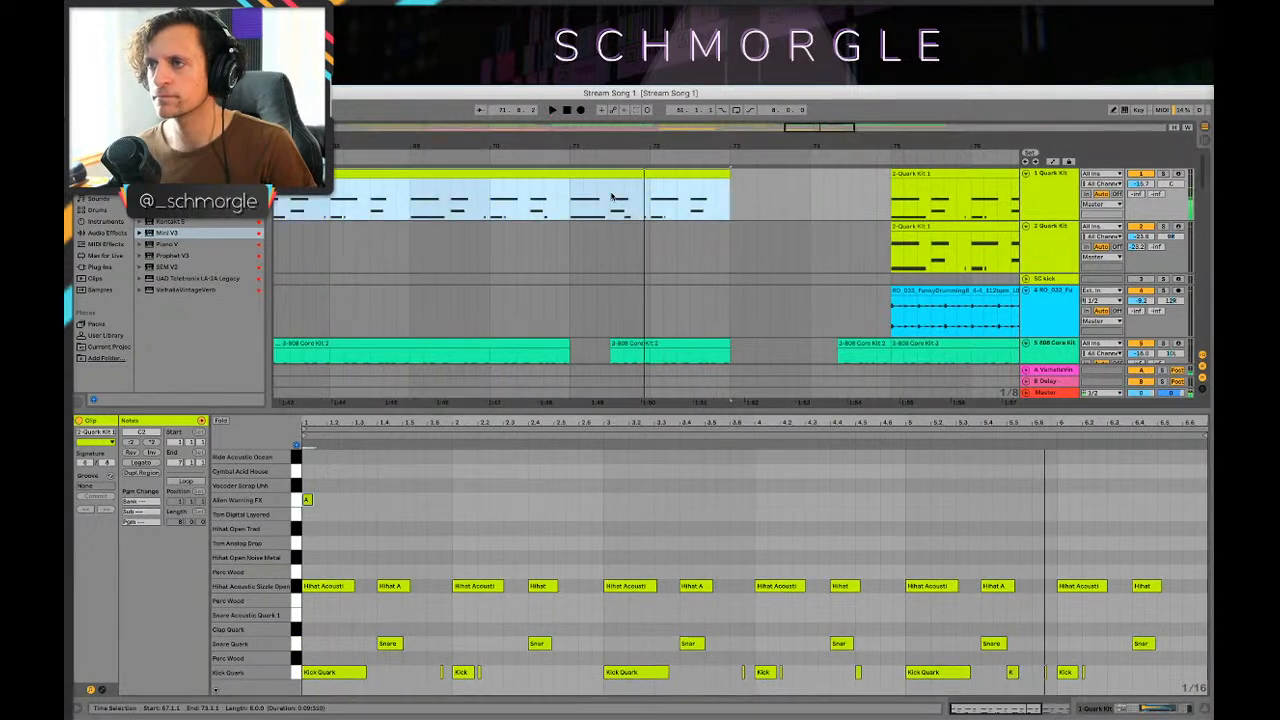
# Step: Replay the break around 71.4.1 and bar 71 to locate the spot for the cymbal accent in the Quark Kit clip
pyautogui.click(609, 203)
pyautogui.press('space')
pyautogui.press('space')
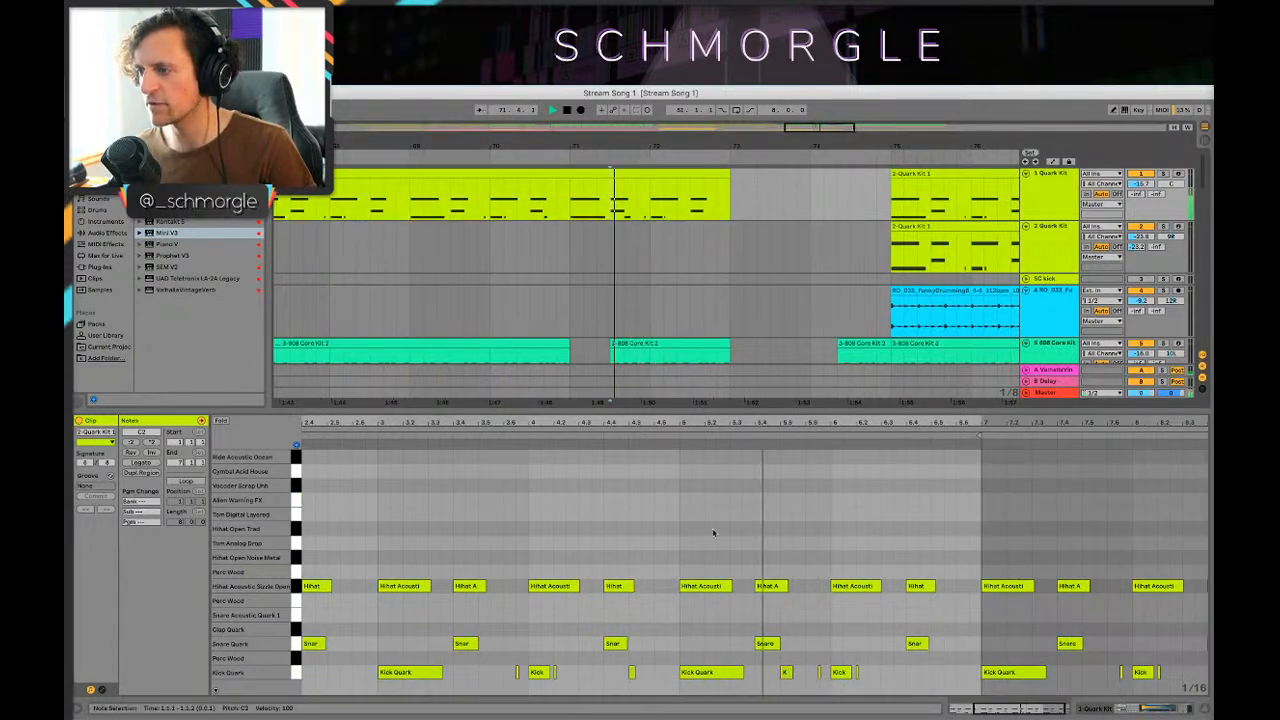
pyautogui.click(629, 272)
pyautogui.press('space')
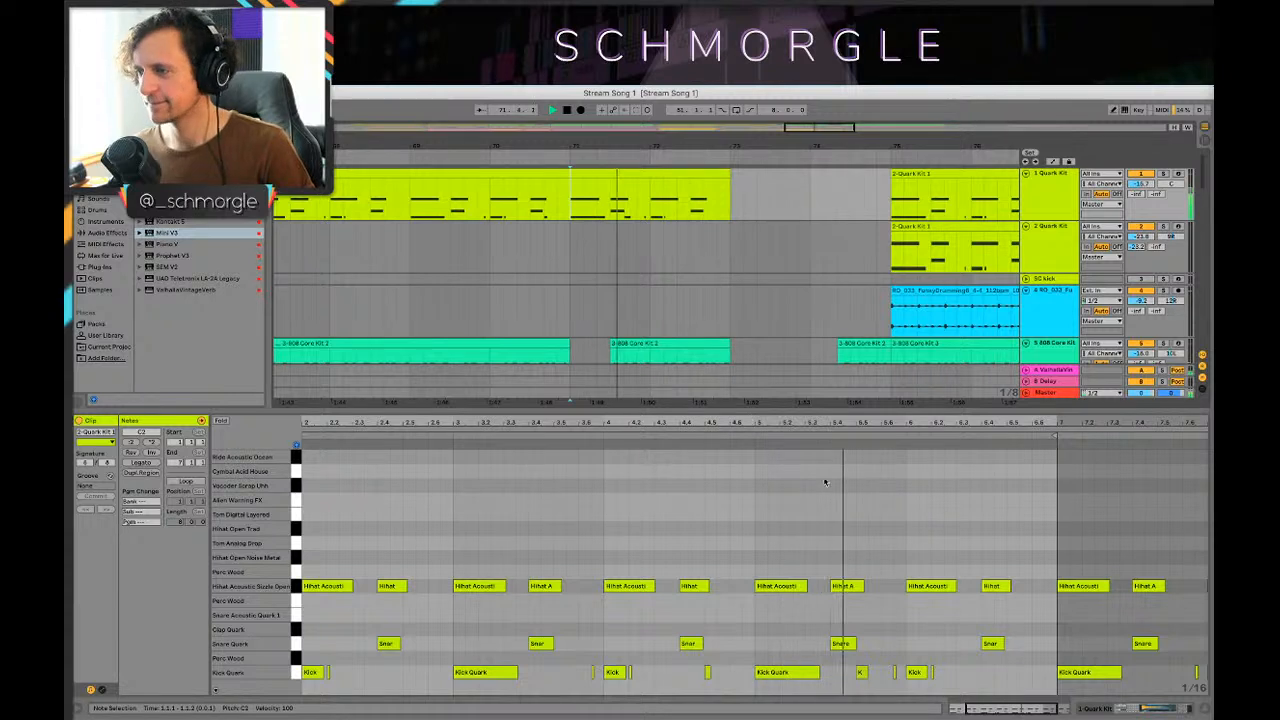
# Step: Try a Ride Acoustic Ocean note at 5.4.1 in the 1 Quark Kit clip, and shift it to Cymbal Acid House
pyautogui.press('space')
pyautogui.doubleClick(835, 457)
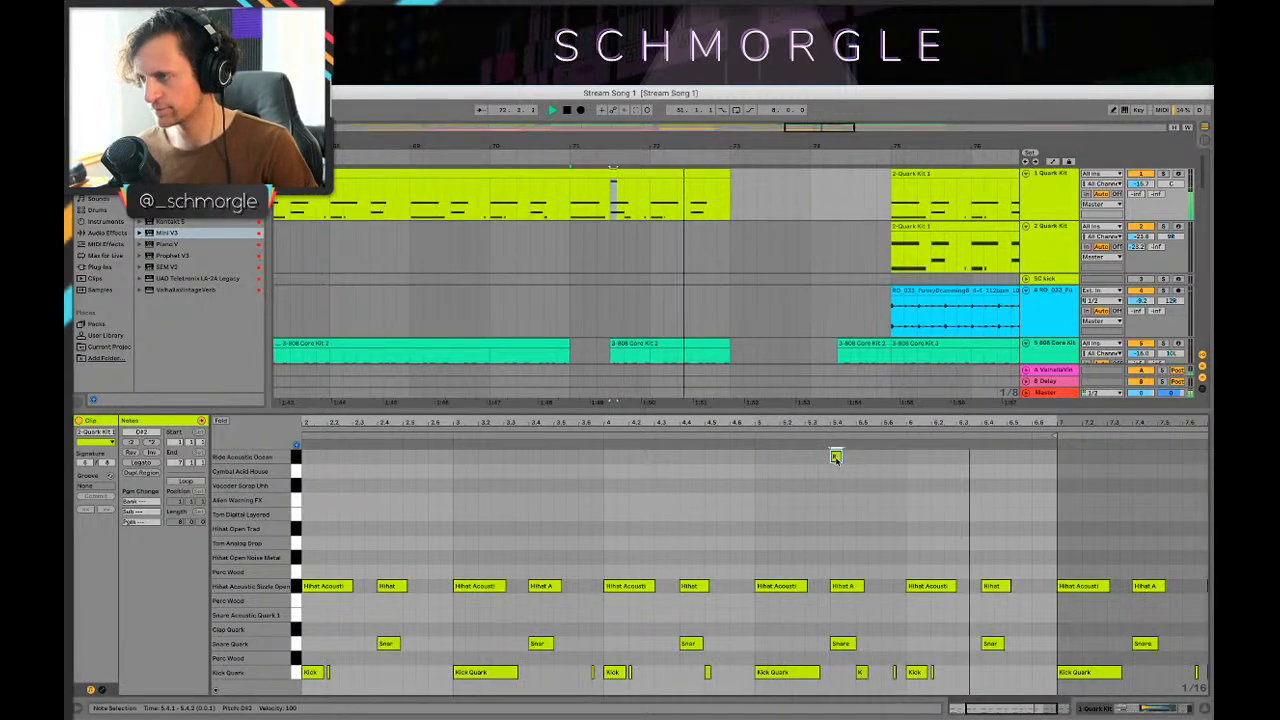
pyautogui.moveTo(835, 457)
pyautogui.mouseDown()
pyautogui.moveTo(858, 482)
pyautogui.moveTo(836, 471)
pyautogui.mouseUp()
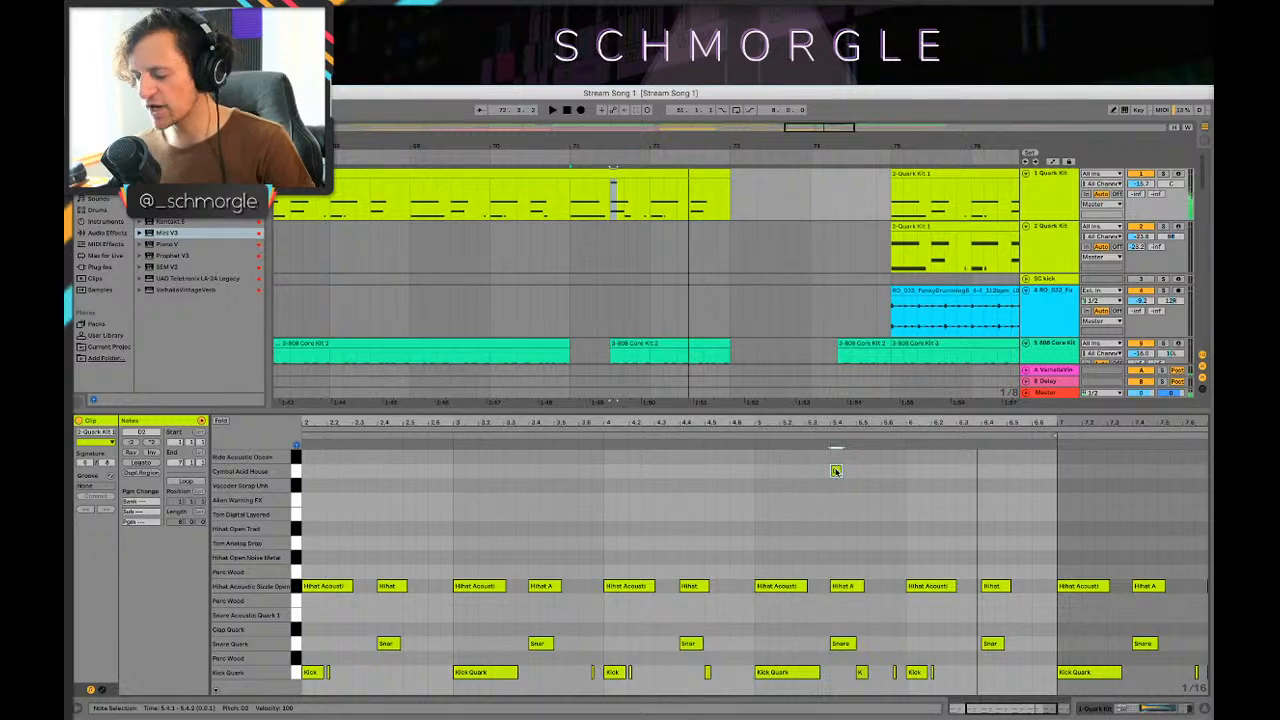
# Step: Switch to Splice, search for crash samples without the 808 filter, and download KSHMR_Orchestra_Crash_01.aif
pyautogui.click(341, 693)
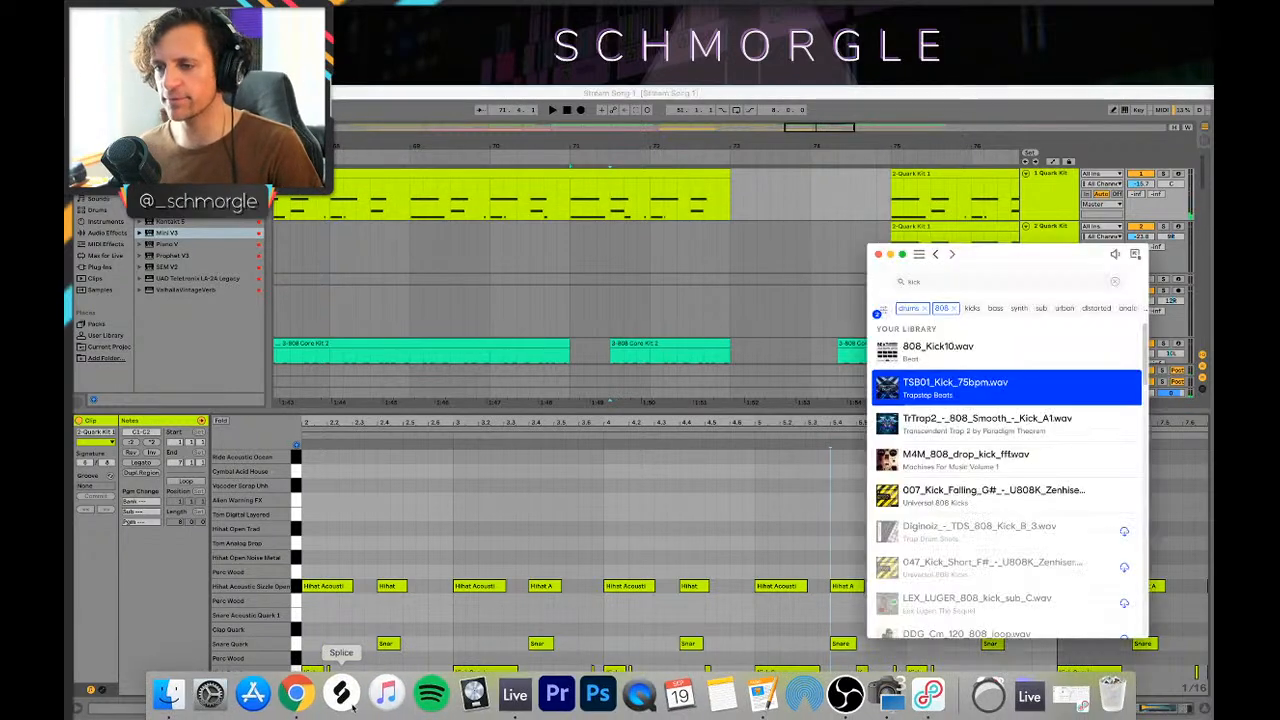
pyautogui.click(953, 283)
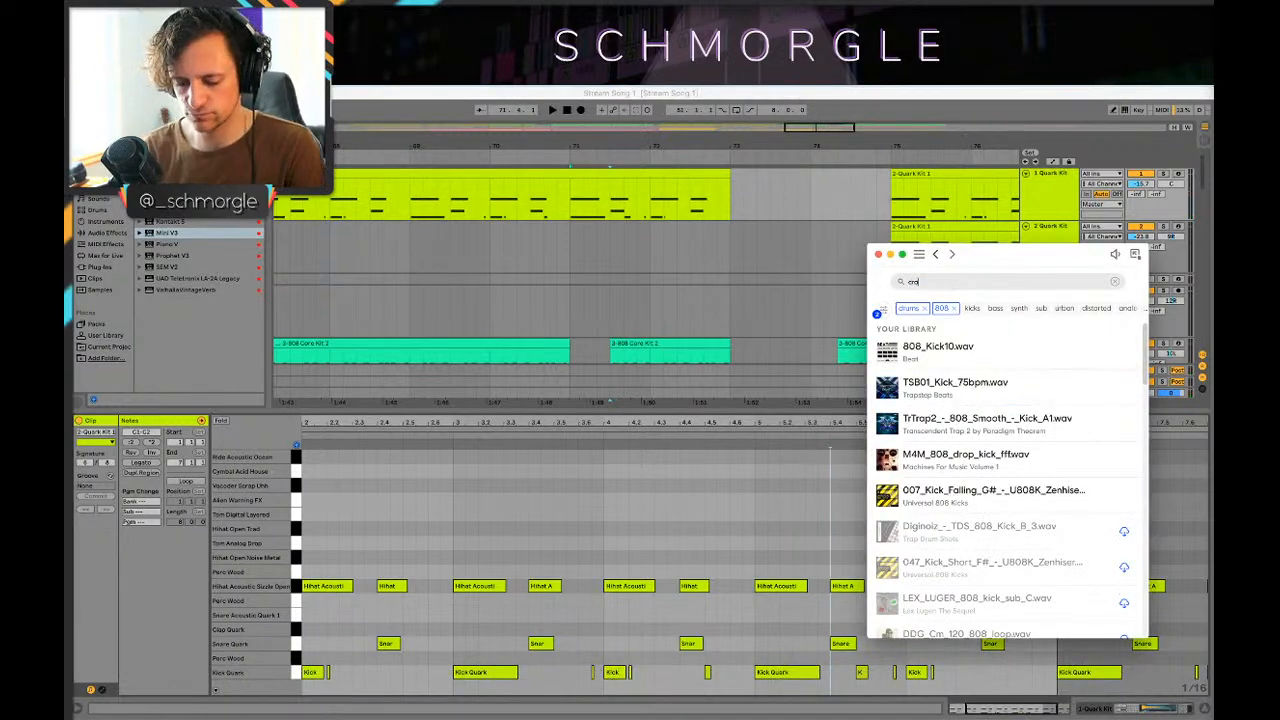
pyautogui.click(953, 309)
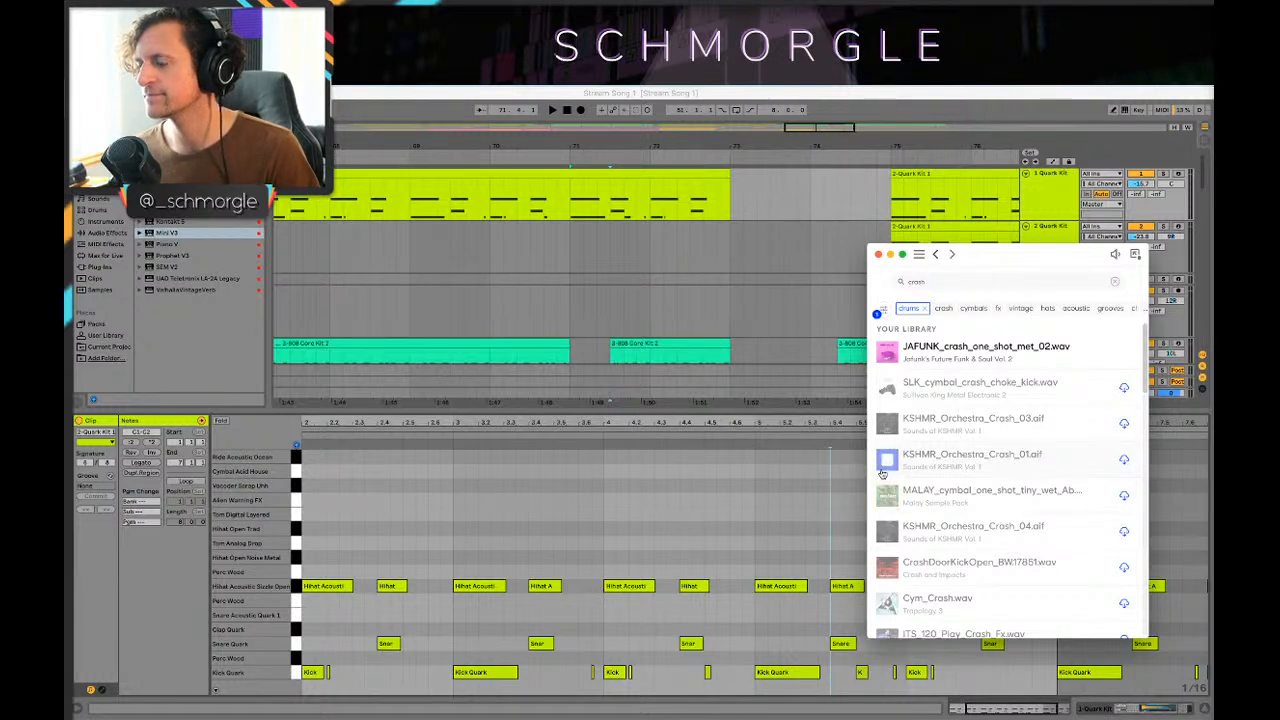
pyautogui.click(1121, 460)
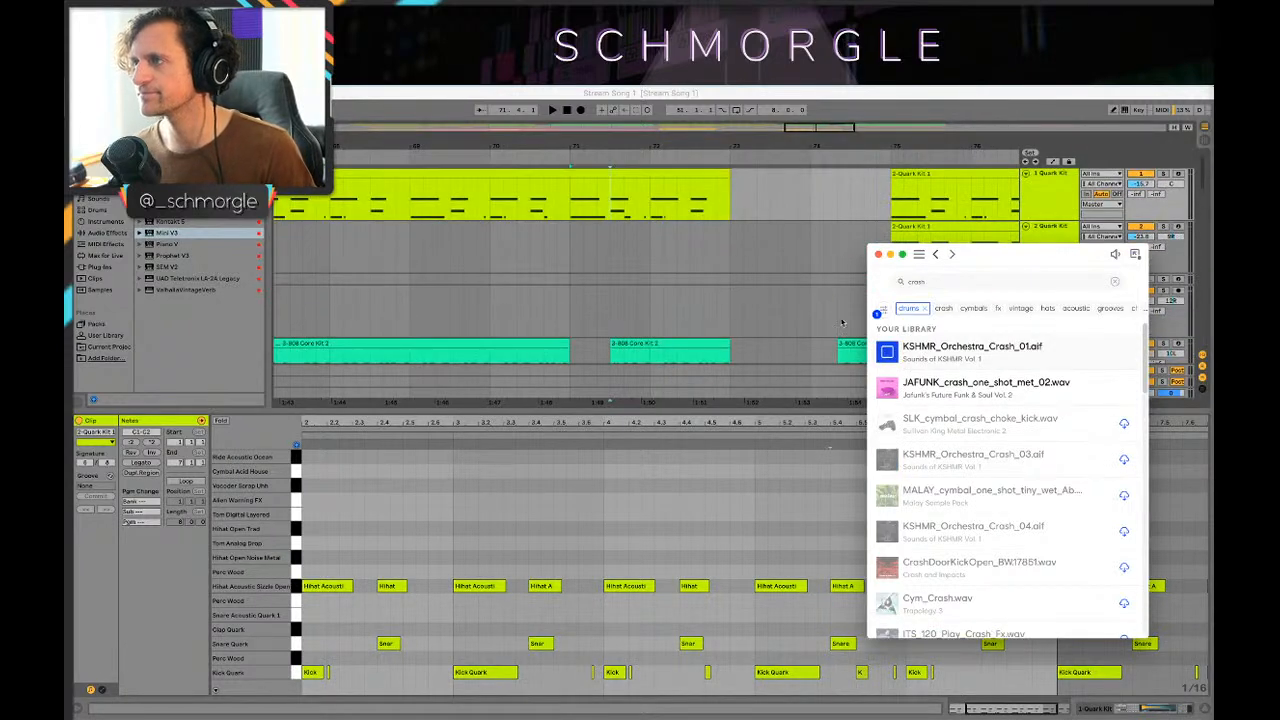
# Step: Bring the PERC HITS tracks into view and place KSHMR_Orchestra_Crash_01 from Splice on the TSB01 kick track at bar 73
pyautogui.click(489, 298)
pyautogui.hotkey('shift', 'Tab')
pyautogui.scroll(-5, 803, 364)
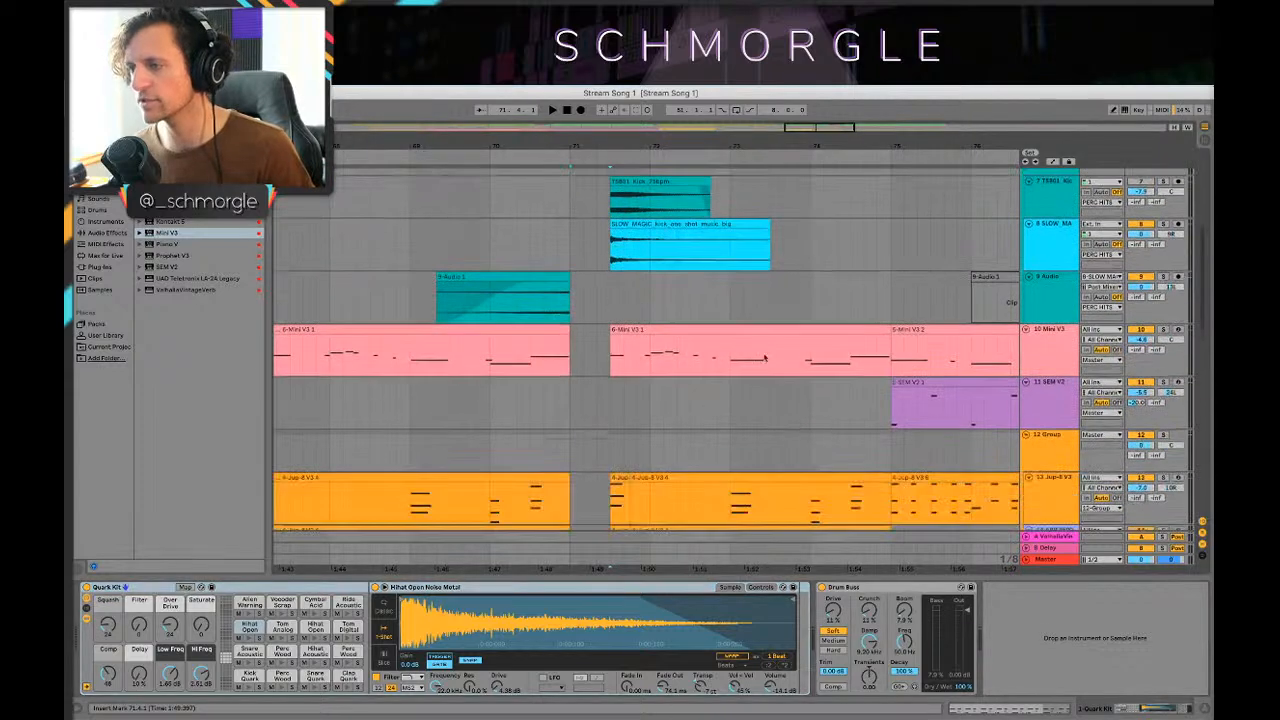
pyautogui.scroll(5, 800, 370)
pyautogui.scroll(-2, 797, 380)
pyautogui.moveTo(865, 718)
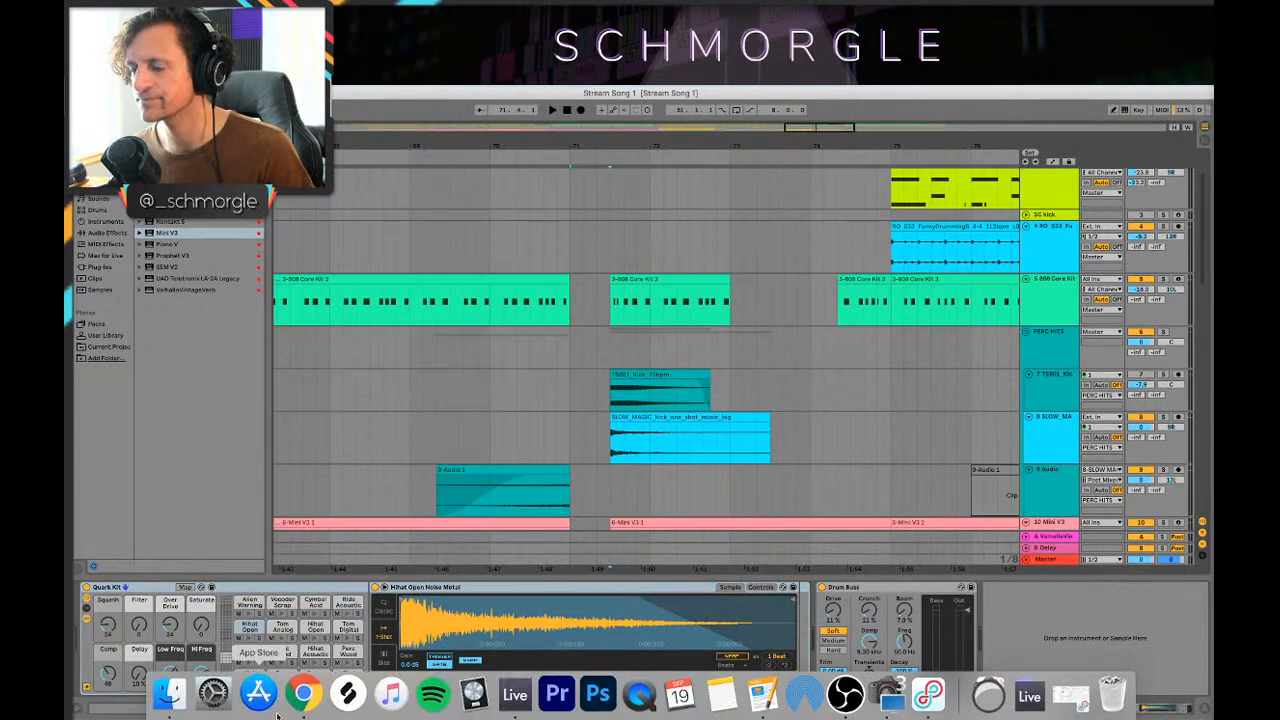
pyautogui.click(177, 694)
pyautogui.click(966, 247)
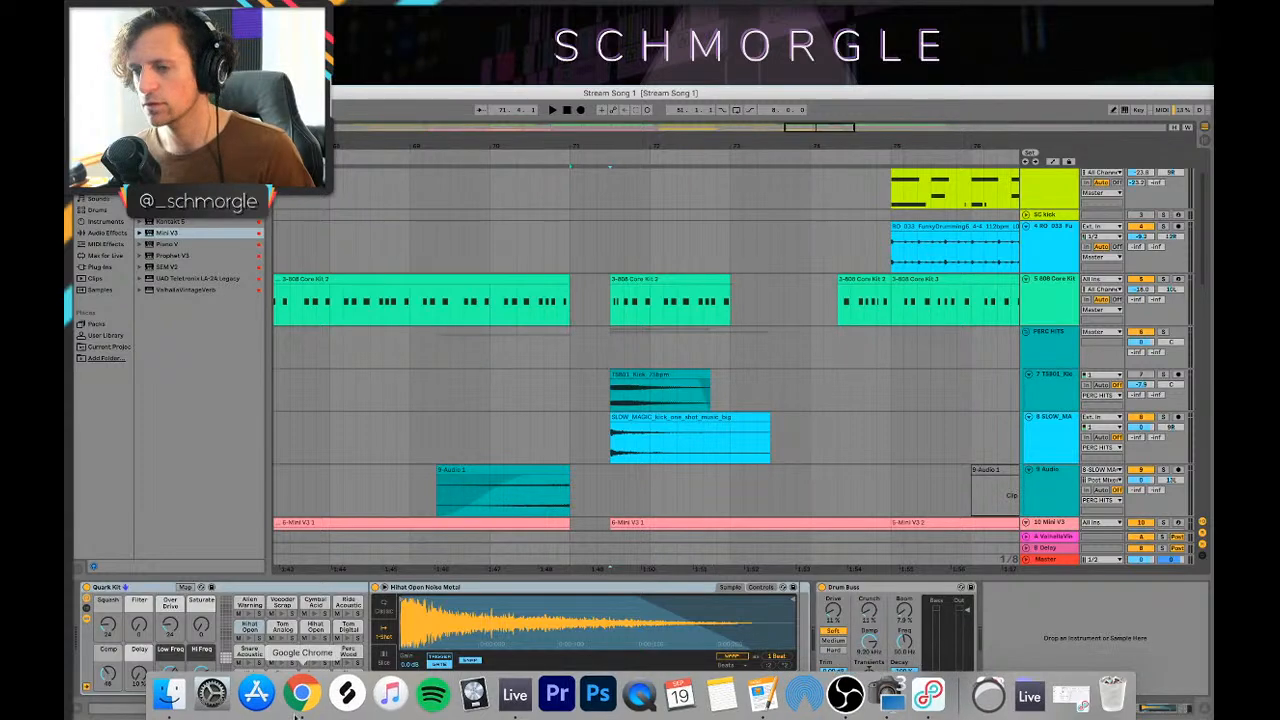
pyautogui.click(925, 693)
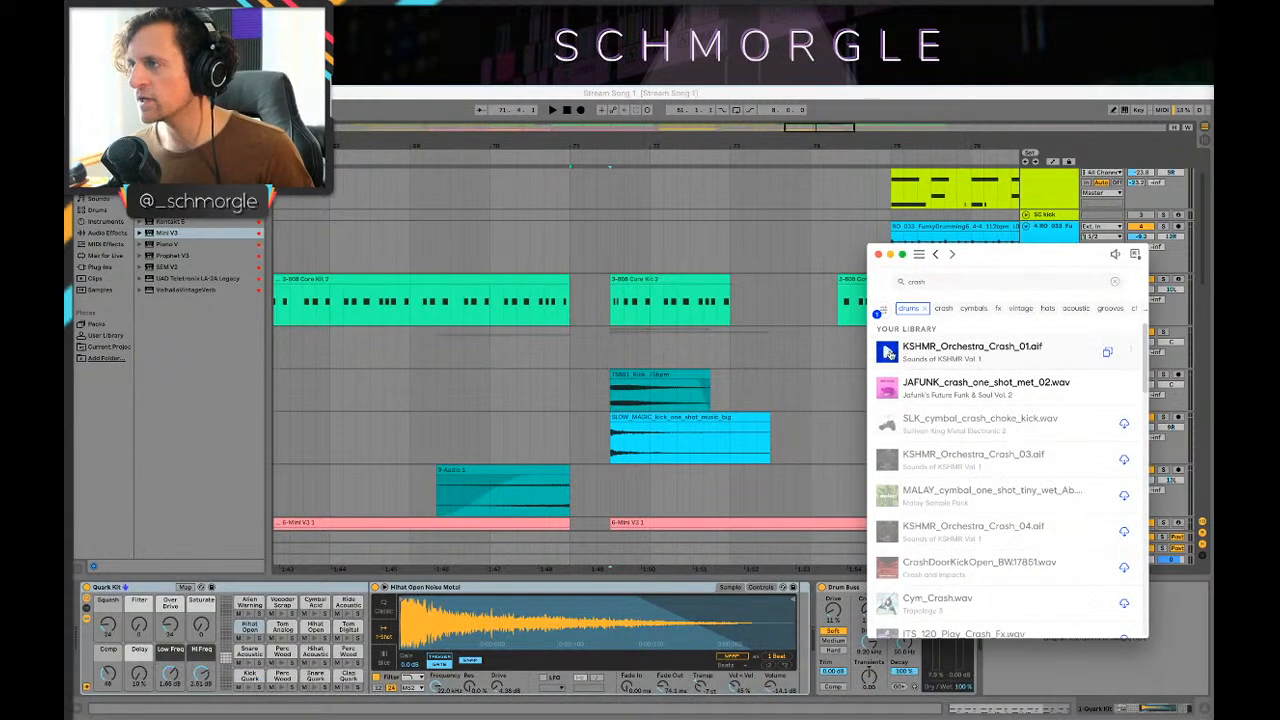
pyautogui.moveTo(888, 352); pyautogui.dragTo(735, 395)
# Step: Play the arrangement from 72.3.1 and again from bar 71 to judge the break
pyautogui.press('space')
pyautogui.click(677, 377)
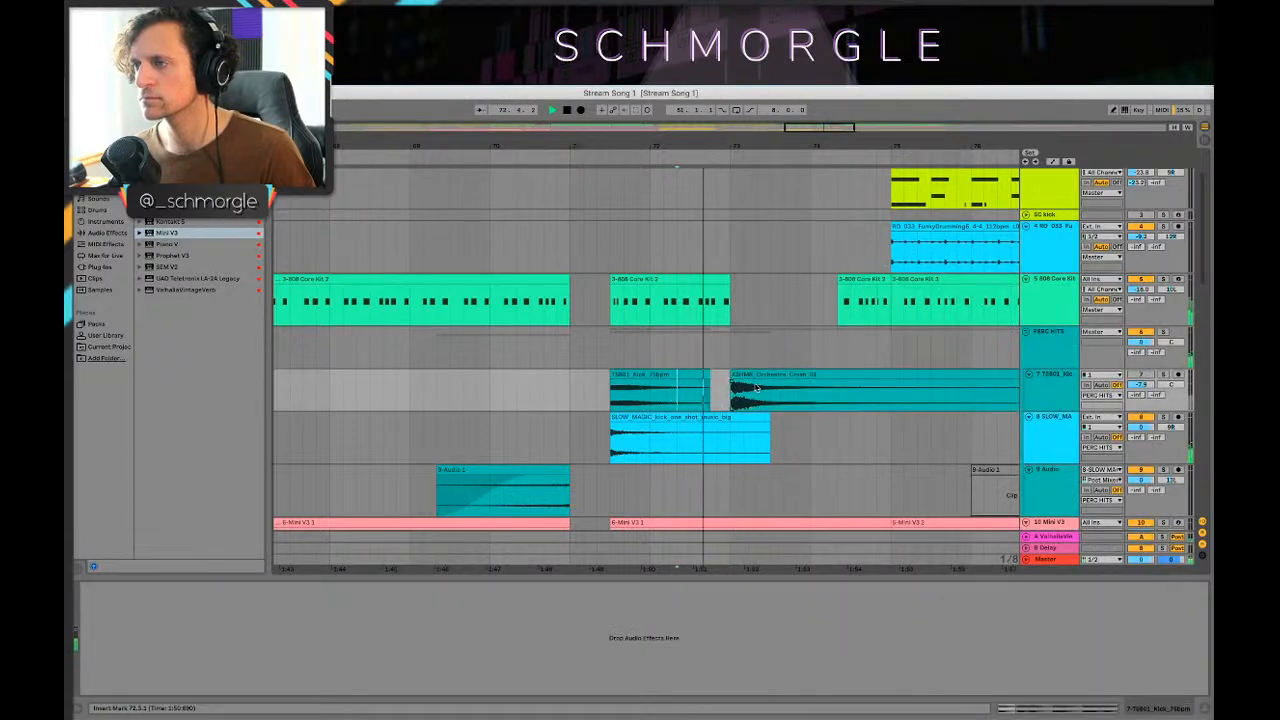
pyautogui.click(569, 389)
pyautogui.press('space')
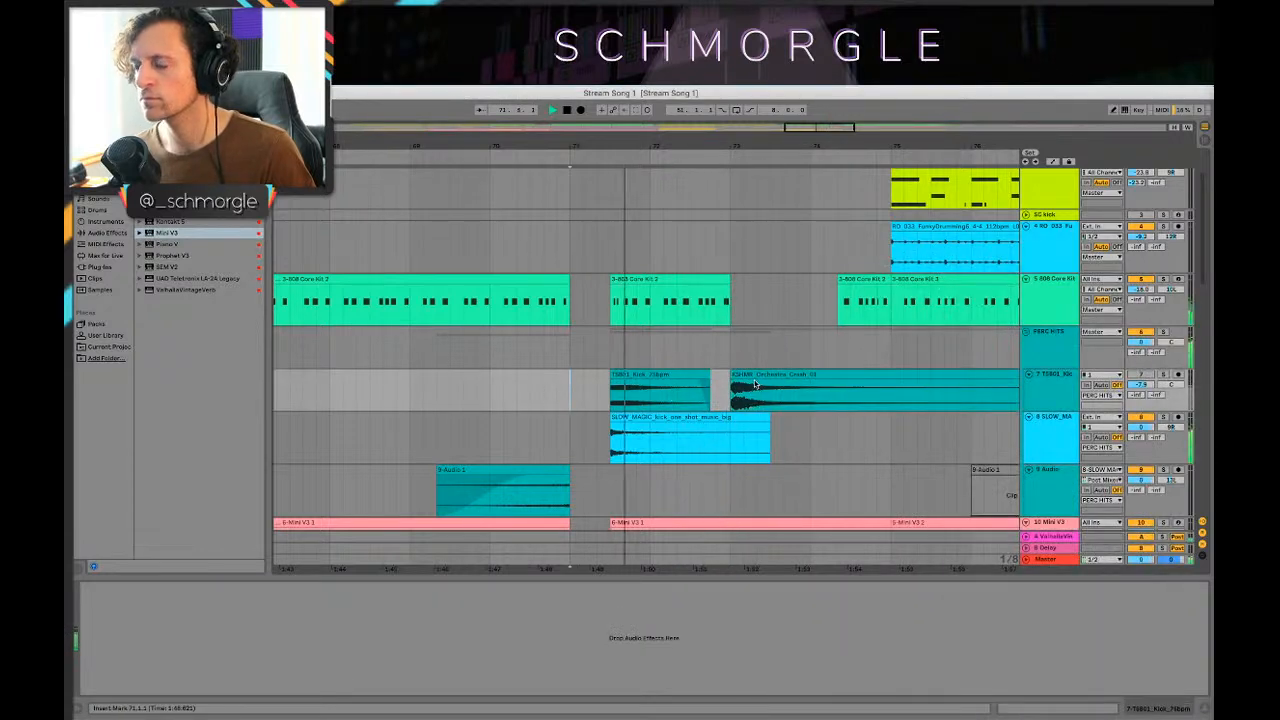
# Step: Add an audio track below the SLOW_MAGIC kick track, move the orchestra crash onto it at 71.4.1, and open the clip
pyautogui.click(1060, 447)
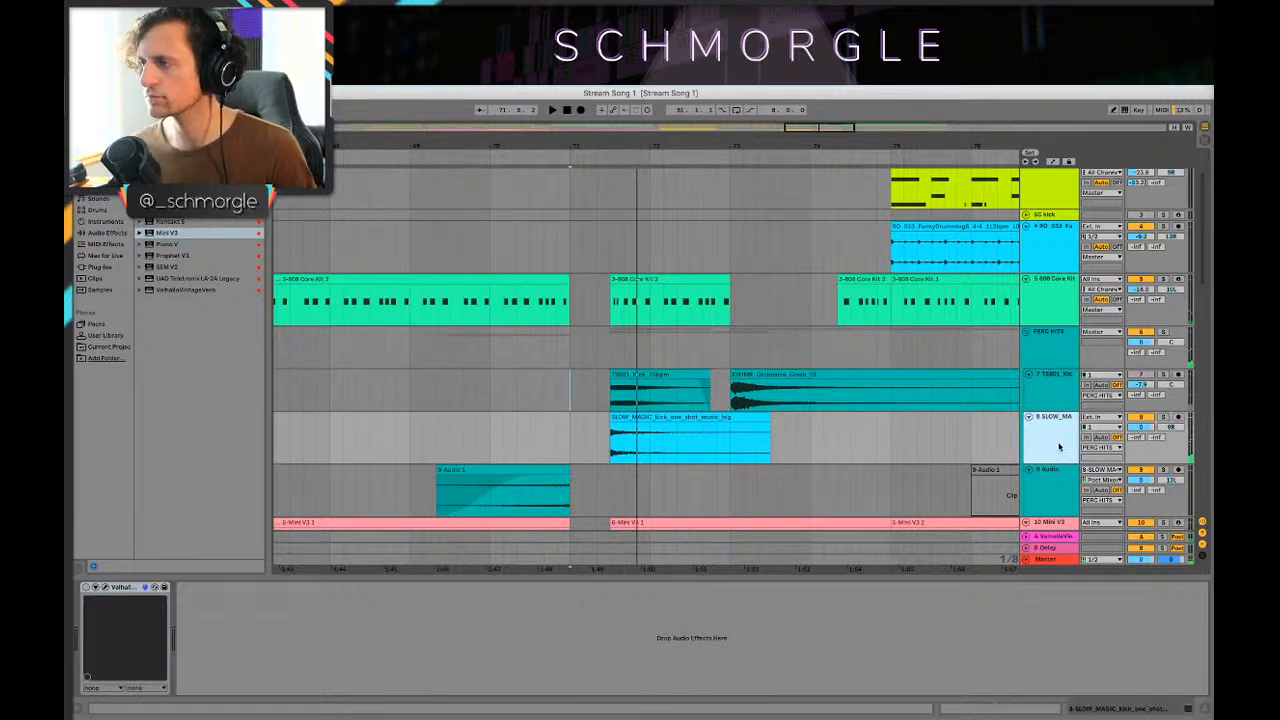
pyautogui.hotkey('ctrl', 't')
pyautogui.moveTo(812, 388); pyautogui.dragTo(632, 470)
pyautogui.doubleClick(632, 470)
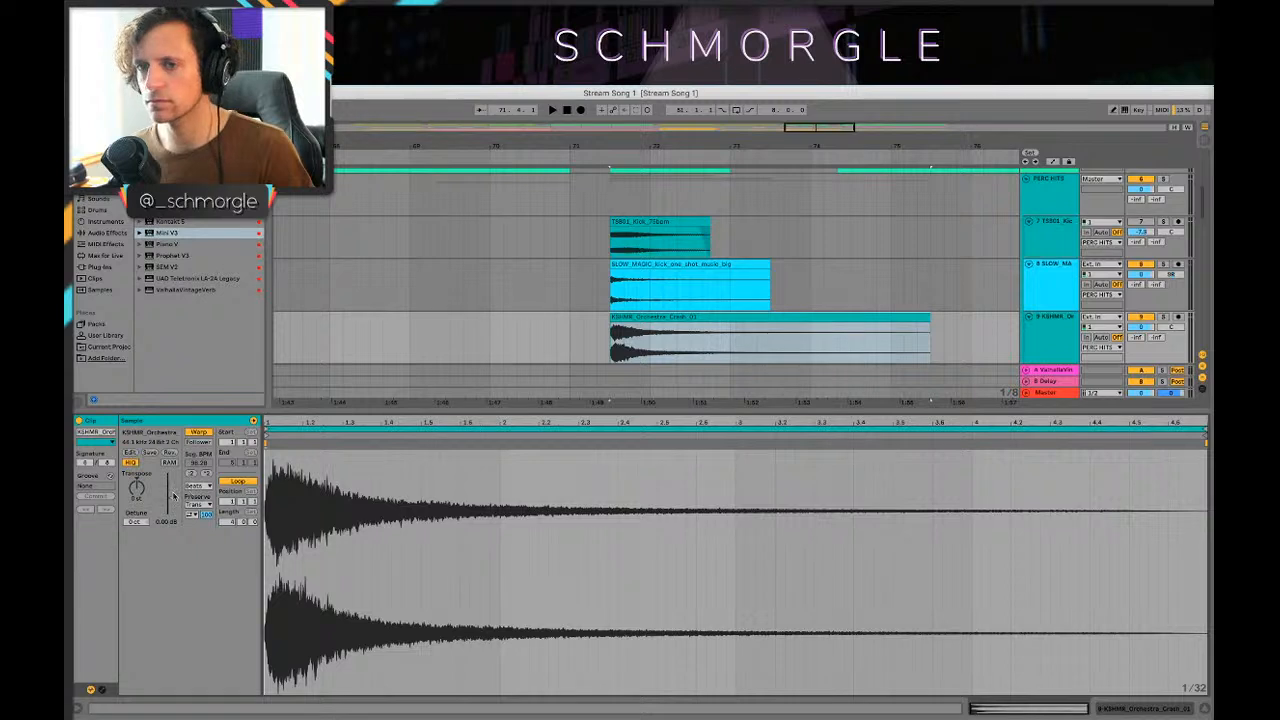
# Step: Lower the orchestra crash clip's gain to -18.4 dB while replaying the break from bar 71
pyautogui.moveTo(172, 496); pyautogui.dragTo(171, 503)
pyautogui.click(565, 337)
pyautogui.press('space')
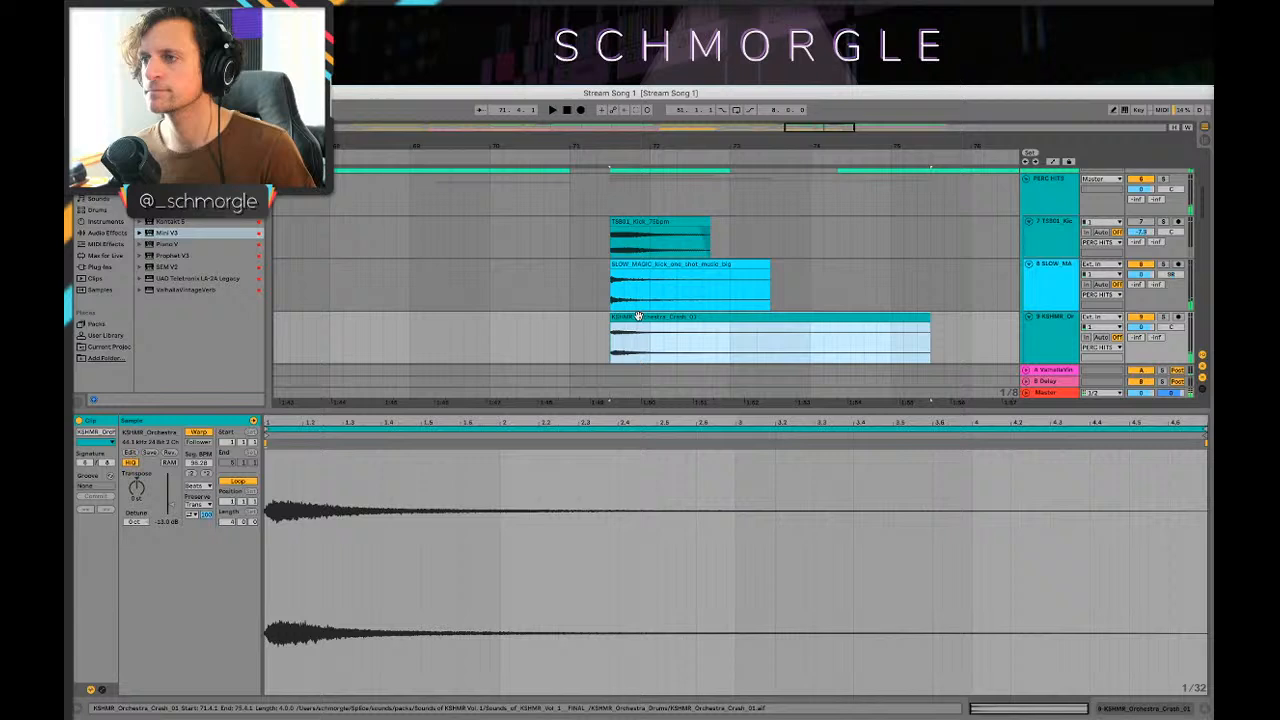
pyautogui.click(710, 330)
pyautogui.press('space')
pyautogui.press('space')
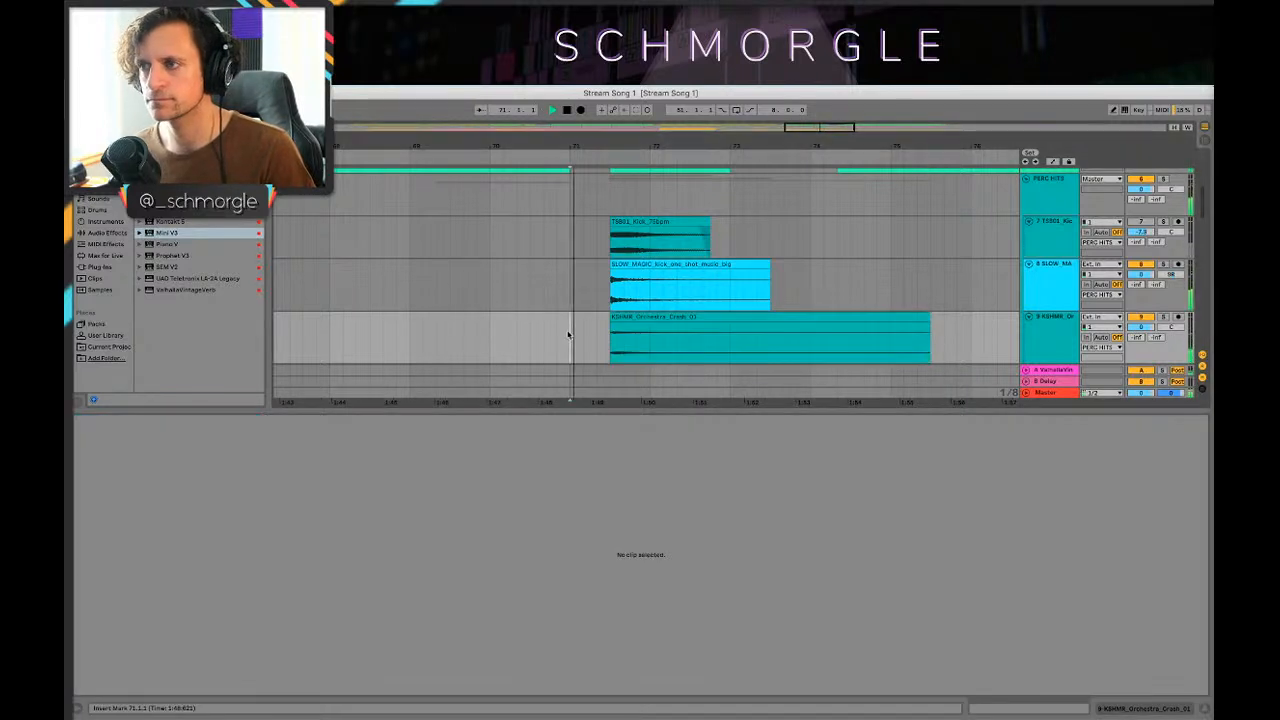
pyautogui.click(568, 336)
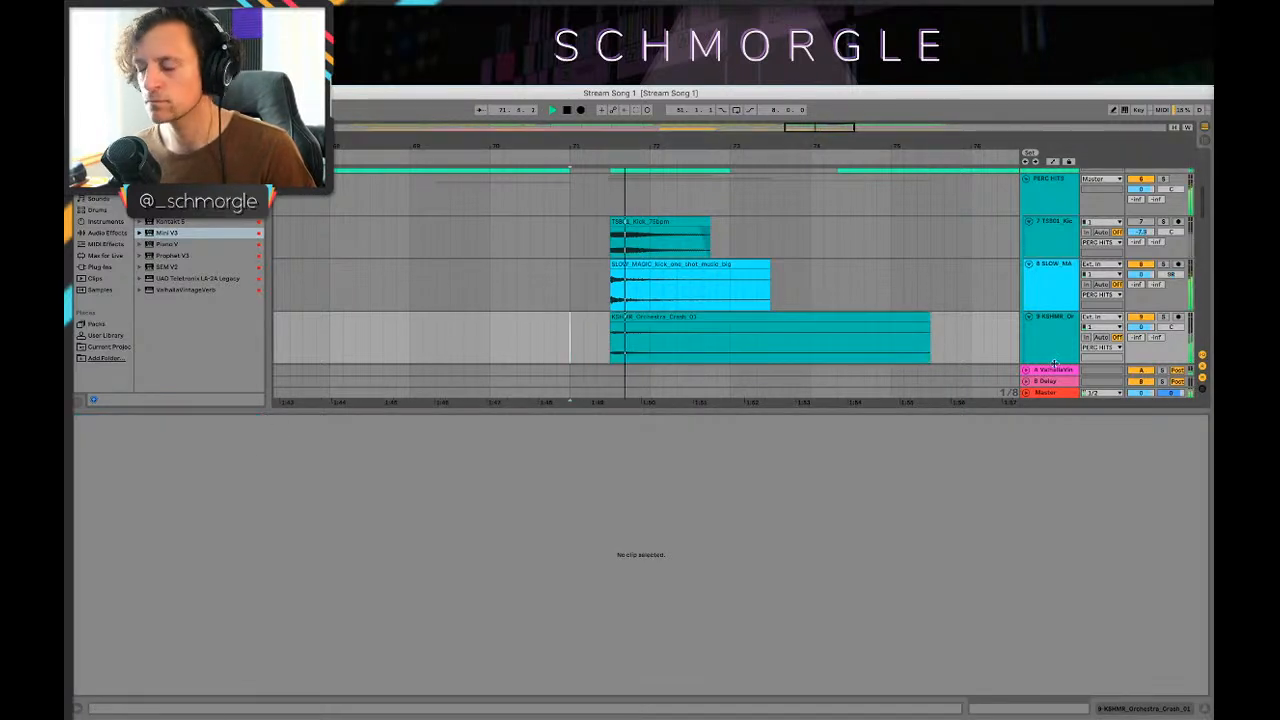
# Step: Set the orchestra crash track's volume to -10.4 dB and pan it to 16L during playback
pyautogui.click(662, 316)
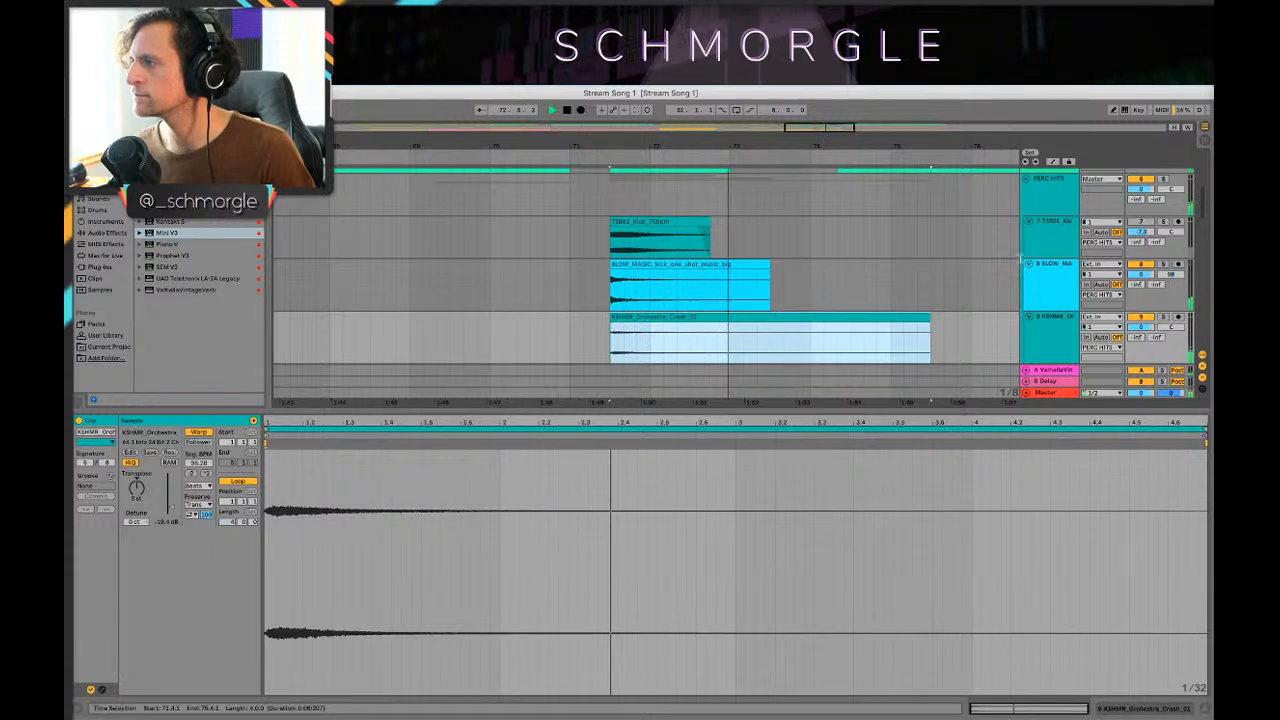
pyautogui.press('space')
pyautogui.click(561, 338)
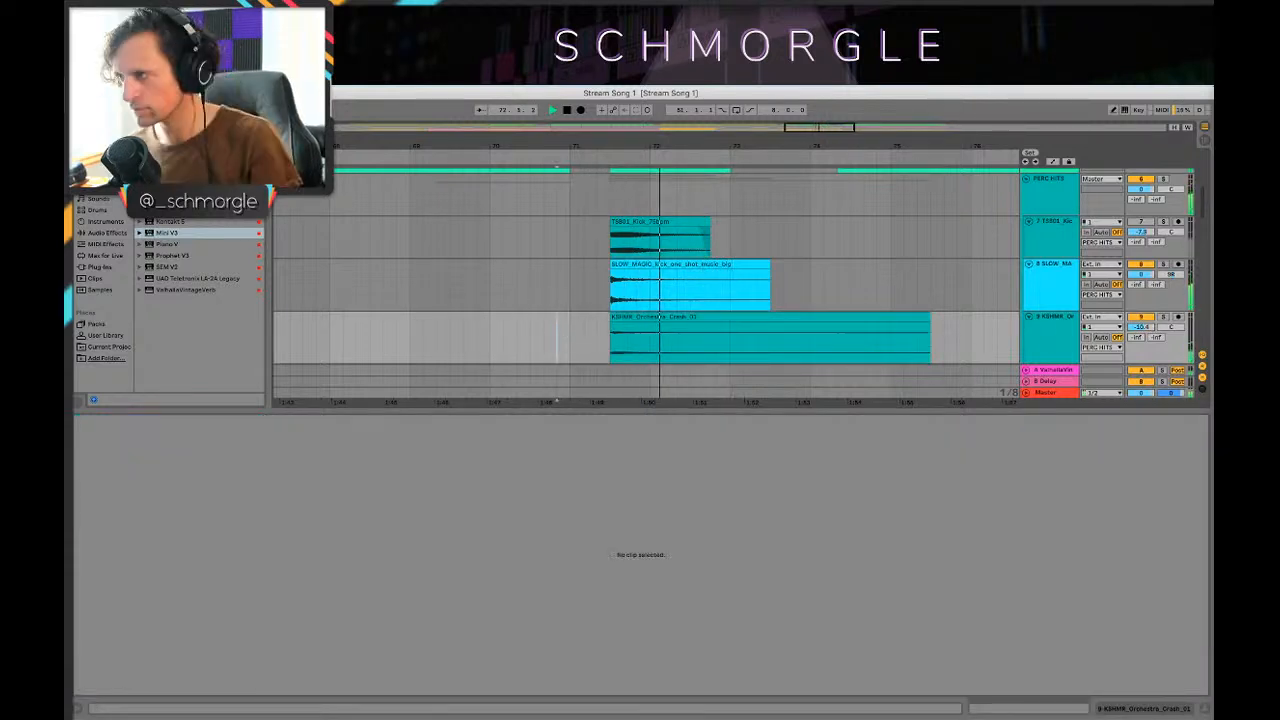
pyautogui.moveTo(1175, 330); pyautogui.dragTo(1175, 346)
pyautogui.press('space')
pyautogui.press('space')
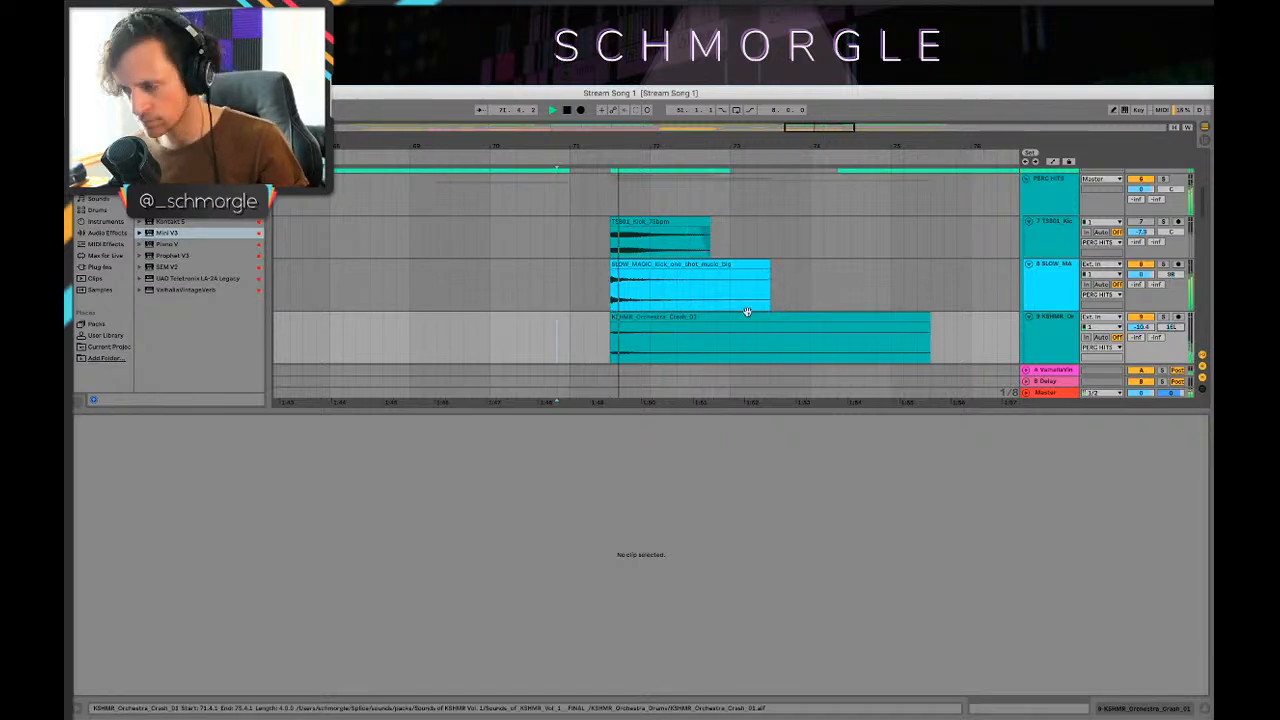
pyautogui.hotkey('shift', 'Tab')
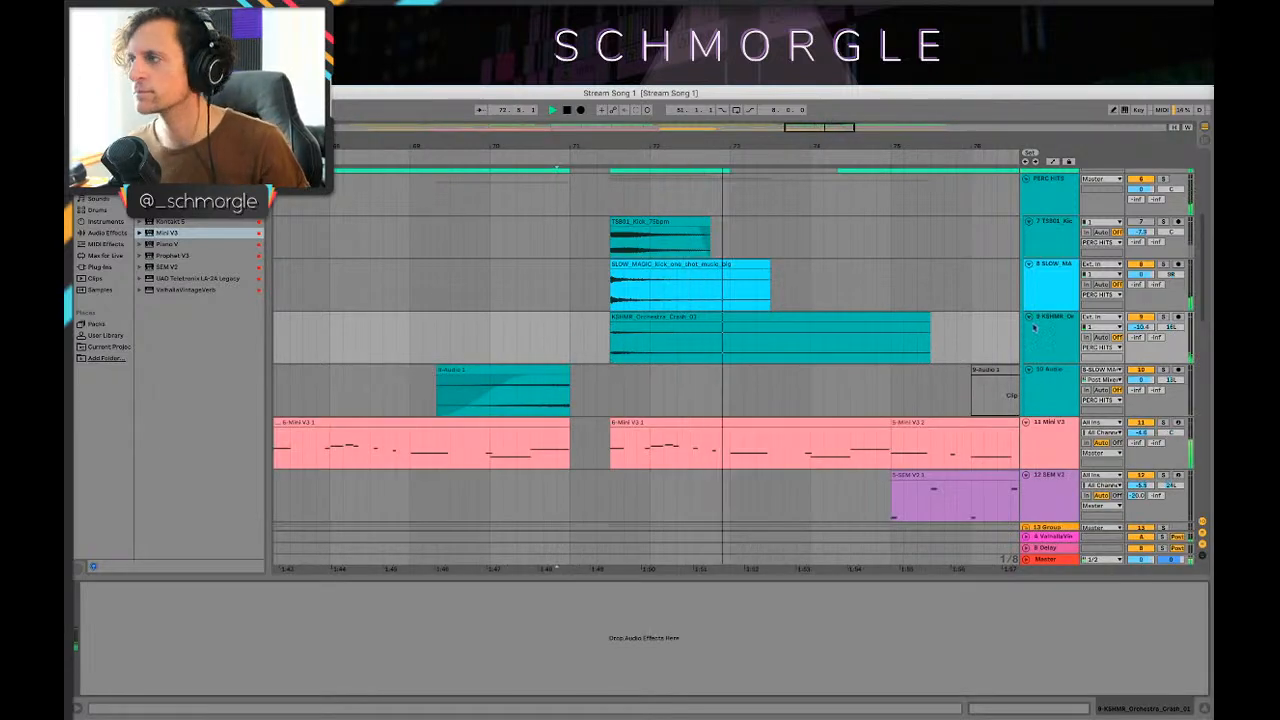
# Step: Put a reversed copy of the crash from 70.6.1 to 71.4.1, and play its soloed track from bar 70
pyautogui.moveTo(652, 341); pyautogui.dragTo(579, 320)
pyautogui.doubleClick(579, 320)
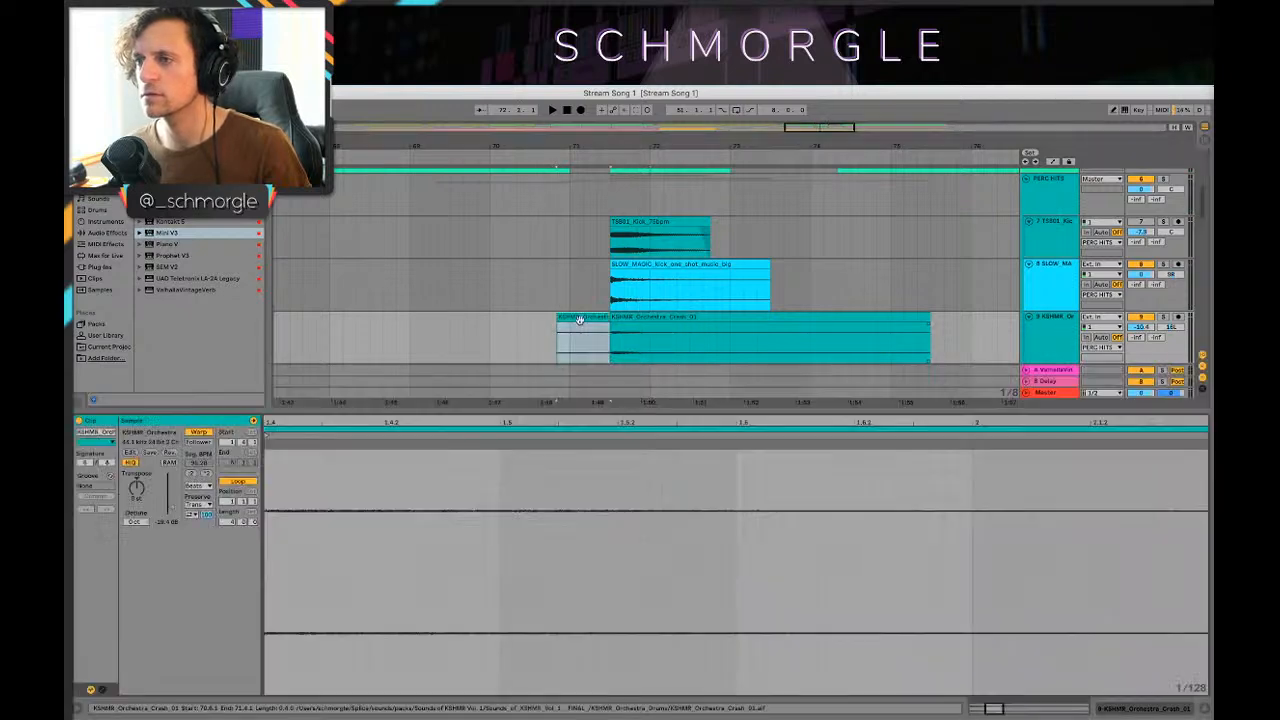
pyautogui.click(490, 338)
pyautogui.press('space')
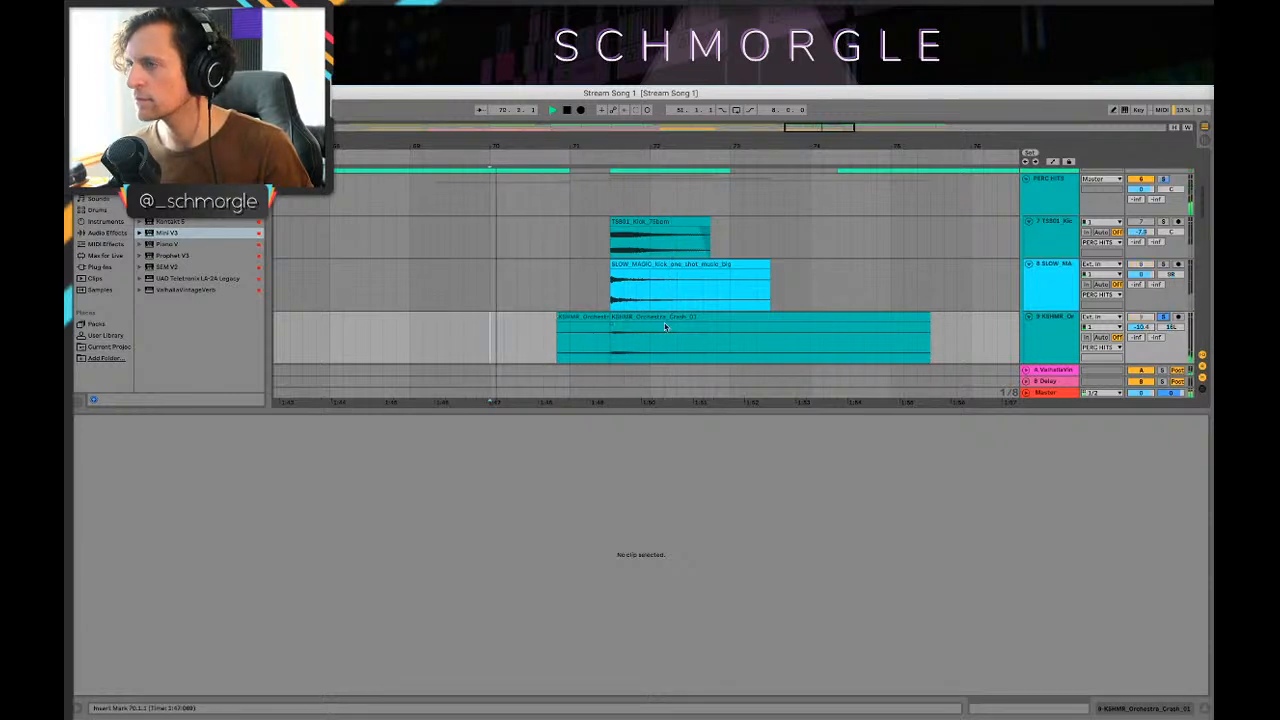
# Step: Raise the reversed crash clip's gain to -12.3 dB and replay the swell
pyautogui.click(585, 326)
pyautogui.moveTo(606, 330); pyautogui.dragTo(558, 330)
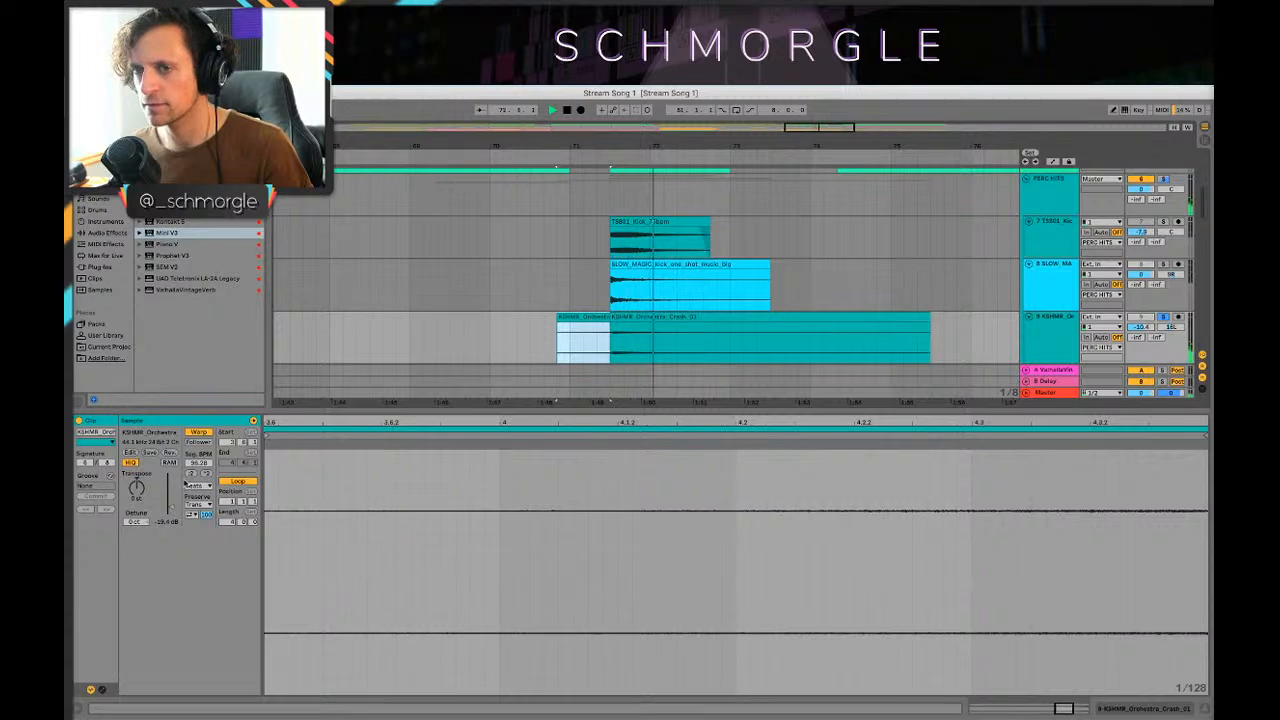
pyautogui.press('space')
pyautogui.moveTo(171, 507); pyautogui.dragTo(171, 504)
pyautogui.press('space')
pyautogui.press('space')
pyautogui.press('space')
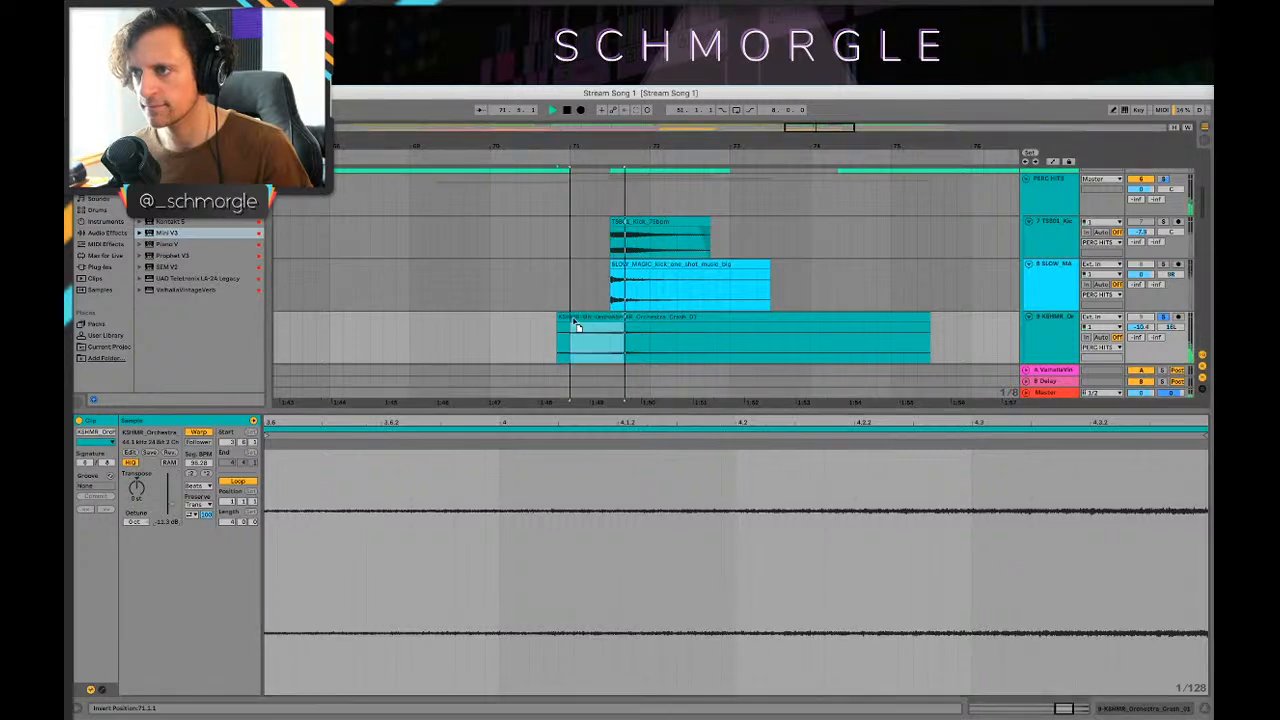
# Step: Reposition the reversed crash so that its swell runs one bar from 70.4.1 and ends at 71.4.1
pyautogui.moveTo(571, 330)
pyautogui.mouseDown()
pyautogui.moveTo(544, 330)
pyautogui.moveTo(610, 330)
pyautogui.mouseUp()
pyautogui.click(587, 337)
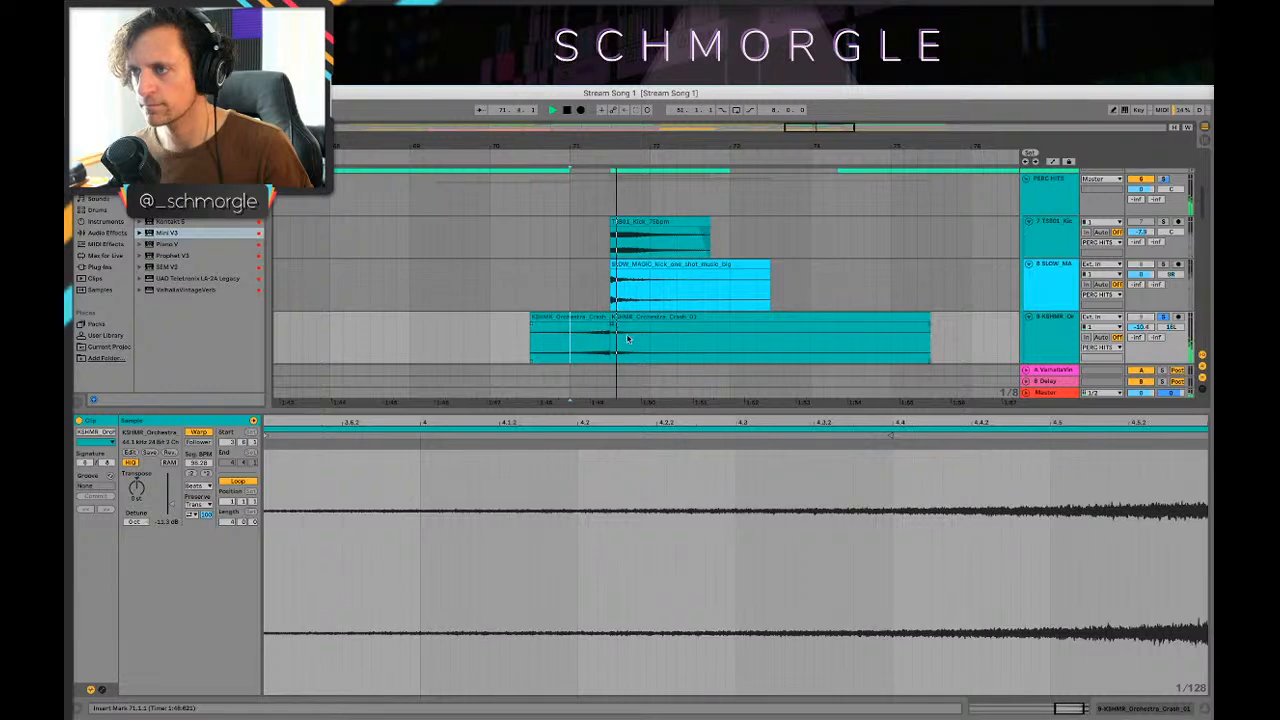
pyautogui.click(597, 333)
pyautogui.press('space')
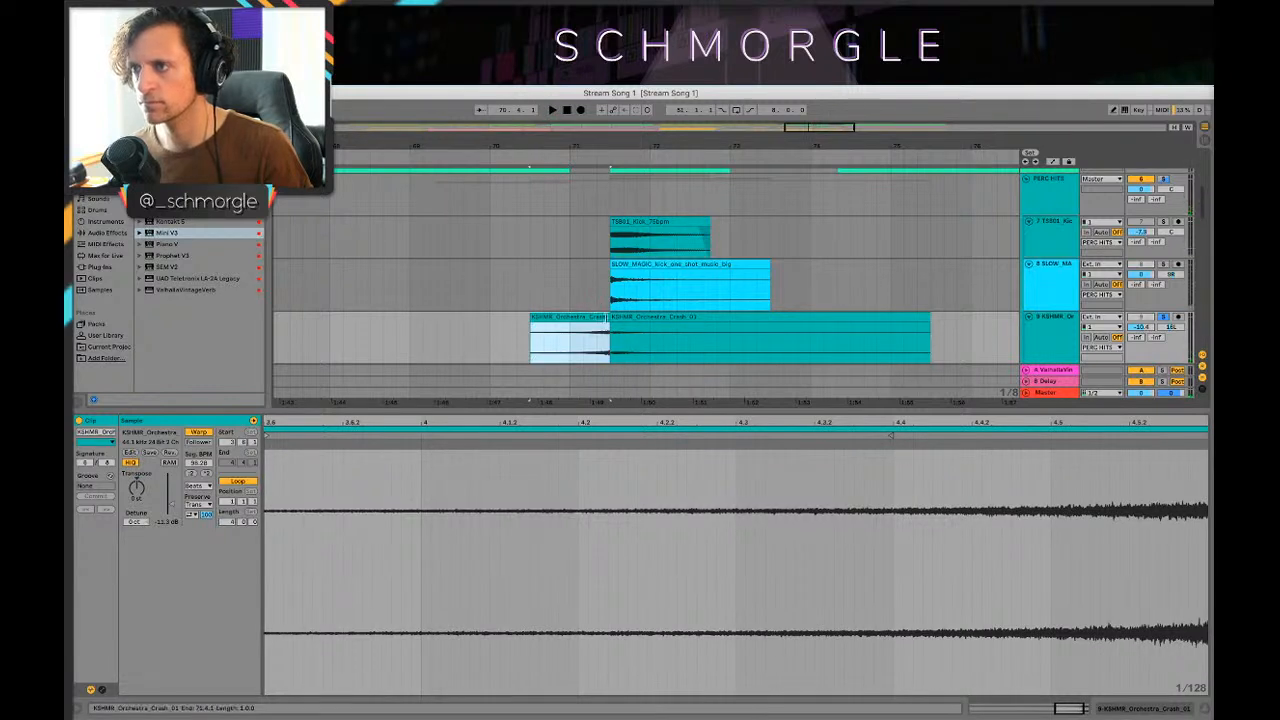
# Step: Trim the reversed crash clip to start at bar 71 and replay the swell into the hit
pyautogui.click(612, 318)
pyautogui.moveTo(606, 318); pyautogui.dragTo(572, 320)
pyautogui.click(550, 338)
pyautogui.press('space')
pyautogui.press('space')
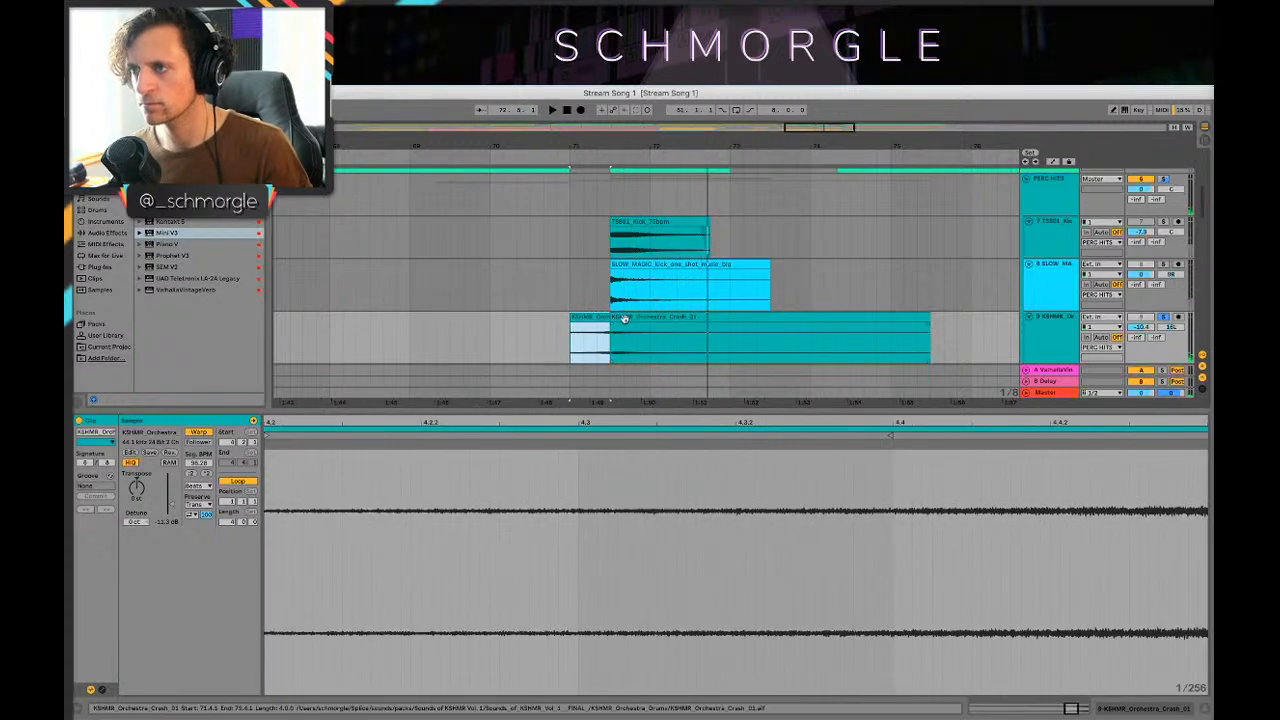
# Step: Play the unsoloed mix from 69.4.1 through the break, and select the main crash clip at 71.4.1
pyautogui.click(450, 338)
pyautogui.press('space')
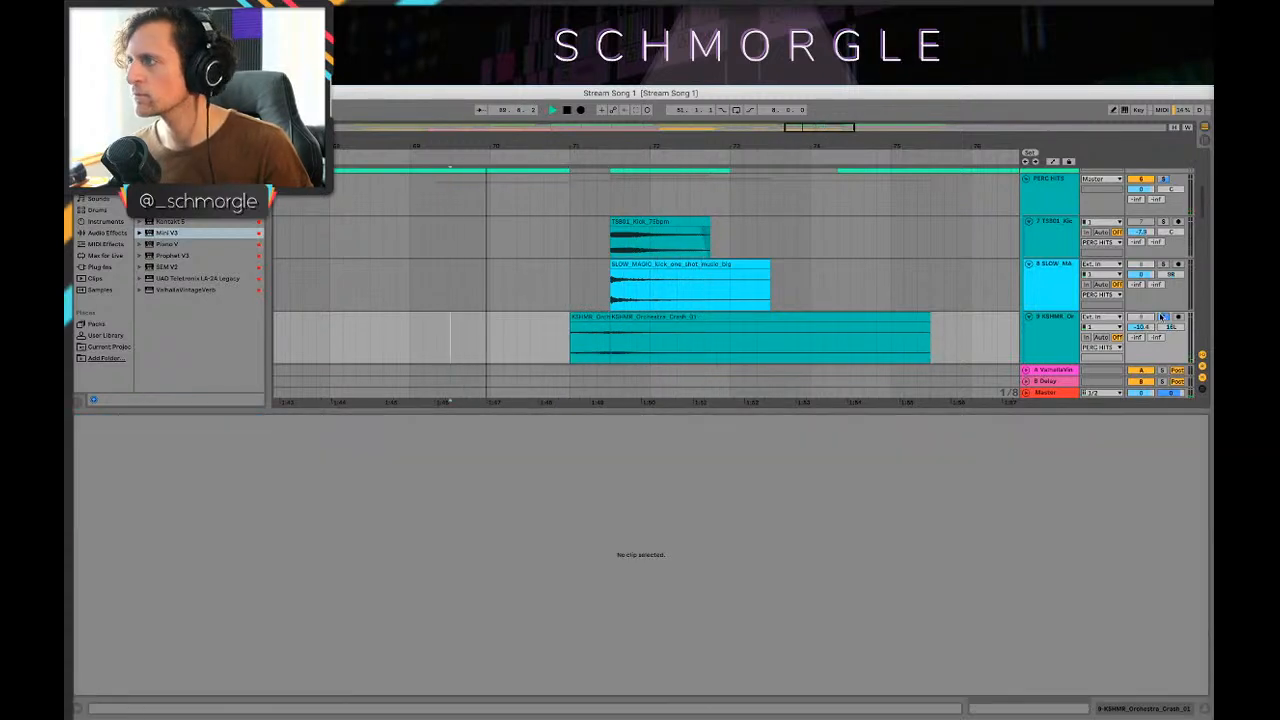
pyautogui.click(578, 326)
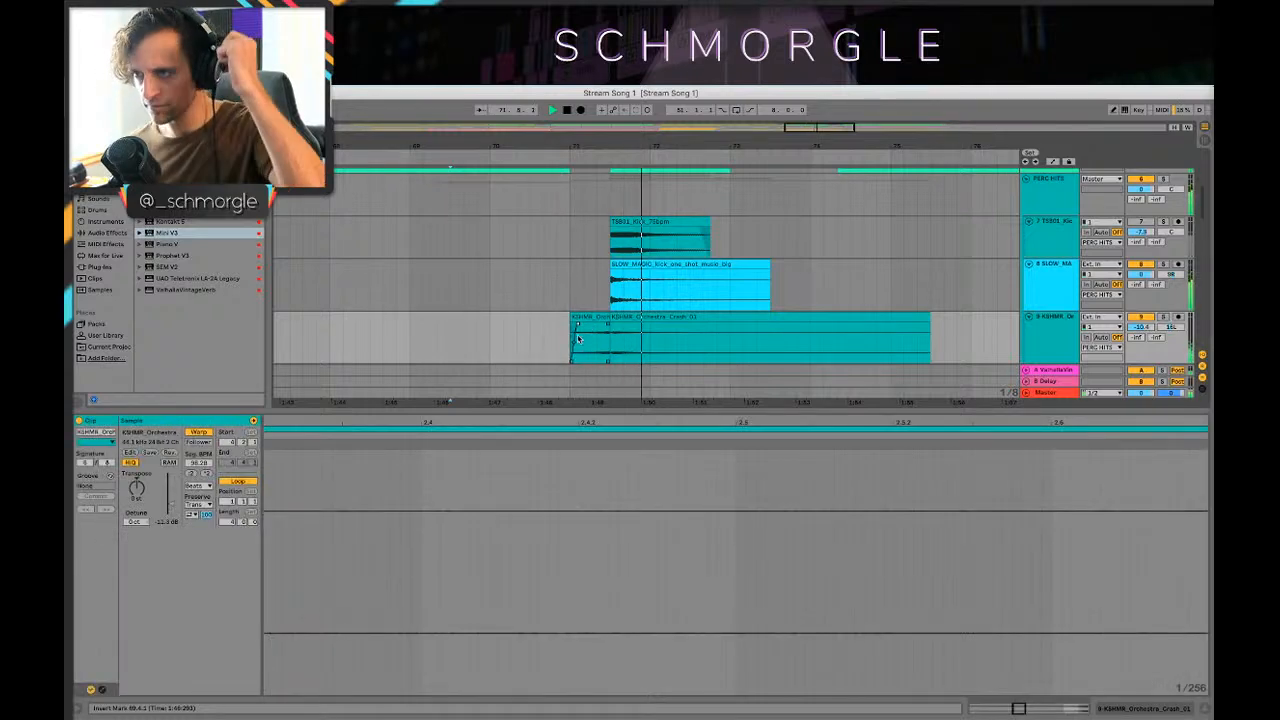
pyautogui.click(636, 326)
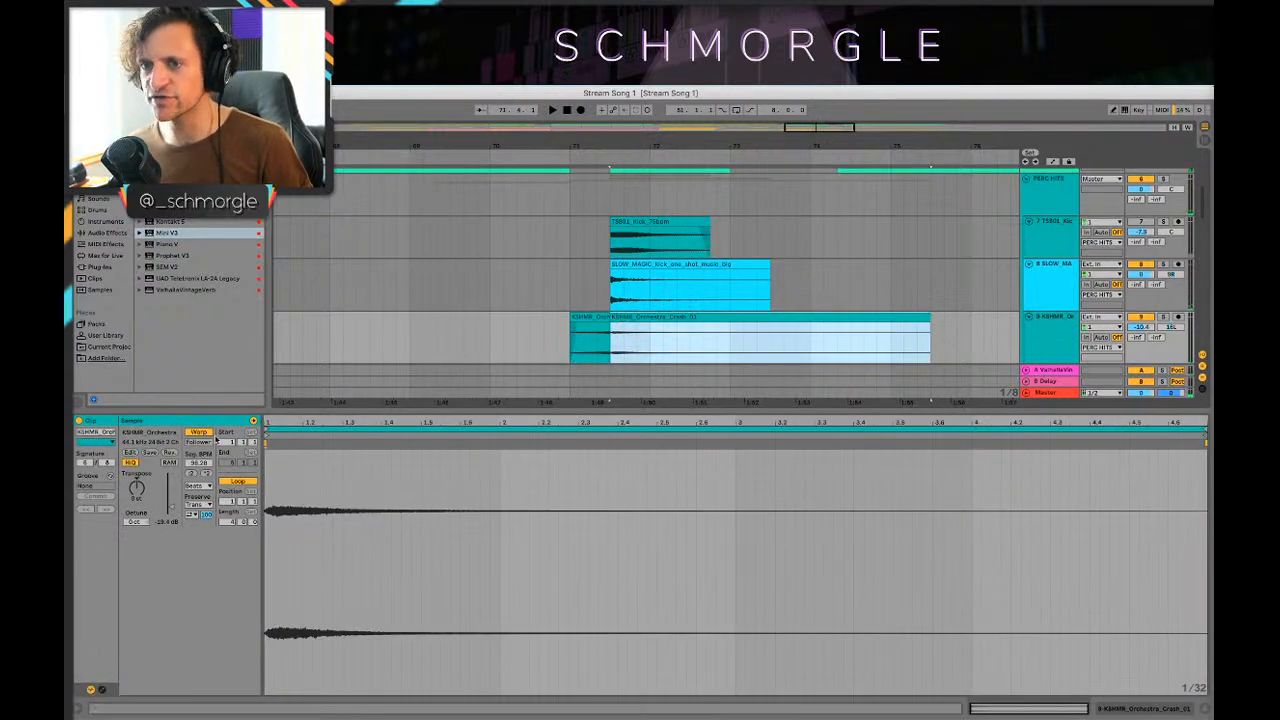
# Step: Adjust the transposition of the main orchestra crash clip and replay the hit from 70.5.1
pyautogui.click(134, 489)
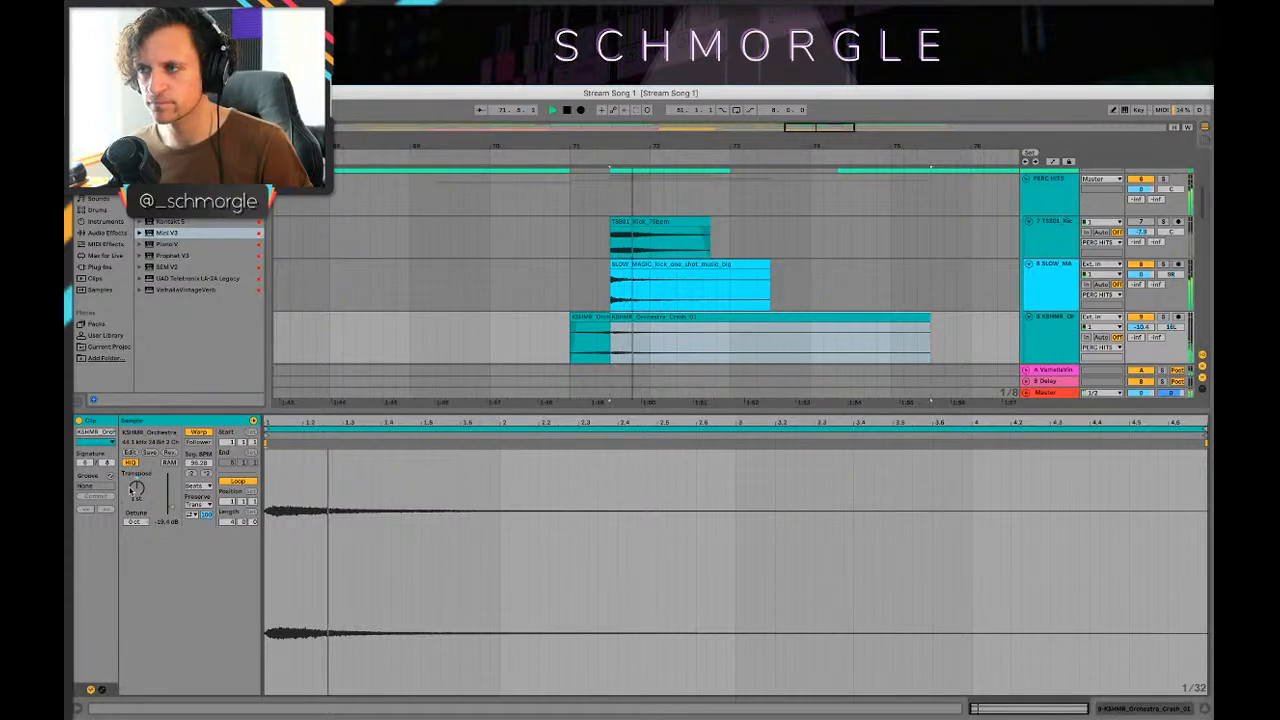
pyautogui.click(560, 362)
pyautogui.click(612, 343)
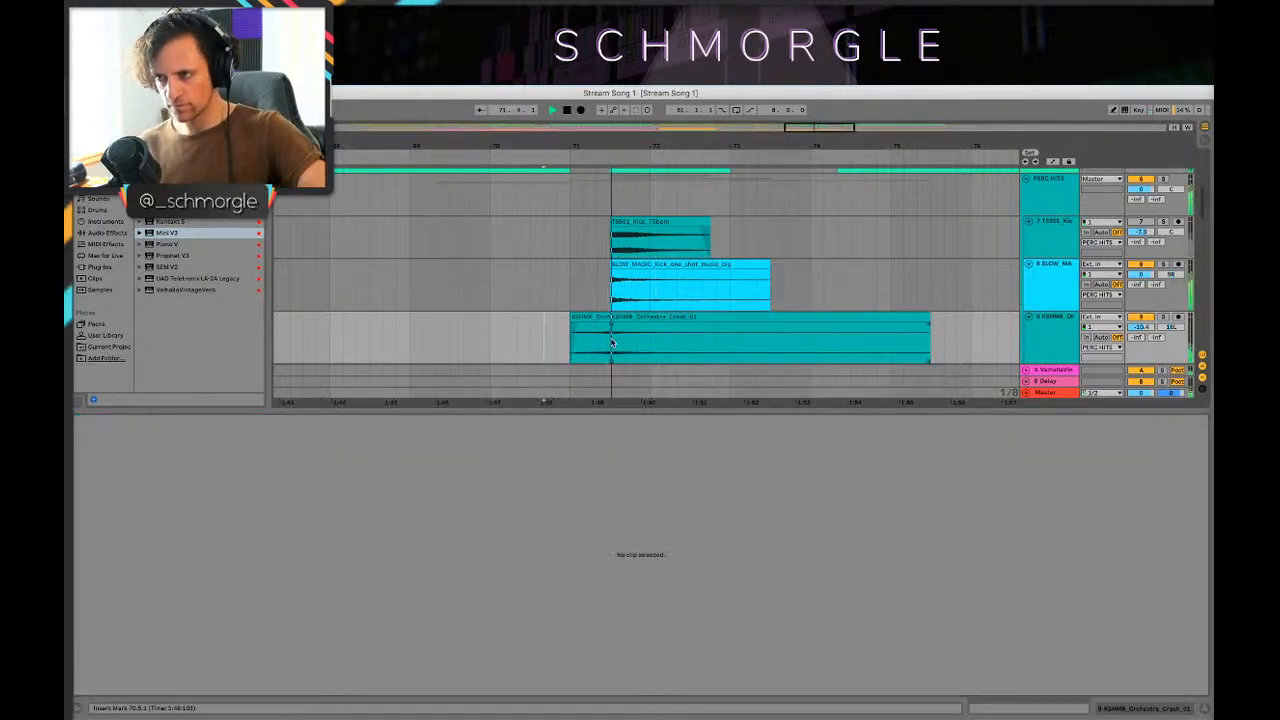
pyautogui.hotkey('shift', 'Tab')
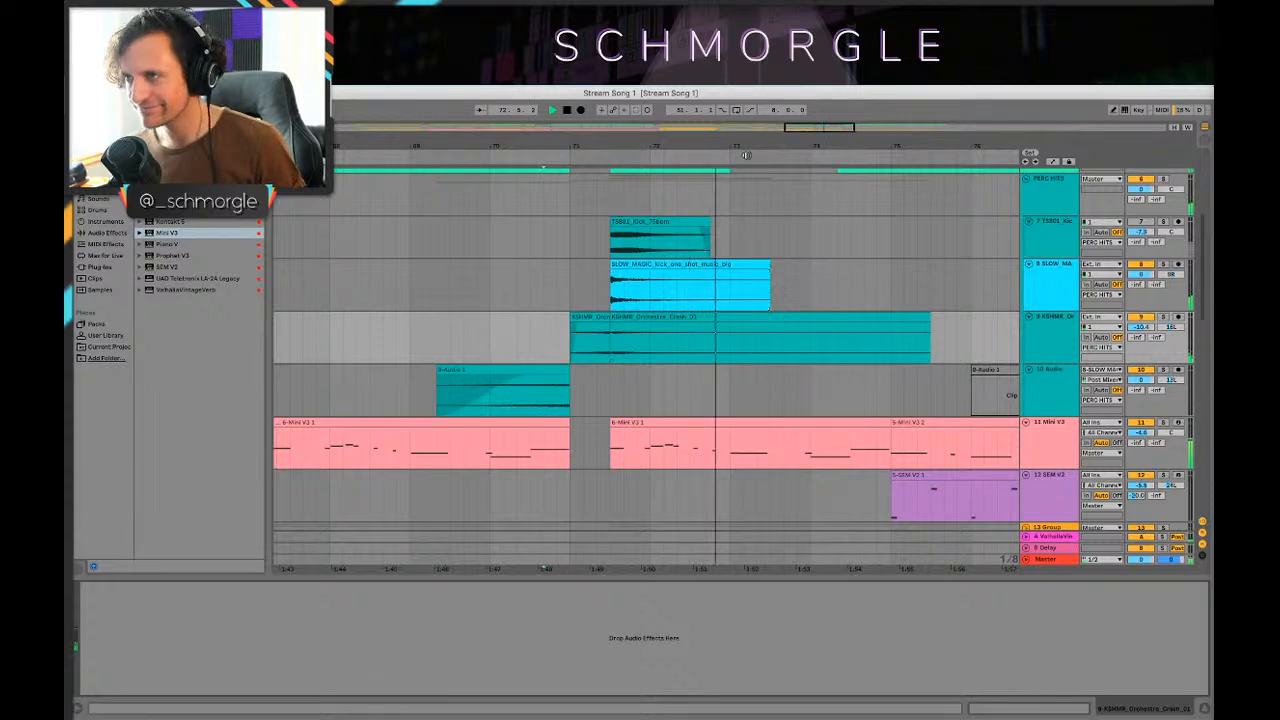
pyautogui.moveTo(748, 151); pyautogui.dragTo(731, 103)
pyautogui.press('space')
# Step: Play the arrangement from 70.1.1 through the break to check the percussion hits against the drum and synth tracks
pyautogui.click(597, 404)
pyautogui.scroll(3, 736, 346)
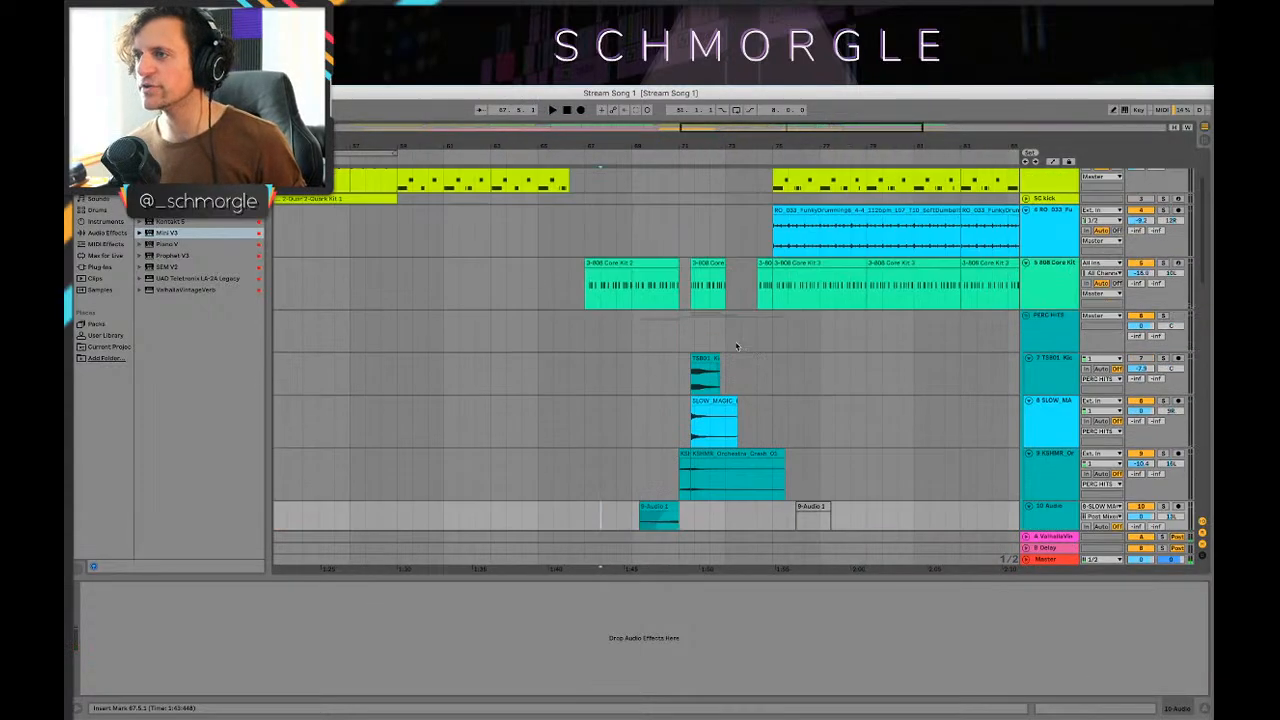
pyautogui.moveTo(690, 145); pyautogui.dragTo(690, 112)
pyautogui.scroll(3, 678, 354)
pyautogui.click(677, 411)
pyautogui.press('space')
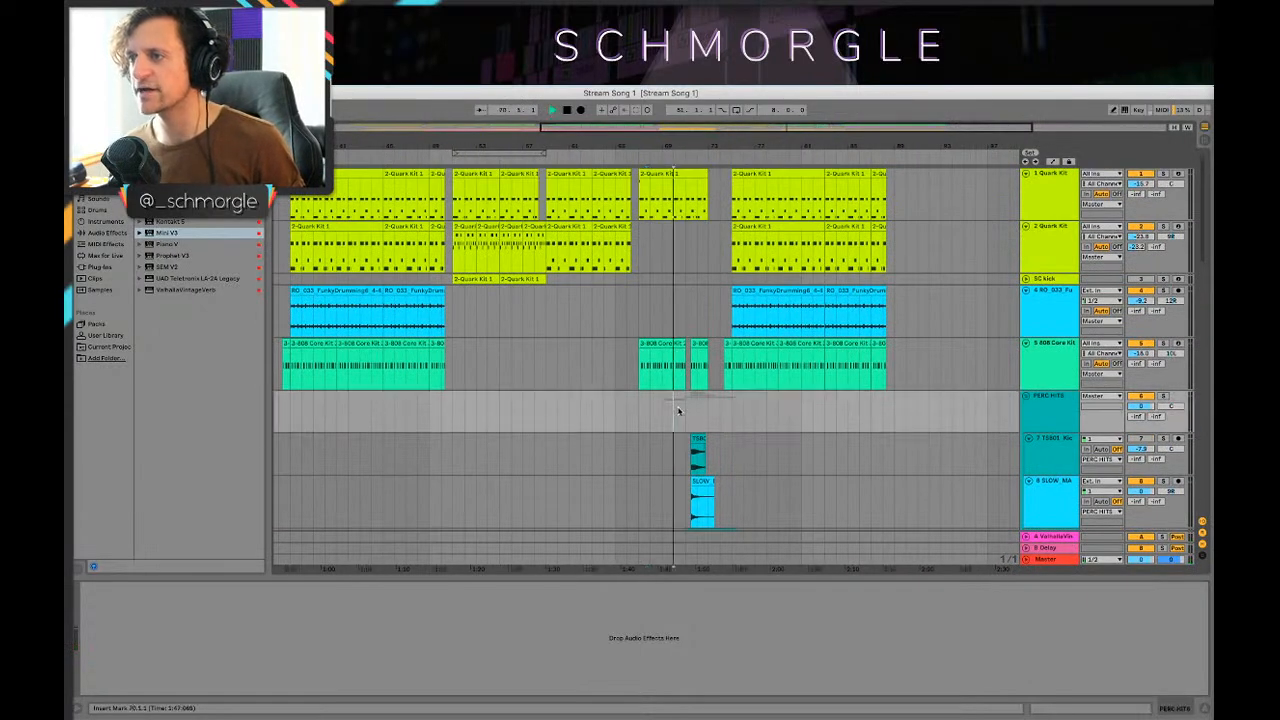
pyautogui.scroll(-4, 731, 395)
pyautogui.scroll(-2, 731, 395)
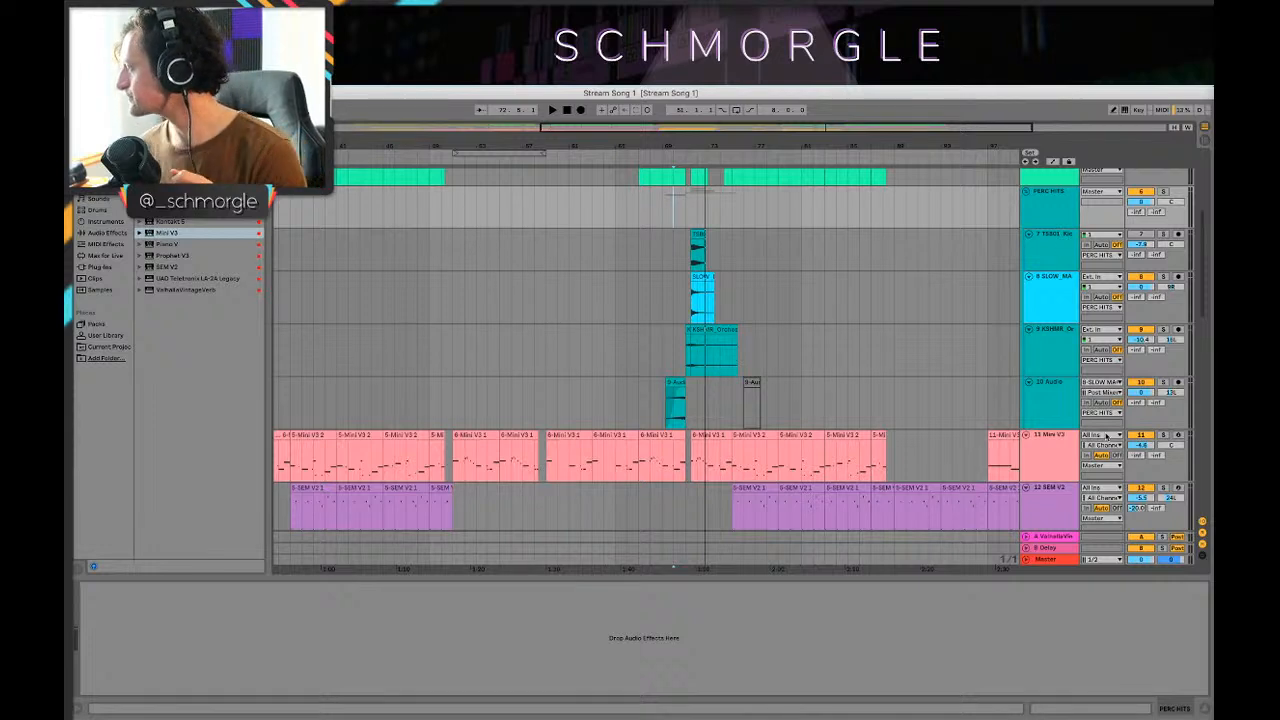
# Step: Play the lead-in to the break from 69.3.1 and examine the synth tracks around it
pyautogui.click(665, 398)
pyautogui.press('space')
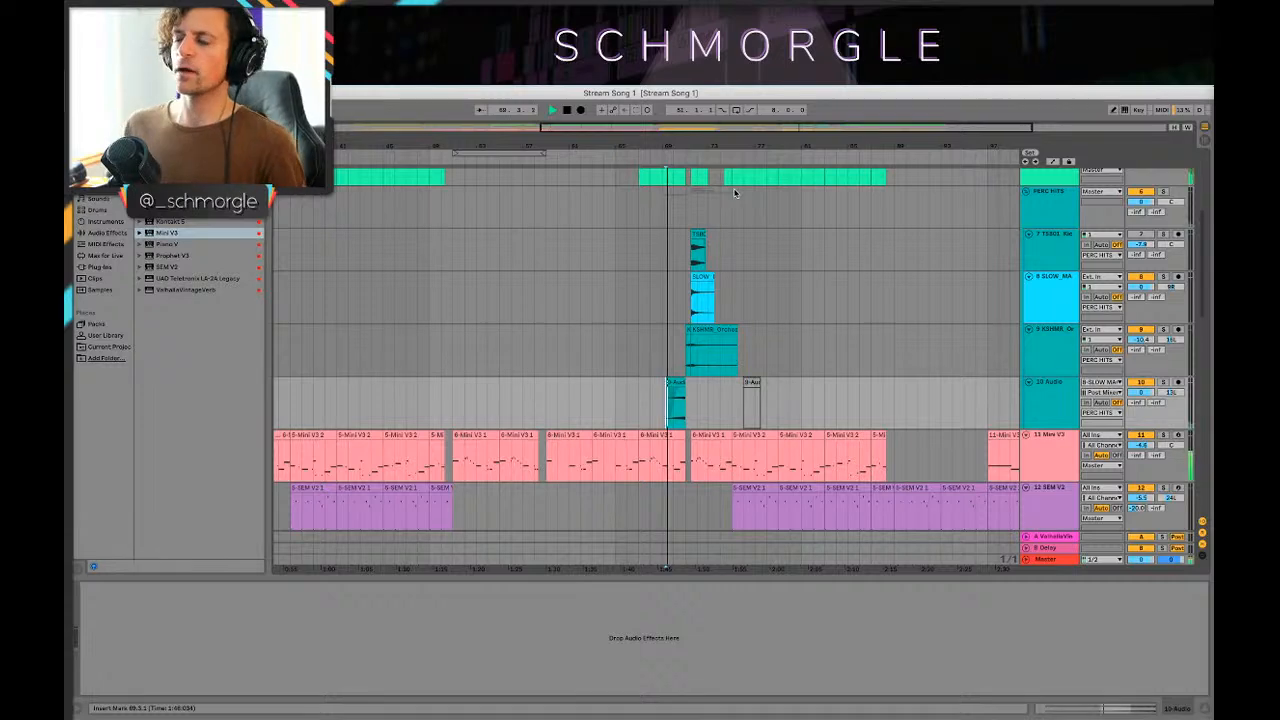
pyautogui.moveTo(700, 142); pyautogui.dragTo(722, 196)
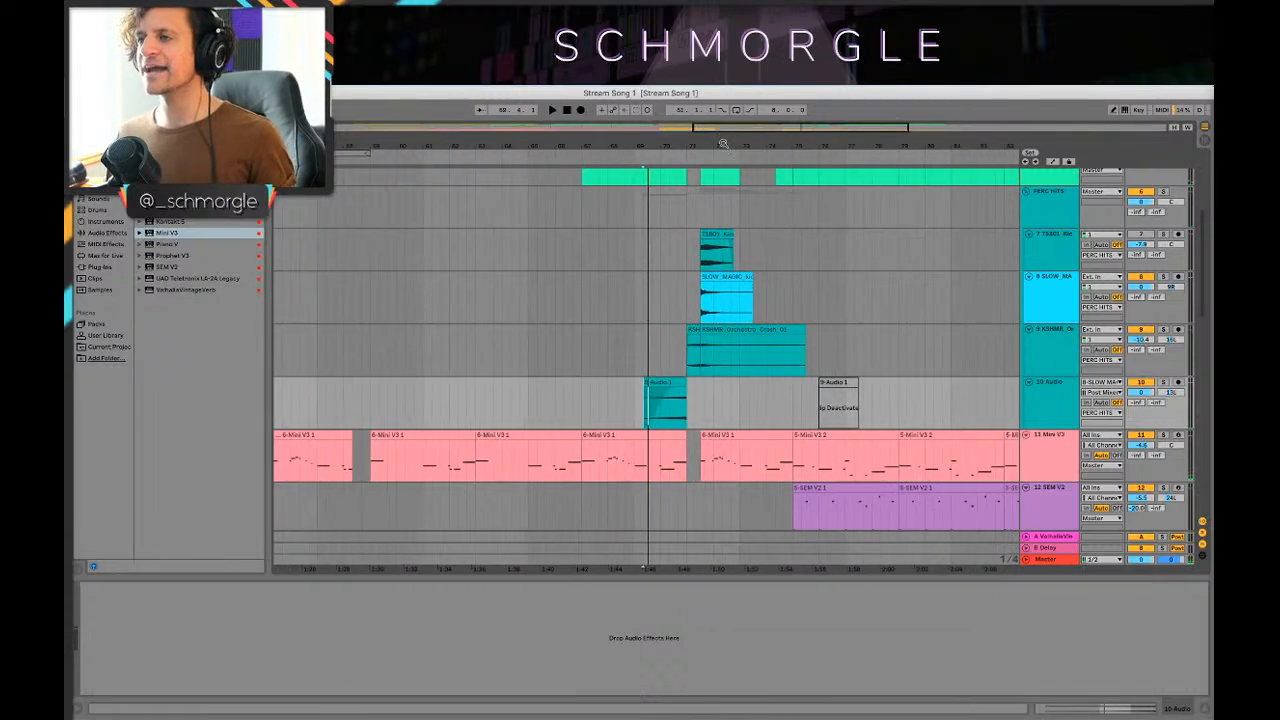
pyautogui.scroll(-3, 733, 291)
pyautogui.moveTo(690, 144); pyautogui.dragTo(760, 126)
pyautogui.click(488, 295)
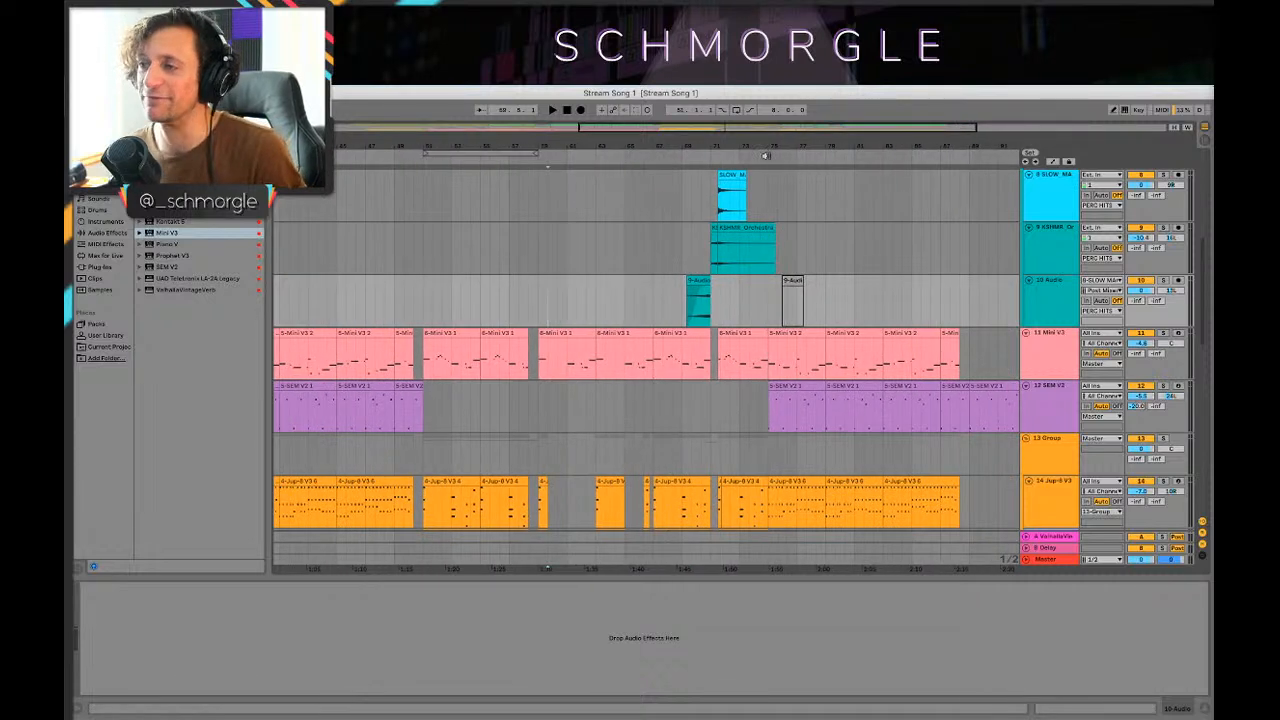
# Step: Play from 68.3.1 through the break and examine the percussion, synth and audio tracks for parts to strengthen
pyautogui.click(529, 308)
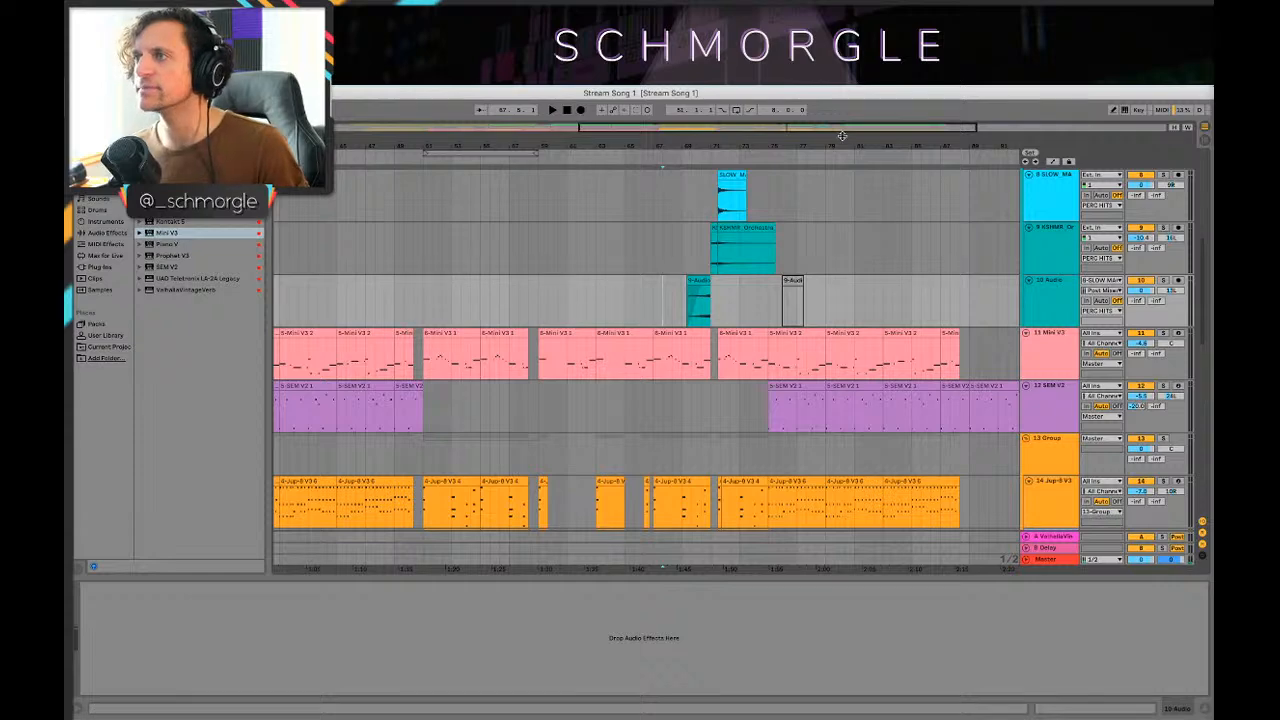
pyautogui.press('space')
pyautogui.scroll(-2, 785, 305)
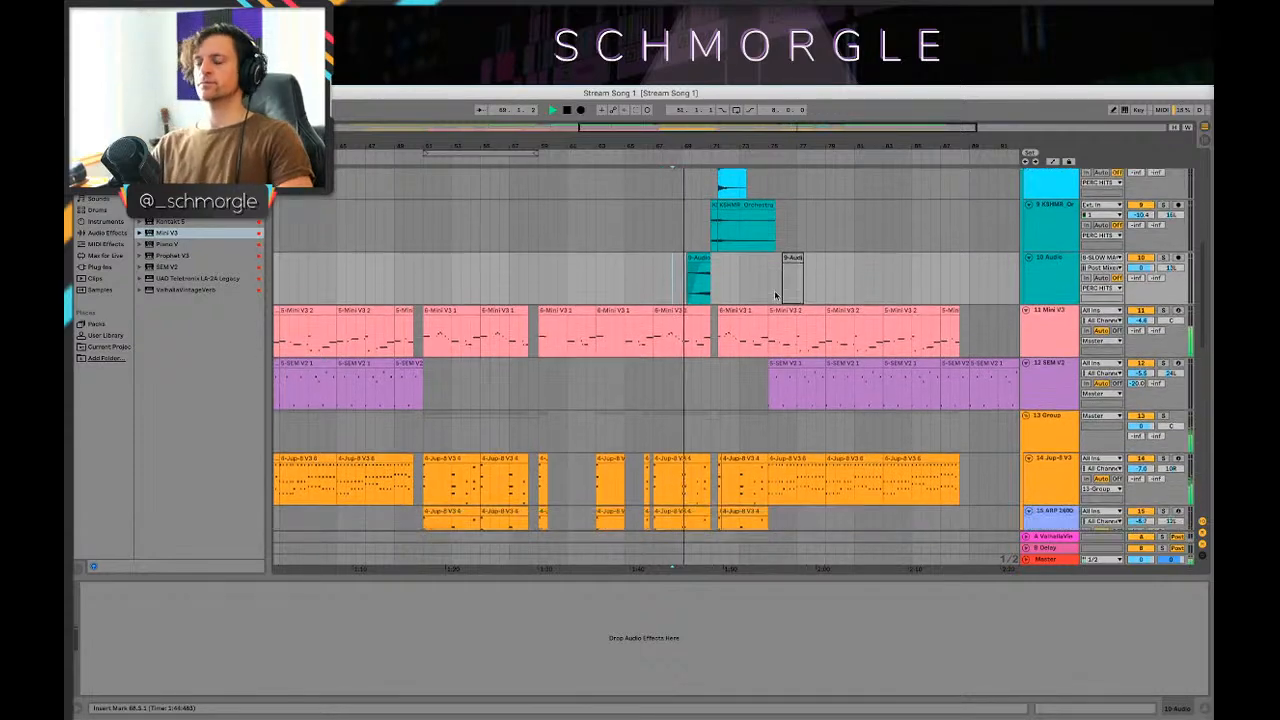
pyautogui.scroll(5, 775, 318)
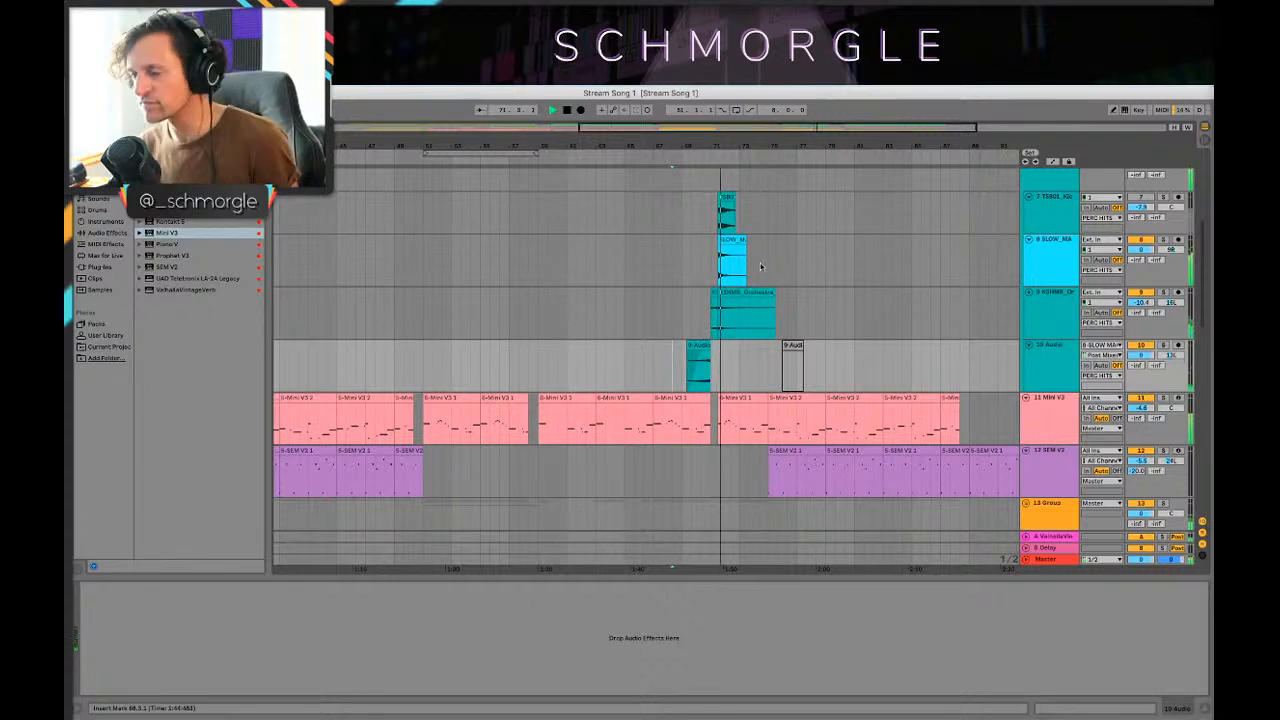
pyautogui.scroll(-15, 797, 309)
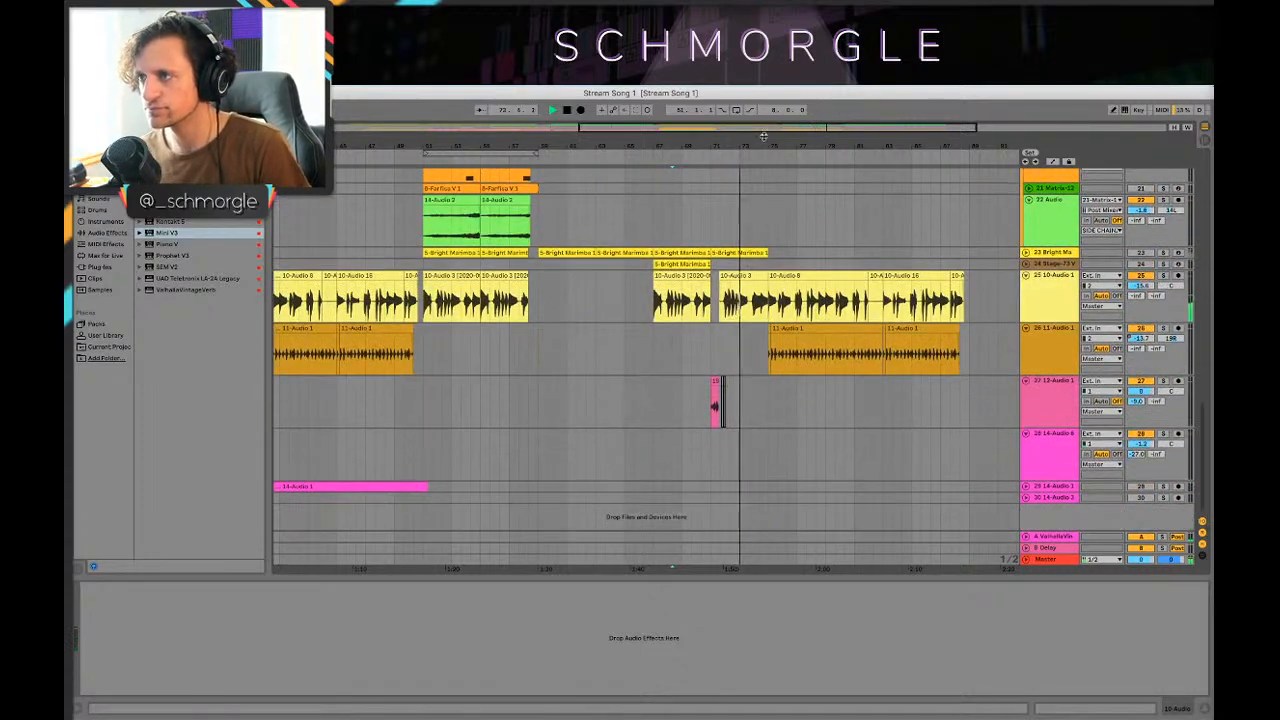
# Step: Raise the gain of the 12-Audio clip at bar 71 on track 27 to -8.51 dB and replay it
pyautogui.scroll(5, 698, 377)
pyautogui.hscroll(-3, 672, 377)
pyautogui.doubleClick(643, 378)
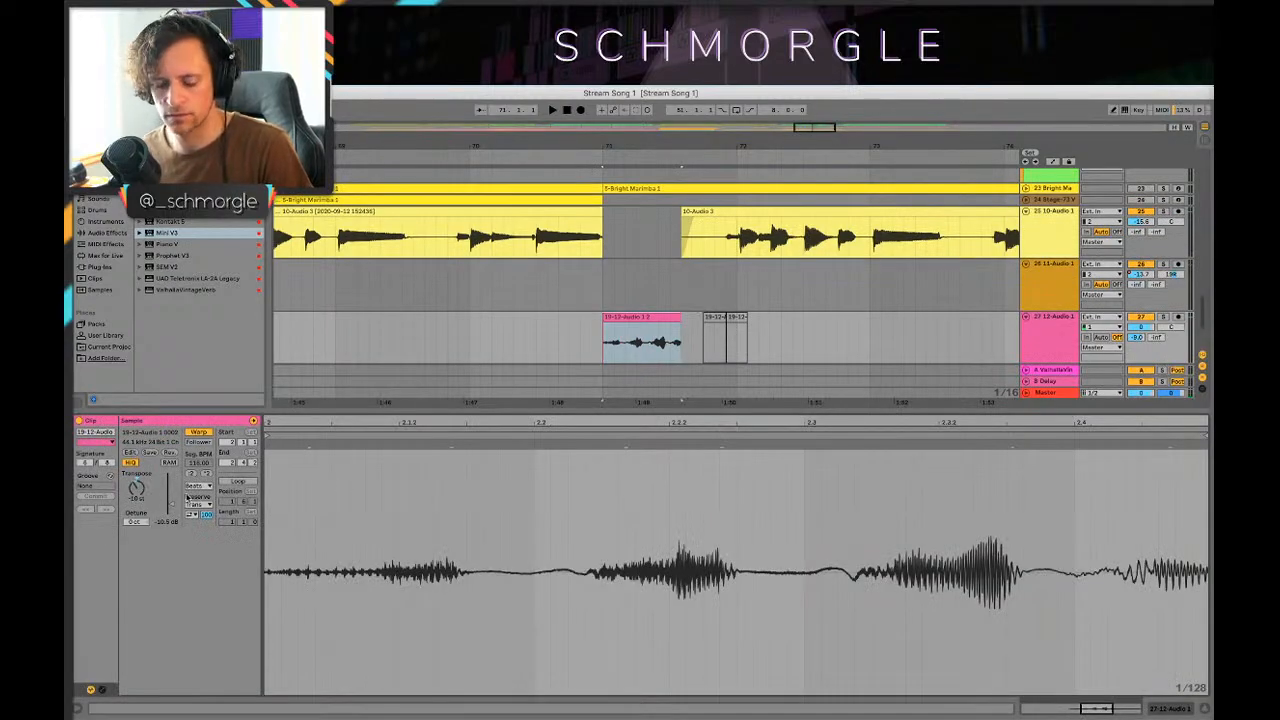
pyautogui.moveTo(170, 505); pyautogui.dragTo(170, 497)
pyautogui.press('space')
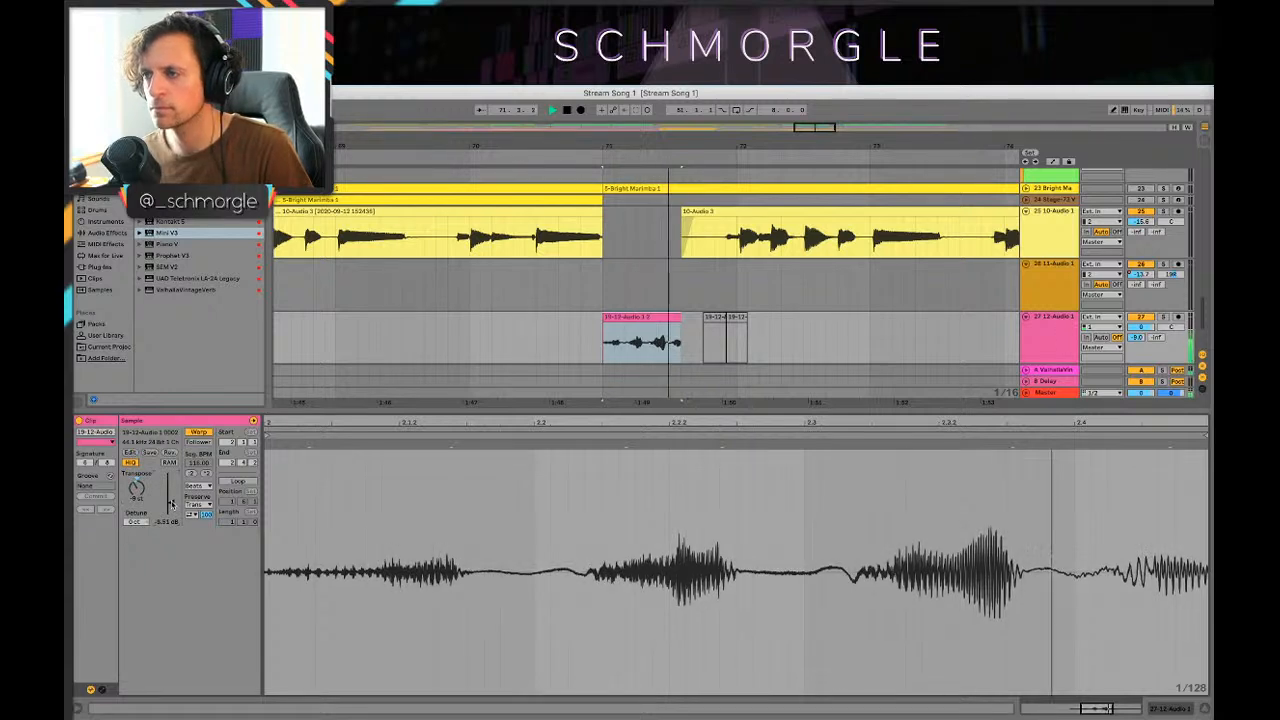
pyautogui.press('space')
# Step: Insert a new audio track below track 27 and copy the bar 71 clip onto it at the same position
pyautogui.scroll(-2, 800, 289)
pyautogui.click(1023, 268)
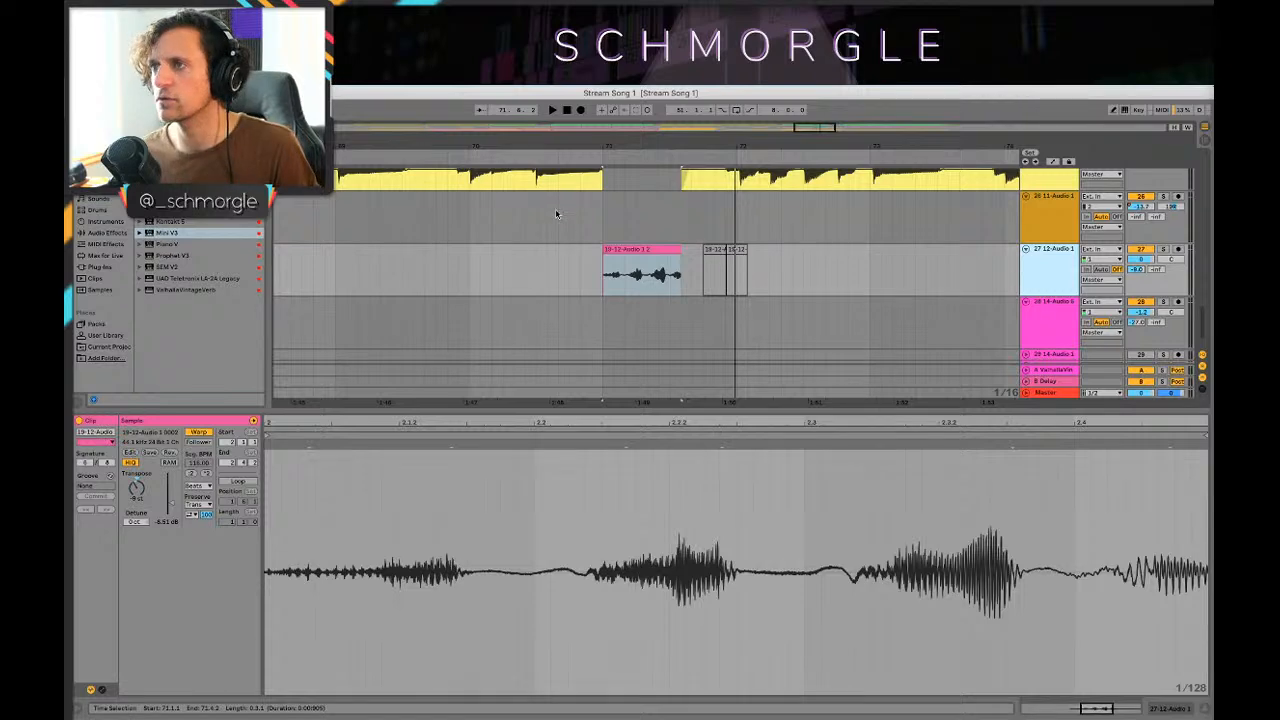
pyautogui.moveTo(590, 146); pyautogui.dragTo(718, 62)
pyautogui.press('+')
pyautogui.press('+')
pyautogui.press('+')
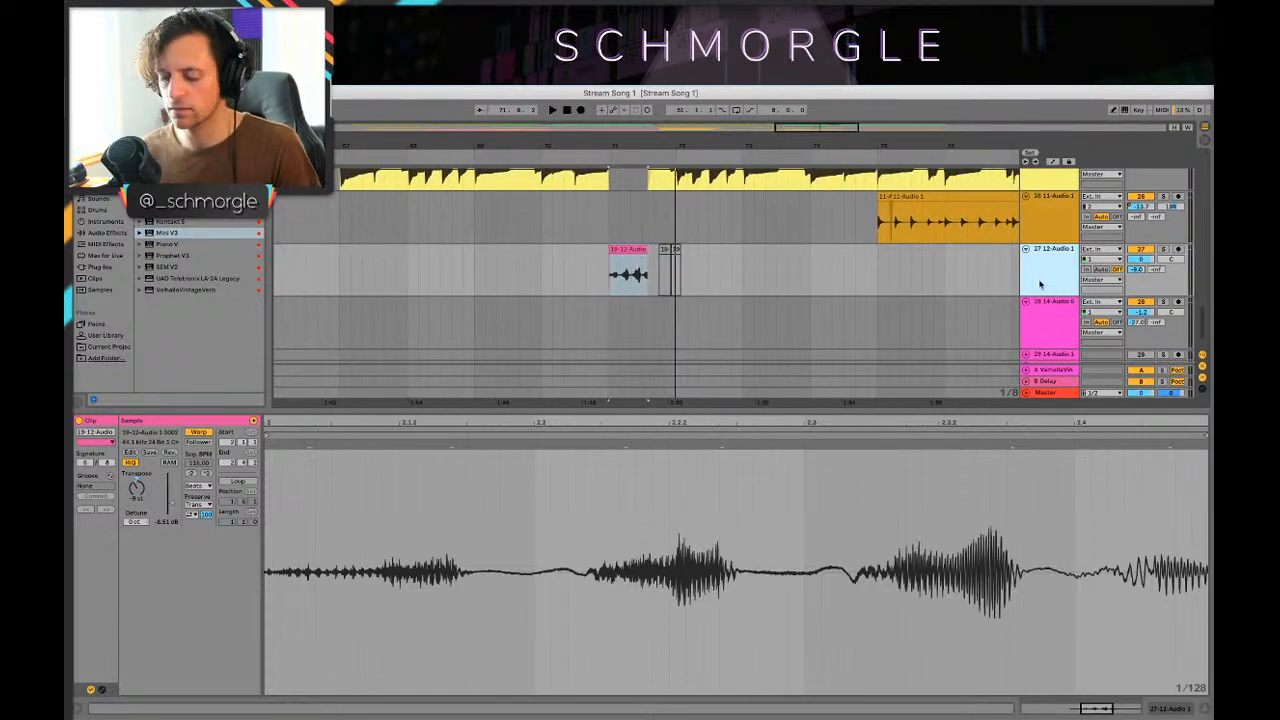
pyautogui.press('super+t')
pyautogui.moveTo(628, 250); pyautogui.dragTo(628, 302)
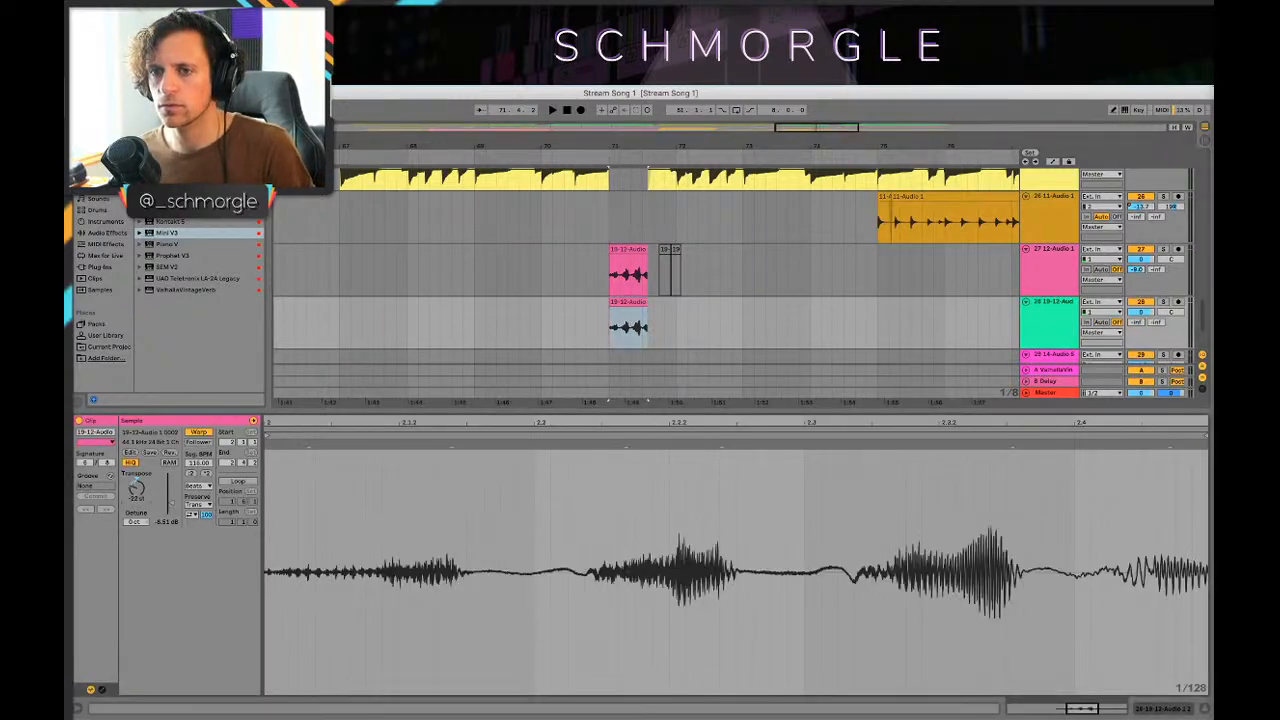
# Step: Solo track 27 and the new track 28 and play the two layered clips from before bar 71
pyautogui.click(578, 323)
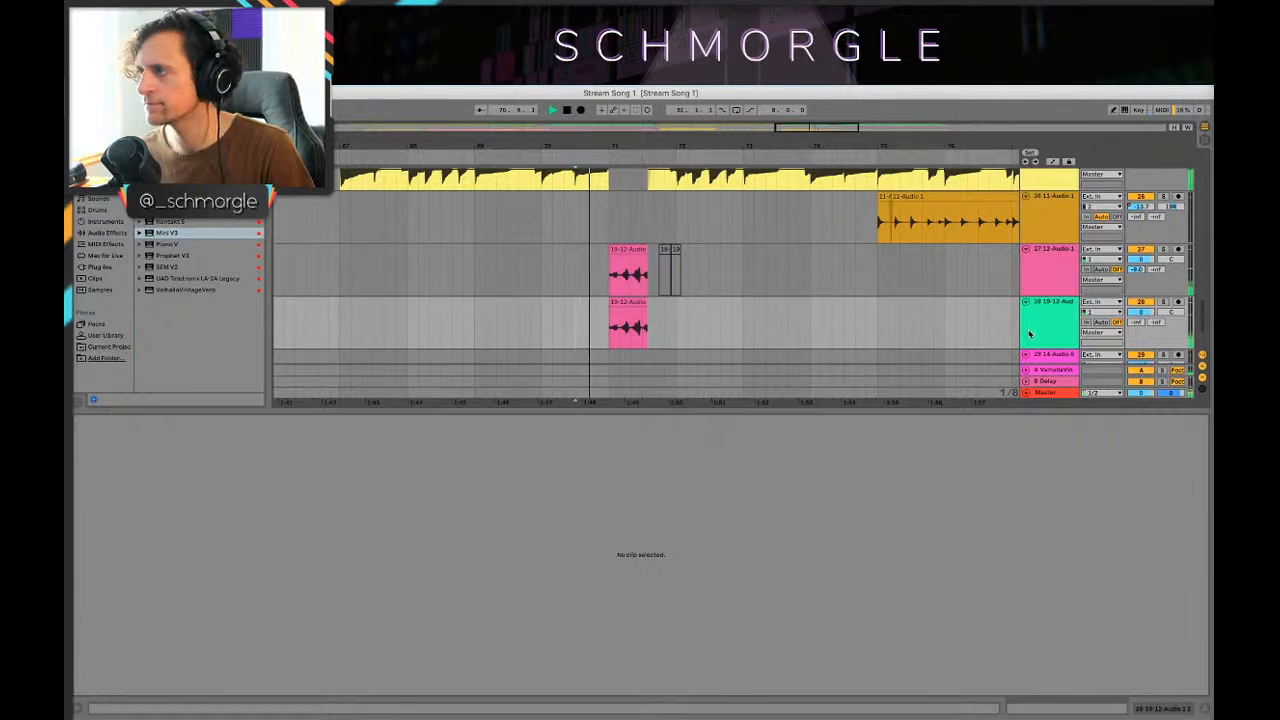
pyautogui.click(1163, 302)
pyautogui.press('space')
pyautogui.press('space')
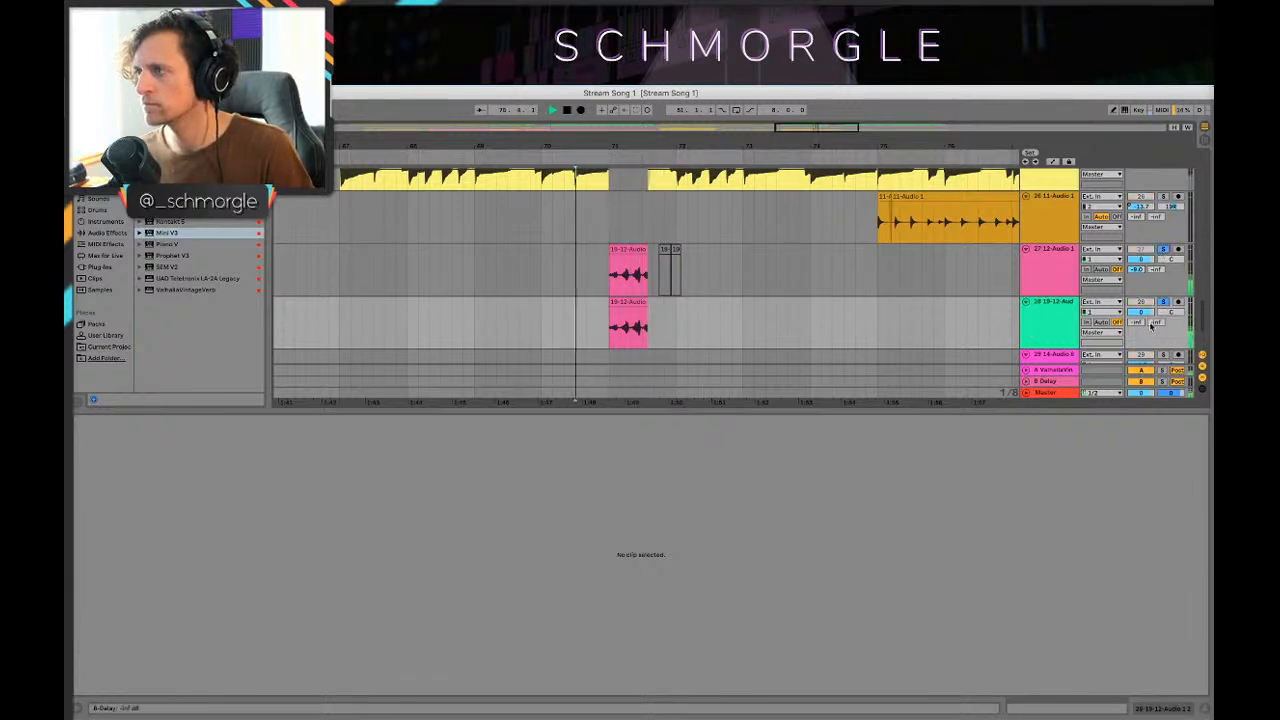
pyautogui.press('space')
# Step: Turn off Warp on the copied clip, transpose it to -48 st and listen to it
pyautogui.click(643, 316)
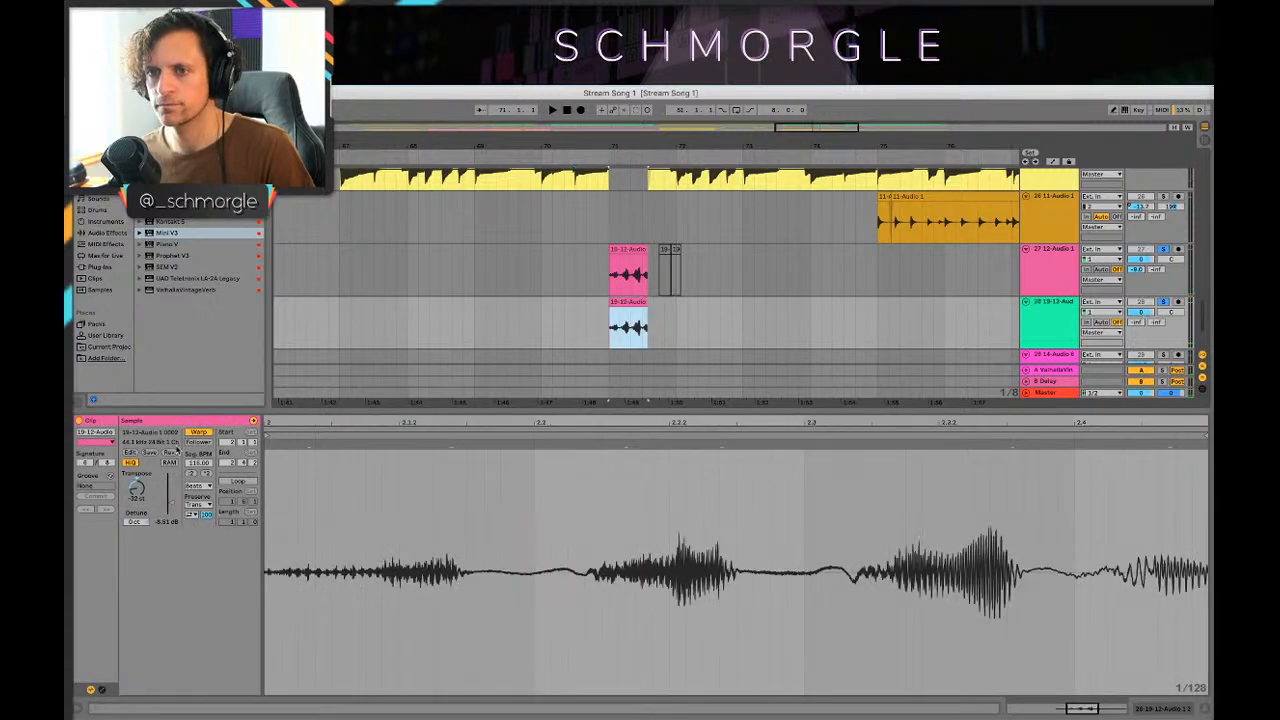
pyautogui.click(200, 433)
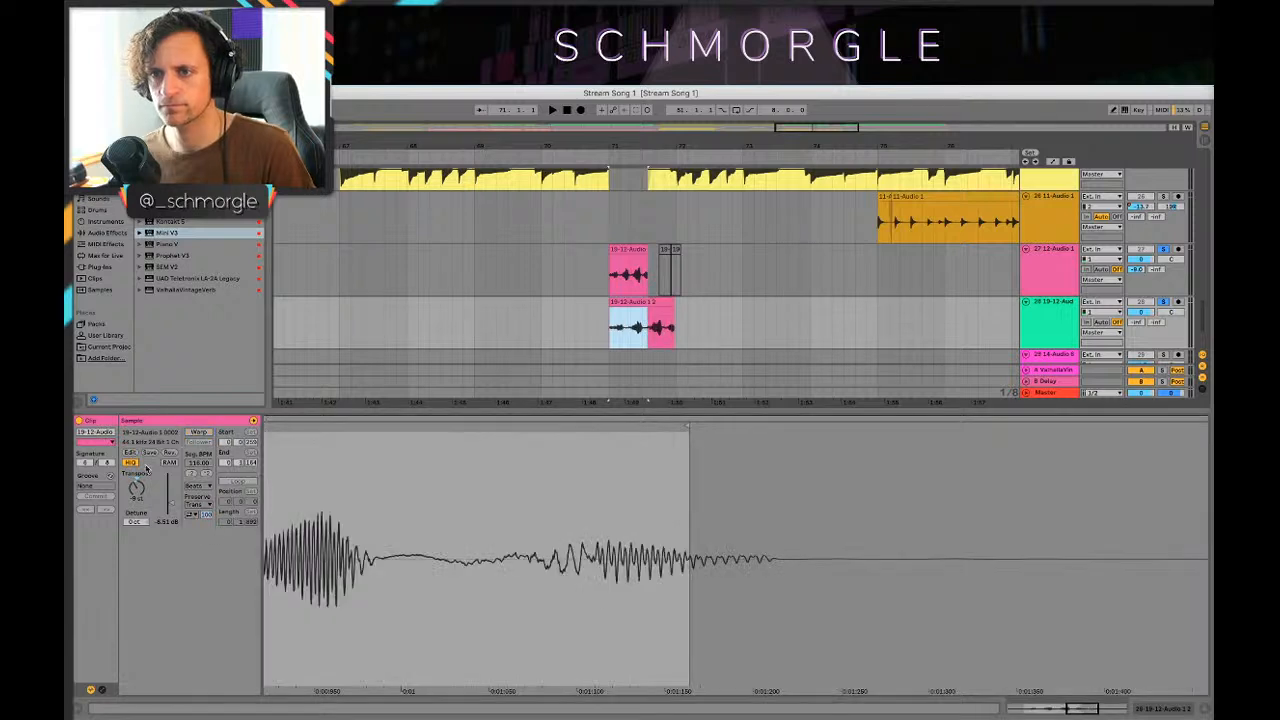
pyautogui.press('space')
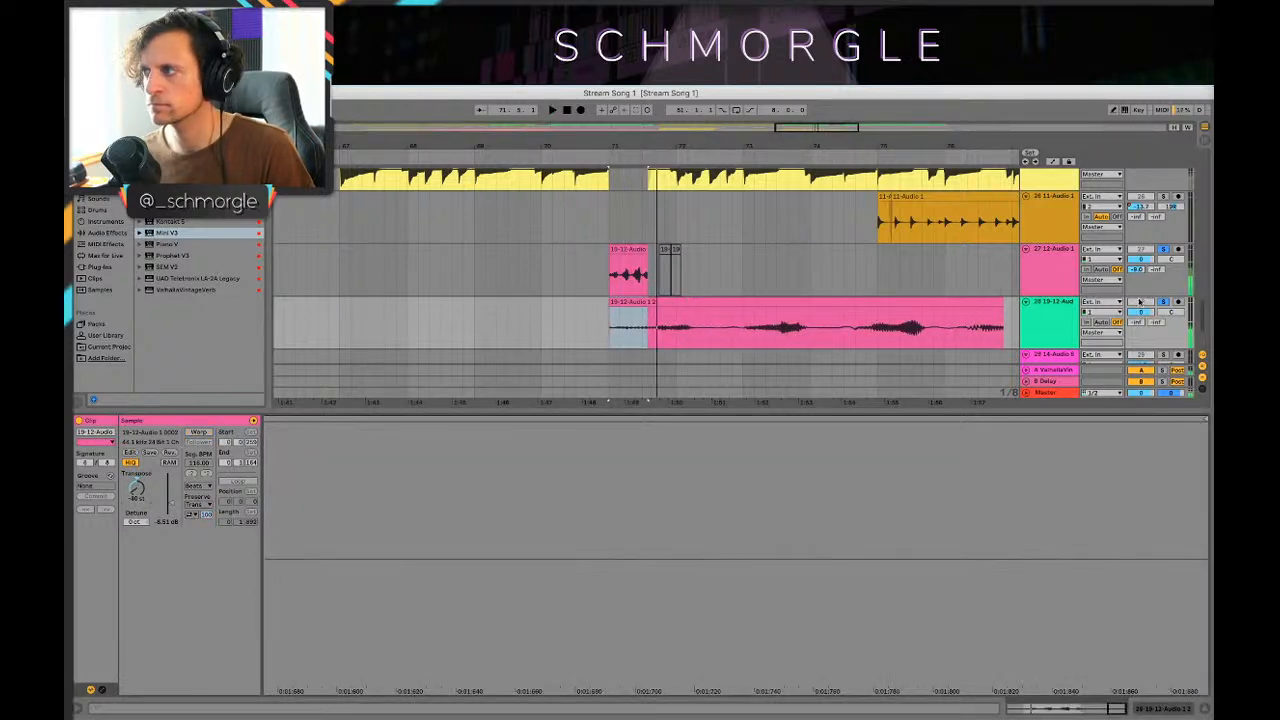
pyautogui.press('space')
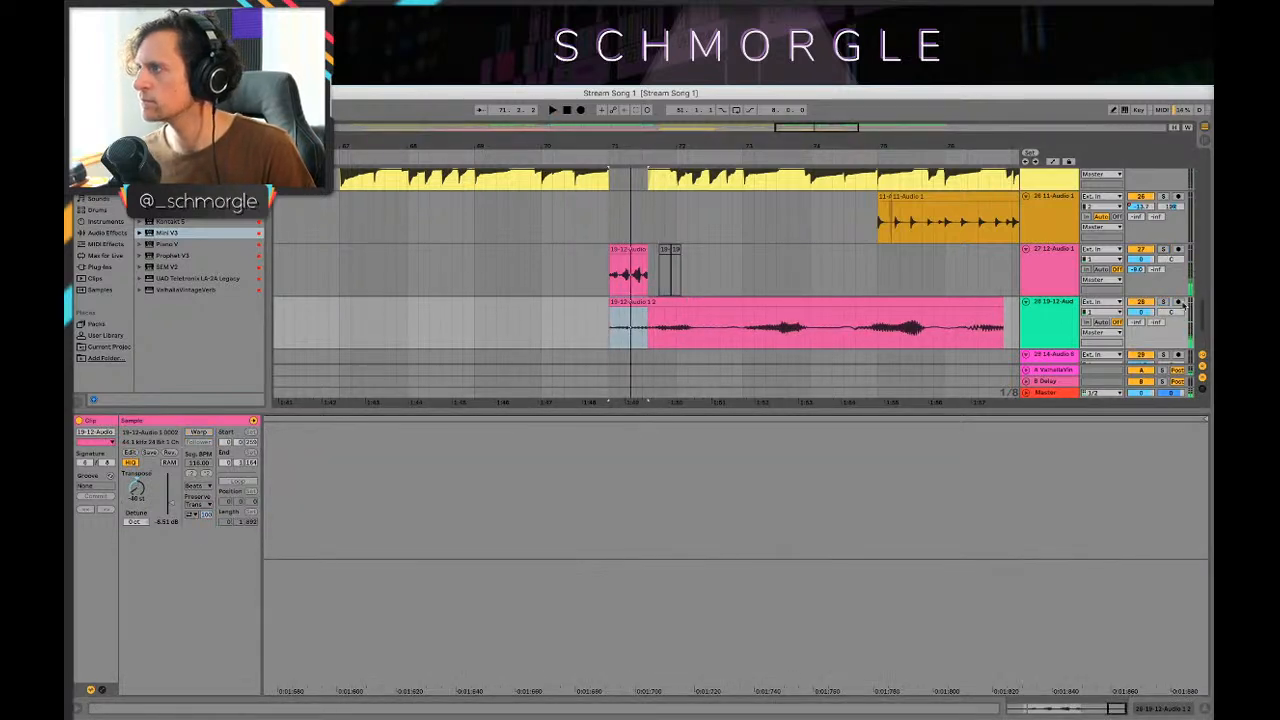
# Step: Move the transposed clip to start at 70.3.1, cut off everything after 72.1.1 and play it
pyautogui.moveTo(723, 300); pyautogui.dragTo(677, 317)
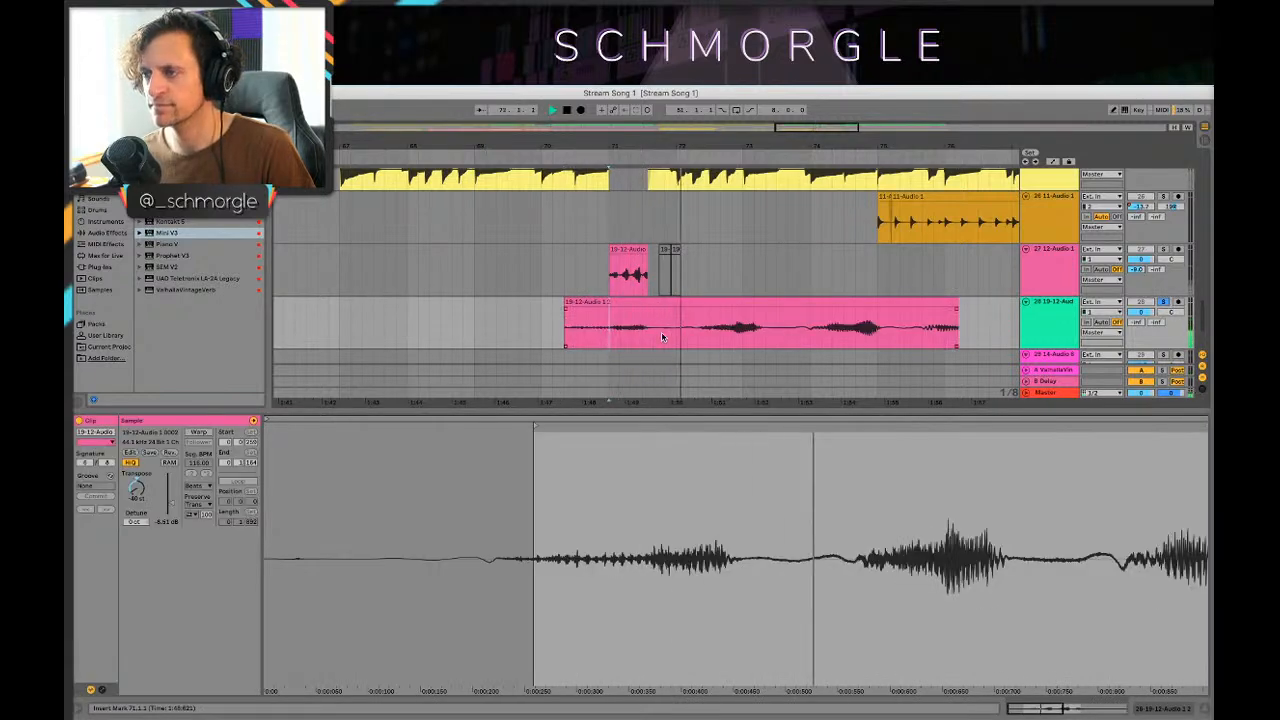
pyautogui.moveTo(689, 322); pyautogui.dragTo(978, 322)
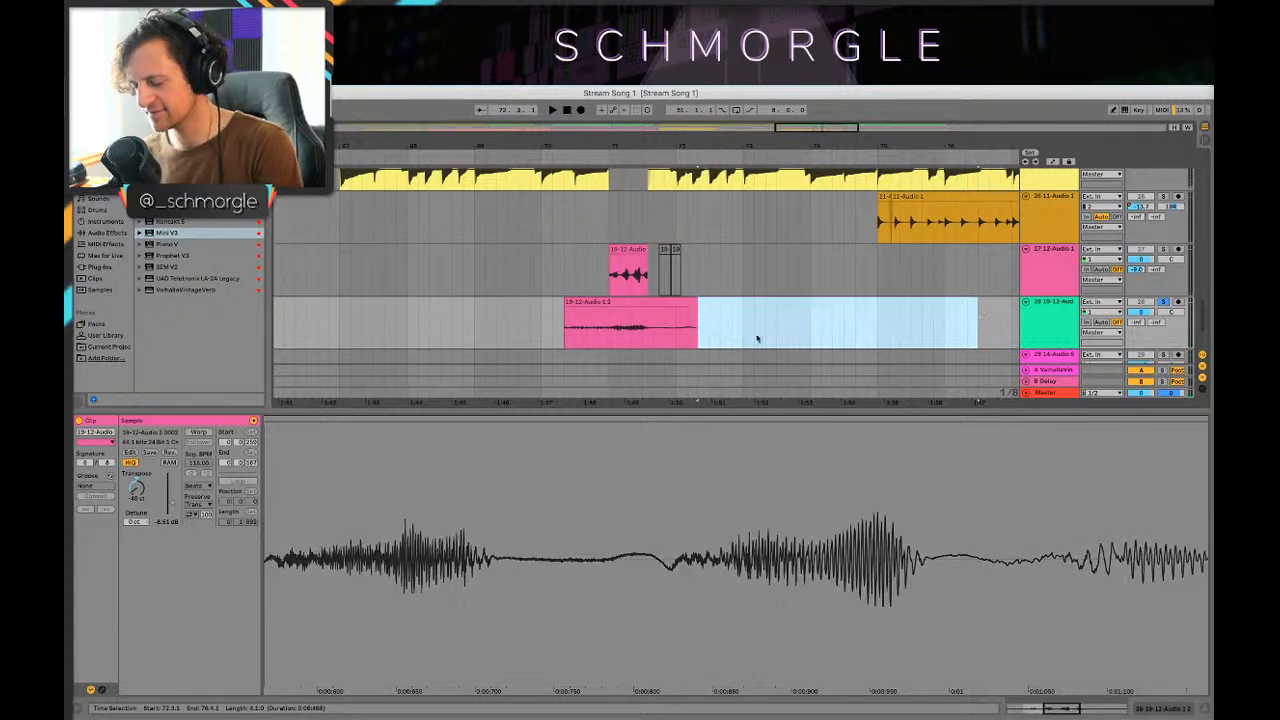
pyautogui.click(582, 328)
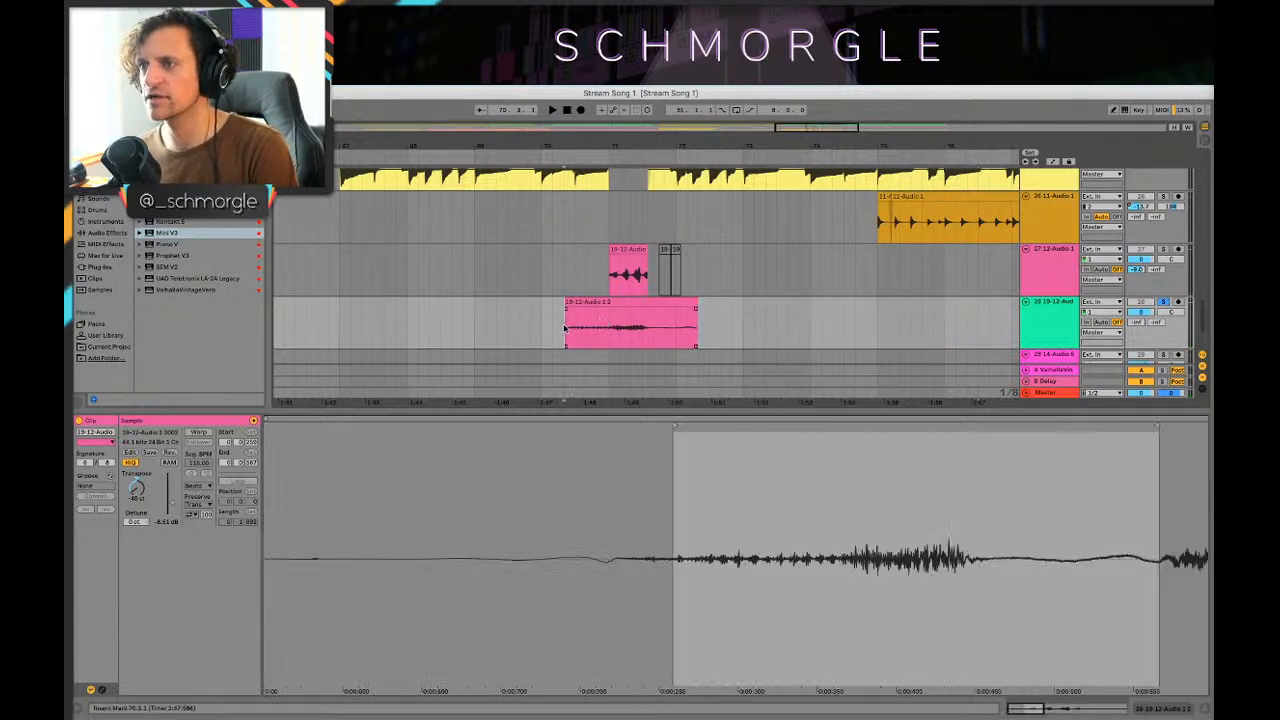
pyautogui.press('space')
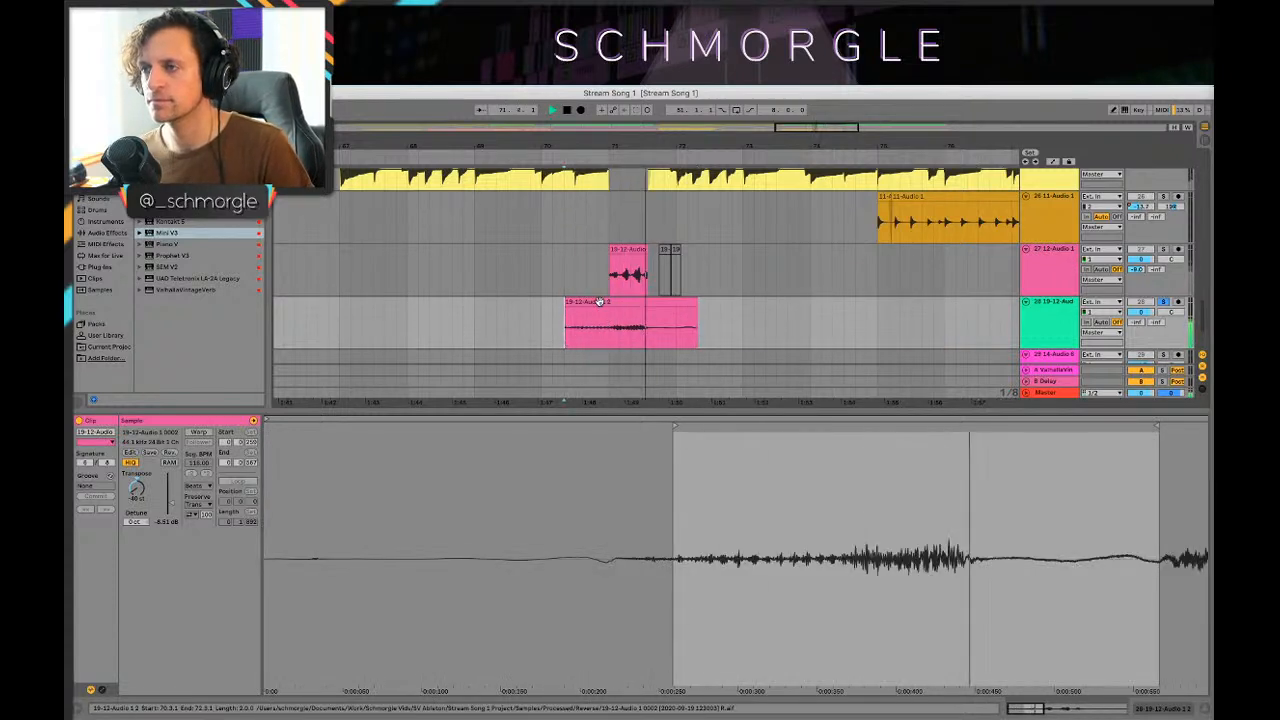
# Step: Trim the transposed clip on track 28 so that it runs only from 71.1.1 to 71.5.1
pyautogui.moveTo(610, 326); pyautogui.dragTo(551, 323)
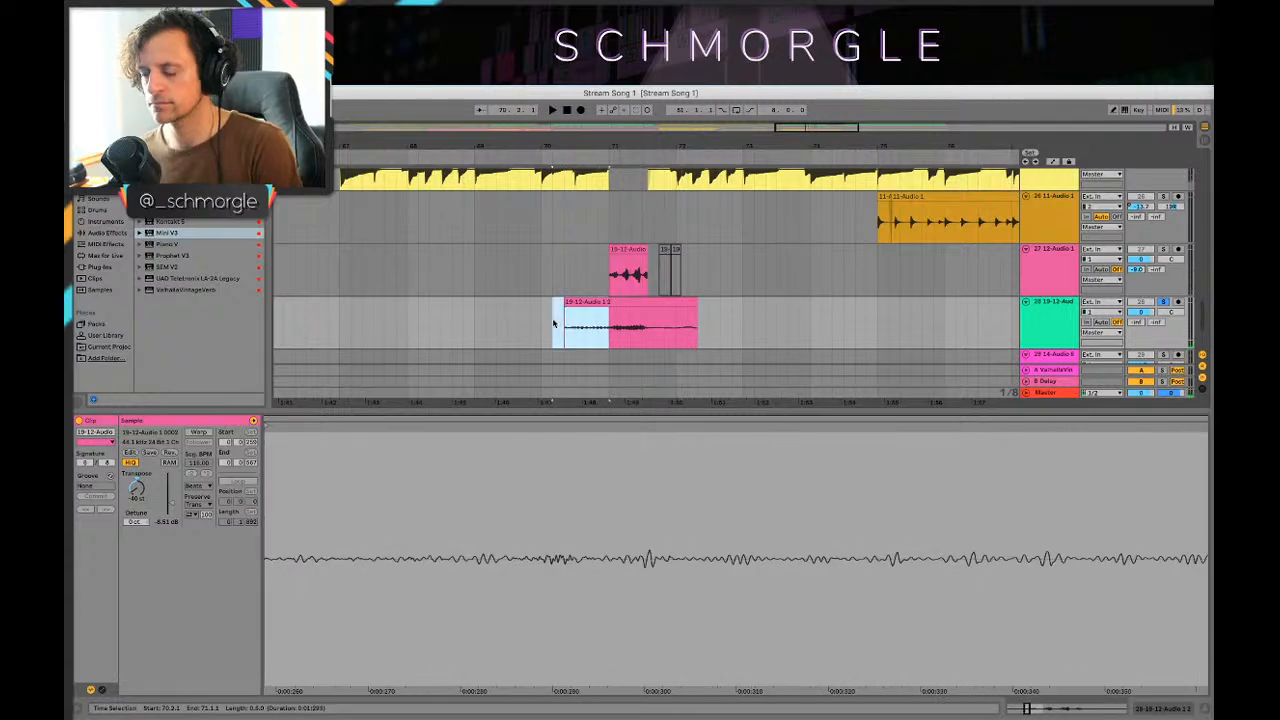
pyautogui.moveTo(646, 328); pyautogui.dragTo(719, 331)
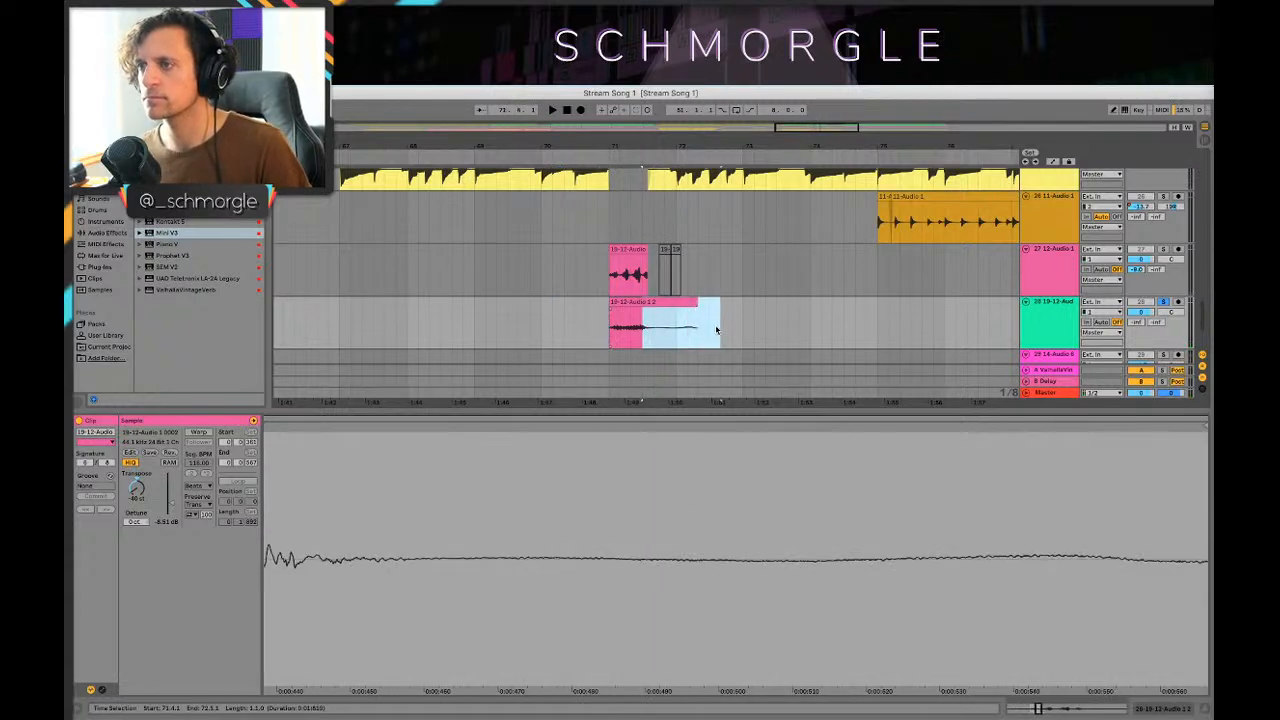
pyautogui.click(643, 307)
pyautogui.moveTo(642, 305); pyautogui.dragTo(654, 308)
pyautogui.click(602, 319)
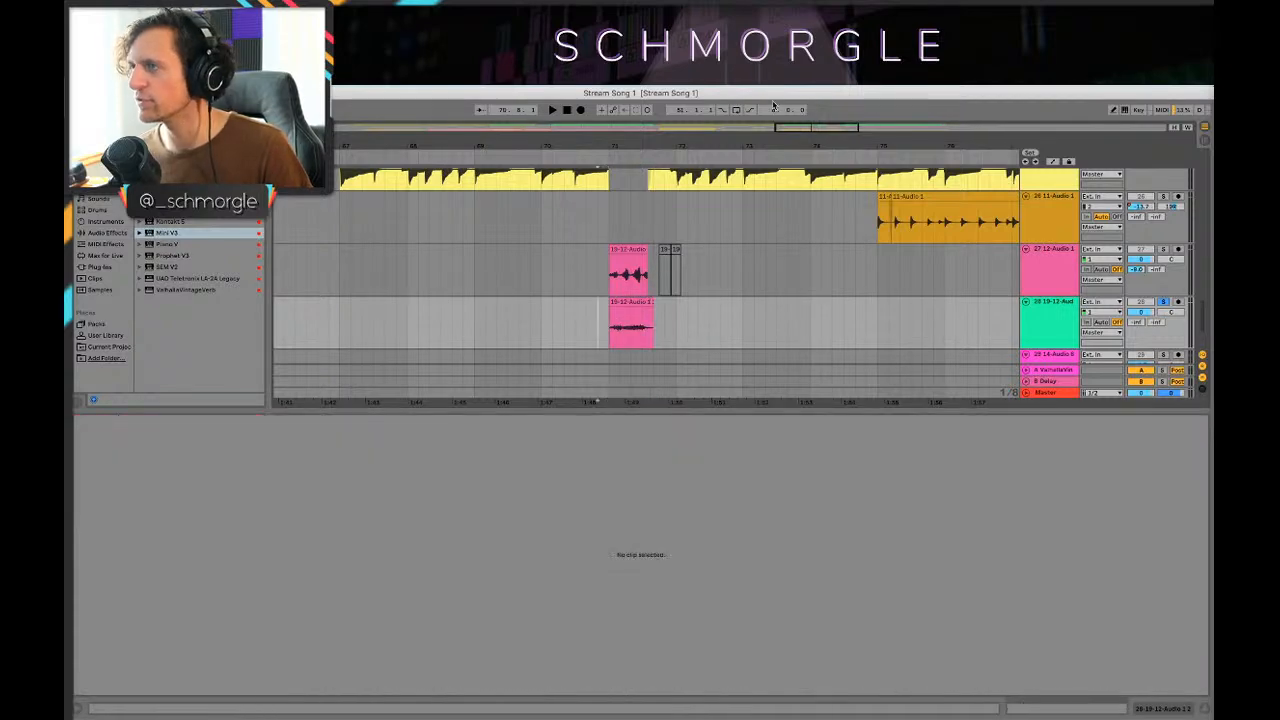
# Step: Raise the gain of the trimmed low clip and replay it soloed from 71.1.1
pyautogui.click(630, 302)
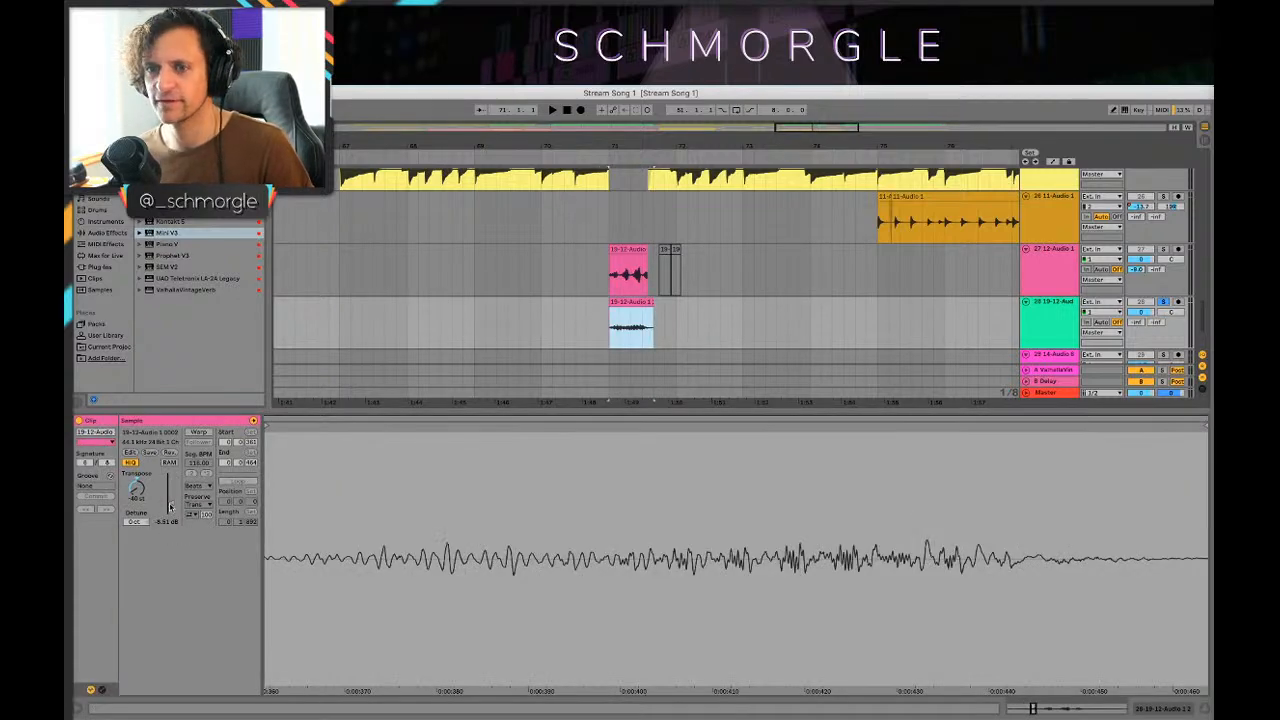
pyautogui.click(608, 335)
pyautogui.press('space')
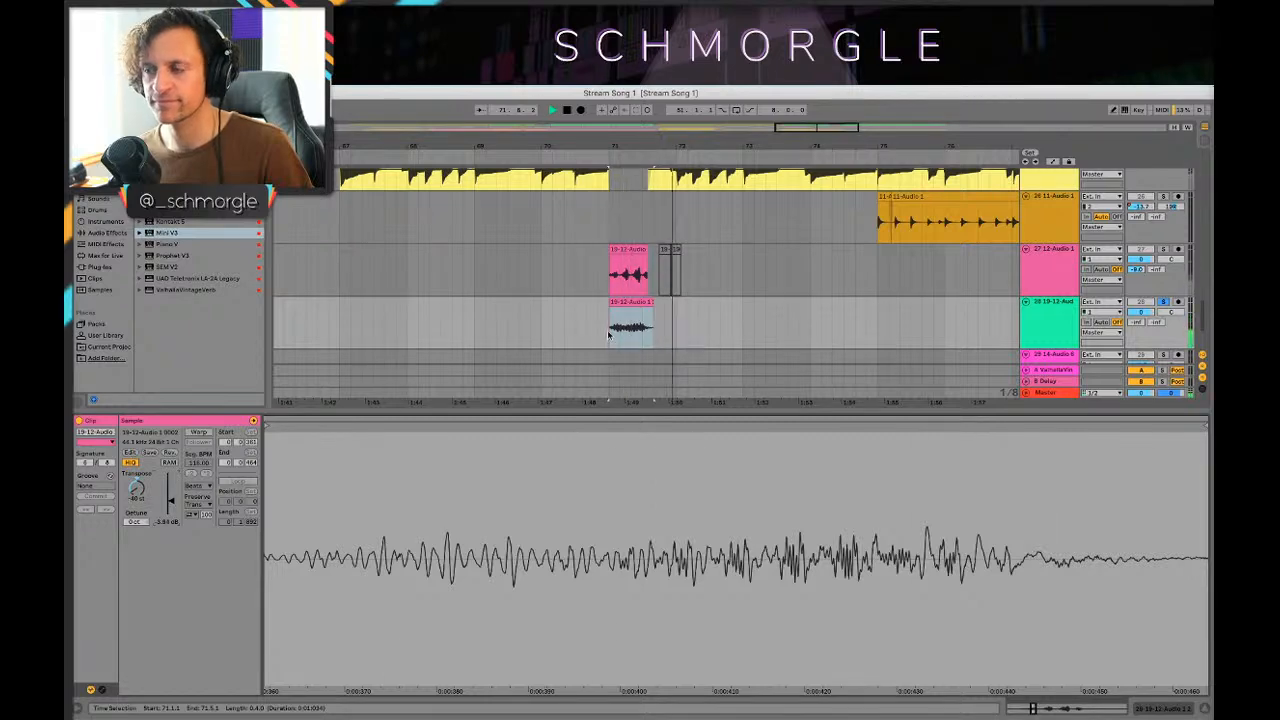
pyautogui.press('space')
pyautogui.press('space')
# Step: Add the UAD Teletronix LA-2A Legacy and FabFilter Pro-Q 3 effects to track 28
pyautogui.hotkey('shift', 'Tab')
pyautogui.press('space')
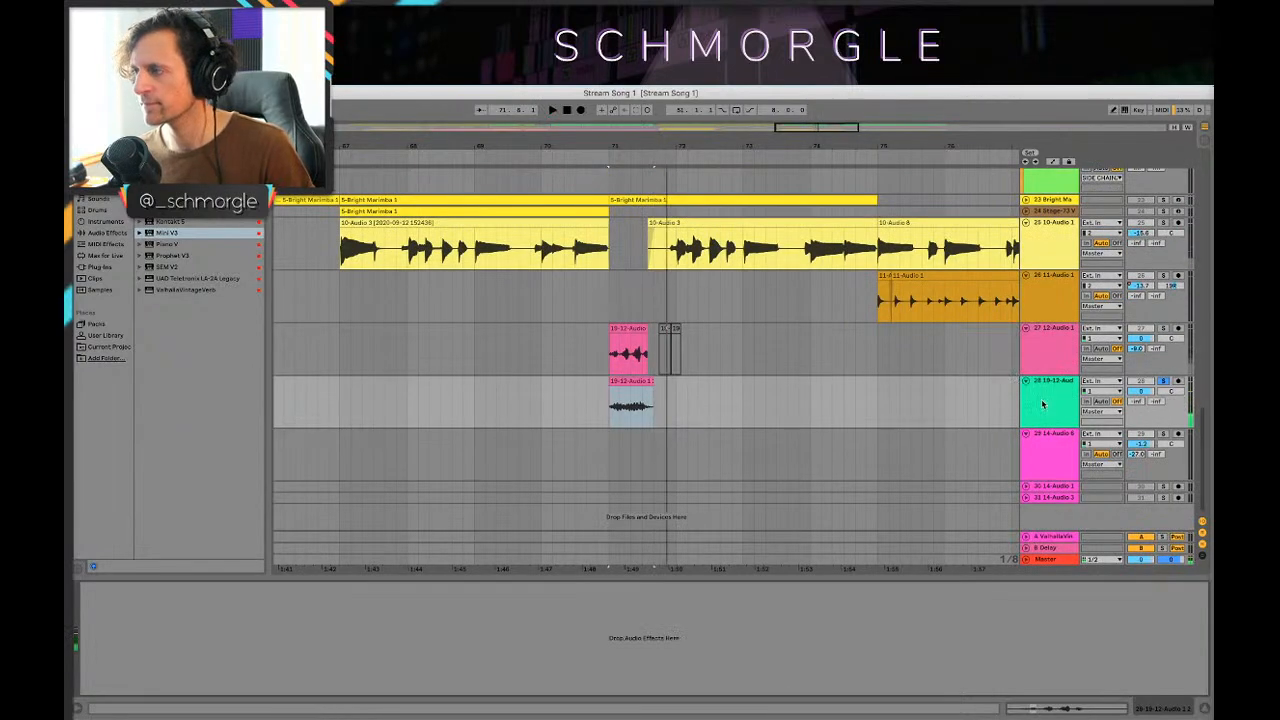
pyautogui.click(1042, 404)
pyautogui.click(171, 279)
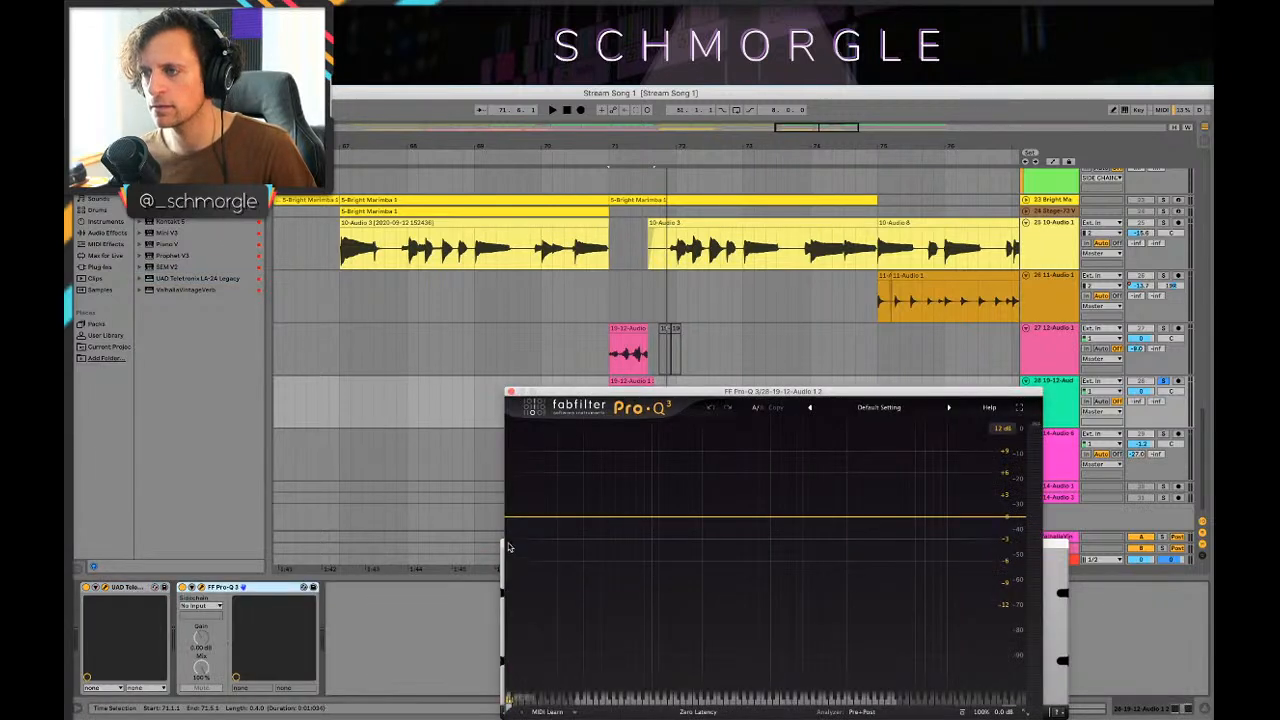
# Step: Move the Pro-Q 3 window clear of the low clip and add a low cut band near 190 Hz
pyautogui.moveTo(552, 382); pyautogui.dragTo(678, 368)
pyautogui.click(565, 395)
pyautogui.click(1062, 383)
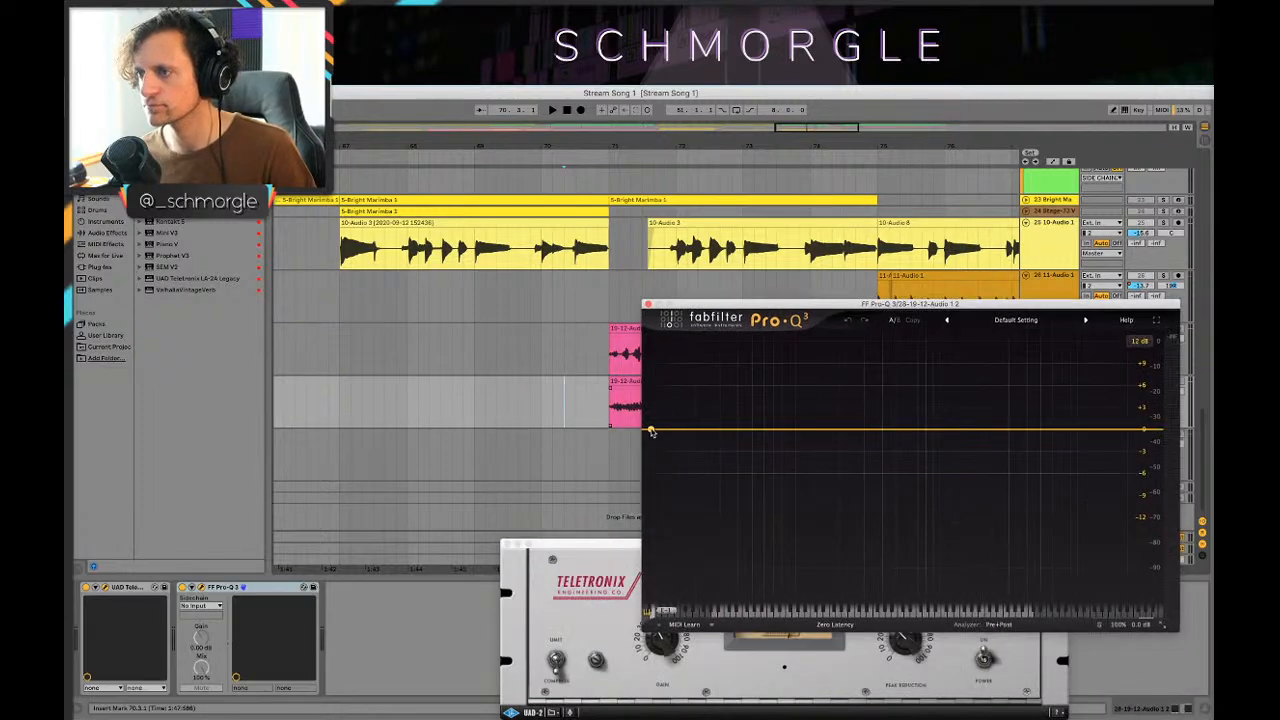
pyautogui.moveTo(651, 431); pyautogui.dragTo(836, 427)
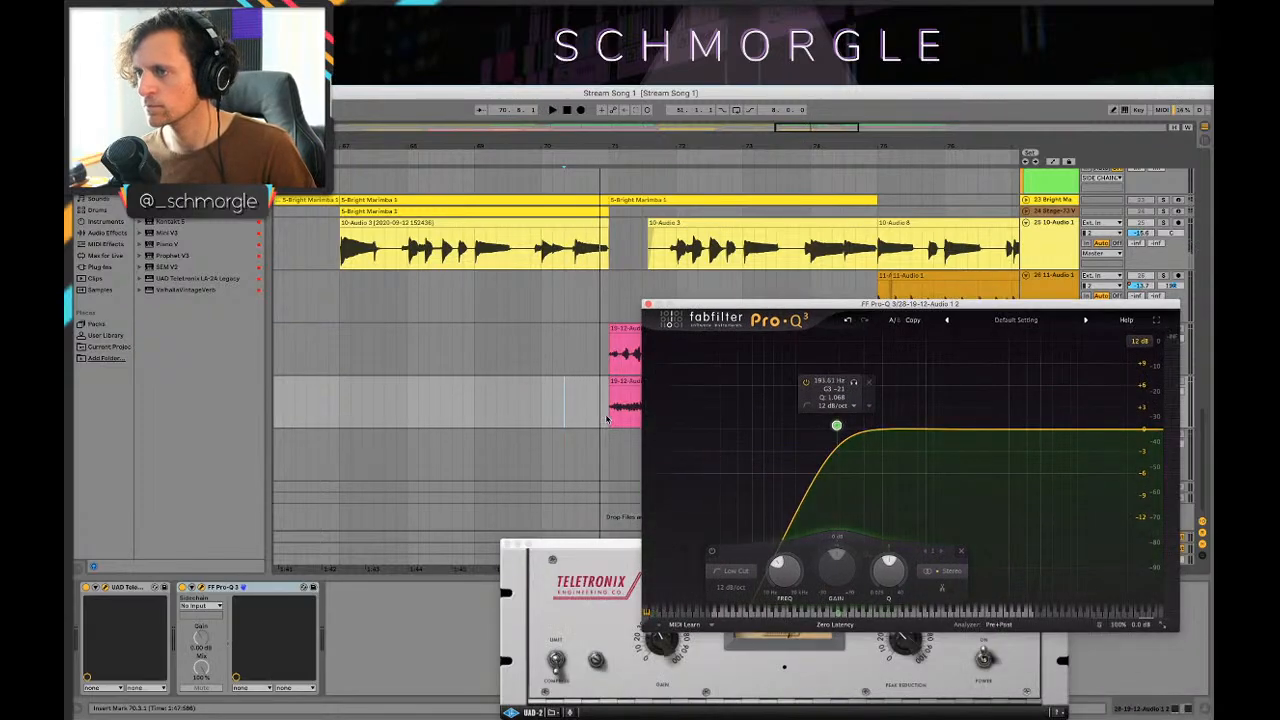
# Step: During playback, add a bell boost of about 7 dB near 1395 Hz and a high cut band above it in Pro-Q 3
pyautogui.press('space')
pyautogui.moveTo(963, 429); pyautogui.dragTo(960, 378)
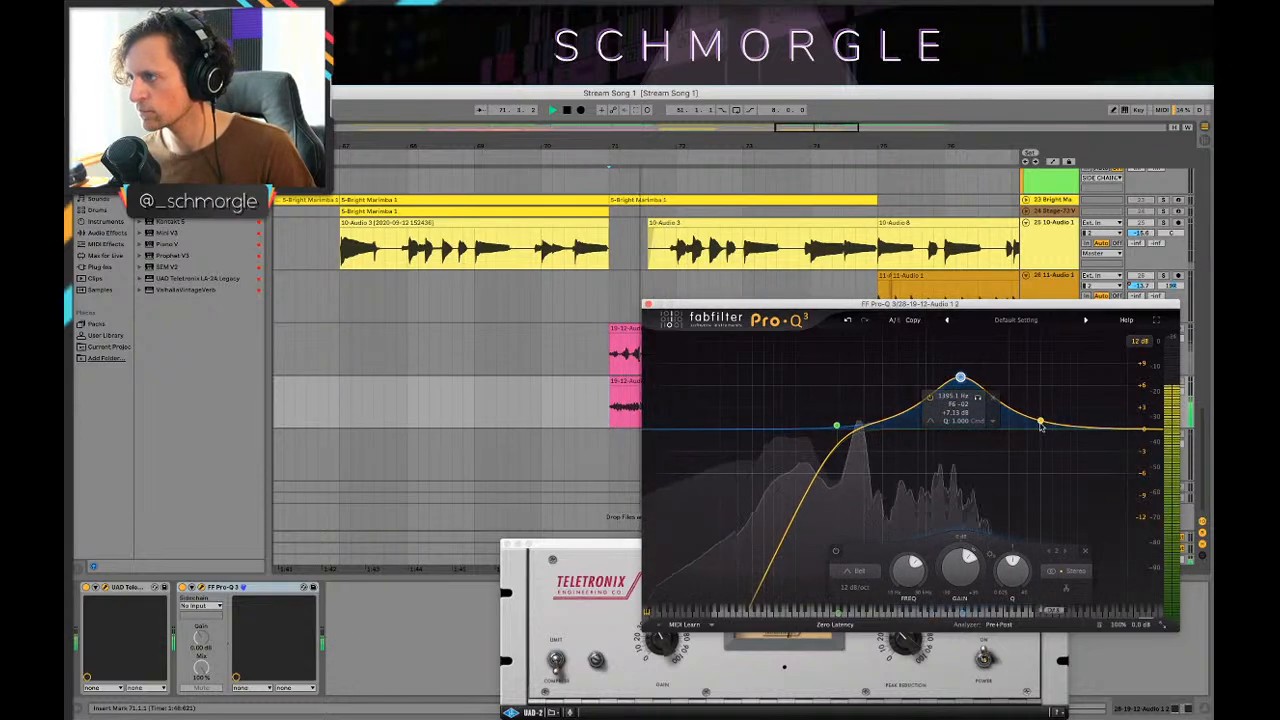
pyautogui.moveTo(1158, 428); pyautogui.dragTo(1049, 424)
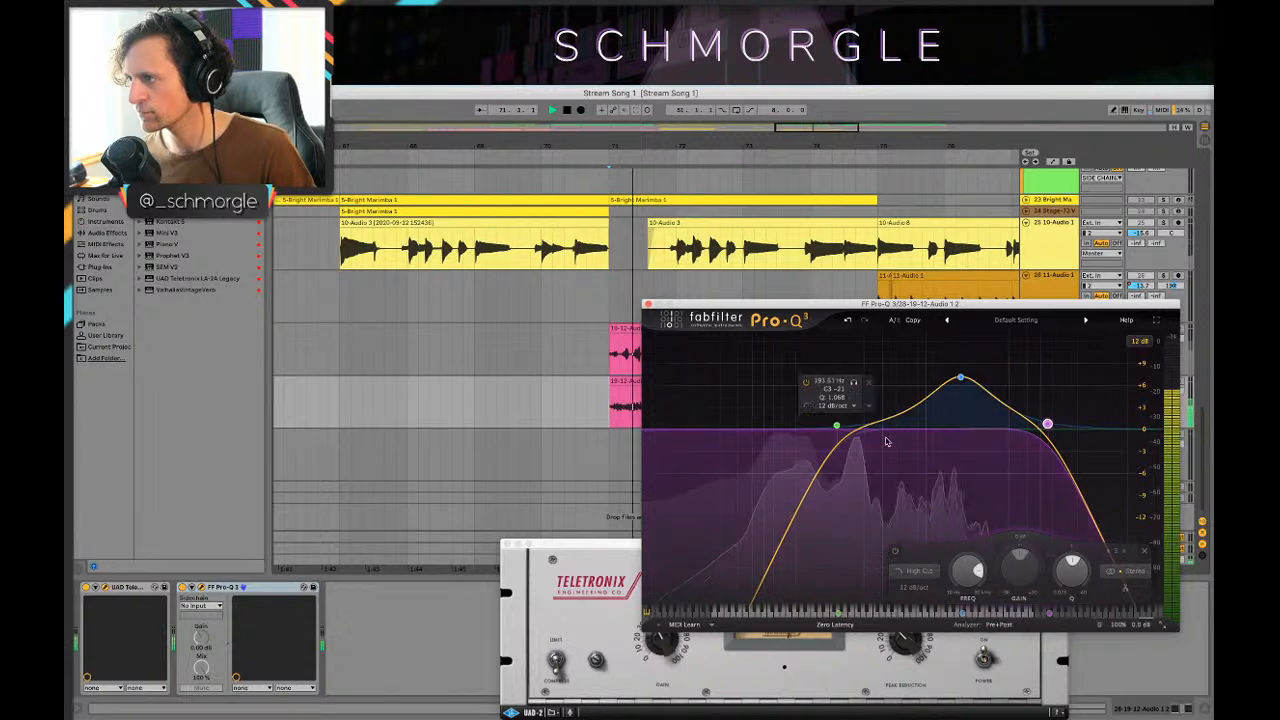
# Step: Lower the Pro-Q 3 low cut to about 129.5 Hz with a 30 dB/oct slope, replay the clip and close the equalizer window
pyautogui.press('space')
pyautogui.moveTo(837, 425)
pyautogui.mouseDown()
pyautogui.moveTo(772, 426)
pyautogui.moveTo(812, 423)
pyautogui.mouseUp()
pyautogui.press('space')
pyautogui.press('space')
pyautogui.press('space')
pyautogui.press('space')
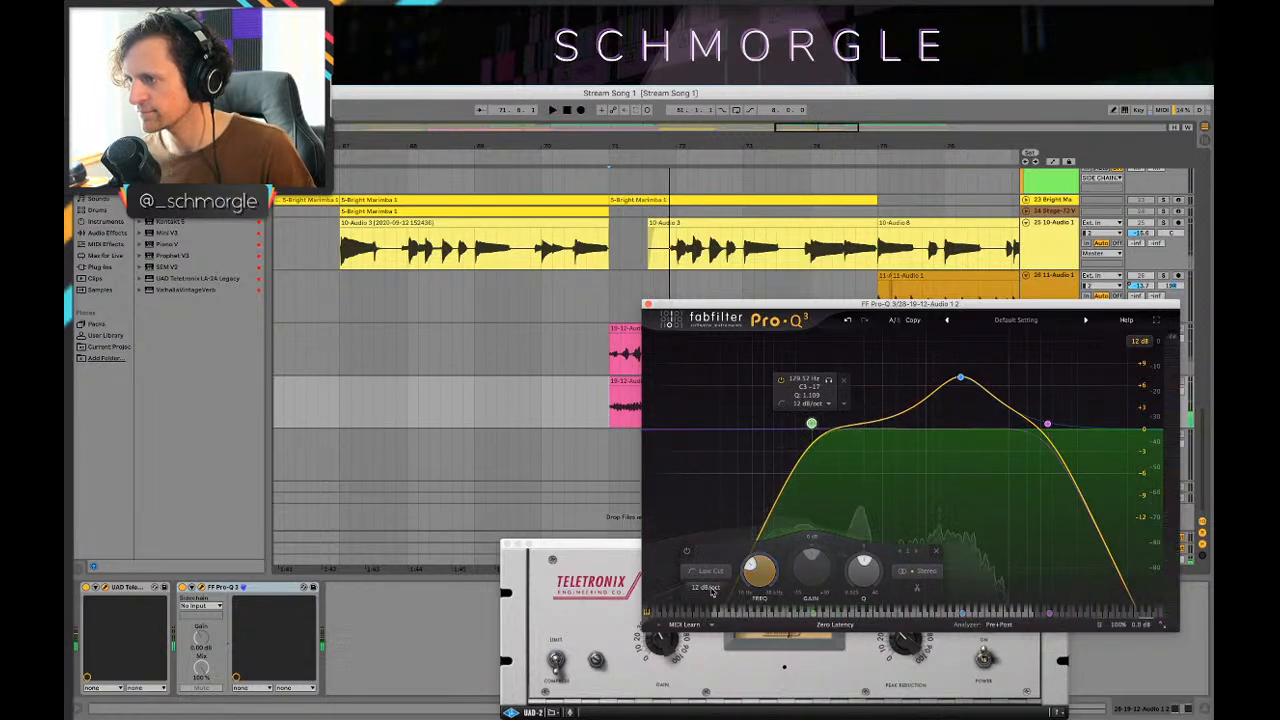
pyautogui.click(712, 591)
pyautogui.click(712, 645)
pyautogui.press('space')
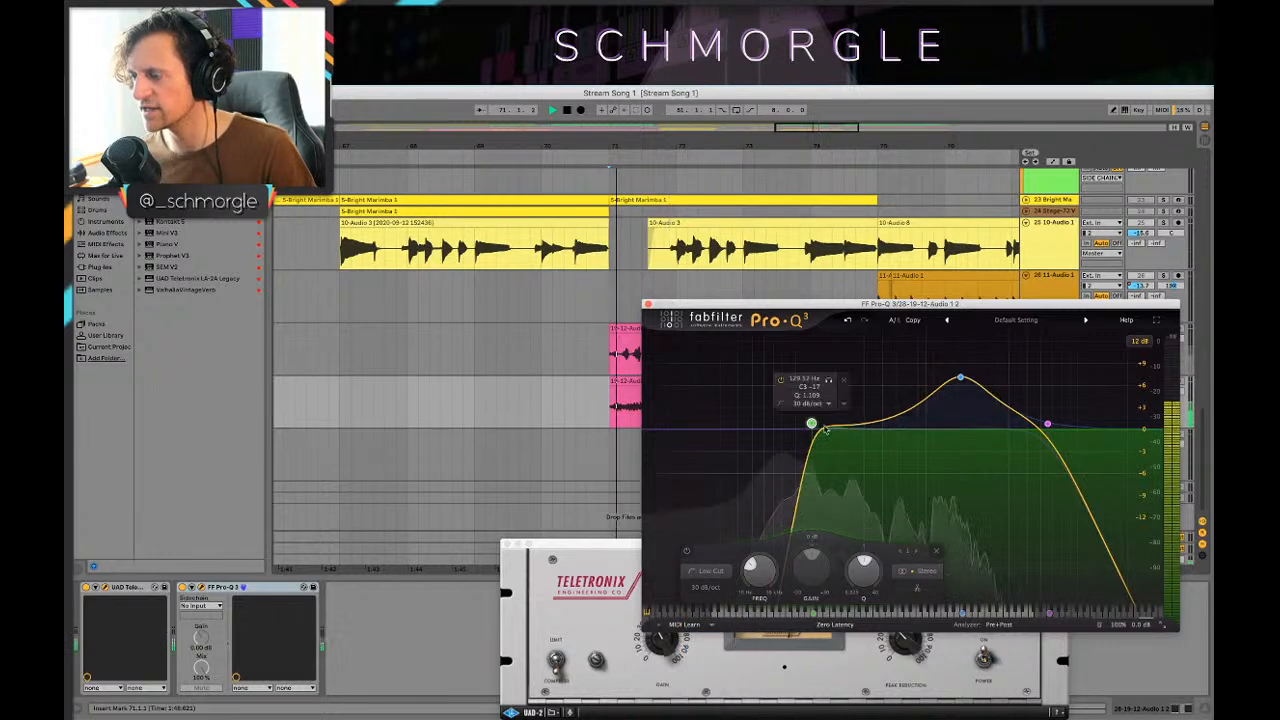
pyautogui.press('space')
pyautogui.click(648, 304)
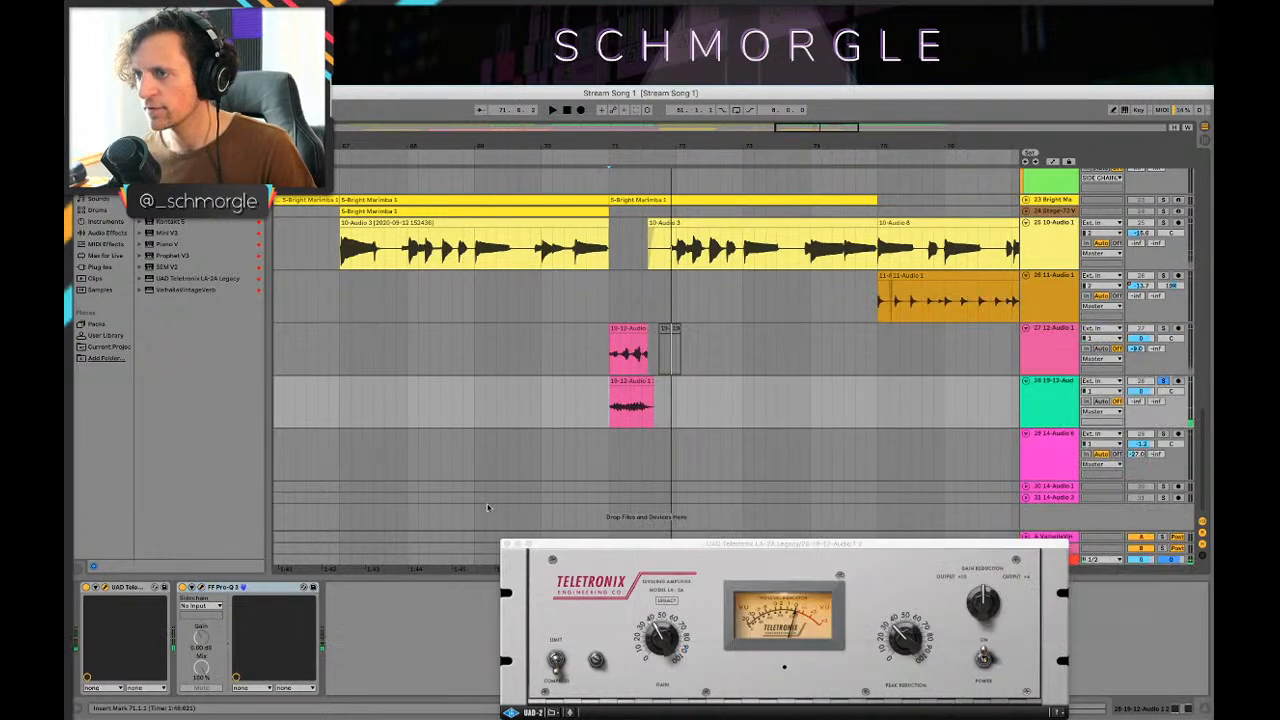
# Step: Insert the Amp audio effect between the LA-2A and Pro-Q 3 on track 28 and play the clip
pyautogui.click(106, 232)
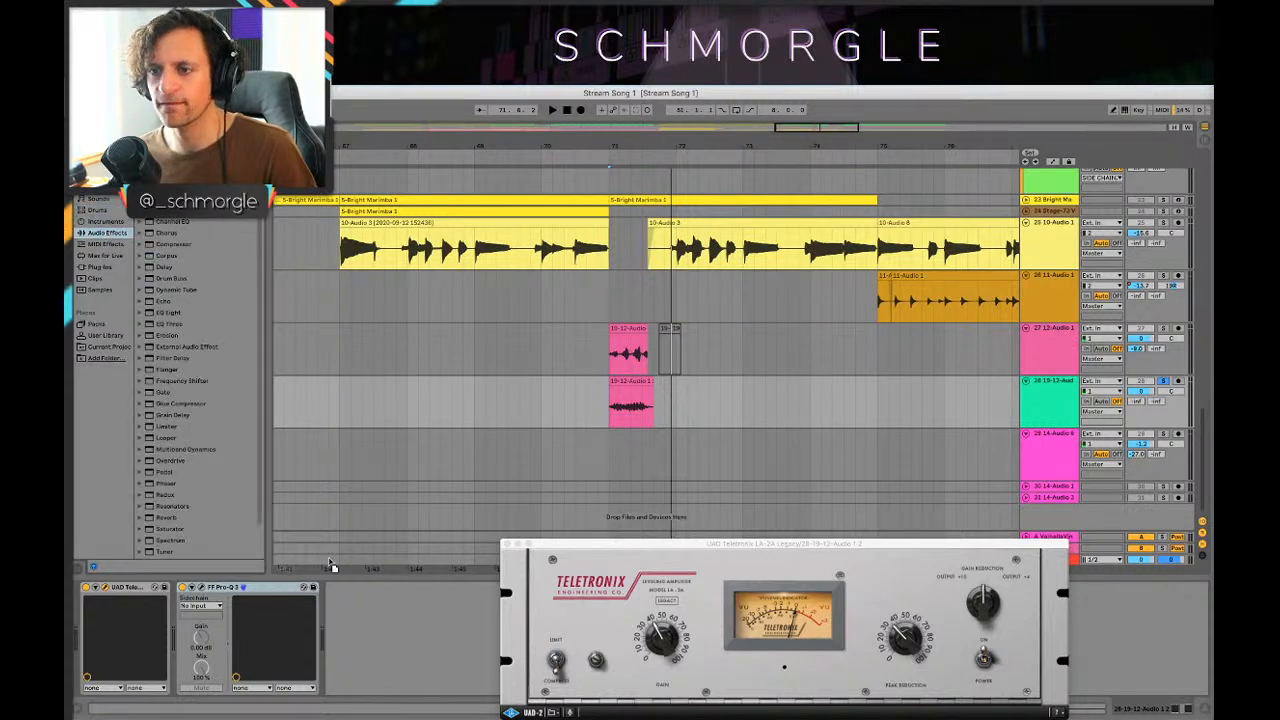
pyautogui.moveTo(383, 588); pyautogui.dragTo(174, 615)
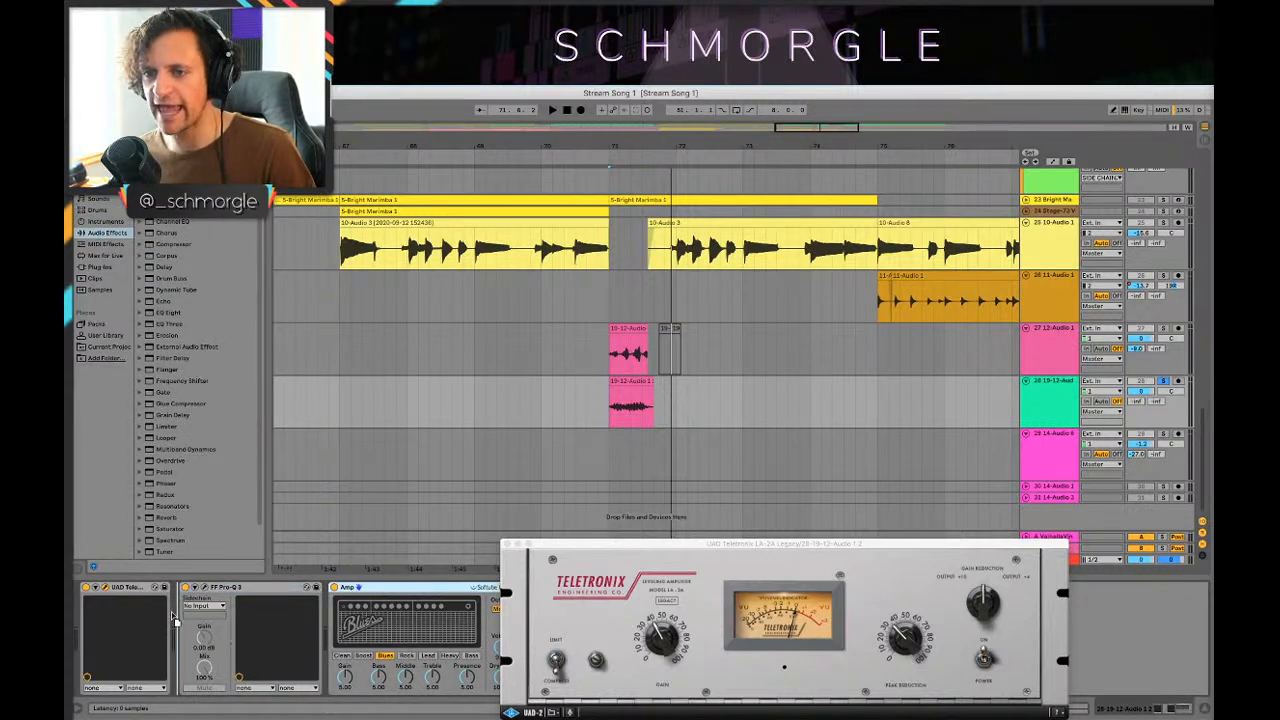
pyautogui.moveTo(244, 597); pyautogui.dragTo(244, 597)
pyautogui.click(509, 545)
pyautogui.press('space')
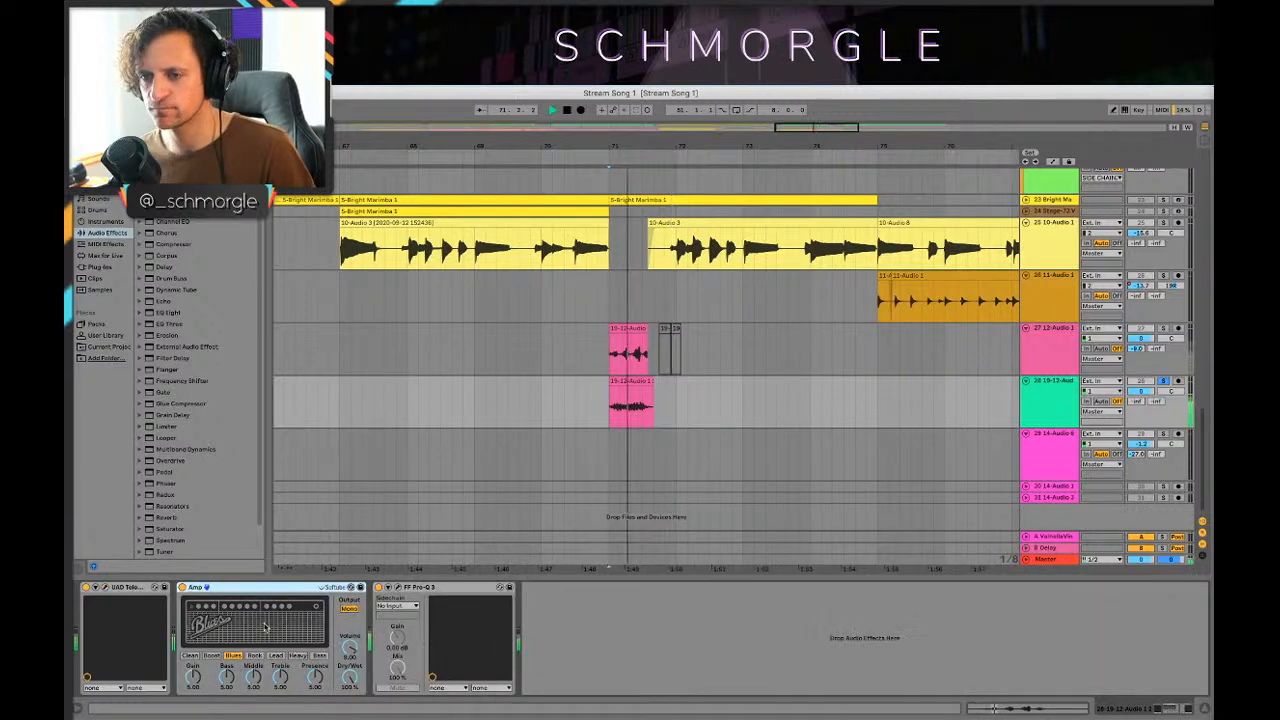
# Step: Switch the Amp to the Lead model with low gain and 41.3% Dry/Wet, and return the insert marker to 71.1.1
pyautogui.click(297, 655)
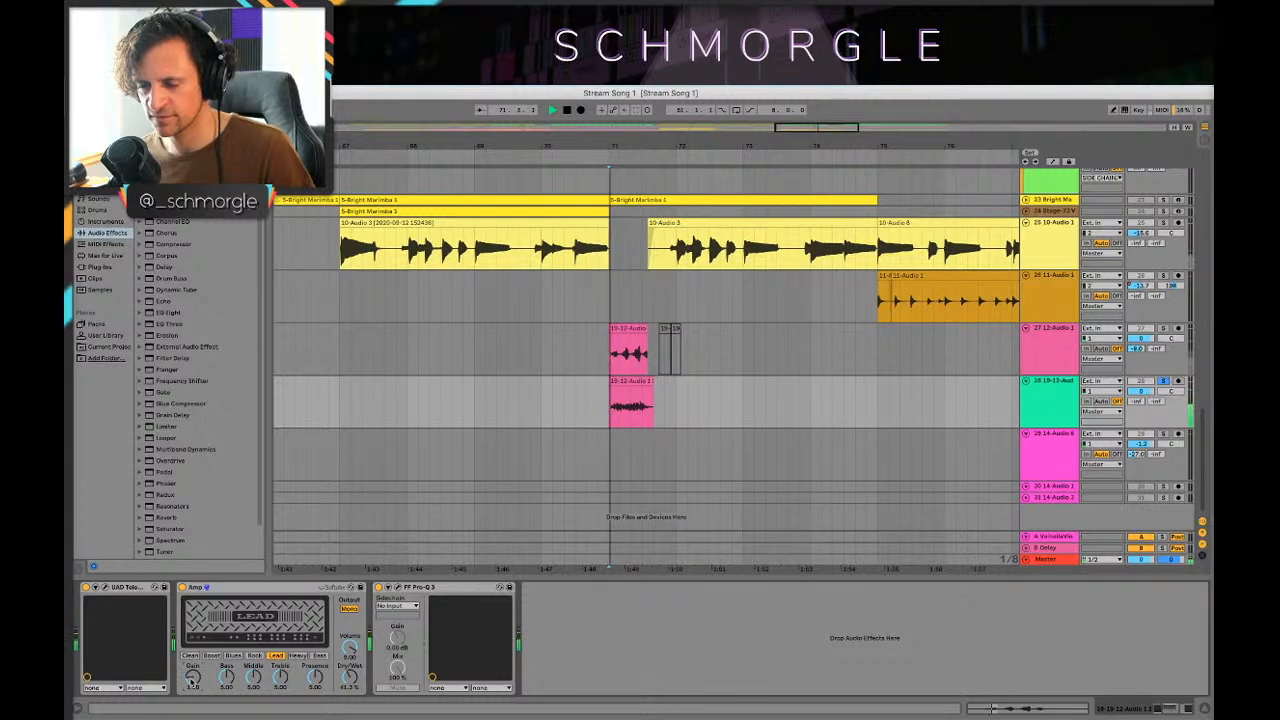
pyautogui.press('space')
pyautogui.click(578, 412)
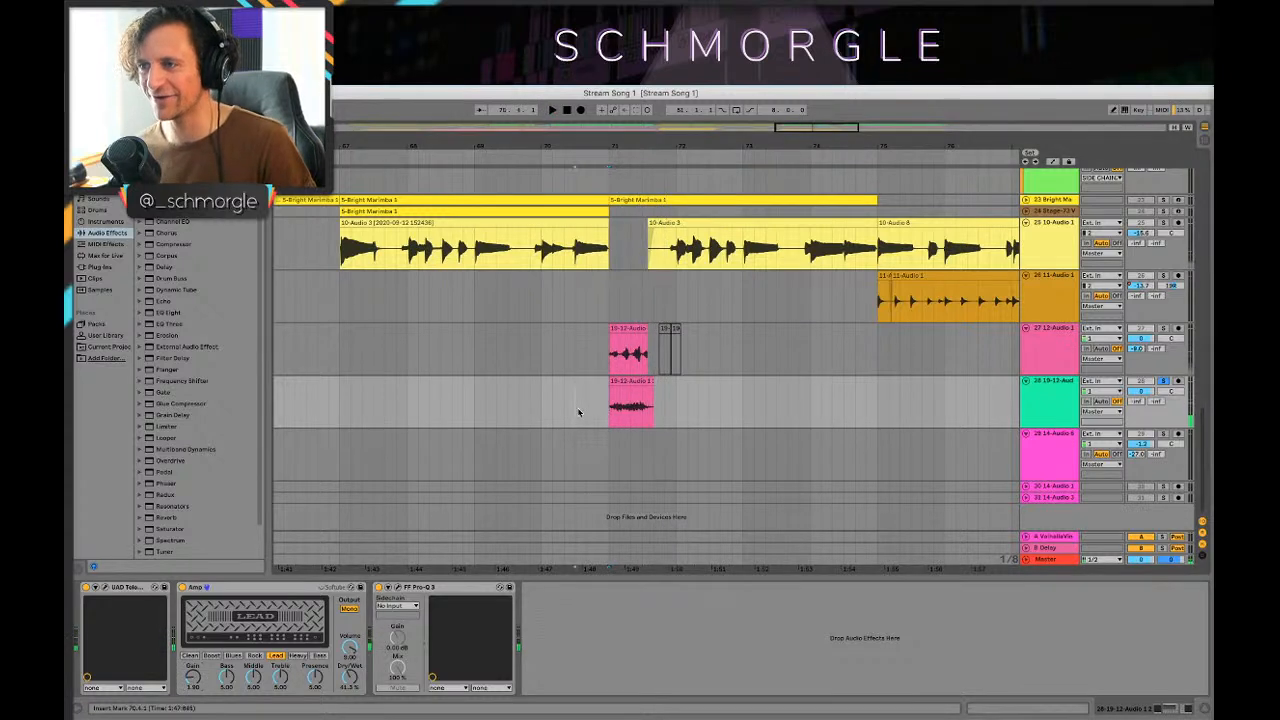
pyautogui.click(611, 410)
# Step: Replay the clip while reducing the Amp's bass and middle and raising its treble to about 6.3
pyautogui.press('space')
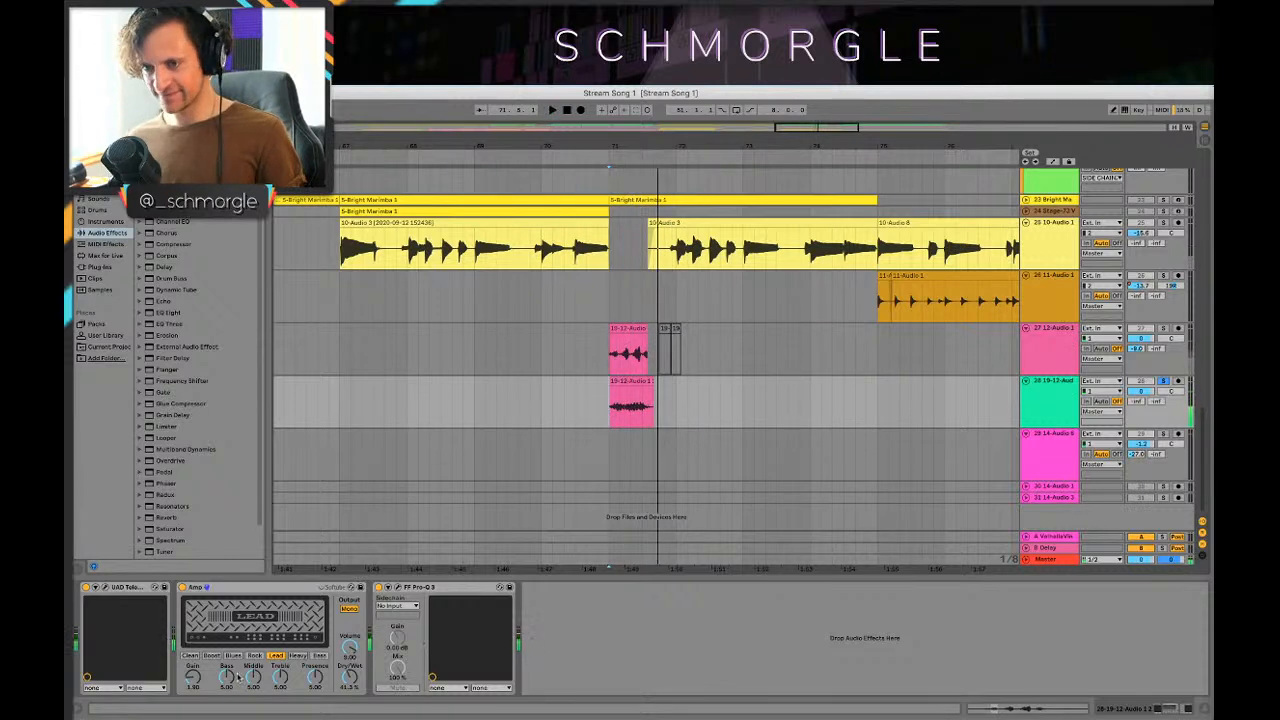
pyautogui.press('space')
pyautogui.press('space')
pyautogui.moveTo(280, 677); pyautogui.dragTo(253, 646)
pyautogui.press('space')
pyautogui.press('space')
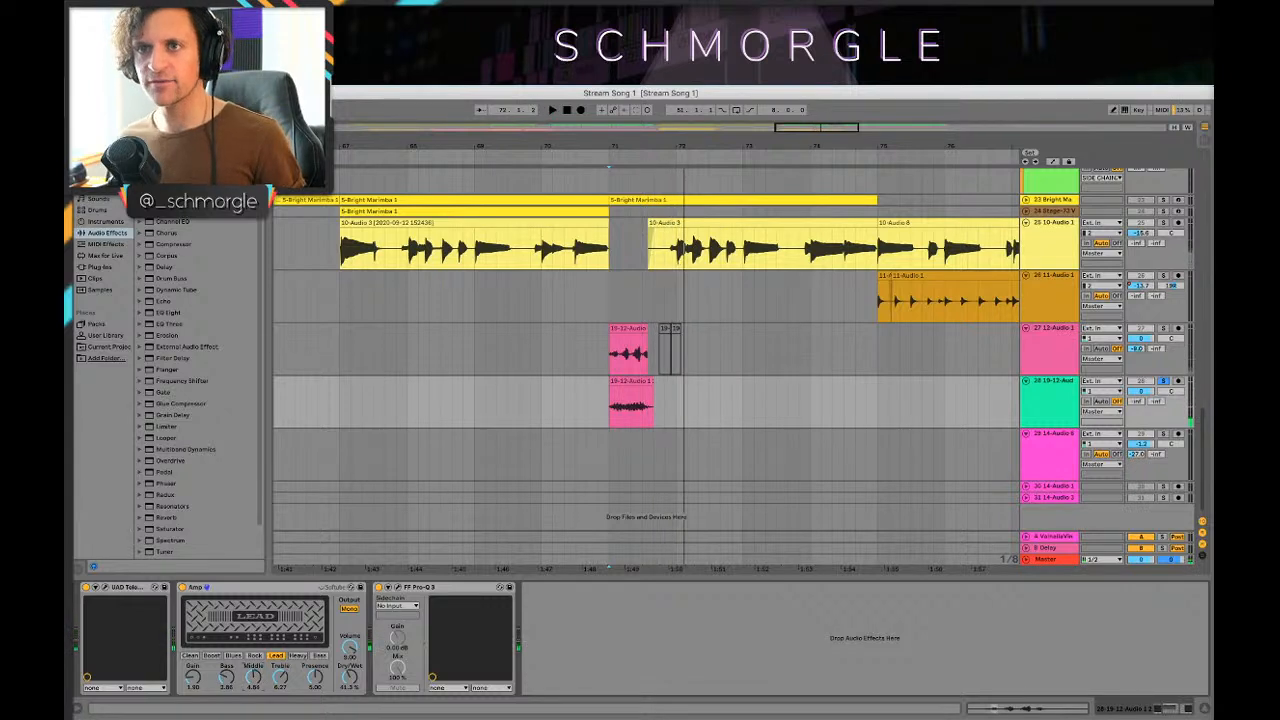
# Step: Insert the FabFilter Pro-C 2 compressor between Amp and Pro-Q 3, play the clip and close the compressor window
pyautogui.click(100, 266)
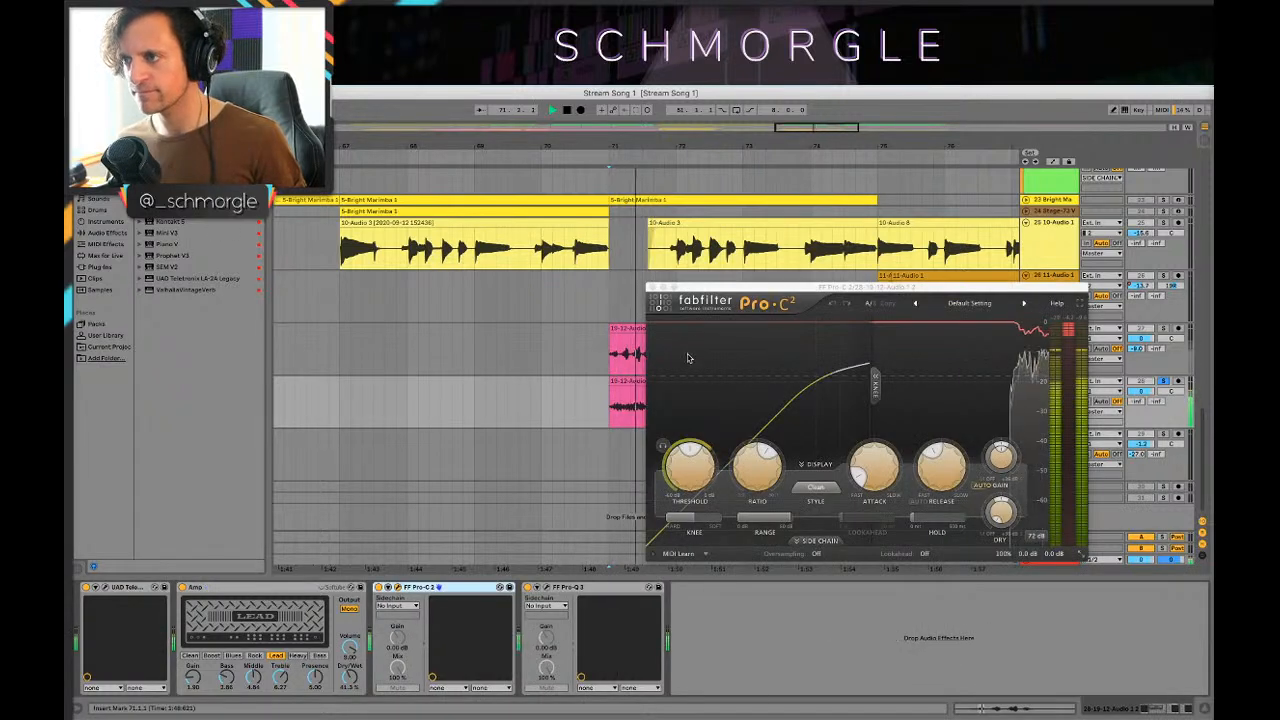
pyautogui.click(651, 287)
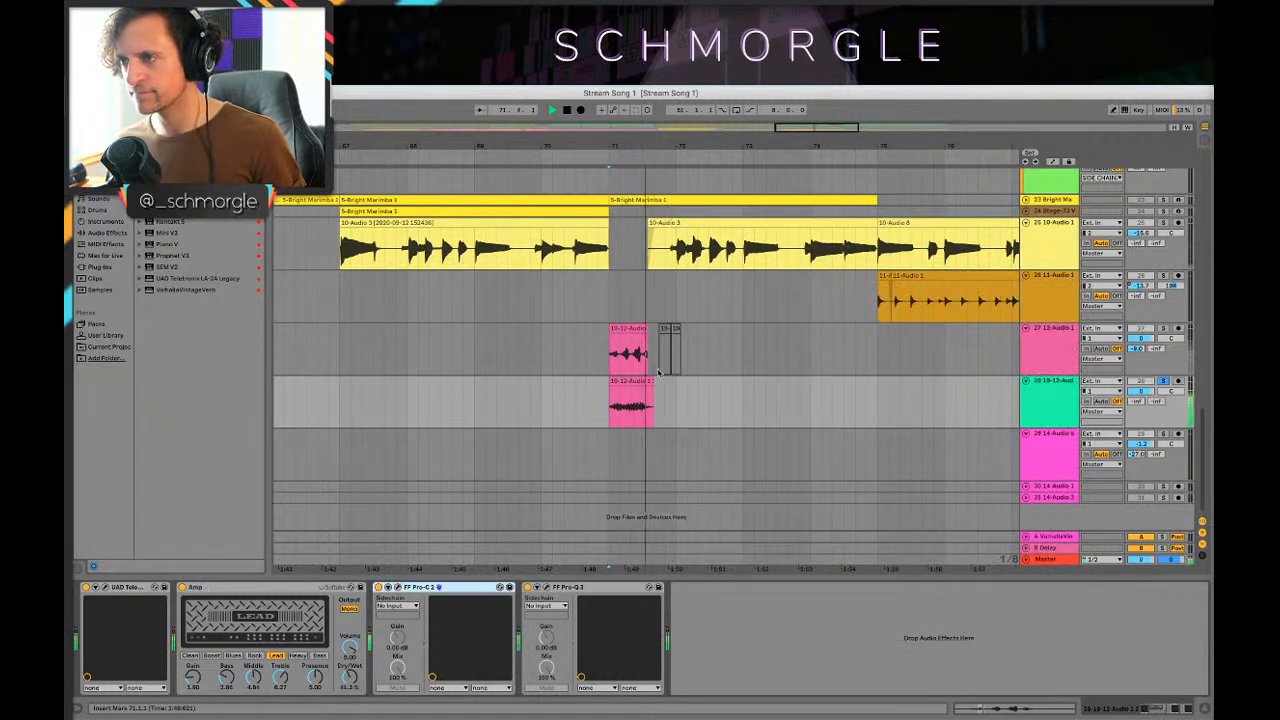
# Step: Search the audio effects for the Tremolo preset and insert it between Pro-C 2 and Pro-Q 3 on track 28
pyautogui.click(1072, 408)
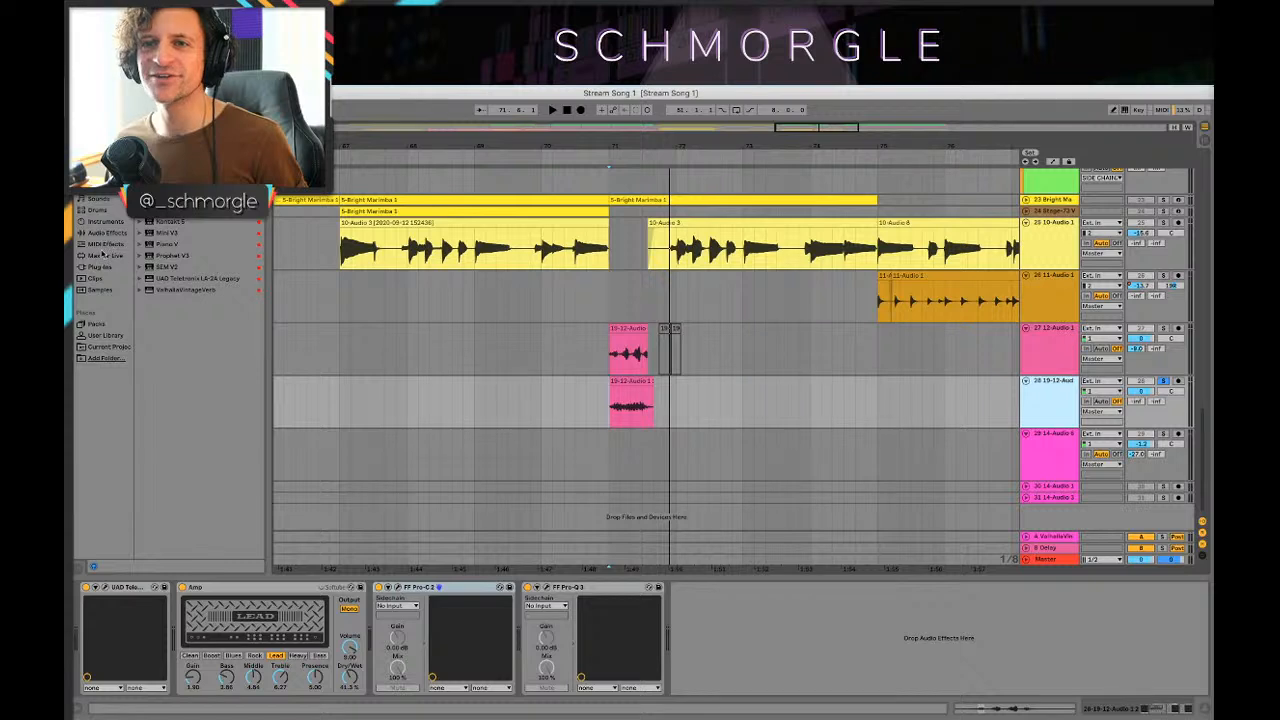
pyautogui.click(104, 280)
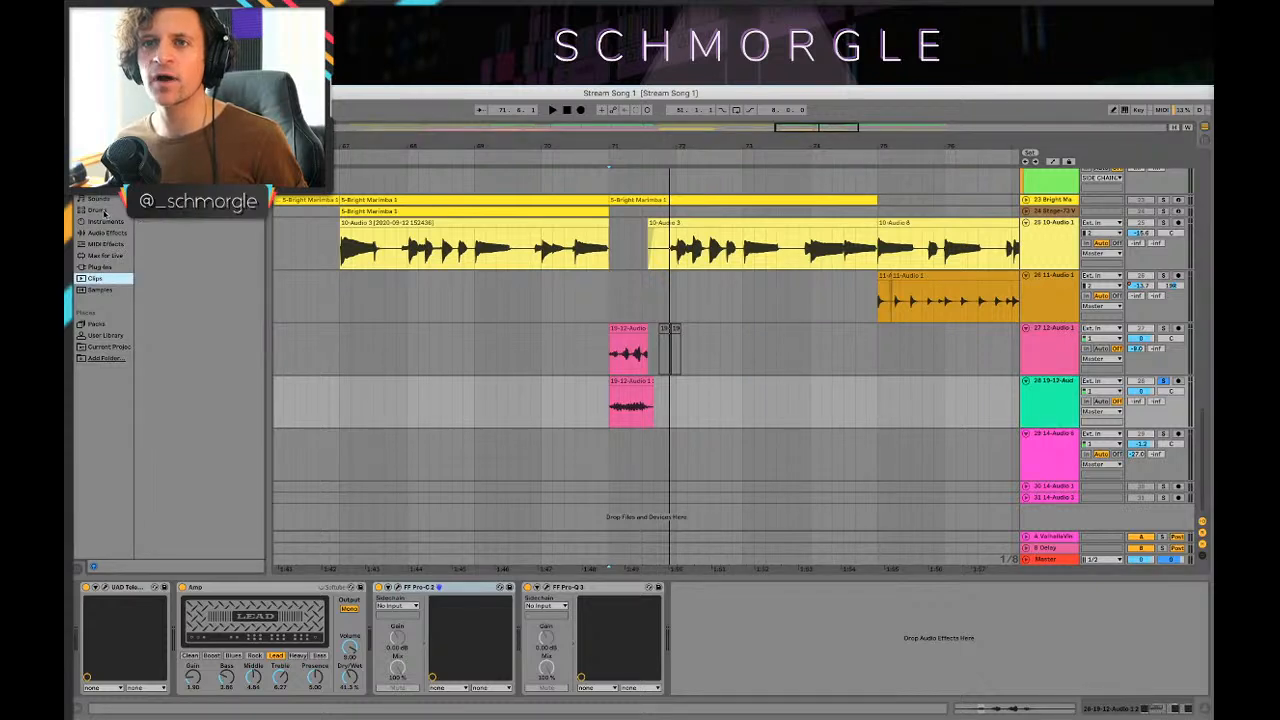
pyautogui.click(108, 233)
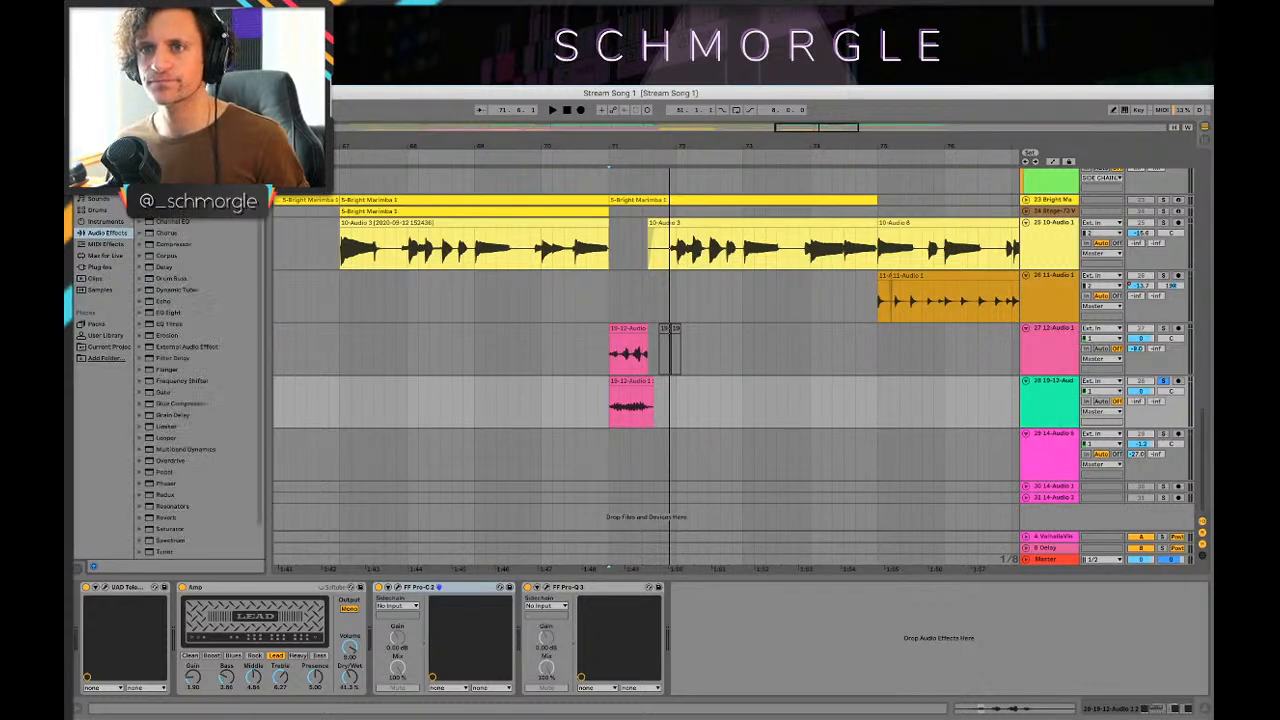
pyautogui.press('super+f')
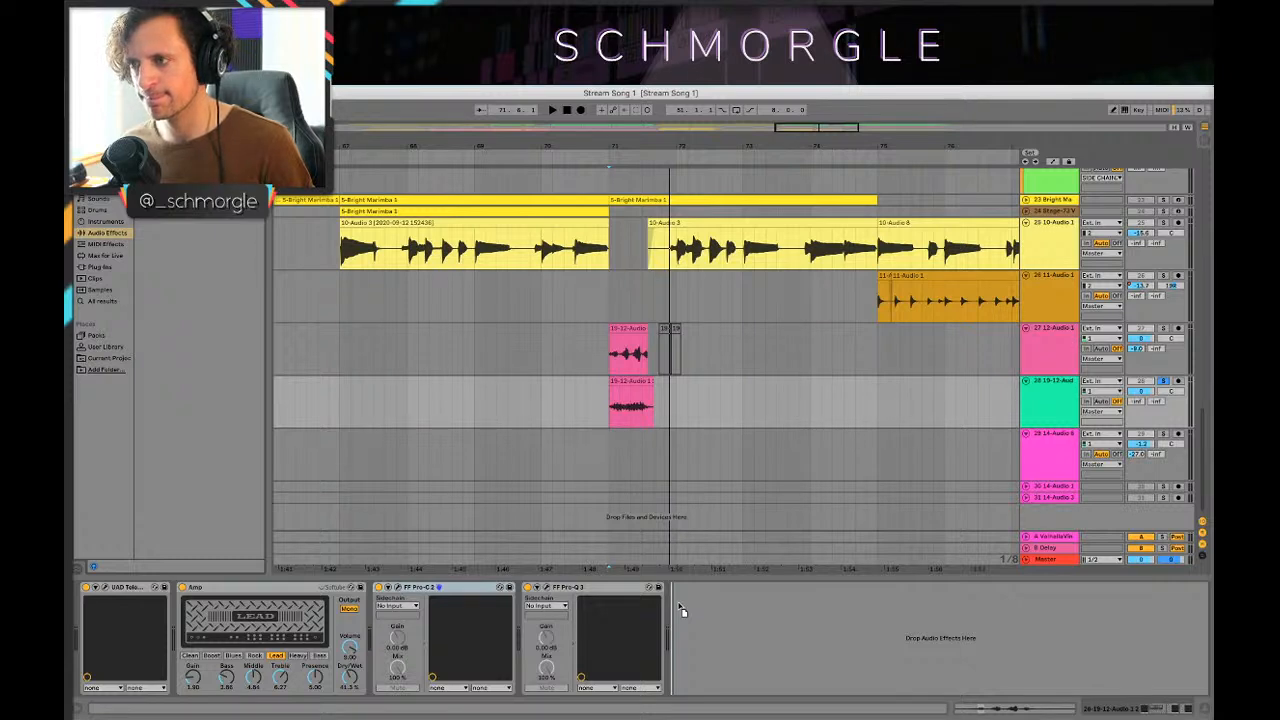
pyautogui.moveTo(679, 606); pyautogui.dragTo(548, 610)
# Step: Adjust the Tremolo's LFO amount and set its Dry/Wet to 42.1% while replaying the clip
pyautogui.press('space')
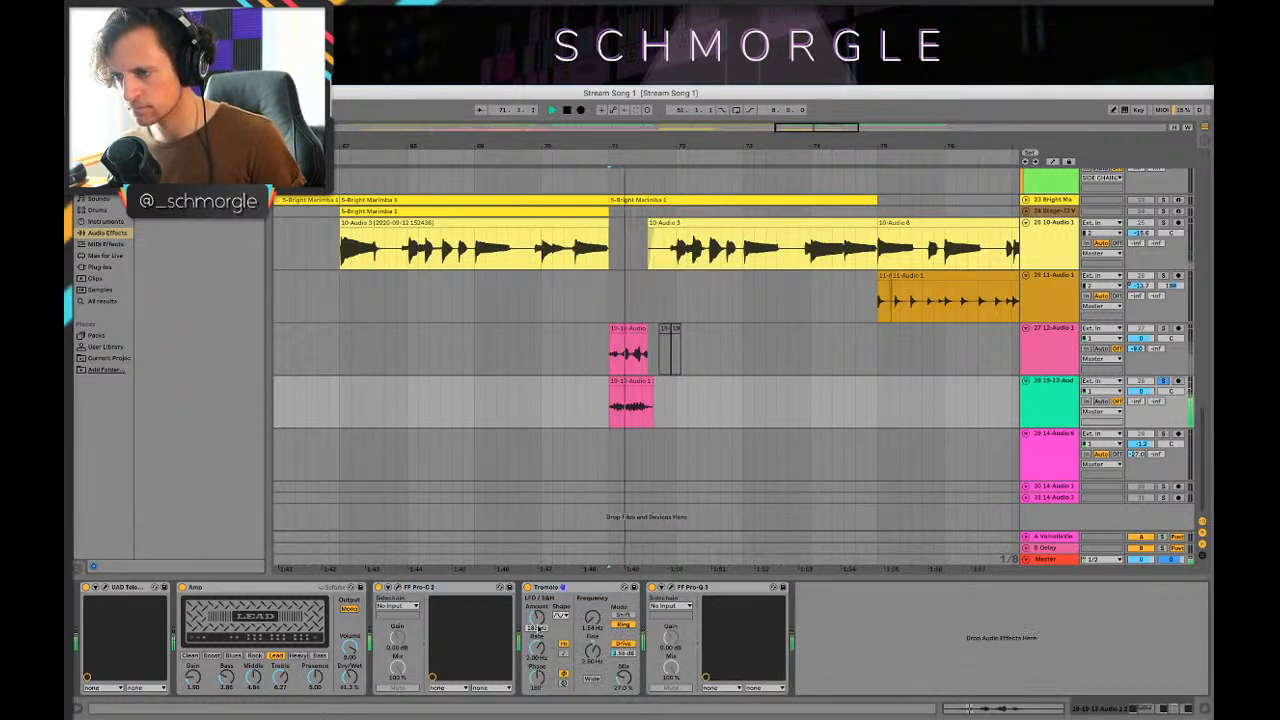
pyautogui.press('space')
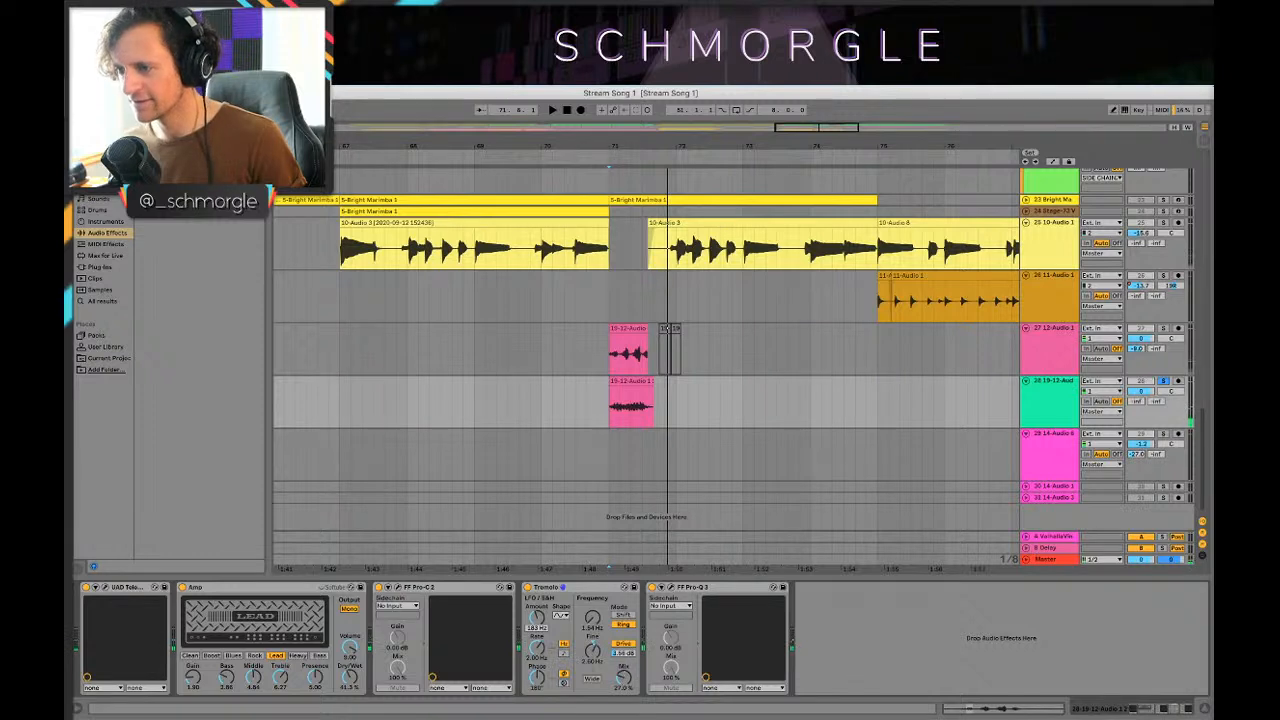
pyautogui.press('space')
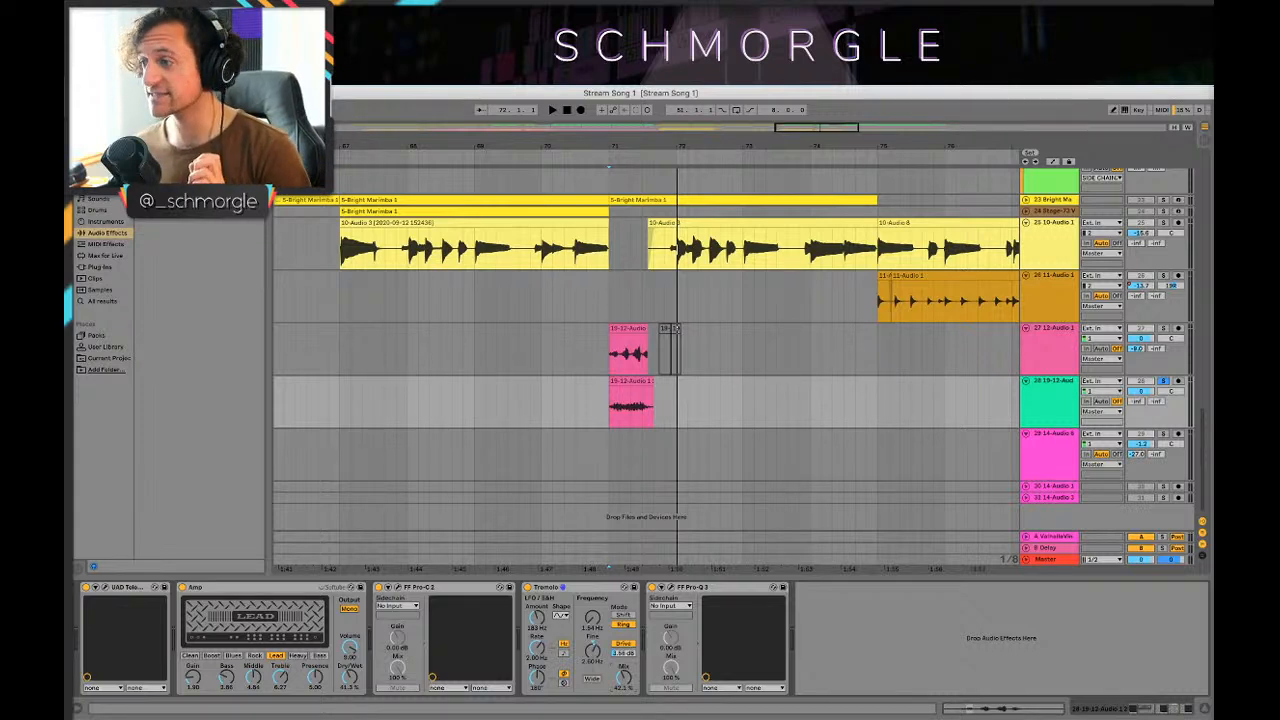
pyautogui.moveTo(925, 708)
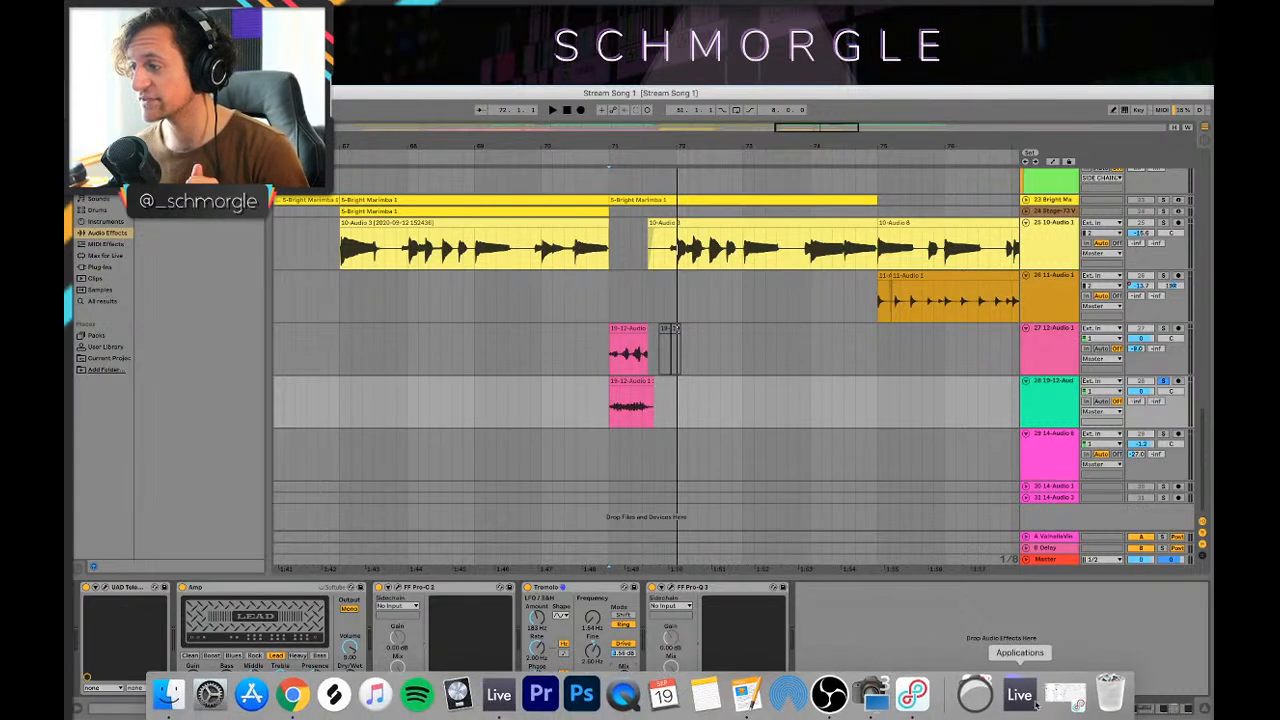
pyautogui.click(712, 695)
pyautogui.rightClick(712, 695)
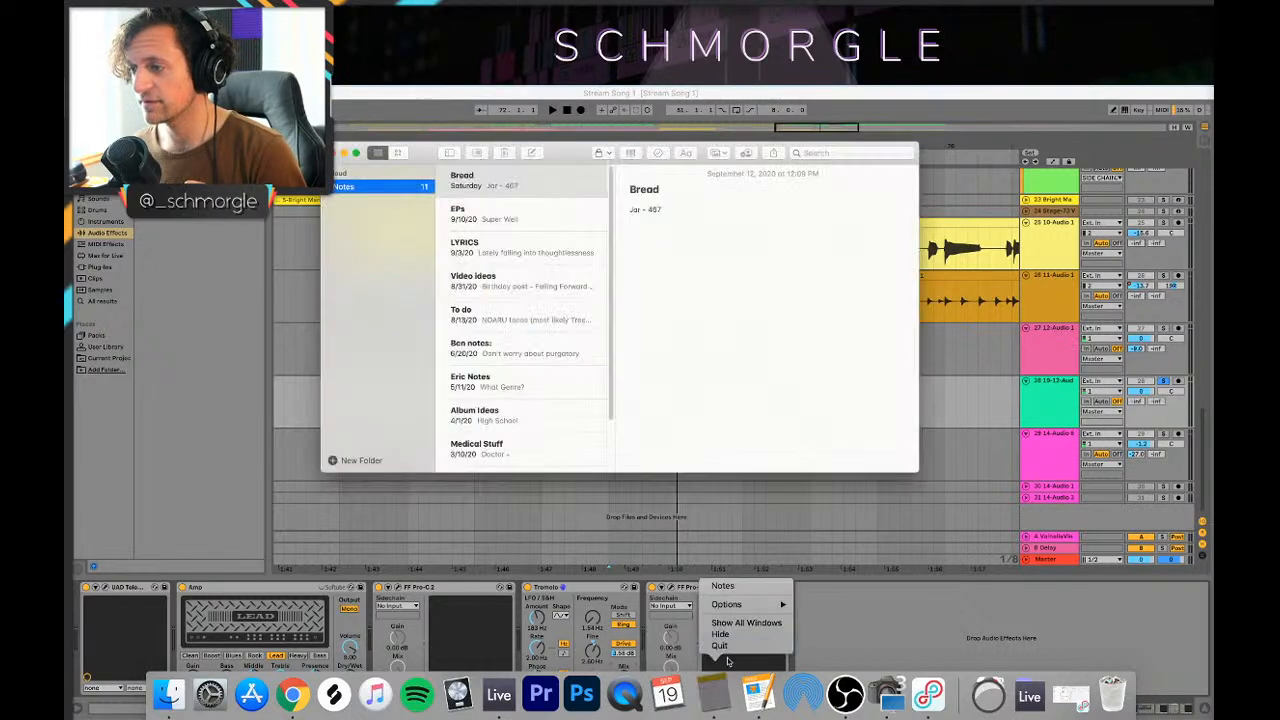
pyautogui.click(722, 646)
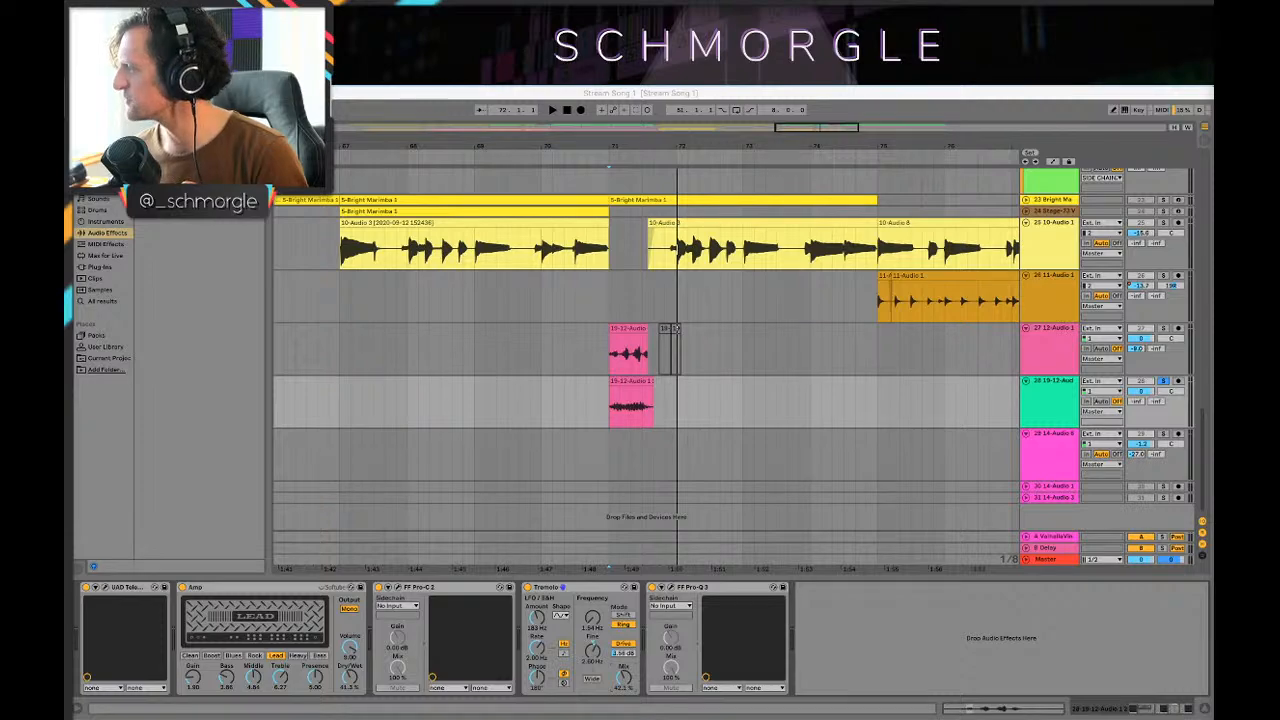
# Step: Bring the Schmorgle Lyrics document in Pages over the arrangement, hide its Format sidebar and make its window taller
pyautogui.moveTo(928, 274); pyautogui.dragTo(738, 241)
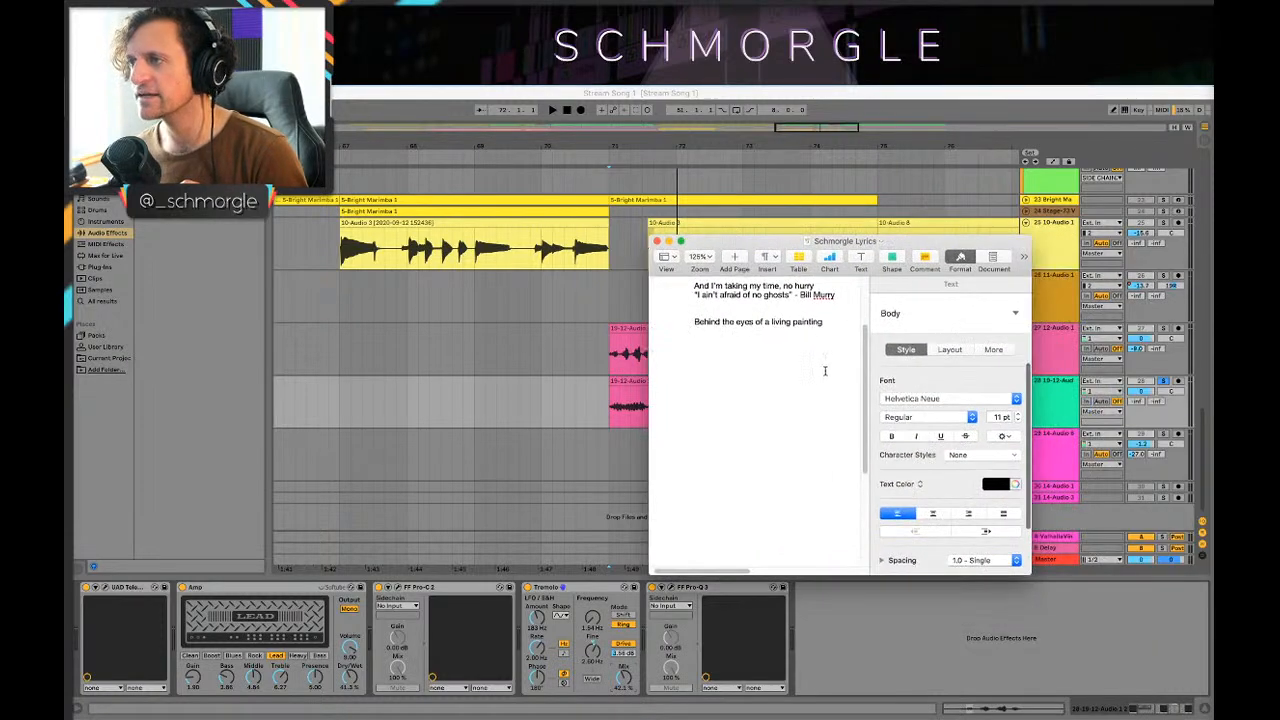
pyautogui.moveTo(838, 242); pyautogui.dragTo(303, 250)
pyautogui.moveTo(497, 578); pyautogui.dragTo(286, 577)
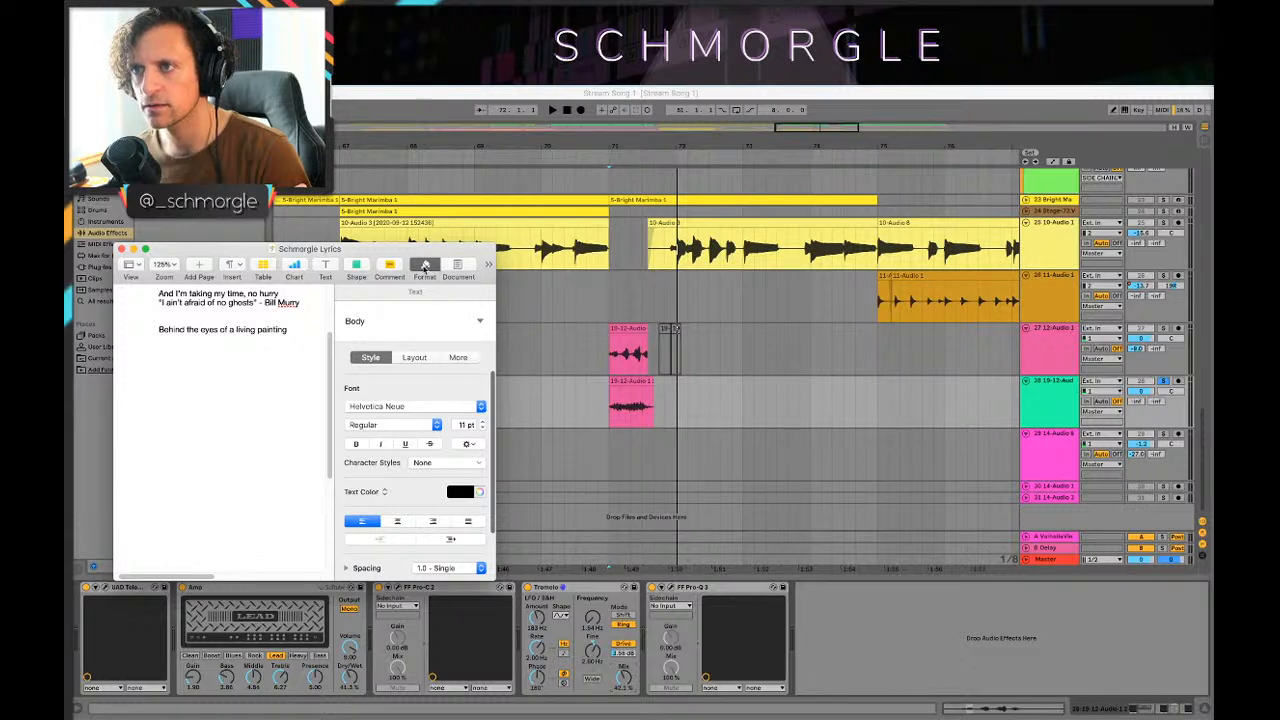
pyautogui.click(424, 266)
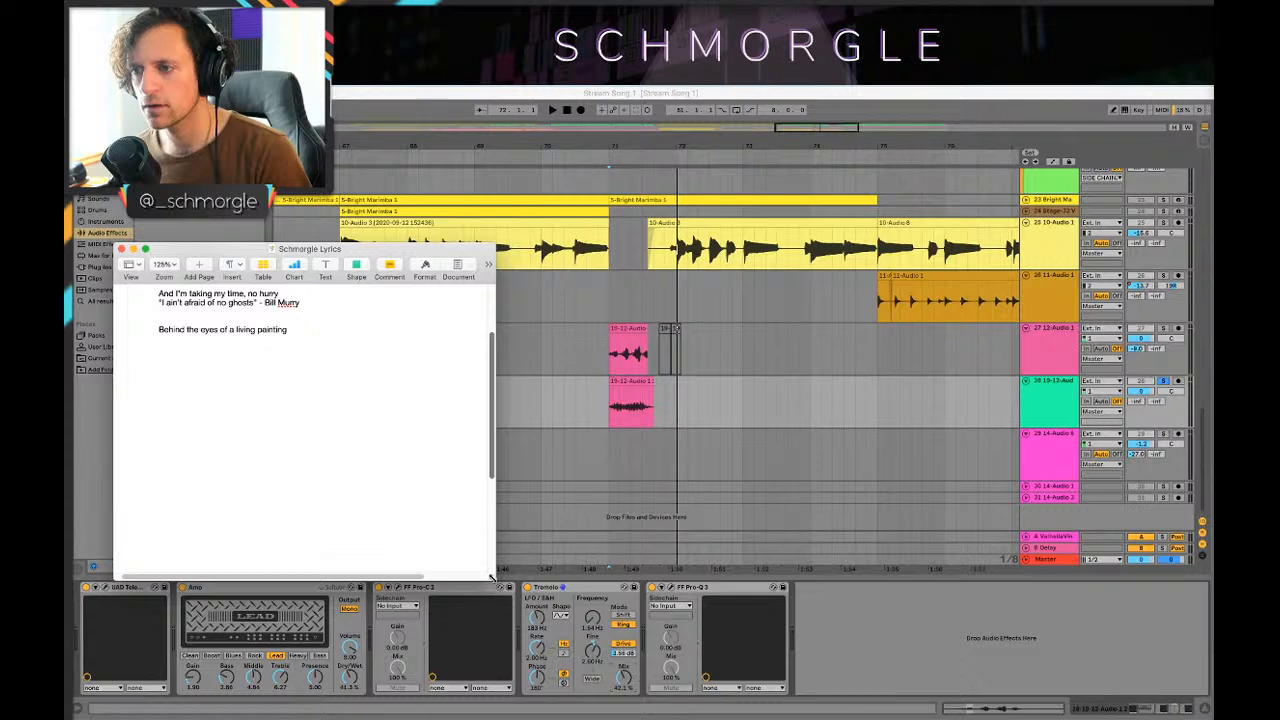
pyautogui.moveTo(492, 578); pyautogui.dragTo(332, 598)
# Step: Reposition the lyrics window higher over the arrangement and select all of its text
pyautogui.press('super+a')
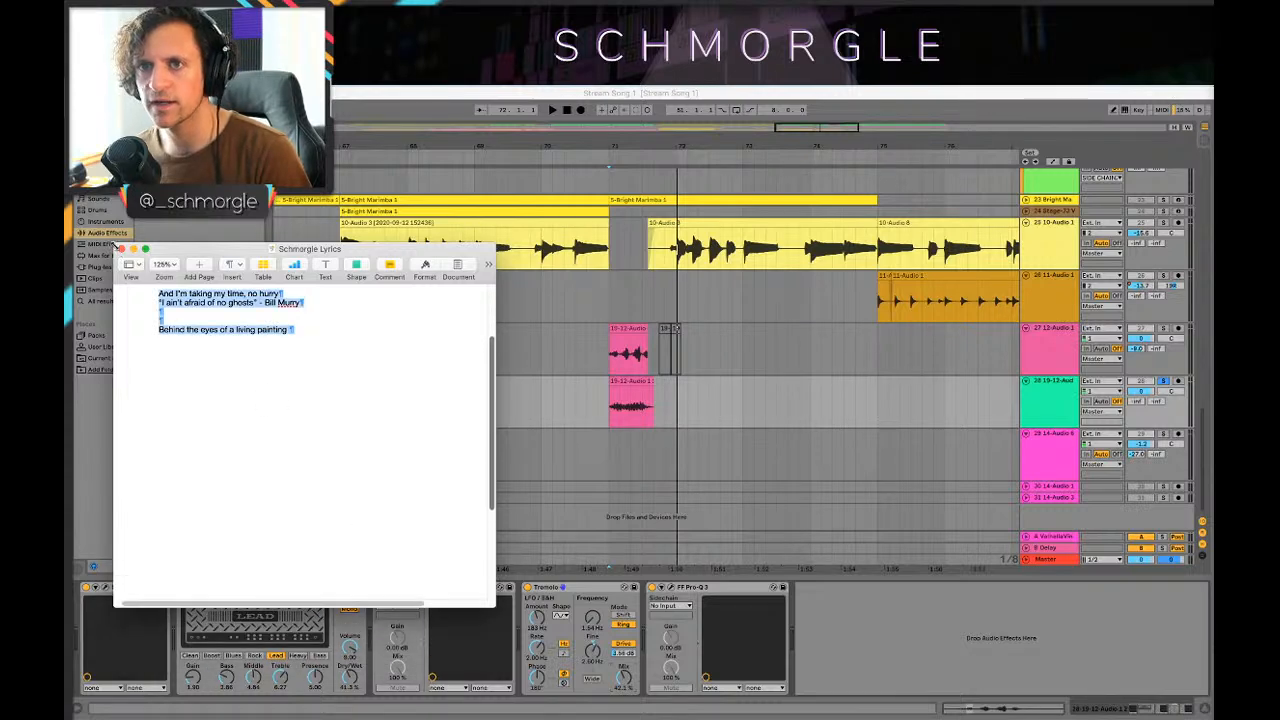
pyautogui.moveTo(232, 244); pyautogui.dragTo(233, 226)
pyautogui.click(428, 321)
pyautogui.moveTo(456, 233); pyautogui.dragTo(508, 150)
pyautogui.press('super+a')
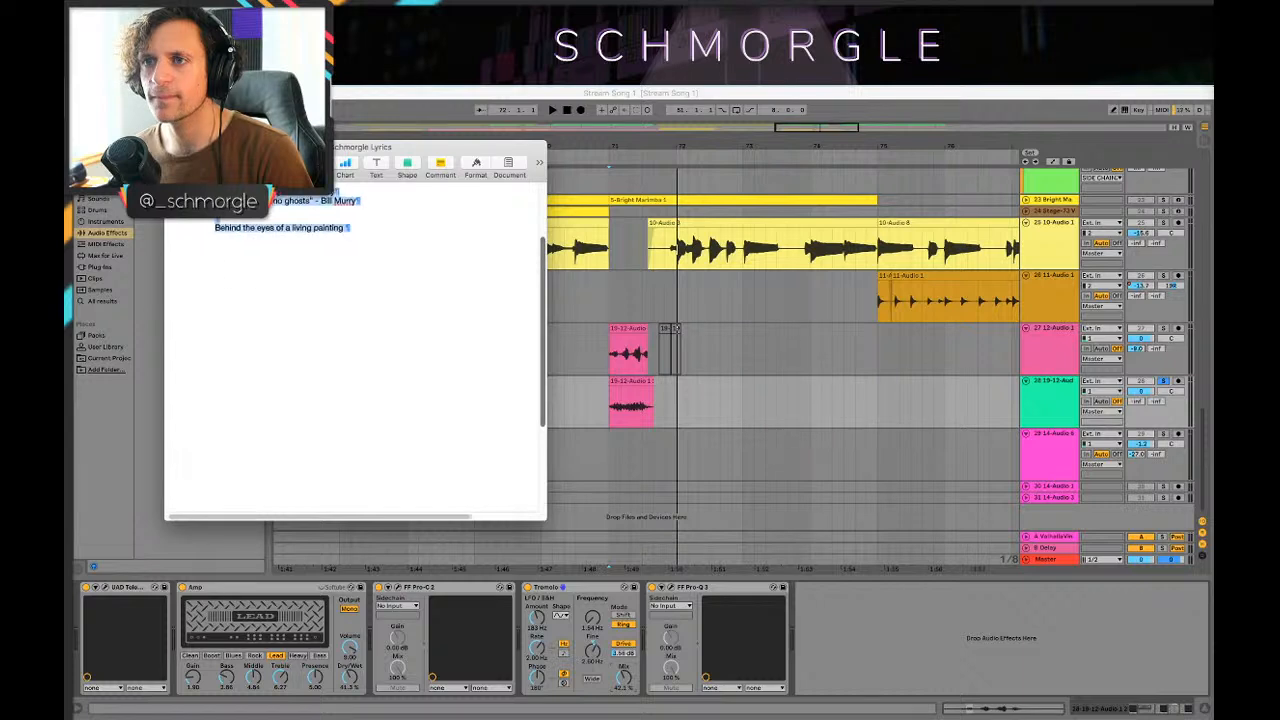
# Step: Look through the lyrics and select every line from "I ain't batting an eye" to "Behind the eyes of a living painting"
pyautogui.click(291, 257)
pyautogui.scroll(-3, 293, 256)
pyautogui.scroll(5, 294, 257)
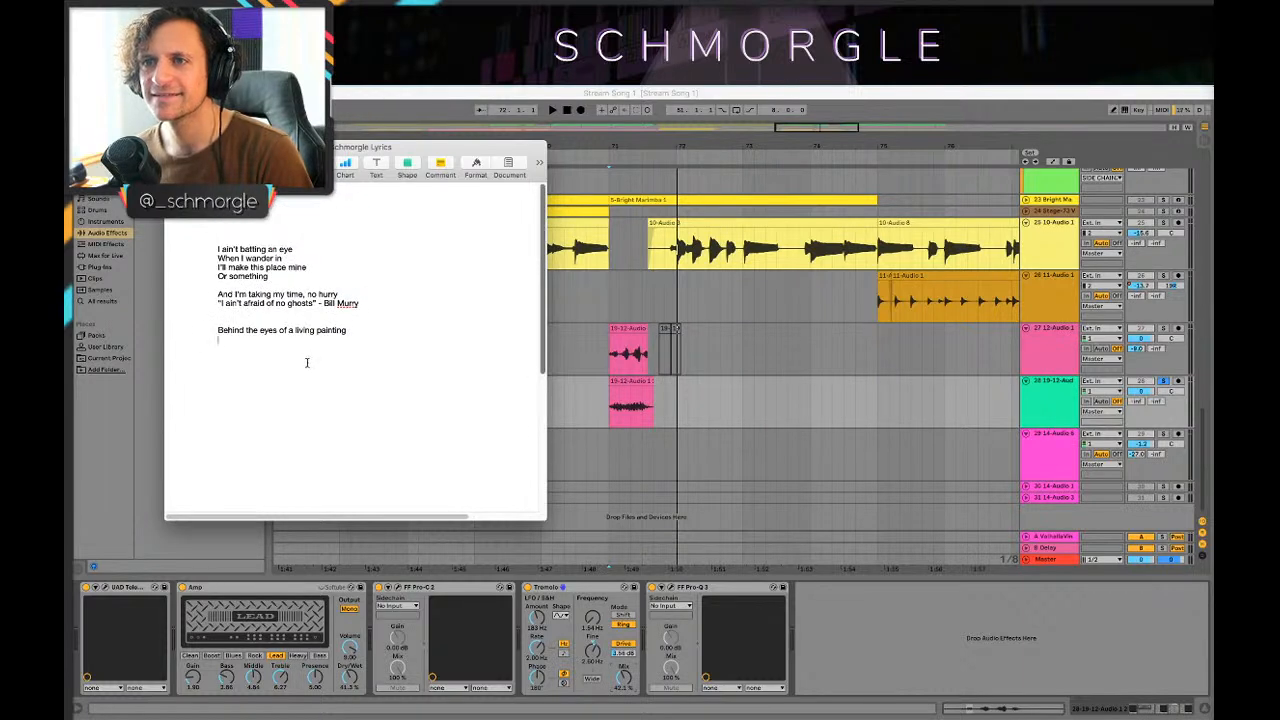
pyautogui.moveTo(354, 340); pyautogui.dragTo(213, 247)
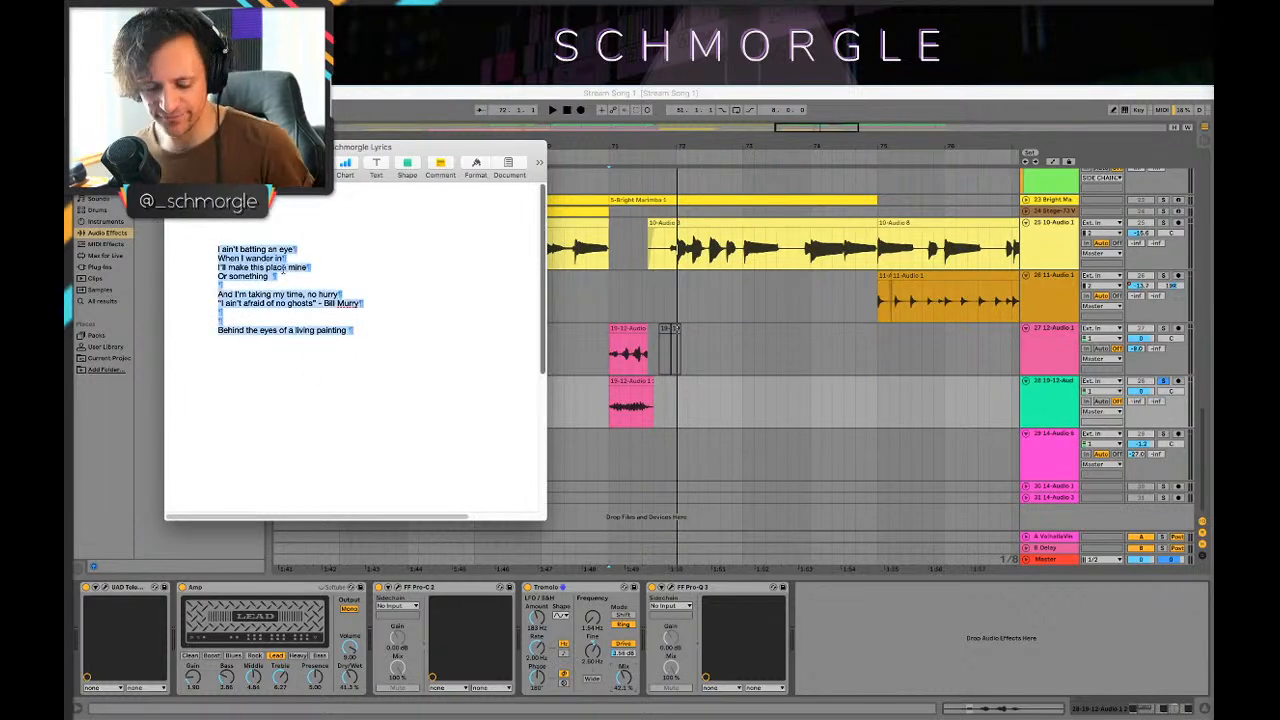
# Step: Move the lyrics document off this screen, return to Live and place the insert marker at 71.1.1 on track 28
pyautogui.press('super+Tab')
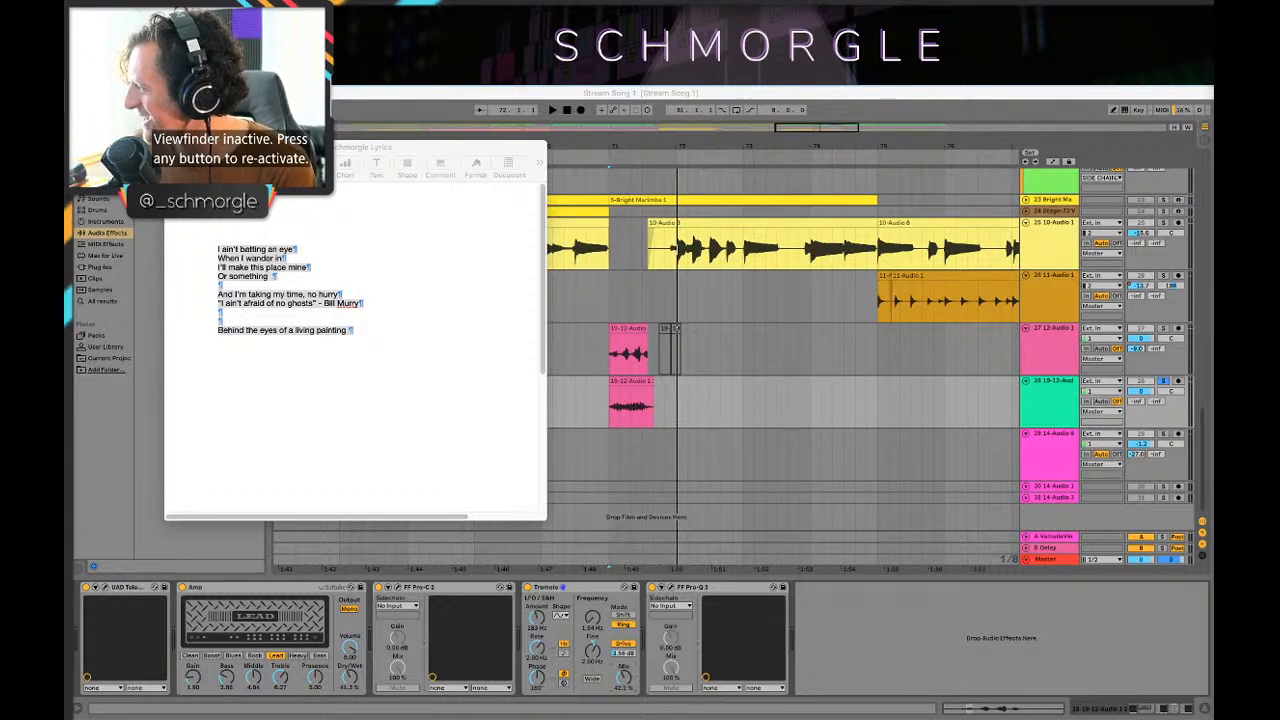
pyautogui.moveTo(243, 152); pyautogui.dragTo(1279, 274)
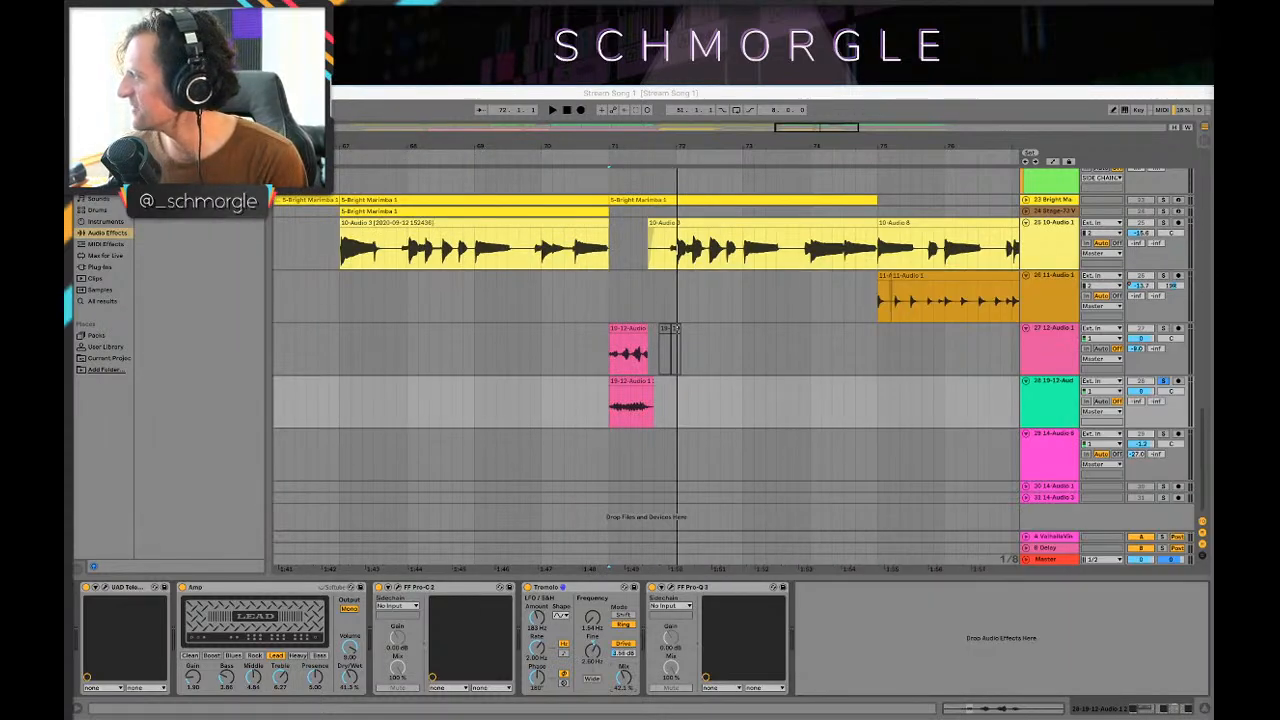
pyautogui.click(613, 416)
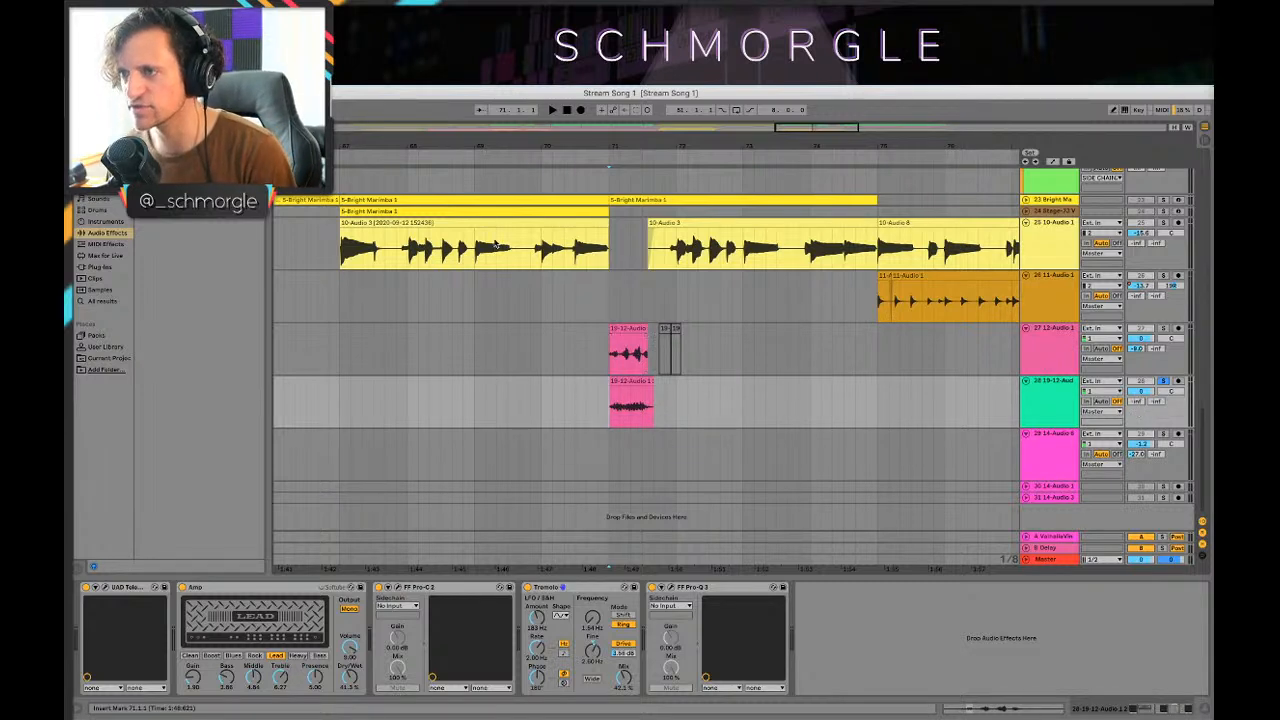
# Step: Examine the two stacked pink audio clips at bar 71 and their place in the overall arrangement
pyautogui.moveTo(567, 148); pyautogui.dragTo(624, 131)
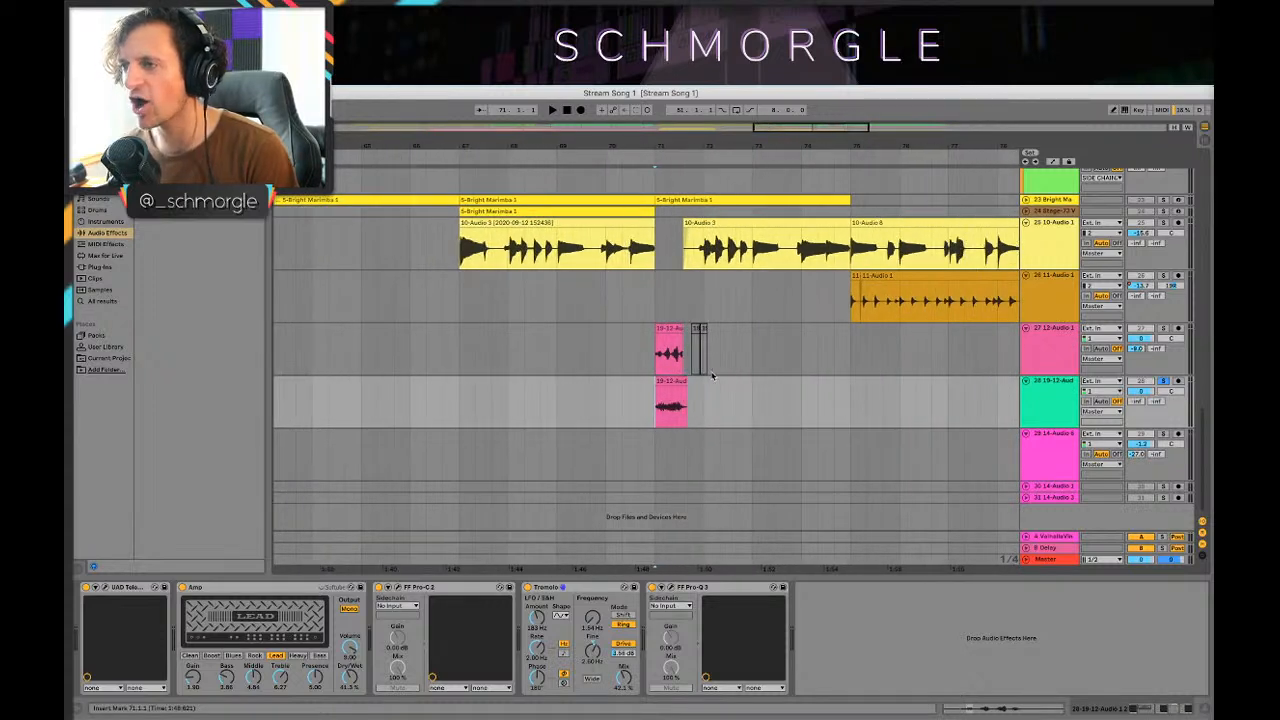
pyautogui.click(459, 407)
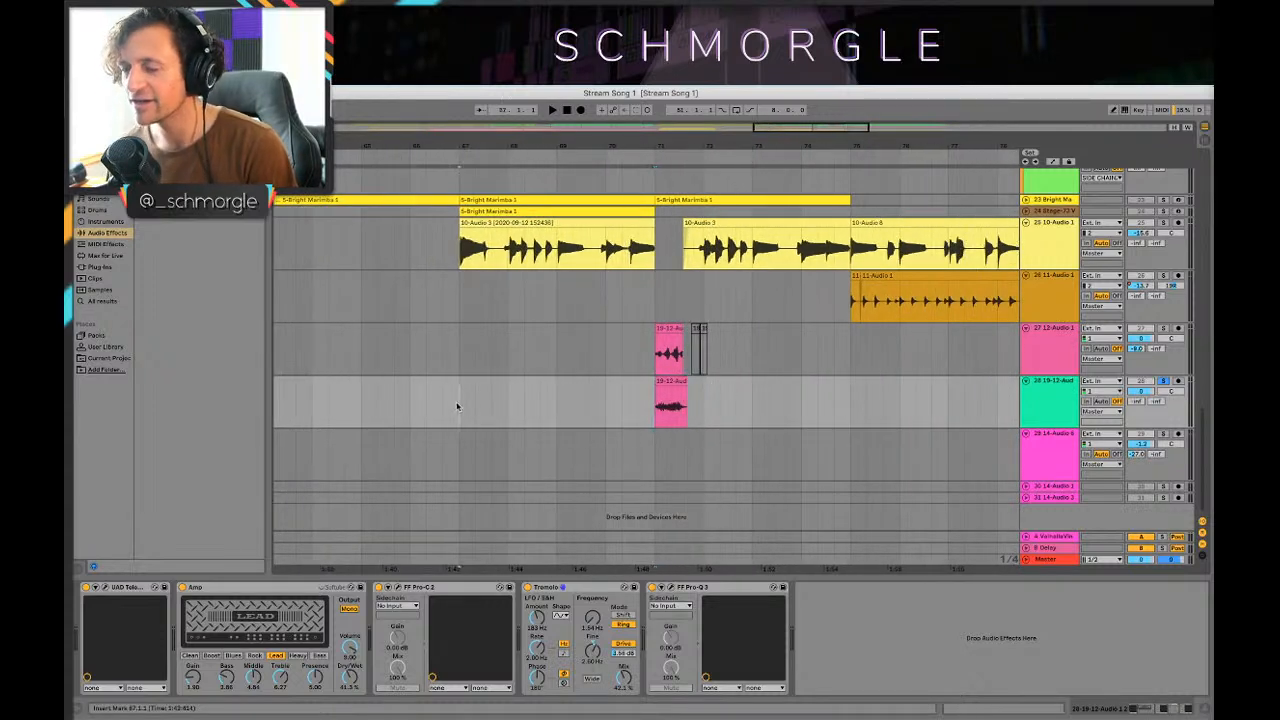
pyautogui.click(657, 404)
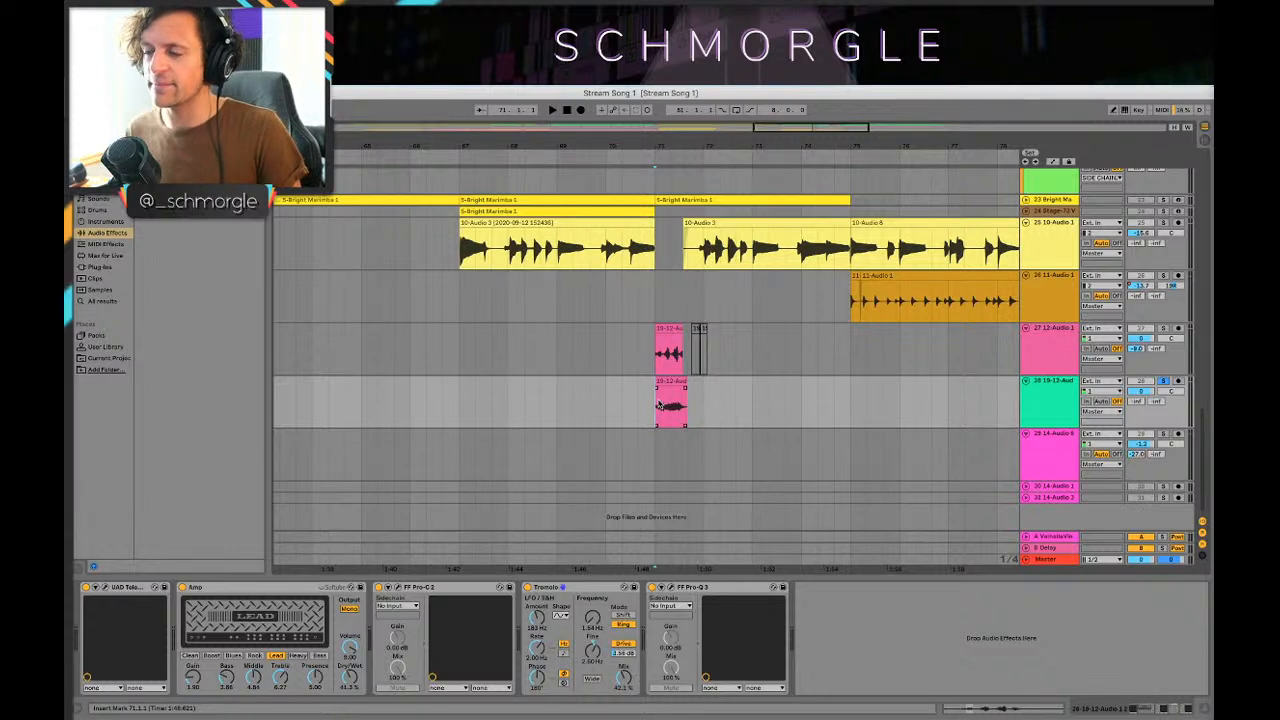
pyautogui.moveTo(703, 143); pyautogui.dragTo(703, 215)
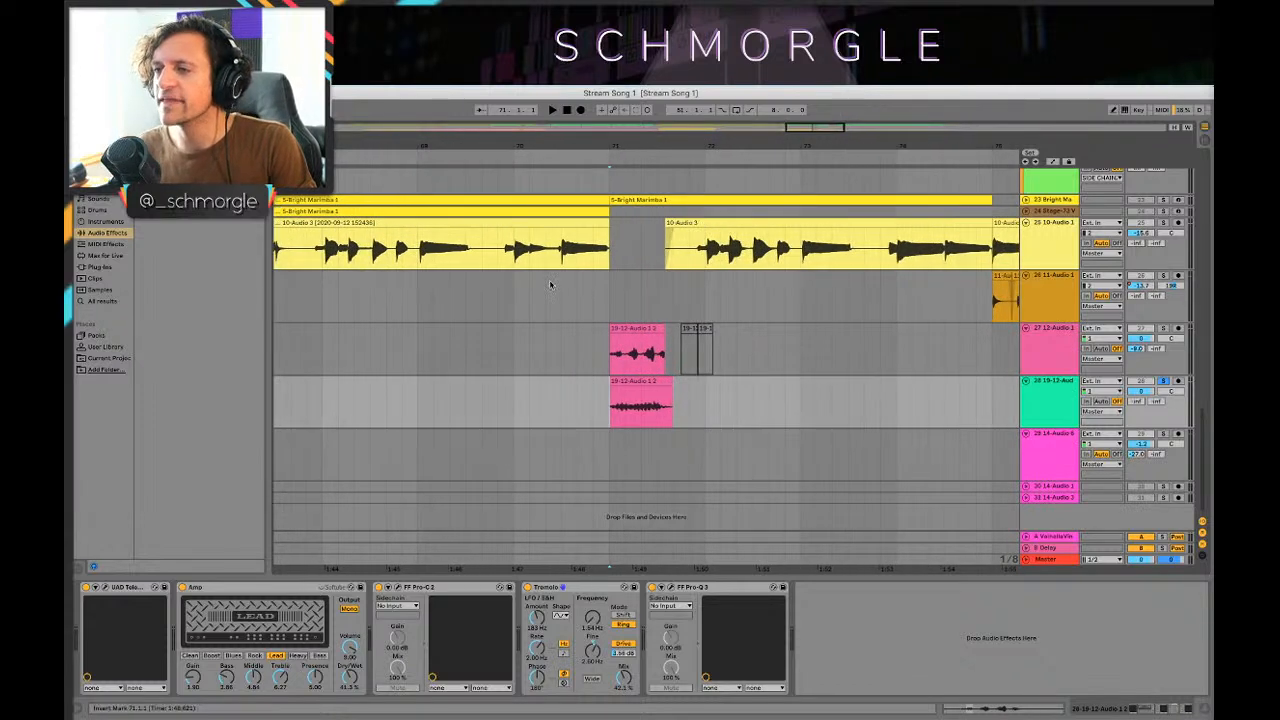
pyautogui.click(613, 391)
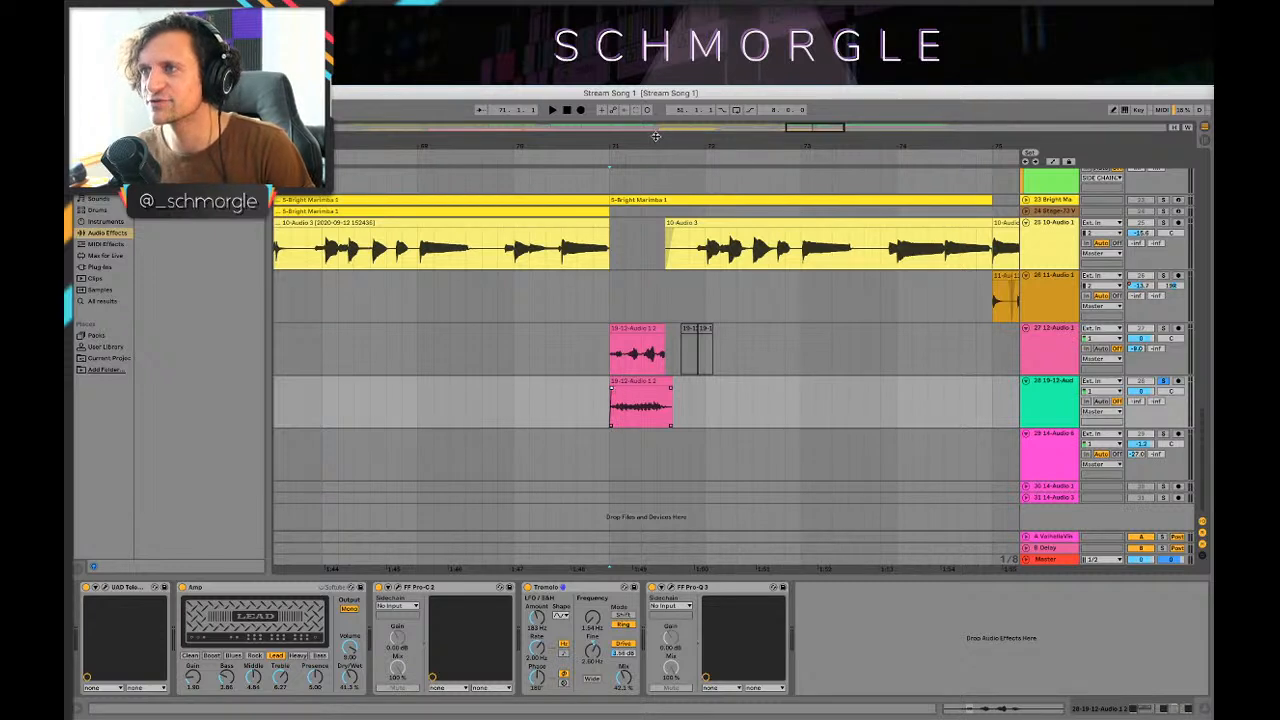
pyautogui.click(748, 150)
pyautogui.moveTo(748, 148); pyautogui.dragTo(681, 132)
pyautogui.click(574, 397)
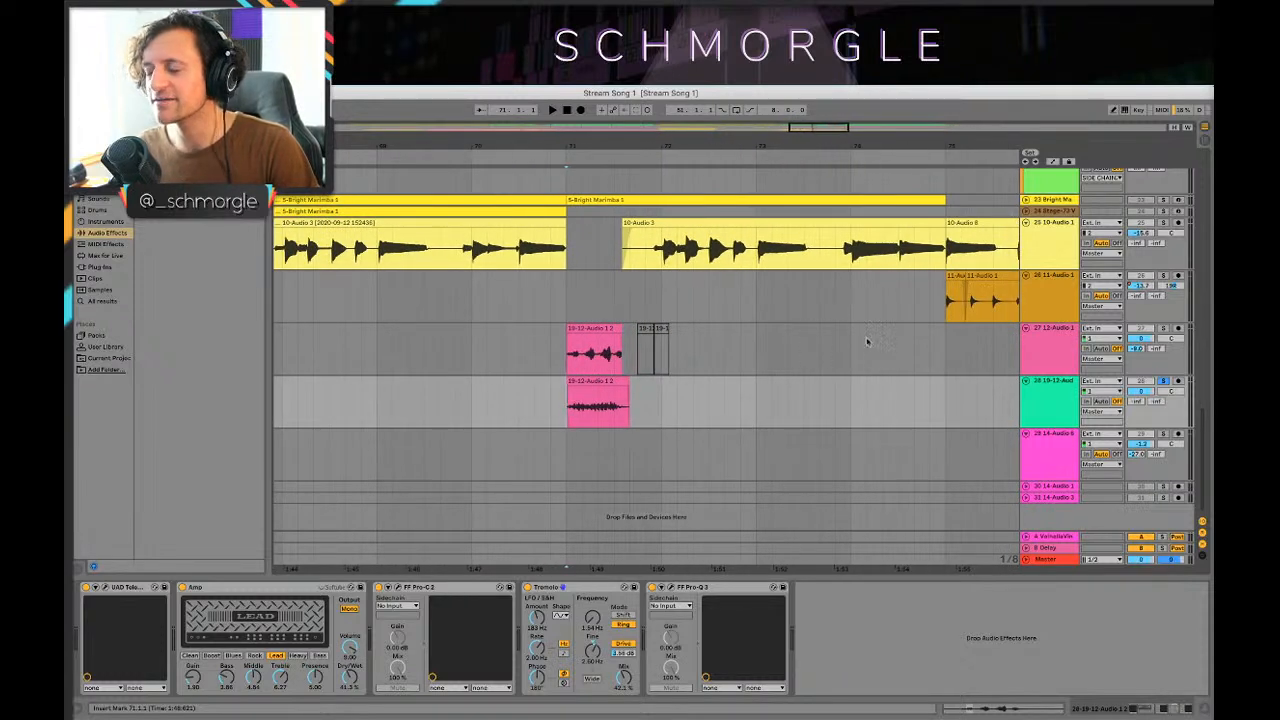
pyautogui.moveTo(630, 146); pyautogui.dragTo(886, 118)
pyautogui.scroll(2, 389, 322)
pyautogui.scroll(-1, 866, 188)
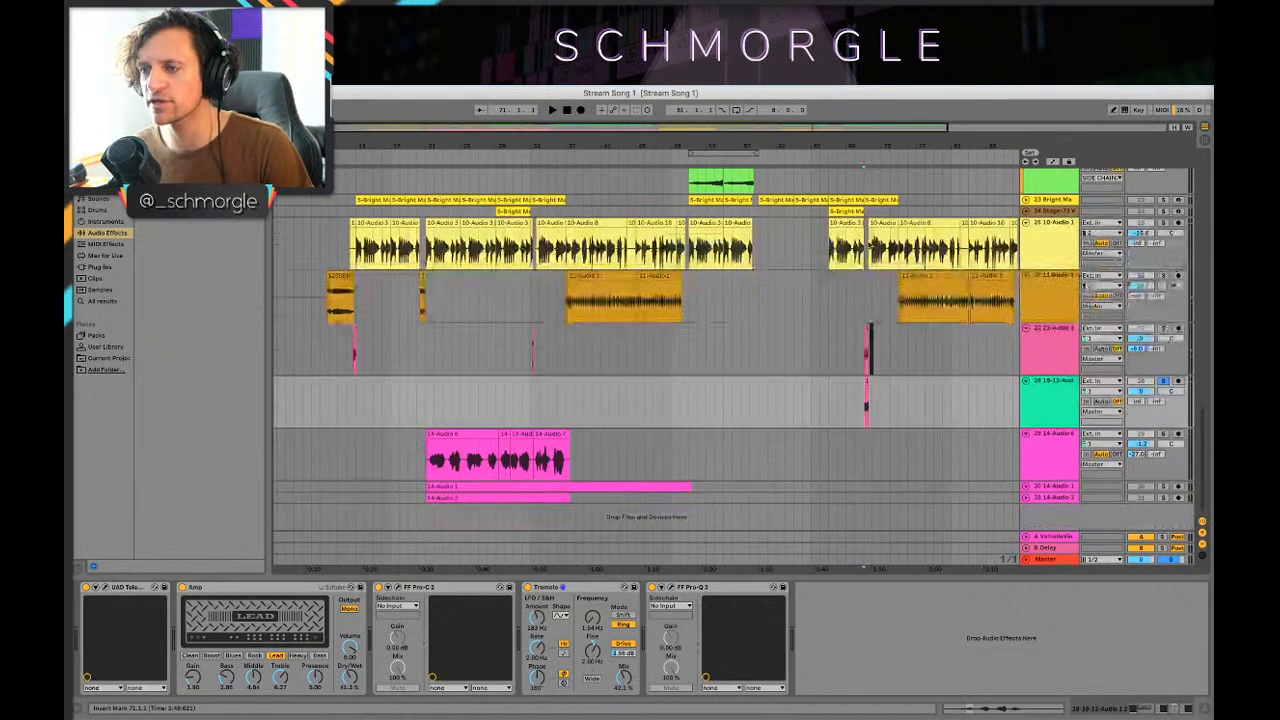
pyautogui.click(418, 444)
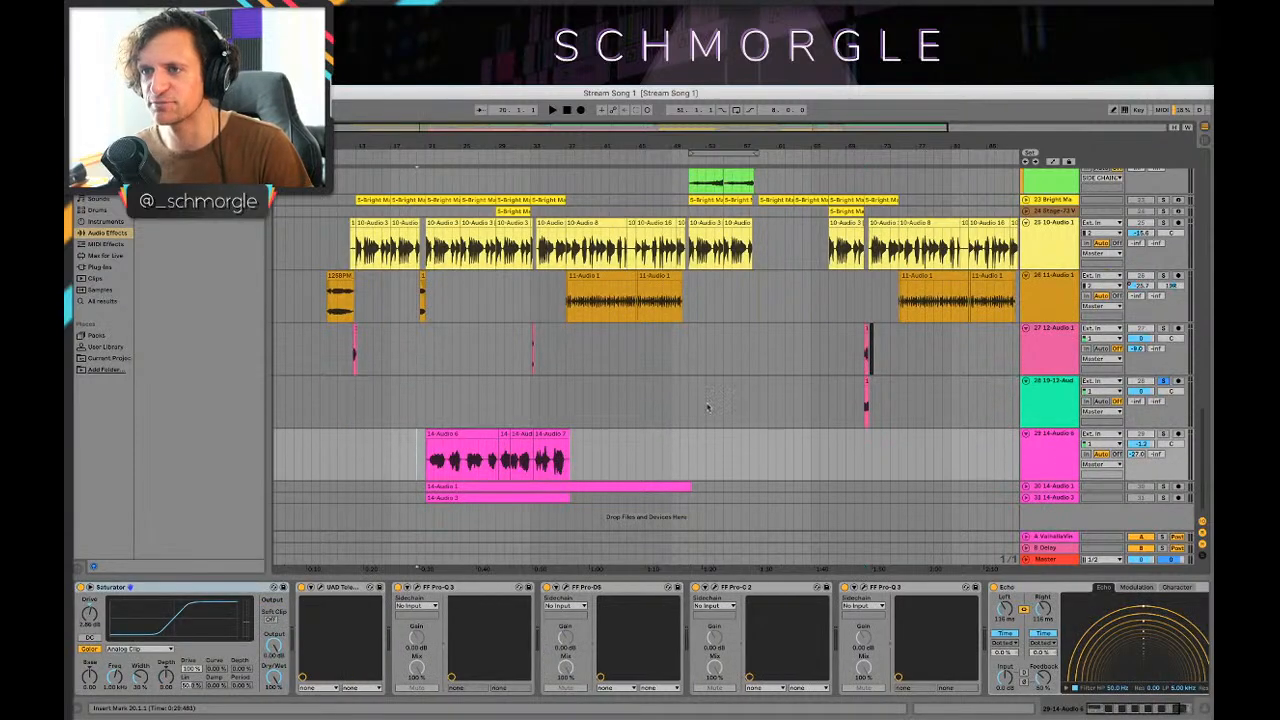
pyautogui.click(350, 448)
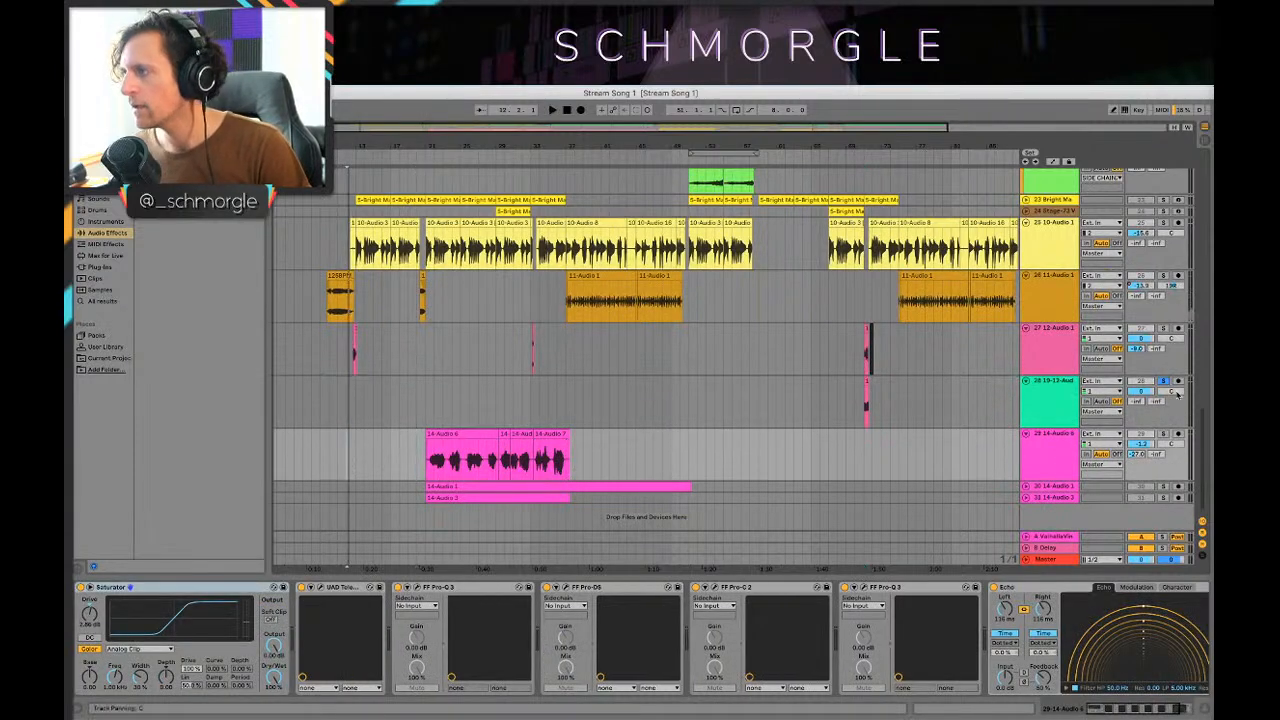
pyautogui.click(926, 158)
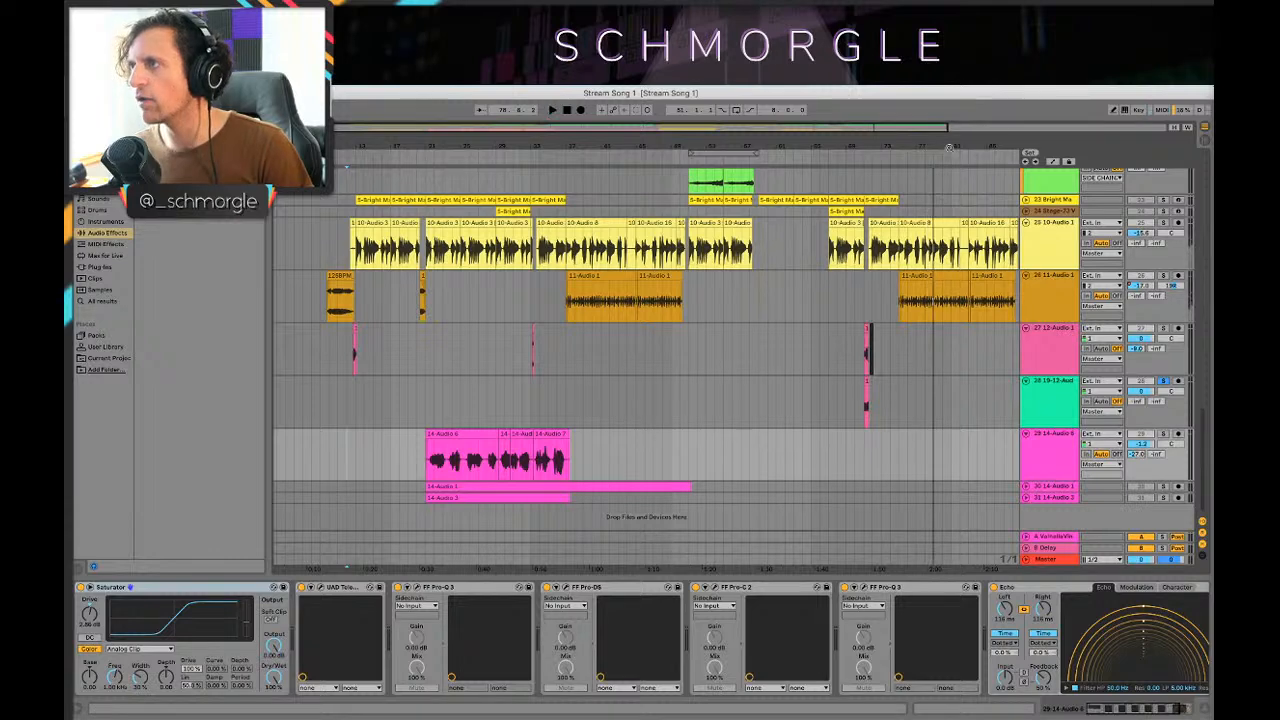
# Step: Play track 28 from bar 71 while lowering its Tremolo amount and setting the Tremolo mix to 30.2 %
pyautogui.press('space')
pyautogui.moveTo(930, 148); pyautogui.dragTo(1008, 220)
pyautogui.moveTo(750, 142)
pyautogui.mouseDown()
pyautogui.moveTo(820, 150)
pyautogui.moveTo(1008, 250)
pyautogui.mouseUp()
pyautogui.click(483, 414)
pyautogui.press('space')
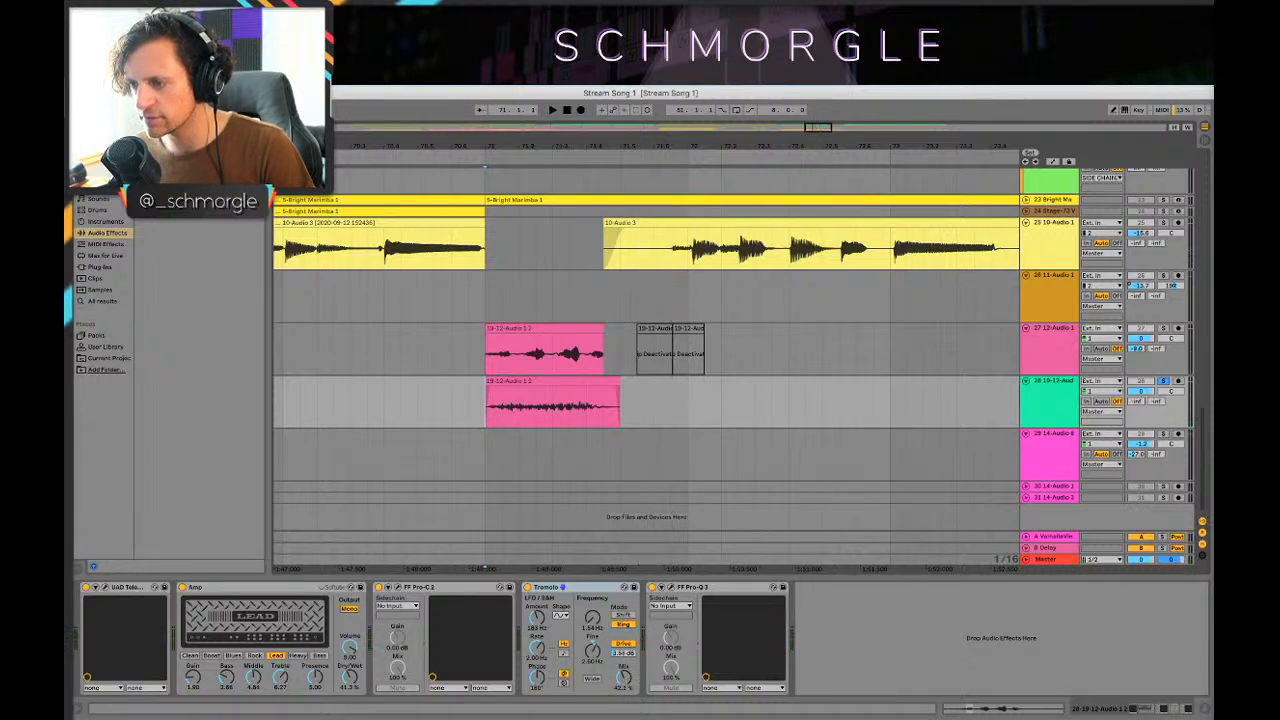
pyautogui.press('space')
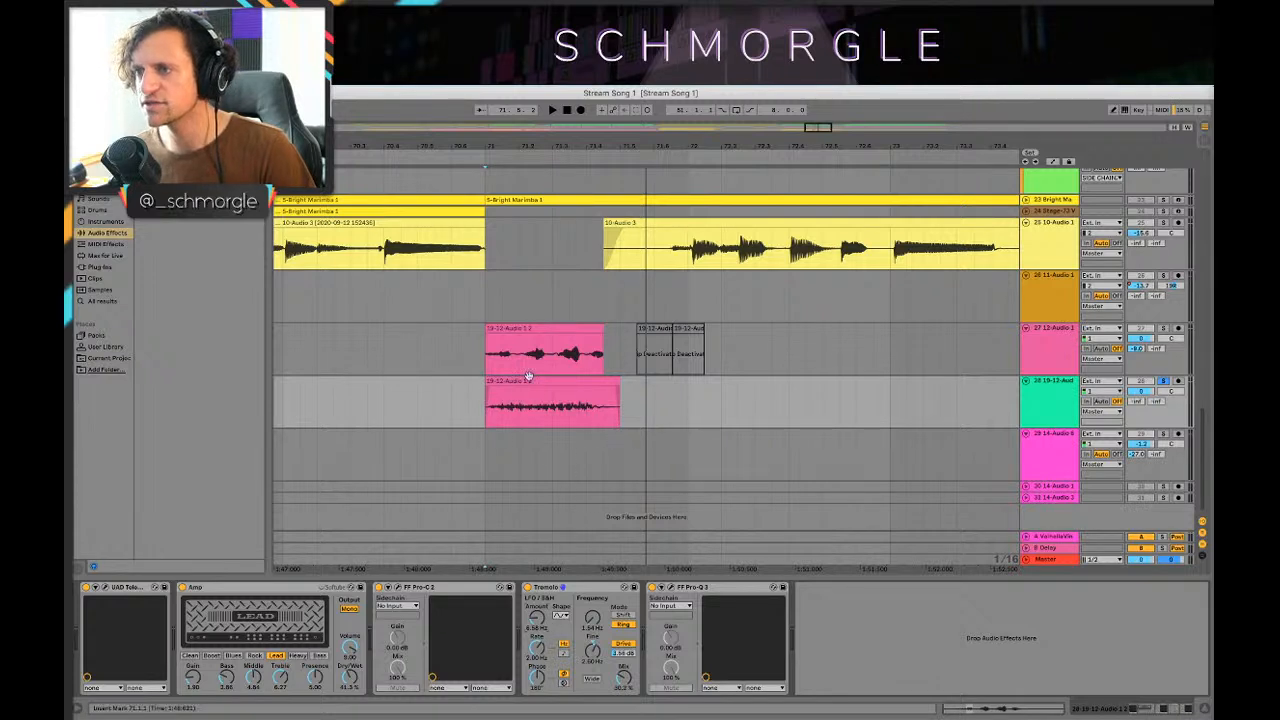
# Step: Listen to the soloed clip on track 28 from bar 71
pyautogui.click(488, 416)
pyautogui.moveTo(602, 147); pyautogui.dragTo(655, 147)
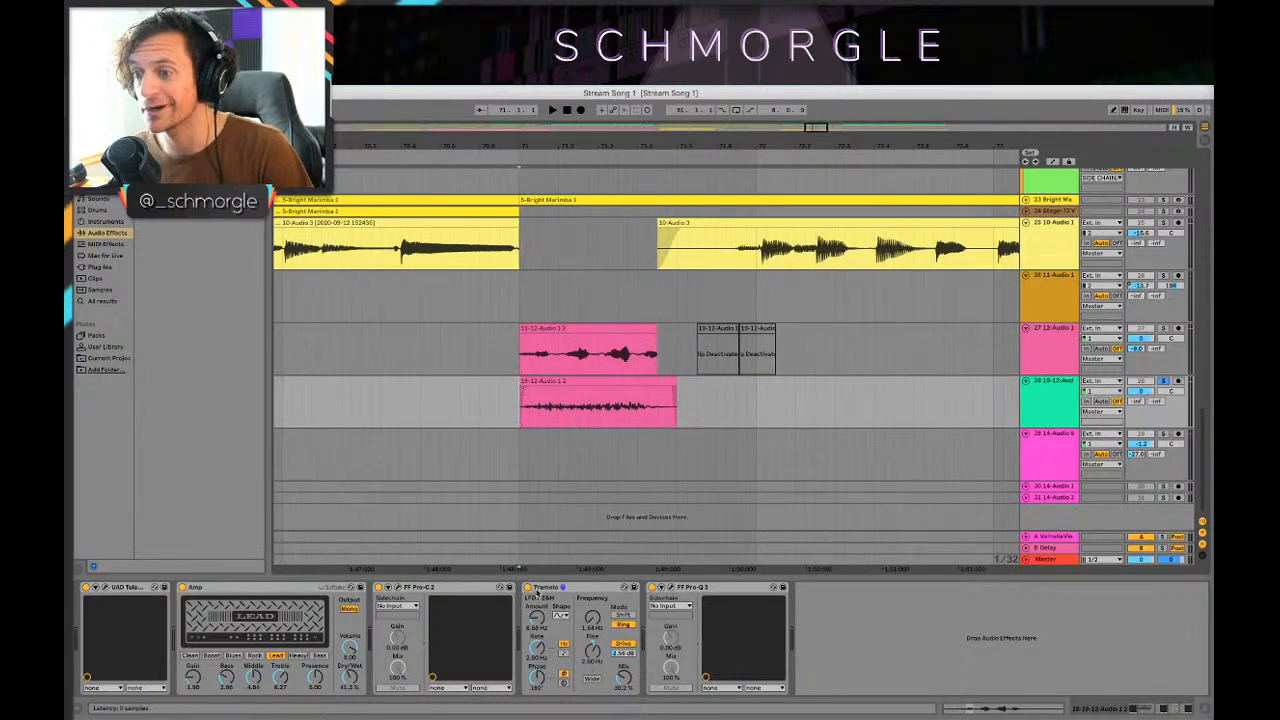
pyautogui.click(1047, 390)
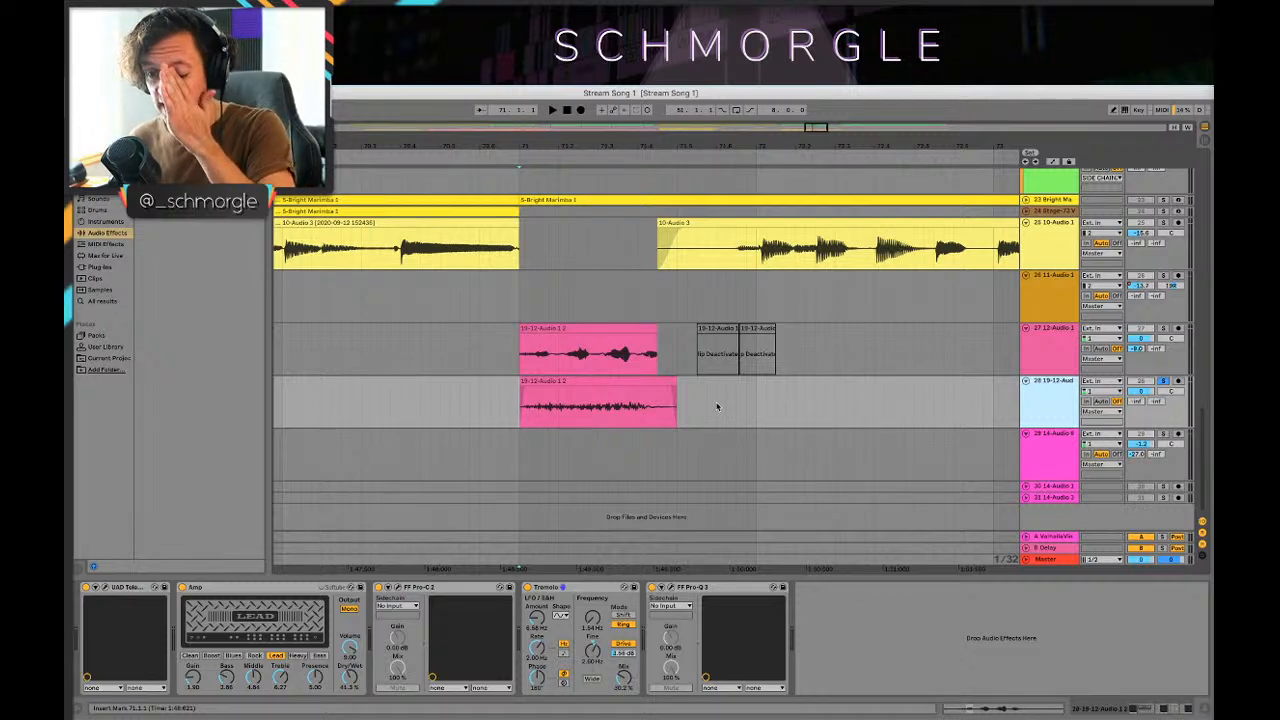
pyautogui.click(648, 414)
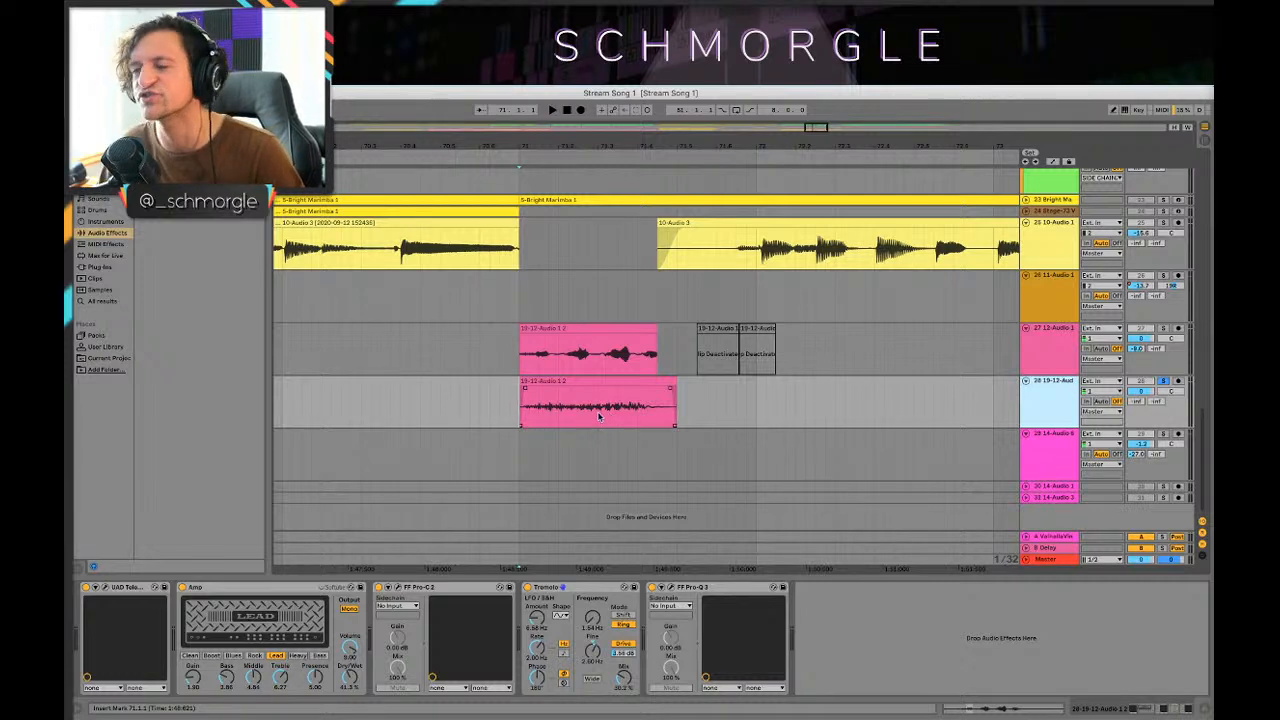
pyautogui.click(520, 407)
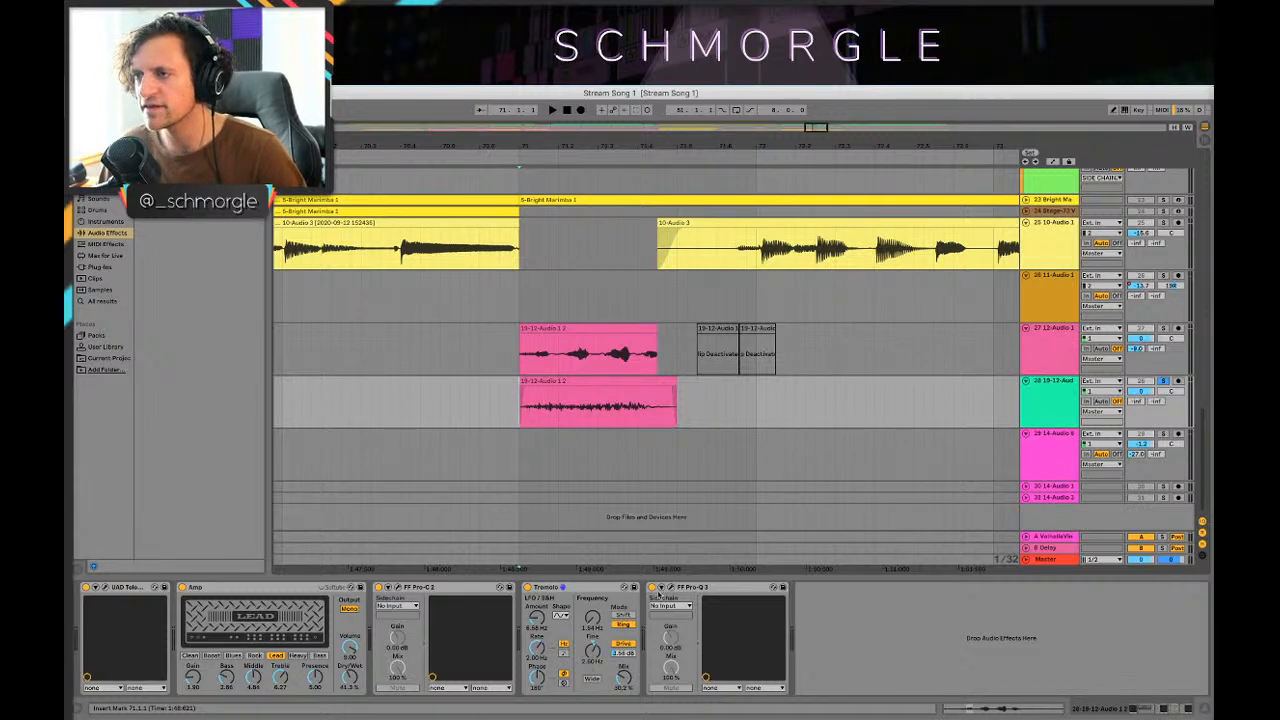
pyautogui.moveTo(180, 712)
pyautogui.click(280, 694)
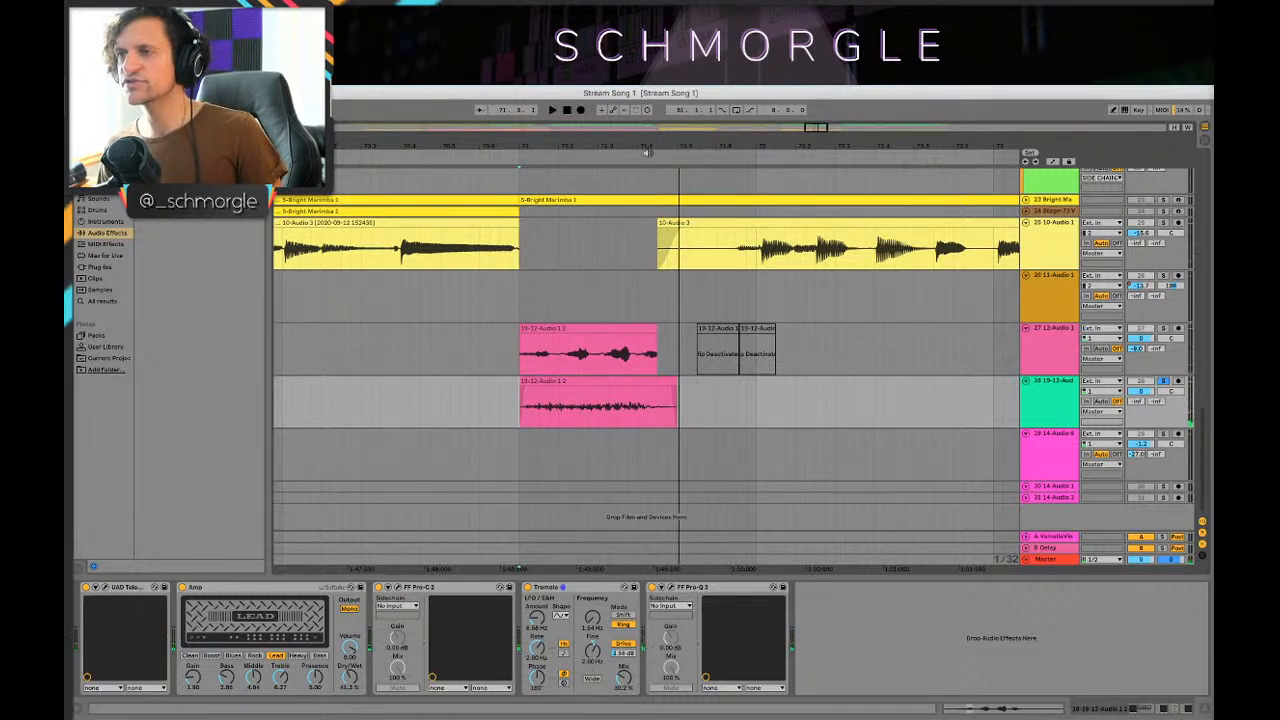
# Step: Unsolo track 28, and pan track 27 to 22R and track 28 to the left during playback
pyautogui.moveTo(618, 146); pyautogui.dragTo(618, 94)
pyautogui.click(552, 361)
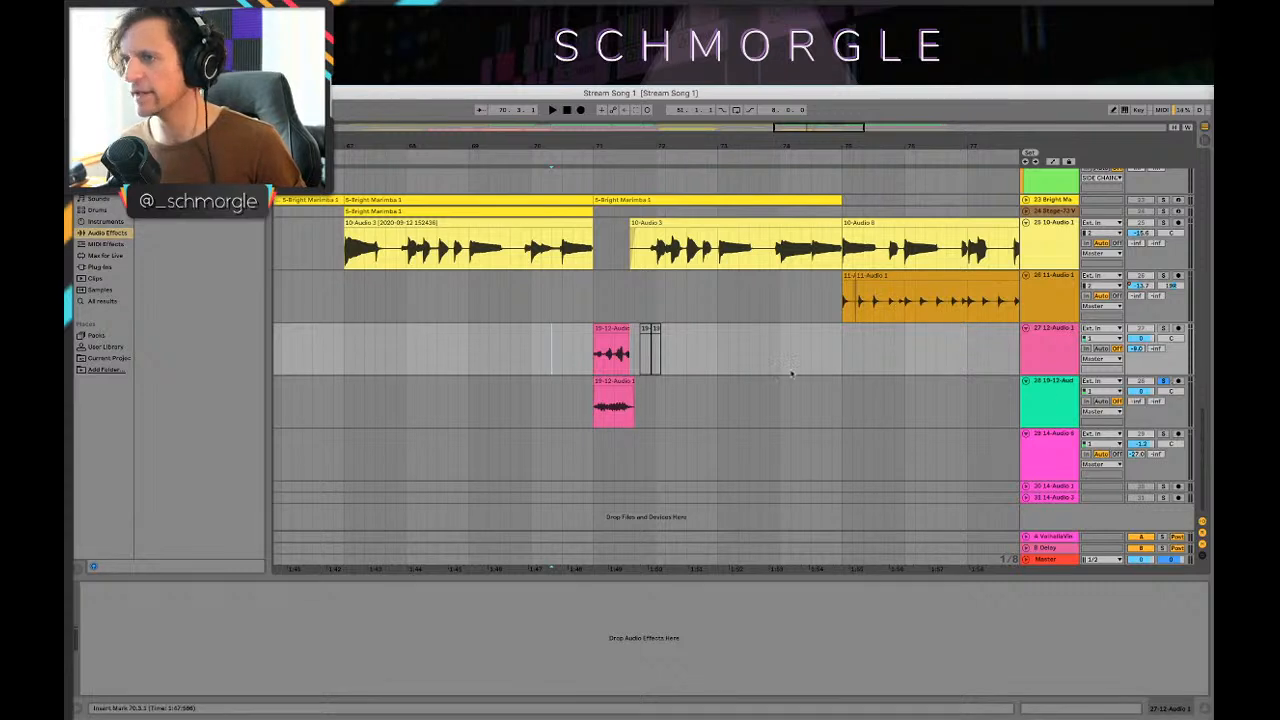
pyautogui.press('space')
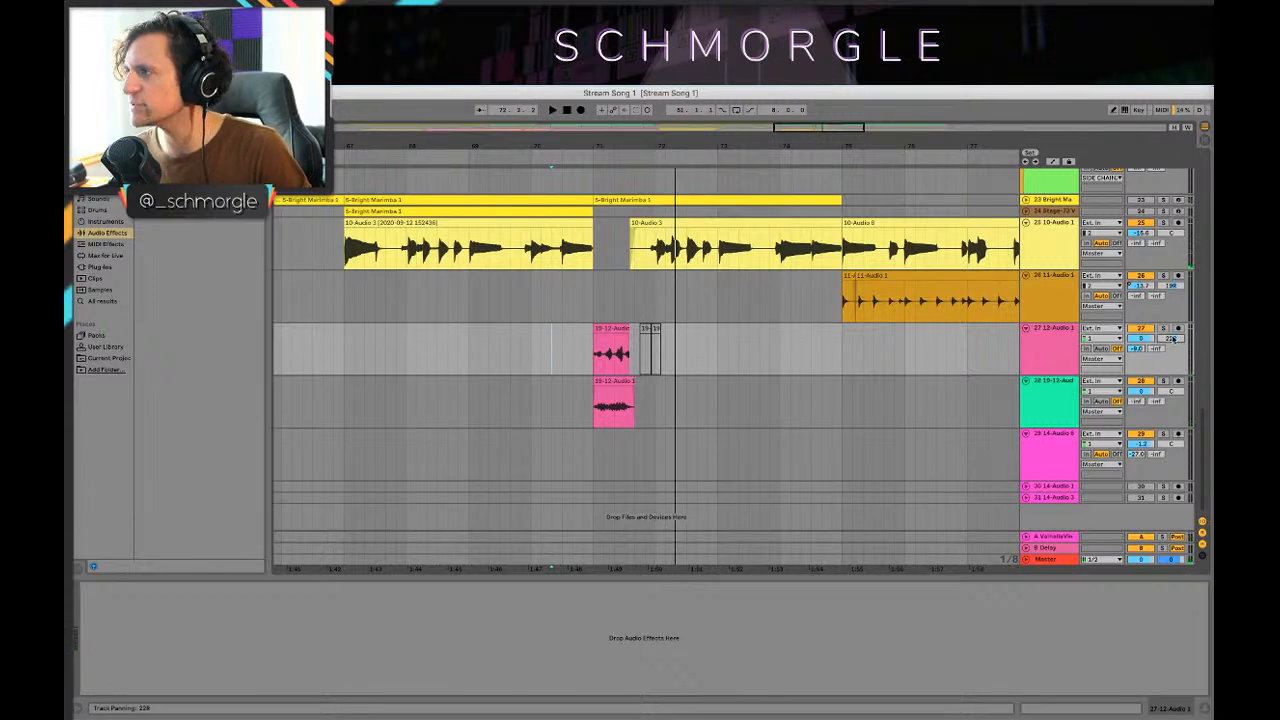
pyautogui.click(589, 394)
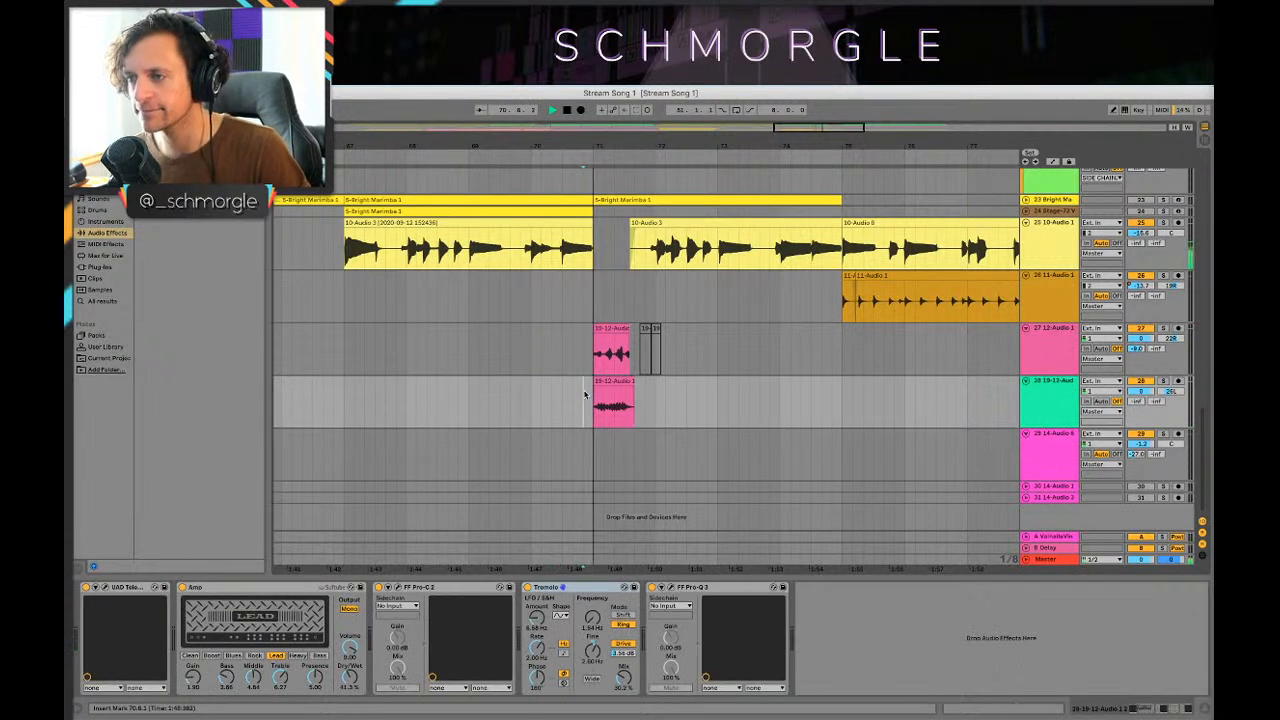
# Step: Play the full mix through the break at bar 71 and review the synth, siren and guitar tracks
pyautogui.click(523, 354)
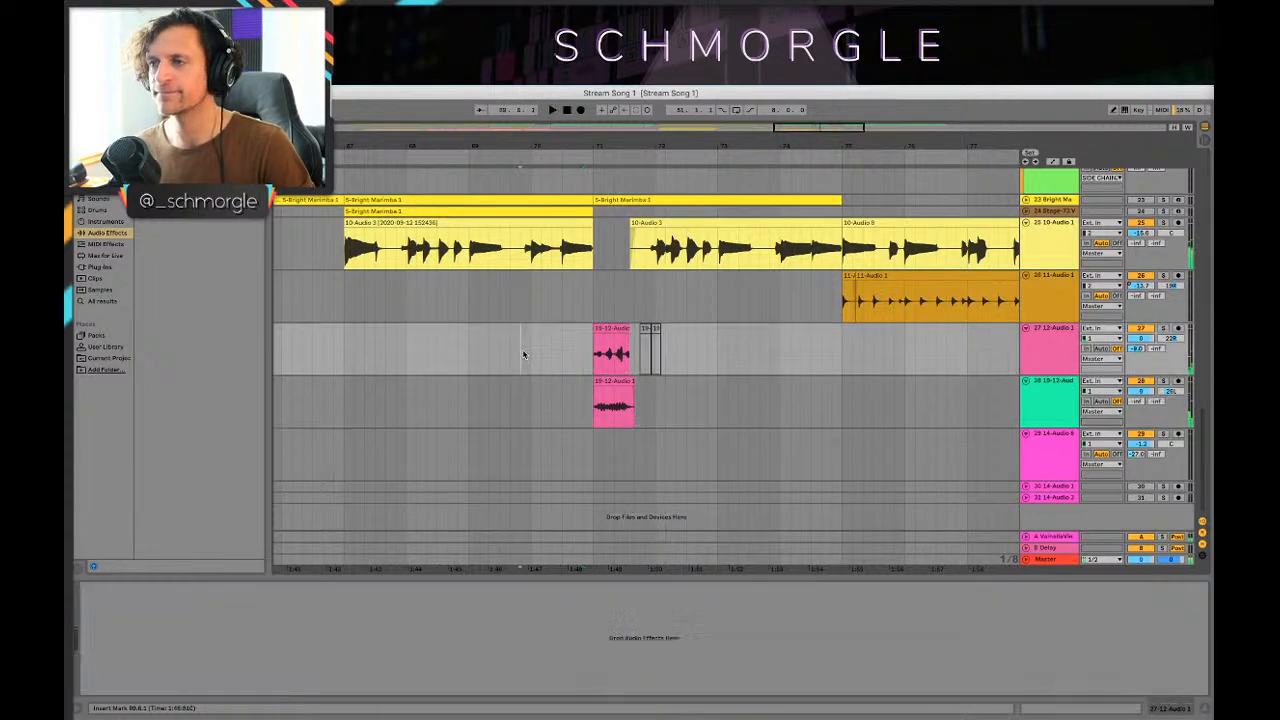
pyautogui.scroll(15, 634, 323)
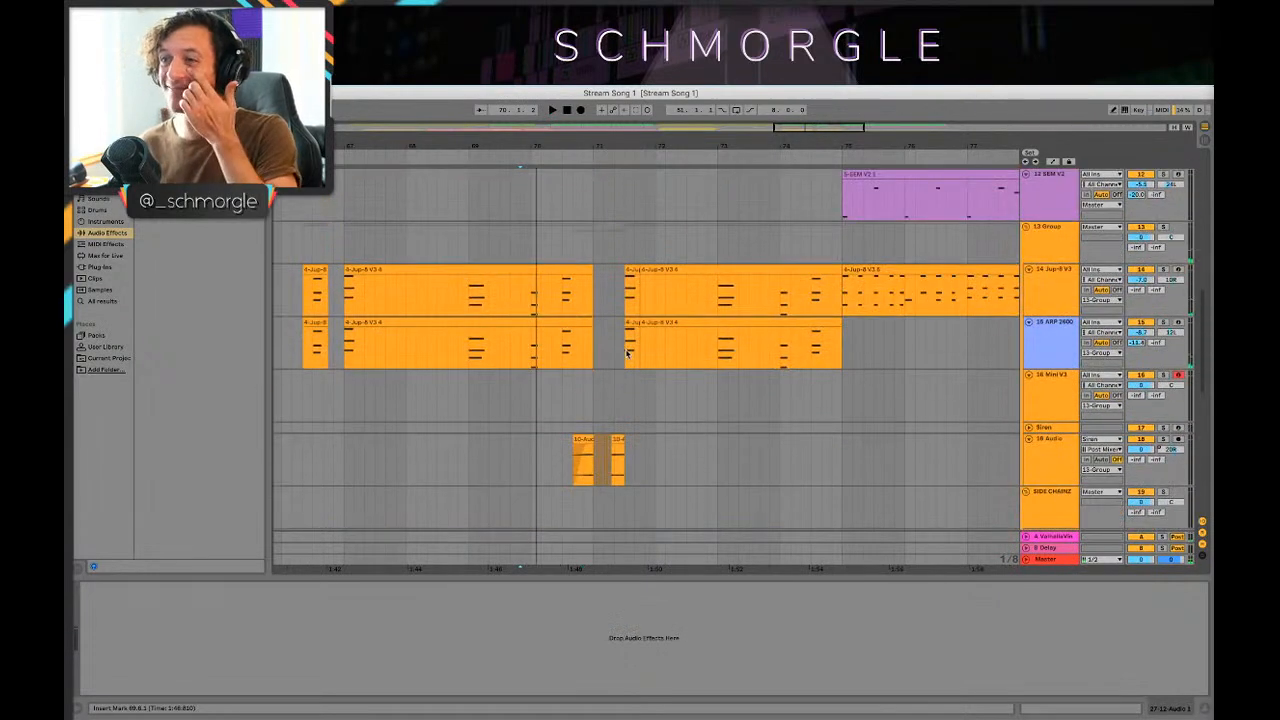
pyautogui.moveTo(603, 143); pyautogui.dragTo(606, 70)
pyautogui.click(556, 397)
pyautogui.press('space')
pyautogui.scroll(-3, 608, 388)
pyautogui.scroll(-5, 609, 382)
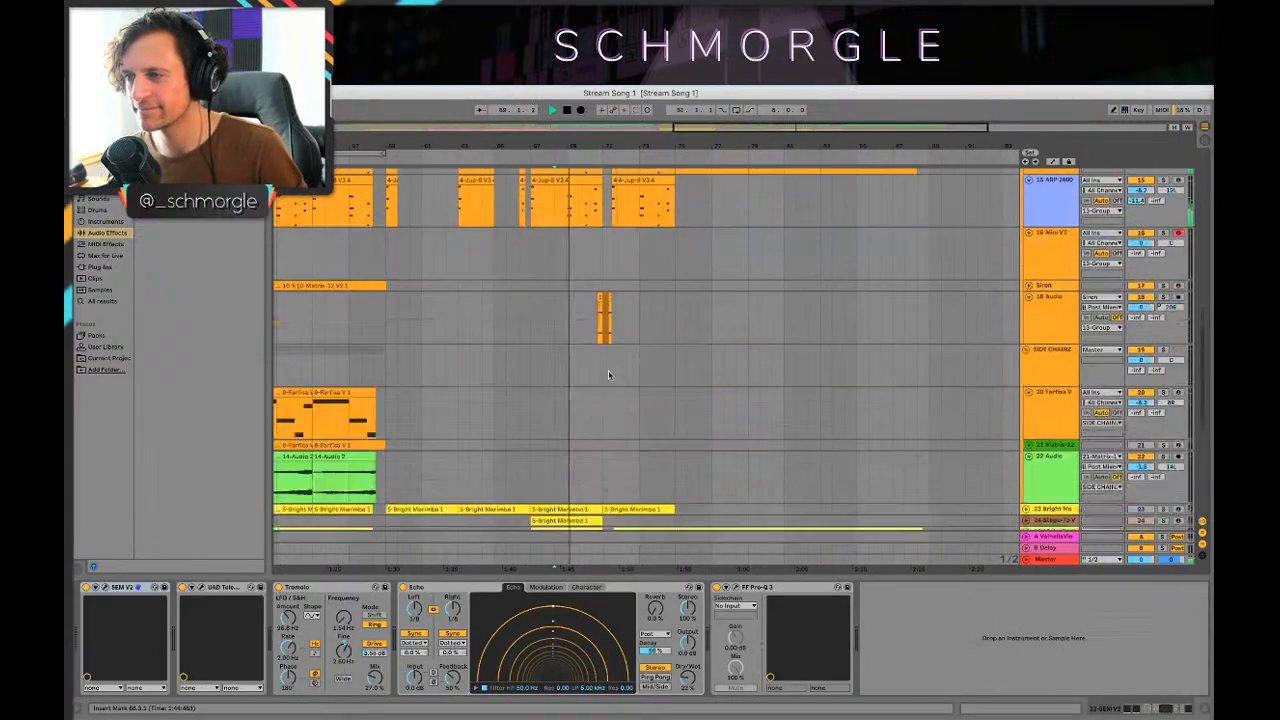
pyautogui.scroll(5, 607, 365)
pyautogui.scroll(-8, 607, 360)
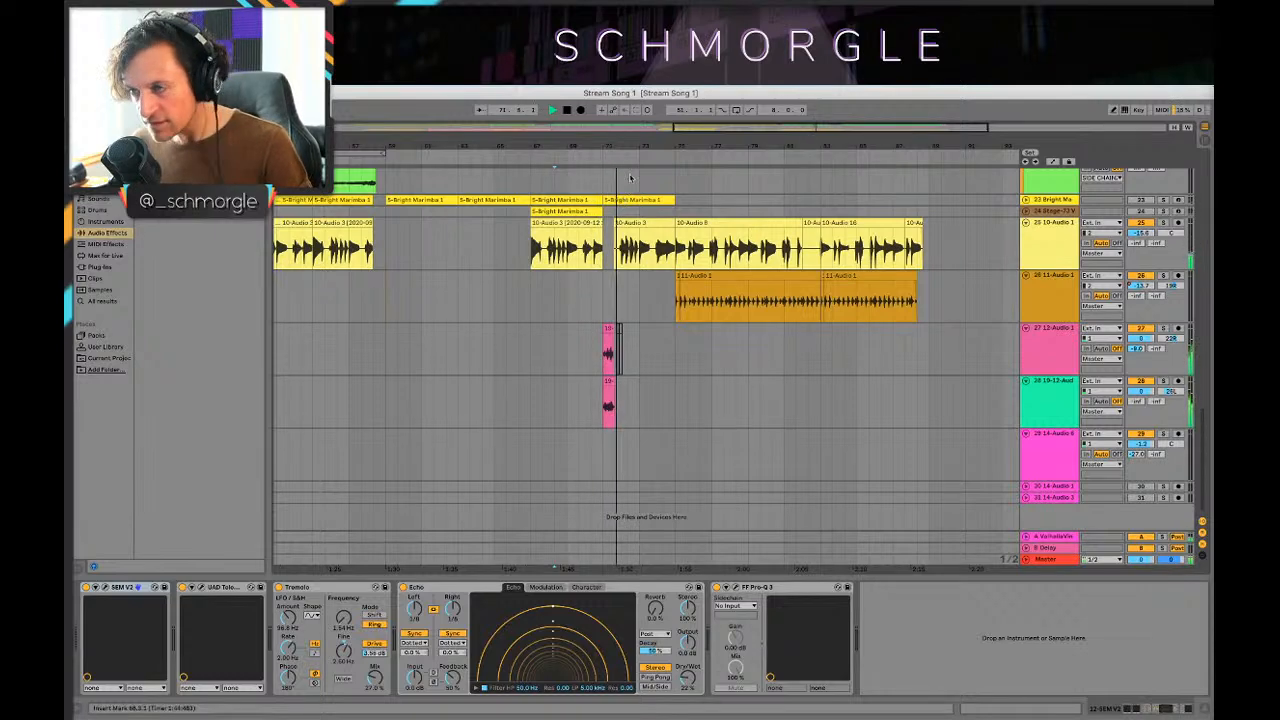
pyautogui.scroll(5, 610, 378)
pyautogui.press('space')
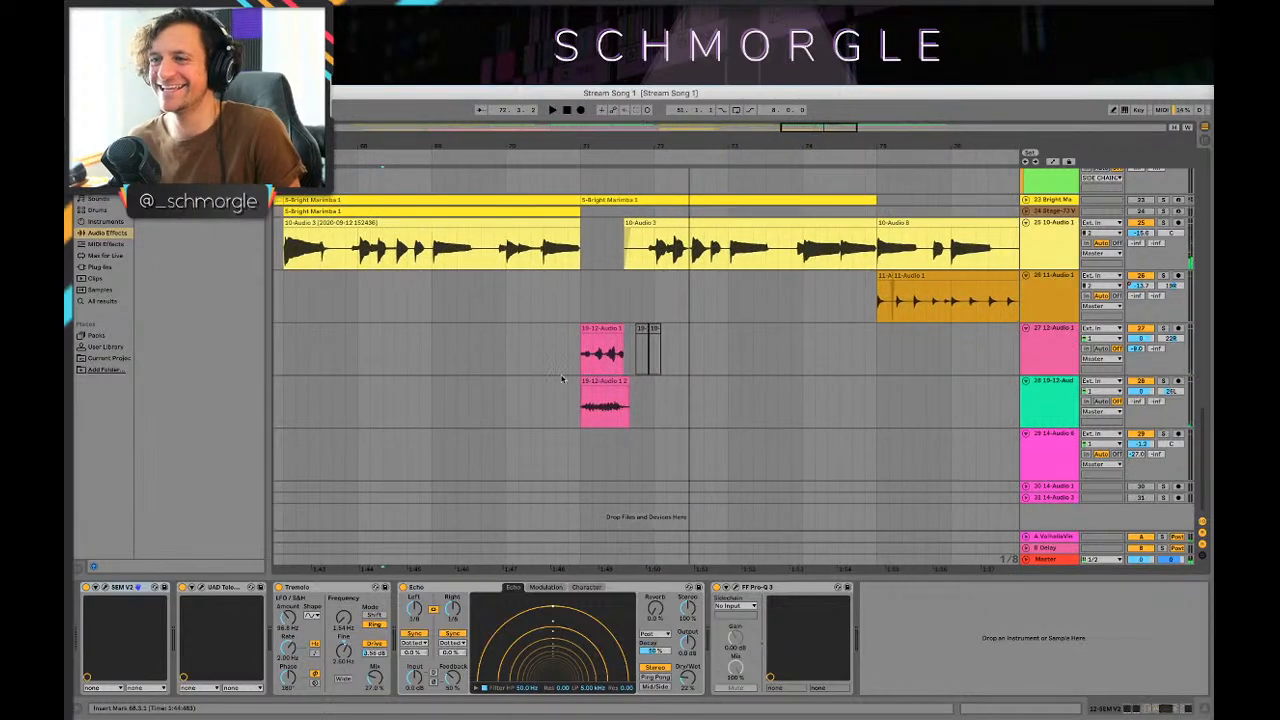
# Step: Lower track 28's volume to about -3.8 dB and play the break again
pyautogui.click(1011, 372)
pyautogui.click(782, 400)
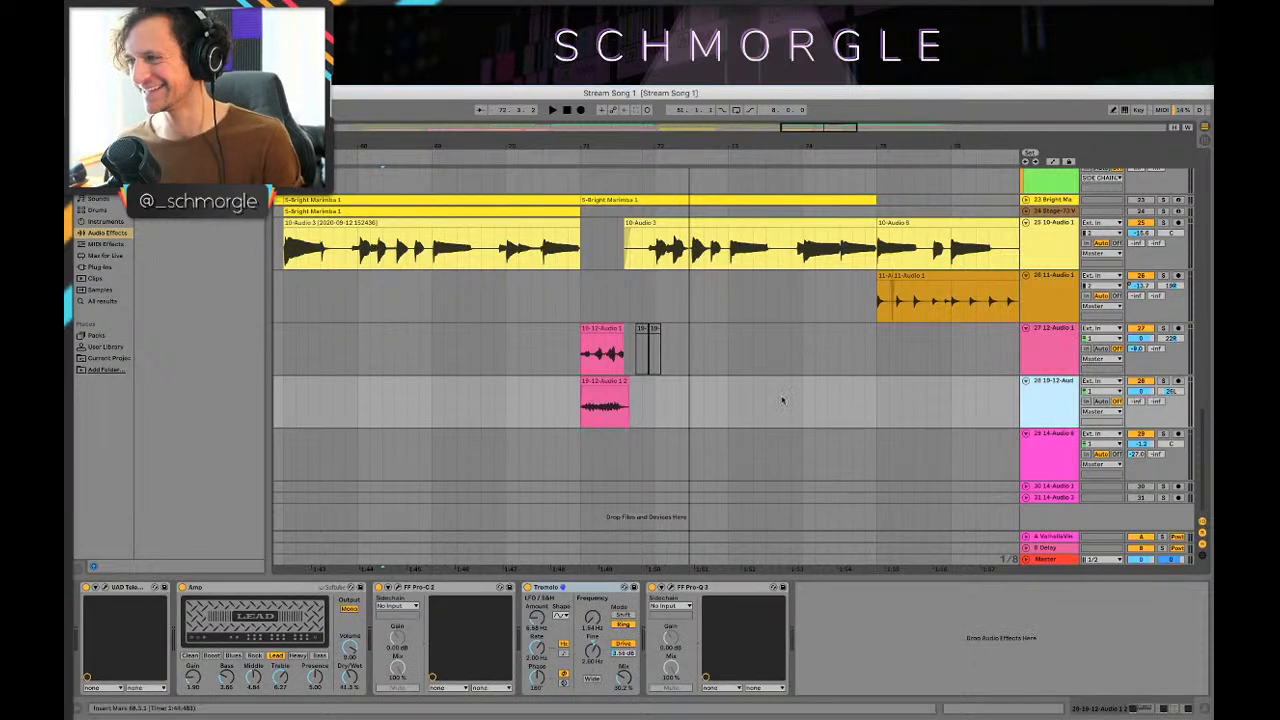
pyautogui.moveTo(1128, 388); pyautogui.dragTo(1128, 394)
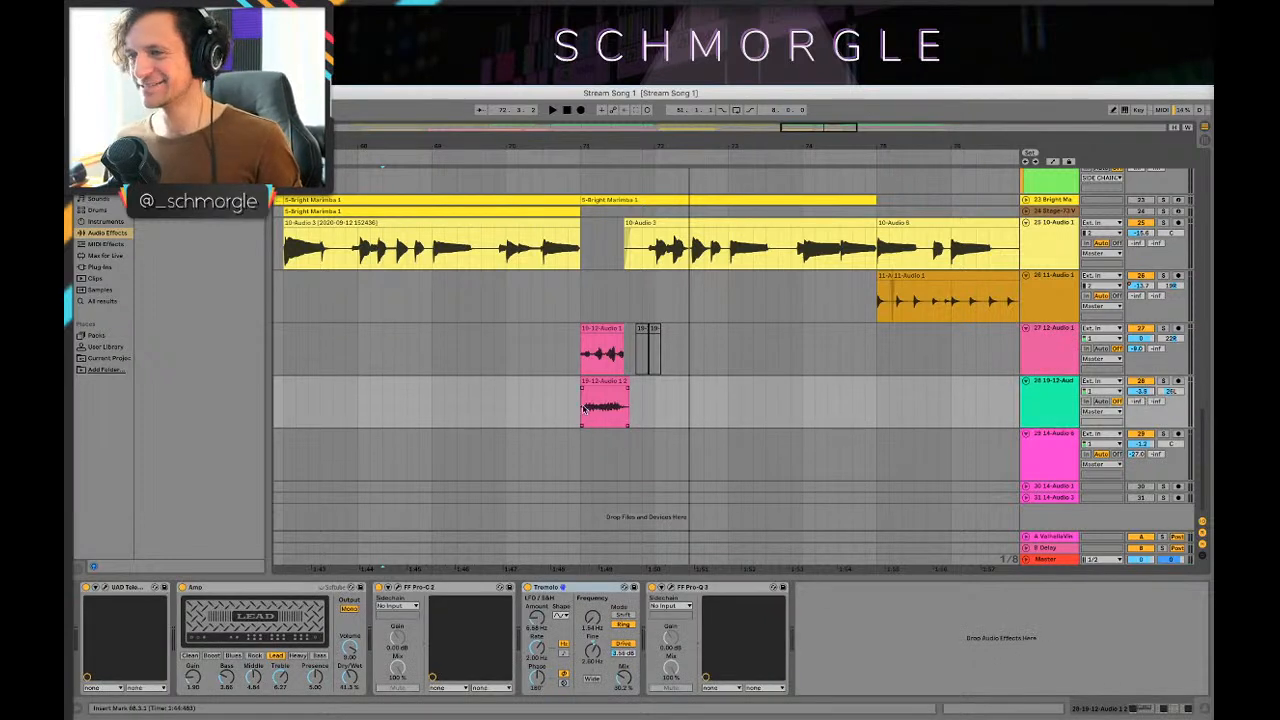
pyautogui.press('space')
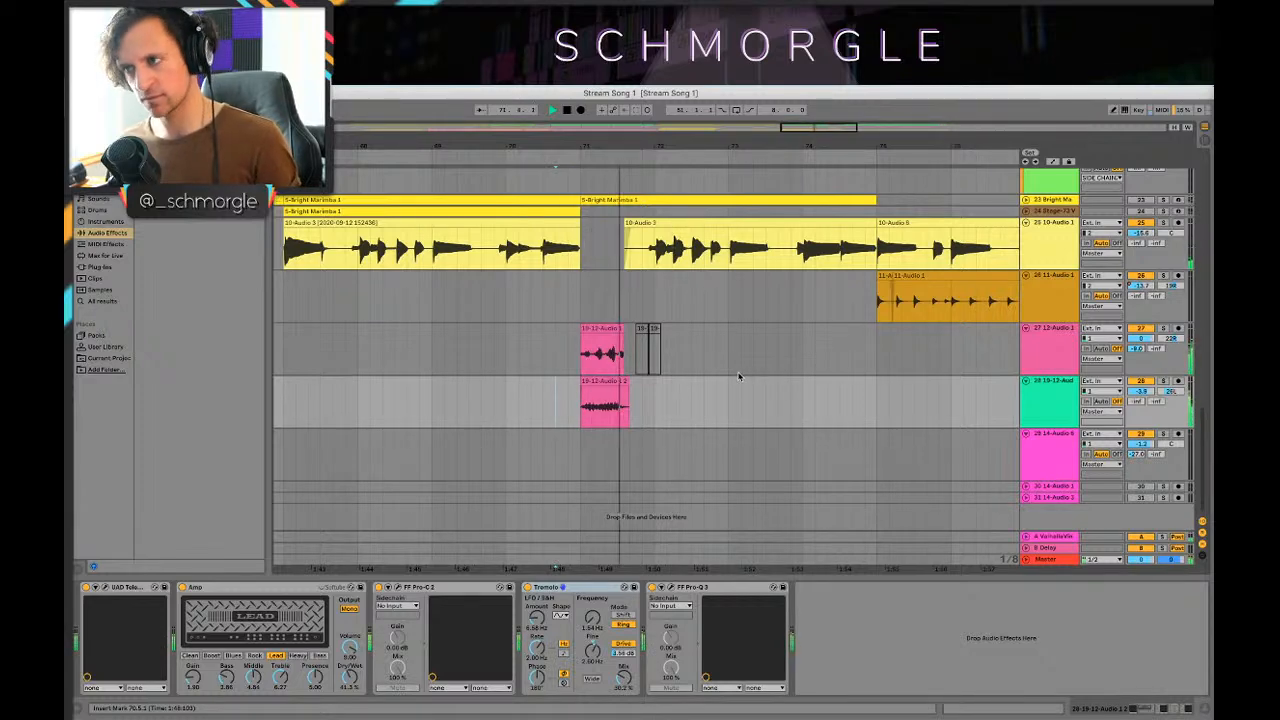
# Step: Show automation in the arrangement and bring up the Track Volume envelope of the siren audio track 18 around bar 71
pyautogui.scroll(3, 617, 307)
pyautogui.scroll(3, 617, 307)
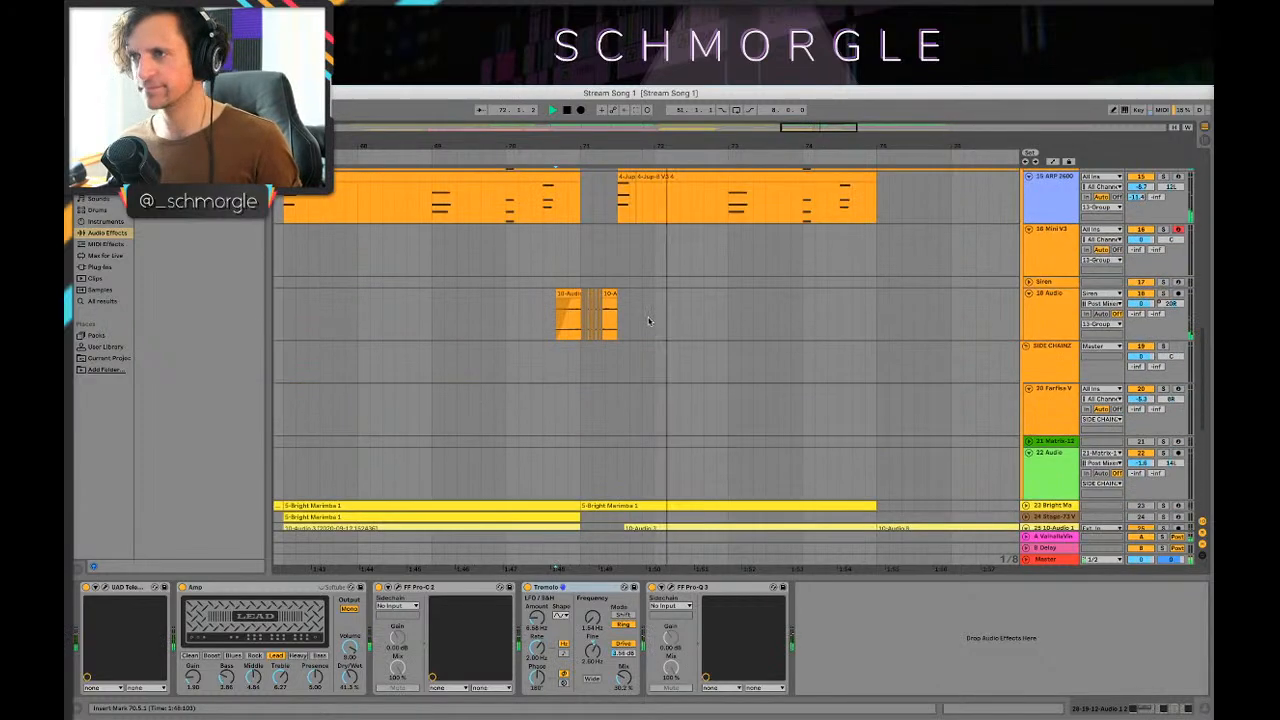
pyautogui.click(543, 330)
pyautogui.click(1063, 316)
pyautogui.press('a')
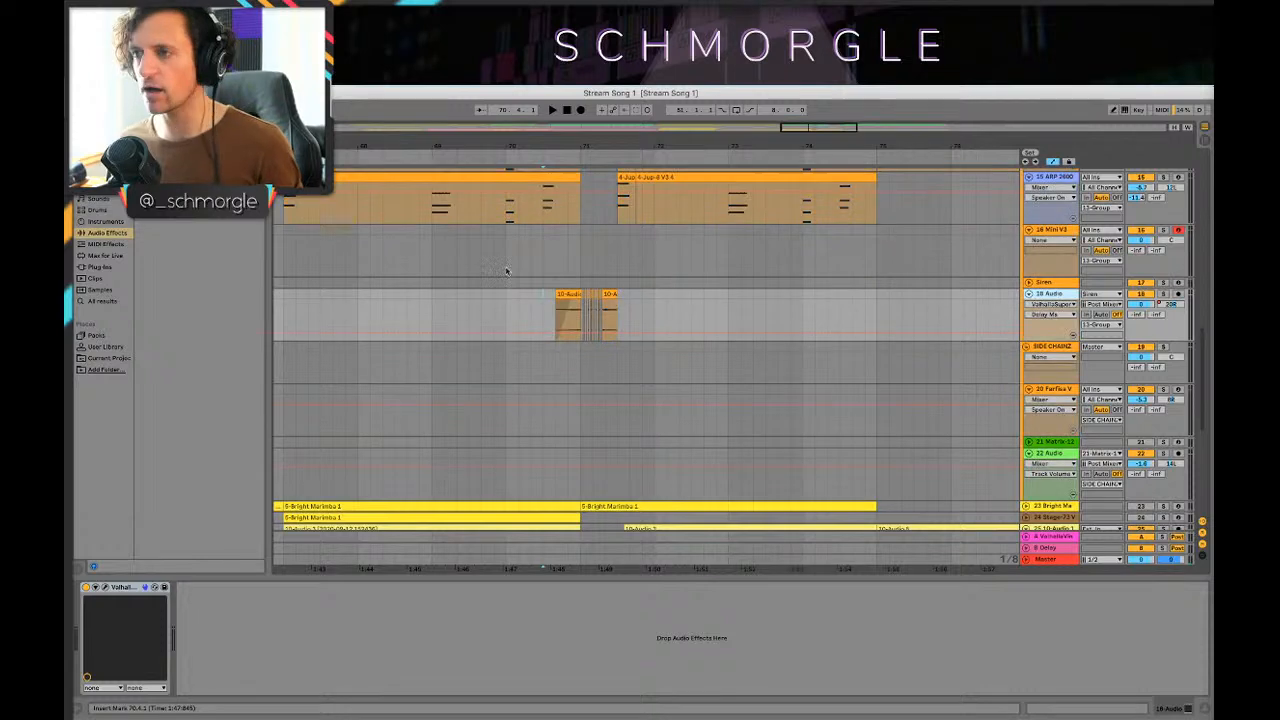
pyautogui.moveTo(626, 144); pyautogui.dragTo(735, 250)
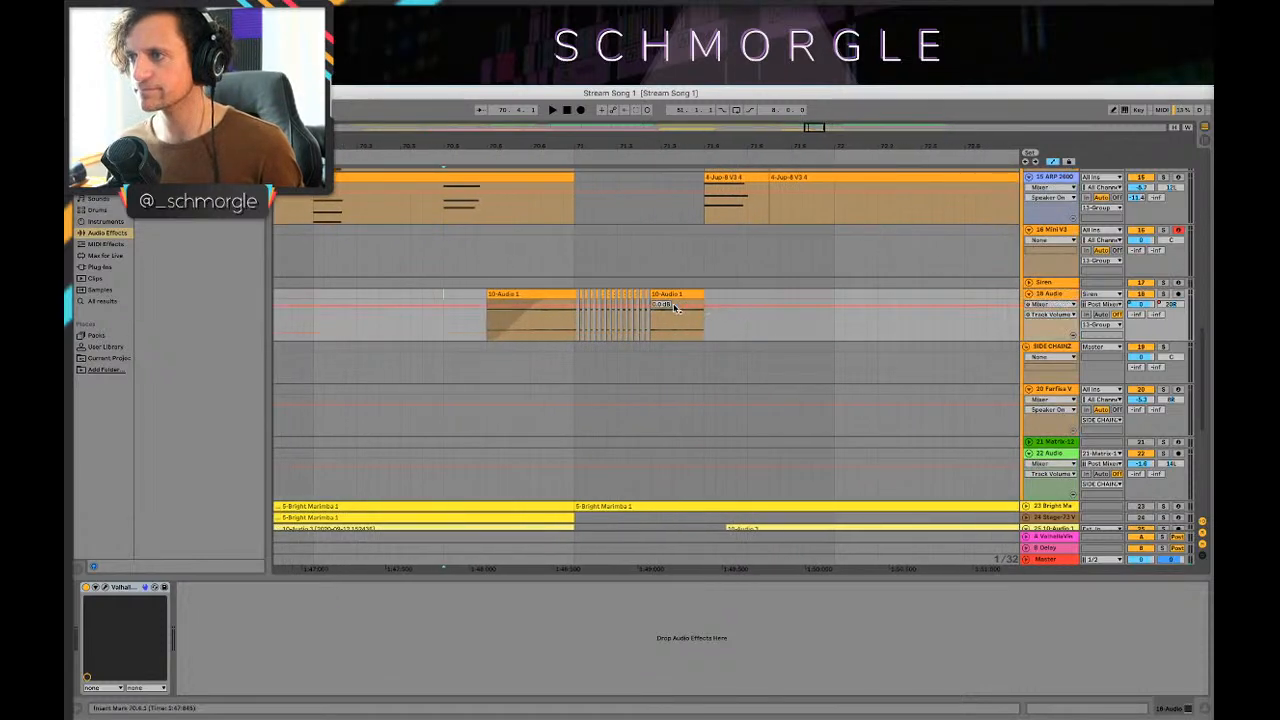
# Step: Try a rising Track Volume ramp from about -30 dB across the siren clips on track 18, and undo it
pyautogui.moveTo(521, 308); pyautogui.dragTo(518, 331)
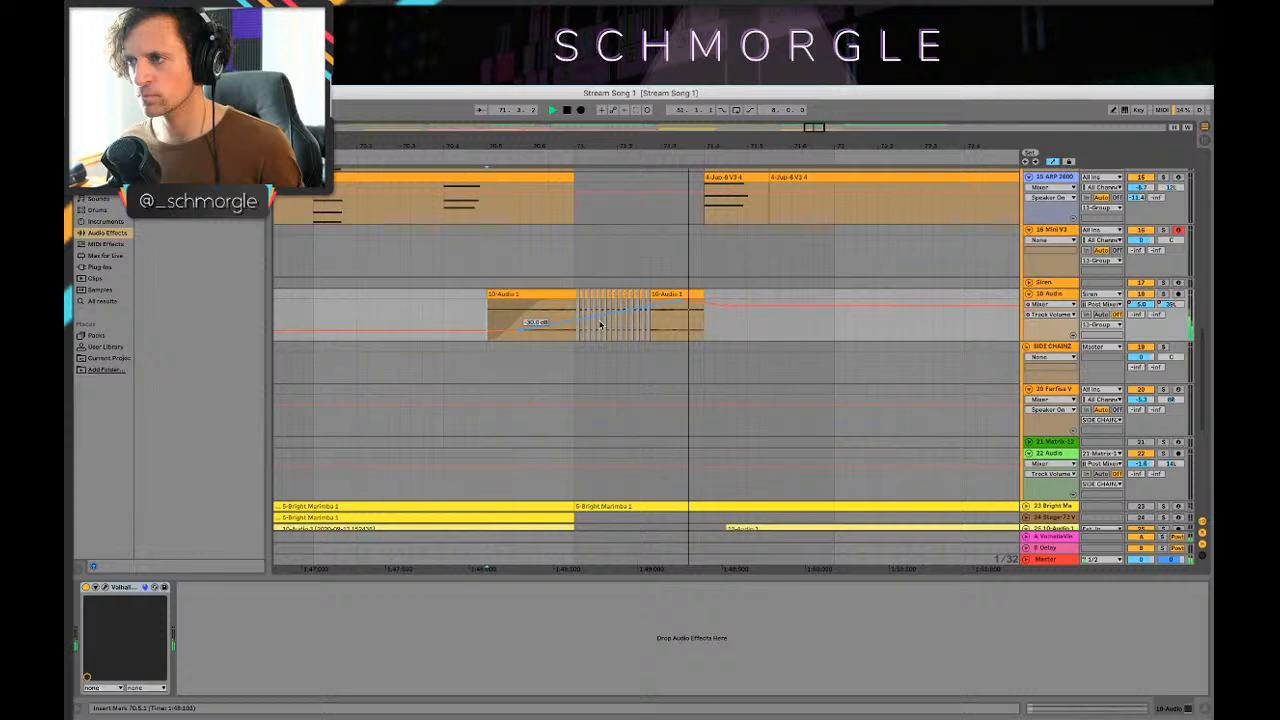
pyautogui.press('space')
pyautogui.moveTo(519, 330); pyautogui.dragTo(485, 320)
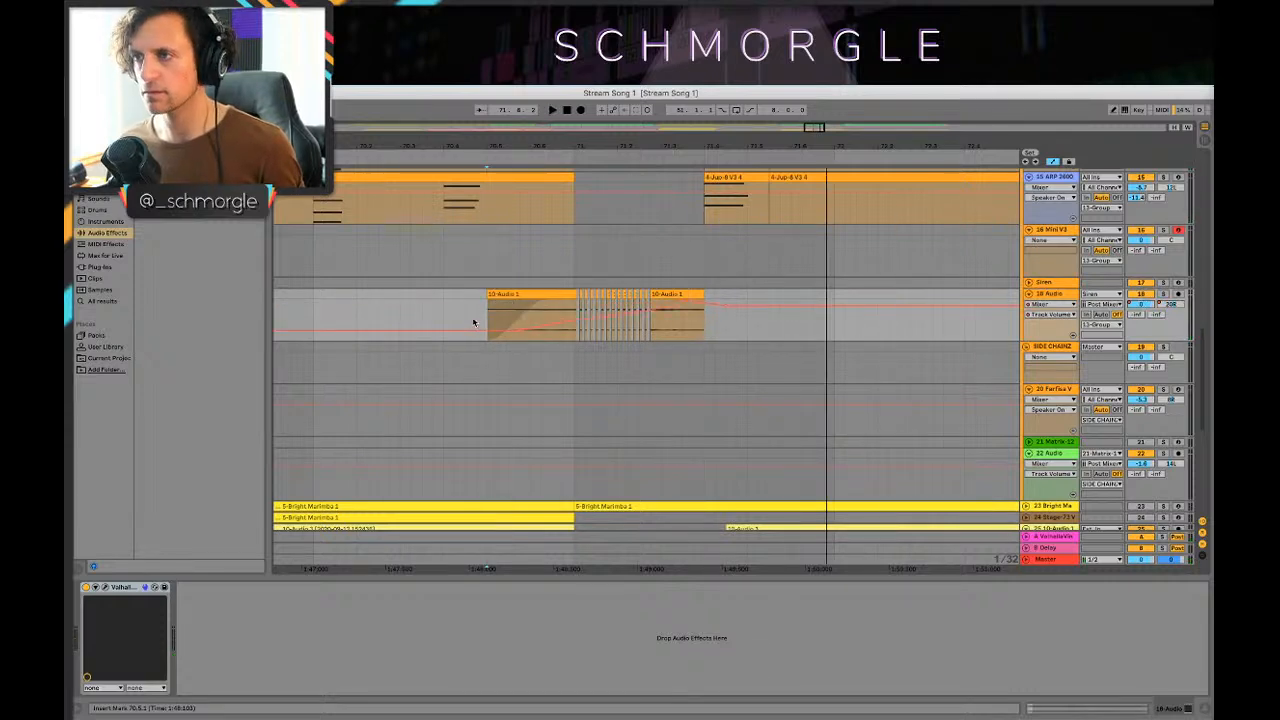
pyautogui.press('super+z')
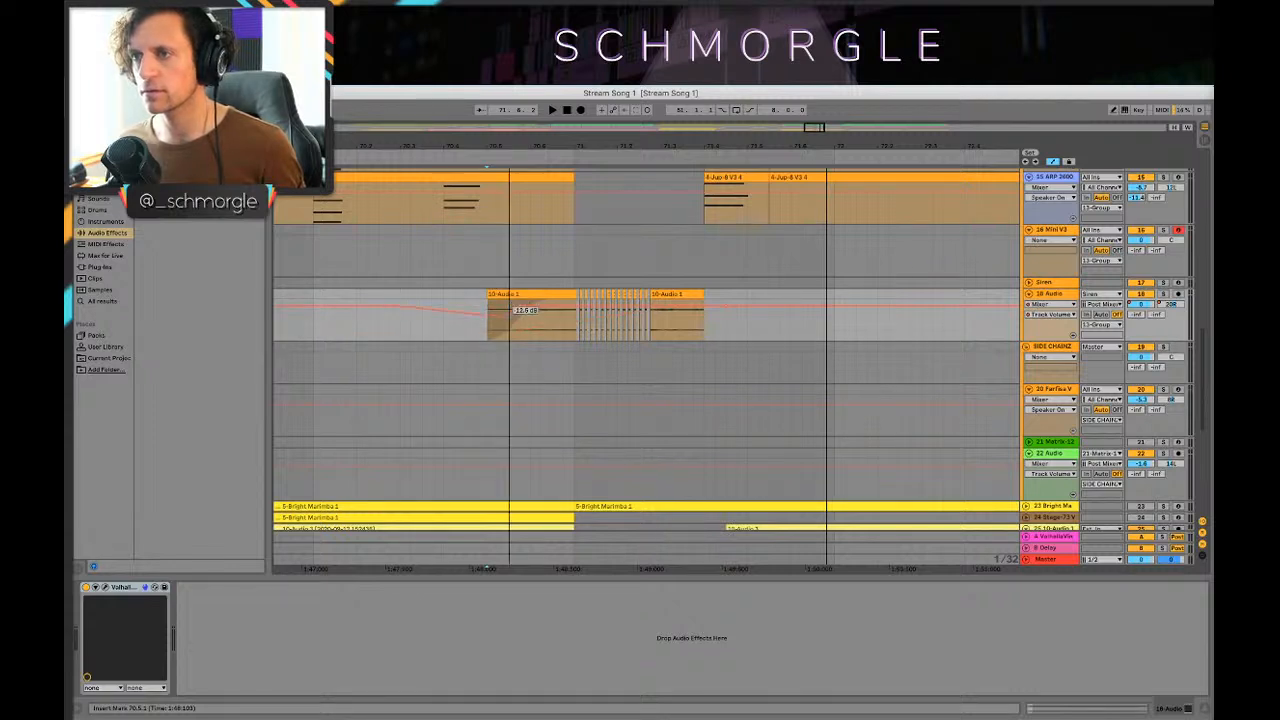
# Step: Shape a Track Volume dip at the start of the first siren clip on track 18 and play it back
pyautogui.click(520, 308)
pyautogui.press('space')
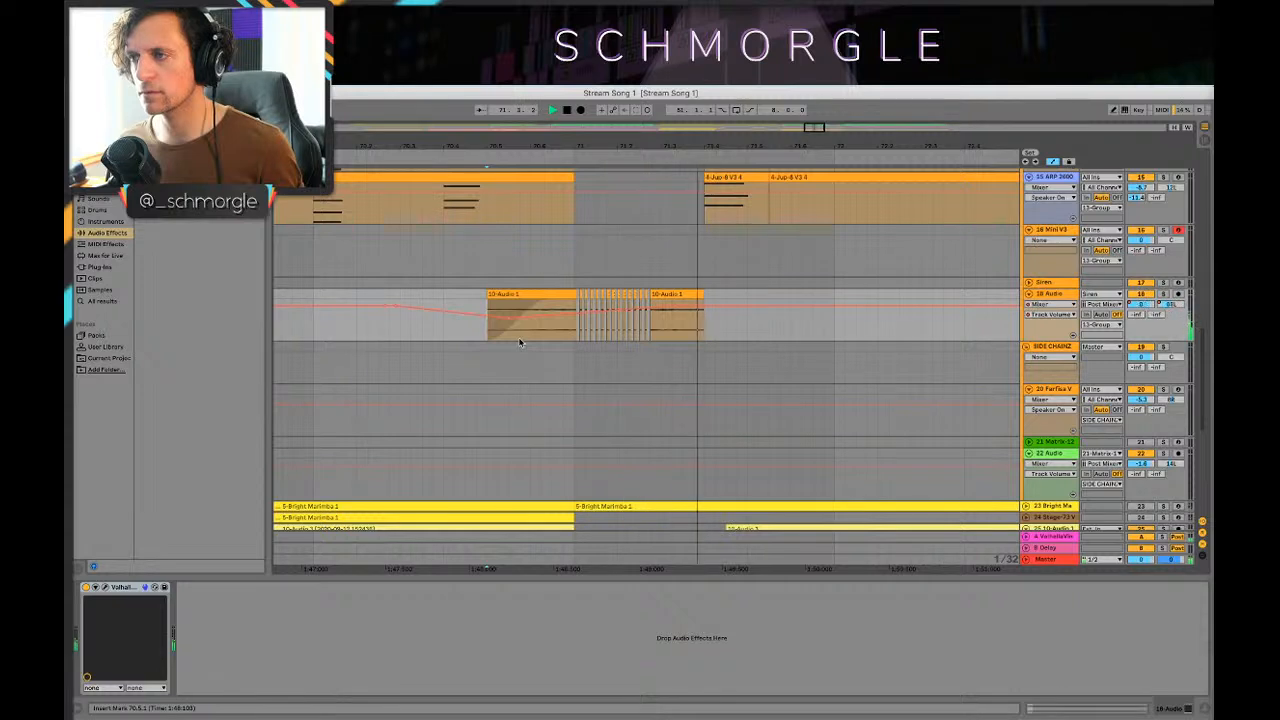
# Step: Move the low Track Volume breakpoint on track 18 to the start of the first siren clip and audition the transition
pyautogui.press('space')
pyautogui.press('space')
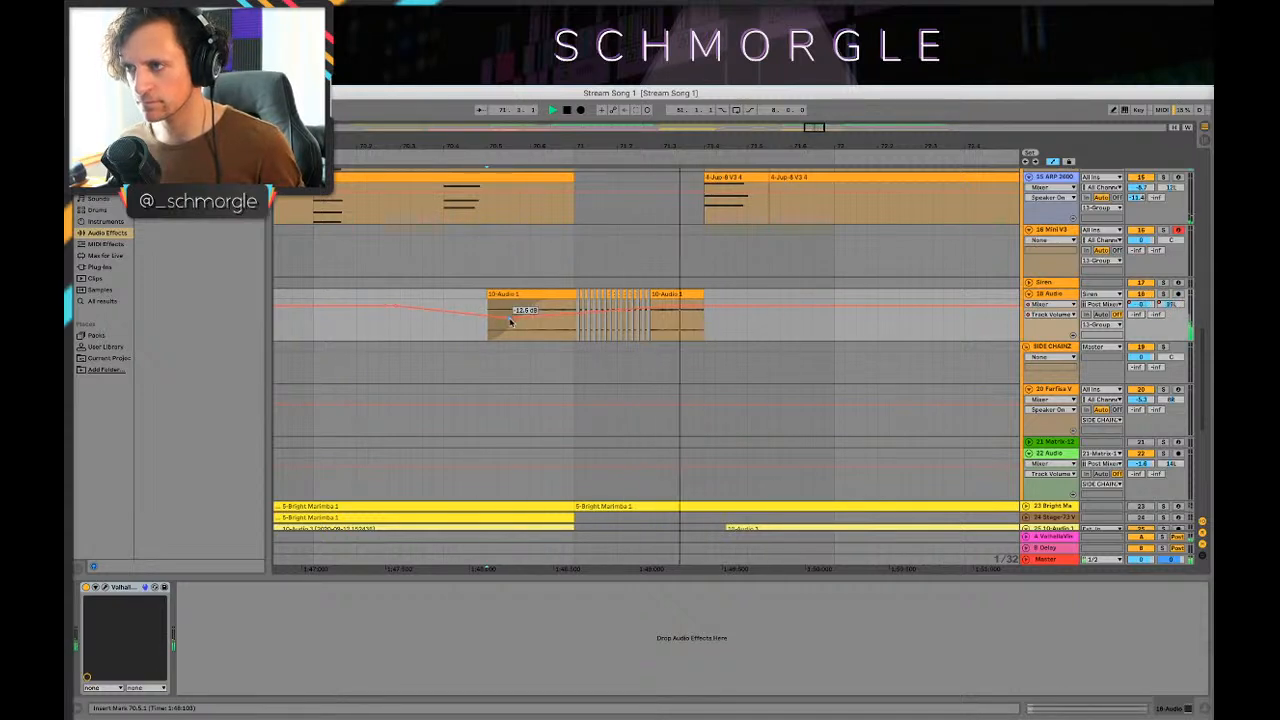
pyautogui.moveTo(508, 318); pyautogui.dragTo(487, 318)
pyautogui.press('space')
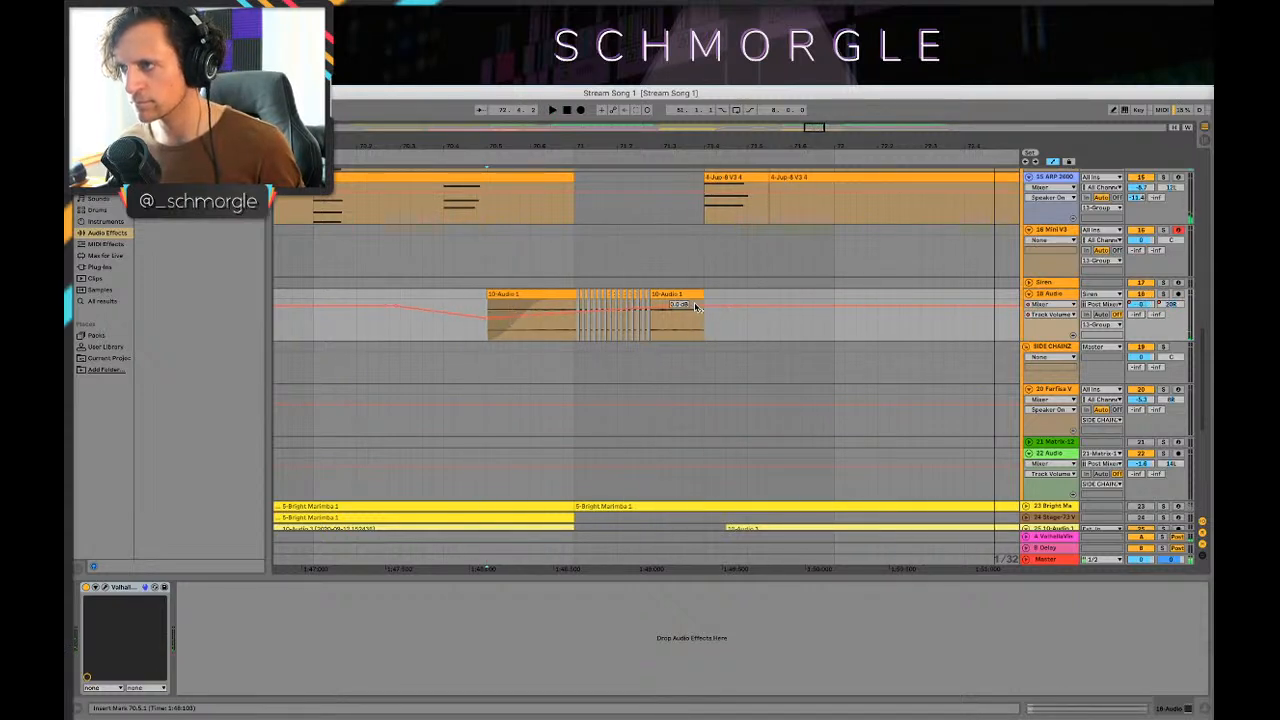
pyautogui.press('space')
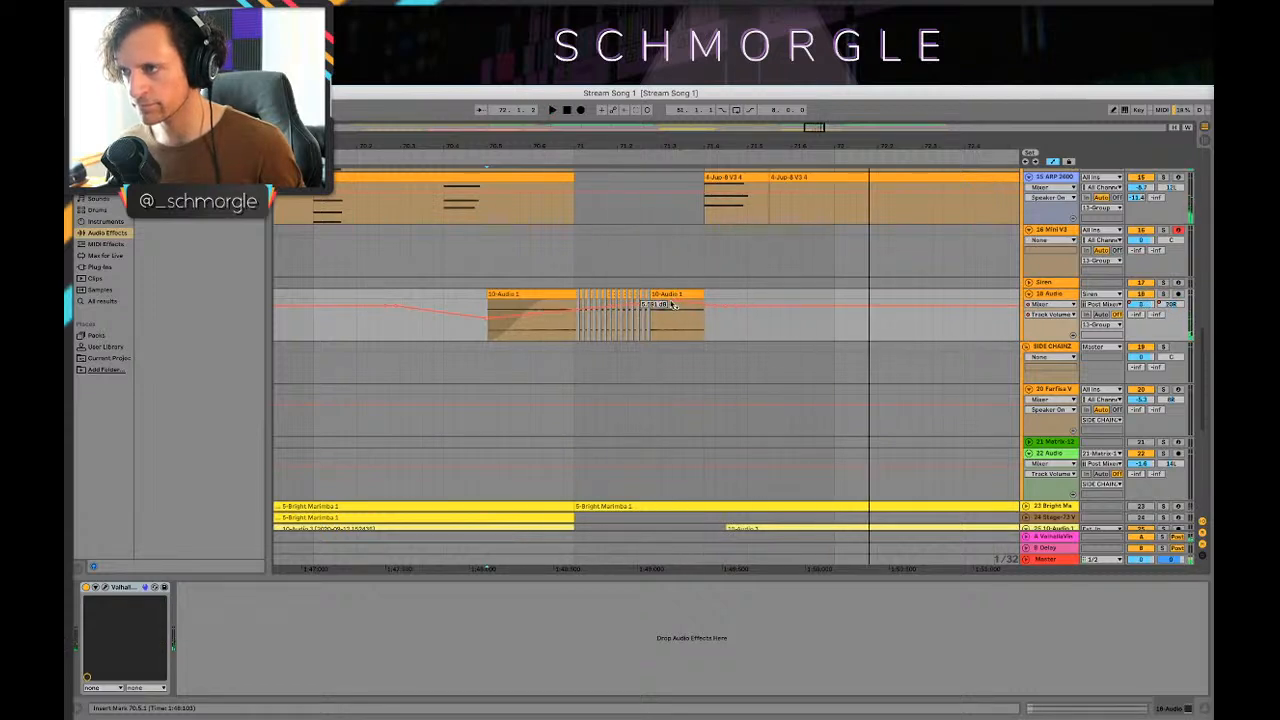
pyautogui.press('space')
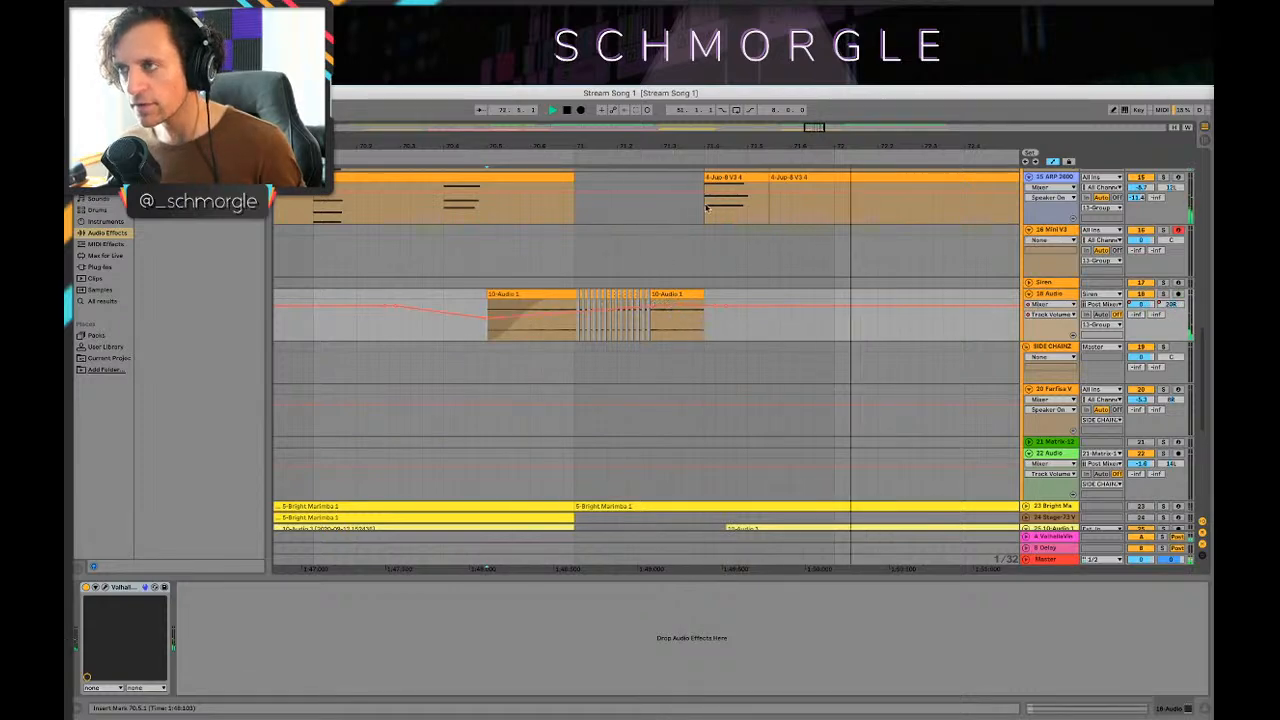
pyautogui.press('space')
# Step: Hide automation in the arrangement, look over the tracks around bar 71, and play briefly from bar 73
pyautogui.moveTo(614, 146); pyautogui.dragTo(614, 100)
pyautogui.press('a')
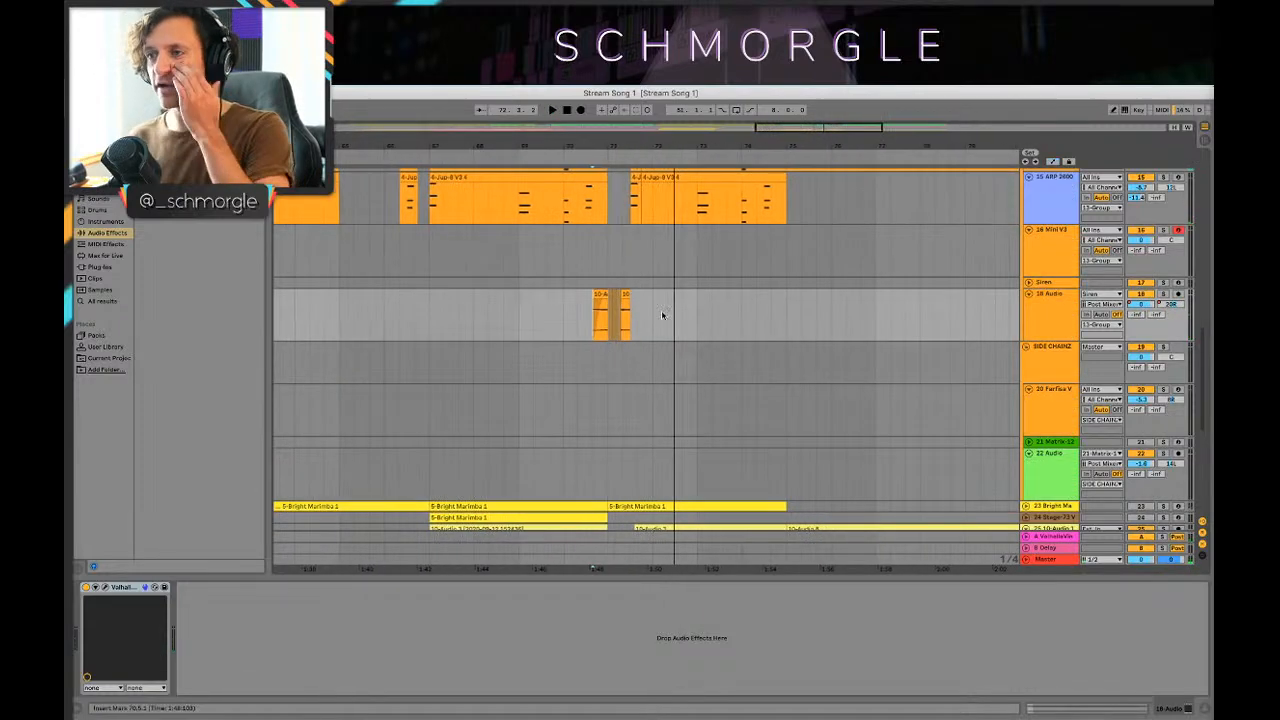
pyautogui.scroll(8, 666, 314)
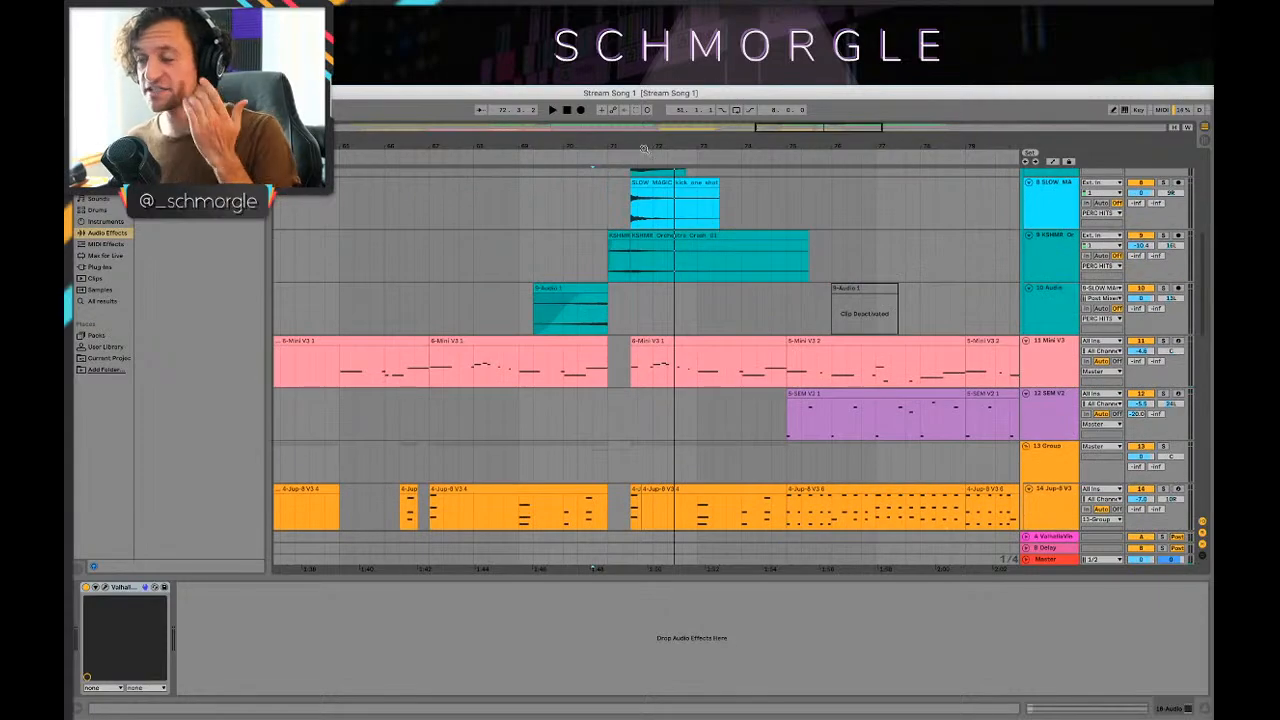
pyautogui.moveTo(644, 149); pyautogui.dragTo(644, 124)
pyautogui.scroll(-15, 667, 263)
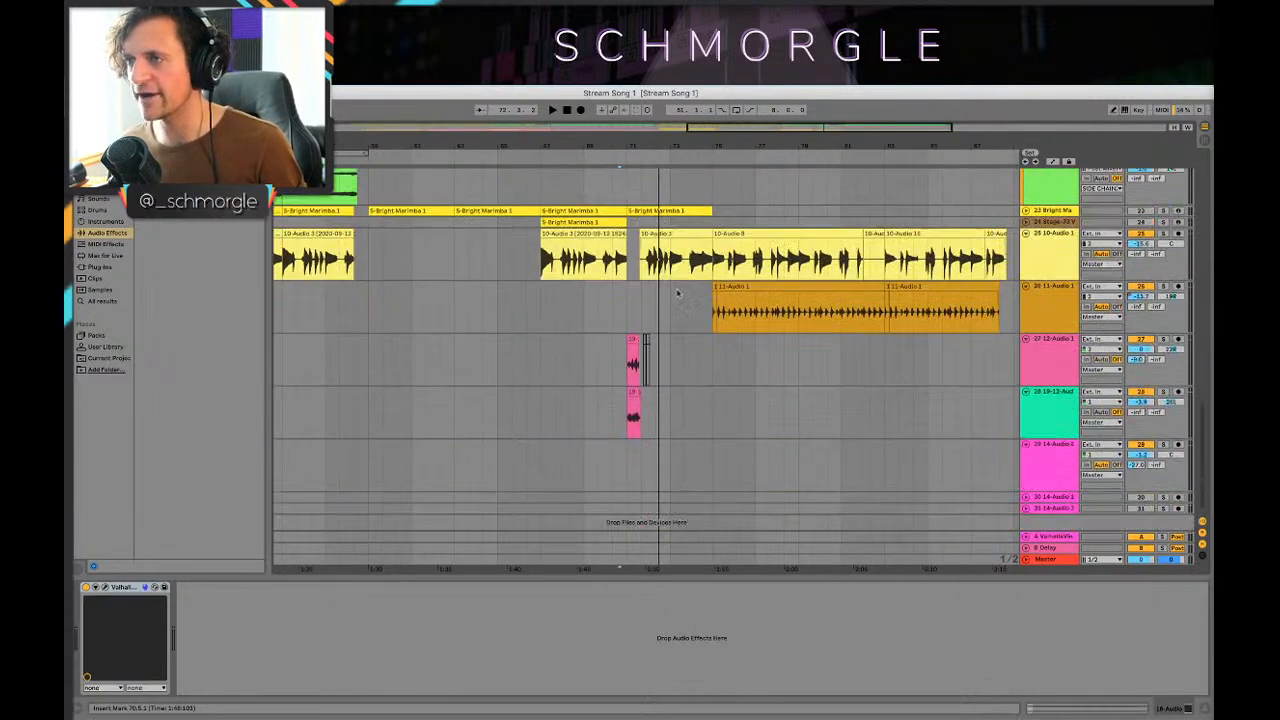
pyautogui.scroll(8, 680, 300)
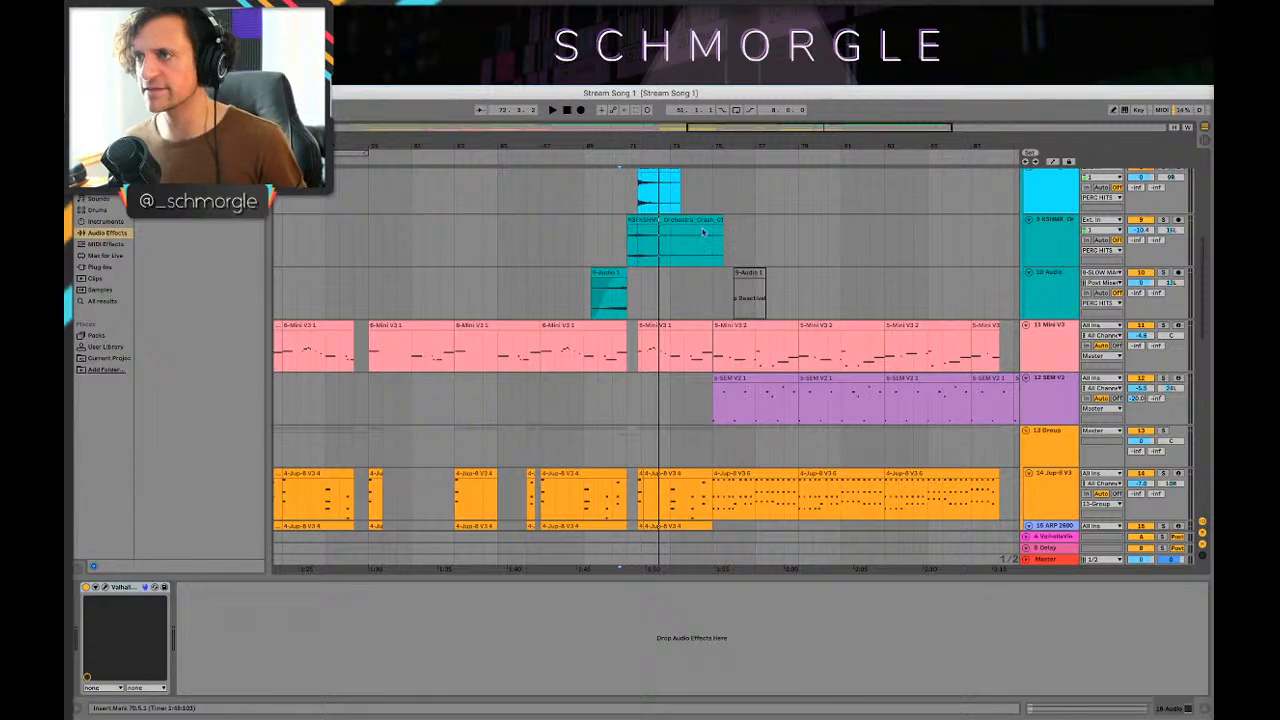
pyautogui.hscroll(5, 574, 295)
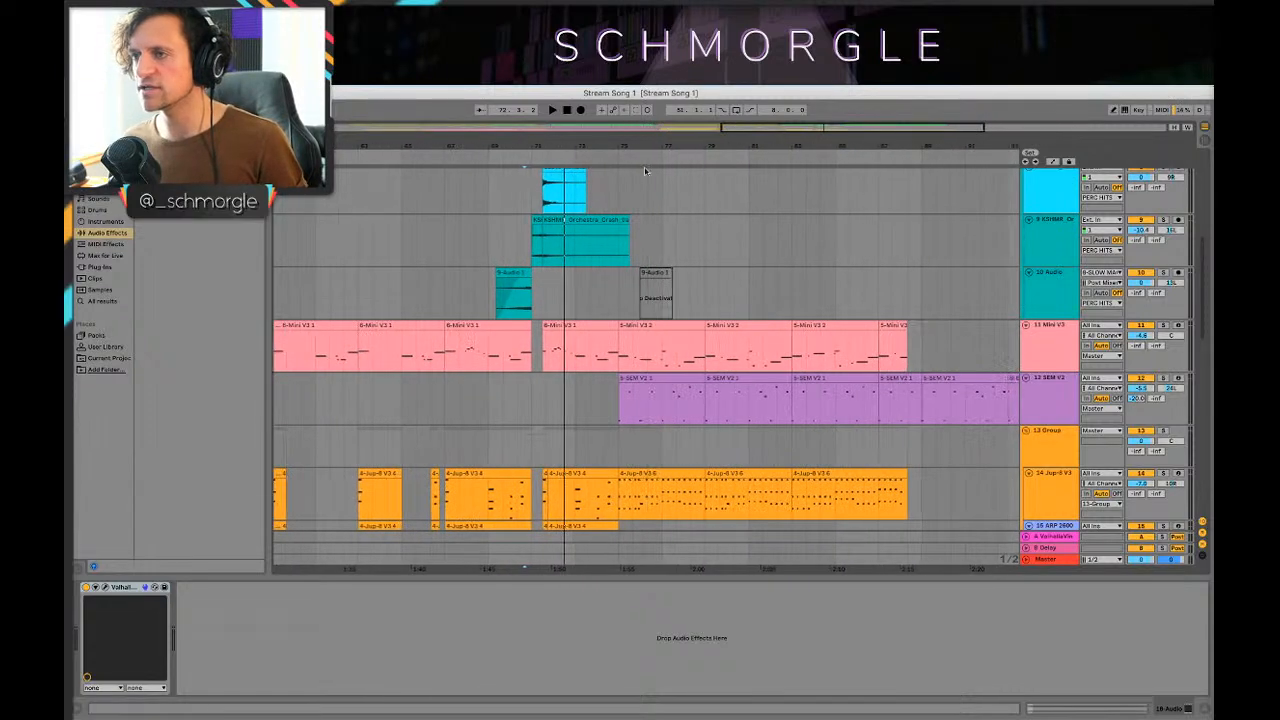
pyautogui.scroll(-4, 574, 295)
pyautogui.press('space')
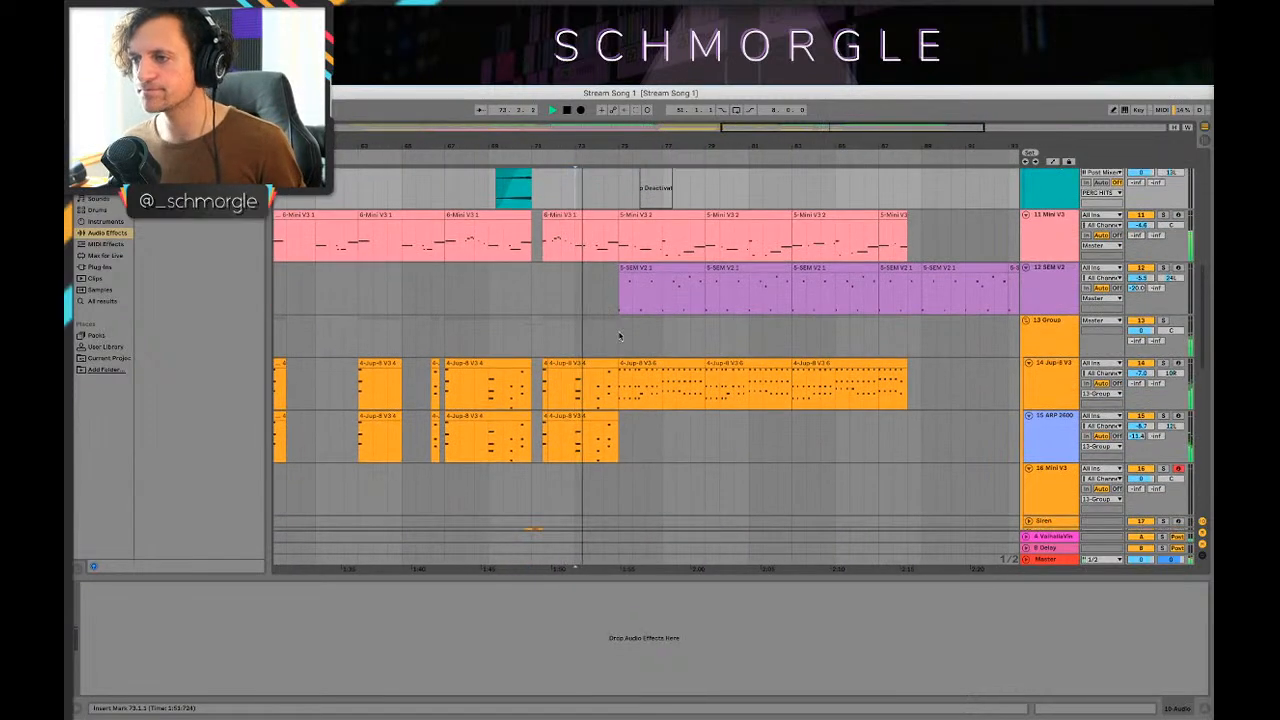
pyautogui.press('space')
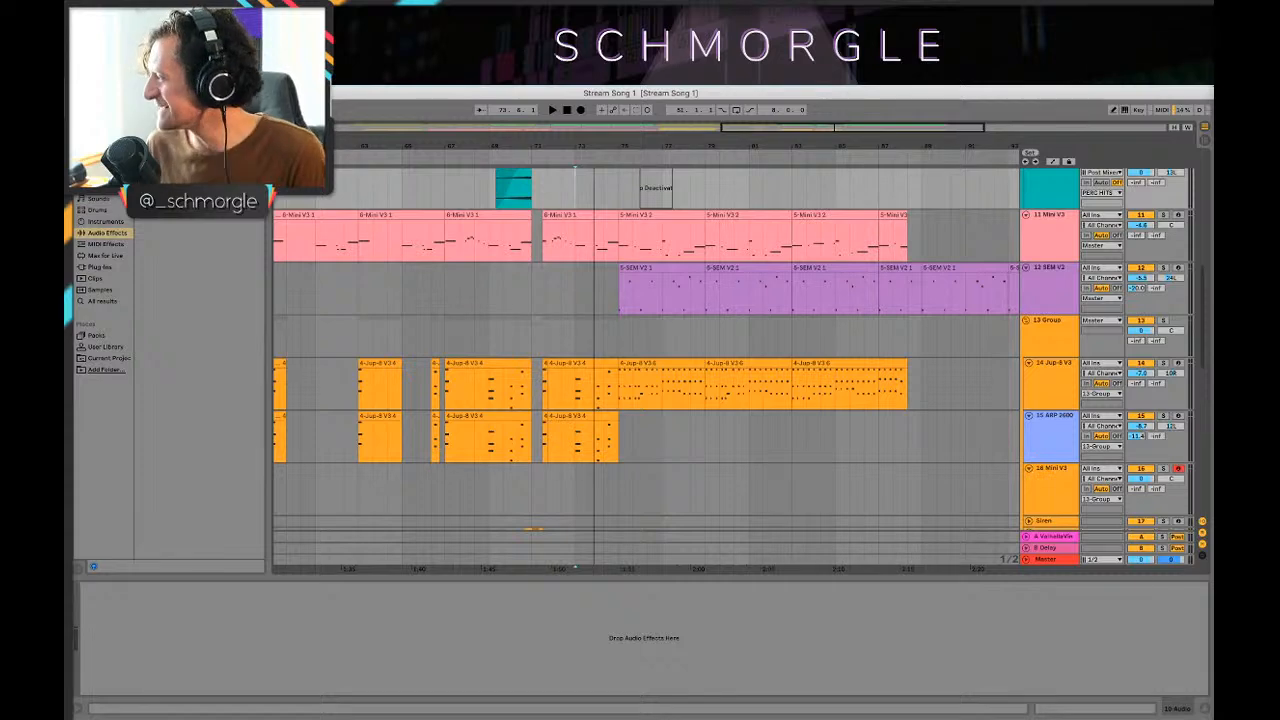
# Step: Place the playback start at bar 73 on the SEM V2 track 12 and play into the section at bar 75
pyautogui.click(622, 332)
pyautogui.moveTo(734, 148); pyautogui.dragTo(736, 338)
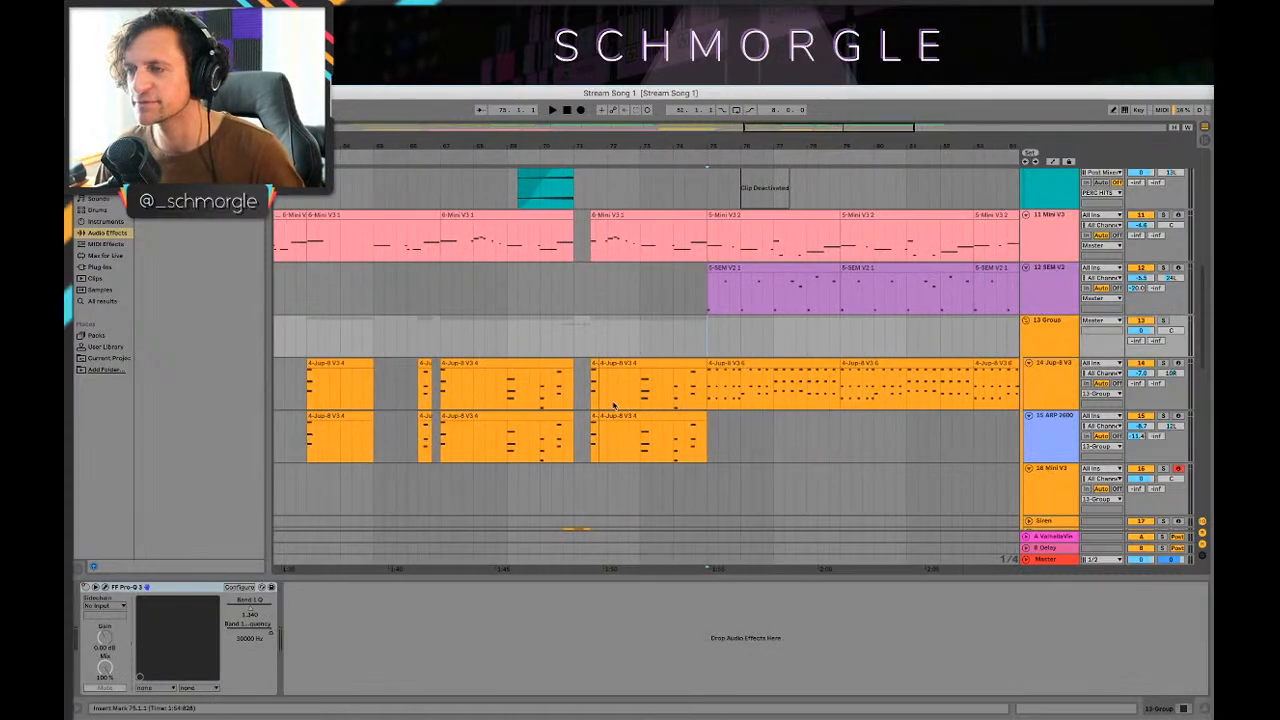
pyautogui.scroll(-5, 736, 338)
pyautogui.scroll(6, 736, 338)
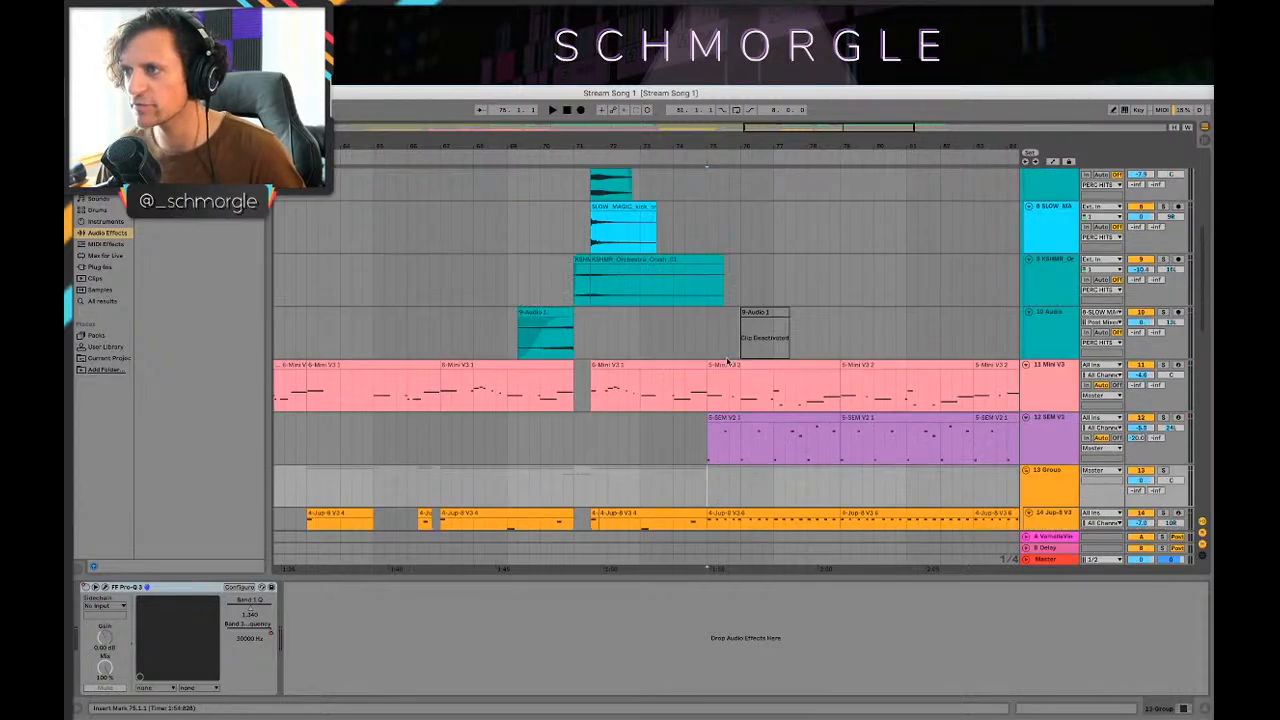
pyautogui.click(646, 412)
pyautogui.scroll(-2, 783, 347)
pyautogui.press('space')
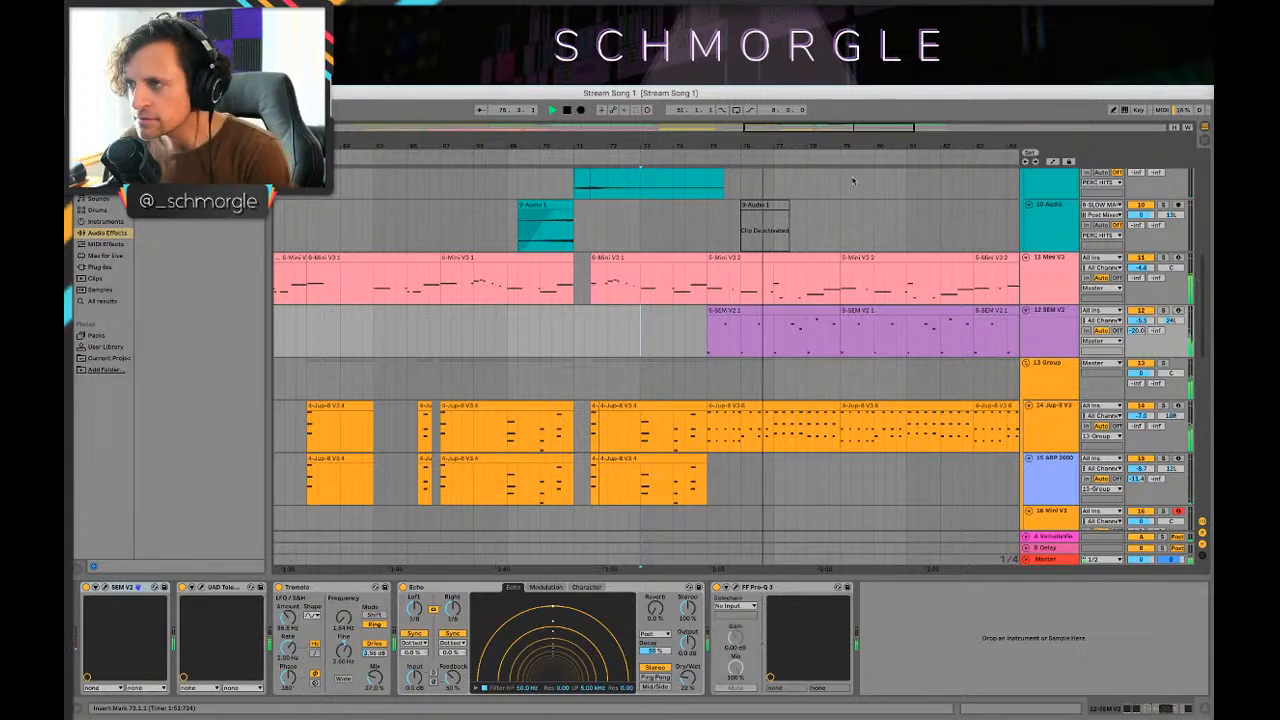
# Step: Examine the drum, percussion and synth tracks from bar 75 to past bar 87 while the section plays
pyautogui.moveTo(866, 146); pyautogui.dragTo(778, 134)
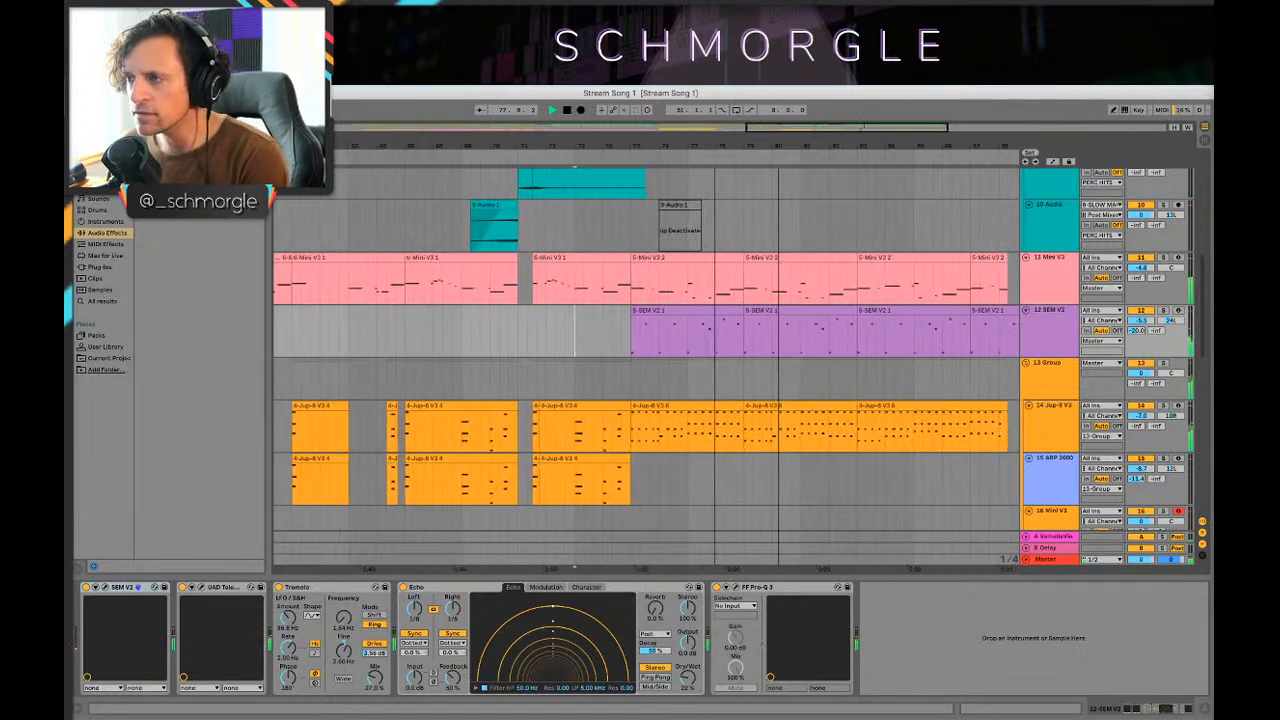
pyautogui.scroll(10, 848, 229)
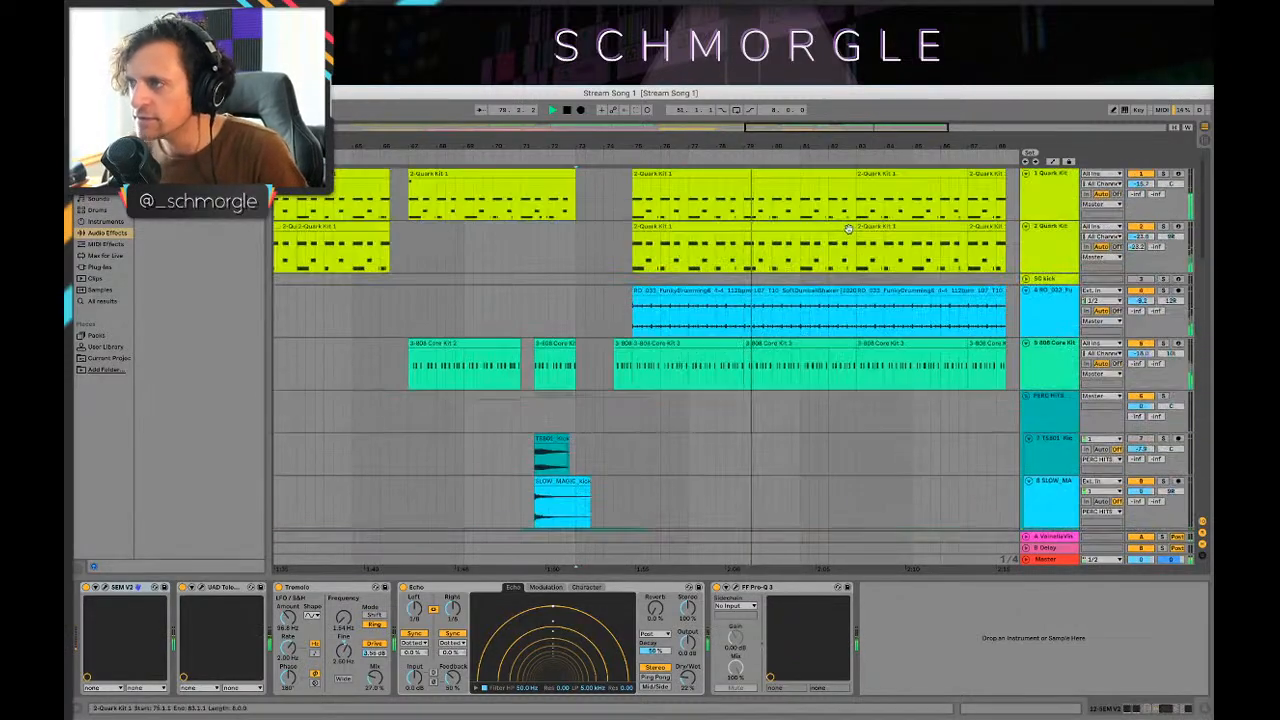
pyautogui.scroll(-5, 848, 229)
pyautogui.hscroll(3, 850, 232)
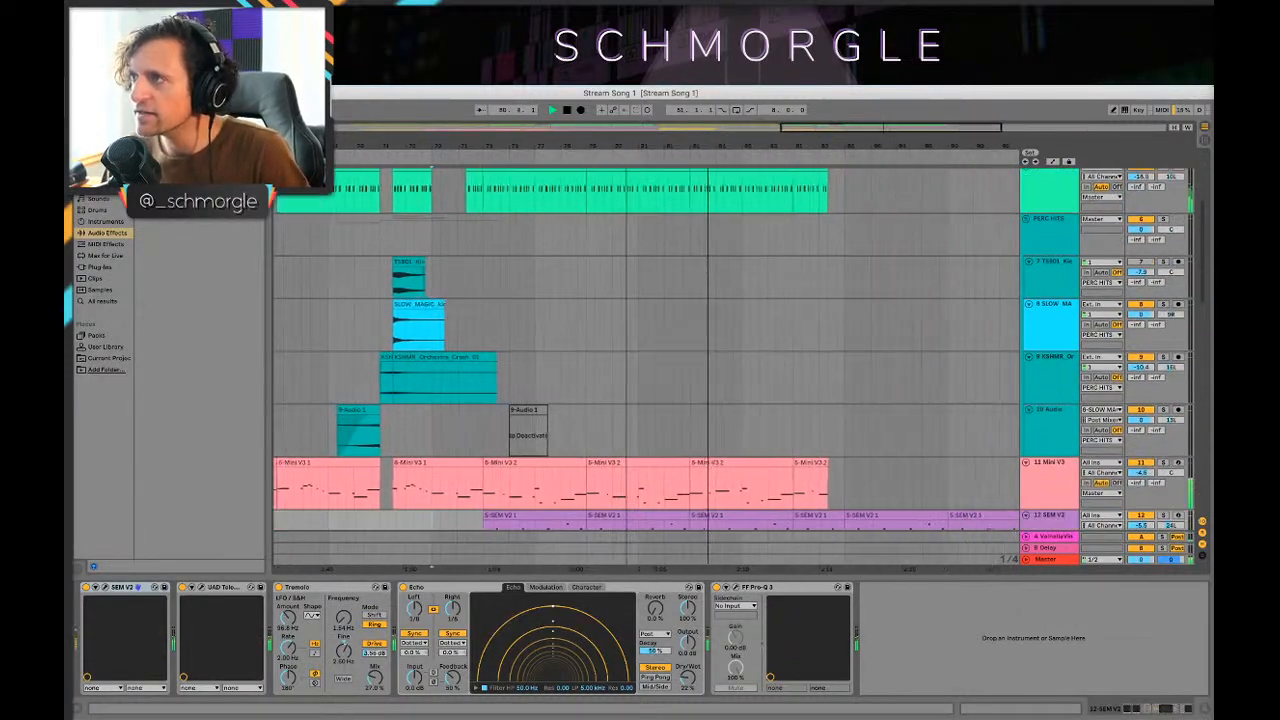
pyautogui.scroll(-8, 720, 320)
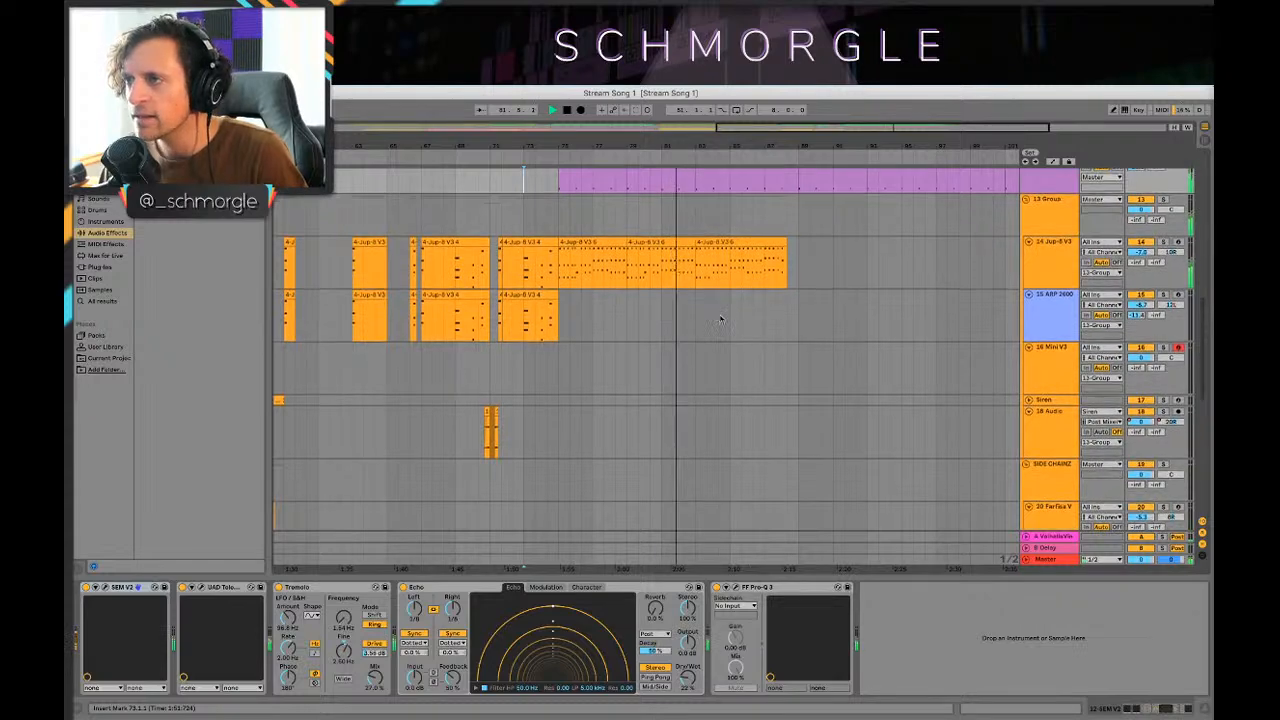
pyautogui.scroll(4, 720, 320)
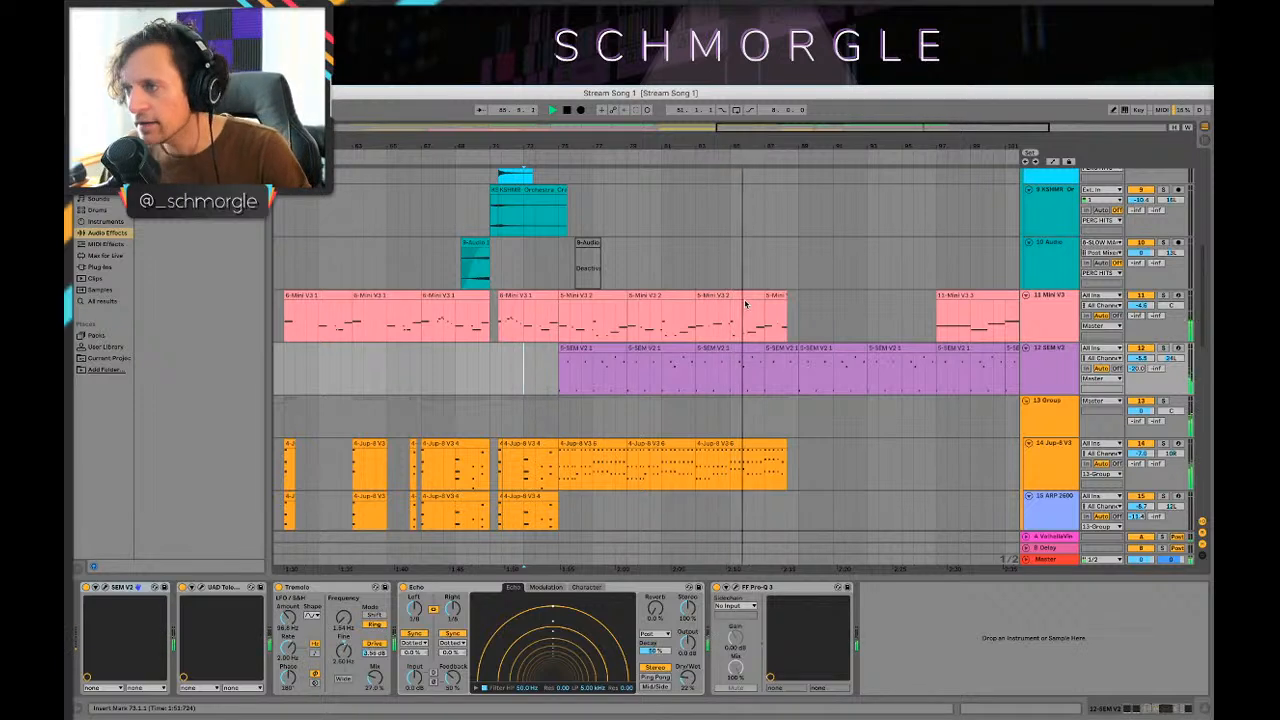
pyautogui.hscroll(3, 745, 303)
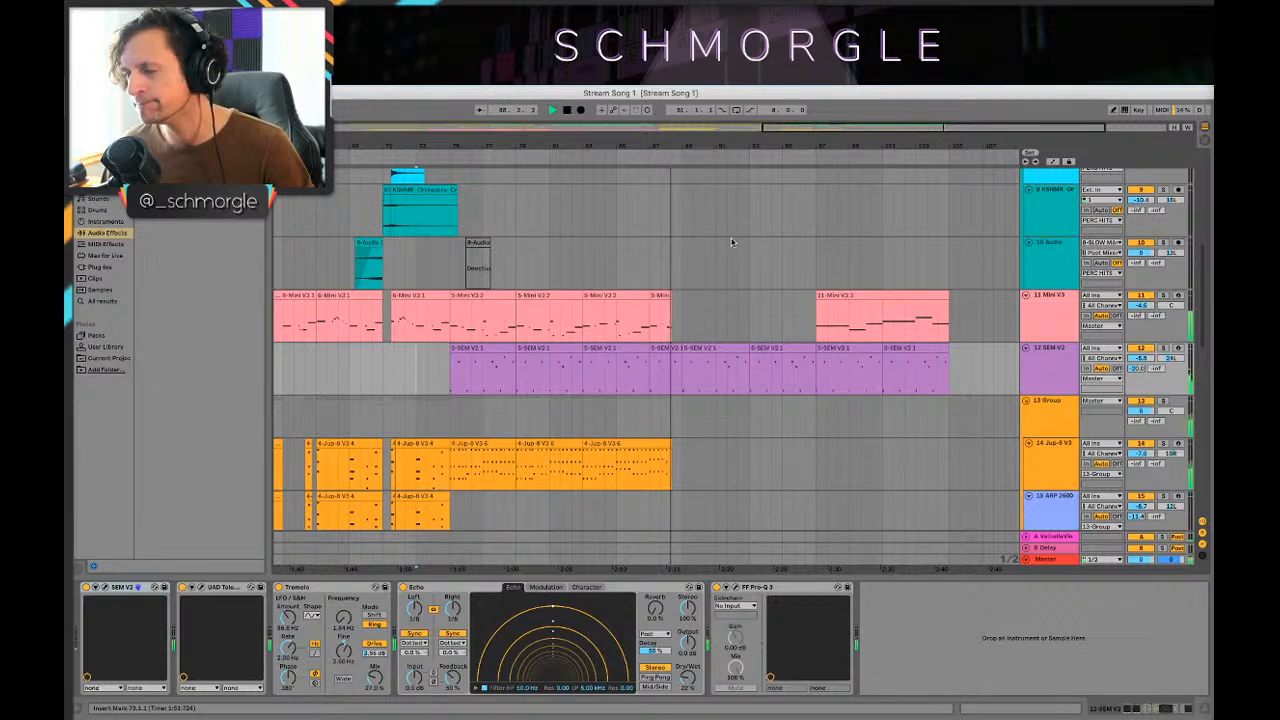
pyautogui.scroll(-2, 760, 255)
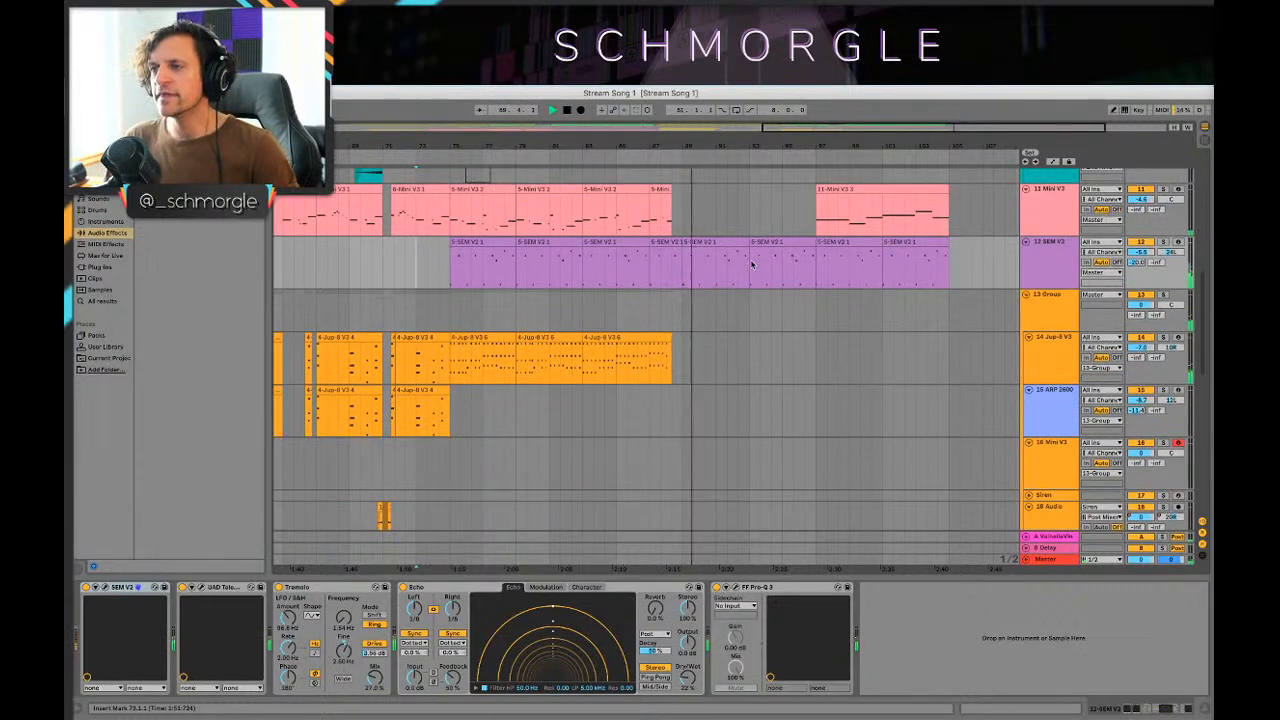
# Step: Stop playback, place the start point at bar 75 and look over the section's tracks up to the drums
pyautogui.click(451, 400)
pyautogui.scroll(6, 558, 300)
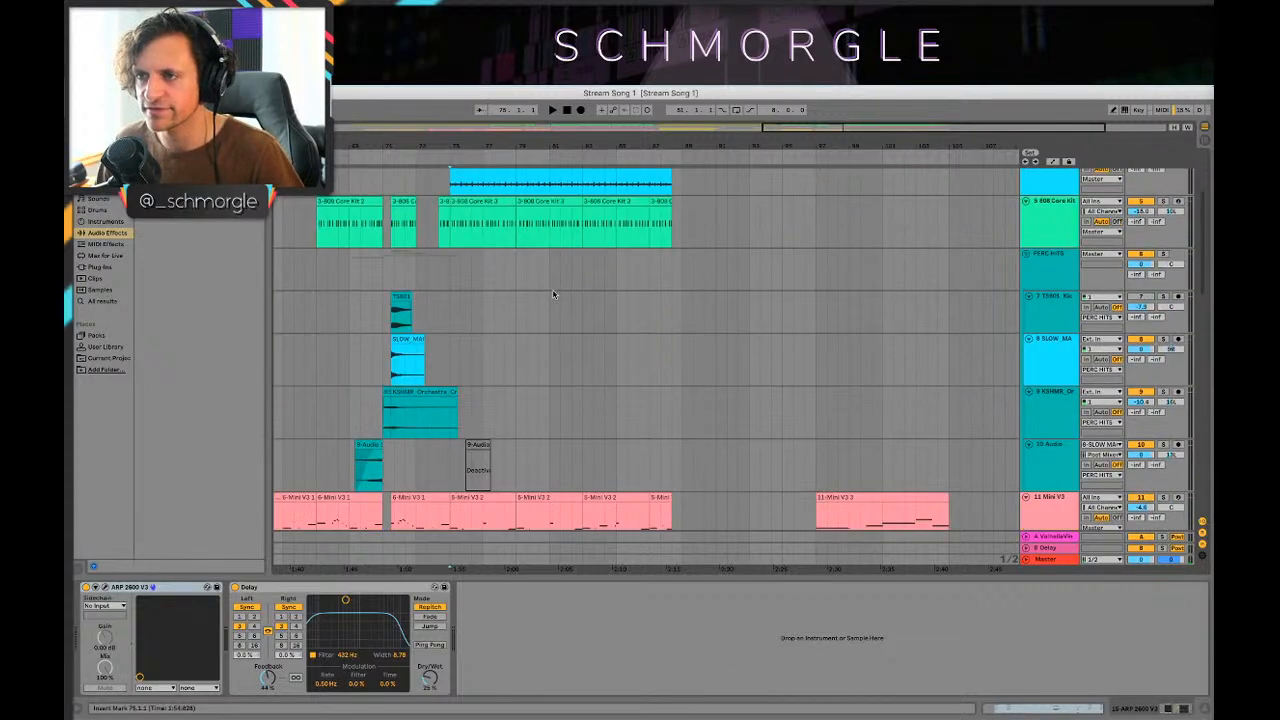
pyautogui.scroll(-3, 545, 290)
pyautogui.moveTo(513, 138); pyautogui.dragTo(782, 275)
pyautogui.scroll(-5, 722, 264)
pyautogui.scroll(8, 785, 283)
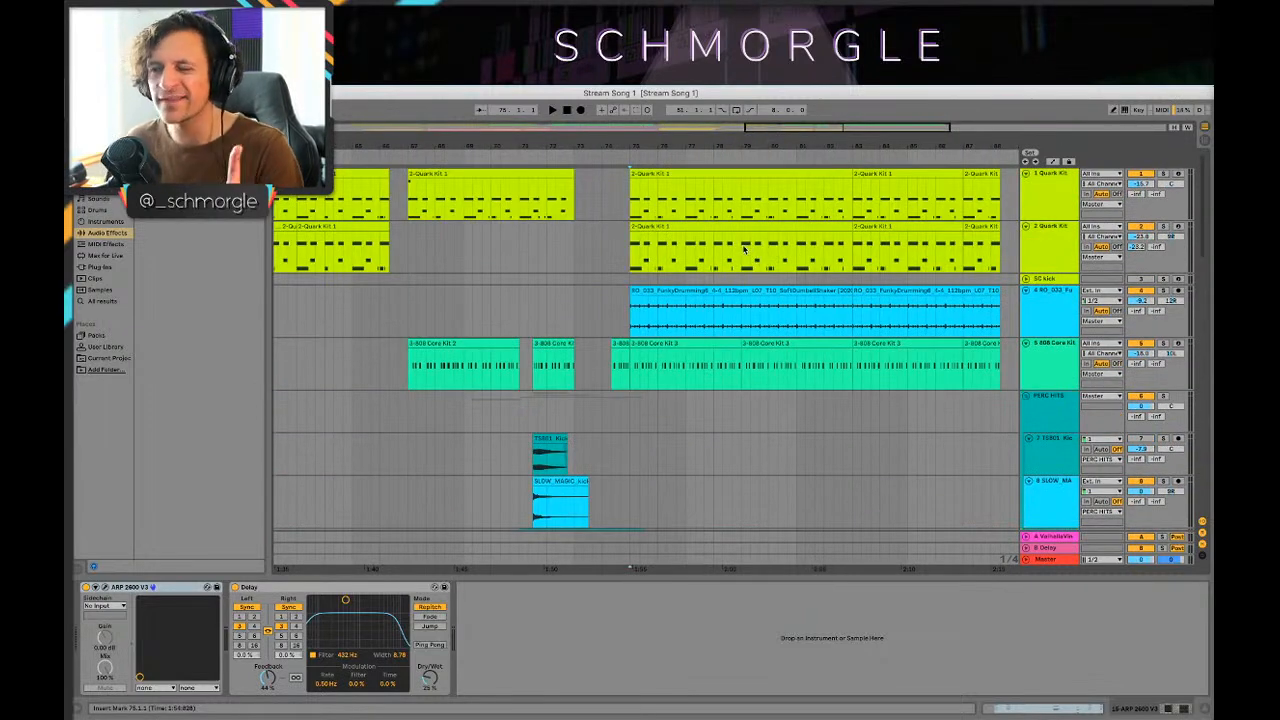
# Step: Play the drums from bar 75, solo track 4 and the 808 Core Kit track 5 for comparison, and clear the solos
pyautogui.click(630, 328)
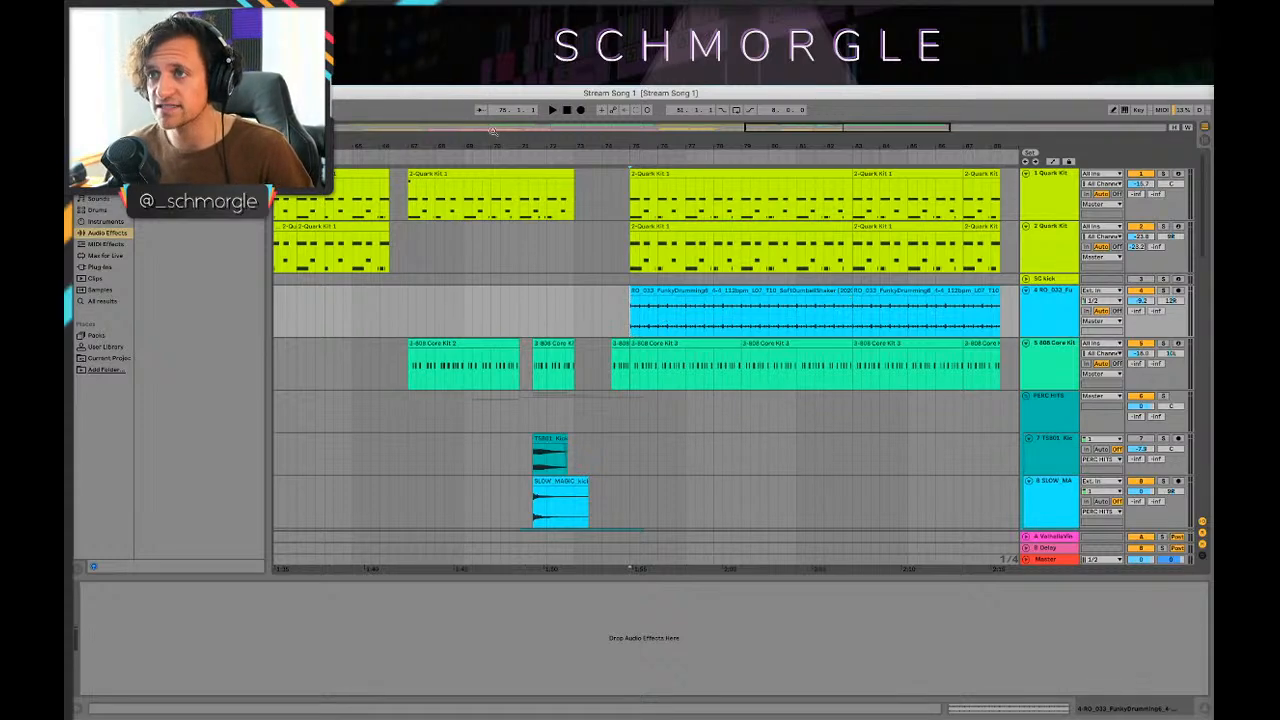
pyautogui.moveTo(500, 145); pyautogui.dragTo(714, 100)
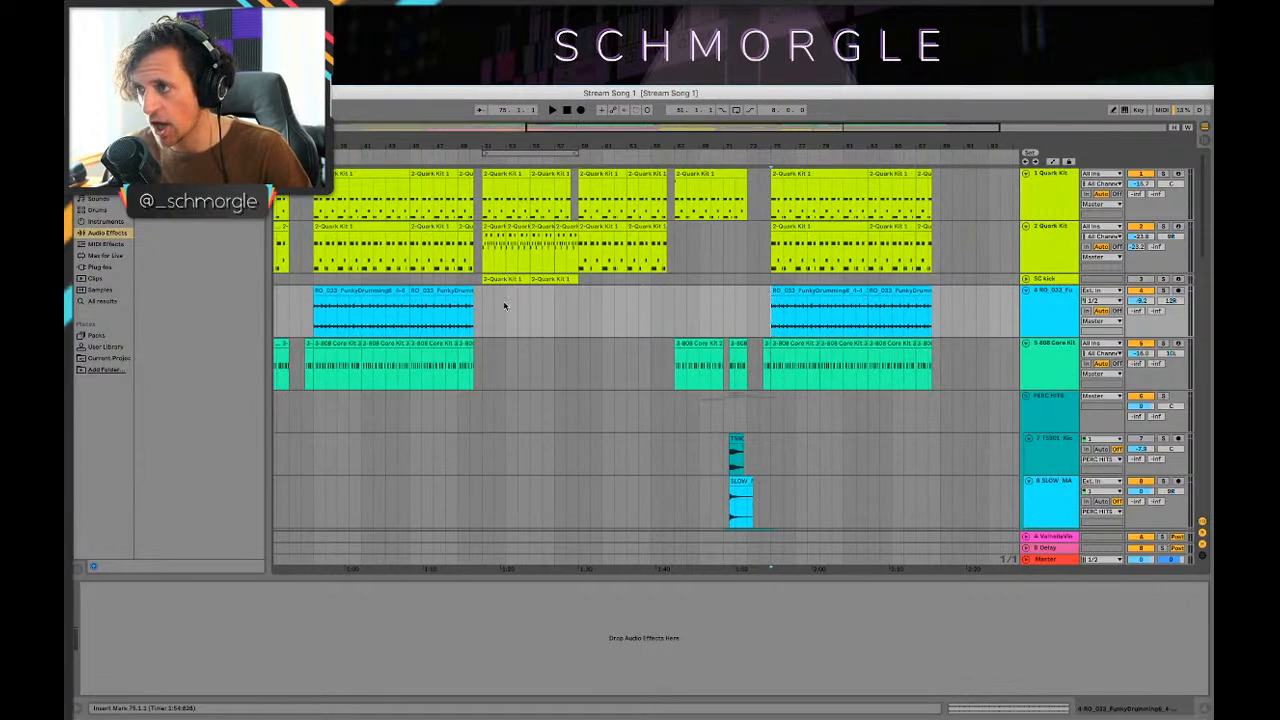
pyautogui.press('space')
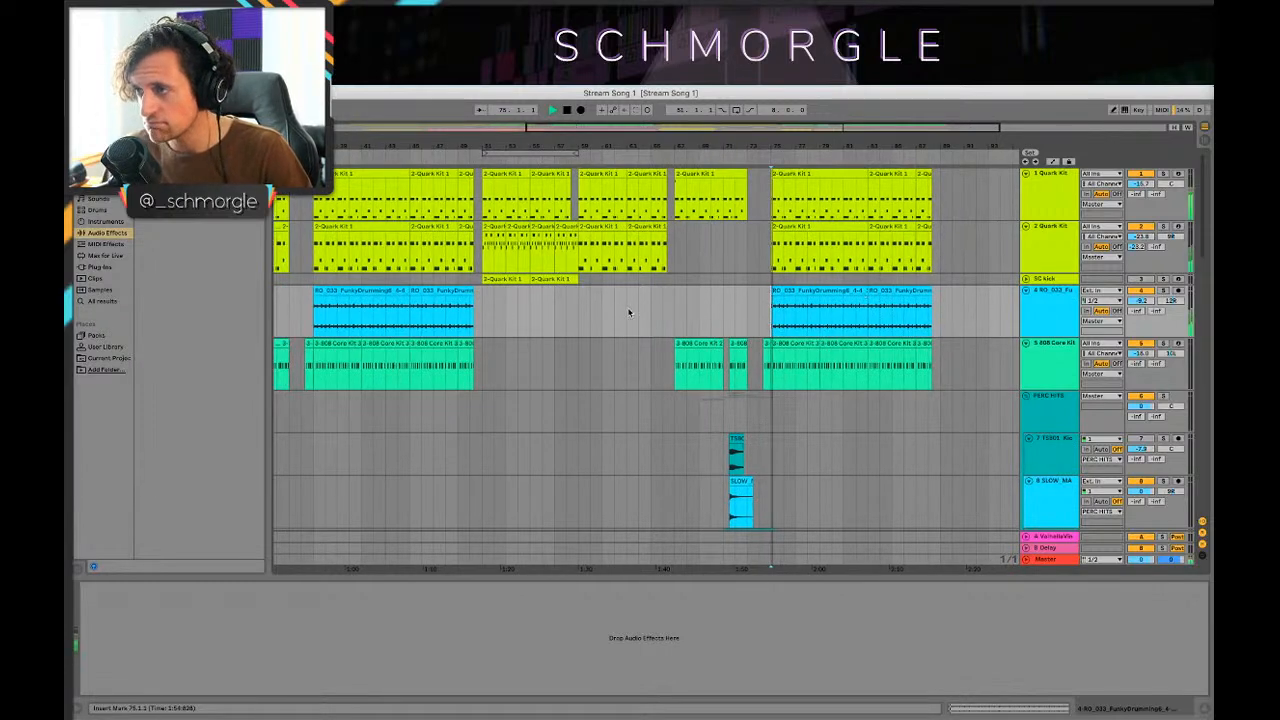
pyautogui.click(1162, 290)
pyautogui.click(1163, 344)
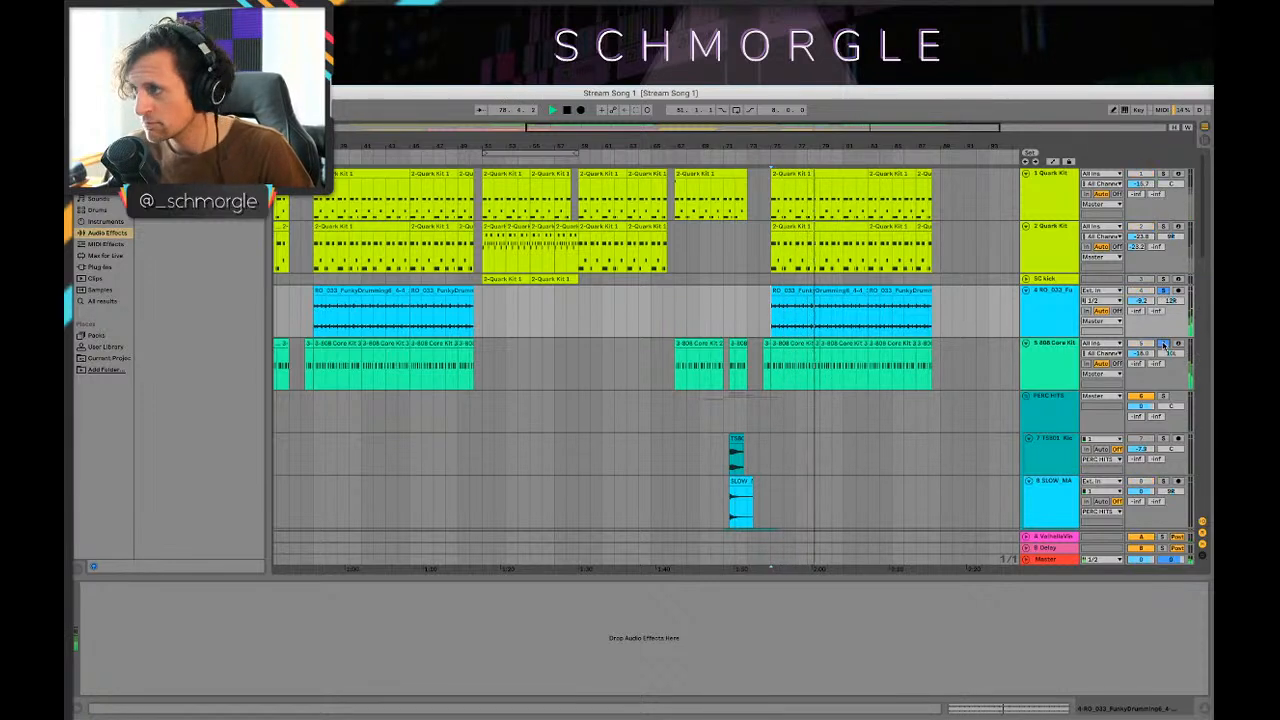
pyautogui.click(1163, 344)
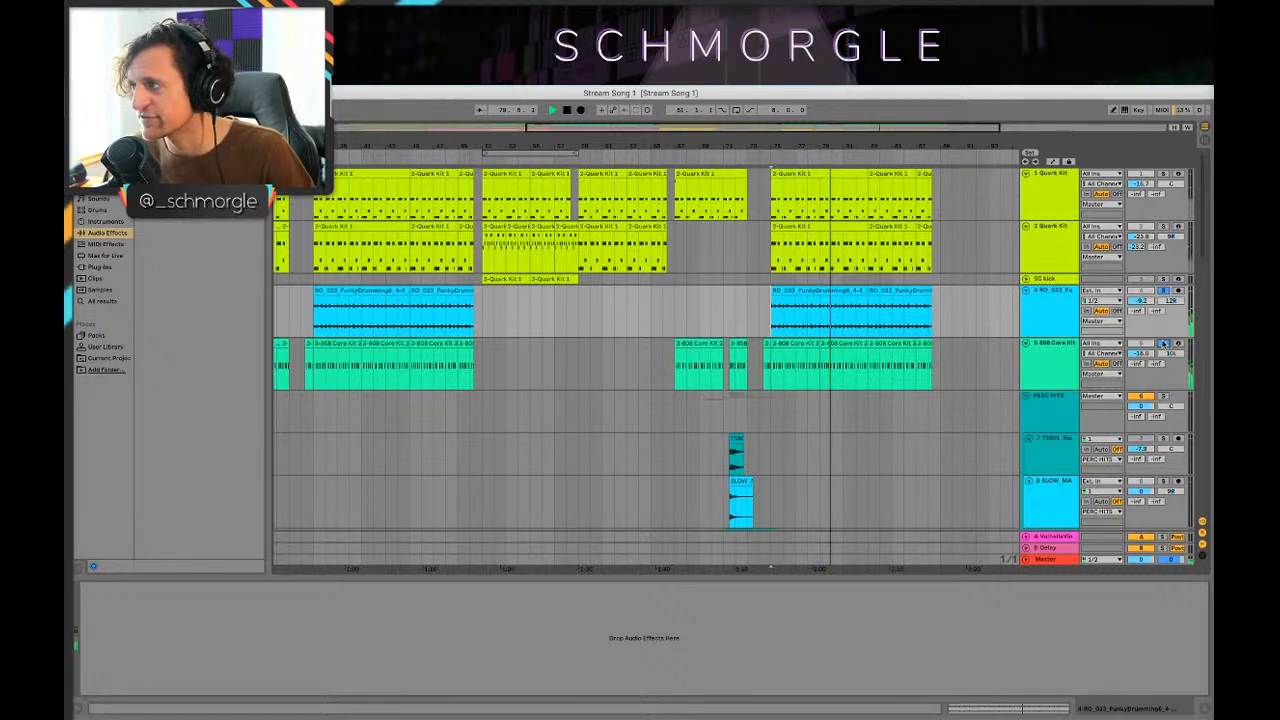
pyautogui.moveTo(893, 146); pyautogui.dragTo(734, 152)
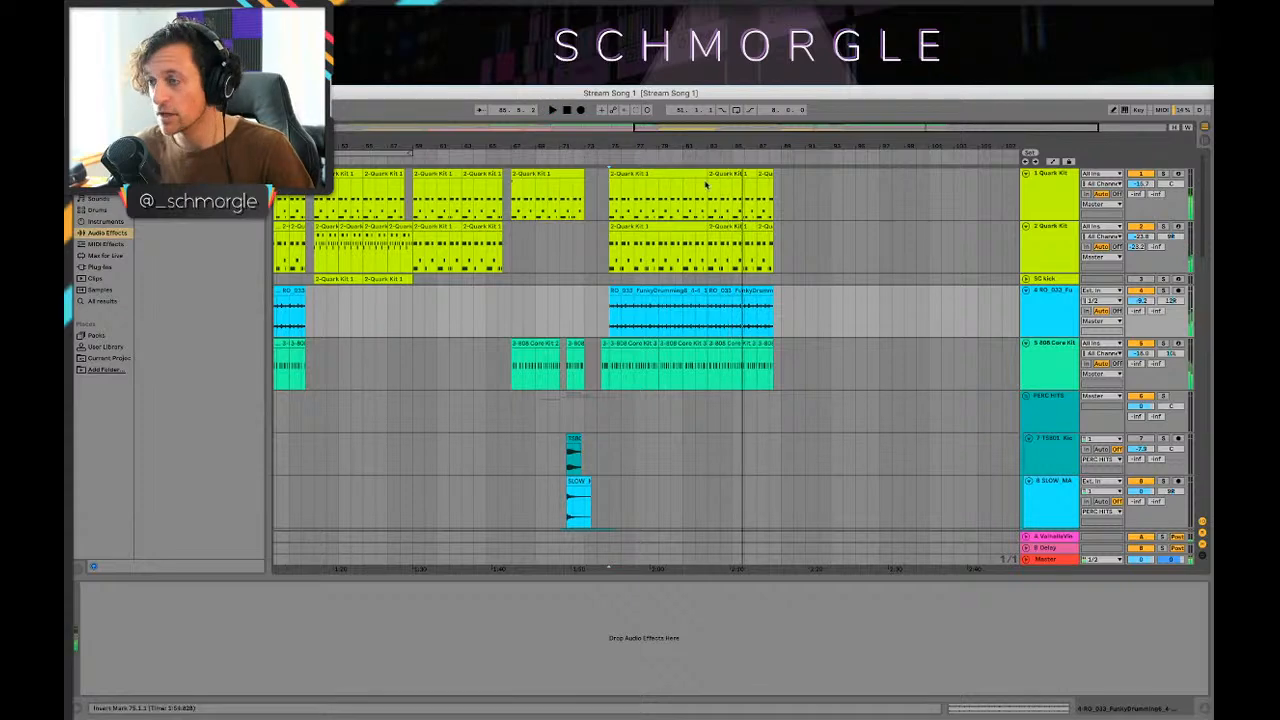
# Step: Play from bar 76, solo the 11-Audio track 26 and listen to its clips
pyautogui.click(658, 204)
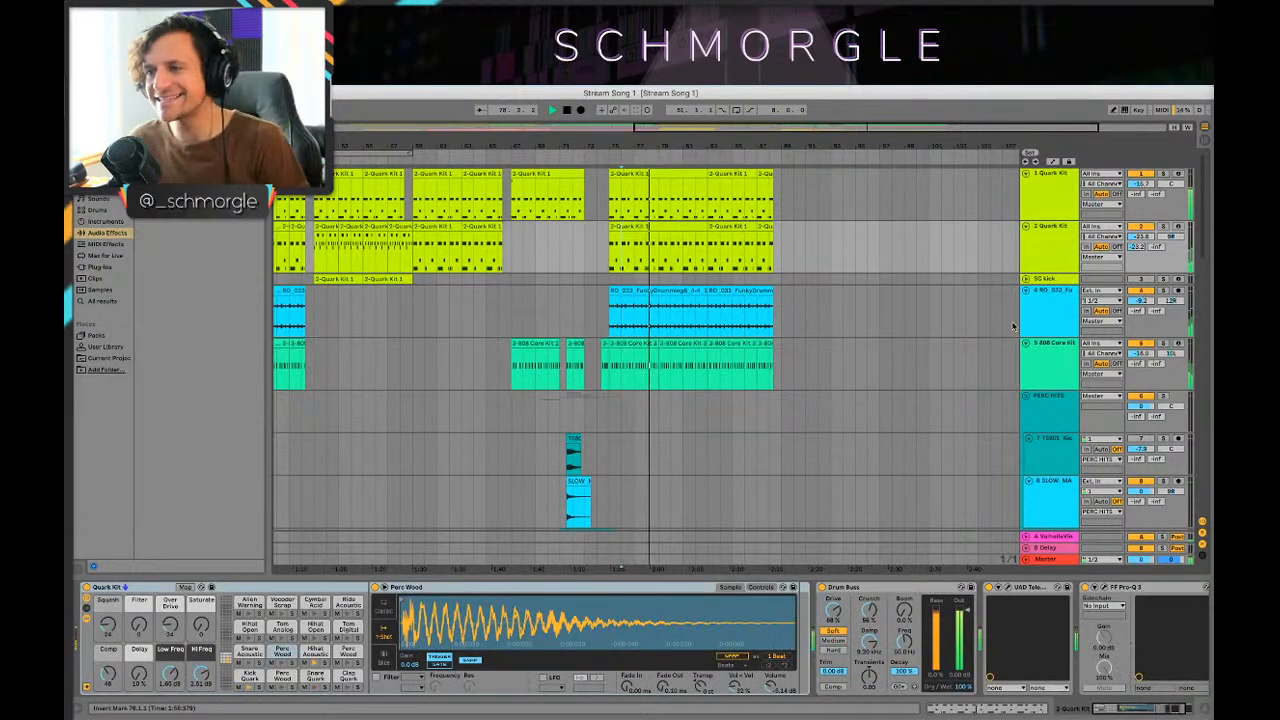
pyautogui.scroll(-8, 843, 331)
pyautogui.scroll(-10, 843, 331)
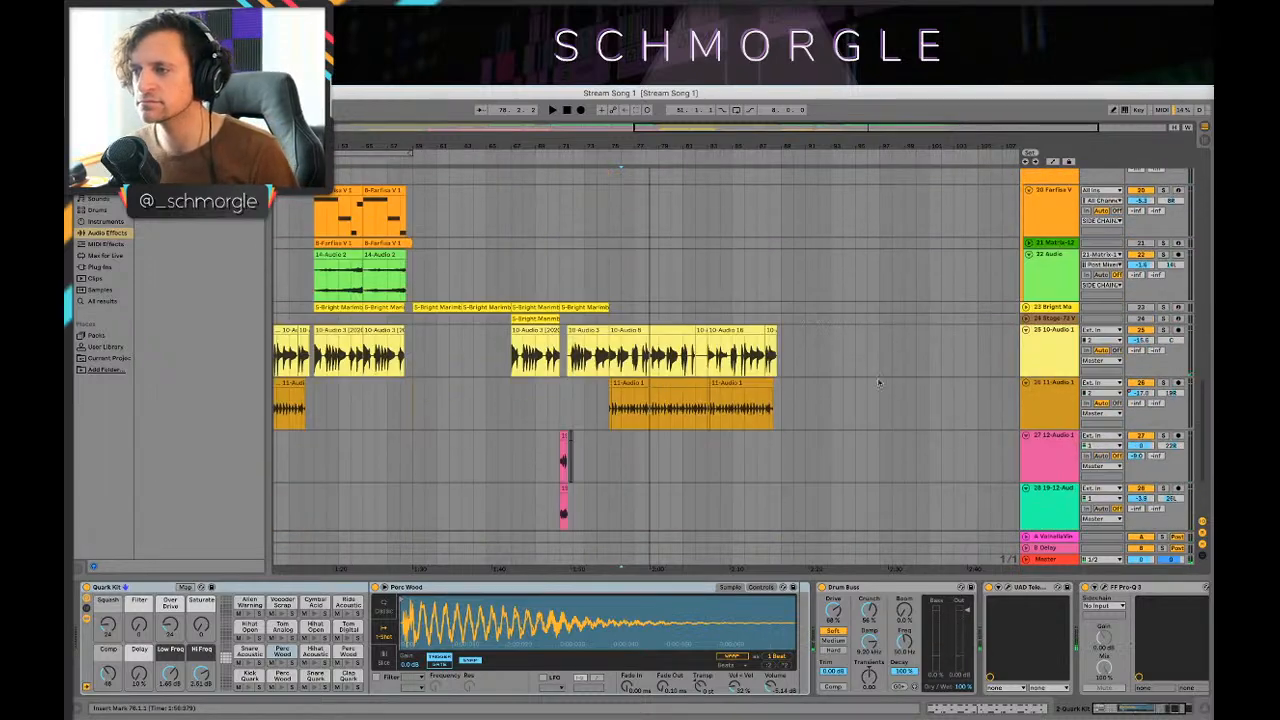
pyautogui.click(1163, 383)
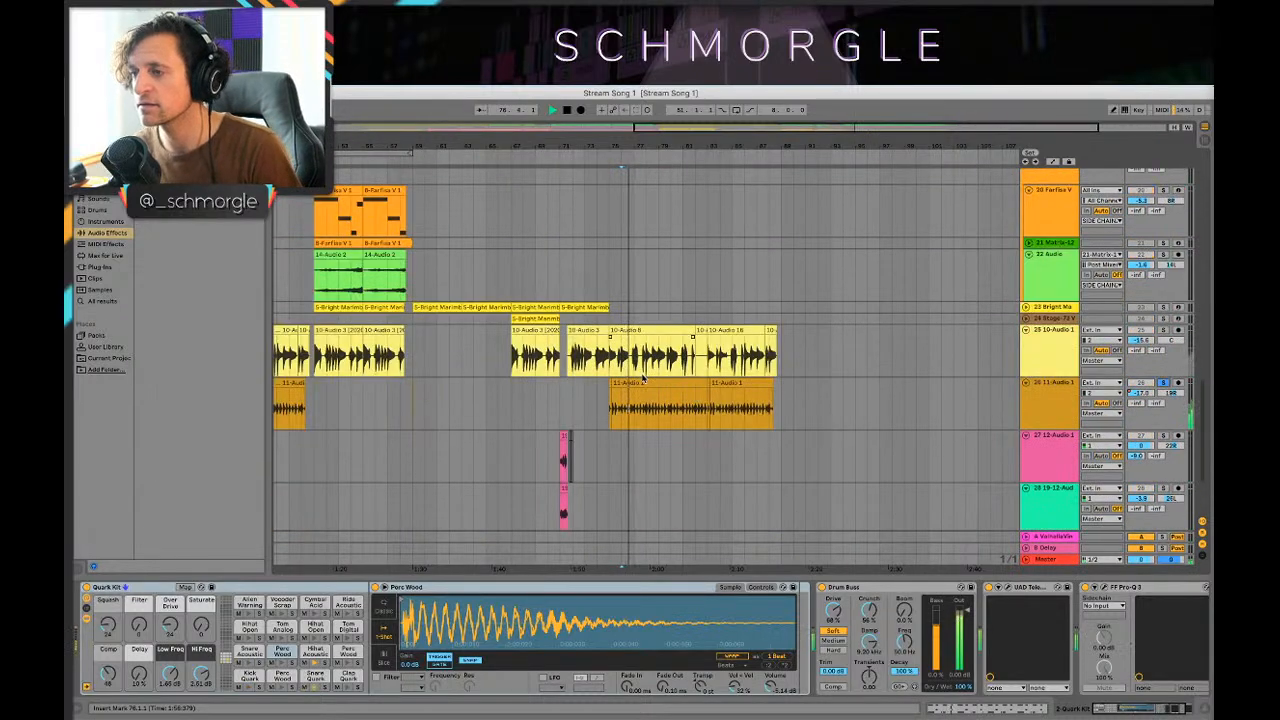
pyautogui.click(688, 410)
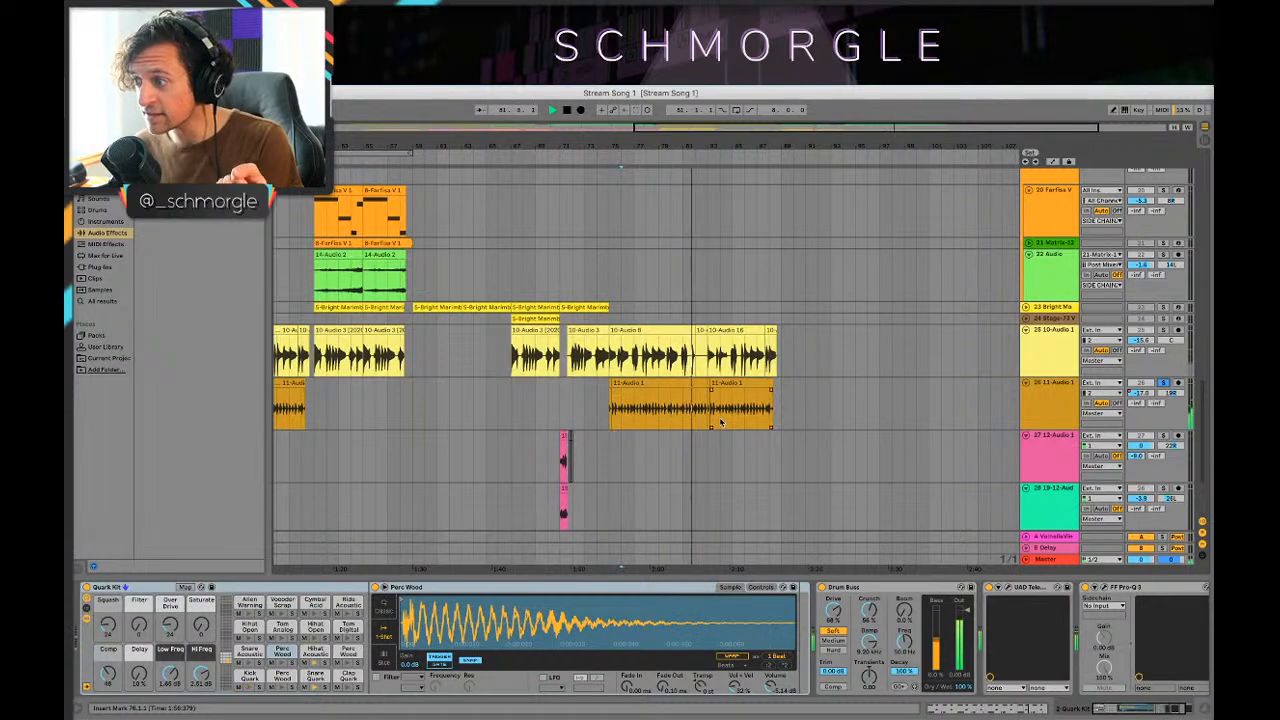
pyautogui.press('space')
# Step: Set the playback start to bar 75 on track 26, play the soloed part and bring the drum tracks into view
pyautogui.scroll(3, 890, 363)
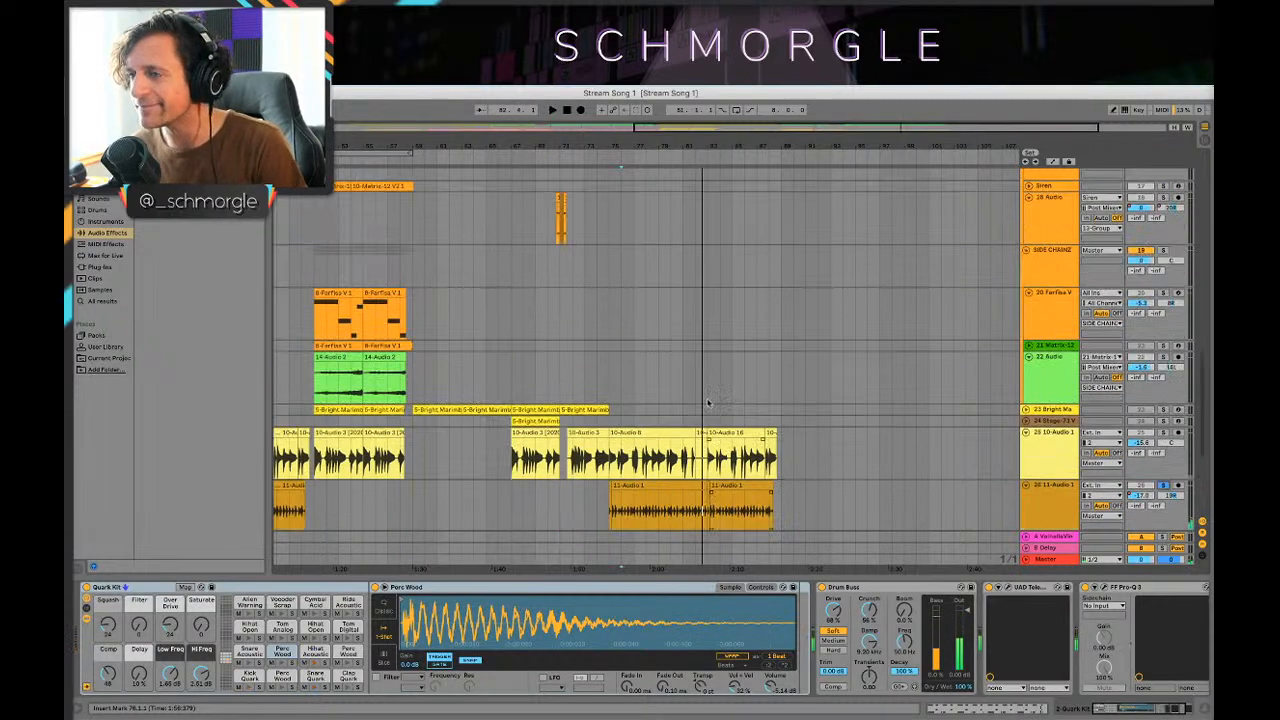
pyautogui.scroll(-5, 890, 363)
pyautogui.click(614, 311)
pyautogui.scroll(10, 729, 349)
pyautogui.press('space')
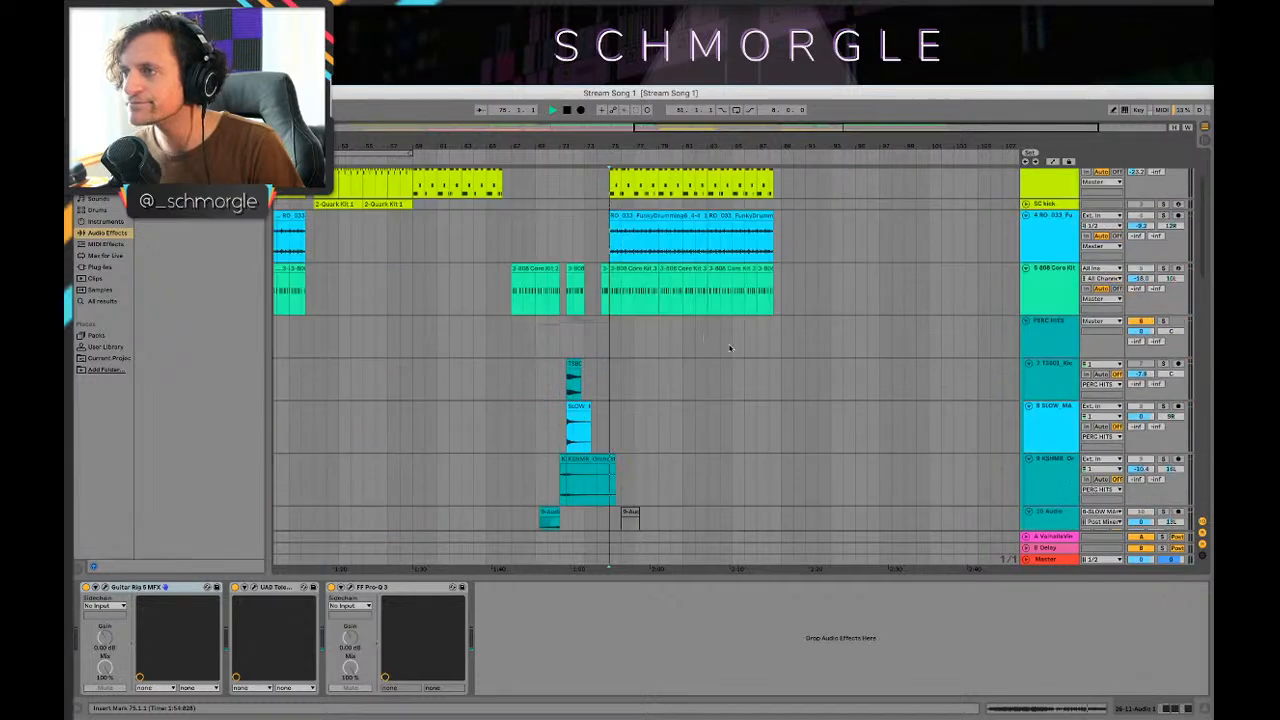
# Step: Play the full mix from bar 75 and look over the tracks from the guitars up to the drums and synths
pyautogui.scroll(-3, 1048, 396)
pyautogui.scroll(-10, 1048, 397)
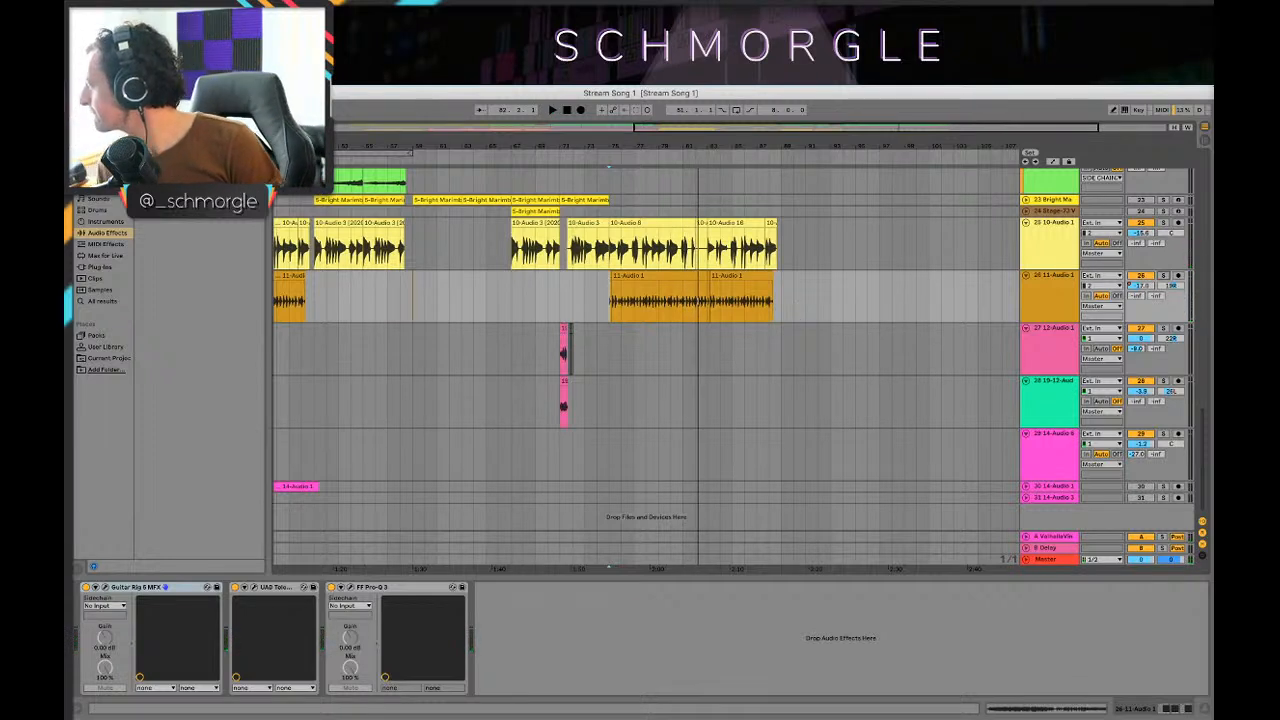
pyautogui.press('space')
pyautogui.scroll(10, 712, 258)
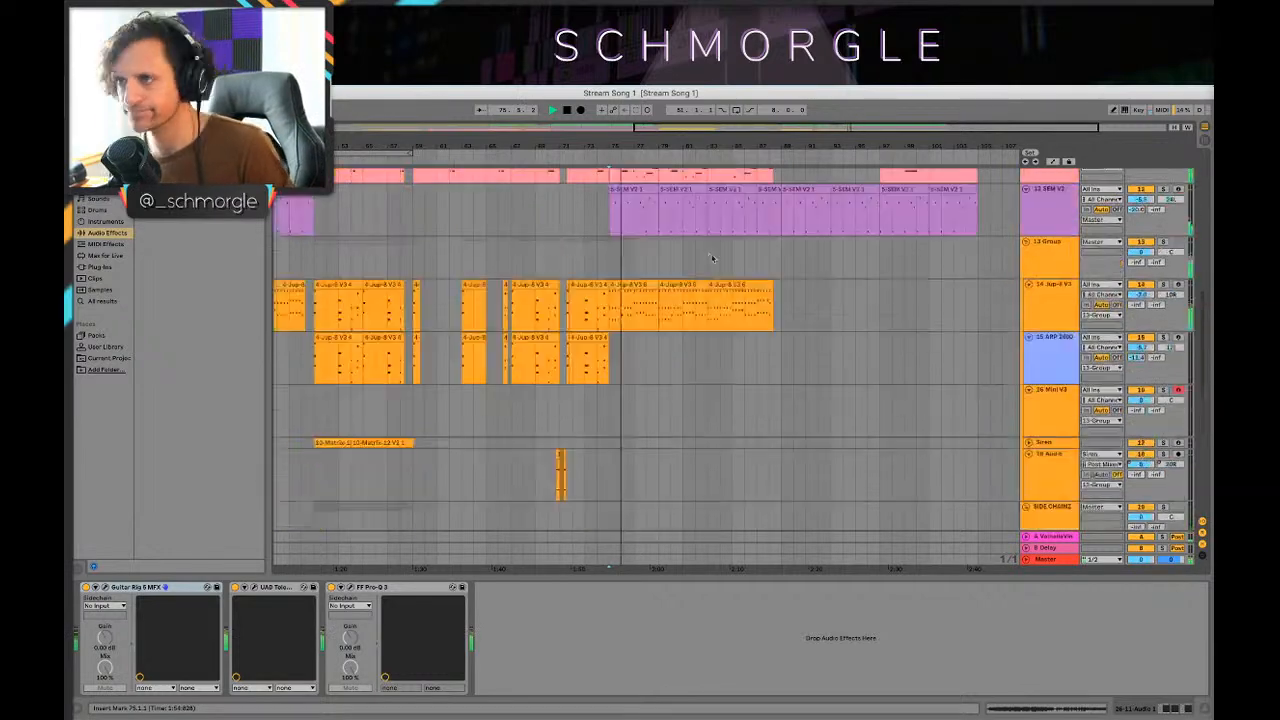
pyautogui.scroll(15, 712, 258)
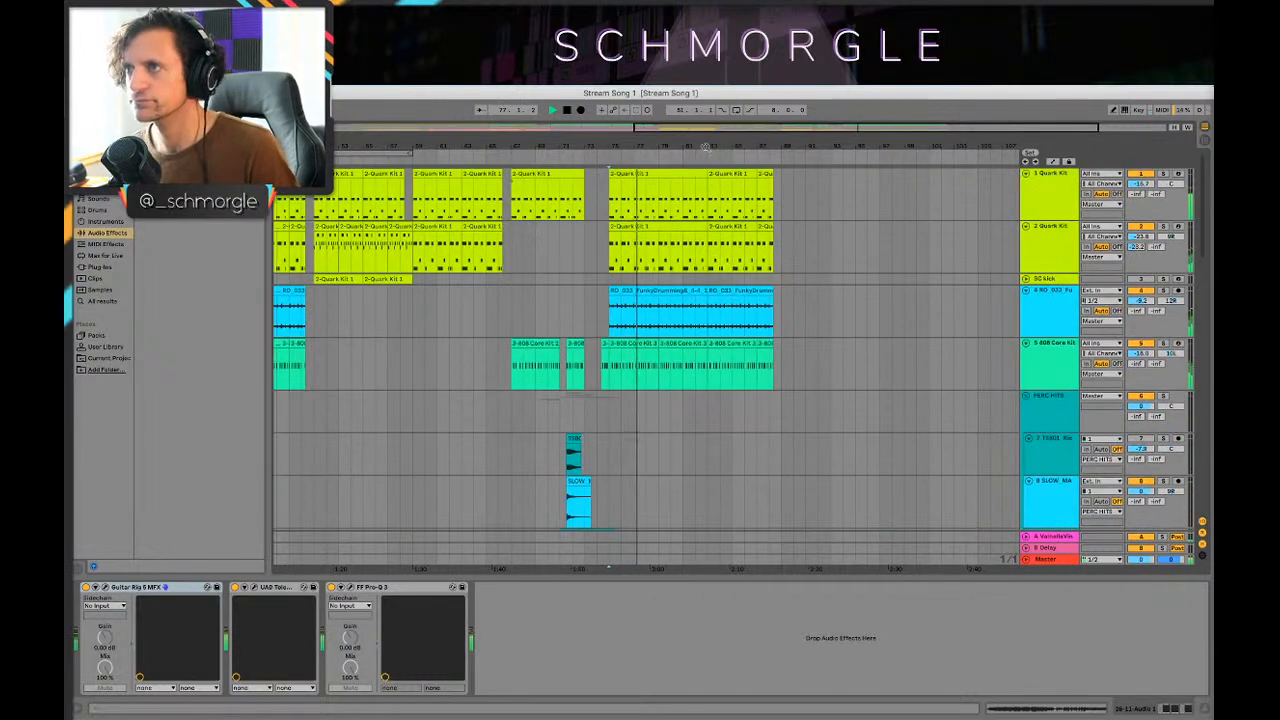
pyautogui.moveTo(705, 148); pyautogui.dragTo(705, 180)
pyautogui.scroll(-10, 732, 234)
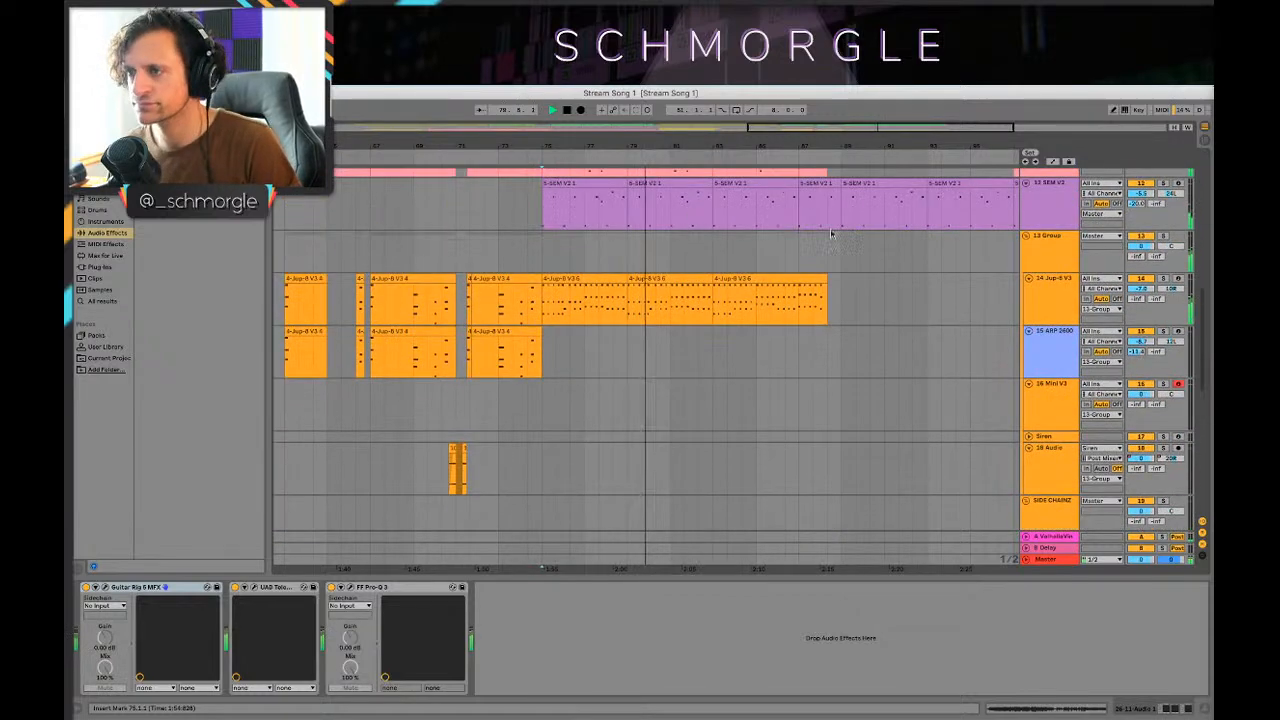
# Step: Select the Jup-8 V3 track 14 and look over the synth and audio tracks while the section plays
pyautogui.click(1084, 312)
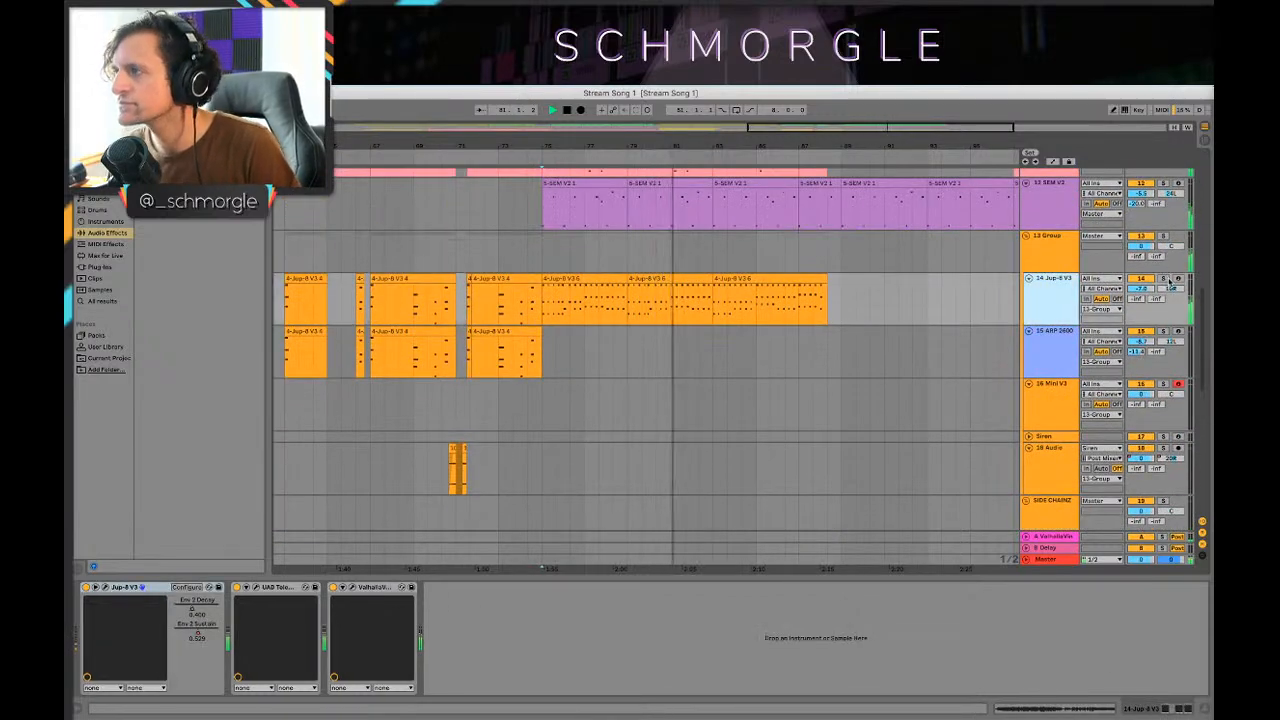
pyautogui.scroll(10, 877, 295)
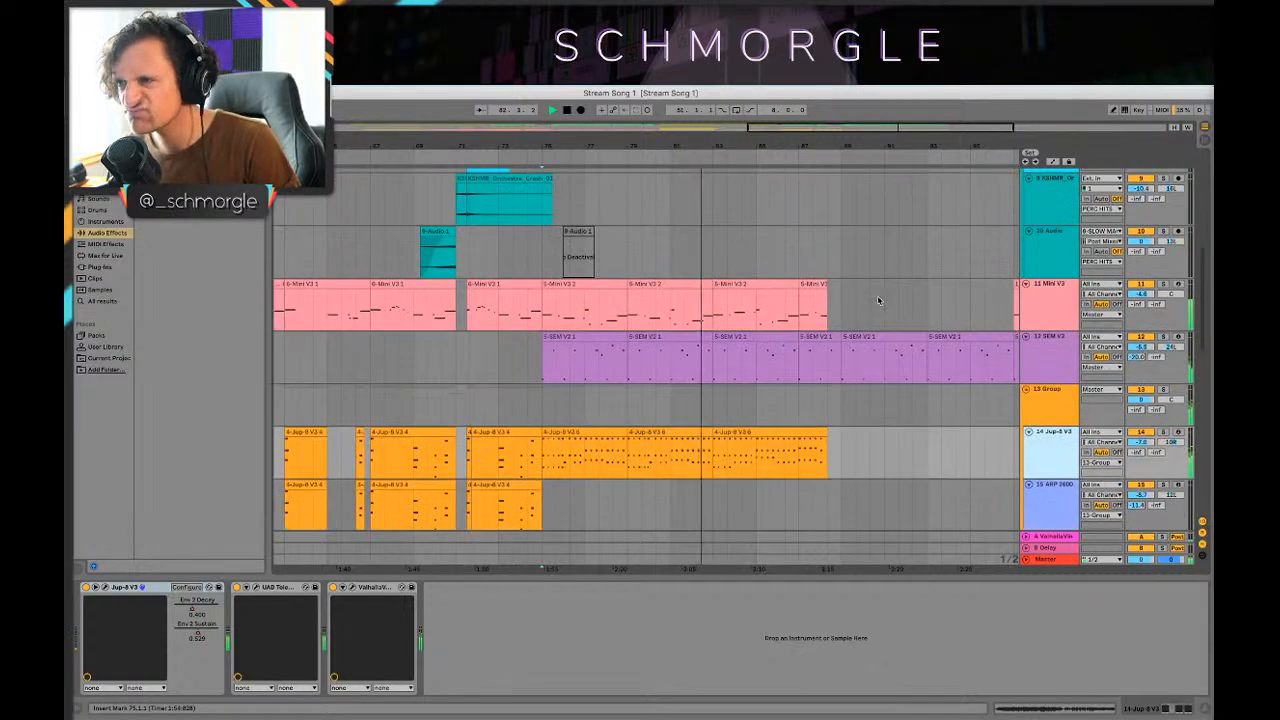
pyautogui.scroll(-10, 885, 289)
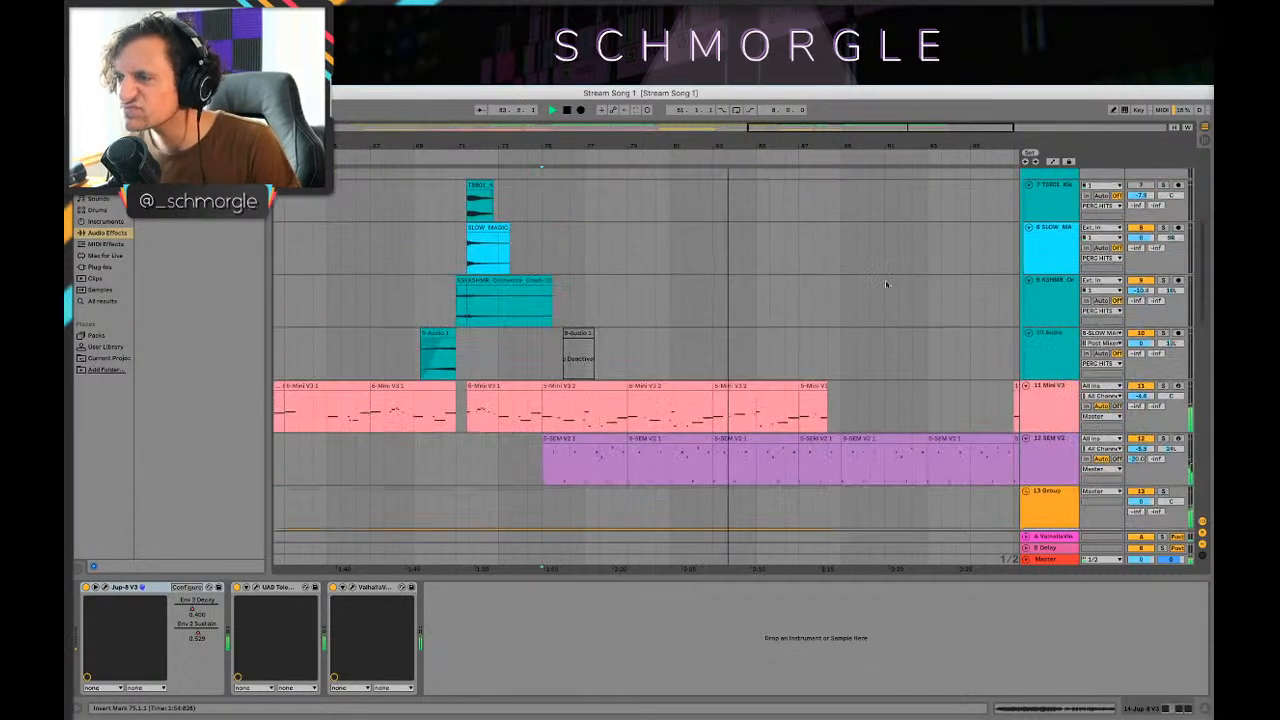
pyautogui.scroll(-8, 885, 279)
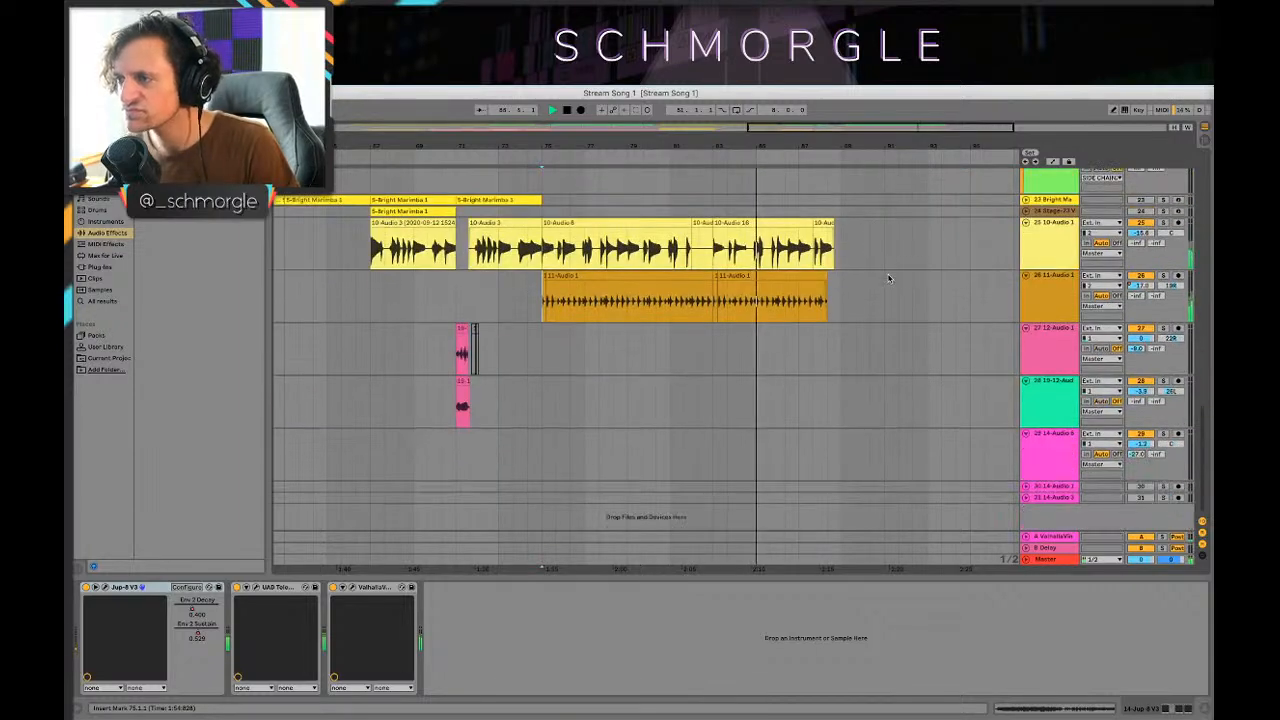
# Step: Solo the 10-Audio track 25, play it from bar 75 and open its Guitar Rig 5 effect
pyautogui.click(549, 247)
pyautogui.press('space')
pyautogui.press('space')
pyautogui.scroll(3, 780, 246)
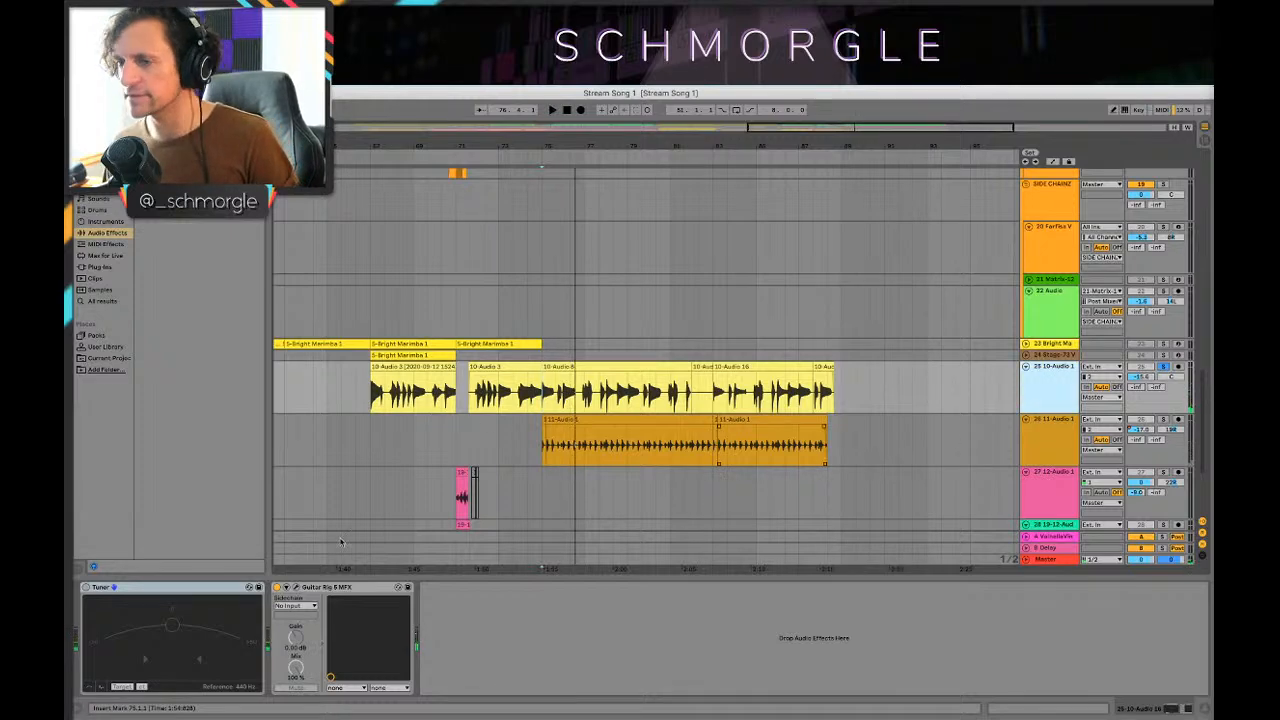
pyautogui.press('space')
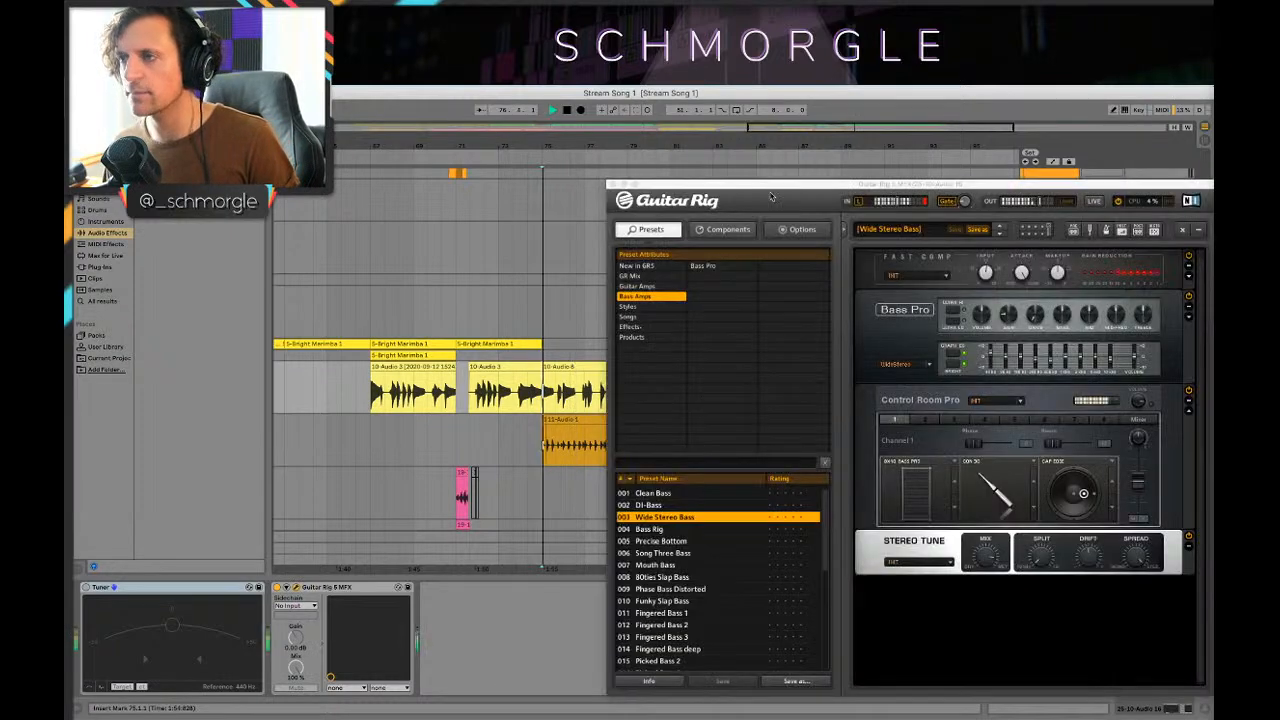
# Step: Show the Bass Pro Gain automation on the 10-Audio track 25, adjust its level from bar 75 while listening in solo, and clear the solo
pyautogui.moveTo(792, 186); pyautogui.dragTo(486, 127)
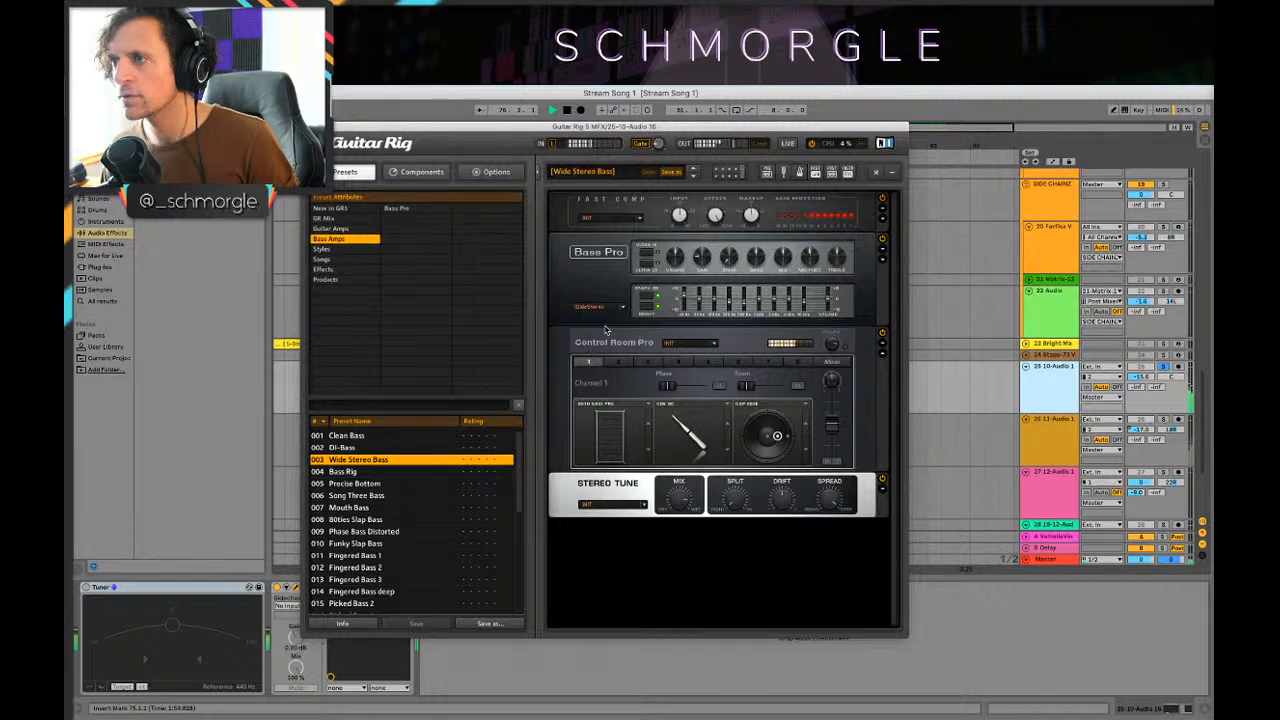
pyautogui.moveTo(732, 128); pyautogui.dragTo(881, 449)
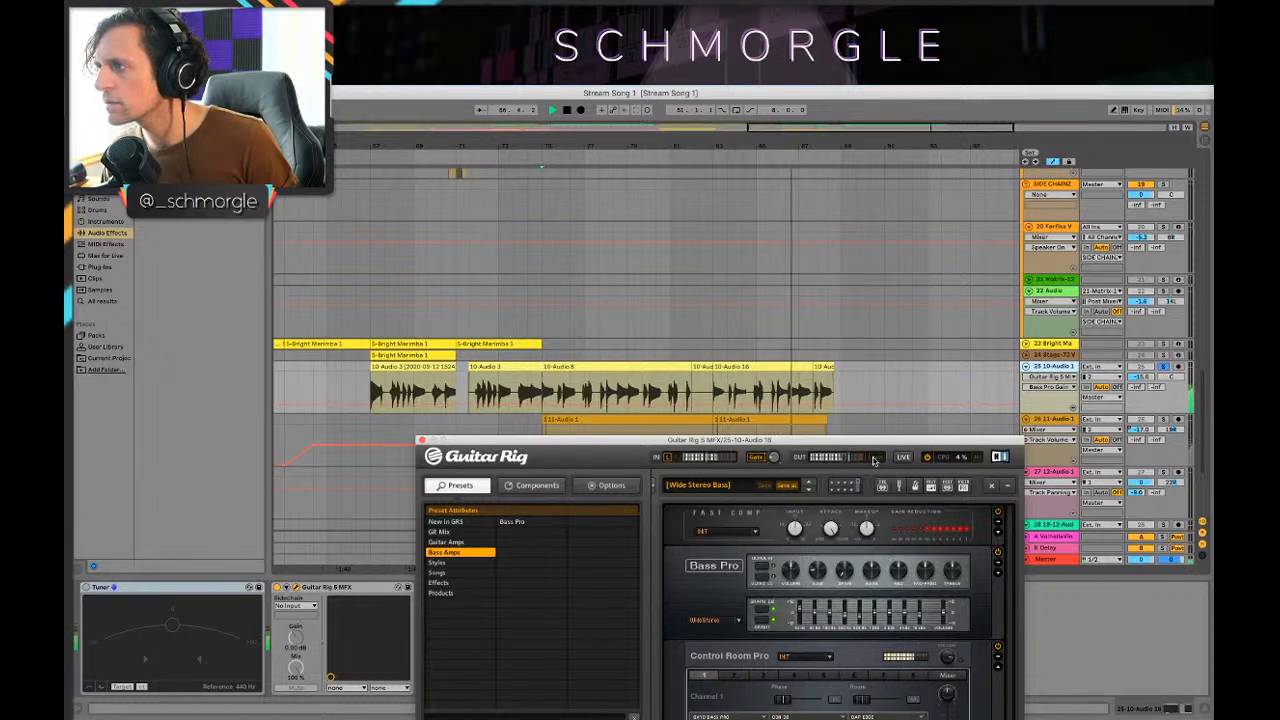
pyautogui.press('space')
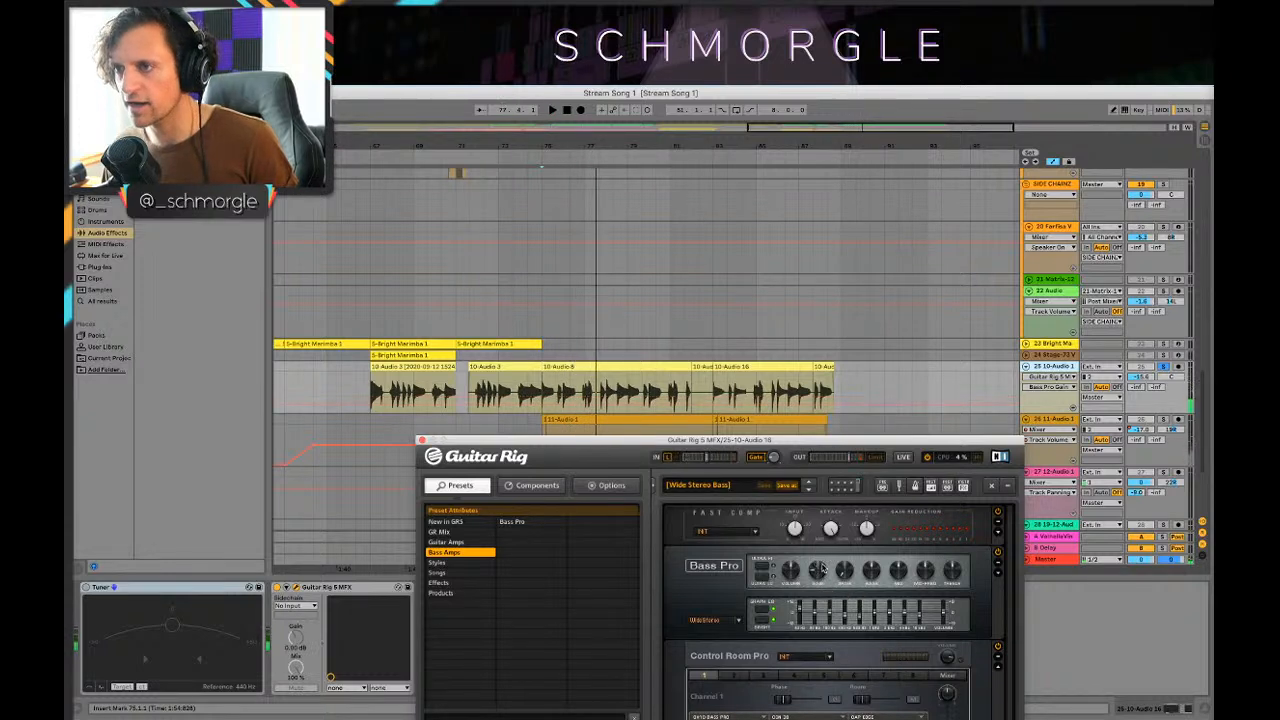
pyautogui.click(542, 405)
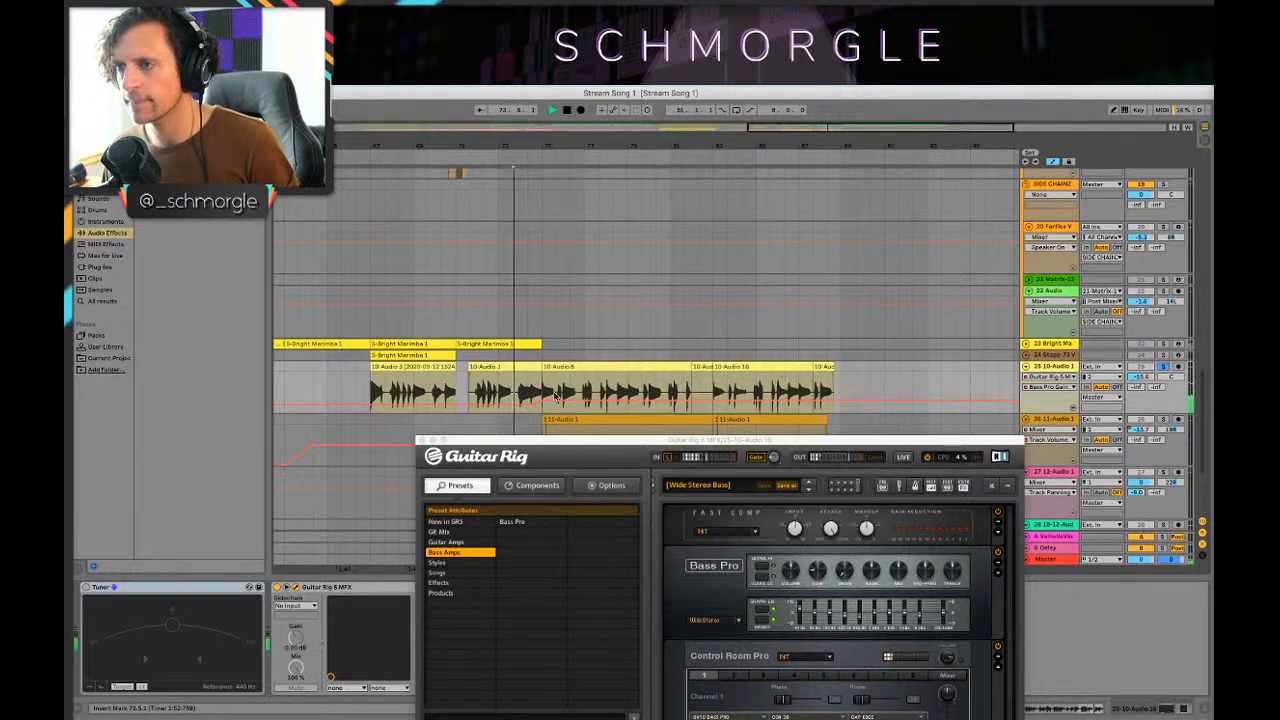
pyautogui.scroll(-3, 567, 389)
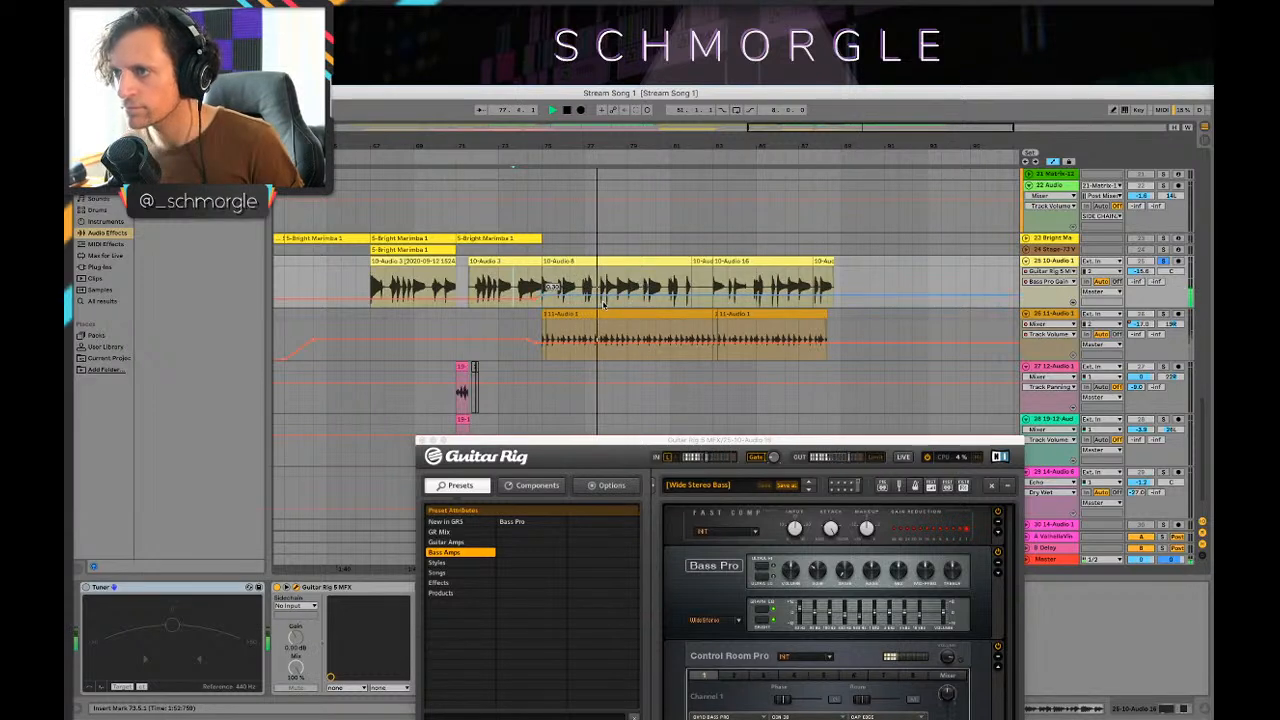
pyautogui.click(551, 285)
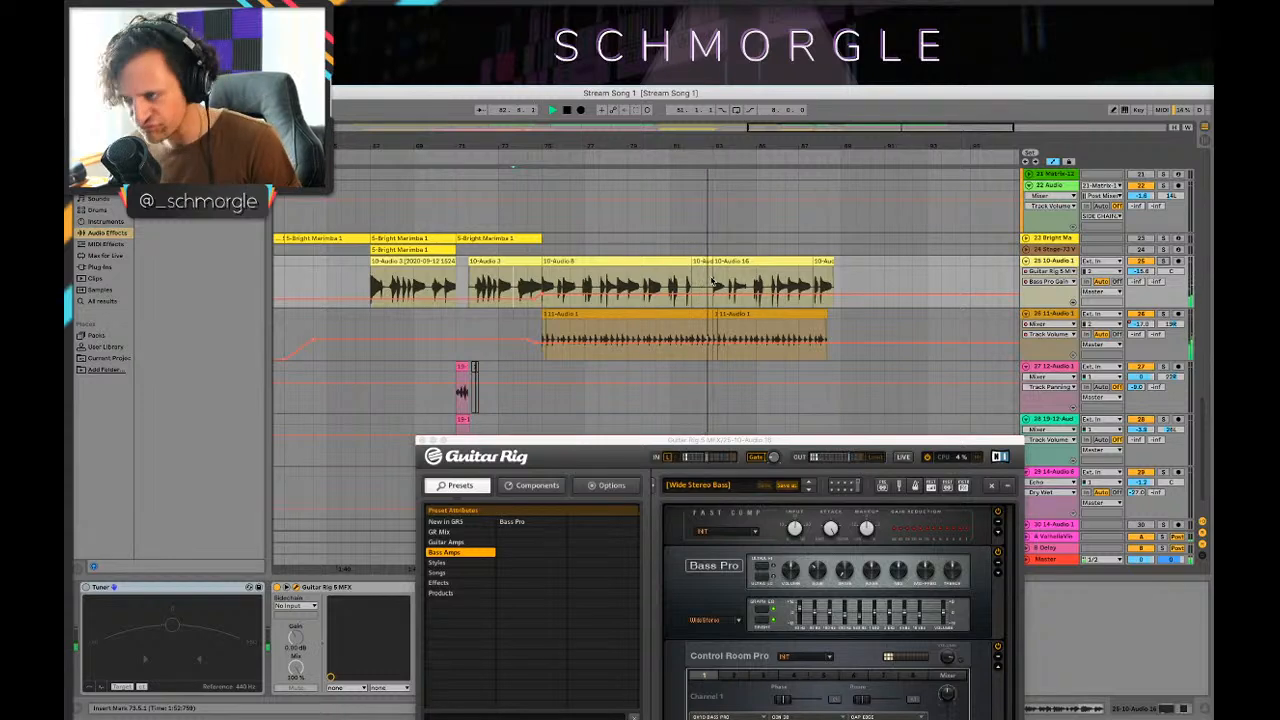
# Step: Replace the 10-Audio clips between bars 75 and 83 on track 25 with one continuous clip and close Guitar Rig
pyautogui.moveTo(687, 272); pyautogui.dragTo(552, 285)
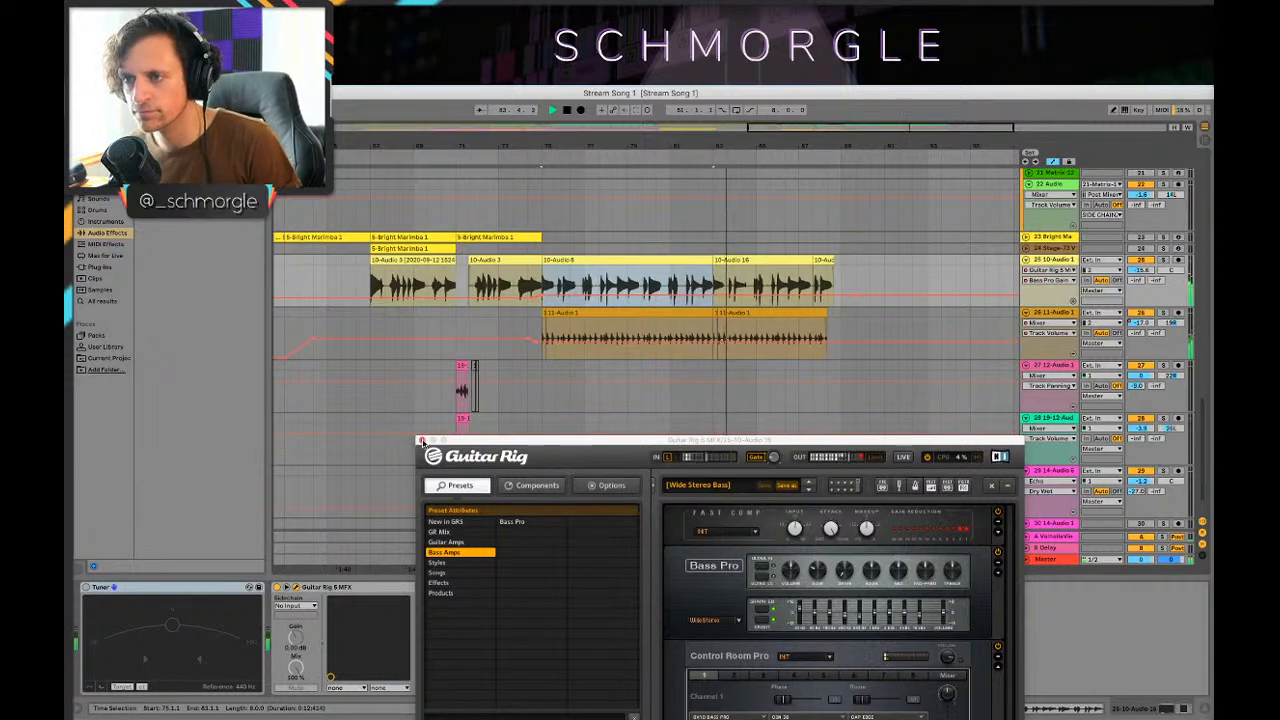
pyautogui.click(421, 441)
# Step: Hide the automation lanes and listen to the full mix while looking over the tracks up to the drums
pyautogui.scroll(3, 806, 309)
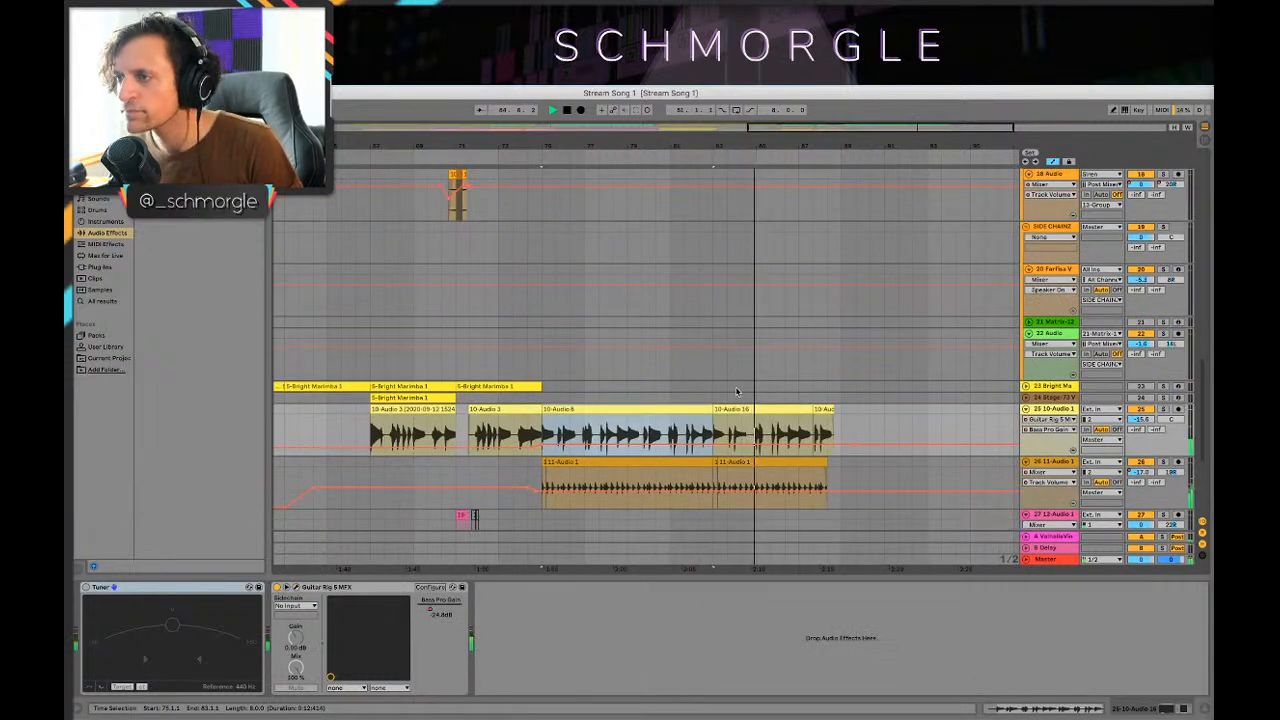
pyautogui.scroll(10, 745, 387)
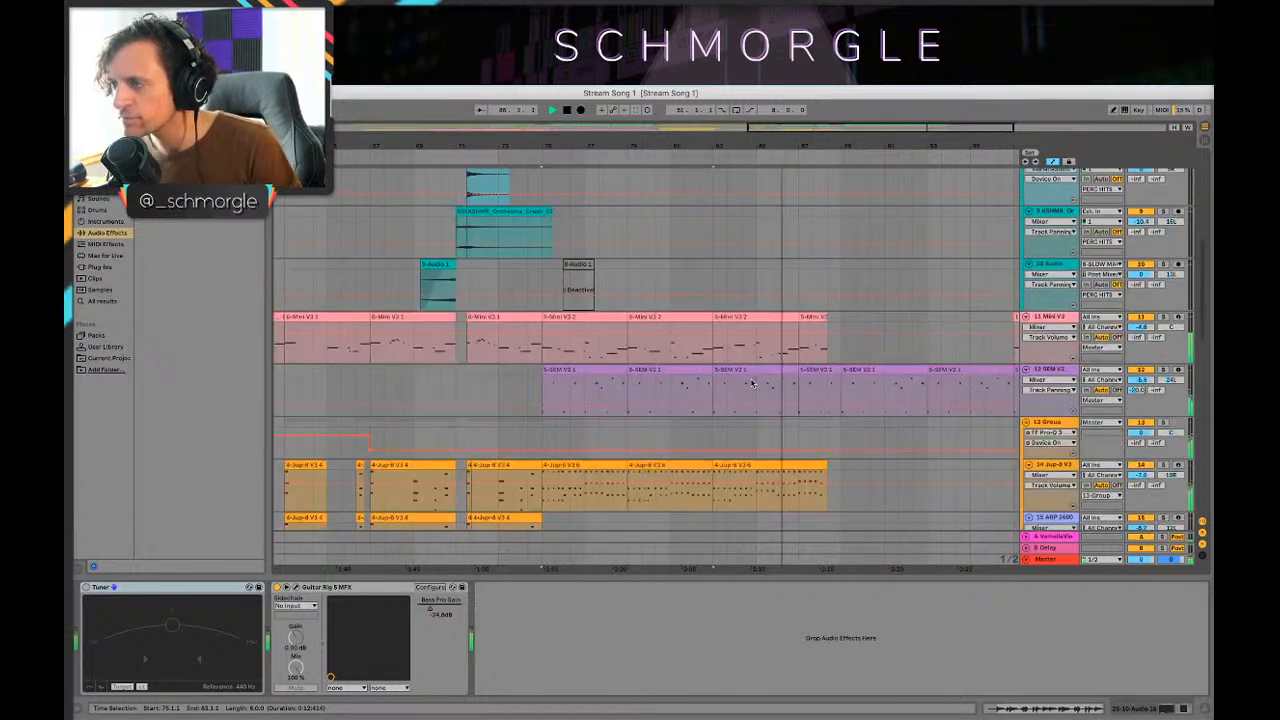
pyautogui.scroll(-3, 752, 383)
pyautogui.scroll(3, 749, 374)
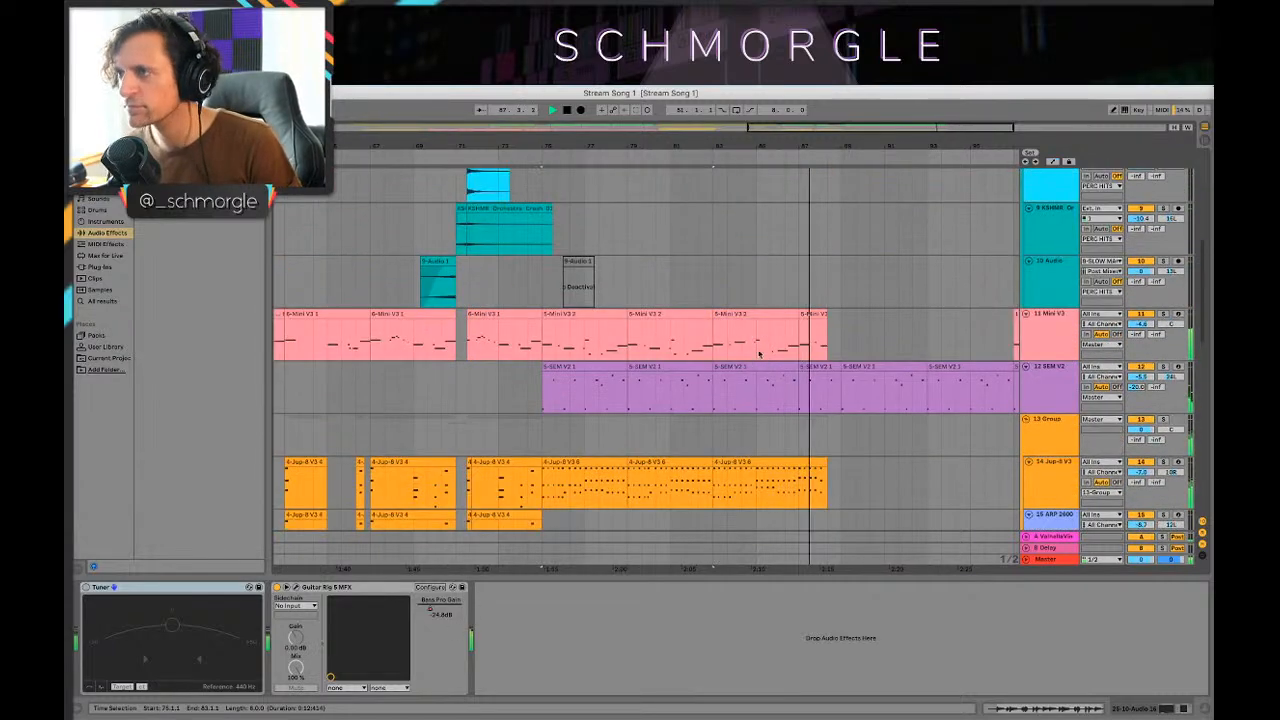
pyautogui.scroll(5, 756, 300)
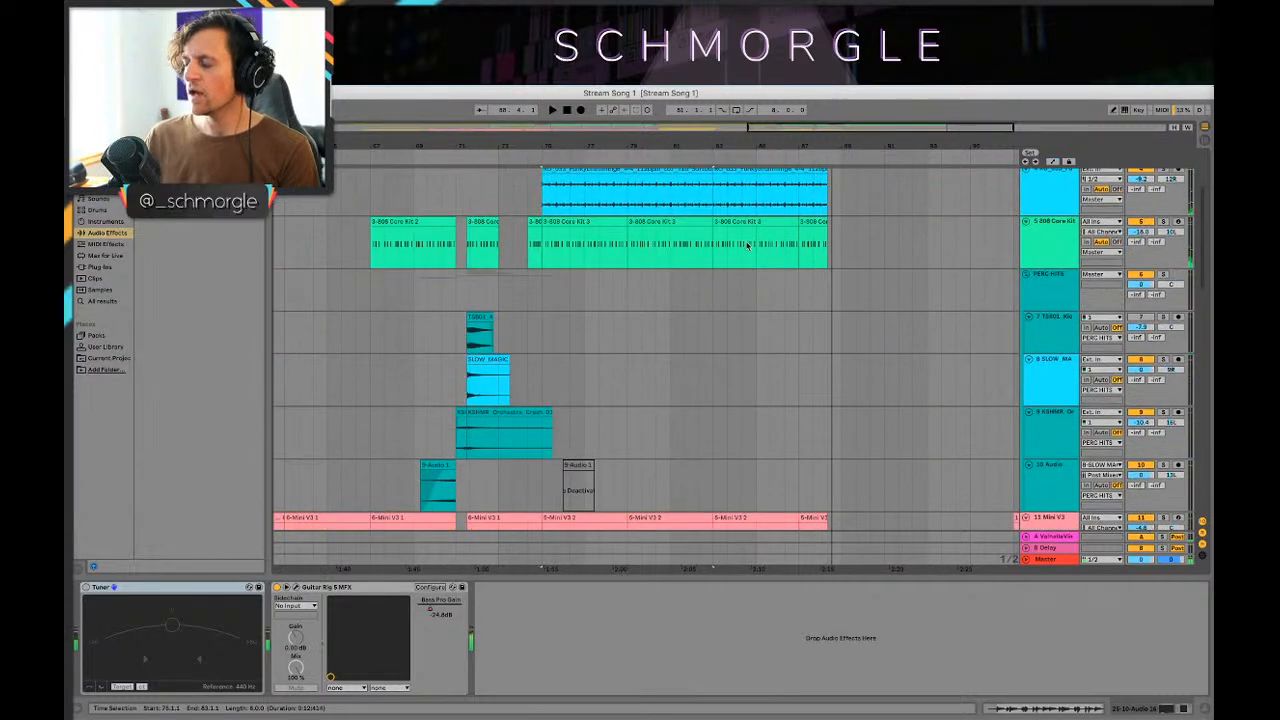
# Step: Find the matching earlier section in the arrangement and play it from bar 37 for comparison
pyautogui.moveTo(580, 144); pyautogui.dragTo(626, 108)
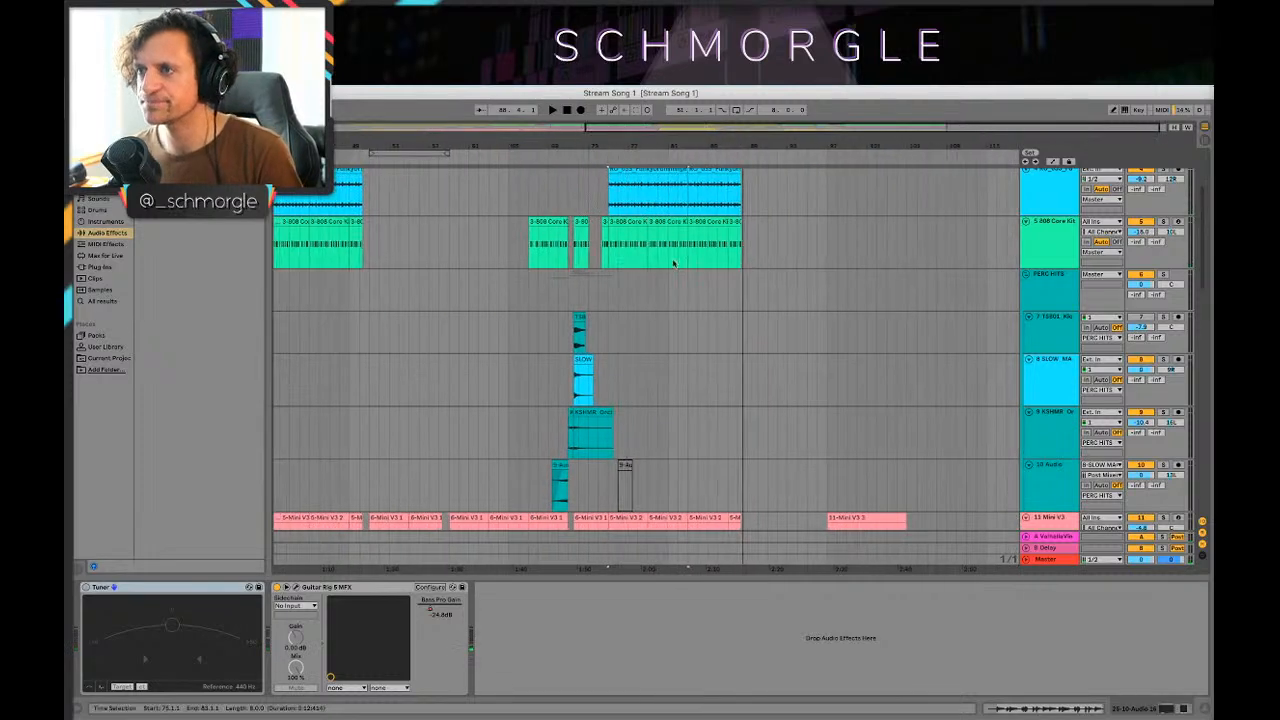
pyautogui.scroll(-6, 674, 263)
pyautogui.scroll(8, 668, 258)
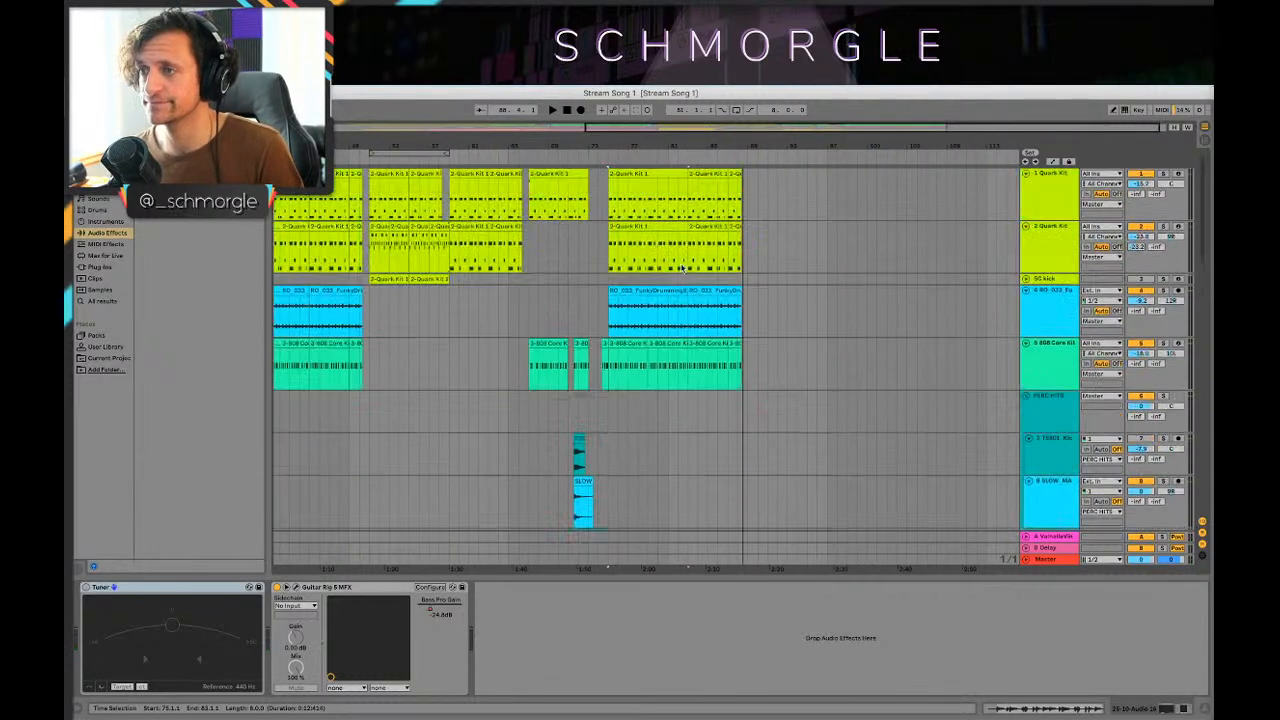
pyautogui.moveTo(504, 133); pyautogui.dragTo(636, 301)
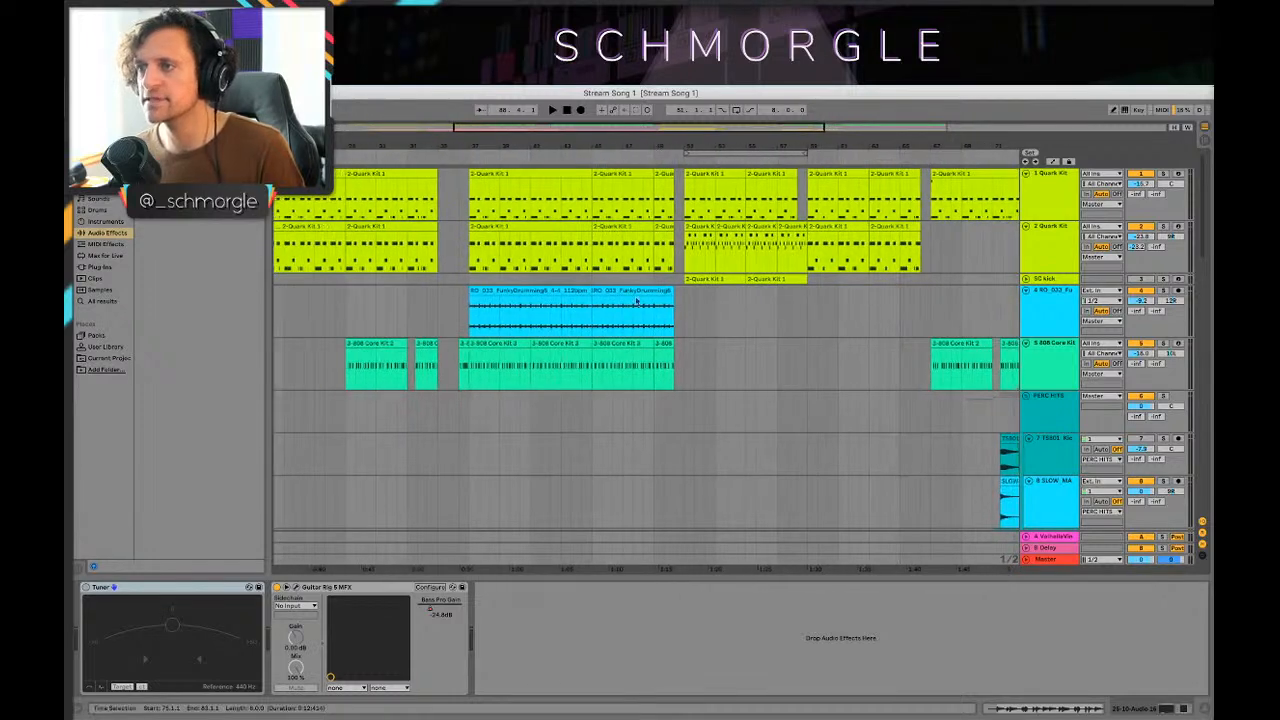
pyautogui.click(460, 391)
pyautogui.press('space')
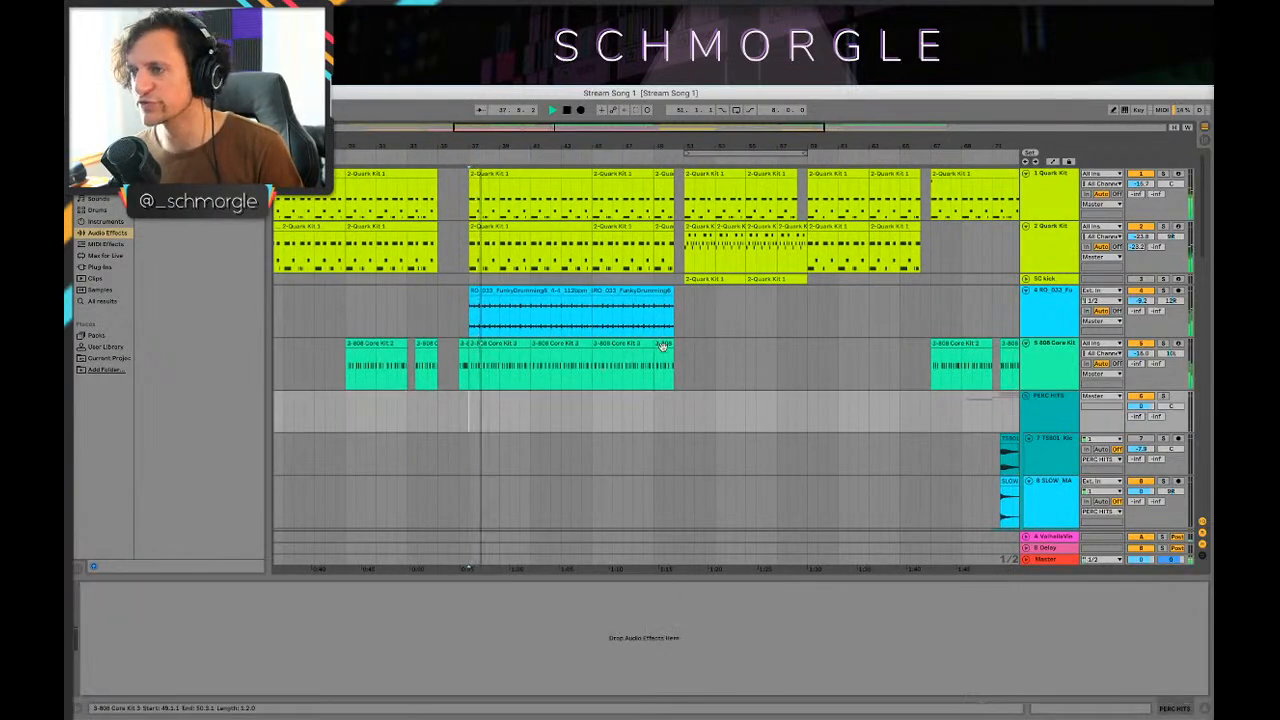
# Step: Try deleting the 808 Core Kit clips on track 5 from bar 37 to 50.3.1 during playback, and undo the deletion
pyautogui.click(478, 345)
pyautogui.keyDown('shift'); pyautogui.click(478, 345); pyautogui.keyUp('shift')
pyautogui.press('Delete')
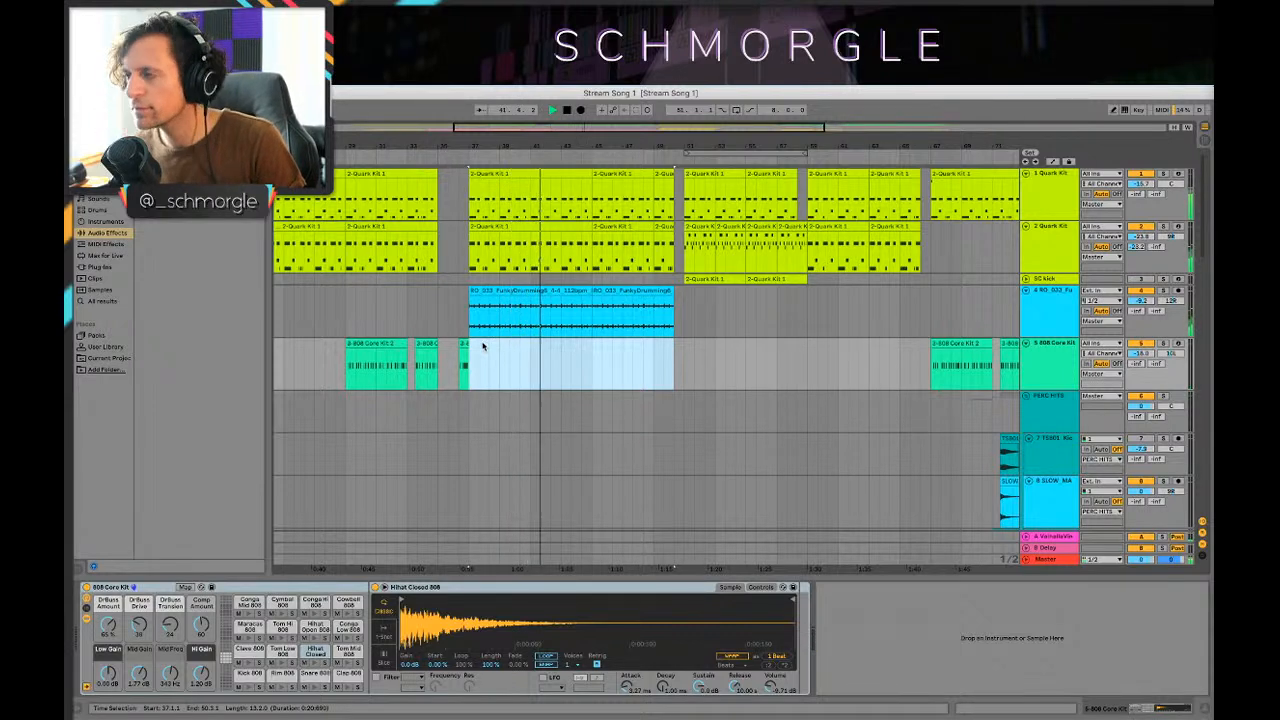
pyautogui.press('space')
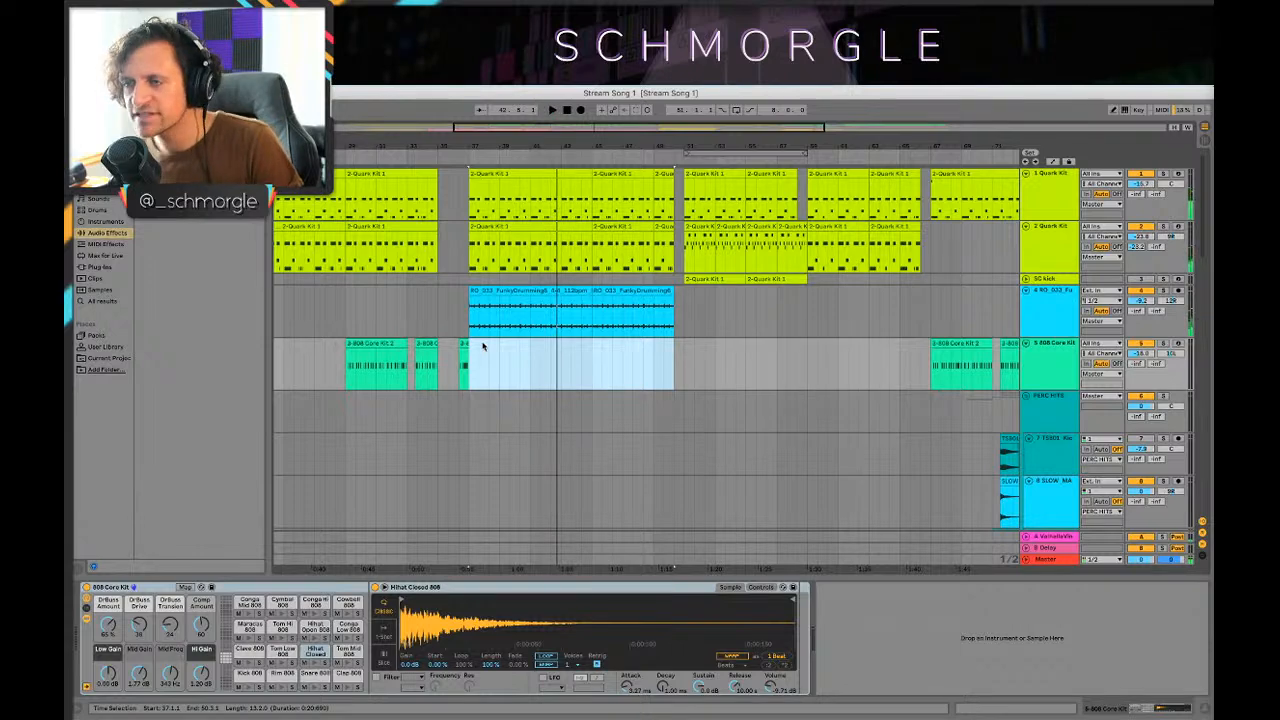
pyautogui.press('super+z')
# Step: Play from 36.3.1 and set the volume of the 808 Core Kit track 5 to -18.9 dB
pyautogui.click(460, 363)
pyautogui.scroll(-2, 500, 360)
pyautogui.press('space')
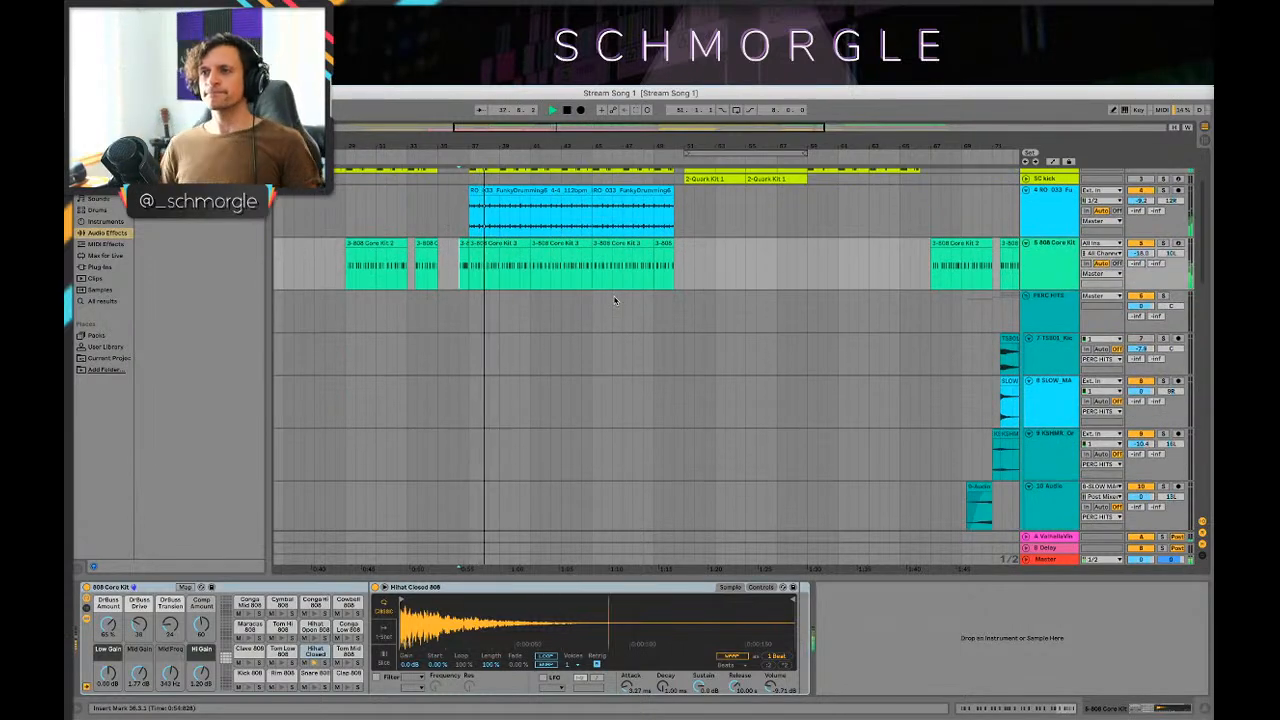
pyautogui.scroll(-1, 857, 274)
pyautogui.scroll(1, 857, 274)
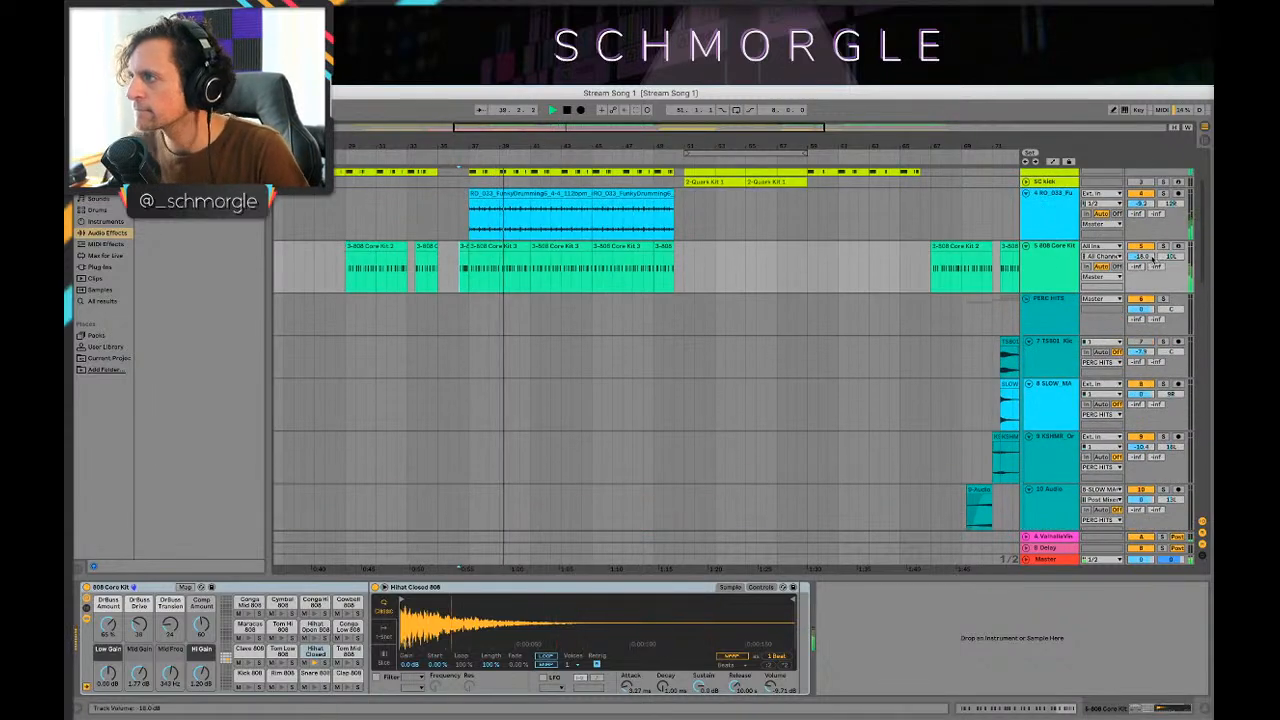
# Step: Compare the drums with the drum loop on track 4 muted, switch that track back on and stop playback
pyautogui.scroll(2, 852, 265)
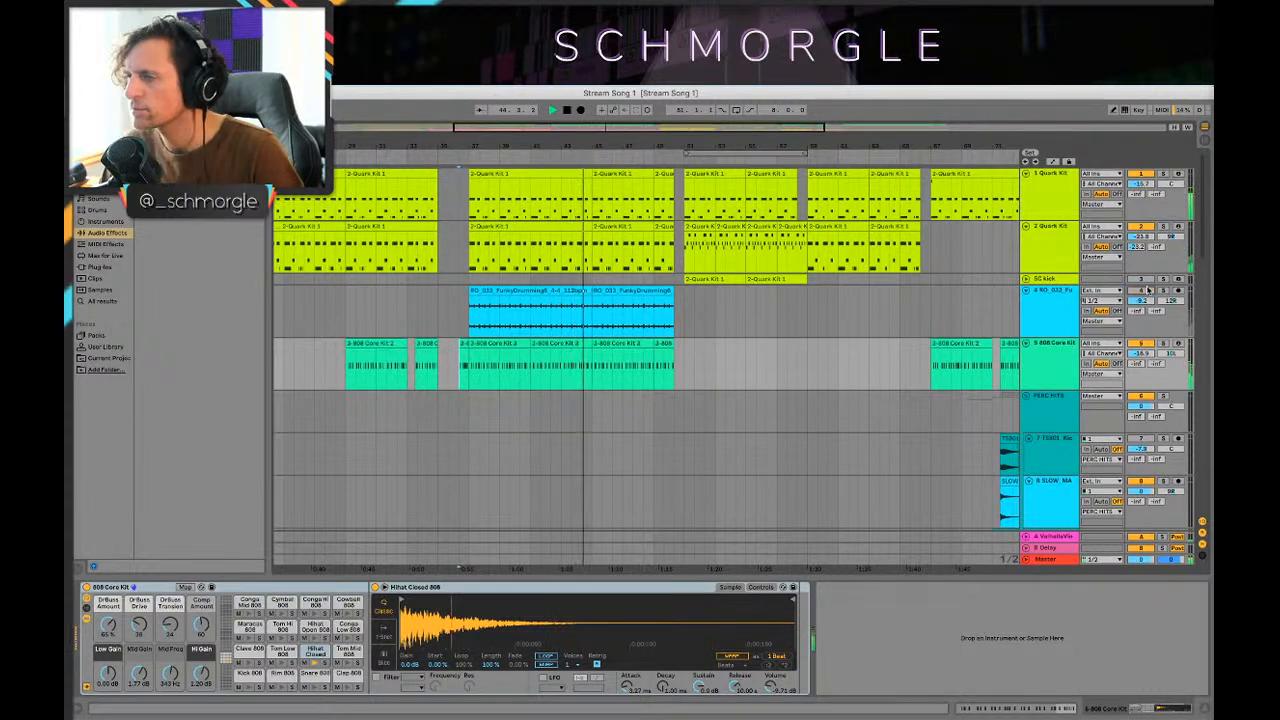
pyautogui.click(1148, 290)
pyautogui.press('space')
# Step: Return to the later section, place the start point at bar 75 and play the drums from there
pyautogui.moveTo(855, 137); pyautogui.dragTo(401, 131)
pyautogui.scroll(-5, 577, 487)
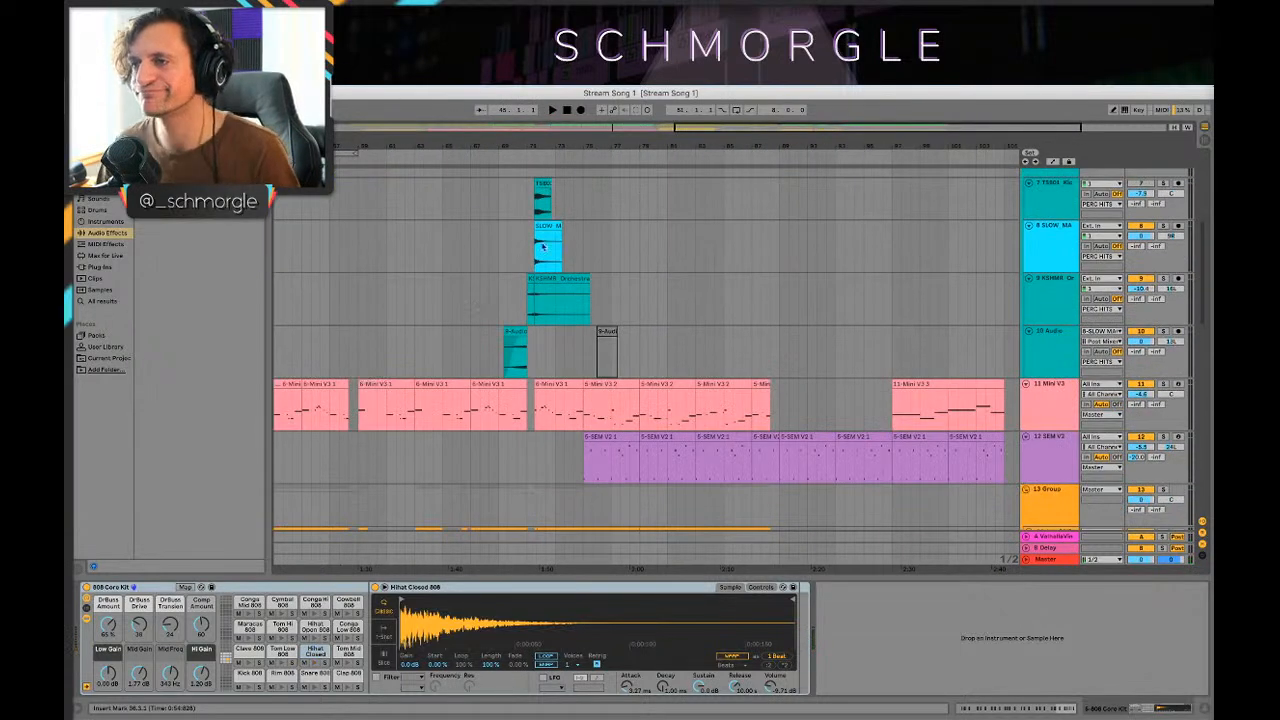
pyautogui.scroll(5, 577, 487)
pyautogui.click(579, 406)
pyautogui.press('space')
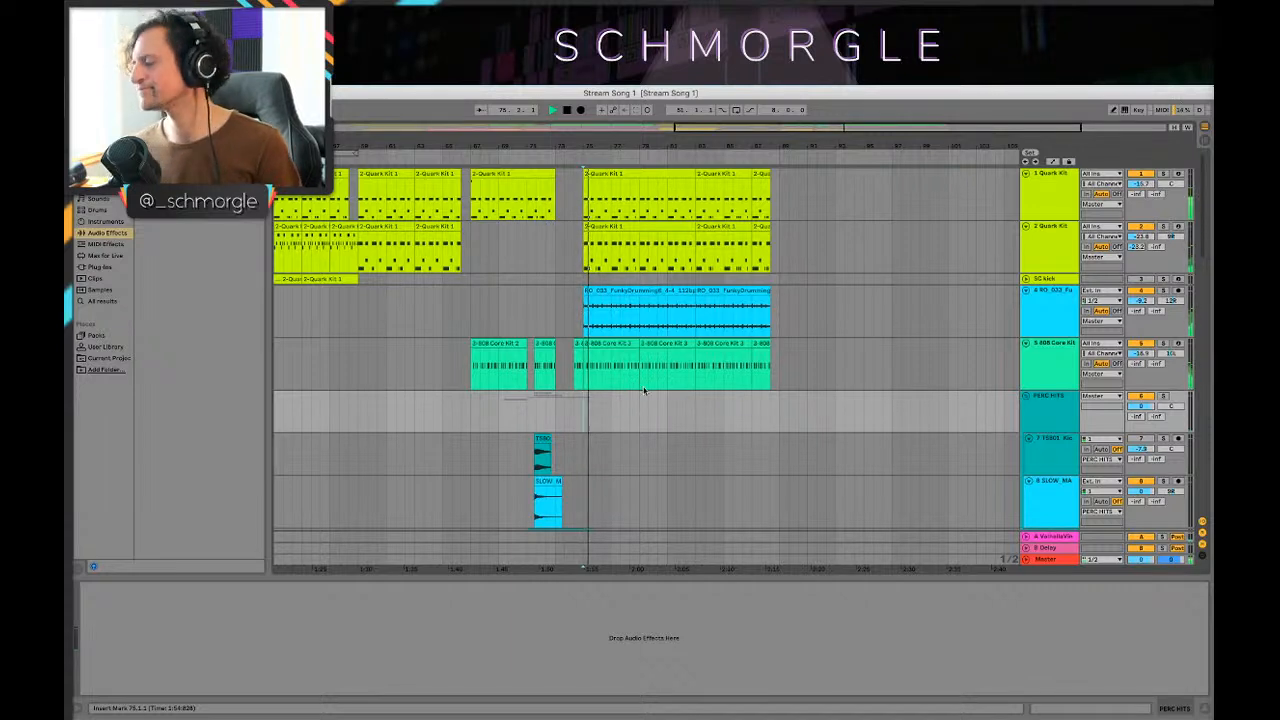
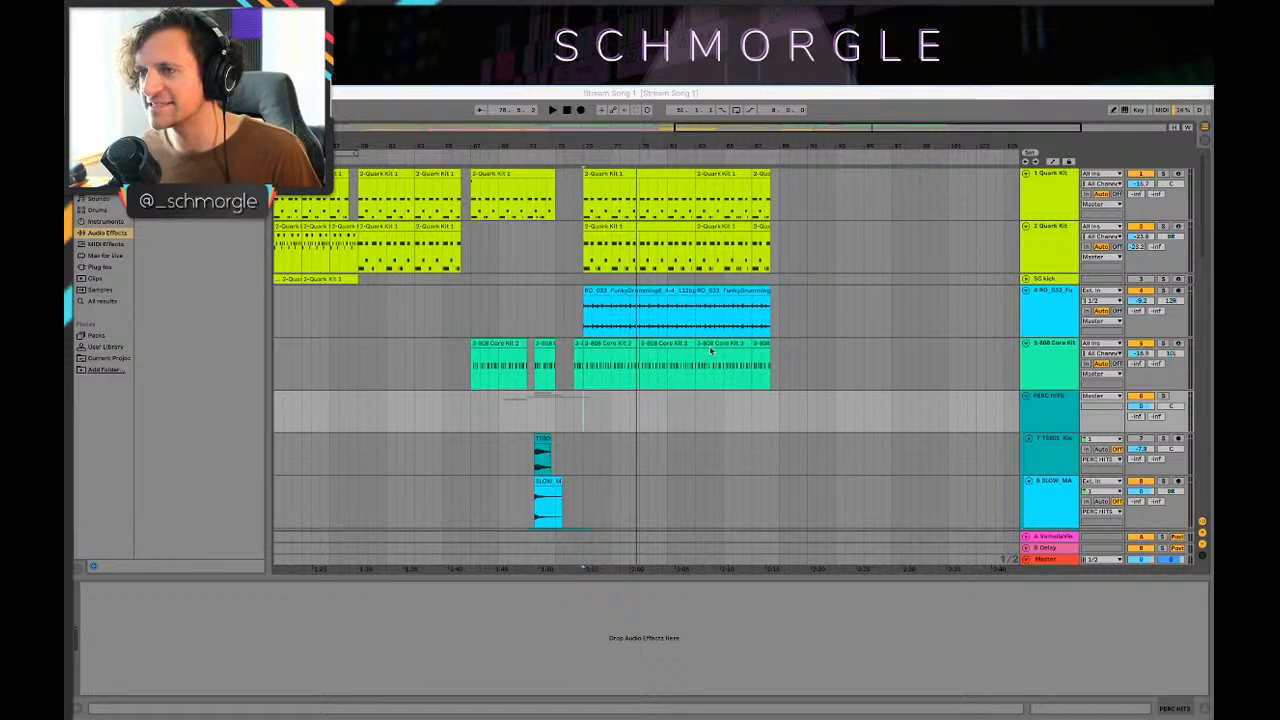
# Step: Reset the start point to bar 75 on the PERC HITS track and bring the preceding section into view
pyautogui.click(634, 398)
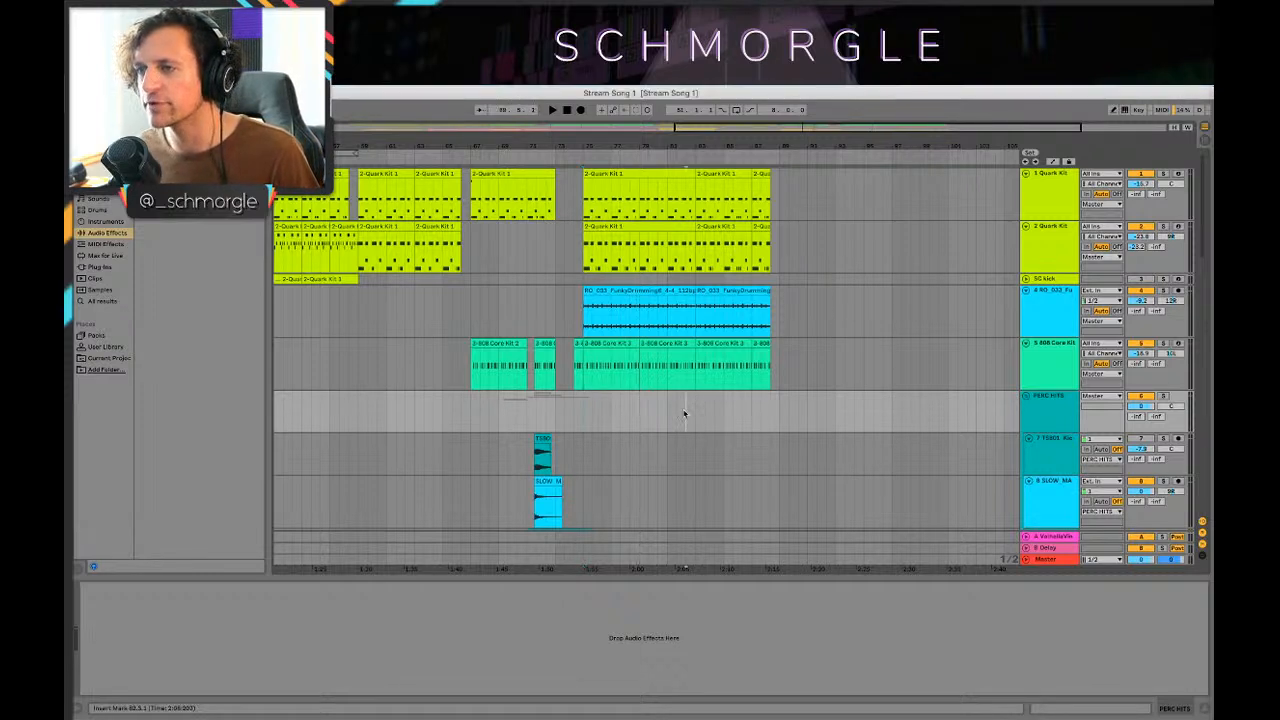
pyautogui.click(582, 409)
pyautogui.moveTo(612, 146)
pyautogui.mouseDown()
pyautogui.moveTo(676, 146)
pyautogui.moveTo(800, 112)
pyautogui.moveTo(743, 112)
pyautogui.moveTo(820, 142)
pyautogui.mouseUp()
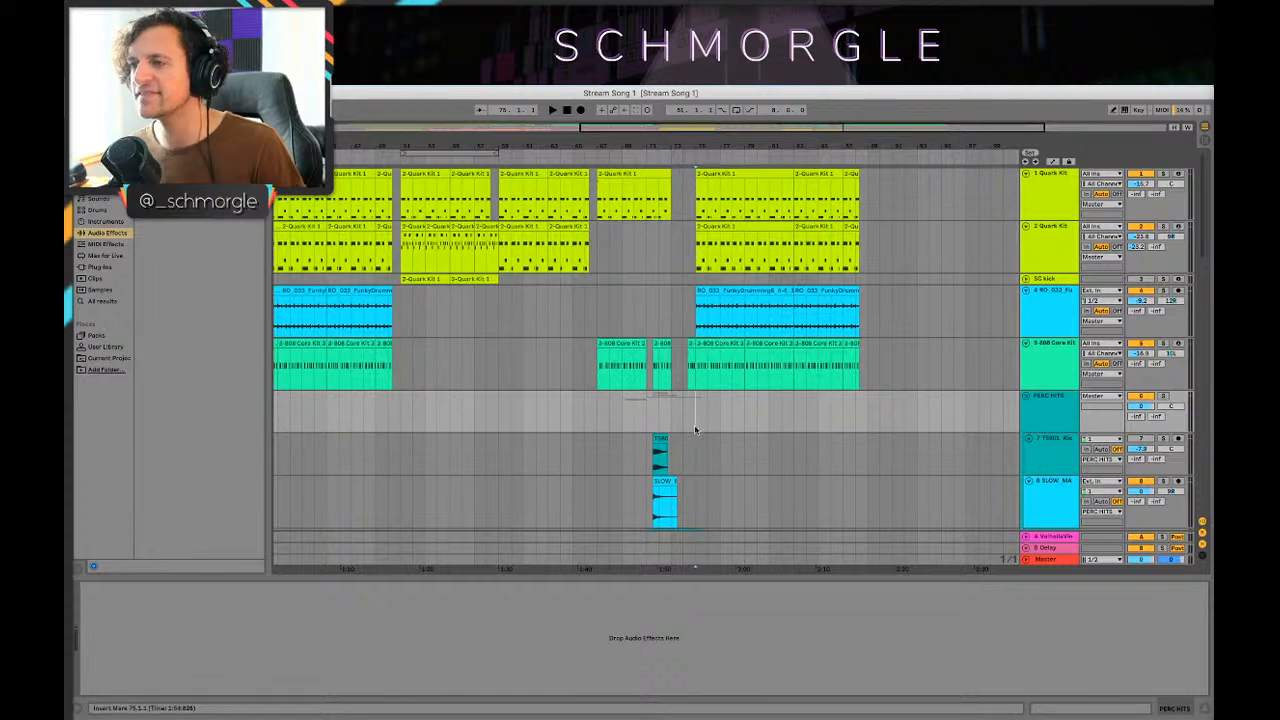
# Step: Play the section from bar 74 and look through the drum, percussion, bass and synth tracks
pyautogui.scroll(-10, 804, 388)
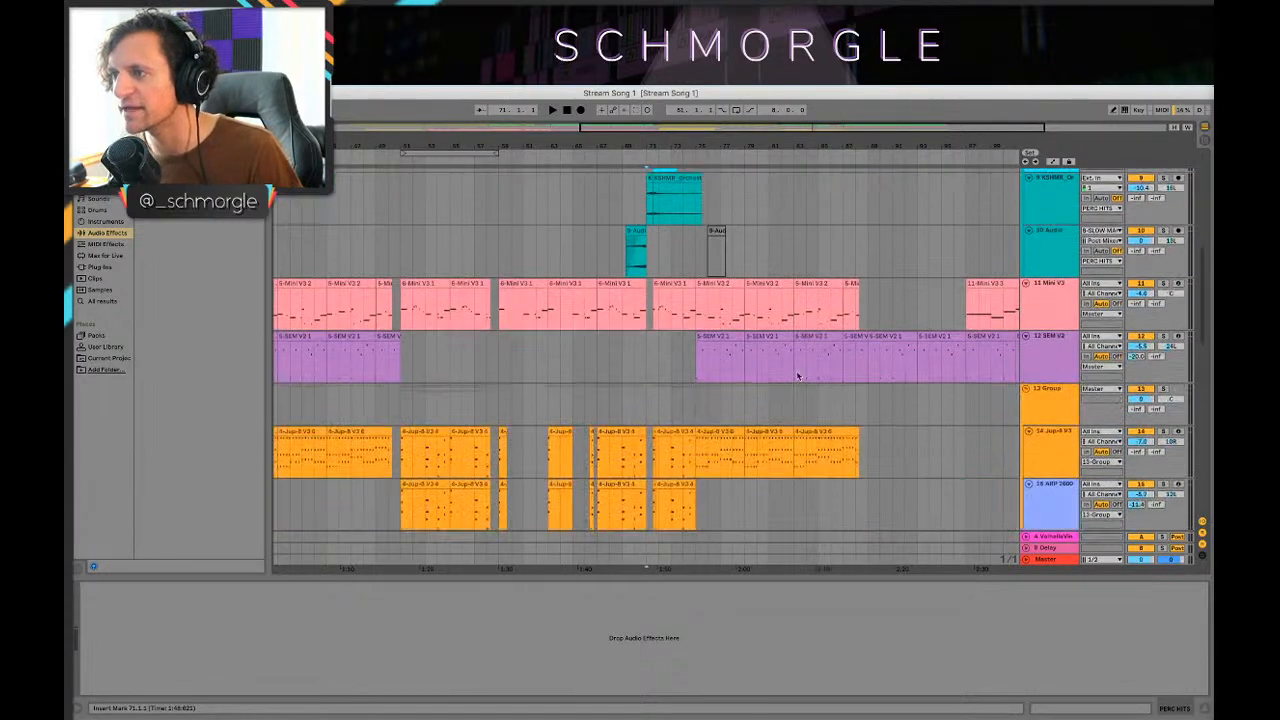
pyautogui.scroll(10, 745, 290)
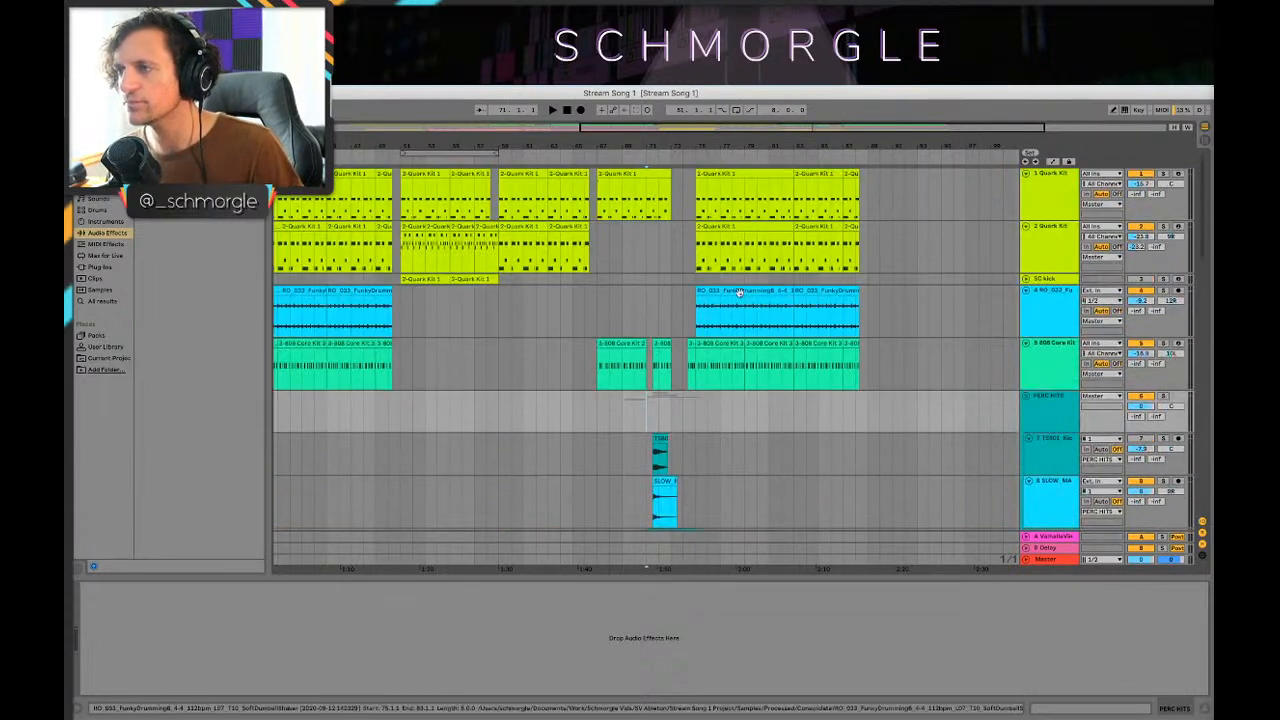
pyautogui.press('space')
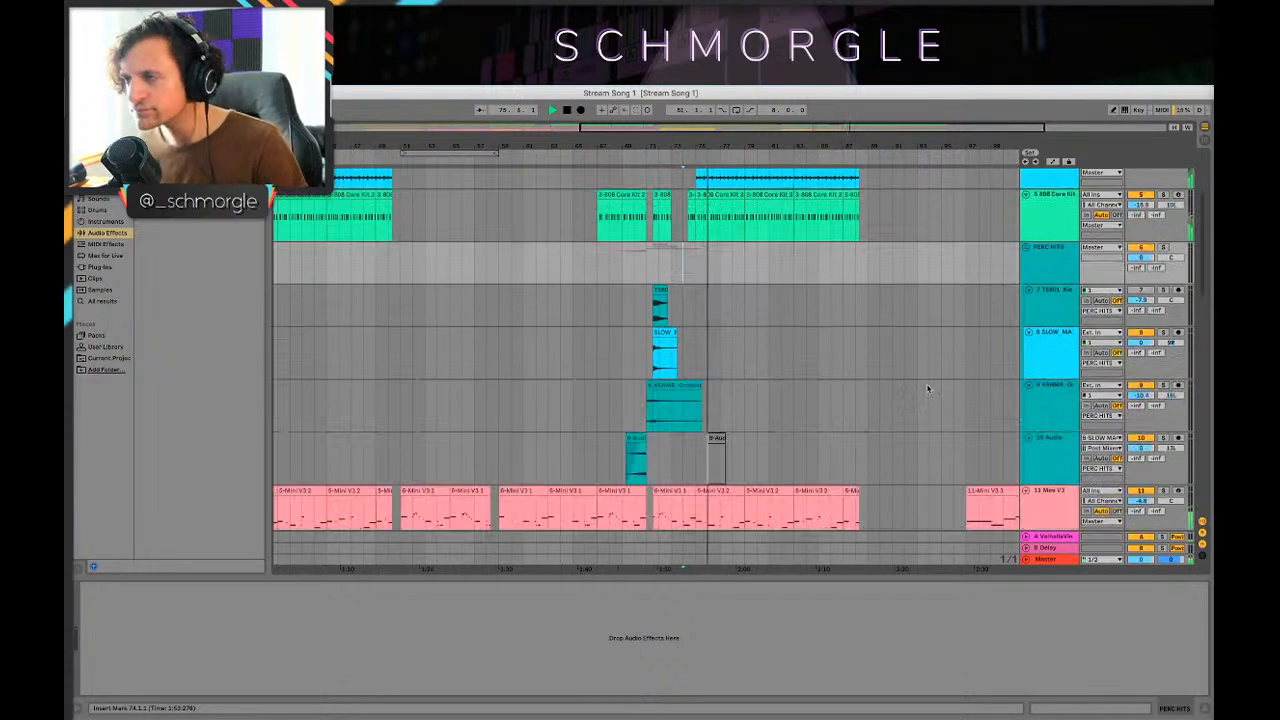
pyautogui.scroll(-3, 926, 383)
pyautogui.scroll(4, 940, 240)
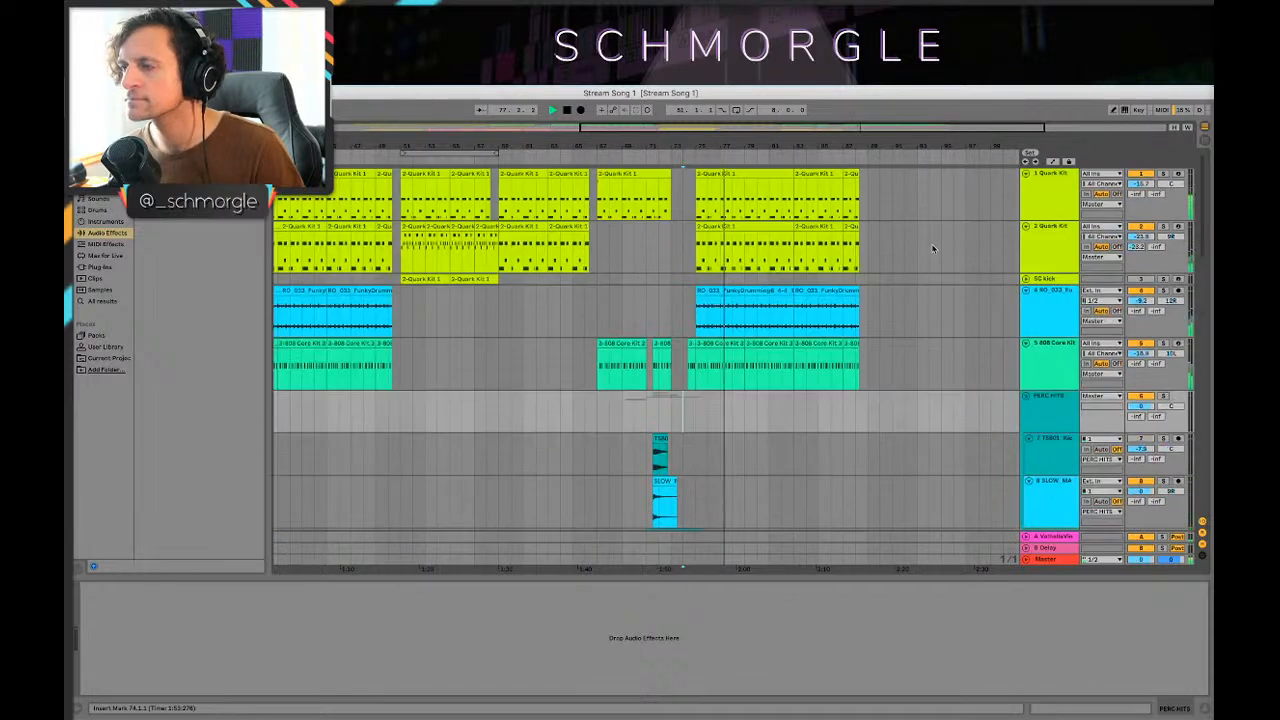
pyautogui.scroll(-5, 929, 245)
pyautogui.scroll(-3, 929, 240)
pyautogui.scroll(4, 929, 240)
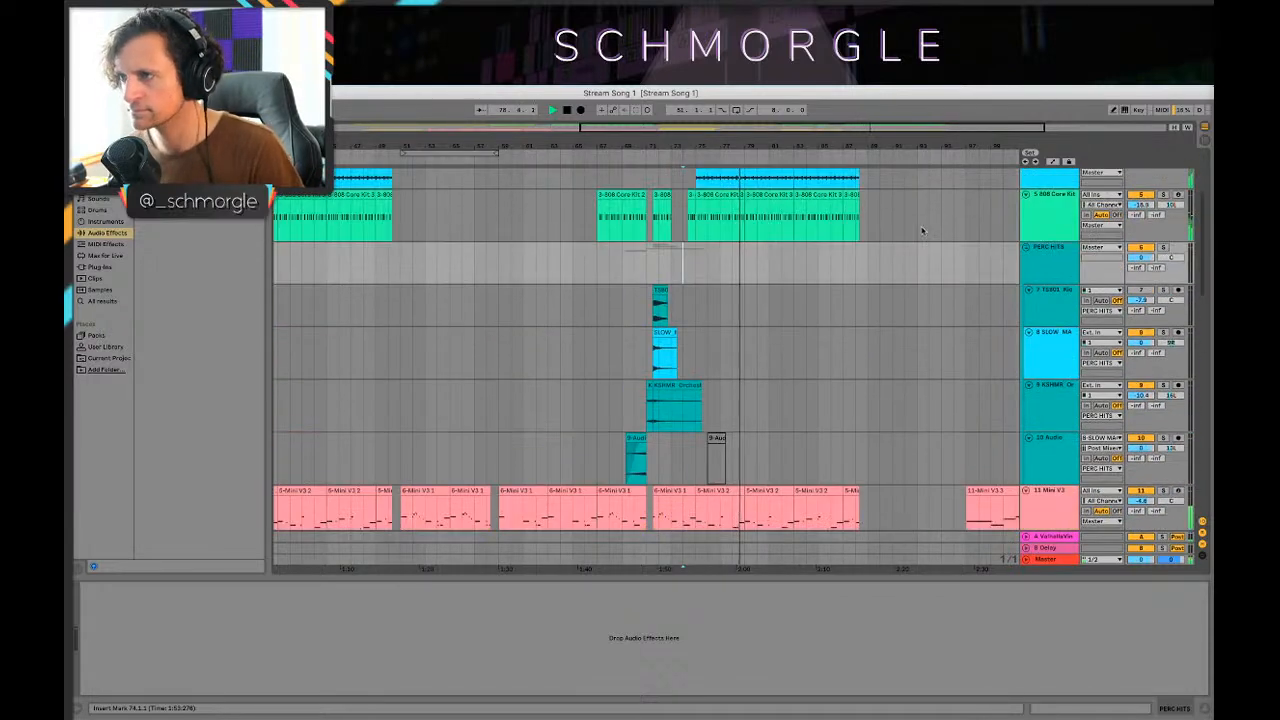
pyautogui.scroll(-5, 929, 357)
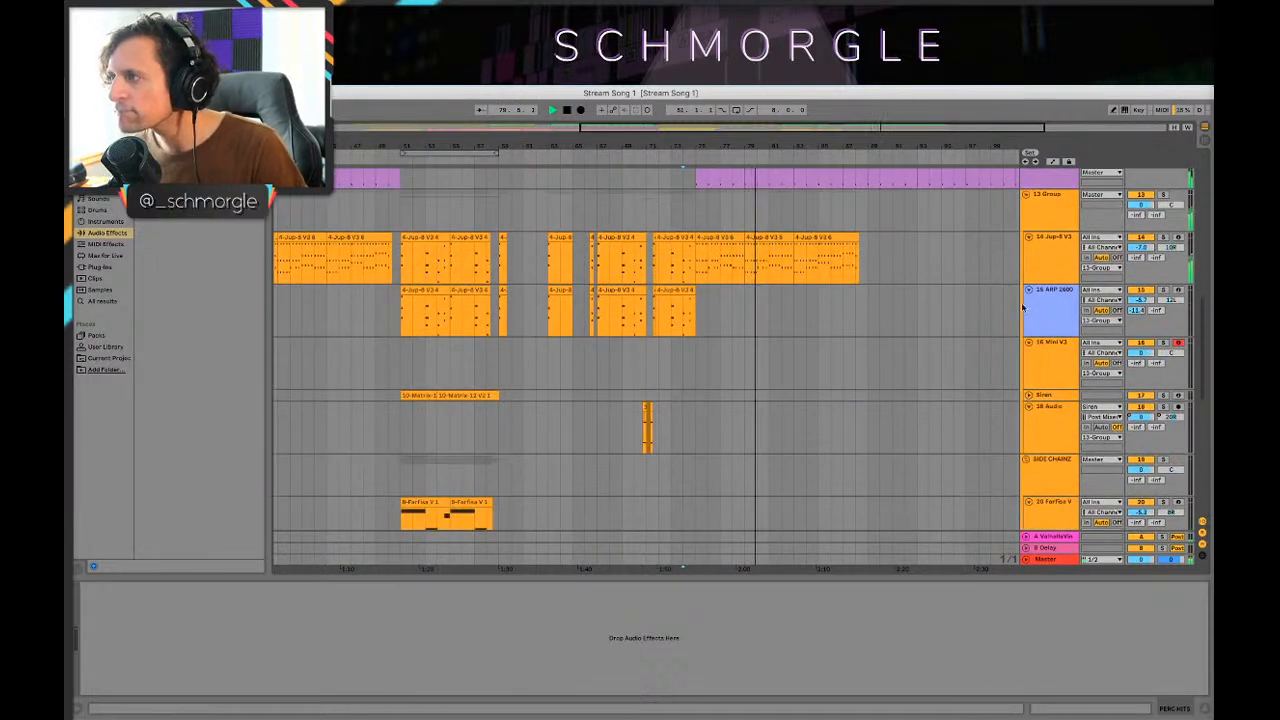
# Step: Try a copy of the Jup-8 clip at bar 75 on the ARP 2600 track, play it and remove it
pyautogui.click(1025, 307)
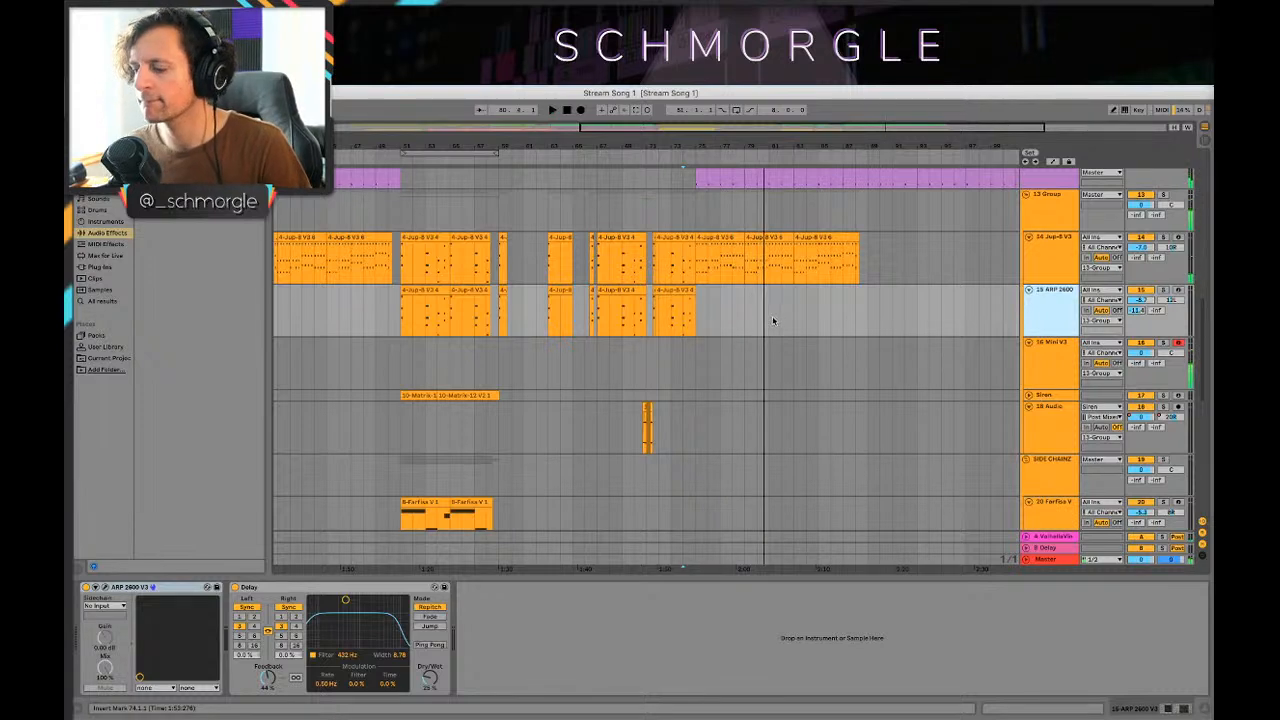
pyautogui.click(667, 312)
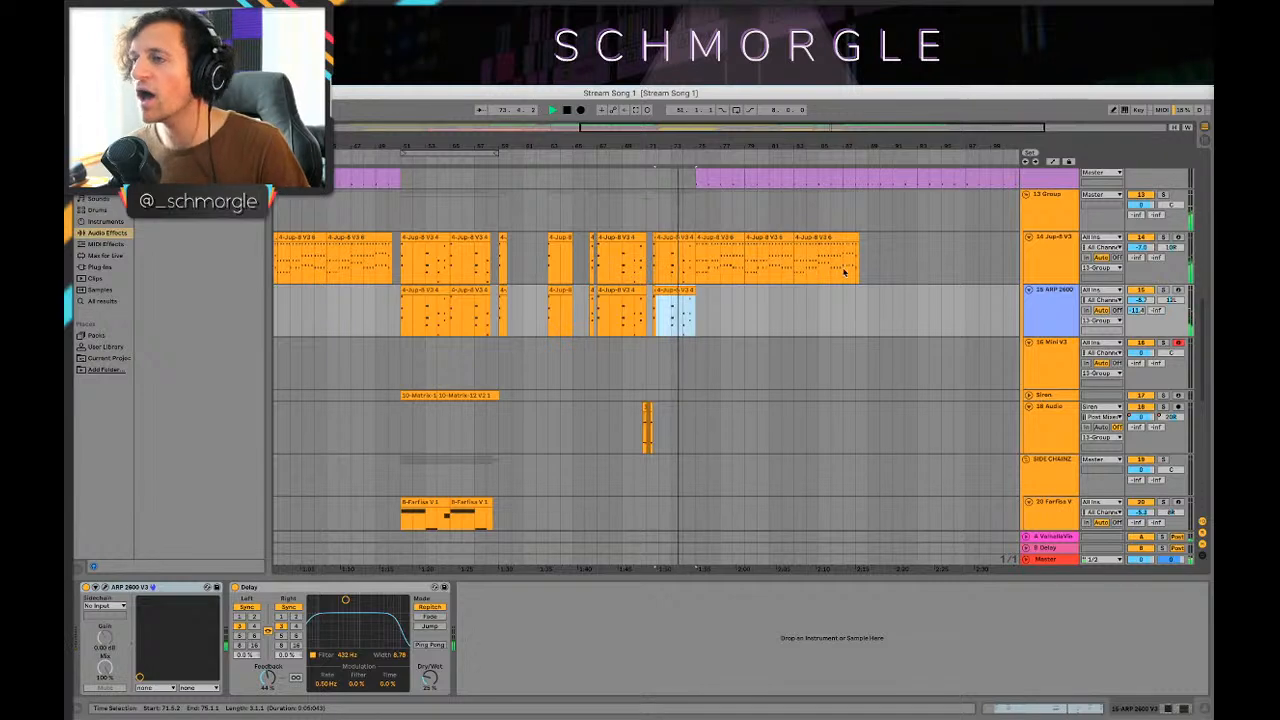
pyautogui.click(729, 280)
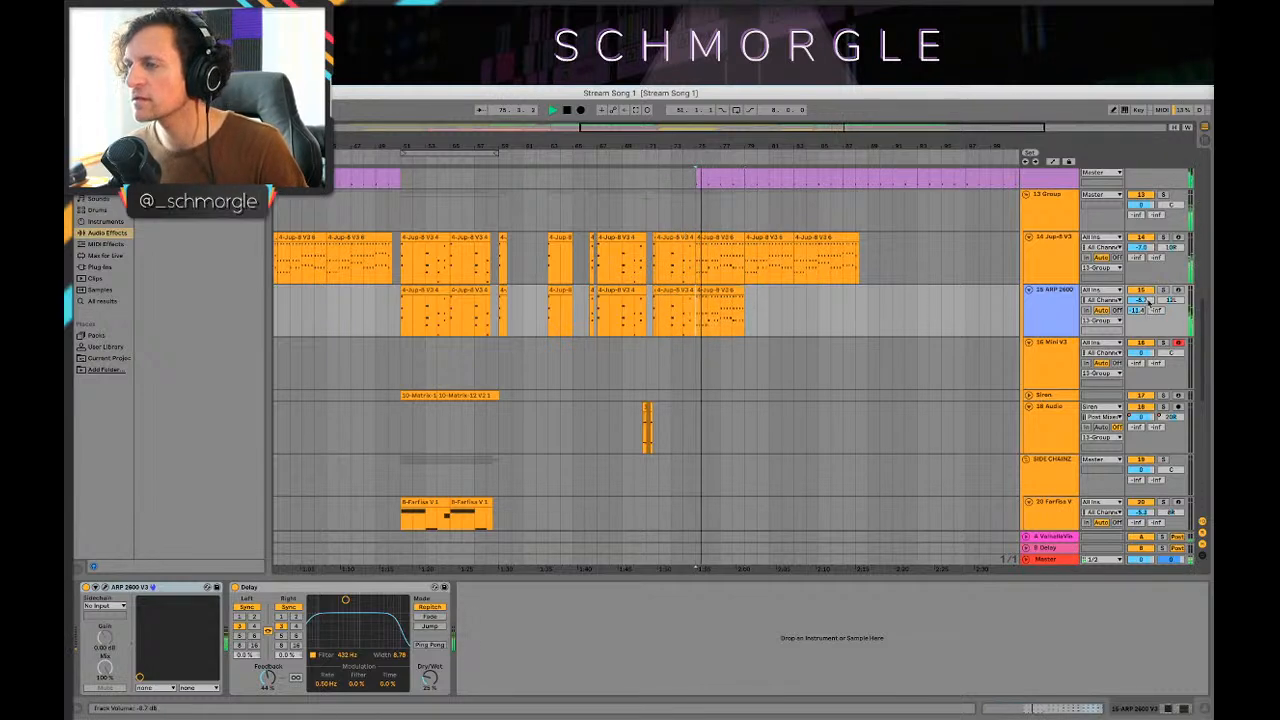
pyautogui.click(720, 290)
pyautogui.press('space')
pyautogui.click(720, 289)
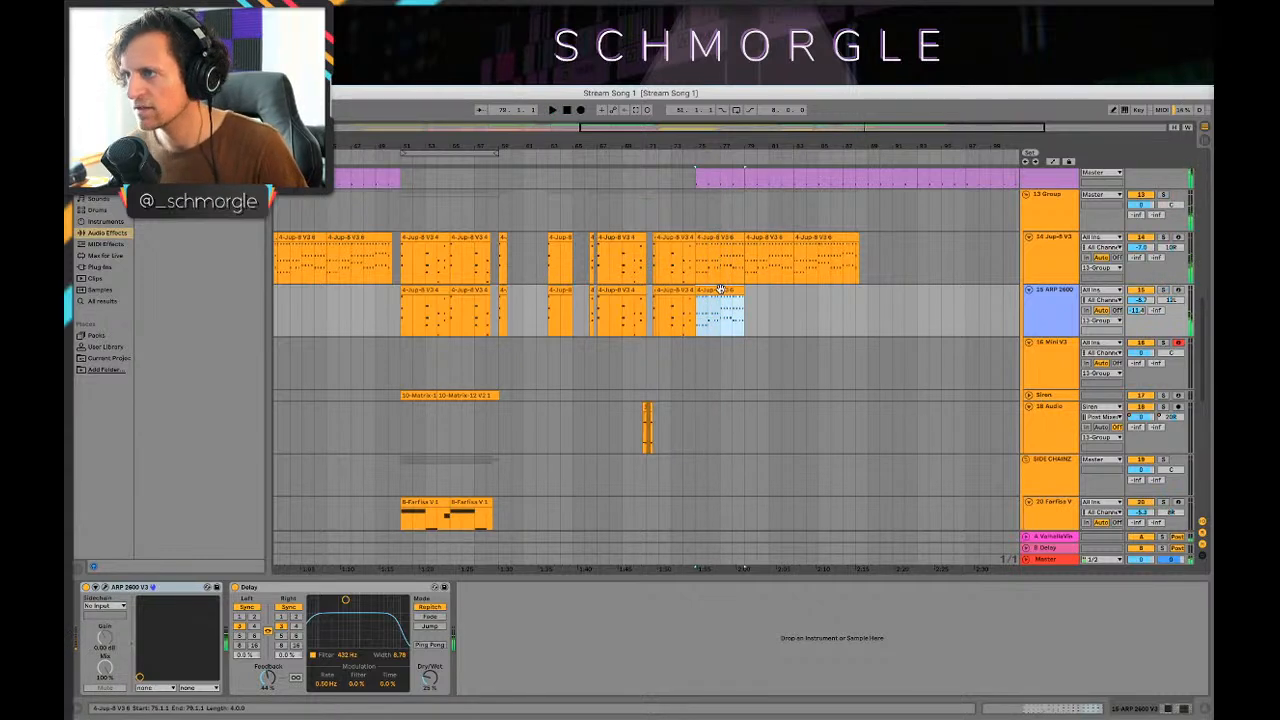
# Step: Arm the ARP 2600 track for recording and play from bar 74 to rehearse a part over the section
pyautogui.click(1177, 291)
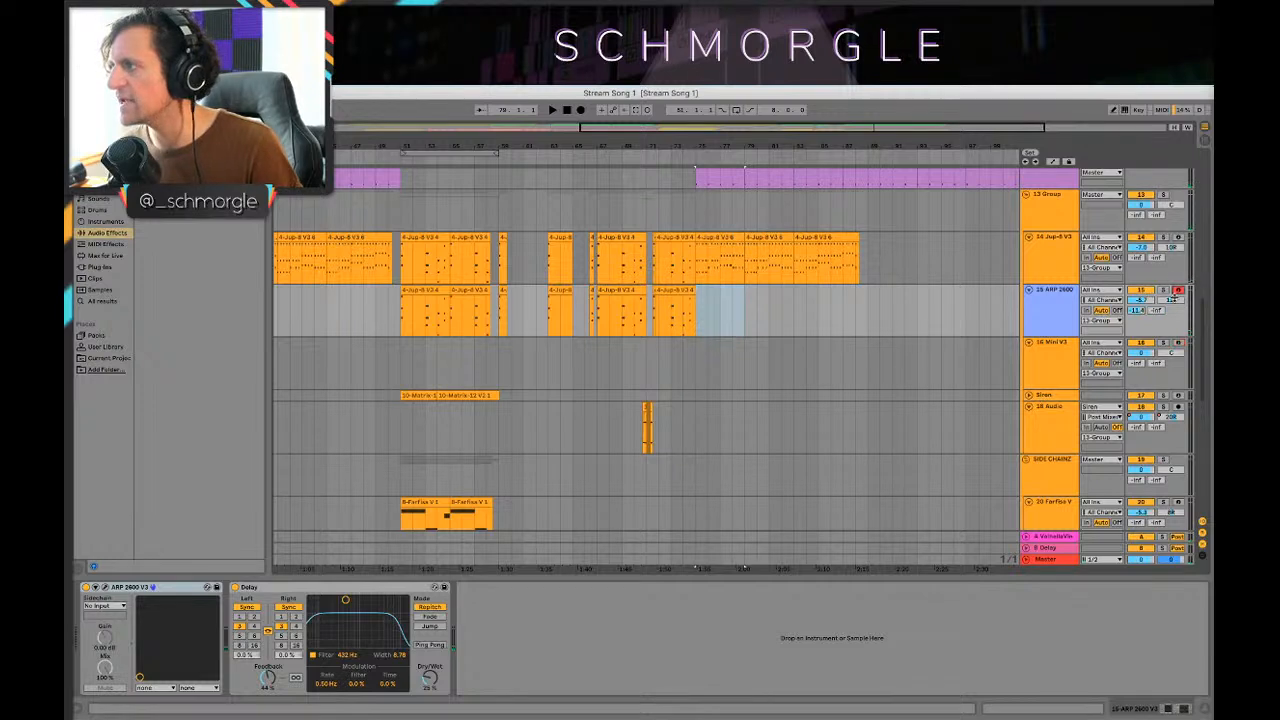
pyautogui.click(686, 311)
pyautogui.press('space')
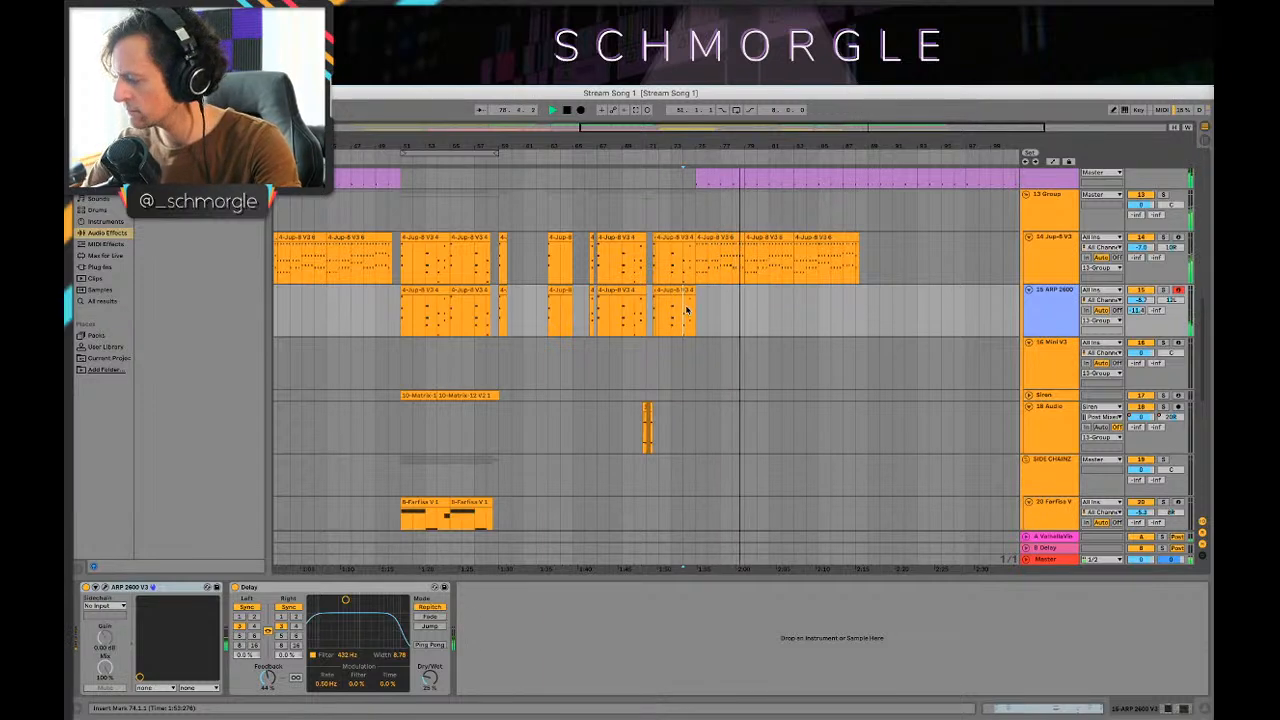
pyautogui.press('space')
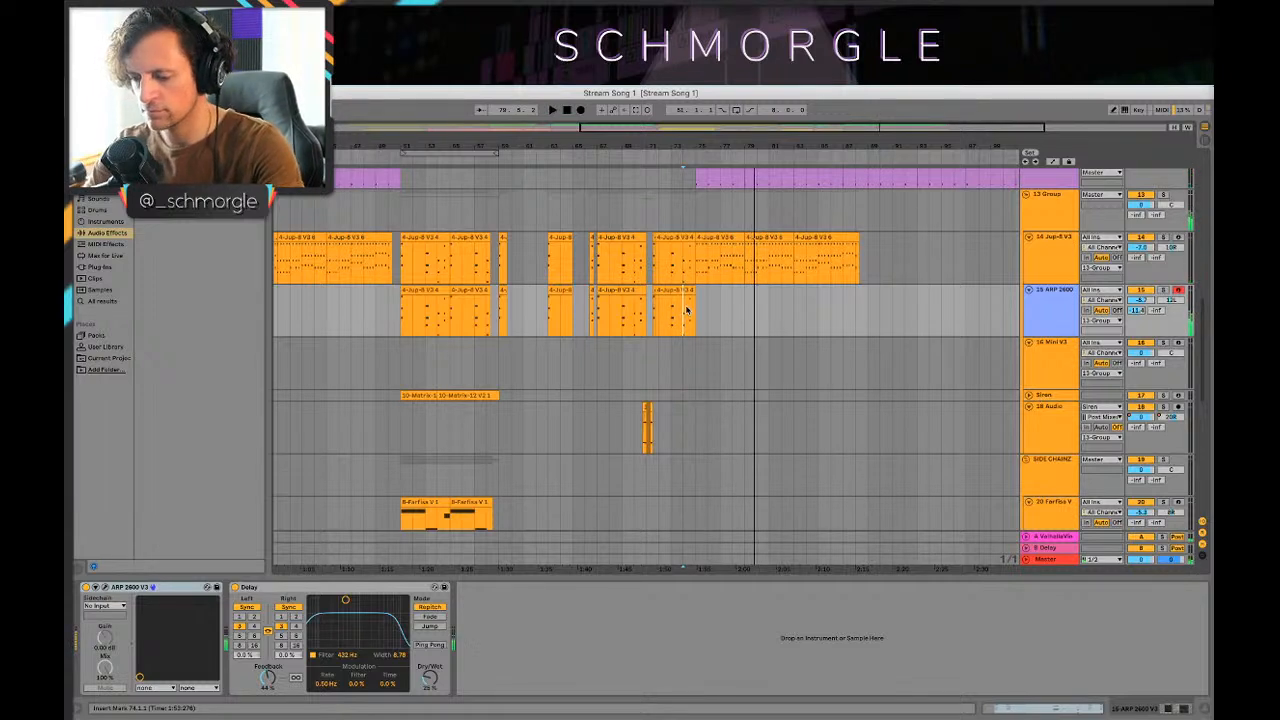
pyautogui.press('space')
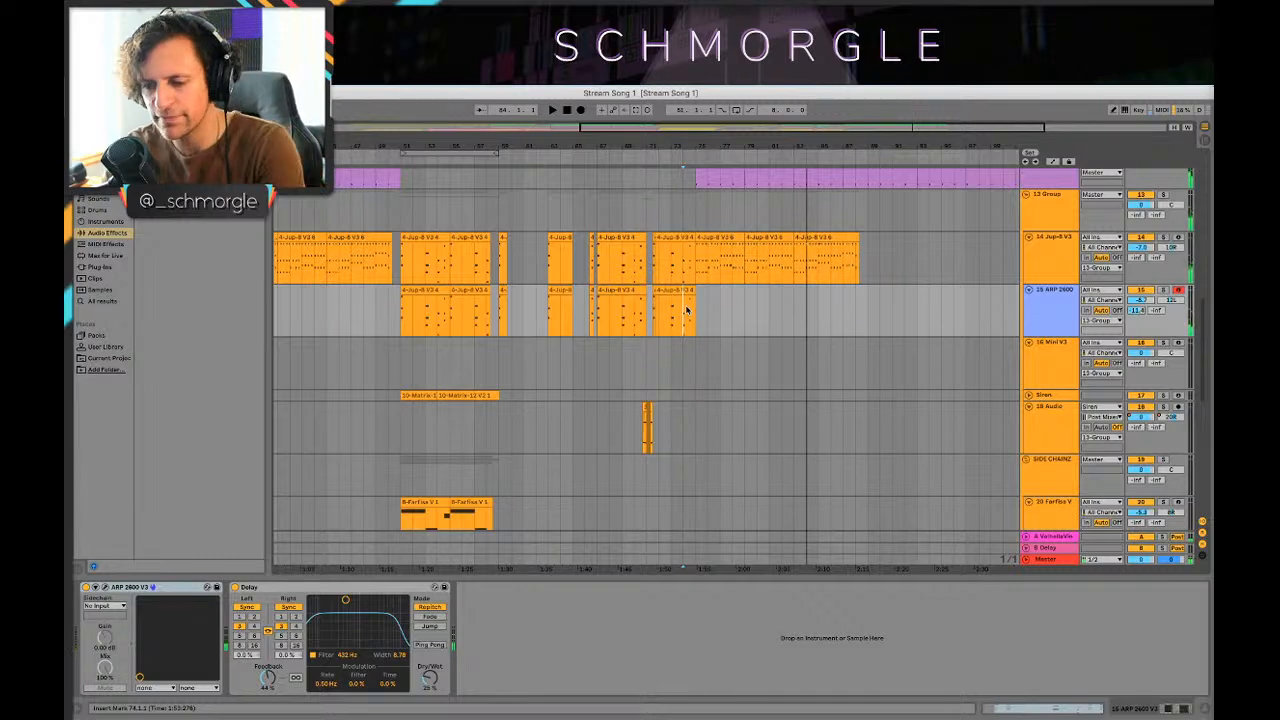
# Step: Show the automation and record two takes of a new part on the ARP 2600 track, starting at bar 74
pyautogui.press('a')
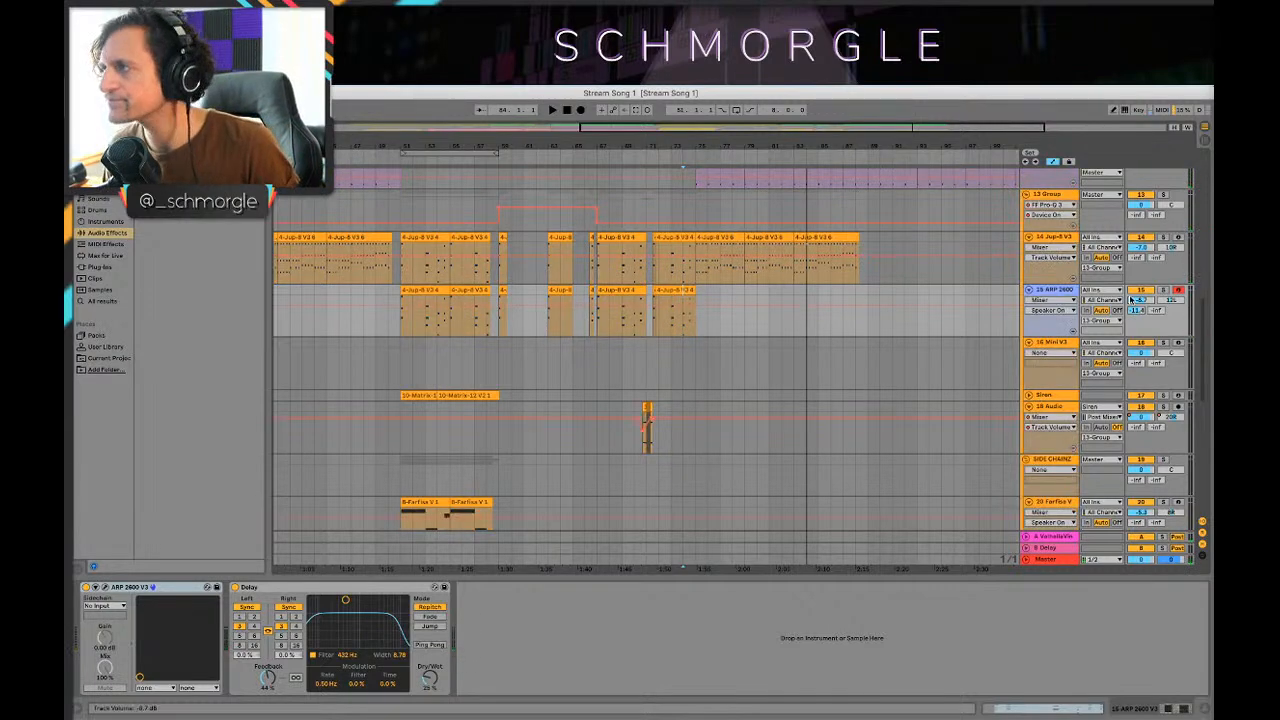
pyautogui.moveTo(696, 135); pyautogui.dragTo(660, 350)
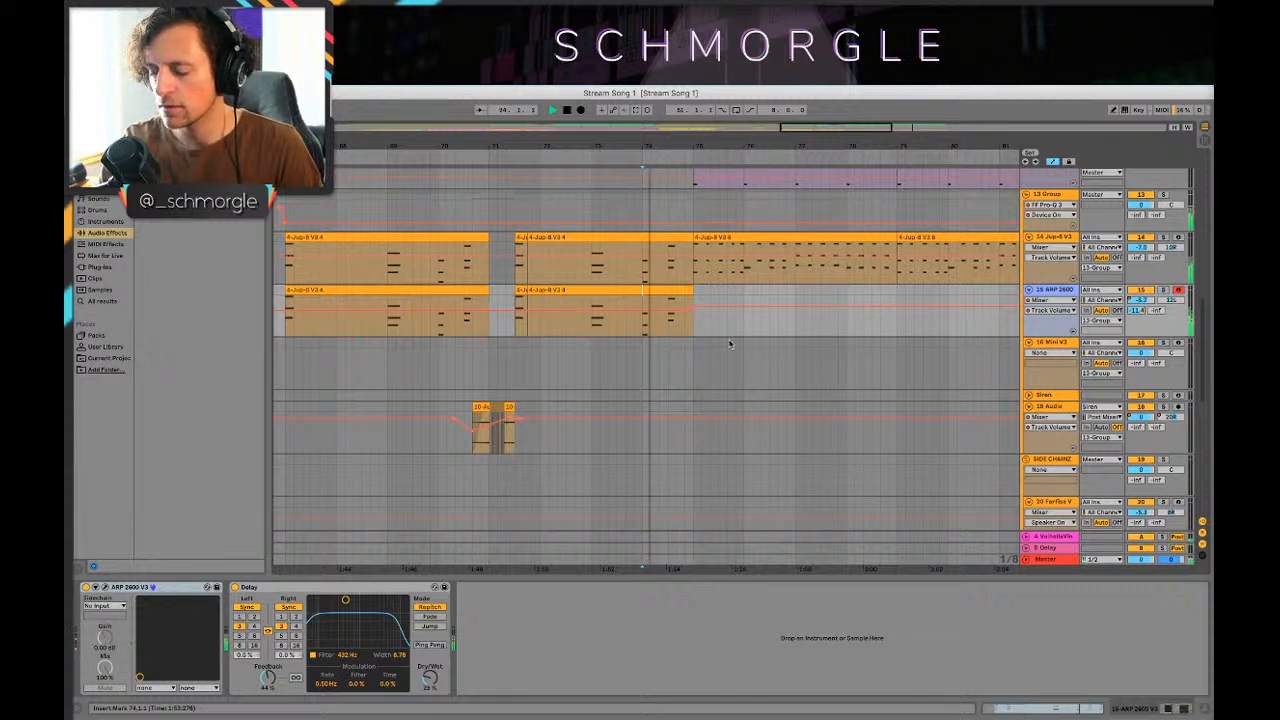
pyautogui.press('F9')
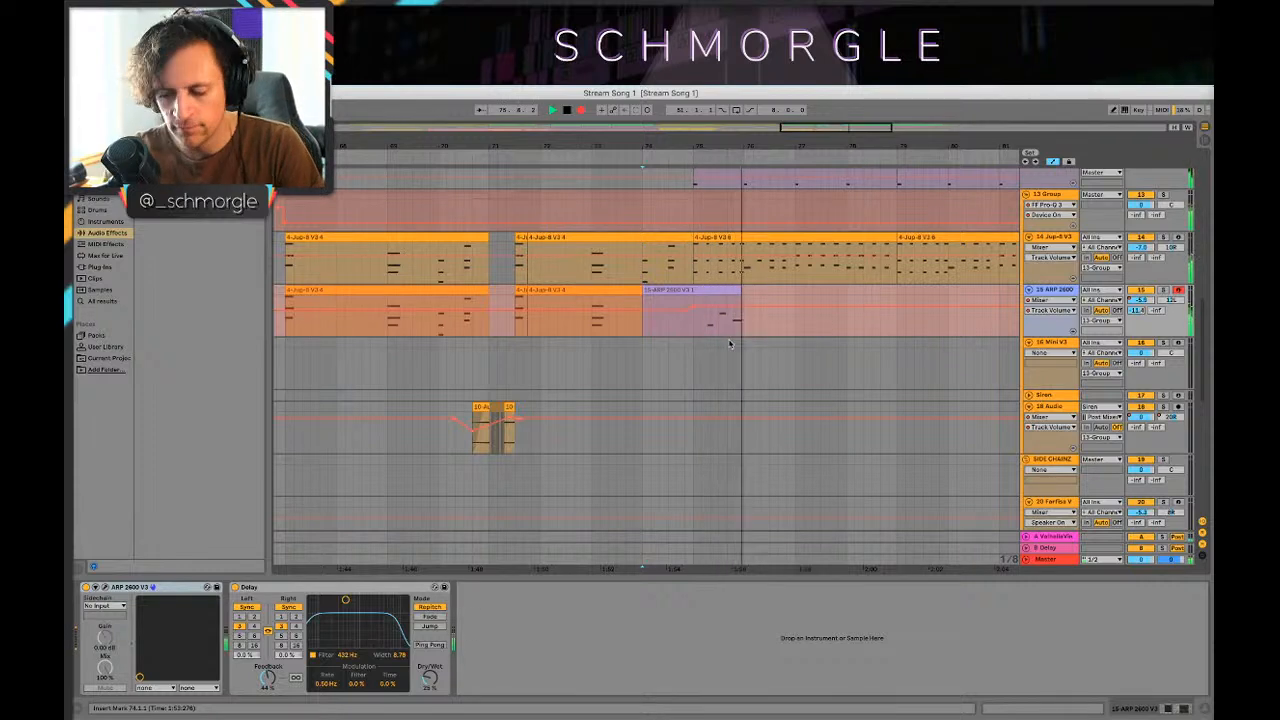
pyautogui.press('space')
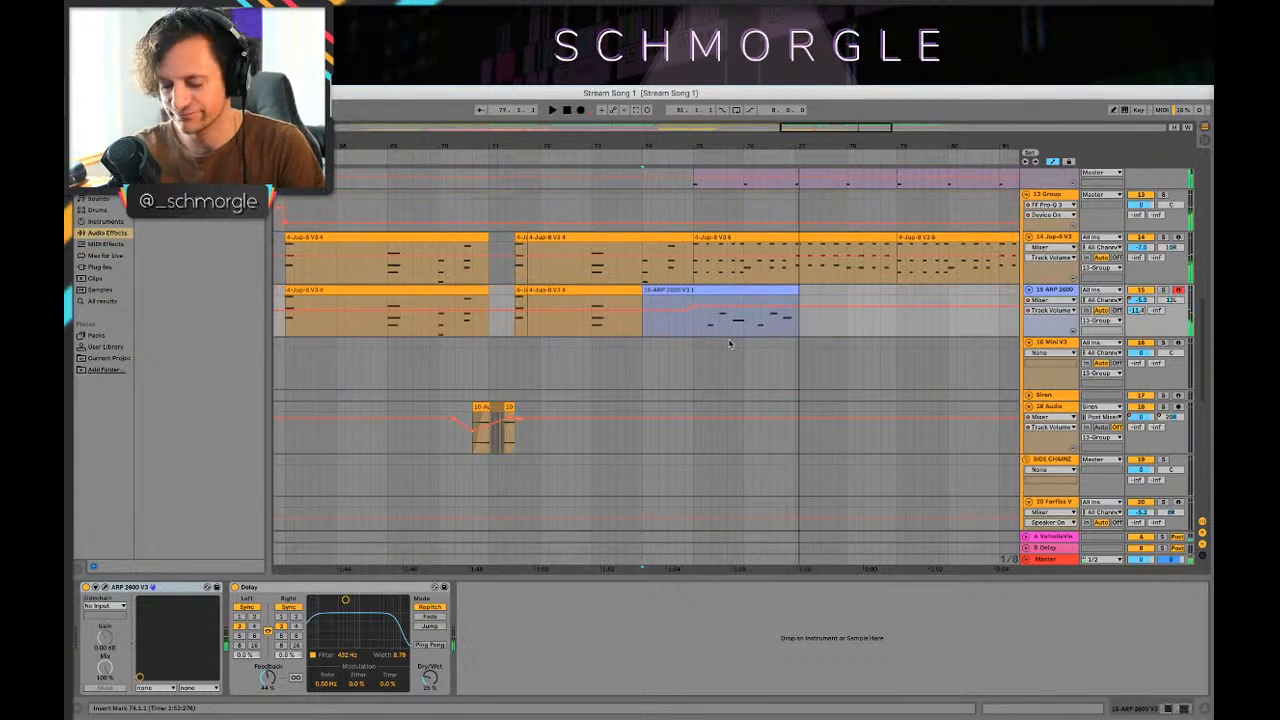
pyautogui.press('F9')
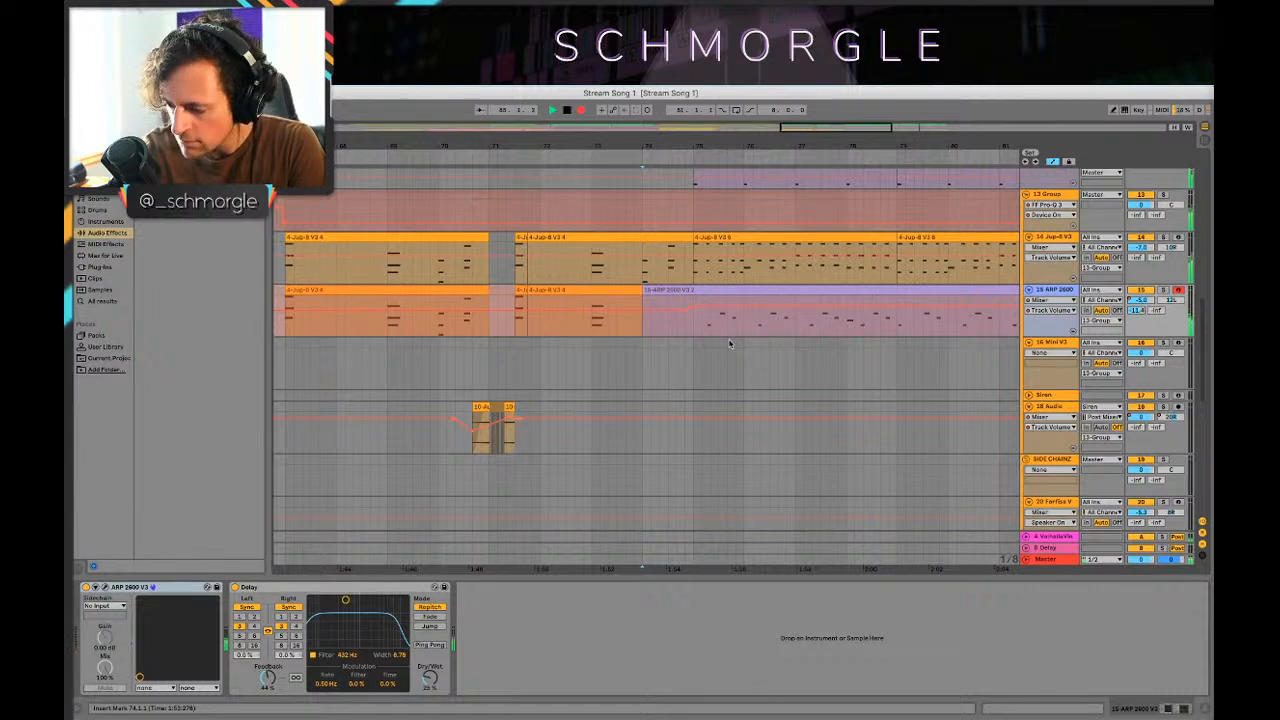
pyautogui.press('space')
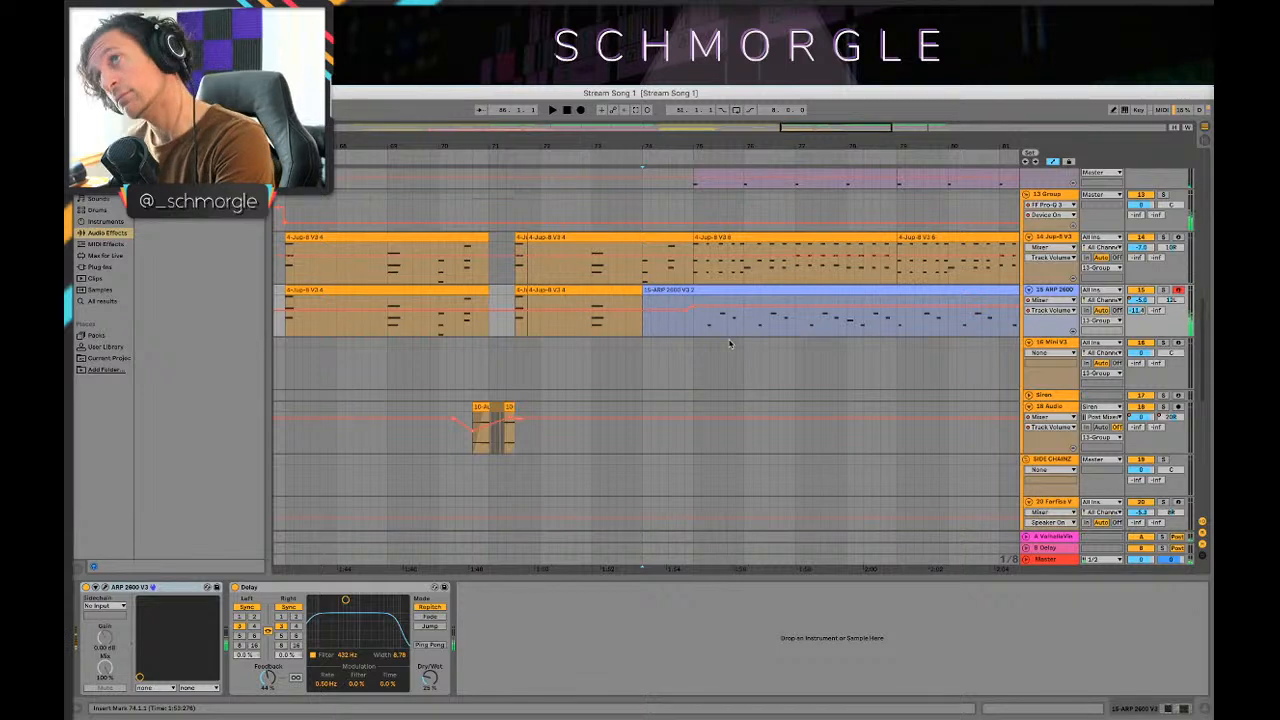
# Step: Trim the start of the recorded ARP 2600 clip to bar 75 and quantize all its notes
pyautogui.moveTo(872, 140); pyautogui.dragTo(618, 119)
pyautogui.moveTo(494, 289); pyautogui.dragTo(522, 289)
pyautogui.doubleClick(538, 289)
pyautogui.click(616, 603)
pyautogui.hotkey('ctrl', 'a')
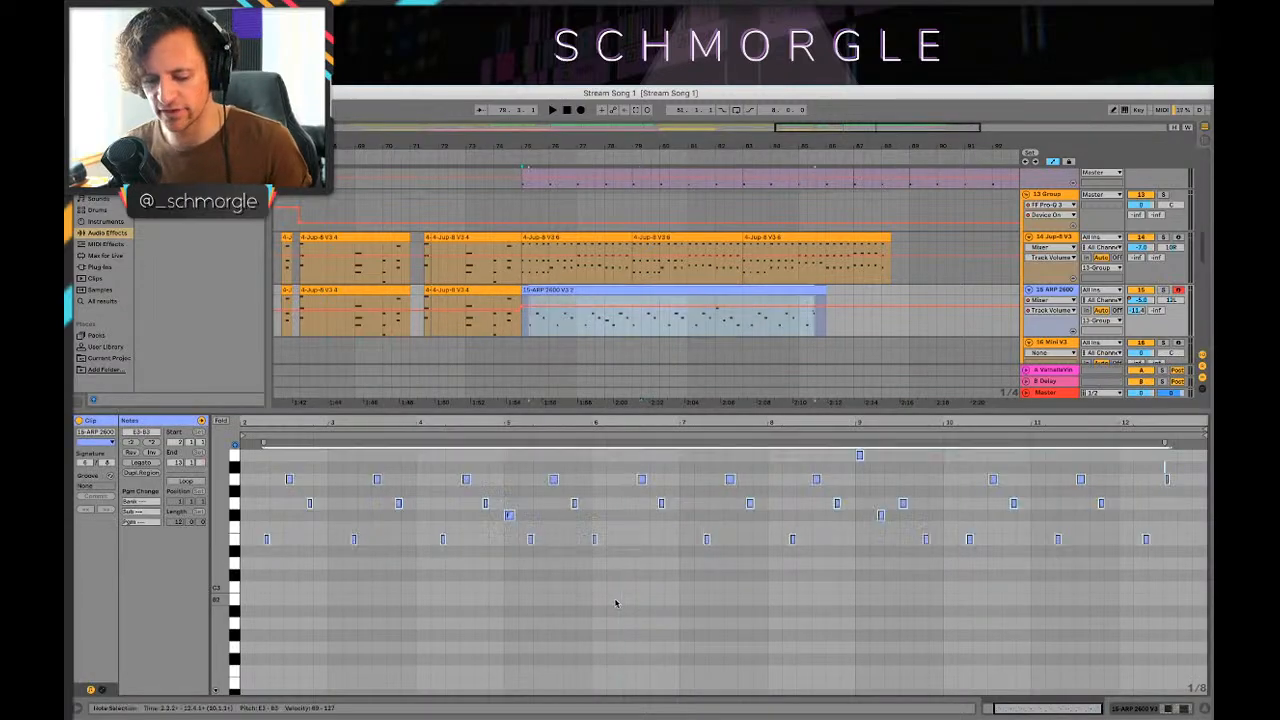
pyautogui.hotkey('ctrl', 'u')
pyautogui.press('space')
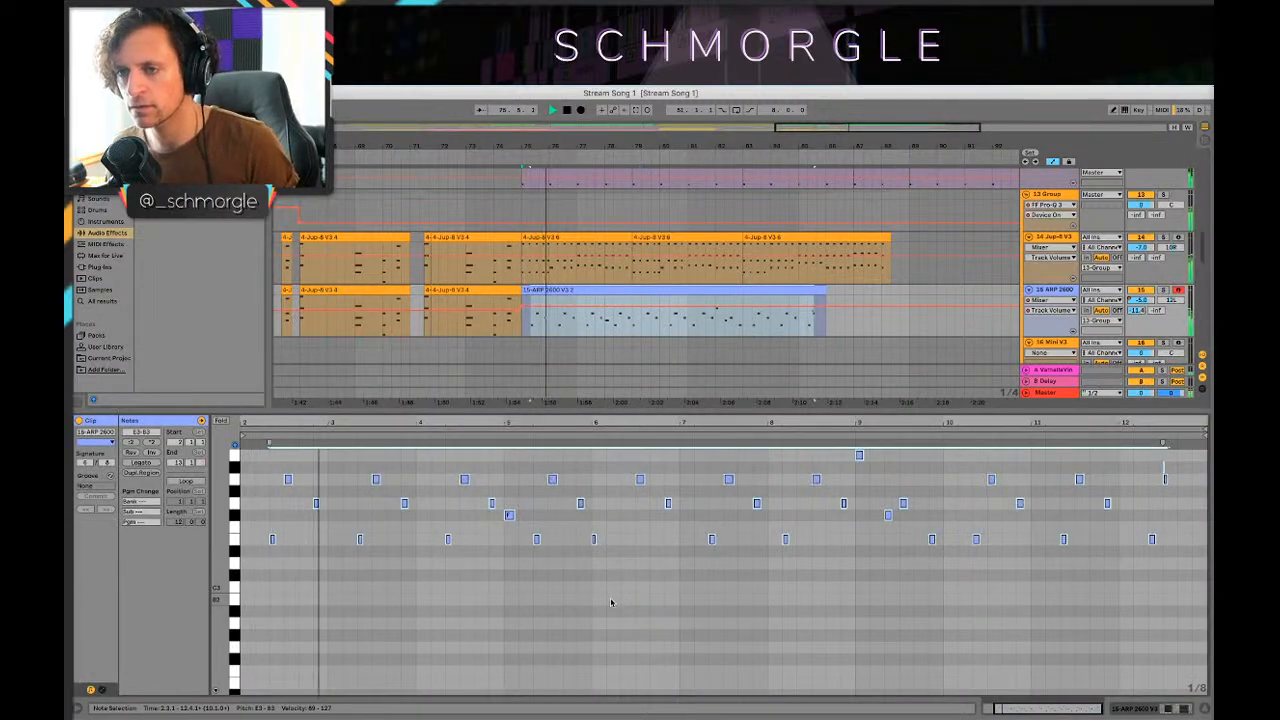
# Step: Play the quantized ARP 2600 clip and examine the timing of its notes
pyautogui.press('space')
pyautogui.moveTo(404, 421); pyautogui.dragTo(574, 427)
pyautogui.press('space')
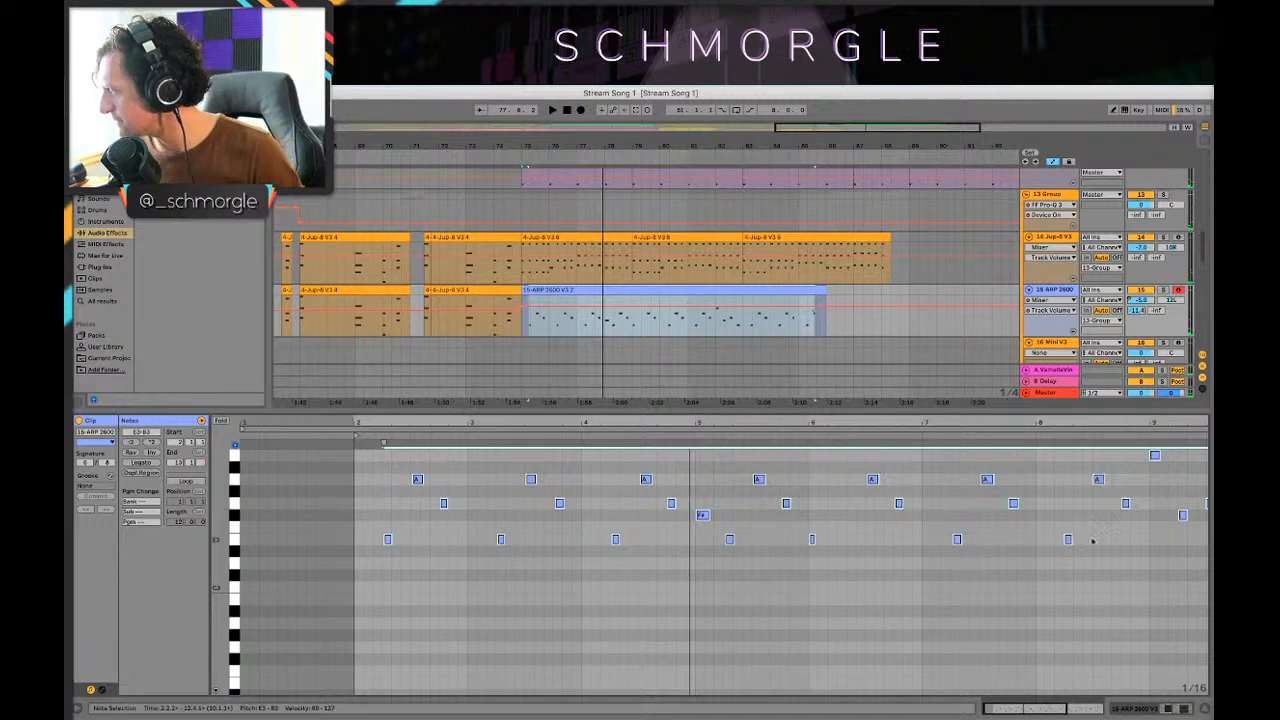
pyautogui.press('space')
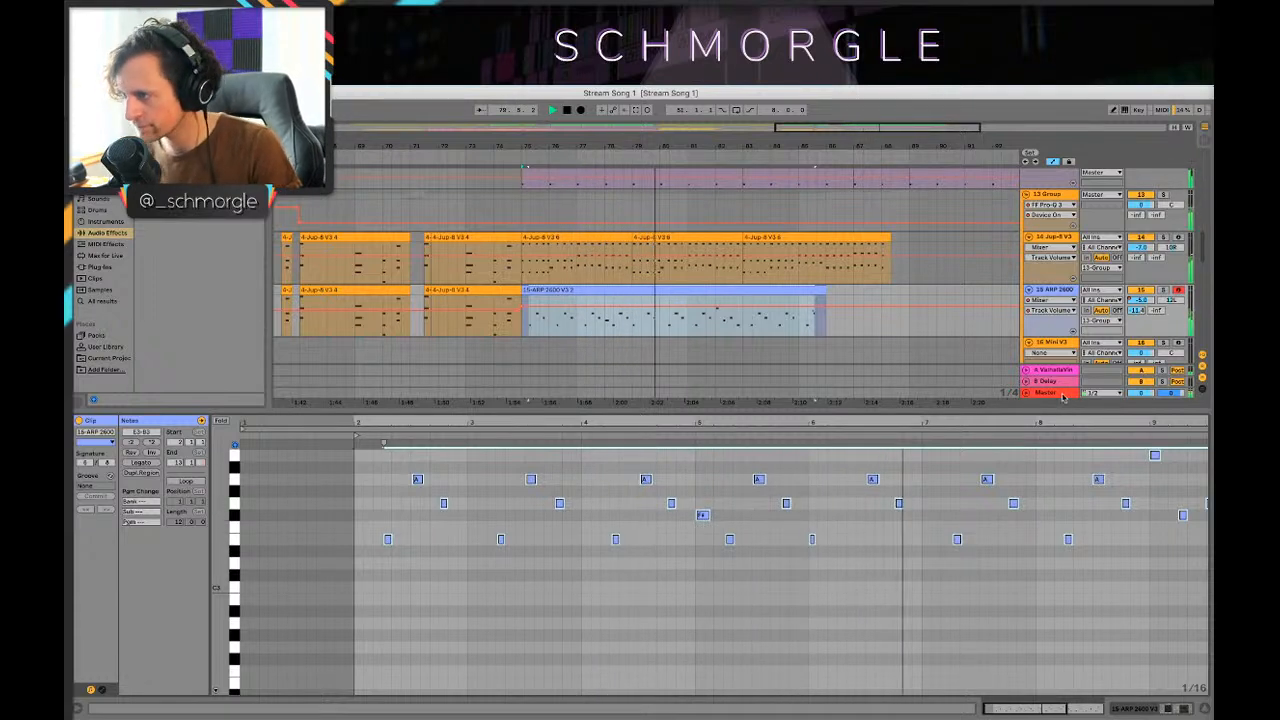
pyautogui.moveTo(1066, 423); pyautogui.dragTo(820, 423)
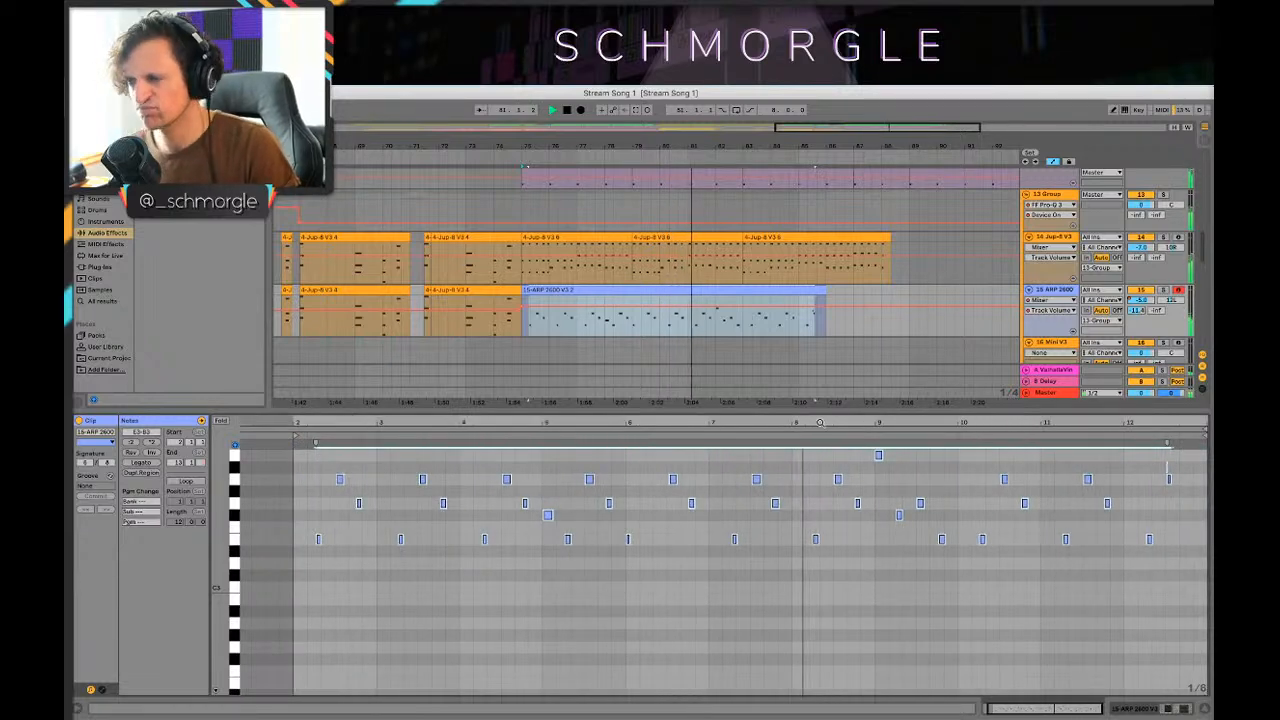
pyautogui.click(926, 429)
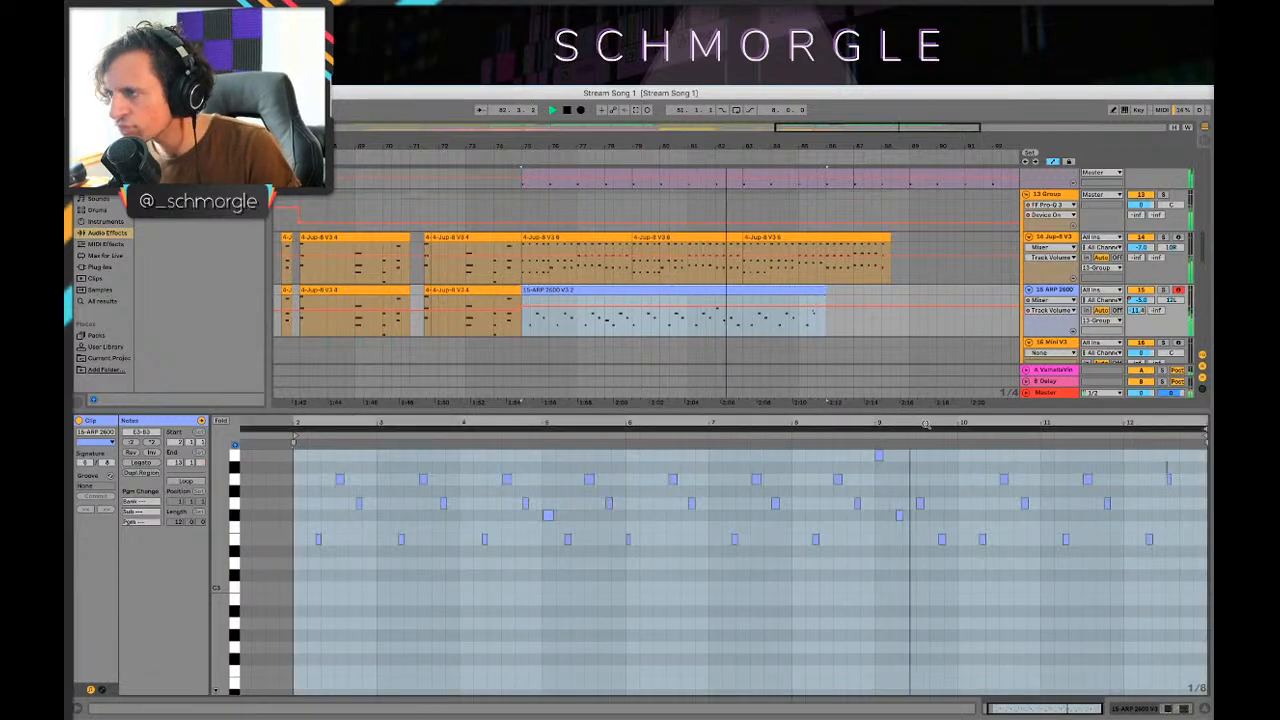
pyautogui.moveTo(926, 425); pyautogui.dragTo(926, 418)
pyautogui.press('space')
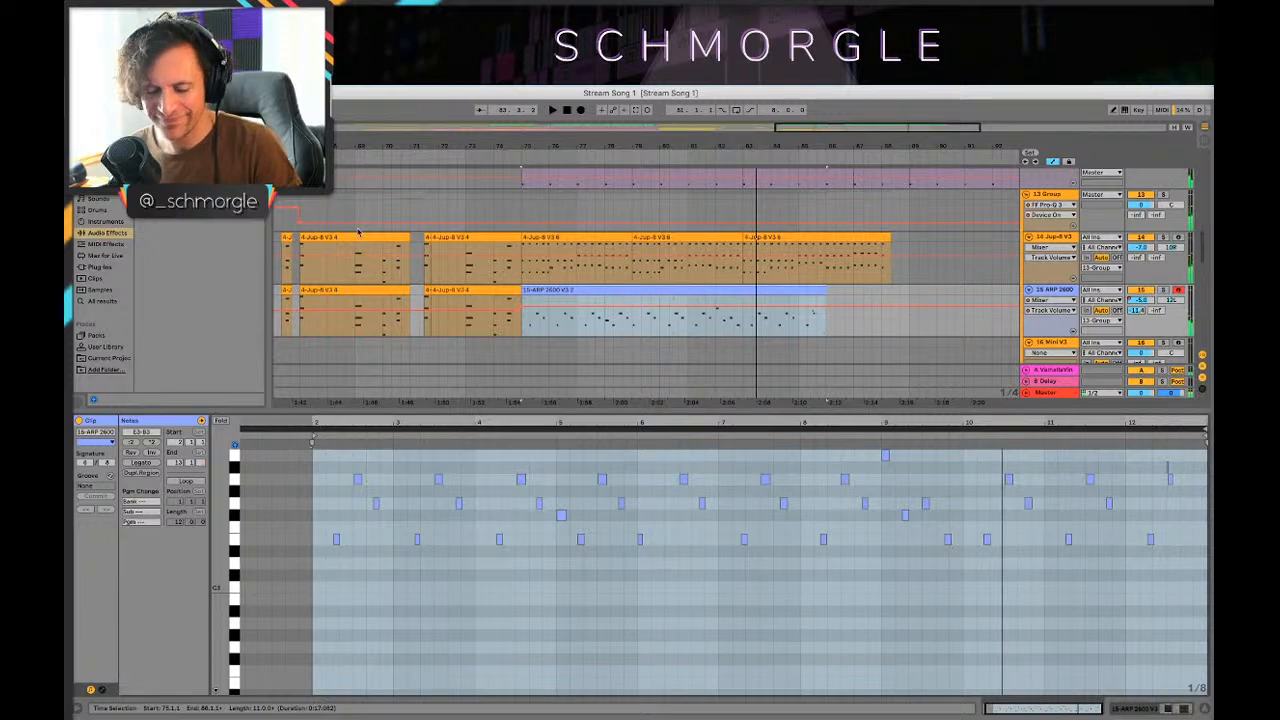
# Step: Lower the ARP 2600 volume automation at bar 75 and delete the recorded clip, returning to the arrangement clips and device view
pyautogui.moveTo(519, 309); pyautogui.dragTo(519, 312)
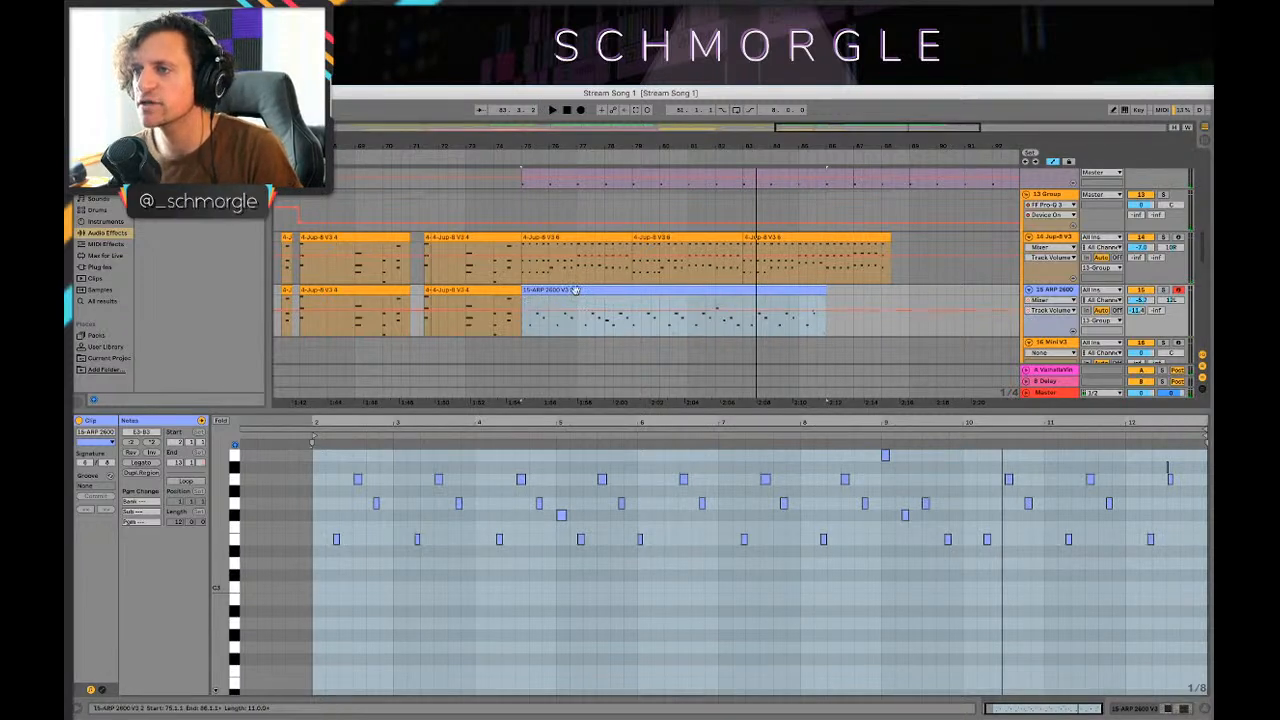
pyautogui.press('a')
pyautogui.press('Delete')
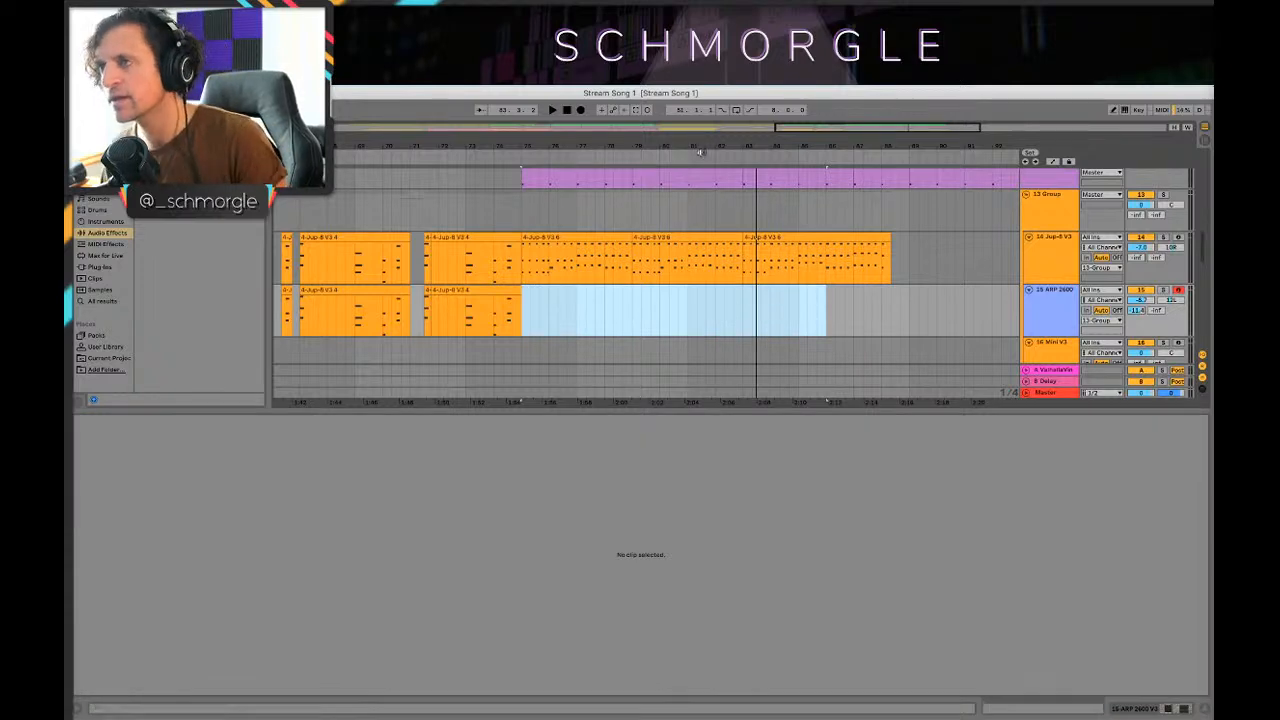
pyautogui.hotkey('shift', 'Tab')
# Step: Play from bar 83 and look through the drum, percussion and synth tracks around the section's end
pyautogui.scroll(-5, 649, 362)
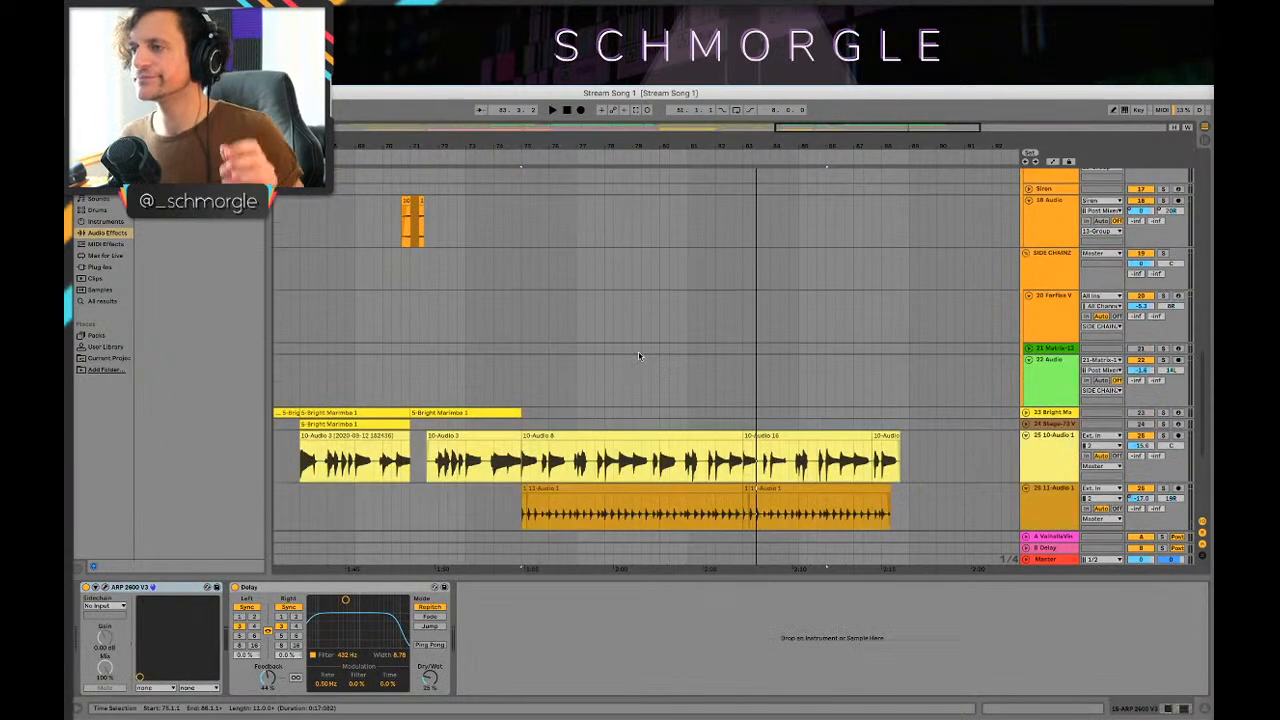
pyautogui.scroll(10, 694, 368)
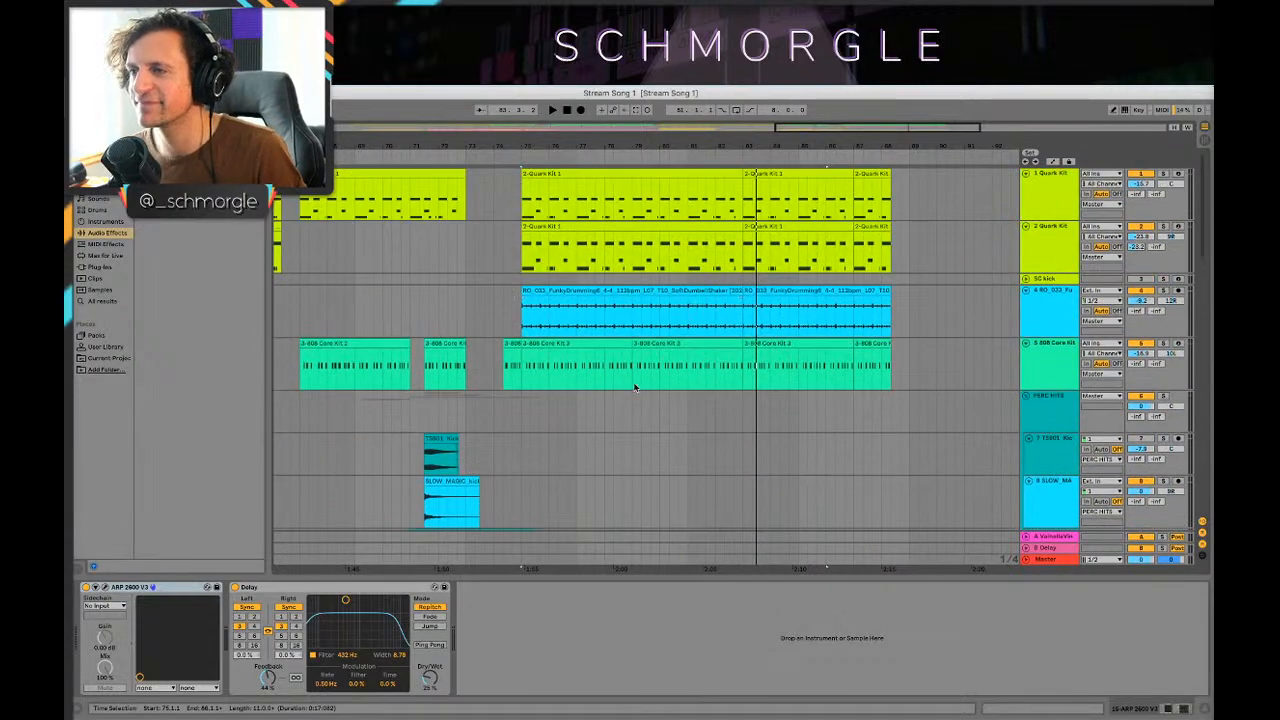
pyautogui.click(634, 388)
pyautogui.click(628, 402)
pyautogui.hscroll(5, 464, 438)
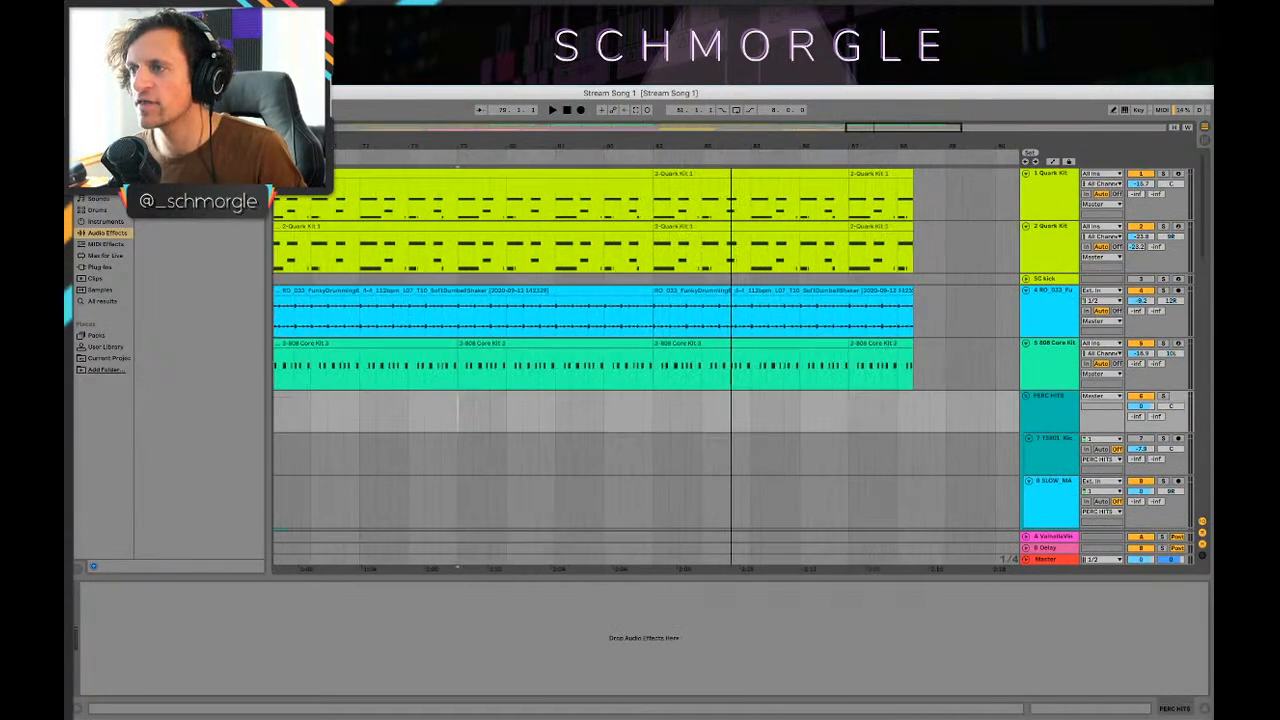
pyautogui.scroll(-10, 543, 398)
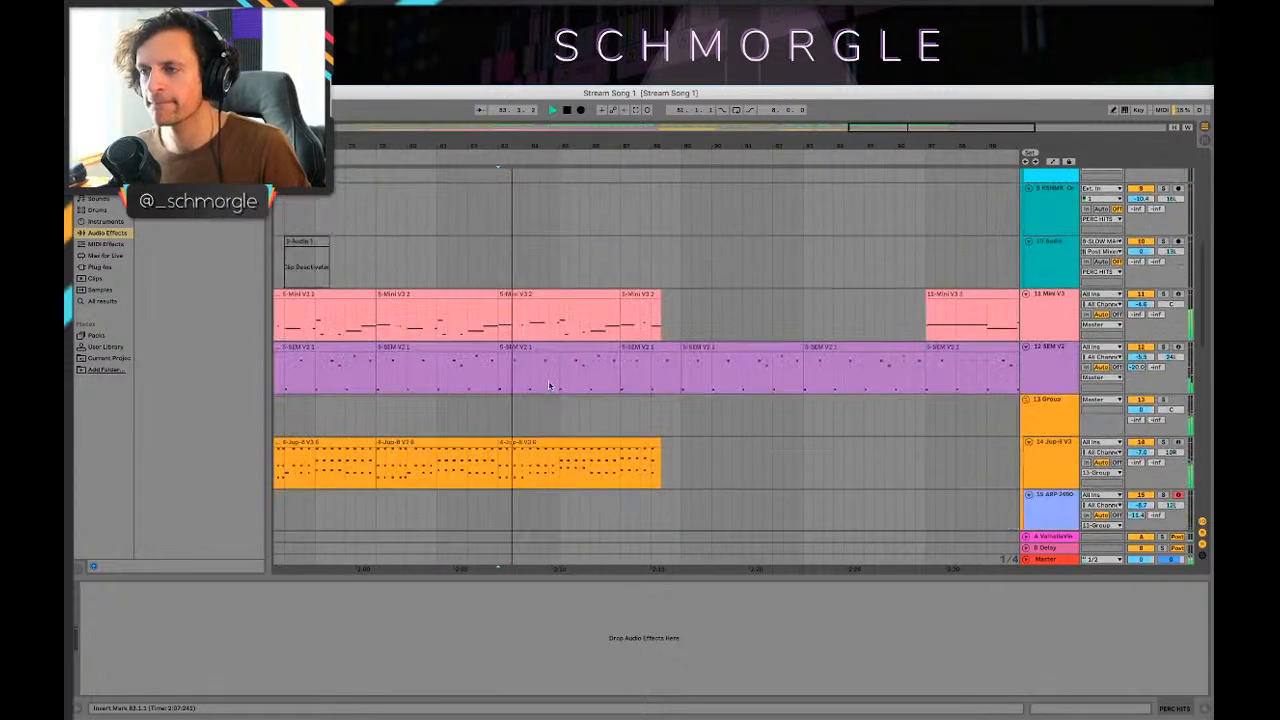
pyautogui.scroll(7, 570, 394)
pyautogui.scroll(5, 700, 240)
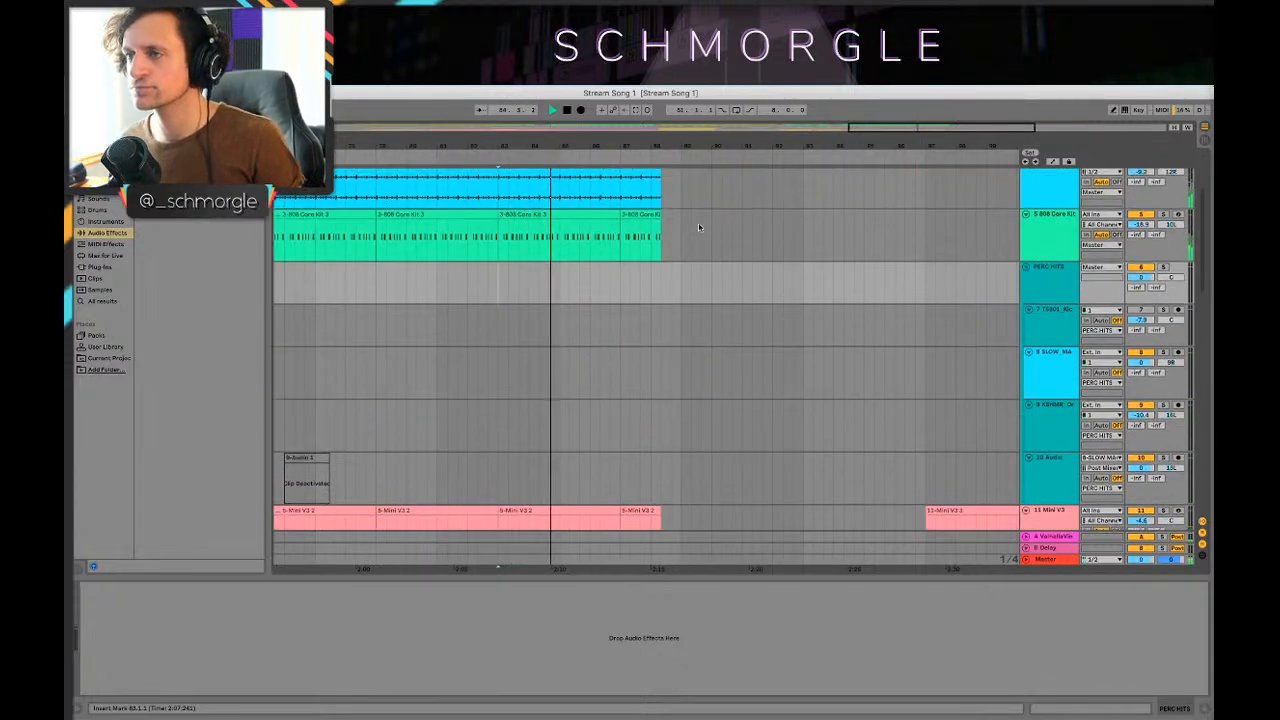
pyautogui.scroll(-10, 707, 304)
pyautogui.scroll(-3, 707, 304)
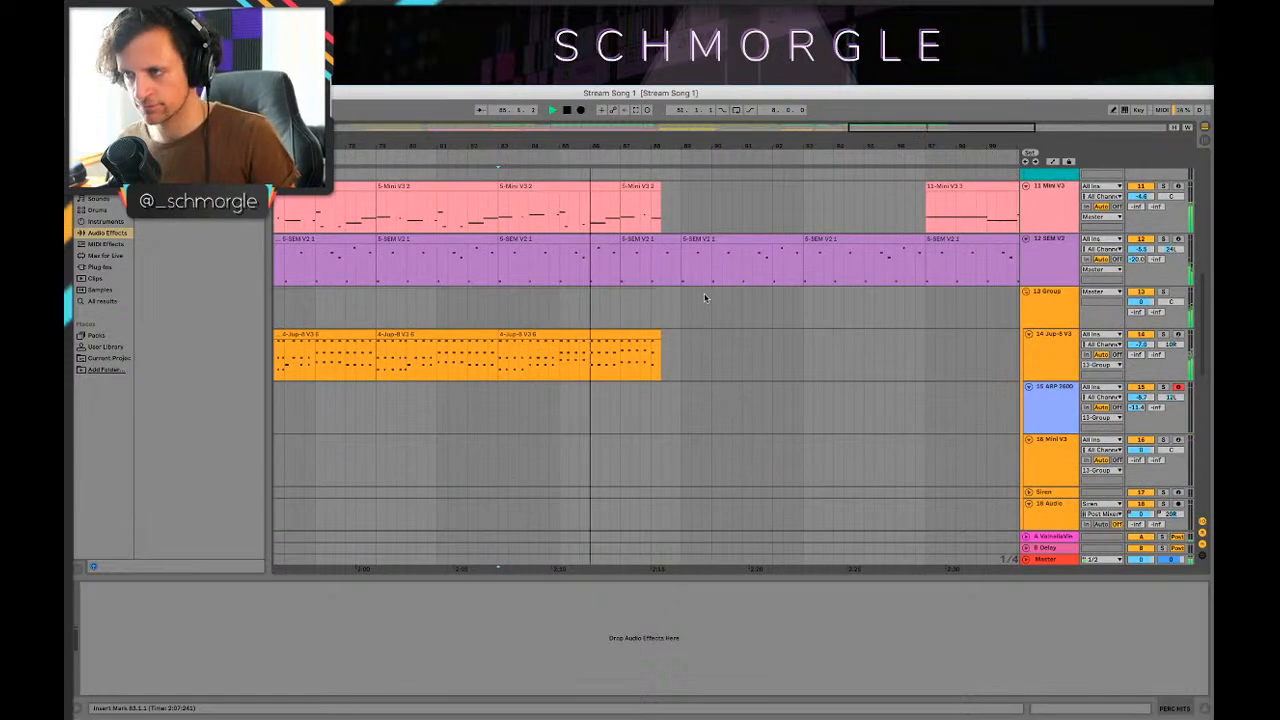
# Step: Switch to Splice, remove the drums filter from the crash search, and search the sample library for "snap"
pyautogui.moveTo(688, 134); pyautogui.dragTo(611, 128)
pyautogui.scroll(10, 700, 185)
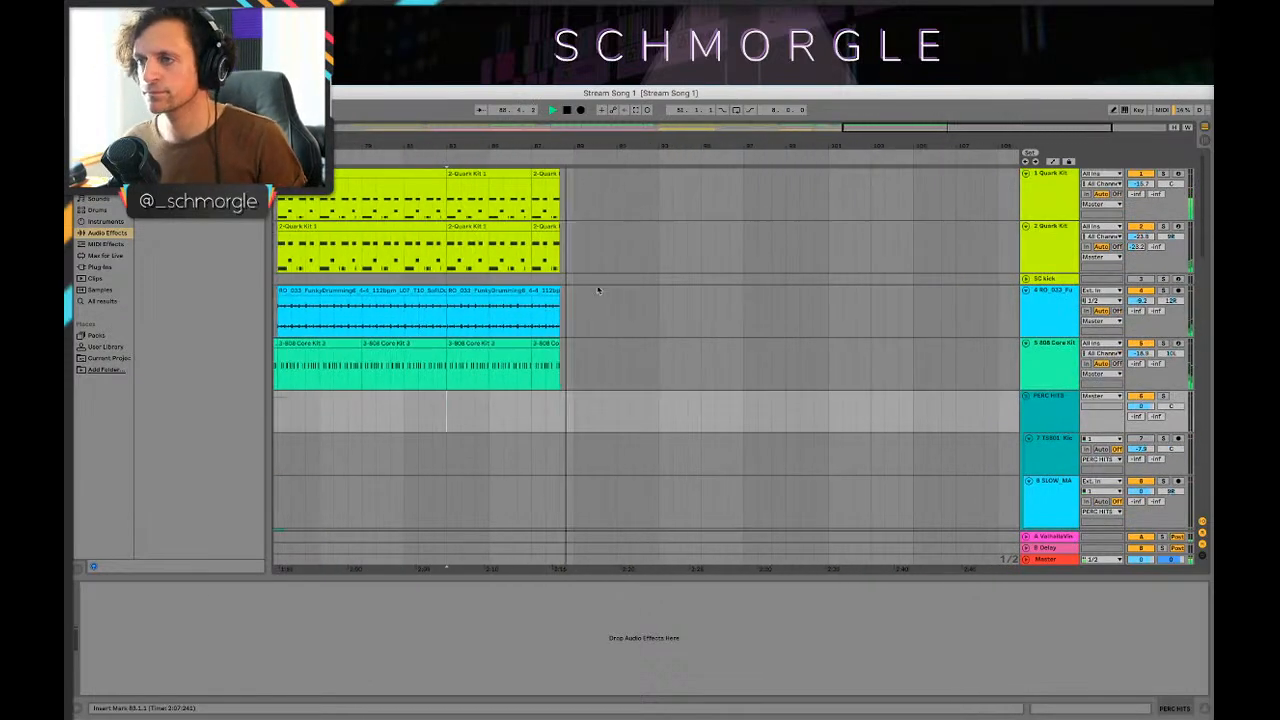
pyautogui.scroll(-8, 620, 320)
pyautogui.scroll(5, 640, 323)
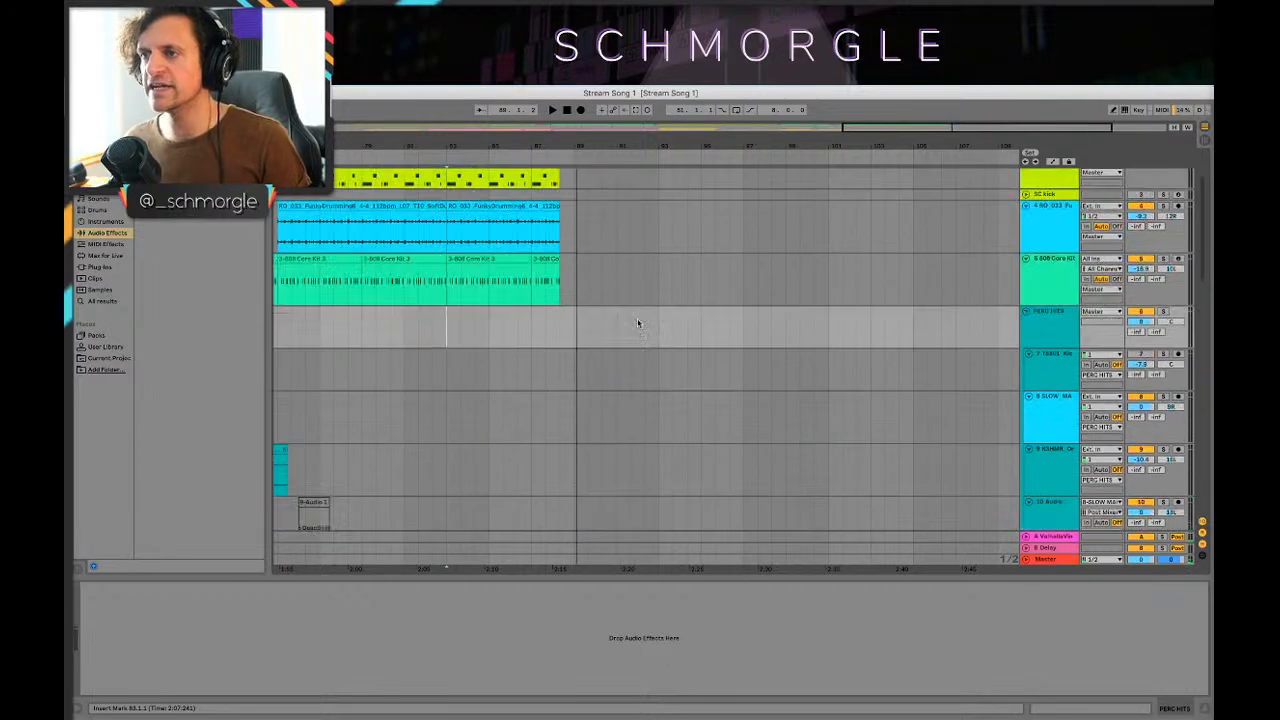
pyautogui.click(364, 694)
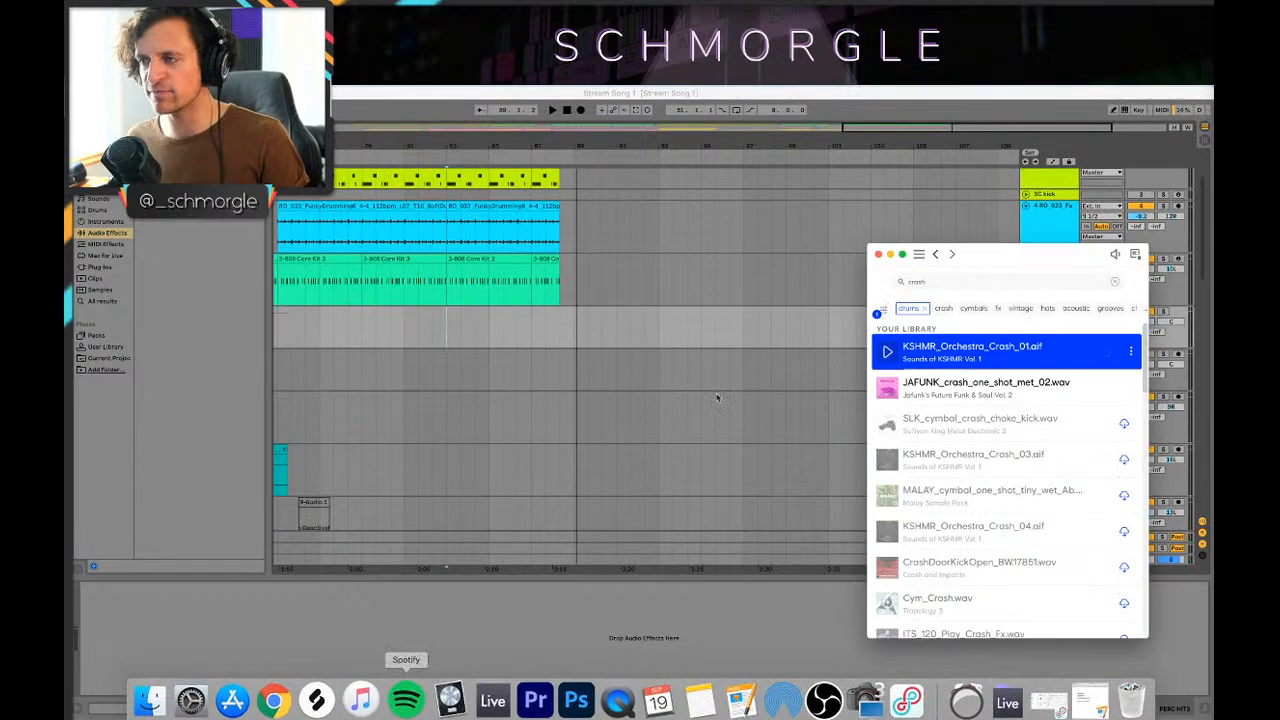
pyautogui.click(925, 308)
pyautogui.doubleClick(935, 281)
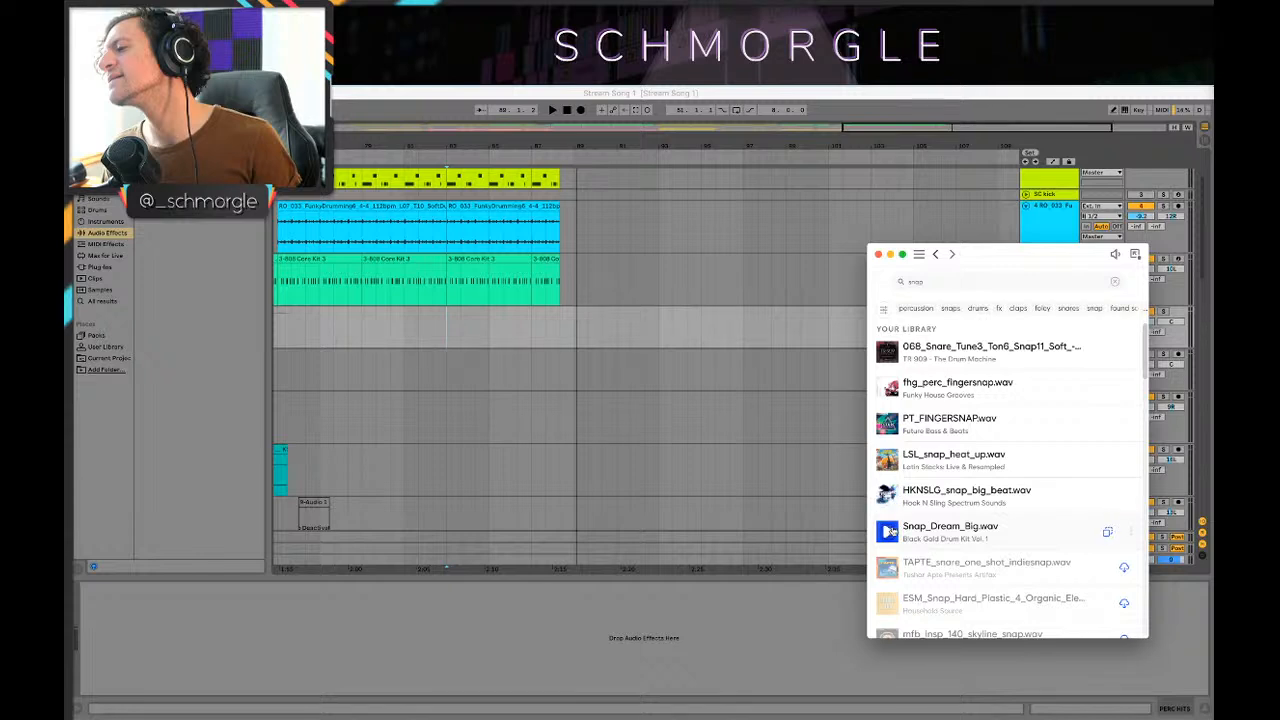
# Step: Place the Snap_Dream_Big.wav sample on track 7 where the drum clips end in bar 88, and play that spot
pyautogui.moveTo(960, 527); pyautogui.dragTo(558, 326)
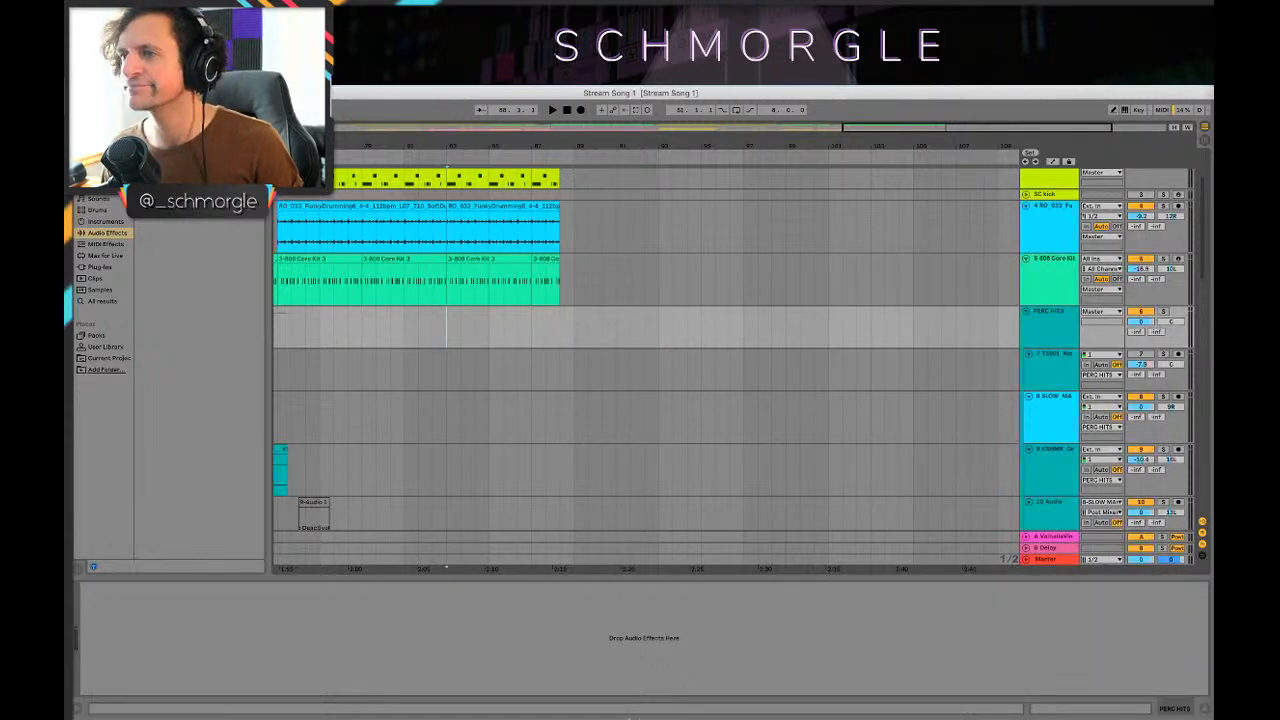
pyautogui.moveTo(364, 695)
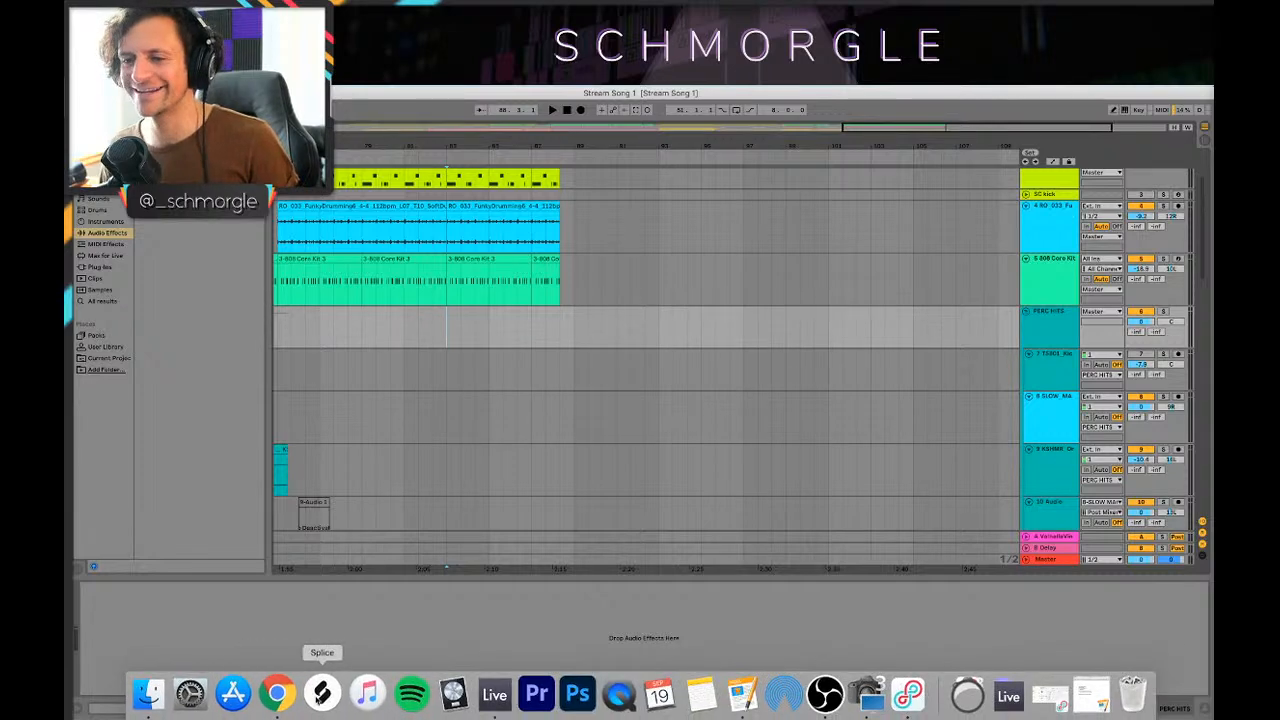
pyautogui.click(320, 693)
pyautogui.moveTo(962, 541); pyautogui.dragTo(566, 358)
pyautogui.click(546, 365)
pyautogui.press('space')
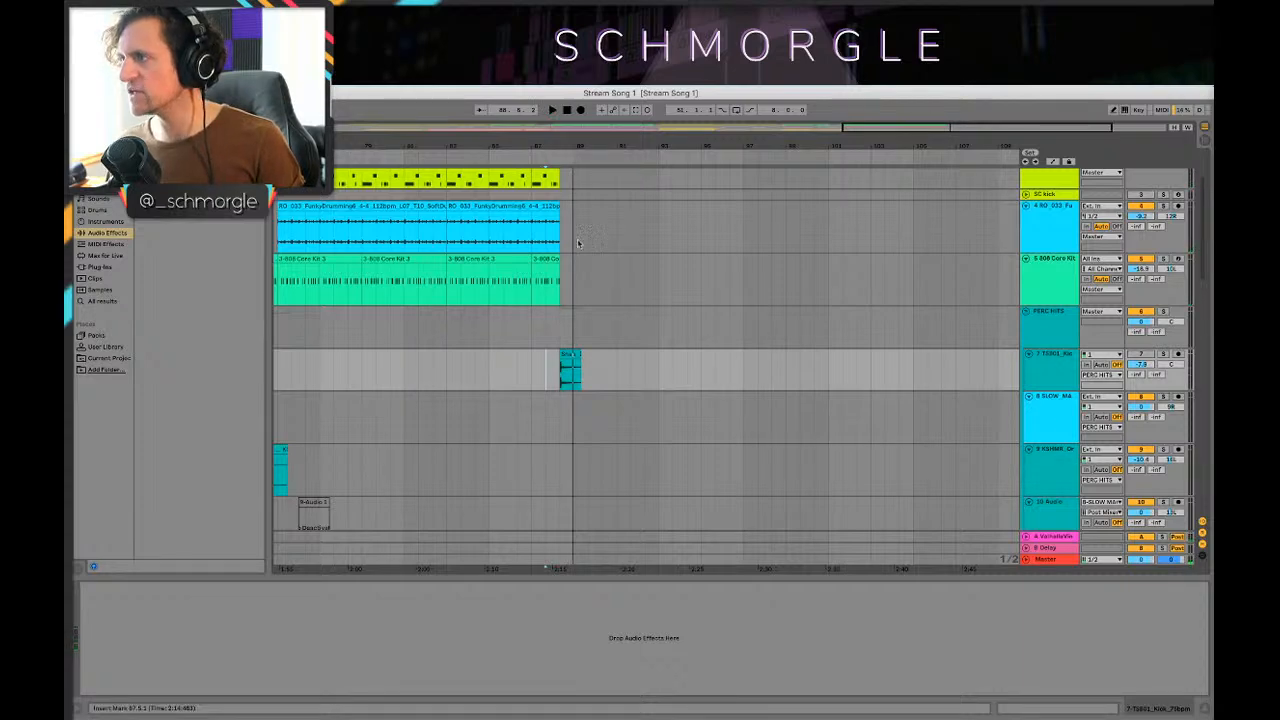
# Step: Play the existing percussion hits around bar 71 as a level reference for the snap
pyautogui.moveTo(573, 141); pyautogui.dragTo(797, 132)
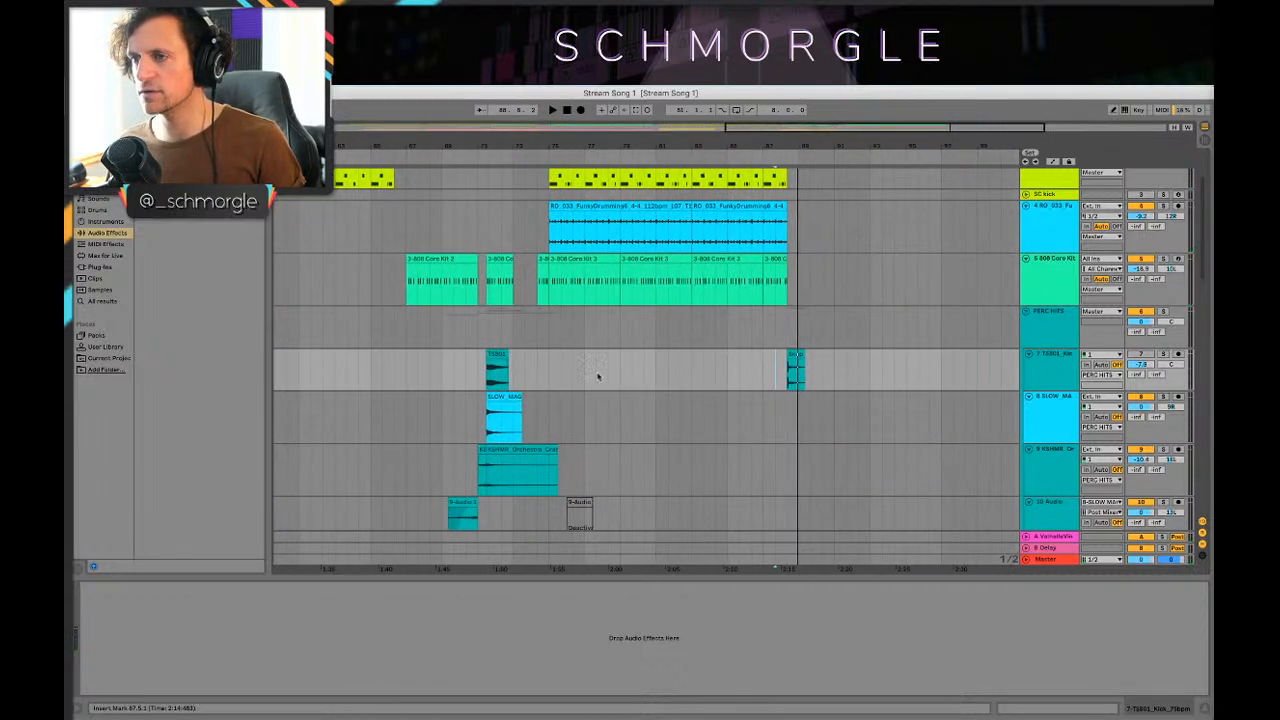
pyautogui.click(466, 383)
pyautogui.press('space')
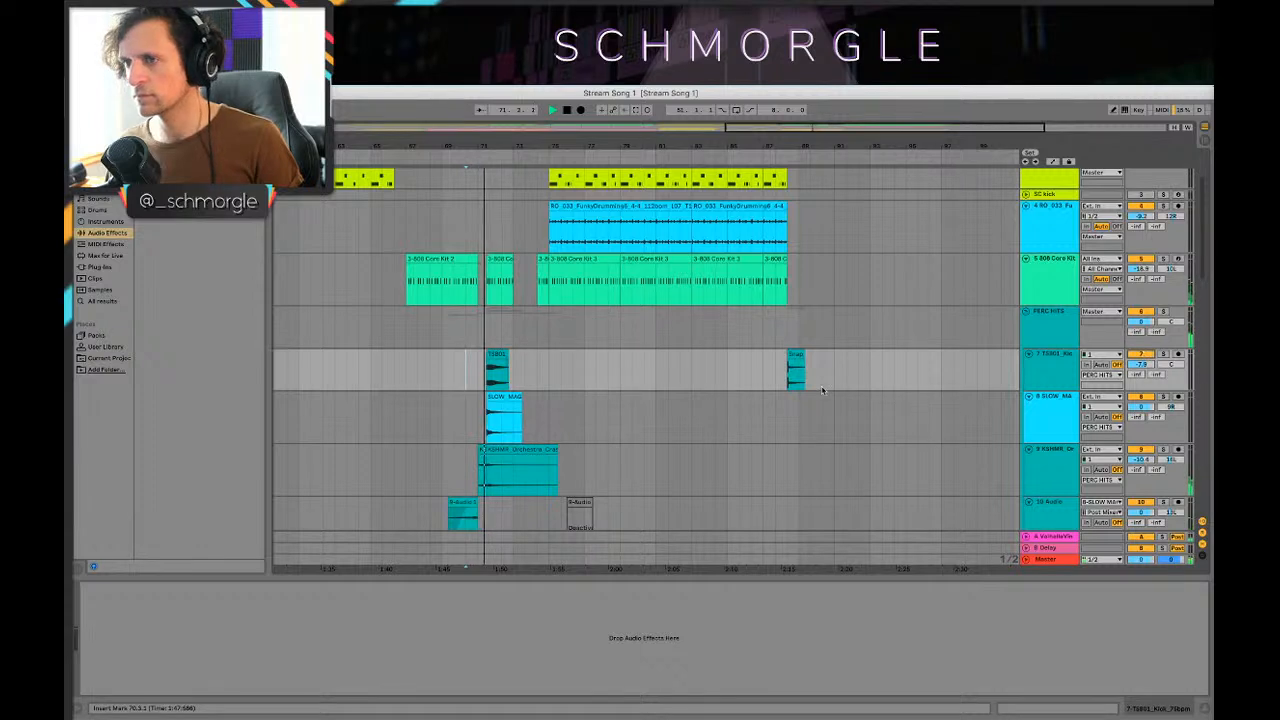
pyautogui.click(480, 372)
pyautogui.press('space')
pyautogui.press('space')
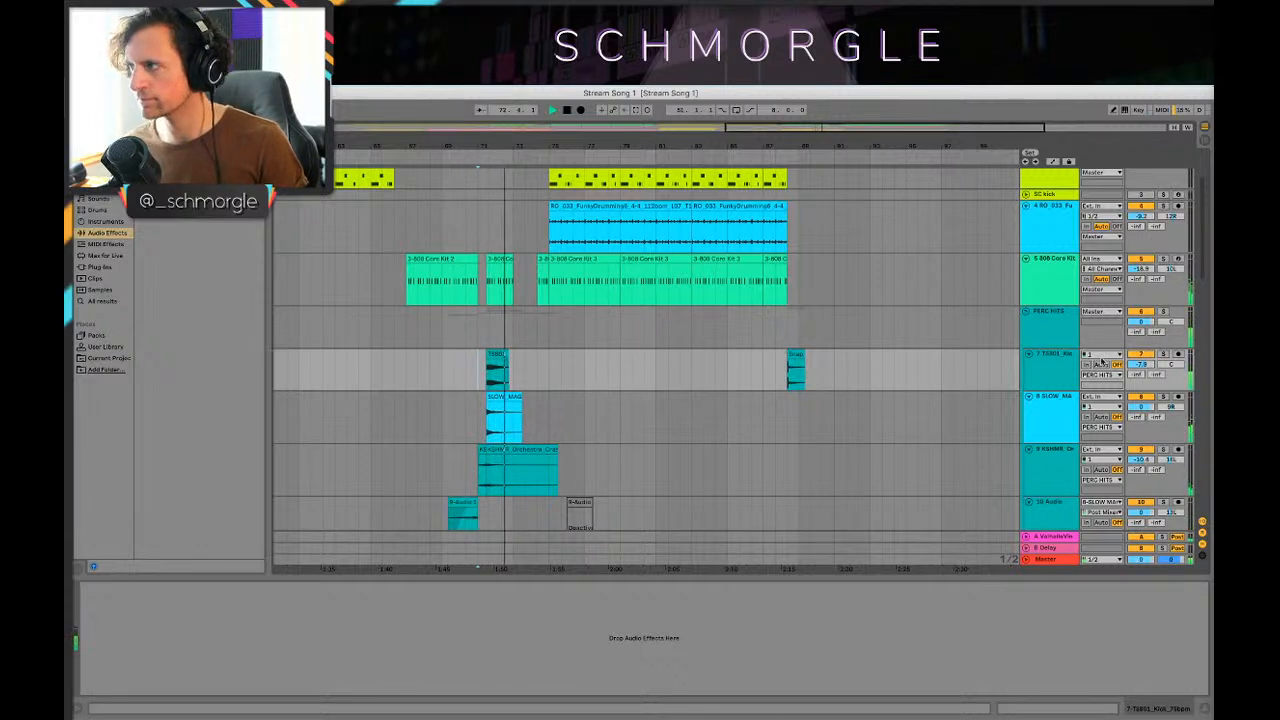
# Step: Open the kick clip at bar 71 to check its sample settings, and compare its playback with the snap in bar 88
pyautogui.doubleClick(497, 368)
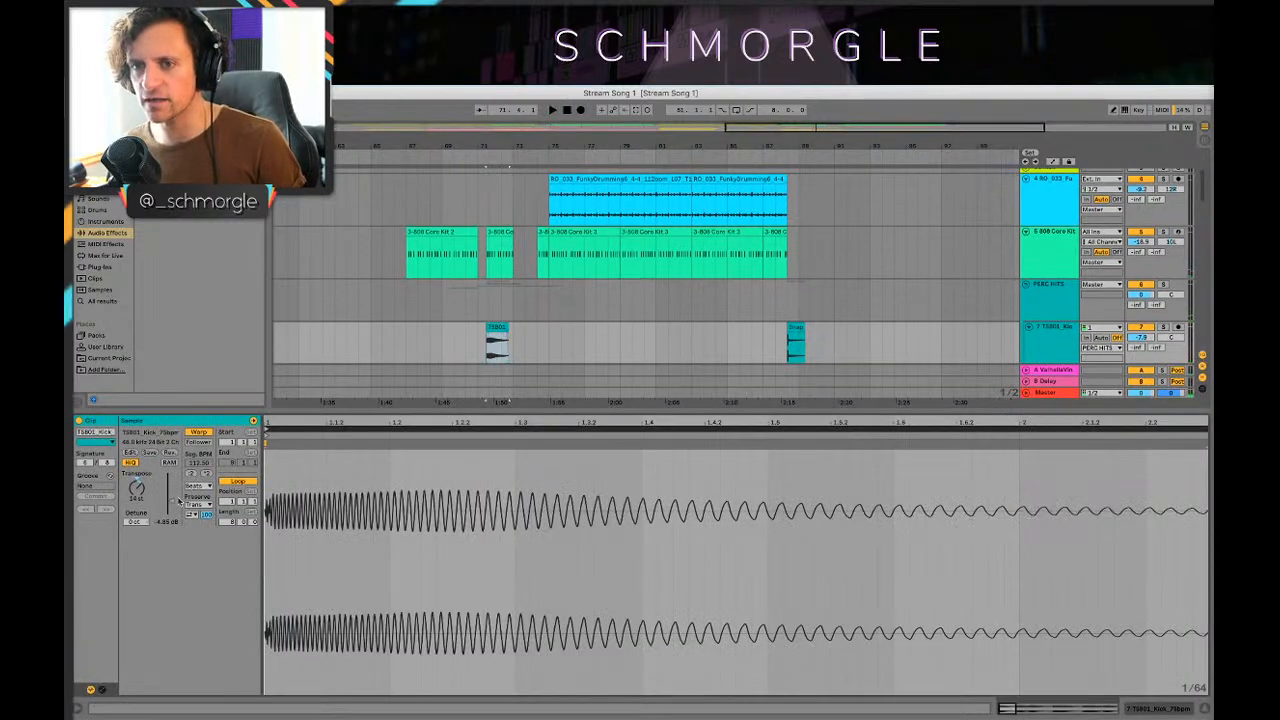
pyautogui.press('space')
pyautogui.press('space')
pyautogui.click(477, 337)
pyautogui.press('space')
pyautogui.scroll(-2, 505, 336)
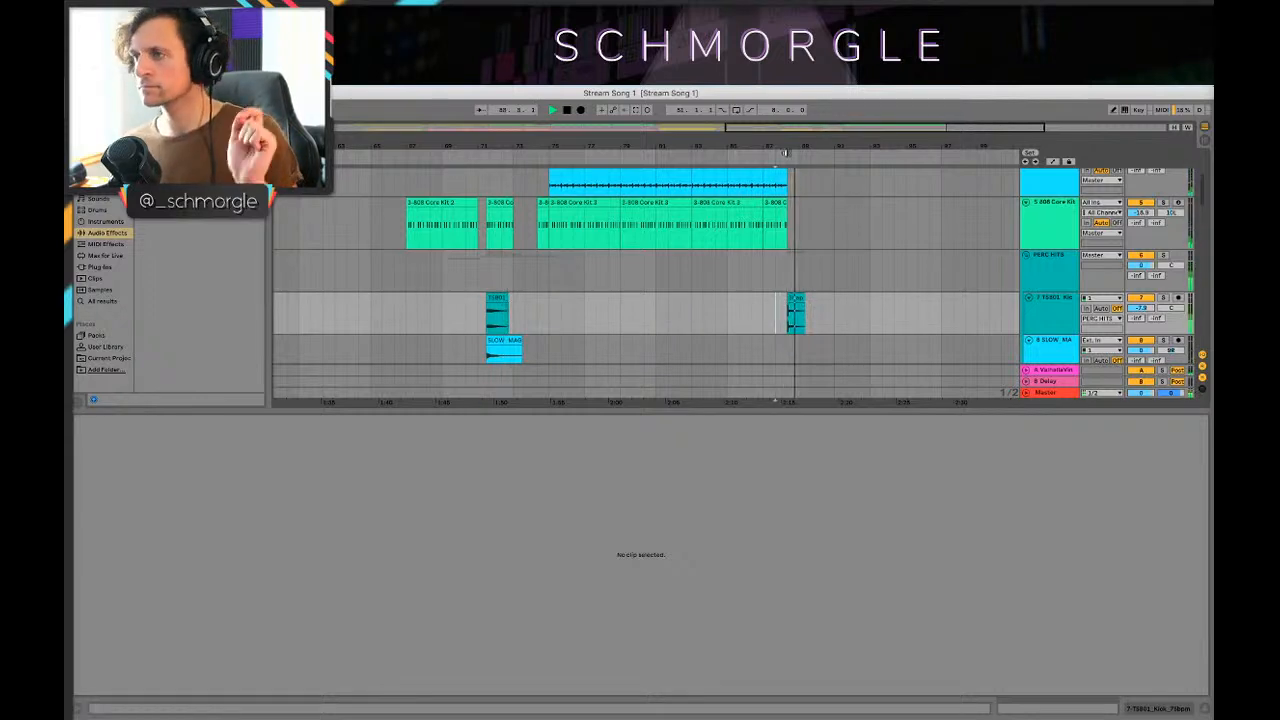
pyautogui.press('space')
# Step: Move the Snap_Dream_Big clip to start at 88.4.1 and play the transition into it
pyautogui.scroll(5, 802, 280)
pyautogui.click(598, 310)
pyautogui.press('space')
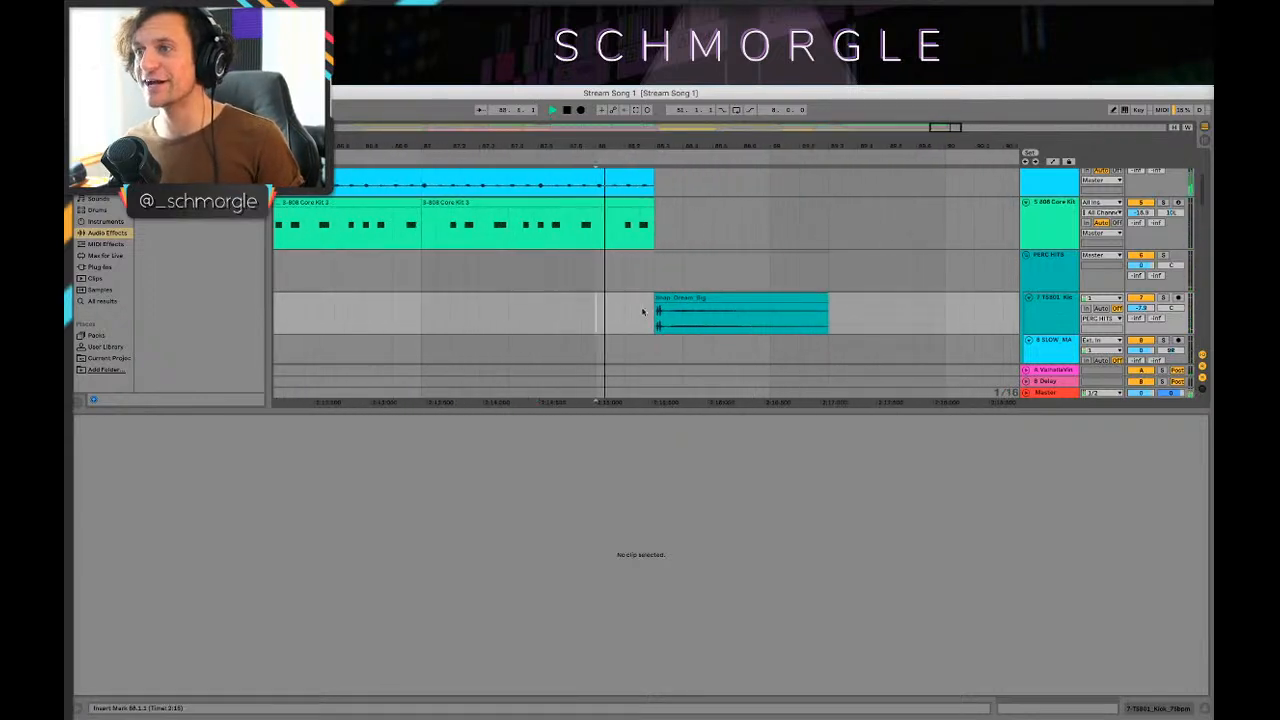
pyautogui.moveTo(670, 298); pyautogui.dragTo(698, 300)
pyautogui.click(527, 305)
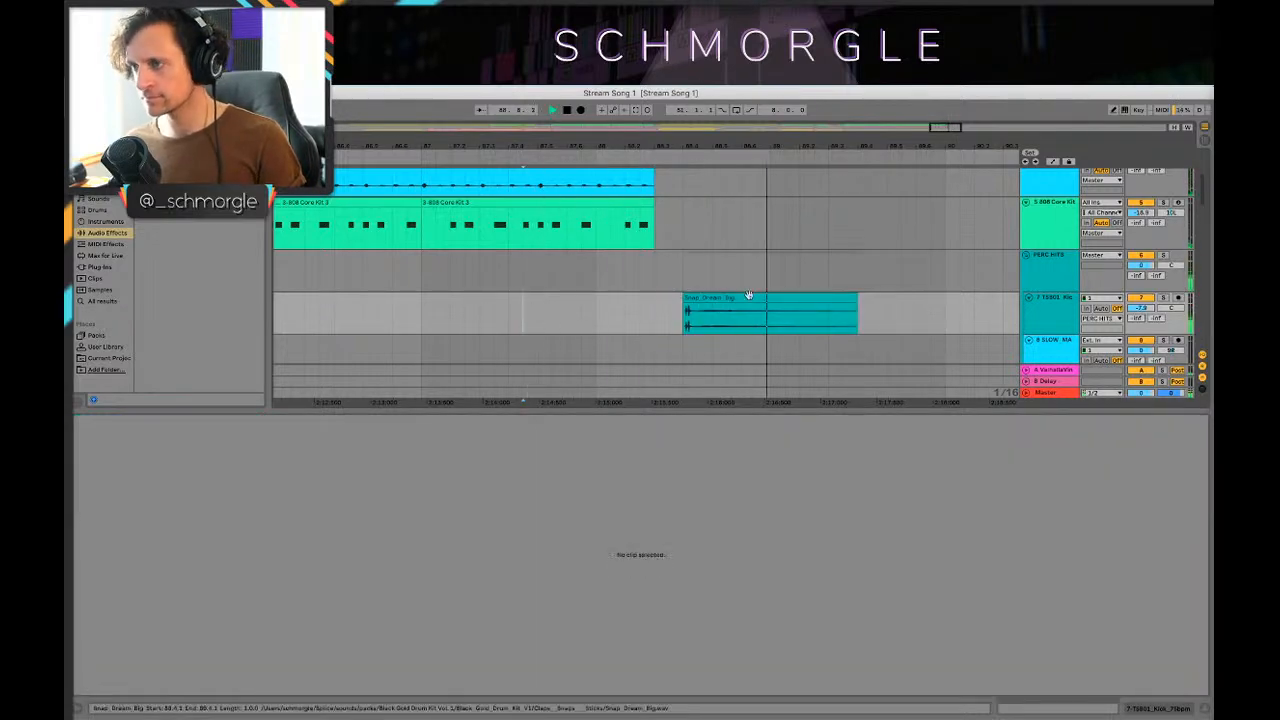
pyautogui.press('space')
# Step: Lower the gain of the Snap_Dream_Big clip slightly and play the lead-in from bar 87
pyautogui.click(785, 298)
pyautogui.click(267, 525)
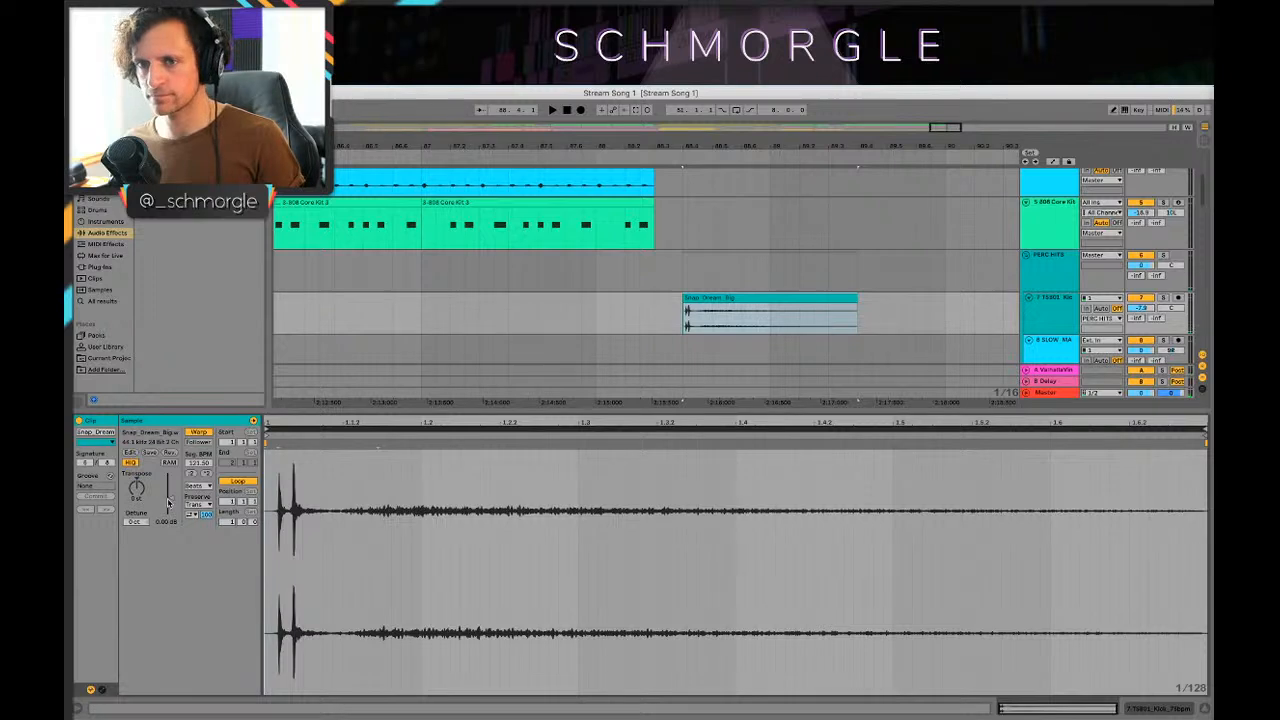
pyautogui.moveTo(168, 501); pyautogui.dragTo(168, 510)
pyautogui.click(540, 312)
pyautogui.press('space')
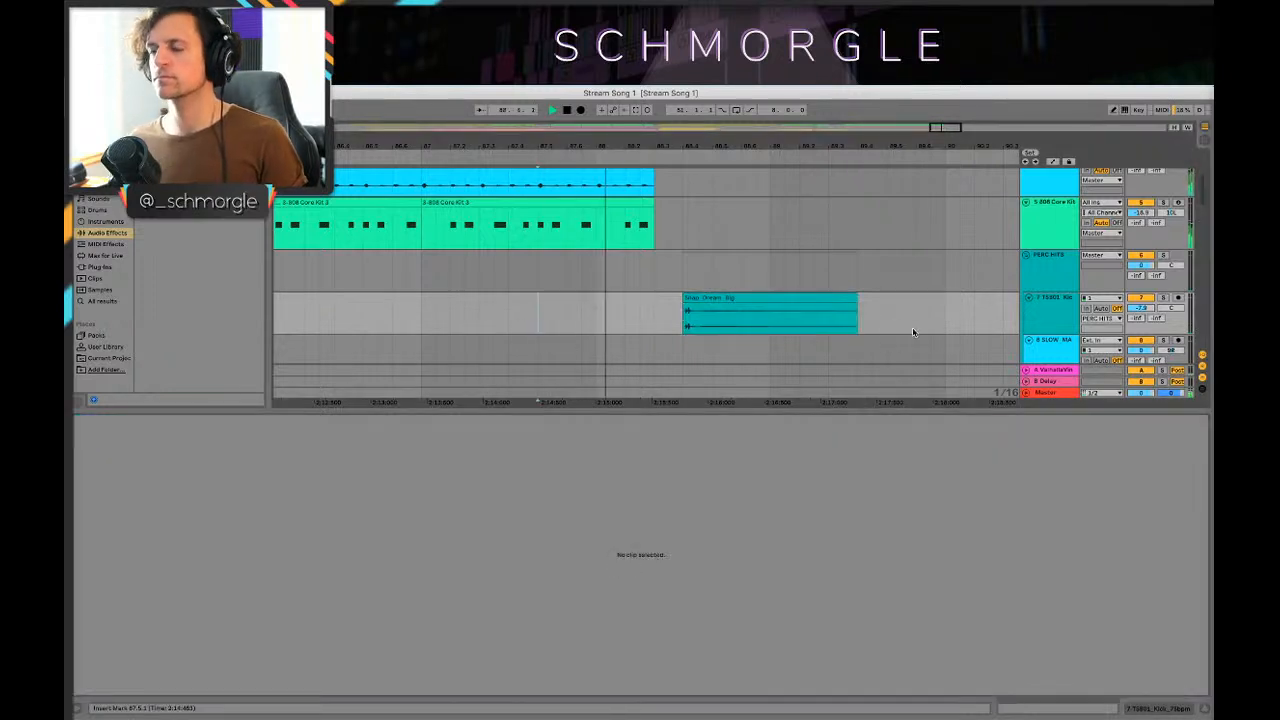
# Step: Return to the device view and add a long fade-out covering about the last two thirds of the Snap_Dream_Big clip
pyautogui.hotkey('shift', 'Tab')
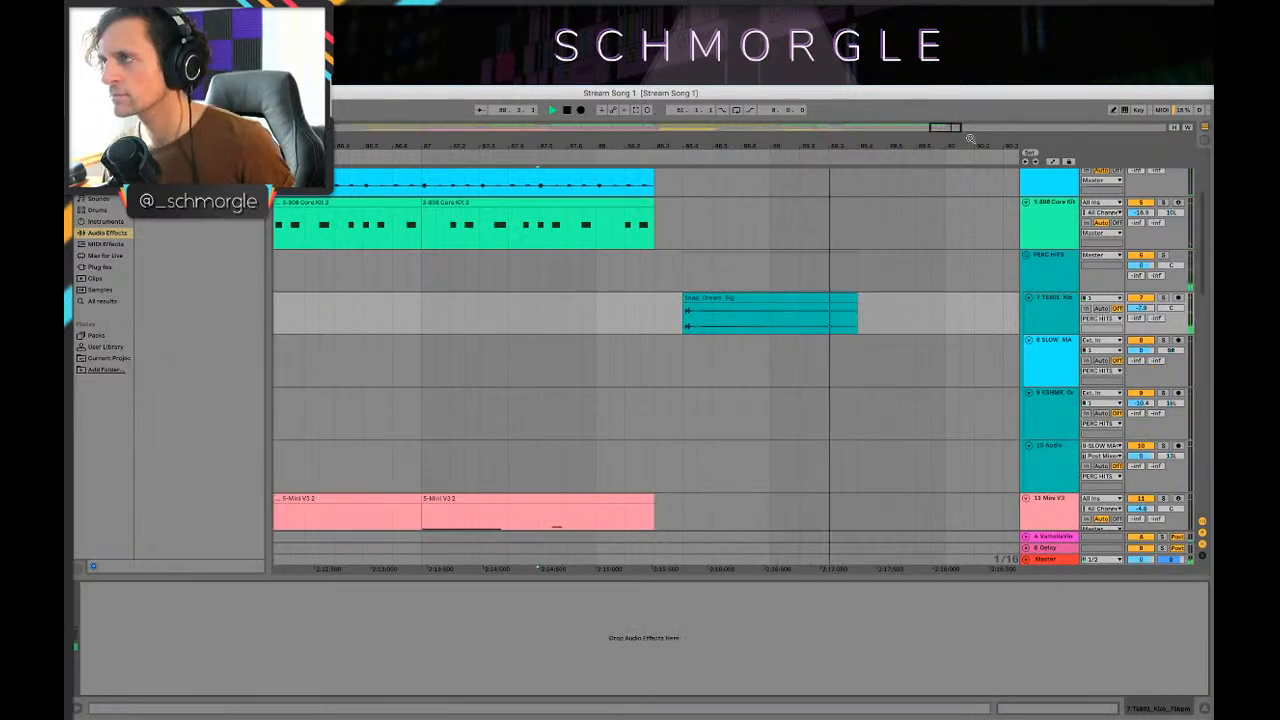
pyautogui.moveTo(965, 128); pyautogui.dragTo(965, 118)
pyautogui.moveTo(489, 304); pyautogui.dragTo(400, 304)
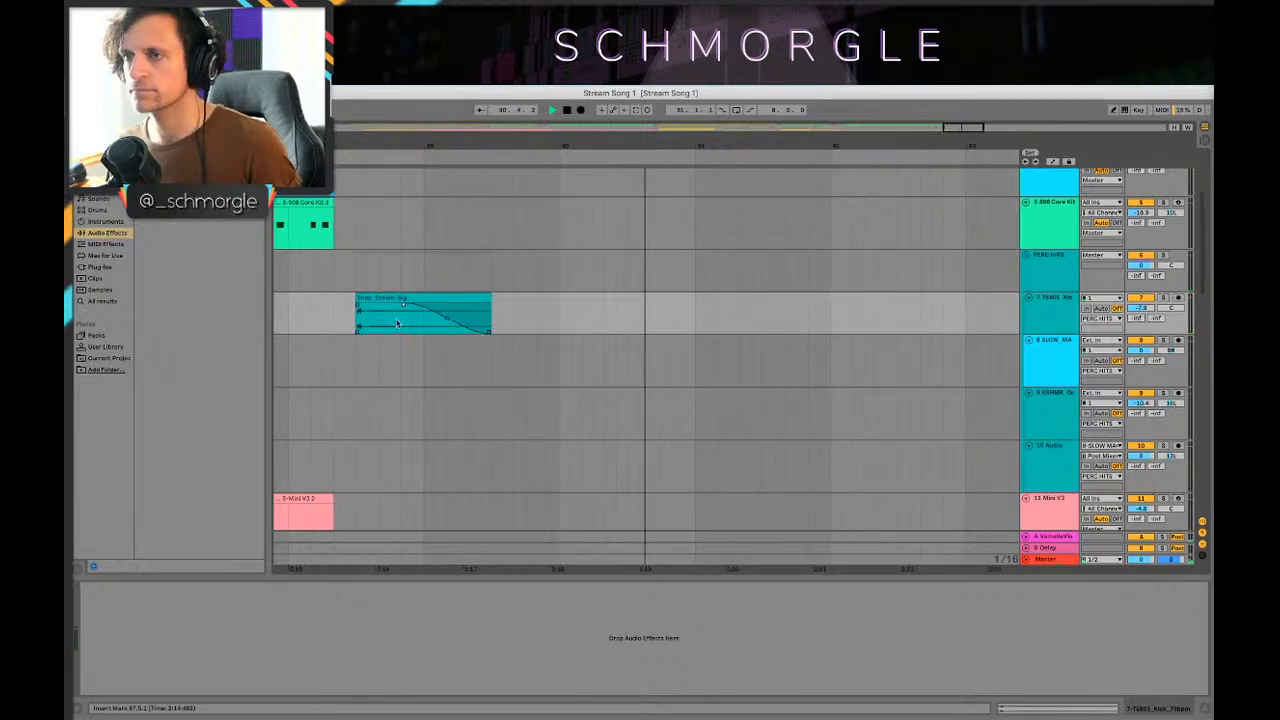
pyautogui.press('space')
# Step: Play from bar 87 through the breakdown and examine how the synth parts carry on past the snap
pyautogui.moveTo(681, 142); pyautogui.dragTo(650, 100)
pyautogui.scroll(-1, 454, 329)
pyautogui.click(416, 342)
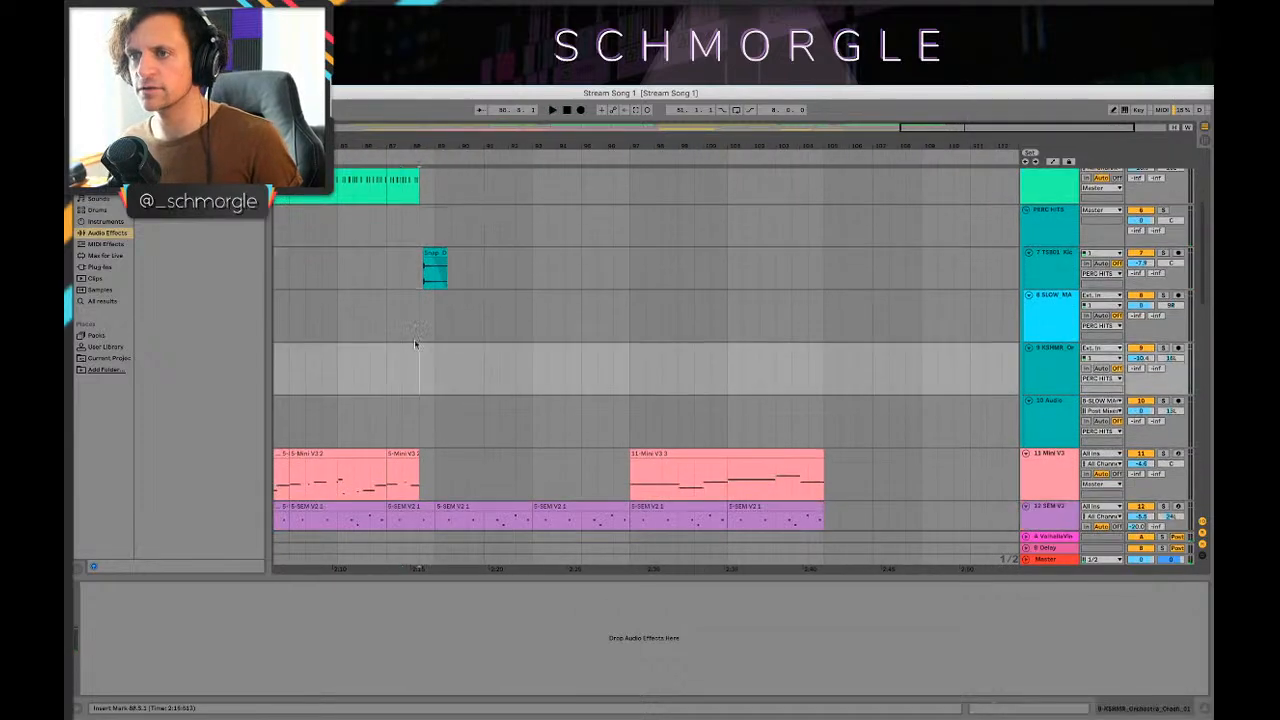
pyautogui.hscroll(-5, 598, 351)
pyautogui.scroll(-2, 592, 326)
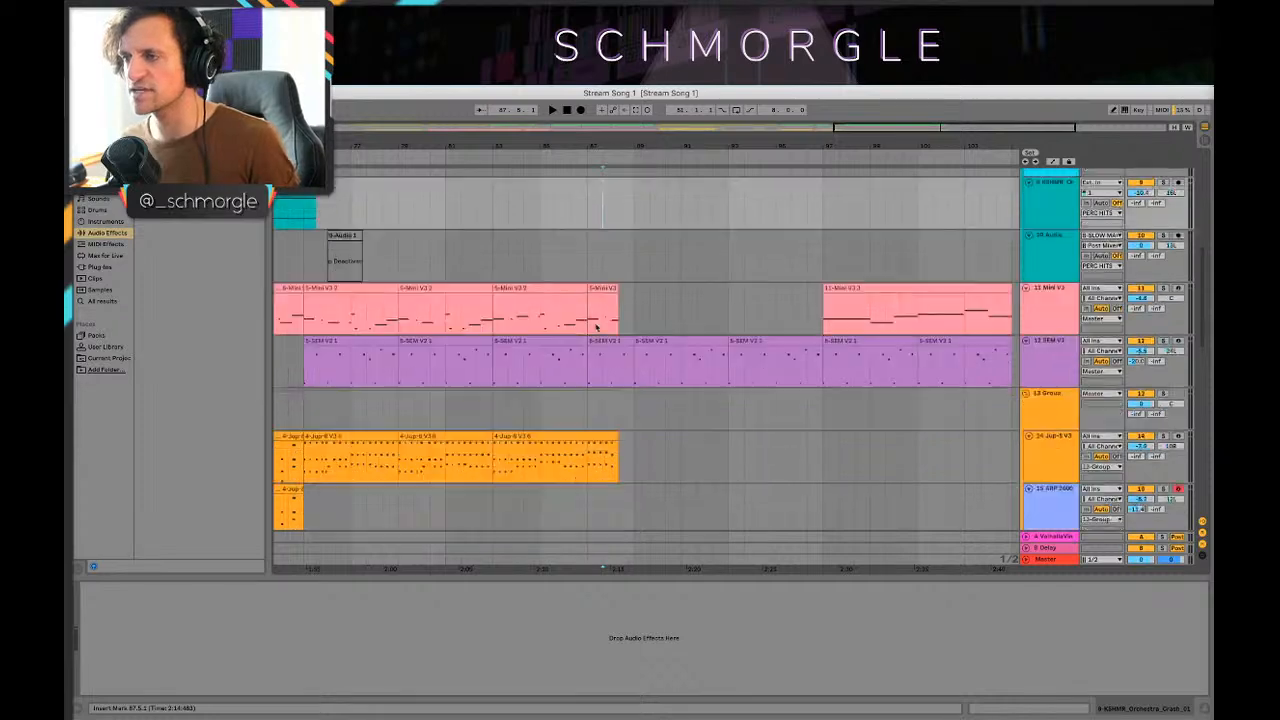
pyautogui.press('space')
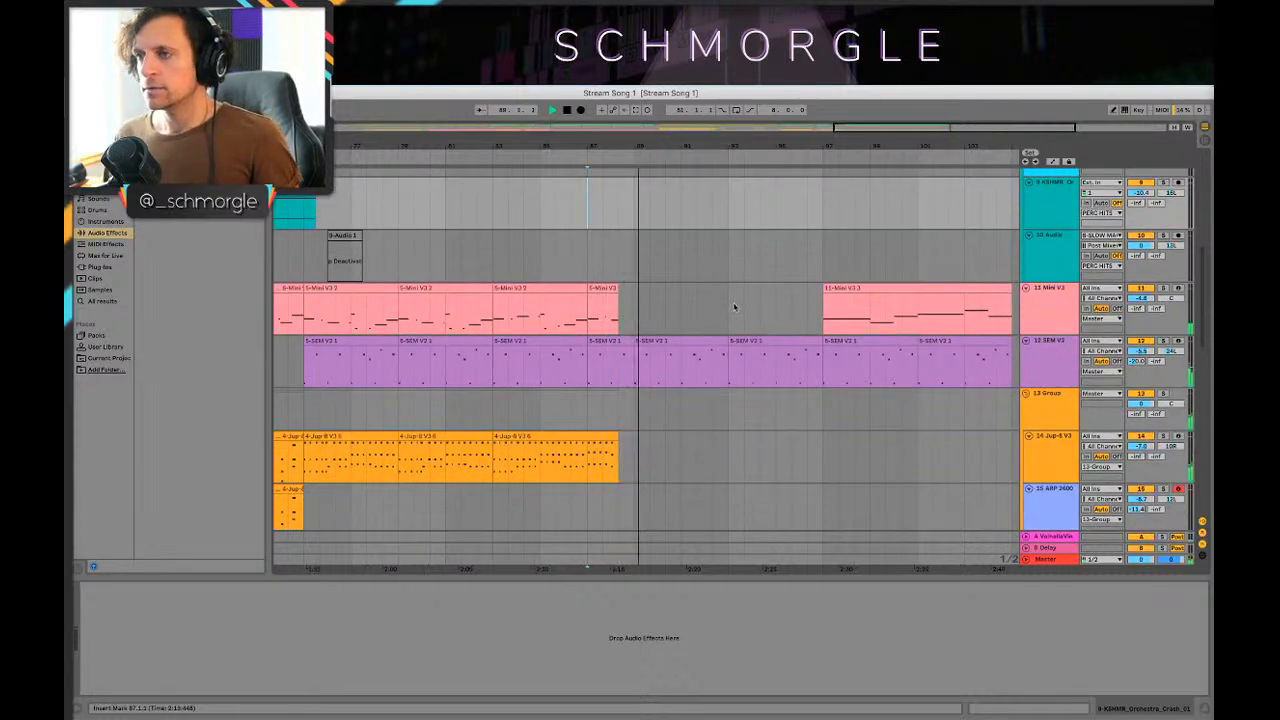
pyautogui.scroll(-5, 730, 308)
pyautogui.scroll(5, 720, 308)
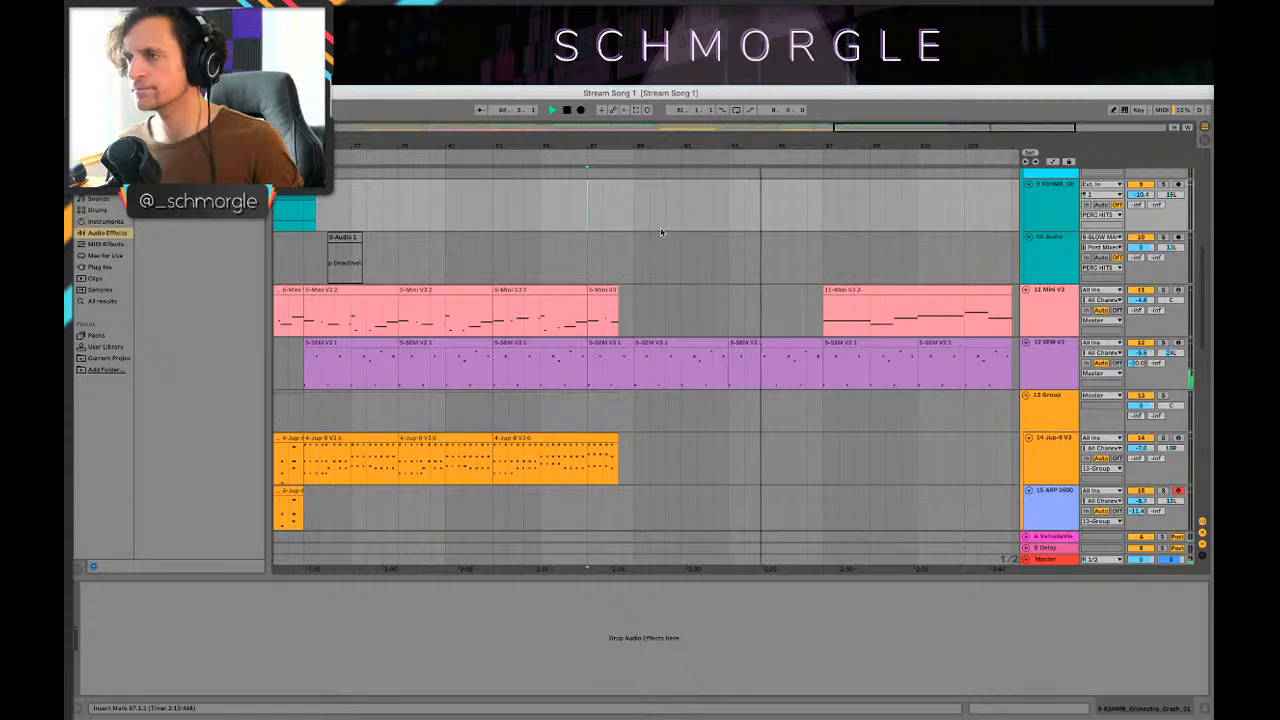
pyautogui.press('space')
# Step: Look through the synth, marimba and audio tracks across the arrangement for parts that could fill the section after bar 88
pyautogui.scroll(-5, 728, 232)
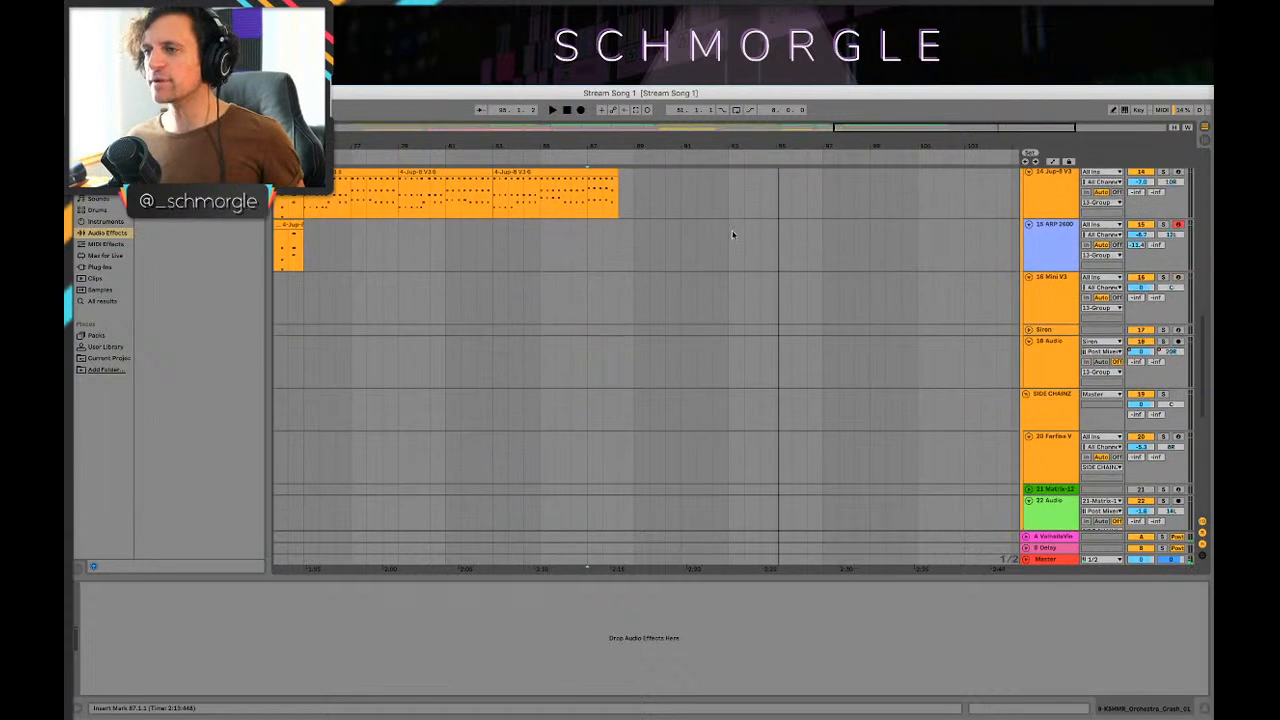
pyautogui.scroll(-5, 735, 232)
pyautogui.scroll(2, 736, 235)
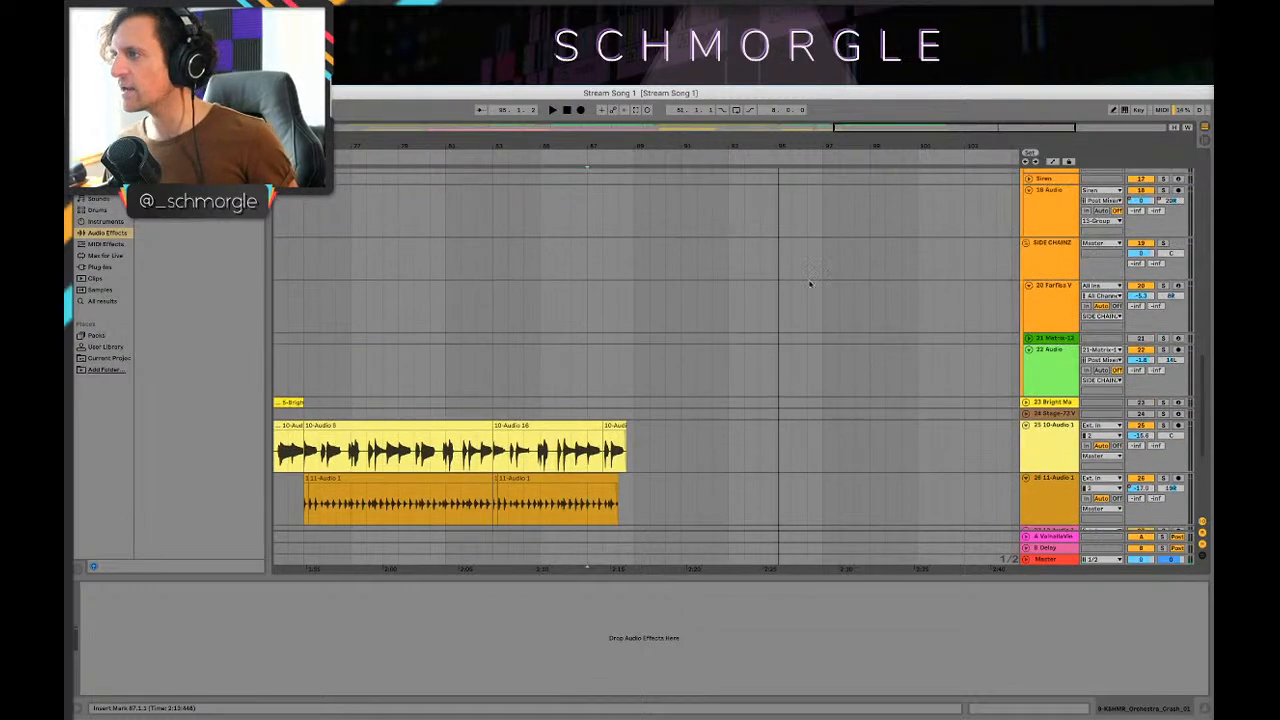
pyautogui.scroll(-3, 825, 288)
pyautogui.scroll(10, 834, 297)
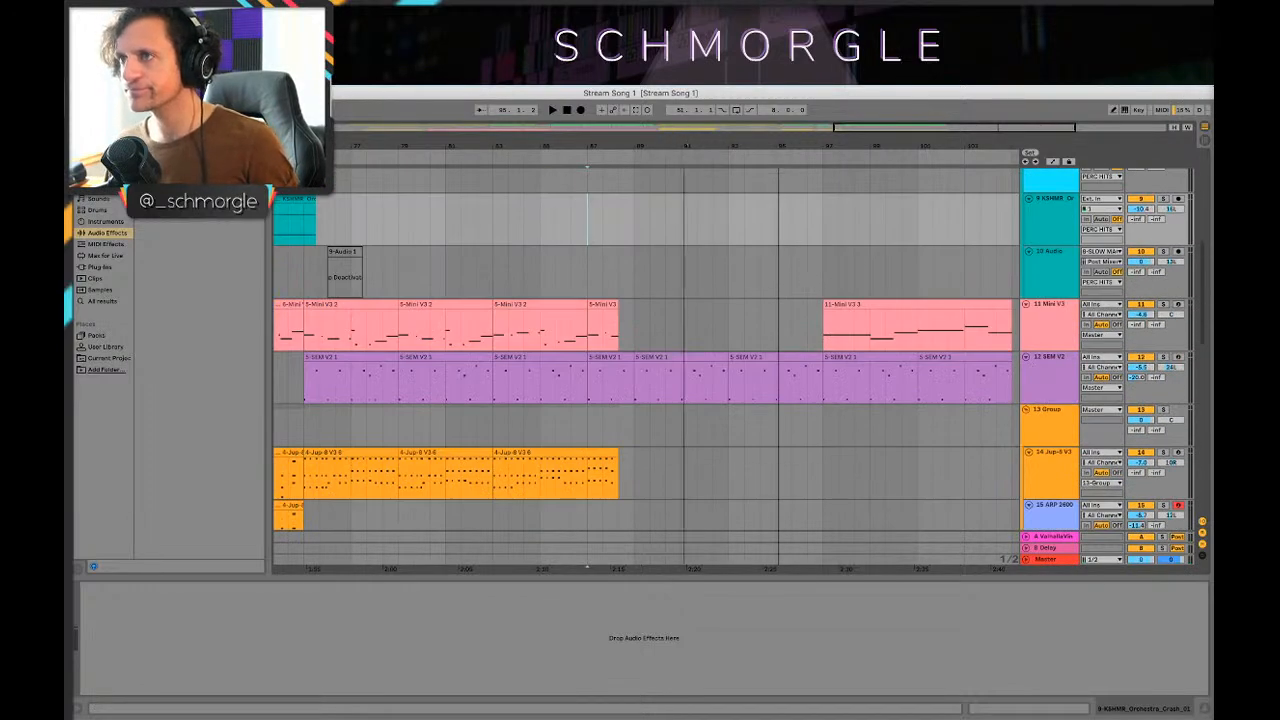
pyautogui.moveTo(915, 145); pyautogui.dragTo(915, 100)
pyautogui.scroll(-3, 880, 288)
pyautogui.moveTo(938, 144); pyautogui.dragTo(938, 188)
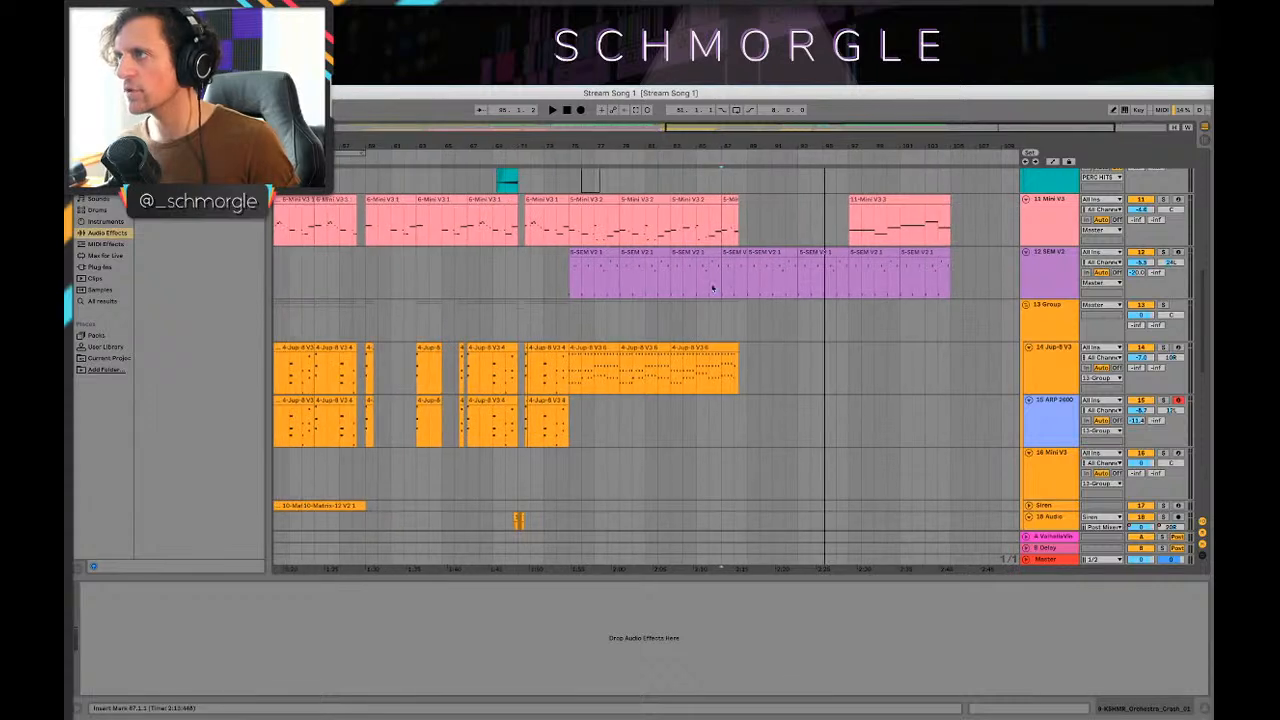
pyautogui.scroll(-2, 712, 288)
pyautogui.click(733, 313)
pyautogui.moveTo(792, 148); pyautogui.dragTo(634, 315)
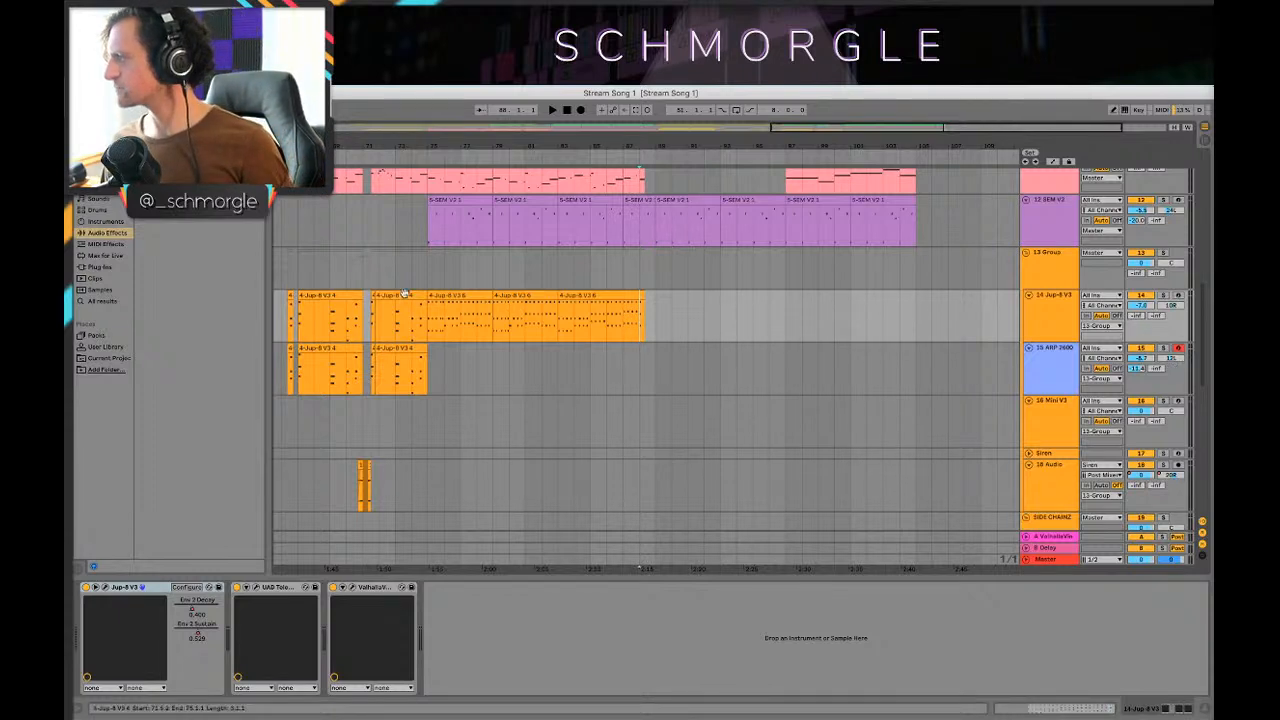
pyautogui.scroll(-5, 704, 328)
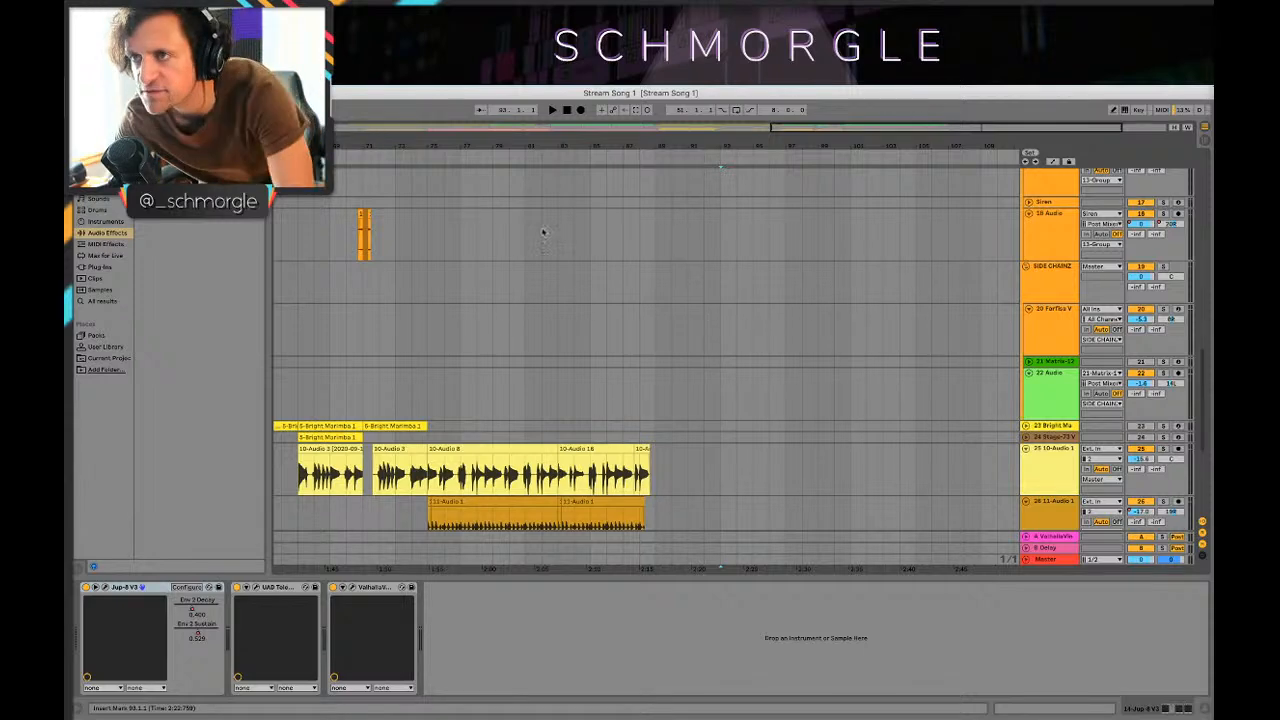
pyautogui.moveTo(446, 146); pyautogui.dragTo(756, 110)
pyautogui.scroll(-3, 557, 331)
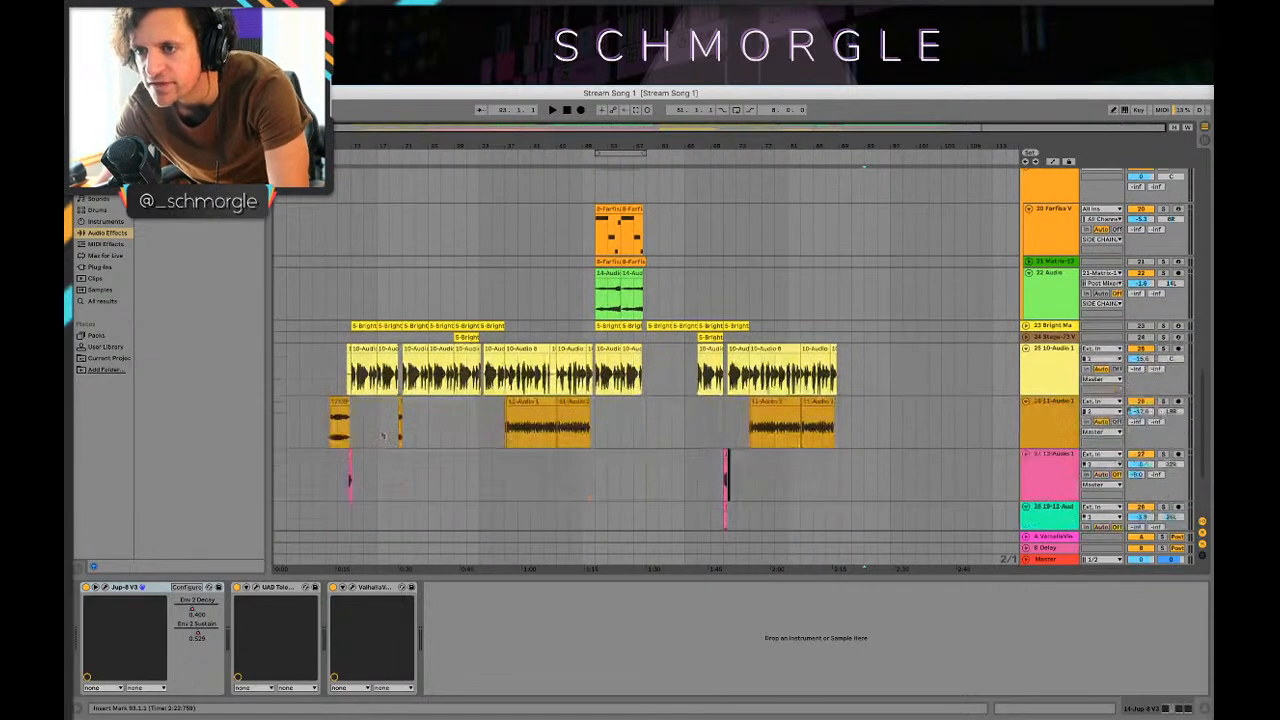
# Step: Play the song from bar 9 and extend the 10-Audio 8 clip on track 25 to end at bar 45
pyautogui.click(325, 435)
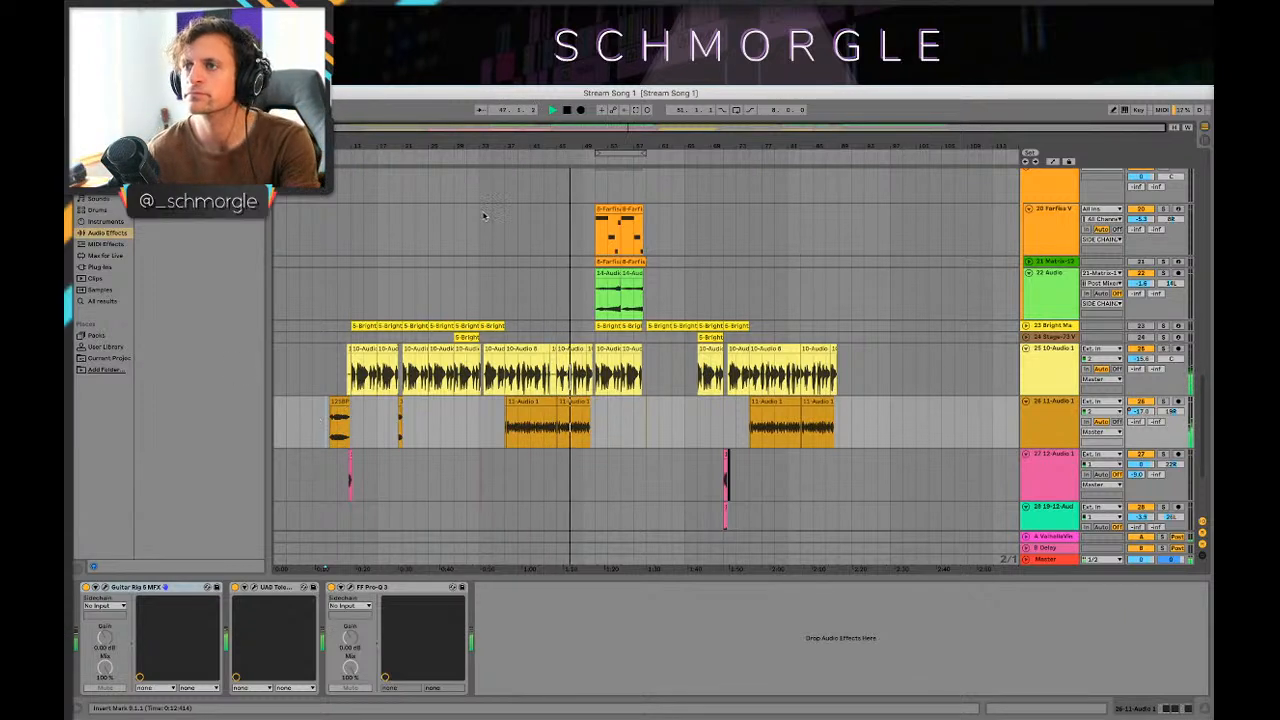
pyautogui.moveTo(562, 146); pyautogui.dragTo(676, 160)
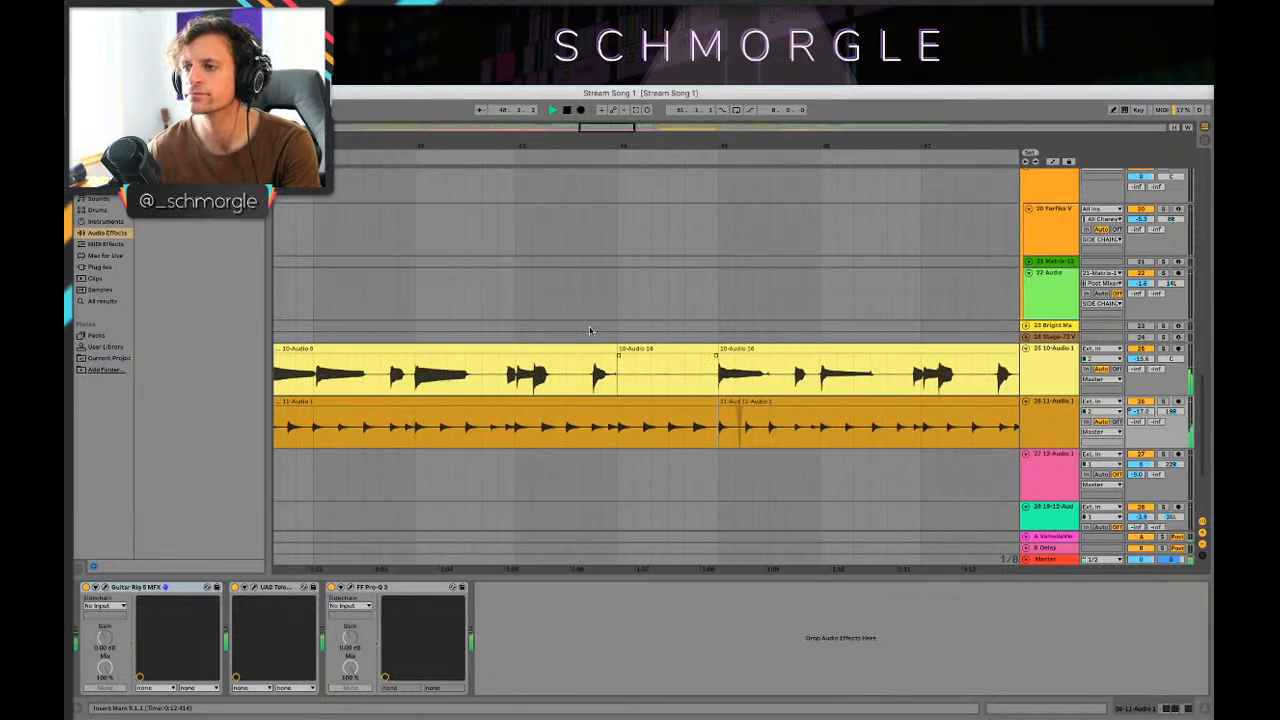
pyautogui.moveTo(614, 347); pyautogui.dragTo(717, 352)
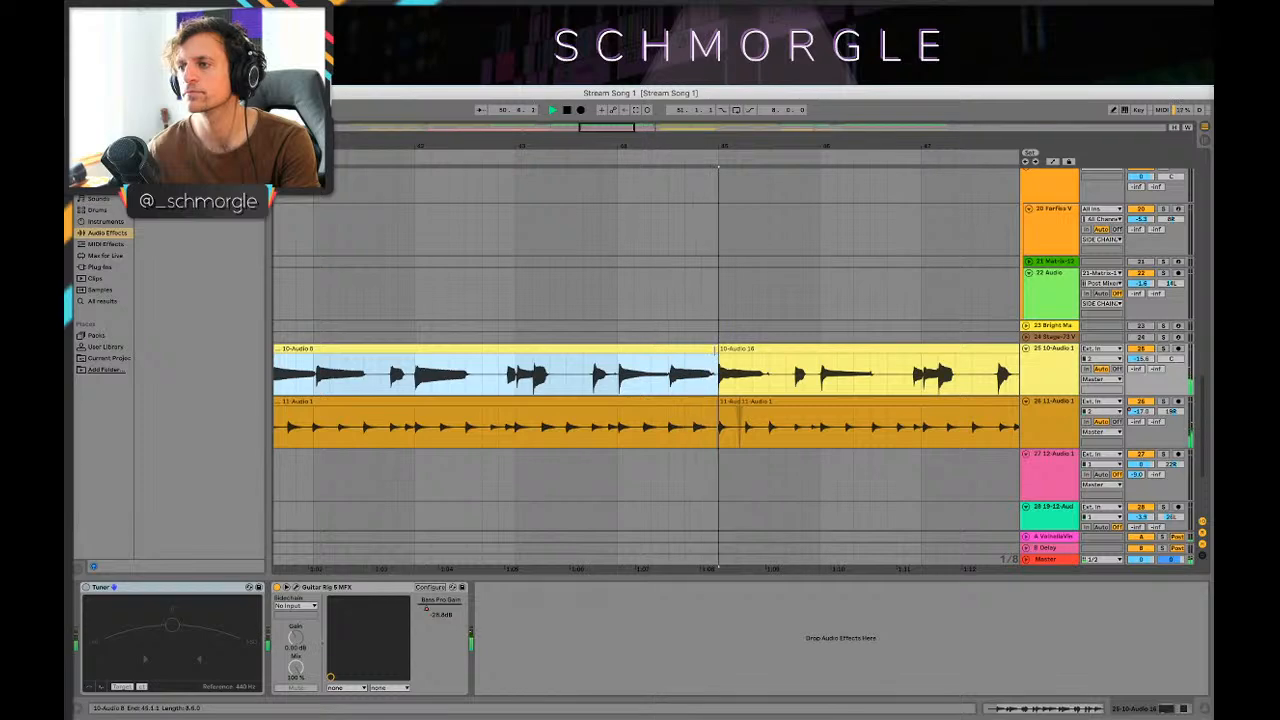
# Step: Listen on to about bar 67 while reviewing the synth and audio tracks, and stop the playback
pyautogui.moveTo(858, 144); pyautogui.dragTo(392, 188)
pyautogui.scroll(8, 391, 187)
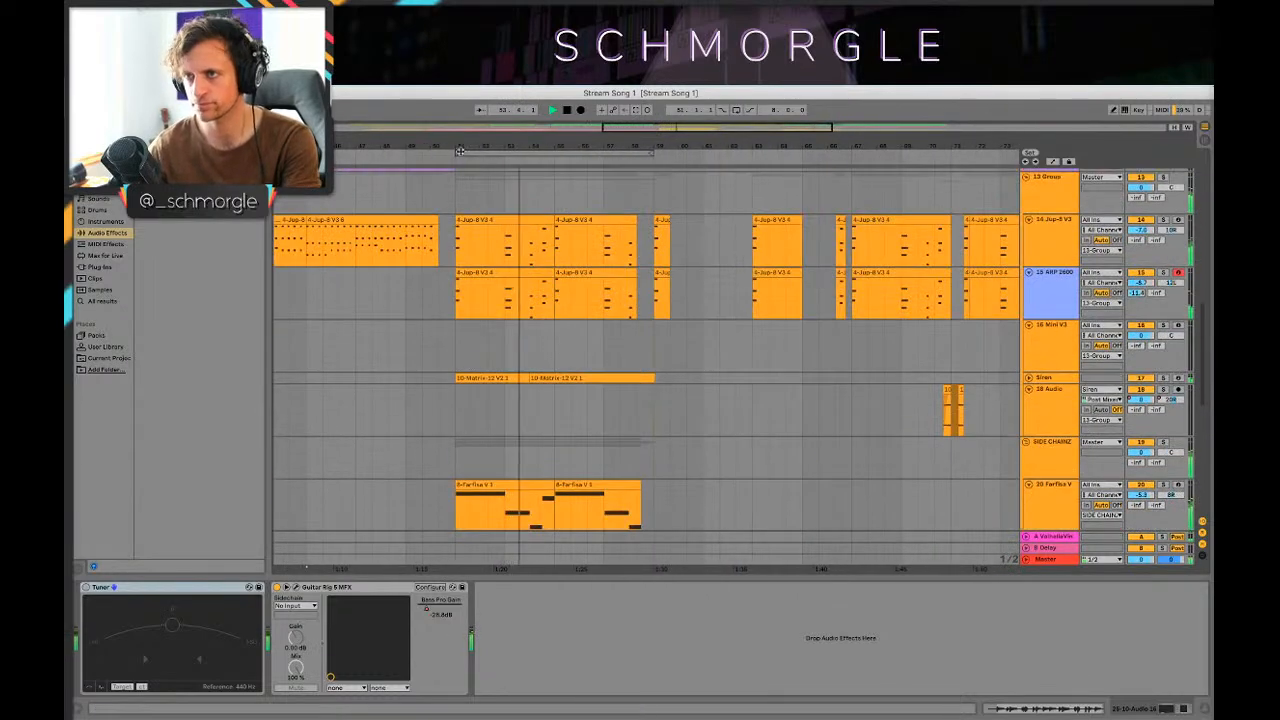
pyautogui.moveTo(436, 145); pyautogui.dragTo(639, 178)
pyautogui.scroll(-5, 644, 310)
pyautogui.scroll(-4, 575, 315)
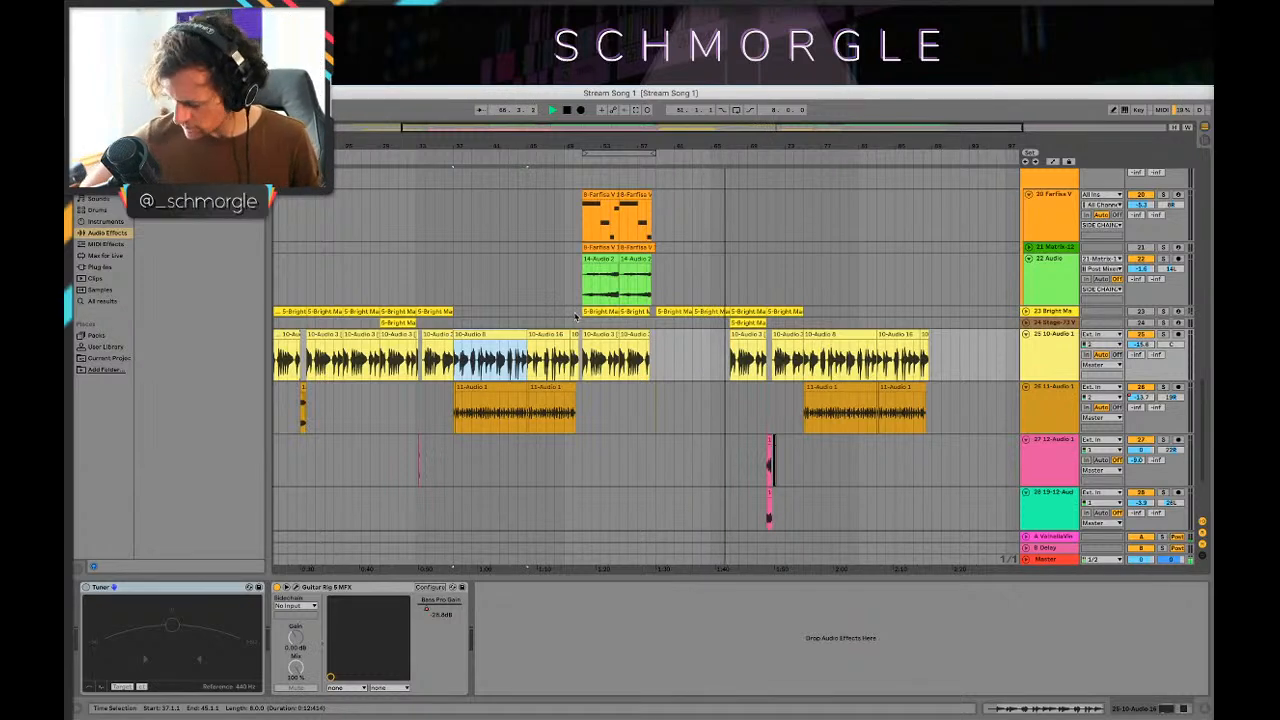
pyautogui.press('space')
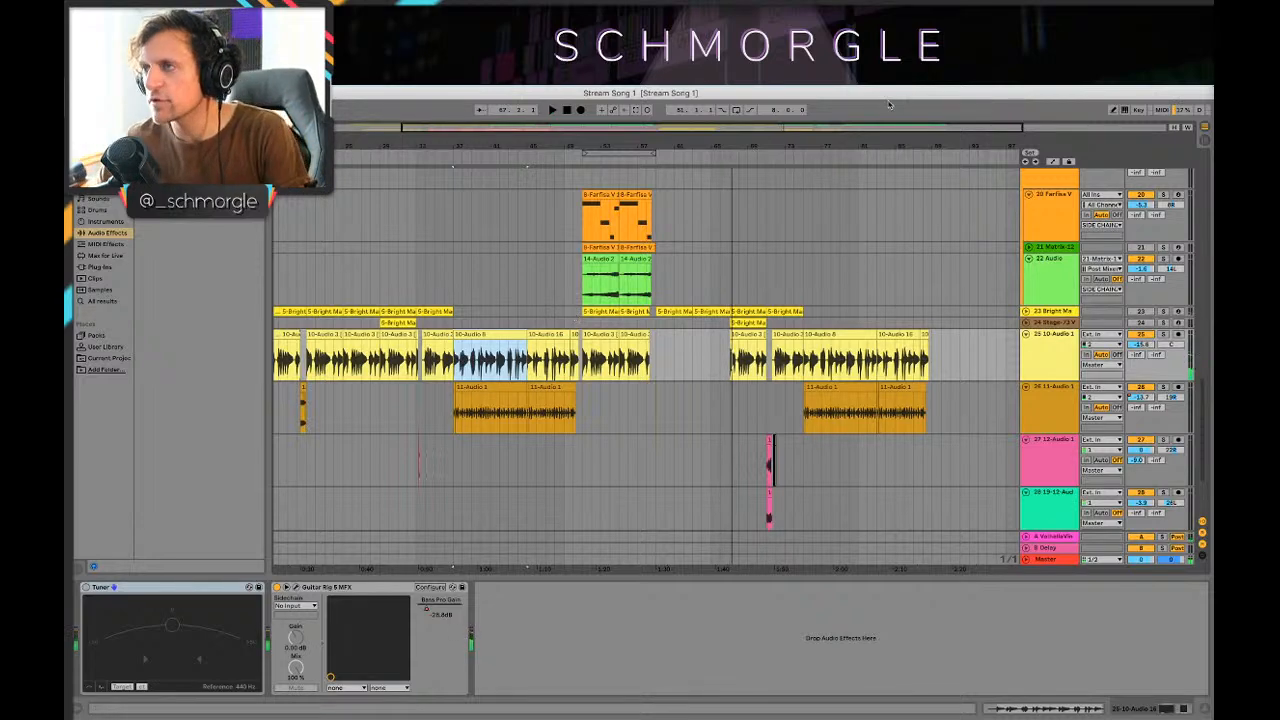
# Step: Play the song from just after bar 65, before the marimba and audio parts come back in
pyautogui.moveTo(841, 144); pyautogui.dragTo(884, 144)
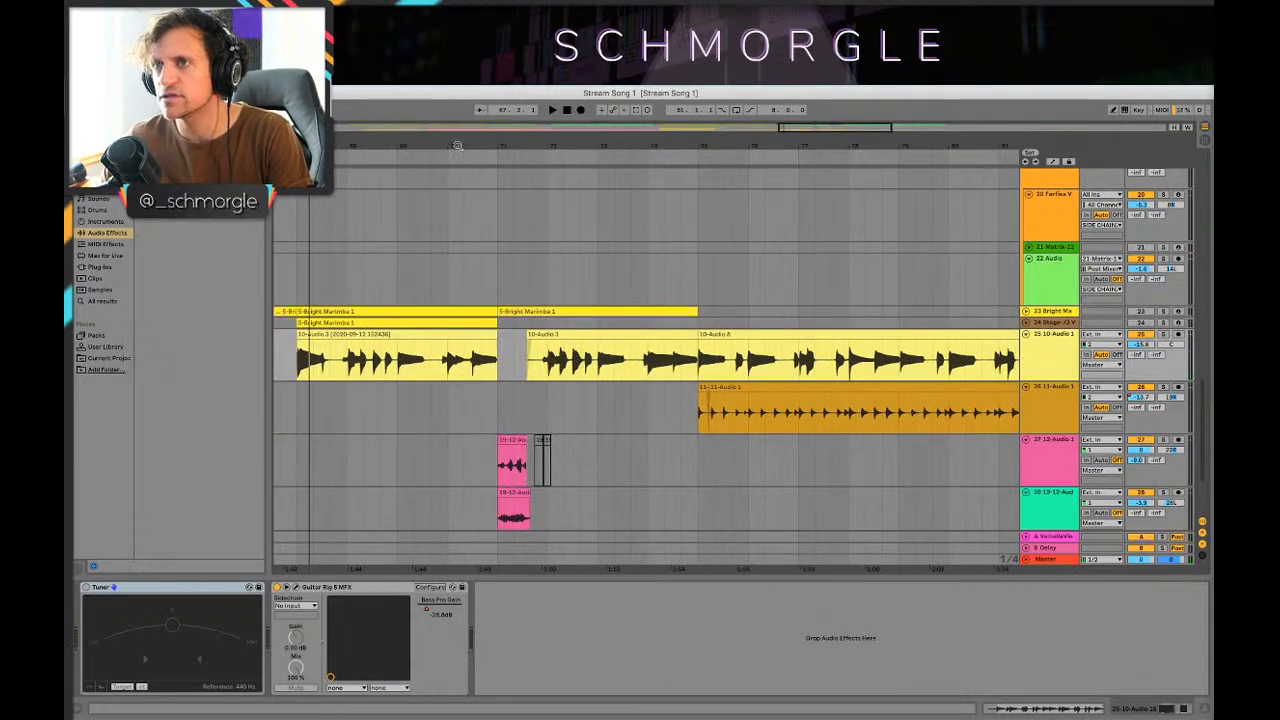
pyautogui.moveTo(457, 145); pyautogui.dragTo(735, 283)
pyautogui.click(570, 410)
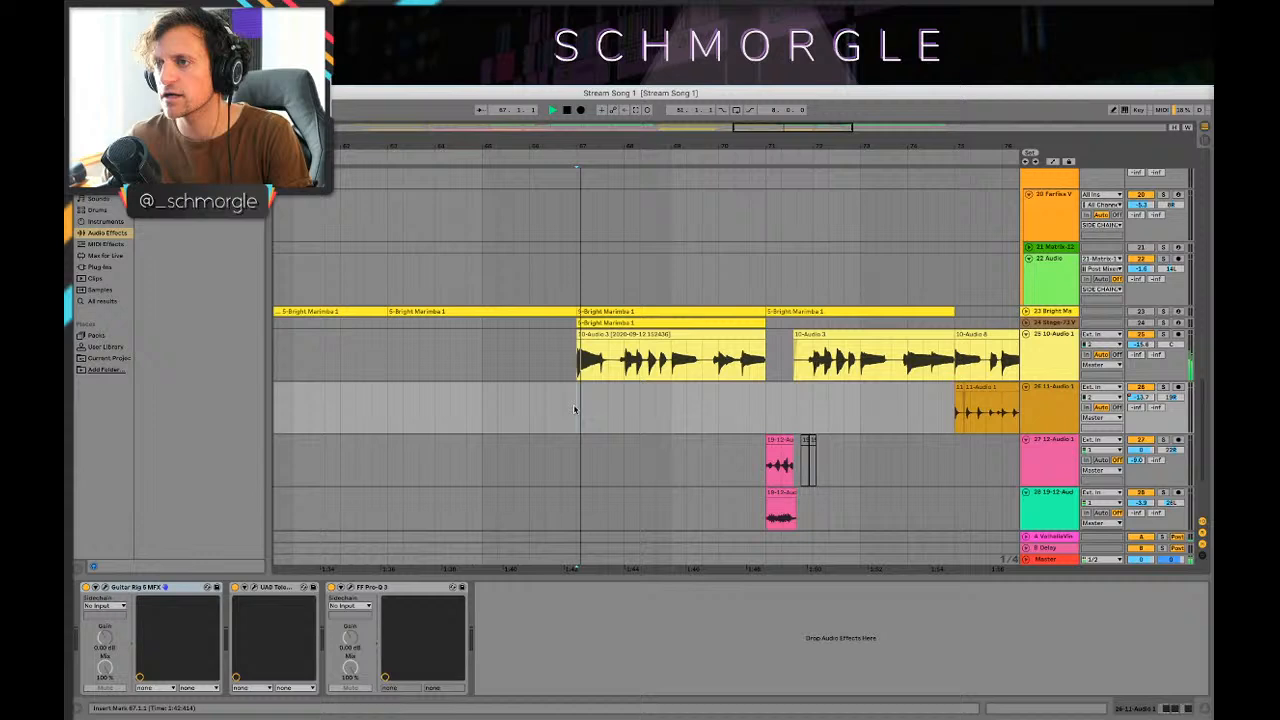
pyautogui.click(514, 417)
pyautogui.press('space')
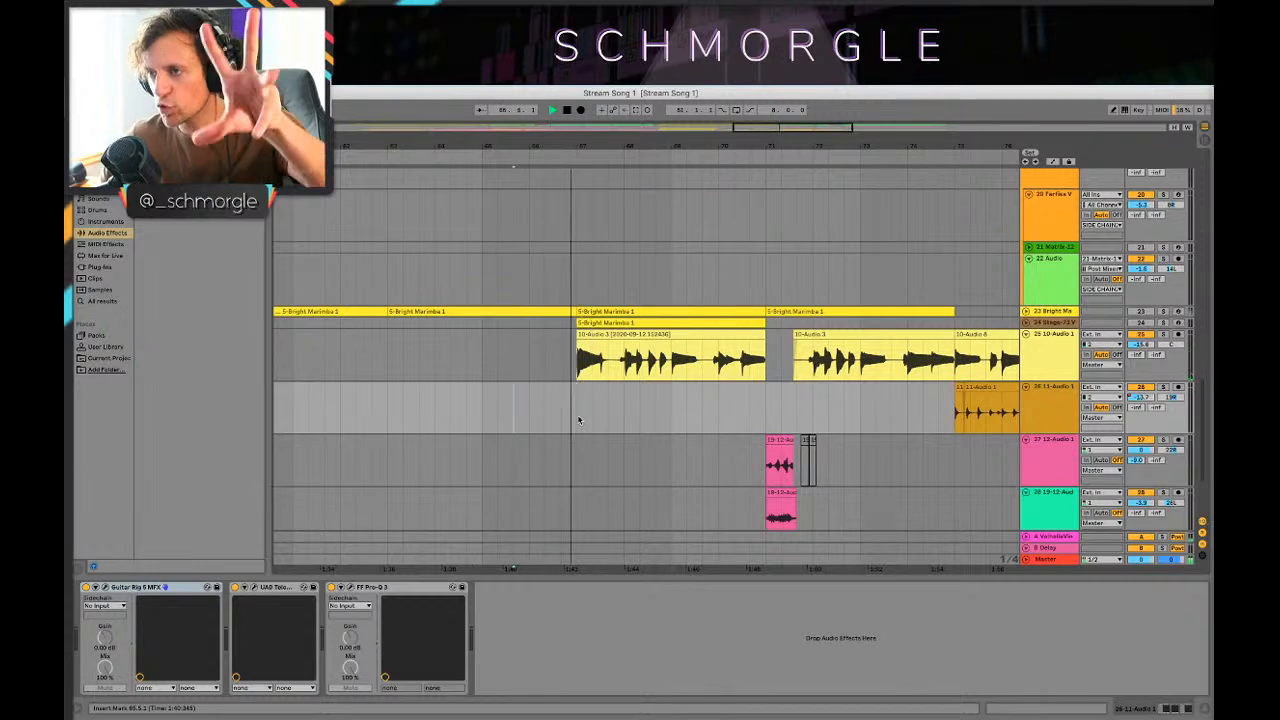
# Step: Listen on to about bar 78 while examining the marimba clips and the lower audio tracks
pyautogui.scroll(-4, 771, 449)
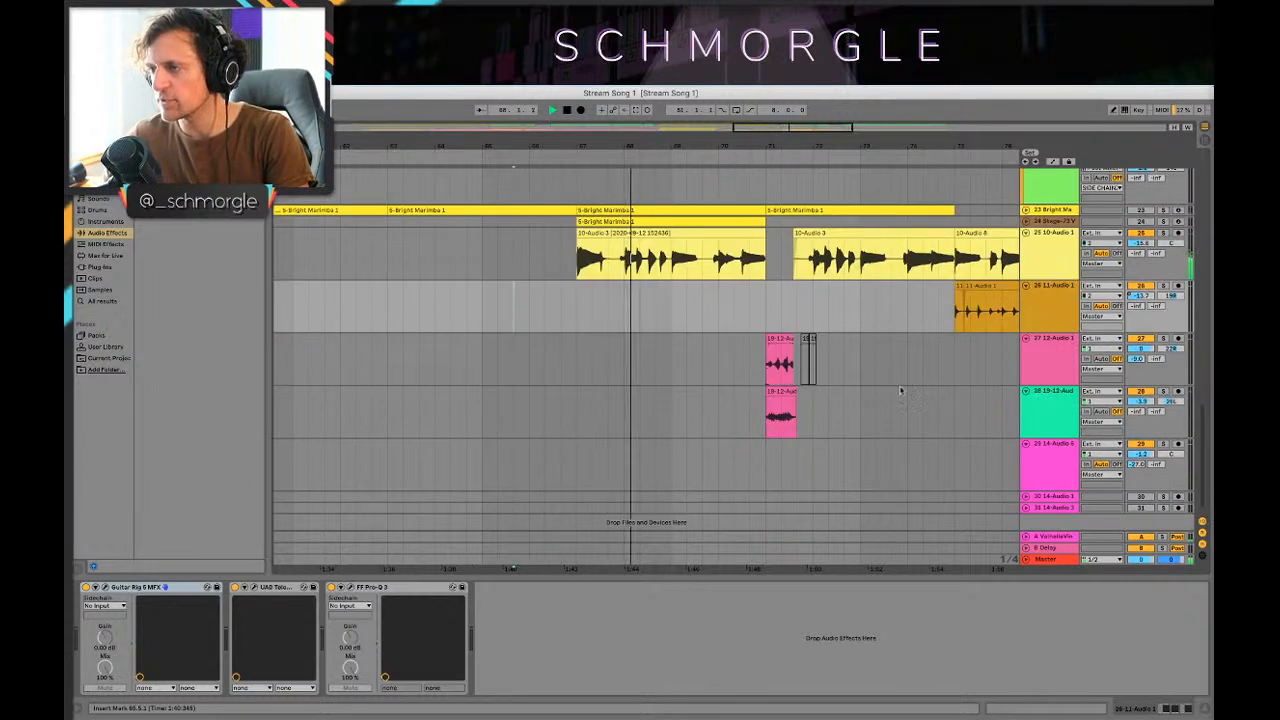
pyautogui.click(779, 386)
pyautogui.click(812, 362)
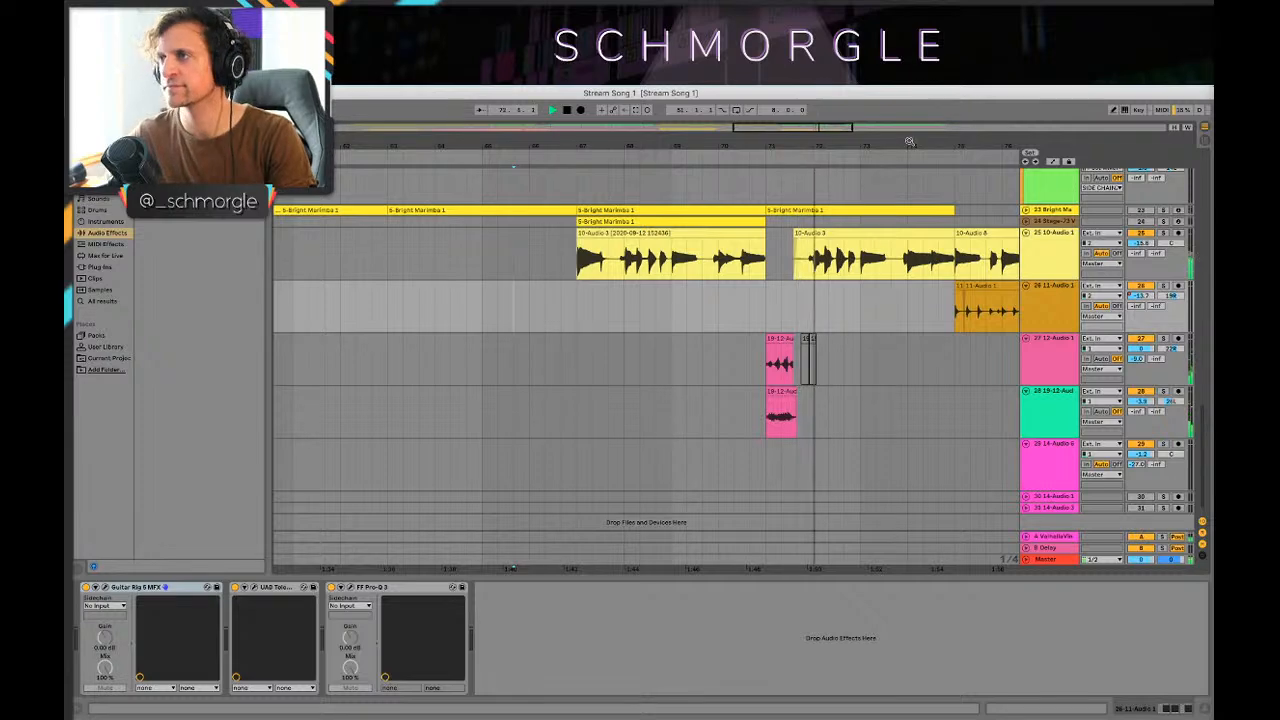
pyautogui.moveTo(874, 146); pyautogui.dragTo(698, 100)
pyautogui.scroll(-1, 572, 430)
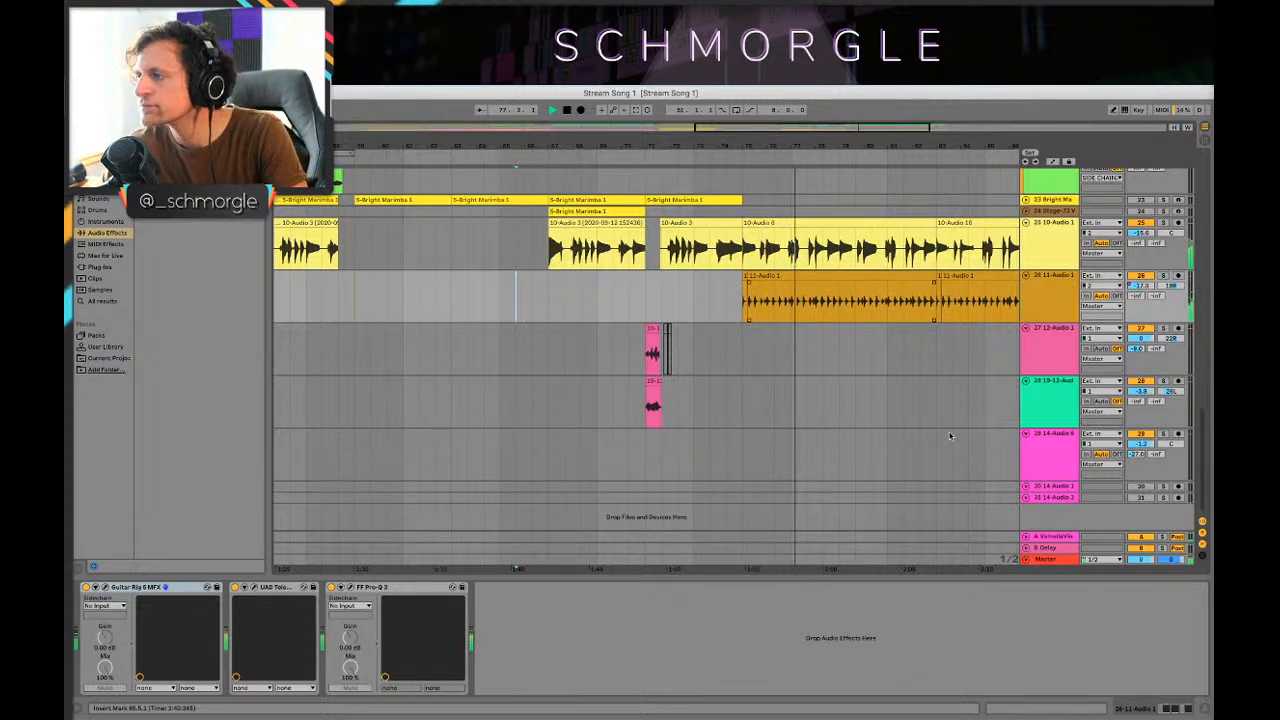
pyautogui.scroll(3, 898, 447)
pyautogui.scroll(-3, 898, 447)
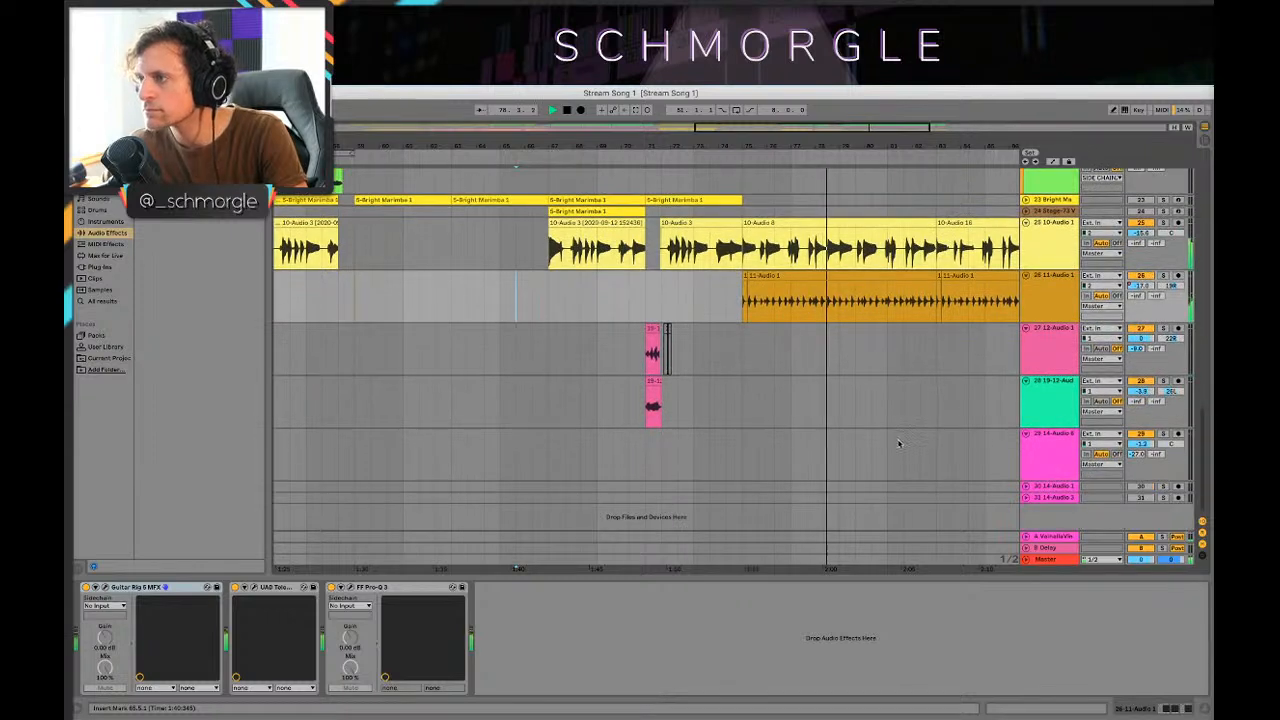
# Step: Insert an audio track below track 25, set its input to channel 2 and arm it for recording
pyautogui.click(1050, 233)
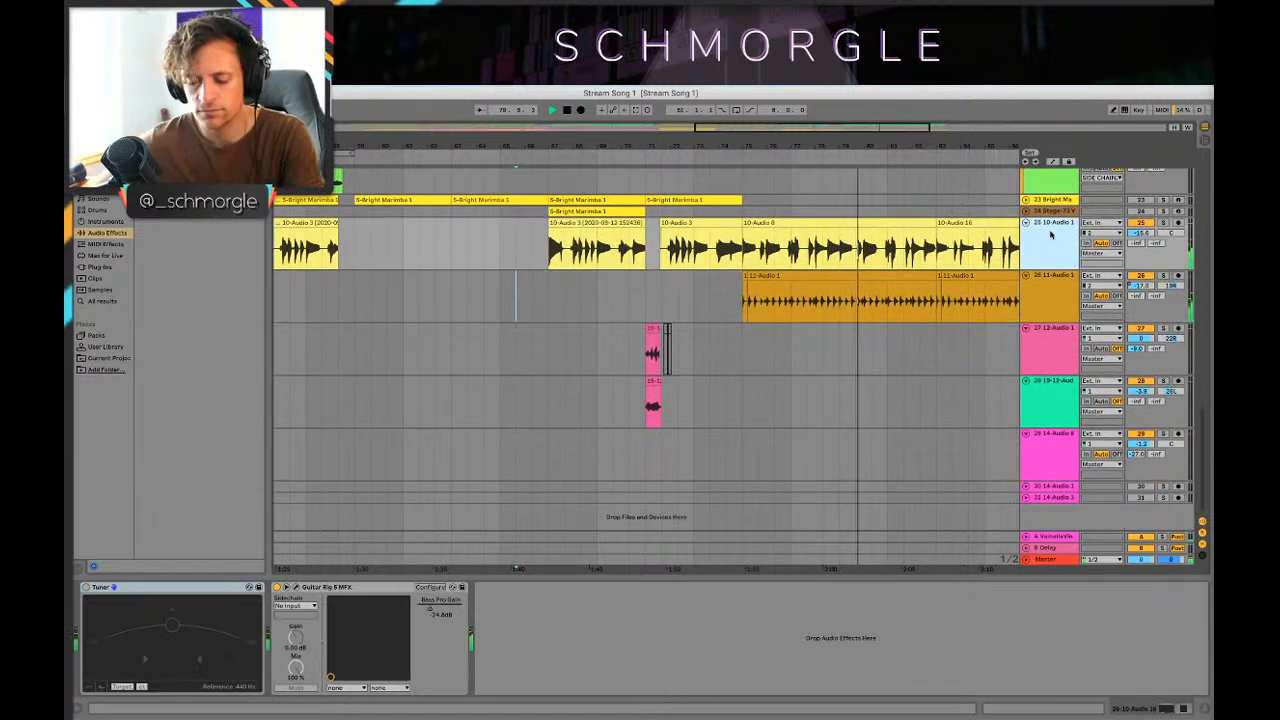
pyautogui.press('super+t')
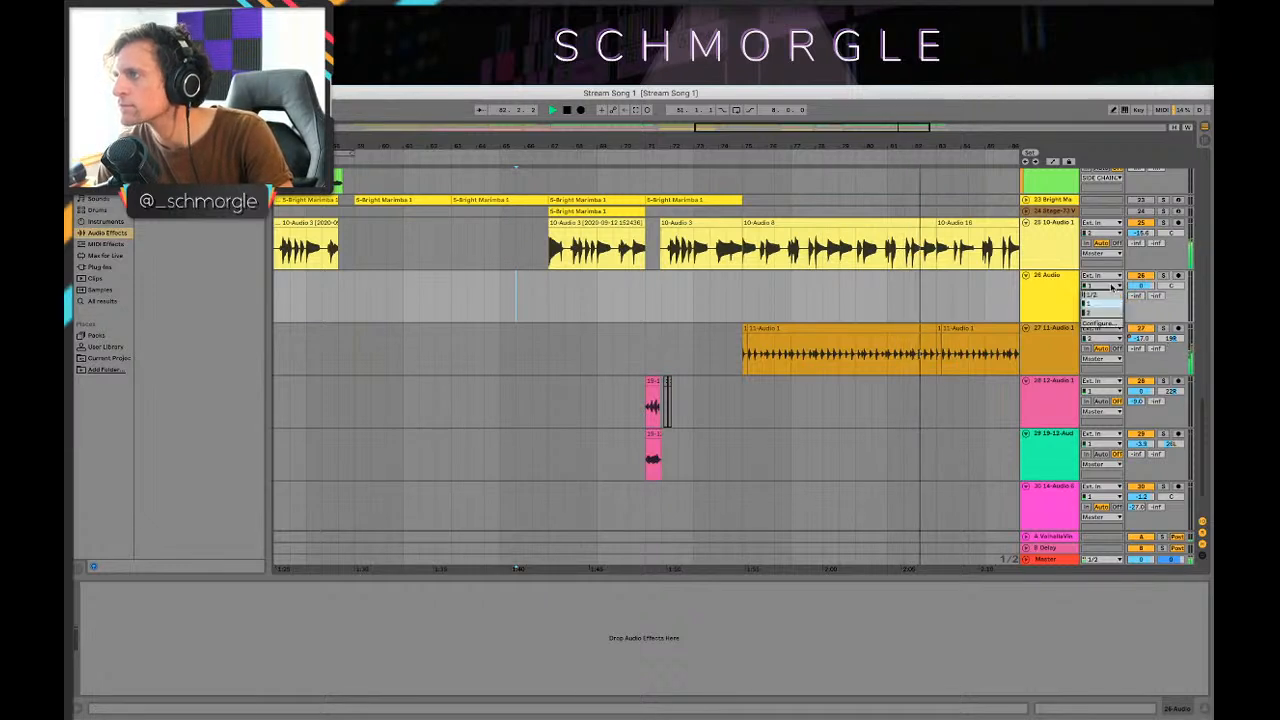
pyautogui.click(1178, 276)
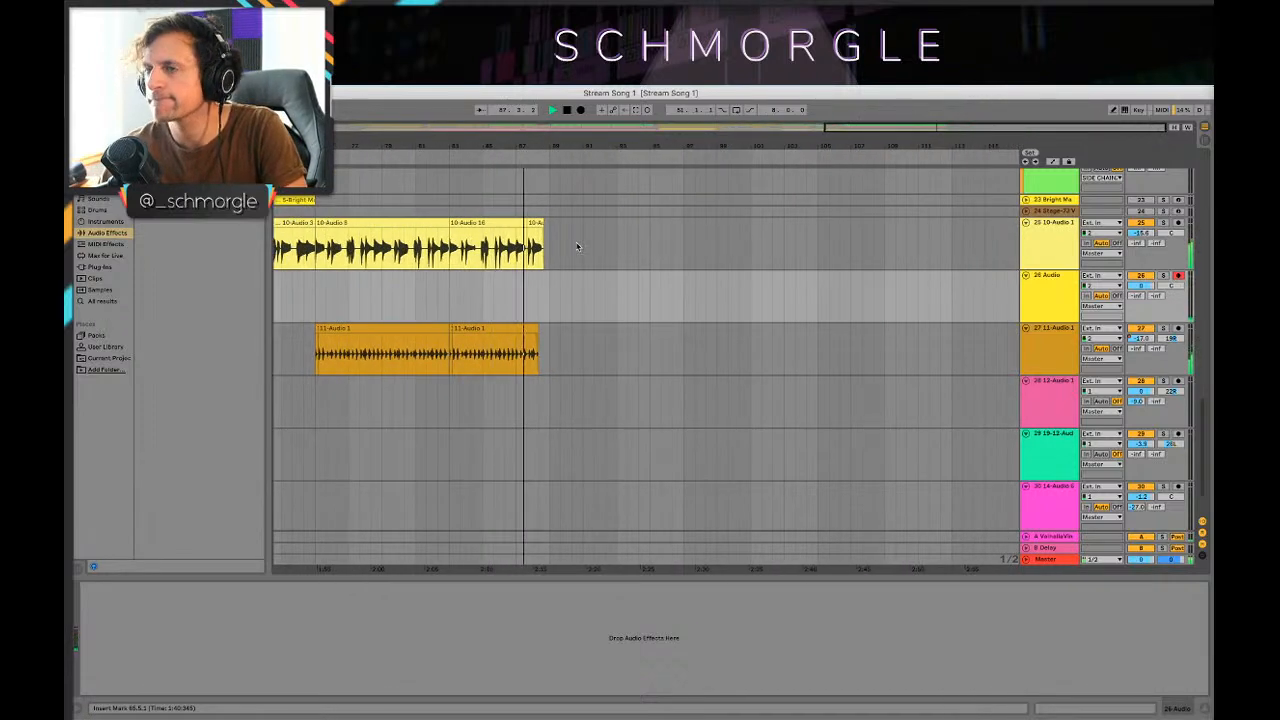
# Step: Move the loop region to bars 89 to 97, right after the last 10-Audio clip, and play through the empty section
pyautogui.scroll(-2, 775, 196)
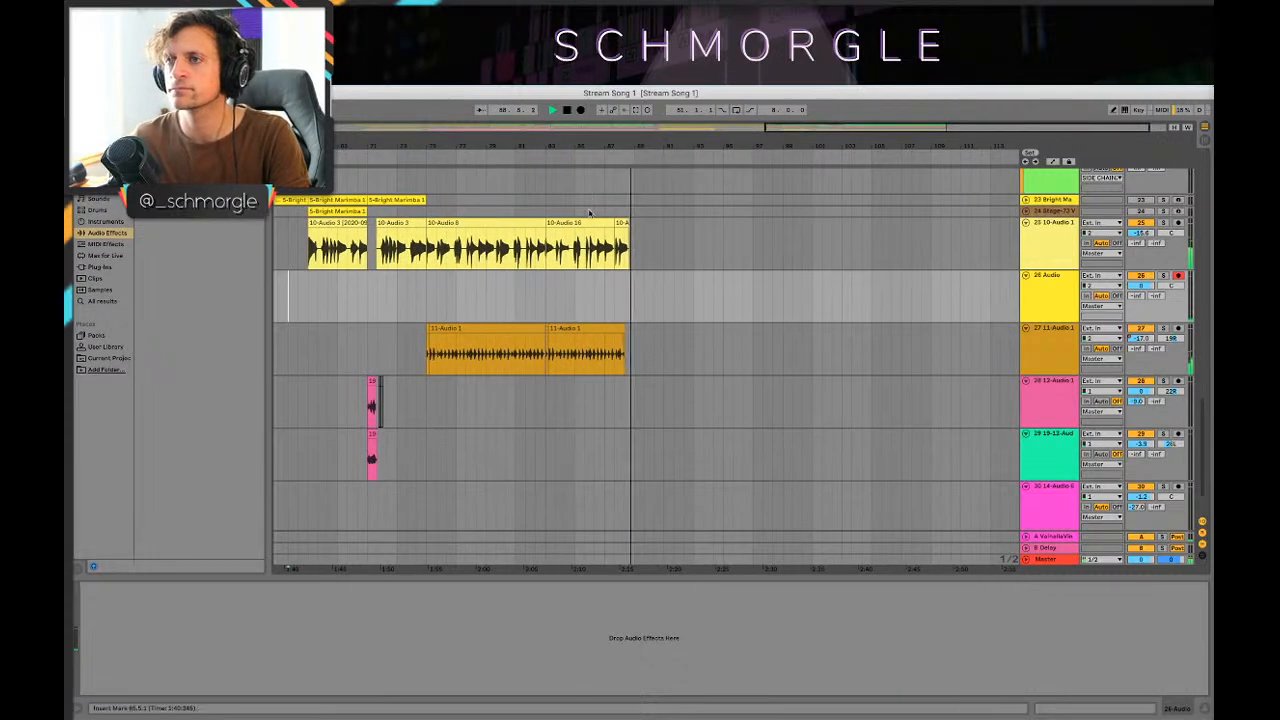
pyautogui.scroll(3, 775, 196)
pyautogui.scroll(-5, 775, 196)
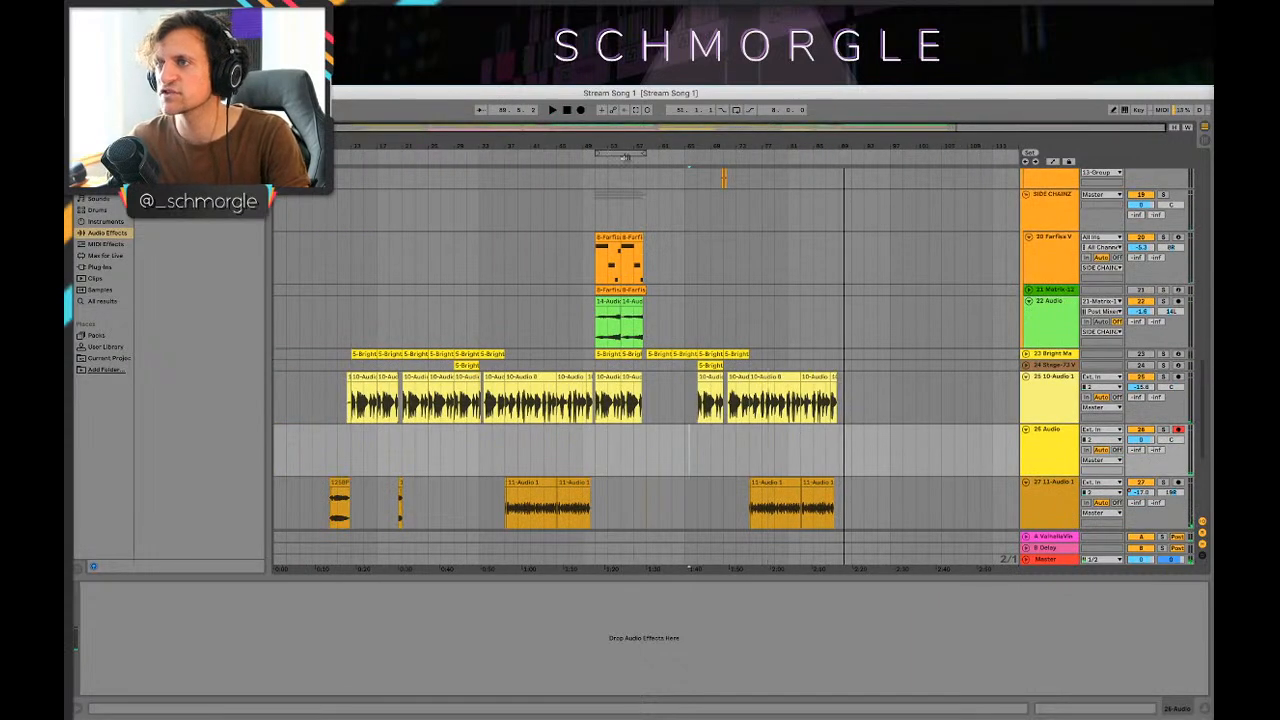
pyautogui.moveTo(622, 155); pyautogui.dragTo(670, 130)
pyautogui.press('space')
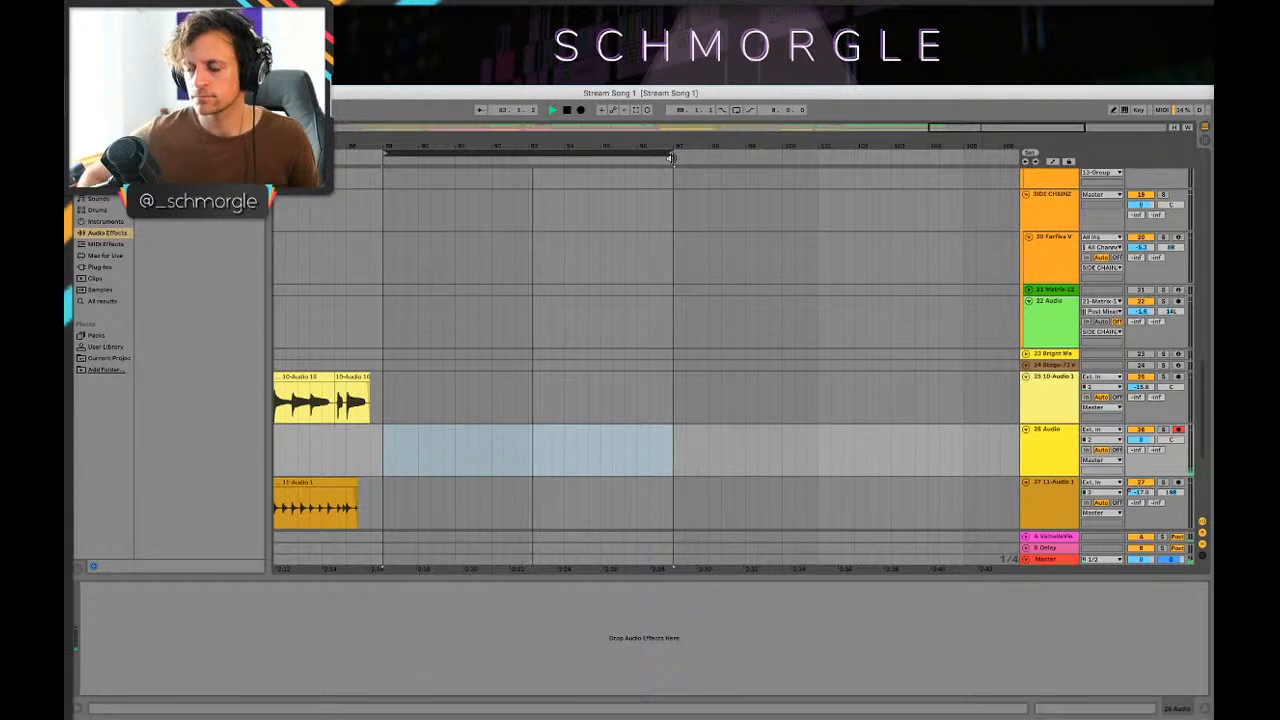
pyautogui.scroll(-3, 464, 365)
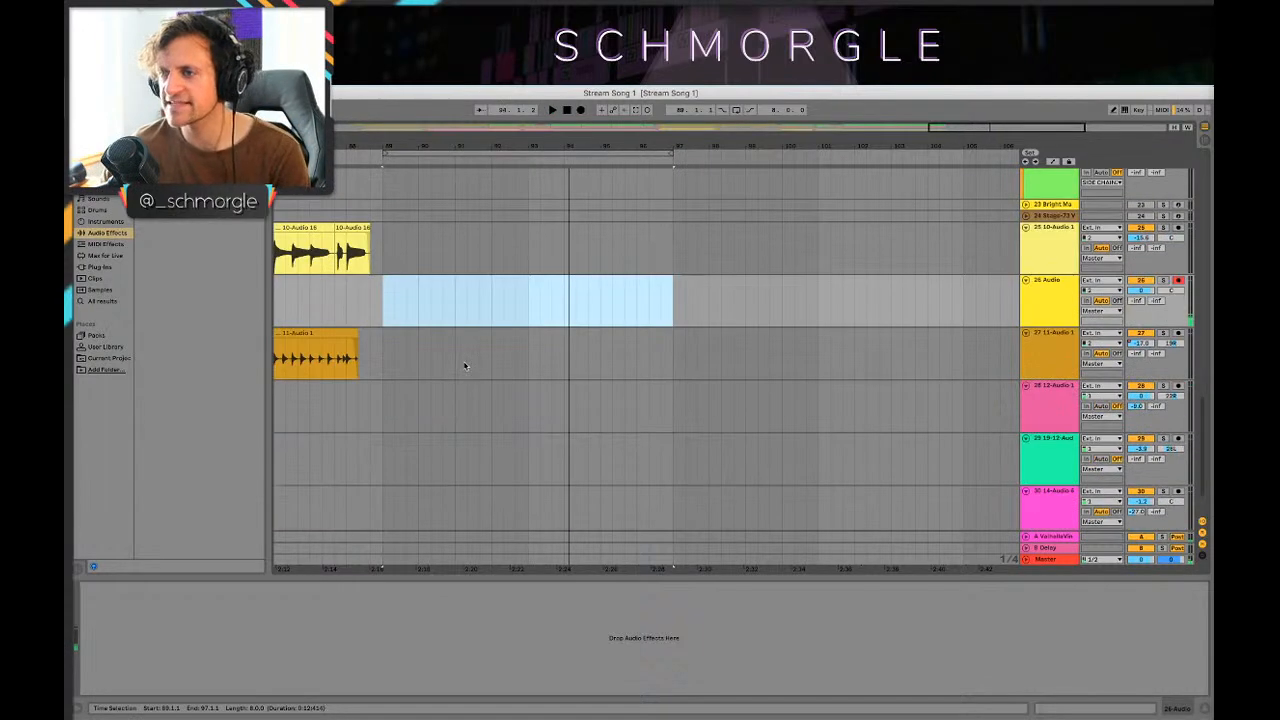
pyautogui.scroll(-1, 464, 365)
# Step: Add the Guitar Rig 5 MFX plug-in to the new audio track 26
pyautogui.click(1065, 237)
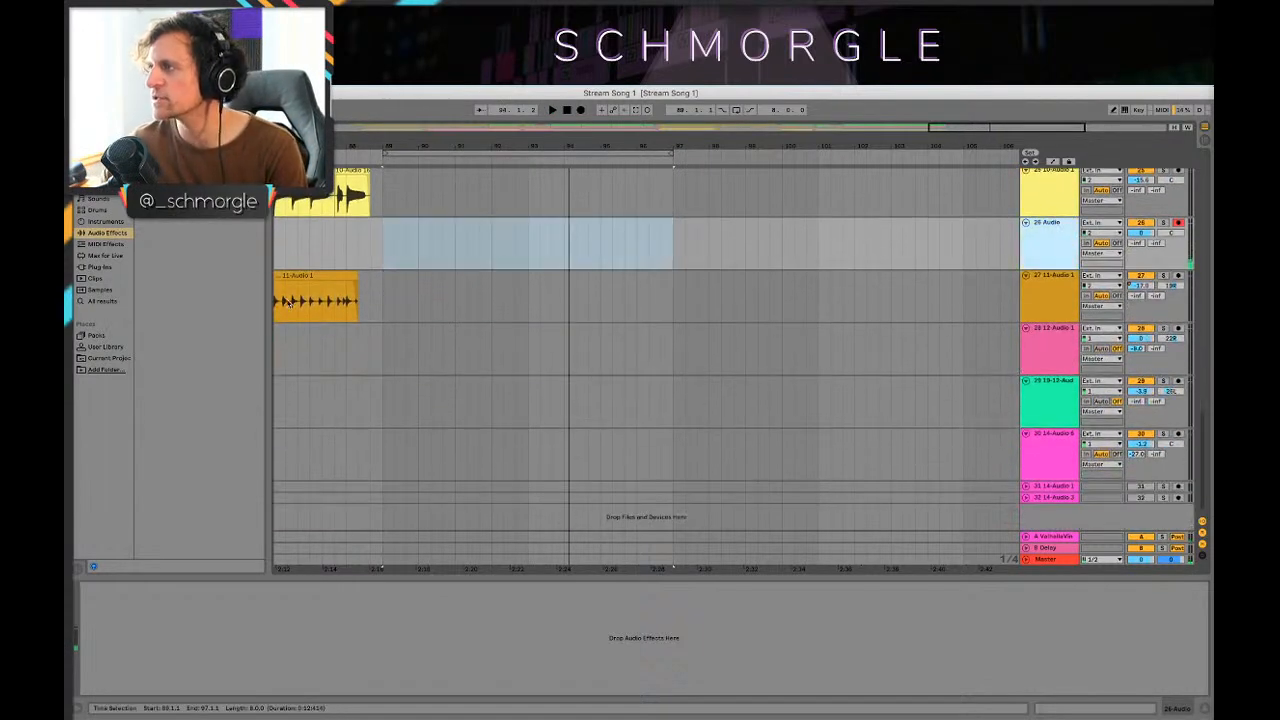
pyautogui.press('super+Tab')
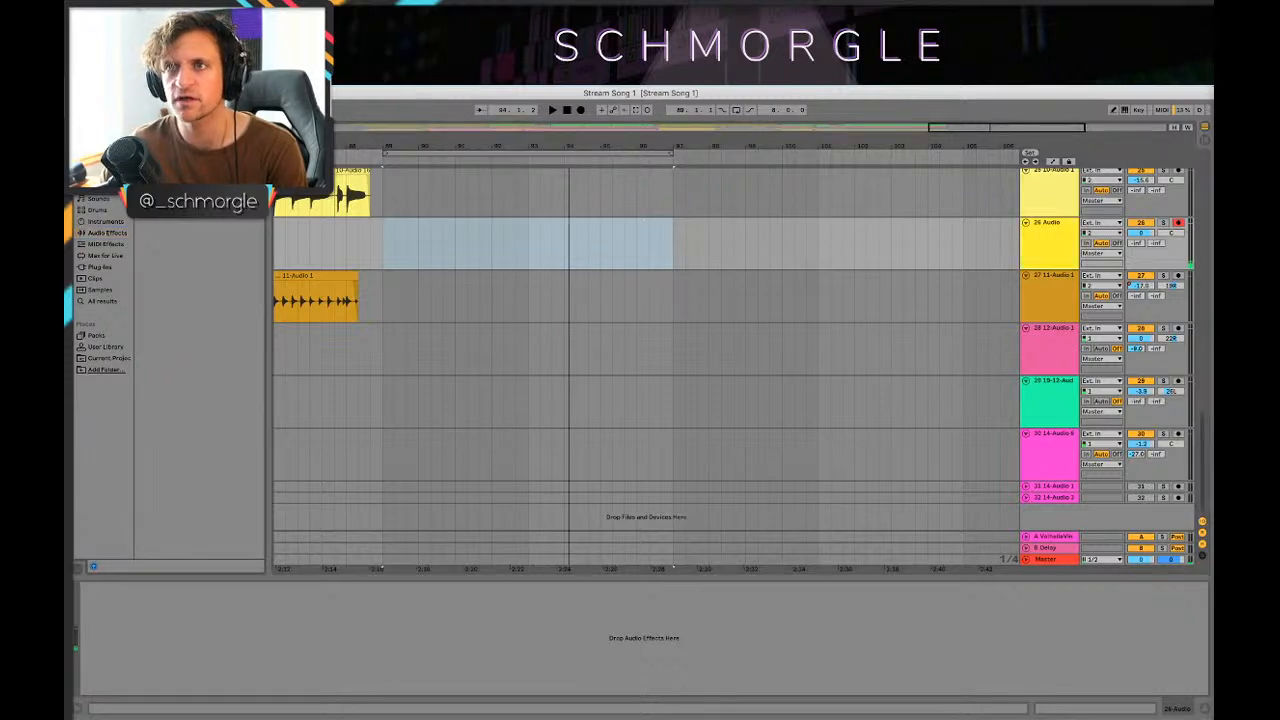
pyautogui.click(123, 265)
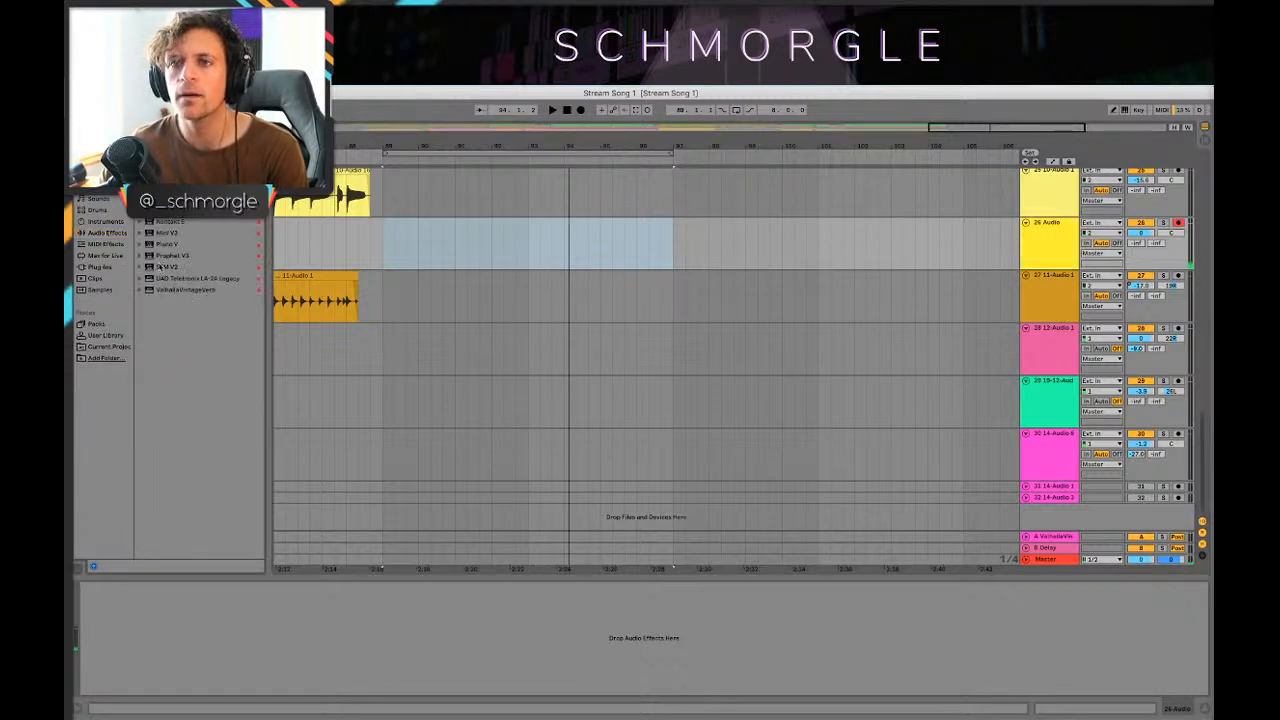
pyautogui.moveTo(200, 210); pyautogui.dragTo(1048, 245)
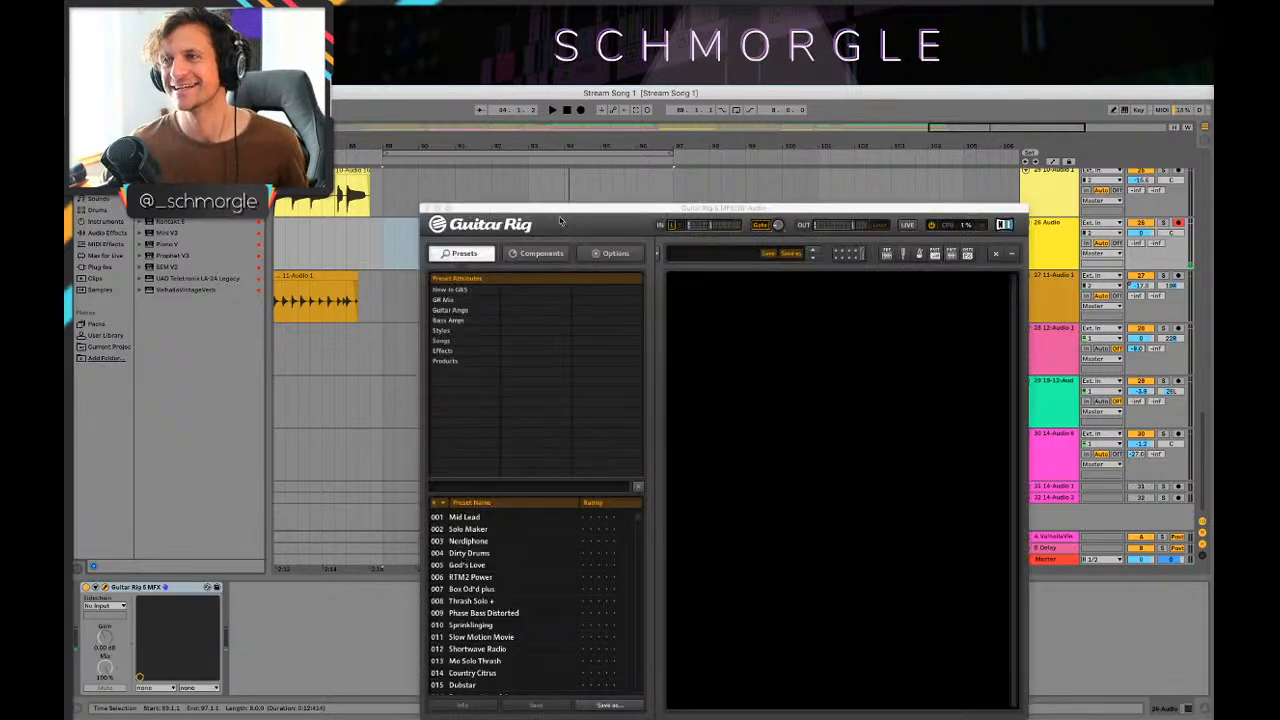
pyautogui.moveTo(561, 221); pyautogui.dragTo(559, 173)
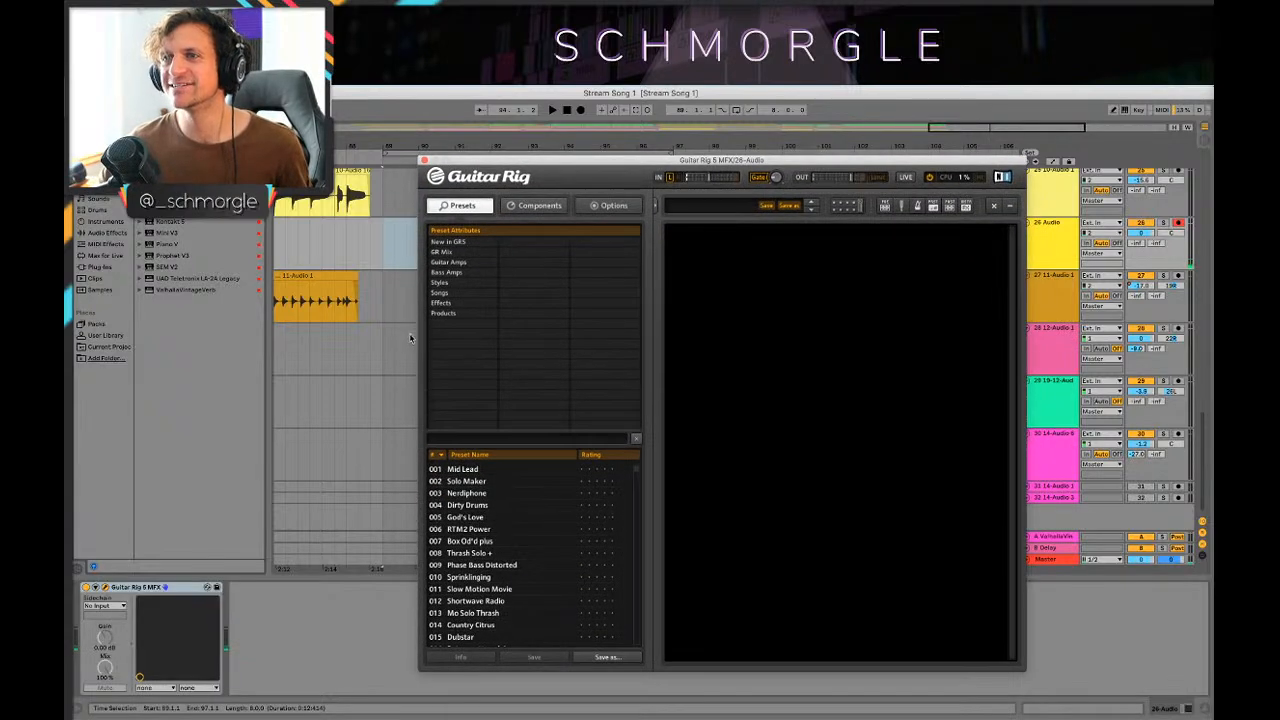
# Step: Load the EpicTexture preset from the Ambient styles in Guitar Rig
pyautogui.click(440, 304)
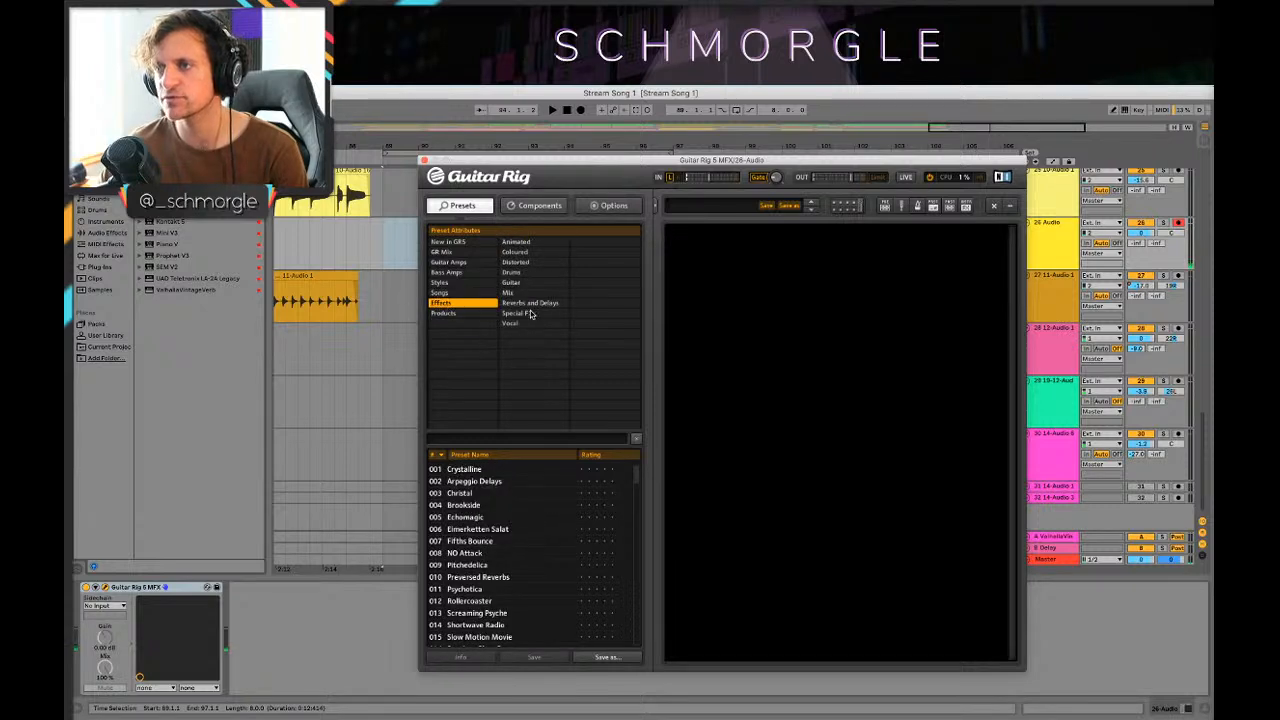
pyautogui.click(485, 284)
pyautogui.click(535, 244)
pyautogui.scroll(-3, 490, 490)
pyautogui.scroll(3, 473, 567)
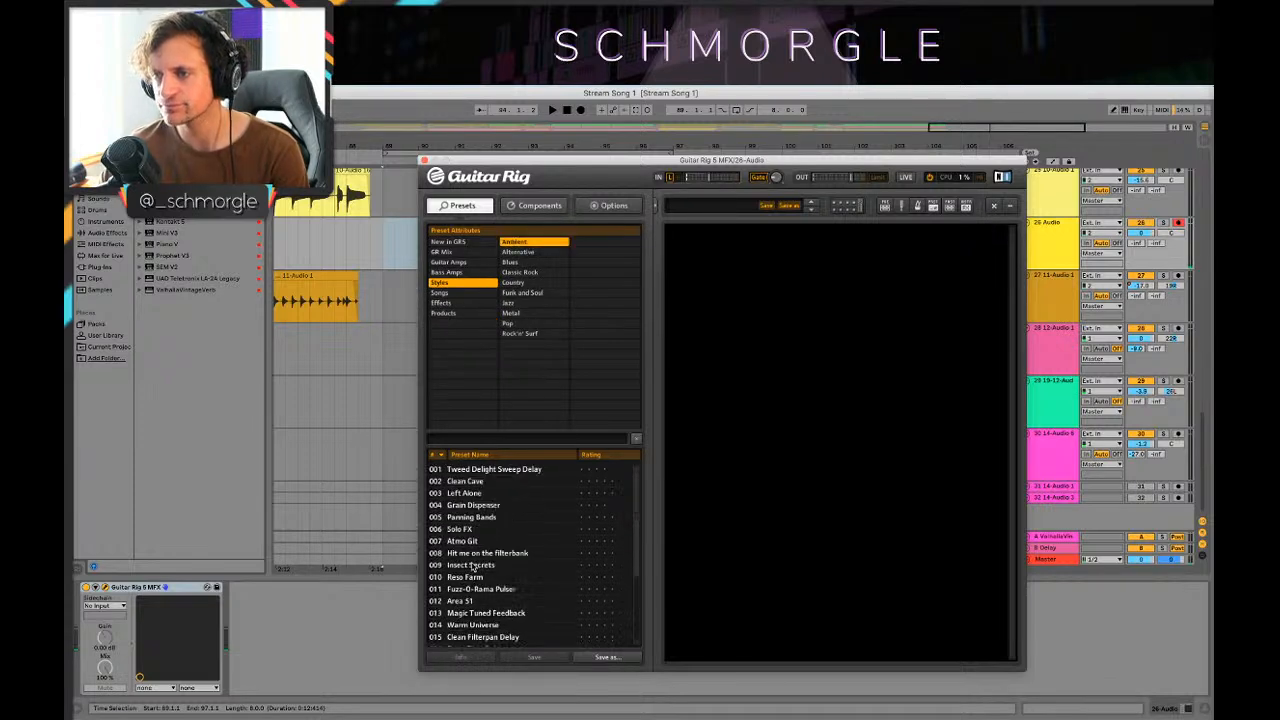
pyautogui.scroll(-3, 473, 567)
pyautogui.click(474, 558)
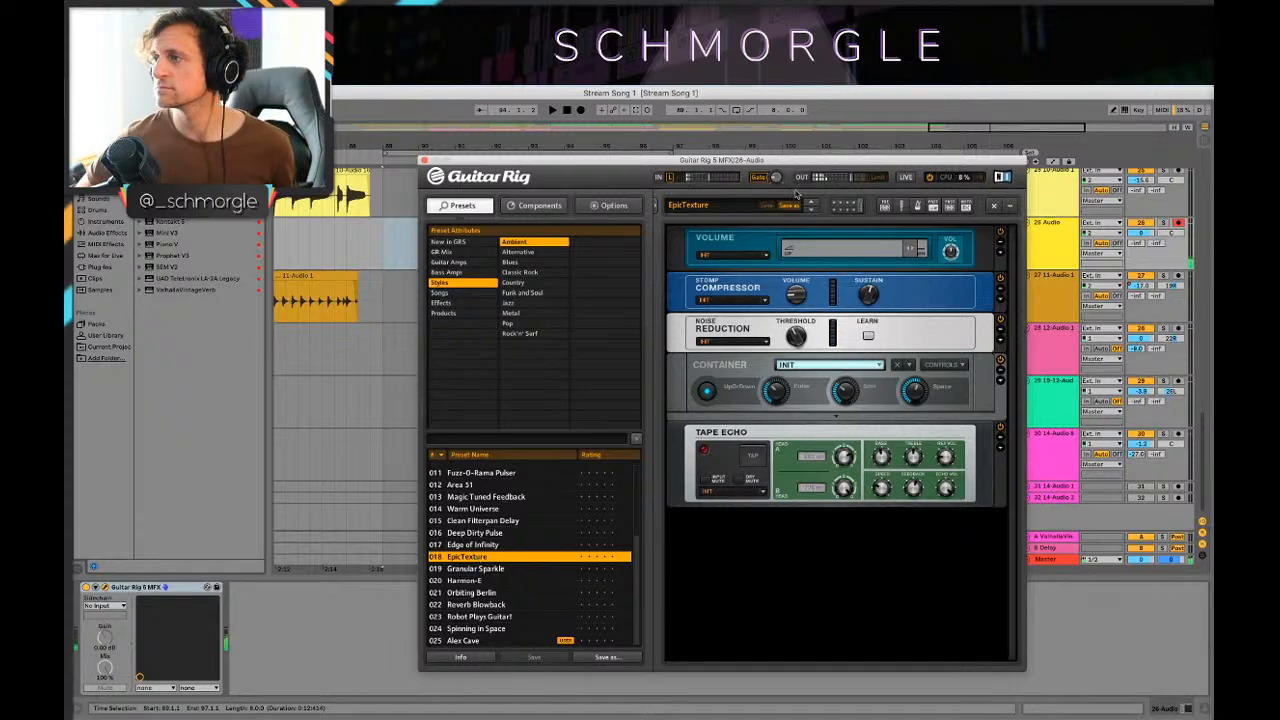
# Step: Lower the volume of track 26 to about -6 dB and try out the EpicTexture sound during playback
pyautogui.moveTo(814, 163); pyautogui.dragTo(716, 220)
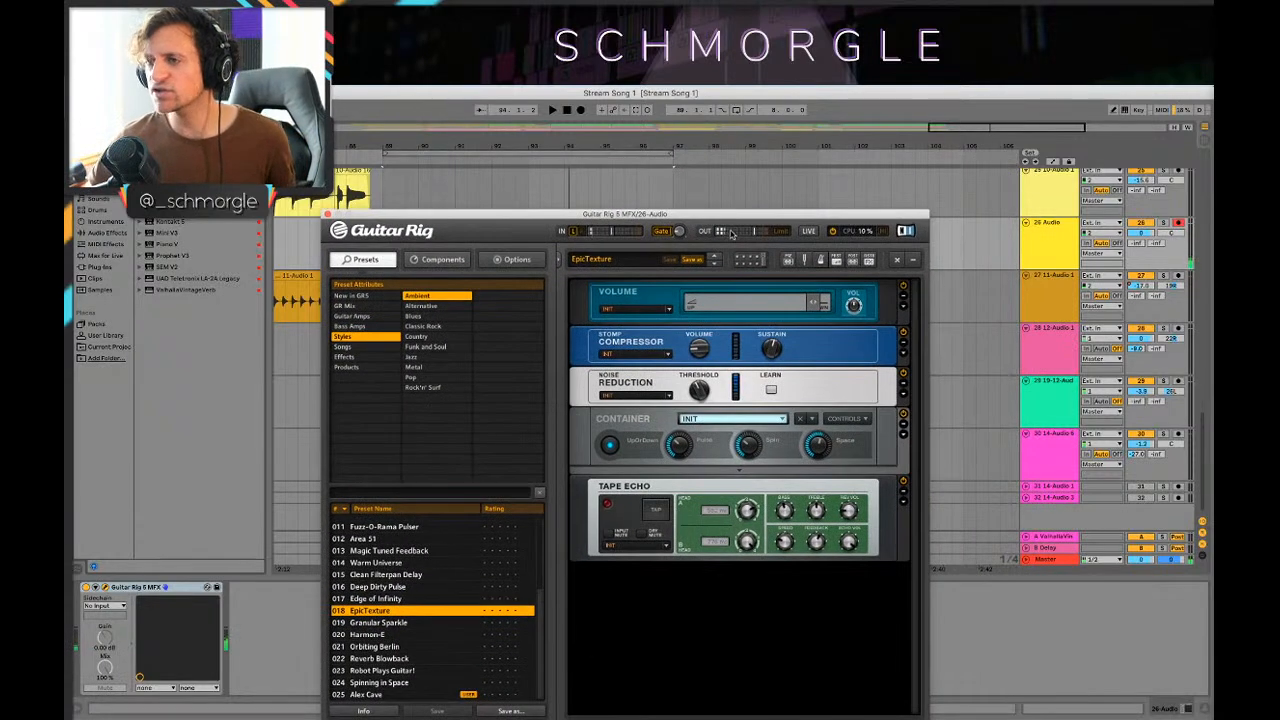
pyautogui.press('space')
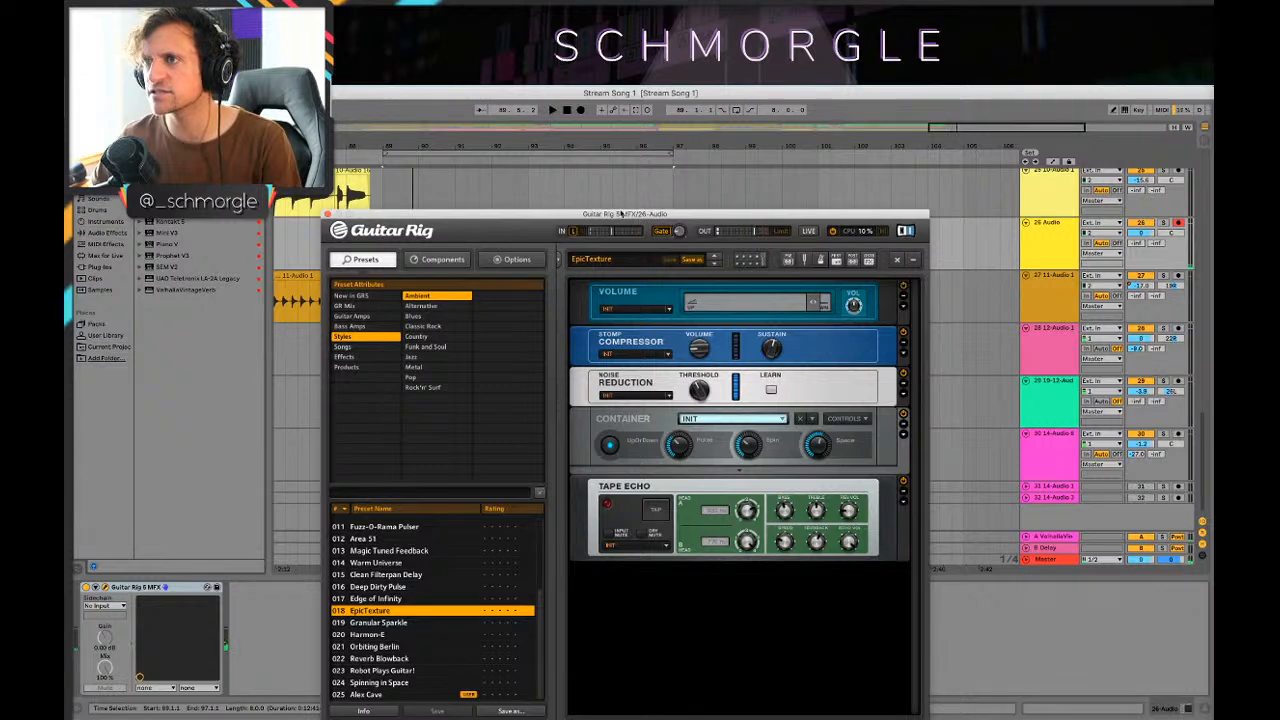
pyautogui.moveTo(617, 224); pyautogui.dragTo(623, 214)
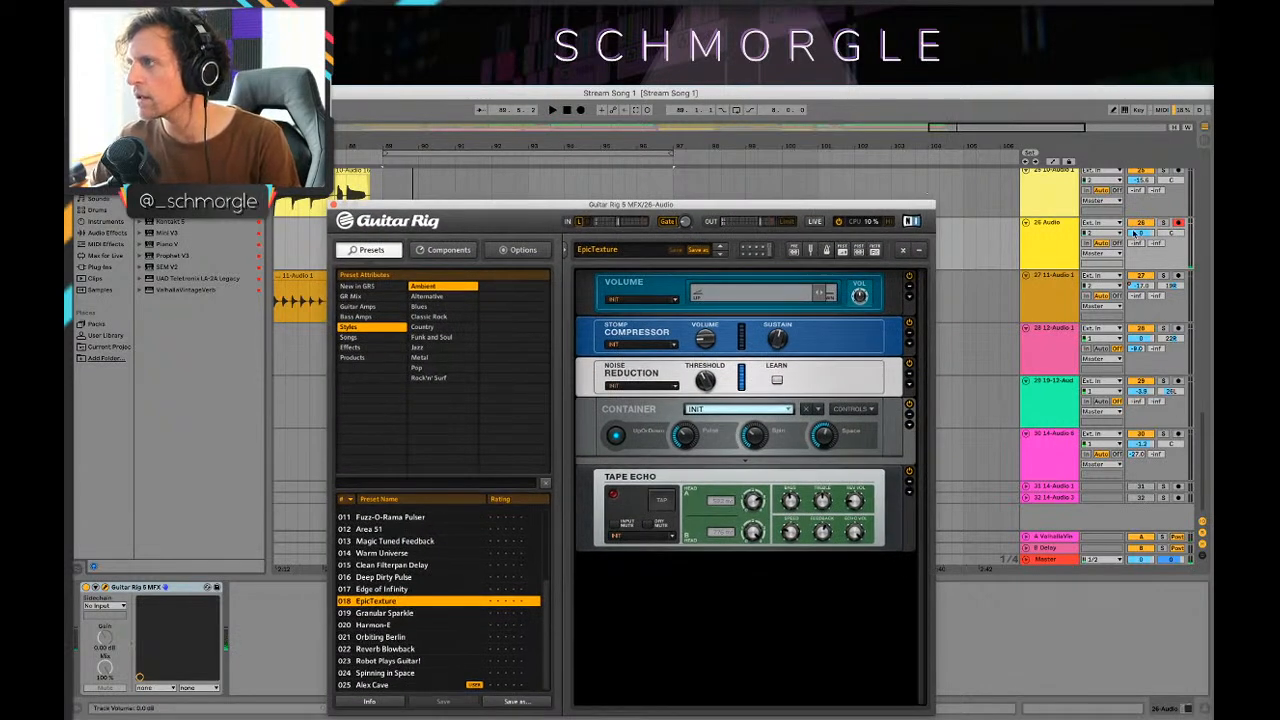
pyautogui.moveTo(1139, 233); pyautogui.dragTo(1139, 246)
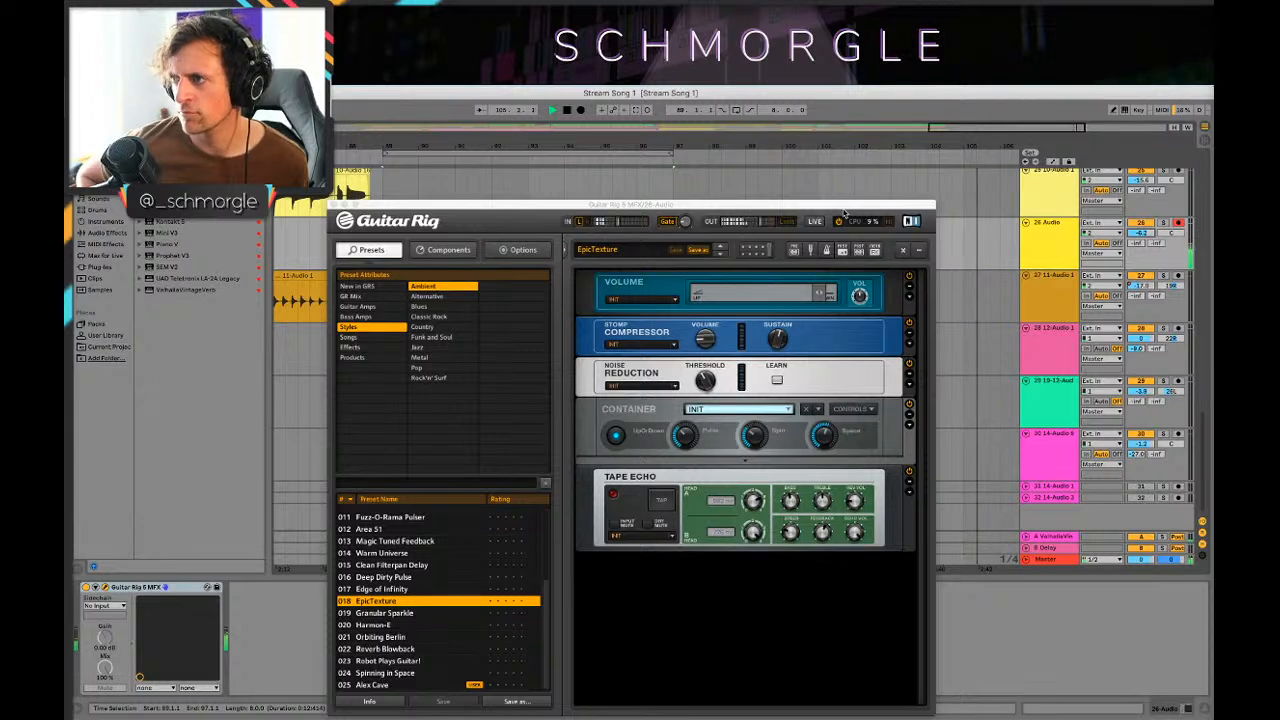
pyautogui.press('space')
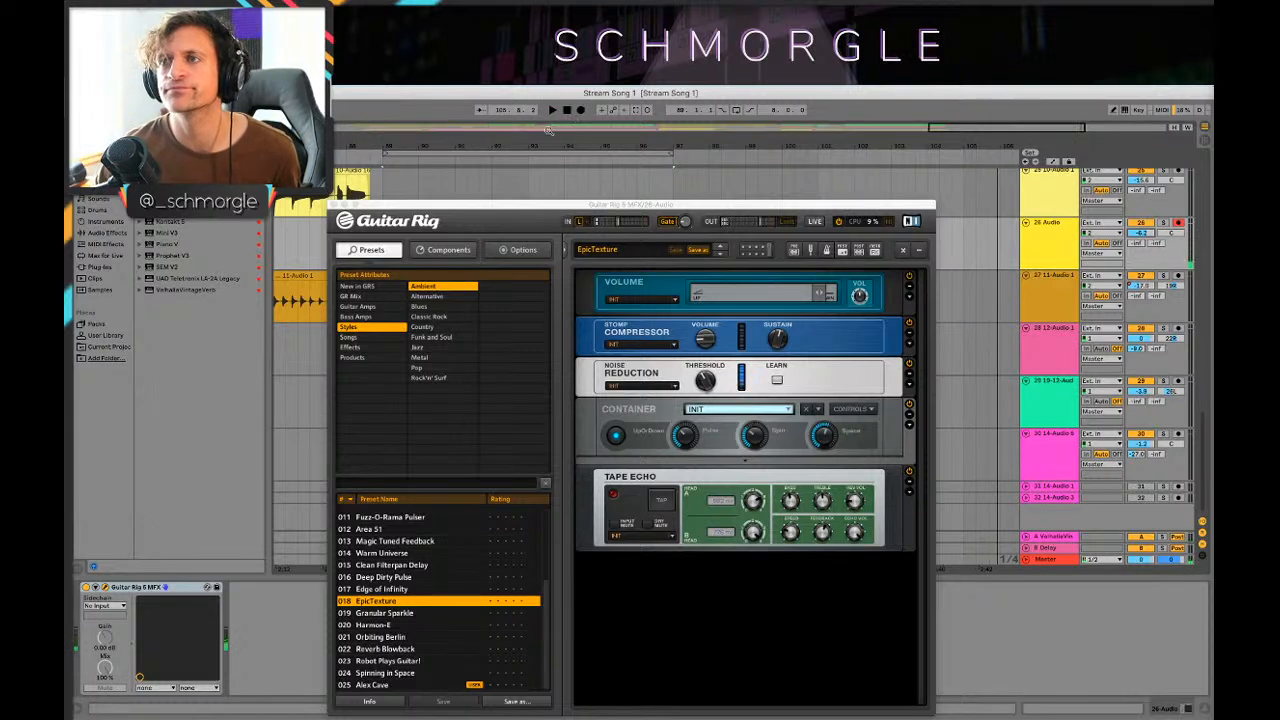
# Step: Record a guitar texture take on track 26 from bar 89 to about bar 128 and close the Guitar Rig window
pyautogui.click(578, 112)
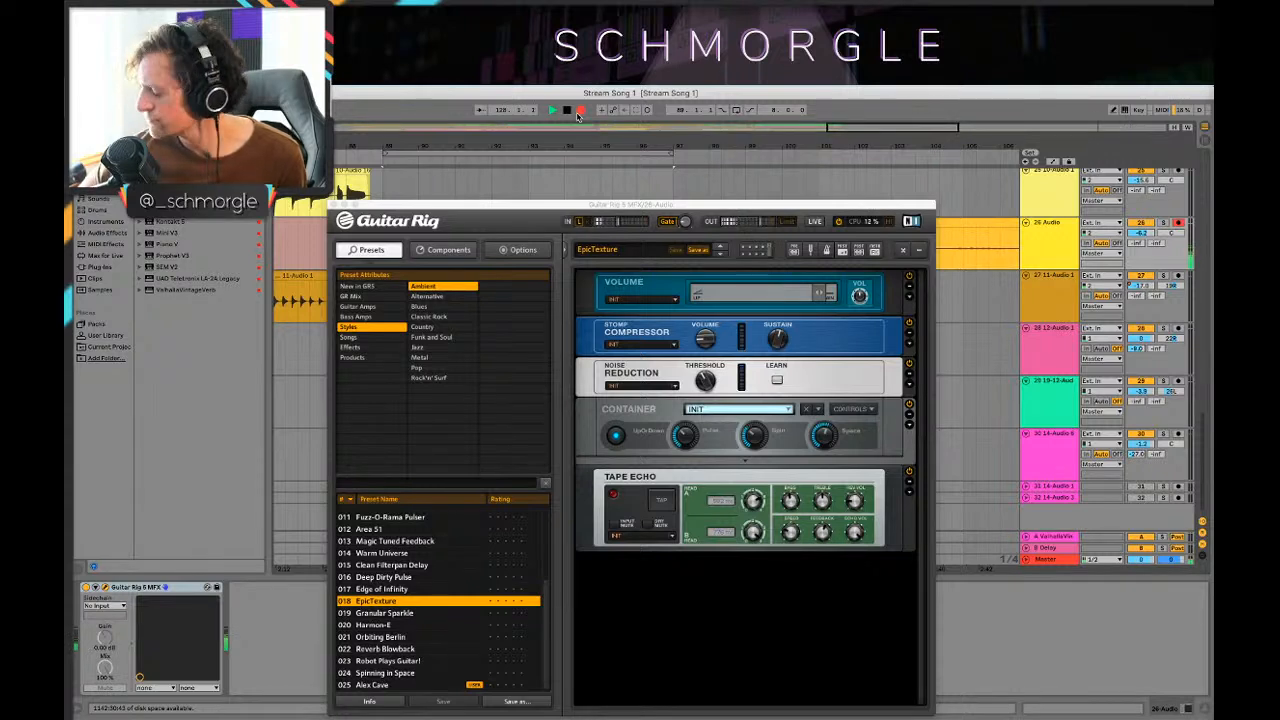
pyautogui.press('space')
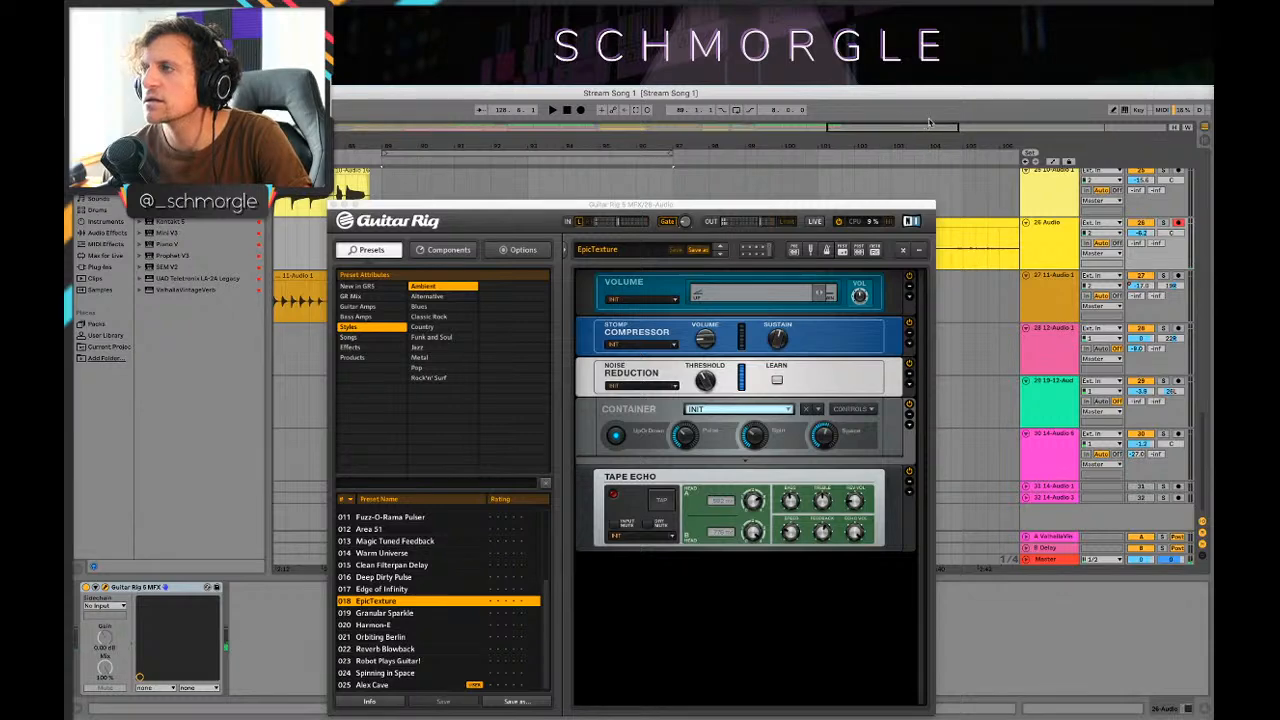
pyautogui.moveTo(944, 140); pyautogui.dragTo(757, 95)
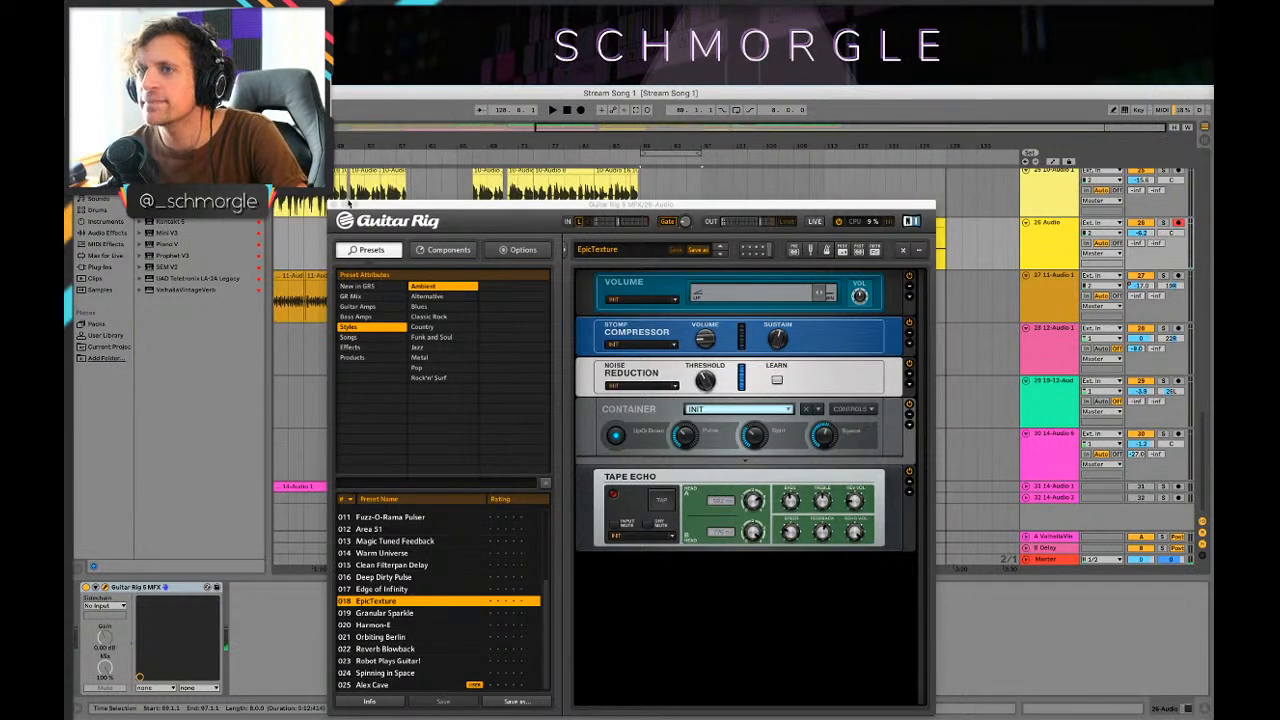
pyautogui.click(333, 205)
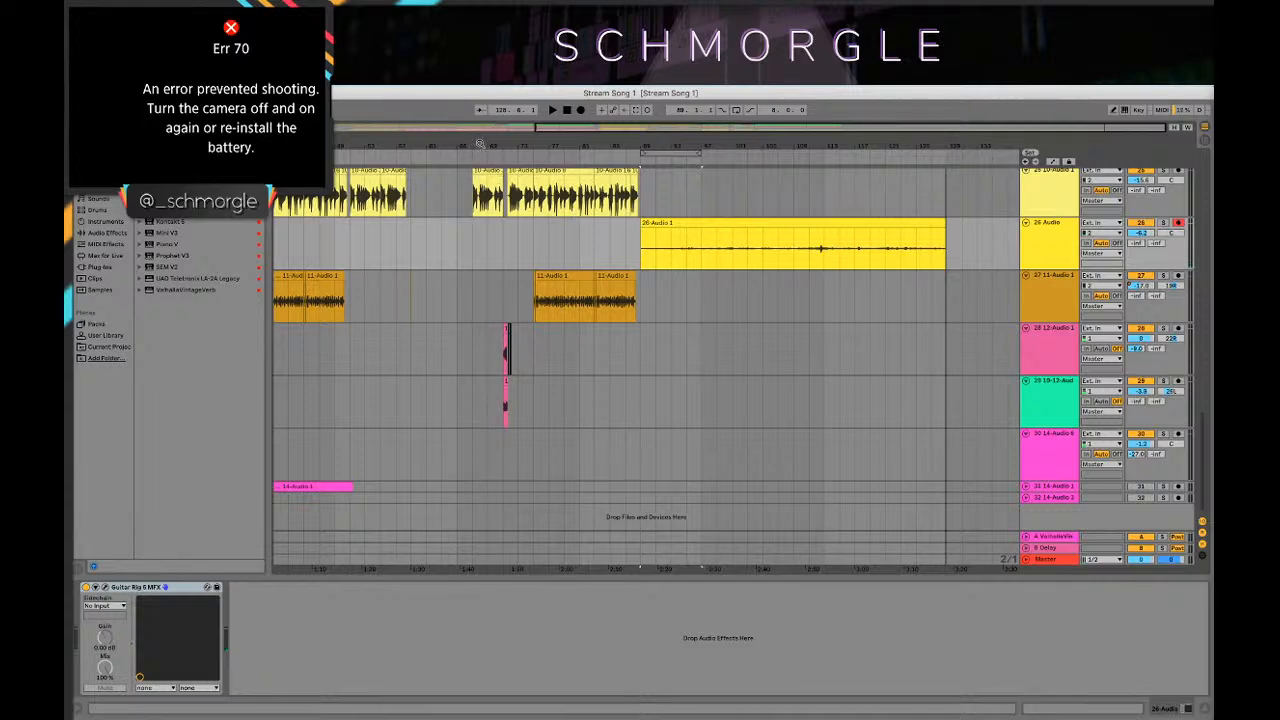
# Step: Look over the new recording on track 26 and the earlier audio clips in the arrangement
pyautogui.moveTo(483, 144)
pyautogui.mouseDown()
pyautogui.moveTo(585, 153)
pyautogui.moveTo(433, 195)
pyautogui.moveTo(608, 144)
pyautogui.mouseUp()
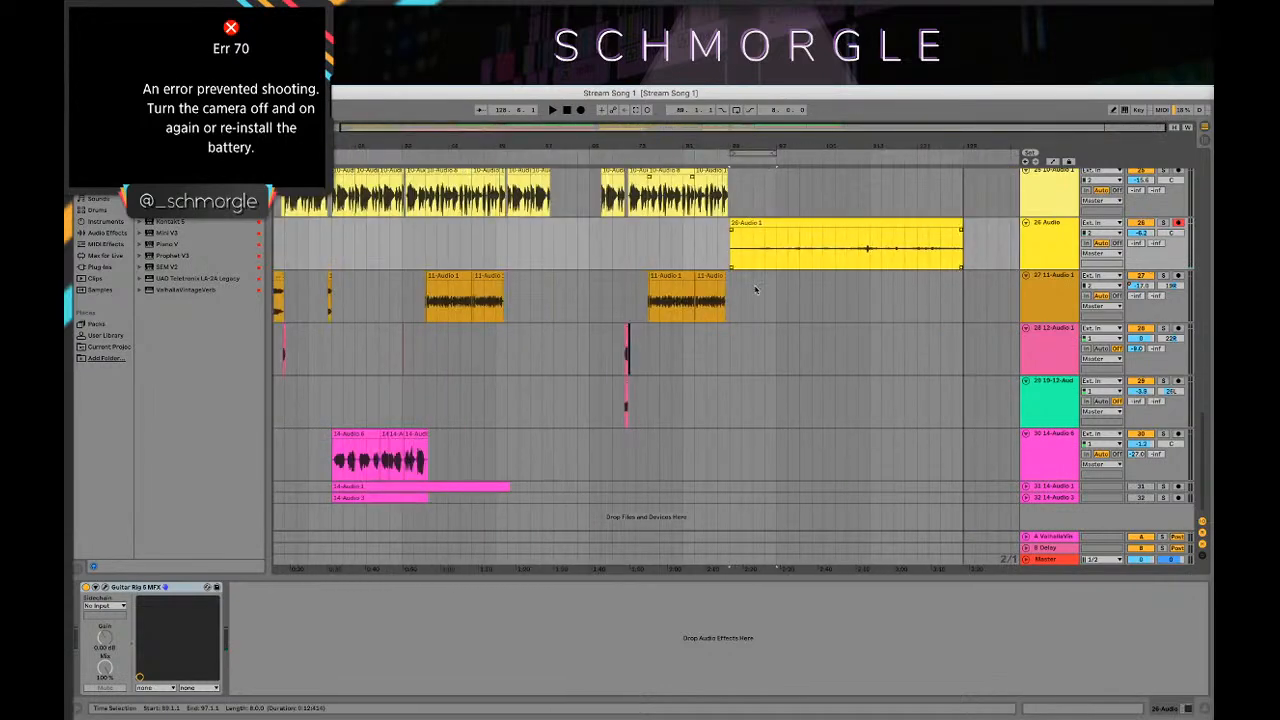
pyautogui.click(741, 348)
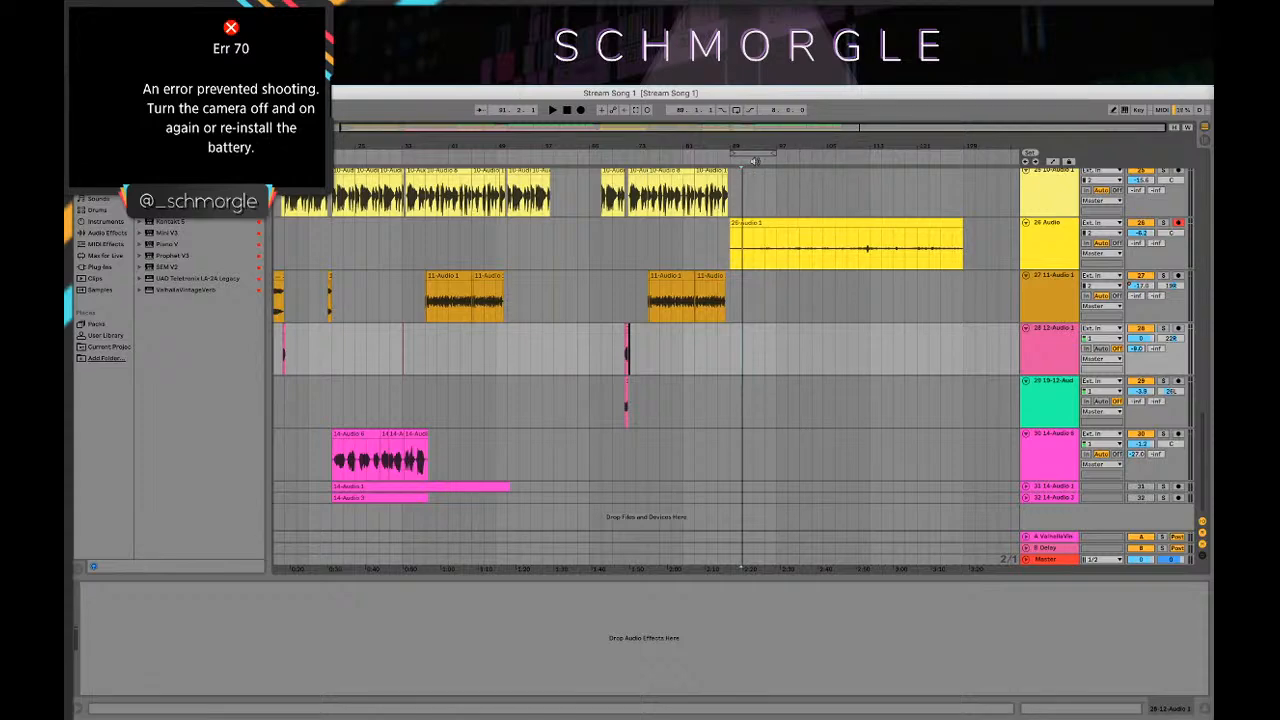
pyautogui.moveTo(757, 146); pyautogui.dragTo(757, 200)
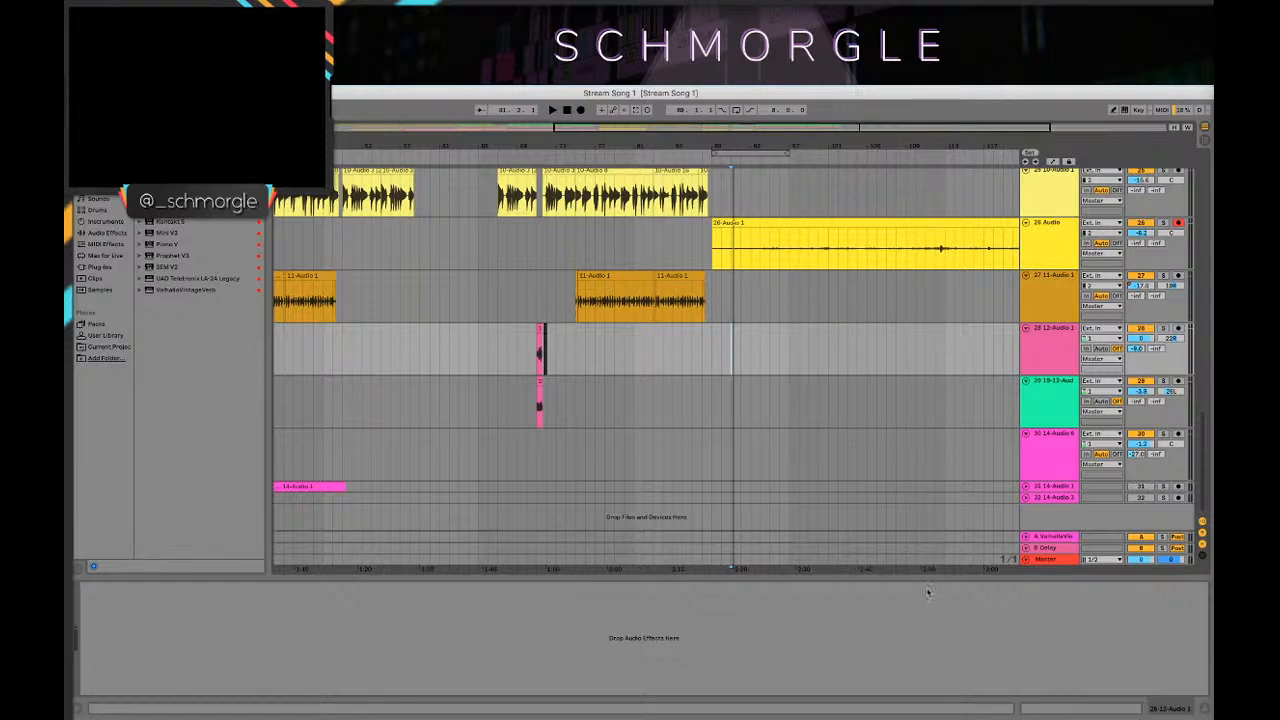
pyautogui.moveTo(839, 695)
pyautogui.hscroll(-5, 445, 208)
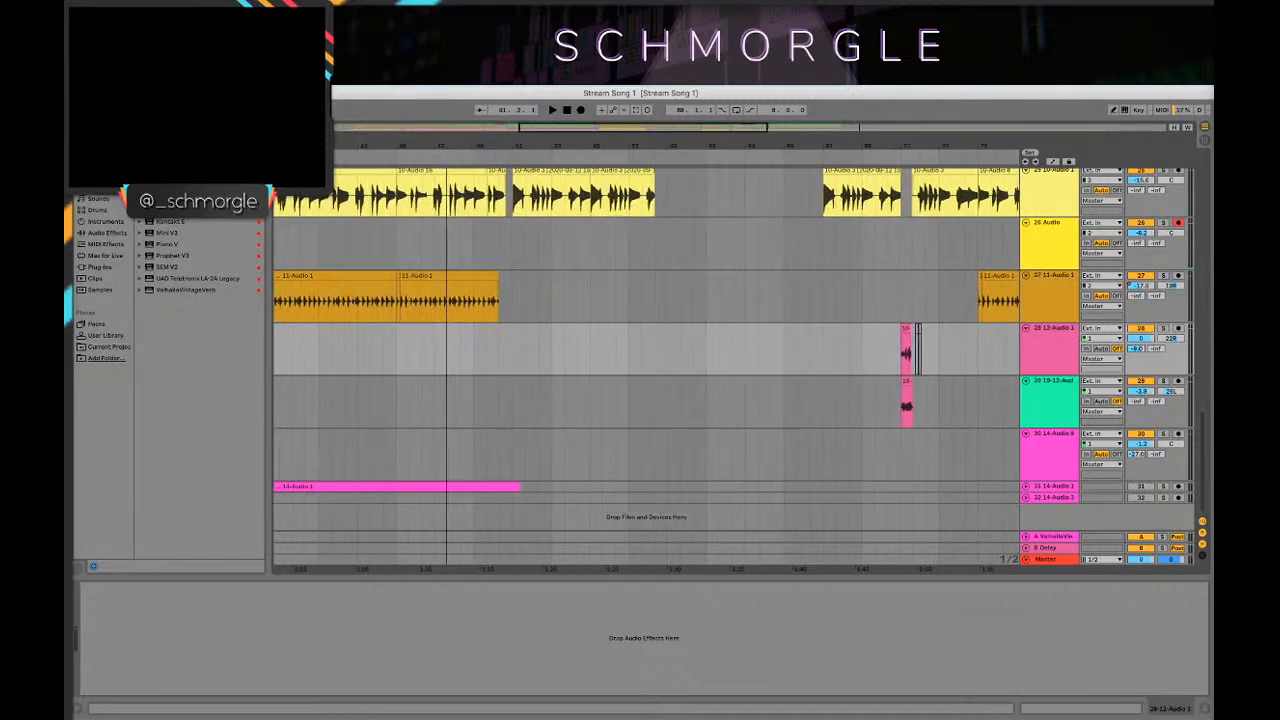
# Step: Switch to EOS Utility, open the camera's exposure compensation for adjustment, and move the utility's windows out of the way
pyautogui.click(677, 287)
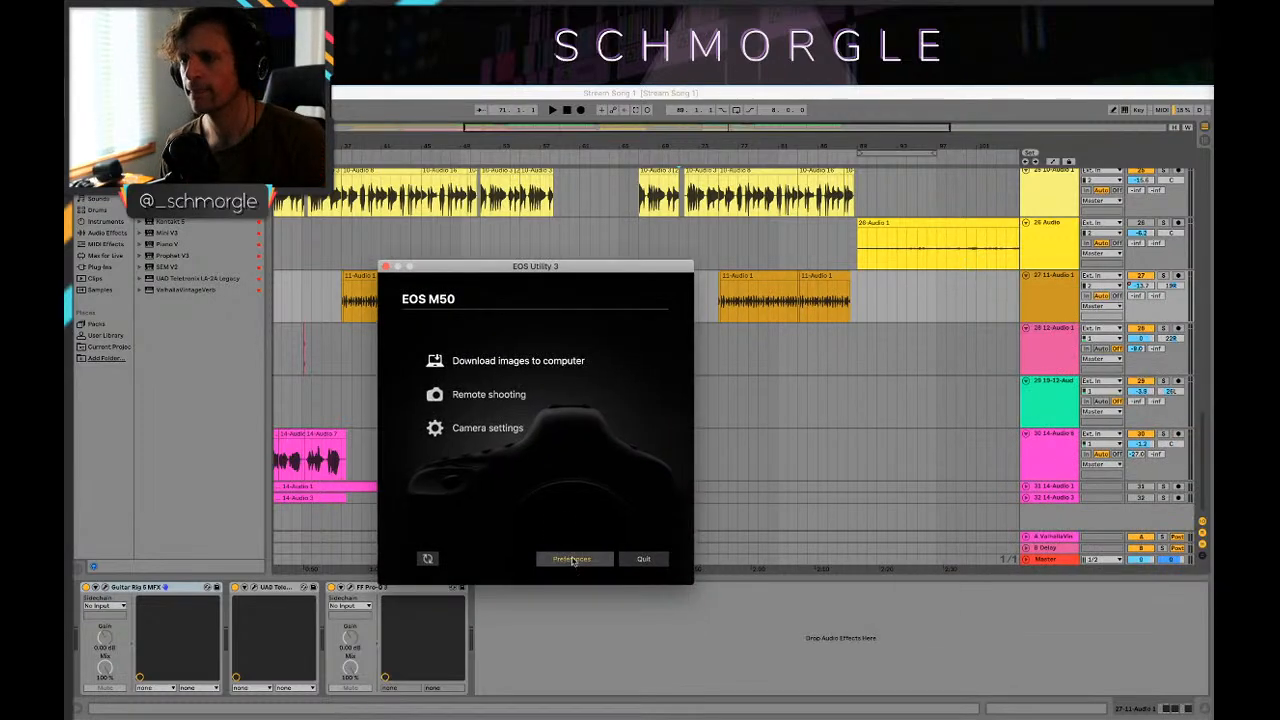
pyautogui.moveTo(448, 268); pyautogui.dragTo(1212, 268)
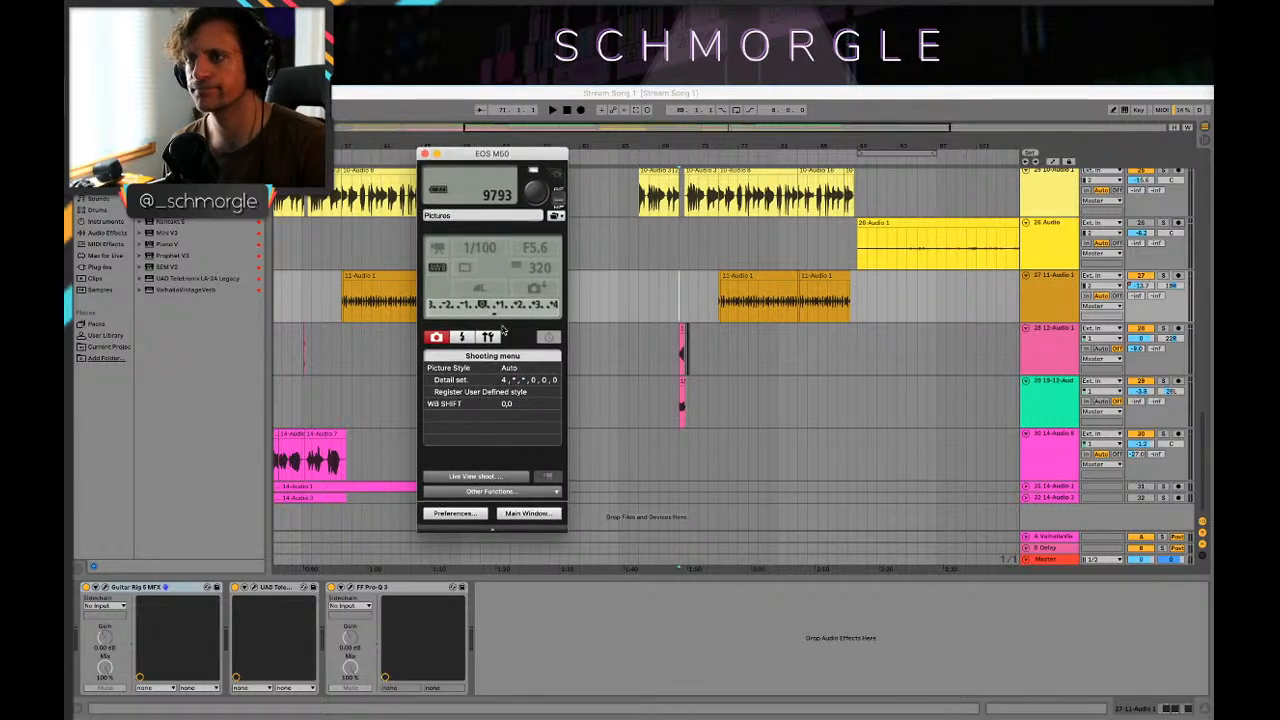
pyautogui.click(498, 308)
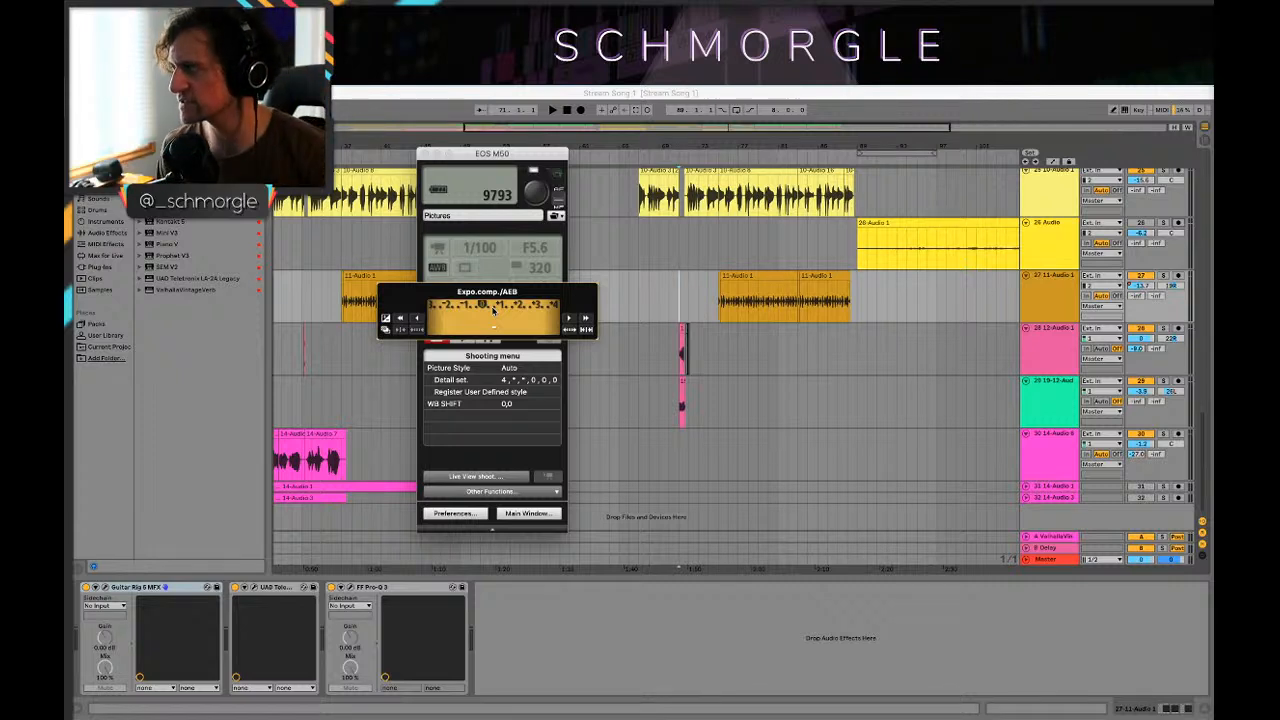
pyautogui.click(502, 313)
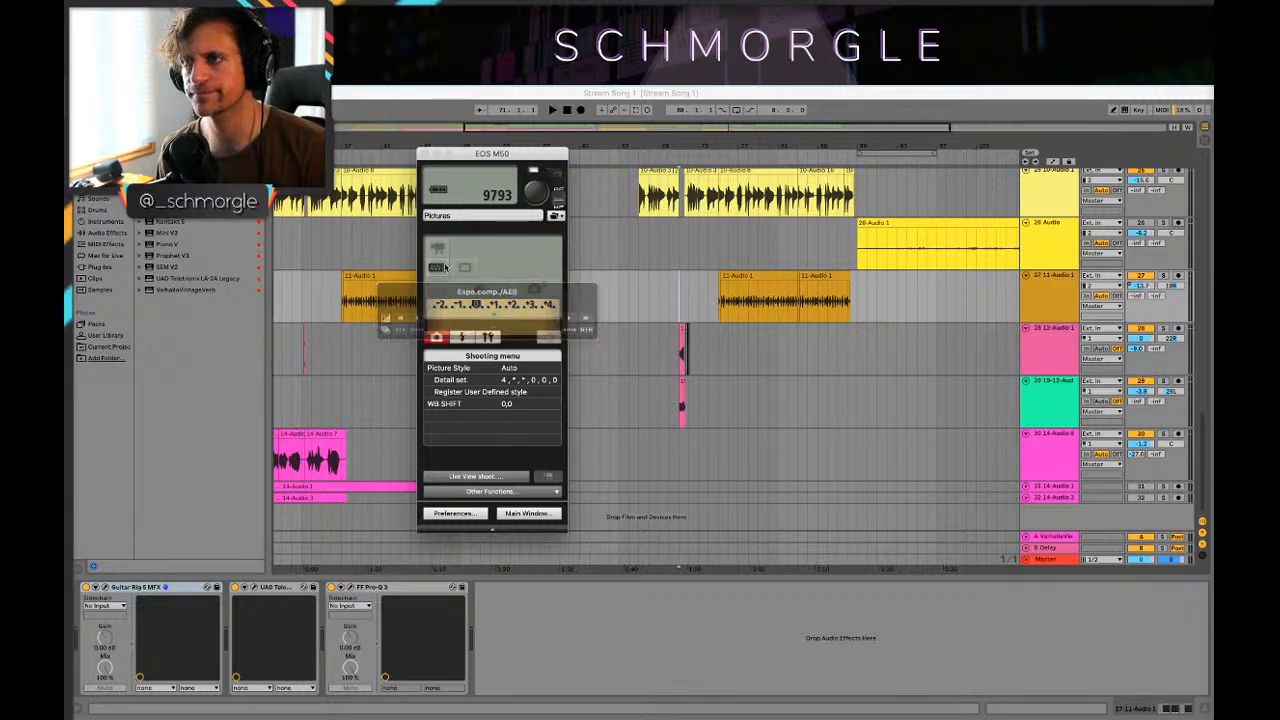
pyautogui.moveTo(474, 157); pyautogui.dragTo(1279, 321)
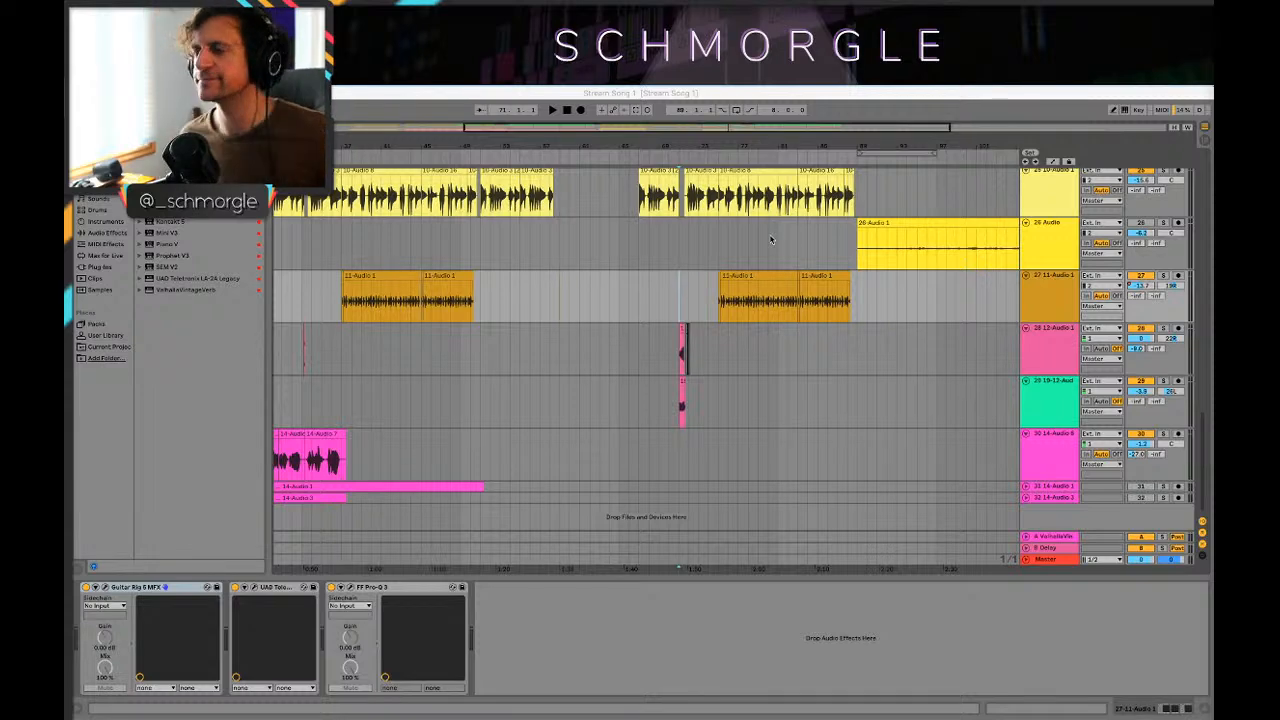
# Step: Play back the guitar texture recording on track 26 and fade it in from bar 89 to about bar 98
pyautogui.moveTo(881, 145)
pyautogui.mouseDown()
pyautogui.moveTo(586, 146)
pyautogui.moveTo(574, 162)
pyautogui.mouseUp()
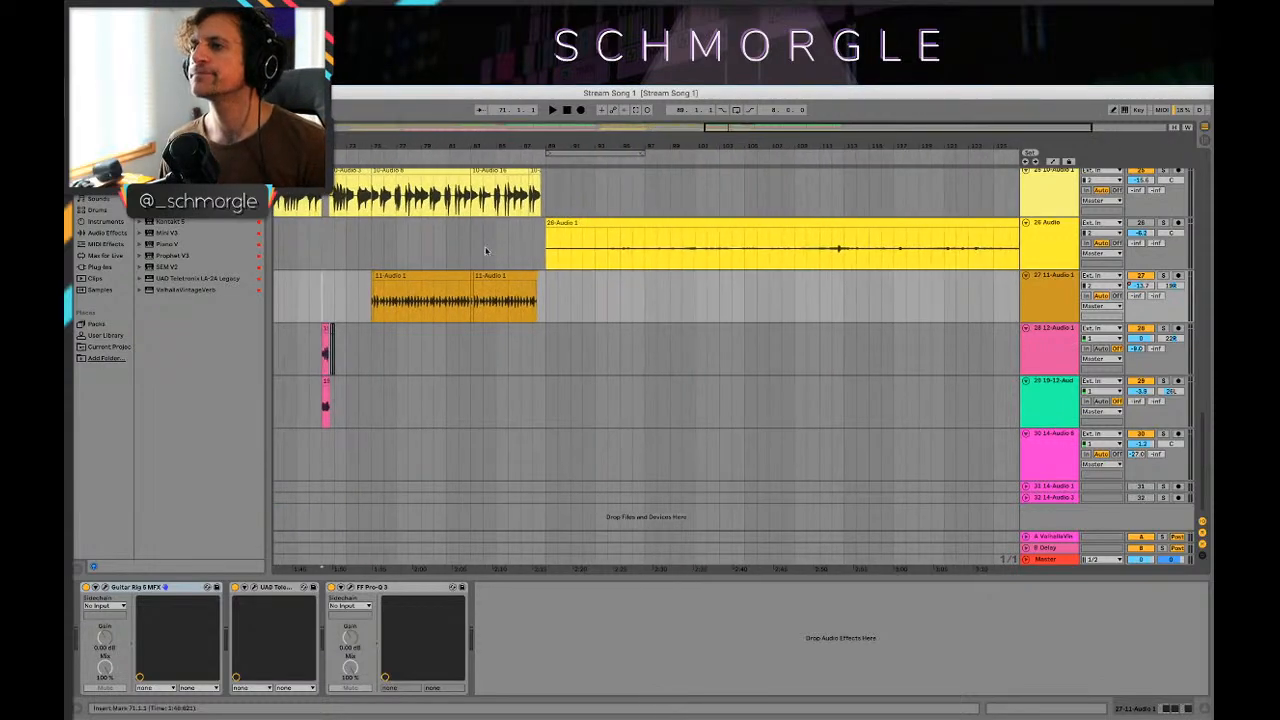
pyautogui.click(564, 254)
pyautogui.press('space')
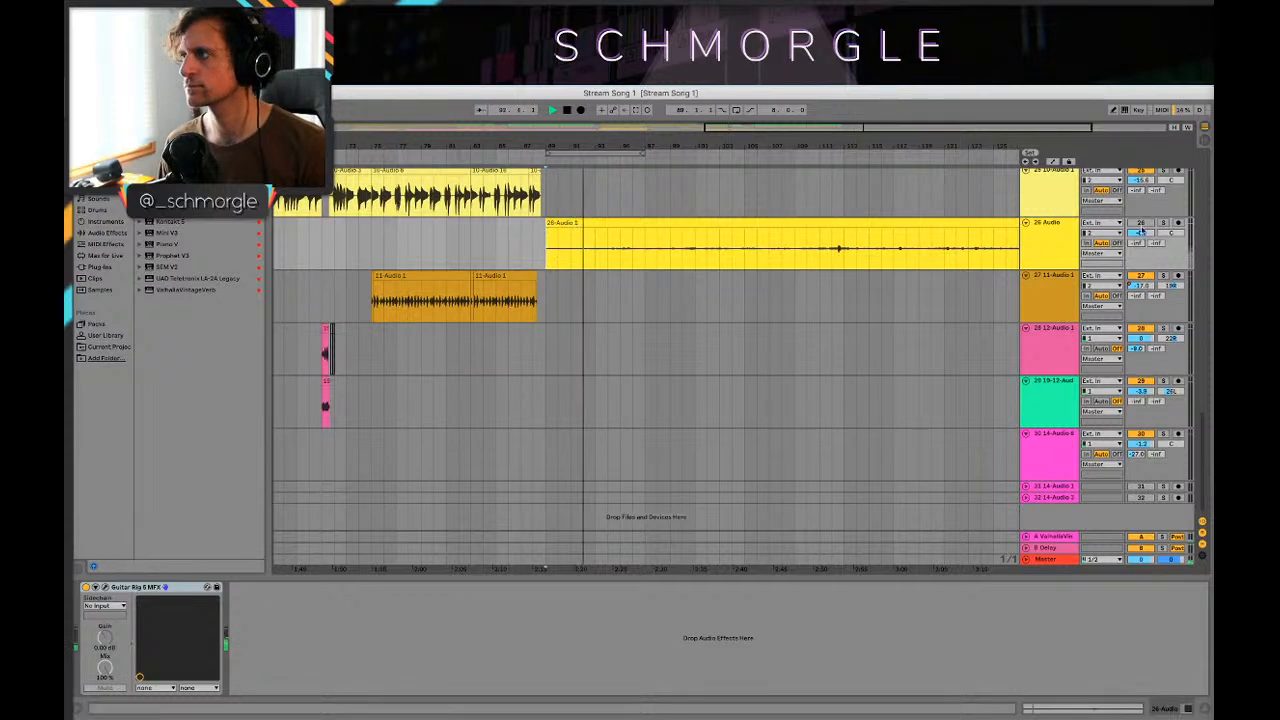
pyautogui.hscroll(5, 600, 240)
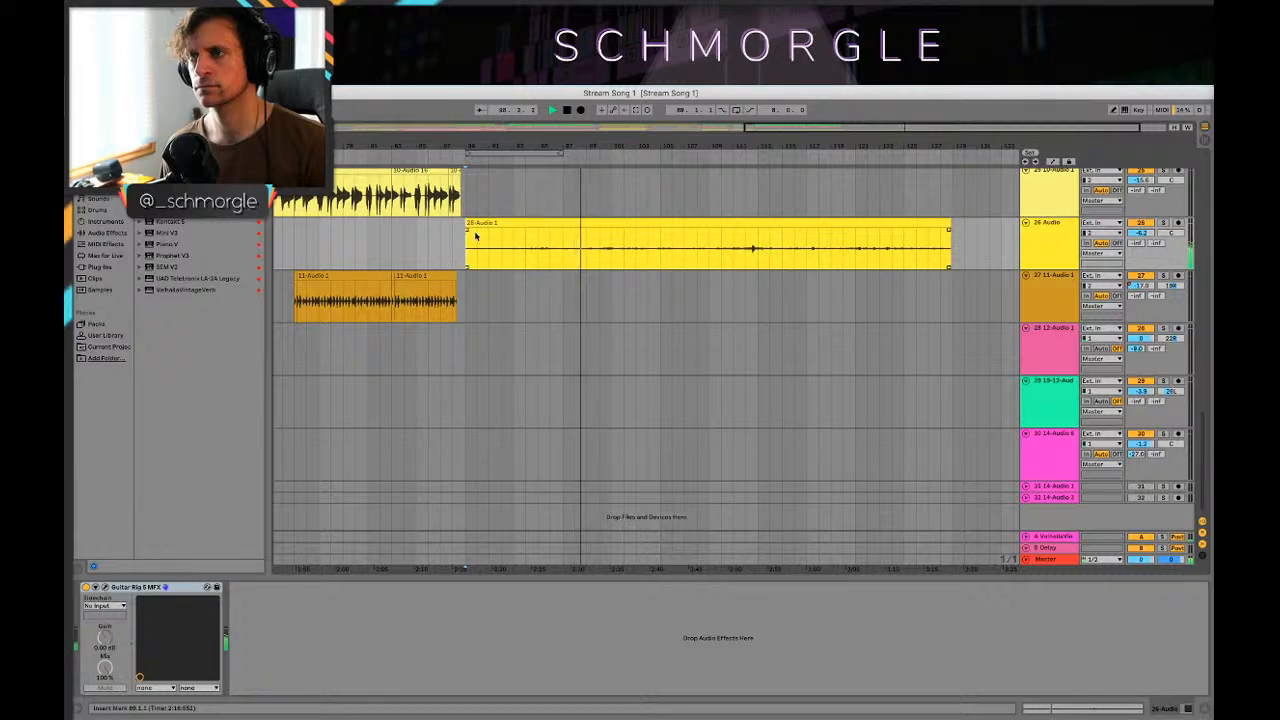
pyautogui.moveTo(468, 223); pyautogui.dragTo(576, 233)
# Step: Add the UAD Teletronix LA-2A Legacy compressor after Guitar Rig on track 26 and close its window
pyautogui.press('Tab')
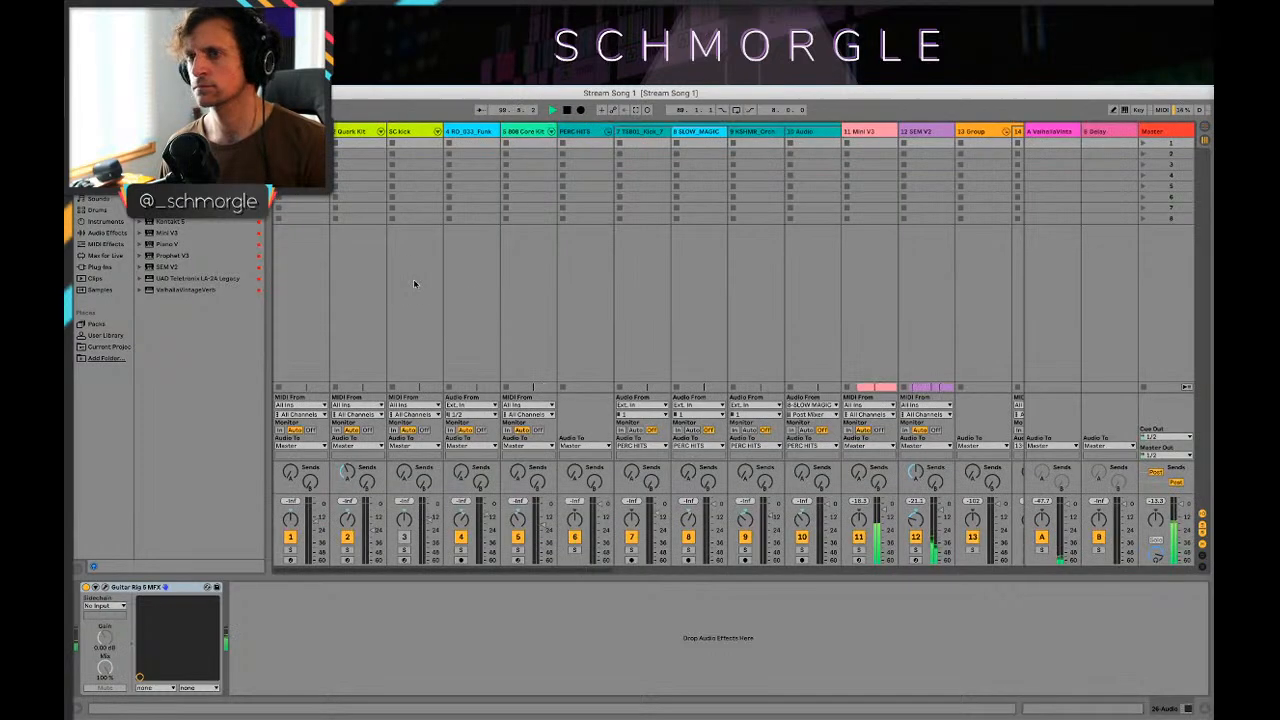
pyautogui.press('Tab')
pyautogui.click(185, 278)
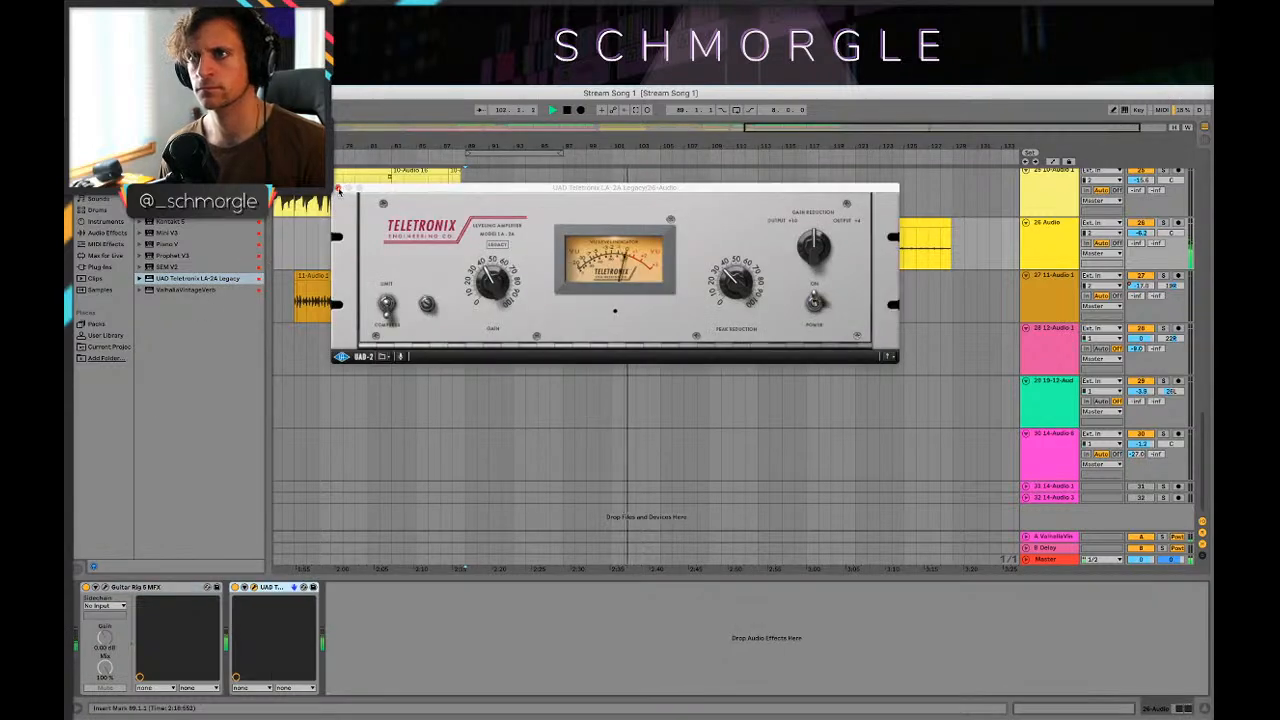
pyautogui.click(333, 183)
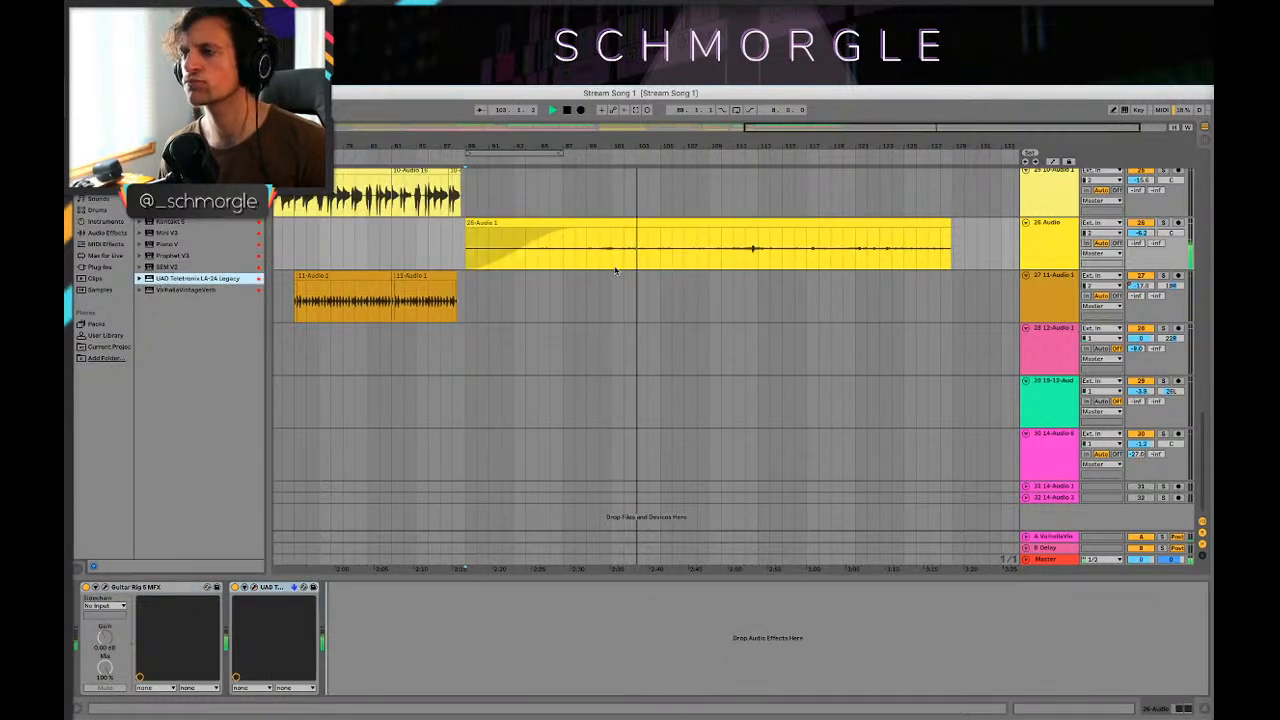
pyautogui.press('Return')
pyautogui.press('super+alt+p')
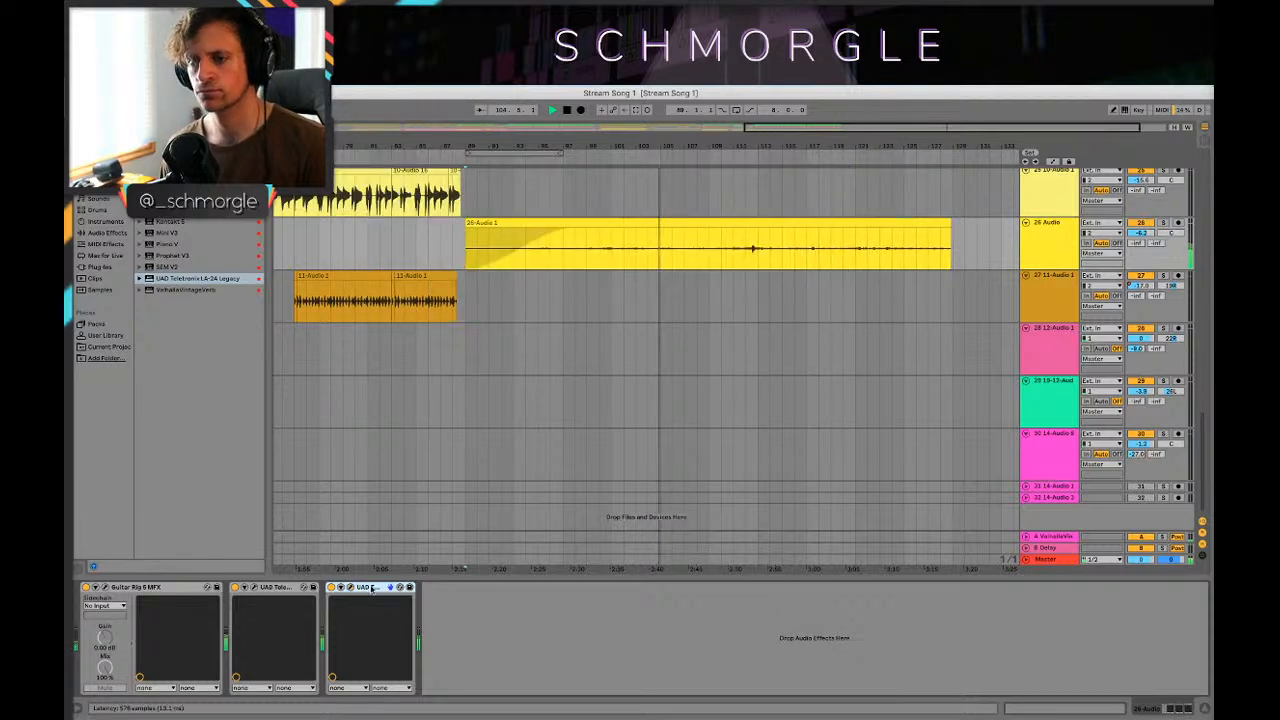
pyautogui.press('Delete')
# Step: Replay the recording from bar 89 and add ValhallaVintageVerb to track 26 with about 61.6% mix and 2.63 s decay
pyautogui.press('space')
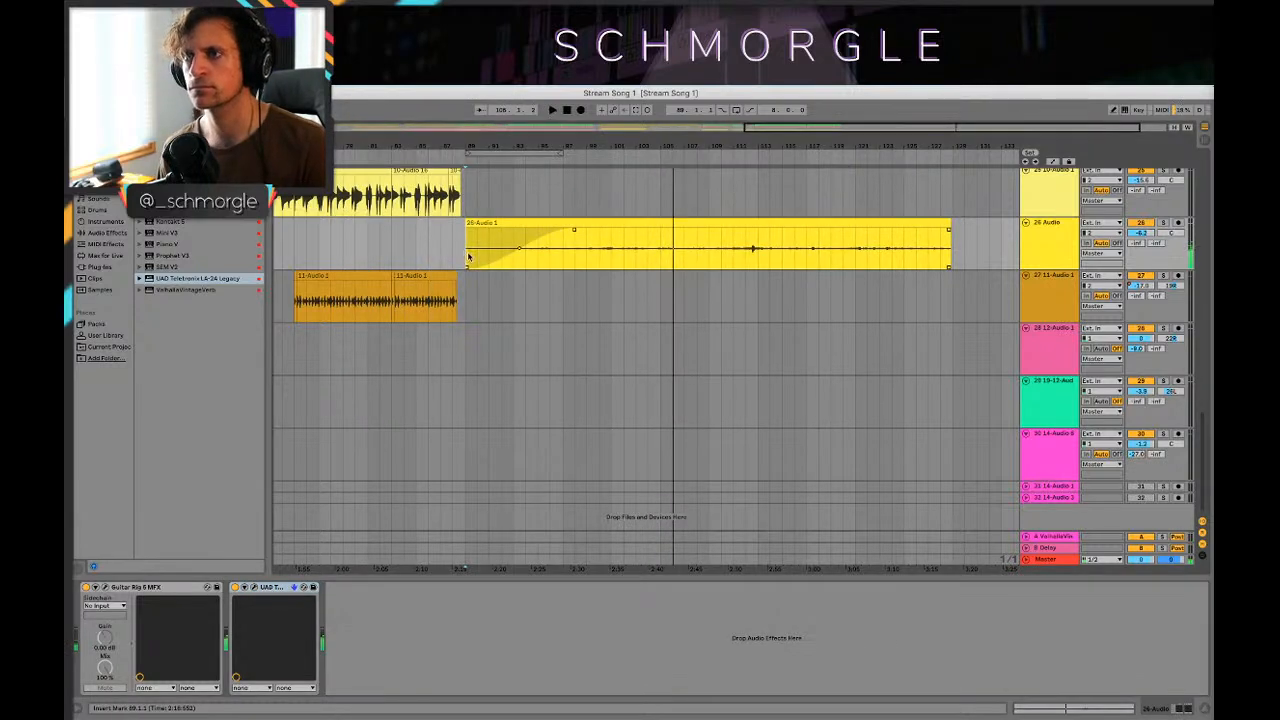
pyautogui.click(468, 257)
pyautogui.press('space')
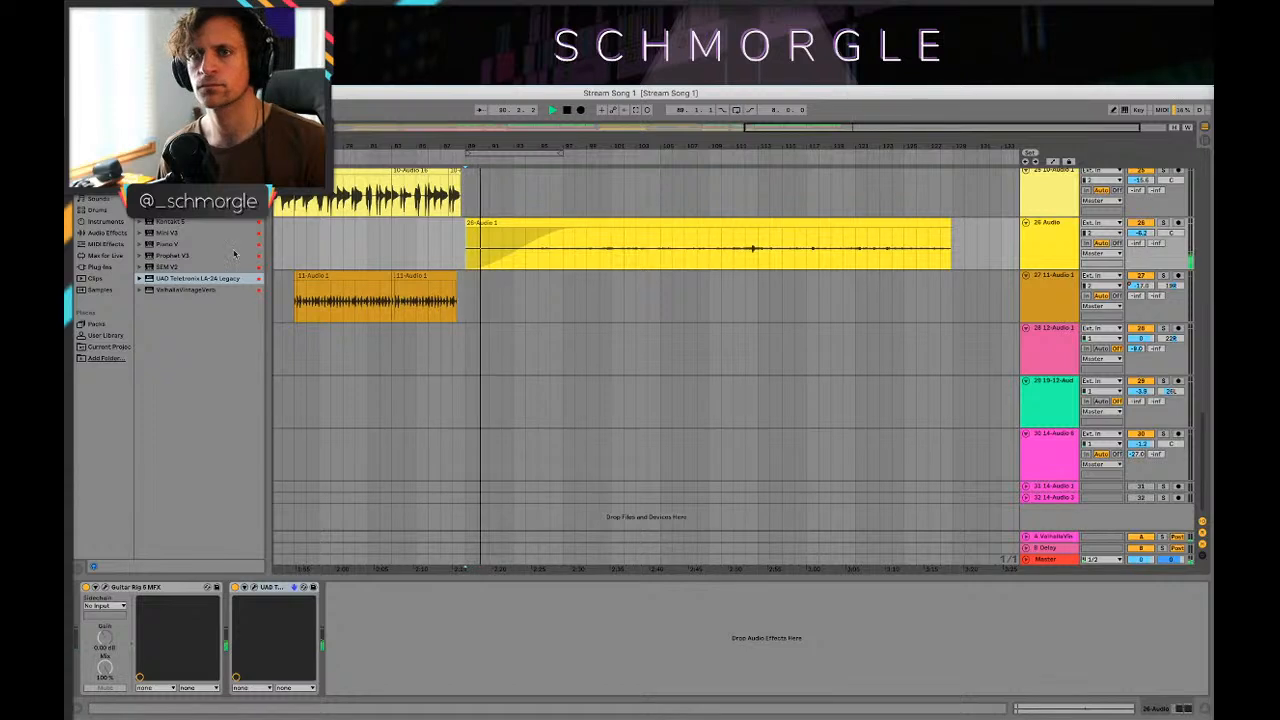
pyautogui.moveTo(526, 249)
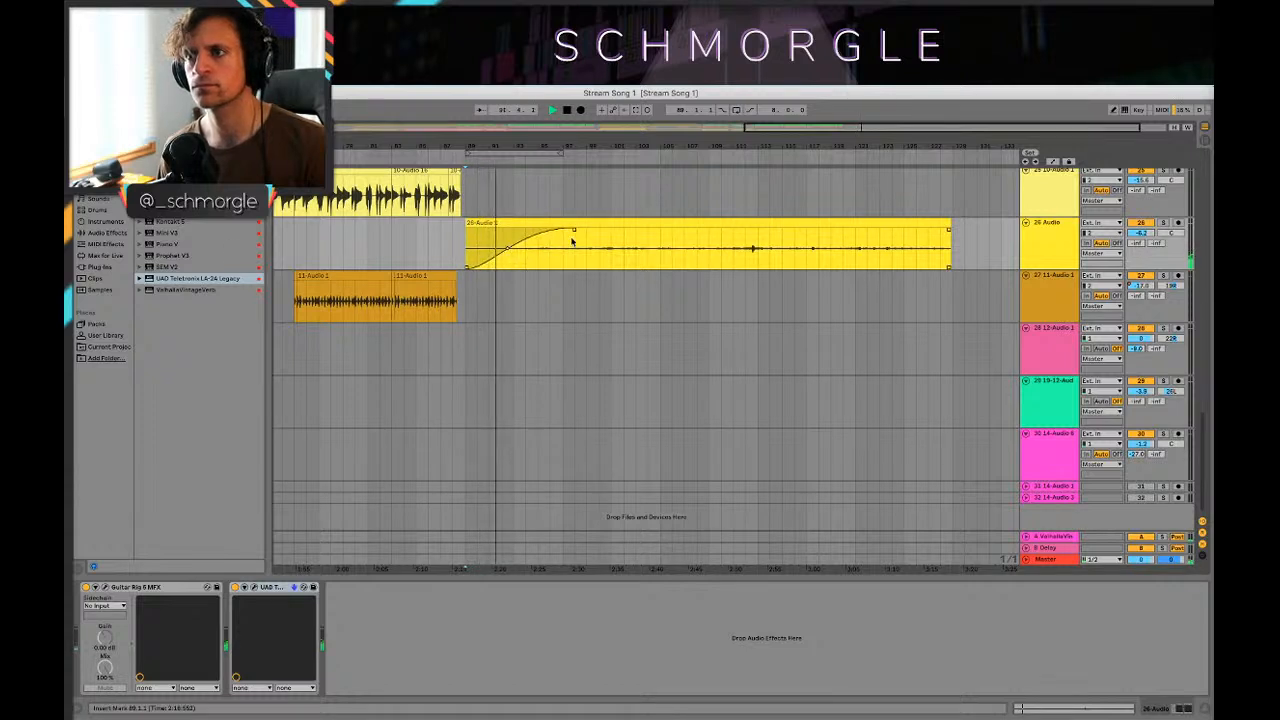
pyautogui.click(1029, 255)
pyautogui.moveTo(200, 290); pyautogui.dragTo(489, 569)
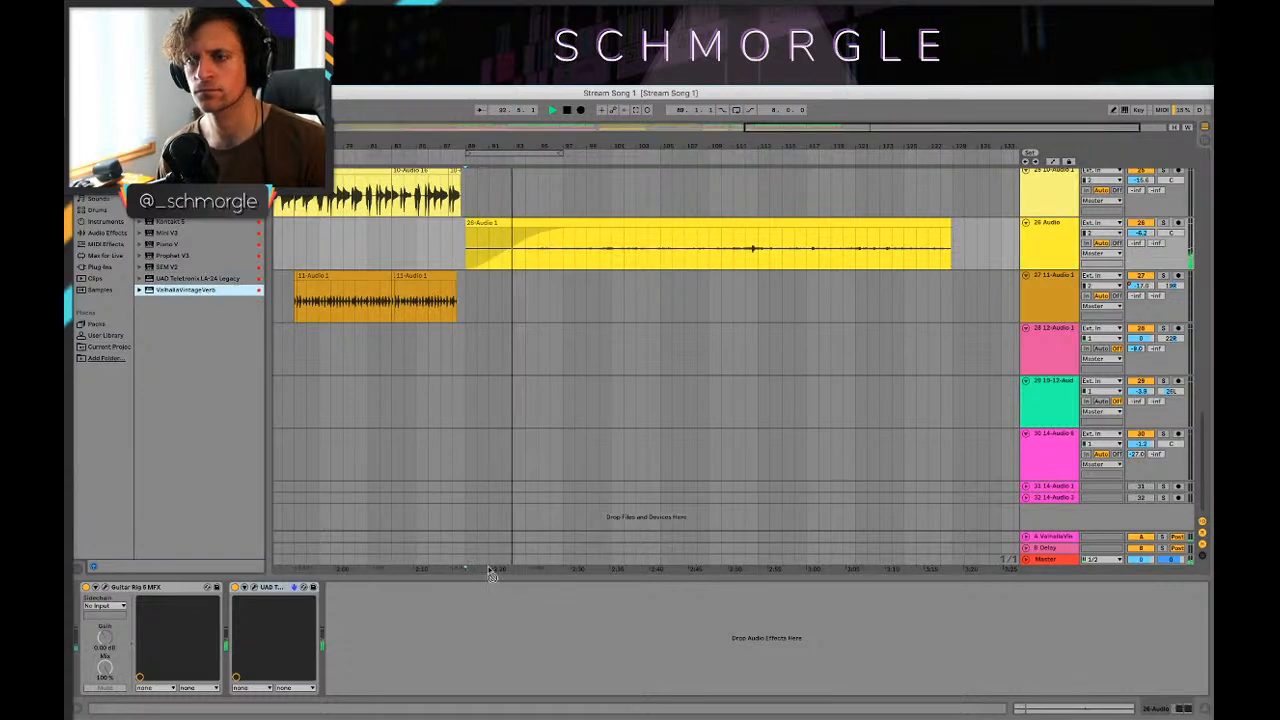
pyautogui.press('Return')
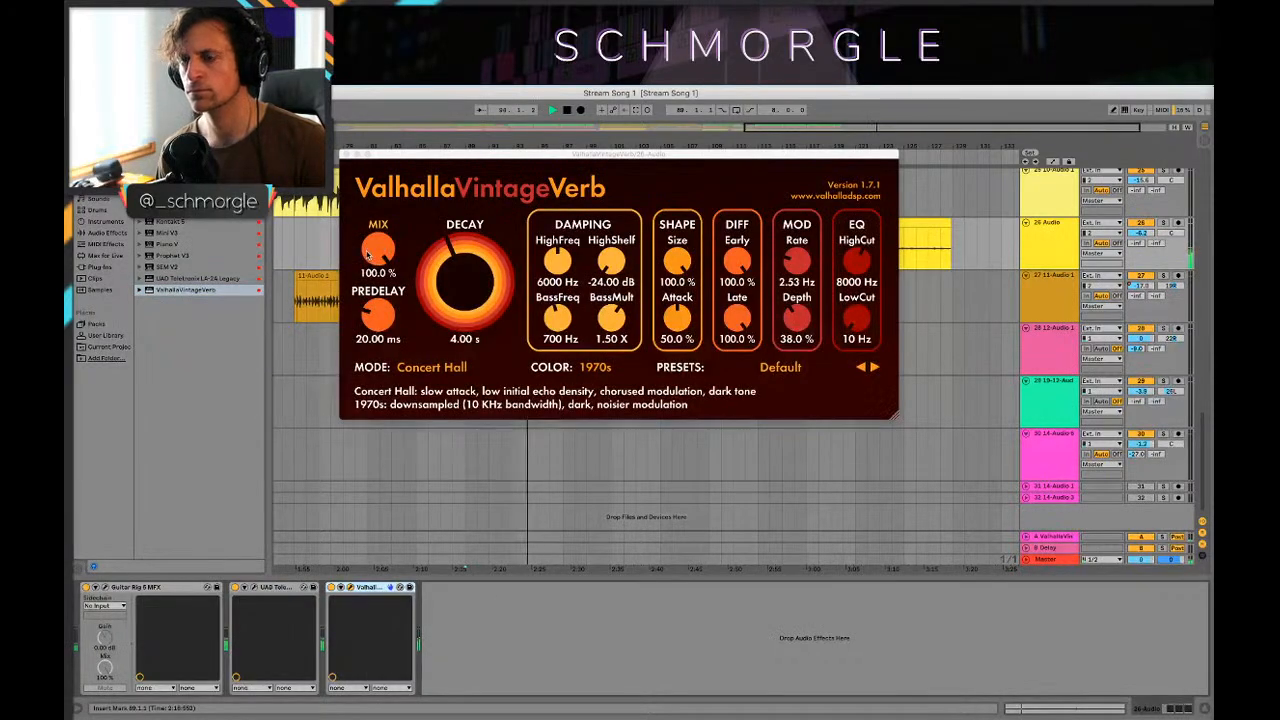
pyautogui.moveTo(368, 254); pyautogui.dragTo(449, 300)
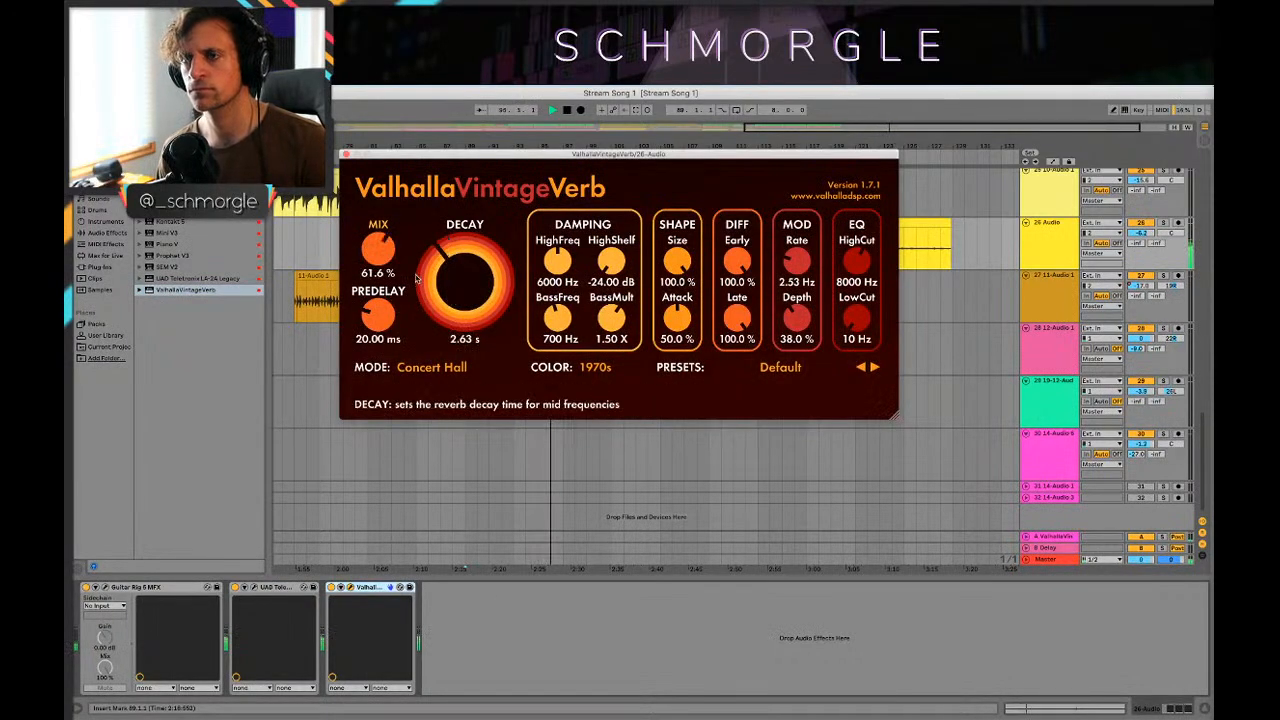
pyautogui.click(346, 154)
# Step: Check the texture recording on track 26 against the surrounding tracks during playback
pyautogui.scroll(15, 500, 313)
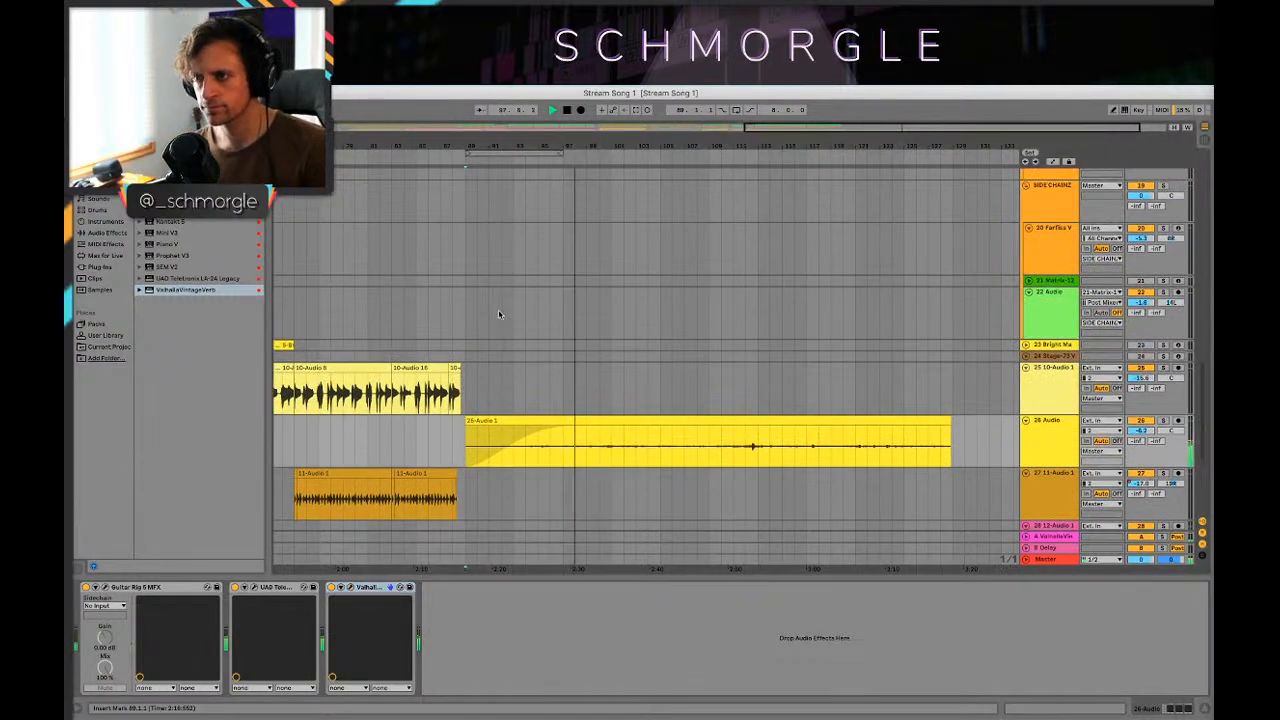
pyautogui.scroll(-14, 520, 310)
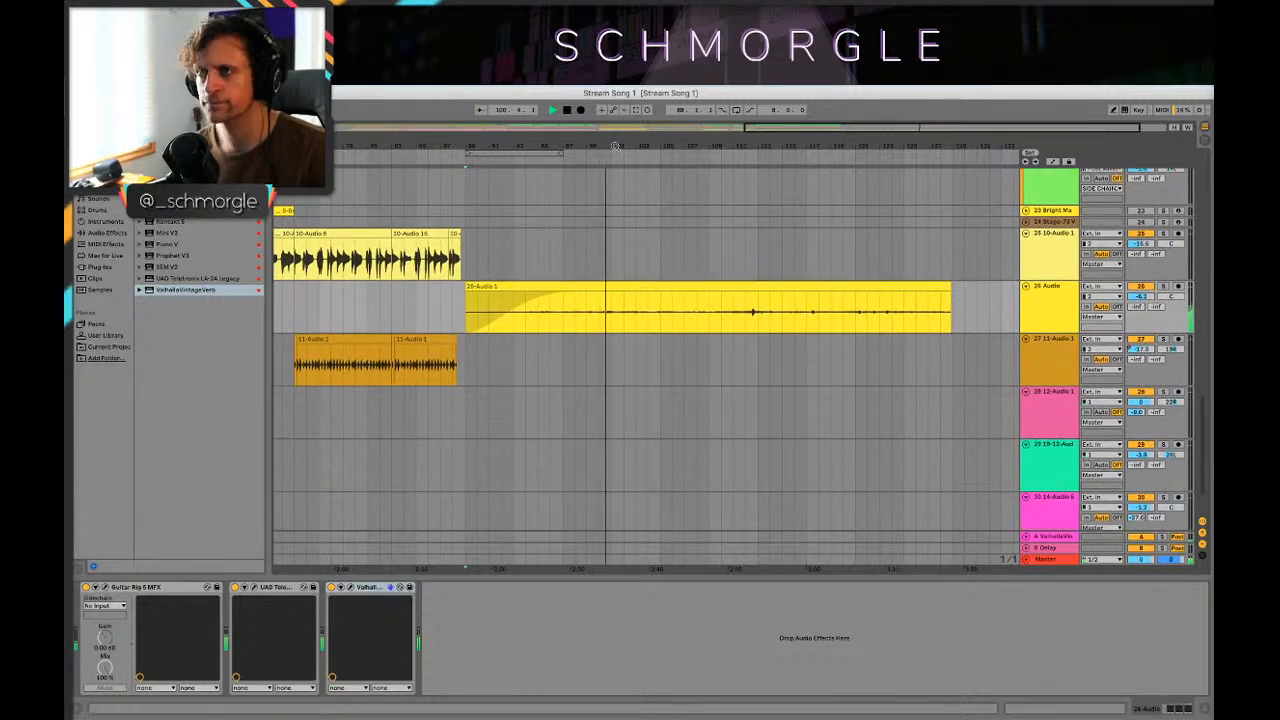
pyautogui.moveTo(628, 146); pyautogui.dragTo(795, 96)
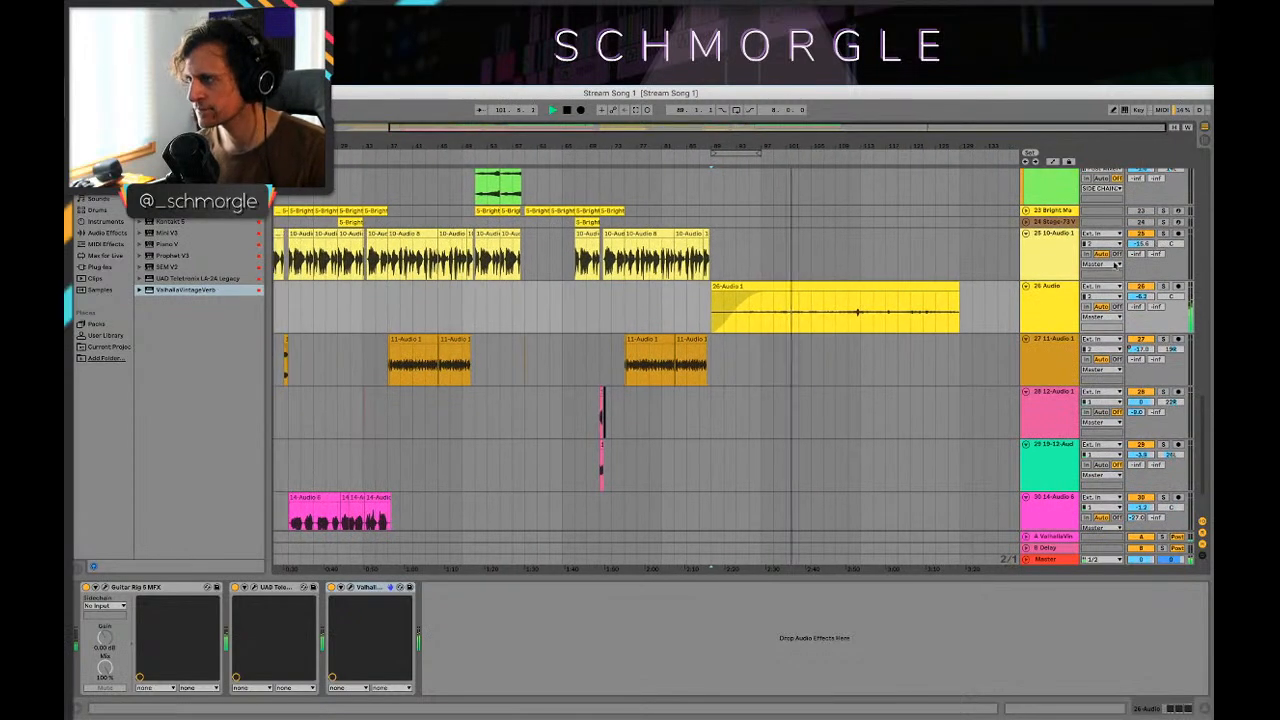
pyautogui.click(1034, 306)
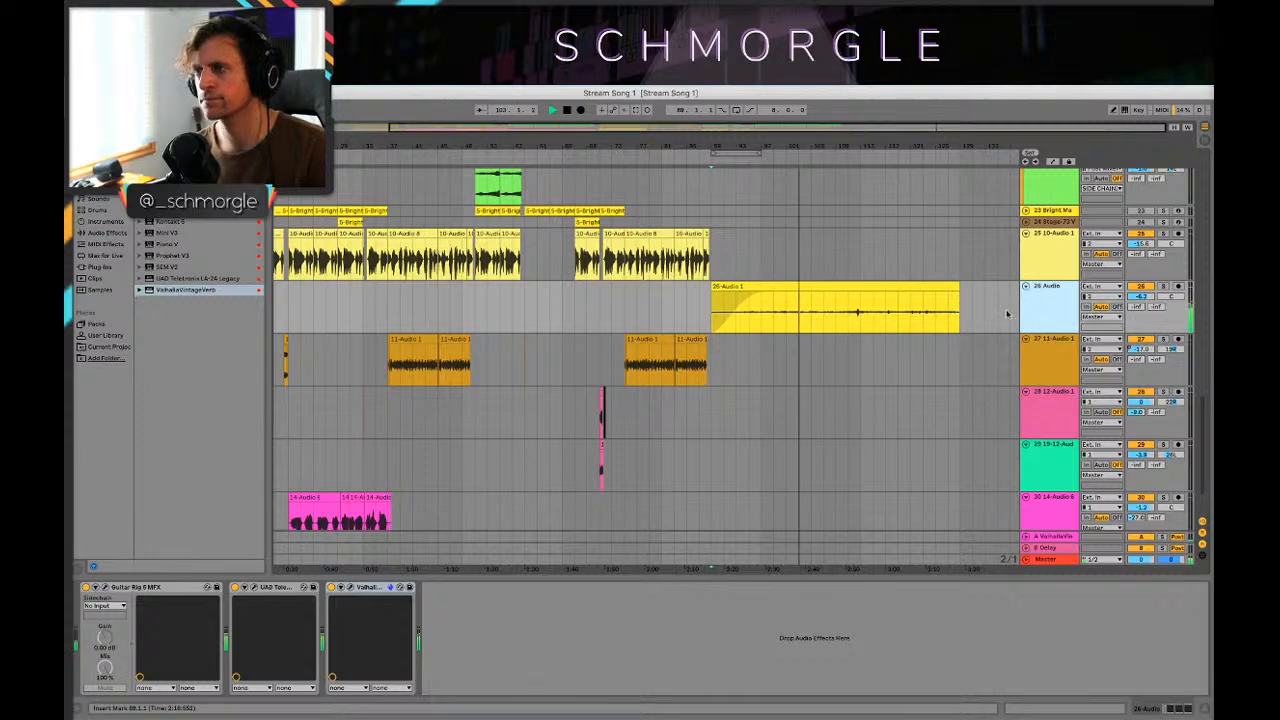
pyautogui.moveTo(962, 149); pyautogui.dragTo(936, 172)
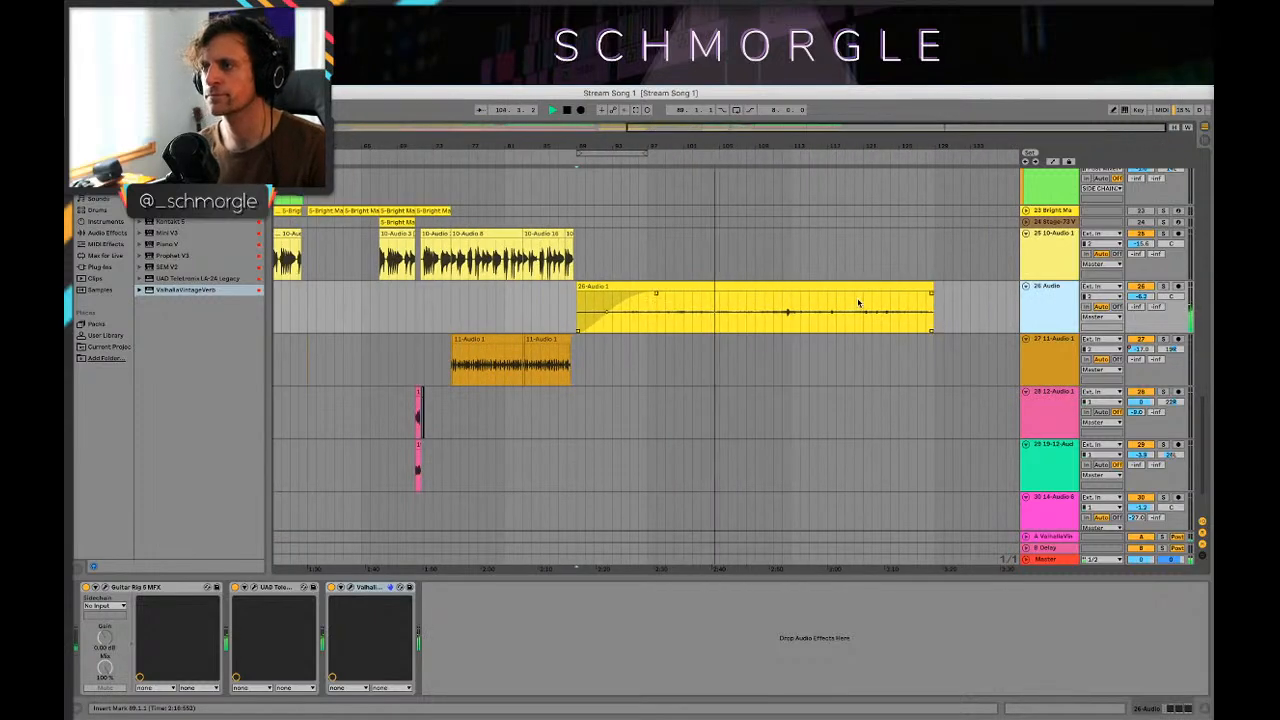
# Step: Play the section from bar 94 and examine the Mini V3 and SEM V2 clips on tracks 11 and 12
pyautogui.scroll(10, 857, 299)
pyautogui.press('space')
pyautogui.moveTo(670, 297); pyautogui.dragTo(741, 308)
pyautogui.moveTo(692, 349); pyautogui.dragTo(771, 352)
pyautogui.click(623, 362)
pyautogui.press('space')
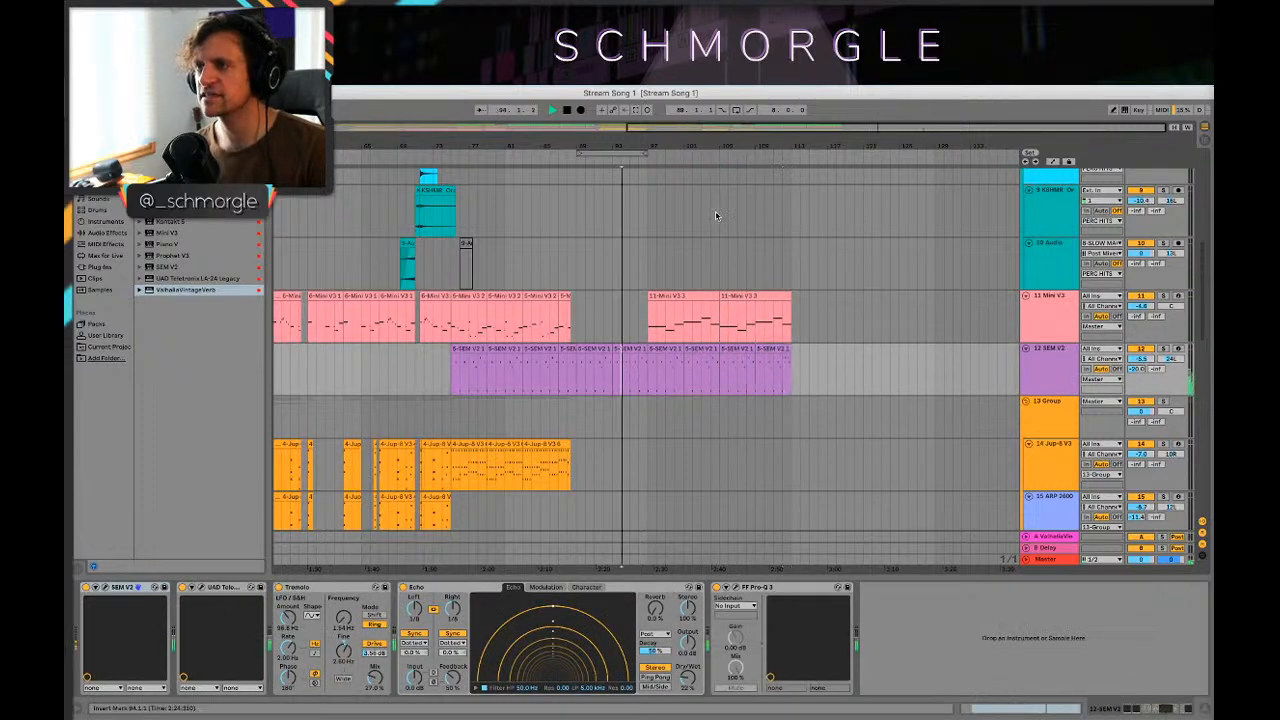
# Step: Look through the synth, percussion and audio tracks from about bar 96 to bar 110 while the section plays
pyautogui.click(640, 283)
pyautogui.scroll(-10, 649, 277)
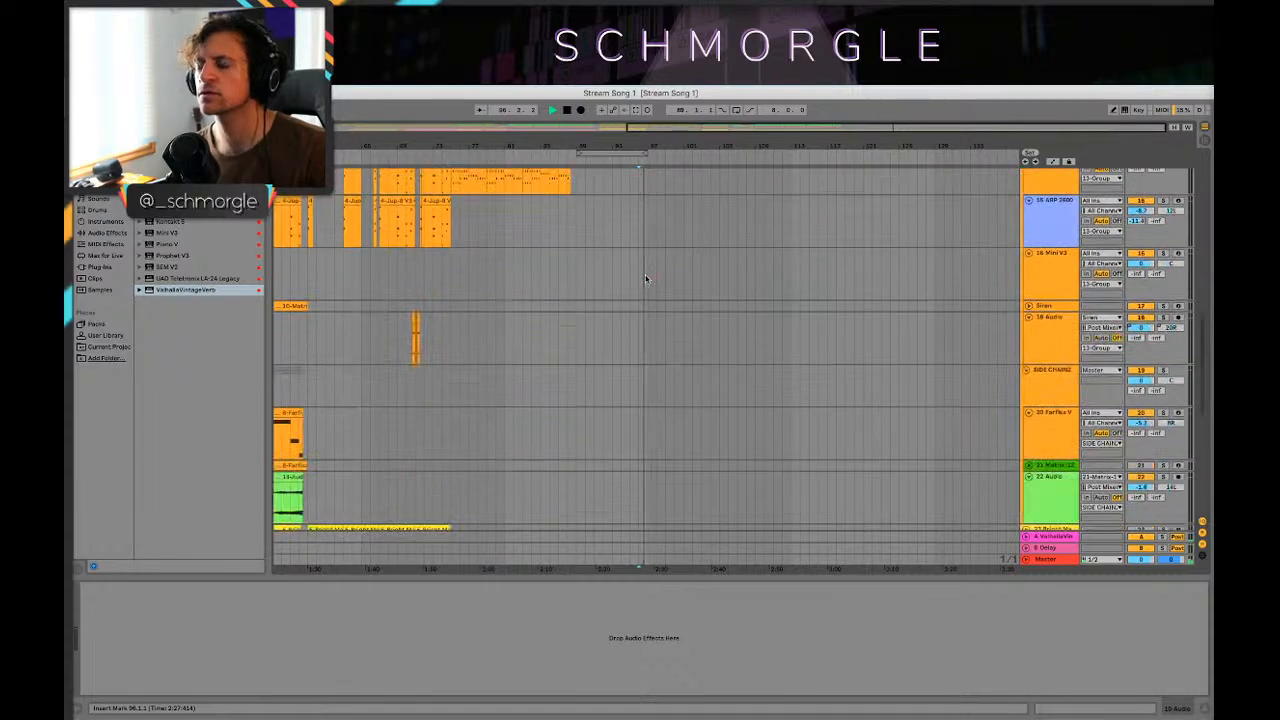
pyautogui.scroll(10, 700, 260)
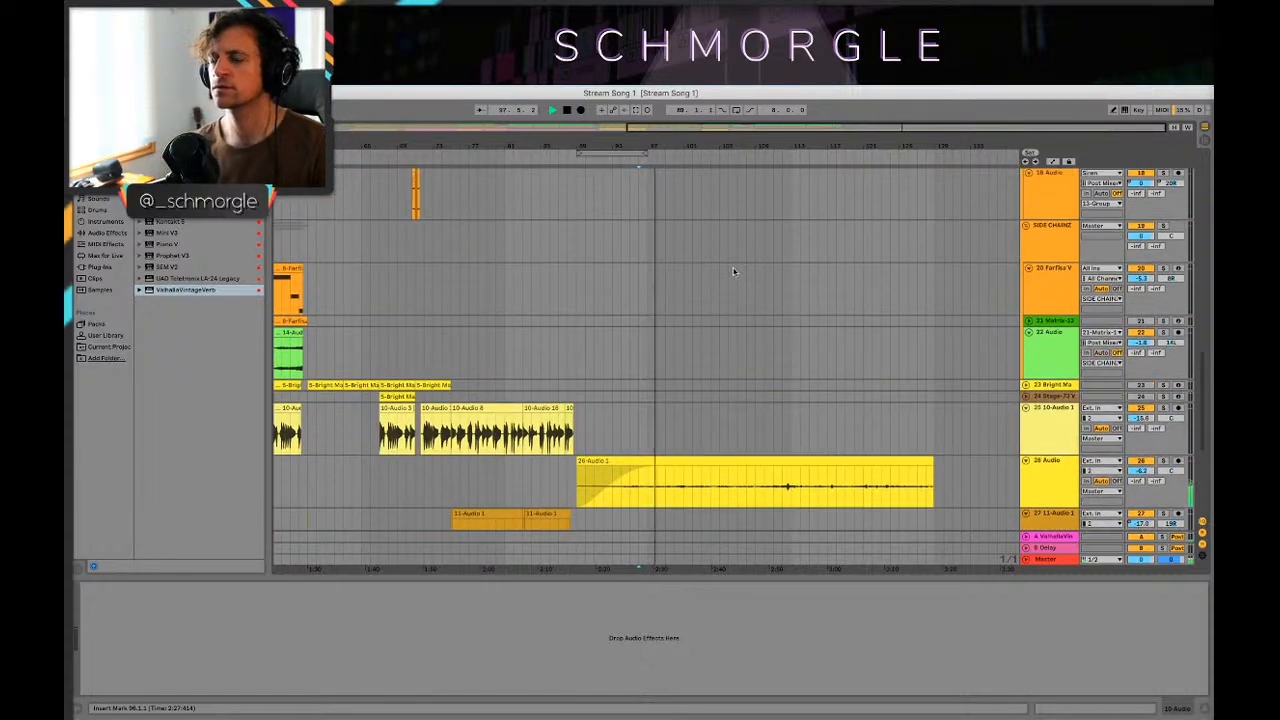
pyautogui.scroll(-2, 790, 251)
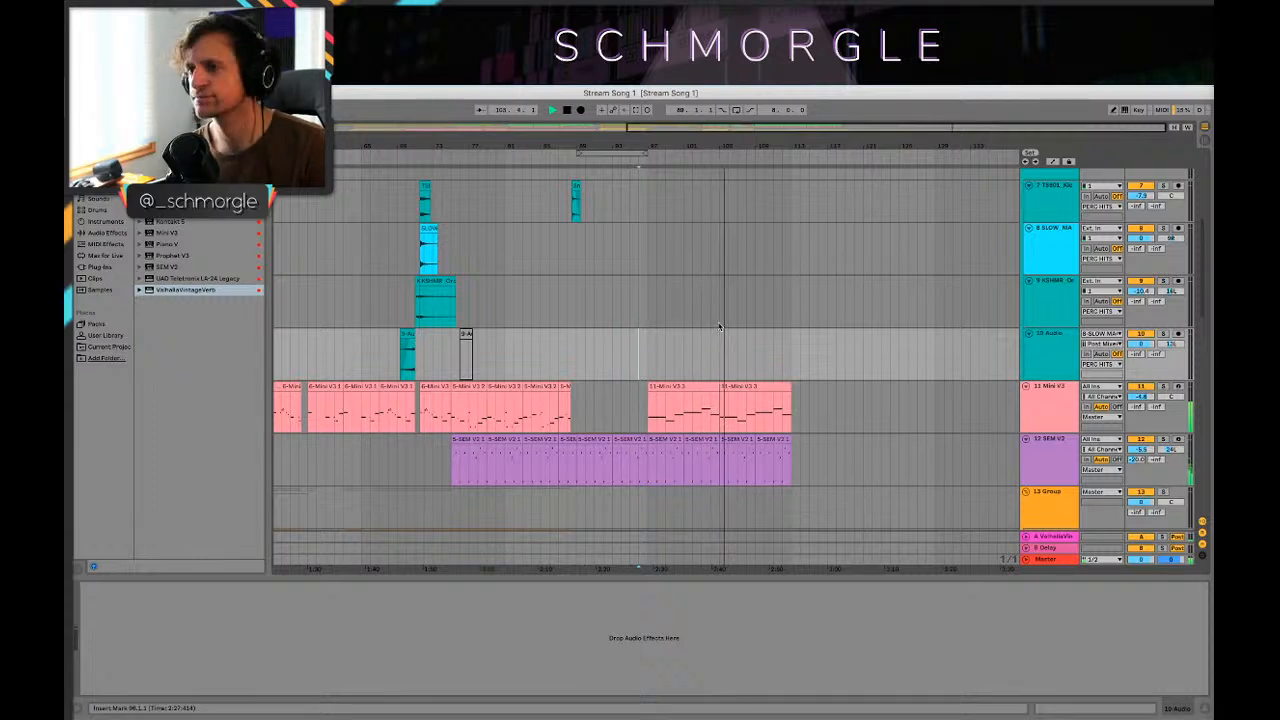
pyautogui.scroll(-15, 801, 281)
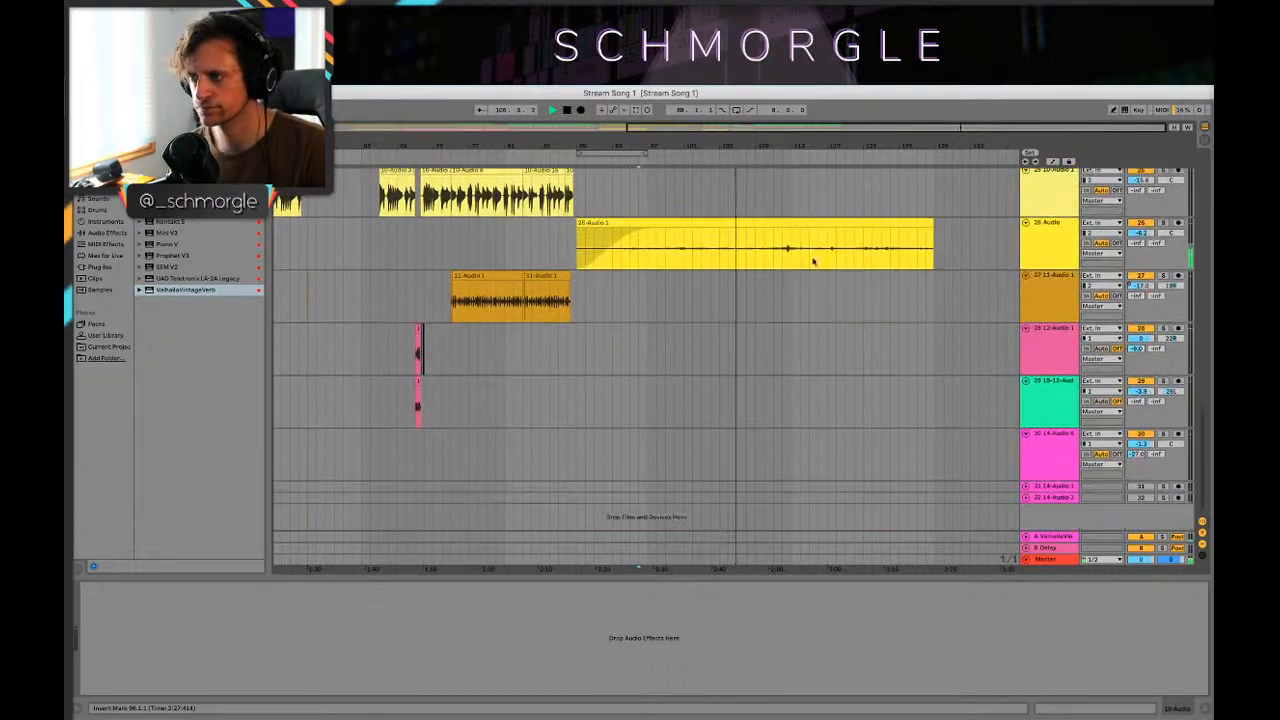
pyautogui.scroll(15, 810, 268)
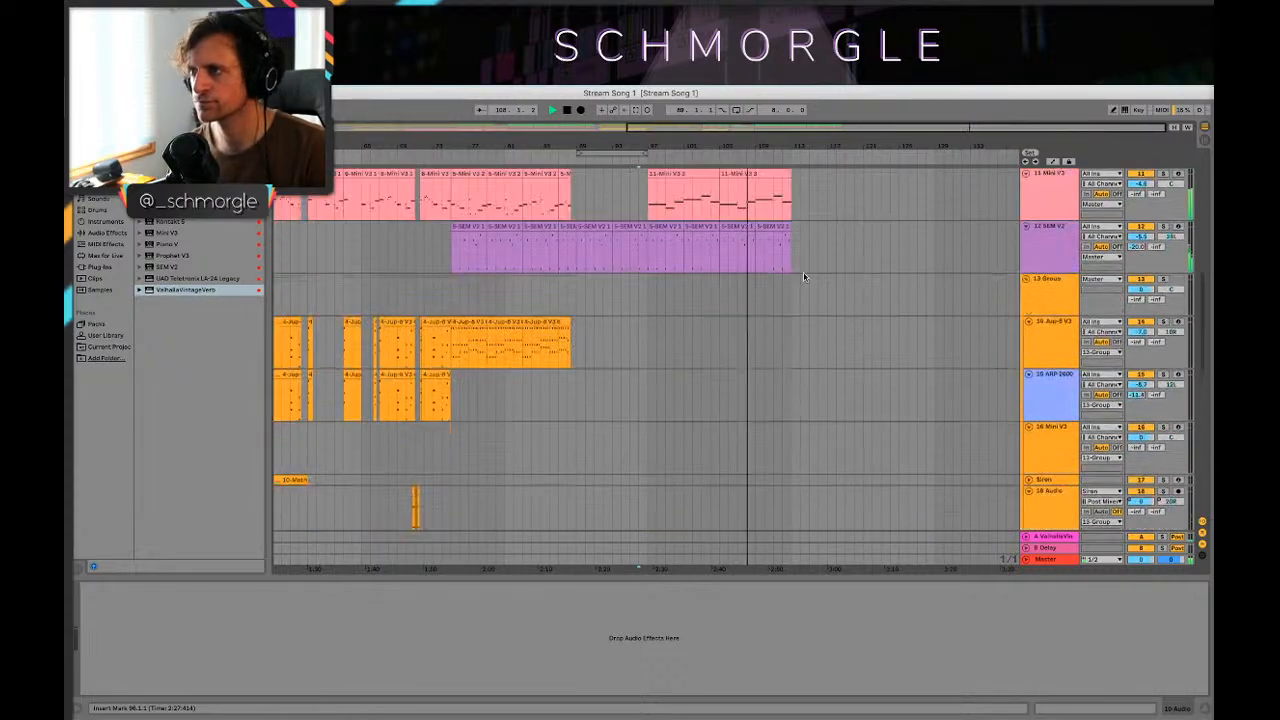
pyautogui.scroll(7, 803, 276)
pyautogui.scroll(-7, 809, 291)
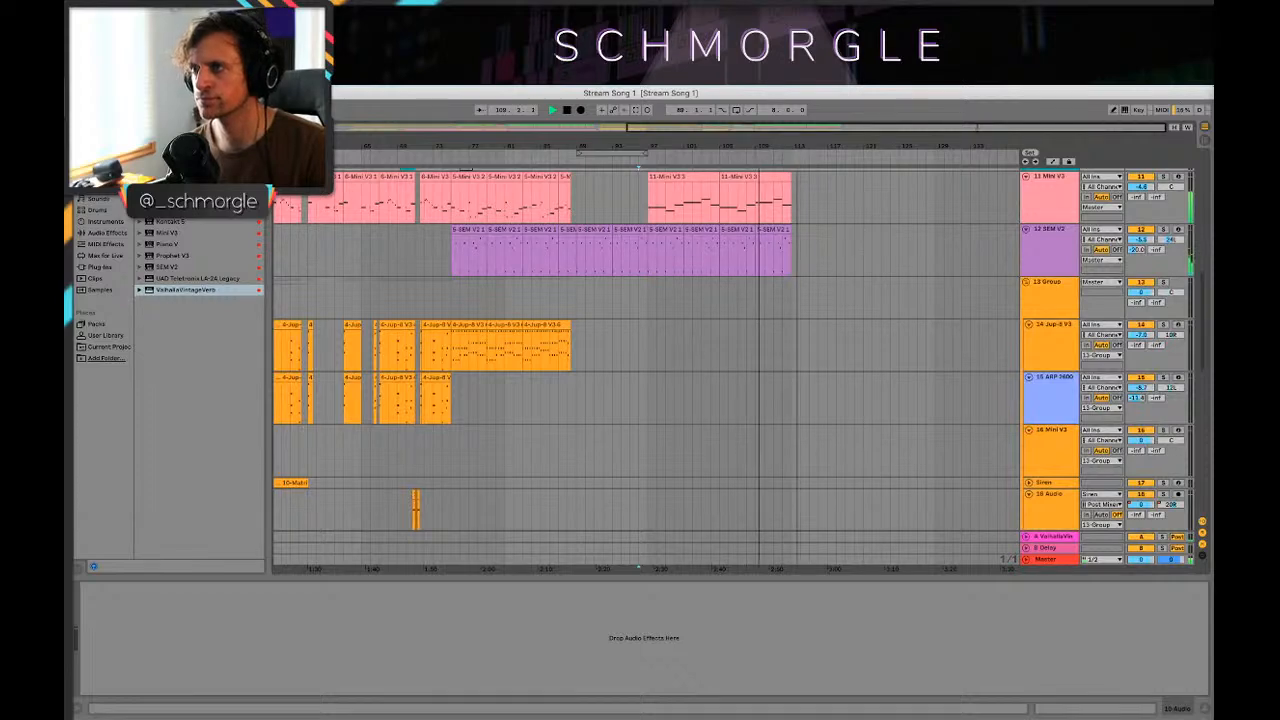
# Step: Trim the texture recording on track 26 to end at bar 121 and split it at bar 113
pyautogui.scroll(-10, 740, 360)
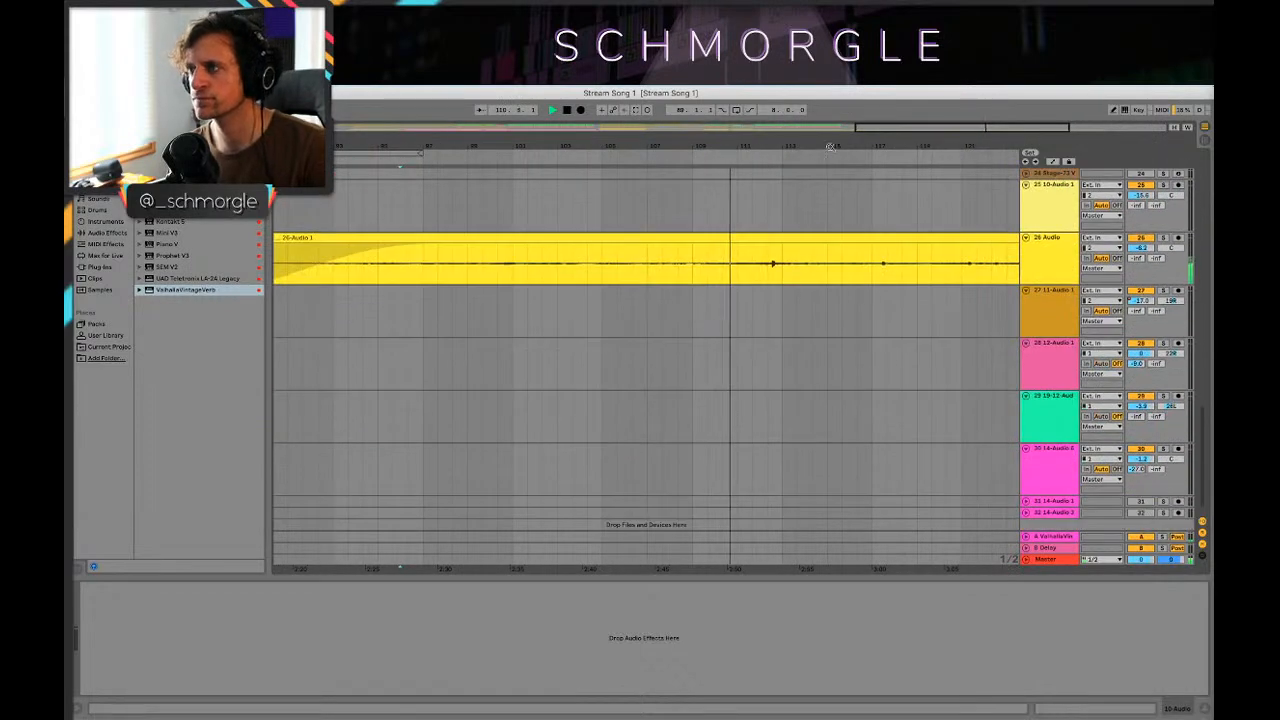
pyautogui.moveTo(830, 147); pyautogui.dragTo(800, 110)
pyautogui.press('space')
pyautogui.click(857, 264)
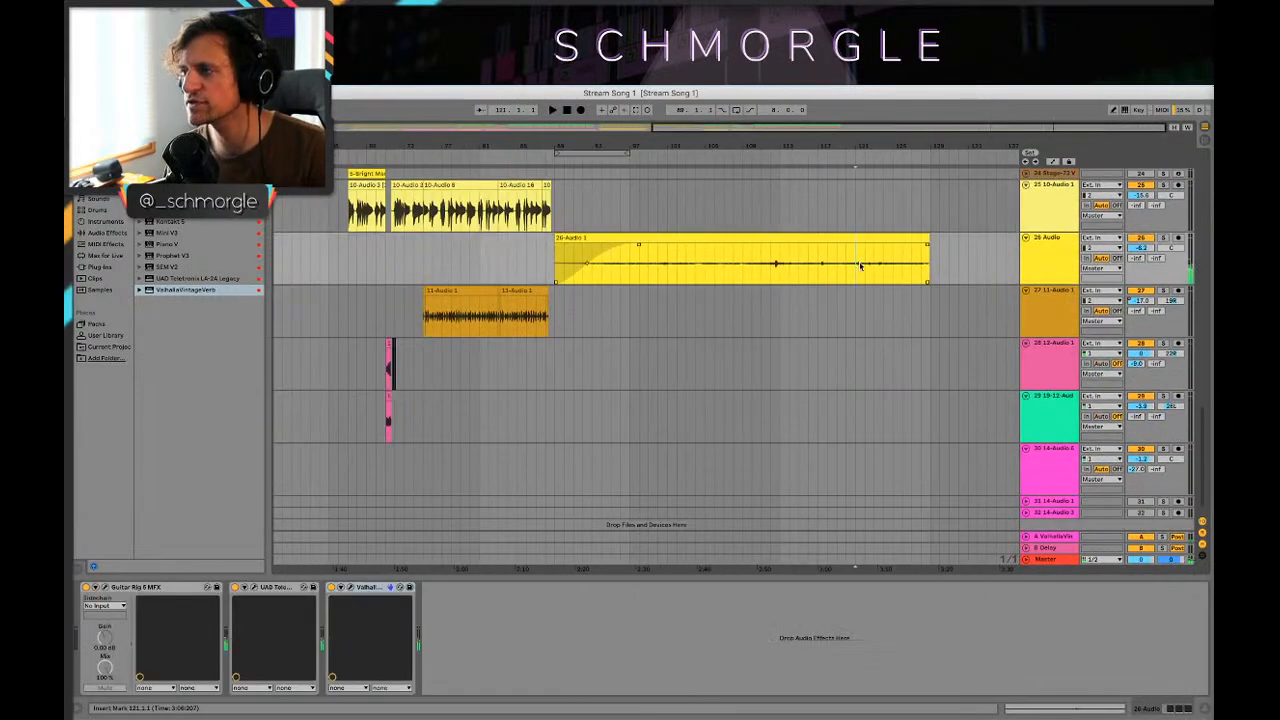
pyautogui.moveTo(860, 265); pyautogui.dragTo(832, 251)
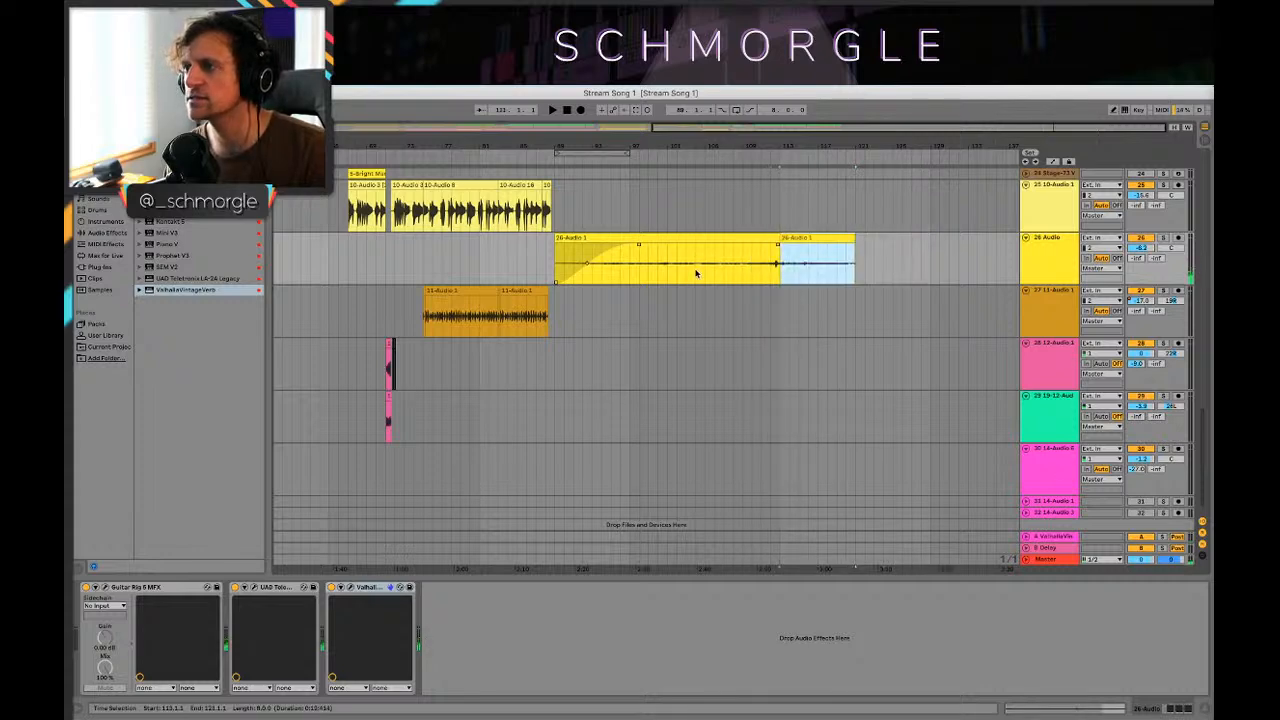
# Step: Play the trimmed recording from bar 104 and compare it with the tracks above it
pyautogui.click(697, 274)
pyautogui.press('space')
pyautogui.scroll(3, 787, 262)
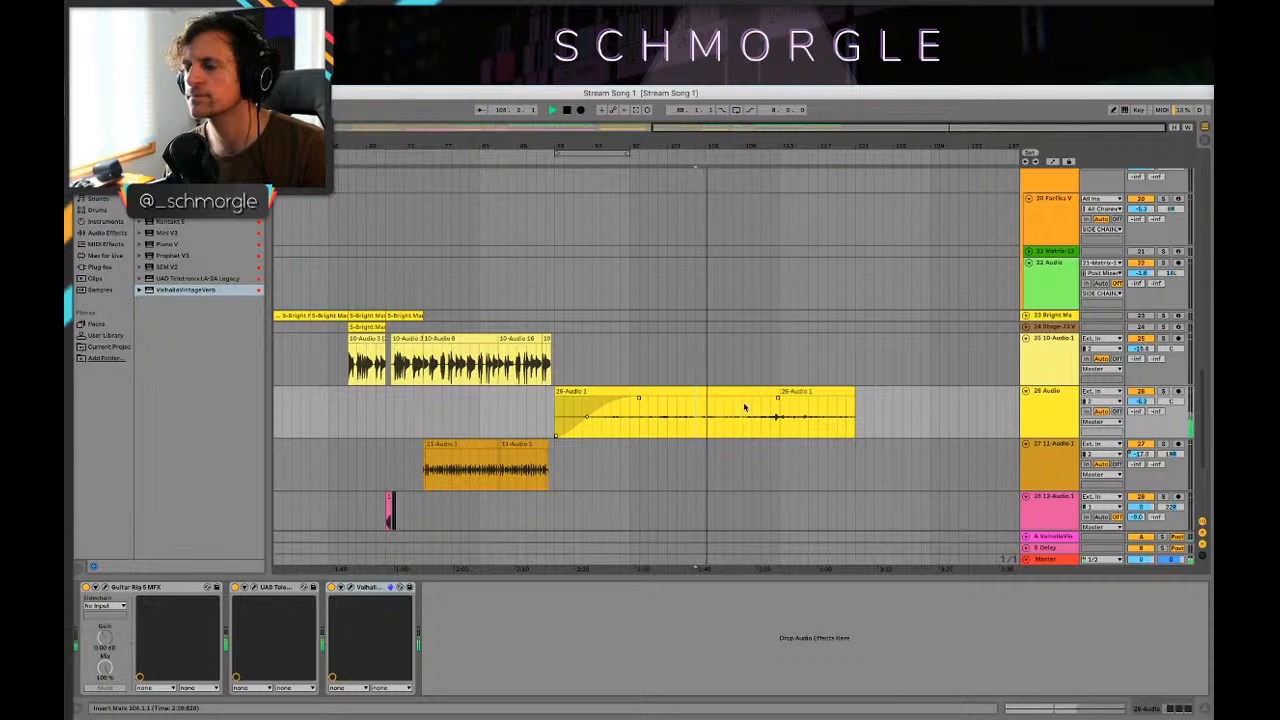
pyautogui.scroll(6, 752, 418)
pyautogui.scroll(-9, 752, 420)
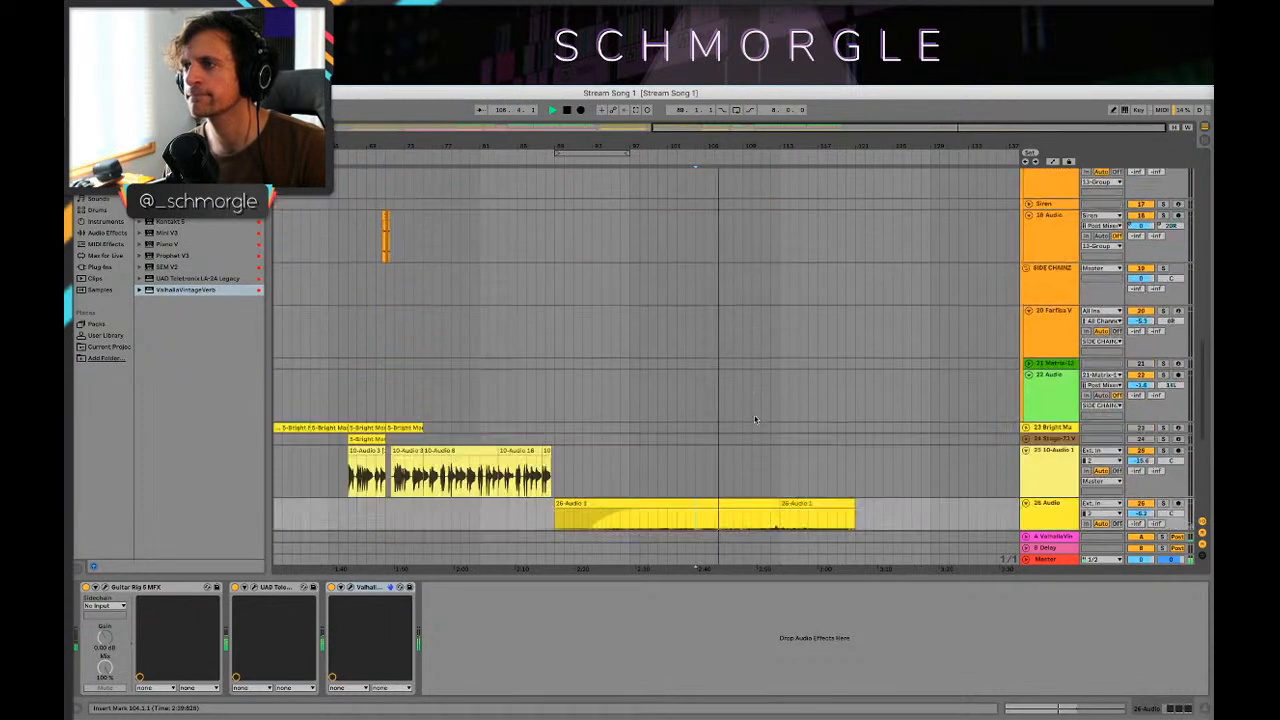
# Step: Move the second texture clip on track 26 earlier to about bar 108 and play the join from bar 107
pyautogui.moveTo(773, 370); pyautogui.dragTo(776, 372)
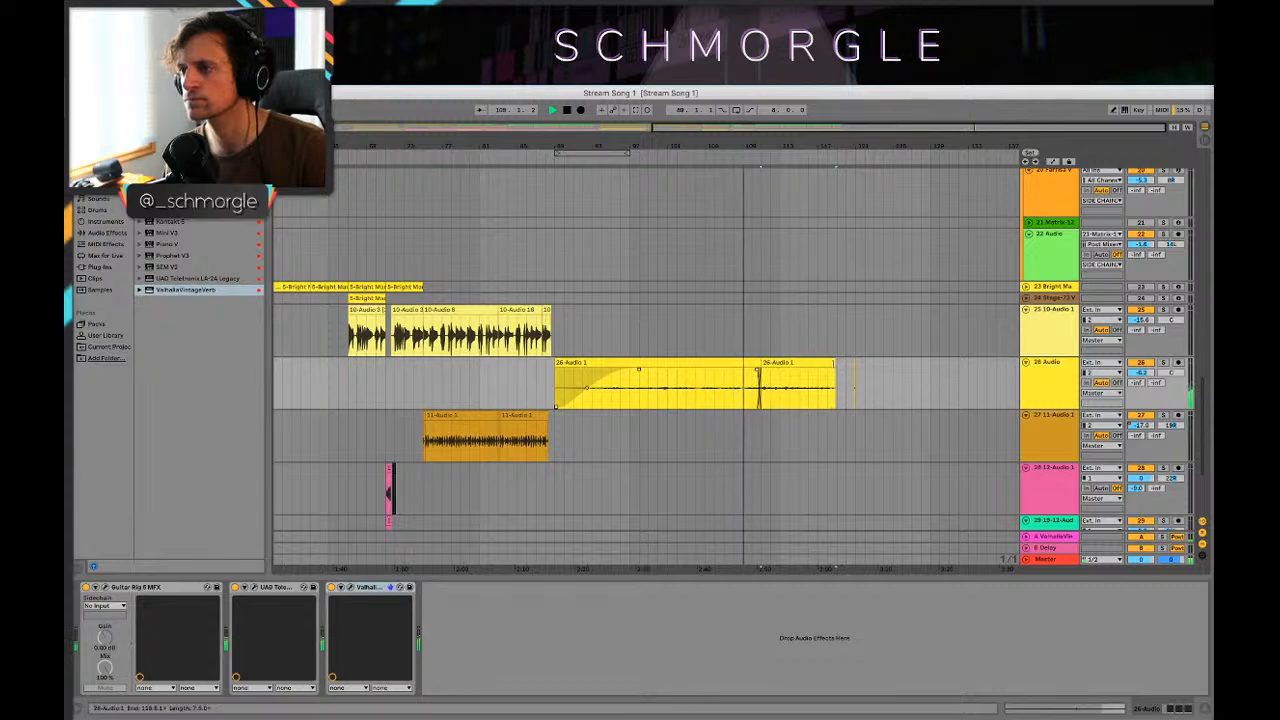
pyautogui.click(790, 365)
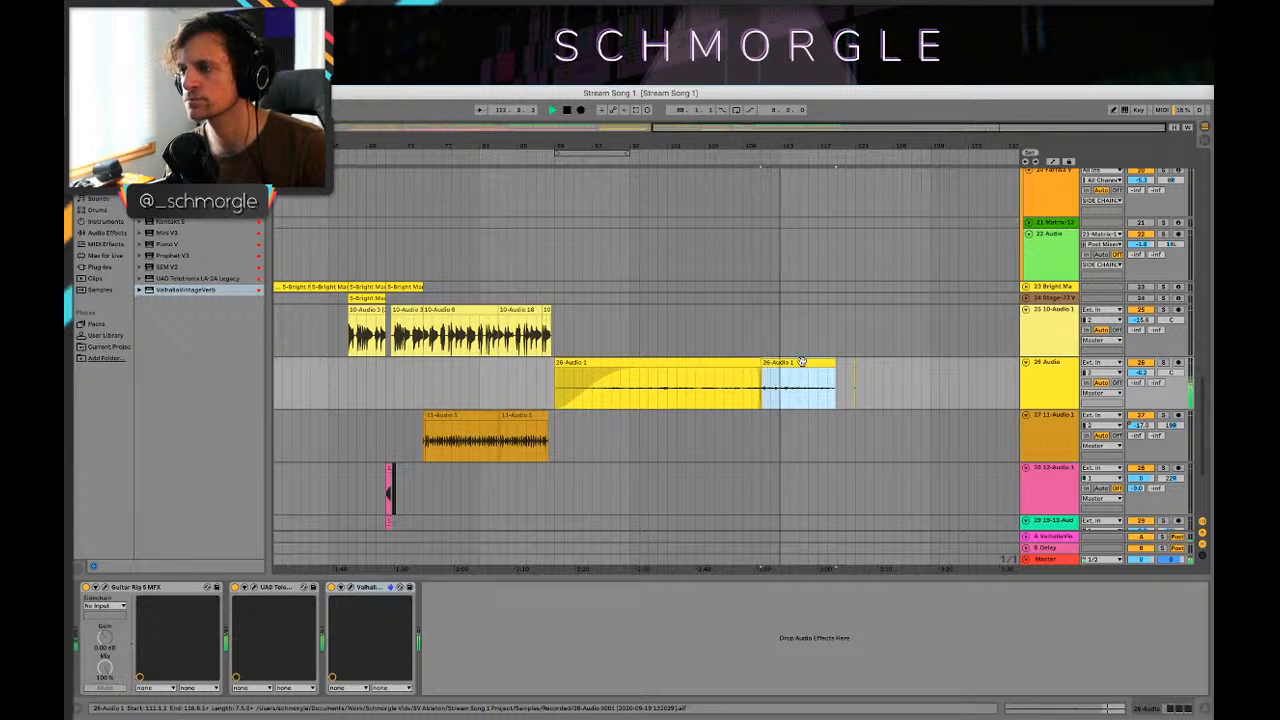
pyautogui.moveTo(802, 361); pyautogui.dragTo(775, 371)
pyautogui.click(724, 393)
pyautogui.press('space')
pyautogui.press('space')
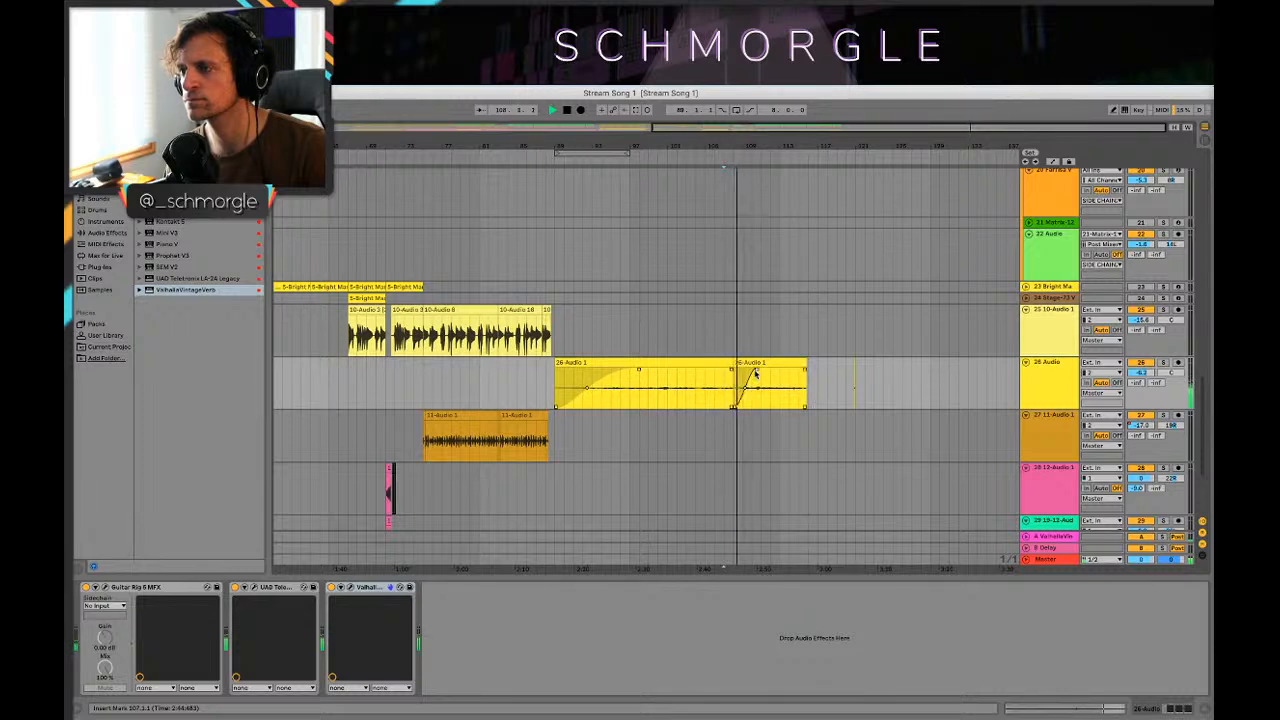
# Step: Shift the join between the two texture clips on track 26 to bar 109 and play it from bar 108
pyautogui.moveTo(732, 362); pyautogui.dragTo(742, 362)
pyautogui.click(734, 393)
pyautogui.press('space')
pyautogui.press('space')
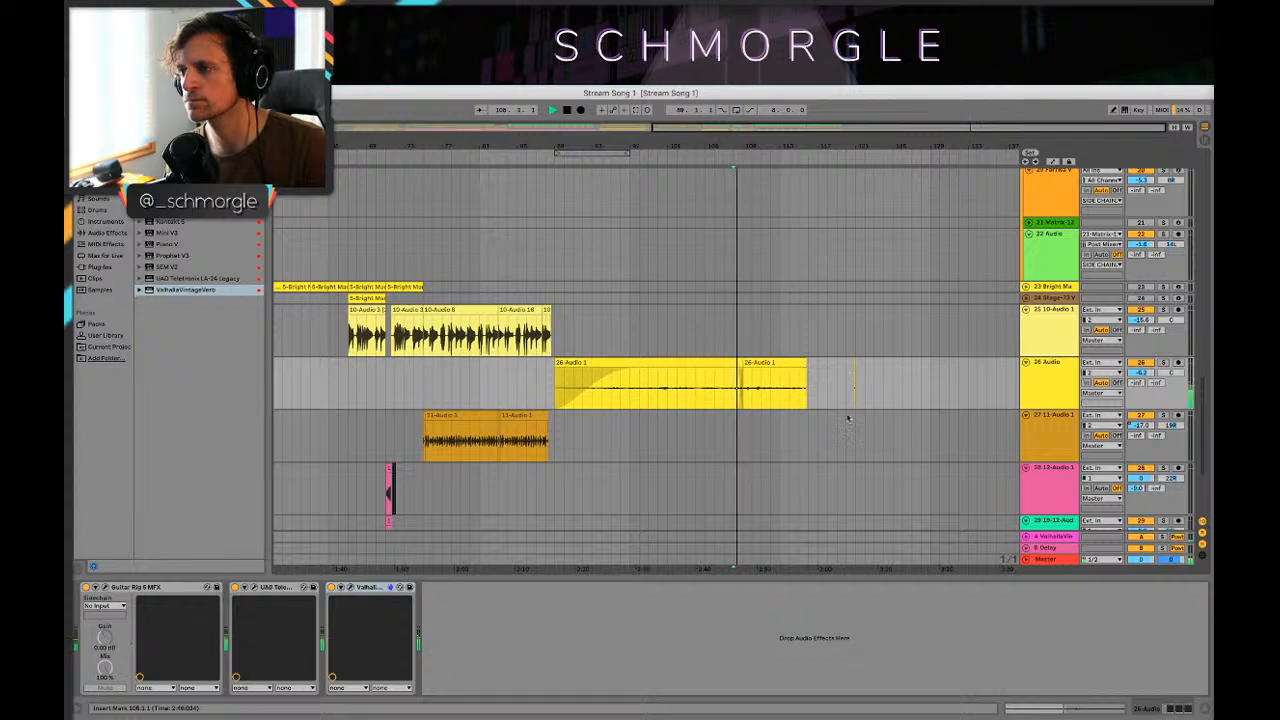
# Step: Trim the second texture clip on track 26 to end at bar 113, in line with the Mini V3 and SEM V2 clips
pyautogui.moveTo(848, 419); pyautogui.dragTo(920, 380)
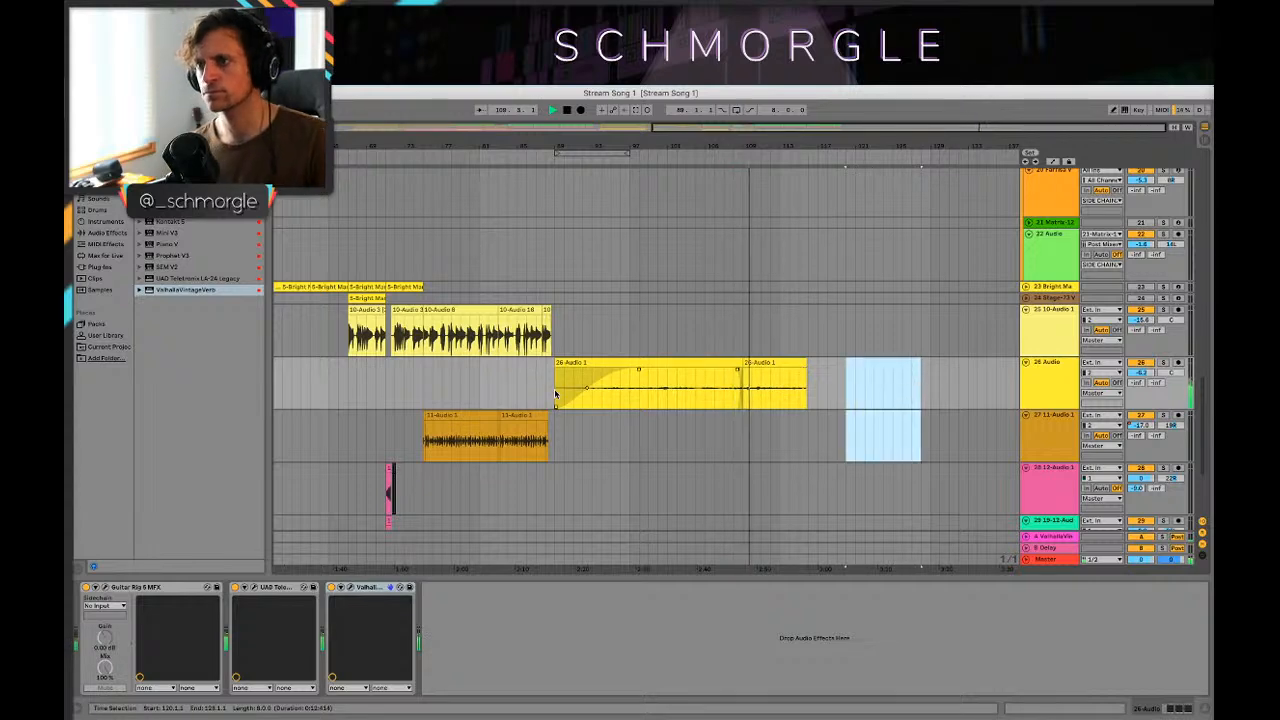
pyautogui.scroll(10, 857, 349)
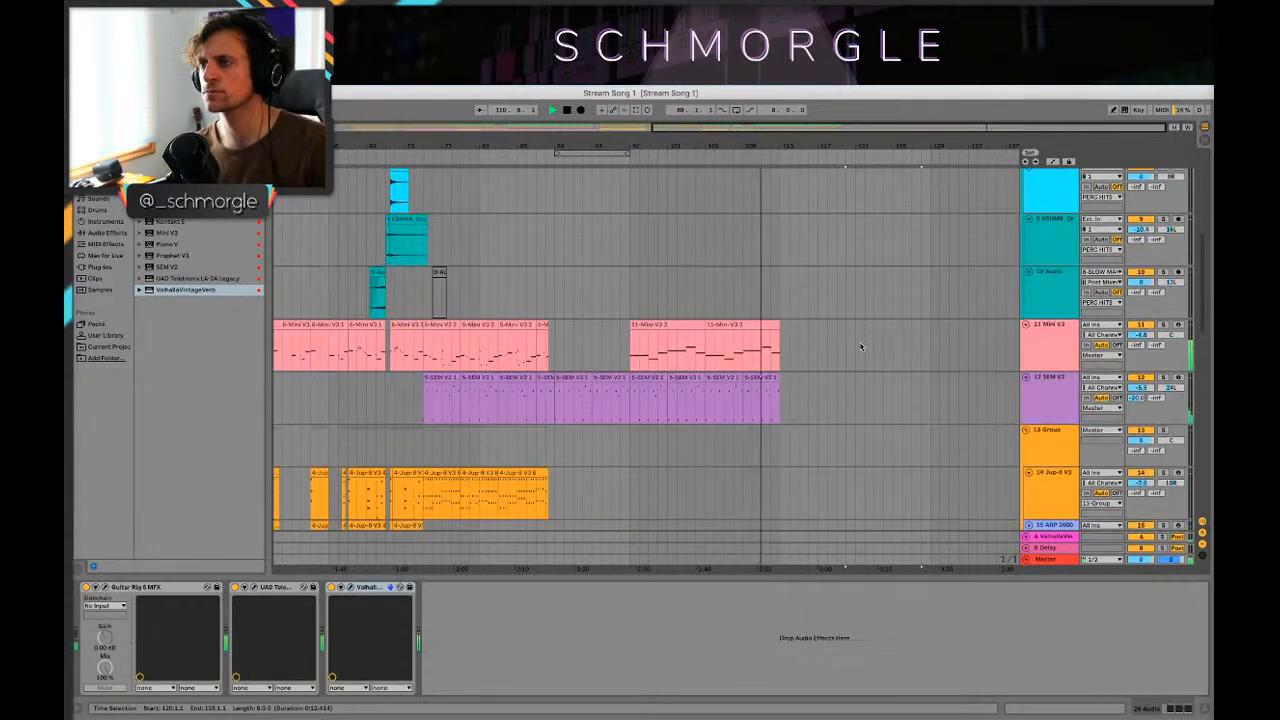
pyautogui.scroll(-10, 860, 347)
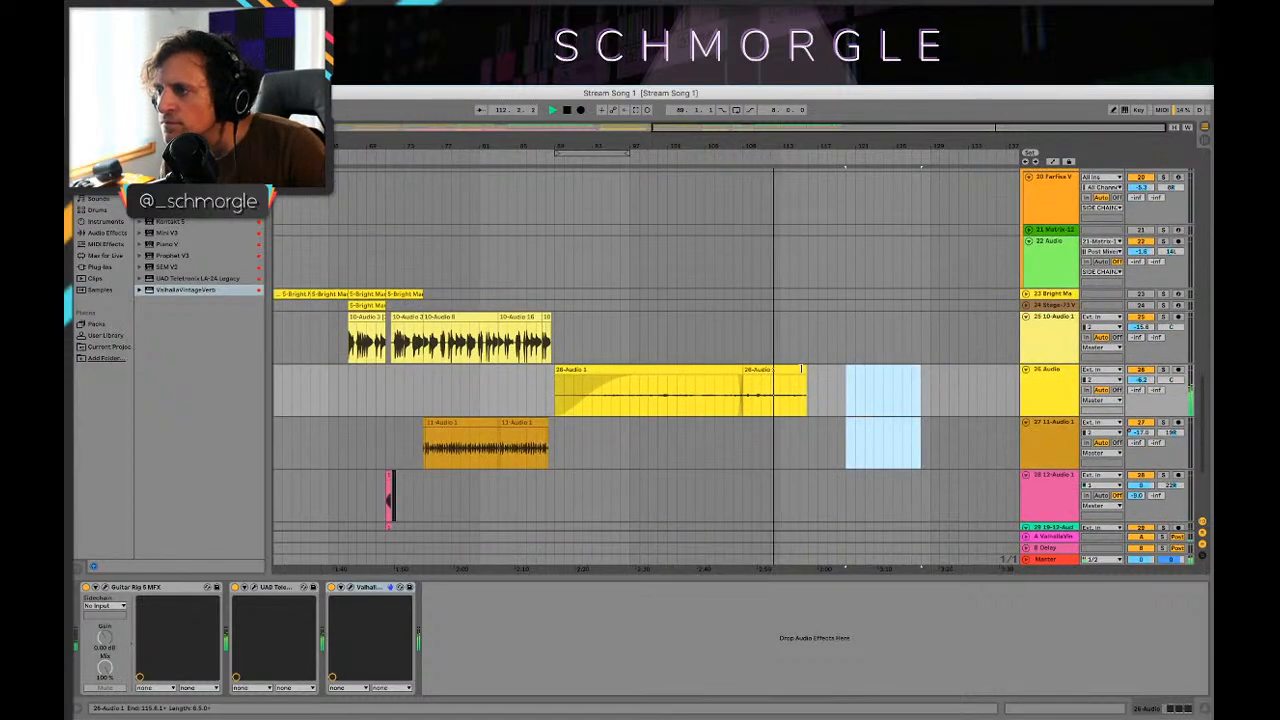
pyautogui.press('space')
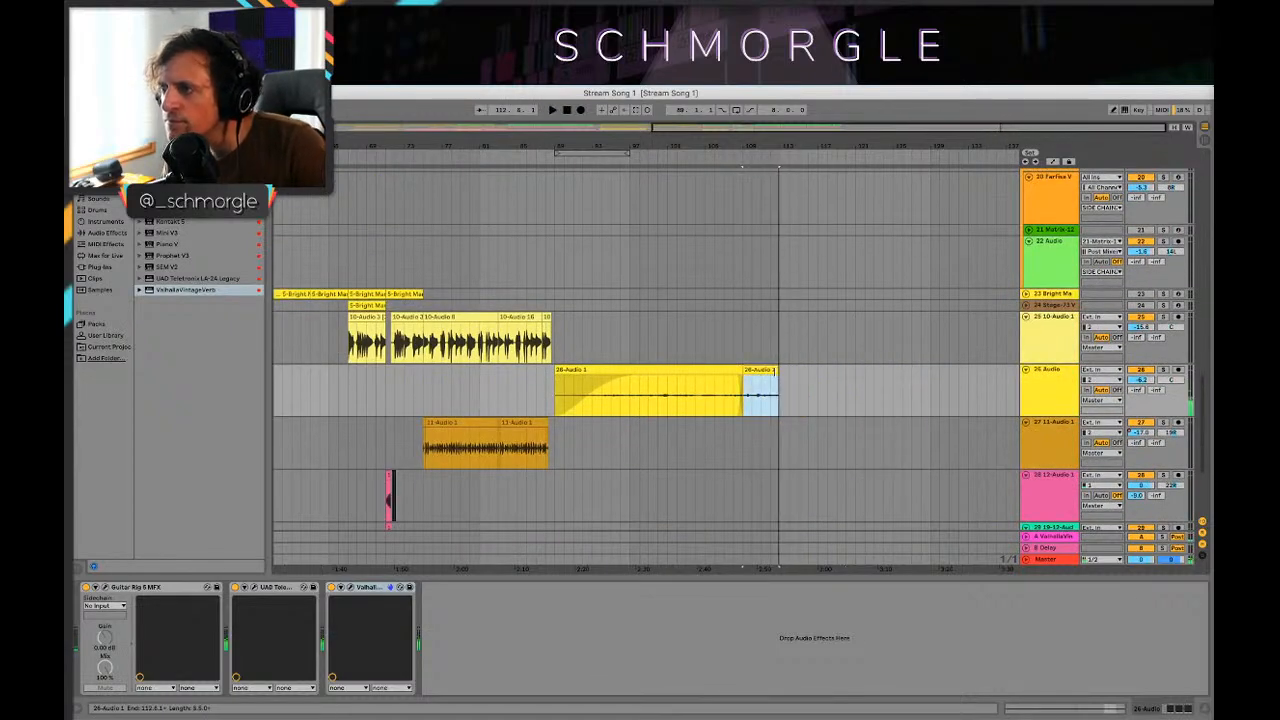
# Step: Look over the drum, percussion and synth tracks around the section from bar 88 to bar 113, including the Jup-8 and ARP 2600 parts
pyautogui.scroll(10, 837, 309)
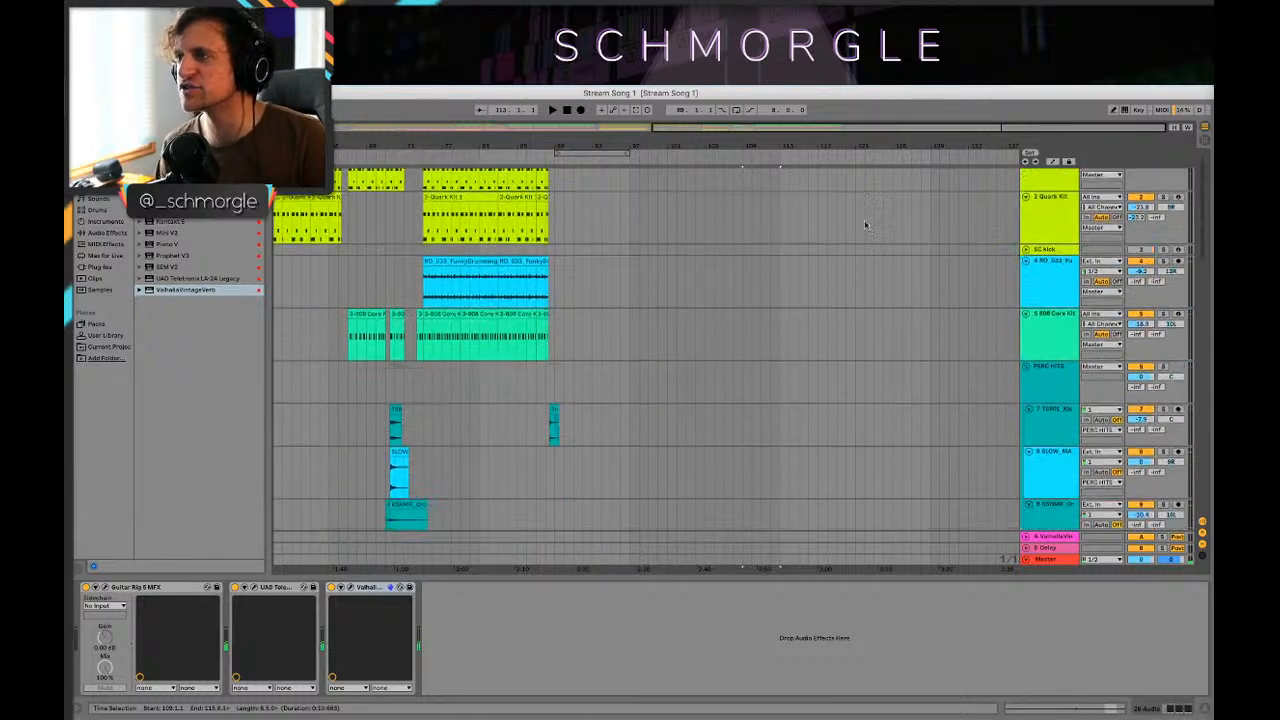
pyautogui.scroll(-6, 866, 225)
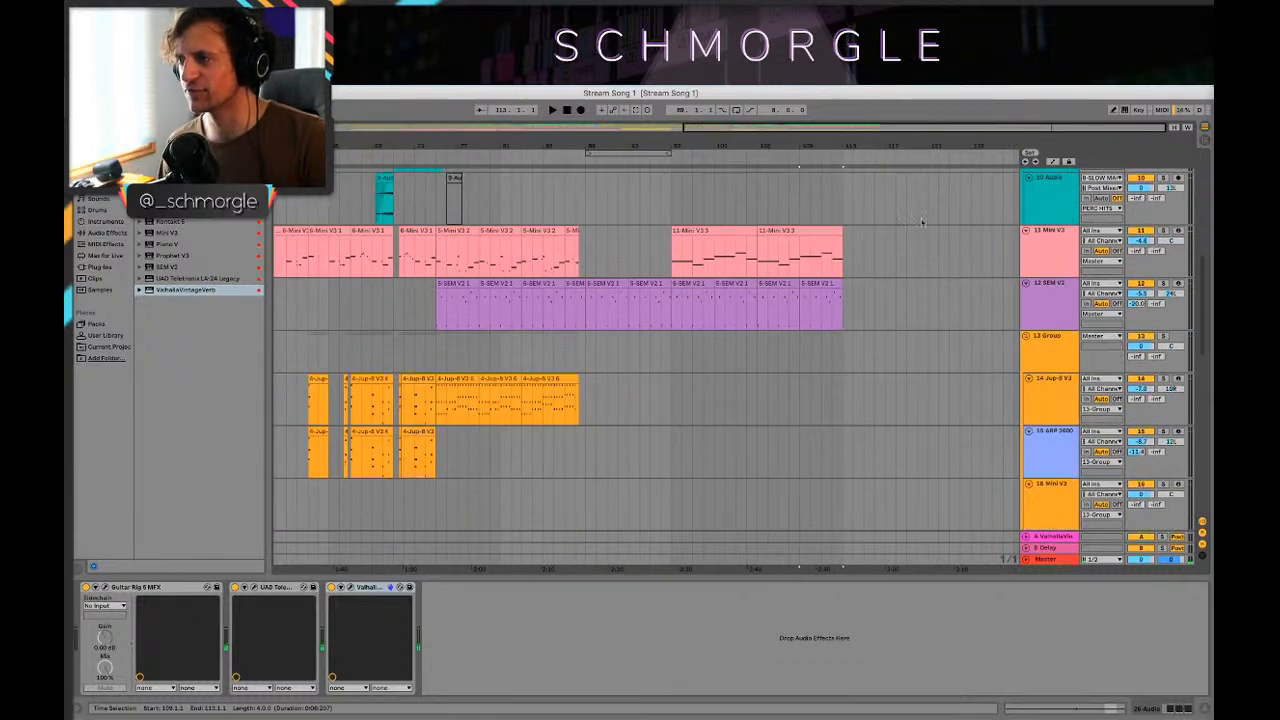
pyautogui.moveTo(788, 146); pyautogui.dragTo(788, 109)
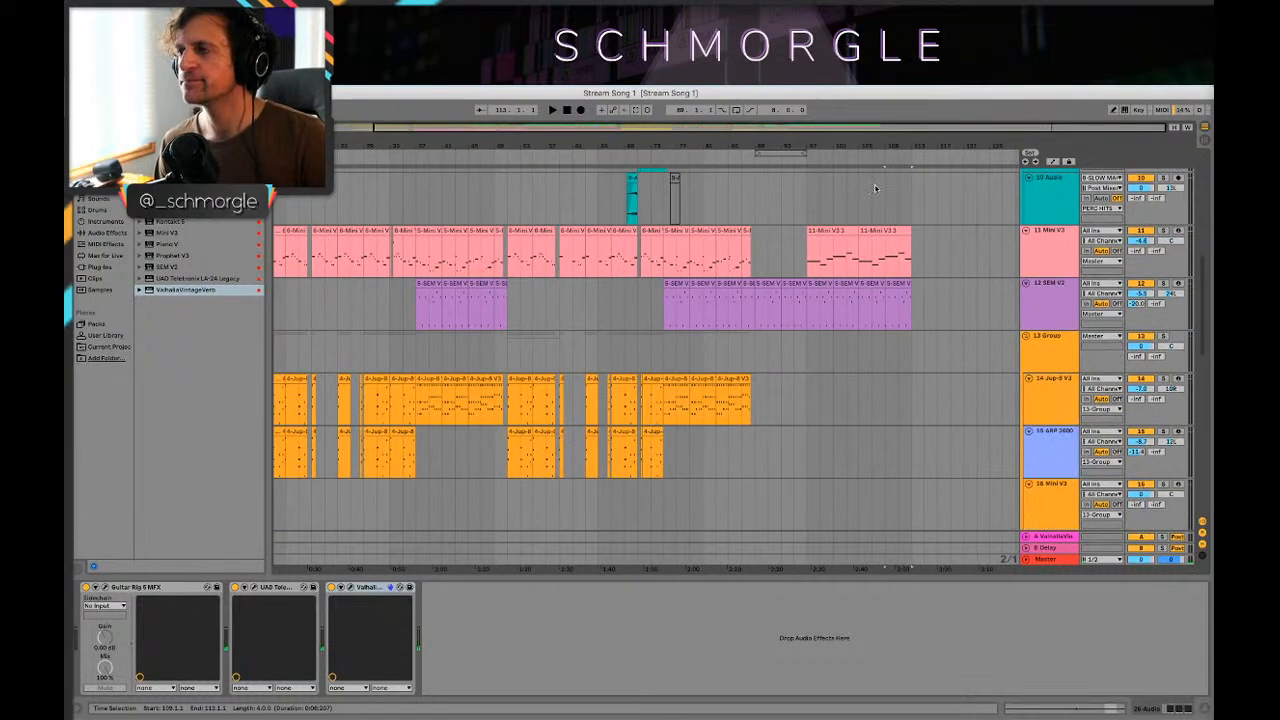
pyautogui.moveTo(895, 149); pyautogui.dragTo(866, 182)
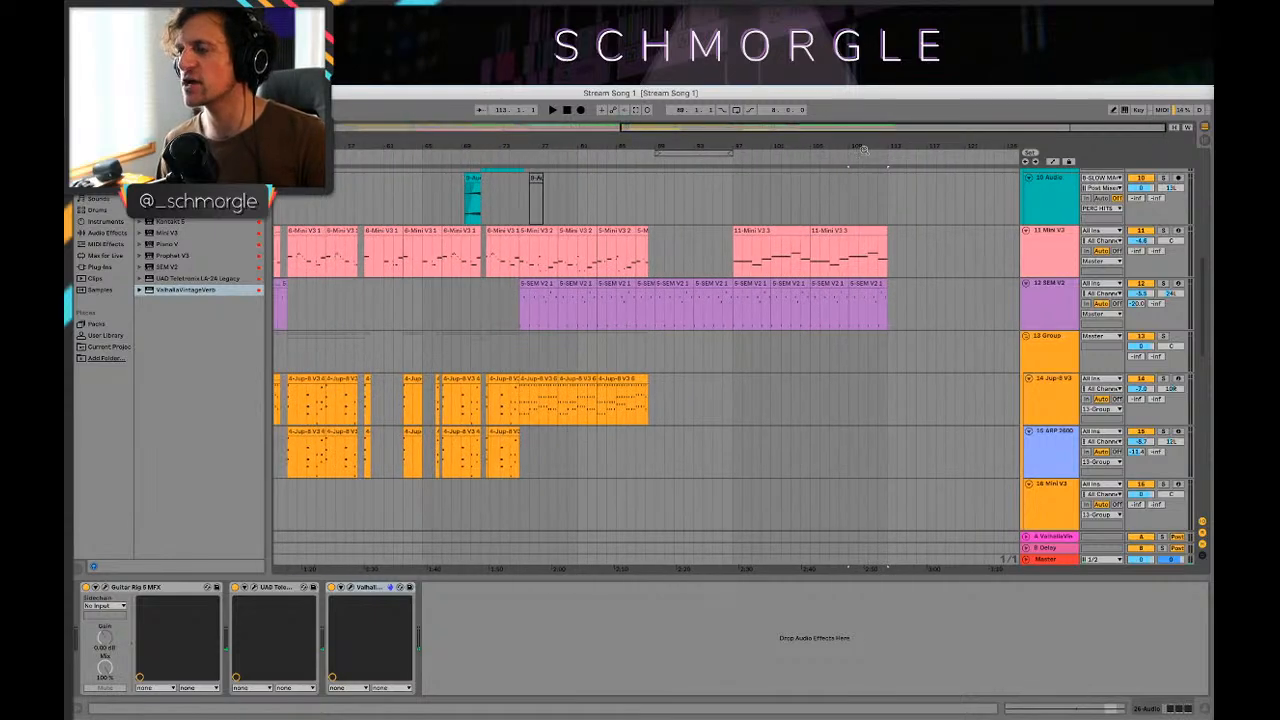
pyautogui.click(734, 398)
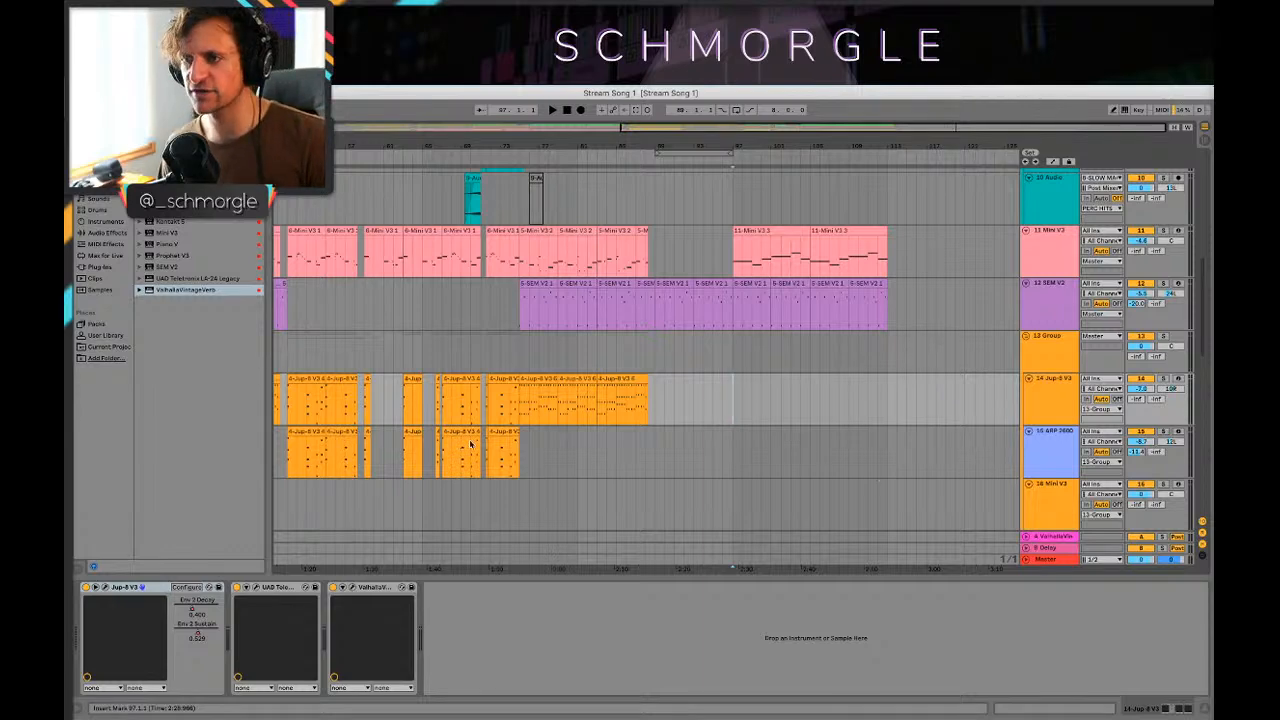
pyautogui.click(547, 457)
pyautogui.hscroll(-3, 574, 351)
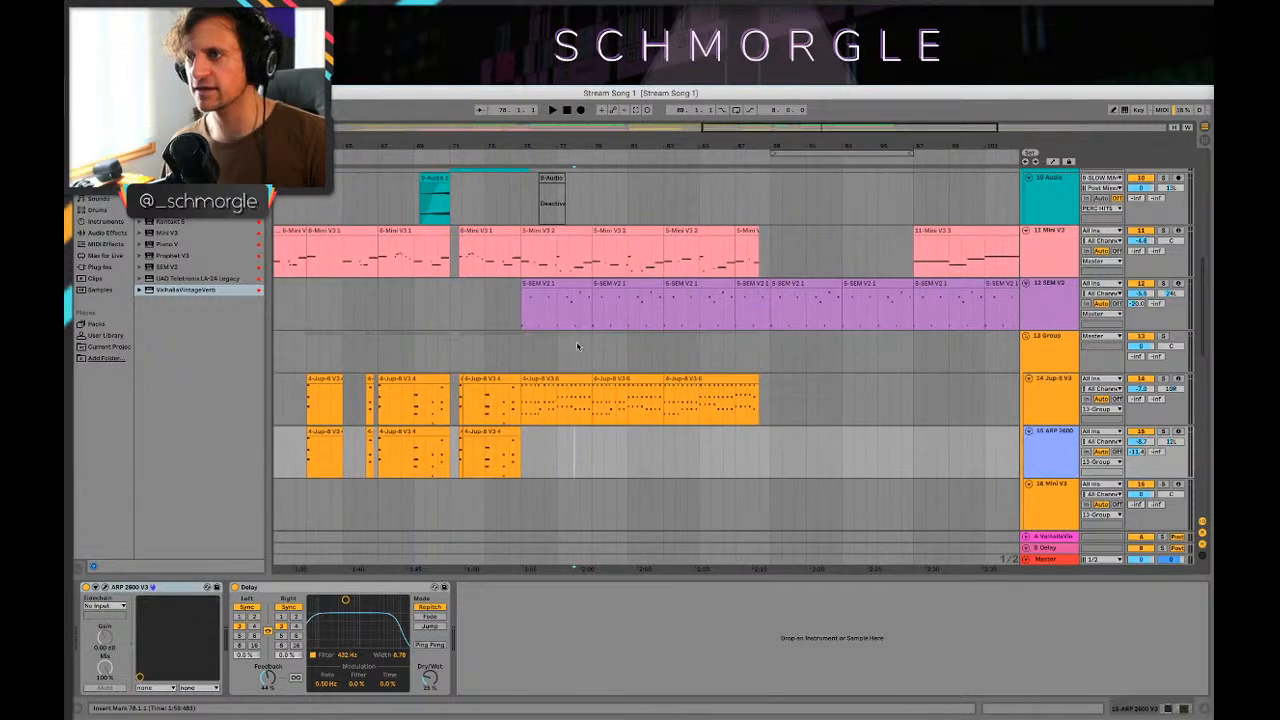
pyautogui.click(532, 351)
pyautogui.moveTo(642, 146); pyautogui.dragTo(577, 117)
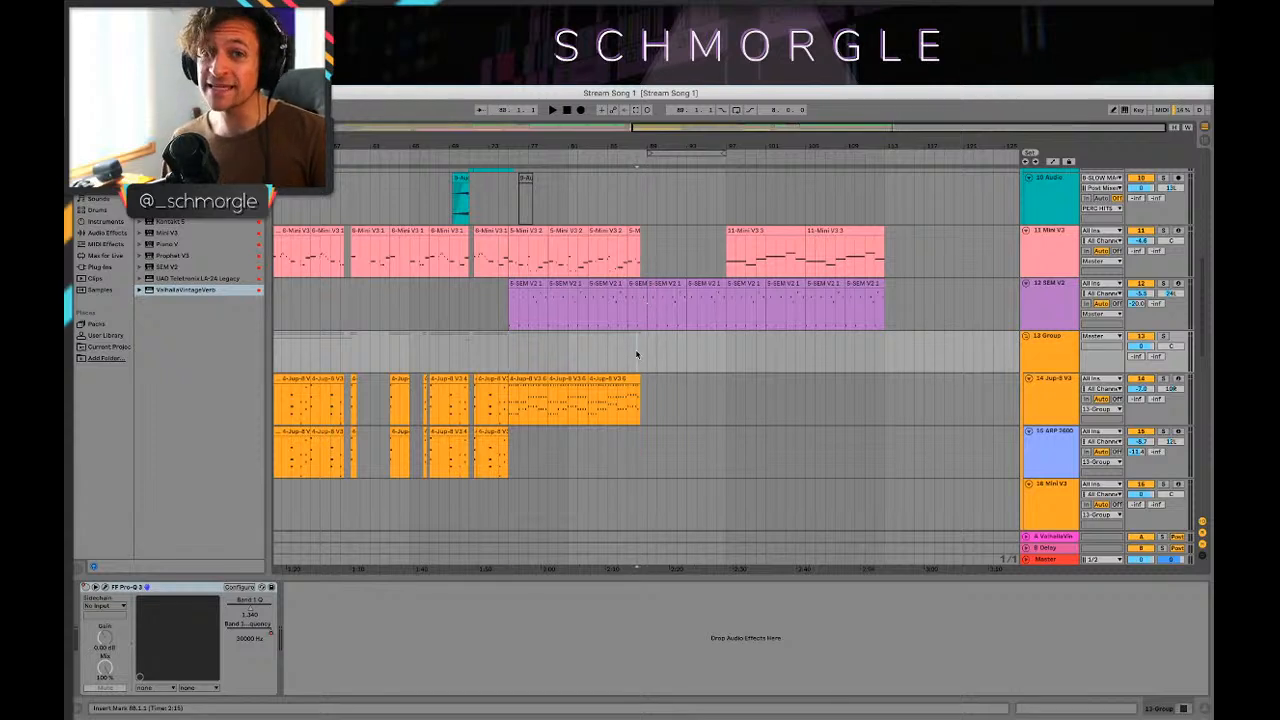
pyautogui.moveTo(748, 138); pyautogui.dragTo(675, 265)
# Step: Play the section from bar 97 and examine the percussion and synth tracks for gaps to fill
pyautogui.click(642, 314)
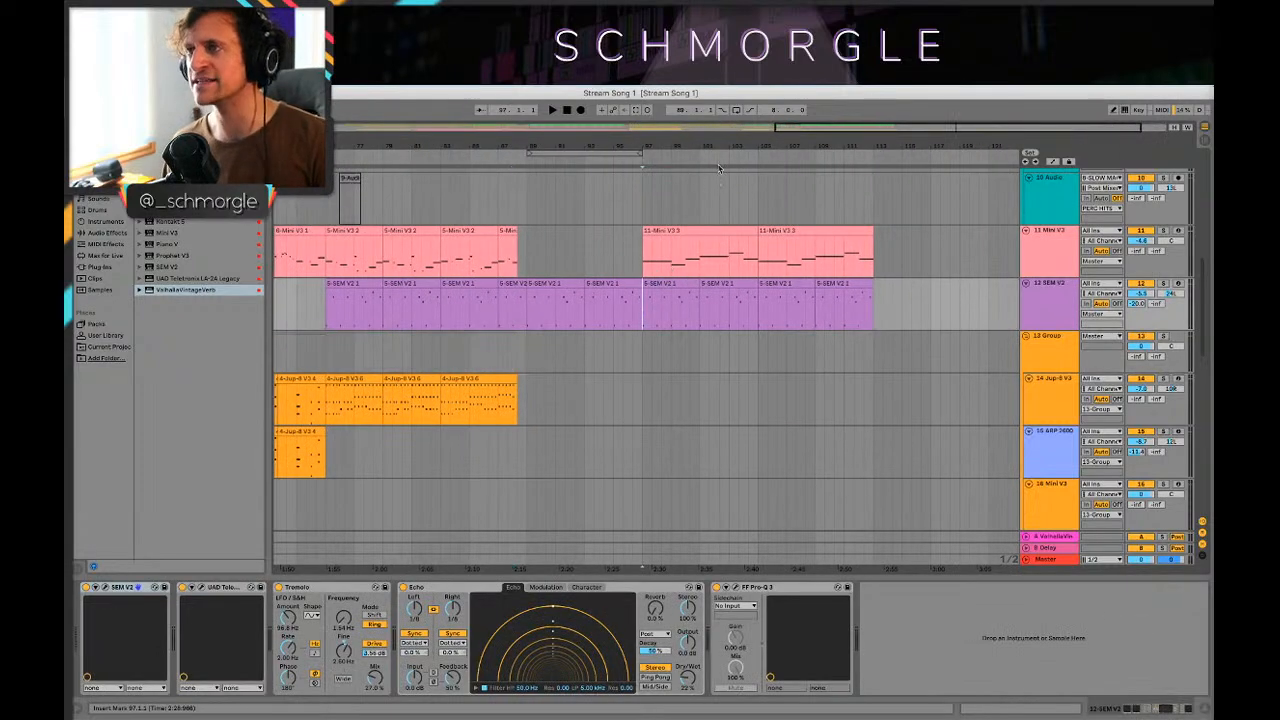
pyautogui.press('space')
pyautogui.scroll(8, 723, 262)
pyautogui.scroll(-5, 708, 225)
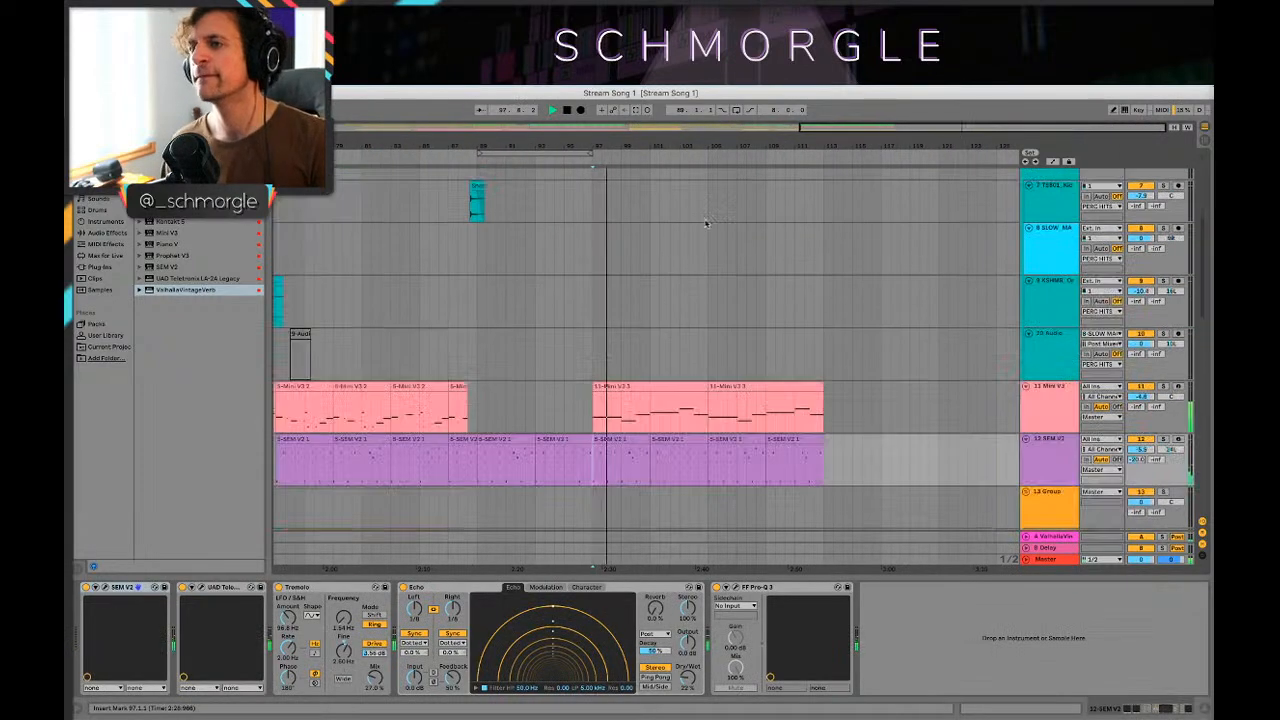
pyautogui.moveTo(853, 141); pyautogui.dragTo(915, 80)
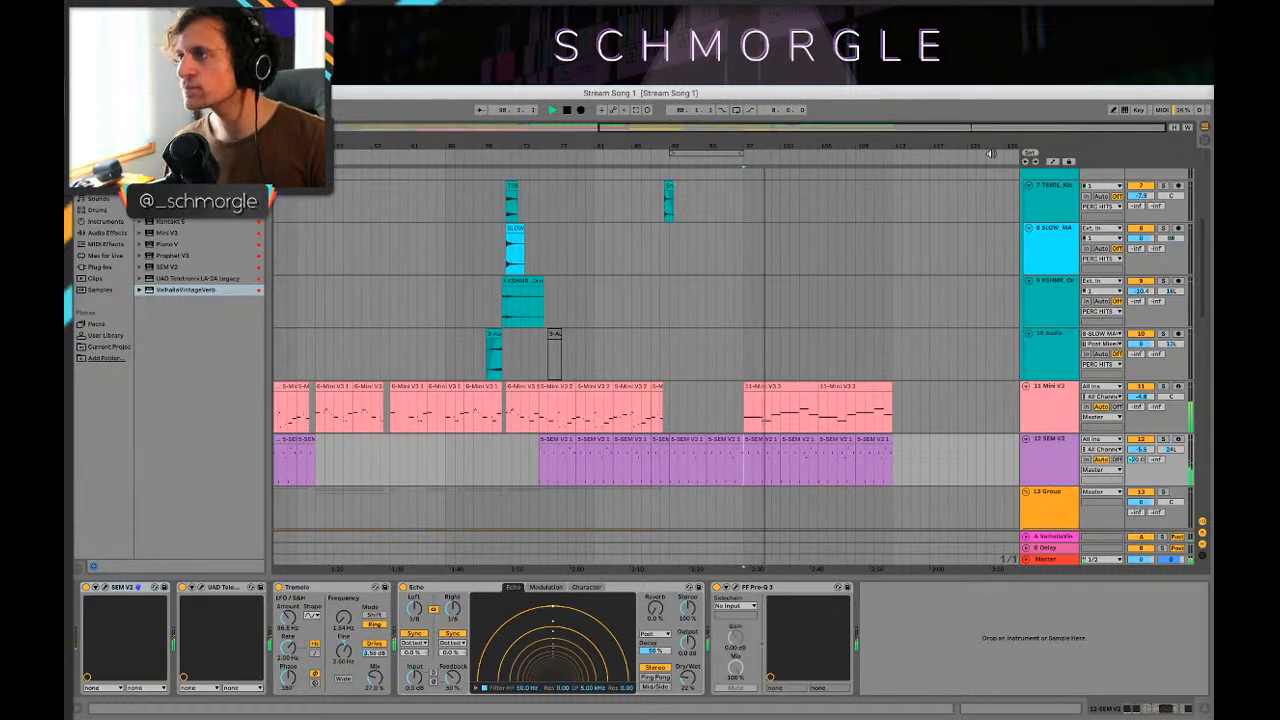
pyautogui.moveTo(983, 146)
pyautogui.mouseDown()
pyautogui.moveTo(977, 265)
pyautogui.moveTo(918, 240)
pyautogui.moveTo(966, 148)
pyautogui.mouseUp()
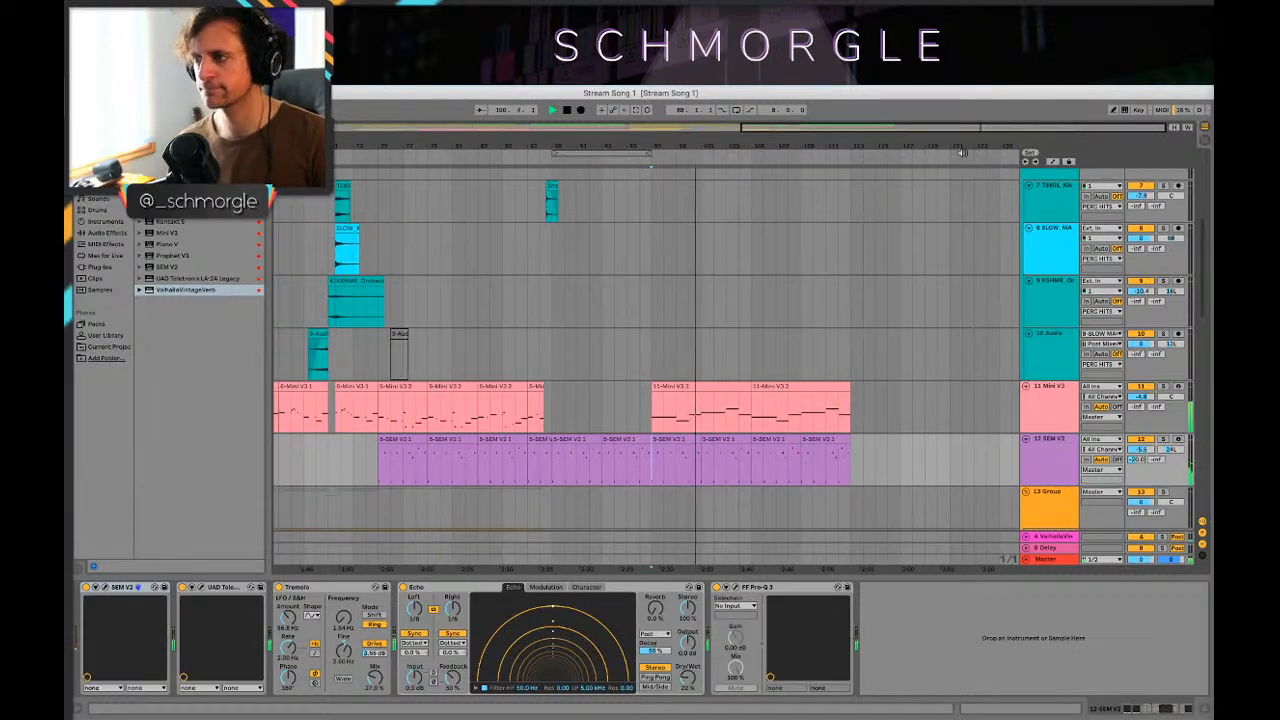
pyautogui.scroll(-5, 940, 175)
pyautogui.scroll(6, 940, 200)
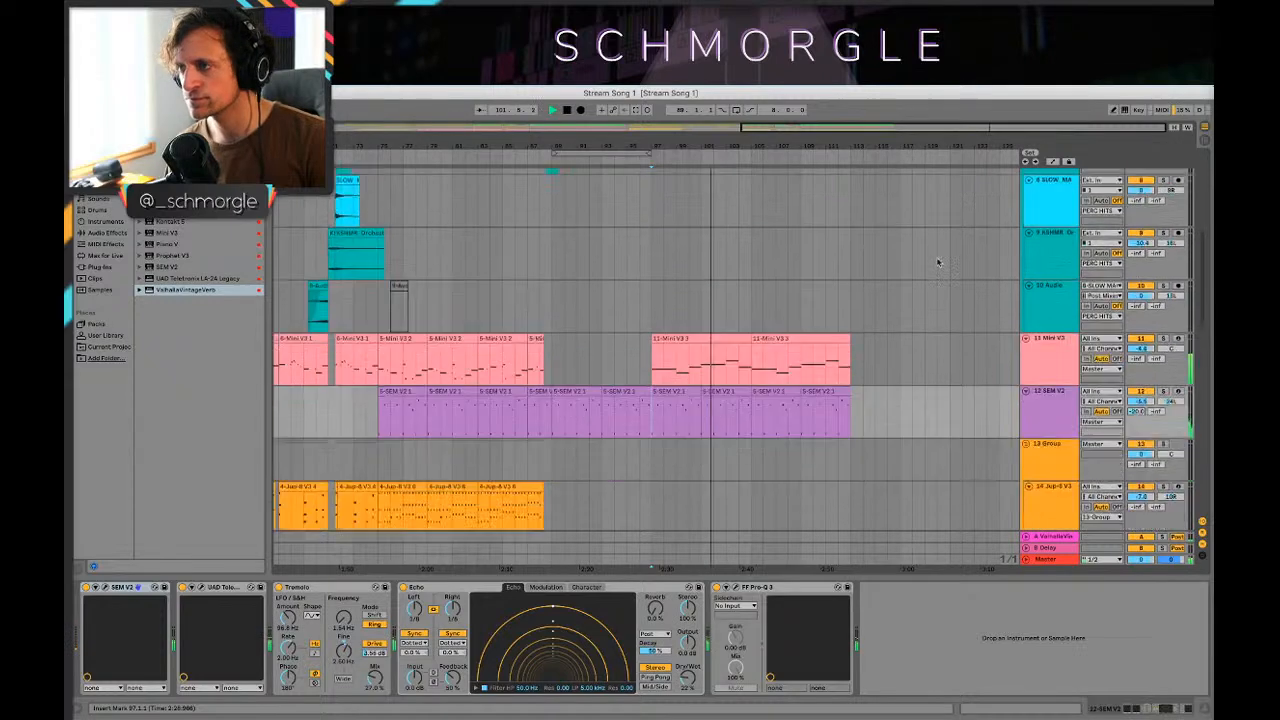
pyautogui.scroll(-4, 918, 228)
pyautogui.scroll(8, 910, 215)
pyautogui.scroll(2, 910, 210)
pyautogui.scroll(-4, 900, 215)
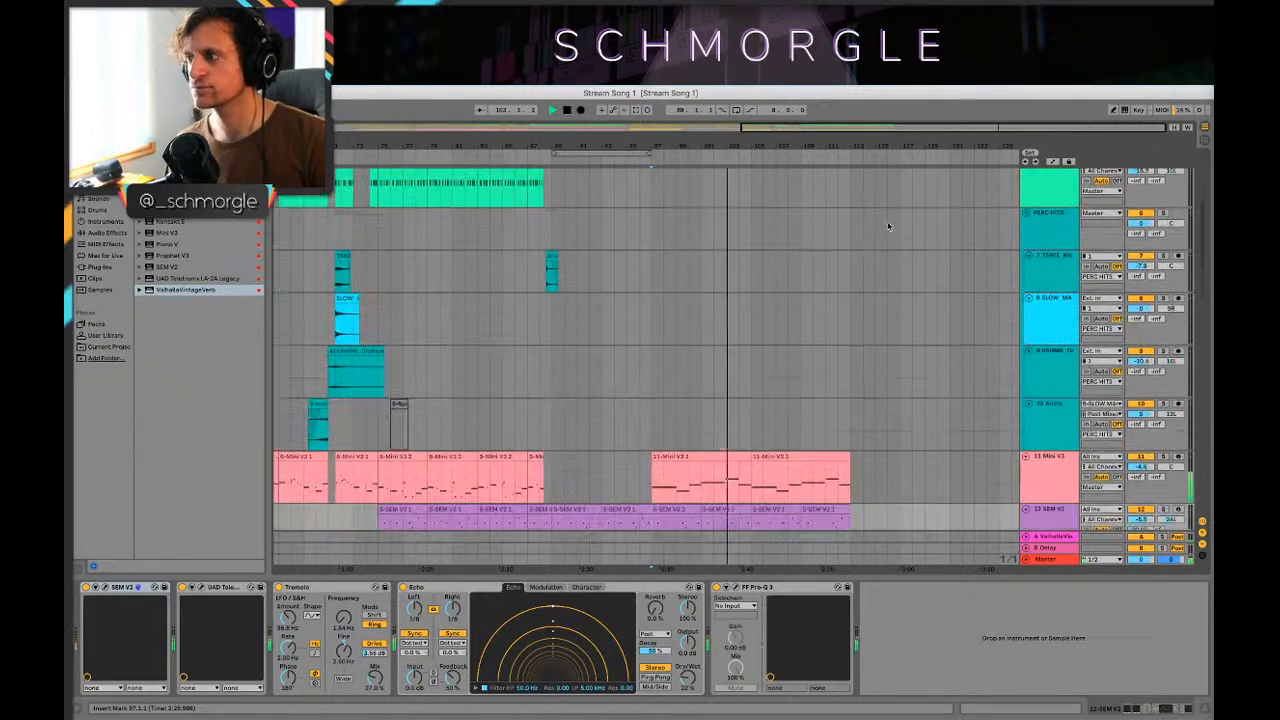
# Step: Switch to the Splice sample library, search for "swell" and preview pc_drum_loop_greco_percussion_115.wav
pyautogui.moveTo(860, 690)
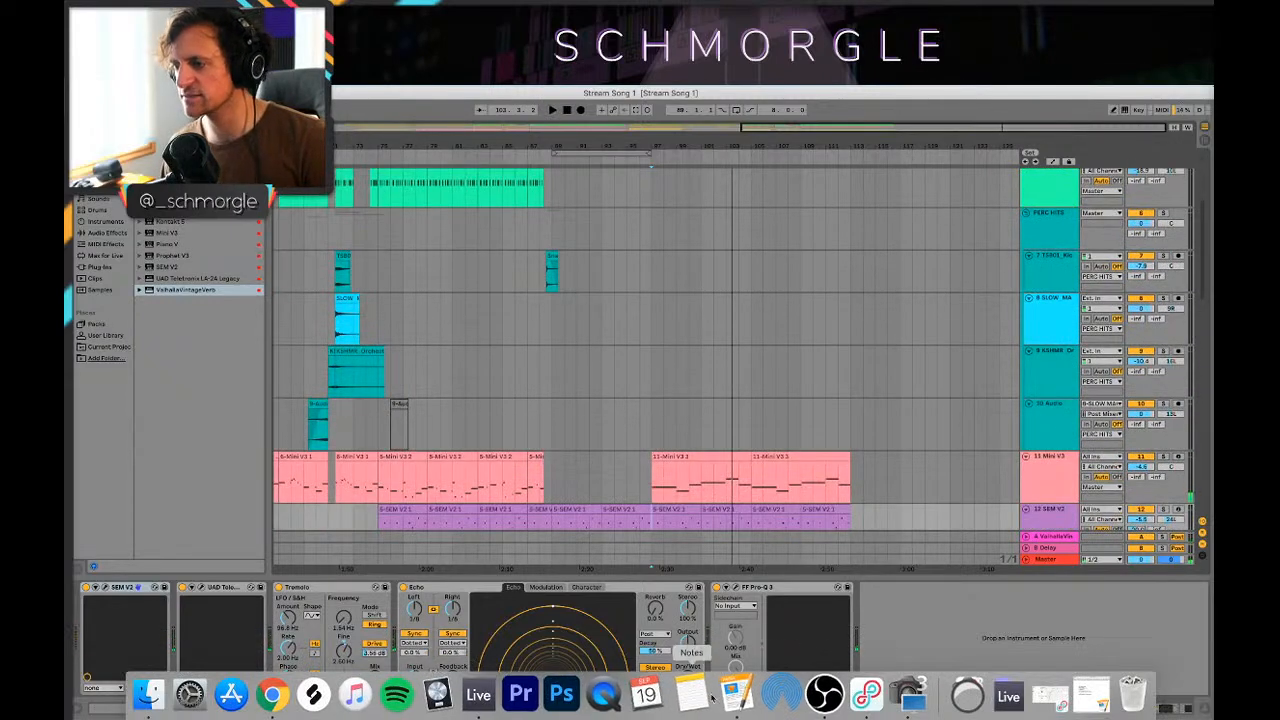
pyautogui.click(318, 697)
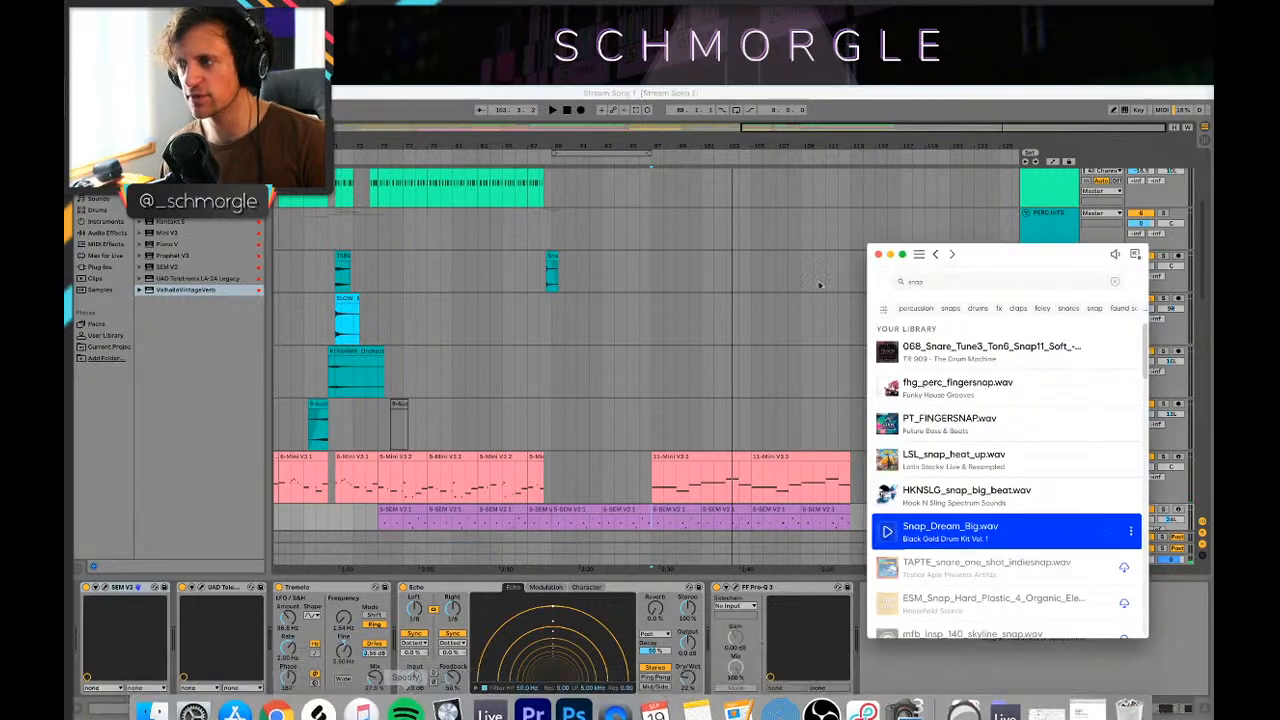
pyautogui.doubleClick(972, 285)
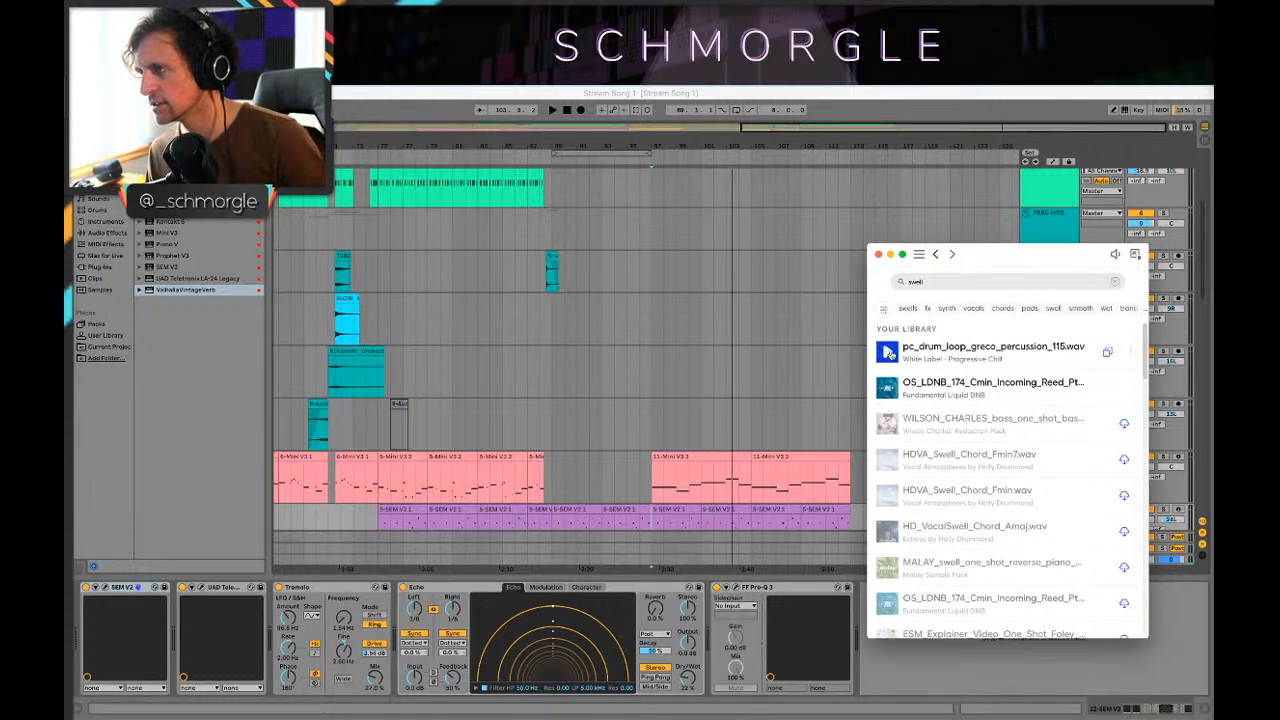
pyautogui.click(886, 356)
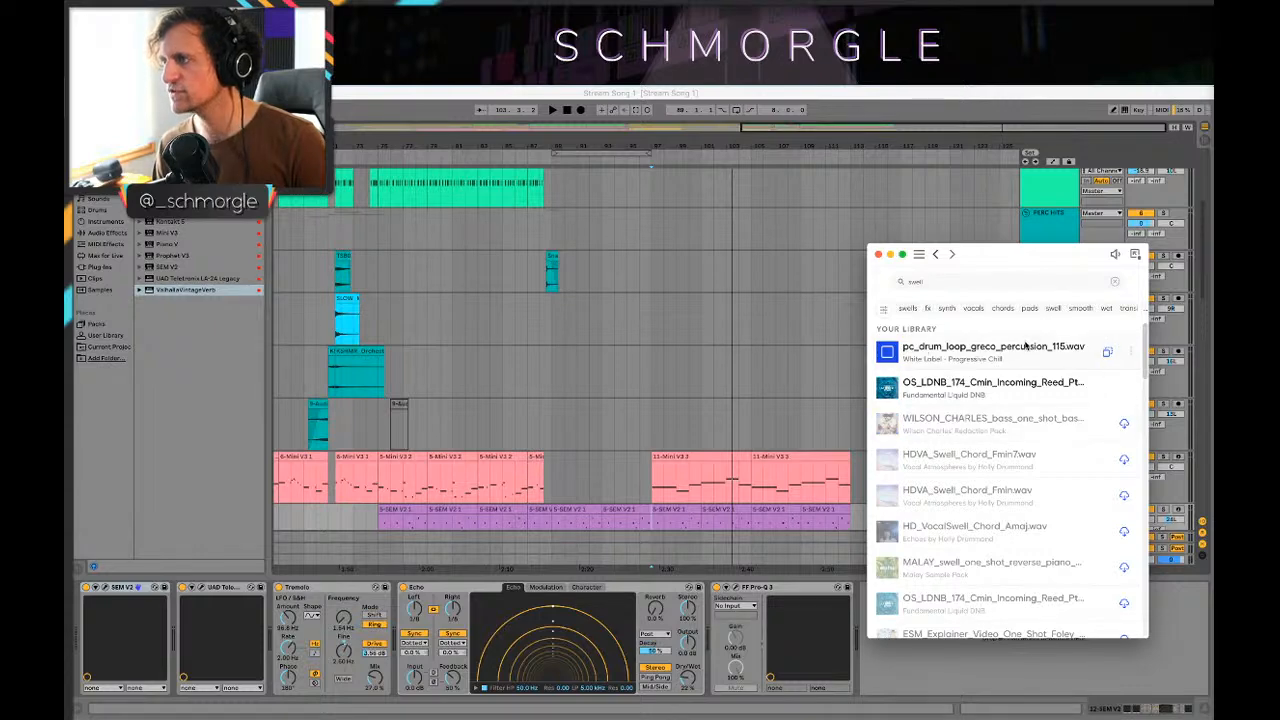
# Step: Add pc_drum_loop_greco_percussion_115 to track 8, move it to start at bar 89 and audition it
pyautogui.moveTo(938, 347); pyautogui.dragTo(552, 318)
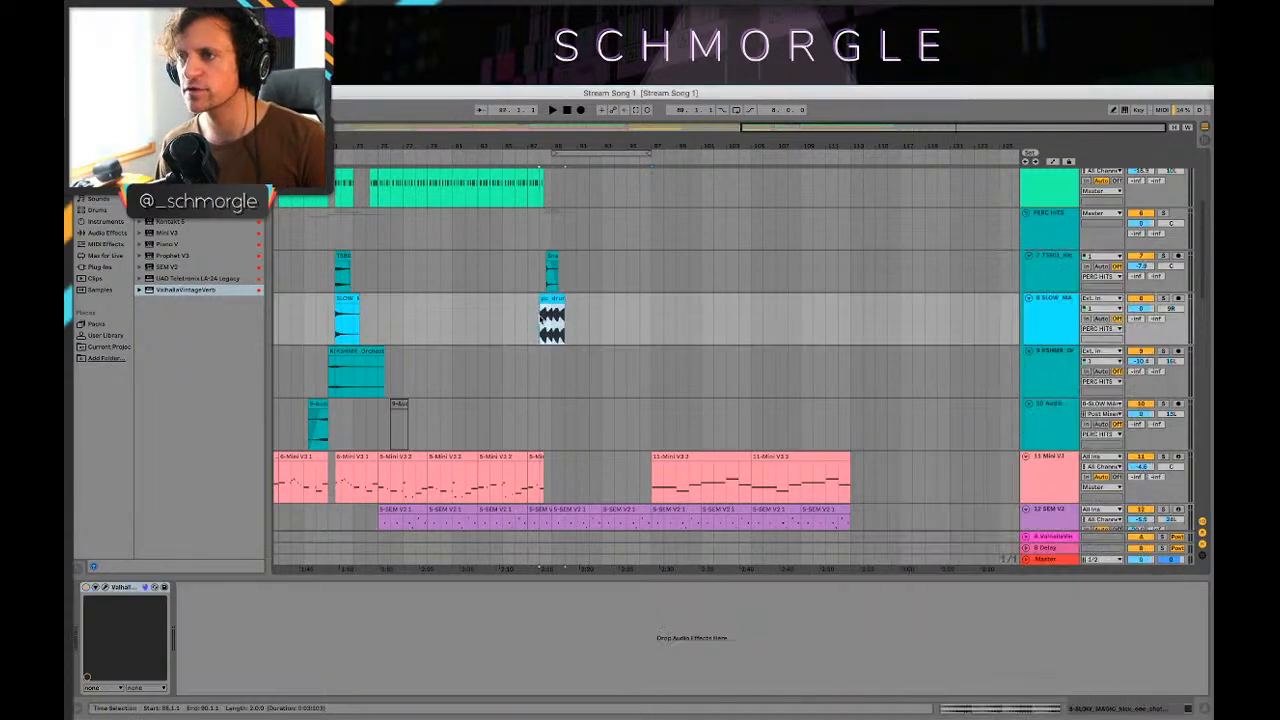
pyautogui.moveTo(573, 143)
pyautogui.mouseDown()
pyautogui.moveTo(574, 154)
pyautogui.moveTo(789, 160)
pyautogui.mouseUp()
pyautogui.click(525, 330)
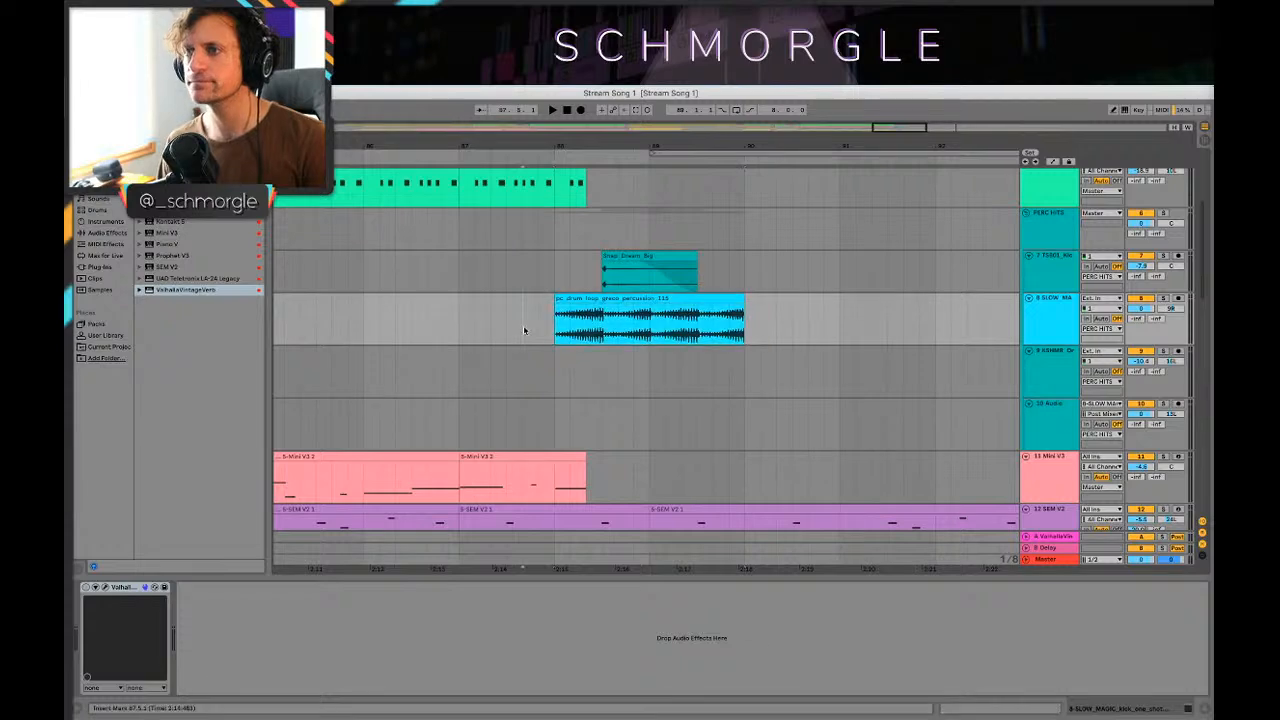
pyautogui.press('space')
pyautogui.moveTo(619, 299); pyautogui.dragTo(714, 299)
pyautogui.press('space')
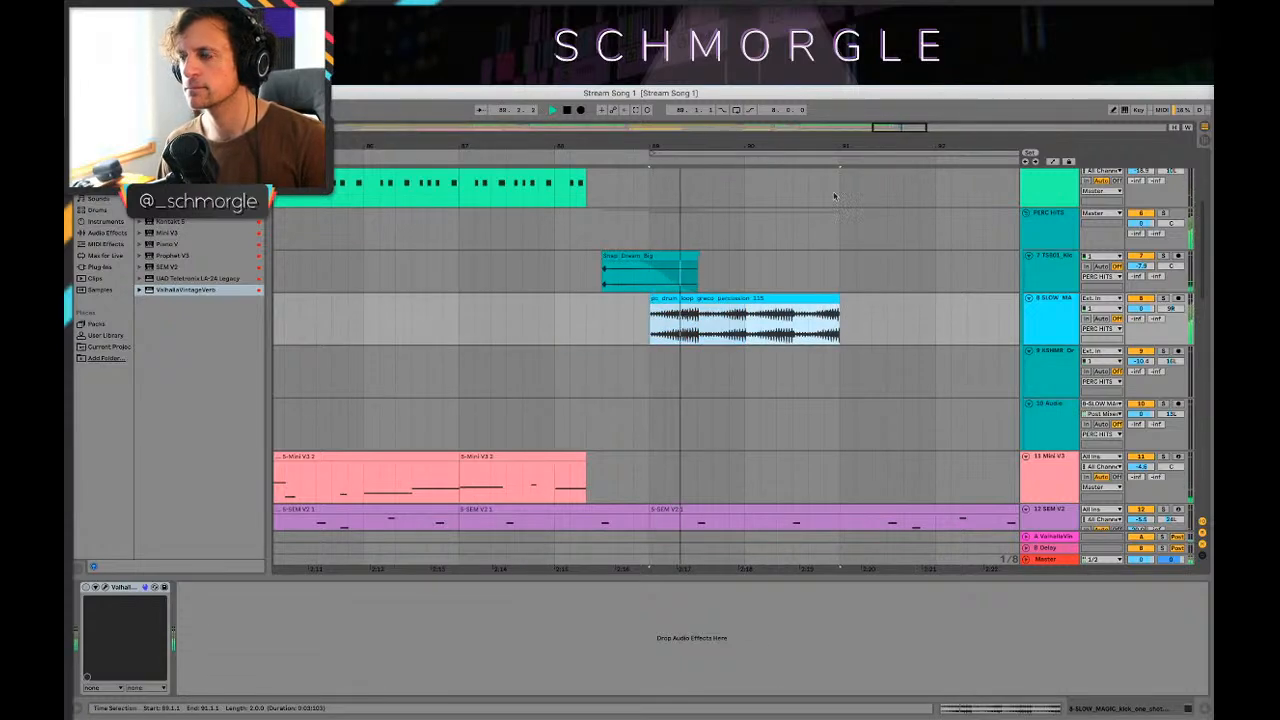
pyautogui.press('space')
# Step: Lower the clip gain of the percussion loop on track 8 to about -15 dB and check the track's panning
pyautogui.doubleClick(813, 298)
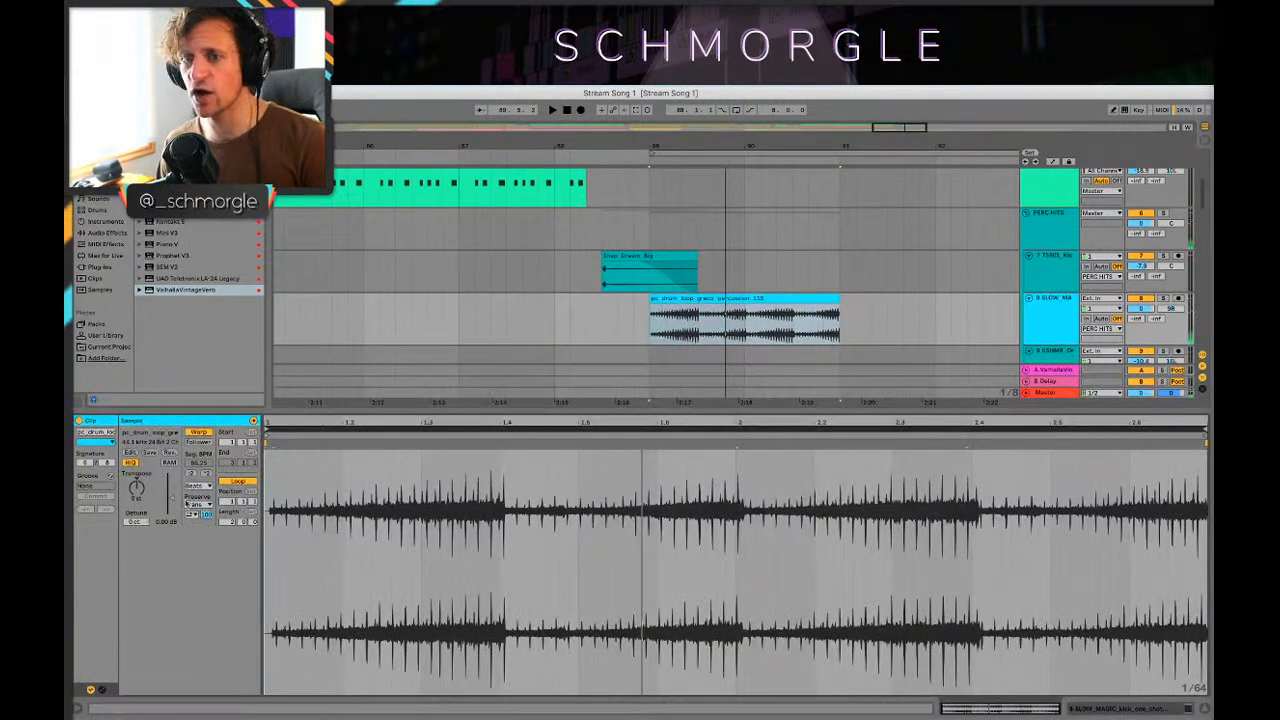
pyautogui.moveTo(172, 497); pyautogui.dragTo(172, 506)
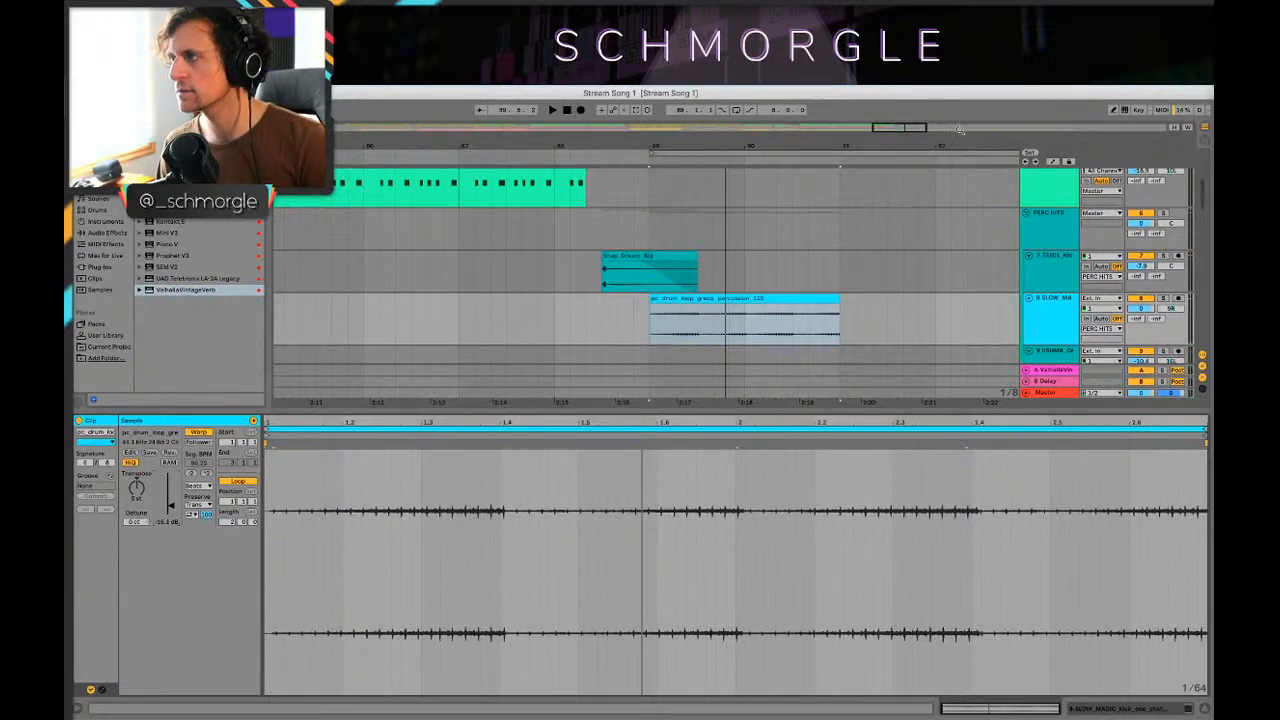
pyautogui.moveTo(961, 144); pyautogui.dragTo(773, 108)
pyautogui.press('Tab')
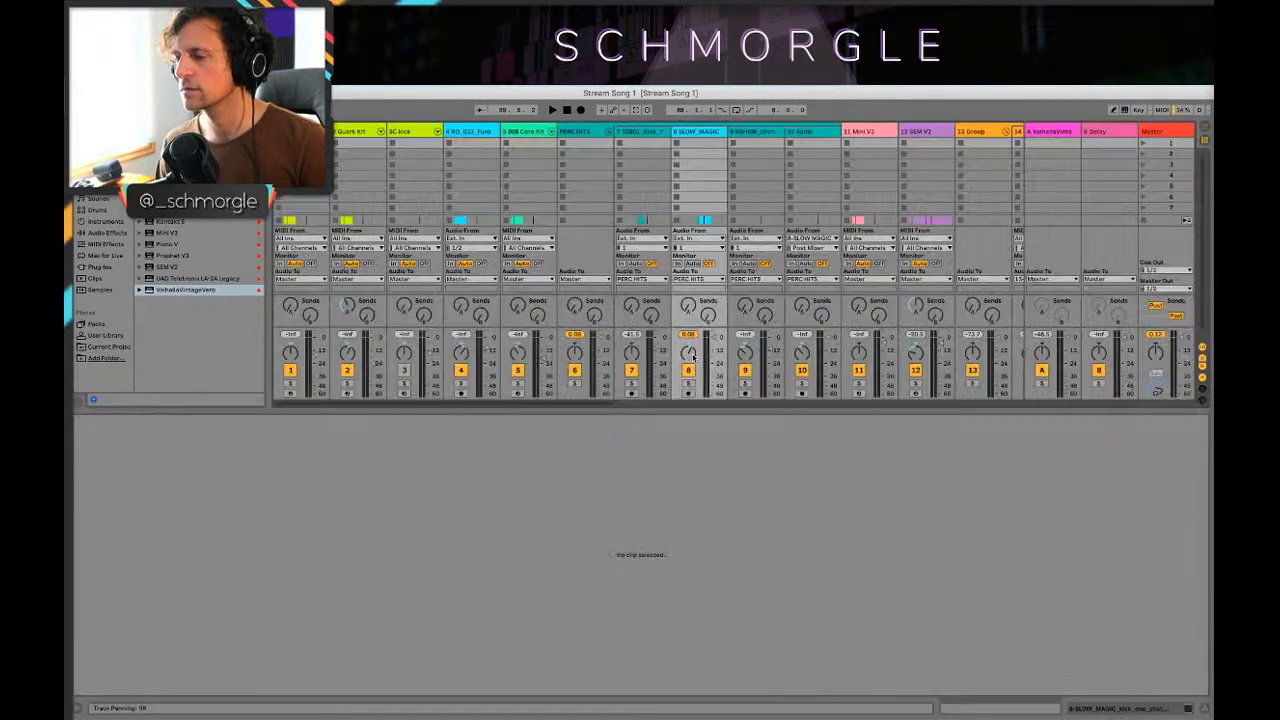
pyautogui.hotkey('shift', 'Tab')
pyautogui.hotkey('shift', 'Tab')
pyautogui.press('Tab')
pyautogui.hotkey('shift', 'Tab')
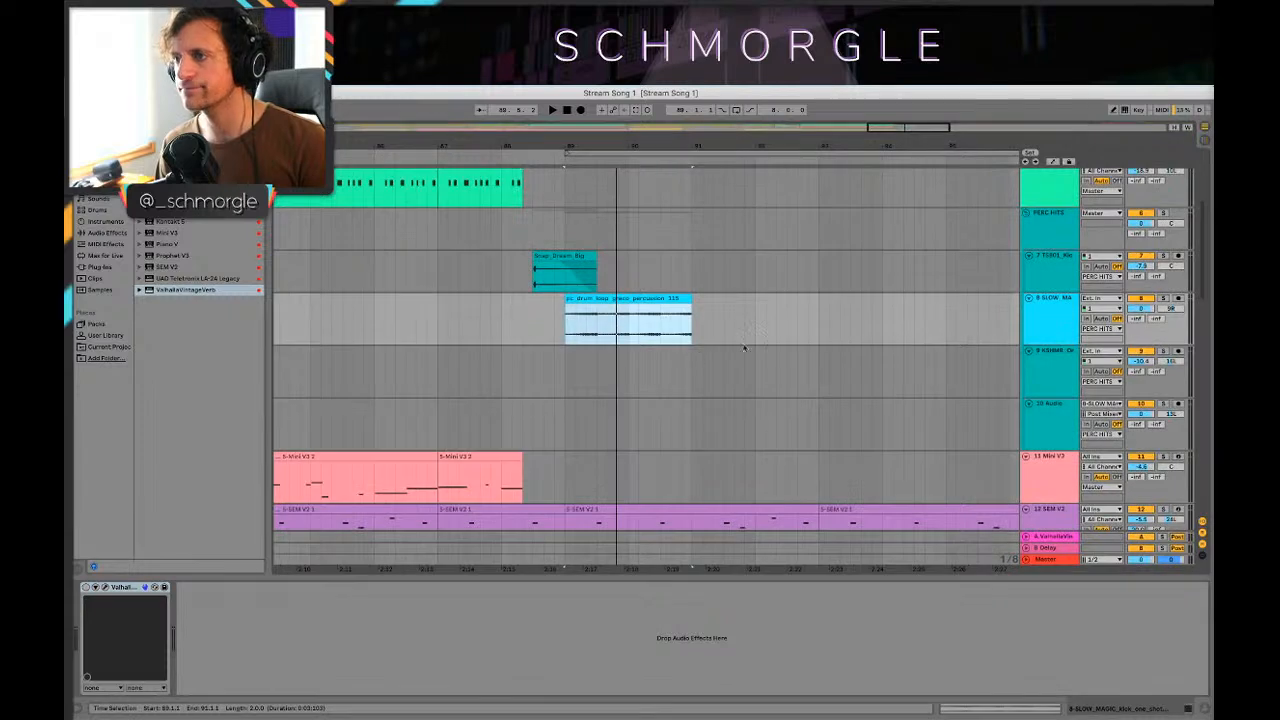
# Step: Copy the percussion loop from track 8 to track 9 at bar 90 and play both clips from bar 89
pyautogui.moveTo(654, 298); pyautogui.dragTo(717, 372)
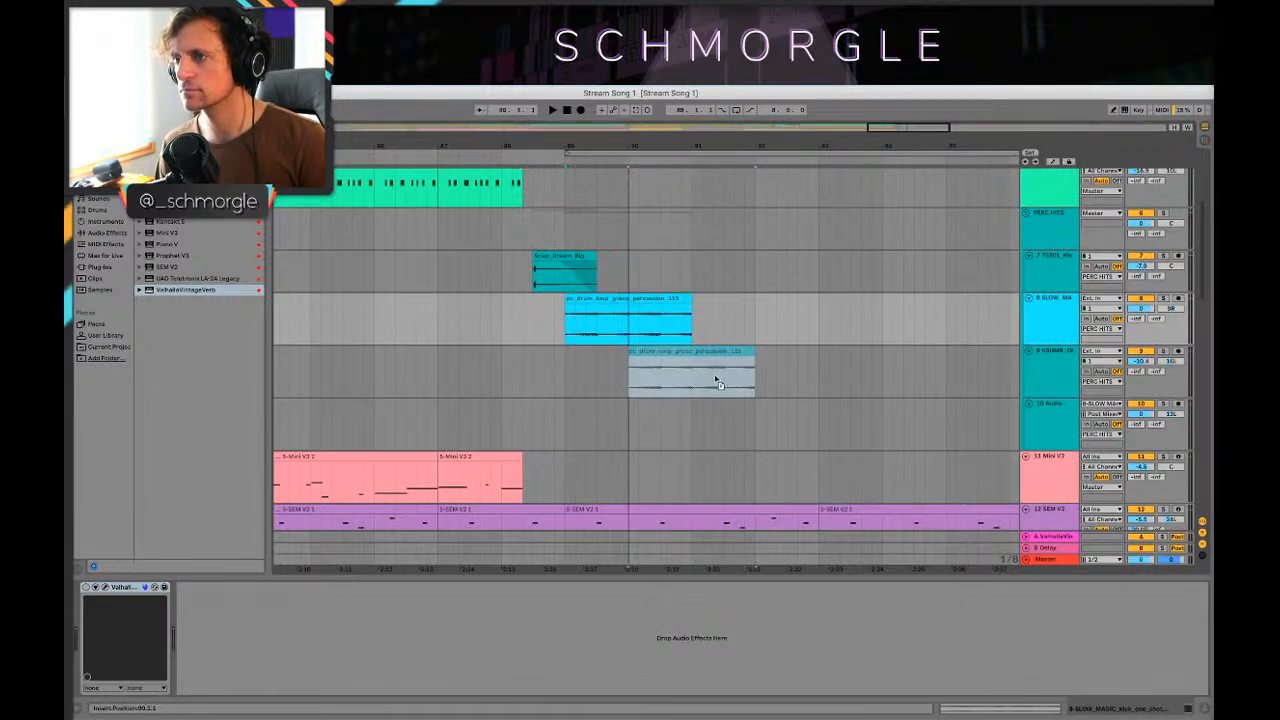
pyautogui.click(564, 381)
pyautogui.press('space')
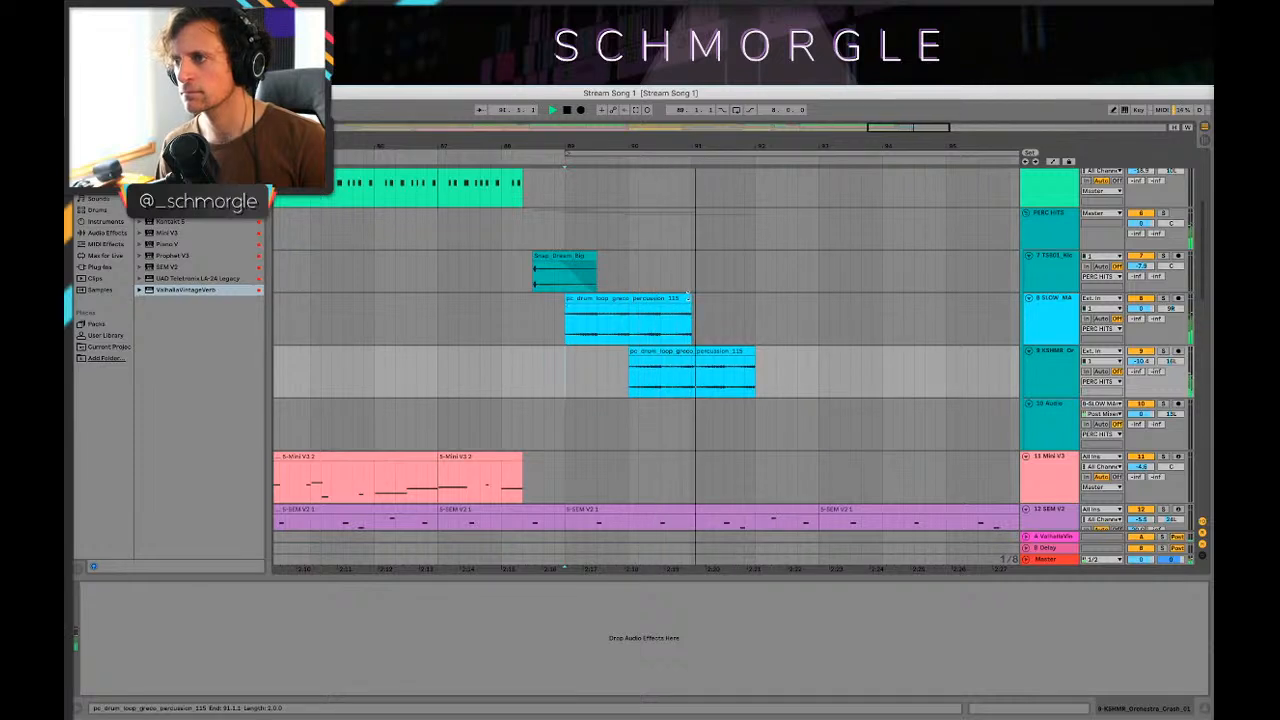
pyautogui.press('space')
# Step: Cut and copy the percussion loop clips into half-bar segments alternating between tracks 8 and 9 from bar 89 to bar 91
pyautogui.moveTo(691, 300); pyautogui.dragTo(630, 301)
pyautogui.moveTo(640, 365); pyautogui.dragTo(608, 363)
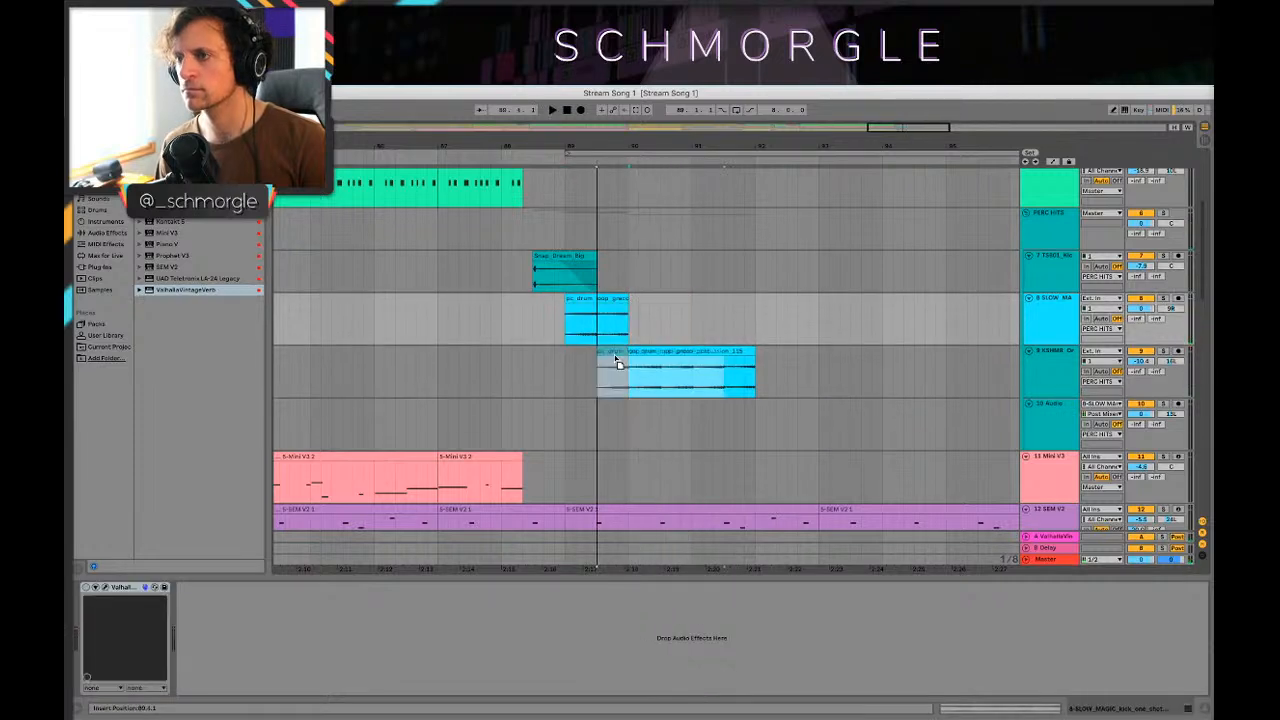
pyautogui.moveTo(628, 300)
pyautogui.mouseDown()
pyautogui.moveTo(597, 300)
pyautogui.moveTo(650, 308)
pyautogui.mouseUp()
pyautogui.click(630, 372)
pyautogui.click(655, 376)
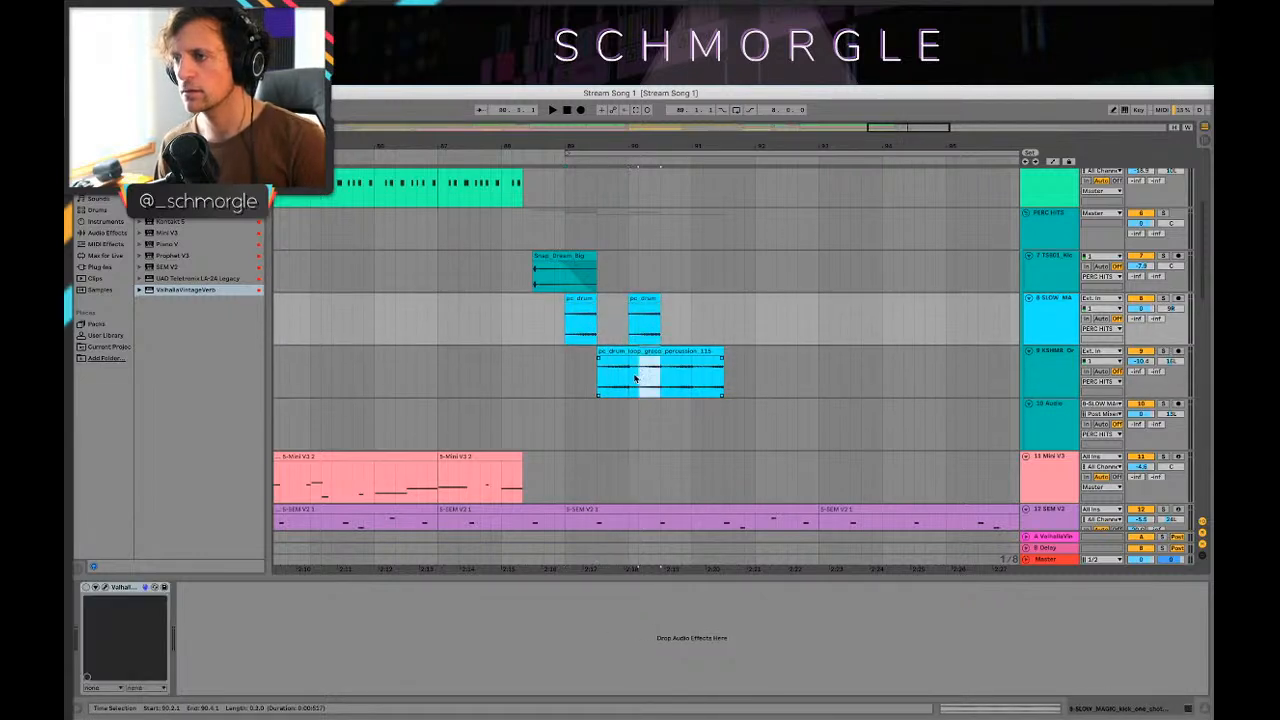
pyautogui.moveTo(635, 378); pyautogui.dragTo(629, 380)
pyautogui.press('Delete')
pyautogui.moveTo(733, 374); pyautogui.dragTo(703, 371)
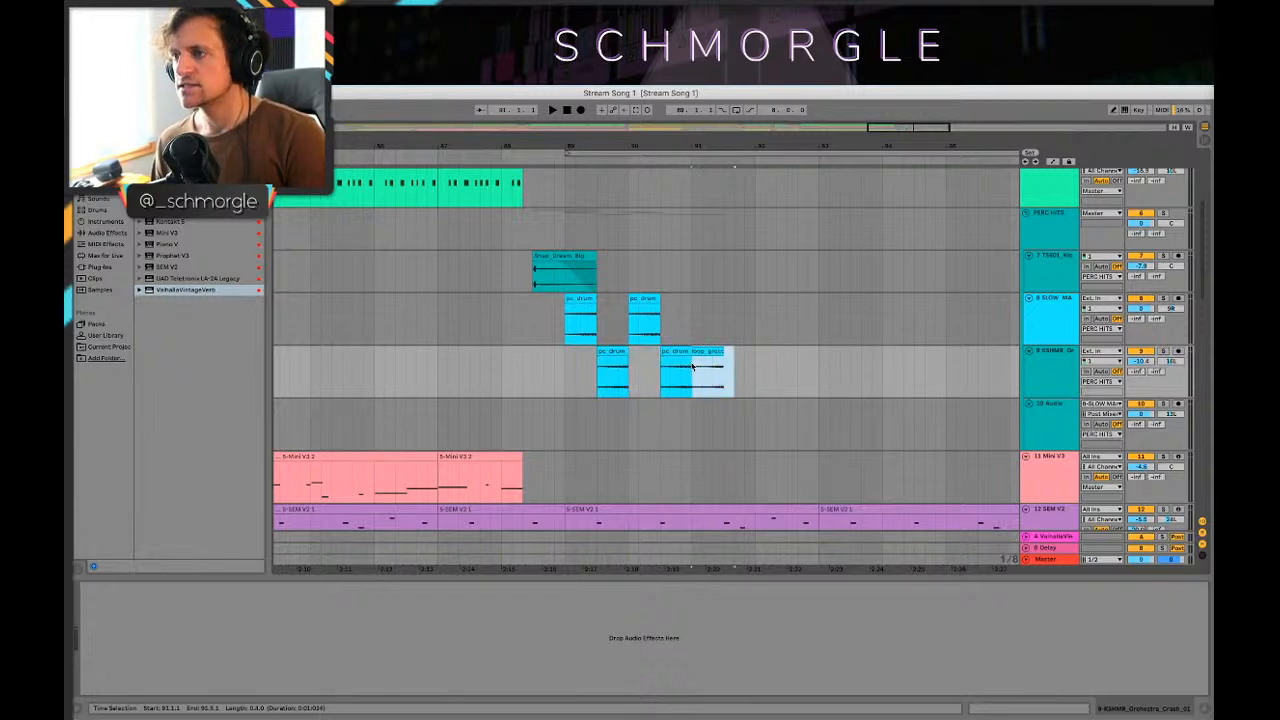
# Step: Automate track 8's panning to about 16R just before bar 89 and play the transition into the percussion
pyautogui.click(1047, 362)
pyautogui.click(1056, 313)
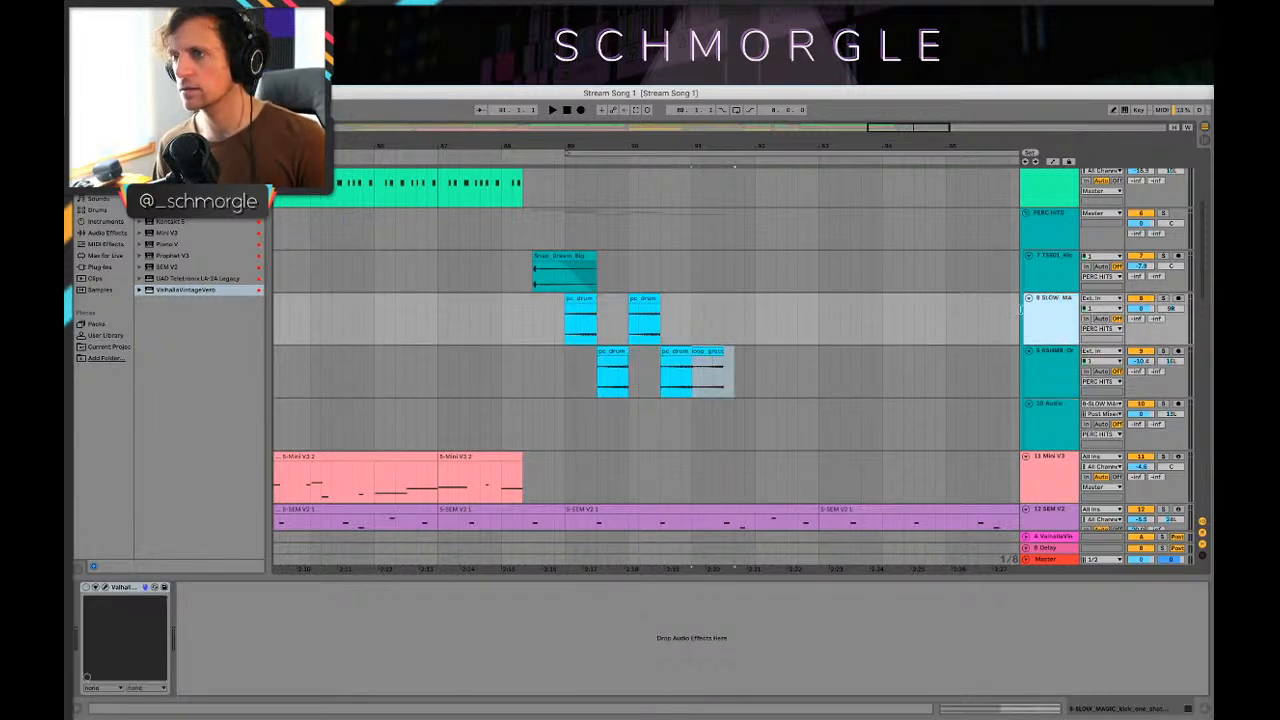
pyautogui.press('a')
pyautogui.click(1170, 308)
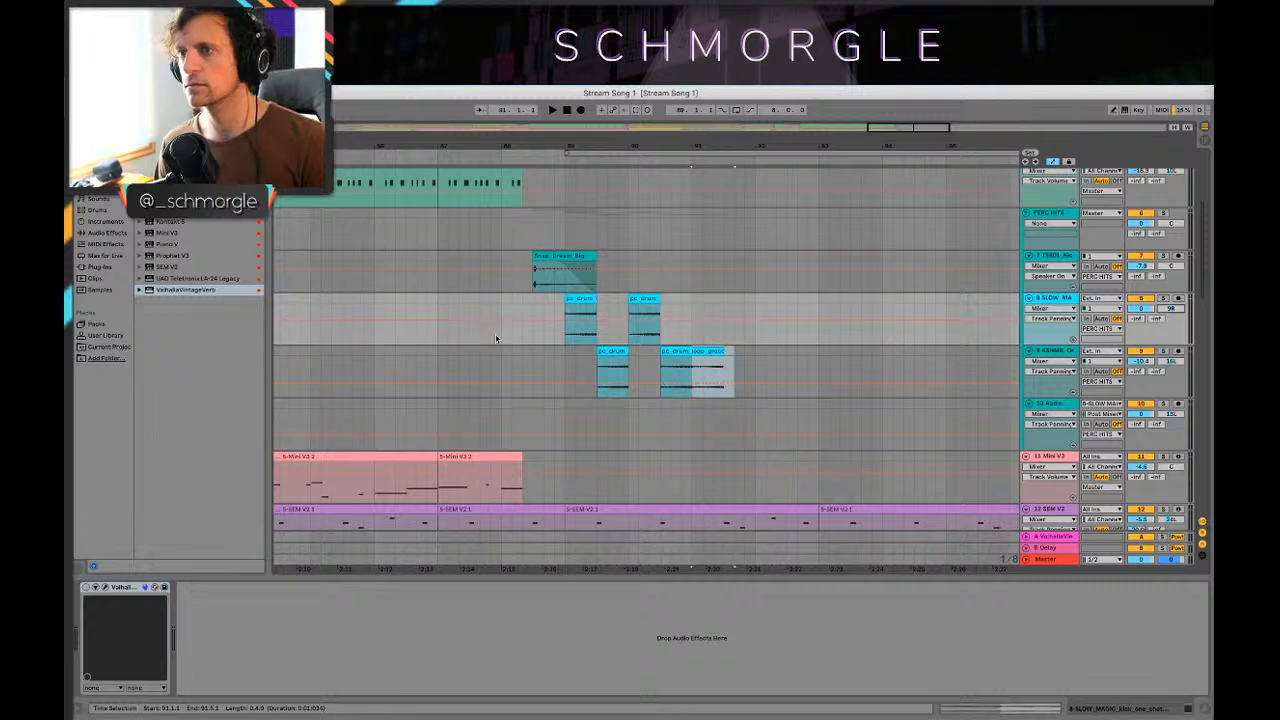
pyautogui.moveTo(496, 338); pyautogui.dragTo(531, 323)
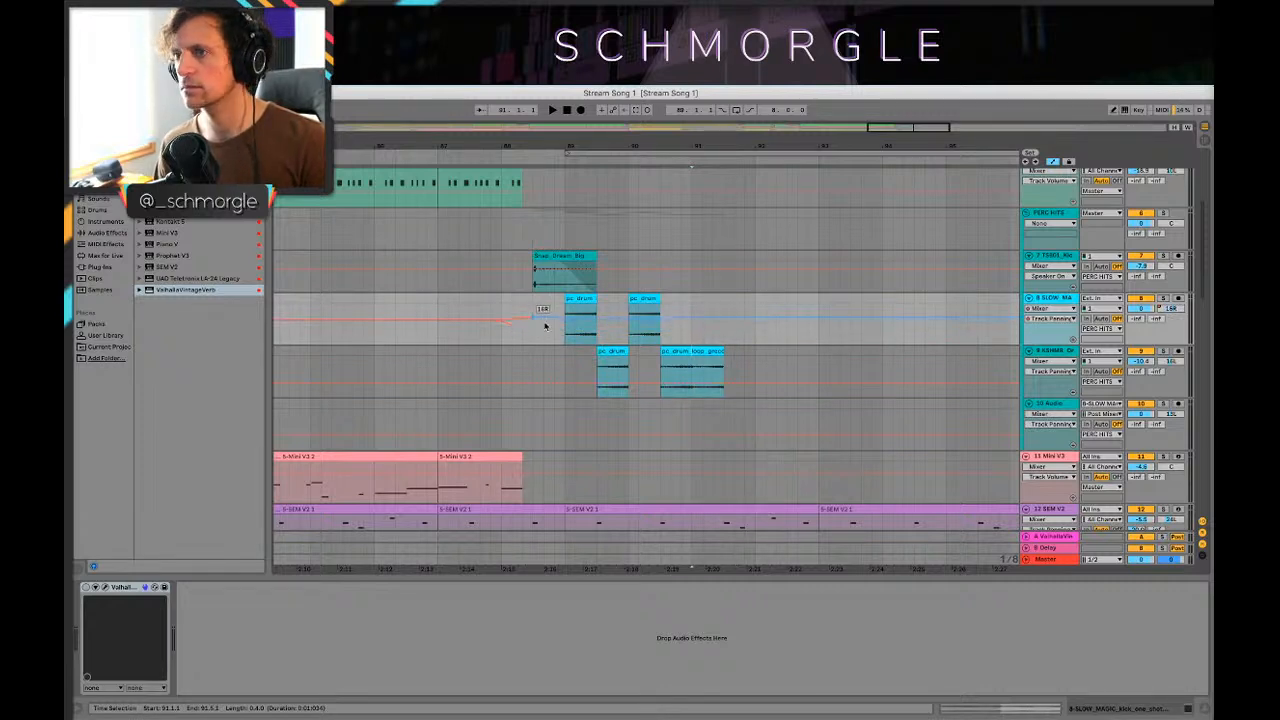
pyautogui.press('a')
pyautogui.click(481, 320)
pyautogui.press('space')
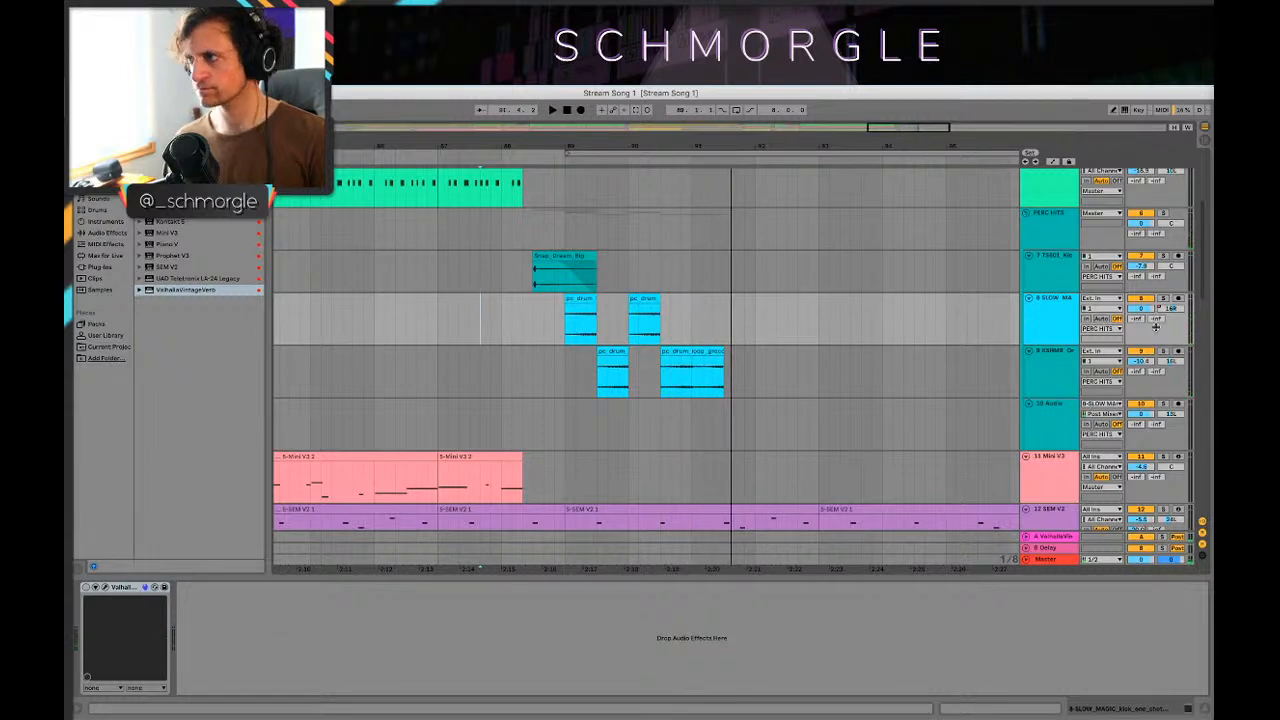
# Step: Automate track 8's volume down to about -9 dB before bar 89 and play the section again
pyautogui.press('a')
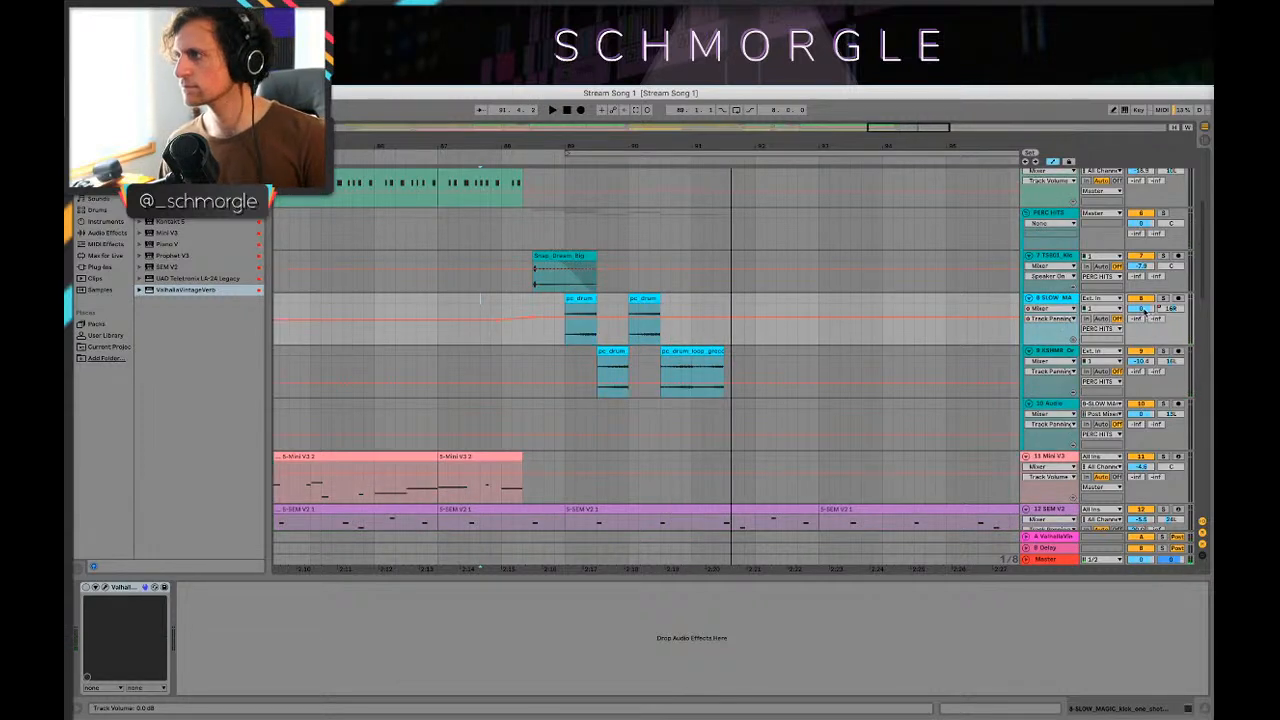
pyautogui.click(1143, 309)
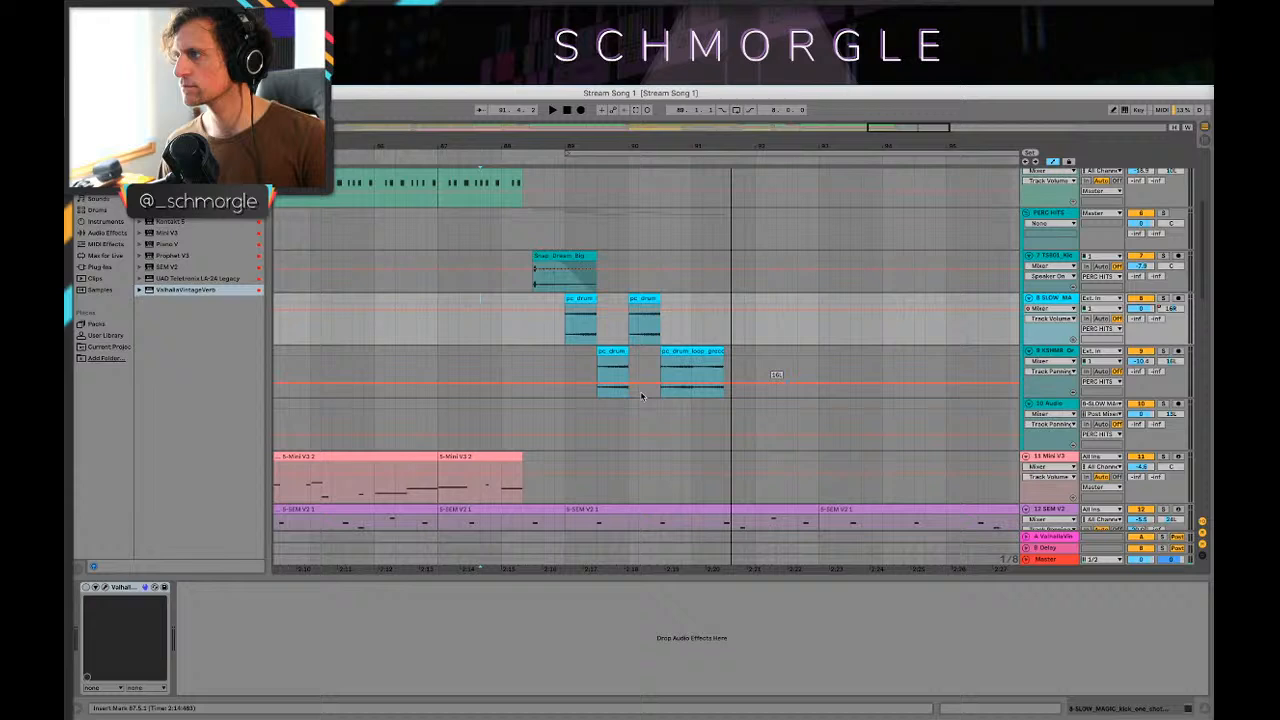
pyautogui.click(553, 330)
pyautogui.press('a')
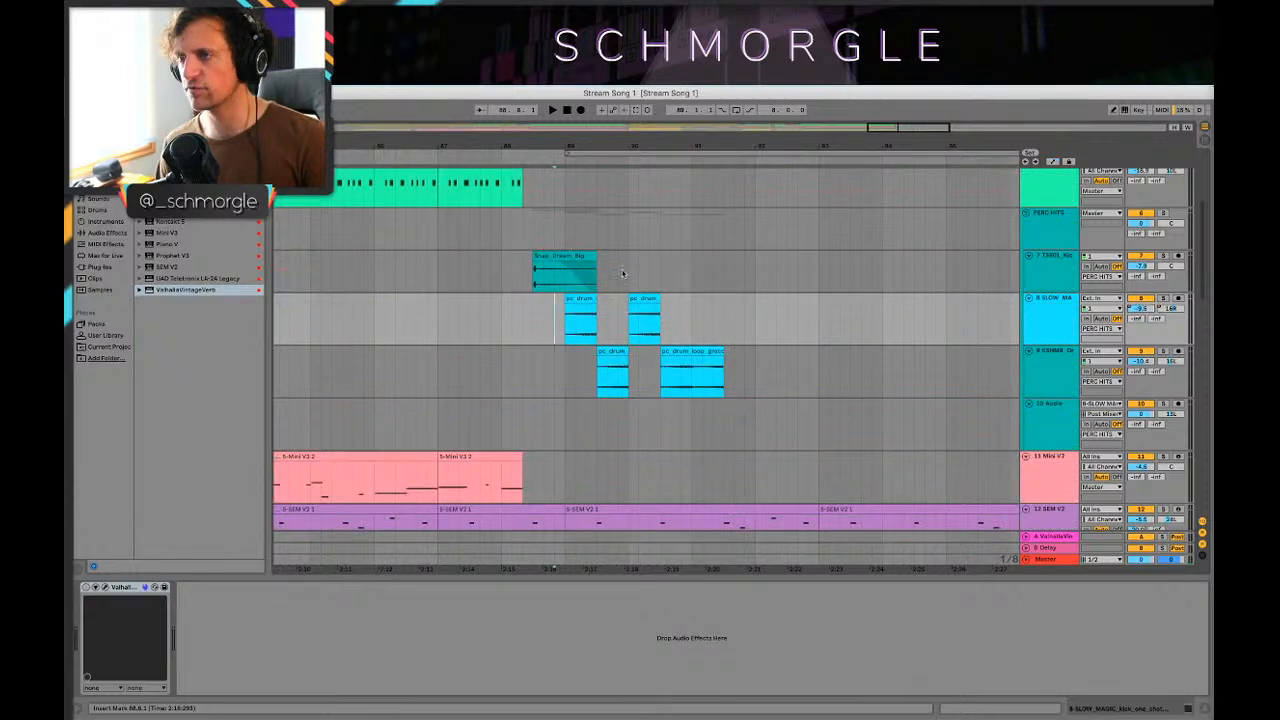
pyautogui.press('space')
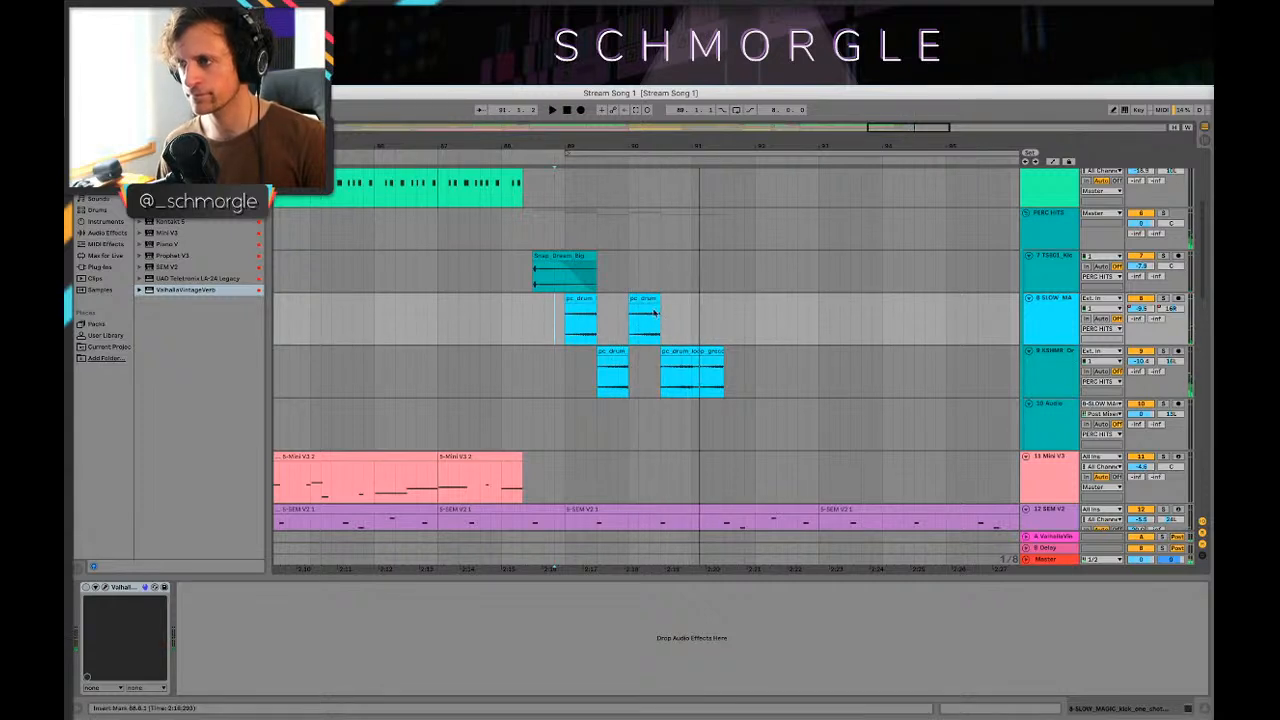
# Step: Extend the alternating half-bar percussion pattern on tracks 8 and 9 to bar 93 and select the whole pattern
pyautogui.moveTo(655, 314); pyautogui.dragTo(731, 355)
pyautogui.click(708, 368)
pyautogui.click(705, 299)
pyautogui.press('Delete')
pyautogui.click(585, 301)
pyautogui.keyDown('shift'); pyautogui.click(678, 354); pyautogui.keyUp('shift')
pyautogui.keyDown('shift'); pyautogui.click(583, 300); pyautogui.keyUp('shift')
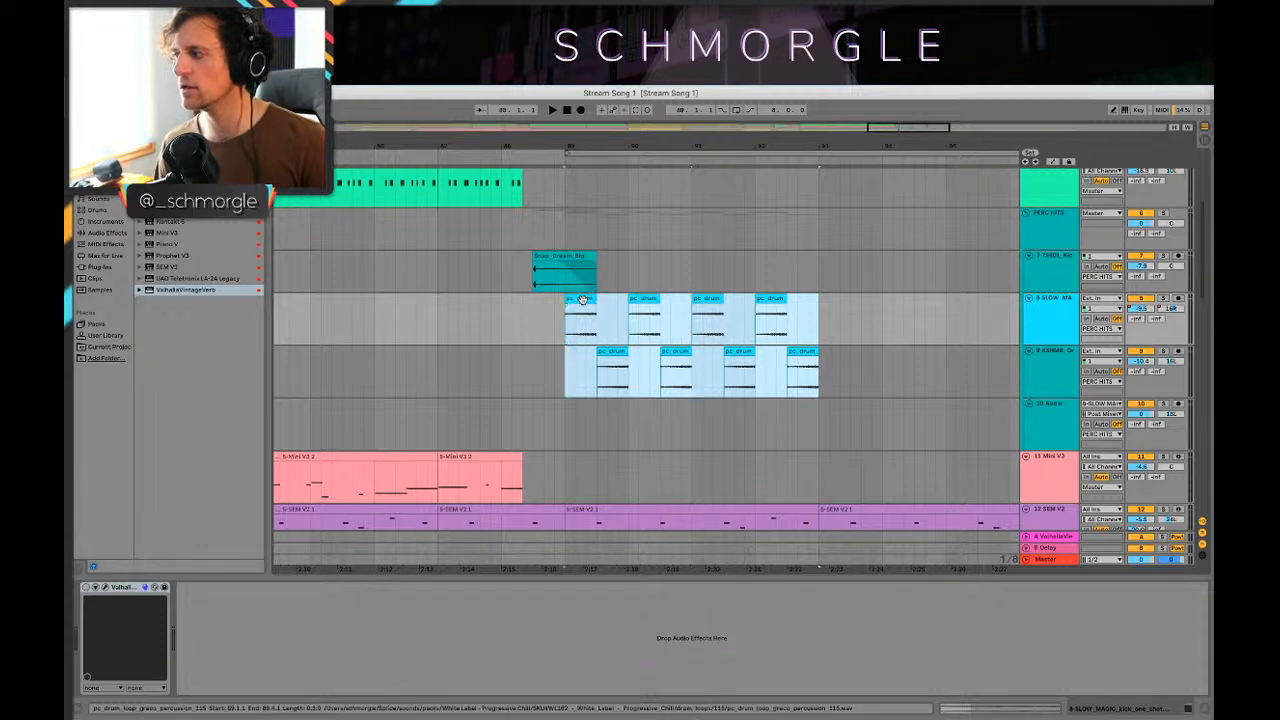
# Step: Copy the four-bar percussion pattern on tracks 8 and 9 to bar 93 and duplicate it again from bar 97 to 101
pyautogui.moveTo(580, 300); pyautogui.dragTo(836, 316)
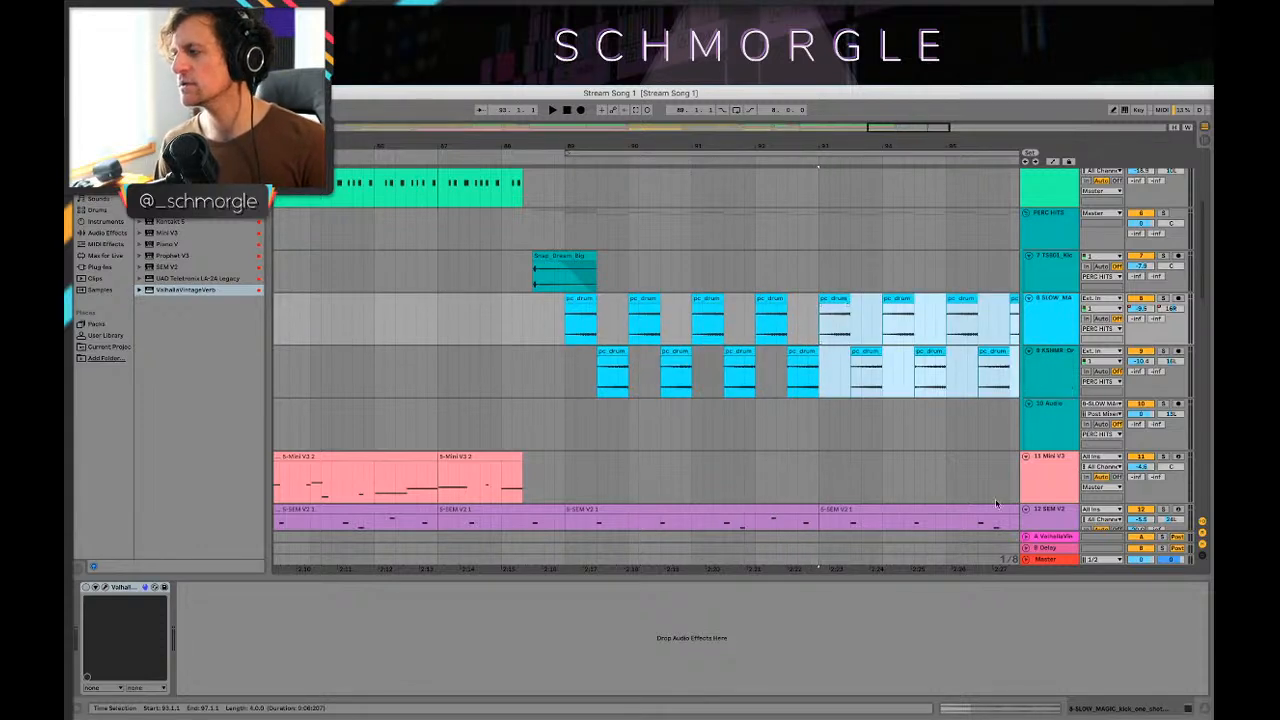
pyautogui.moveTo(995, 147); pyautogui.dragTo(540, 128)
pyautogui.scroll(-2, 655, 261)
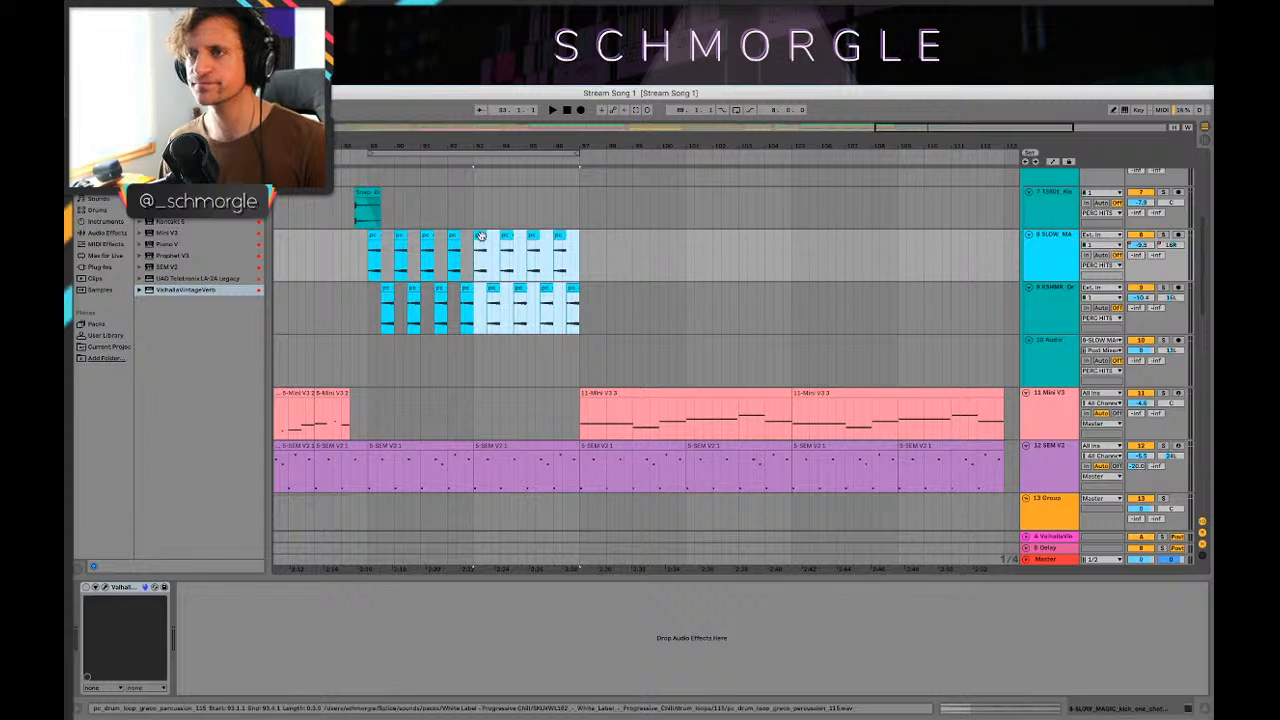
pyautogui.press('super+d')
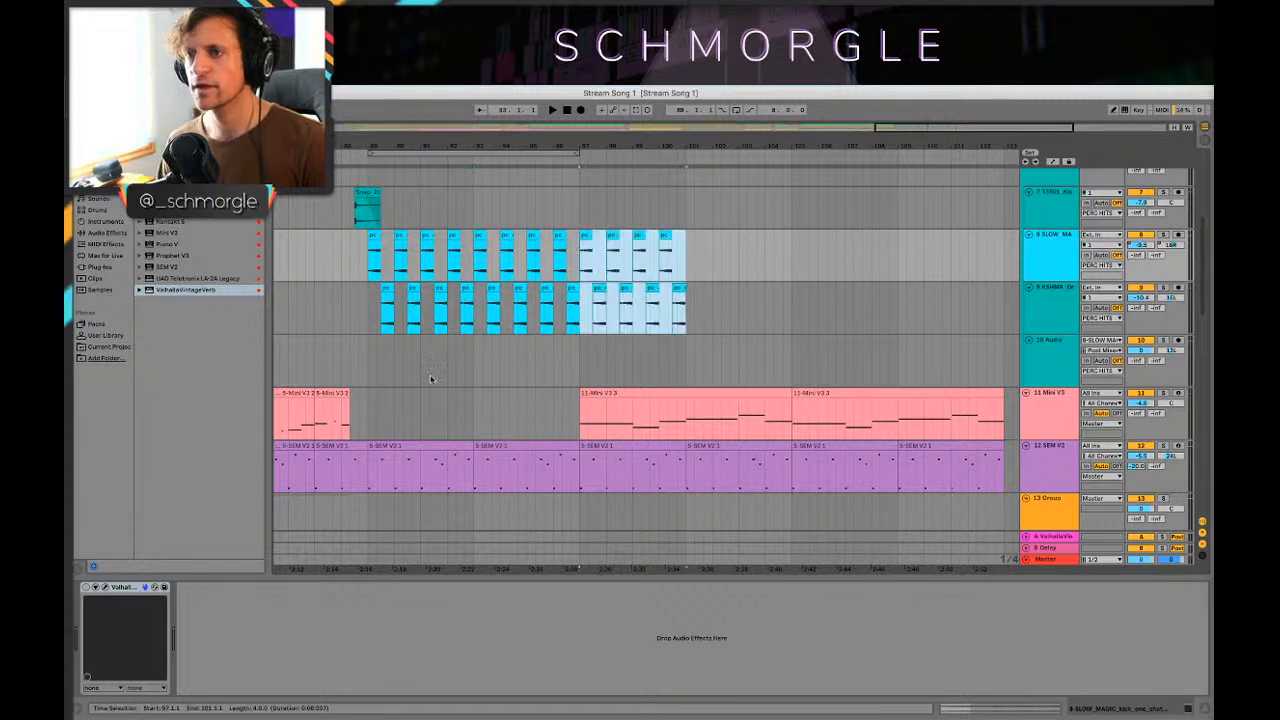
# Step: Group tracks 8 and 9 with the percussion patterns into a new group inside PERC HITS
pyautogui.moveTo(494, 141); pyautogui.dragTo(680, 152)
pyautogui.scroll(1, 1070, 252)
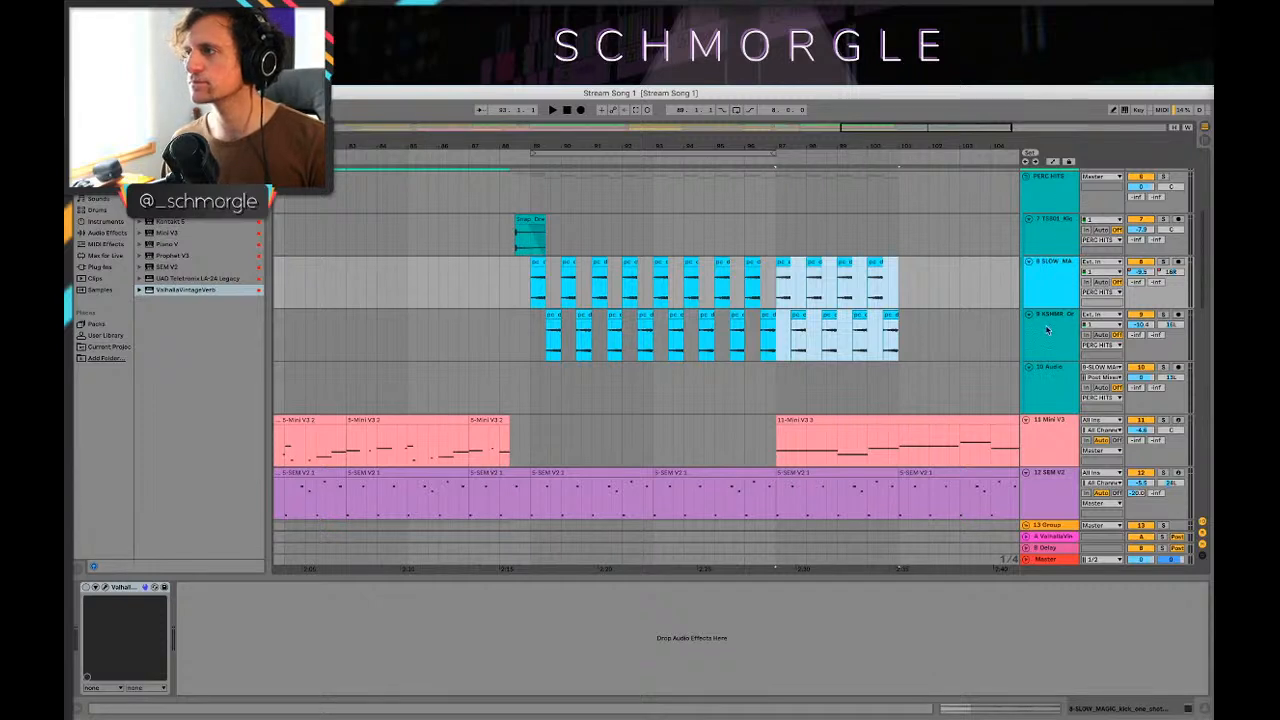
pyautogui.press('a')
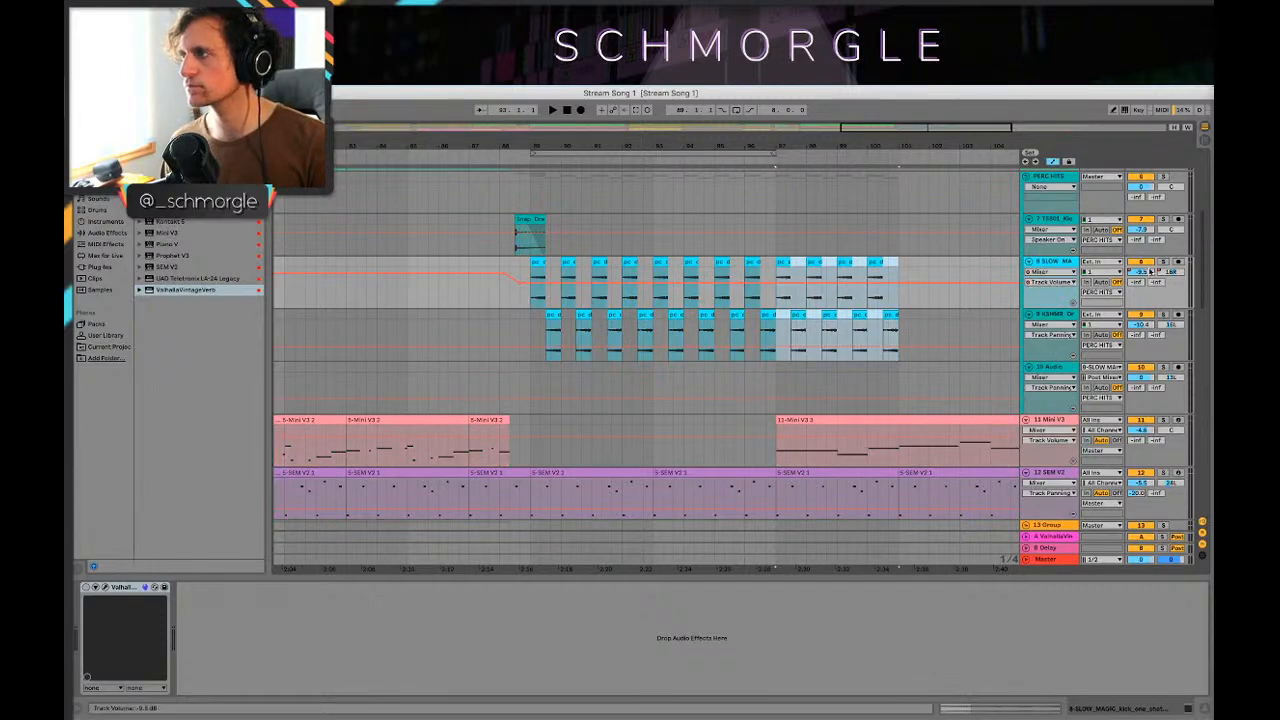
pyautogui.press('a')
pyautogui.click(1042, 286)
pyautogui.keyDown('shift'); pyautogui.click(1053, 330); pyautogui.keyUp('shift')
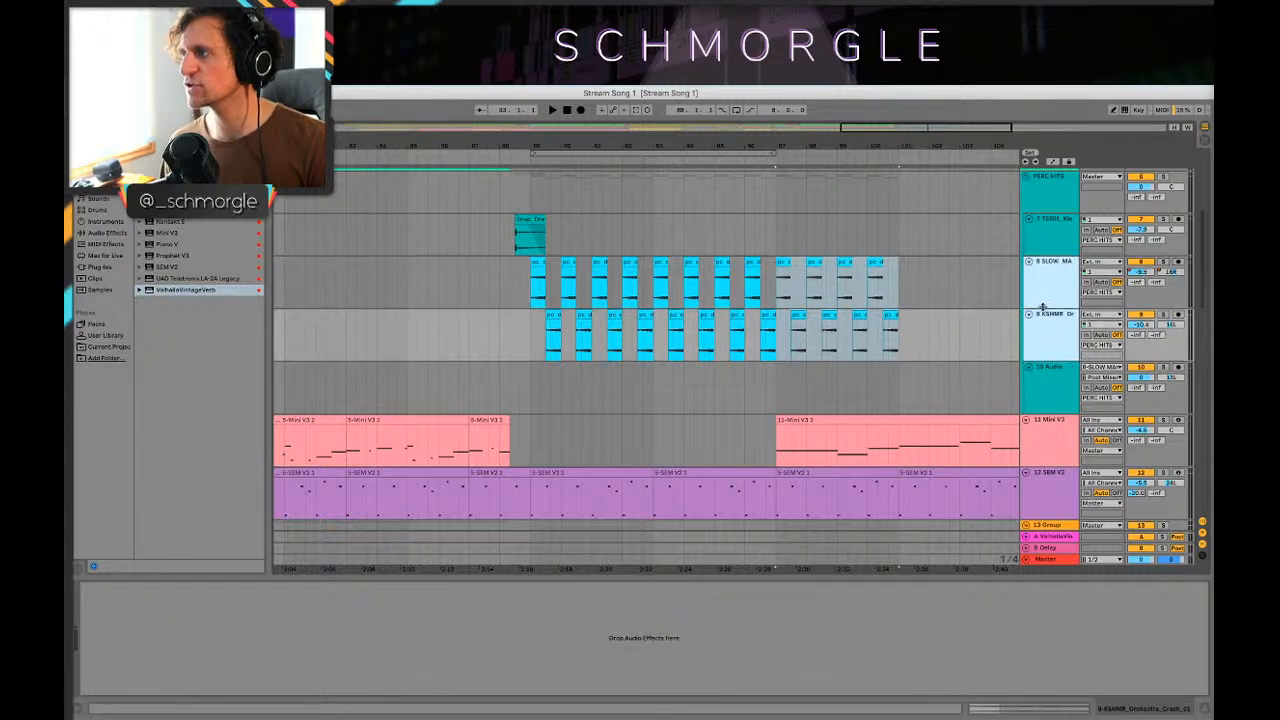
pyautogui.rightClick(1043, 294)
pyautogui.click(1070, 382)
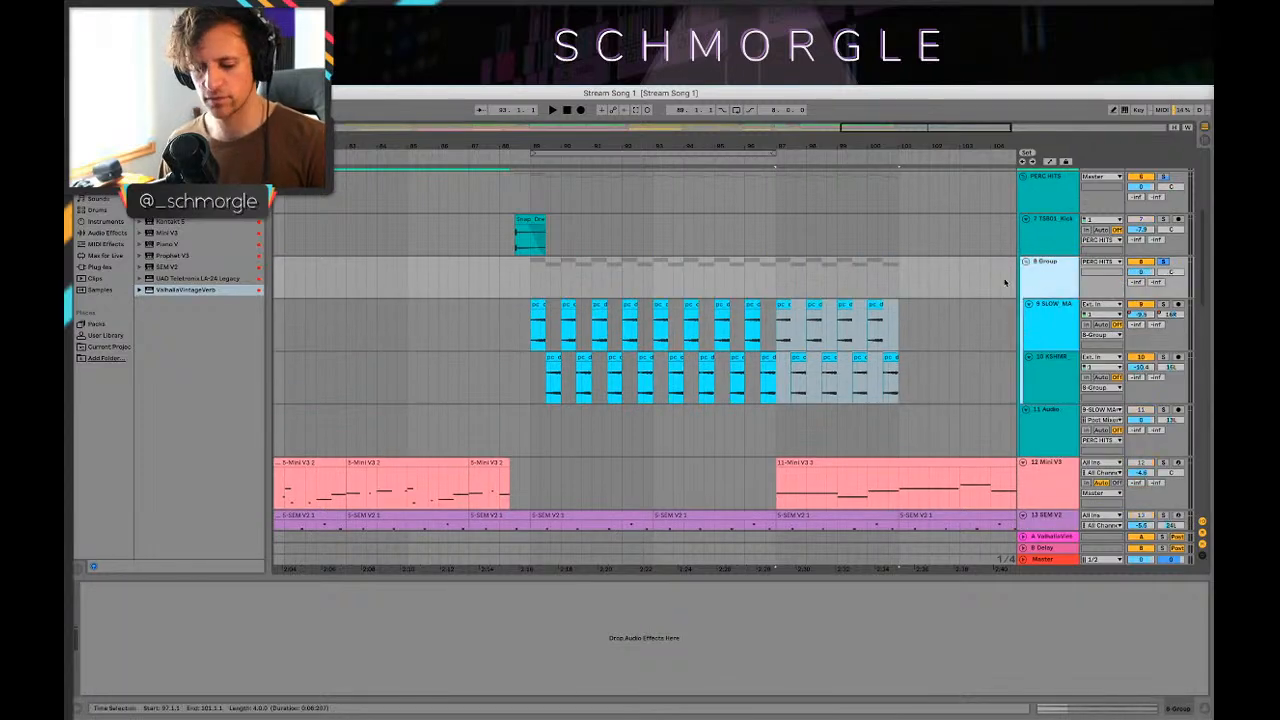
# Step: Automate the new group's volume to drop before bar 89 and rise to about -7 dB near bar 101, and play from bar 89
pyautogui.press('a')
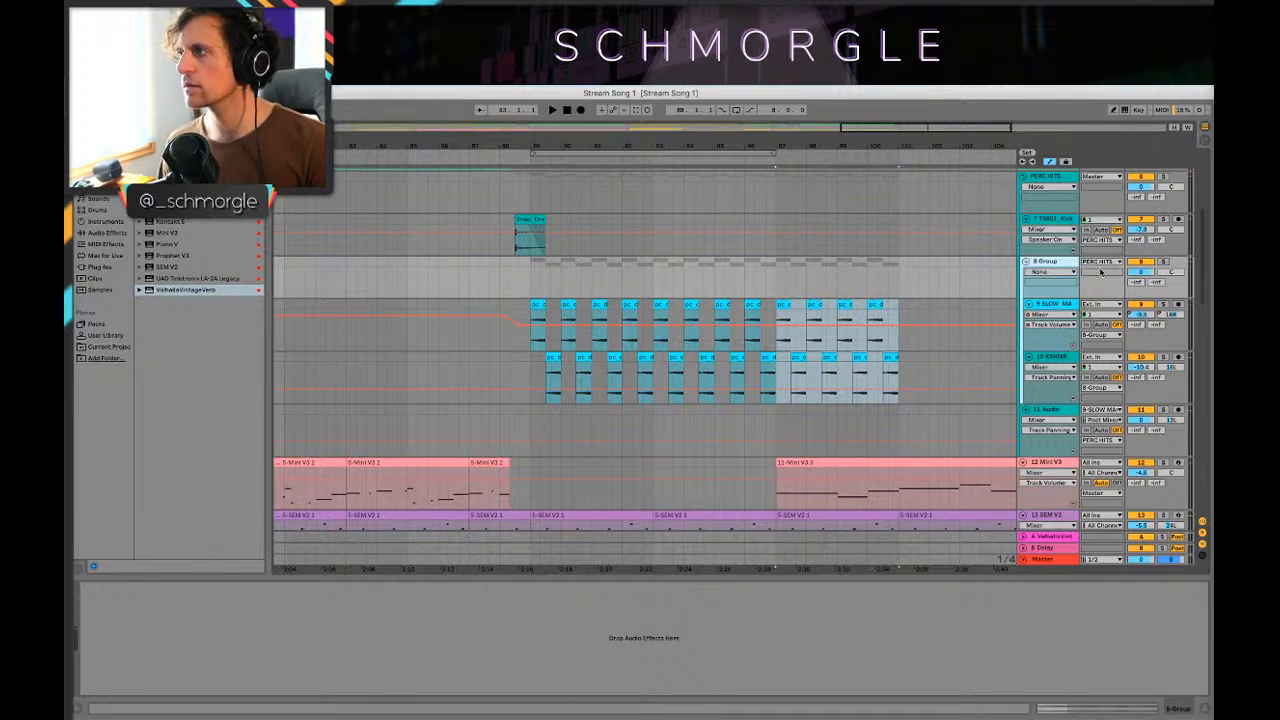
pyautogui.click(1140, 271)
pyautogui.click(564, 273)
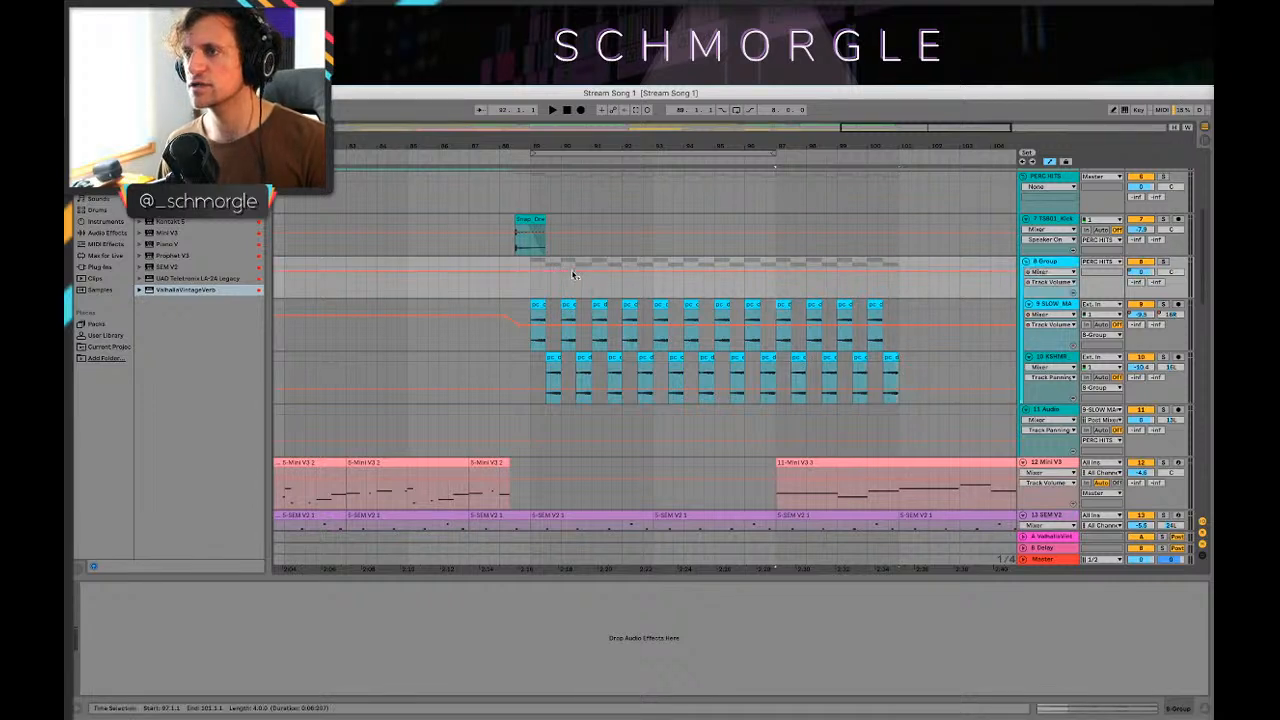
pyautogui.moveTo(532, 273); pyautogui.dragTo(531, 281)
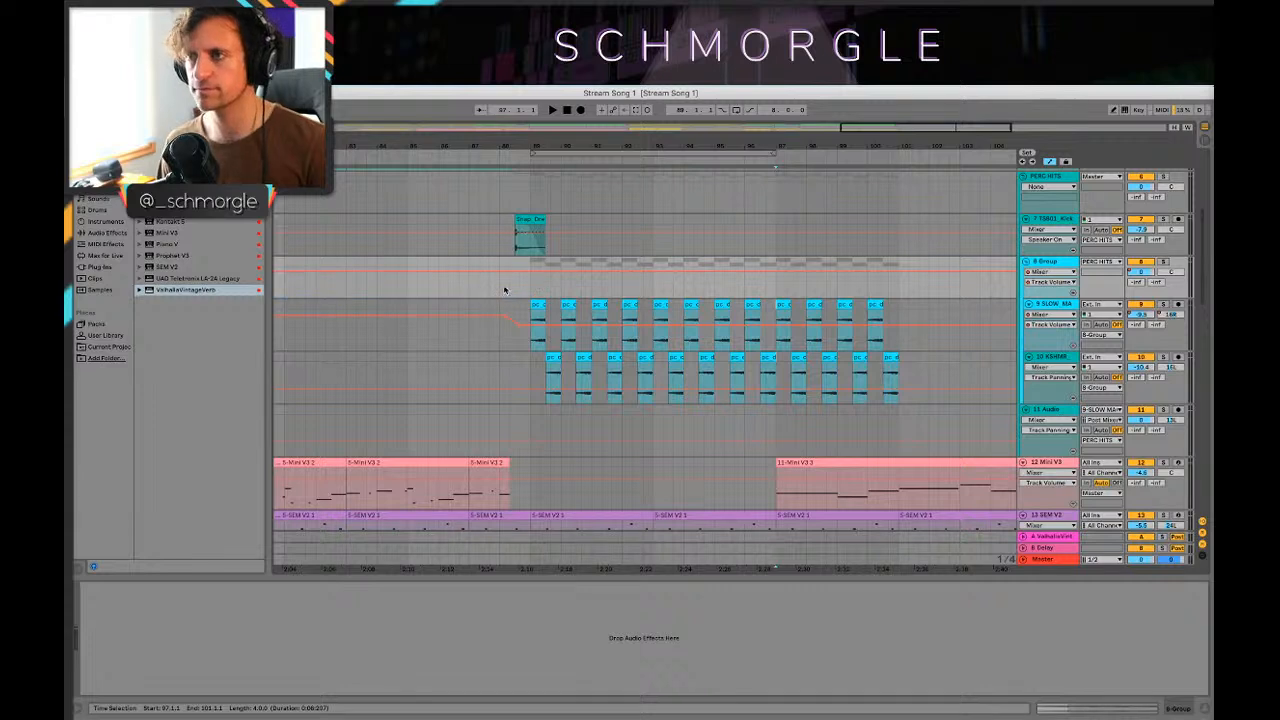
pyautogui.moveTo(564, 272); pyautogui.dragTo(530, 297)
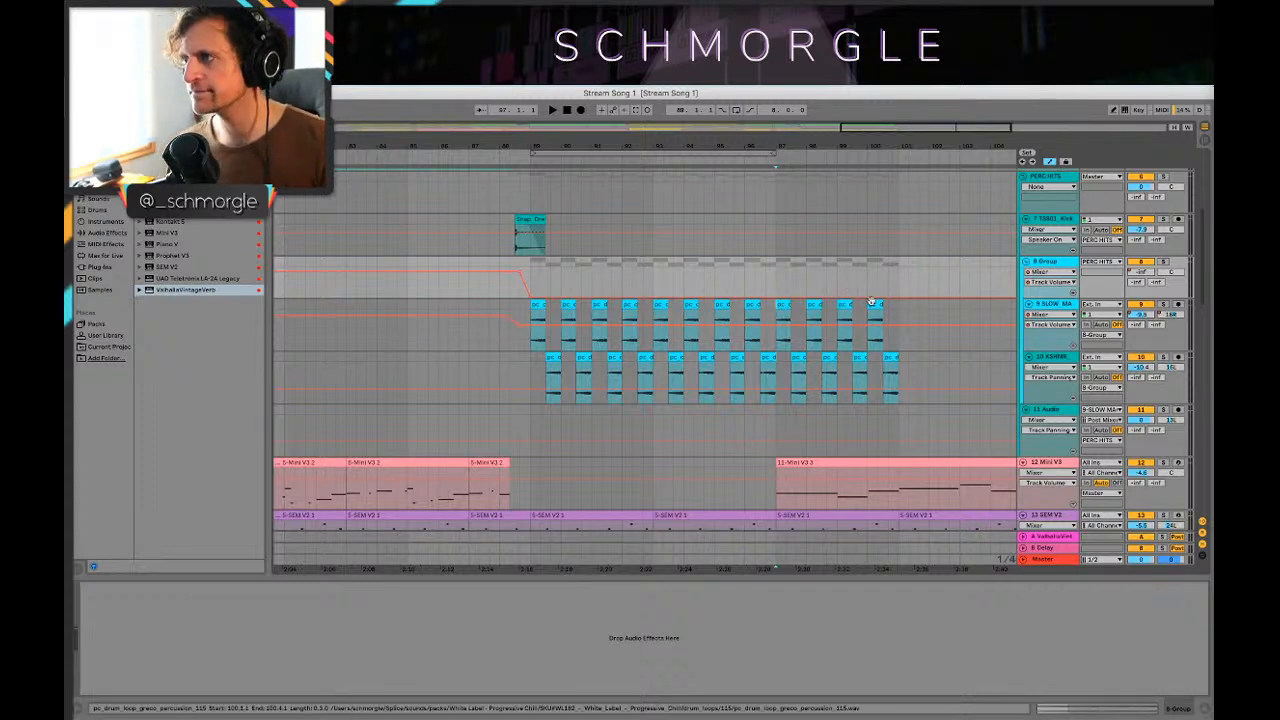
pyautogui.moveTo(866, 298); pyautogui.dragTo(898, 272)
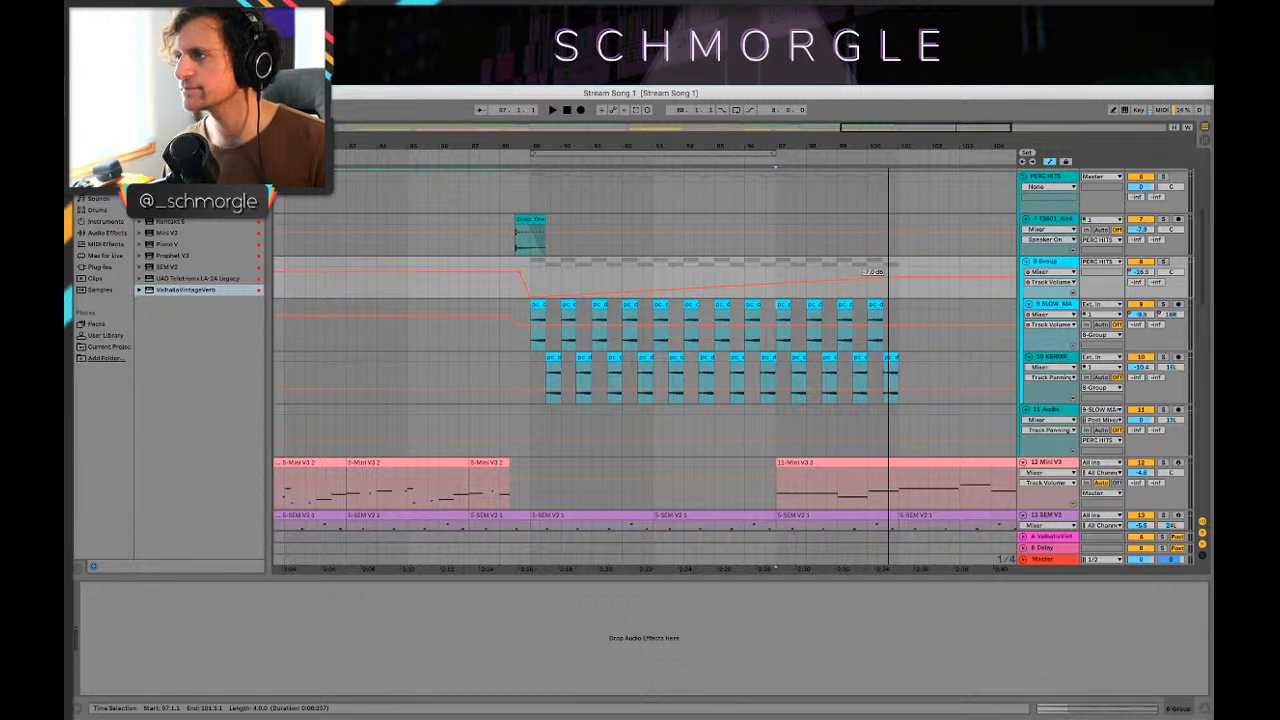
pyautogui.press('space')
pyautogui.click(545, 279)
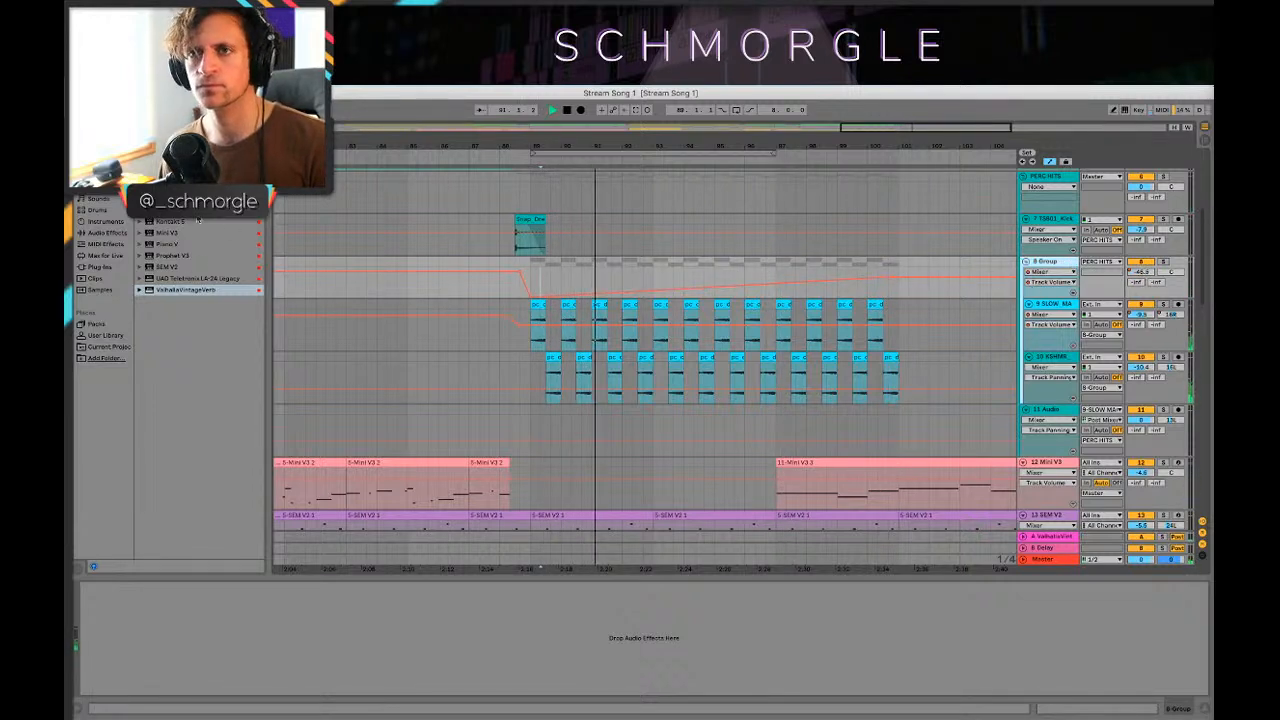
# Step: Add ValhallaVintageVerb to the percussion group, move its window below the group's clips and close it
pyautogui.click(670, 682)
pyautogui.press('Return')
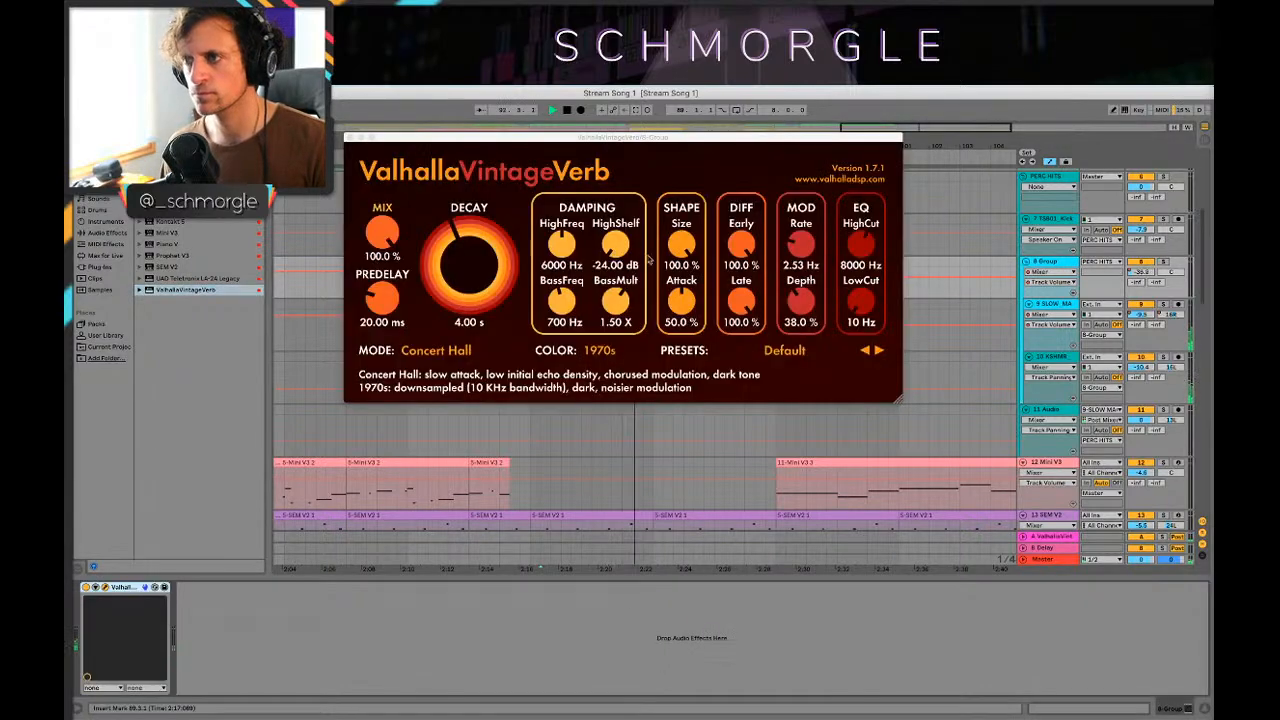
pyautogui.moveTo(458, 137); pyautogui.dragTo(631, 423)
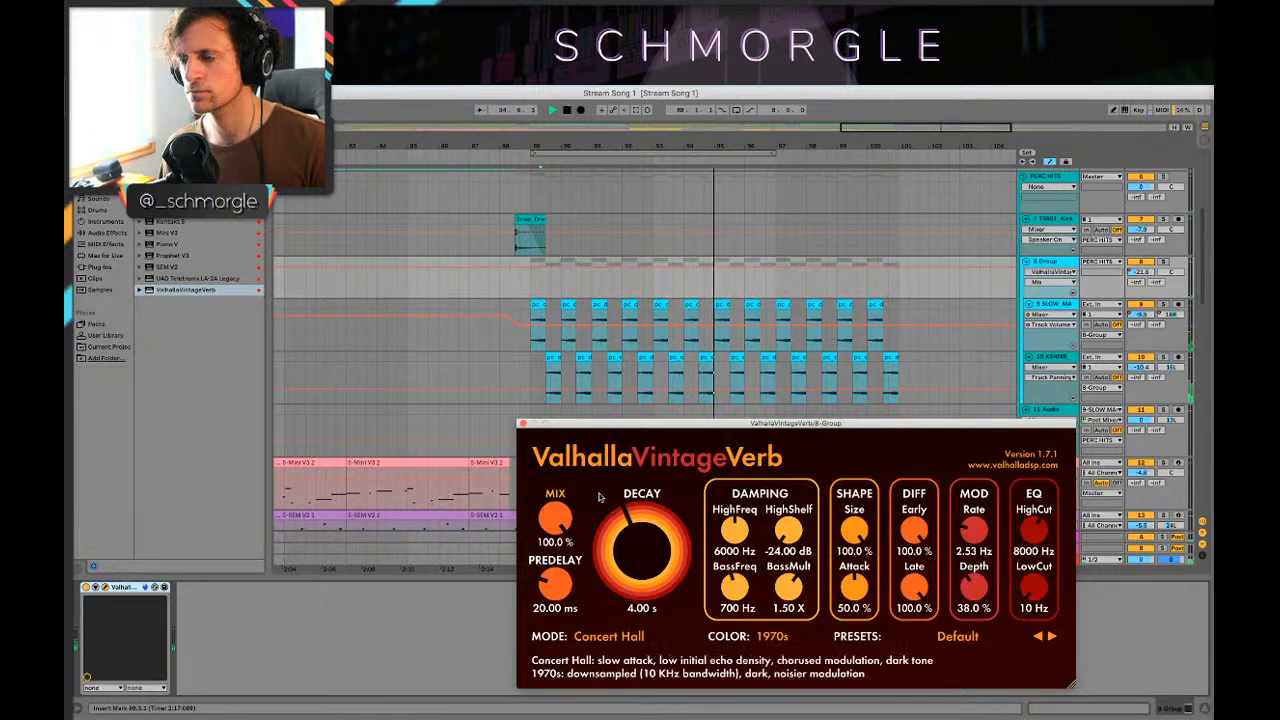
pyautogui.click(522, 423)
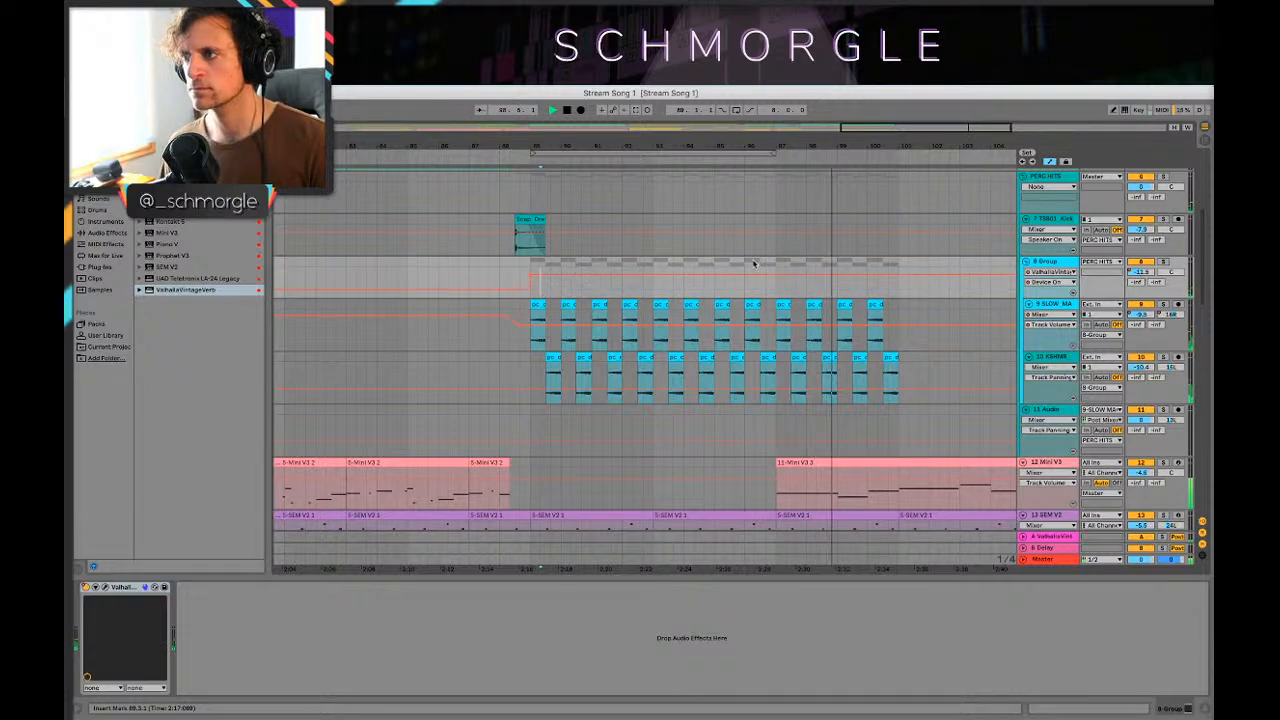
# Step: Set the percussion group's ValhallaVintageVerb to a mix of 54.4% and a decay of 2.21 s
pyautogui.moveTo(936, 140); pyautogui.dragTo(708, 105)
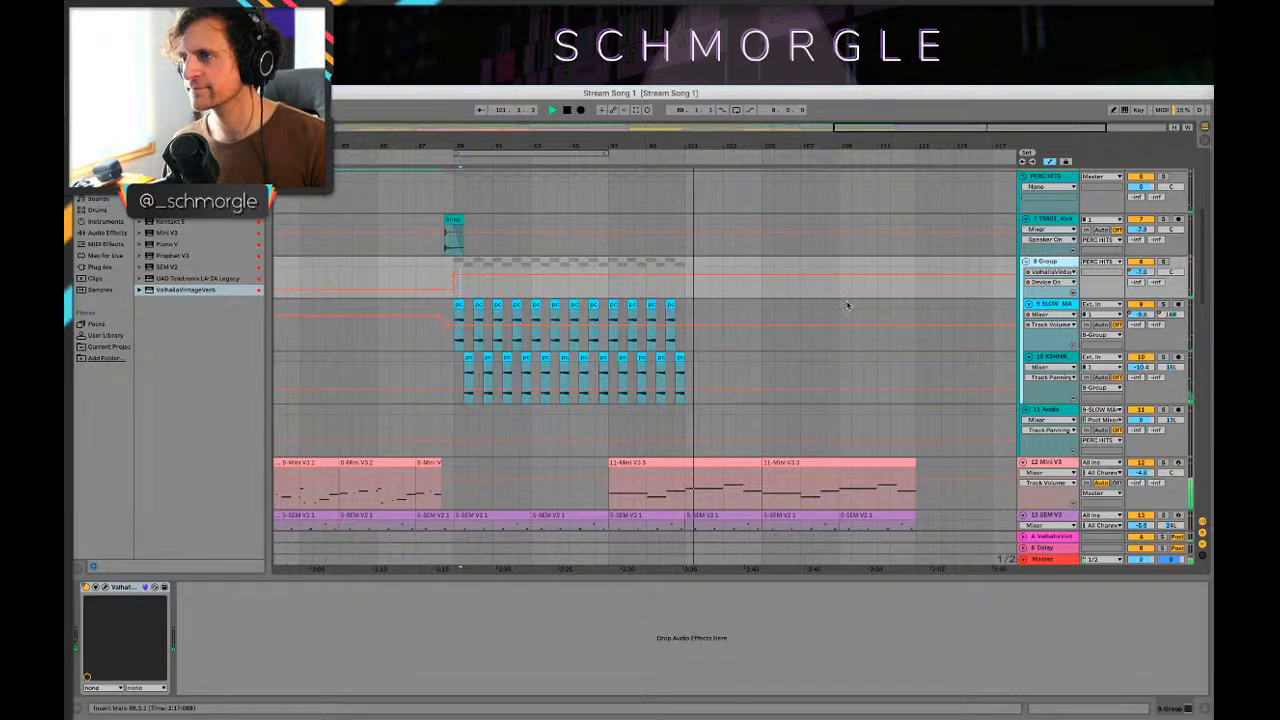
pyautogui.click(105, 587)
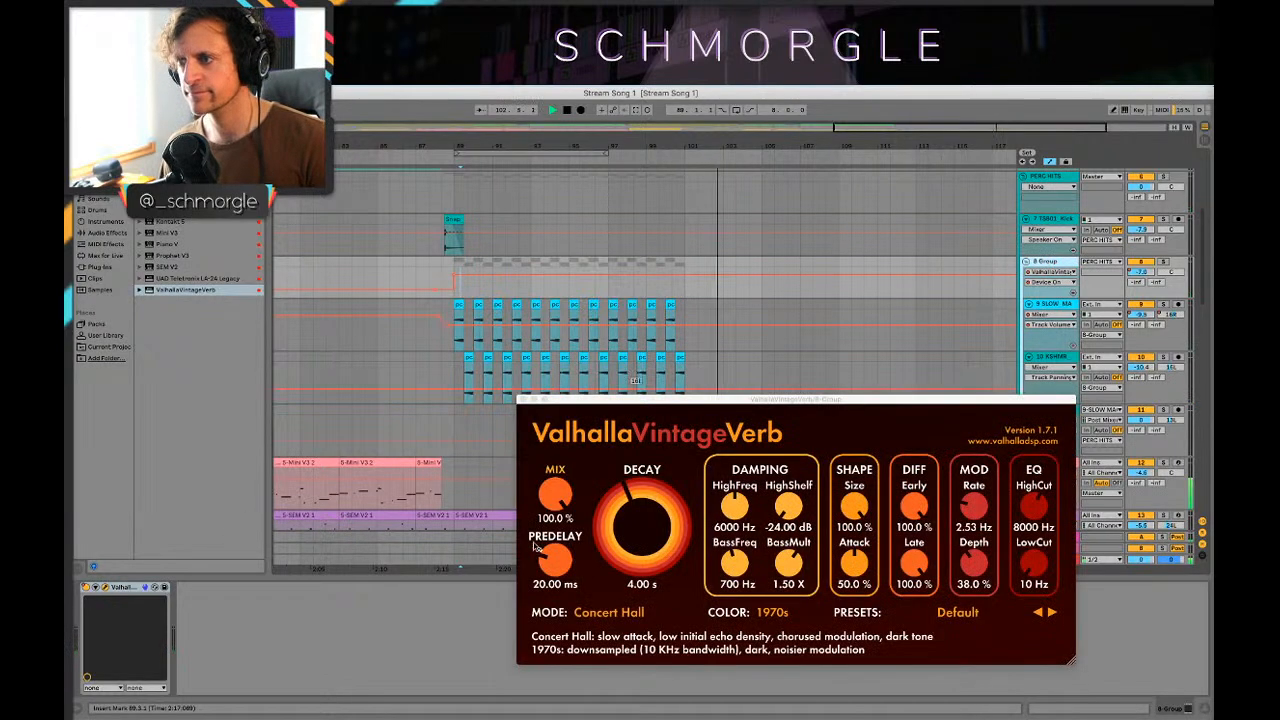
pyautogui.moveTo(555, 493); pyautogui.dragTo(556, 522)
pyautogui.moveTo(624, 549); pyautogui.dragTo(624, 574)
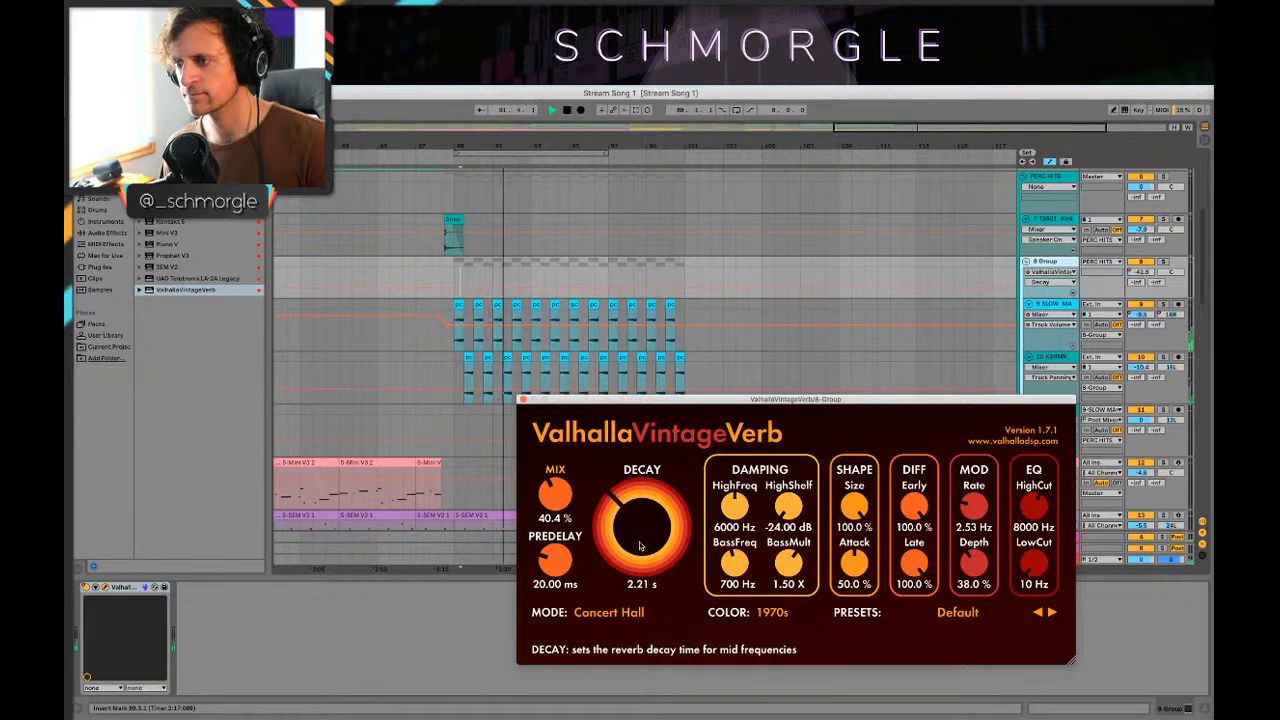
pyautogui.moveTo(553, 477); pyautogui.dragTo(553, 470)
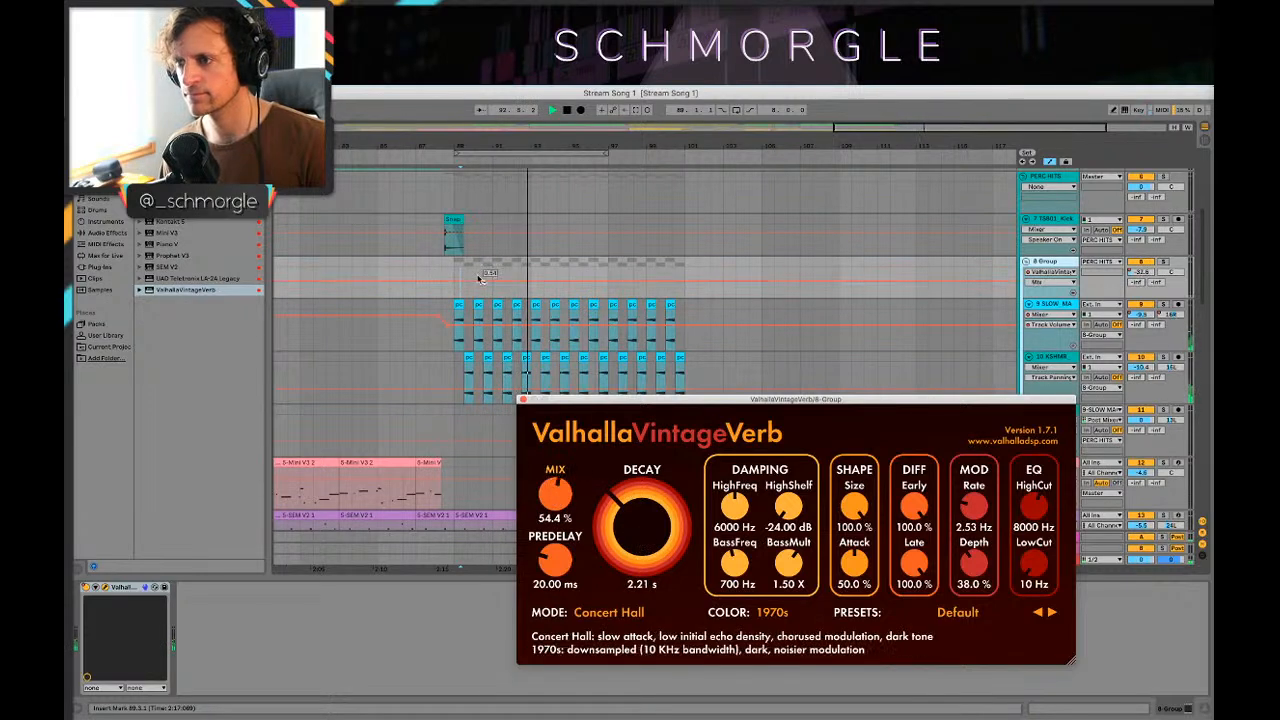
# Step: Automate the group's reverb mix to fall gradually from bar 89 to about 0.16 near bar 109
pyautogui.click(461, 281)
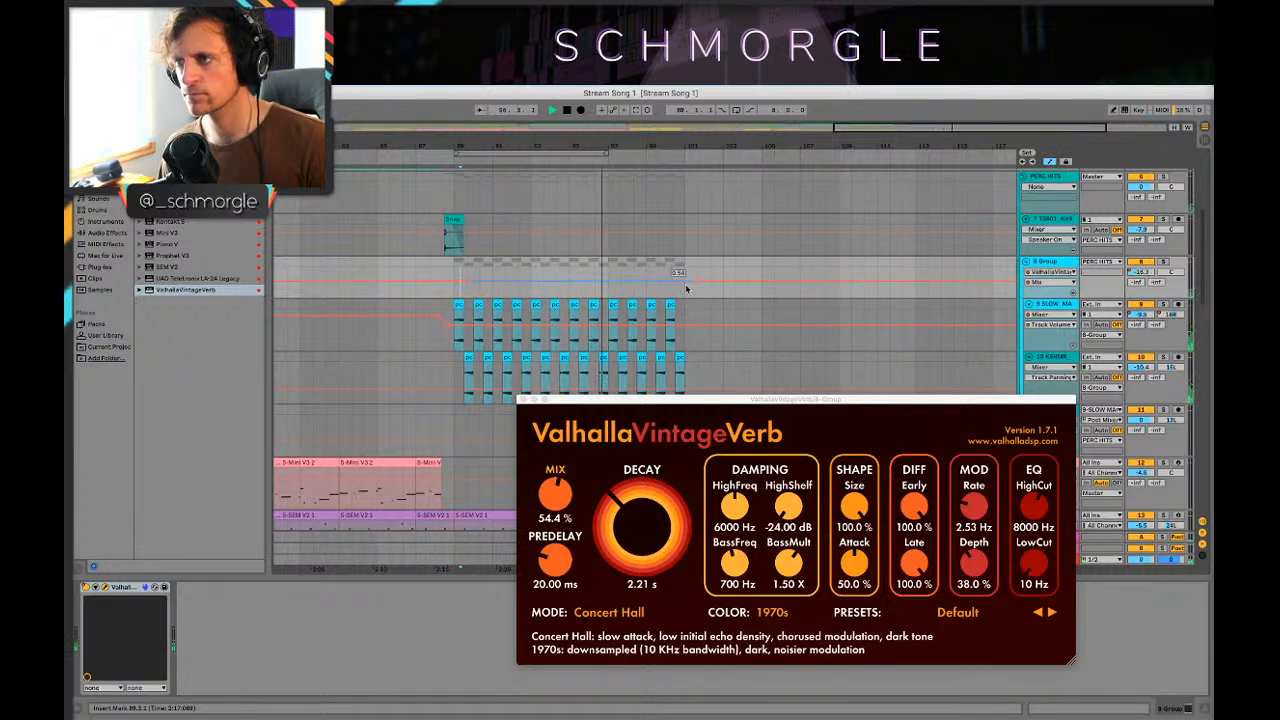
pyautogui.moveTo(687, 282); pyautogui.dragTo(698, 289)
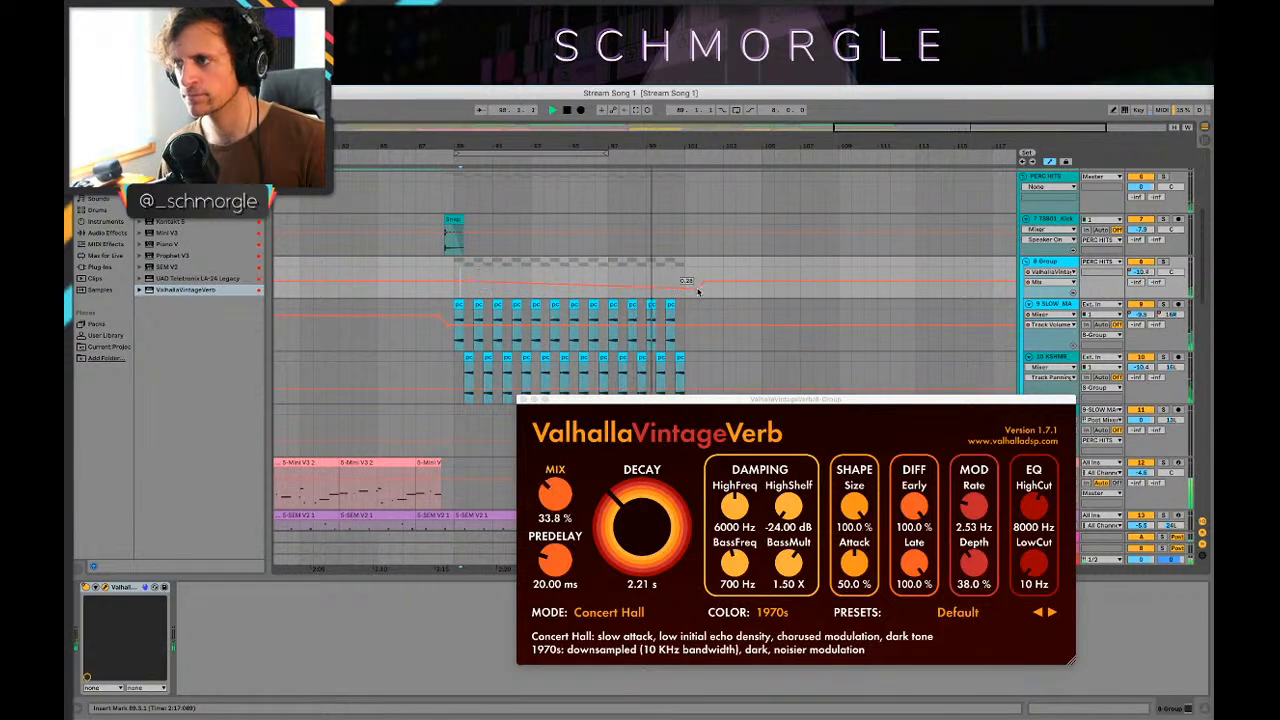
pyautogui.moveTo(699, 289); pyautogui.dragTo(851, 293)
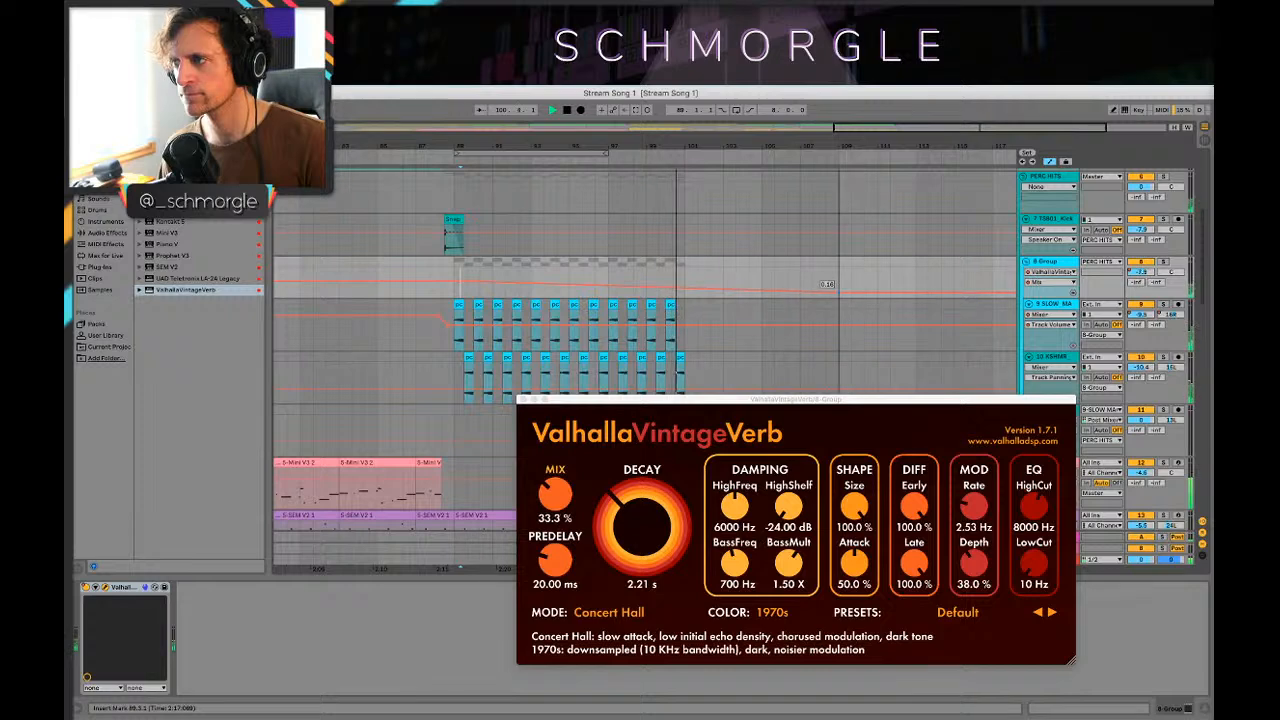
# Step: Close the reverb window, duplicate the alternating percussion clips on to bar 111, and play the extended pattern
pyautogui.click(522, 400)
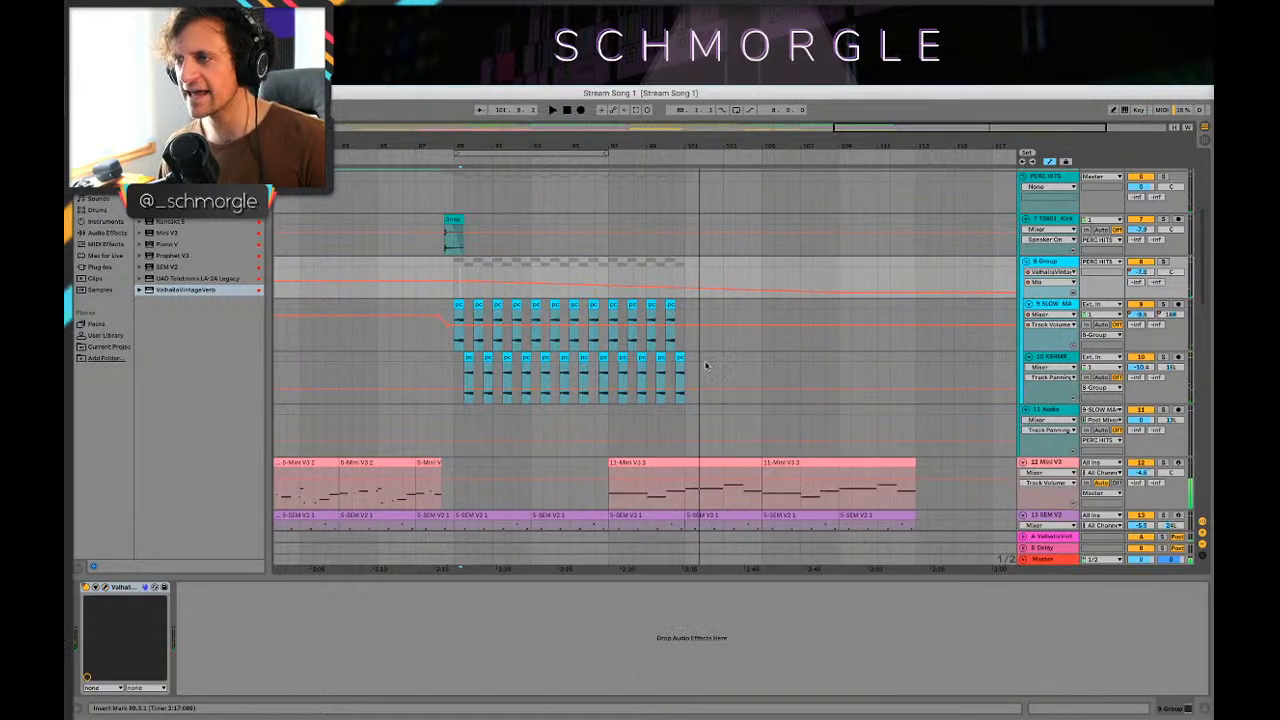
pyautogui.press('space')
pyautogui.moveTo(712, 375); pyautogui.dragTo(697, 322)
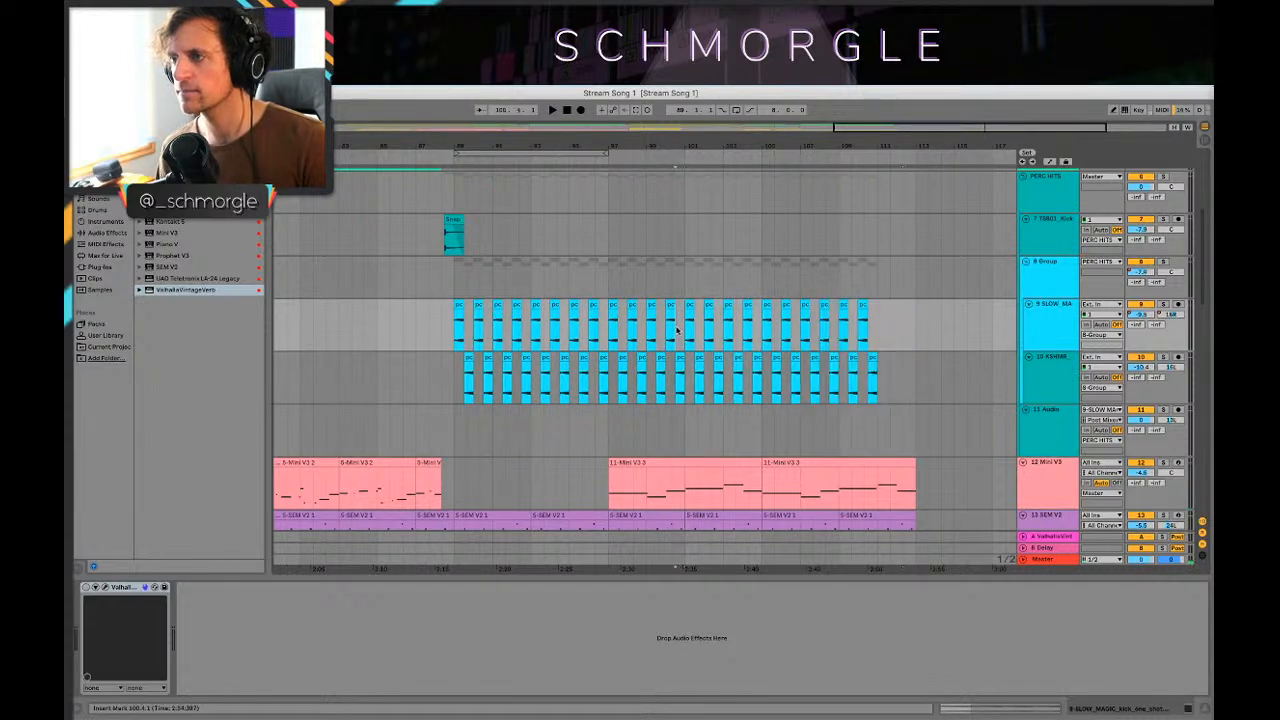
pyautogui.press('space')
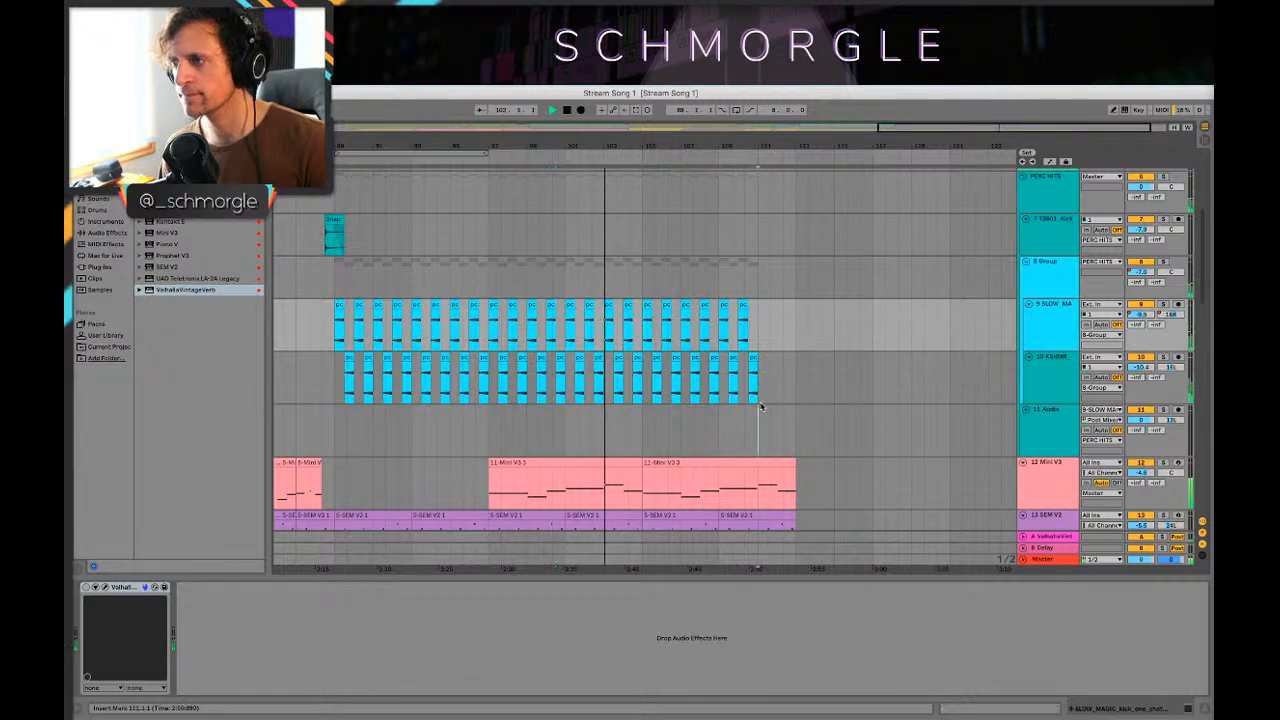
# Step: Duplicate the last percussion hits from bar 111 onward and delete the clips after bar 113
pyautogui.moveTo(758, 445); pyautogui.dragTo(684, 312)
pyautogui.press('super+d')
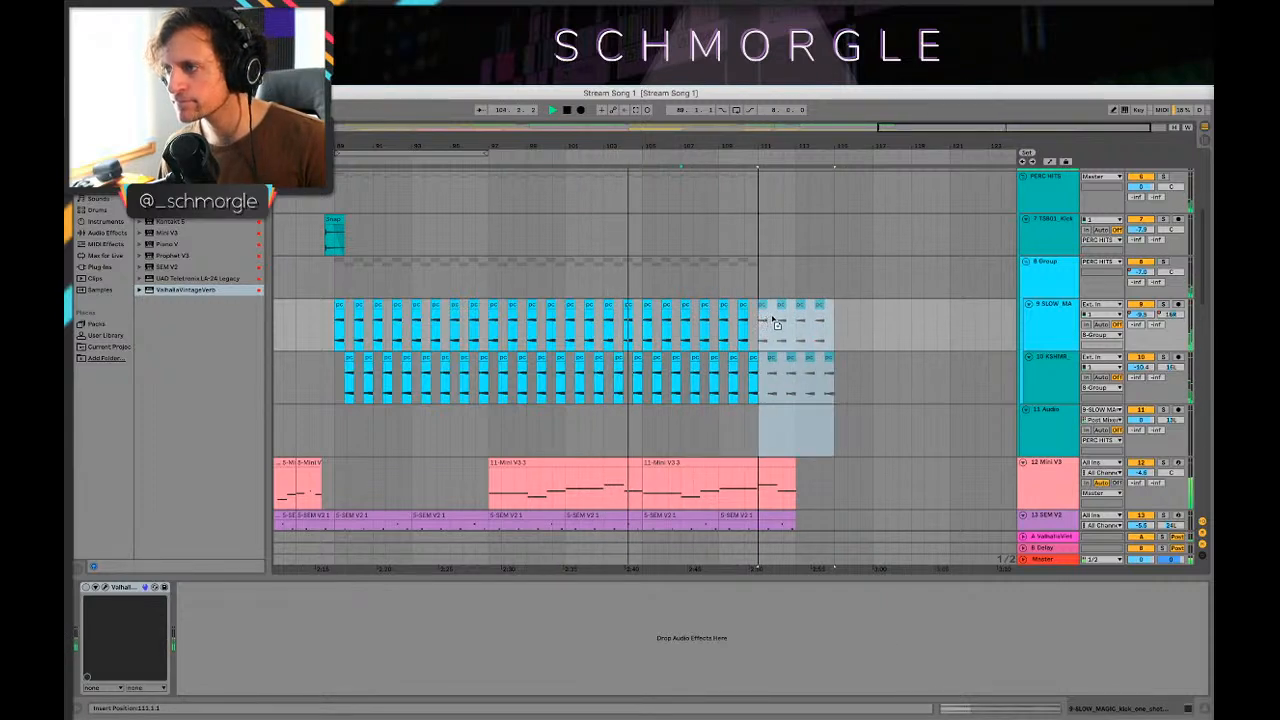
pyautogui.click(857, 323)
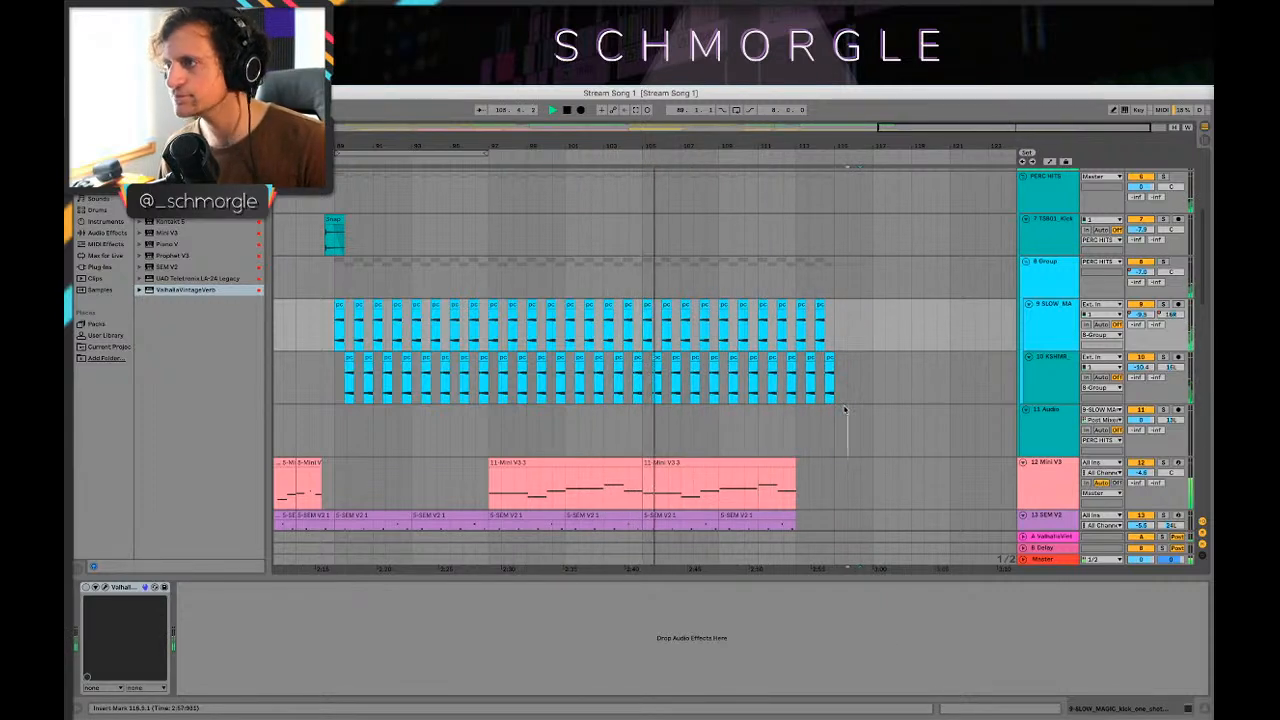
pyautogui.moveTo(848, 445); pyautogui.dragTo(805, 312)
pyautogui.press('Delete')
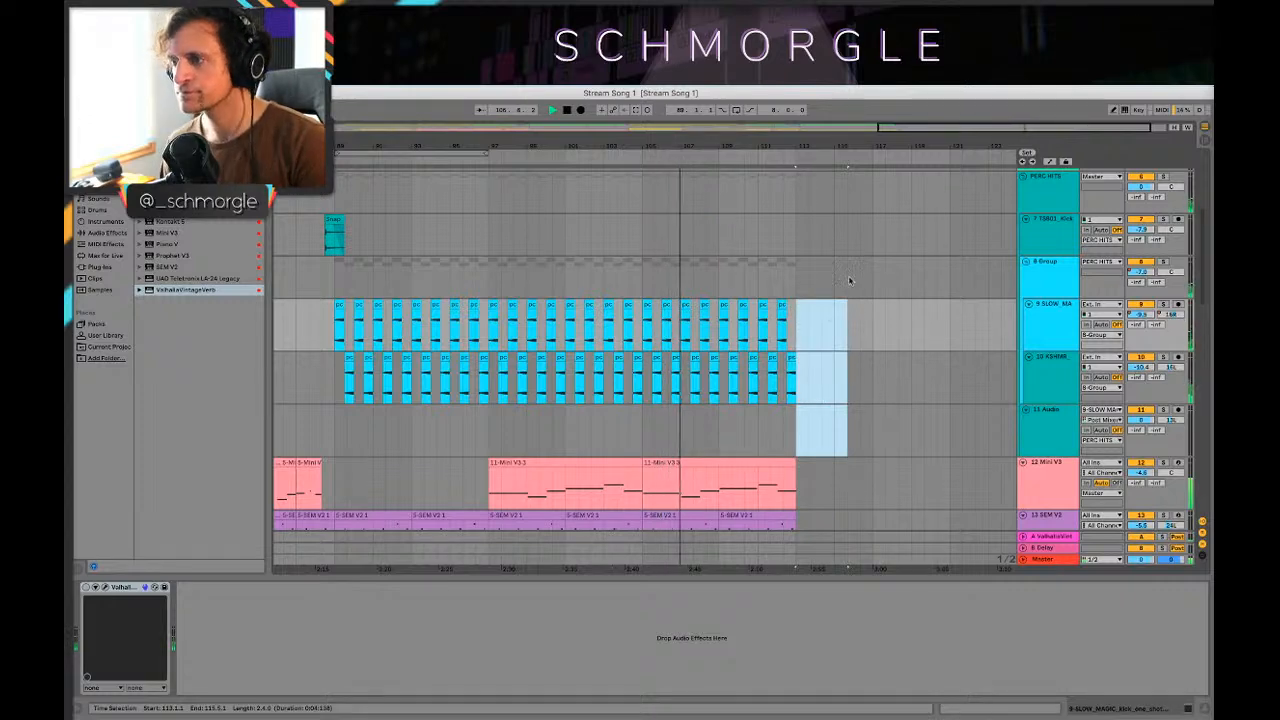
# Step: Shorten the last Mini V3 clip so it ends at bar 111
pyautogui.moveTo(846, 146); pyautogui.dragTo(846, 188)
pyautogui.press('-')
pyautogui.press('-')
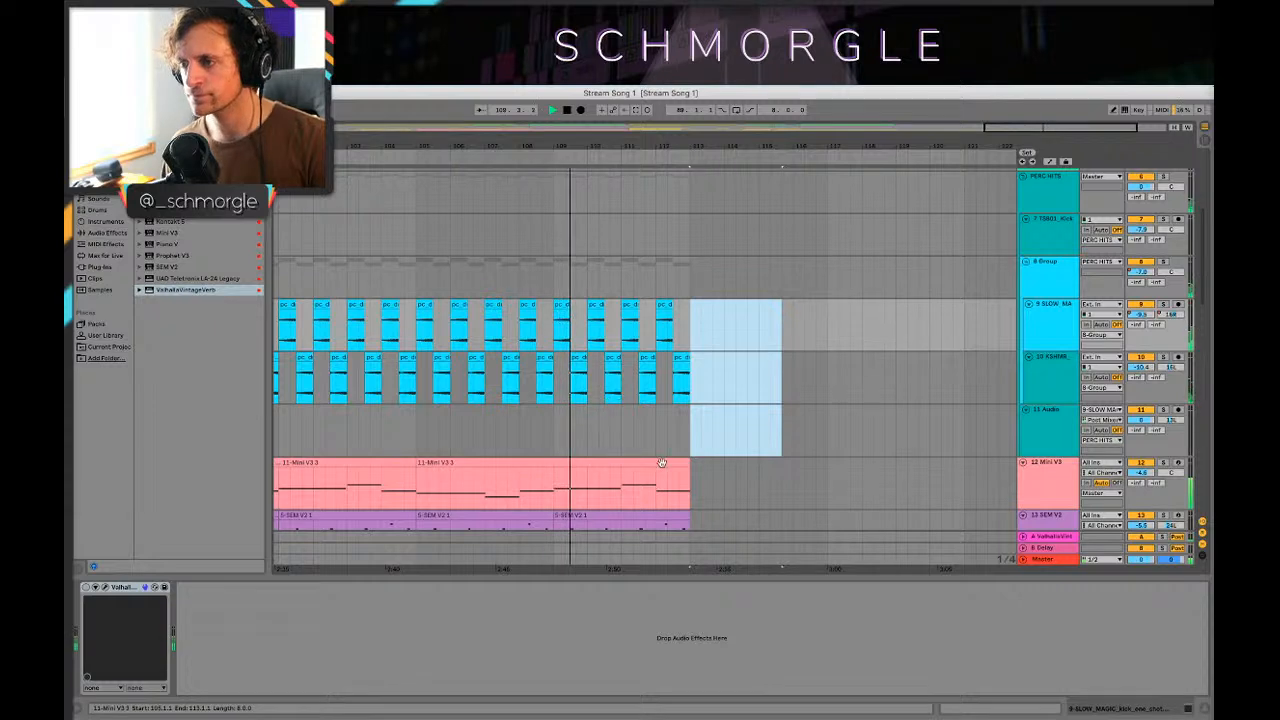
pyautogui.moveTo(682, 463); pyautogui.dragTo(620, 463)
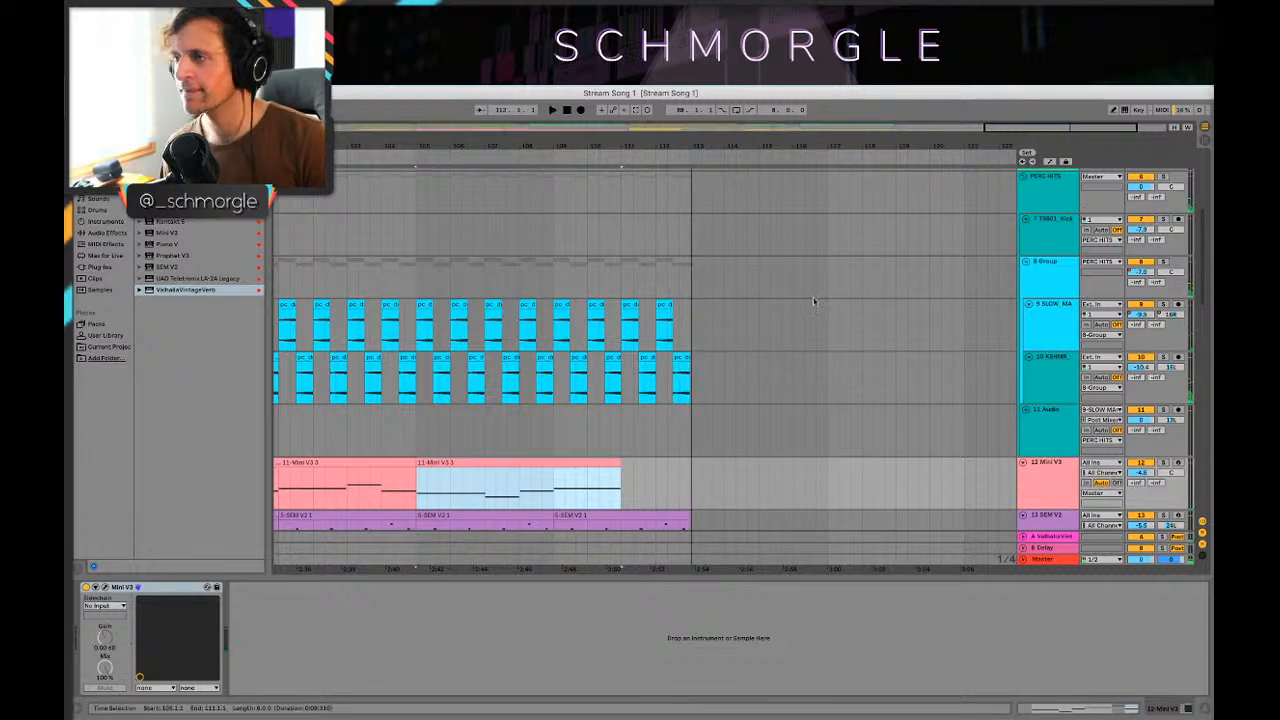
# Step: Move the loop region to cover the eight bars starting at bar 113
pyautogui.moveTo(852, 151); pyautogui.dragTo(882, 140)
pyautogui.scroll(5, 846, 360)
pyautogui.scroll(-4, 860, 195)
pyautogui.scroll(5, 819, 339)
pyautogui.moveTo(565, 154); pyautogui.dragTo(864, 155)
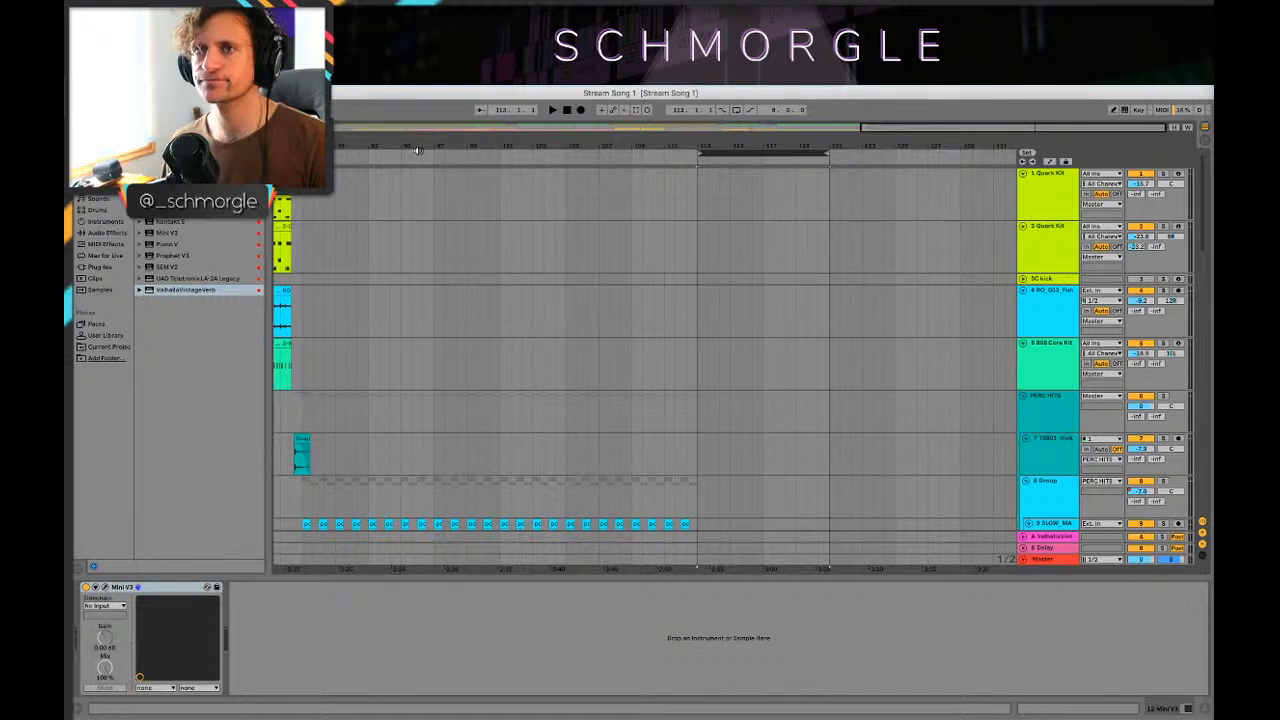
# Step: Arm the first Quark Kit track and record a new drum clip of about four bars from bar 113
pyautogui.click(1178, 174)
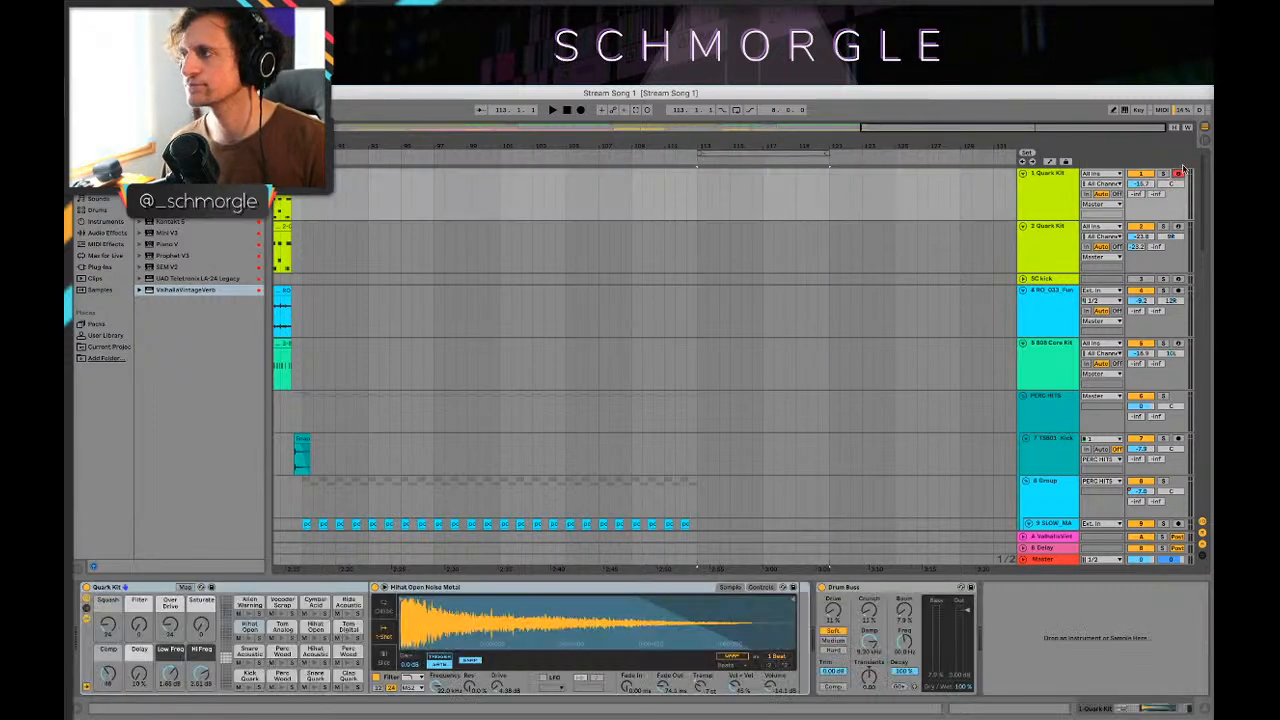
pyautogui.press('space')
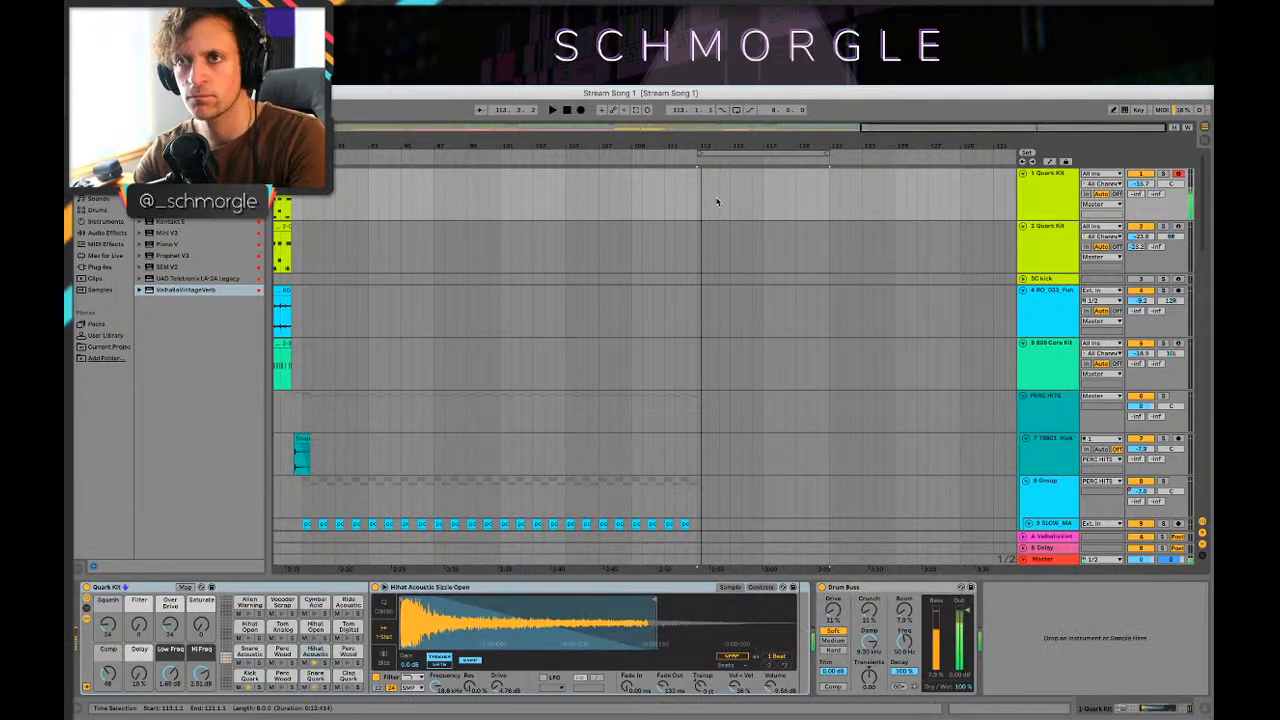
pyautogui.press('F9')
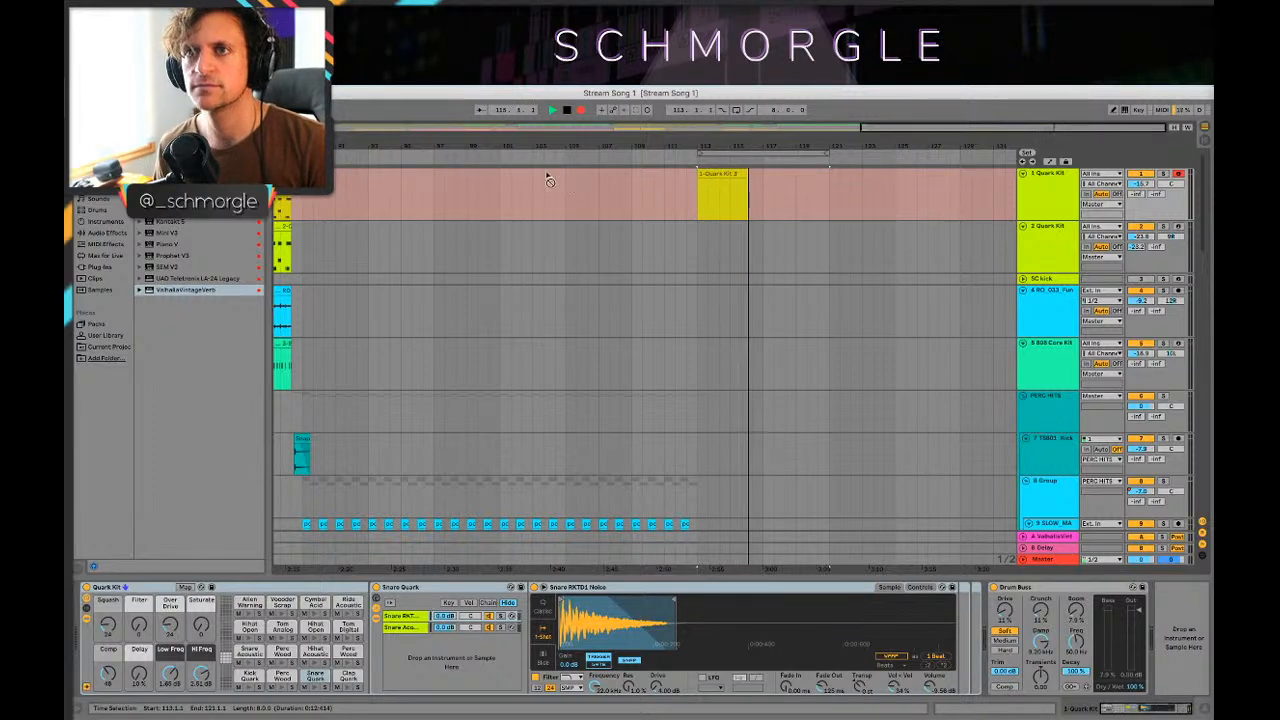
pyautogui.press('space')
# Step: Listen to the drum beat from bar 11 and inspect the newly recorded Quark Kit clip at bar 113
pyautogui.moveTo(534, 146); pyautogui.dragTo(843, 144)
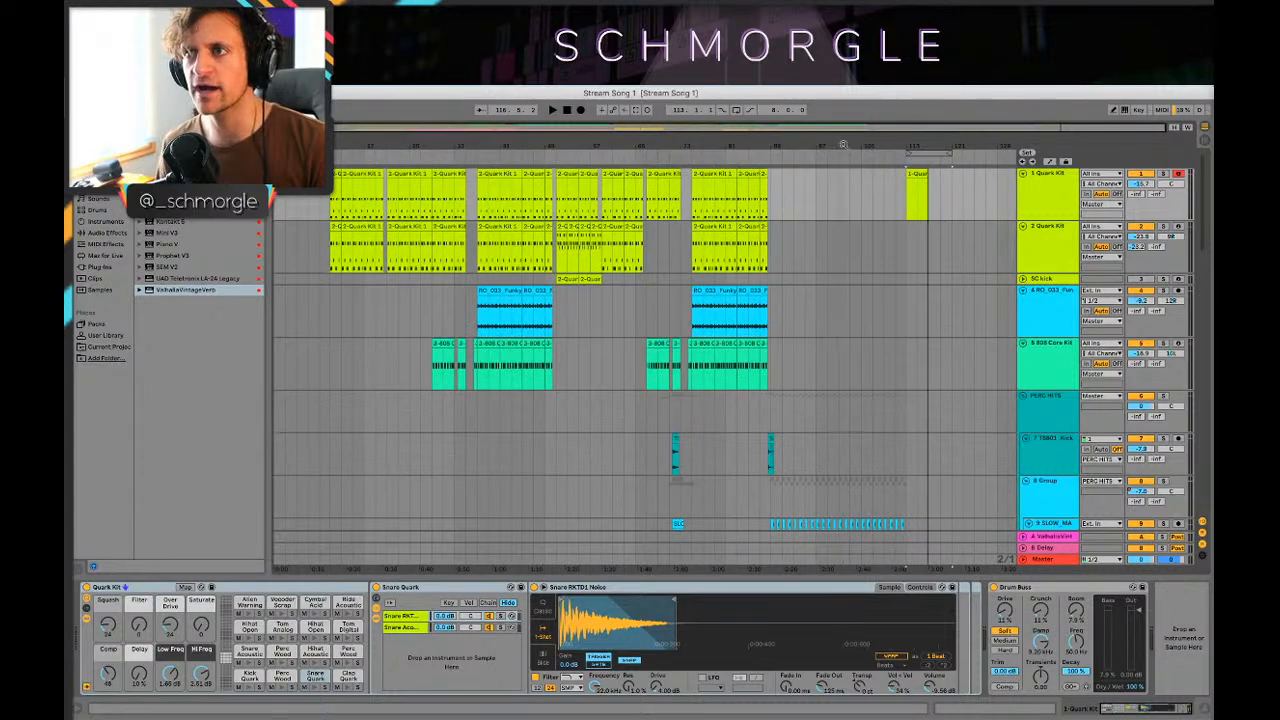
pyautogui.click(352, 256)
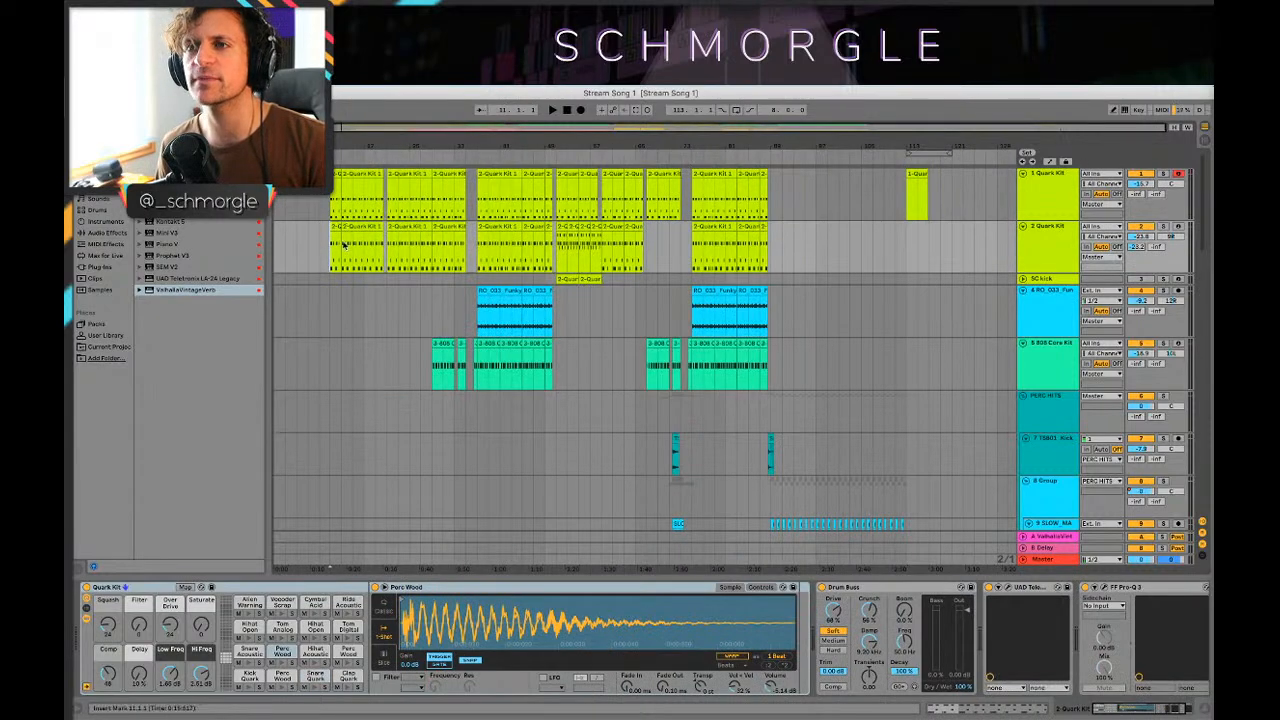
pyautogui.press('space')
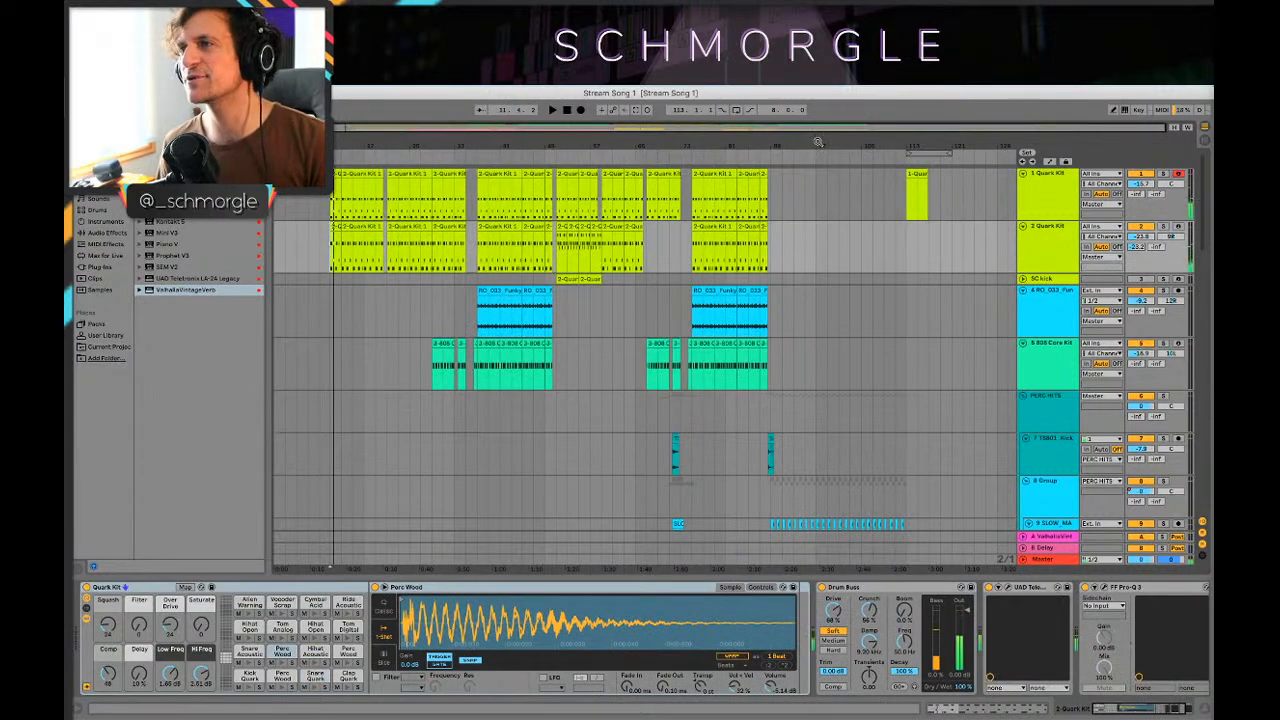
pyautogui.moveTo(818, 142); pyautogui.dragTo(438, 175)
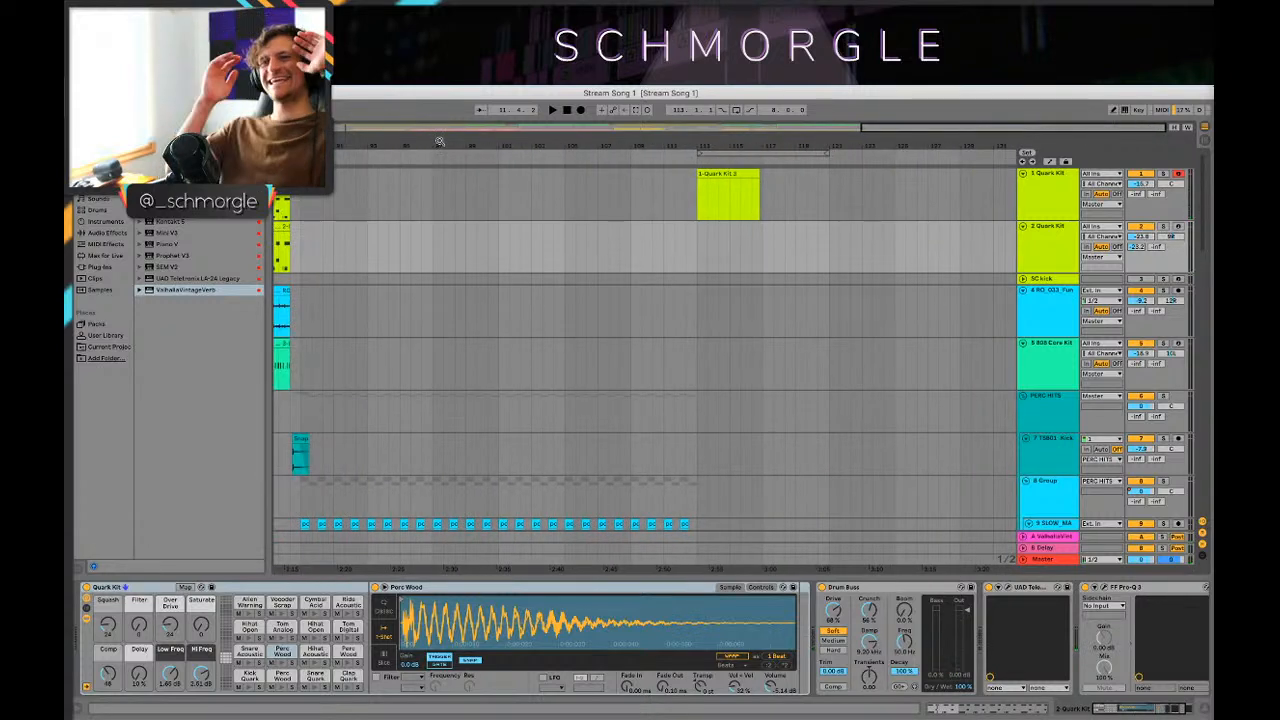
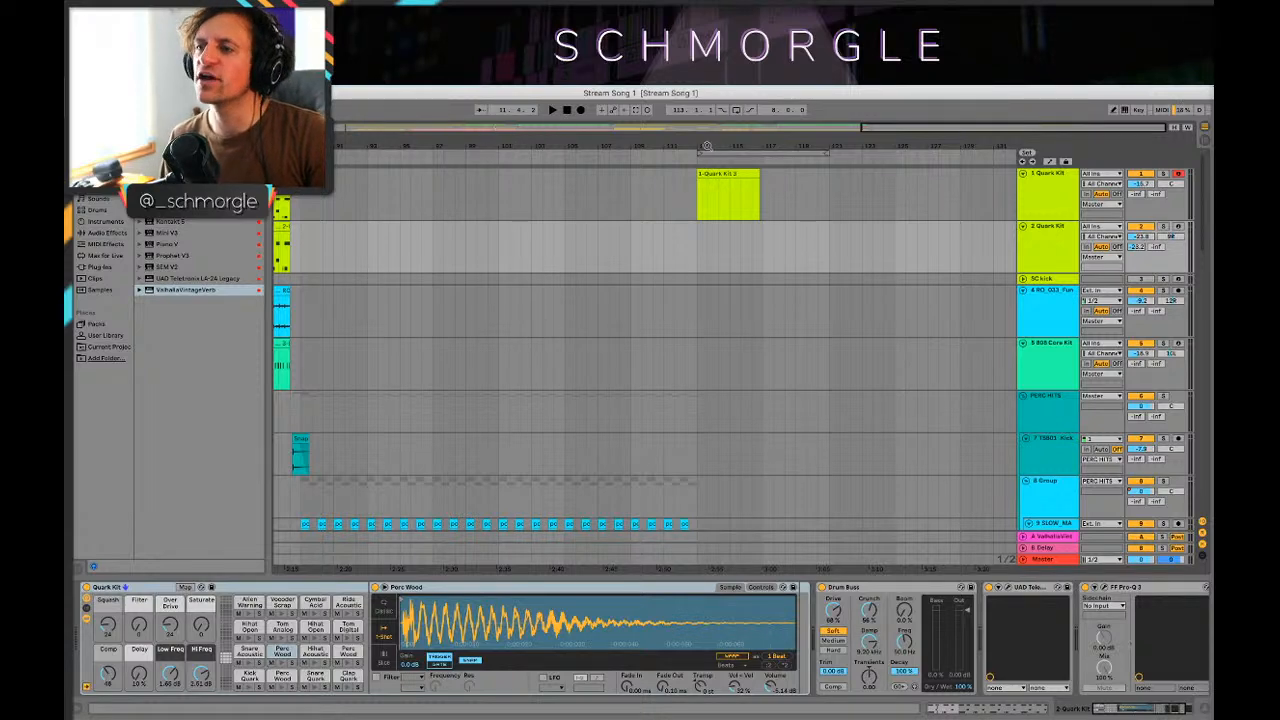
pyautogui.moveTo(707, 146); pyautogui.dragTo(512, 220)
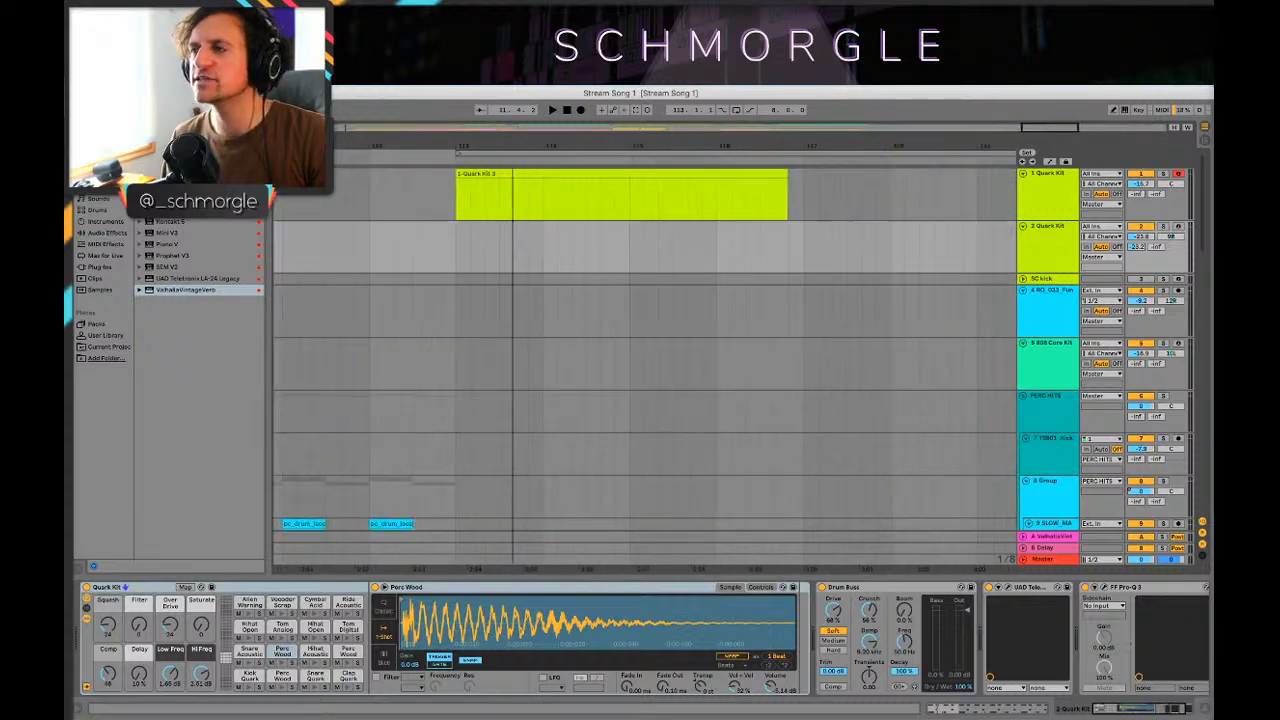
pyautogui.moveTo(460, 148); pyautogui.dragTo(456, 140)
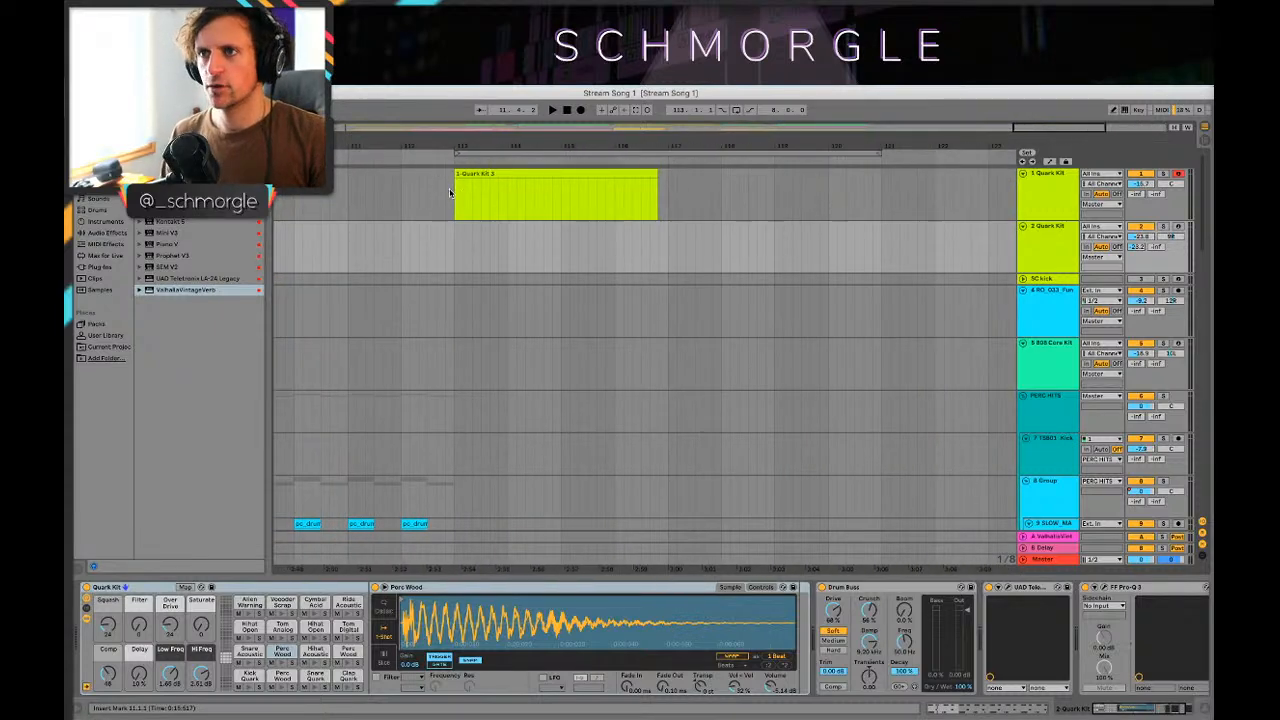
# Step: Insert a new audio track directly below the first Quark Kit track
pyautogui.moveTo(462, 146); pyautogui.dragTo(913, 152)
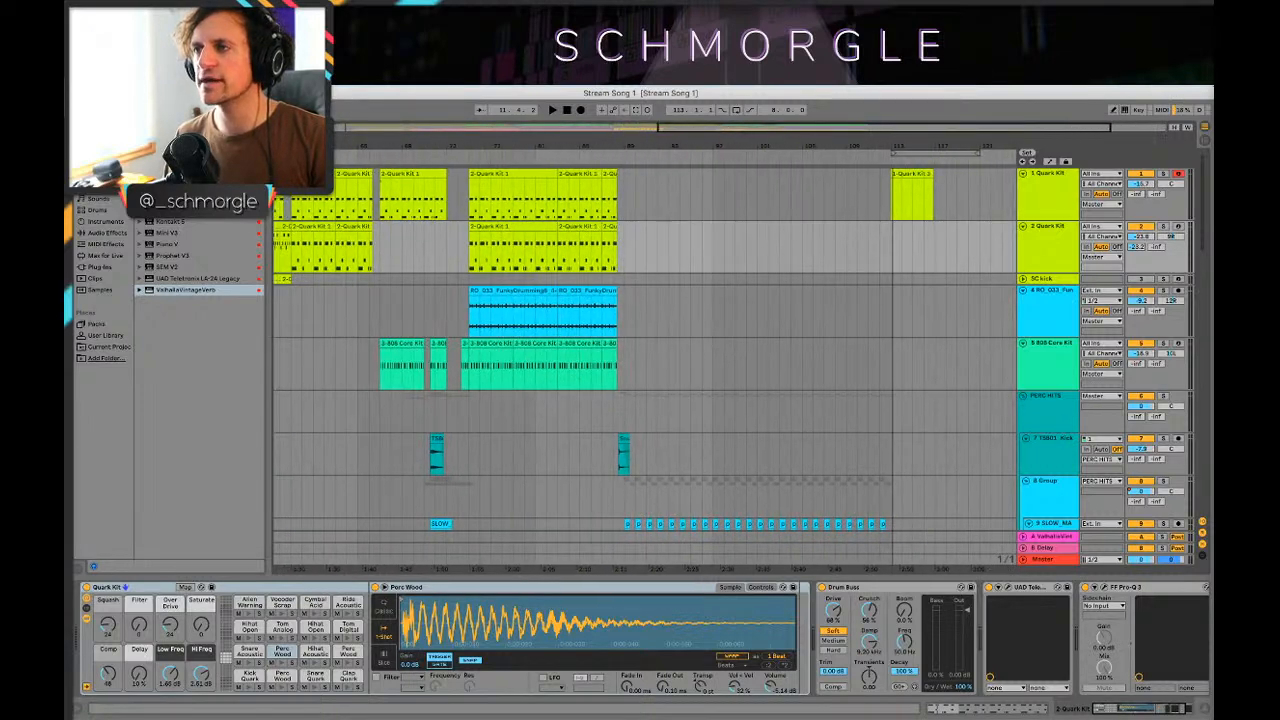
pyautogui.click(1029, 209)
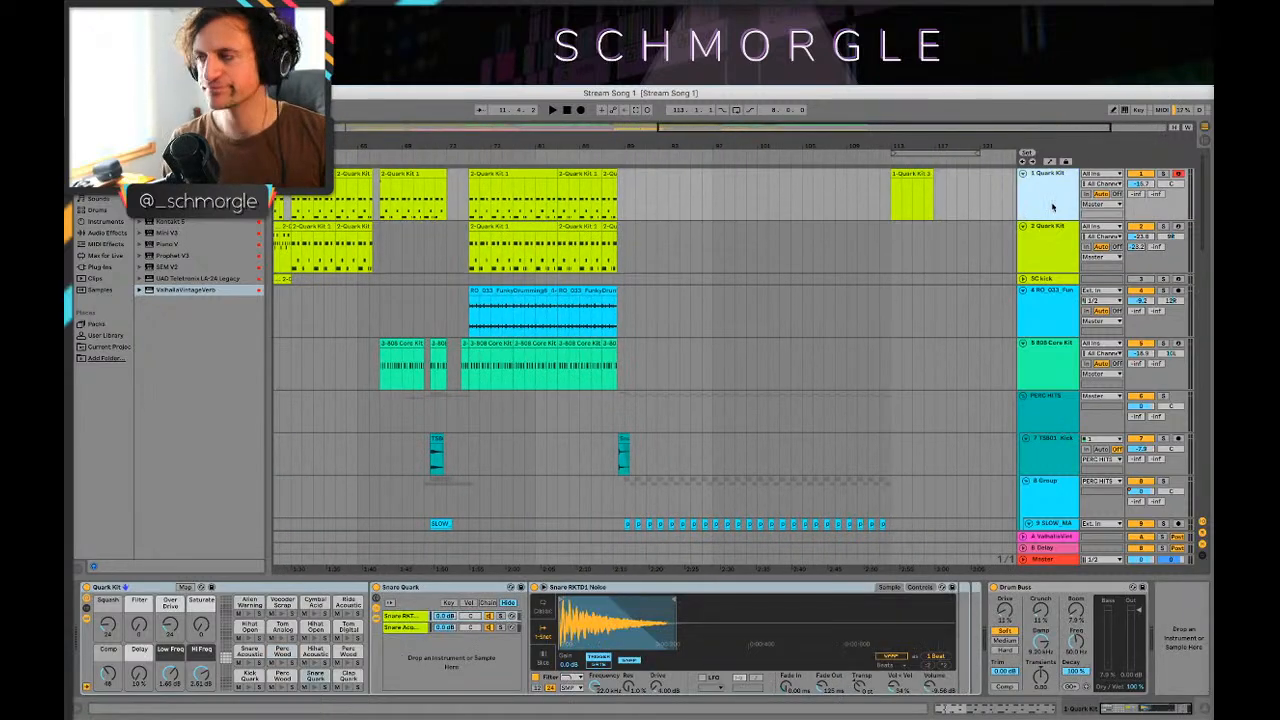
pyautogui.hotkey('ctrl', 't')
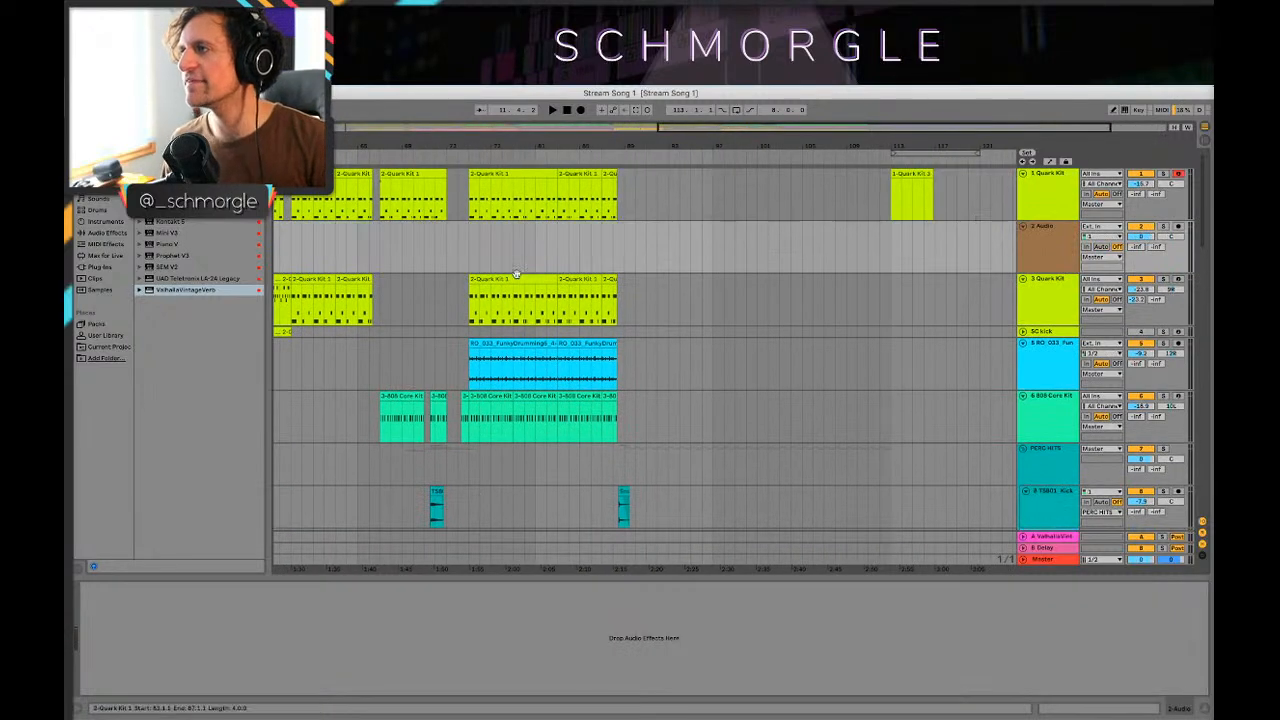
# Step: Select the first Quark Kit clip at bar 75 and set the new audio track's input to 1-Quark Kit
pyautogui.click(481, 175)
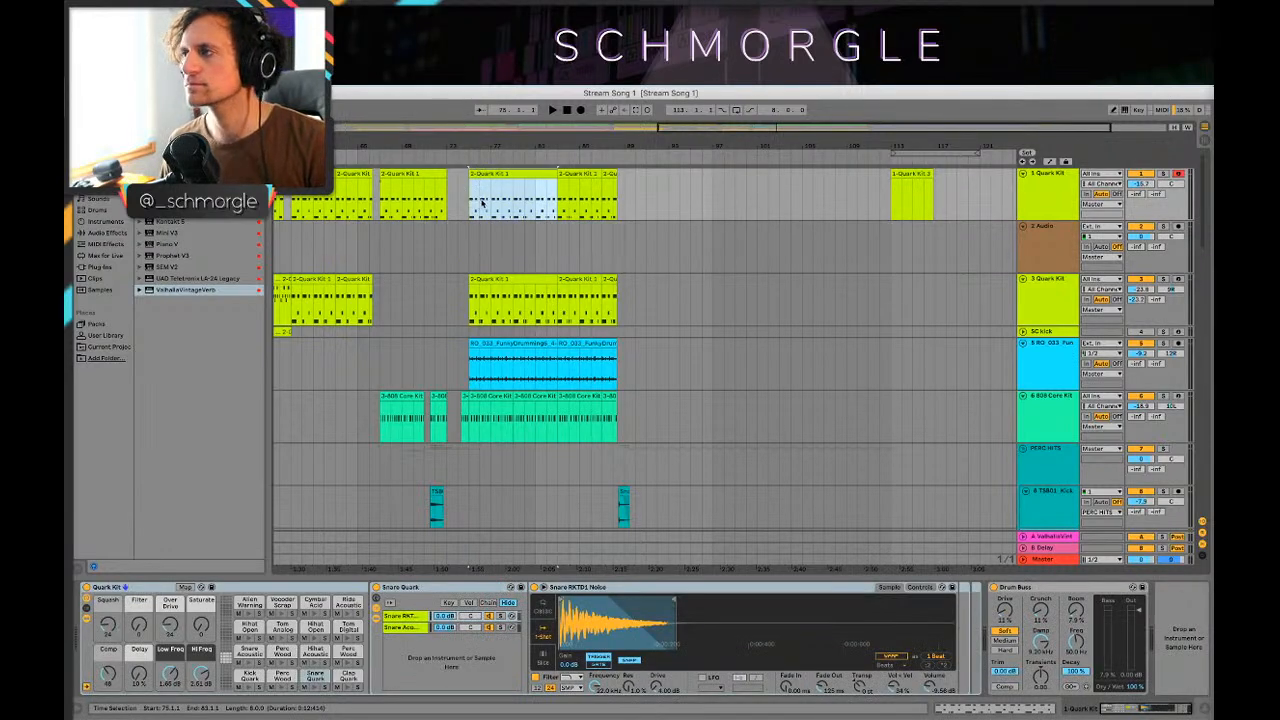
pyautogui.click(1128, 232)
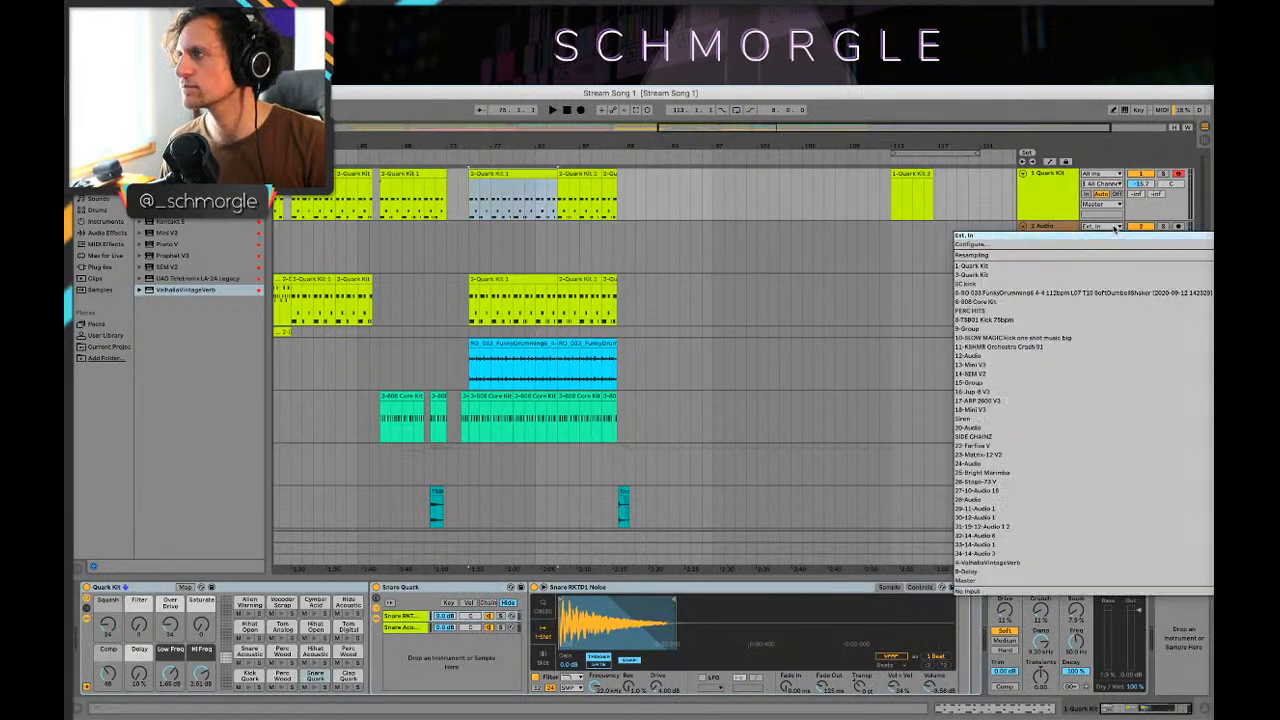
pyautogui.click(1113, 230)
pyautogui.click(1115, 238)
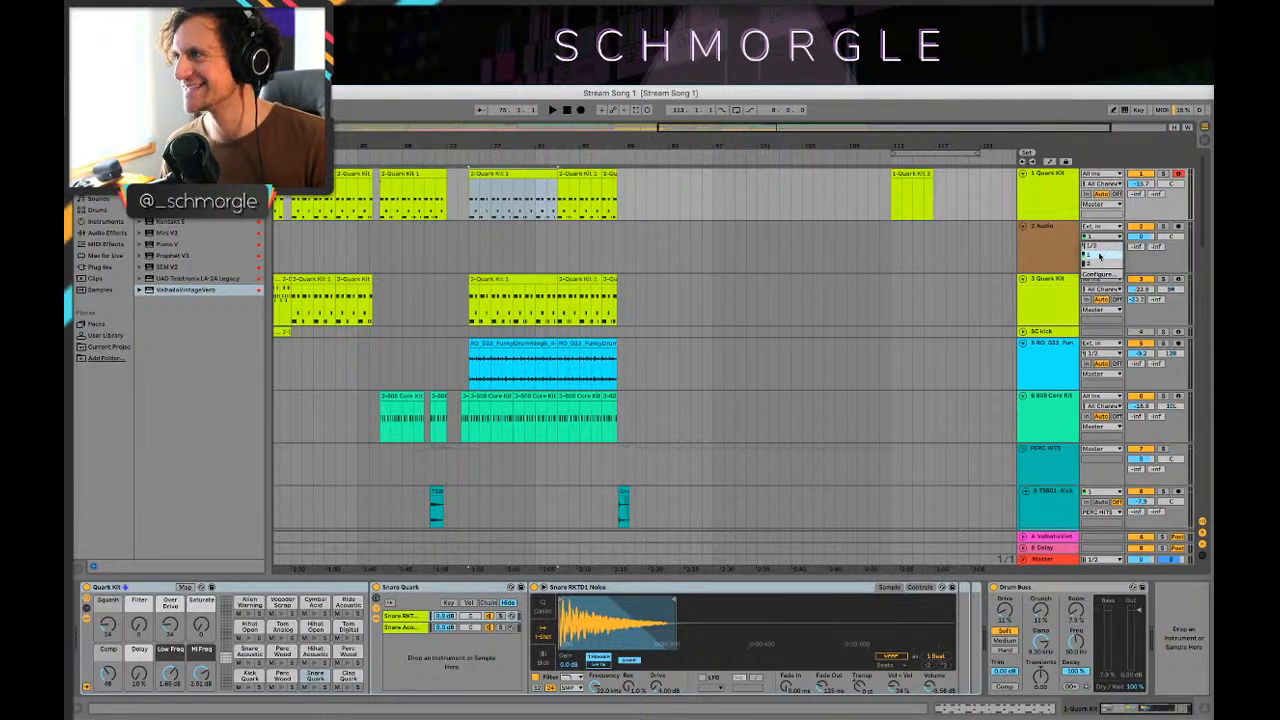
pyautogui.click(1104, 229)
pyautogui.click(1104, 229)
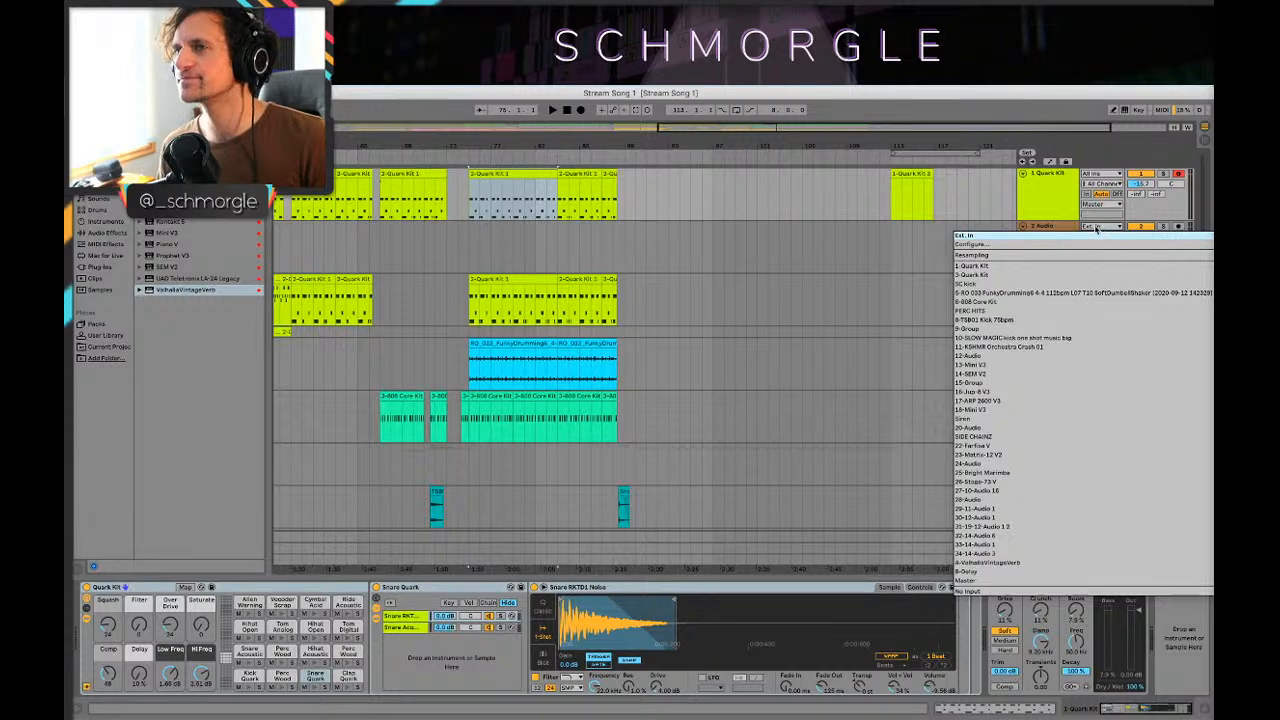
pyautogui.click(1090, 268)
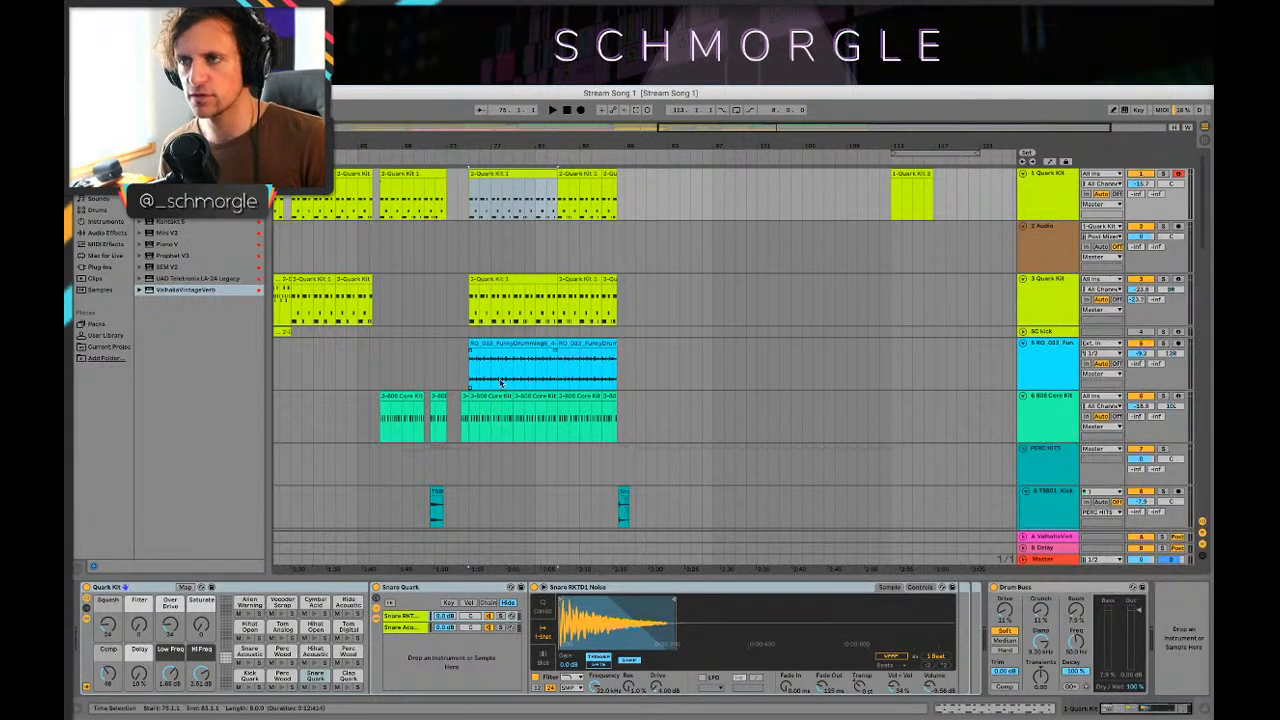
# Step: Play the drum section from bar 75 several times to check the Quark Kit beat
pyautogui.press('space')
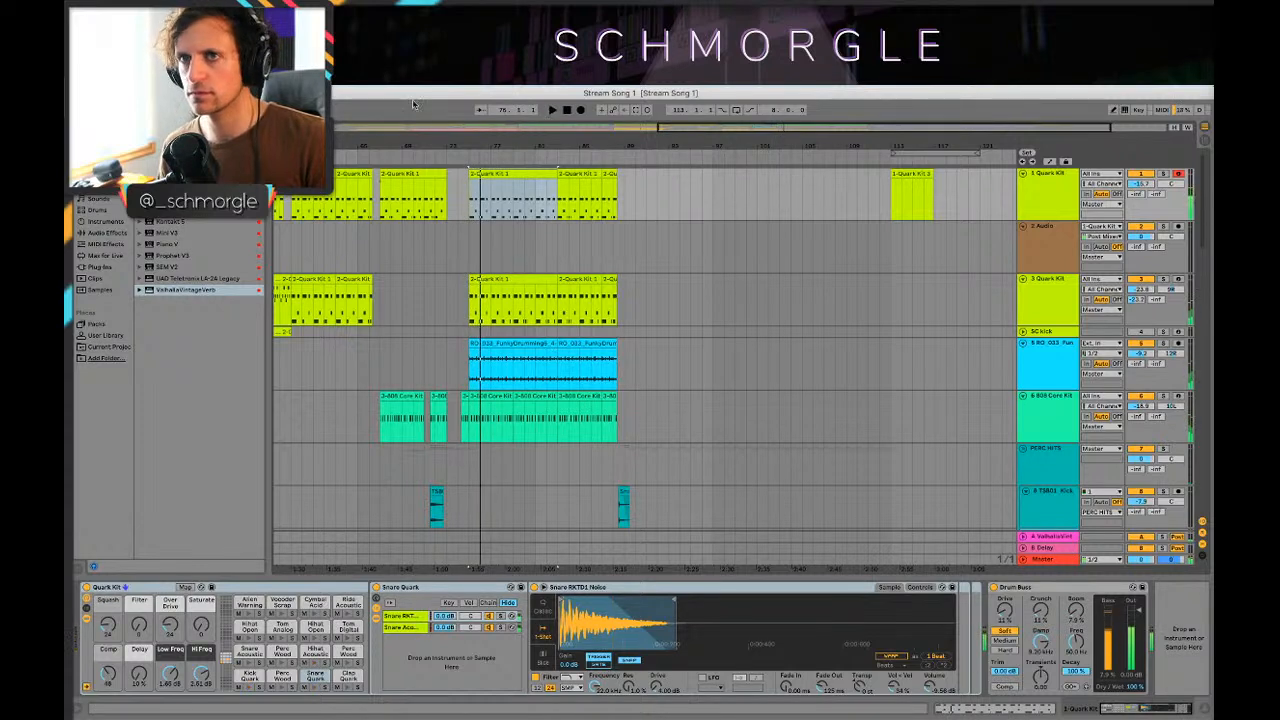
pyautogui.press('space')
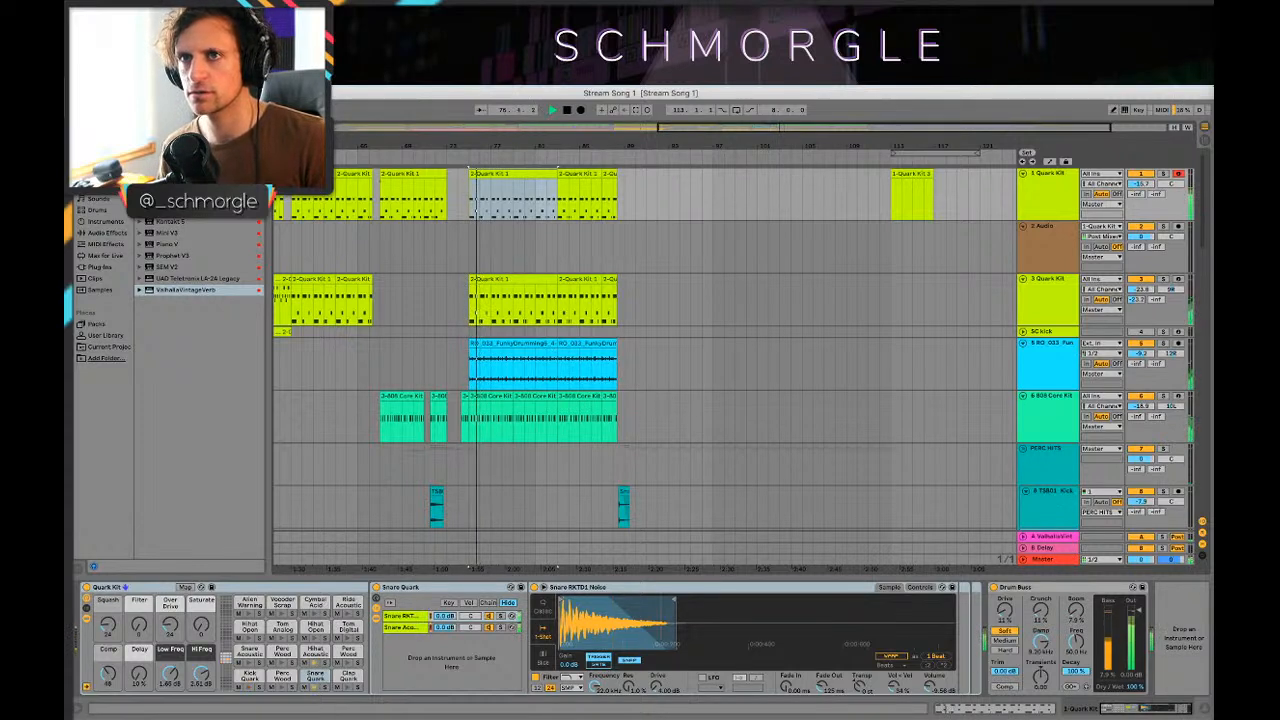
pyautogui.press('space')
pyautogui.click(236, 109)
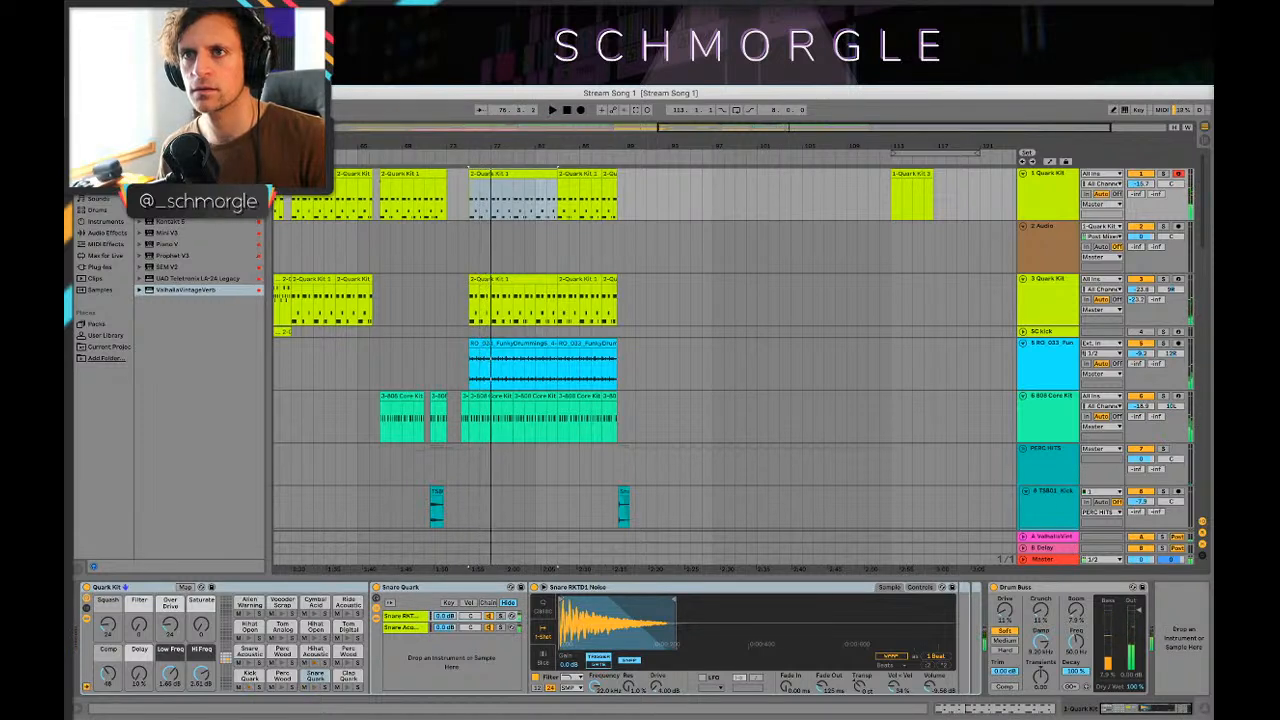
pyautogui.press('space')
pyautogui.click(236, 109)
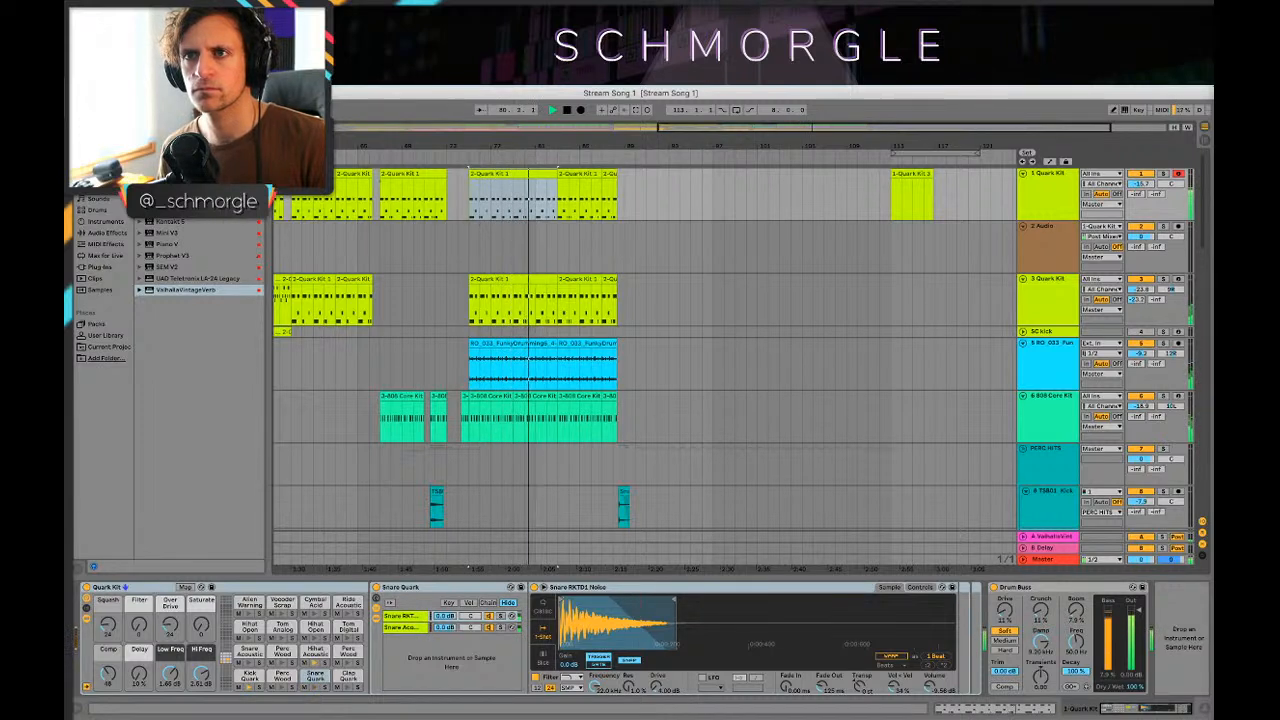
pyautogui.press('space')
pyautogui.click(426, 212)
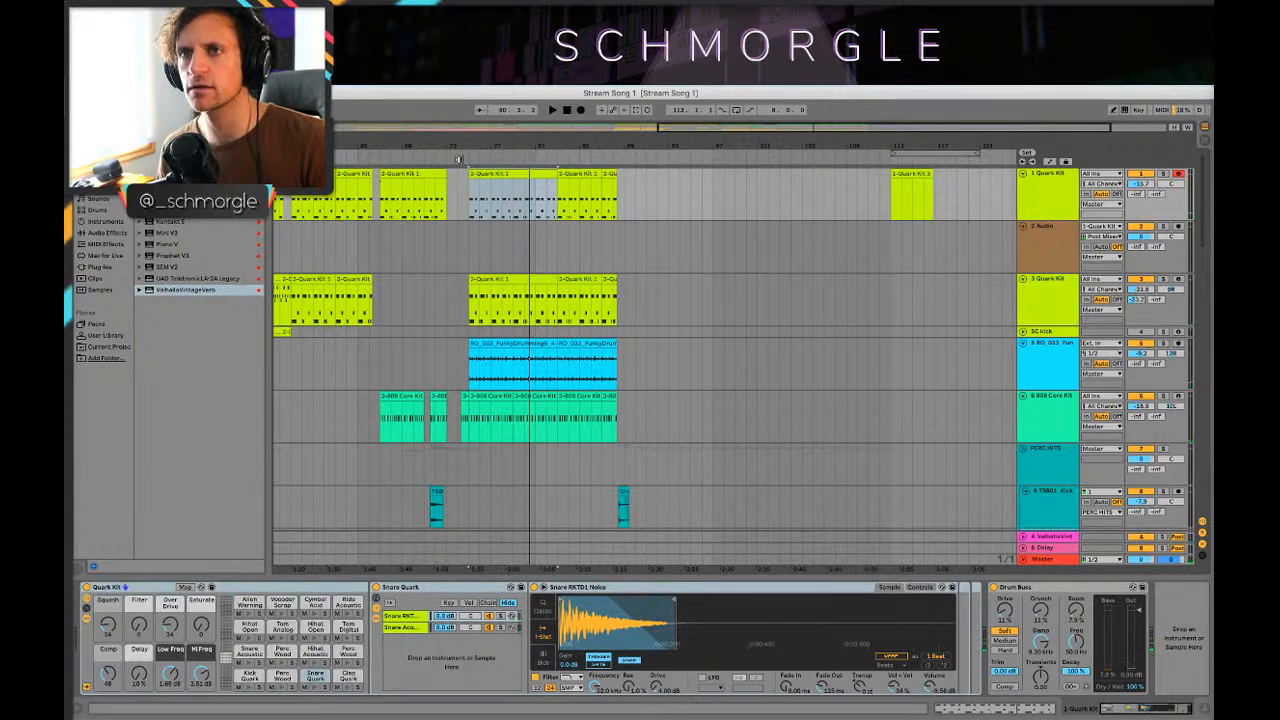
# Step: Play the song from bar 75 and open the first track's Quark Kit clip there for note editing
pyautogui.click(1046, 244)
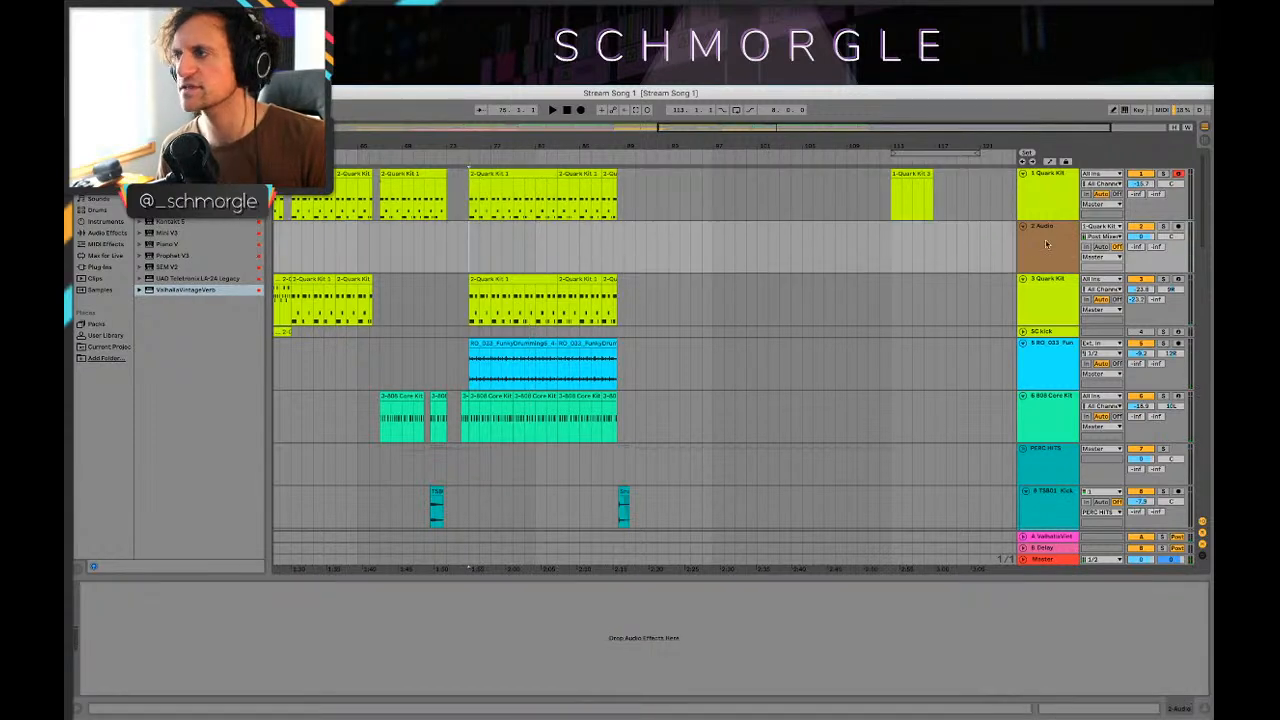
pyautogui.press('space')
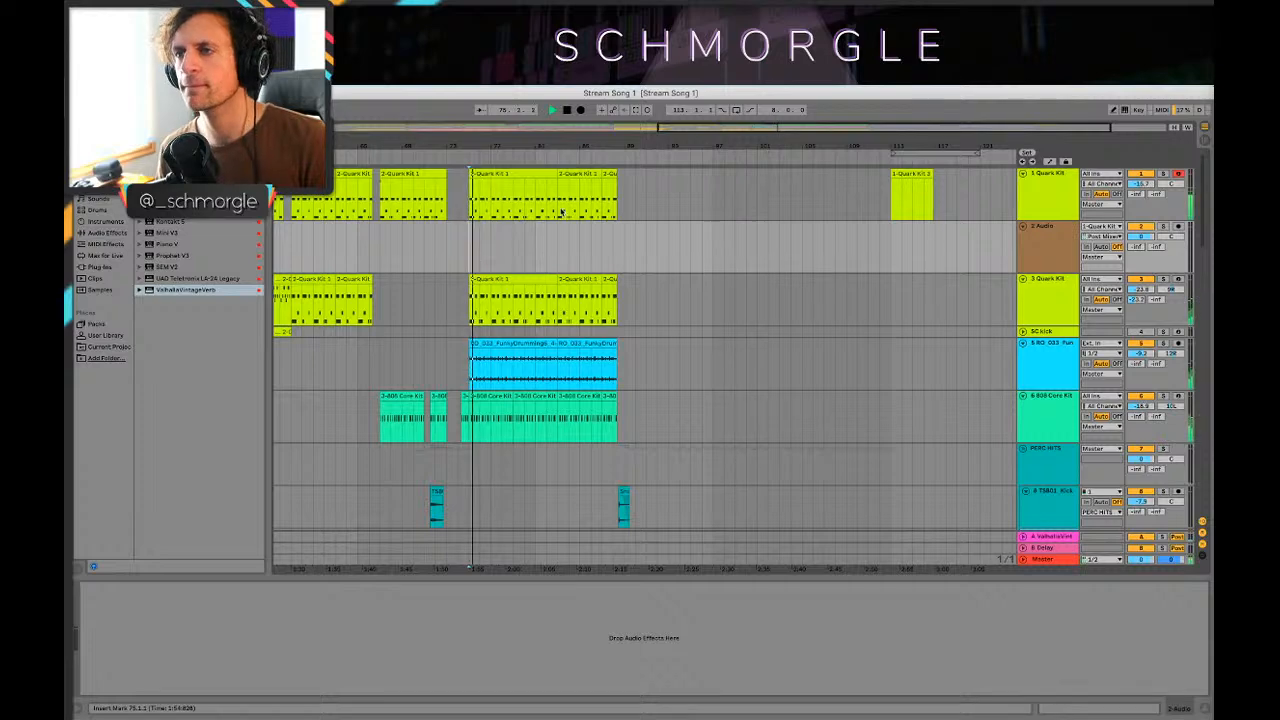
pyautogui.doubleClick(508, 173)
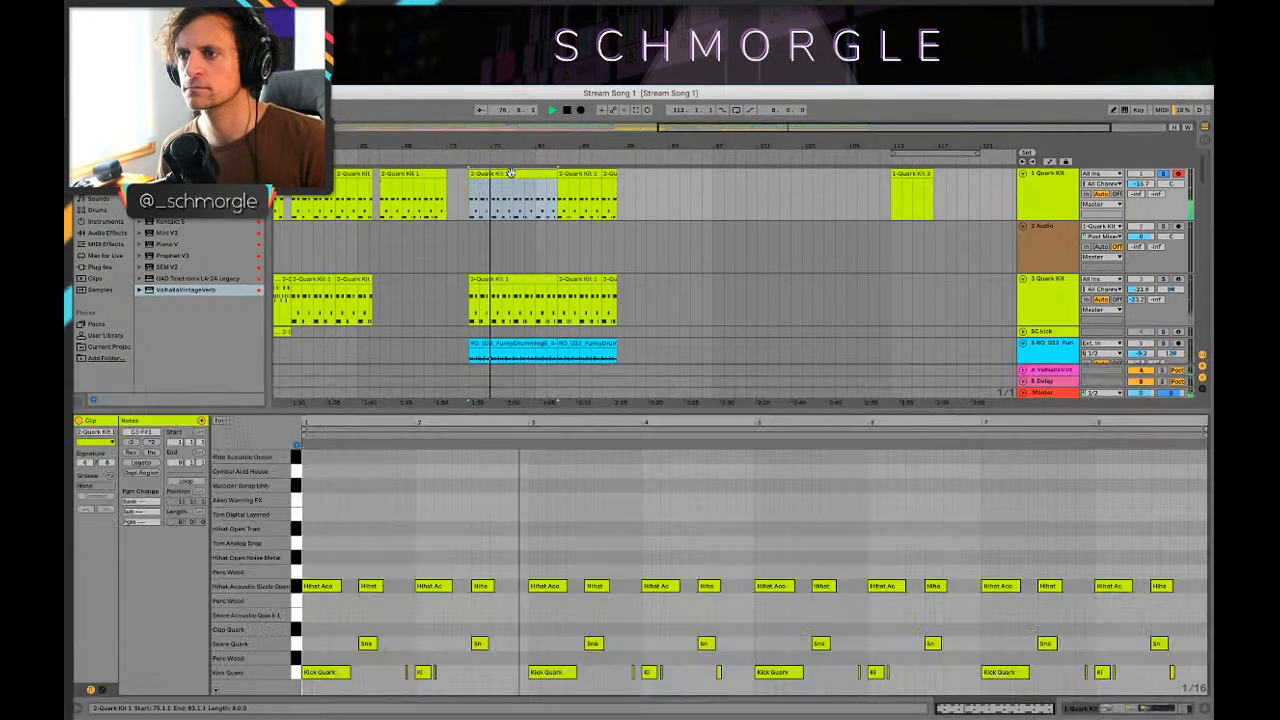
pyautogui.press('space')
# Step: Audition the opening hi-hat note and several other drum sounds of the Quark Kit
pyautogui.click(322, 586)
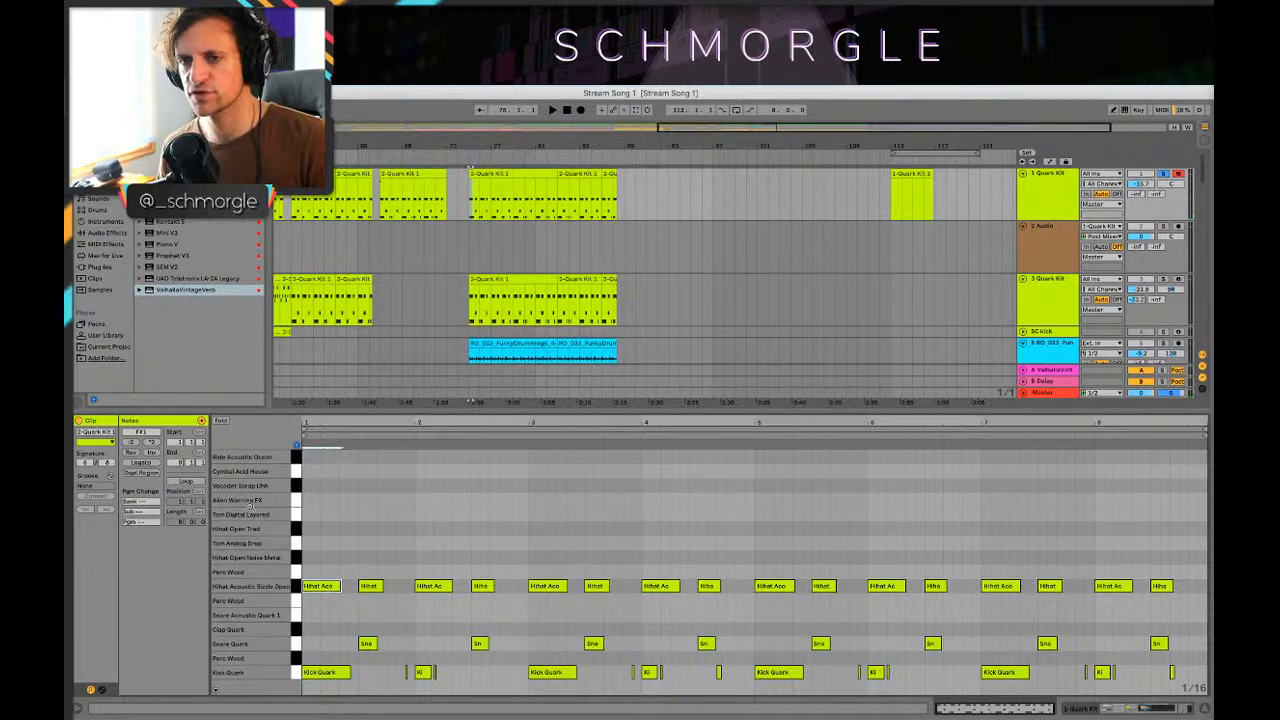
pyautogui.hotkey('shift', 'Tab')
pyautogui.hotkey('shift', 'Tab')
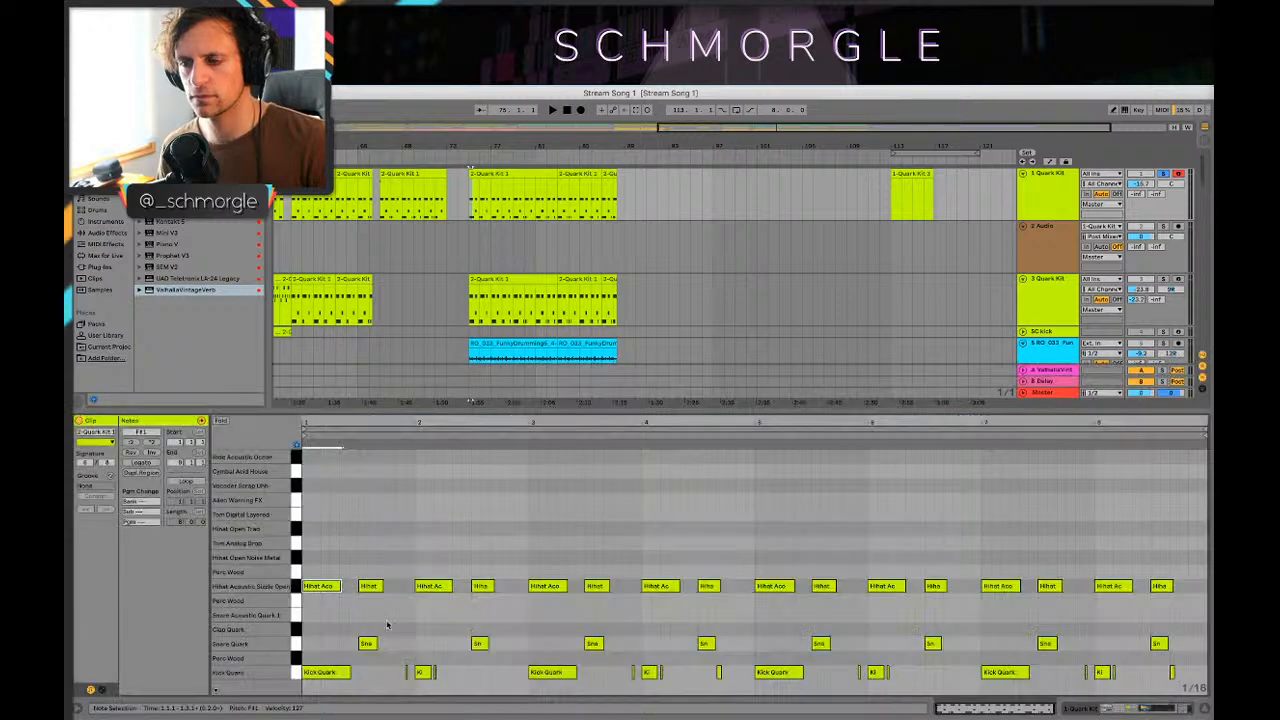
pyautogui.click(296, 486)
pyautogui.click(296, 514)
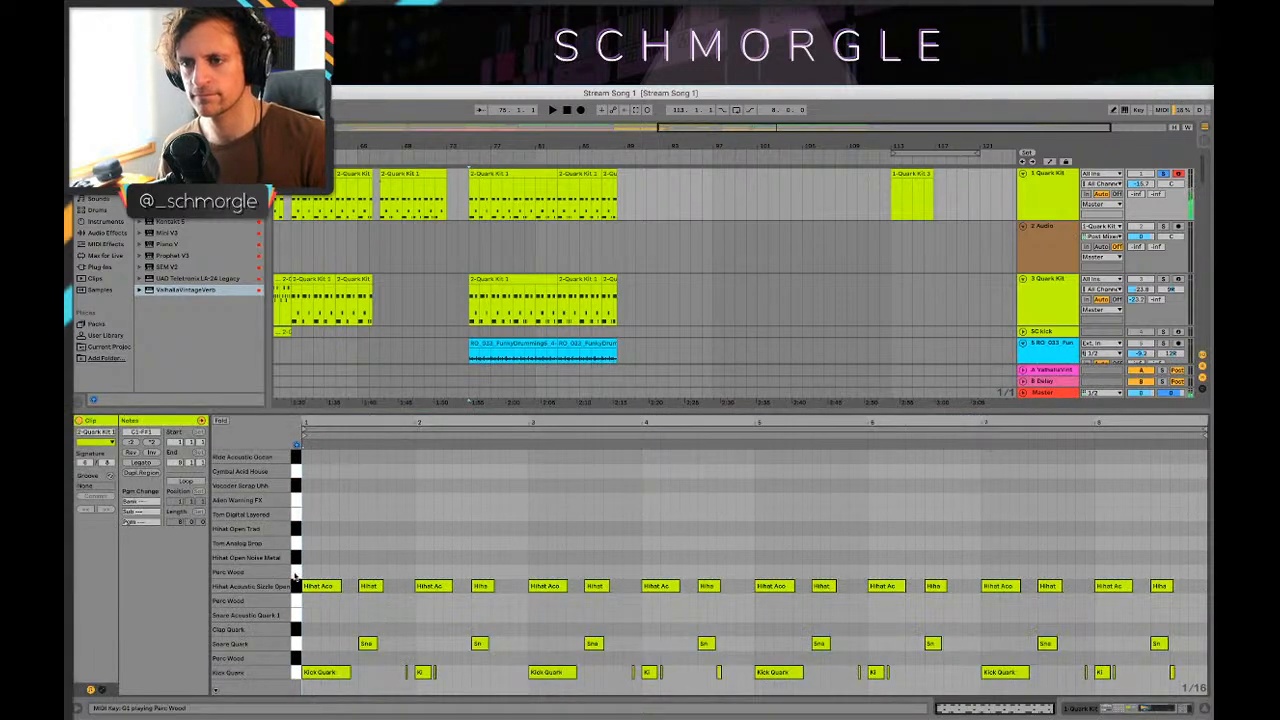
# Step: Add three short Perc Wood notes in the first bar of the Quark Kit clip
pyautogui.doubleClick(307, 572)
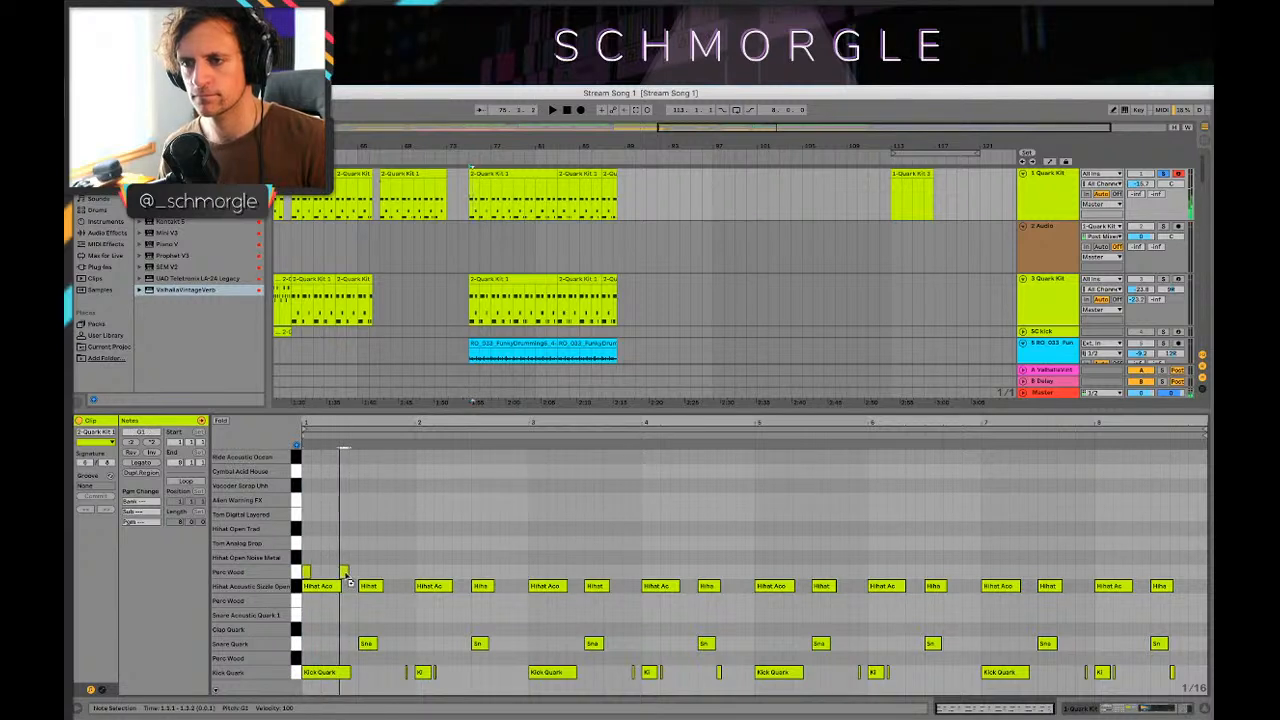
pyautogui.doubleClick(344, 572)
pyautogui.doubleClick(401, 572)
pyautogui.moveTo(408, 579); pyautogui.dragTo(370, 580)
pyautogui.doubleClick(344, 571)
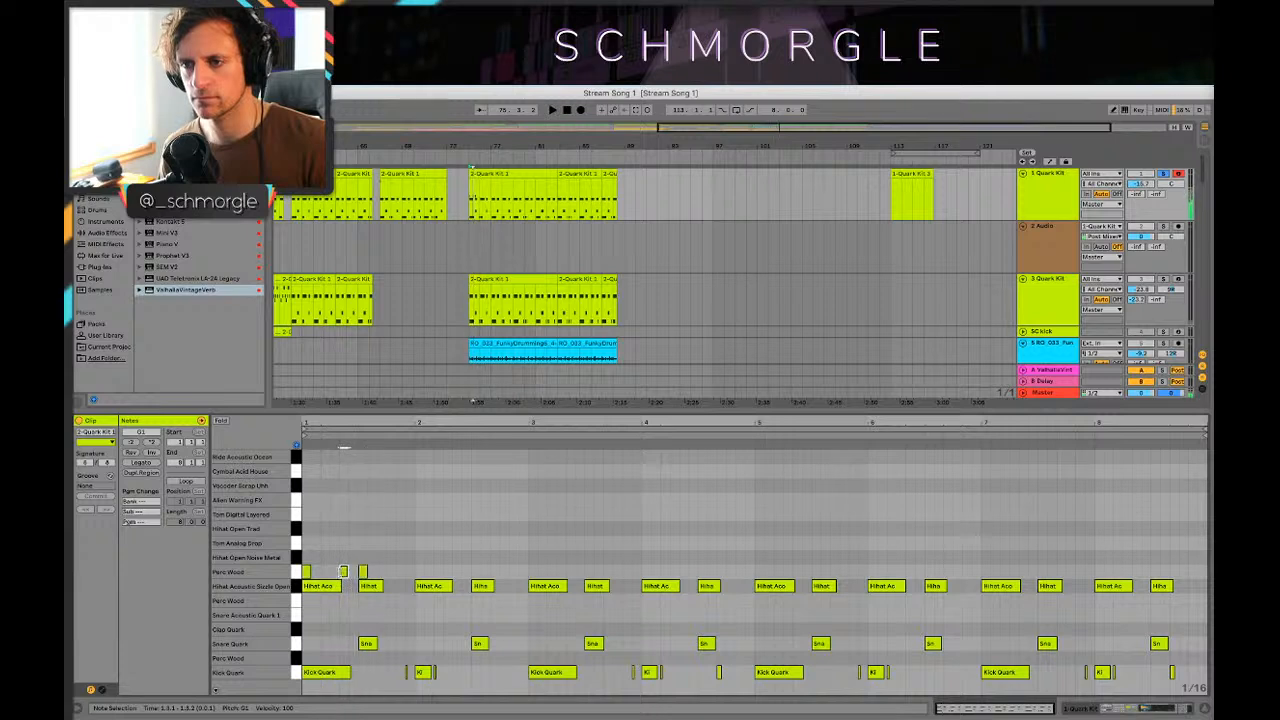
# Step: Play the clip, add a fourth Perc Wood note and reposition the later hits within the first bar
pyautogui.press('space')
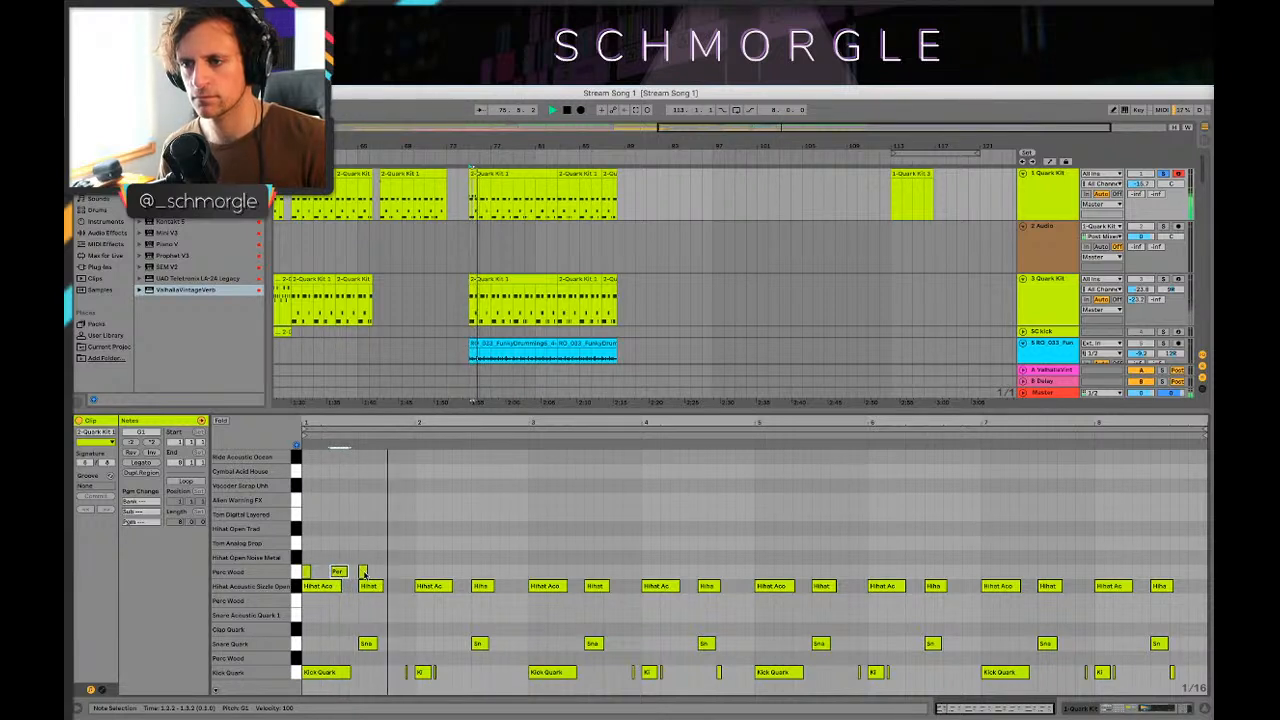
pyautogui.doubleClick(382, 572)
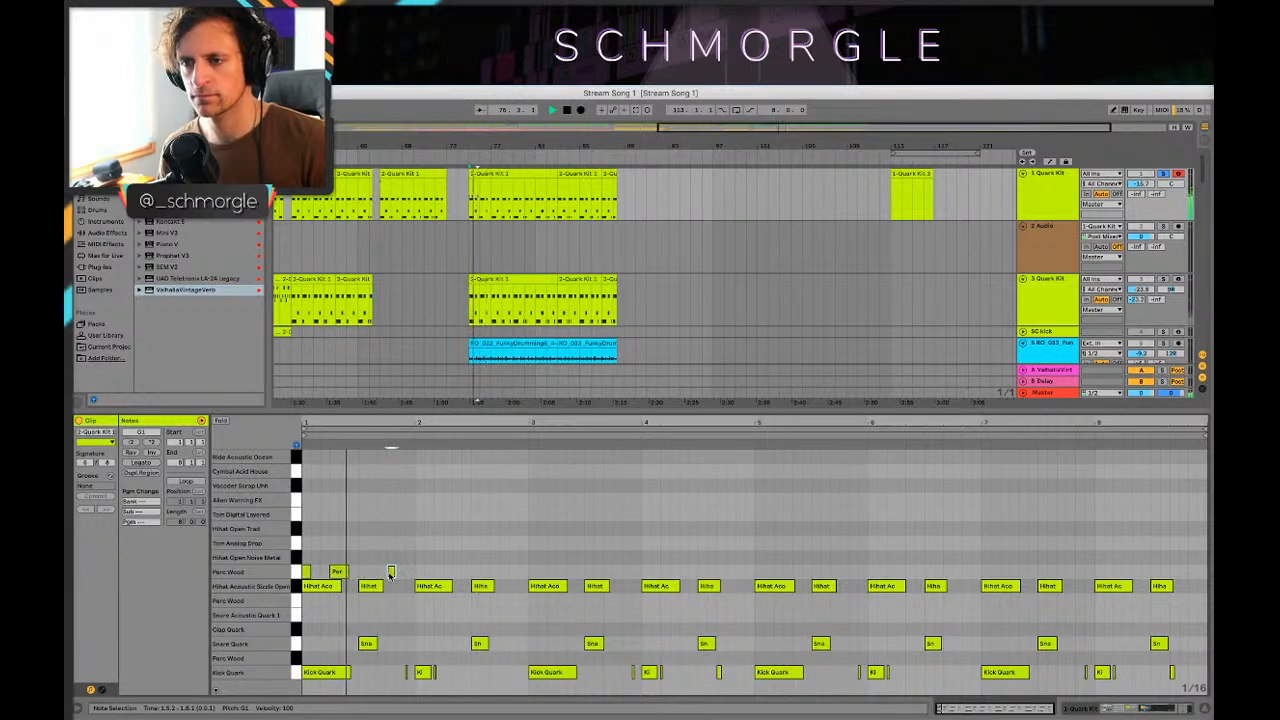
pyautogui.moveTo(380, 575); pyautogui.dragTo(371, 575)
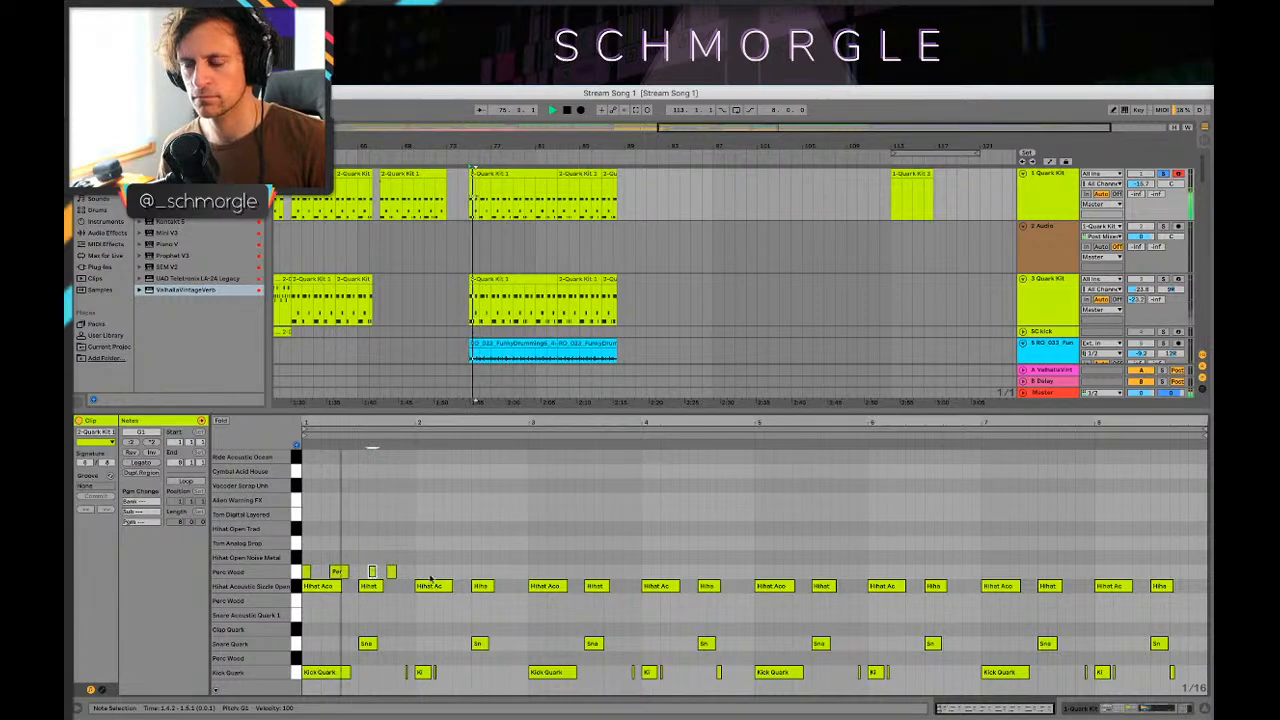
pyautogui.press('Left')
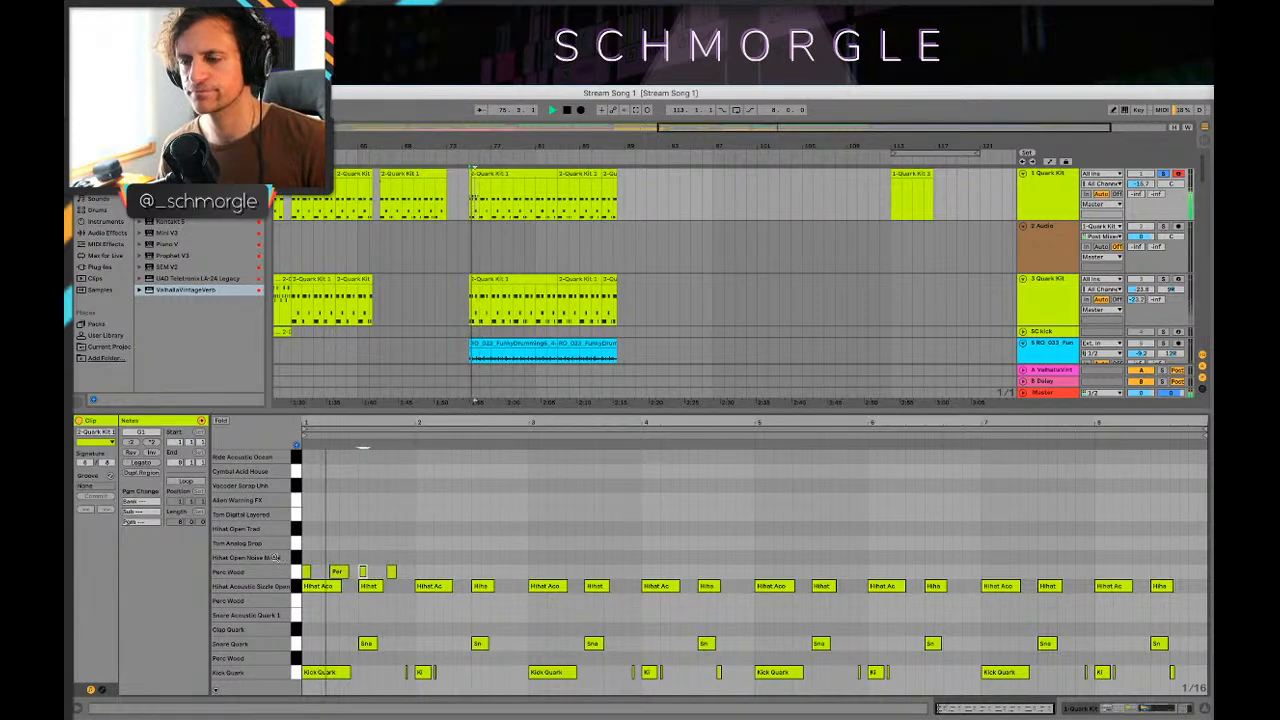
# Step: Arm the 2 Audio track and record the soloed Quark Kit pattern onto it from bar 75
pyautogui.hotkey('shift', 'Tab')
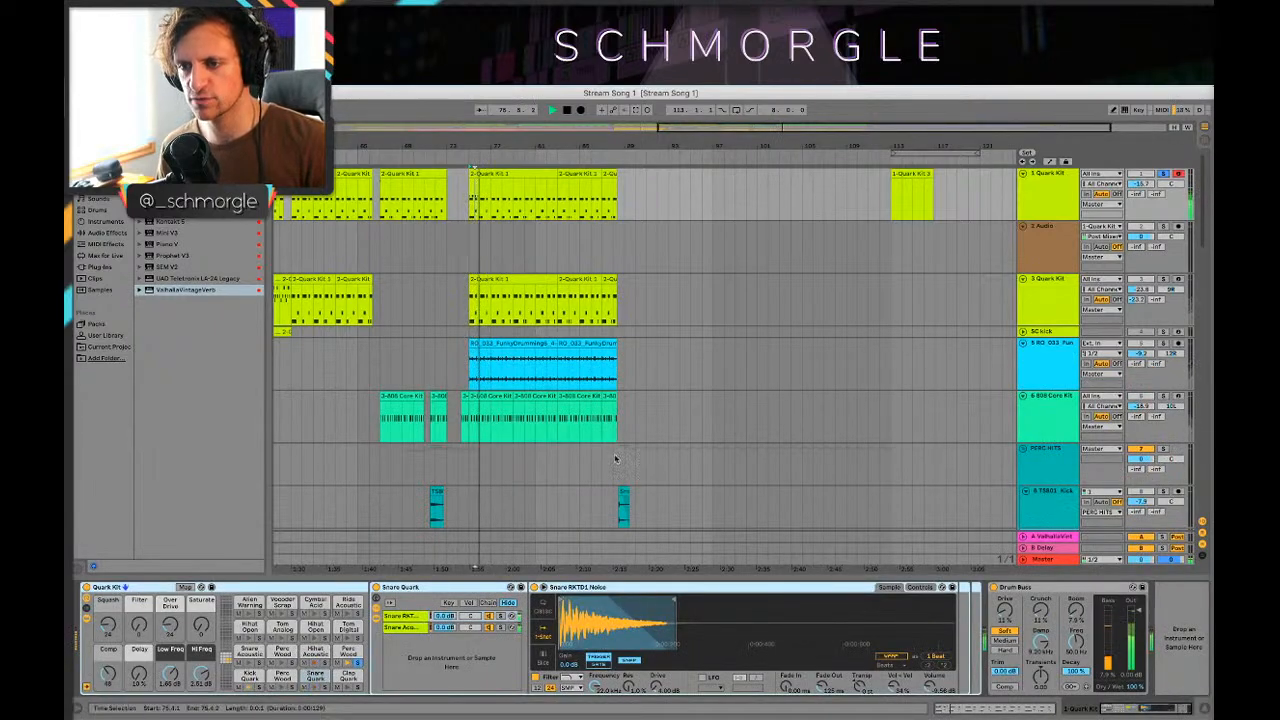
pyautogui.click(1162, 226)
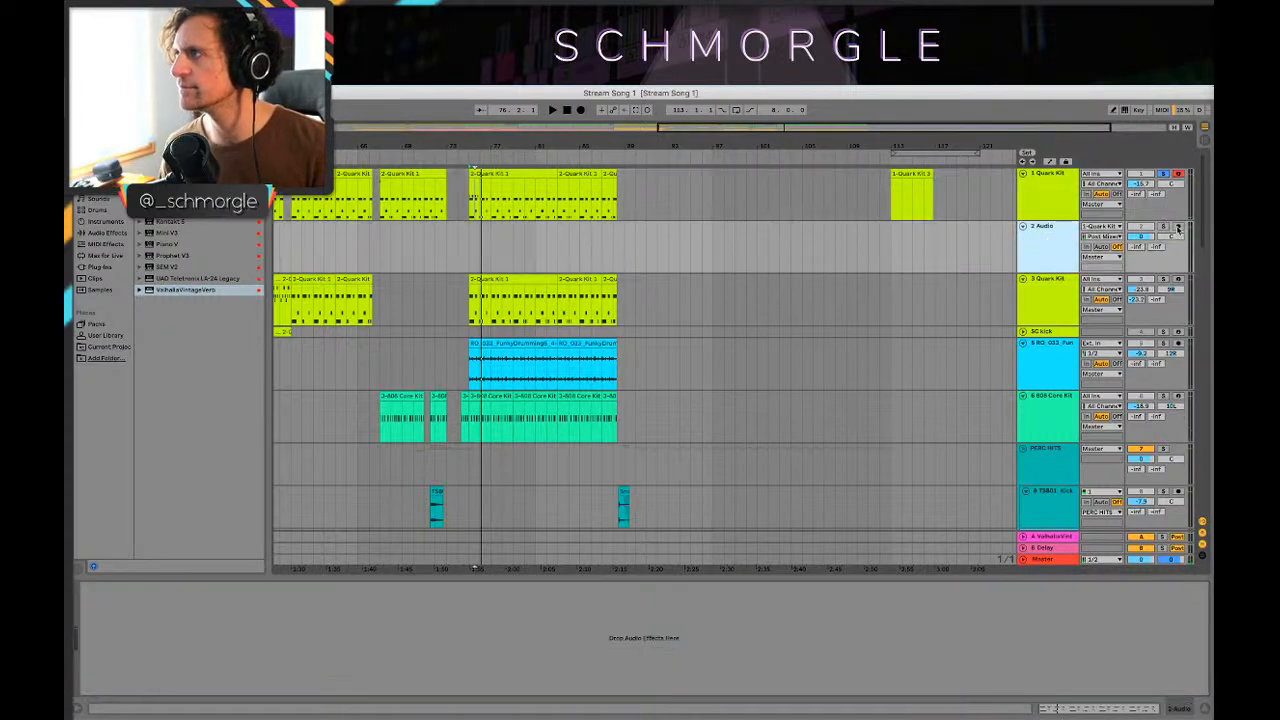
pyautogui.click(1178, 227)
pyautogui.click(581, 110)
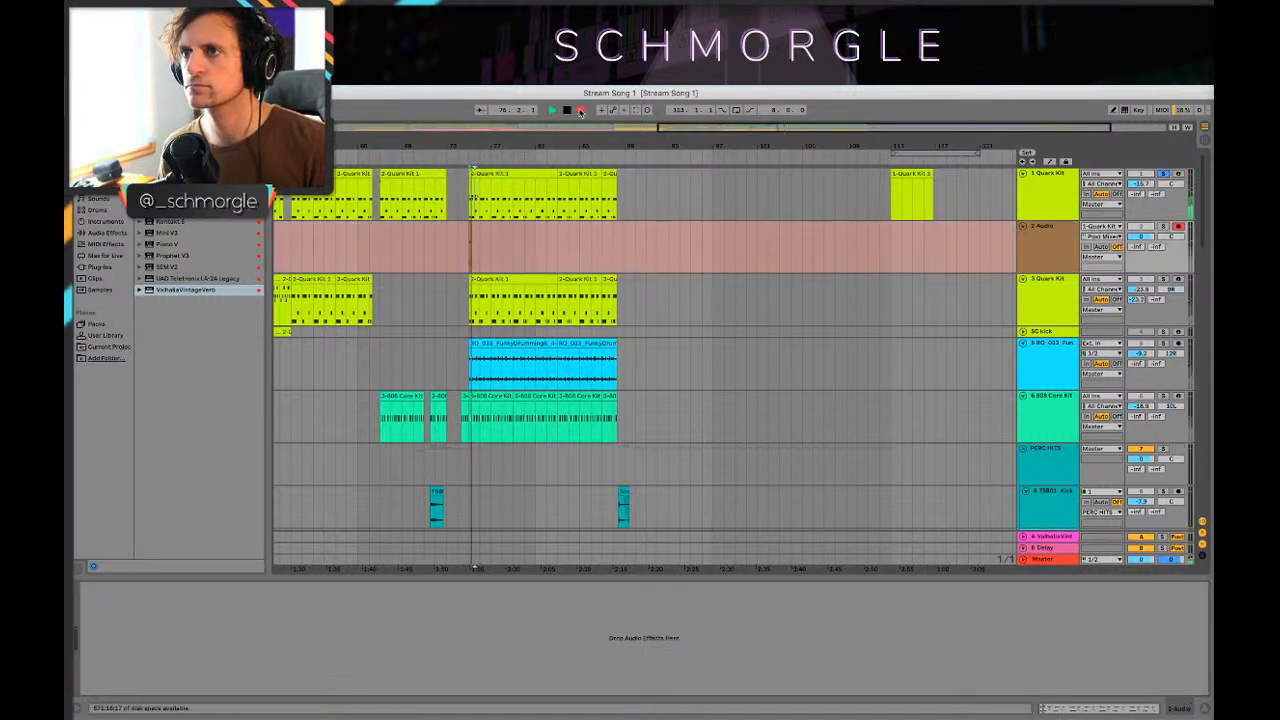
pyautogui.press('space')
pyautogui.click(474, 238)
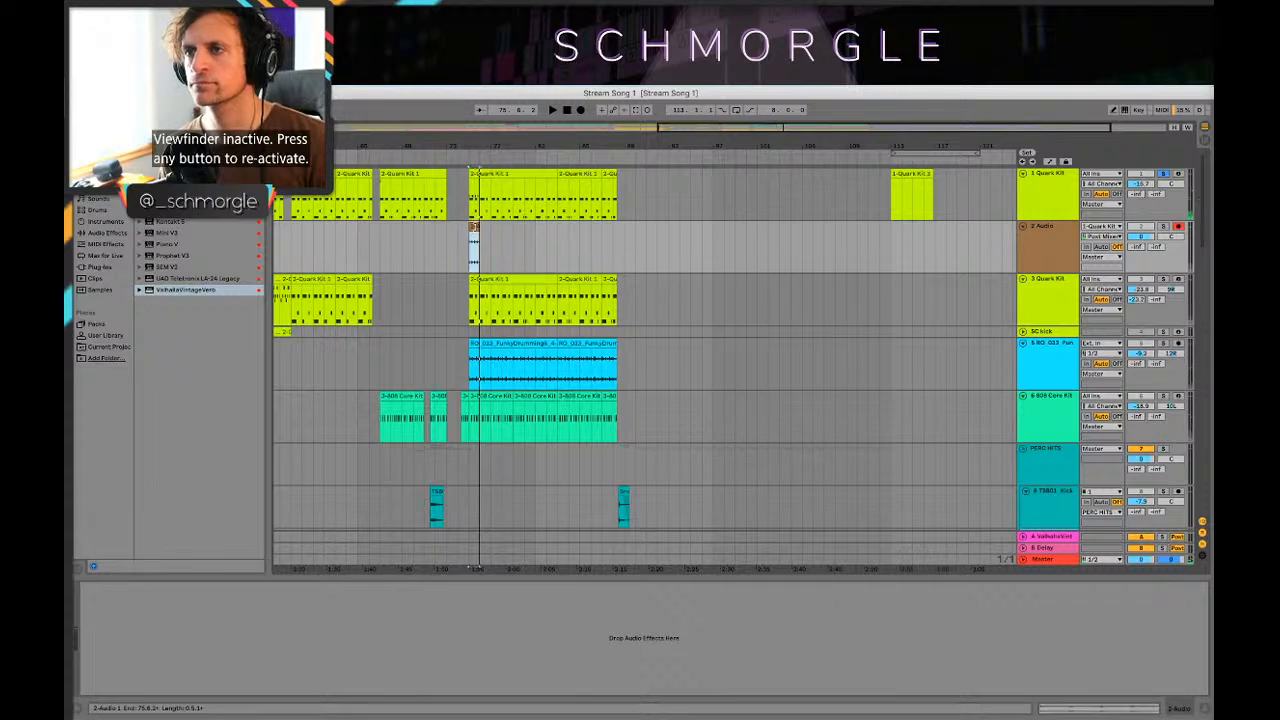
# Step: Duplicate the recorded audio clip to bar 76 and consolidate both copies into one clip
pyautogui.moveTo(488, 143); pyautogui.dragTo(605, 260)
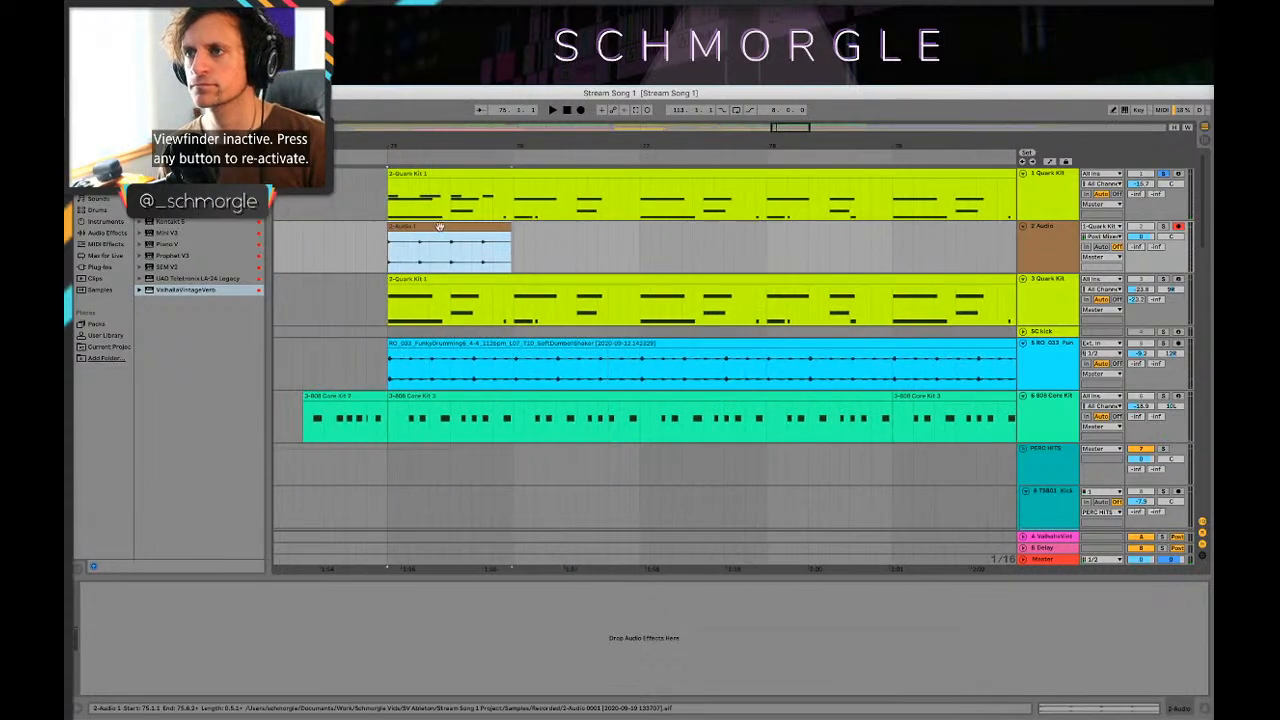
pyautogui.moveTo(434, 227); pyautogui.dragTo(558, 238)
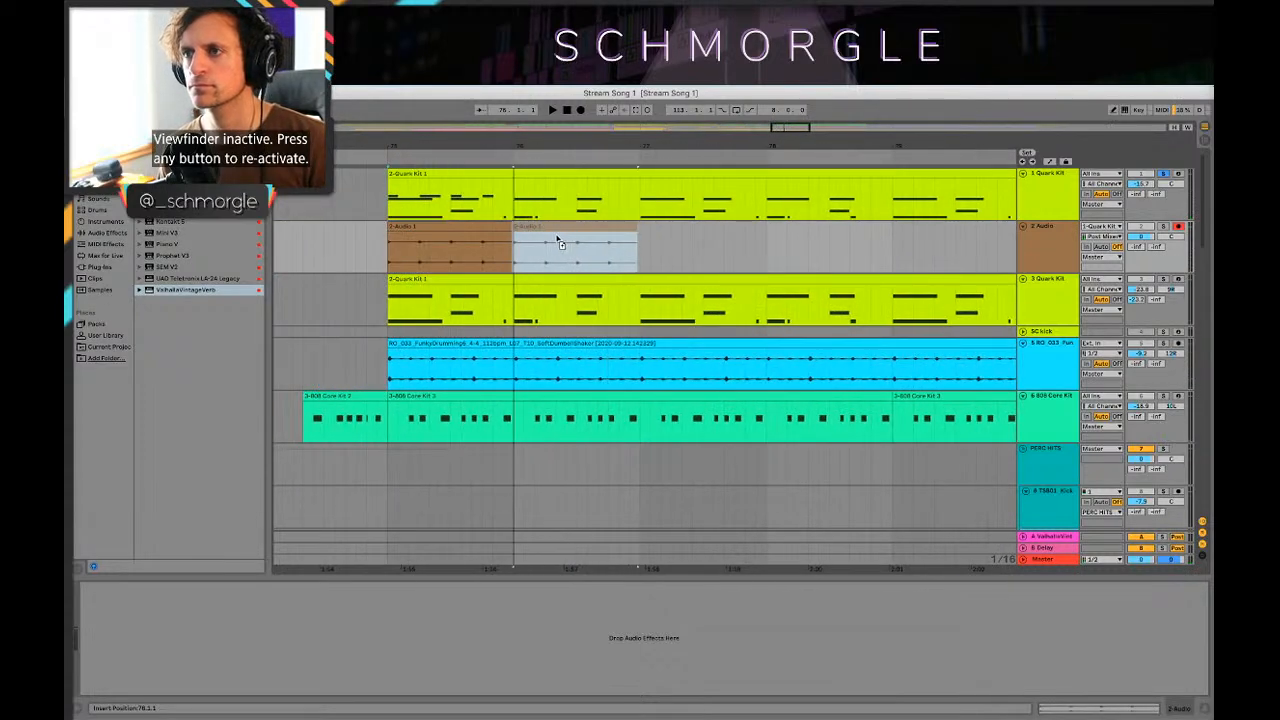
pyautogui.keyDown('shift'); pyautogui.click(450, 240); pyautogui.keyUp('shift')
pyautogui.rightClick(447, 232)
pyautogui.click(480, 322)
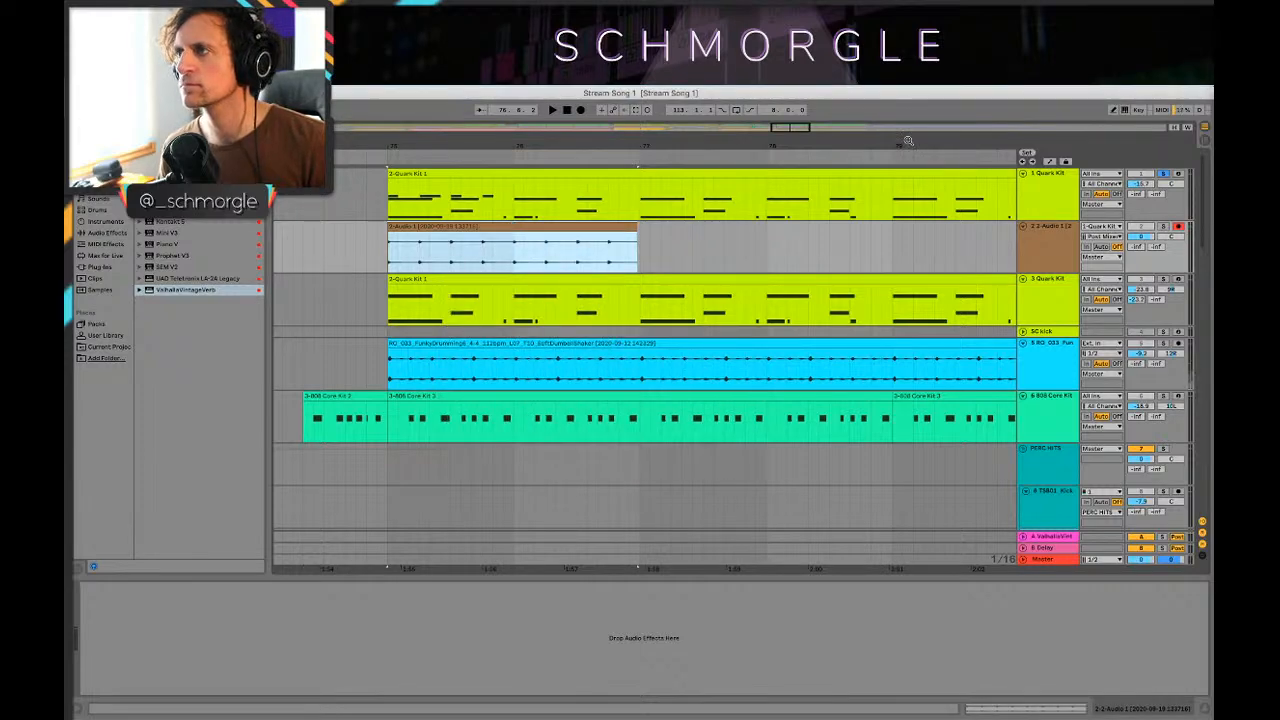
# Step: Copy the consolidated audio clip to the end of the drum section at 88.3.1 and delete the original at bar 75
pyautogui.moveTo(905, 140); pyautogui.dragTo(432, 98)
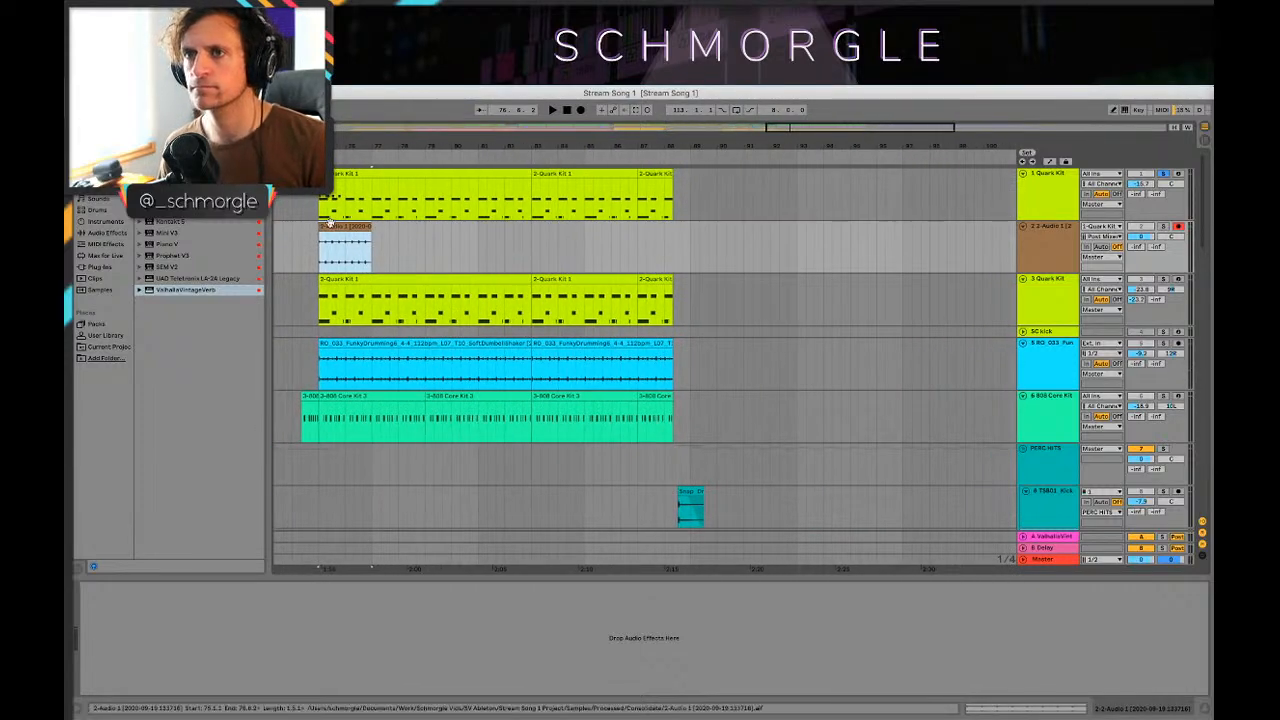
pyautogui.moveTo(336, 227); pyautogui.dragTo(688, 258)
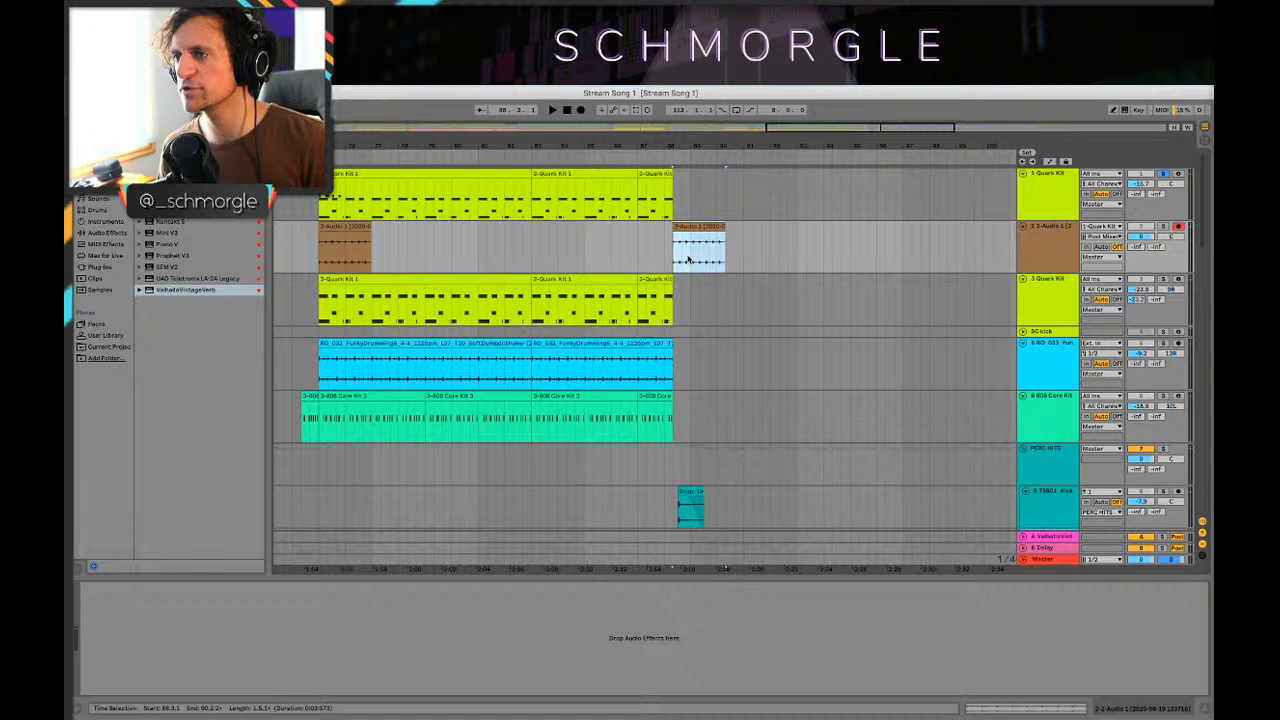
pyautogui.click(353, 236)
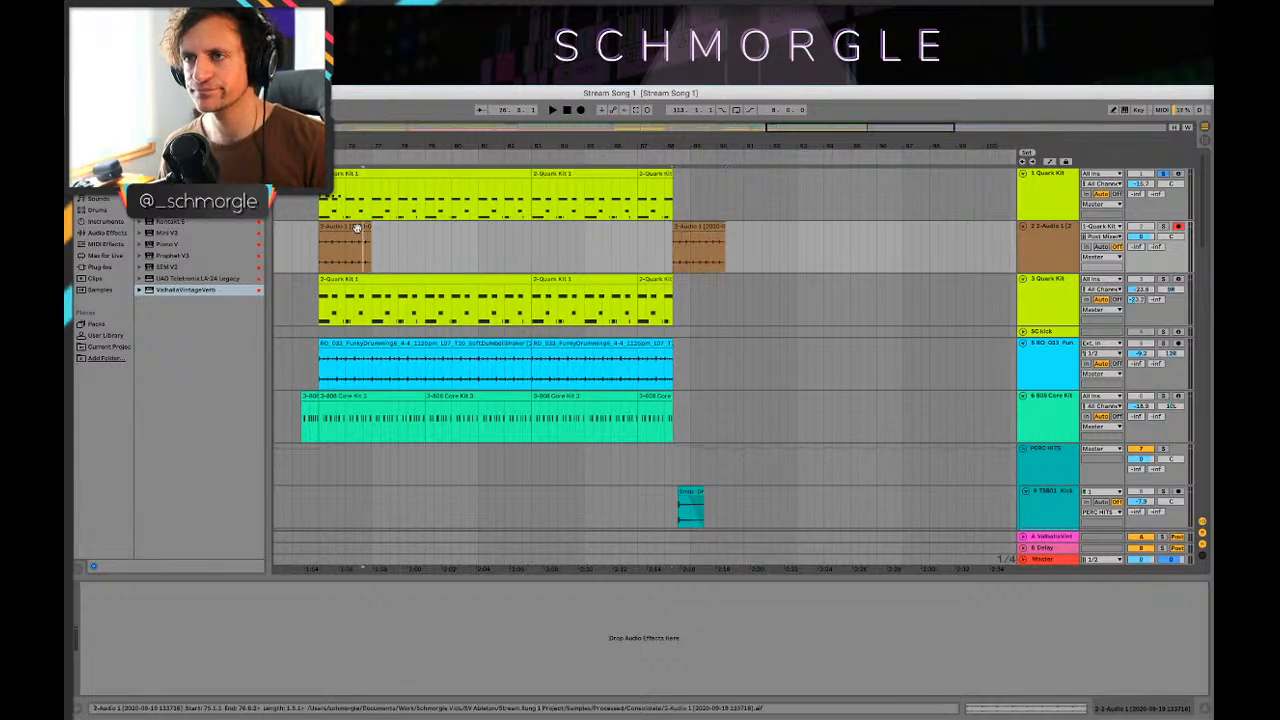
# Step: Delete the four Perc Wood notes from the Quark Kit clip at bar 75
pyautogui.doubleClick(338, 174)
pyautogui.moveTo(418, 572); pyautogui.dragTo(303, 565)
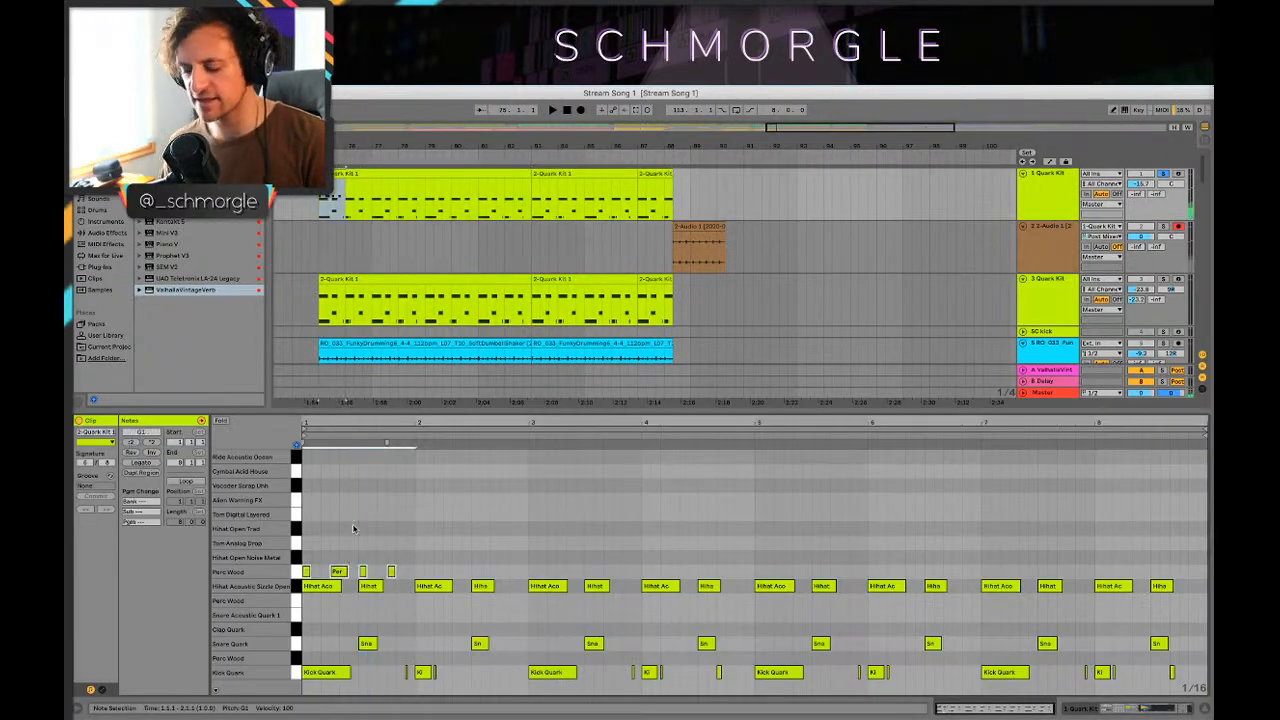
pyautogui.press('BackSpace')
pyautogui.hotkey('shift', 'Tab')
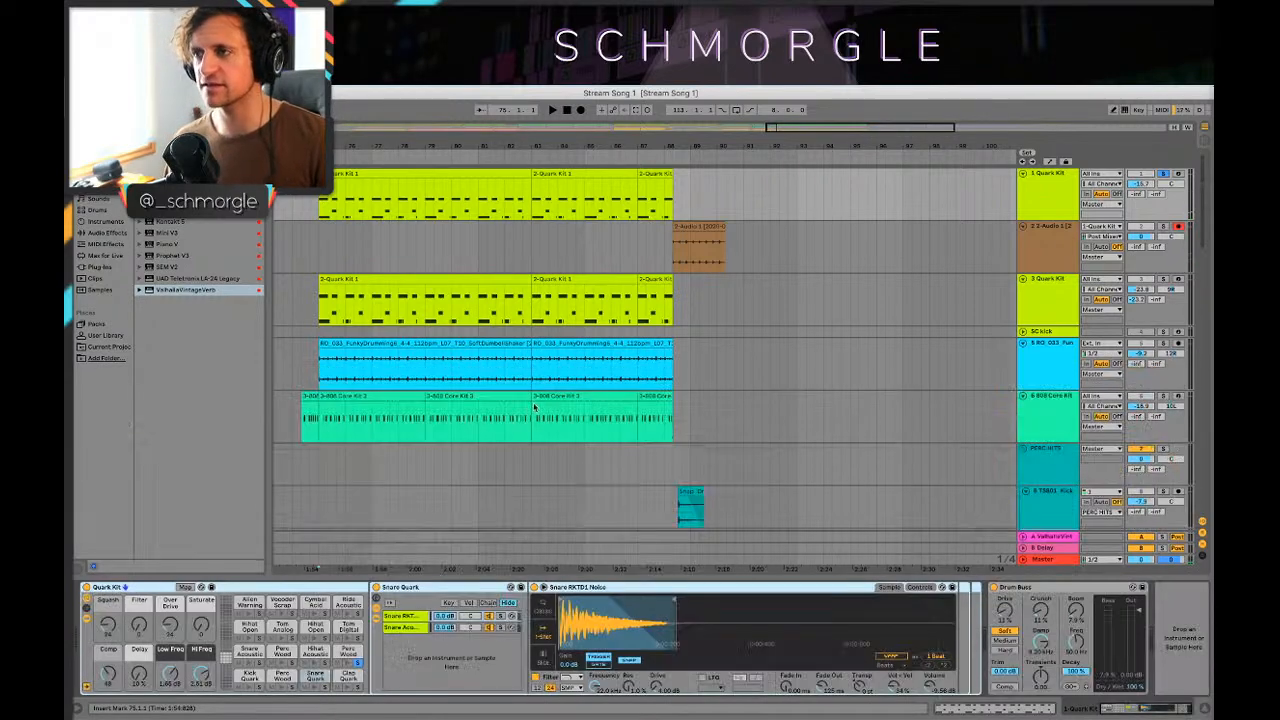
# Step: Adjust the gain of the audio clip after the drum section and play into it with the Quark Kit track unsoloed
pyautogui.click(676, 242)
pyautogui.moveTo(701, 146); pyautogui.dragTo(694, 192)
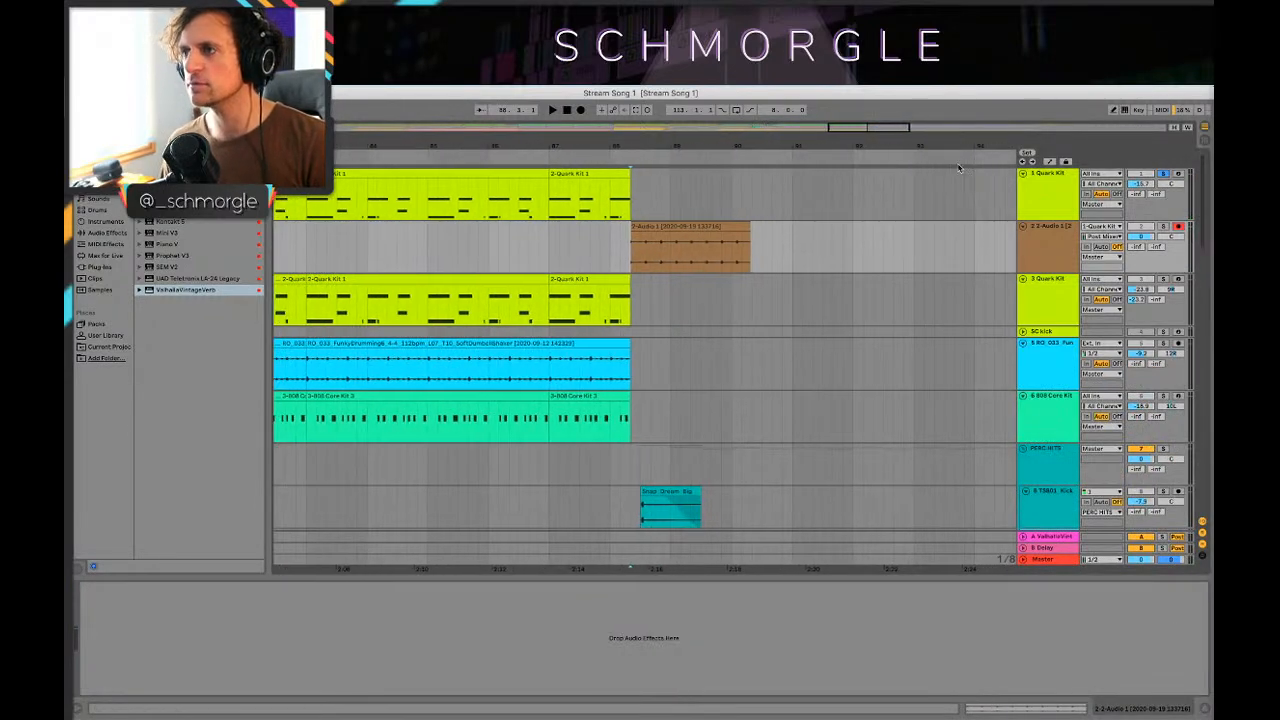
pyautogui.doubleClick(722, 240)
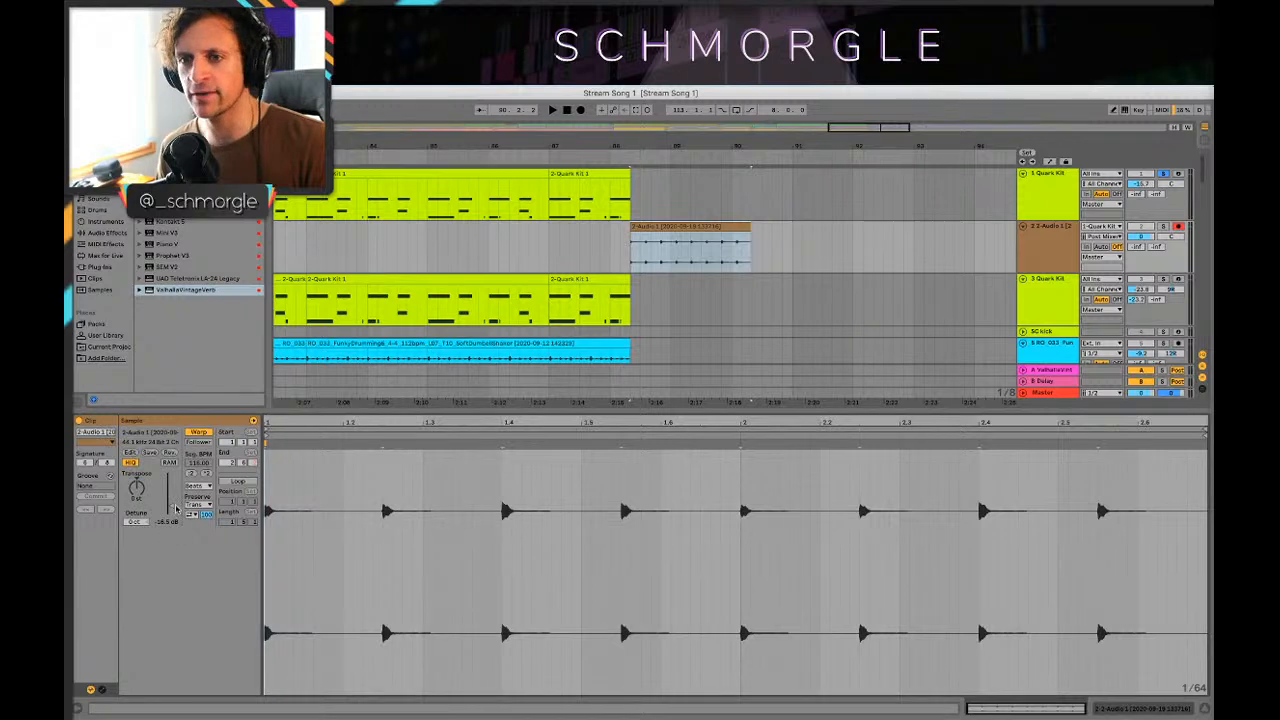
pyautogui.click(590, 246)
pyautogui.press('space')
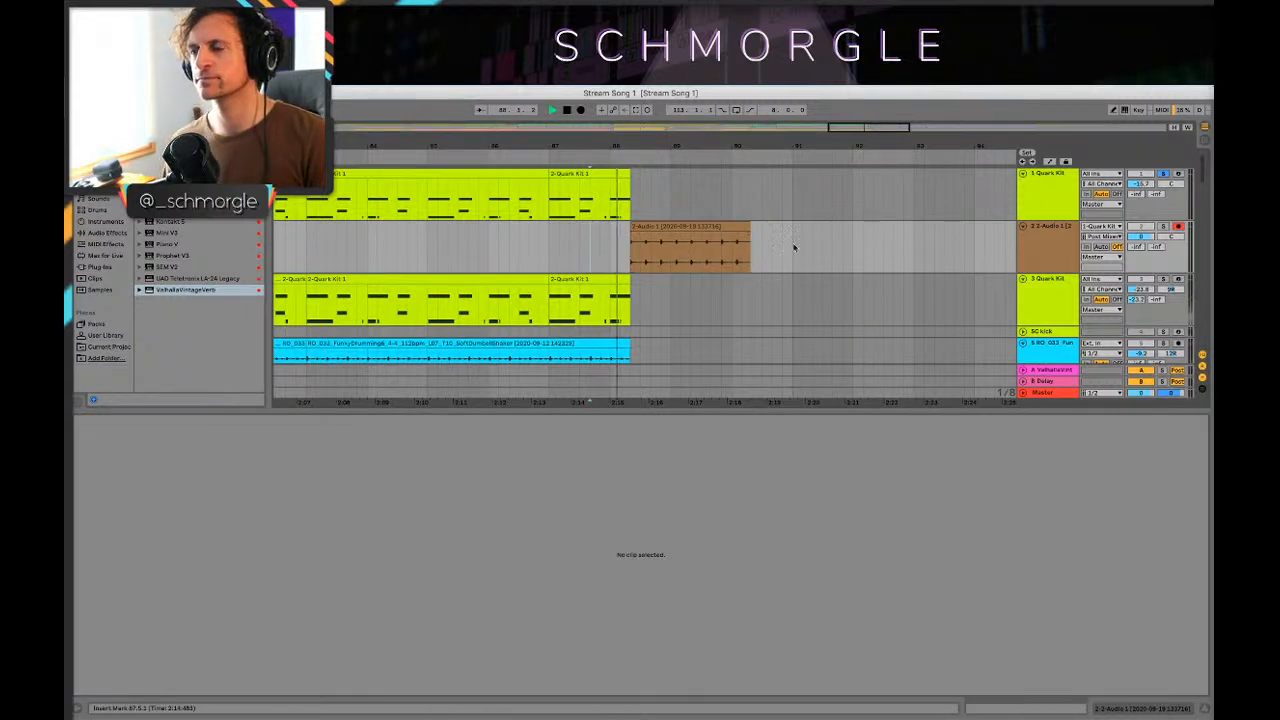
pyautogui.press('space')
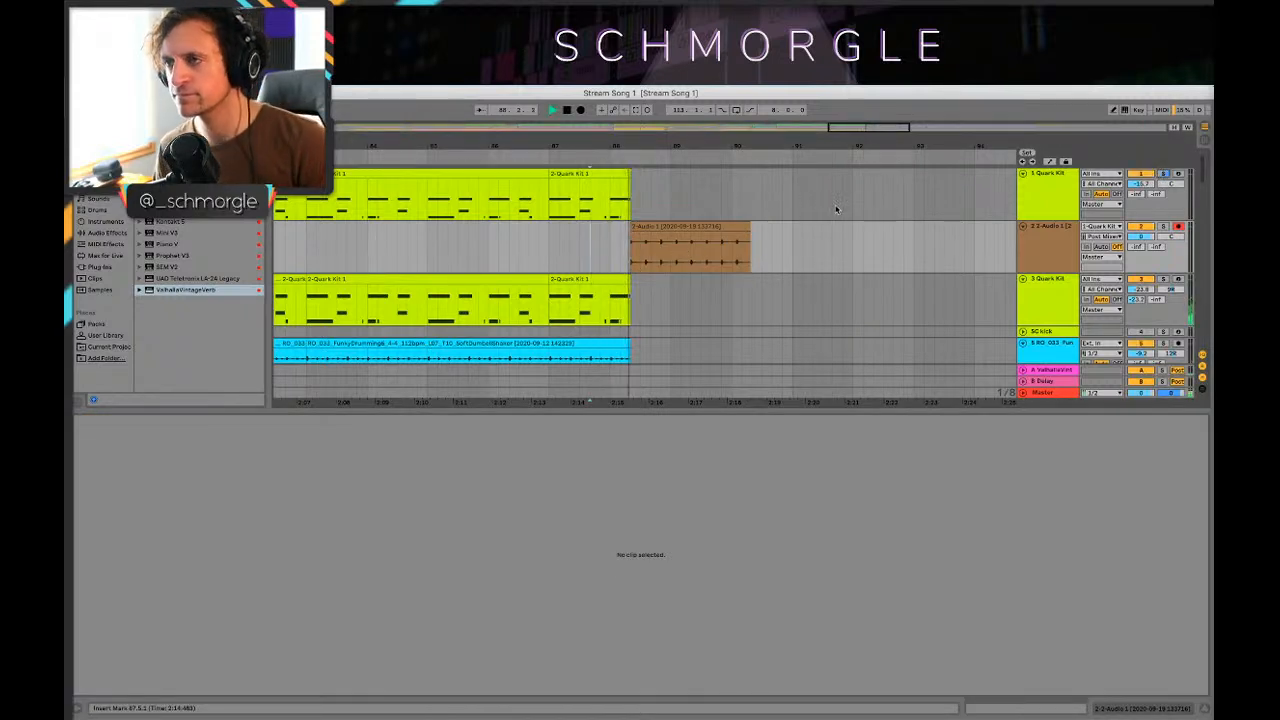
# Step: Move the audio clip to start at bar 89 and set its gain to -15.1 dB while playing it back
pyautogui.moveTo(662, 228); pyautogui.dragTo(705, 233)
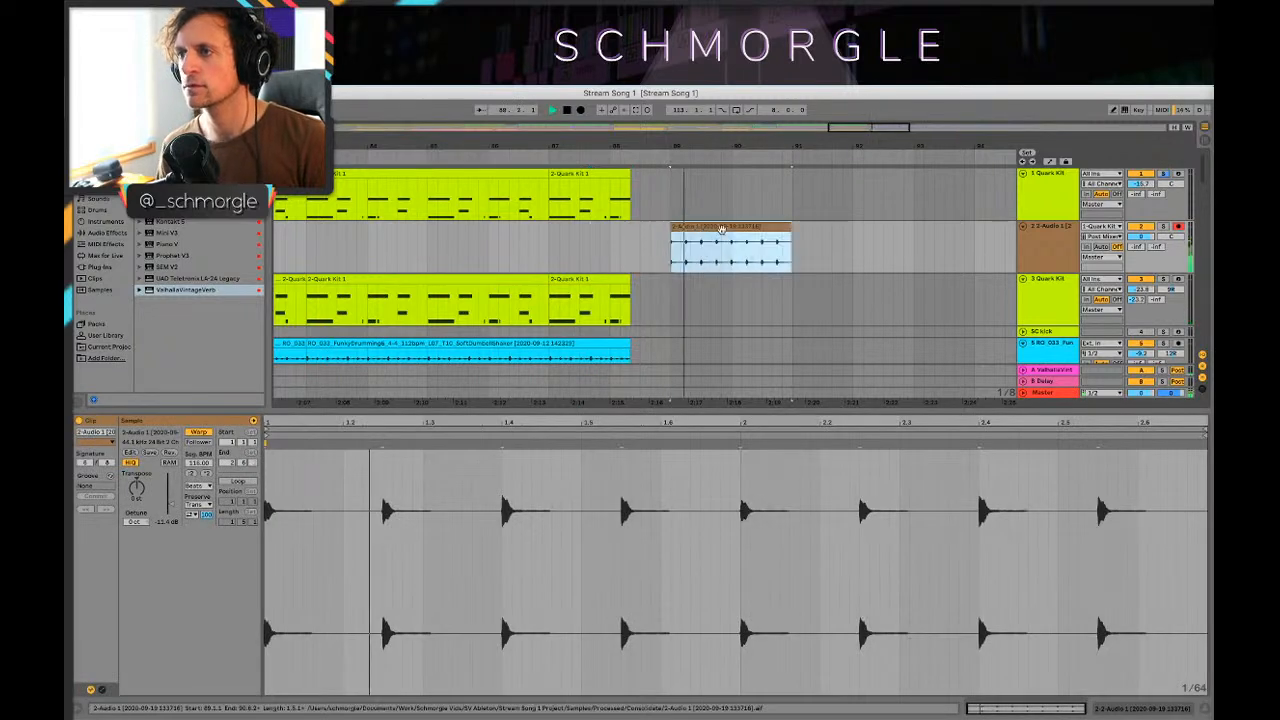
pyautogui.hscroll(5, 528, 272)
pyautogui.scroll(-3, 528, 272)
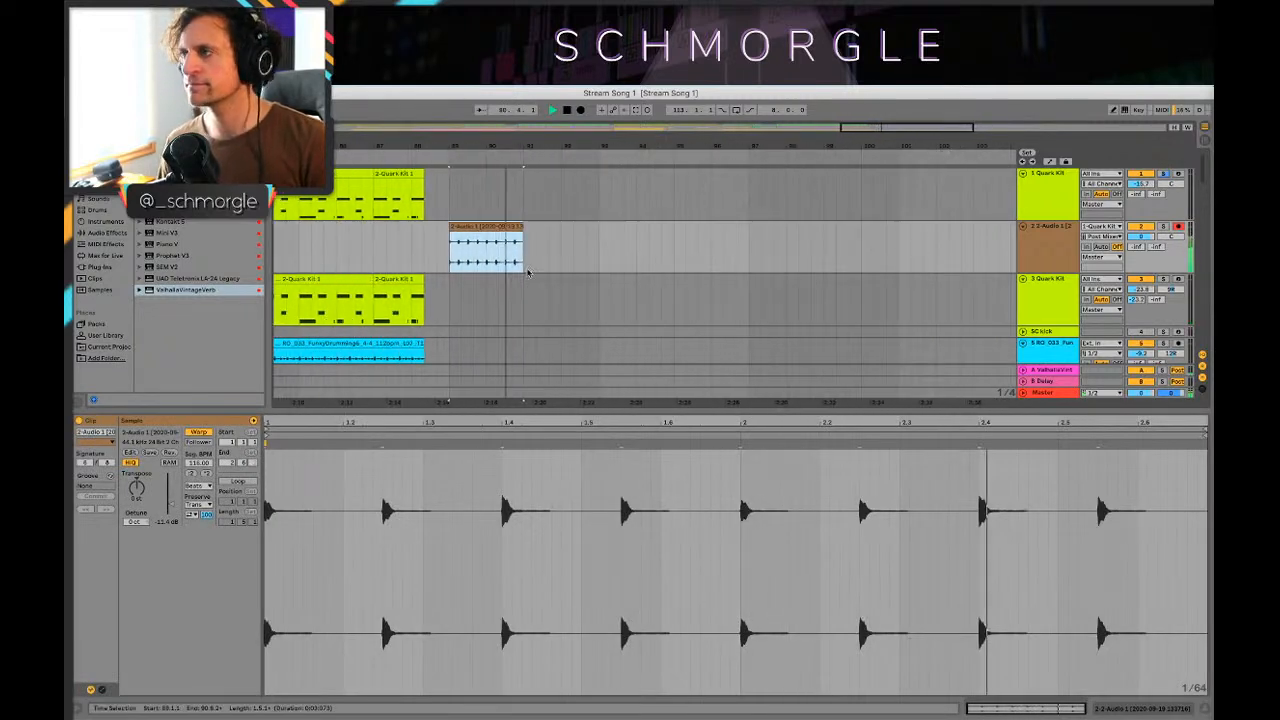
pyautogui.press('space')
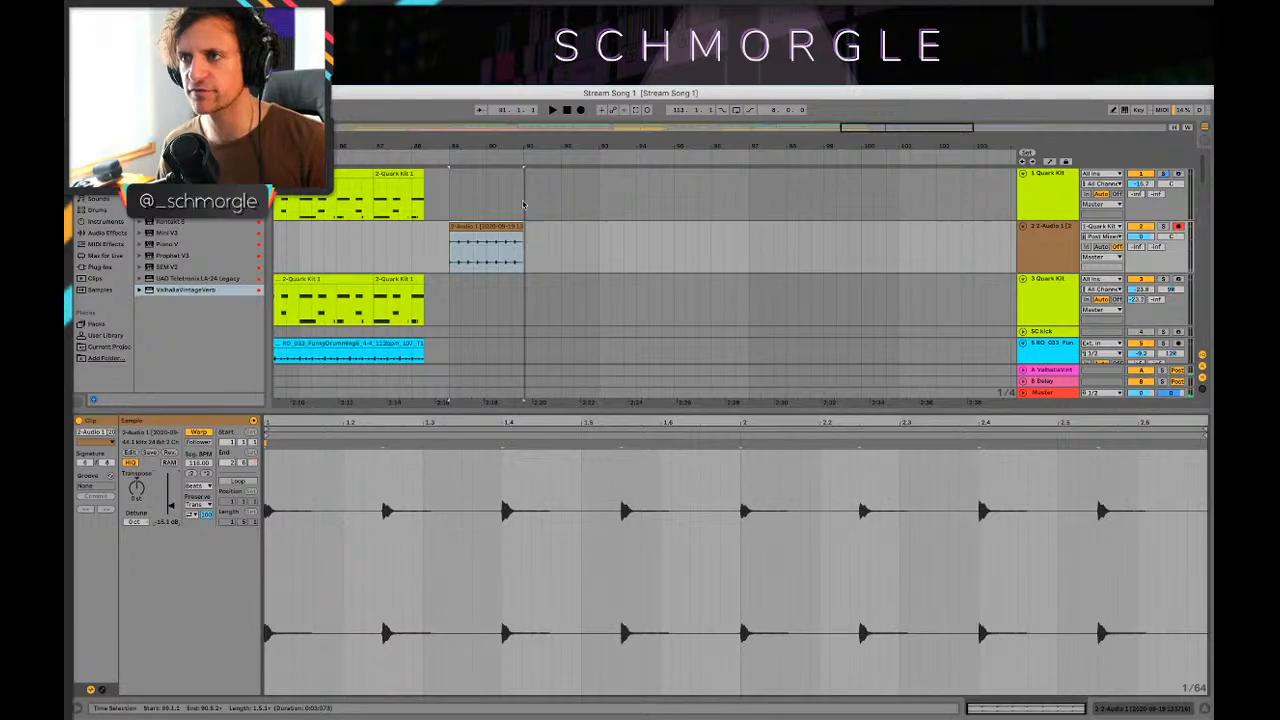
# Step: Duplicate the audio clip to bar 91 and copy the pair to bar 113, beneath the single Quark Kit clip
pyautogui.moveTo(466, 227); pyautogui.dragTo(554, 229)
pyautogui.moveTo(681, 134); pyautogui.dragTo(681, 100)
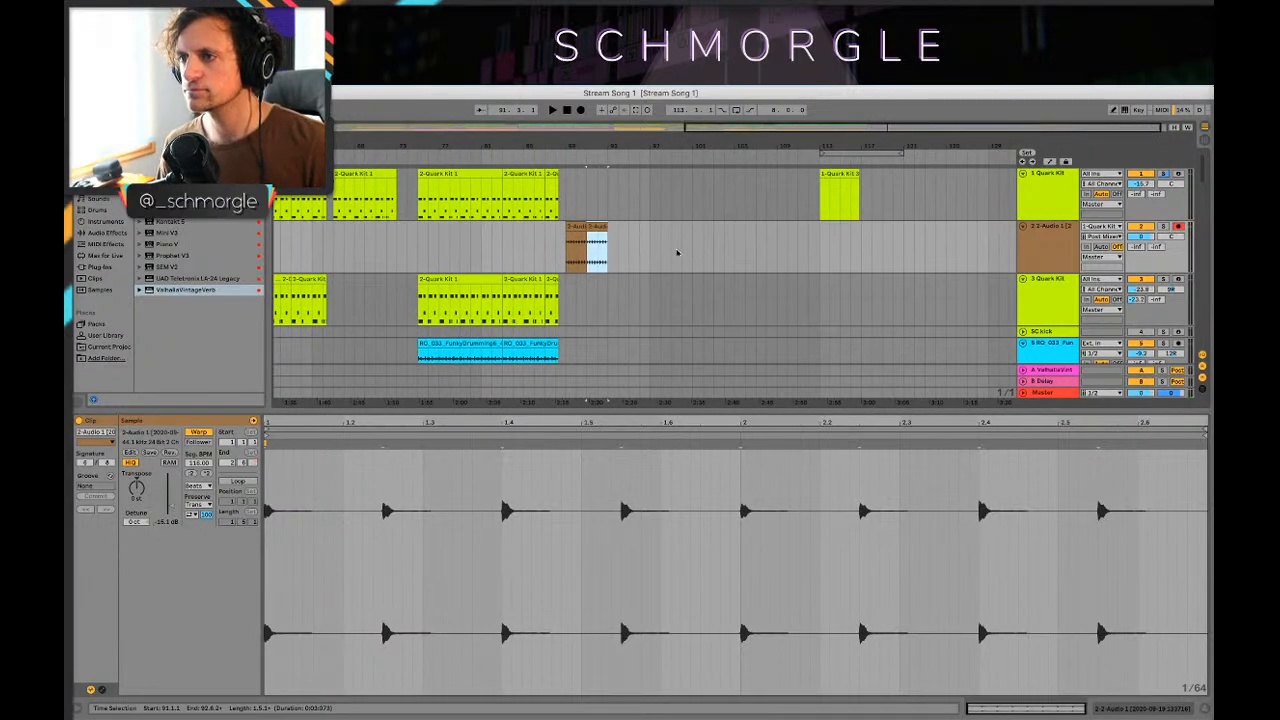
pyautogui.hotkey('shift', 'Tab')
pyautogui.keyDown('shift'); pyautogui.click(574, 227); pyautogui.keyUp('shift')
pyautogui.moveTo(572, 227)
pyautogui.mouseDown()
pyautogui.moveTo(862, 235)
pyautogui.moveTo(826, 240)
pyautogui.mouseUp()
# Step: Play the arrangement from bar 111 to hear the copied audio clips in context
pyautogui.click(799, 245)
pyautogui.scroll(-3, 849, 304)
pyautogui.scroll(3, 843, 340)
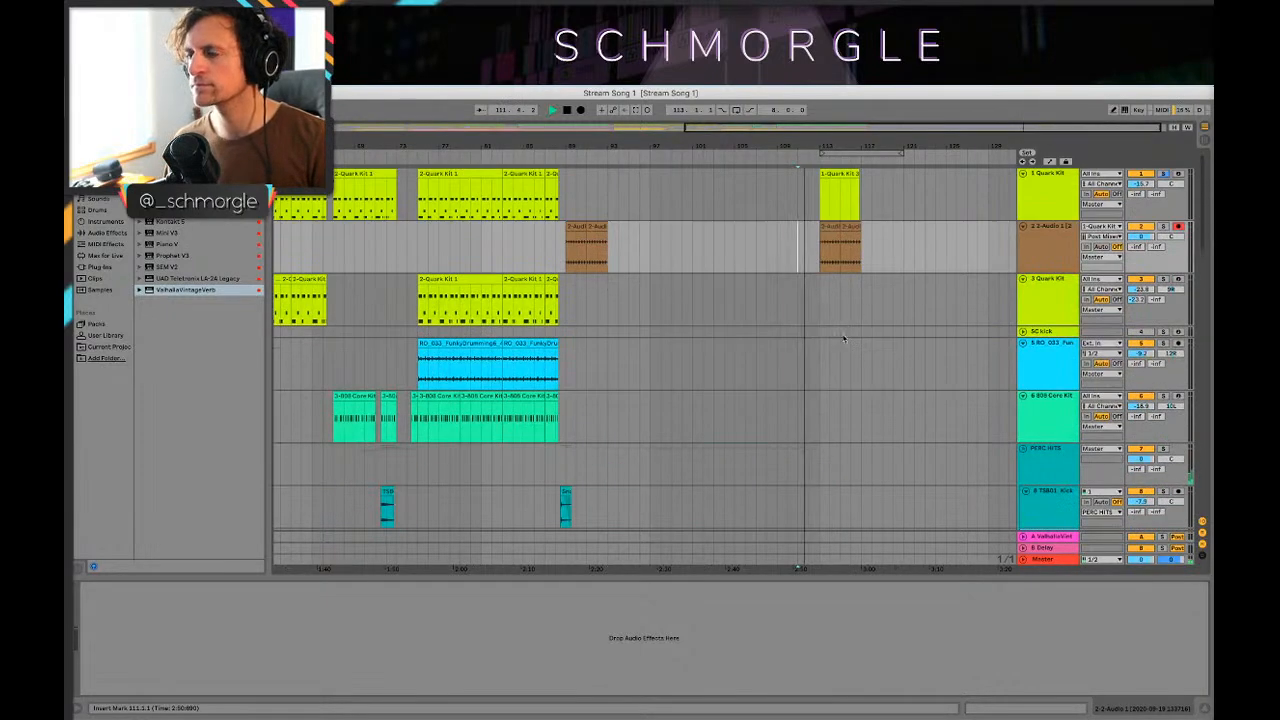
# Step: Duplicate the pair of audio clips at bar 113 so that the copy starts at bar 117
pyautogui.moveTo(905, 133); pyautogui.dragTo(841, 214)
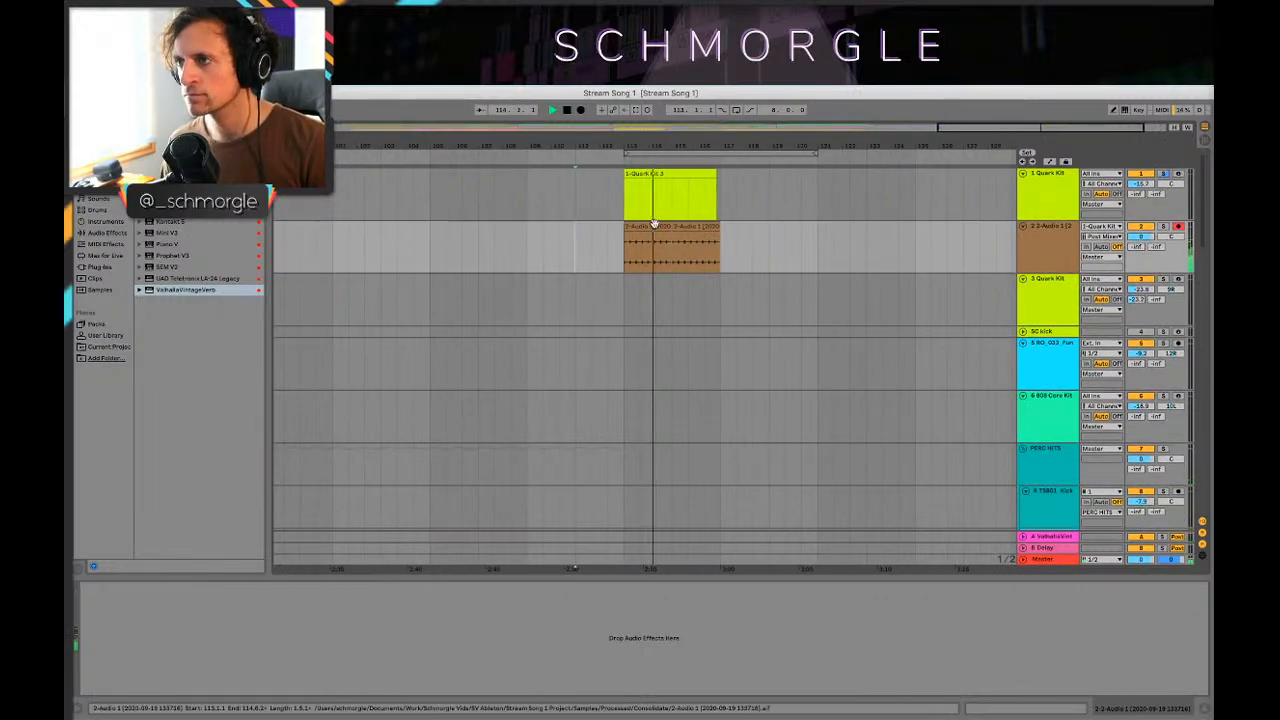
pyautogui.click(686, 227)
pyautogui.keyDown('shift'); pyautogui.click(643, 228); pyautogui.keyUp('shift')
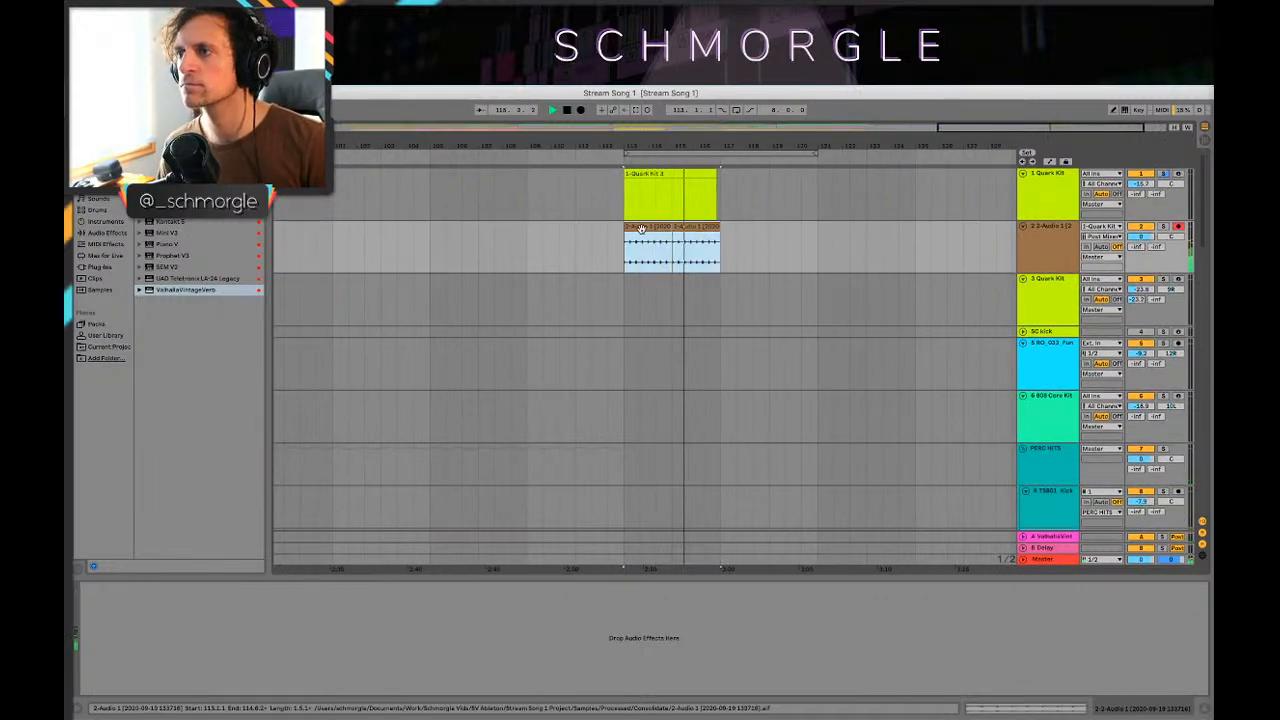
pyautogui.moveTo(641, 229); pyautogui.dragTo(743, 230)
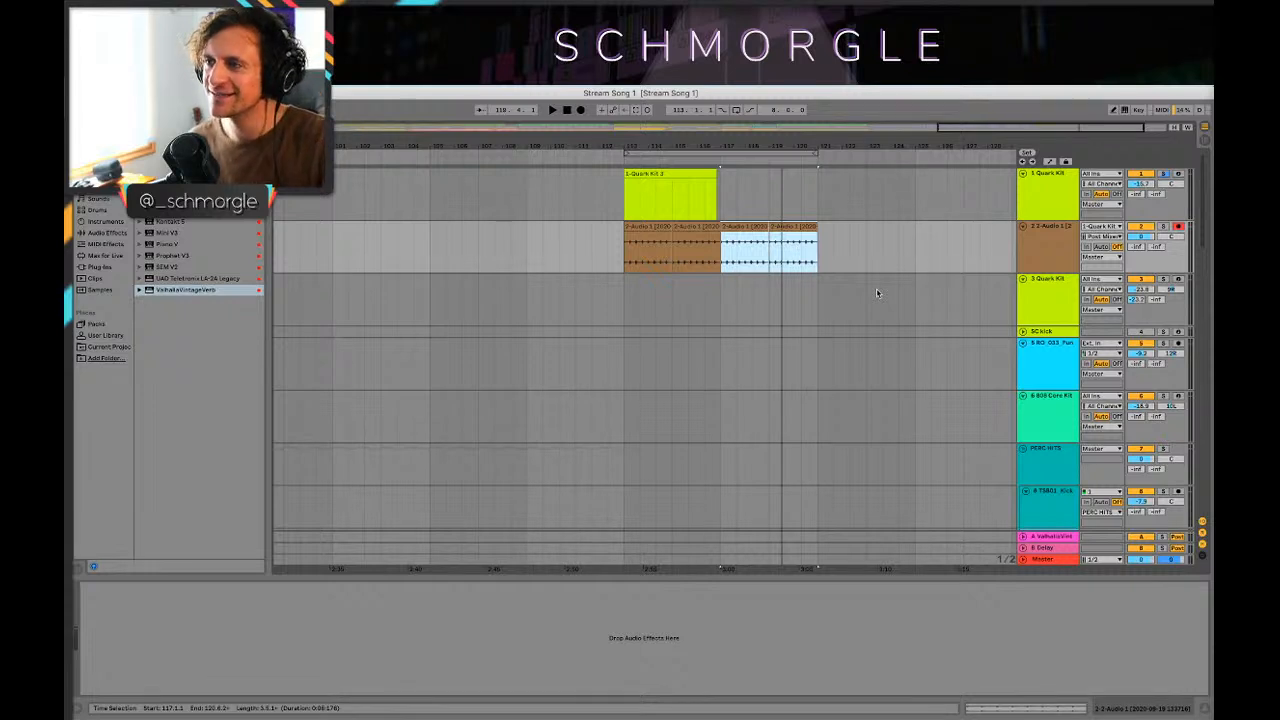
# Step: Delete the Quark Kit clip above the audio clips at bar 113 and arm the Quark Kit track for recording
pyautogui.moveTo(768, 141); pyautogui.dragTo(750, 125)
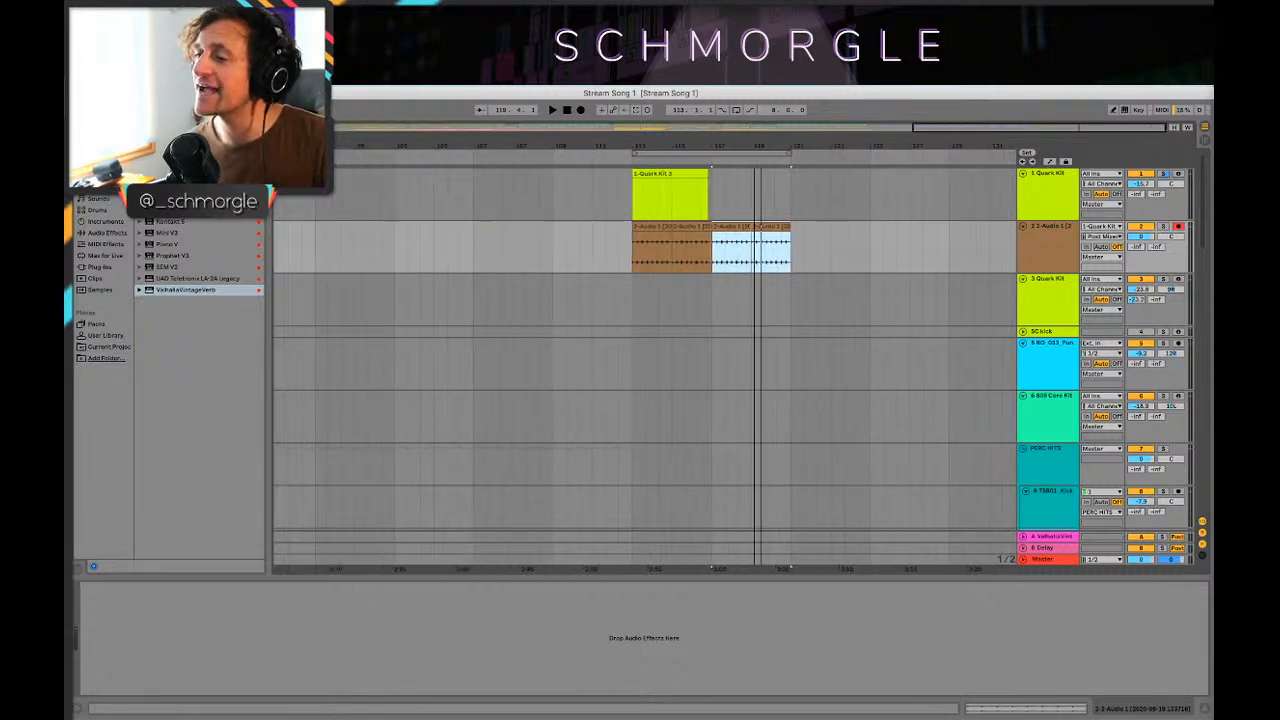
pyautogui.click(657, 174)
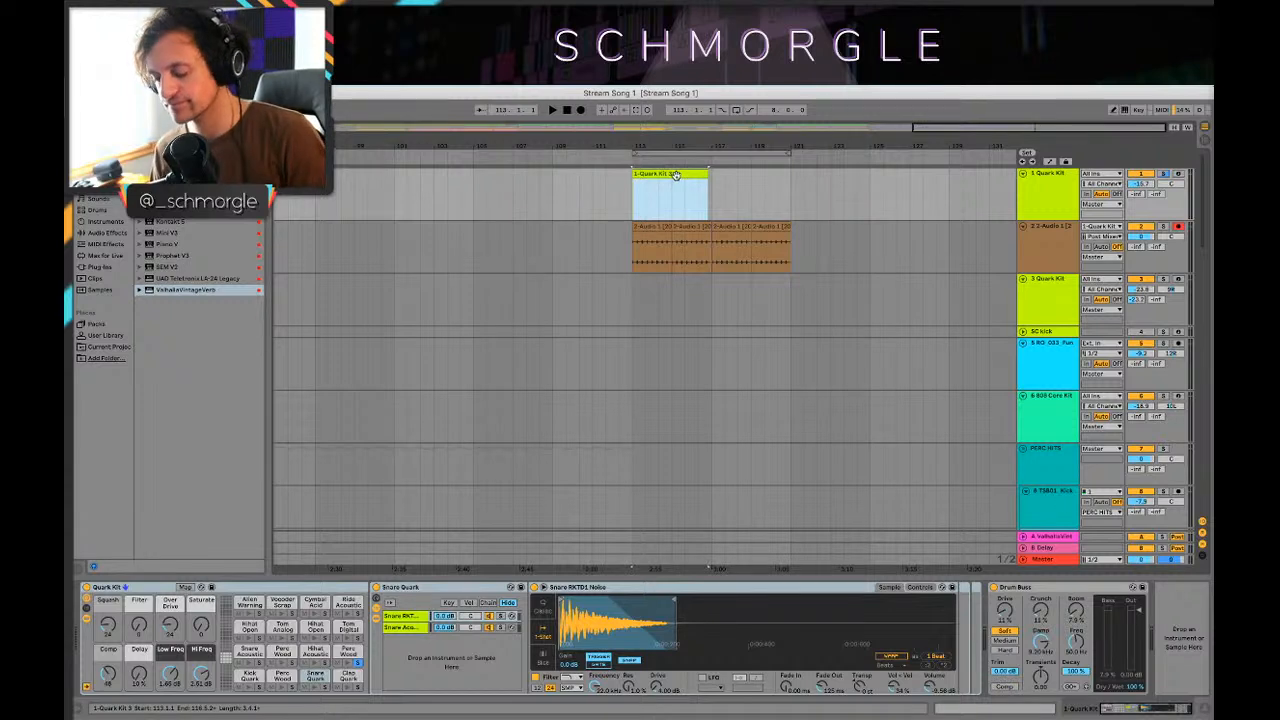
pyautogui.click(660, 177)
pyautogui.click(645, 216)
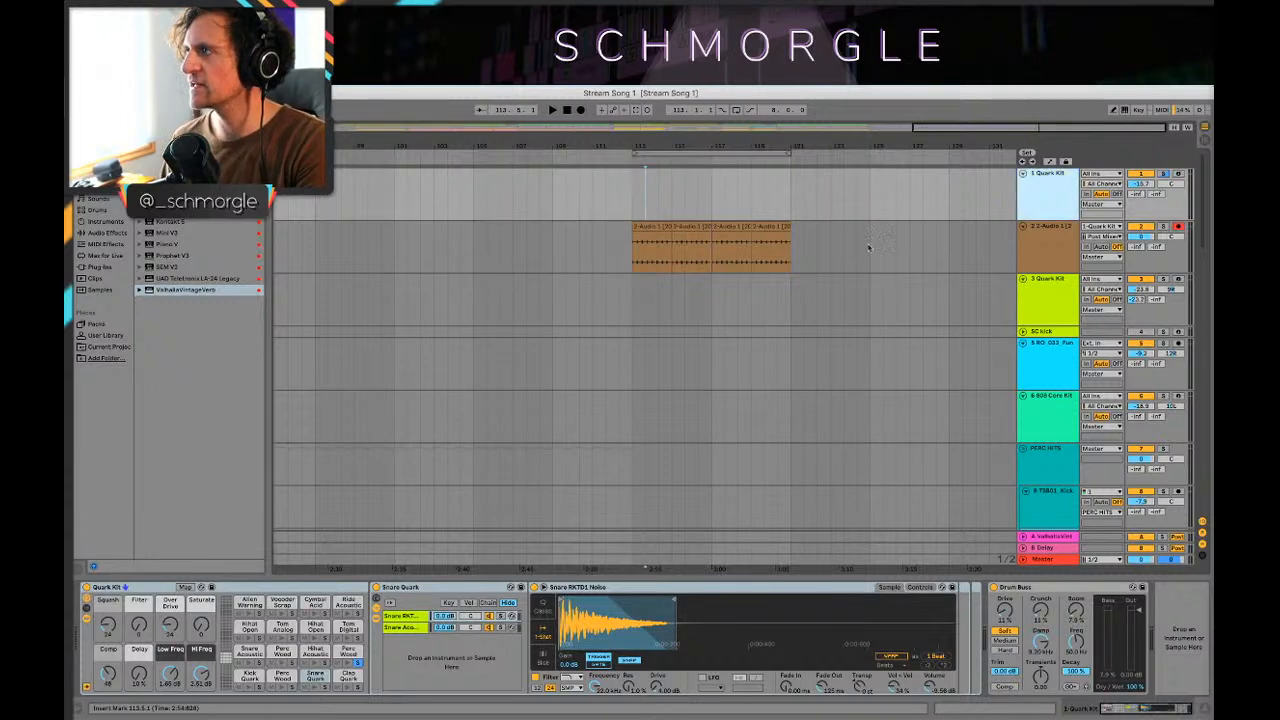
pyautogui.click(1164, 174)
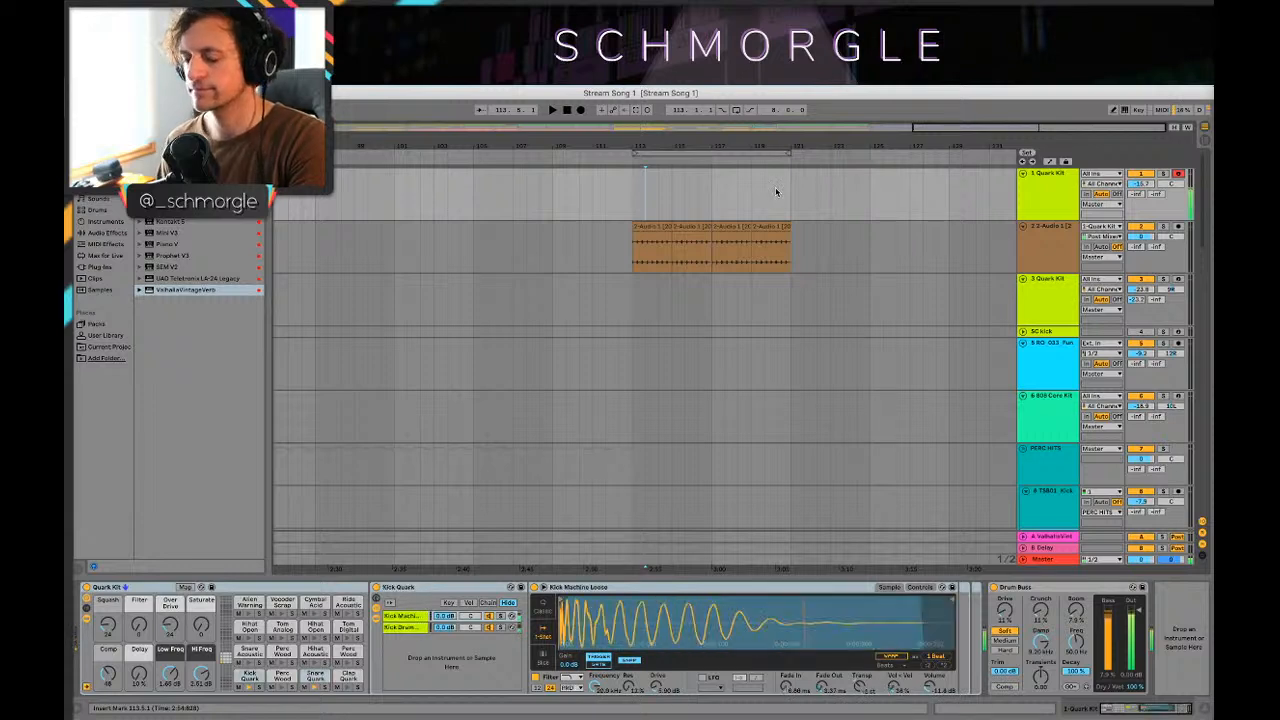
# Step: Play the lead-in to the row of audio clips, setting the playback start at bar 111
pyautogui.moveTo(743, 156); pyautogui.dragTo(690, 153)
pyautogui.click(529, 332)
pyautogui.press('space')
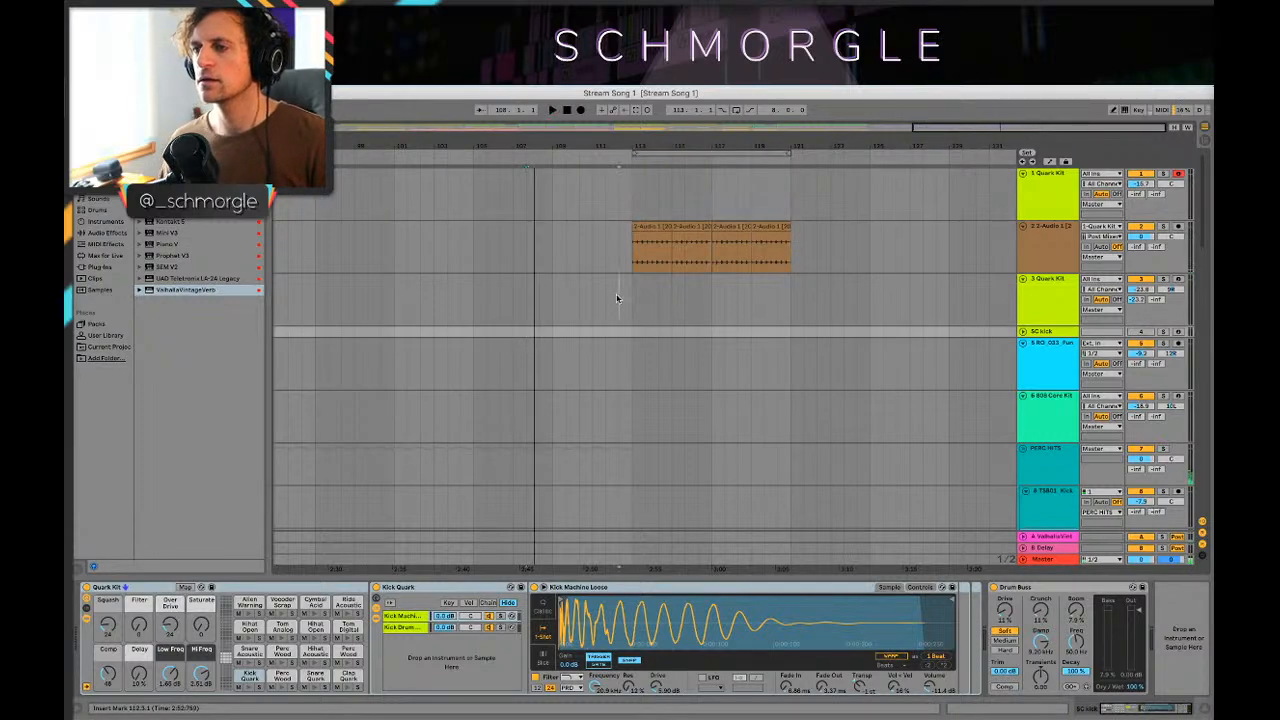
pyautogui.click(600, 300)
pyautogui.scroll(-10, 643, 391)
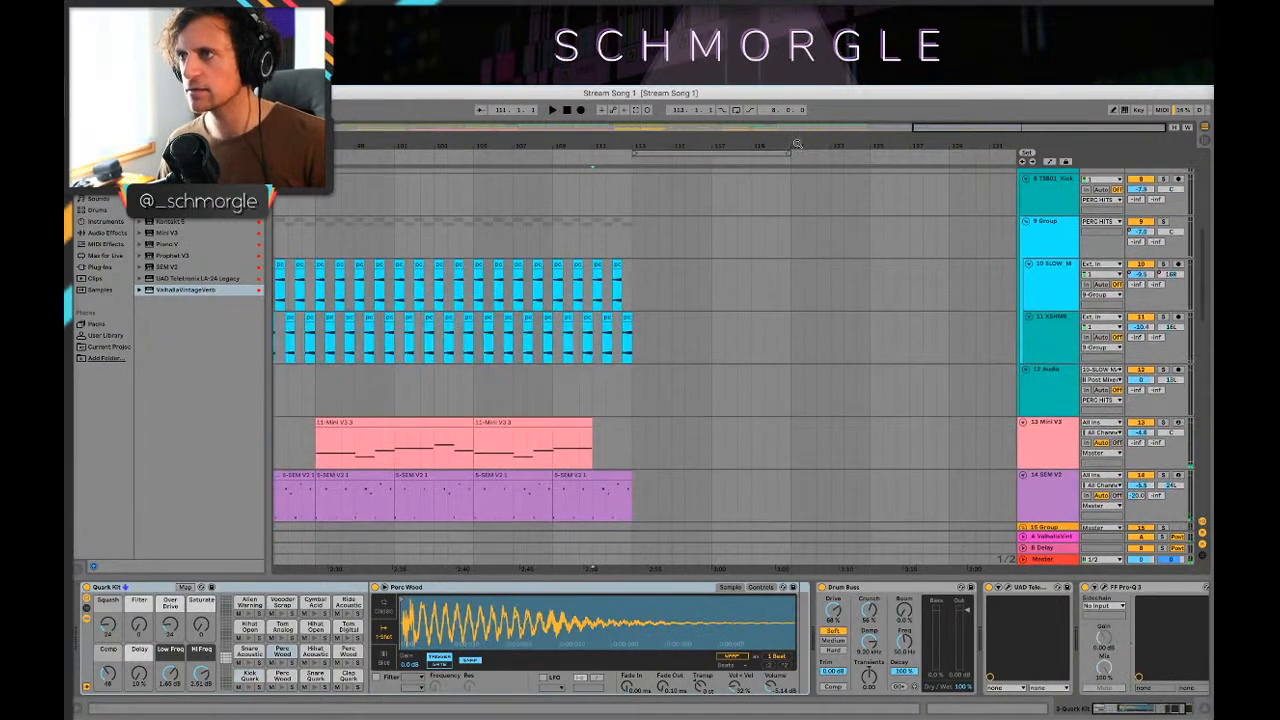
pyautogui.moveTo(797, 144); pyautogui.dragTo(670, 297)
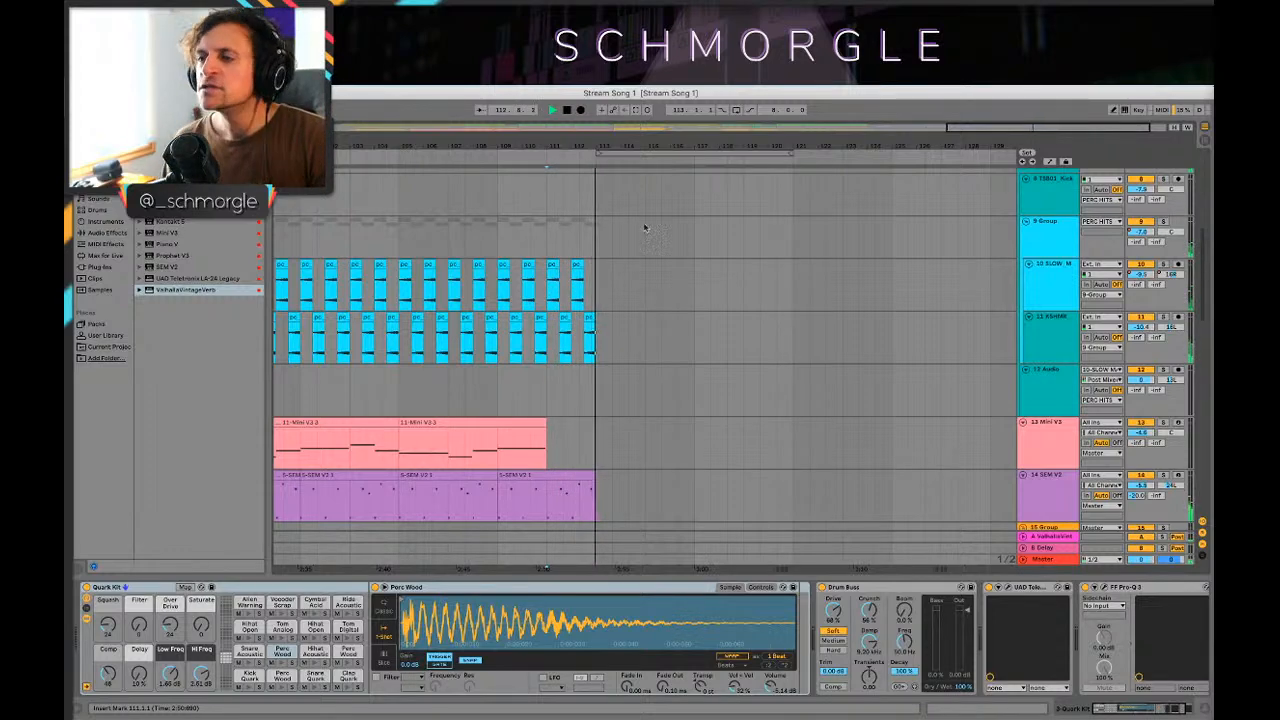
pyautogui.scroll(10, 721, 220)
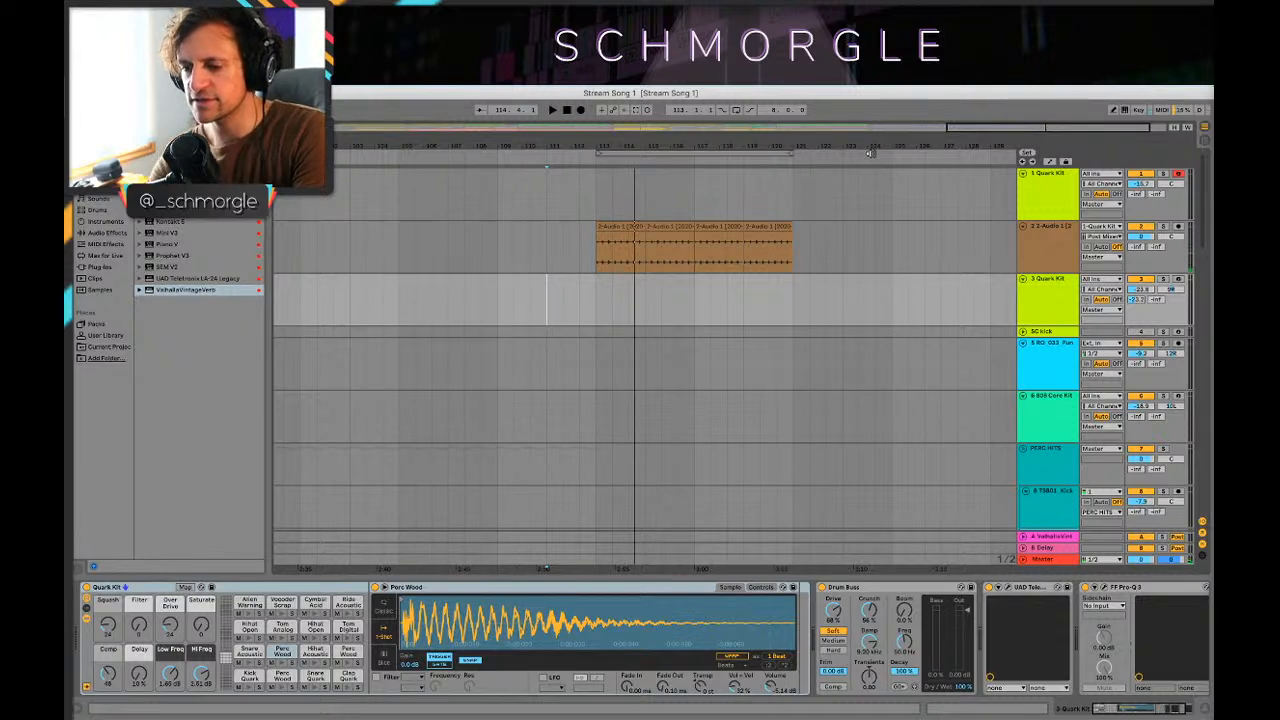
# Step: Record a kick, snare and hi-hat pattern on the Quark Kit track from bar 111 to 121 and remove the part before bar 113
pyautogui.press('F9')
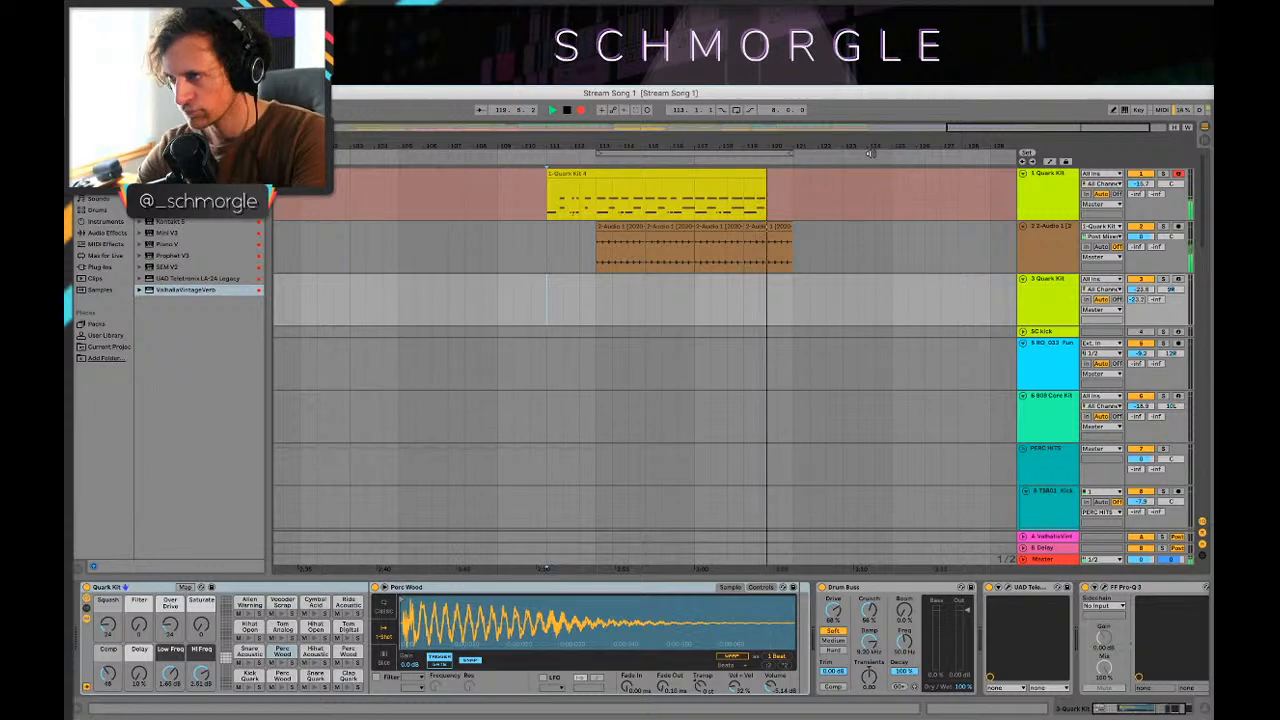
pyautogui.press('space')
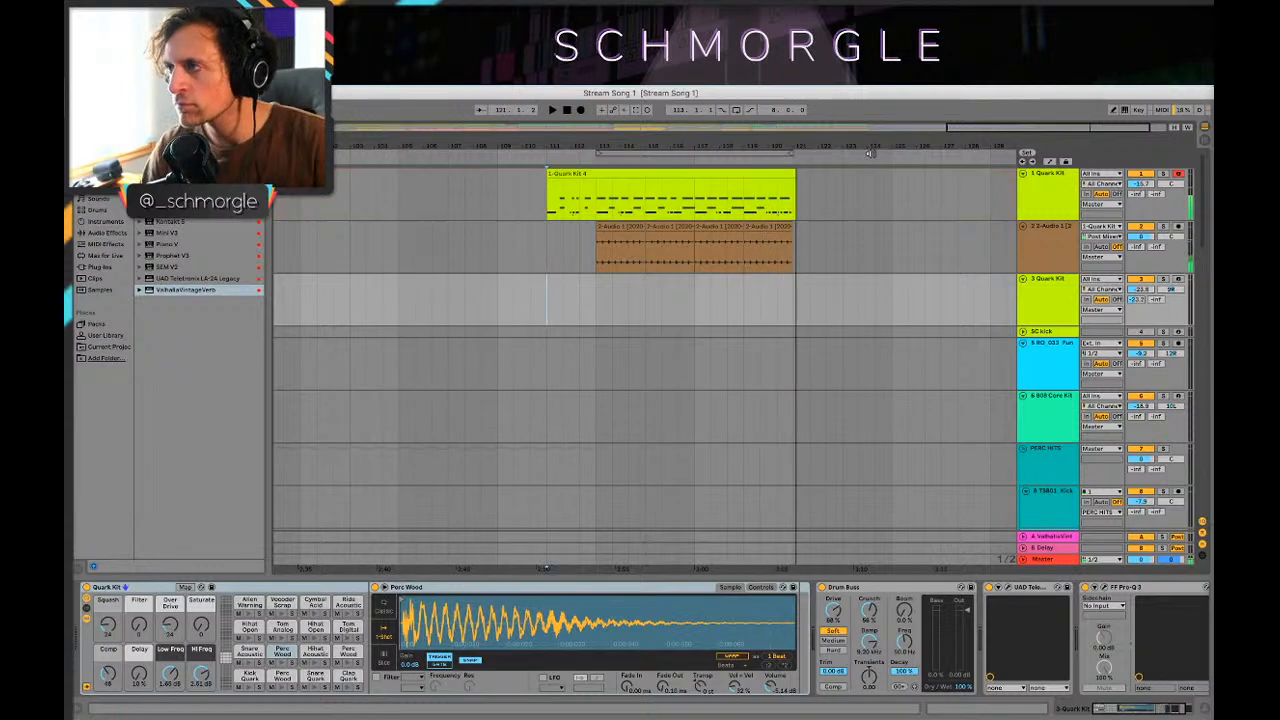
pyautogui.moveTo(596, 195); pyautogui.dragTo(534, 190)
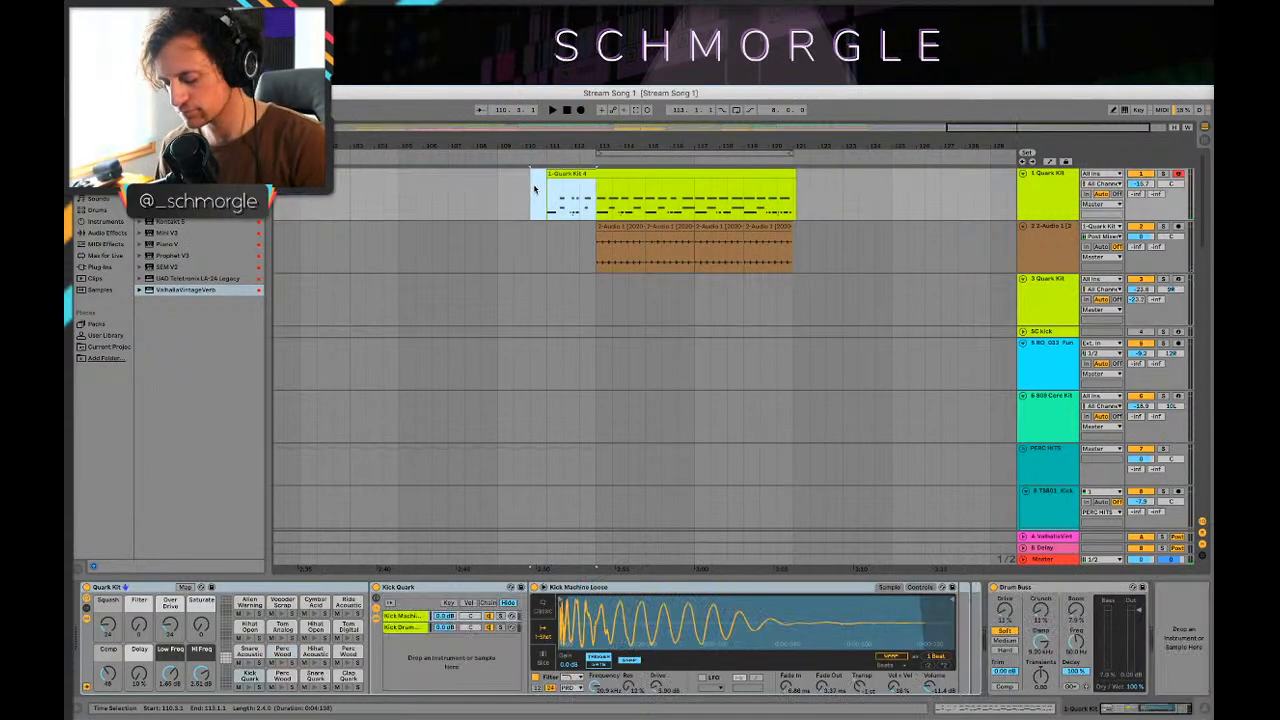
# Step: Open the recorded Quark Kit clip's notes and move the first hi-hat and kick onto the start of bar 3
pyautogui.doubleClick(620, 172)
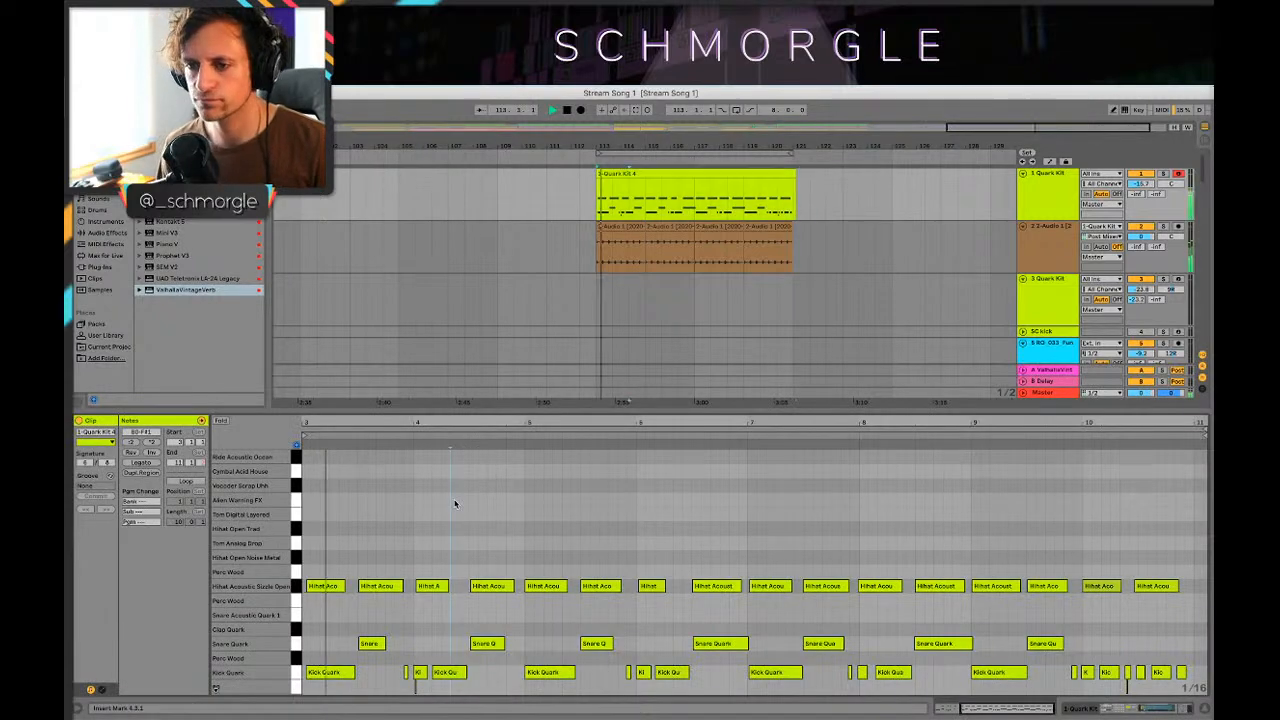
pyautogui.hotkey('ctrl', 'a')
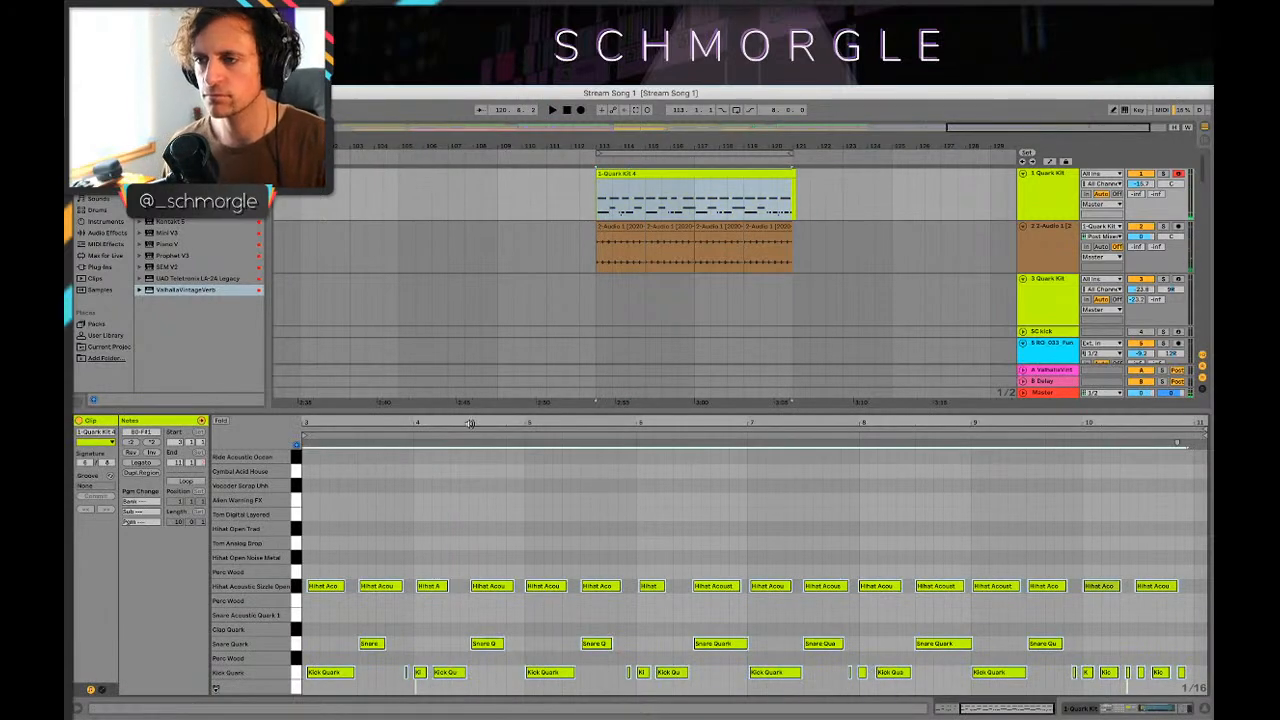
pyautogui.moveTo(447, 423); pyautogui.dragTo(835, 423)
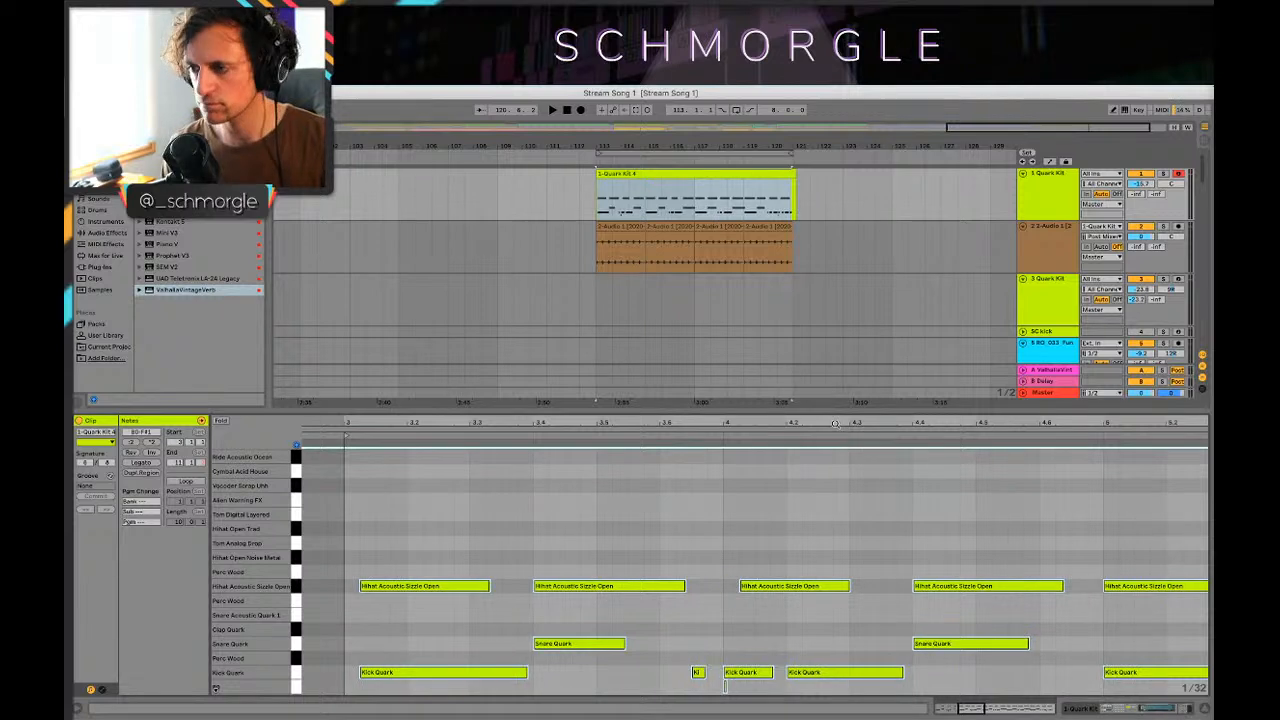
pyautogui.click(436, 642)
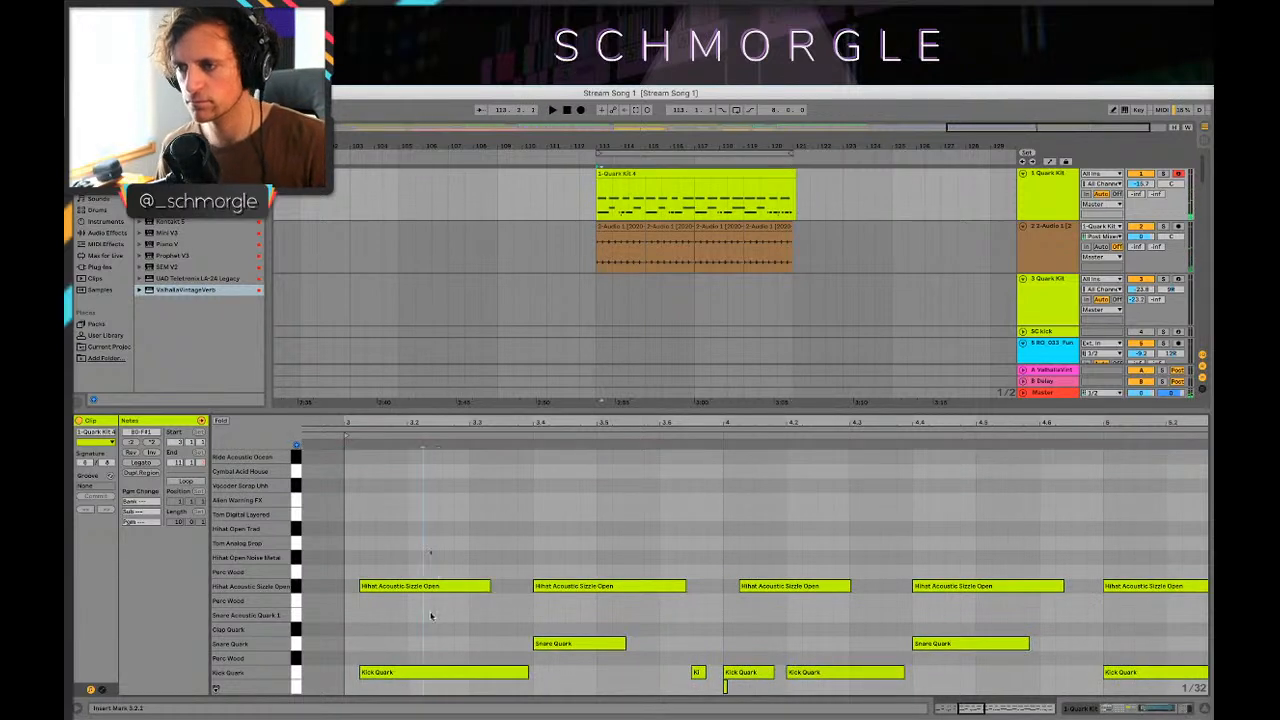
pyautogui.moveTo(431, 616); pyautogui.dragTo(428, 682)
pyautogui.moveTo(404, 588); pyautogui.dragTo(389, 589)
# Step: Play the clip, delete the stray note below the kick at bar 4 and align the hi-hat there with the bar start
pyautogui.press('space')
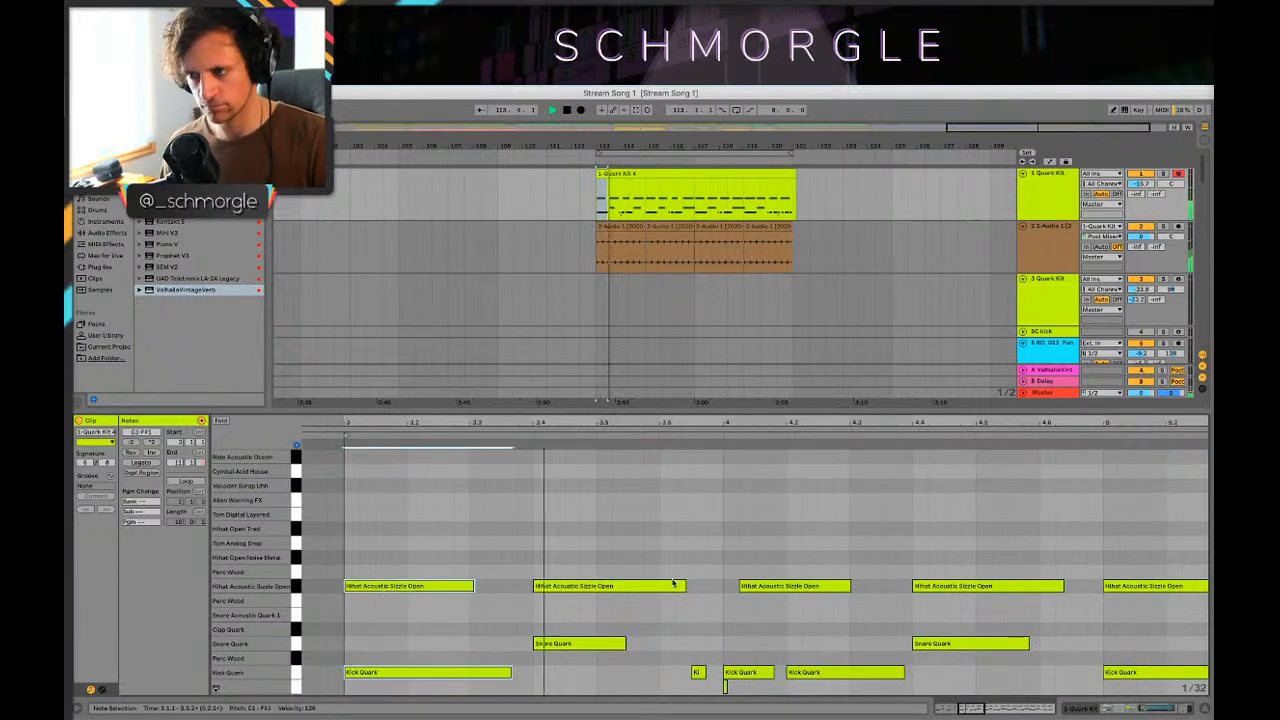
pyautogui.click(700, 686)
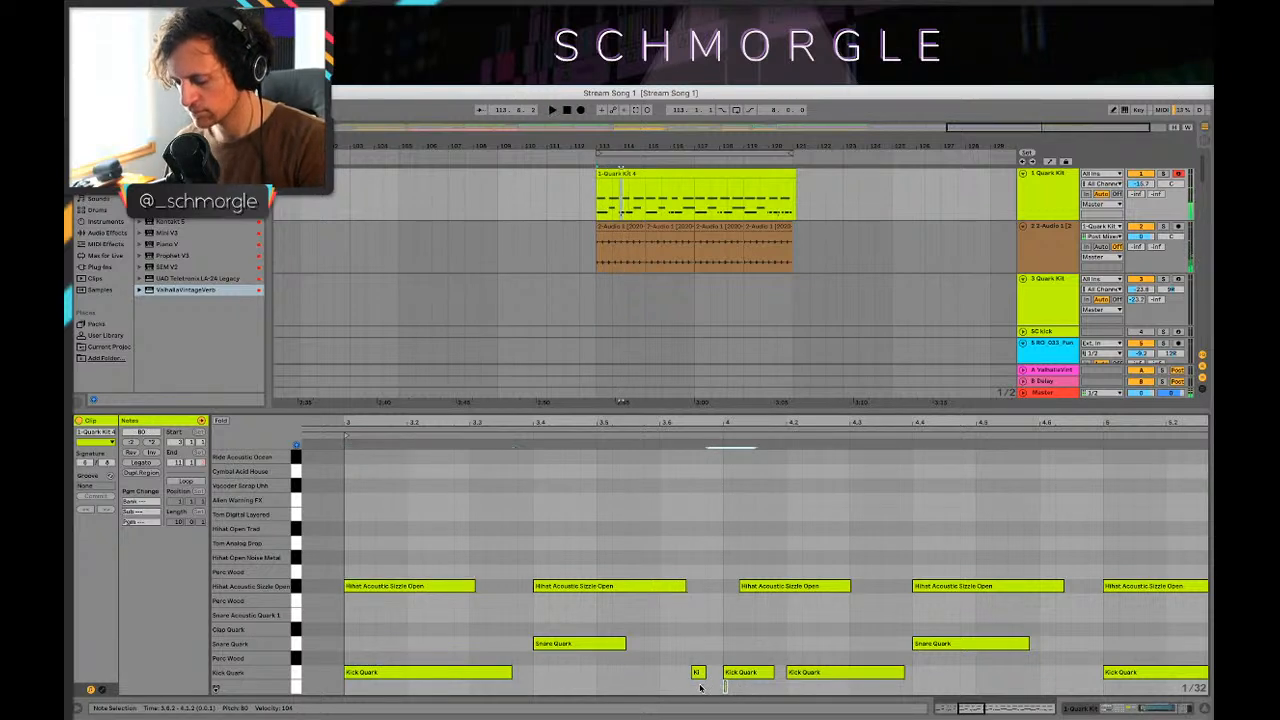
pyautogui.moveTo(783, 588); pyautogui.dragTo(766, 586)
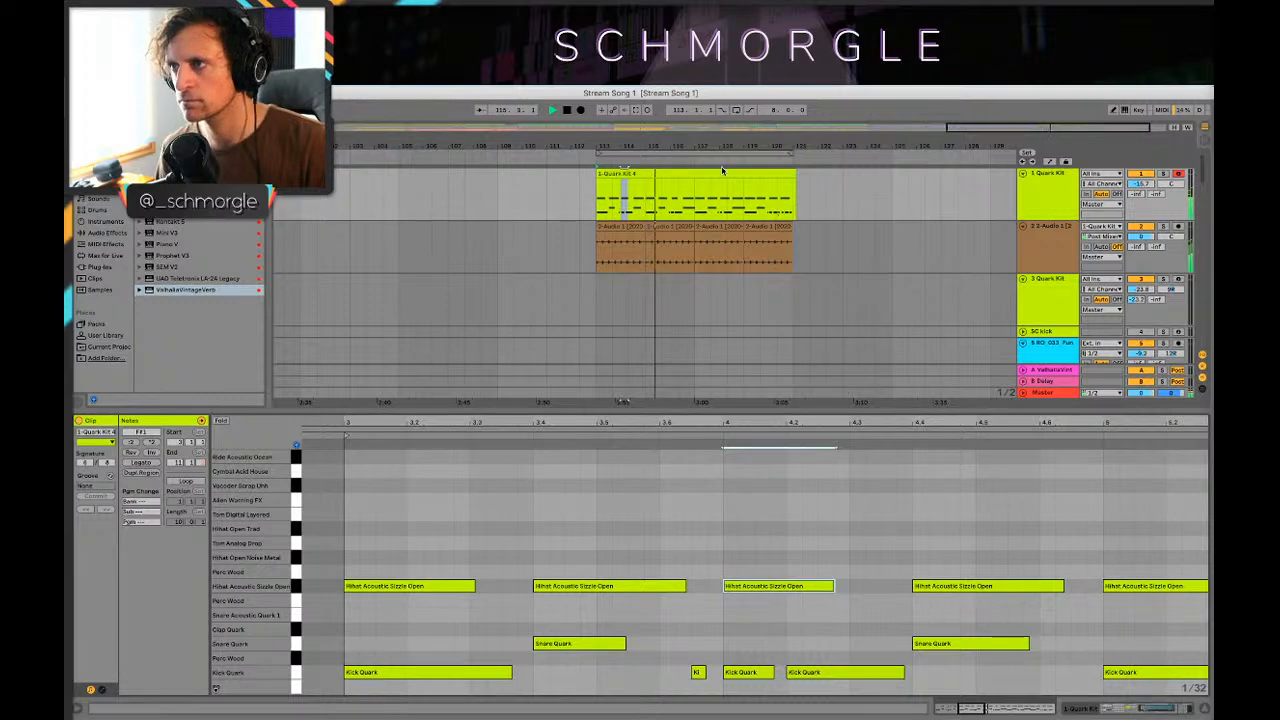
# Step: Split off the first two bars of the Quark Kit clip at bar 113 and copy them to bars 115 and 117
pyautogui.moveTo(737, 146); pyautogui.dragTo(737, 186)
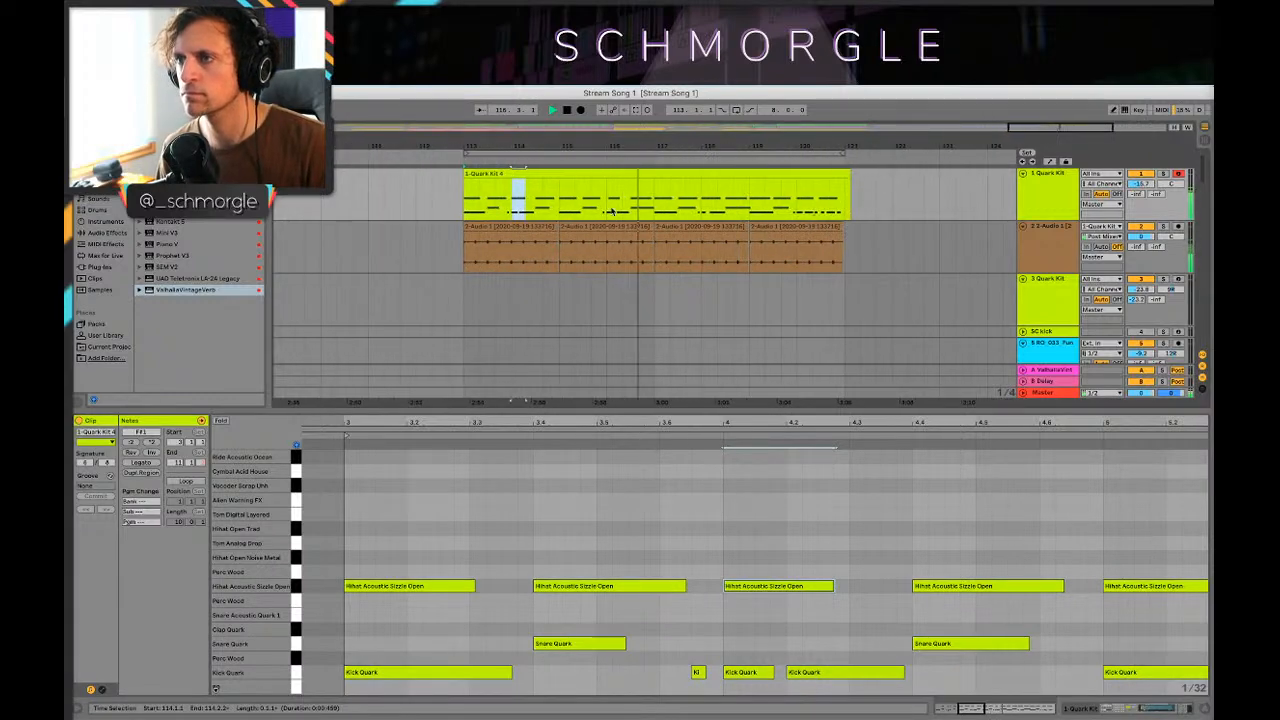
pyautogui.moveTo(558, 203)
pyautogui.mouseDown()
pyautogui.moveTo(437, 194)
pyautogui.moveTo(577, 188)
pyautogui.mouseUp()
pyautogui.click(563, 194)
pyautogui.press('space')
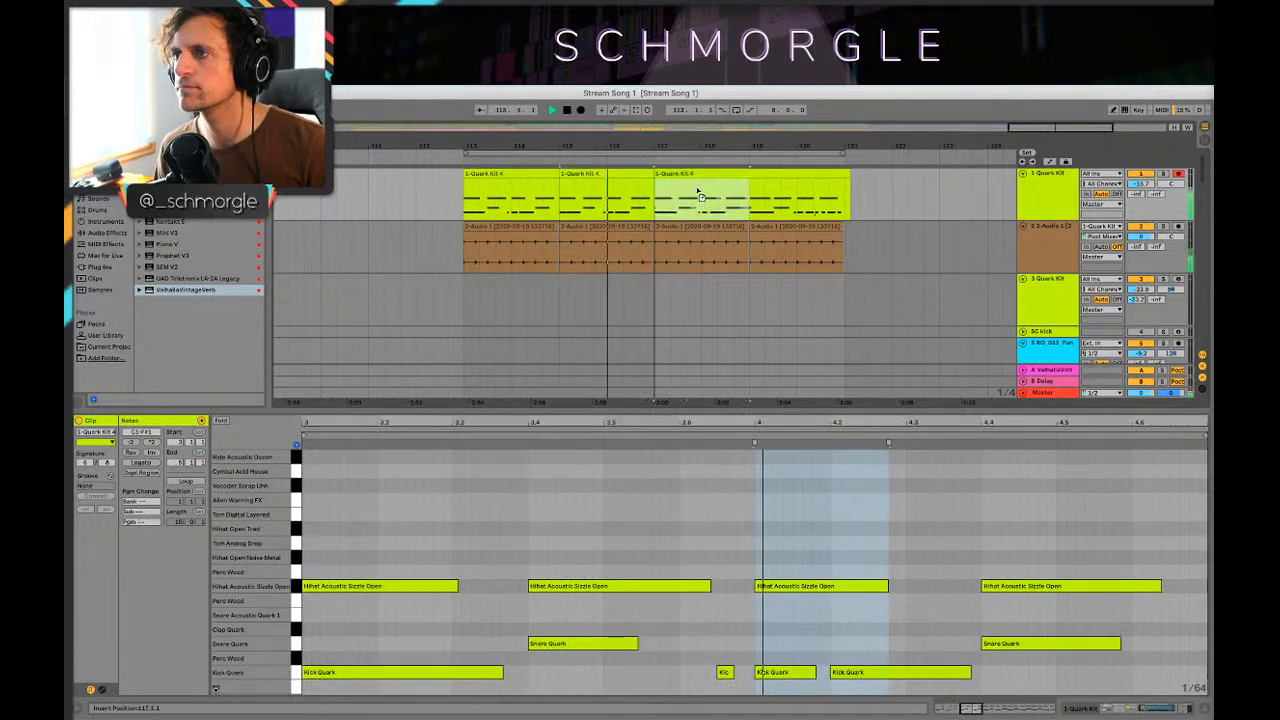
pyautogui.hotkey('ctrl', 'd')
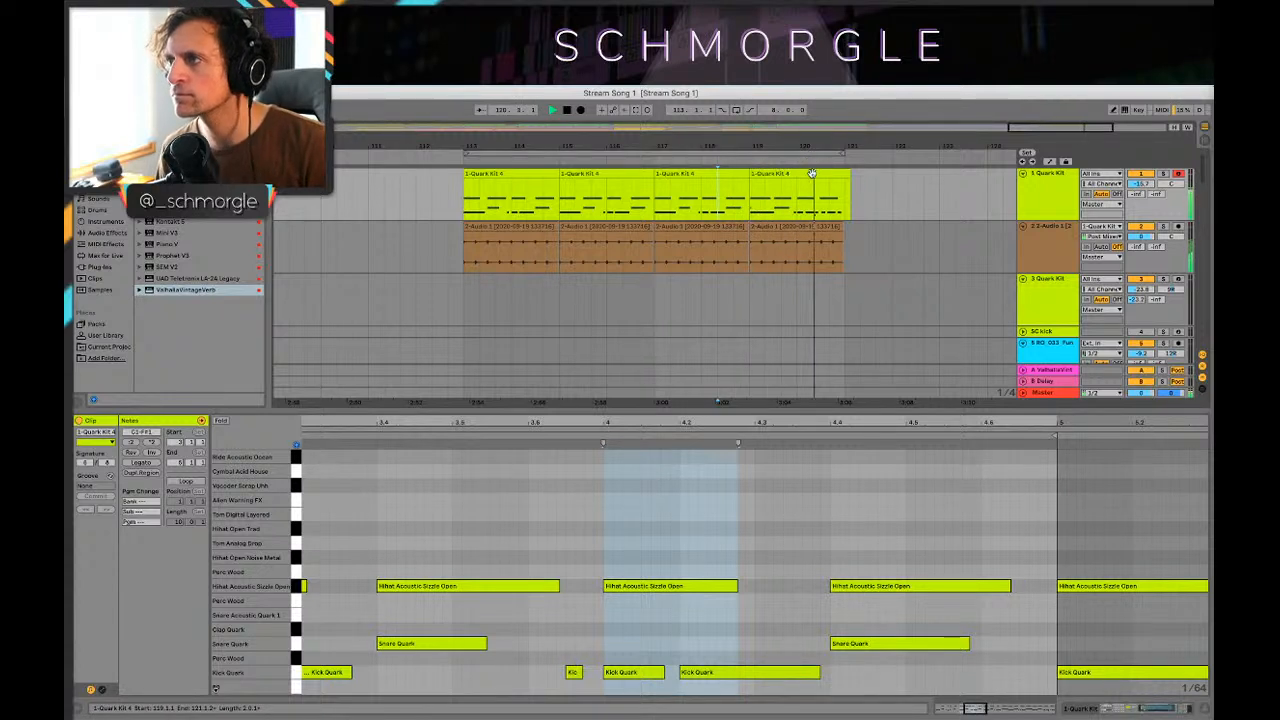
# Step: In the Quark Kit clip at bar 119, nudge the kick at 10.4 earlier and delete the stray note below the kick row
pyautogui.click(812, 173)
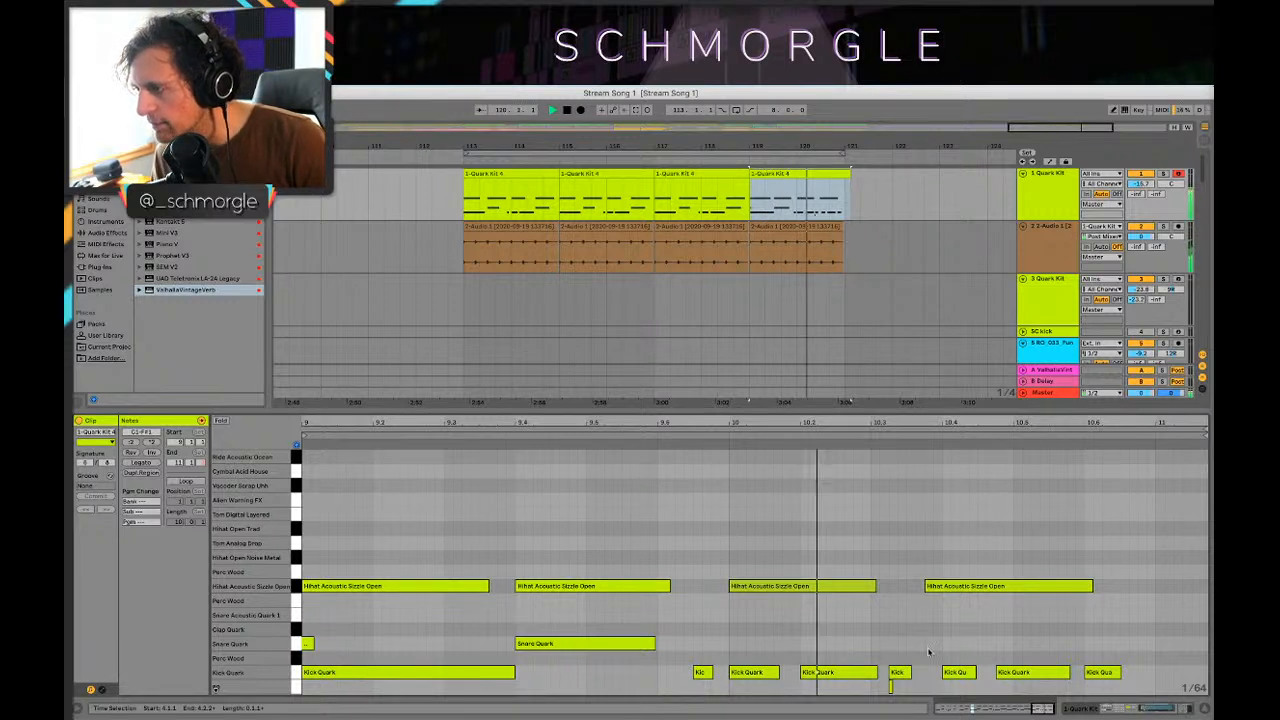
pyautogui.click(962, 673)
pyautogui.moveTo(955, 678); pyautogui.dragTo(945, 678)
pyautogui.press('space')
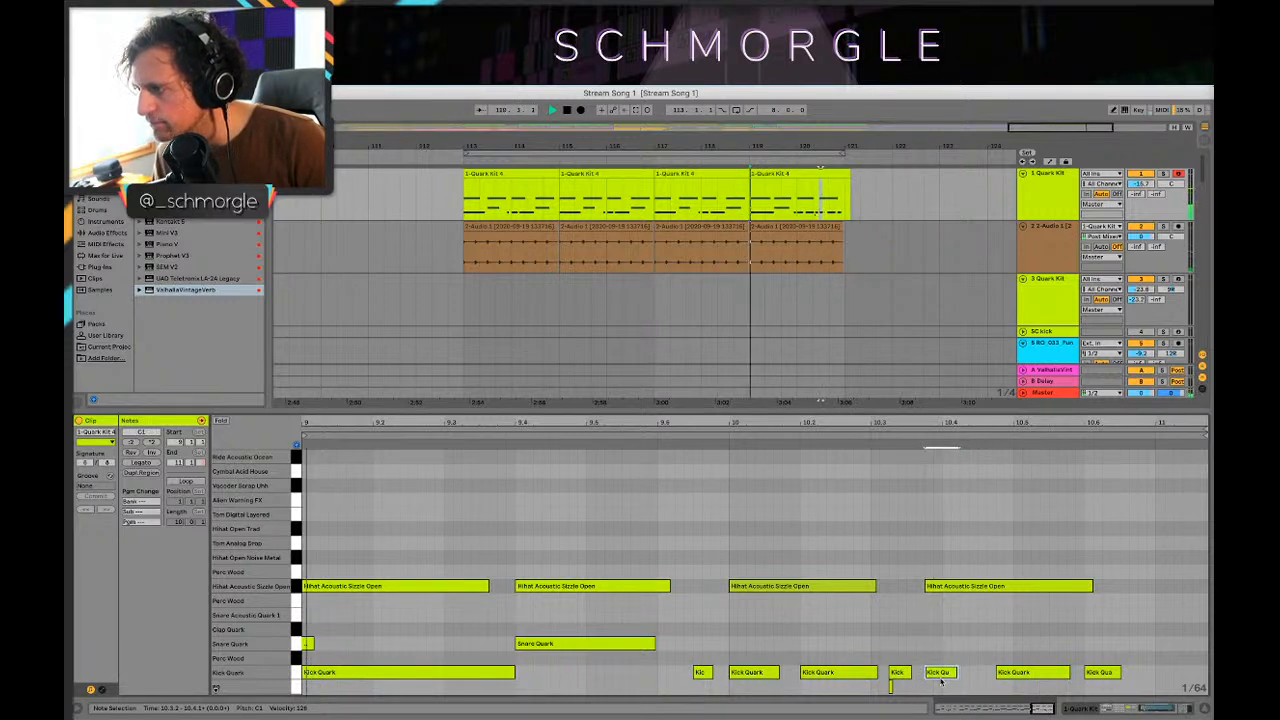
pyautogui.click(891, 686)
pyautogui.press('Delete')
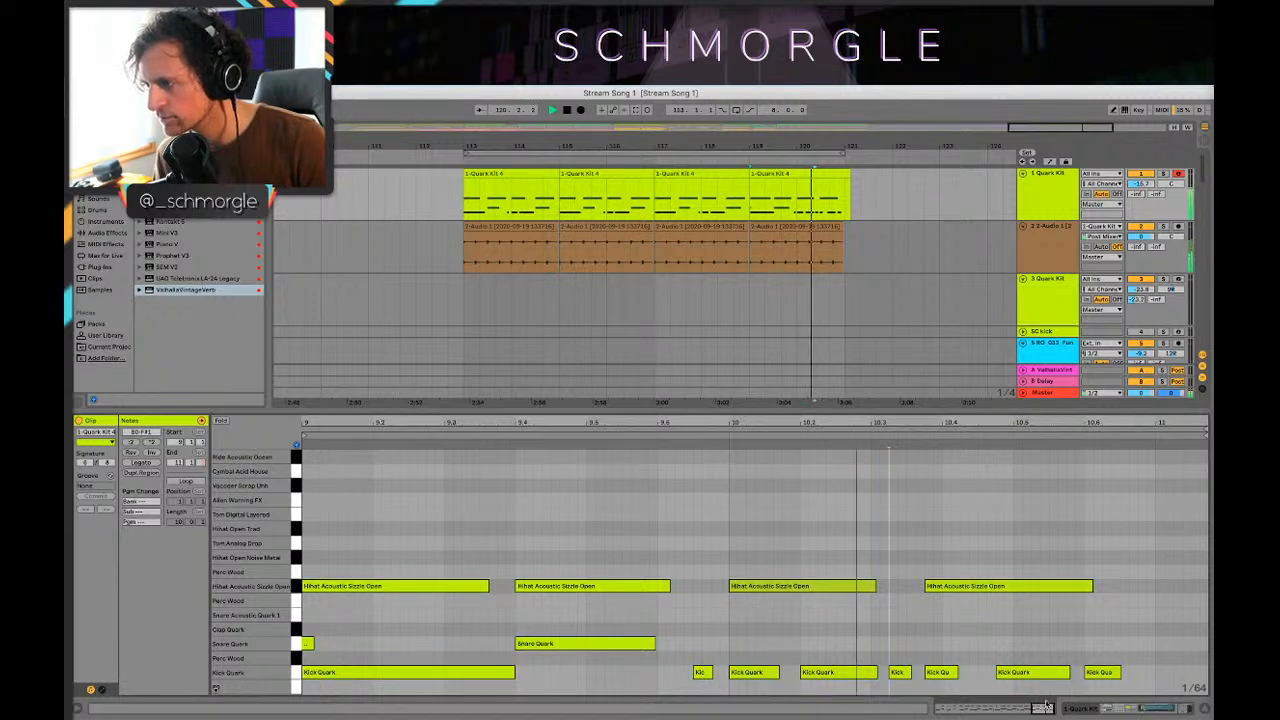
# Step: Shift the short kick after 10.3 slightly later and align the neighbouring kick and the last hi-hat with 10.4
pyautogui.press('space')
pyautogui.moveTo(899, 673); pyautogui.dragTo(909, 673)
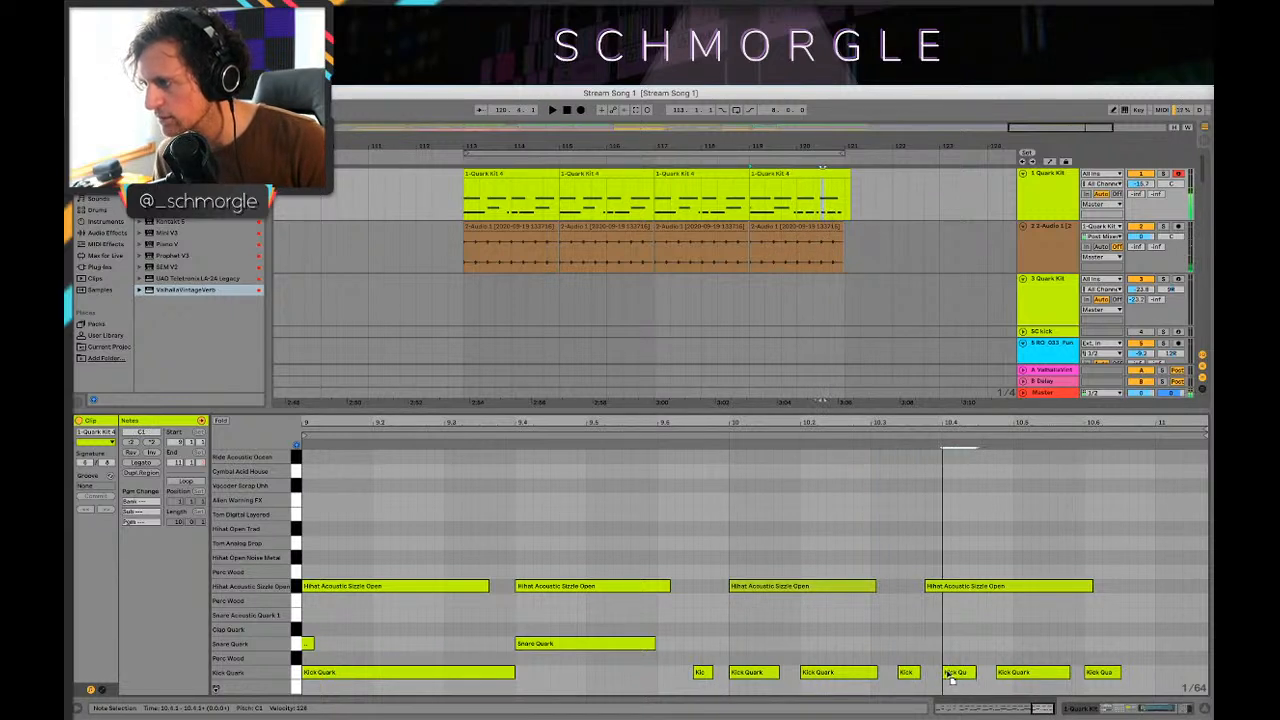
pyautogui.click(908, 673)
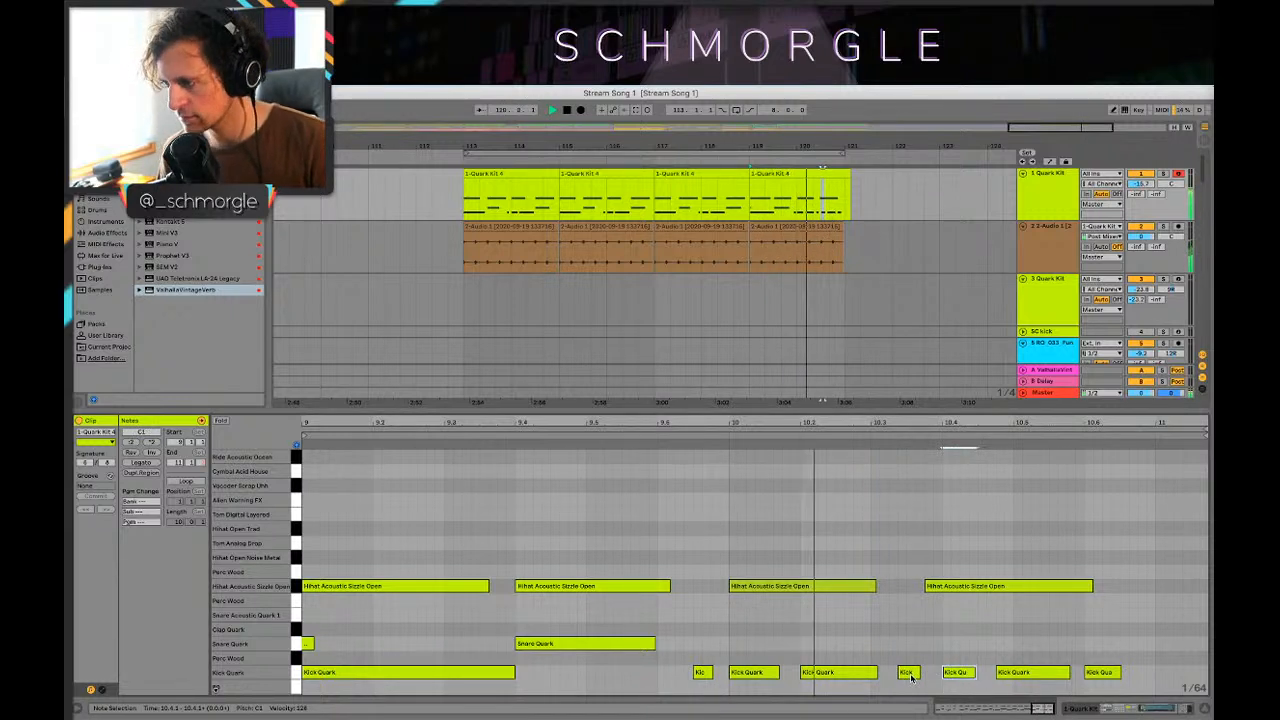
pyautogui.moveTo(938, 586); pyautogui.dragTo(957, 592)
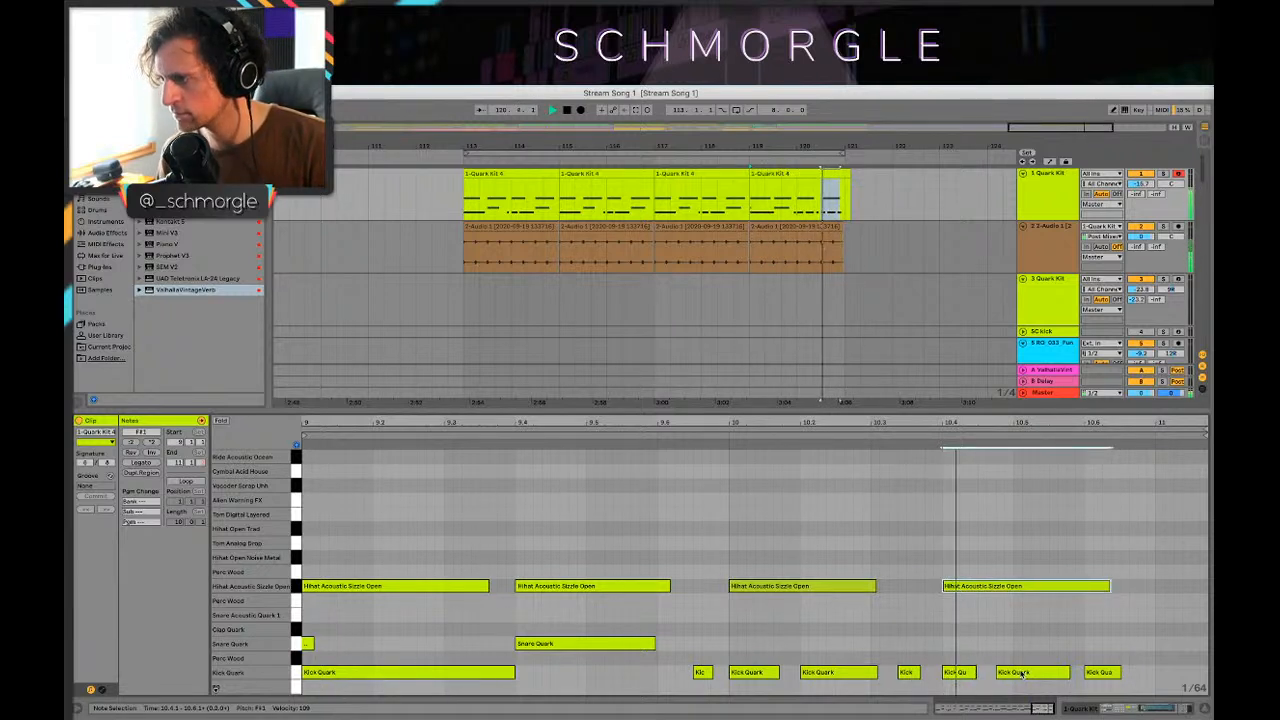
# Step: Delete the last kick near 10.6 and shift the kick before it closer to 10.5, keeping the earlier kick on 10.4
pyautogui.moveTo(1006, 673); pyautogui.dragTo(994, 673)
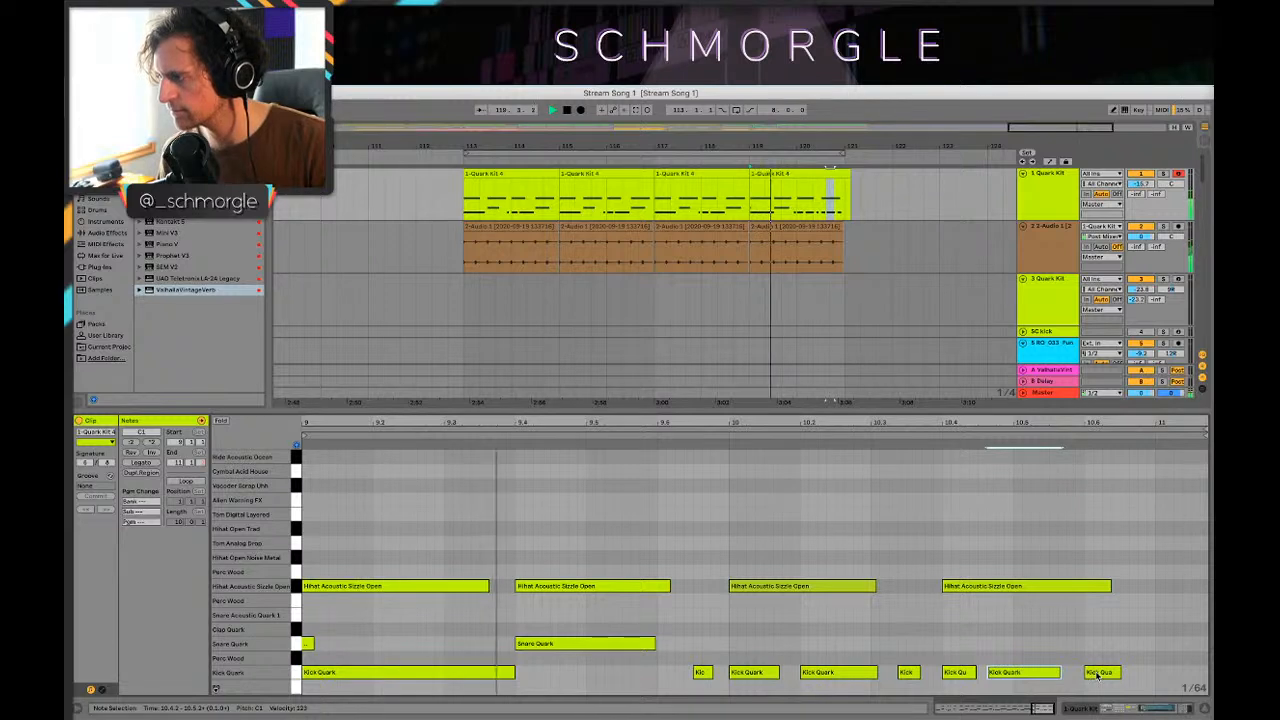
pyautogui.doubleClick(1100, 675)
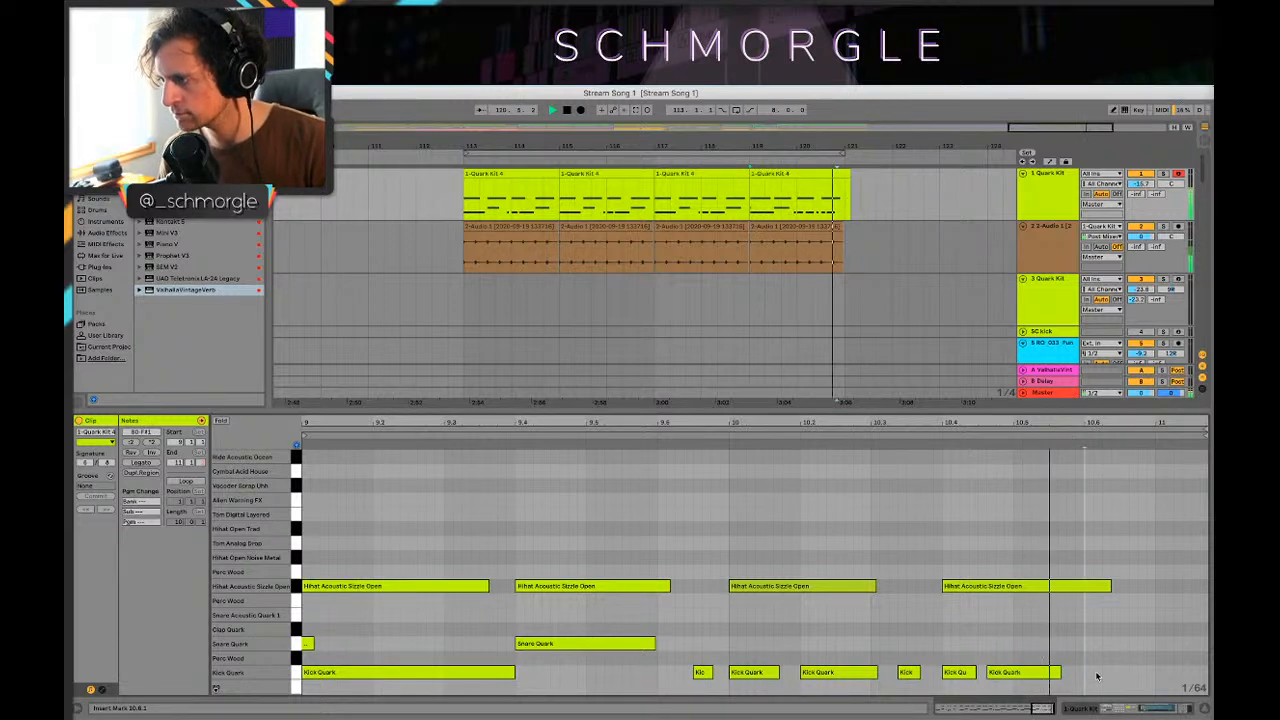
pyautogui.click(950, 672)
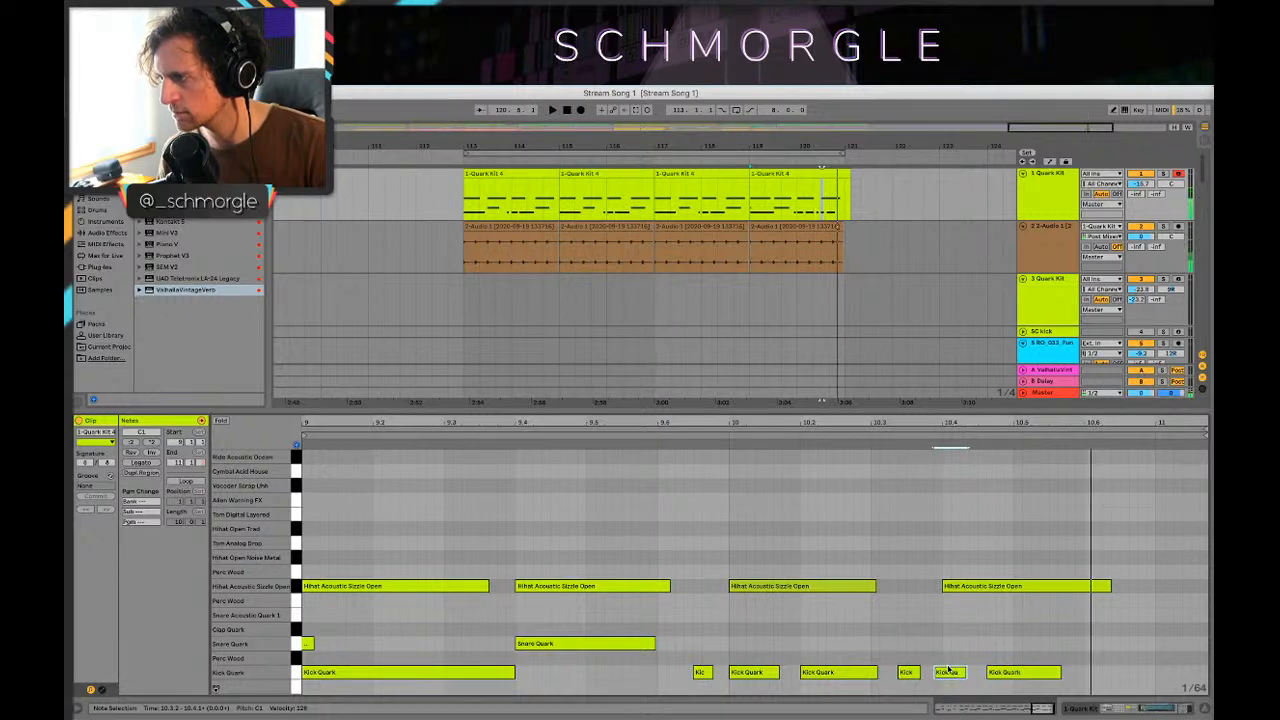
pyautogui.moveTo(950, 672); pyautogui.dragTo(1012, 676)
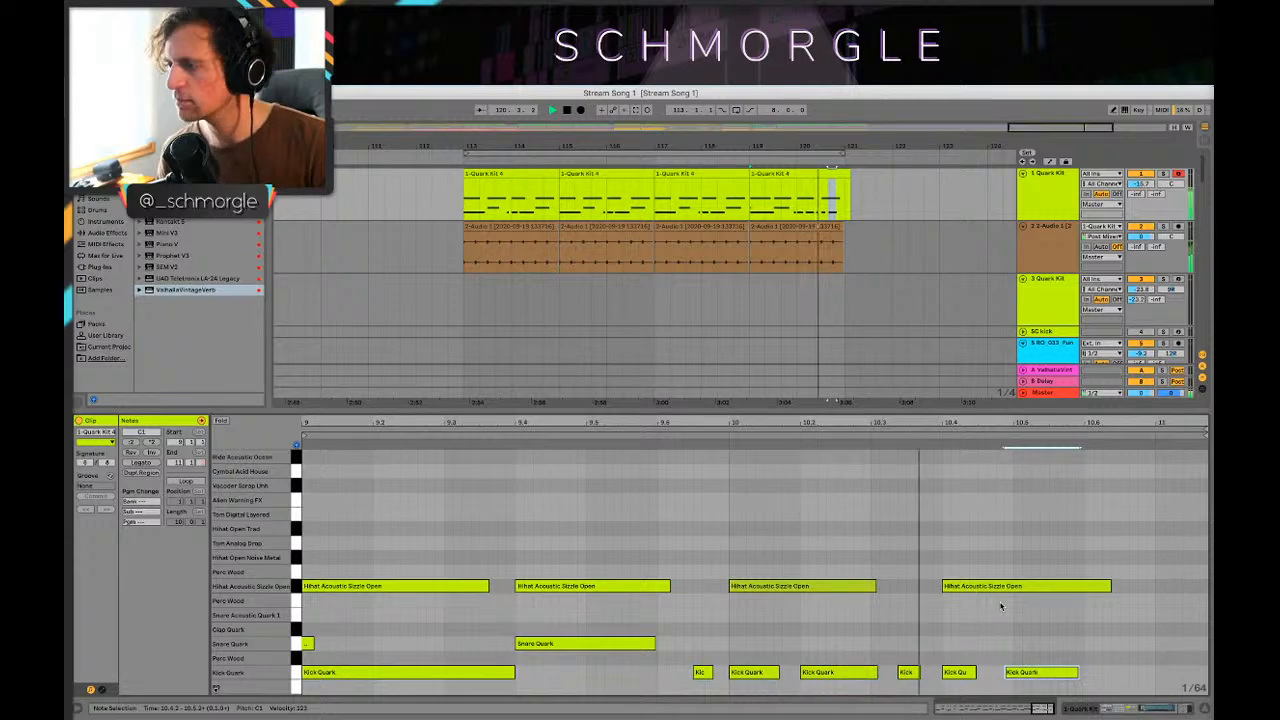
pyautogui.press('space')
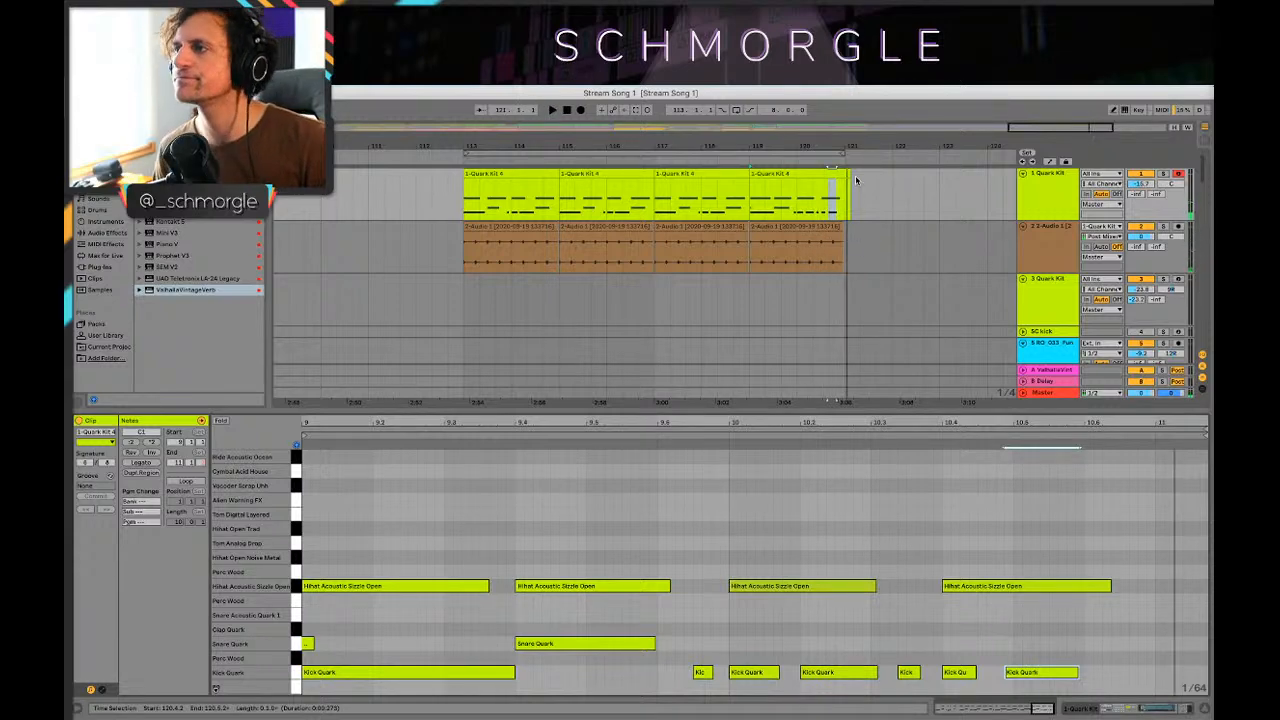
# Step: Copy the RO_033 FunkyDrumming audio clip from bar 75 to bar 113 on the same track
pyautogui.click(800, 190)
pyautogui.moveTo(543, 146); pyautogui.dragTo(895, 108)
pyautogui.scroll(-2, 923, 297)
pyautogui.hotkey('shift', 'Tab')
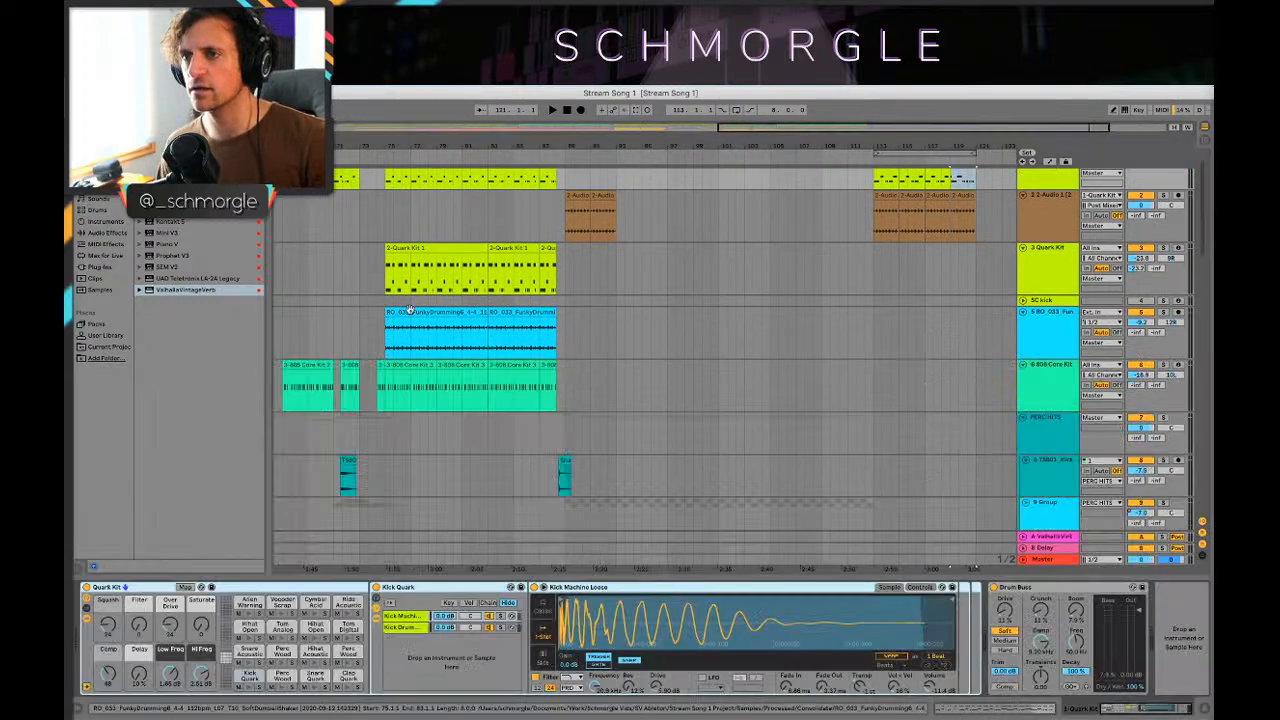
pyautogui.moveTo(410, 312); pyautogui.dragTo(876, 336)
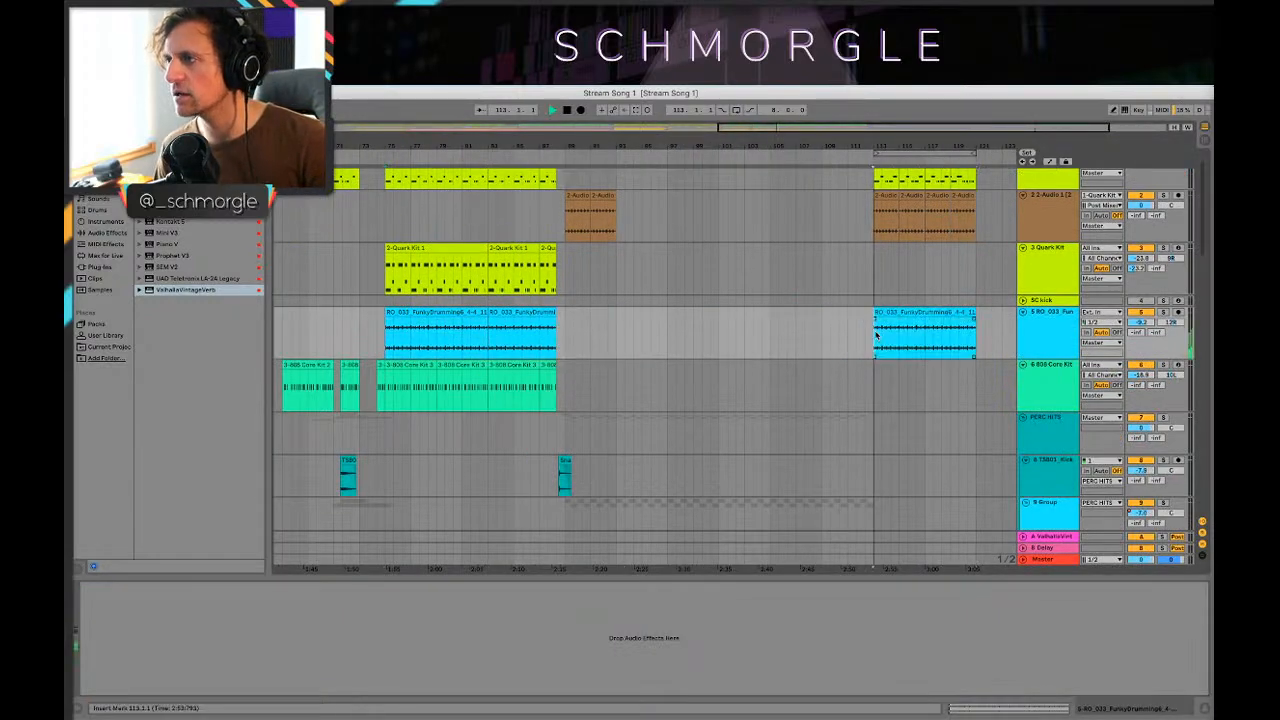
pyautogui.moveTo(993, 146)
pyautogui.mouseDown()
pyautogui.moveTo(776, 177)
pyautogui.moveTo(846, 146)
pyautogui.mouseUp()
pyautogui.scroll(-3, 797, 270)
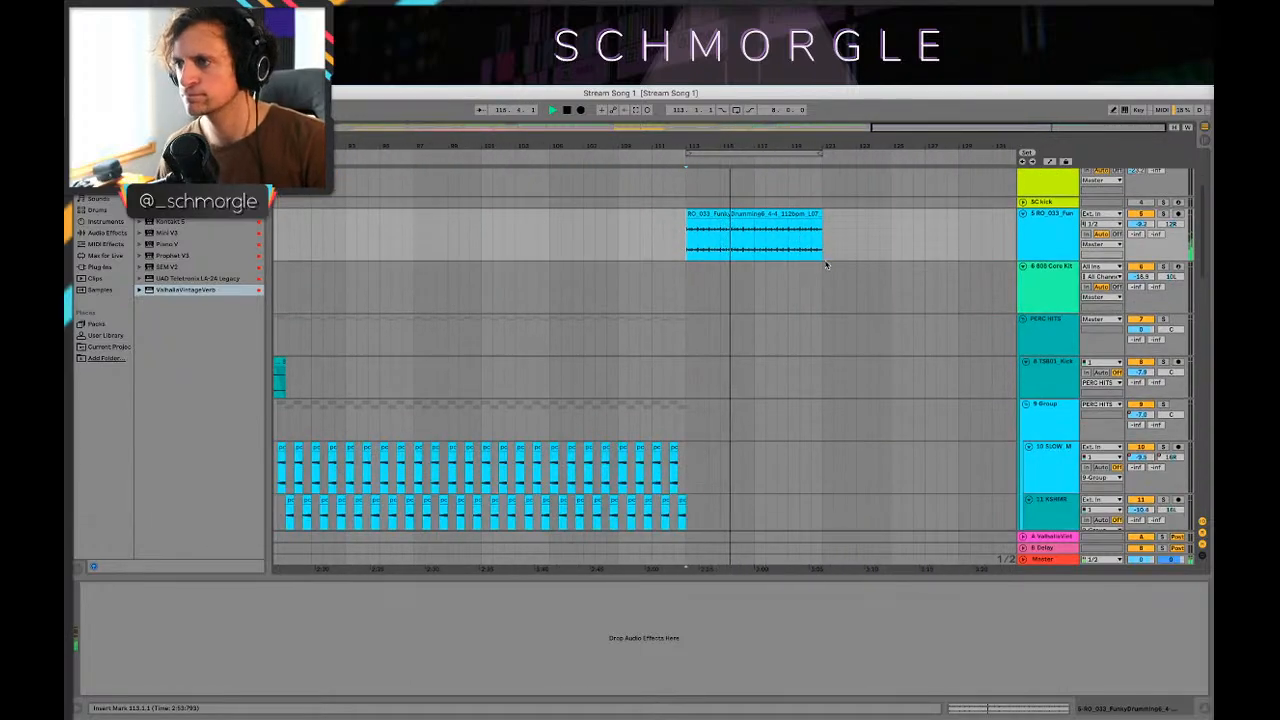
pyautogui.scroll(3, 780, 285)
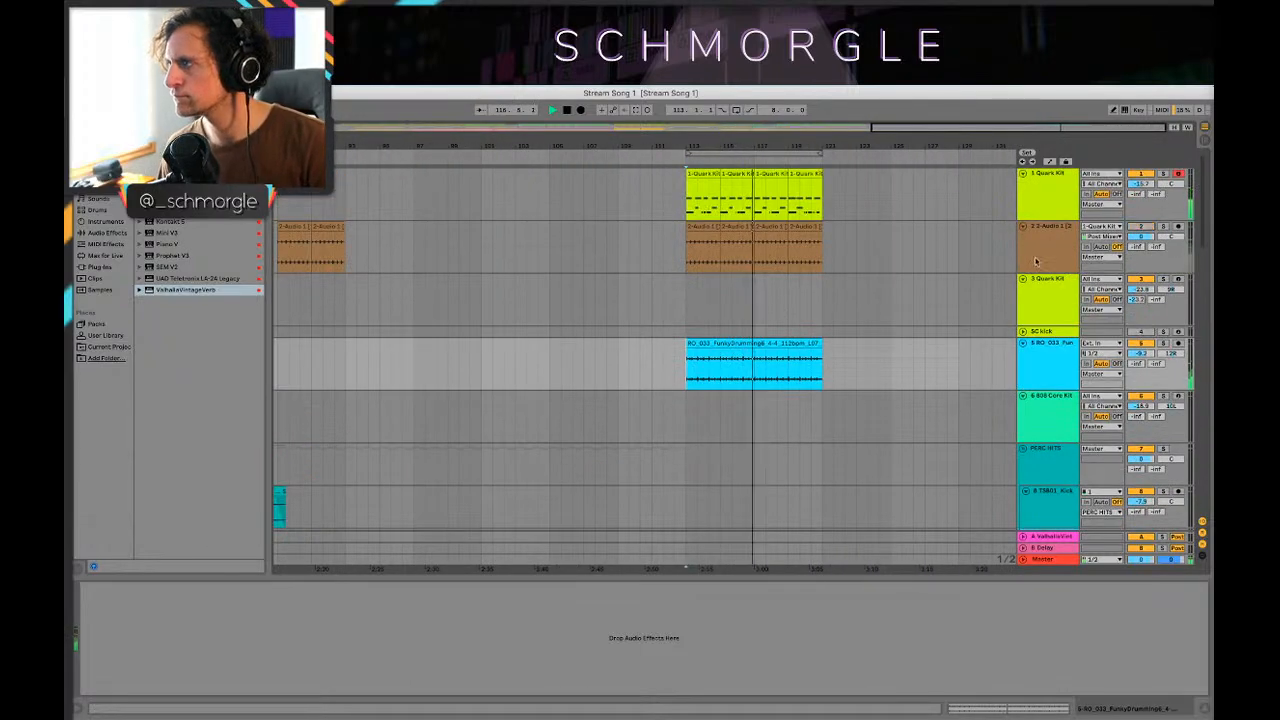
# Step: Collapse the 2-Audio 1 track and move it above the Quark Kit track that holds the new drum clips
pyautogui.click(1021, 227)
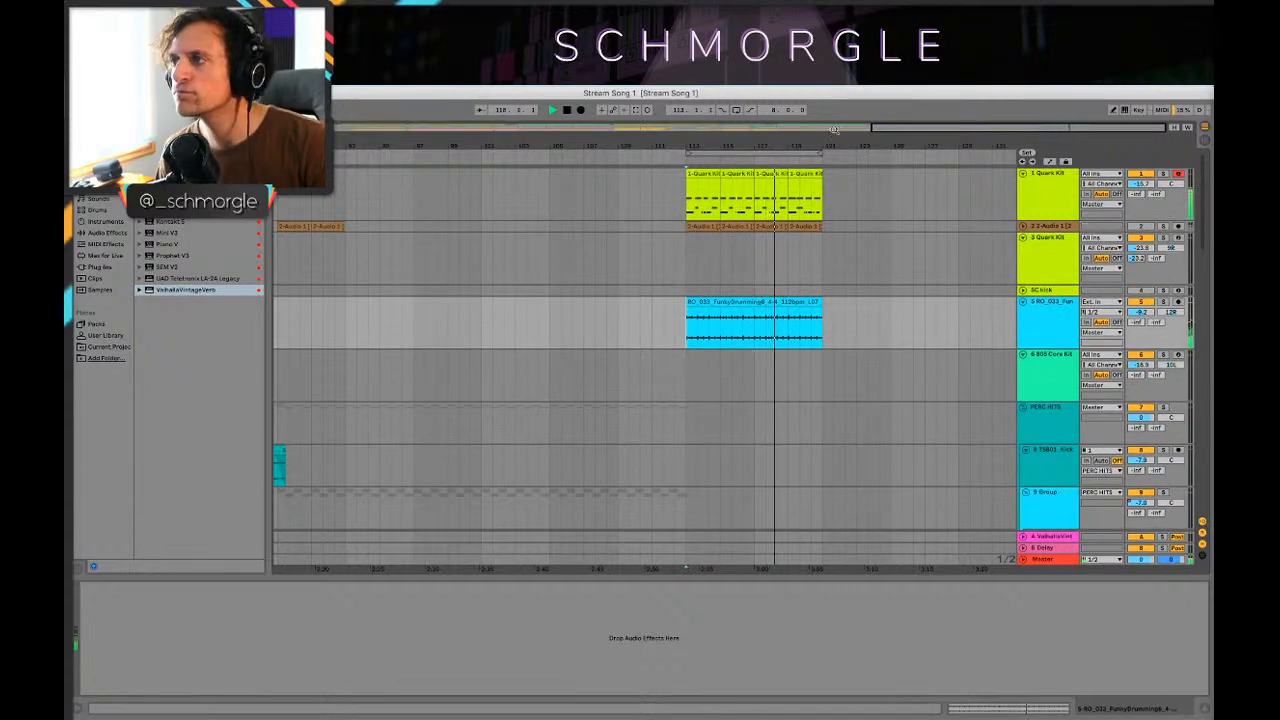
pyautogui.click(1055, 206)
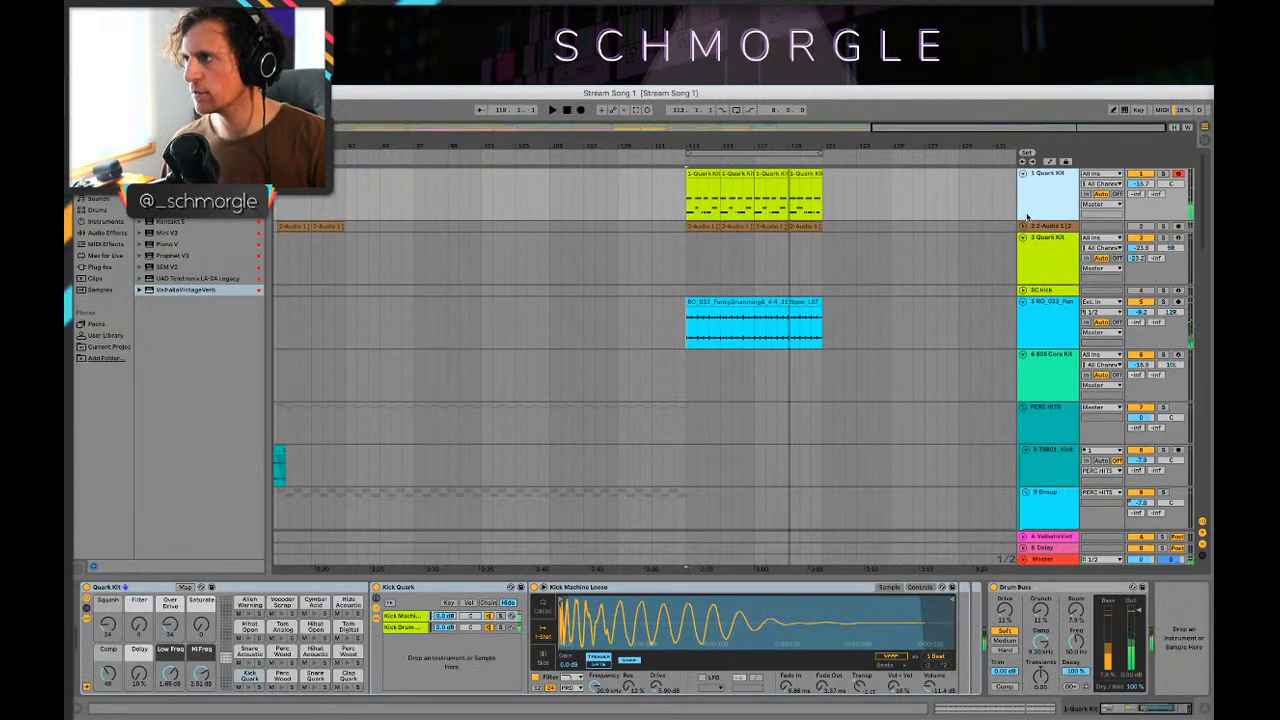
pyautogui.click(1039, 245)
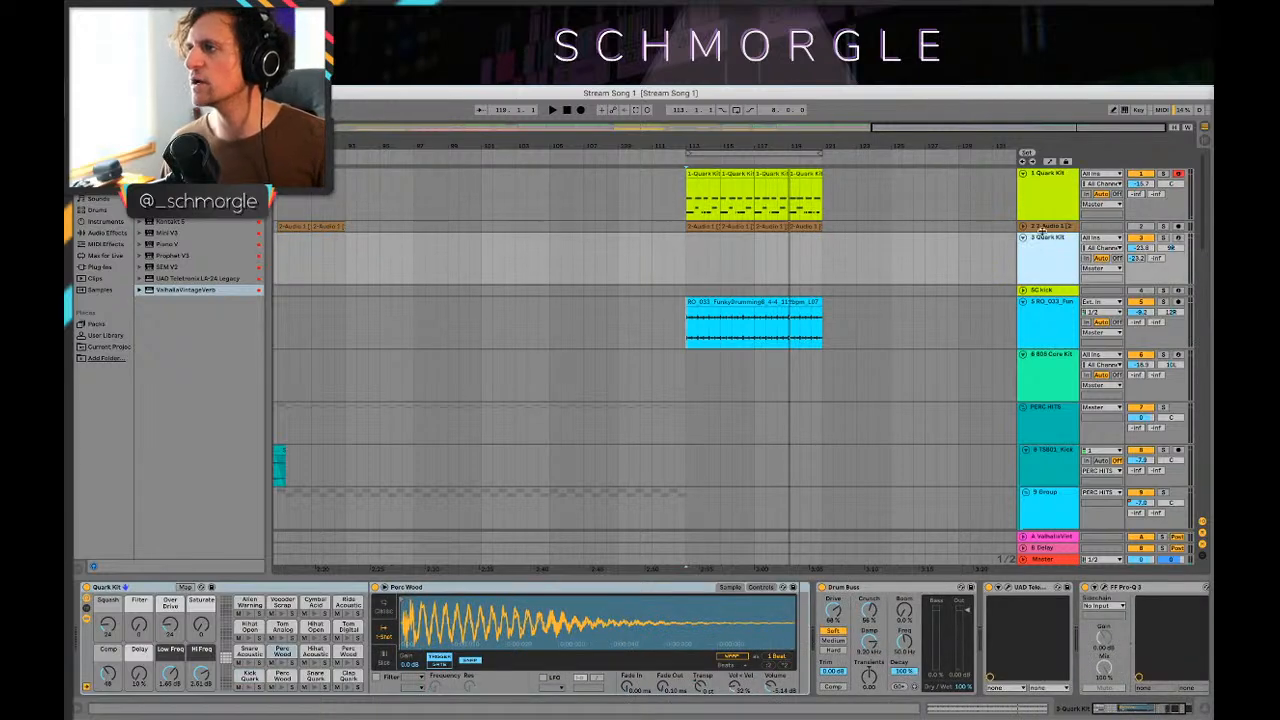
pyautogui.click(1044, 228)
pyautogui.click(1046, 251)
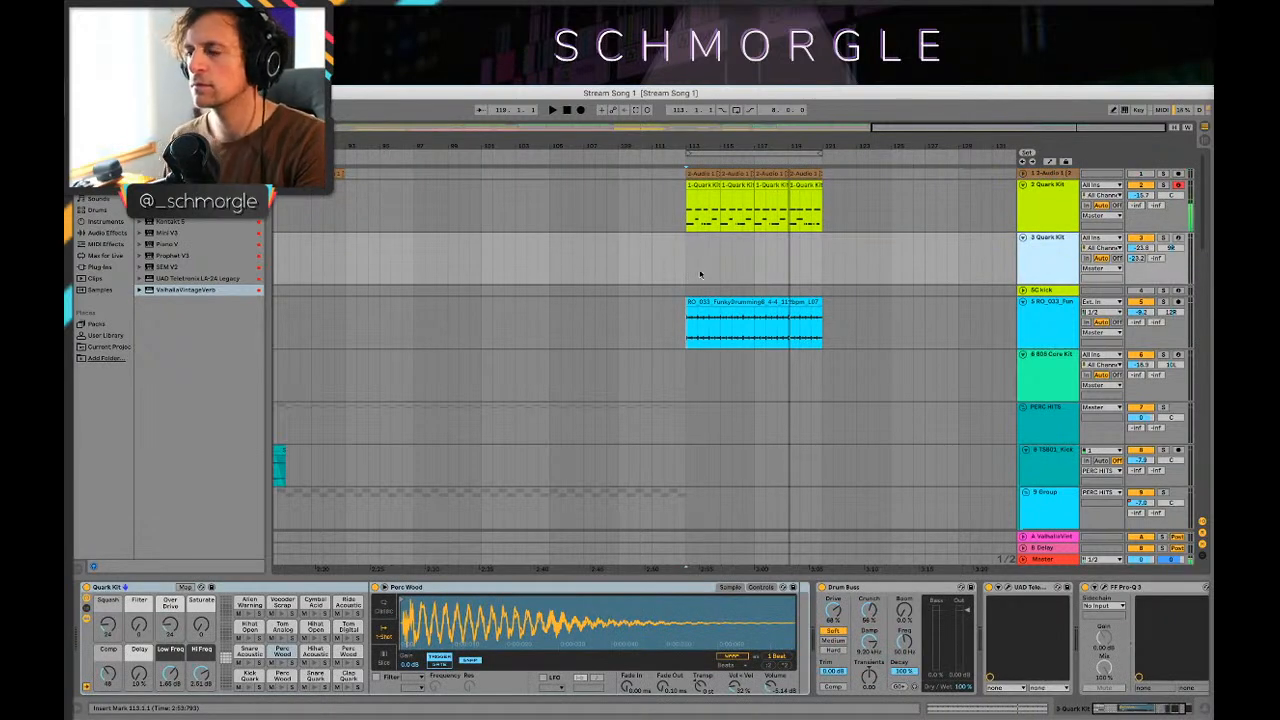
# Step: Play back the Quark Kit drums together with the copied FunkyDrumming clip from bar 113
pyautogui.moveTo(769, 151); pyautogui.dragTo(729, 254)
pyautogui.scroll(-3, 720, 251)
pyautogui.scroll(3, 709, 251)
pyautogui.press('space')
pyautogui.press('space')
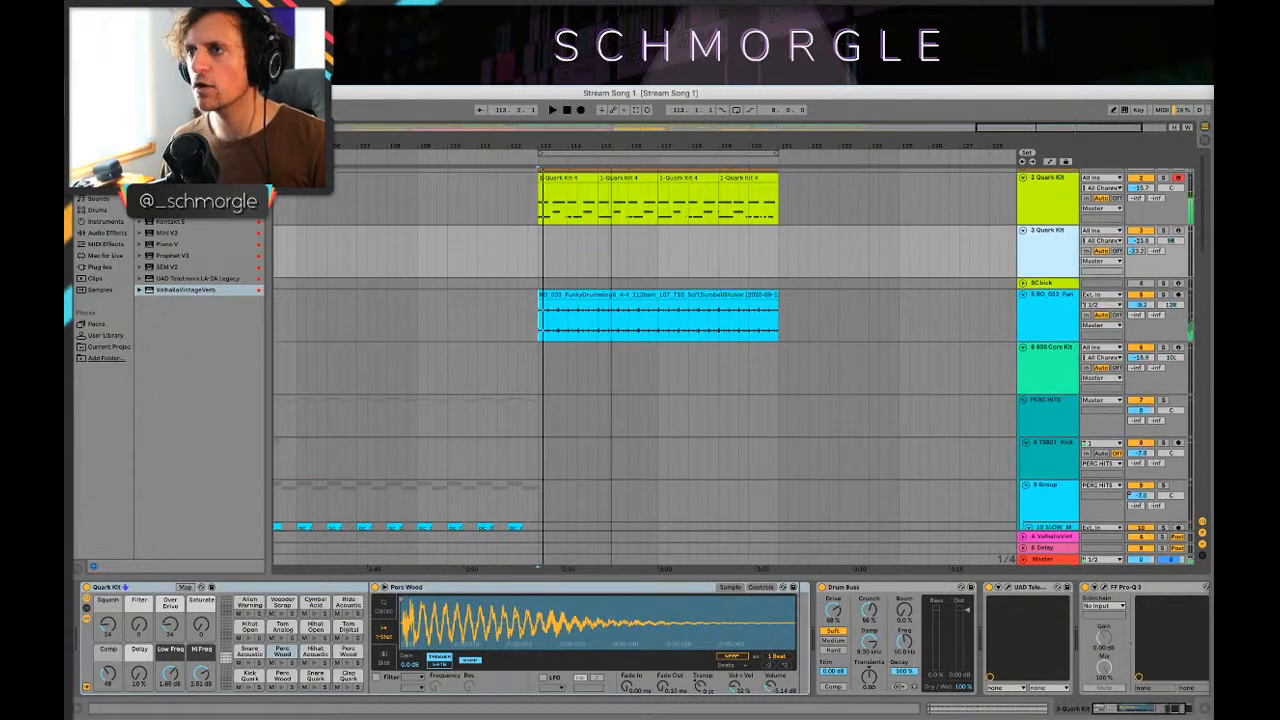
# Step: Examine the percussion and synth tracks leading into bar 113 while playing the new section
pyautogui.moveTo(620, 151); pyautogui.dragTo(740, 148)
pyautogui.scroll(-4, 654, 397)
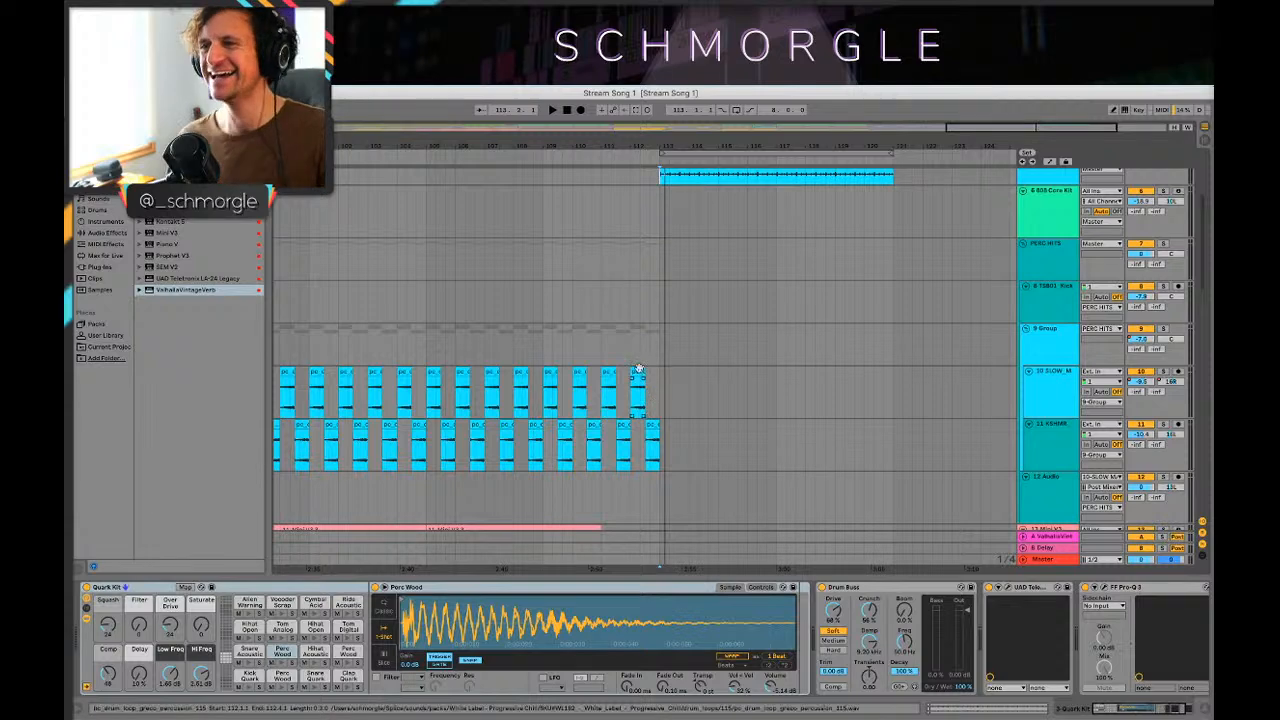
pyautogui.moveTo(738, 151); pyautogui.dragTo(597, 186)
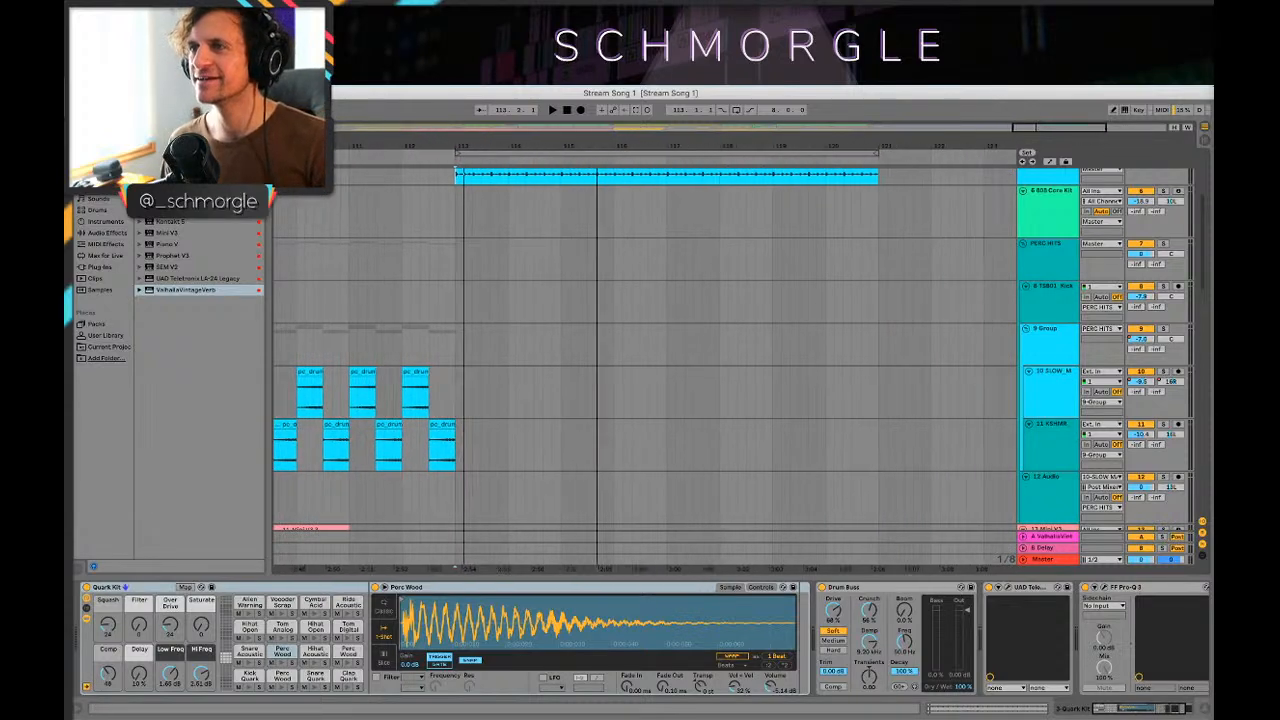
pyautogui.click(436, 214)
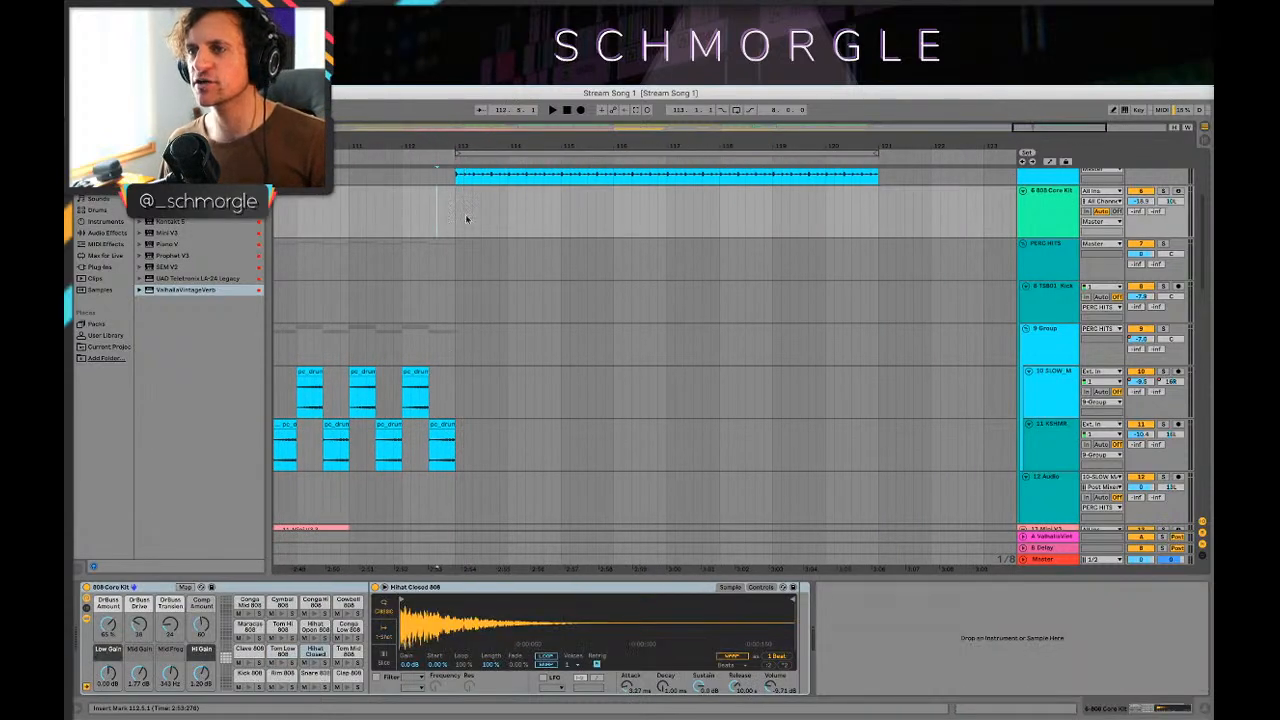
pyautogui.click(451, 381)
pyautogui.scroll(-2, 470, 350)
pyautogui.scroll(4, 501, 297)
pyautogui.scroll(-3, 505, 304)
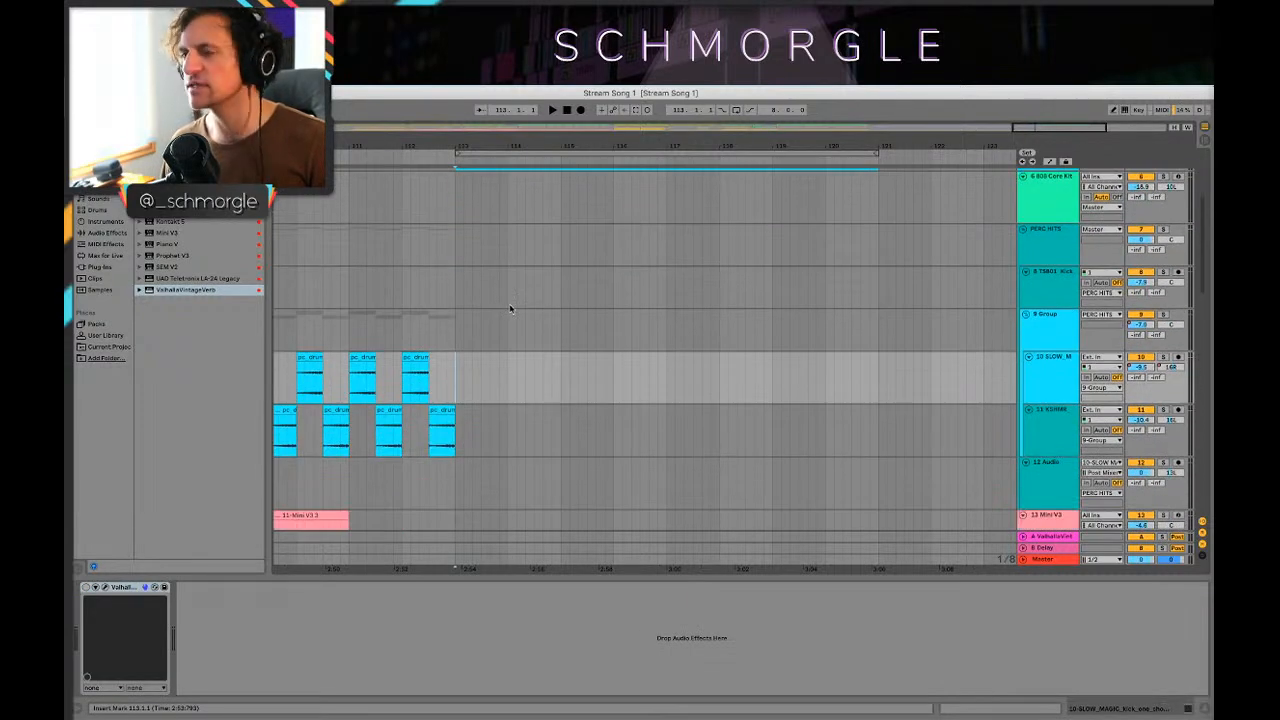
pyautogui.press('space')
pyautogui.scroll(-4, 535, 262)
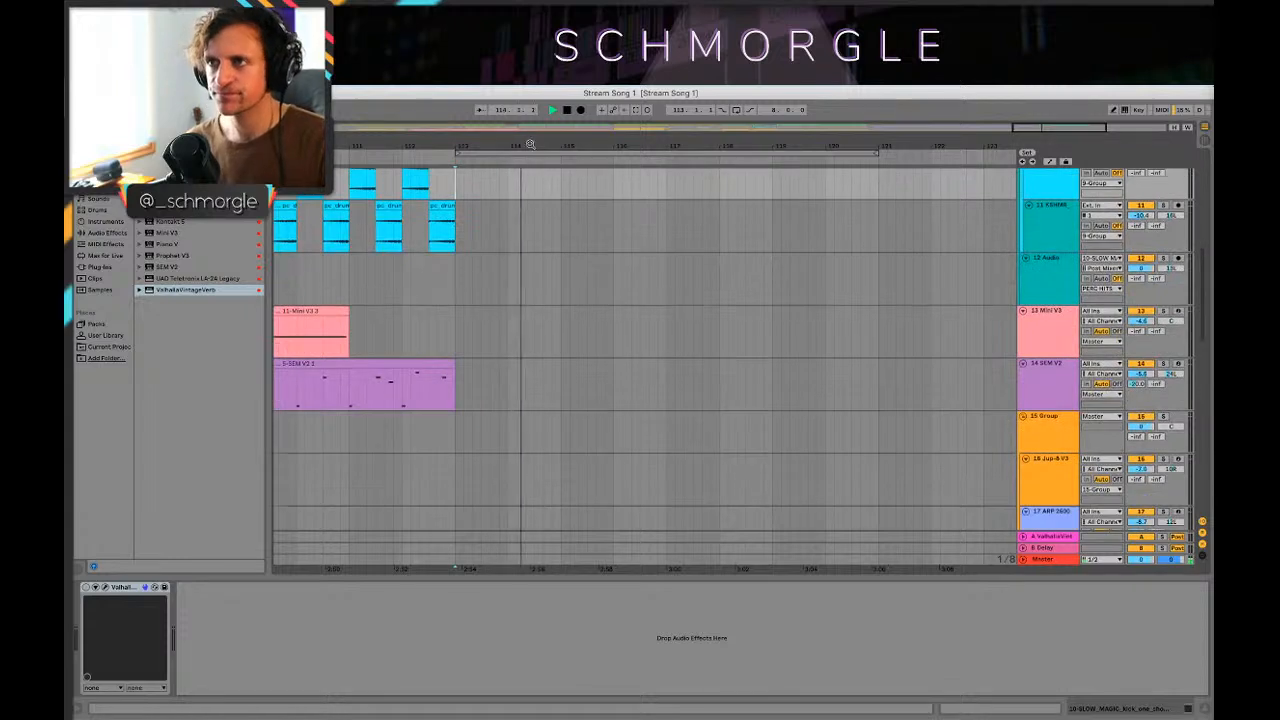
pyautogui.moveTo(529, 145); pyautogui.dragTo(558, 112)
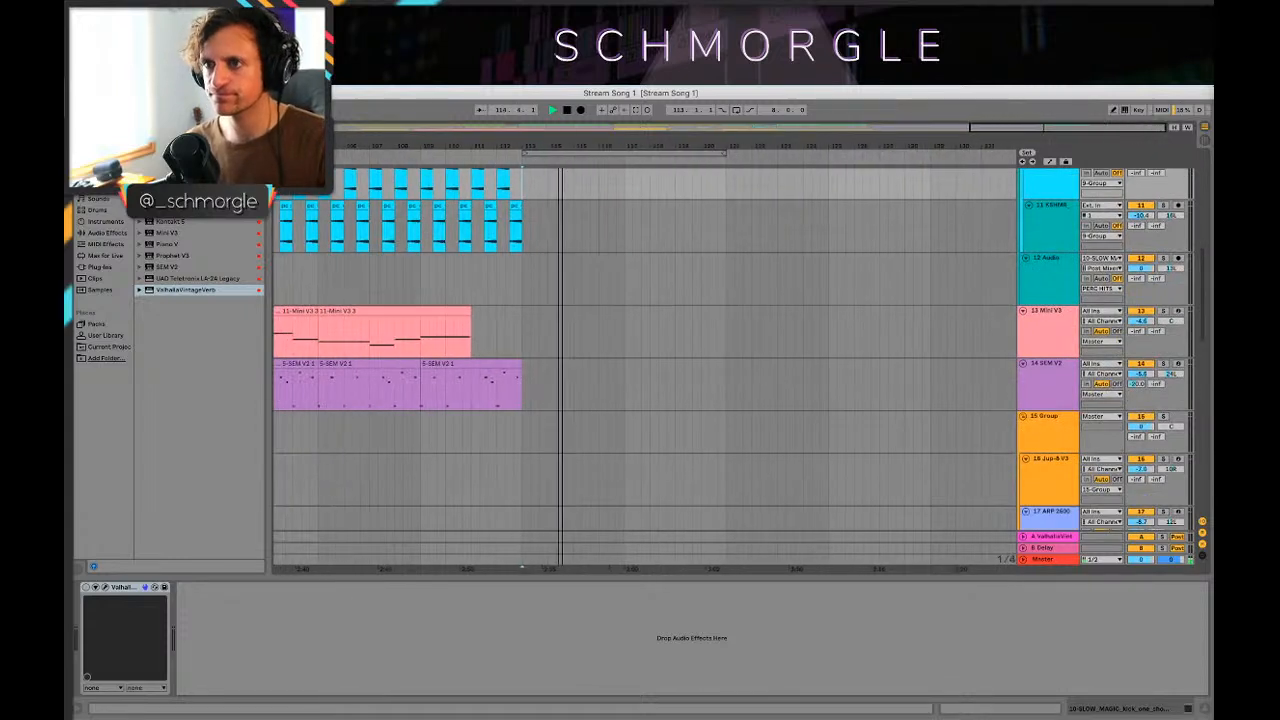
# Step: Audition the earlier SEM V2 and Mini V3 parts, arm the Mini V3 track and turn on looping for bars 113 to 121
pyautogui.click(477, 396)
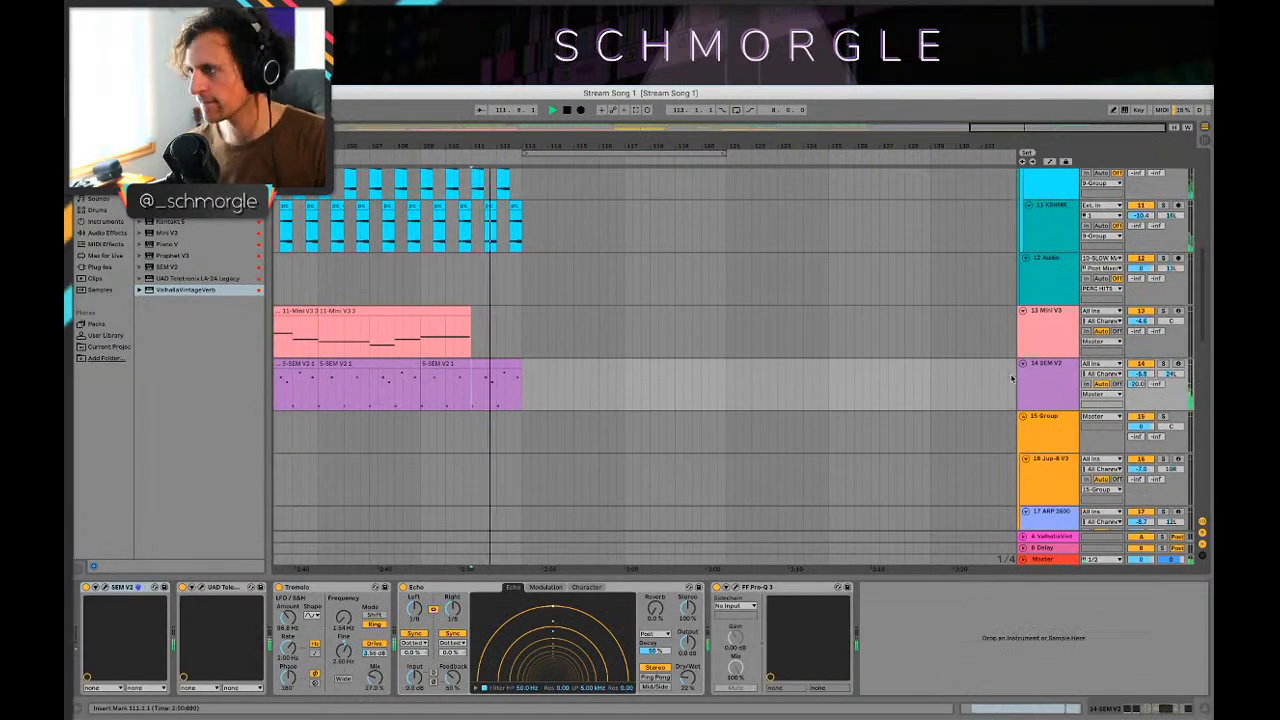
pyautogui.click(1048, 332)
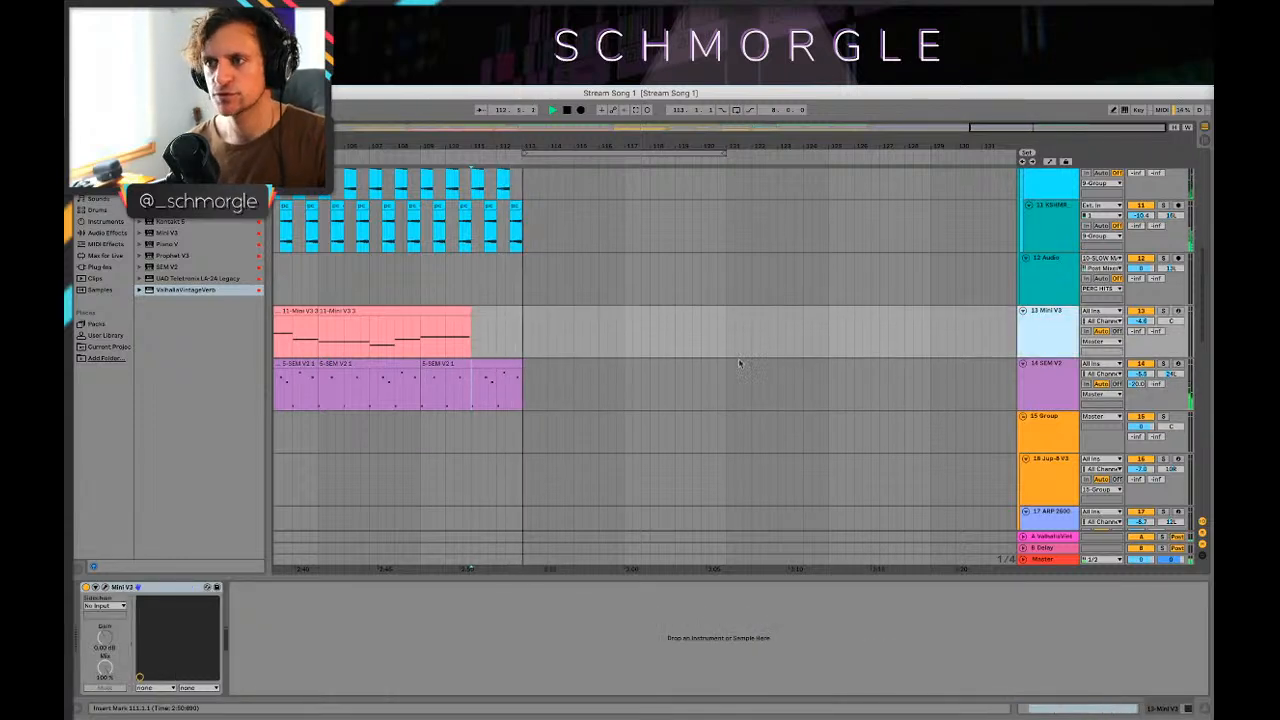
pyautogui.click(309, 336)
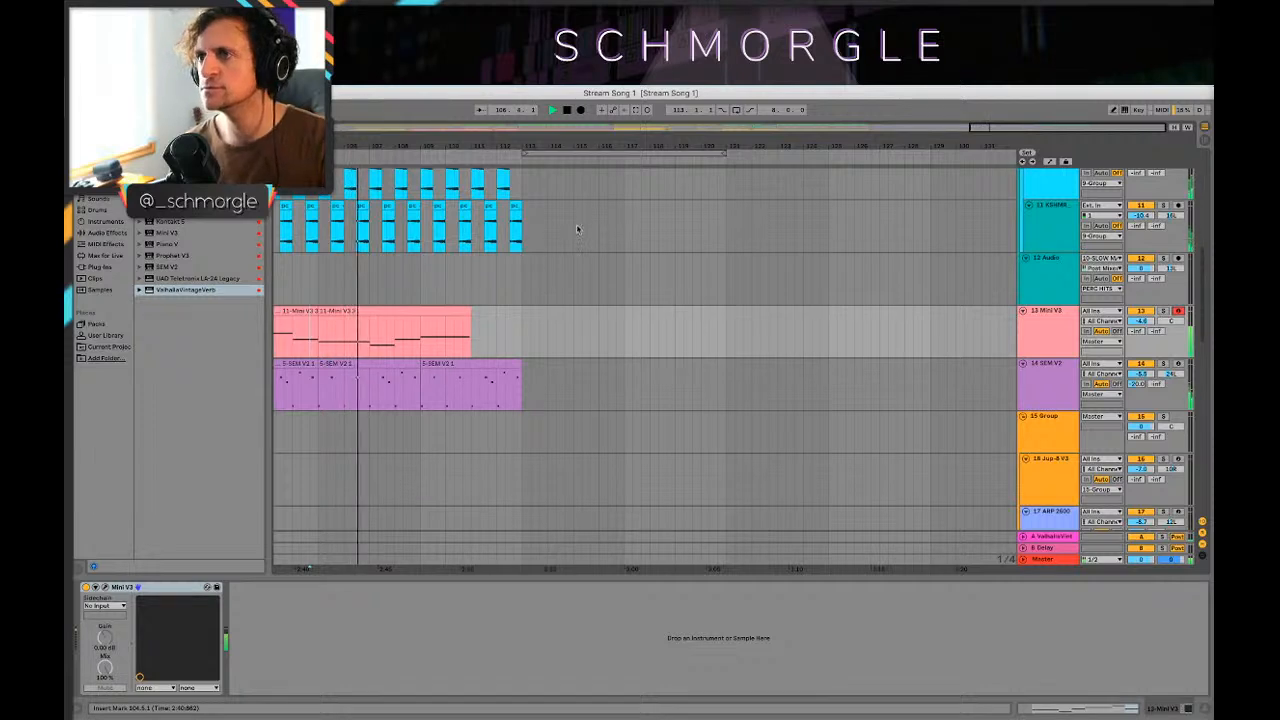
pyautogui.click(640, 158)
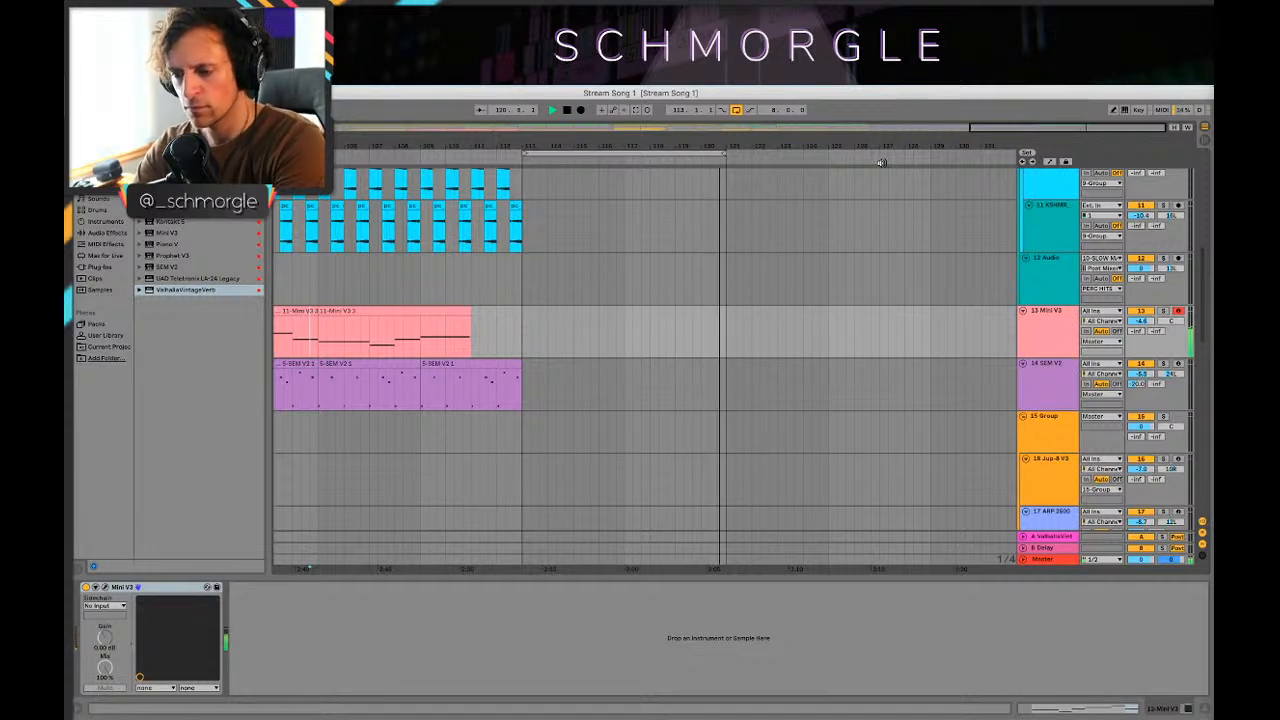
# Step: Record trial takes on the Mini V3 track over the loop from bar 113 and near bar 105
pyautogui.press('F9')
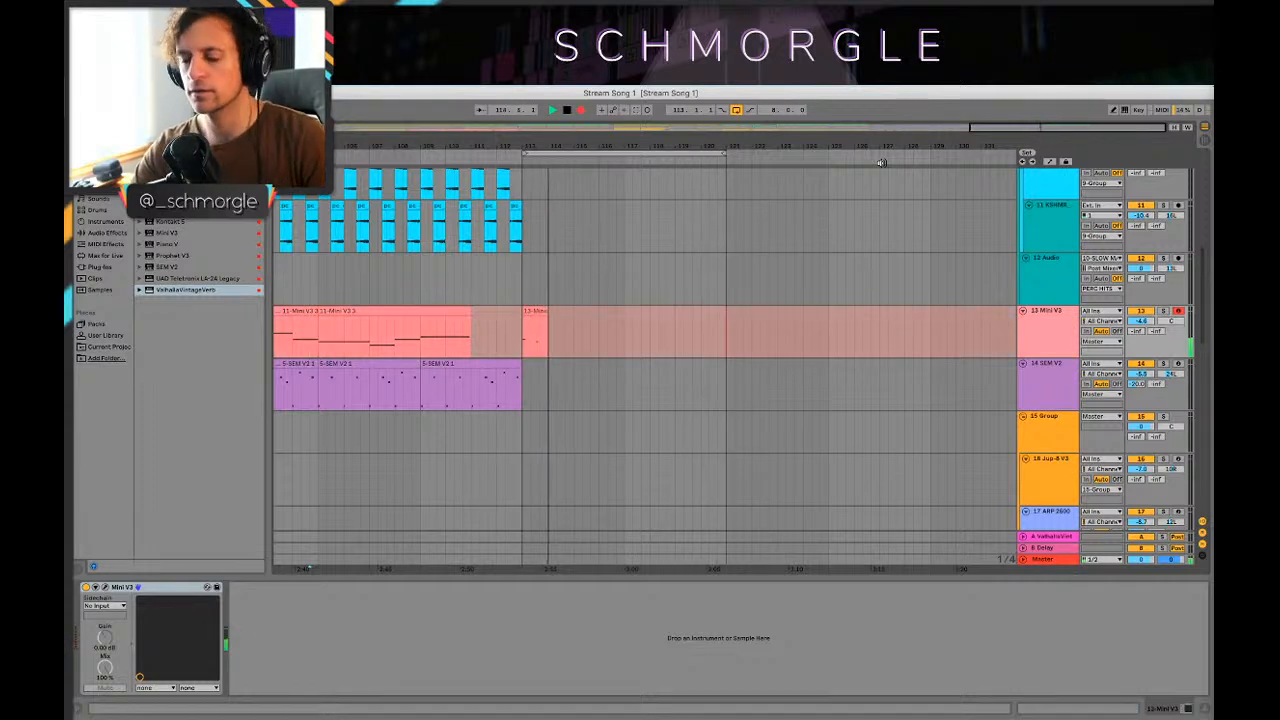
pyautogui.press('space')
pyautogui.press('F9')
pyautogui.press('space')
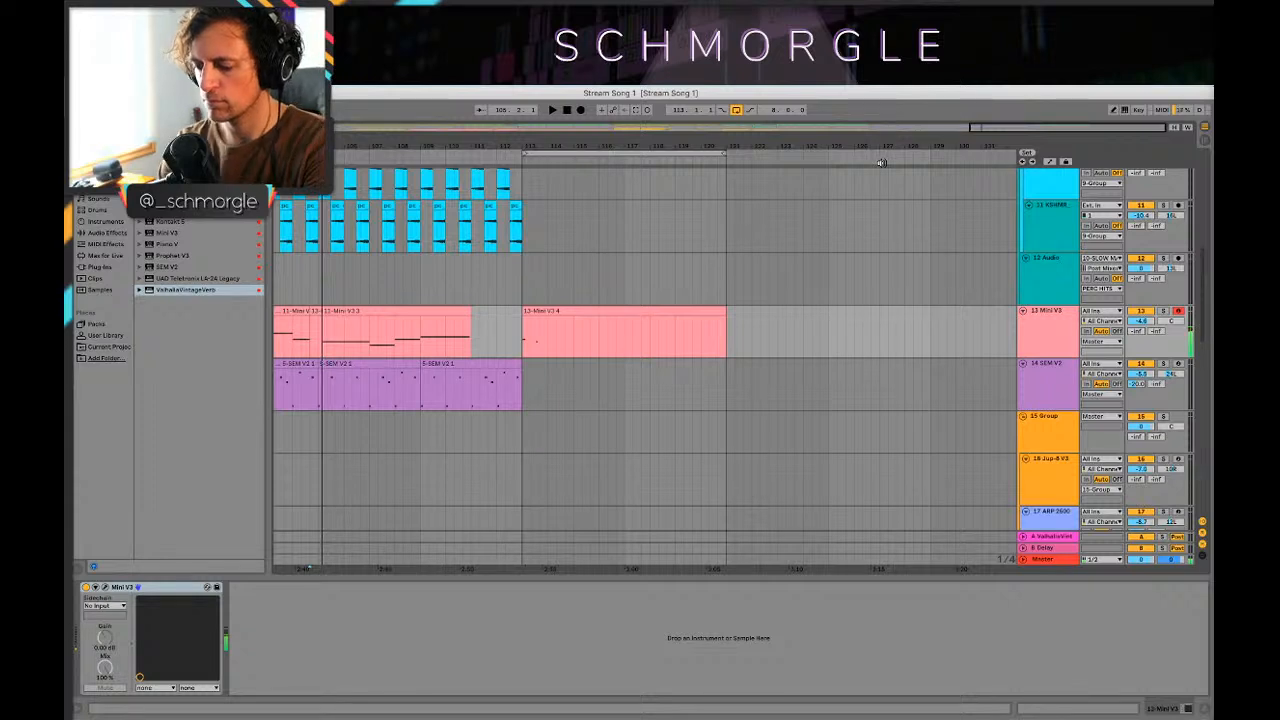
pyautogui.press('F9')
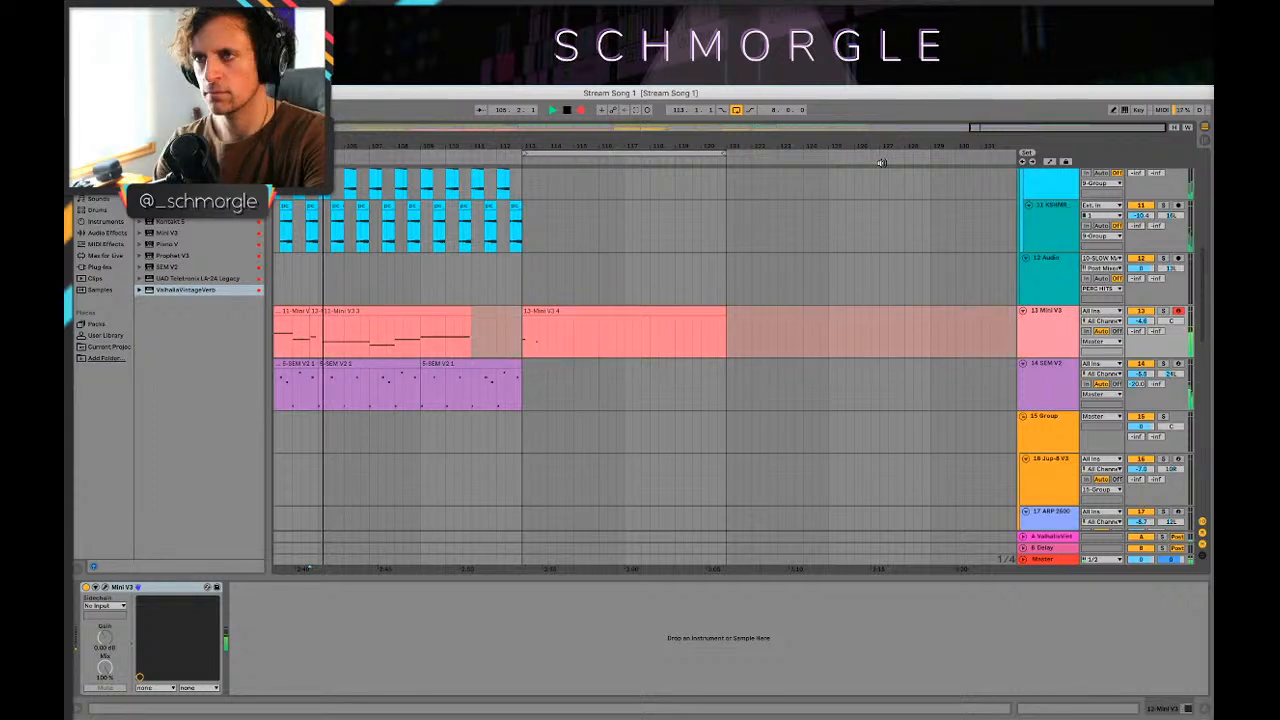
pyautogui.press('space')
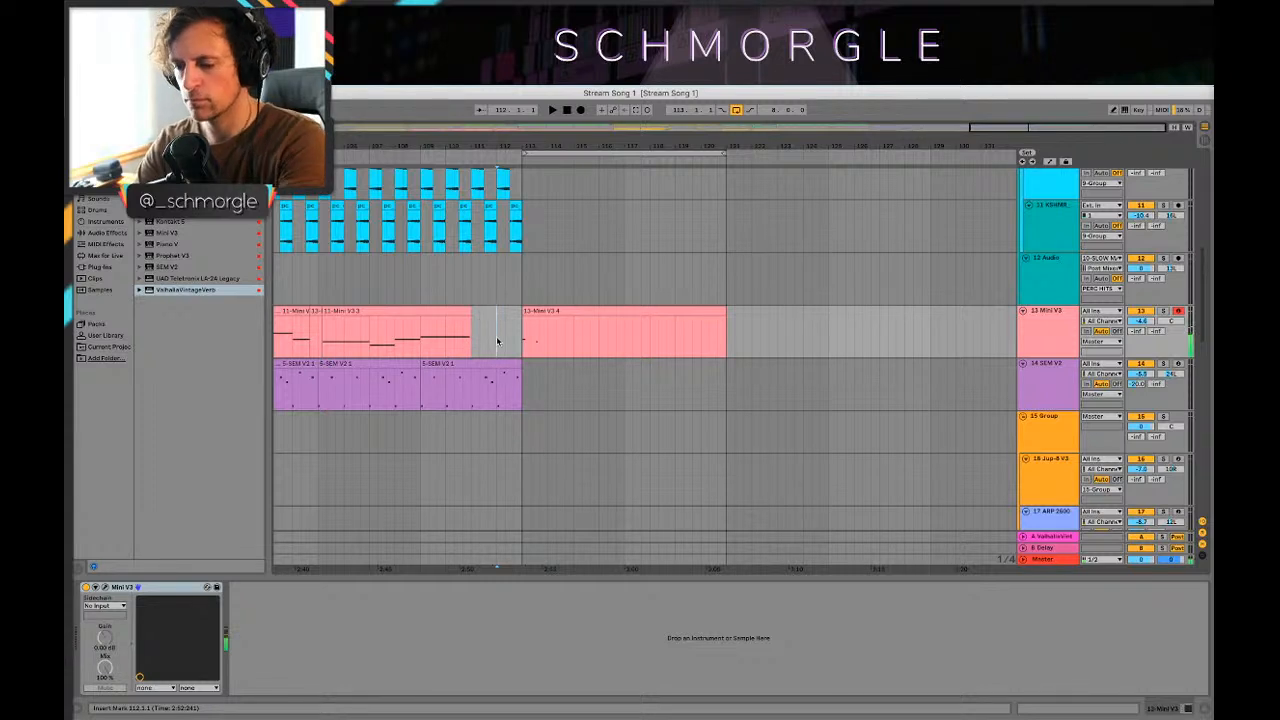
# Step: Record a Mini V3 line from bar 112 up to bar 117 and cut off its first bar so the clip starts at bar 113
pyautogui.press('F9')
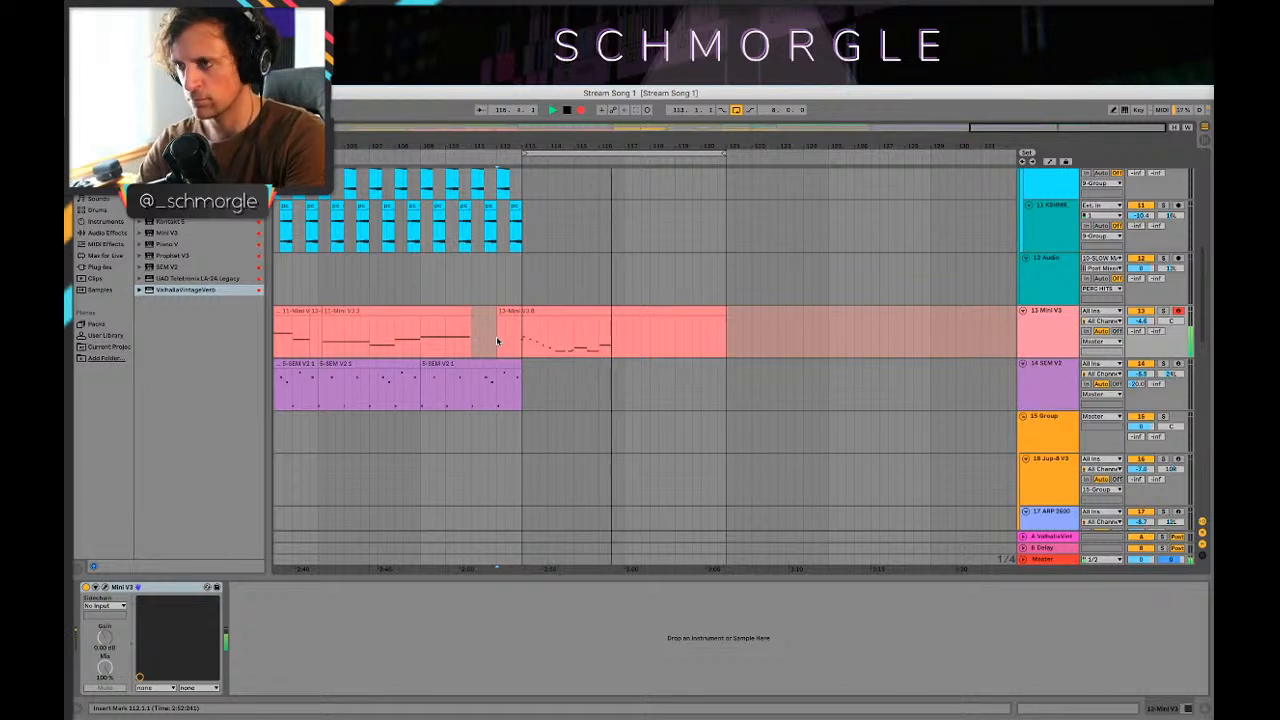
pyautogui.press('space')
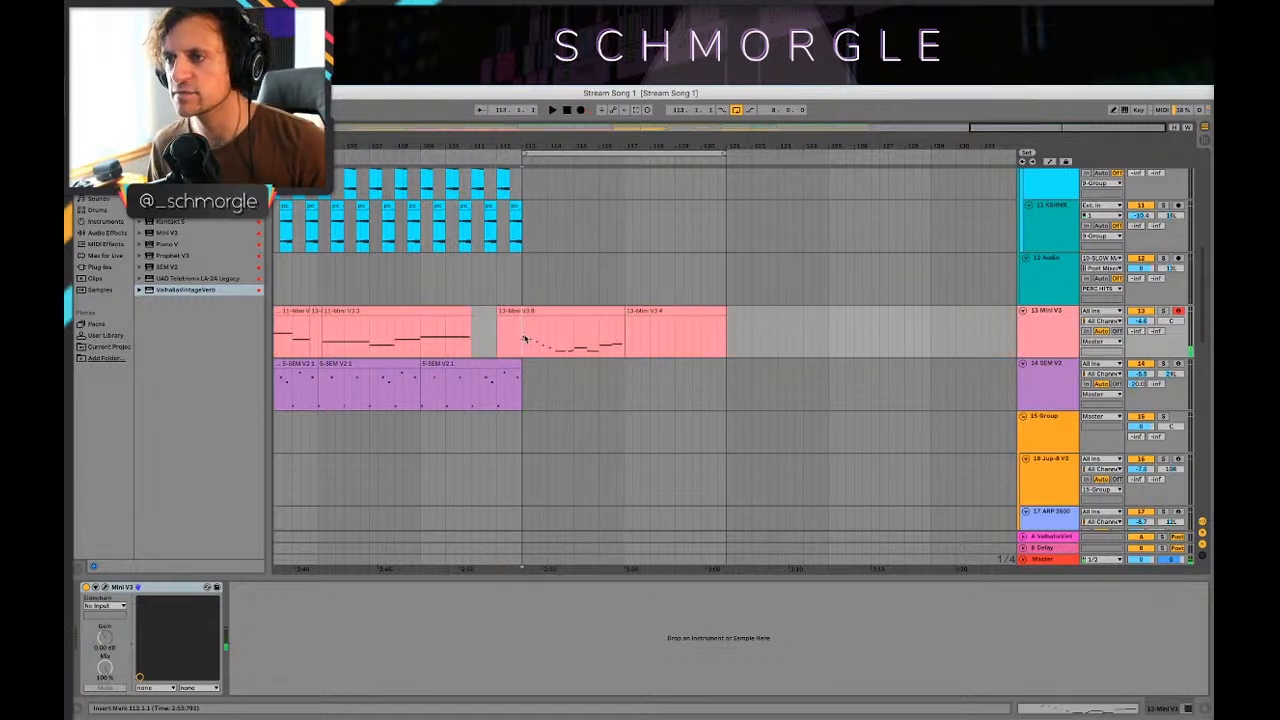
pyautogui.moveTo(525, 339); pyautogui.dragTo(505, 343)
# Step: Quantize all notes in the new Mini V3 clip and lower the note at 2.4 to B2
pyautogui.doubleClick(535, 318)
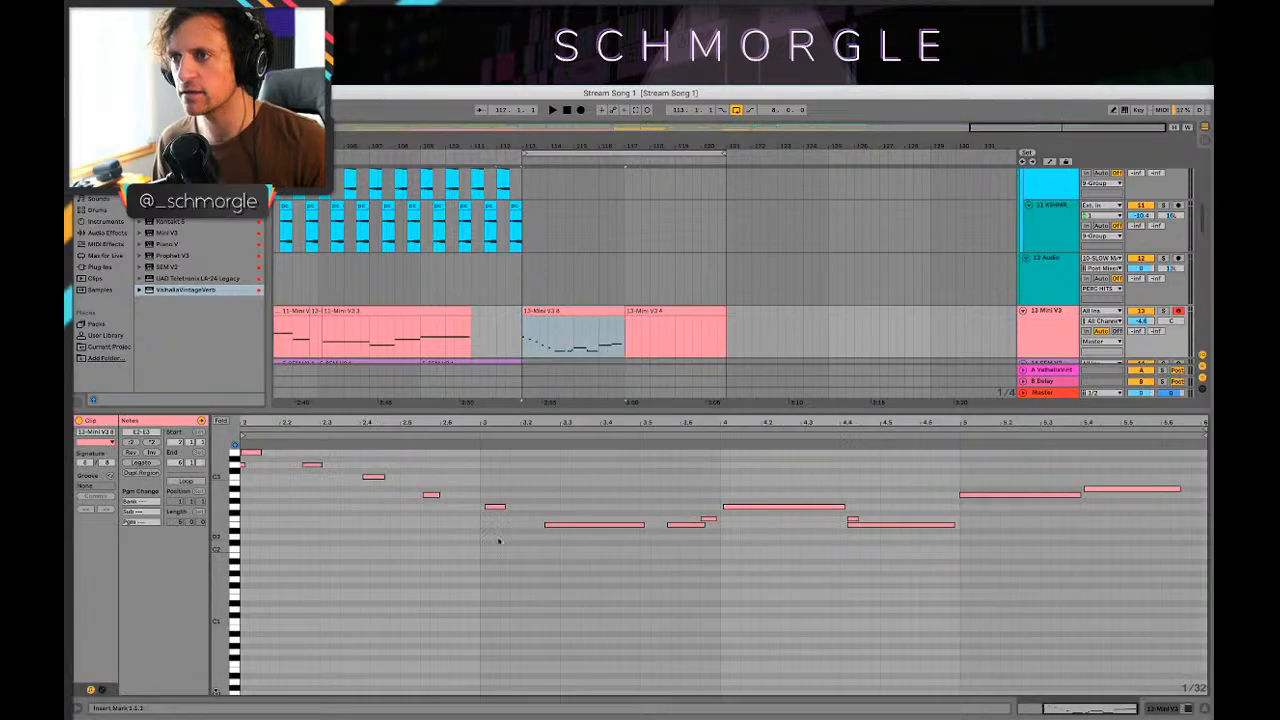
pyautogui.hotkey('ctrl', 'a')
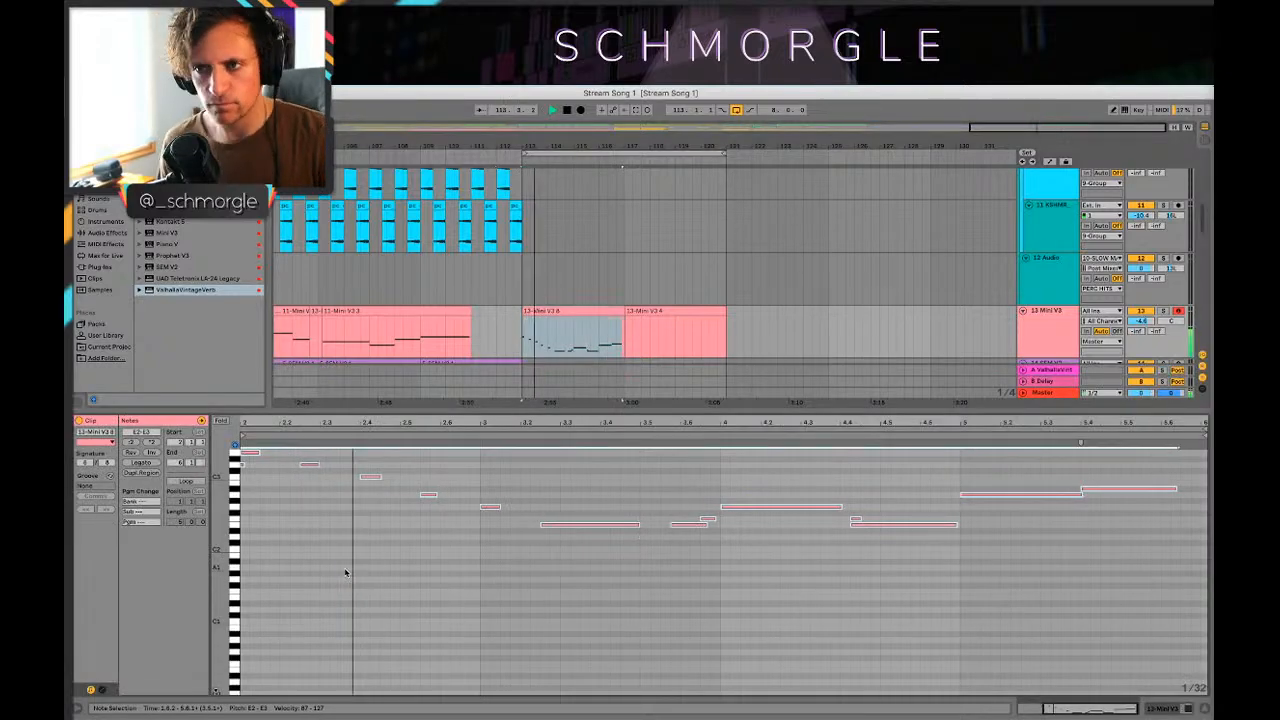
pyautogui.click(351, 506)
pyautogui.click(369, 478)
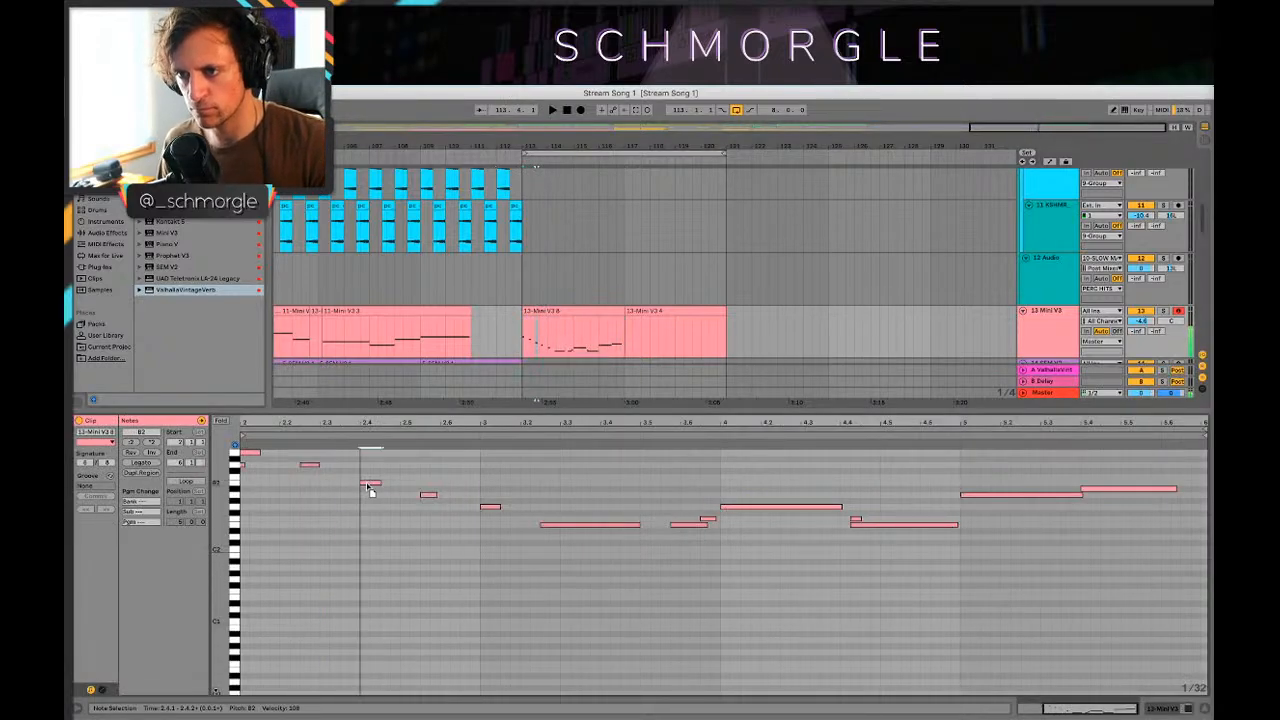
pyautogui.press('space')
pyautogui.moveTo(282, 422); pyautogui.dragTo(653, 421)
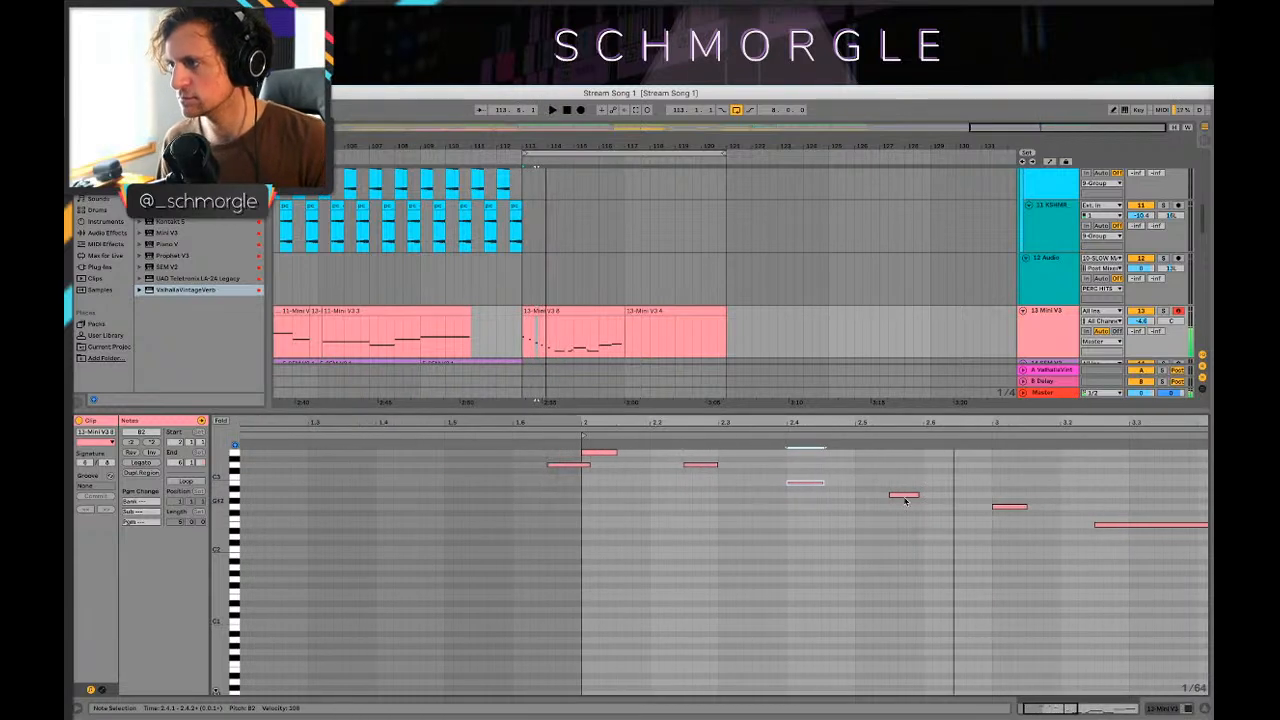
# Step: Audition the descending Mini V3 line, checking the notes at 2.4 and 3 and the long E2 note after them
pyautogui.click(998, 508)
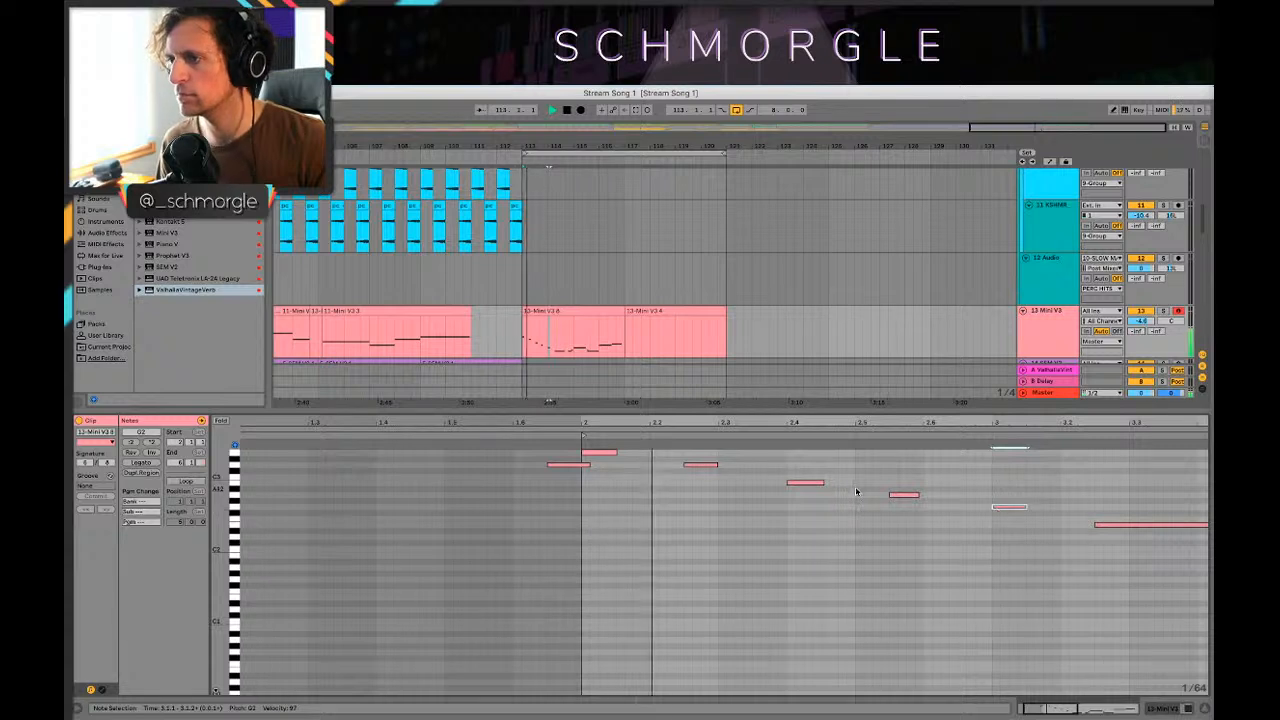
pyautogui.moveTo(815, 484); pyautogui.dragTo(818, 495)
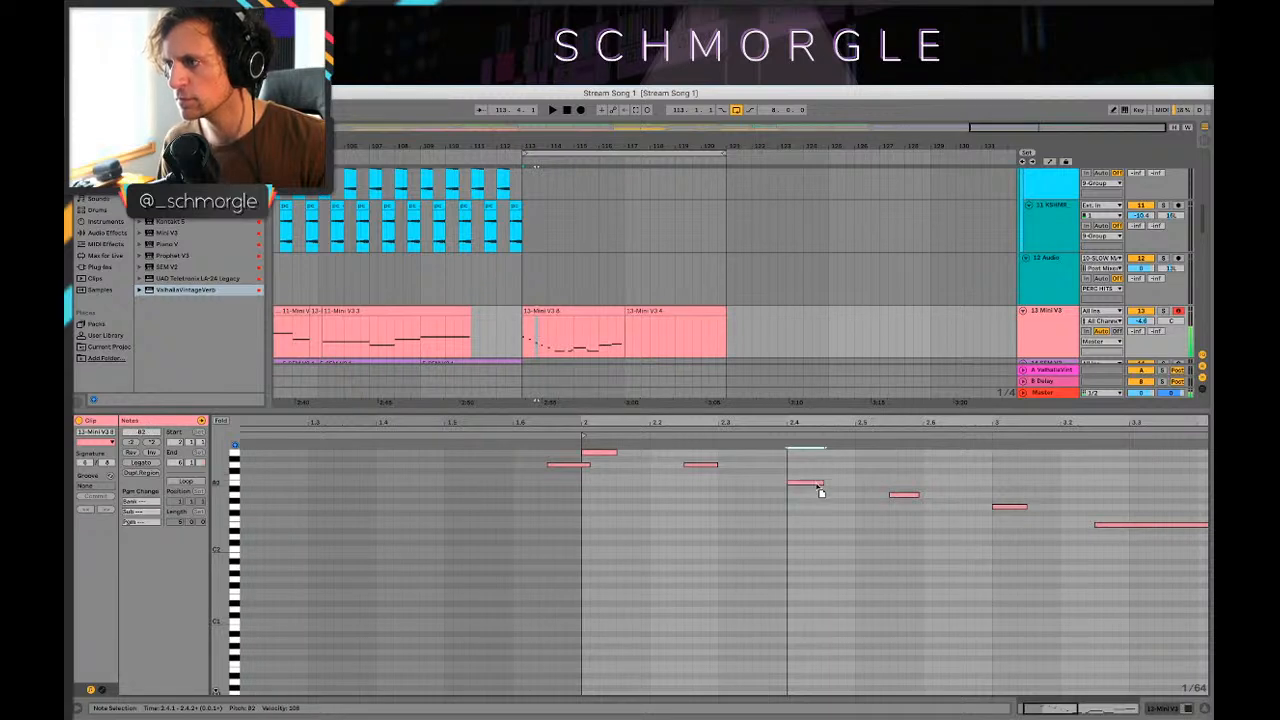
pyautogui.click(1153, 528)
pyautogui.press('space')
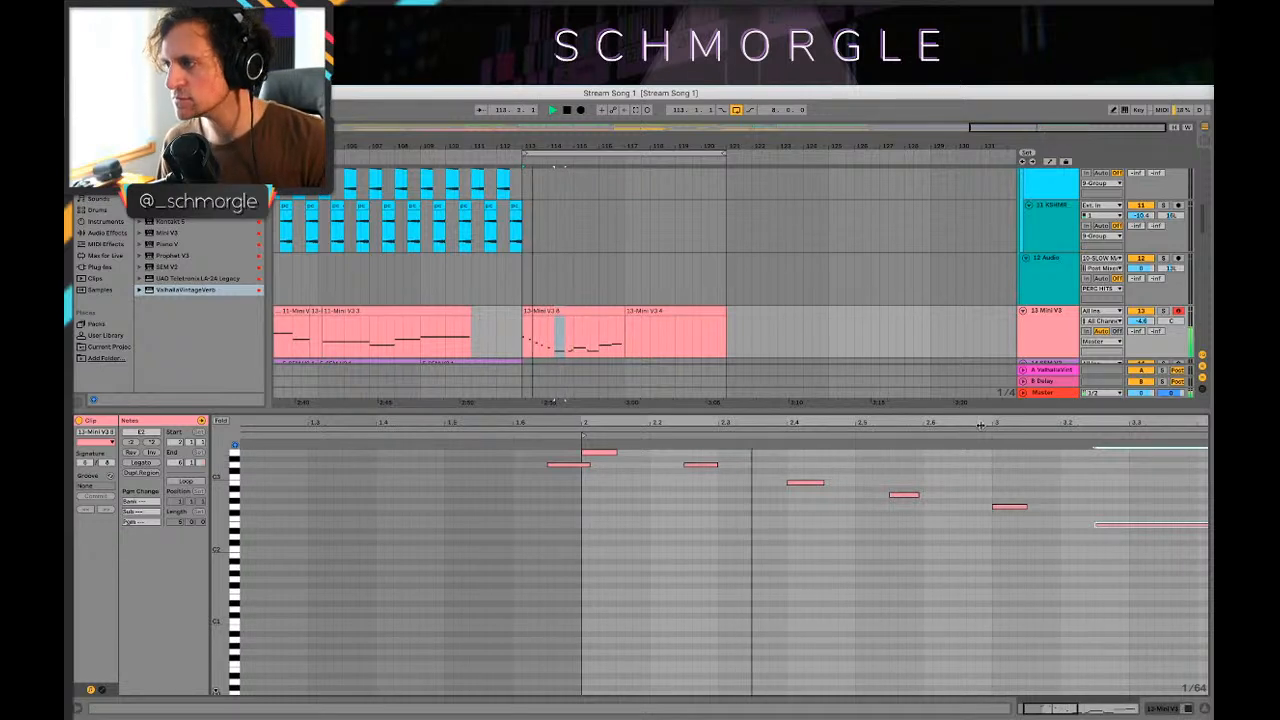
pyautogui.press('space')
# Step: Add a very short A2 note just before beat 3 and make the following long E2 note start slightly earlier
pyautogui.click(979, 517)
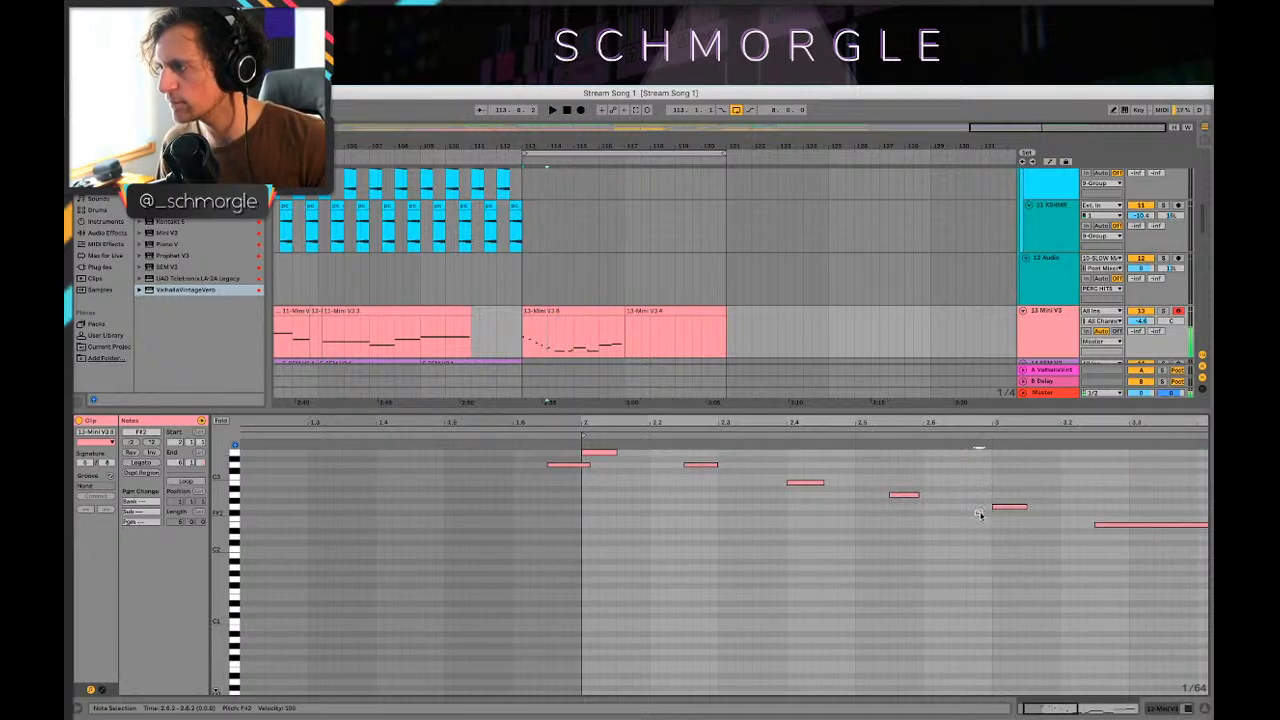
pyautogui.press('space')
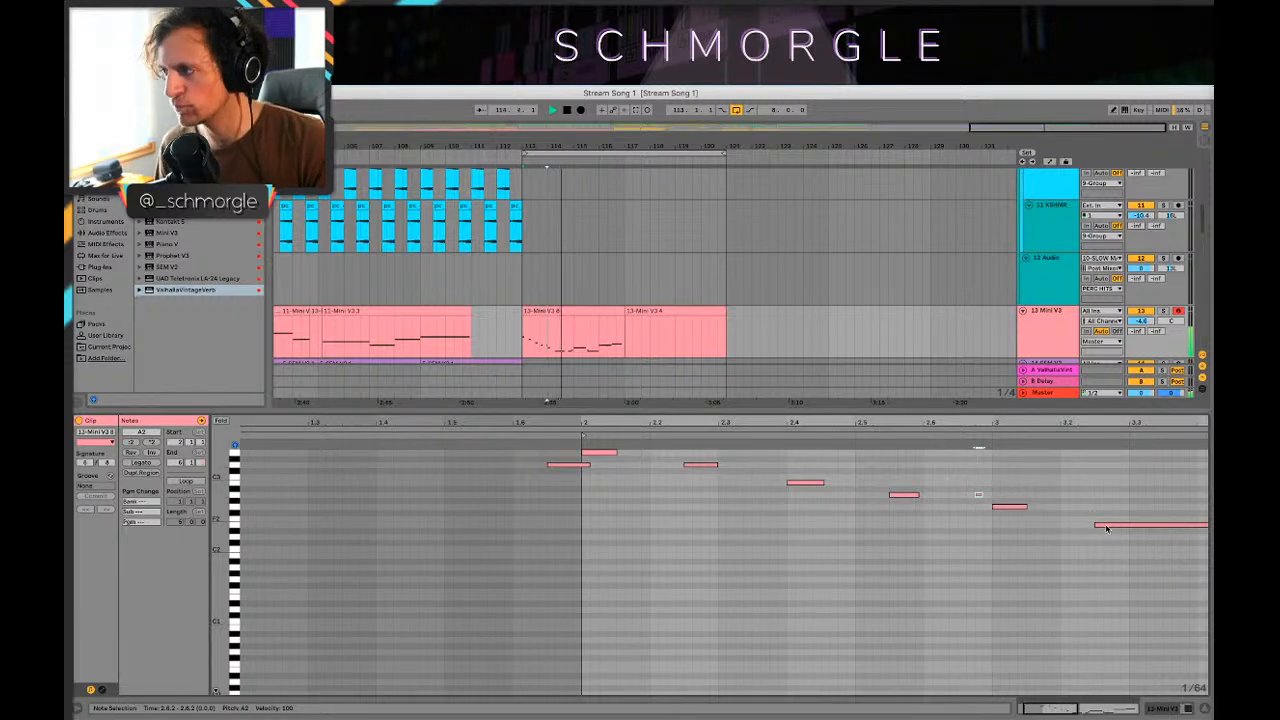
pyautogui.moveTo(1105, 525); pyautogui.dragTo(1086, 527)
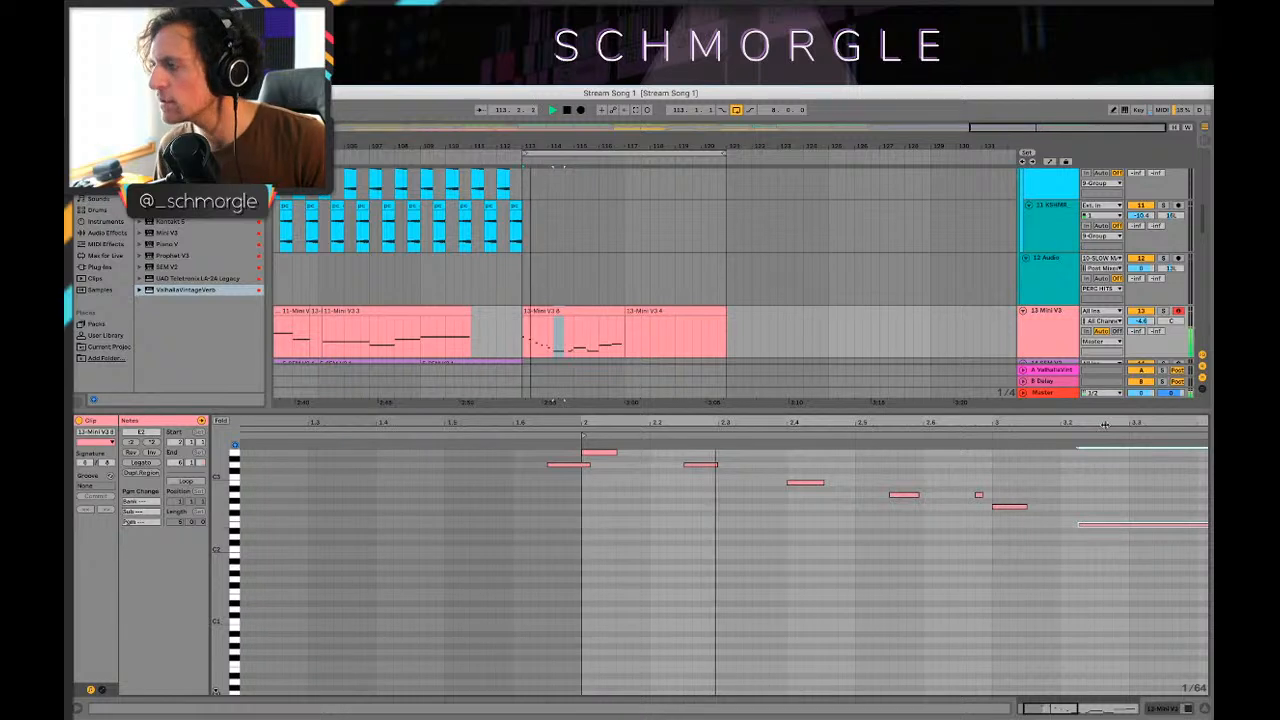
# Step: Play back the line after beat 3 and move the second, shorter E2 note earlier so it starts at 3.5
pyautogui.moveTo(1108, 423); pyautogui.dragTo(823, 461)
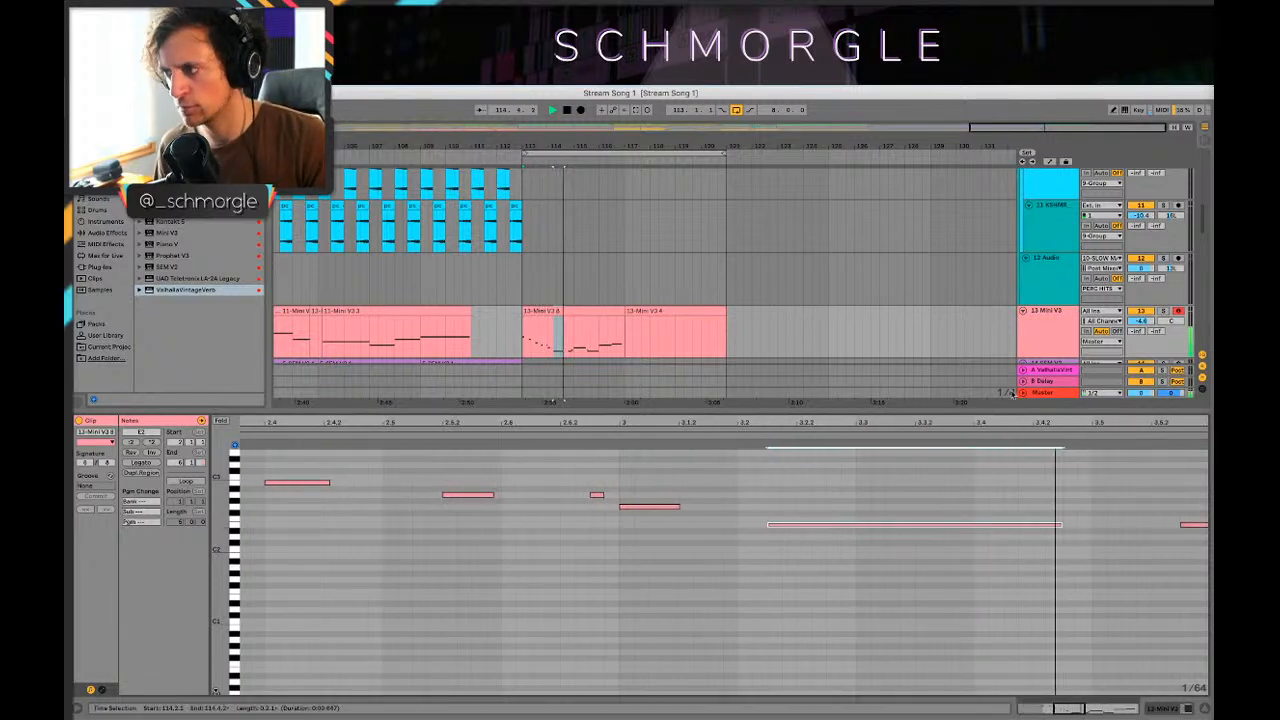
pyautogui.press('space')
pyautogui.moveTo(1099, 423); pyautogui.dragTo(604, 390)
pyautogui.press('space')
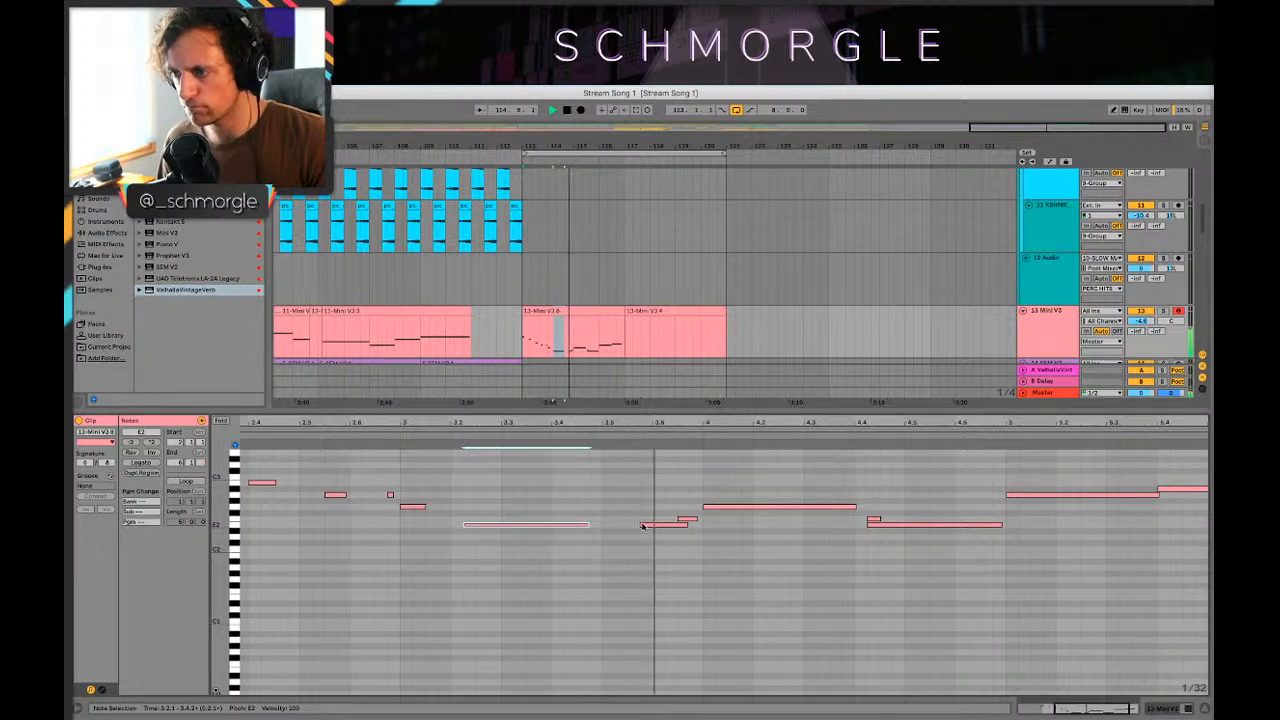
pyautogui.moveTo(656, 530); pyautogui.dragTo(624, 526)
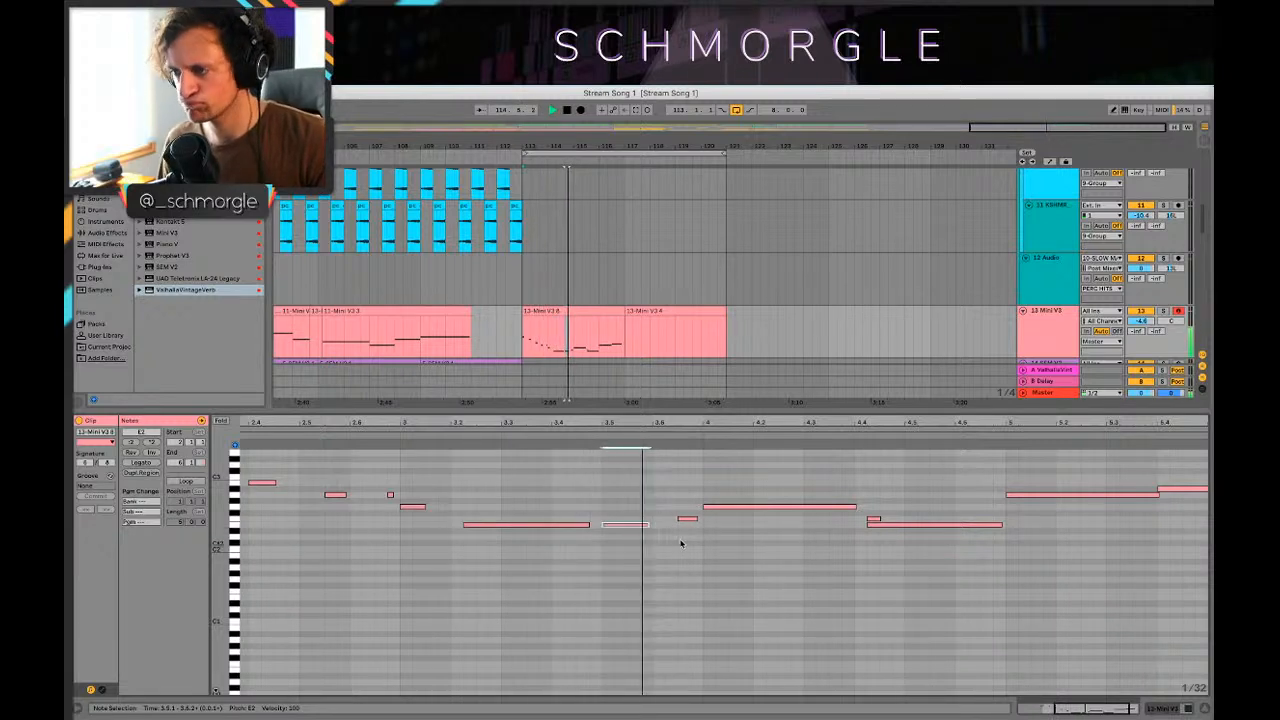
# Step: Delete the short F2 note at 4.4 and shift the long E2 note beneath it slightly earlier
pyautogui.click(876, 520)
pyautogui.press('space')
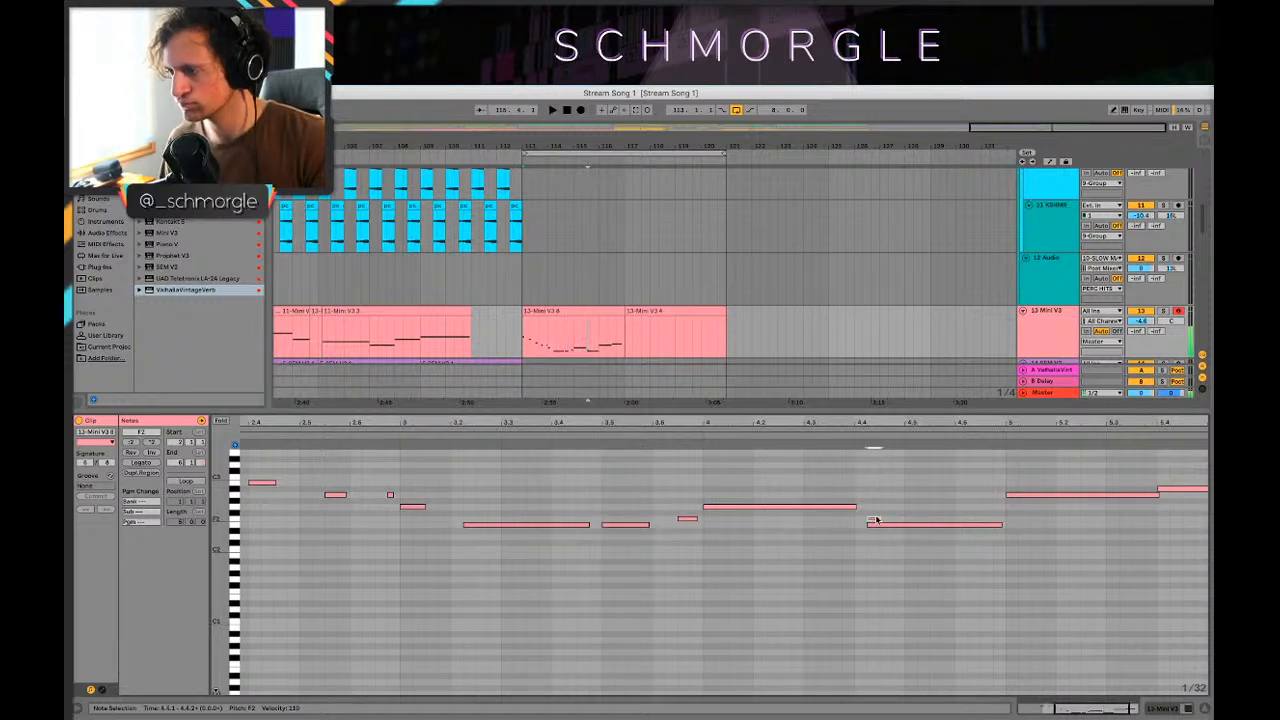
pyautogui.click(873, 524)
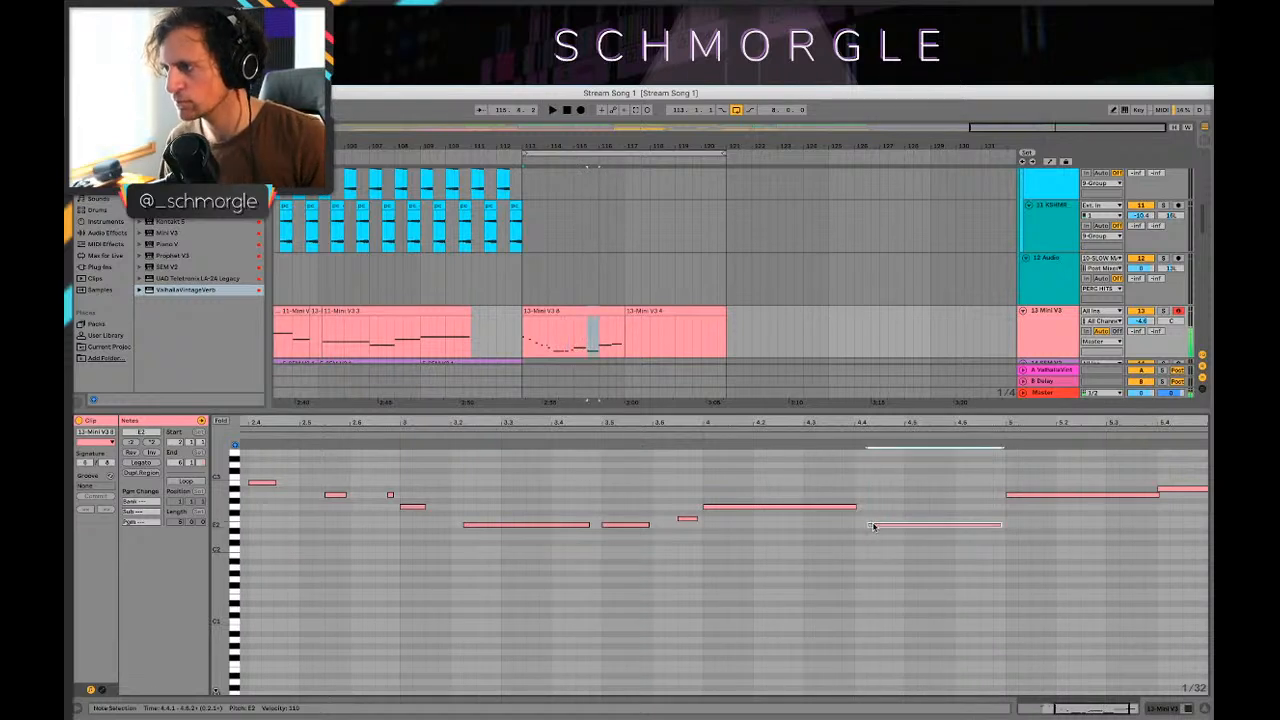
# Step: Raise the last note of the clip, at 5.4, to B2
pyautogui.click(1019, 494)
pyautogui.click(1180, 490)
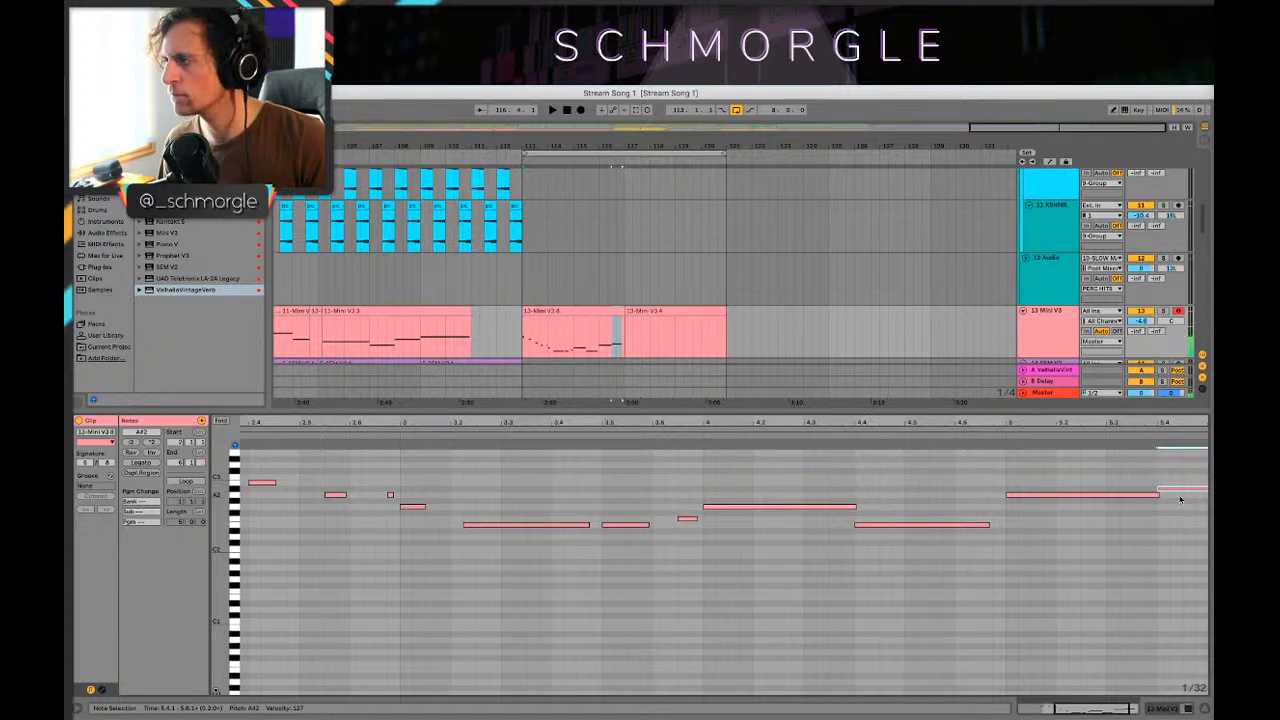
pyautogui.click(651, 278)
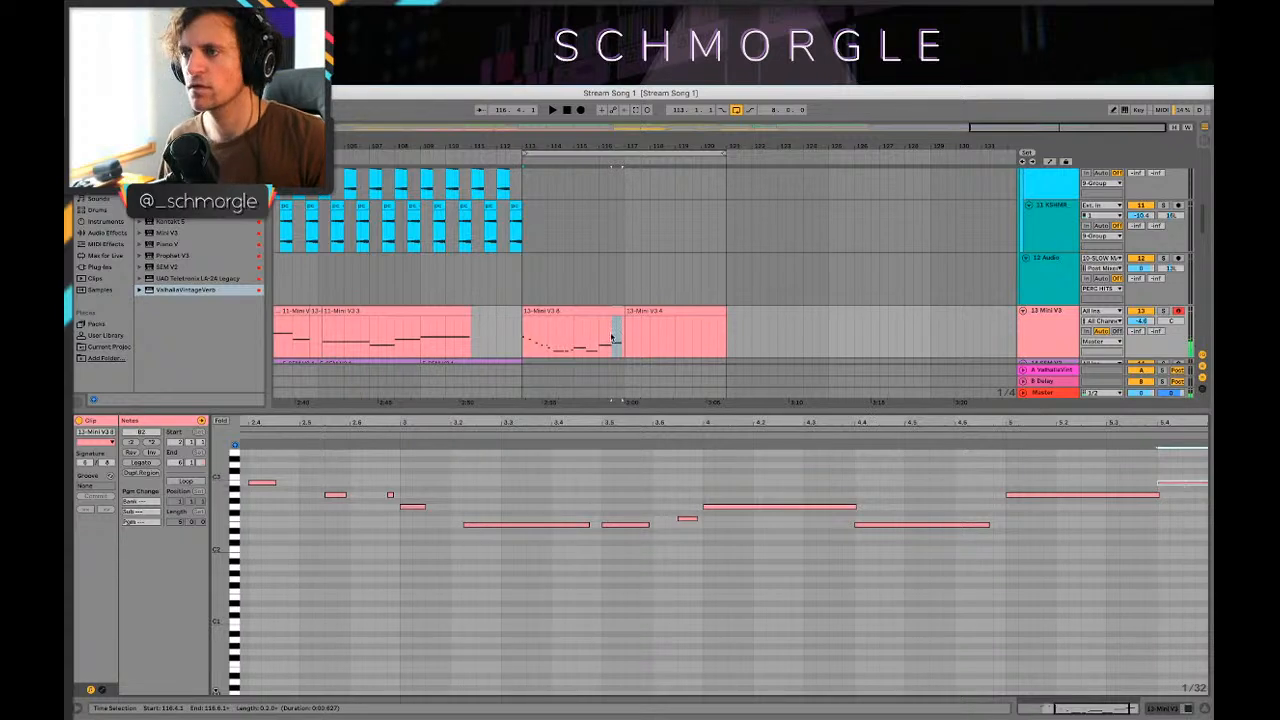
# Step: Delete the old Mini V3 clip in bars 117 to 121 and duplicate the edited bar 113 clip into its place
pyautogui.click(657, 310)
pyautogui.press('Delete')
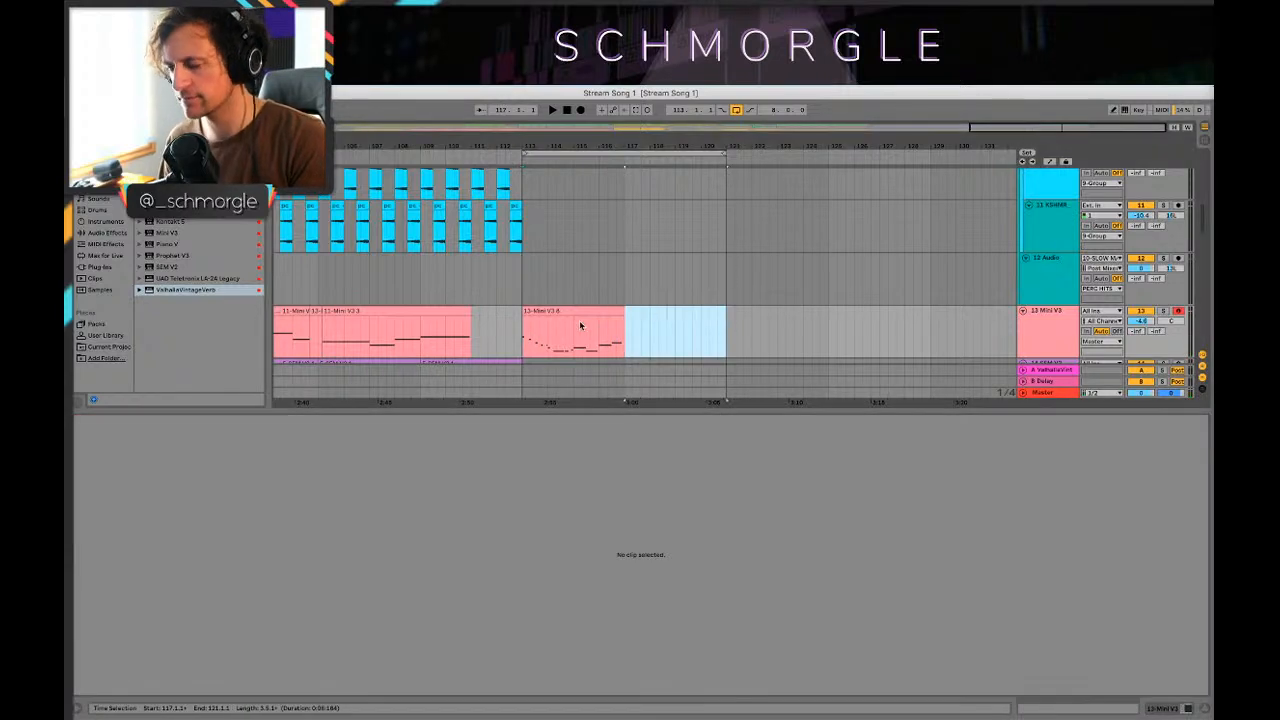
pyautogui.click(524, 347)
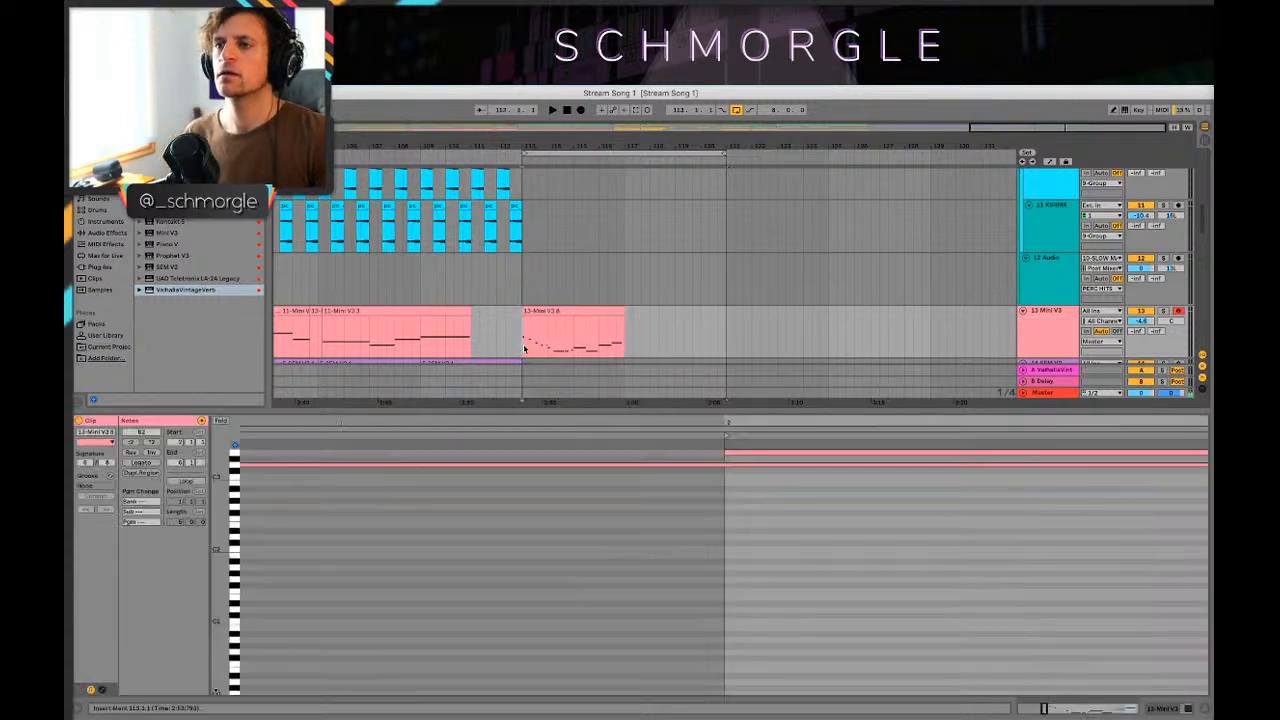
pyautogui.hotkey('shift', 'Tab')
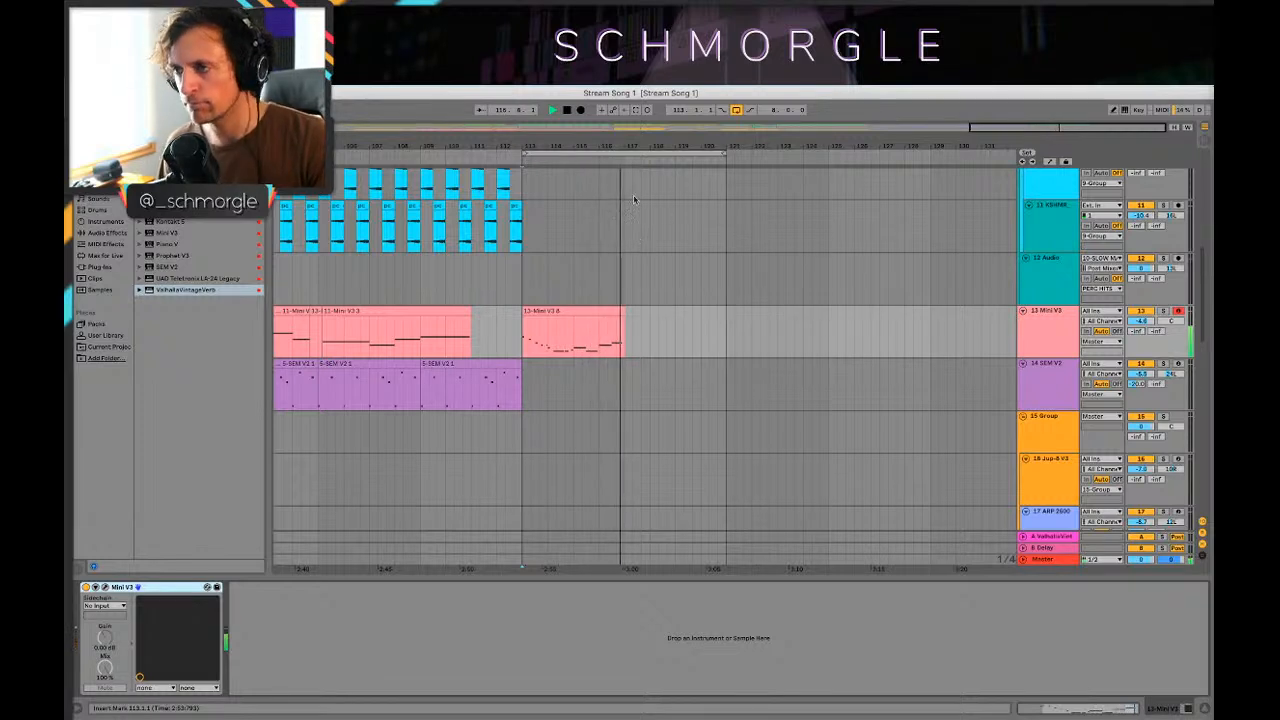
pyautogui.moveTo(537, 311); pyautogui.dragTo(646, 327)
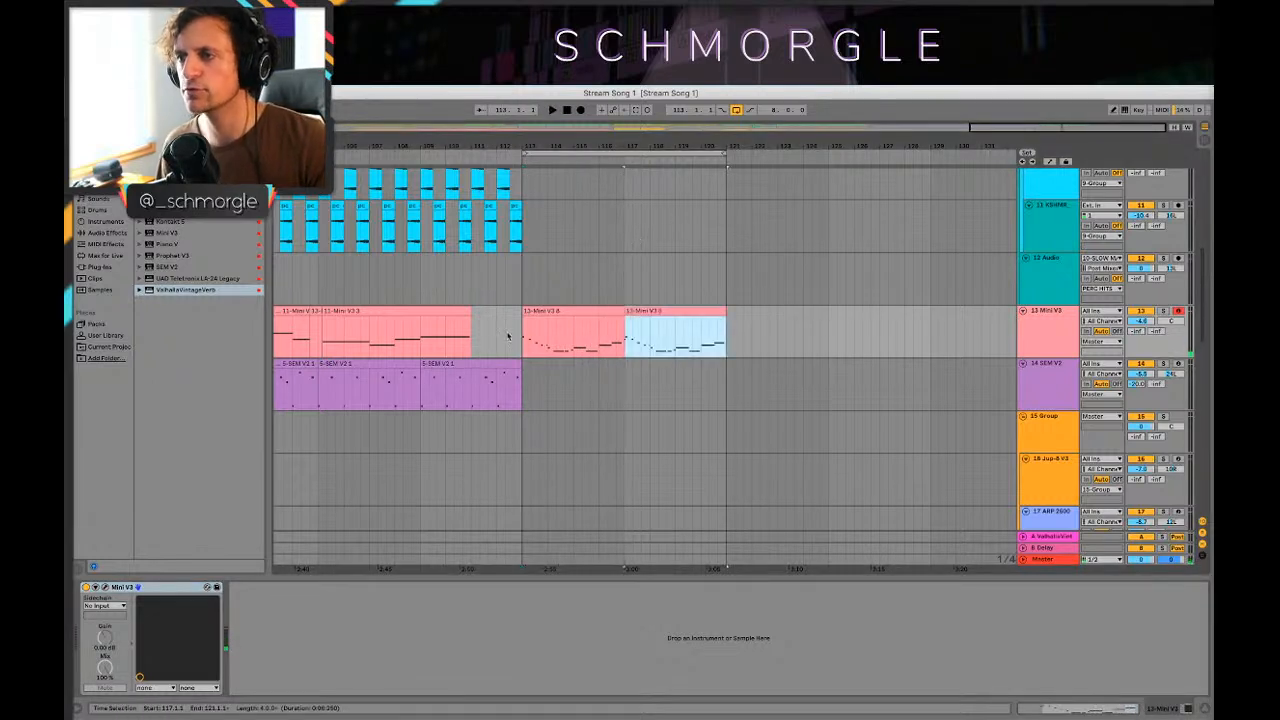
# Step: Audition the transition from bar 109 into the new section, looking over the audio, synth and drum tracks around bar 113
pyautogui.scroll(-4, 500, 330)
pyautogui.scroll(3, 668, 271)
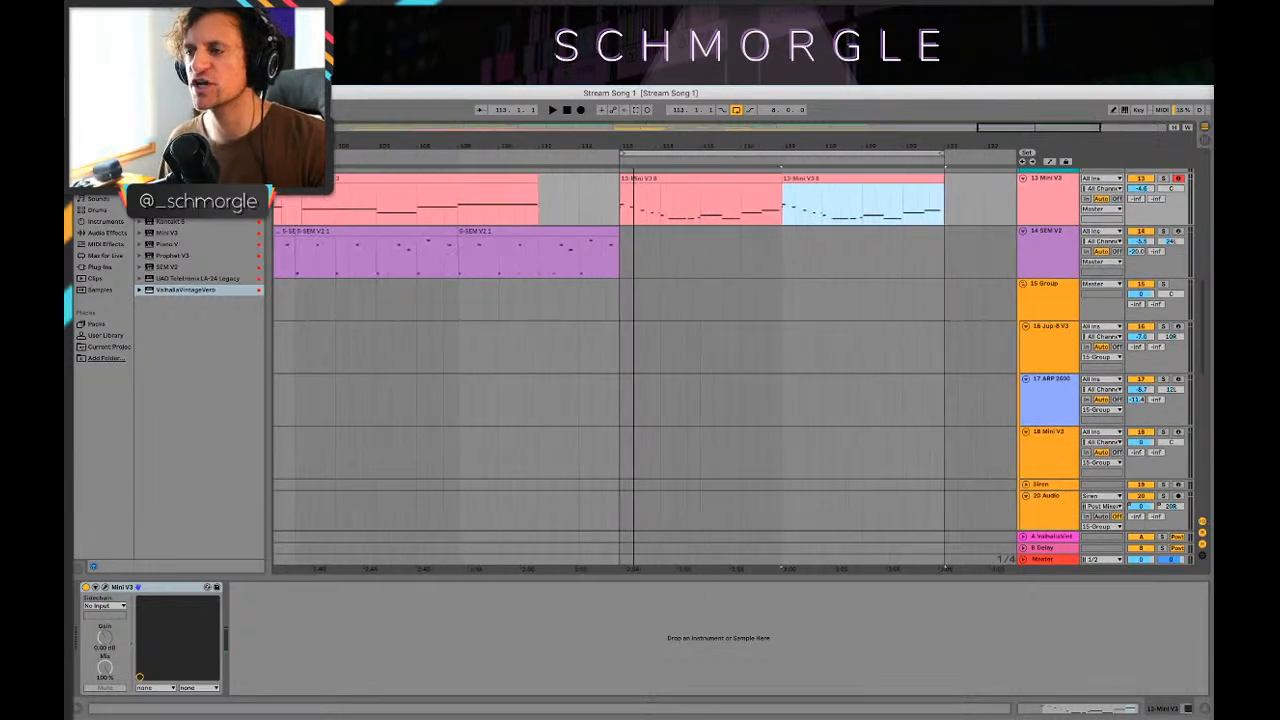
pyautogui.scroll(4, 668, 271)
pyautogui.scroll(-8, 668, 271)
pyautogui.scroll(-4, 668, 271)
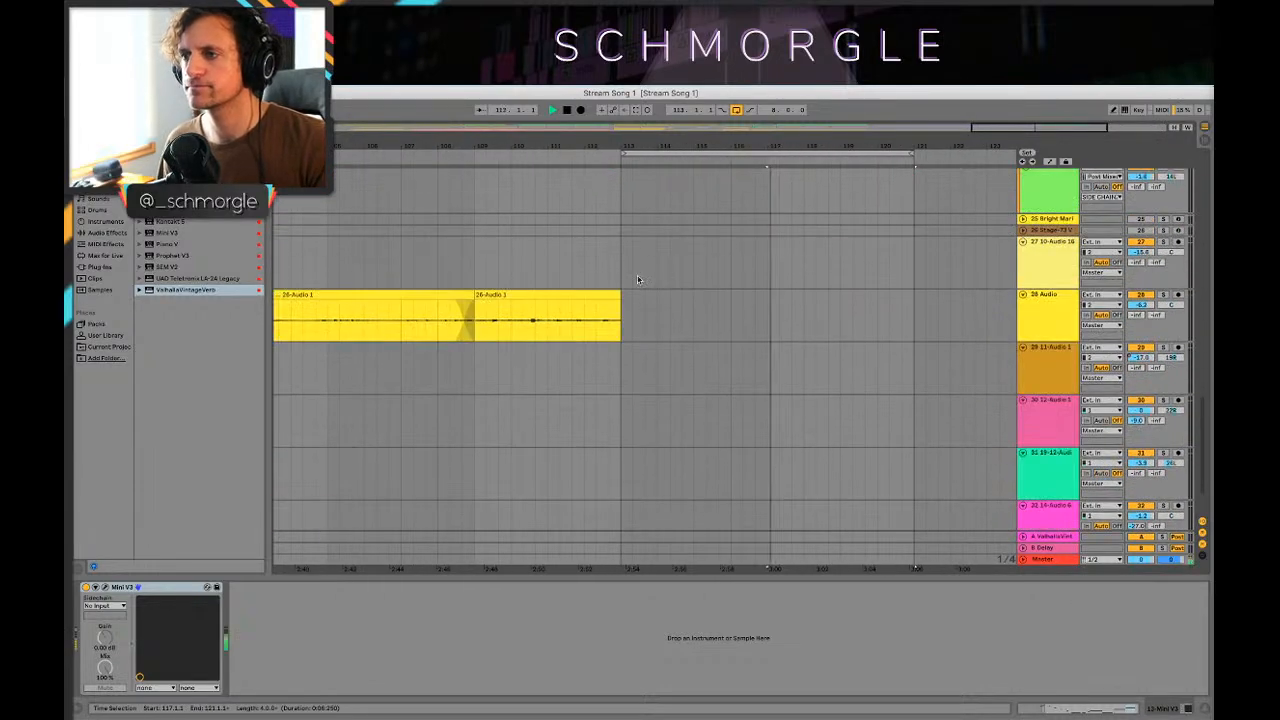
pyautogui.click(590, 295)
pyautogui.press('space')
pyautogui.scroll(10, 680, 282)
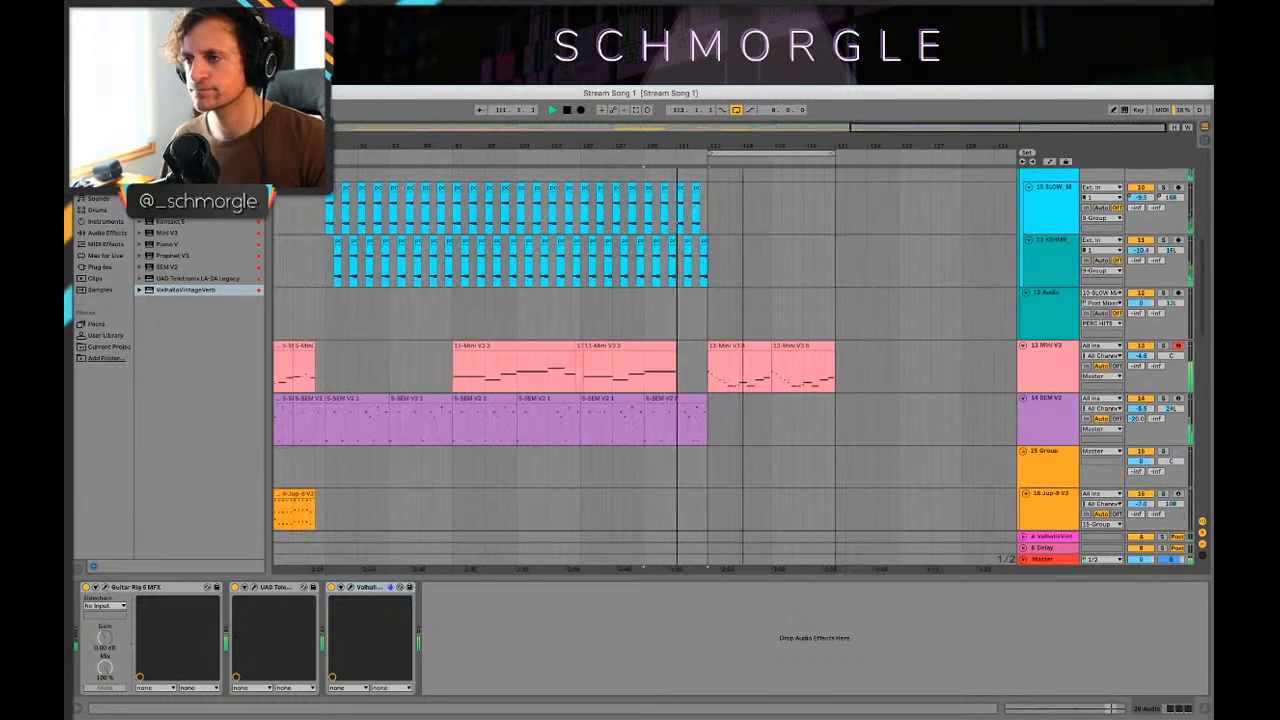
pyautogui.scroll(-10, 812, 265)
pyautogui.scroll(-1, 811, 261)
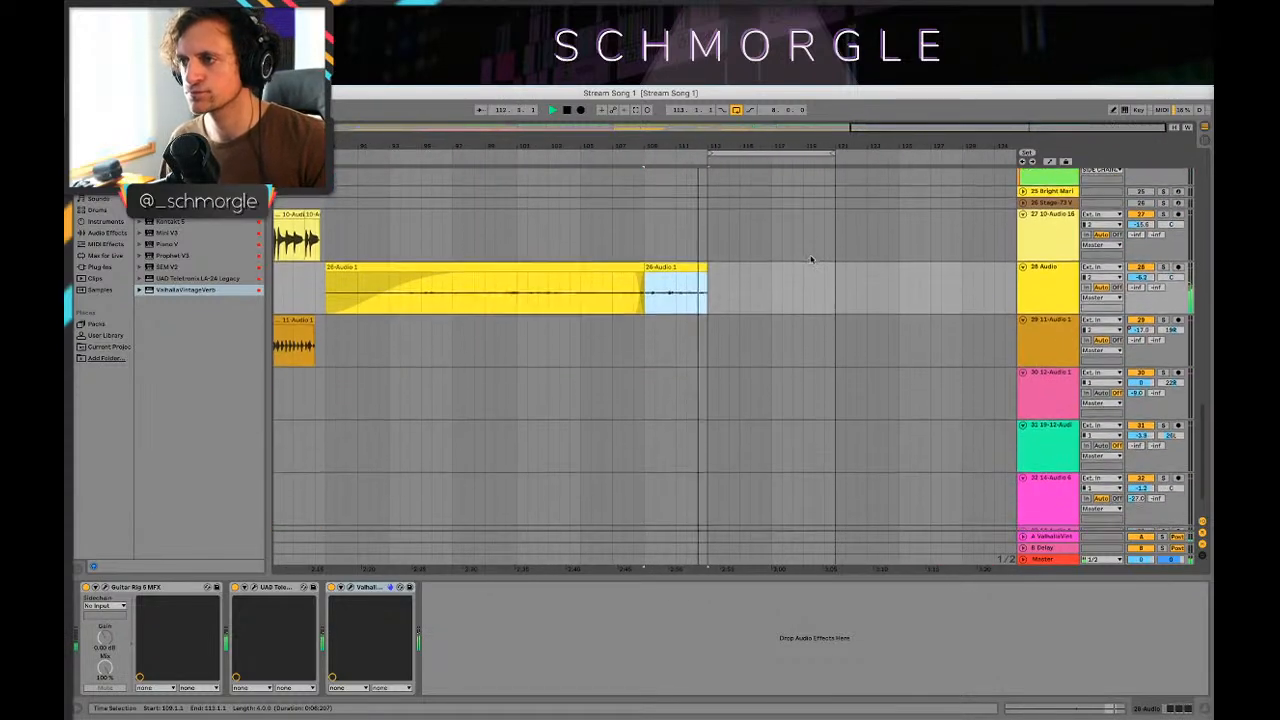
pyautogui.scroll(10, 811, 265)
pyautogui.scroll(-5, 810, 271)
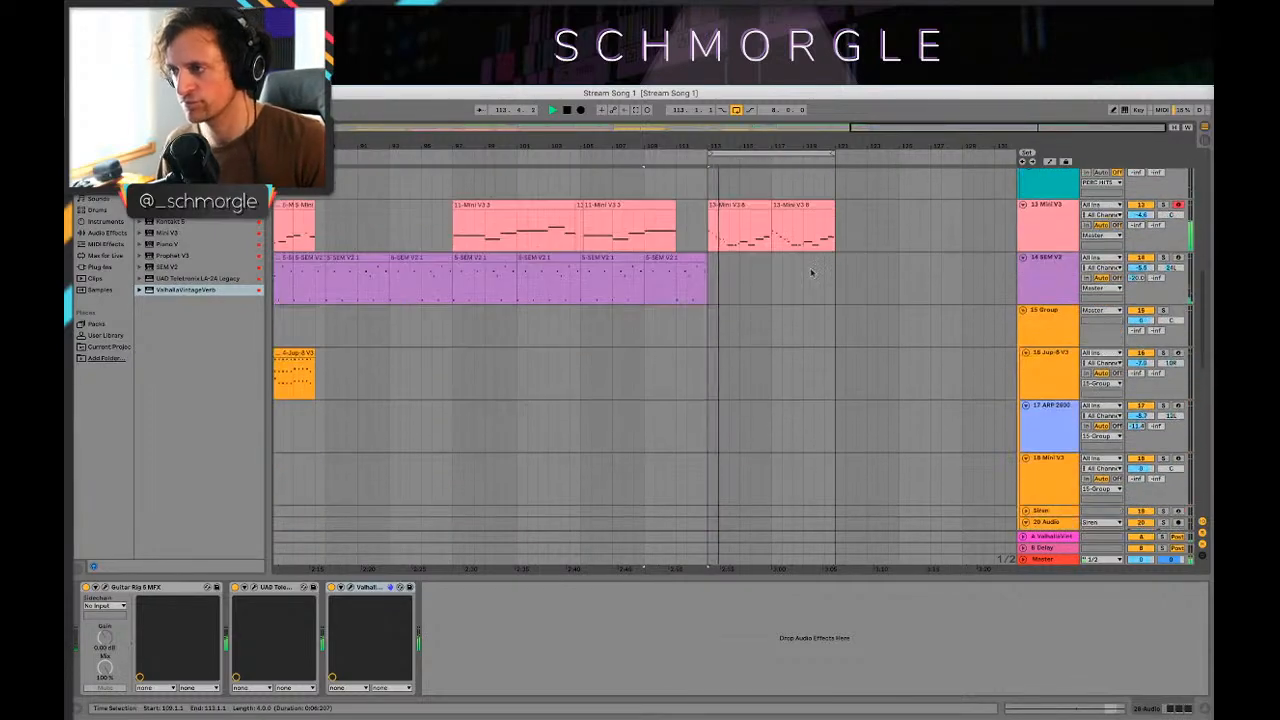
pyautogui.moveTo(820, 146); pyautogui.dragTo(705, 148)
pyautogui.scroll(10, 740, 292)
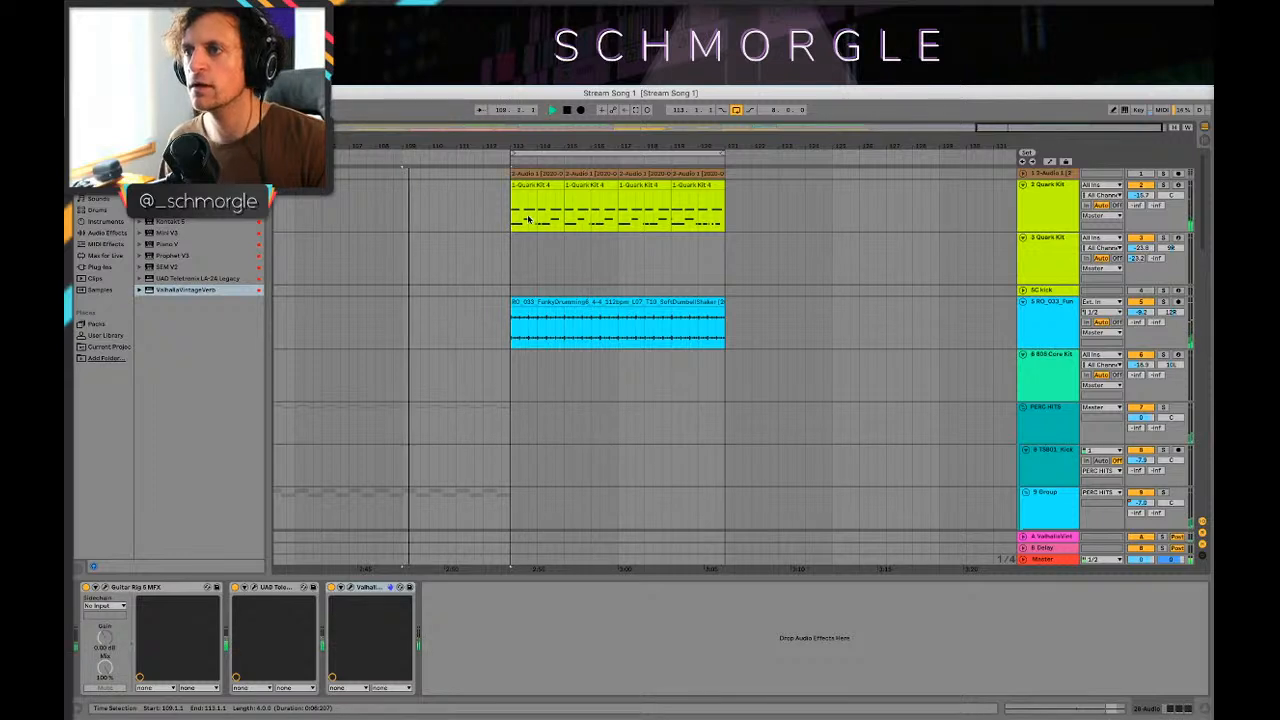
# Step: Move the long E2 note in the bar 113 Mini V3 clip slightly earlier so it starts at 3.2
pyautogui.click(602, 229)
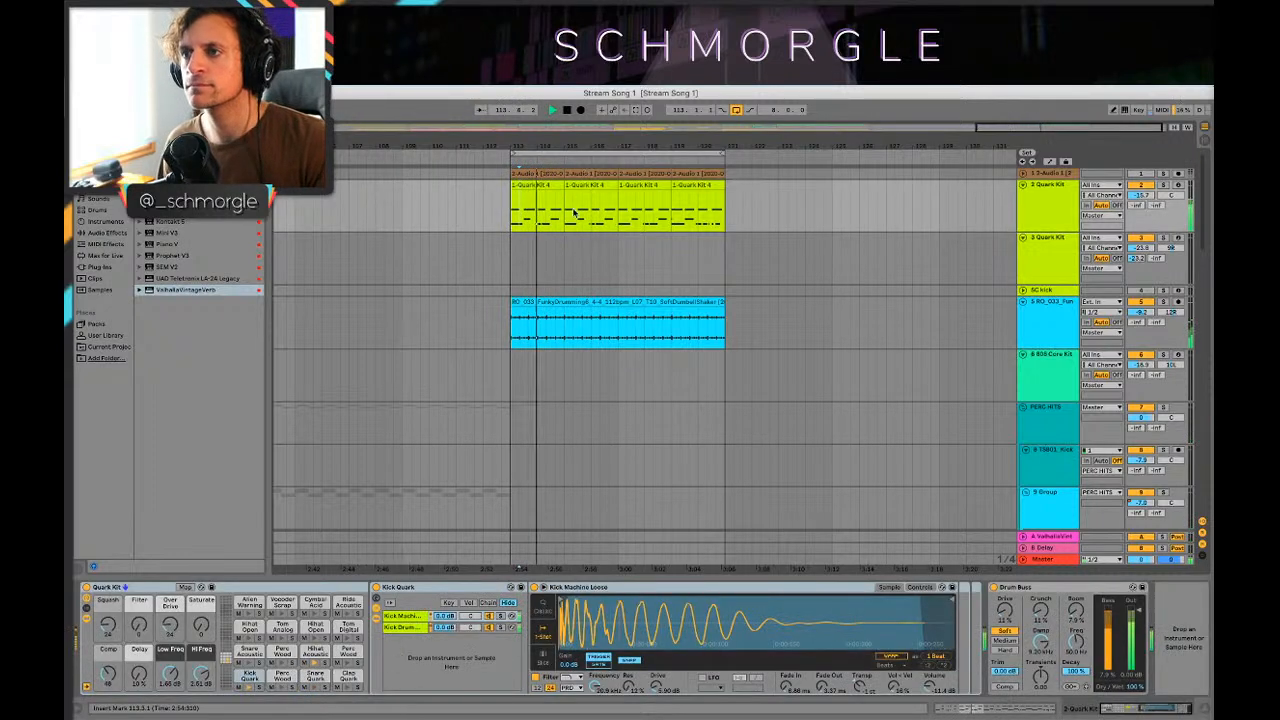
pyautogui.scroll(-8, 598, 410)
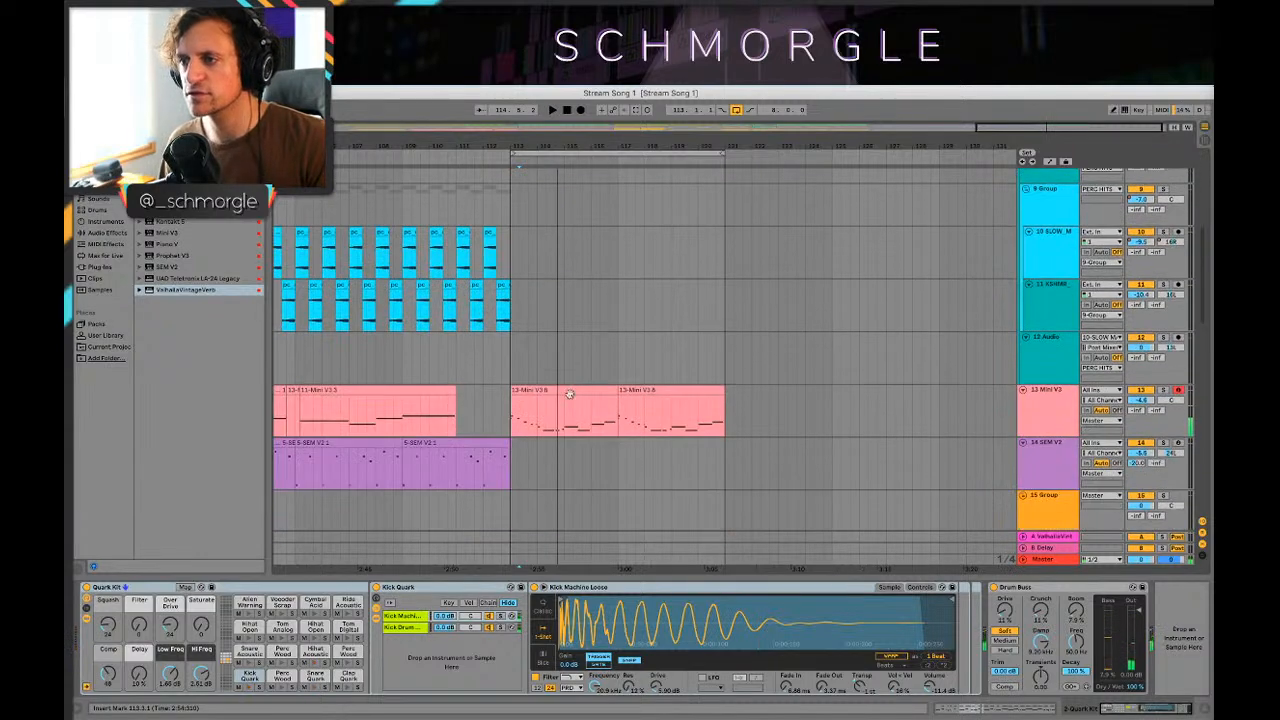
pyautogui.click(562, 397)
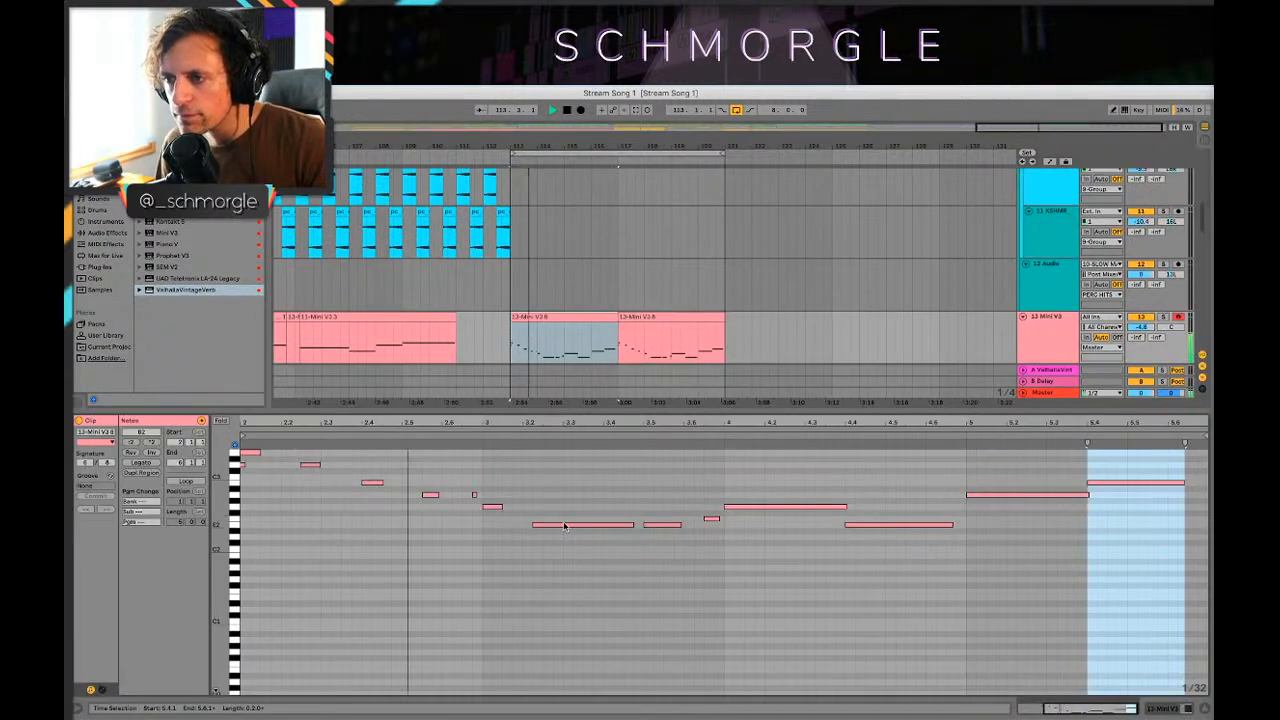
pyautogui.moveTo(550, 528); pyautogui.dragTo(539, 528)
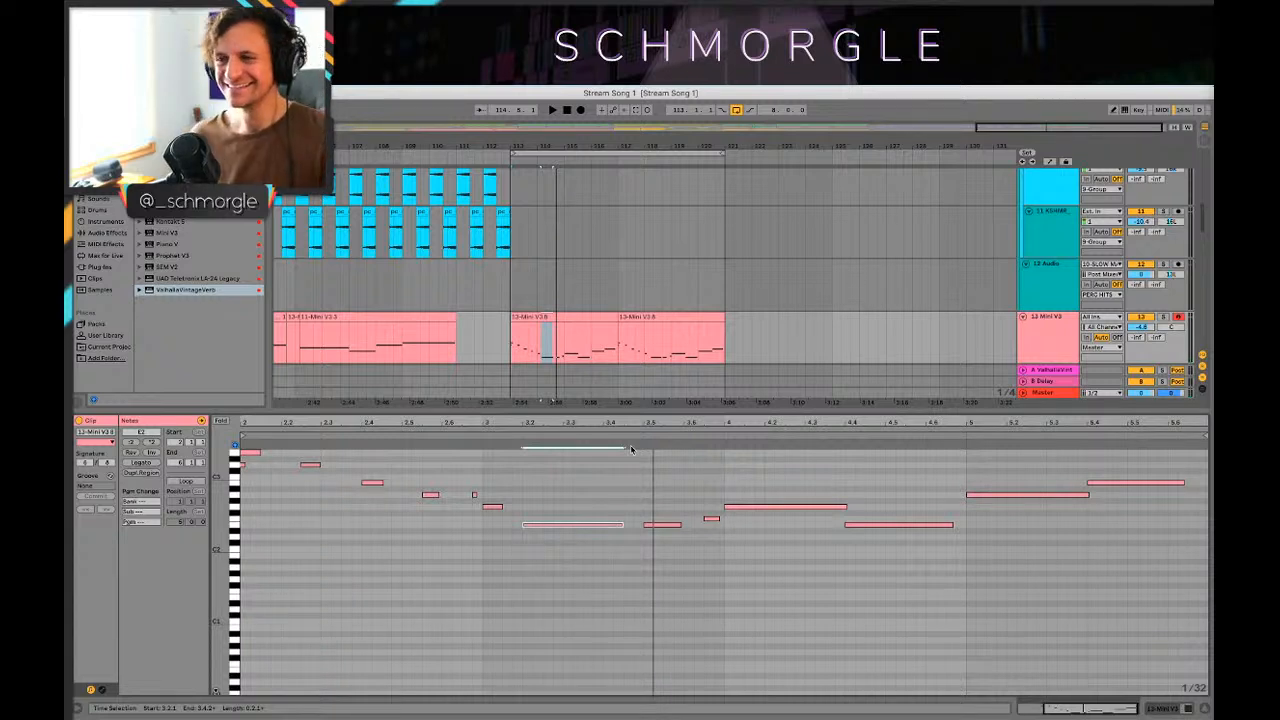
pyautogui.click(654, 474)
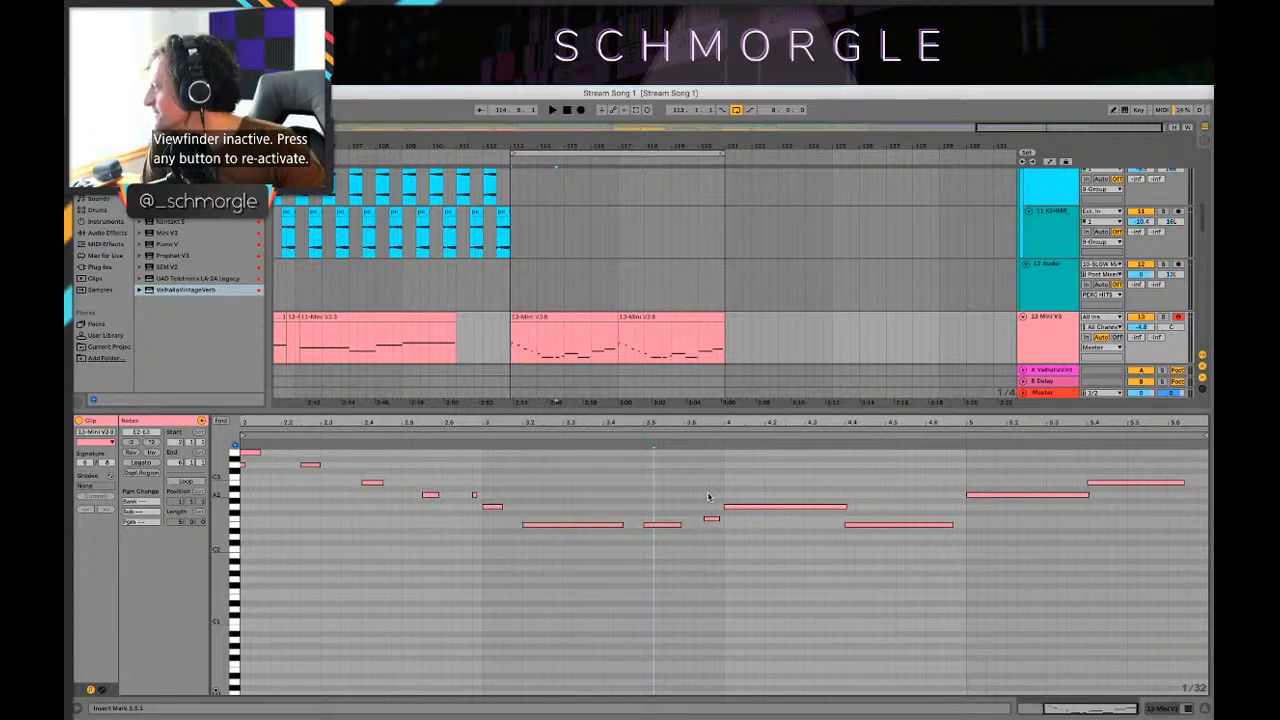
# Step: Audition the lead-in from bar 112 and extend the first Mini V3 clip's start back to 112.6 to include its pickup note
pyautogui.click(511, 341)
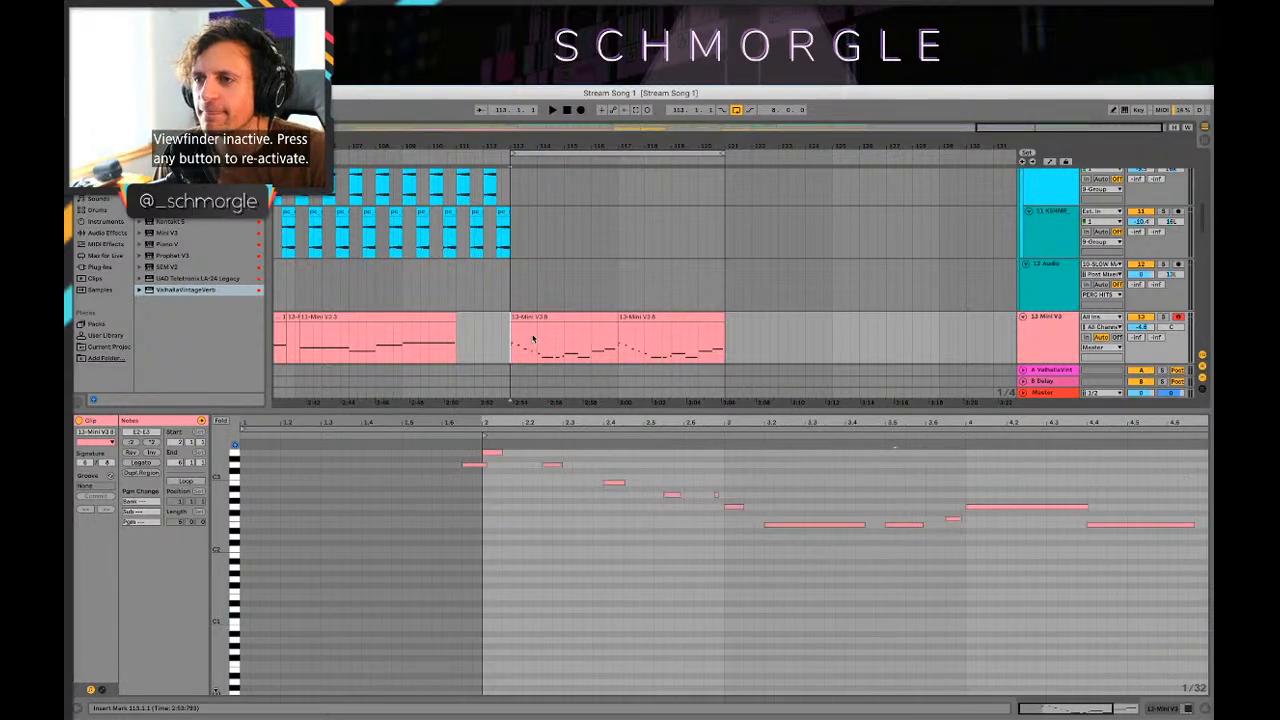
pyautogui.scroll(-3, 537, 336)
pyautogui.click(542, 332)
pyautogui.click(484, 250)
pyautogui.press('space')
pyautogui.scroll(3, 592, 250)
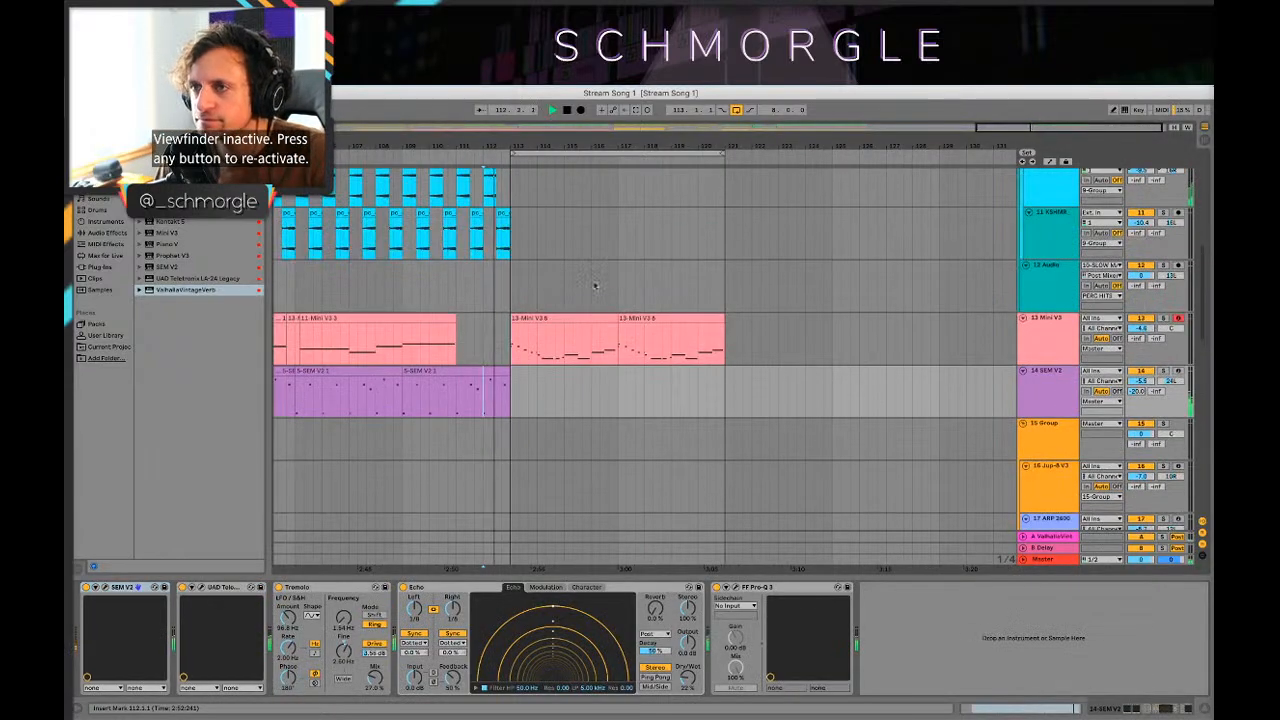
pyautogui.press('space')
pyautogui.moveTo(524, 147); pyautogui.dragTo(524, 328)
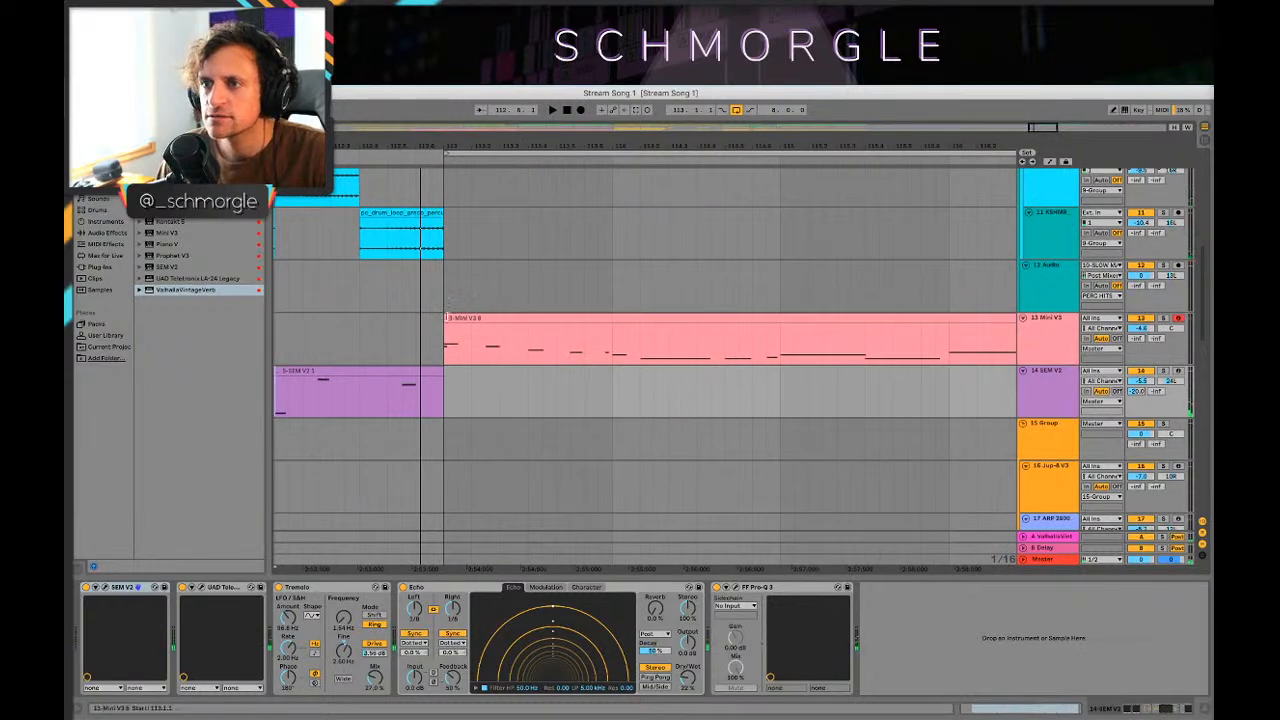
pyautogui.moveTo(446, 318); pyautogui.dragTo(419, 320)
pyautogui.click(401, 341)
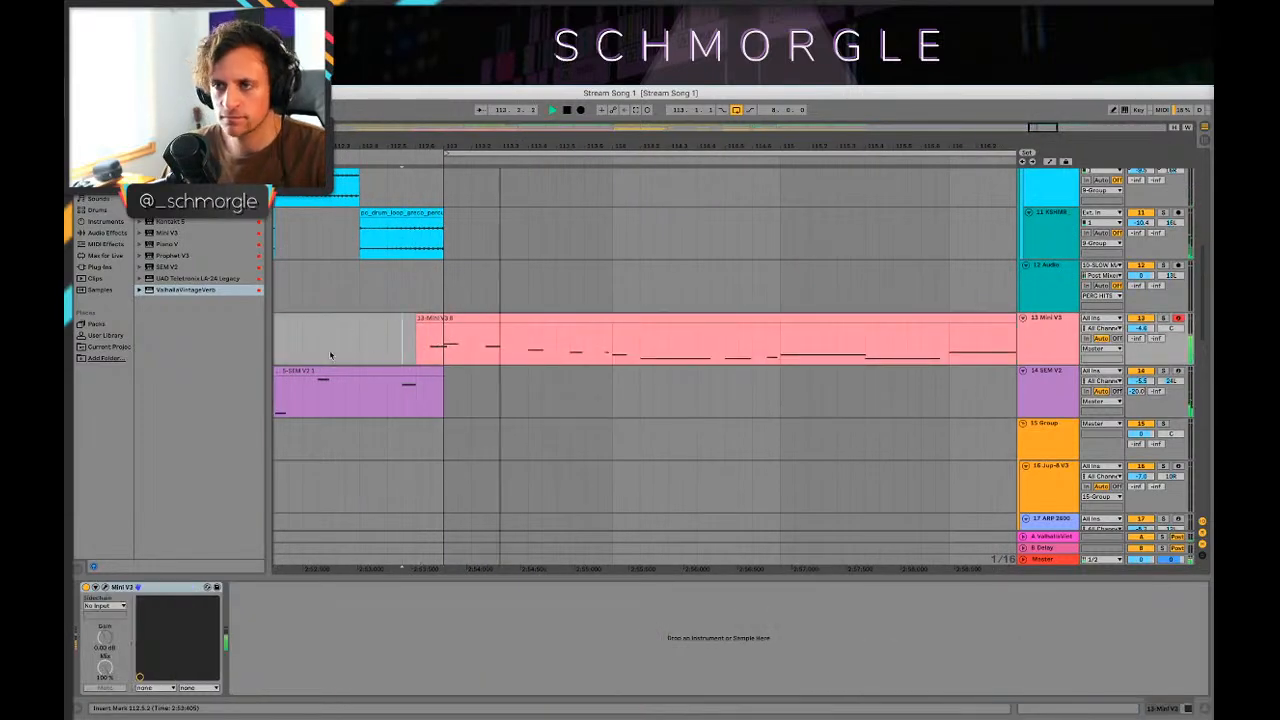
# Step: Shorten the D3 pickup note in the extended Mini V3 clip so it ends before the first note of bar 113
pyautogui.doubleClick(454, 318)
pyautogui.click(501, 477)
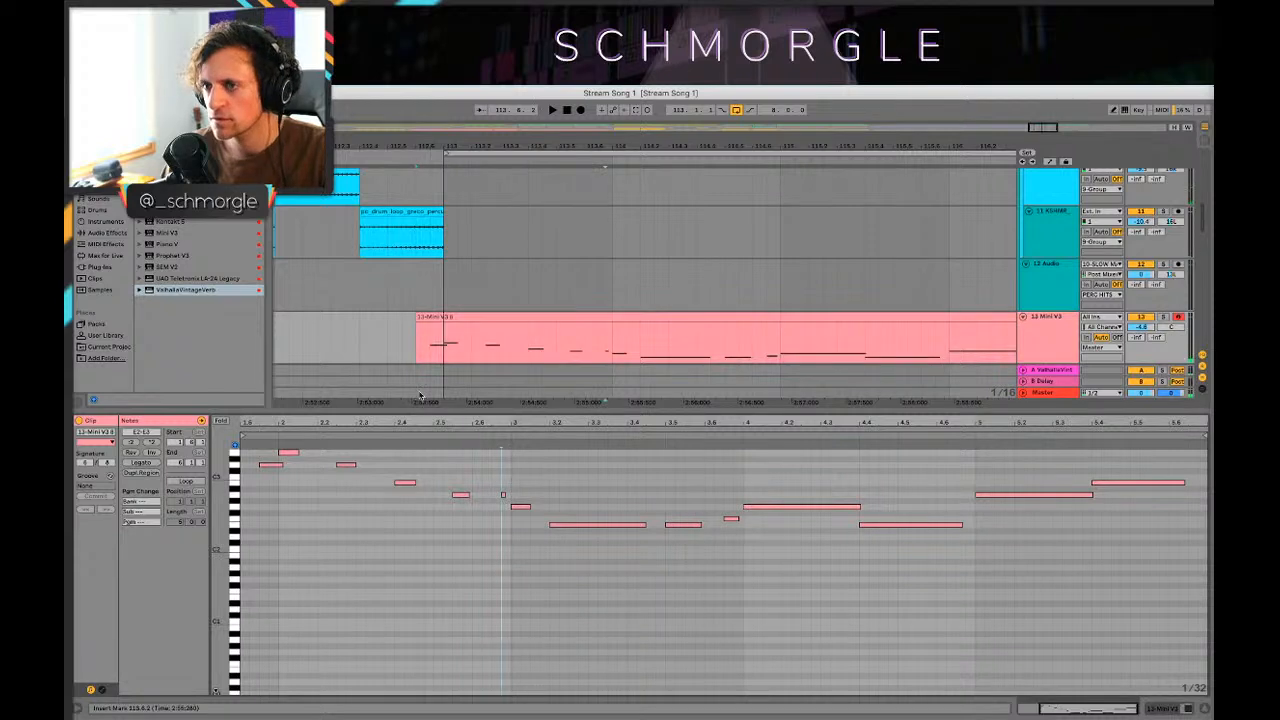
pyautogui.press('space')
pyautogui.press('space')
pyautogui.moveTo(476, 464); pyautogui.dragTo(466, 464)
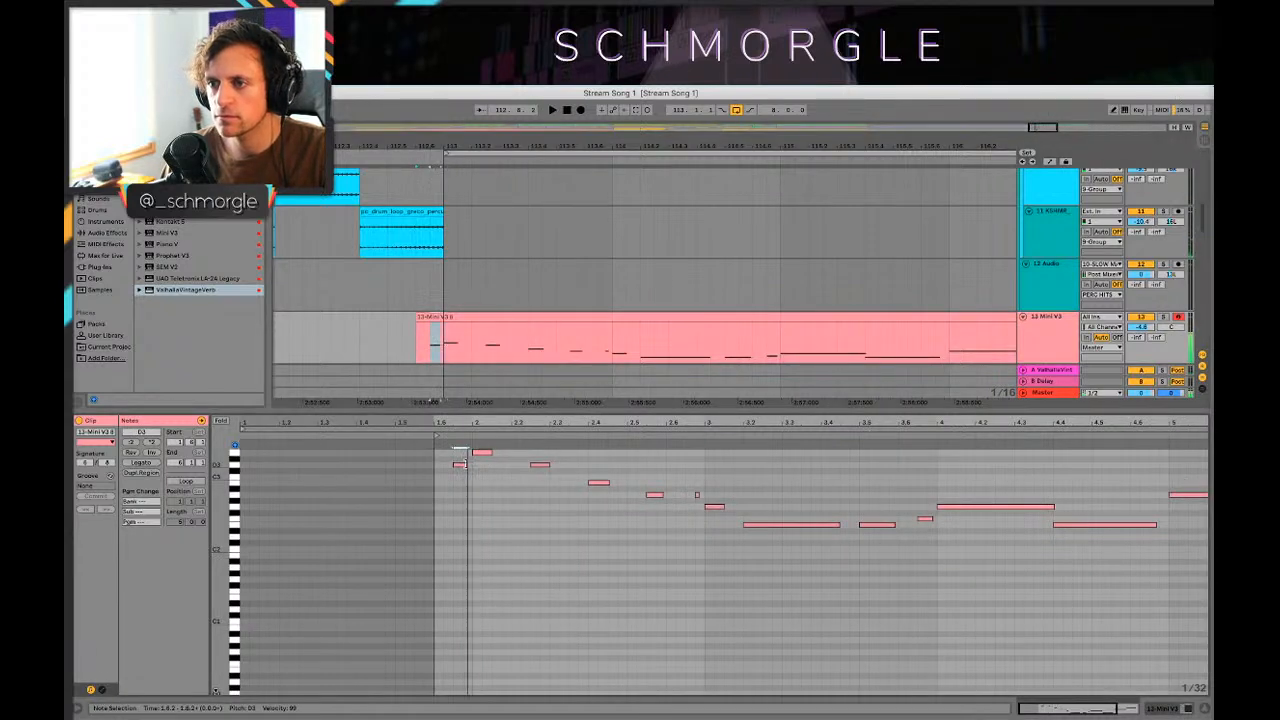
pyautogui.press('space')
pyautogui.hotkey('shift', 'Tab')
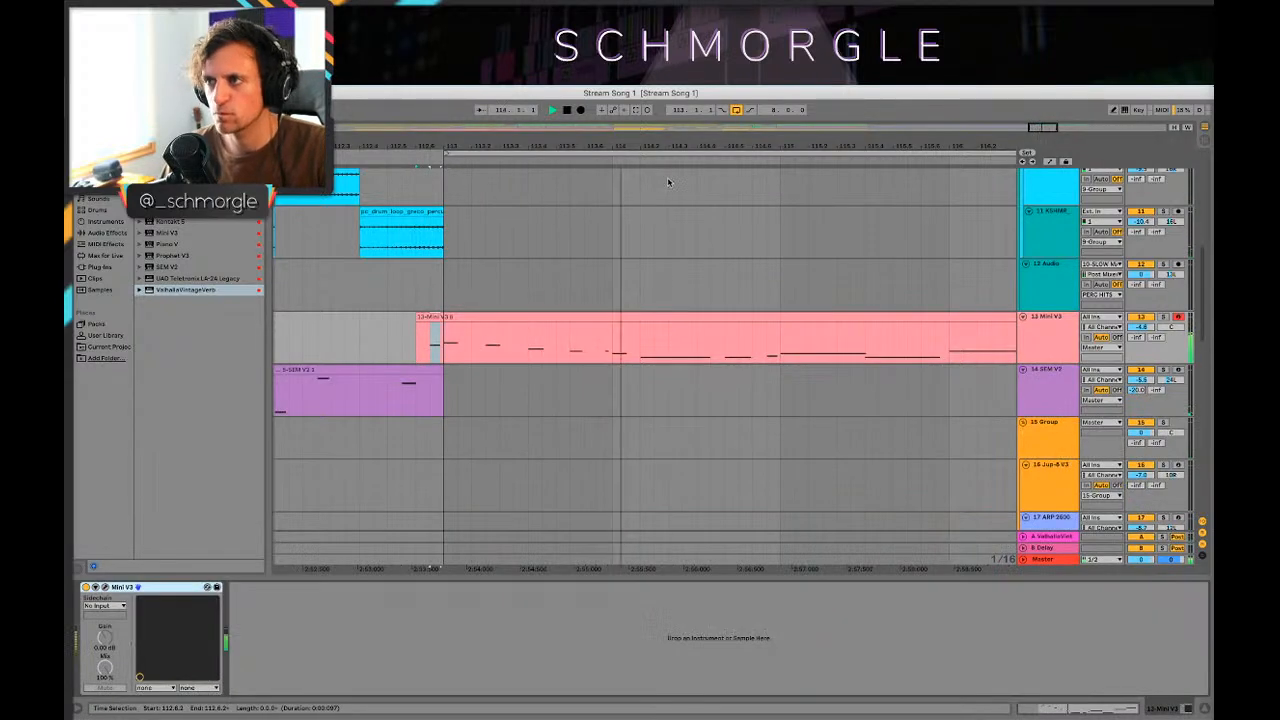
# Step: Insert a new audio track directly below the 13 Mini V3 track
pyautogui.moveTo(704, 147); pyautogui.dragTo(443, 120)
pyautogui.scroll(-2, 500, 246)
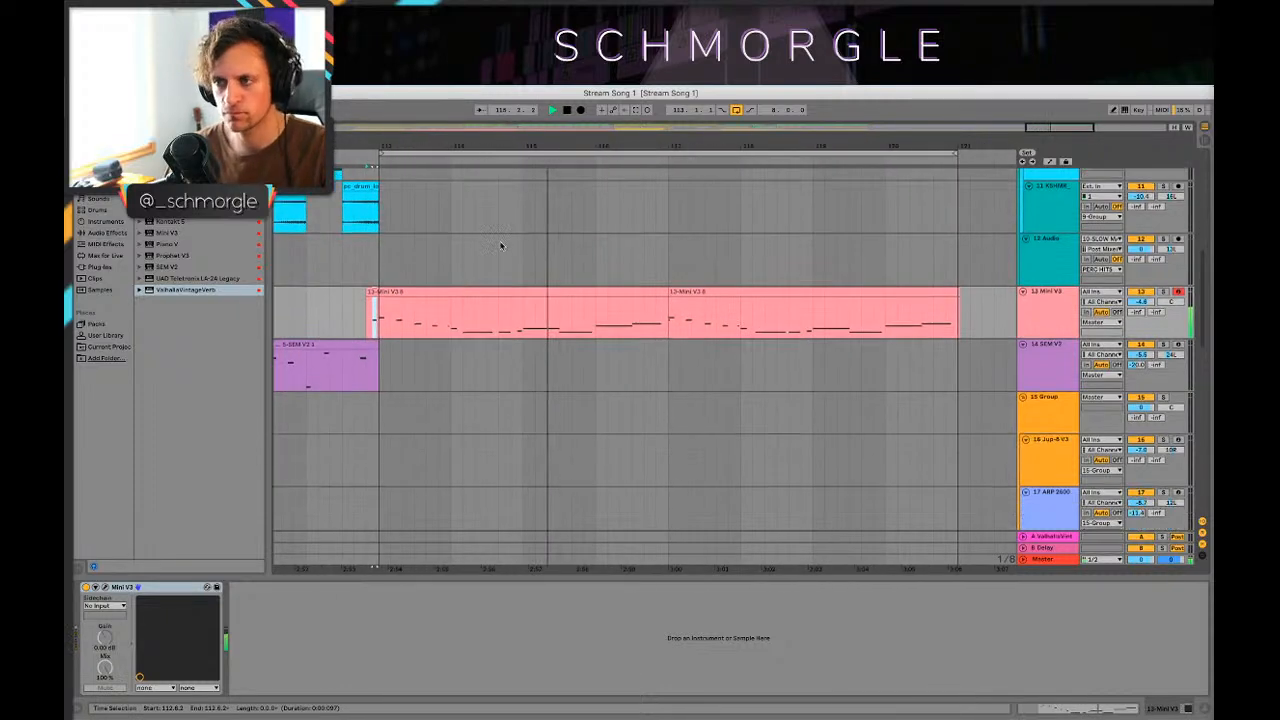
pyautogui.click(1049, 304)
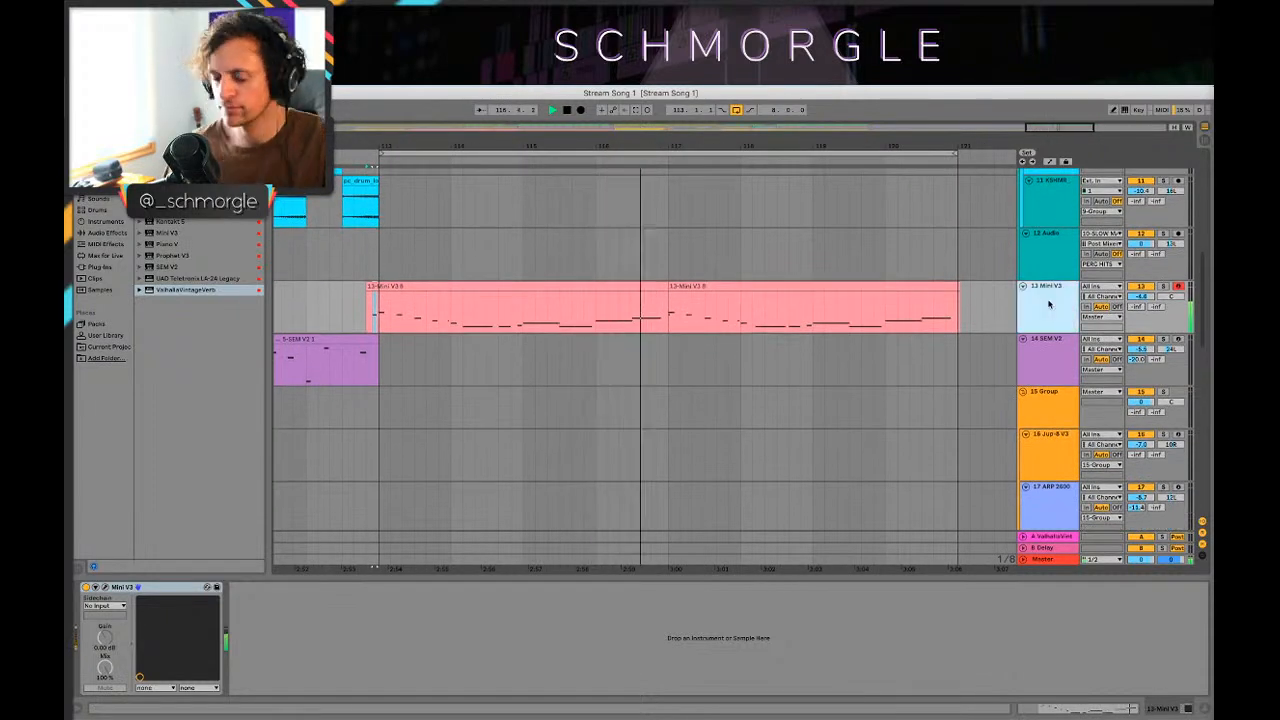
pyautogui.press('super+t')
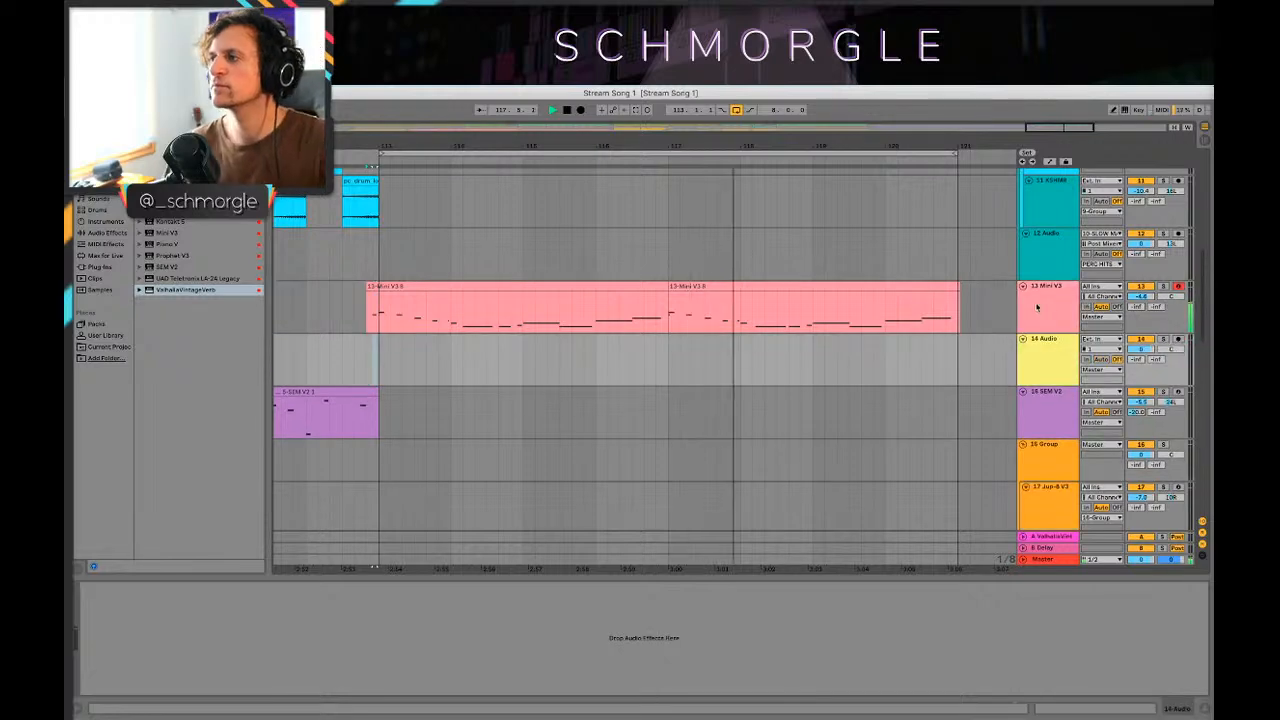
# Step: Select the Jup-8 V3 track and play the new section from bar 113
pyautogui.scroll(-5, 473, 222)
pyautogui.press('space')
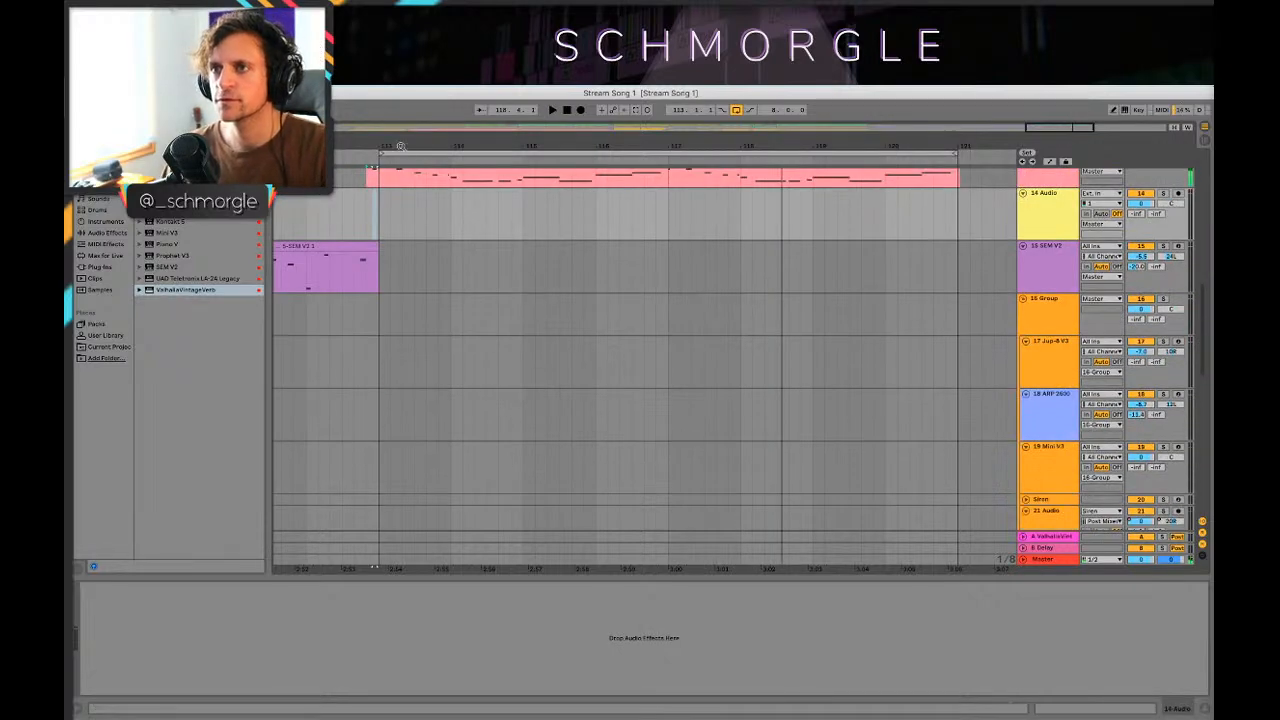
pyautogui.moveTo(401, 146); pyautogui.dragTo(708, 100)
pyautogui.scroll(2, 1037, 380)
pyautogui.click(1040, 382)
pyautogui.click(1042, 413)
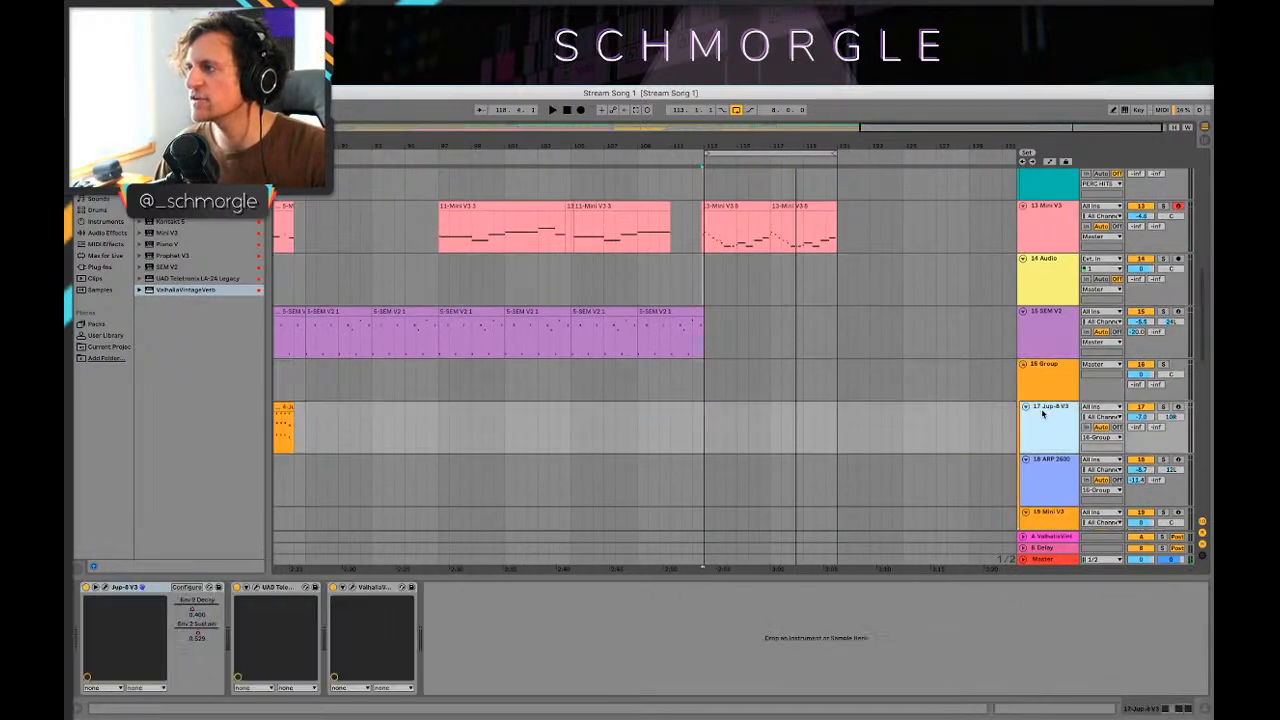
pyautogui.press('space')
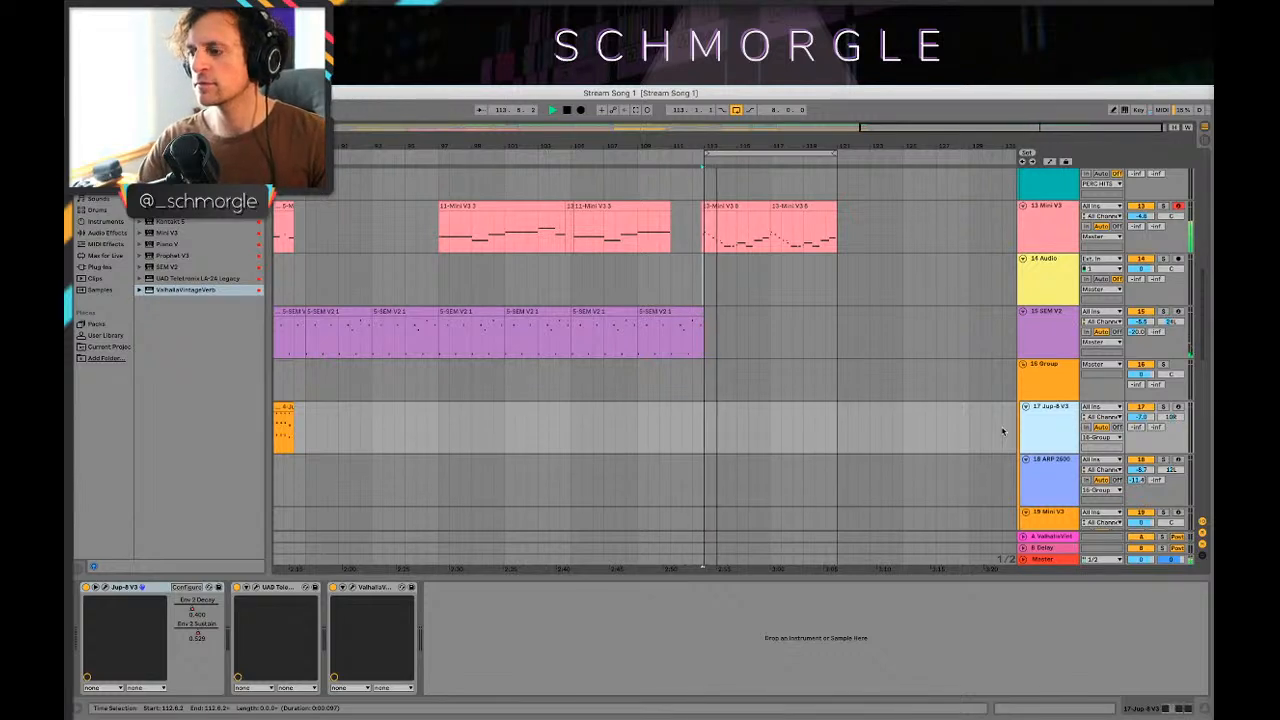
# Step: Arm the 17 Jup-8 V3 track, rehearse a part over the loop, and record a four-bar MIDI clip from bar 113
pyautogui.click(1179, 408)
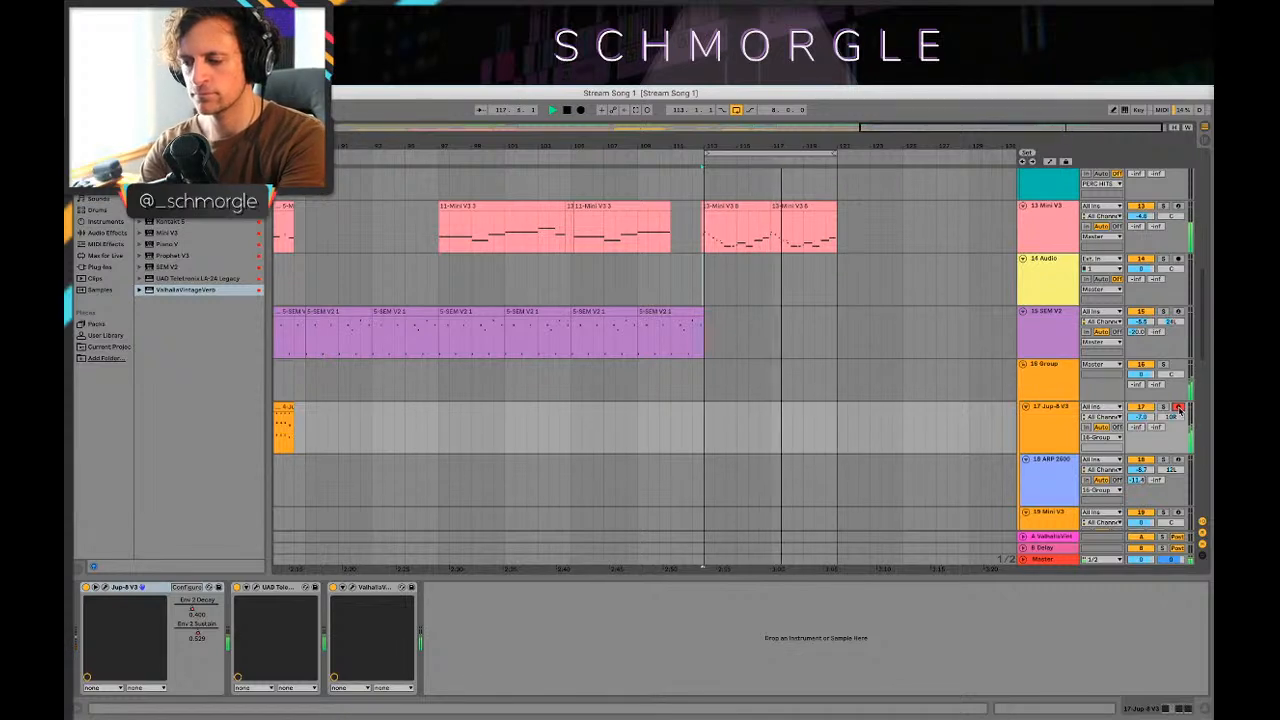
pyautogui.press('space')
pyautogui.press('space')
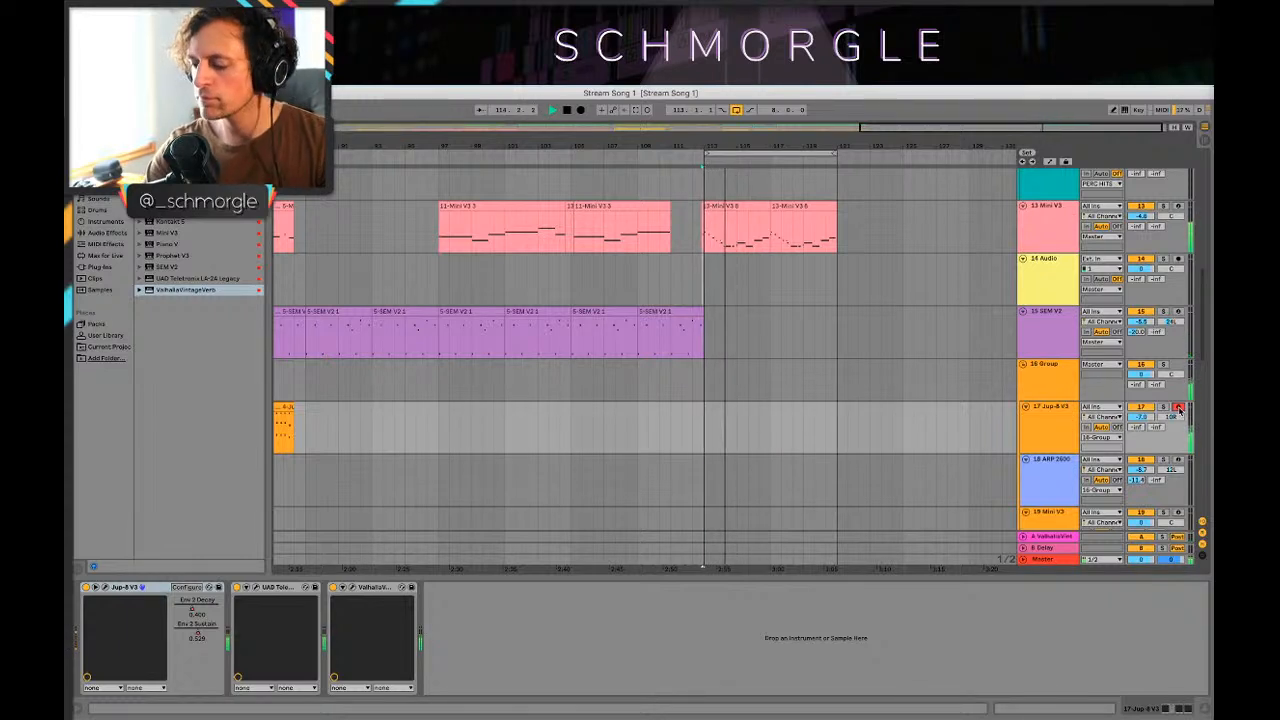
pyautogui.press('space')
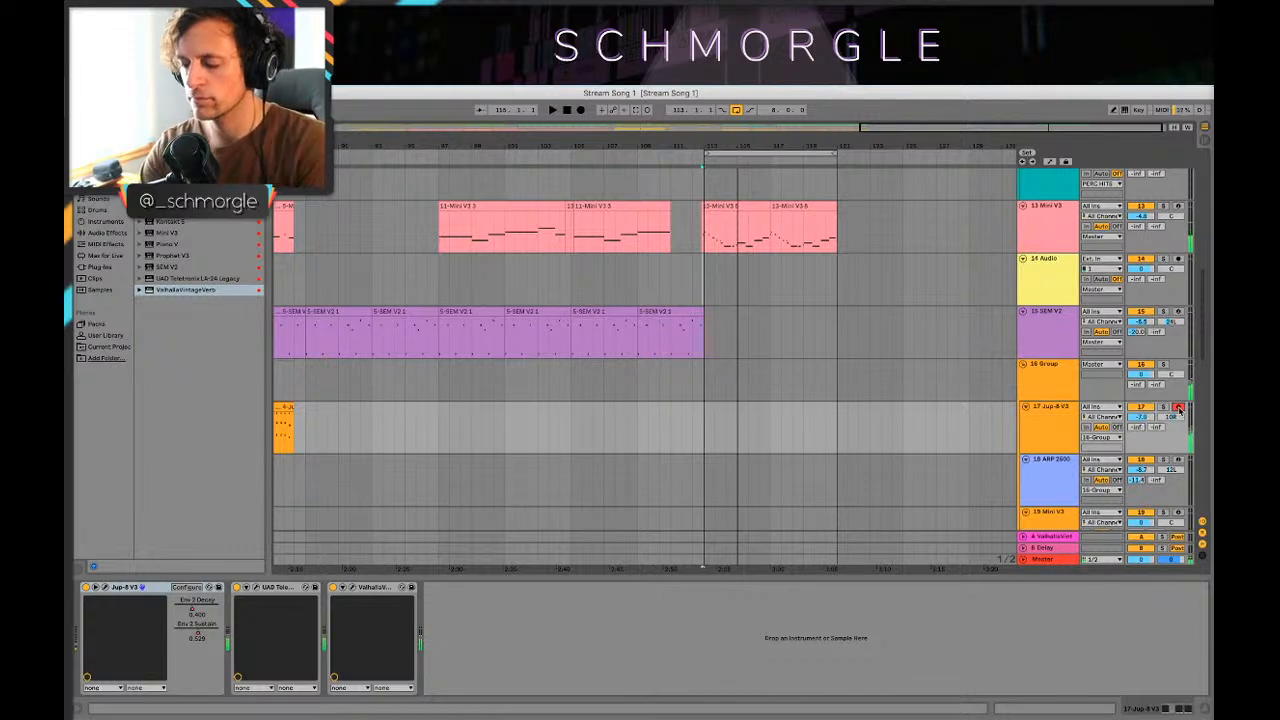
pyautogui.press('F9')
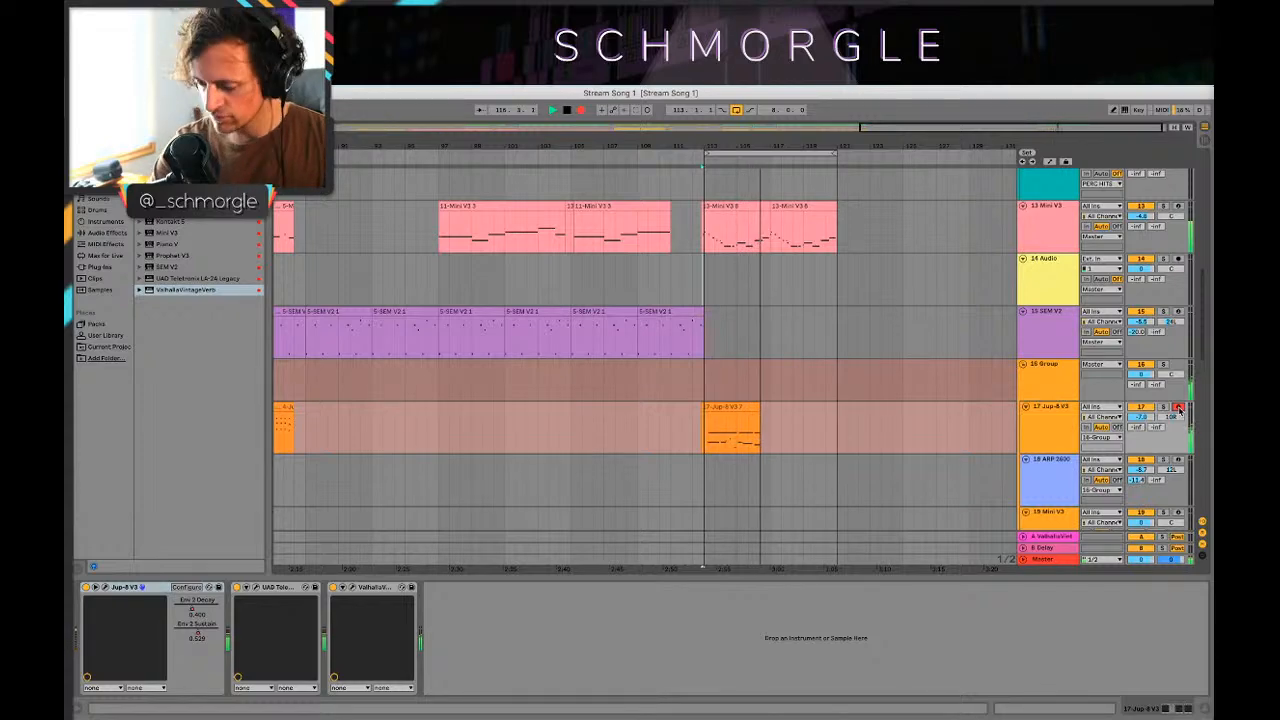
pyautogui.press('space')
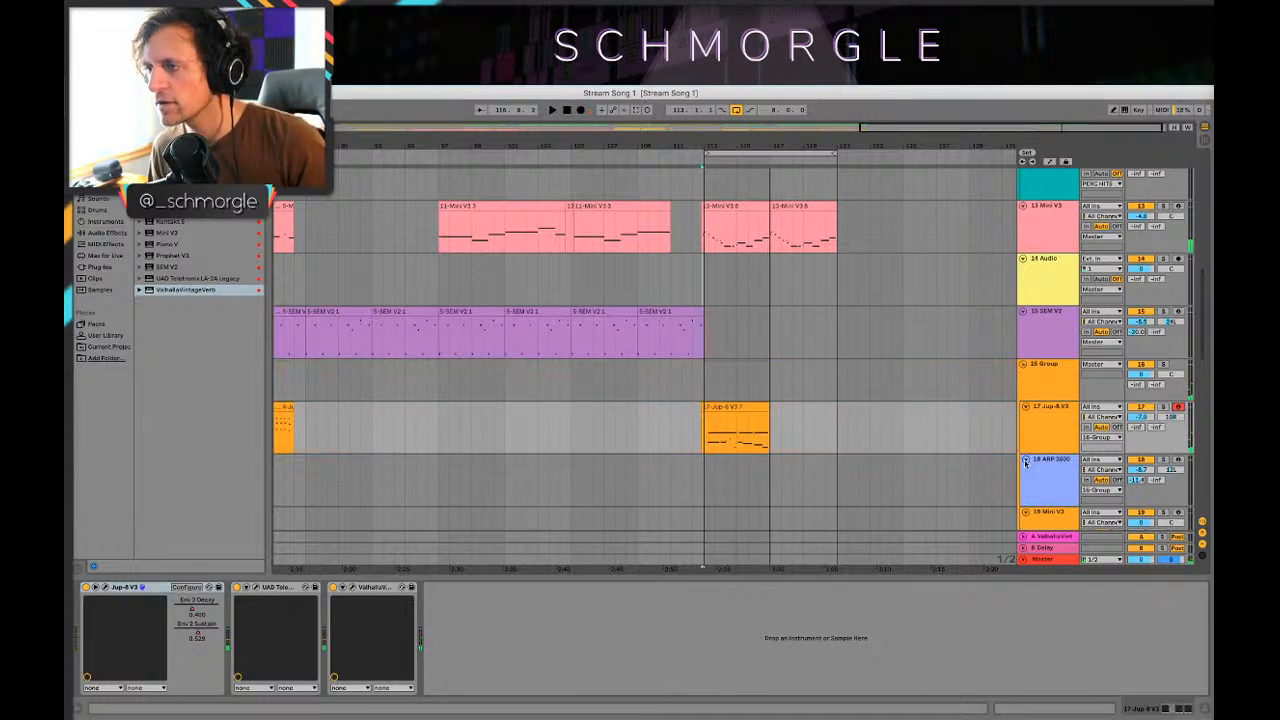
# Step: Align the first E3 and G#2 notes of the recorded clip to beat 2.1 and lengthen that G#2 almost to bar 3
pyautogui.doubleClick(727, 404)
pyautogui.moveTo(329, 623); pyautogui.dragTo(338, 456)
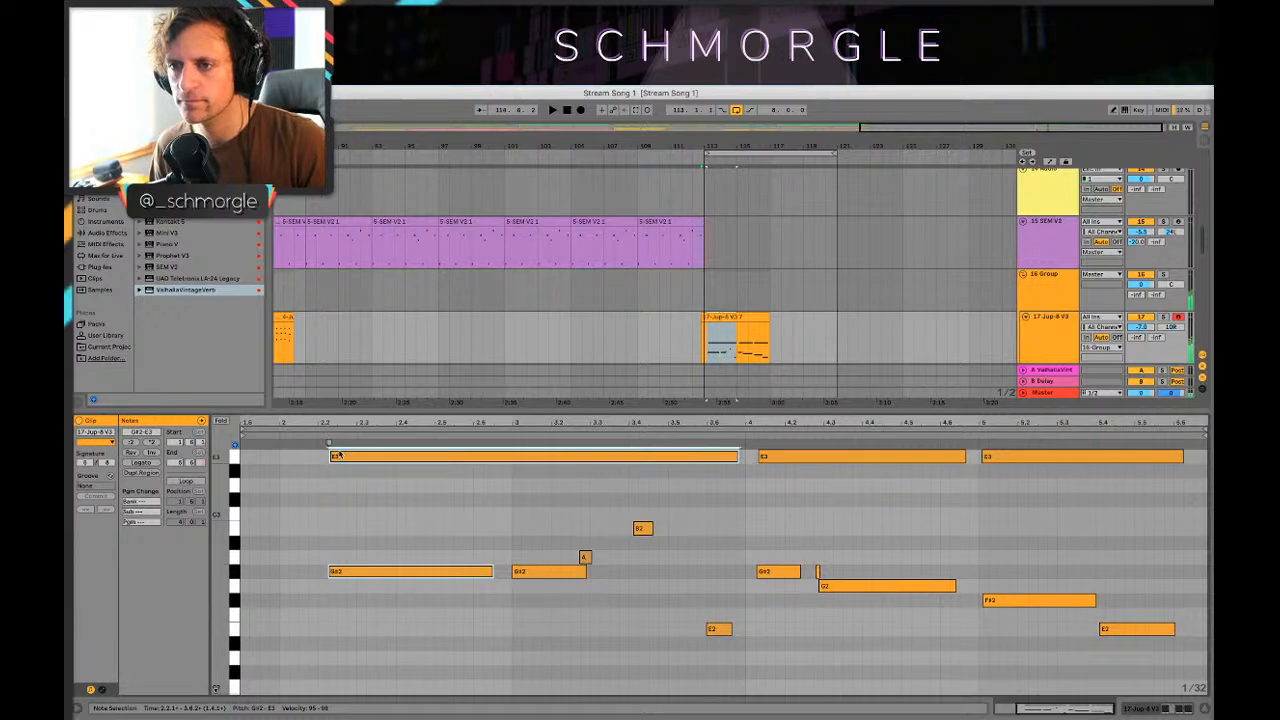
pyautogui.moveTo(349, 557); pyautogui.dragTo(348, 449)
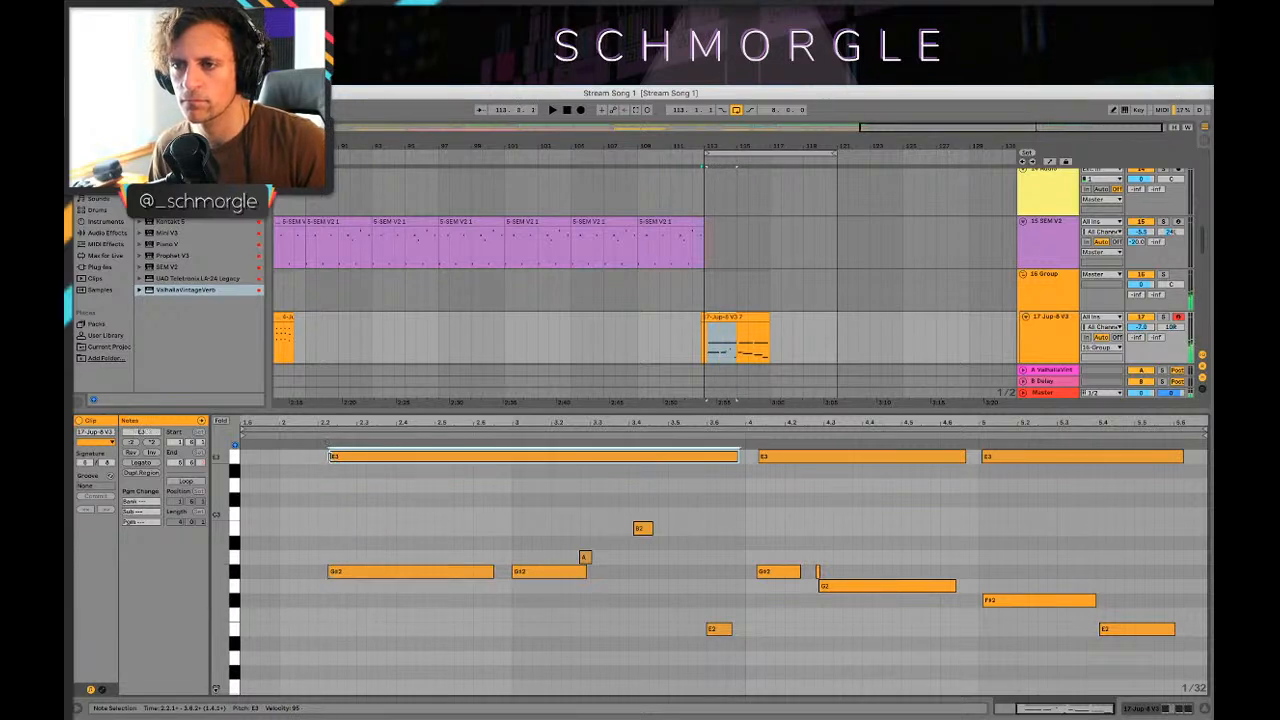
pyautogui.moveTo(330, 456); pyautogui.dragTo(281, 456)
pyautogui.moveTo(333, 571); pyautogui.dragTo(285, 572)
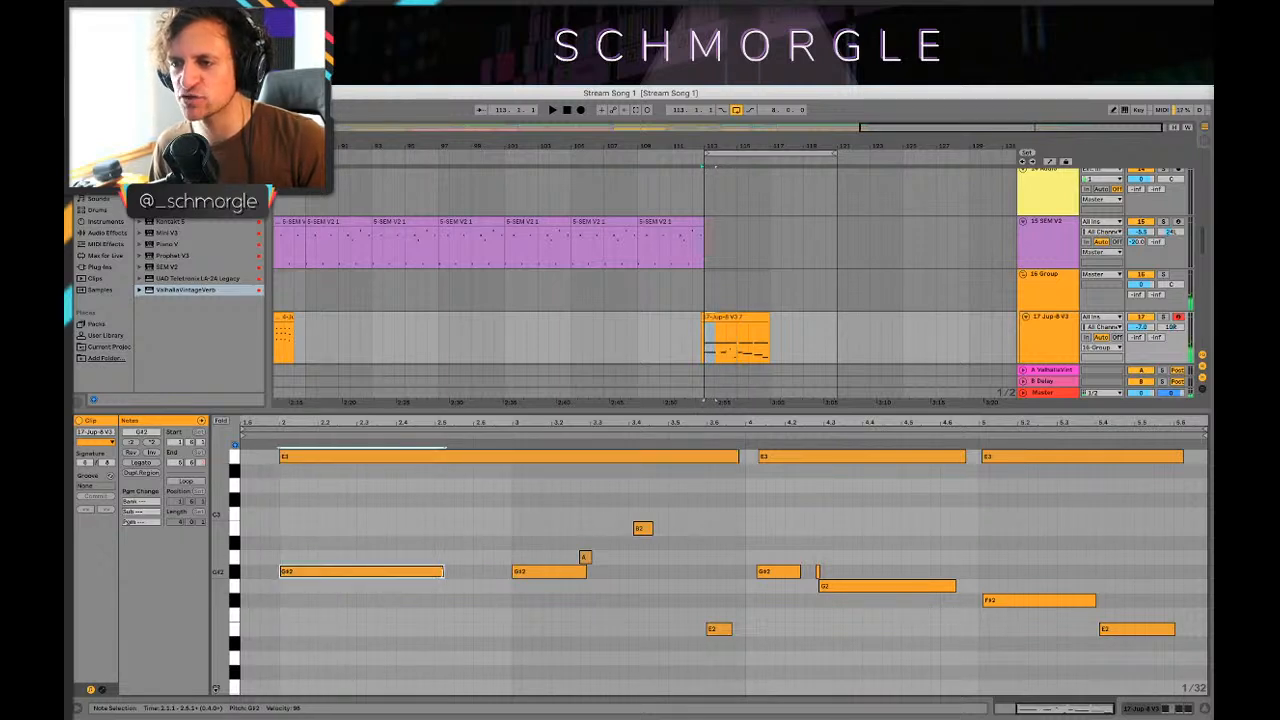
pyautogui.moveTo(442, 571); pyautogui.dragTo(504, 571)
pyautogui.click(516, 572)
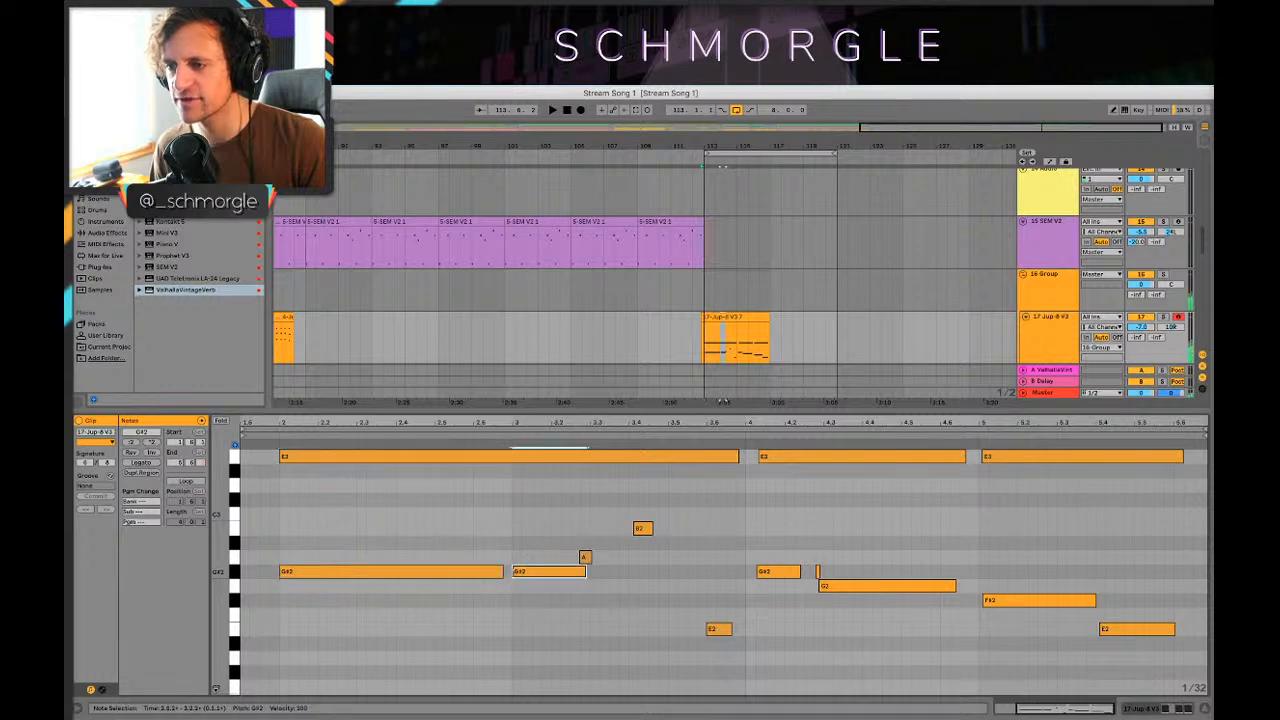
# Step: Audition the Jup-8 V3 clip, shift bar 3's A2, B2 and E2 notes earlier, and shorten the second G#2
pyautogui.press('space')
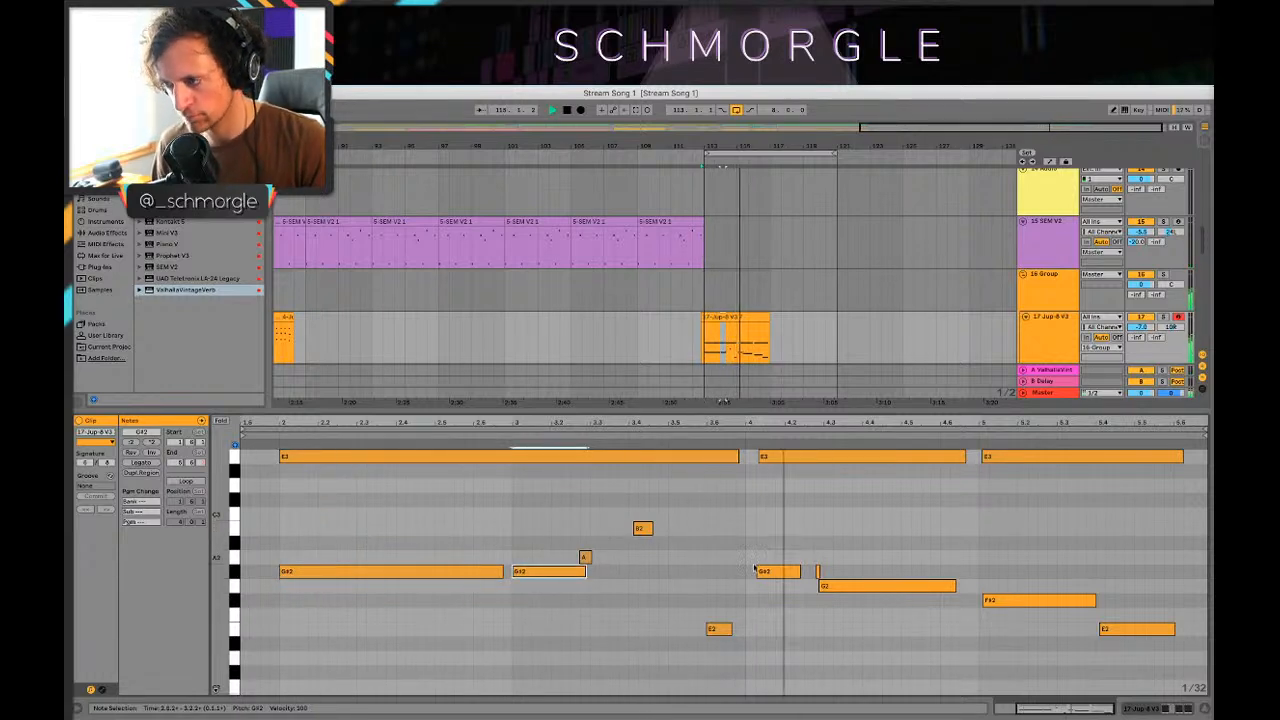
pyautogui.press('space')
pyautogui.press('space')
pyautogui.click(616, 586)
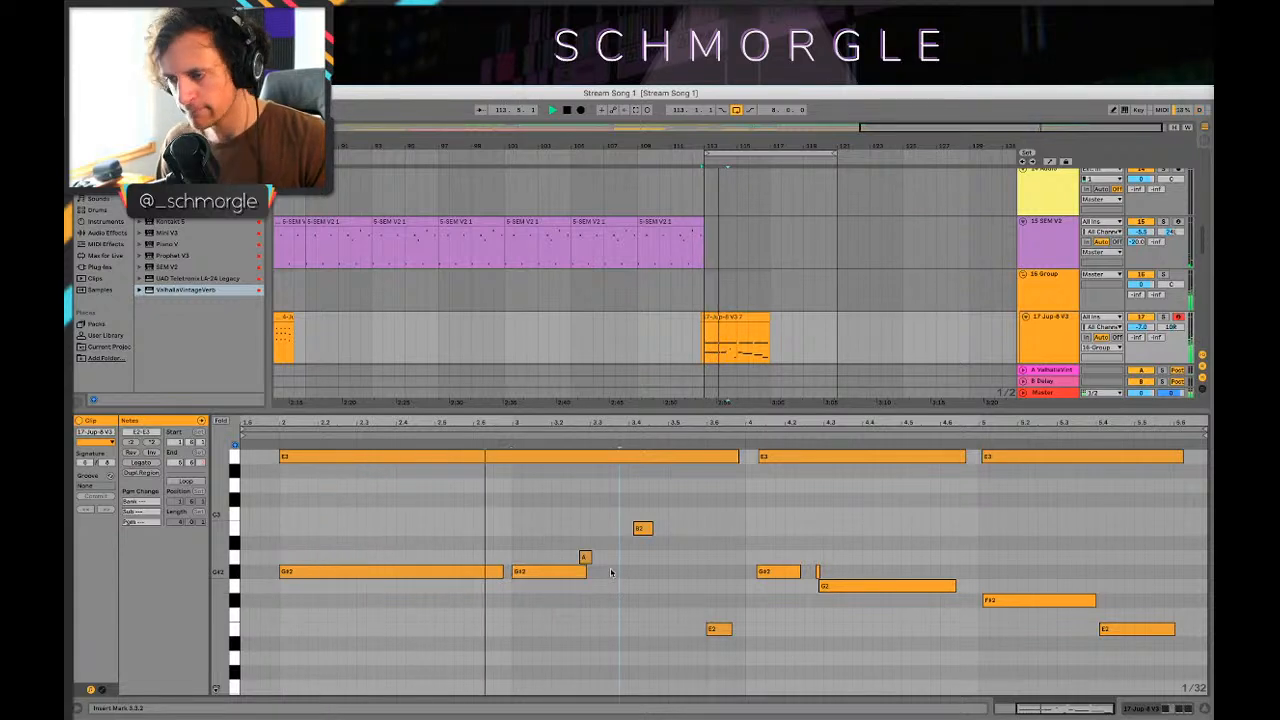
pyautogui.press('space')
pyautogui.moveTo(643, 534); pyautogui.dragTo(555, 558)
pyautogui.press('space')
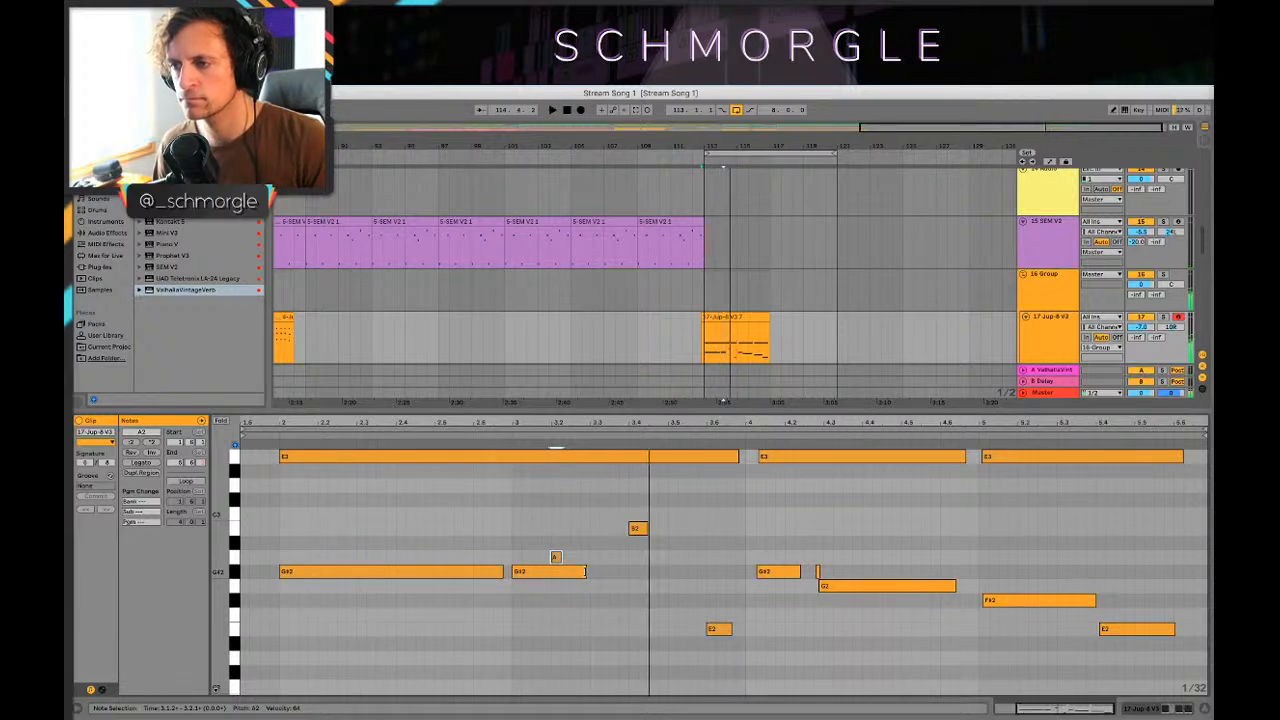
pyautogui.moveTo(585, 571)
pyautogui.mouseDown()
pyautogui.moveTo(550, 571)
pyautogui.moveTo(576, 558)
pyautogui.mouseUp()
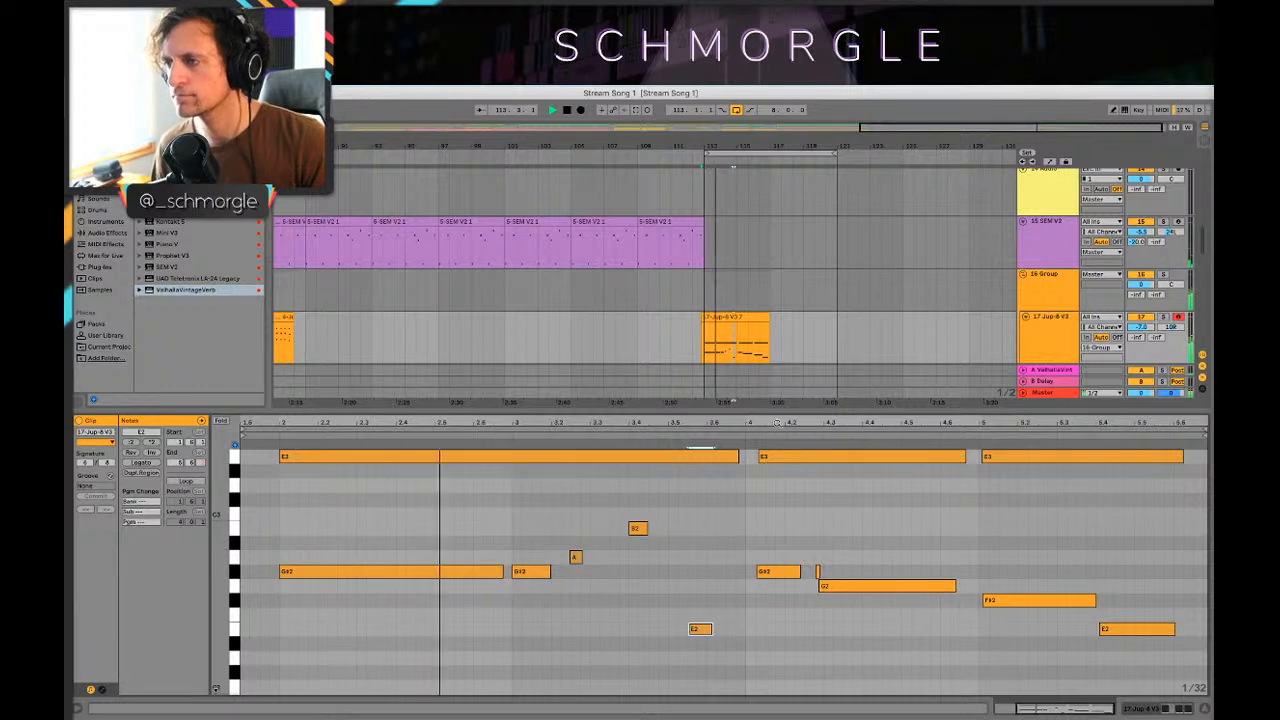
# Step: Rework the lower notes in bars 4 and 5 to G2, E2, A2 and D2, removing the stray short G#2
pyautogui.moveTo(779, 421); pyautogui.dragTo(850, 420)
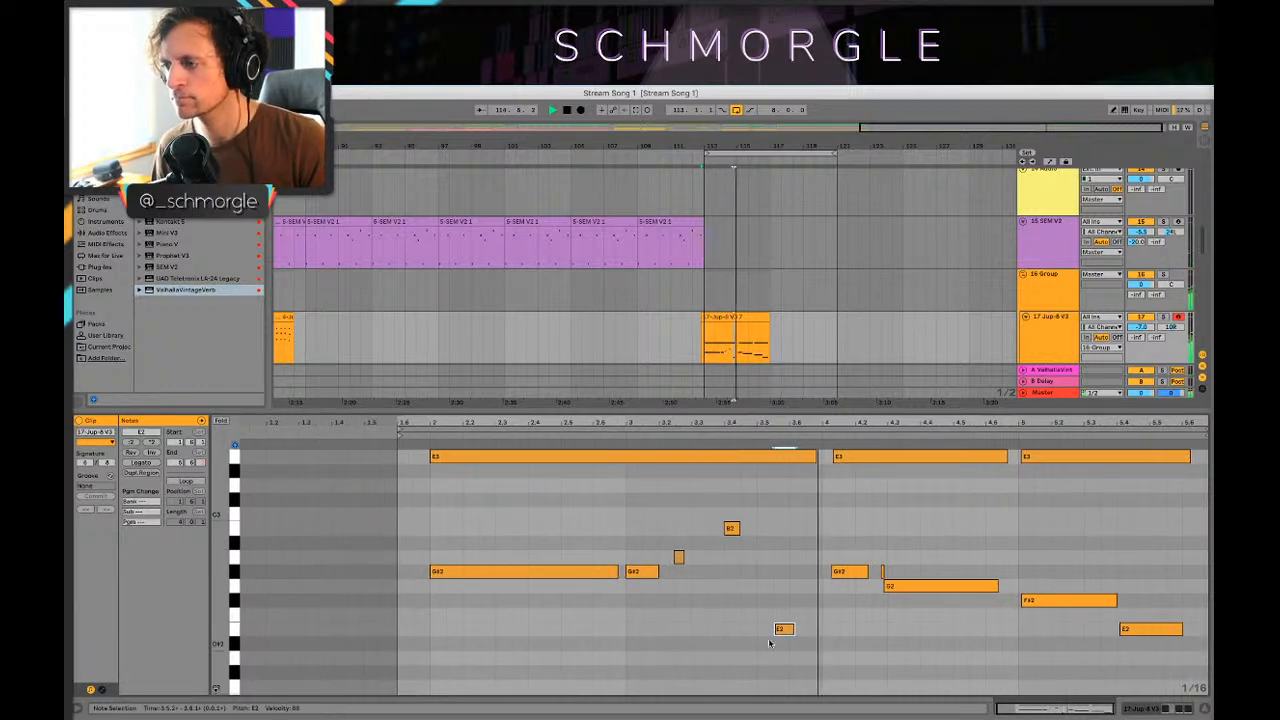
pyautogui.press('space')
pyautogui.moveTo(846, 573); pyautogui.dragTo(835, 579)
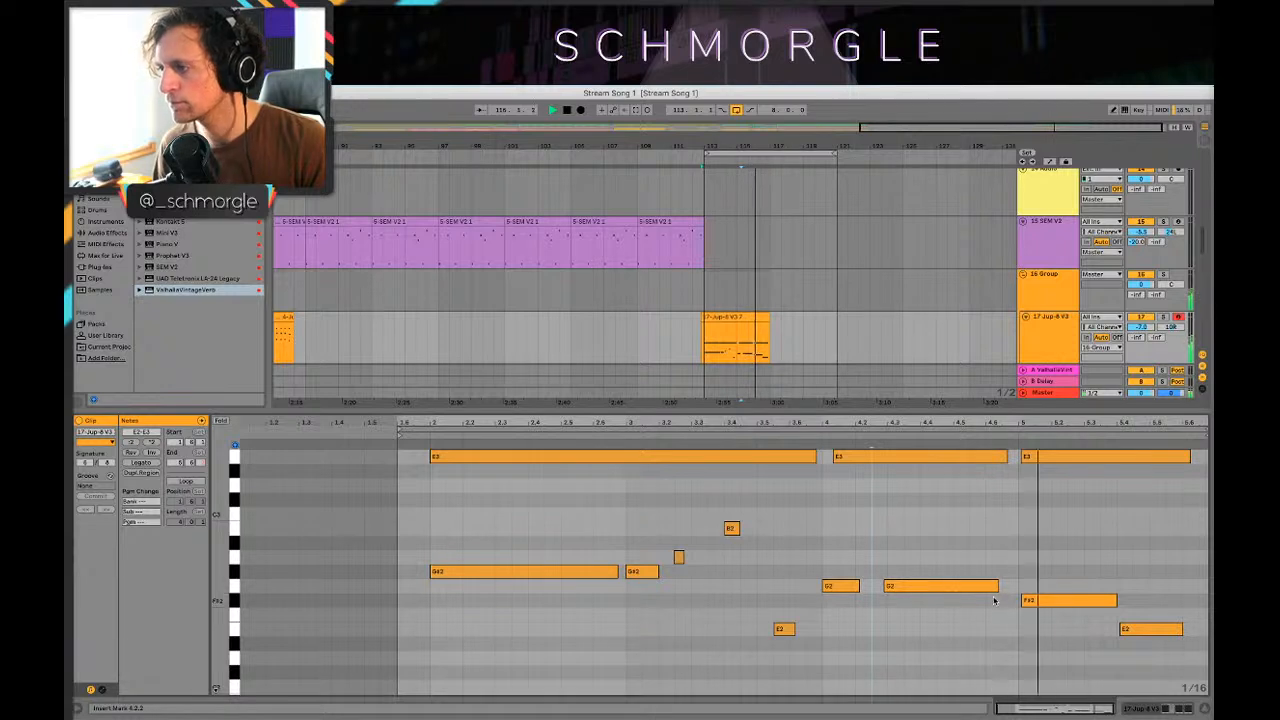
pyautogui.click(922, 588)
pyautogui.press('space')
pyautogui.moveTo(922, 593); pyautogui.dragTo(925, 631)
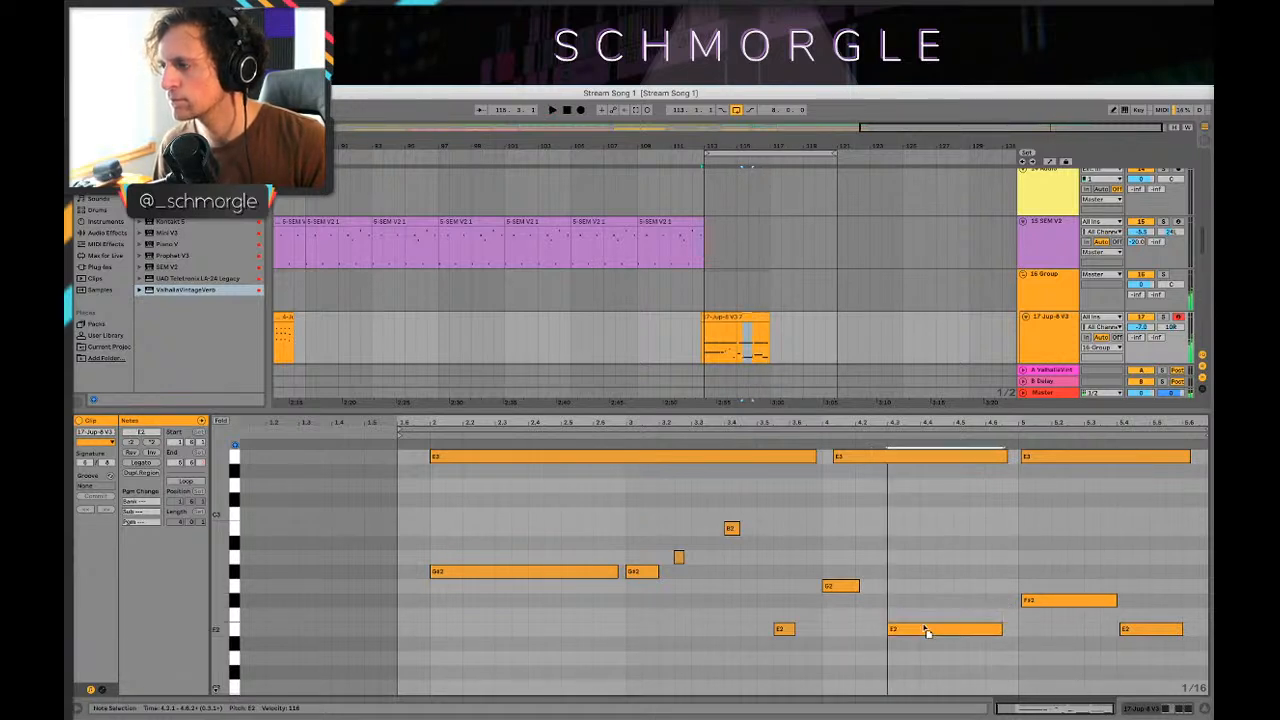
pyautogui.moveTo(1035, 604); pyautogui.dragTo(1029, 559)
pyautogui.moveTo(1124, 628); pyautogui.dragTo(1123, 660)
pyautogui.press('space')
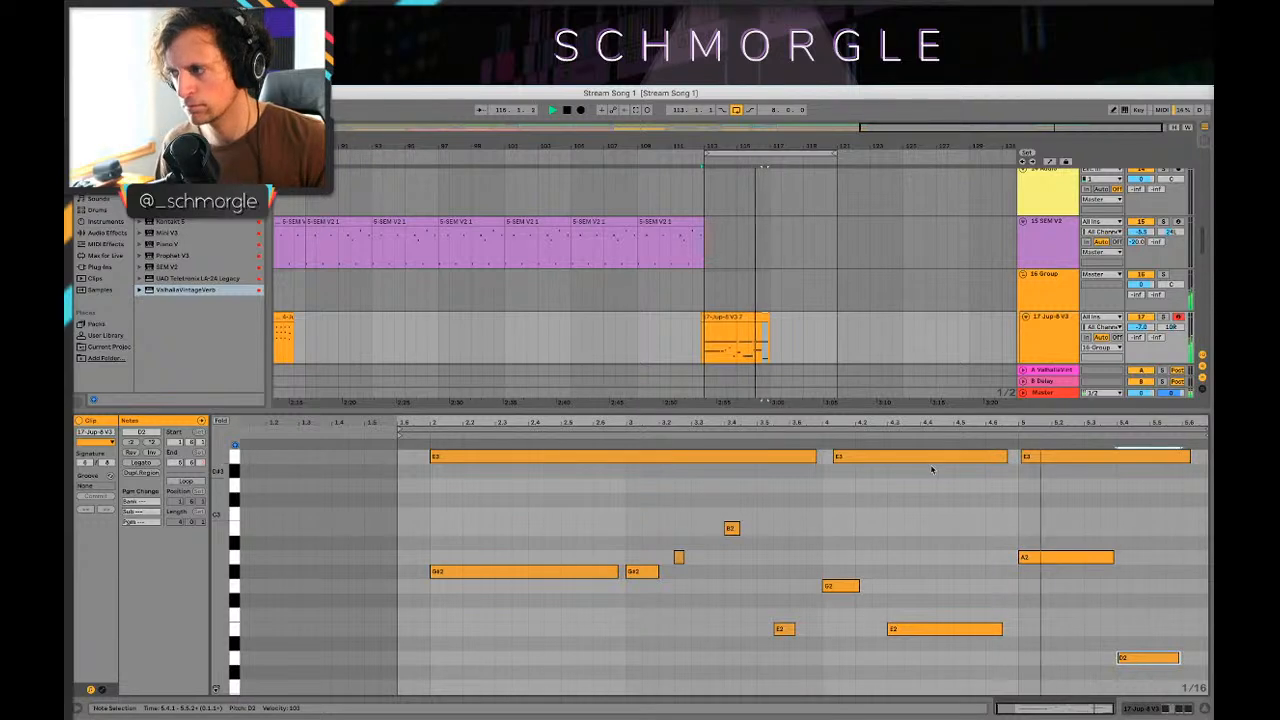
# Step: Extend the first E3 note to the clip's end so it replaces the separate E3 notes
pyautogui.press('space')
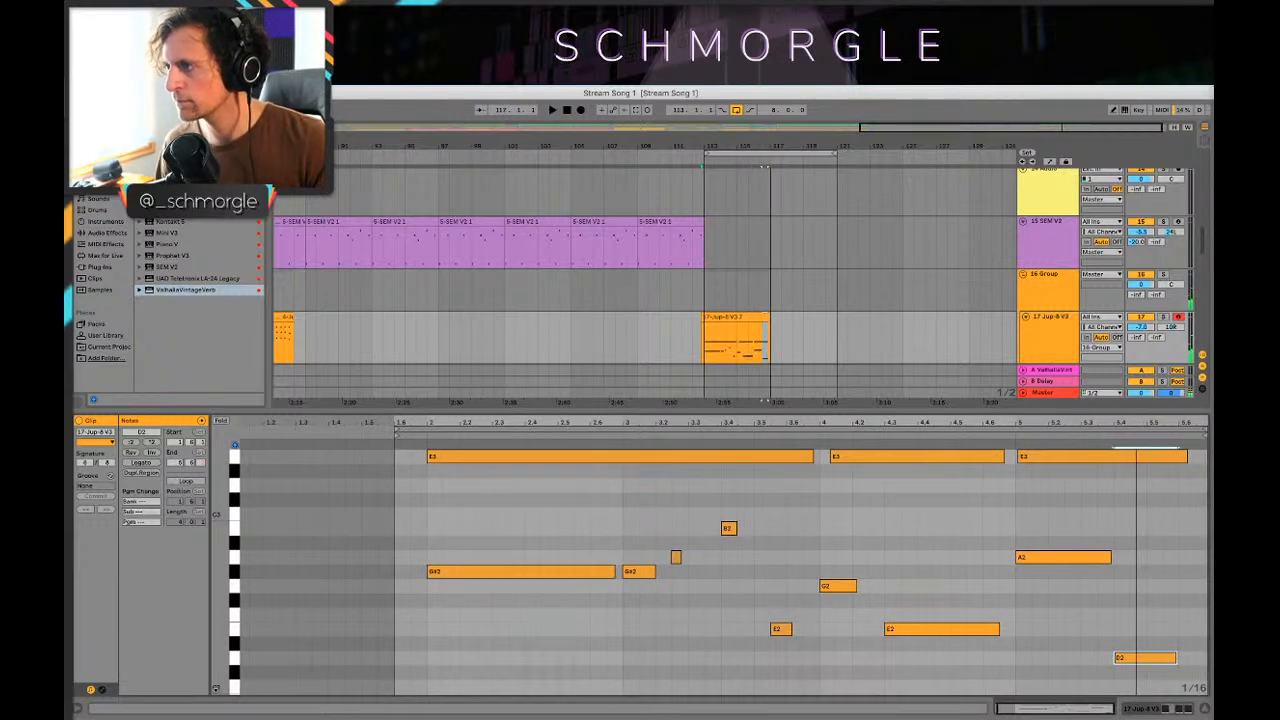
pyautogui.moveTo(815, 456); pyautogui.dragTo(1061, 456)
pyautogui.hscroll(-3, 595, 432)
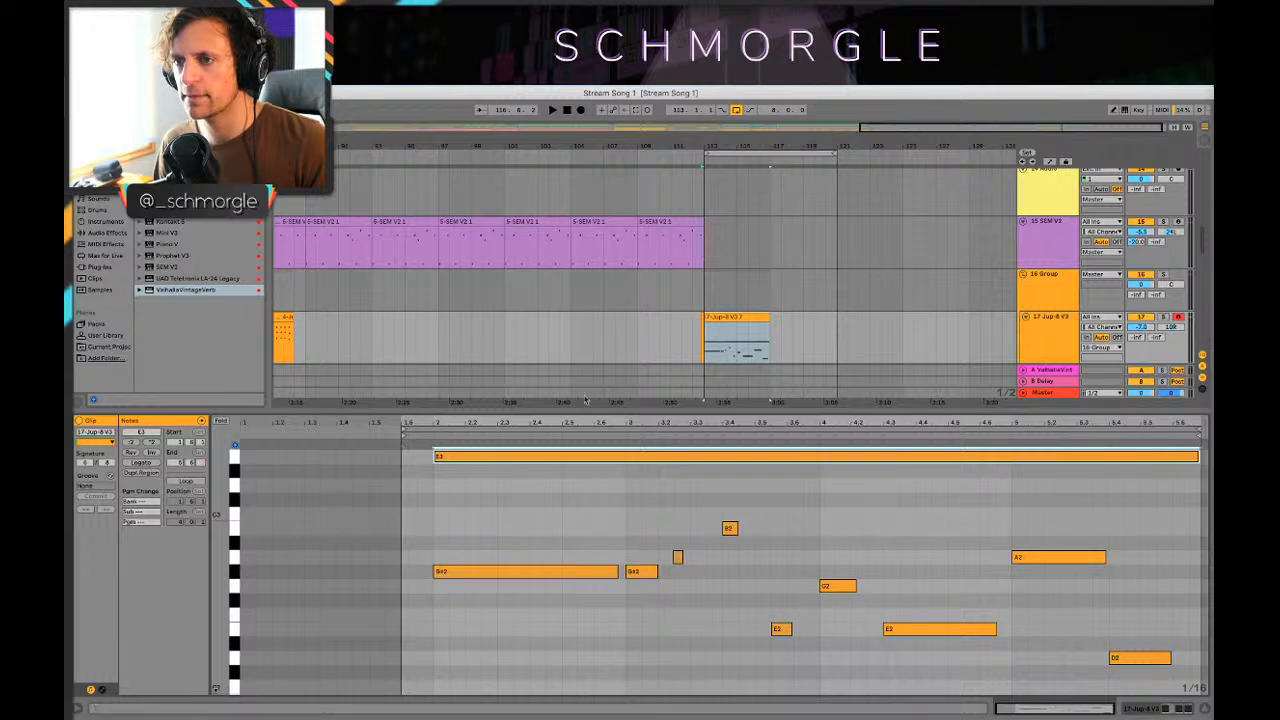
# Step: Try the clip without the long E3 note, show the velocity lane, and undo the deletion
pyautogui.press('Delete')
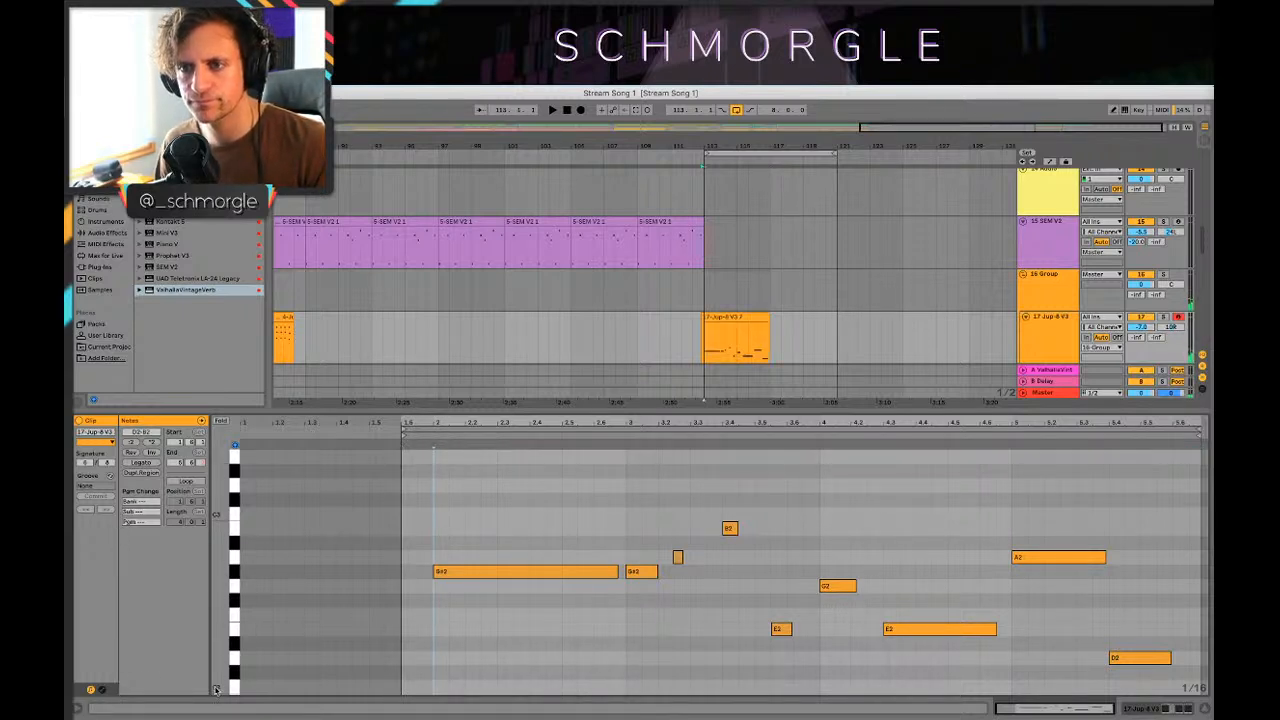
pyautogui.scroll(-3, 411, 543)
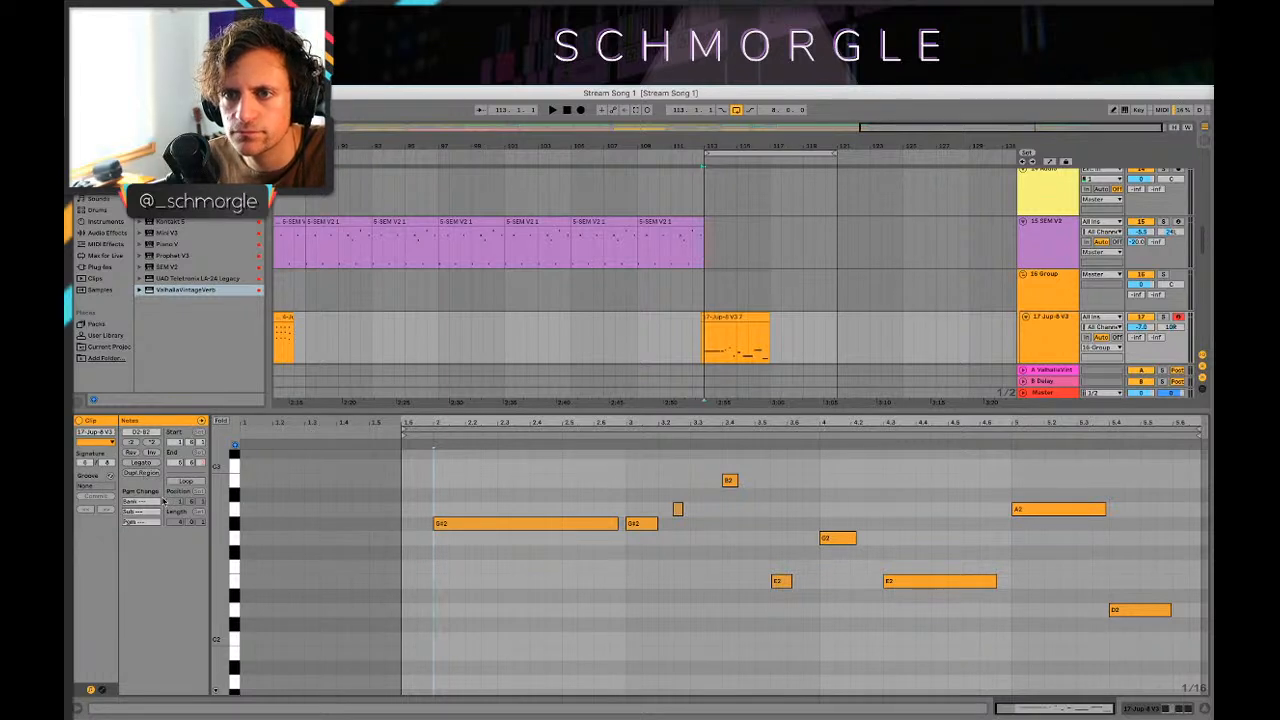
pyautogui.click(217, 693)
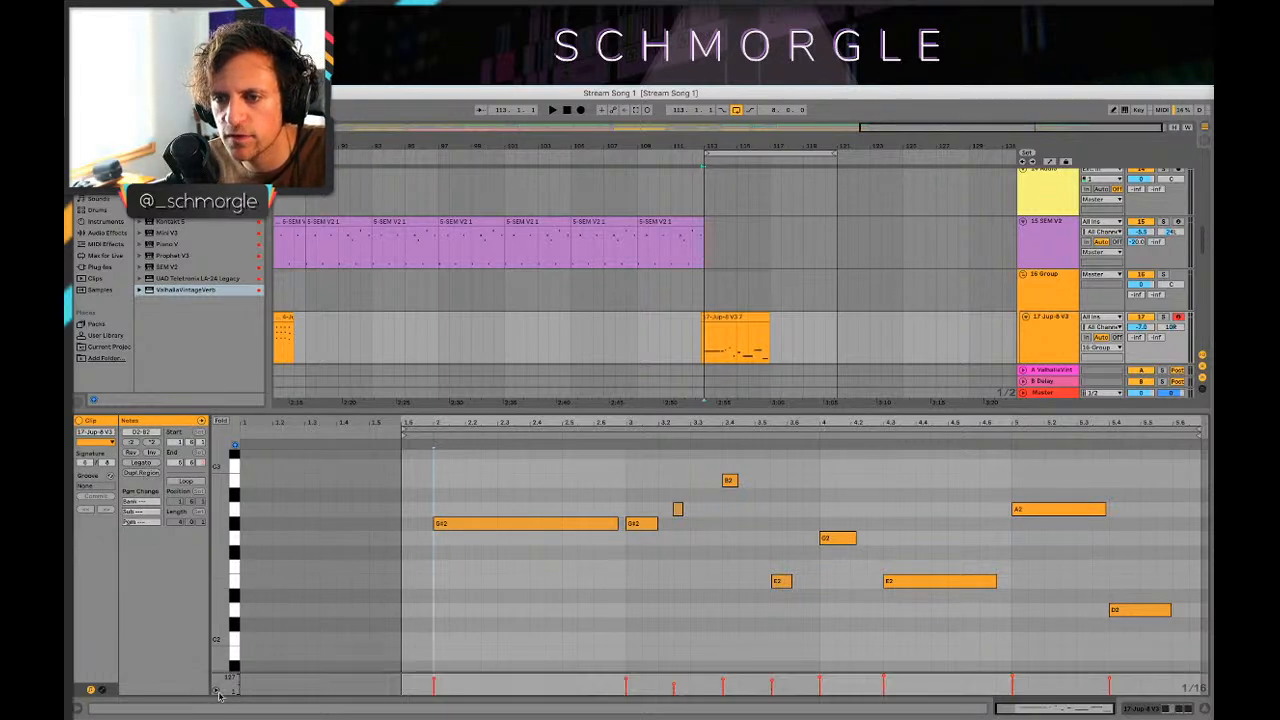
pyautogui.scroll(3, 622, 666)
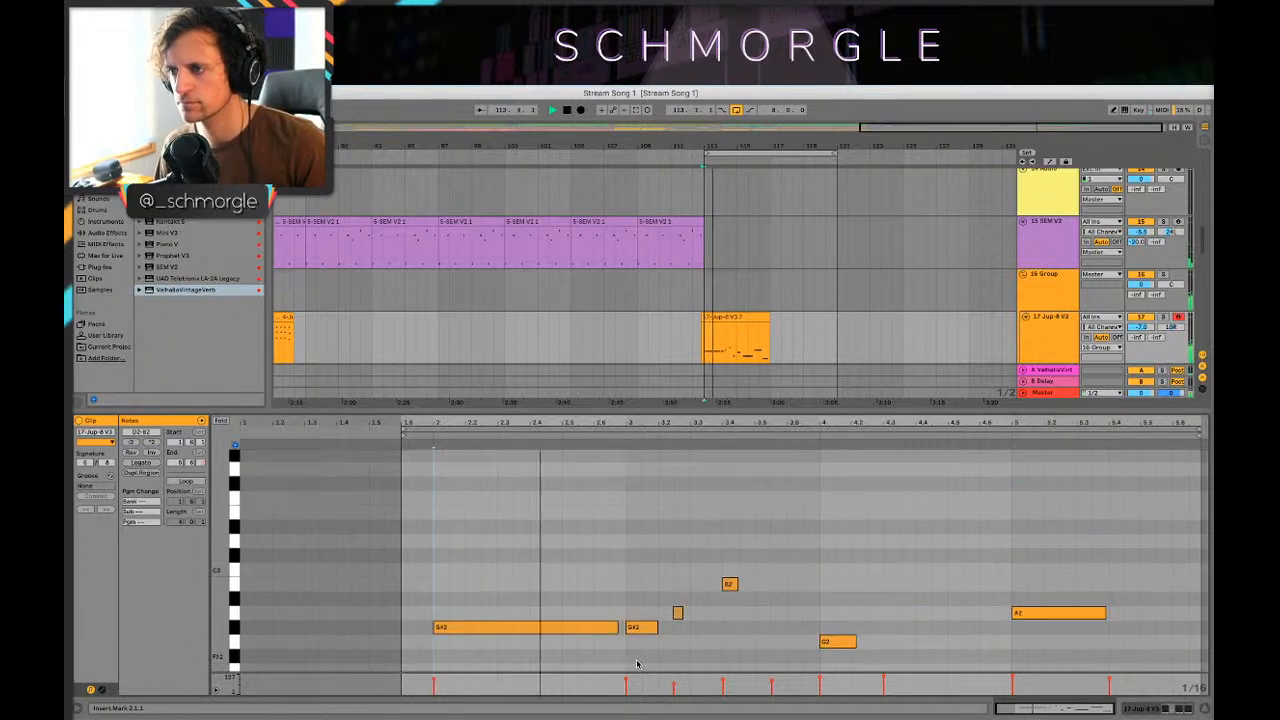
pyautogui.scroll(-2, 610, 645)
pyautogui.press('space')
pyautogui.press('super+z')
pyautogui.press('space')
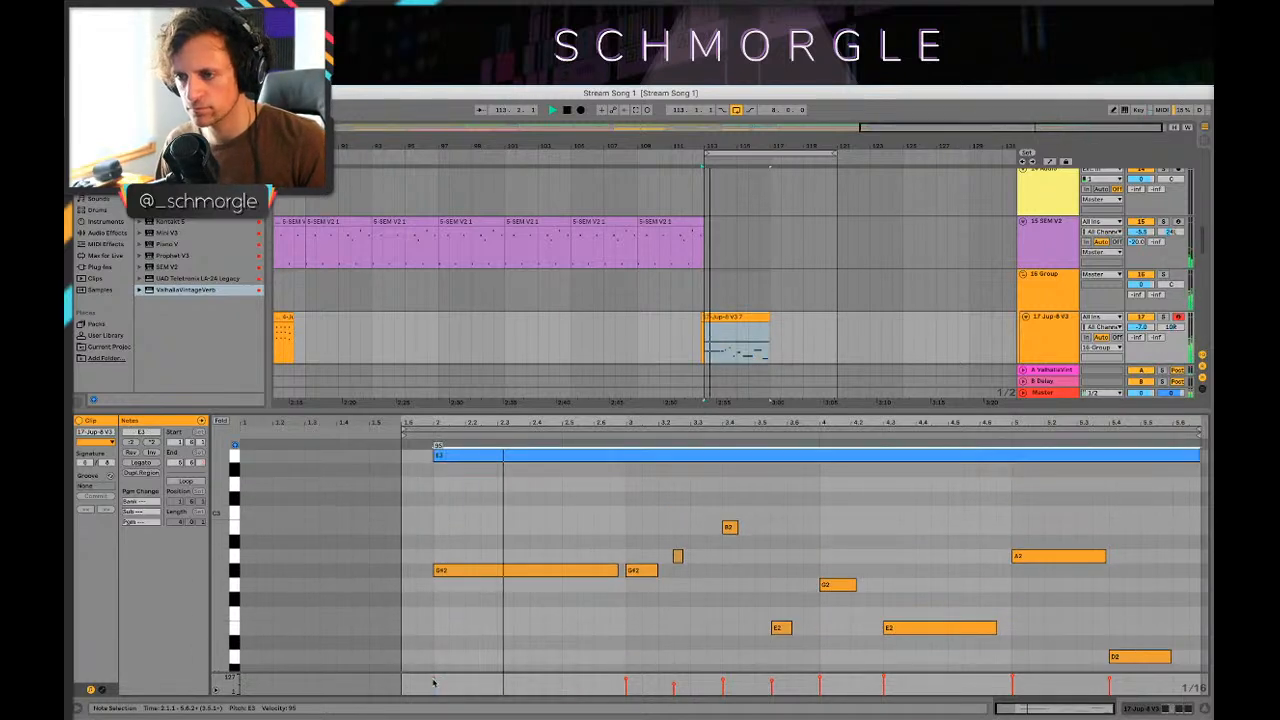
# Step: Lower the velocity of the long E3 note strongly and audition the clip
pyautogui.moveTo(434, 681); pyautogui.dragTo(434, 690)
pyautogui.press('space')
pyautogui.press('space')
# Step: Trim the excess before bar 113 from the Jup-8 V3 clip's start and play the section
pyautogui.hotkey('shift', 'Tab')
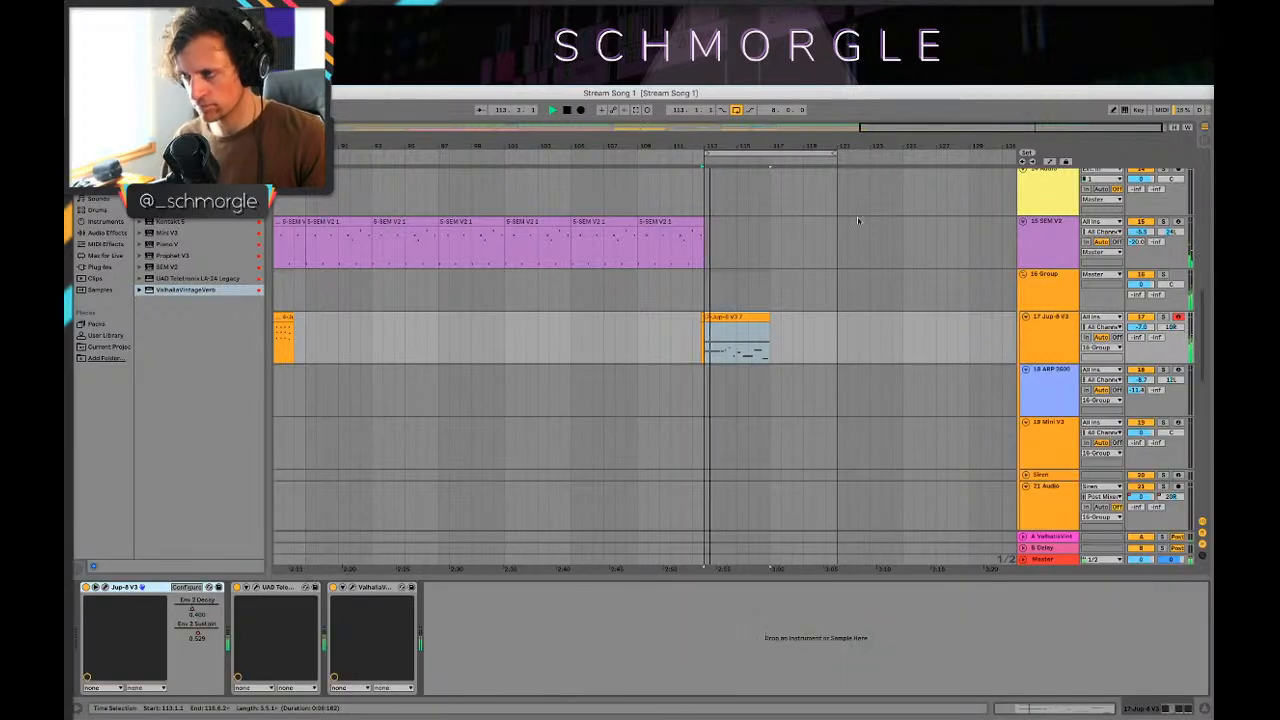
pyautogui.moveTo(846, 144); pyautogui.dragTo(848, 120)
pyautogui.moveTo(935, 146); pyautogui.dragTo(786, 157)
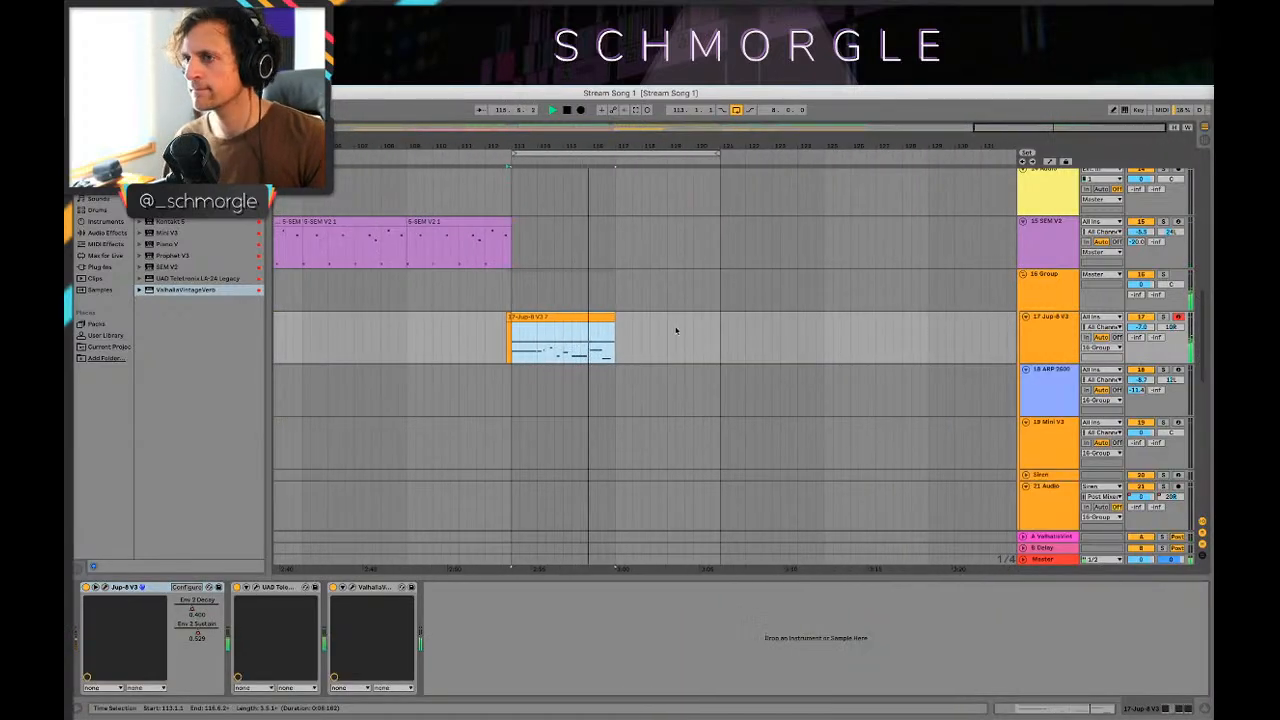
pyautogui.press('space')
pyautogui.click(525, 328)
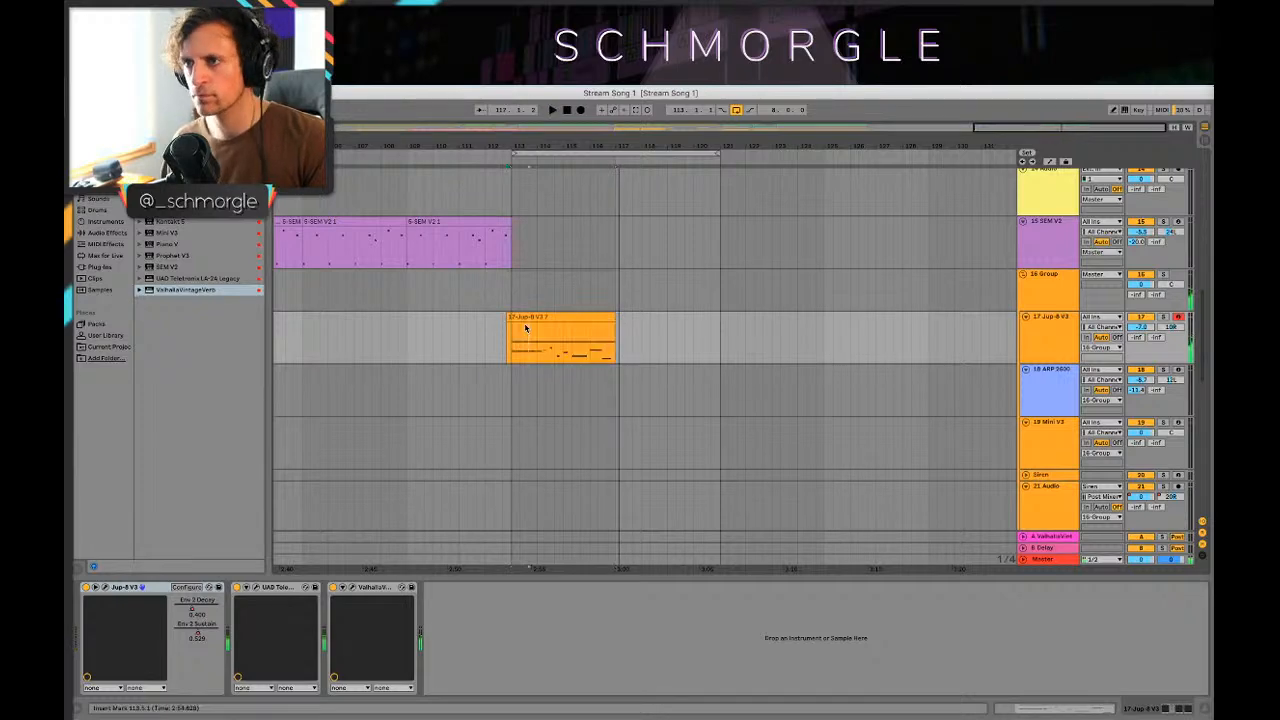
pyautogui.click(510, 340)
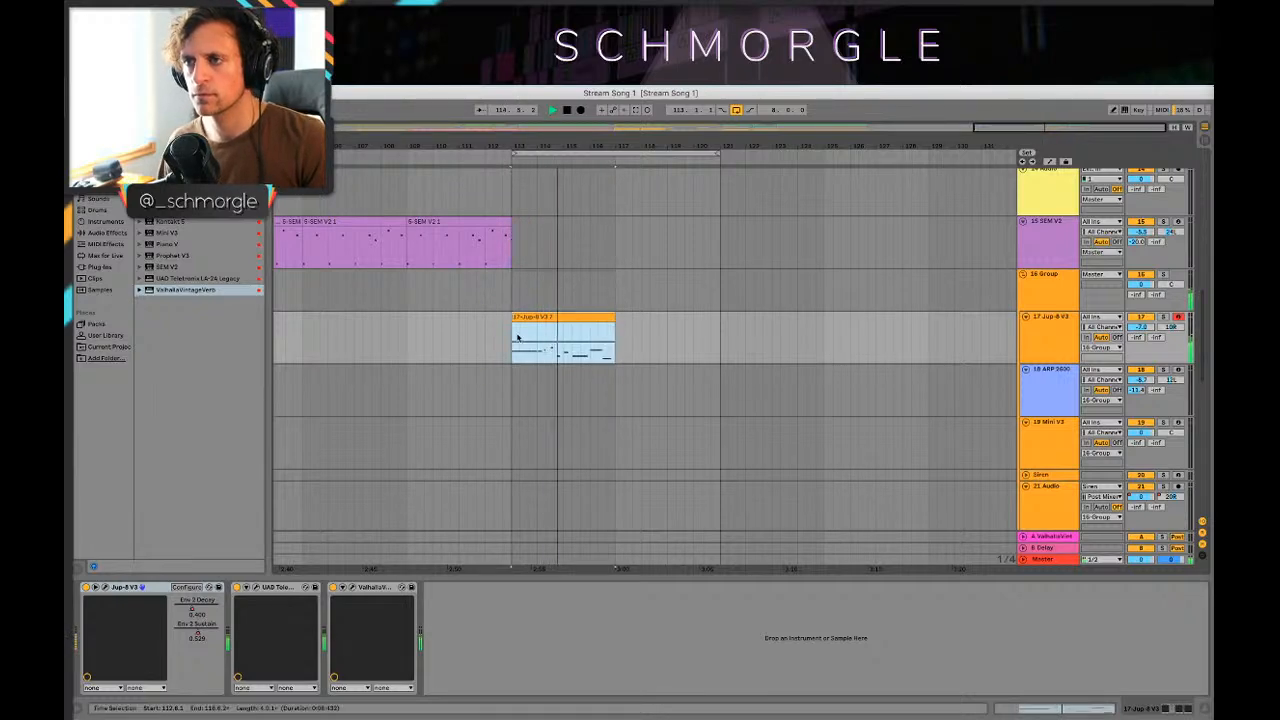
pyautogui.scroll(3, 604, 247)
pyautogui.moveTo(586, 146); pyautogui.dragTo(586, 112)
pyautogui.press('space')
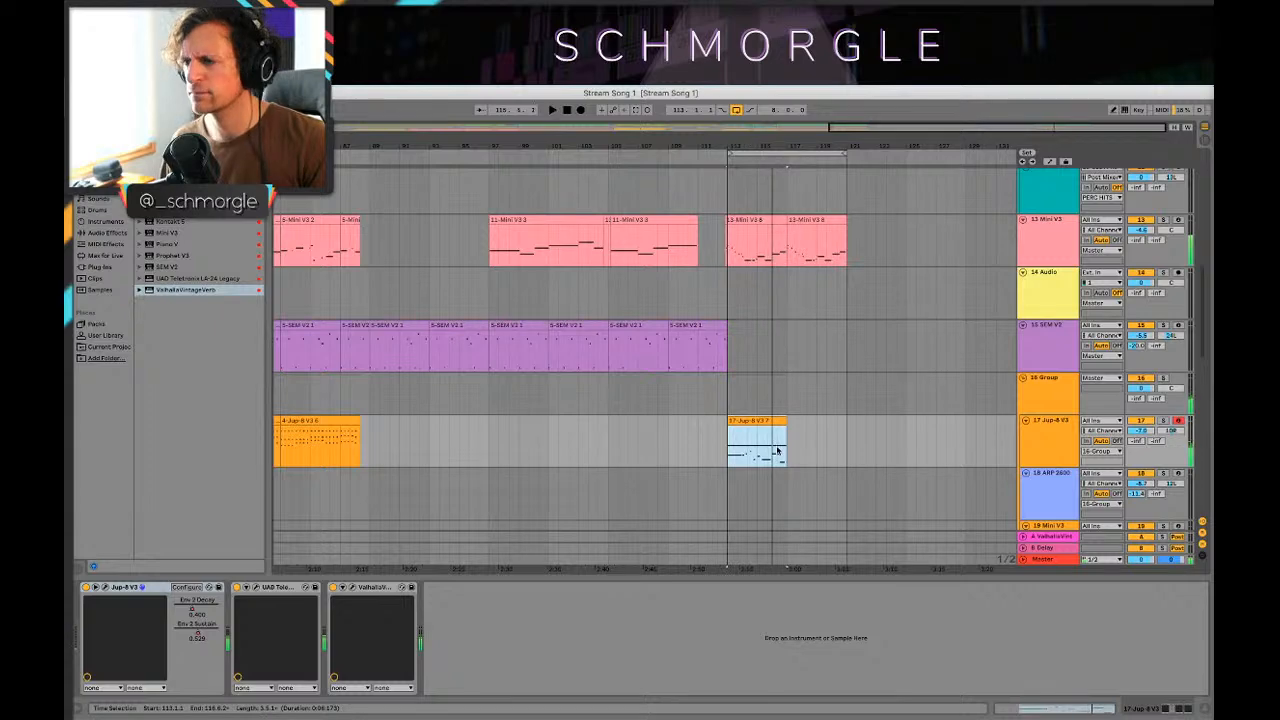
# Step: Move the long E2 note in bar 4 of the Jup-8 V3 clip to 4.4 and shorten it to end before bar 5
pyautogui.click(738, 446)
pyautogui.press('space')
pyautogui.doubleClick(755, 445)
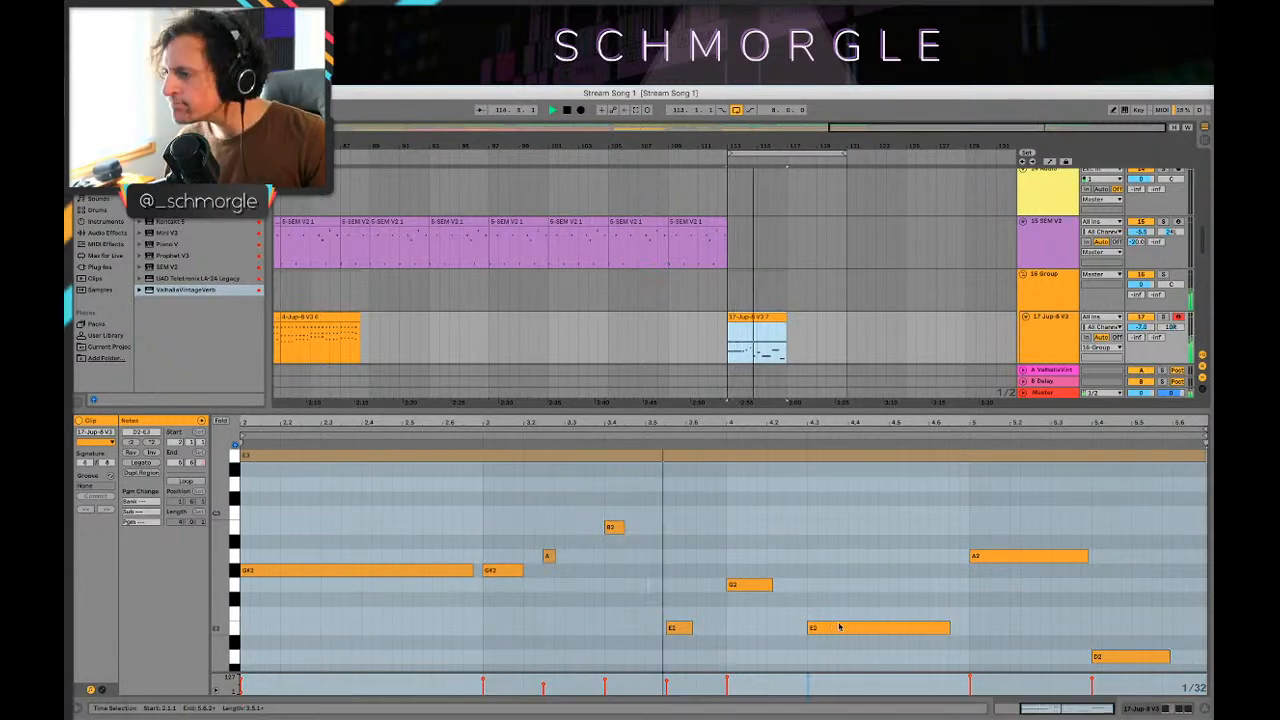
pyautogui.moveTo(834, 630); pyautogui.dragTo(878, 633)
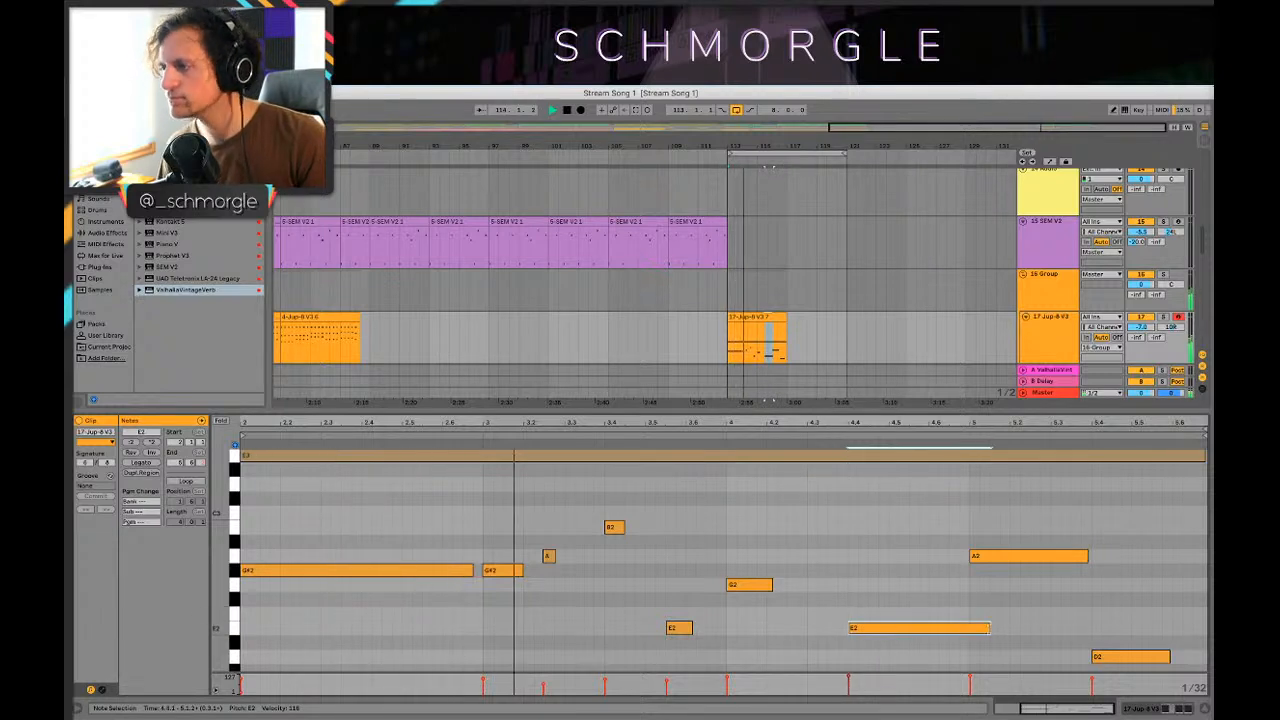
pyautogui.moveTo(990, 628); pyautogui.dragTo(950, 628)
pyautogui.click(722, 378)
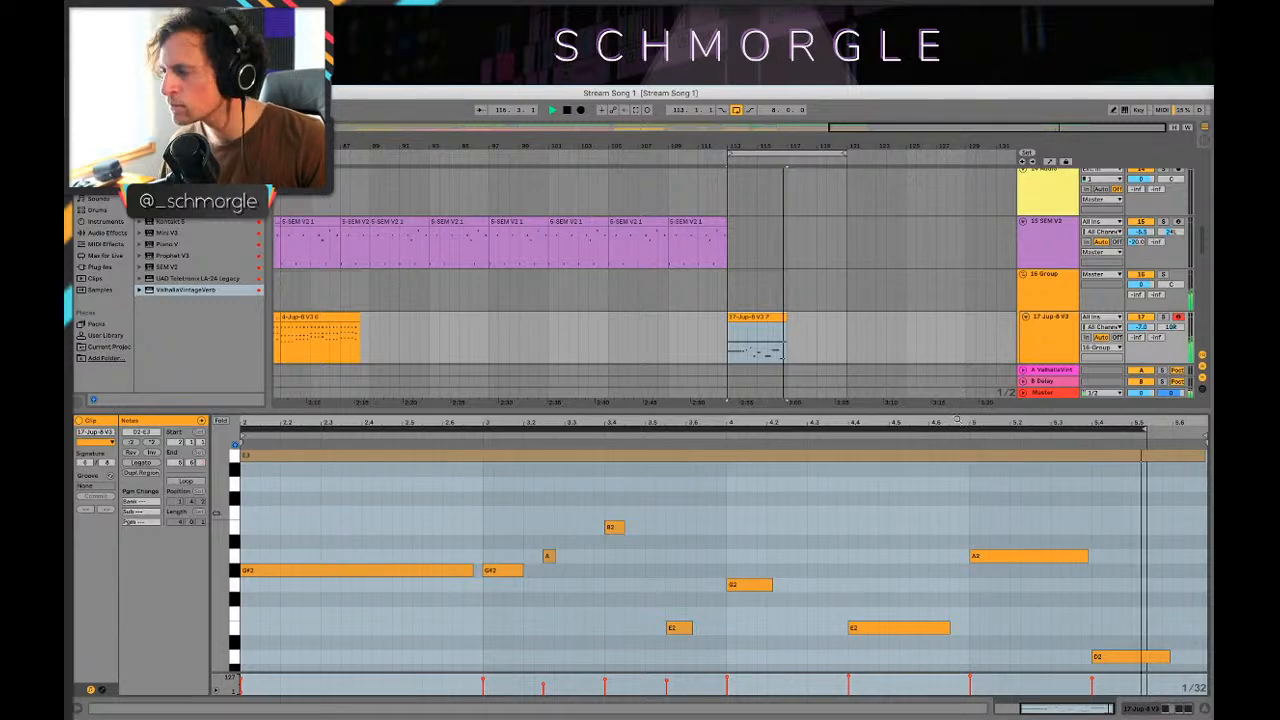
pyautogui.press('space')
# Step: Compare the Jup-8 V3 line without its sustained E3 note, and restore the note
pyautogui.click(731, 348)
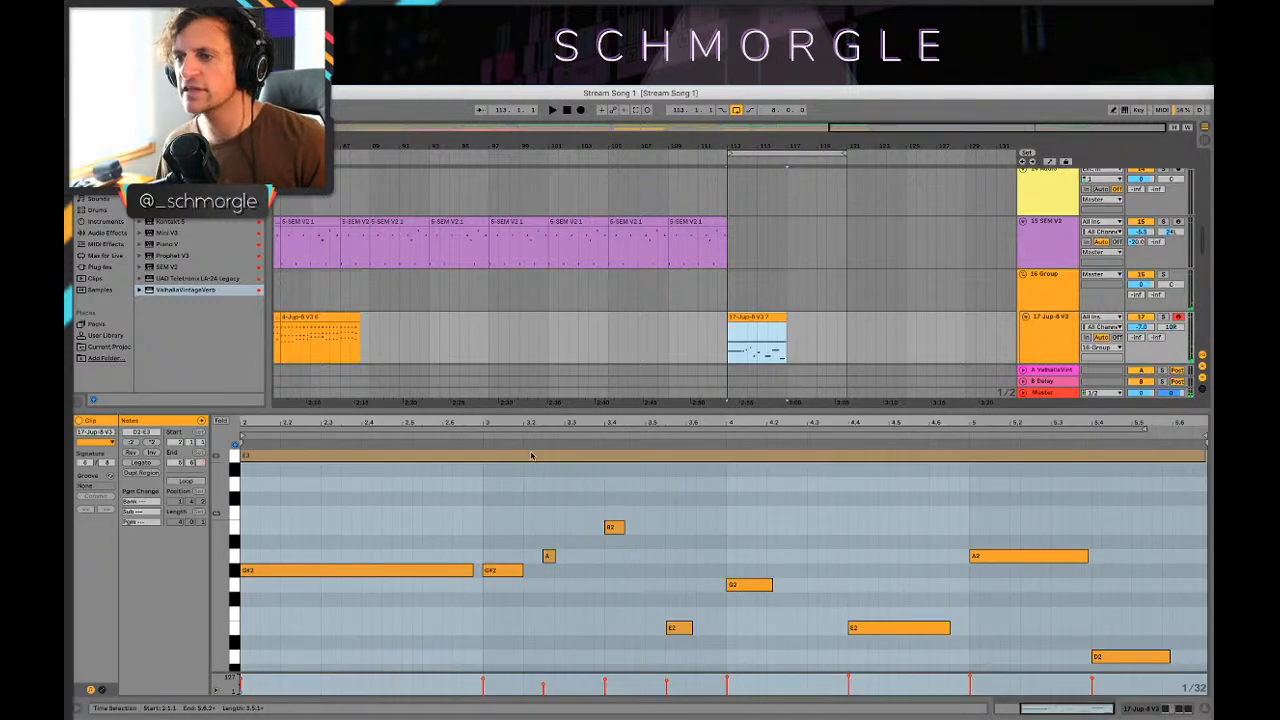
pyautogui.click(527, 482)
pyautogui.press('space')
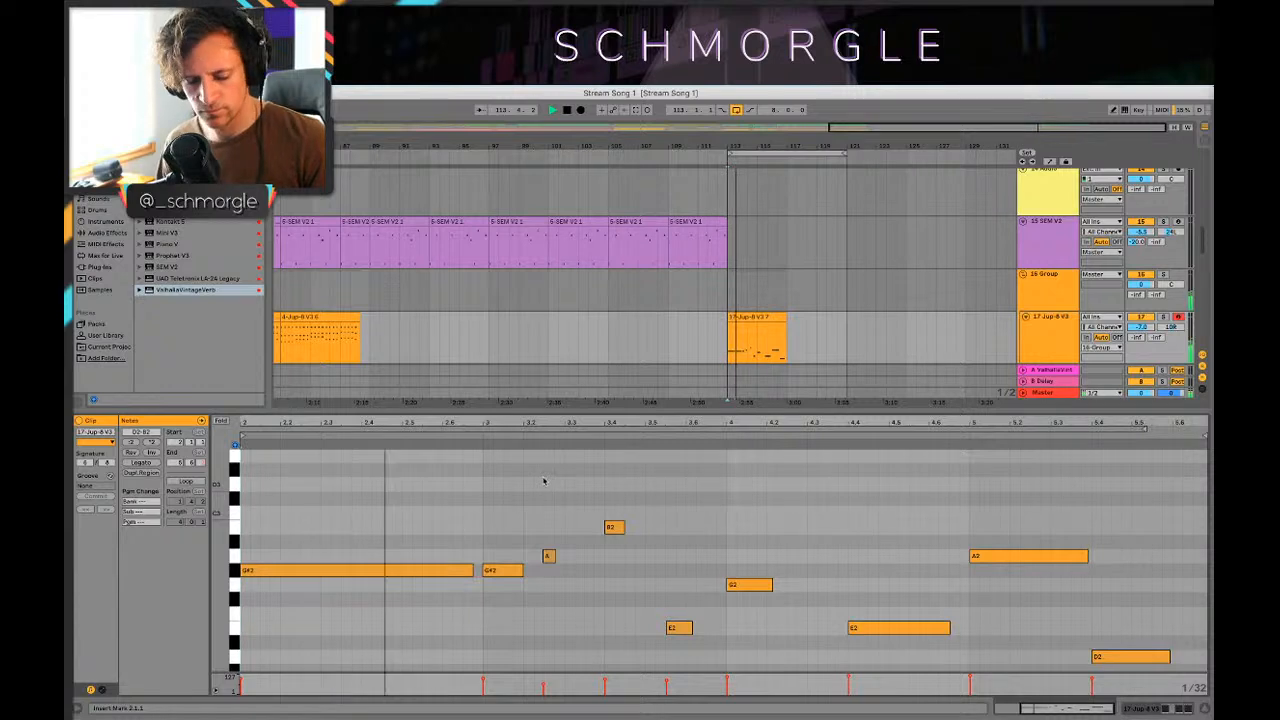
pyautogui.click(729, 316)
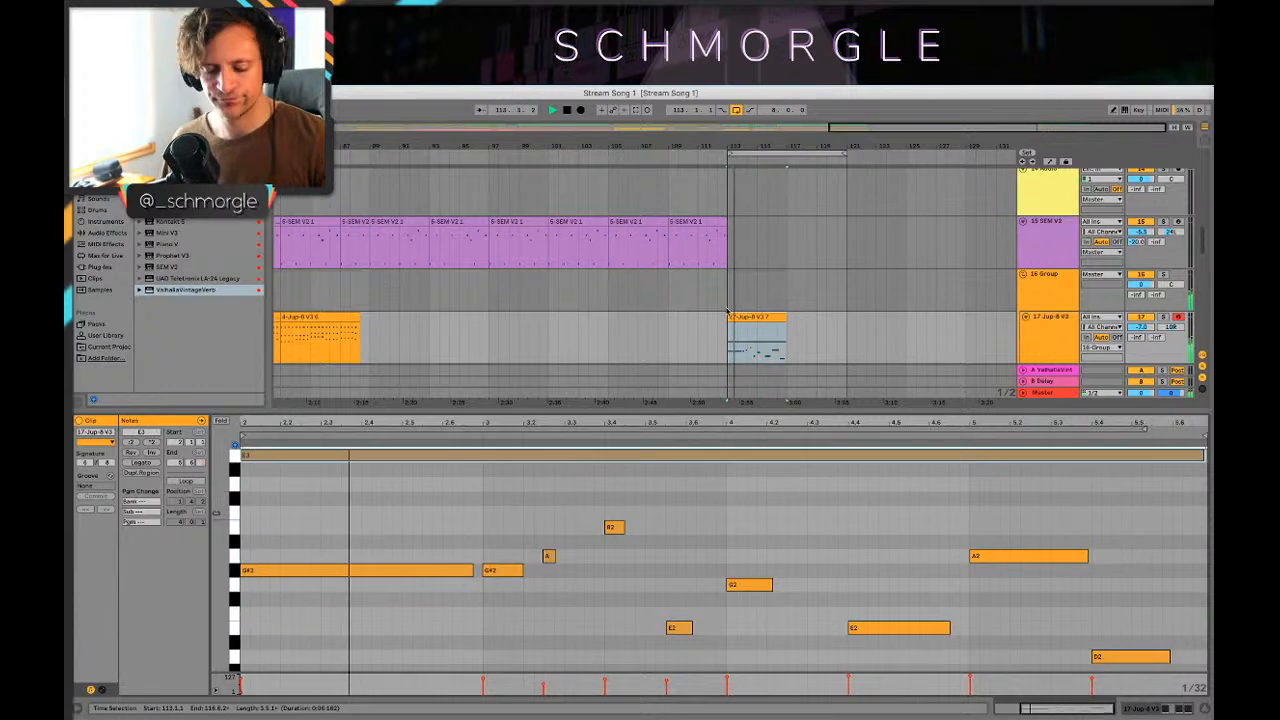
pyautogui.hotkey('shift', 'Tab')
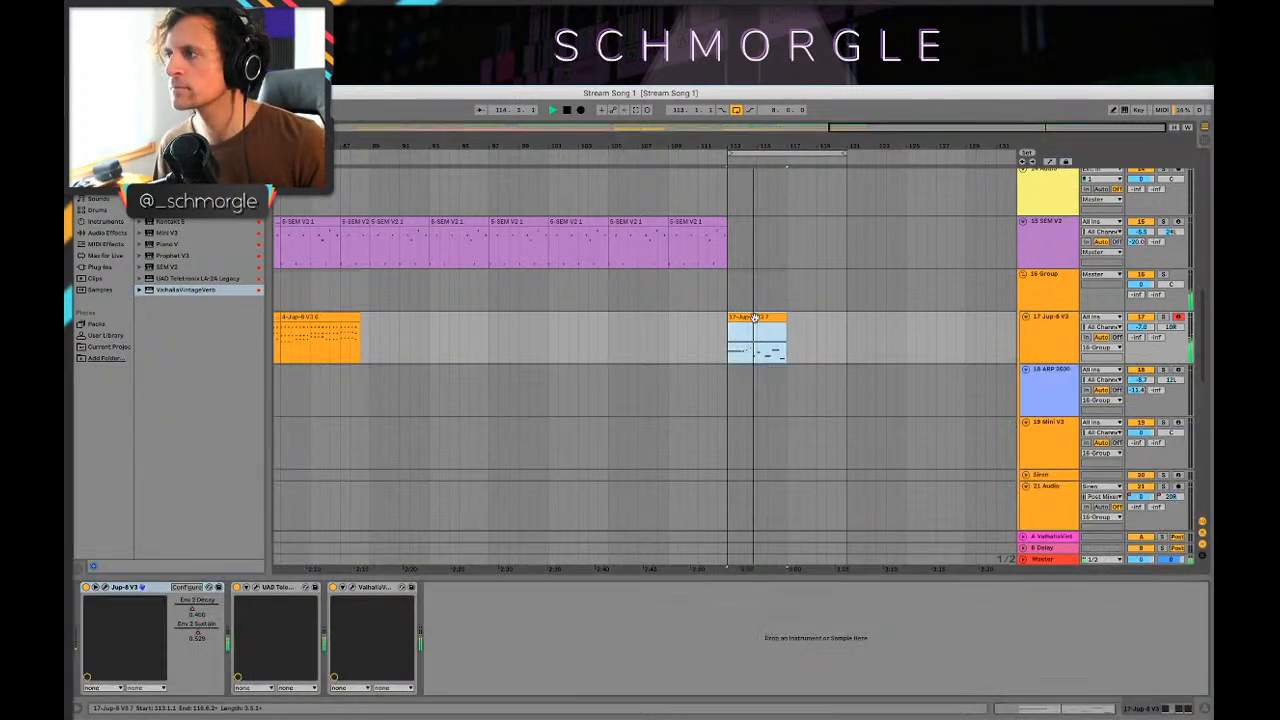
pyautogui.moveTo(754, 317); pyautogui.dragTo(731, 385)
pyautogui.click(745, 378)
pyautogui.press('super+z')
pyautogui.press('space')
pyautogui.press('super+z')
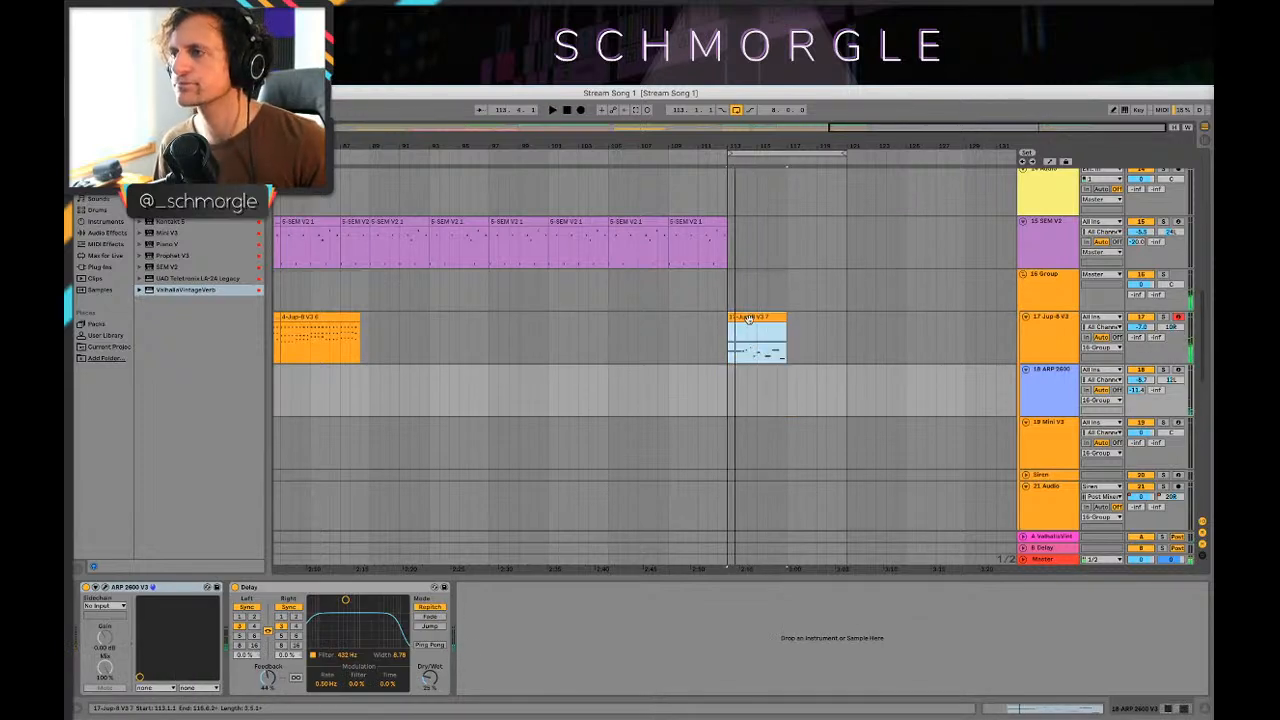
# Step: Copy the Jup-8 V3 clip at bar 113 onto the ARP 2600 track at the same position and play both layers
pyautogui.moveTo(746, 318); pyautogui.dragTo(746, 378)
pyautogui.click(729, 392)
pyautogui.press('space')
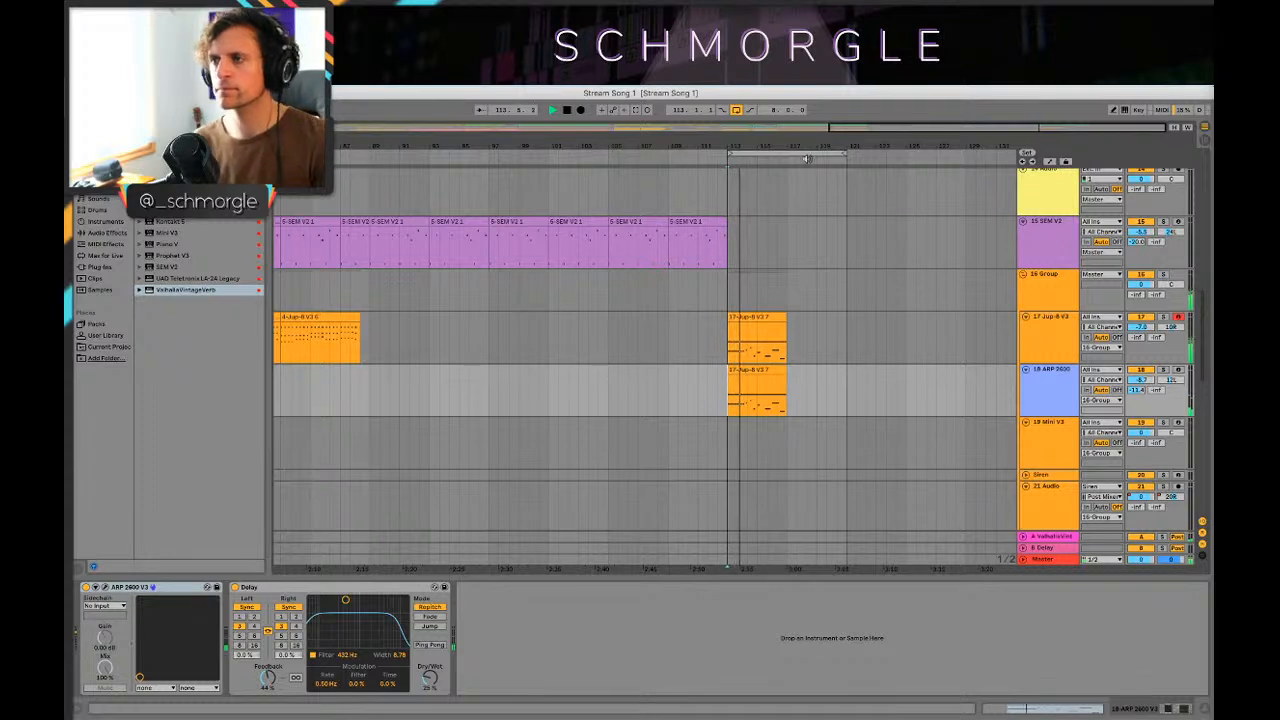
pyautogui.moveTo(816, 142); pyautogui.dragTo(820, 138)
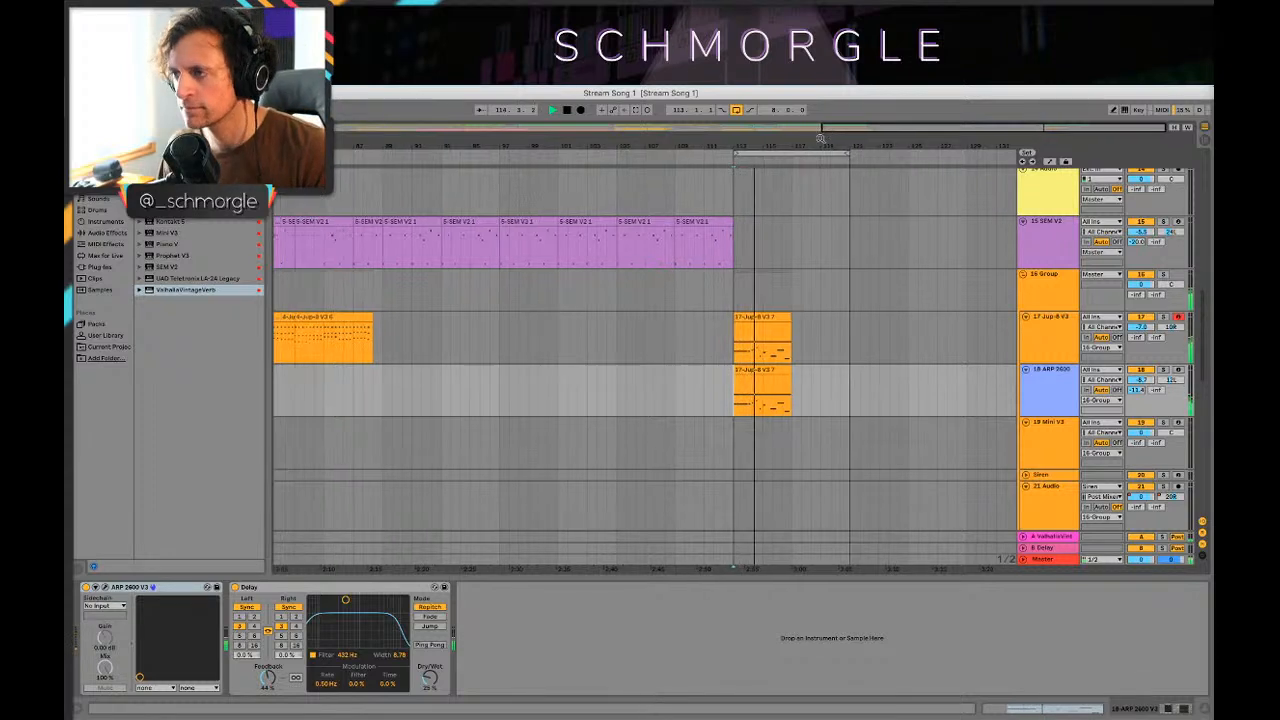
pyautogui.click(745, 374)
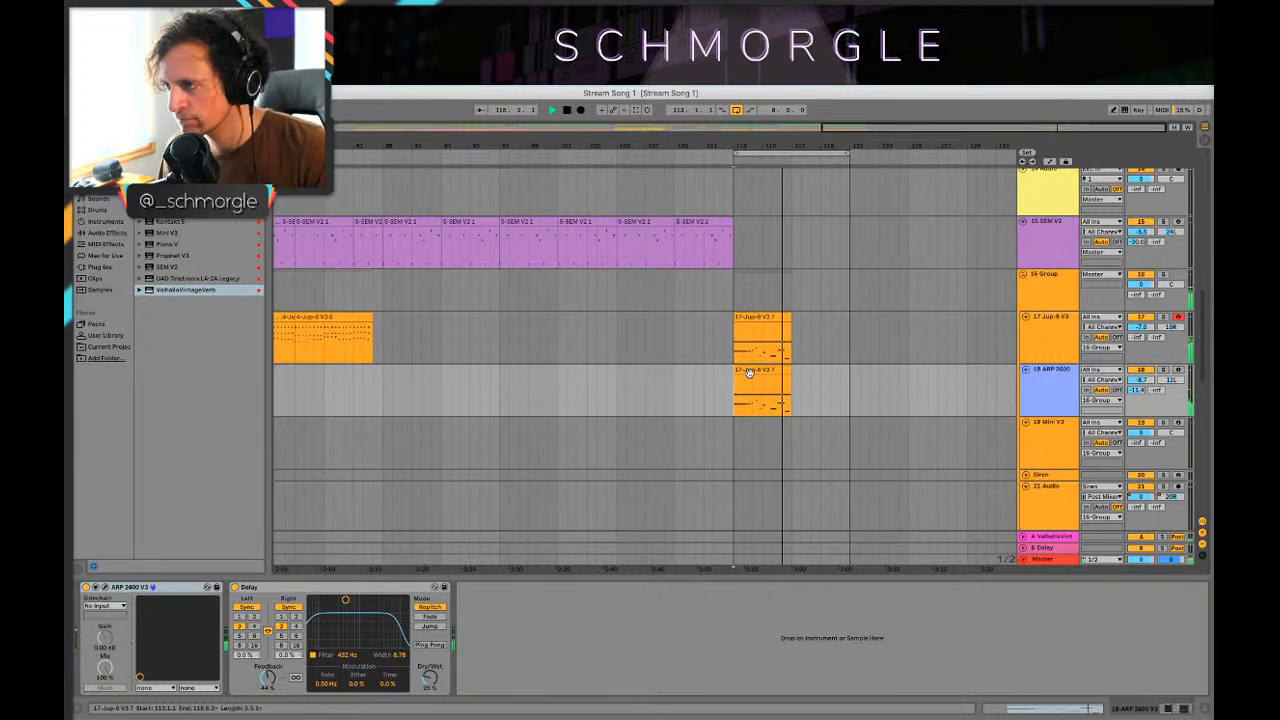
# Step: Duplicate the Jup-8 V3 and ARP 2600 clips so they repeat from bar 117
pyautogui.click(758, 325)
pyautogui.press('space')
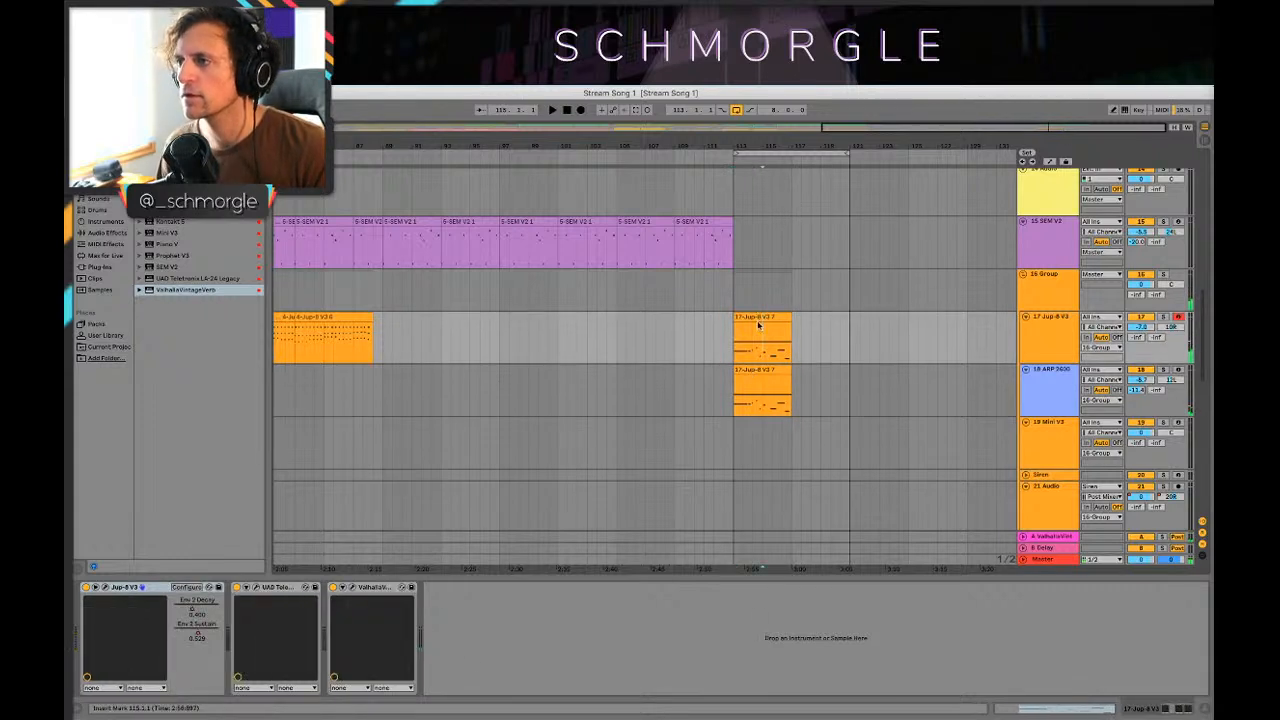
pyautogui.keyDown('shift'); pyautogui.click(763, 373); pyautogui.keyUp('shift')
pyautogui.hotkey('ctrl', 'd')
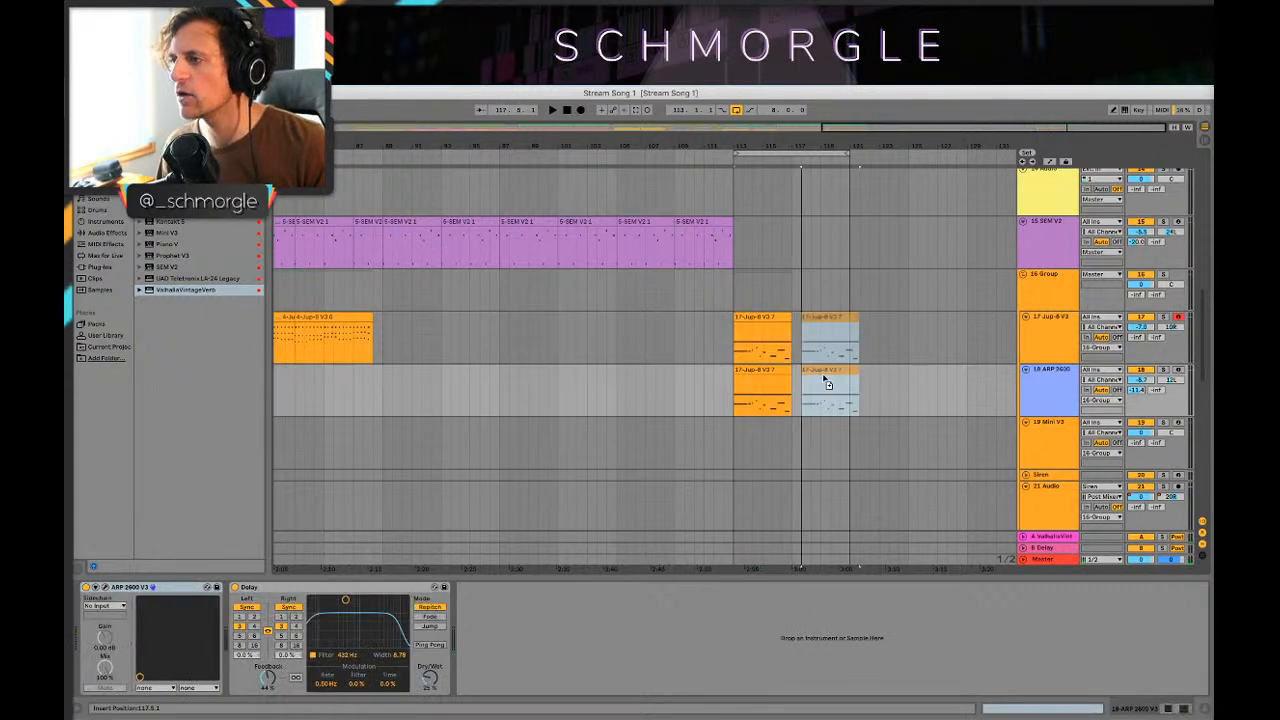
# Step: Automate the FF Pro-Q 3 on the 16 Group to switch on just before bar 113
pyautogui.click(1040, 276)
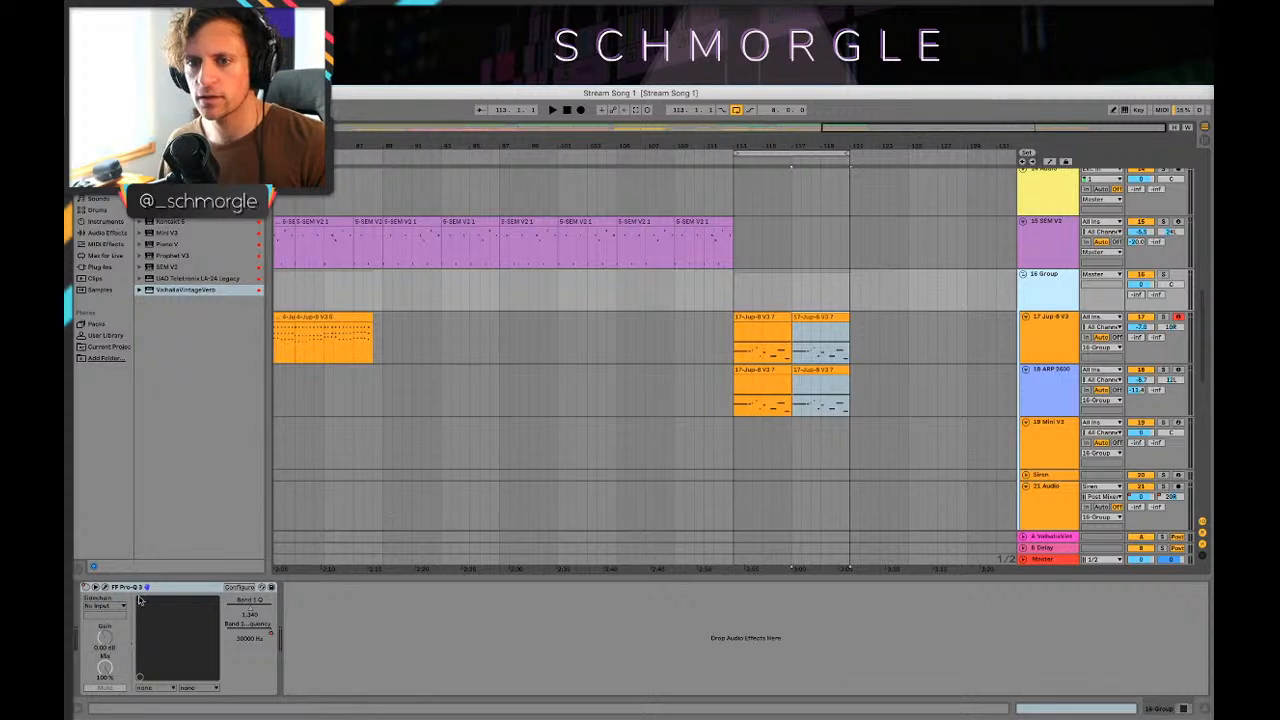
pyautogui.press('q')
pyautogui.press('q')
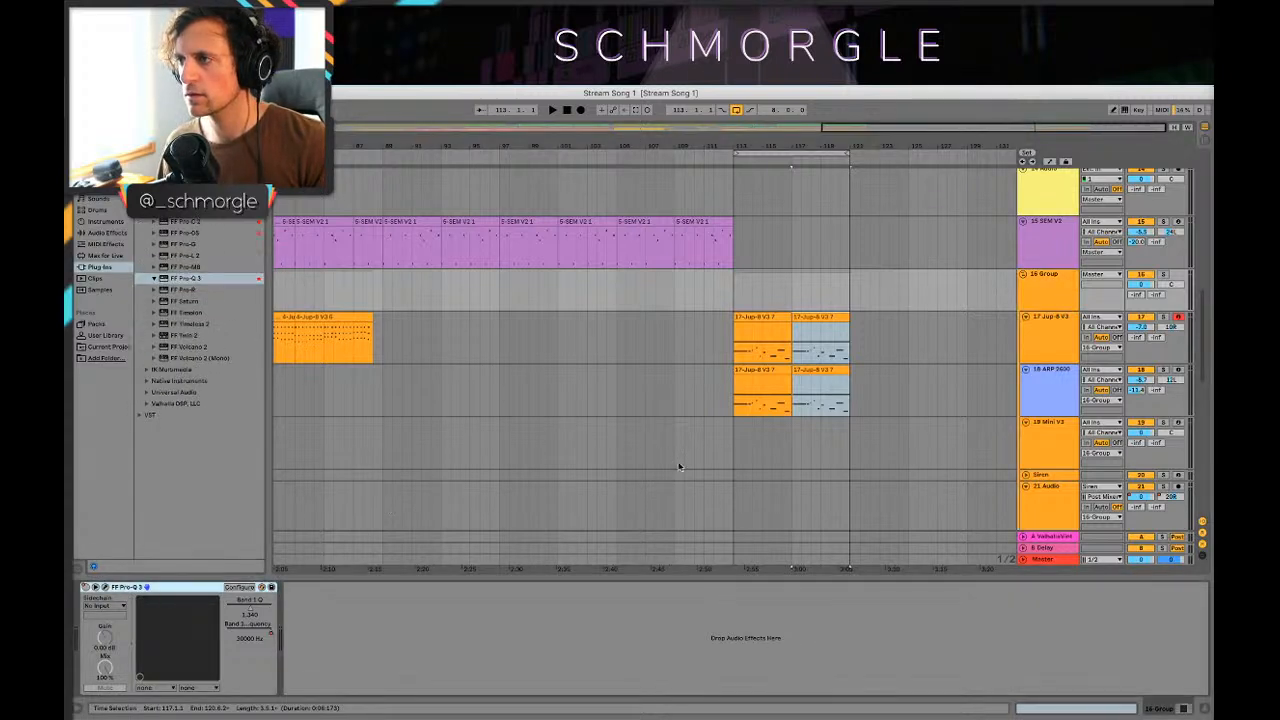
pyautogui.press('a')
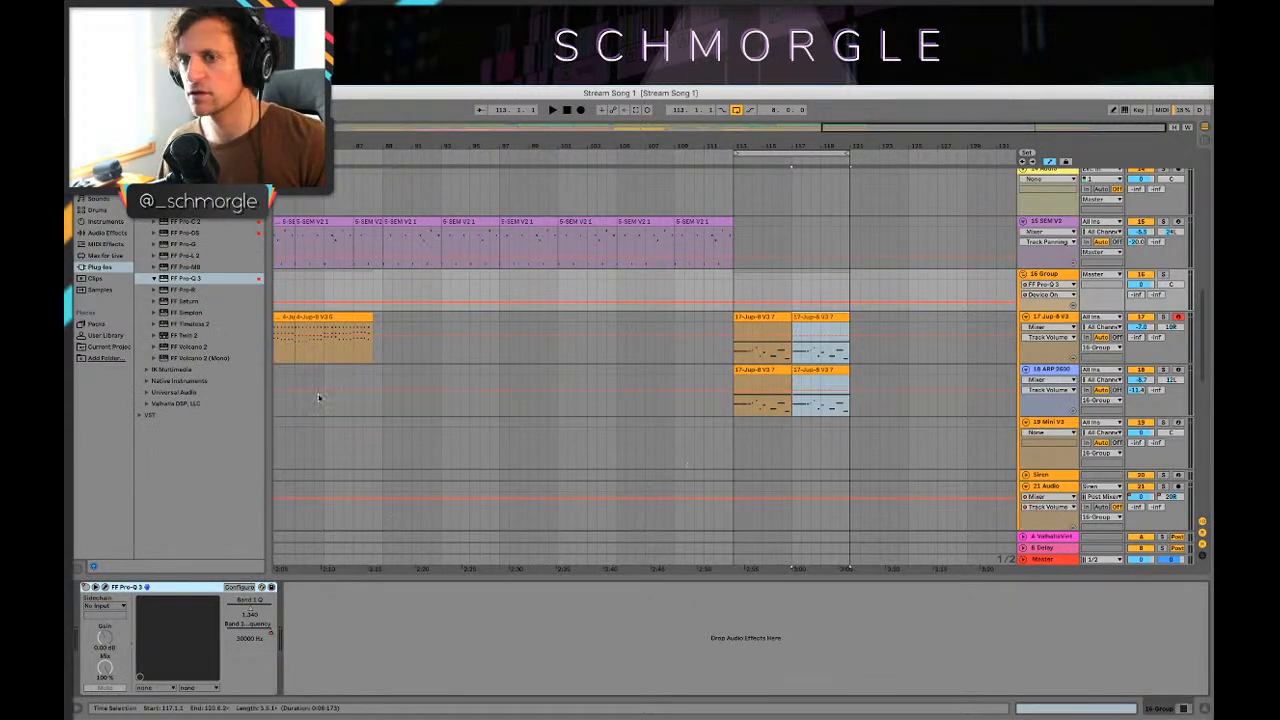
pyautogui.click(722, 301)
pyautogui.moveTo(766, 300); pyautogui.dragTo(766, 286)
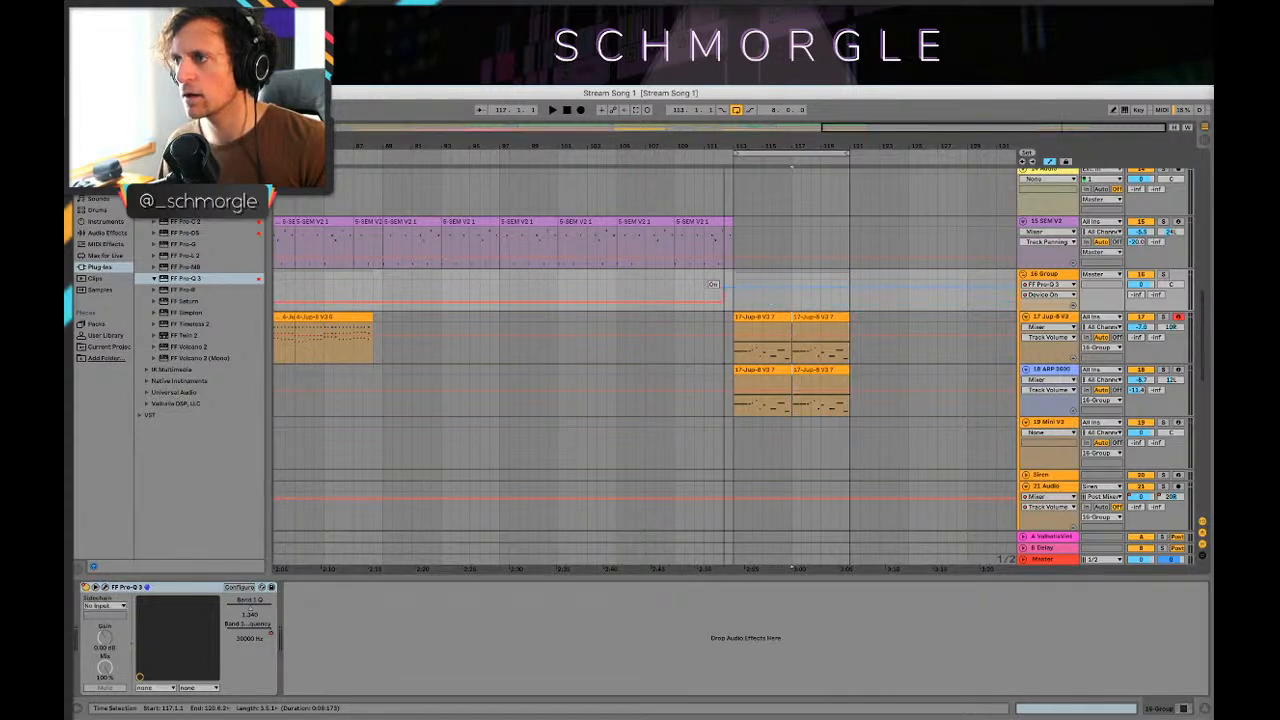
# Step: Open the 16 Group's FF Pro-Q 3 and play the section while watching its spectrum
pyautogui.click(105, 587)
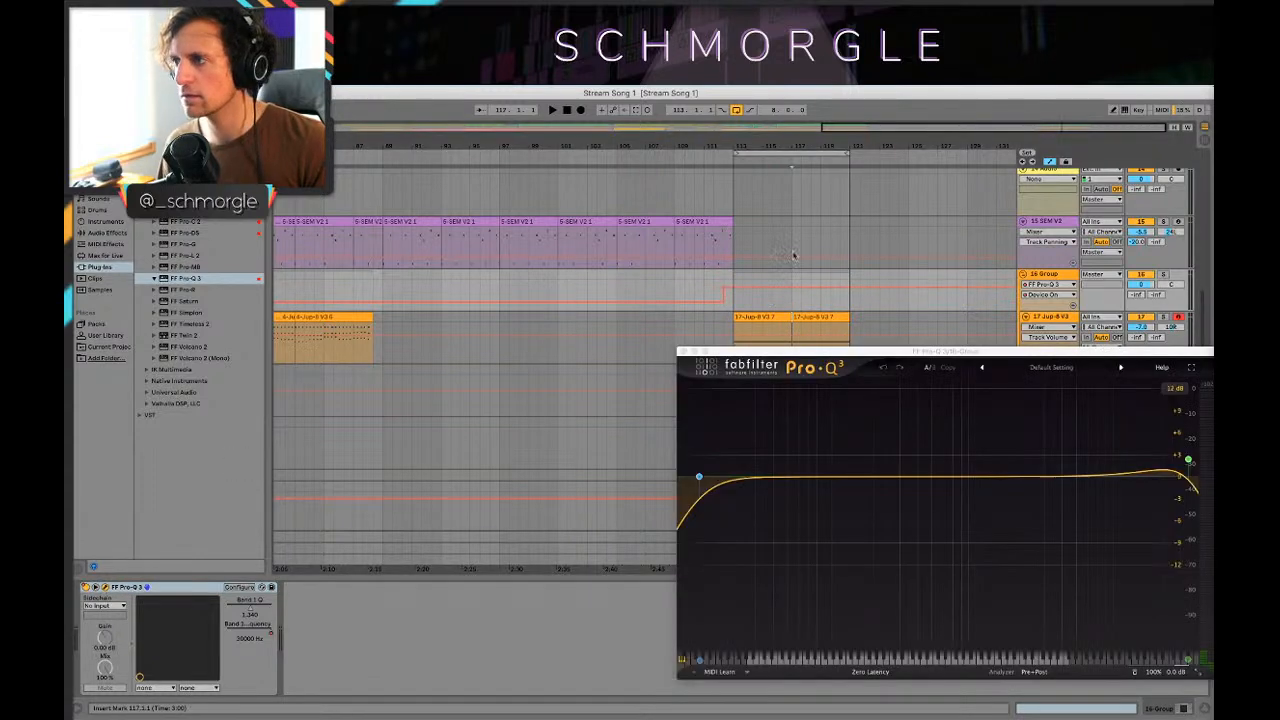
pyautogui.press('space')
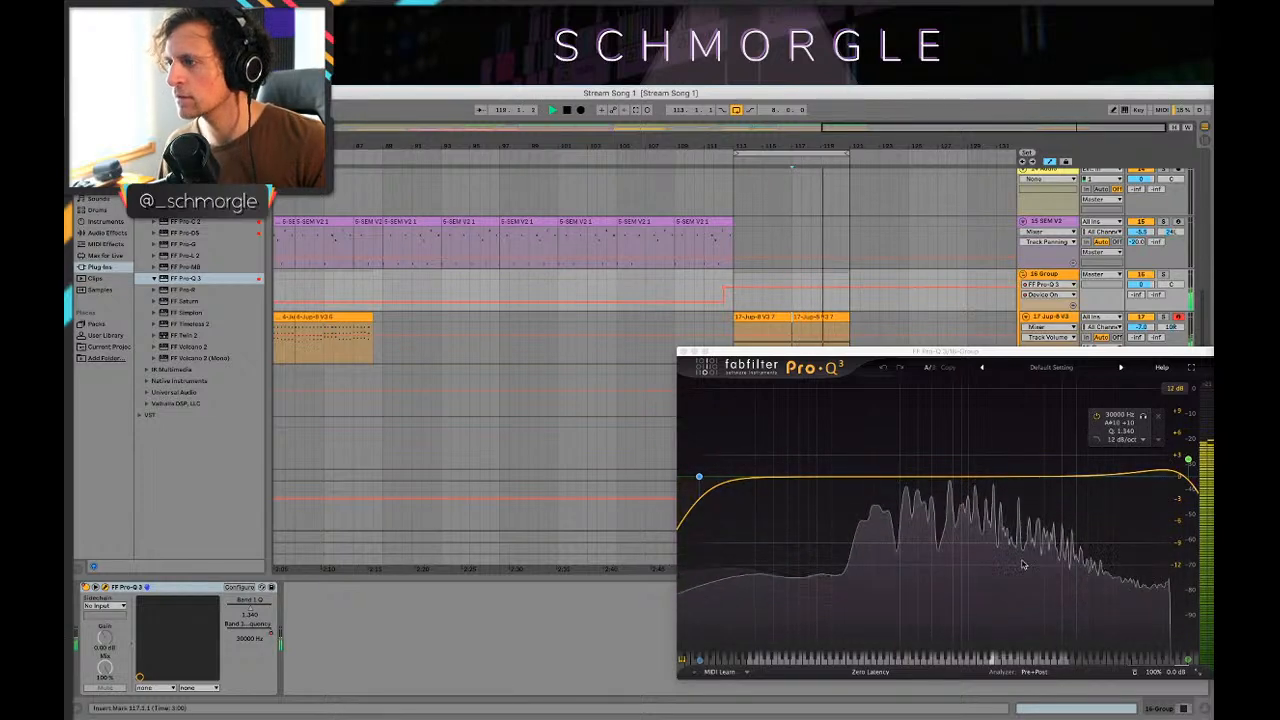
pyautogui.moveTo(1046, 356); pyautogui.dragTo(781, 395)
pyautogui.moveTo(800, 678)
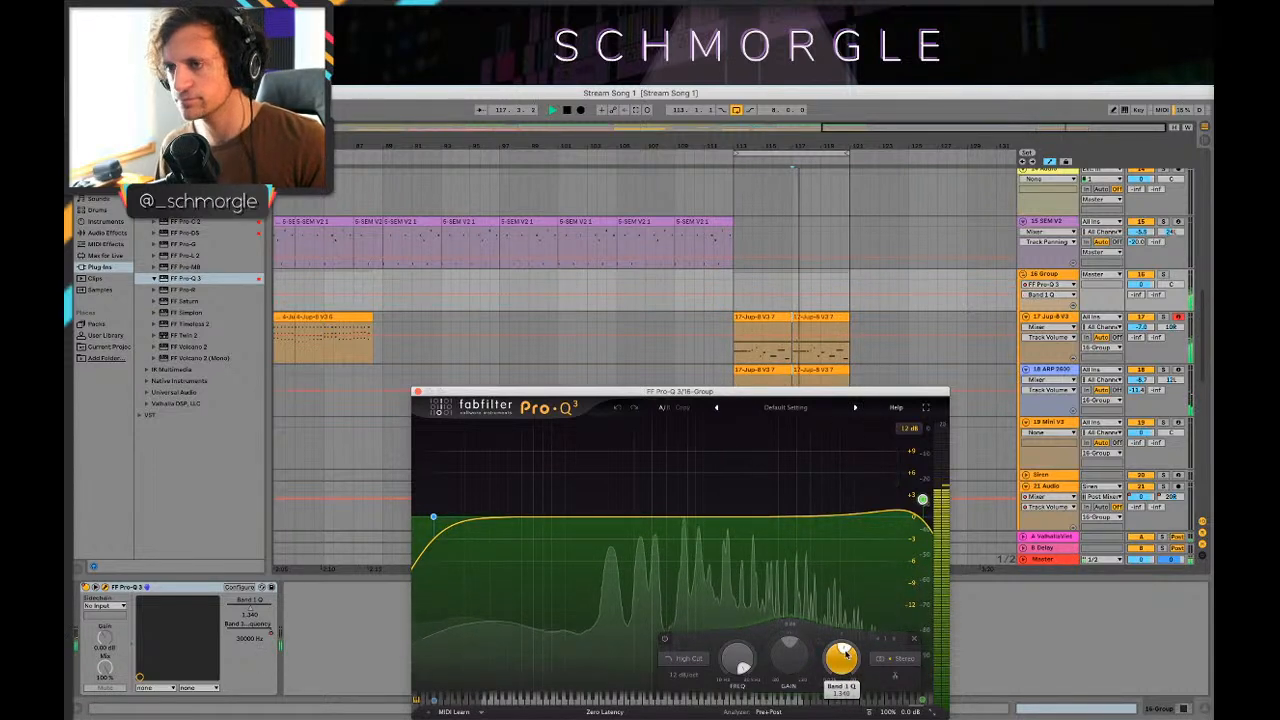
# Step: Try a lower Q and lower cutoff frequencies on the high-cut band of the FF Pro-Q 3
pyautogui.moveTo(843, 655); pyautogui.dragTo(843, 700)
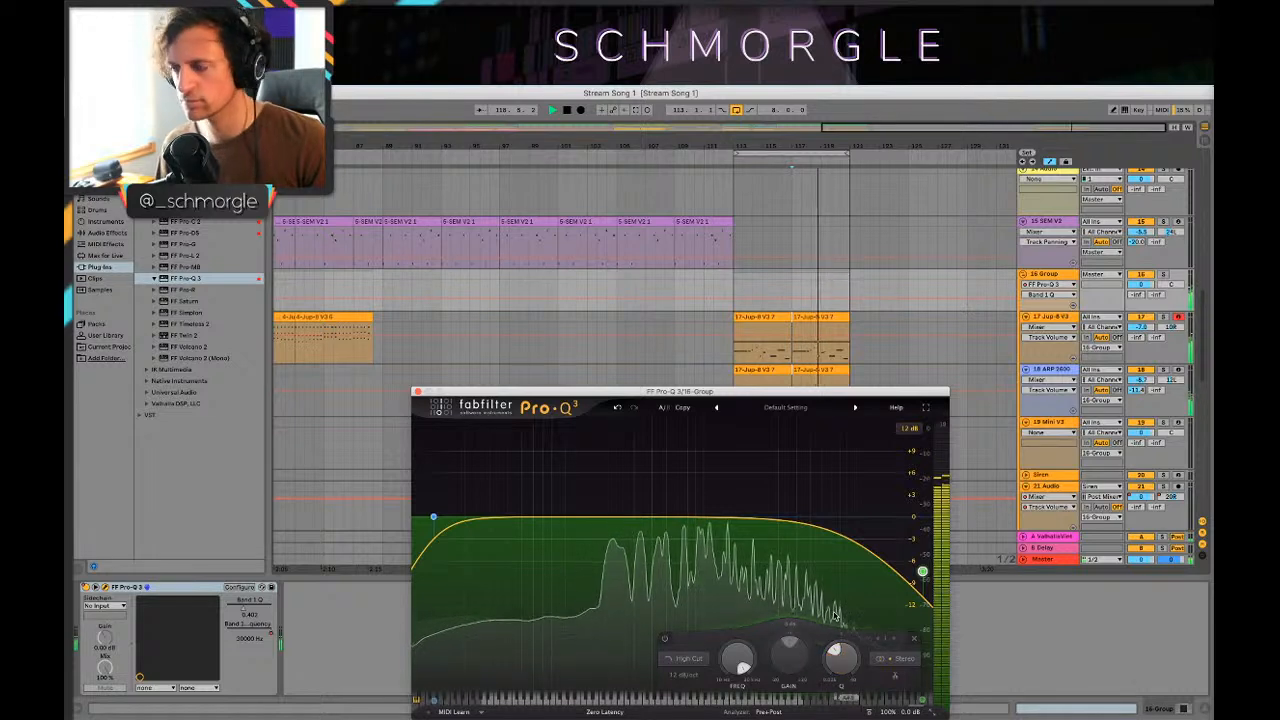
pyautogui.click(617, 407)
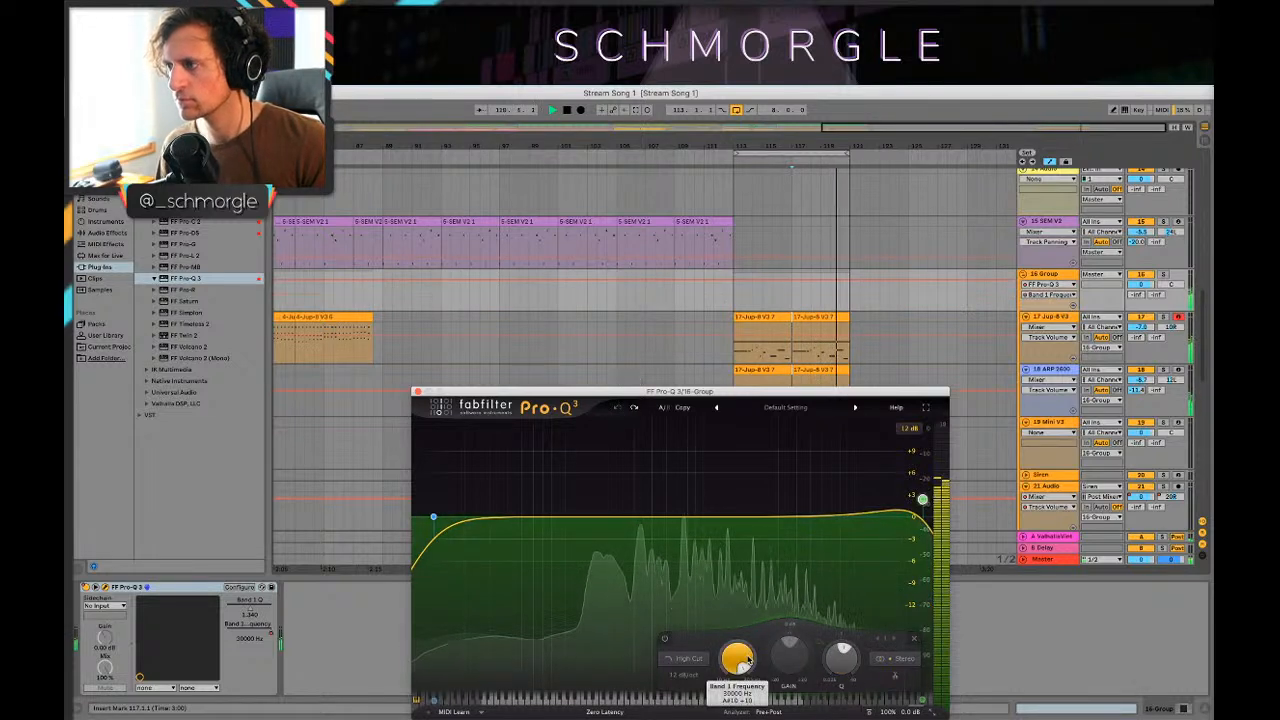
pyautogui.moveTo(738, 658); pyautogui.dragTo(738, 716)
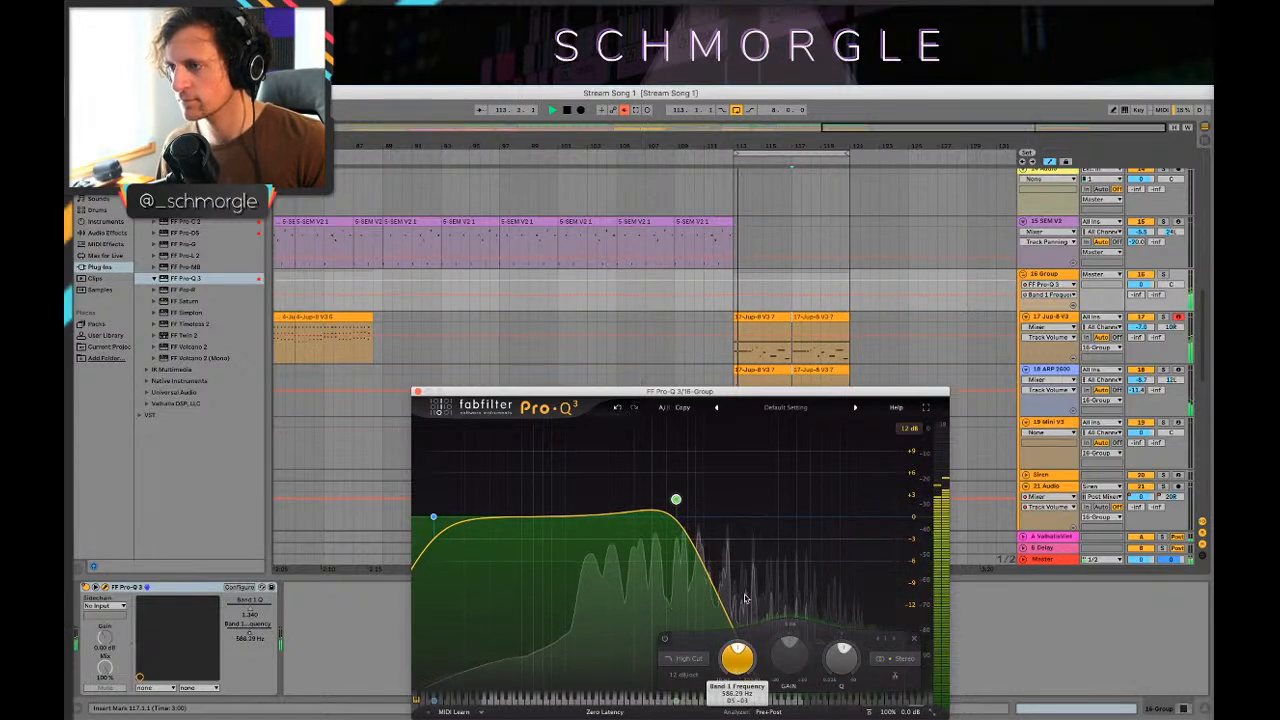
pyautogui.press('space')
pyautogui.moveTo(746, 606); pyautogui.dragTo(800, 560)
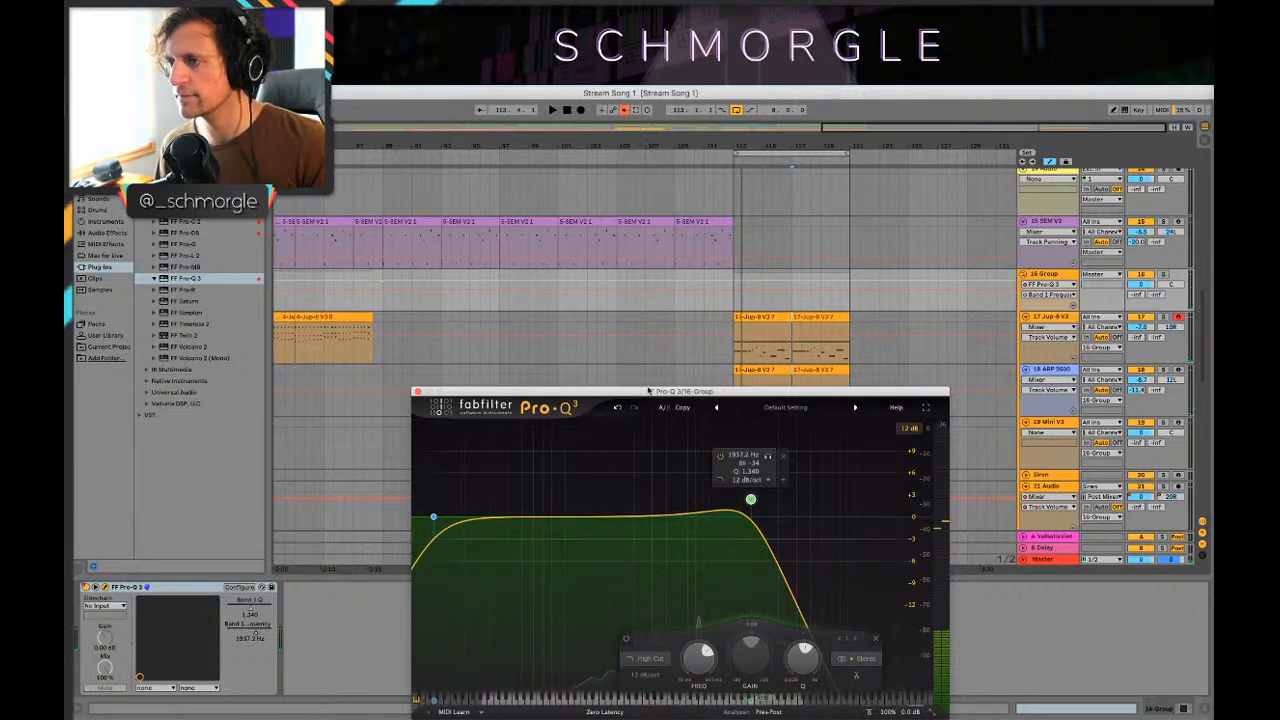
pyautogui.click(618, 408)
# Step: Re-enable automation, lower the Band 1 Frequency automation from just before bar 113 to about 1.7 kHz, and play the section
pyautogui.click(160, 84)
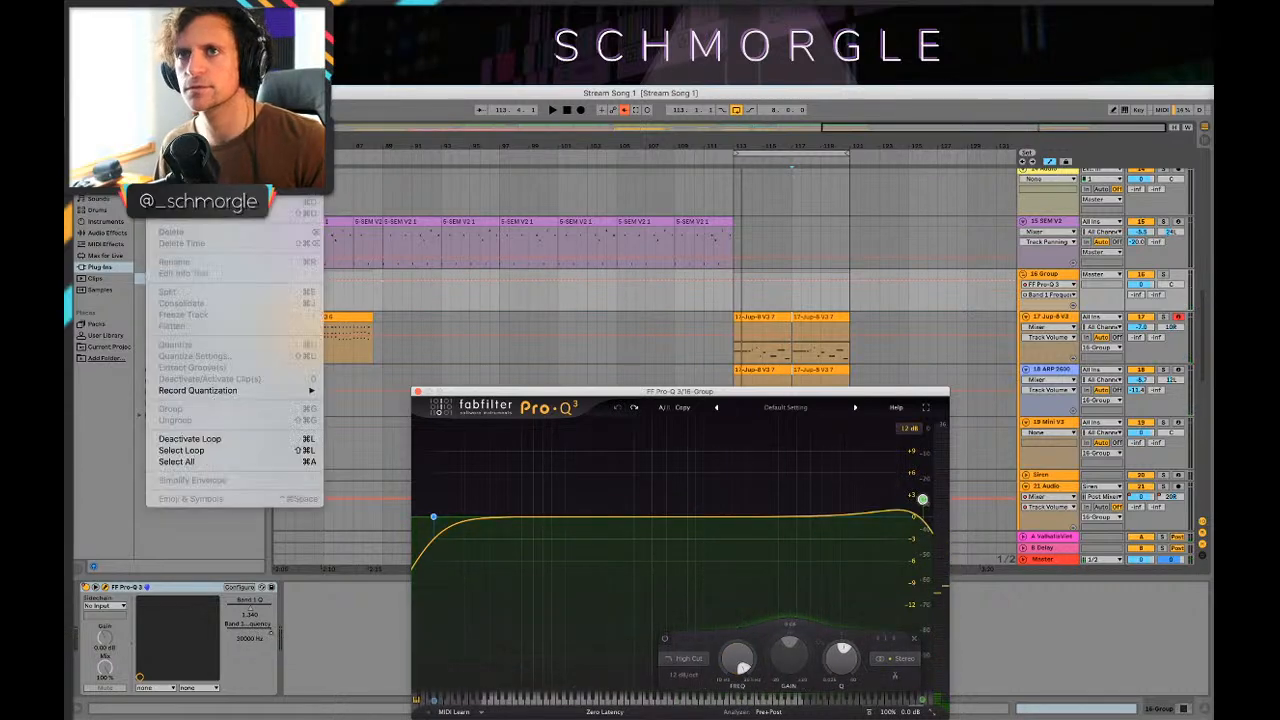
pyautogui.click(755, 266)
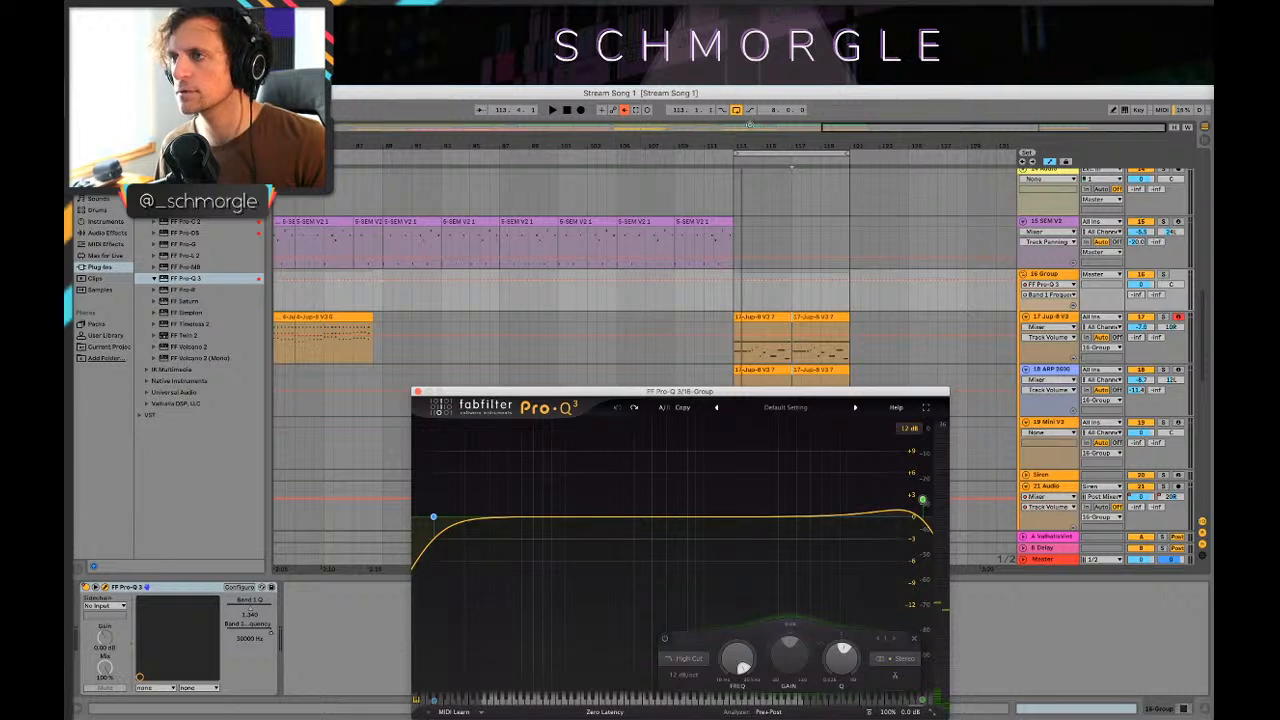
pyautogui.click(624, 112)
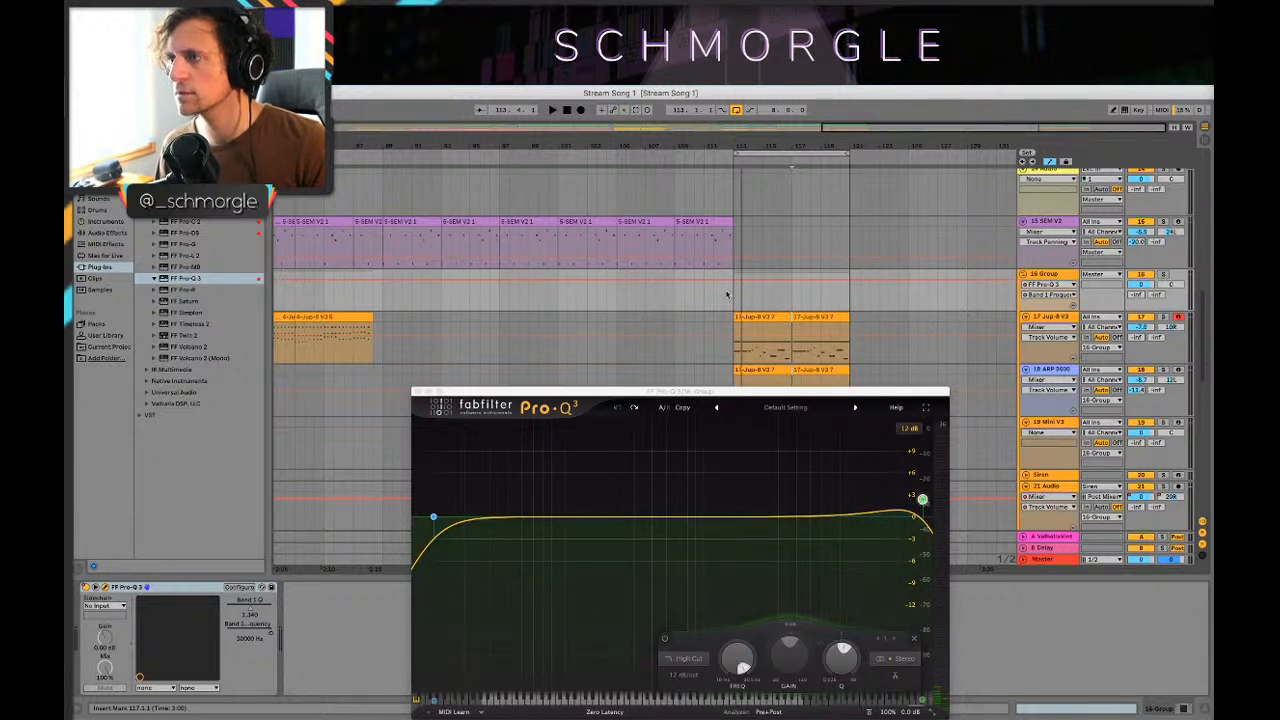
pyautogui.moveTo(744, 291); pyautogui.dragTo(748, 299)
pyautogui.press('space')
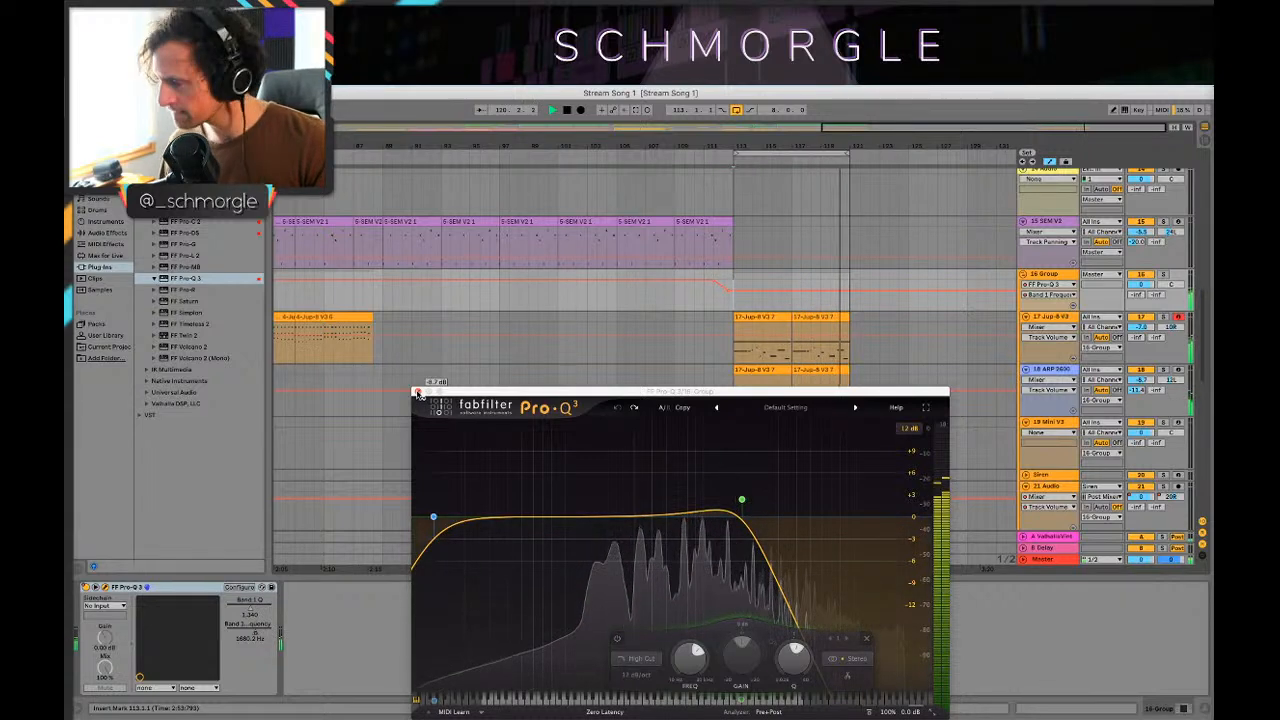
# Step: Compare the section by toggling the 16 Group's FF Pro-Q 3, and restore its overridden automation
pyautogui.click(86, 587)
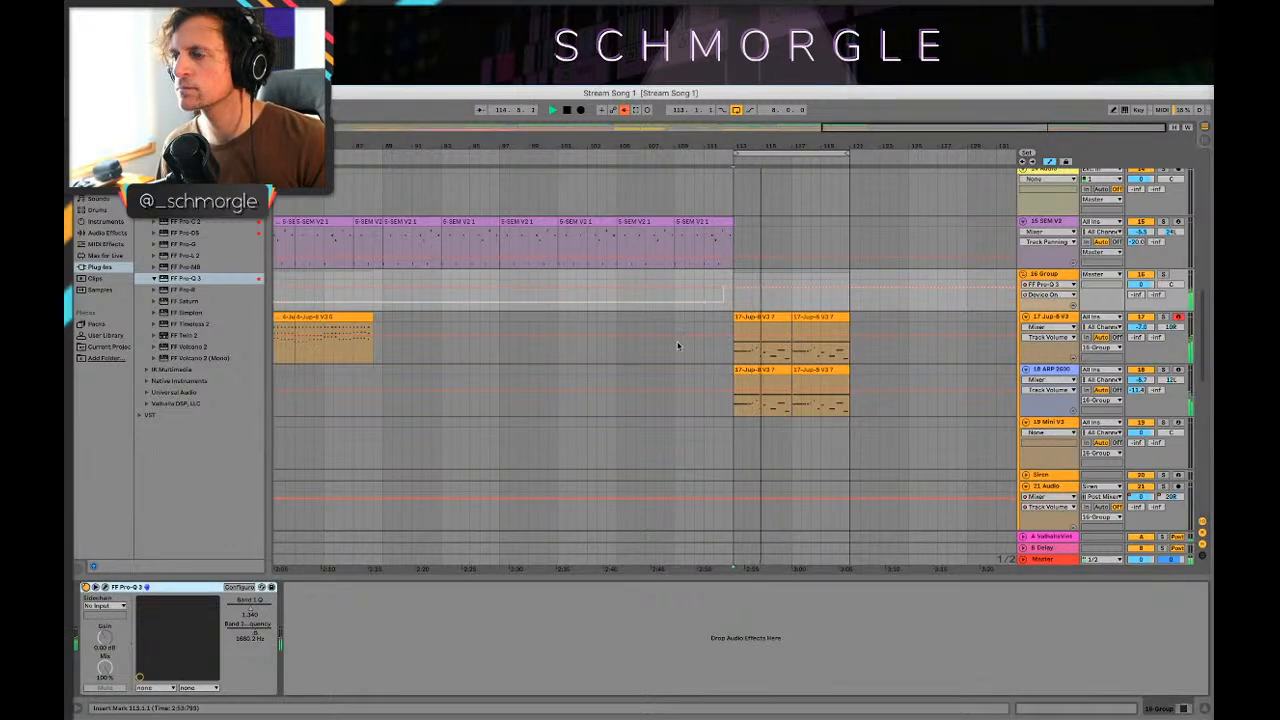
pyautogui.click(624, 110)
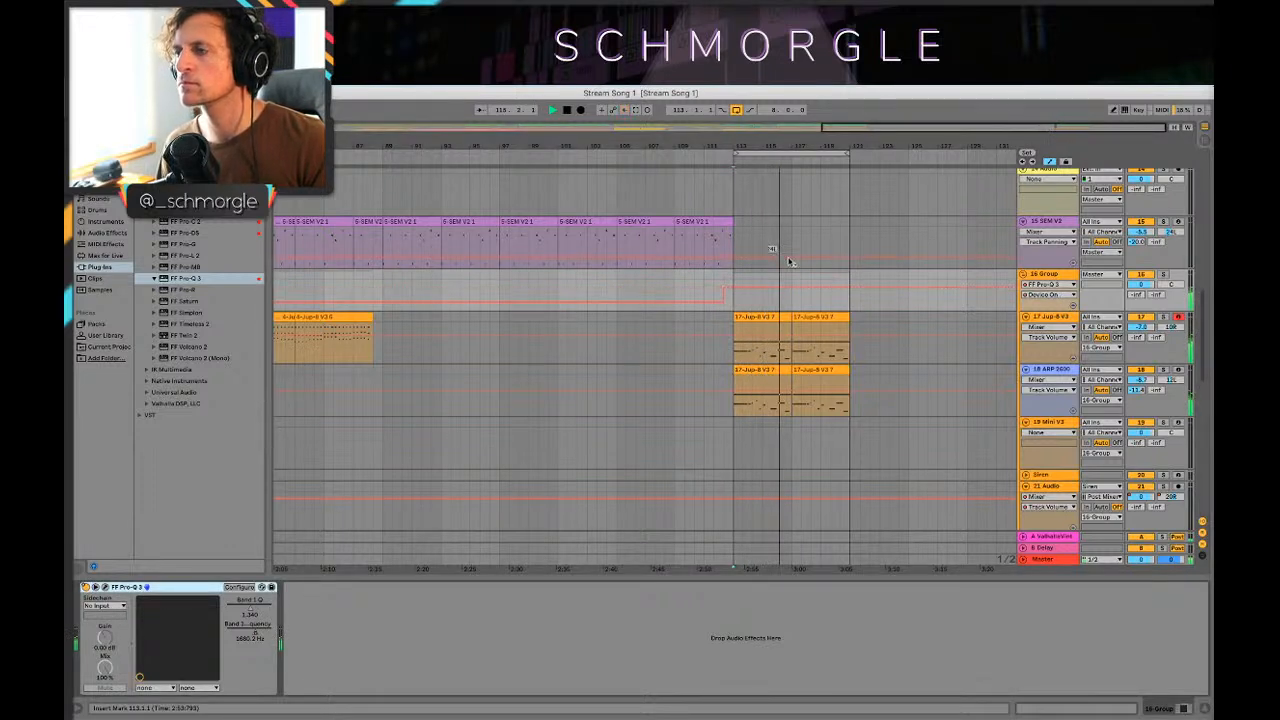
pyautogui.press('a')
# Step: Play the transition from bar 112 into the new section
pyautogui.moveTo(885, 141); pyautogui.dragTo(917, 120)
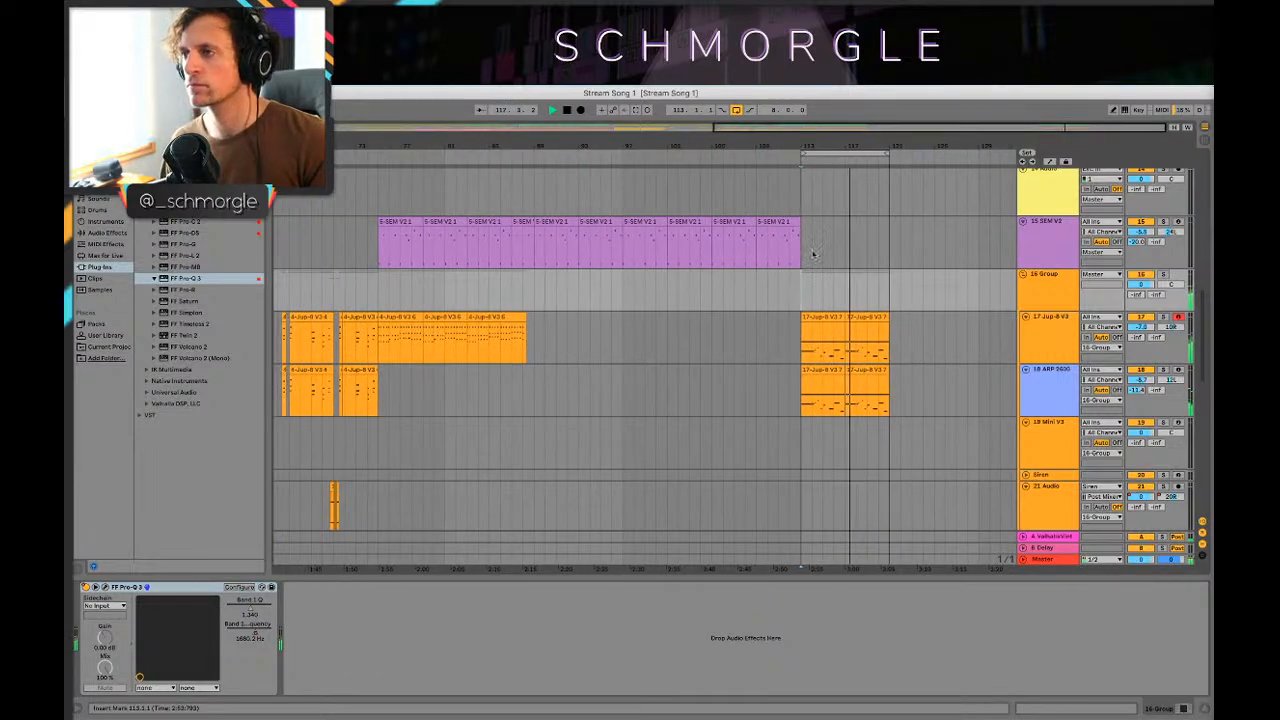
pyautogui.click(792, 250)
pyautogui.press('space')
pyautogui.press('space')
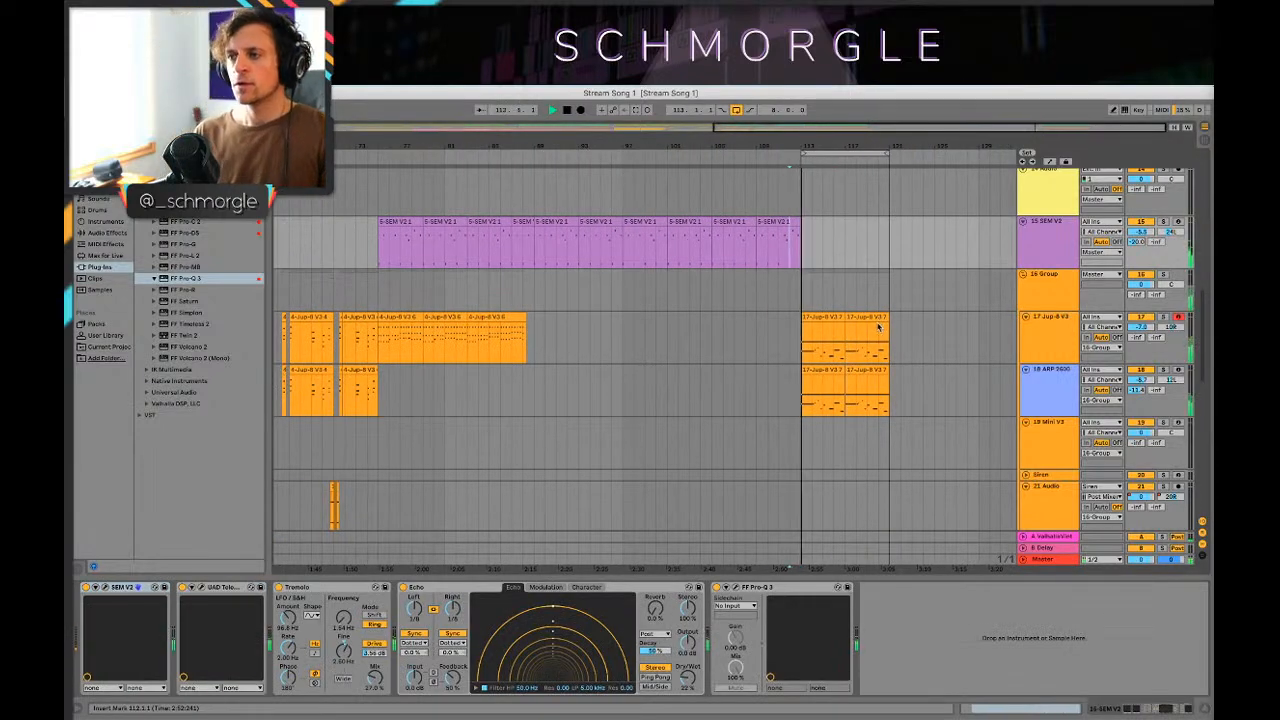
# Step: Copy the two Quark Kit clips on the SC kick track from bar 51 to bar 113
pyautogui.scroll(5, 956, 349)
pyautogui.scroll(-4, 940, 351)
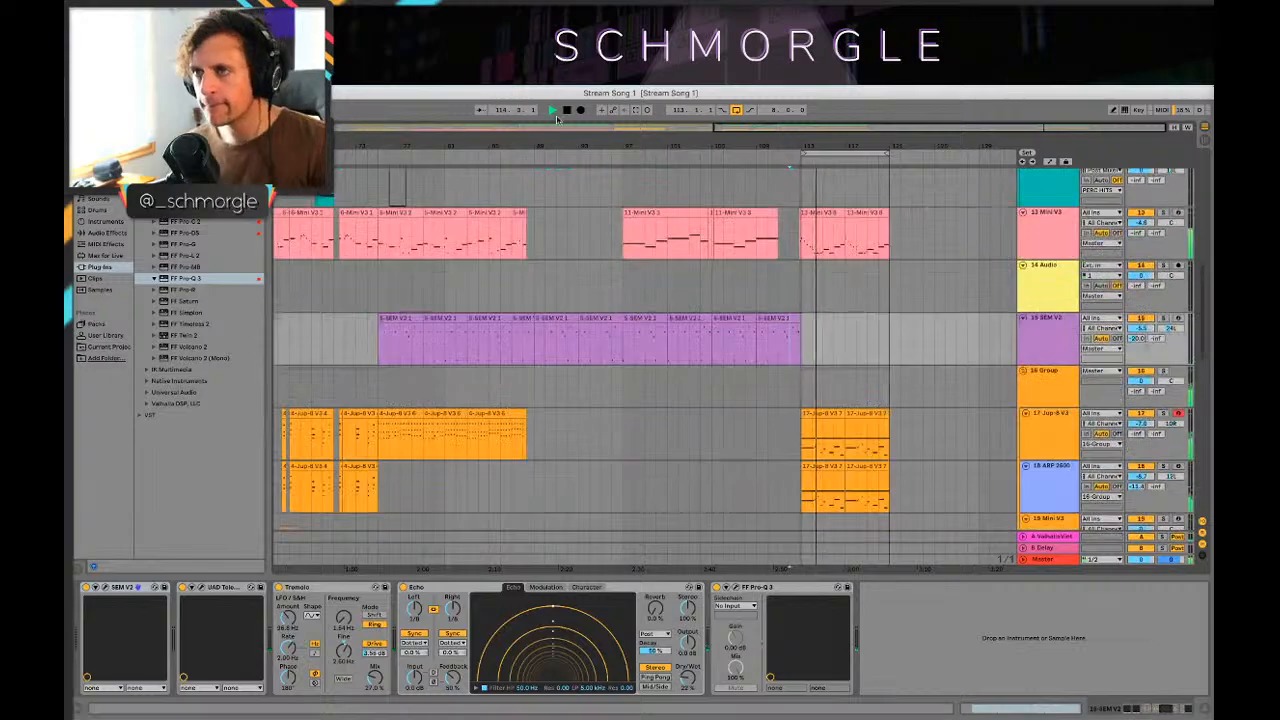
pyautogui.moveTo(554, 139); pyautogui.dragTo(583, 139)
pyautogui.hscroll(-2, 667, 293)
pyautogui.scroll(10, 667, 293)
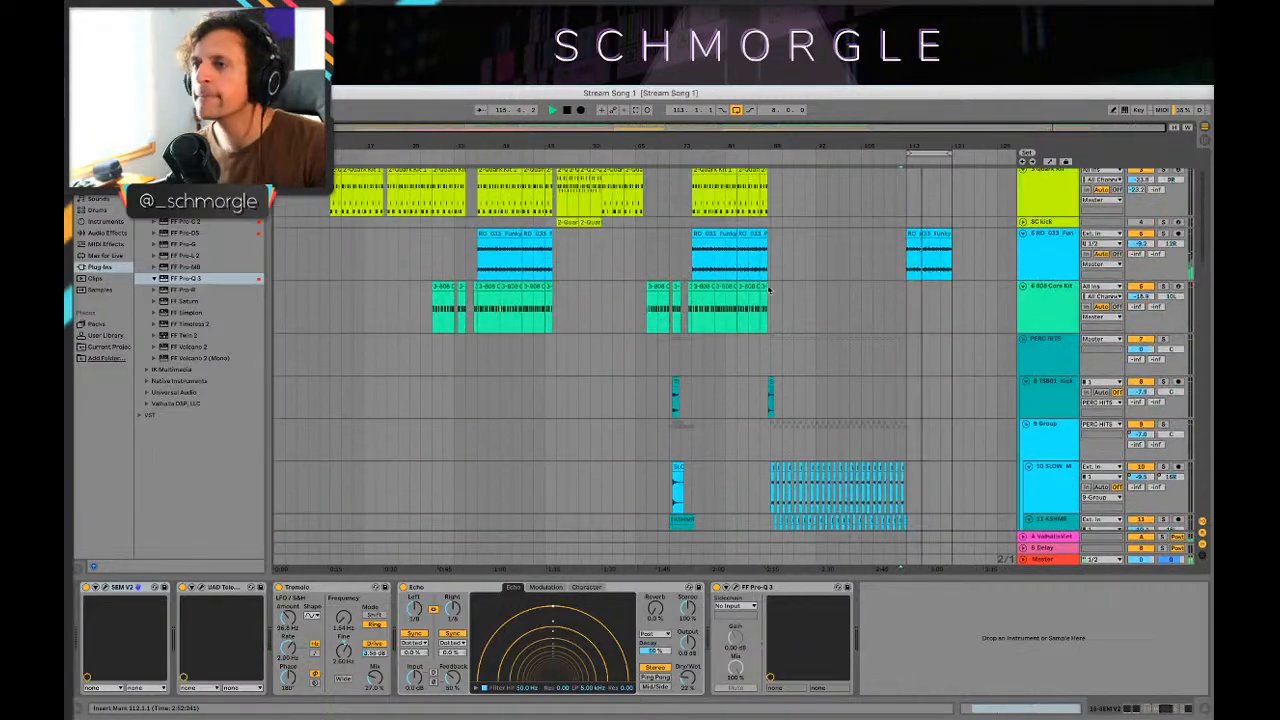
pyautogui.click(594, 290)
pyautogui.click(572, 291)
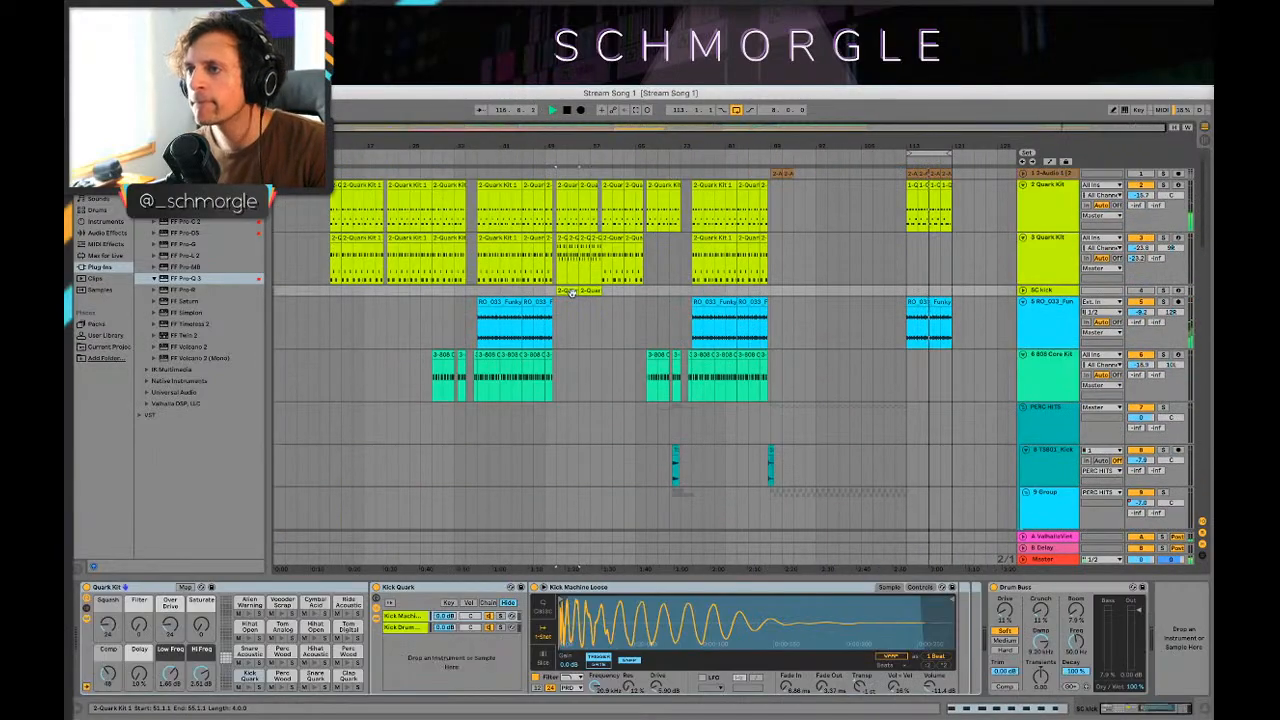
pyautogui.scroll(-8, 606, 295)
pyautogui.scroll(8, 606, 295)
pyautogui.moveTo(606, 295); pyautogui.dragTo(929, 289)
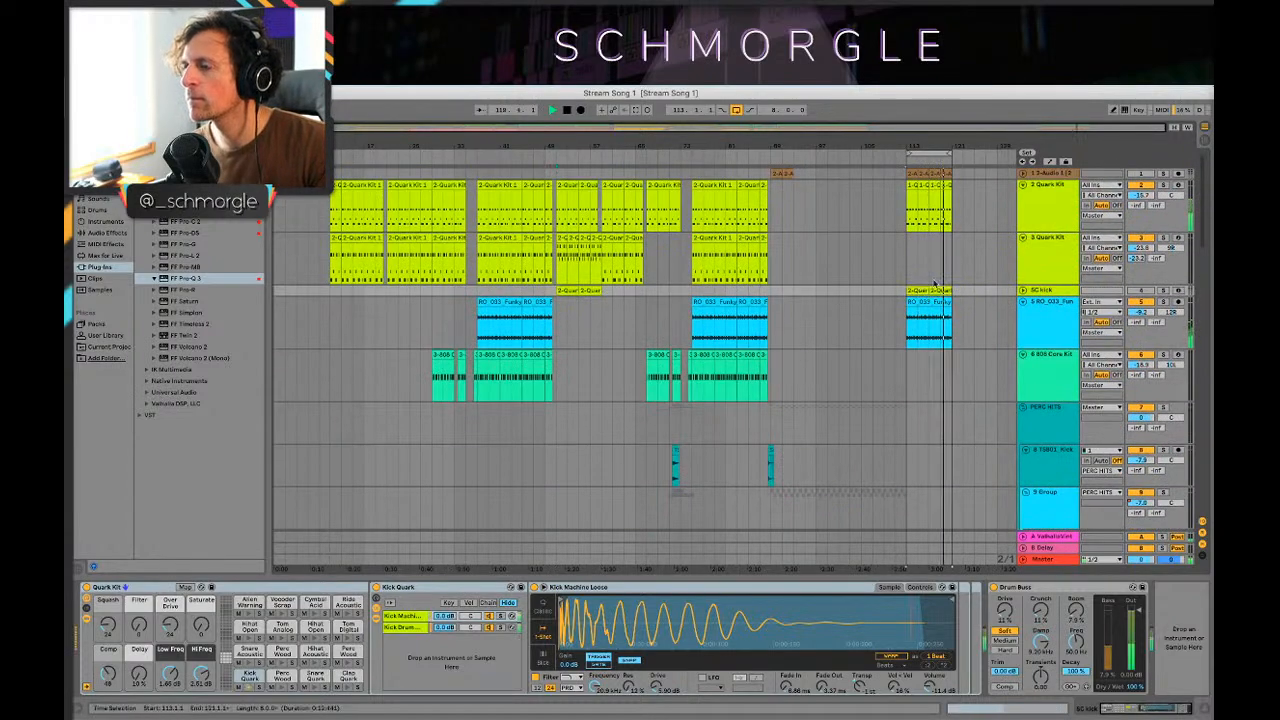
# Step: Examine the new section's tracks from bar 113 and the Mini V3 and 16 Group devices, and switch to another app
pyautogui.moveTo(963, 136); pyautogui.dragTo(763, 329)
pyautogui.scroll(-10, 763, 329)
pyautogui.scroll(2, 739, 325)
pyautogui.scroll(3, 739, 326)
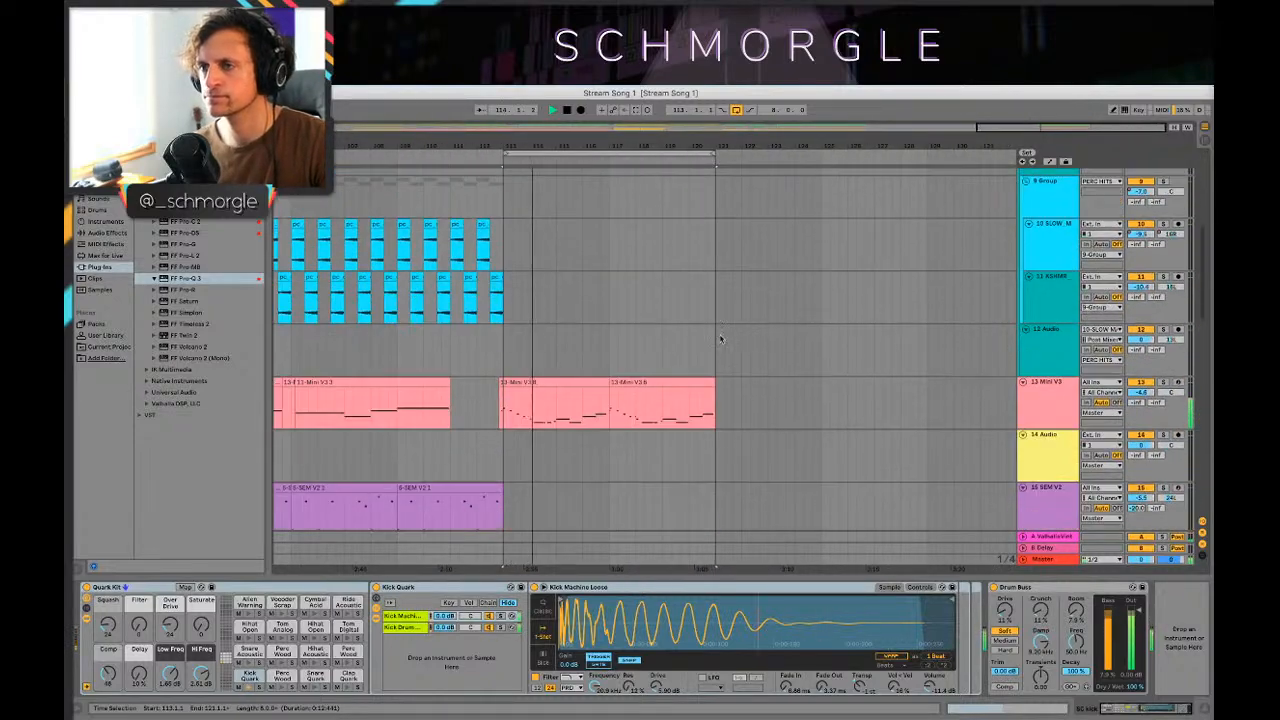
pyautogui.click(934, 370)
pyautogui.scroll(1, 778, 420)
pyautogui.scroll(3, 778, 420)
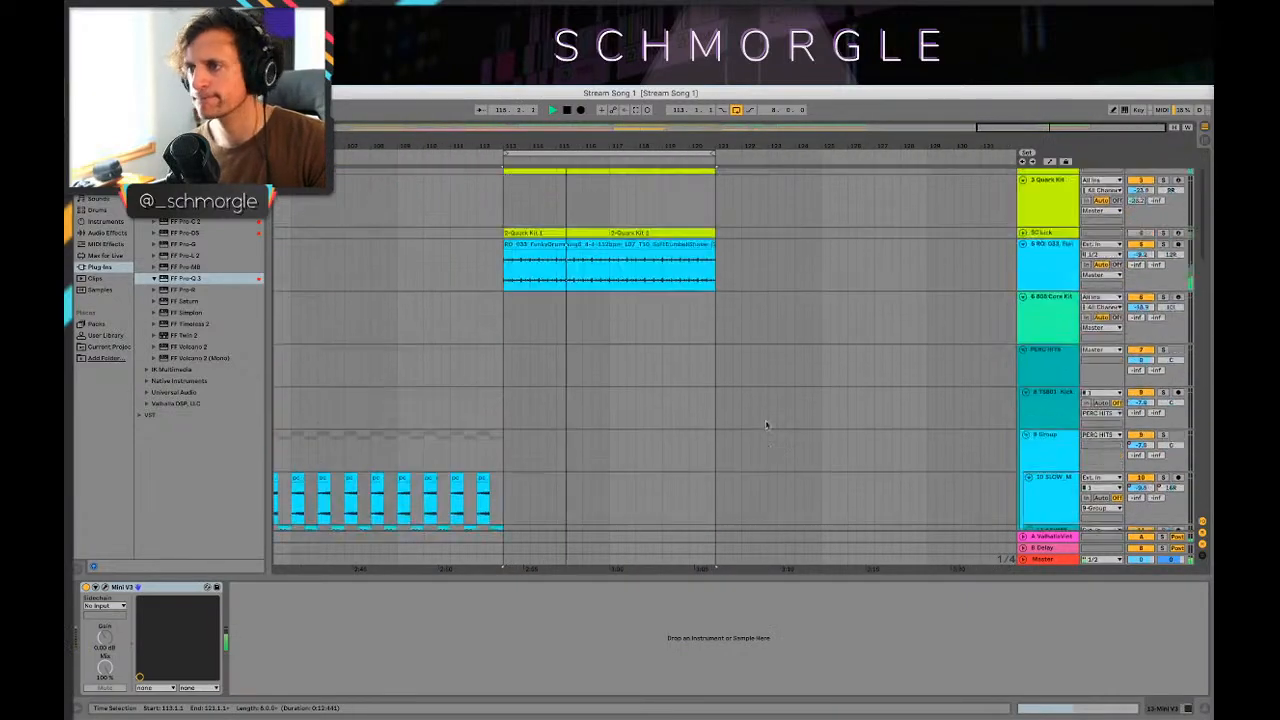
pyautogui.scroll(-8, 1050, 302)
pyautogui.click(1048, 246)
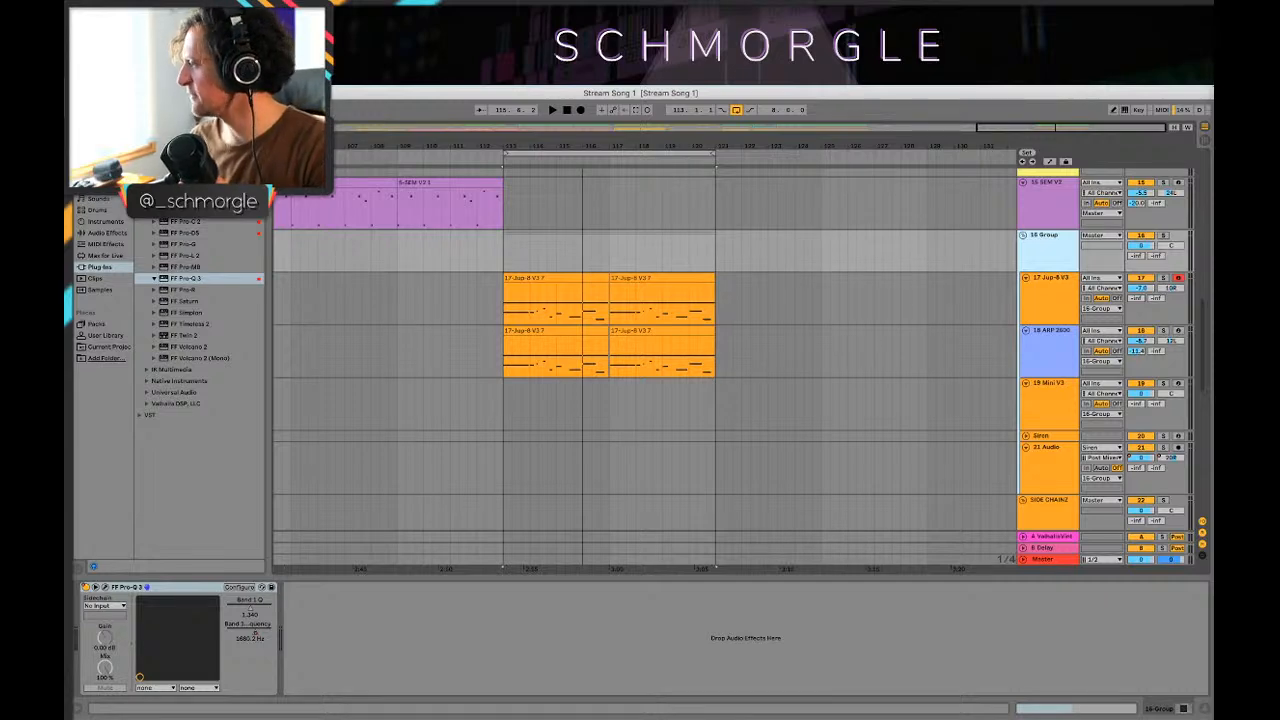
pyautogui.press('super+Tab')
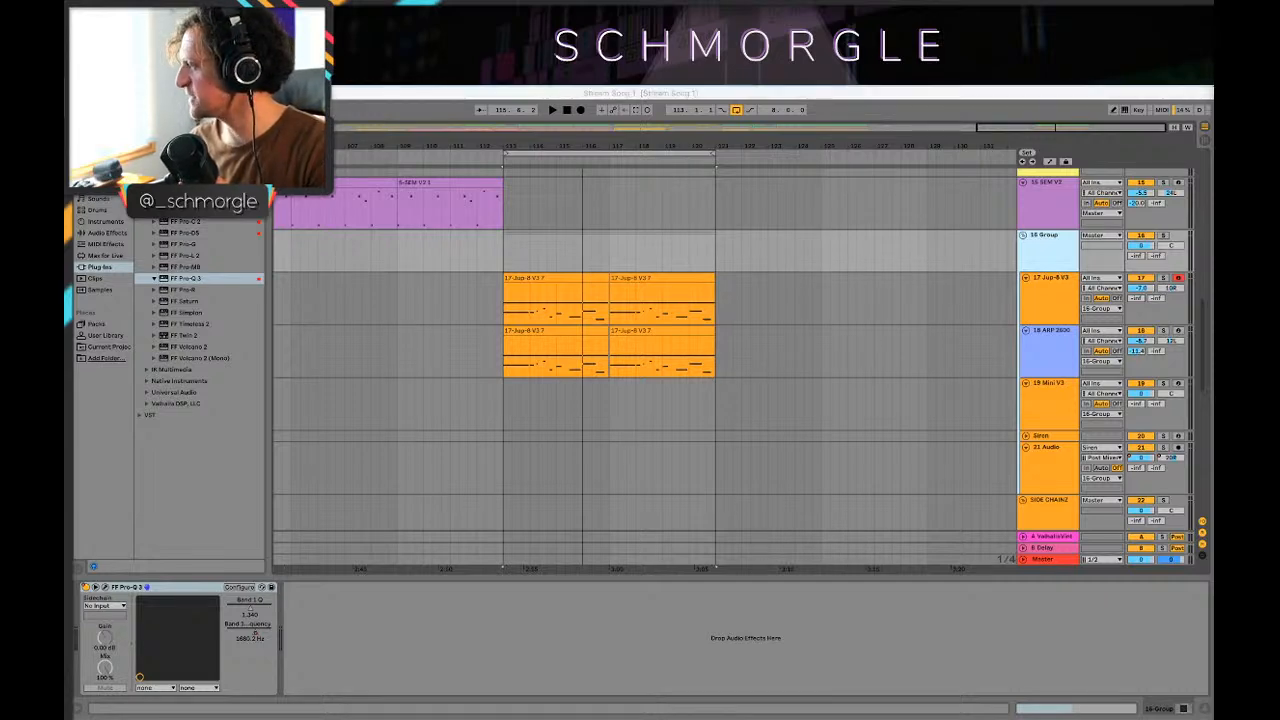
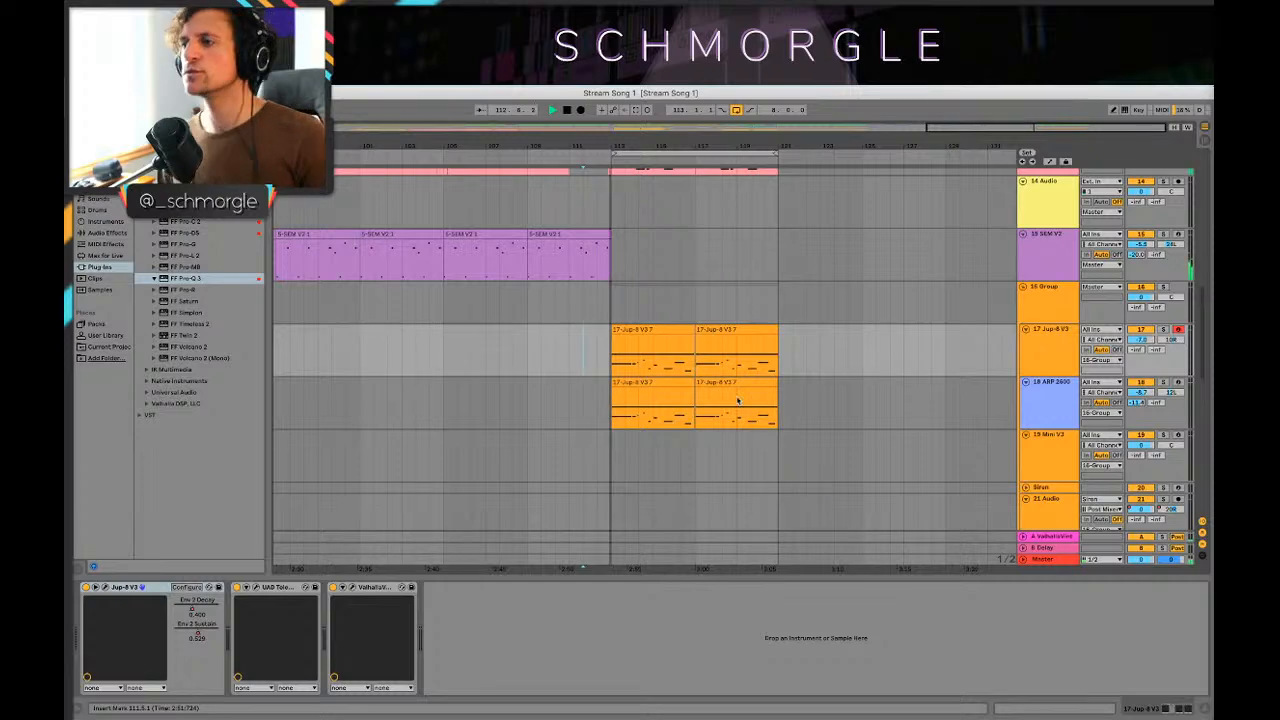
# Step: Insert a new MIDI track directly below the ARP 2600 track inside the 16 Group
pyautogui.scroll(-3, 757, 400)
pyautogui.scroll(1, 755, 404)
pyautogui.scroll(3, 757, 400)
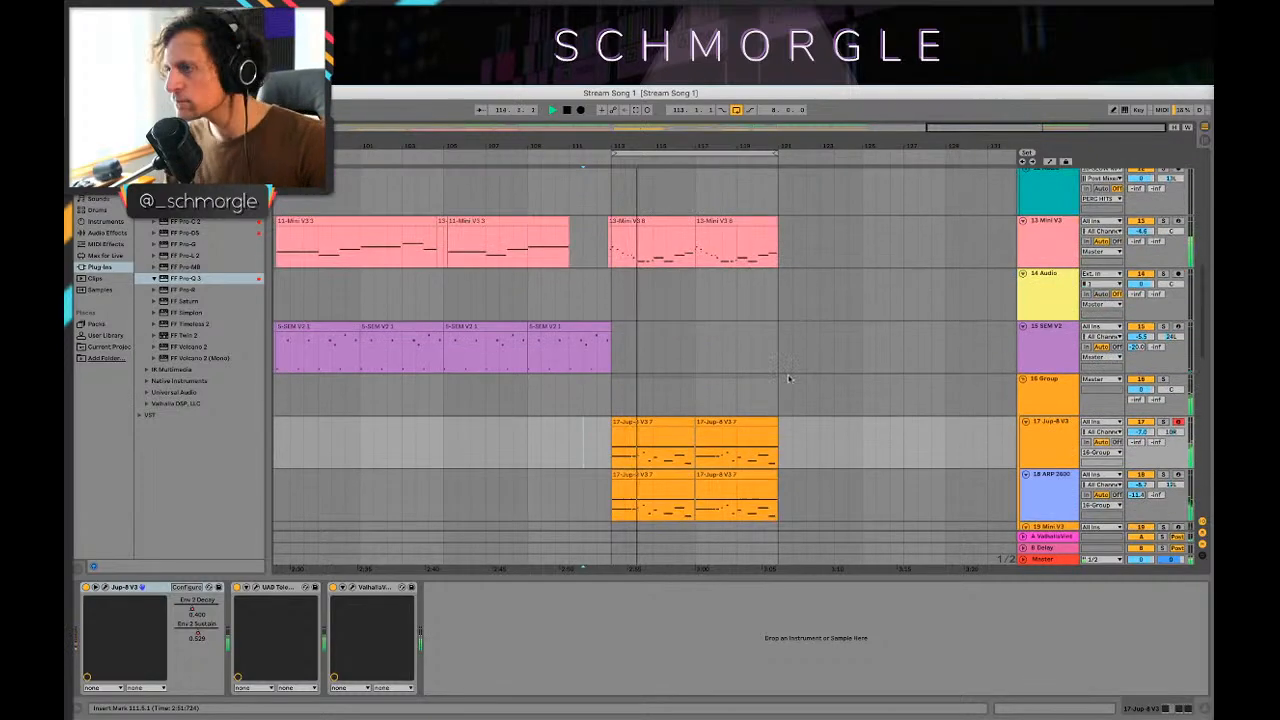
pyautogui.scroll(-5, 789, 376)
pyautogui.scroll(4, 1141, 362)
pyautogui.click(1059, 388)
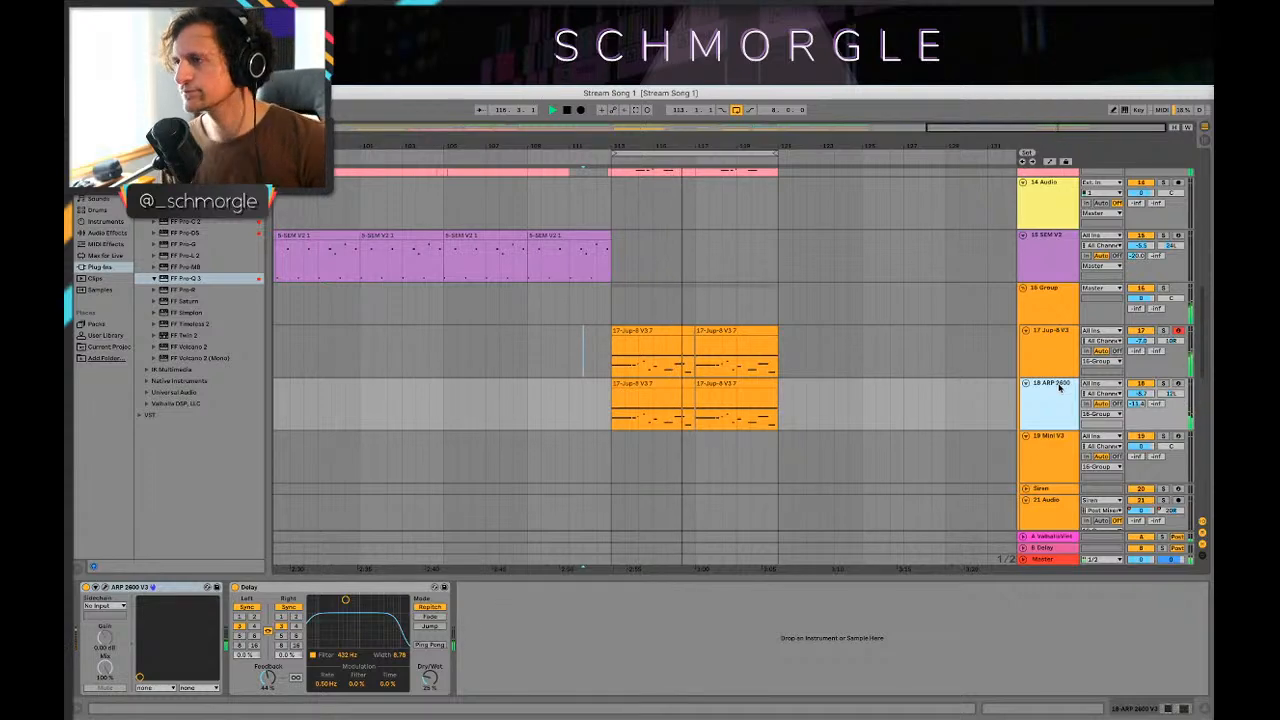
pyautogui.press('super+shift+t')
pyautogui.click(1057, 426)
pyautogui.press('Down')
pyautogui.press('space')
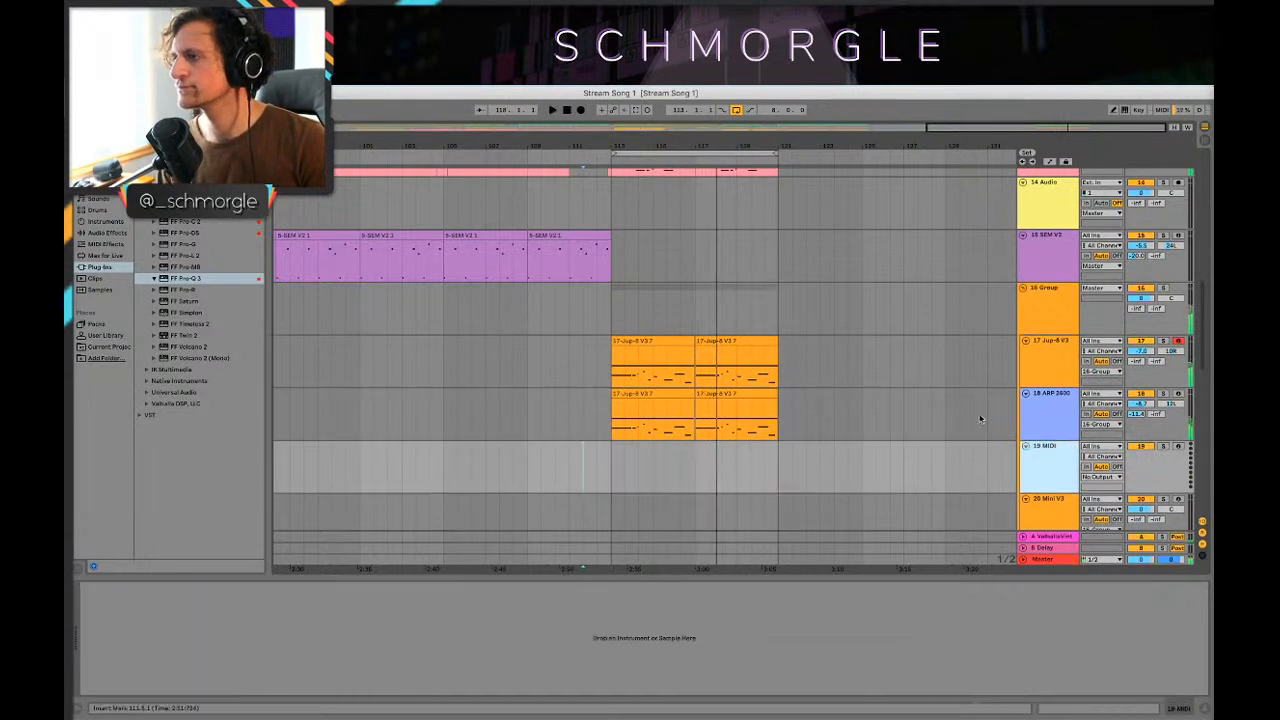
# Step: Load the Piano V instrument onto the new MIDI track and solo the track
pyautogui.scroll(-3, 914, 400)
pyautogui.click(100, 162)
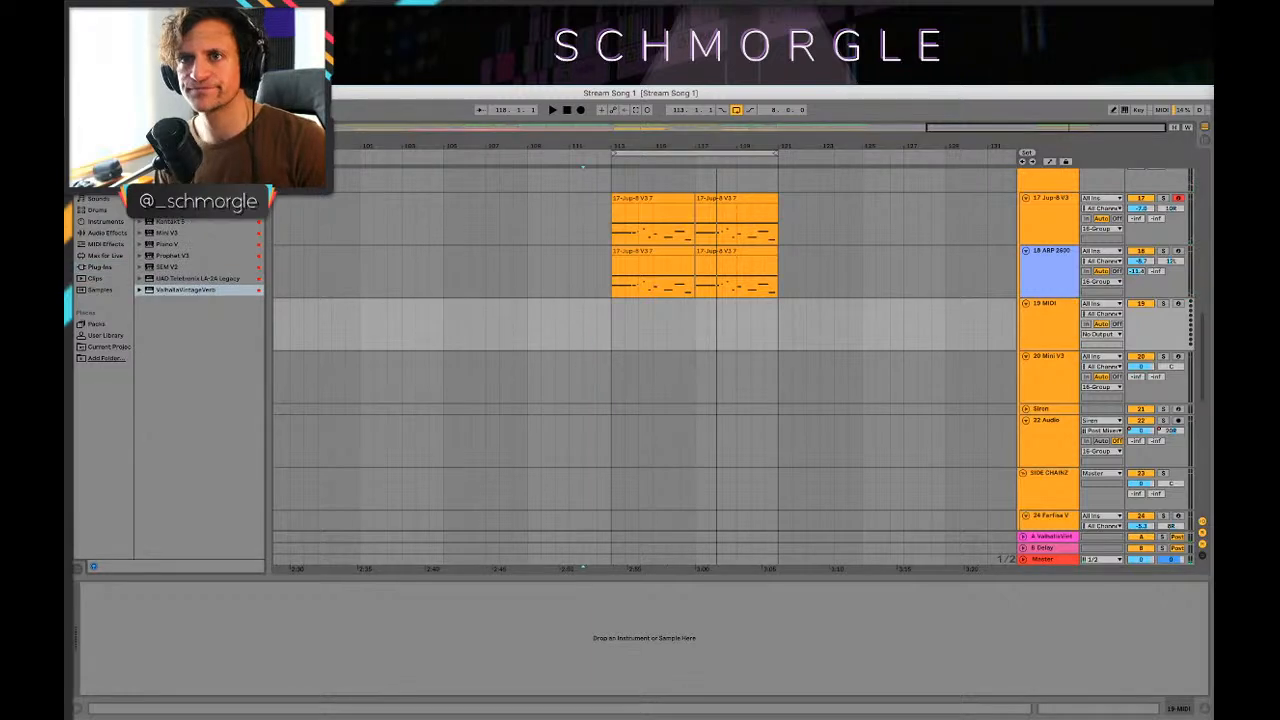
pyautogui.click(162, 244)
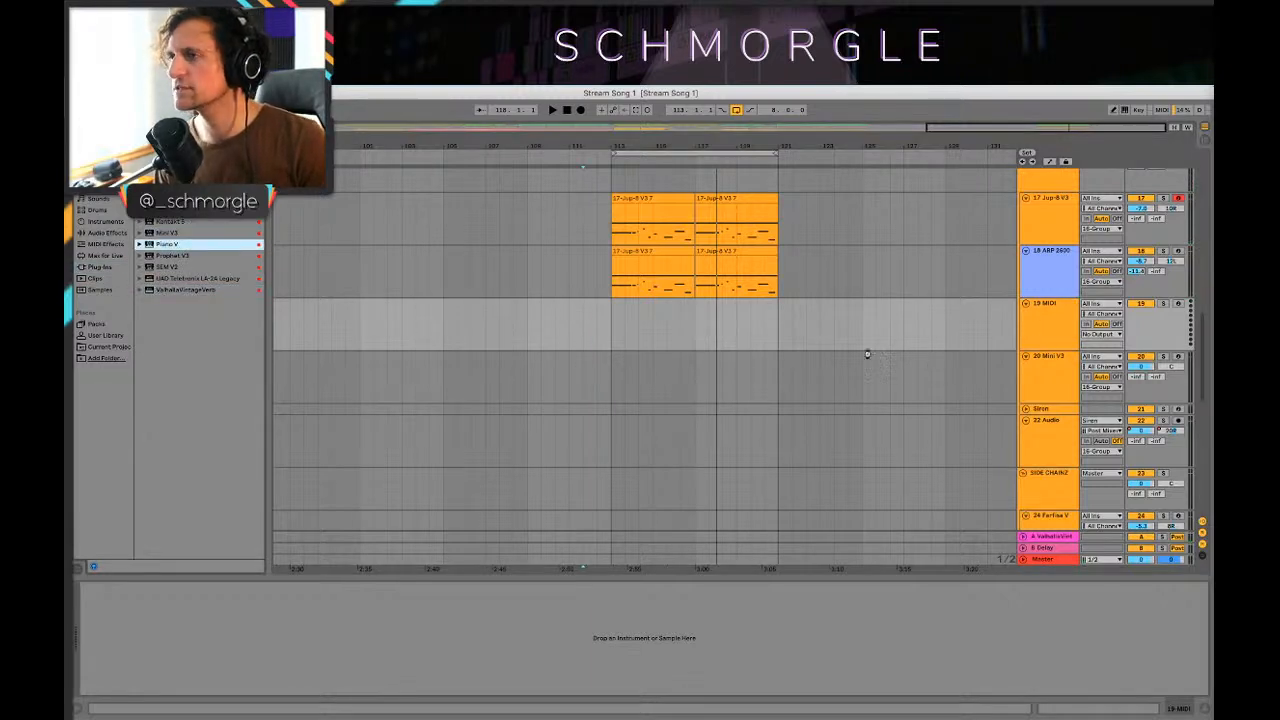
pyautogui.press('Return')
pyautogui.click(1164, 303)
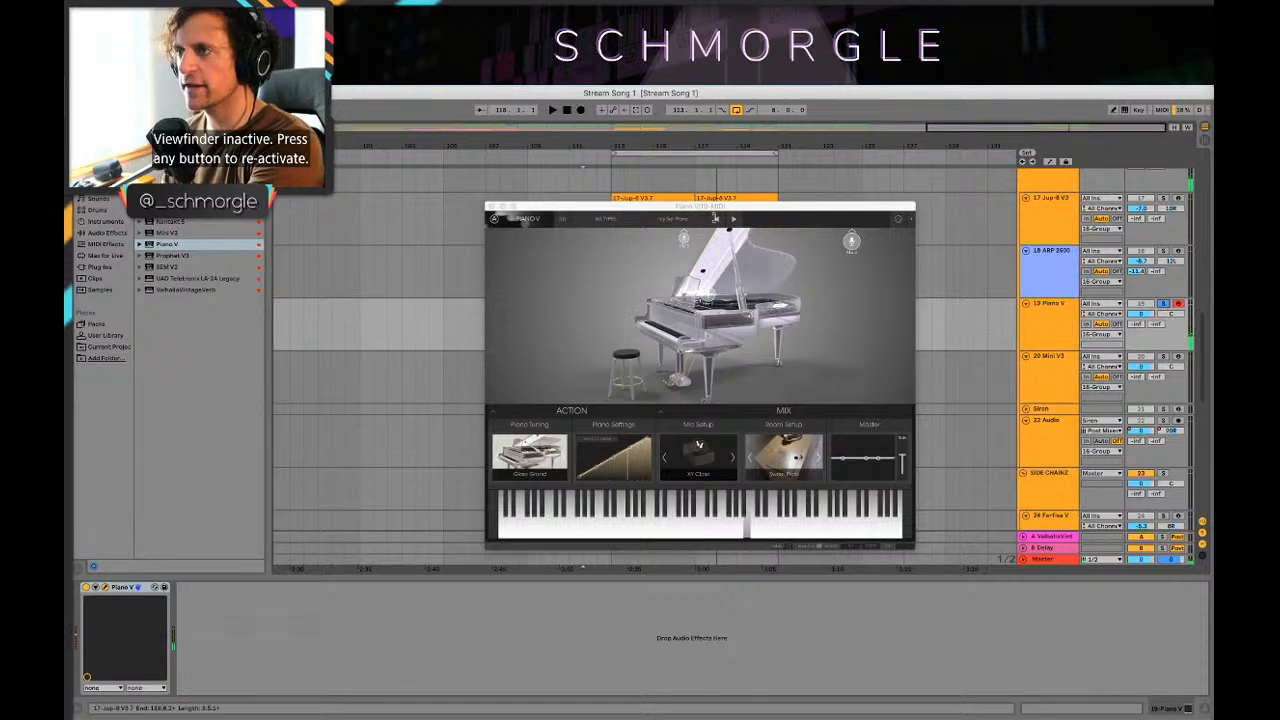
# Step: Step Piano V to the Concert Grand preset with the XY Studio mic setup, and set its Room Setup to Modern Hardware
pyautogui.click(733, 219)
pyautogui.click(735, 219)
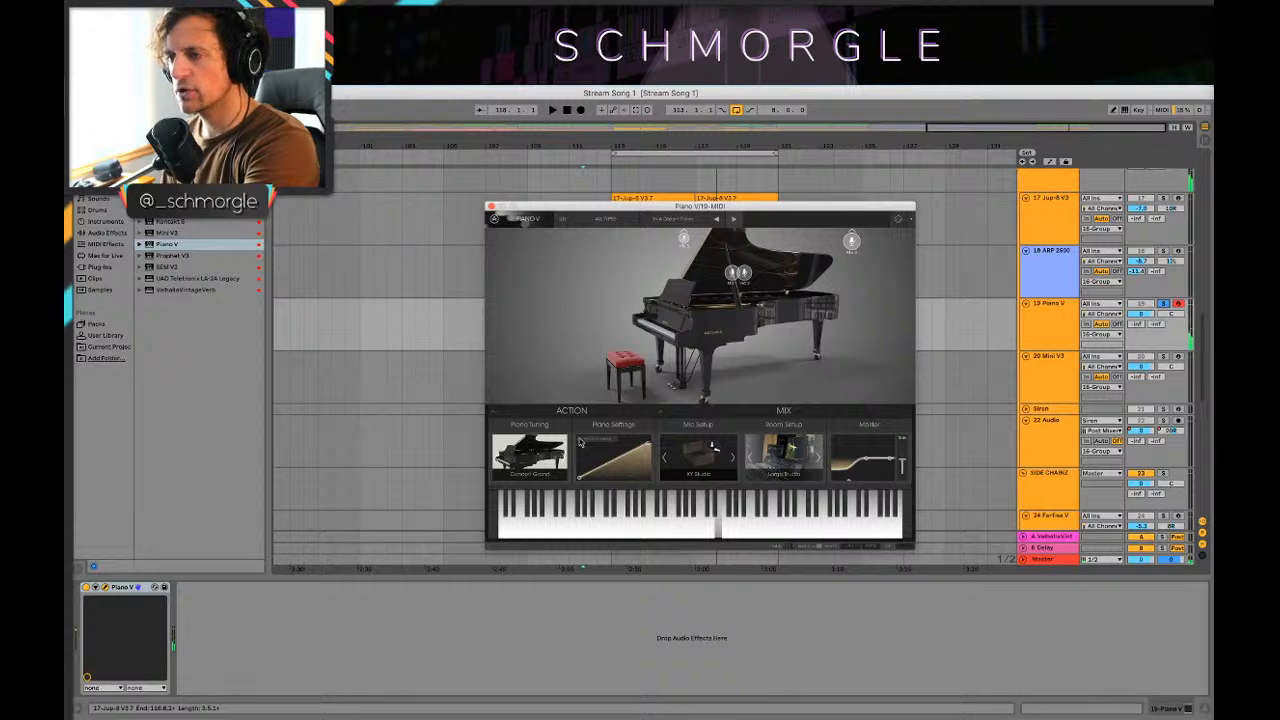
pyautogui.click(823, 463)
pyautogui.click(798, 474)
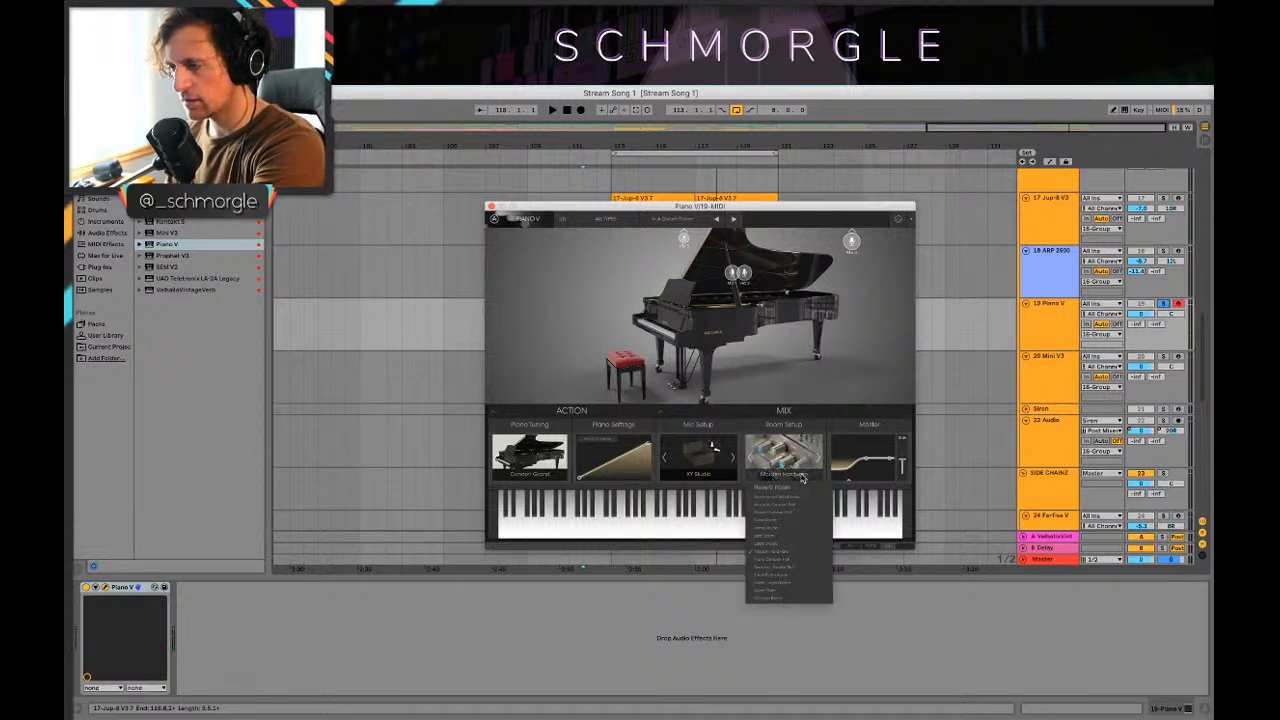
pyautogui.click(801, 478)
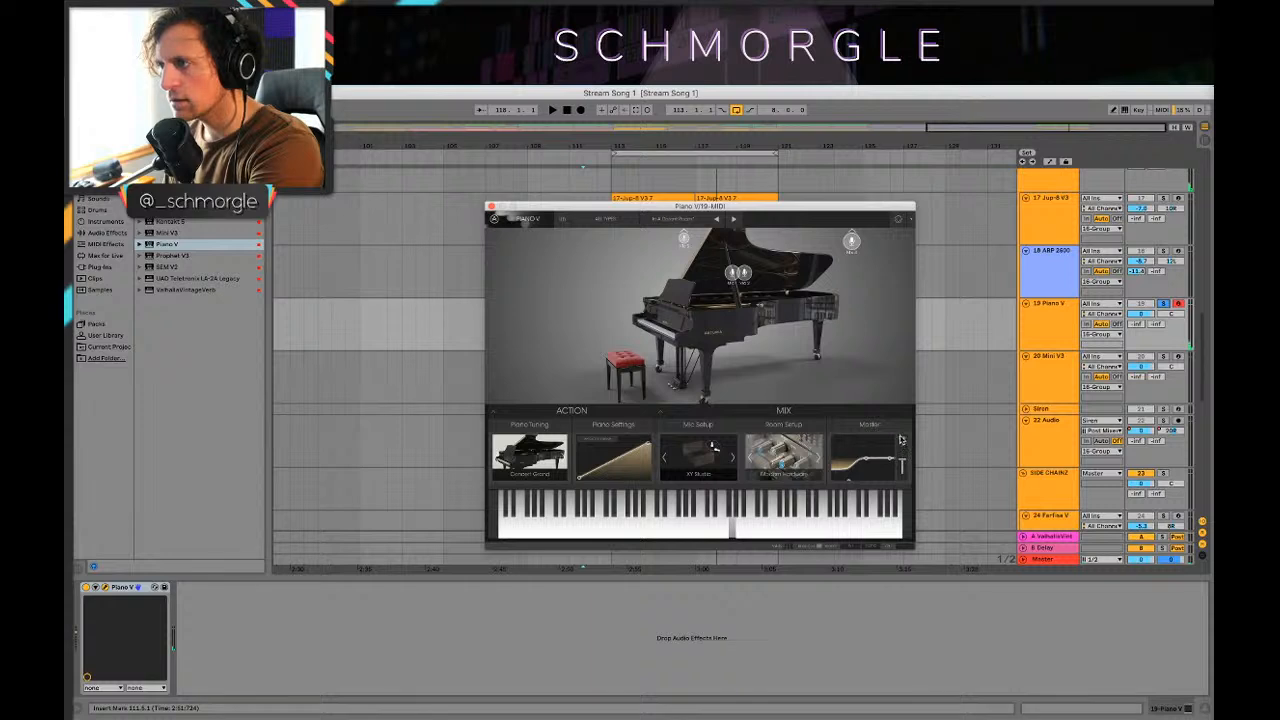
pyautogui.click(785, 412)
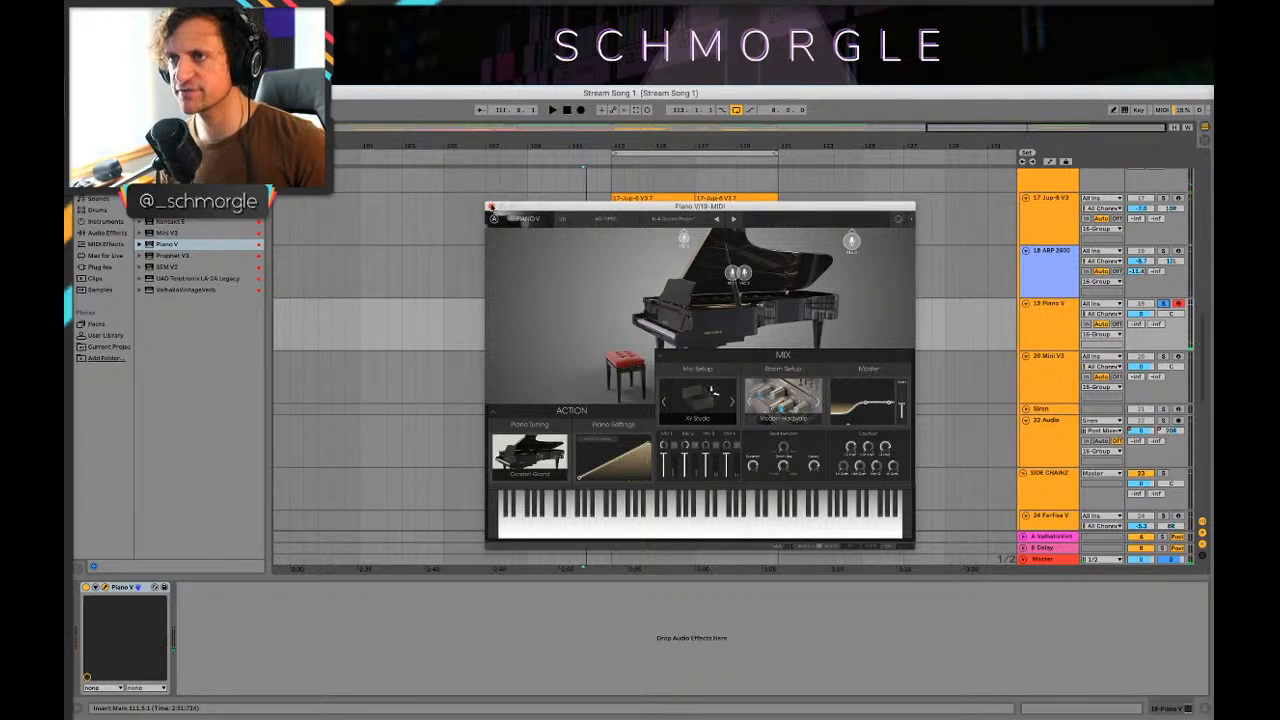
# Step: Copy the first Jup-8 V3 clip at bar 113 onto the Piano V track and play it
pyautogui.click(490, 207)
pyautogui.scroll(3, 852, 226)
pyautogui.scroll(-1, 852, 226)
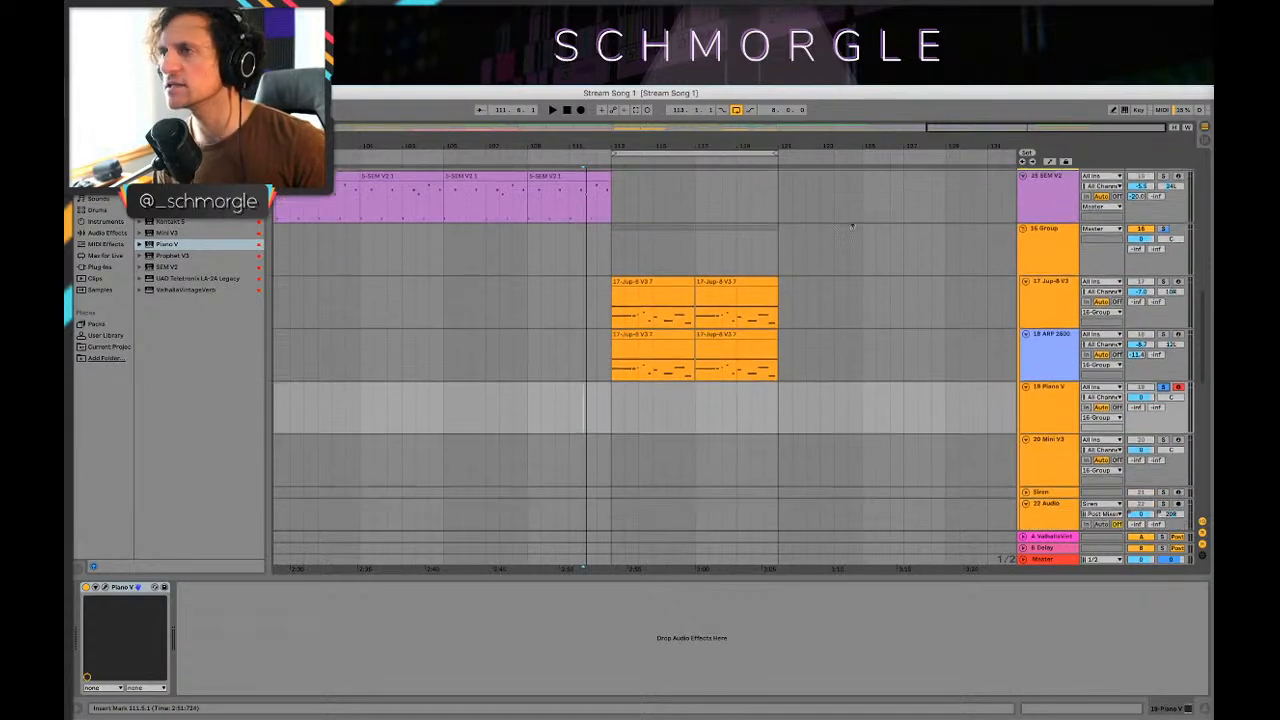
pyautogui.scroll(2, 852, 225)
pyautogui.click(1042, 251)
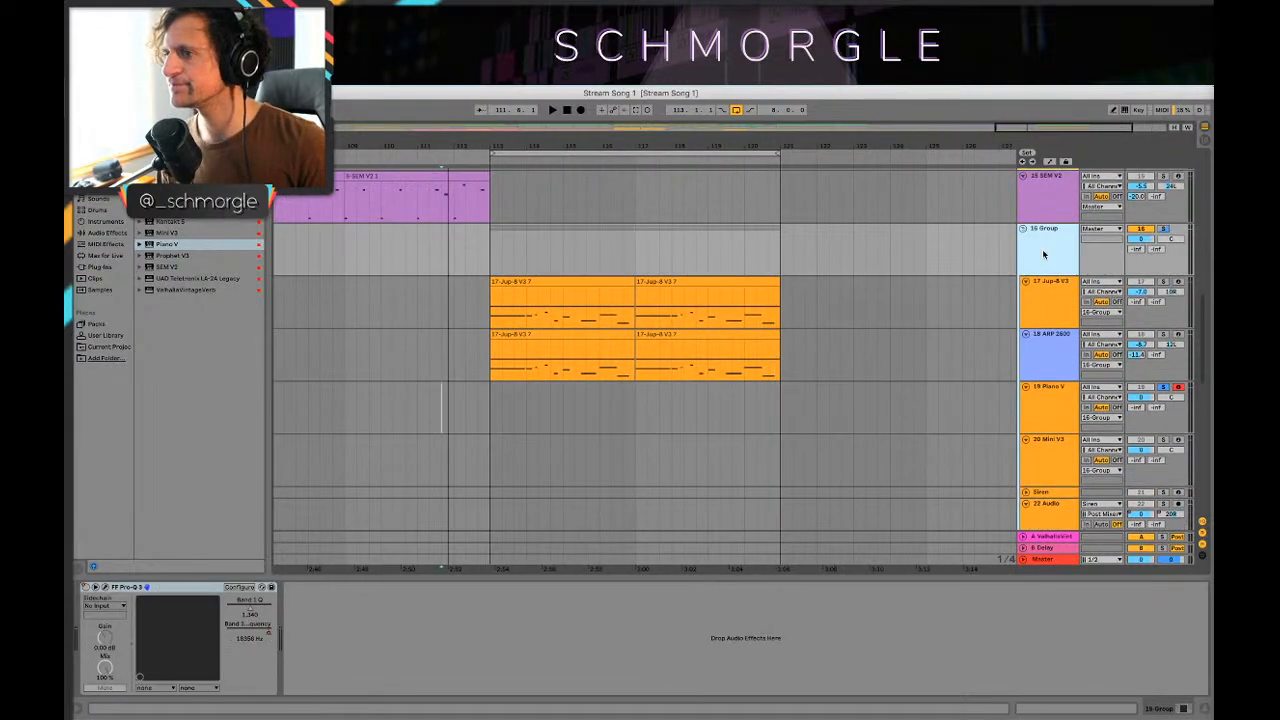
pyautogui.click(1058, 308)
pyautogui.click(1056, 354)
pyautogui.click(1056, 313)
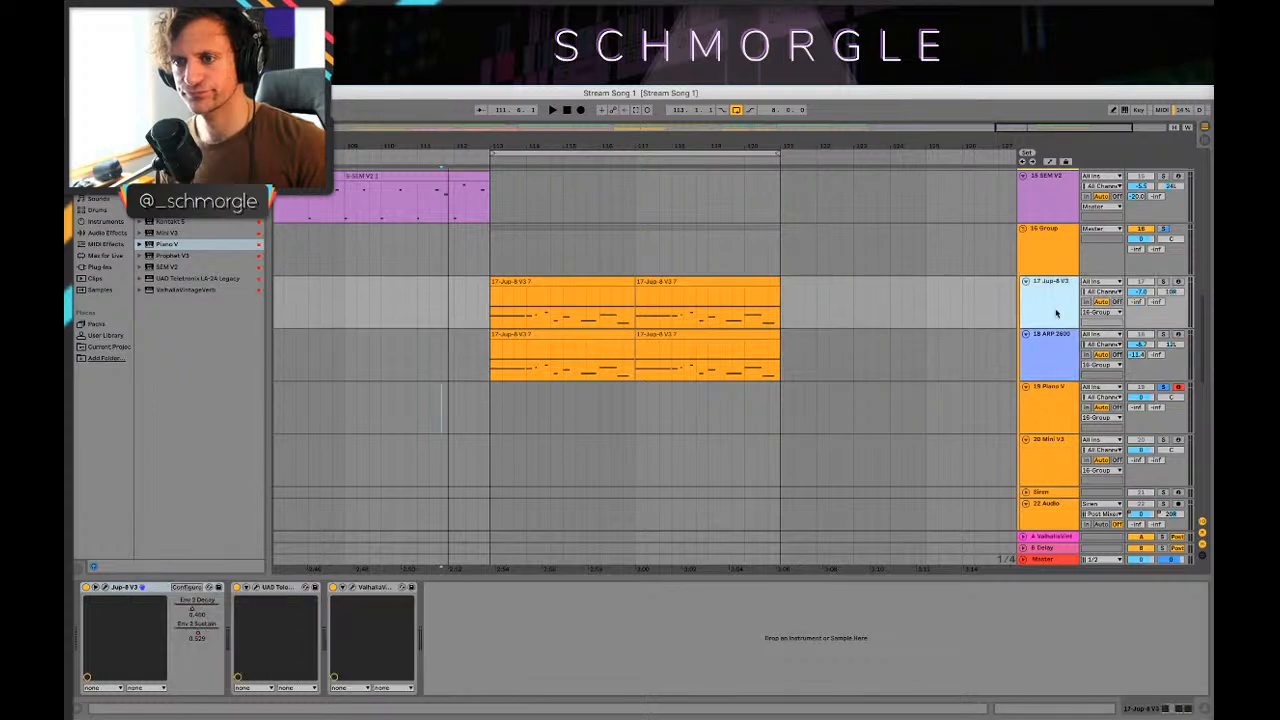
pyautogui.click(533, 348)
pyautogui.moveTo(533, 348); pyautogui.dragTo(503, 412)
pyautogui.press('space')
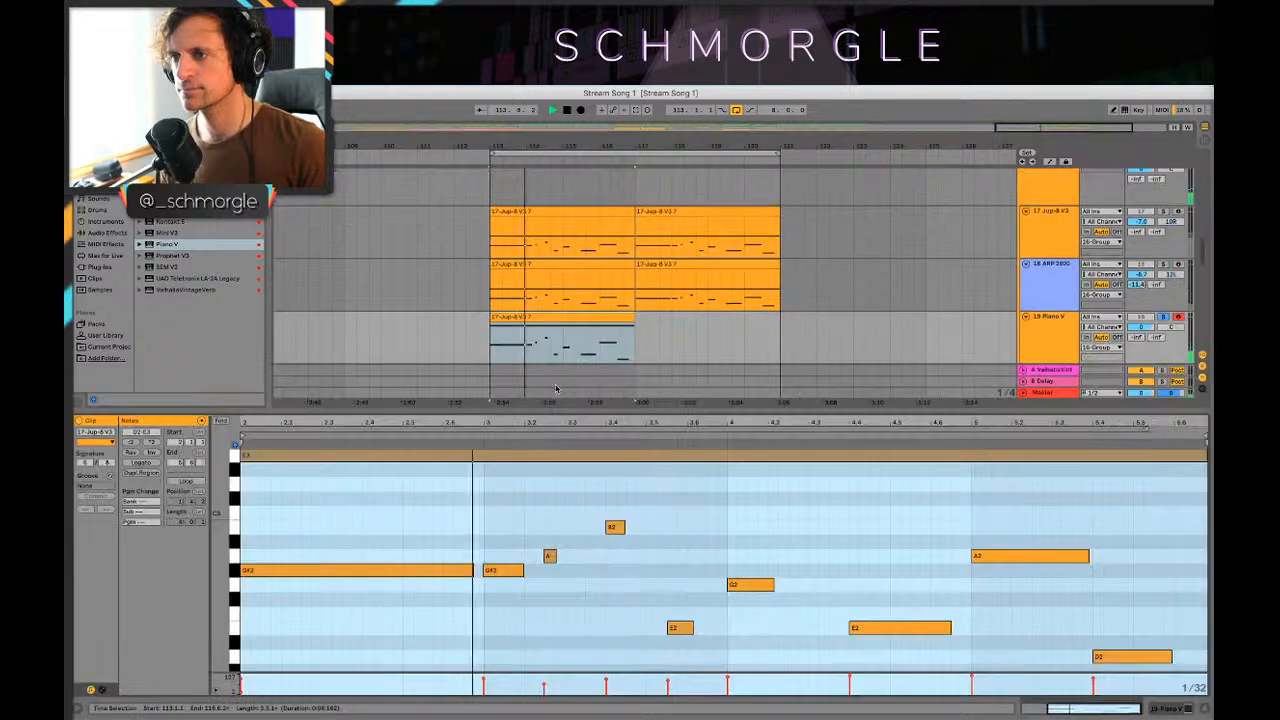
# Step: Transpose all notes in the Piano V clip up one octave and listen to the result
pyautogui.doubleClick(525, 413)
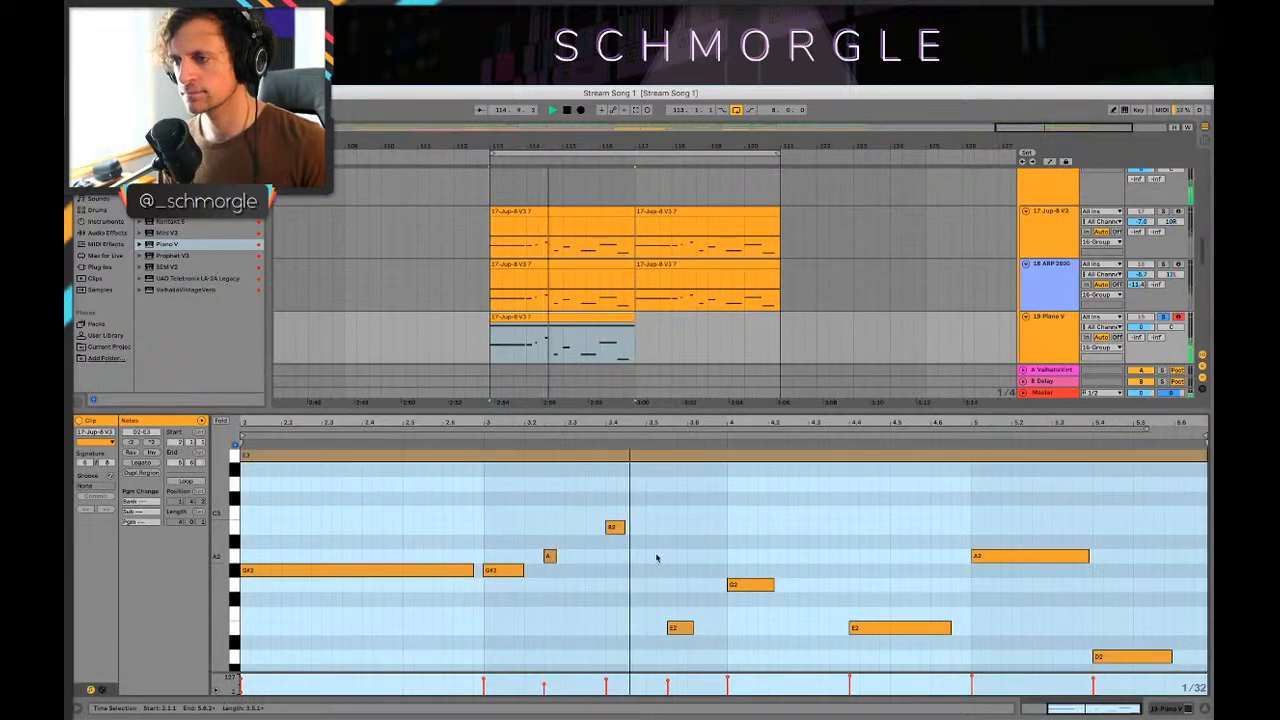
pyautogui.press('space')
pyautogui.hotkey('ctrl', 'a')
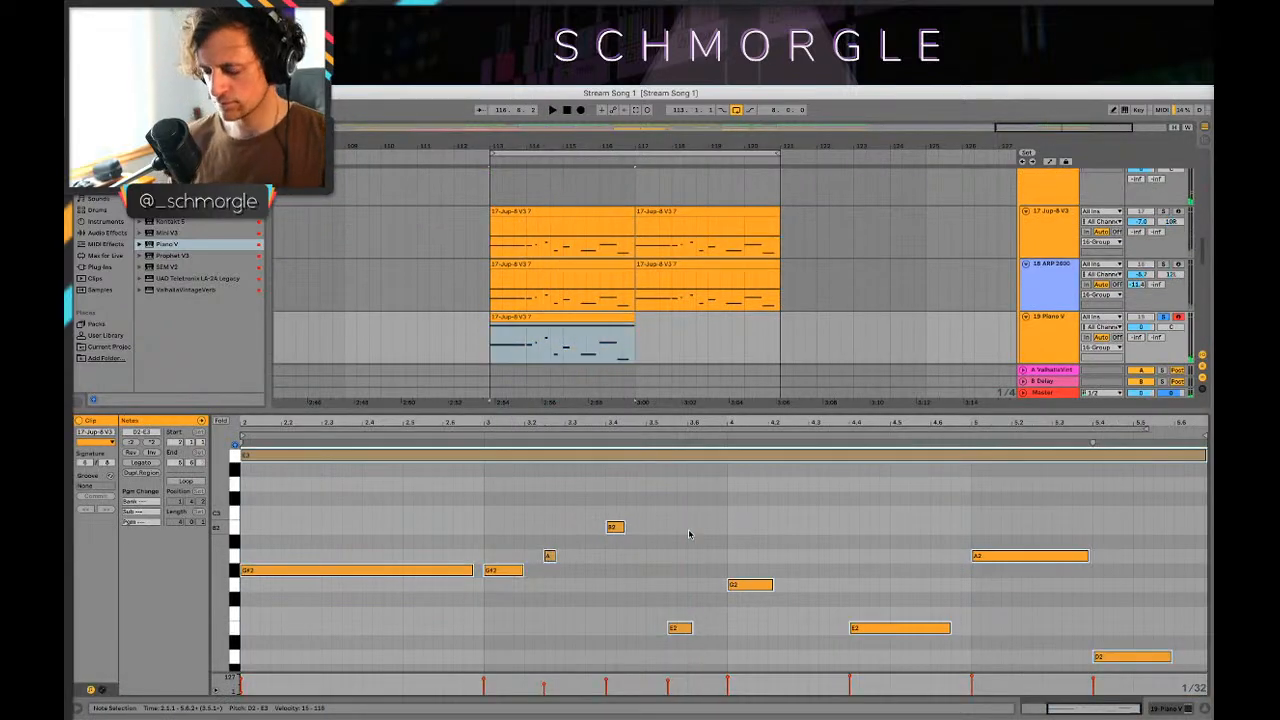
pyautogui.hotkey('shift', 'Up')
pyautogui.press('space')
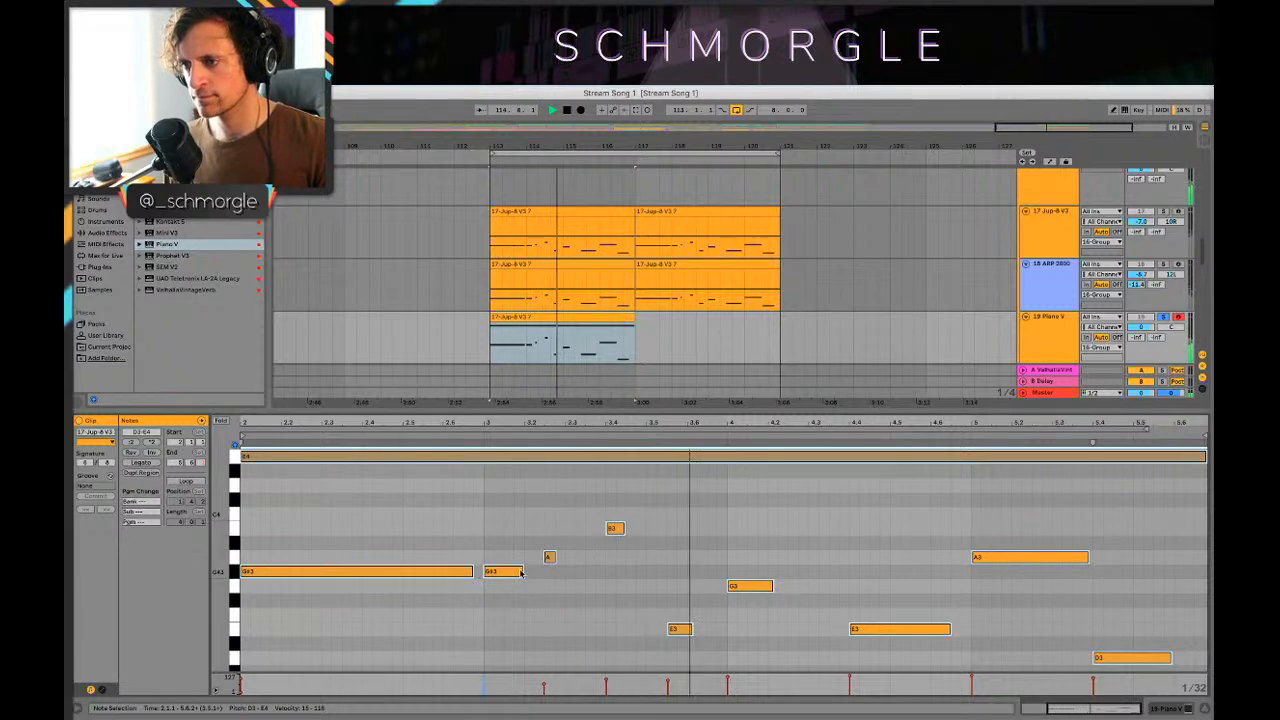
pyautogui.press('space')
# Step: Slightly lengthen the five notes in the middle of the Piano V clip, from 3.1 to 4.1, and play it
pyautogui.click(597, 572)
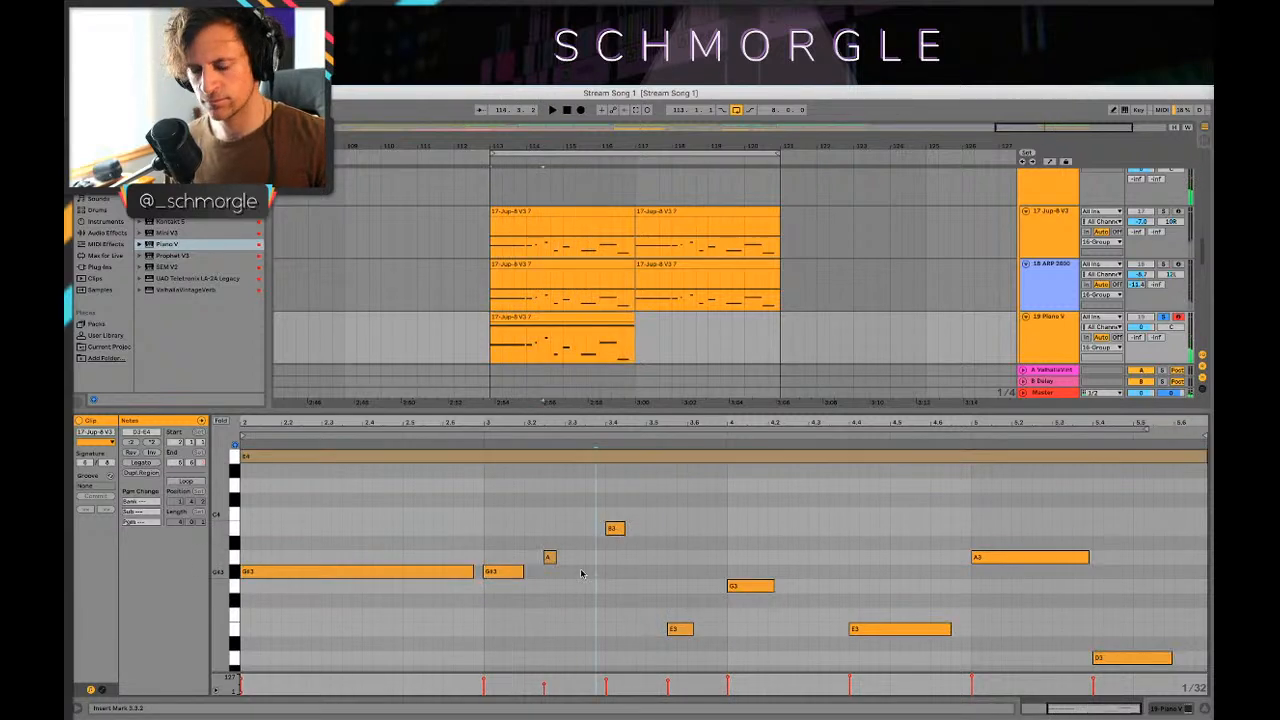
pyautogui.moveTo(481, 619); pyautogui.dragTo(918, 495)
pyautogui.moveTo(801, 643); pyautogui.dragTo(534, 571)
pyautogui.press('space')
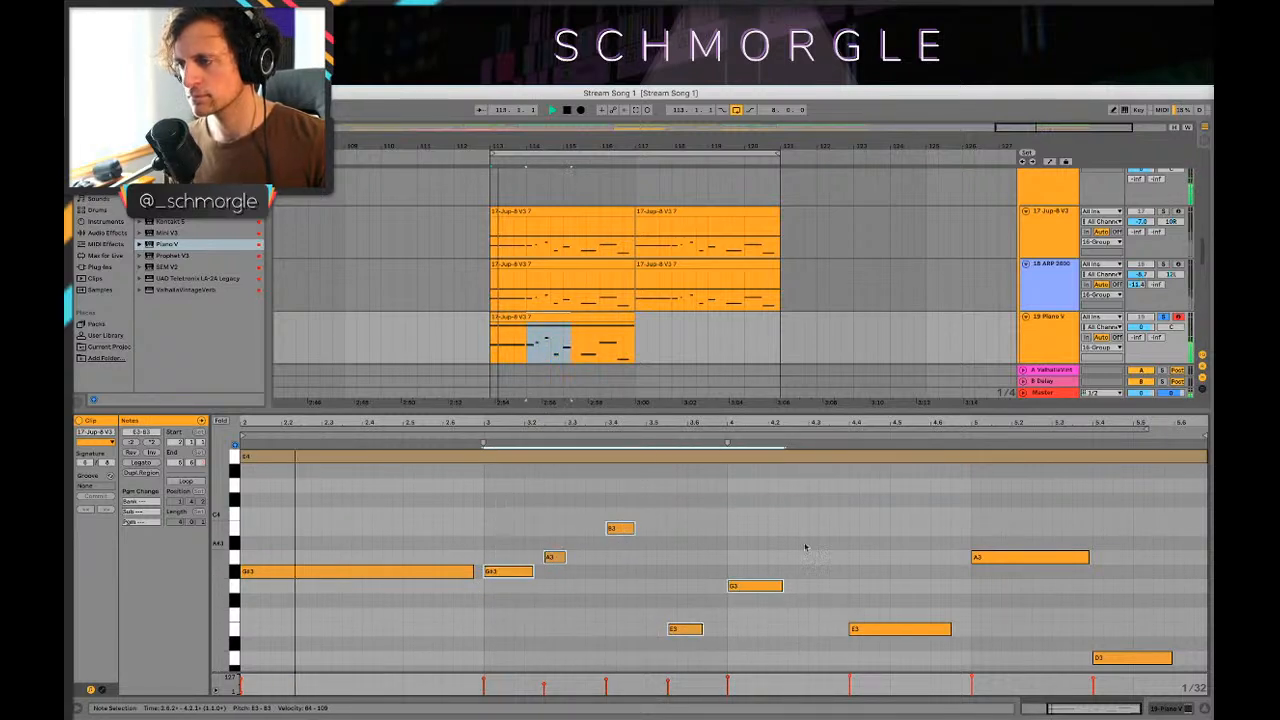
# Step: Add the UAD Teletronix LA-2A Legacy compressor after Piano V on the piano track and audition it
pyautogui.hotkey('shift', 'Tab')
pyautogui.moveTo(198, 278); pyautogui.dragTo(327, 634)
pyautogui.press('Return')
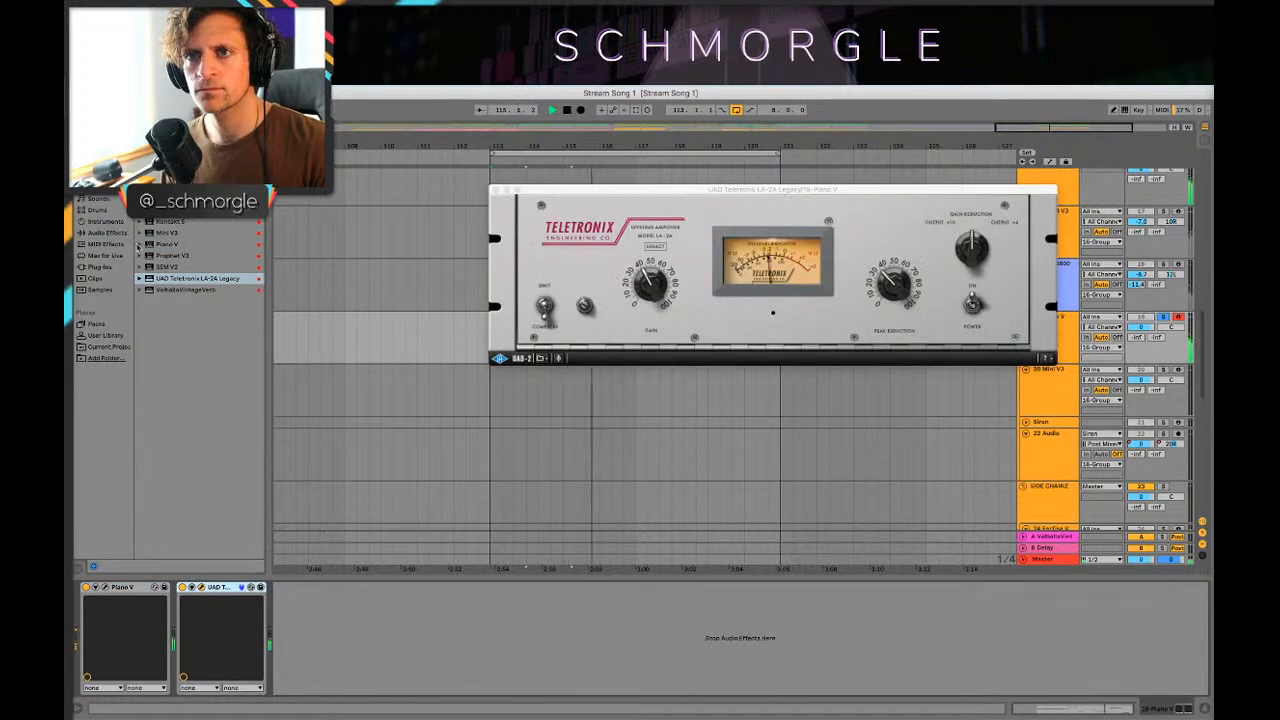
pyautogui.press('space')
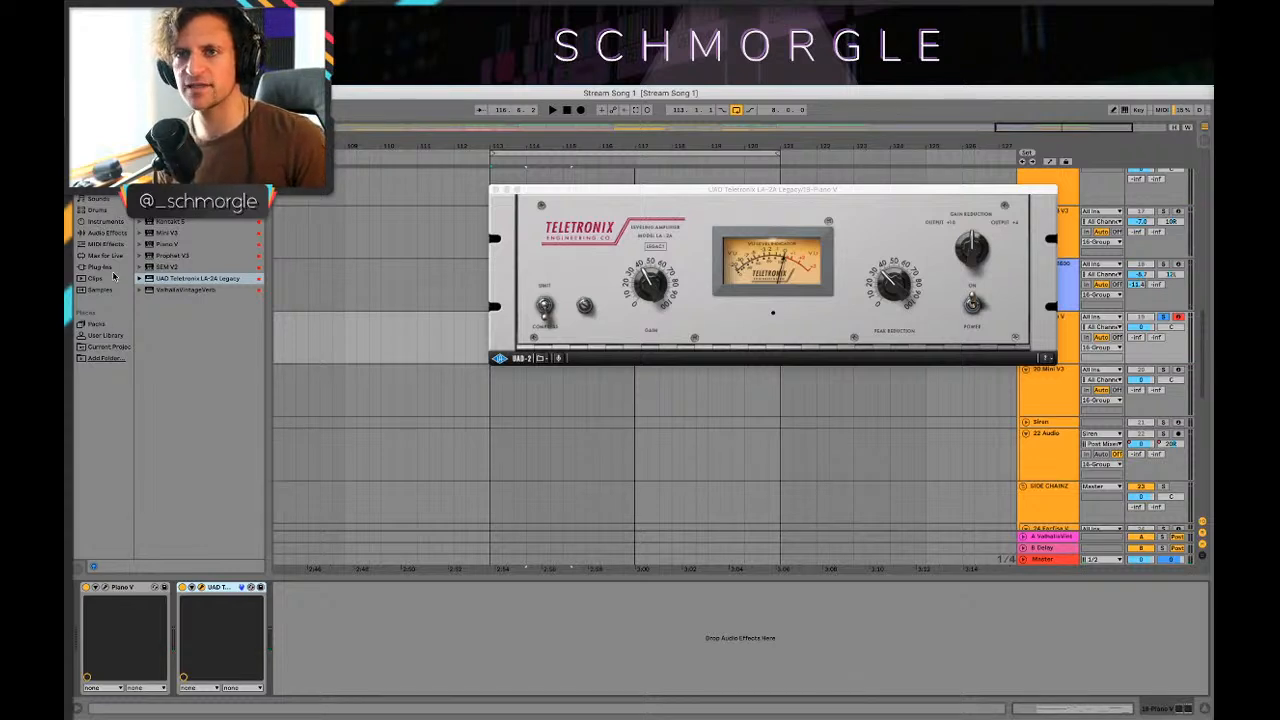
# Step: Insert a Chorus effect between Piano V and the UAD Teletronix LA-2A, and close the compressor's window
pyautogui.click(111, 233)
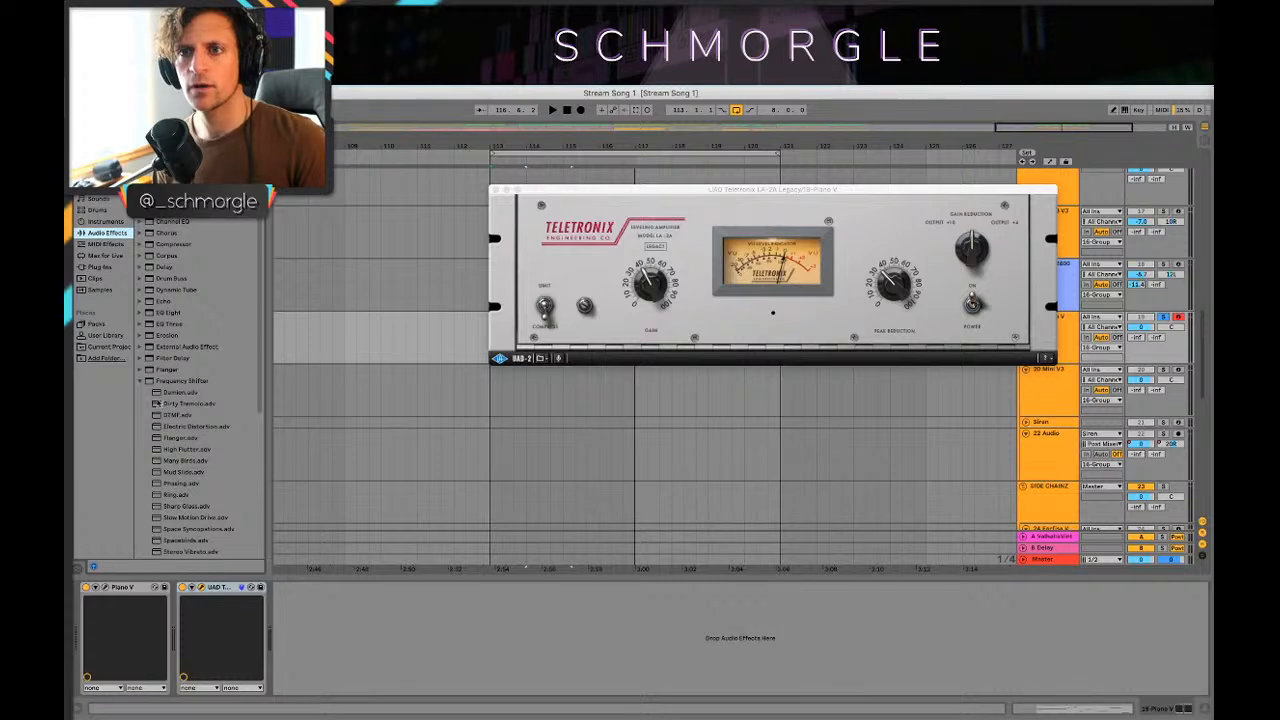
pyautogui.click(141, 381)
pyautogui.scroll(-2, 207, 337)
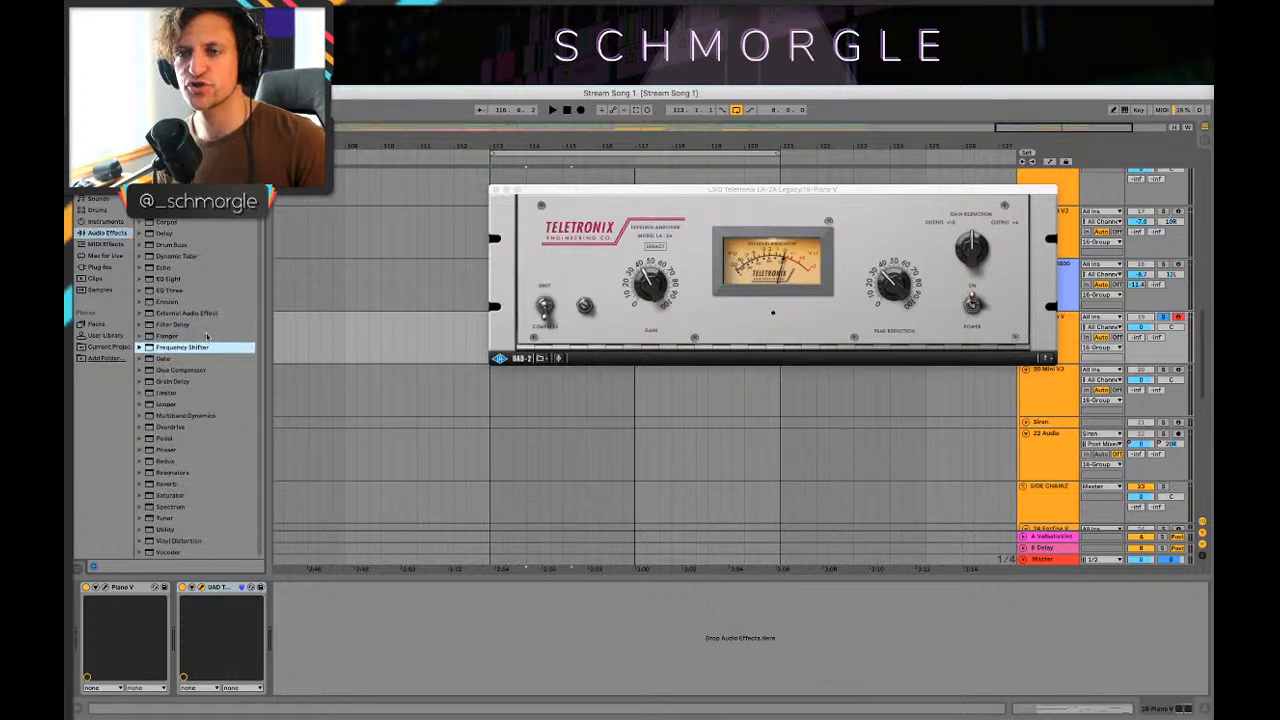
pyautogui.scroll(2, 208, 351)
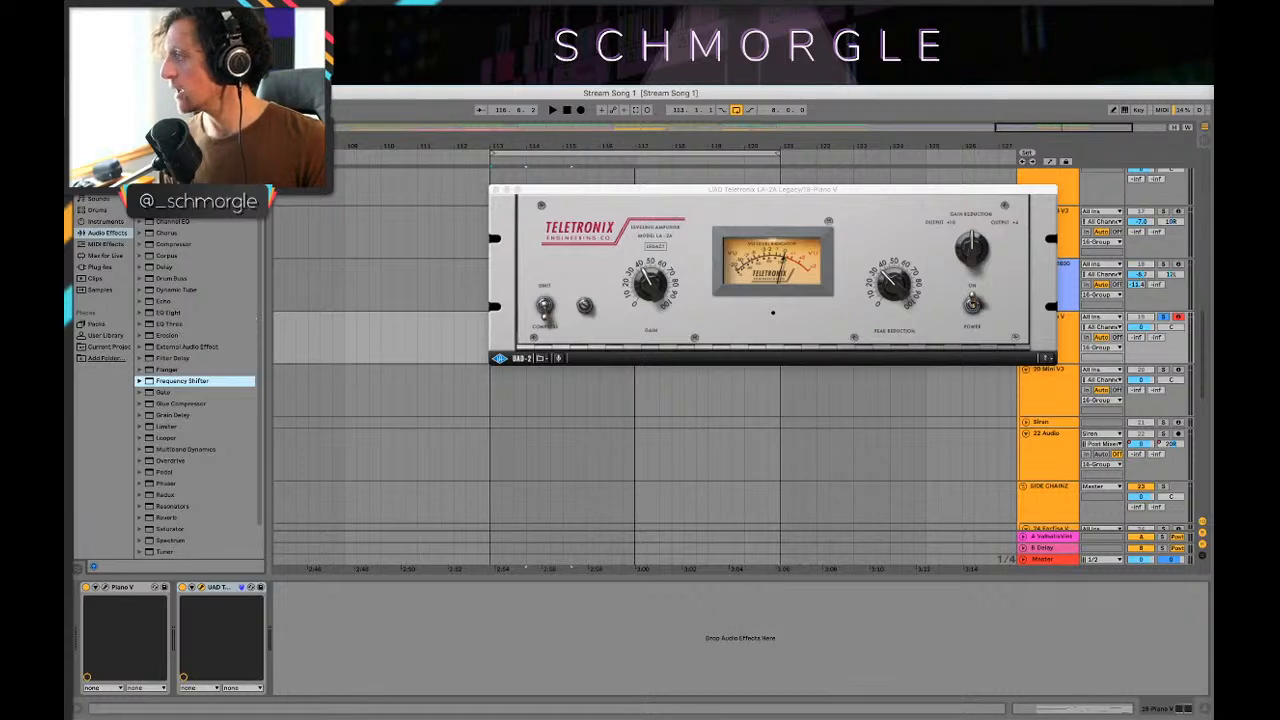
pyautogui.press('super+Tab')
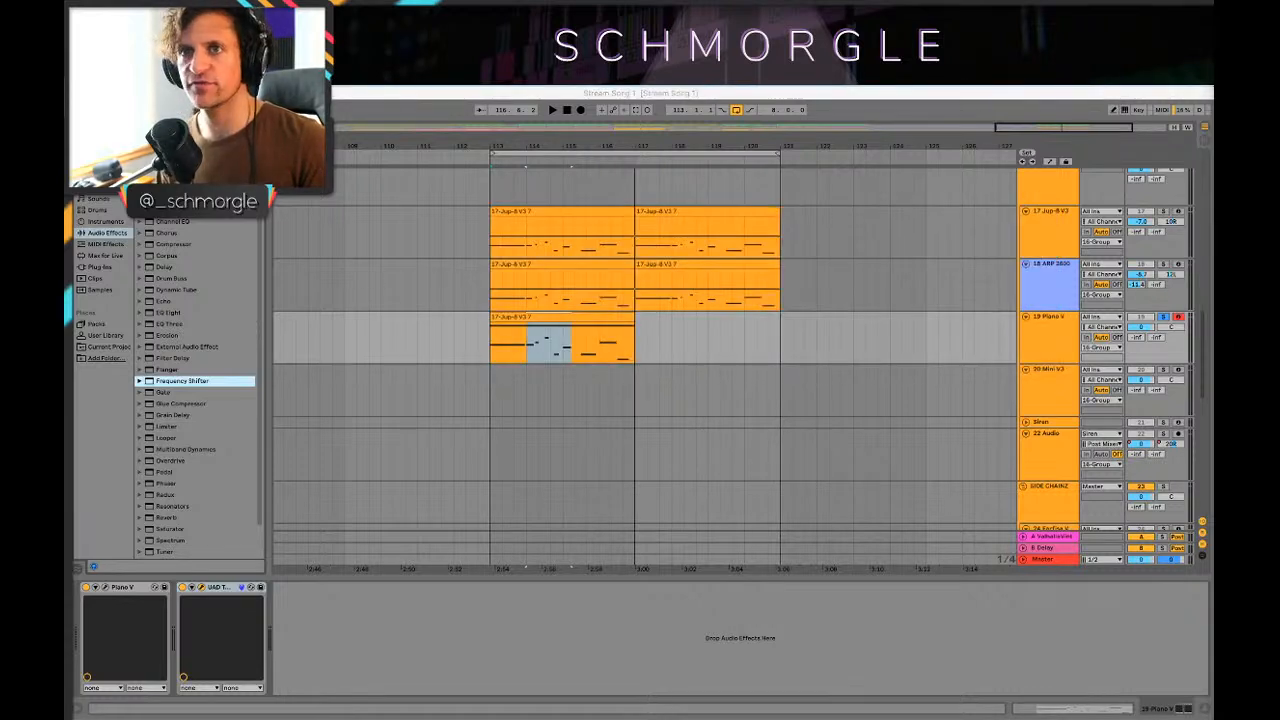
pyautogui.press('super+alt+p')
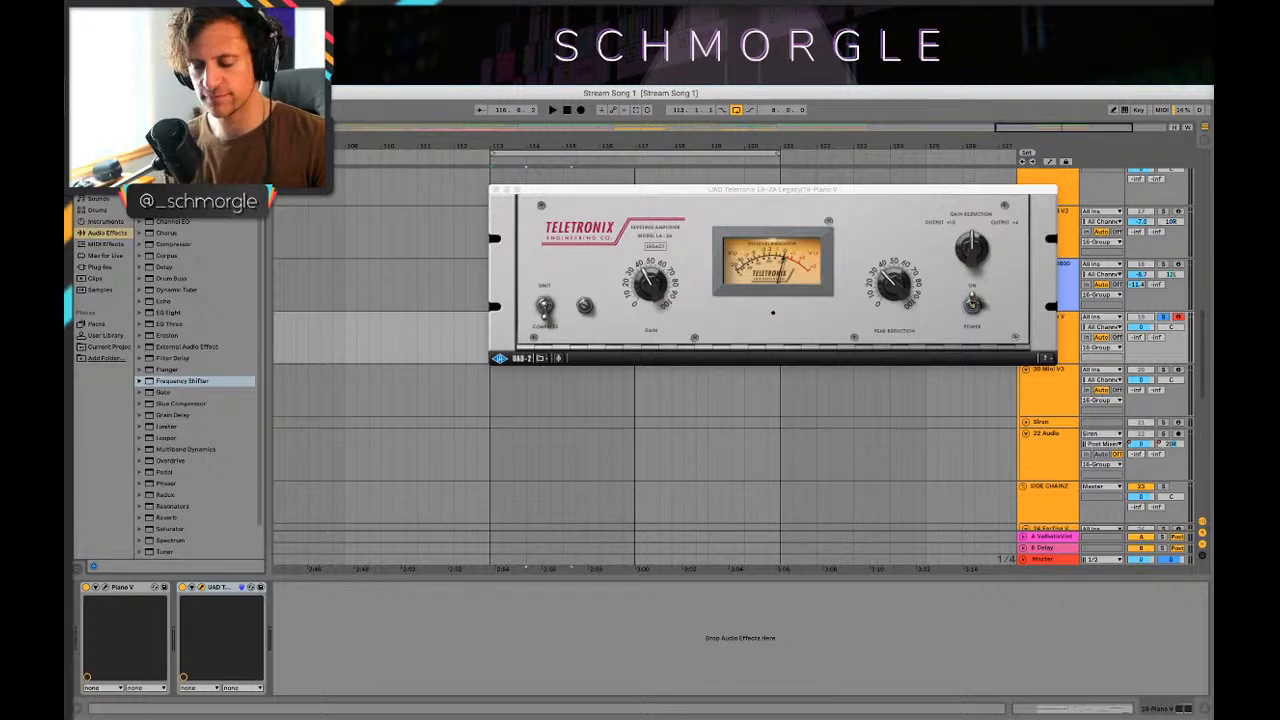
pyautogui.press('super+f')
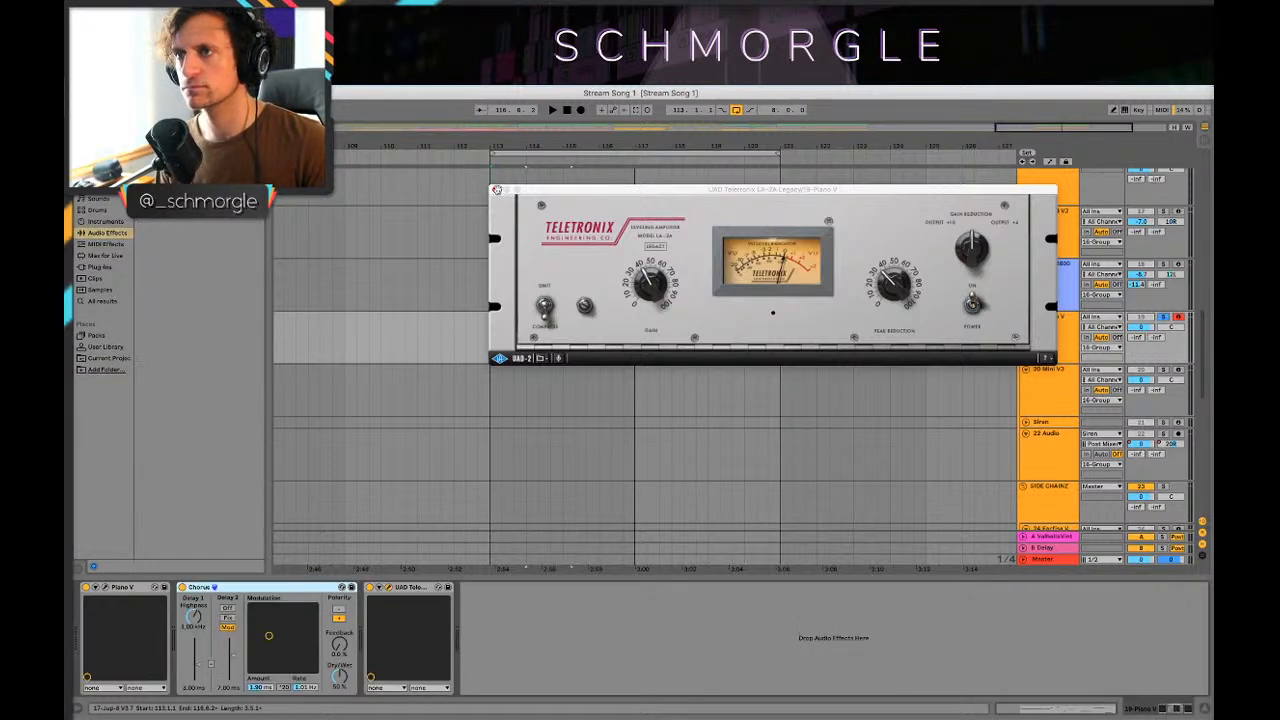
pyautogui.click(497, 190)
# Step: Set the Chorus modulation amount to about 1.45 ms and the rate to about 1.02 Hz during playback
pyautogui.press('space')
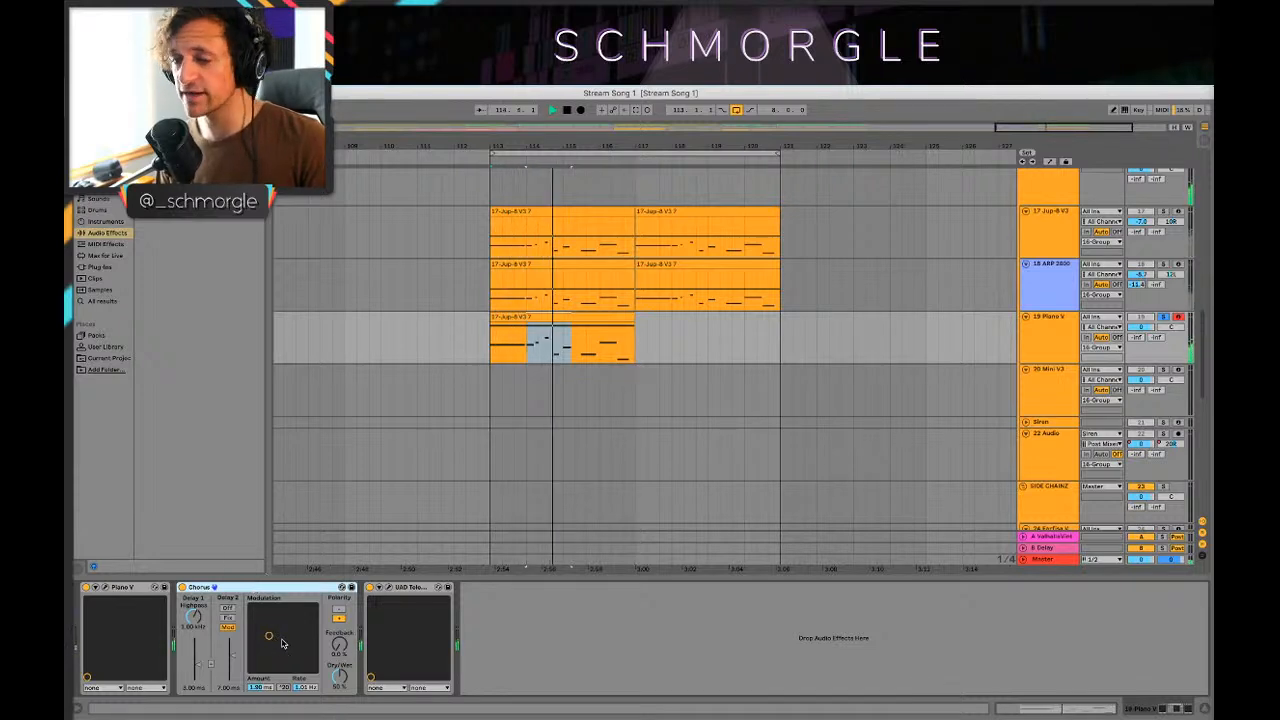
pyautogui.moveTo(281, 641)
pyautogui.mouseDown()
pyautogui.moveTo(286, 623)
pyautogui.moveTo(266, 616)
pyautogui.moveTo(268, 639)
pyautogui.mouseUp()
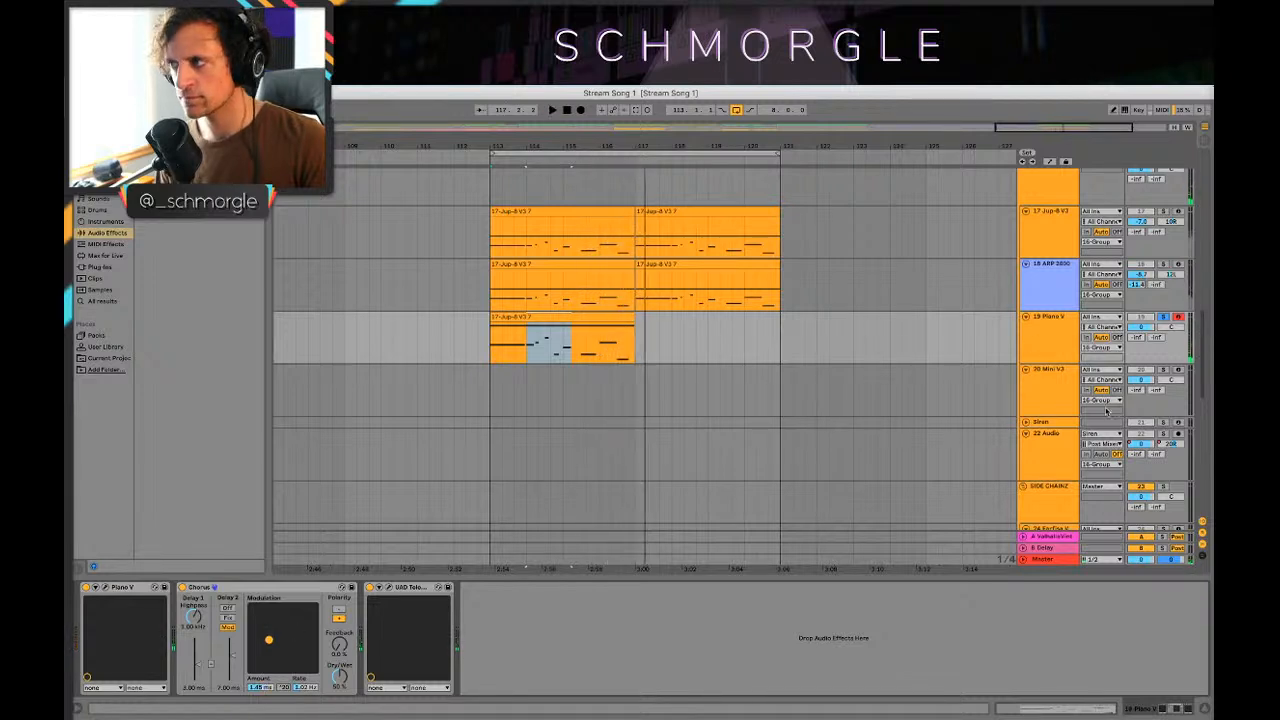
pyautogui.click(476, 379)
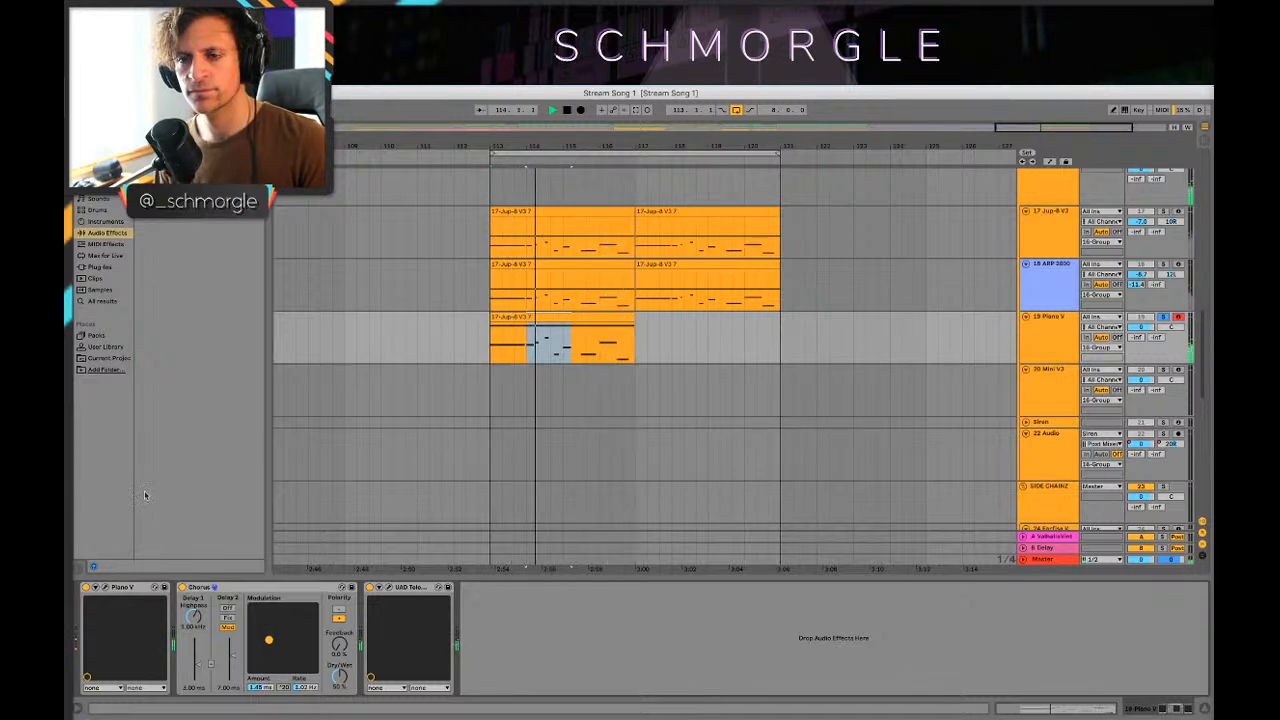
# Step: Reopen the Piano V window and audition the soloed piano part alongside its mix settings
pyautogui.click(107, 590)
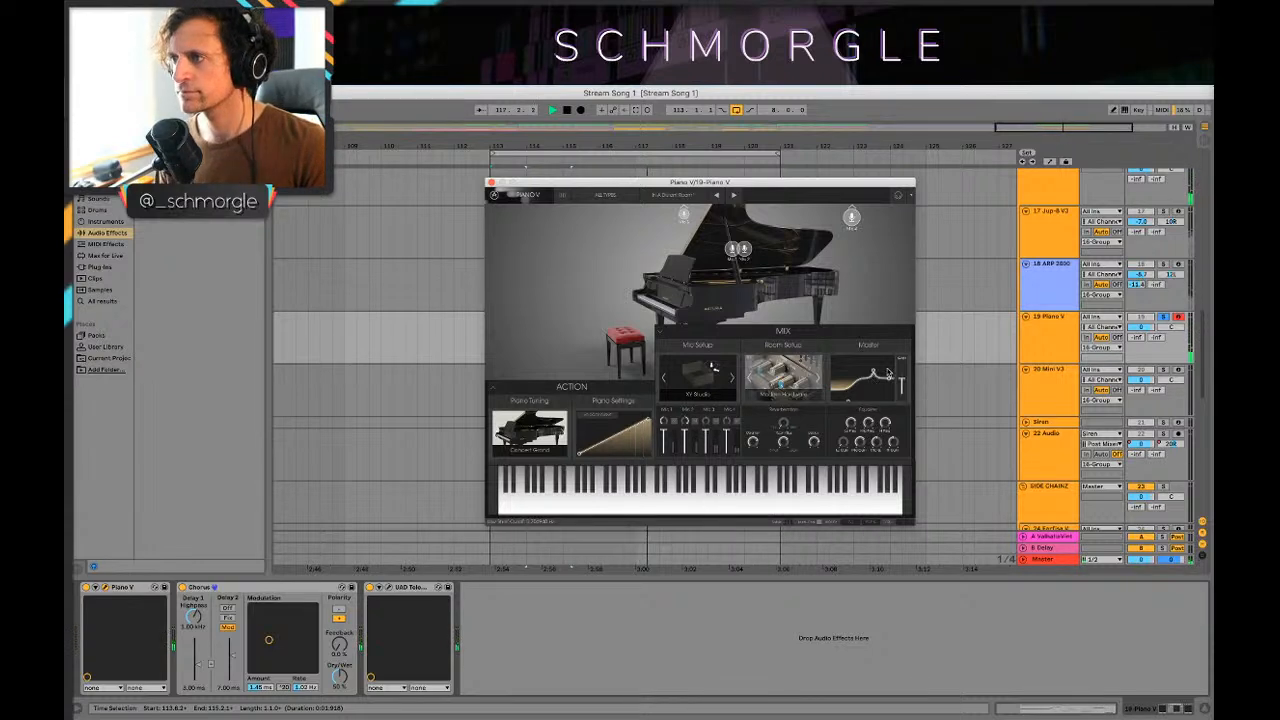
pyautogui.press('space')
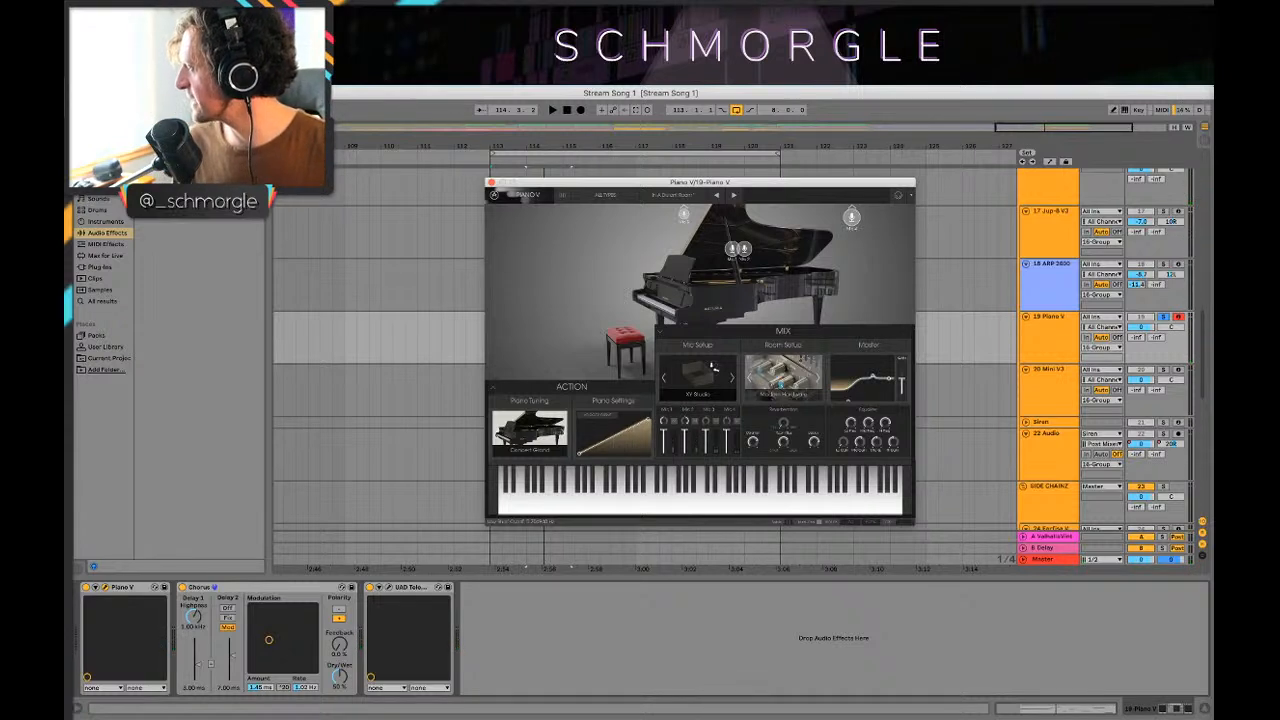
pyautogui.press('space')
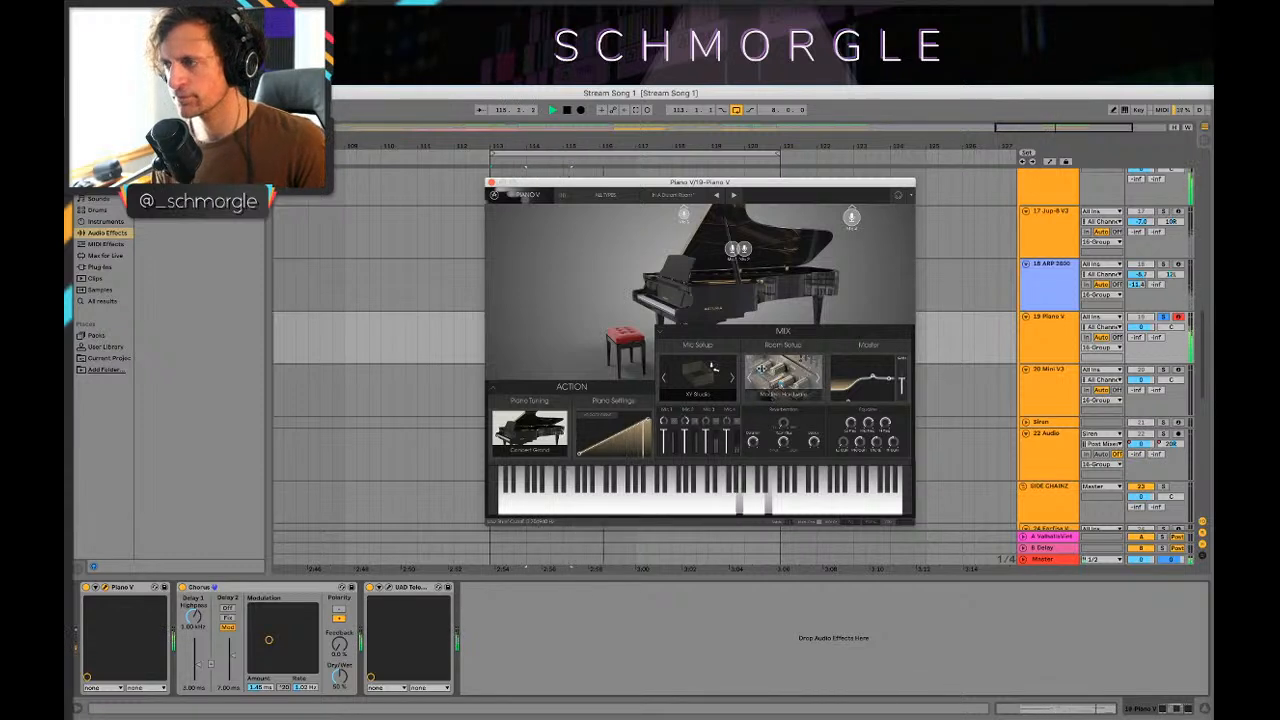
pyautogui.press('space')
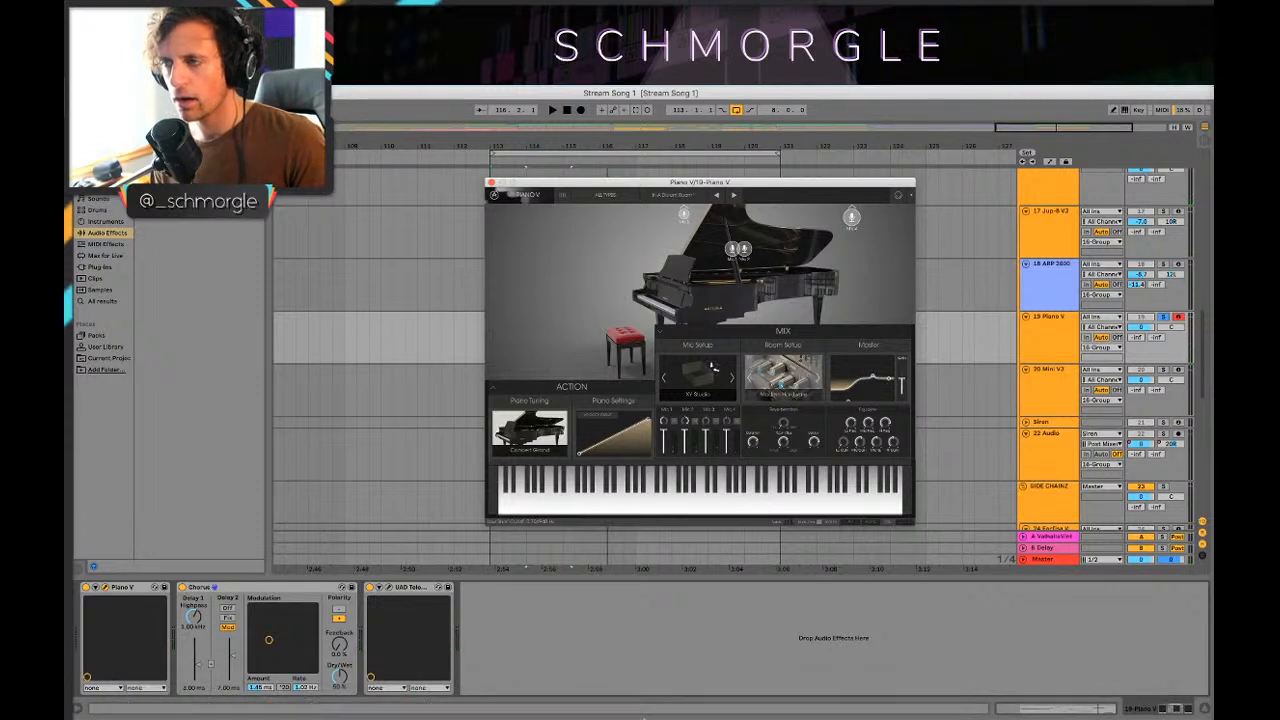
pyautogui.moveTo(905, 716)
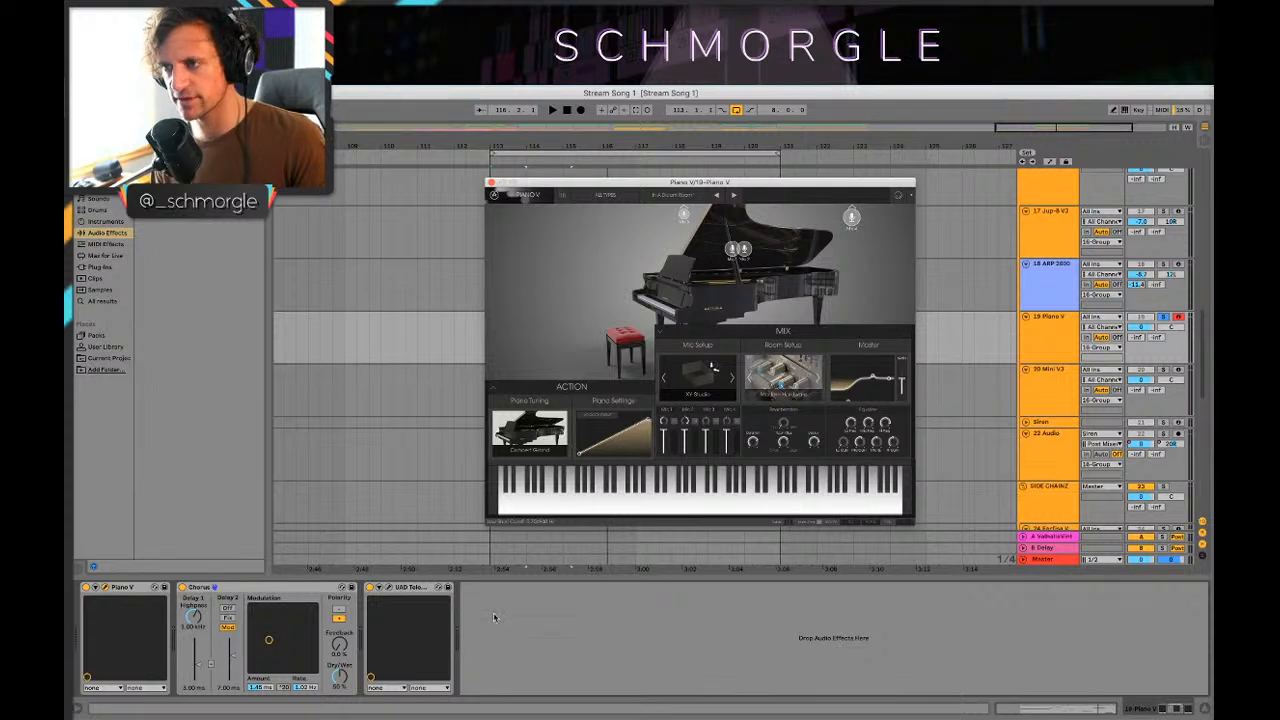
# Step: During playback, set the Chorus highpass to about 2.38 kHz, modulation amount to about 1.56 ms and rate to about 1.14 Hz
pyautogui.press('space')
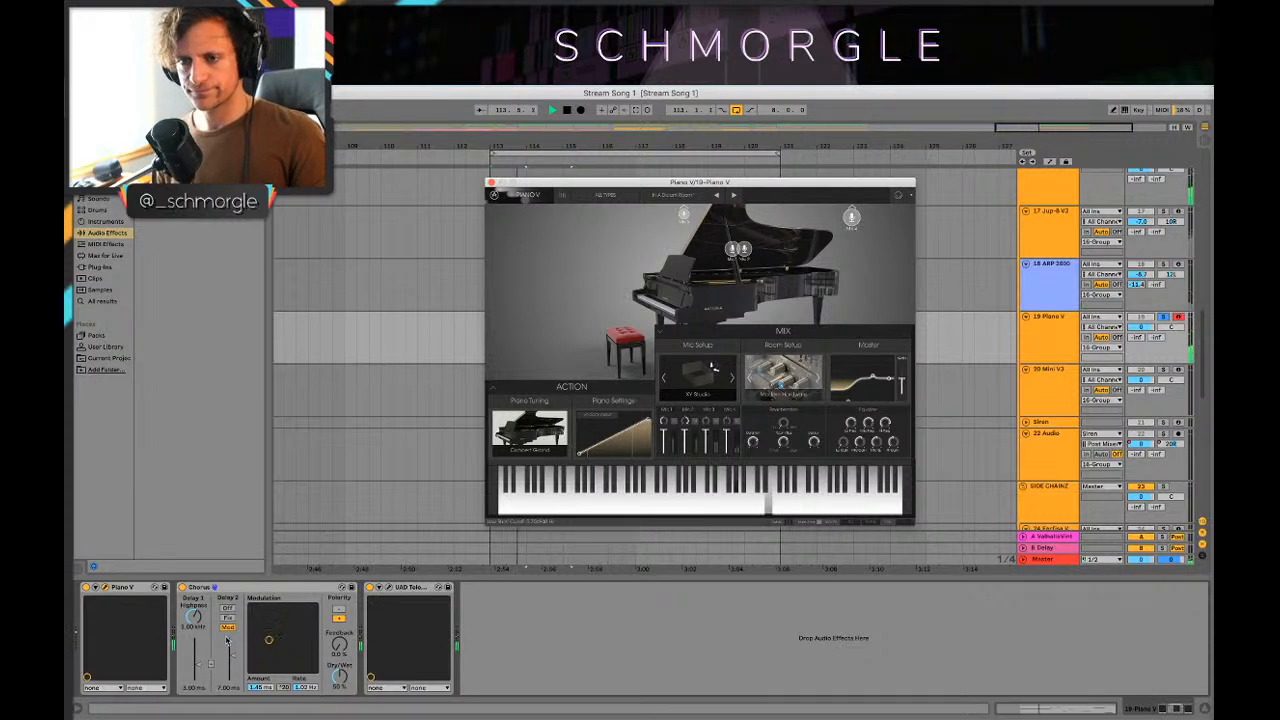
pyautogui.moveTo(193, 617); pyautogui.dragTo(193, 650)
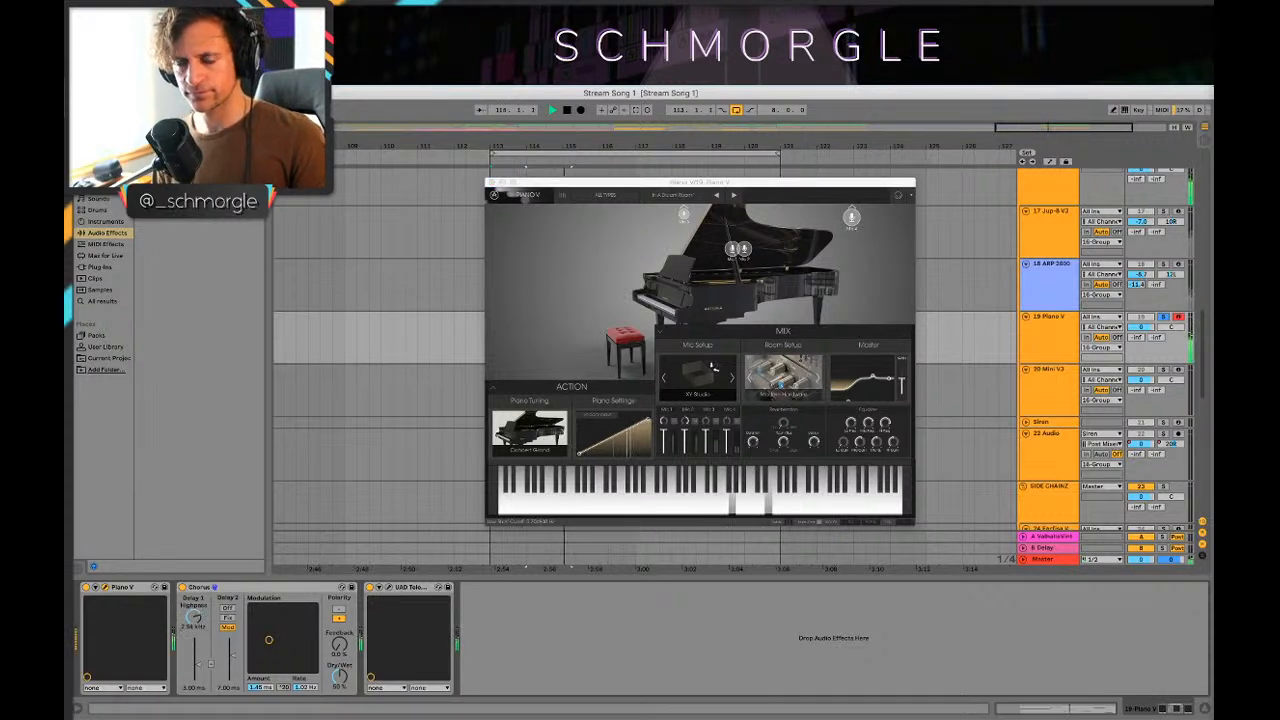
pyautogui.moveTo(268, 640)
pyautogui.mouseDown()
pyautogui.moveTo(272, 626)
pyautogui.moveTo(270, 638)
pyautogui.mouseUp()
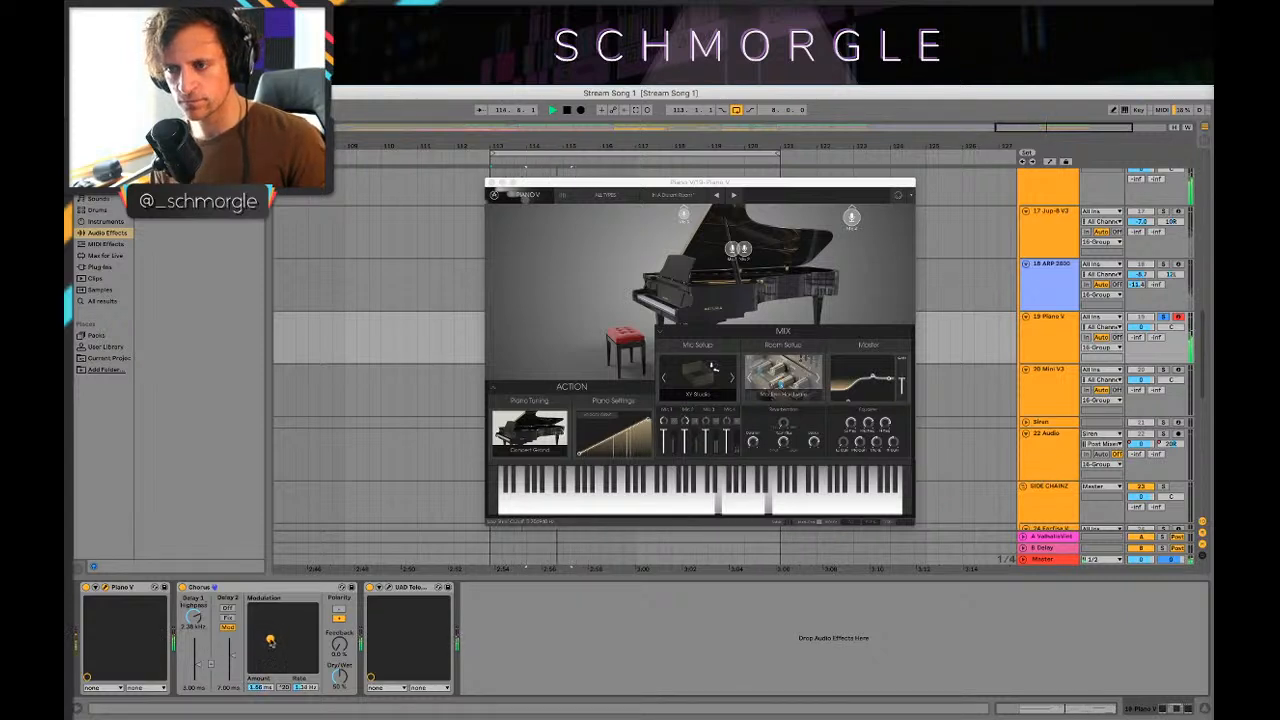
pyautogui.press('space')
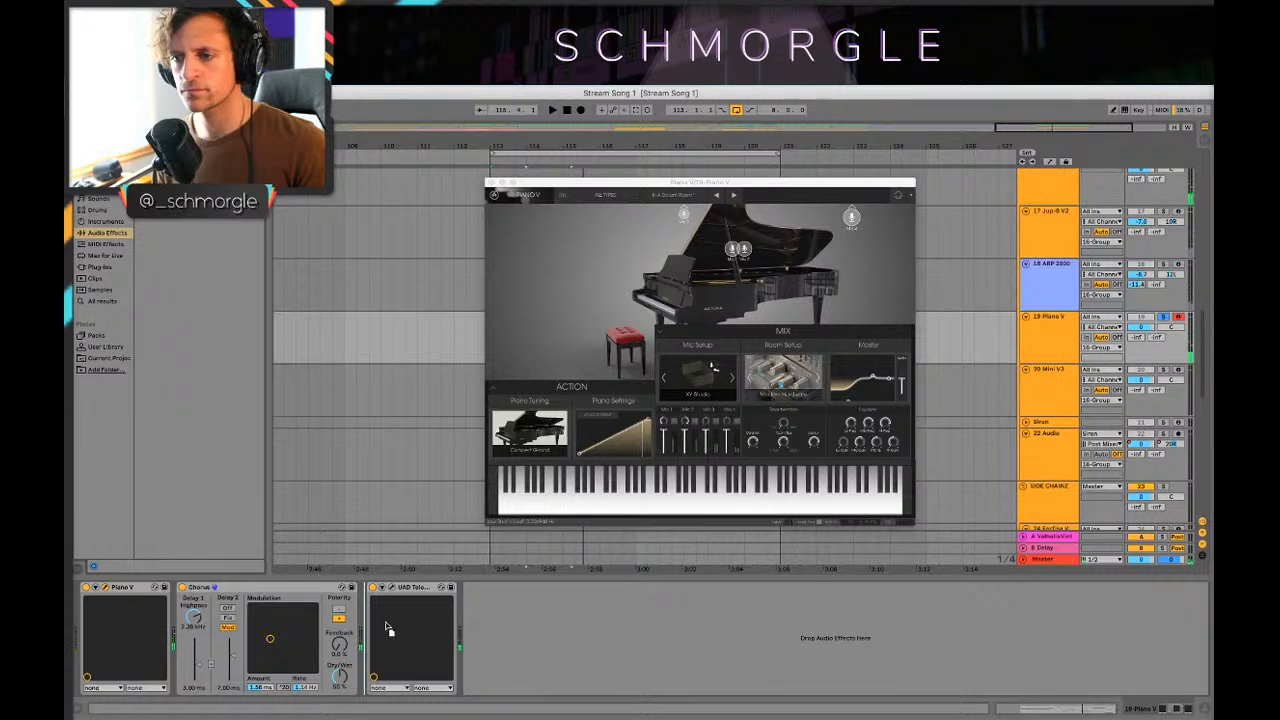
# Step: Insert a Delay after the Chorus with its filter at 180 Hz, unsynced times of about 87.7 ms and dry/wet at 37%
pyautogui.press('Return')
pyautogui.press('space')
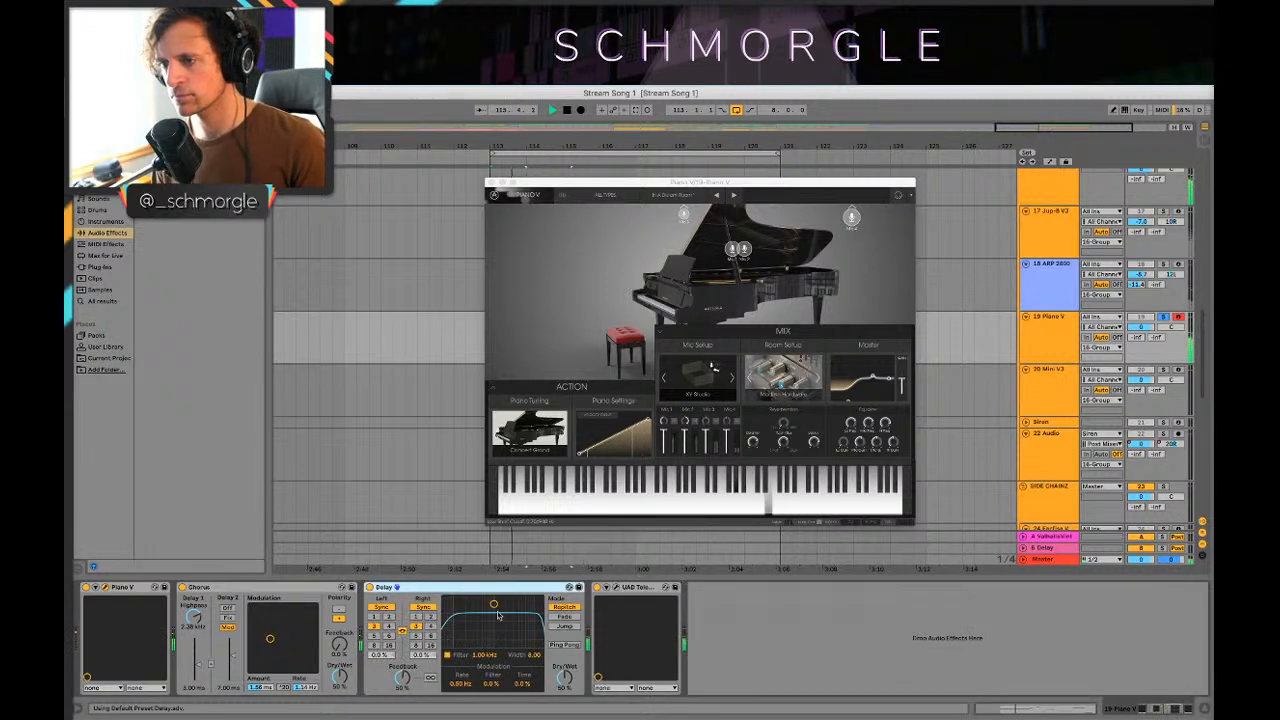
pyautogui.moveTo(493, 604); pyautogui.dragTo(465, 598)
pyautogui.click(381, 606)
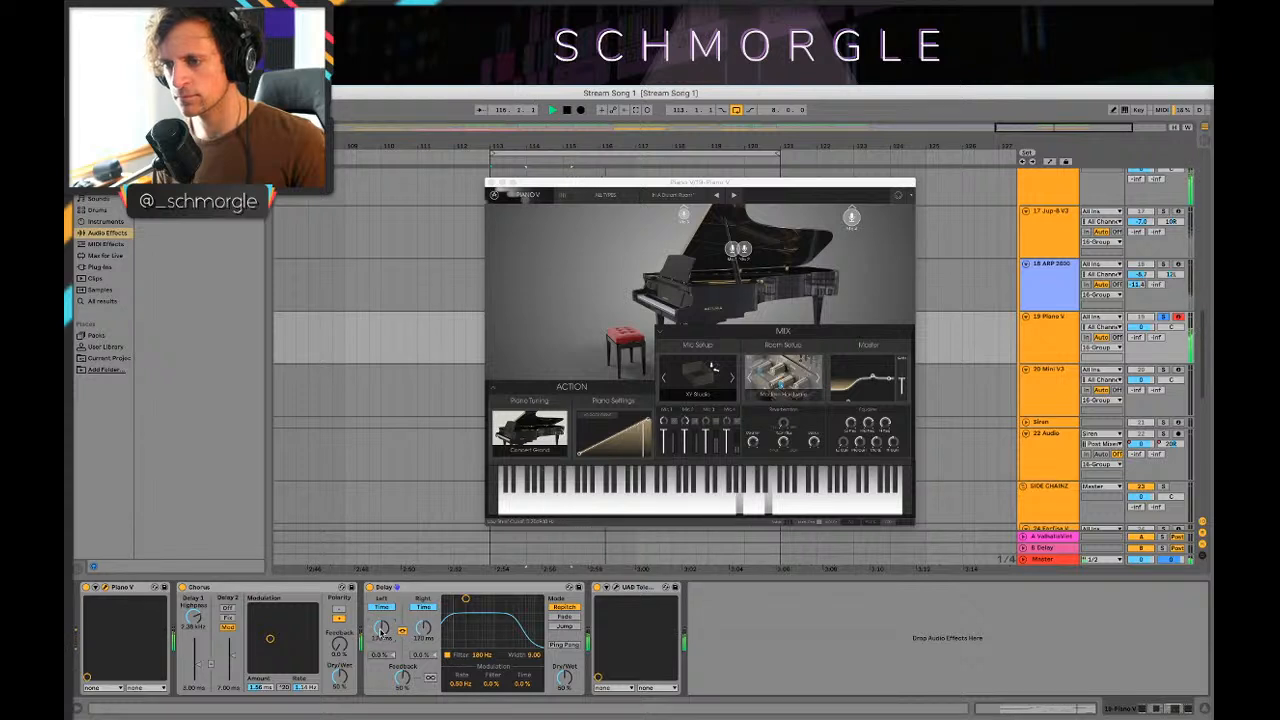
pyautogui.moveTo(379, 644); pyautogui.dragTo(379, 652)
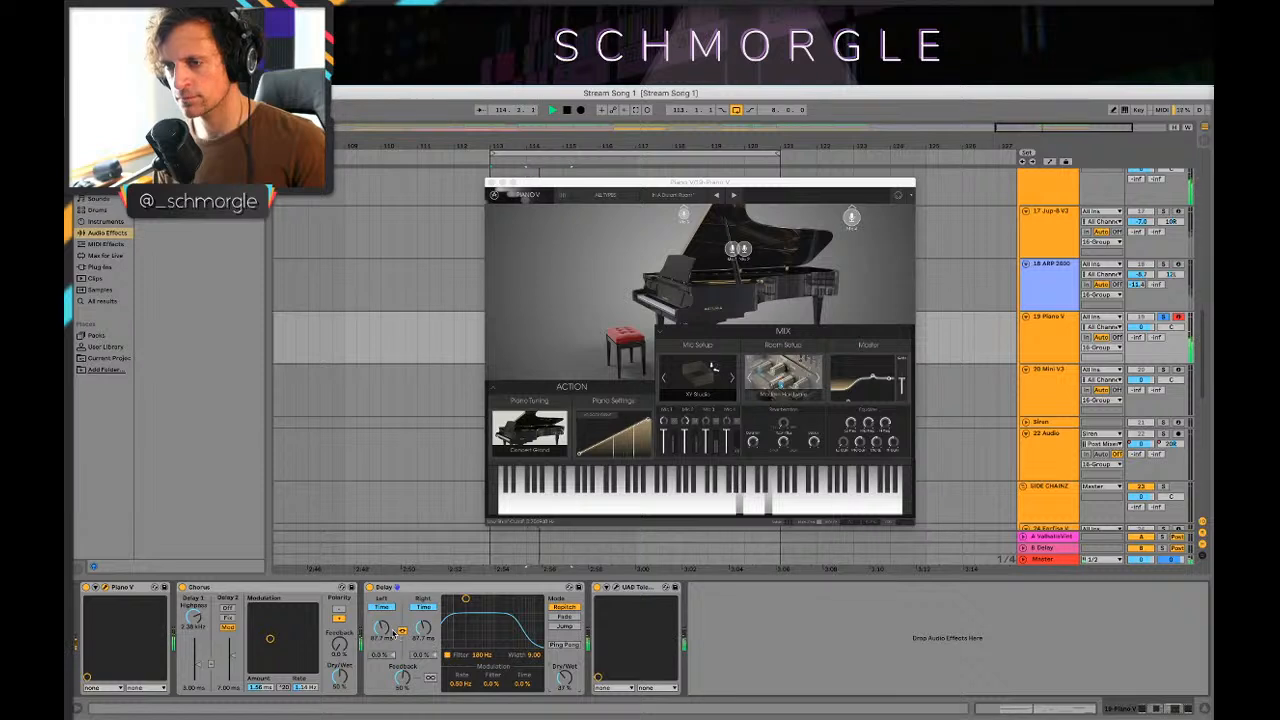
# Step: Move the UAD Teletronix LA-2A directly after Piano V and audition the Delay with Ping Pong switched on and off
pyautogui.click(643, 593)
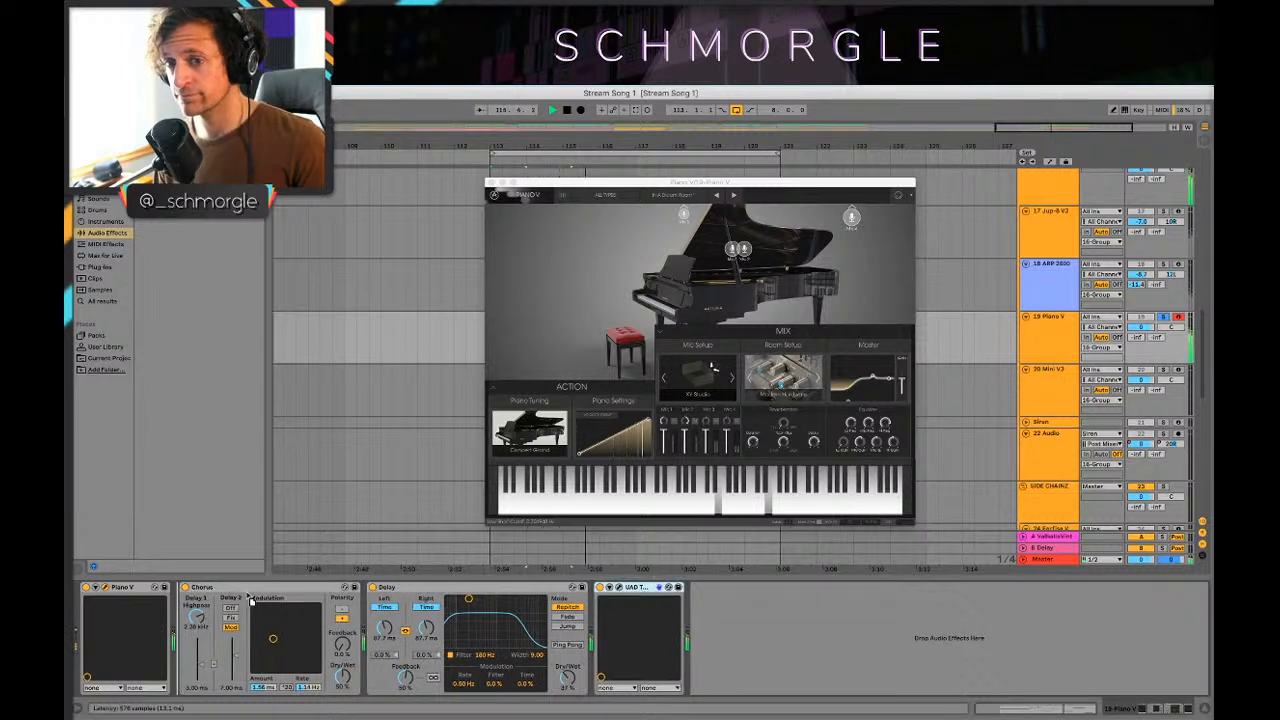
pyautogui.moveTo(178, 592); pyautogui.dragTo(180, 594)
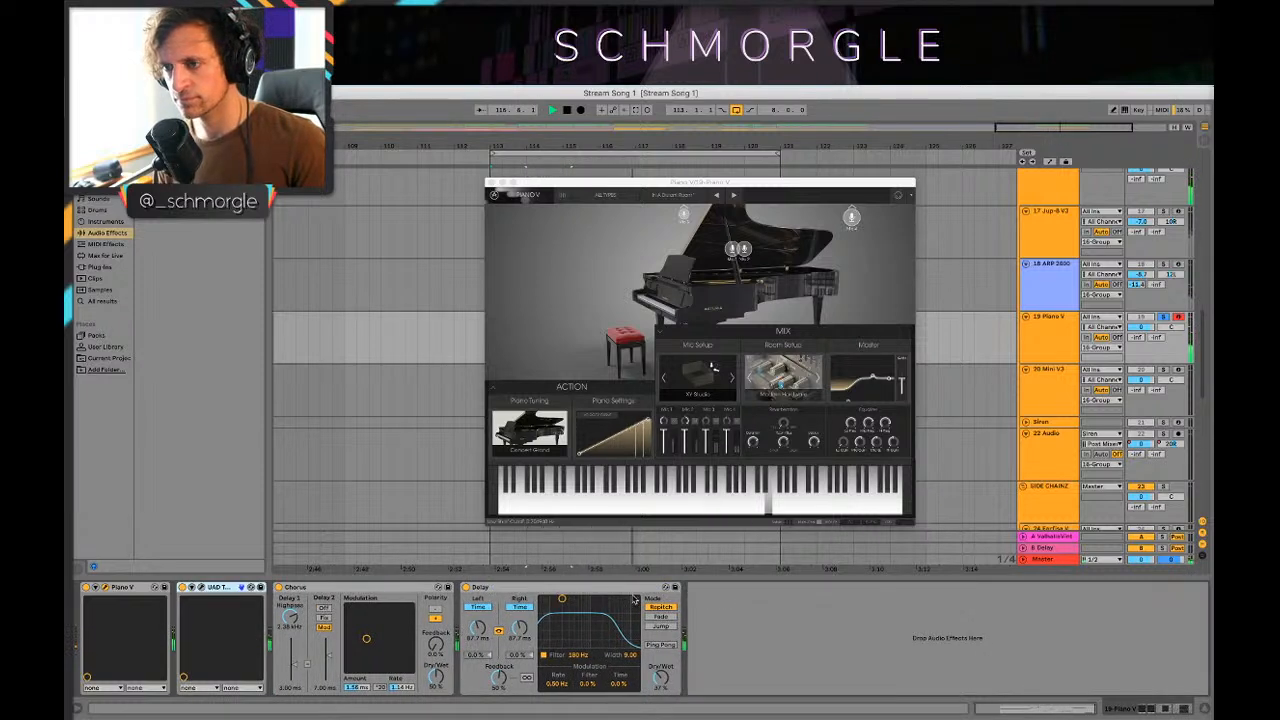
pyautogui.click(660, 644)
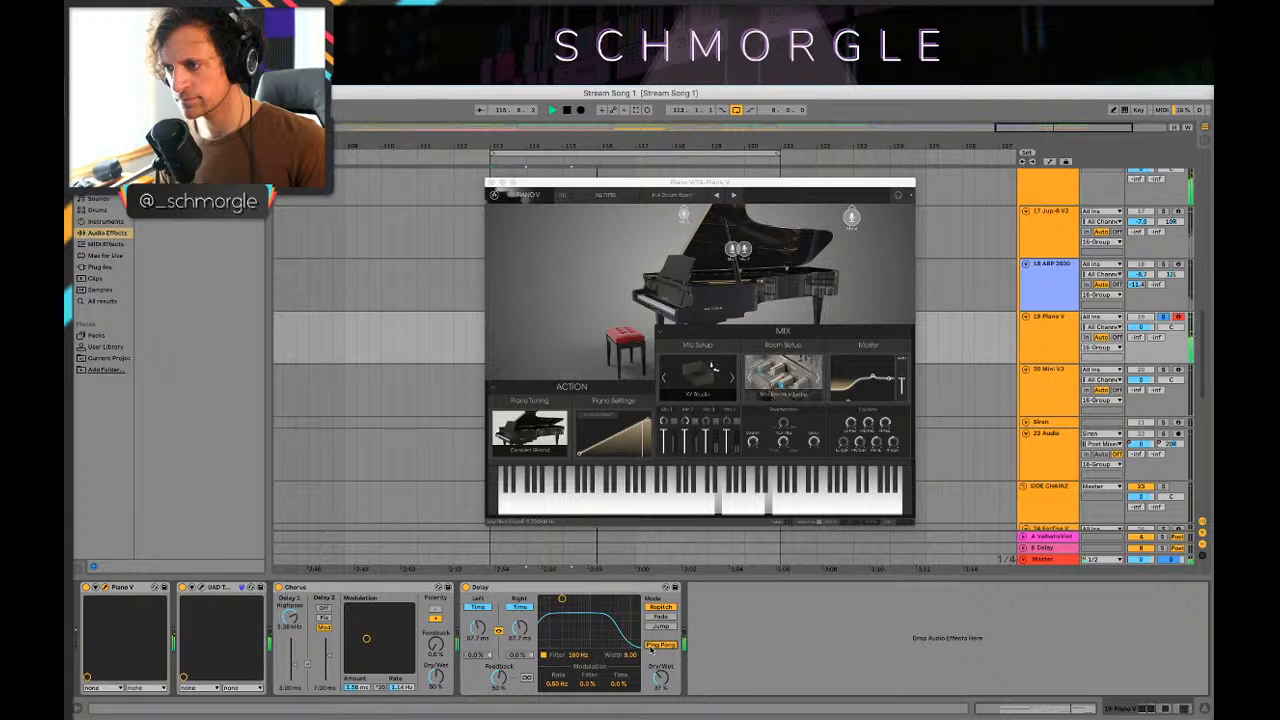
pyautogui.click(655, 646)
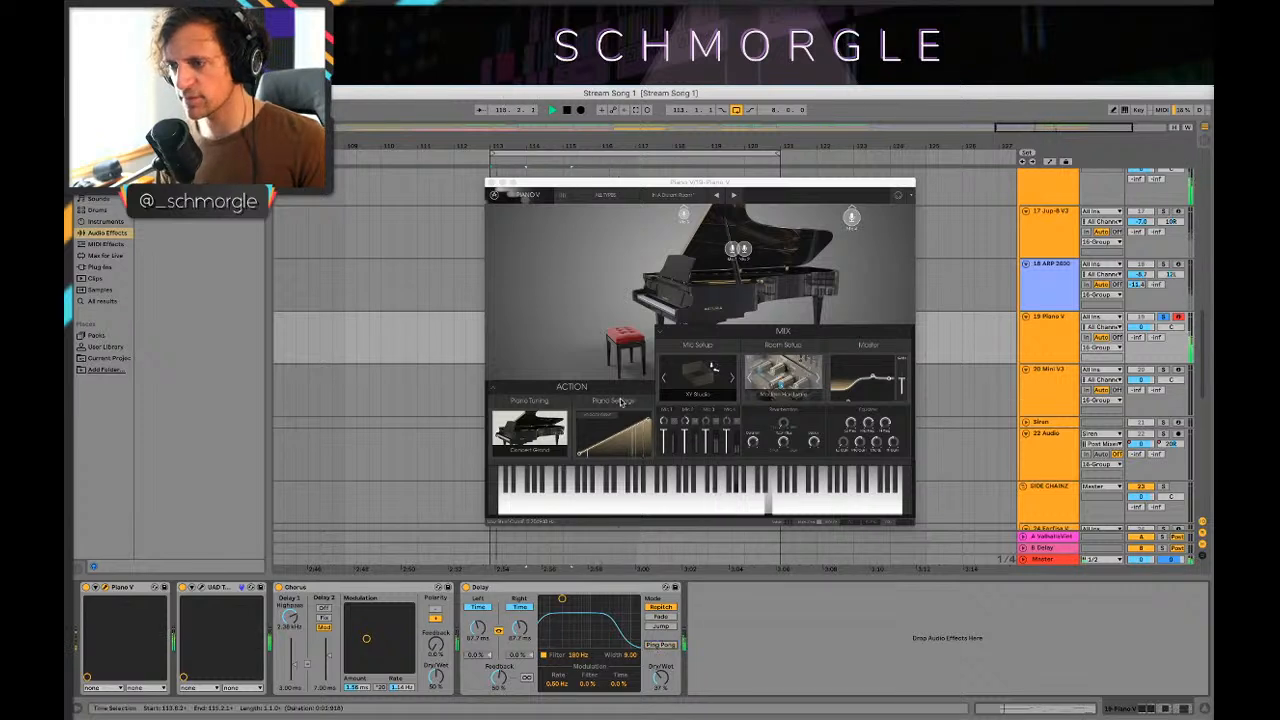
pyautogui.press('space')
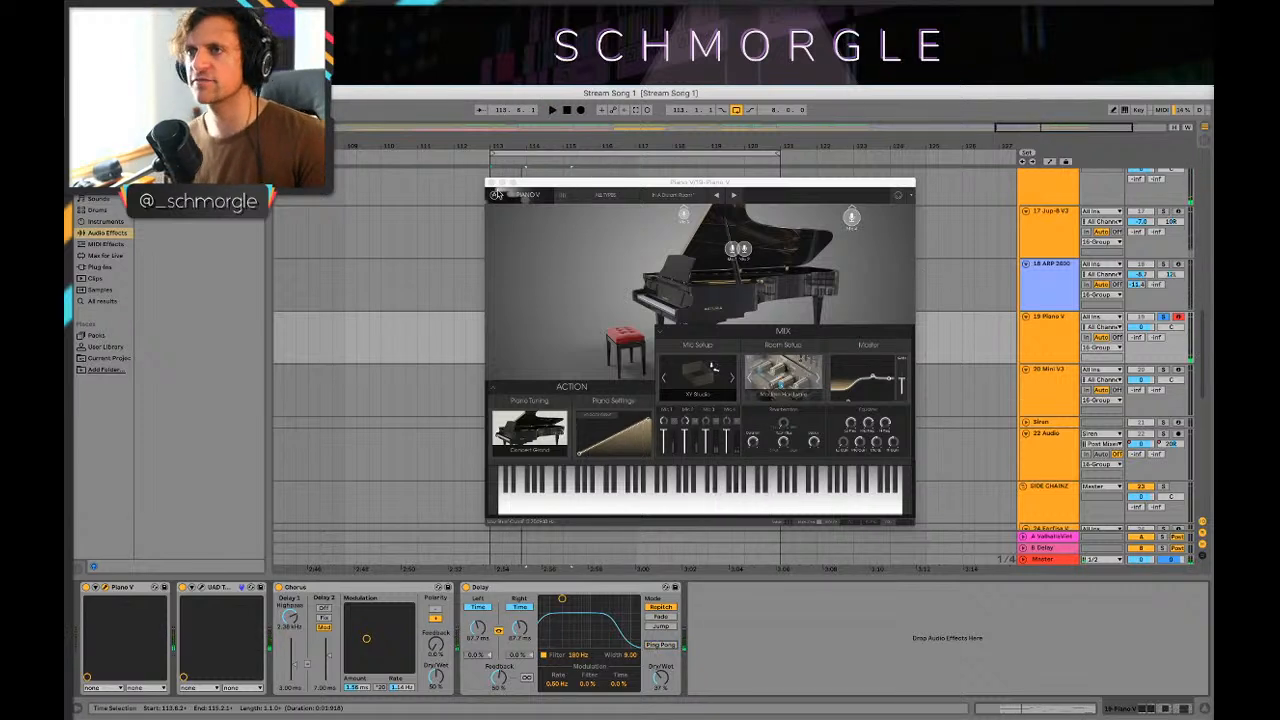
# Step: Try transposing all notes of the first Piano V clip up one octave during playback, and undo the transposition
pyautogui.moveTo(532, 184); pyautogui.dragTo(692, 250)
pyautogui.click(650, 250)
pyautogui.press('space')
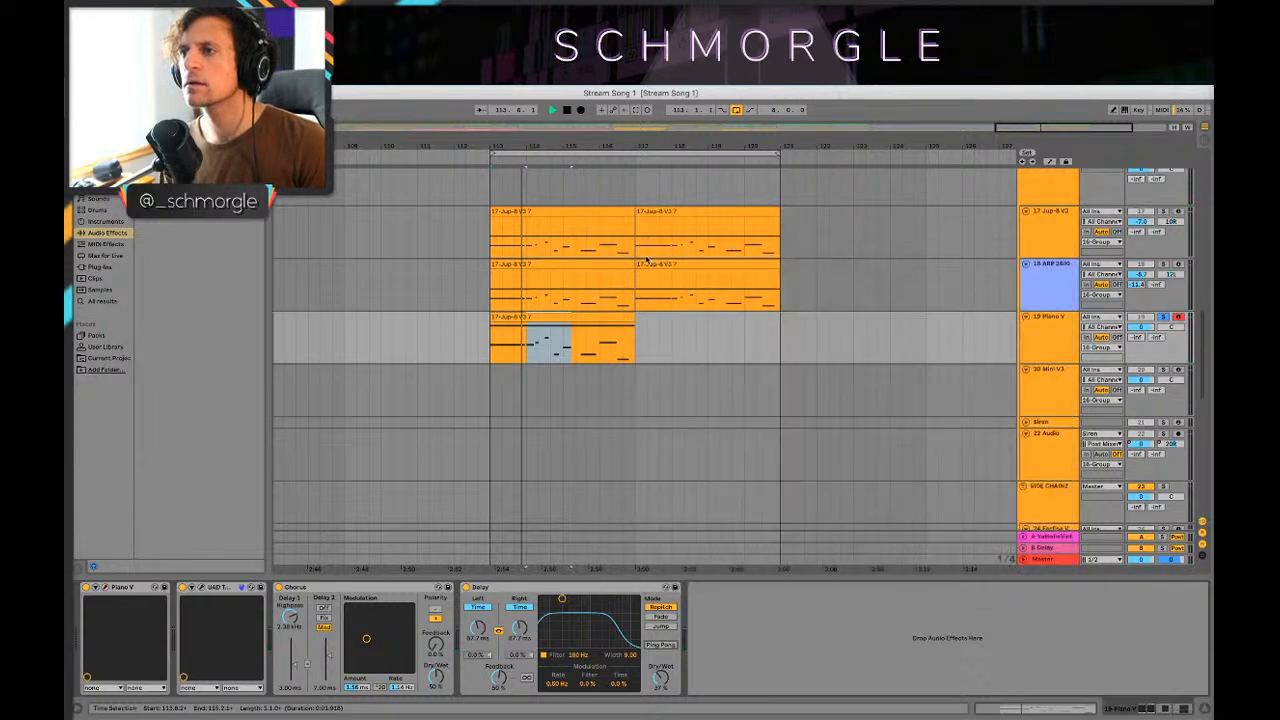
pyautogui.doubleClick(540, 345)
pyautogui.click(610, 577)
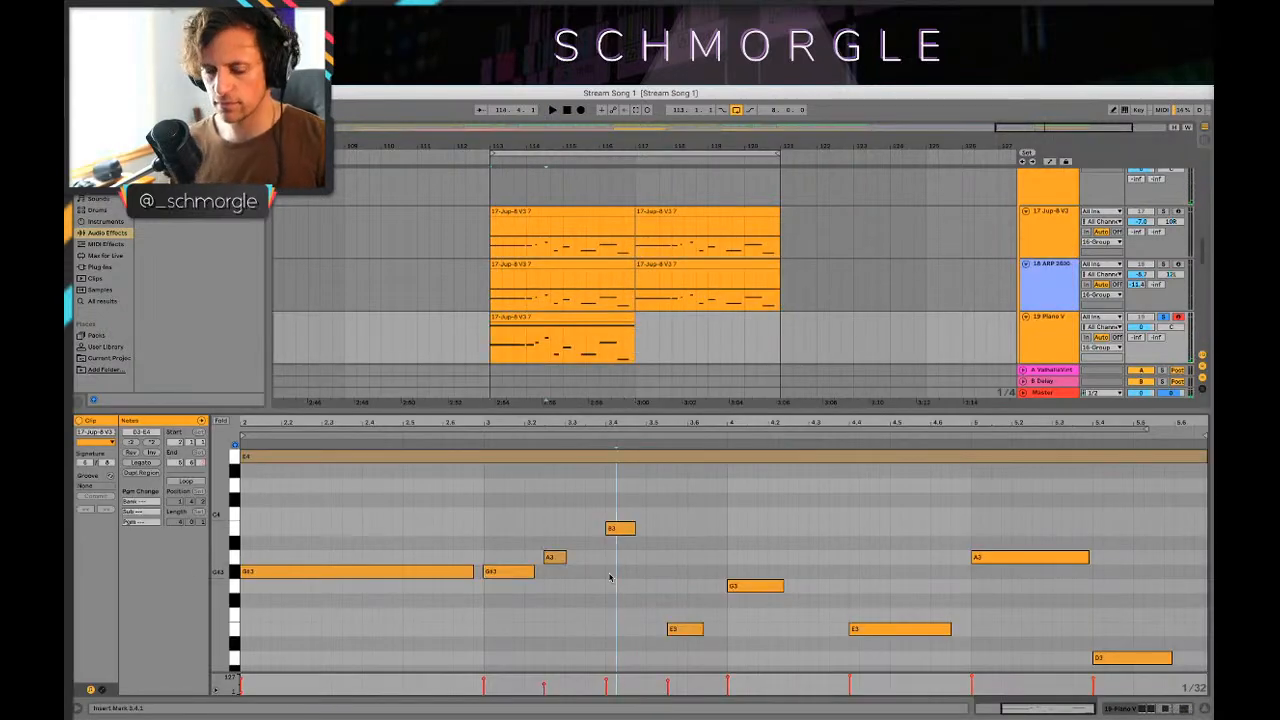
pyautogui.hotkey('ctrl', 'a')
pyautogui.hotkey('shift', 'Up')
pyautogui.press('space')
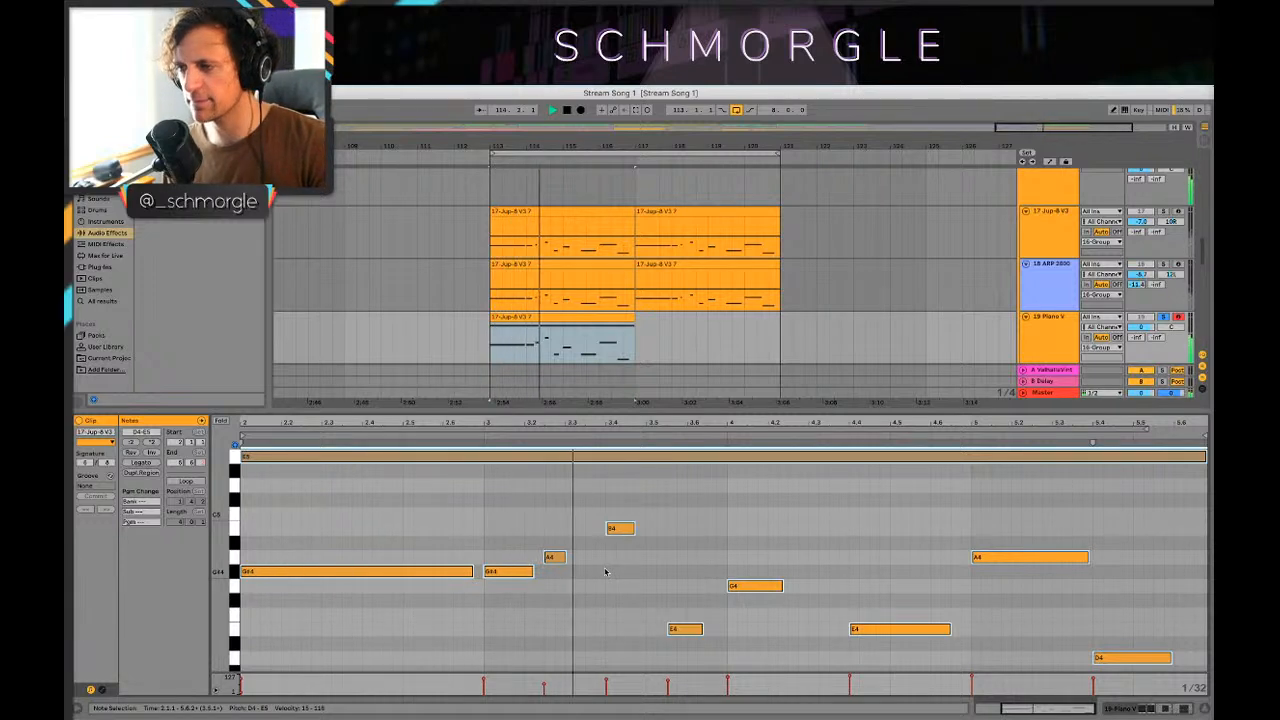
pyautogui.hotkey('ctrl', 'z')
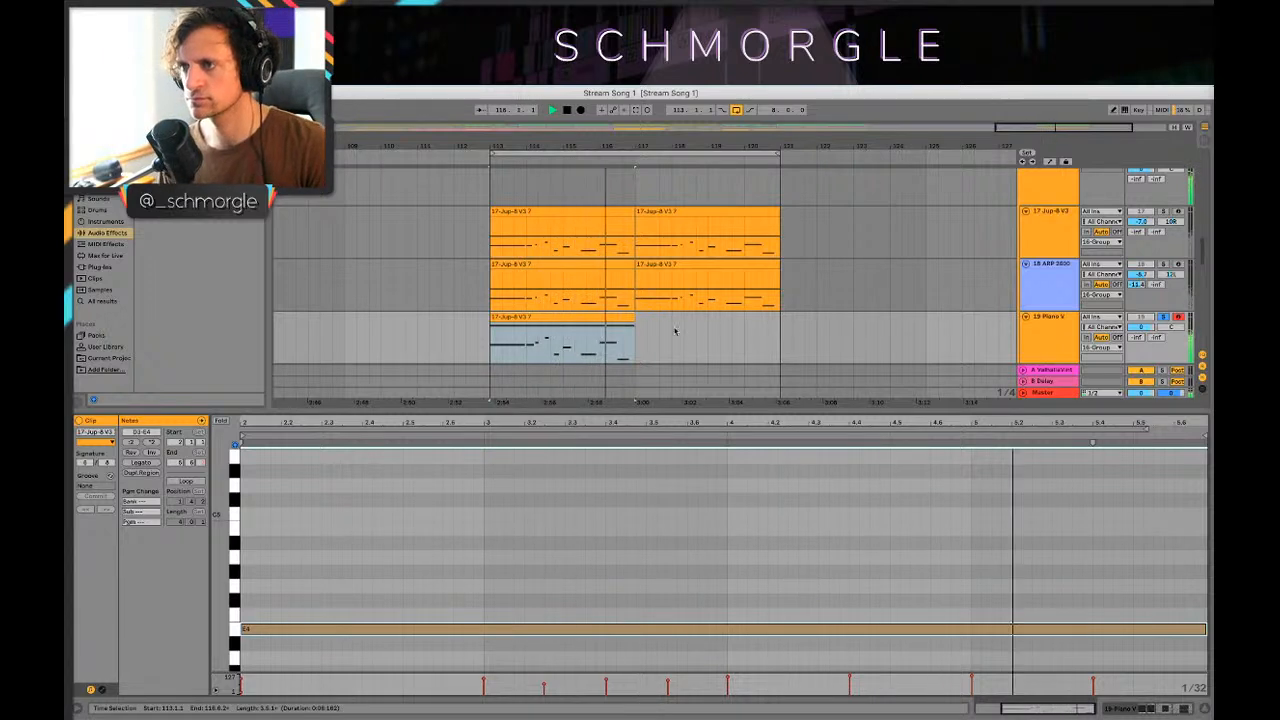
# Step: Duplicate the Piano V clip to start at bar 117 and show the plug-ins in the browser
pyautogui.click(683, 320)
pyautogui.moveTo(568, 315); pyautogui.dragTo(714, 337)
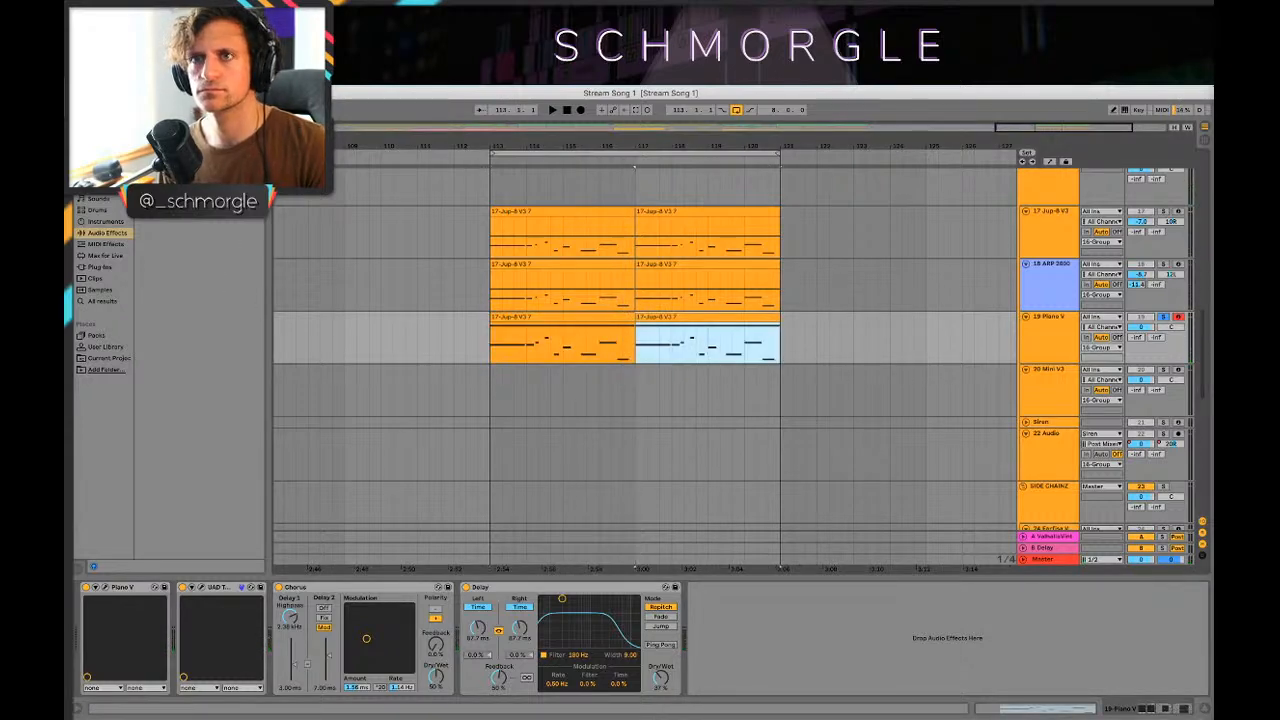
pyautogui.click(258, 127)
pyautogui.click(98, 153)
# Step: Inspect the ValhallaVintageVerb return track and locate the Piano V channel in the session mixer
pyautogui.press('Tab')
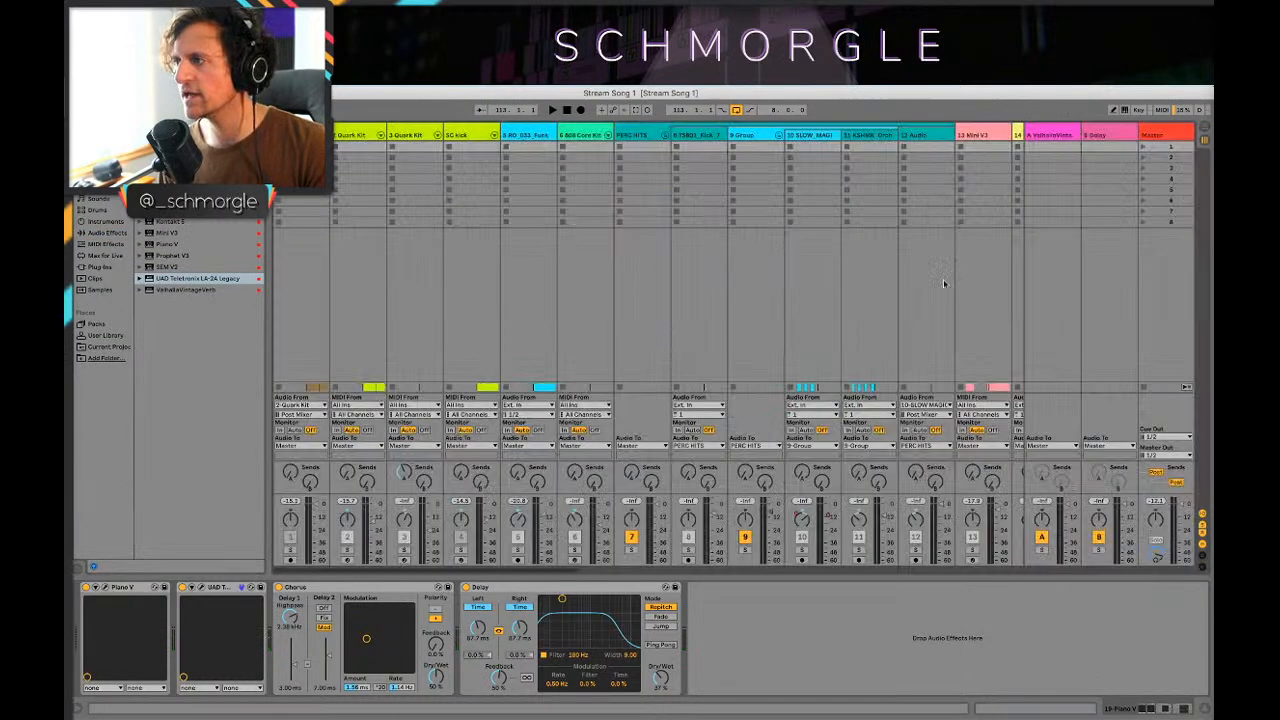
pyautogui.click(1050, 134)
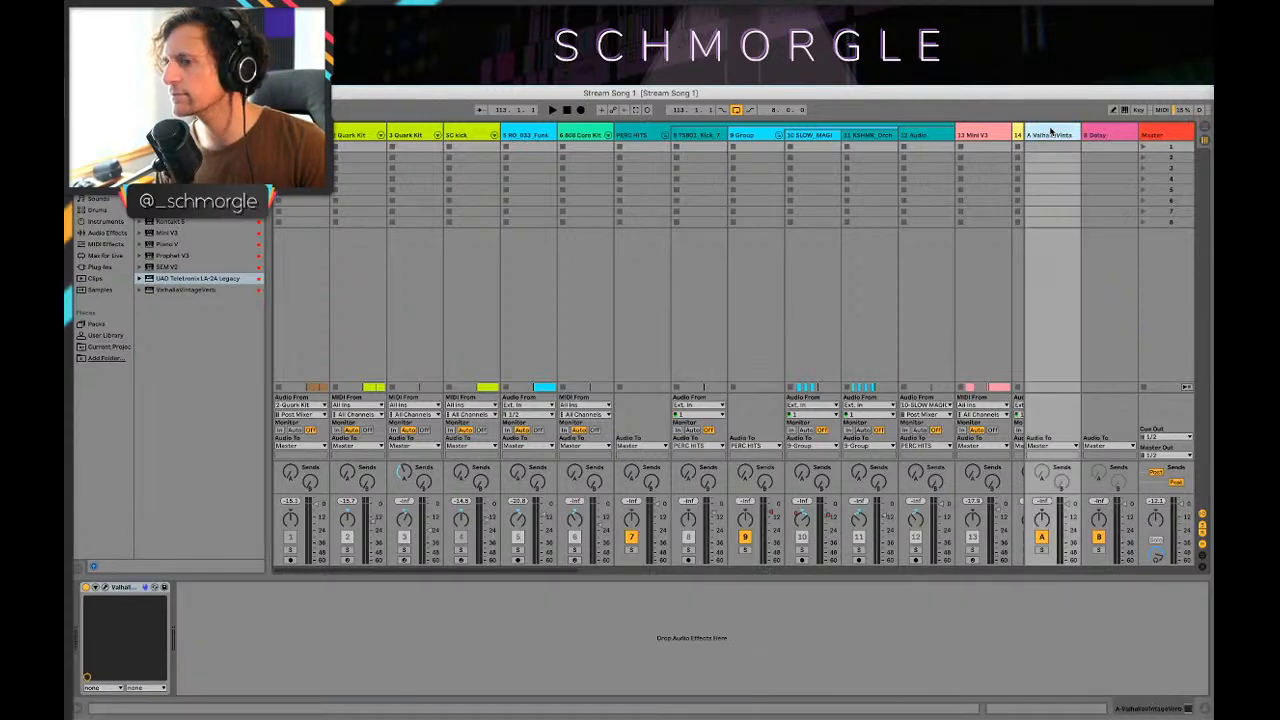
pyautogui.press('Tab')
pyautogui.click(1037, 346)
pyautogui.press('Tab')
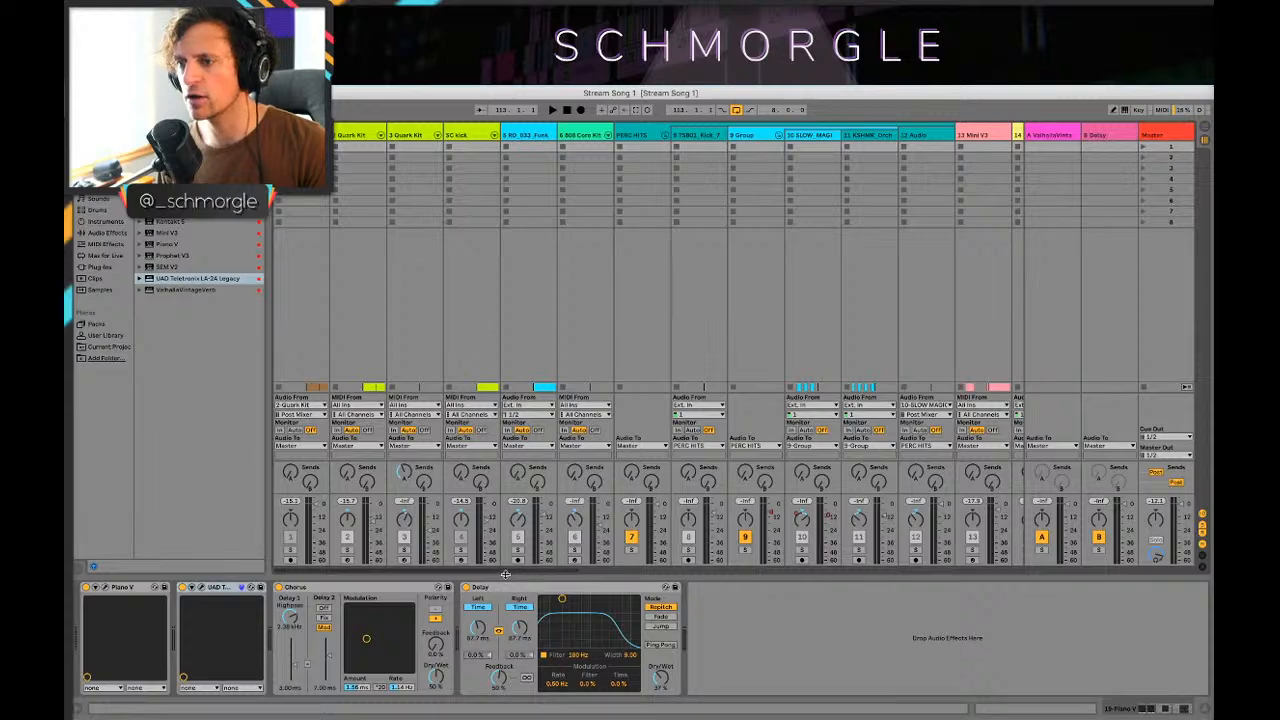
pyautogui.moveTo(505, 572); pyautogui.dragTo(743, 602)
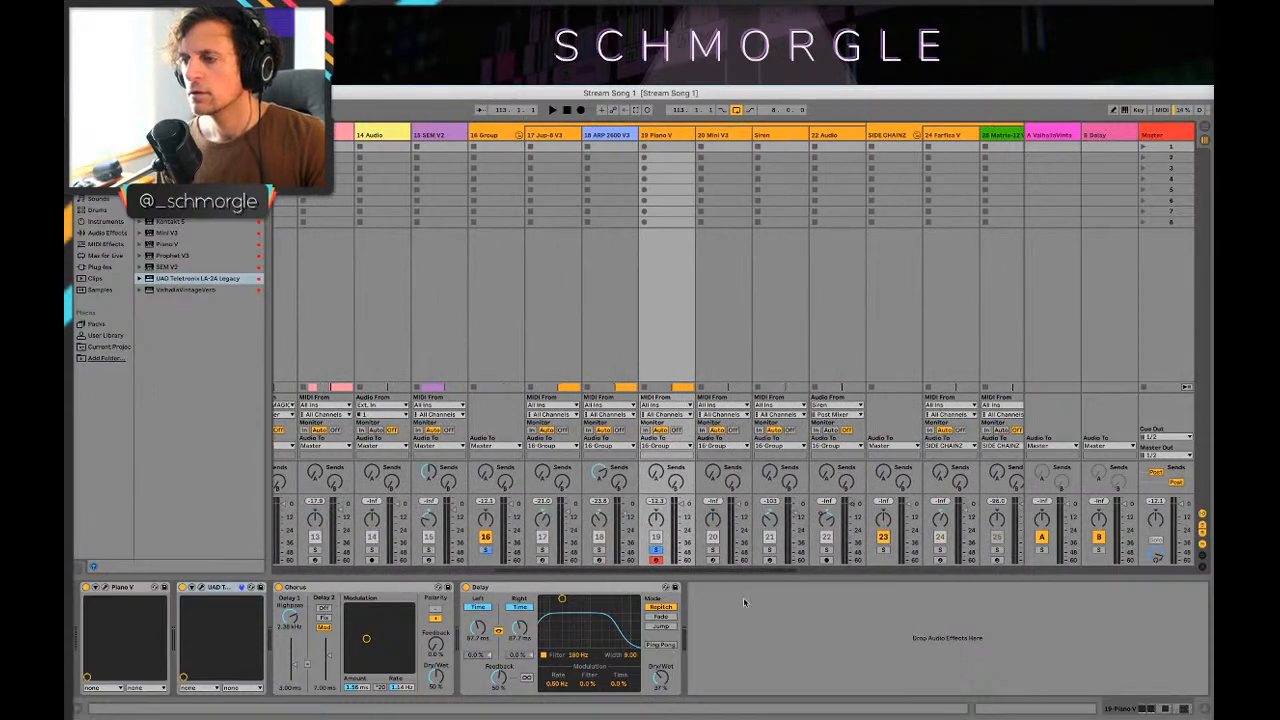
pyautogui.press('Tab')
pyautogui.press('Tab')
pyautogui.press('Tab')
pyautogui.press('space')
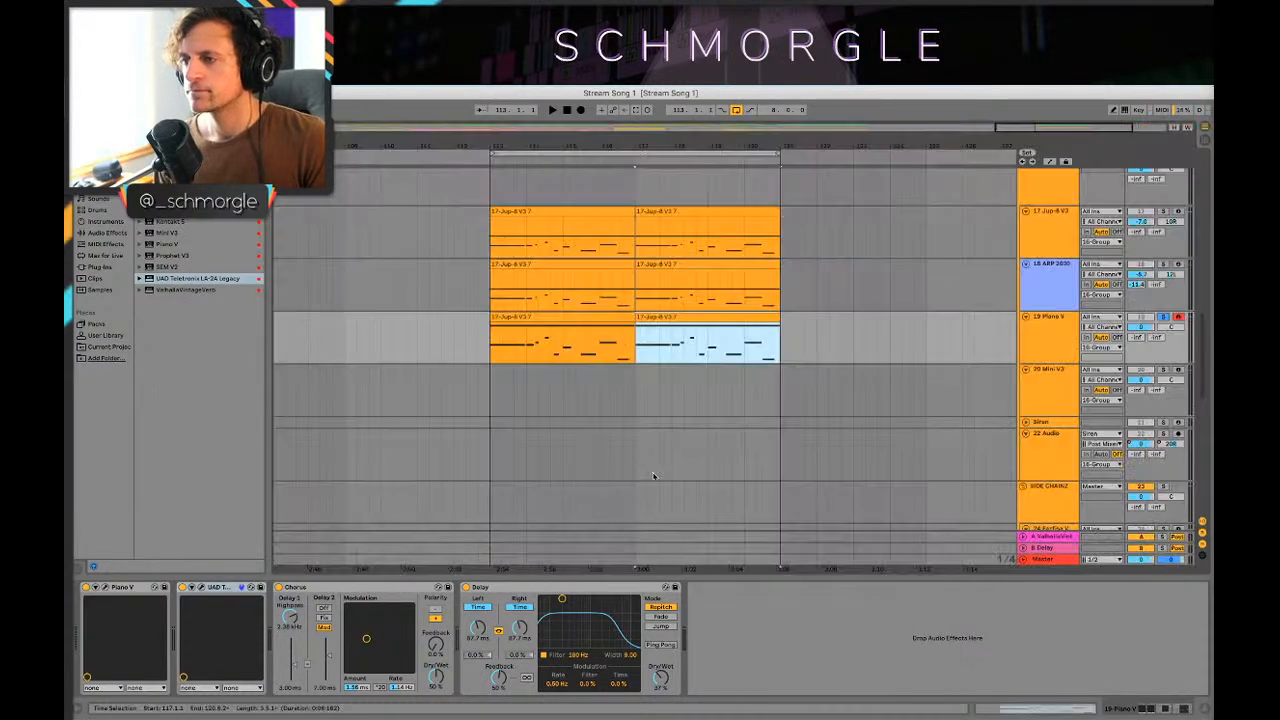
# Step: Try sending Piano V to the ValhallaVintageVerb return at 0.0 dB during playback, and turn the send back down to -inf
pyautogui.press('Tab')
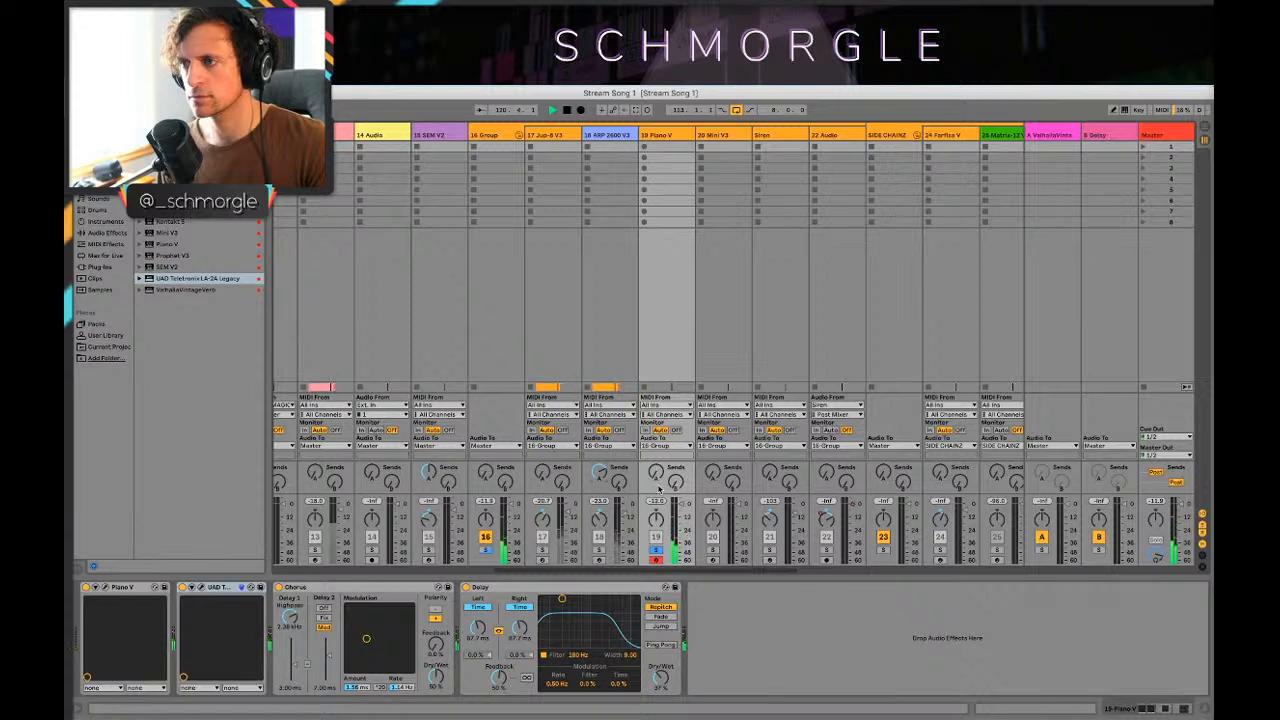
pyautogui.click(160, 80)
pyautogui.click(516, 380)
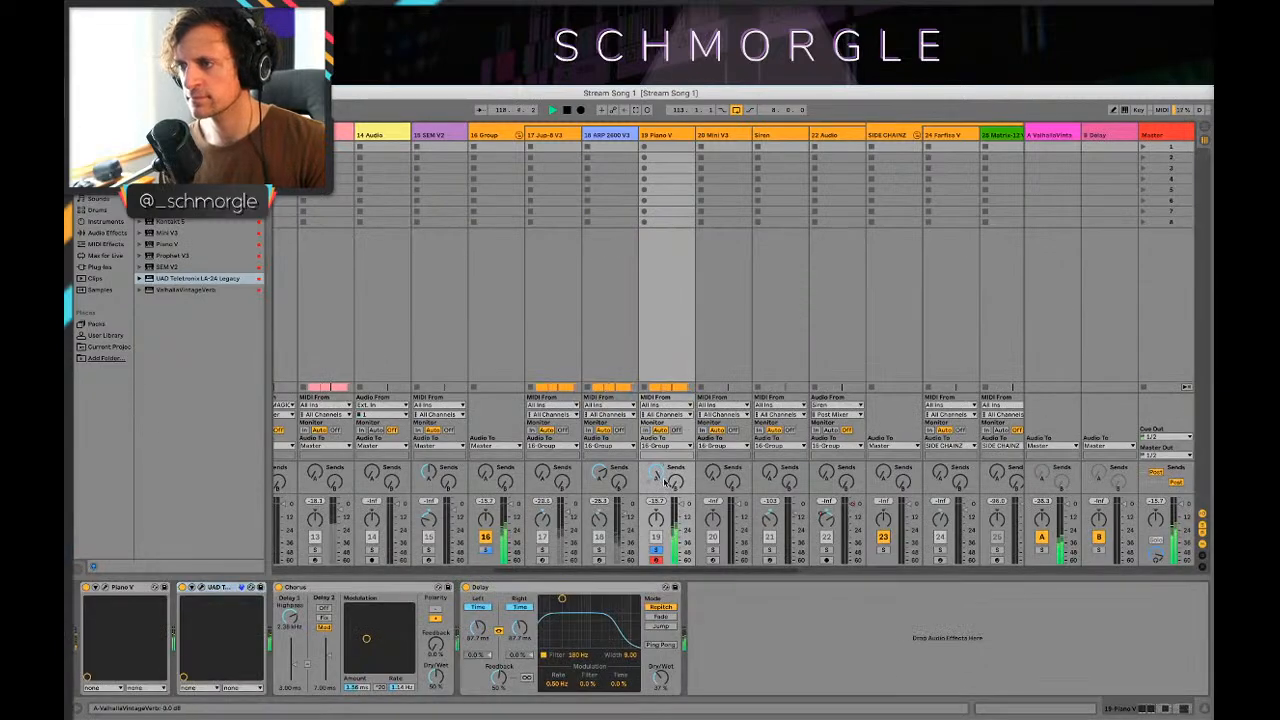
pyautogui.press('Tab')
pyautogui.press('Tab')
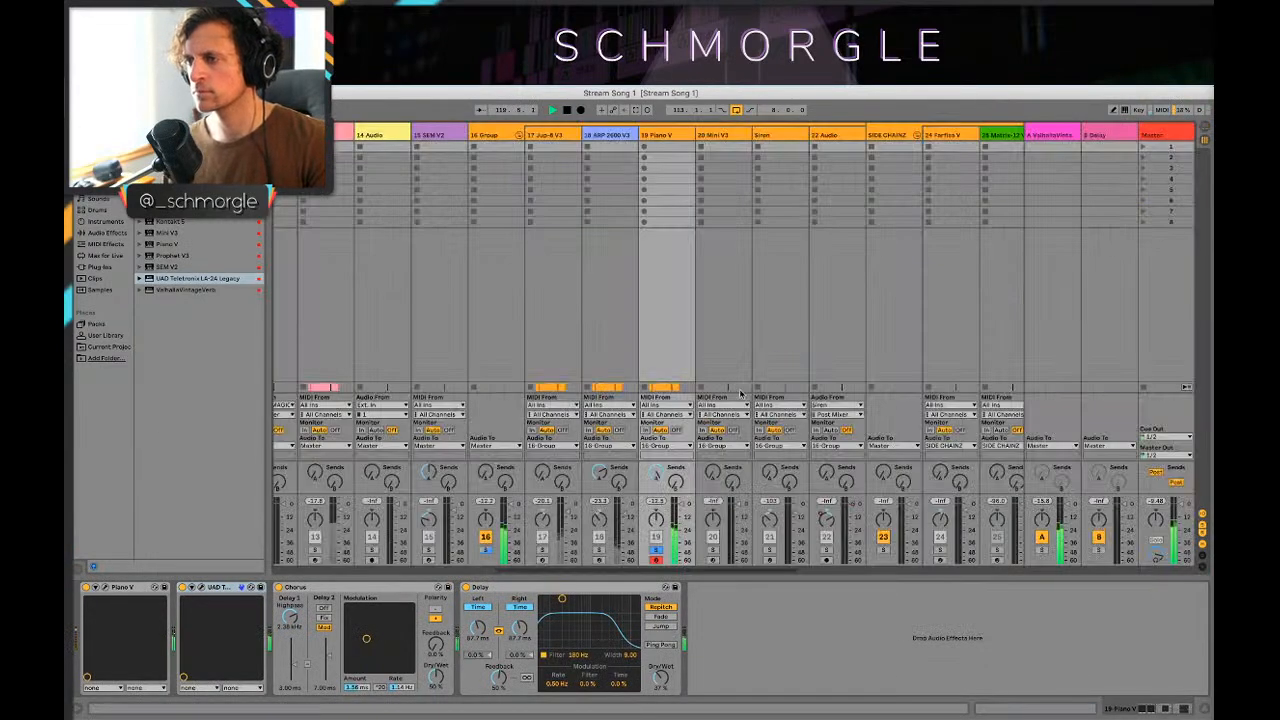
pyautogui.press('Tab')
pyautogui.press('Tab')
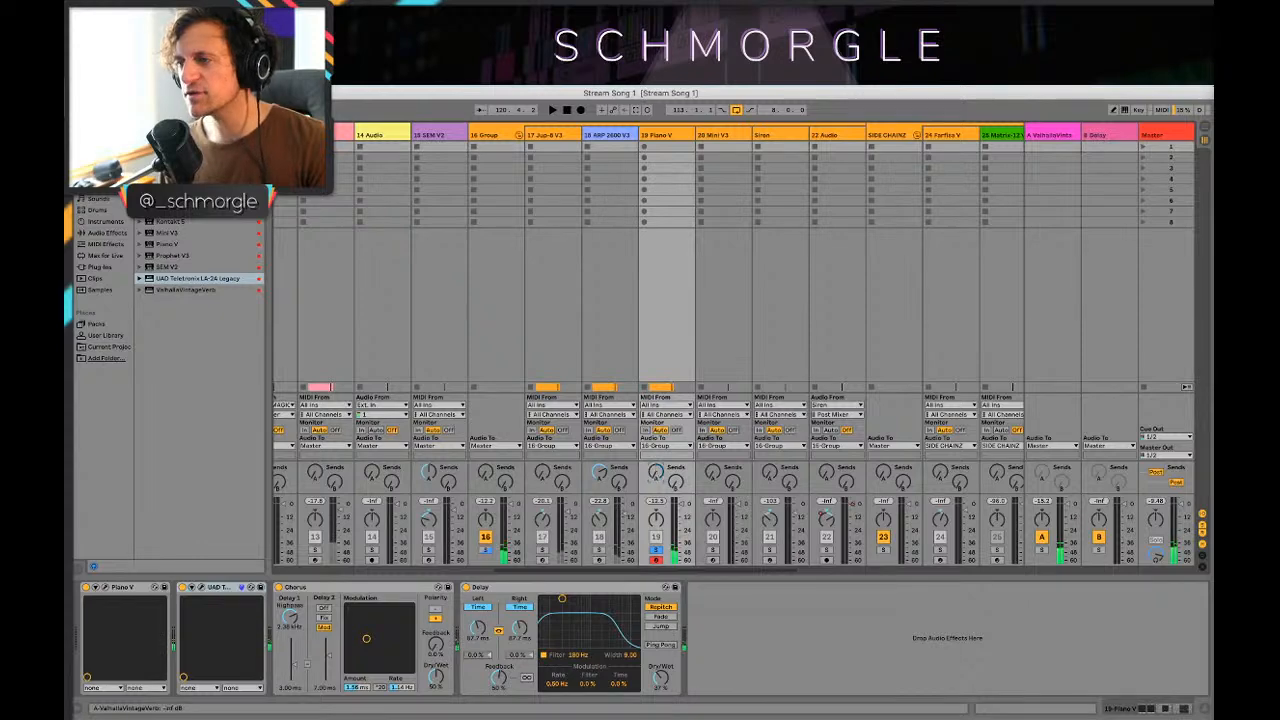
# Step: Add ValhallaVintageVerb to the end of the Piano V track's effect chain and set its mix to about 41.6%
pyautogui.press('Tab')
pyautogui.click(1043, 320)
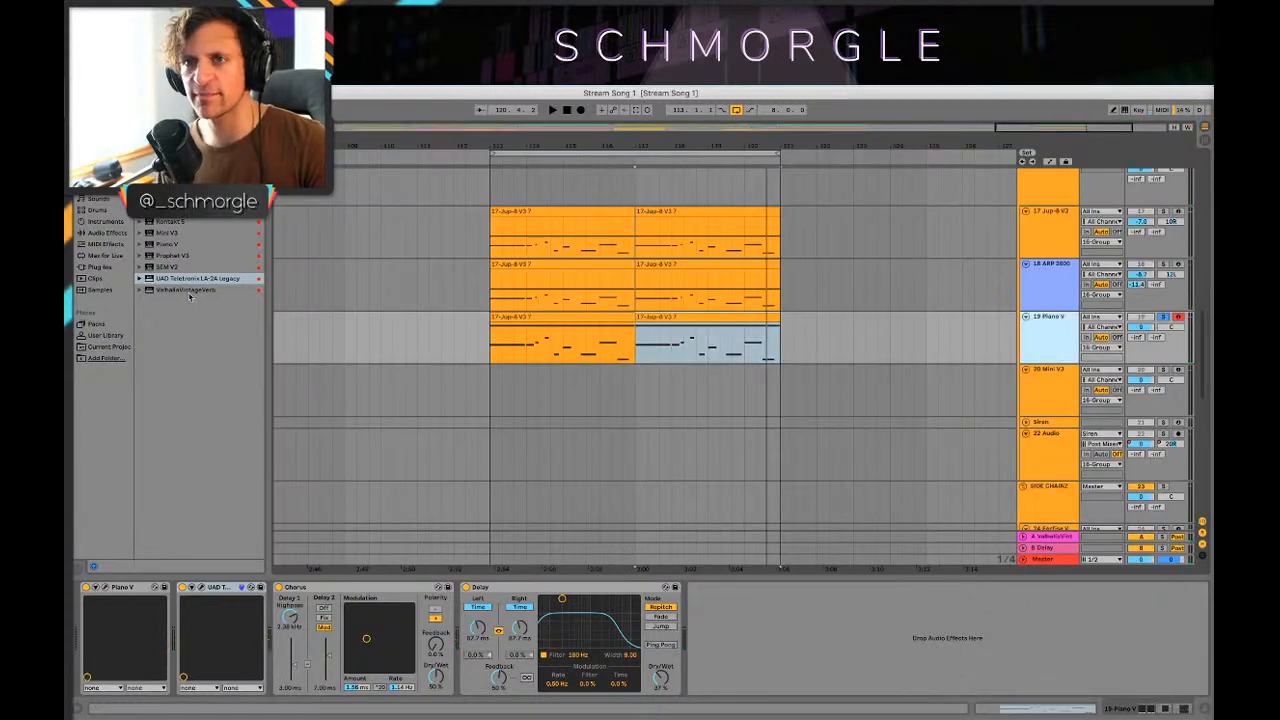
pyautogui.click(182, 290)
pyautogui.press('Return')
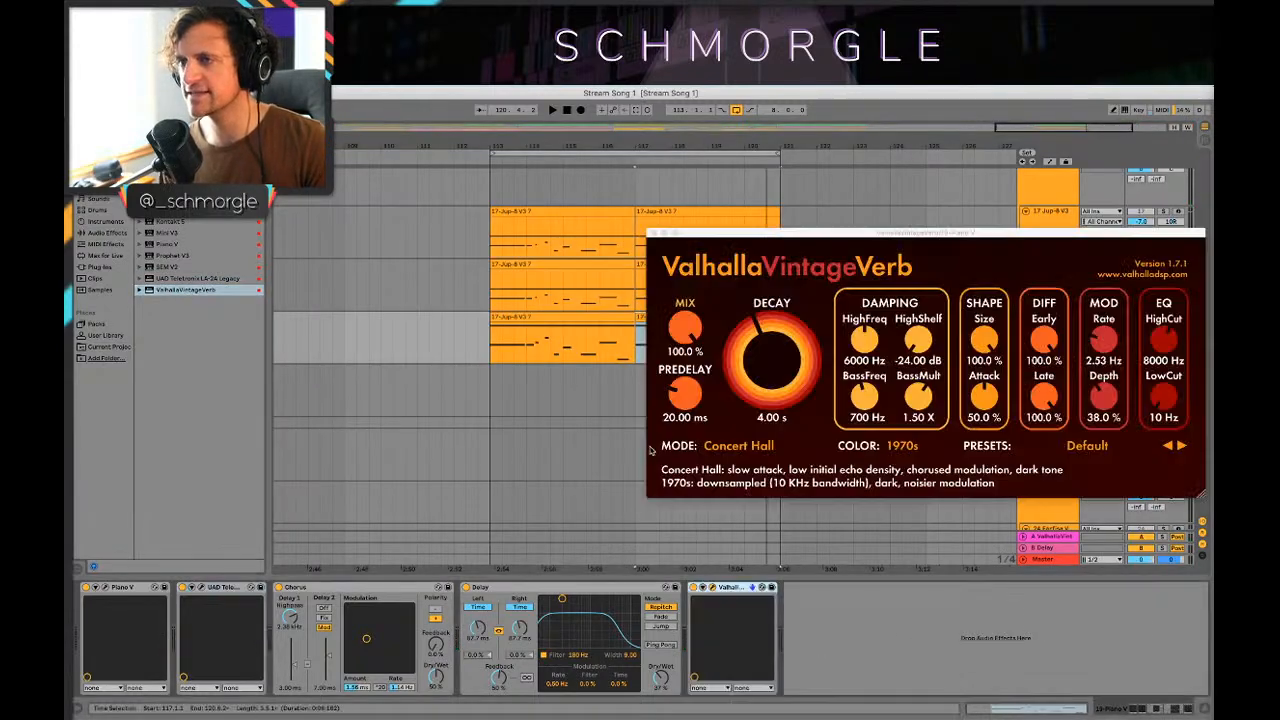
pyautogui.press('space')
pyautogui.moveTo(685, 328); pyautogui.dragTo(686, 394)
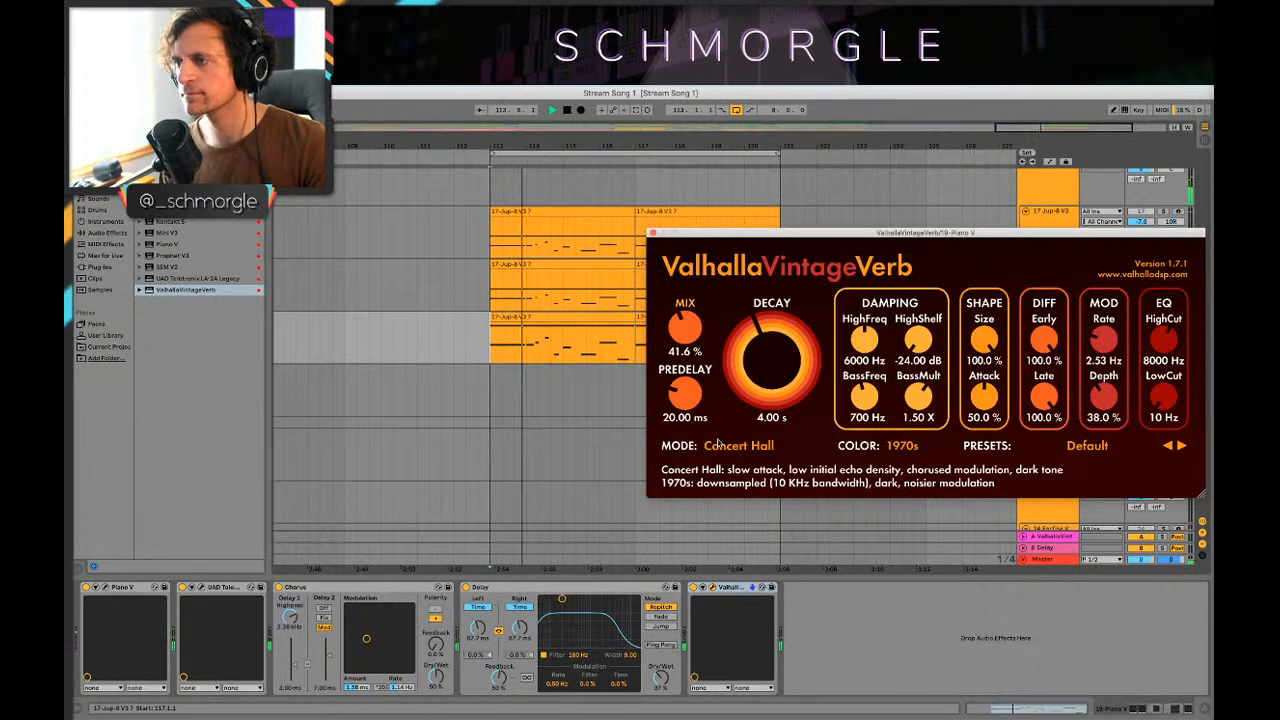
# Step: Set the reverb to Sanctuary mode with decay about 2.14 s, damping HighFreq about 10110 Hz and BassFreq 400 Hz
pyautogui.click(719, 446)
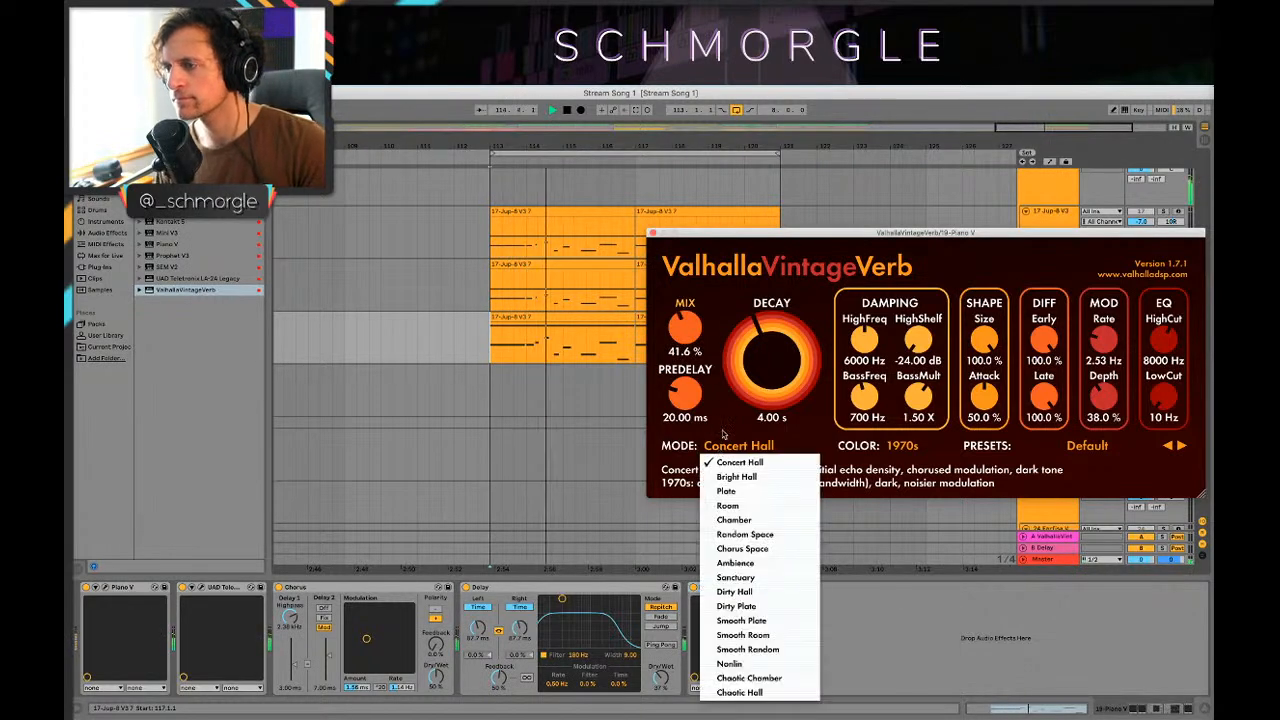
pyautogui.click(745, 589)
pyautogui.moveTo(750, 356); pyautogui.dragTo(751, 370)
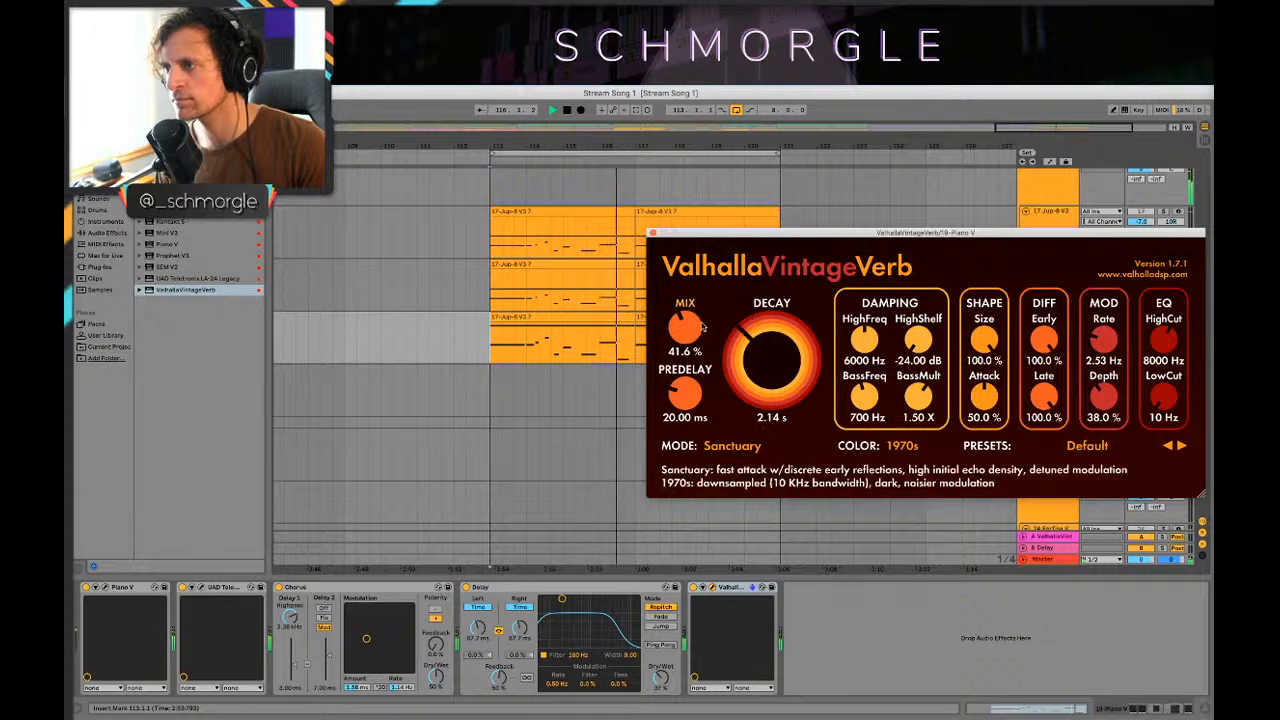
pyautogui.moveTo(872, 336); pyautogui.dragTo(872, 320)
pyautogui.moveTo(866, 394); pyautogui.dragTo(866, 407)
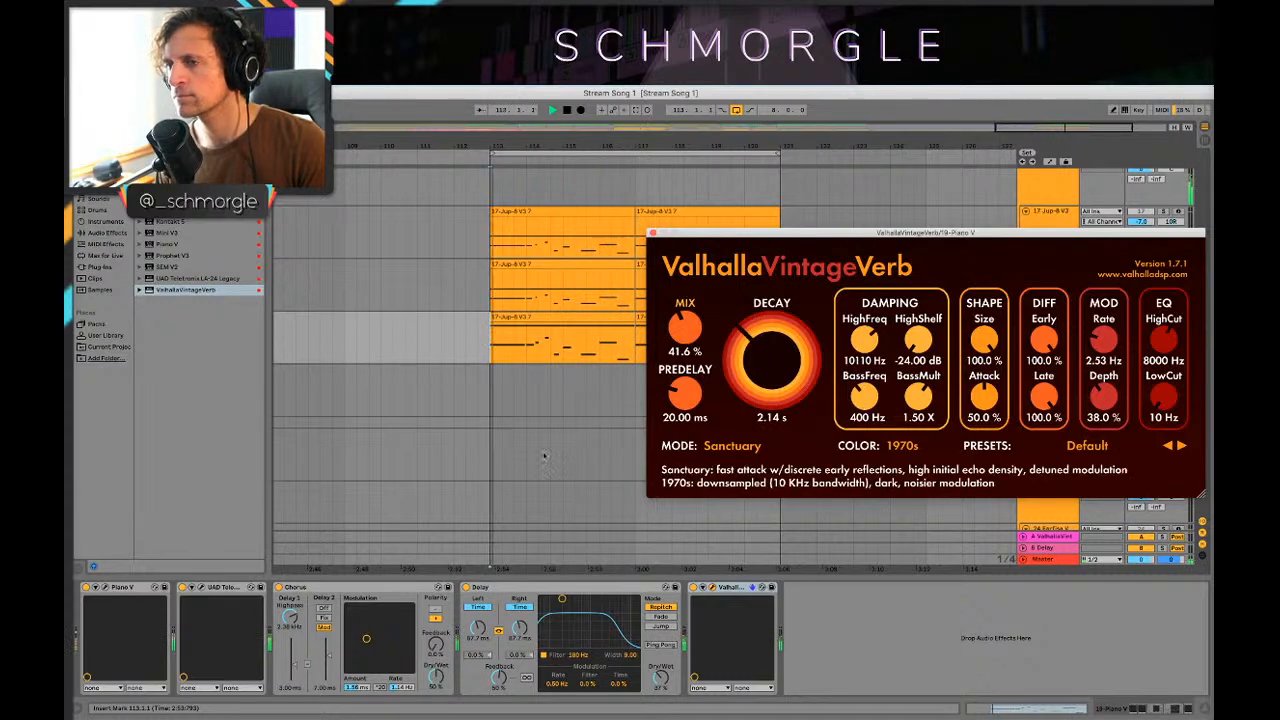
# Step: Set the reverb's mix to about 70.4% and decay to about 2.06 s, and play the piano part from bar 113
pyautogui.moveTo(685, 328); pyautogui.dragTo(685, 305)
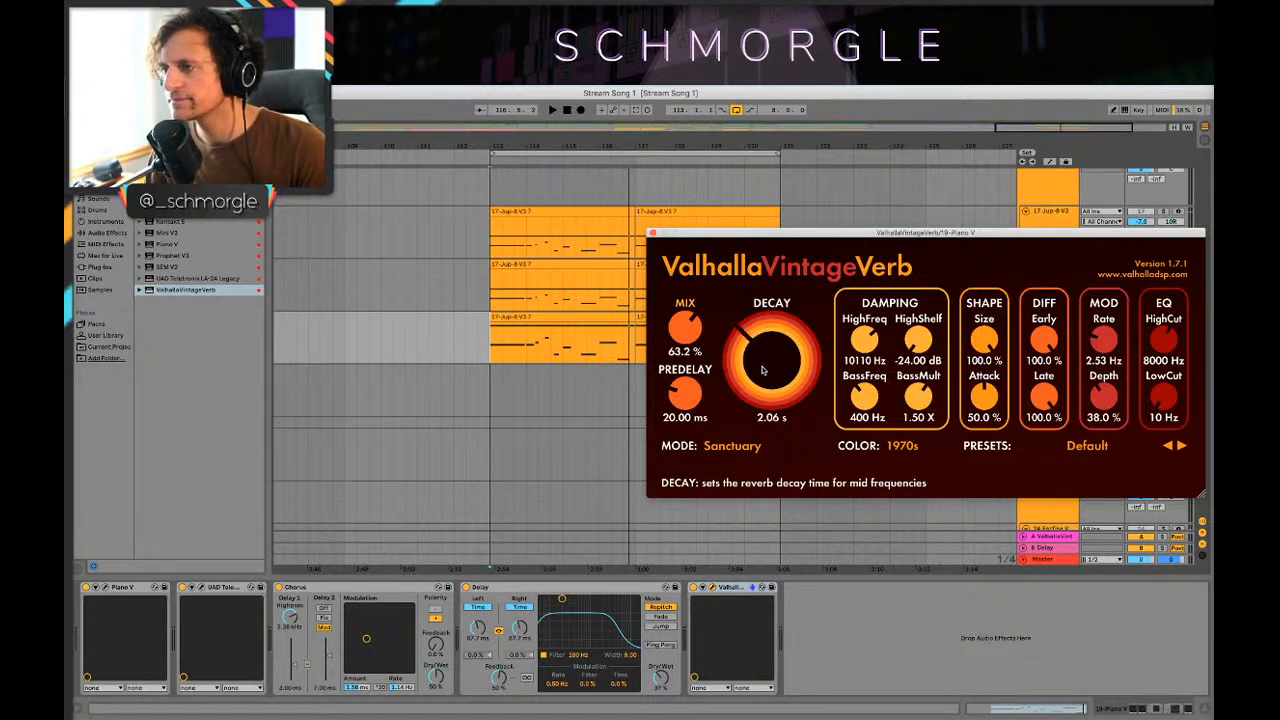
pyautogui.moveTo(685, 326); pyautogui.dragTo(685, 311)
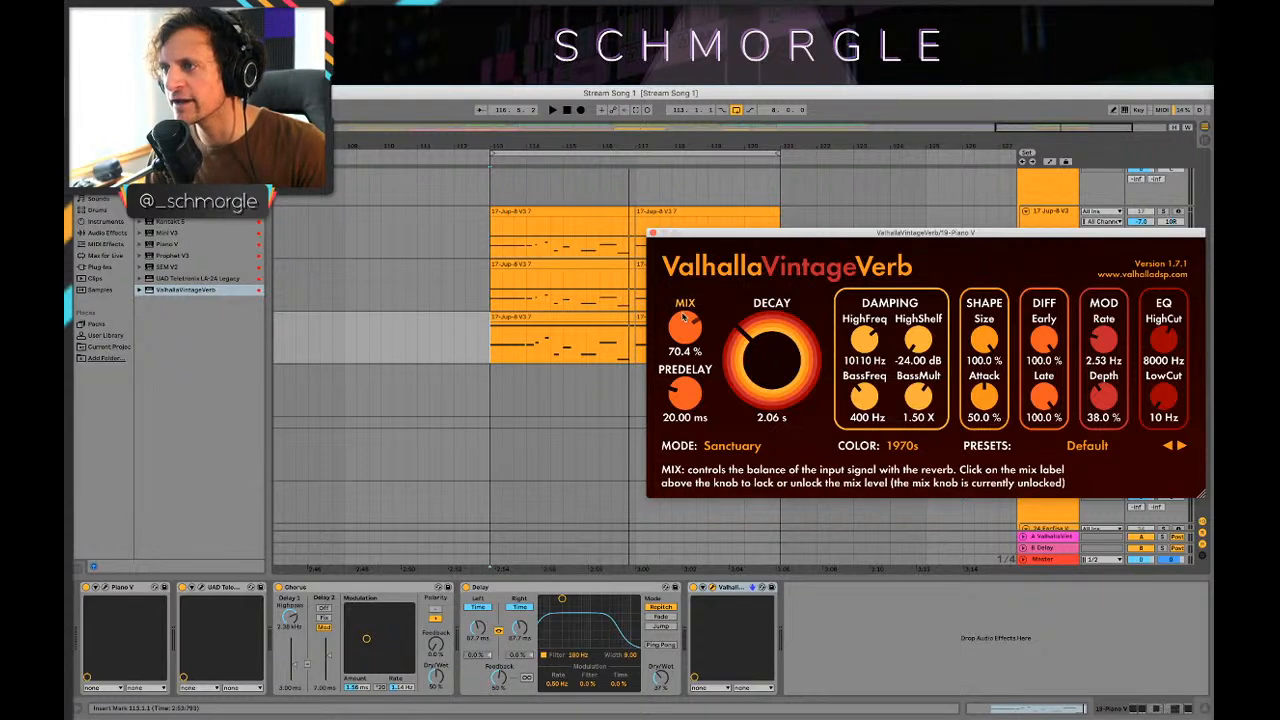
pyautogui.click(488, 345)
pyautogui.press('space')
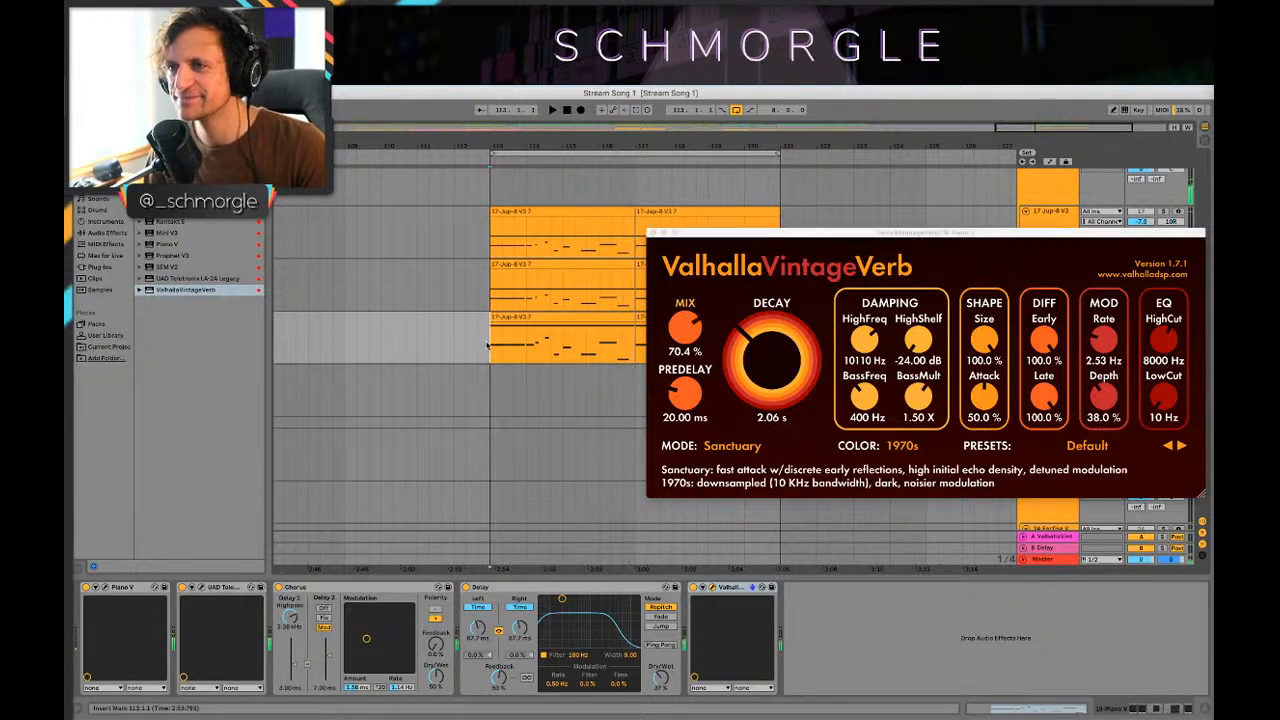
# Step: Set the Piano V reverb's mix to 56.0% and its mode to Room, close the plug-in, and unsolo the track
pyautogui.moveTo(684, 341); pyautogui.dragTo(686, 362)
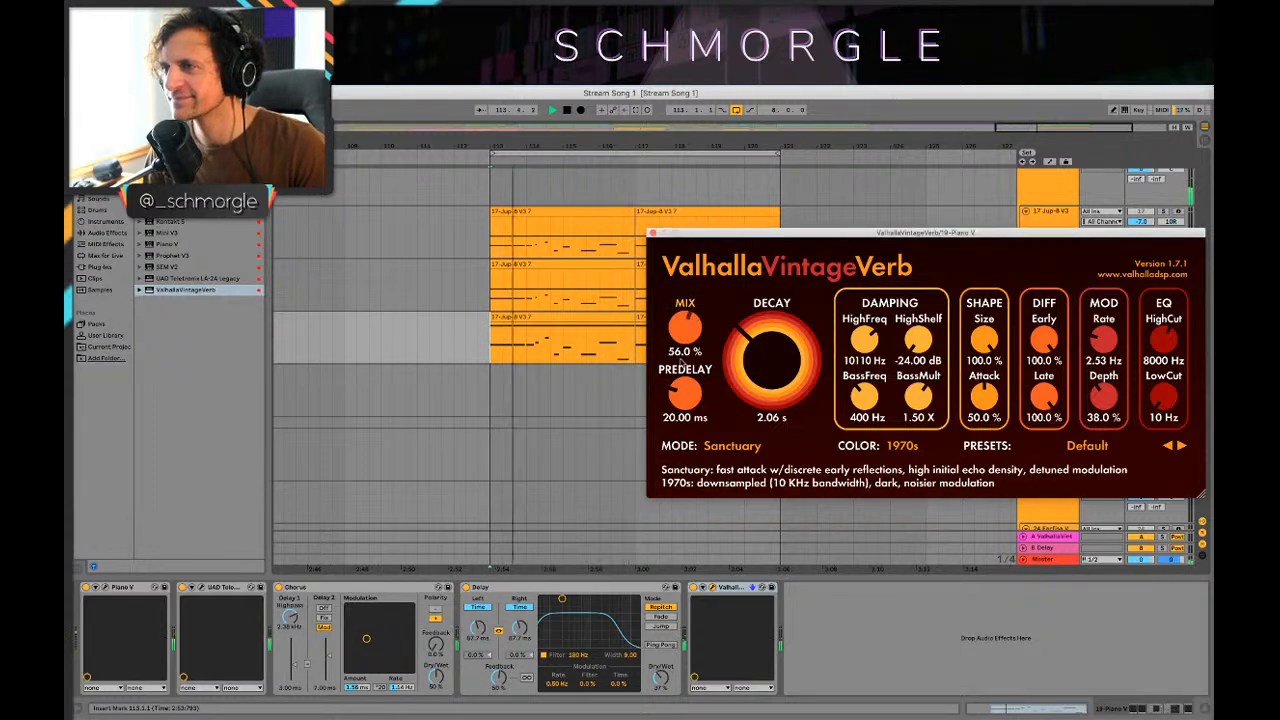
pyautogui.click(731, 445)
pyautogui.click(775, 513)
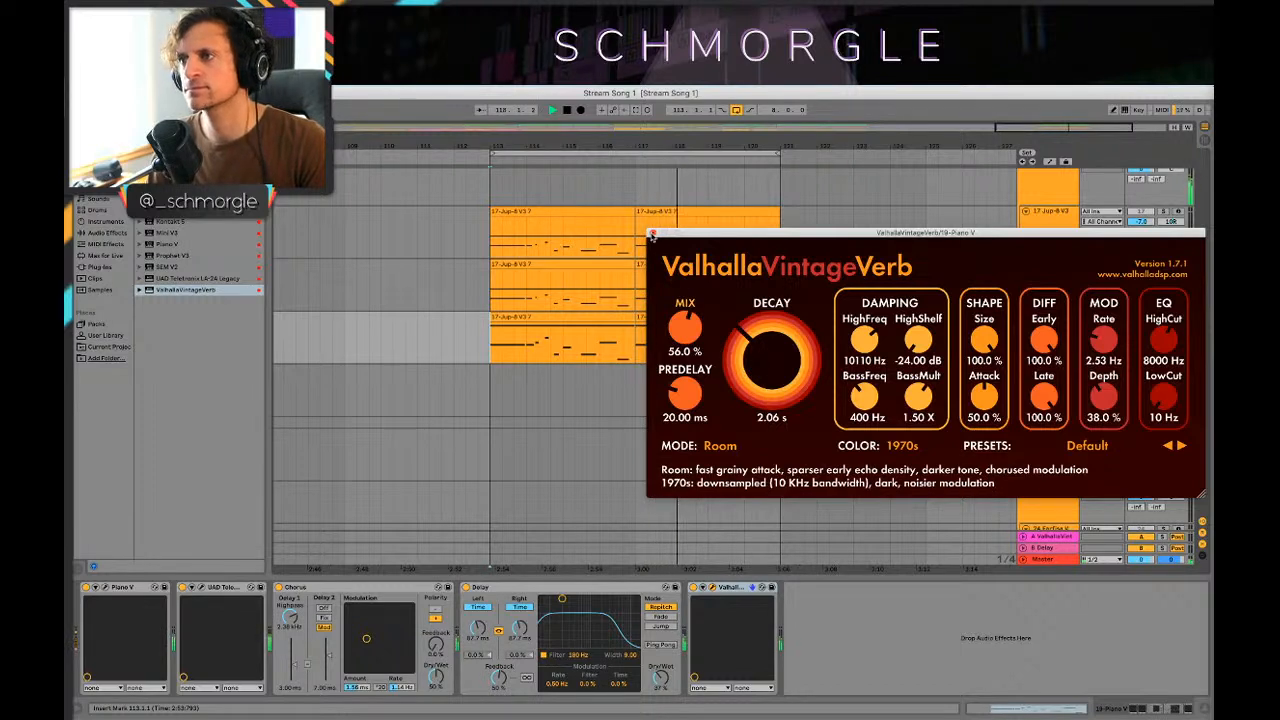
pyautogui.click(651, 234)
pyautogui.click(1163, 316)
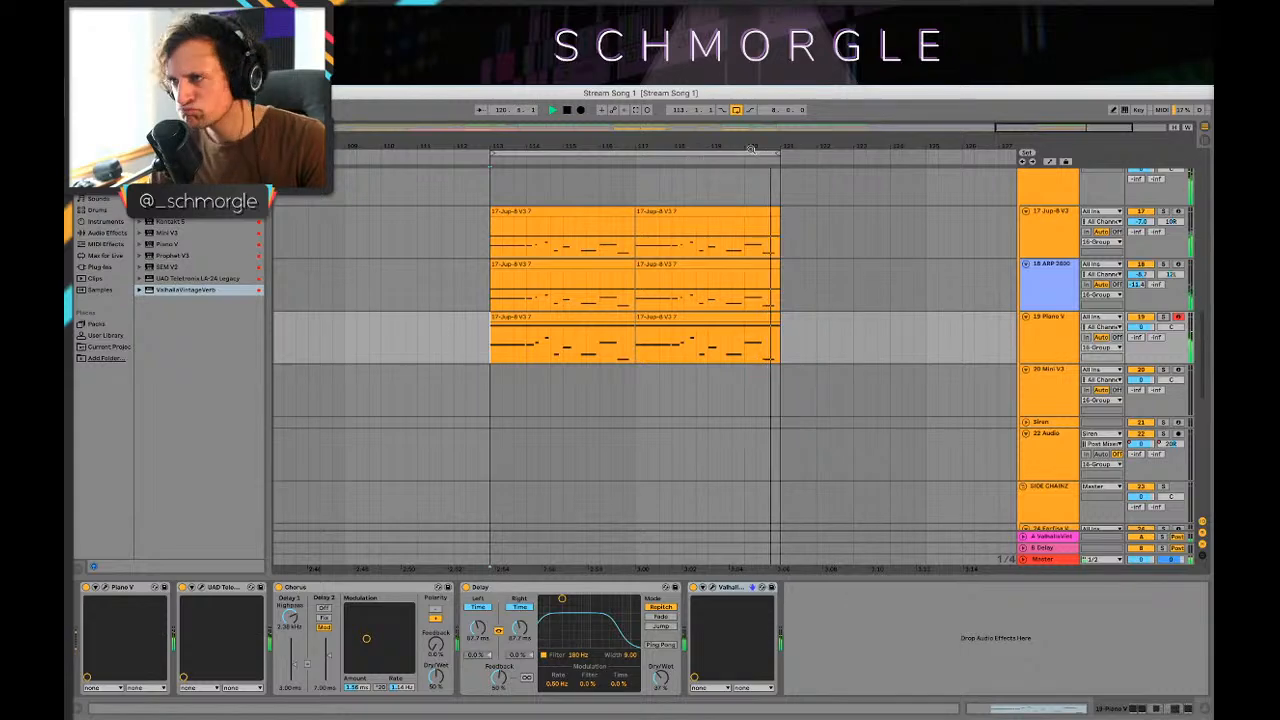
# Step: Balance the Piano V track against the Jup-8 and ARP parts by setting its volume to -2.8 and panning it left
pyautogui.moveTo(760, 156); pyautogui.dragTo(760, 145)
pyautogui.scroll(2, 714, 263)
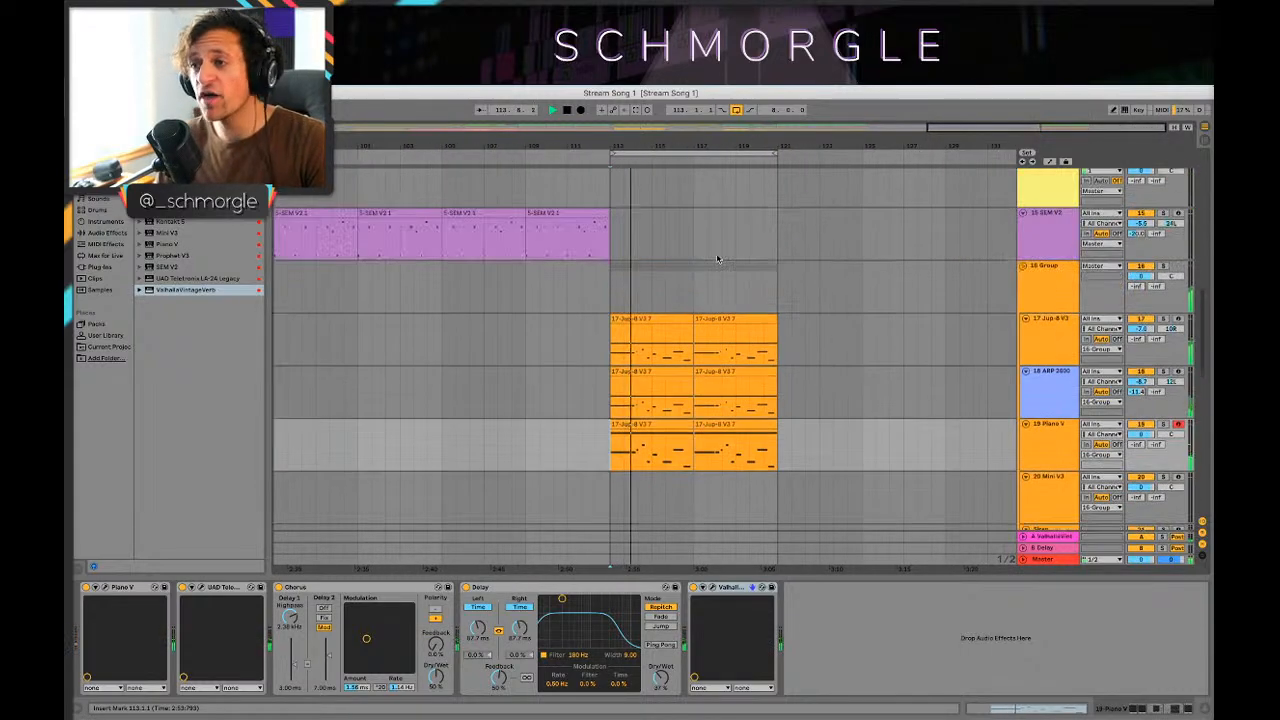
pyautogui.click(749, 372)
pyautogui.click(652, 326)
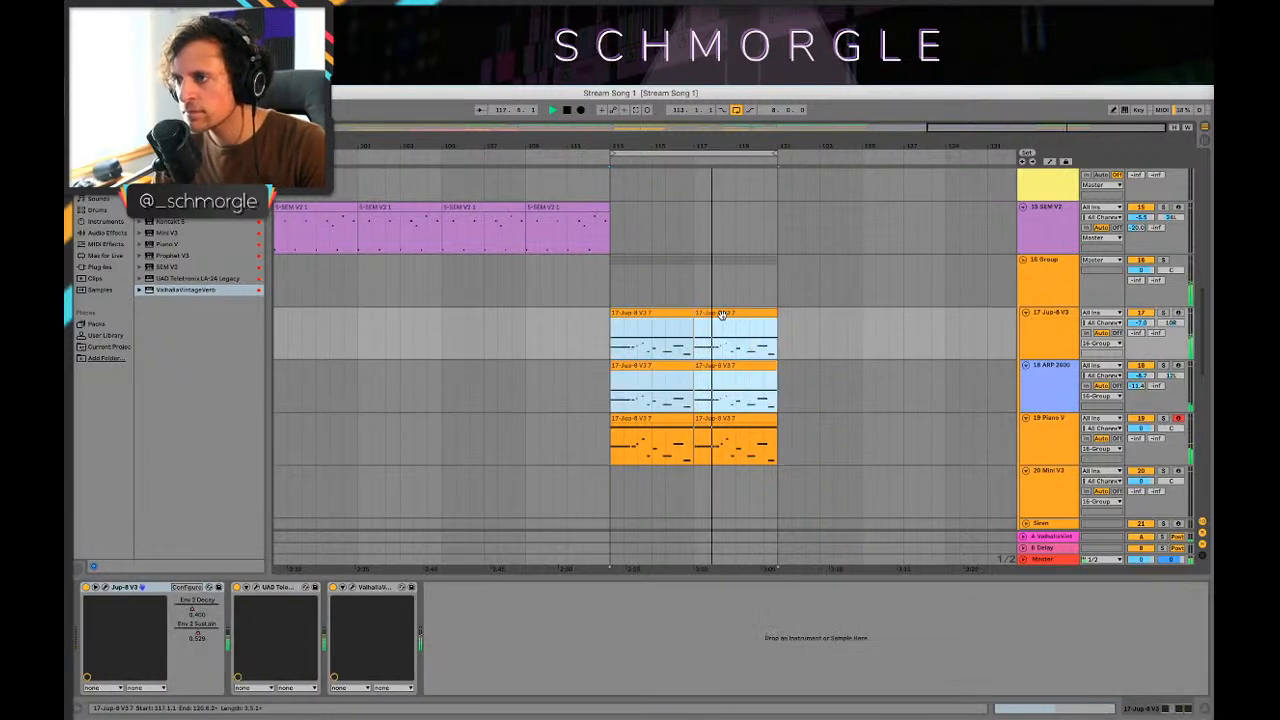
pyautogui.click(648, 313)
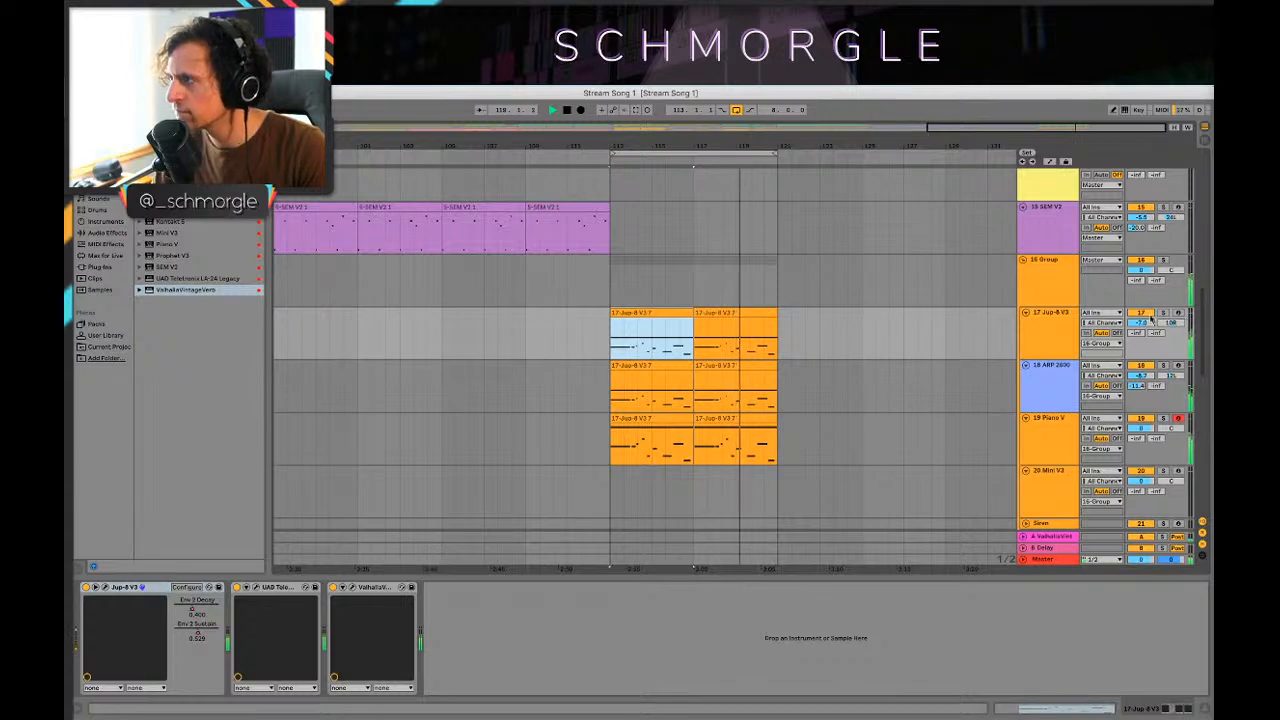
pyautogui.click(1144, 315)
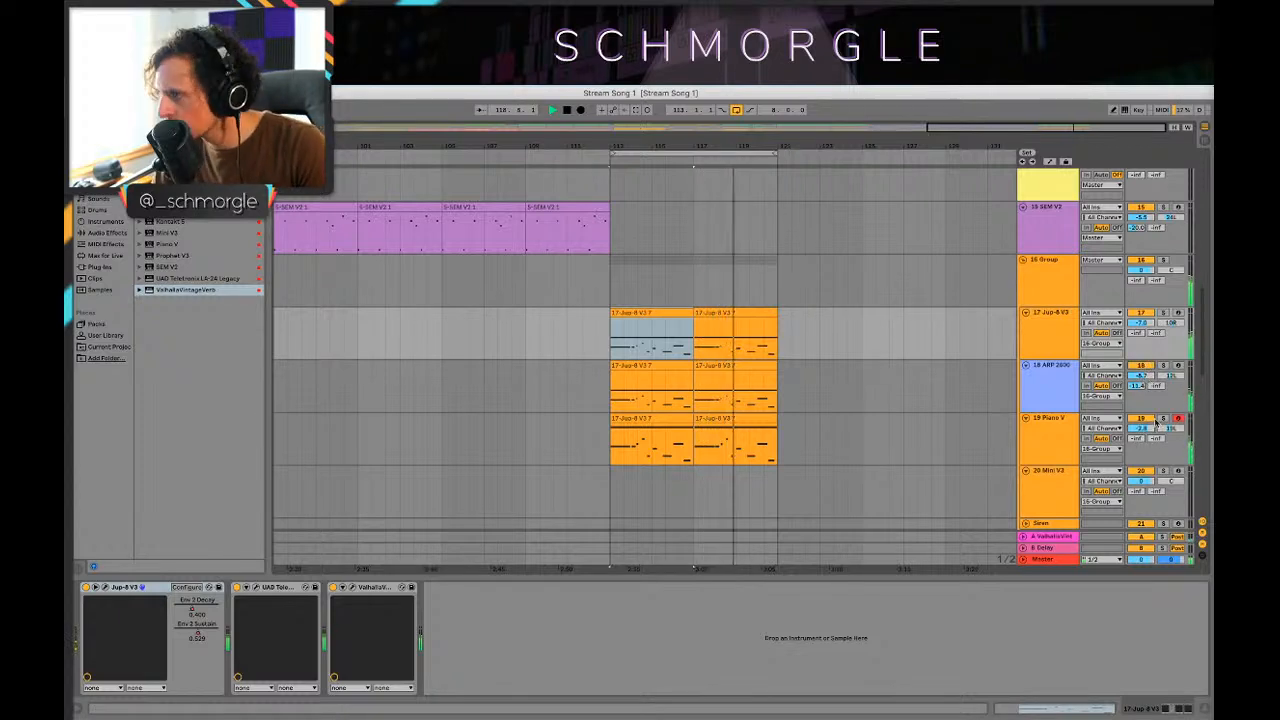
# Step: Delete both ARP 2600 clips between bars 113 and 121
pyautogui.moveTo(820, 146); pyautogui.dragTo(820, 120)
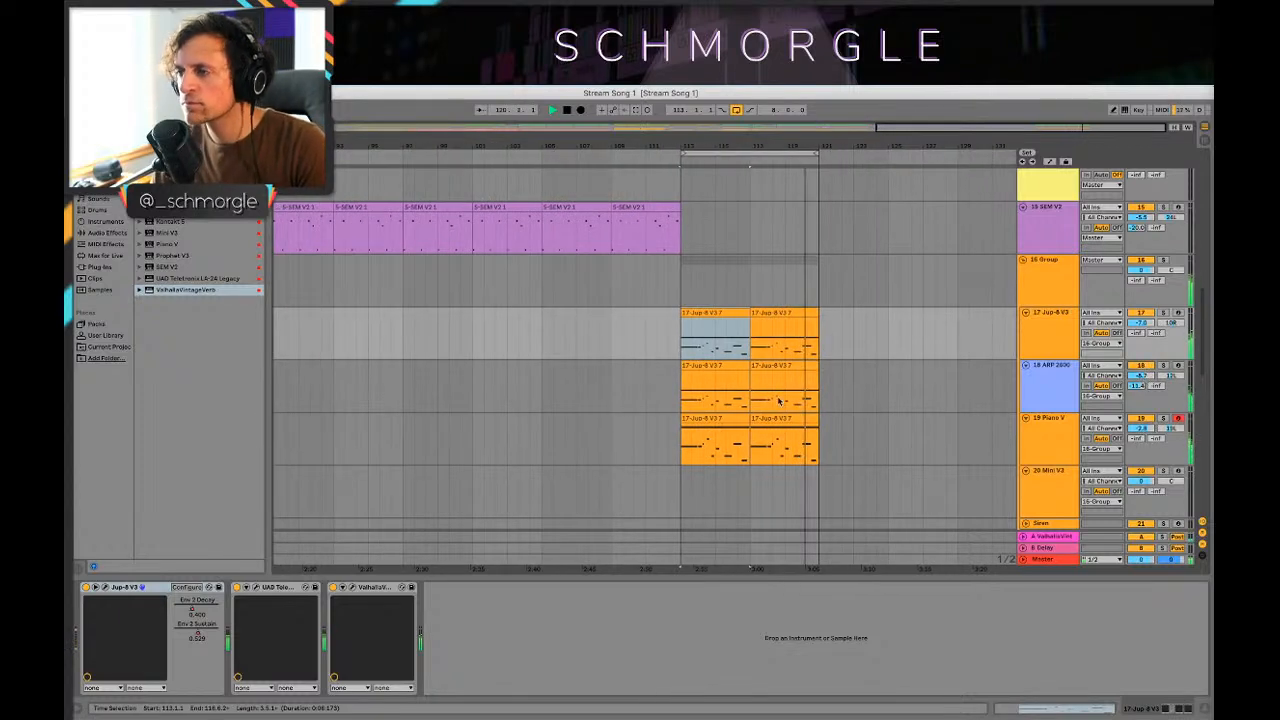
pyautogui.moveTo(785, 388); pyautogui.dragTo(773, 365)
pyautogui.press('space')
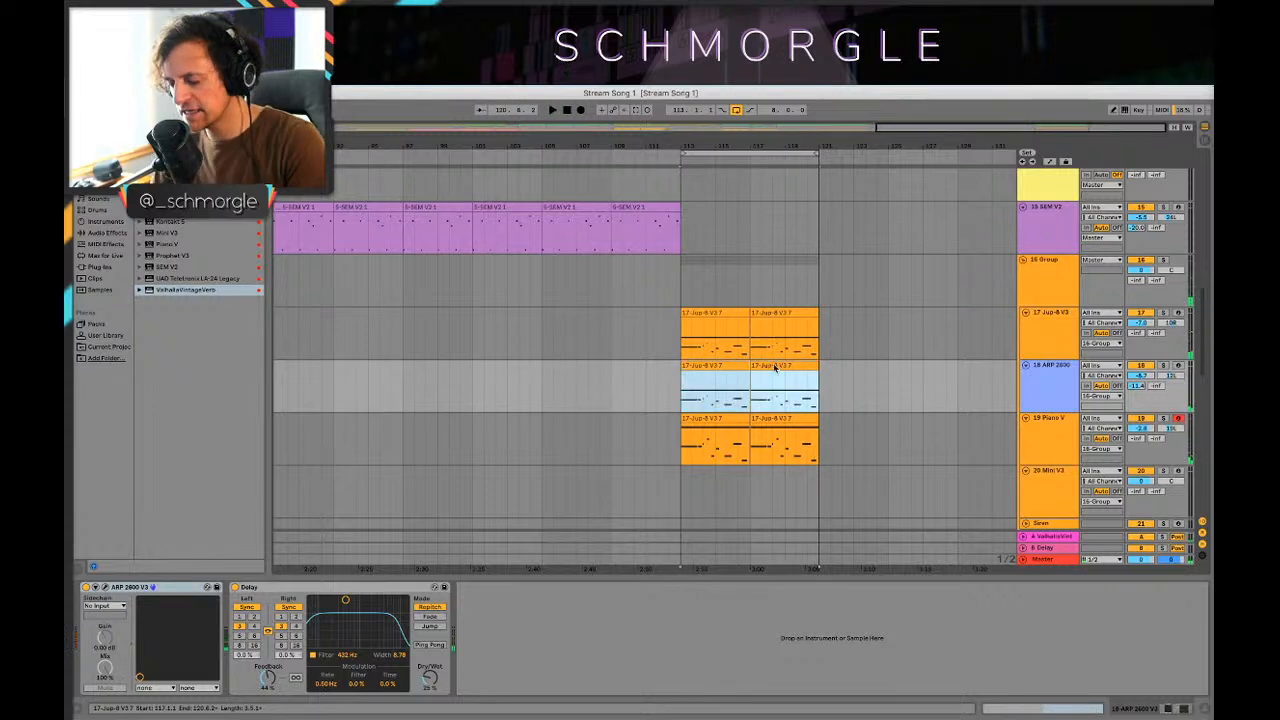
pyautogui.press('Delete')
# Step: Duplicate the two Piano V clips so the copies run from bar 121 to bar 129
pyautogui.click(708, 418)
pyautogui.keyDown('shift'); pyautogui.click(766, 419); pyautogui.keyUp('shift')
pyautogui.moveTo(732, 419); pyautogui.dragTo(864, 426)
pyautogui.press('space')
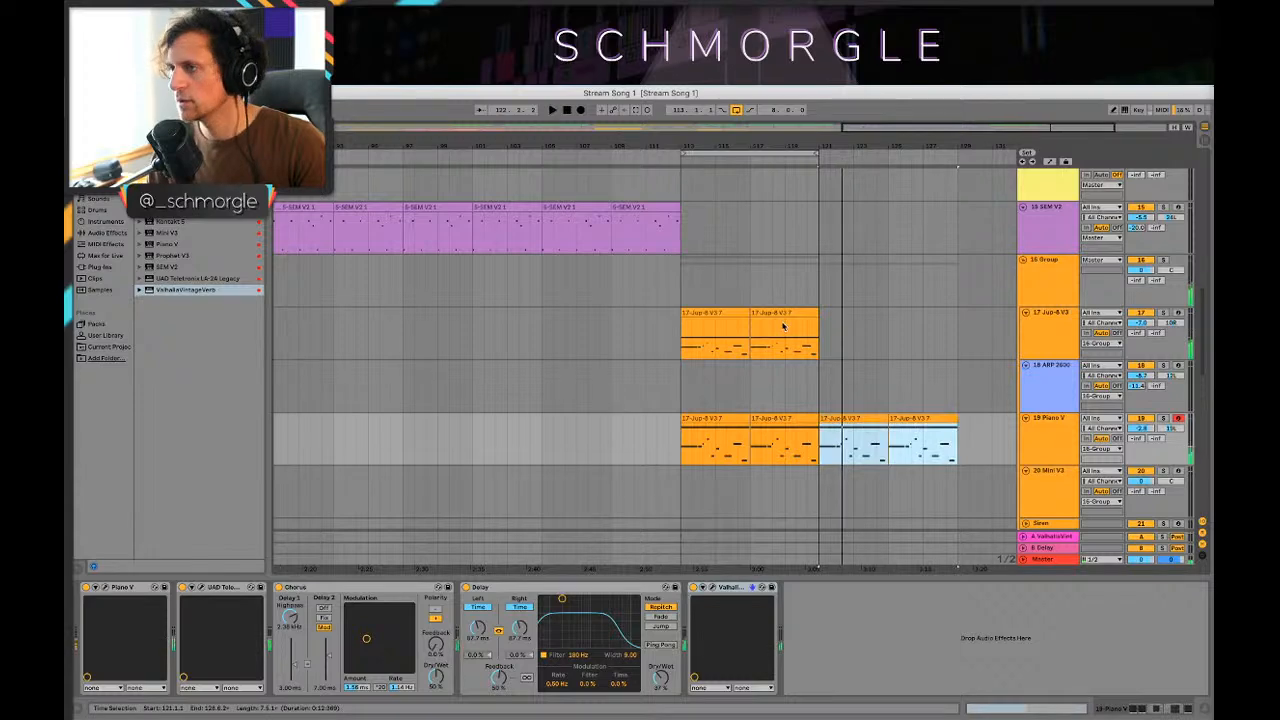
# Step: Duplicate the two Jup-8 V3 clips so the copies start at bar 121, and play from bar 112
pyautogui.click(771, 313)
pyautogui.keyDown('shift'); pyautogui.click(714, 313); pyautogui.keyUp('shift')
pyautogui.moveTo(714, 313); pyautogui.dragTo(845, 325)
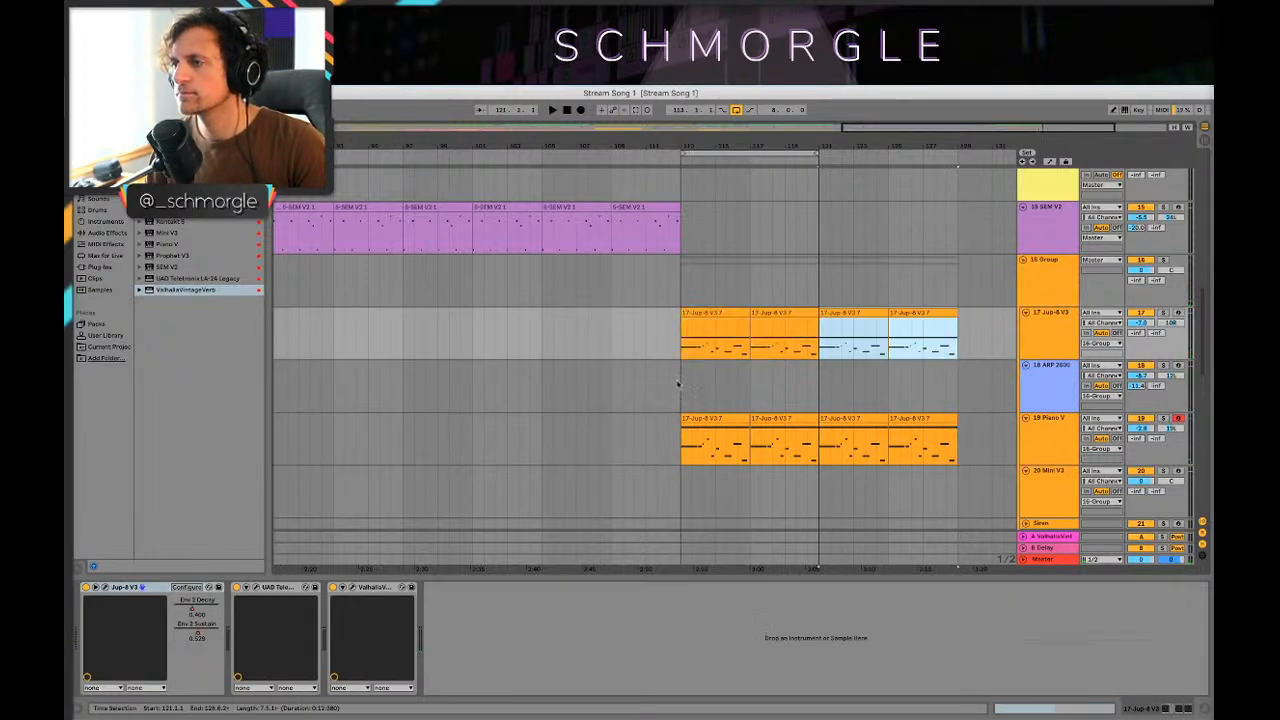
pyautogui.click(795, 364)
pyautogui.press('space')
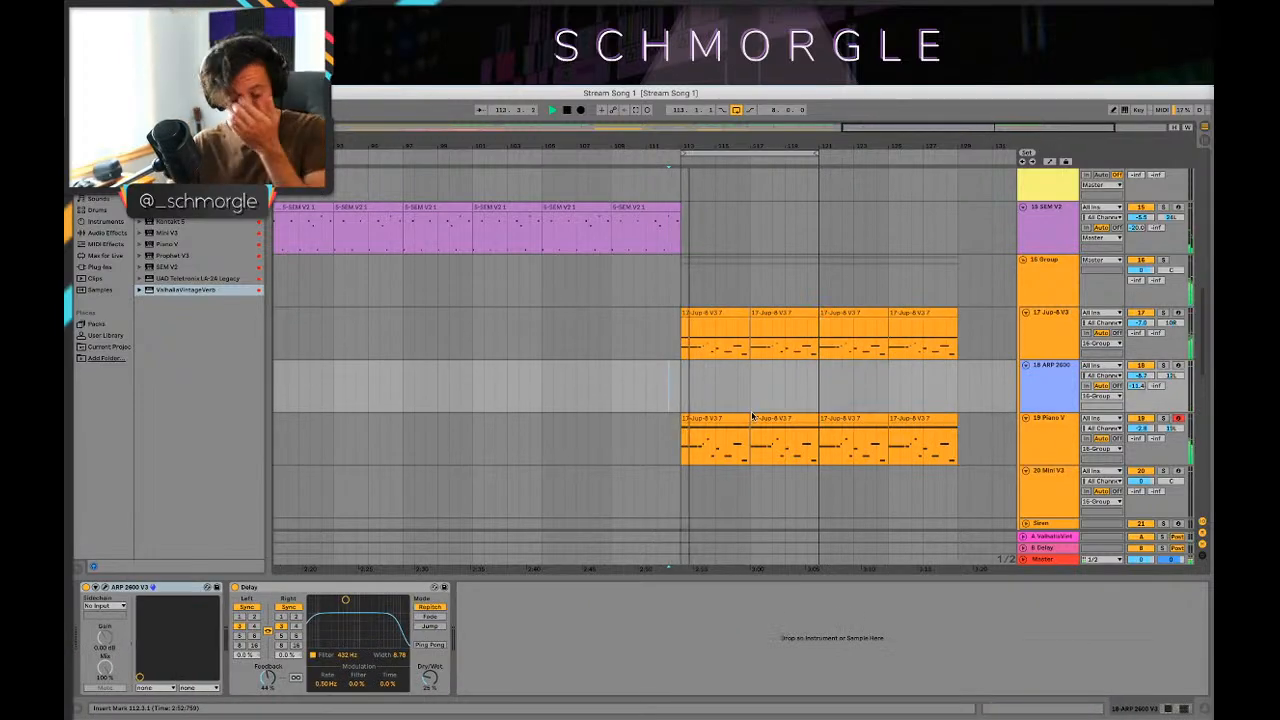
# Step: Try duplicating the drum, sidechain kick and FunkyDrumming clips to bar 121, and extend the loop to 16 bars from bar 113
pyautogui.scroll(10, 740, 340)
pyautogui.scroll(4, 785, 350)
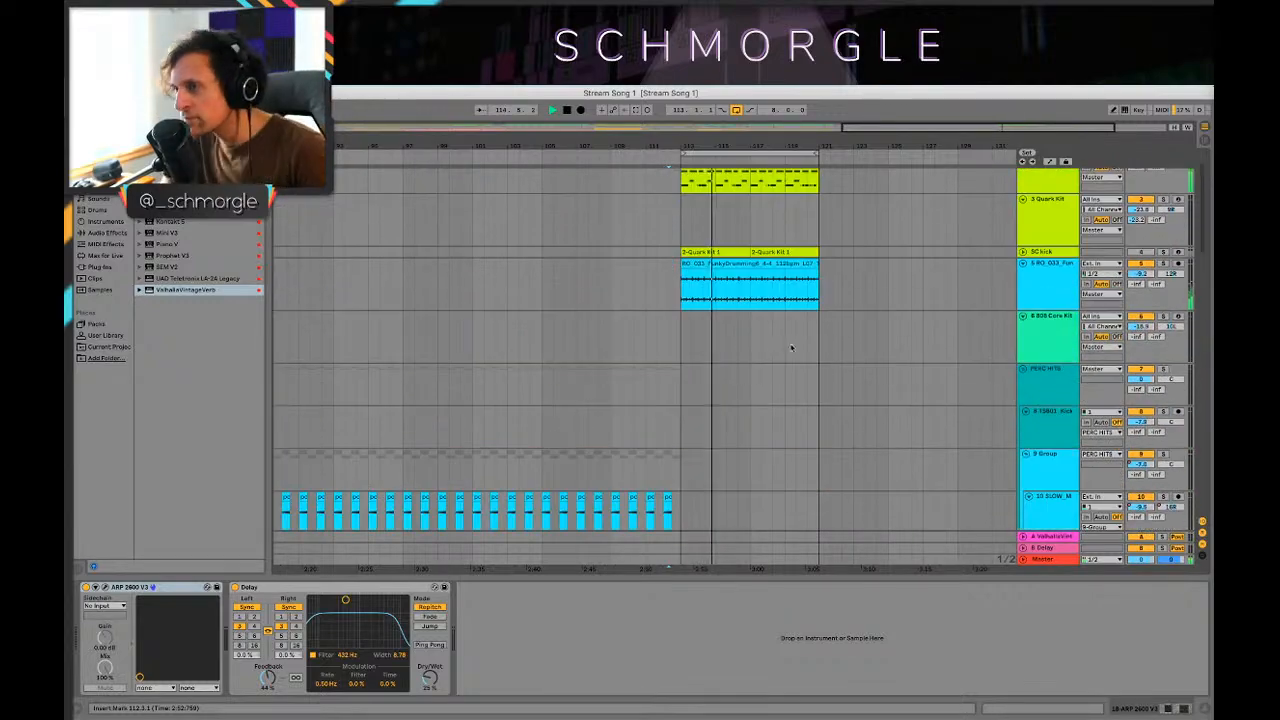
pyautogui.scroll(-8, 790, 352)
pyautogui.scroll(10, 830, 300)
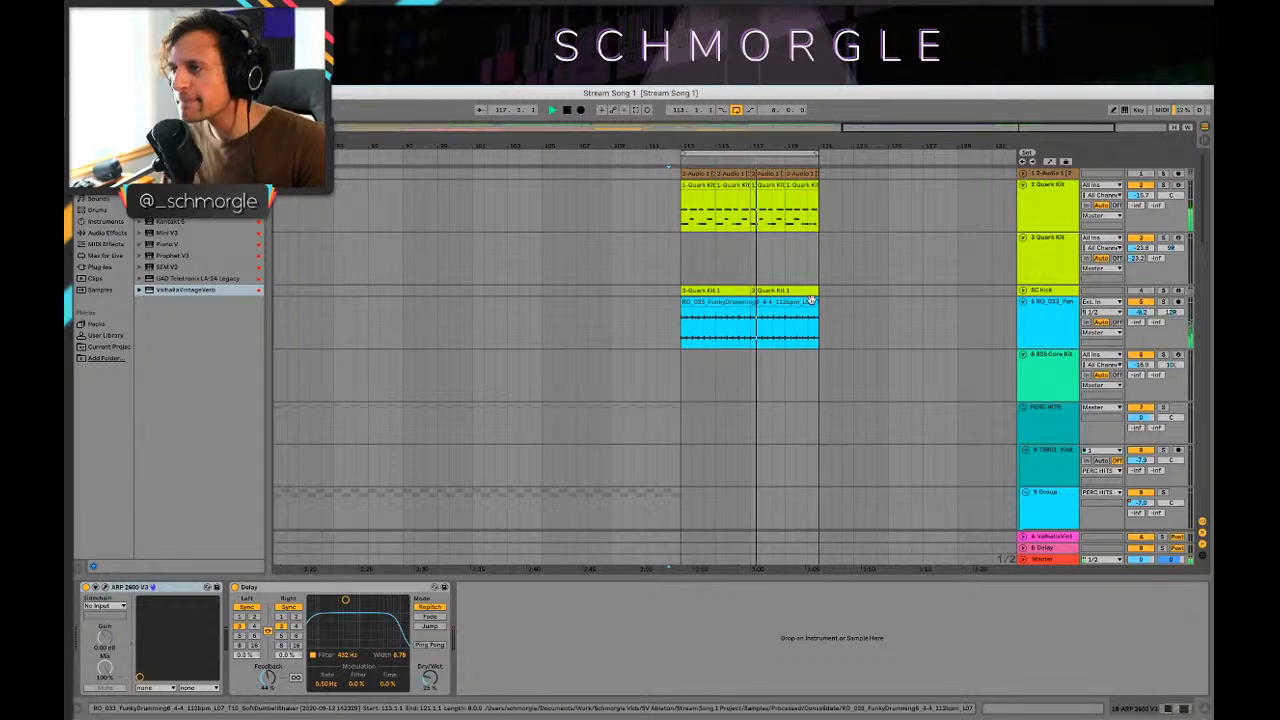
pyautogui.click(808, 301)
pyautogui.keyDown('shift'); pyautogui.click(696, 173); pyautogui.keyUp('shift')
pyautogui.moveTo(700, 173); pyautogui.dragTo(977, 167)
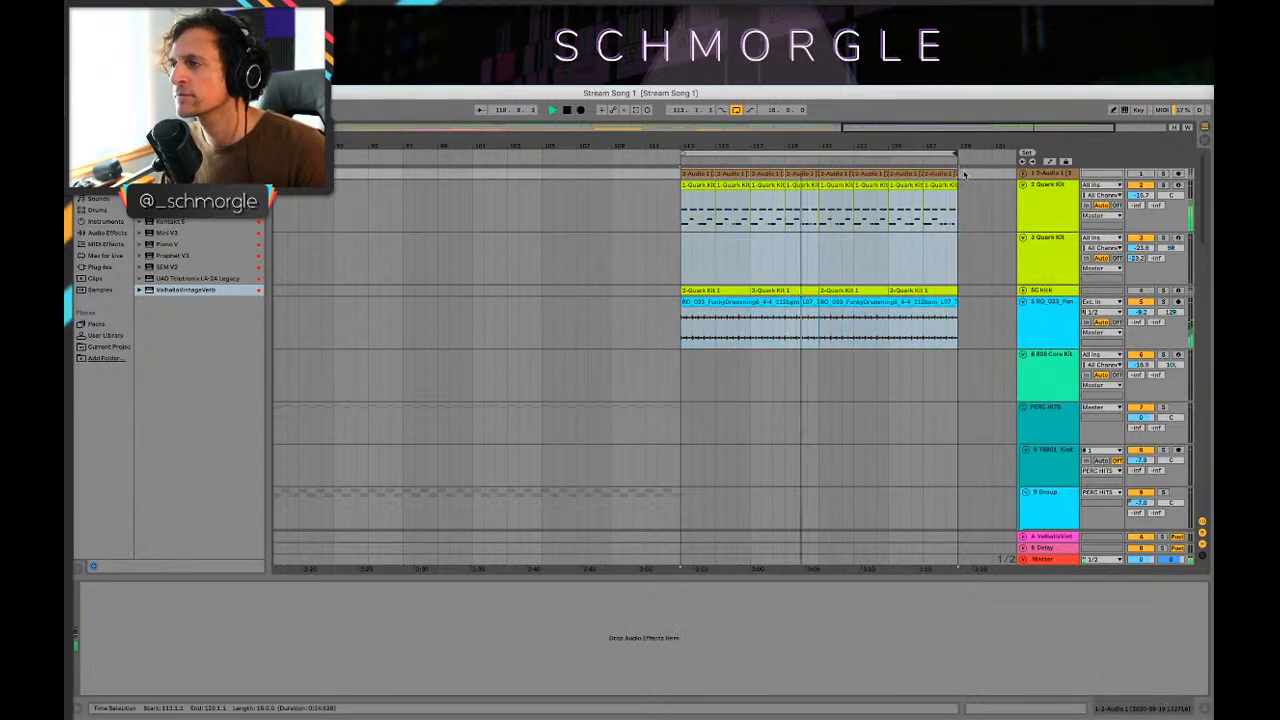
# Step: Undo the duplication of the drum clips at bar 121
pyautogui.scroll(-13, 857, 333)
pyautogui.scroll(3, 857, 333)
pyautogui.keyDown('shift'); pyautogui.click(694, 291); pyautogui.keyUp('shift')
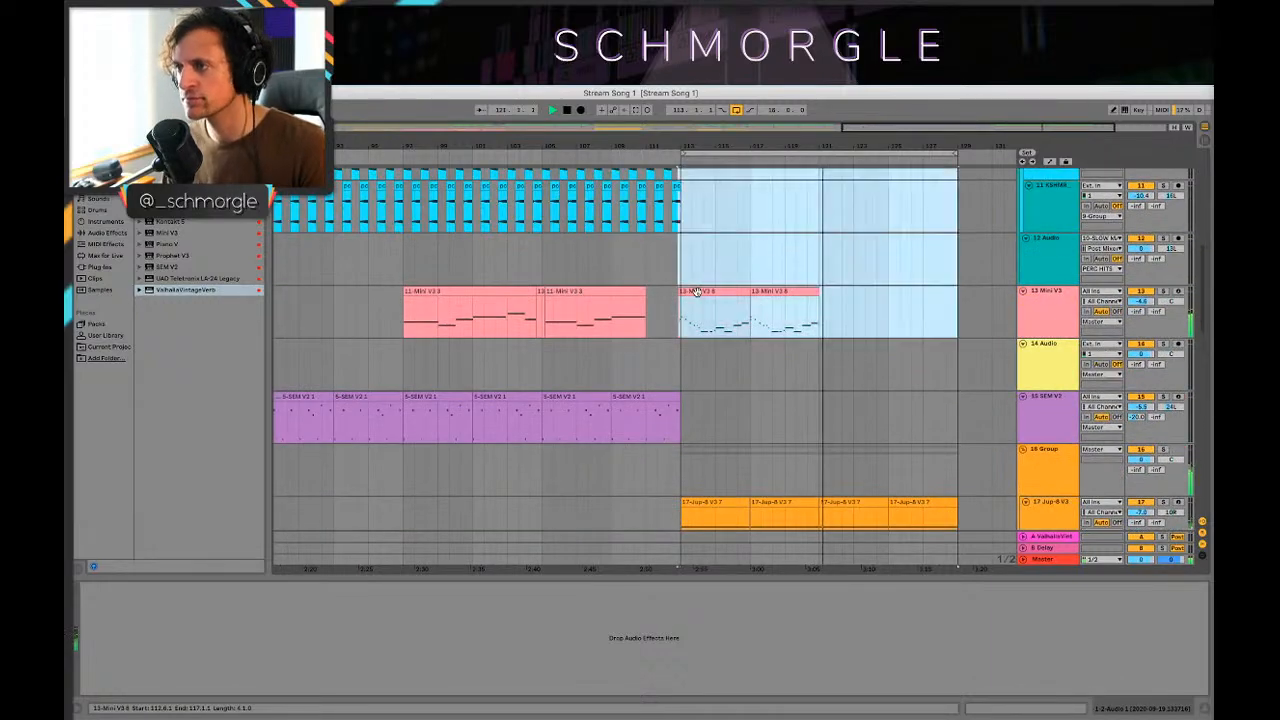
pyautogui.click(835, 280)
pyautogui.scroll(10, 836, 285)
pyautogui.press('space')
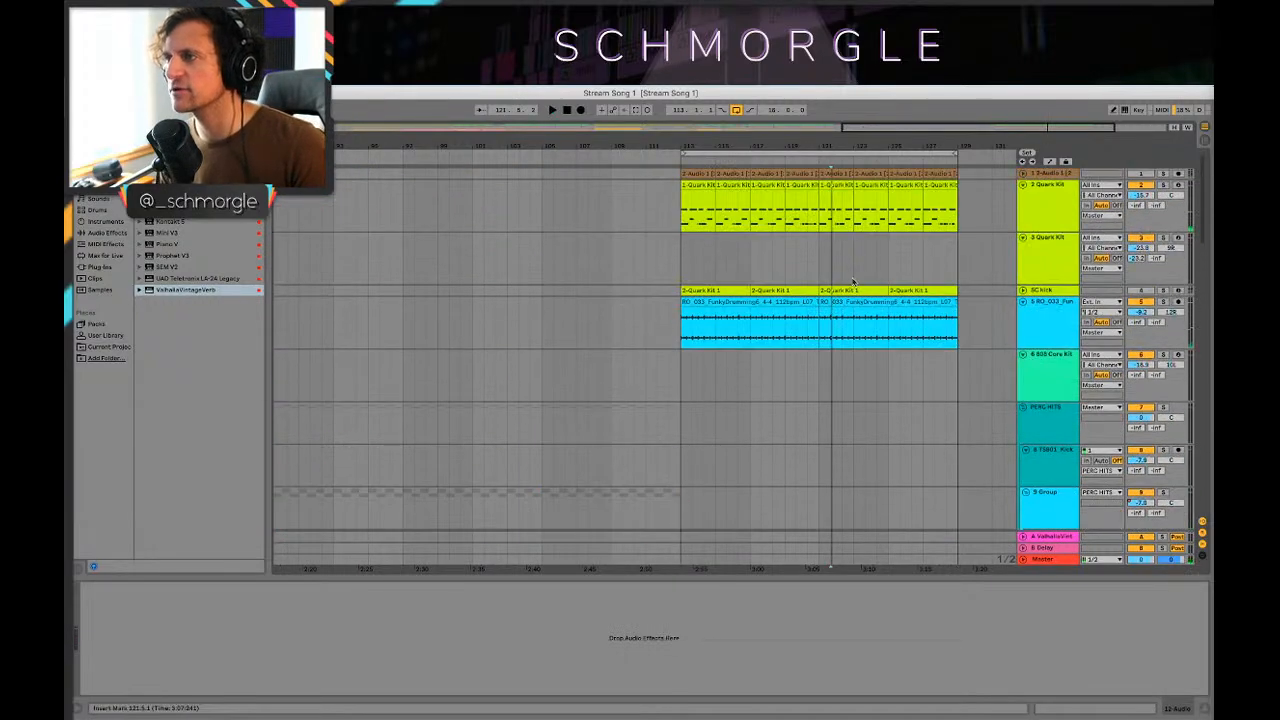
pyautogui.press('super+z')
# Step: In the last Quark Kit clip, delay the kicks near 10.3 and 10.5 by one 1/64 step, and play from bar 113
pyautogui.click(798, 187)
pyautogui.press('space')
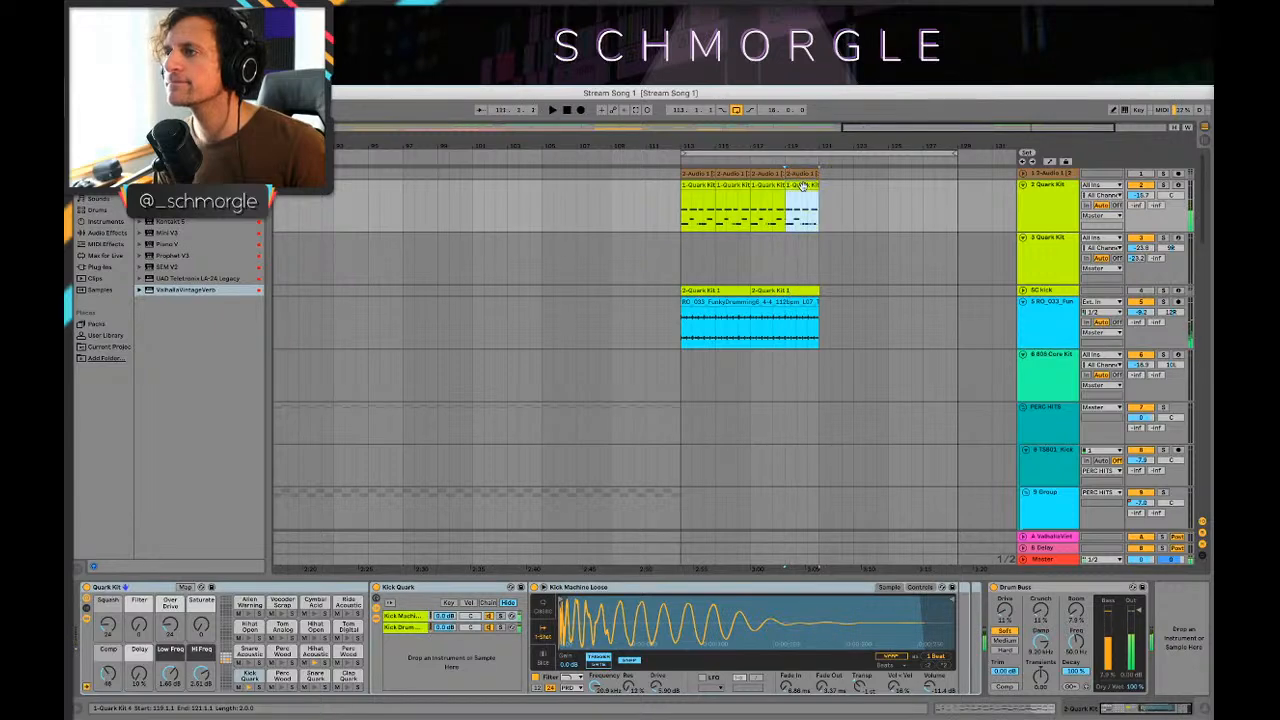
pyautogui.doubleClick(803, 186)
pyautogui.press('space')
pyautogui.scroll(-2, 1069, 503)
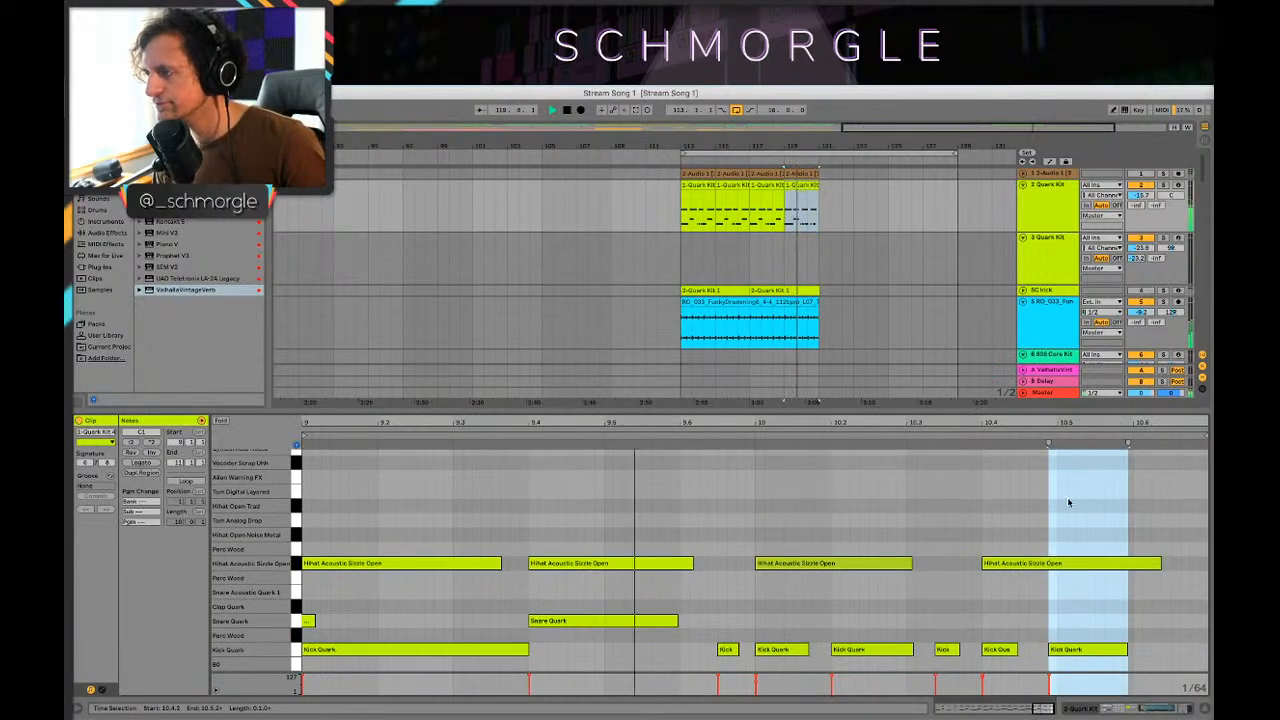
pyautogui.click(1021, 522)
pyautogui.moveTo(953, 650); pyautogui.dragTo(971, 648)
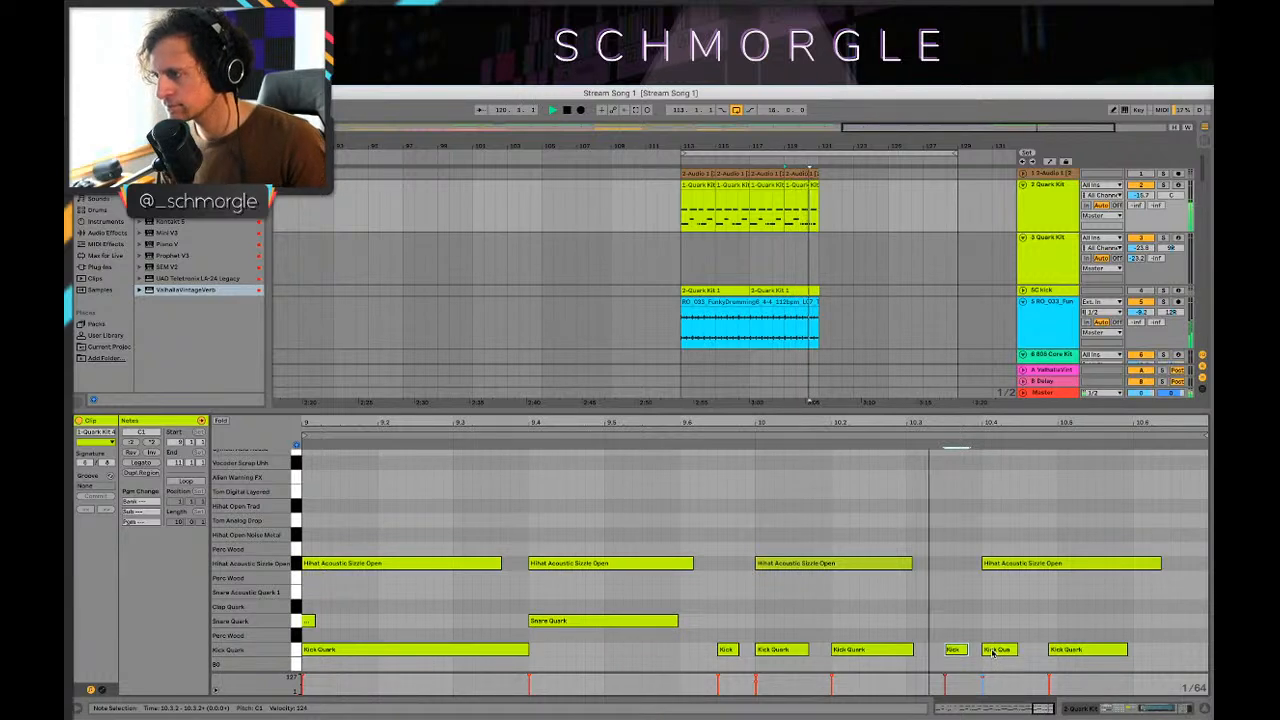
pyautogui.moveTo(1057, 651); pyautogui.dragTo(1067, 655)
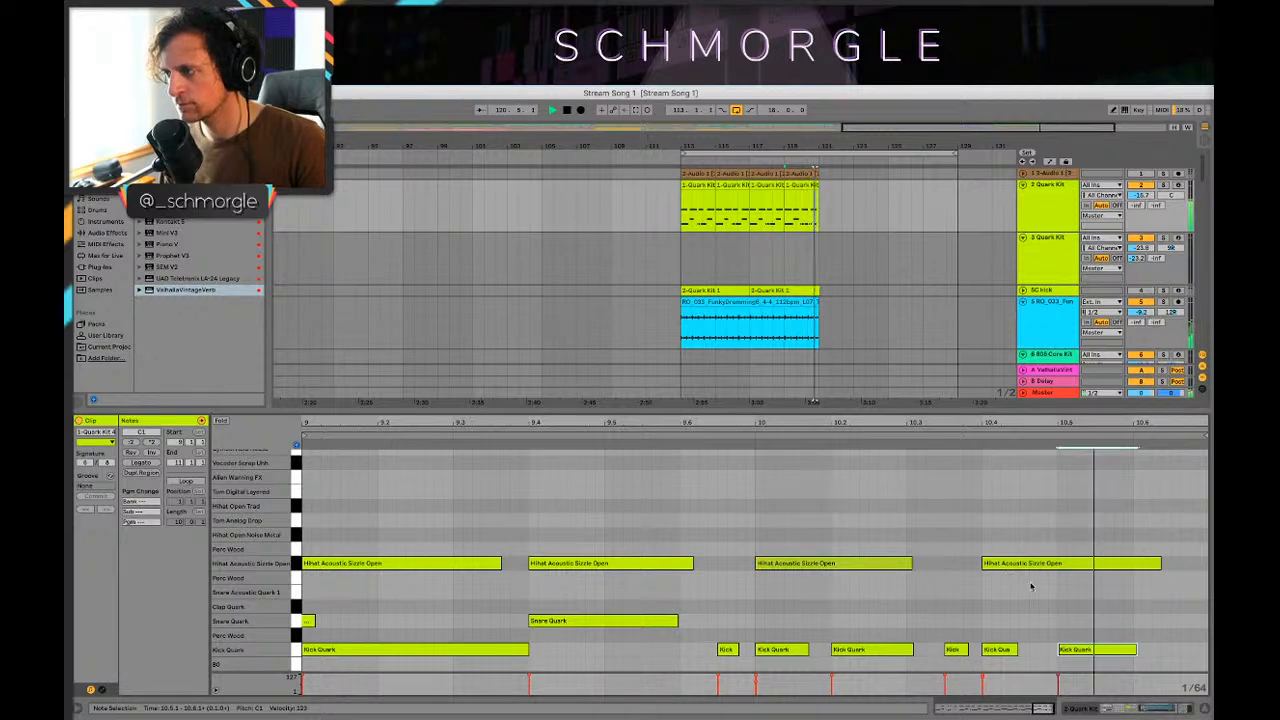
pyautogui.hotkey('shift', 'Tab')
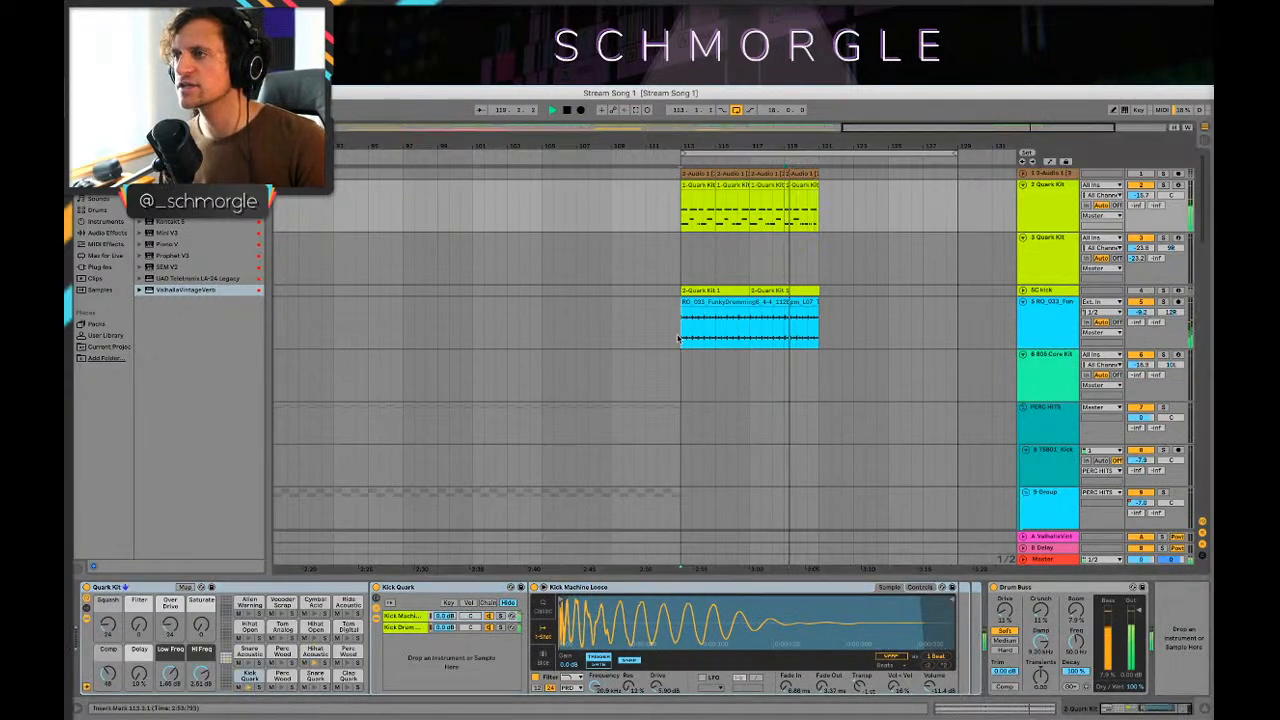
pyautogui.click(681, 325)
pyautogui.press('space')
pyautogui.keyDown('shift'); pyautogui.click(704, 184); pyautogui.keyUp('shift')
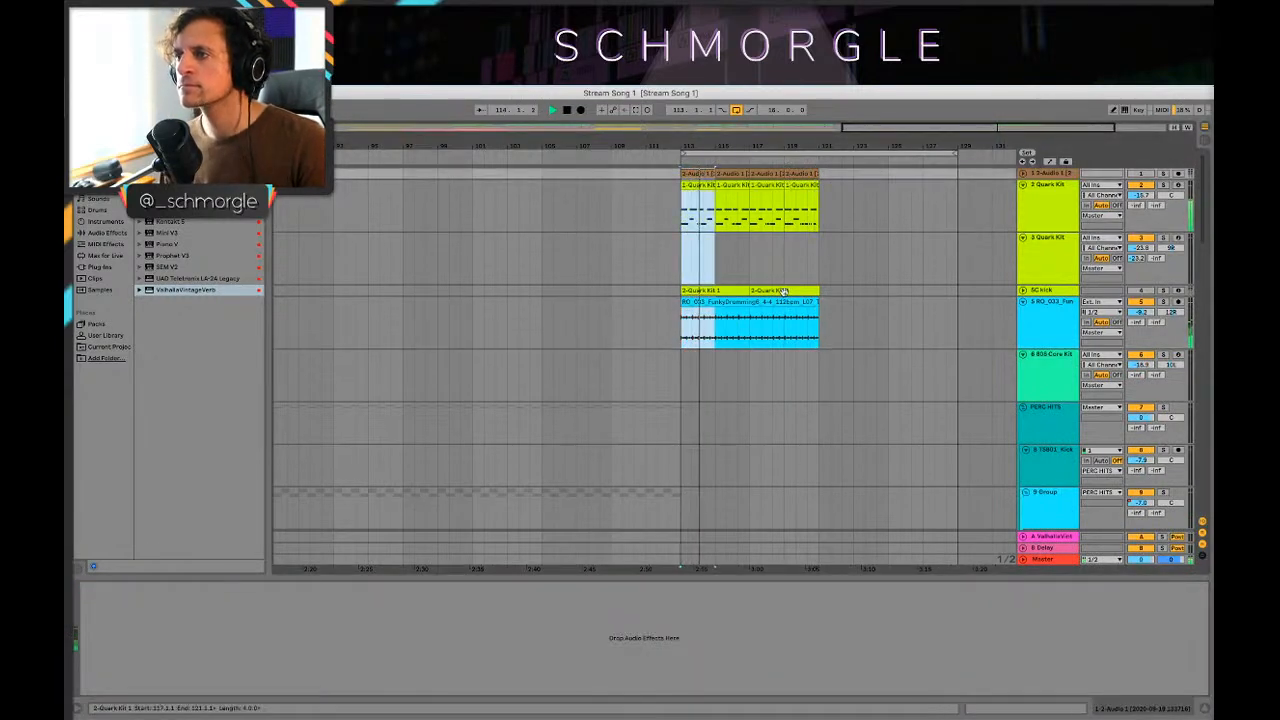
pyautogui.keyDown('shift'); pyautogui.click(803, 301); pyautogui.keyUp('shift')
pyautogui.scroll(-5, 818, 389)
pyautogui.scroll(-5, 818, 389)
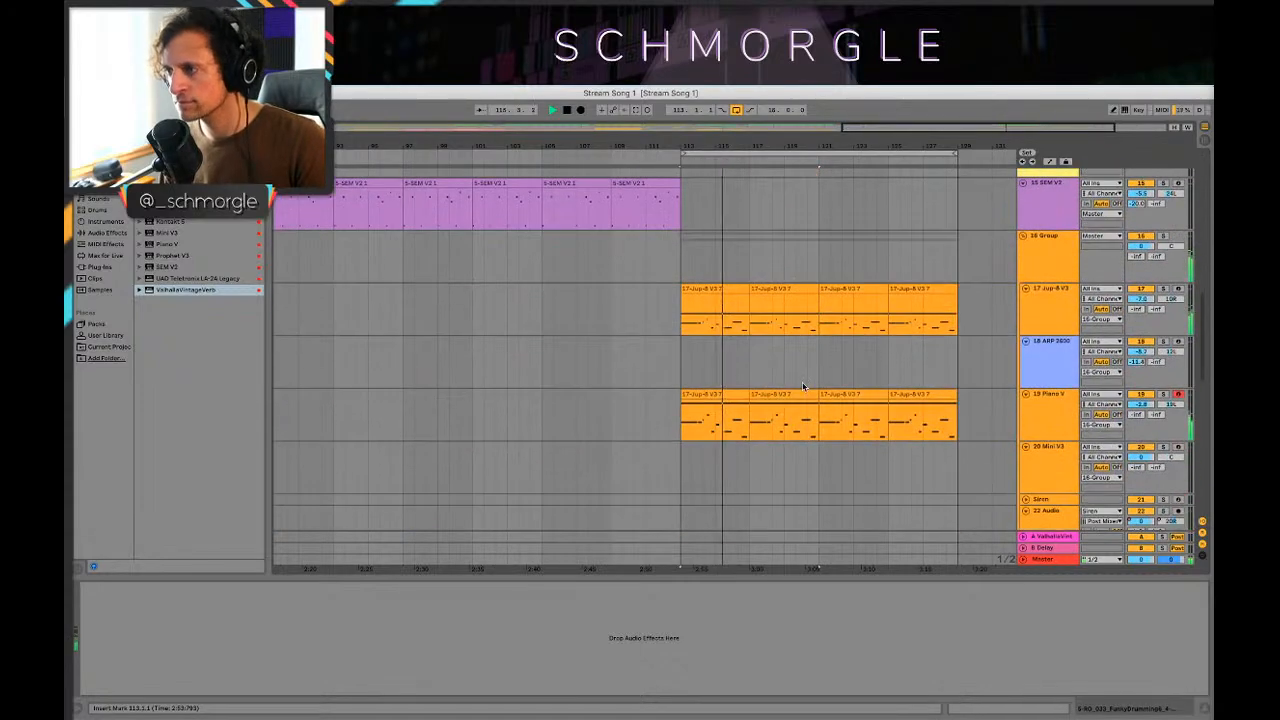
pyautogui.keyDown('shift'); pyautogui.click(812, 412); pyautogui.keyUp('shift')
# Step: Duplicate the drum through Mini V3 clips of bars 113 to 121 to bar 121, and play across the transition from bar 120
pyautogui.scroll(6, 790, 347)
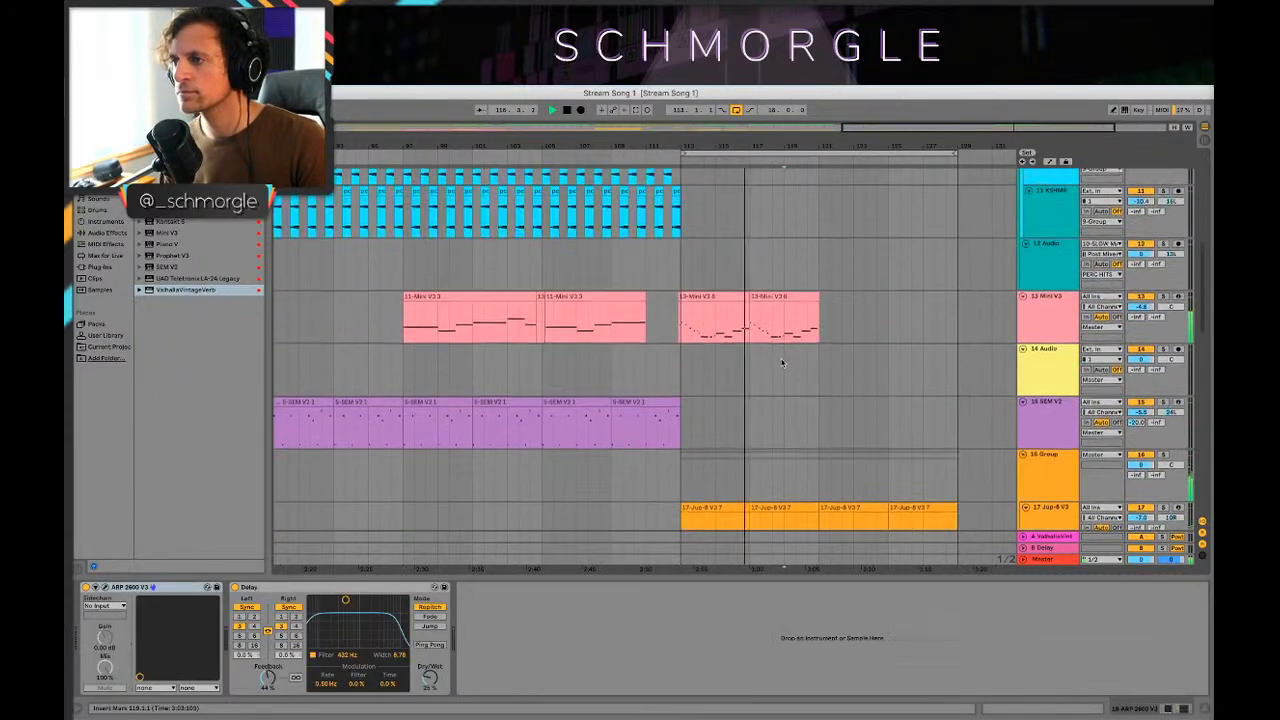
pyautogui.click(717, 405)
pyautogui.scroll(6, 717, 405)
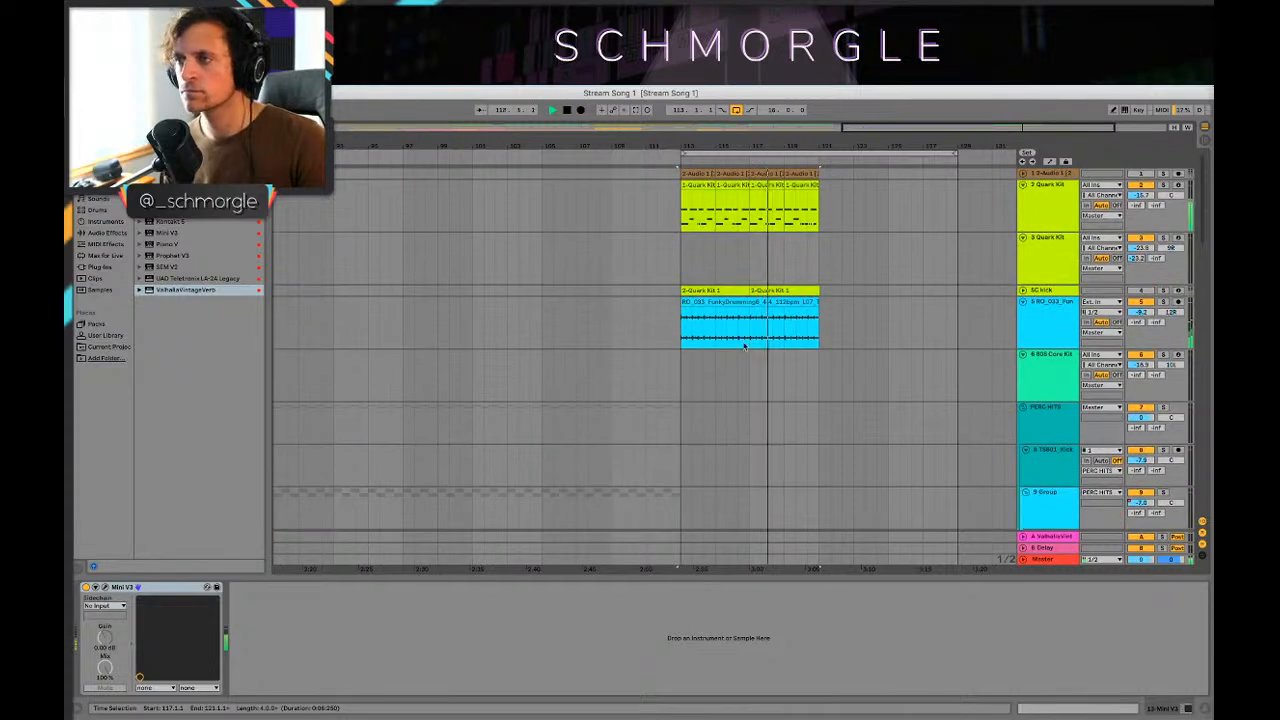
pyautogui.keyDown('shift'); pyautogui.click(693, 172); pyautogui.keyUp('shift')
pyautogui.moveTo(693, 172)
pyautogui.mouseDown()
pyautogui.moveTo(835, 195)
pyautogui.moveTo(835, 181)
pyautogui.moveTo(656, 219)
pyautogui.mouseUp()
pyautogui.click(806, 206)
pyautogui.press('space')
pyautogui.press('space')
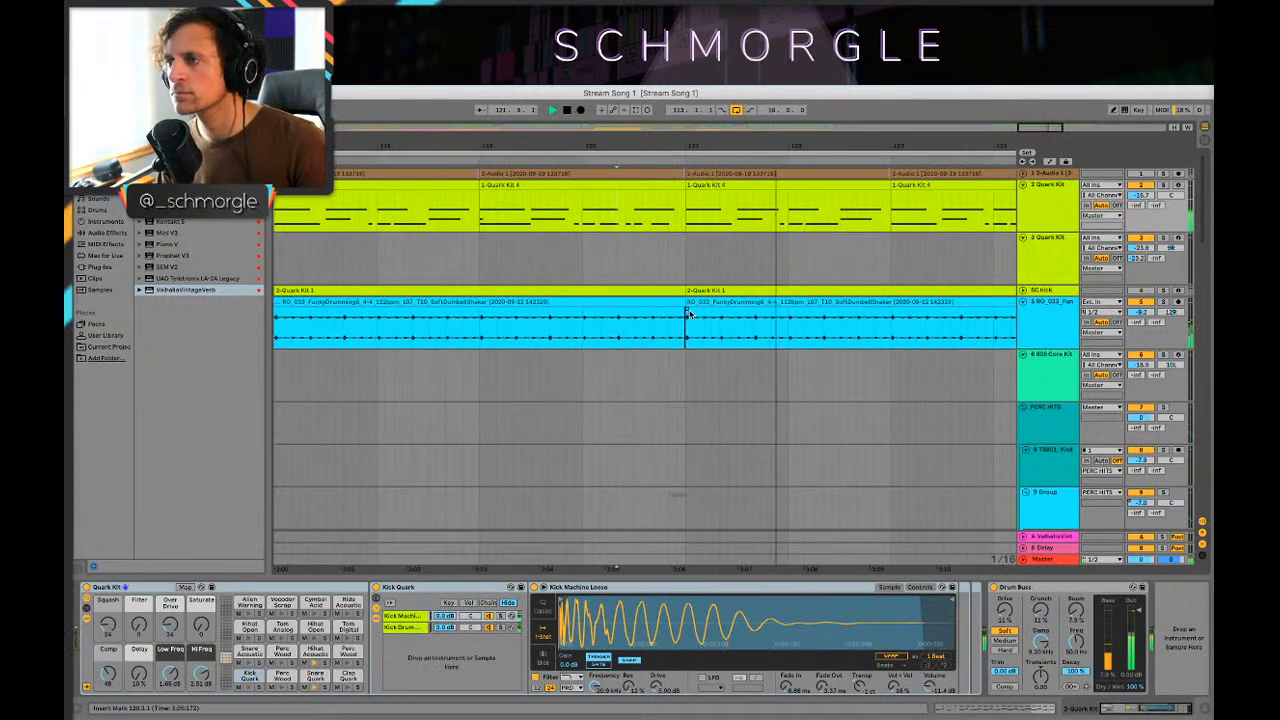
# Step: Delete the stray KSHMR orchestra crash clip at bar 121 and extend the second Mini V3 clip's end to bar 121
pyautogui.moveTo(656, 219); pyautogui.dragTo(662, 147)
pyautogui.scroll(-8, 786, 371)
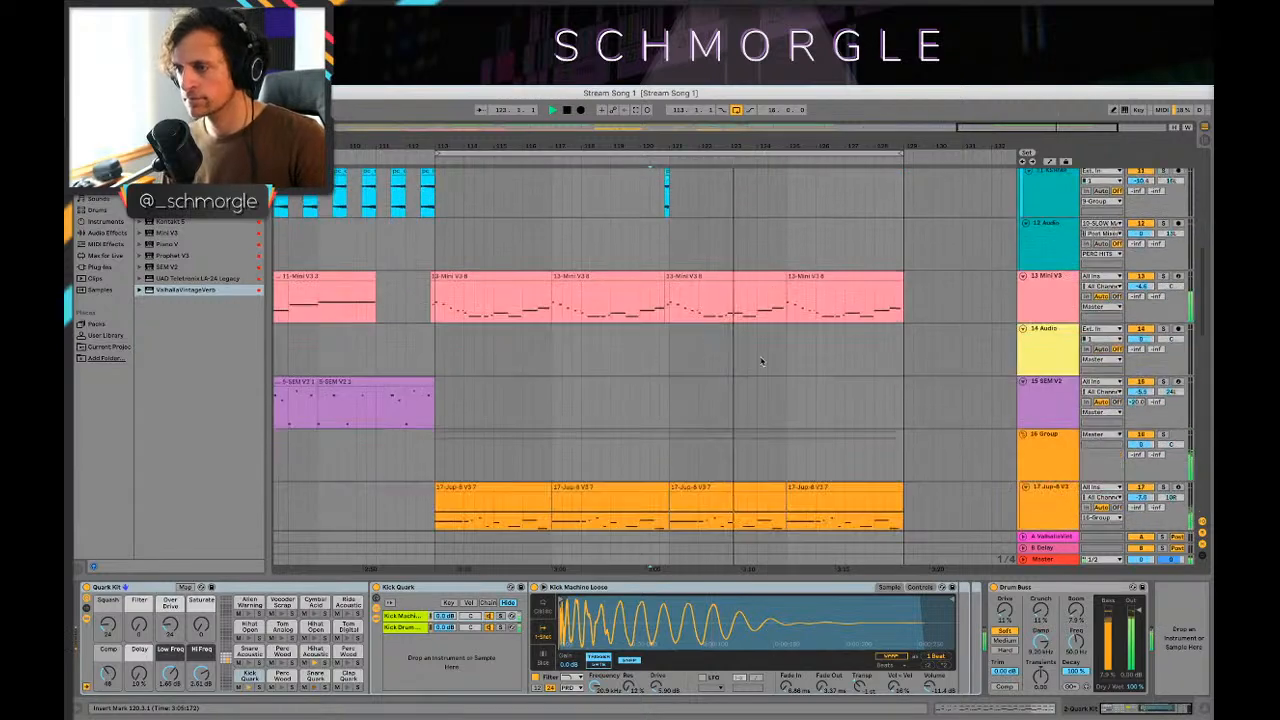
pyautogui.moveTo(688, 200); pyautogui.dragTo(630, 182)
pyautogui.scroll(3, 675, 240)
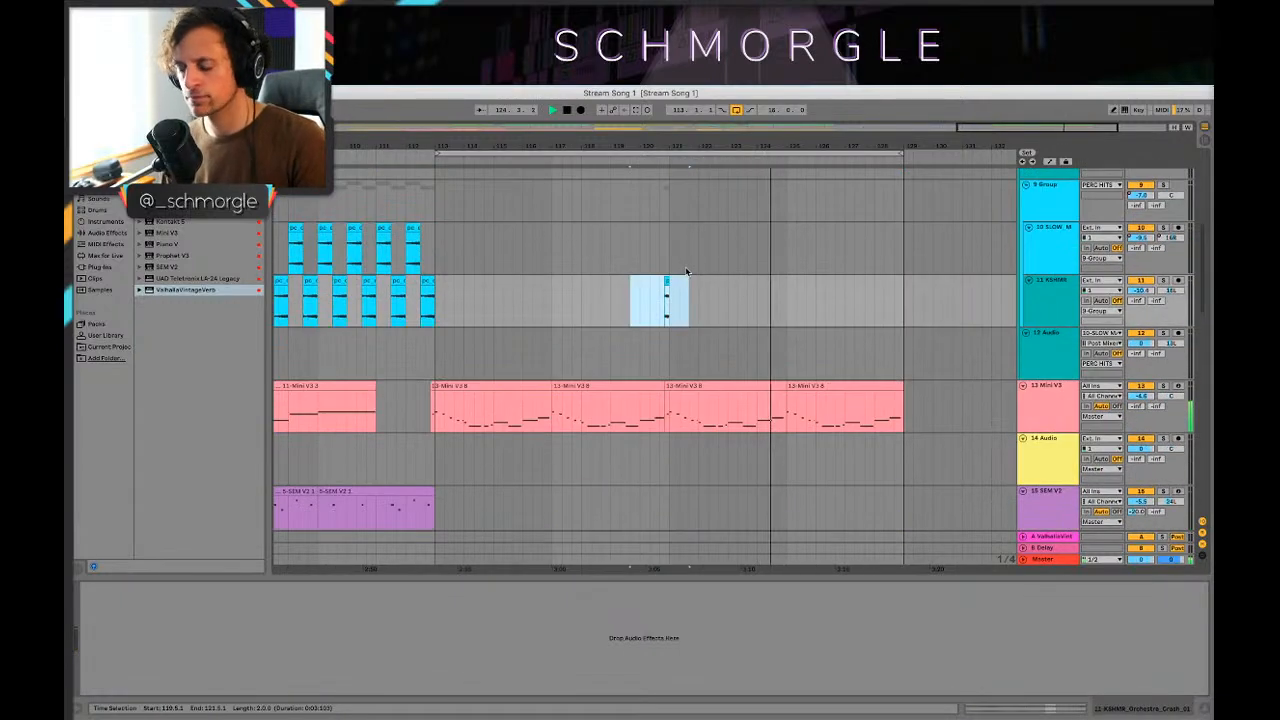
pyautogui.press('+')
pyautogui.scroll(-3, 796, 284)
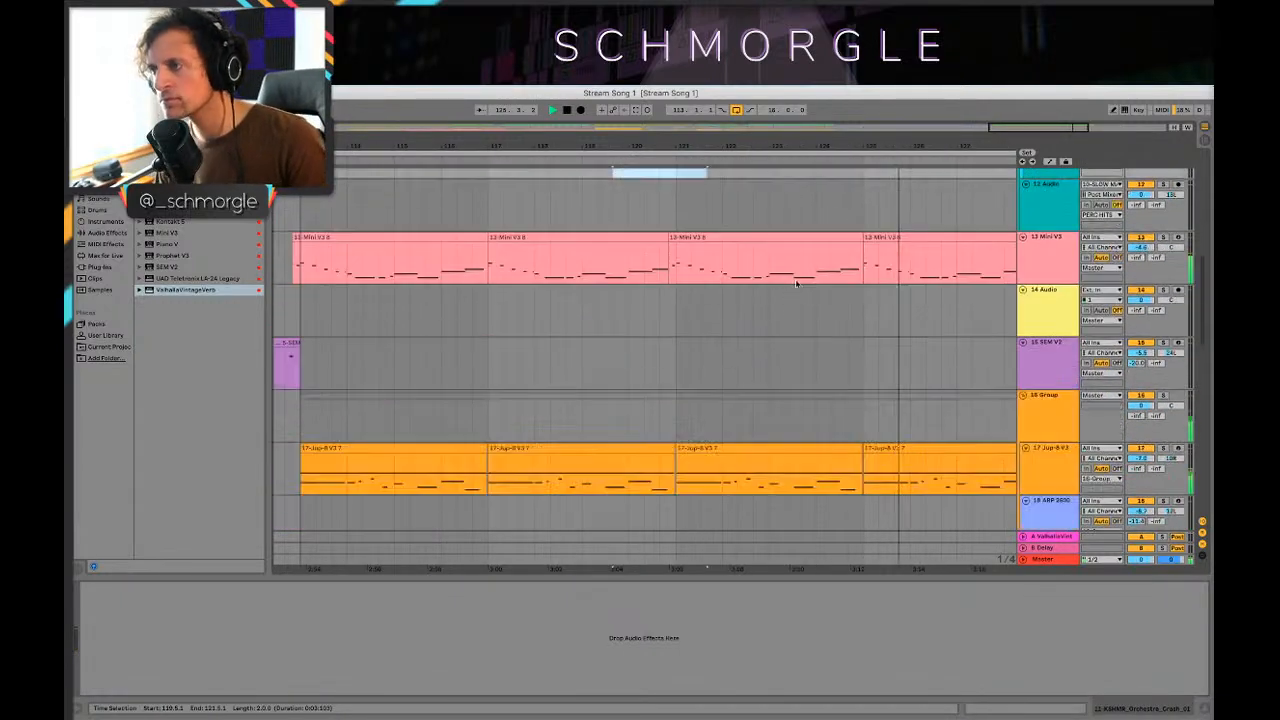
pyautogui.click(674, 260)
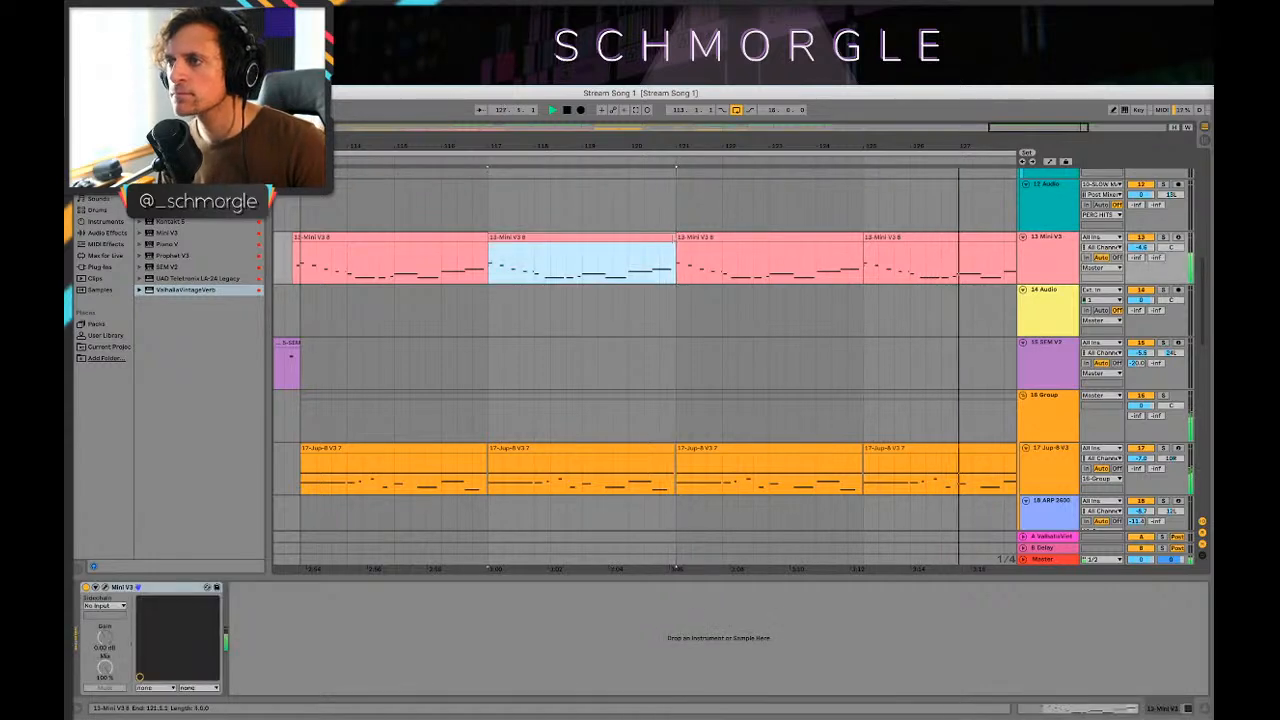
# Step: Copy the two Jup-8 V3 clips of bars 121 to 129 onto the ARP 2600 track and play from bar 121
pyautogui.scroll(-5, 812, 375)
pyautogui.scroll(-3, 796, 290)
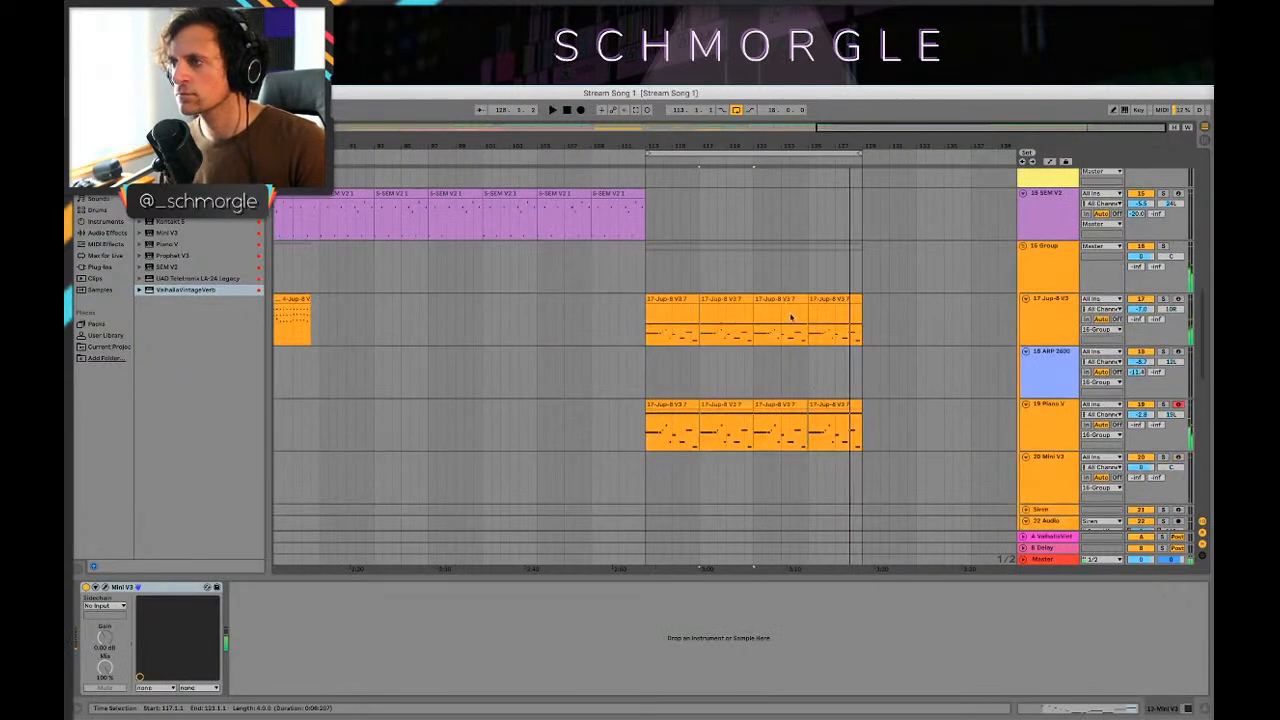
pyautogui.moveTo(791, 317); pyautogui.dragTo(798, 361)
pyautogui.click(755, 376)
pyautogui.press('space')
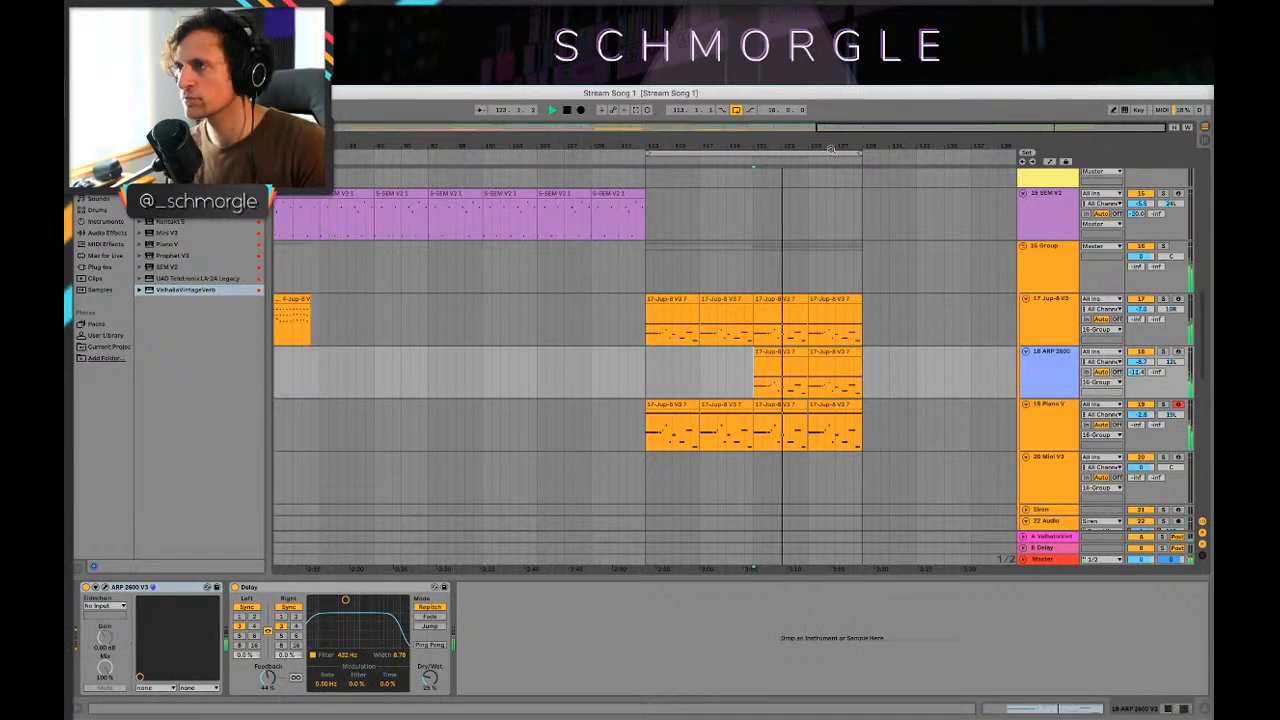
# Step: Delete the empty 14 Audio track between the Mini V3 and SEM V2 tracks
pyautogui.scroll(-2, 968, 334)
pyautogui.scroll(5, 968, 334)
pyautogui.scroll(3, 968, 334)
pyautogui.scroll(-4, 968, 334)
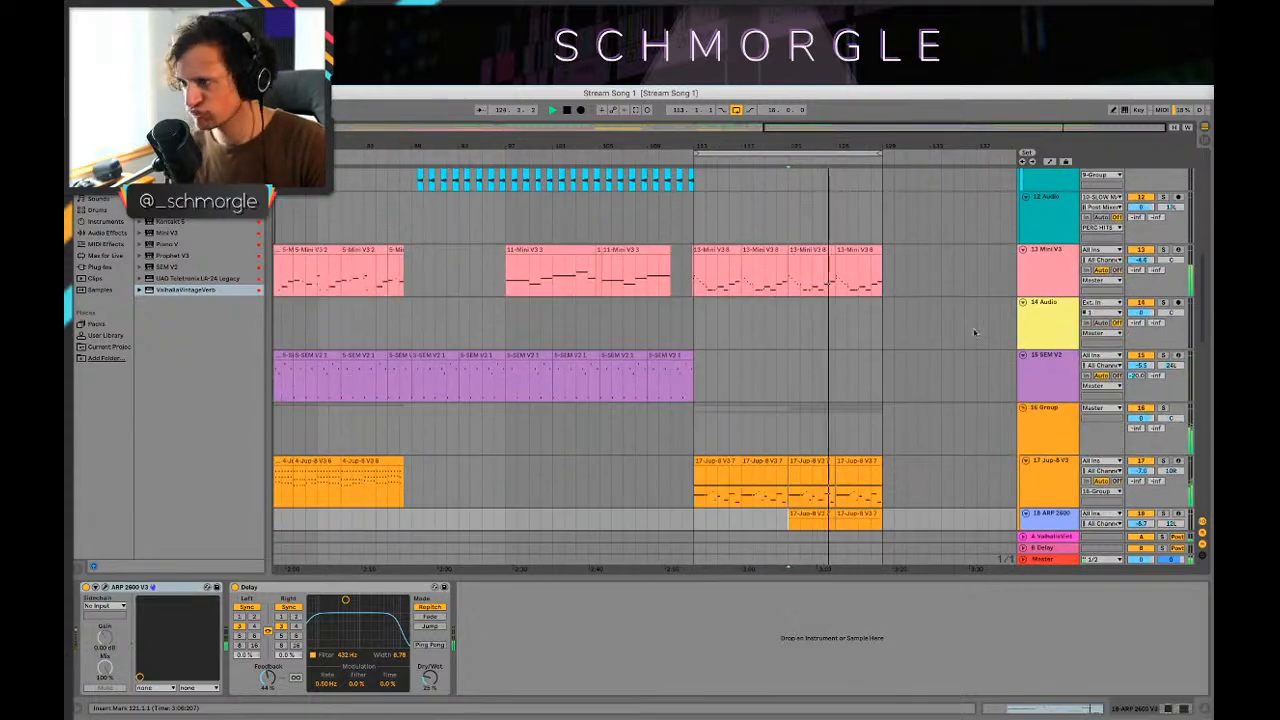
pyautogui.click(1048, 343)
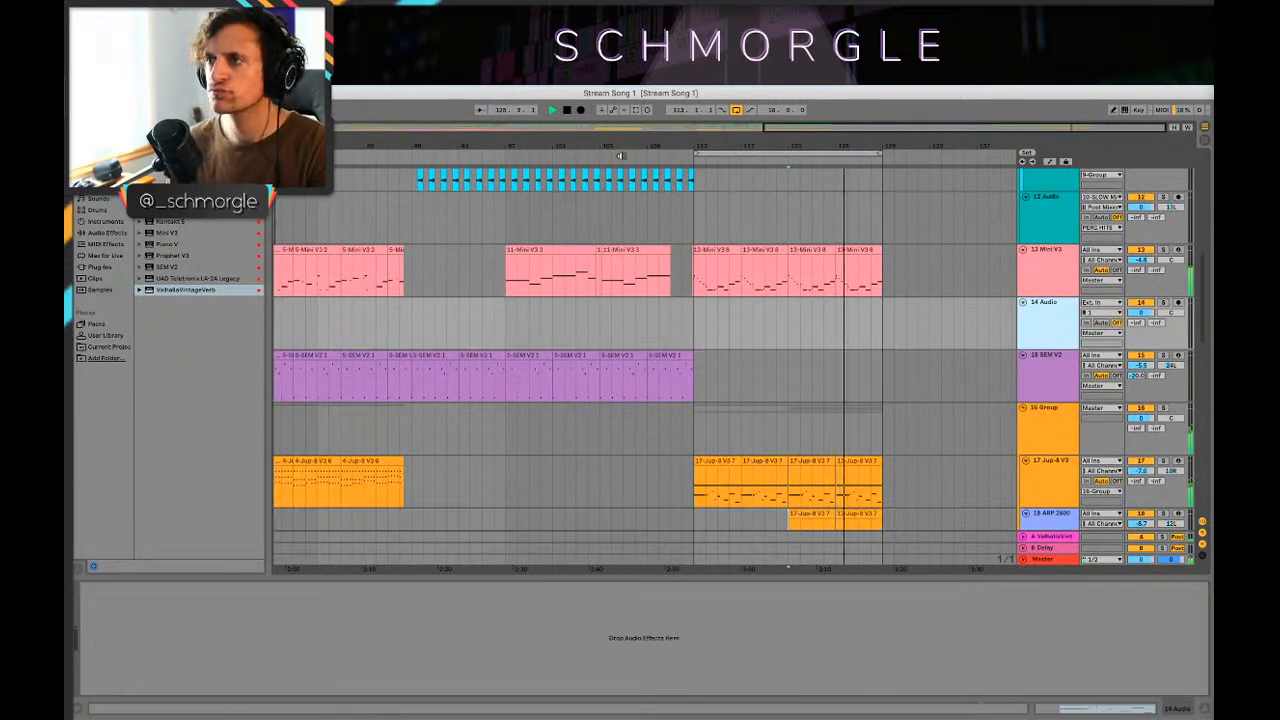
pyautogui.moveTo(625, 148)
pyautogui.mouseDown()
pyautogui.moveTo(625, 112)
pyautogui.moveTo(625, 200)
pyautogui.moveTo(625, 112)
pyautogui.moveTo(625, 135)
pyautogui.mouseUp()
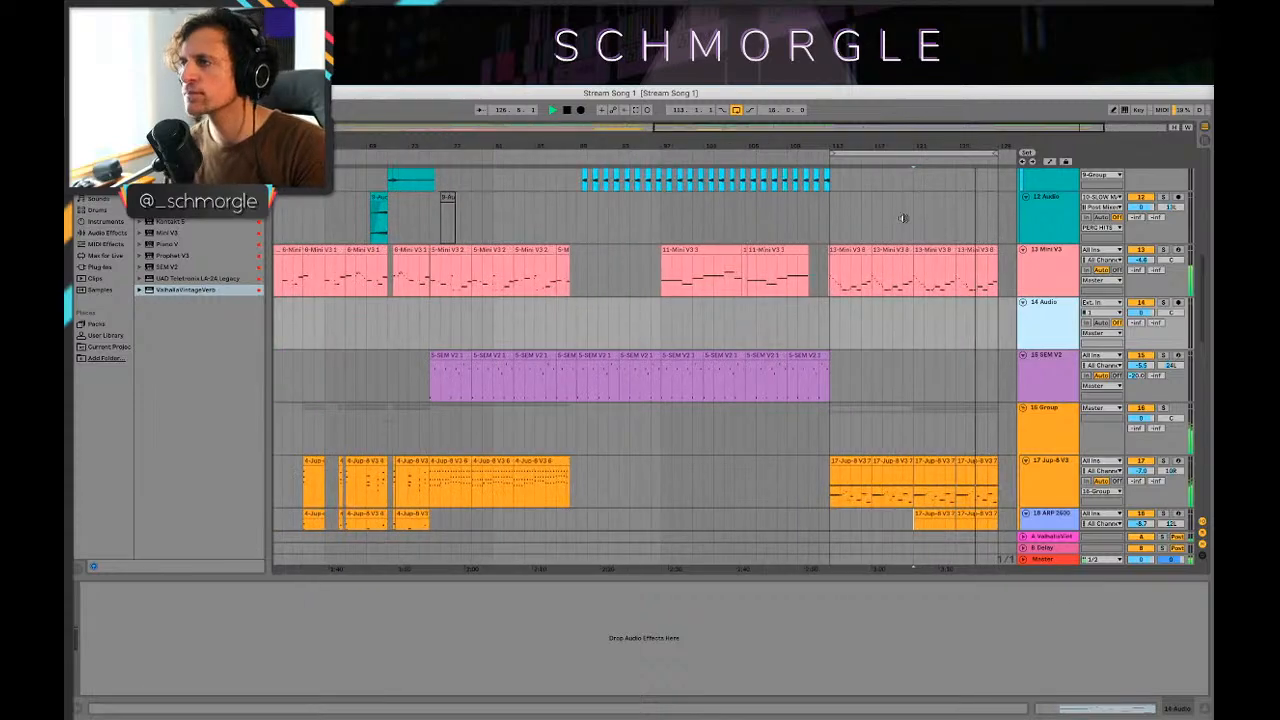
pyautogui.press('Delete')
# Step: Extend the Jup-8 V3 and Piano V clips that stop just short of bar 121 so they end at bar 121
pyautogui.moveTo(944, 140); pyautogui.dragTo(864, 150)
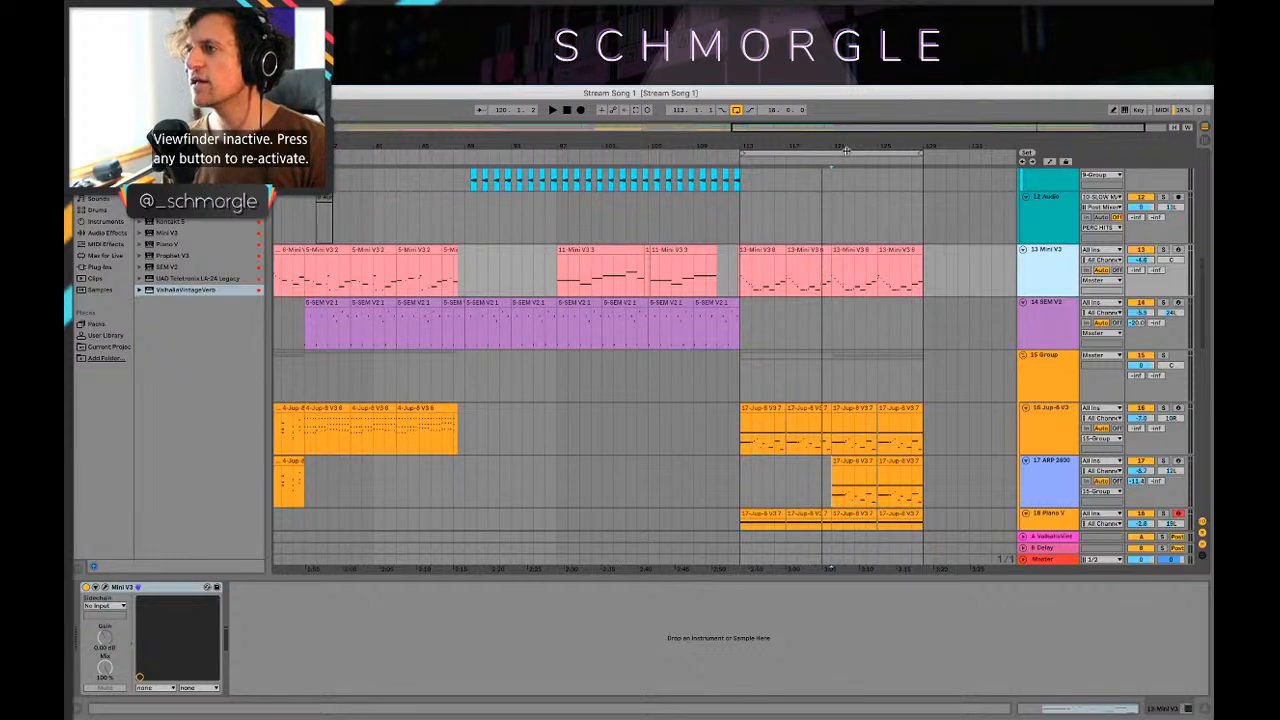
pyautogui.moveTo(927, 145); pyautogui.dragTo(792, 162)
pyautogui.click(507, 502)
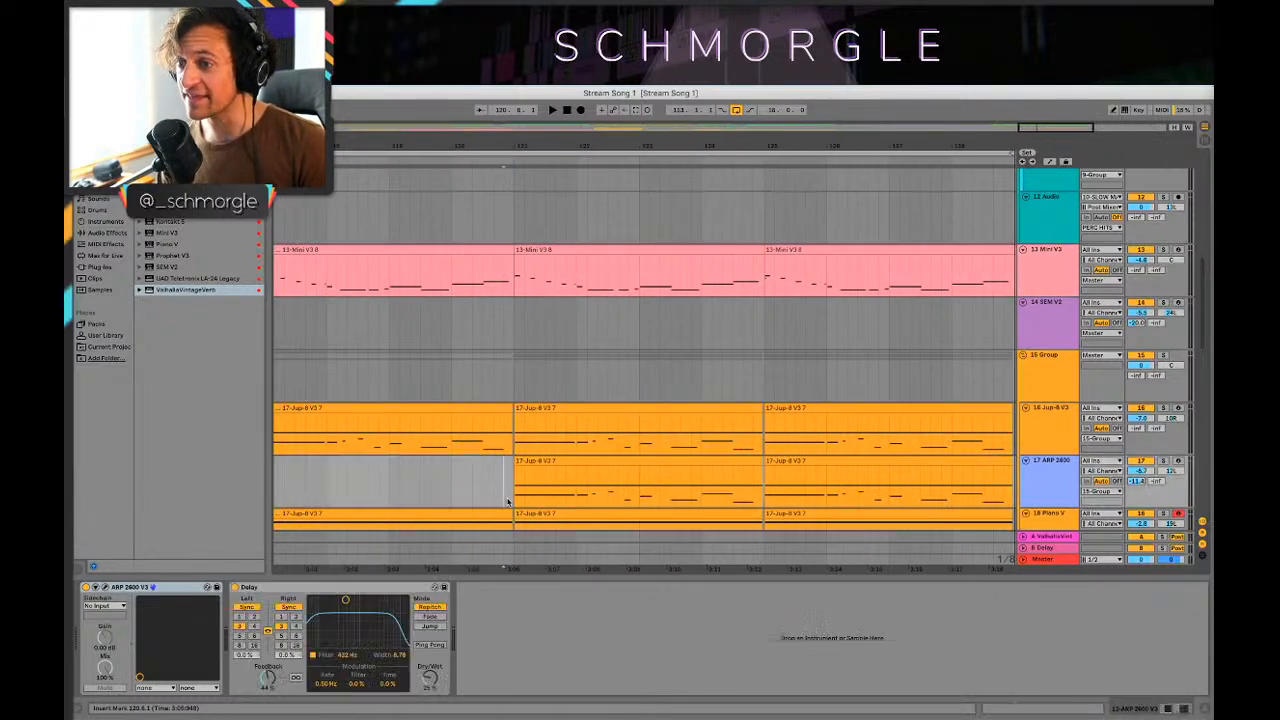
pyautogui.click(510, 408)
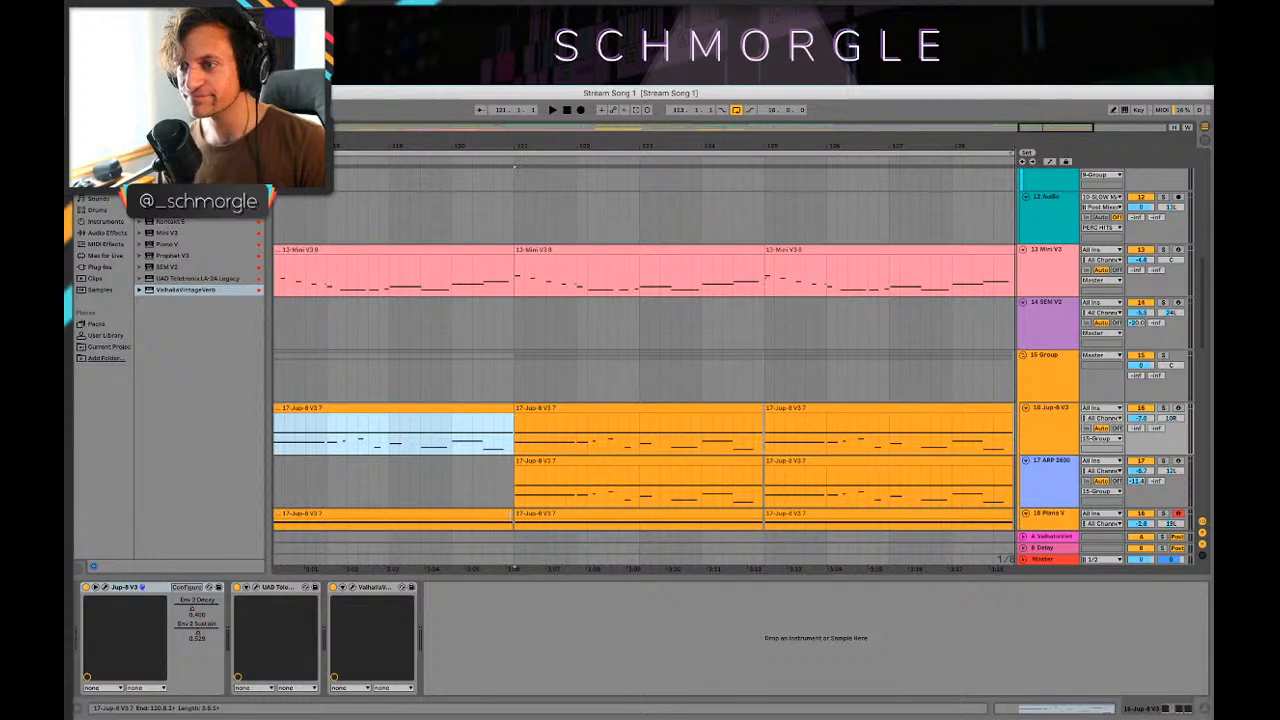
pyautogui.click(510, 513)
pyautogui.moveTo(513, 518); pyautogui.dragTo(515, 518)
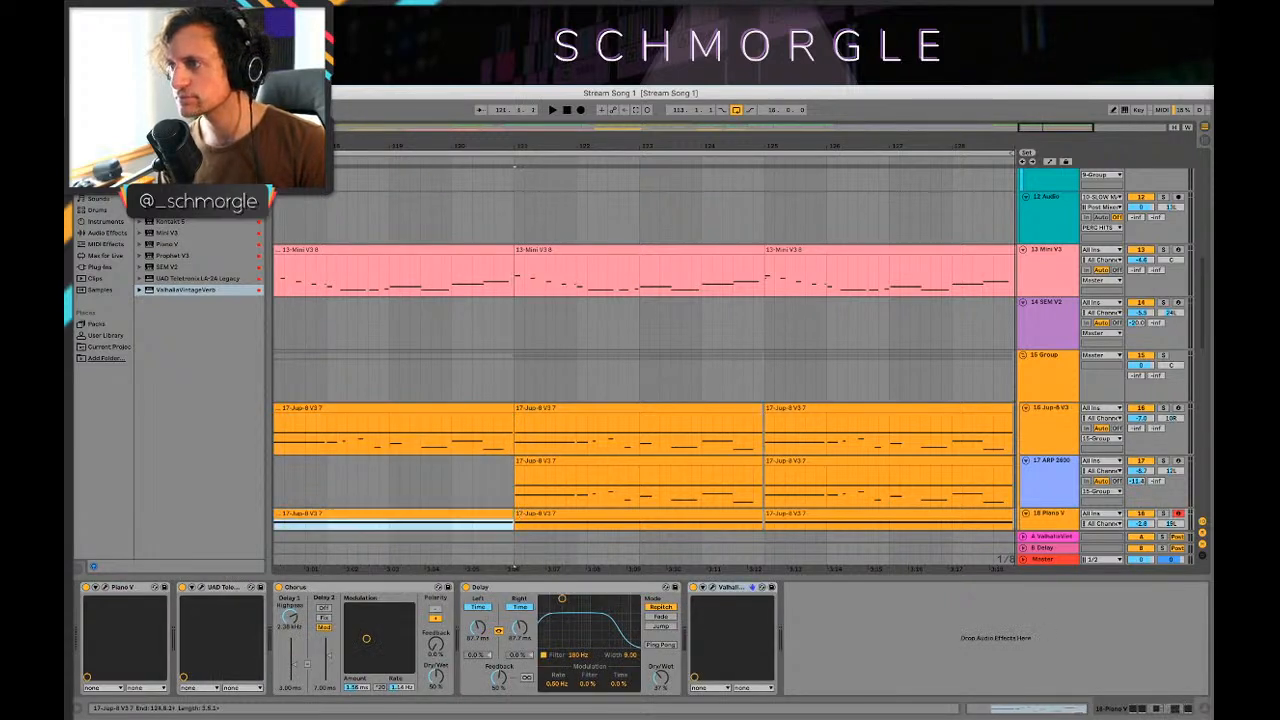
# Step: Extend the Jup-8 V3, ARP 2600 and Piano V clip ends to bar 125 and play from bar 122
pyautogui.moveTo(762, 409); pyautogui.dragTo(764, 409)
pyautogui.moveTo(760, 462); pyautogui.dragTo(765, 463)
pyautogui.scroll(-1, 767, 469)
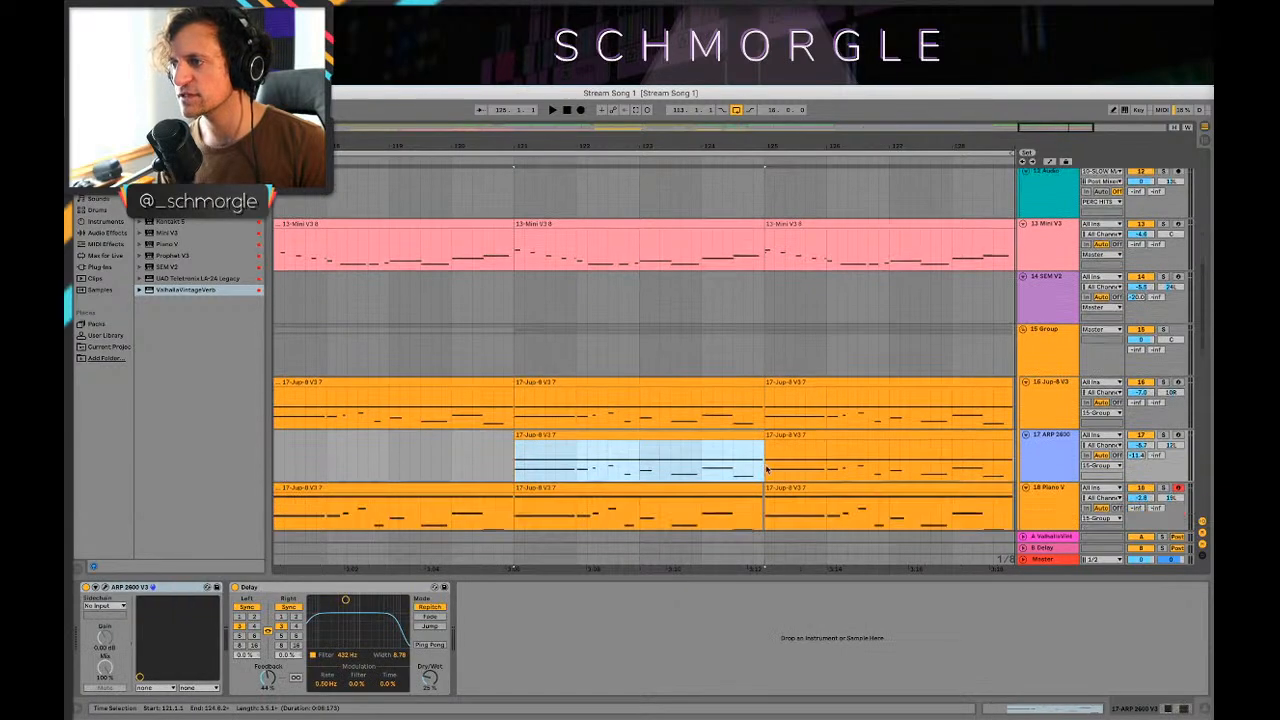
pyautogui.click(758, 487)
pyautogui.click(590, 471)
pyautogui.press('space')
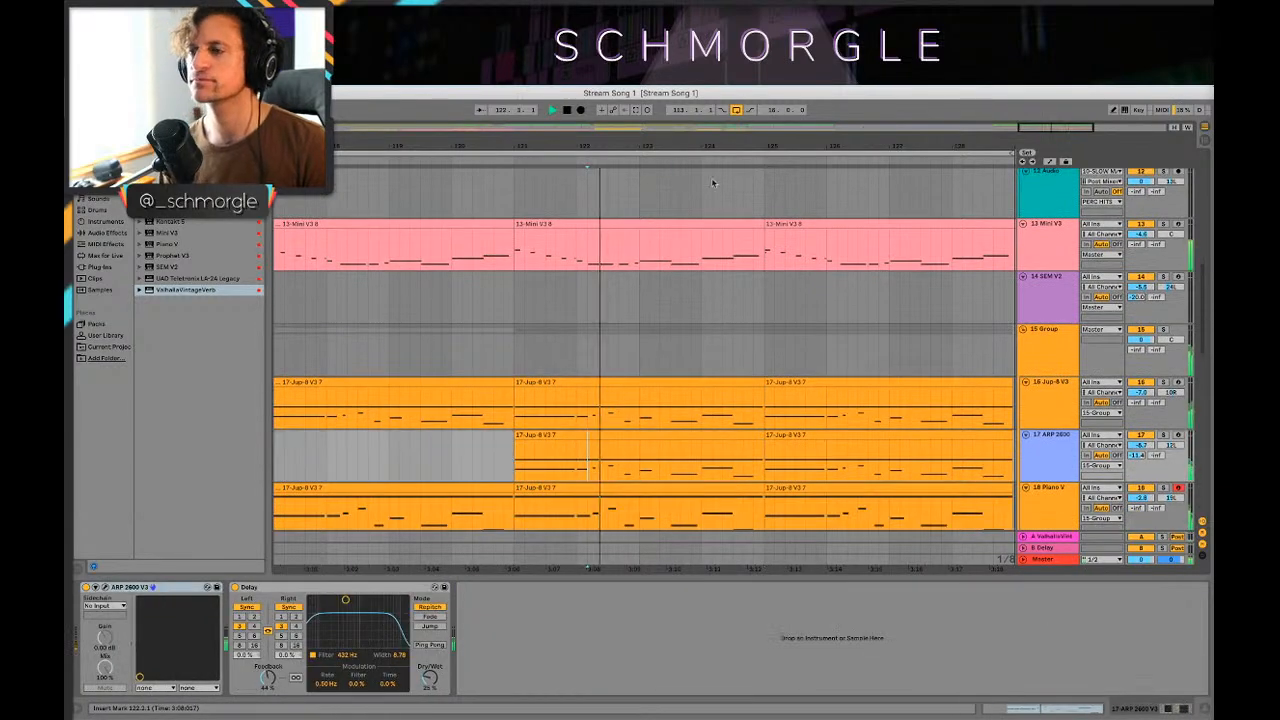
# Step: Insert a new empty MIDI track directly below the Mini V3 track
pyautogui.moveTo(714, 146); pyautogui.dragTo(714, 98)
pyautogui.scroll(3, 1044, 283)
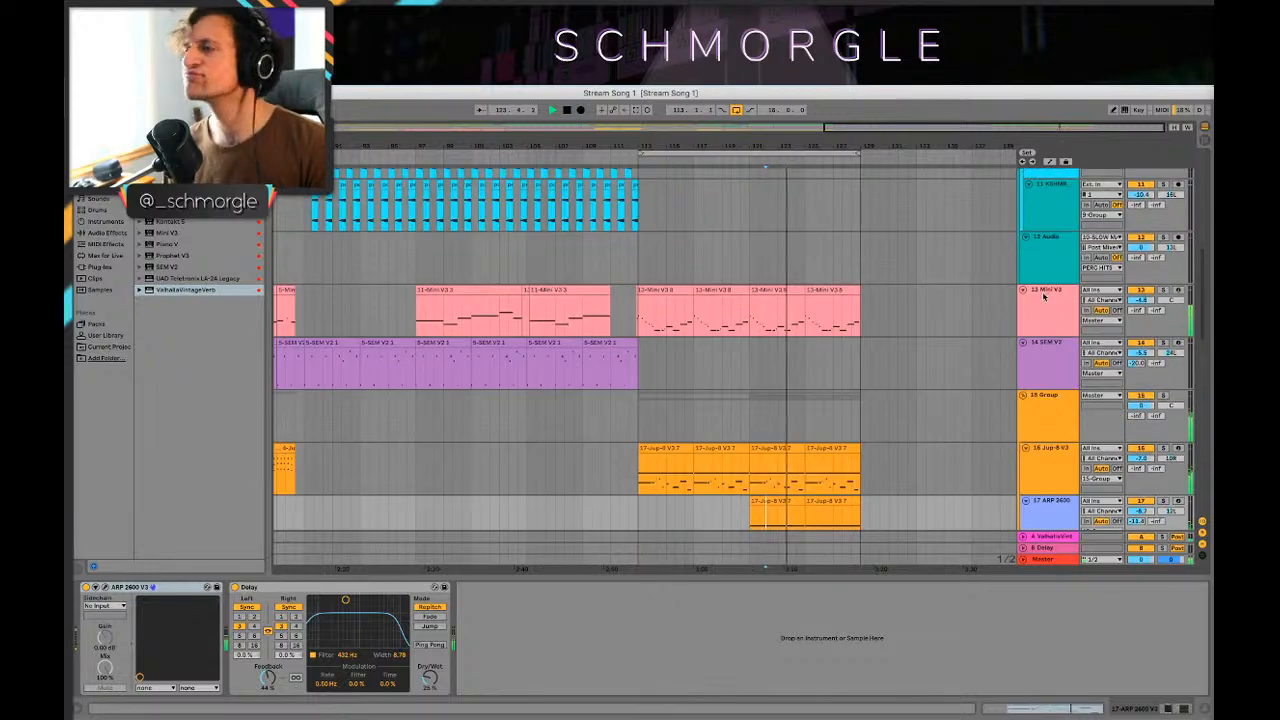
pyautogui.click(1060, 405)
pyautogui.scroll(-3, 1060, 405)
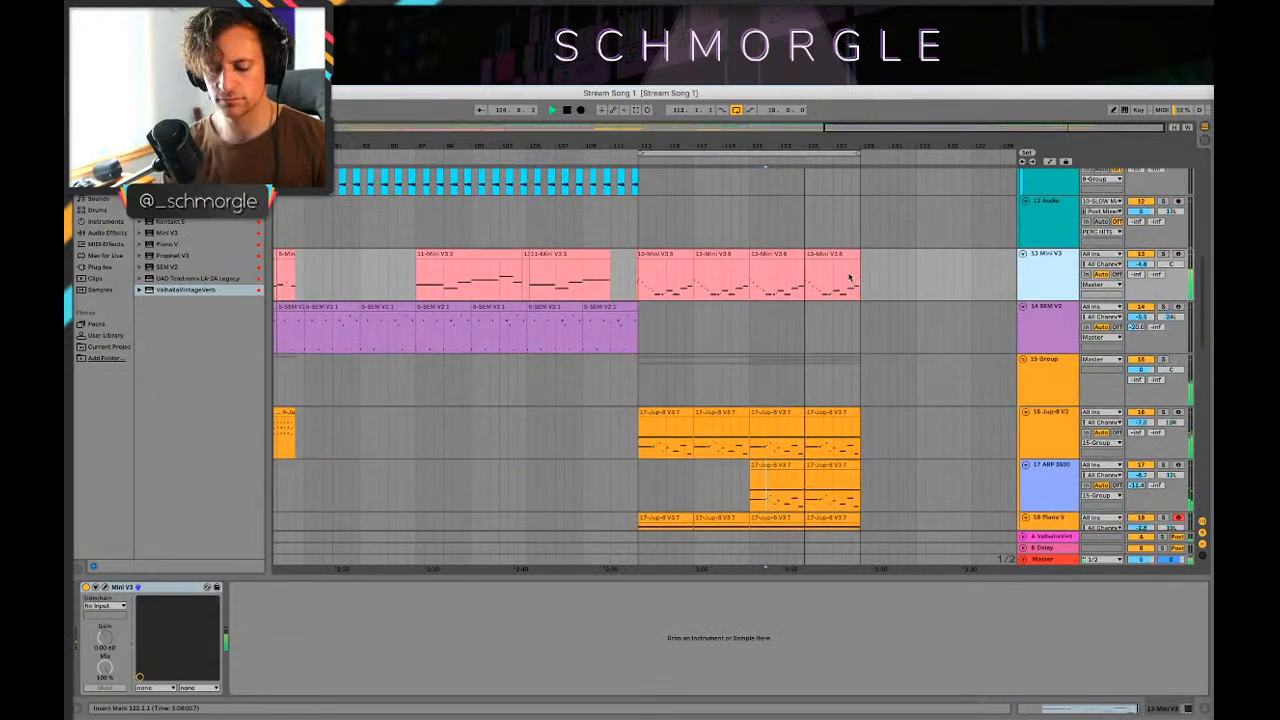
pyautogui.press('super+shift+t')
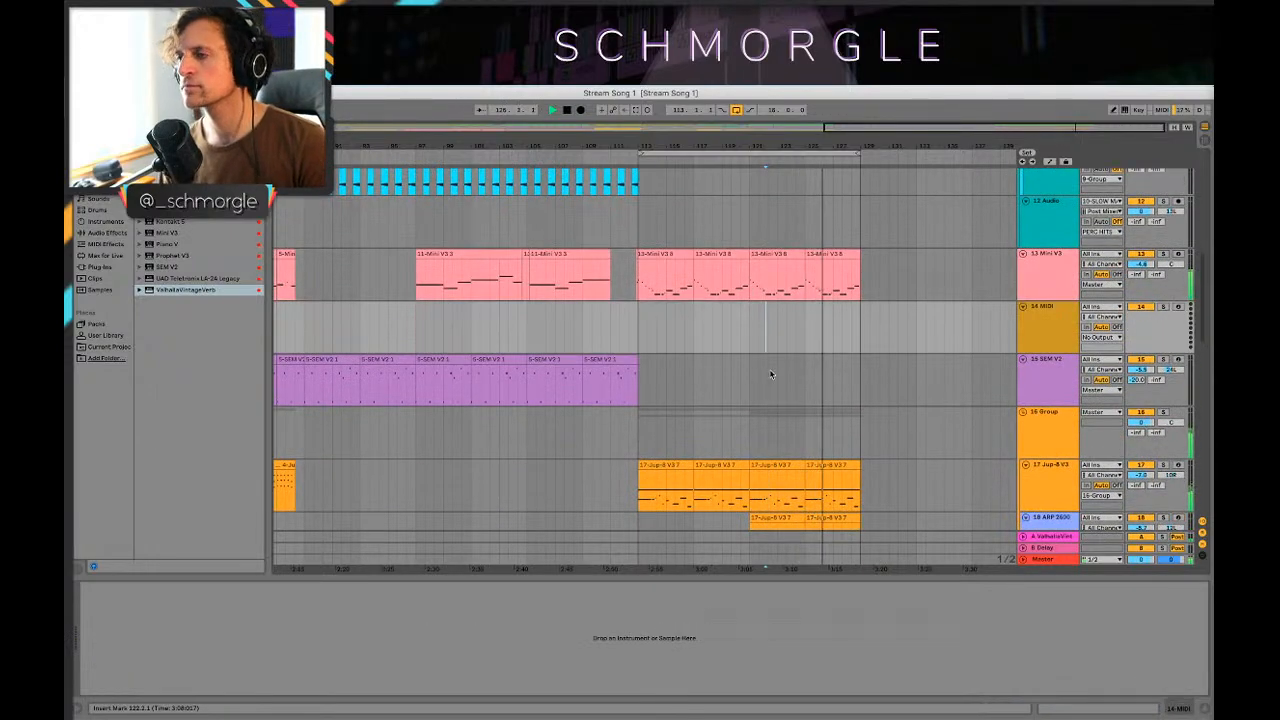
# Step: Duplicate the Mini V3, Jup-8 V3, ARP 2600 and Piano V clips of bars 121 to 129 to bar 129
pyautogui.moveTo(900, 142); pyautogui.dragTo(923, 116)
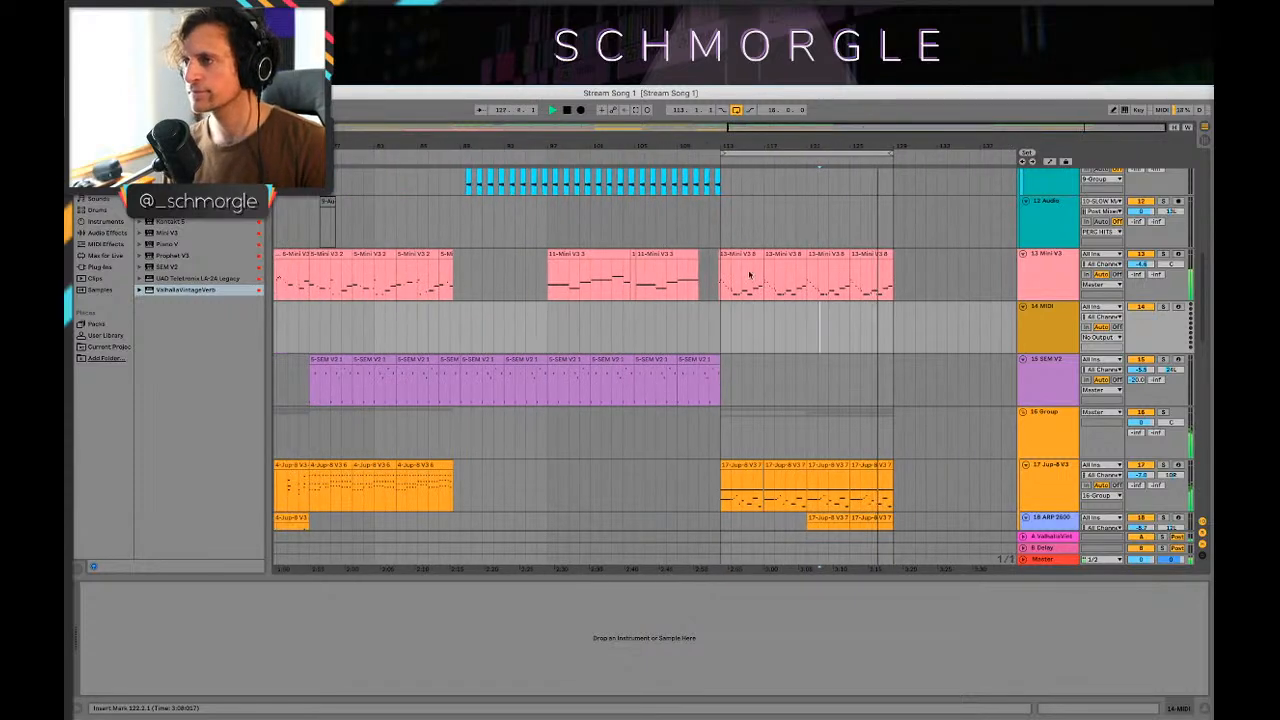
pyautogui.click(826, 256)
pyautogui.scroll(-7, 840, 256)
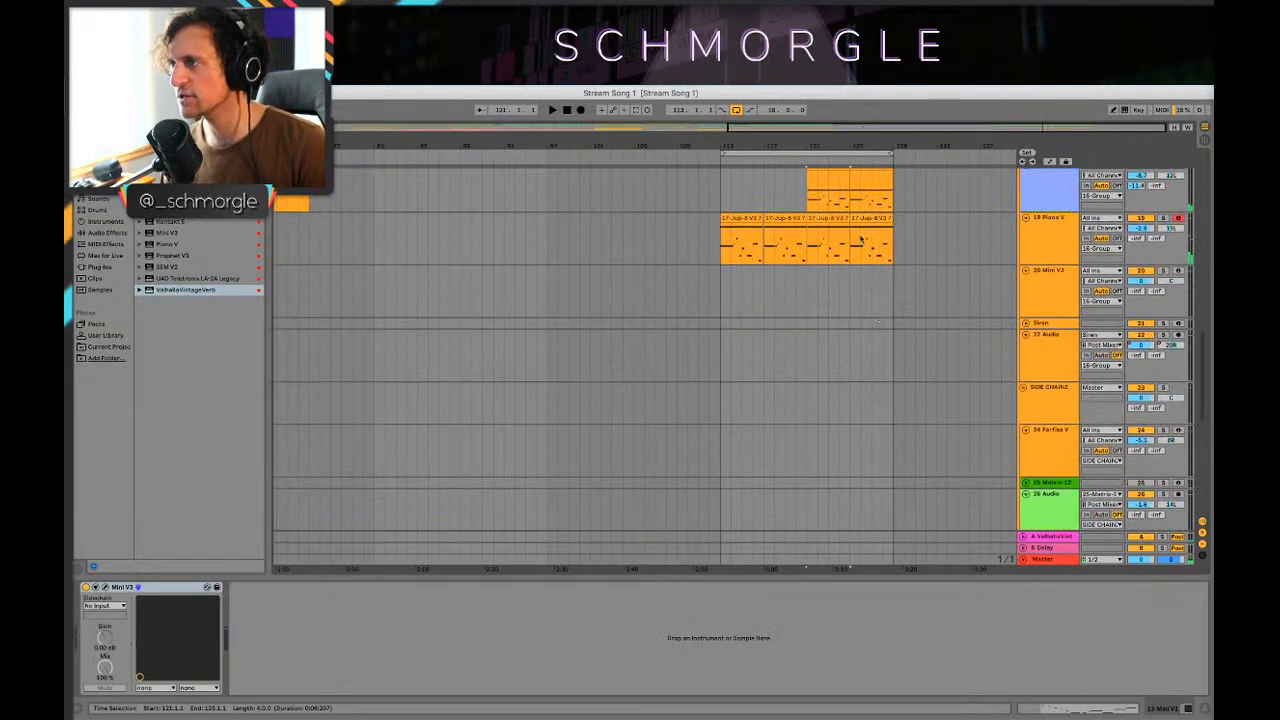
pyautogui.press('space')
pyautogui.keyDown('shift'); pyautogui.click(869, 220); pyautogui.keyUp('shift')
pyautogui.scroll(5, 870, 305)
pyautogui.moveTo(825, 313); pyautogui.dragTo(911, 313)
# Step: Copy two SEM V2 clips from before bar 113 to bars 129 to 137 and play from just before bar 129
pyautogui.click(652, 417)
pyautogui.keyDown('shift'); pyautogui.click(689, 417); pyautogui.keyUp('shift')
pyautogui.moveTo(689, 417); pyautogui.dragTo(934, 422)
pyautogui.click(884, 430)
pyautogui.press('space')
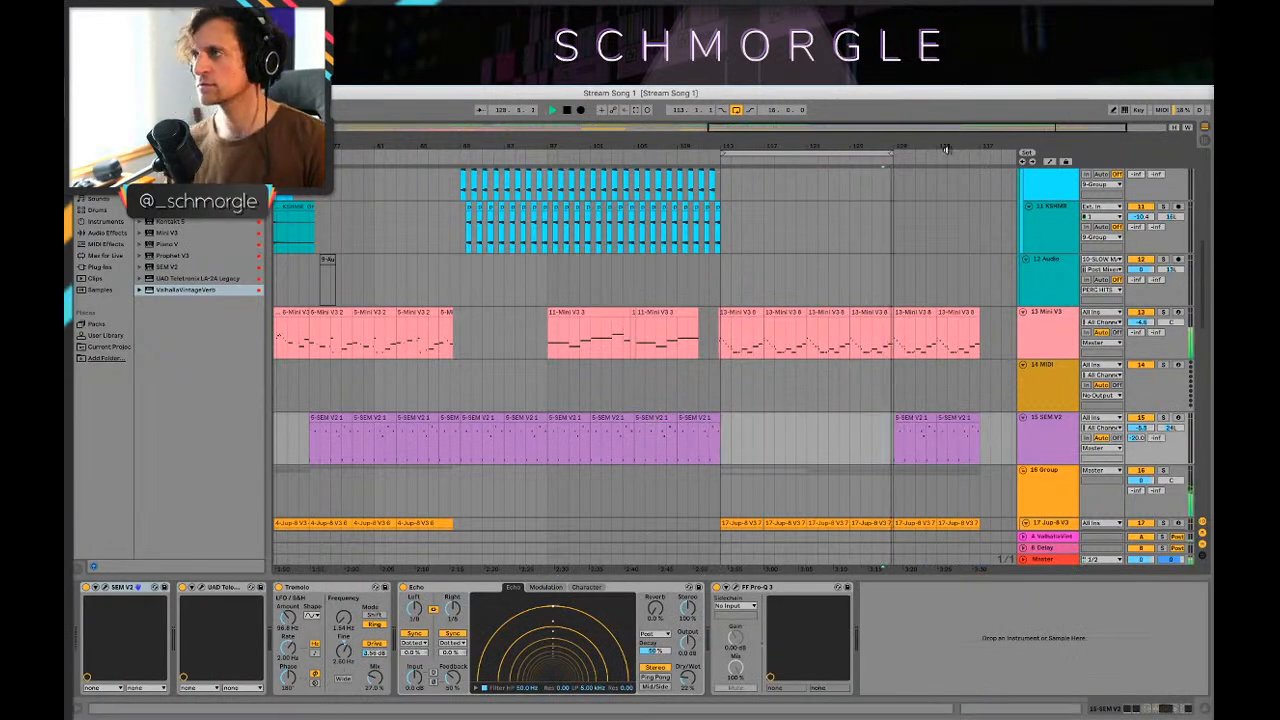
# Step: Move the loop range to bars 129 to 145 and play from bar 129
pyautogui.press('space')
pyautogui.moveTo(858, 153); pyautogui.dragTo(989, 161)
pyautogui.press('space')
pyautogui.scroll(-3, 957, 213)
pyautogui.scroll(10, 930, 190)
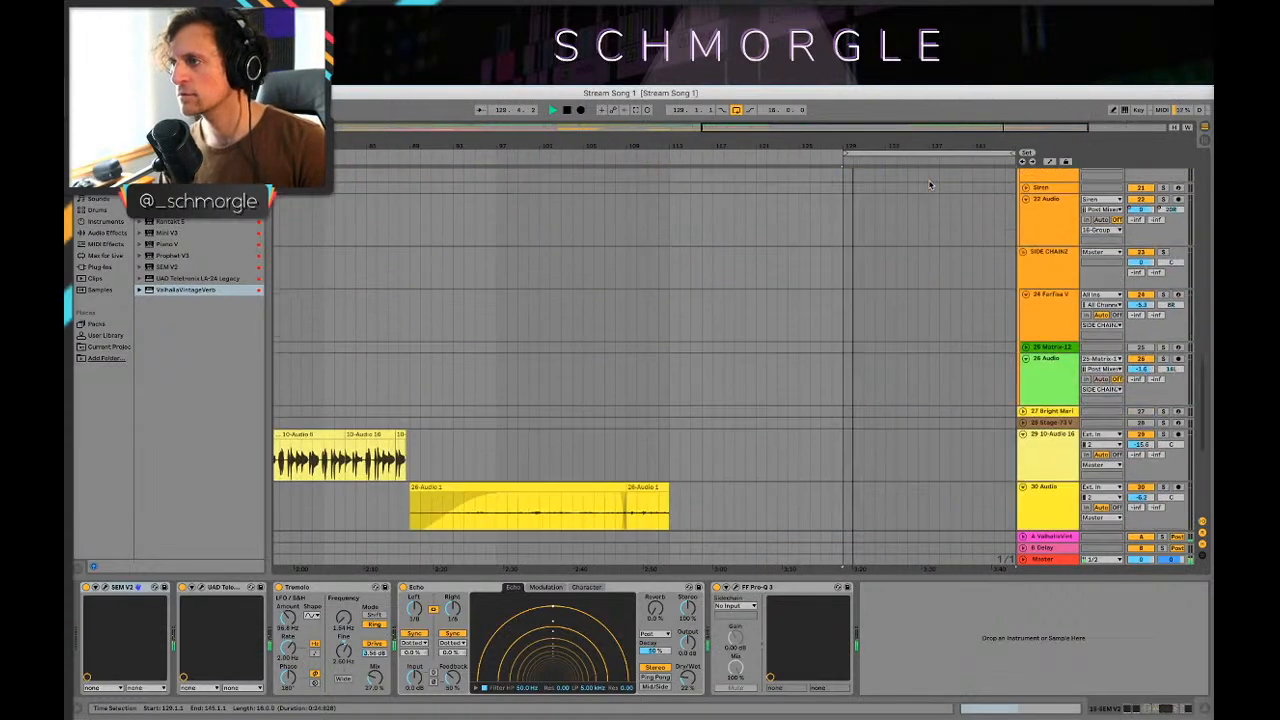
pyautogui.scroll(-5, 940, 280)
pyautogui.scroll(5, 930, 300)
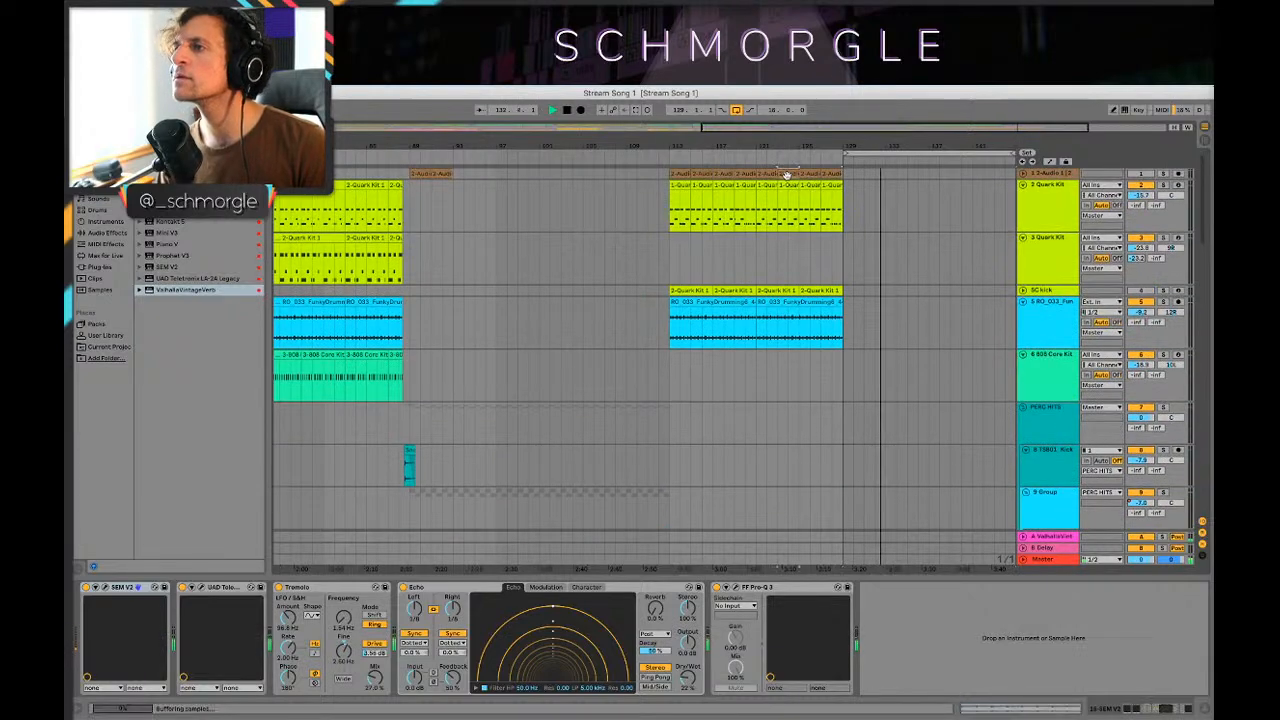
# Step: Duplicate the audio, Quark Kit, SC kick and FunkyDrumming clips of bars 113 to 121 to bar 129
pyautogui.click(690, 173)
pyautogui.keyDown('shift'); pyautogui.click(718, 301); pyautogui.keyUp('shift')
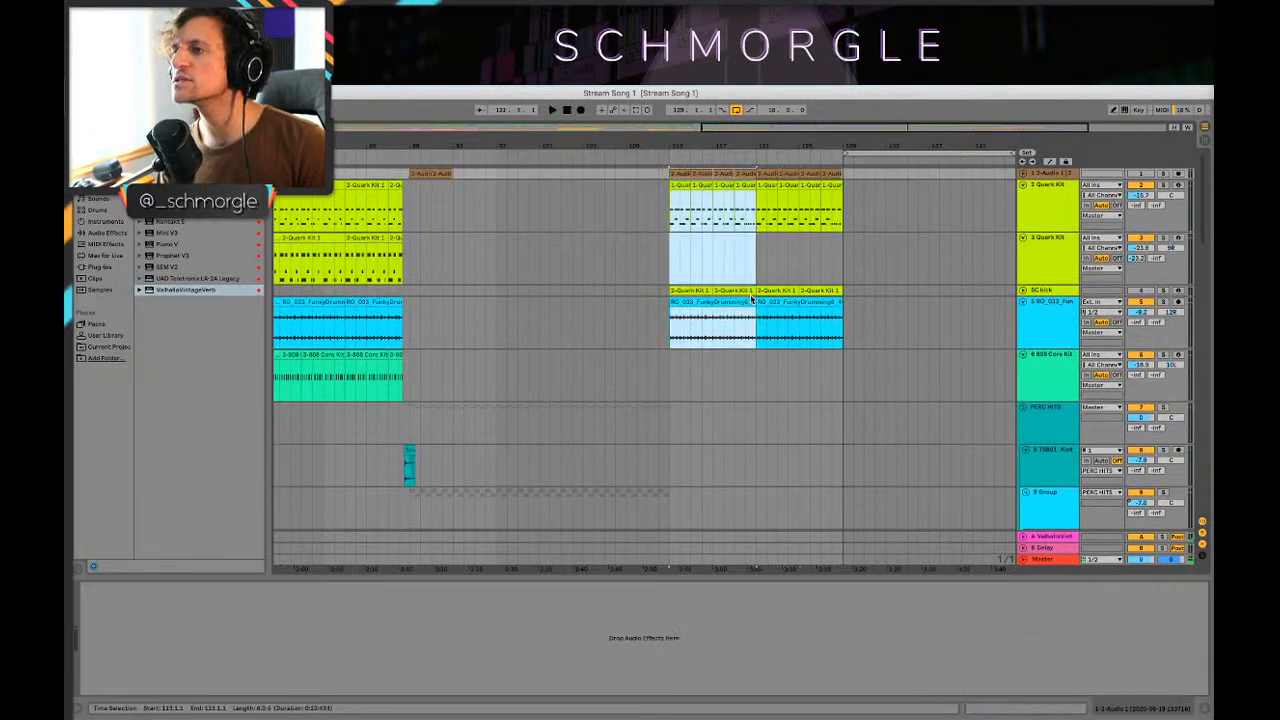
pyautogui.moveTo(703, 318); pyautogui.dragTo(718, 311)
pyautogui.click(675, 300)
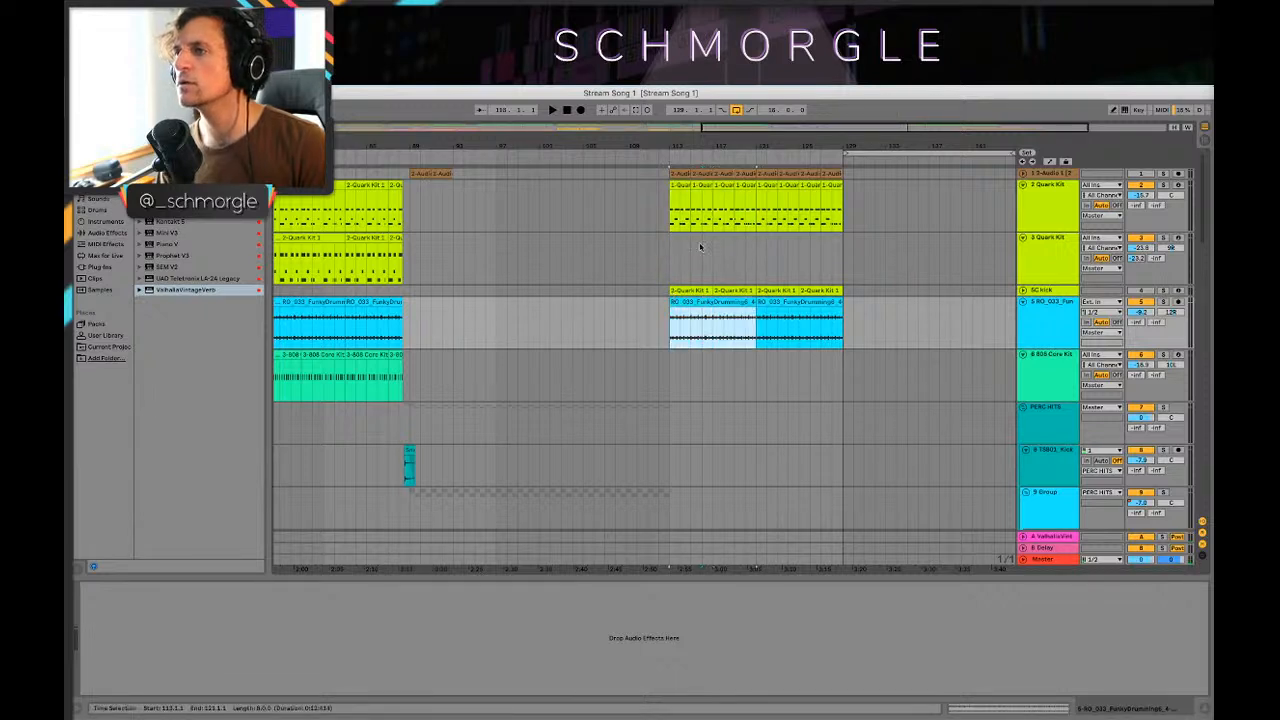
pyautogui.keyDown('shift'); pyautogui.click(749, 172); pyautogui.keyUp('shift')
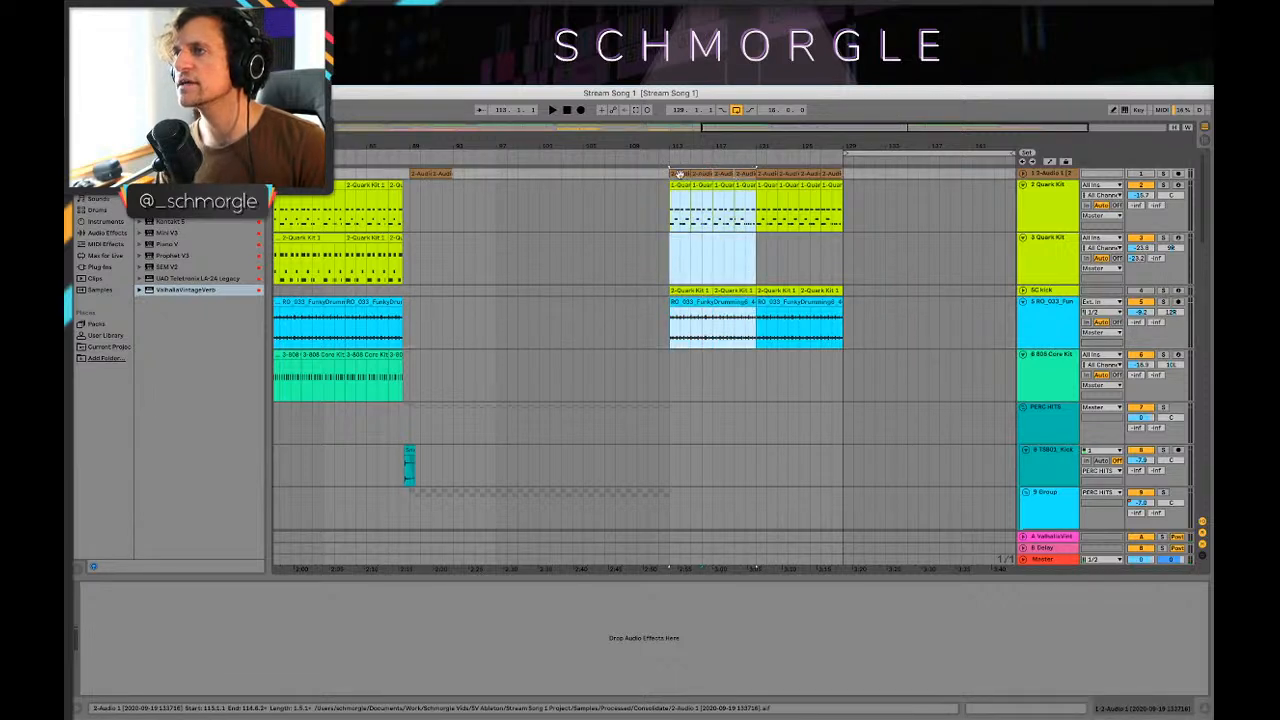
pyautogui.moveTo(685, 175); pyautogui.dragTo(856, 211)
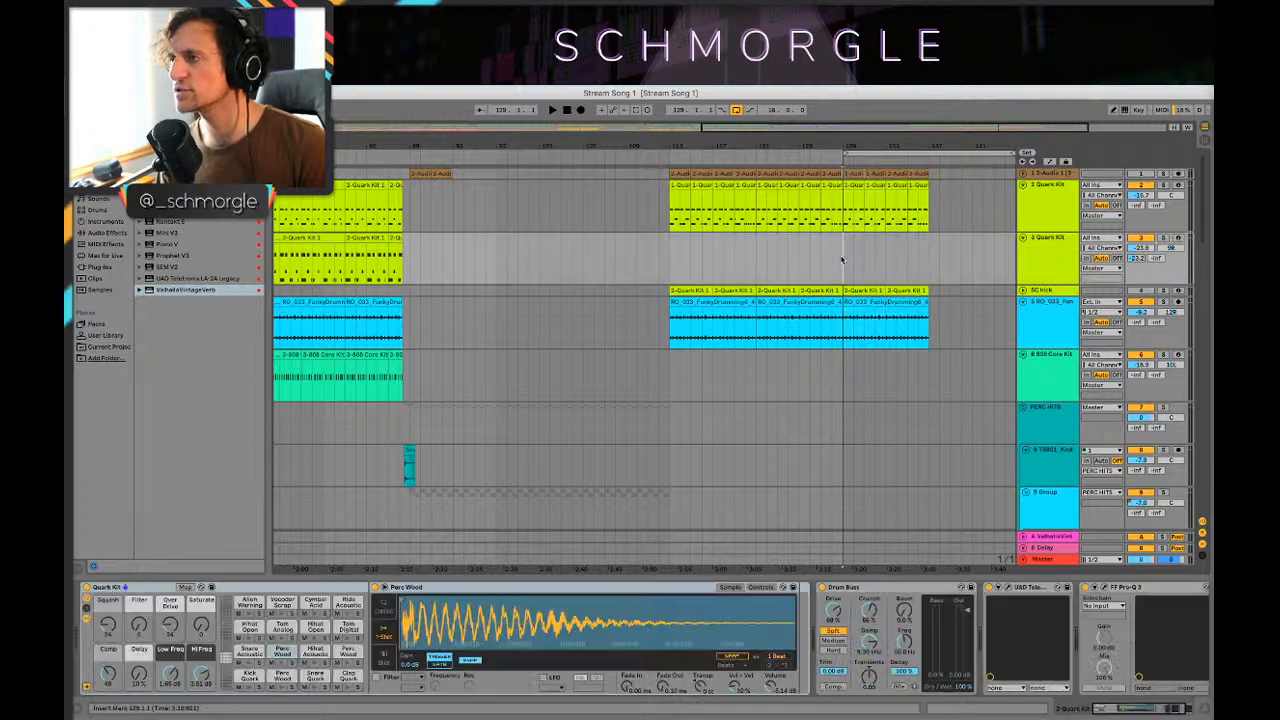
# Step: Play from bar 129 and review the drum, percussion, bass and synth tracks of the new section
pyautogui.scroll(-15, 908, 260)
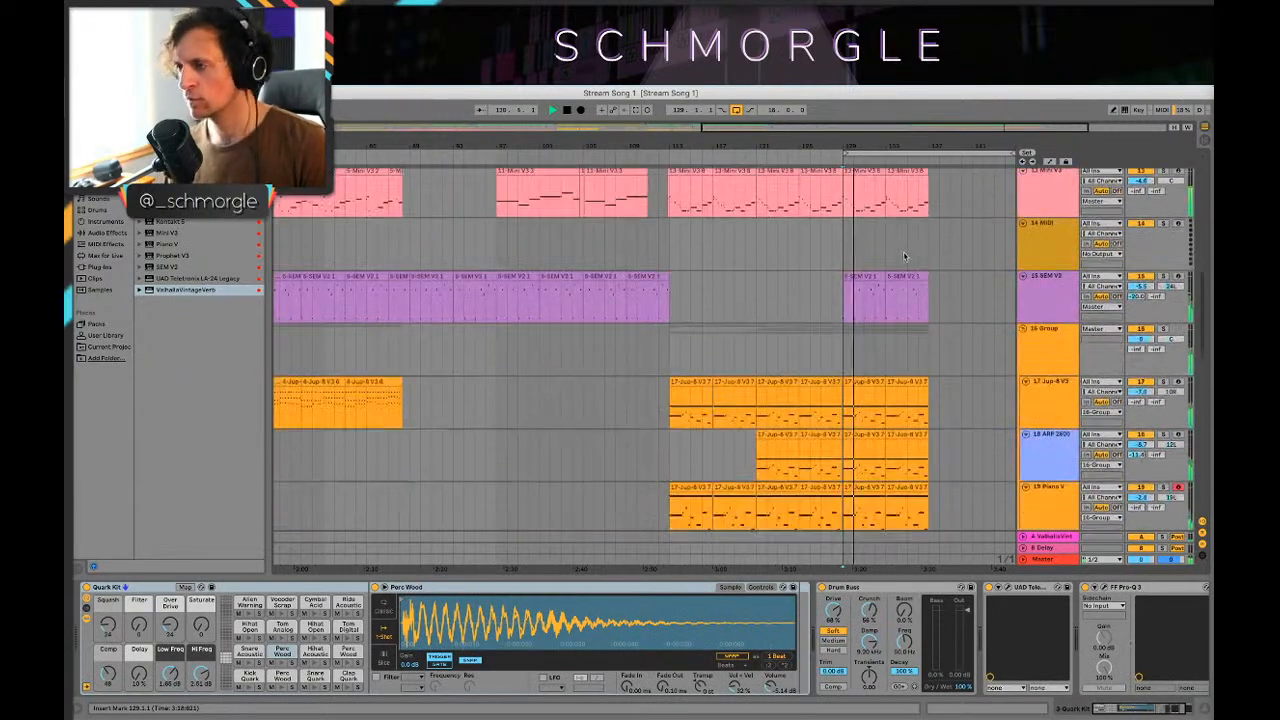
pyautogui.scroll(5, 890, 235)
pyautogui.scroll(-5, 900, 238)
pyautogui.scroll(5, 910, 240)
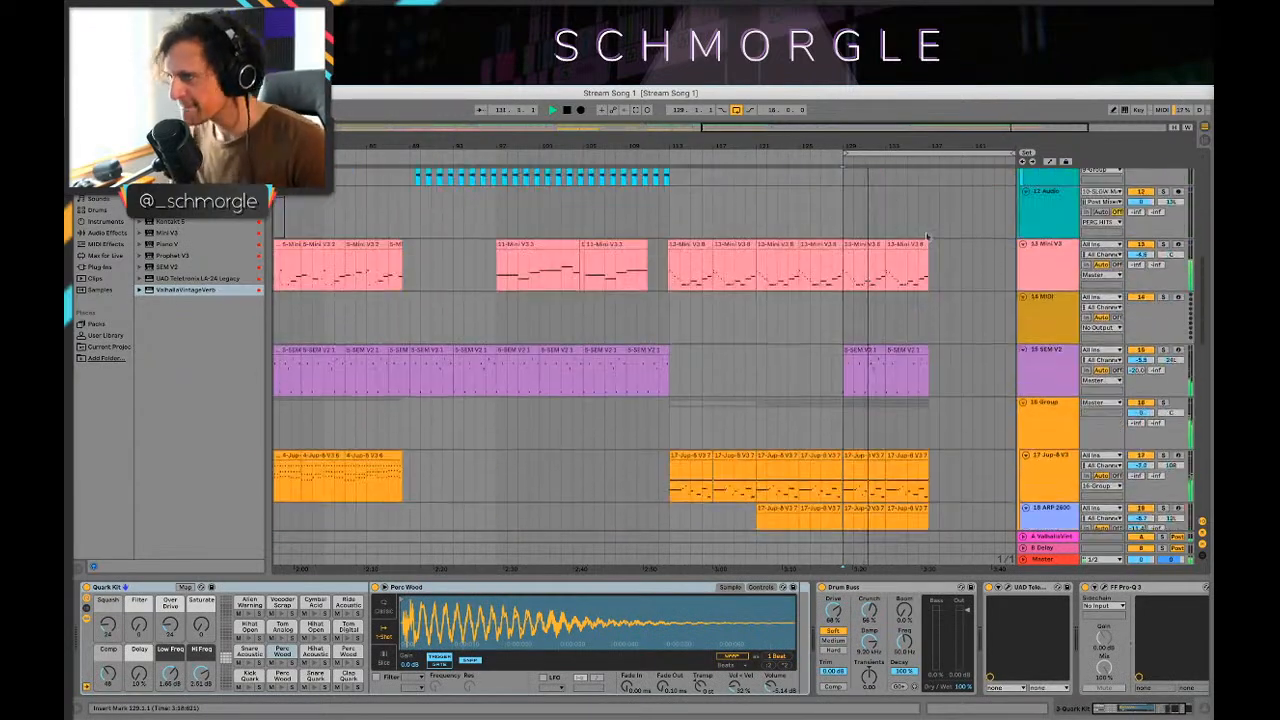
pyautogui.scroll(9, 918, 243)
pyautogui.scroll(-8, 960, 252)
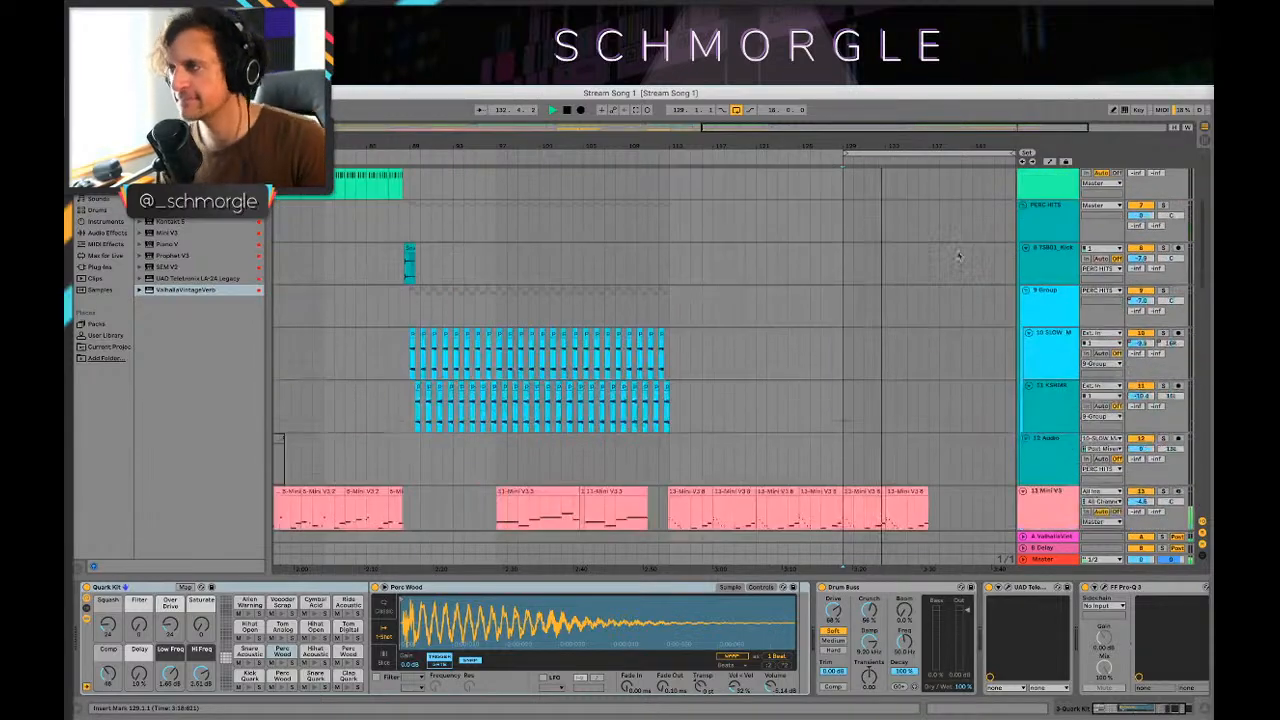
pyautogui.scroll(-5, 965, 250)
pyautogui.scroll(10, 960, 245)
pyautogui.scroll(-5, 937, 217)
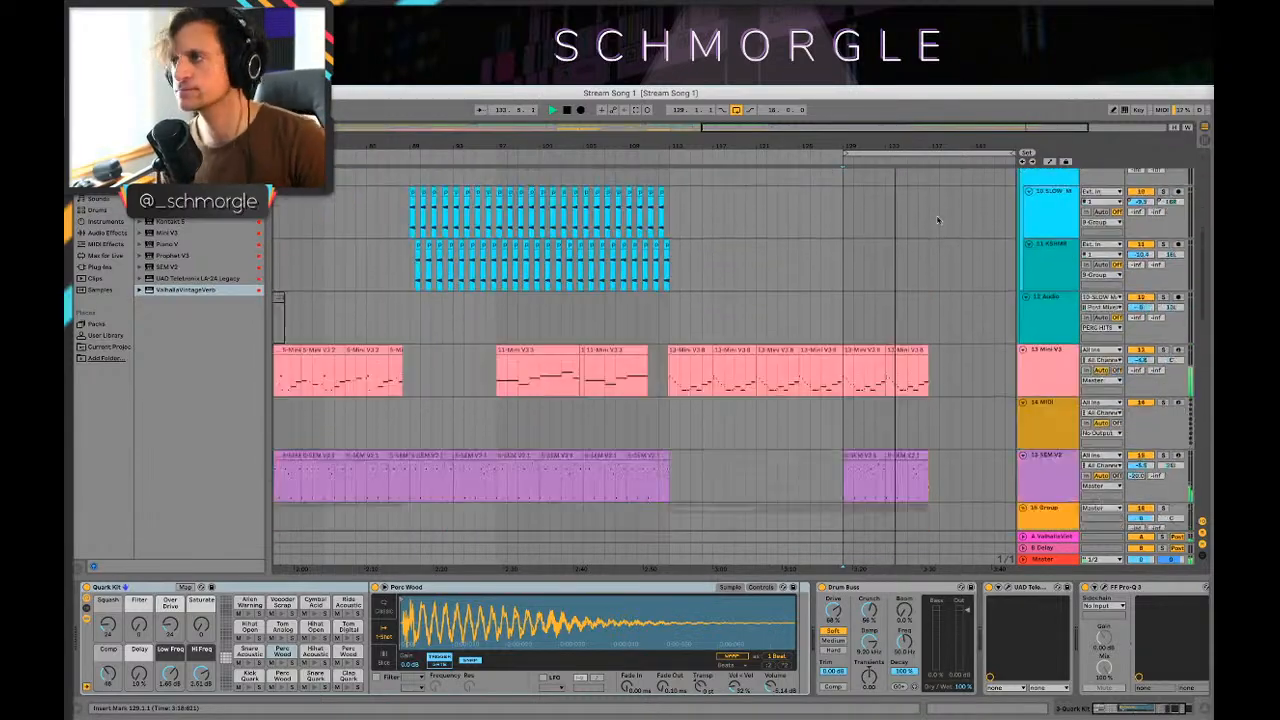
pyautogui.moveTo(1006, 131); pyautogui.dragTo(1034, 200)
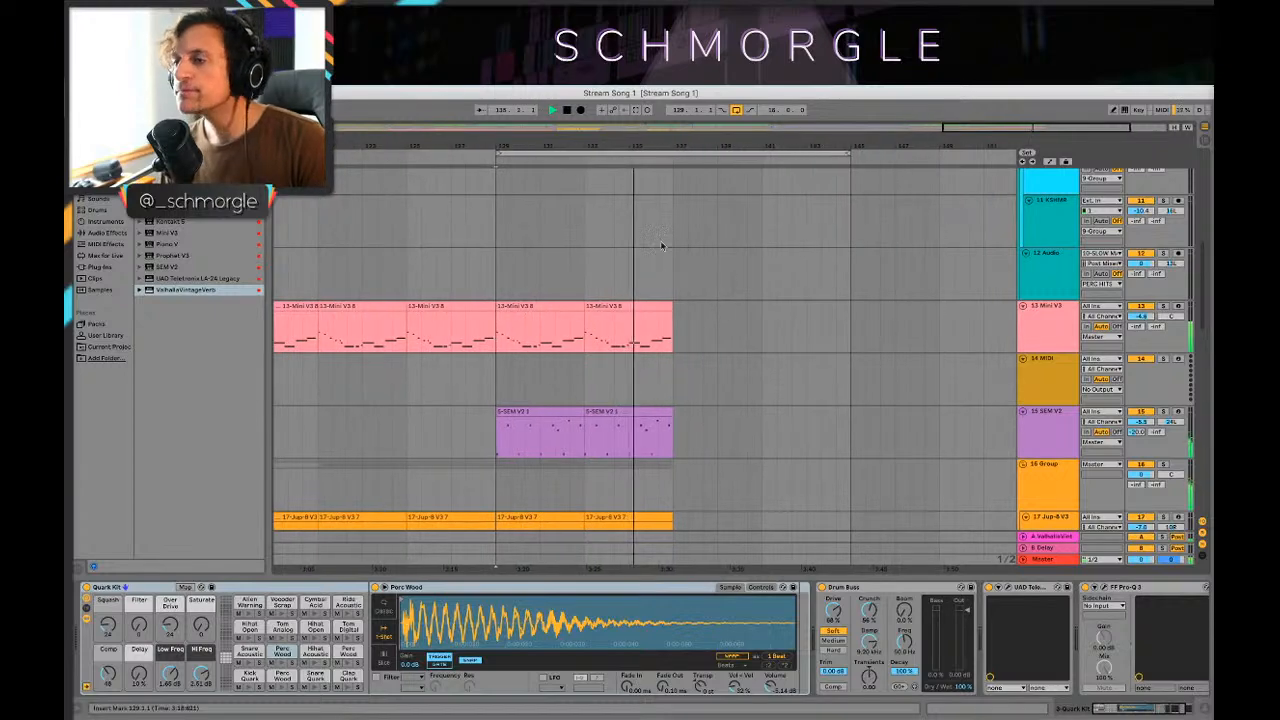
pyautogui.scroll(3, 716, 257)
pyautogui.scroll(6, 716, 259)
pyautogui.scroll(-2, 716, 259)
pyautogui.scroll(2, 725, 259)
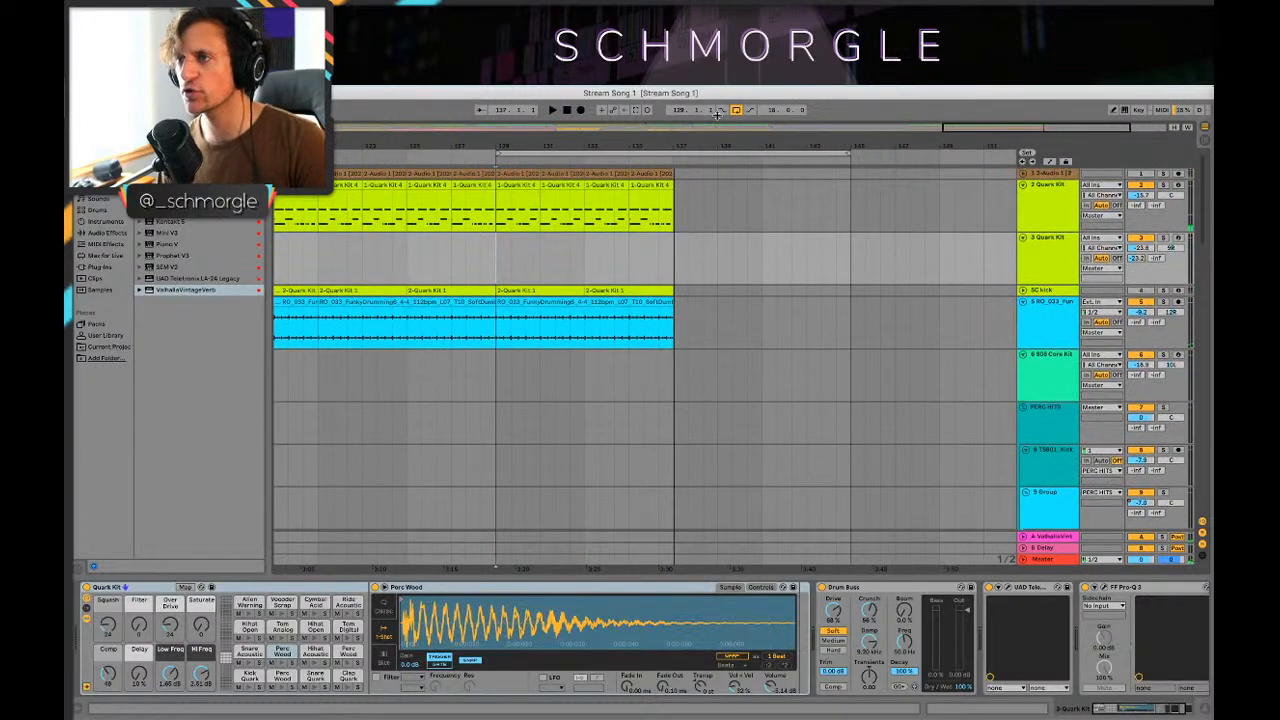
# Step: Duplicate the drum and SC kick clips of bars 129 to 137 to bar 137
pyautogui.moveTo(537, 146); pyautogui.dragTo(649, 134)
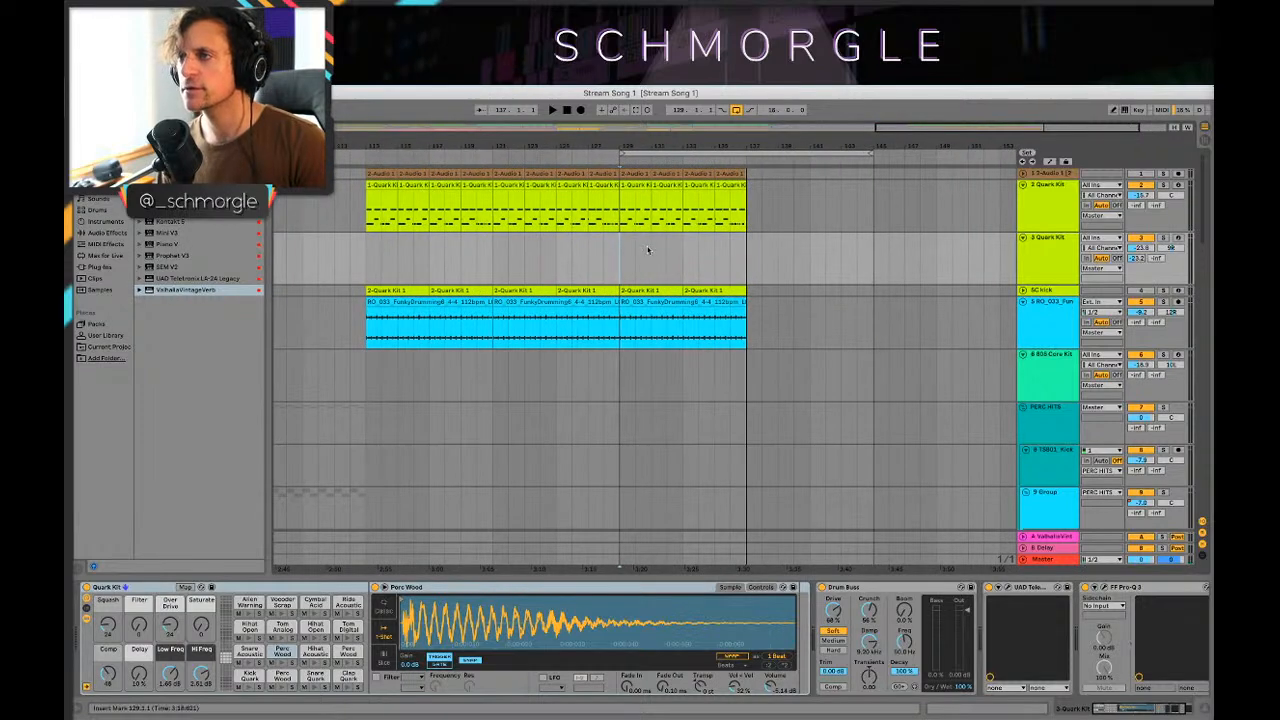
pyautogui.click(631, 172)
pyautogui.click(733, 301)
pyautogui.moveTo(649, 301); pyautogui.dragTo(777, 320)
pyautogui.scroll(-5, 760, 340)
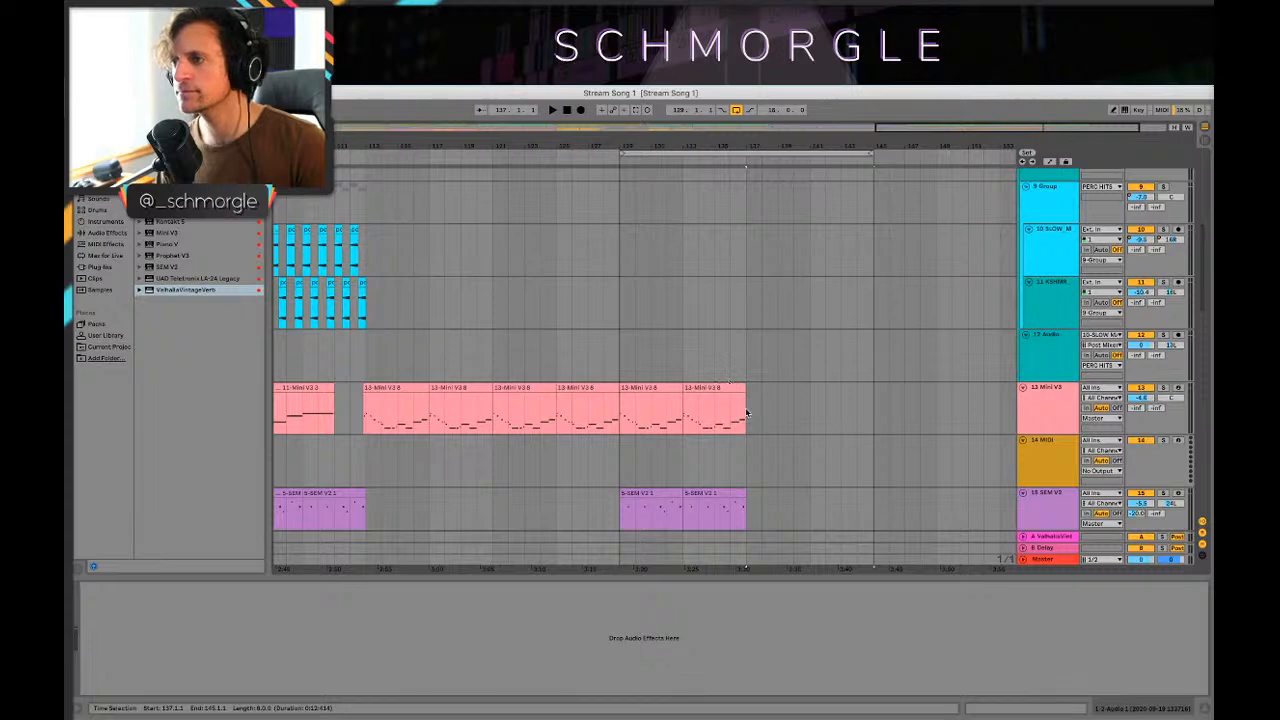
# Step: Move the loop range to bars 137 to 153
pyautogui.click(747, 413)
pyautogui.press('space')
pyautogui.moveTo(751, 153); pyautogui.dragTo(1000, 153)
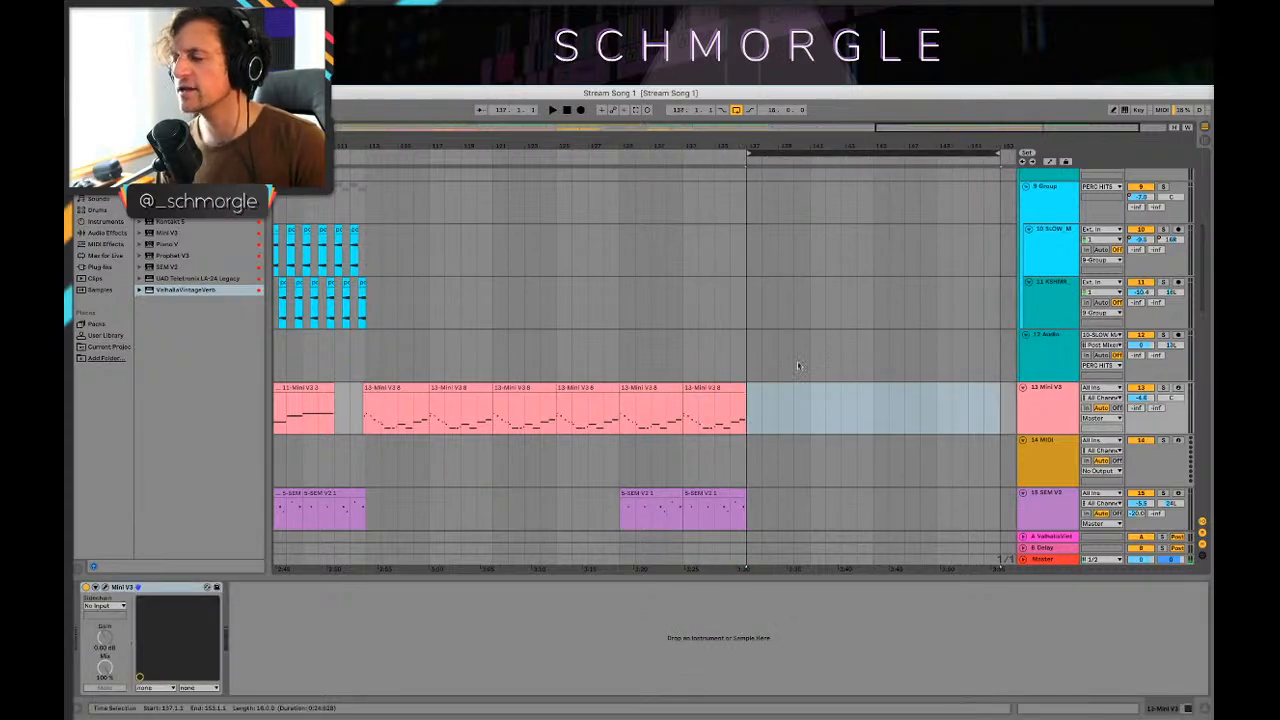
pyautogui.scroll(5, 806, 354)
pyautogui.scroll(-5, 829, 271)
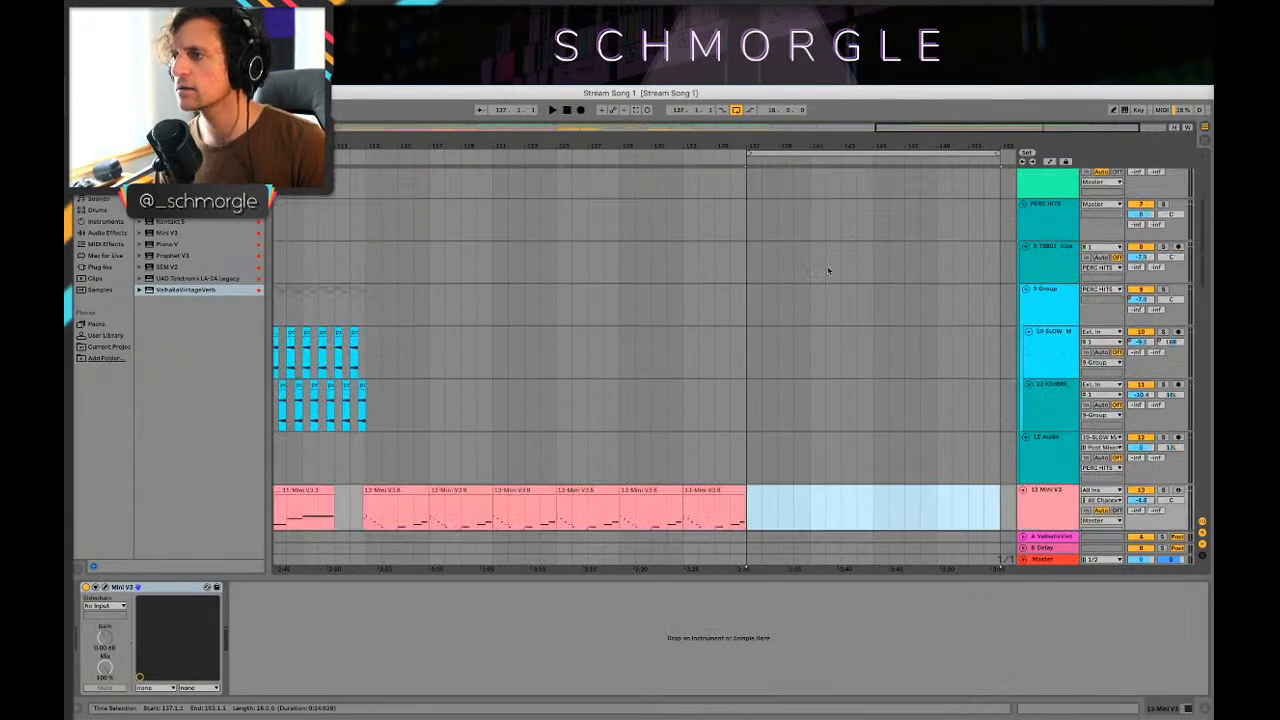
# Step: Play from bar 134, arm the Mini V3 track and record a new bass part leading into bar 137
pyautogui.press('space')
pyautogui.scroll(-2, 797, 416)
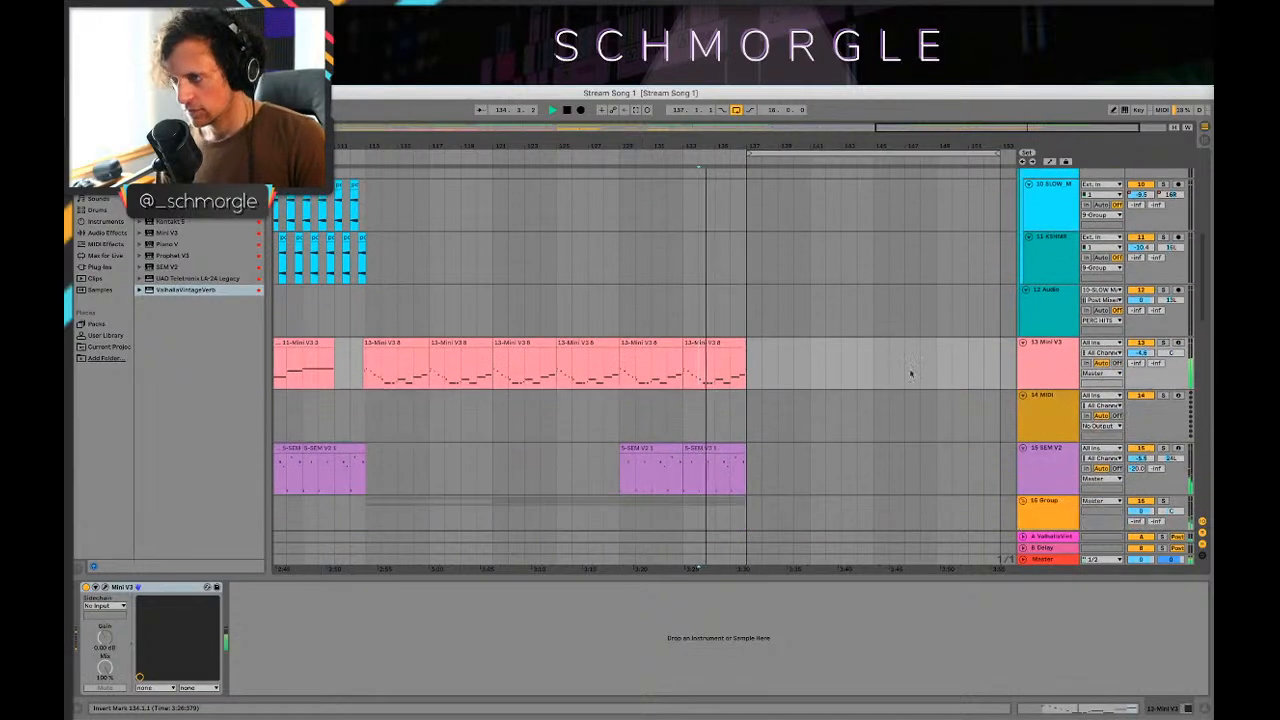
pyautogui.click(909, 371)
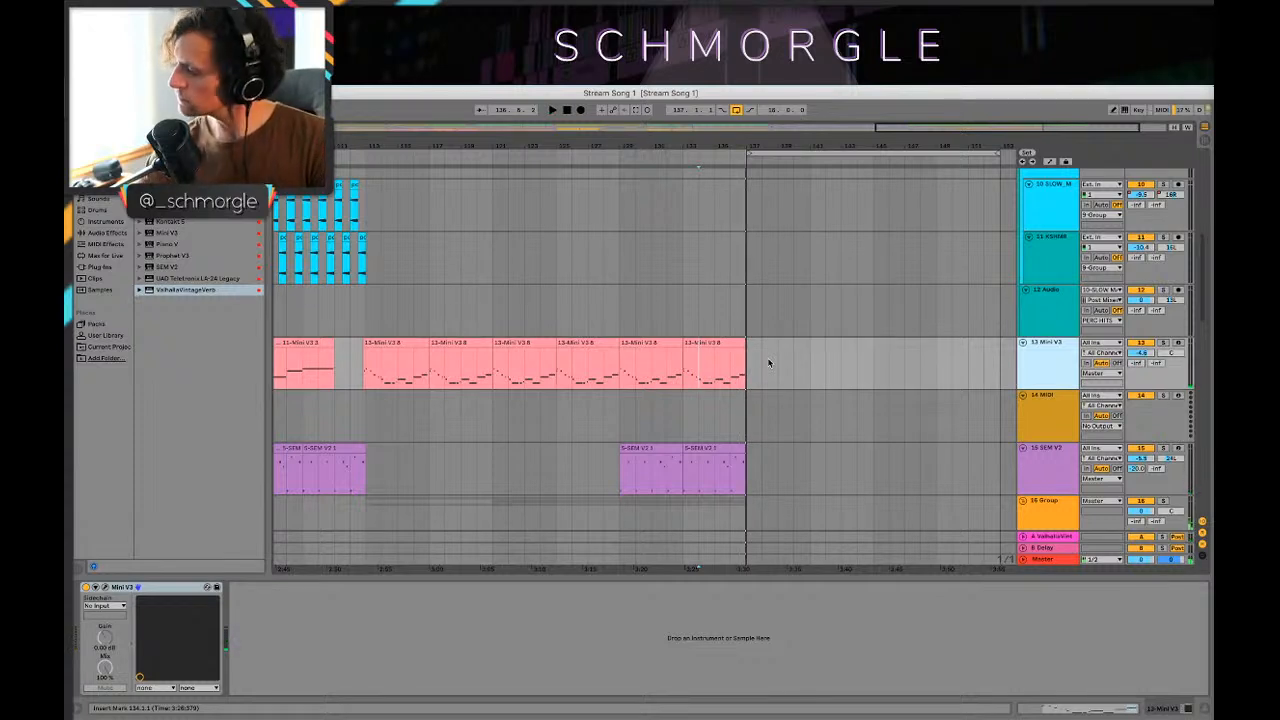
pyautogui.click(1177, 342)
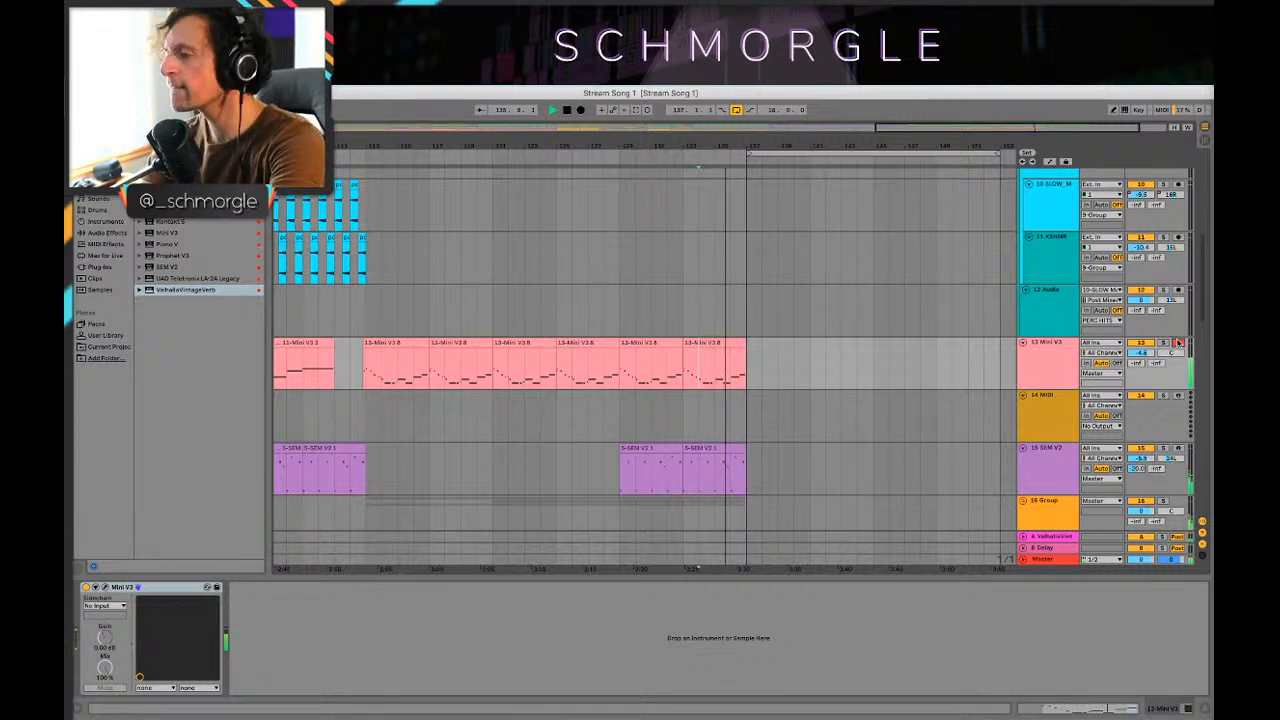
pyautogui.press('F9')
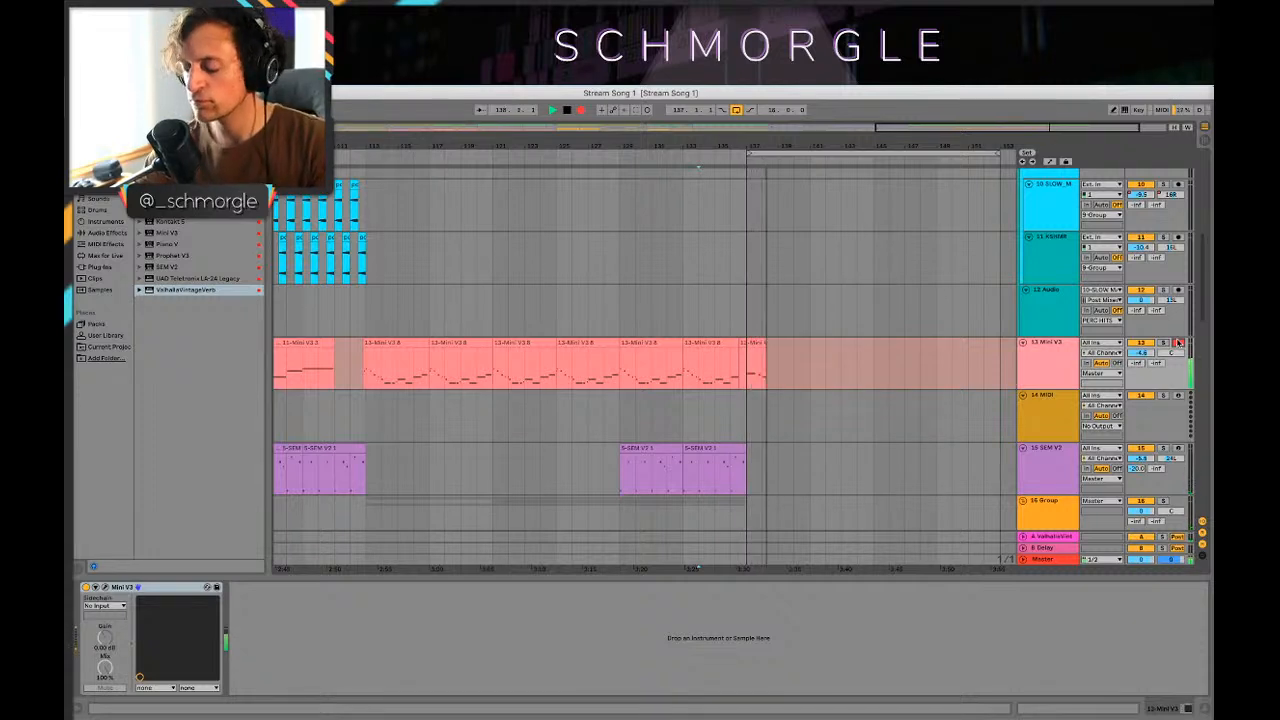
# Step: Stop the current take and record a new one on the 13 Mini V3 track from bar 137 to about bar 141
pyautogui.press('space')
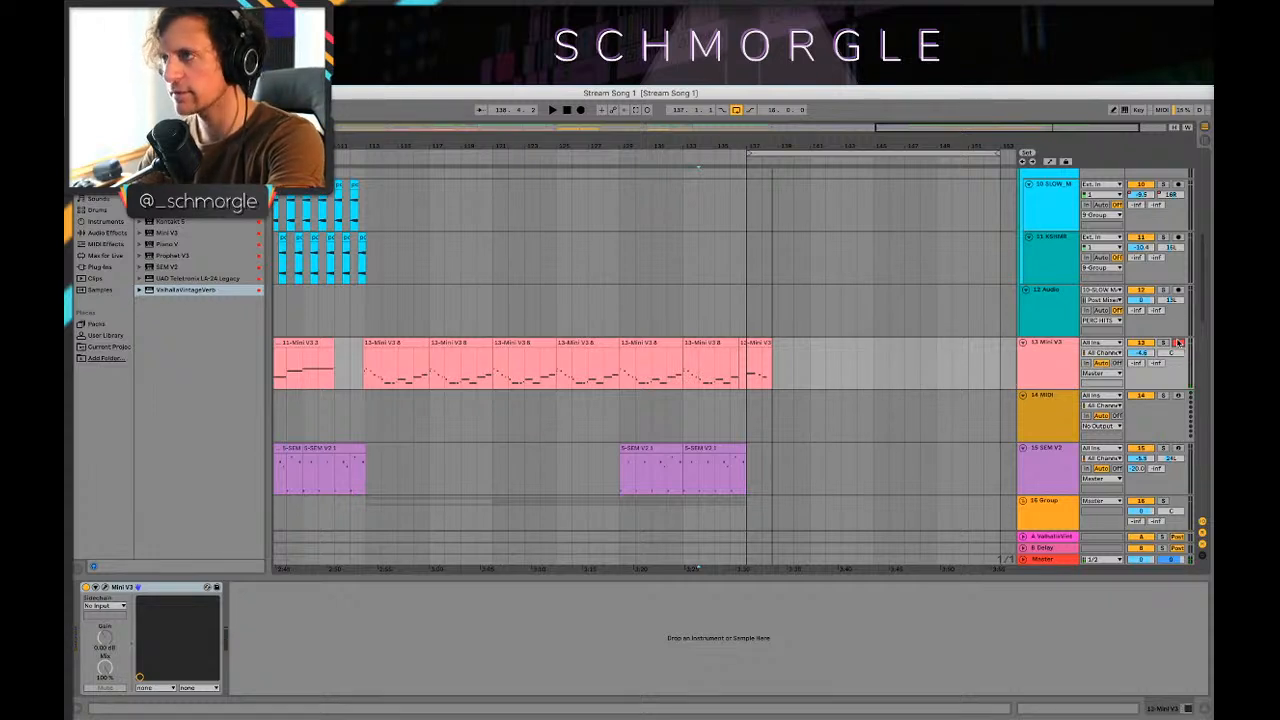
pyautogui.press('F9')
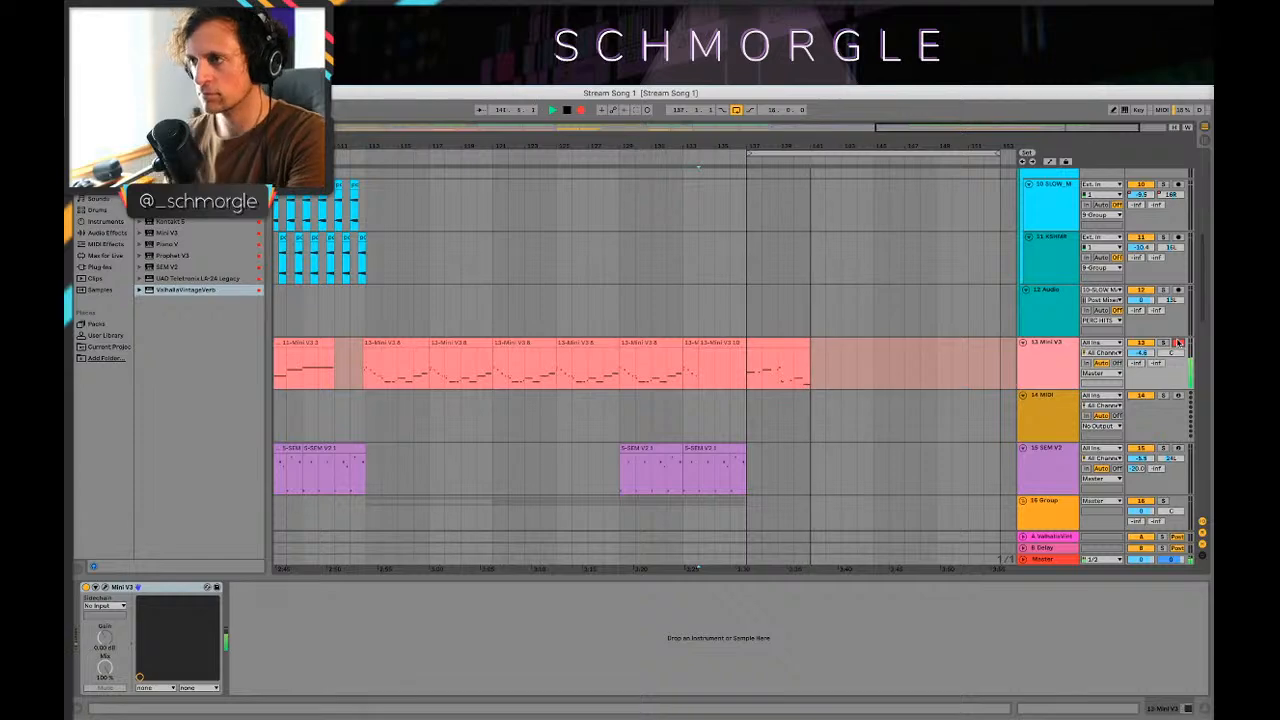
pyautogui.press('space')
# Step: Quantize all notes of the newly recorded Mini V3 clip and play it back from bar 137
pyautogui.doubleClick(748, 373)
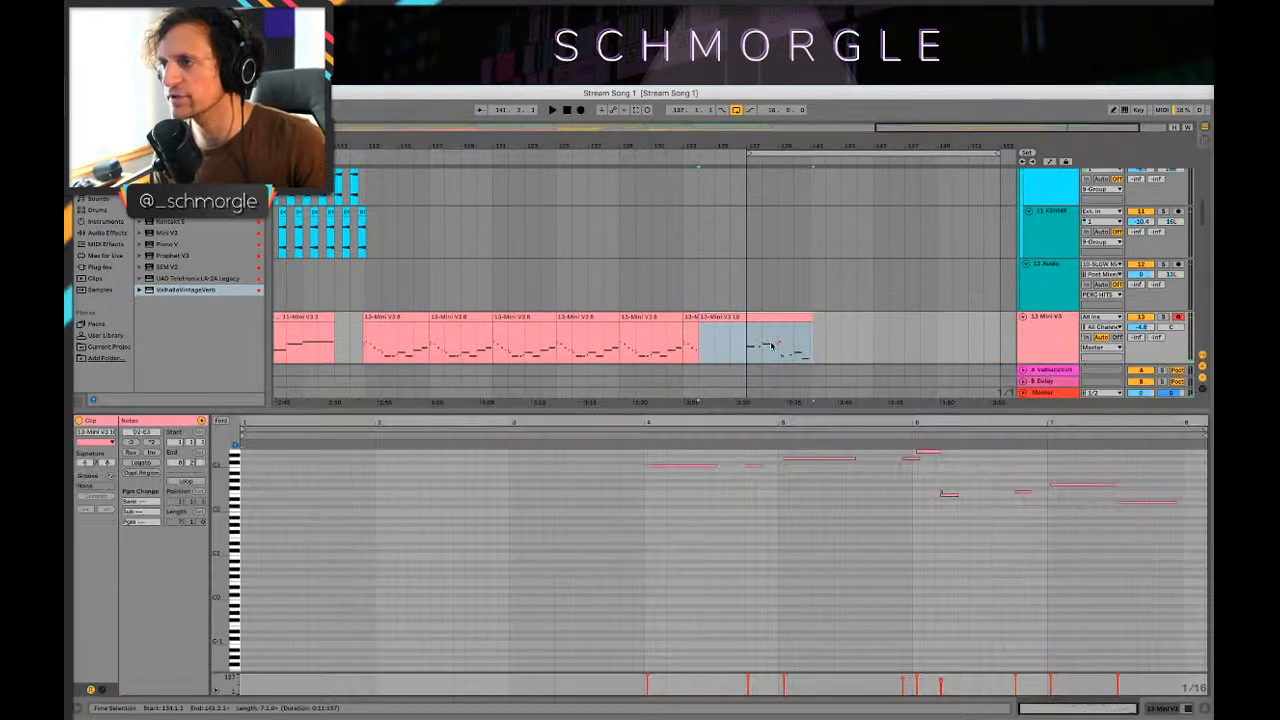
pyautogui.hotkey('ctrl', 'a')
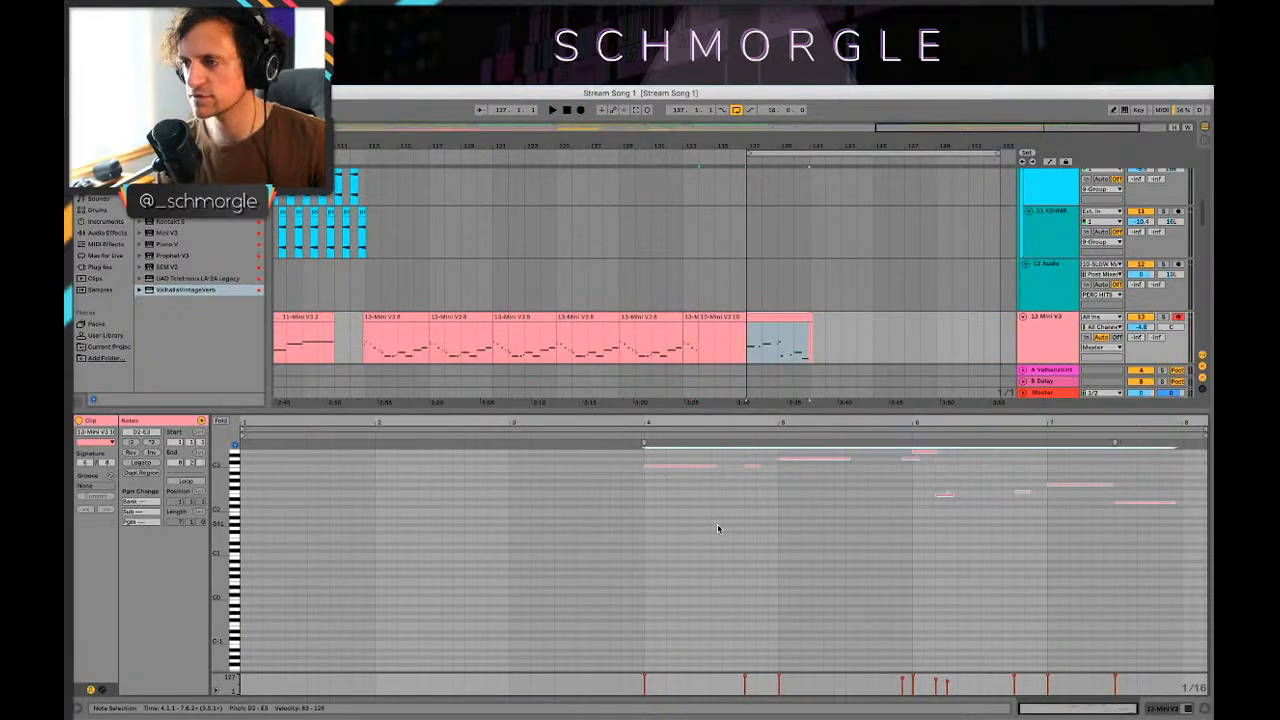
pyautogui.press('space')
pyautogui.click(714, 527)
pyautogui.press('space')
pyautogui.click(741, 341)
pyautogui.press('space')
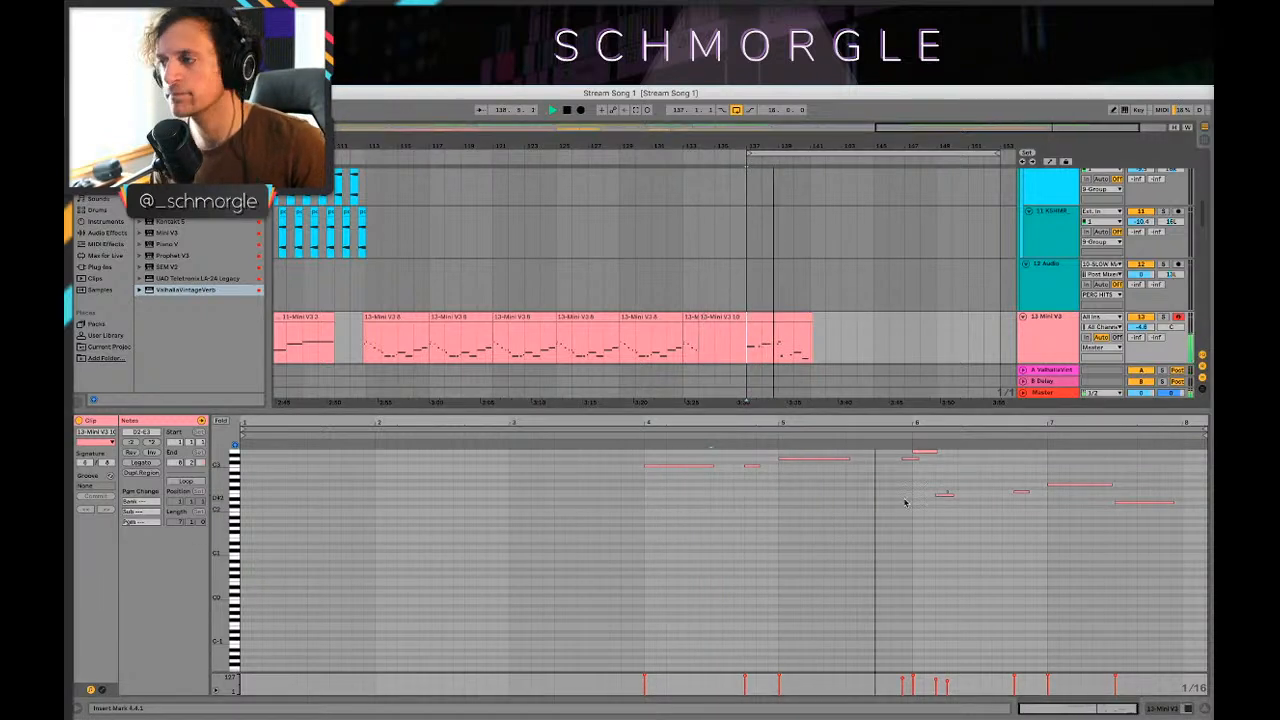
# Step: Delete the stray short note near 6.2 in the Mini V3 clip and raise the clip's last note in pitch
pyautogui.press('space')
pyautogui.click(941, 496)
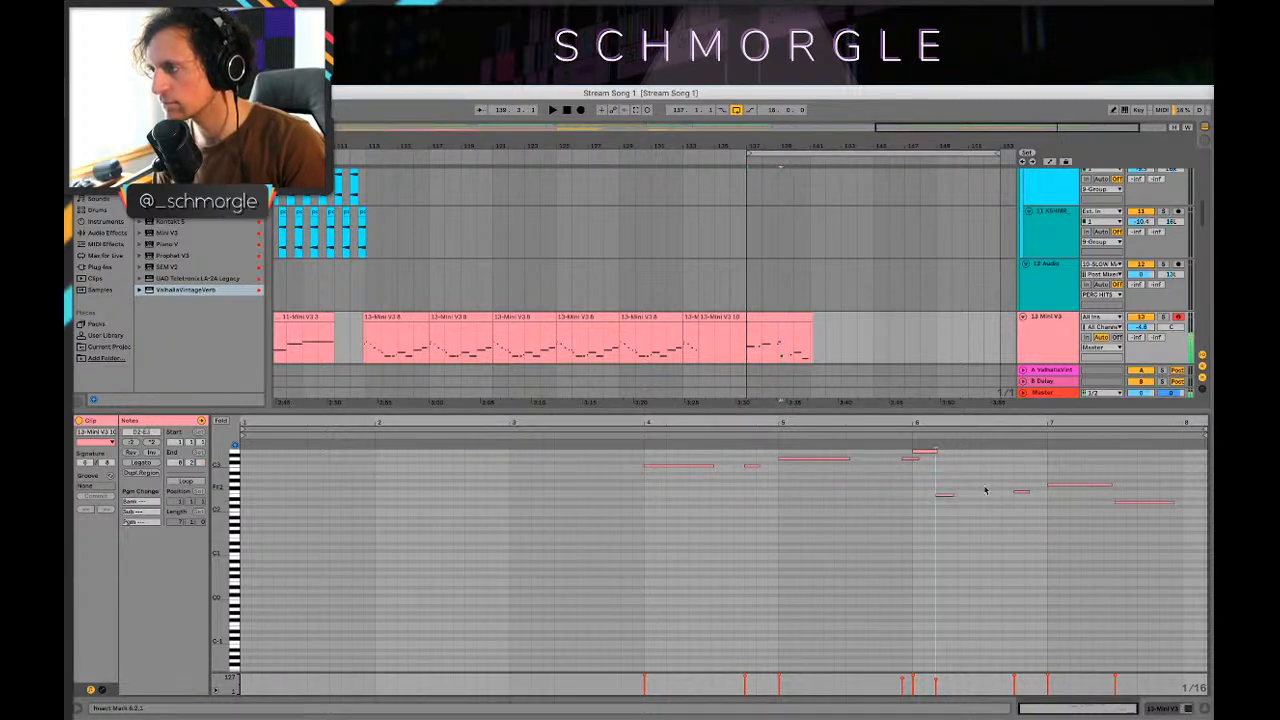
pyautogui.press('space')
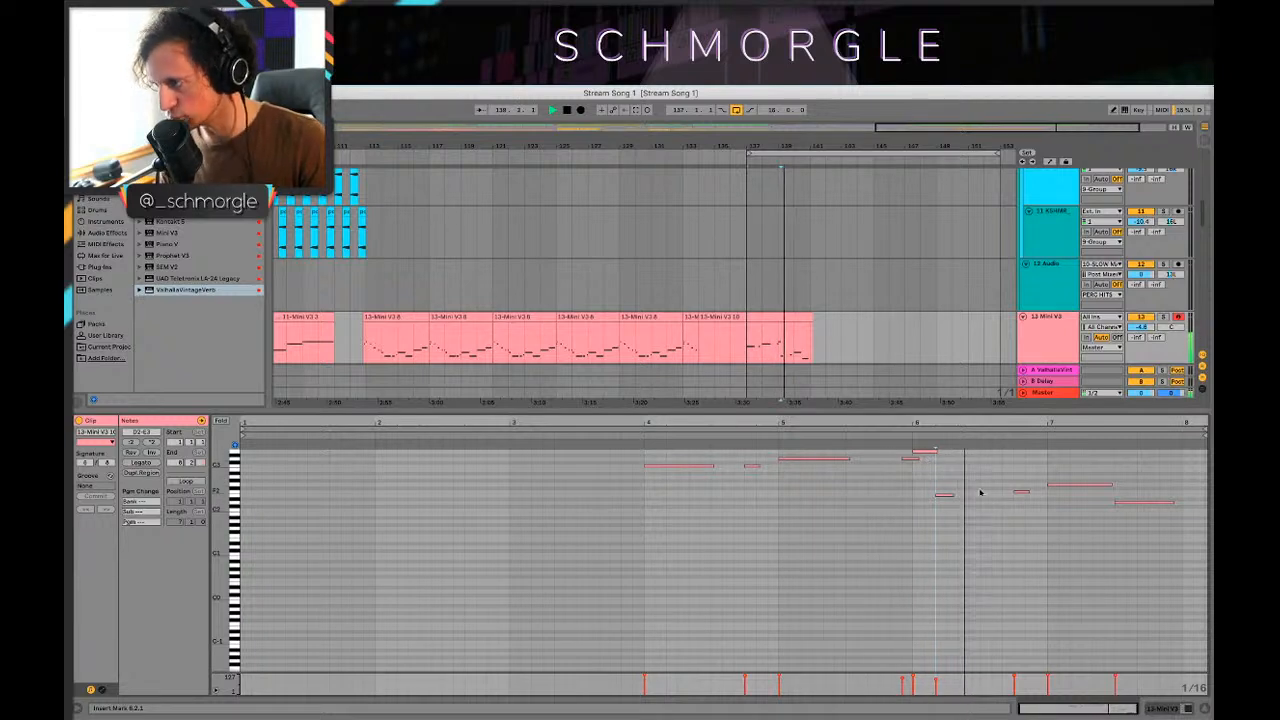
pyautogui.click(1133, 504)
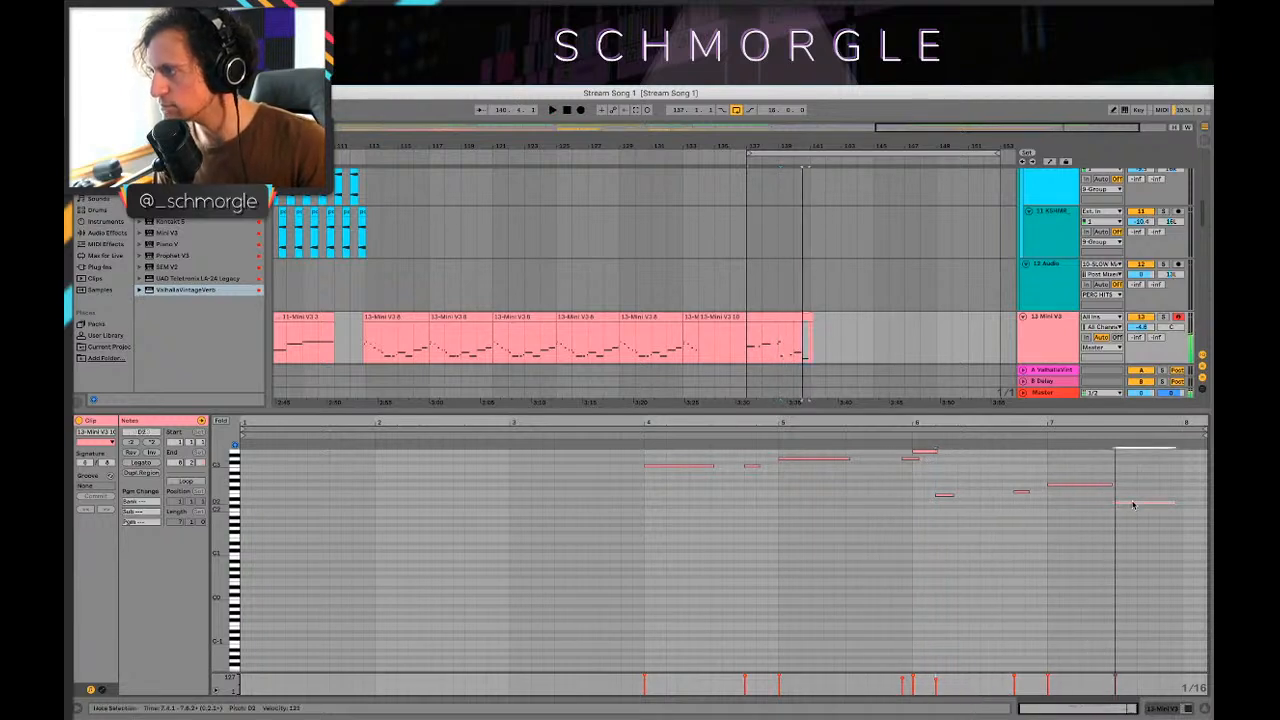
pyautogui.moveTo(1133, 504); pyautogui.dragTo(1130, 483)
# Step: Trim the new Mini V3 clip so it starts at bar 137 and duplicate it to bar 141
pyautogui.click(895, 355)
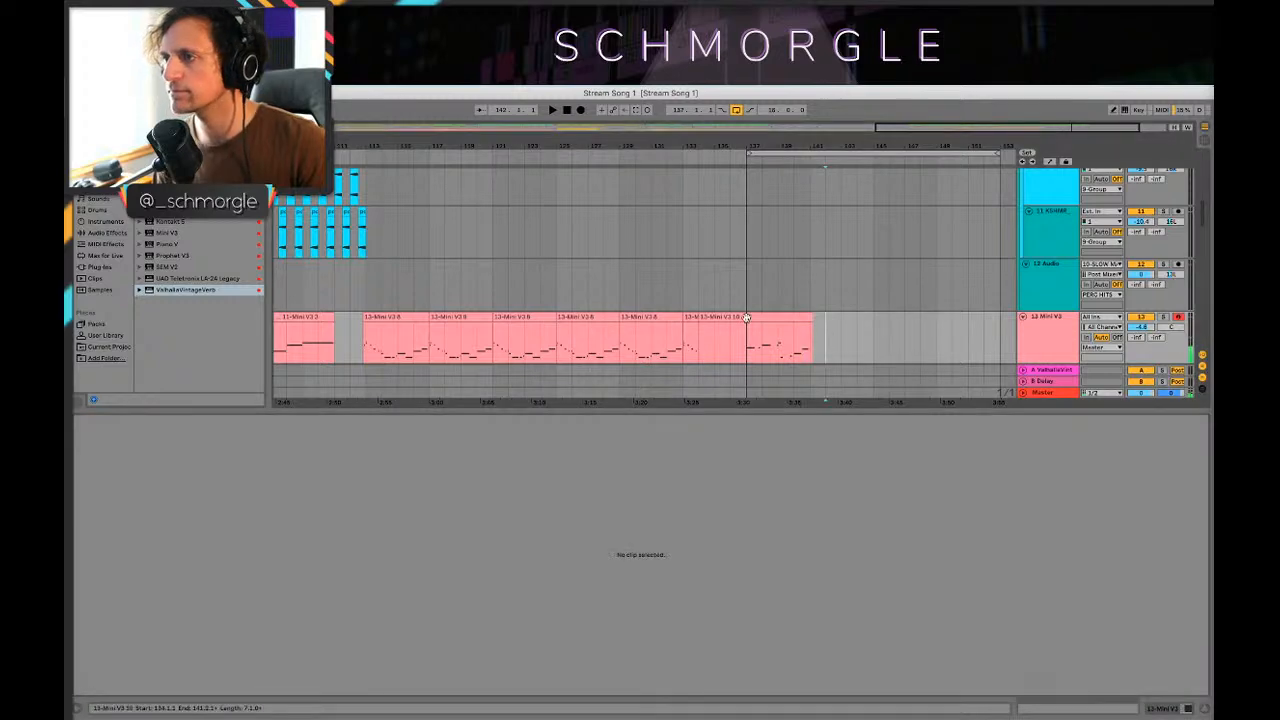
pyautogui.click(712, 318)
pyautogui.moveTo(695, 317); pyautogui.dragTo(833, 327)
pyautogui.click(740, 337)
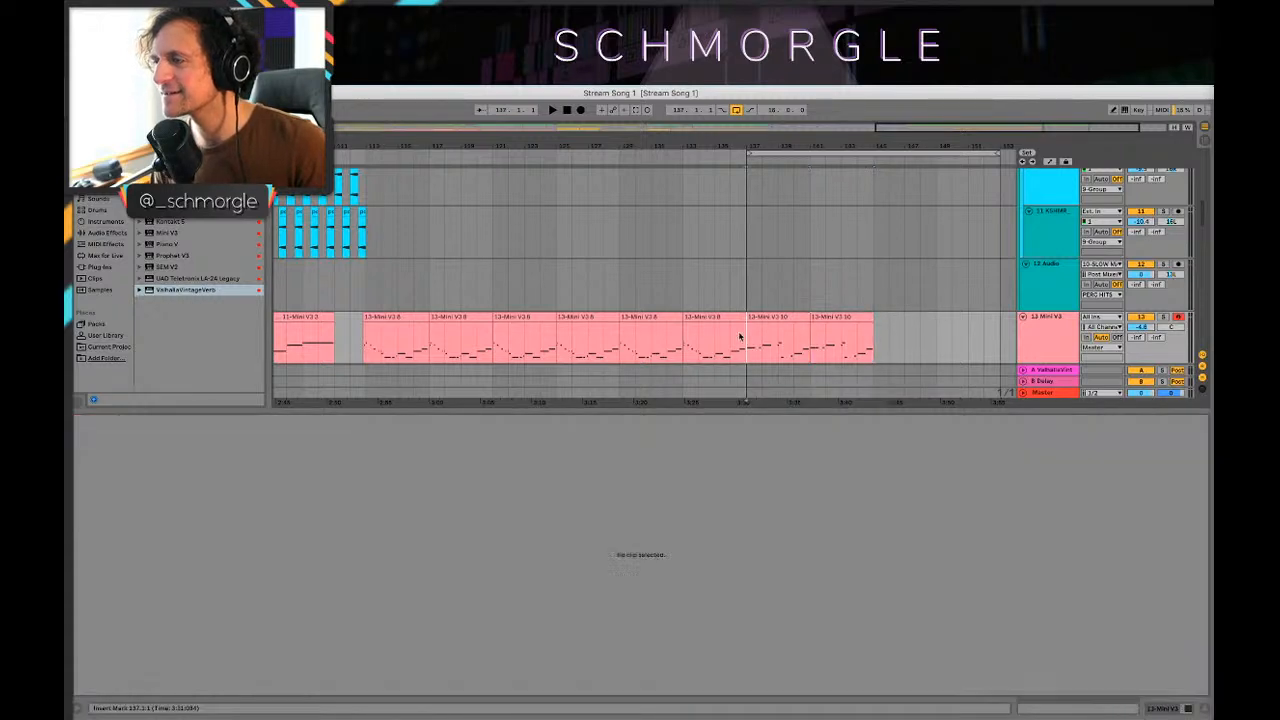
# Step: Duplicate the last clips of the 17 Jup-8 V3 and 18 ARP 2600 tracks to bar 137
pyautogui.scroll(-8, 828, 325)
pyautogui.press('space')
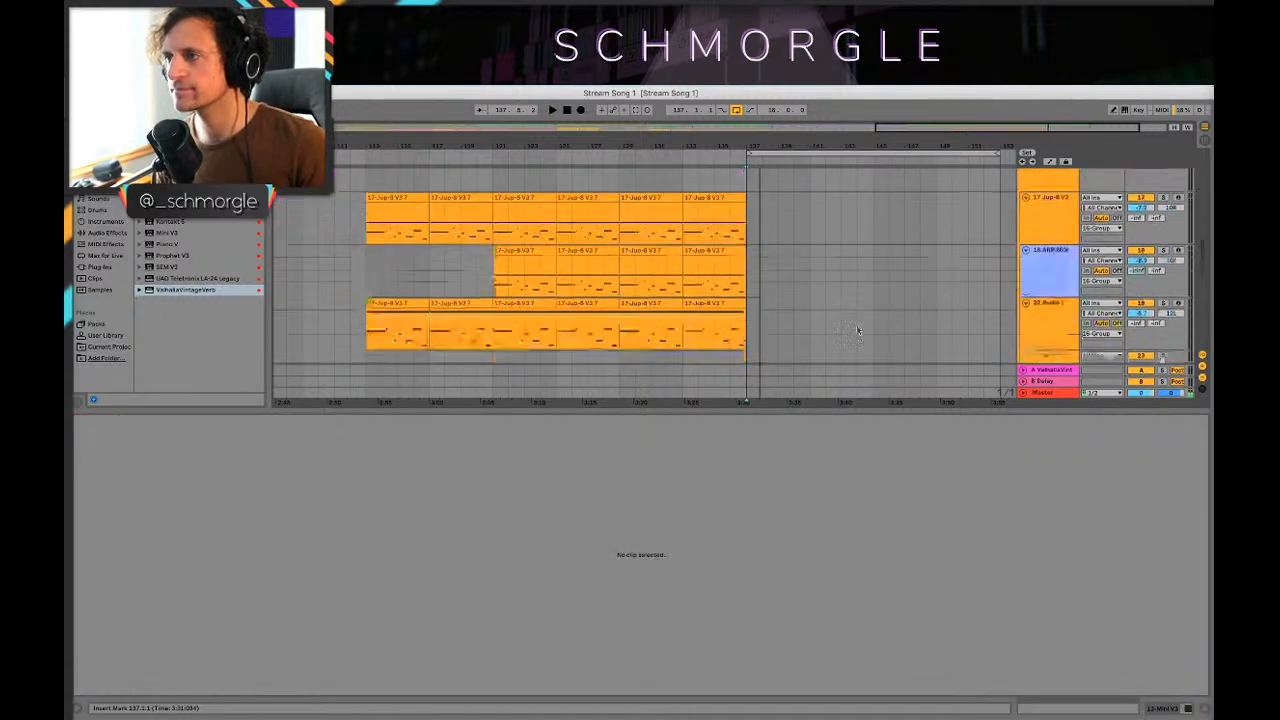
pyautogui.scroll(2, 828, 321)
pyautogui.click(710, 288)
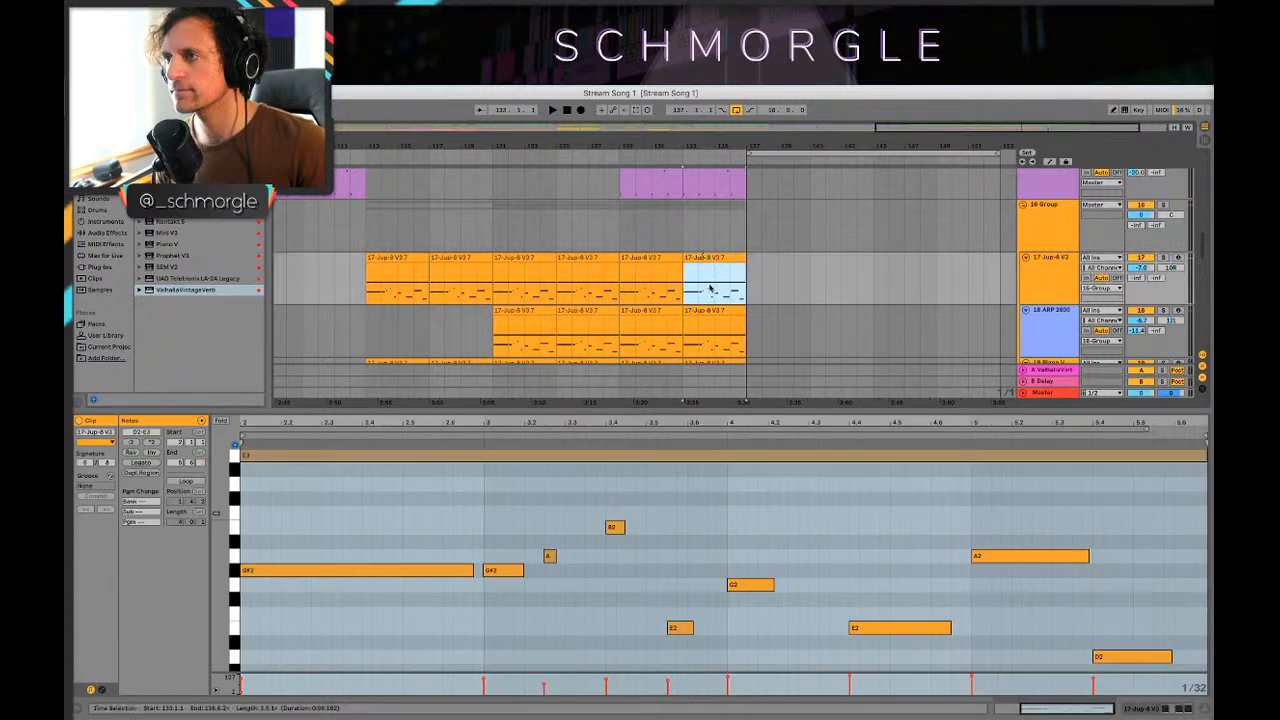
pyautogui.keyDown('shift'); pyautogui.click(719, 326); pyautogui.keyUp('shift')
pyautogui.hotkey('ctrl', 'd')
# Step: Lower the two G#2 notes in the ARP 2600 clip at bar 137 to G2
pyautogui.click(751, 338)
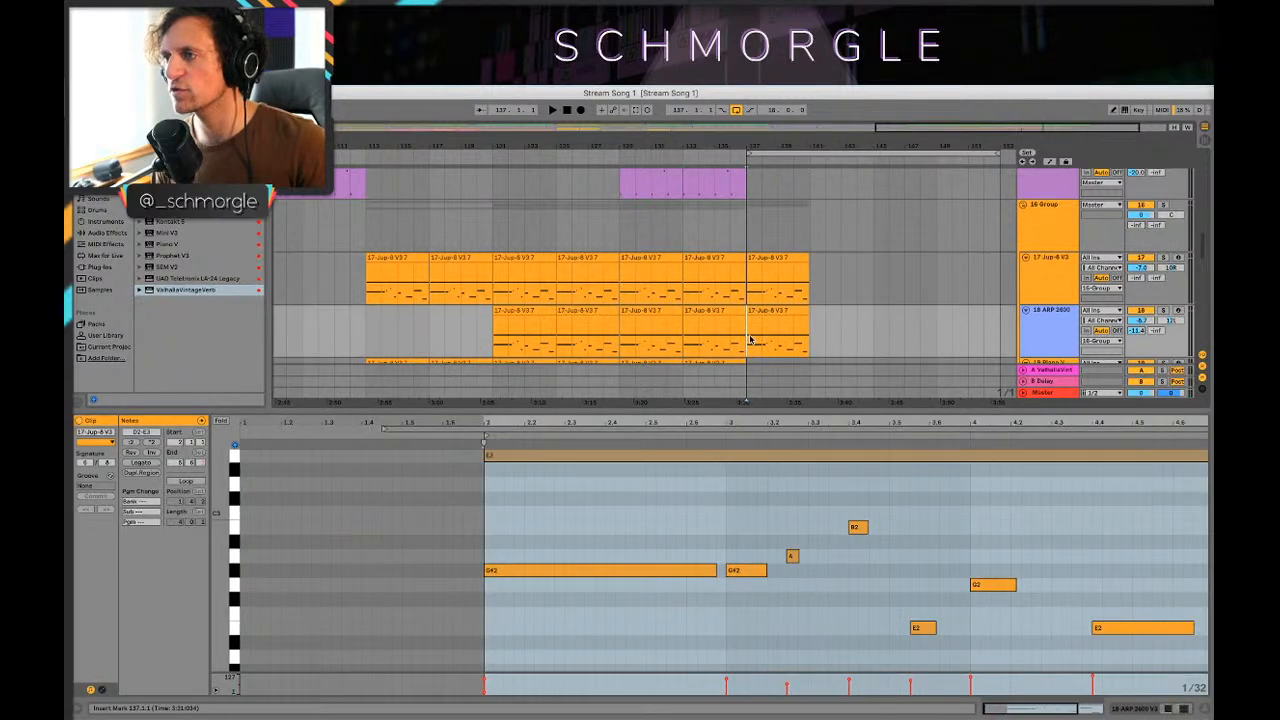
pyautogui.press('space')
pyautogui.scroll(-2, 796, 343)
pyautogui.press('space')
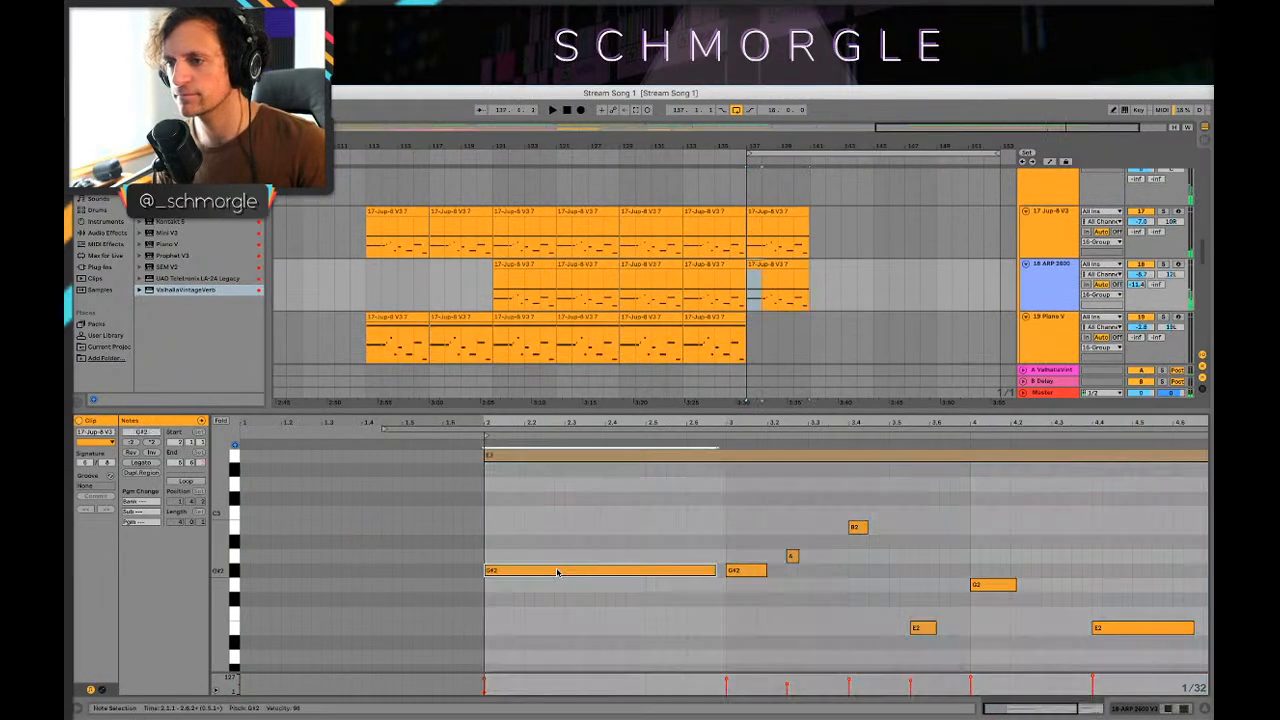
pyautogui.moveTo(557, 571); pyautogui.dragTo(558, 588)
pyautogui.moveTo(730, 572); pyautogui.dragTo(749, 587)
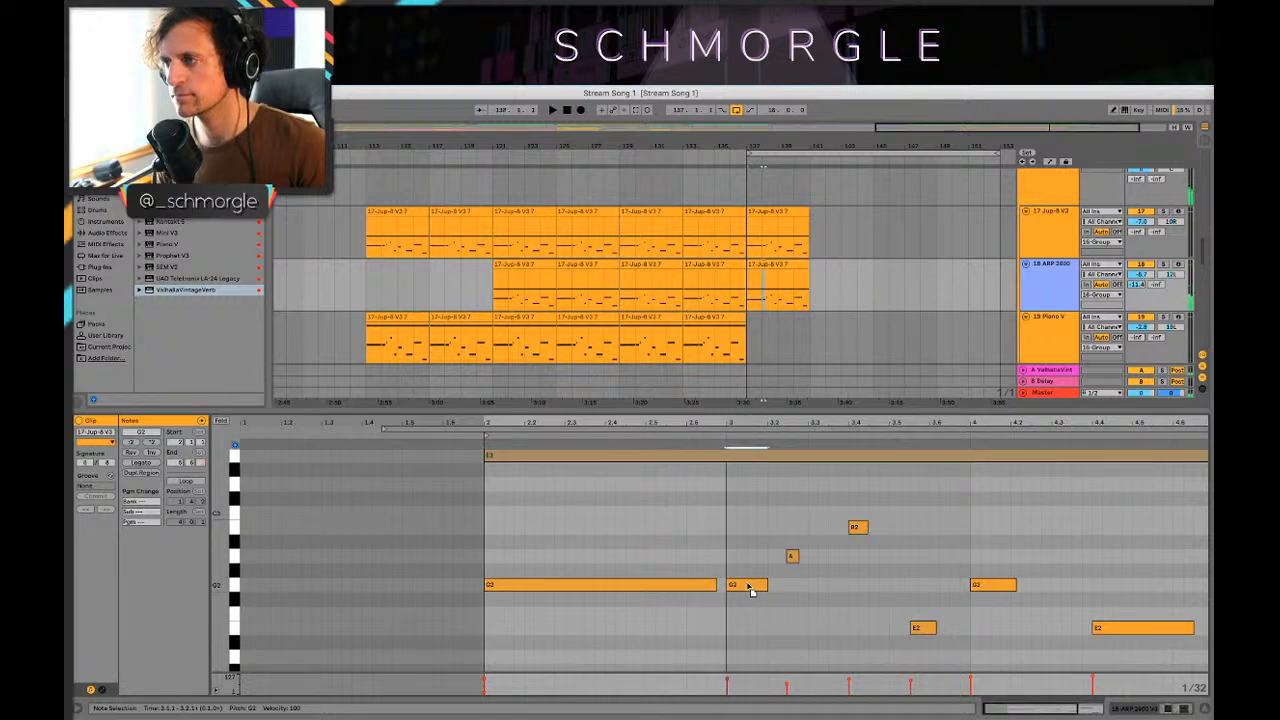
# Step: Delete the Jup-8 V3 clip at bar 137 and replace it with the edited clip moved from the ARP 2600 track
pyautogui.click(783, 236)
pyautogui.press('Delete')
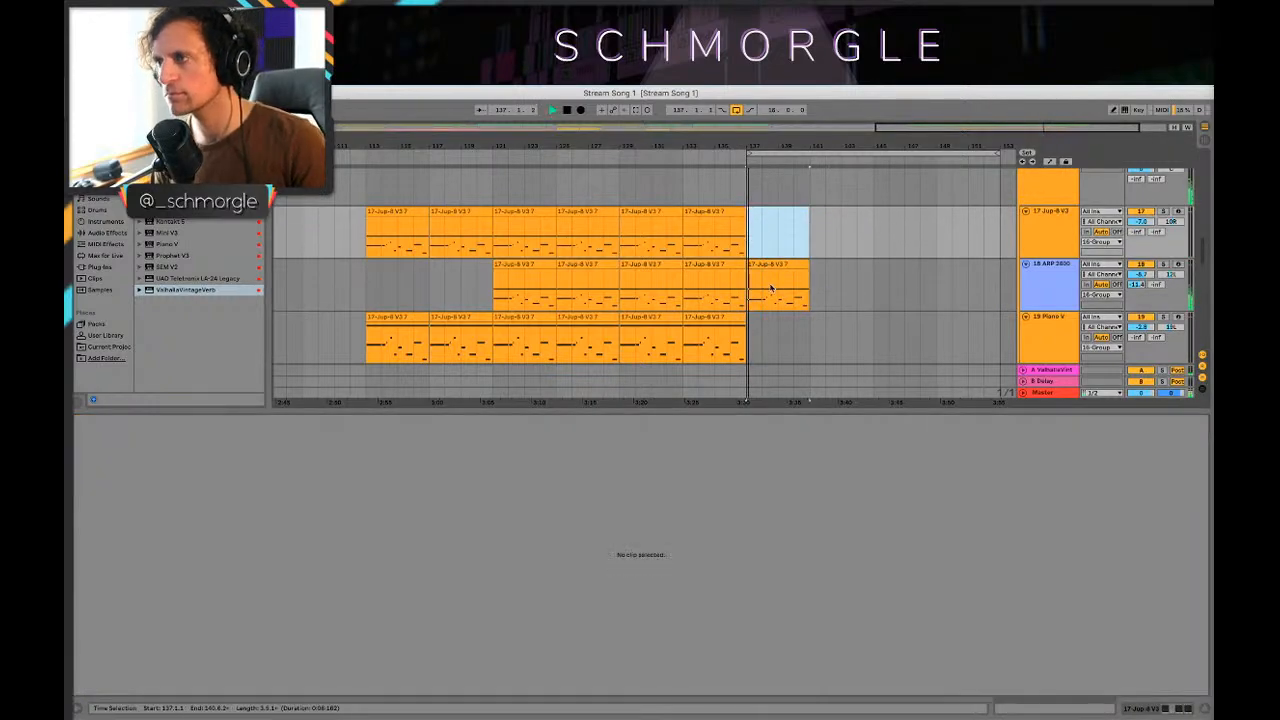
pyautogui.moveTo(765, 263); pyautogui.dragTo(760, 234)
pyautogui.press('space')
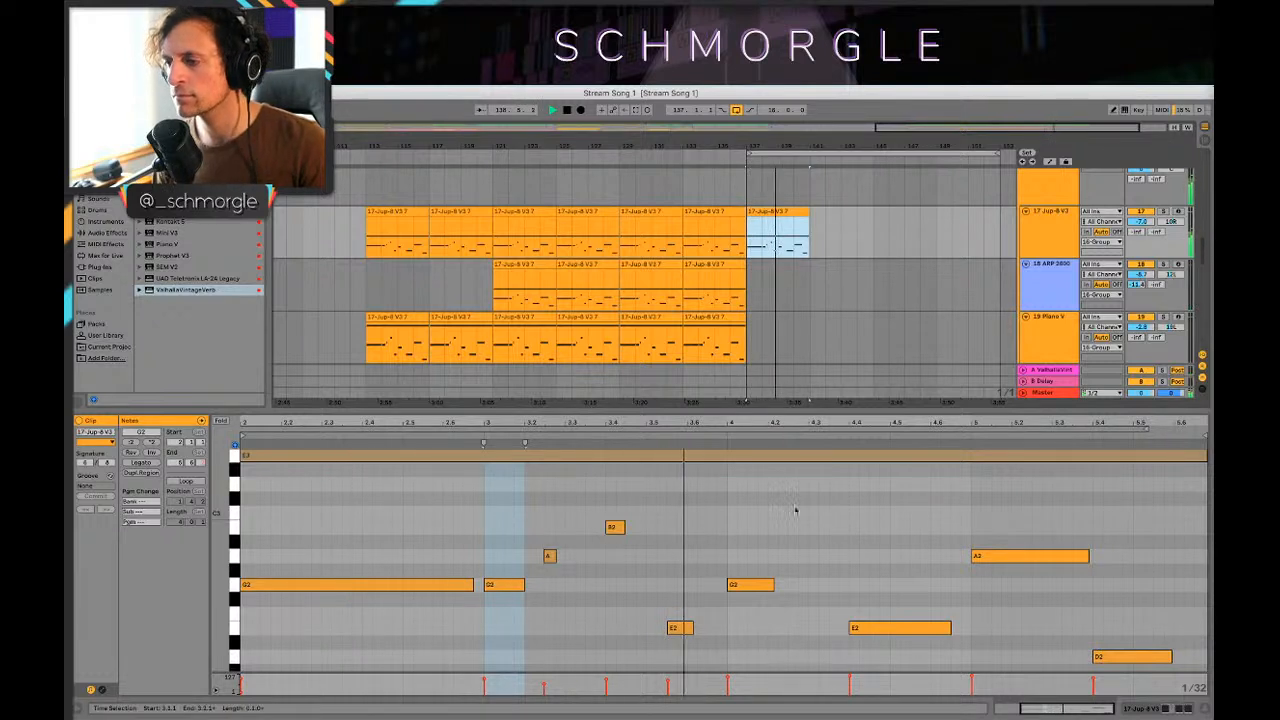
# Step: Raise the G2 note at bar 4 of the edited Jup-8 clip to G#2 and listen to the result
pyautogui.press('space')
pyautogui.moveTo(766, 594); pyautogui.dragTo(757, 572)
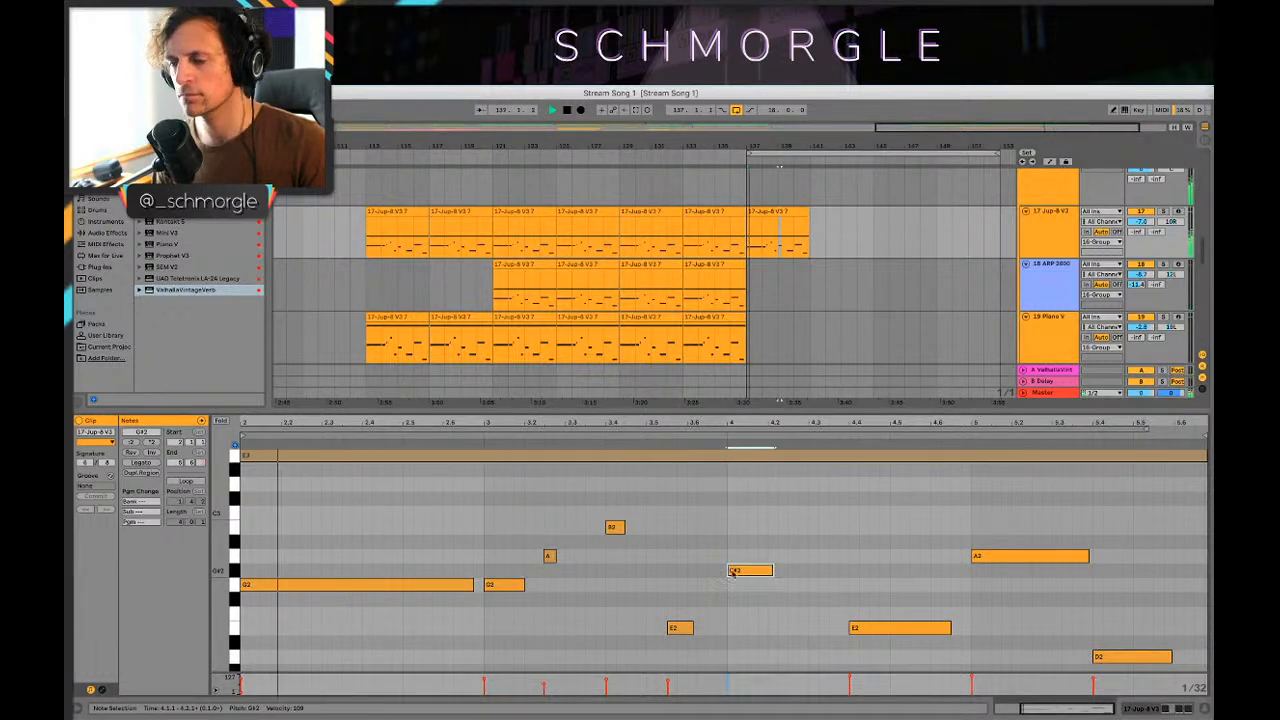
pyautogui.press('space')
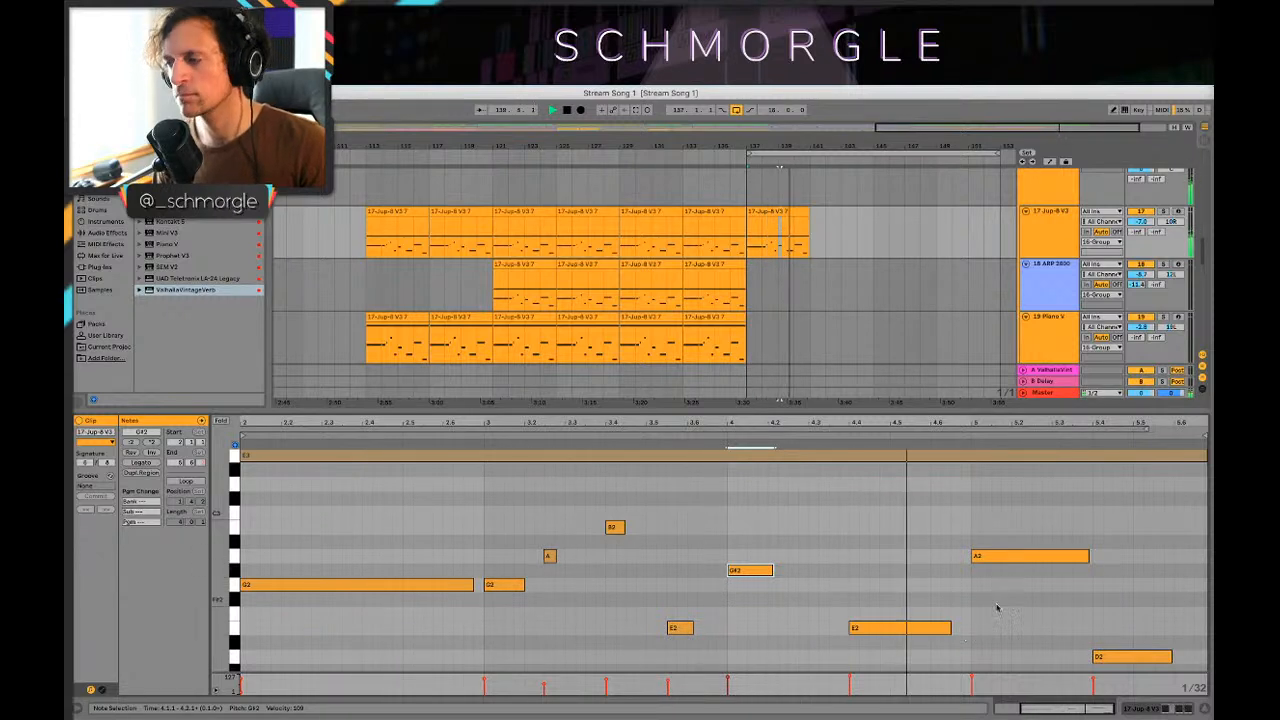
pyautogui.click(810, 232)
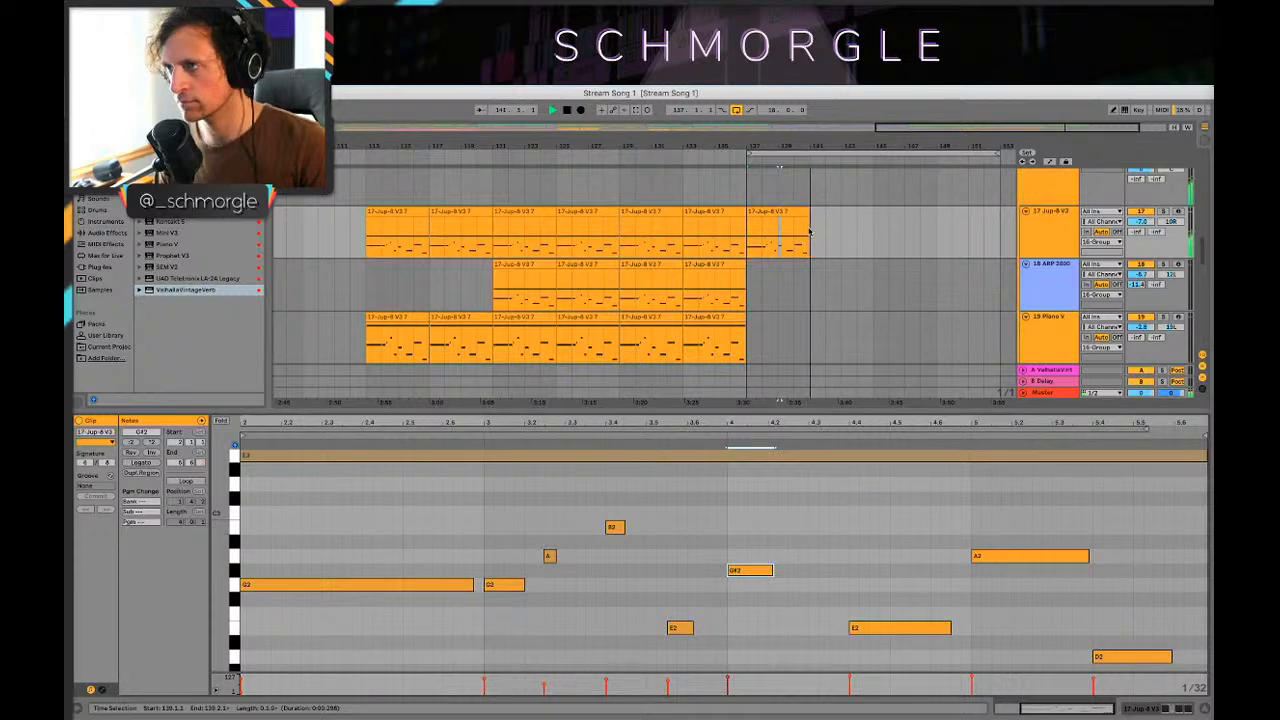
pyautogui.press('space')
# Step: Copy the edited clip to the ARP 2600 and Piano V tracks at bar 137 and duplicate it on all three tracks to bar 141
pyautogui.moveTo(771, 215); pyautogui.dragTo(786, 334)
pyautogui.click(770, 213)
pyautogui.keyDown('shift'); pyautogui.click(820, 212); pyautogui.keyUp('shift')
pyautogui.click(739, 291)
pyautogui.press('space')
pyautogui.click(777, 267)
pyautogui.keyDown('shift'); pyautogui.click(840, 266); pyautogui.keyUp('shift')
# Step: Shorten the sustained E3 note in the Jup-8 clip at bar 137 to about one bar and copy it onward, starting with D3 at bar 3
pyautogui.click(760, 235)
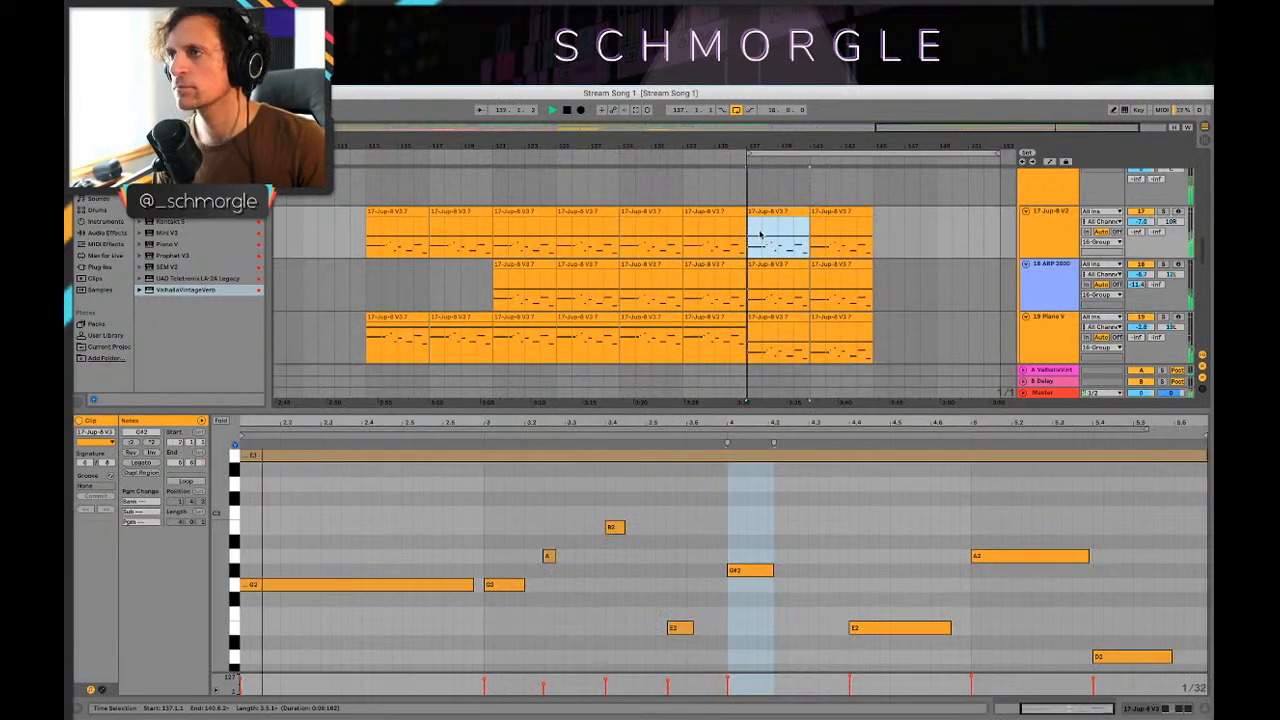
pyautogui.click(594, 456)
pyautogui.press('space')
pyautogui.moveTo(618, 430); pyautogui.dragTo(620, 412)
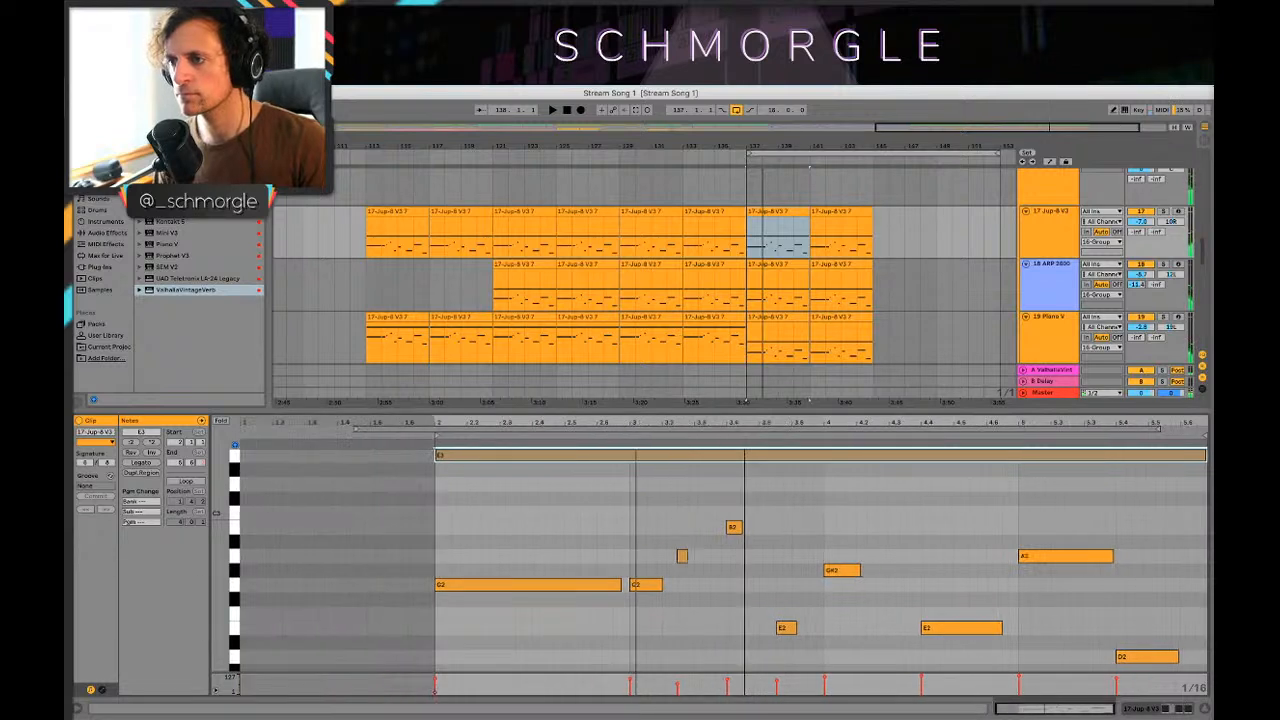
pyautogui.click(777, 484)
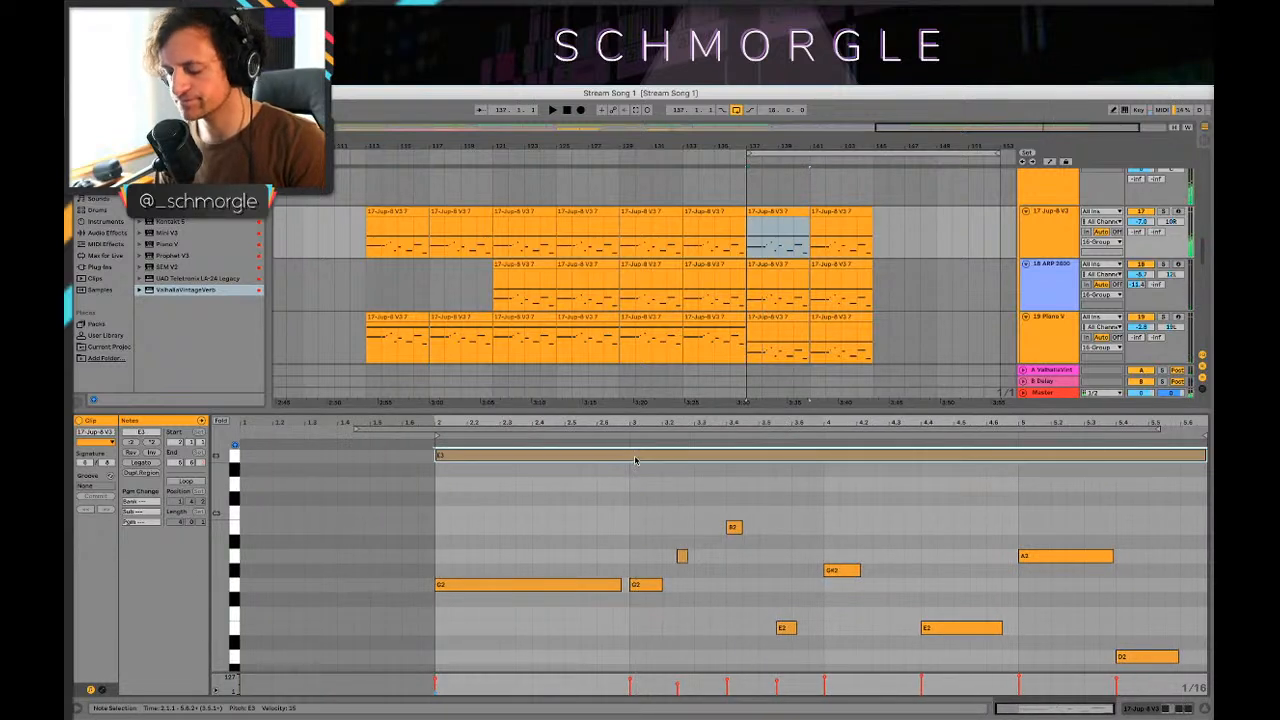
pyautogui.moveTo(539, 456); pyautogui.dragTo(875, 561)
pyautogui.moveTo(880, 454); pyautogui.dragTo(886, 643)
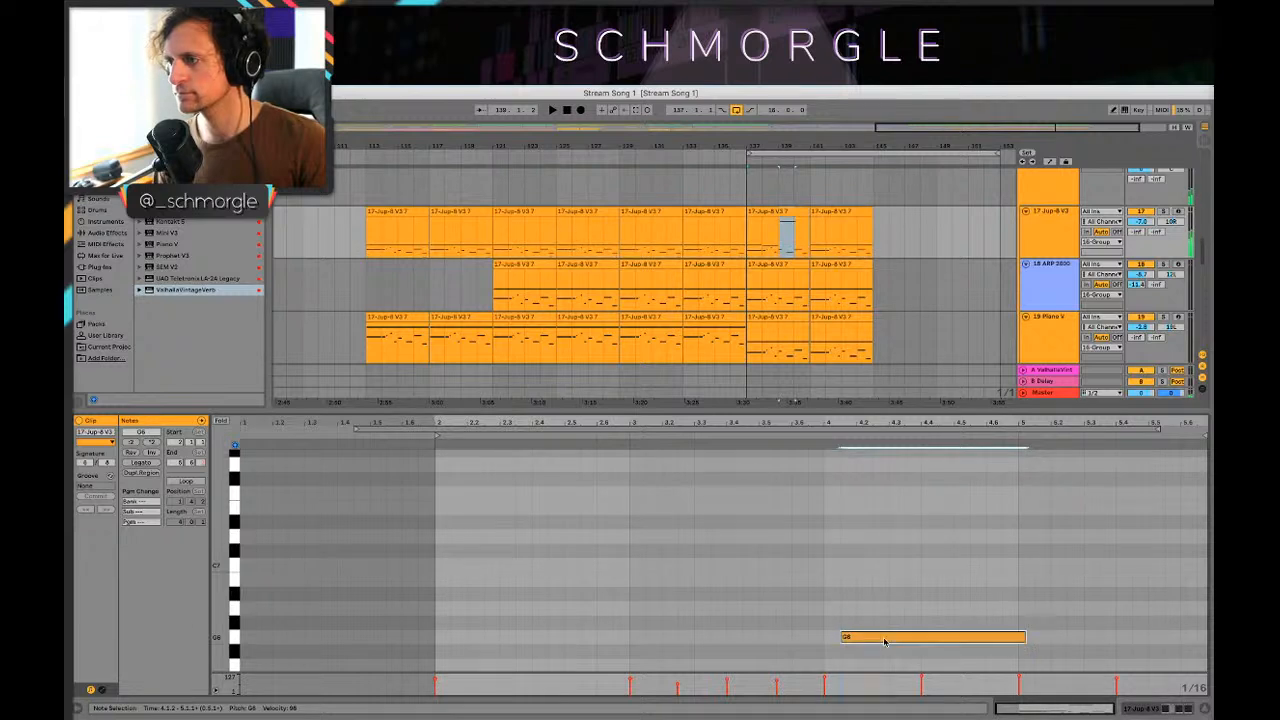
# Step: Lower the copied long note at bar 4 to F#3 and add another copy on E3 at bar 5
pyautogui.scroll(-3, 886, 600)
pyautogui.scroll(2, 885, 494)
pyautogui.moveTo(884, 501); pyautogui.dragTo(862, 660)
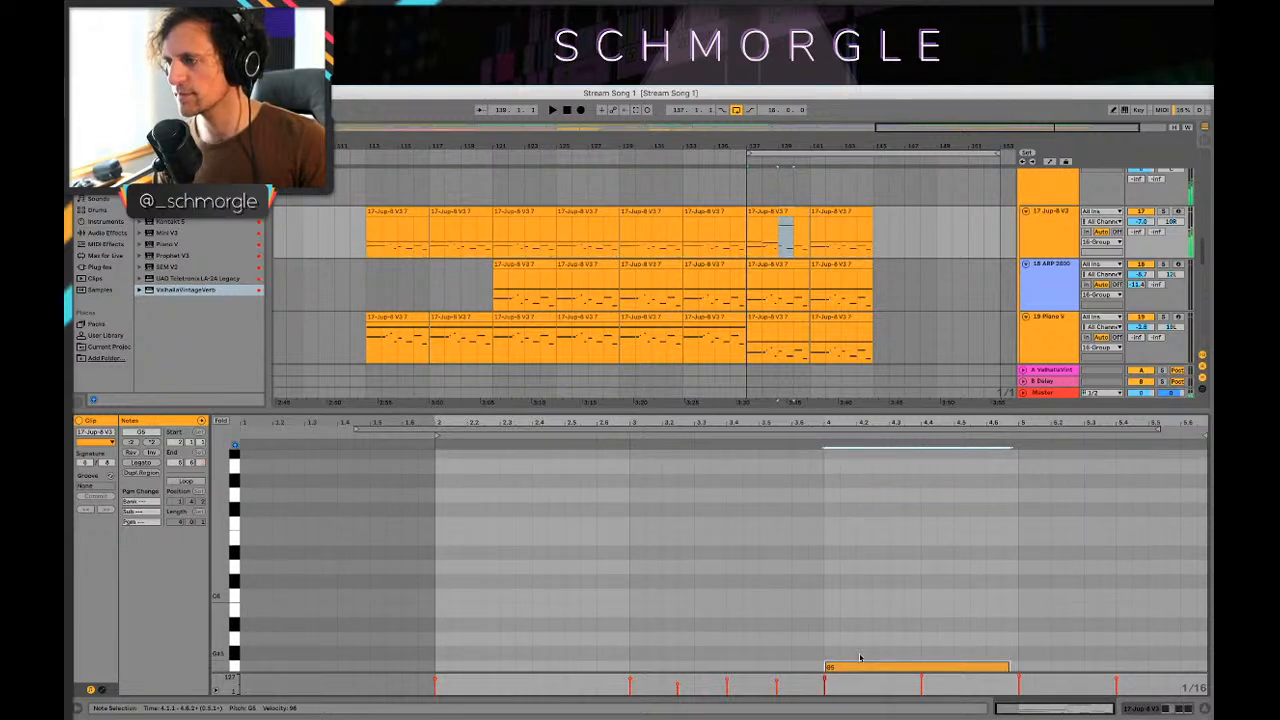
pyautogui.scroll(-3, 855, 600)
pyautogui.moveTo(856, 467); pyautogui.dragTo(857, 663)
pyautogui.scroll(-5, 852, 590)
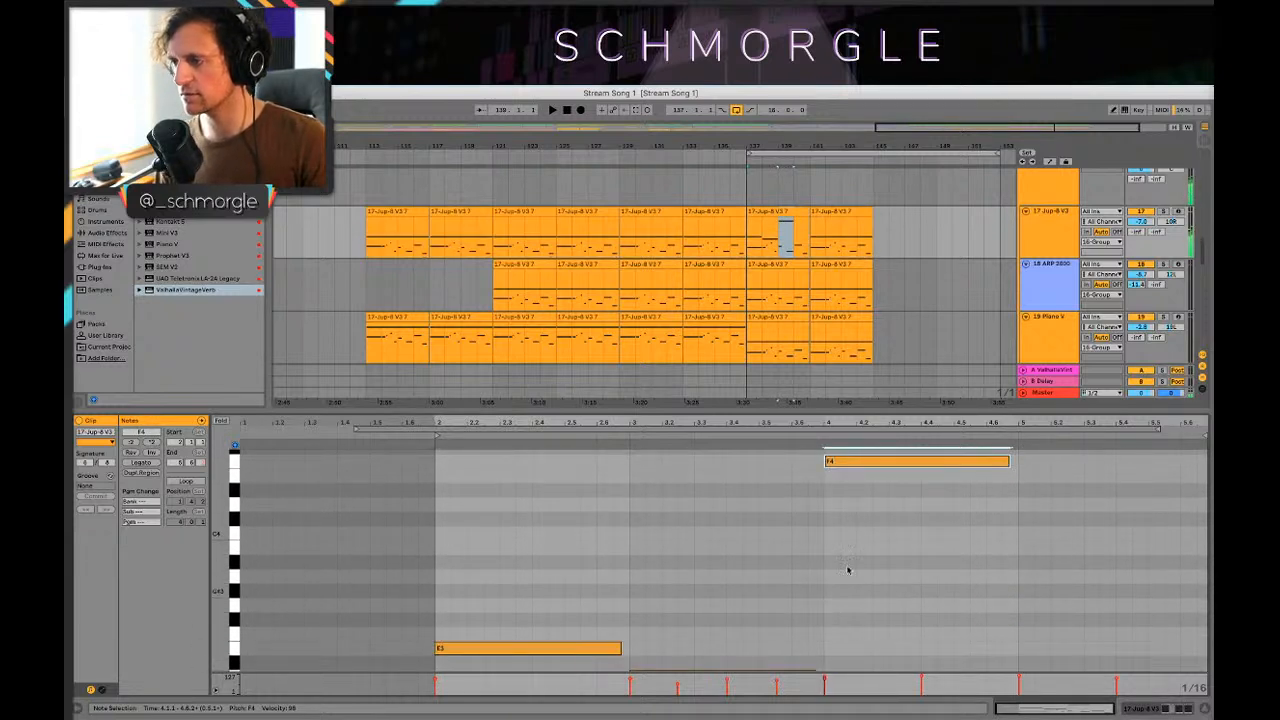
pyautogui.scroll(1, 866, 511)
pyautogui.scroll(1, 870, 495)
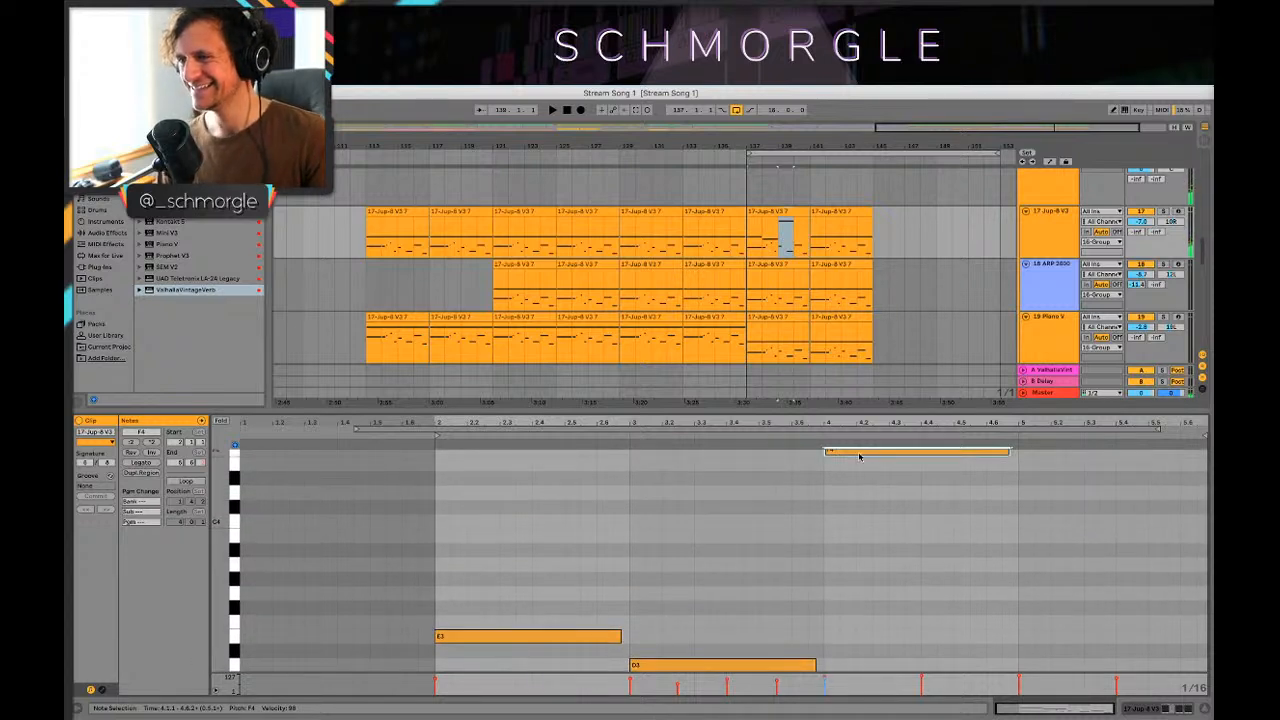
pyautogui.moveTo(859, 456); pyautogui.dragTo(1046, 636)
pyautogui.click(558, 640)
pyautogui.click(690, 665)
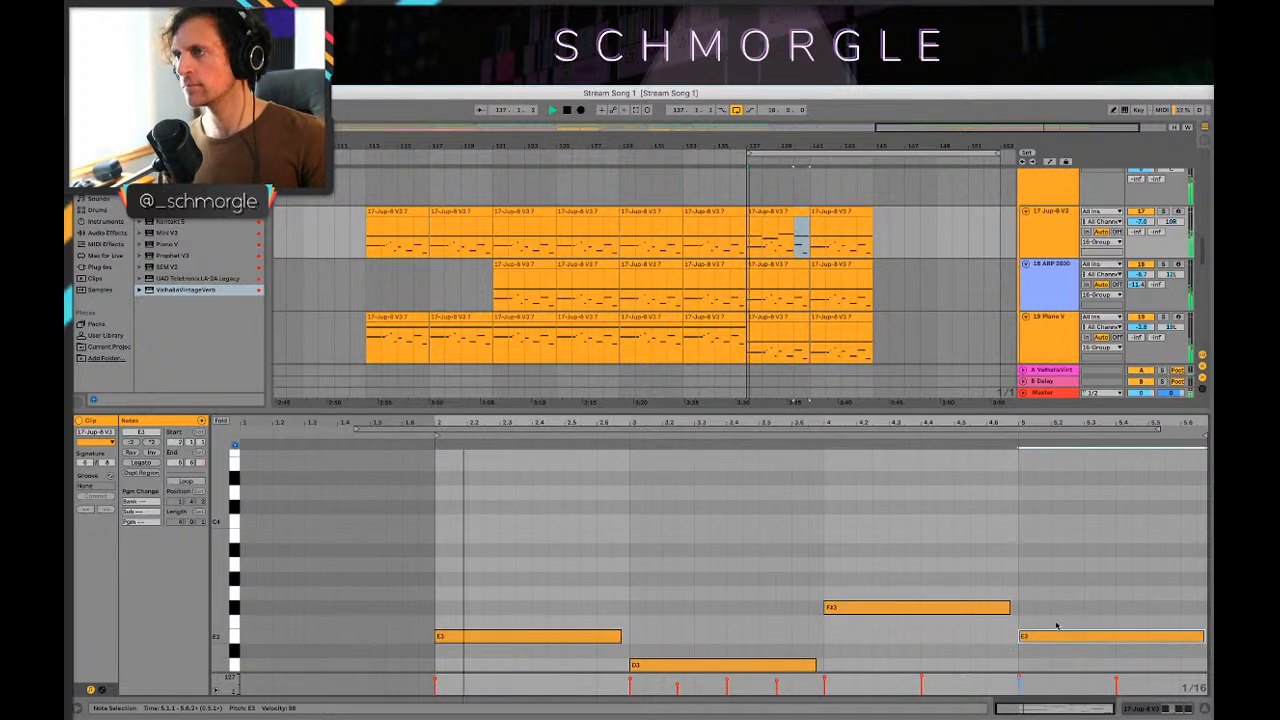
# Step: Listen to the new upper melody and shorten its D3 note at bar 3 to end at 3.4
pyautogui.click(845, 336)
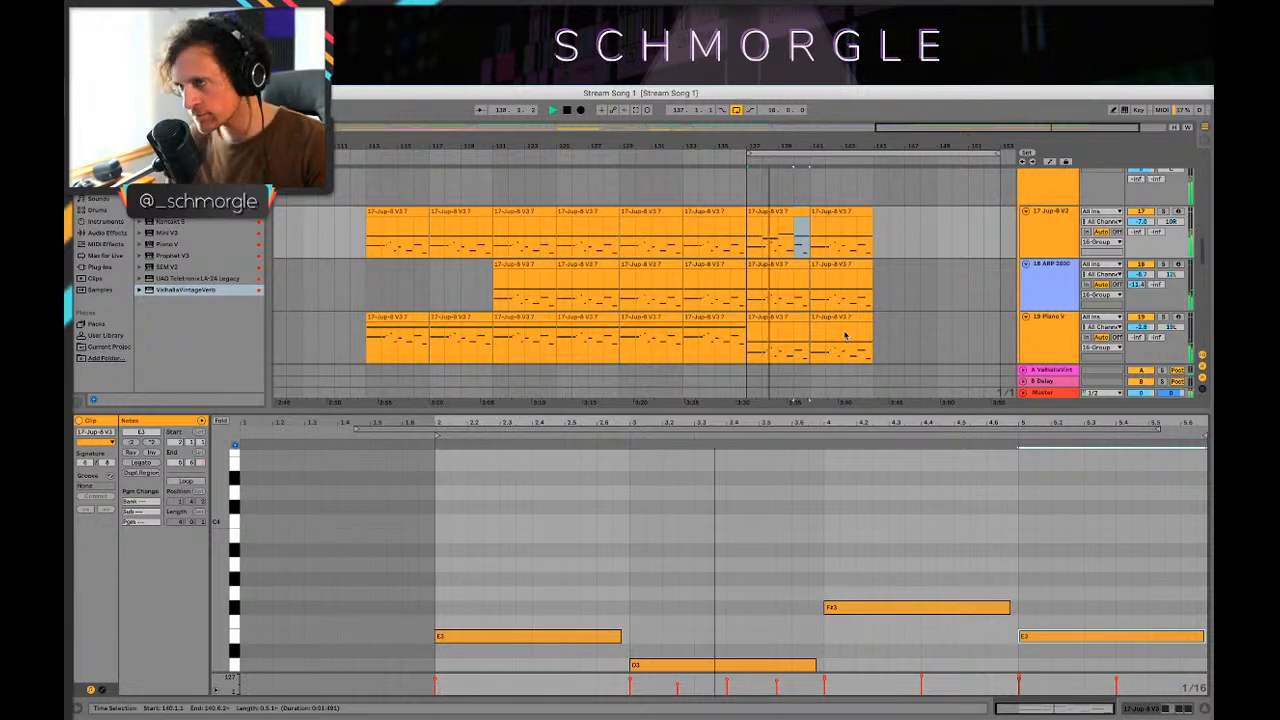
pyautogui.press('space')
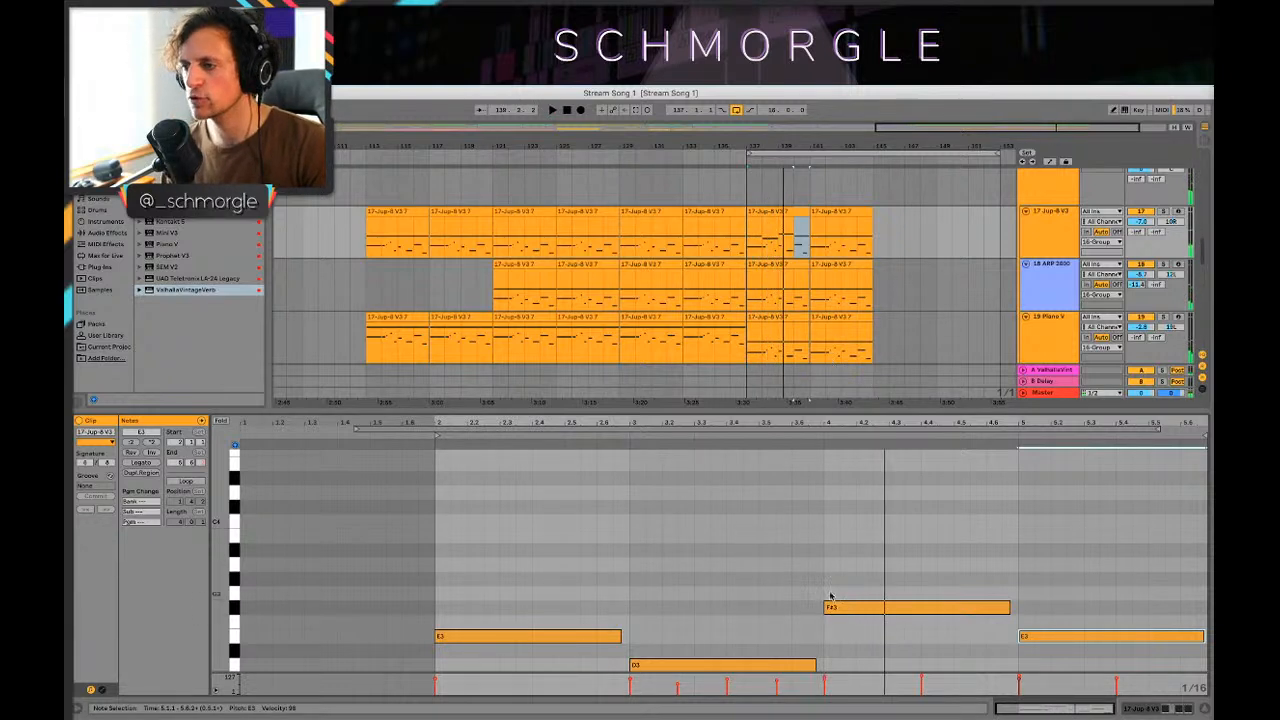
pyautogui.scroll(-5, 830, 596)
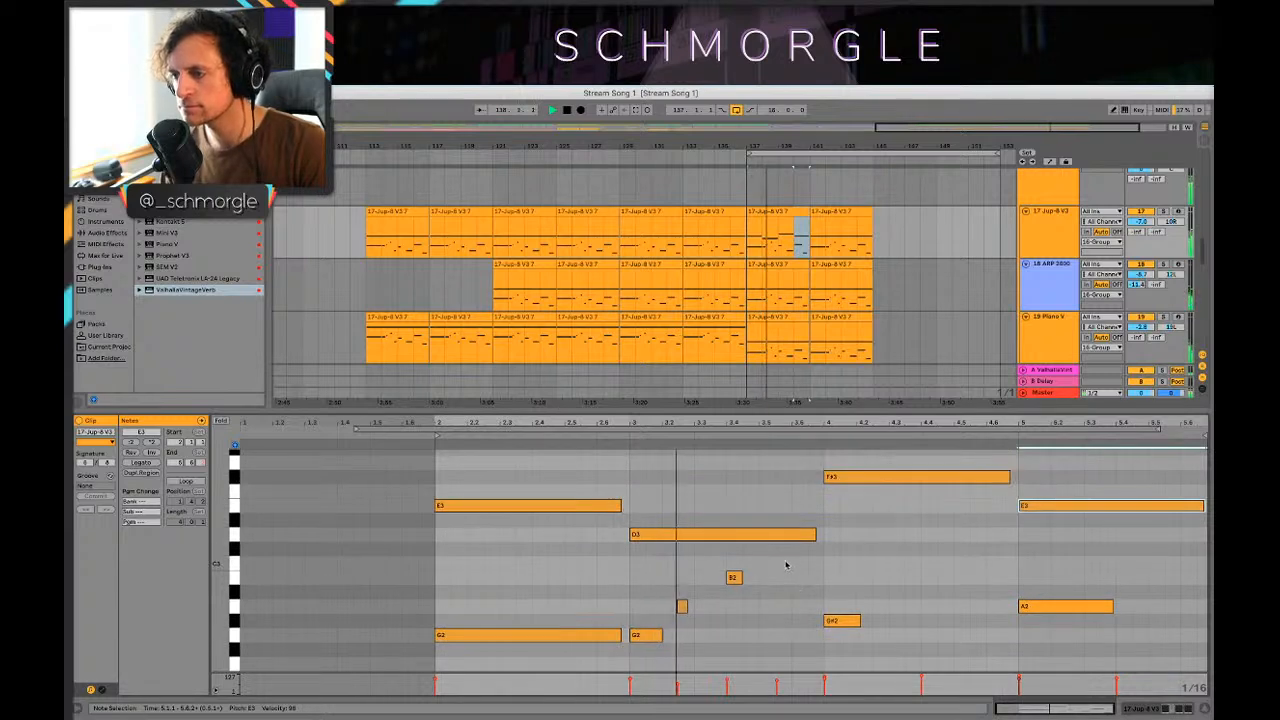
pyautogui.moveTo(814, 534); pyautogui.dragTo(710, 535)
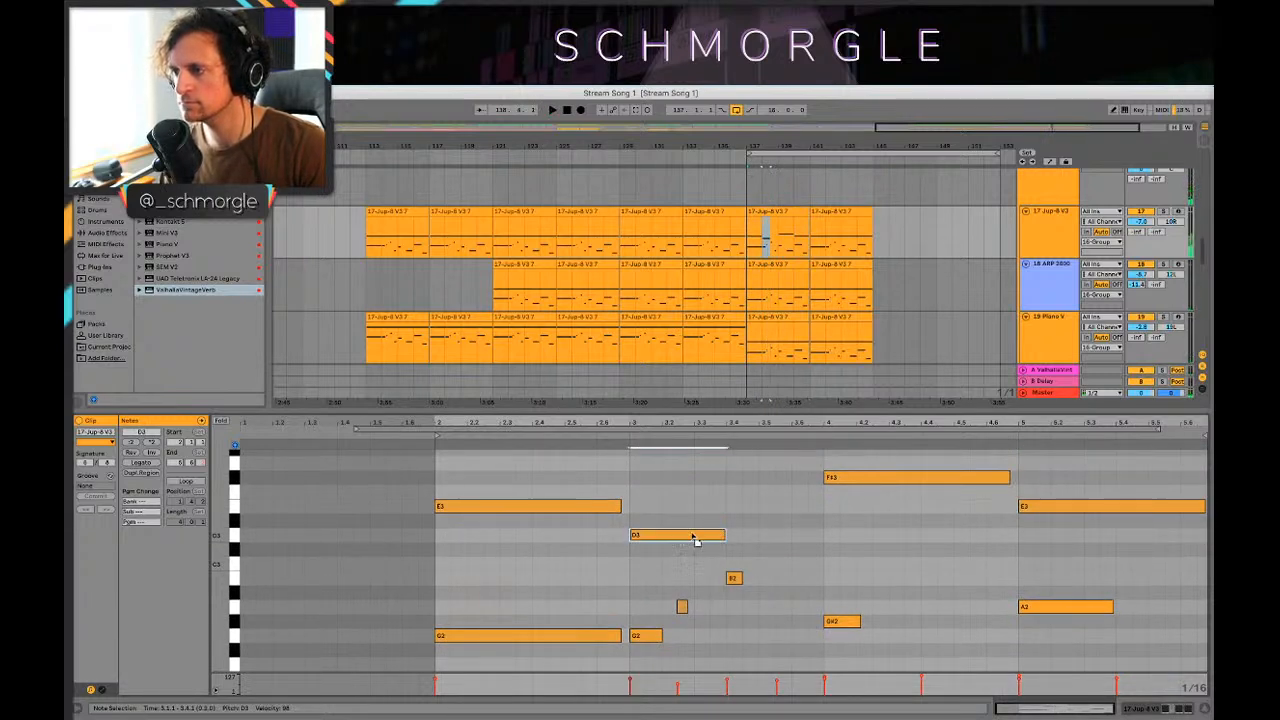
# Step: Add an F#3 note at 3.4, raise the long note at bar 4 to G#3, and play the section
pyautogui.moveTo(692, 535); pyautogui.dragTo(908, 477)
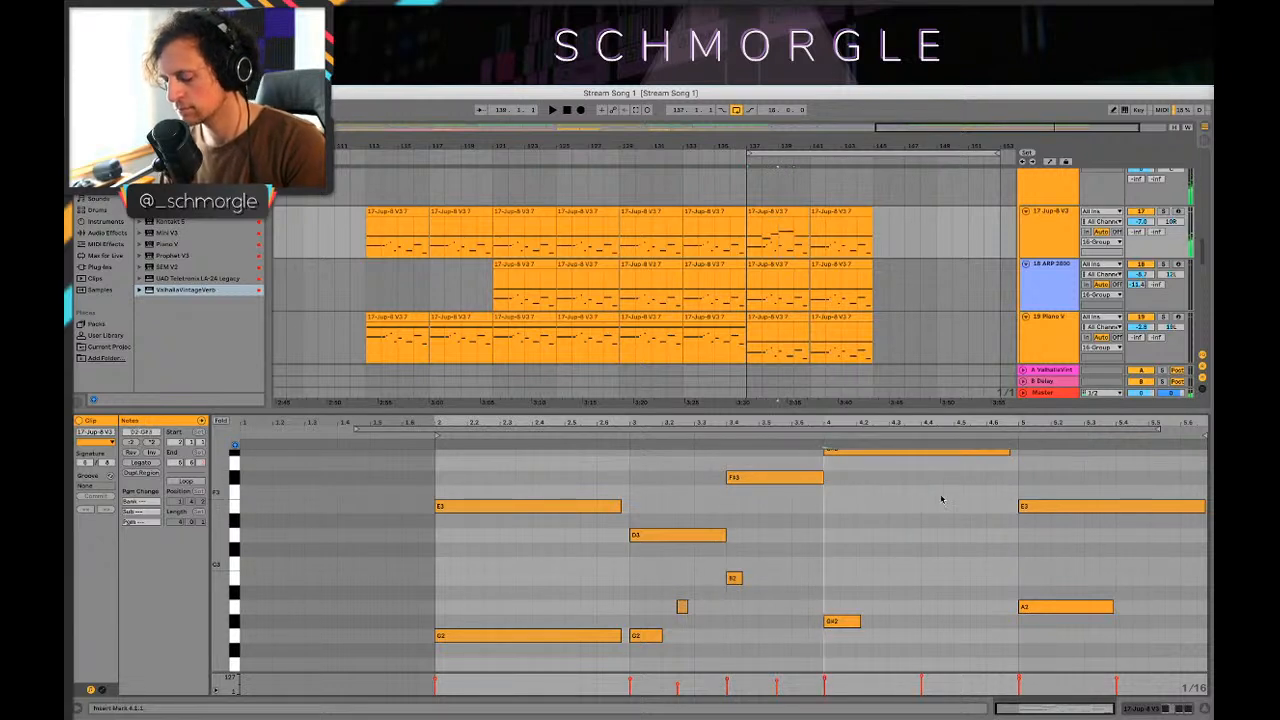
pyautogui.press('space')
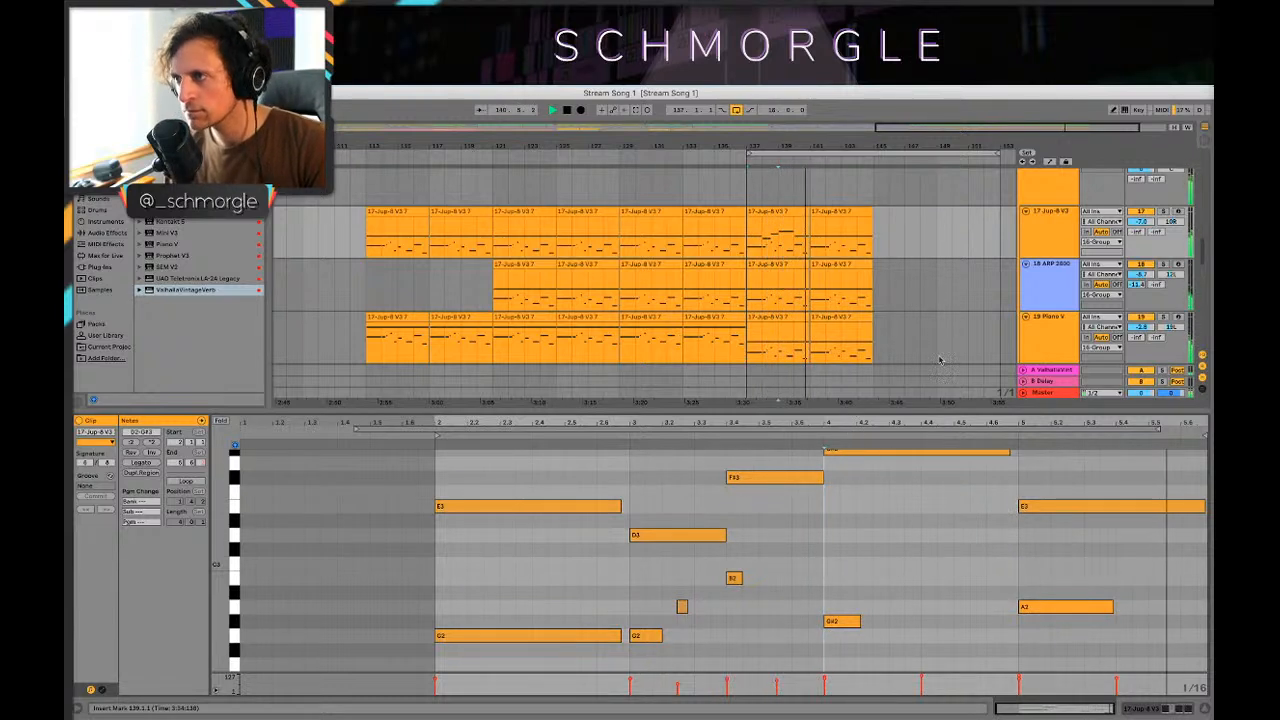
pyautogui.scroll(-2, 912, 308)
pyautogui.press('space')
pyautogui.scroll(5, 870, 300)
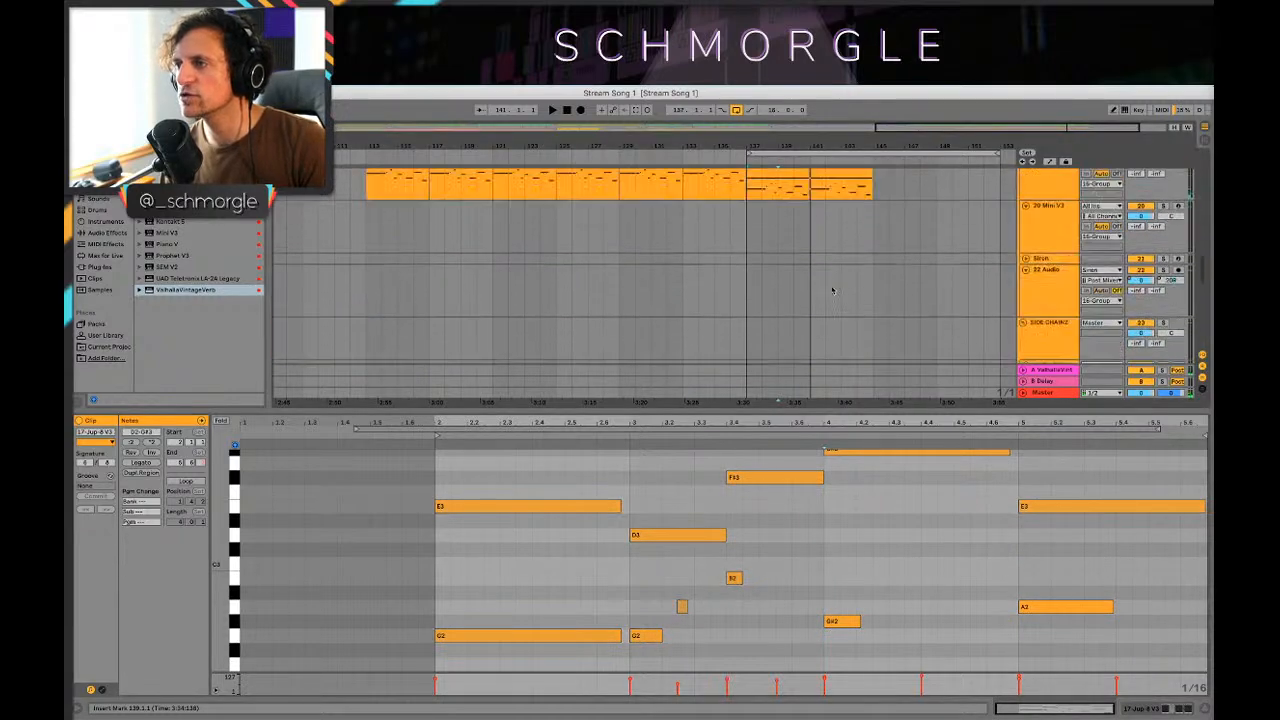
# Step: Copy the two SEM V2 clips at bar 129 so that they repeat from bar 137 to bar 145
pyautogui.scroll(1, 821, 240)
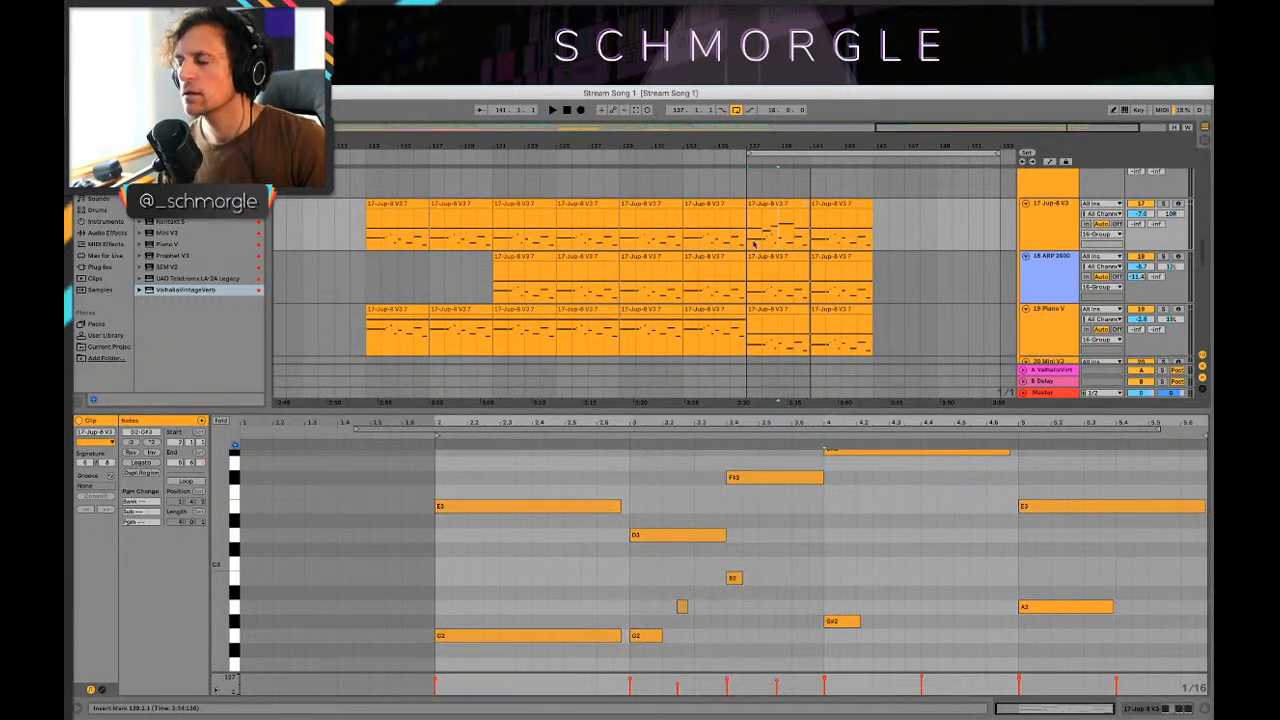
pyautogui.hotkey('shift', 'Tab')
pyautogui.scroll(5, 776, 238)
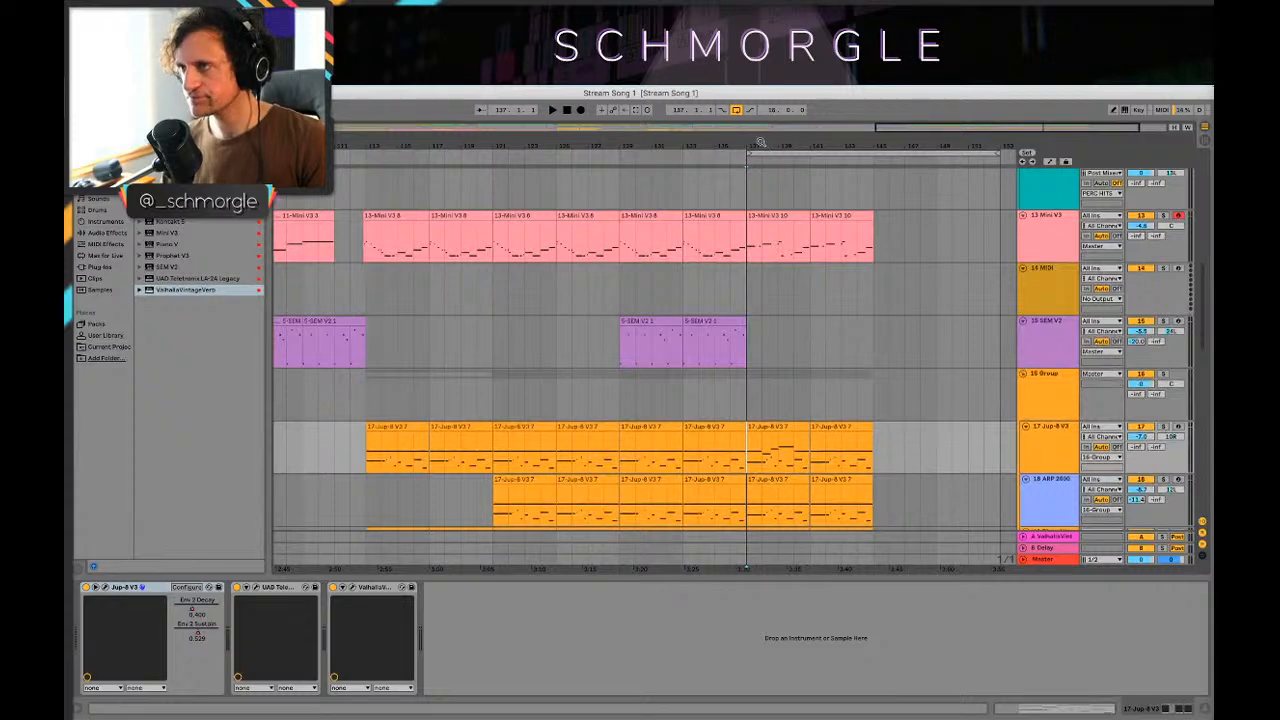
pyautogui.moveTo(760, 142); pyautogui.dragTo(858, 120)
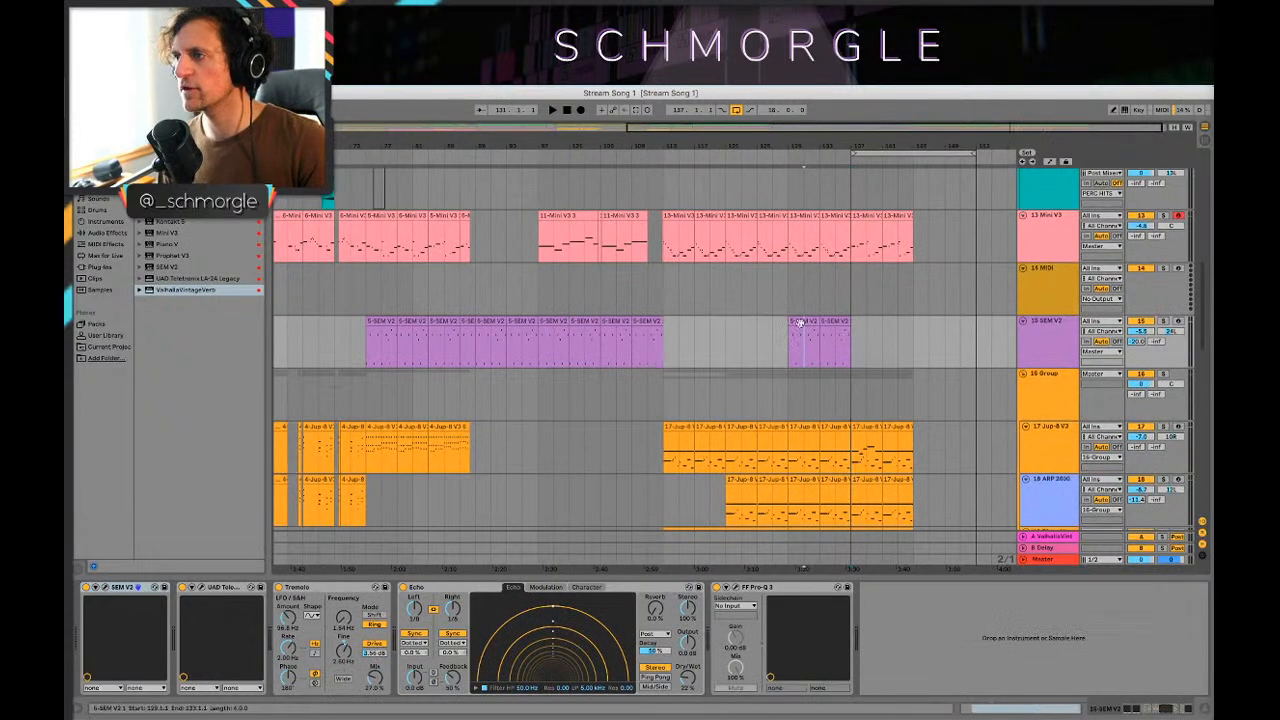
pyautogui.click(804, 322)
pyautogui.keyDown('shift'); pyautogui.click(836, 322); pyautogui.keyUp('shift')
pyautogui.moveTo(806, 323); pyautogui.dragTo(871, 331)
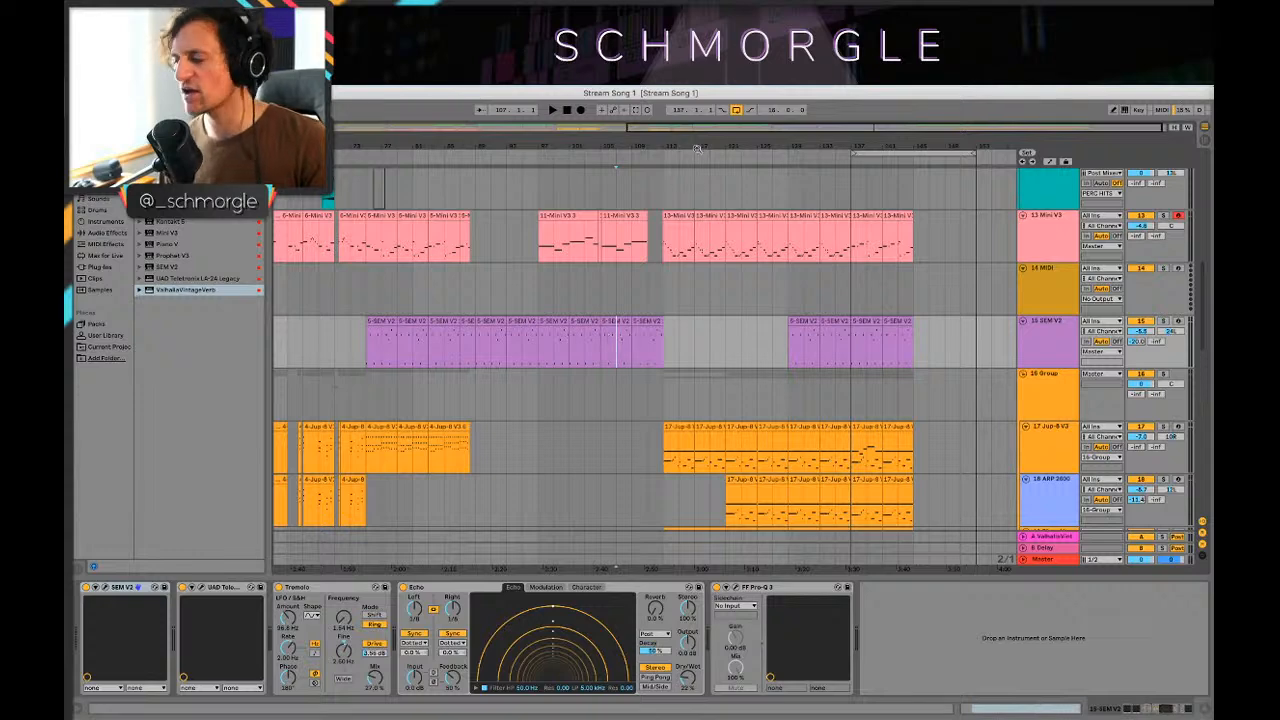
# Step: Play the arrangement from bar 114 and examine the drum, percussion, Mini V3, SEM V2 and Jup-8 tracks
pyautogui.moveTo(697, 148); pyautogui.dragTo(697, 164)
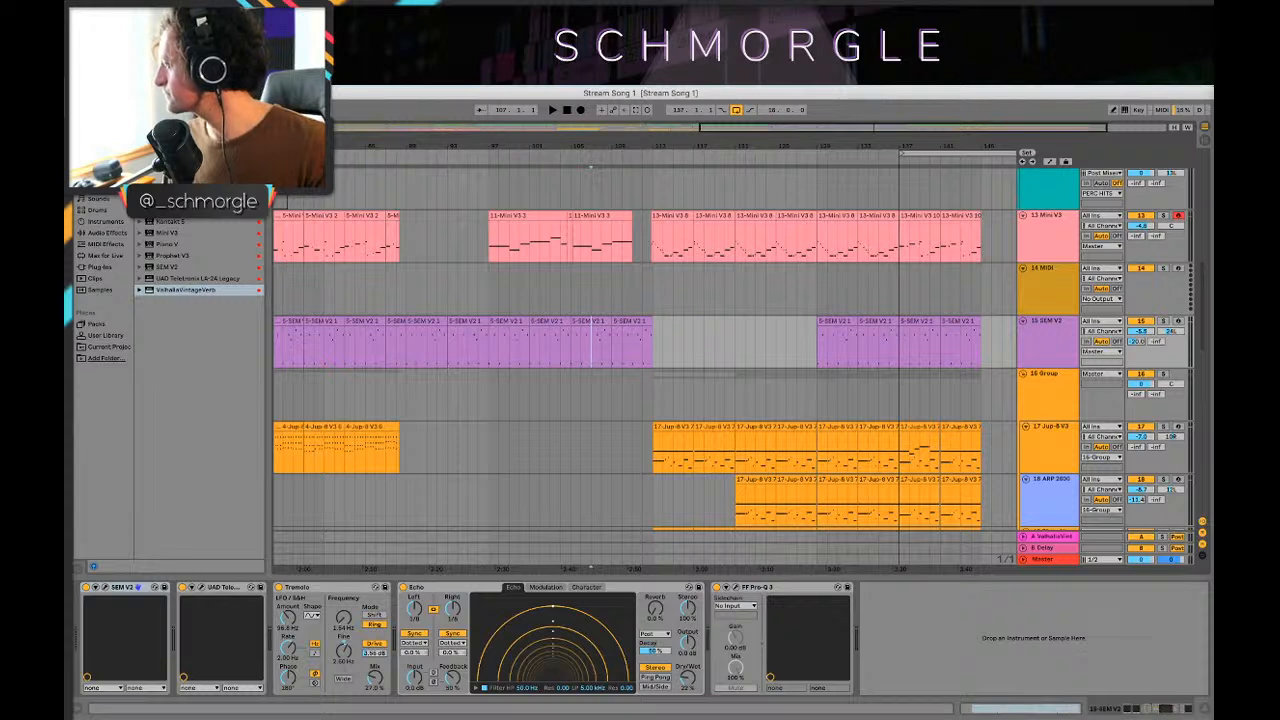
pyautogui.click(661, 407)
pyautogui.press('space')
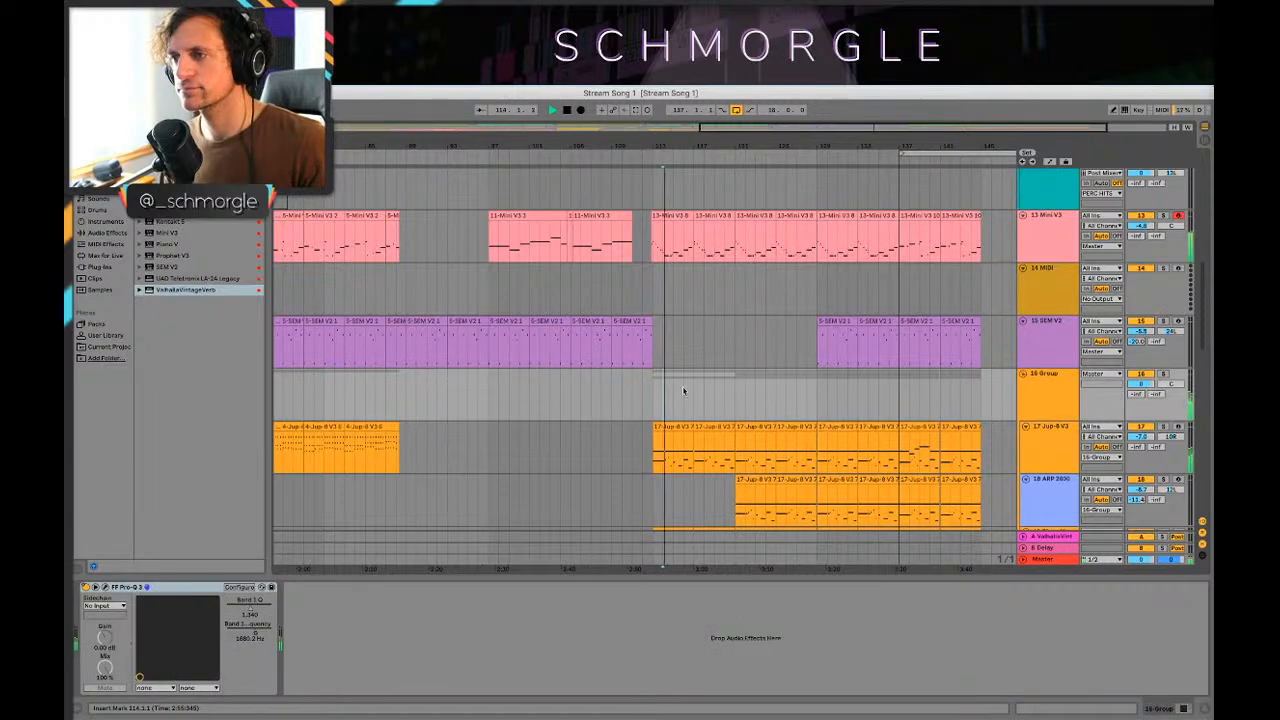
pyautogui.scroll(-5, 672, 389)
pyautogui.scroll(5, 672, 380)
pyautogui.doubleClick(652, 142)
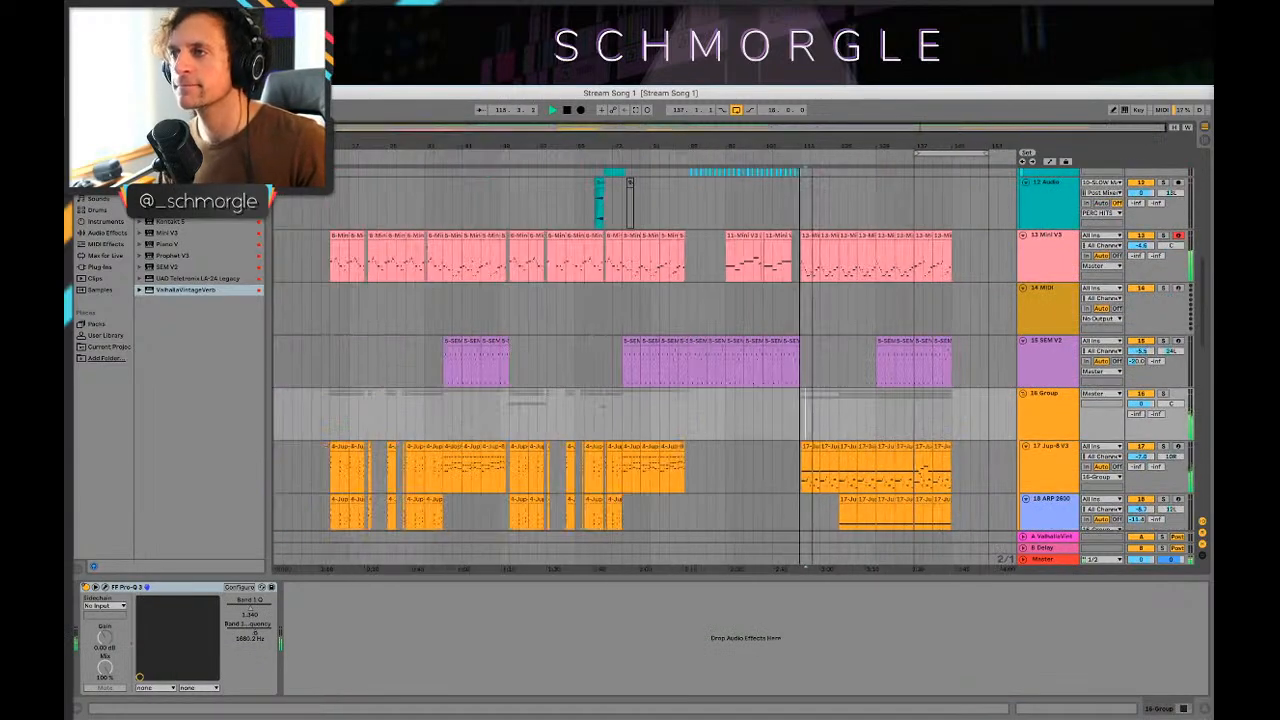
pyautogui.scroll(10, 819, 338)
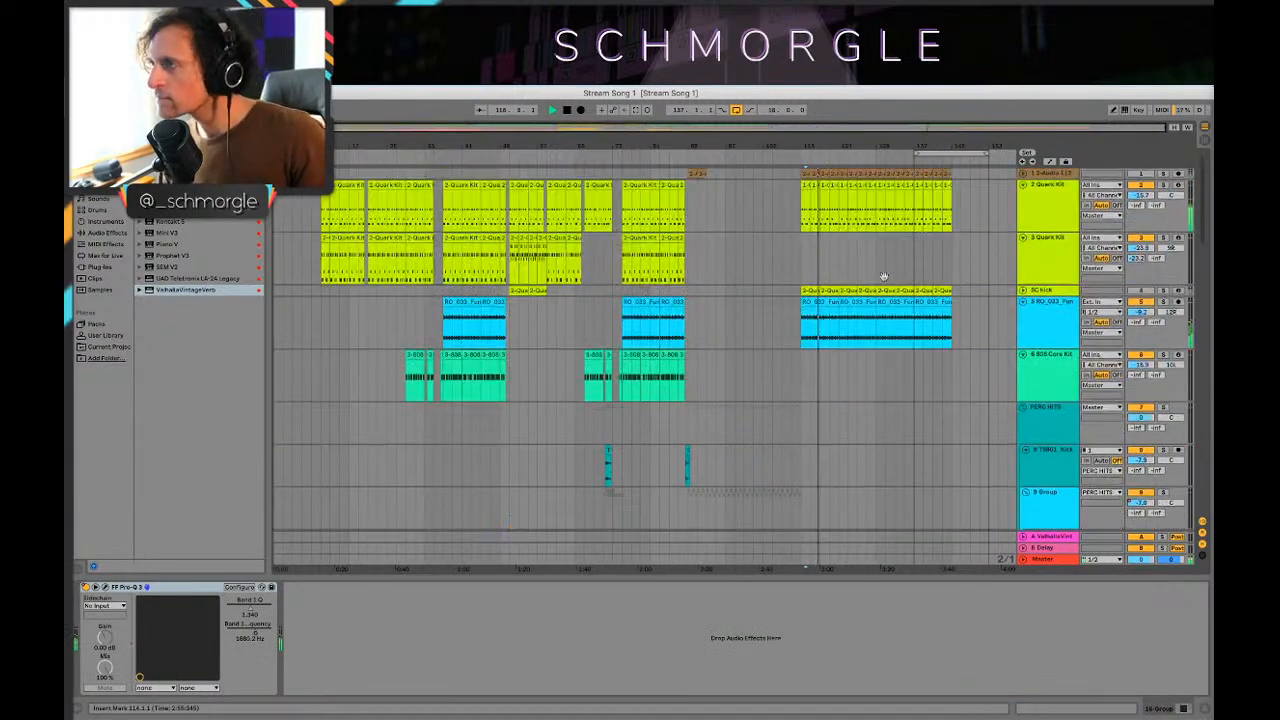
pyautogui.moveTo(875, 140); pyautogui.dragTo(828, 151)
pyautogui.scroll(-10, 848, 292)
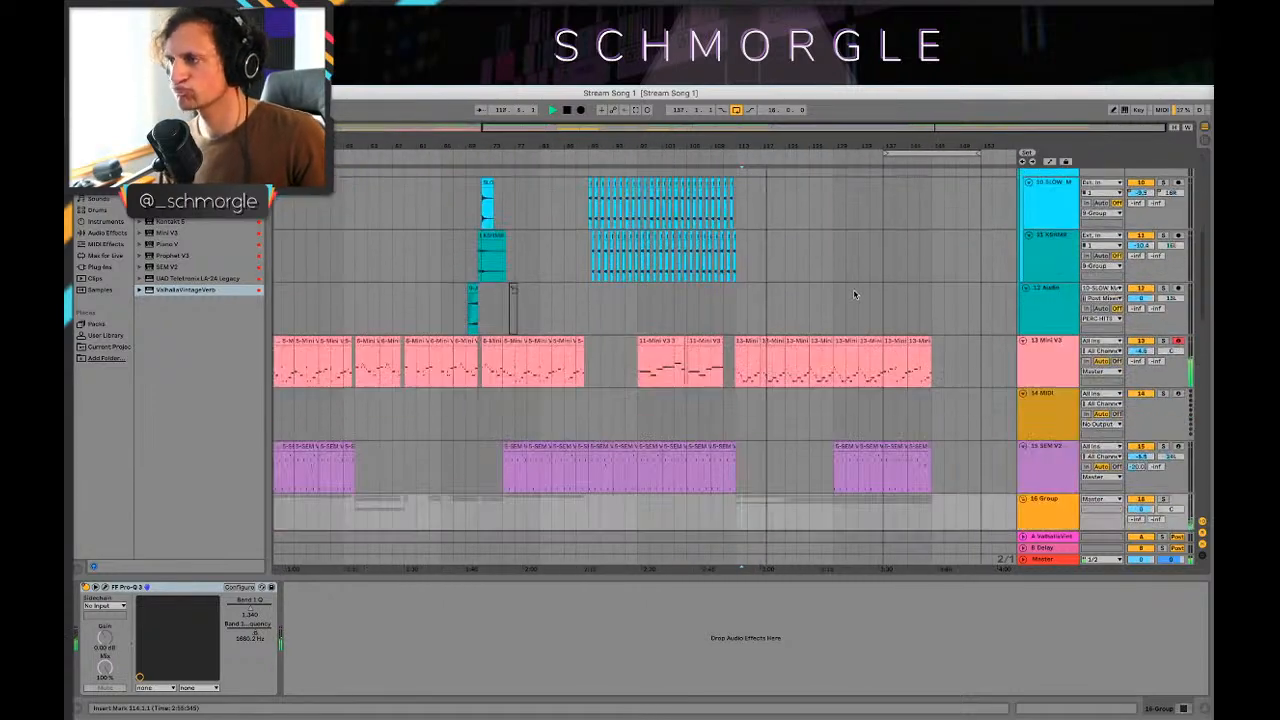
pyautogui.scroll(2, 840, 297)
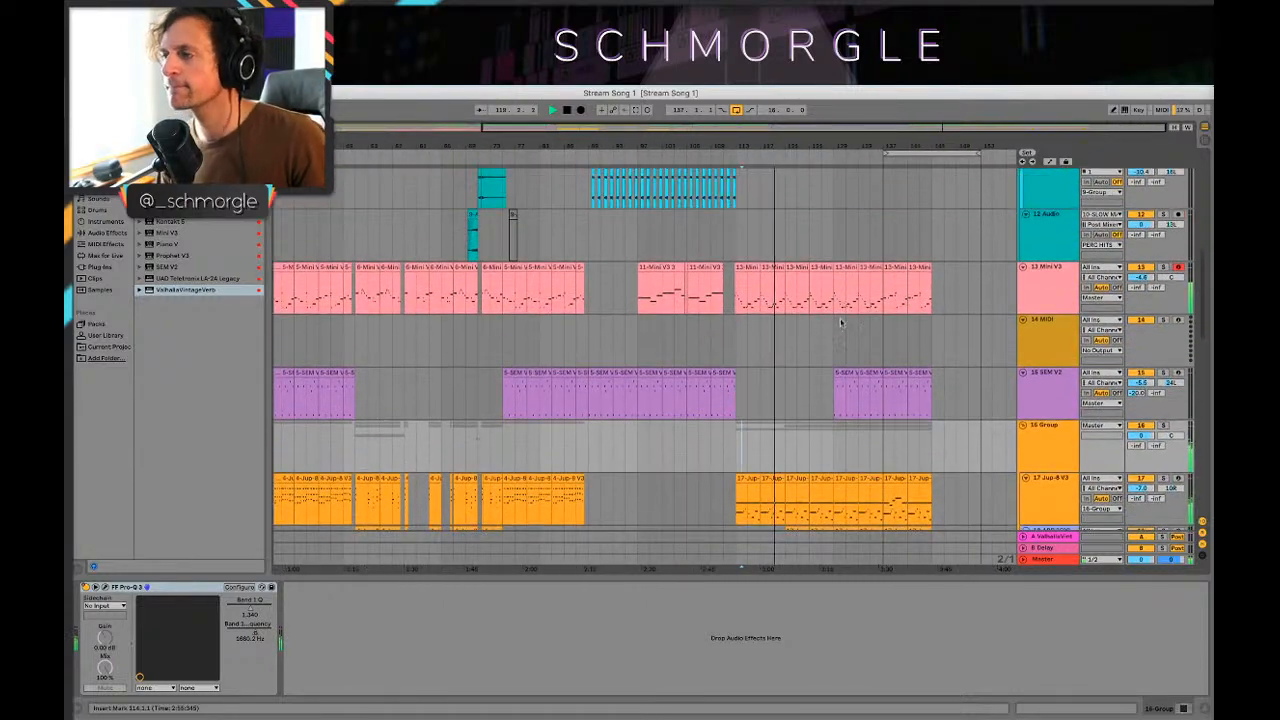
pyautogui.moveTo(864, 150); pyautogui.dragTo(714, 168)
pyautogui.scroll(-3, 781, 241)
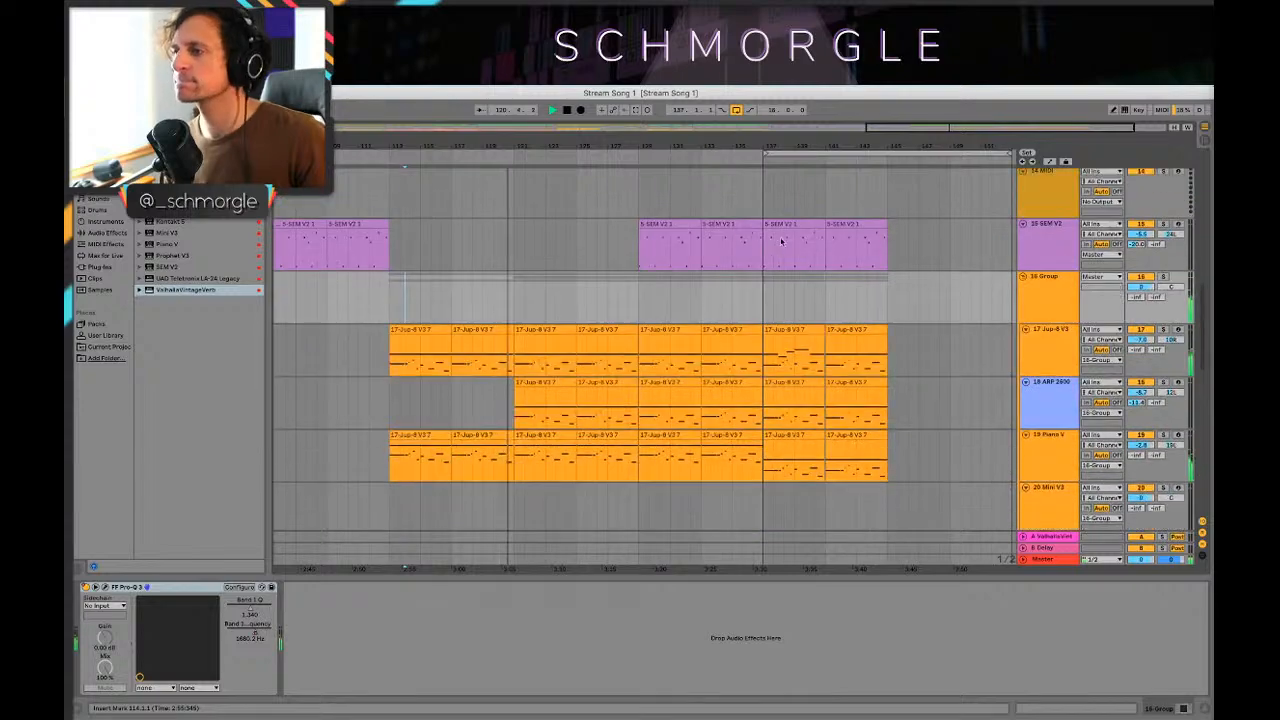
pyautogui.scroll(4, 669, 243)
pyautogui.scroll(-3, 596, 205)
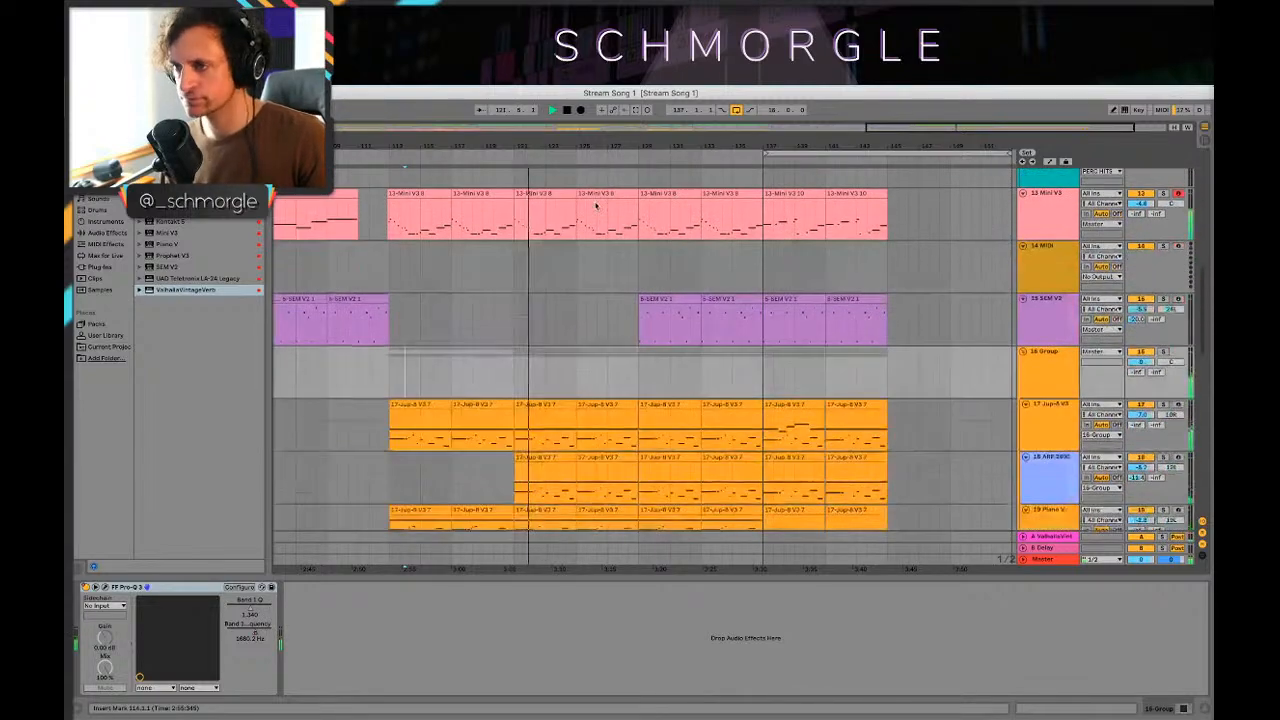
pyautogui.scroll(10, 596, 205)
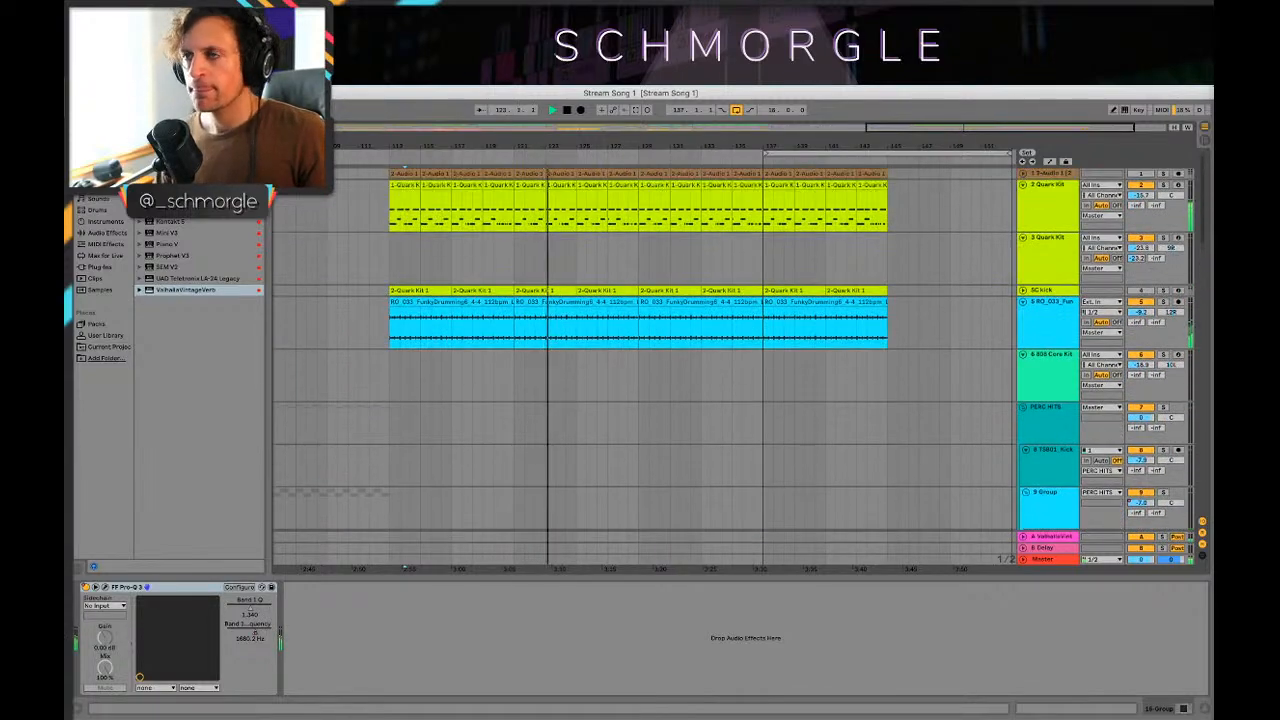
pyautogui.scroll(-5, 914, 251)
pyautogui.scroll(-8, 930, 263)
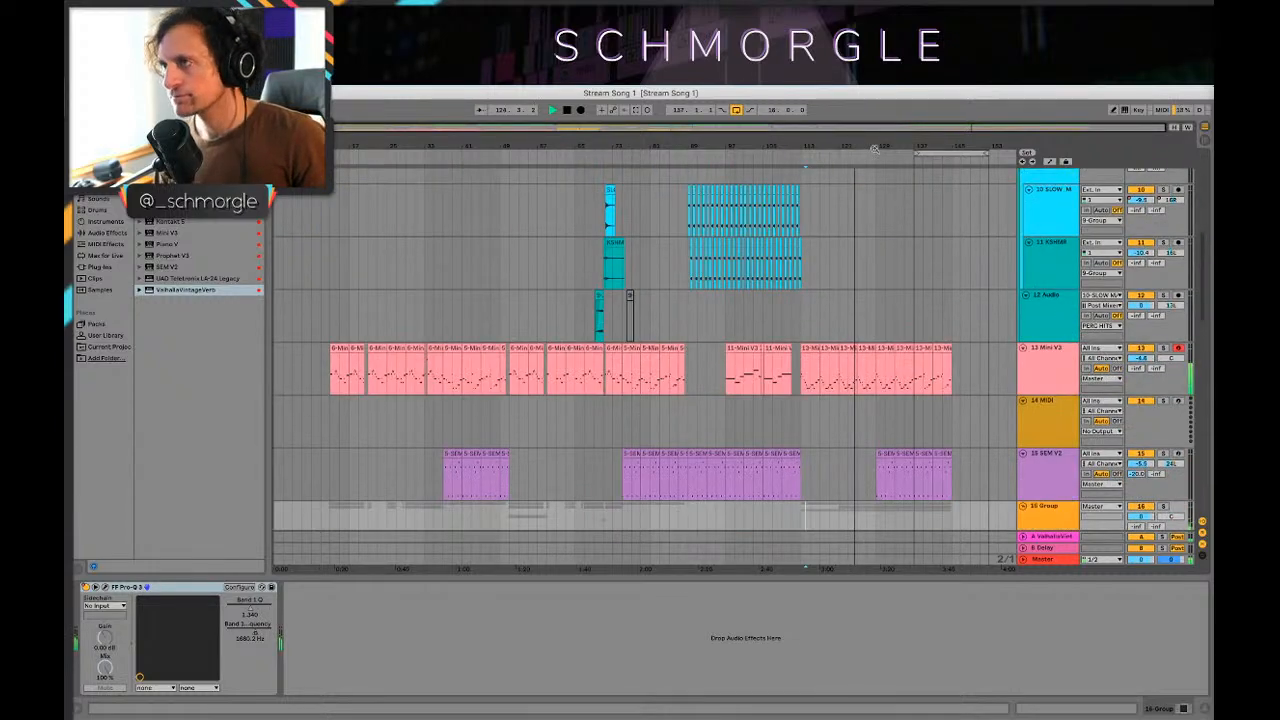
pyautogui.moveTo(875, 149); pyautogui.dragTo(838, 172)
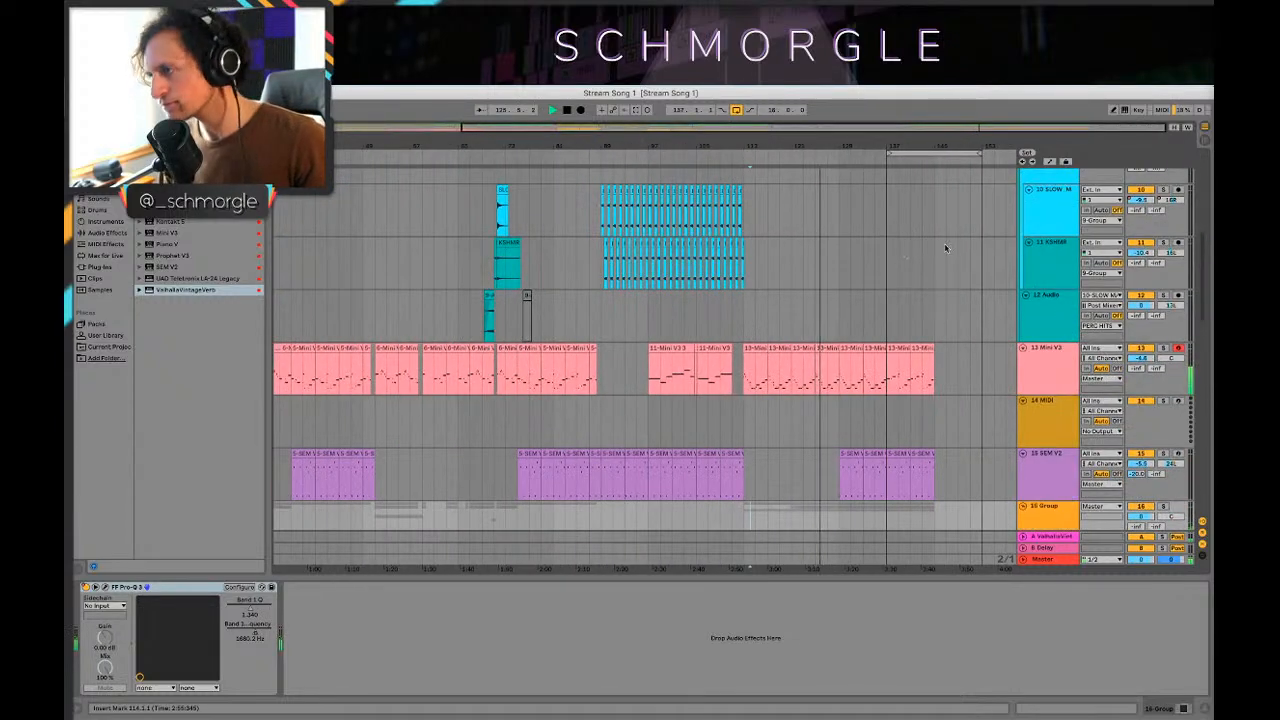
pyautogui.scroll(1, 945, 248)
pyautogui.scroll(3, 899, 250)
pyautogui.scroll(-5, 899, 250)
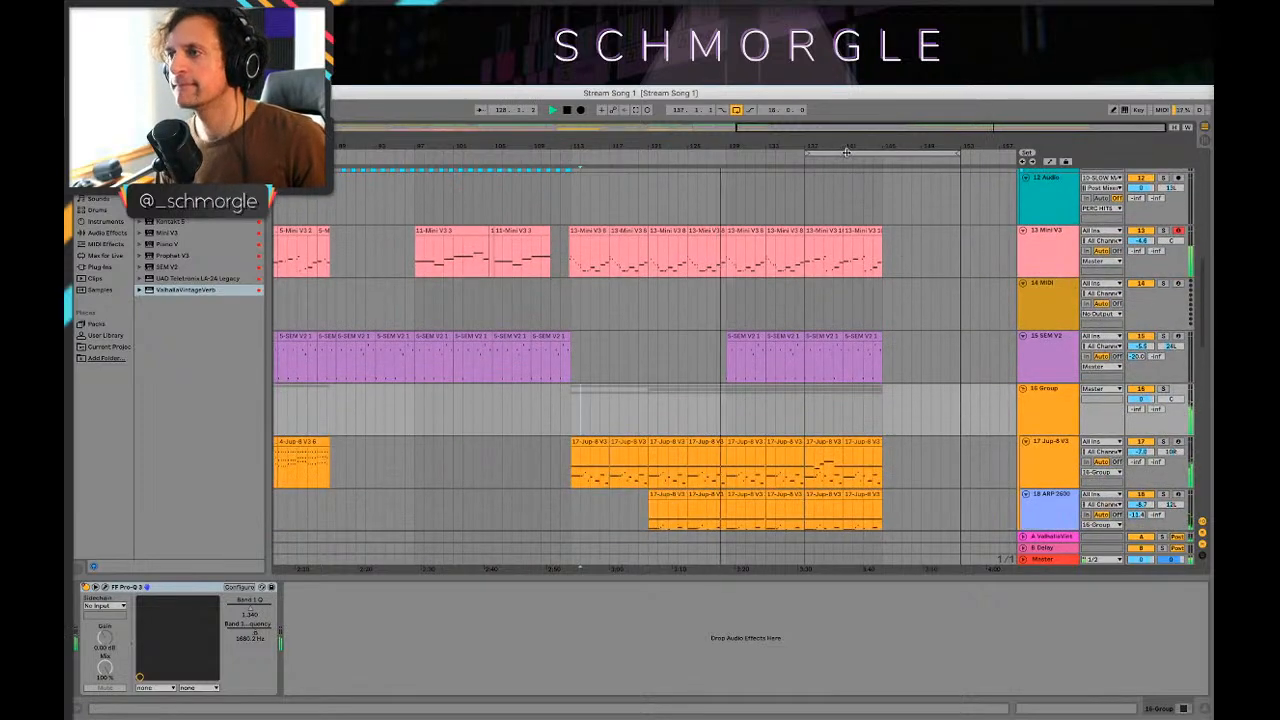
# Step: Move the 16-bar loop to start at bar 129, arm the second Quark Kit track for recording and rehearse a drum part
pyautogui.moveTo(849, 152); pyautogui.dragTo(772, 153)
pyautogui.scroll(10, 858, 251)
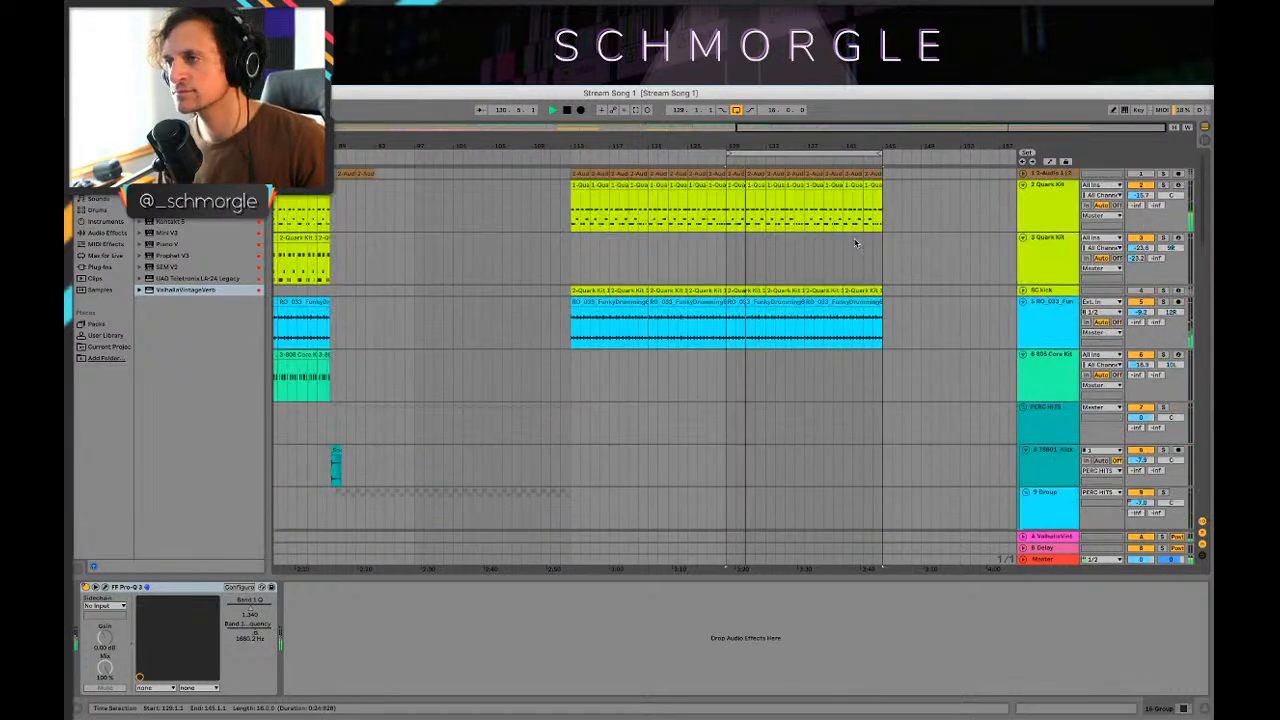
pyautogui.click(1037, 256)
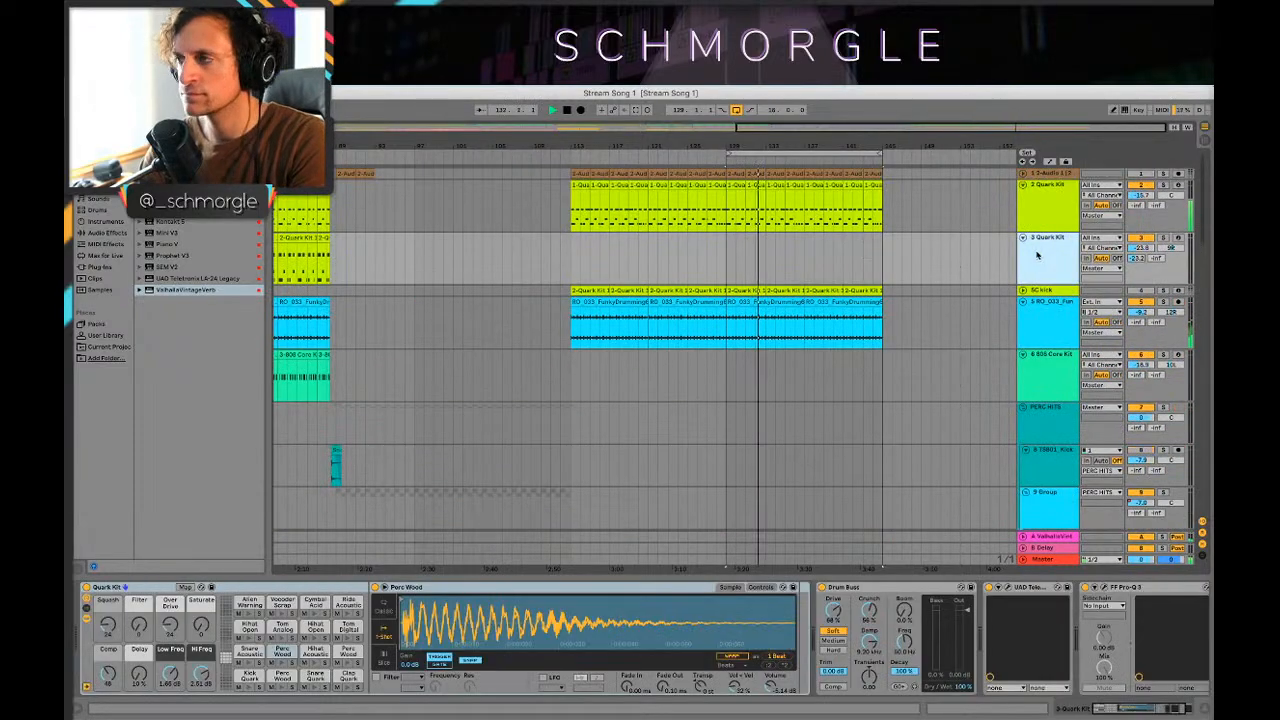
pyautogui.click(1179, 240)
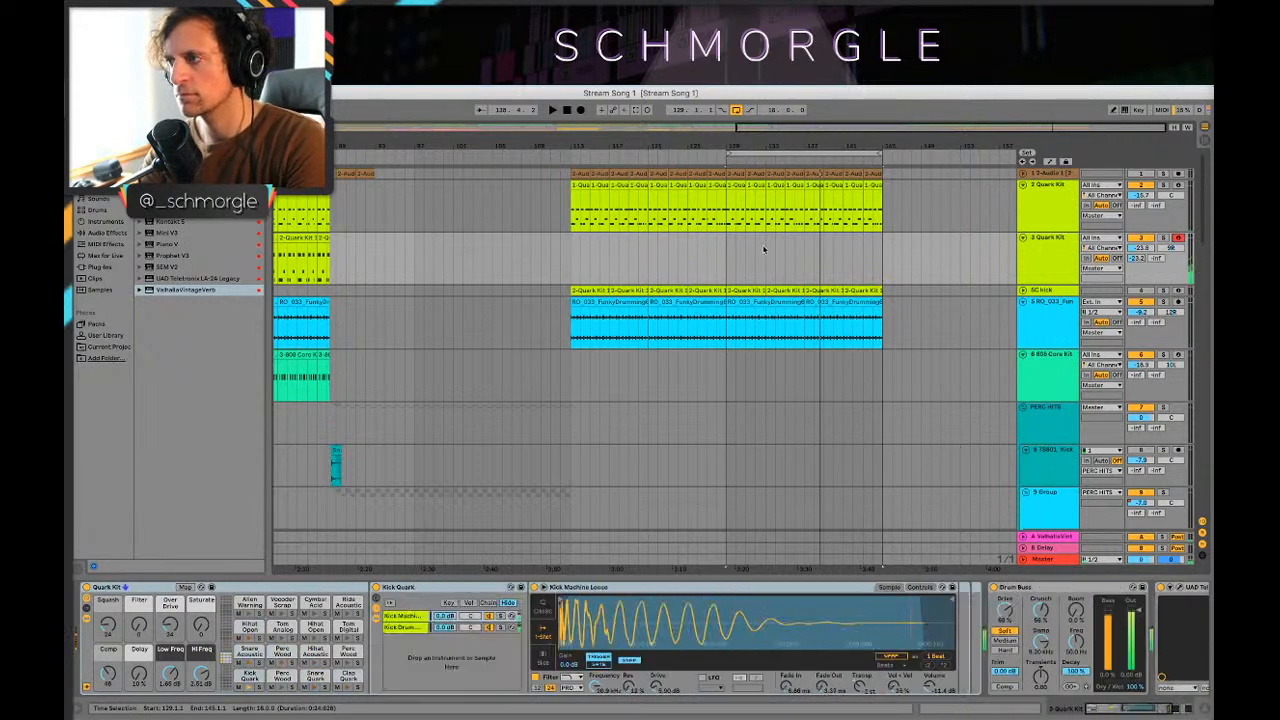
pyautogui.press('space')
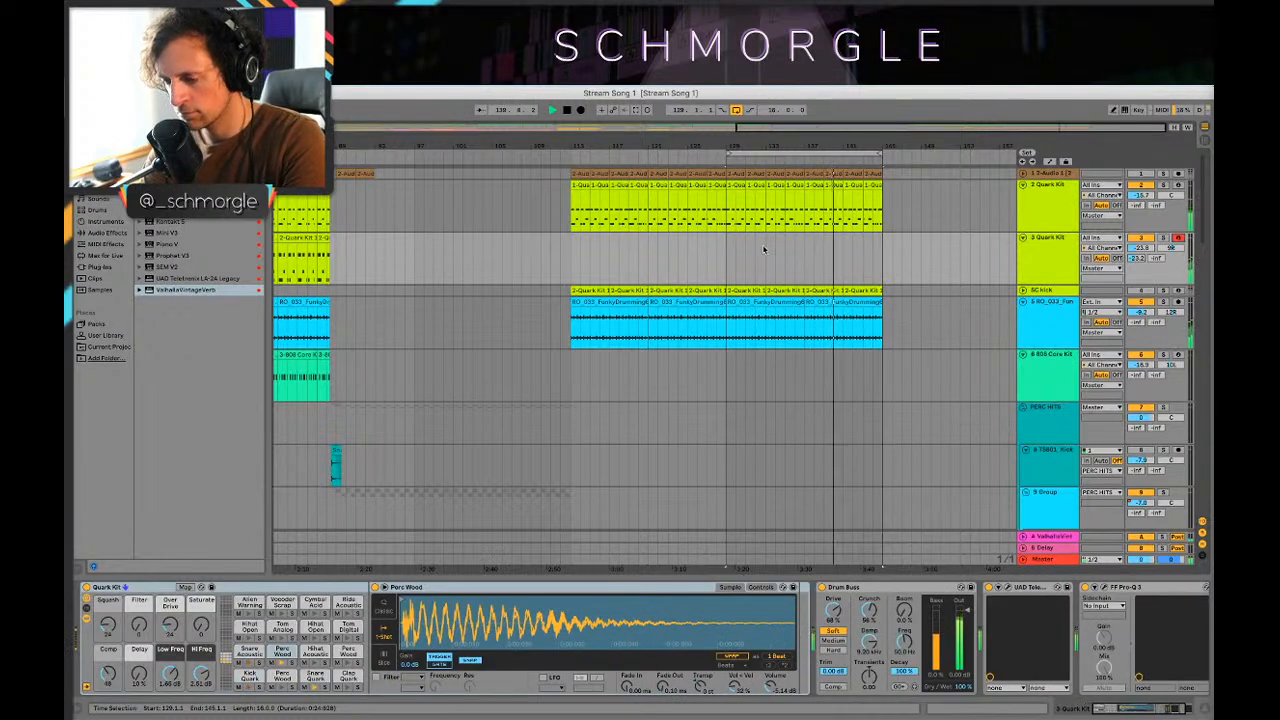
# Step: Shorten the loop to eight bars, 129 to 137, and record a drum pattern on the second Quark Kit track
pyautogui.moveTo(876, 152); pyautogui.dragTo(801, 154)
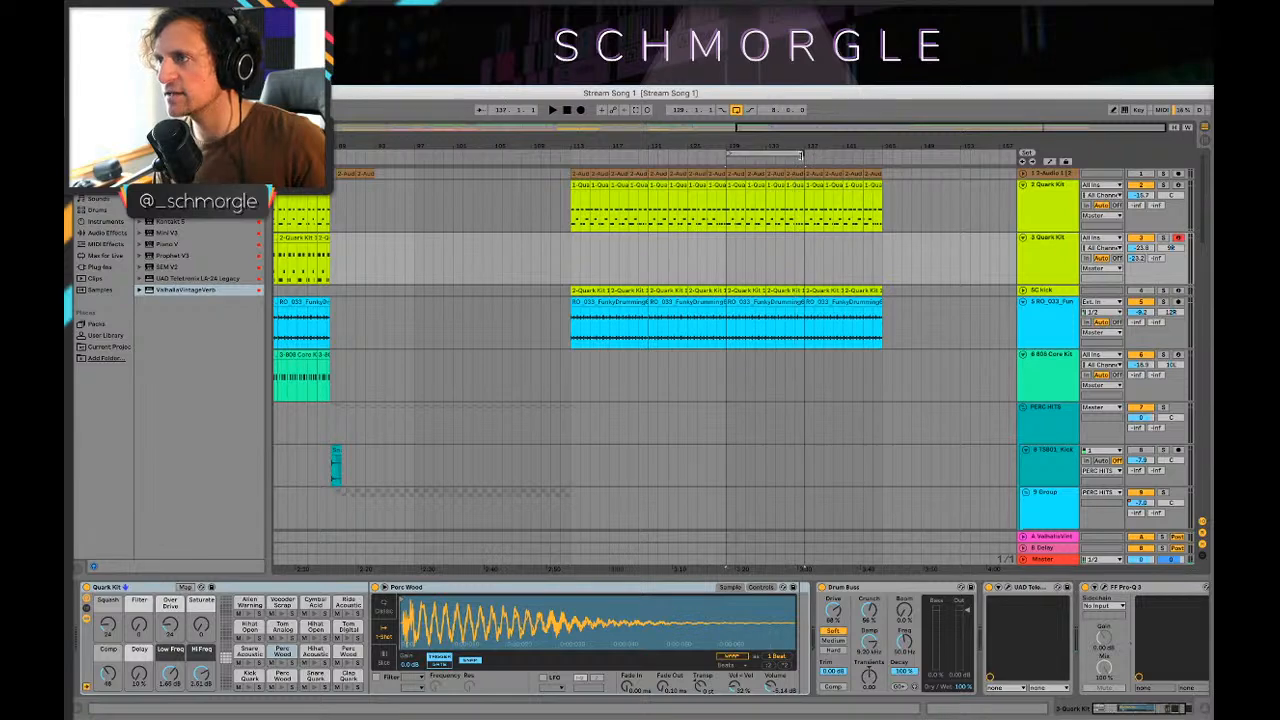
pyautogui.click(810, 243)
pyautogui.press('space')
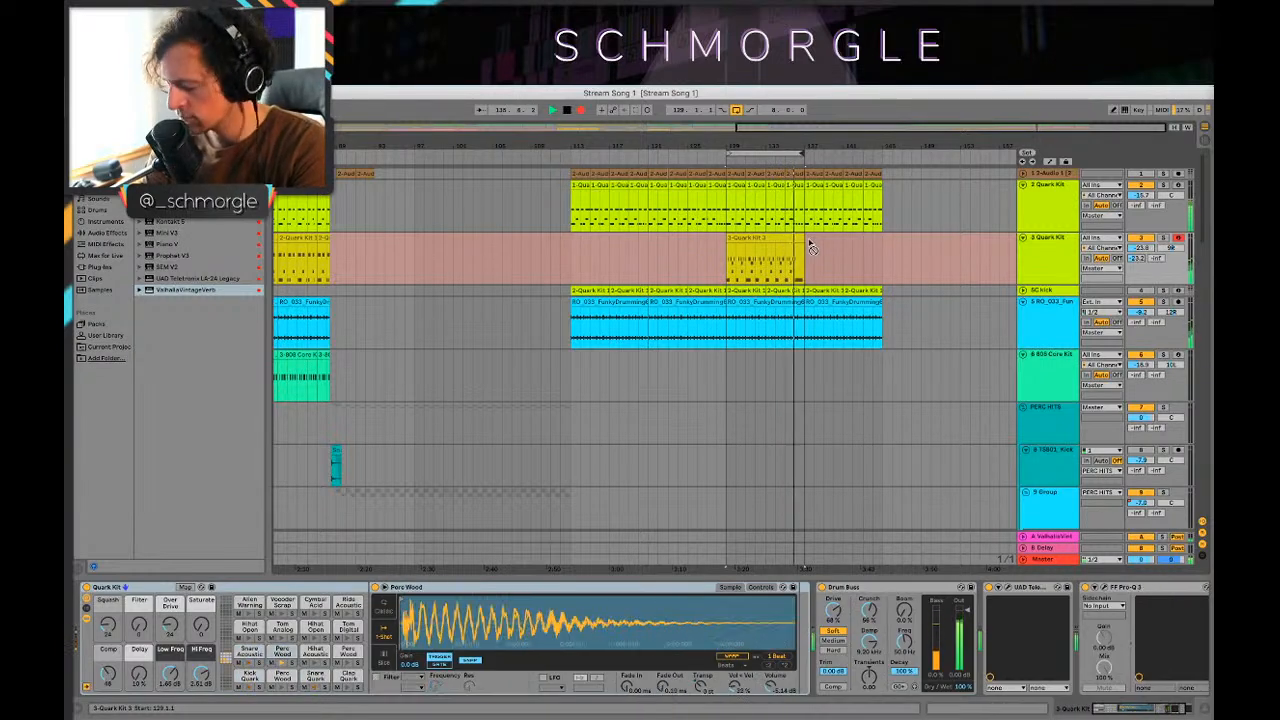
pyautogui.press('space')
pyautogui.click(805, 243)
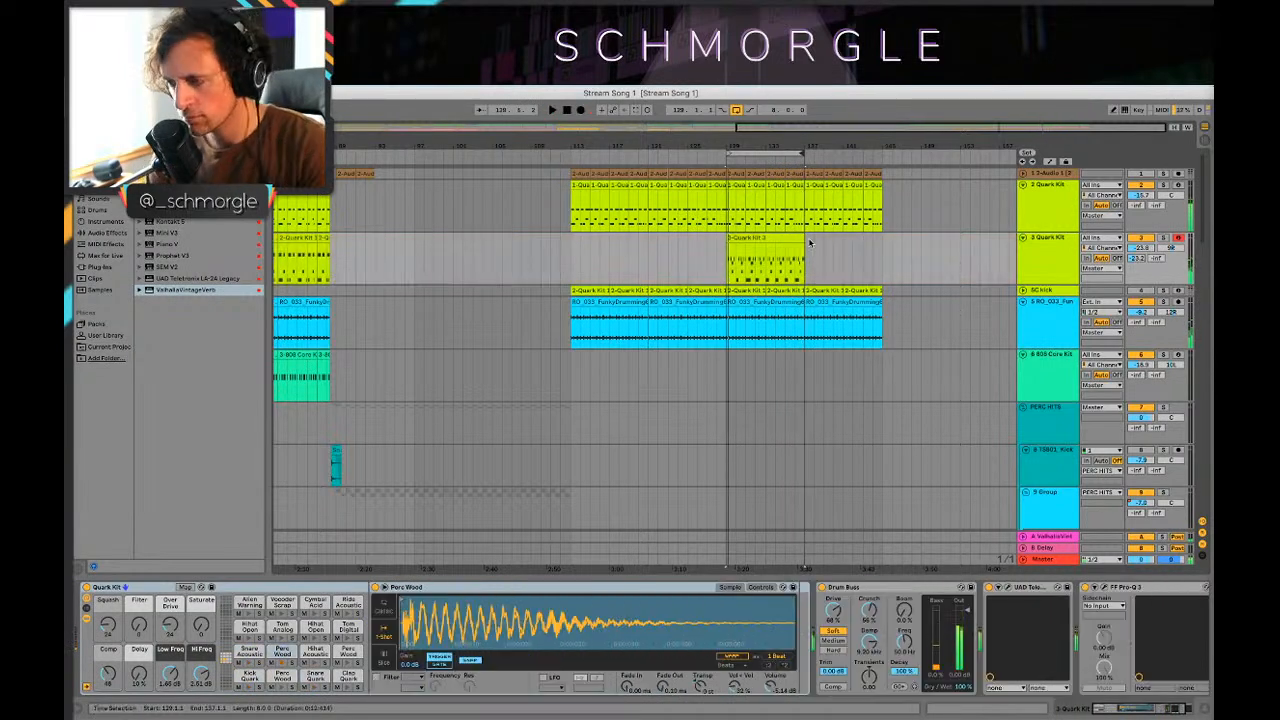
# Step: Undo the last change to the recorded Quark Kit clip, quantize all its notes and listen to the result
pyautogui.doubleClick(755, 238)
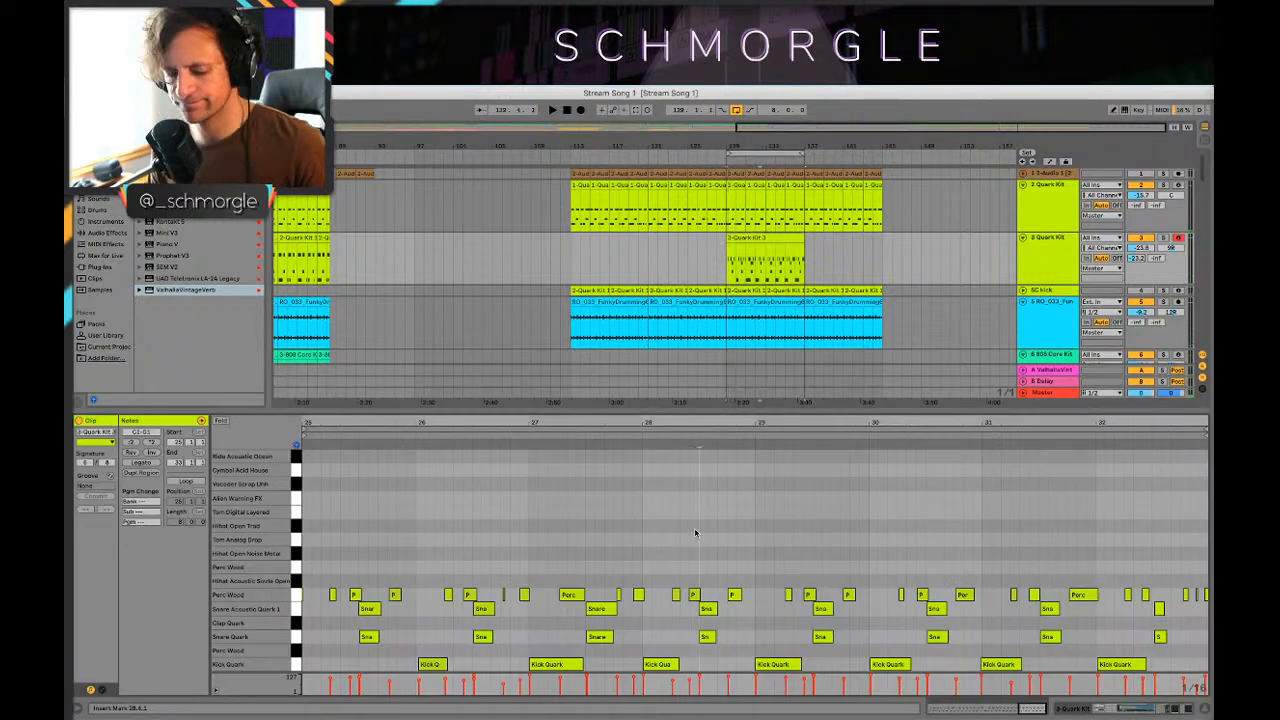
pyautogui.press('super+z')
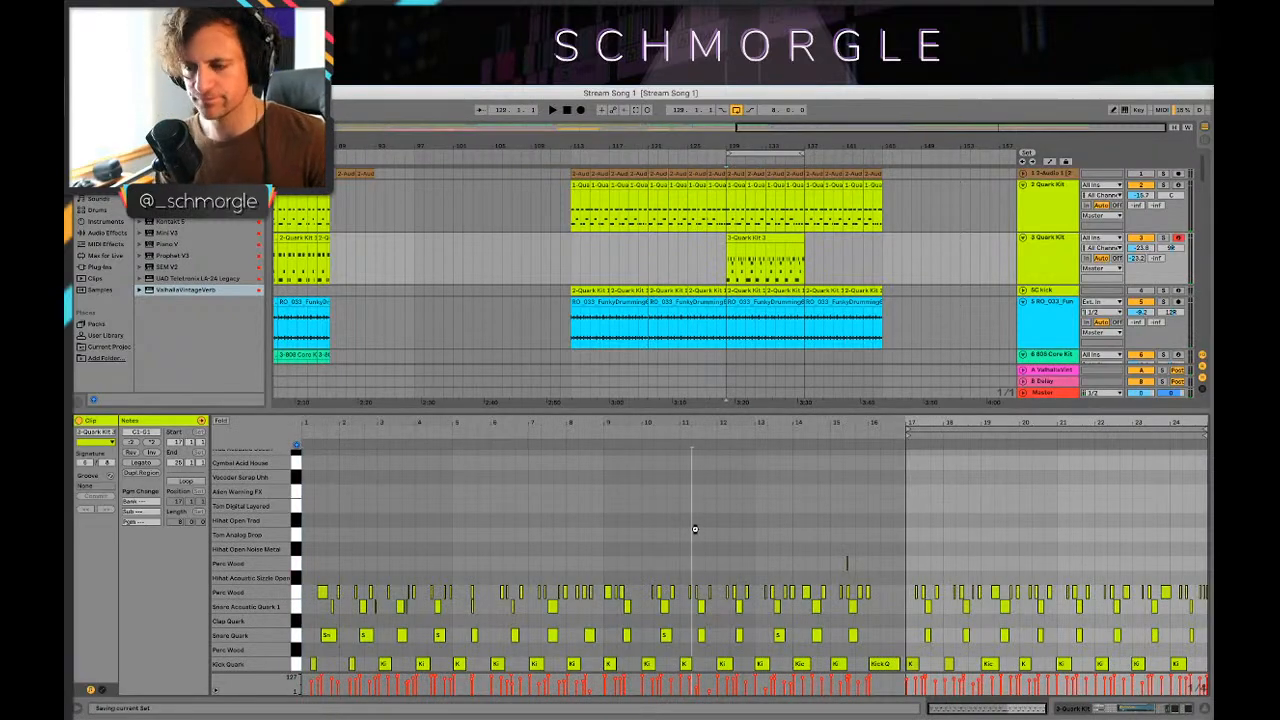
pyautogui.click(746, 236)
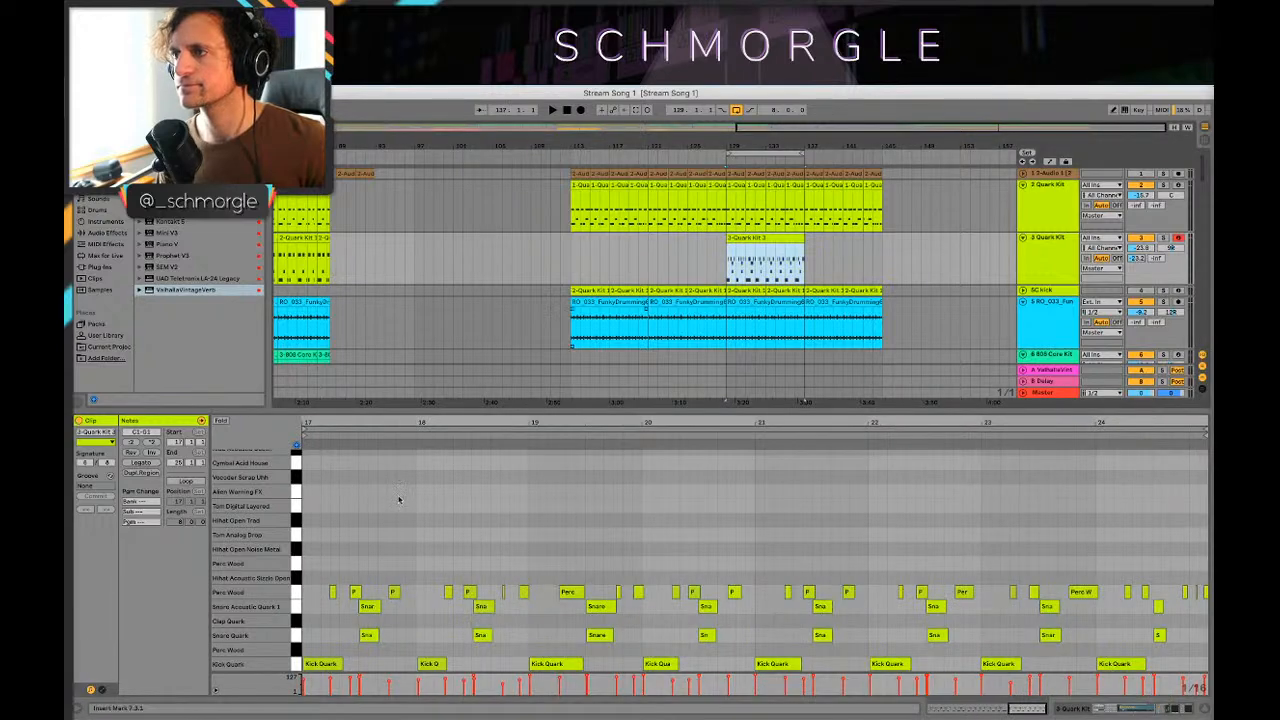
pyautogui.click(420, 485)
pyautogui.press('super+a')
pyautogui.press('super+u')
pyautogui.press('space')
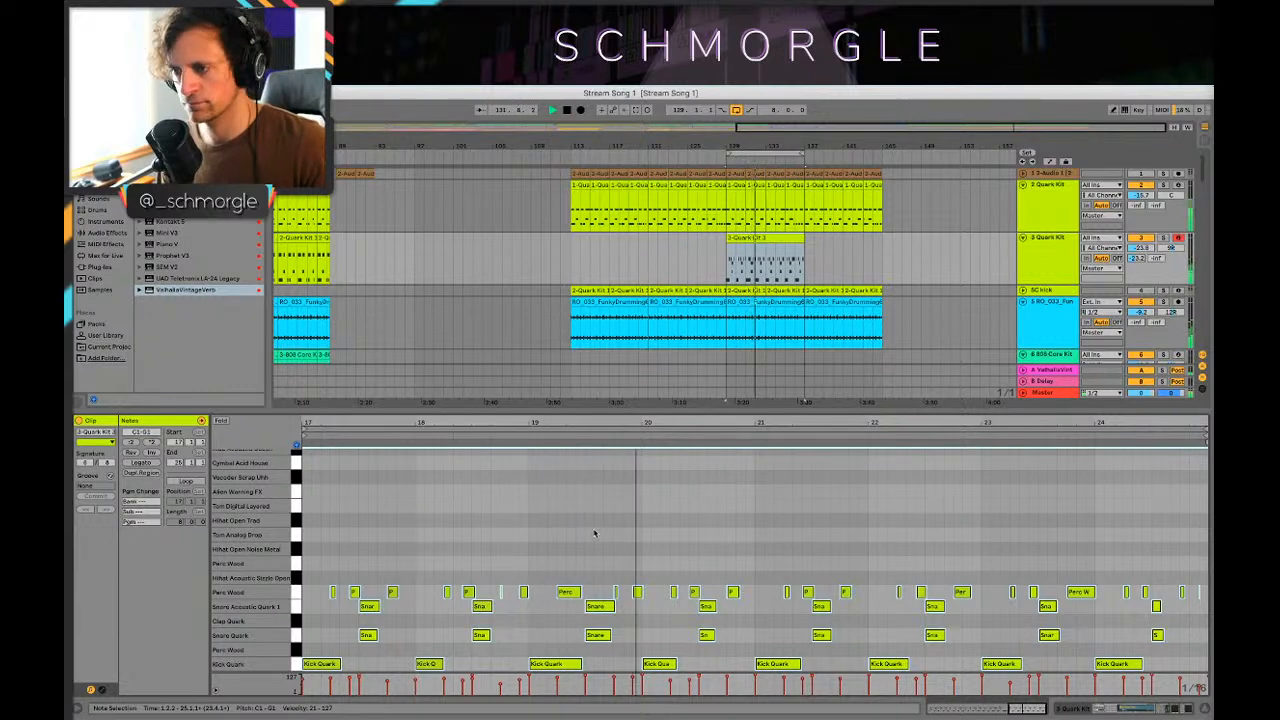
pyautogui.hotkey('shift', 'Tab')
pyautogui.click(862, 247)
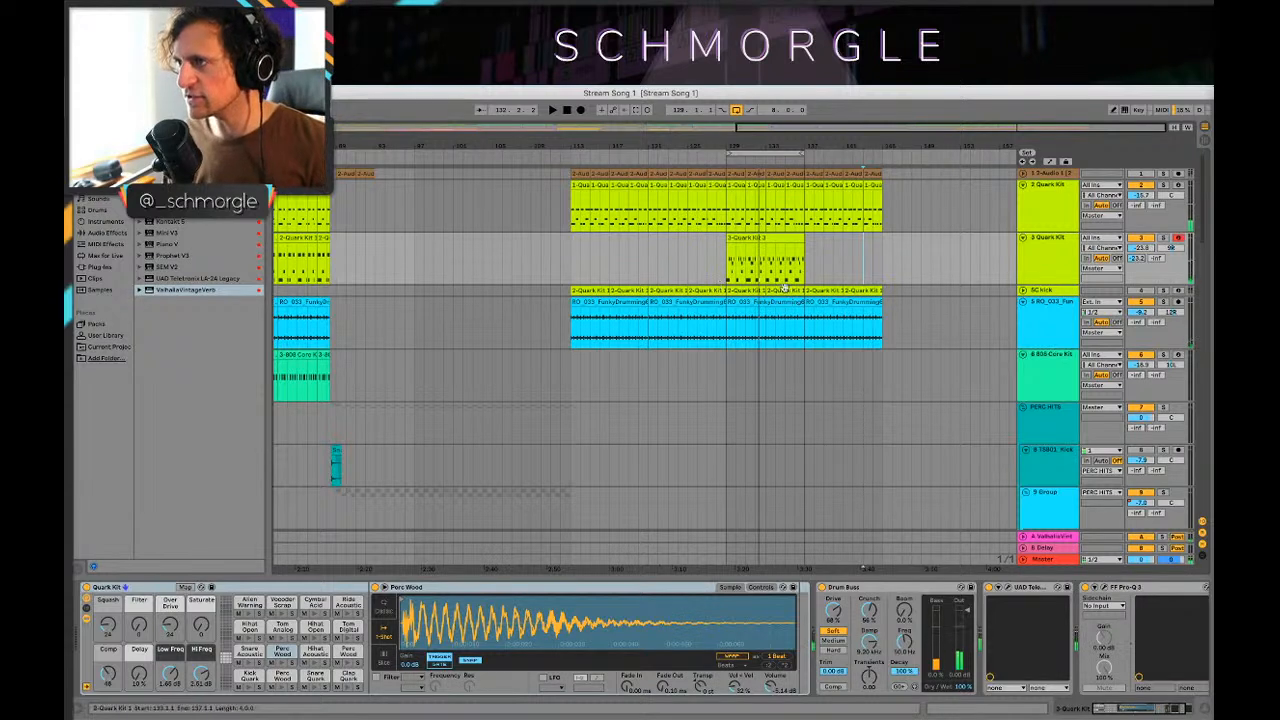
pyautogui.press('space')
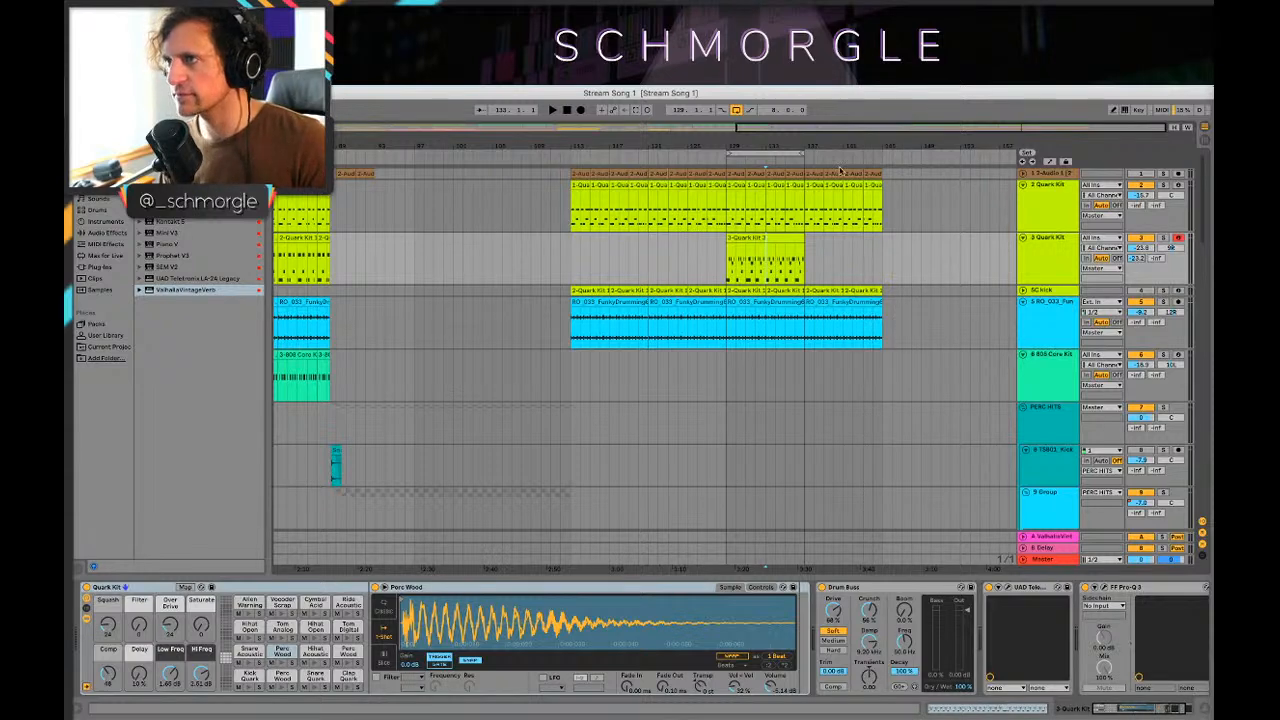
# Step: Look over the arrangement around bars 89 to 145, examining the percussion group, Mini V3 and SEM V2 tracks
pyautogui.moveTo(819, 145); pyautogui.dragTo(819, 175)
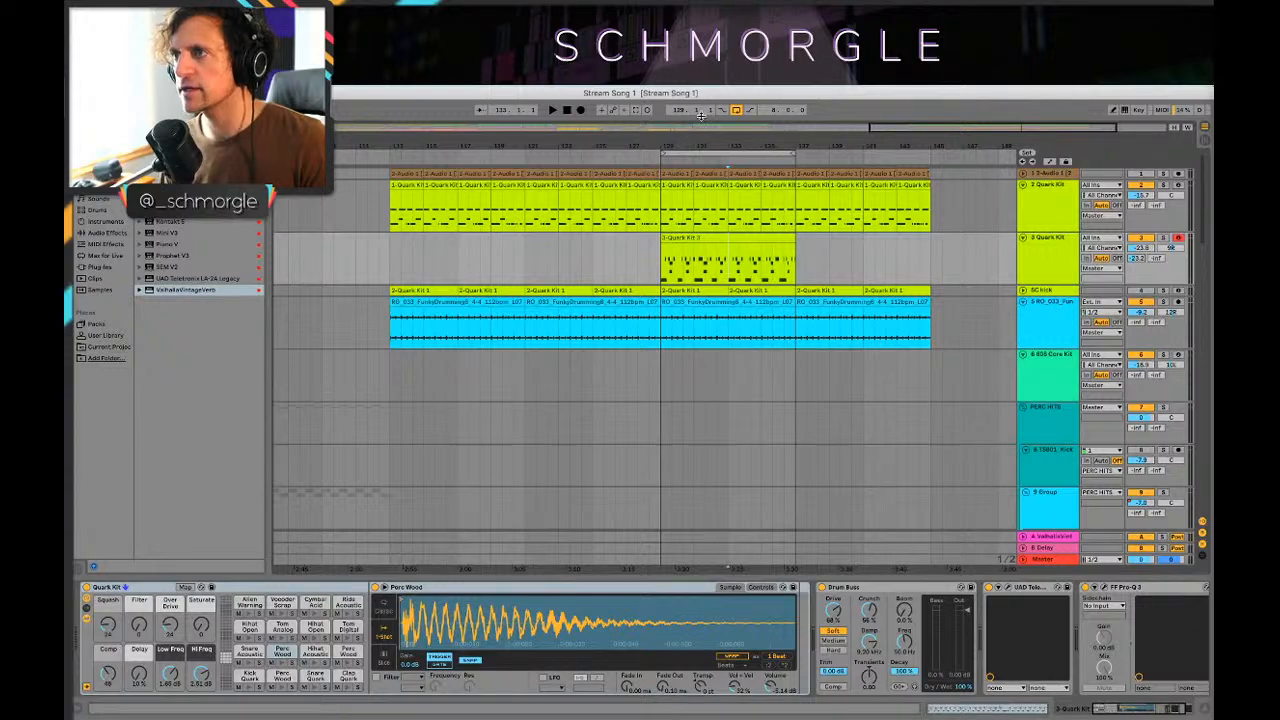
pyautogui.moveTo(694, 140); pyautogui.dragTo(875, 112)
pyautogui.moveTo(796, 144)
pyautogui.mouseDown()
pyautogui.moveTo(832, 144)
pyautogui.moveTo(796, 144)
pyautogui.mouseUp()
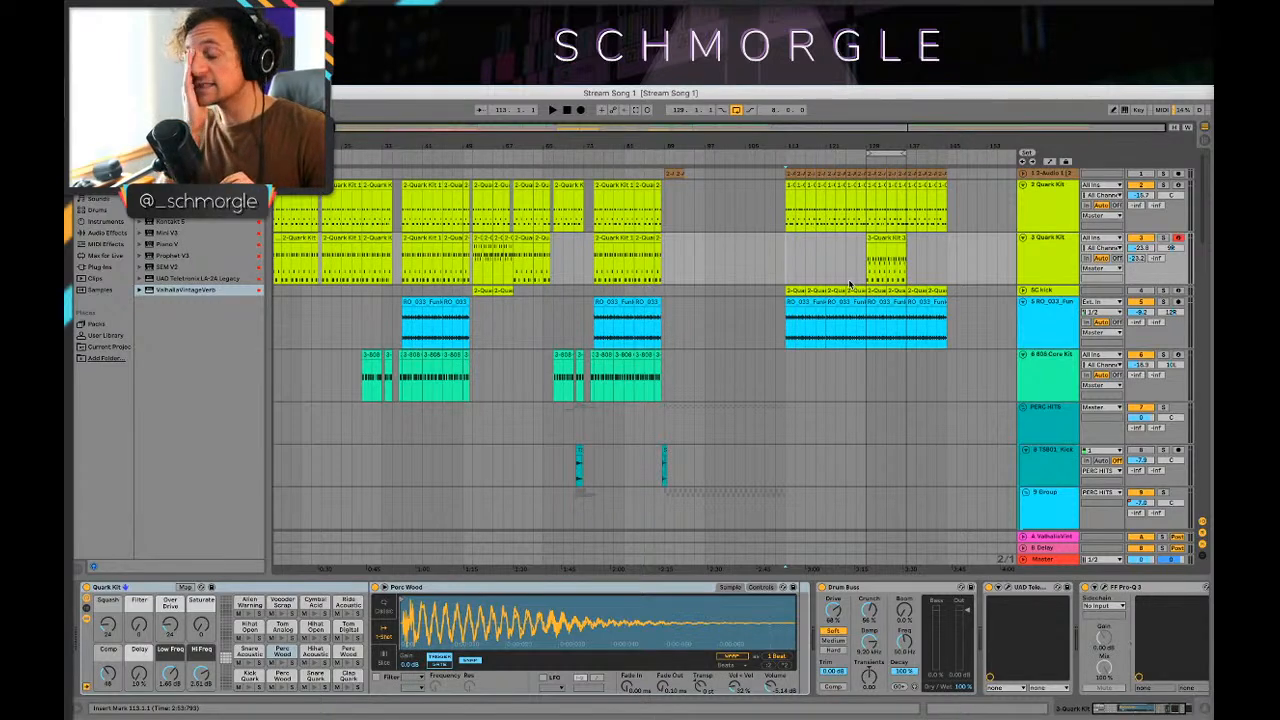
pyautogui.scroll(-3, 816, 361)
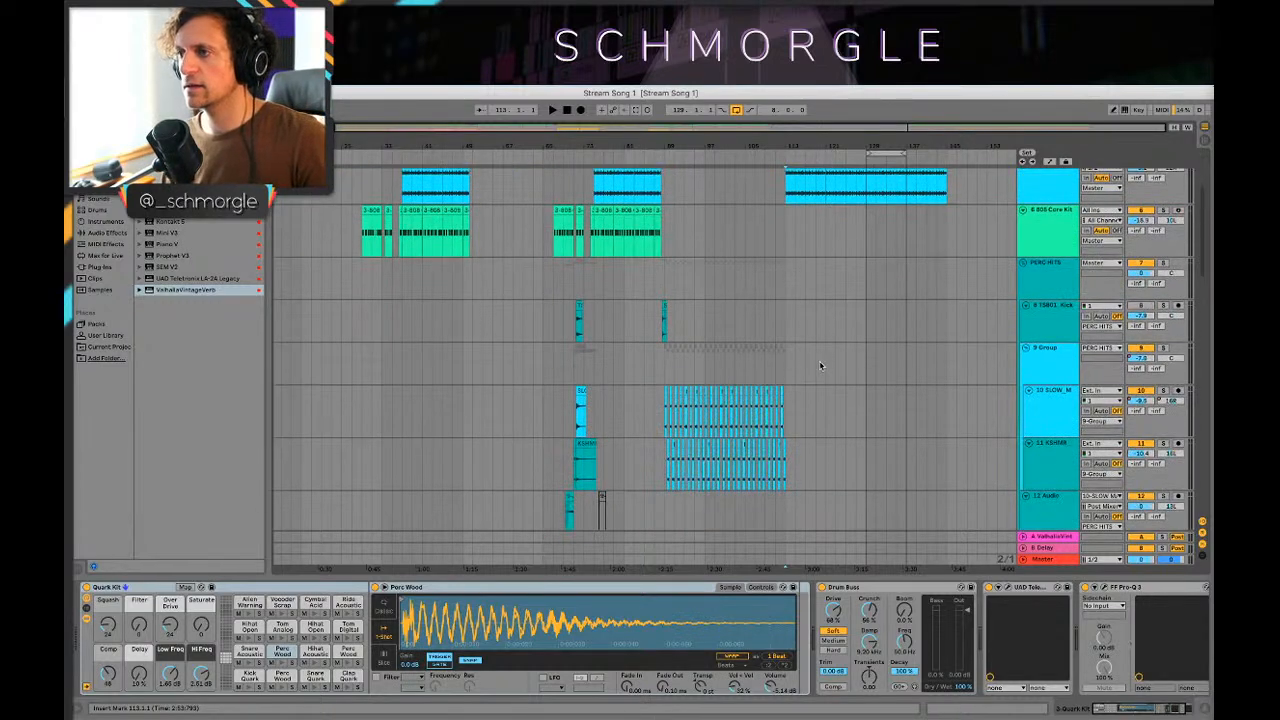
pyautogui.scroll(-1, 818, 365)
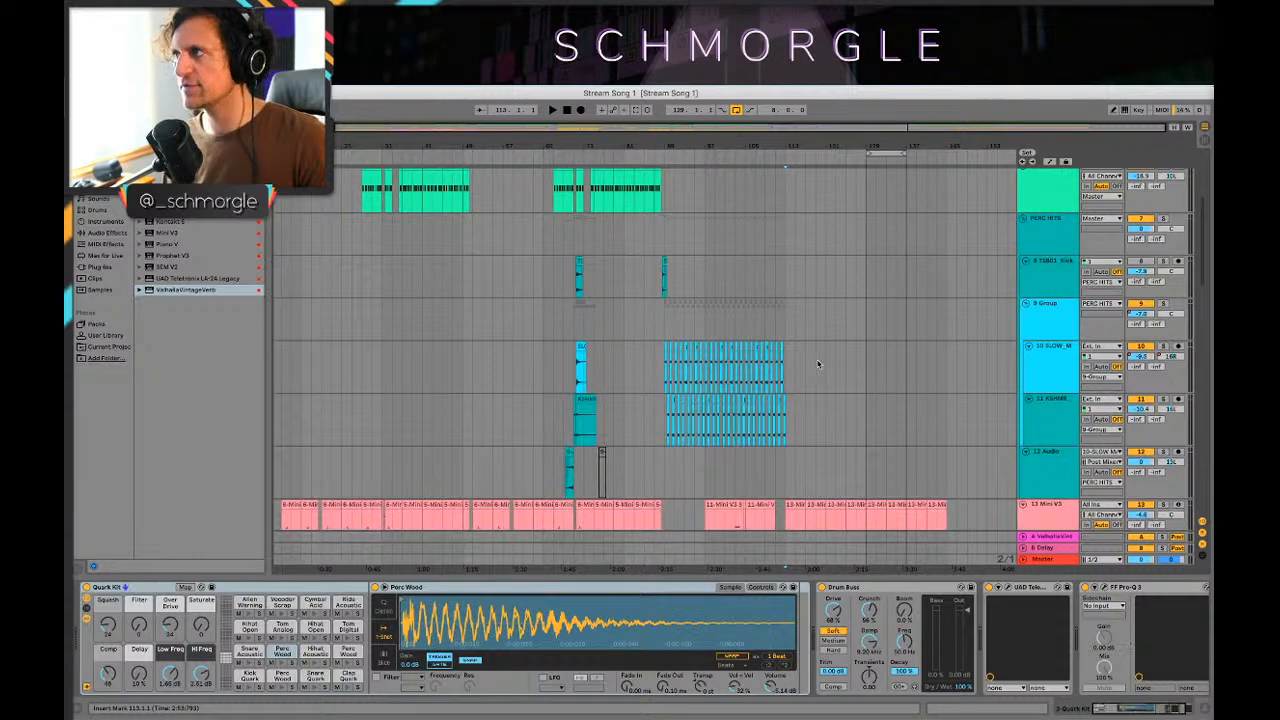
pyautogui.click(666, 320)
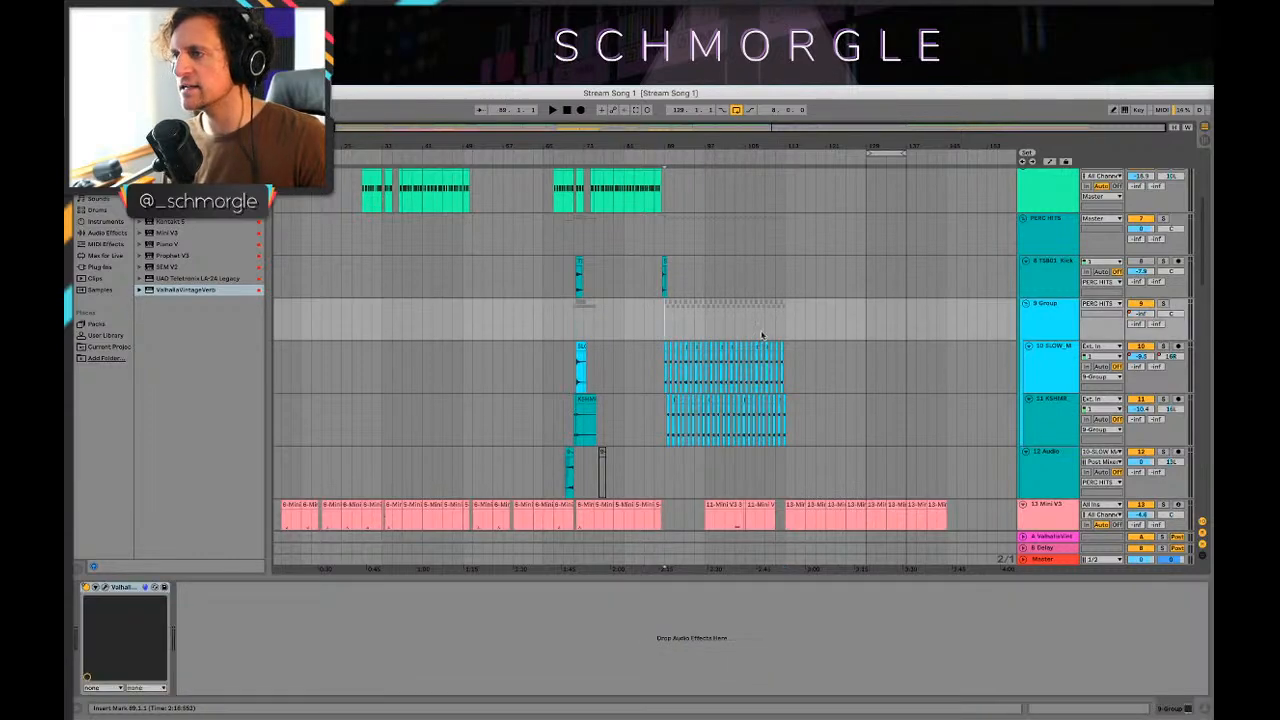
pyautogui.scroll(-8, 846, 340)
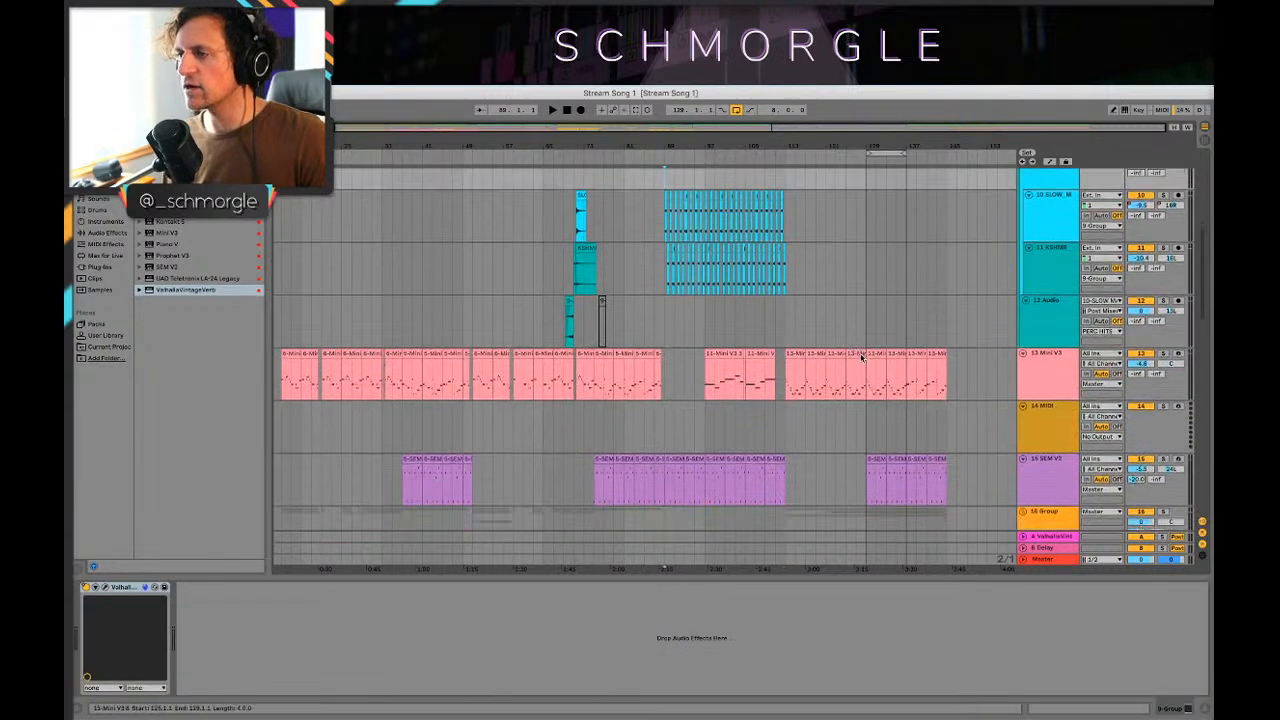
# Step: Review the track clips across the arrangement, then start playback of the song from bar 11
pyautogui.scroll(9, 863, 357)
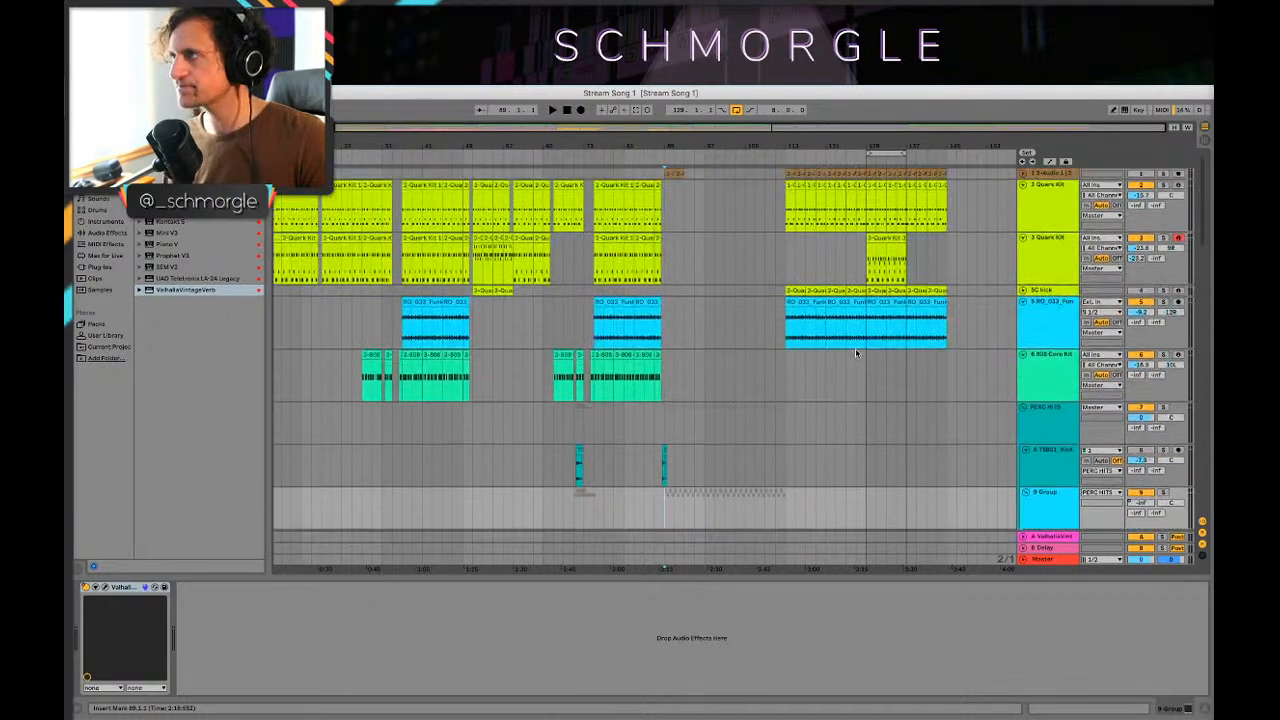
pyautogui.moveTo(650, 138); pyautogui.dragTo(678, 130)
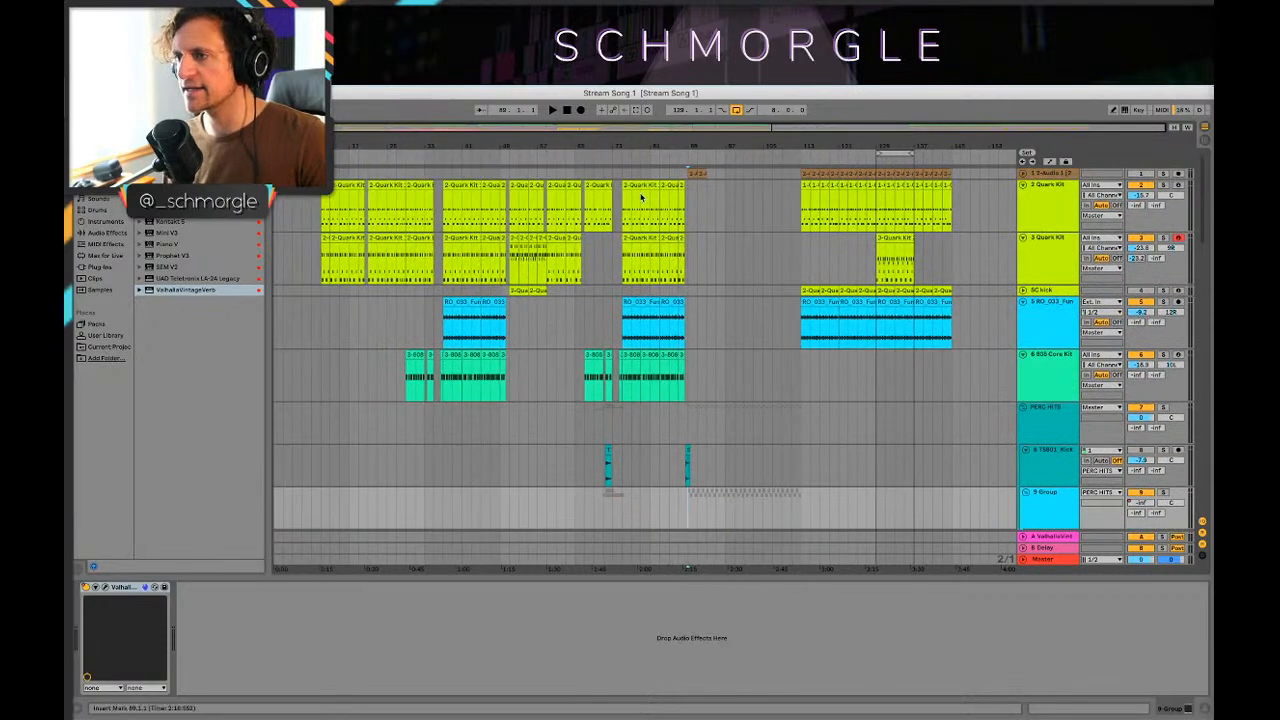
pyautogui.click(326, 310)
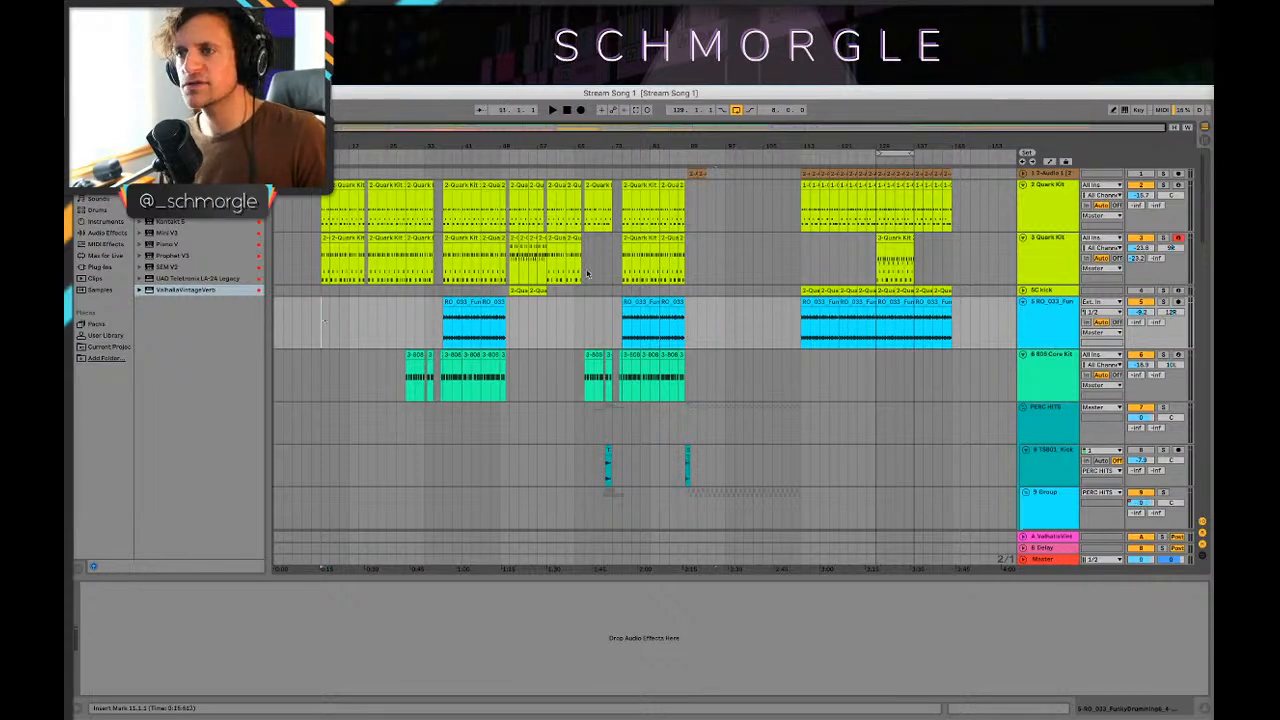
pyautogui.scroll(-15, 789, 274)
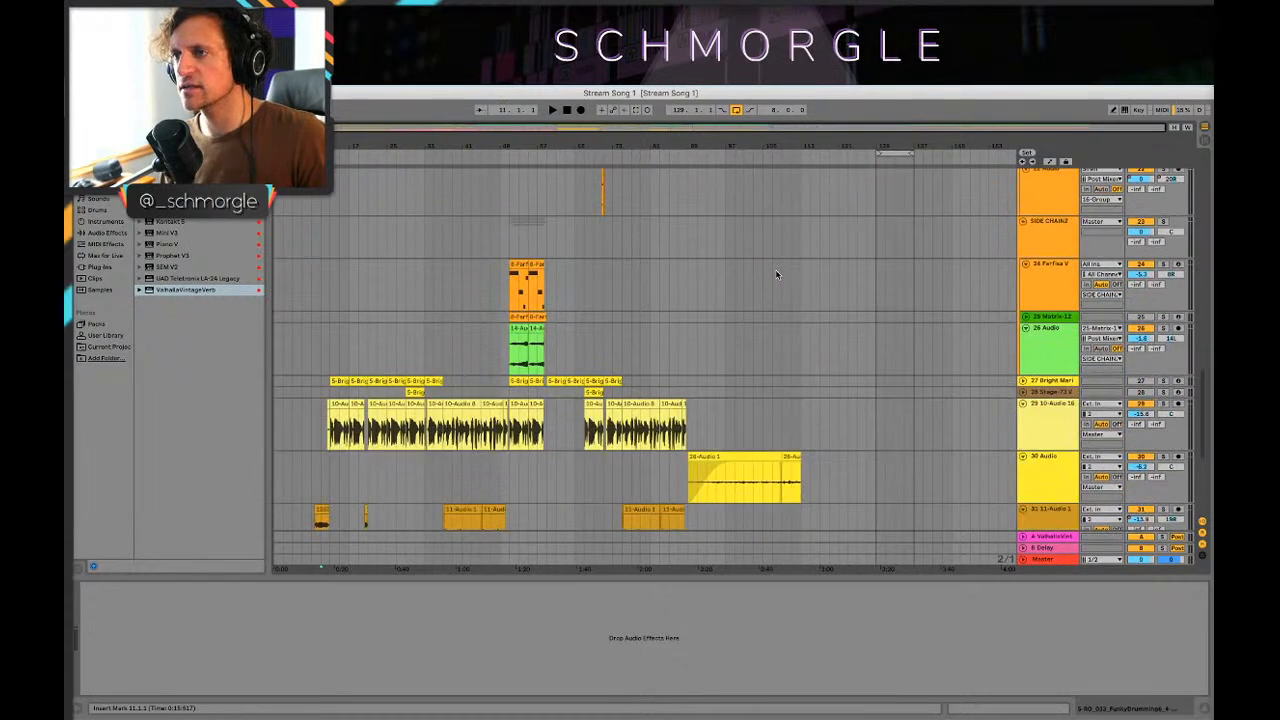
pyautogui.scroll(10, 579, 232)
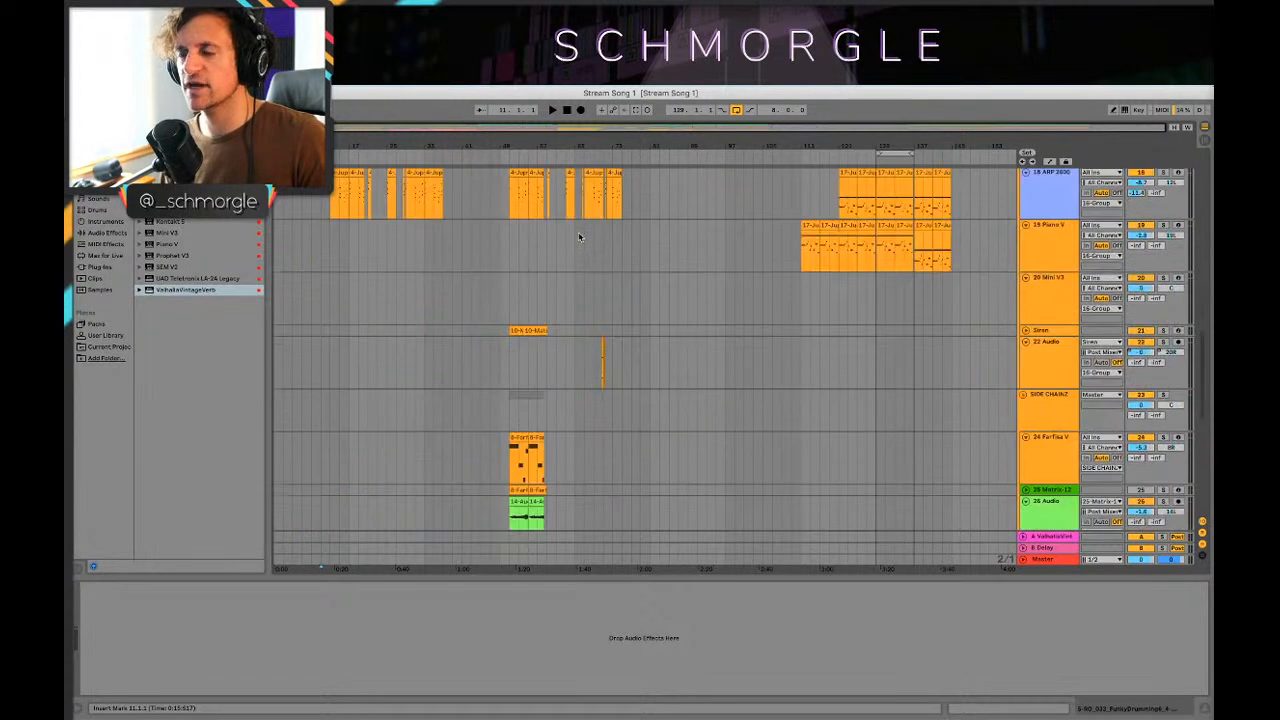
pyautogui.scroll(5, 579, 237)
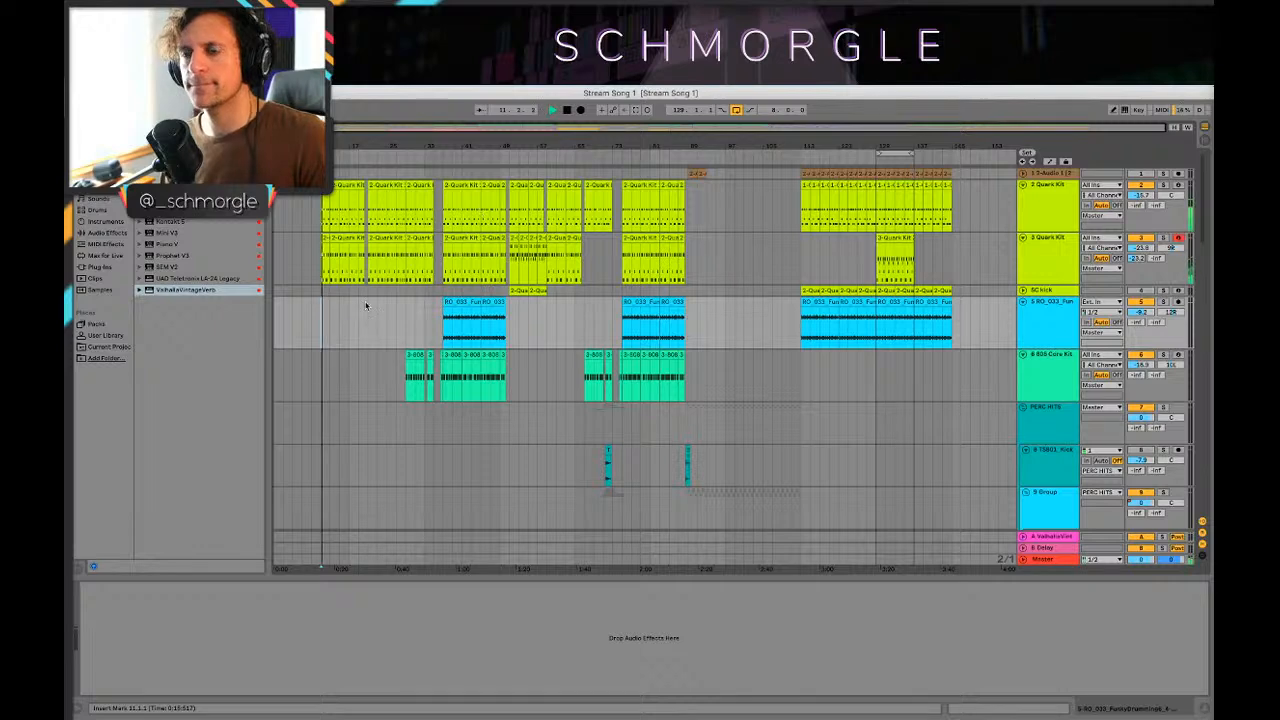
# Step: Listen to the song from about bar 13 to 58, examining the drum, Mini V3, Farfisa V and recorded audio tracks
pyautogui.moveTo(420, 145); pyautogui.dragTo(420, 170)
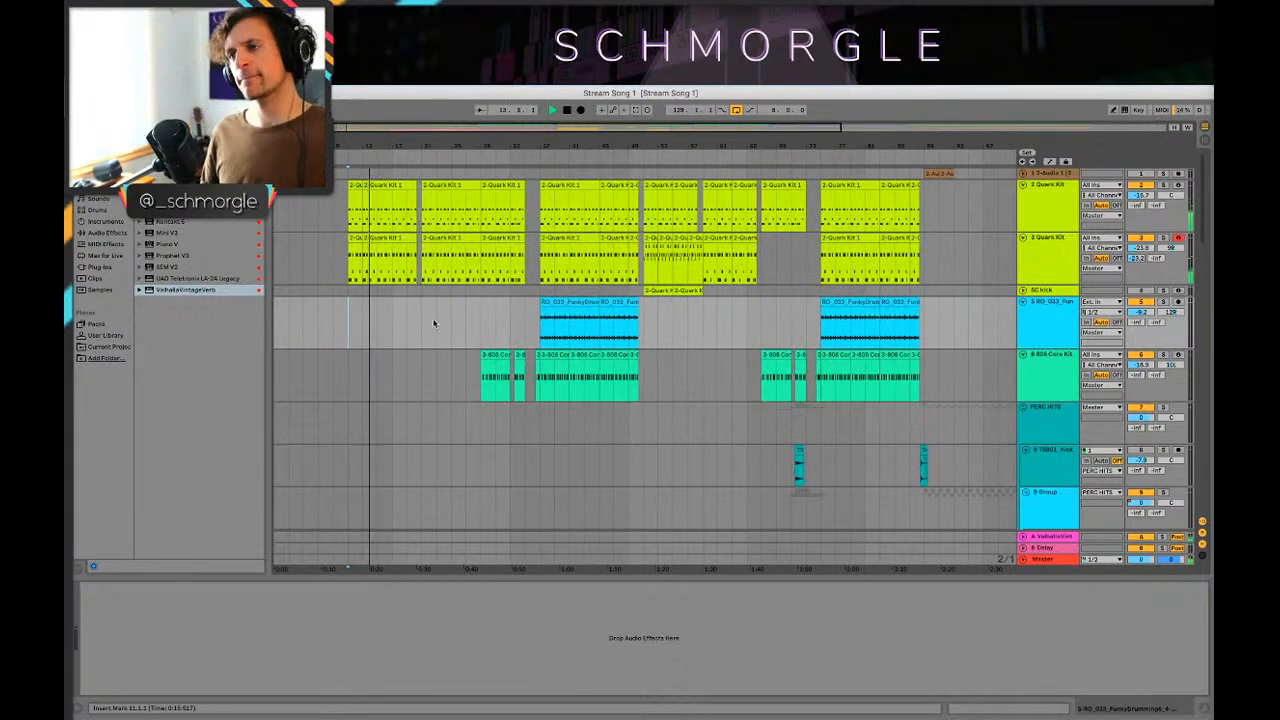
pyautogui.scroll(-8, 466, 364)
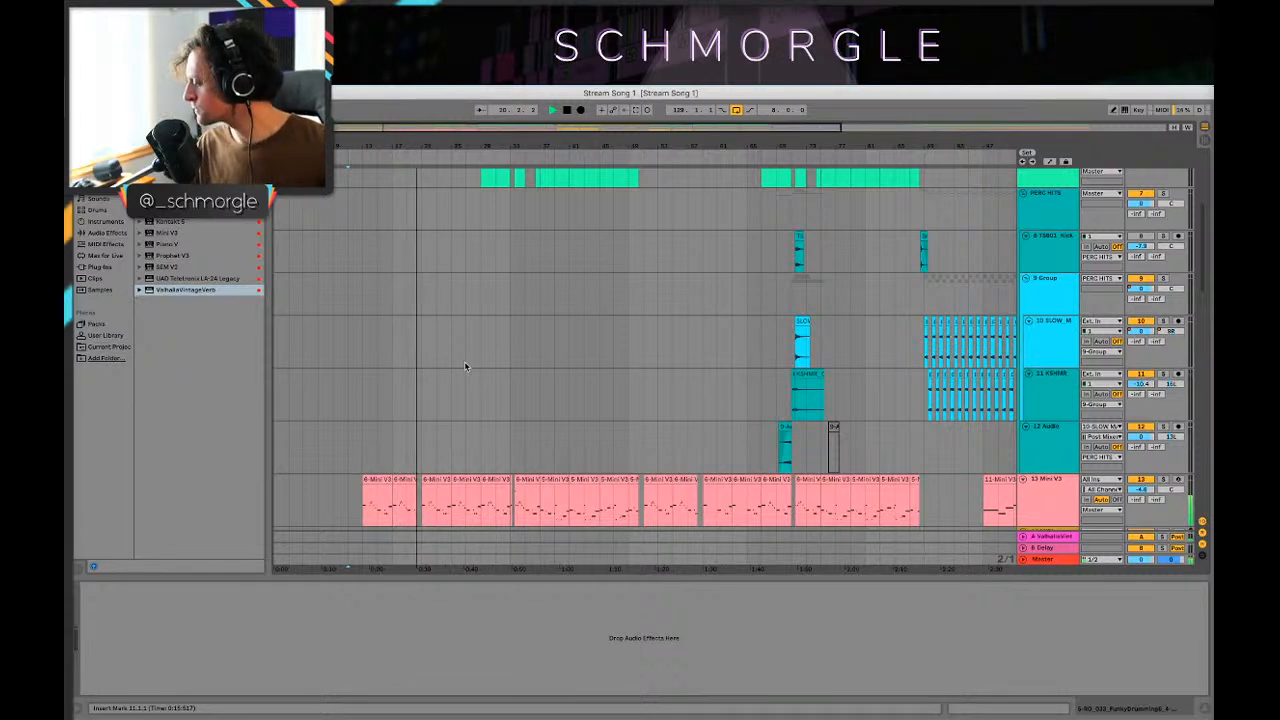
pyautogui.scroll(-15, 560, 390)
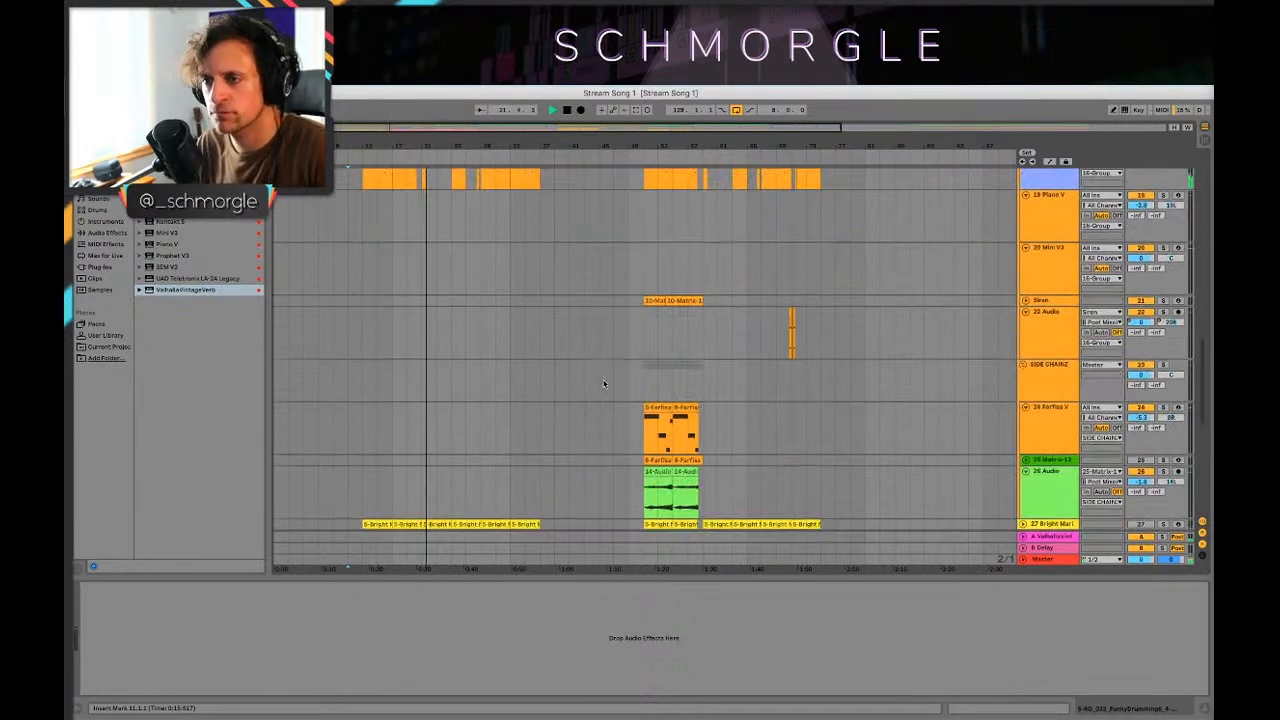
pyautogui.scroll(-5, 605, 385)
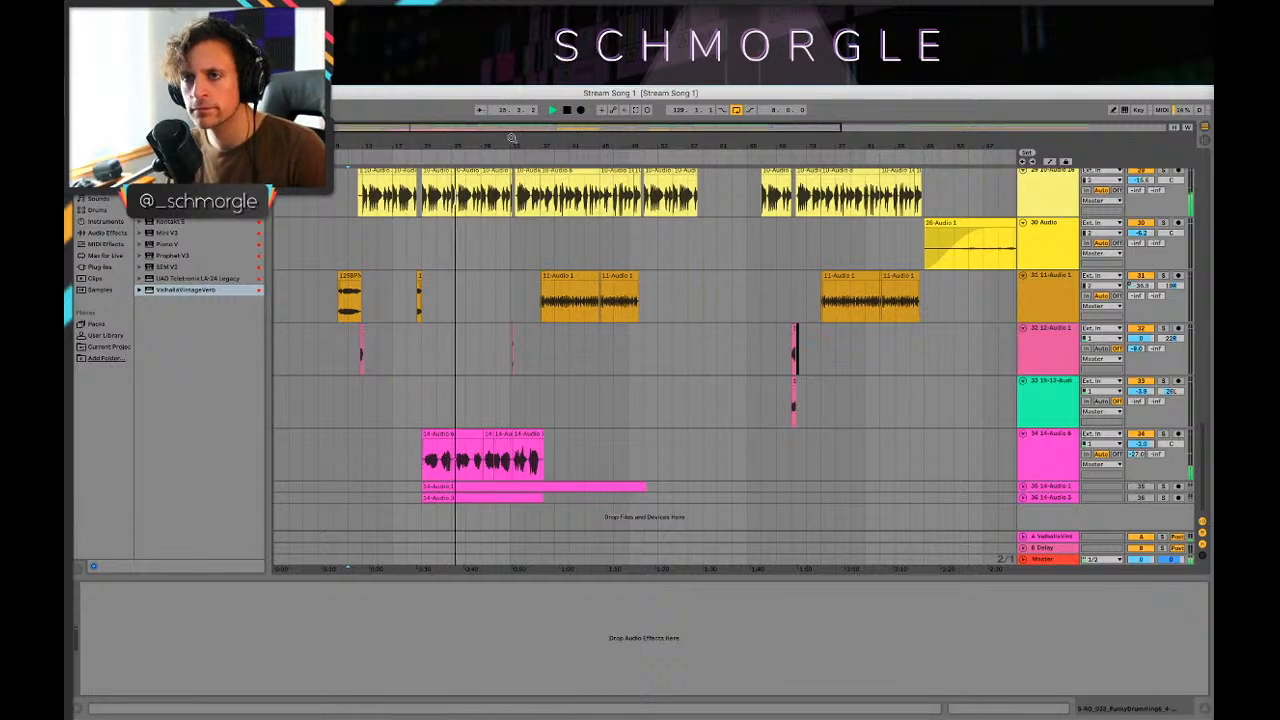
pyautogui.moveTo(511, 139); pyautogui.dragTo(513, 200)
pyautogui.scroll(15, 558, 352)
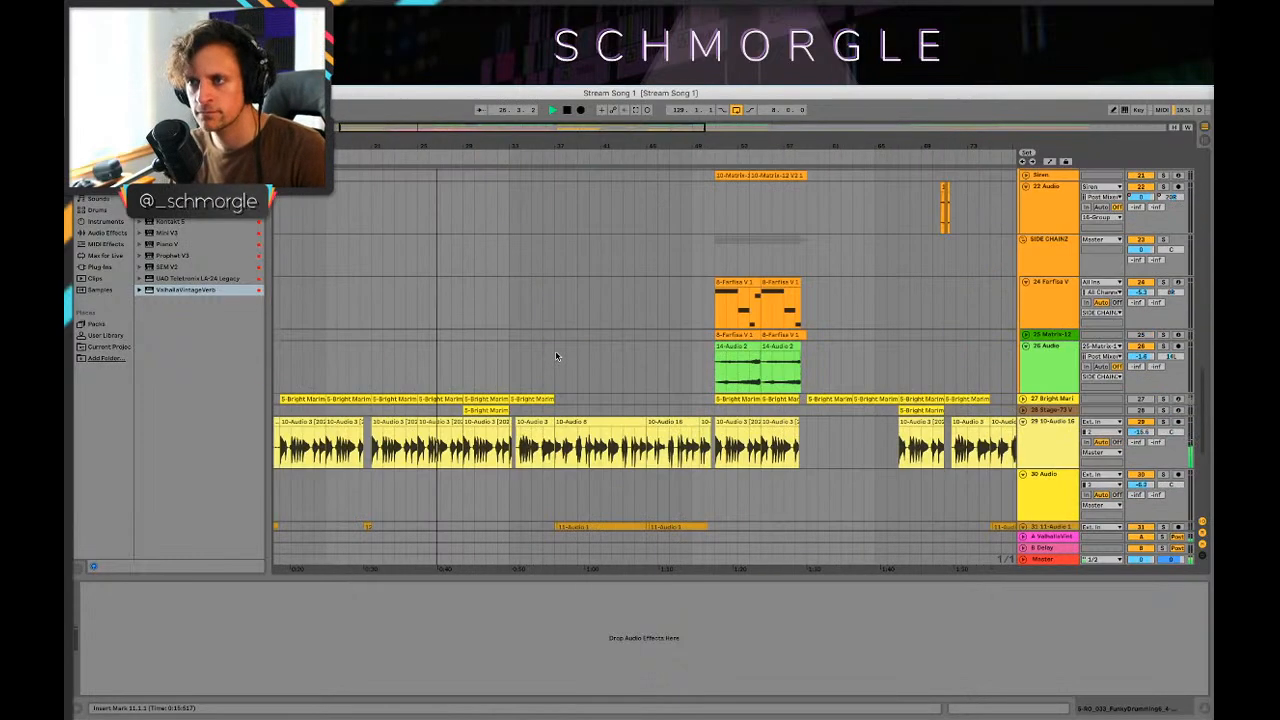
pyautogui.scroll(-15, 565, 354)
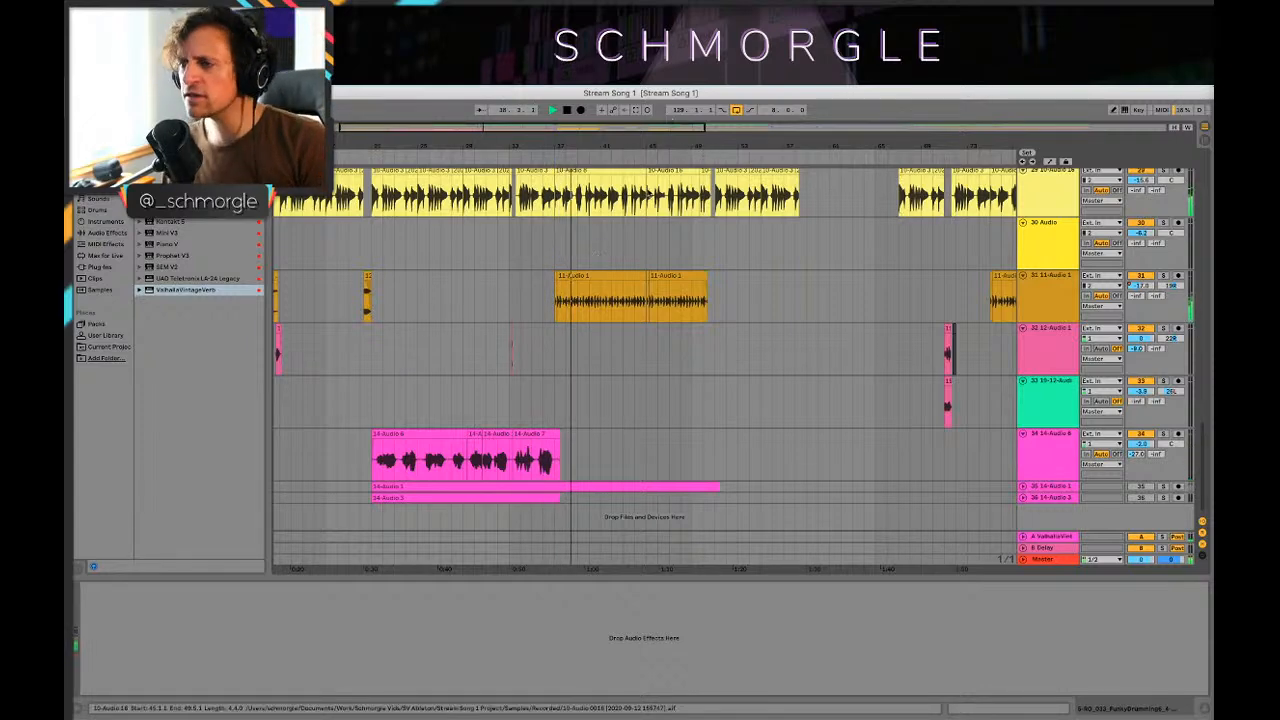
pyautogui.moveTo(737, 145)
pyautogui.mouseDown()
pyautogui.moveTo(737, 165)
pyautogui.moveTo(755, 145)
pyautogui.mouseUp()
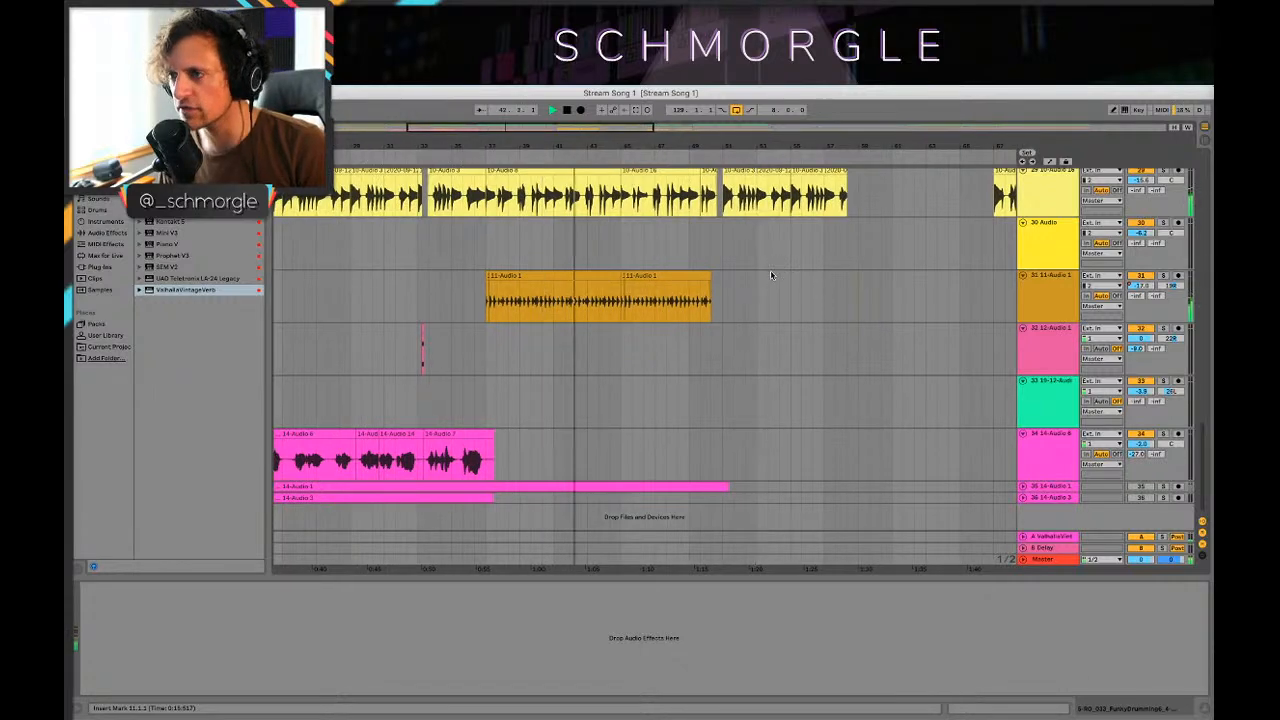
pyautogui.scroll(5, 786, 314)
pyautogui.scroll(-5, 786, 290)
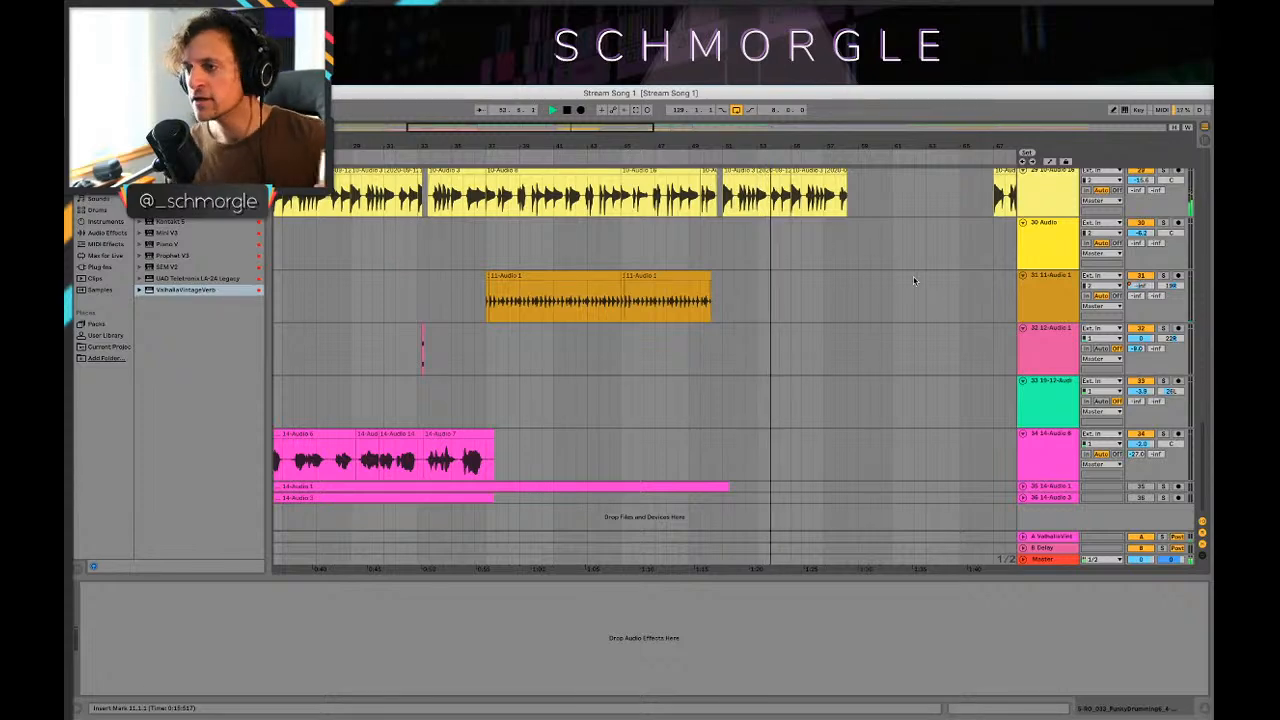
pyautogui.scroll(10, 942, 304)
pyautogui.scroll(-8, 960, 280)
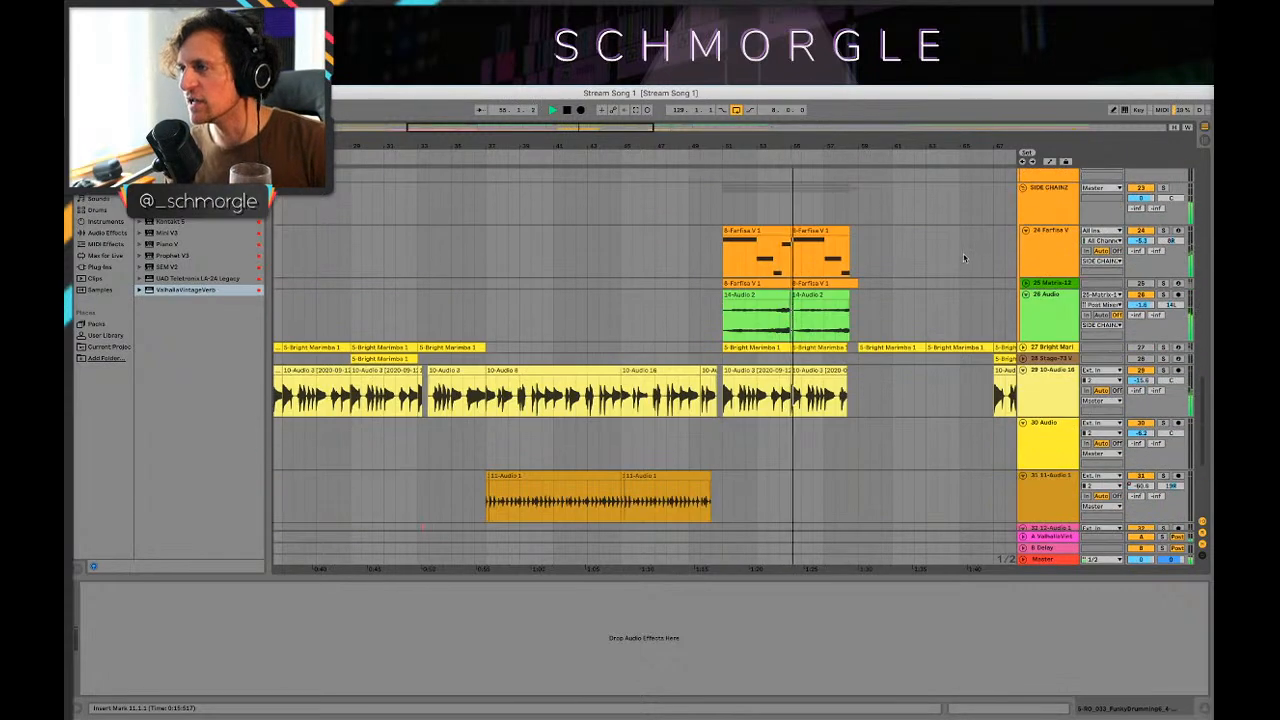
pyautogui.scroll(-2, 965, 263)
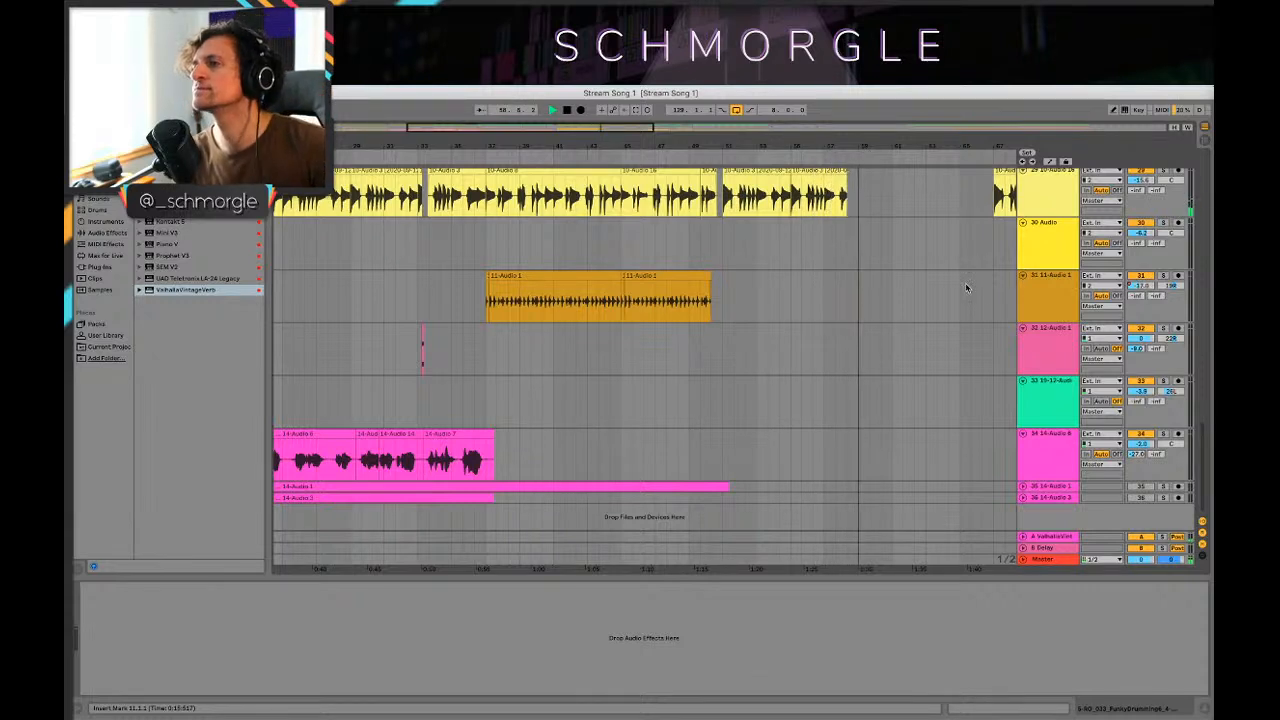
# Step: Follow playback from about bar 59 to 71, examining the Bright Marimba and recorded audio clips around the transition at bar 71
pyautogui.moveTo(960, 146); pyautogui.dragTo(864, 208)
pyautogui.scroll(4, 875, 280)
pyautogui.scroll(-3, 888, 272)
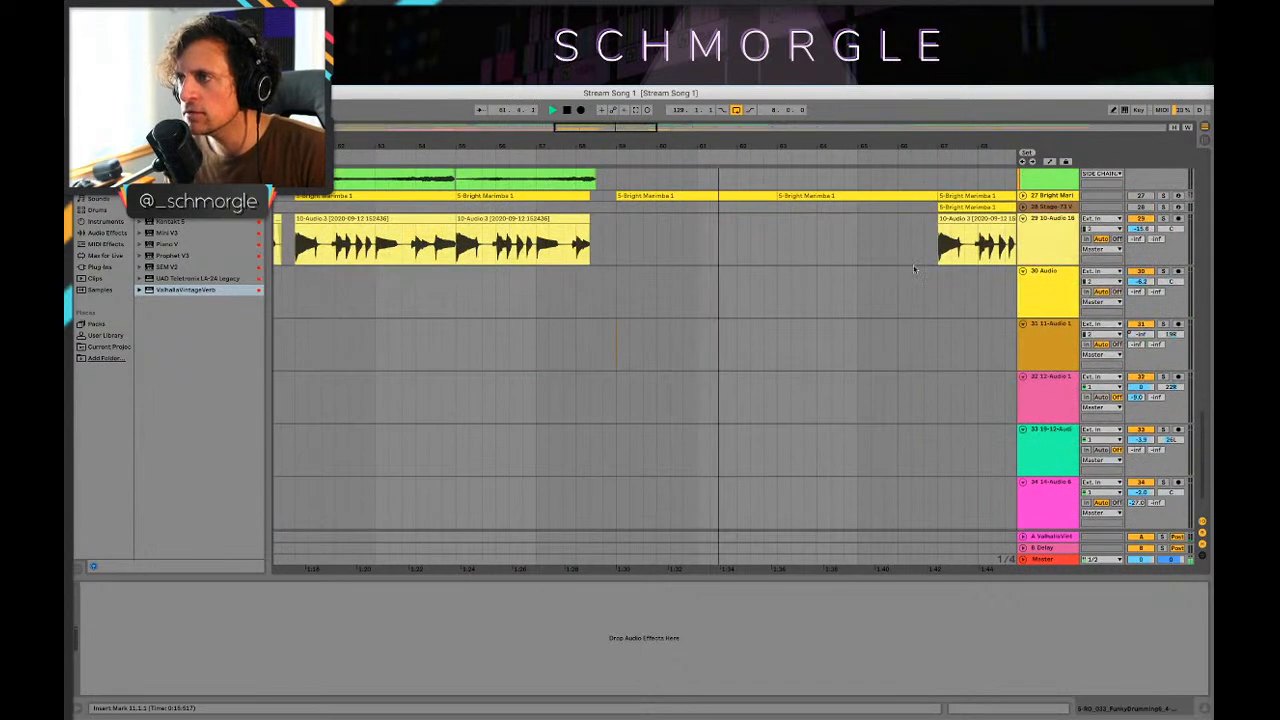
pyautogui.scroll(2, 915, 264)
pyautogui.hscroll(4, 915, 264)
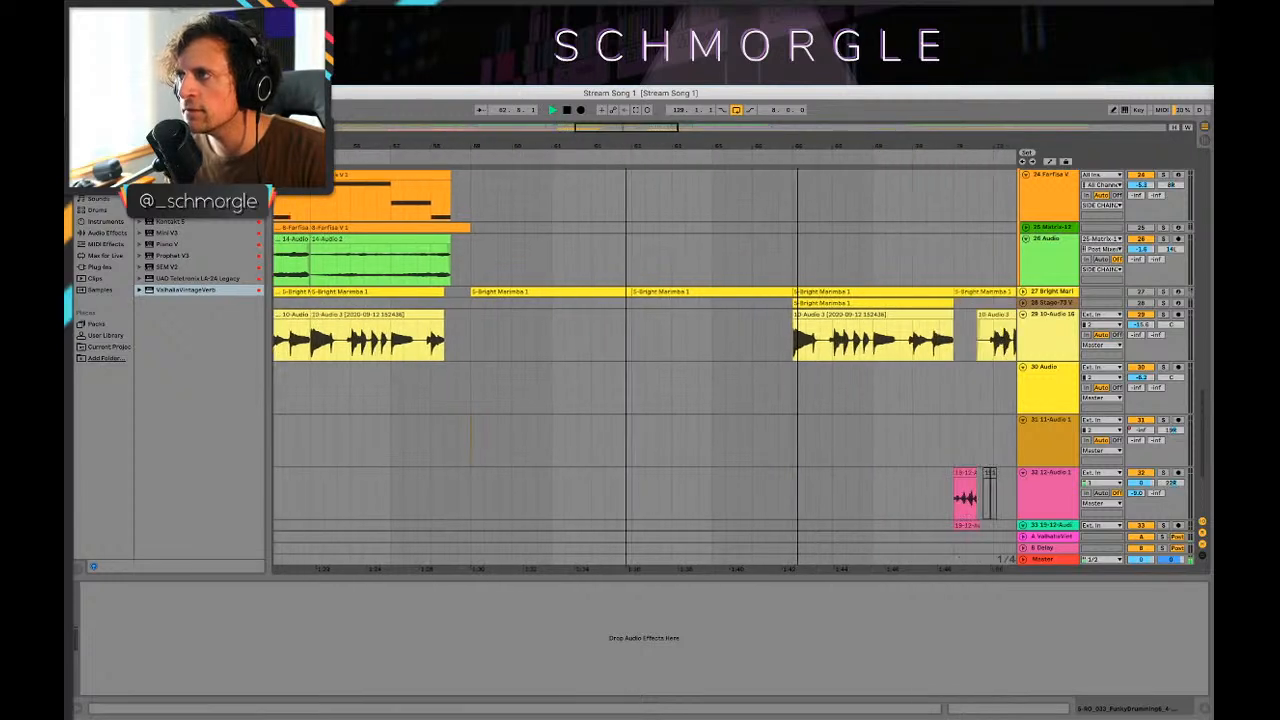
pyautogui.hscroll(3, 730, 156)
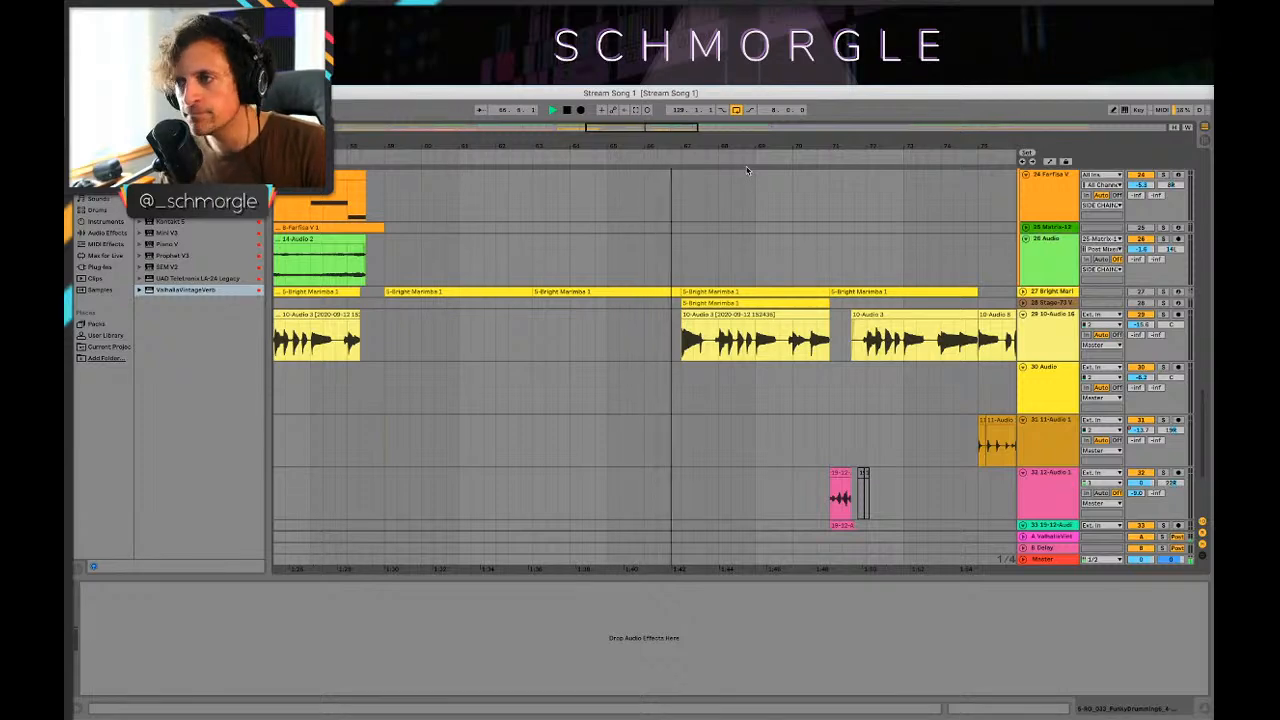
pyautogui.moveTo(783, 146); pyautogui.dragTo(744, 160)
pyautogui.scroll(-2, 806, 243)
pyautogui.scroll(-3, 798, 241)
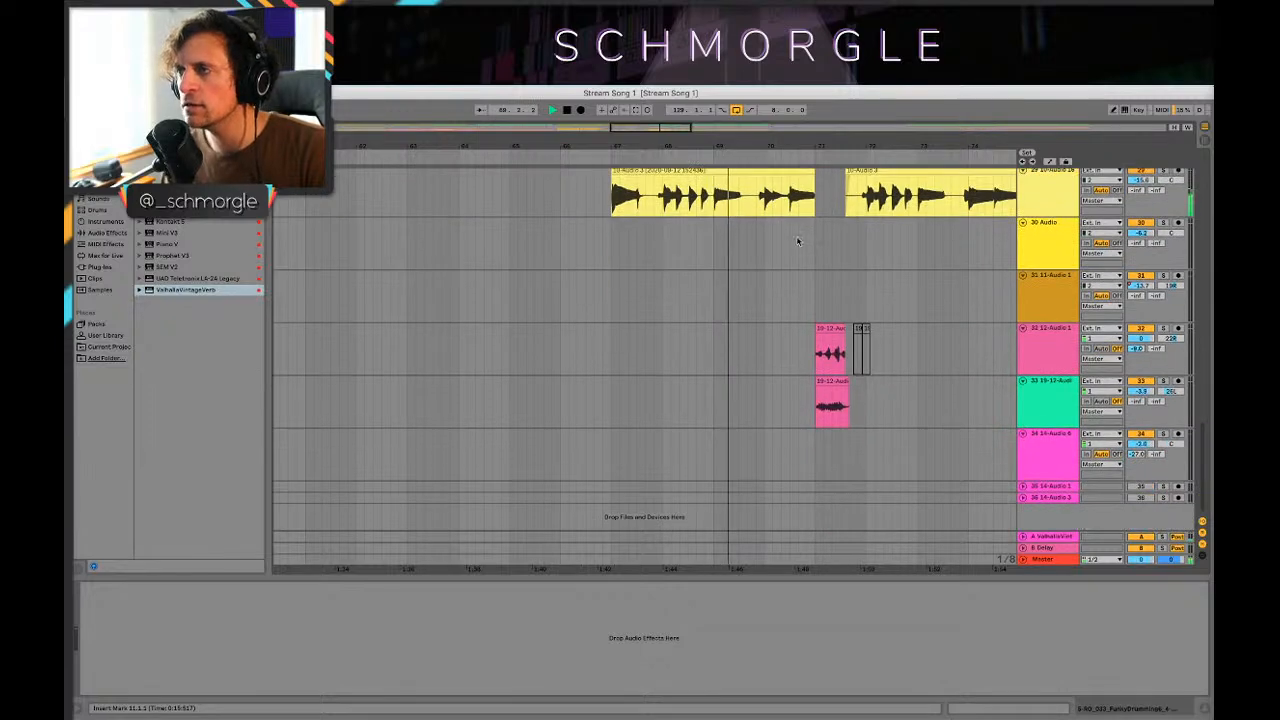
pyautogui.scroll(2, 822, 233)
pyautogui.moveTo(897, 144); pyautogui.dragTo(690, 172)
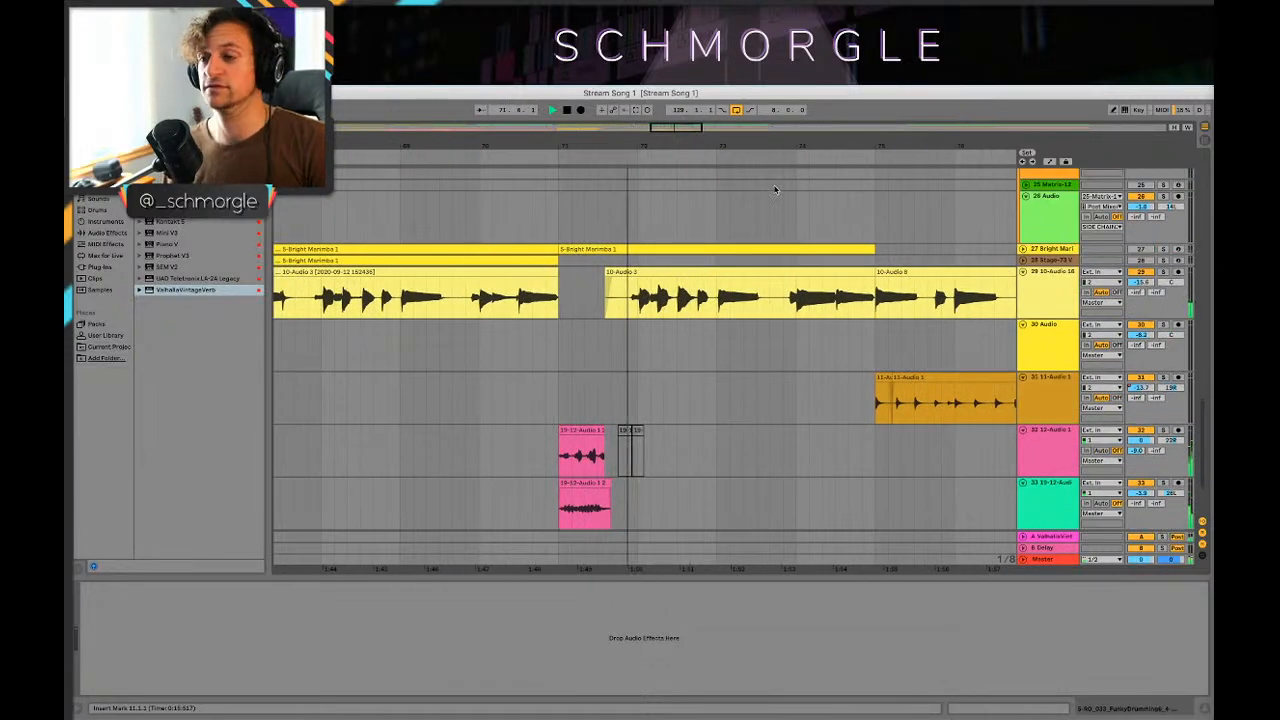
# Step: Listen to bars 73 to 83, examining the layered Quark Kit, 808 Core Kit, drum loop, synth and audio clips
pyautogui.moveTo(826, 144); pyautogui.dragTo(513, 112)
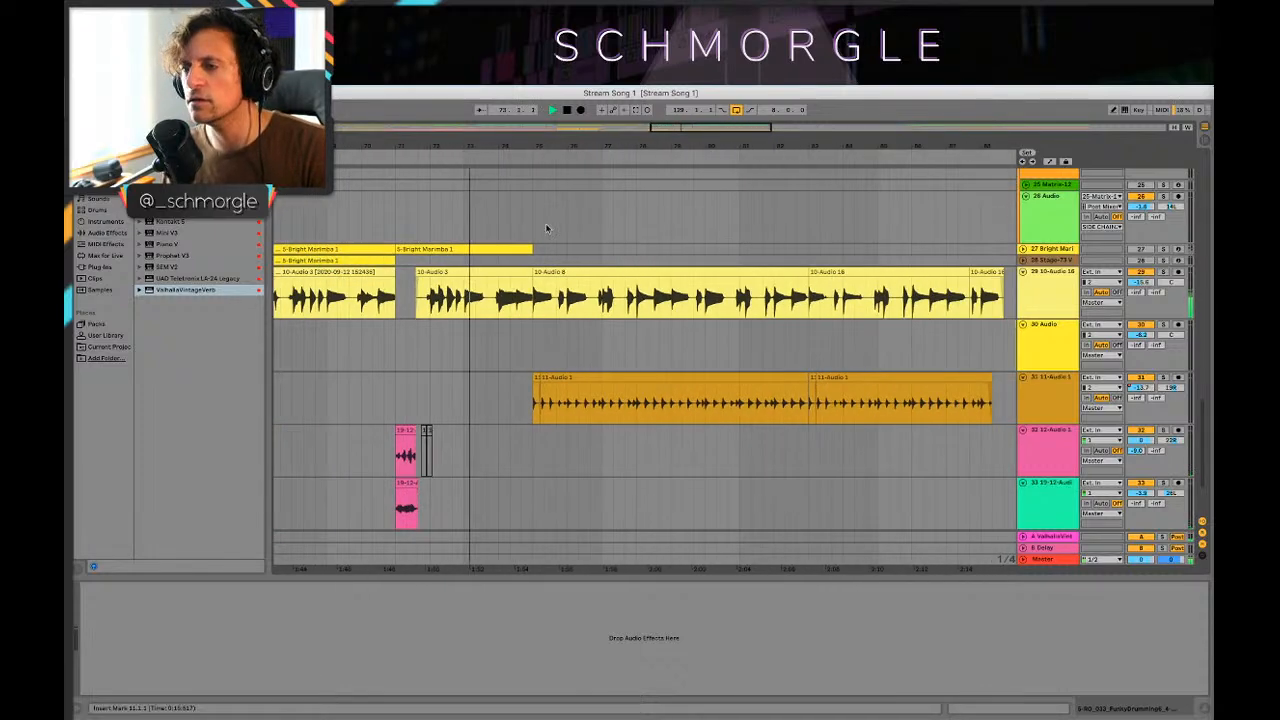
pyautogui.scroll(-2, 546, 229)
pyautogui.scroll(3, 579, 245)
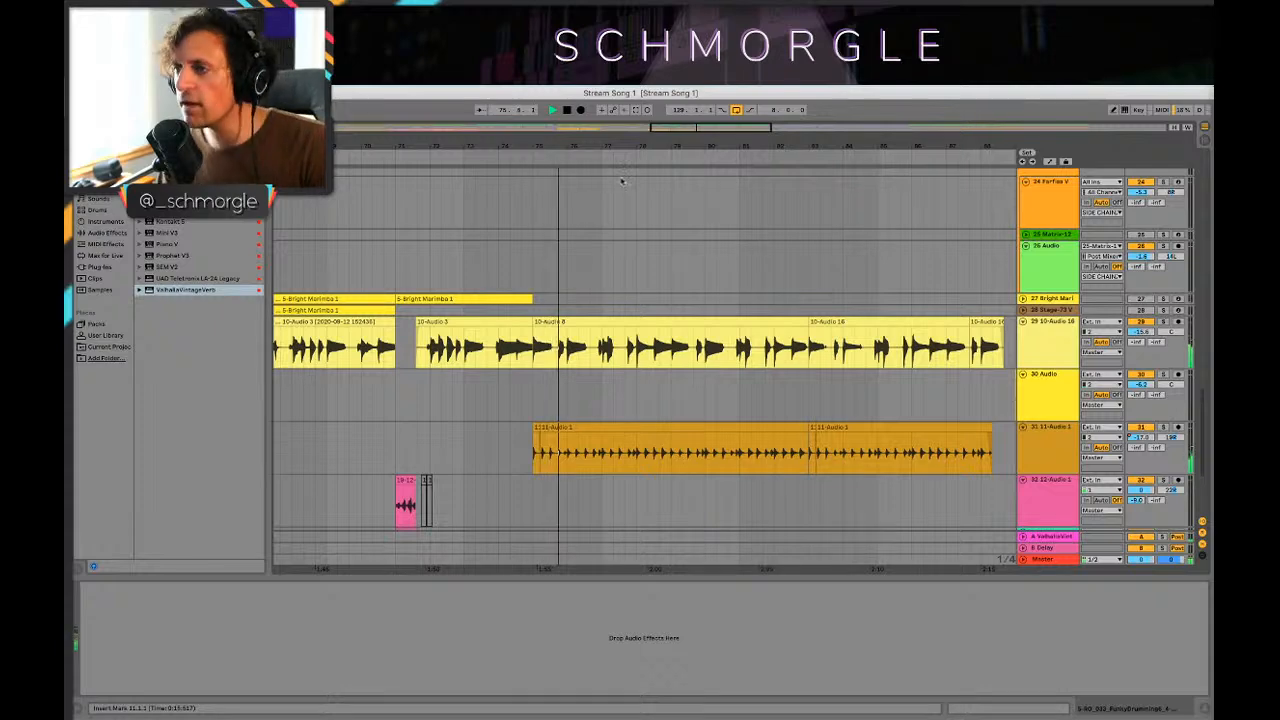
pyautogui.moveTo(784, 141); pyautogui.dragTo(586, 118)
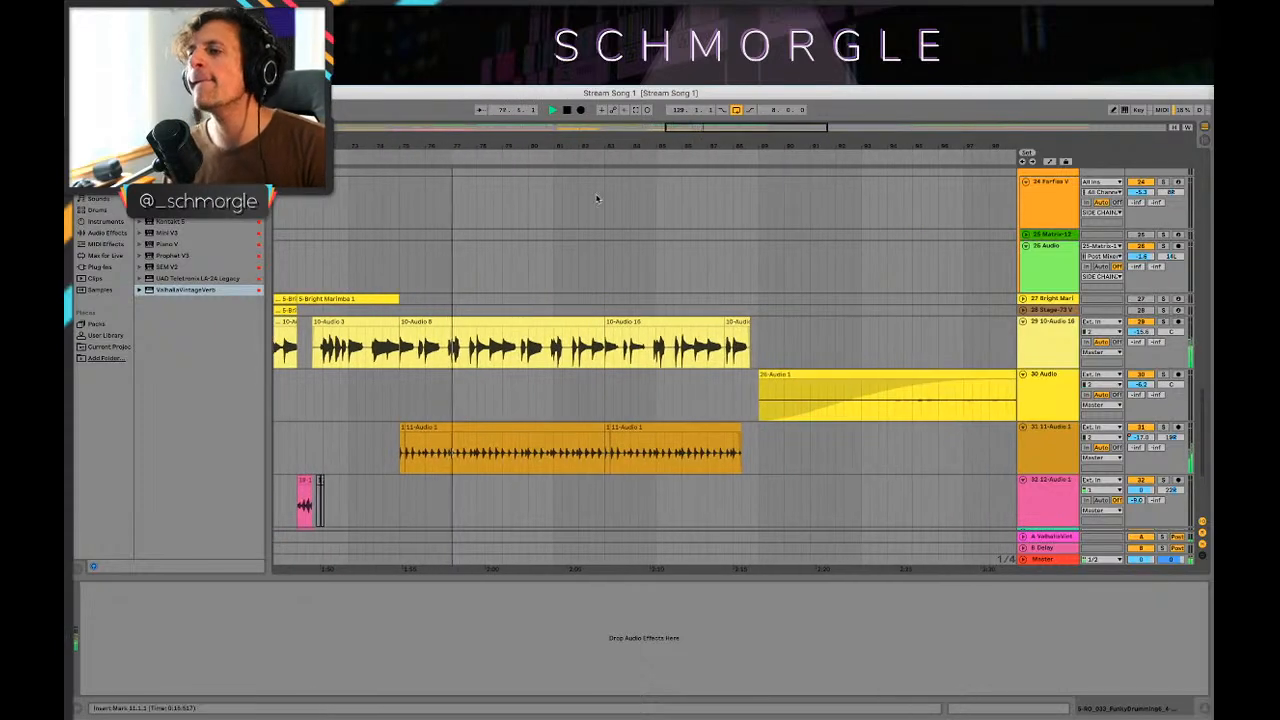
pyautogui.scroll(-3, 617, 274)
pyautogui.scroll(15, 579, 250)
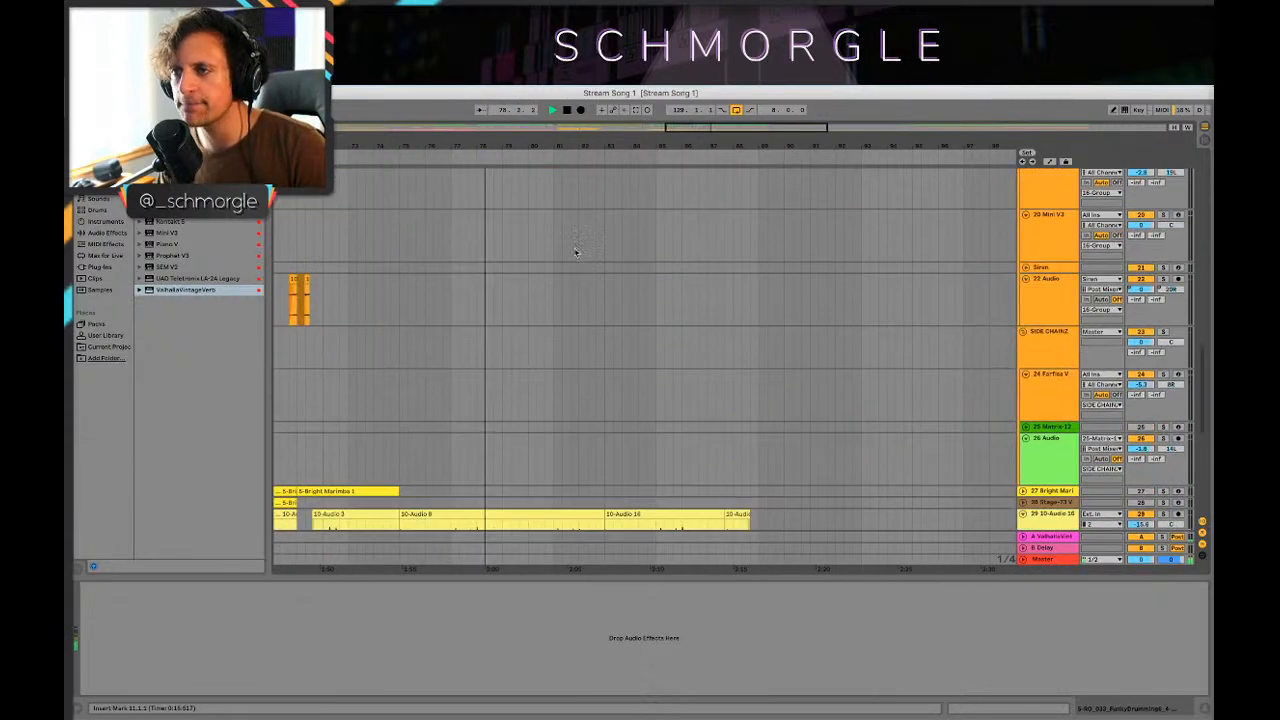
pyautogui.scroll(6, 597, 268)
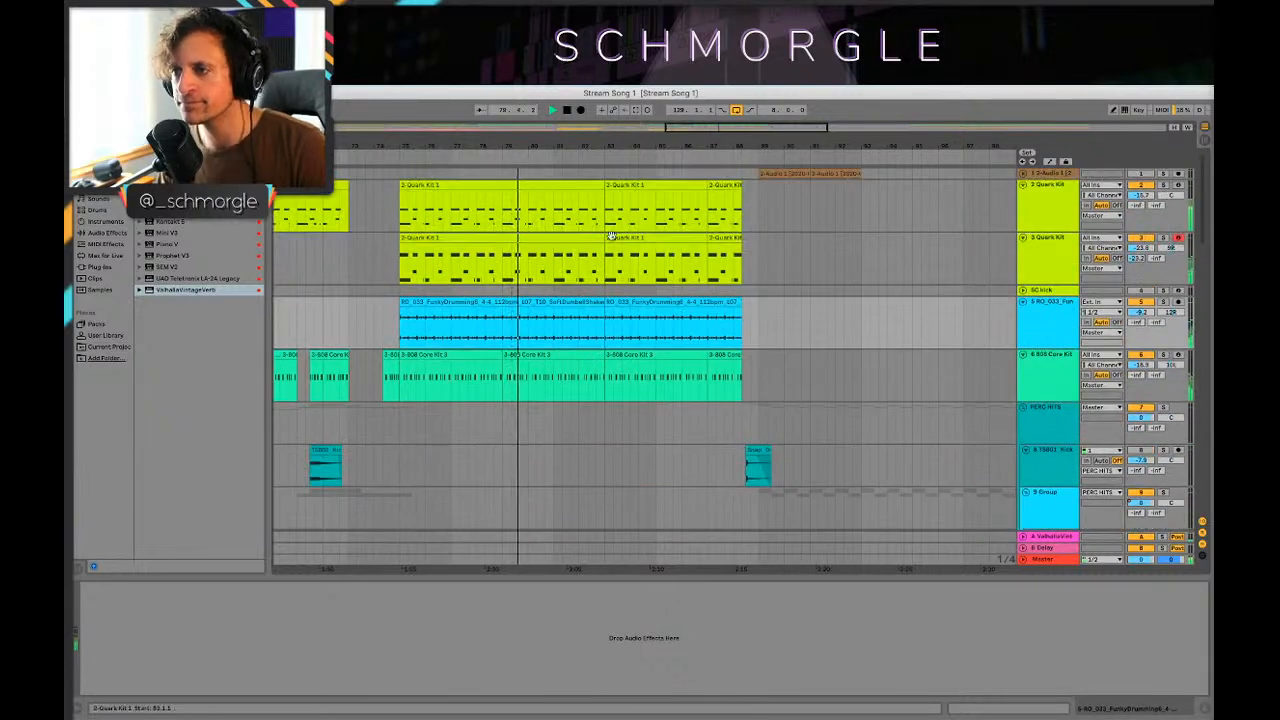
pyautogui.scroll(-10, 648, 170)
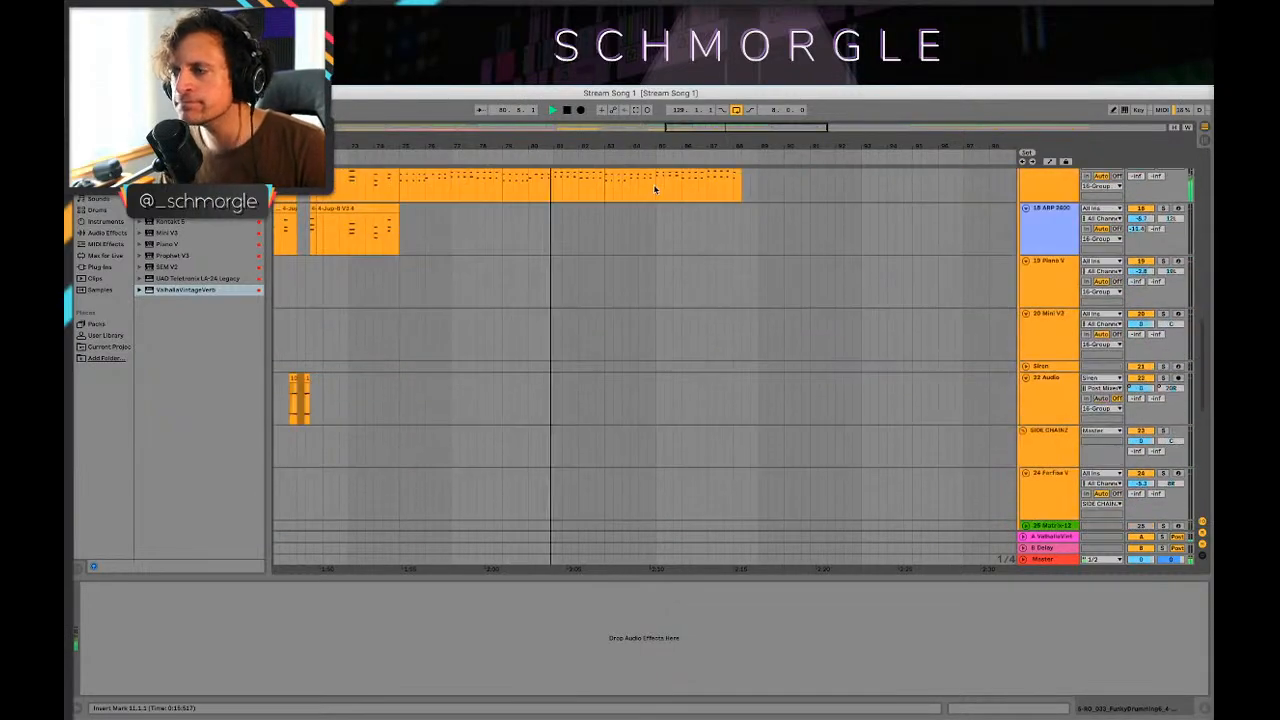
pyautogui.scroll(6, 656, 187)
pyautogui.scroll(8, 656, 187)
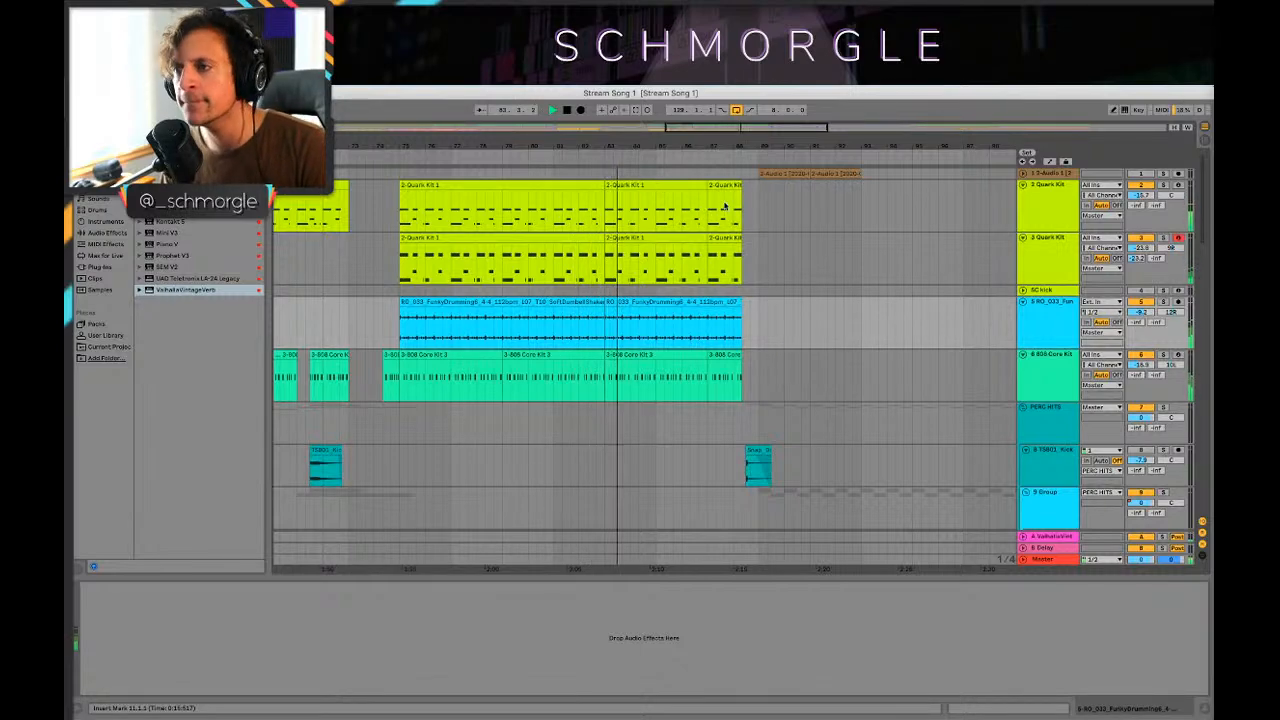
# Step: Listen to bars 84 to 101, examining the kick and orchestra crash hits and the Mini V3 and SEM V2 clips
pyautogui.hscroll(5, 700, 220)
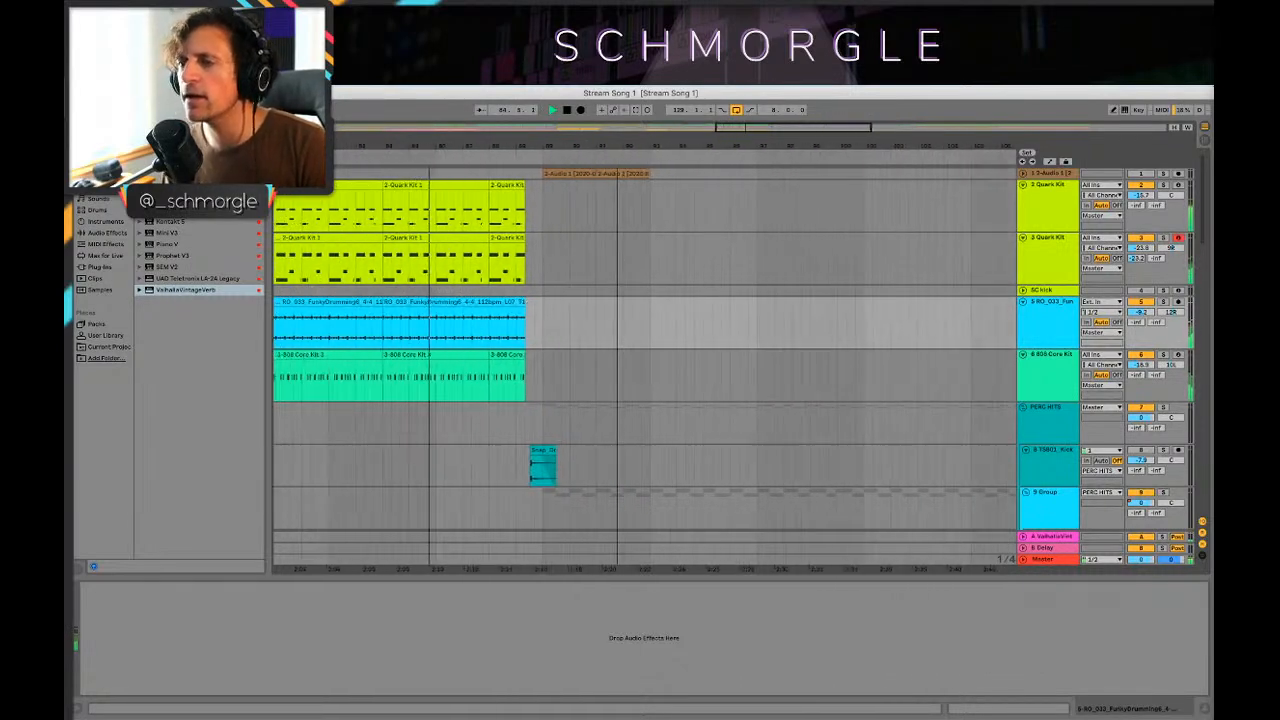
pyautogui.scroll(-3, 614, 244)
pyautogui.scroll(-4, 614, 244)
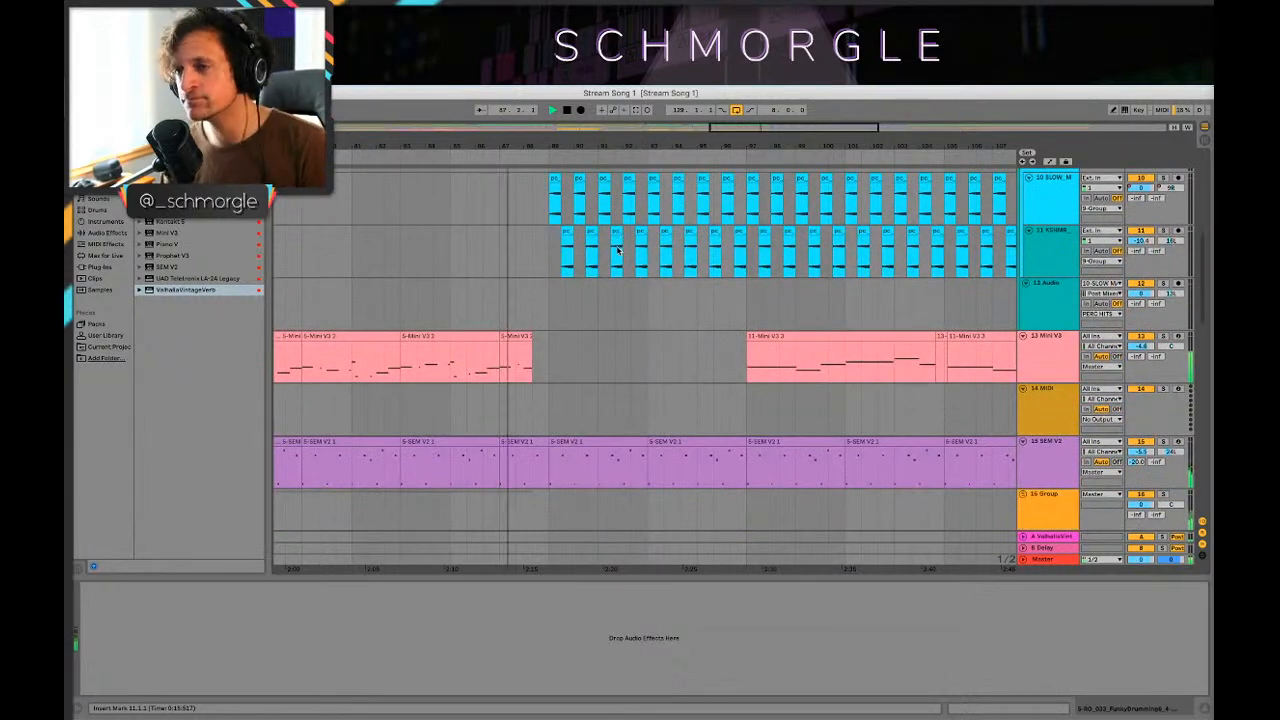
pyautogui.scroll(2, 640, 242)
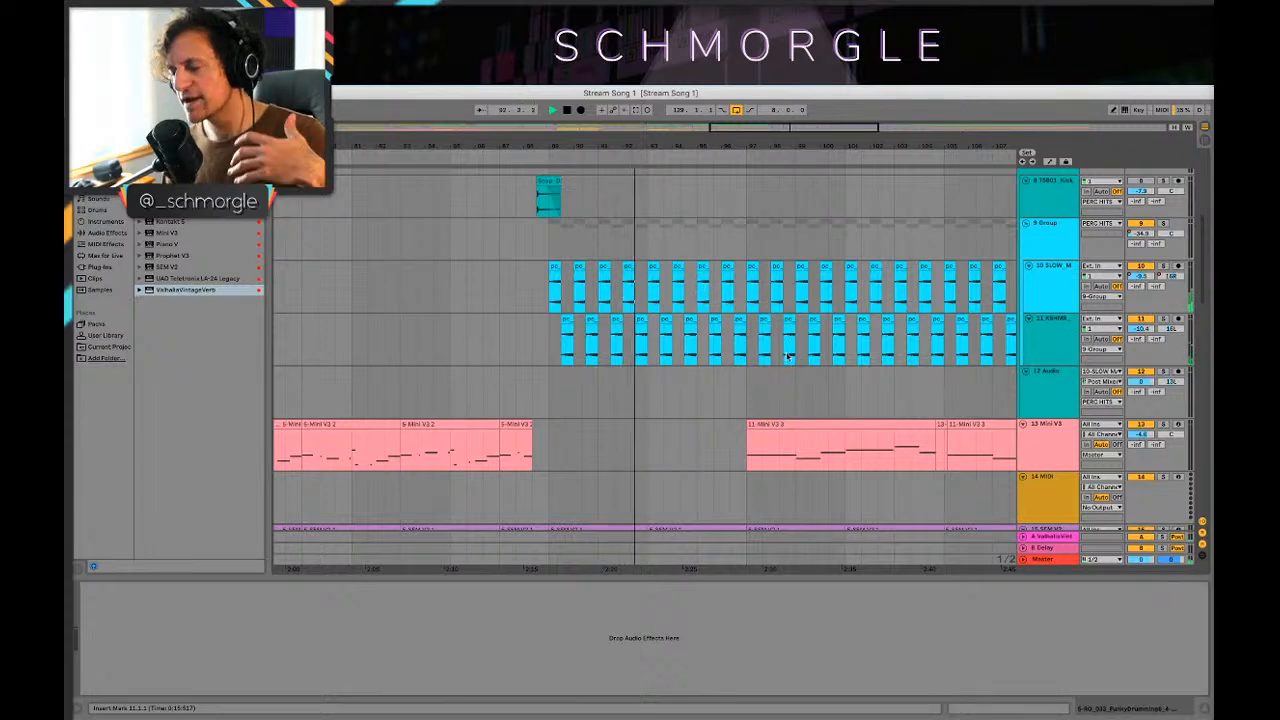
pyautogui.scroll(-1, 790, 360)
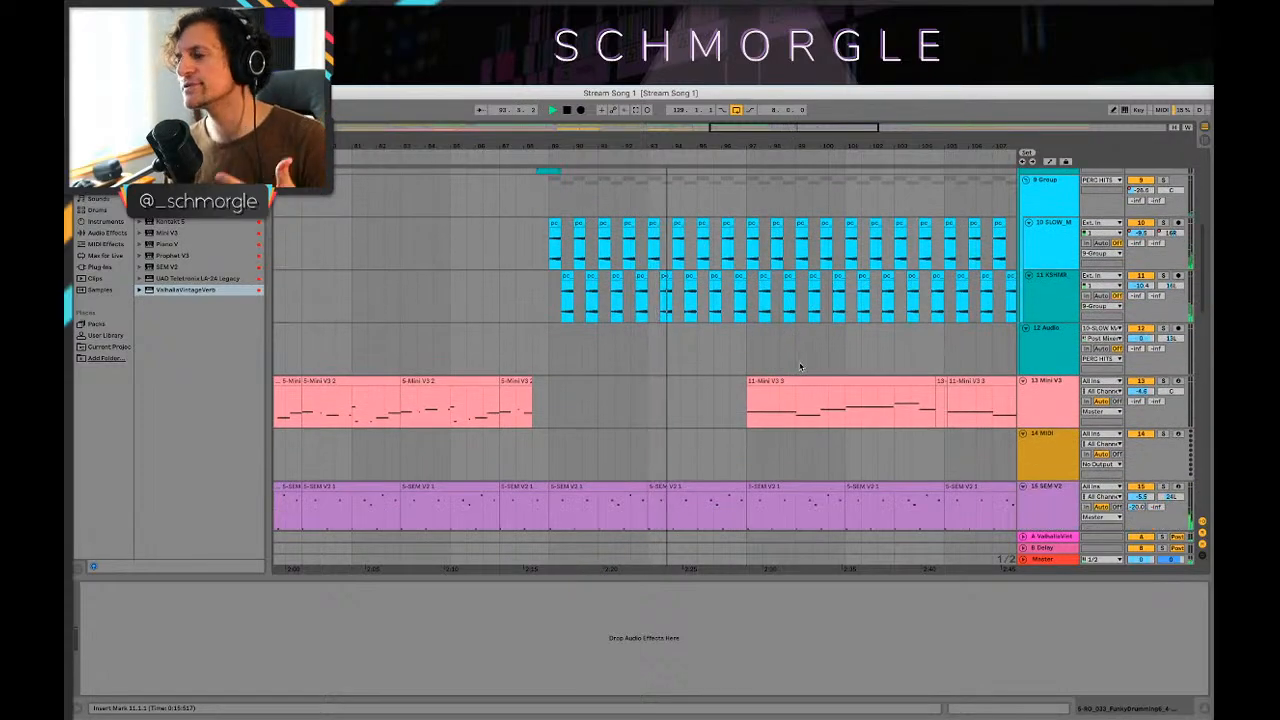
pyautogui.scroll(-4, 802, 362)
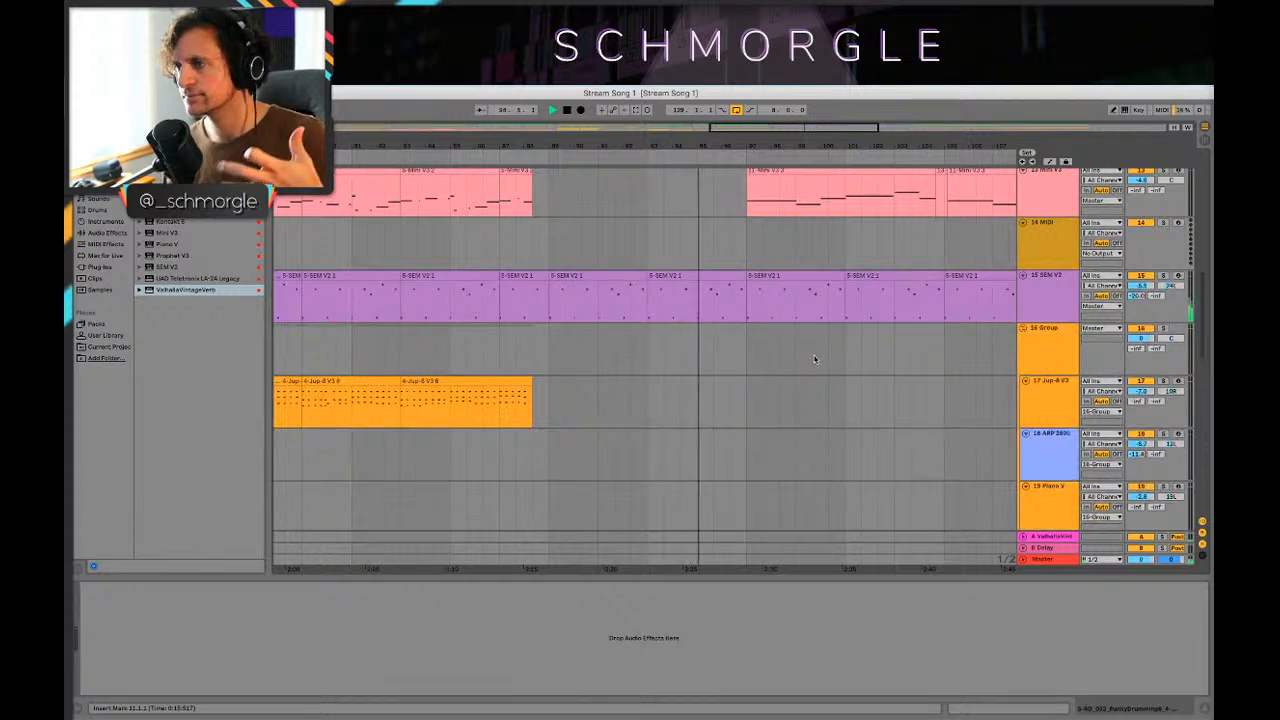
pyautogui.scroll(3, 820, 360)
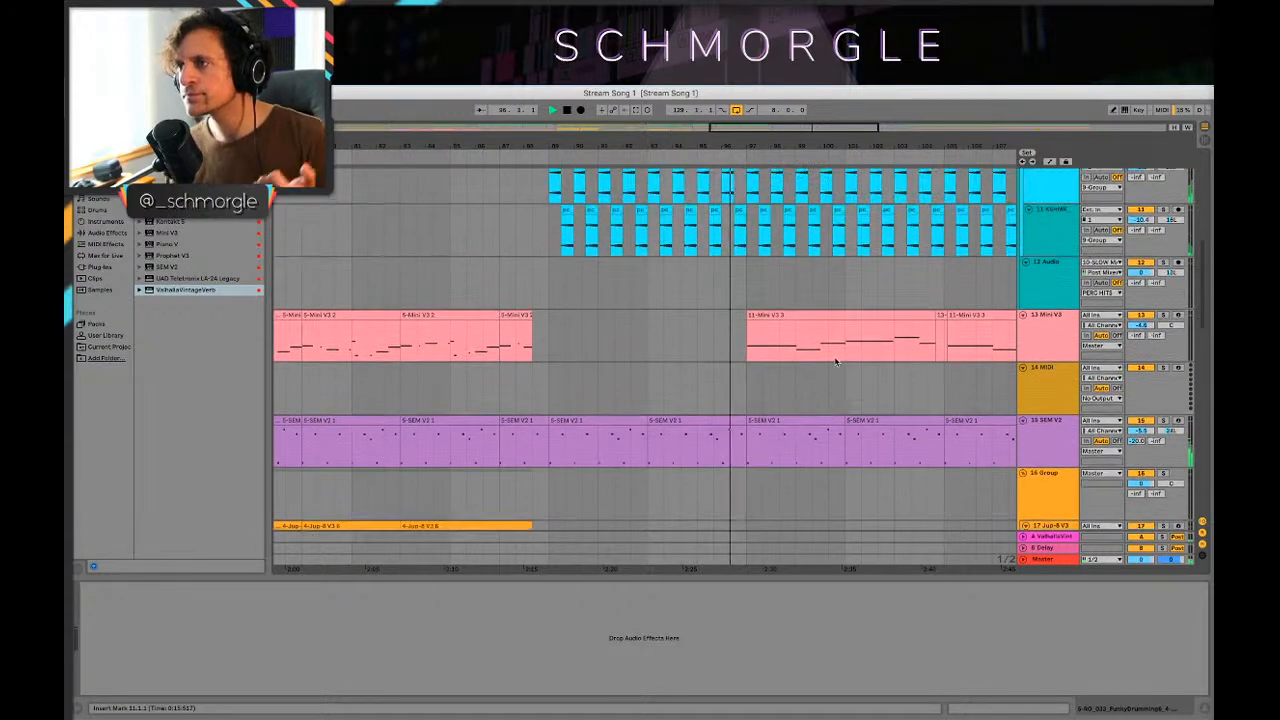
pyautogui.scroll(1, 846, 398)
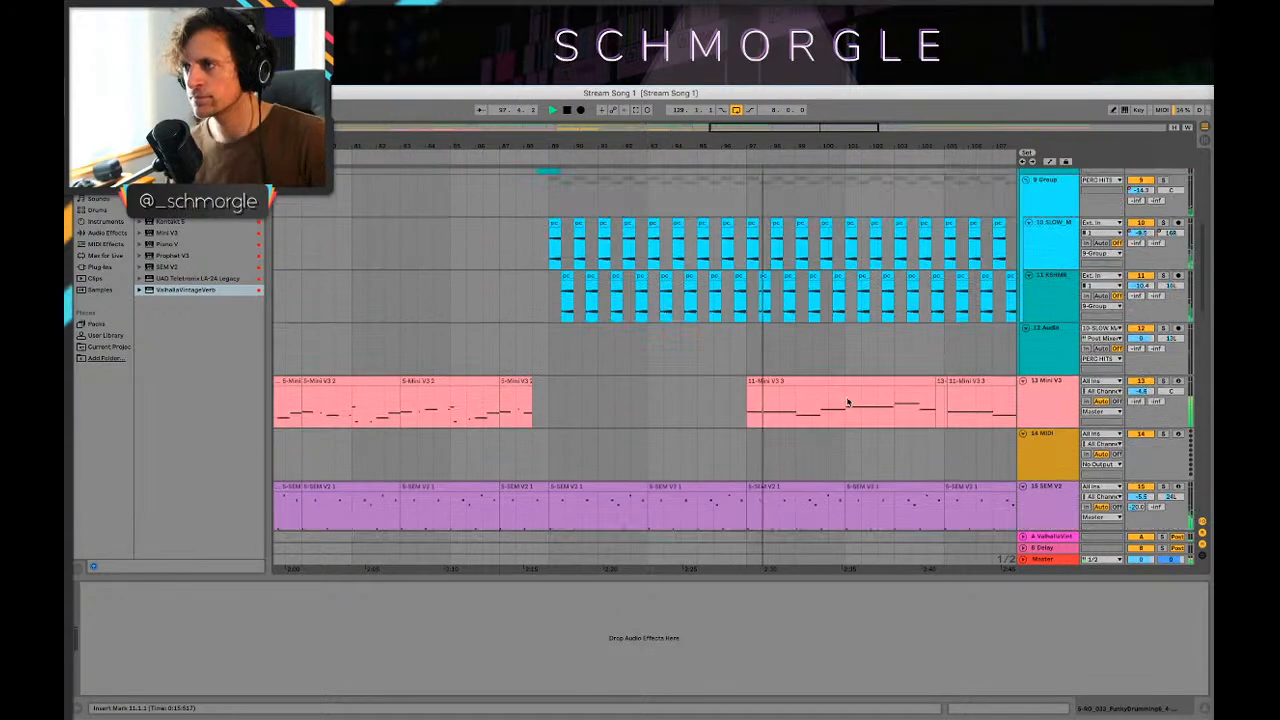
pyautogui.scroll(3, 862, 408)
pyautogui.moveTo(923, 146); pyautogui.dragTo(654, 118)
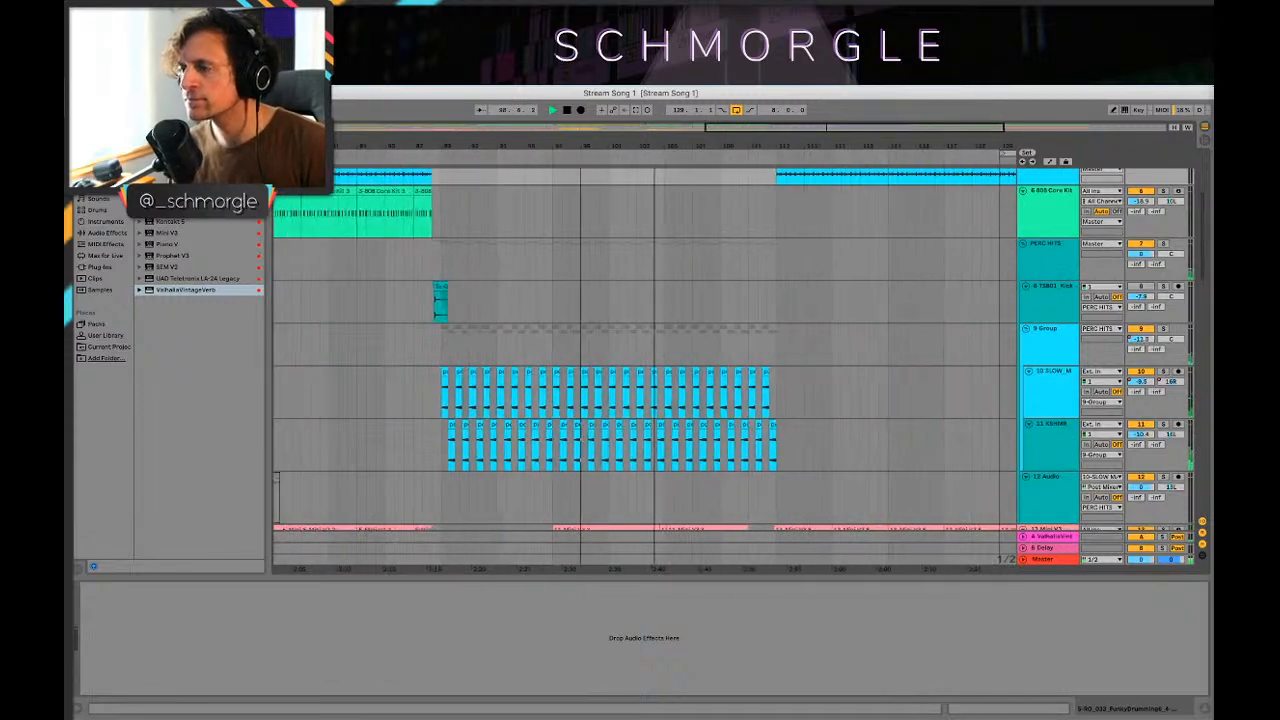
pyautogui.scroll(3, 674, 286)
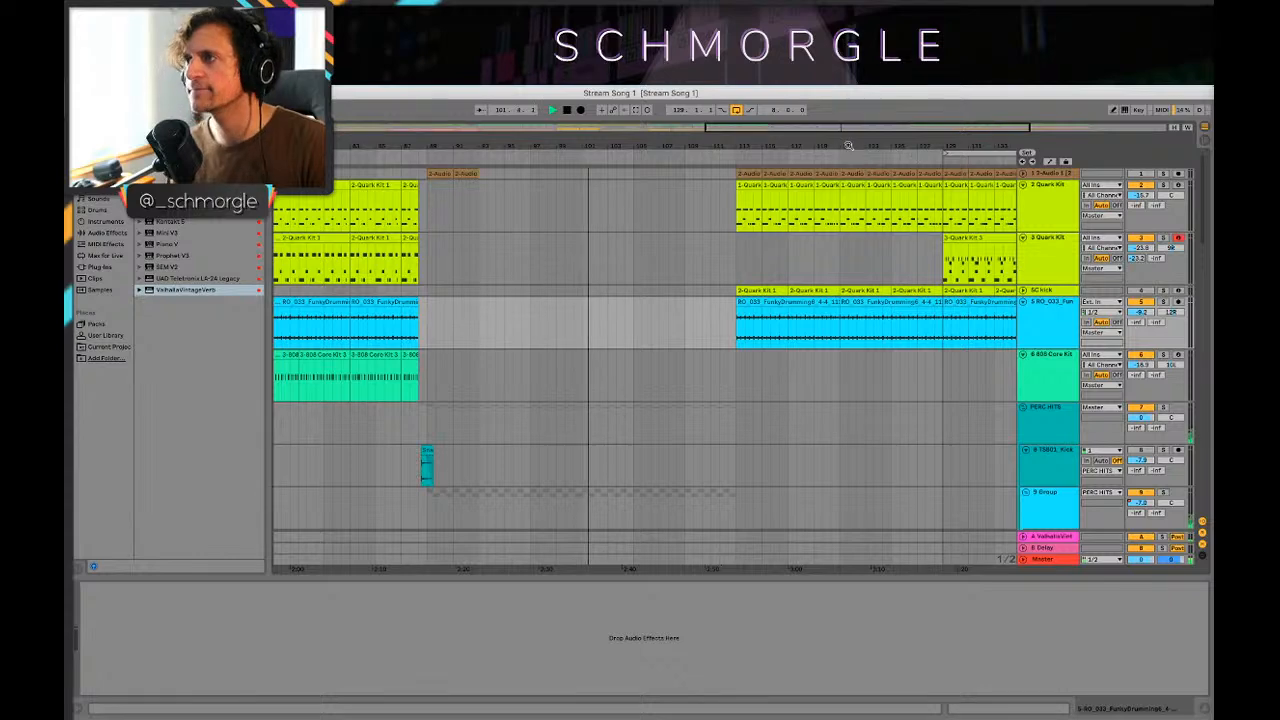
# Step: Copy the four-bar SC kick clip from bar 113 to bar 105
pyautogui.moveTo(848, 145); pyautogui.dragTo(828, 141)
pyautogui.moveTo(745, 291); pyautogui.dragTo(647, 297)
pyautogui.scroll(-4, 653, 306)
pyautogui.scroll(3, 660, 314)
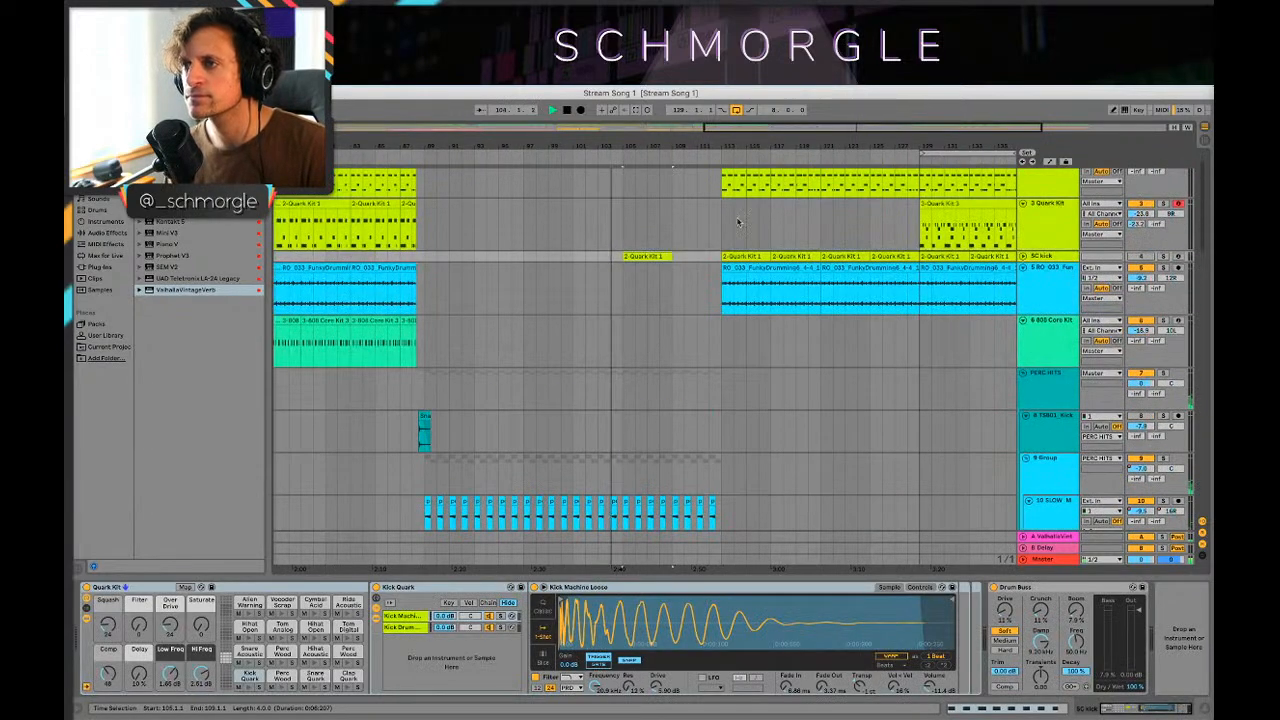
# Step: Extend the Mini V3 clip over the short clip before bar 105 up to the next Mini V3 clip, then play the join from bar 104
pyautogui.scroll(1, 714, 210)
pyautogui.scroll(-15, 705, 237)
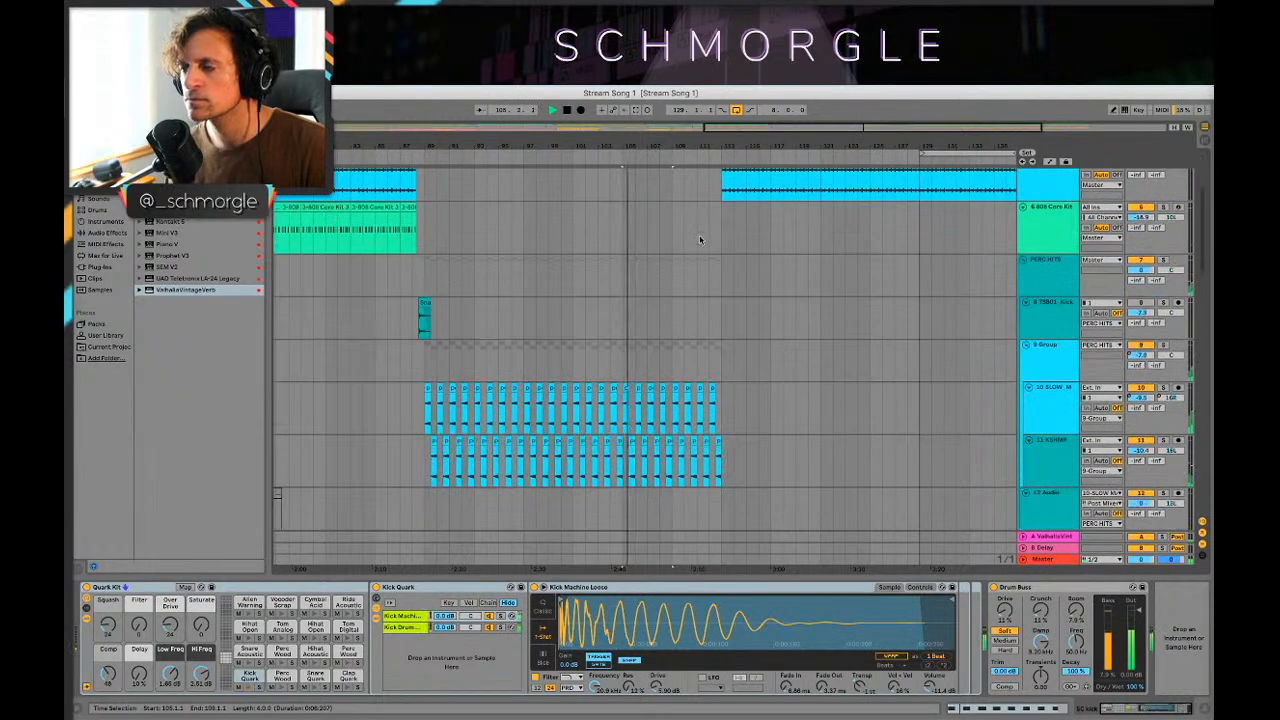
pyautogui.scroll(3, 686, 266)
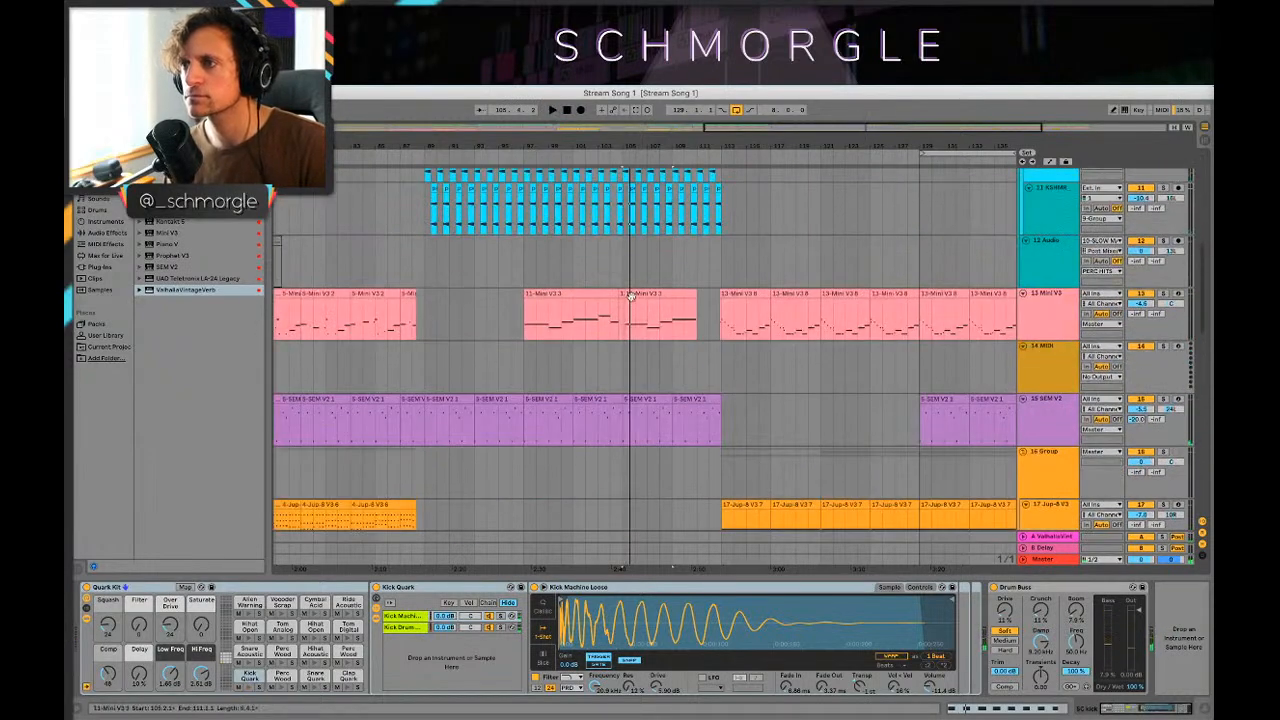
pyautogui.click(534, 340)
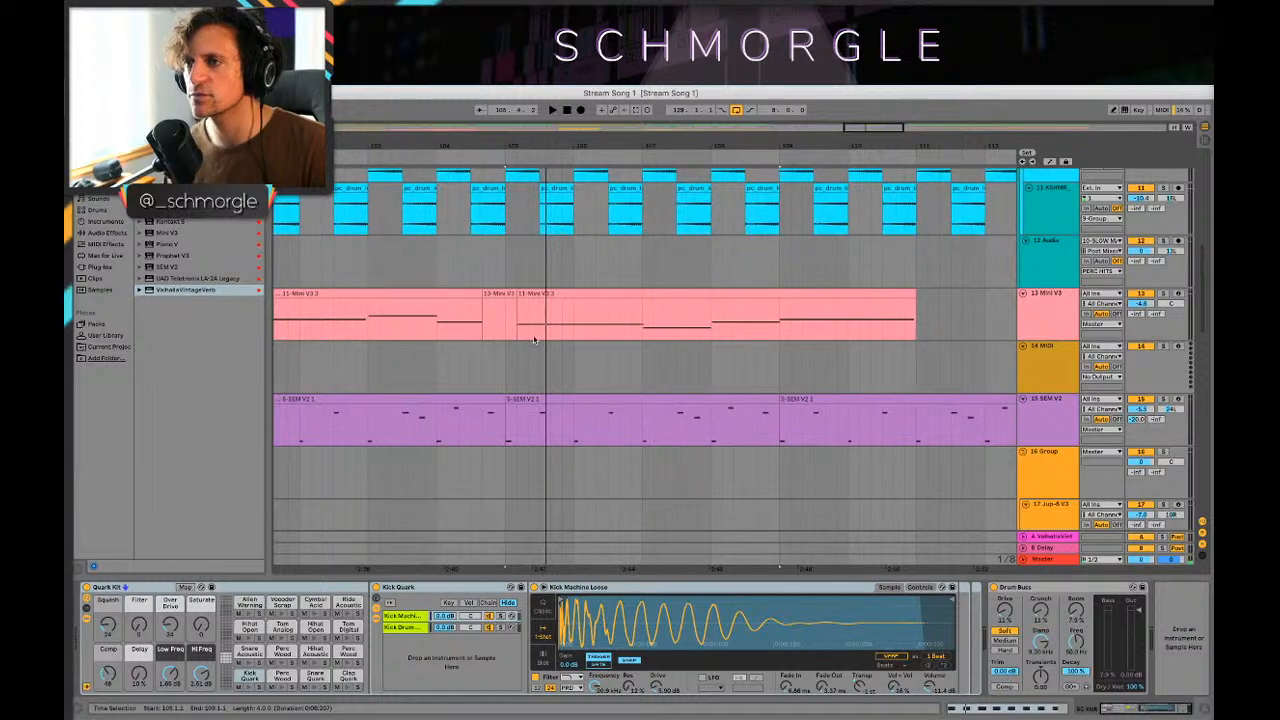
pyautogui.moveTo(480, 297); pyautogui.dragTo(517, 297)
pyautogui.click(439, 318)
pyautogui.press('space')
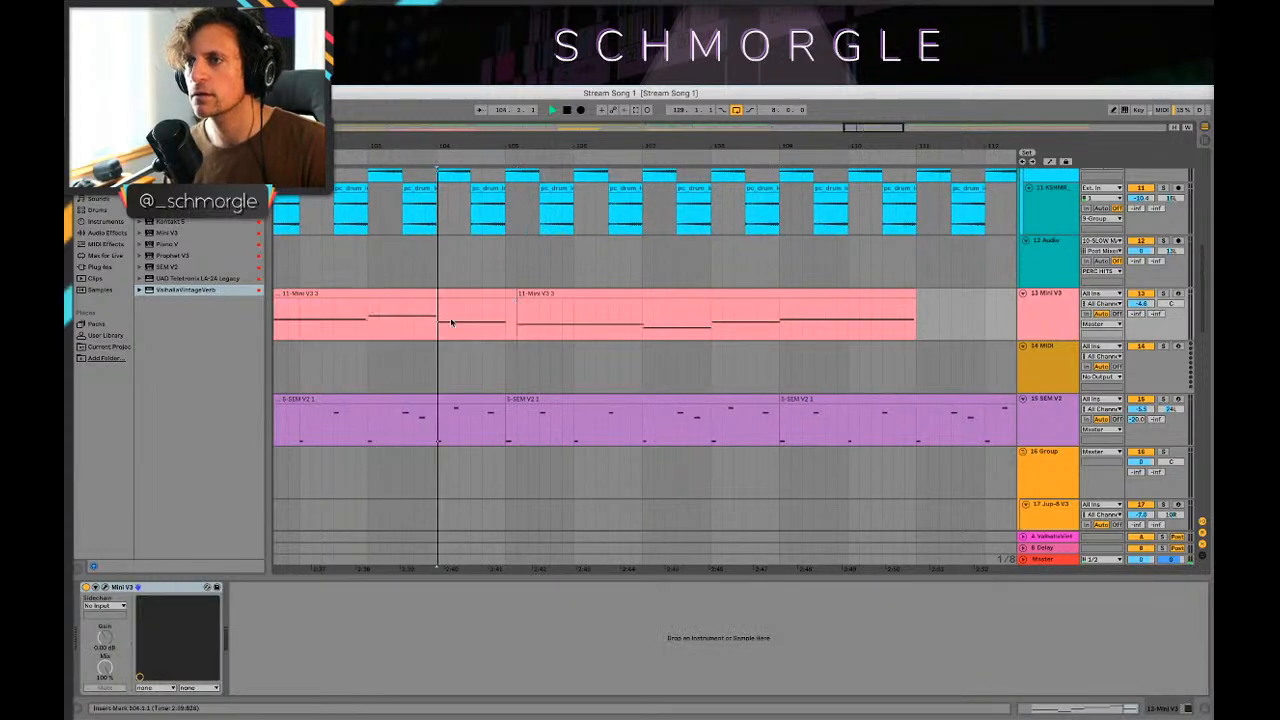
pyautogui.click(520, 294)
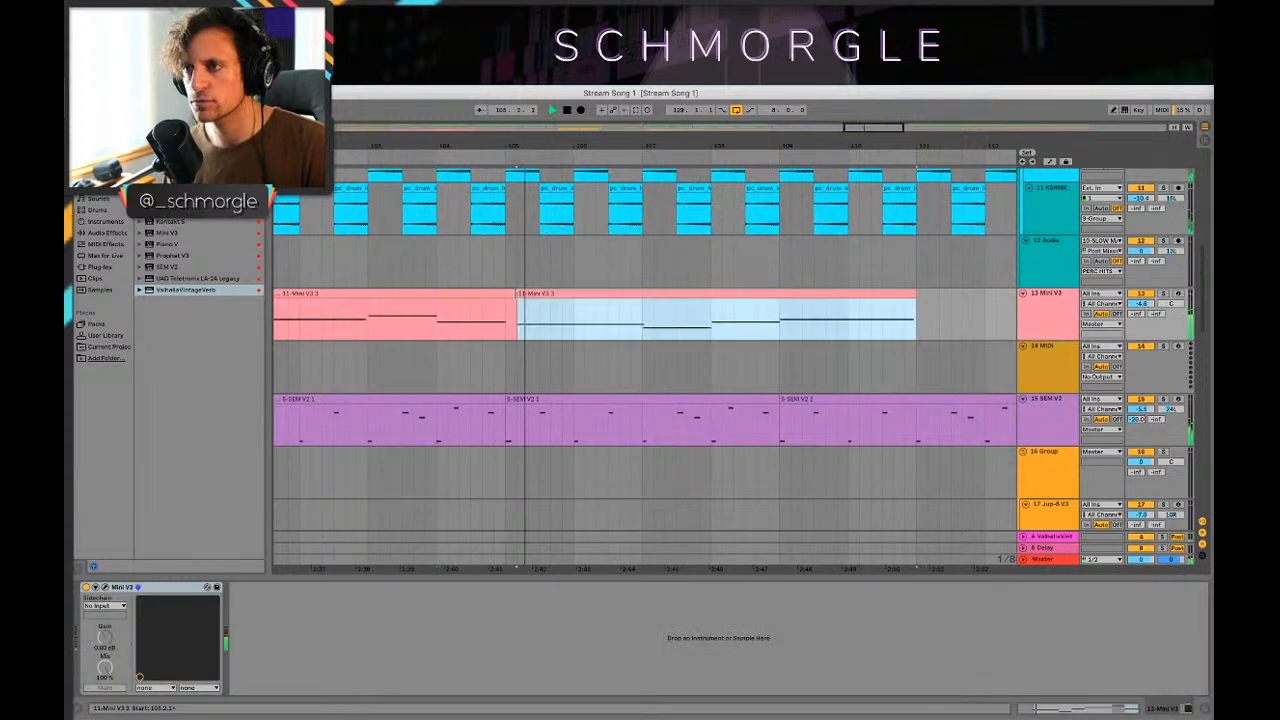
pyautogui.click(492, 319)
# Step: Duplicate the bar 105 SC kick clip to bar 109 and play the lead-in to bar 105
pyautogui.scroll(10, 575, 320)
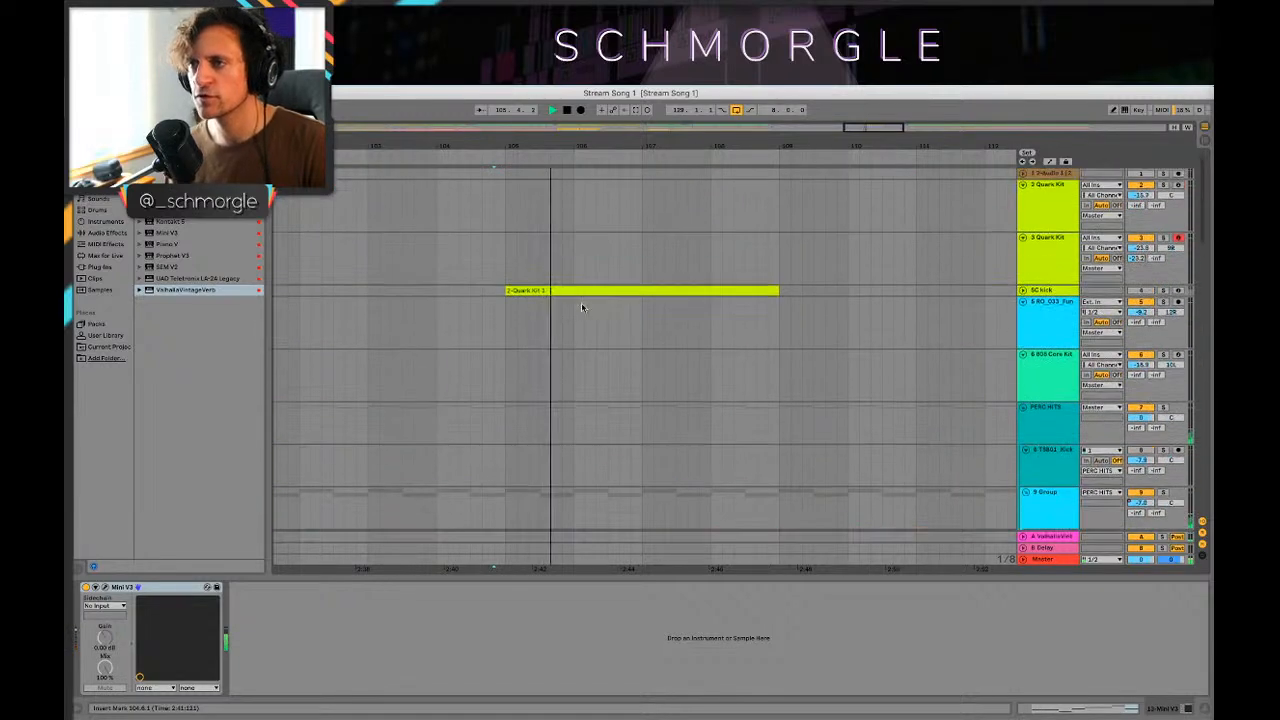
pyautogui.moveTo(580, 144); pyautogui.dragTo(580, 112)
pyautogui.press('space')
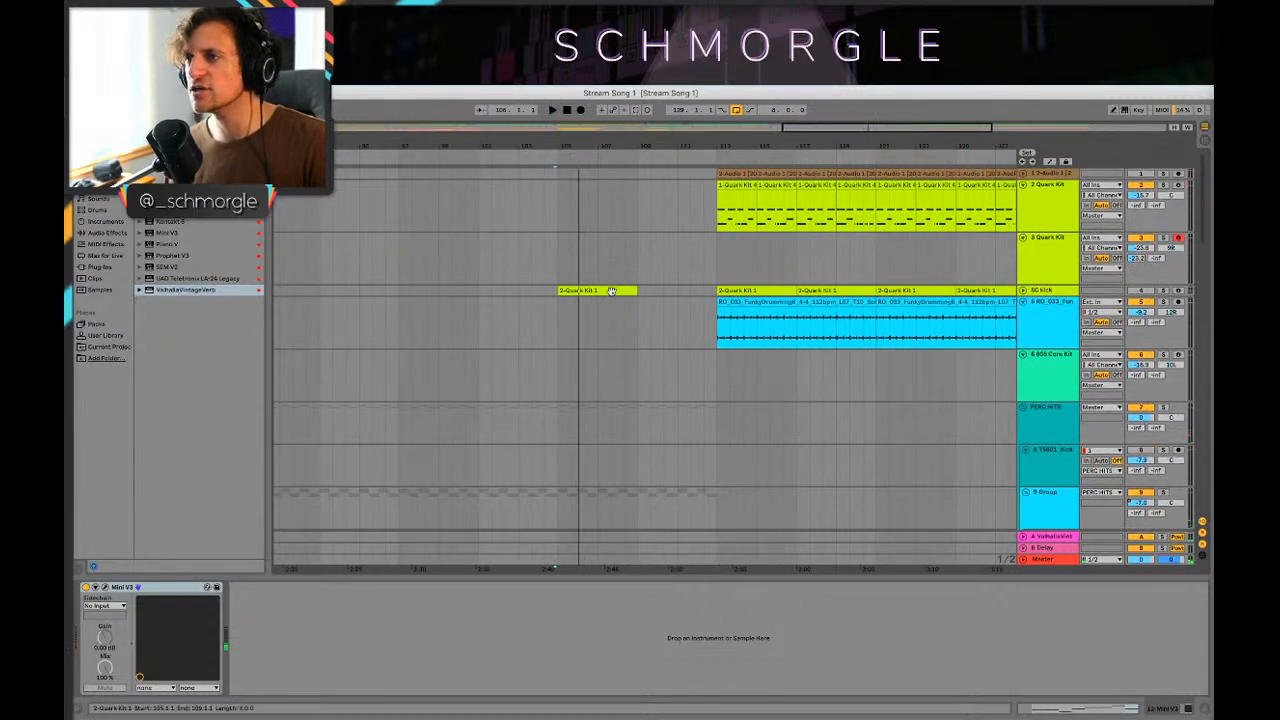
pyautogui.moveTo(612, 291); pyautogui.dragTo(690, 293)
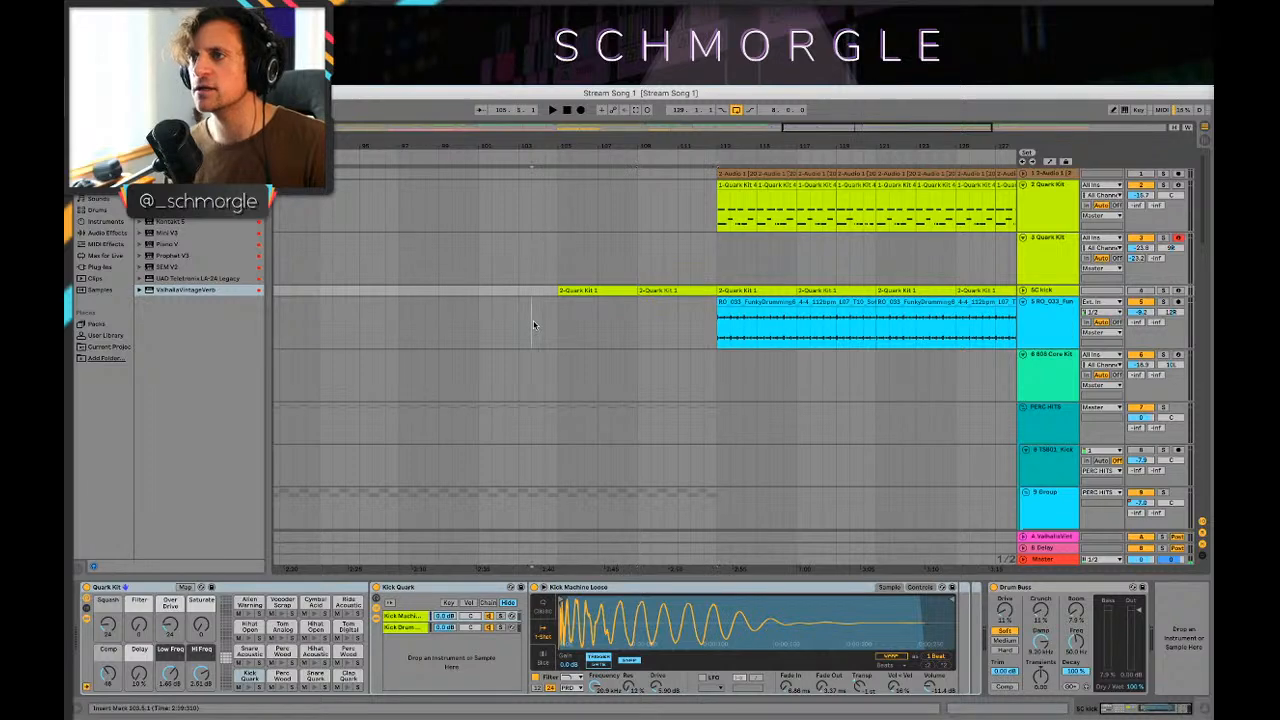
pyautogui.click(533, 323)
pyautogui.press('space')
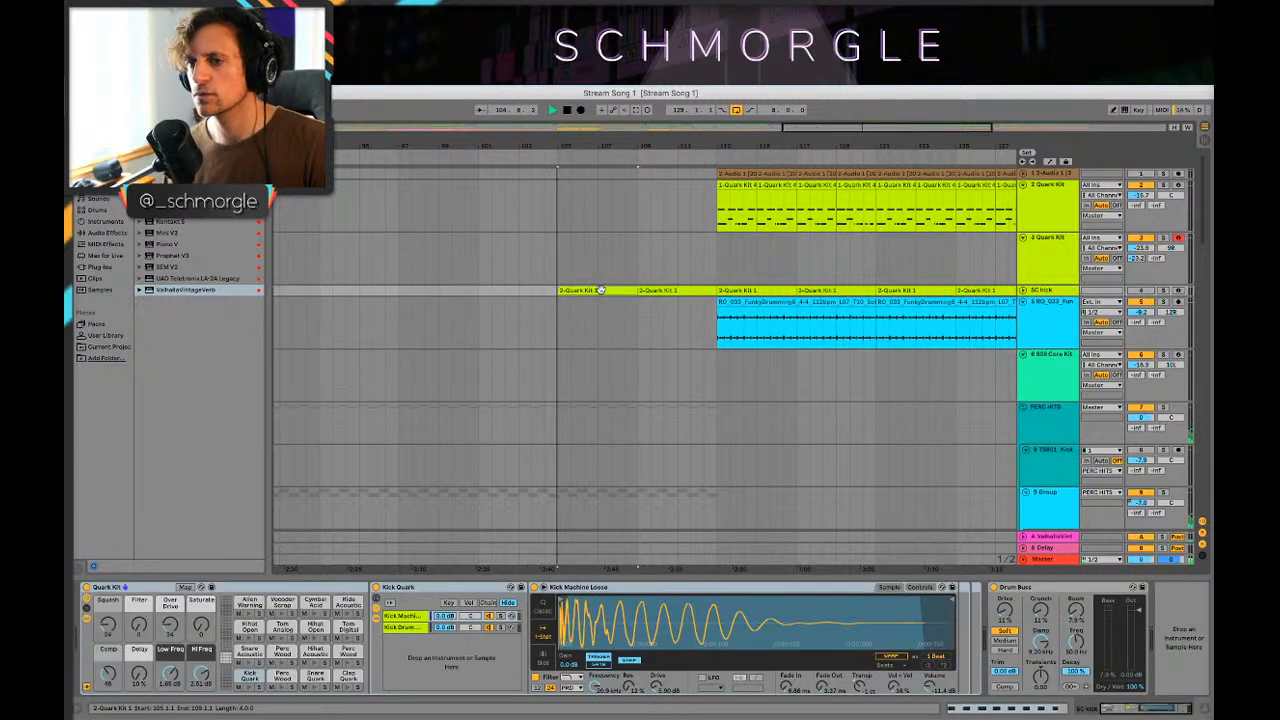
pyautogui.press('space')
pyautogui.click(1023, 291)
pyautogui.click(1023, 291)
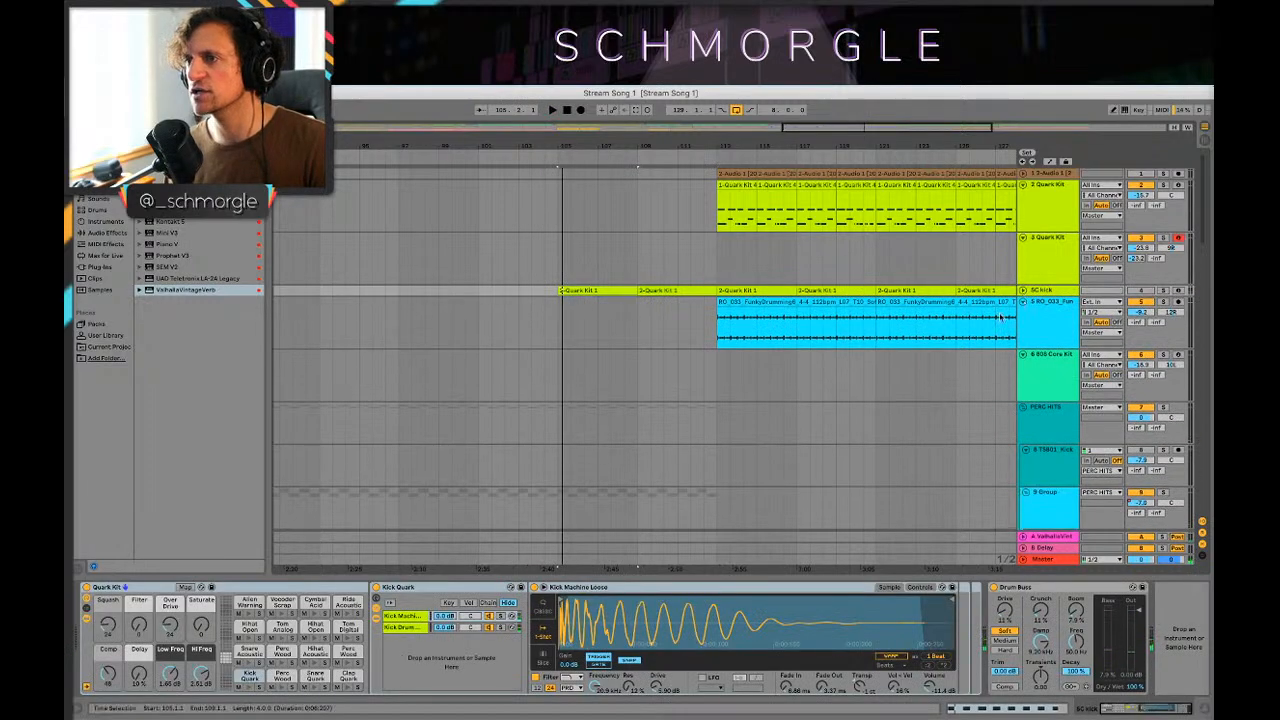
# Step: Add a Compressor to the Mini V3 track and expand its sidechain section
pyautogui.scroll(-5, 854, 393)
pyautogui.click(1059, 445)
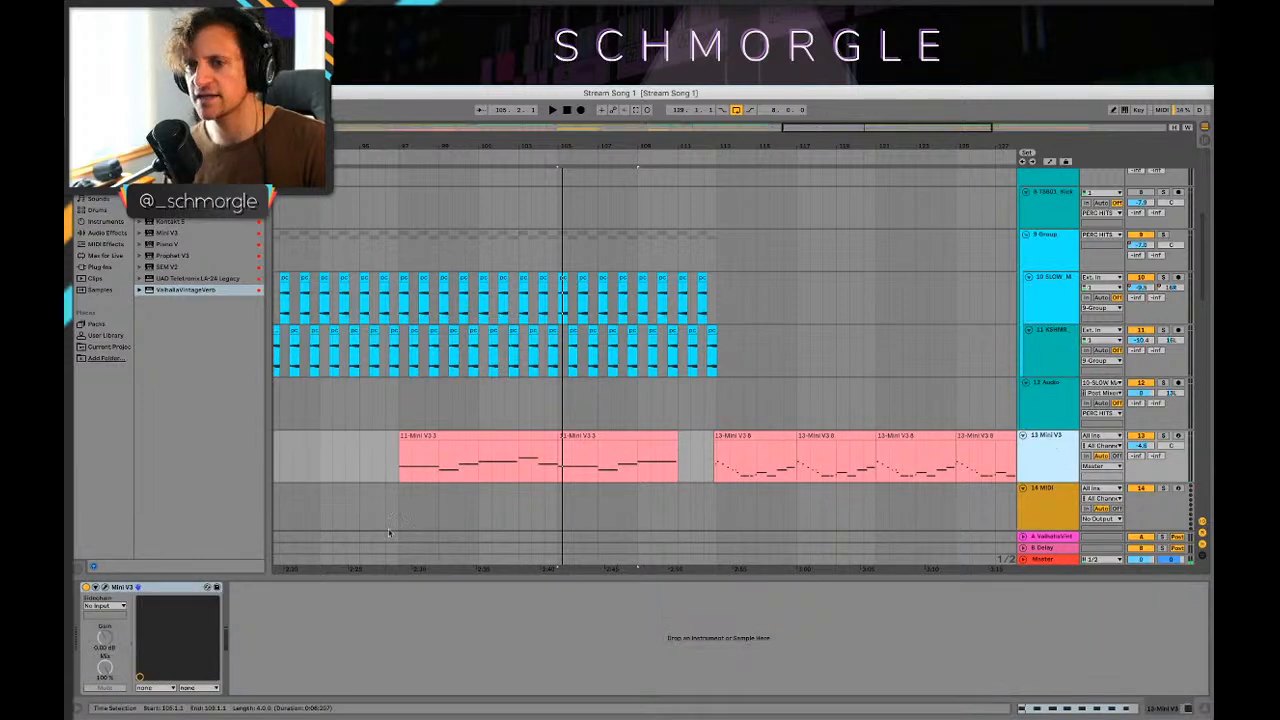
pyautogui.scroll(-2, 1051, 438)
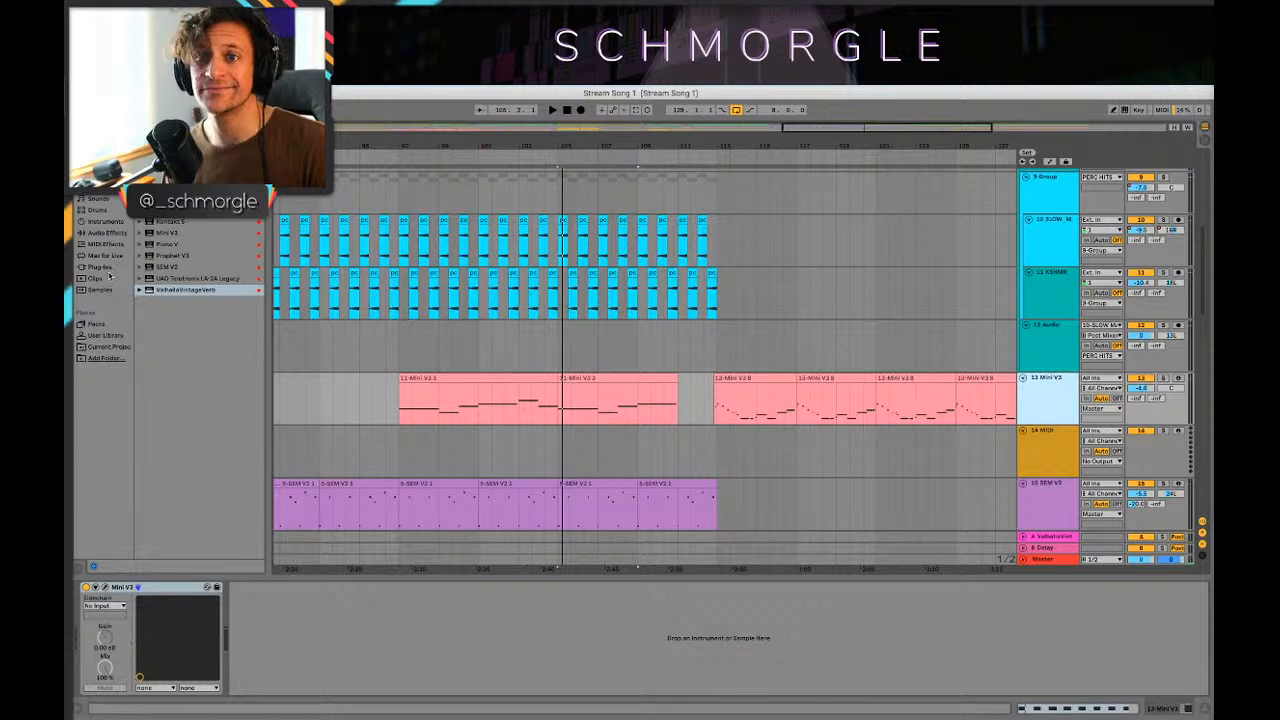
pyautogui.click(108, 232)
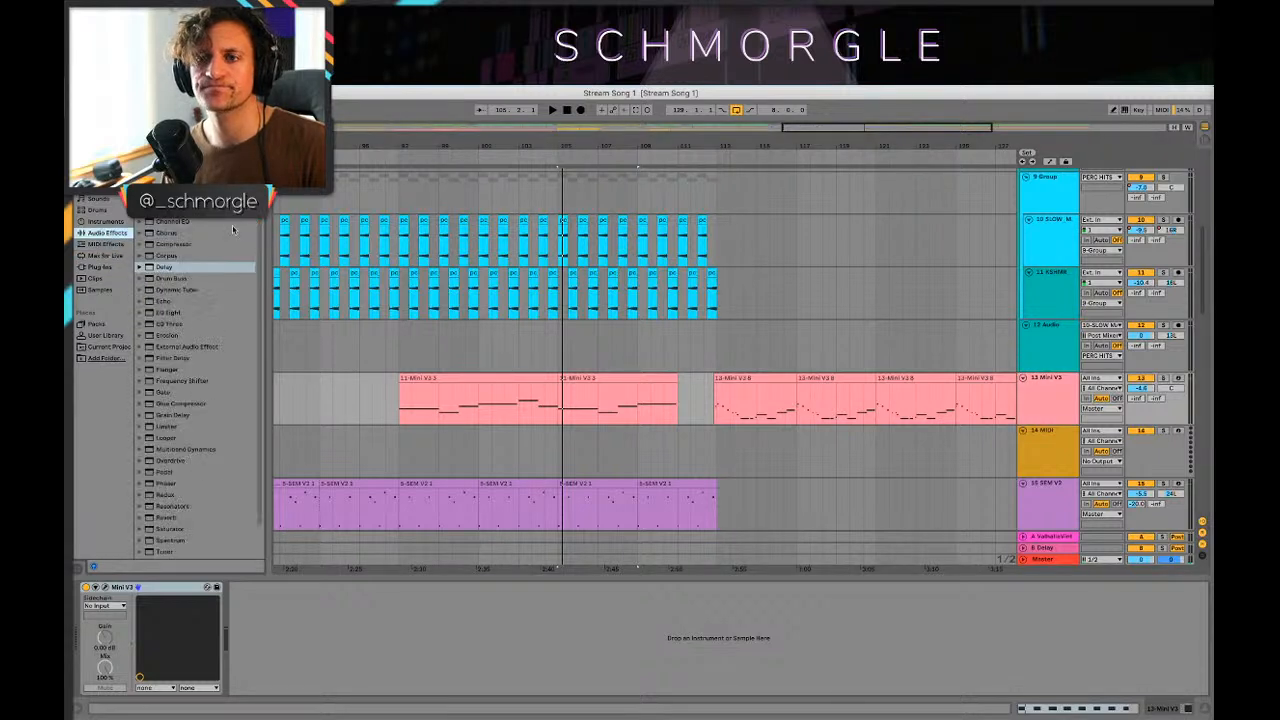
pyautogui.click(190, 246)
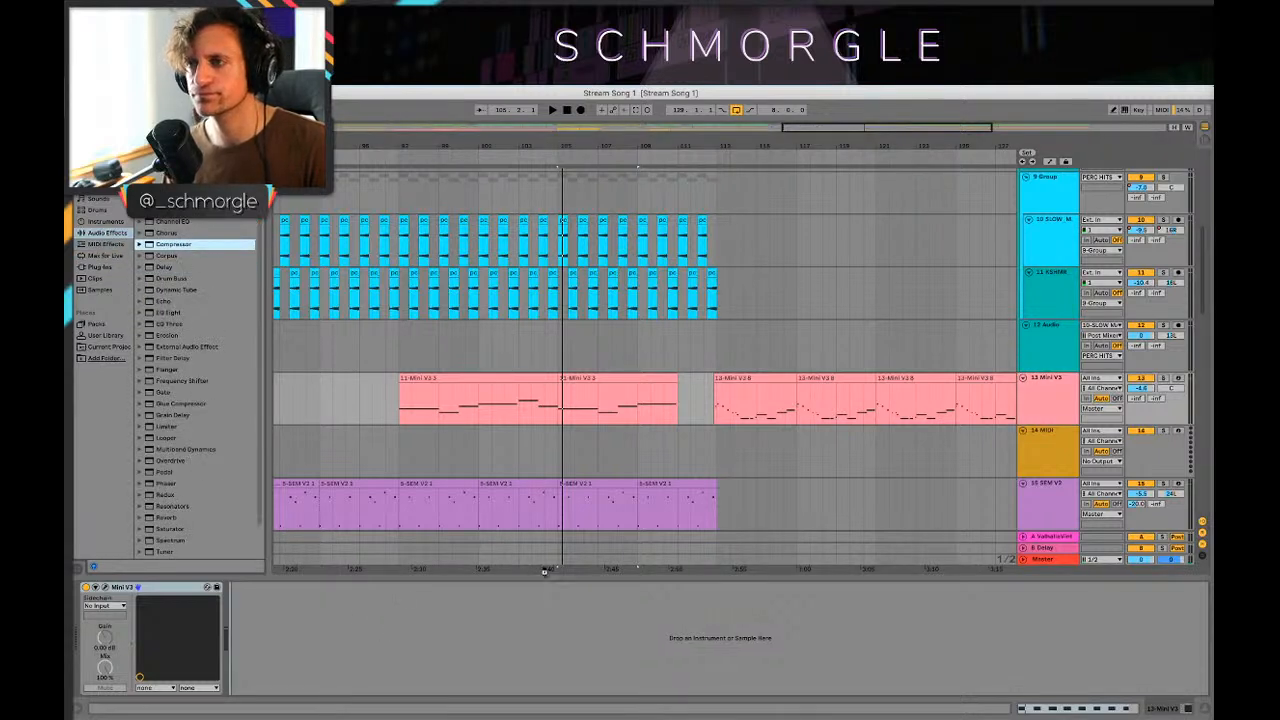
pyautogui.moveTo(544, 571); pyautogui.dragTo(548, 625)
pyautogui.click(244, 587)
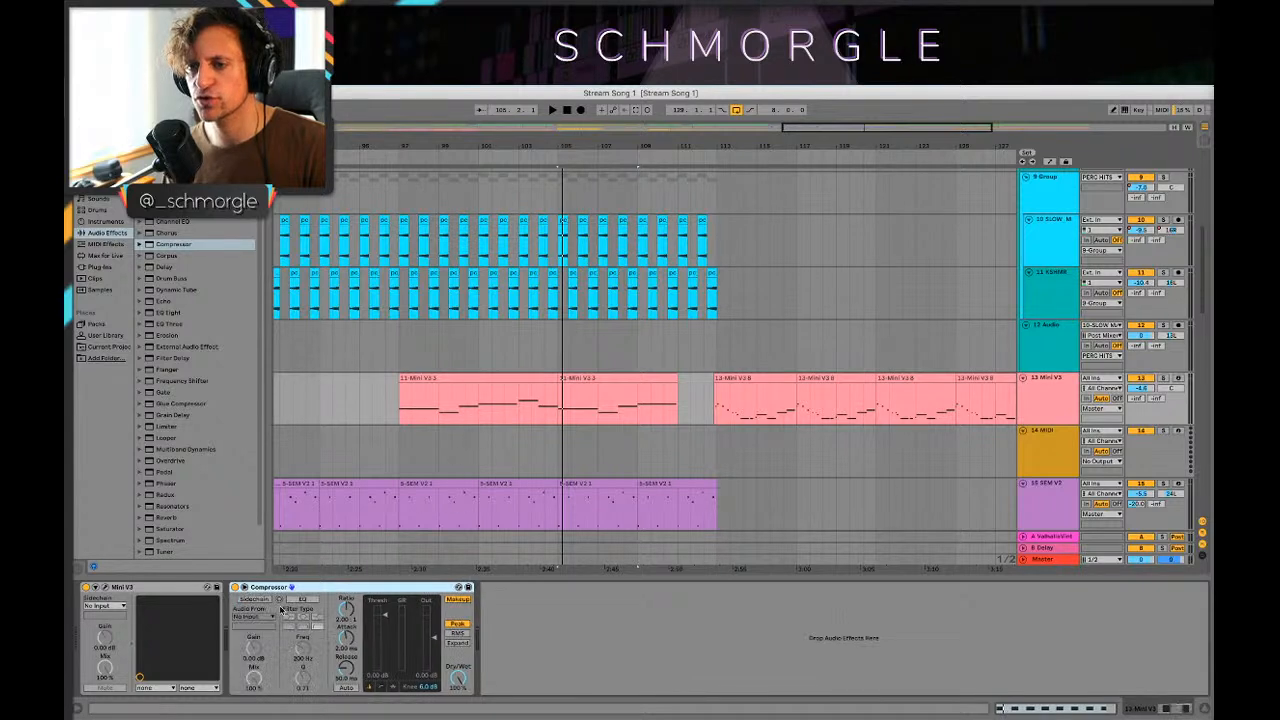
# Step: Enable the Compressor's sidechain and choose the SC kick track as its audio source
pyautogui.click(243, 599)
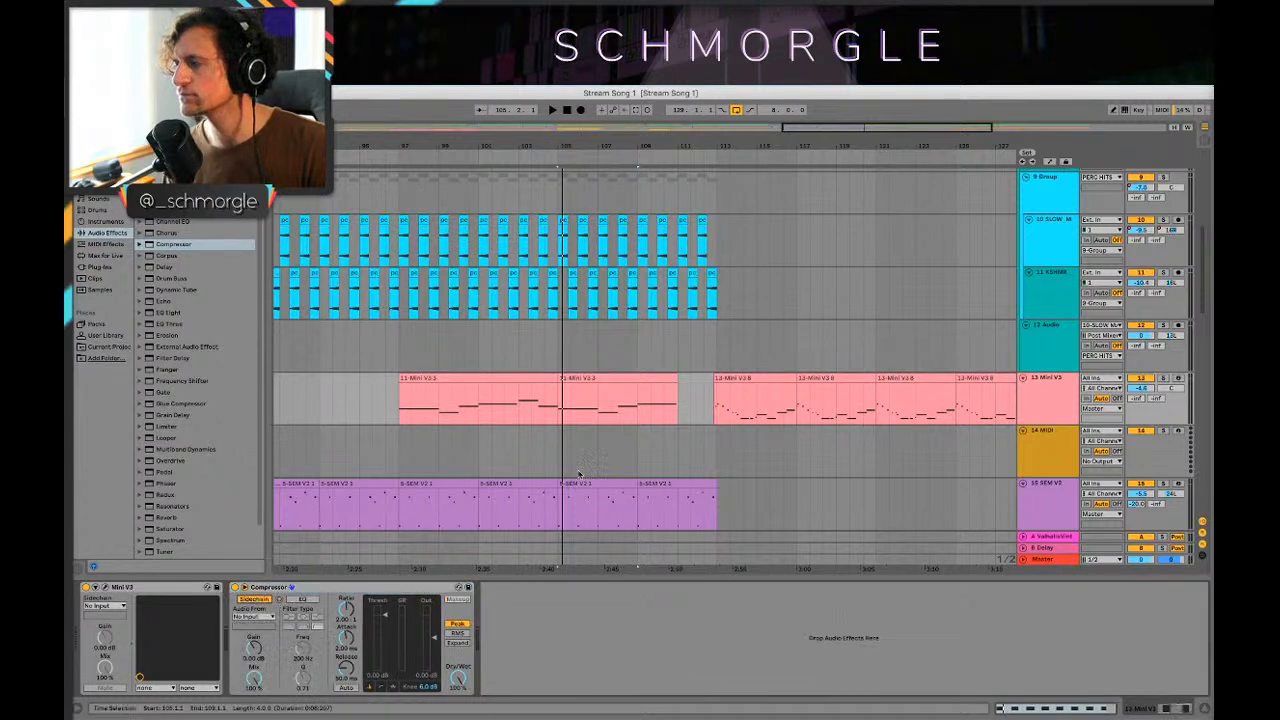
pyautogui.click(256, 615)
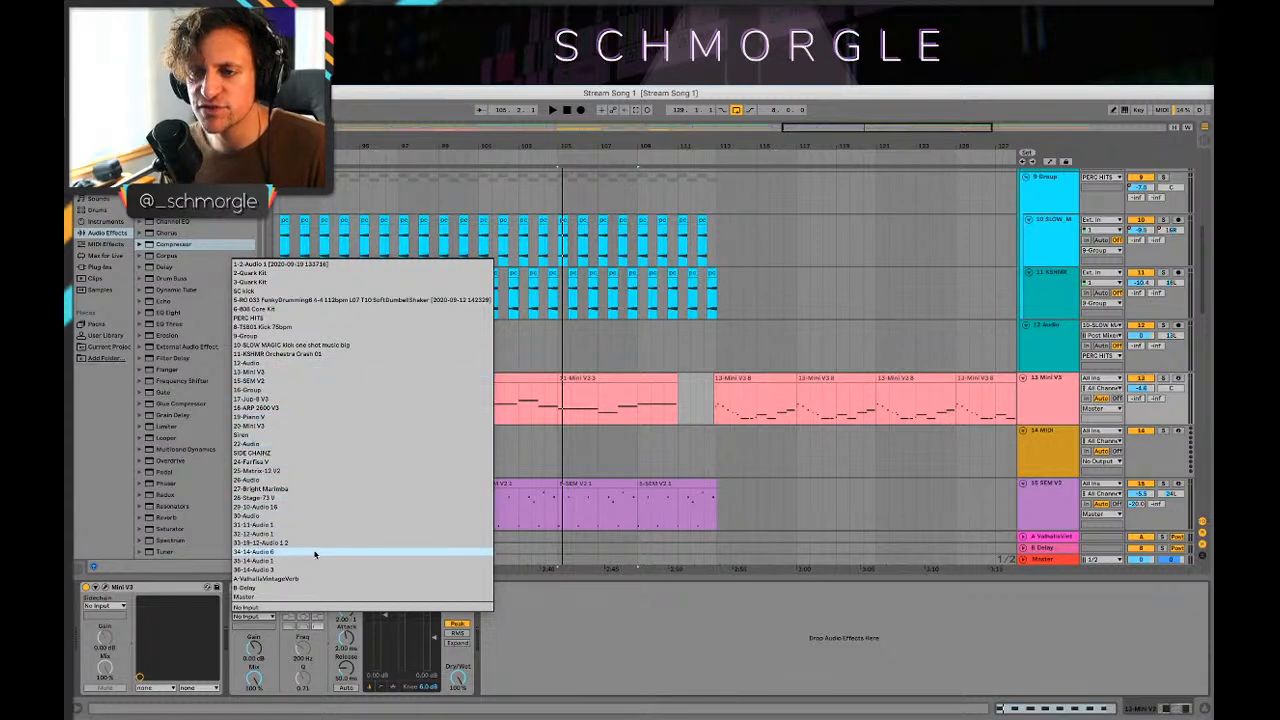
pyautogui.click(791, 349)
pyautogui.scroll(3, 807, 355)
pyautogui.scroll(3, 815, 357)
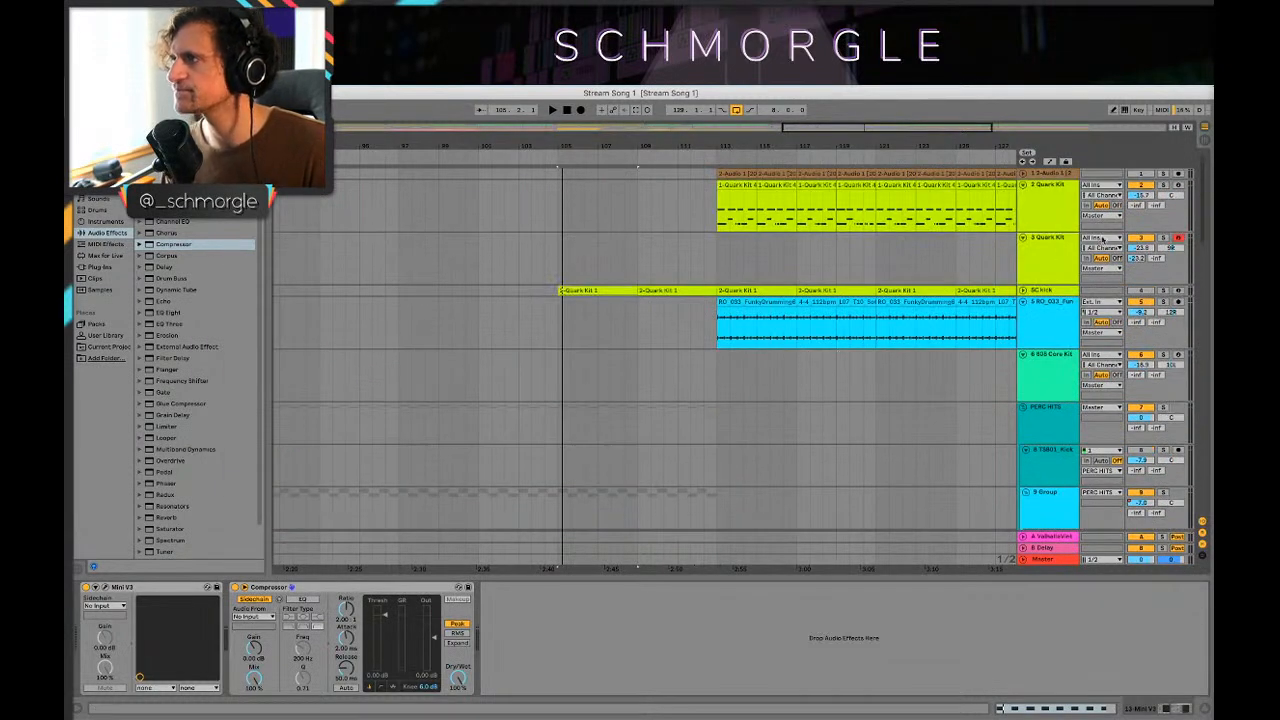
pyautogui.click(264, 617)
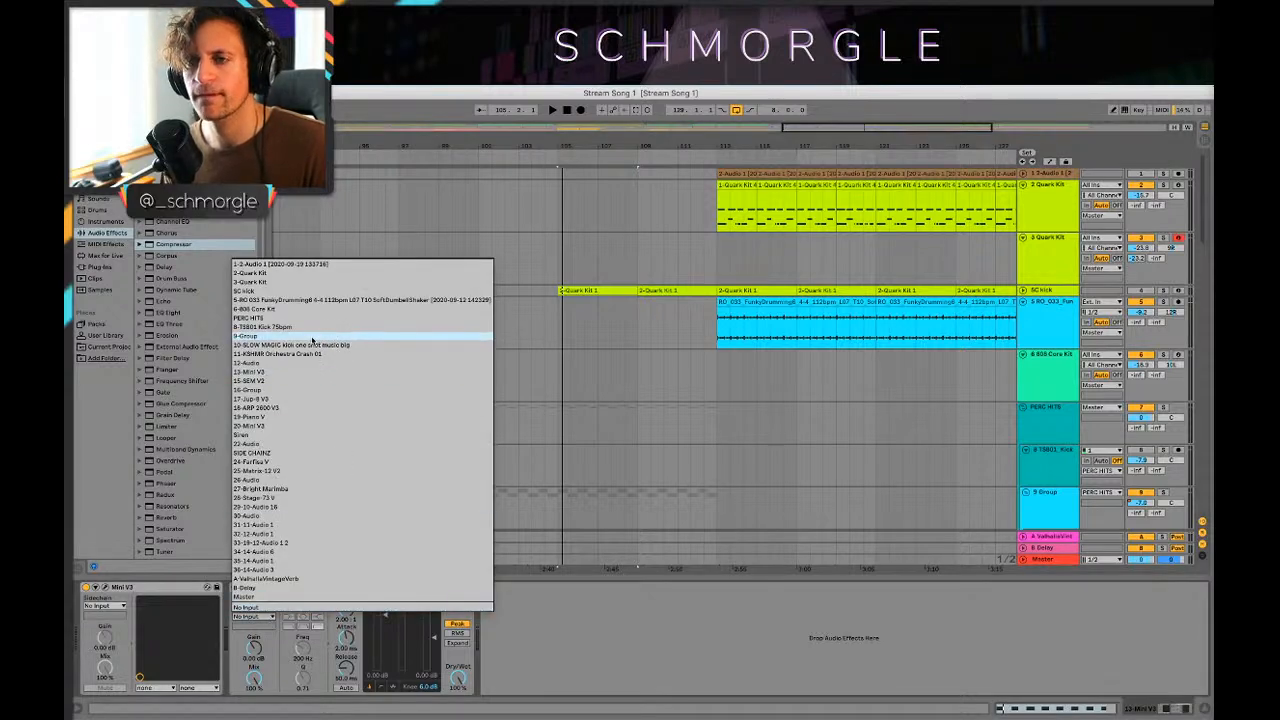
pyautogui.click(273, 291)
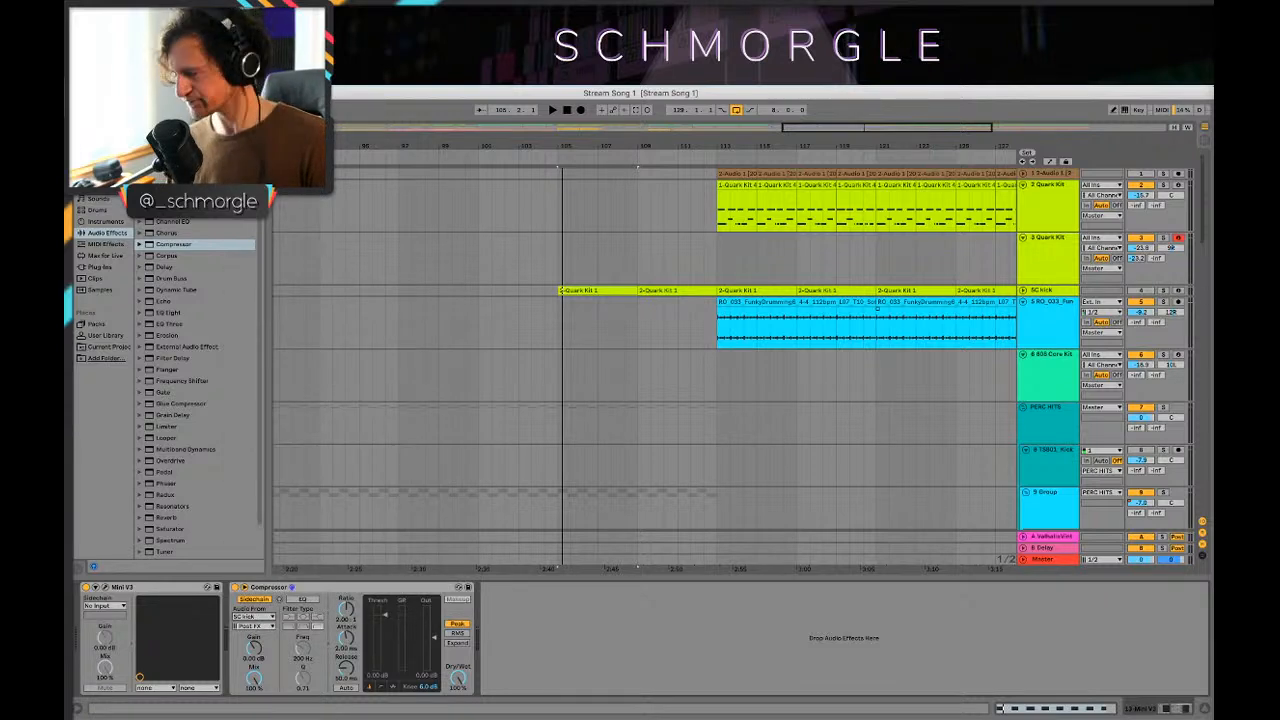
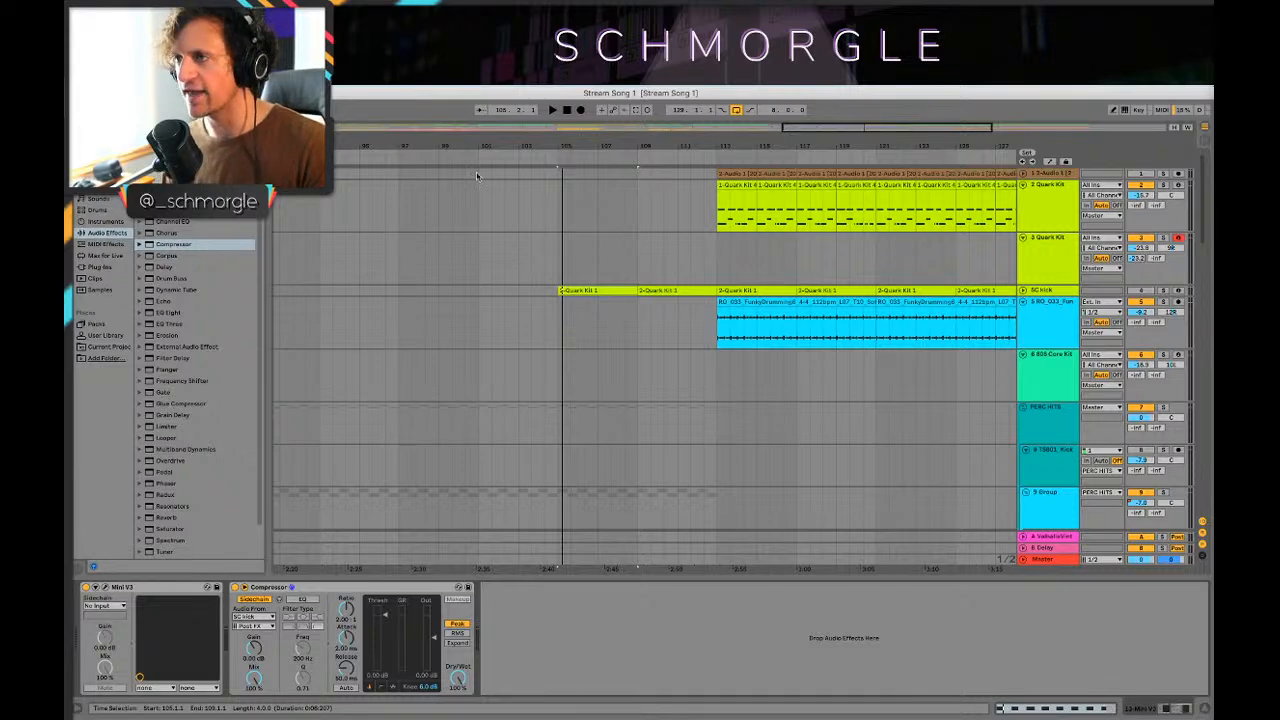
# Step: Play the song from bar 105 and show the Mini V3 track's devices to judge the sidechain compression
pyautogui.click(715, 367)
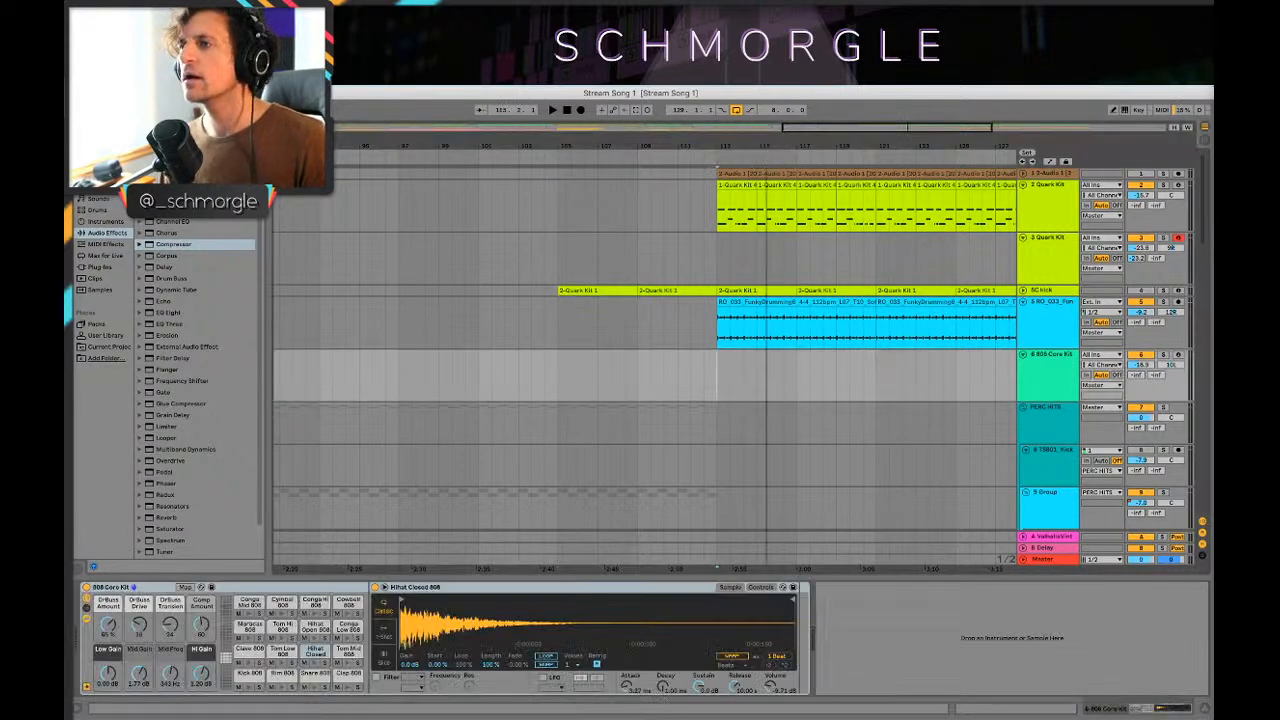
pyautogui.moveTo(766, 146); pyautogui.dragTo(766, 134)
pyautogui.scroll(-5, 607, 389)
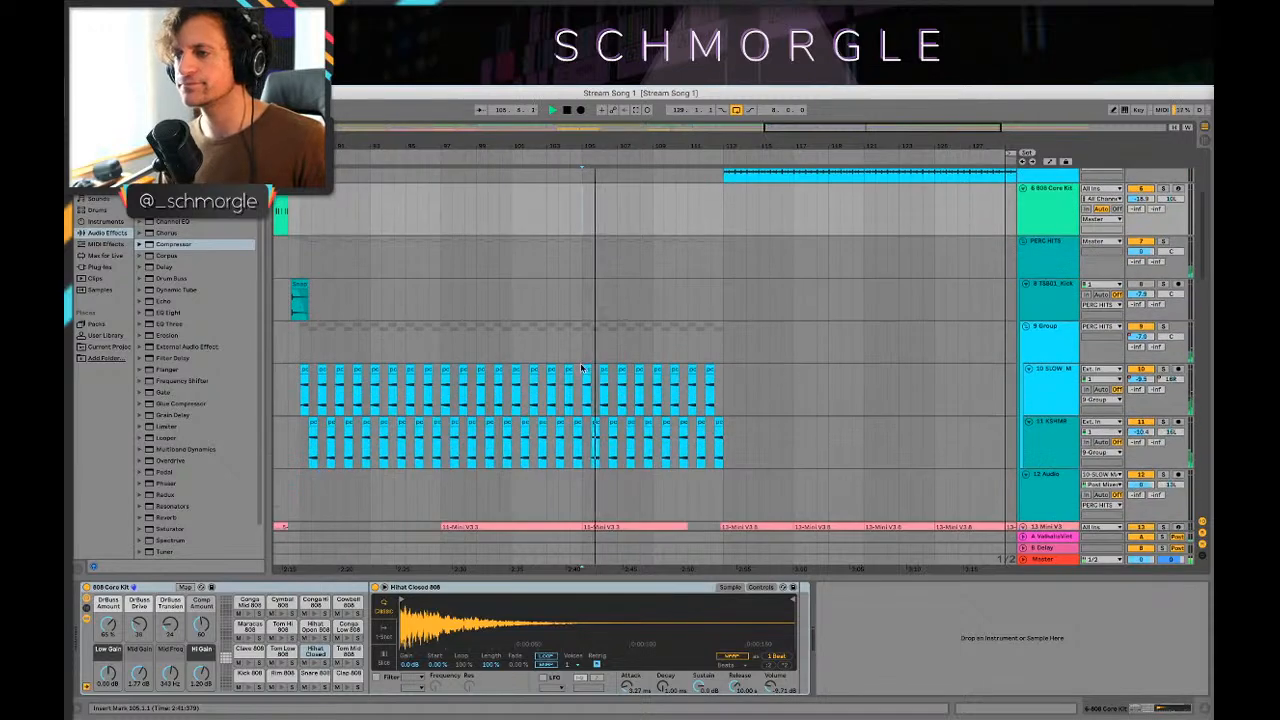
pyautogui.scroll(4, 607, 389)
pyautogui.scroll(-10, 1098, 311)
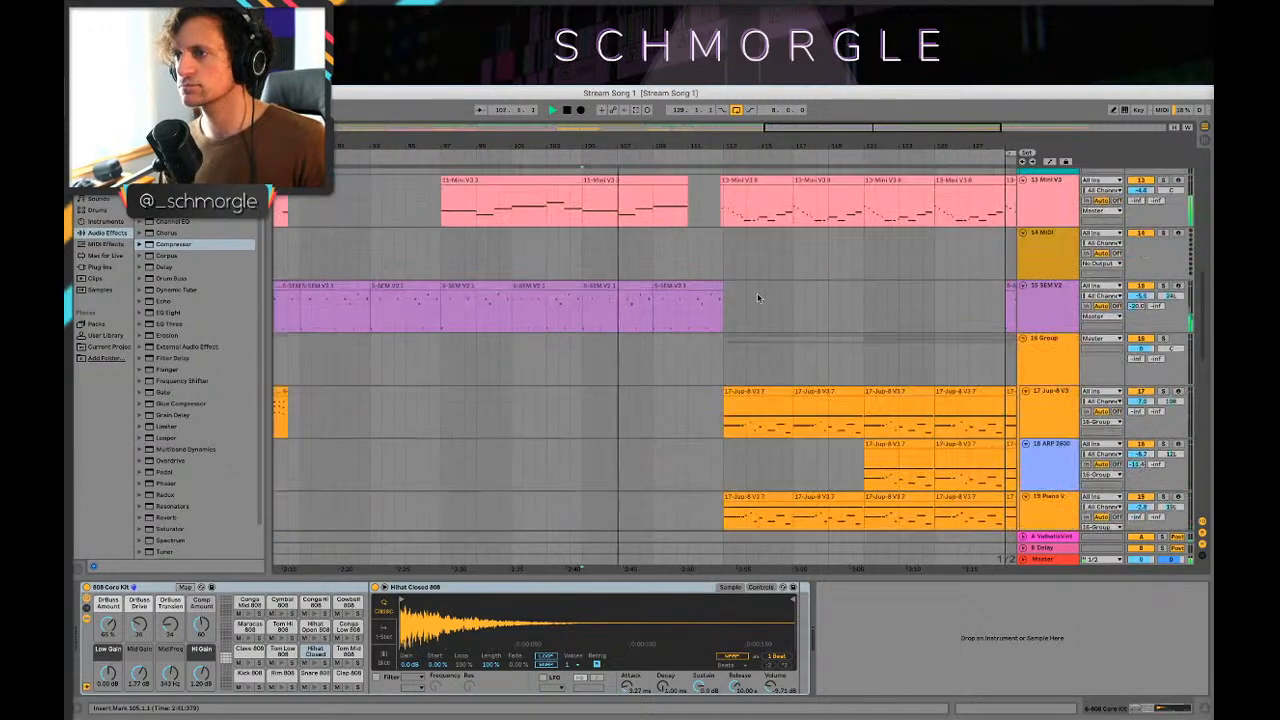
pyautogui.scroll(2, 1060, 313)
pyautogui.click(1060, 313)
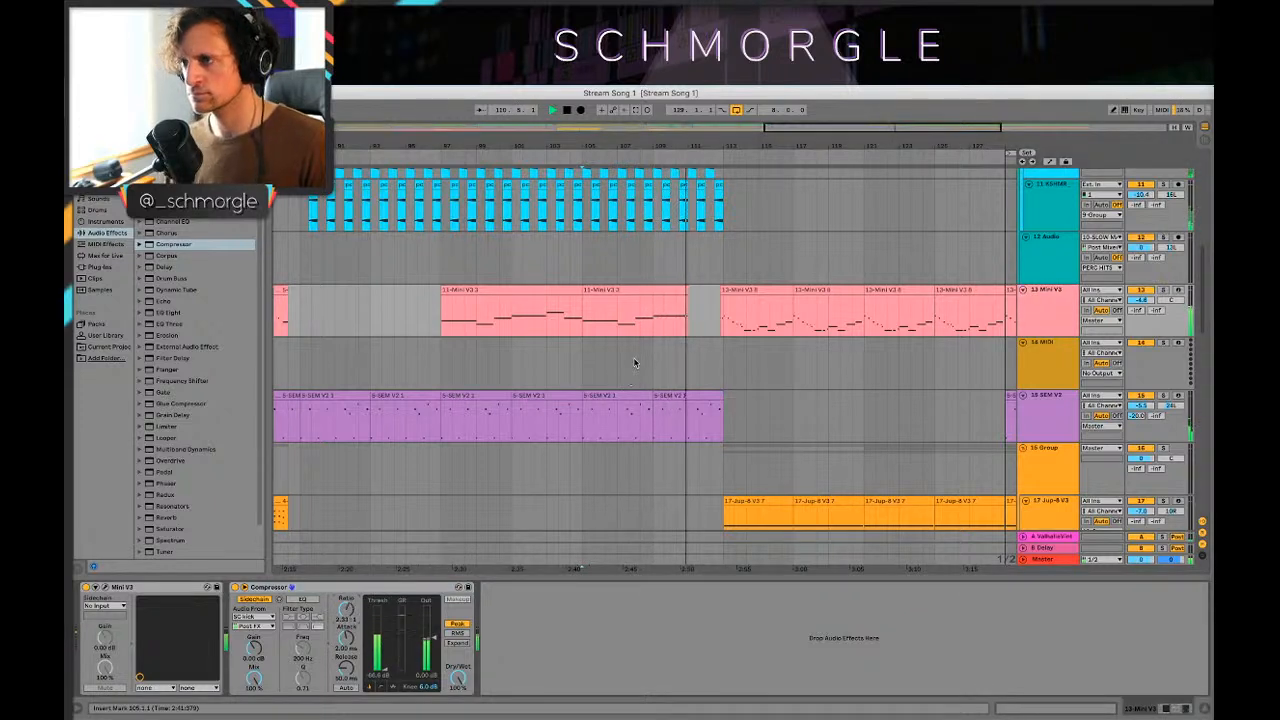
# Step: Play the song from around bar 100 to hear the Mini V3 bass during the build-up
pyautogui.click(498, 322)
pyautogui.press('space')
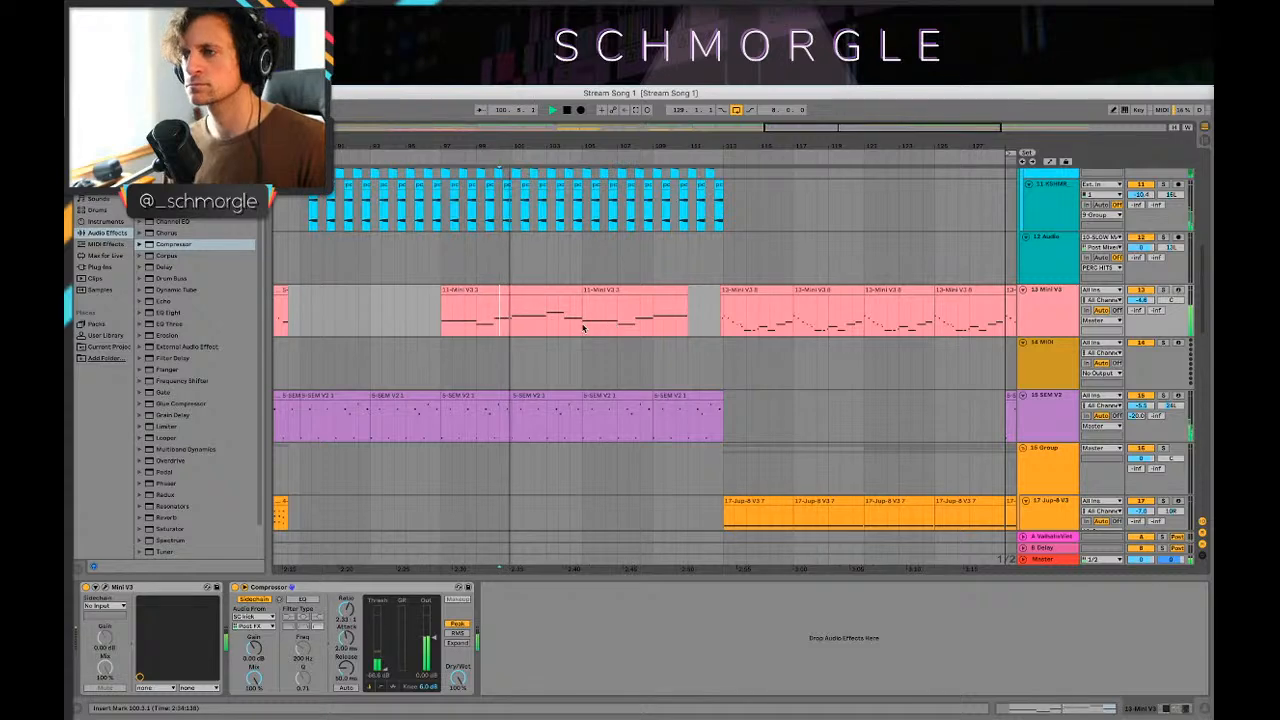
pyautogui.scroll(10, 602, 338)
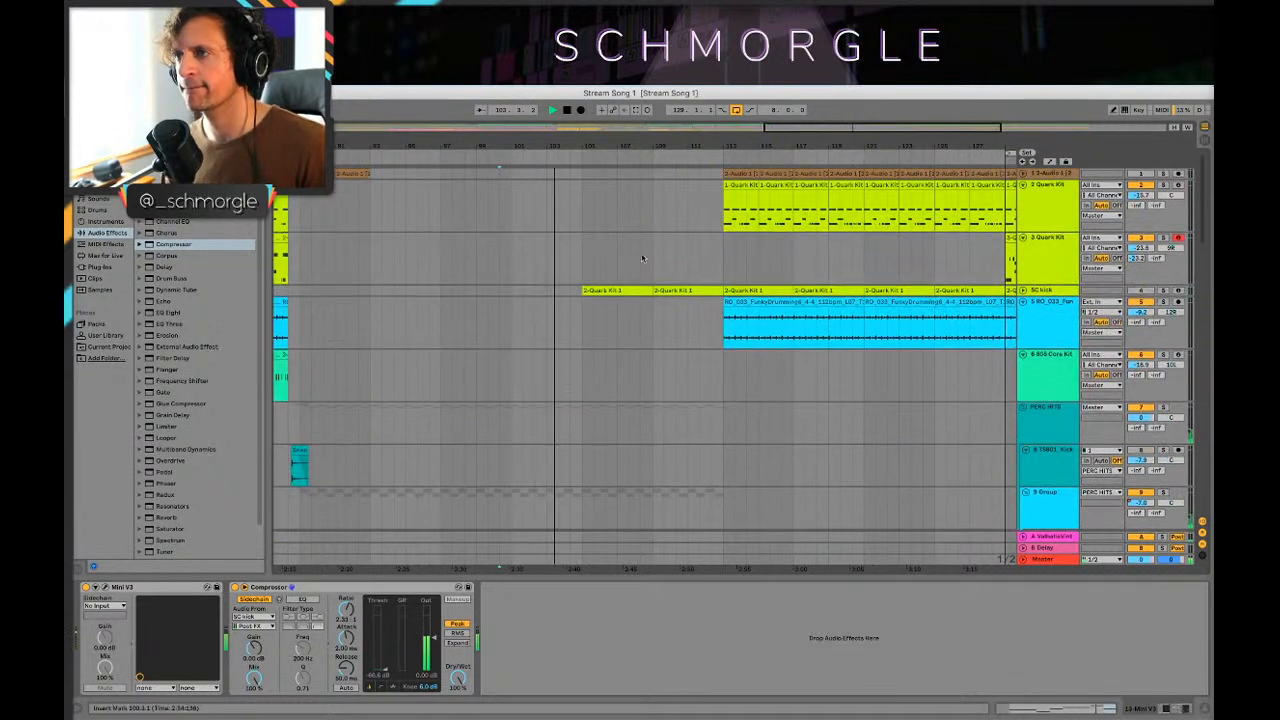
# Step: Arm the 2 Quark Kit track, record a kick part from bar 105 up to bar 113, and play it back
pyautogui.click(583, 220)
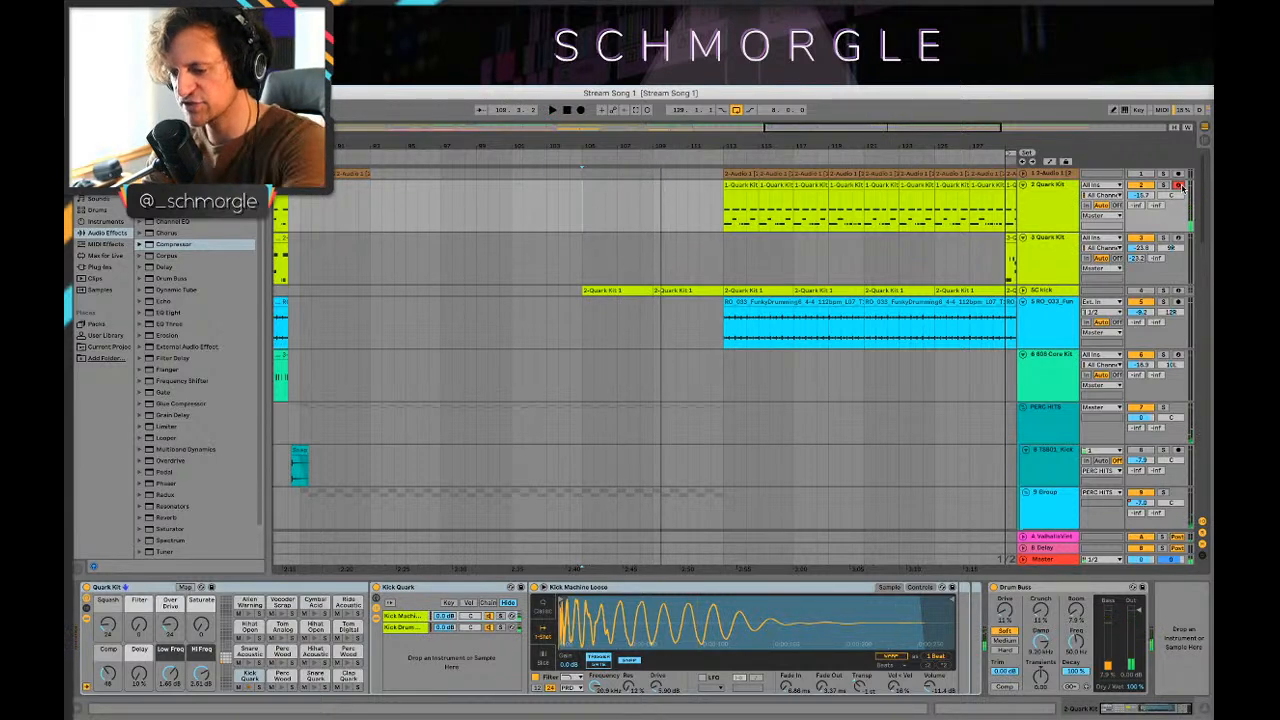
pyautogui.press('F9')
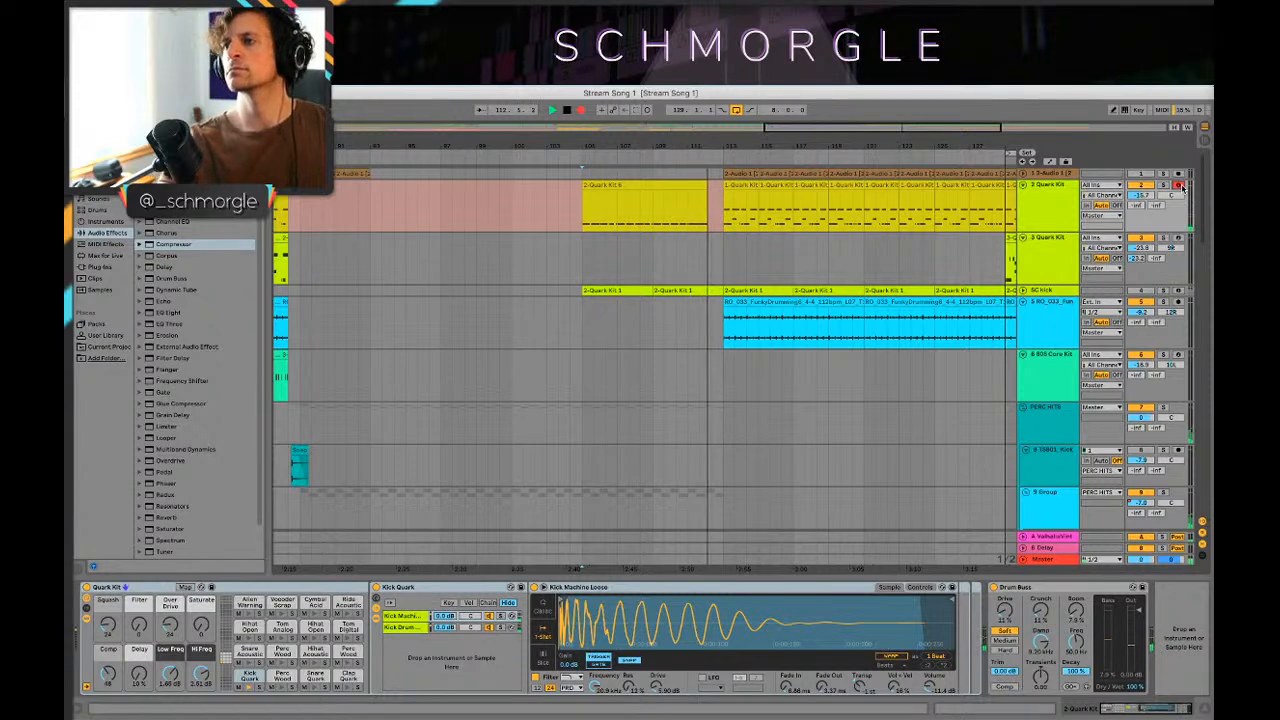
pyautogui.press('space')
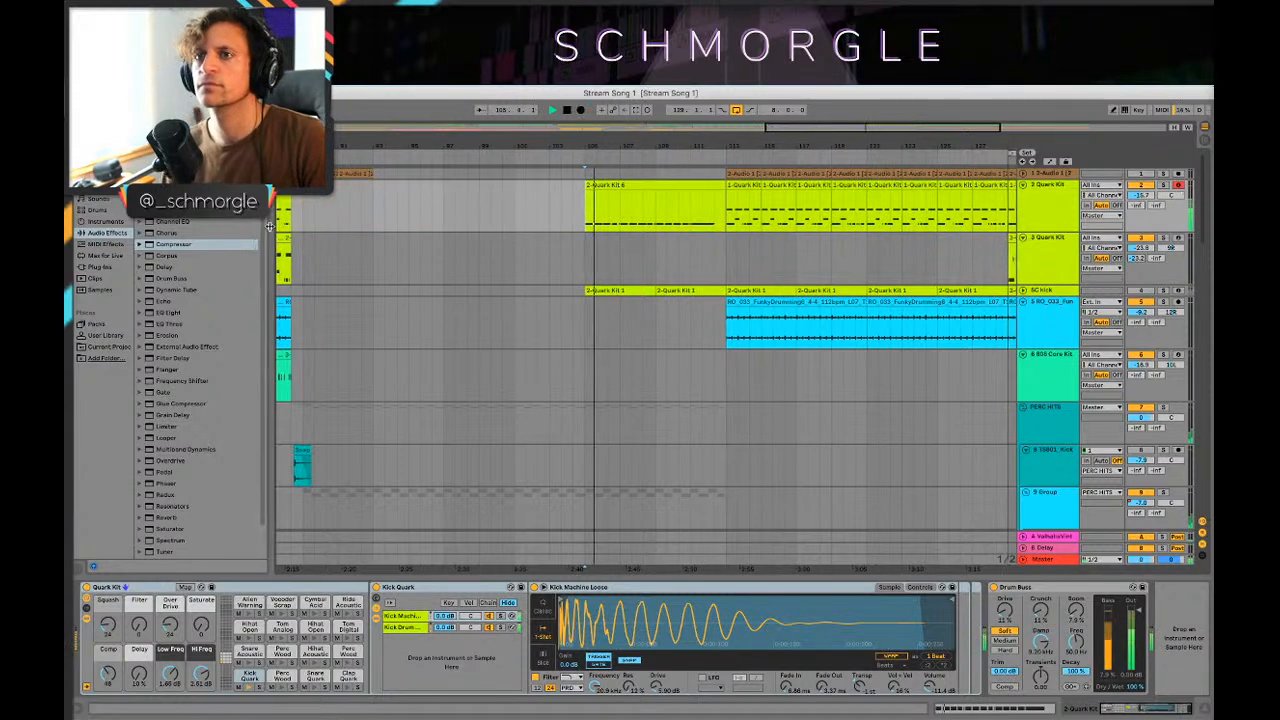
# Step: Play the song from bar 89 and look over the percussion, bass and synth tracks of the build-up
pyautogui.click(326, 280)
pyautogui.press('space')
pyautogui.scroll(-2, 346, 272)
pyautogui.moveTo(347, 271); pyautogui.dragTo(662, 271)
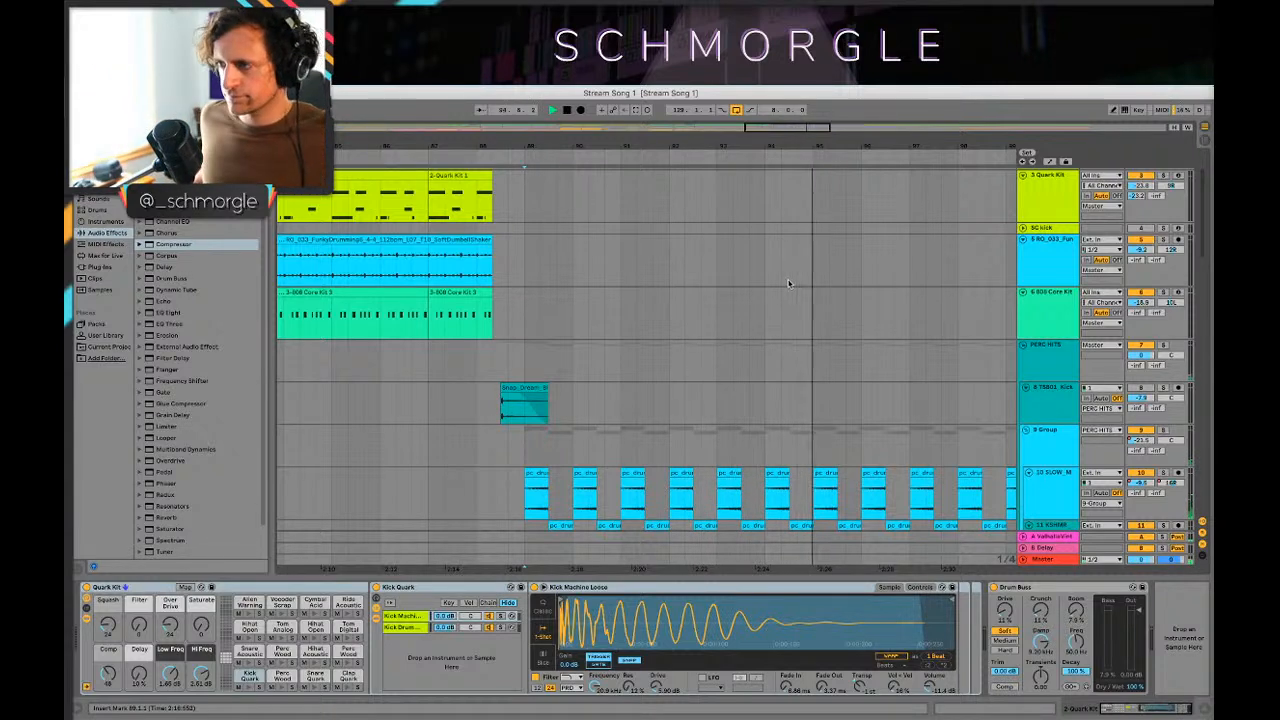
pyautogui.scroll(-2, 897, 285)
pyautogui.scroll(-1, 897, 285)
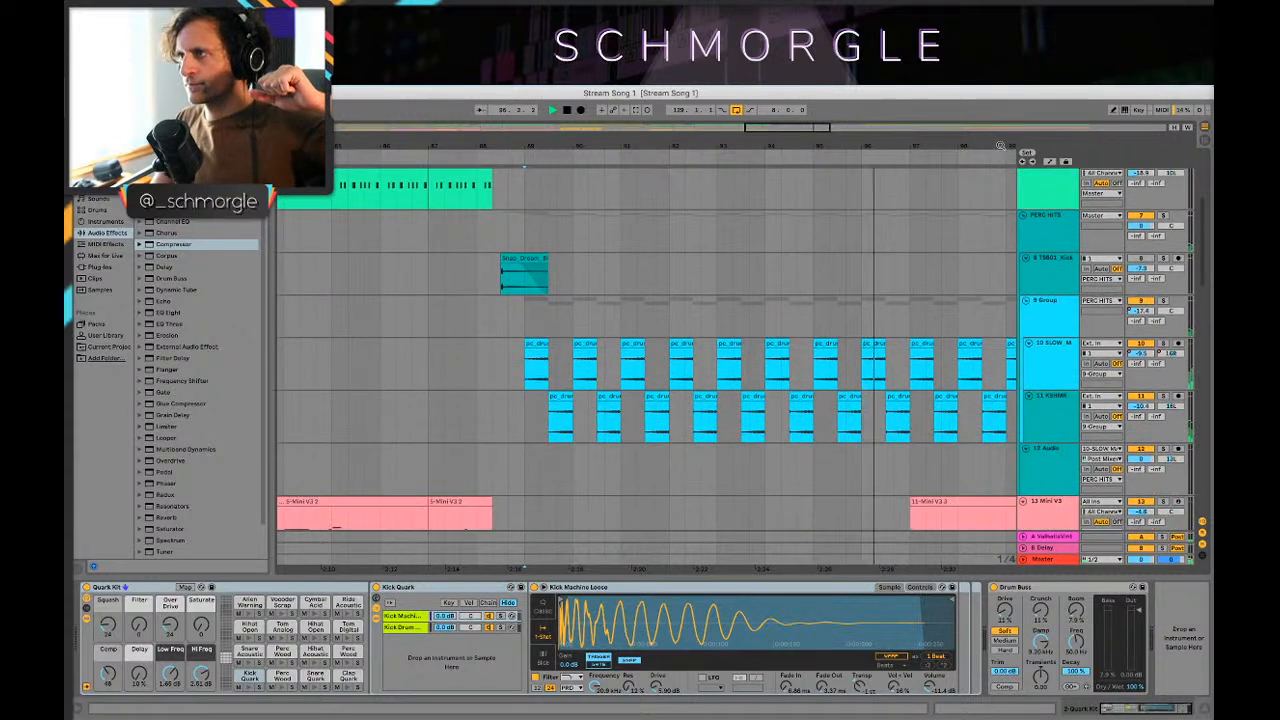
pyautogui.scroll(-3, 897, 285)
pyautogui.scroll(-3, 907, 228)
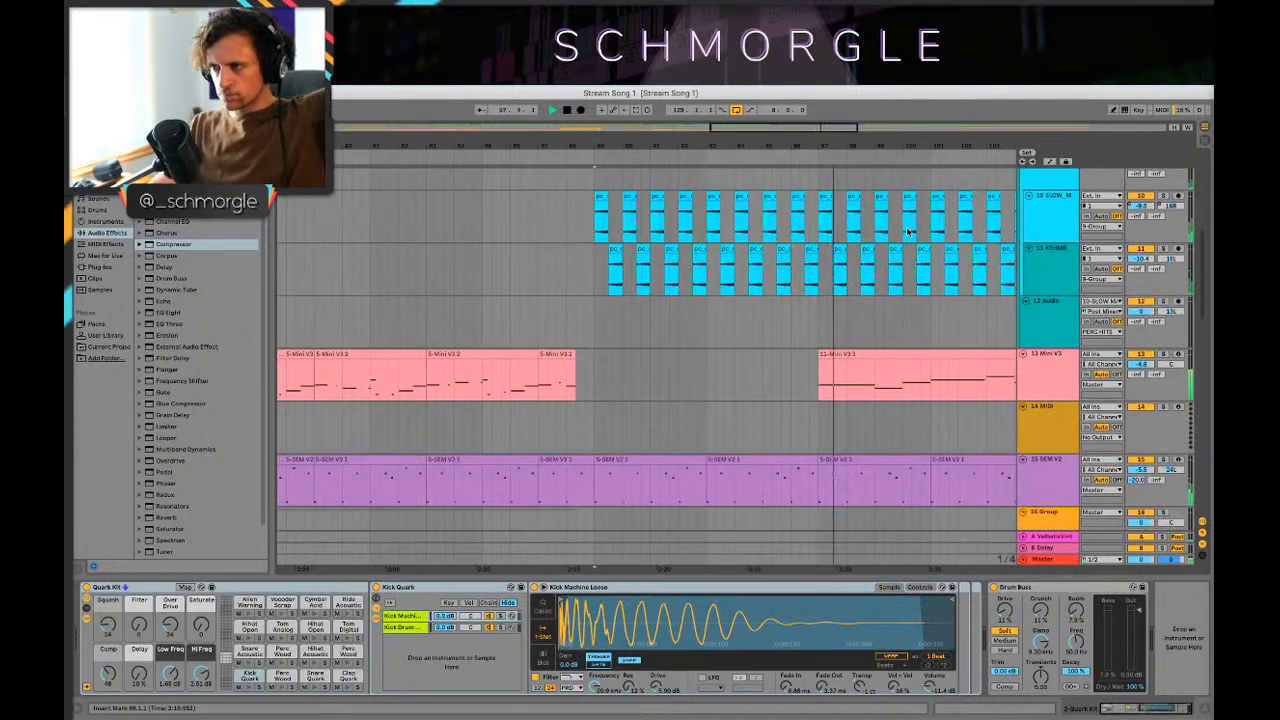
# Step: Copy the two Mini V3 clips spanning bars 97 to 111 onto the empty 14 MIDI track
pyautogui.moveTo(984, 140); pyautogui.dragTo(585, 92)
pyautogui.click(648, 354)
pyautogui.keyDown('shift'); pyautogui.click(563, 354); pyautogui.keyUp('shift')
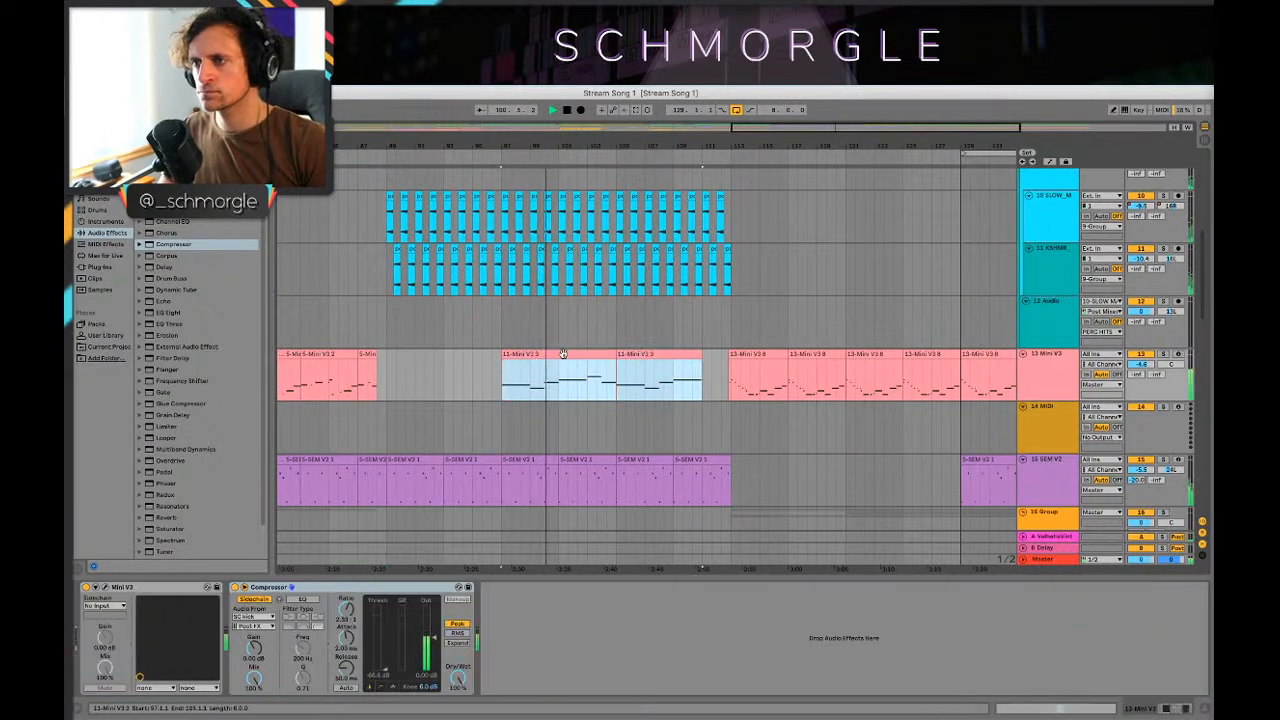
pyautogui.moveTo(563, 354); pyautogui.dragTo(565, 406)
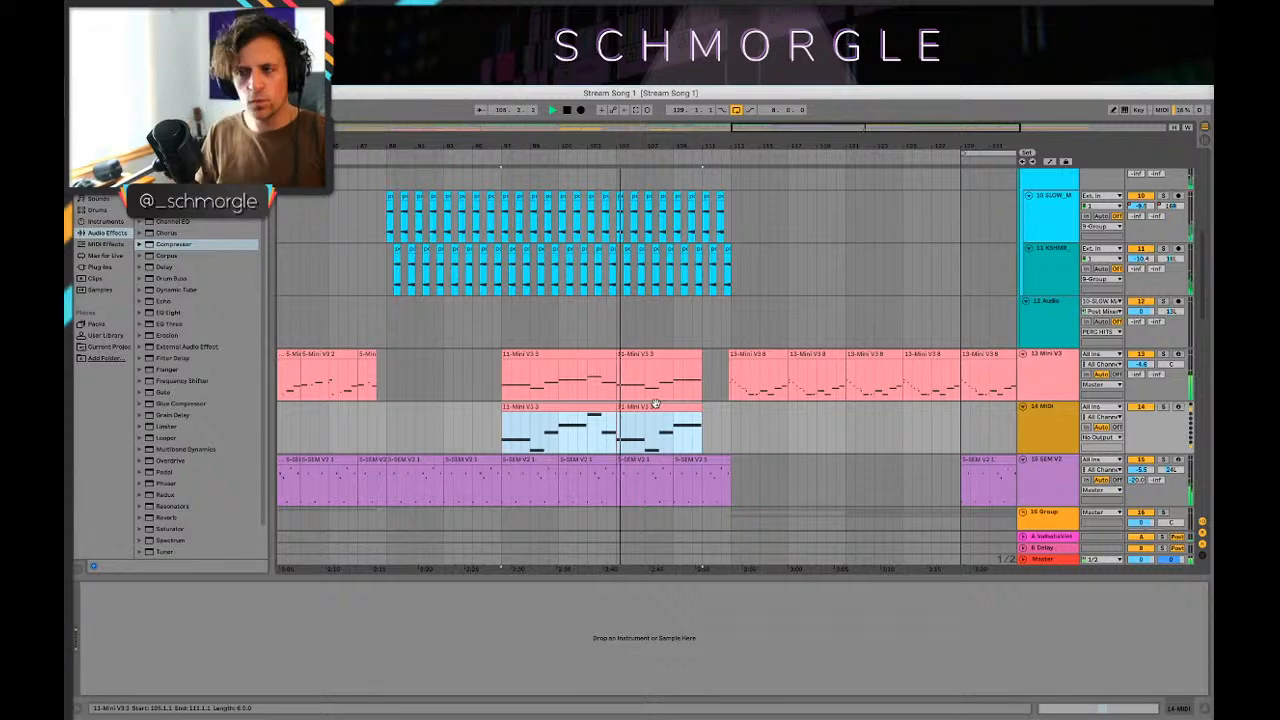
# Step: Lower the 2 Quark Kit track's volume automation over the kick clip between bars 105 and 113
pyautogui.scroll(8, 705, 385)
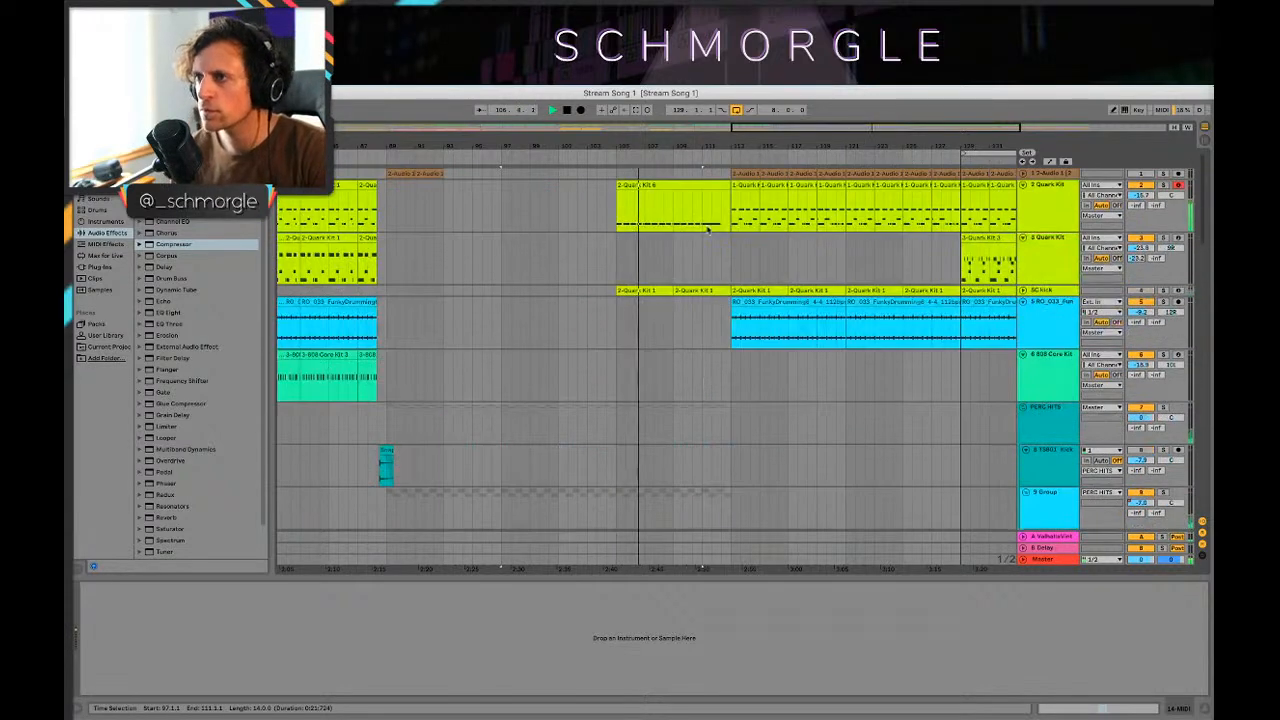
pyautogui.scroll(3, 707, 229)
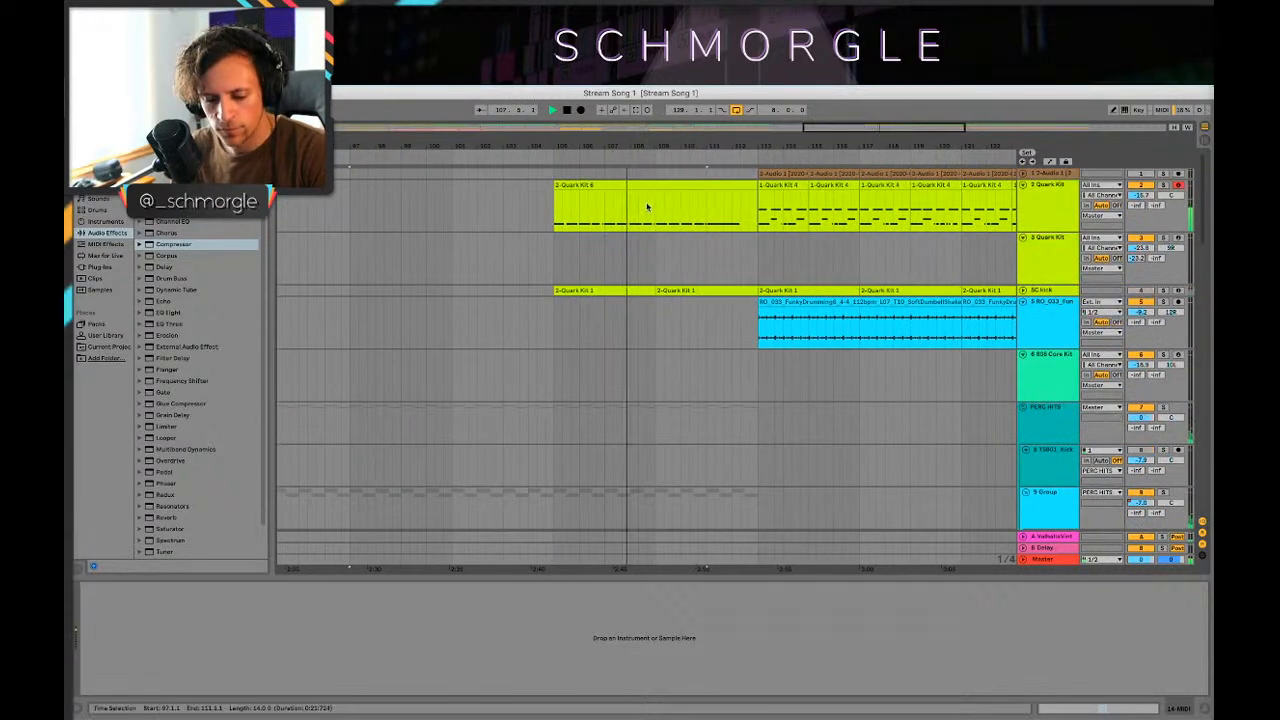
pyautogui.press('a')
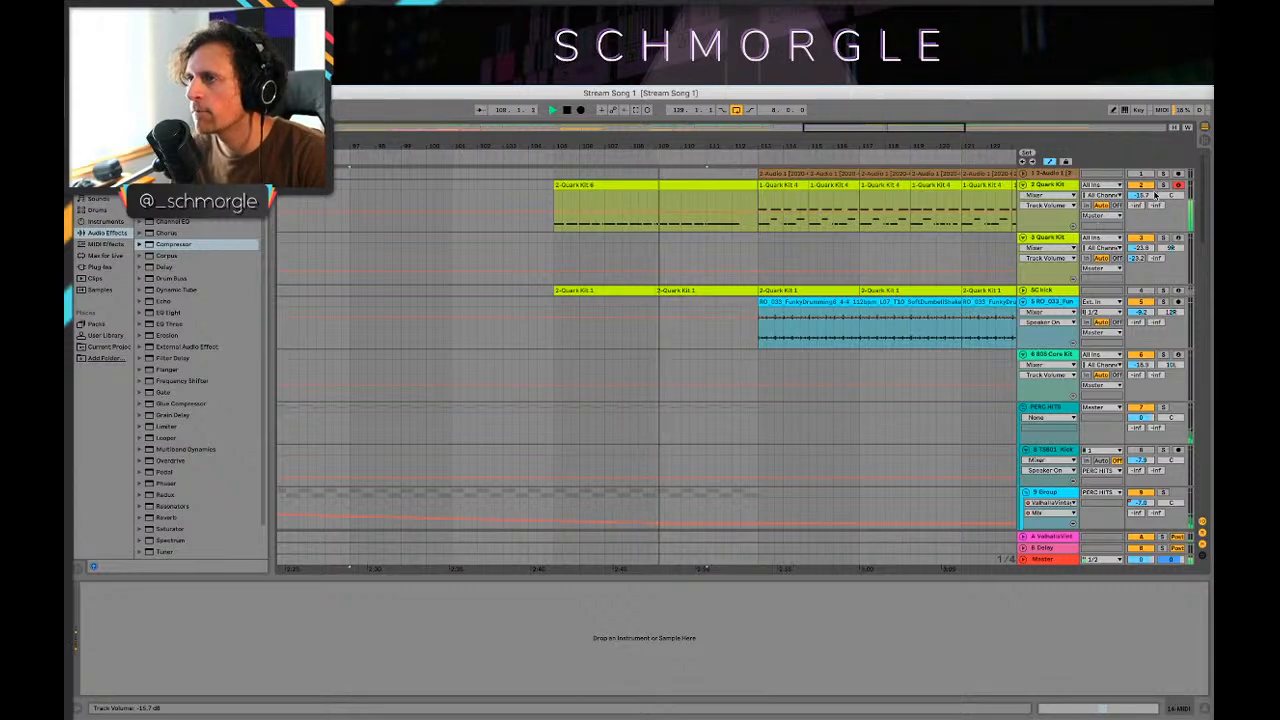
pyautogui.click(758, 214)
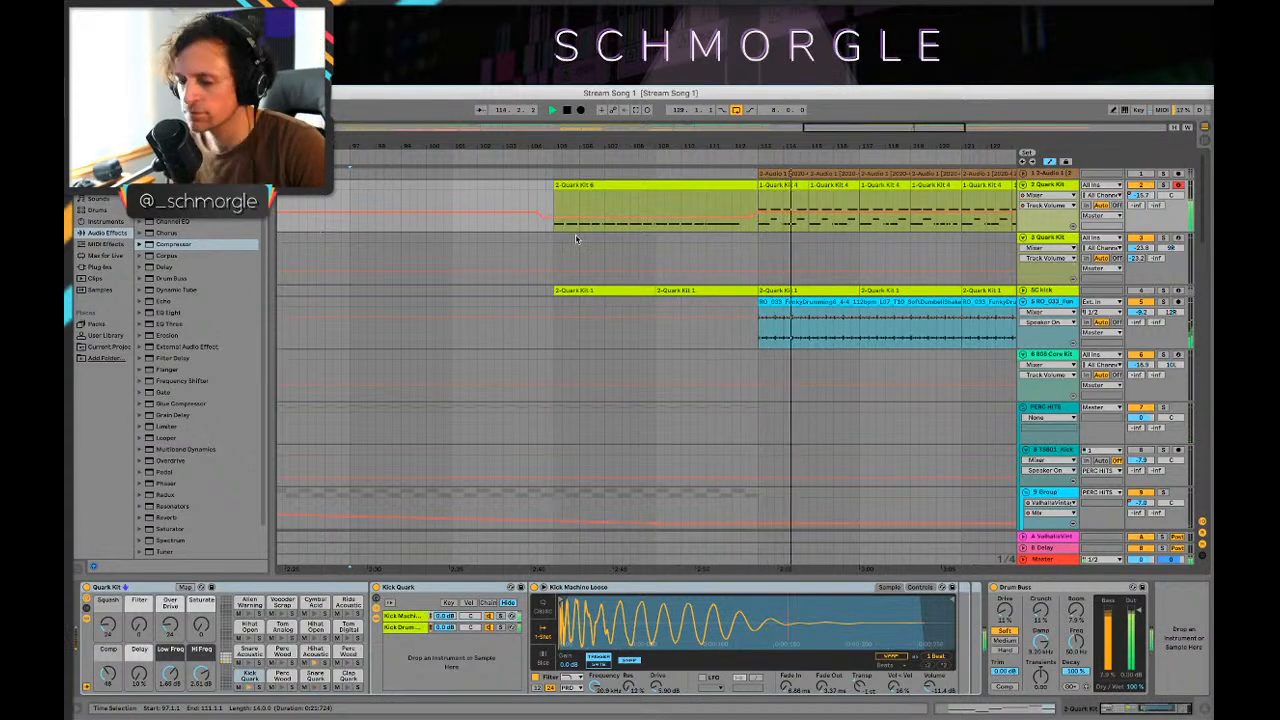
pyautogui.press('a')
# Step: Look over the tracks around the bar 113 transition and play the song from bar 109
pyautogui.moveTo(966, 147); pyautogui.dragTo(739, 130)
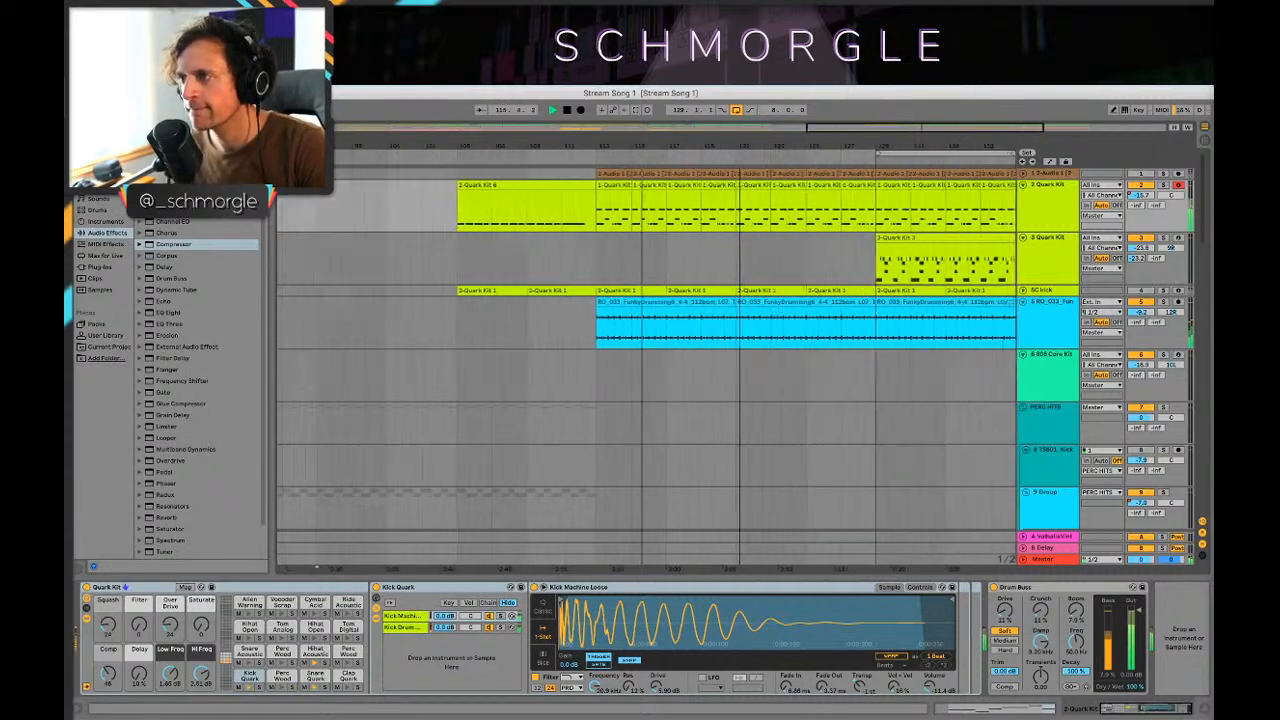
pyautogui.scroll(-8, 760, 283)
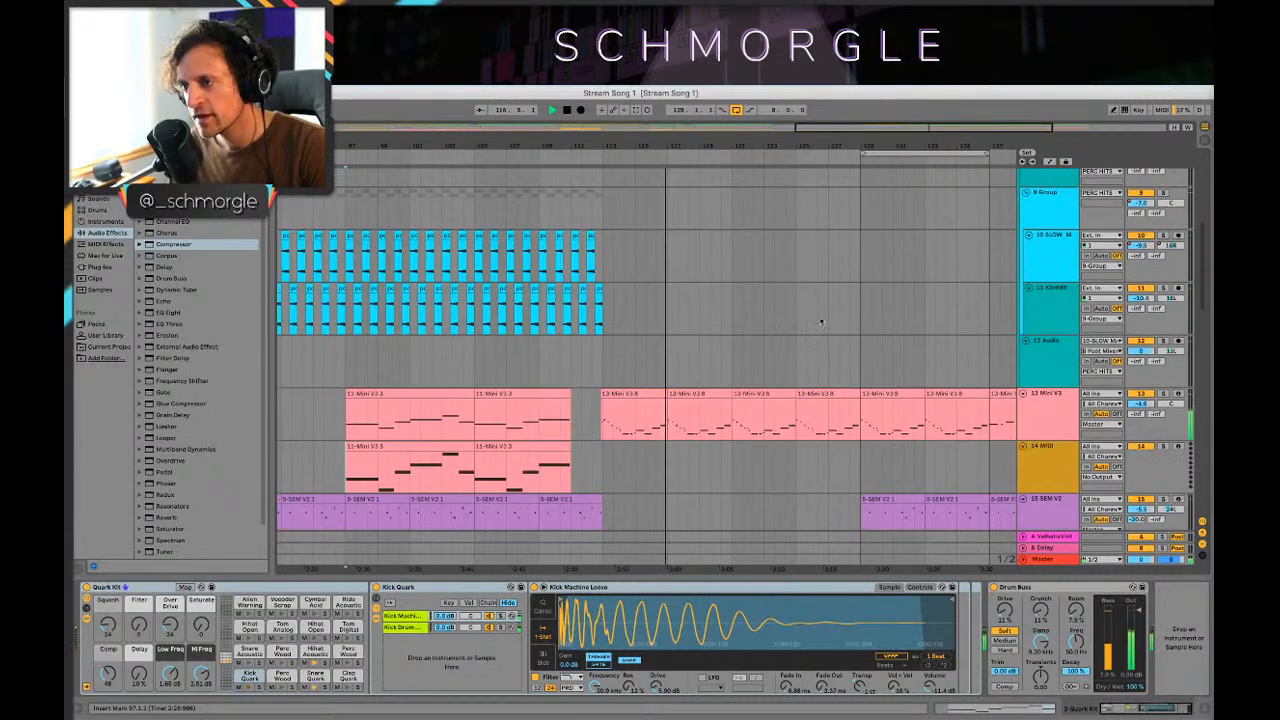
pyautogui.click(590, 356)
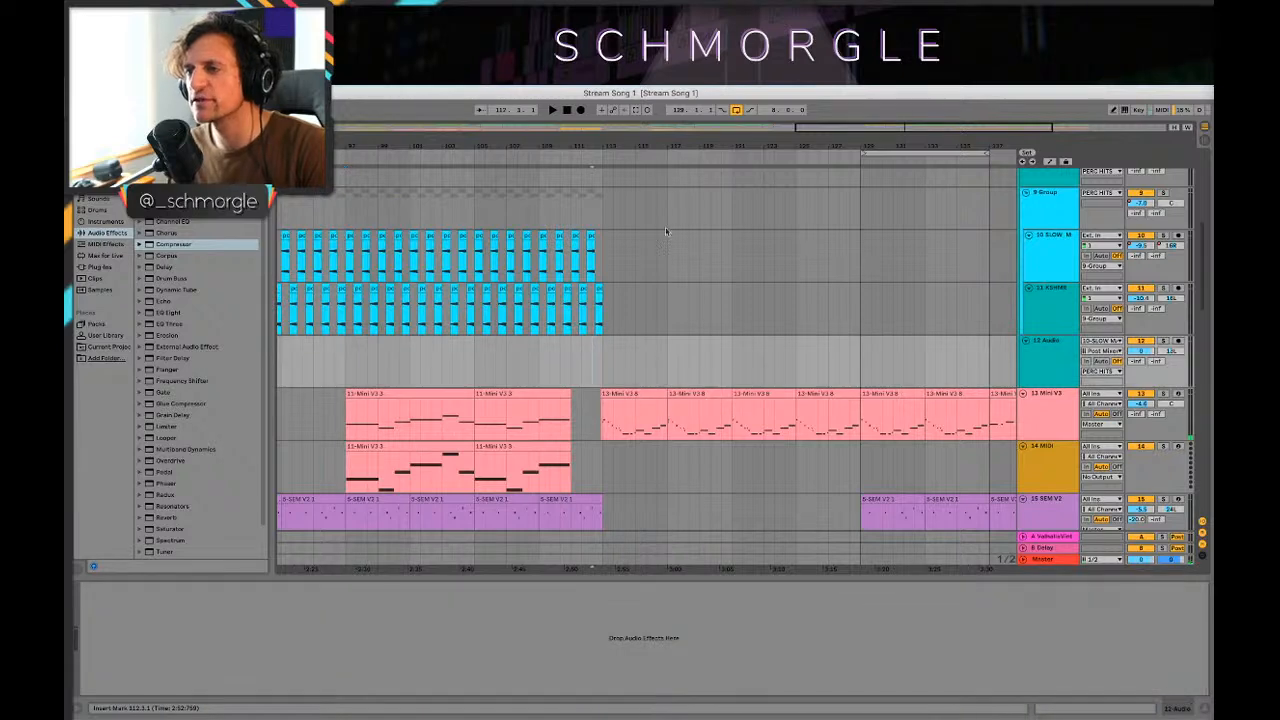
pyautogui.moveTo(692, 147); pyautogui.dragTo(708, 130)
pyautogui.scroll(6, 738, 240)
pyautogui.scroll(-7, 738, 238)
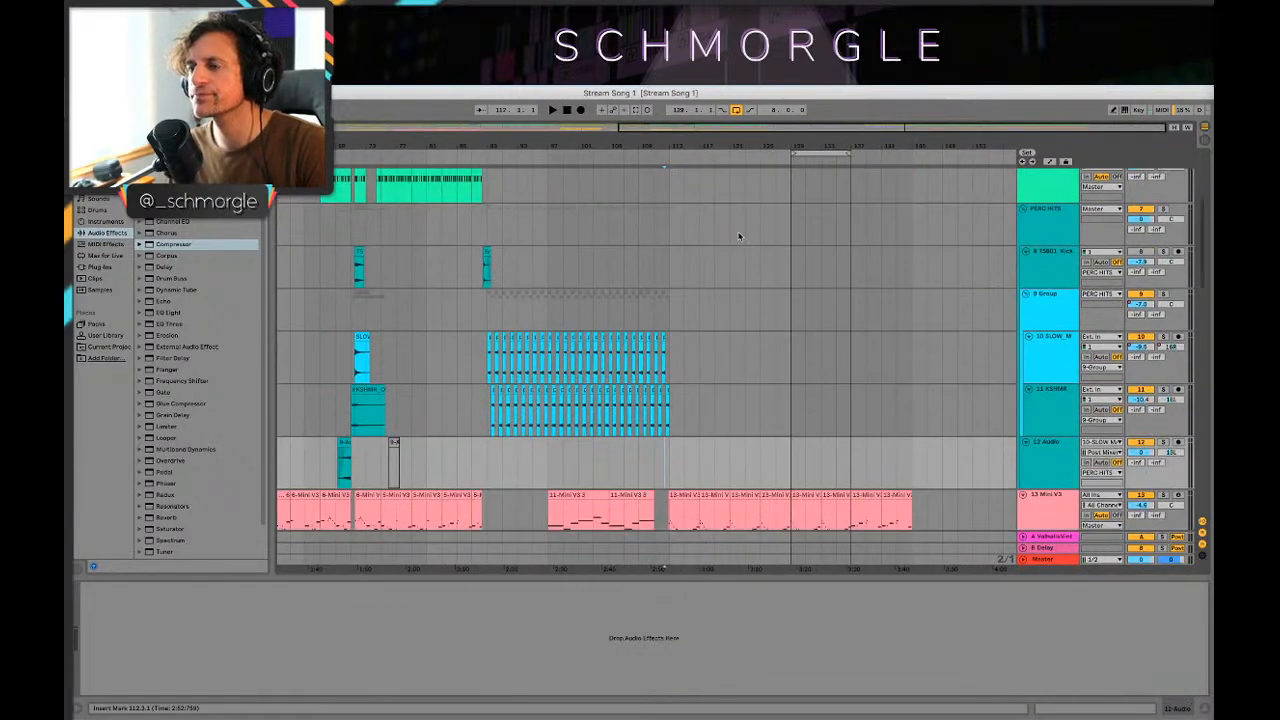
pyautogui.scroll(-2, 712, 280)
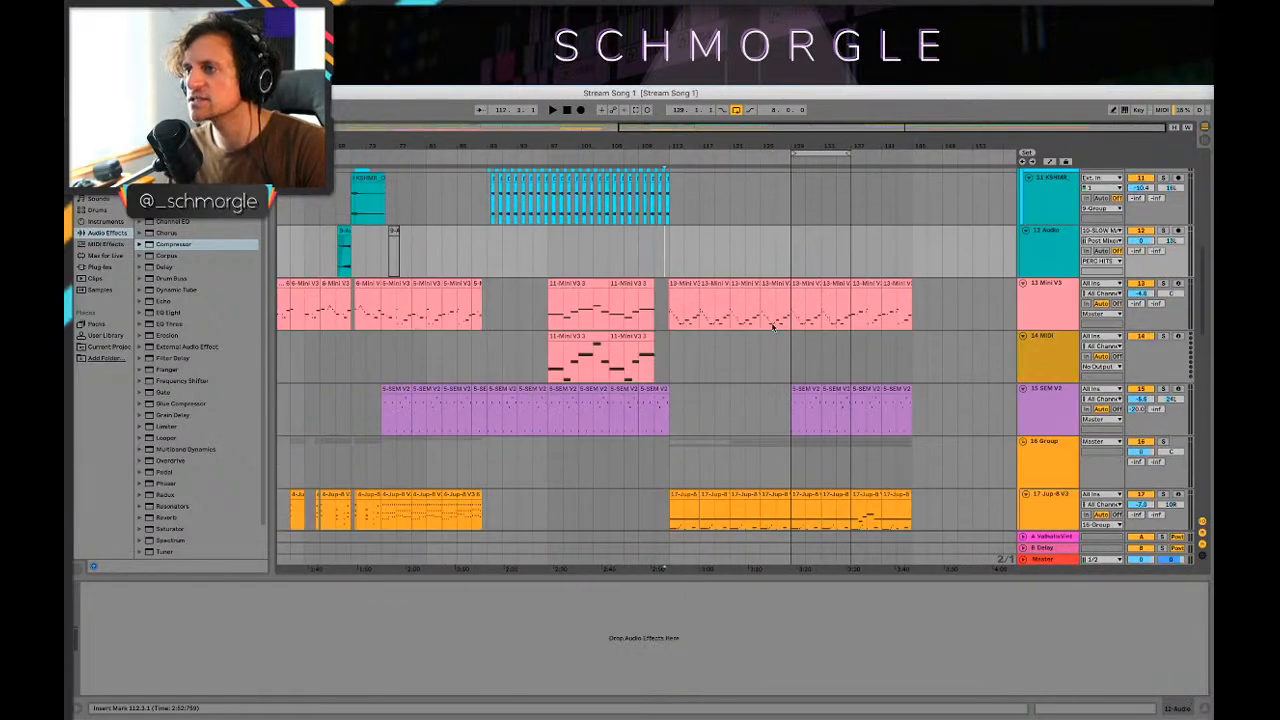
pyautogui.click(639, 307)
pyautogui.scroll(4, 660, 300)
pyautogui.scroll(-4, 660, 300)
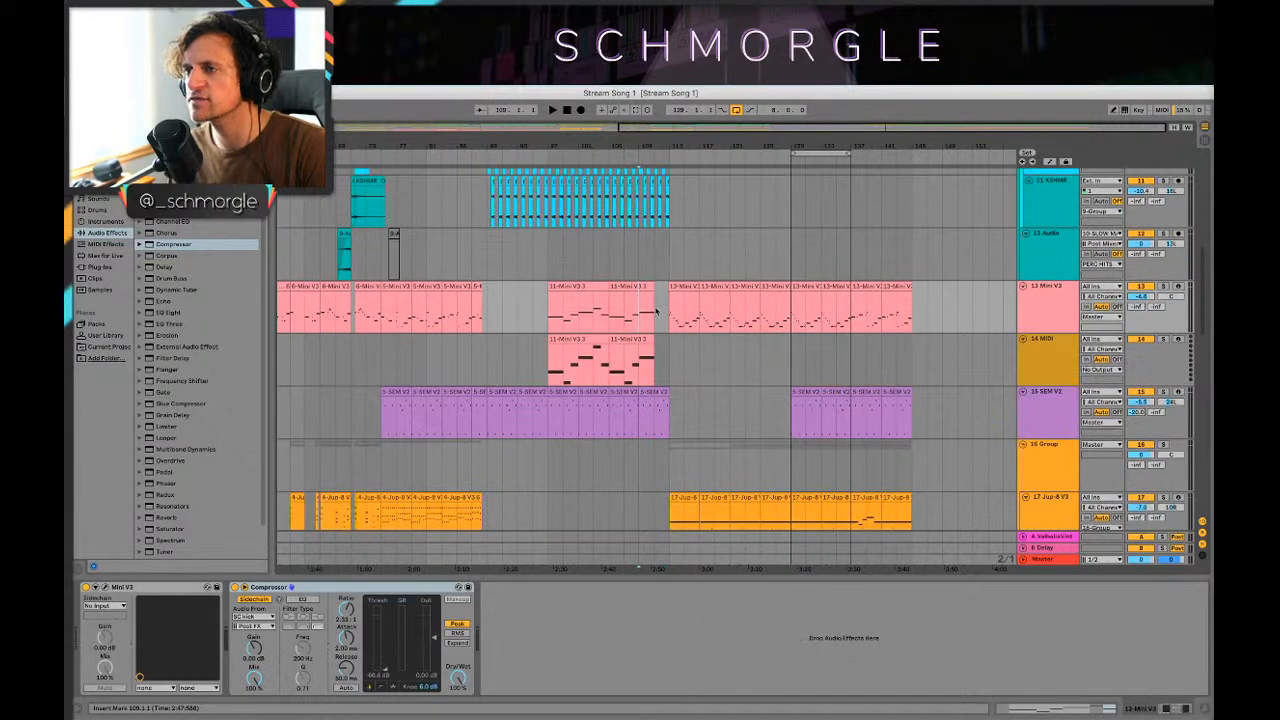
pyautogui.press('space')
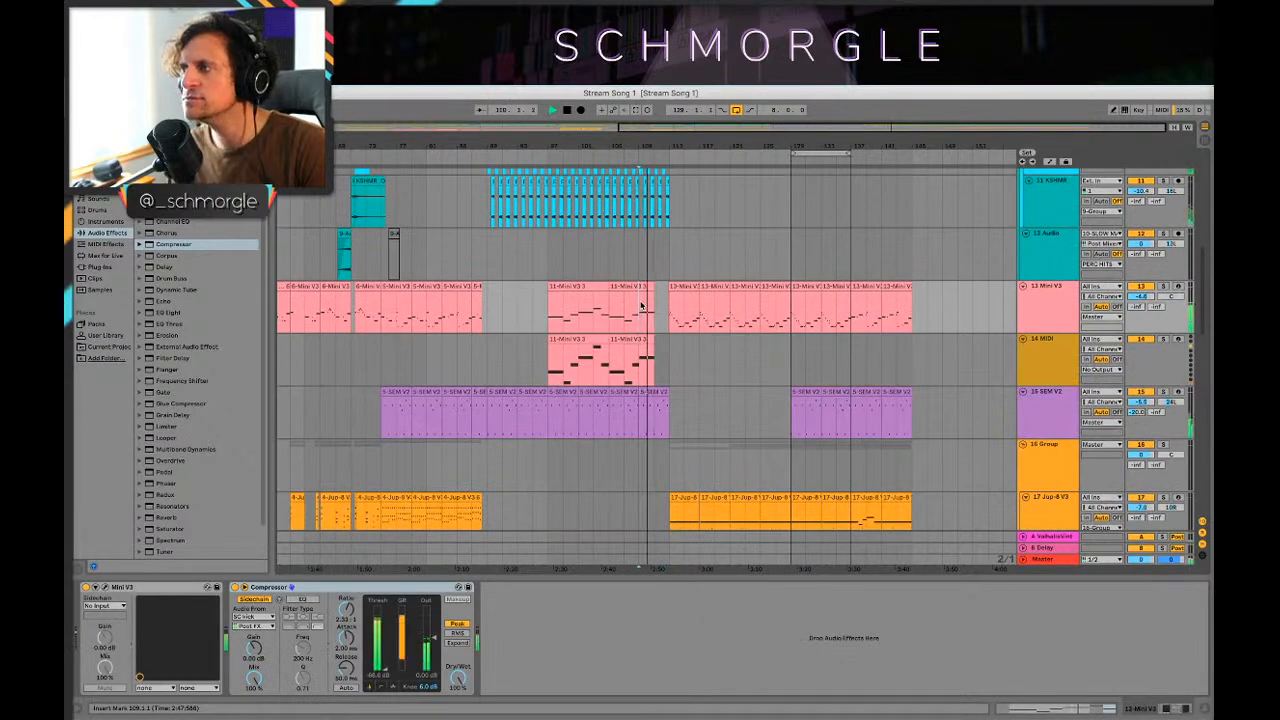
# Step: Select the Piano V track, show its devices and arm it for recording
pyautogui.scroll(-6, 911, 303)
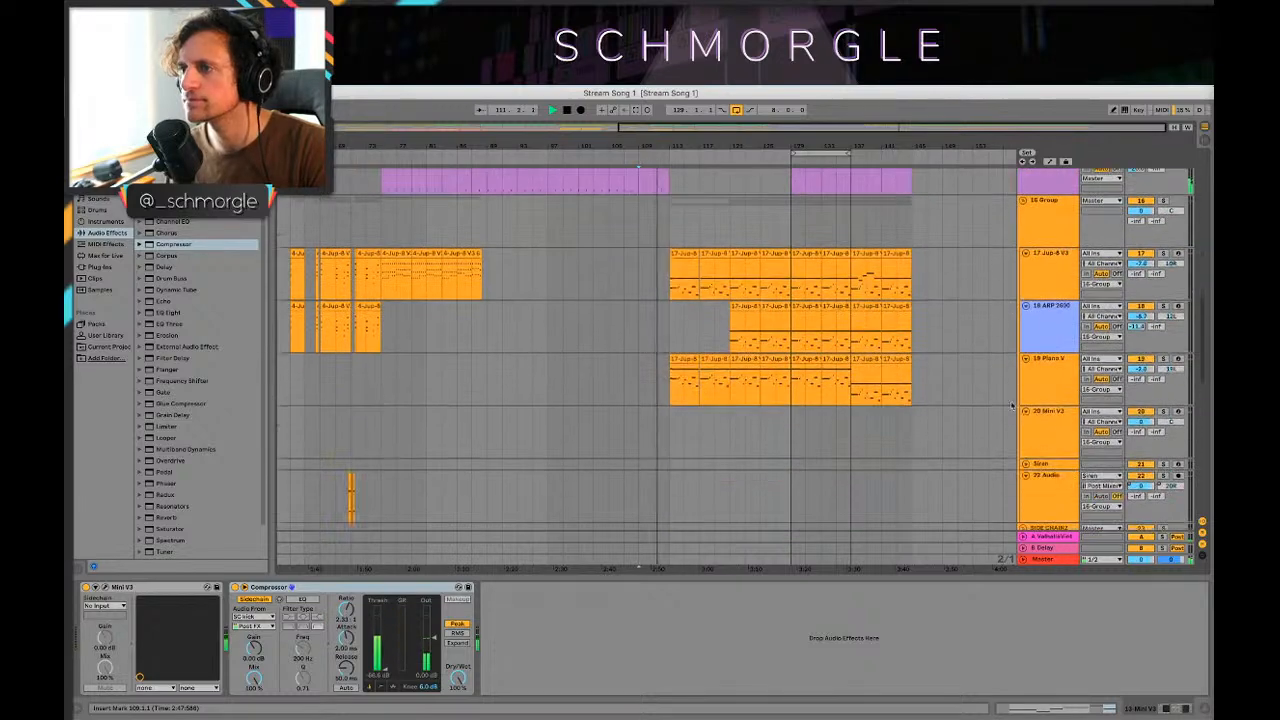
pyautogui.click(1042, 391)
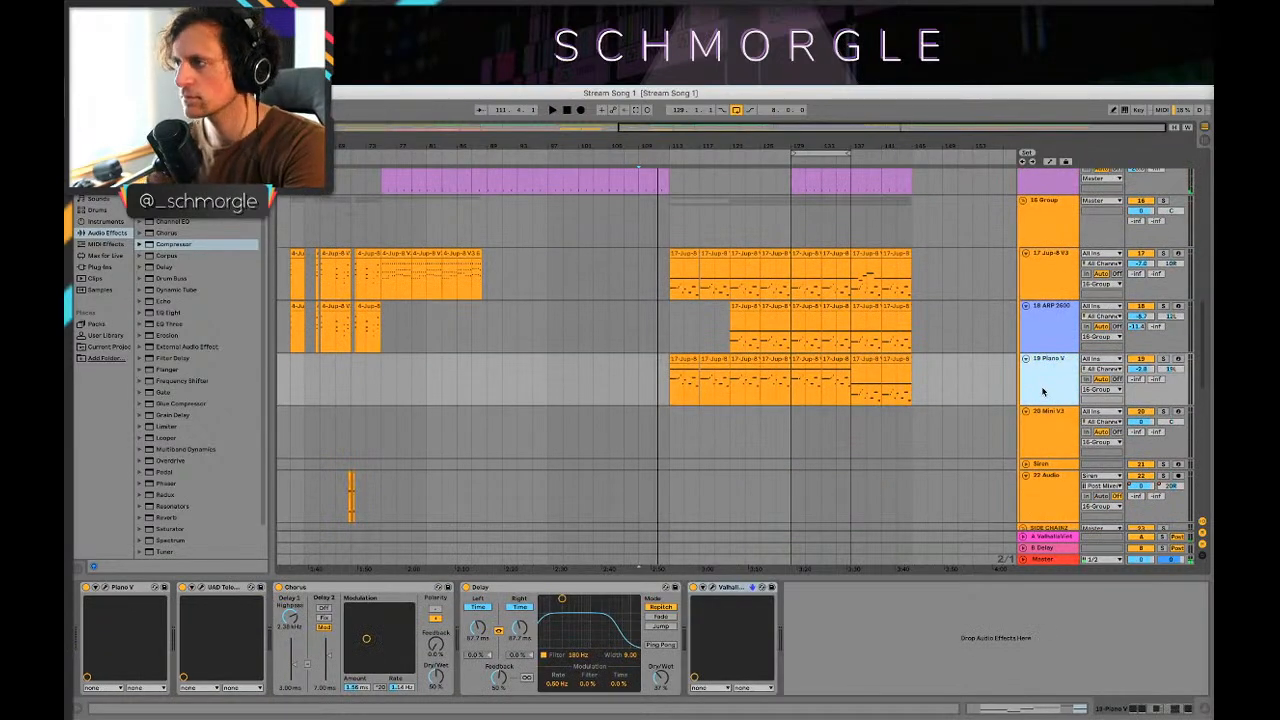
pyautogui.click(1178, 358)
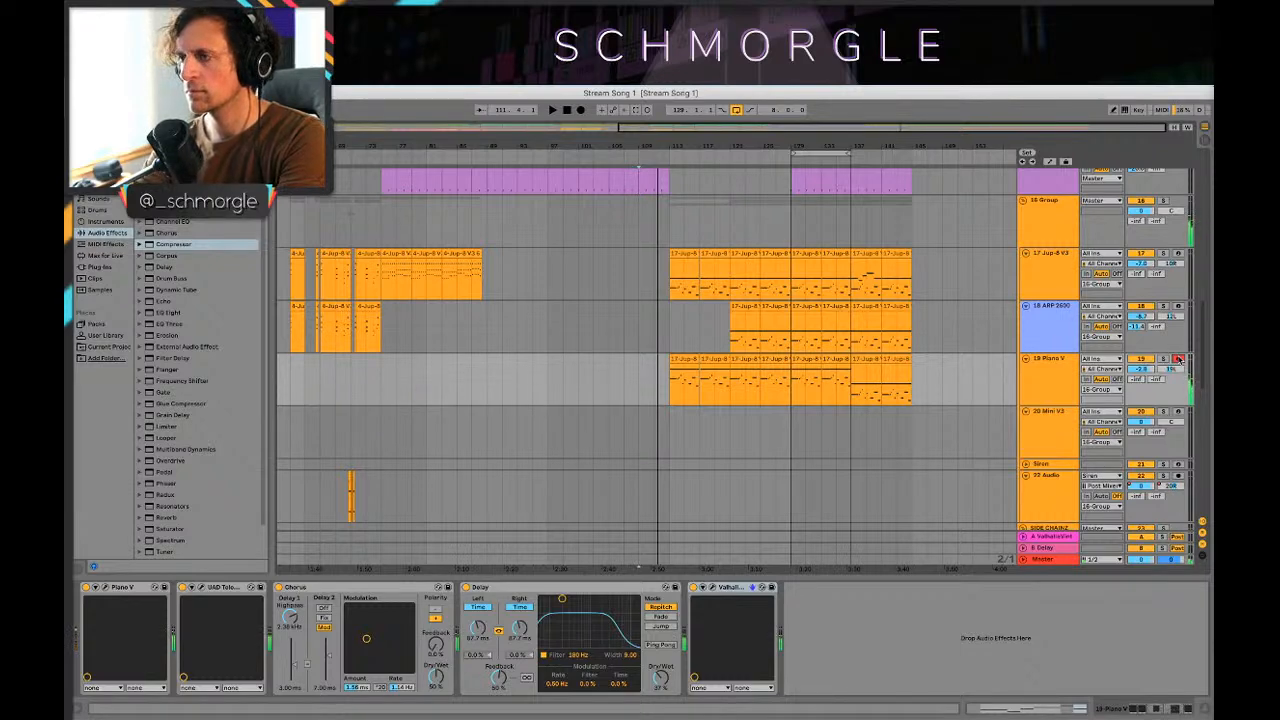
# Step: Play the song from bar 111 through the bar 113 transition while looking through all the tracks
pyautogui.scroll(3, 739, 286)
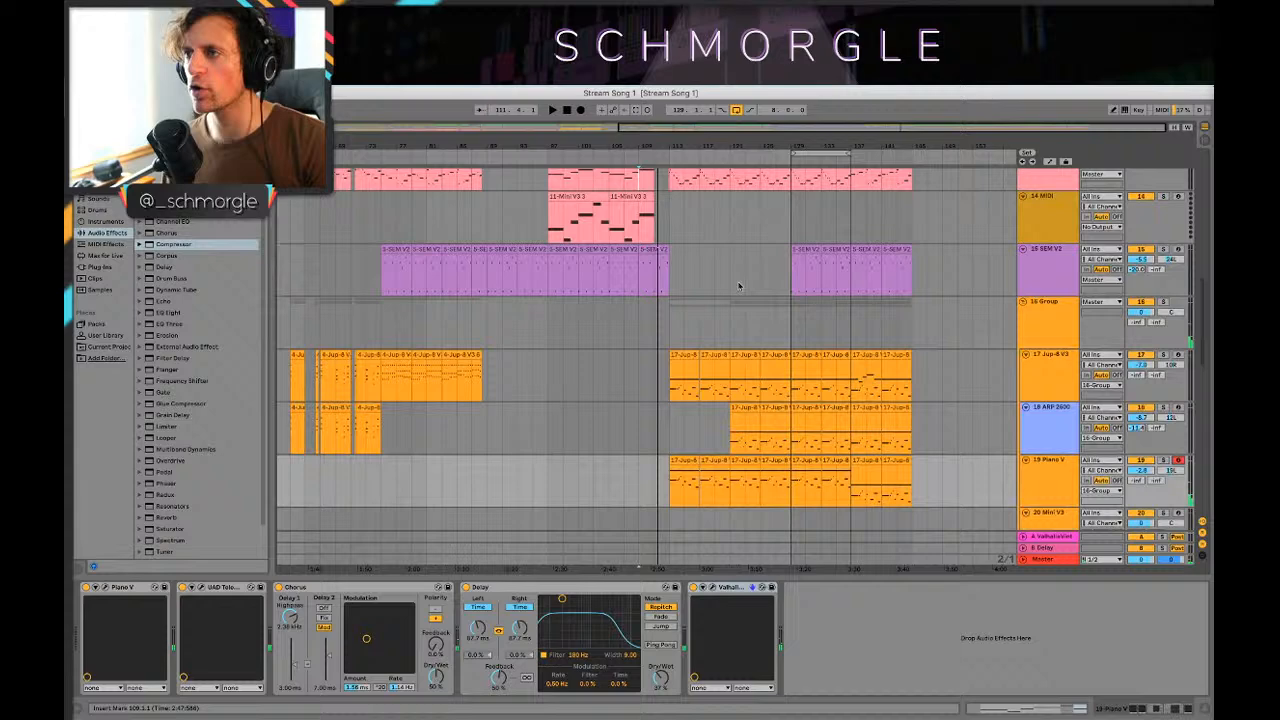
pyautogui.click(658, 272)
pyautogui.press('space')
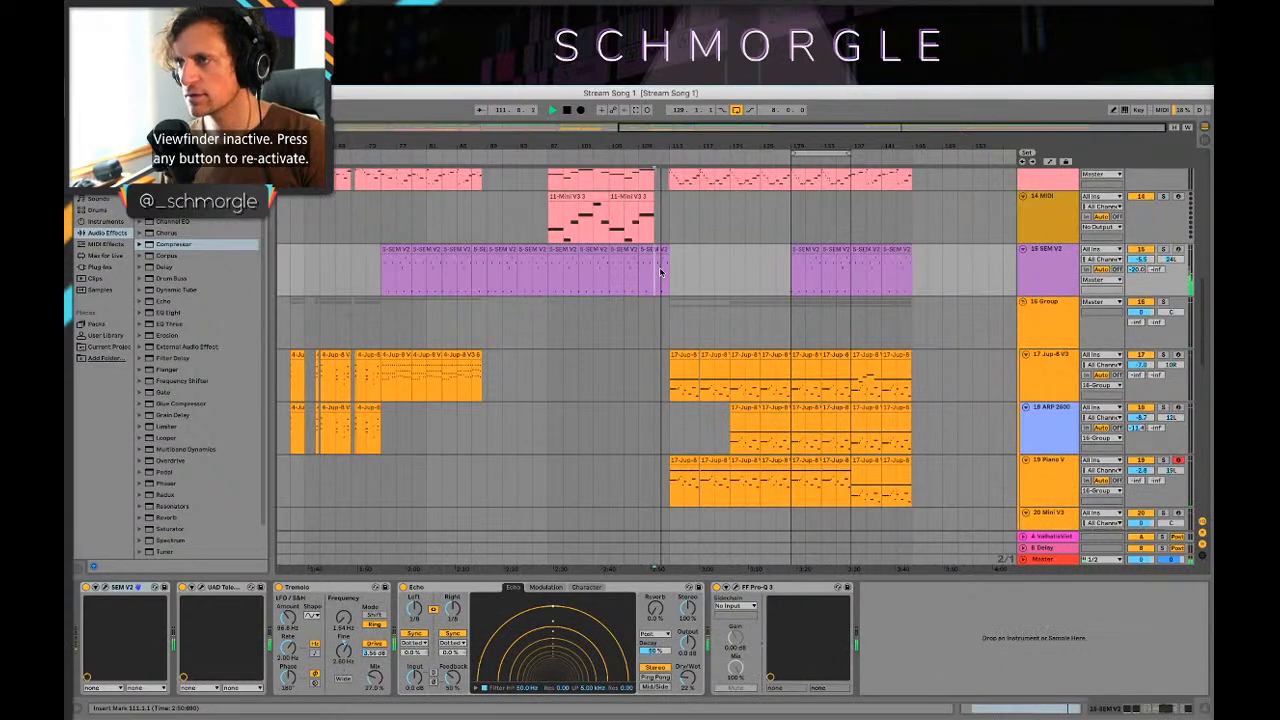
pyautogui.scroll(6, 727, 275)
pyautogui.scroll(-8, 736, 279)
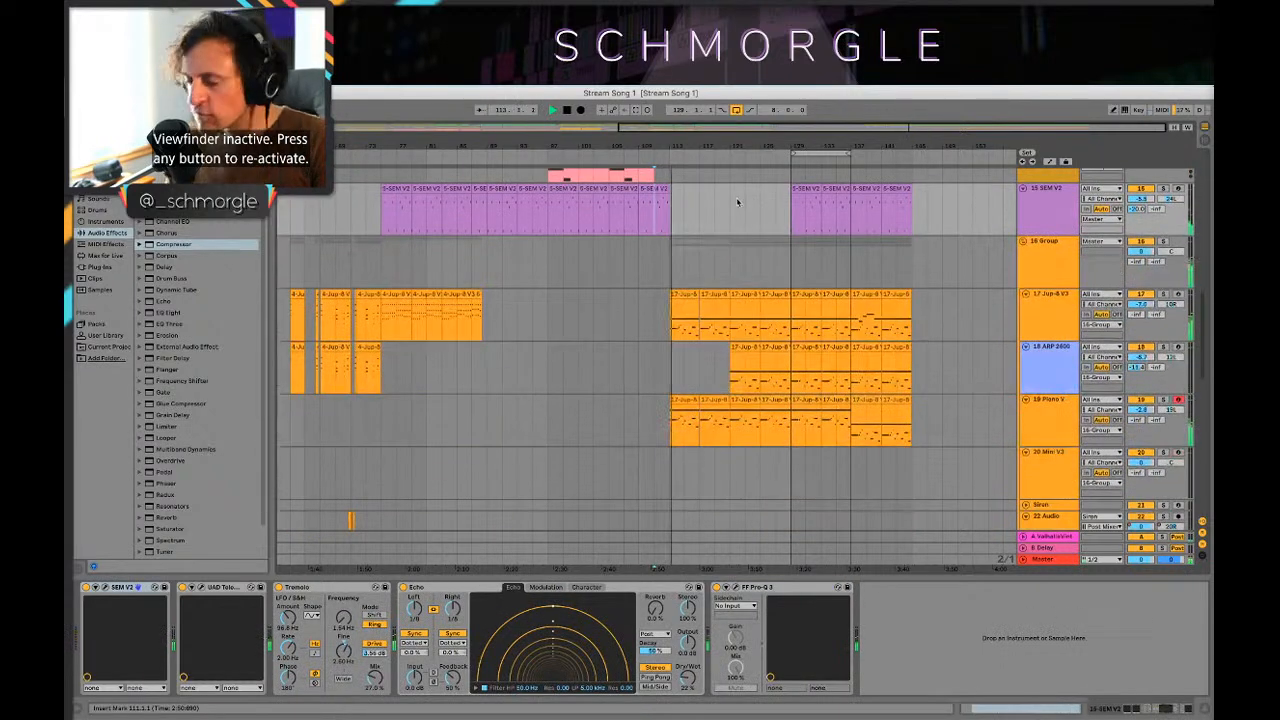
pyautogui.scroll(12, 713, 236)
pyautogui.scroll(-9, 771, 204)
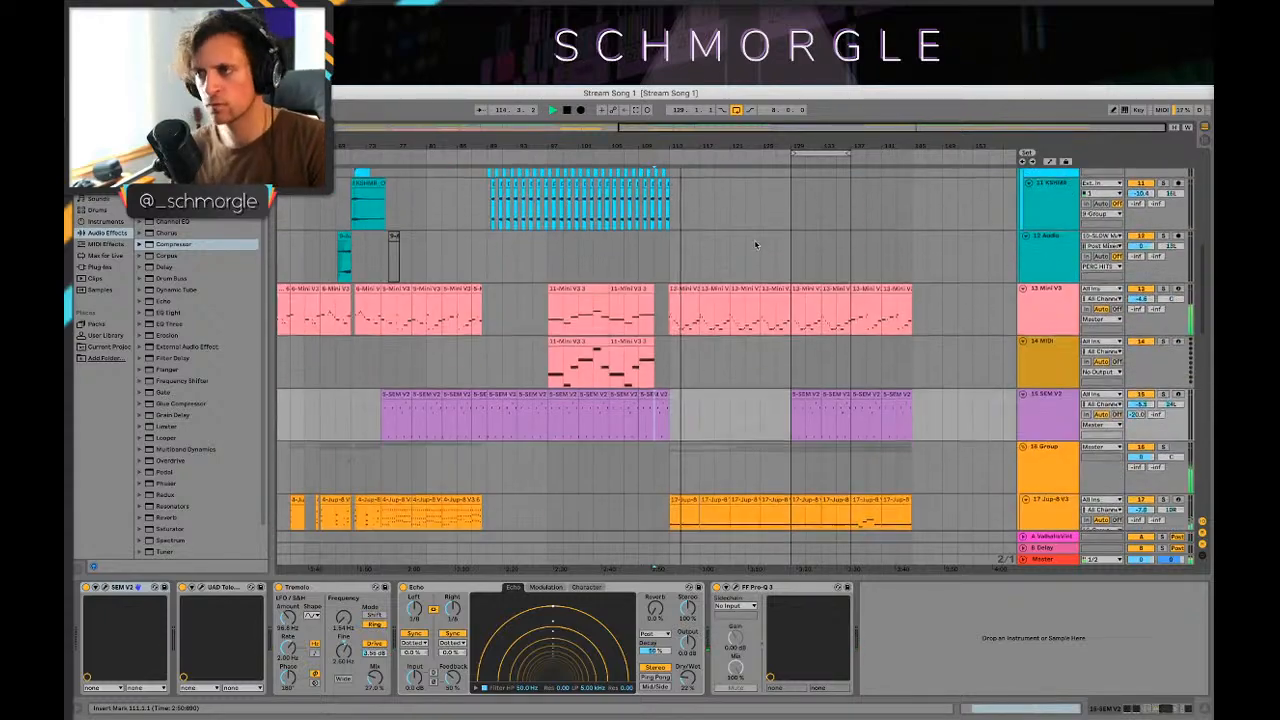
pyautogui.scroll(-3, 757, 239)
pyautogui.scroll(12, 786, 209)
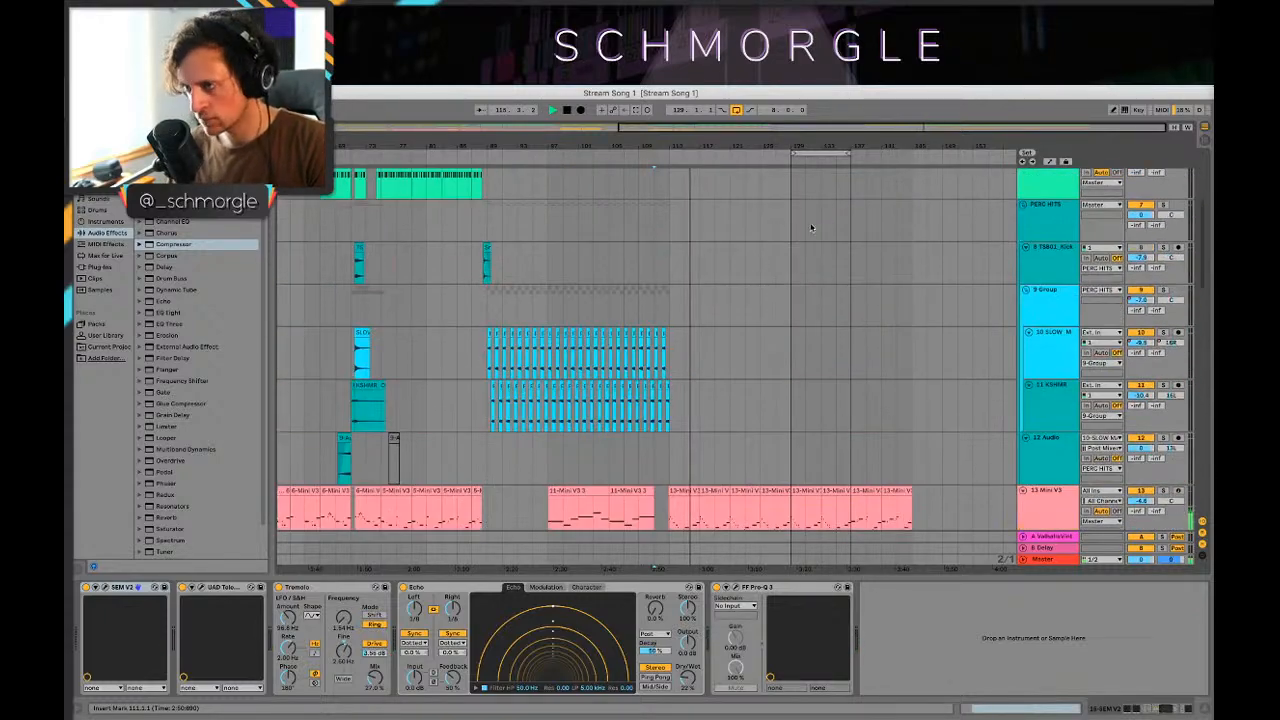
pyautogui.scroll(-6, 814, 220)
pyautogui.scroll(10, 798, 257)
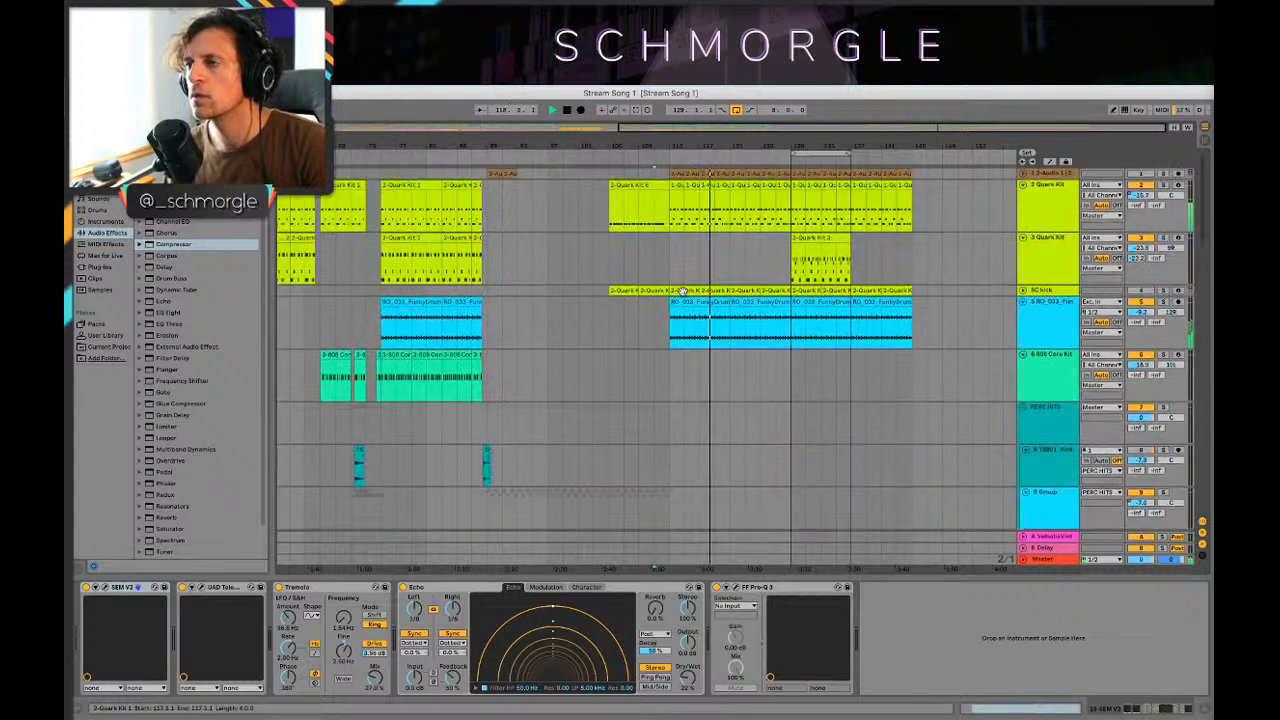
# Step: Zoom in on the SC kick clips around bar 115 to inspect their notes and reduce the SC kick track's height
pyautogui.press('space')
pyautogui.click(716, 299)
pyautogui.press('z')
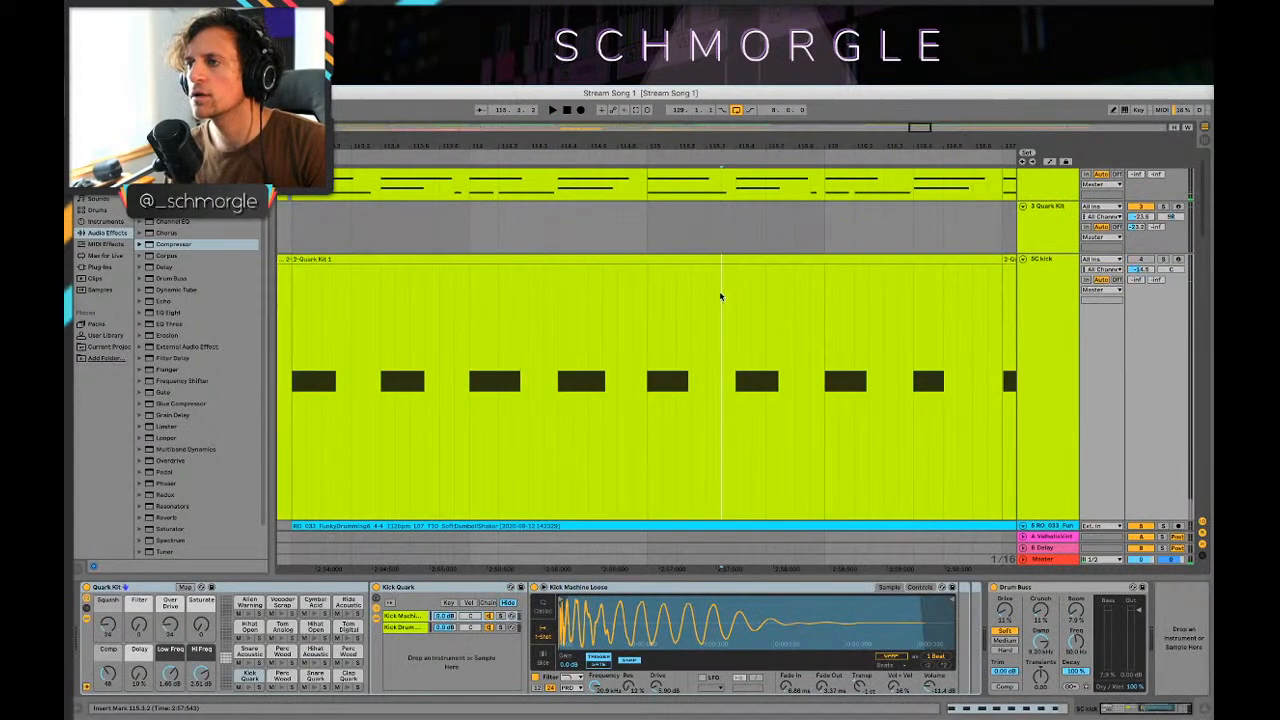
pyautogui.moveTo(703, 150); pyautogui.dragTo(703, 135)
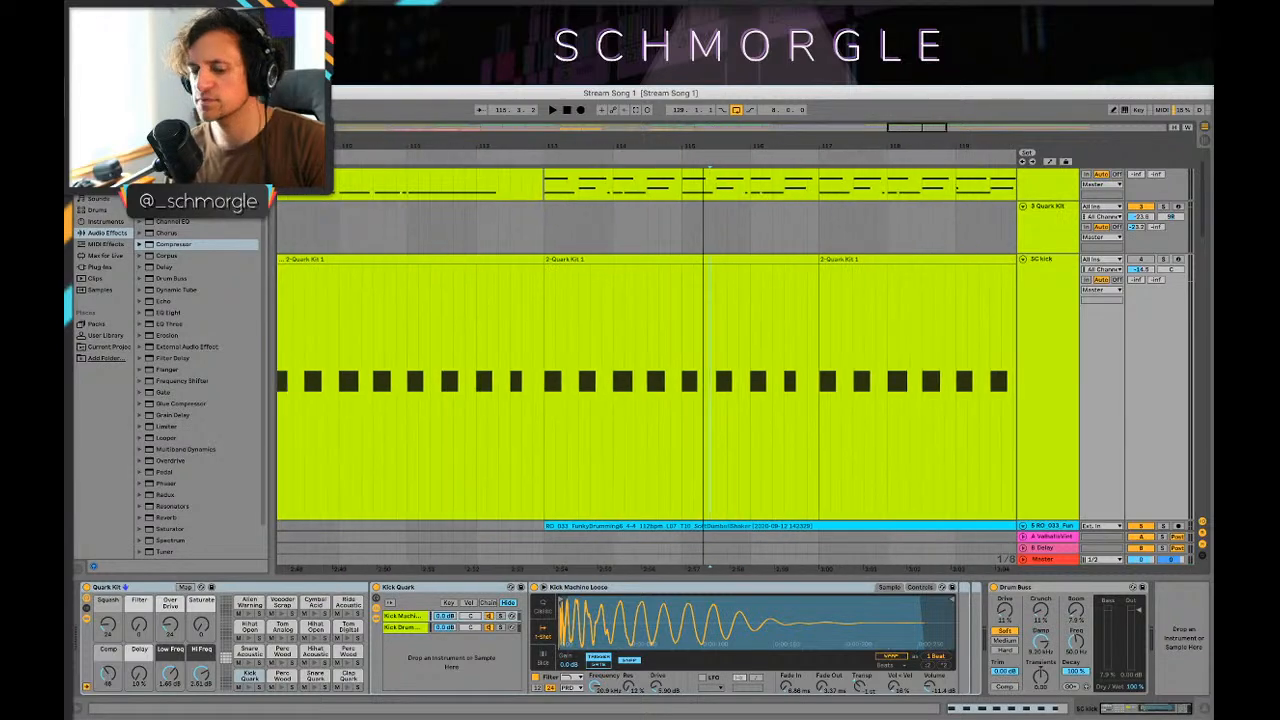
pyautogui.press('w')
pyautogui.press('w')
pyautogui.press('q')
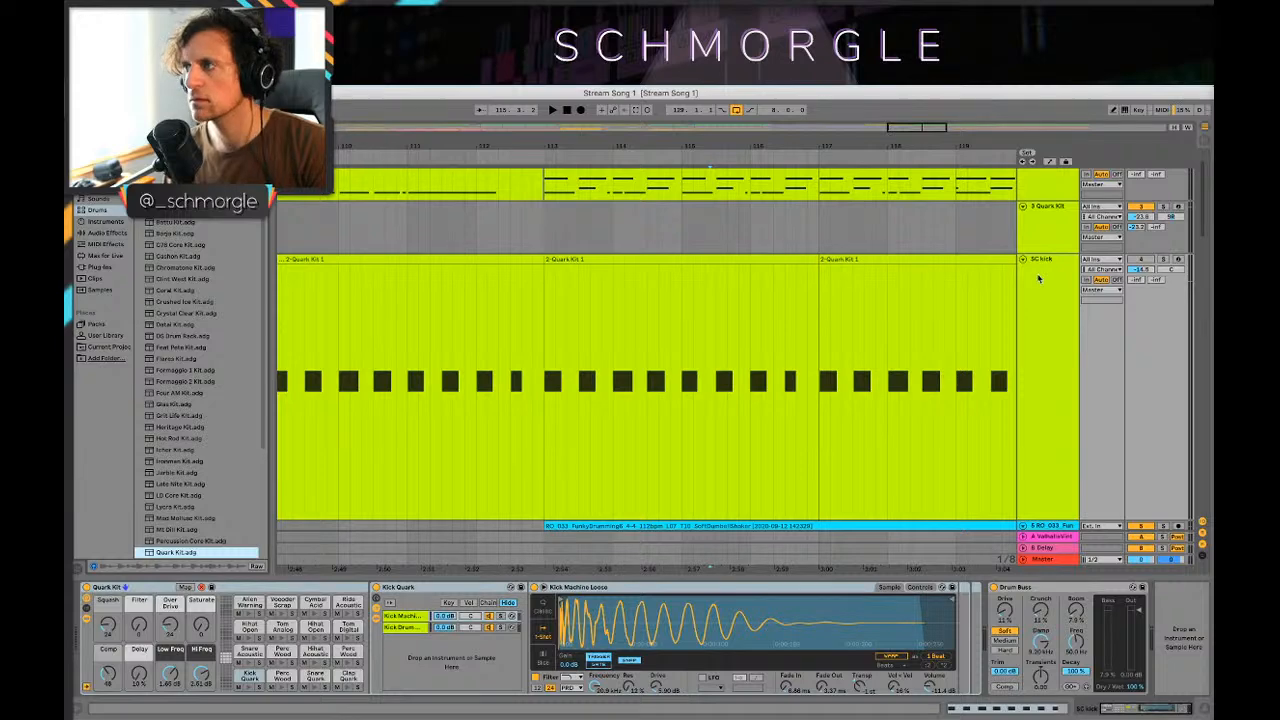
pyautogui.moveTo(1048, 521); pyautogui.dragTo(1035, 294)
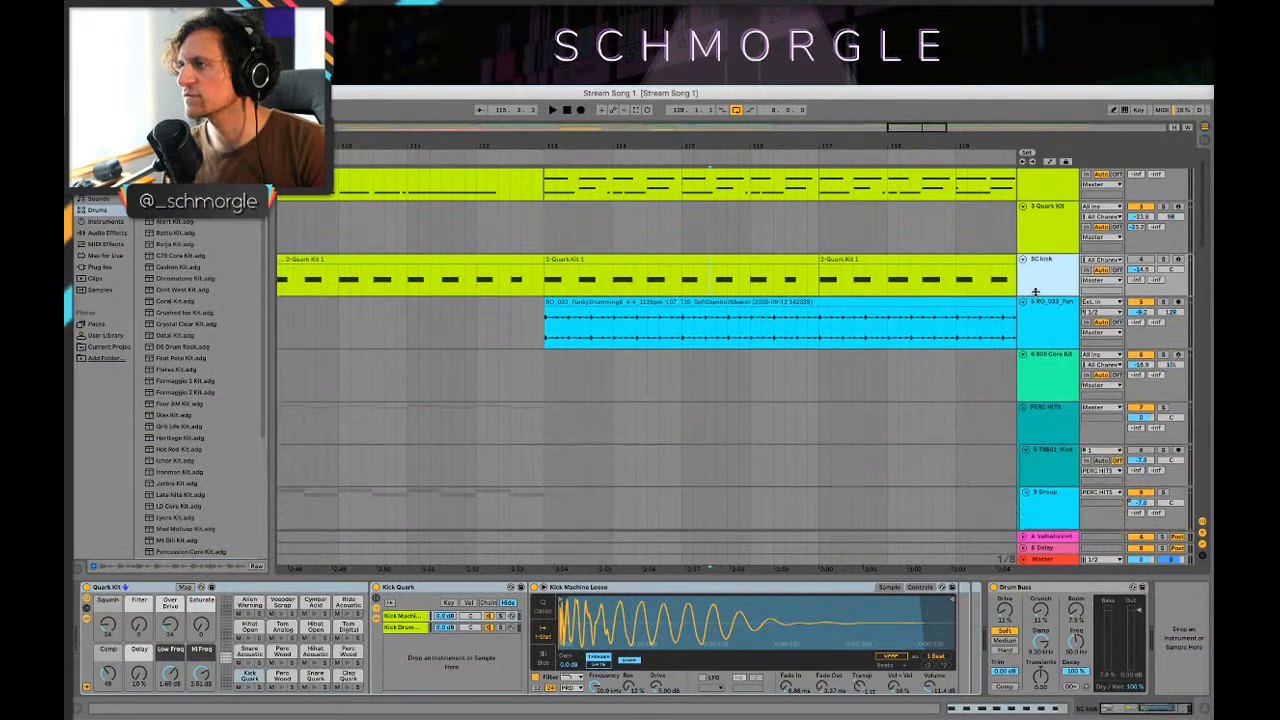
# Step: Play the song from just before bar 113 to compare the Quark Kit and SC kick patterns
pyautogui.click(688, 261)
pyautogui.press('space')
pyautogui.click(522, 270)
pyautogui.press('space')
pyautogui.scroll(2, 608, 203)
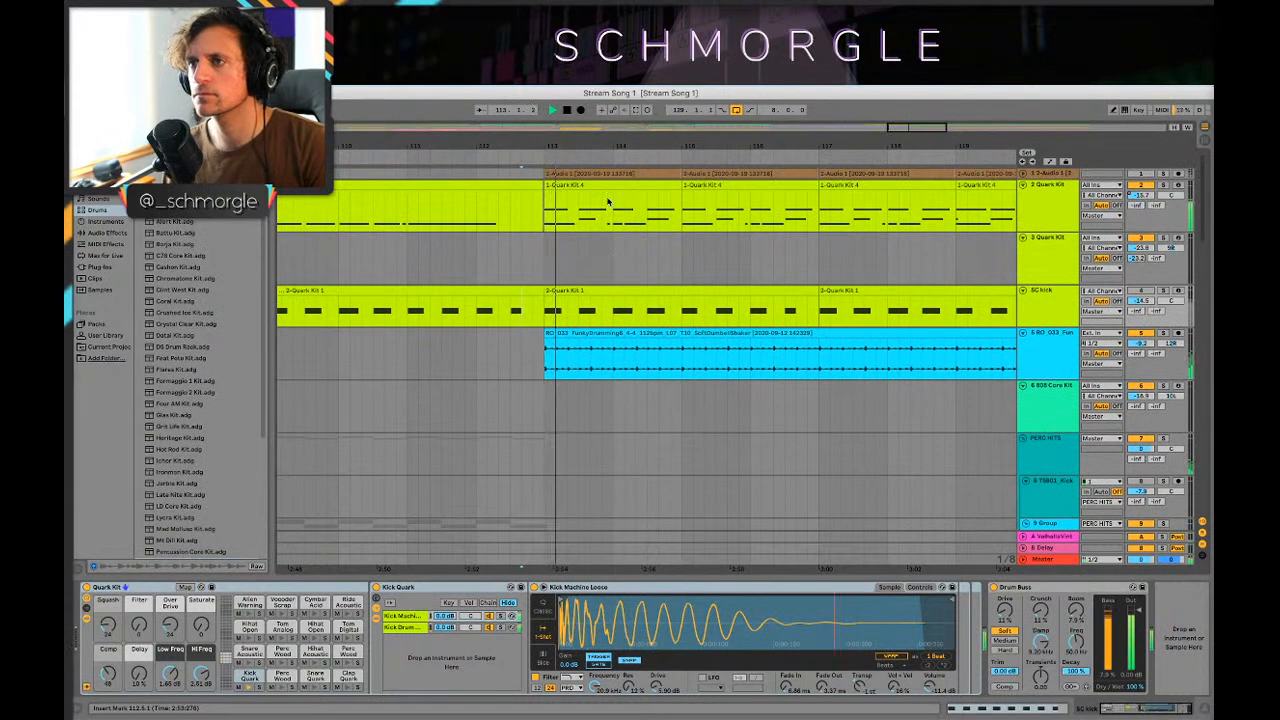
# Step: Fold the SC kick track and delete its clips from bar 113 up to bar 129
pyautogui.scroll(-3, 637, 254)
pyautogui.scroll(3, 645, 240)
pyautogui.moveTo(660, 147); pyautogui.dragTo(640, 92)
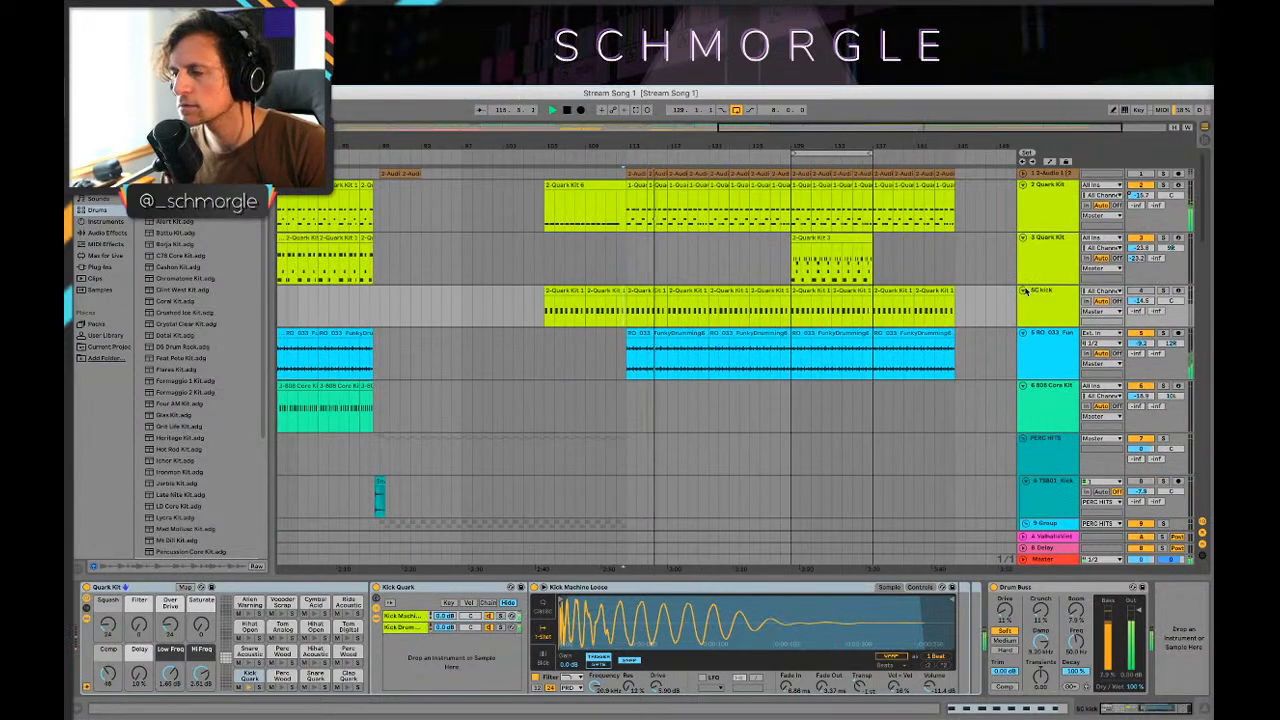
pyautogui.click(1022, 290)
pyautogui.click(648, 298)
pyautogui.press('space')
pyautogui.click(655, 291)
pyautogui.keyDown('shift'); pyautogui.click(768, 289); pyautogui.keyUp('shift')
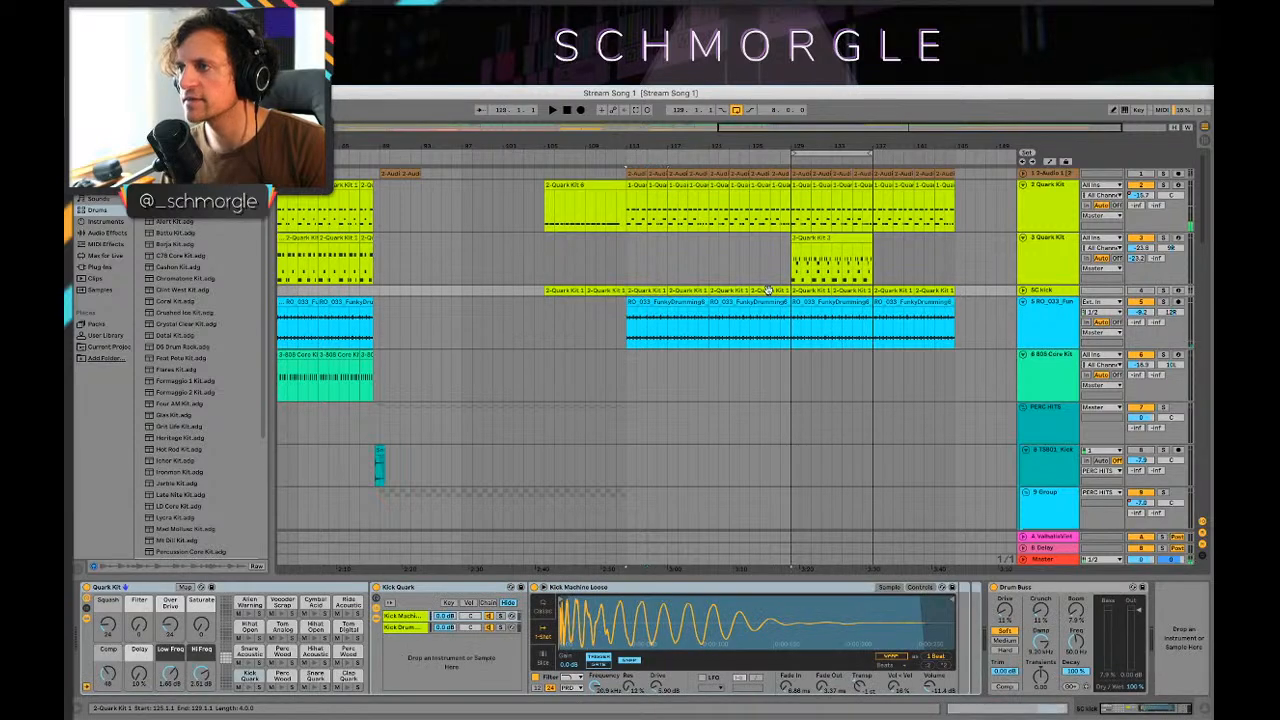
# Step: Play the song from about bar 105 while looking through the percussion, bass and synth tracks
pyautogui.click(560, 318)
pyautogui.scroll(-10, 594, 320)
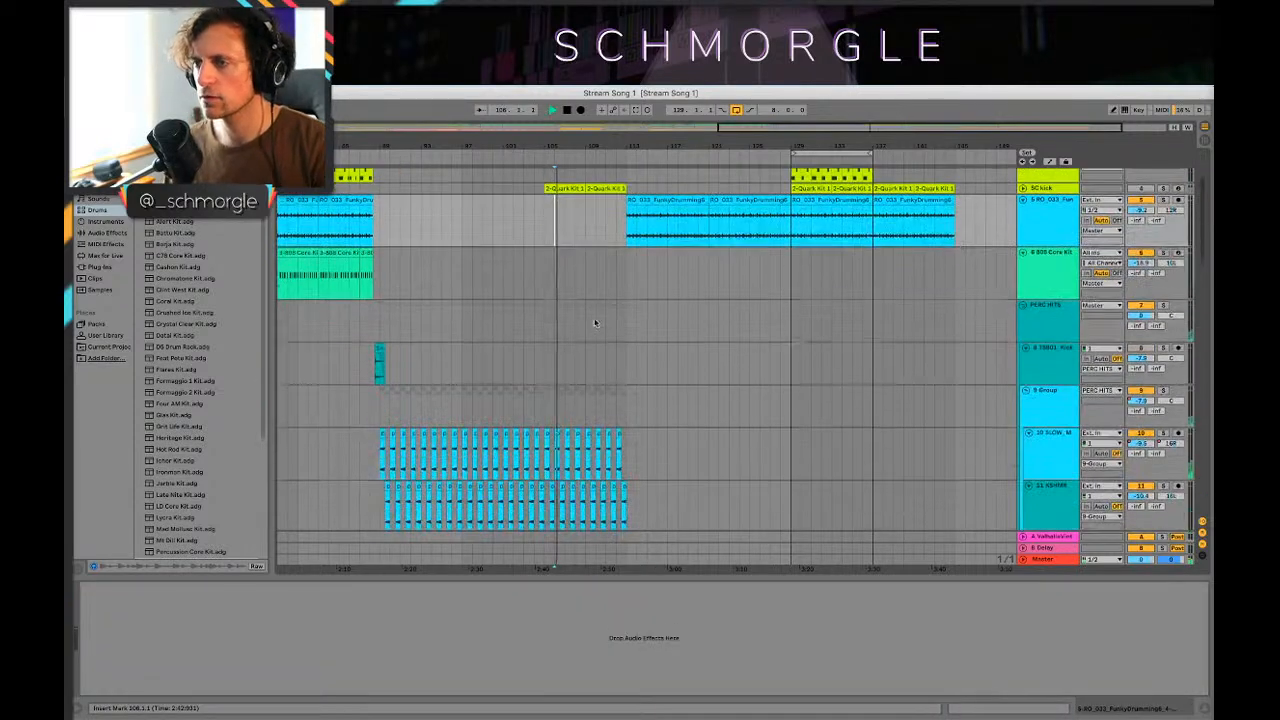
pyautogui.scroll(-5, 614, 342)
pyautogui.scroll(15, 600, 300)
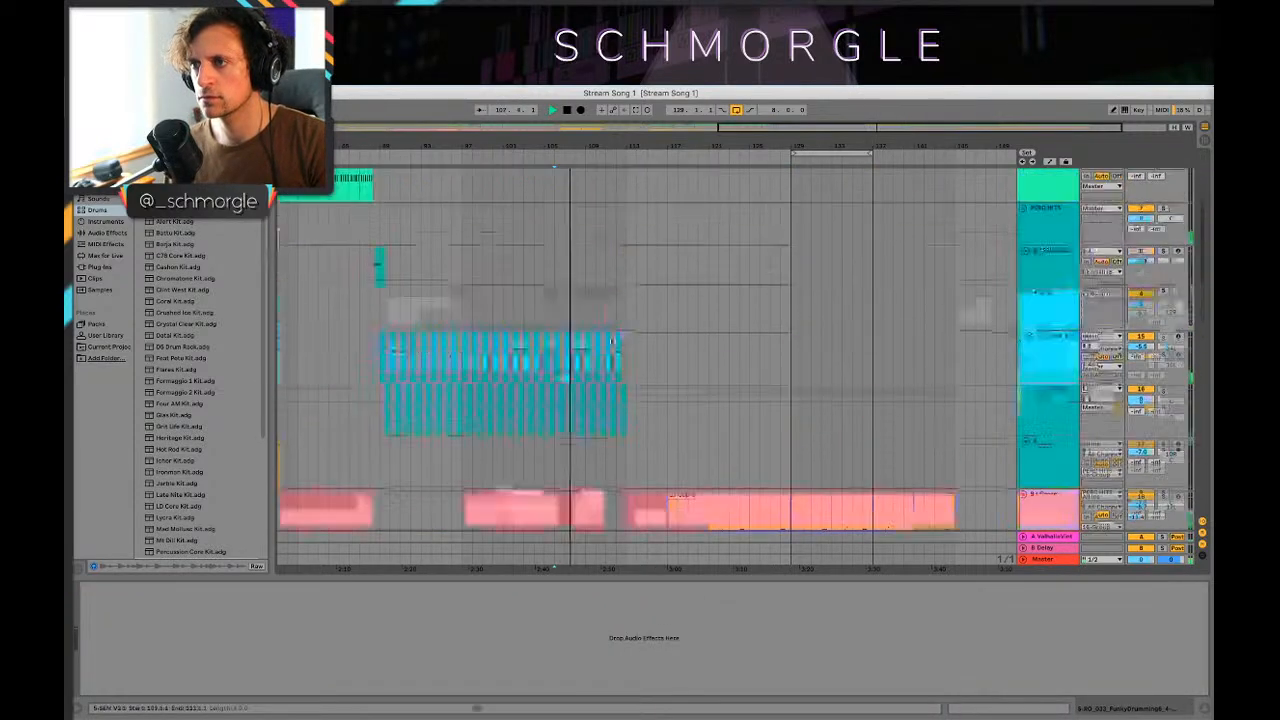
pyautogui.click(543, 221)
pyautogui.scroll(-10, 646, 345)
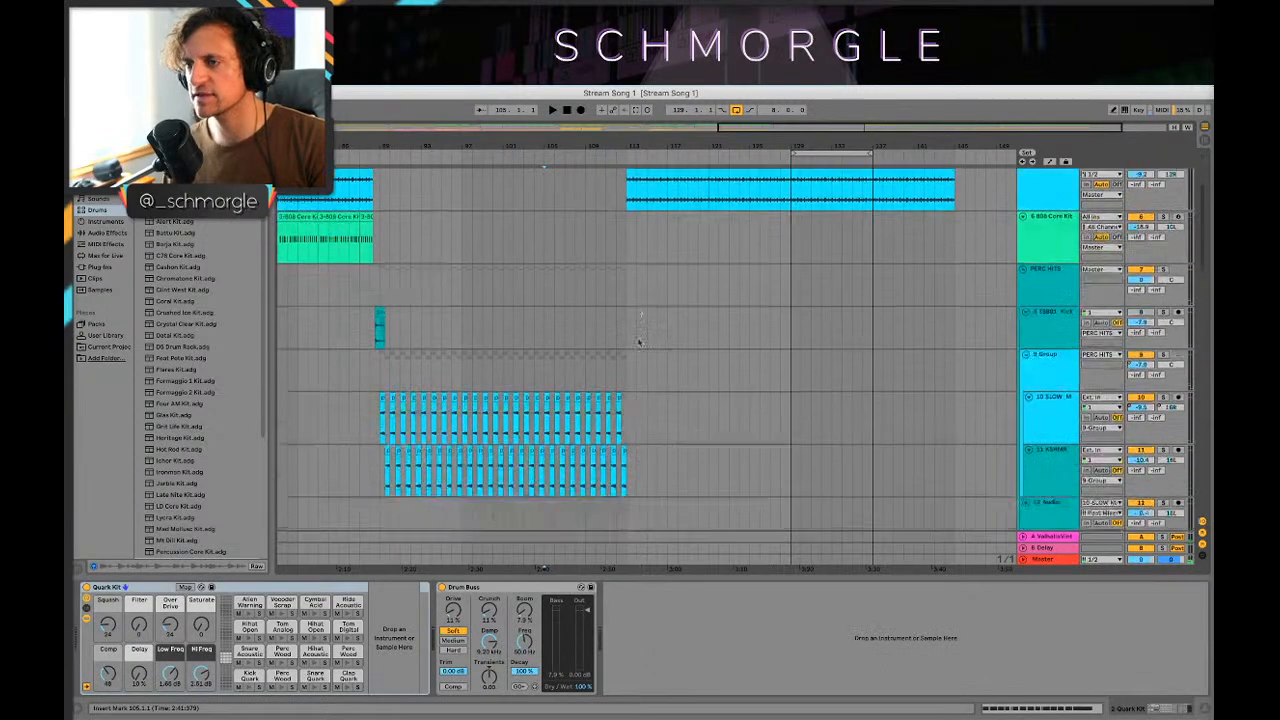
pyautogui.press('space')
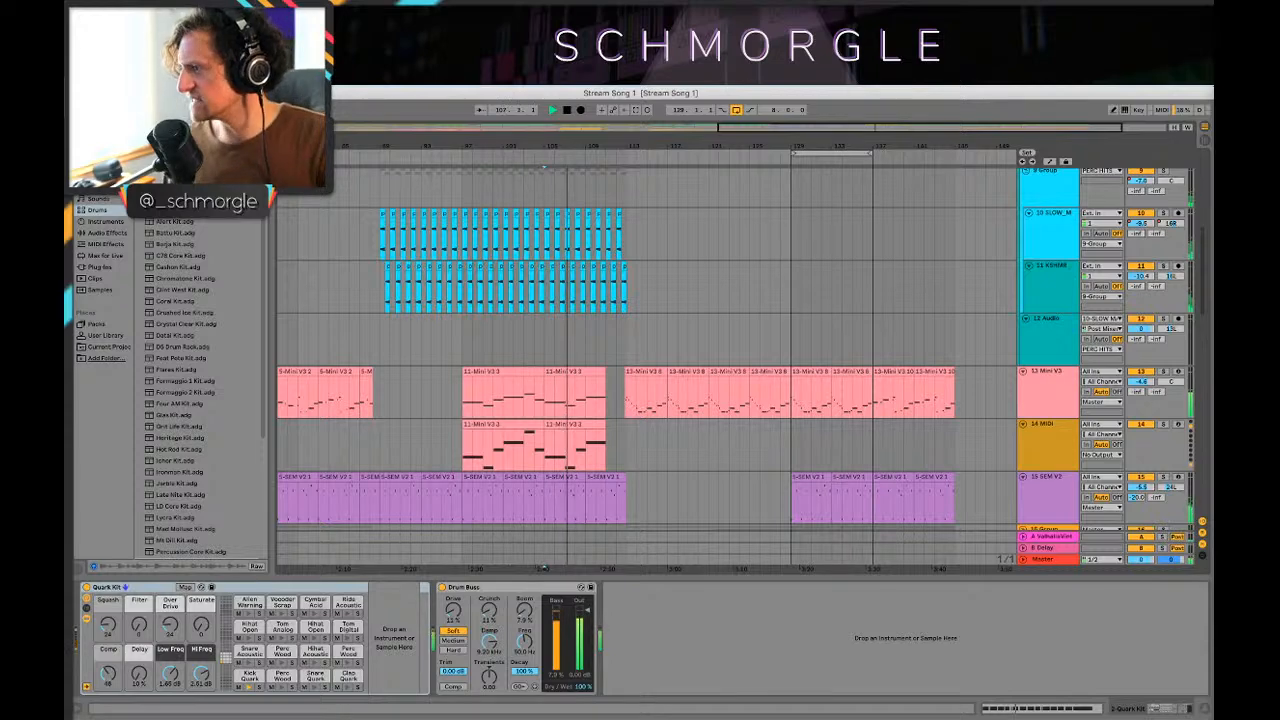
pyautogui.press('space')
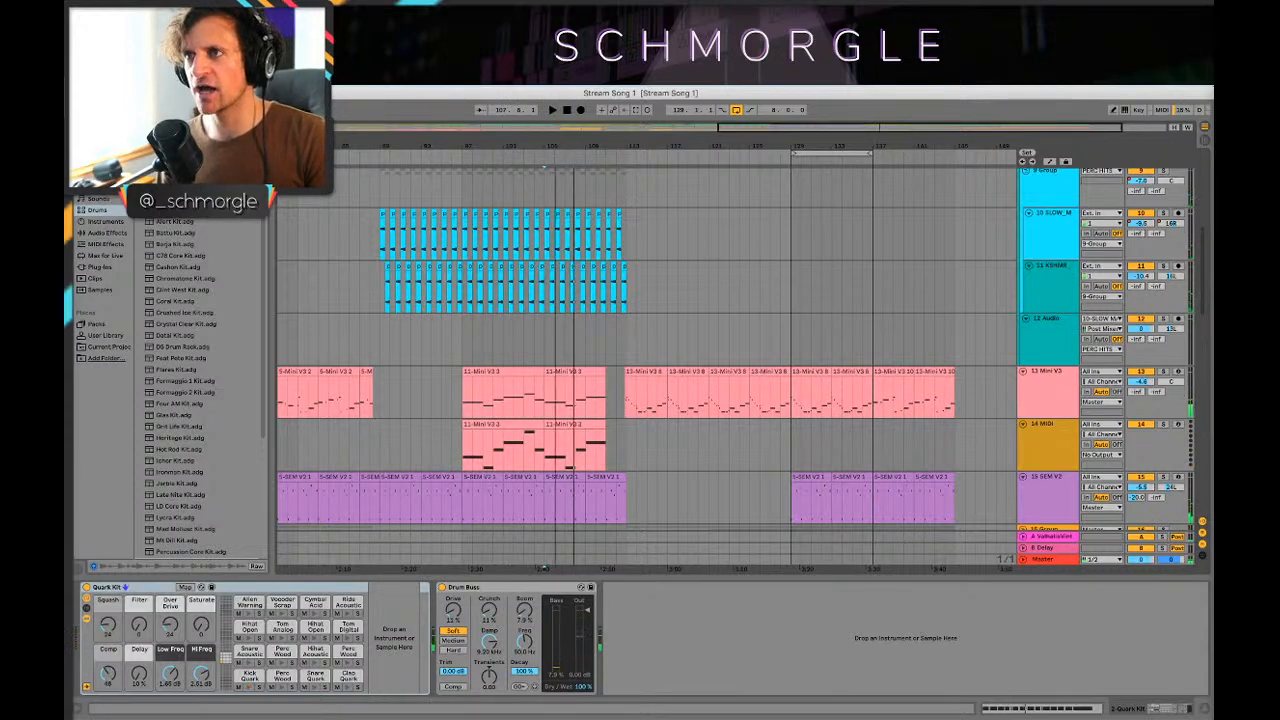
# Step: Zoom in on the Mini V3 and MIDI bass clips and play from bar 105 towards bar 113 while checking all the tracks
pyautogui.moveTo(545, 146); pyautogui.dragTo(521, 293)
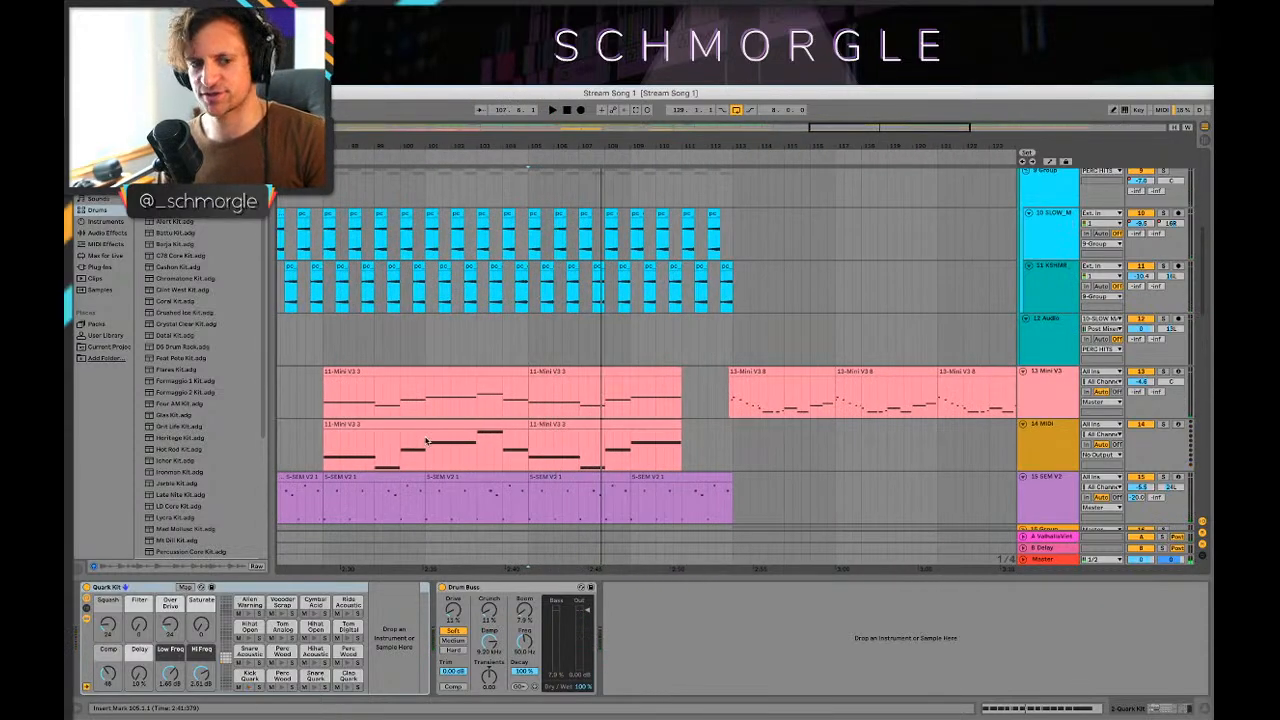
pyautogui.click(530, 450)
pyautogui.press('space')
pyautogui.scroll(-15, 561, 450)
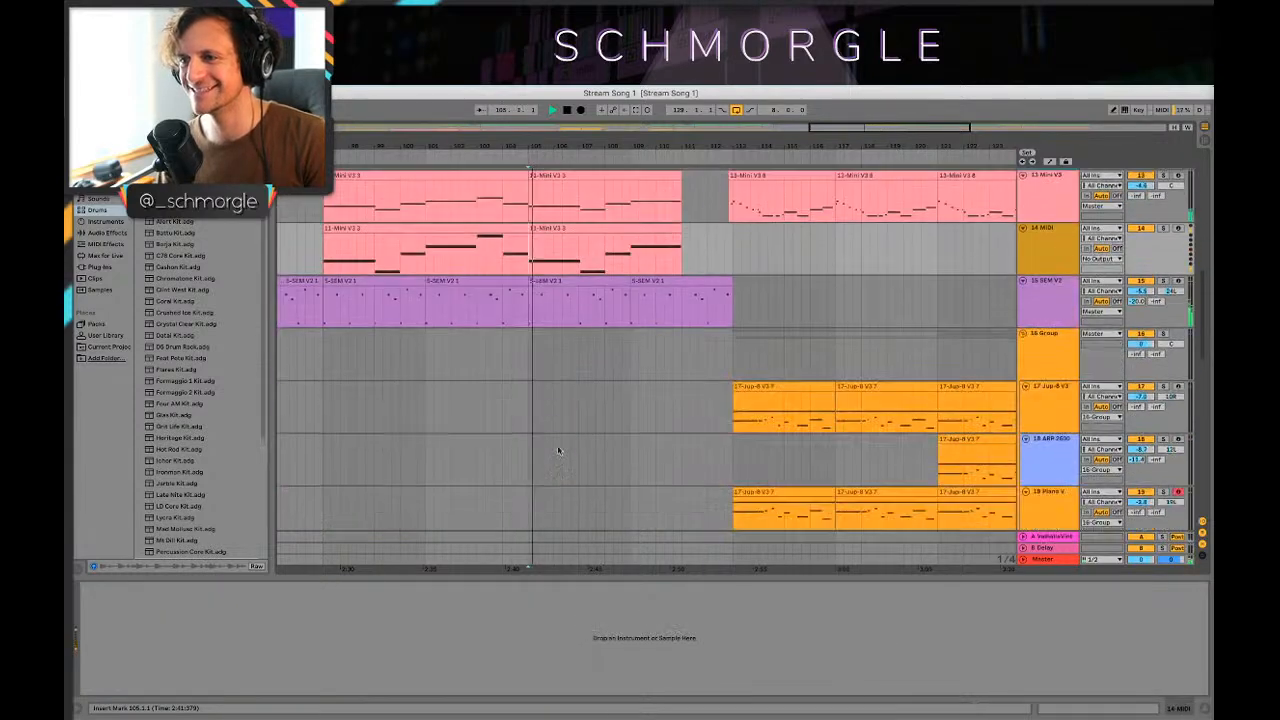
pyautogui.scroll(-4, 560, 450)
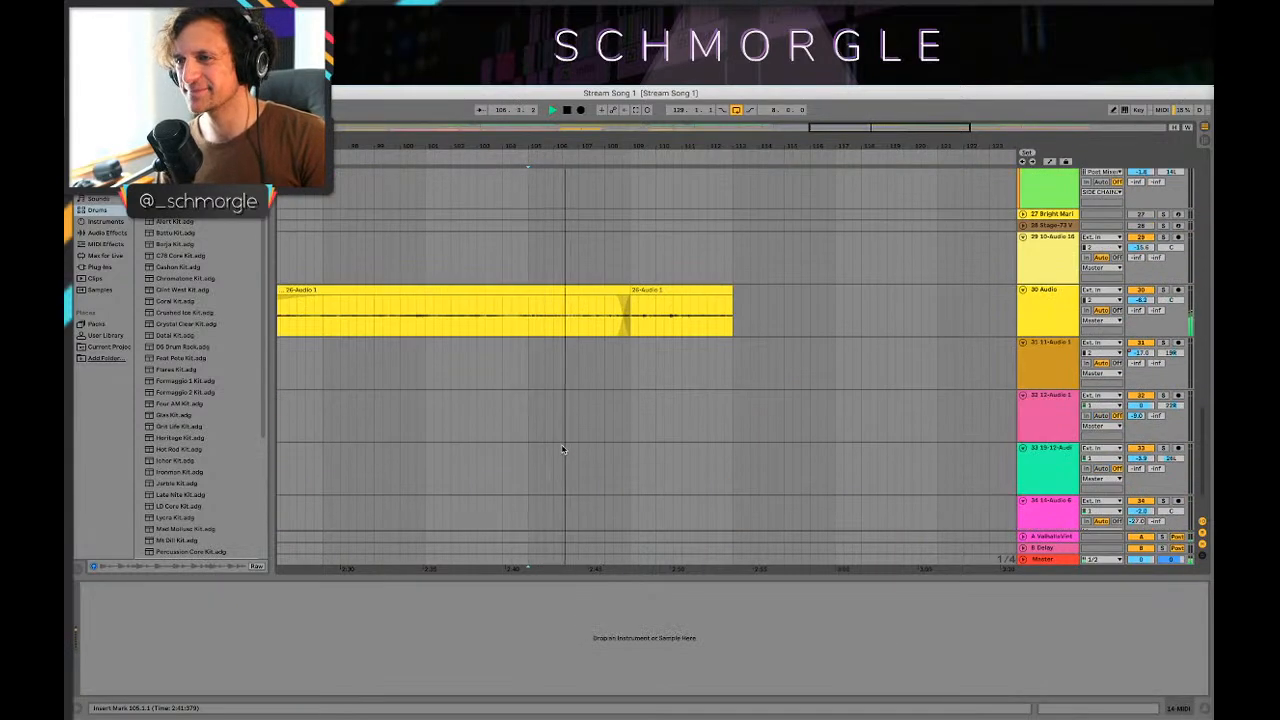
pyautogui.scroll(15, 562, 449)
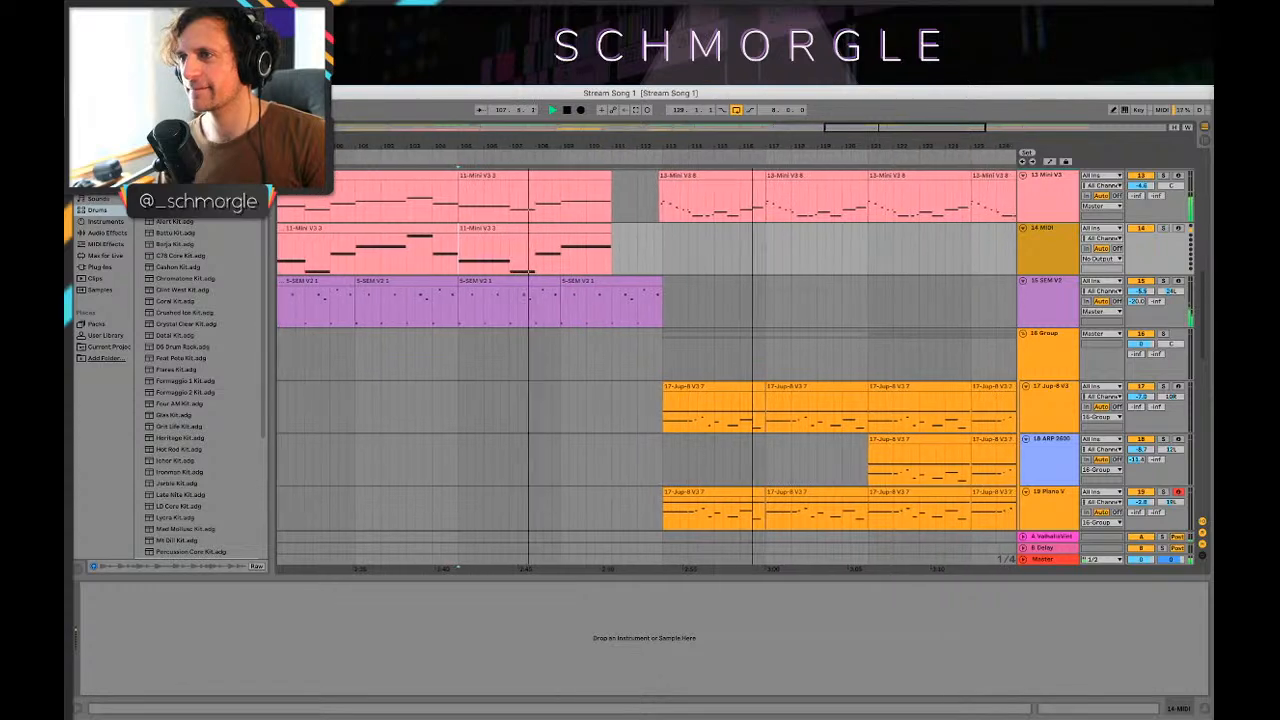
pyautogui.moveTo(752, 146); pyautogui.dragTo(706, 142)
pyautogui.scroll(-3, 623, 195)
pyautogui.scroll(4, 629, 208)
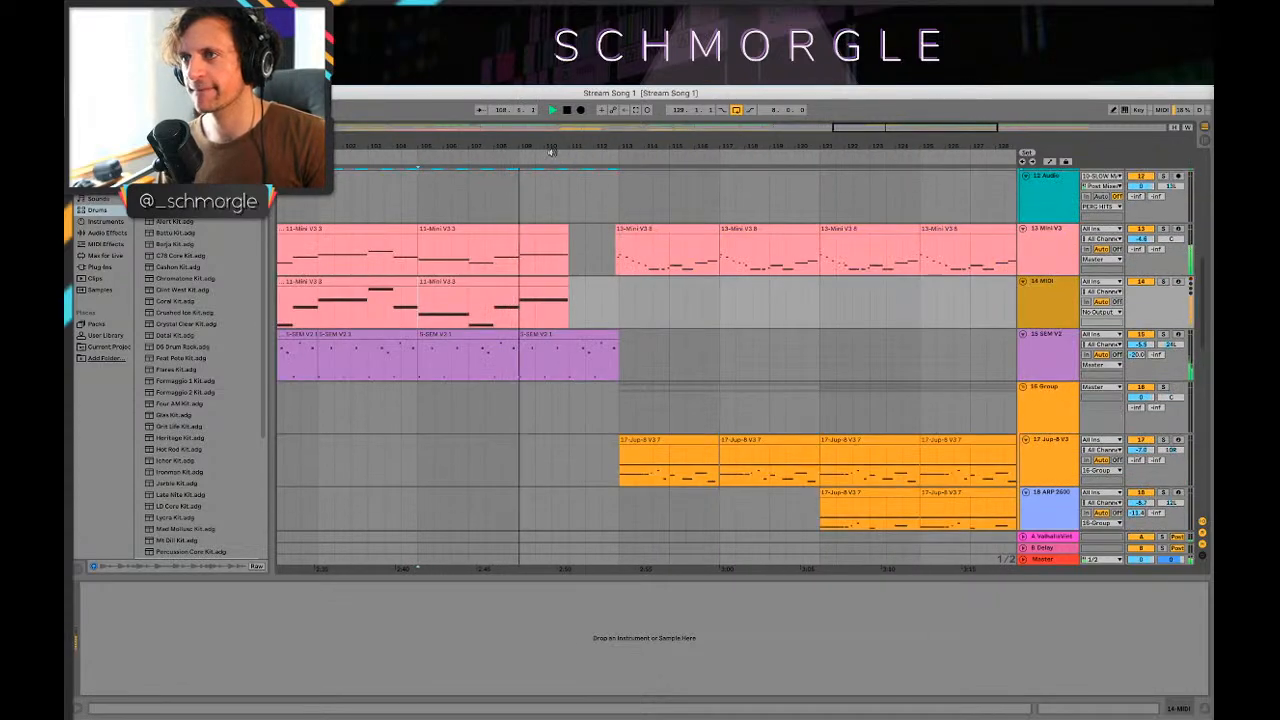
pyautogui.moveTo(551, 148); pyautogui.dragTo(551, 130)
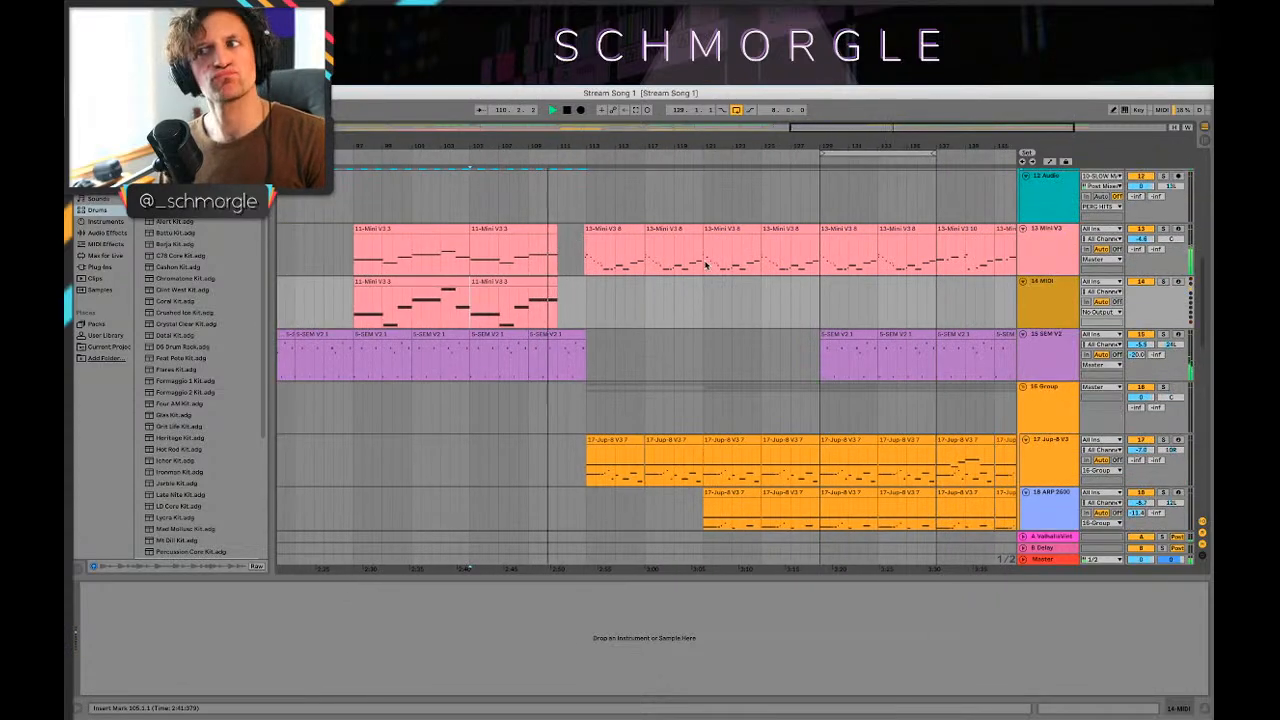
# Step: Stop playback, set the start point at bar 97 and load the ARP 2600 V3 instrument onto the 14 MIDI track
pyautogui.click(1030, 292)
pyautogui.press('space')
pyautogui.click(356, 311)
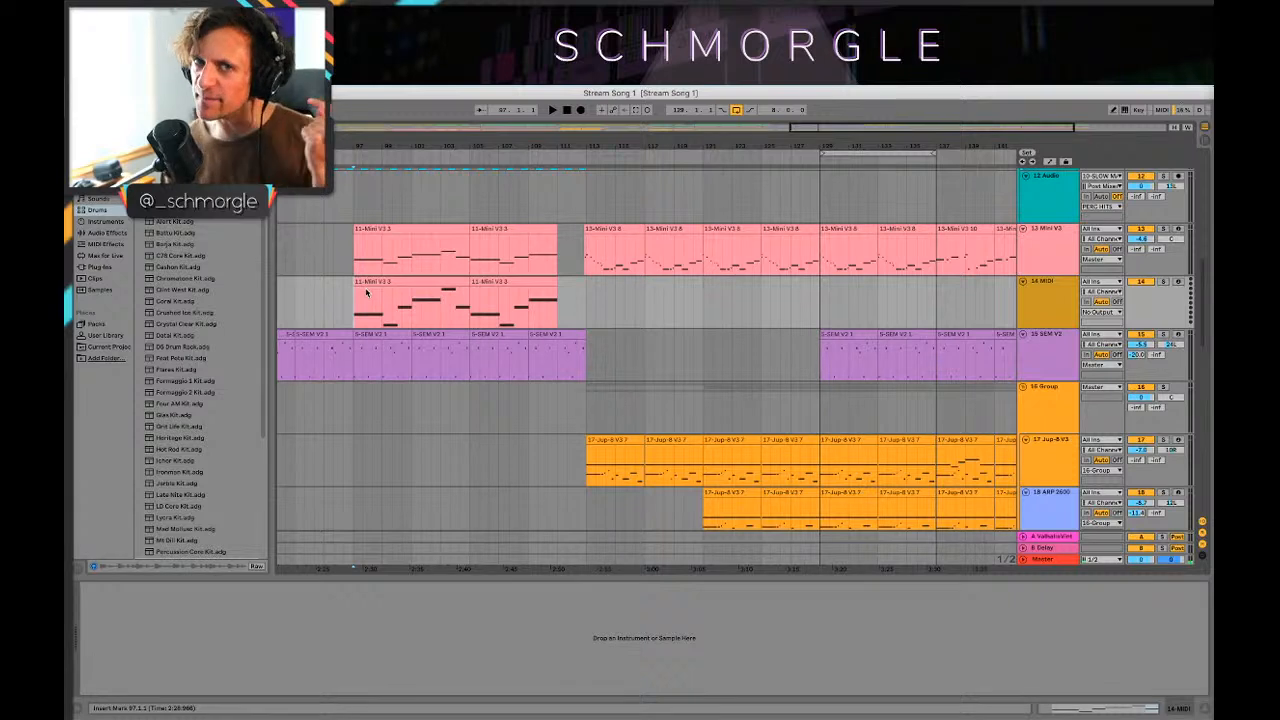
pyautogui.click(1045, 315)
pyautogui.moveTo(497, 142); pyautogui.dragTo(842, 175)
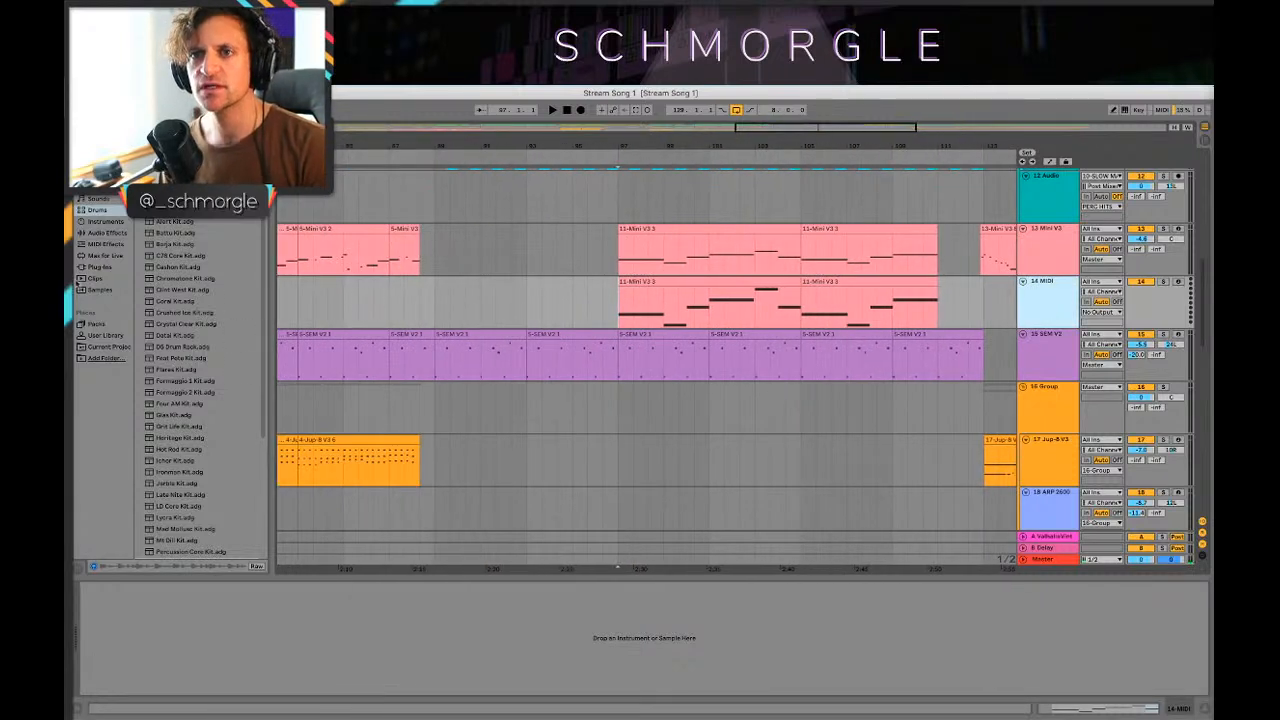
pyautogui.click(98, 155)
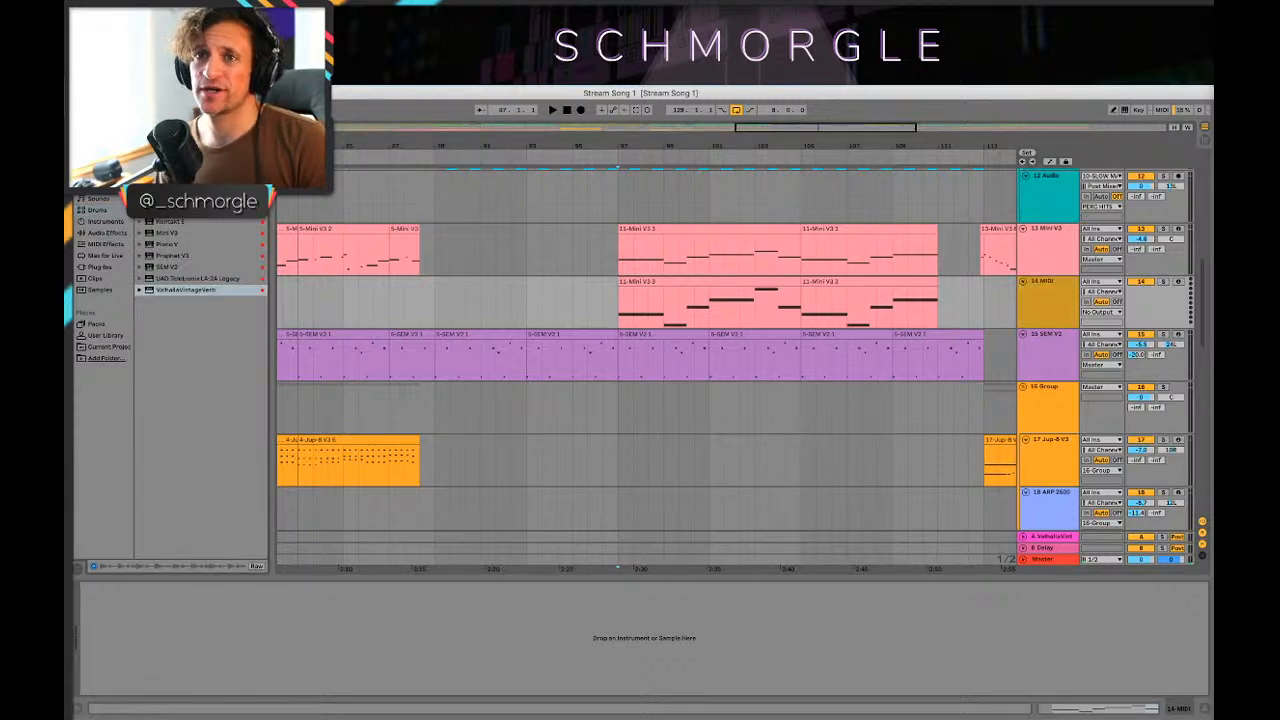
pyautogui.moveTo(180, 175); pyautogui.dragTo(1055, 305)
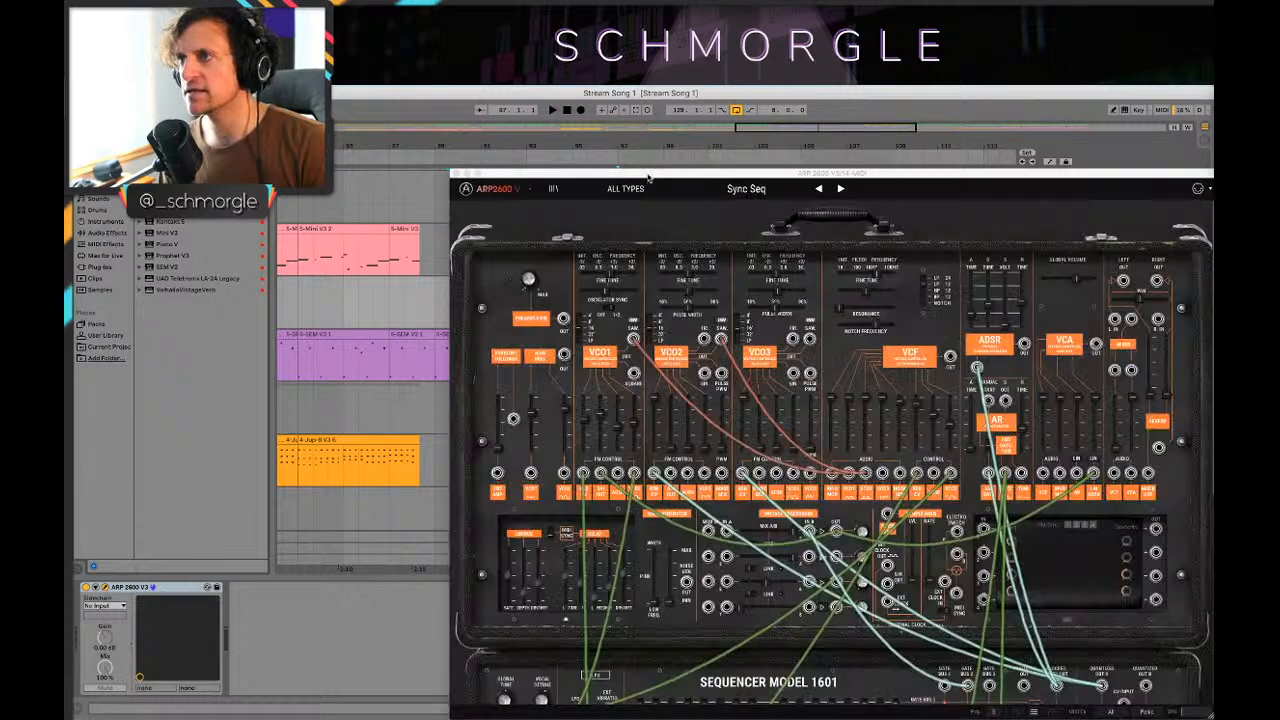
# Step: Filter the ARP 2600 presets by the Bass type, load Big Unison 2 and arm the track for recording
pyautogui.moveTo(577, 175); pyautogui.dragTo(397, 148)
pyautogui.click(376, 162)
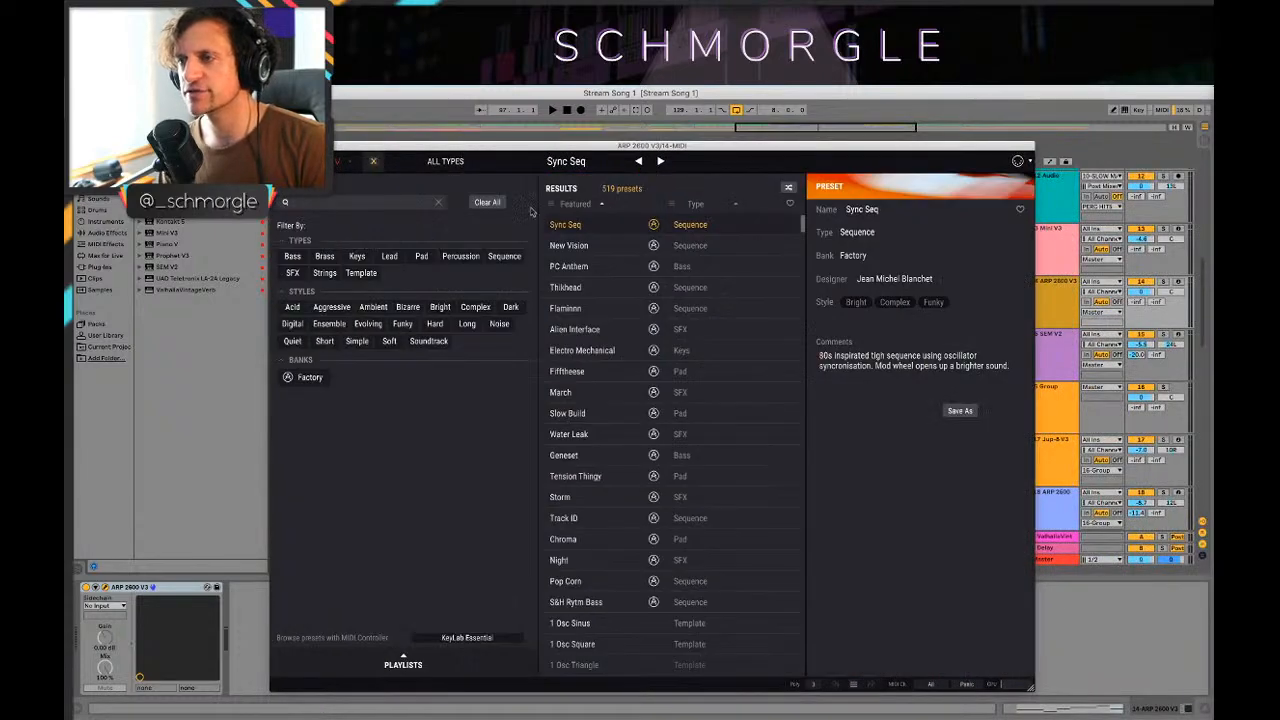
pyautogui.click(292, 256)
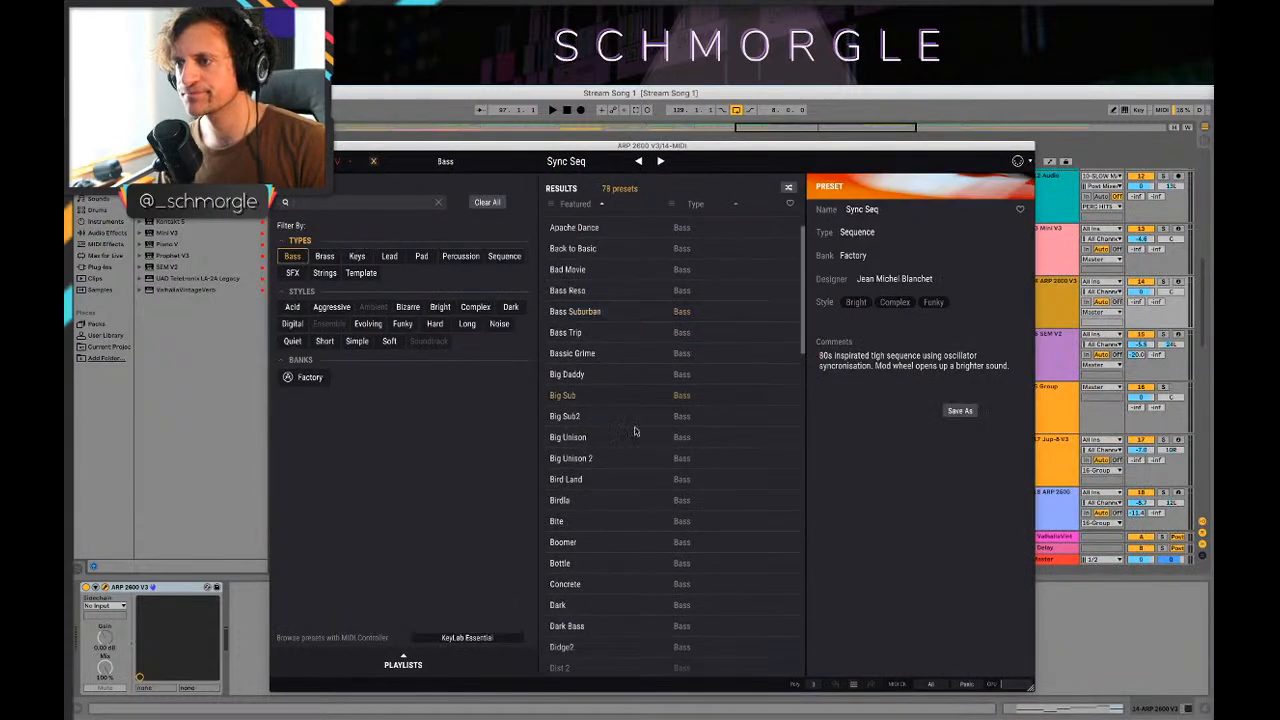
pyautogui.click(595, 497)
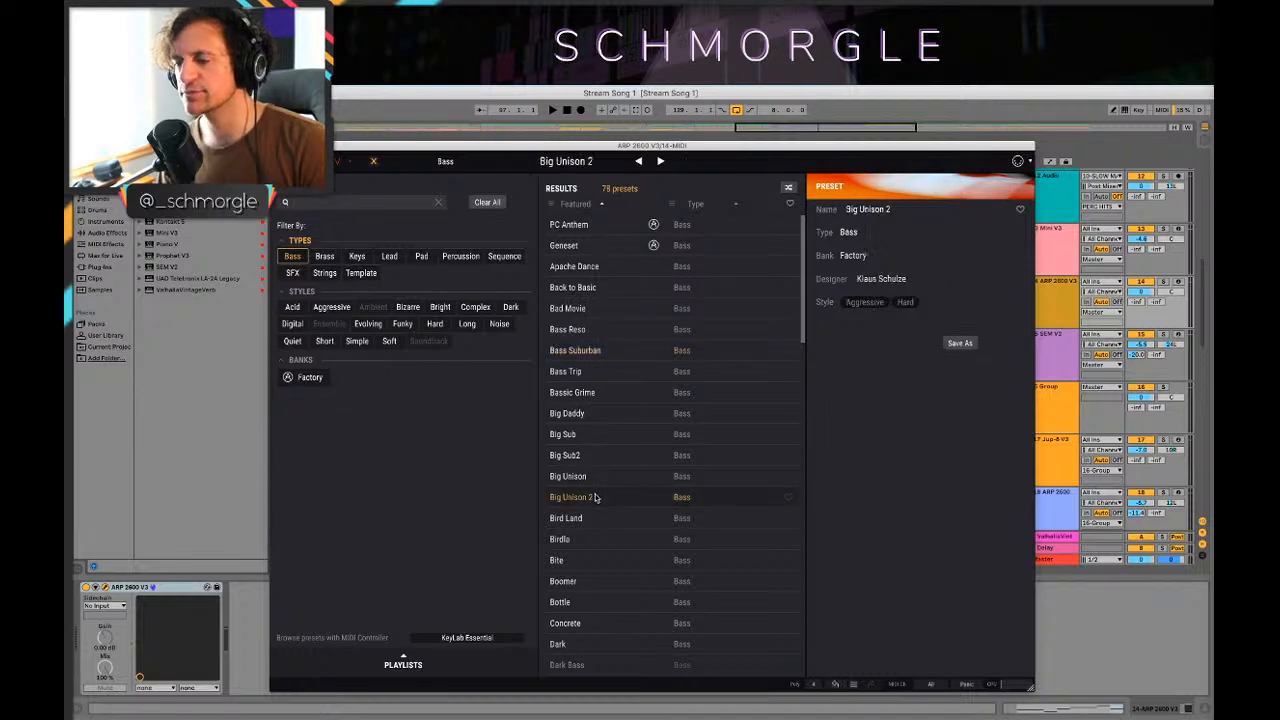
pyautogui.moveTo(868, 150); pyautogui.dragTo(836, 417)
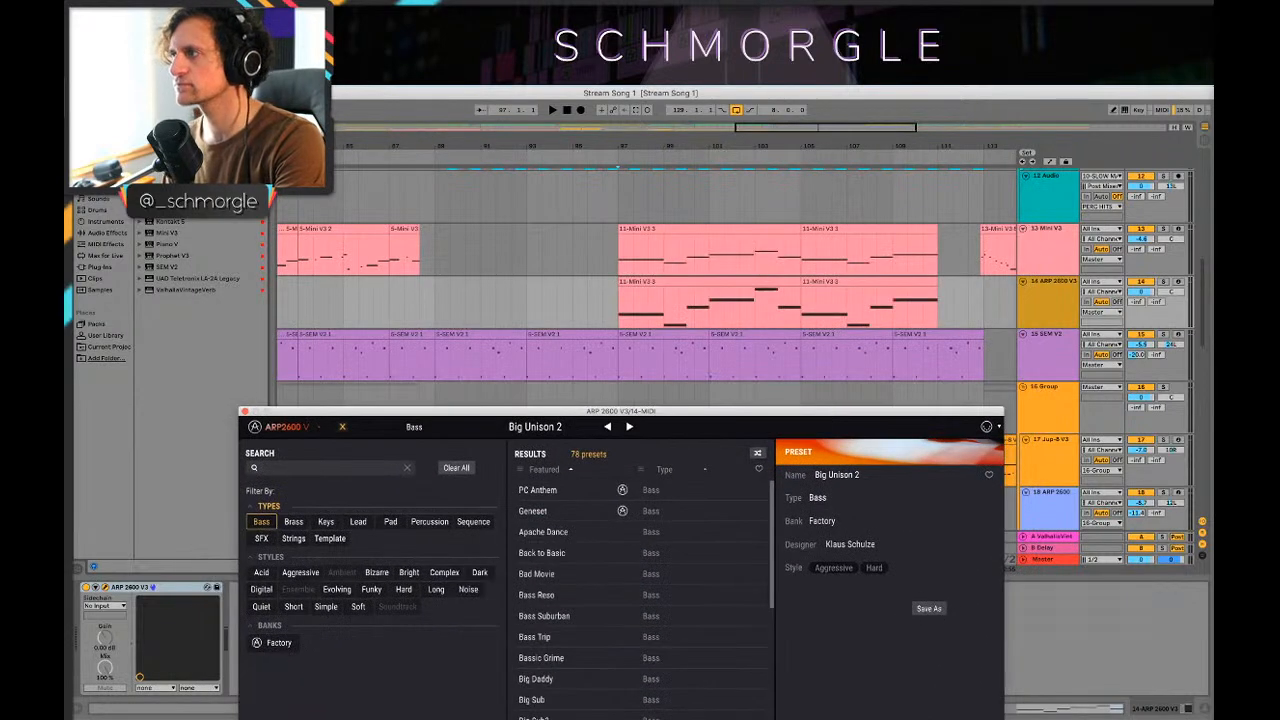
pyautogui.click(1177, 282)
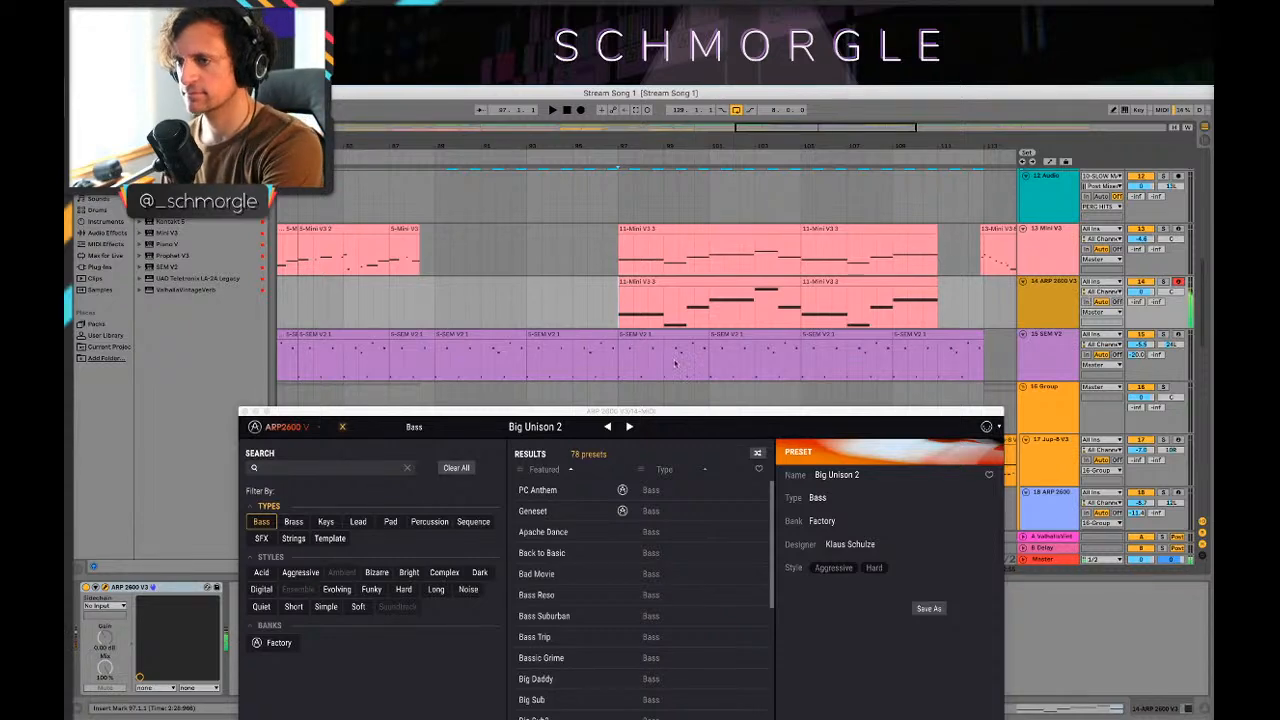
# Step: Audition the bass presets Big Daddy, Big Sub, Big Sub2, Big Unison, Bite and Boomer
pyautogui.moveTo(693, 417); pyautogui.dragTo(714, 235)
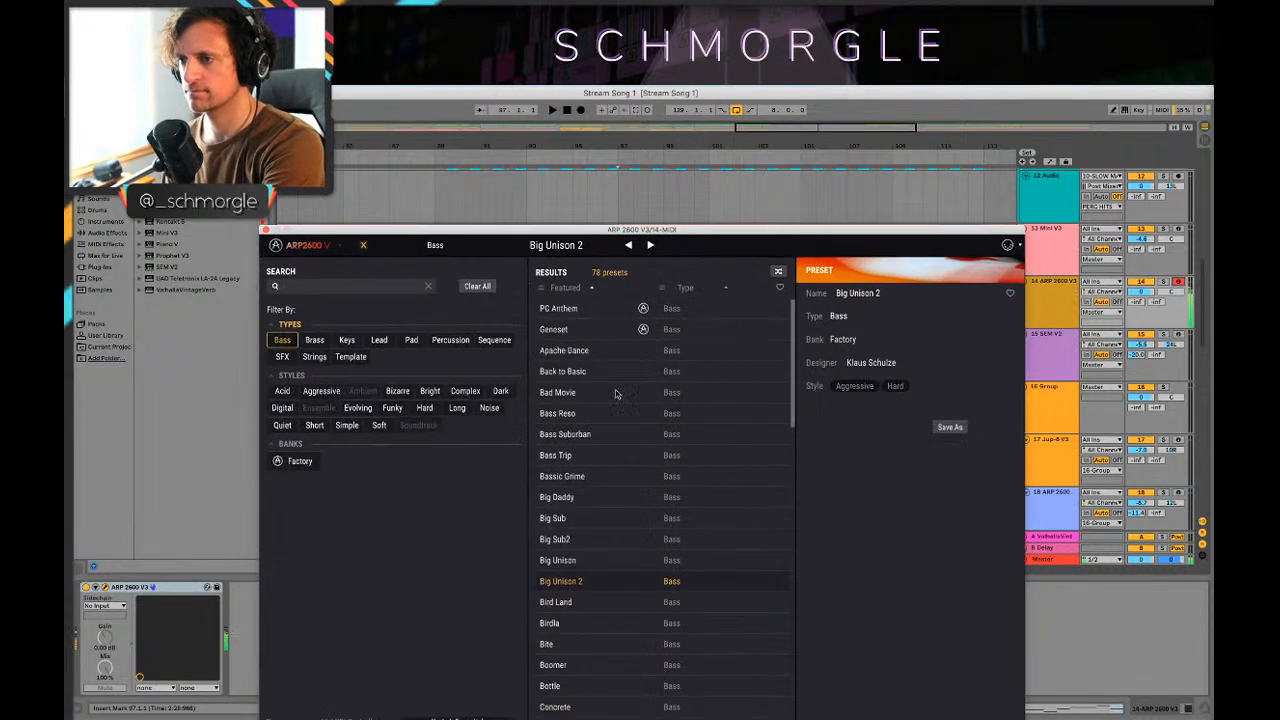
pyautogui.click(559, 505)
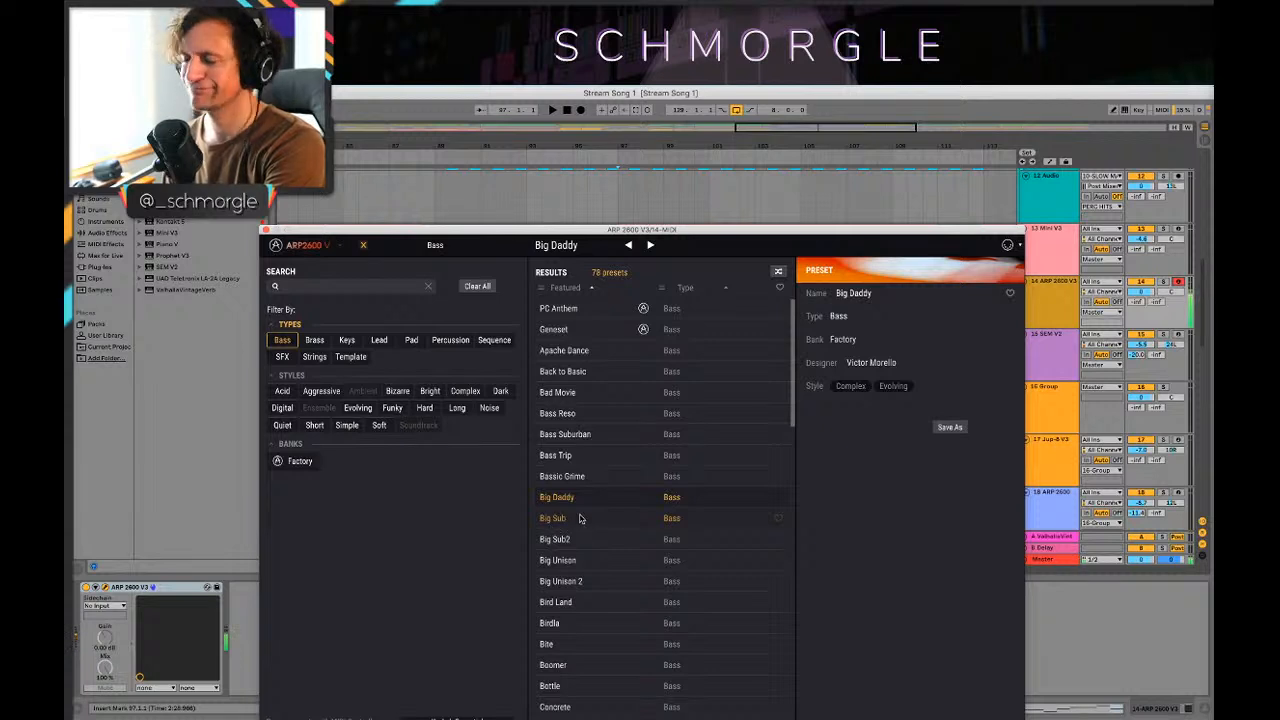
pyautogui.click(550, 520)
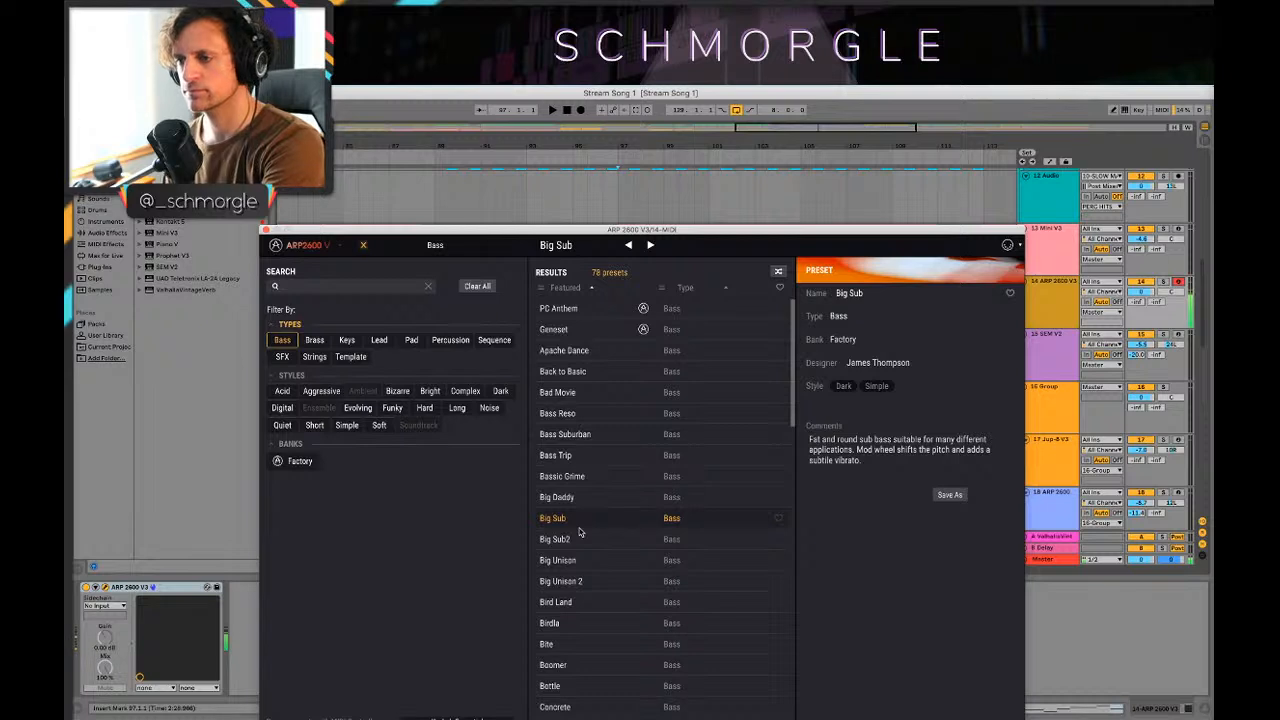
pyautogui.click(555, 540)
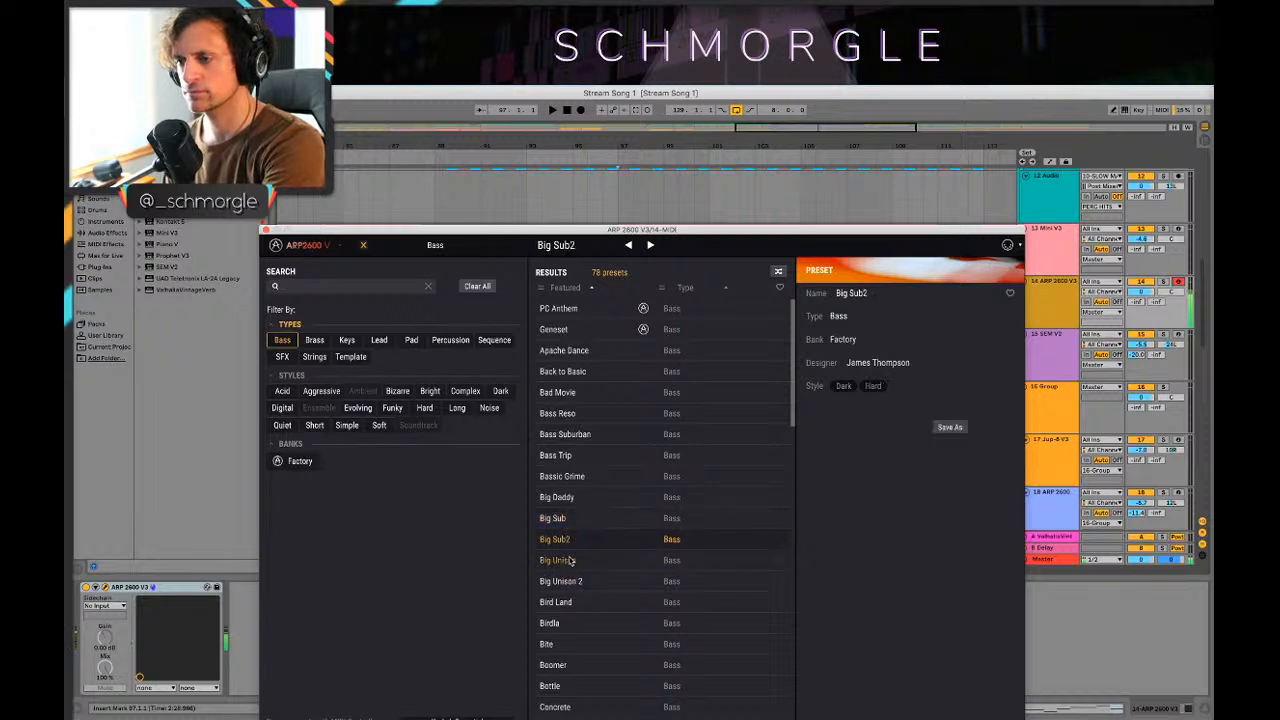
pyautogui.click(567, 563)
pyautogui.scroll(-1, 587, 571)
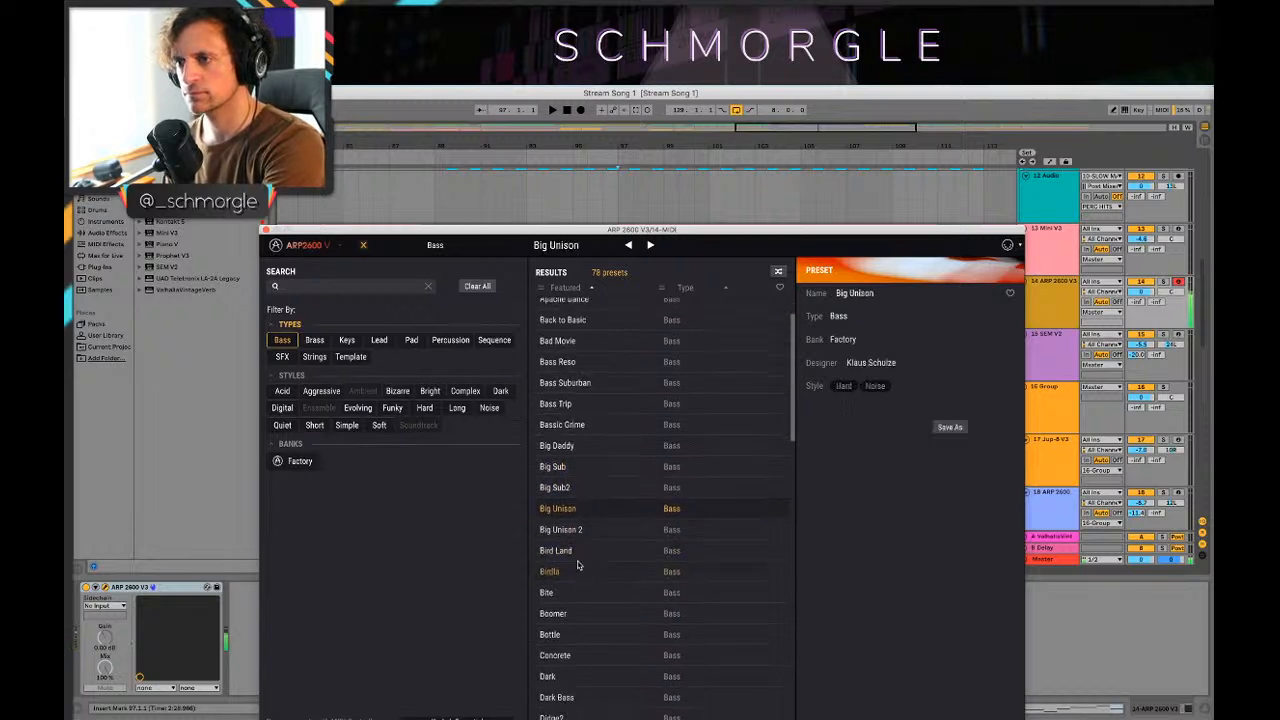
pyautogui.click(611, 593)
pyautogui.scroll(-1, 611, 593)
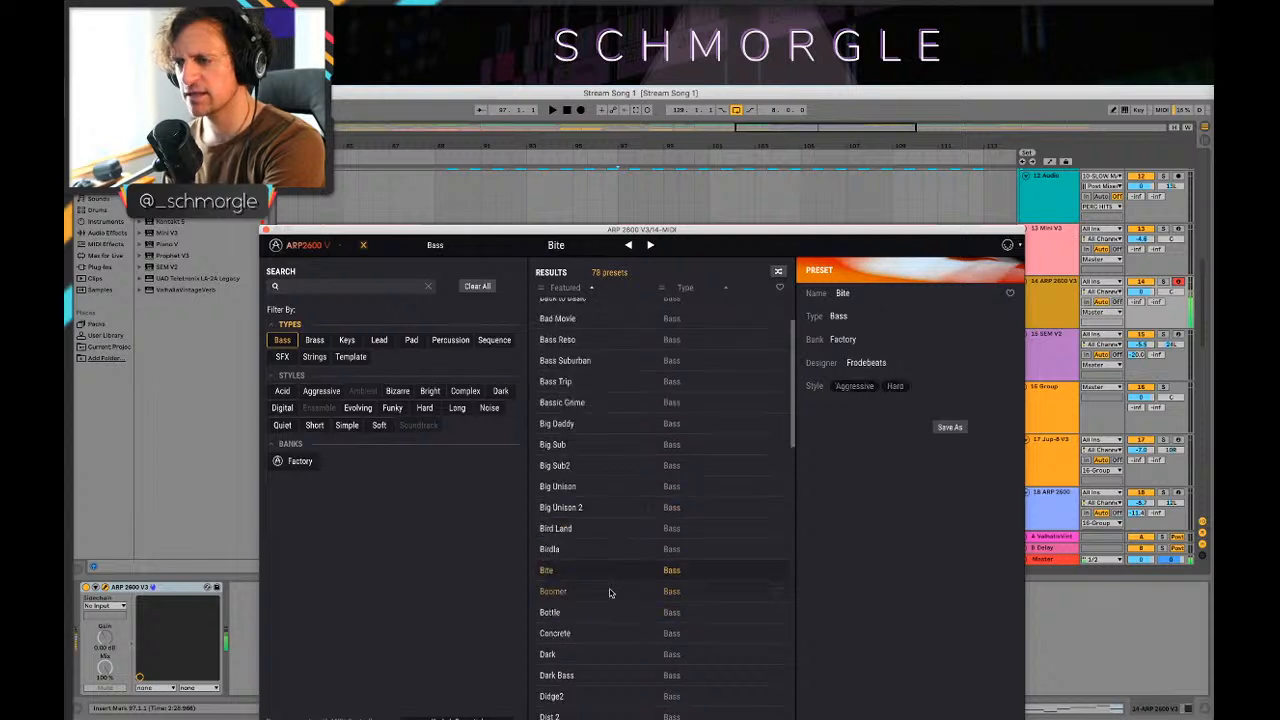
pyautogui.click(590, 592)
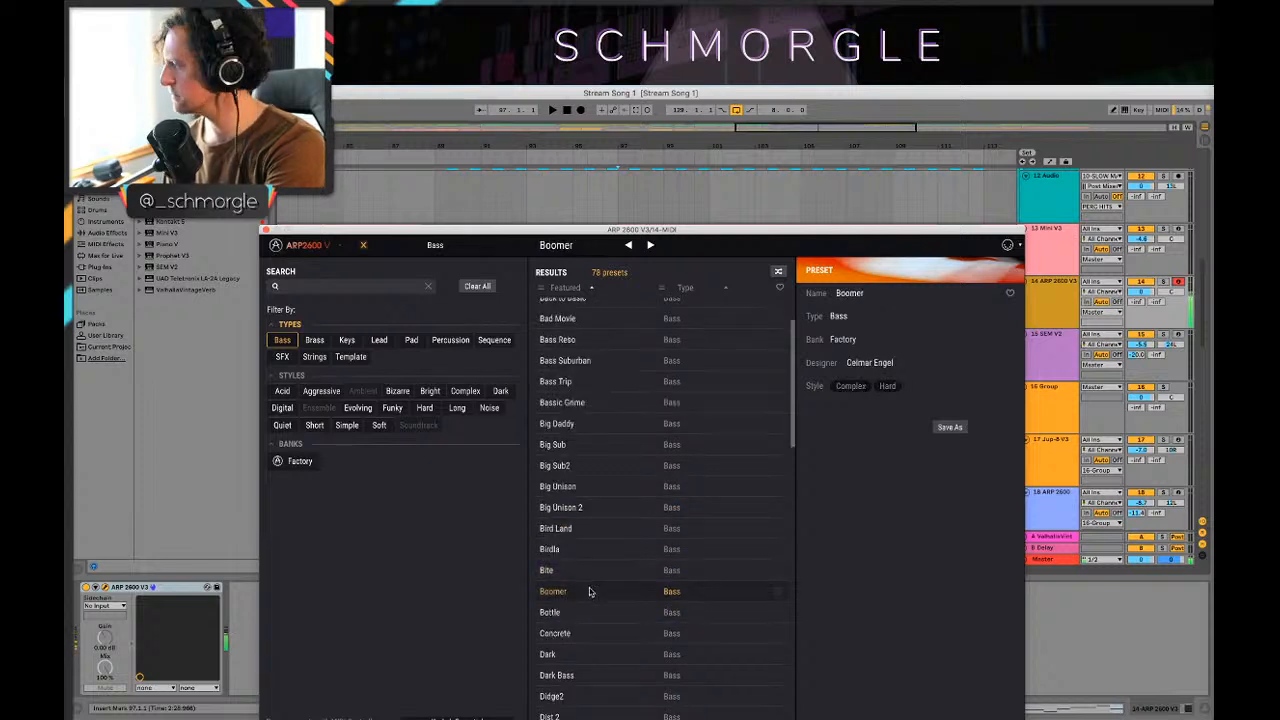
# Step: Try the Concrete and Dark presets, then load Dark Bass and return to the synth's main view
pyautogui.scroll(-1, 589, 592)
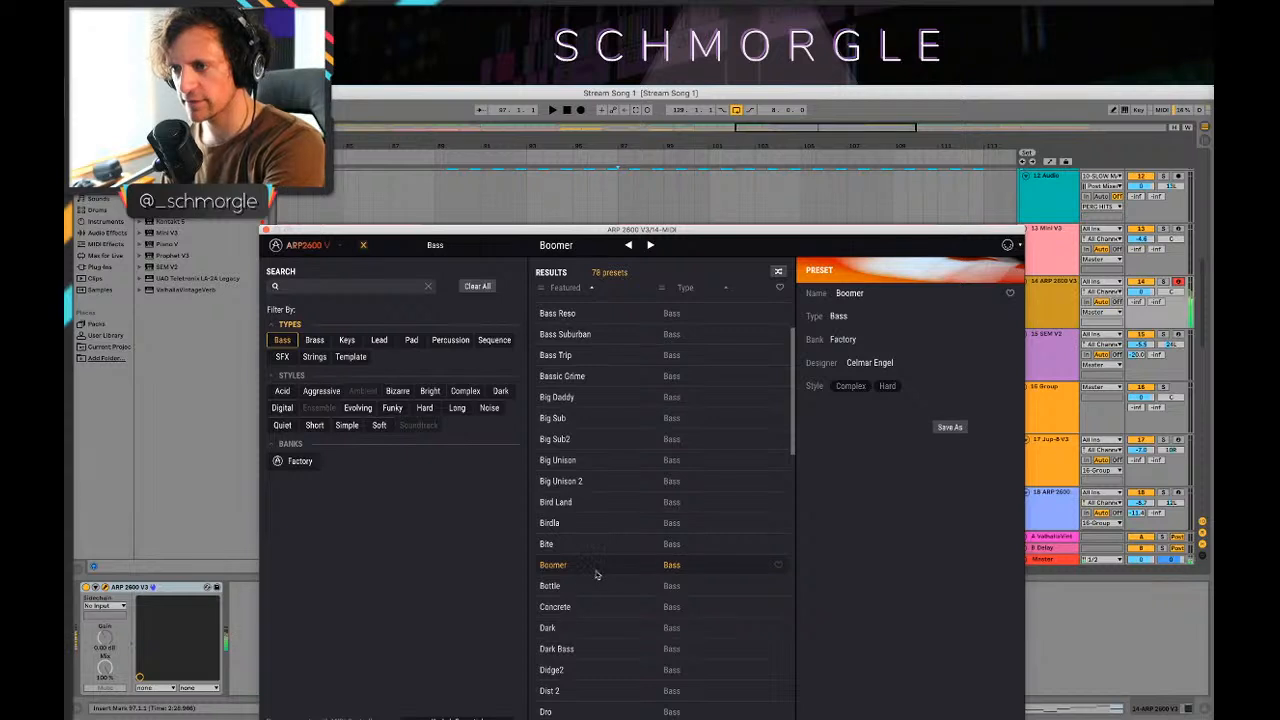
pyautogui.scroll(-4, 596, 575)
pyautogui.scroll(-2, 596, 575)
pyautogui.click(591, 485)
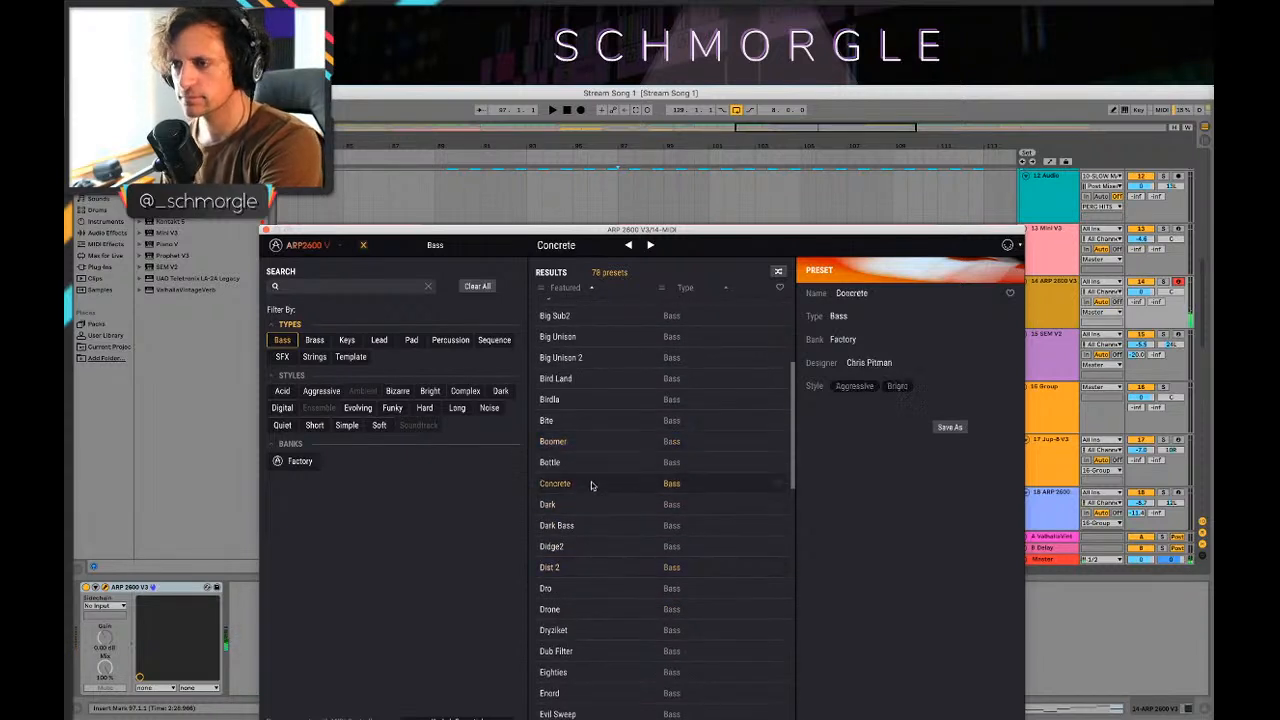
pyautogui.click(572, 507)
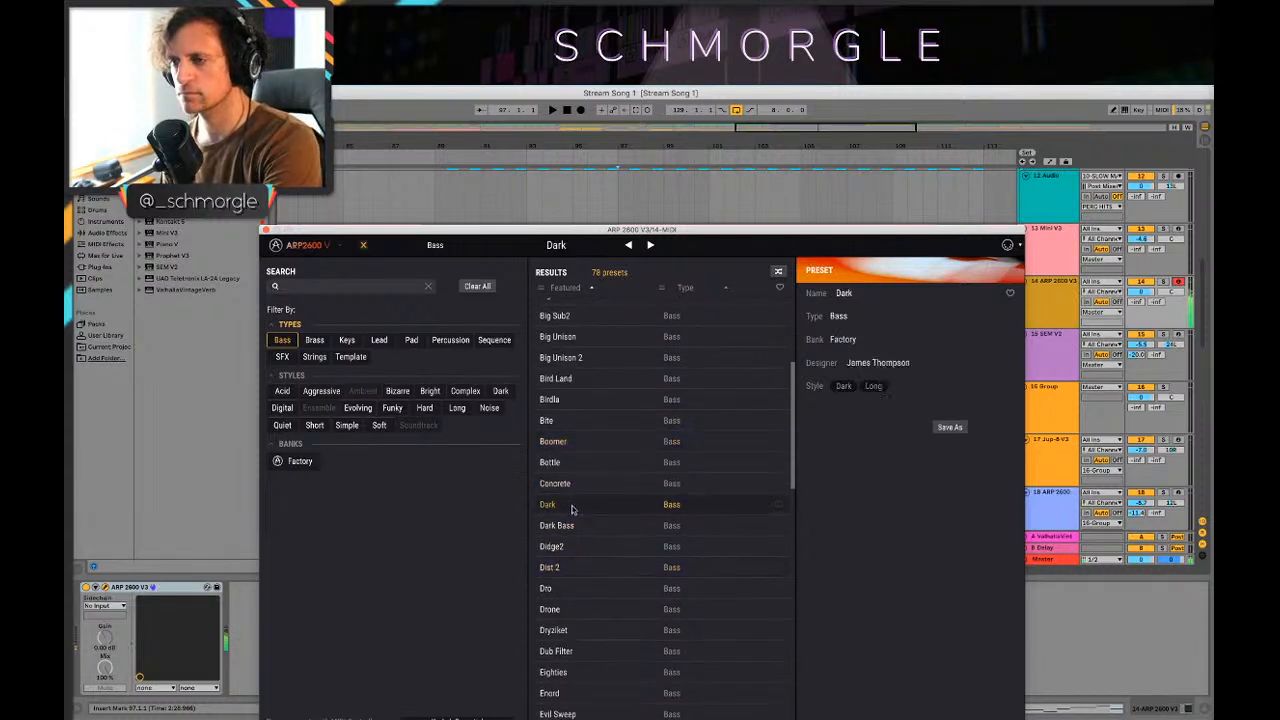
pyautogui.click(570, 528)
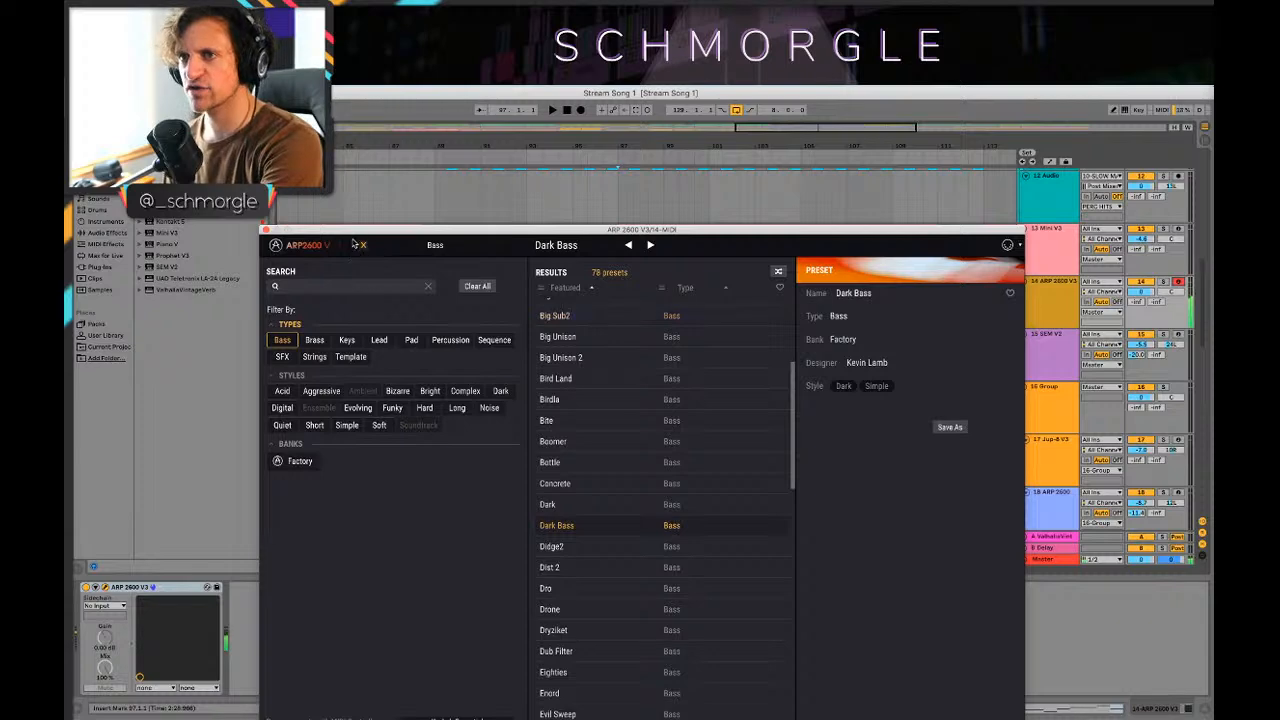
pyautogui.moveTo(367, 233); pyautogui.dragTo(519, 214)
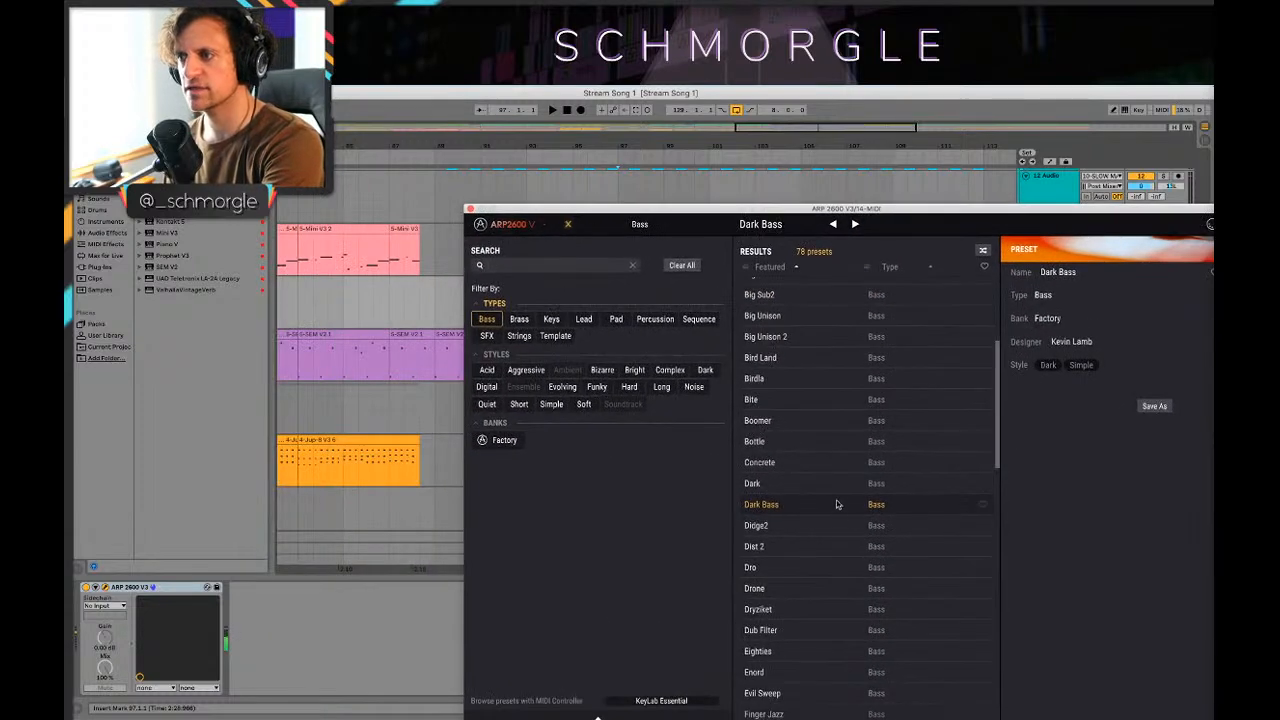
pyautogui.click(568, 224)
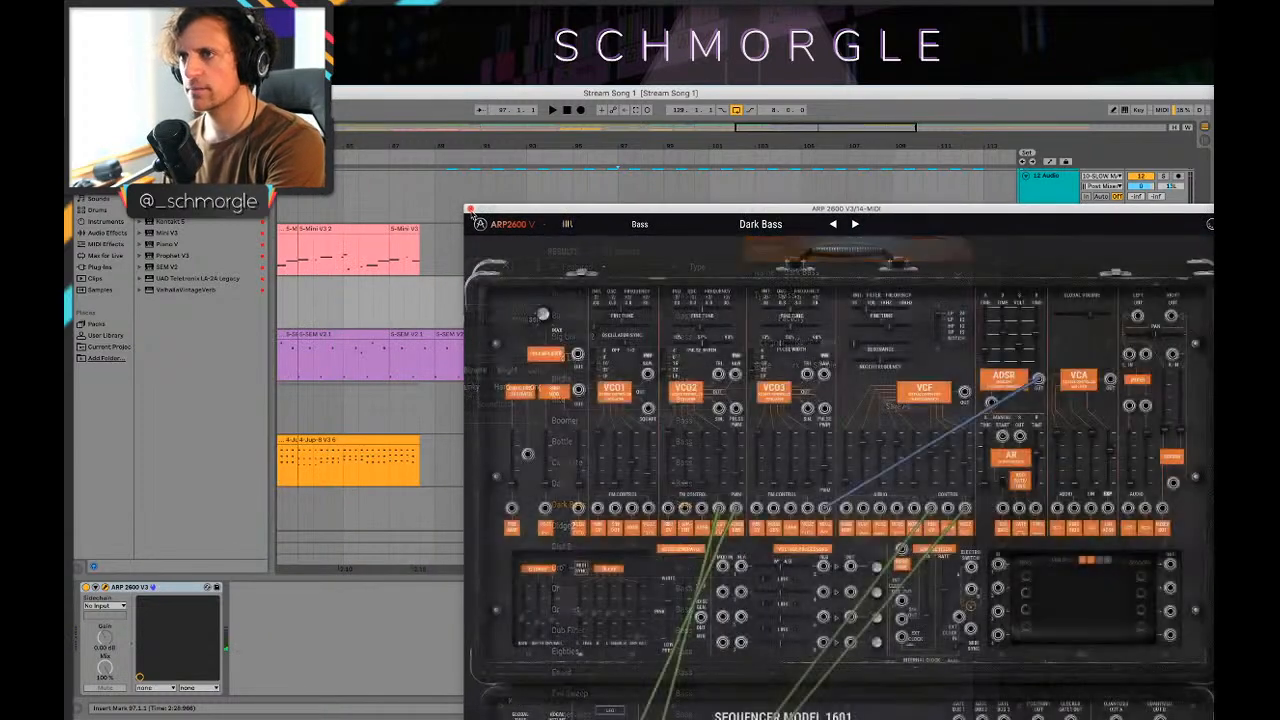
# Step: Try tweaking the Dark Bass preset by lowering the first two sequencer steps and adjusting the VCO2 and VCO3 sliders
pyautogui.scroll(-5, 884, 470)
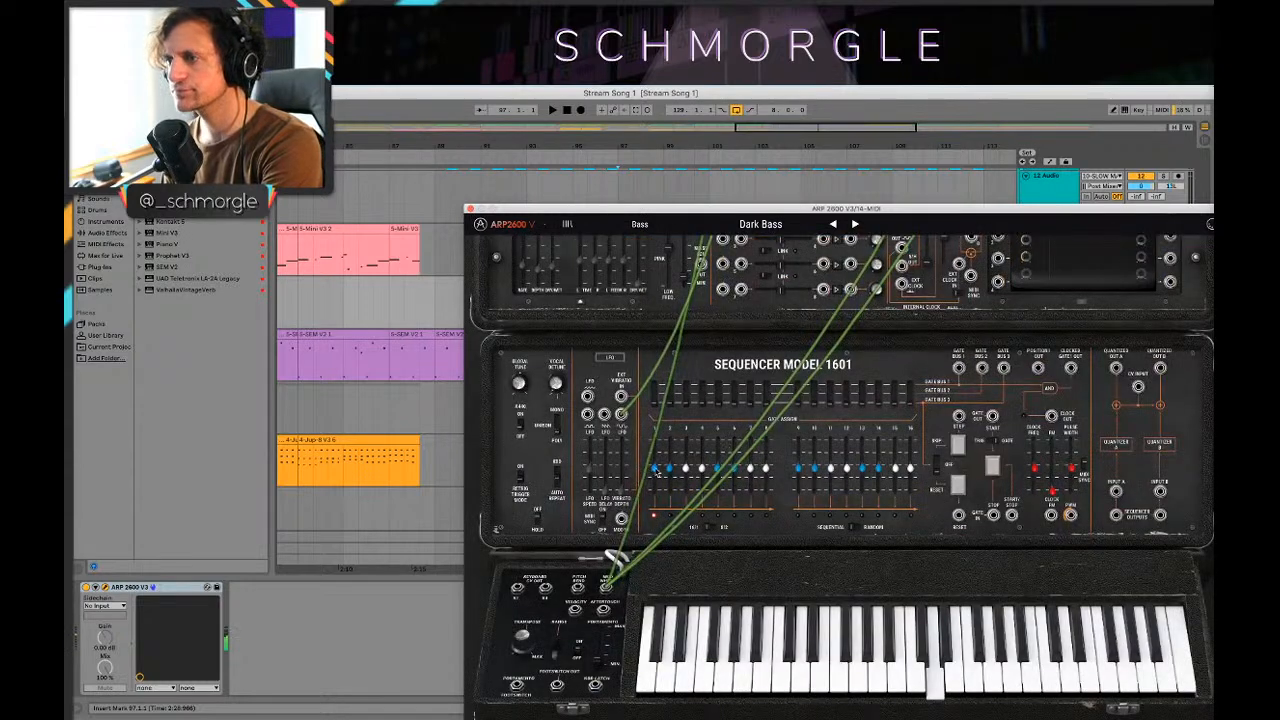
pyautogui.moveTo(654, 468); pyautogui.dragTo(669, 473)
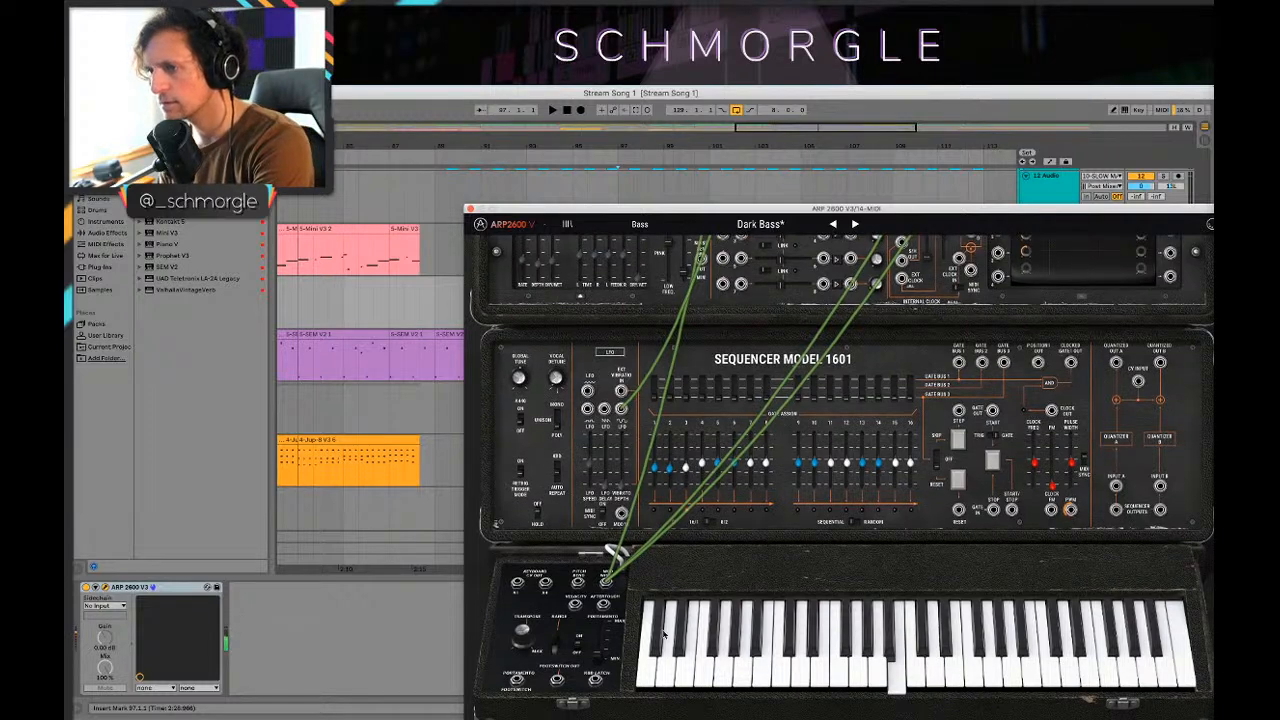
pyautogui.scroll(3, 1070, 515)
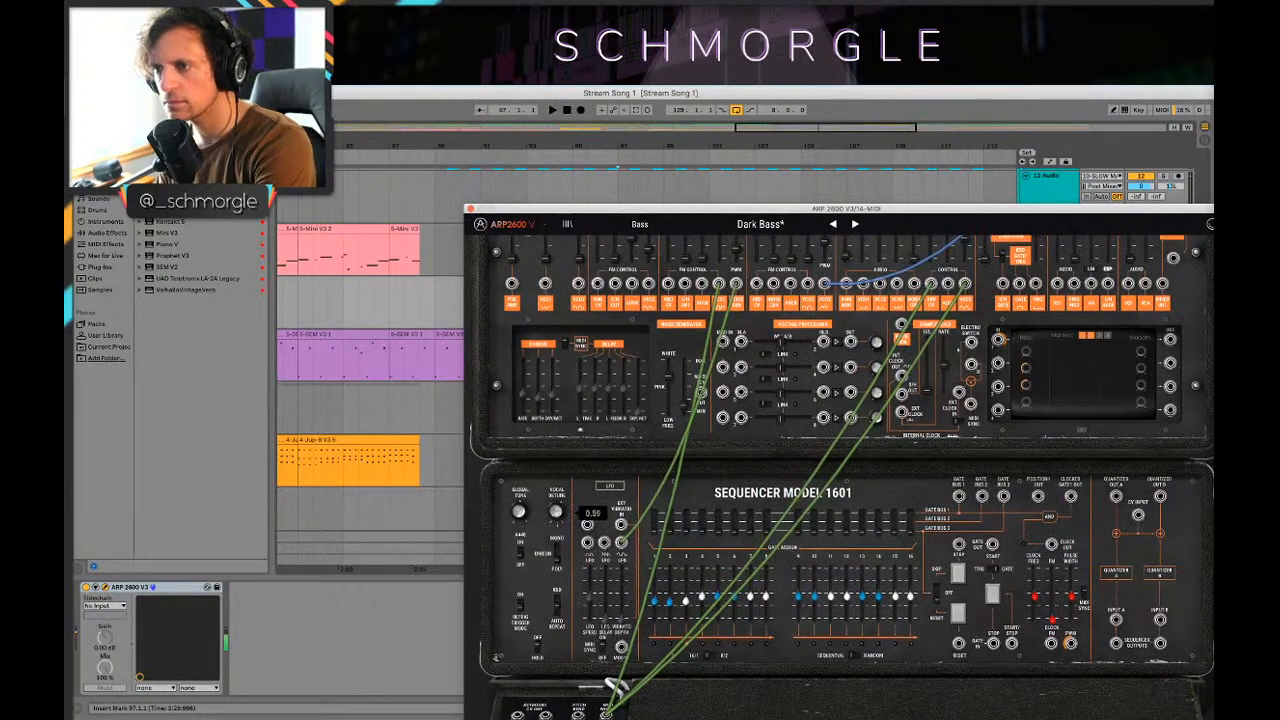
pyautogui.scroll(2, 530, 500)
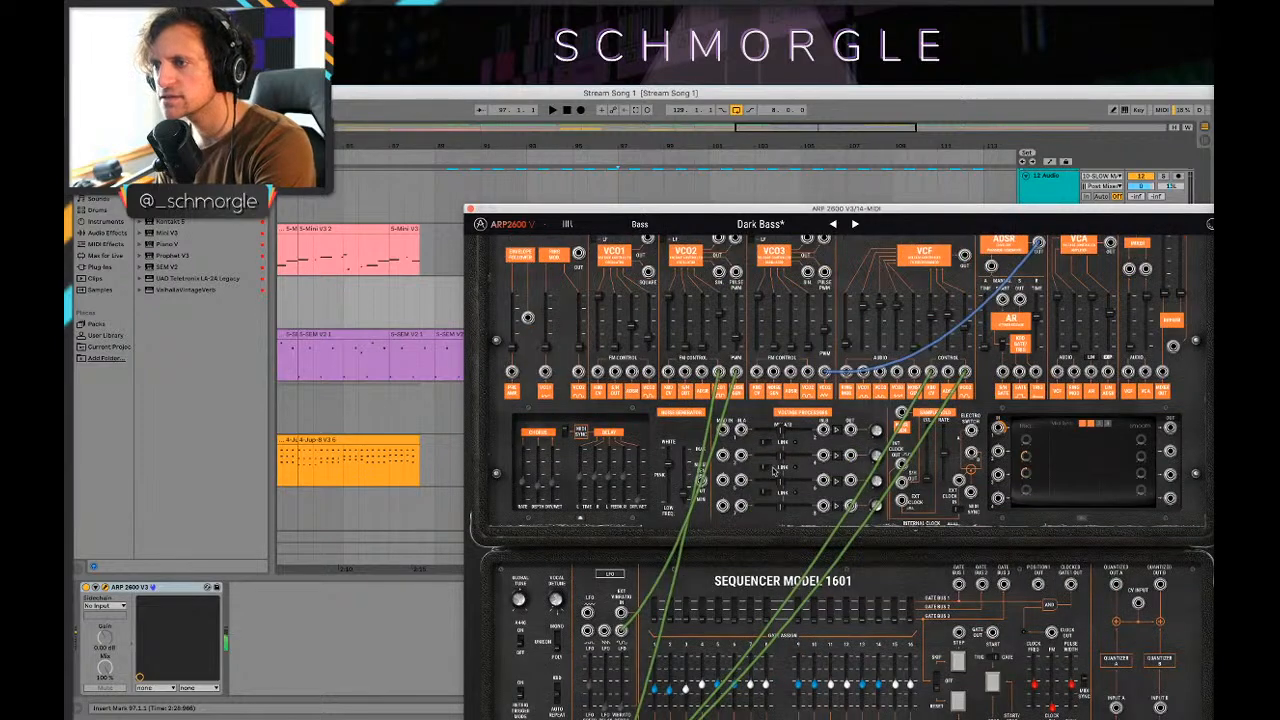
pyautogui.scroll(3, 773, 468)
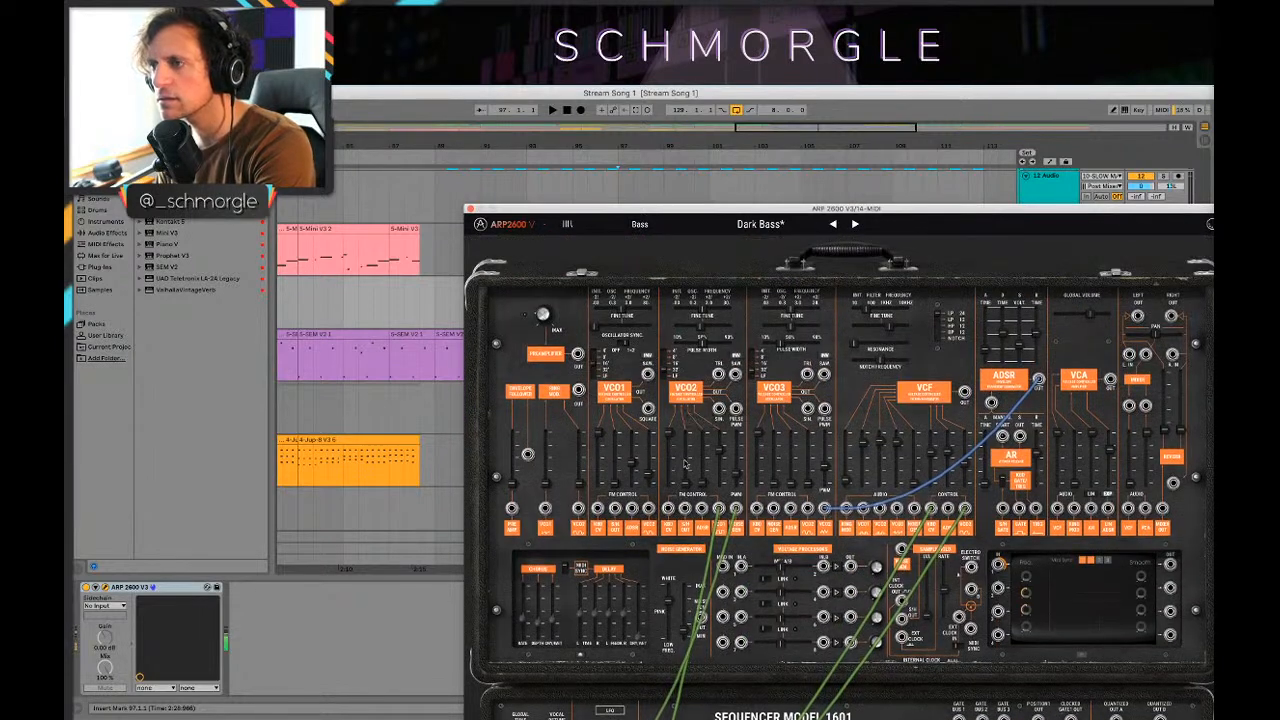
pyautogui.moveTo(685, 463); pyautogui.dragTo(685, 414)
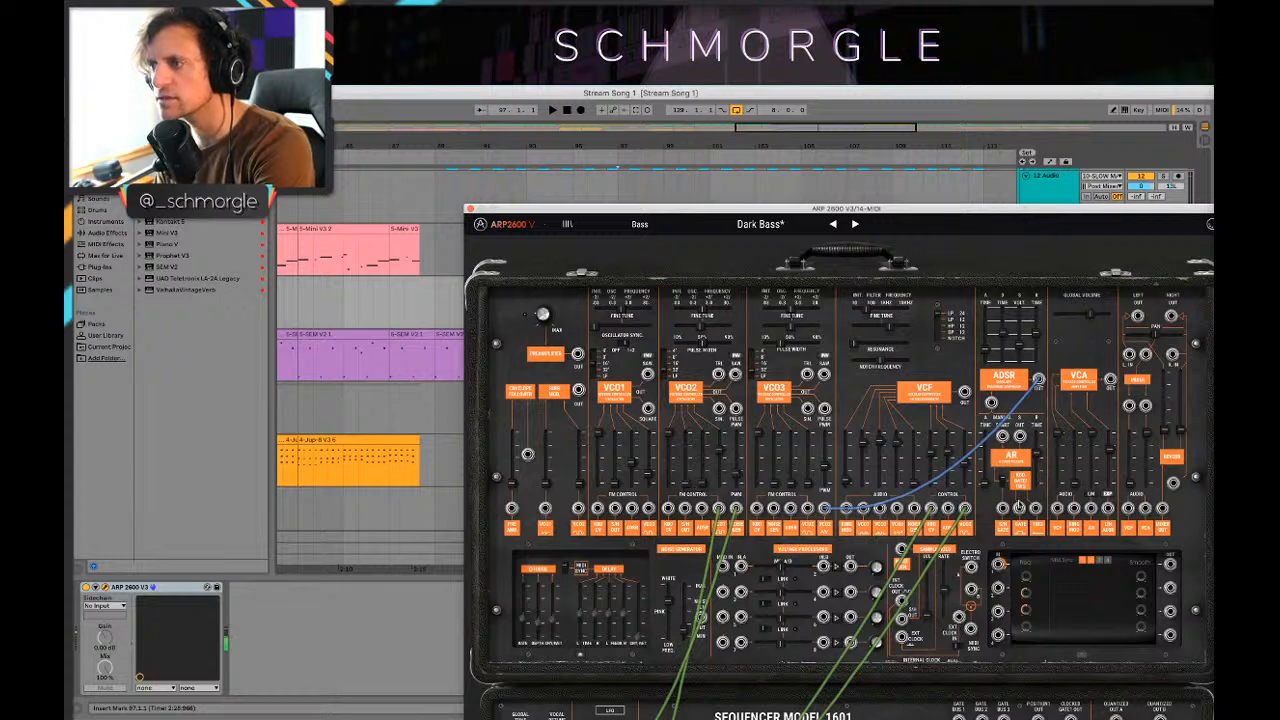
pyautogui.moveTo(774, 484); pyautogui.dragTo(770, 437)
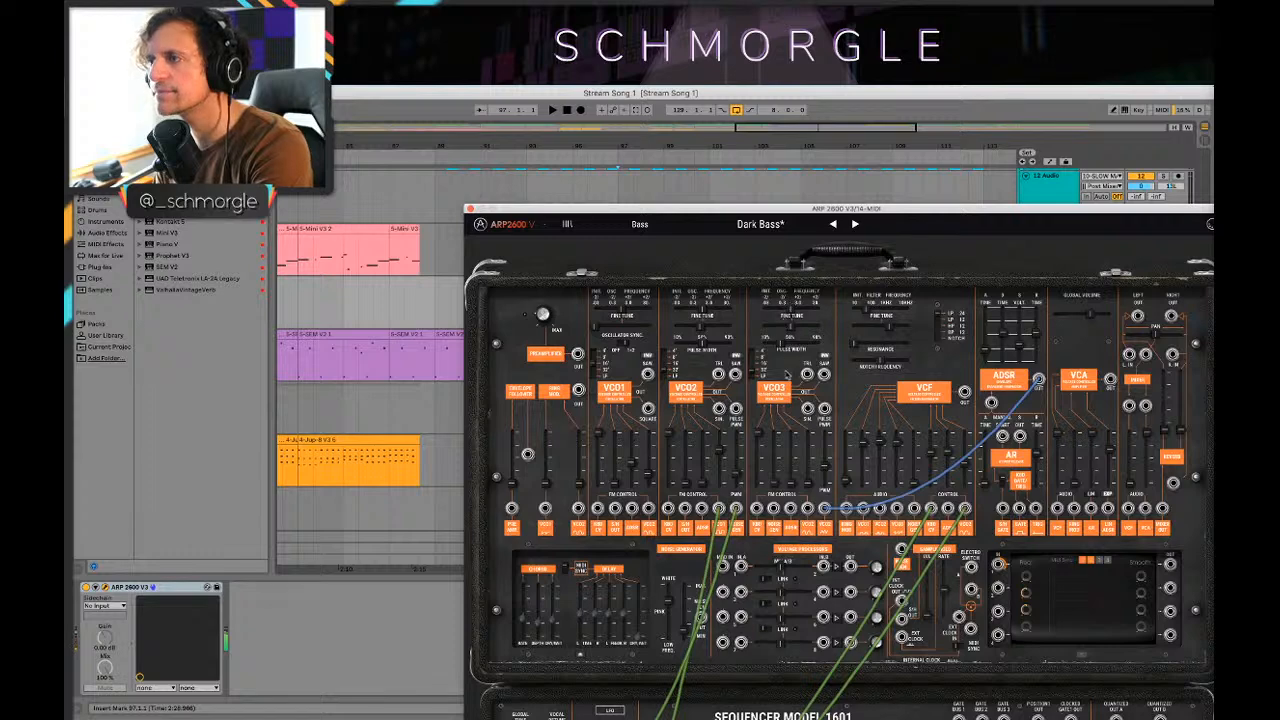
pyautogui.moveTo(755, 374)
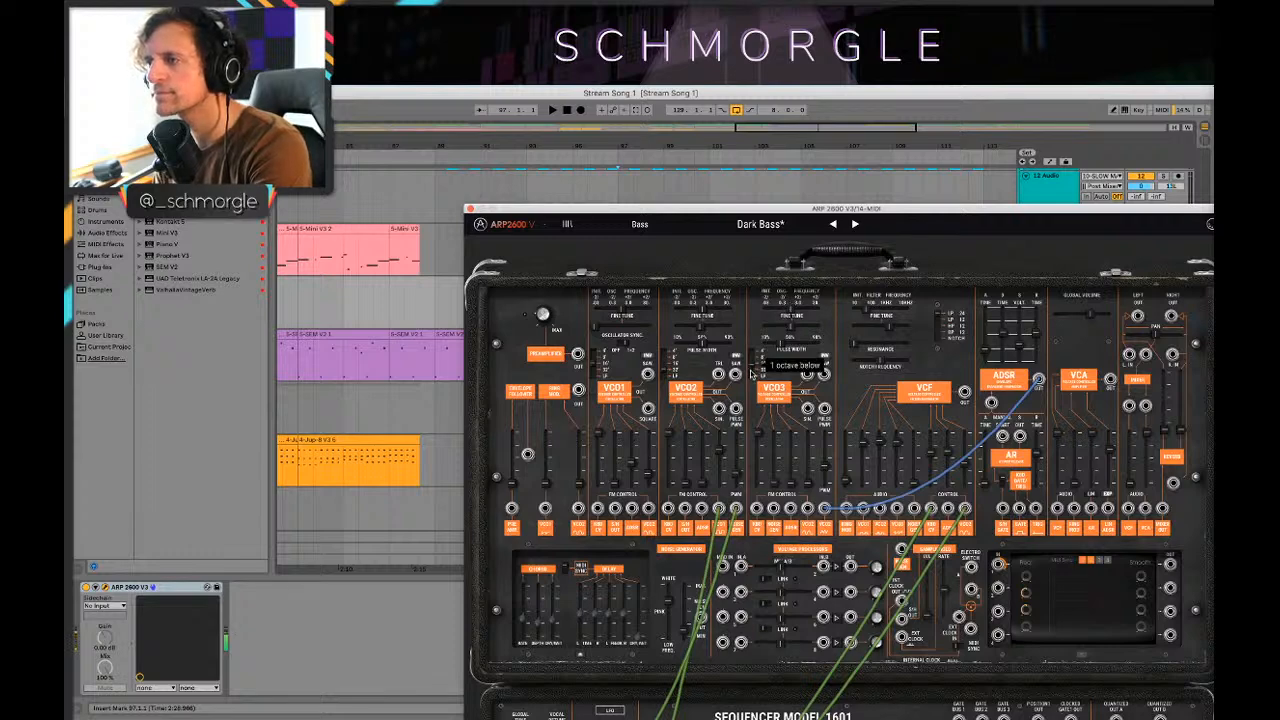
# Step: Close the synth window and add the Amp audio effect after the ARP 2600 V3 on track 14
pyautogui.click(477, 205)
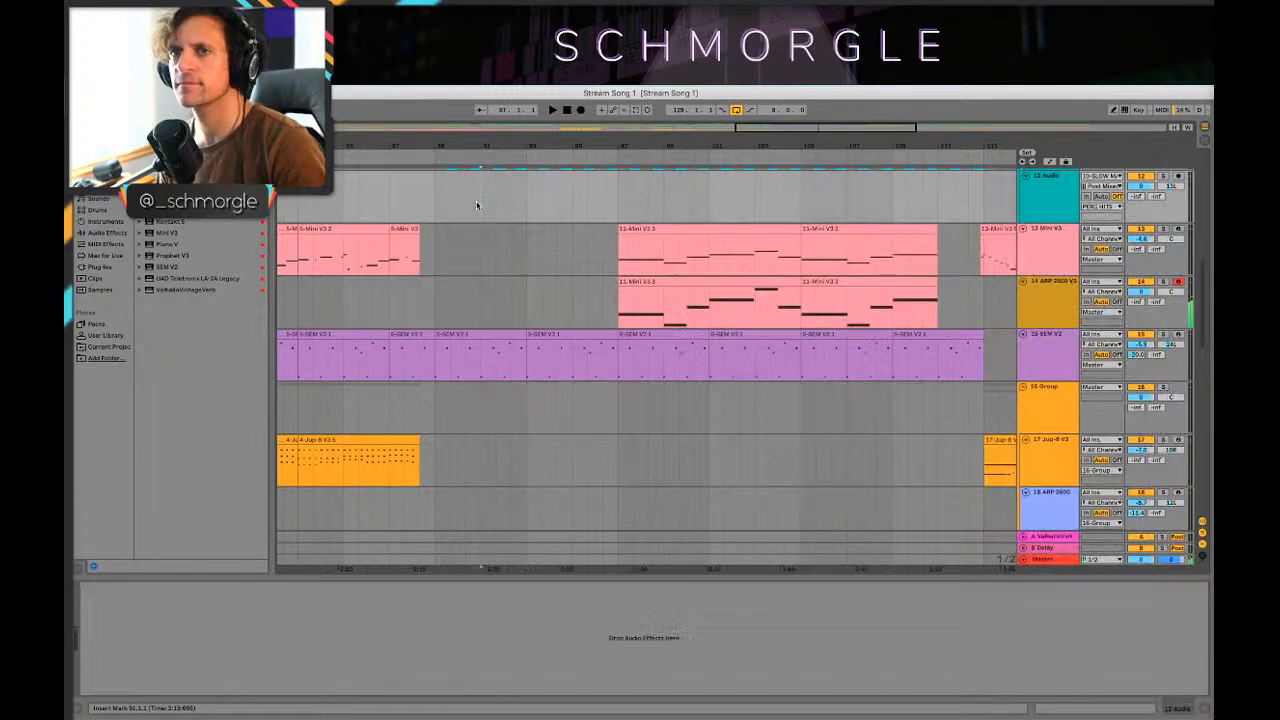
pyautogui.click(103, 210)
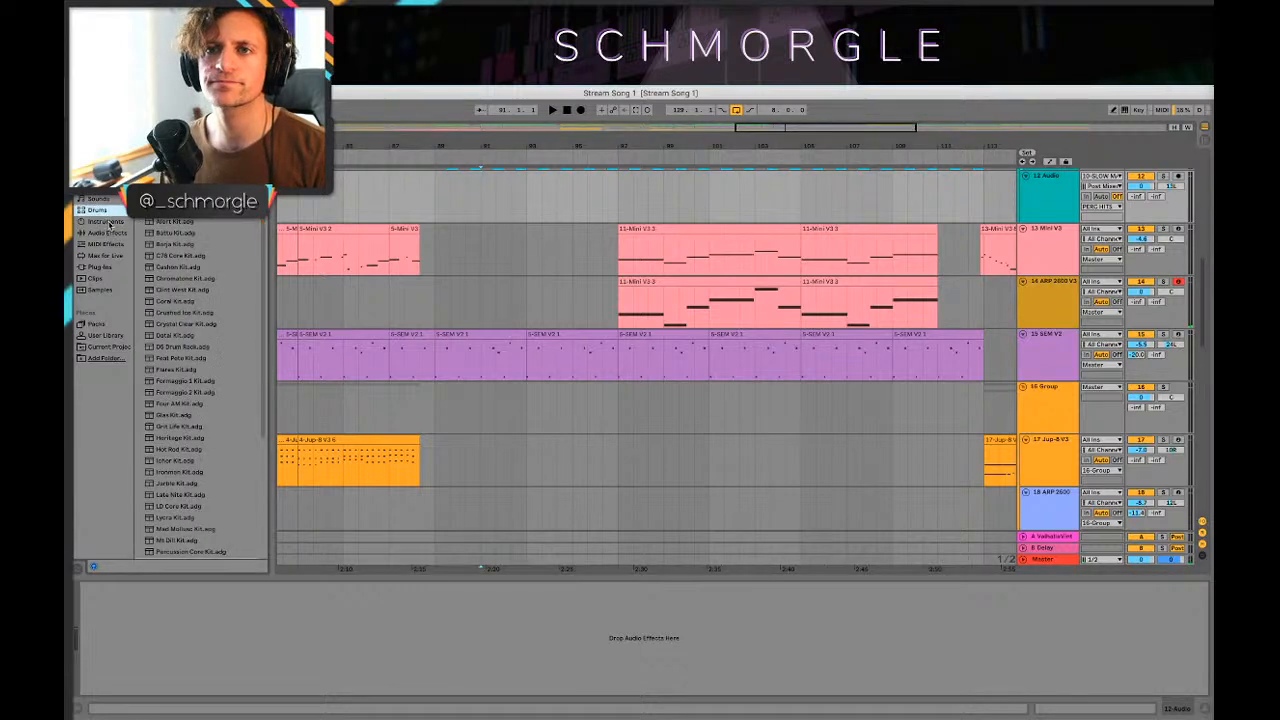
pyautogui.click(106, 222)
pyautogui.click(105, 233)
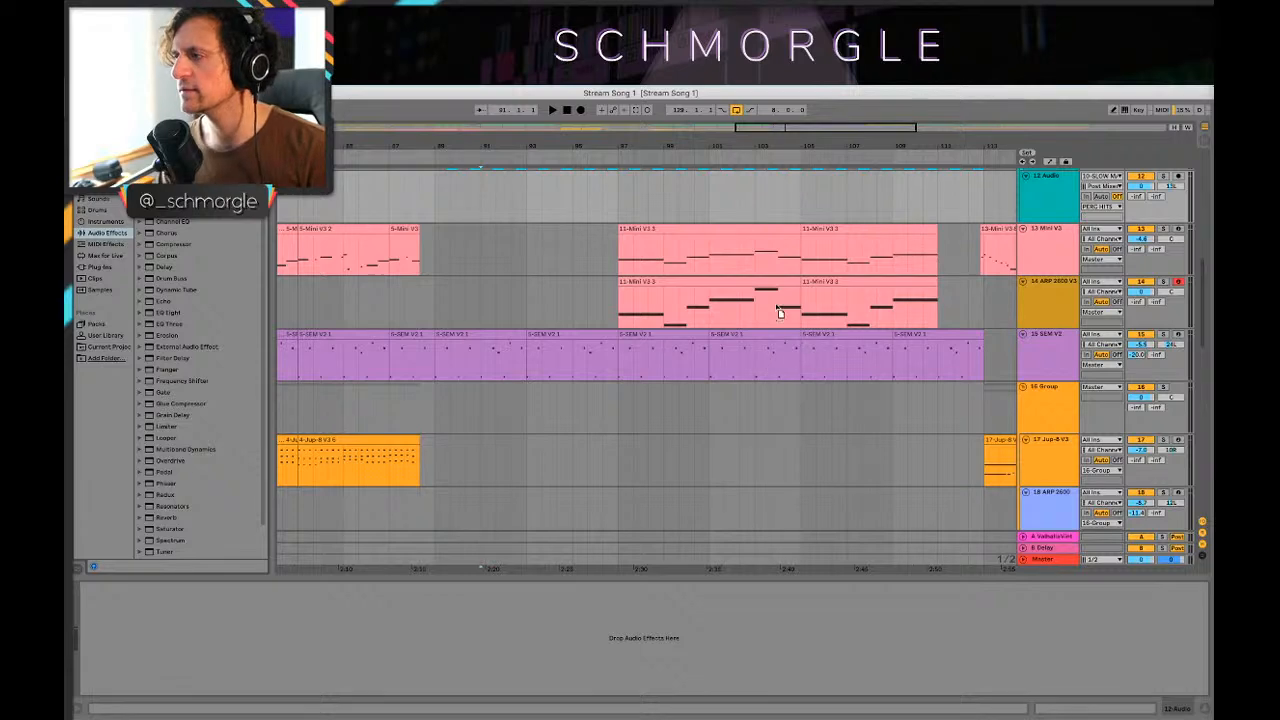
pyautogui.click(1031, 318)
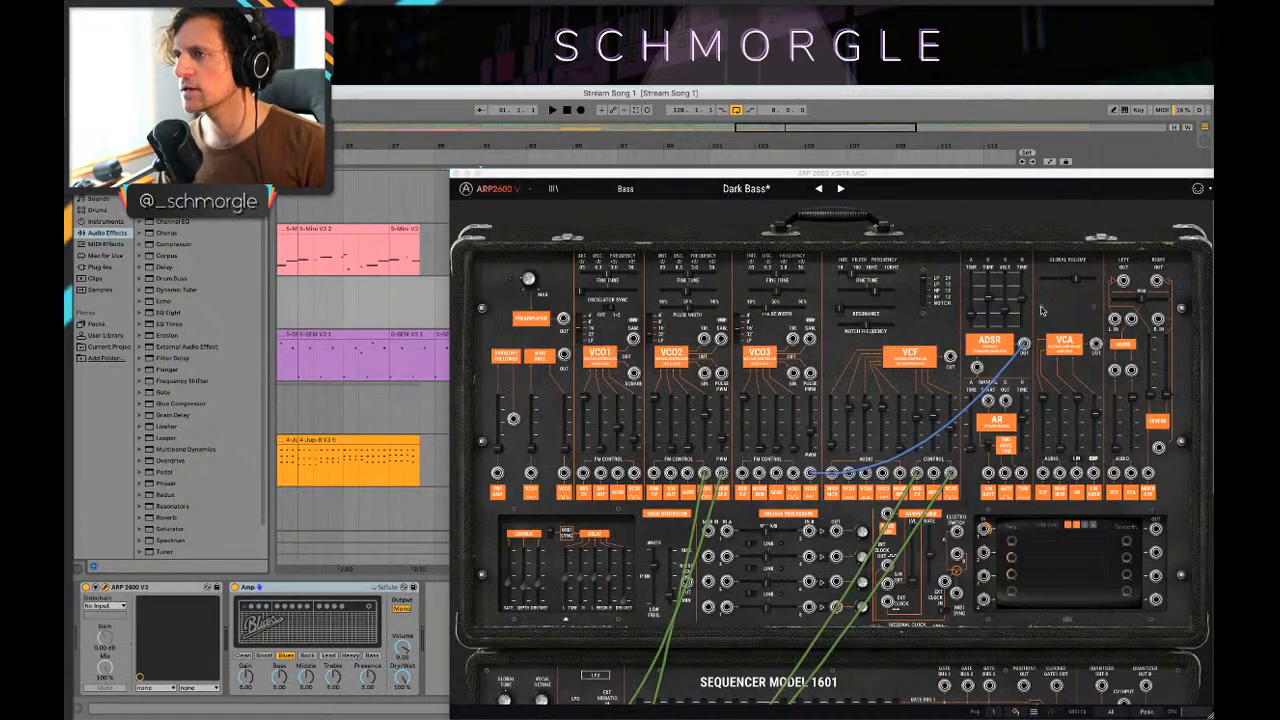
# Step: Switch the Amp to the Bass model, shape its gain and tone with Dry/Wet at 8.73 %, and bypass it
pyautogui.click(372, 655)
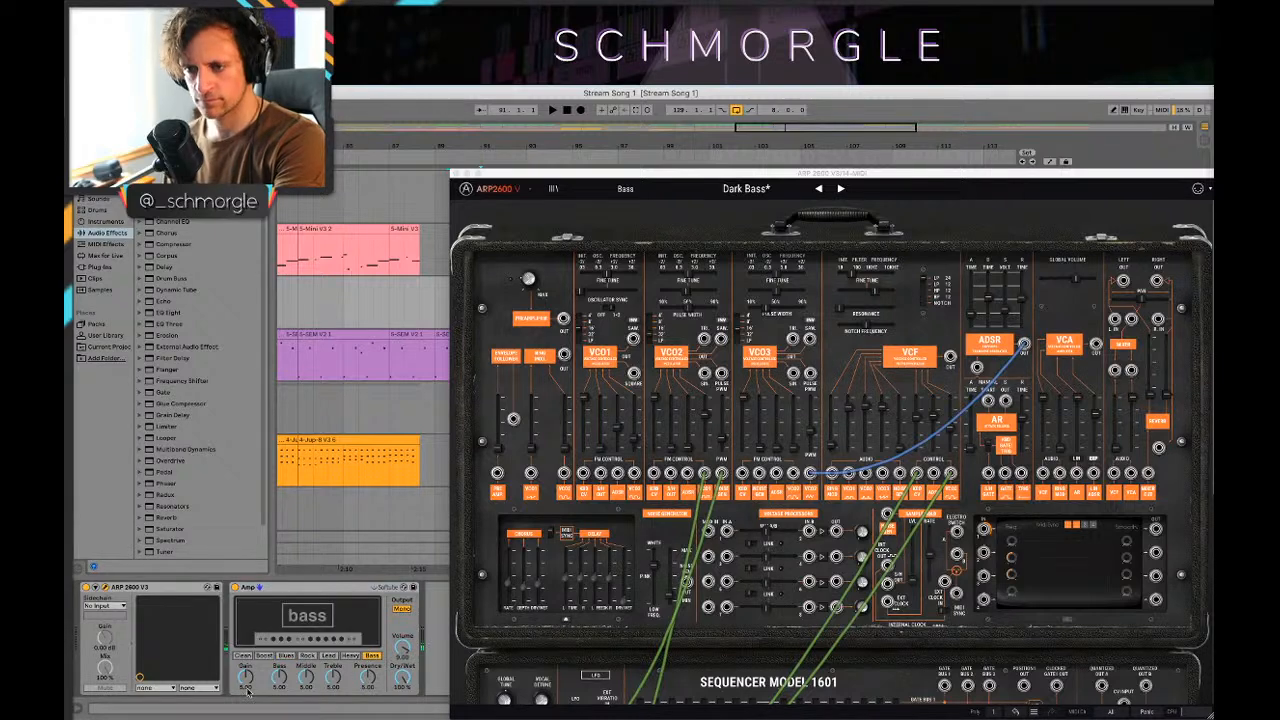
pyautogui.moveTo(258, 680); pyautogui.dragTo(258, 705)
pyautogui.moveTo(405, 678); pyautogui.dragTo(405, 710)
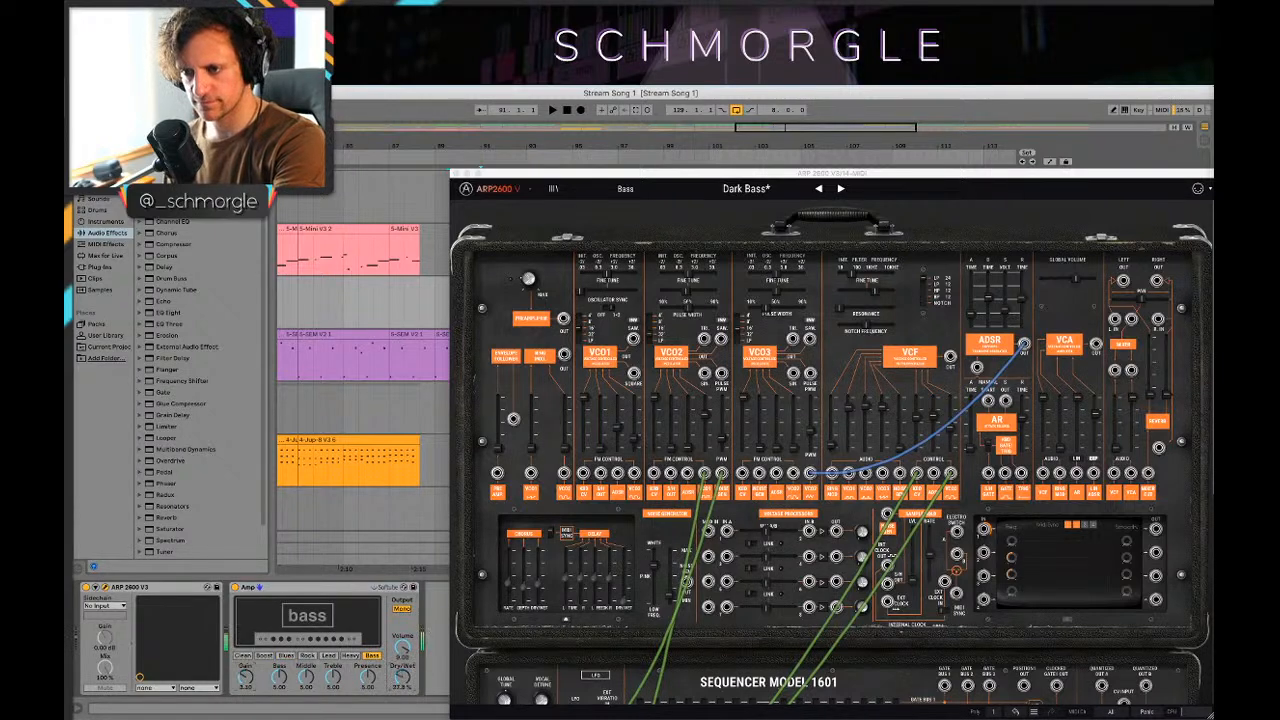
pyautogui.moveTo(245, 677); pyautogui.dragTo(245, 640)
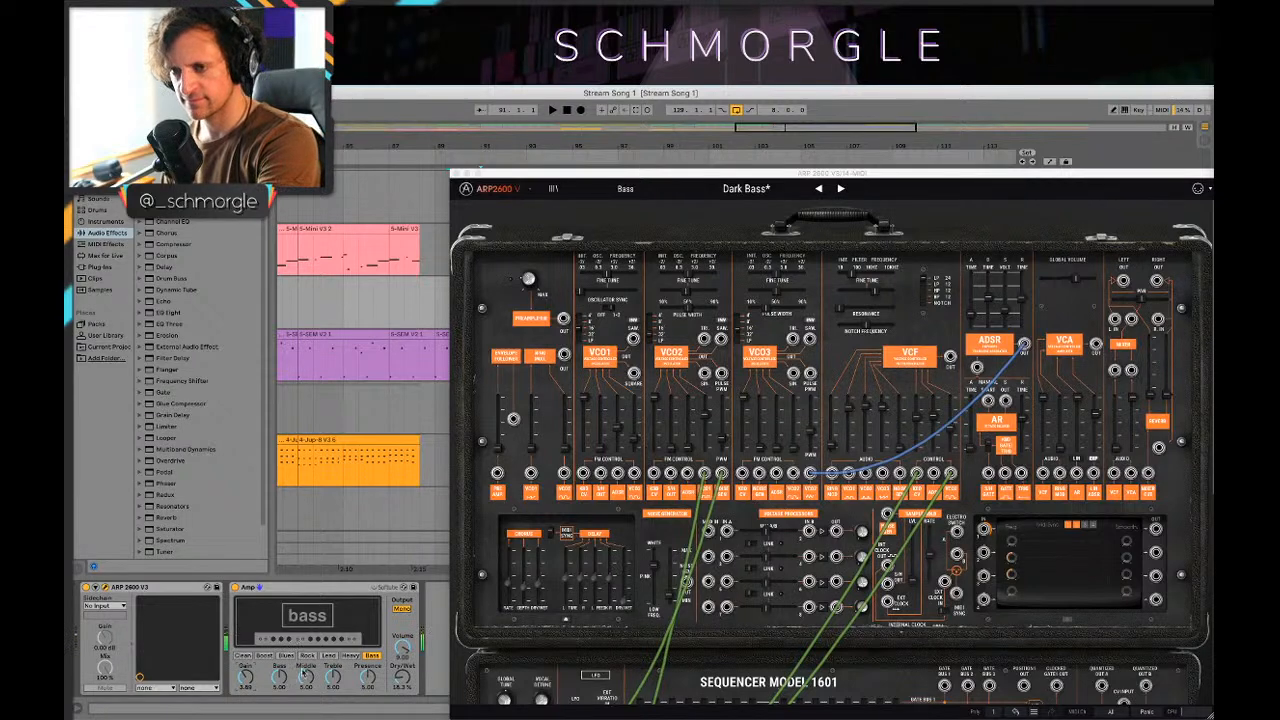
pyautogui.moveTo(307, 680); pyautogui.dragTo(307, 656)
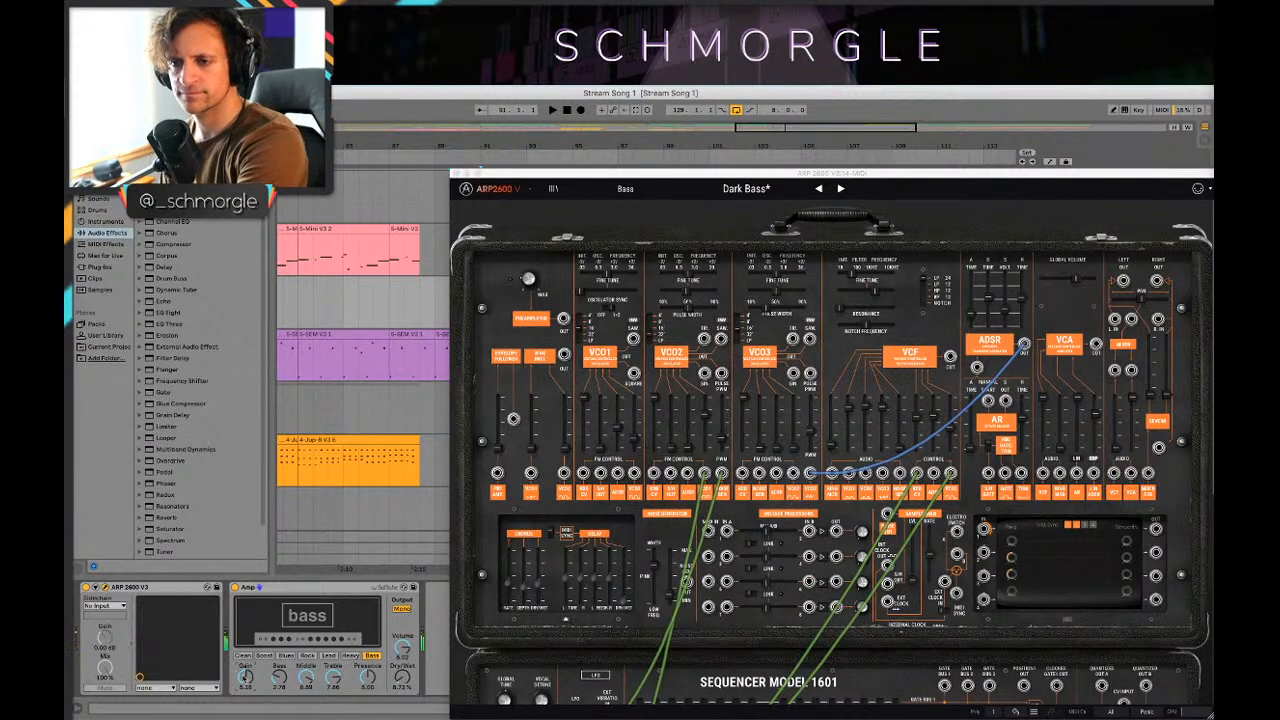
pyautogui.click(236, 587)
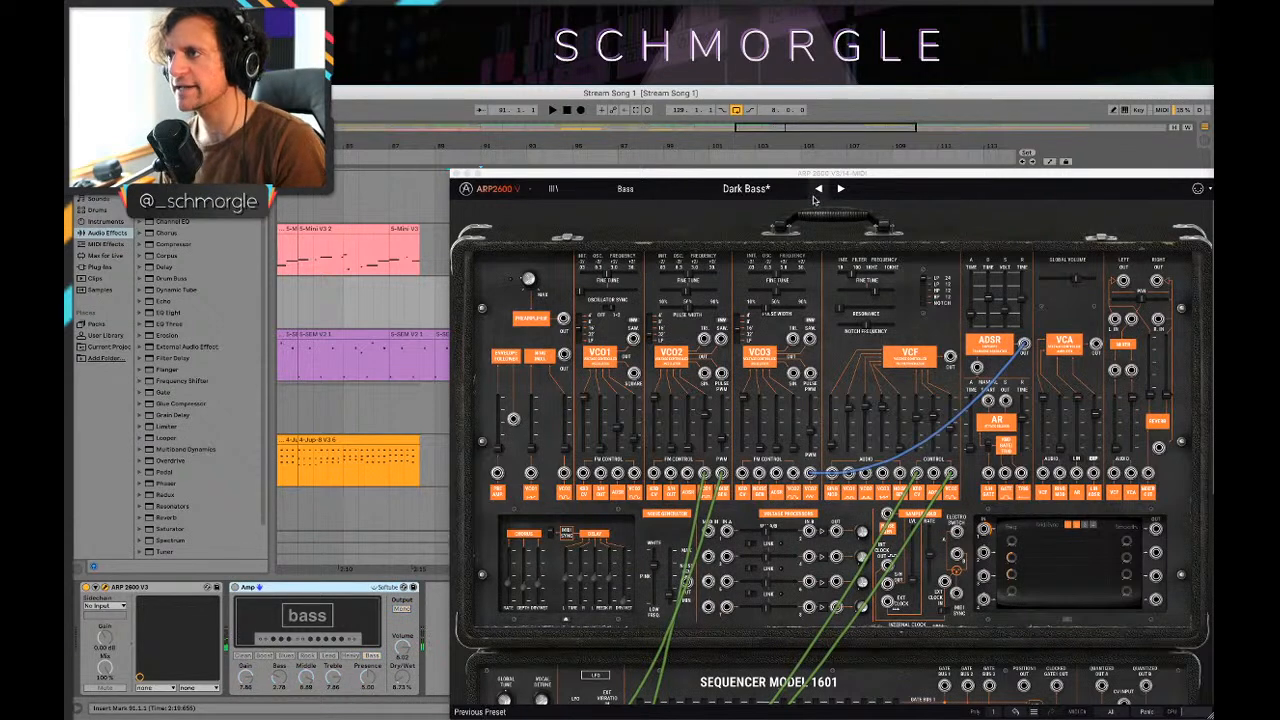
# Step: Audition the bass presets Didge2, Dist 2 and Dro, and load Drone
pyautogui.click(841, 189)
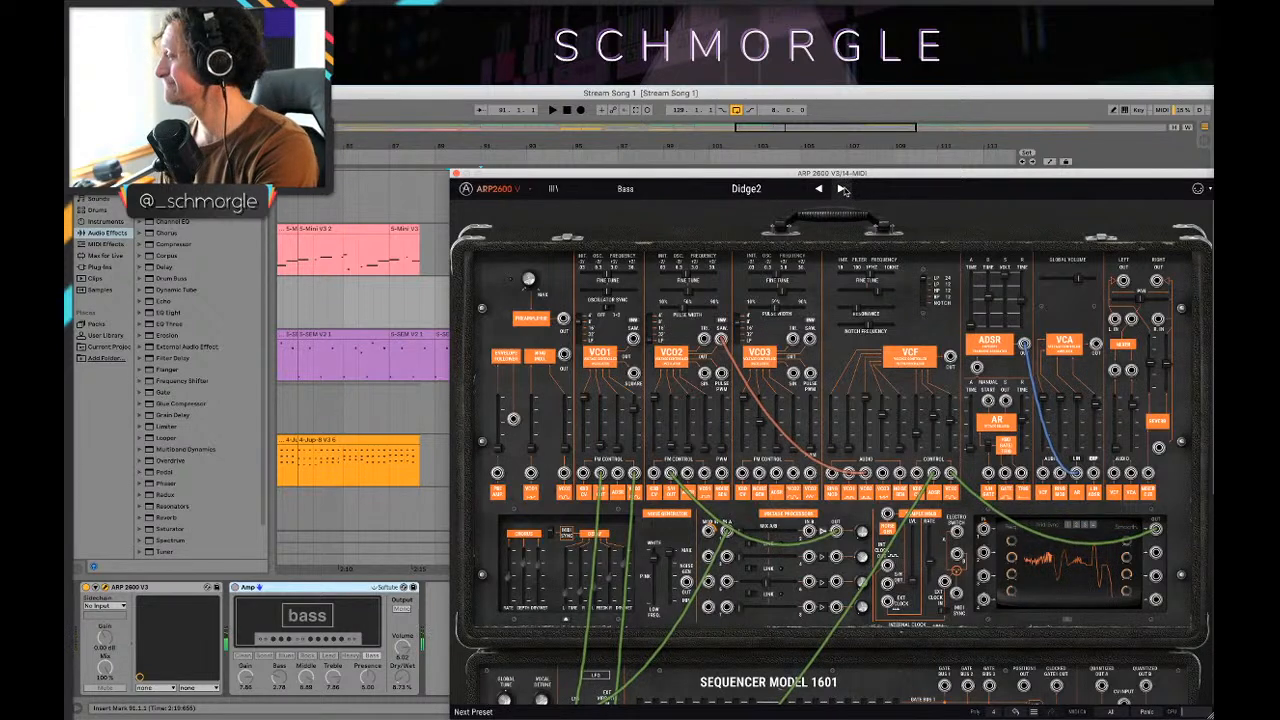
pyautogui.click(841, 189)
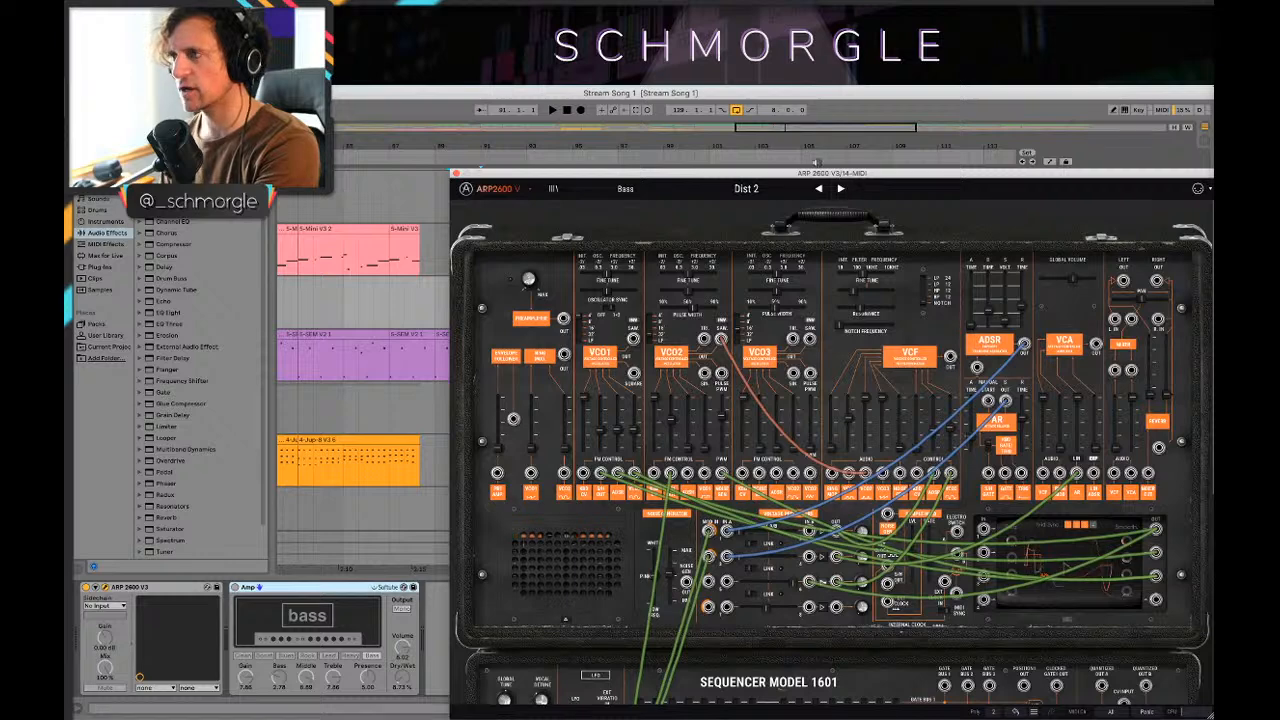
pyautogui.moveTo(857, 177); pyautogui.dragTo(837, 153)
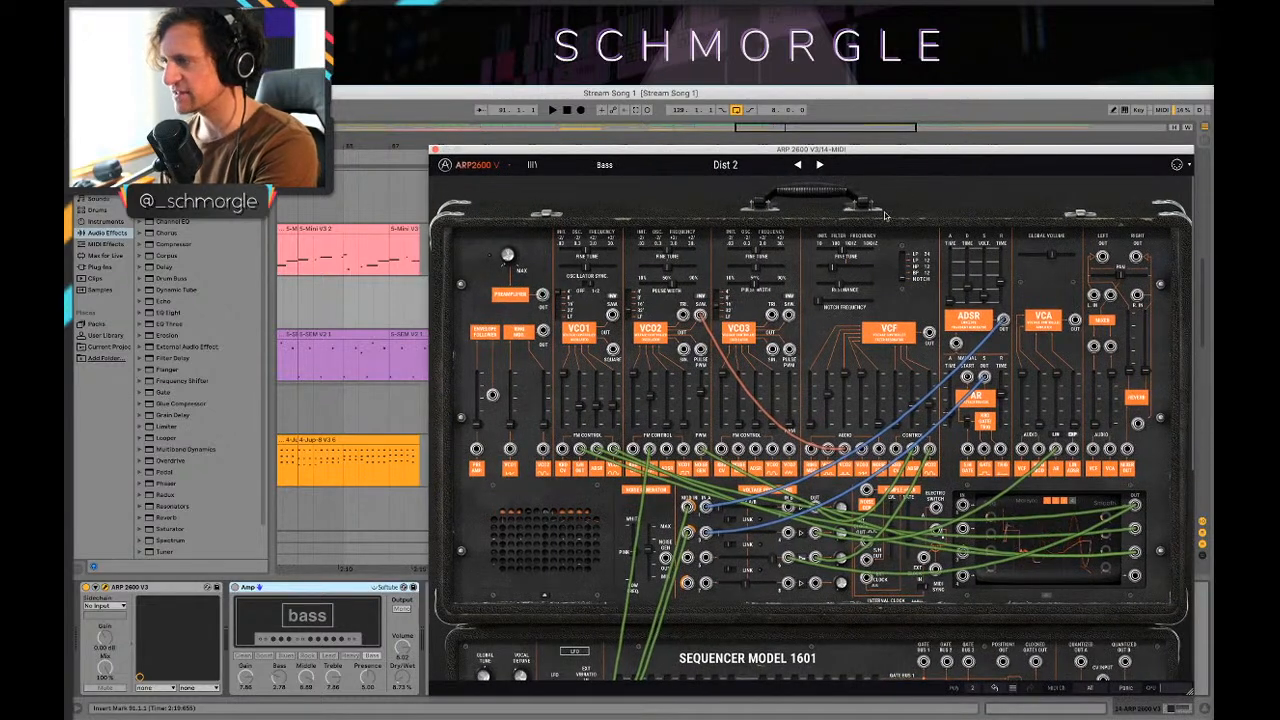
pyautogui.moveTo(860, 147); pyautogui.dragTo(852, 128)
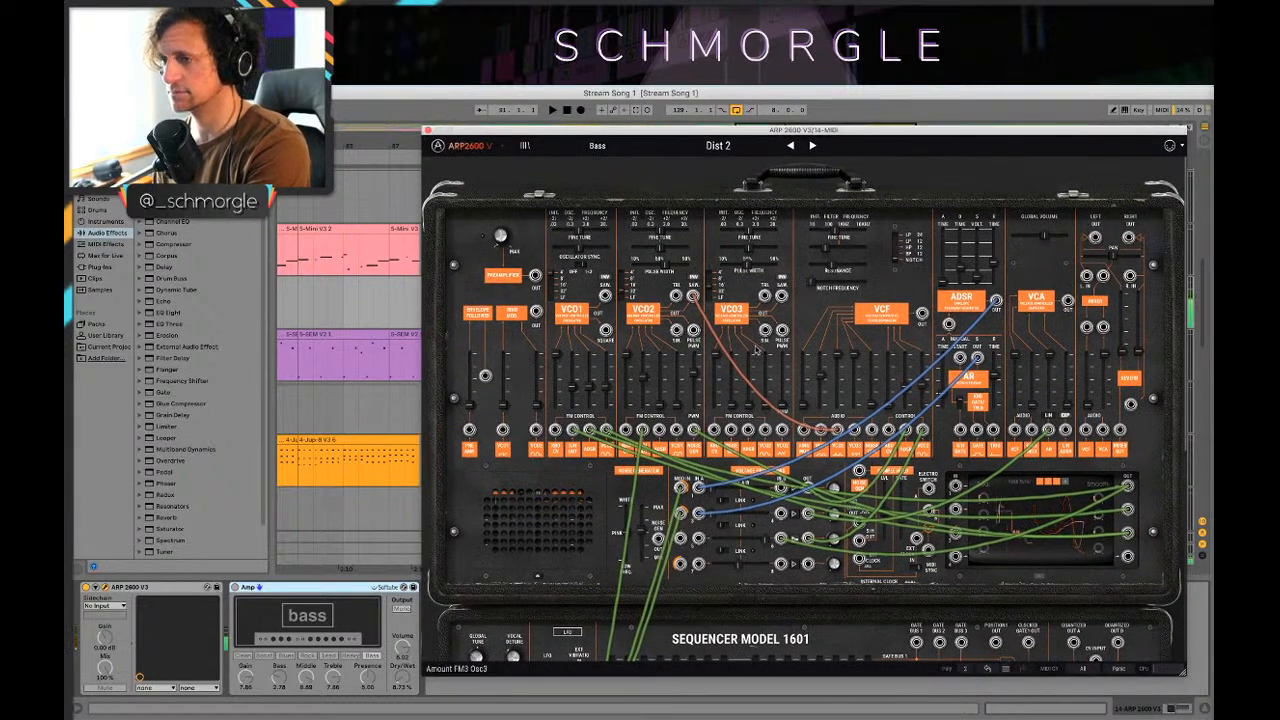
pyautogui.click(818, 156)
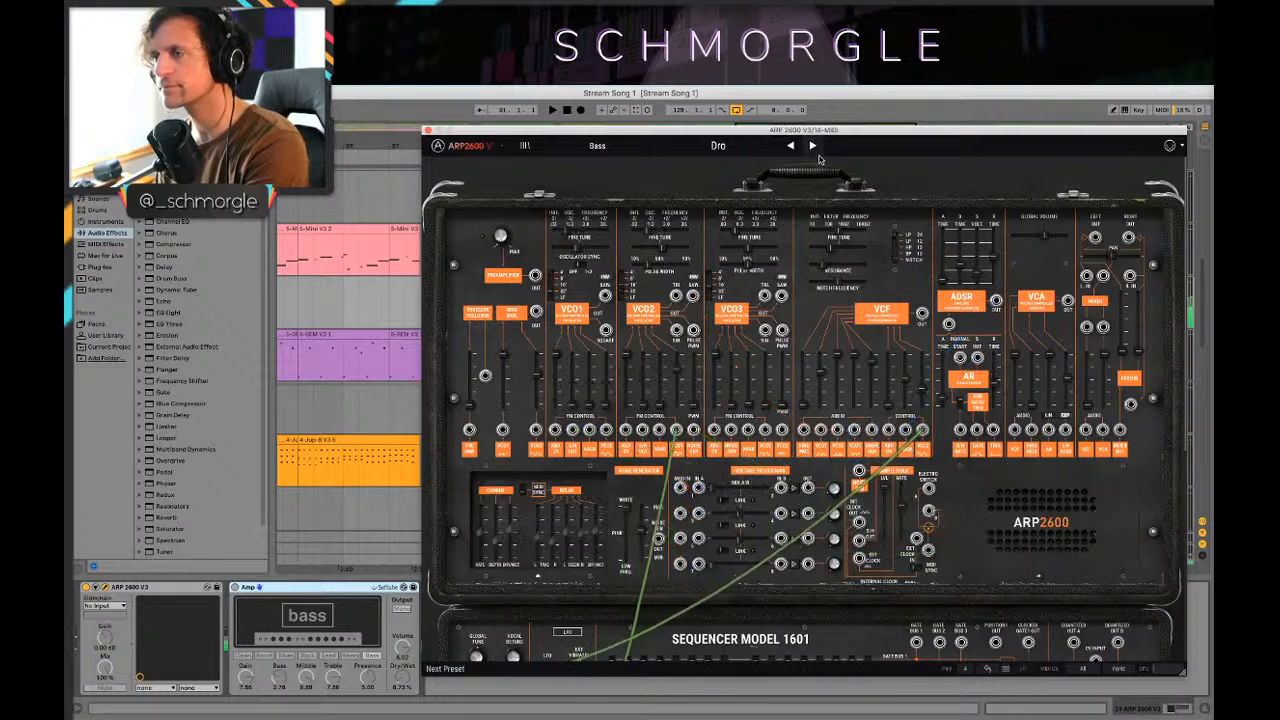
pyautogui.click(814, 150)
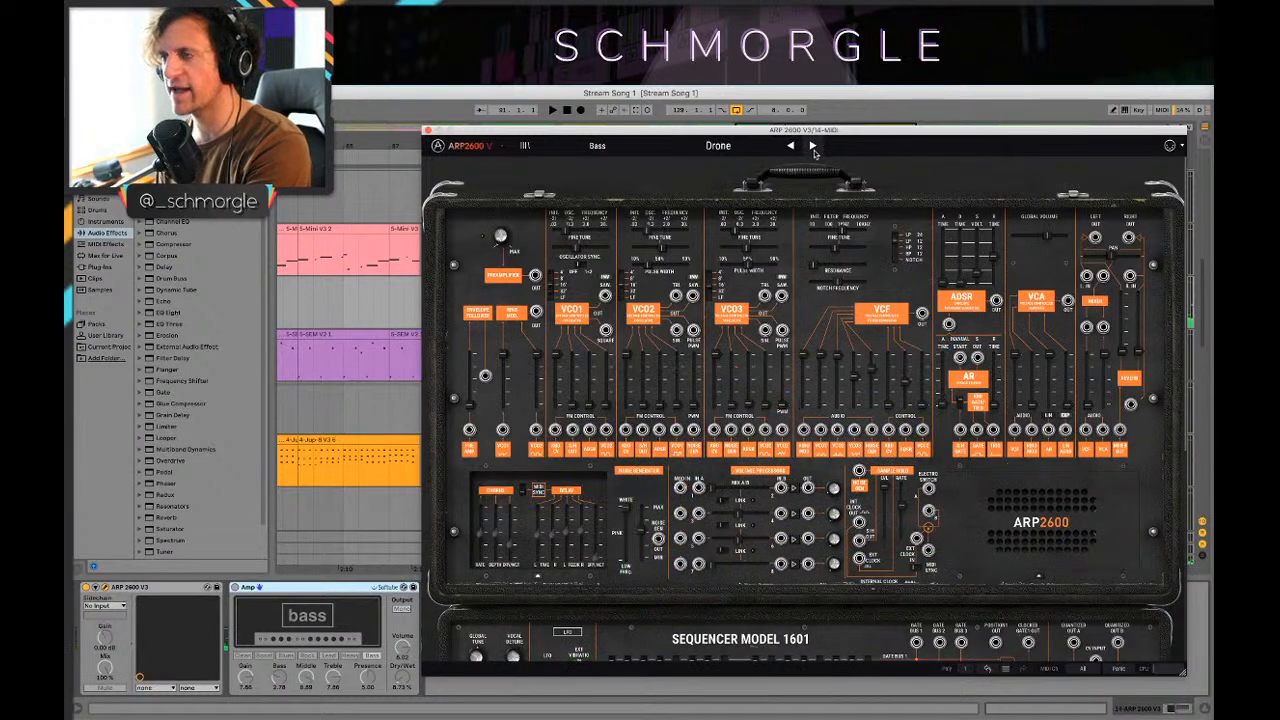
pyautogui.moveTo(822, 134)
pyautogui.mouseDown()
pyautogui.moveTo(856, 147)
pyautogui.moveTo(818, 132)
pyautogui.mouseUp()
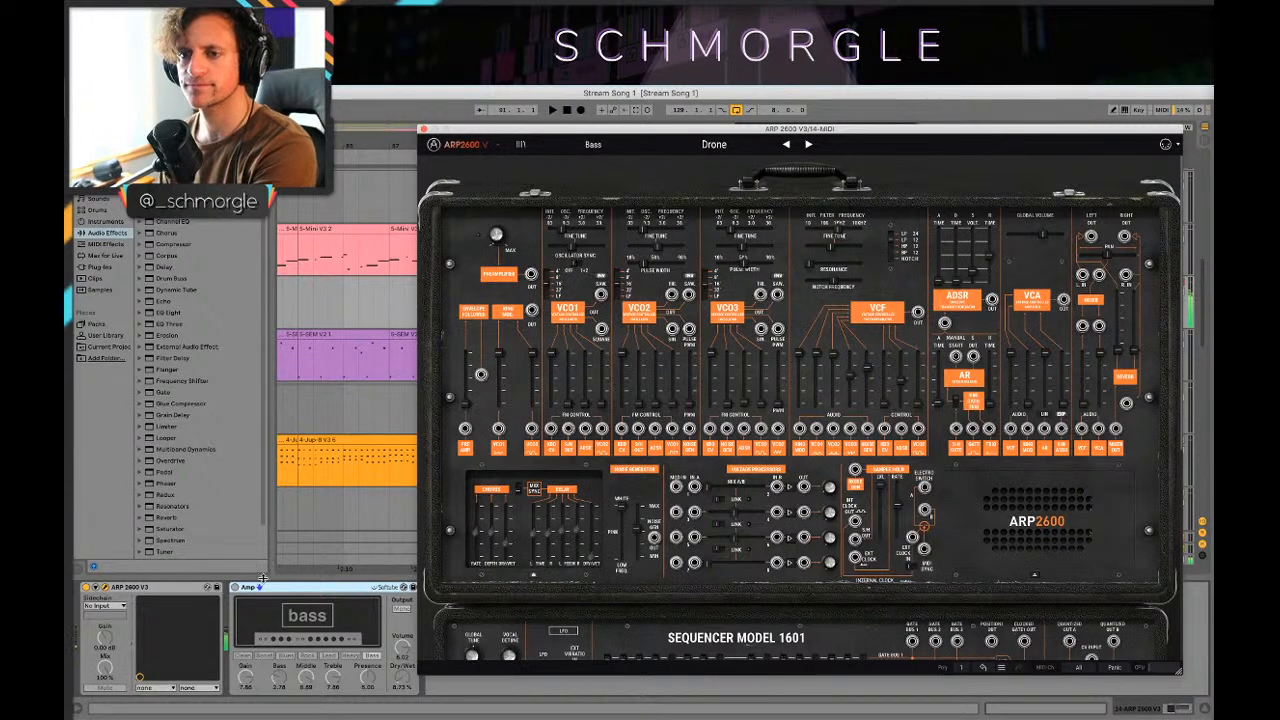
# Step: Re-enable the Amp, adjust its gain, middle and treble for the Drone sound, and close the synth window
pyautogui.click(243, 590)
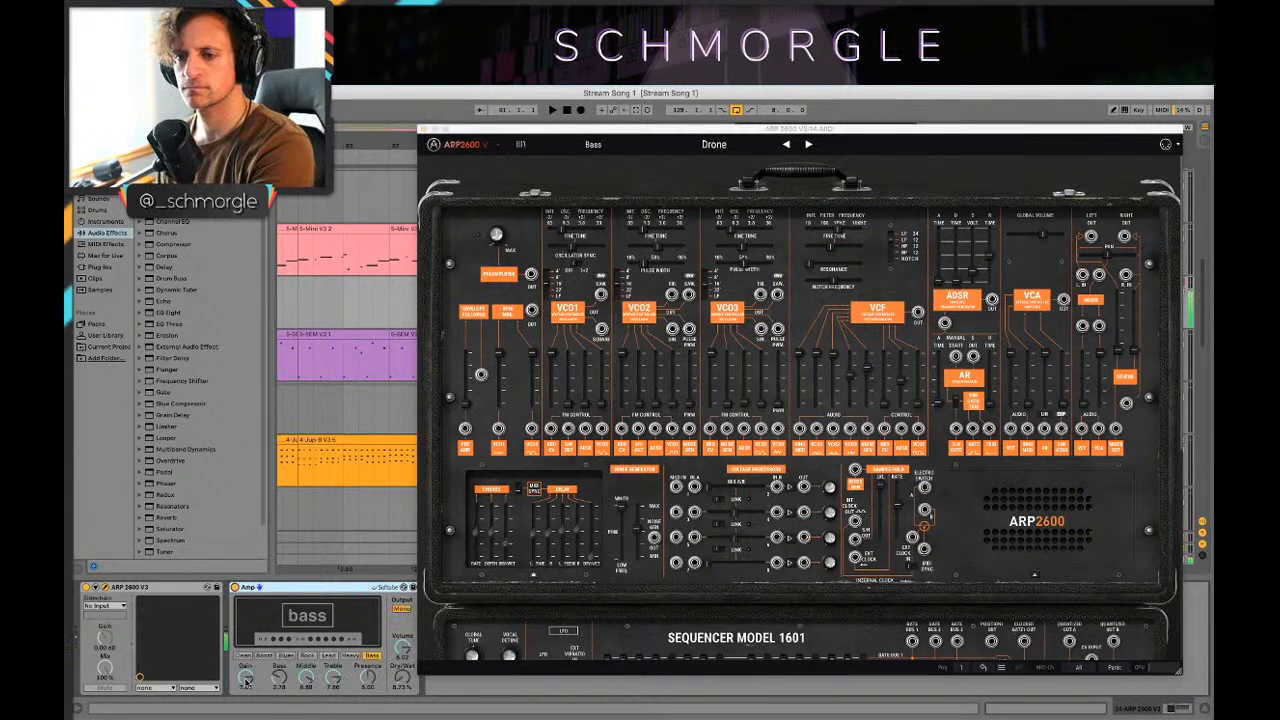
pyautogui.moveTo(245, 679); pyautogui.dragTo(245, 665)
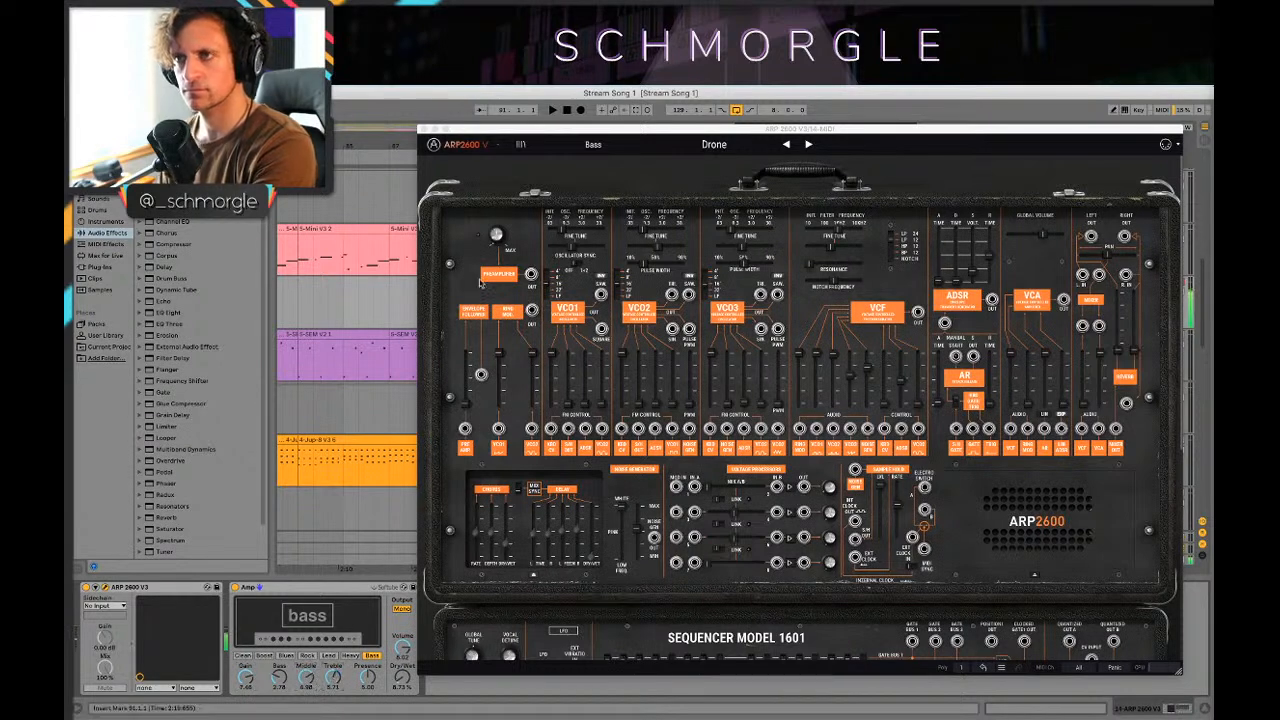
pyautogui.click(424, 129)
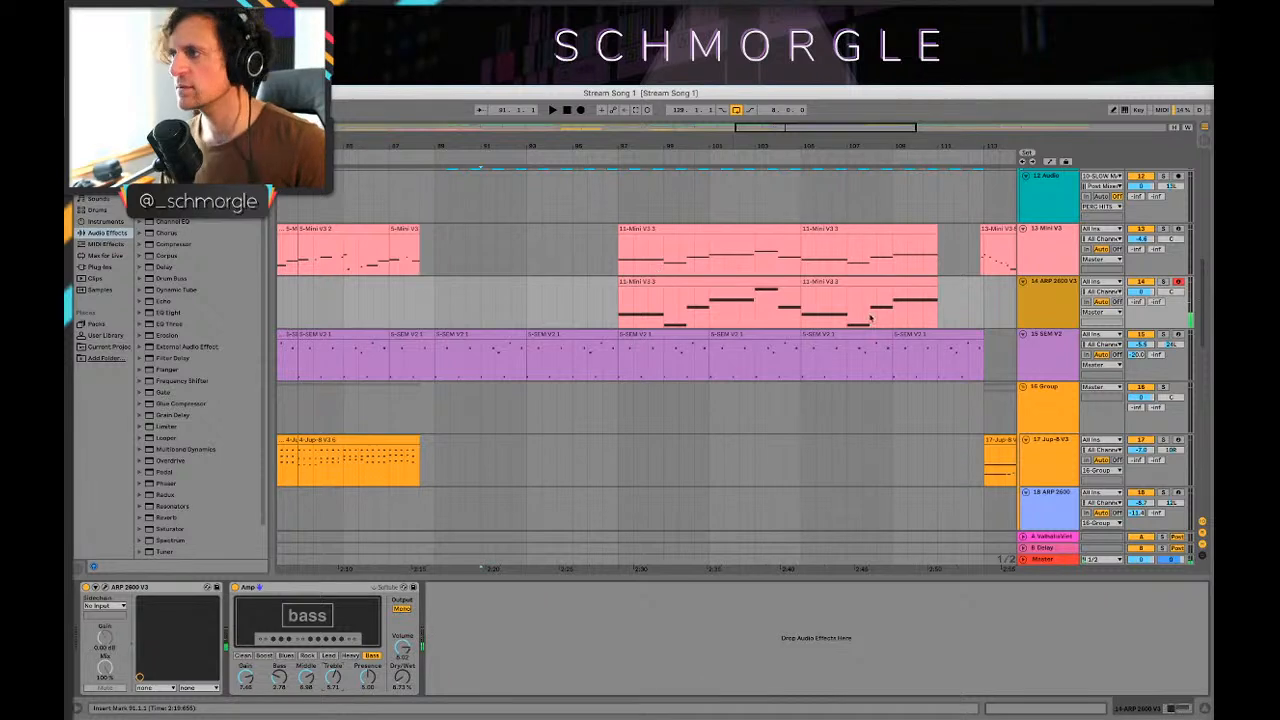
# Step: Start playback from bar 97 and lower the ARP 2600 V3 track's volume
pyautogui.click(620, 306)
pyautogui.press('space')
pyautogui.moveTo(1141, 292); pyautogui.dragTo(1141, 314)
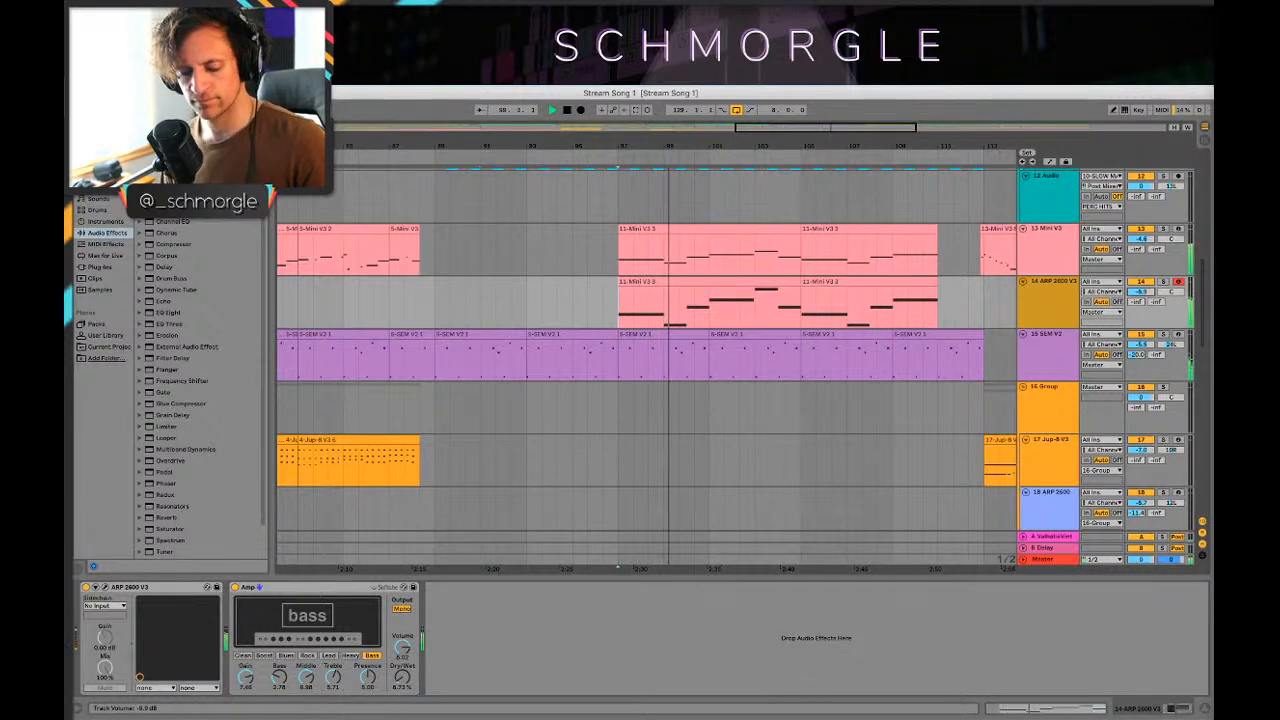
# Step: Automate the ARP 2600 V3 track's volume to drop just before bar 97 and fade in gradually across the bass clips
pyautogui.press('a')
pyautogui.moveTo(838, 146); pyautogui.dragTo(564, 141)
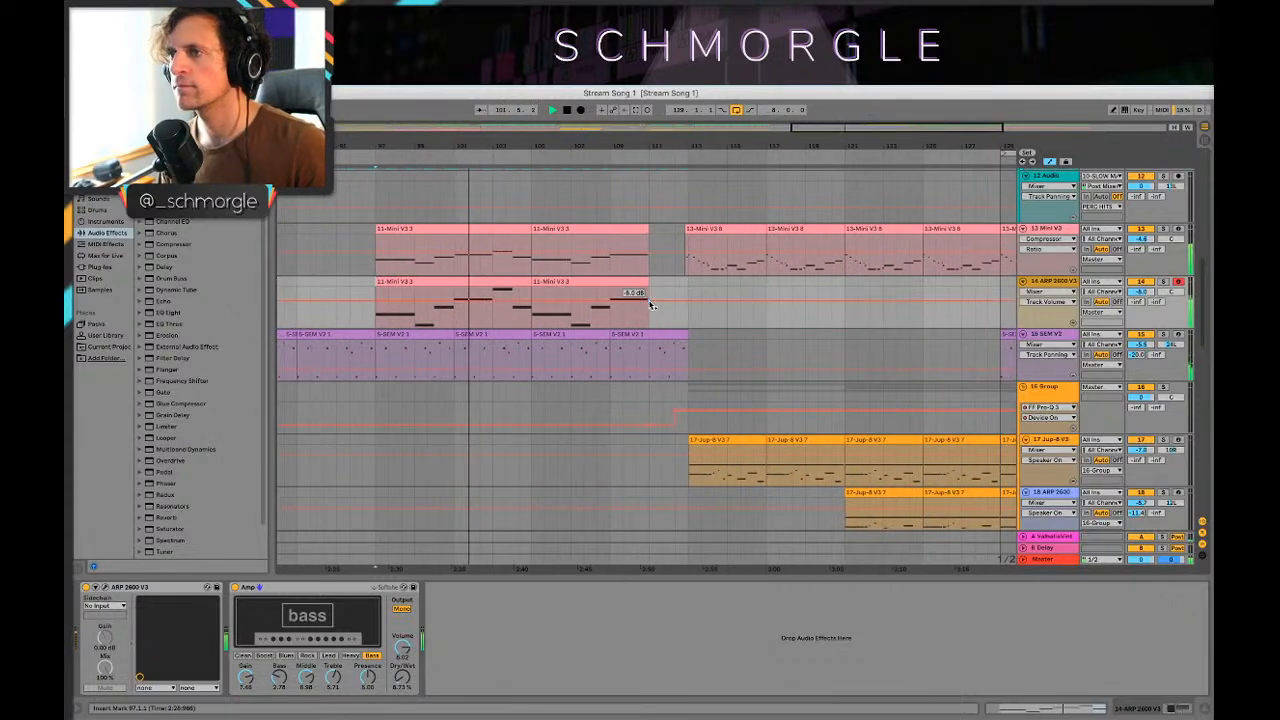
pyautogui.click(360, 301)
pyautogui.moveTo(376, 301); pyautogui.dragTo(362, 326)
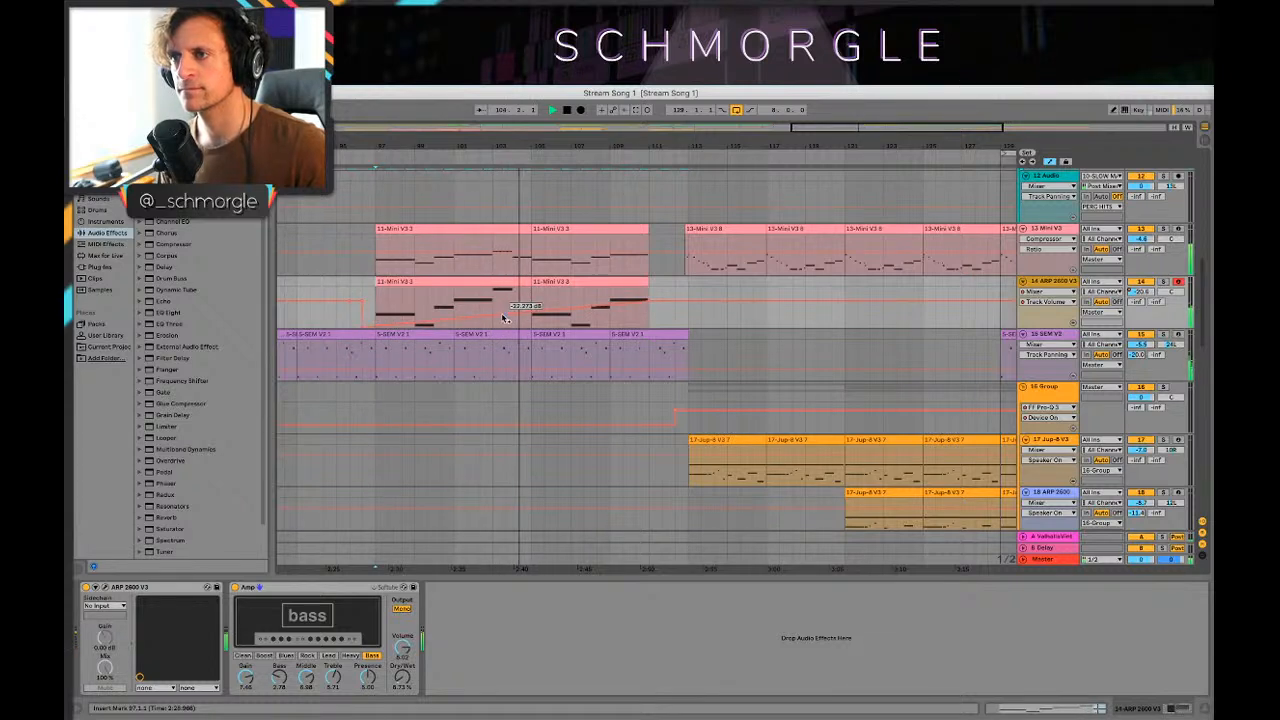
pyautogui.moveTo(506, 318); pyautogui.dragTo(645, 308)
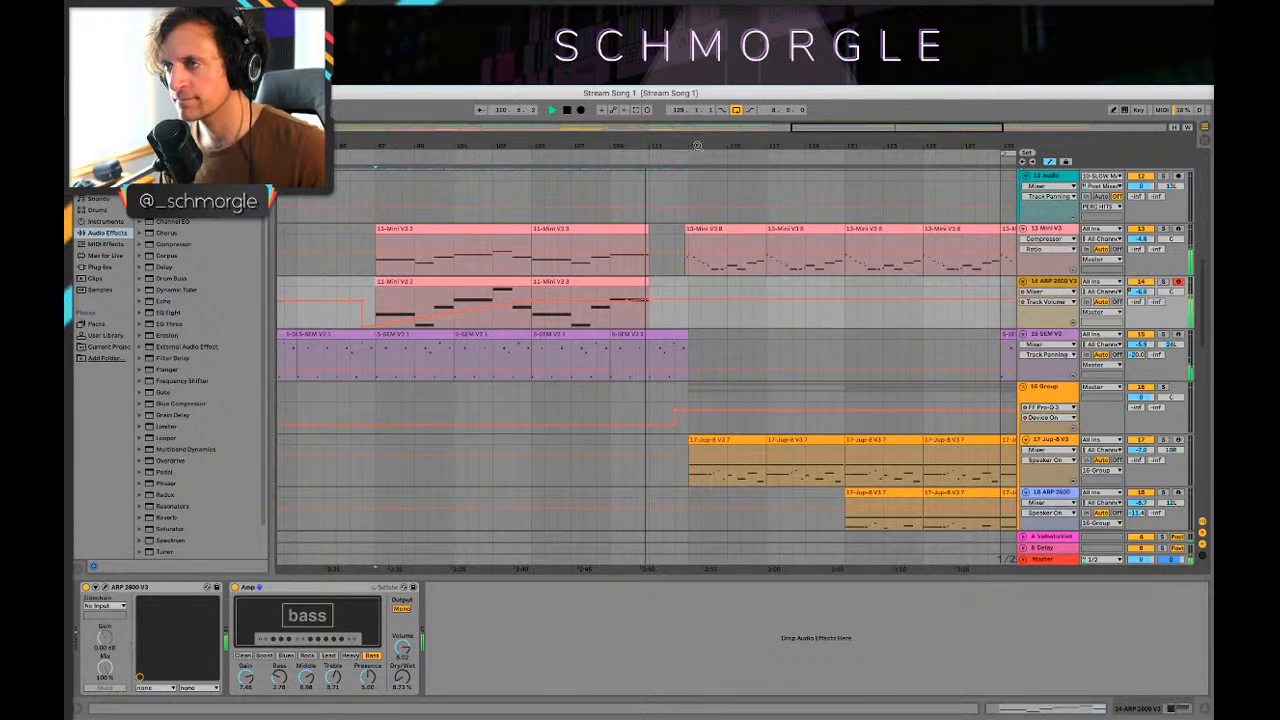
pyautogui.moveTo(577, 141); pyautogui.dragTo(592, 122)
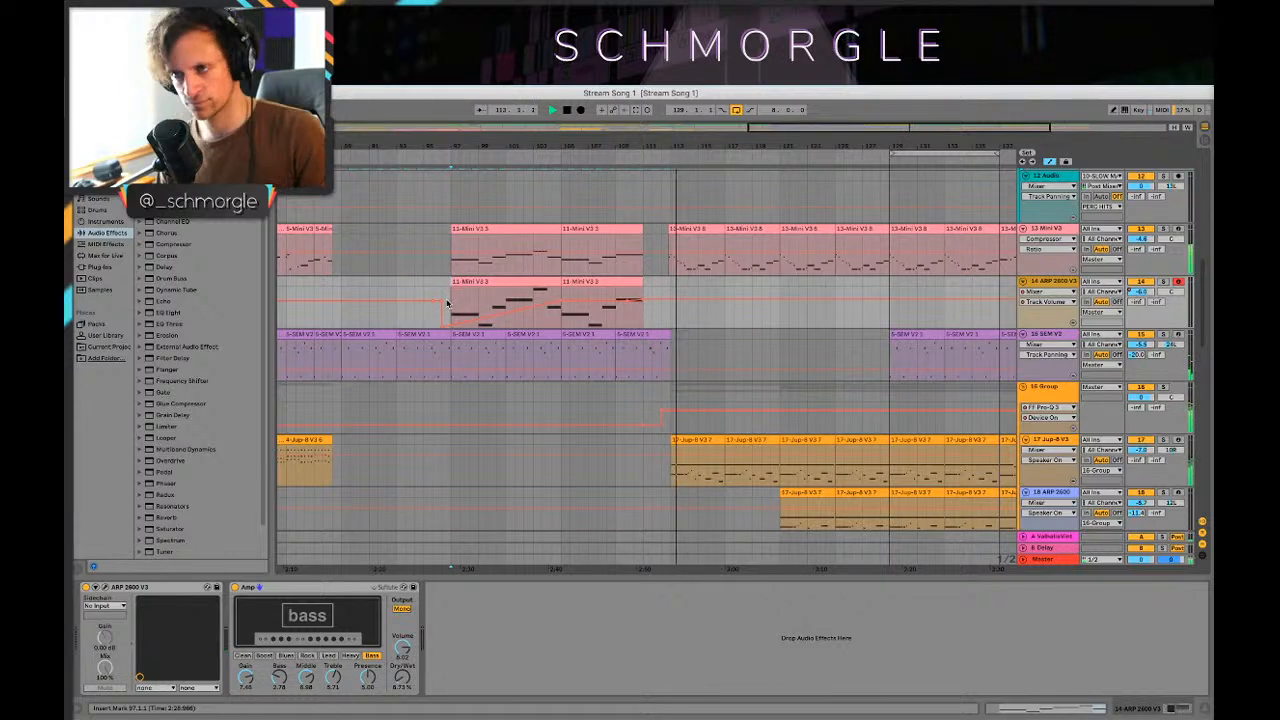
pyautogui.press('a')
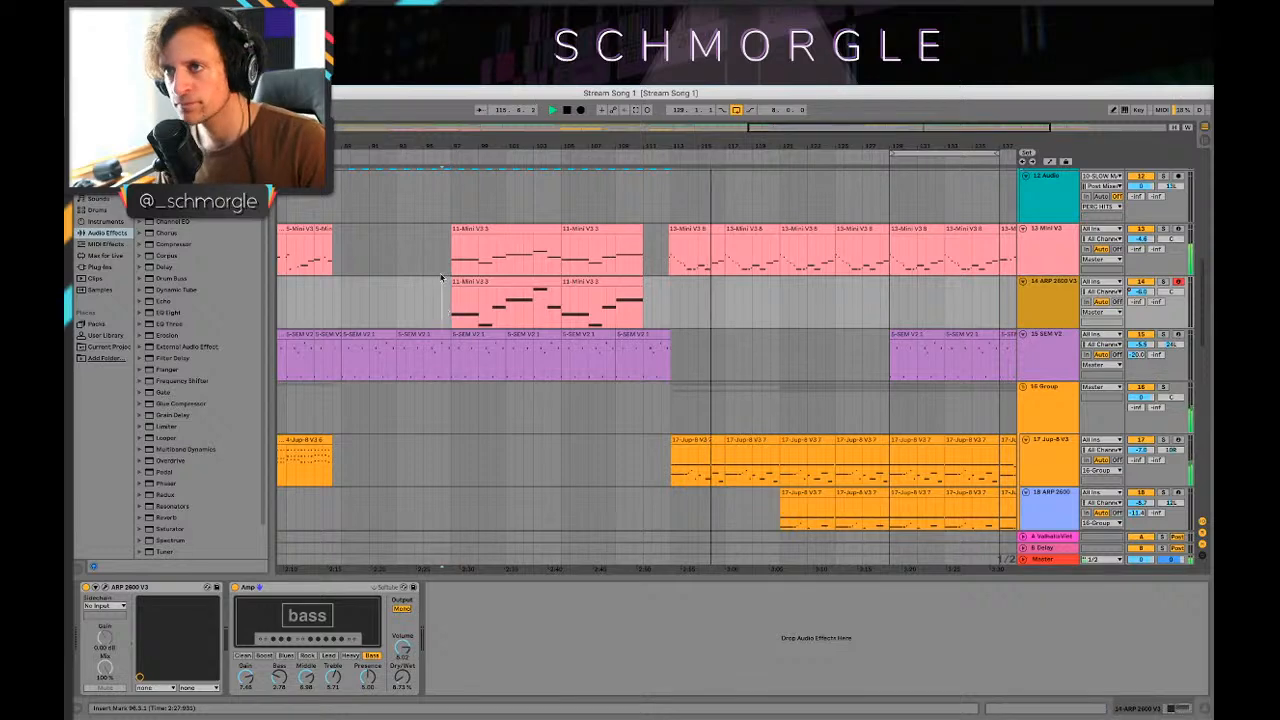
# Step: Try an Auto Filter after the Amp on the ARP 2600 V3 track
pyautogui.scroll(3, 450, 300)
pyautogui.scroll(-5, 500, 234)
pyautogui.scroll(3, 560, 280)
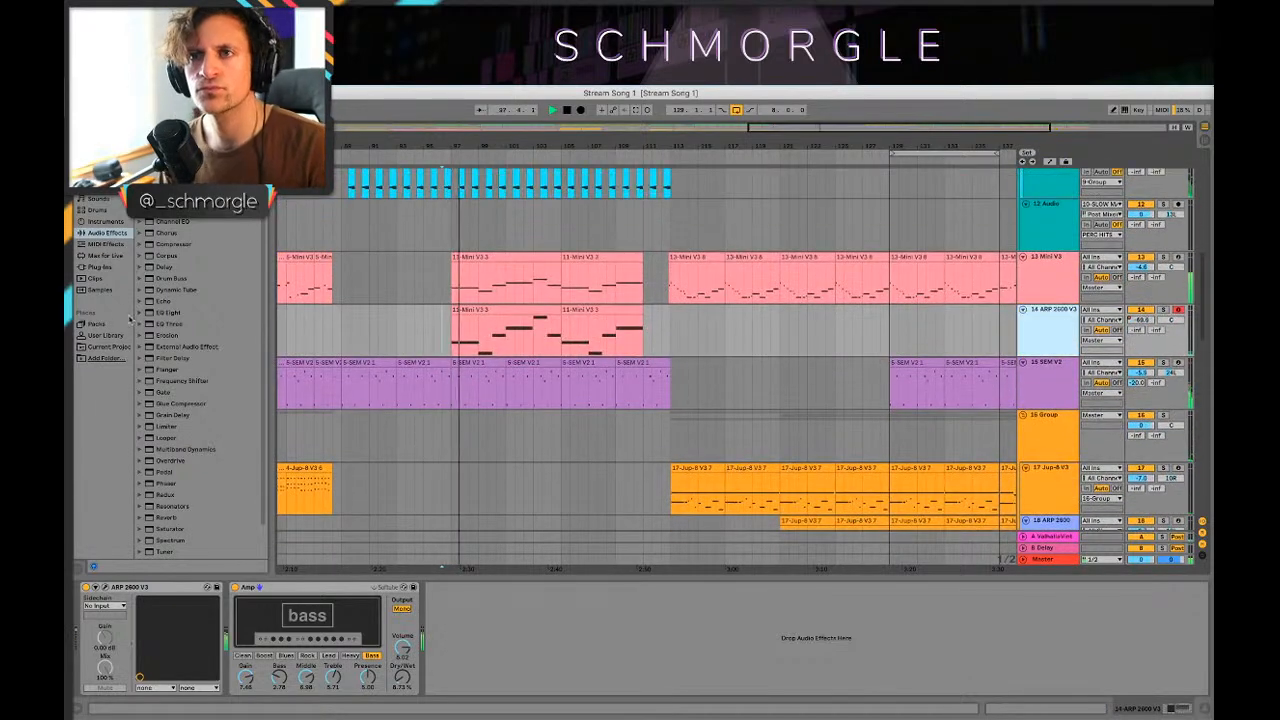
pyautogui.click(98, 164)
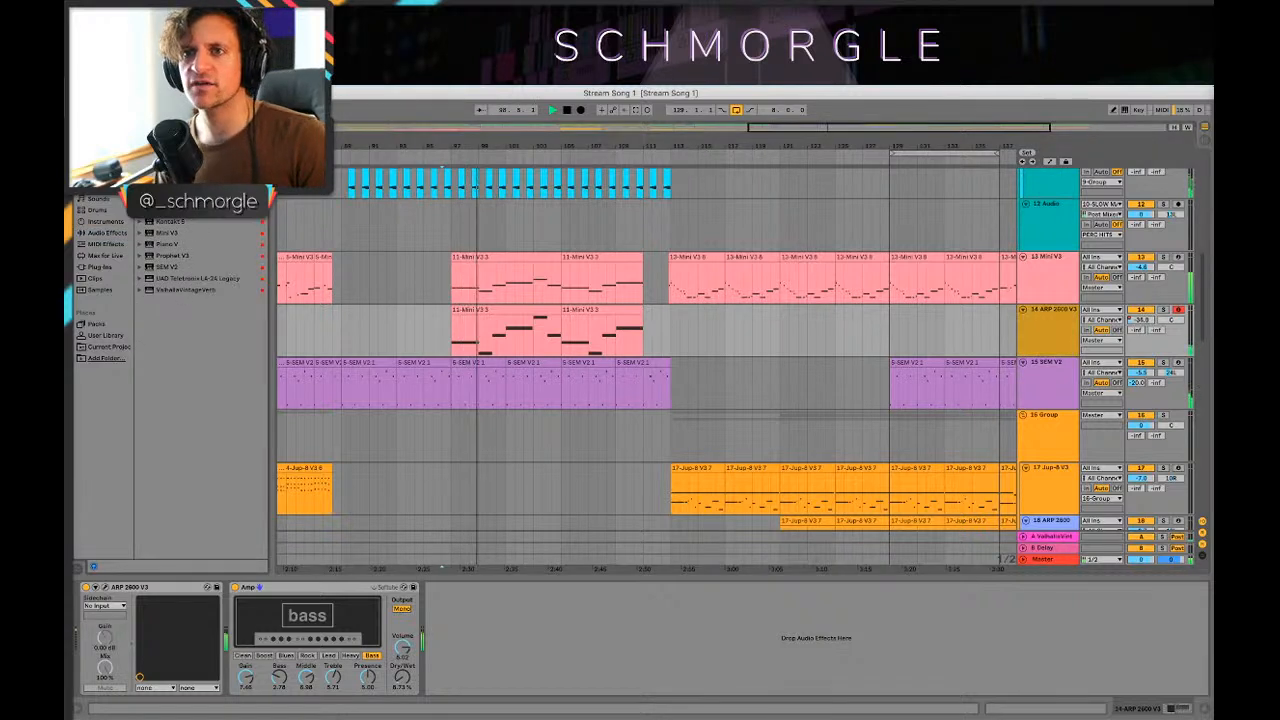
pyautogui.click(107, 232)
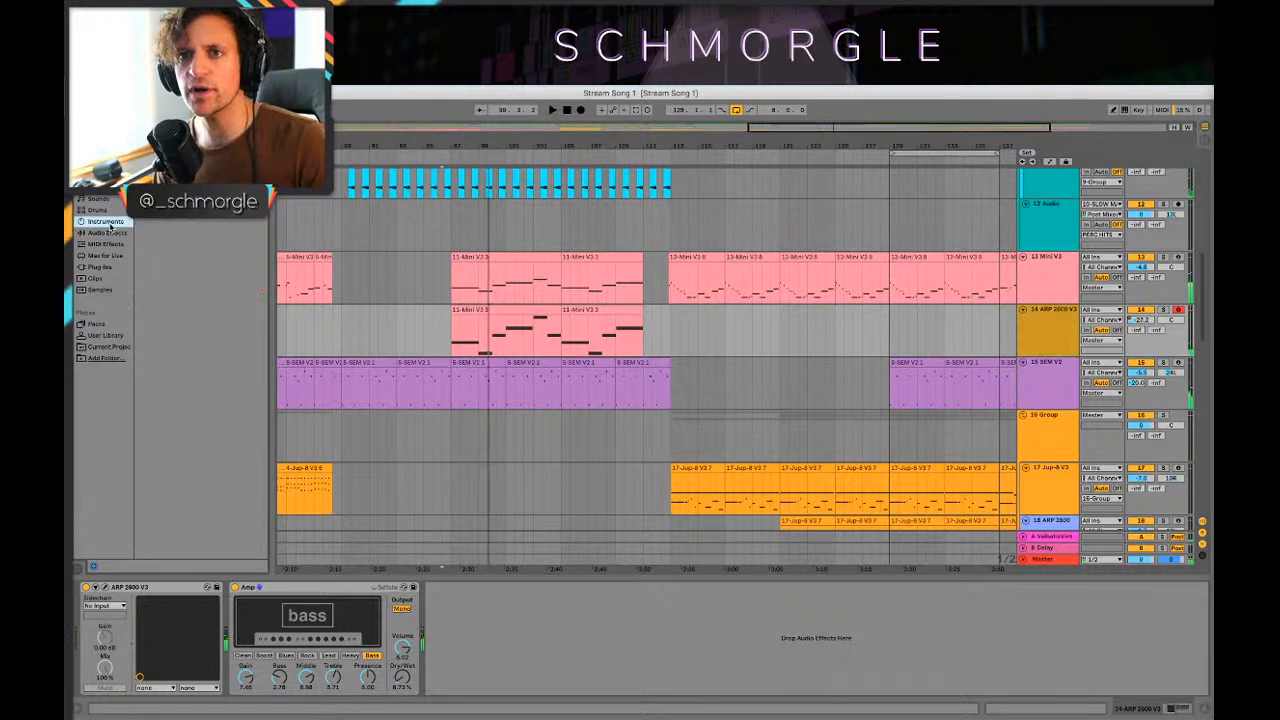
pyautogui.scroll(1, 198, 291)
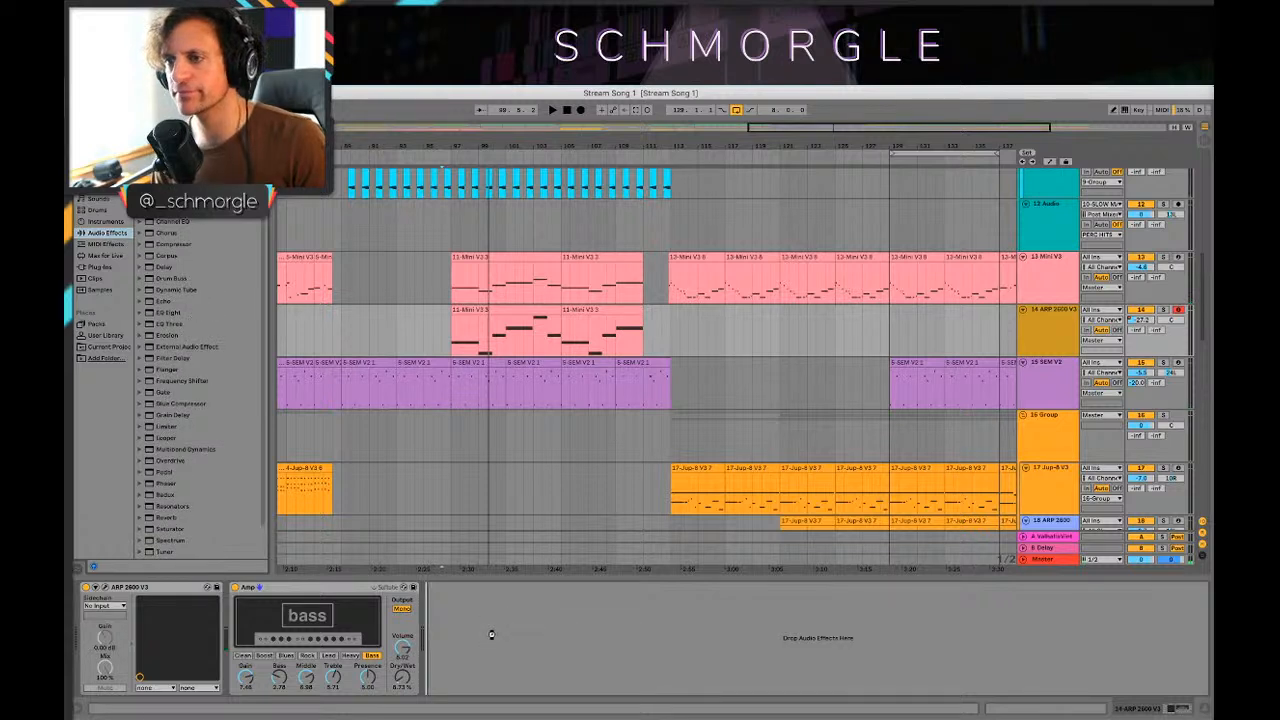
pyautogui.moveTo(491, 634); pyautogui.dragTo(490, 633)
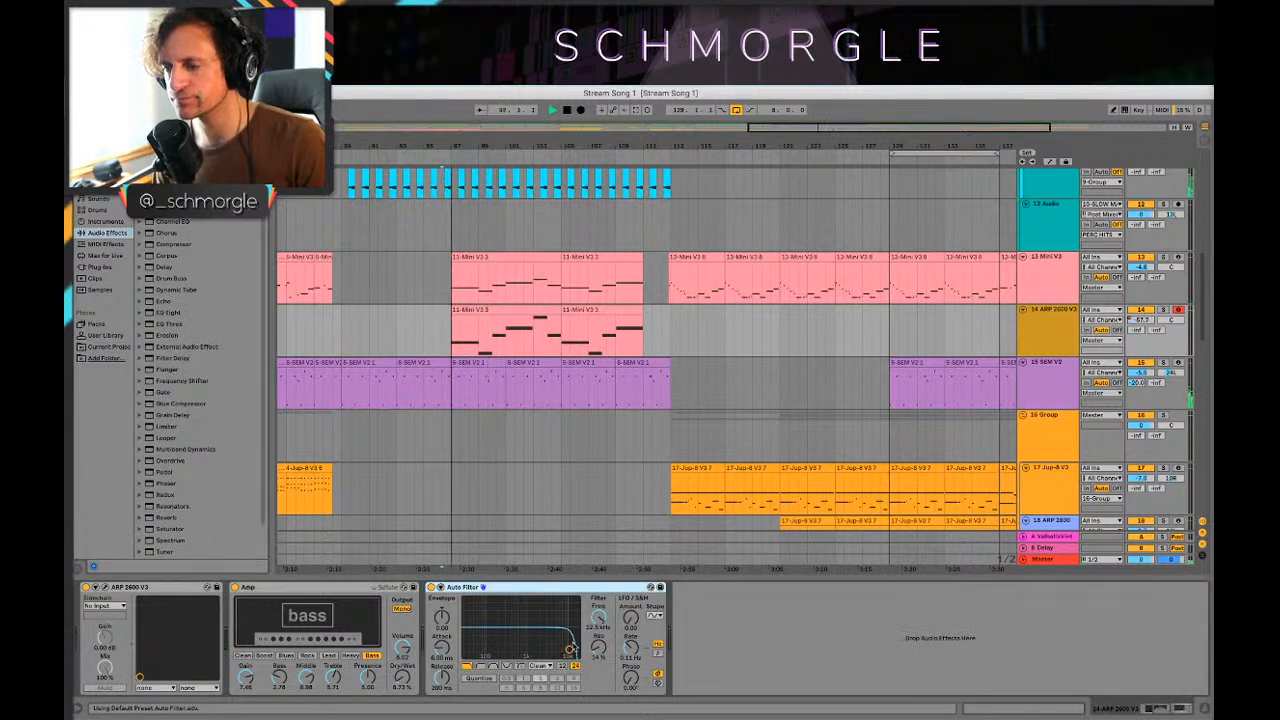
pyautogui.click(441, 587)
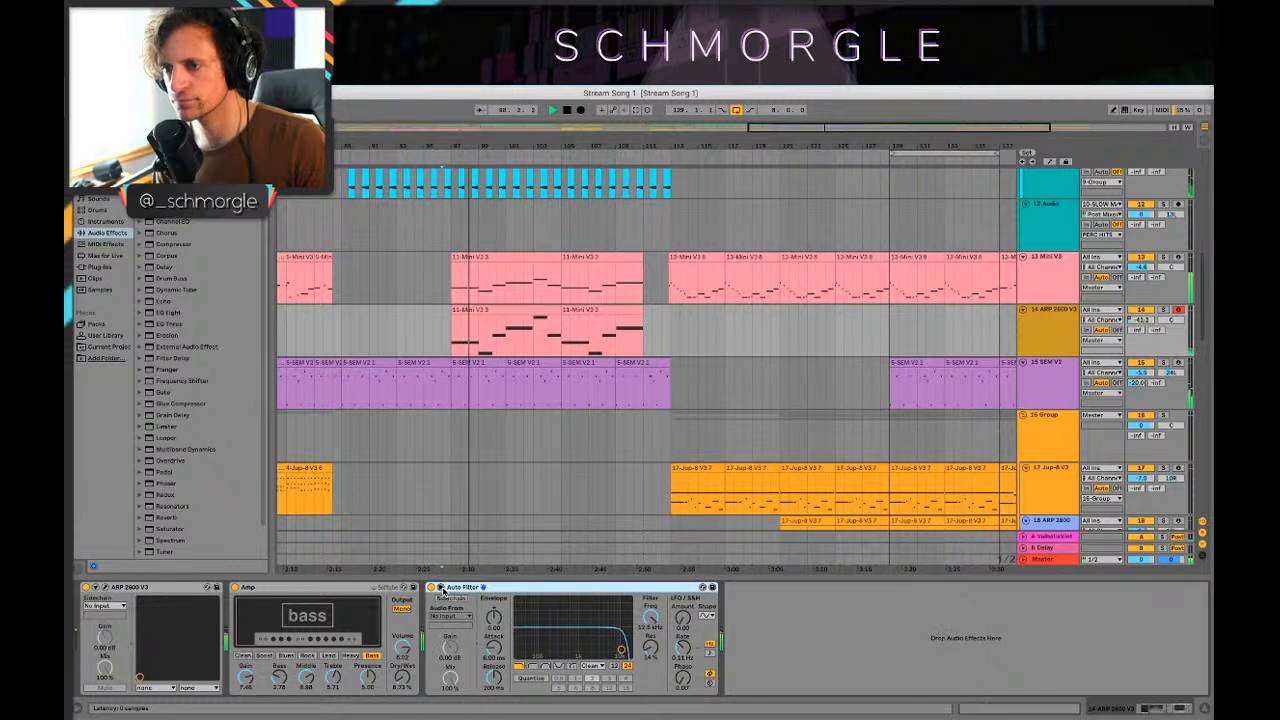
pyautogui.click(443, 587)
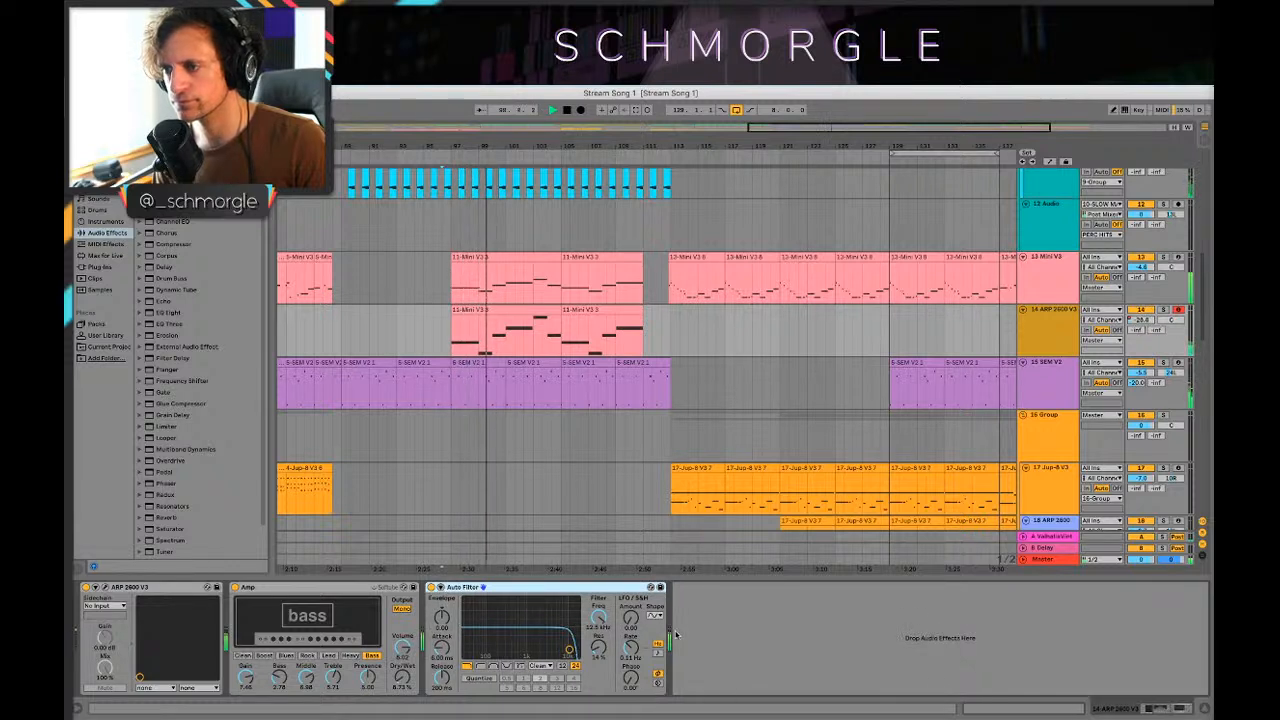
# Step: Try a higher resonance on the Auto Filter, check its LFO shape and sidechain options, and delete the device
pyautogui.moveTo(567, 646)
pyautogui.mouseDown()
pyautogui.moveTo(540, 627)
pyautogui.moveTo(485, 622)
pyautogui.moveTo(569, 634)
pyautogui.mouseUp()
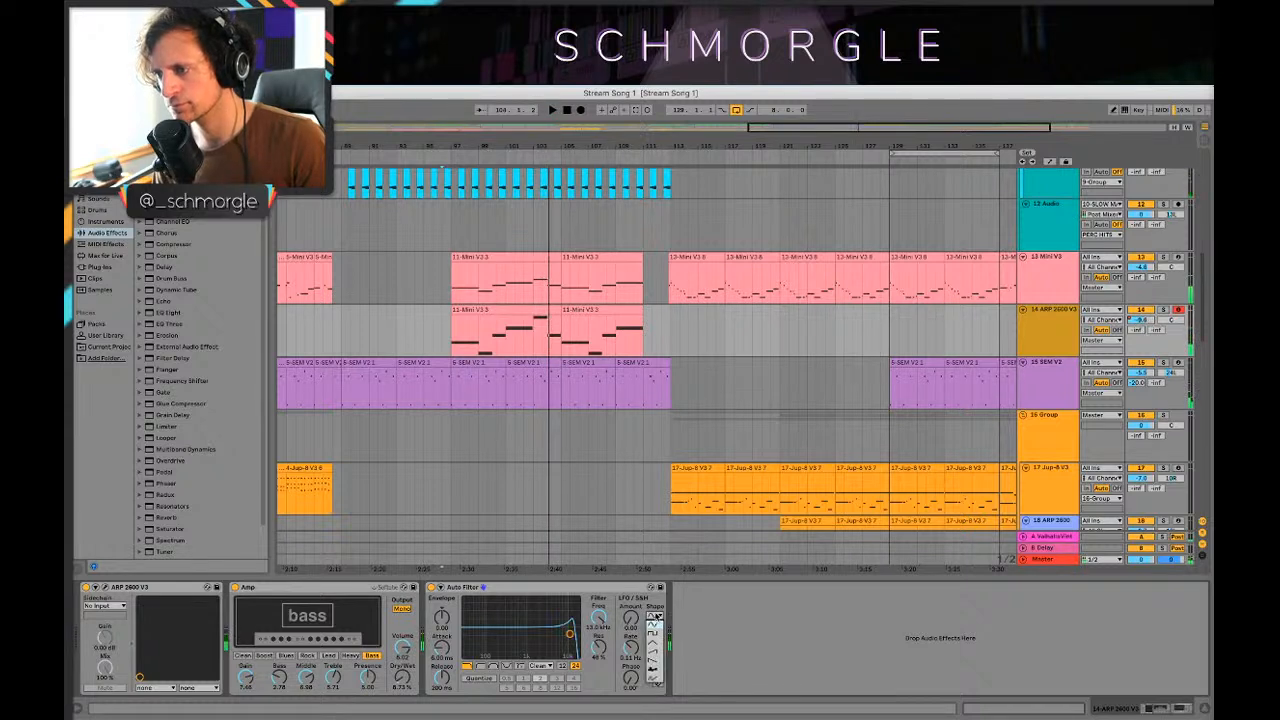
pyautogui.click(656, 616)
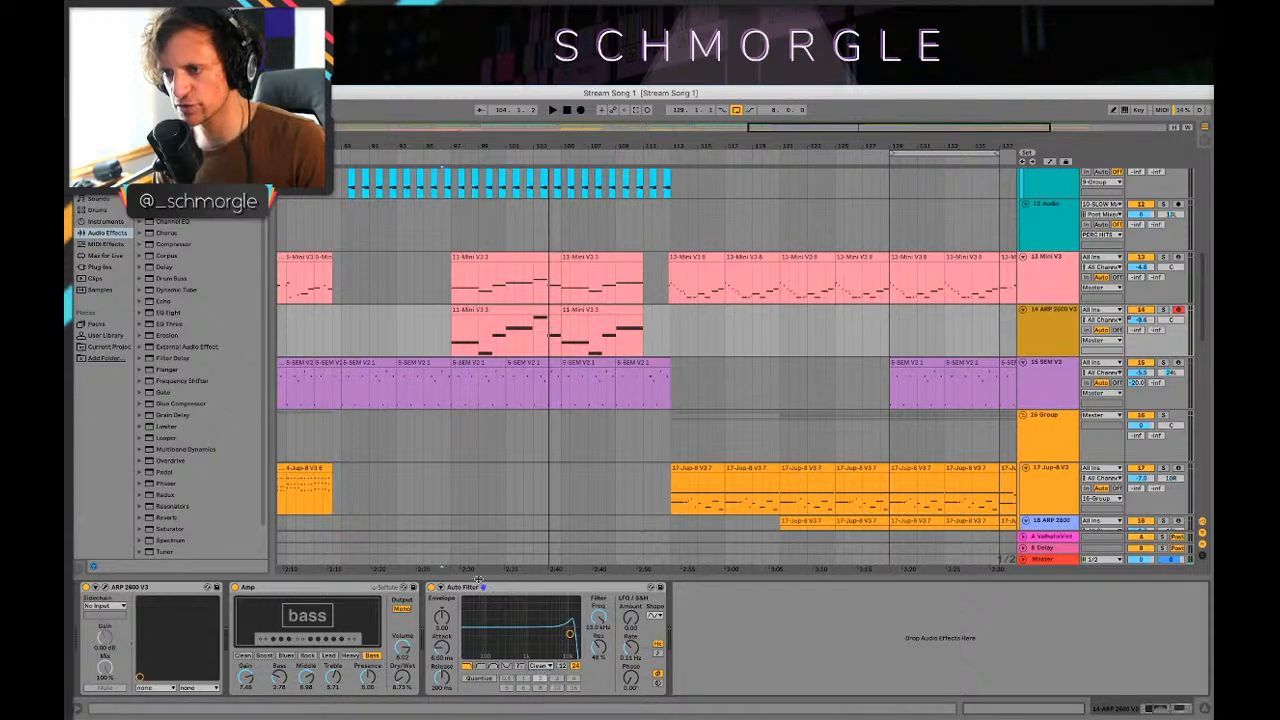
pyautogui.click(440, 590)
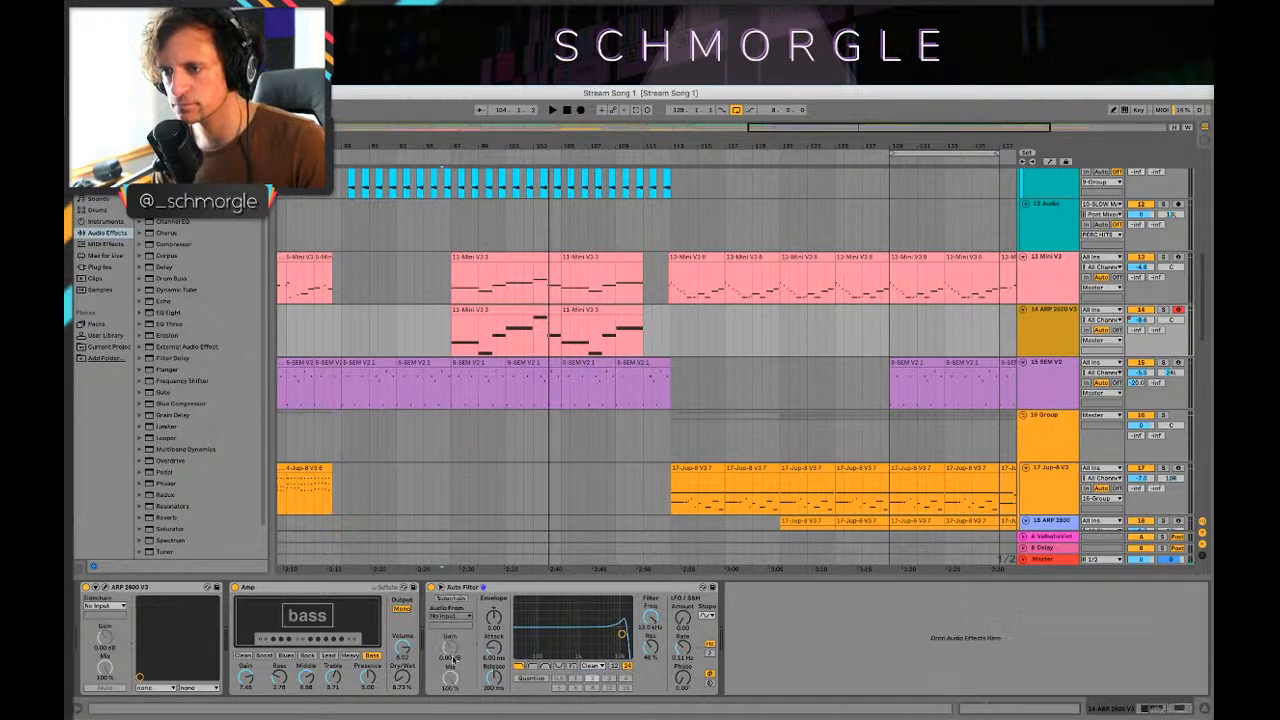
pyautogui.click(460, 616)
pyautogui.click(463, 613)
pyautogui.click(440, 588)
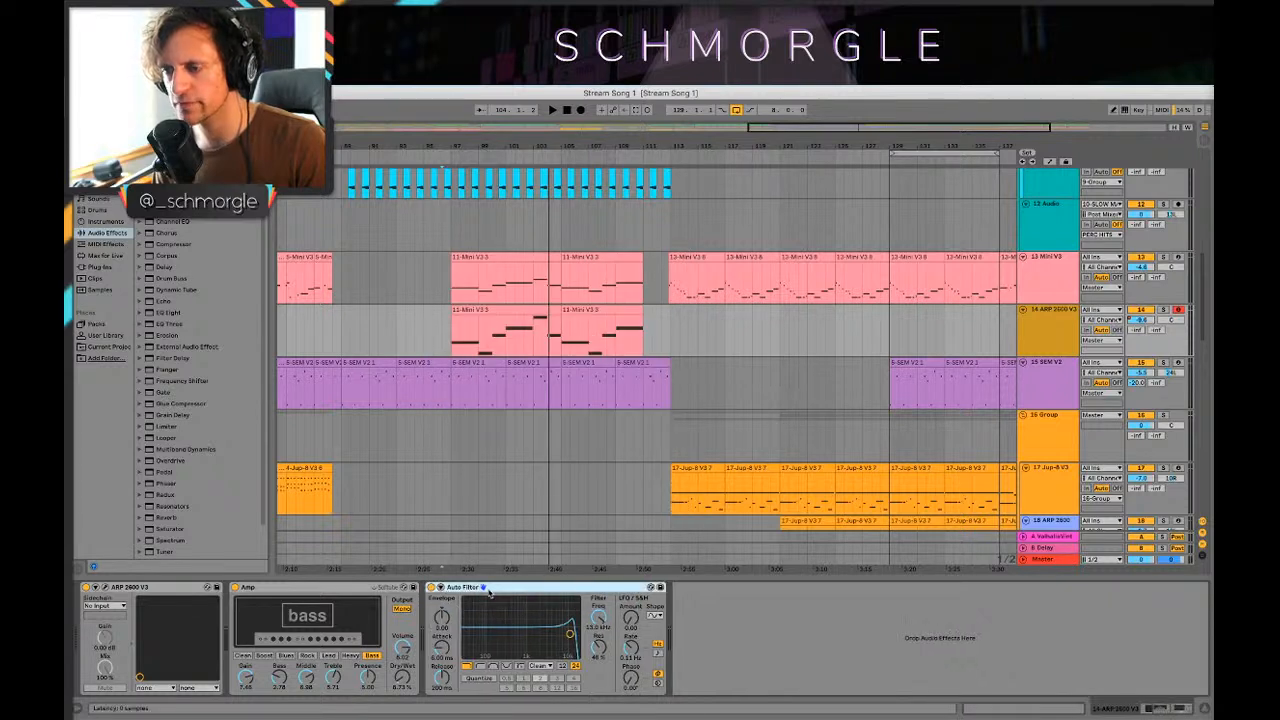
pyautogui.press('Delete')
# Step: Add FF Pro-Q 3 after the Amp on the ARP 2600 V3 track, with a slight bell boost around 839 Hz and a high cut
pyautogui.click(100, 153)
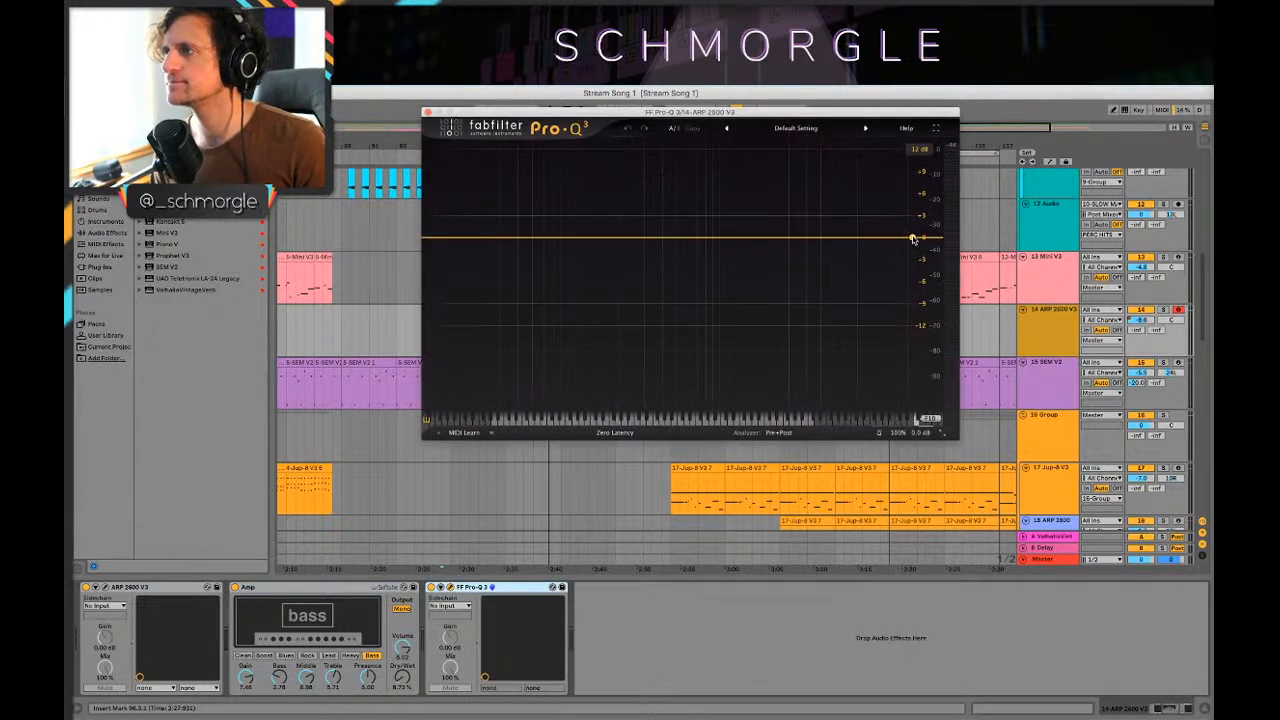
pyautogui.click(843, 237)
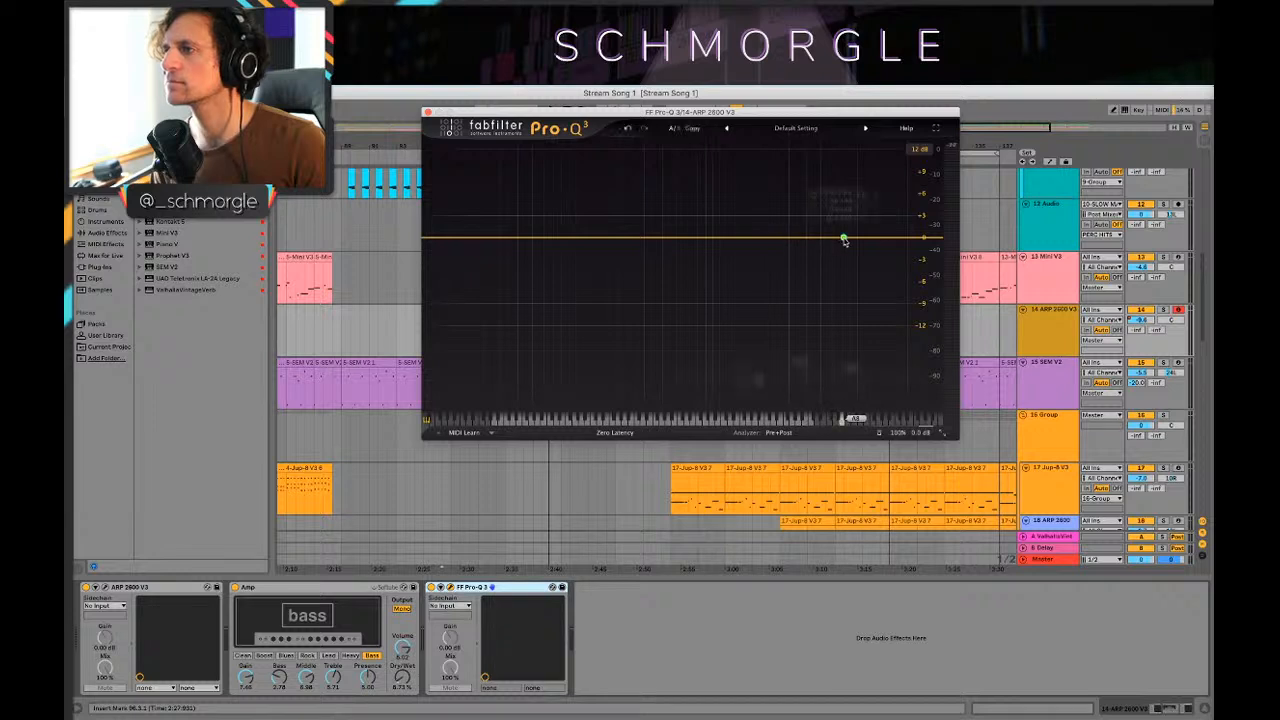
pyautogui.moveTo(914, 238); pyautogui.dragTo(709, 229)
pyautogui.rightClick(697, 232)
pyautogui.click(695, 232)
pyautogui.click(420, 238)
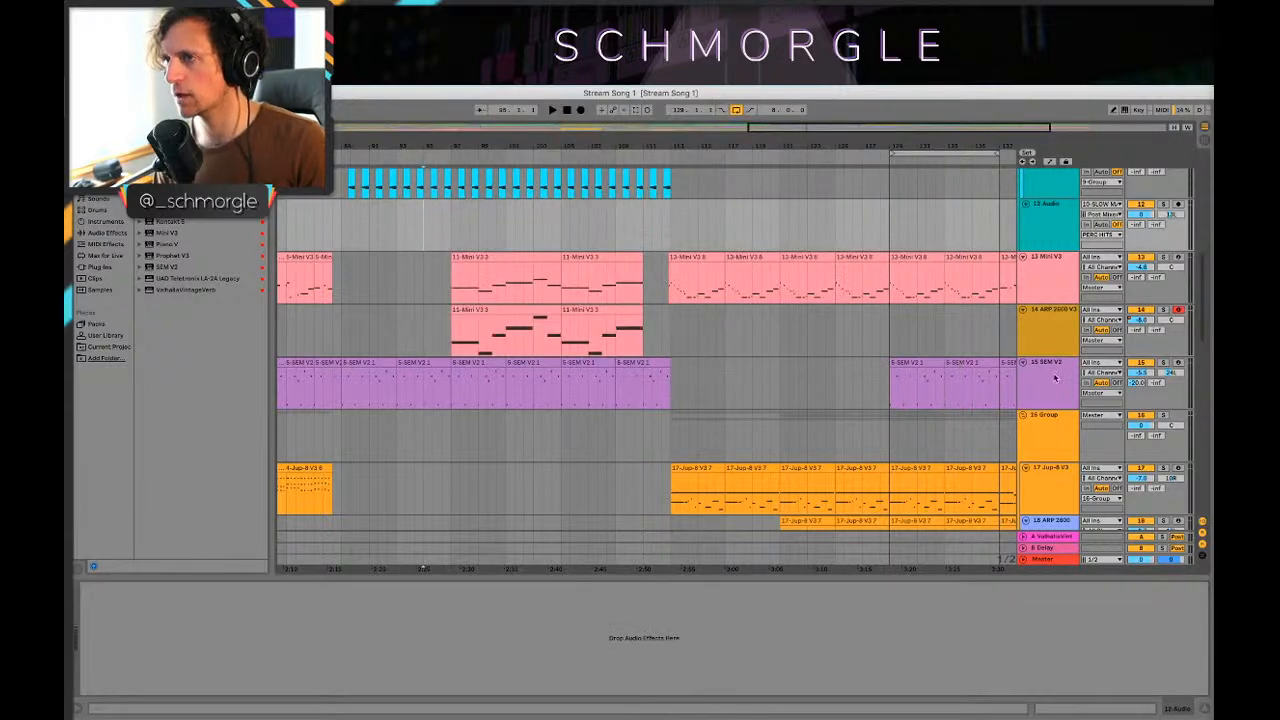
pyautogui.click(1052, 331)
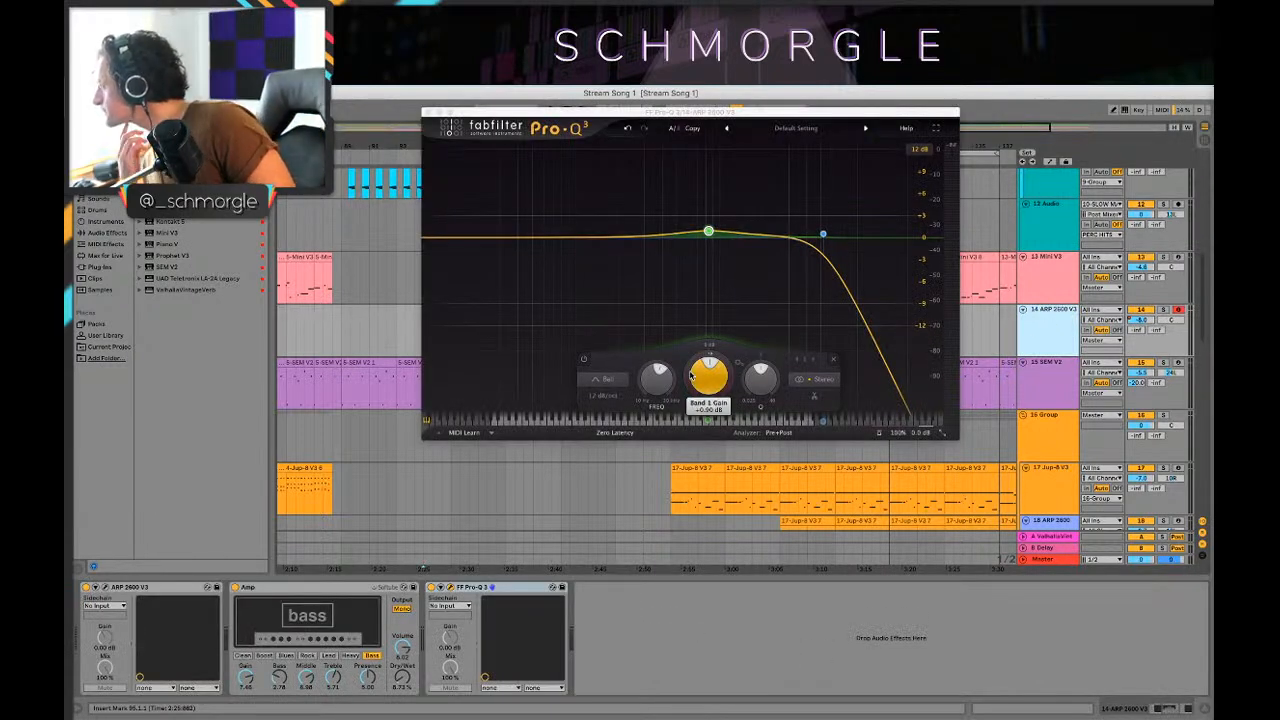
pyautogui.moveTo(691, 375)
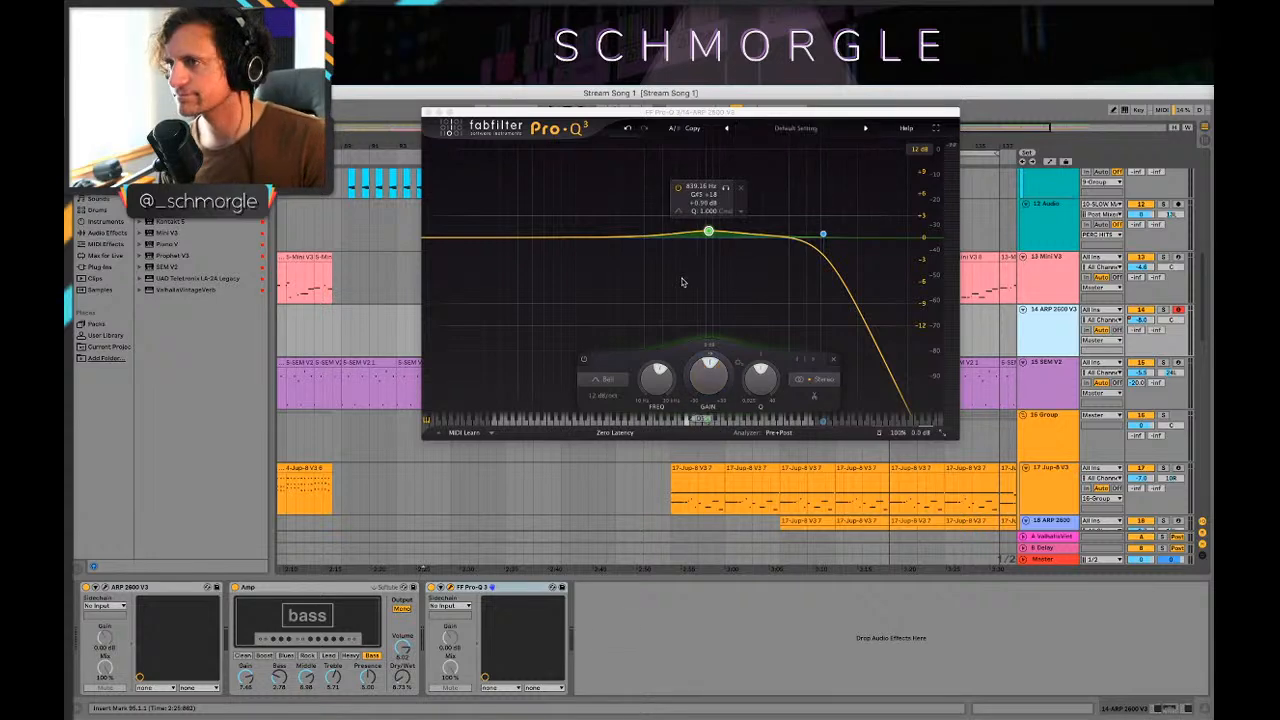
# Step: Play the build-up from bar 97 and sweep the Pro-Q 3 high cut down to about 680 Hz
pyautogui.click(824, 236)
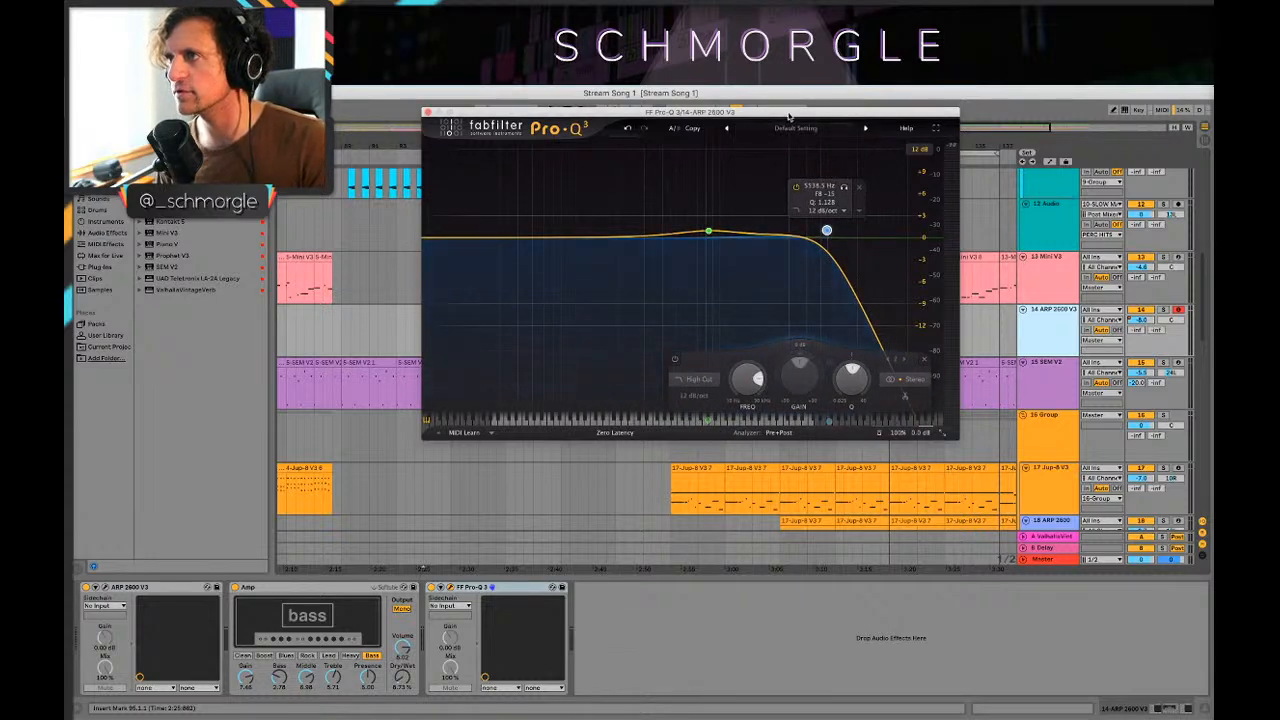
pyautogui.moveTo(790, 116); pyautogui.dragTo(830, 362)
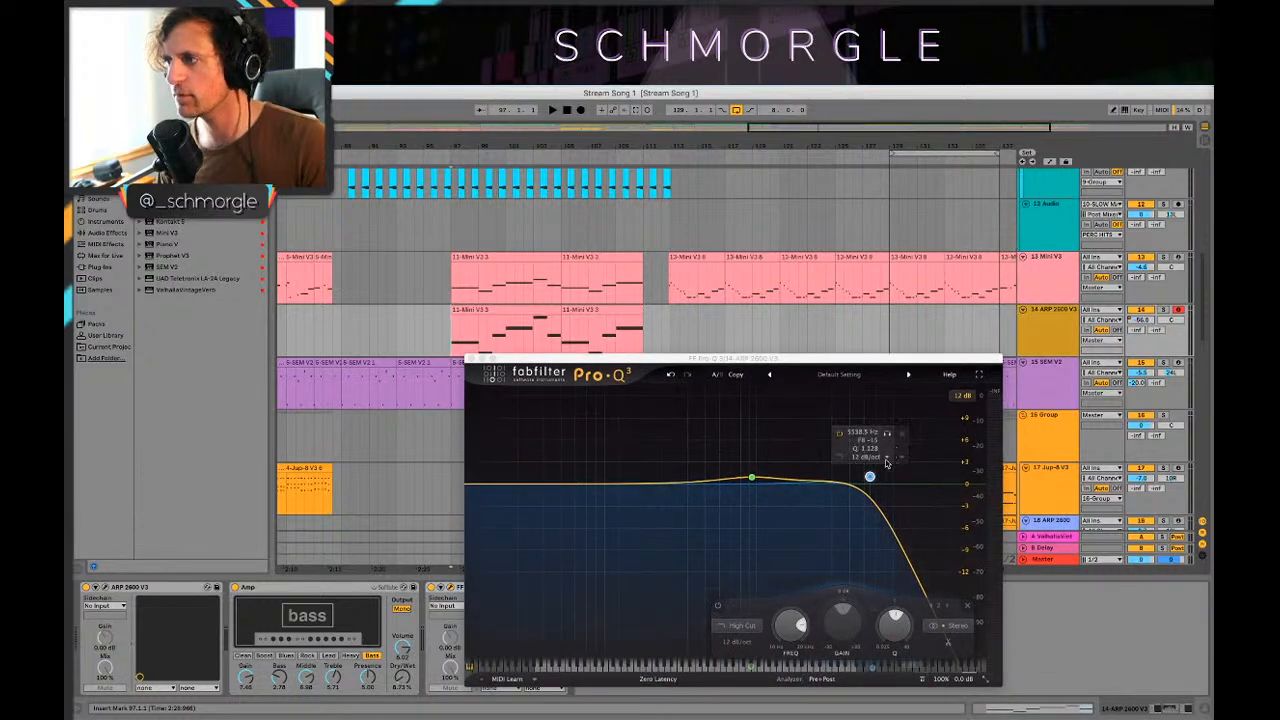
pyautogui.press('space')
pyautogui.moveTo(870, 477); pyautogui.dragTo(788, 473)
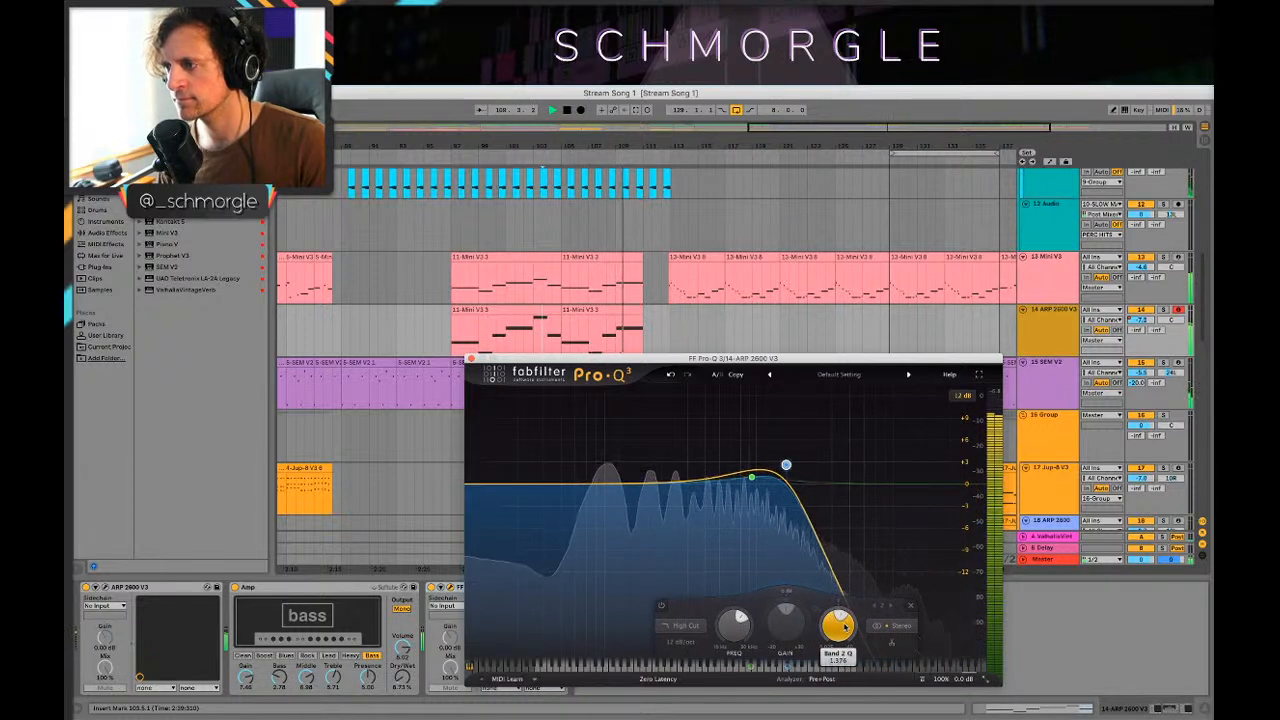
pyautogui.moveTo(736, 624); pyautogui.dragTo(740, 640)
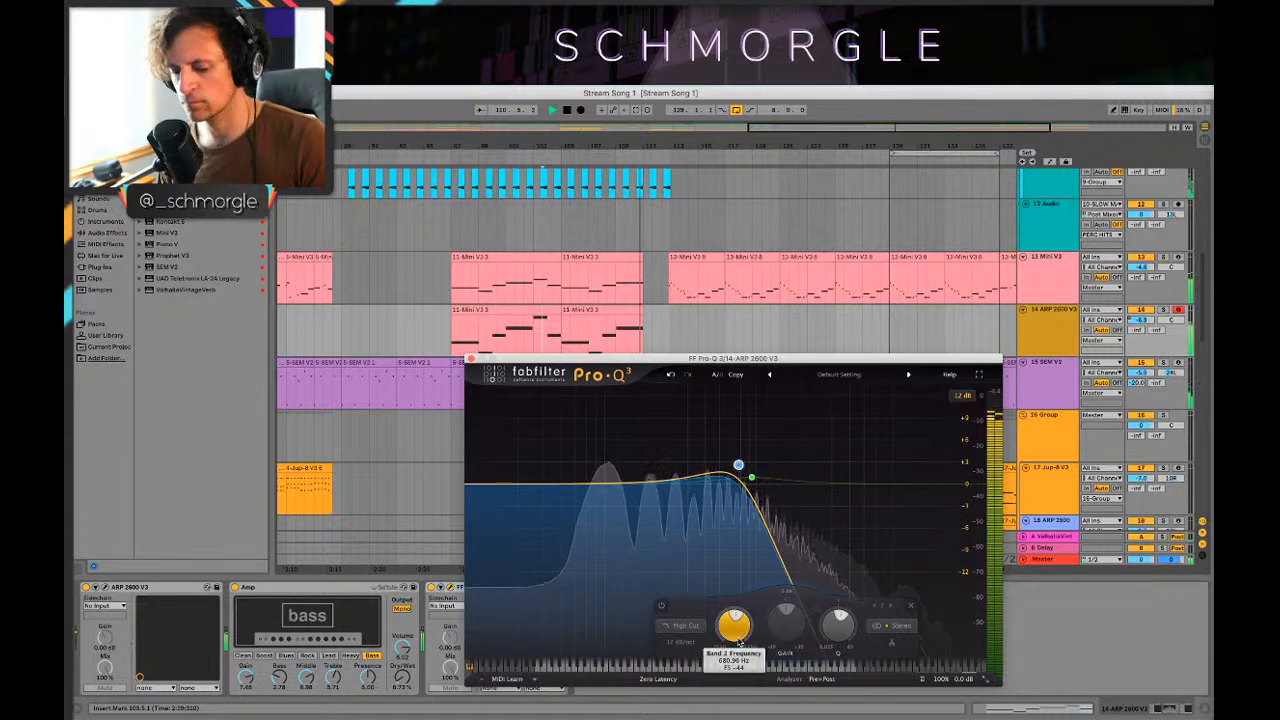
# Step: Automate the high cut's frequency to rise across the ARP 2600 V3 bass clips, audition it, and close the Pro-Q 3 window
pyautogui.press('a')
pyautogui.press('space')
pyautogui.click(522, 338)
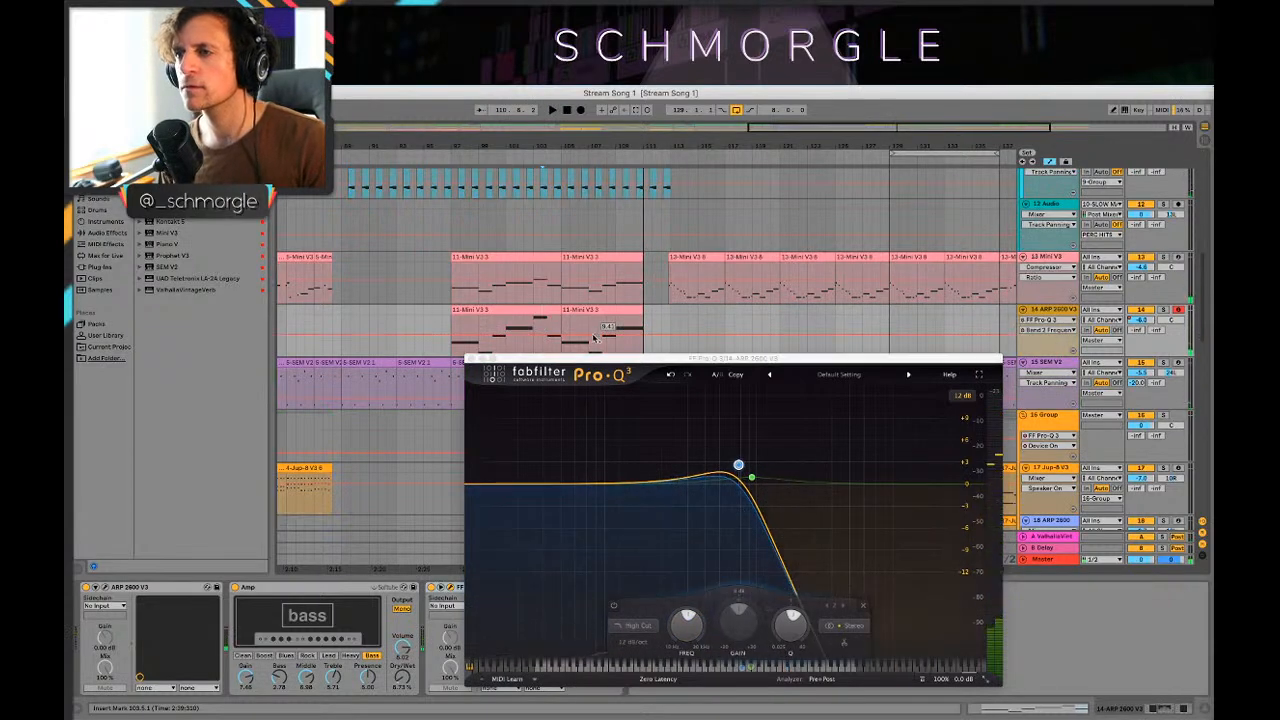
pyautogui.moveTo(636, 336); pyautogui.dragTo(640, 322)
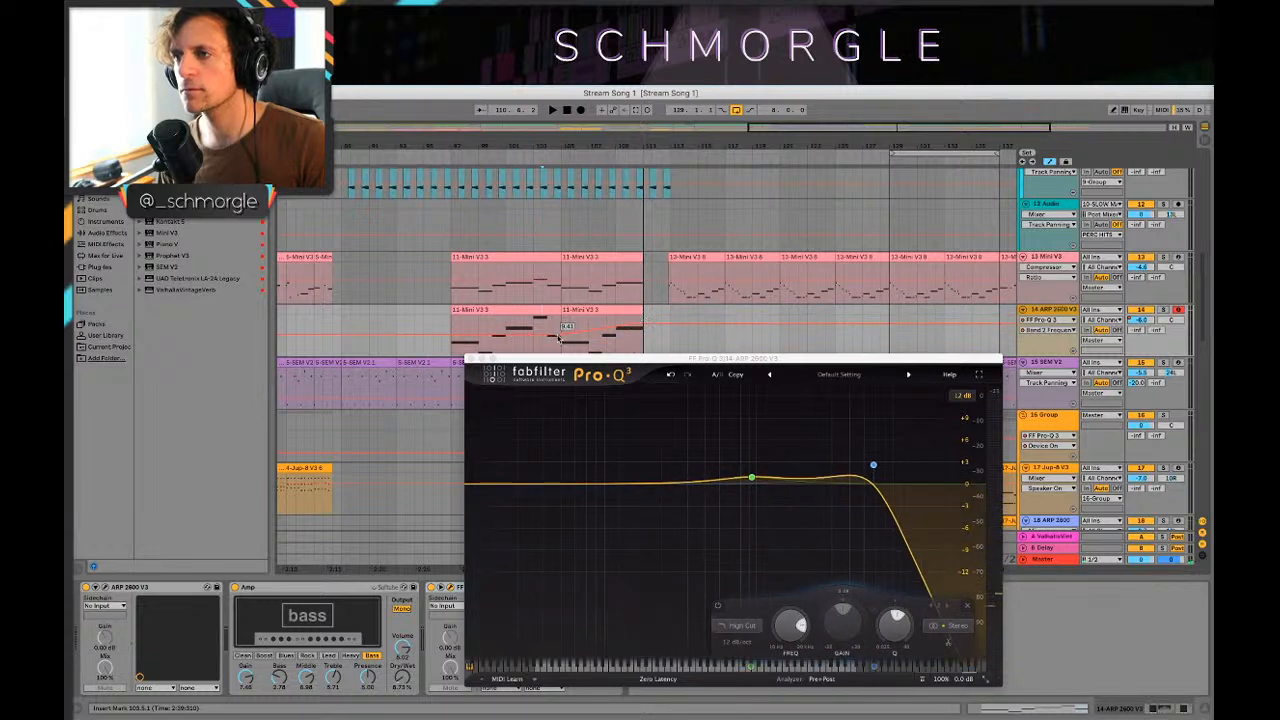
pyautogui.press('space')
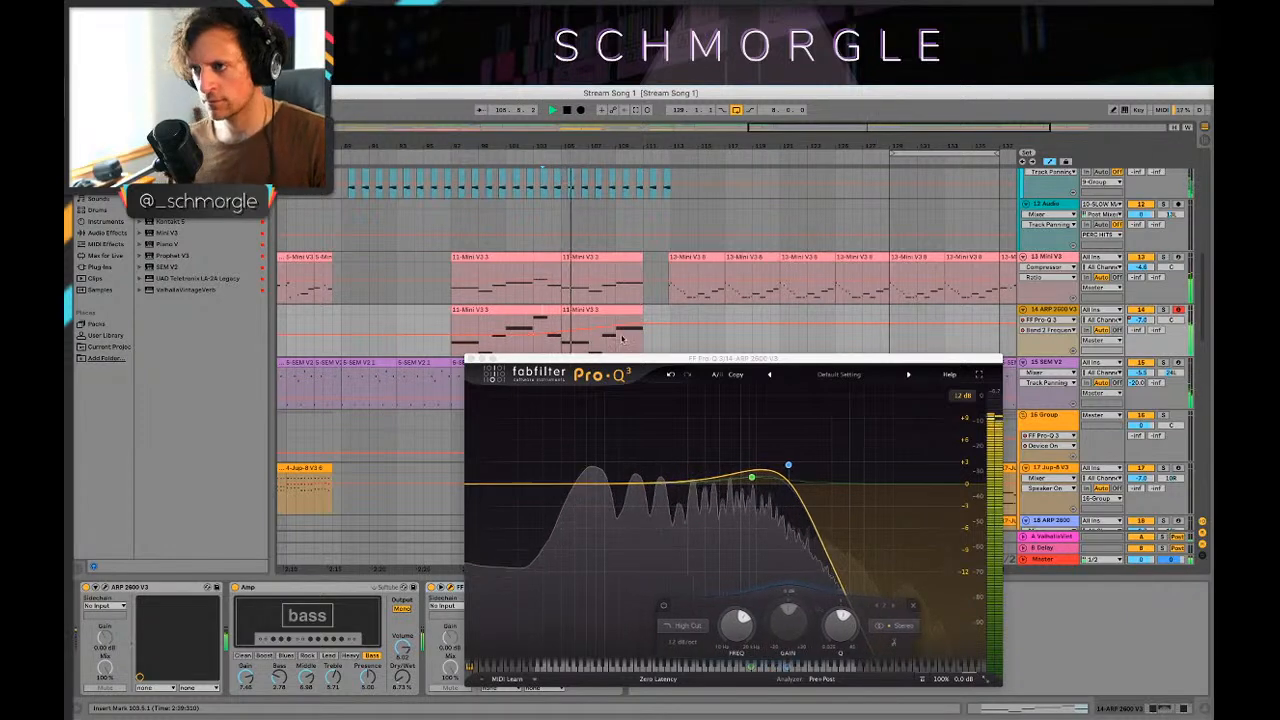
pyautogui.press('a')
pyautogui.click(472, 359)
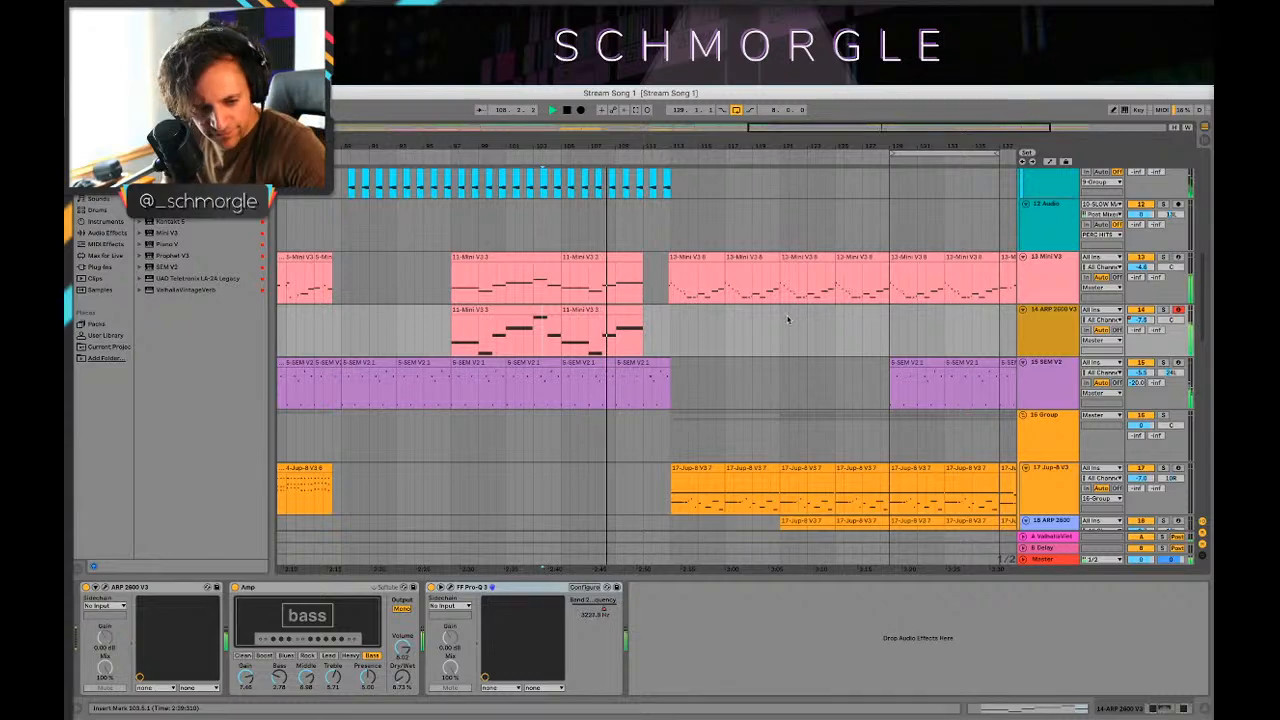
pyautogui.scroll(3, 807, 290)
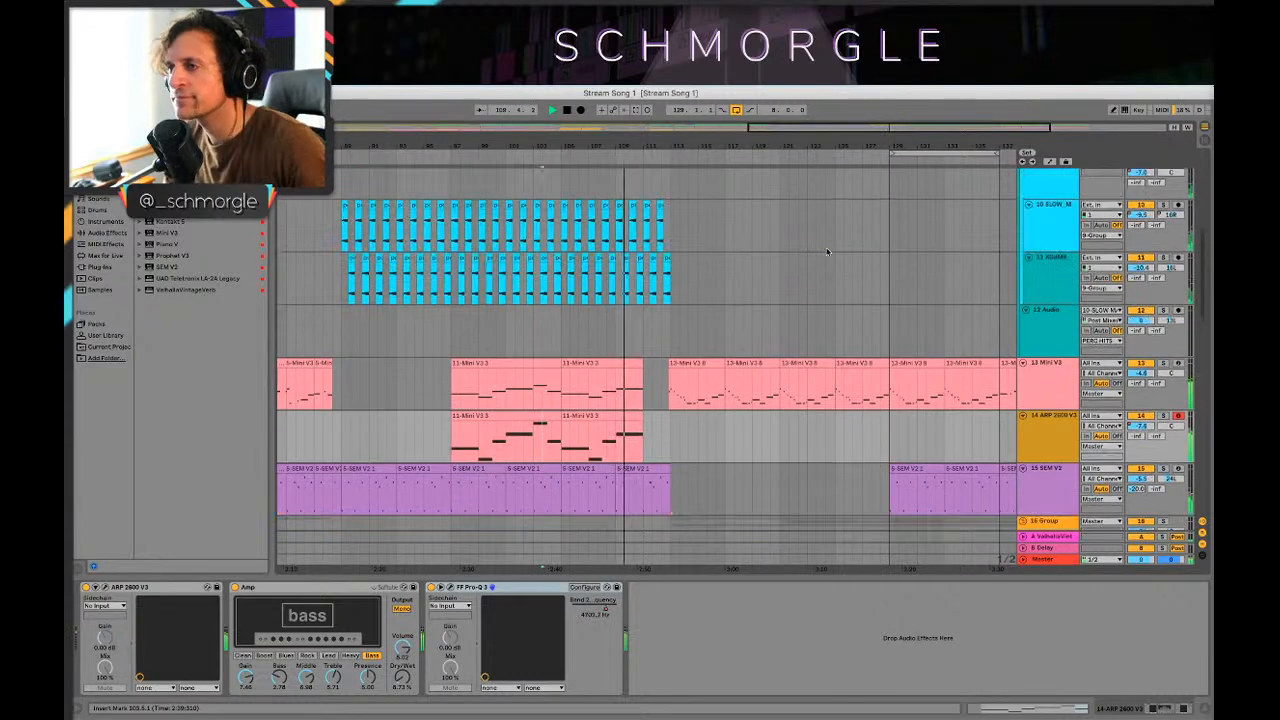
pyautogui.scroll(-4, 798, 262)
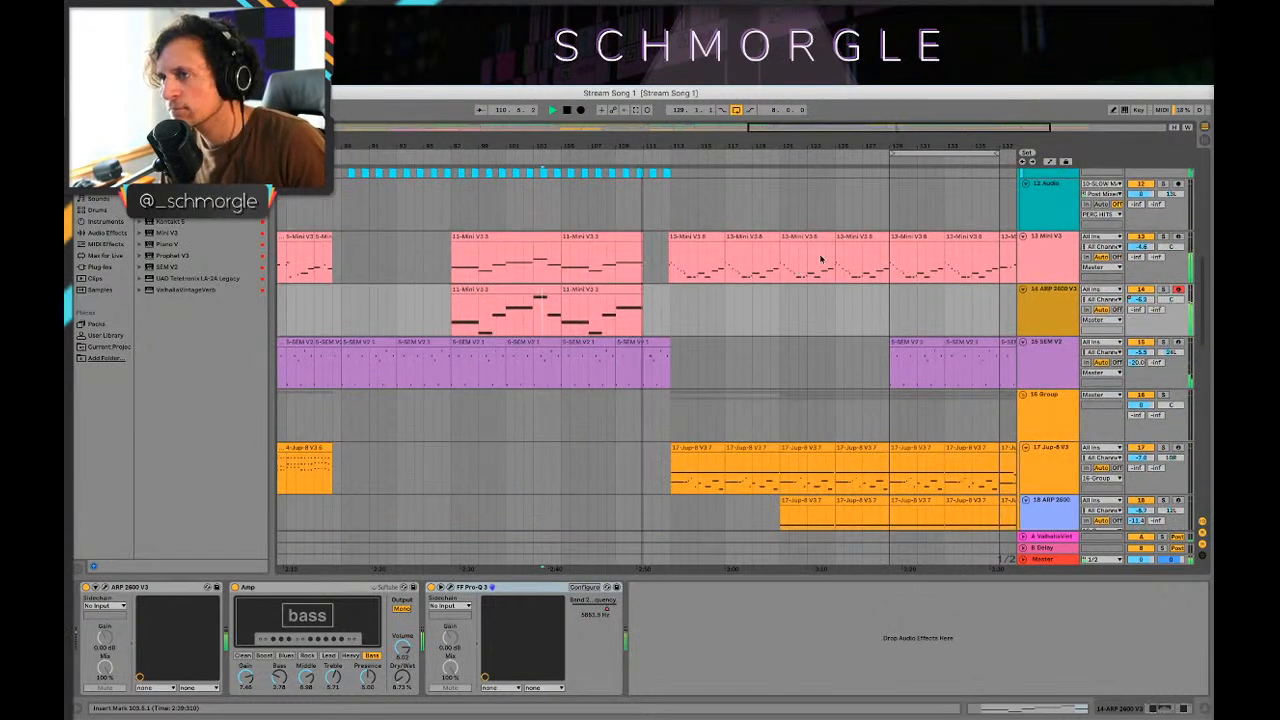
pyautogui.scroll(5, 812, 240)
pyautogui.scroll(-4, 879, 240)
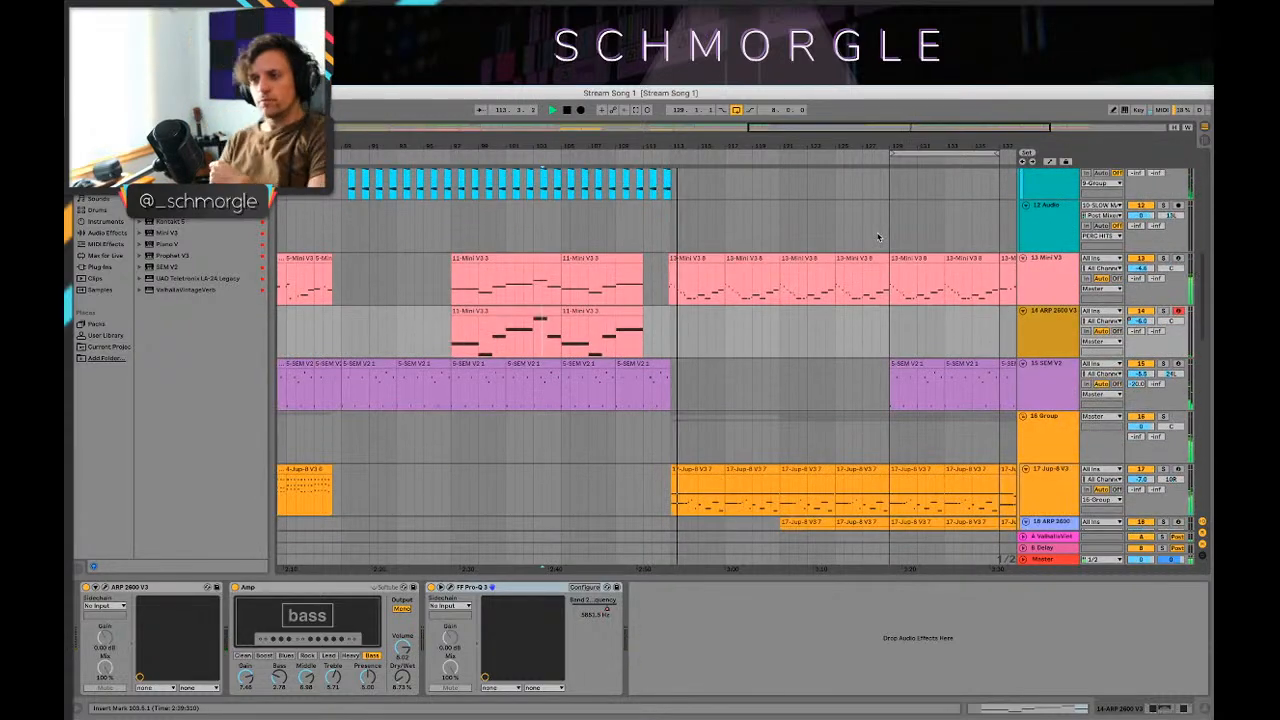
pyautogui.scroll(-1, 837, 252)
pyautogui.scroll(1, 837, 252)
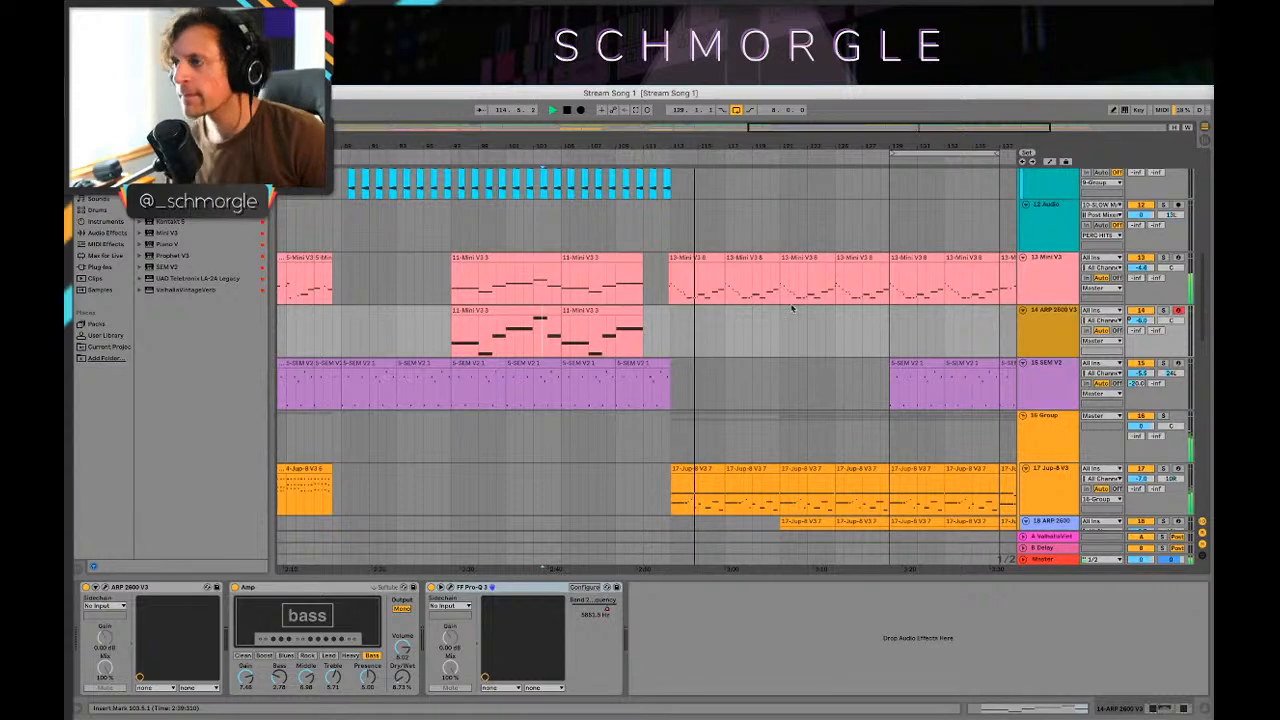
# Step: Insert a new MIDI track below ARP 2600 V3 and copy the Mini V3 clip from bar 117 onto it at bar 129
pyautogui.click(1060, 312)
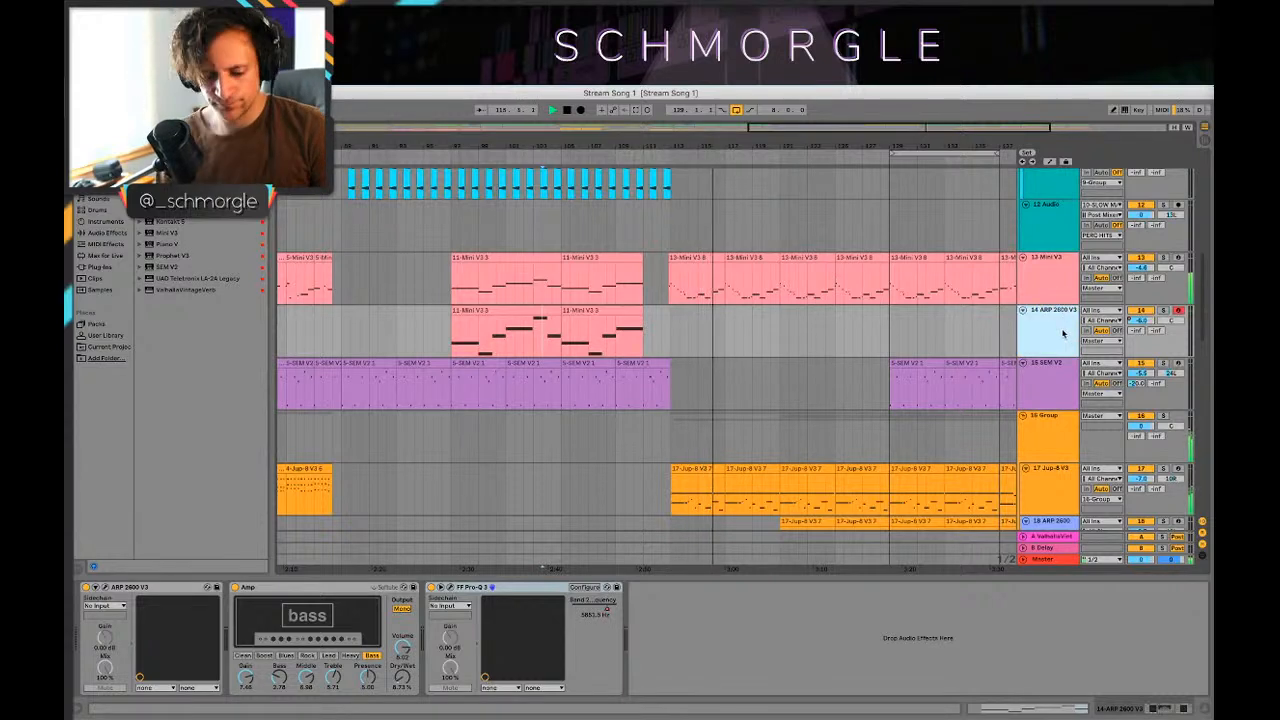
pyautogui.press('super+shift+t')
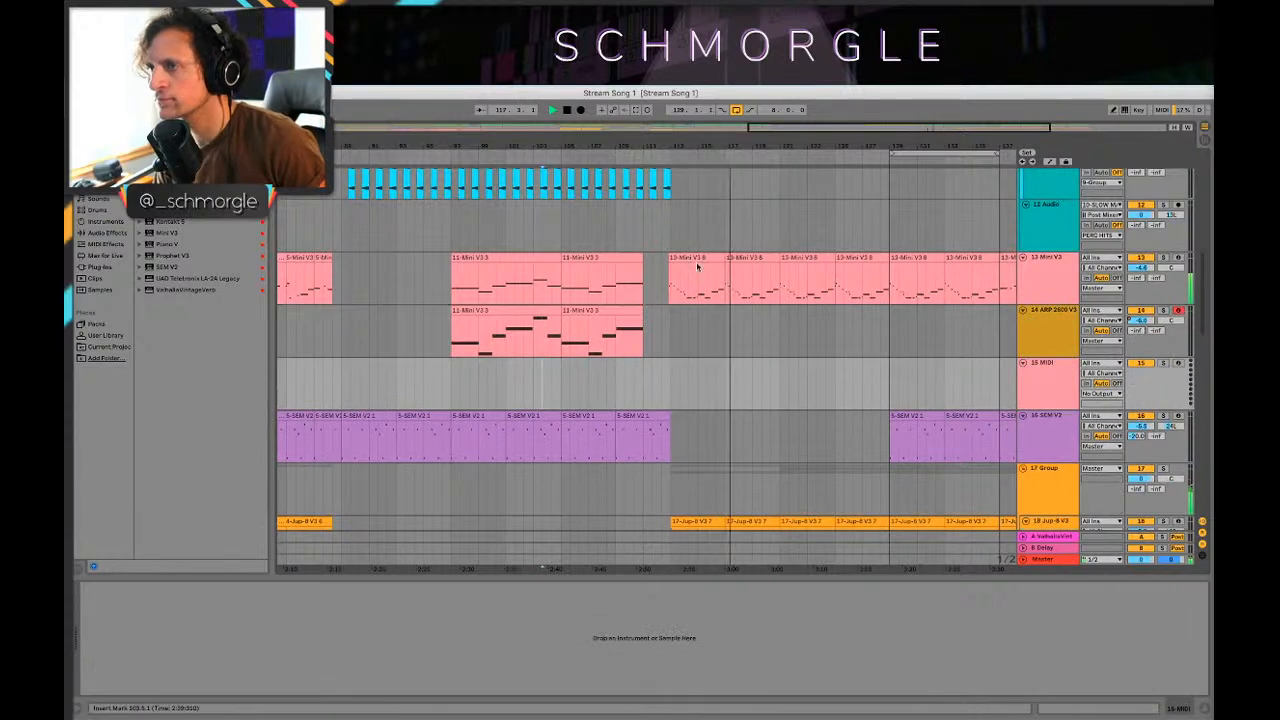
pyautogui.click(745, 258)
pyautogui.keyDown('shift'); pyautogui.click(716, 258); pyautogui.keyUp('shift')
pyautogui.click(766, 260)
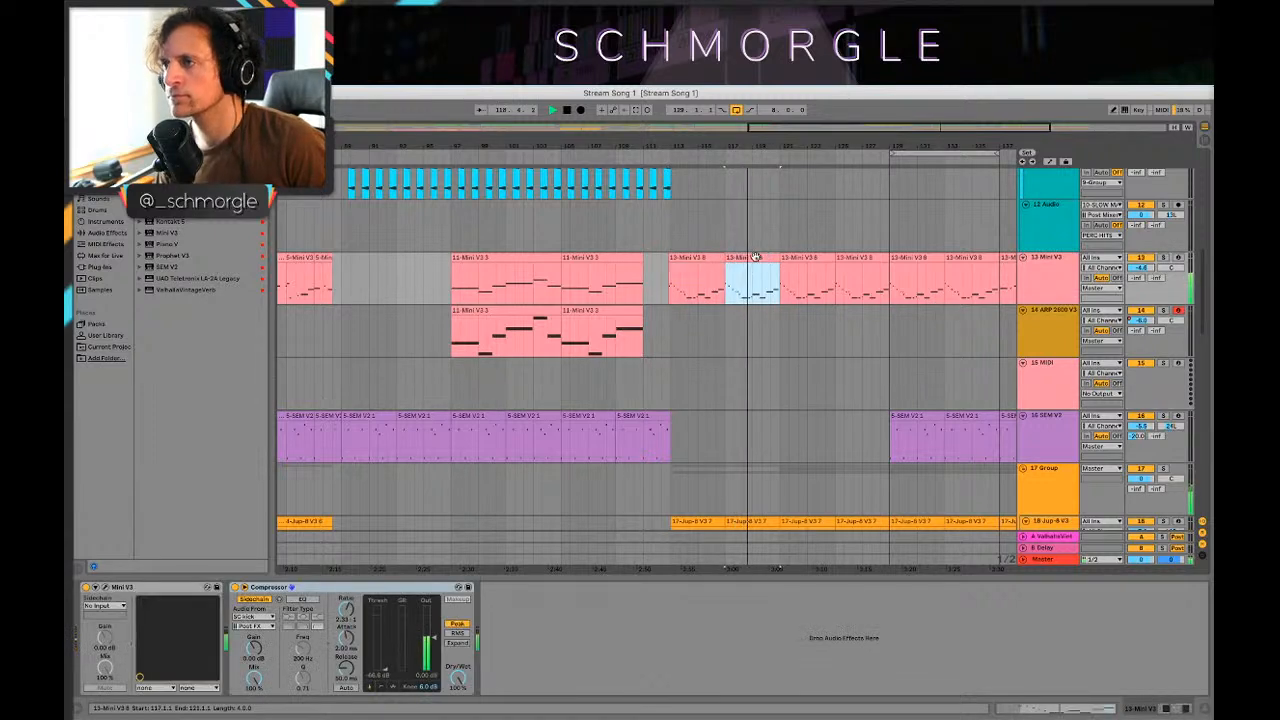
pyautogui.moveTo(766, 260); pyautogui.dragTo(921, 373)
# Step: Duplicate the copied clip on the new MIDI track so it repeats from bar 133
pyautogui.moveTo(976, 132); pyautogui.dragTo(900, 99)
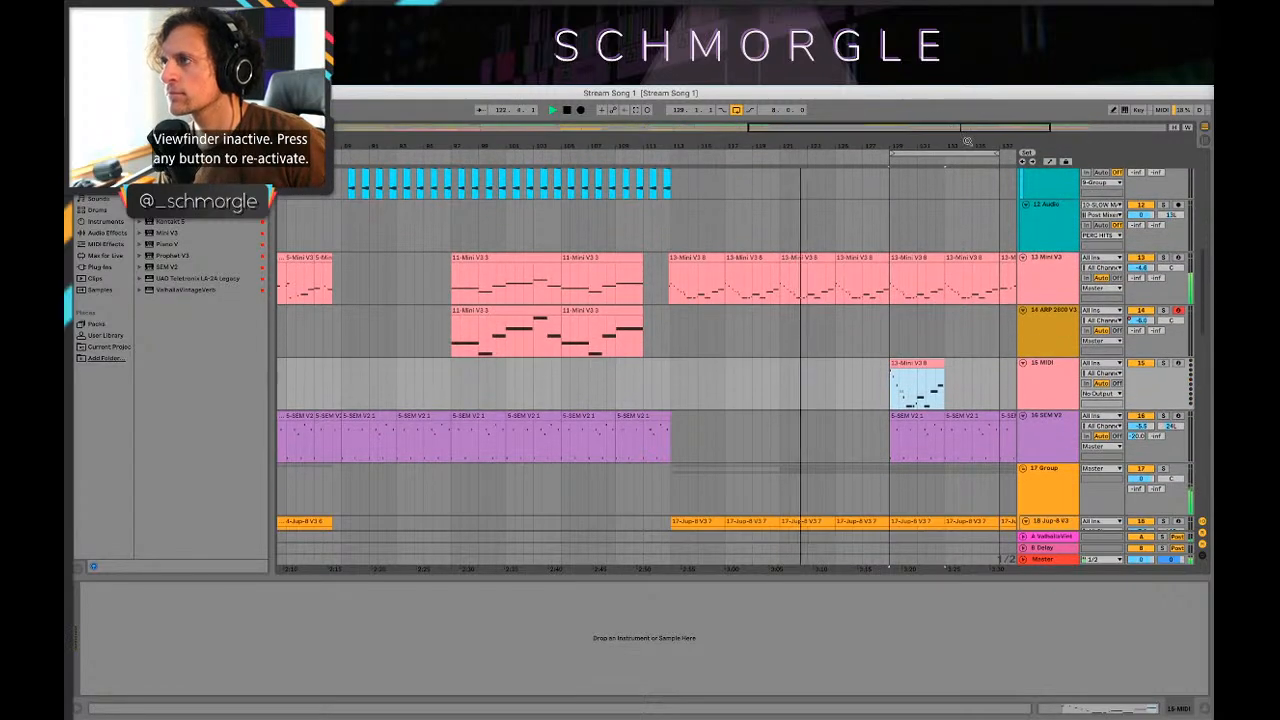
pyautogui.moveTo(967, 144); pyautogui.dragTo(701, 185)
pyautogui.press('super+d')
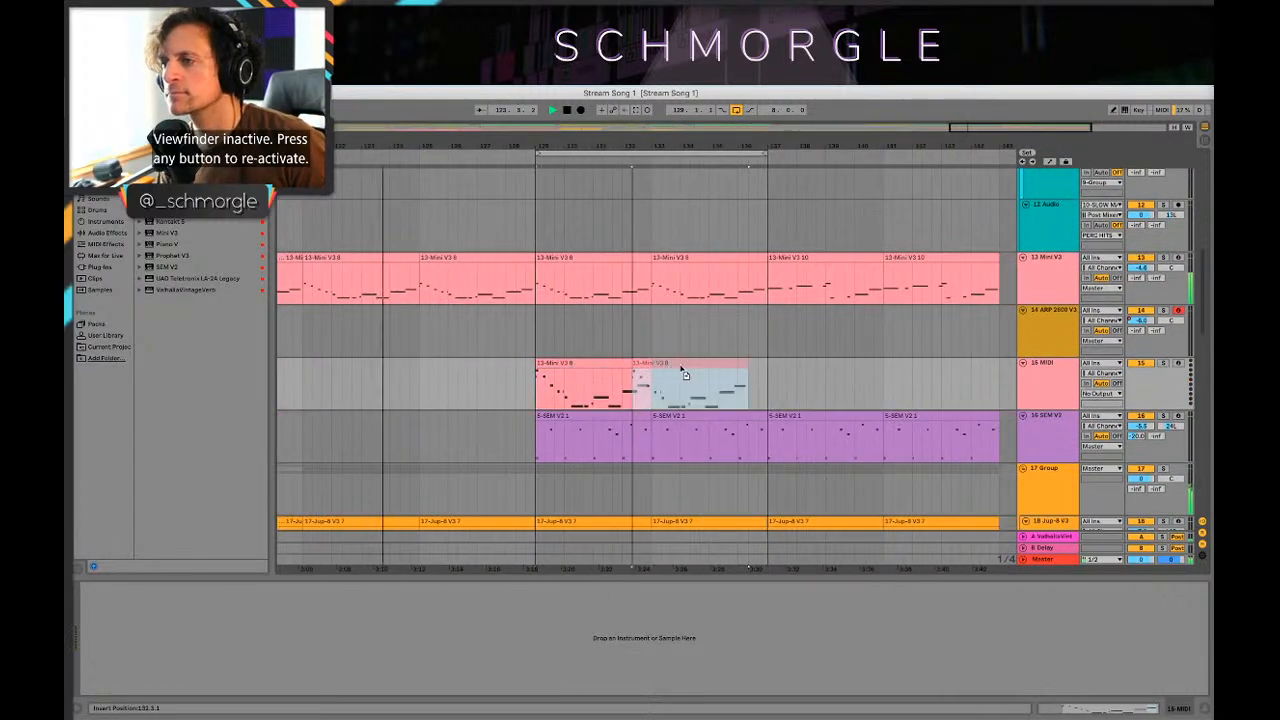
# Step: Load the Mini V3 plug-in onto the new MIDI track 15 and stop playback
pyautogui.click(1048, 392)
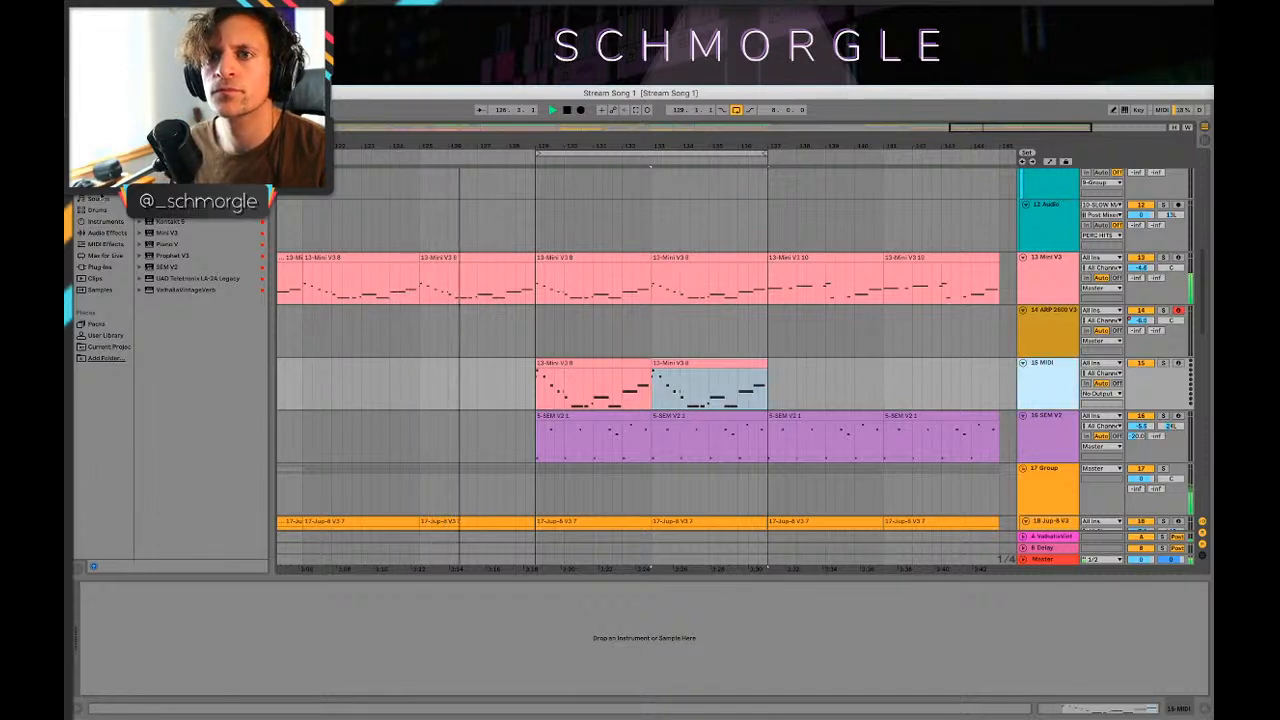
pyautogui.click(110, 234)
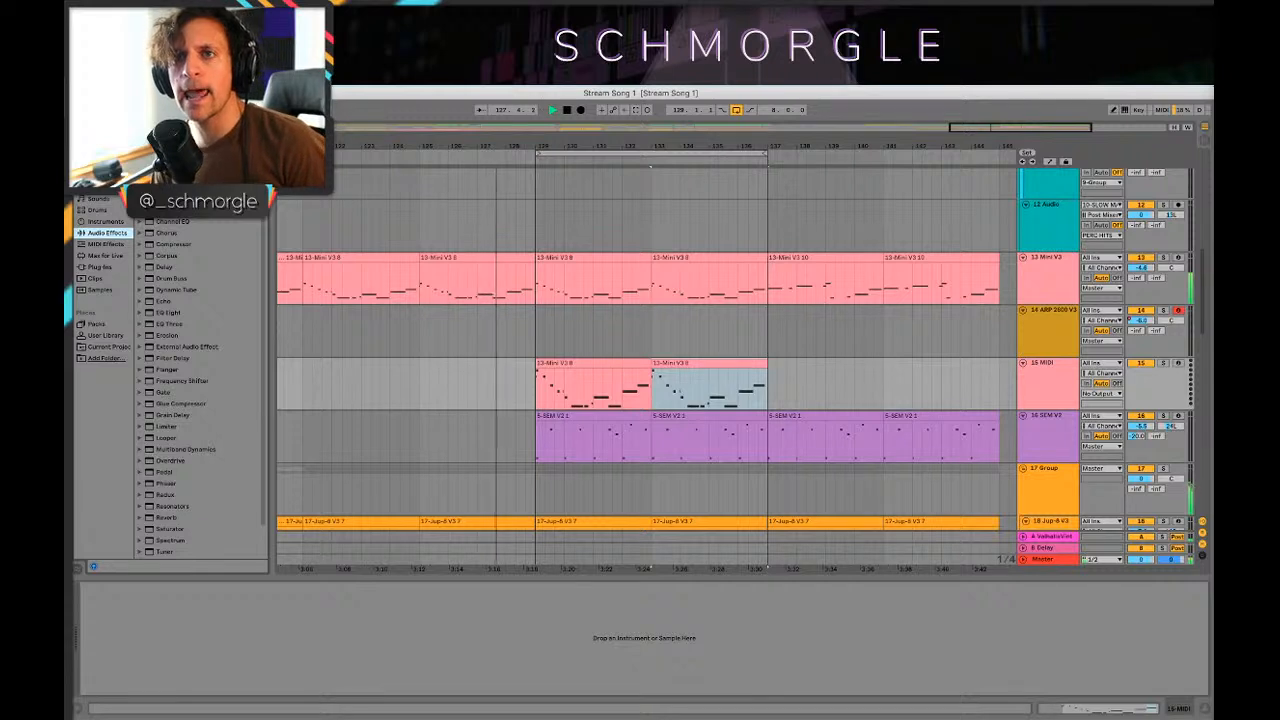
pyautogui.click(102, 155)
pyautogui.click(175, 232)
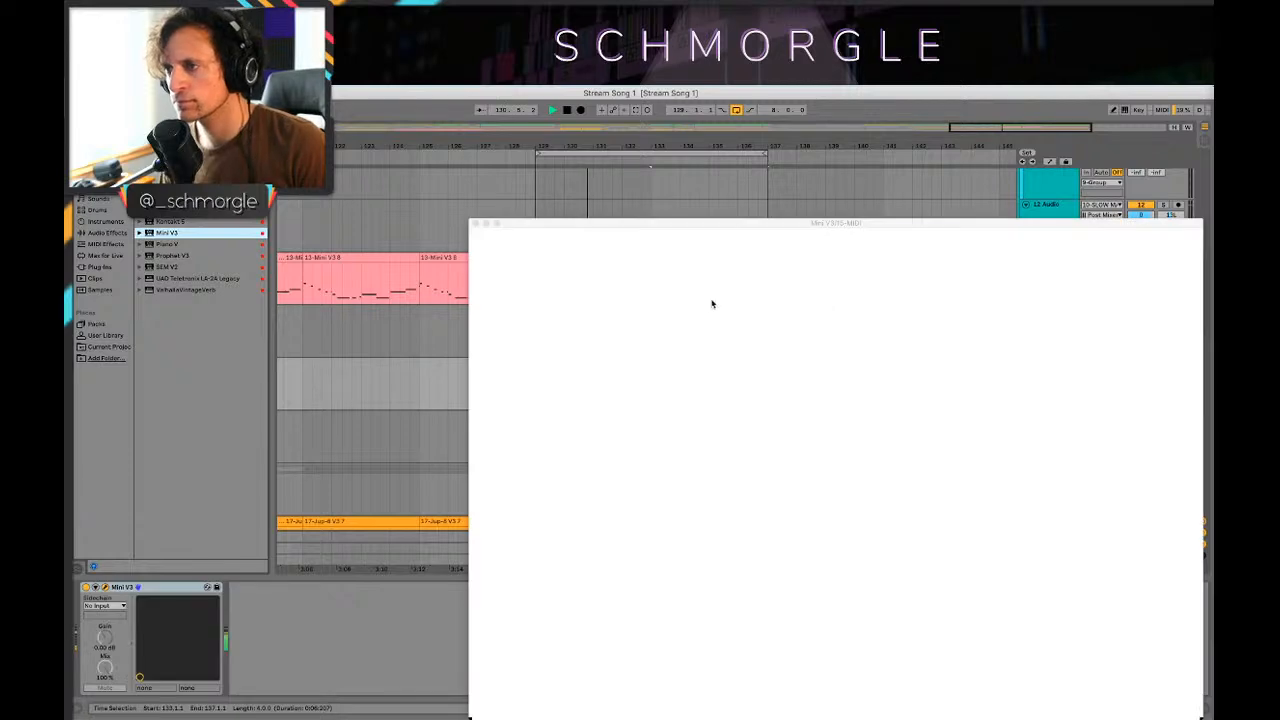
pyautogui.press('space')
# Step: Load the Bss Wheel preset from the Bass type in the new Mini V3 and close the plug-in window
pyautogui.click(570, 240)
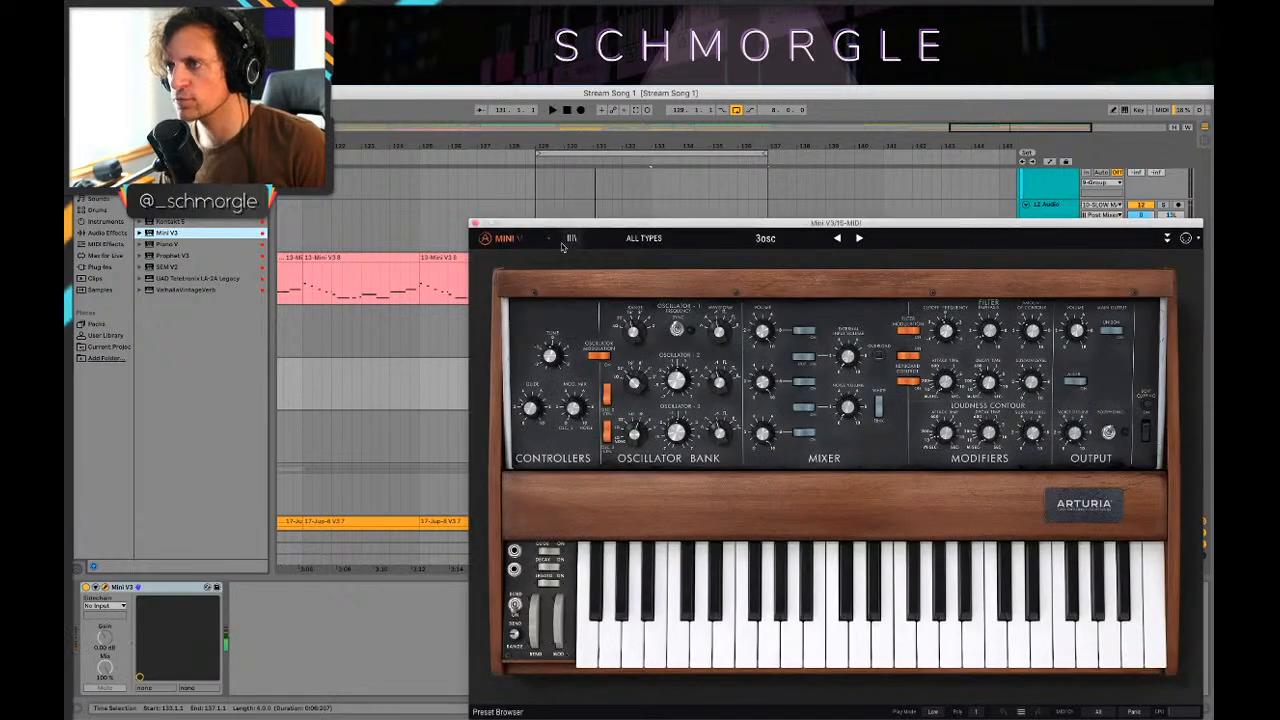
pyautogui.click(492, 332)
pyautogui.scroll(-2, 790, 450)
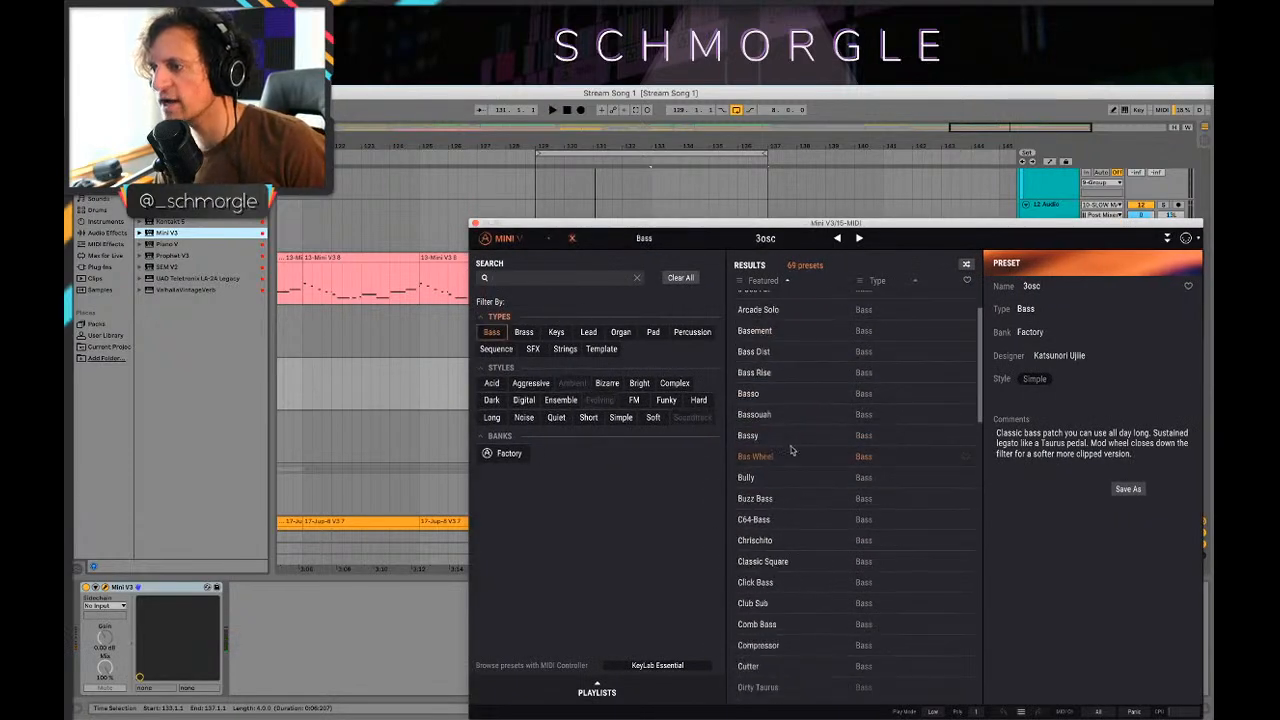
pyautogui.scroll(-1, 808, 617)
pyautogui.scroll(-2, 795, 630)
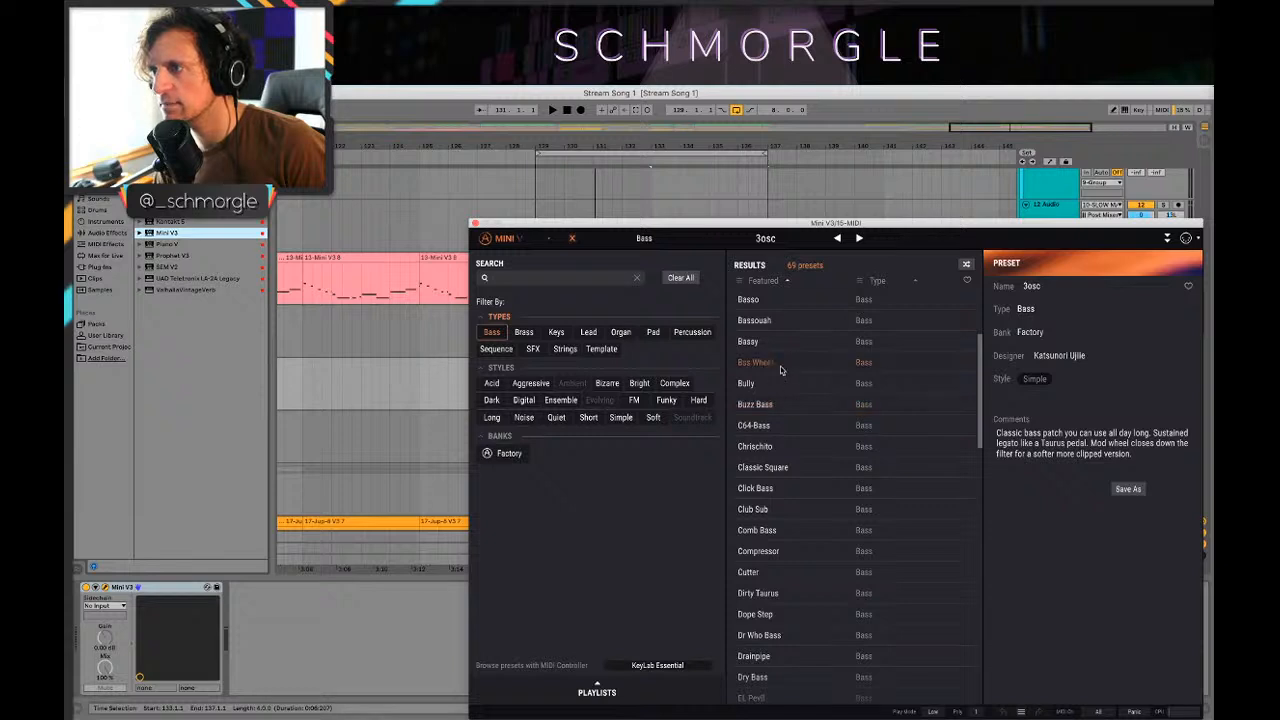
pyautogui.click(738, 361)
pyautogui.press('space')
pyautogui.click(476, 223)
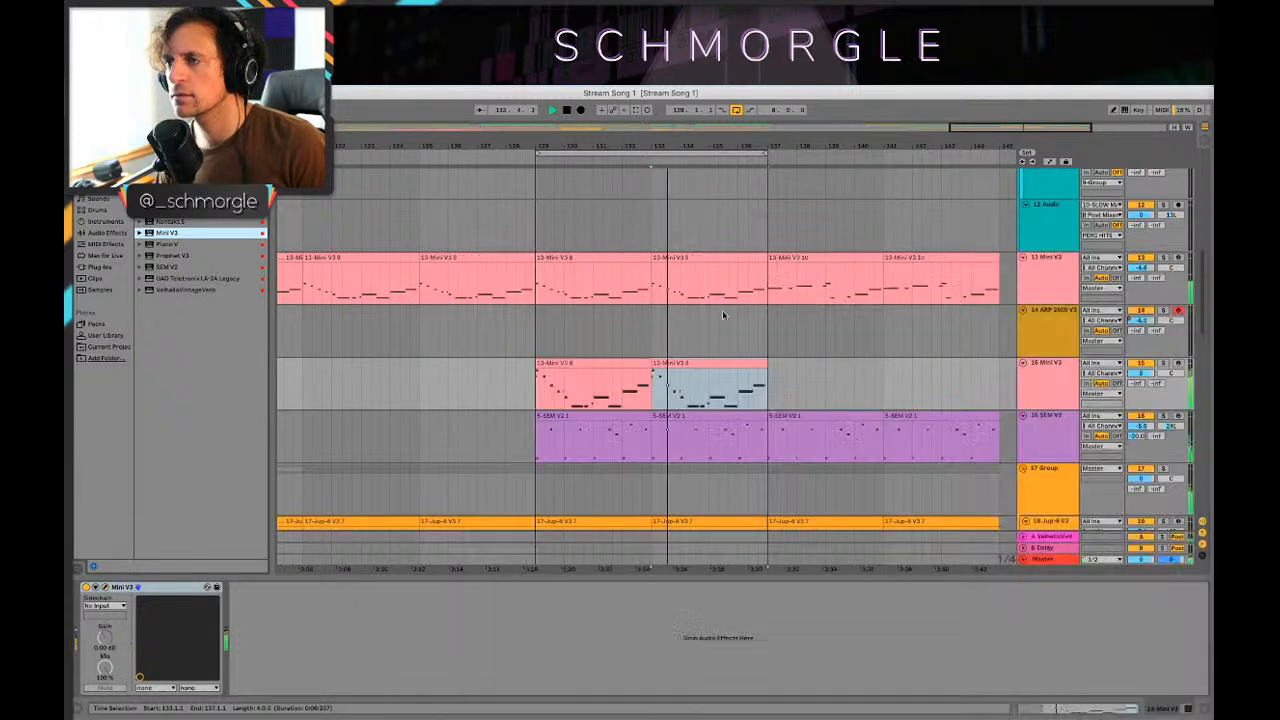
# Step: Set the new Mini V3 track's volume to -4.5 and audition it against the song from bar 129
pyautogui.moveTo(1141, 373); pyautogui.dragTo(1141, 395)
pyautogui.press('space')
pyautogui.press('space')
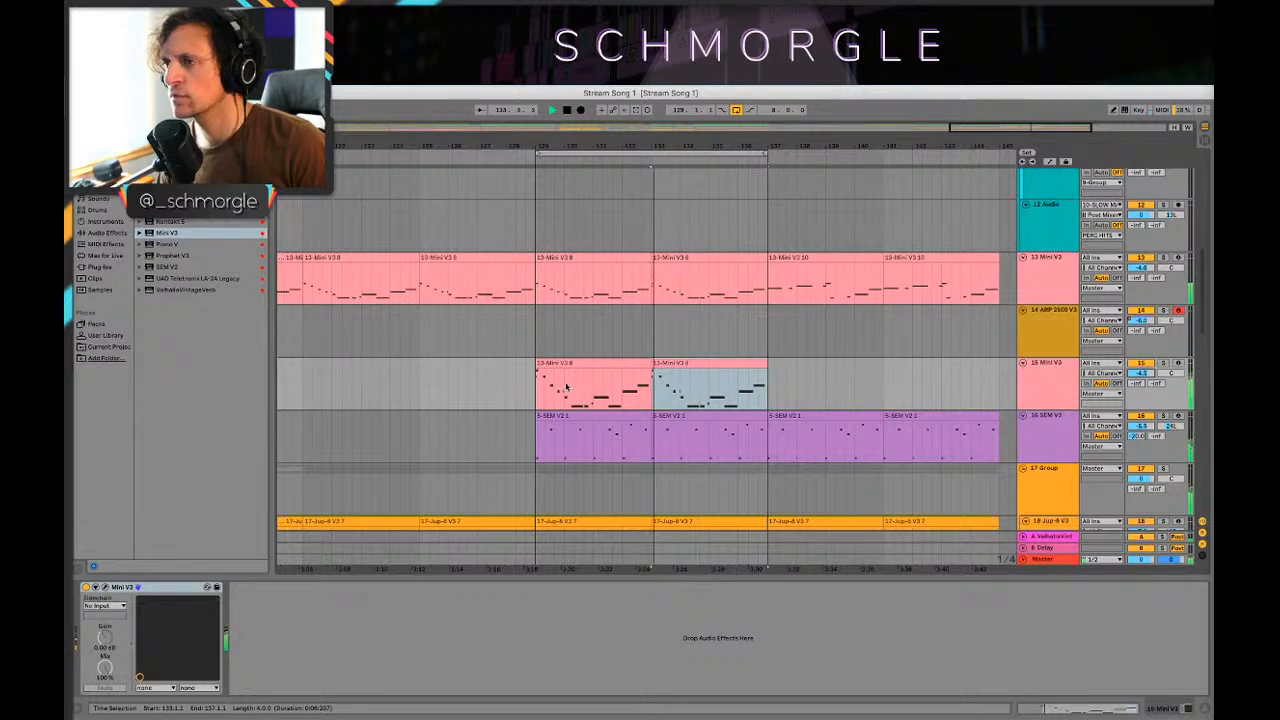
pyautogui.press('space')
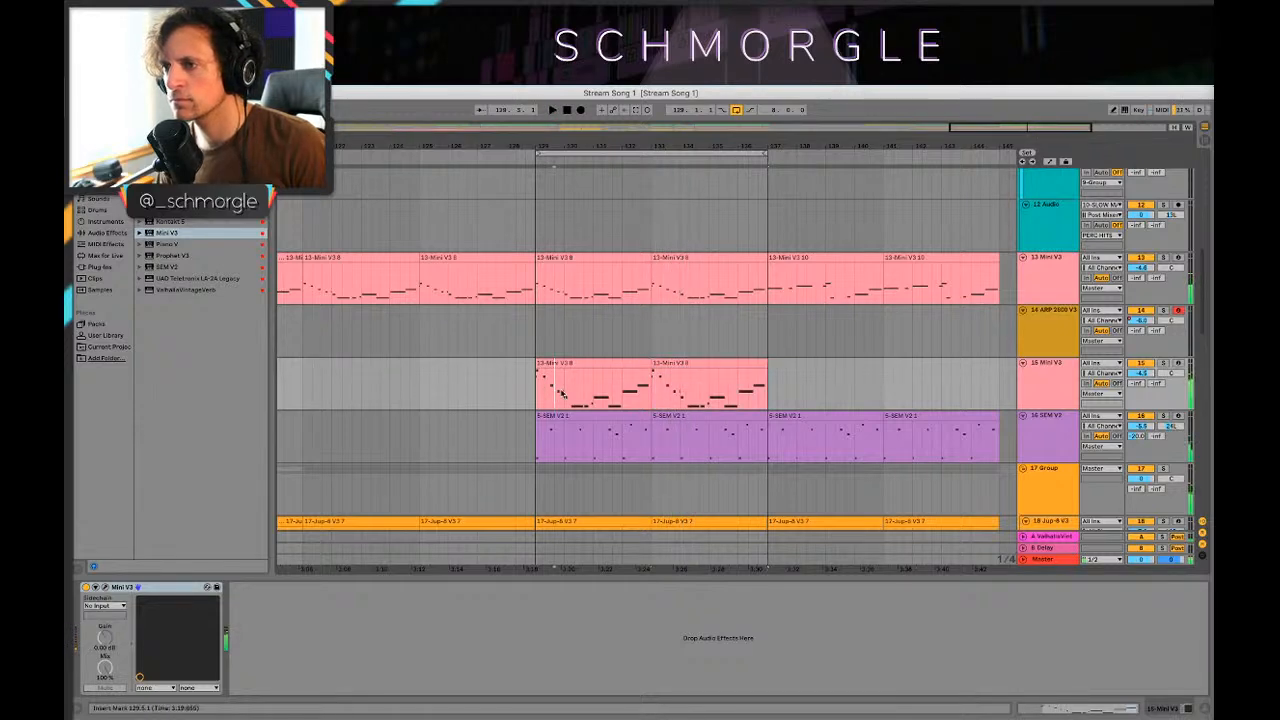
# Step: Try removing the short A2 note at 2.6.2 from the original Mini V3 clip at bar 113 and audition it
pyautogui.click(572, 366)
pyautogui.doubleClick(572, 366)
pyautogui.click(568, 210)
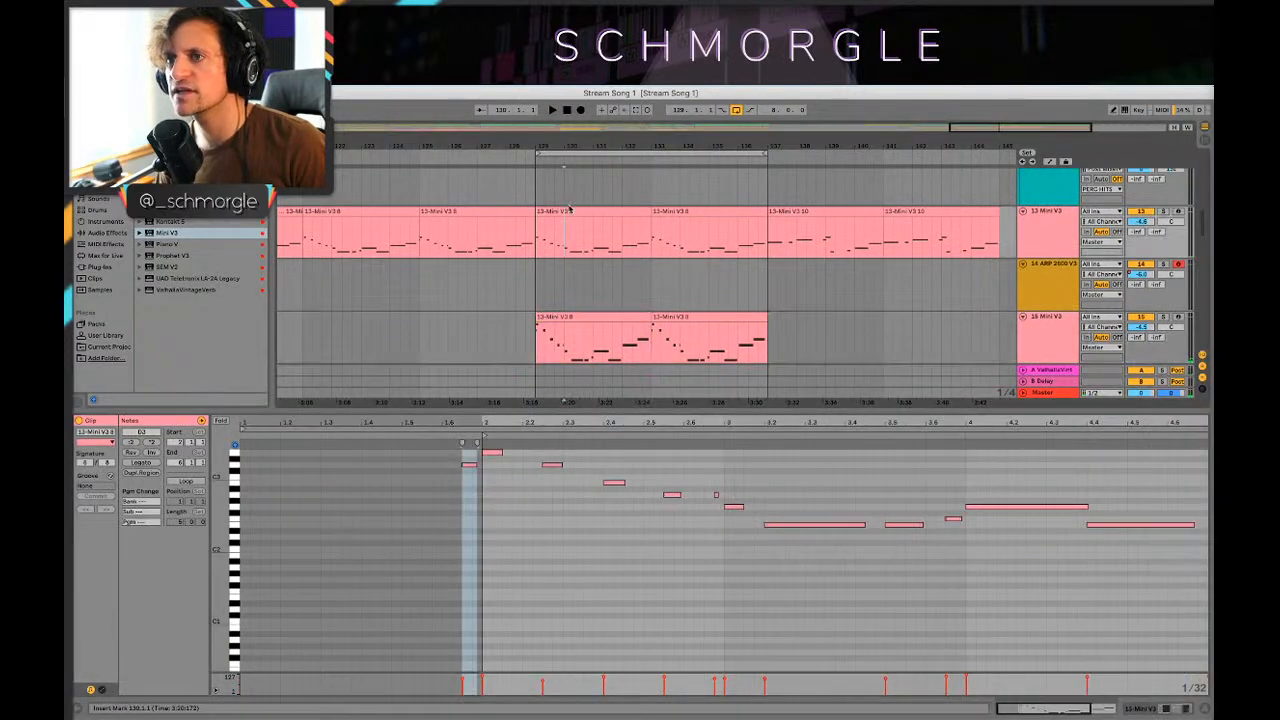
pyautogui.moveTo(566, 146); pyautogui.dragTo(985, 160)
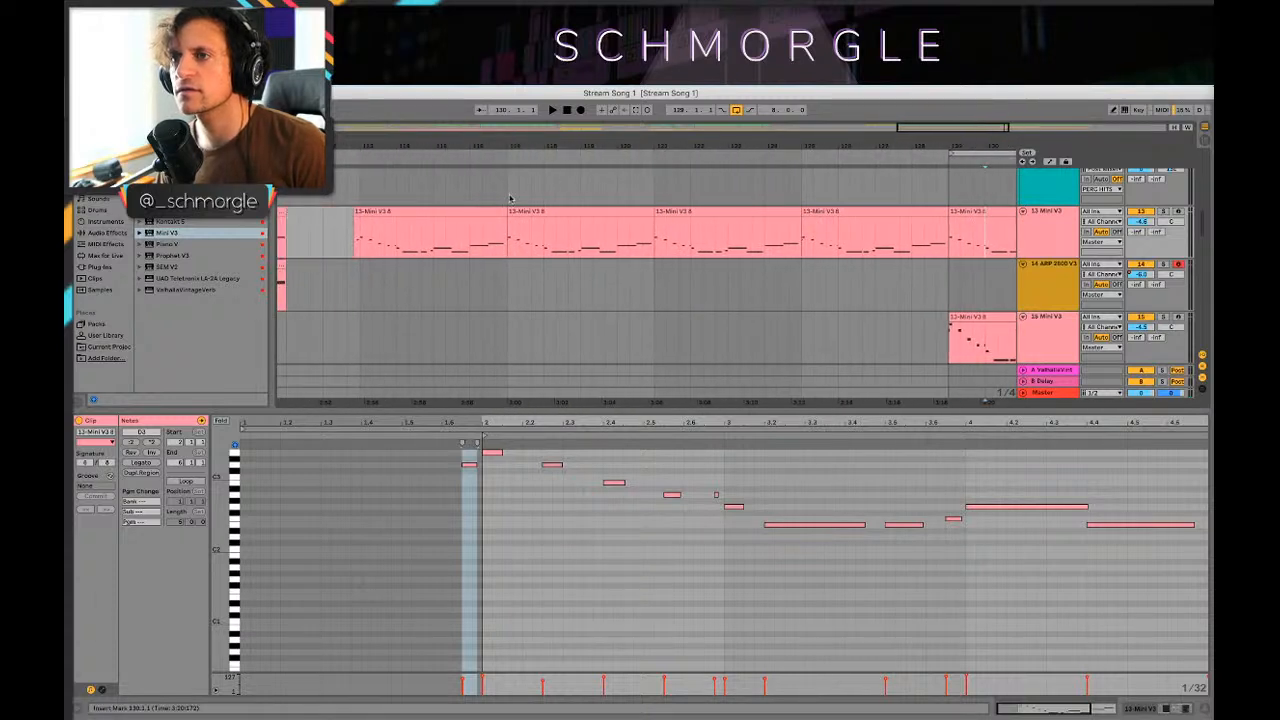
pyautogui.doubleClick(467, 211)
pyautogui.click(492, 505)
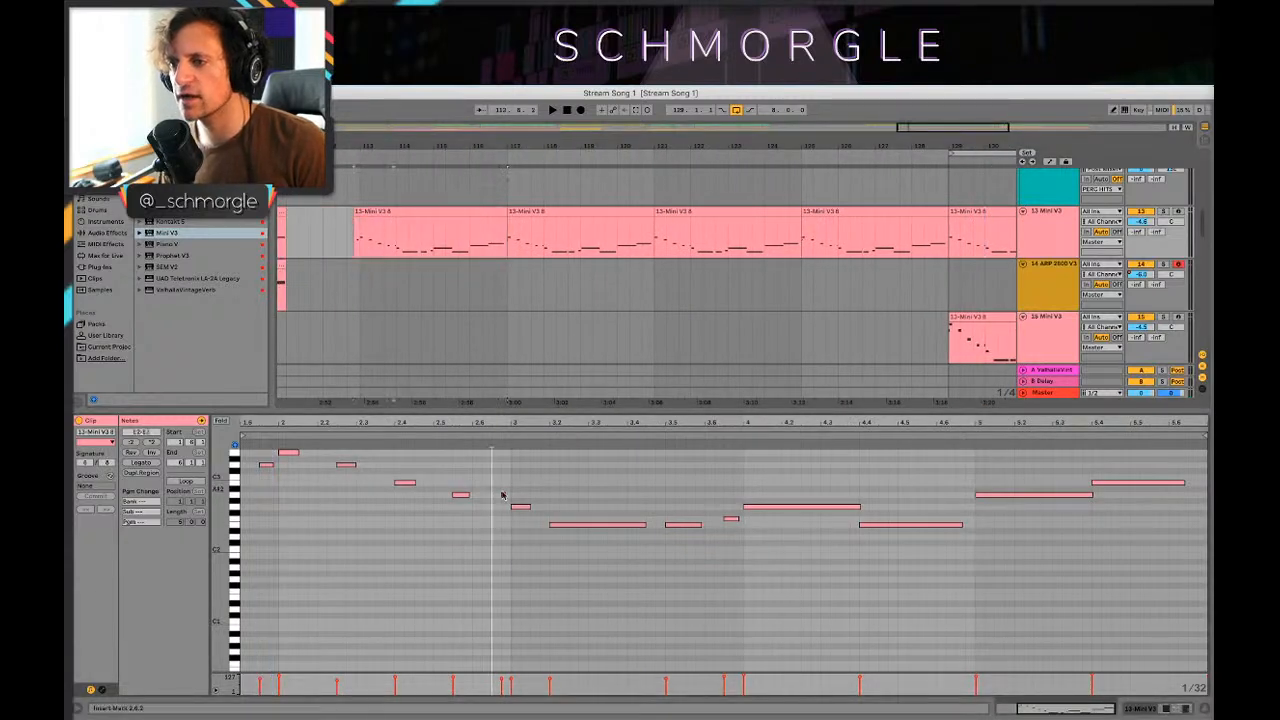
pyautogui.press('space')
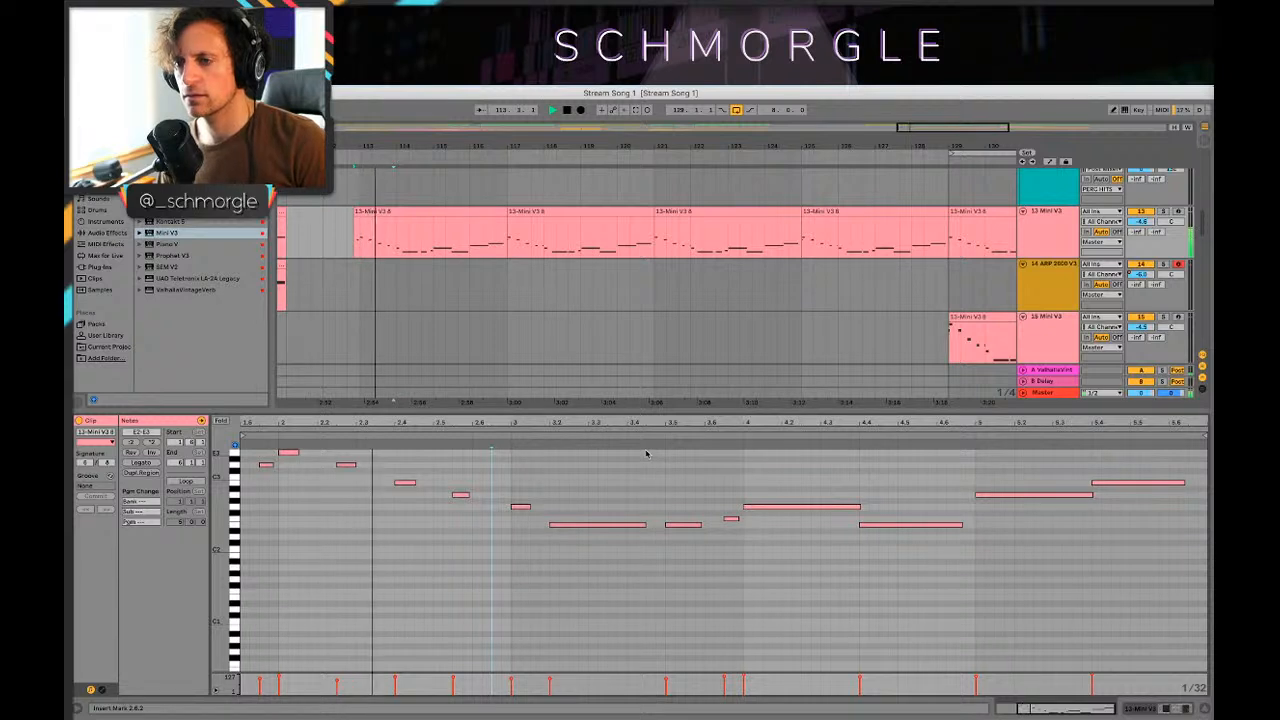
pyautogui.press('space')
# Step: Restore the short A2 note in the bar 113 clip, play the passage again, and close the note editor
pyautogui.click(504, 499)
pyautogui.moveTo(492, 502); pyautogui.dragTo(512, 504)
pyautogui.press('space')
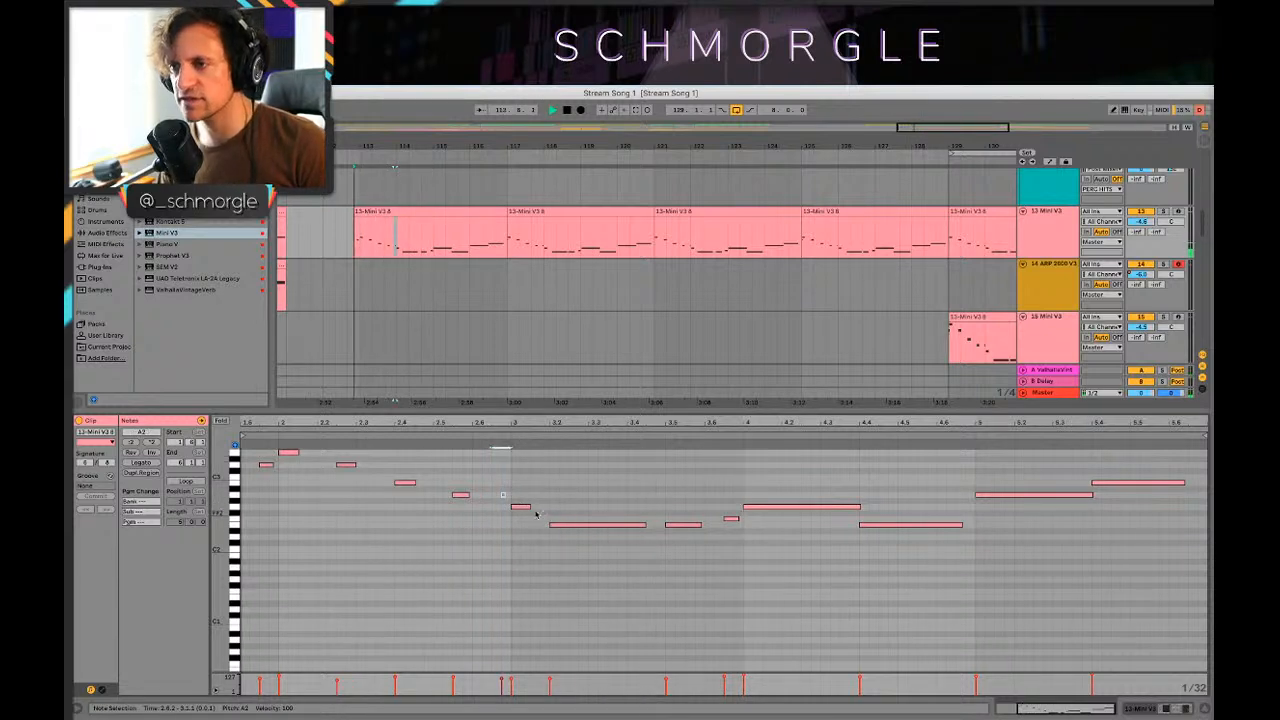
pyautogui.moveTo(542, 423)
pyautogui.mouseDown()
pyautogui.moveTo(542, 500)
pyautogui.moveTo(573, 488)
pyautogui.mouseUp()
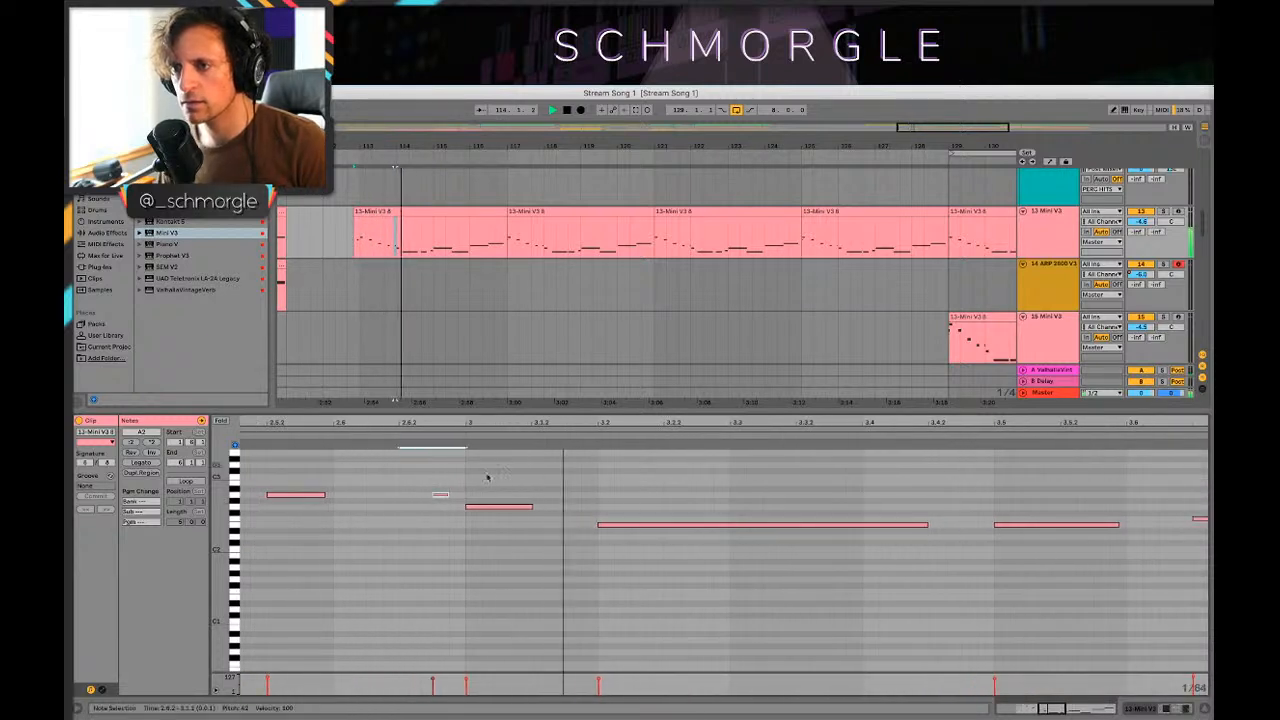
pyautogui.press('space')
pyautogui.click(432, 497)
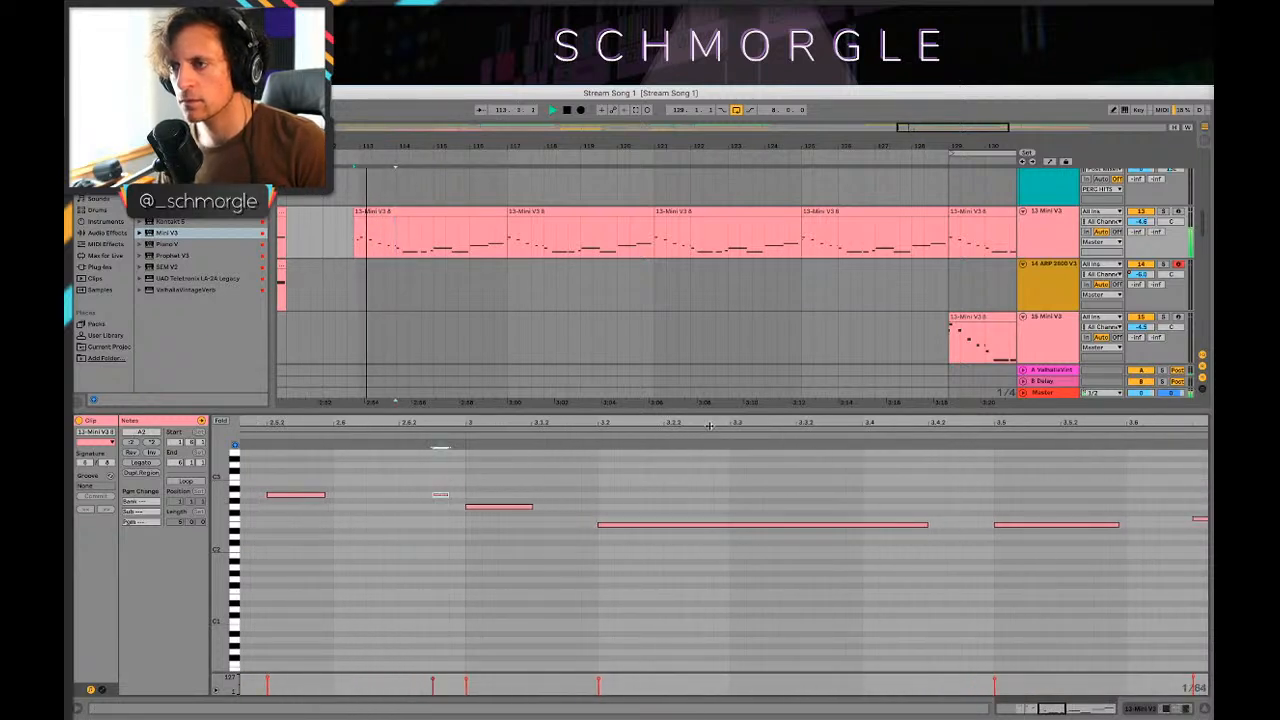
pyautogui.click(440, 211)
pyautogui.hotkey('shift', 'Tab')
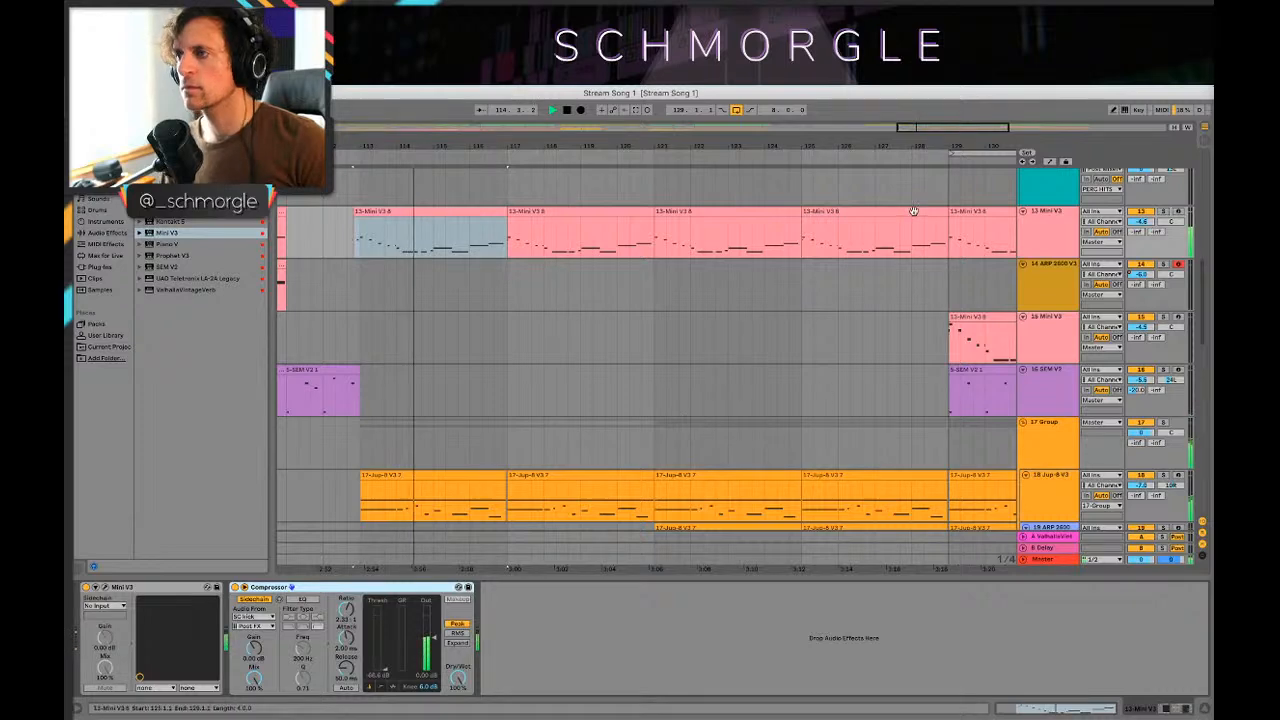
pyautogui.press('space')
# Step: In the track 15 clip at bar 129, delete the short A2 note at 2.6.2 and move the long E2 note to start at 3.2.1
pyautogui.click(950, 349)
pyautogui.press('space')
pyautogui.hscroll(2, 950, 349)
pyautogui.scroll(3, 646, 365)
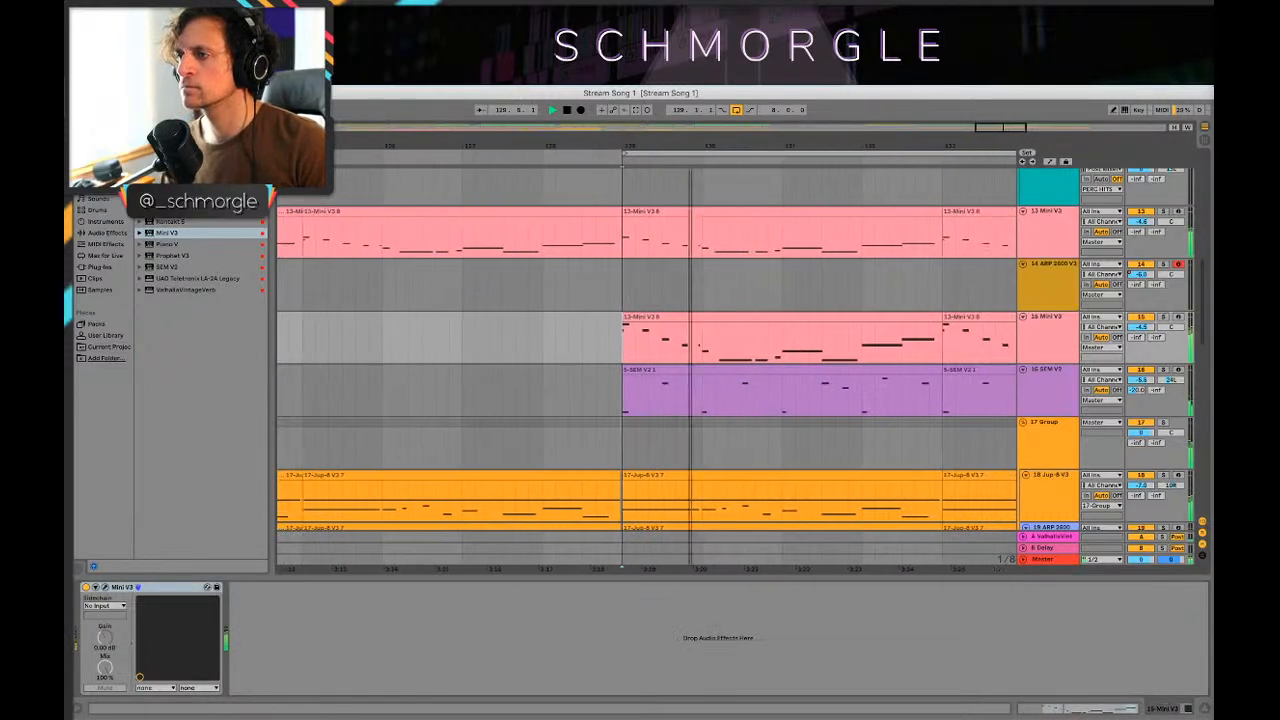
pyautogui.doubleClick(656, 316)
pyautogui.press('space')
pyautogui.press('space')
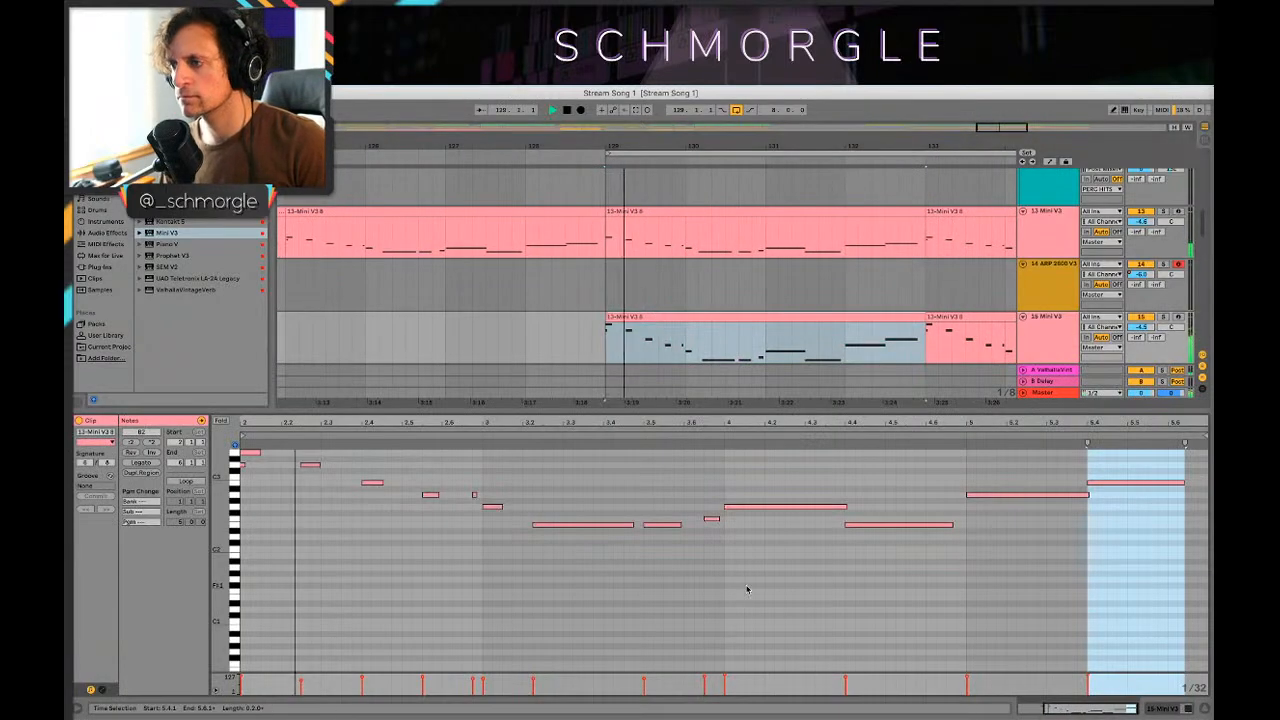
pyautogui.click(478, 500)
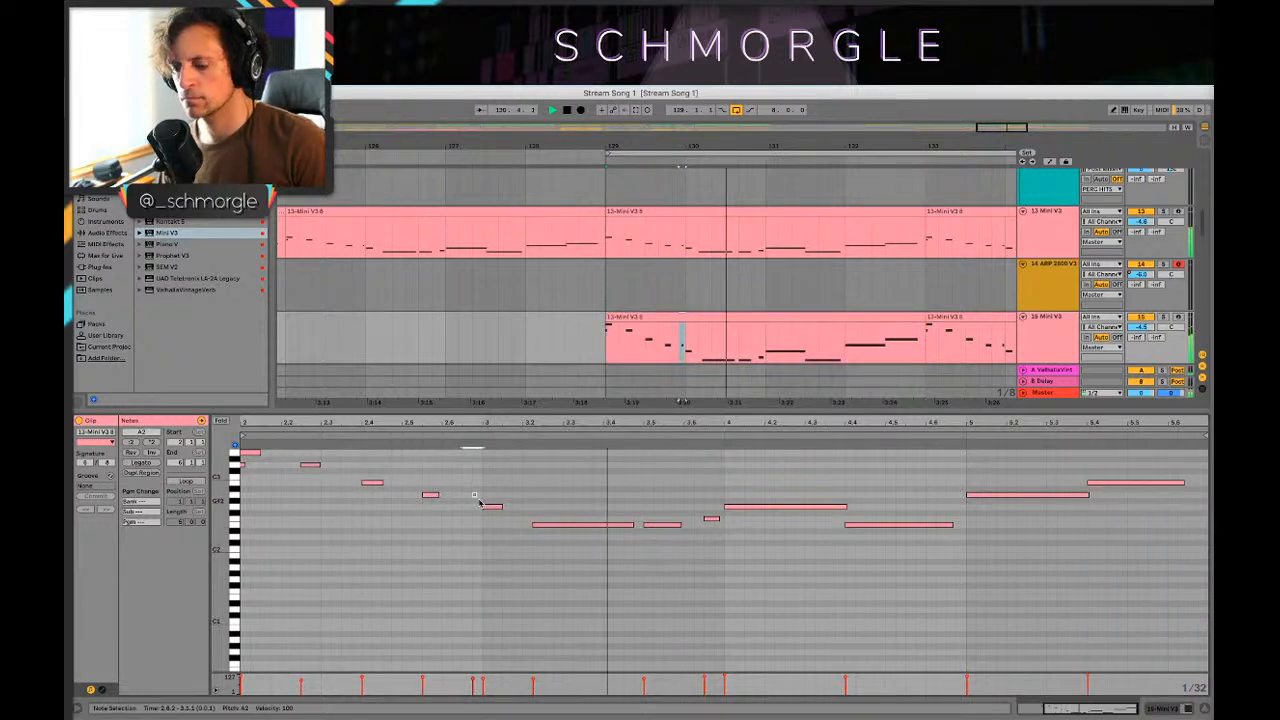
pyautogui.scroll(2, 490, 497)
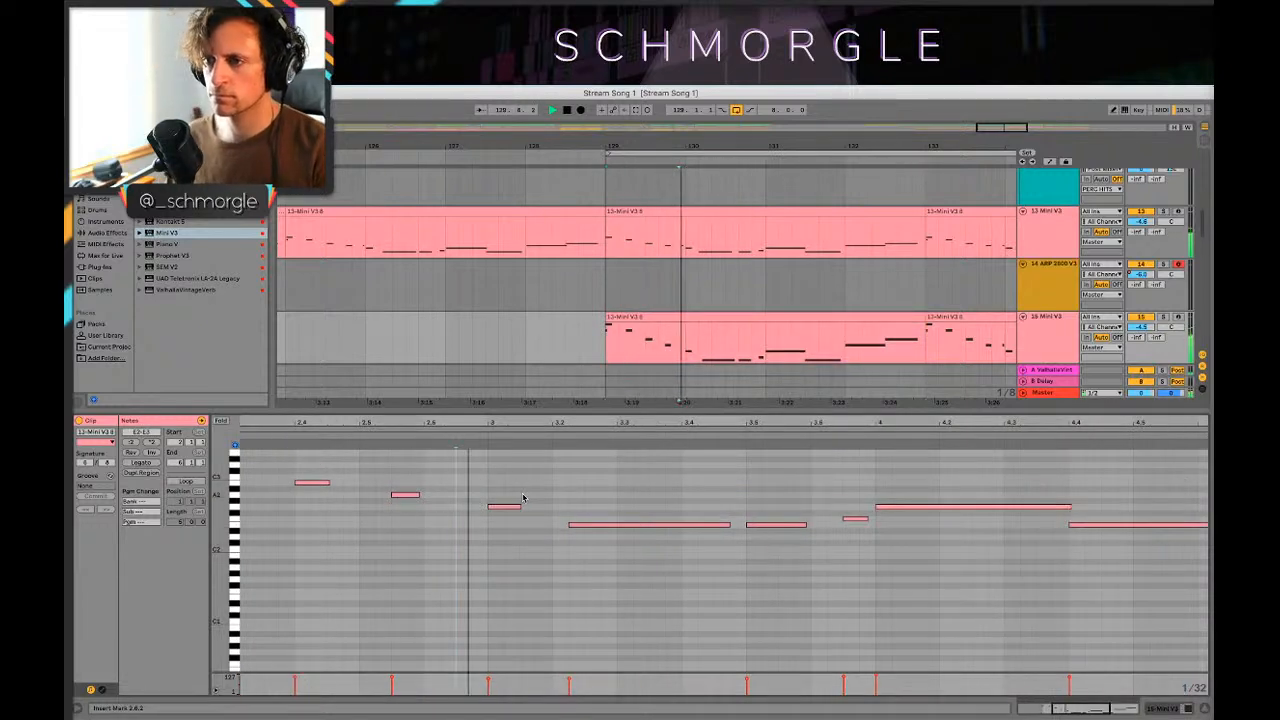
pyautogui.moveTo(612, 525); pyautogui.dragTo(594, 531)
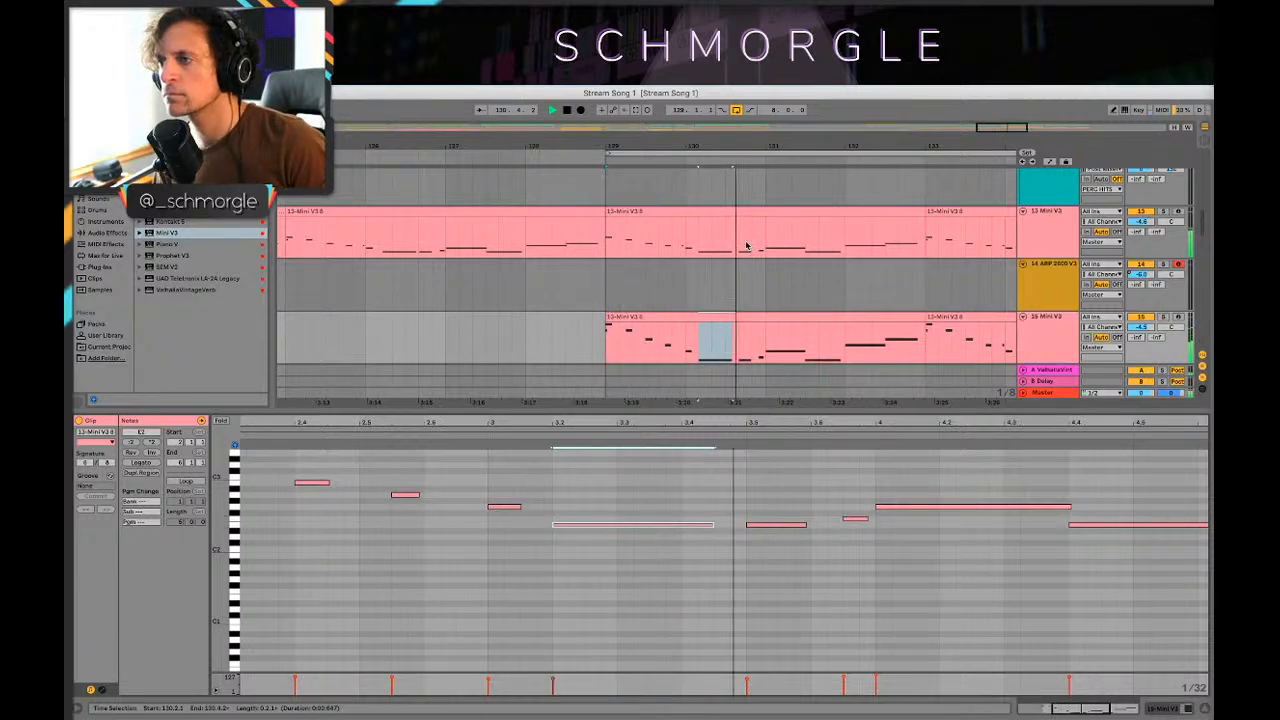
pyautogui.hotkey('shift', 'Tab')
# Step: Try transposing all notes of the track 15 clip at bar 129 up an octave, audition it, and shift them back down
pyautogui.doubleClick(673, 318)
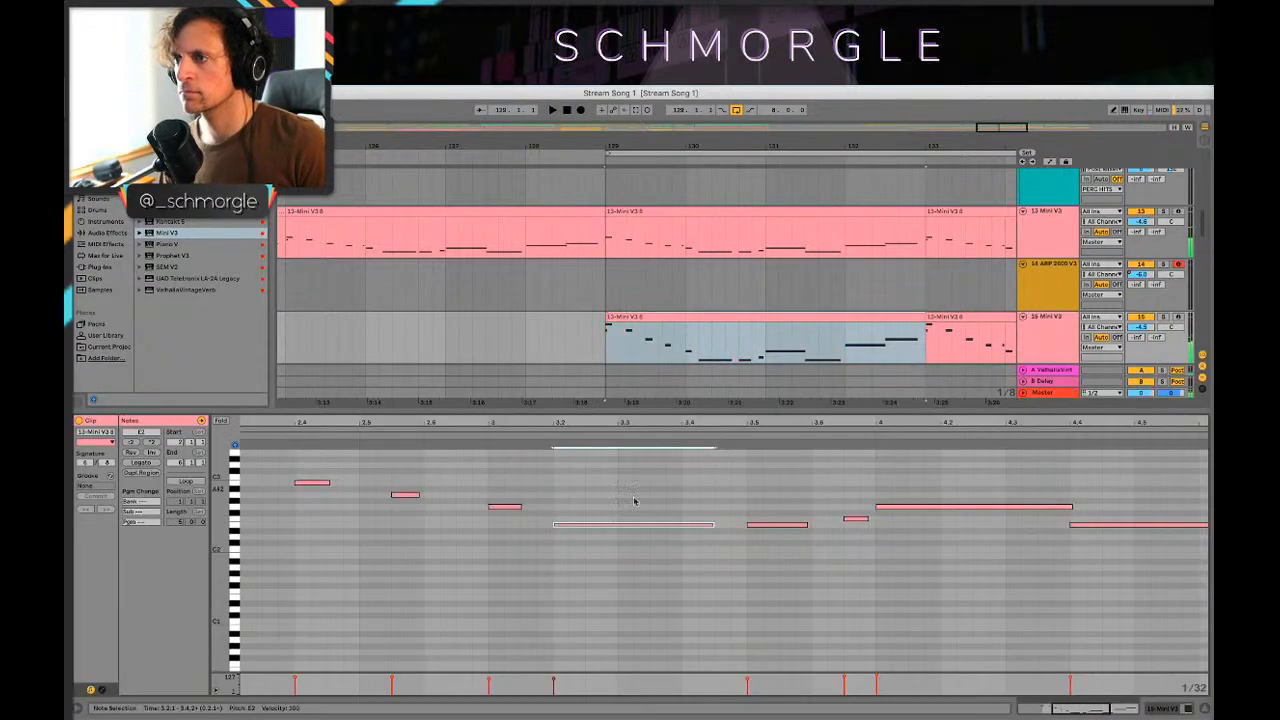
pyautogui.press('super+a')
pyautogui.hotkey('shift', 'Up')
pyautogui.press('space')
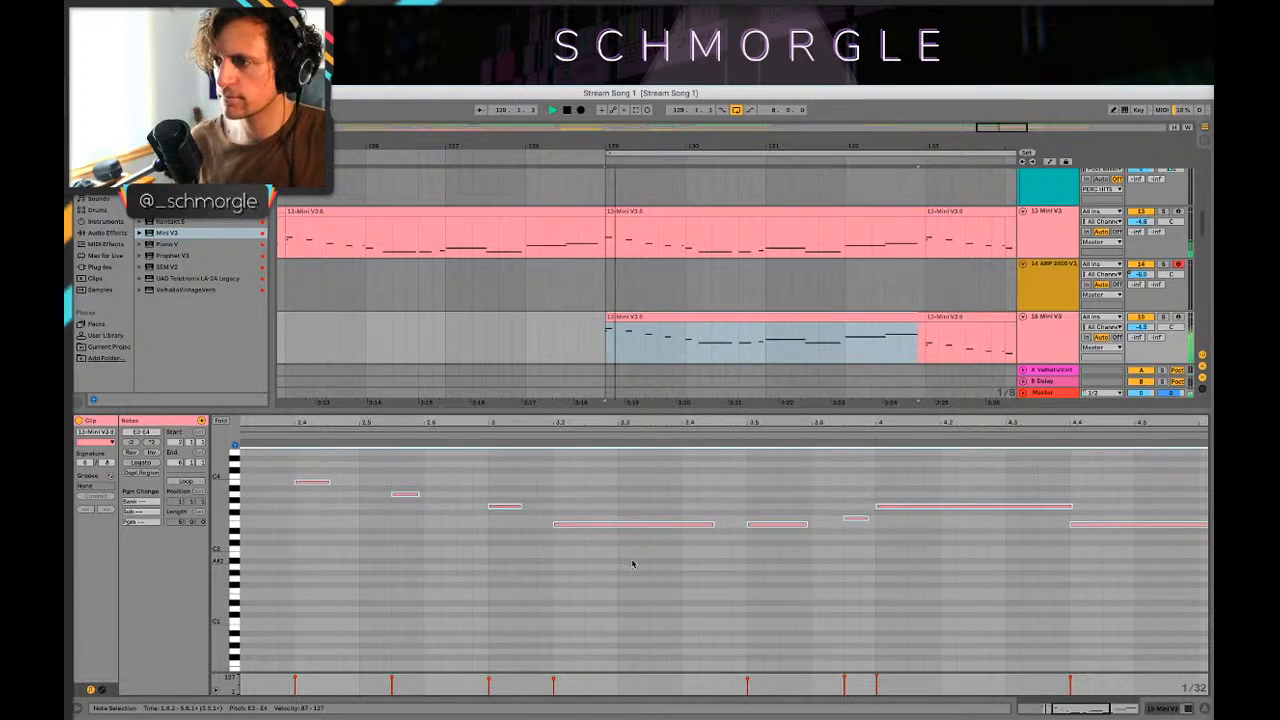
pyautogui.press('space')
pyautogui.hotkey('shift', 'Down')
pyautogui.press('space')
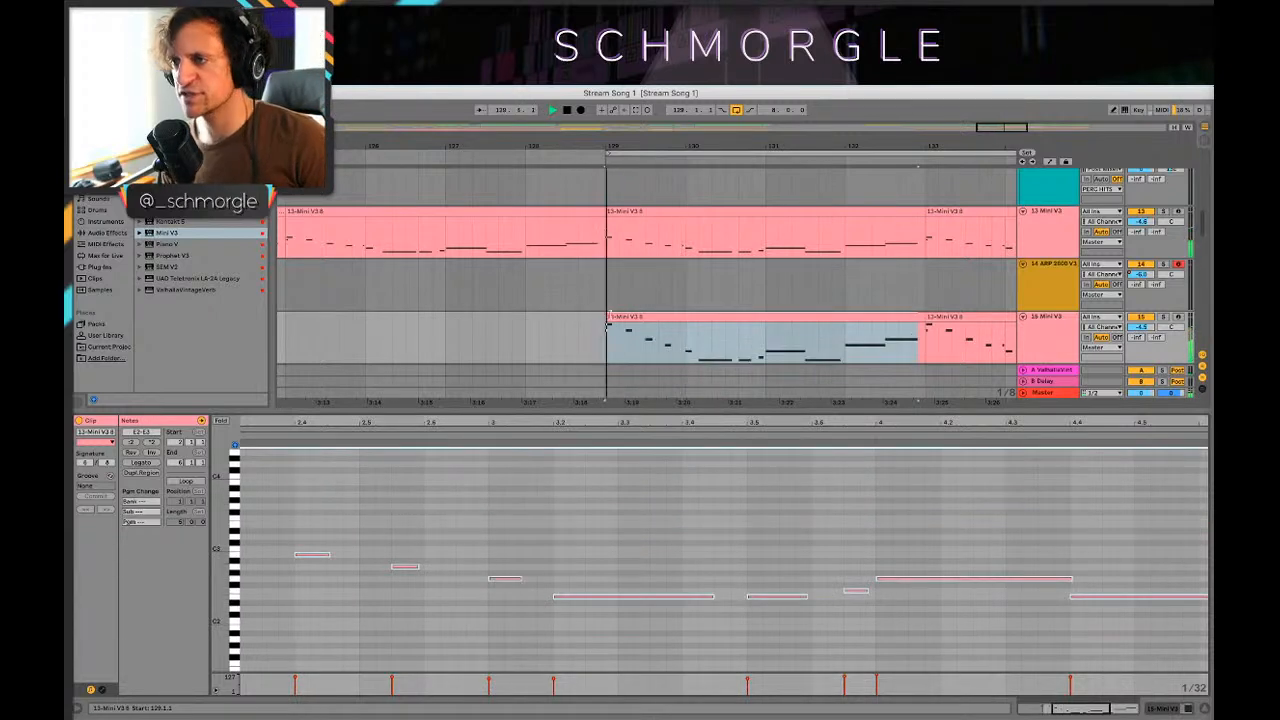
# Step: Delete the D3 pickup note at 1.8.2 from the track 15 clip at bar 129 and audition the result
pyautogui.press('space')
pyautogui.press('space')
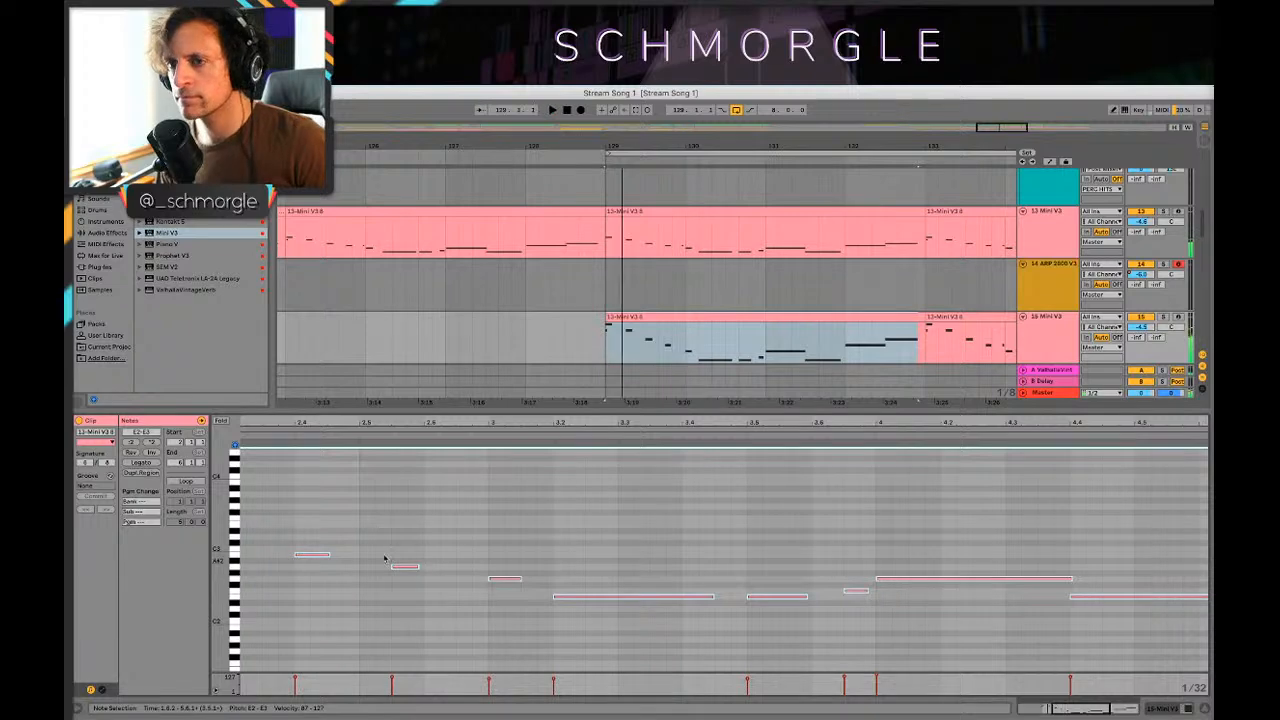
pyautogui.press('space')
pyautogui.click(608, 350)
pyautogui.press('space')
pyautogui.press('space')
pyautogui.moveTo(663, 548); pyautogui.dragTo(628, 541)
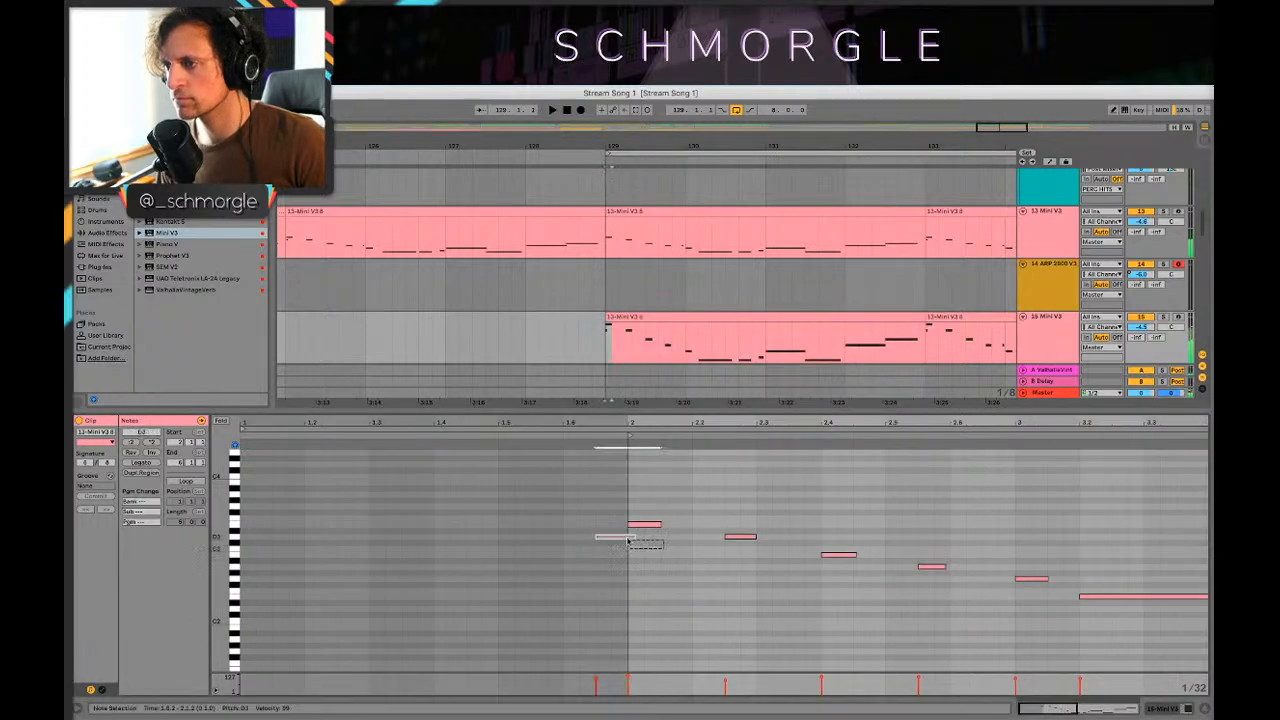
pyautogui.press('Delete')
pyautogui.press('space')
pyautogui.hotkey('shift', 'Tab')
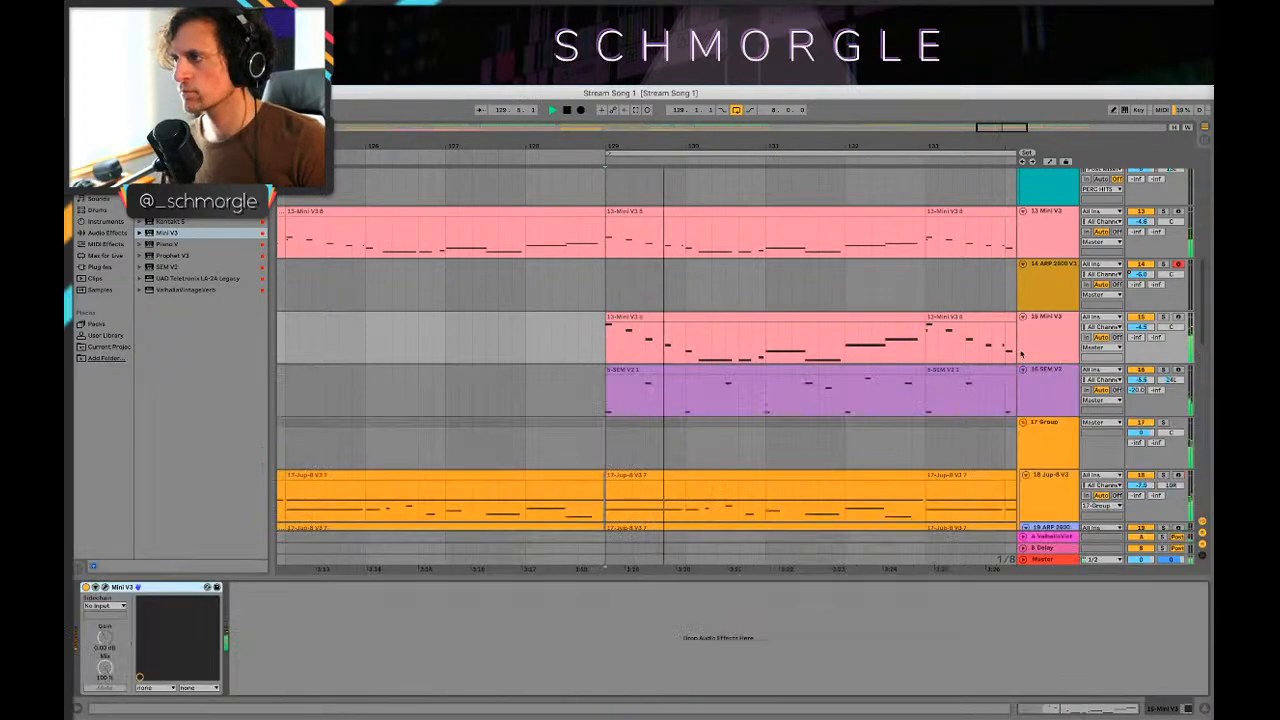
# Step: Open track 15's Mini V3 with its synth controls showing, reposition its window, and play the track soloed
pyautogui.click(105, 587)
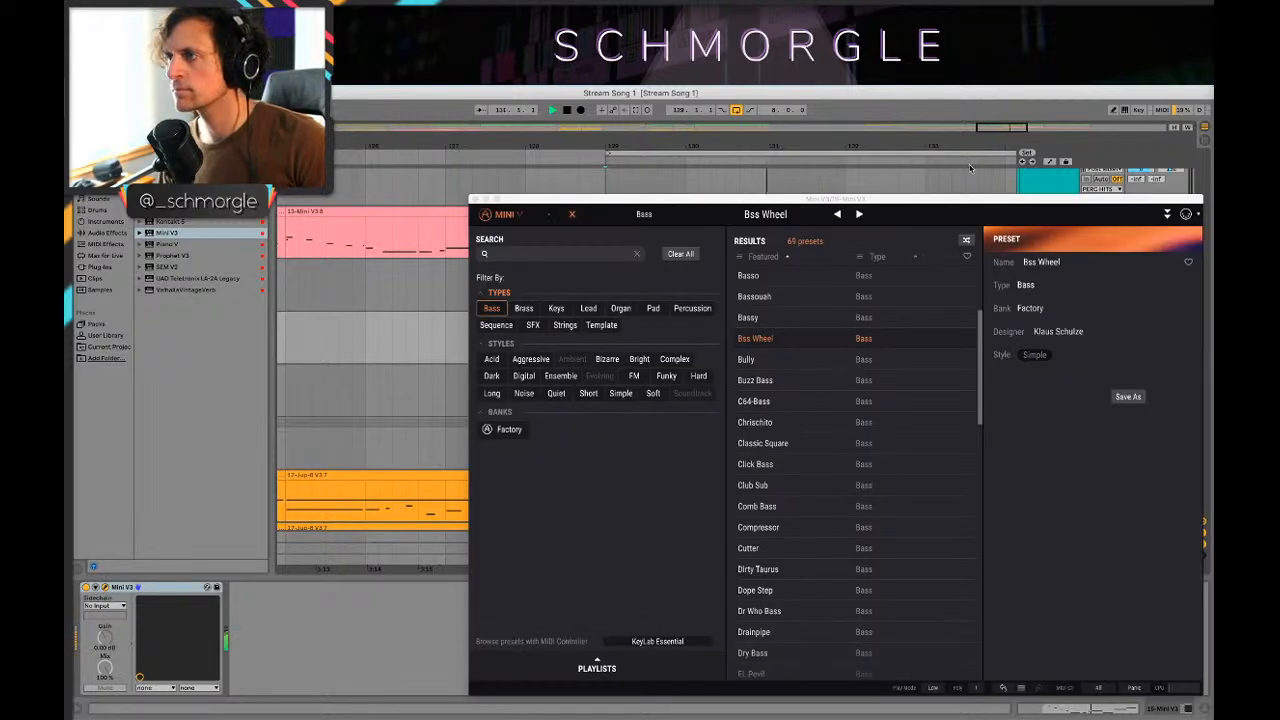
pyautogui.click(572, 214)
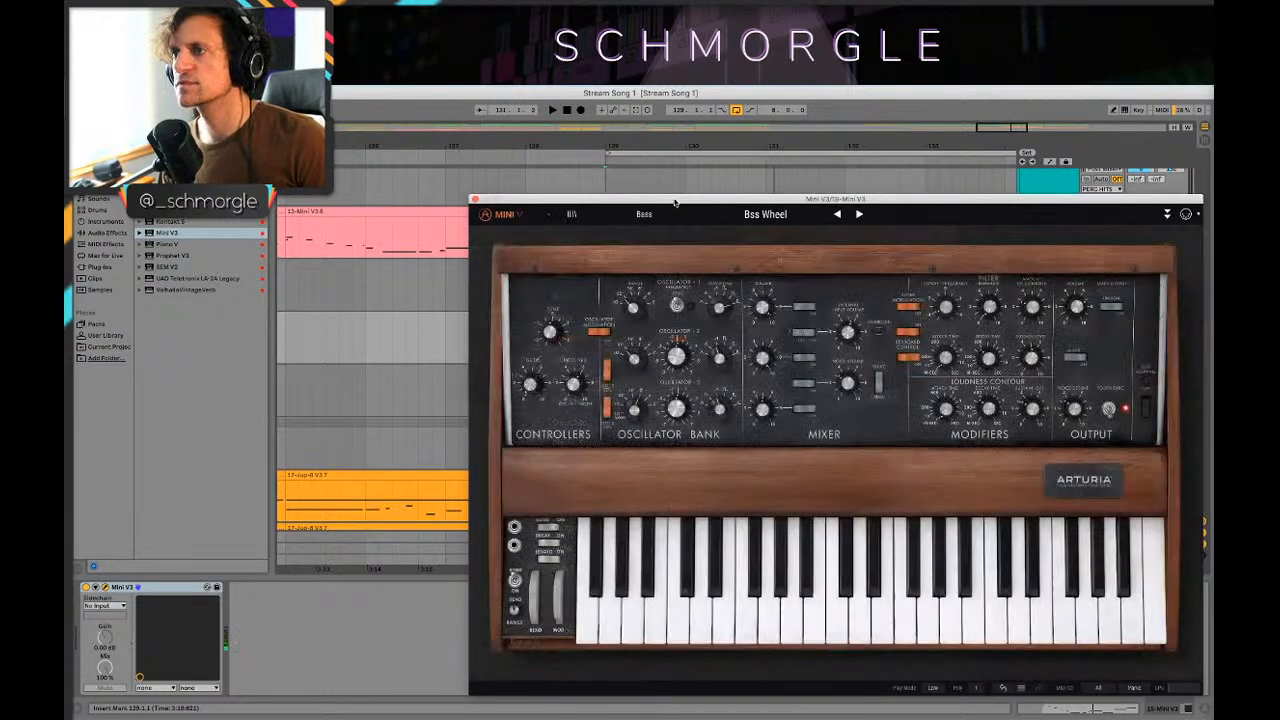
pyautogui.moveTo(1142, 204); pyautogui.dragTo(814, 371)
pyautogui.click(1163, 317)
pyautogui.press('space')
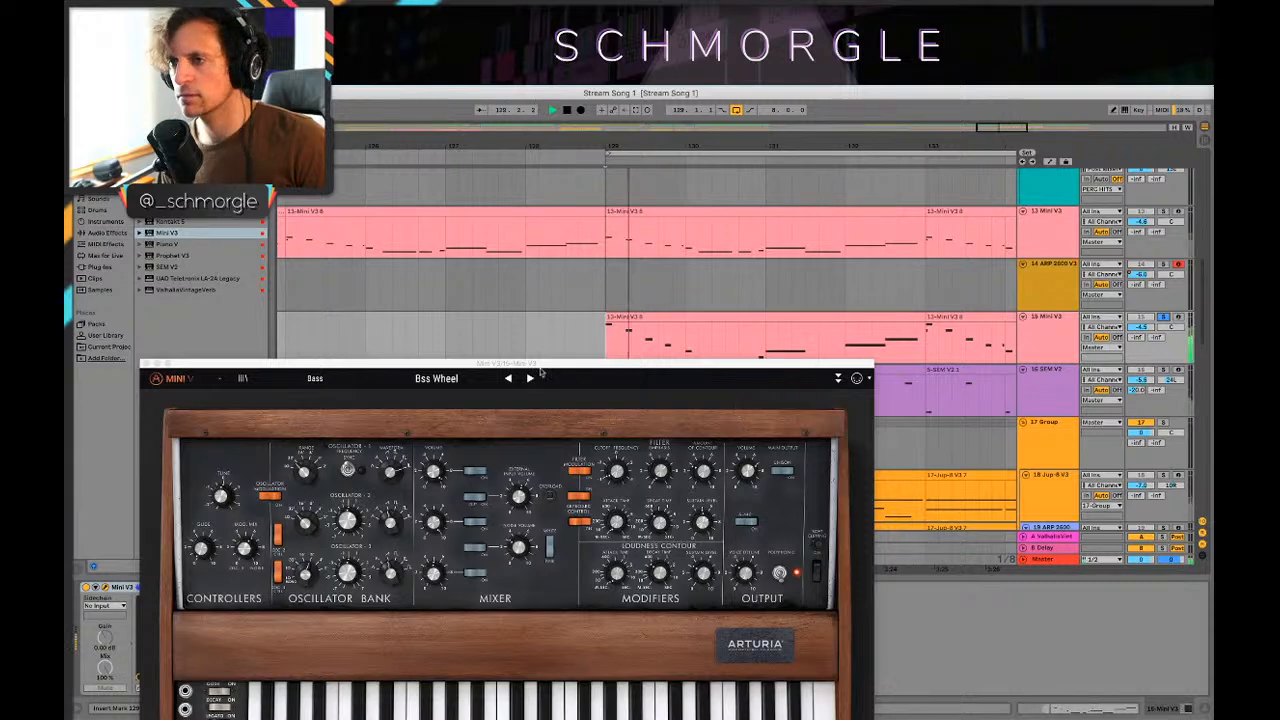
pyautogui.moveTo(540, 365); pyautogui.dragTo(619, 306)
# Step: Shape the Bss Wheel sound by adjusting the oscillators' range and waveform and oscillator 2's frequency while auditioning
pyautogui.click(392, 418)
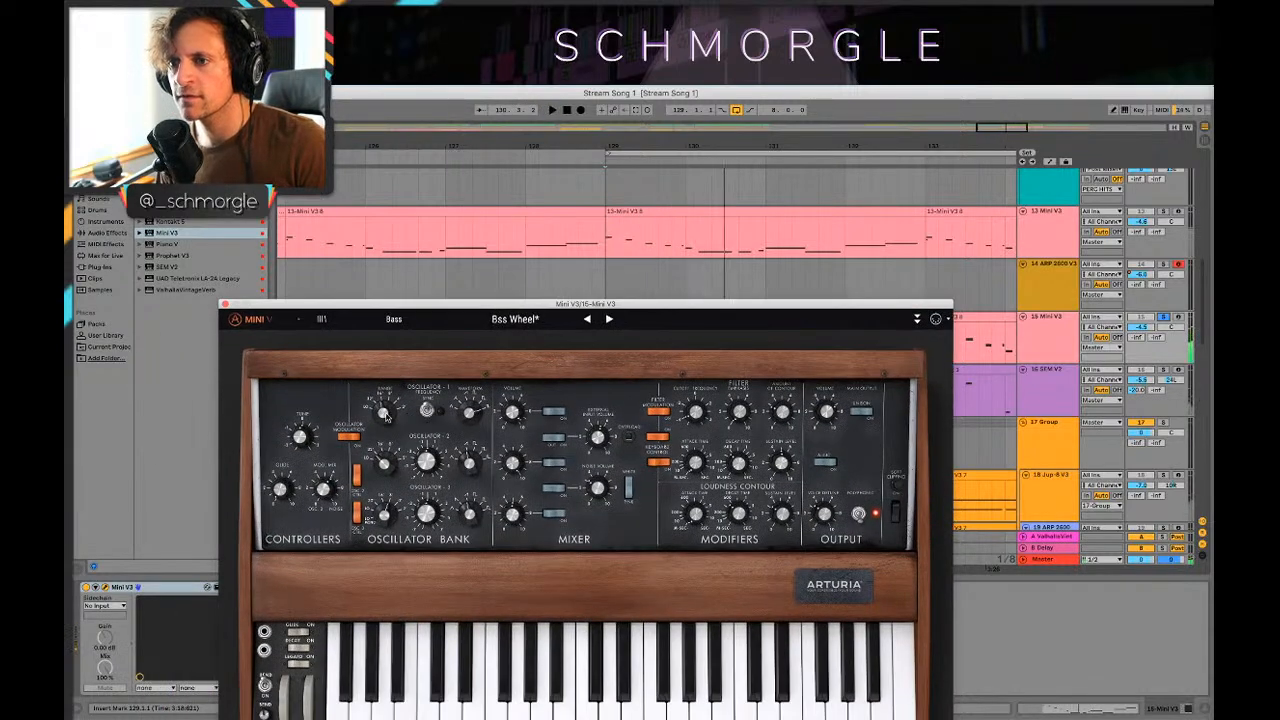
pyautogui.moveTo(470, 413); pyautogui.dragTo(468, 462)
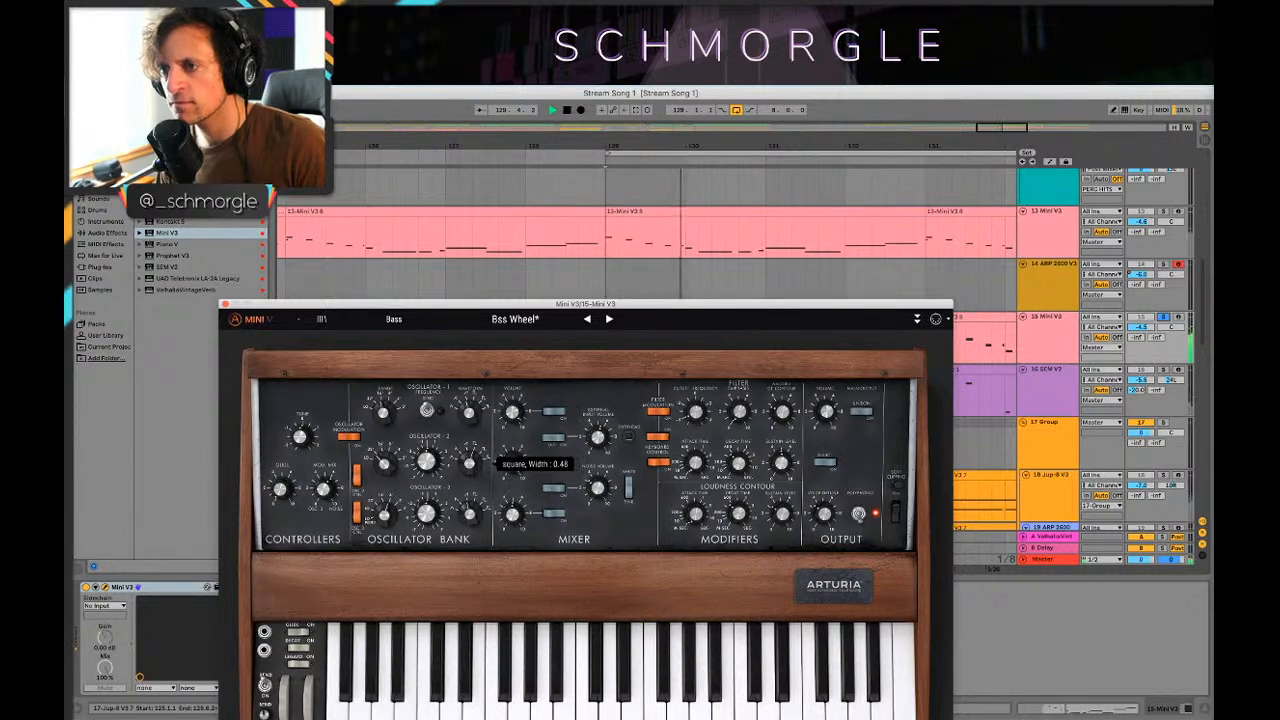
pyautogui.press('space')
pyautogui.press('space')
pyautogui.moveTo(428, 462)
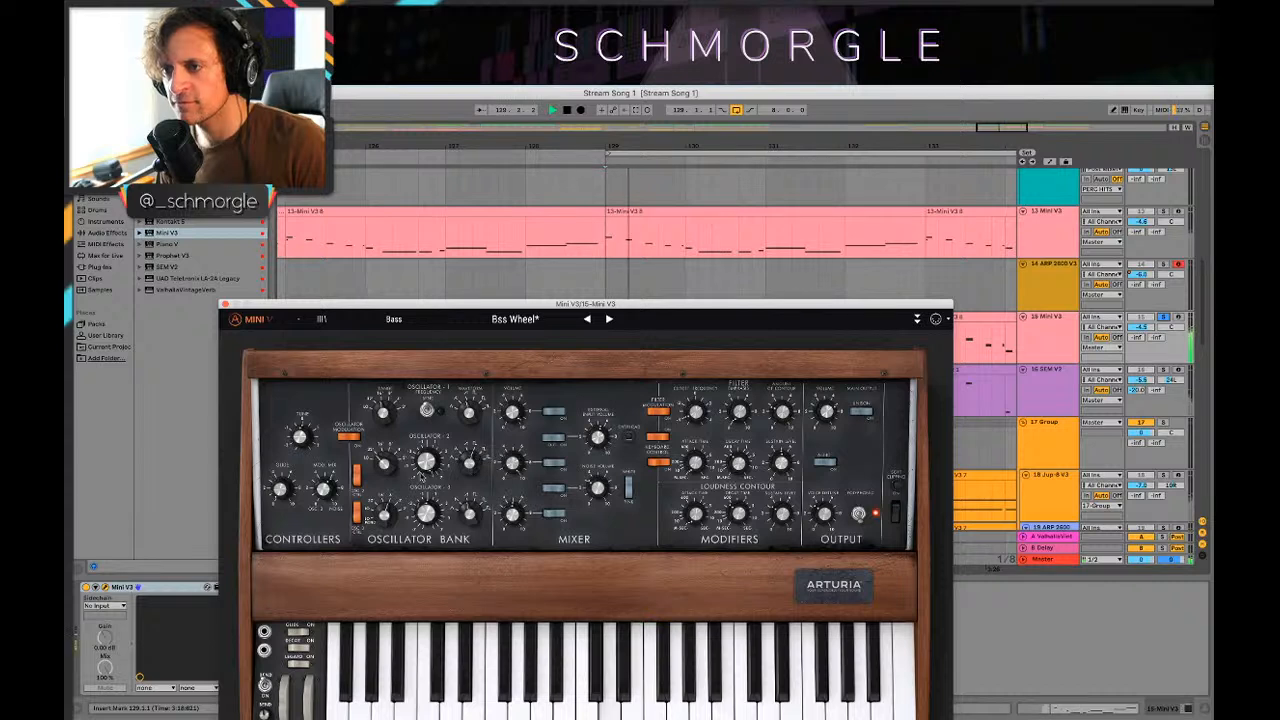
pyautogui.moveTo(427, 462); pyautogui.dragTo(427, 492)
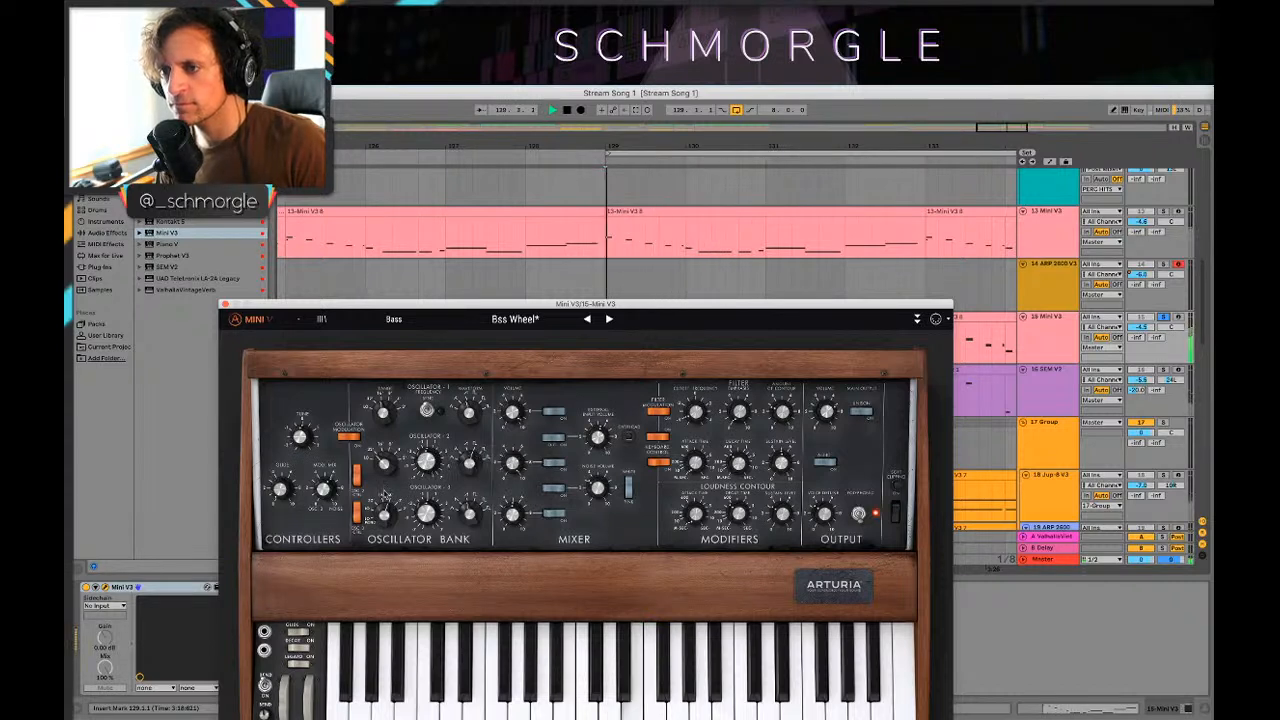
# Step: Adjust the Bss Wheel filter contour's decay and attack times while replaying soloed track 15, then close Mini V3 and stop playback
pyautogui.moveTo(690, 402)
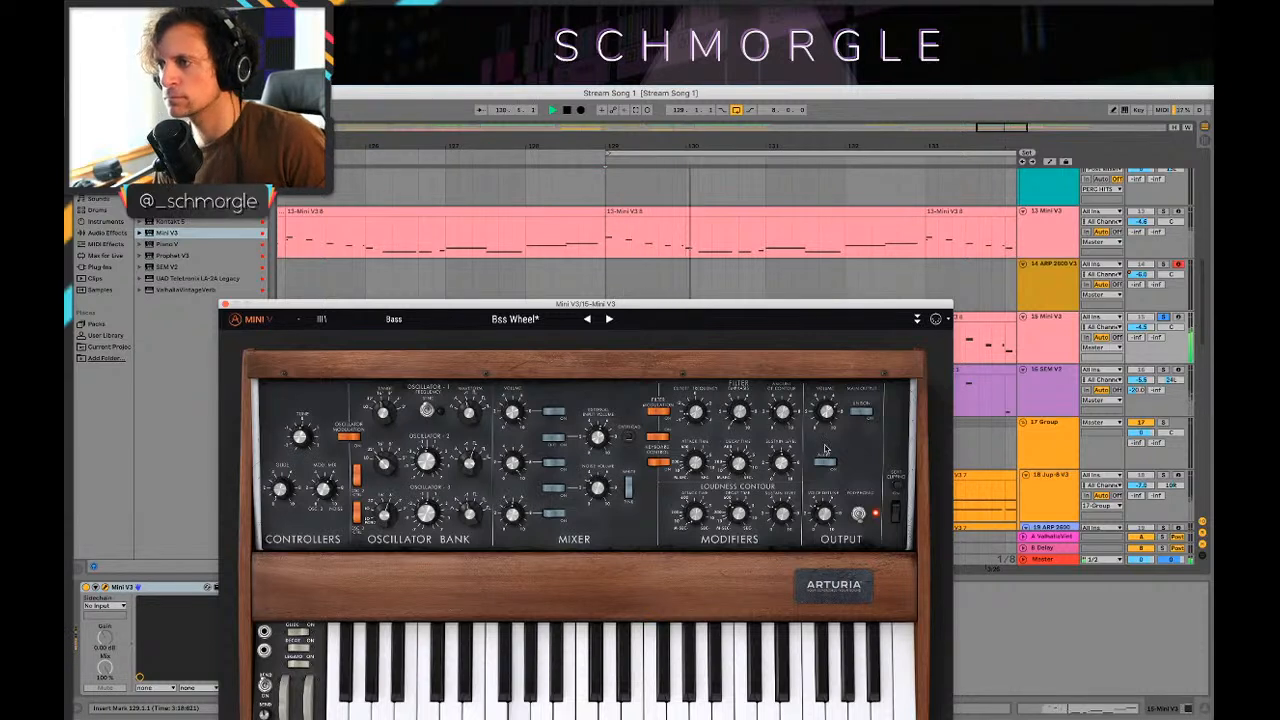
pyautogui.moveTo(748, 457)
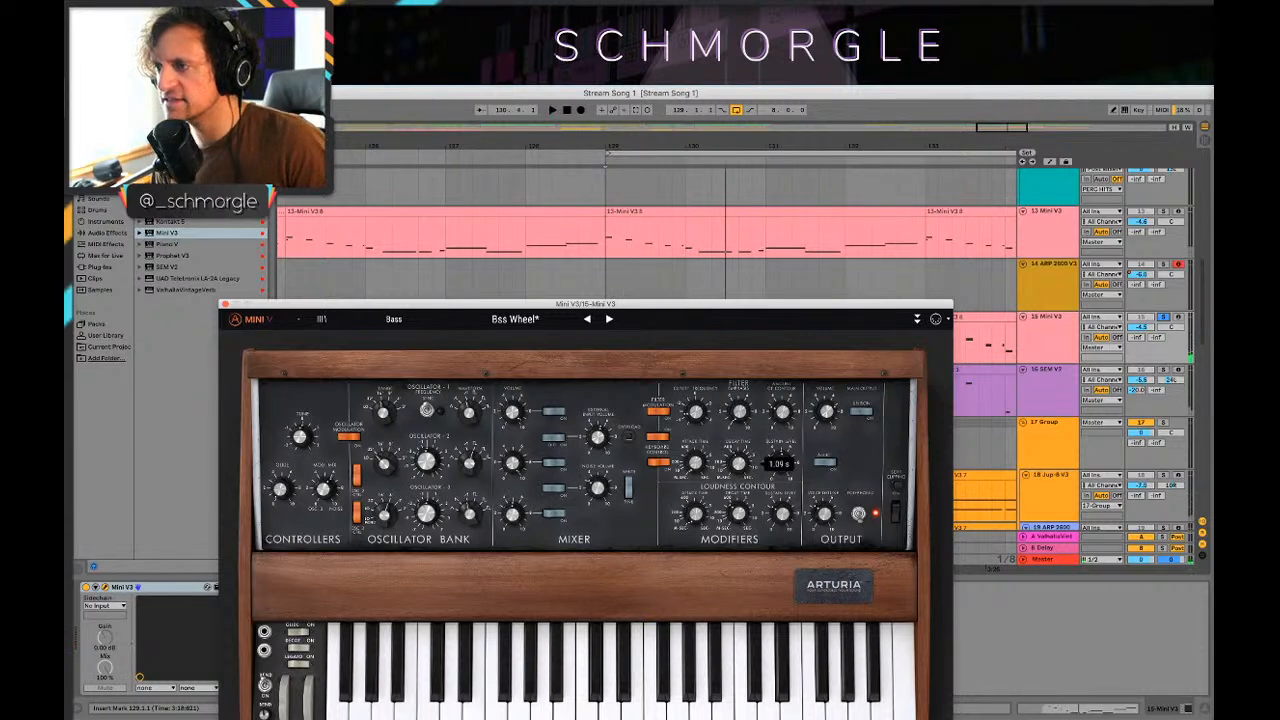
pyautogui.press('space')
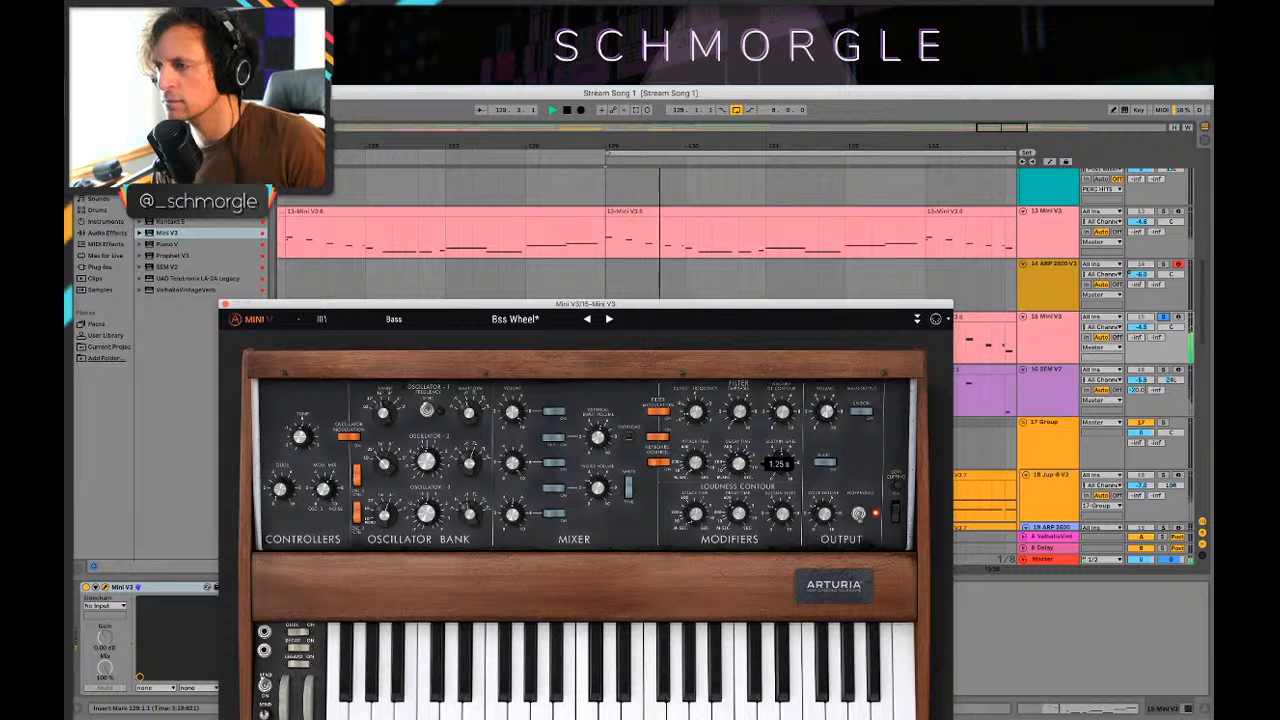
pyautogui.press('space')
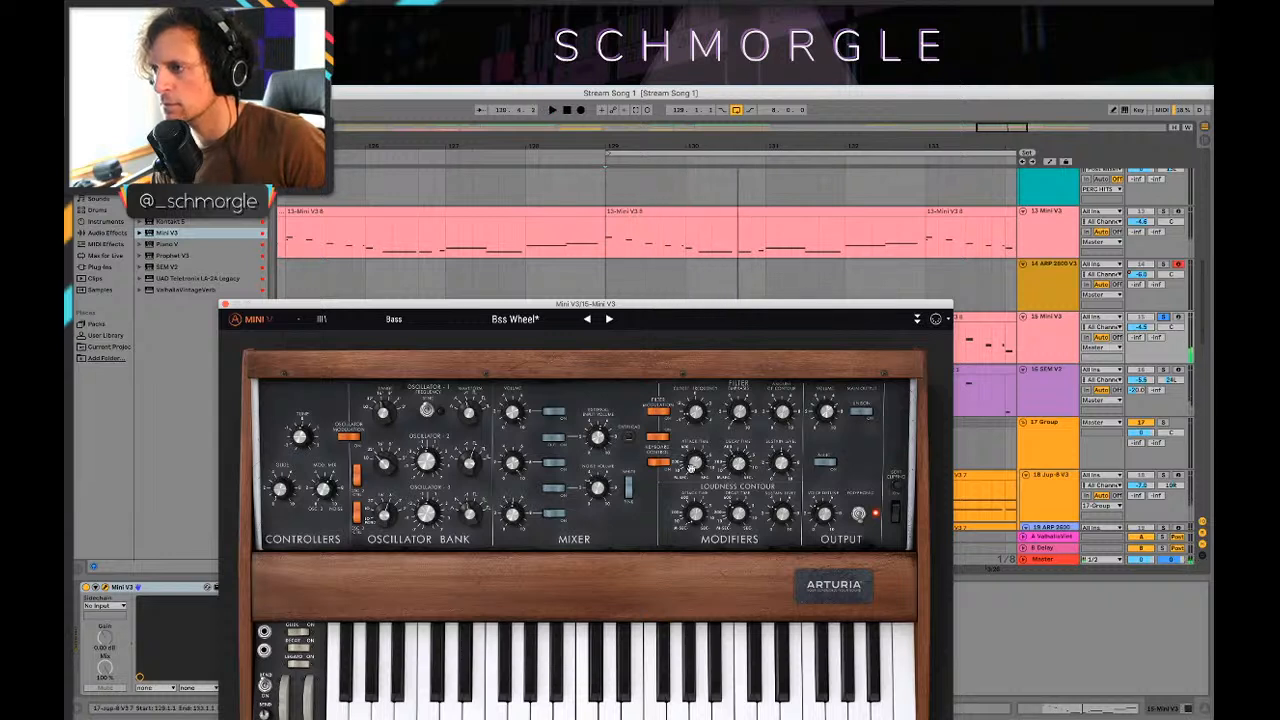
pyautogui.press('space')
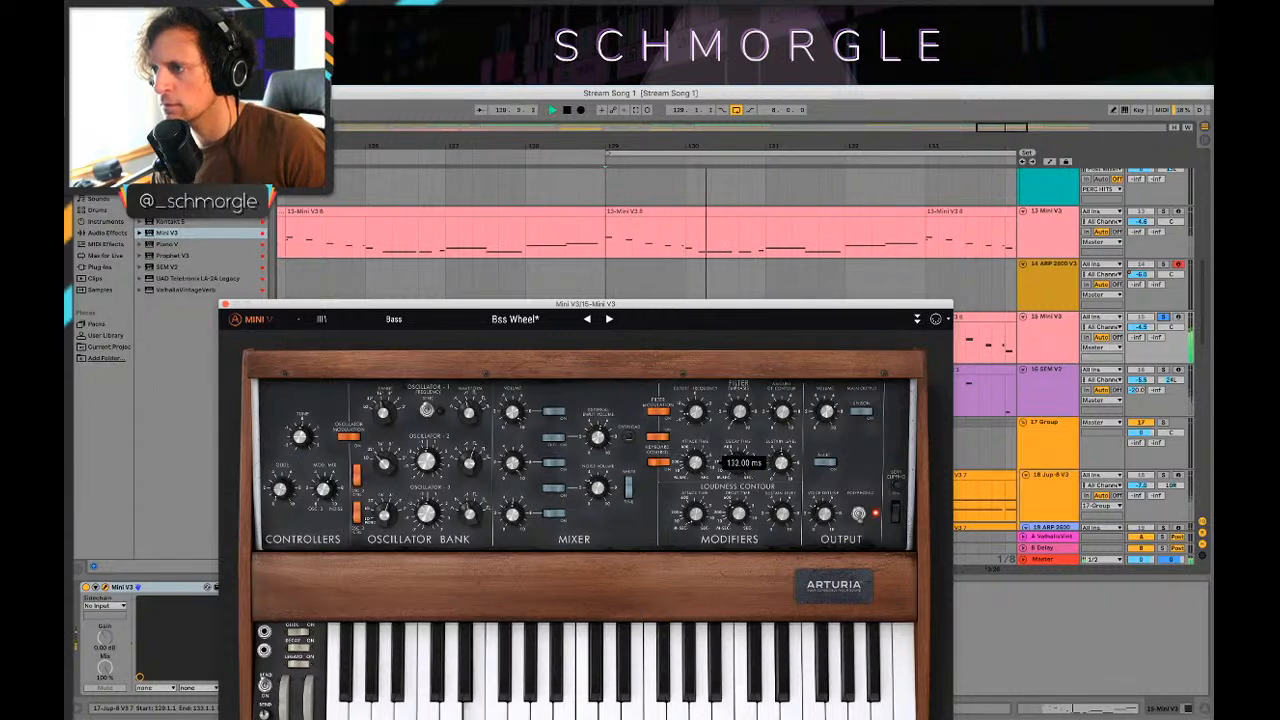
pyautogui.press('space')
pyautogui.press('space')
pyautogui.moveTo(739, 462); pyautogui.dragTo(704, 472)
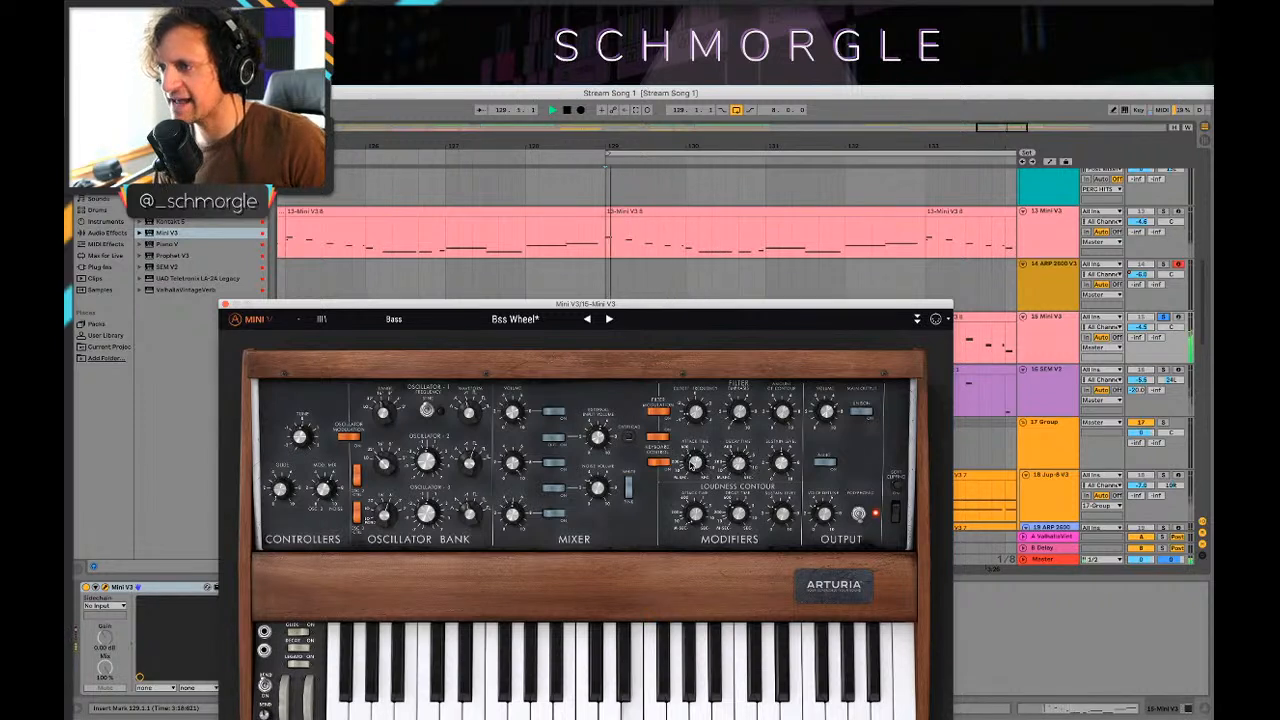
pyautogui.moveTo(698, 515)
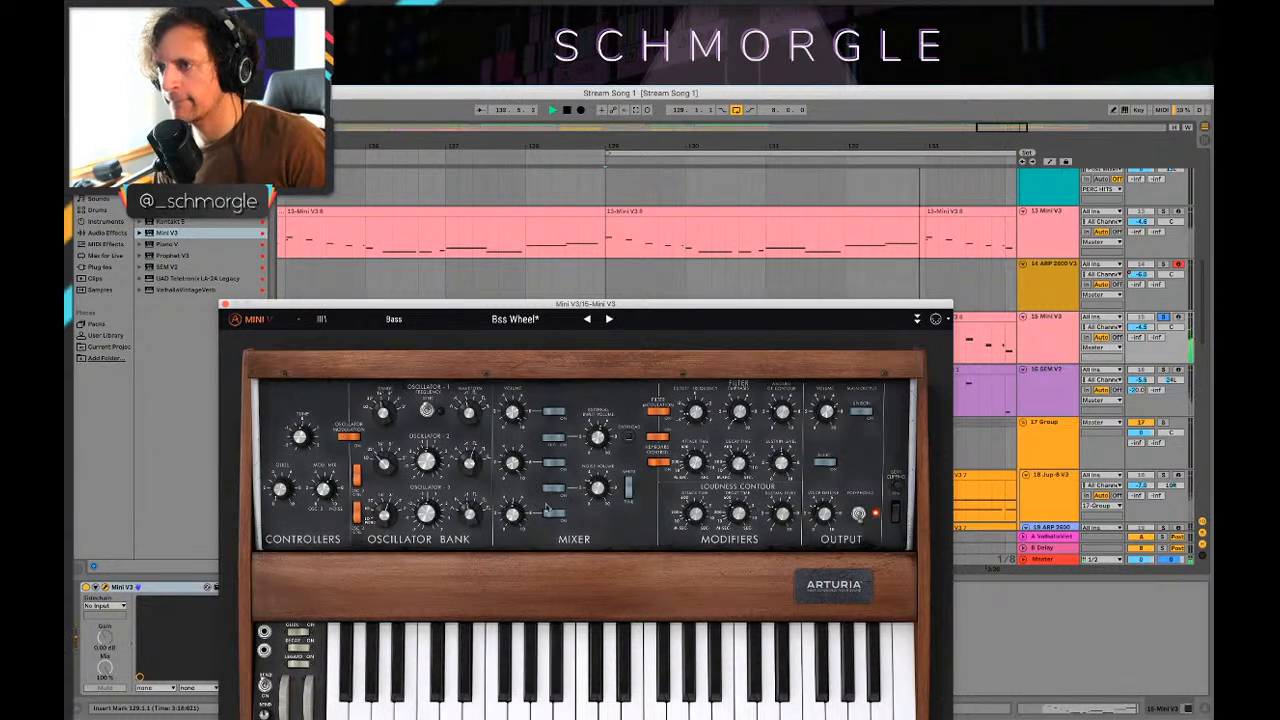
pyautogui.click(225, 304)
pyautogui.press('space')
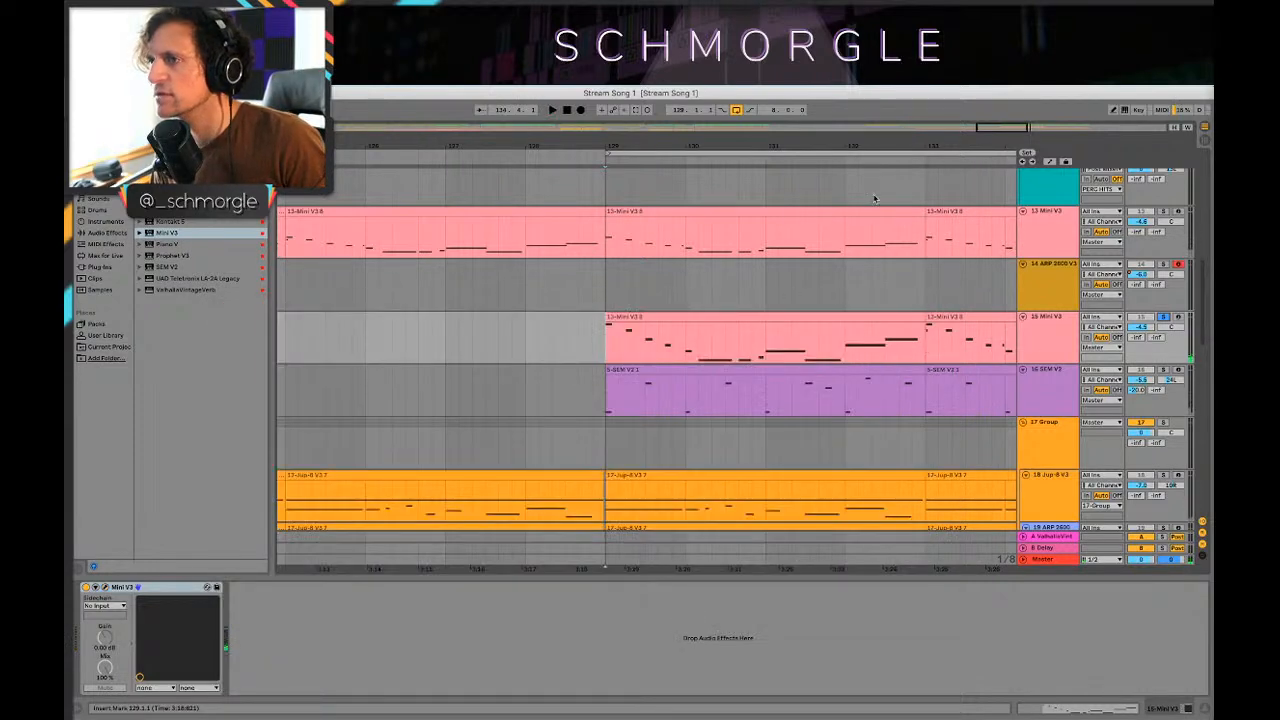
# Step: Unsolo track 15 and play the full mix from bar 129, lowering the track's volume and panning it slightly right
pyautogui.moveTo(872, 145); pyautogui.dragTo(464, 147)
pyautogui.moveTo(446, 317); pyautogui.dragTo(592, 318)
pyautogui.click(347, 354)
pyautogui.press('space')
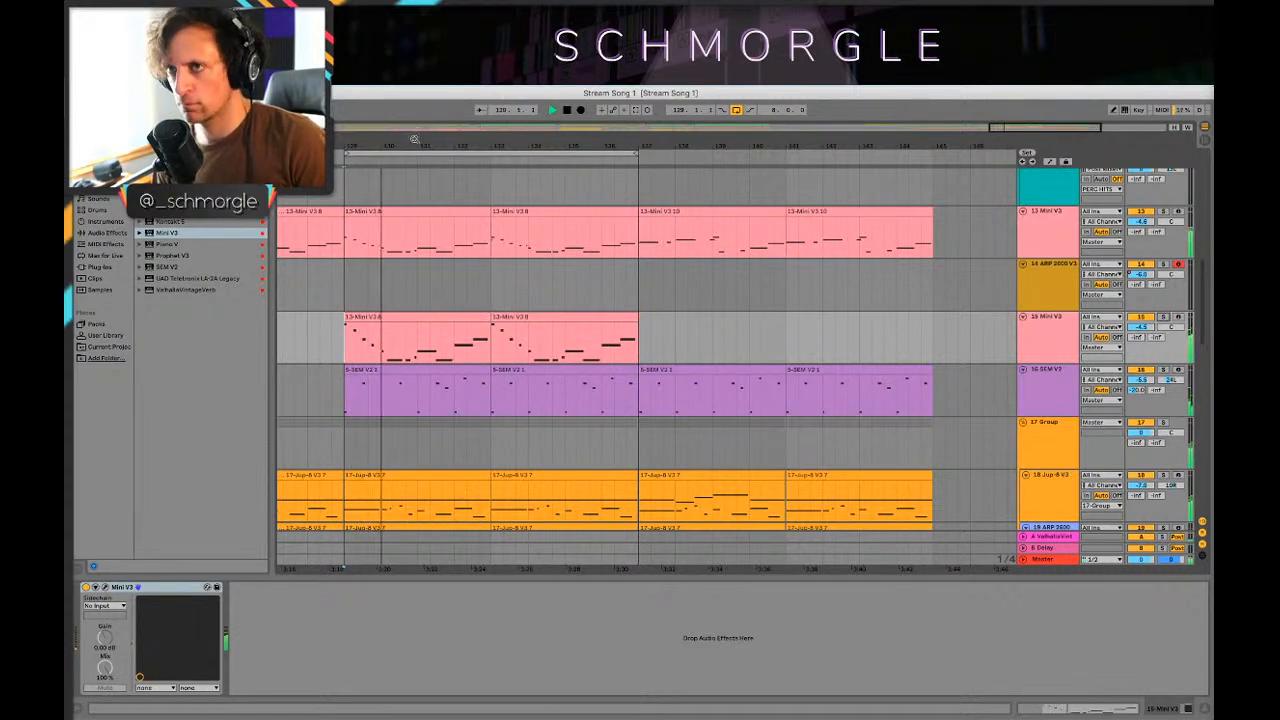
pyautogui.moveTo(416, 145); pyautogui.dragTo(714, 160)
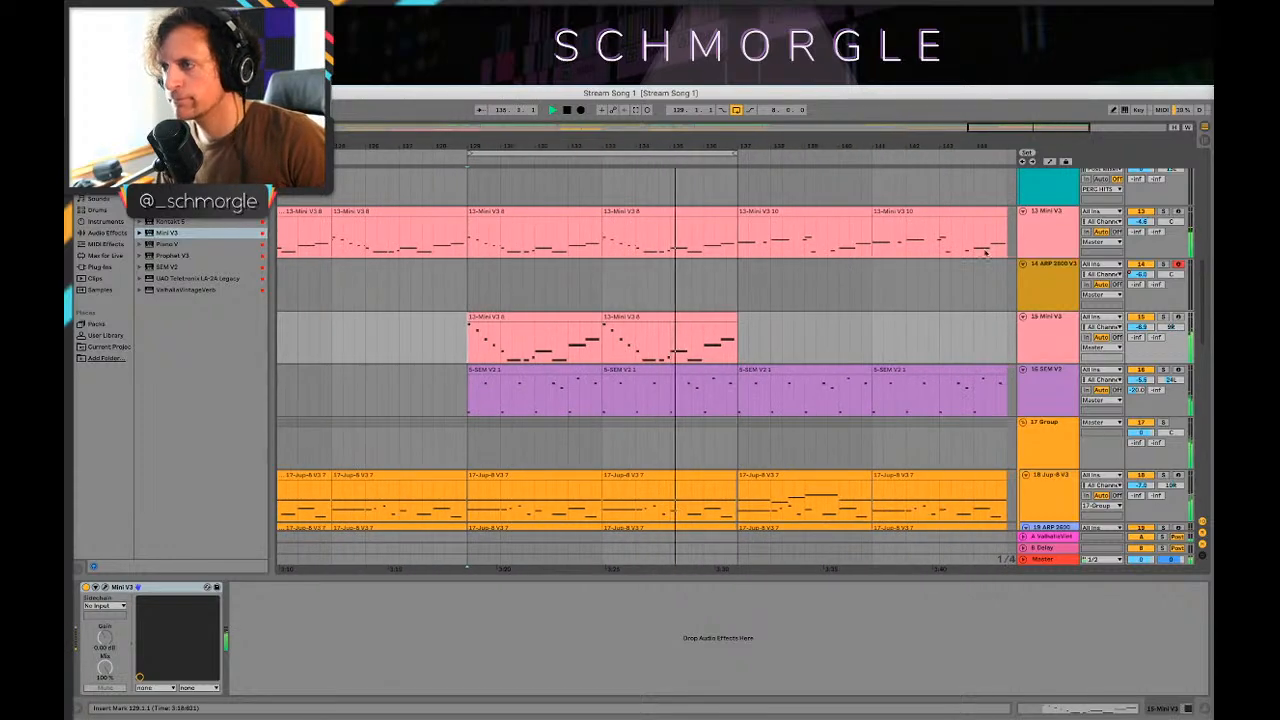
# Step: Review the drum, bass and synth tracks around the bar 129 to 137 loop while the mix plays
pyautogui.scroll(10, 1110, 180)
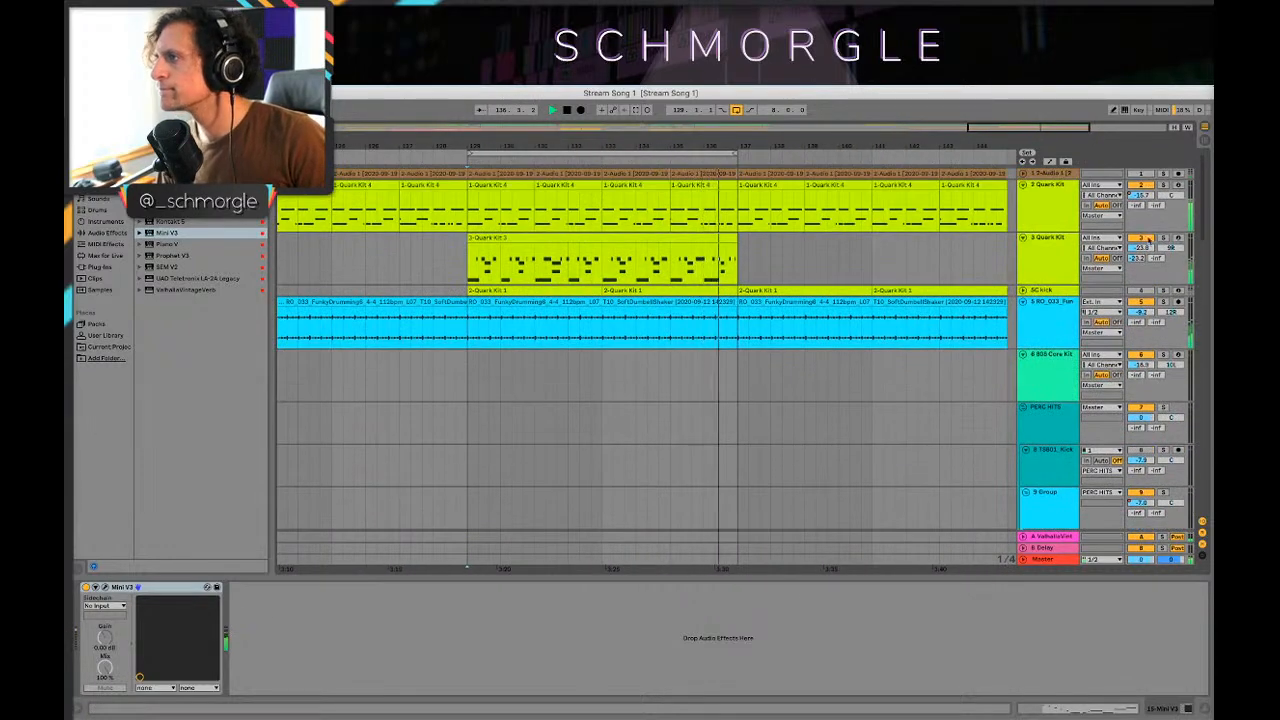
pyautogui.moveTo(727, 146); pyautogui.dragTo(724, 134)
pyautogui.scroll(-10, 689, 351)
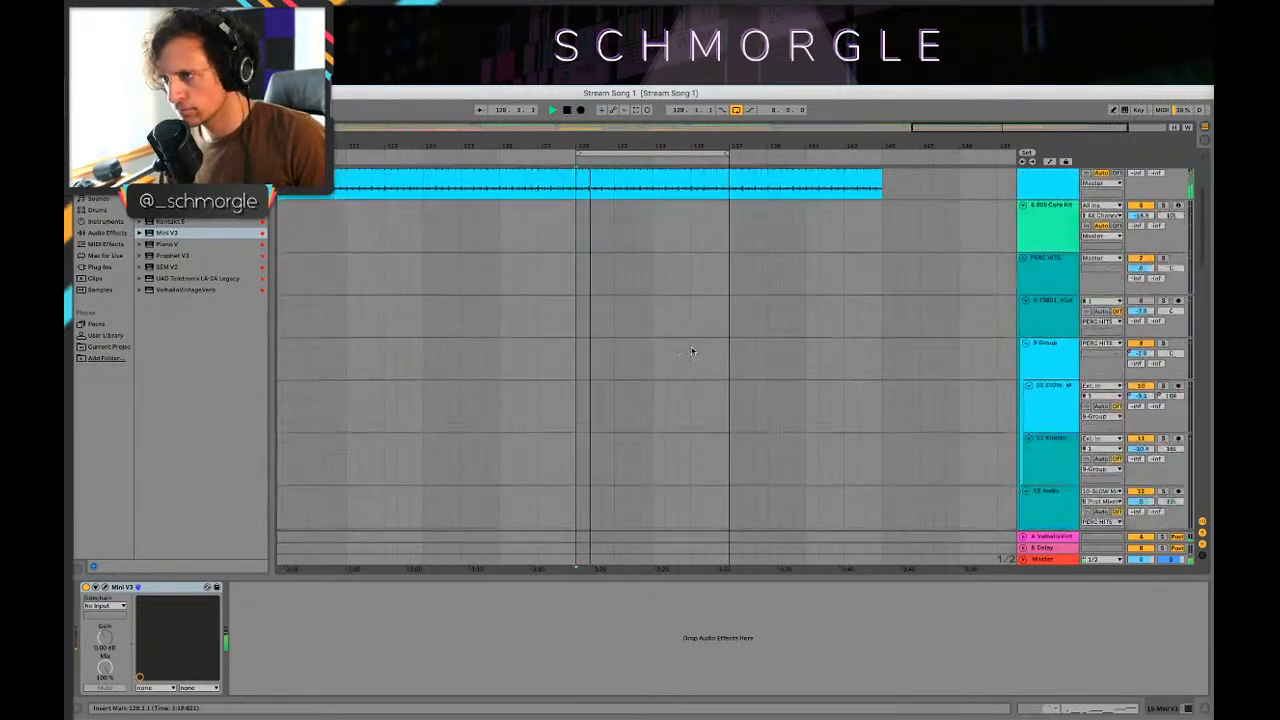
pyautogui.scroll(-8, 914, 357)
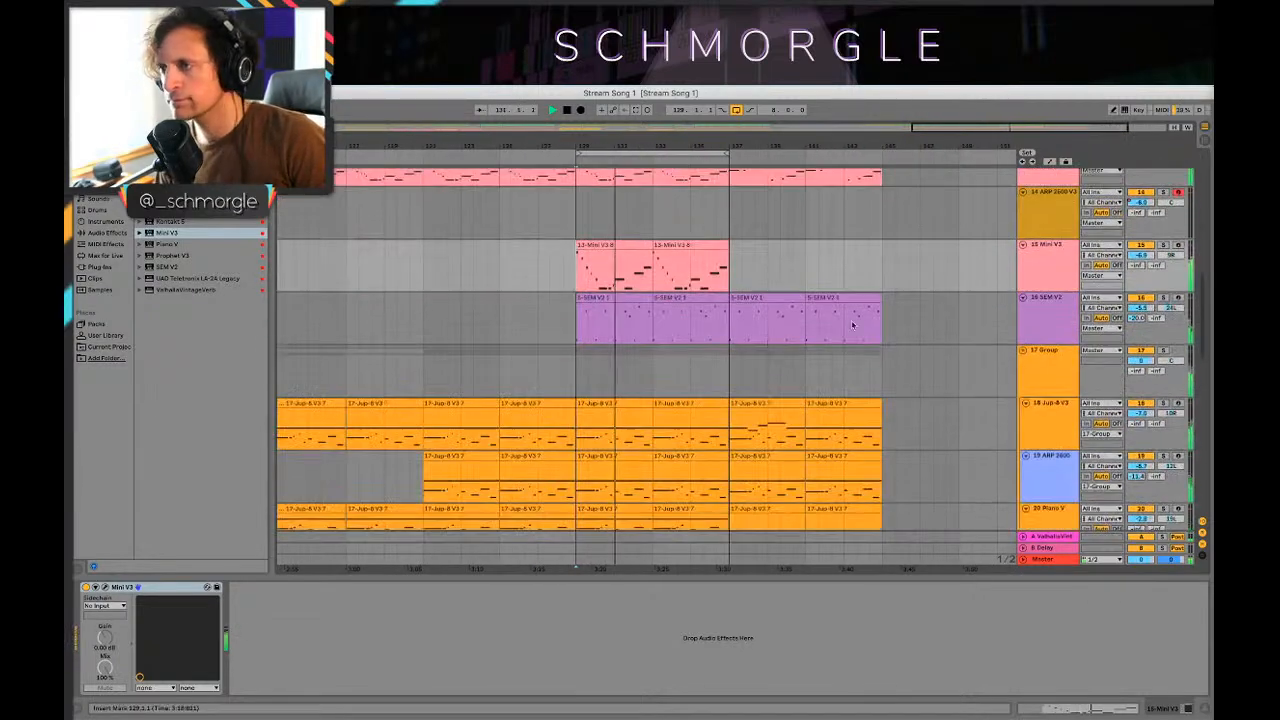
pyautogui.scroll(3, 669, 325)
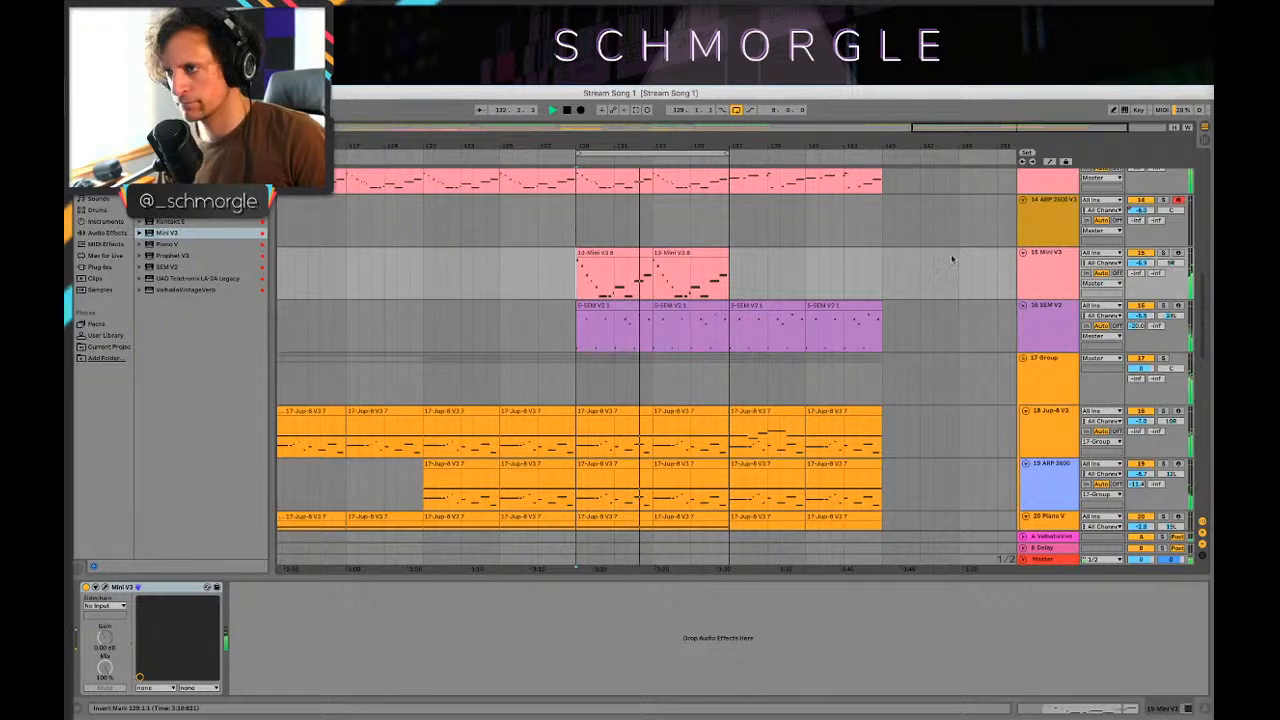
pyautogui.click(1037, 277)
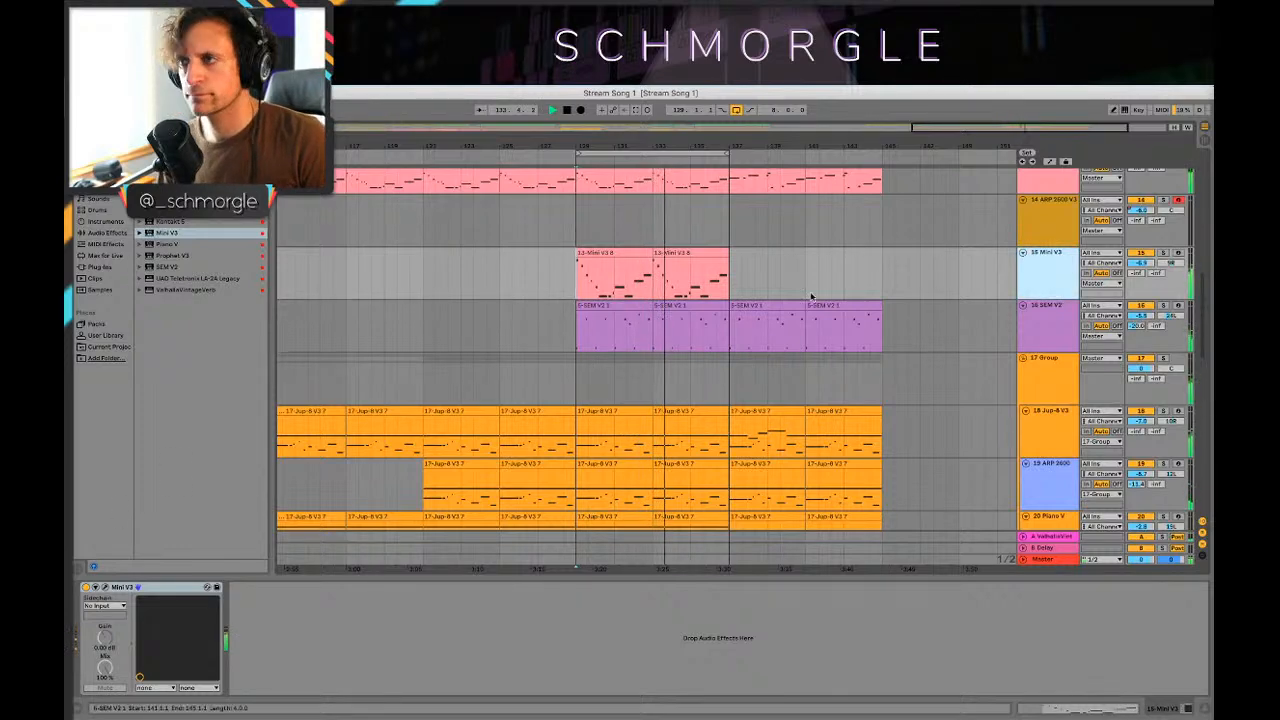
pyautogui.moveTo(774, 137); pyautogui.dragTo(940, 128)
pyautogui.scroll(5, 603, 253)
pyautogui.scroll(-3, 960, 191)
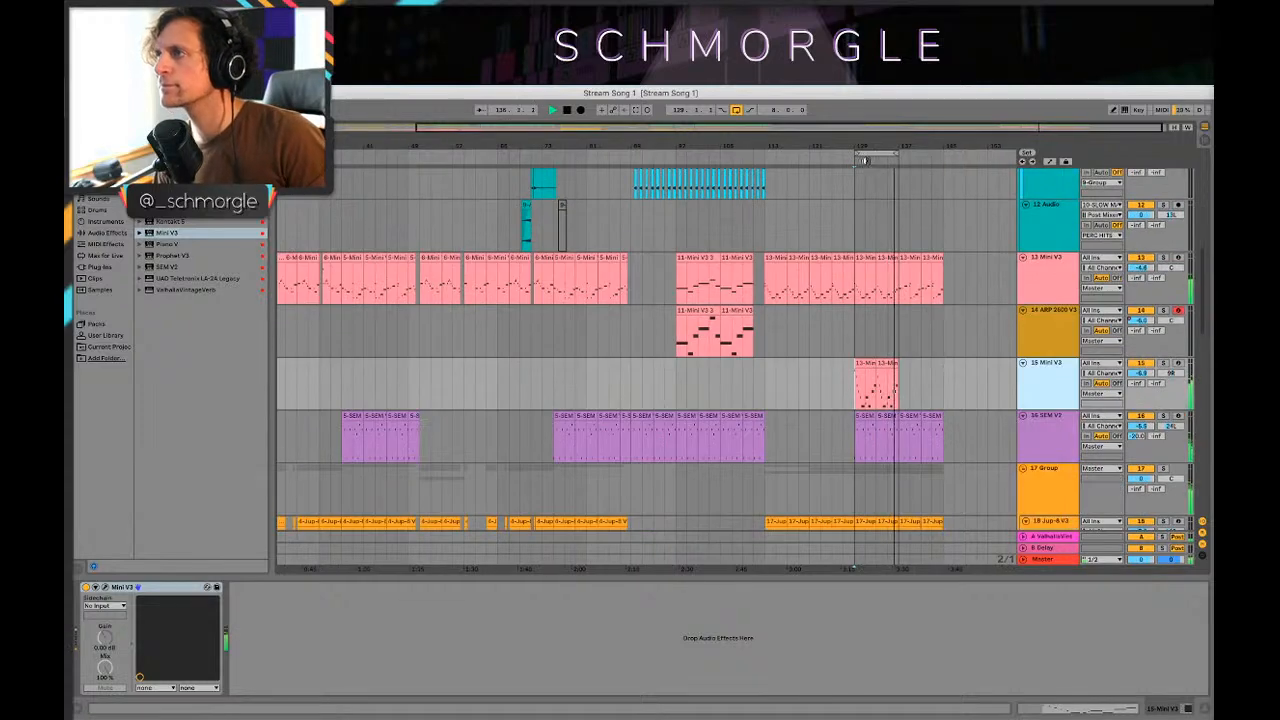
pyautogui.press('space')
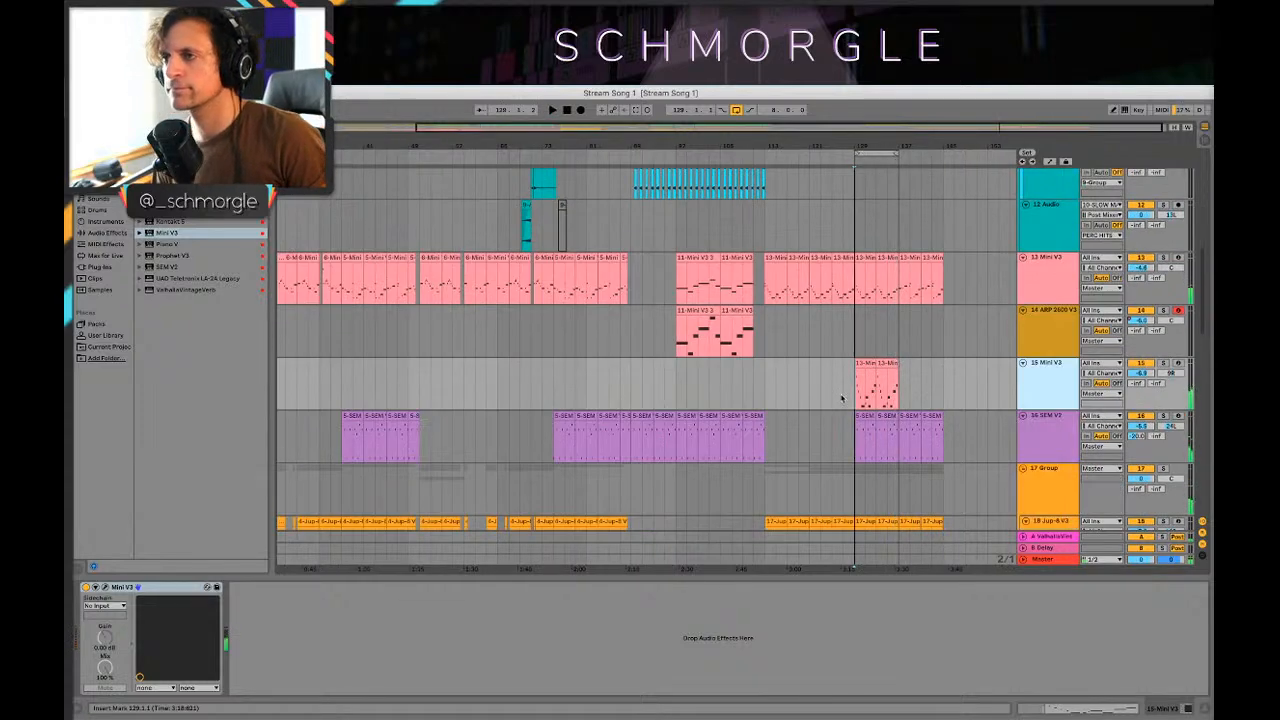
# Step: Look through the lower synth and audio tracks across the whole arrangement with playback stopped
pyautogui.click(841, 399)
pyautogui.moveTo(590, 145); pyautogui.dragTo(632, 118)
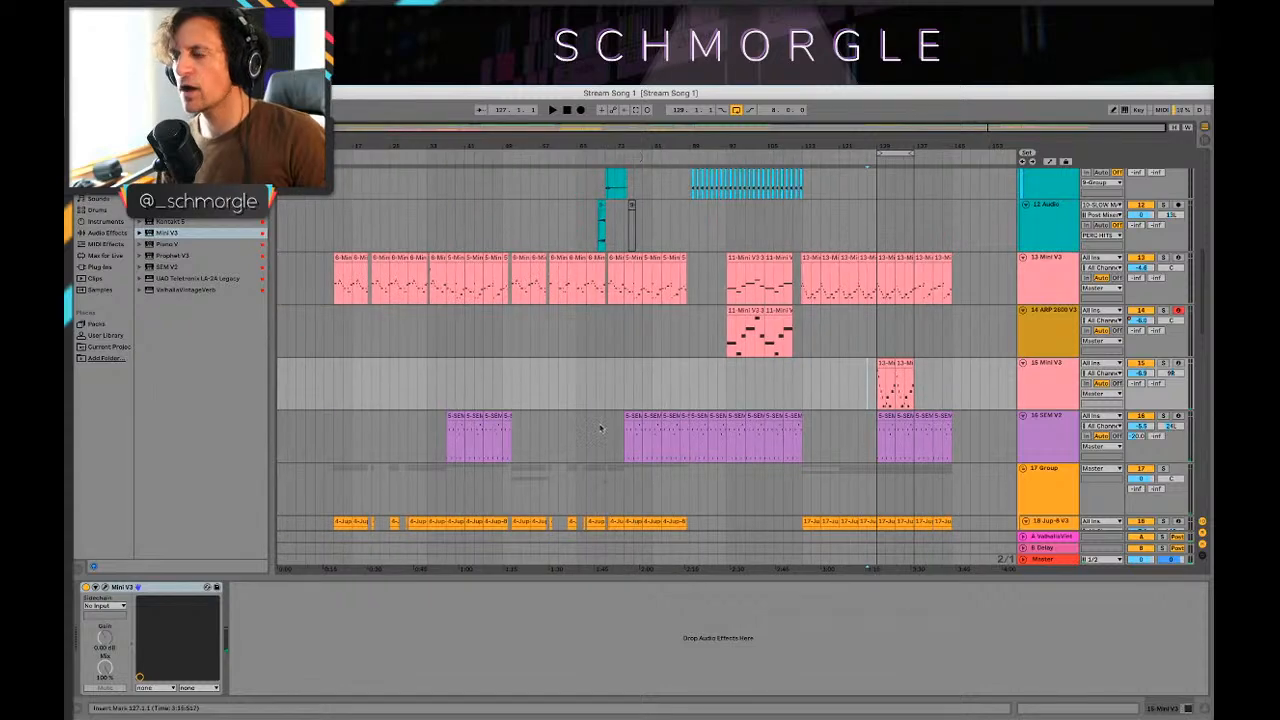
pyautogui.scroll(-10, 600, 429)
pyautogui.scroll(-4, 595, 352)
pyautogui.scroll(3, 594, 347)
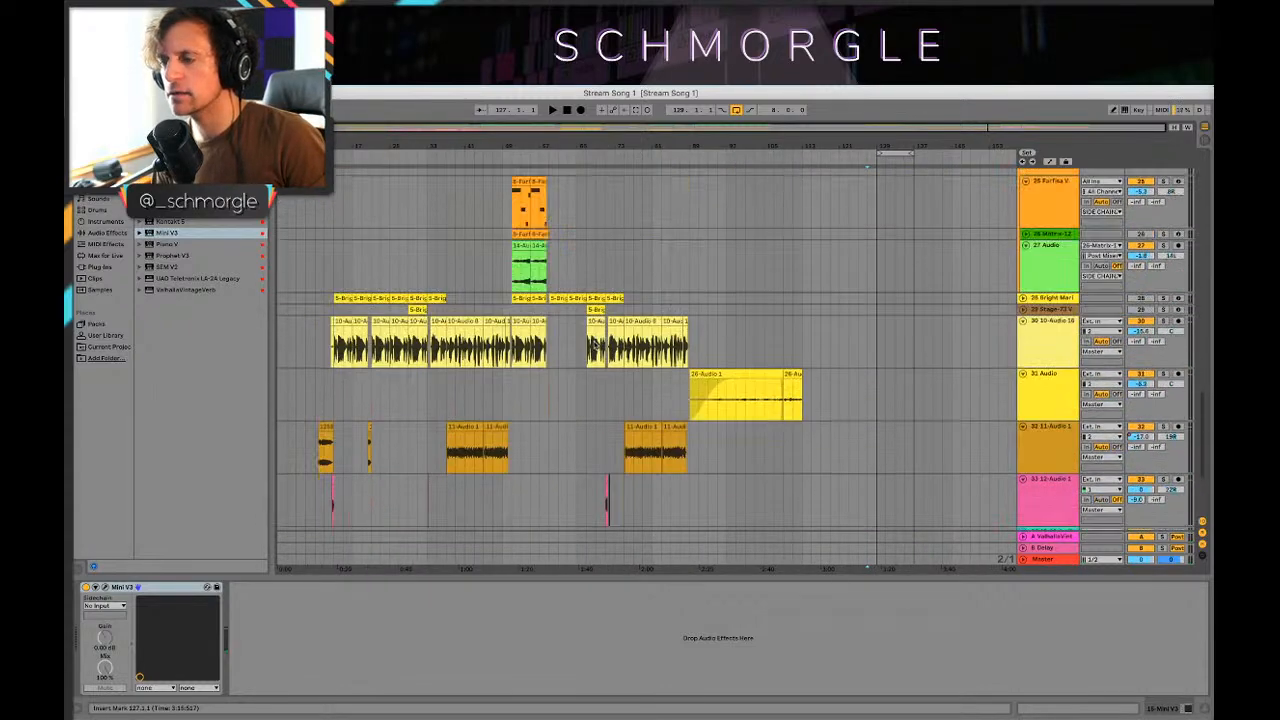
pyautogui.scroll(-3, 593, 342)
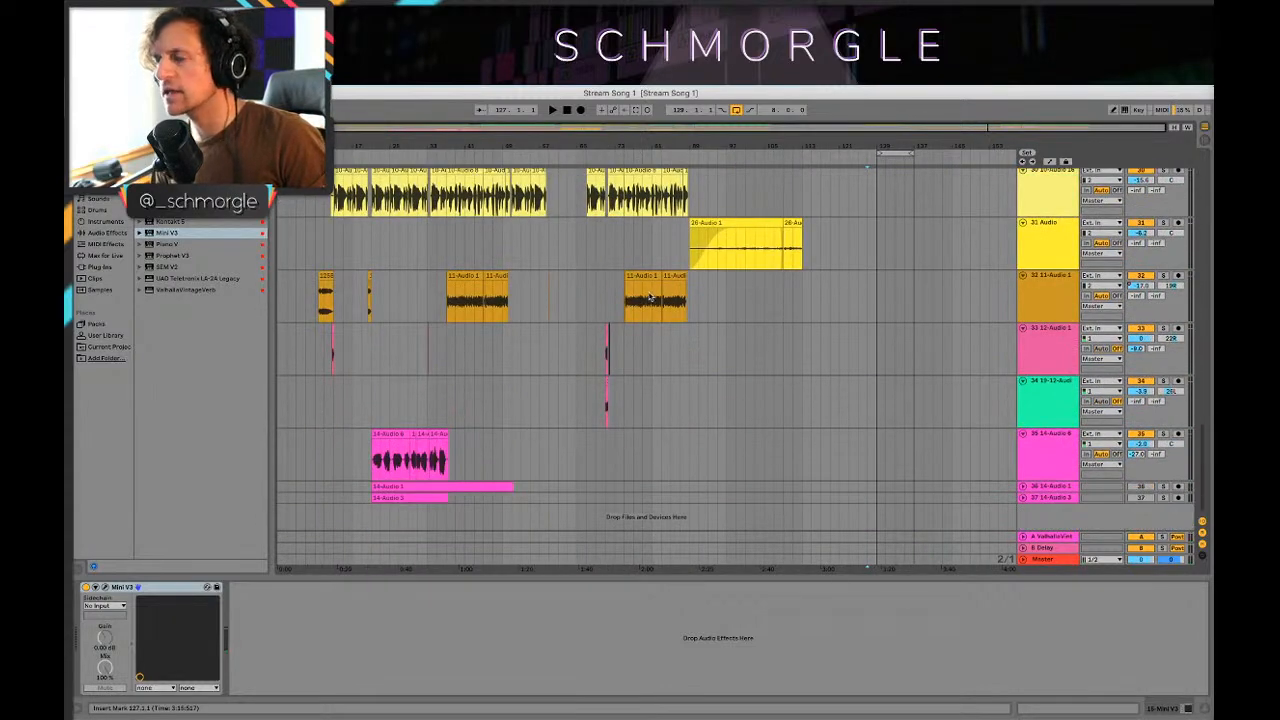
pyautogui.scroll(3, 900, 500)
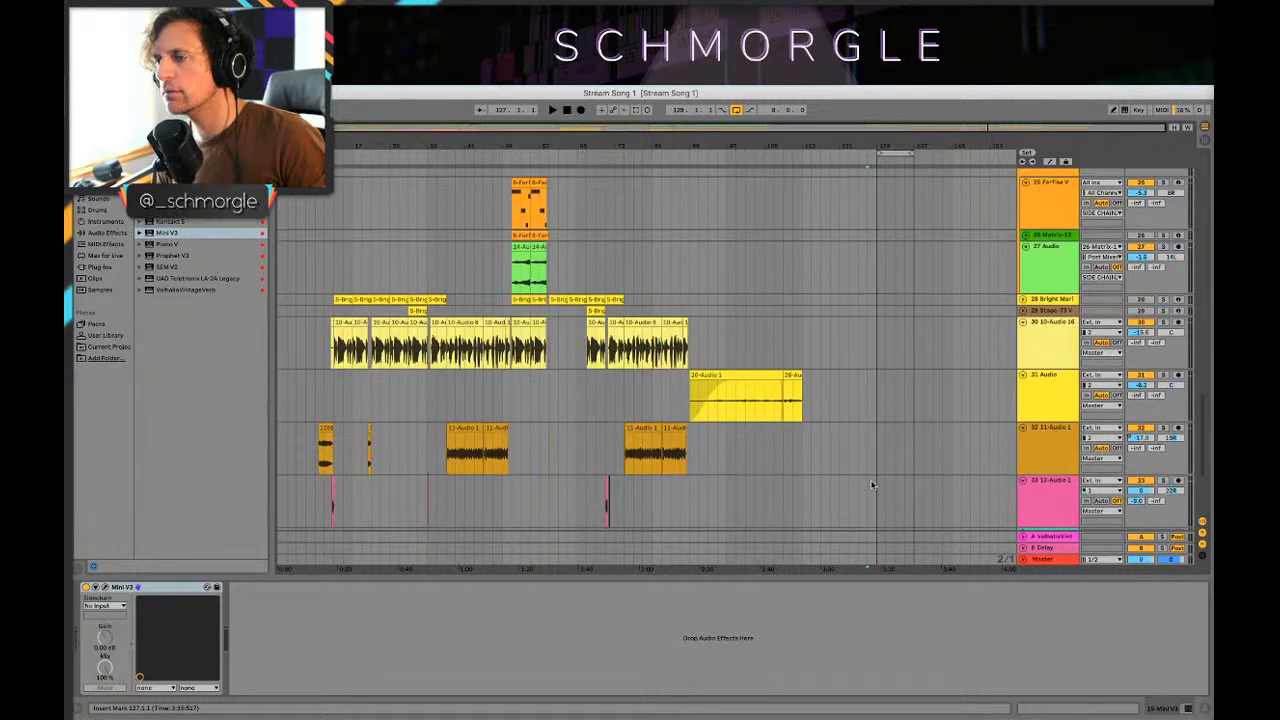
pyautogui.scroll(3, 868, 487)
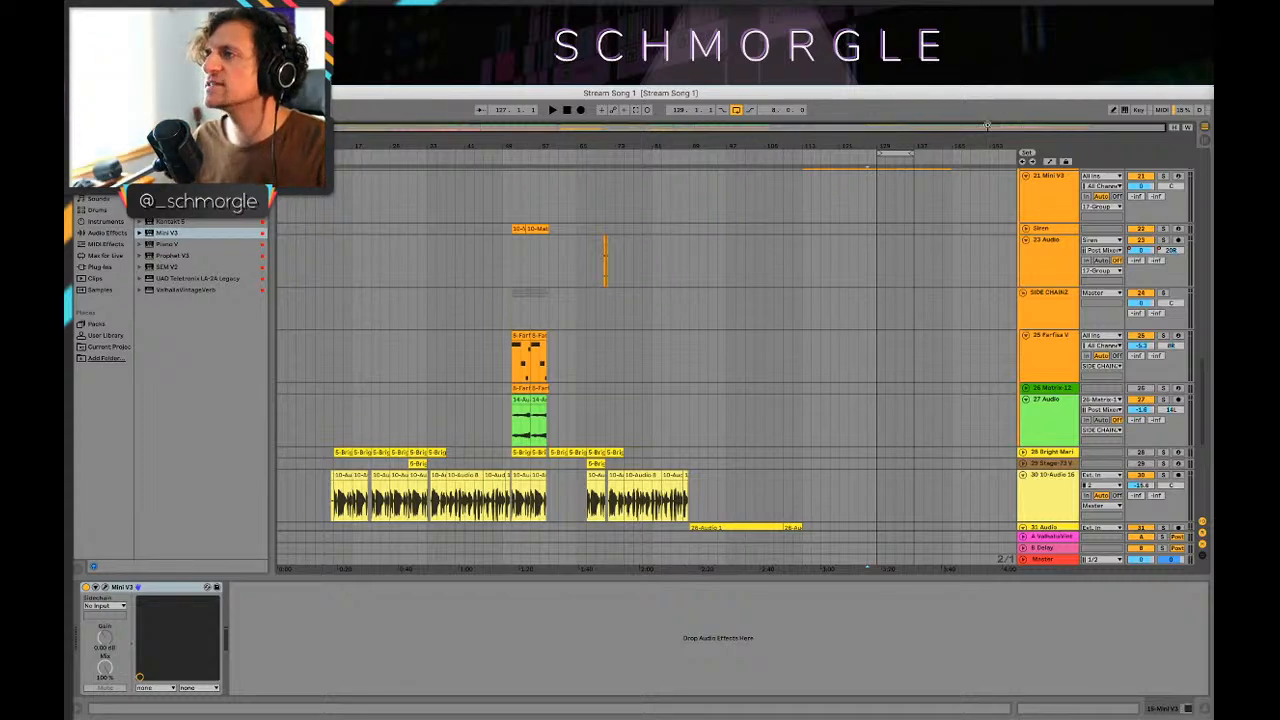
pyautogui.moveTo(987, 138)
pyautogui.mouseDown()
pyautogui.moveTo(987, 200)
pyautogui.moveTo(987, 150)
pyautogui.mouseUp()
pyautogui.scroll(-6, 904, 273)
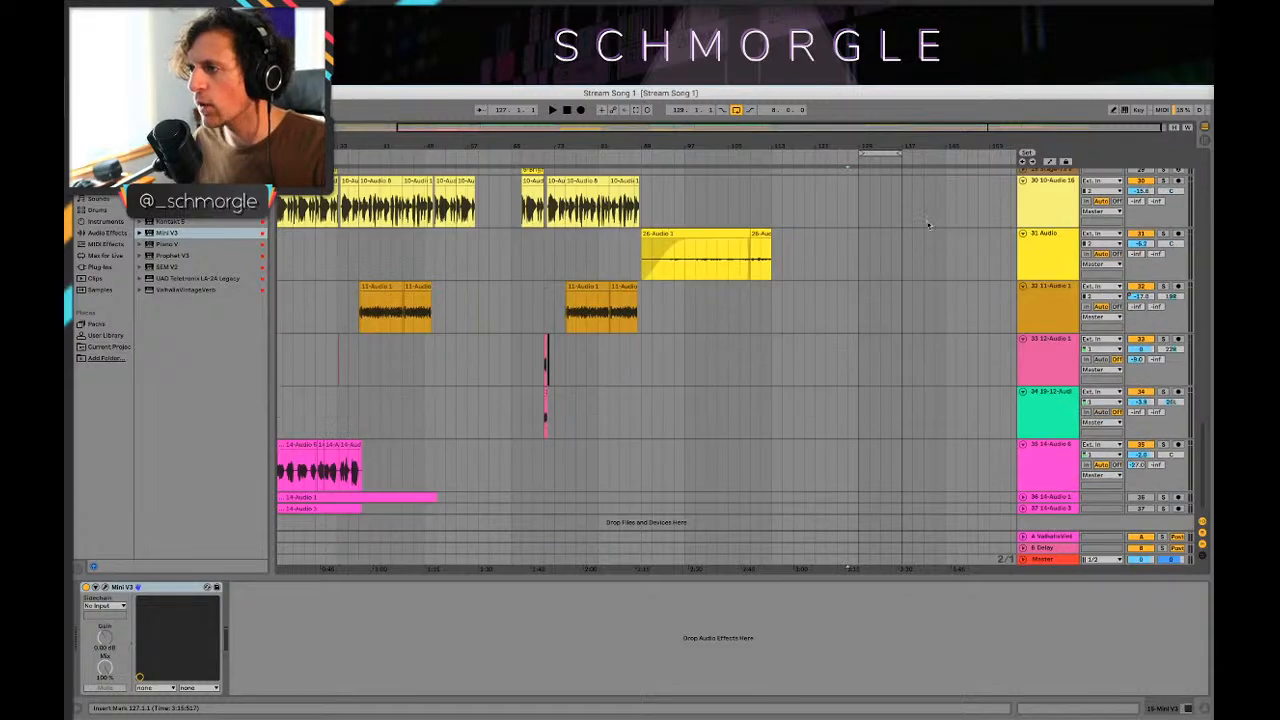
# Step: Play the mix from just before bar 129 and open track 15's Mini V3
pyautogui.scroll(15, 926, 215)
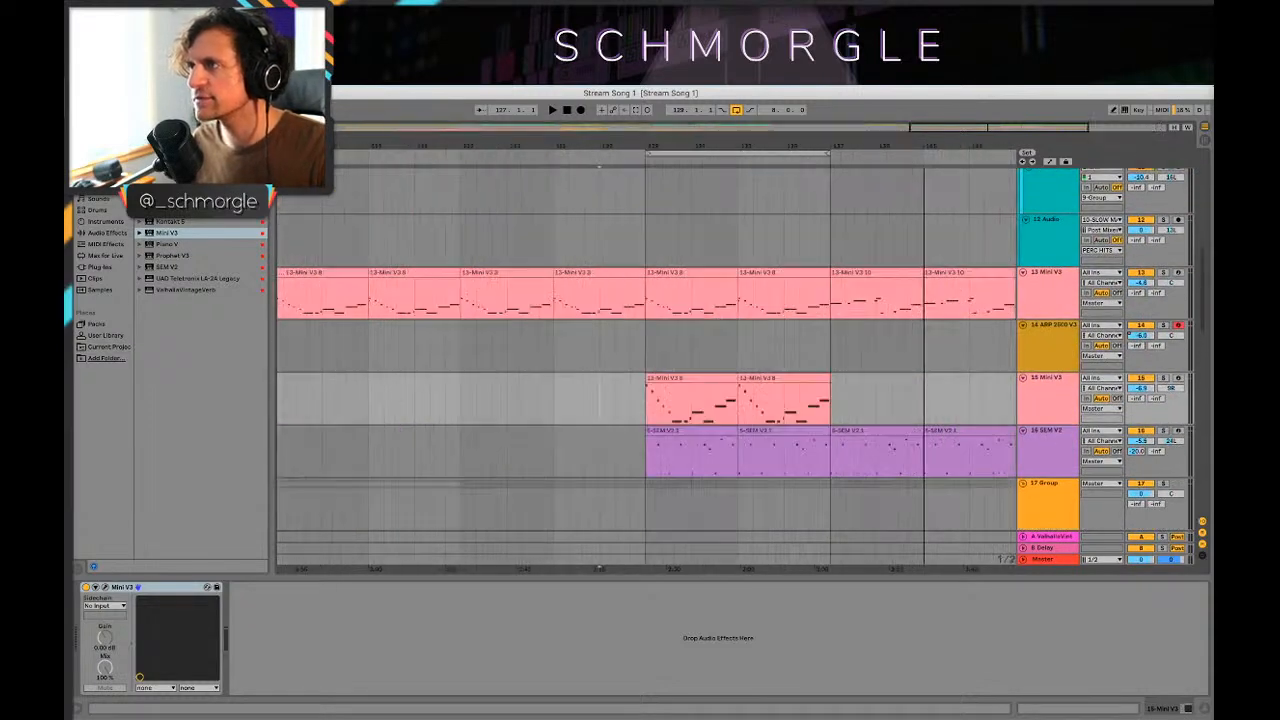
pyautogui.hscroll(-3, 665, 411)
pyautogui.click(684, 378)
pyautogui.click(824, 390)
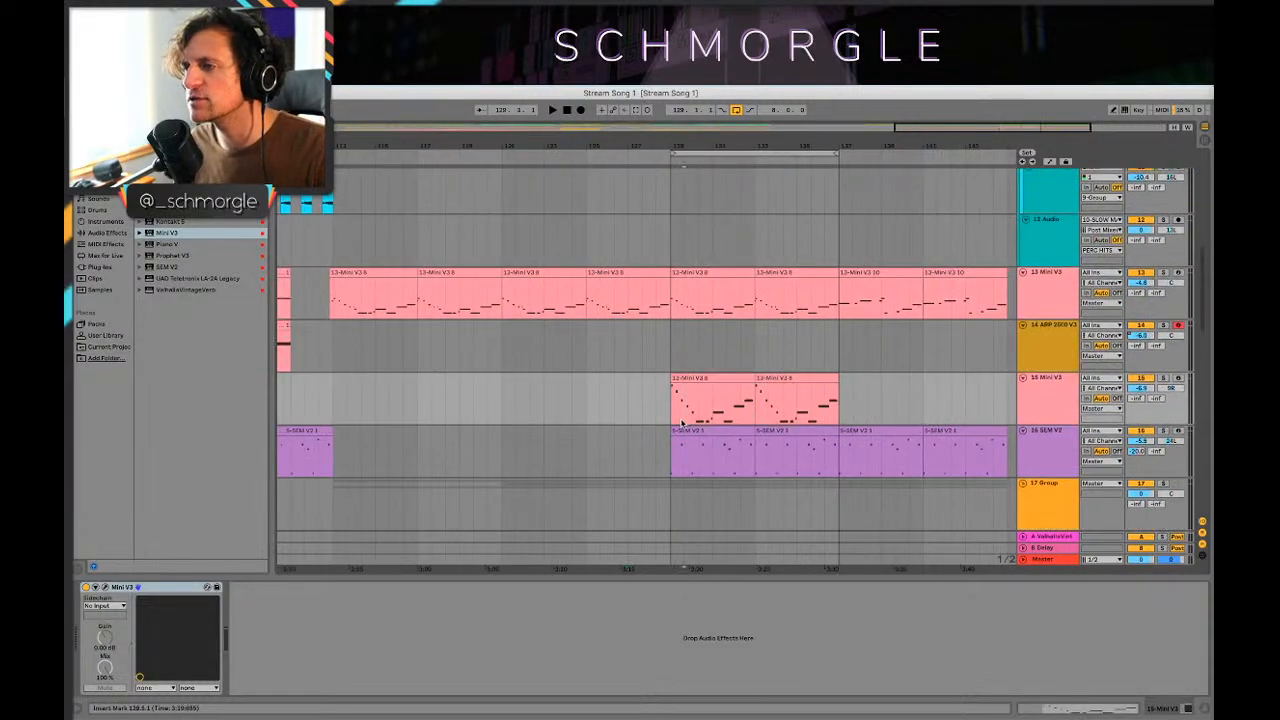
pyautogui.click(657, 419)
pyautogui.press('space')
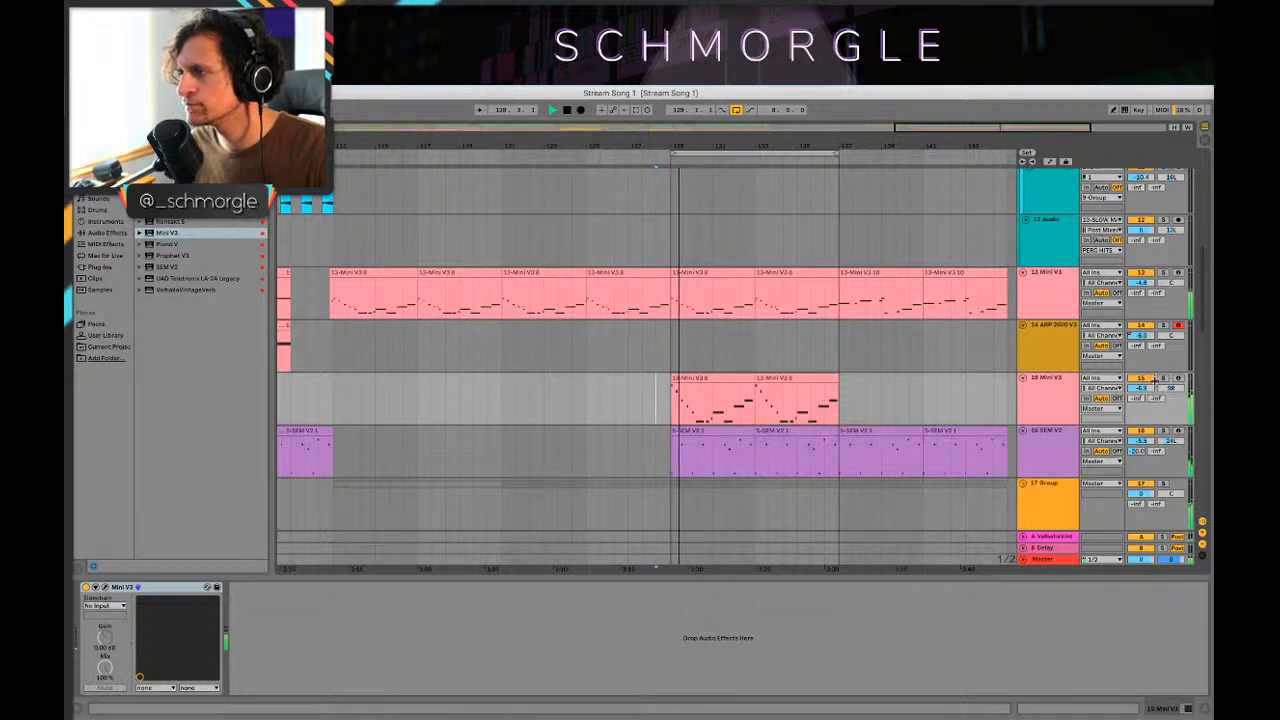
pyautogui.click(1052, 385)
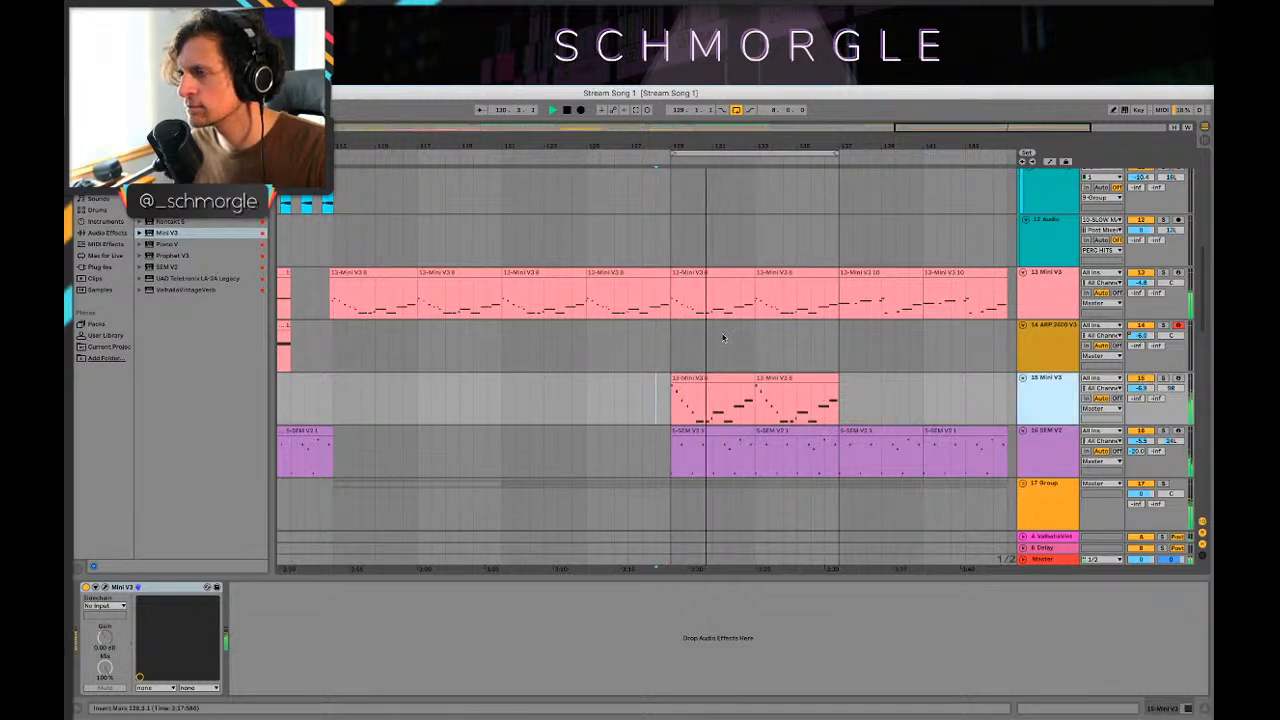
pyautogui.click(106, 588)
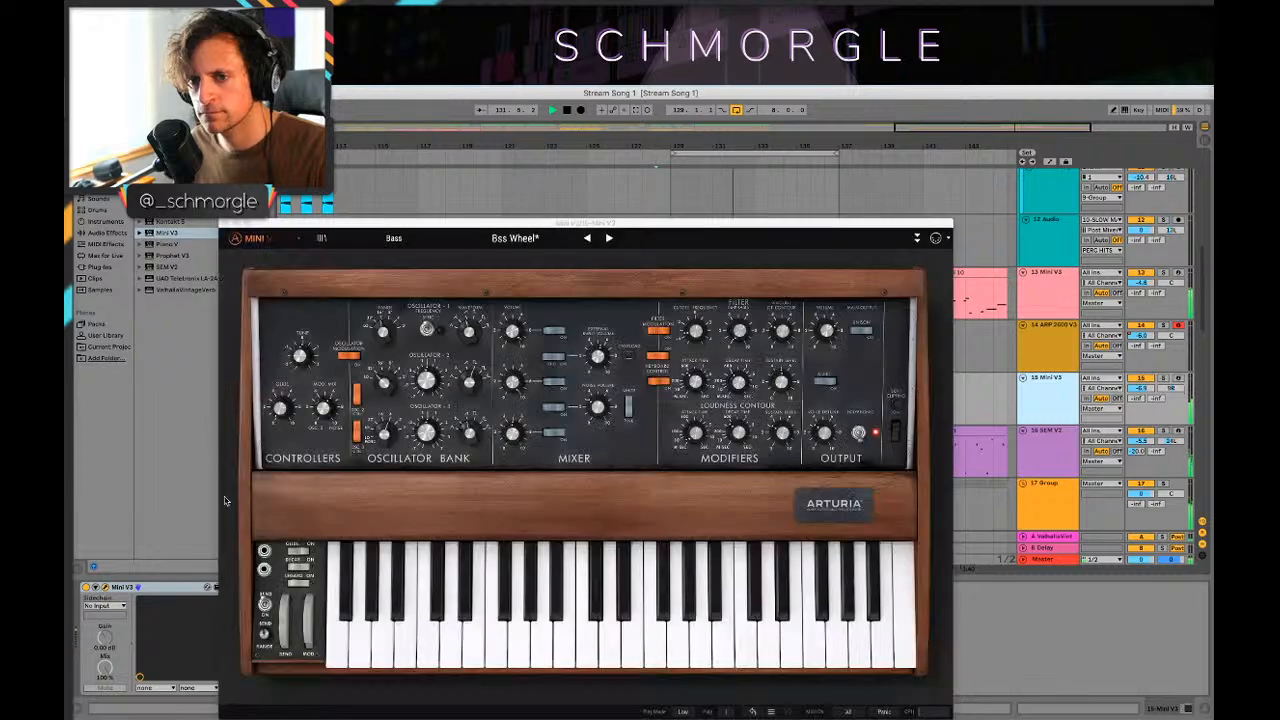
# Step: Compare the two bass sounds by soloing track 13 and then track 15, moving the Mini V3 window clear of the clips
pyautogui.click(1163, 273)
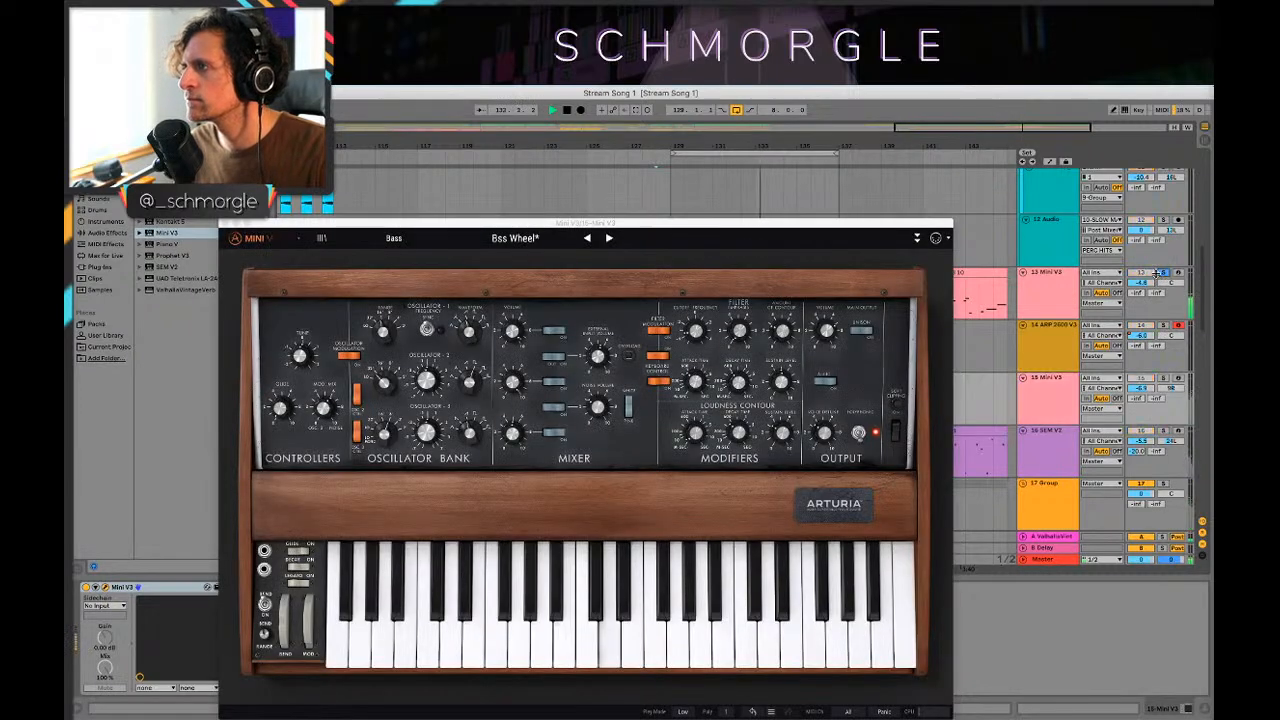
pyautogui.press('space')
pyautogui.moveTo(785, 231); pyautogui.dragTo(765, 406)
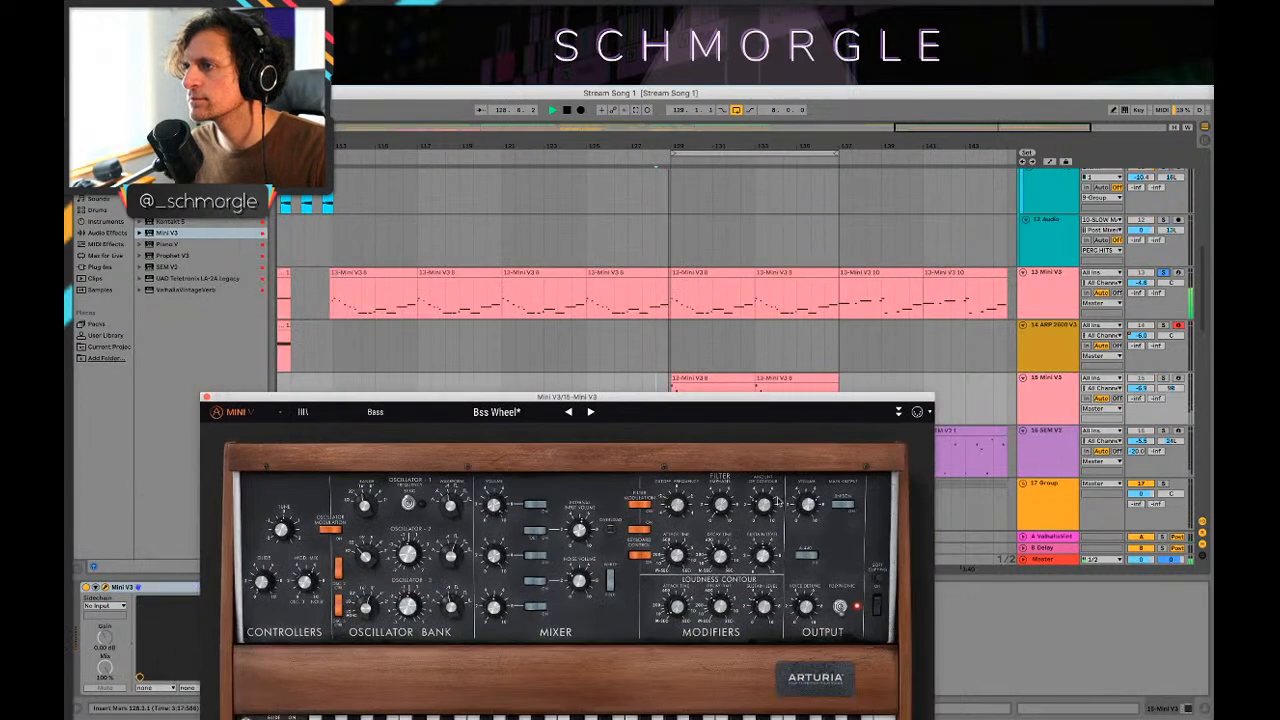
pyautogui.click(1162, 380)
pyautogui.press('space')
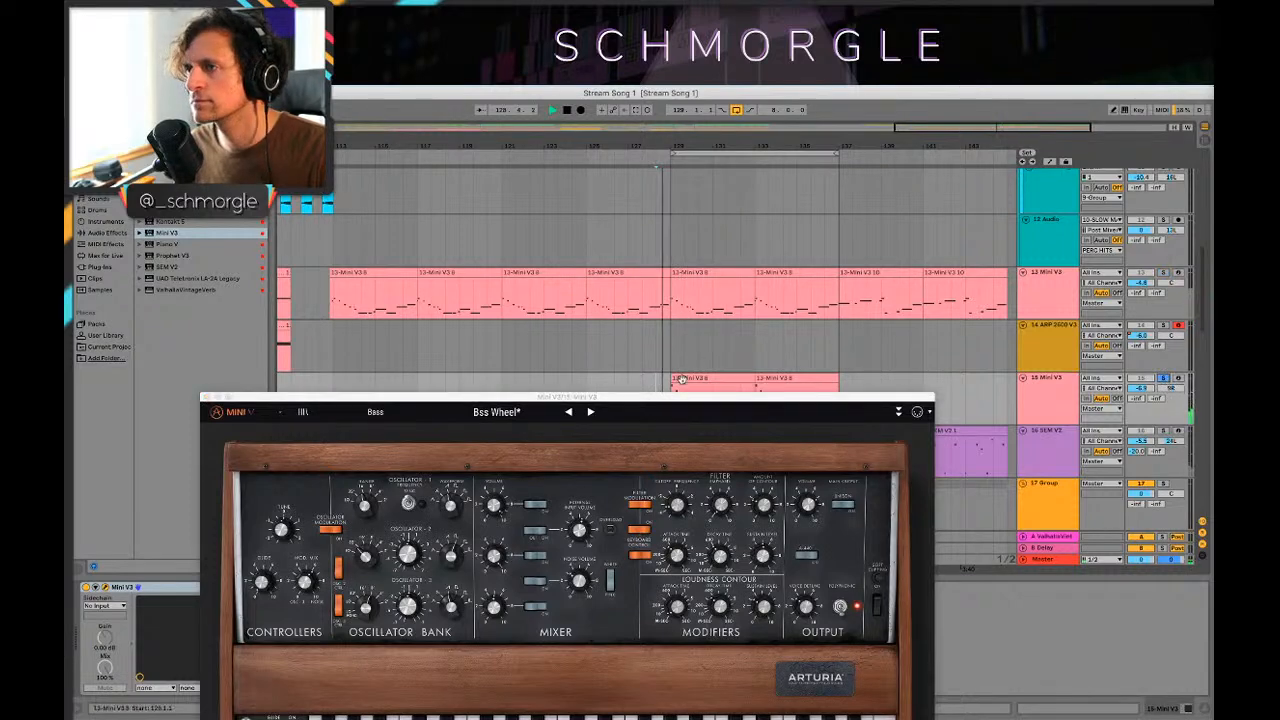
pyautogui.moveTo(704, 397); pyautogui.dragTo(849, 403)
# Step: Check track 13's sidechained Compressor, delete the SC kick clips from bar 129 to bar 145, and play soloed track 15
pyautogui.click(1041, 286)
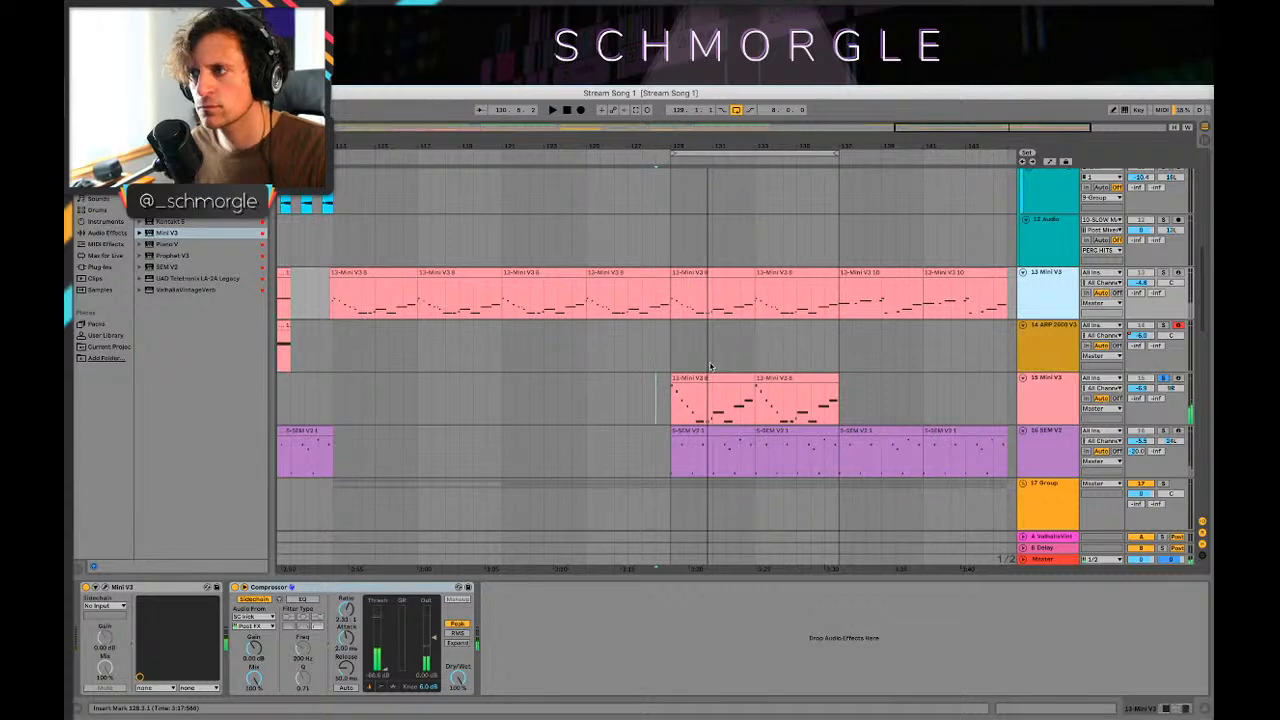
pyautogui.scroll(10, 710, 366)
pyautogui.click(857, 290)
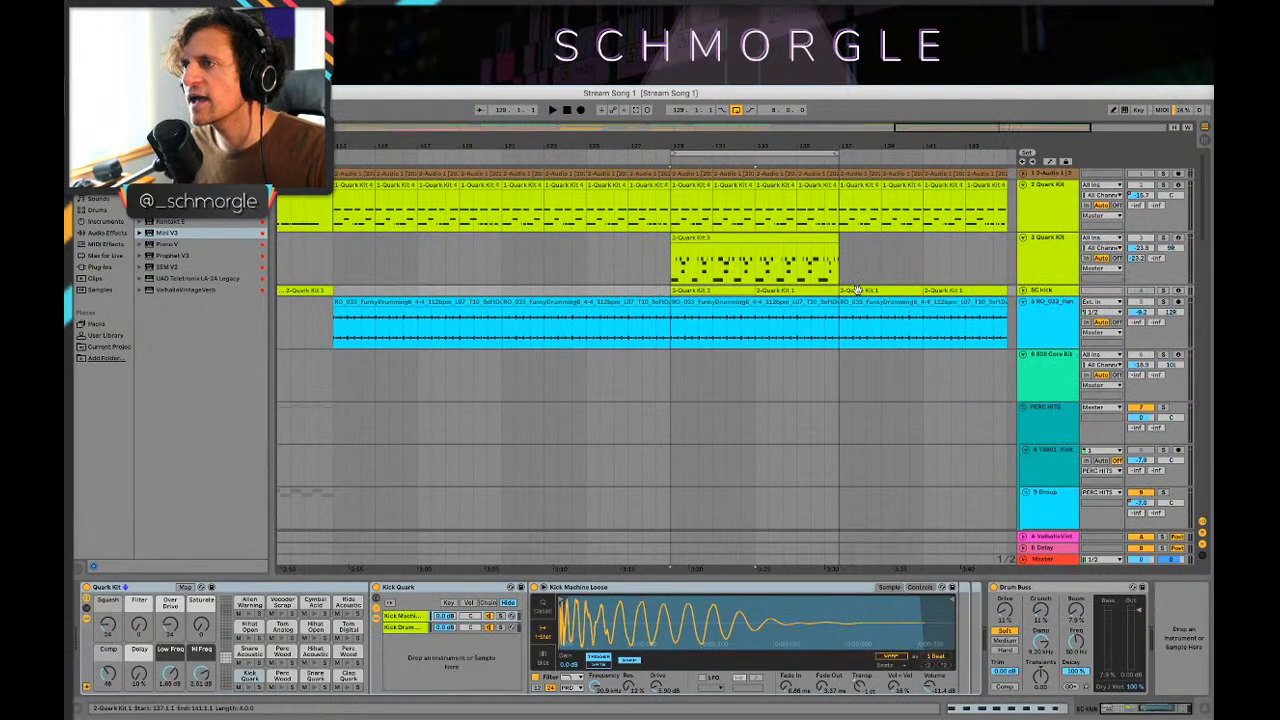
pyautogui.moveTo(859, 143); pyautogui.dragTo(716, 146)
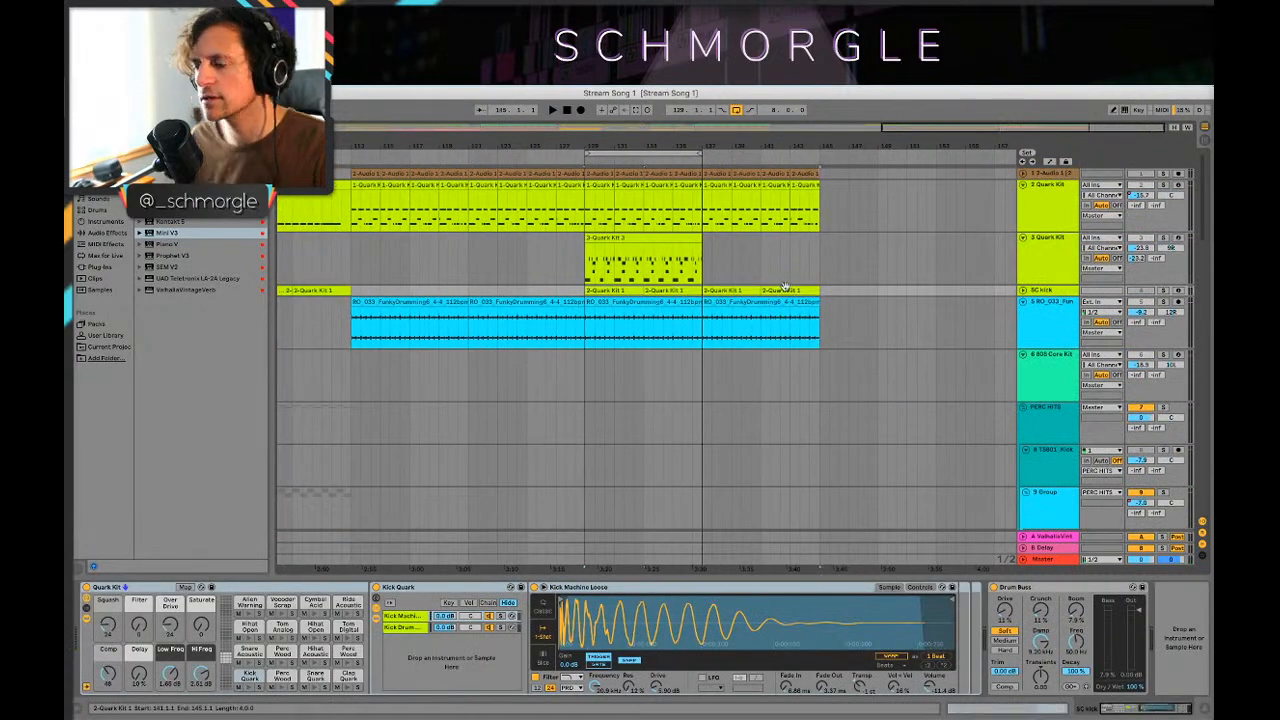
pyautogui.press('Delete')
pyautogui.press('space')
pyautogui.scroll(-10, 786, 289)
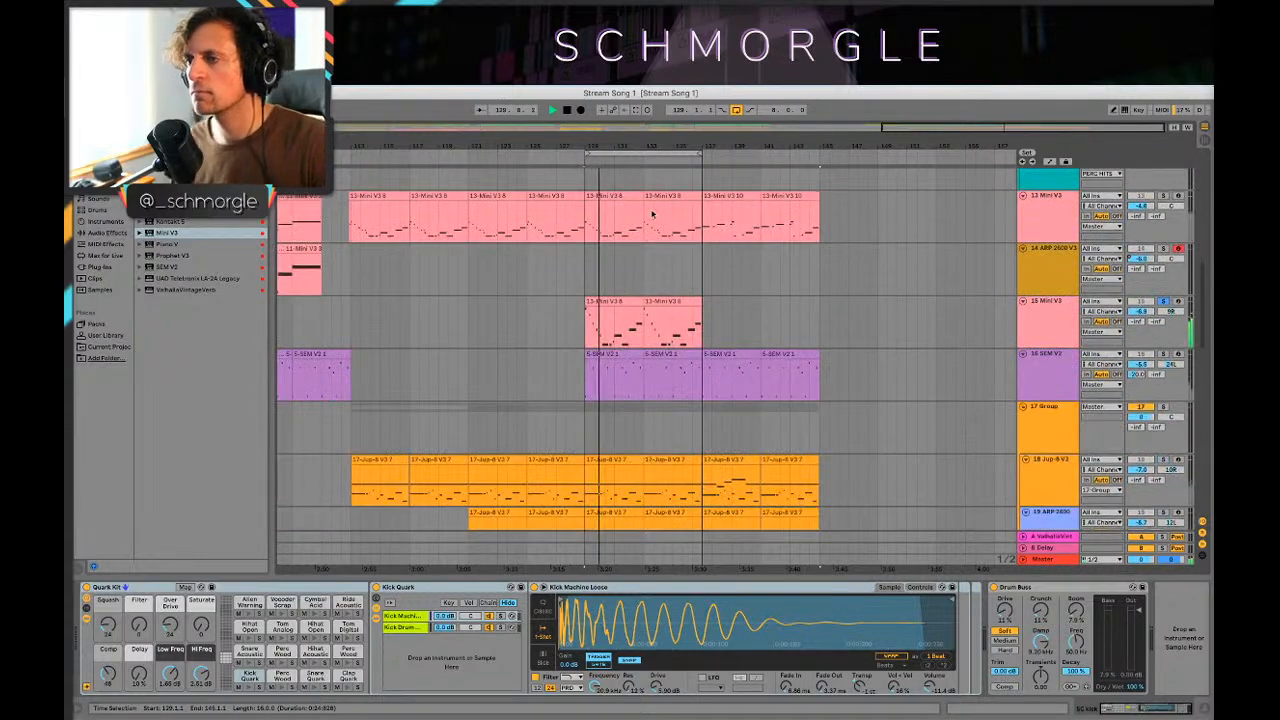
# Step: Check Oscillator 1's range in track 15's Mini V3, unsolo the track and play it with the full mix
pyautogui.click(1045, 314)
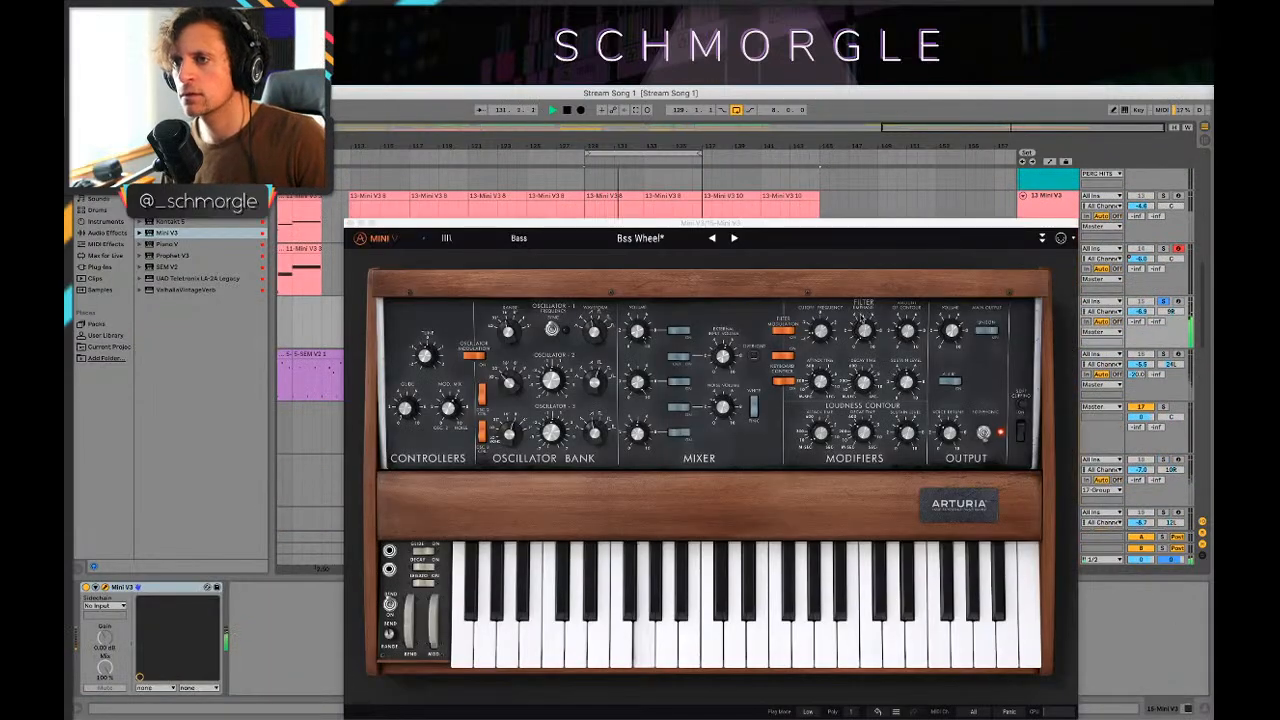
pyautogui.press('space')
pyautogui.click(508, 332)
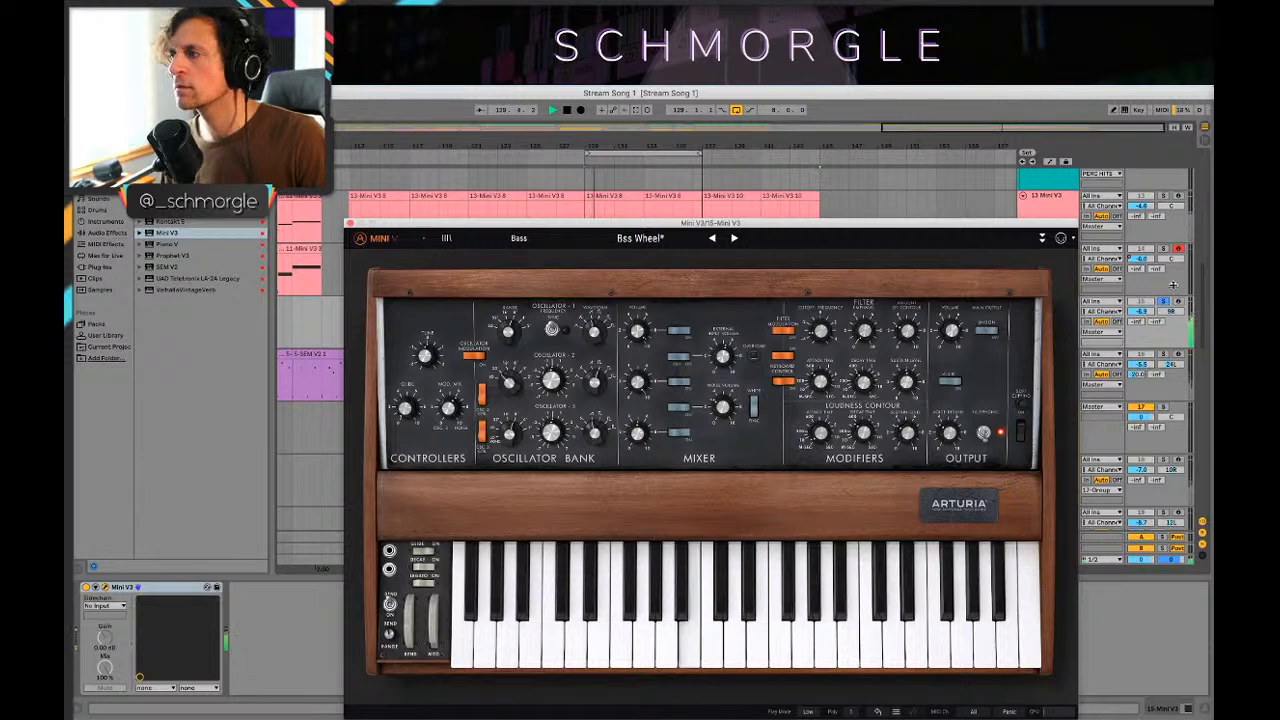
pyautogui.moveTo(941, 222); pyautogui.dragTo(777, 447)
pyautogui.press('space')
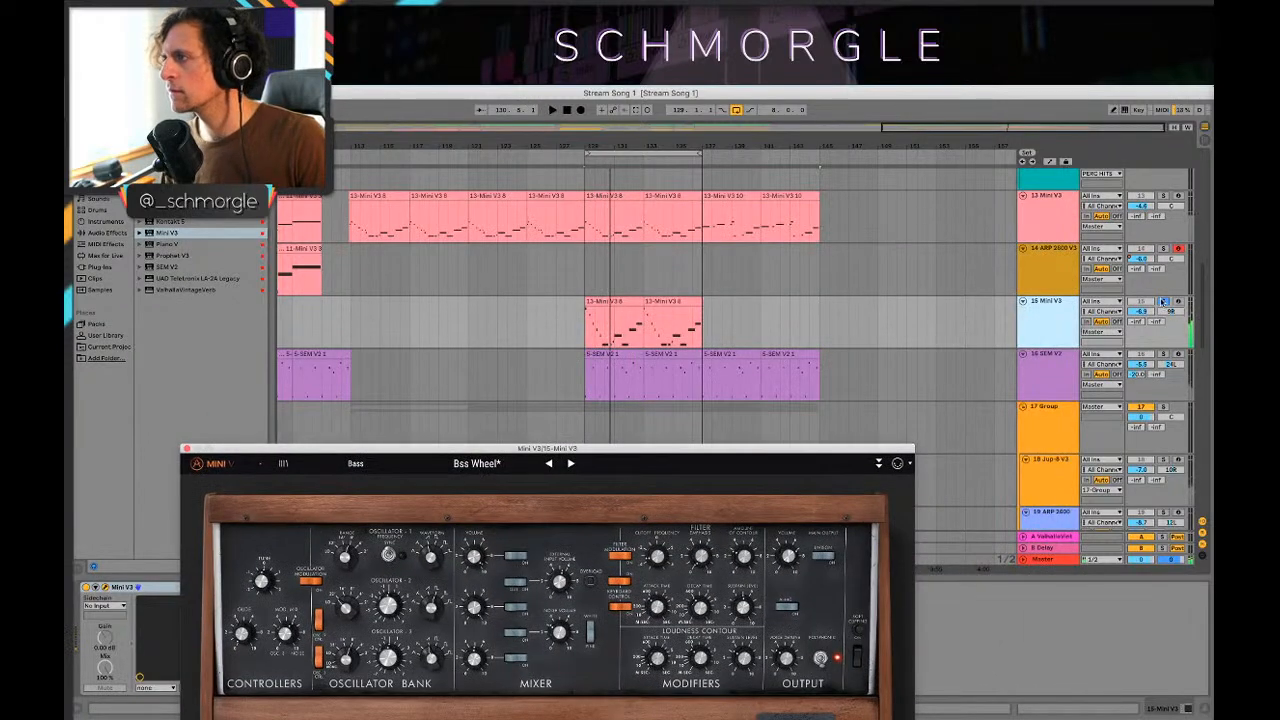
pyautogui.click(1163, 301)
pyautogui.press('space')
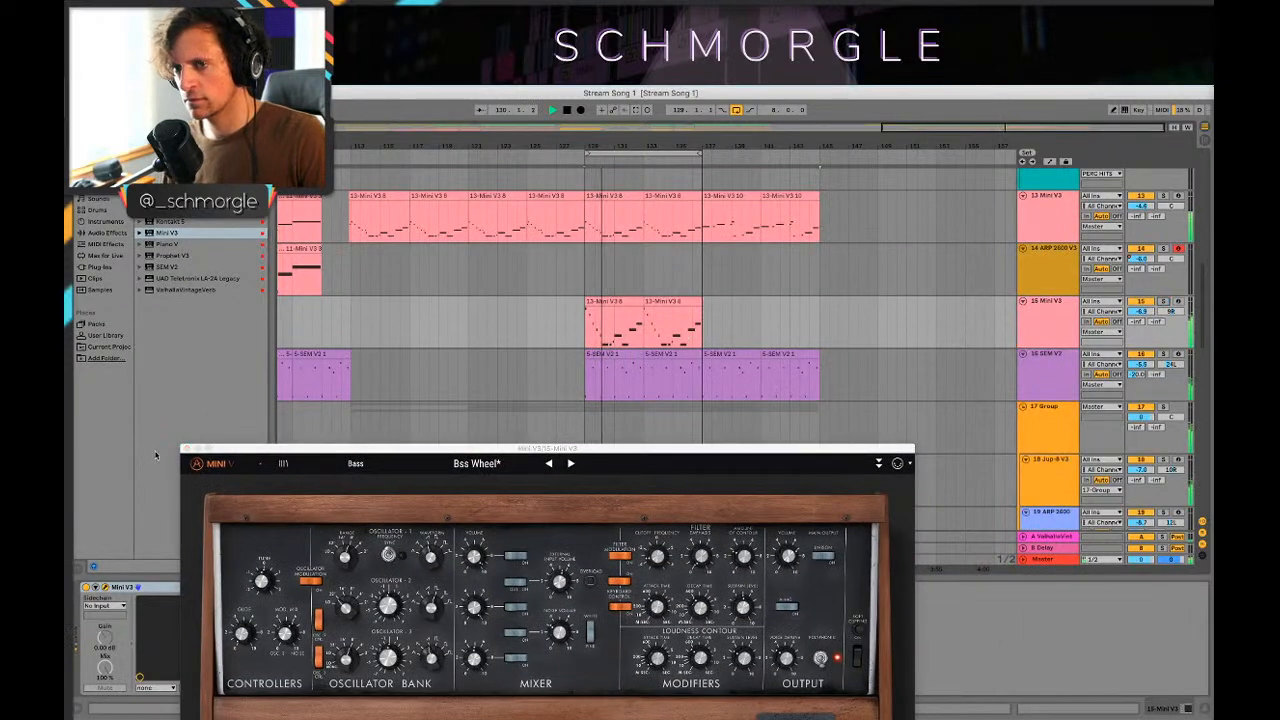
# Step: Close the Mini V3 window, set track 15's ValhallaVintageVerb send to -15.6 dB and lower its volume to -9.2 dB
pyautogui.click(186, 449)
pyautogui.press('Tab')
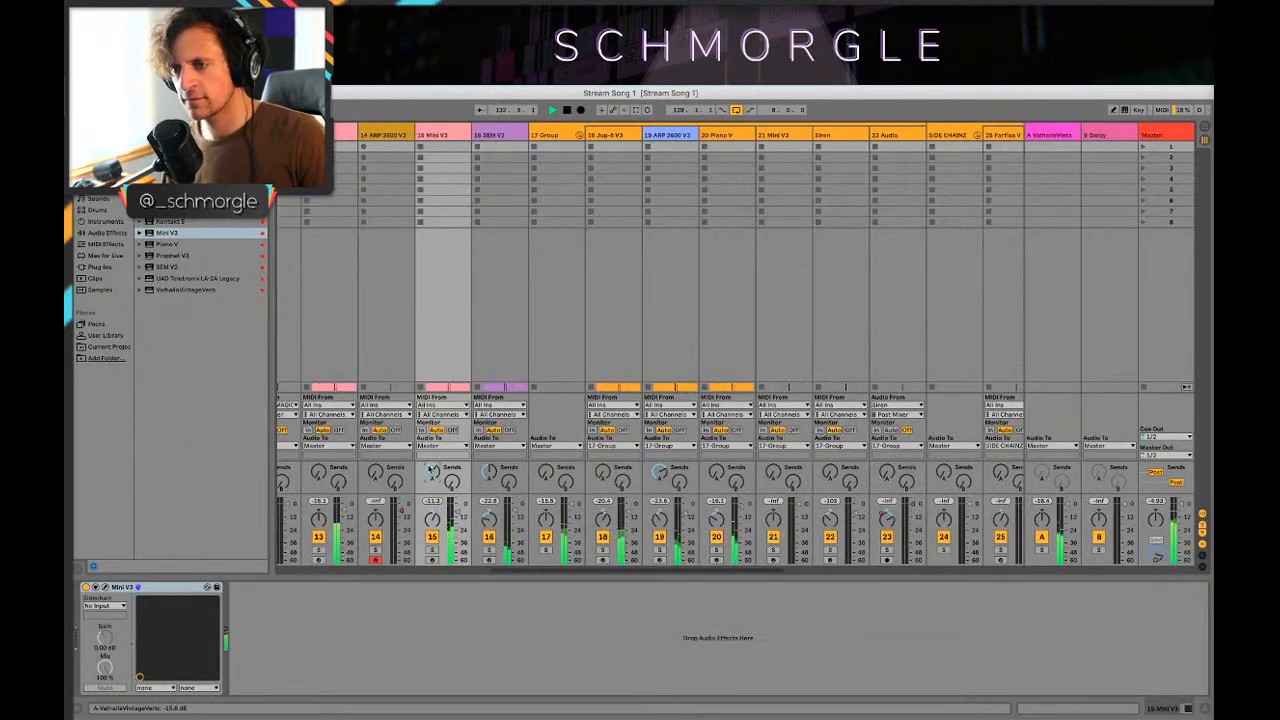
pyautogui.press('Tab')
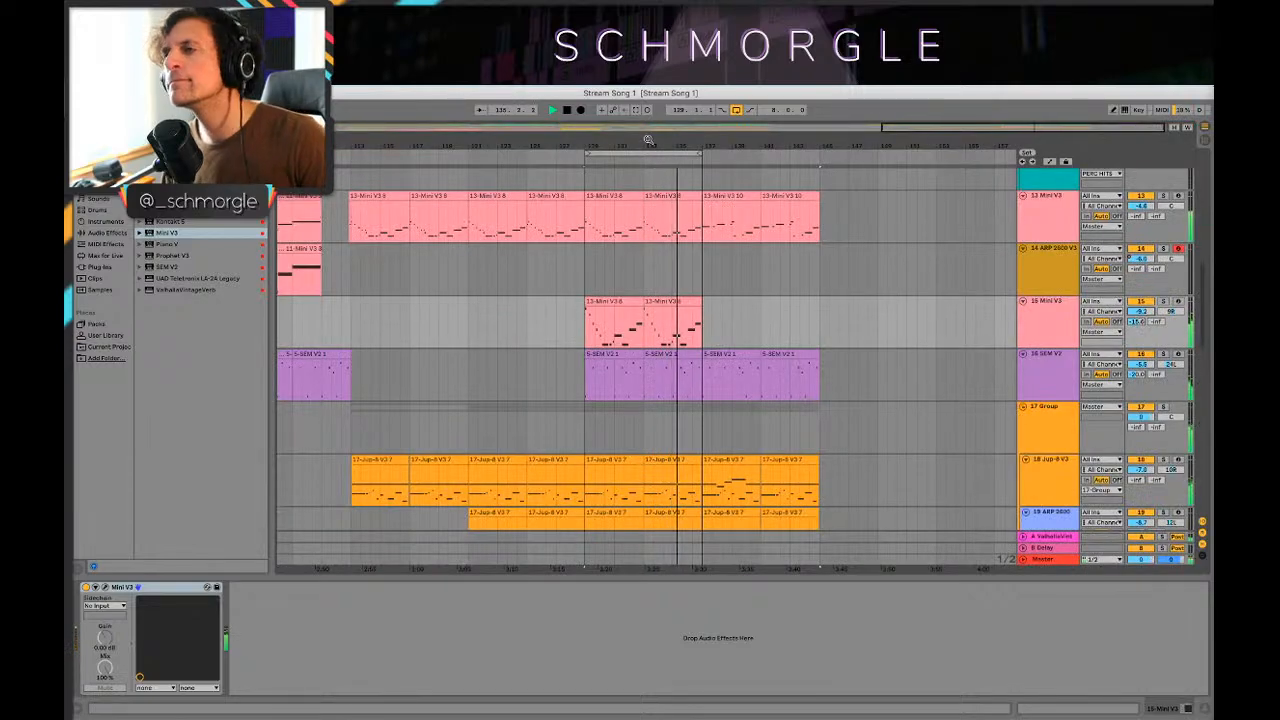
# Step: Stop playback and move the eight-bar loop to start at bar 116, with the upper drum tracks in view
pyautogui.moveTo(632, 148); pyautogui.dragTo(822, 116)
pyautogui.scroll(-1, 837, 271)
pyautogui.scroll(4, 822, 250)
pyautogui.scroll(8, 836, 265)
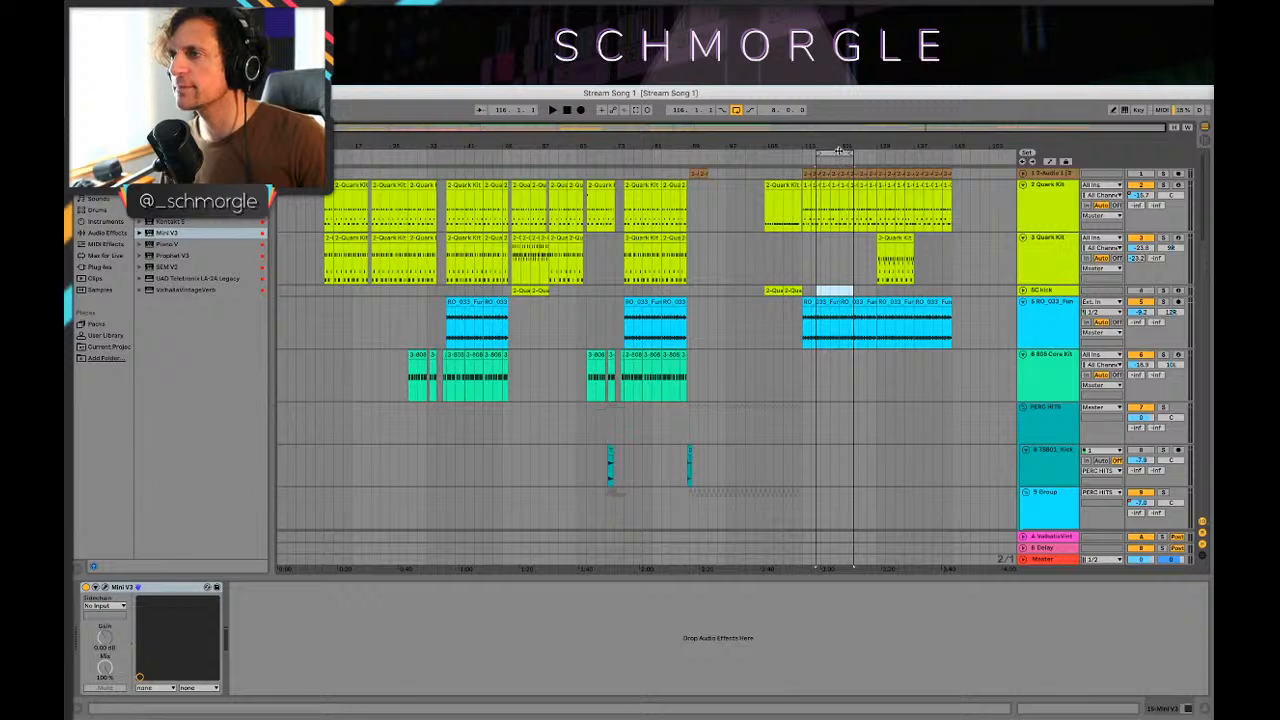
# Step: Move the loop to bars 37 to 45, play it, and look over the clips on all tracks in that section
pyautogui.moveTo(838, 150); pyautogui.dragTo(716, 157)
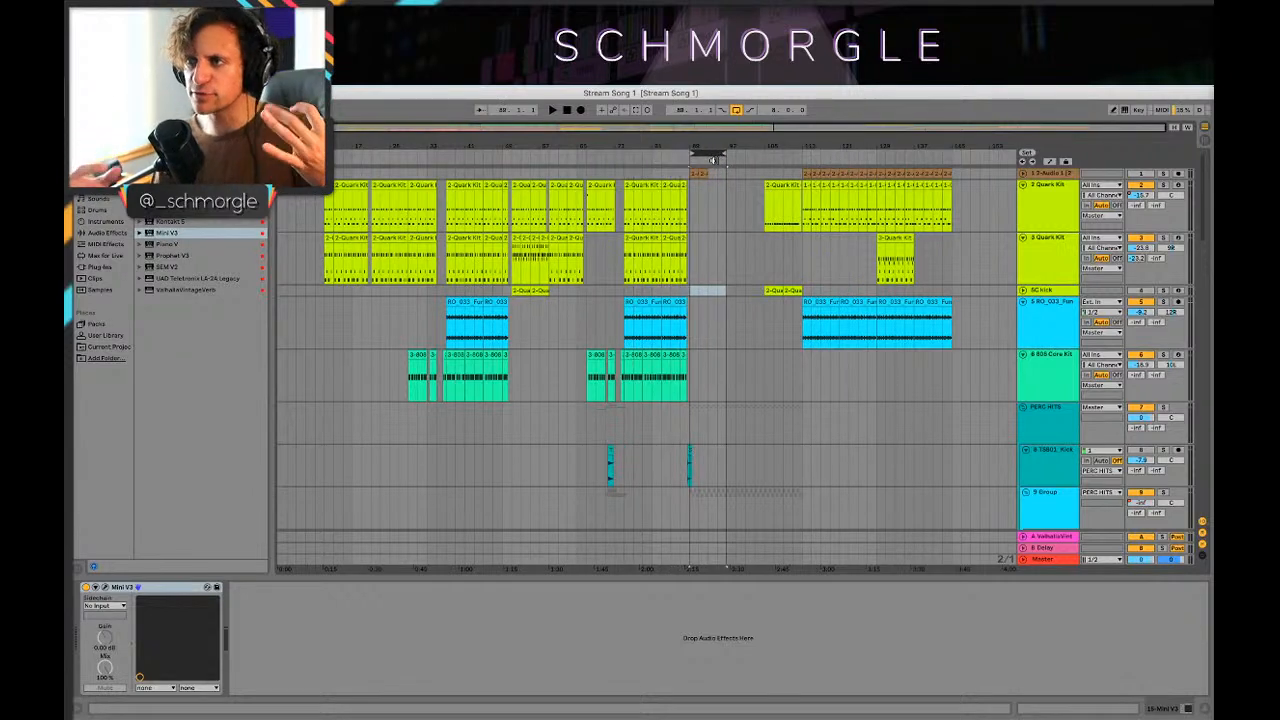
pyautogui.moveTo(700, 135)
pyautogui.mouseDown()
pyautogui.moveTo(788, 155)
pyautogui.moveTo(530, 164)
pyautogui.moveTo(604, 166)
pyautogui.moveTo(600, 153)
pyautogui.moveTo(545, 155)
pyautogui.moveTo(551, 185)
pyautogui.moveTo(556, 150)
pyautogui.moveTo(527, 152)
pyautogui.moveTo(608, 145)
pyautogui.moveTo(520, 128)
pyautogui.mouseUp()
pyautogui.scroll(-10, 540, 300)
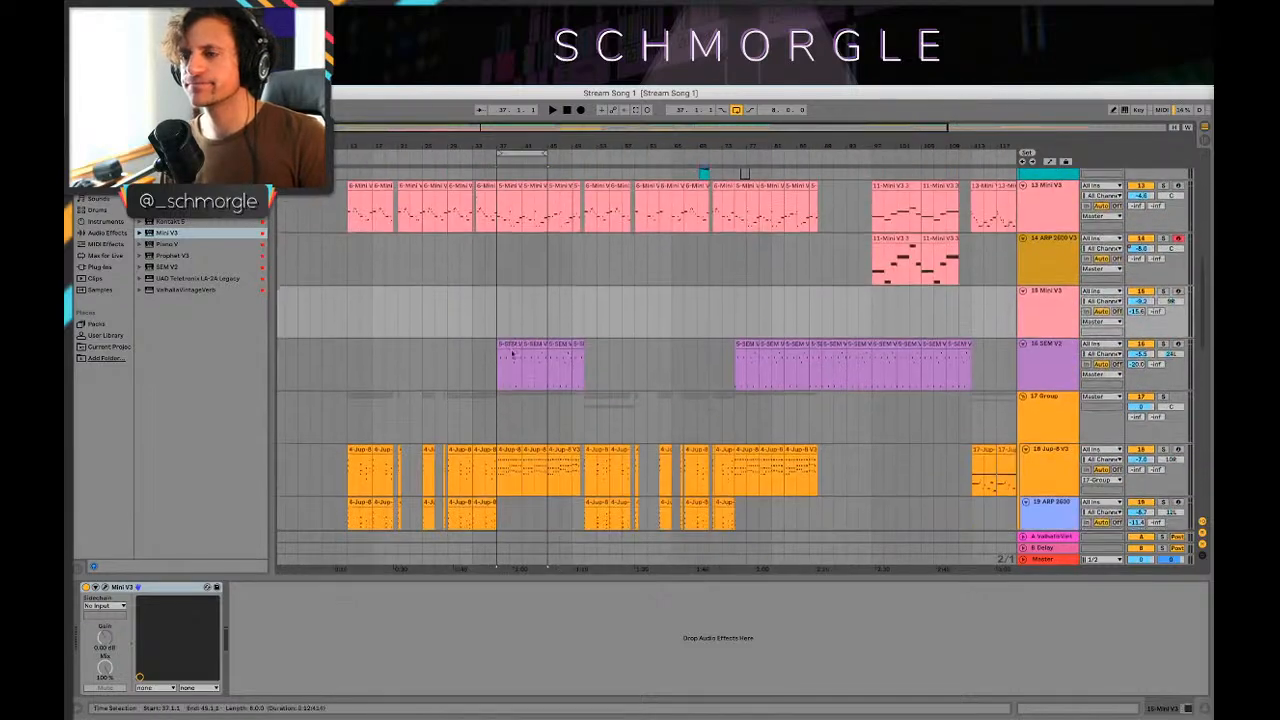
pyautogui.press('space')
pyautogui.scroll(-5, 512, 352)
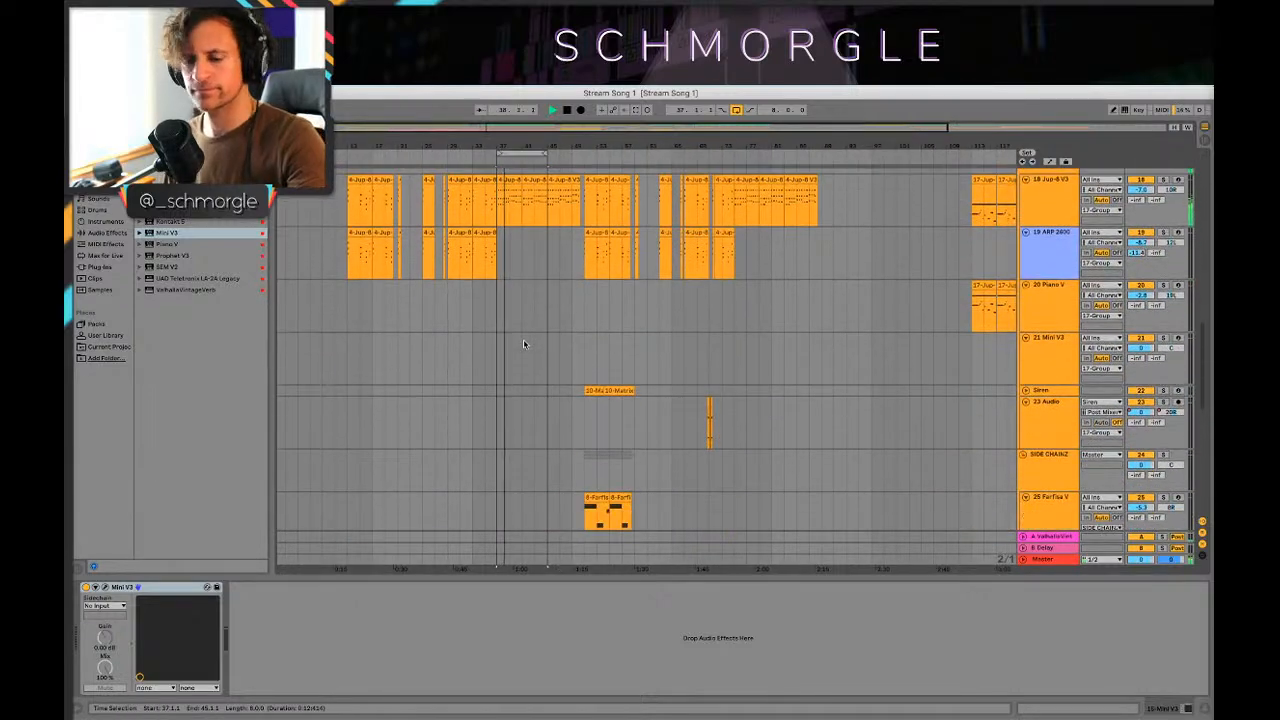
pyautogui.scroll(7, 537, 339)
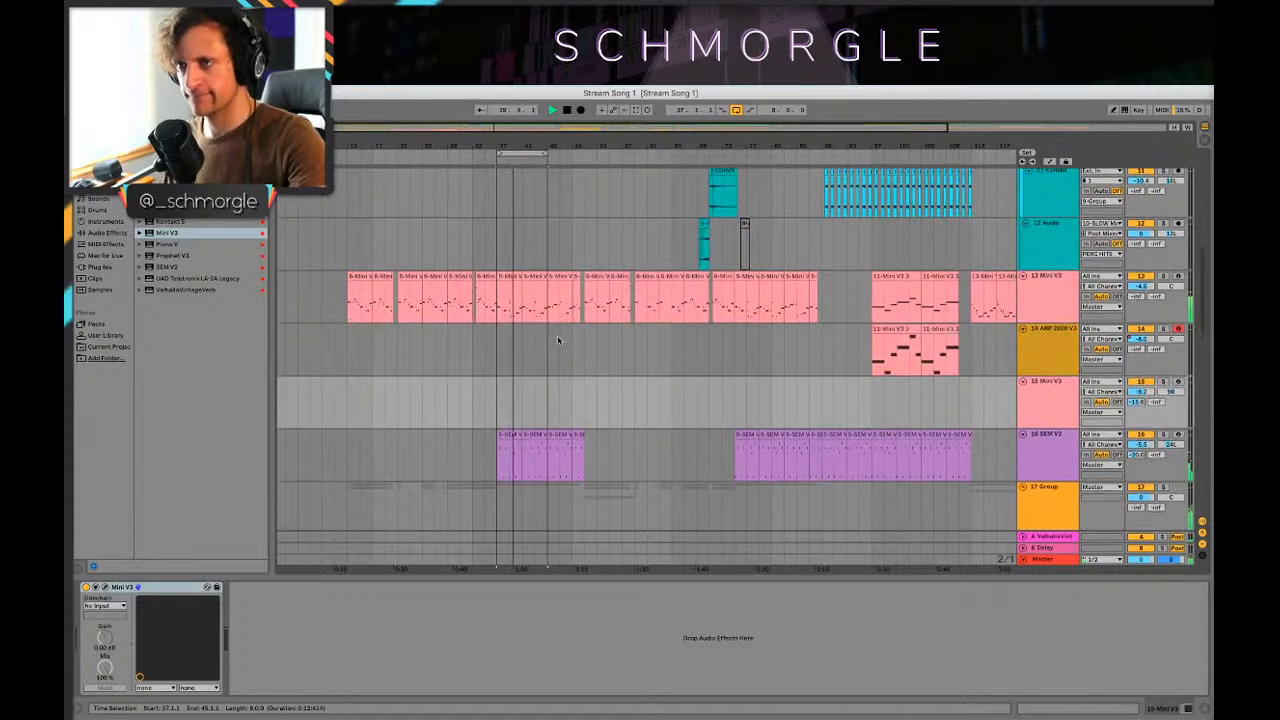
pyautogui.scroll(8, 571, 322)
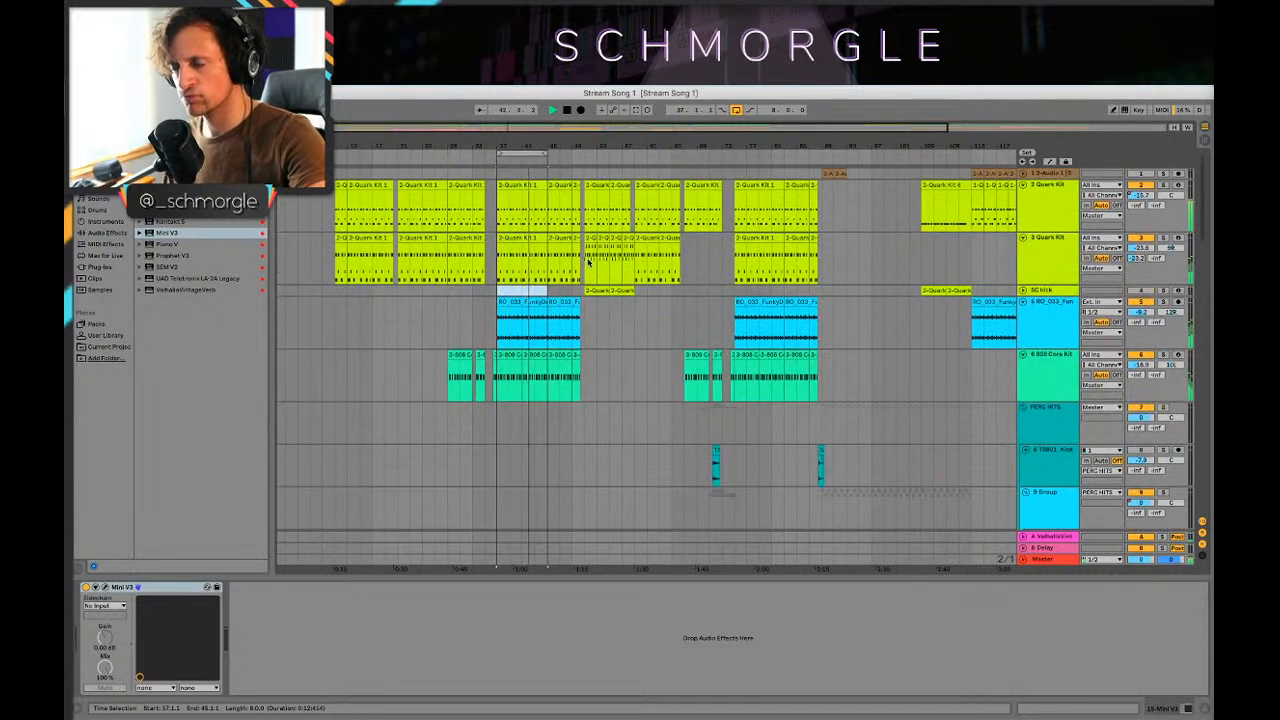
pyautogui.scroll(-5, 594, 280)
pyautogui.scroll(5, 586, 257)
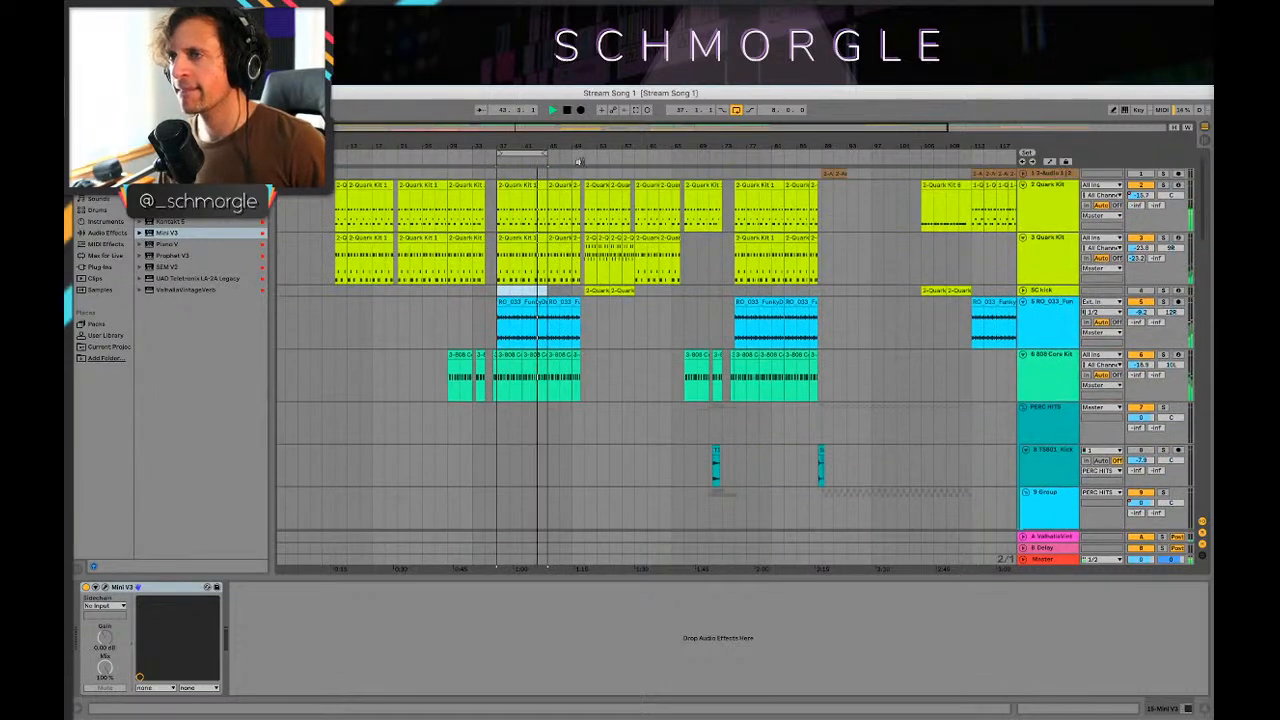
# Step: Move the loop to bars 65 to 73, play it, and examine the percussion, audio and synth tracks there
pyautogui.moveTo(540, 153); pyautogui.dragTo(716, 215)
pyautogui.press('space')
pyautogui.press('space')
pyautogui.scroll(-5, 698, 256)
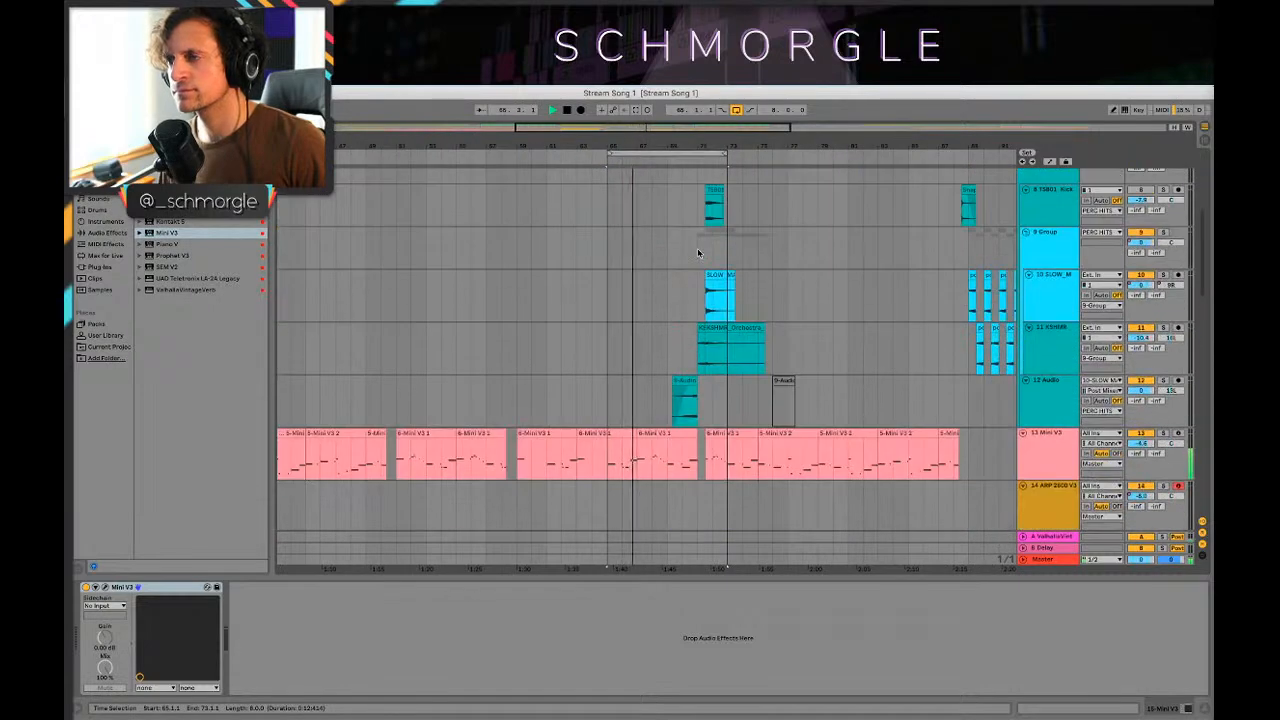
pyautogui.scroll(-2, 760, 275)
pyautogui.scroll(4, 785, 288)
pyautogui.scroll(-5, 778, 272)
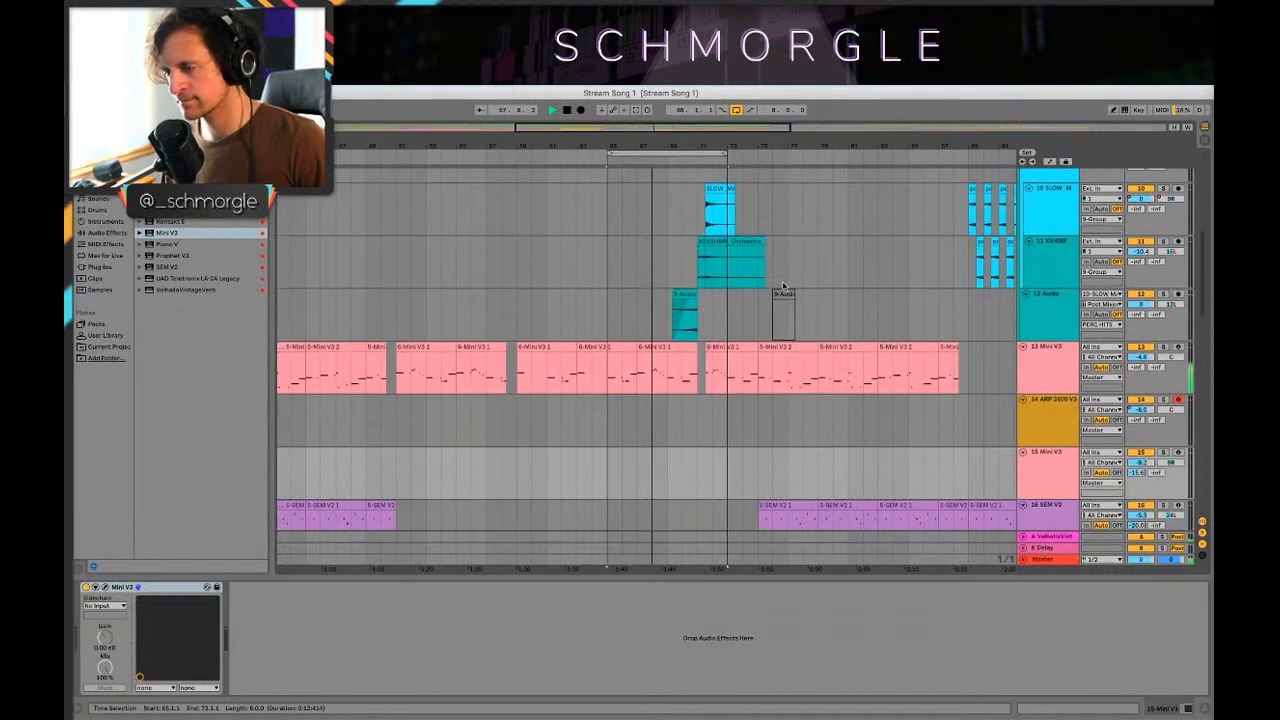
pyautogui.scroll(3, 775, 266)
pyautogui.scroll(5, 774, 266)
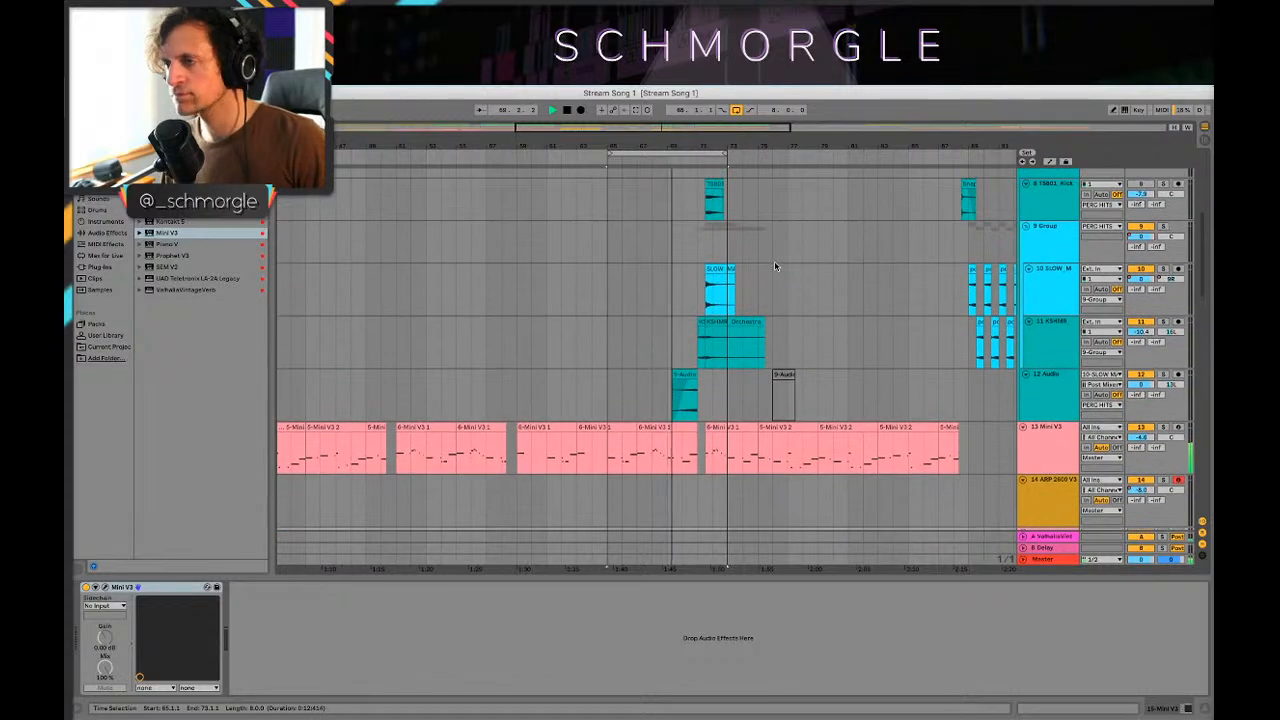
pyautogui.scroll(-4, 774, 266)
pyautogui.scroll(-3, 775, 263)
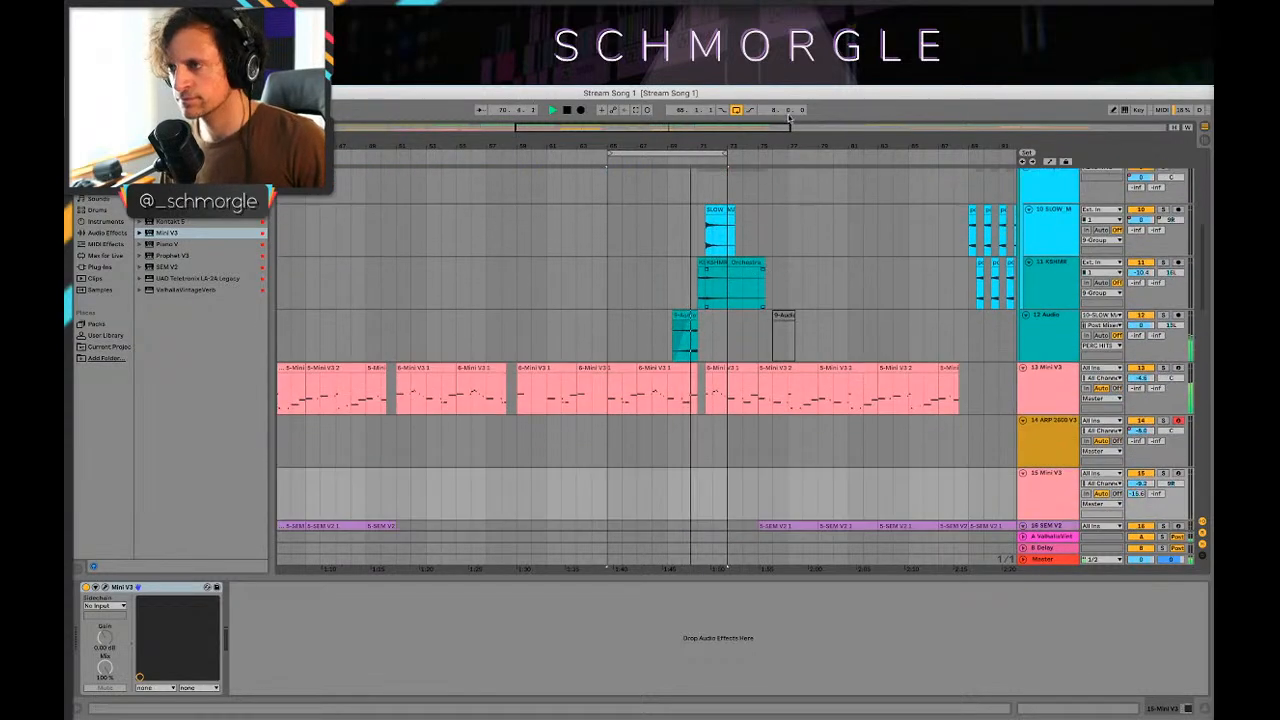
# Step: Trim the start of the faded audio clip before bar 71 on track 12 Audio so it begins at bar 70
pyautogui.moveTo(770, 142); pyautogui.dragTo(849, 141)
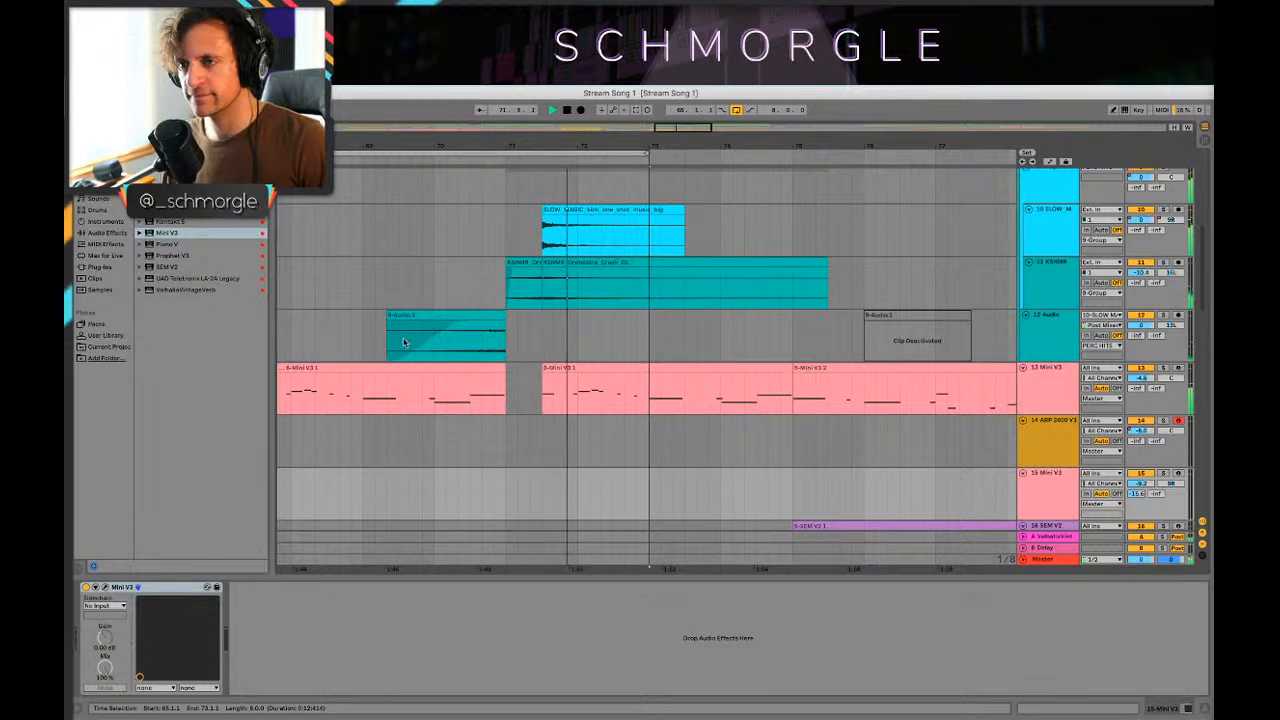
pyautogui.press('space')
pyautogui.moveTo(388, 316); pyautogui.dragTo(434, 316)
# Step: Play the looped section with the trimmed clip and check the drum, percussion and synth tracks around bar 71
pyautogui.press('space')
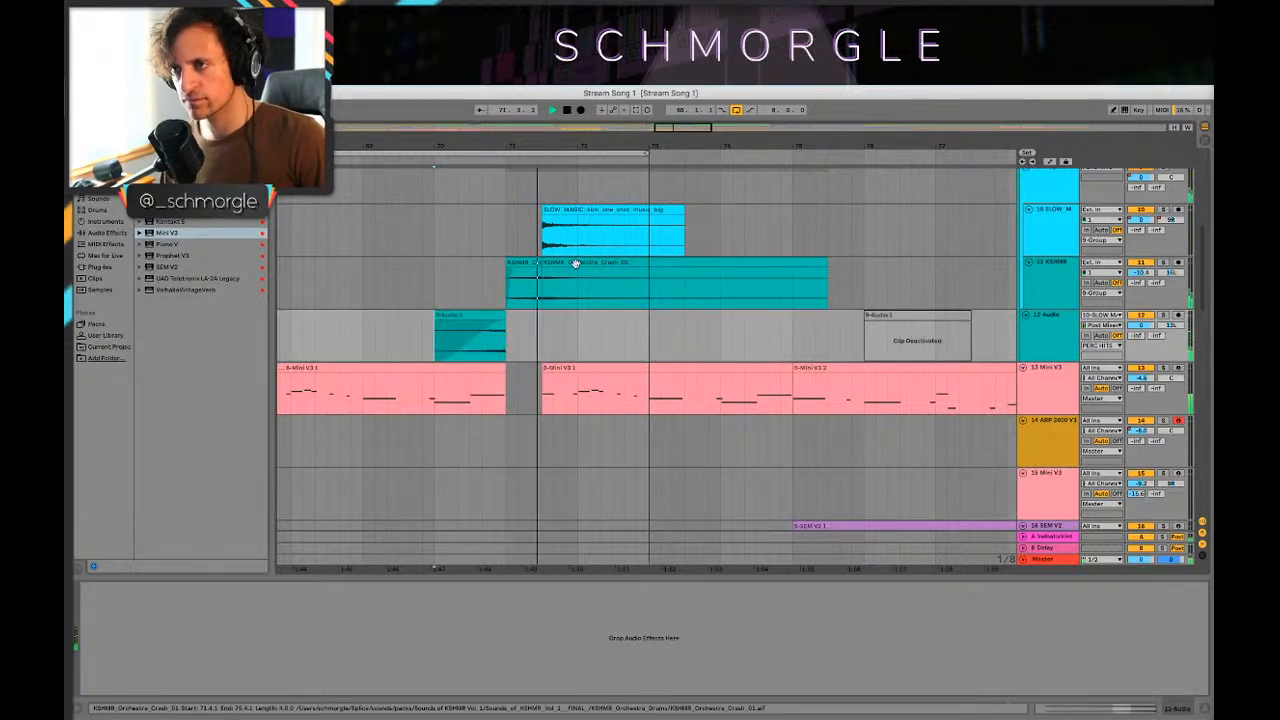
pyautogui.scroll(3, 559, 285)
pyautogui.scroll(3, 559, 285)
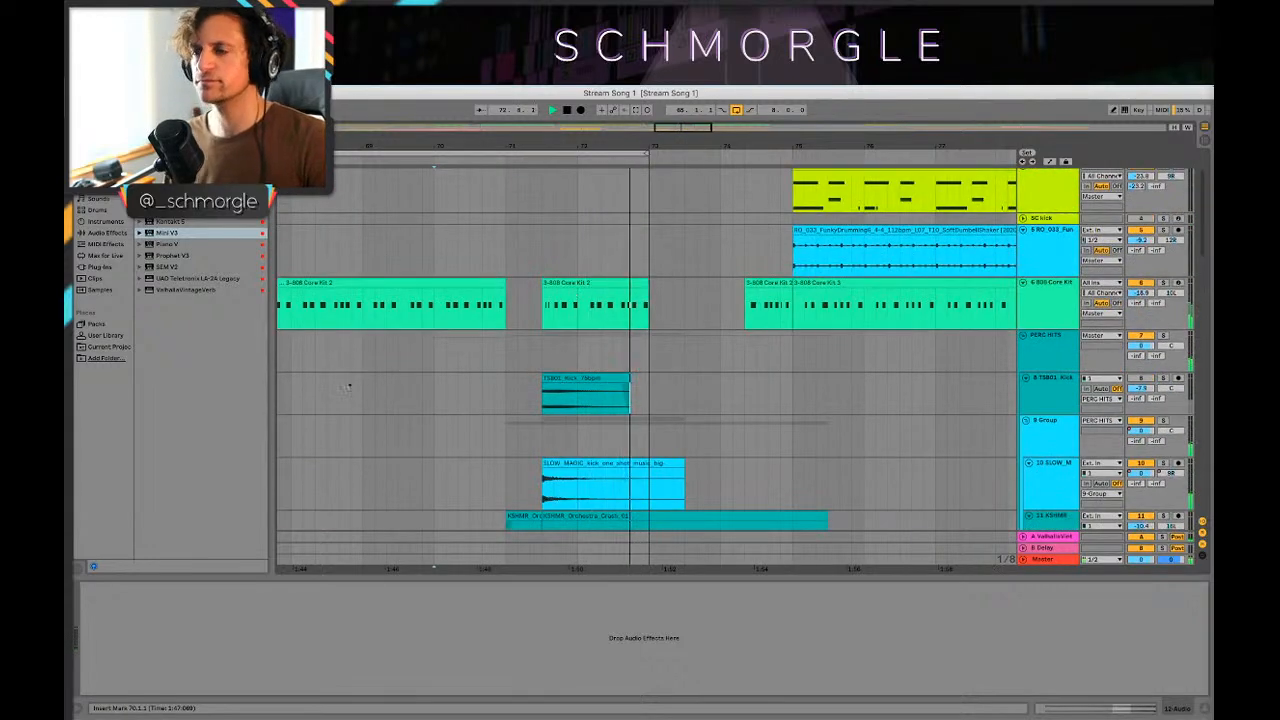
pyautogui.scroll(-7, 510, 338)
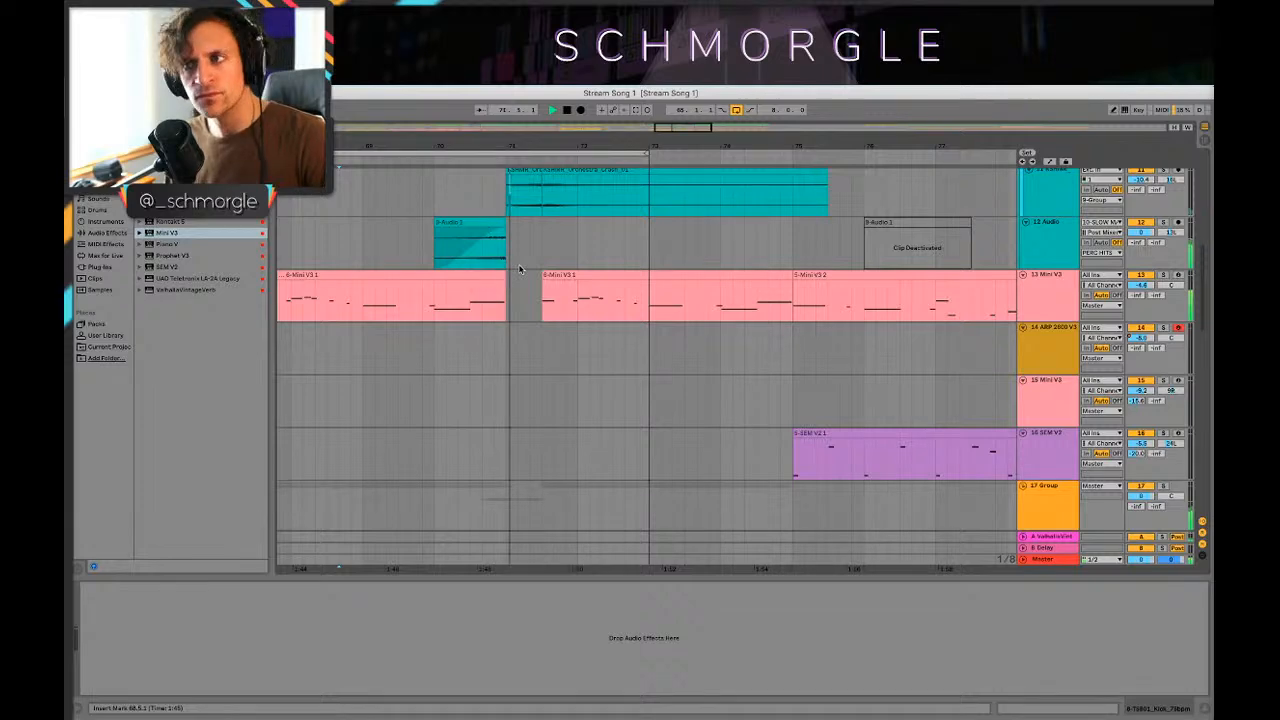
pyautogui.scroll(10, 519, 269)
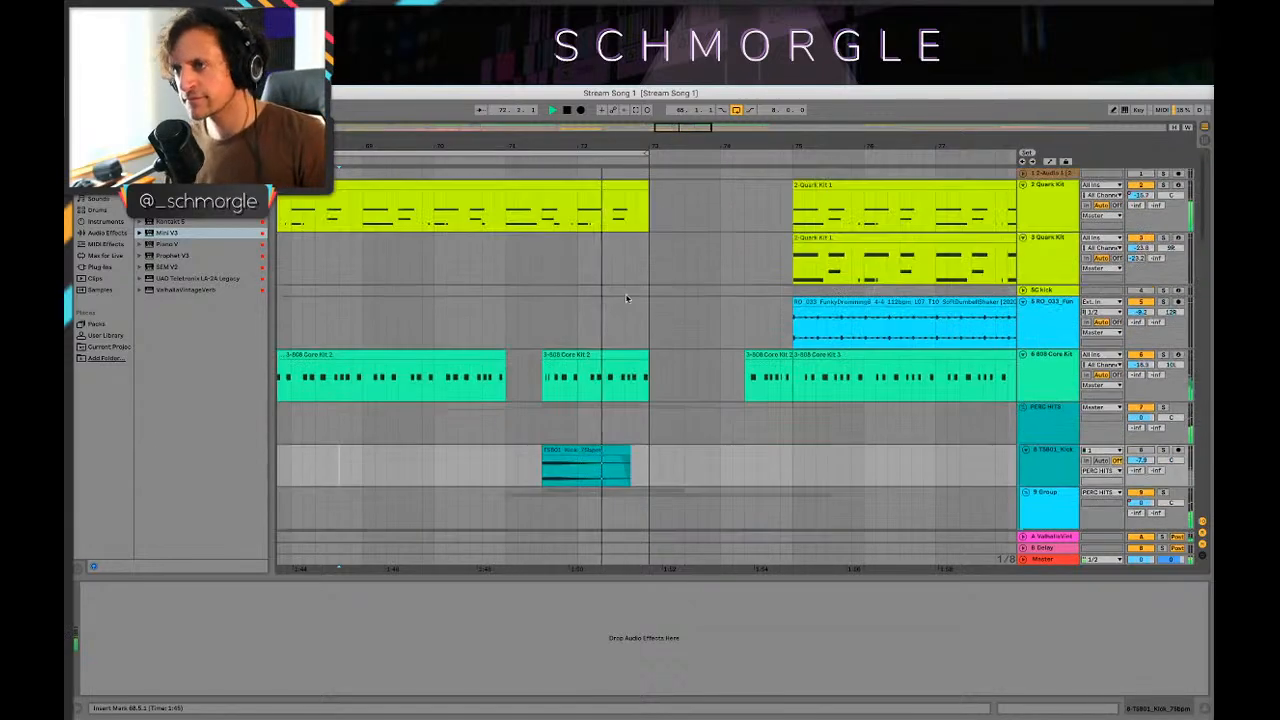
# Step: Switch off looping and play the arrangement from just before bar 66 until past bar 73
pyautogui.click(735, 110)
pyautogui.moveTo(775, 141); pyautogui.dragTo(671, 100)
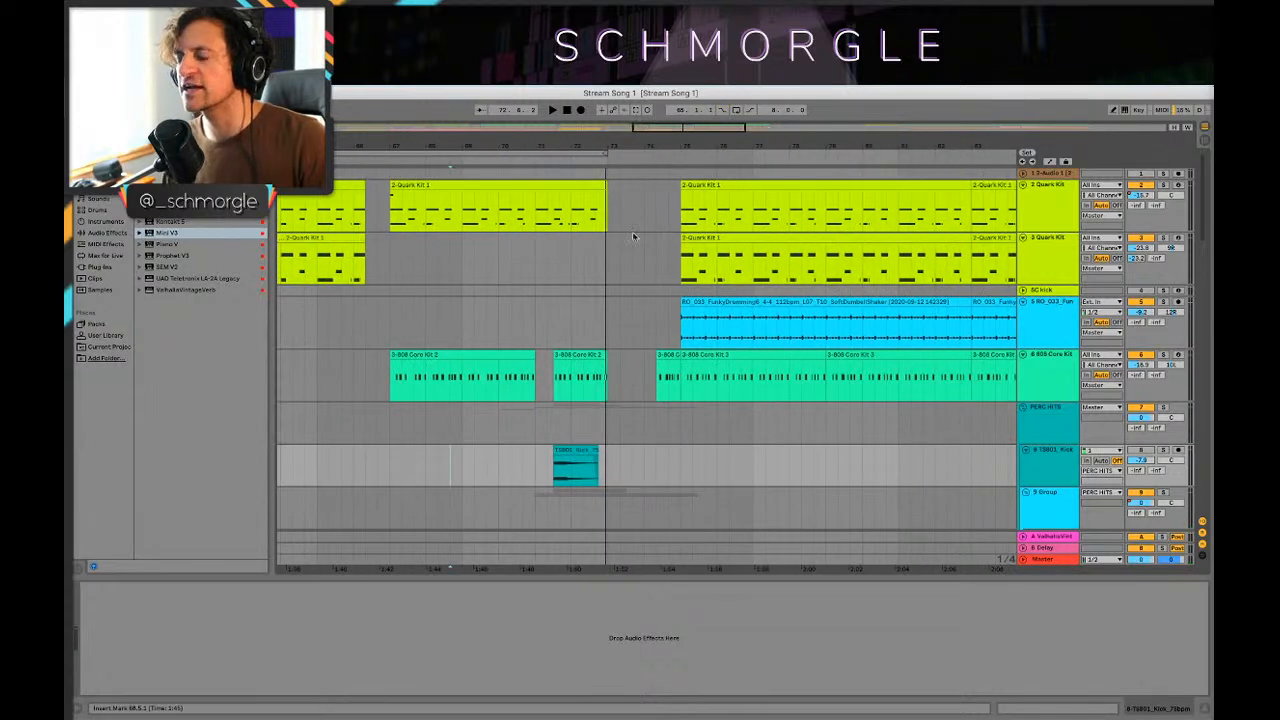
pyautogui.click(520, 274)
pyautogui.click(354, 308)
pyautogui.press('space')
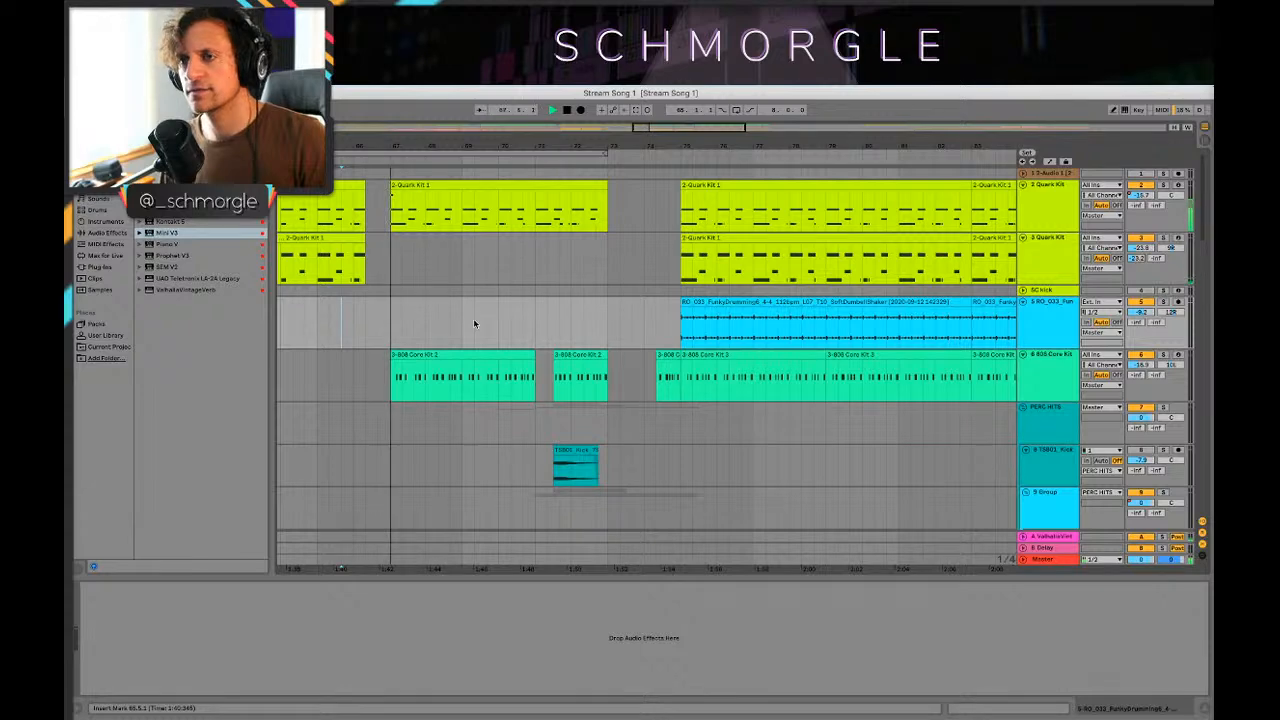
pyautogui.scroll(-1, 477, 325)
pyautogui.scroll(-5, 477, 325)
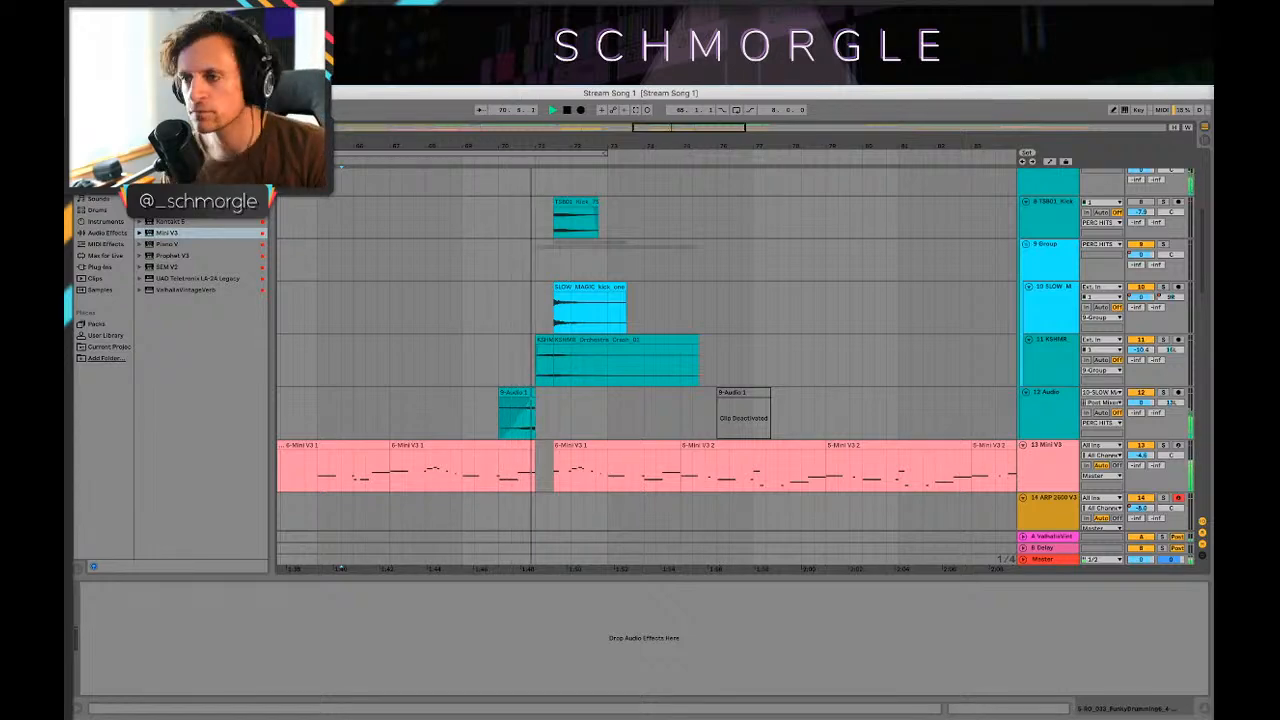
pyautogui.scroll(-4, 763, 179)
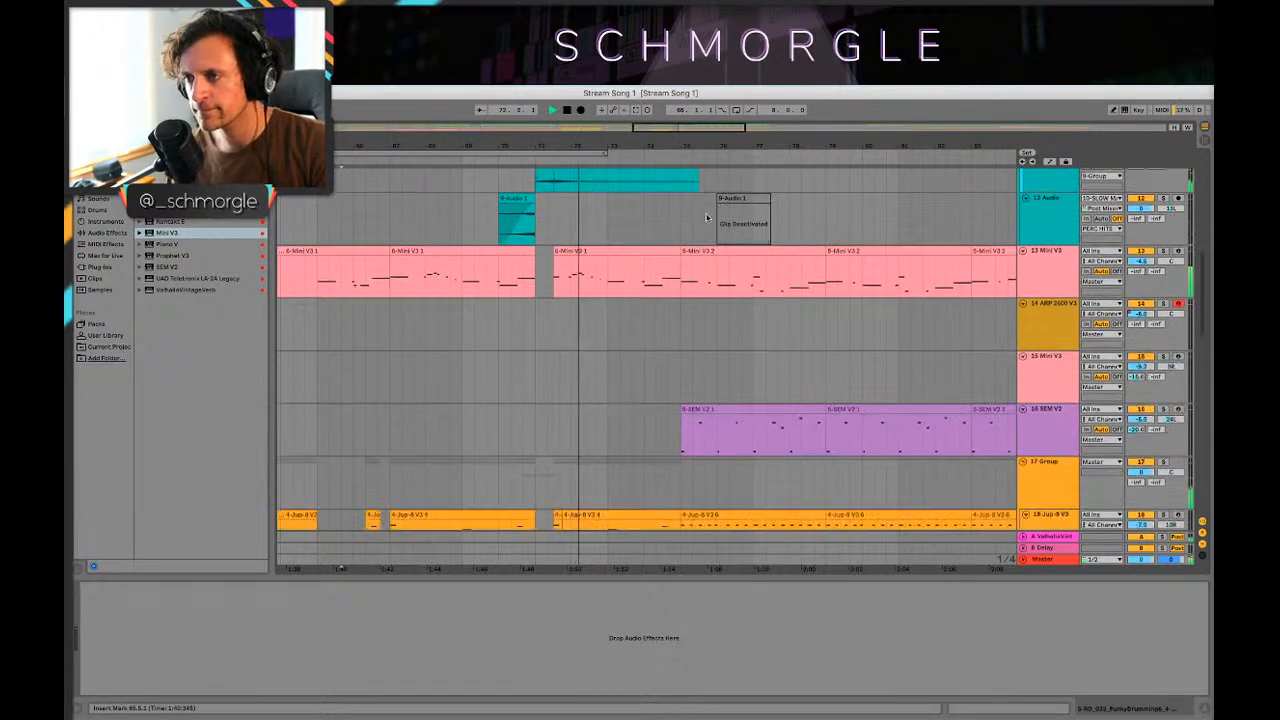
pyautogui.press('space')
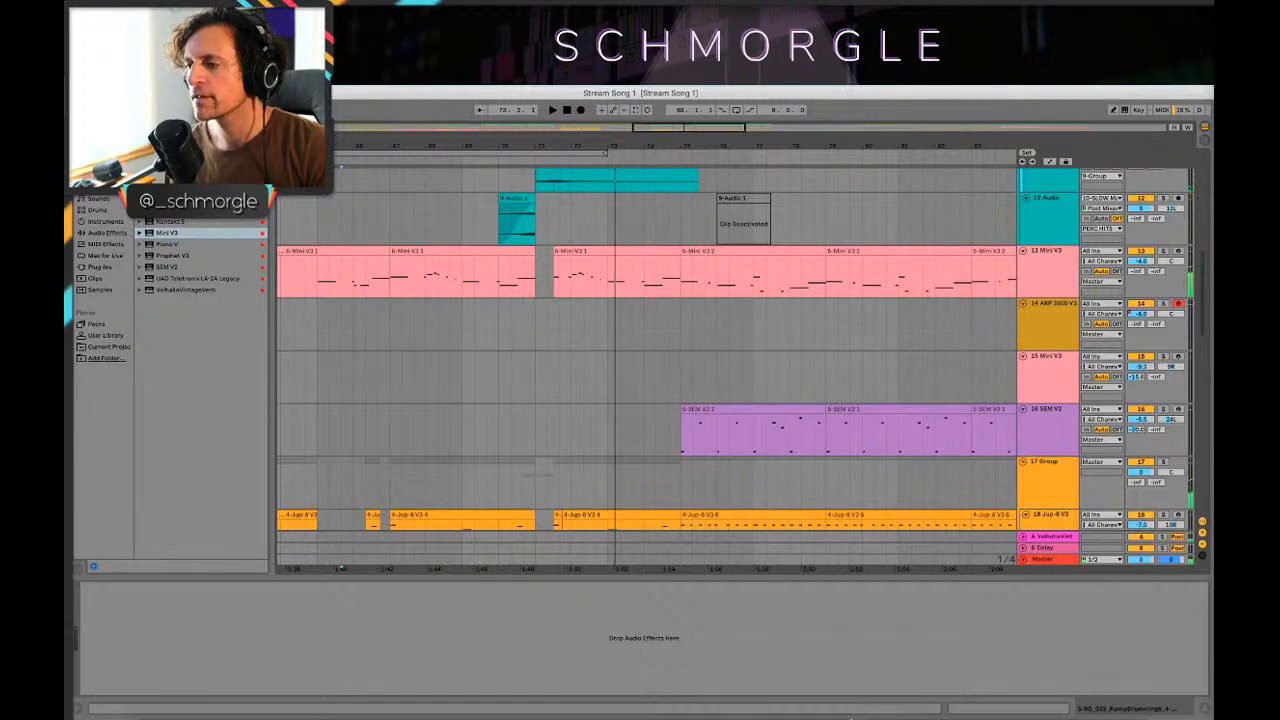
# Step: Switch to the Splice app and search for "tv" samples filtered by the fx tag
pyautogui.moveTo(828, 690)
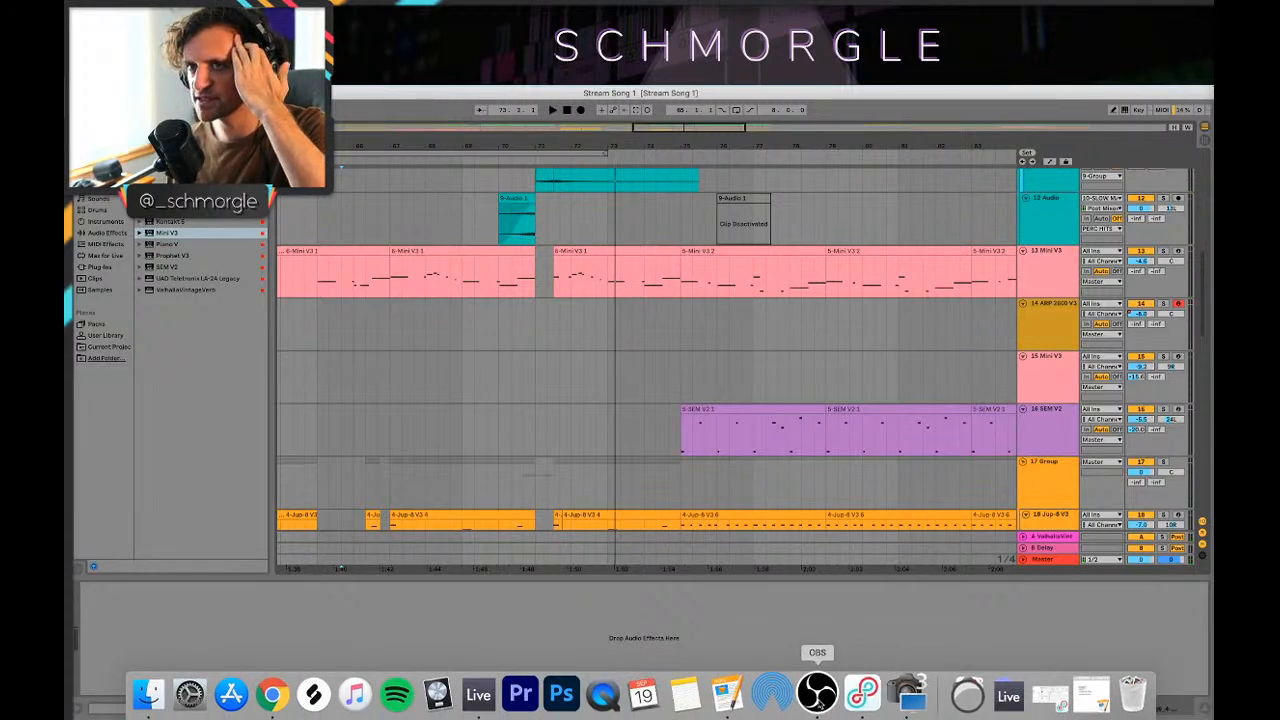
pyautogui.click(314, 694)
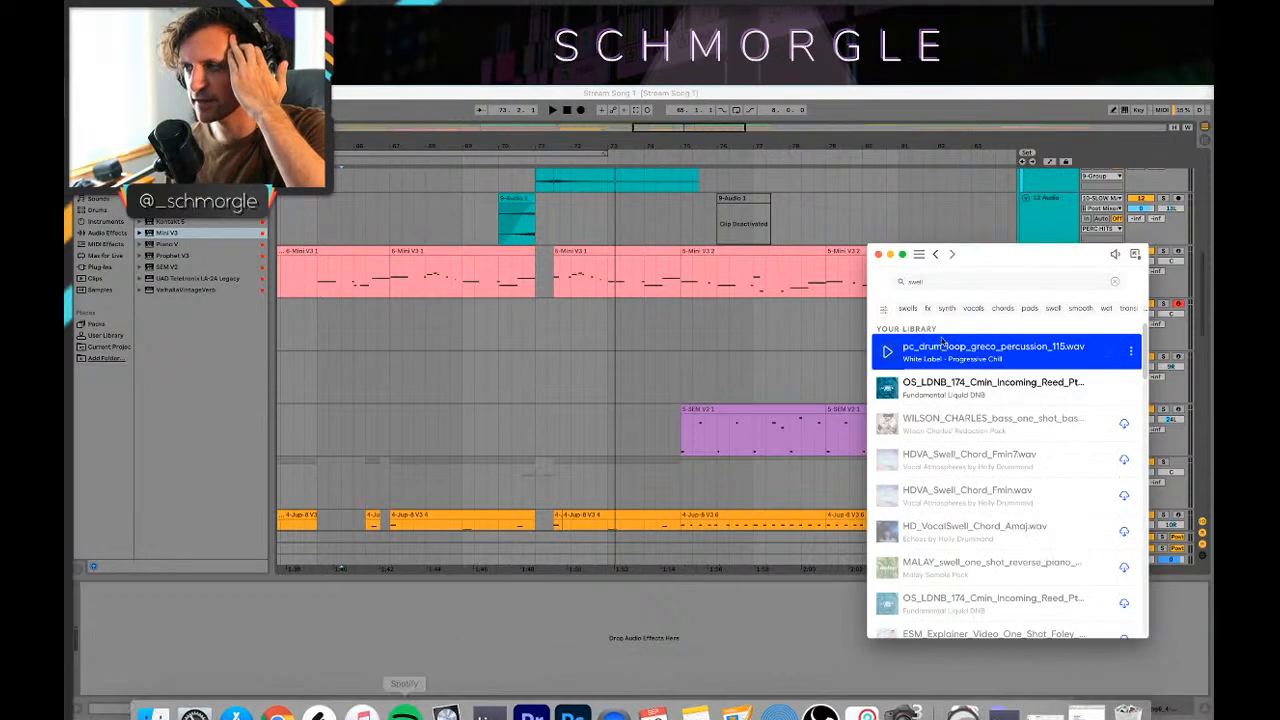
pyautogui.click(966, 283)
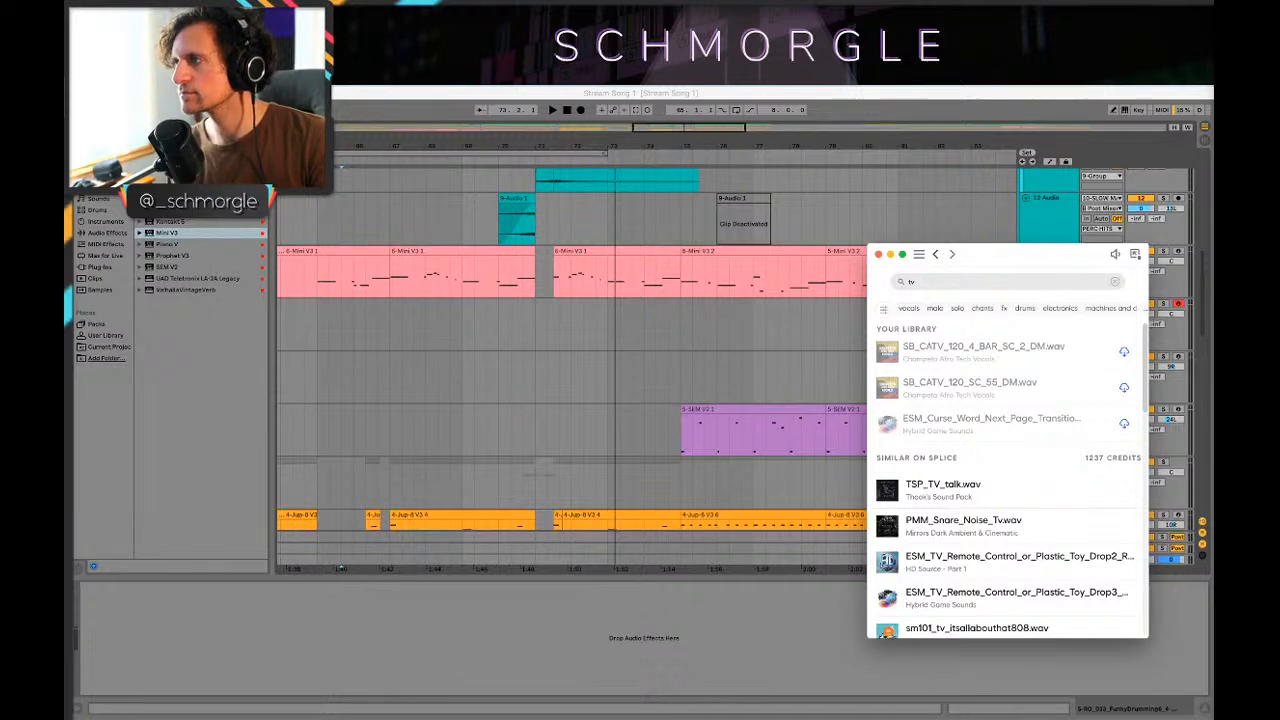
pyautogui.click(1004, 308)
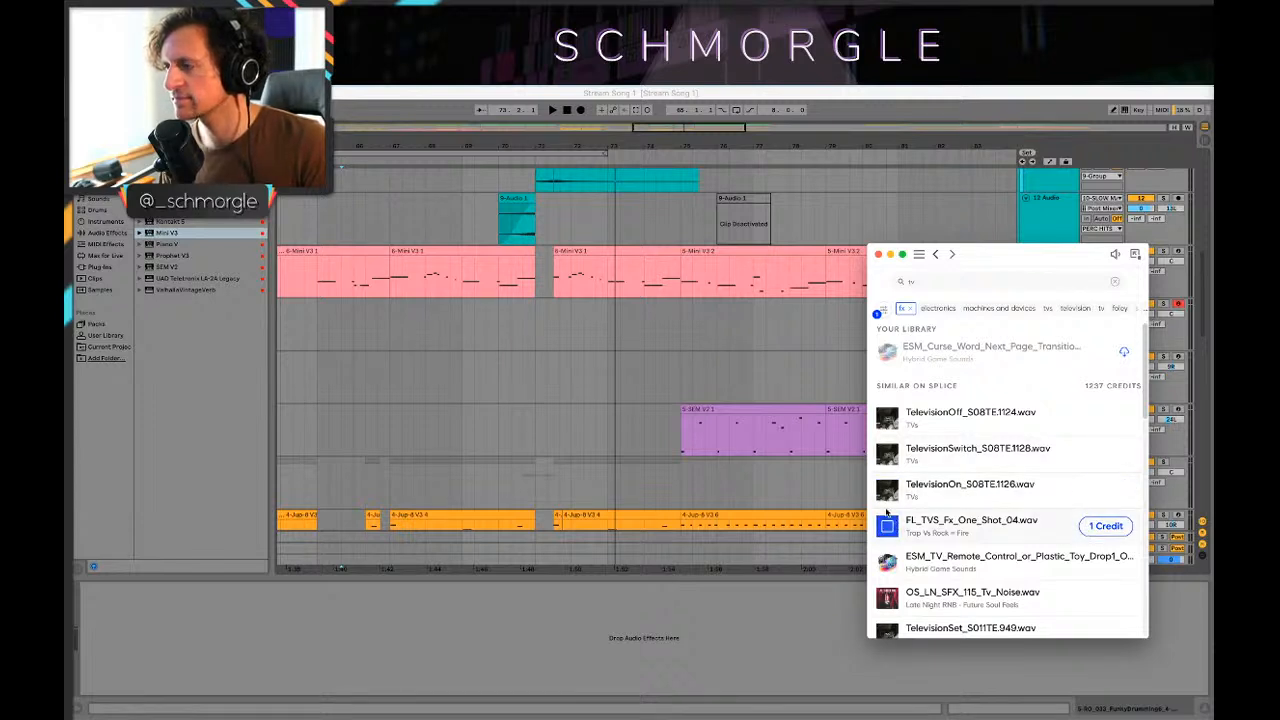
# Step: Get TelevisionOn_S08TE.1126.wav and FL_TVS_Fx_One_Shot_04.wav with credits, and preview the TV effect samples
pyautogui.click(1088, 491)
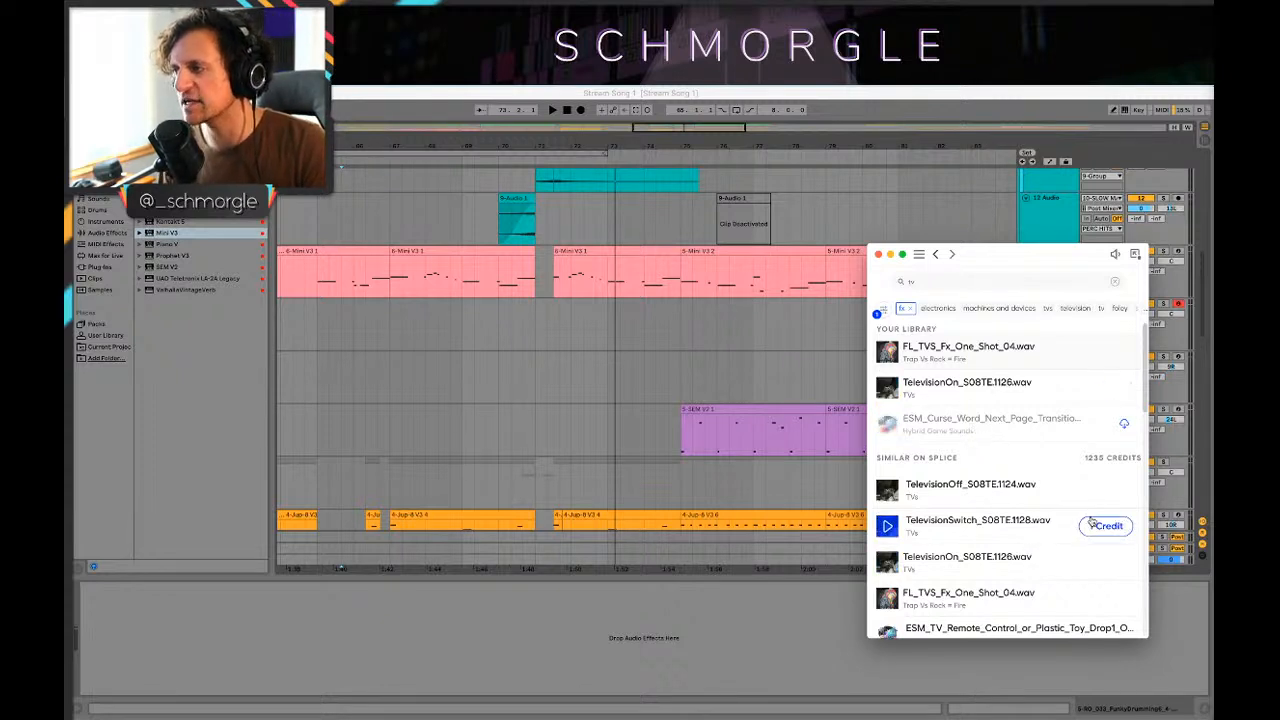
pyautogui.scroll(-5, 1062, 532)
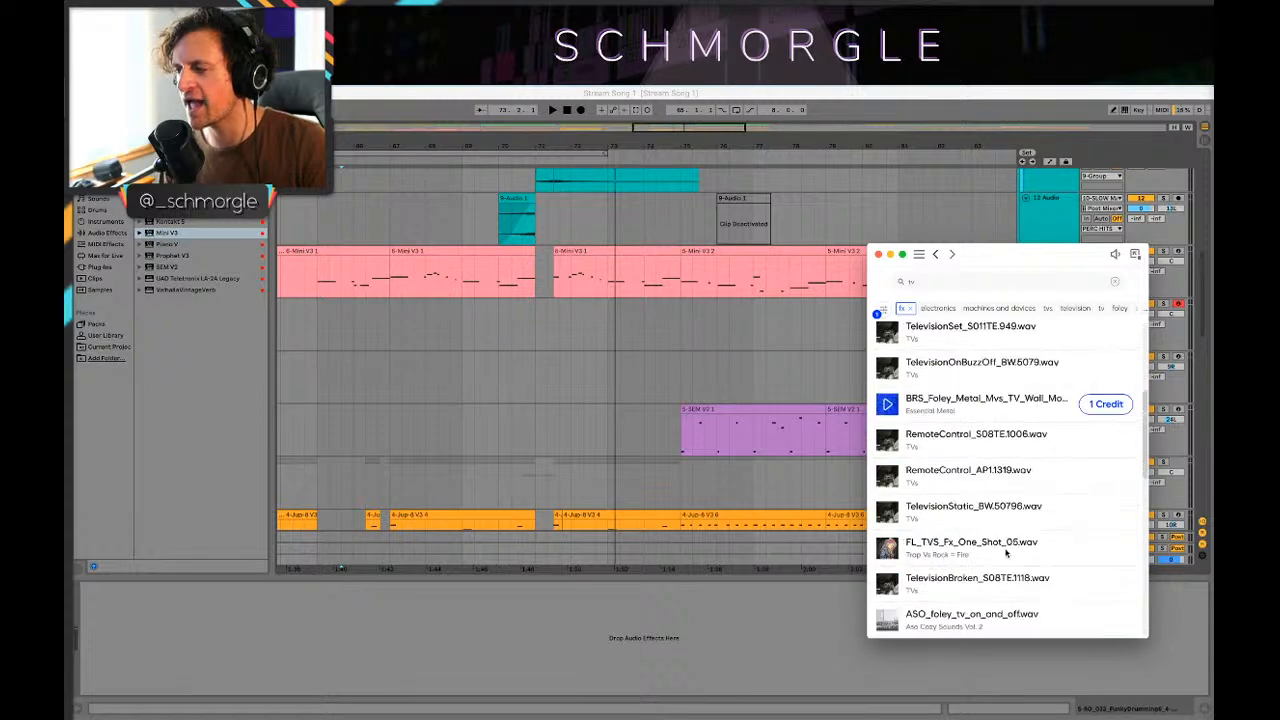
pyautogui.scroll(5, 988, 531)
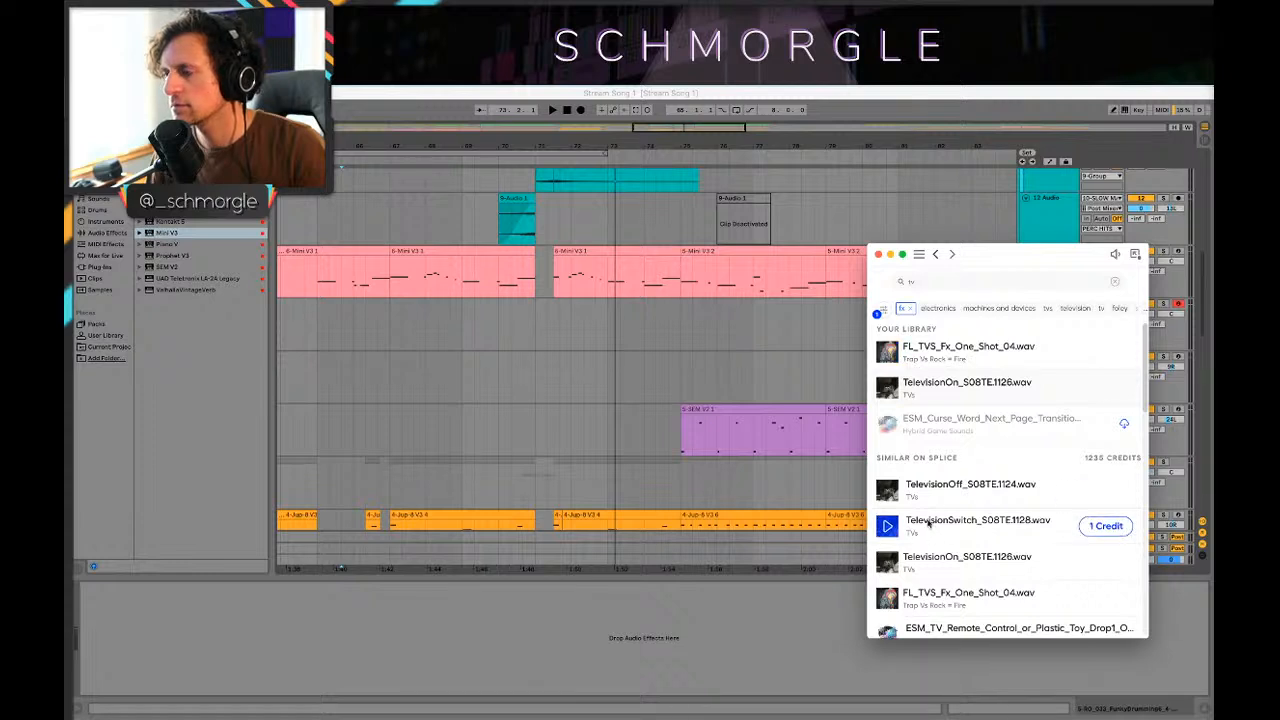
pyautogui.click(888, 490)
pyautogui.scroll(-3, 890, 500)
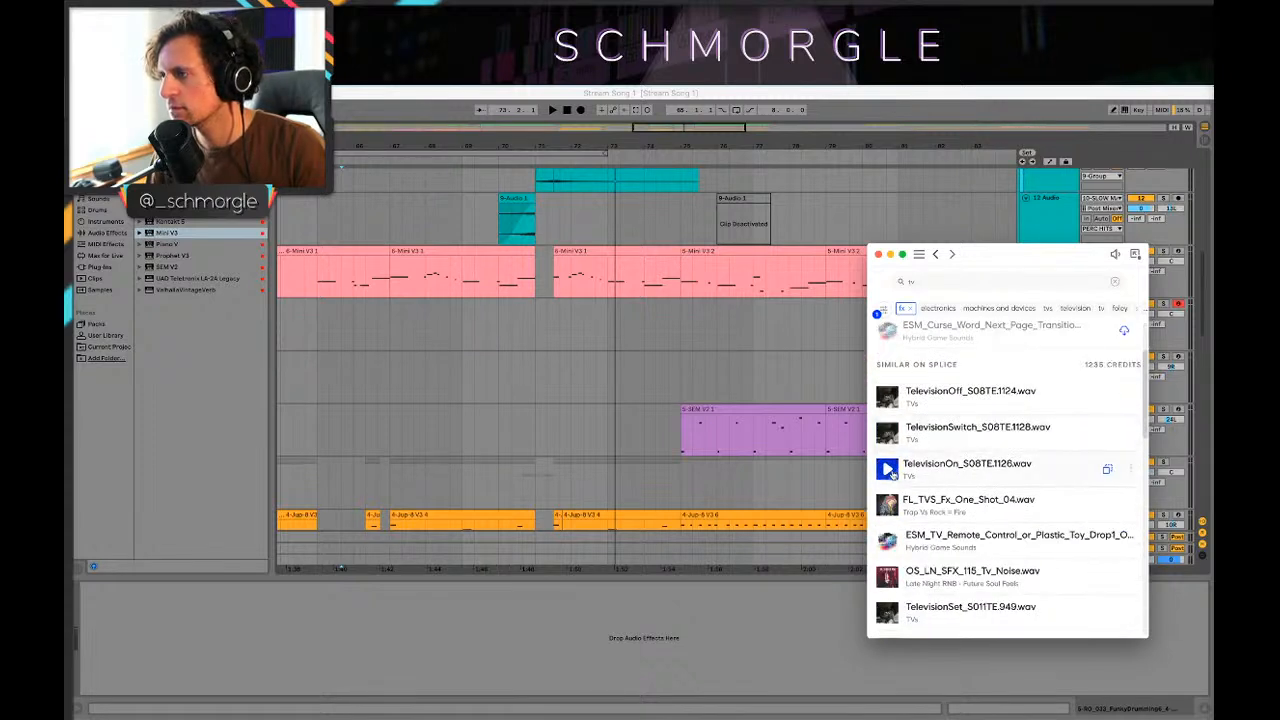
pyautogui.click(888, 505)
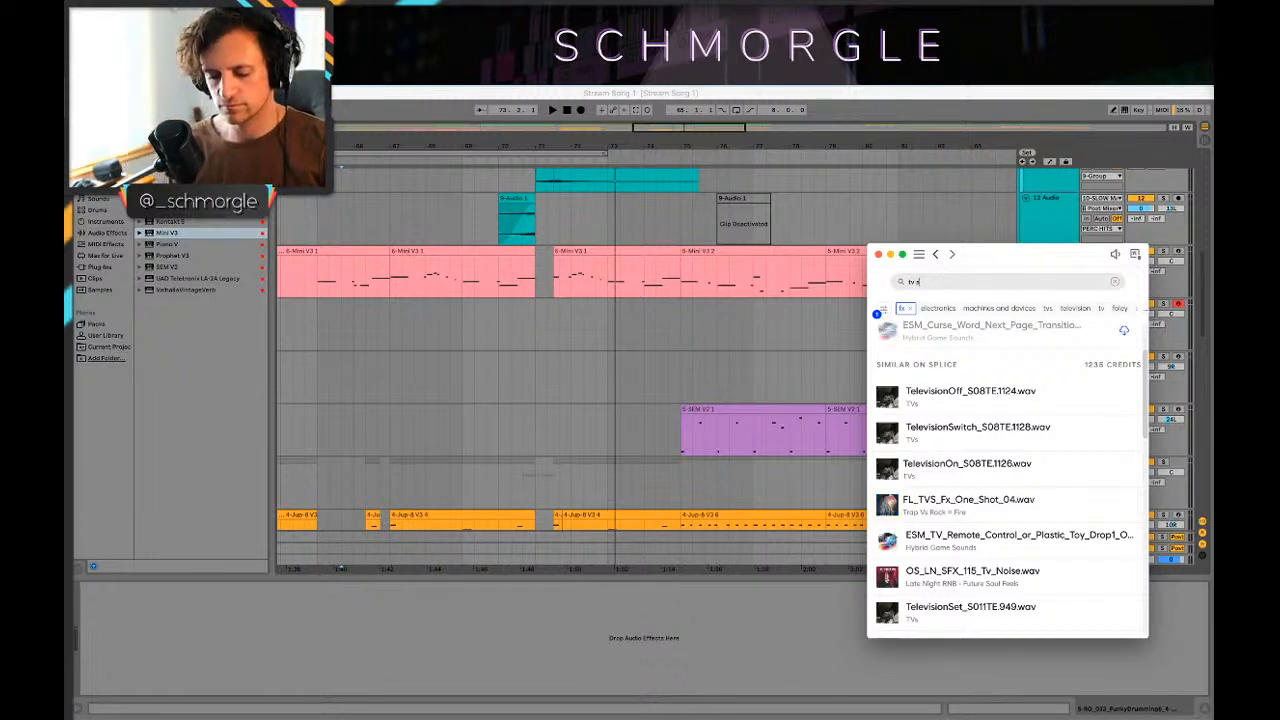
# Step: Search Splice for "tv static" samples and preview the first PE-Static results with the preview volume turned down slightly
pyautogui.write('atic')
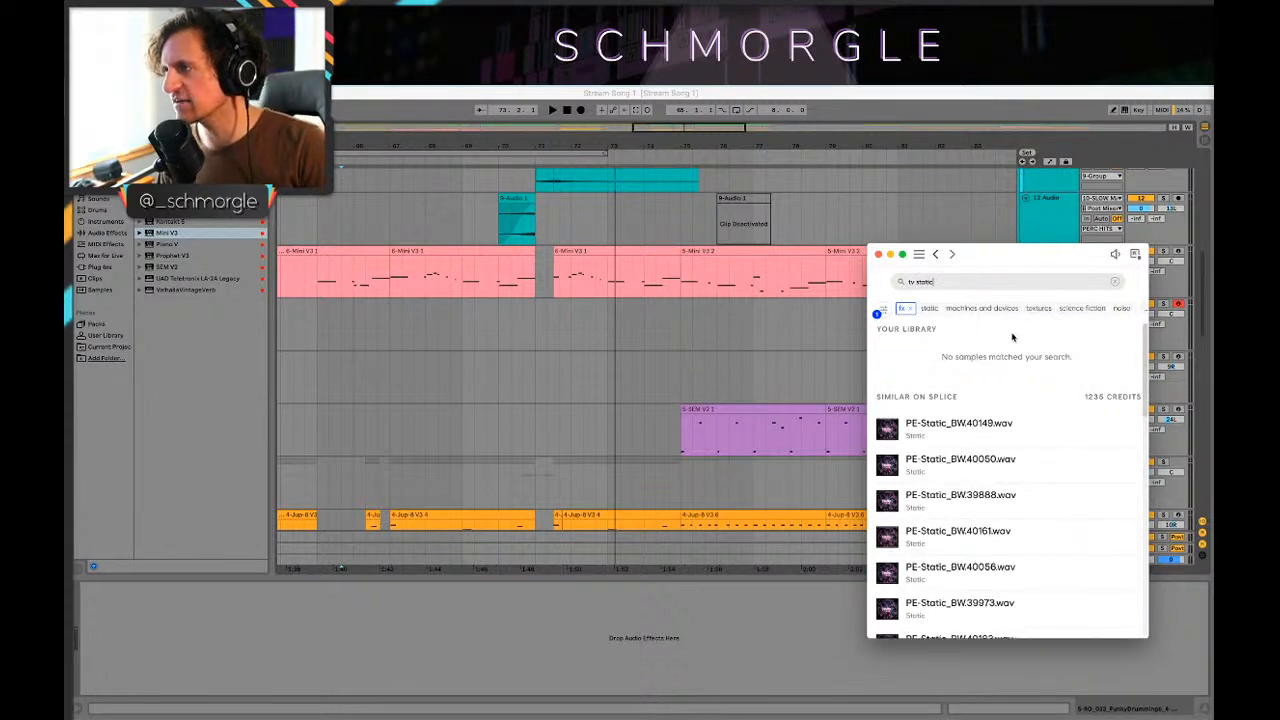
pyautogui.click(880, 428)
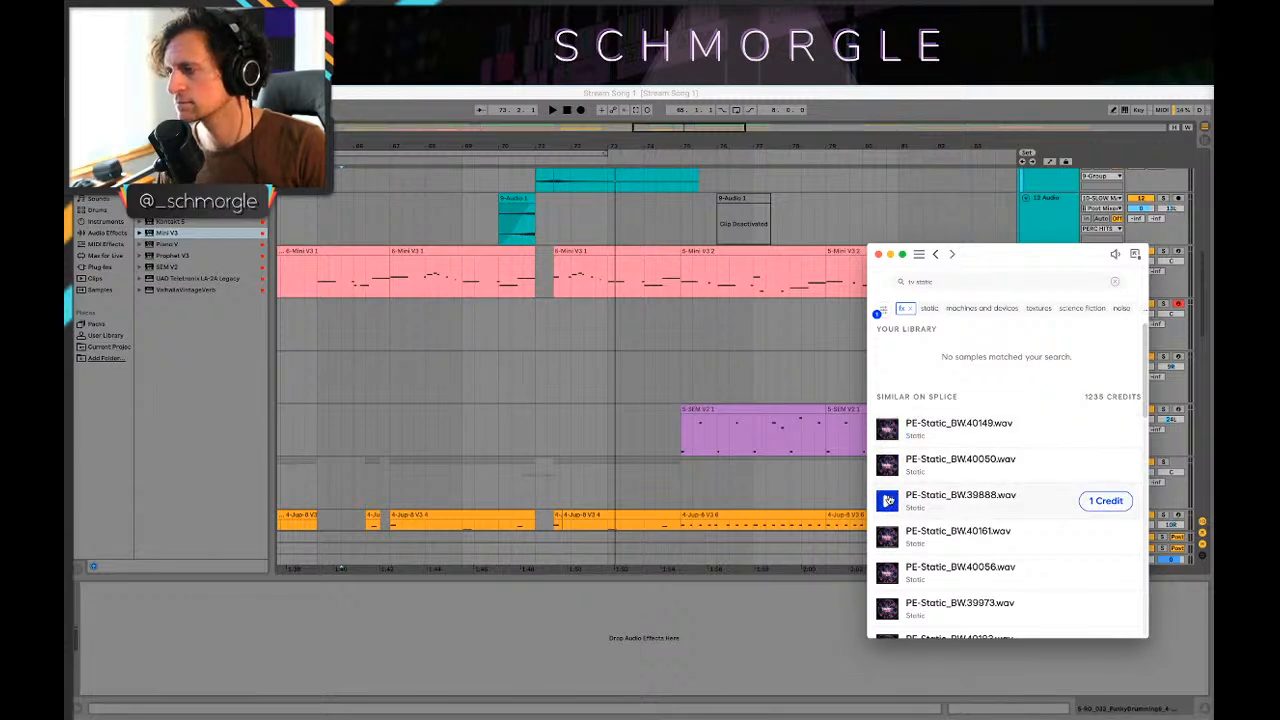
pyautogui.scroll(-1, 889, 530)
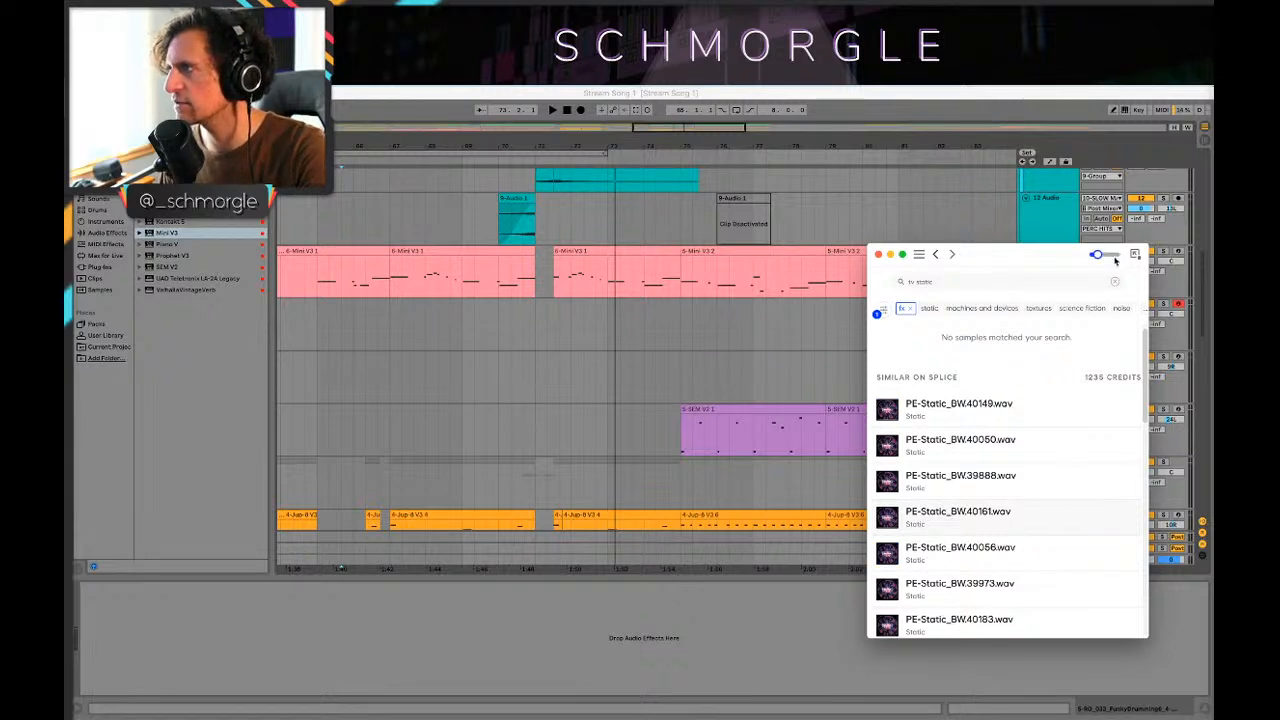
pyautogui.moveTo(1099, 256); pyautogui.dragTo(1091, 256)
pyautogui.click(887, 481)
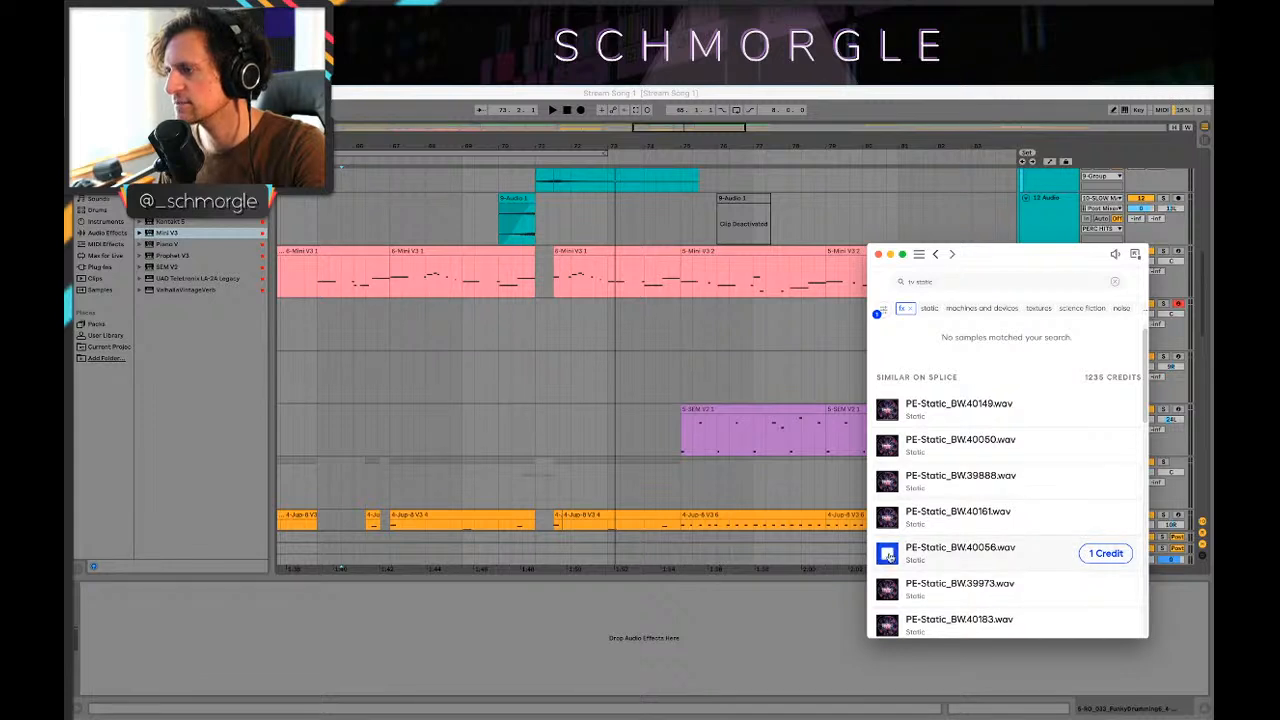
# Step: Preview more static samples, including PE-Static_BW.39973.wav, and get Raz_Splice_Bass_Static_Pulse_Loop_1_140bpm.wav with one credit
pyautogui.scroll(-2, 886, 553)
pyautogui.click(887, 525)
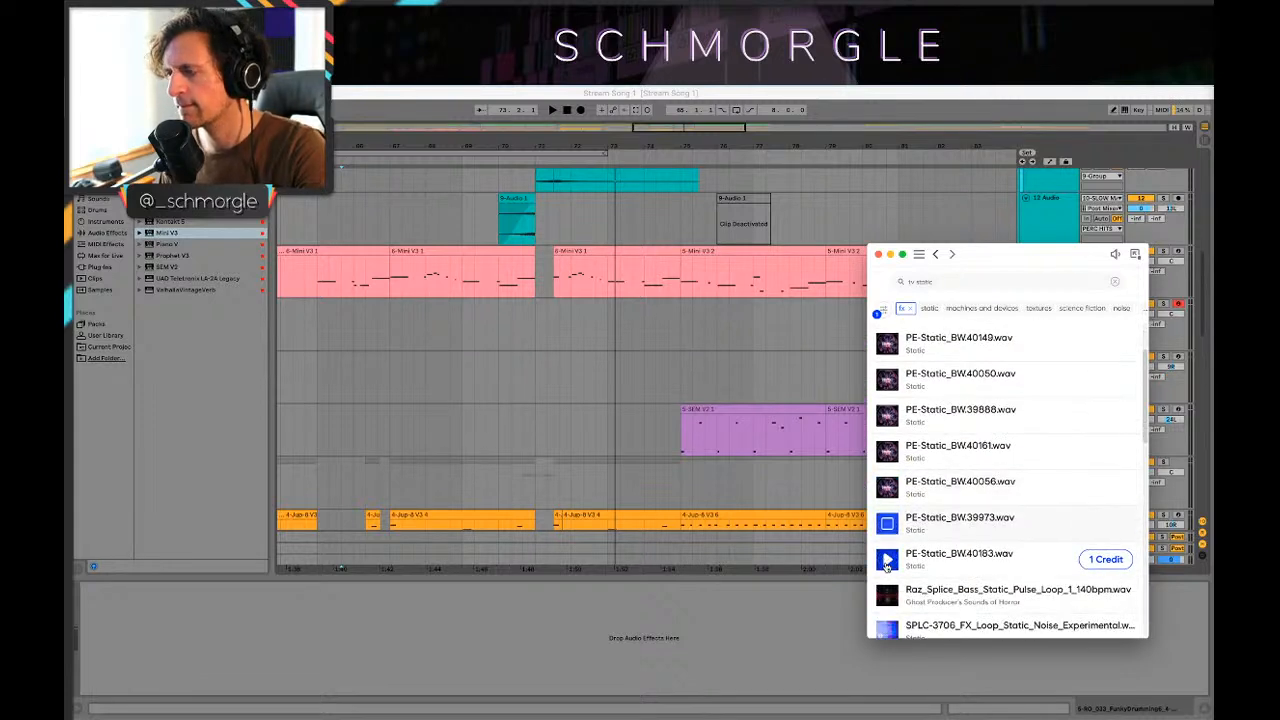
pyautogui.click(887, 562)
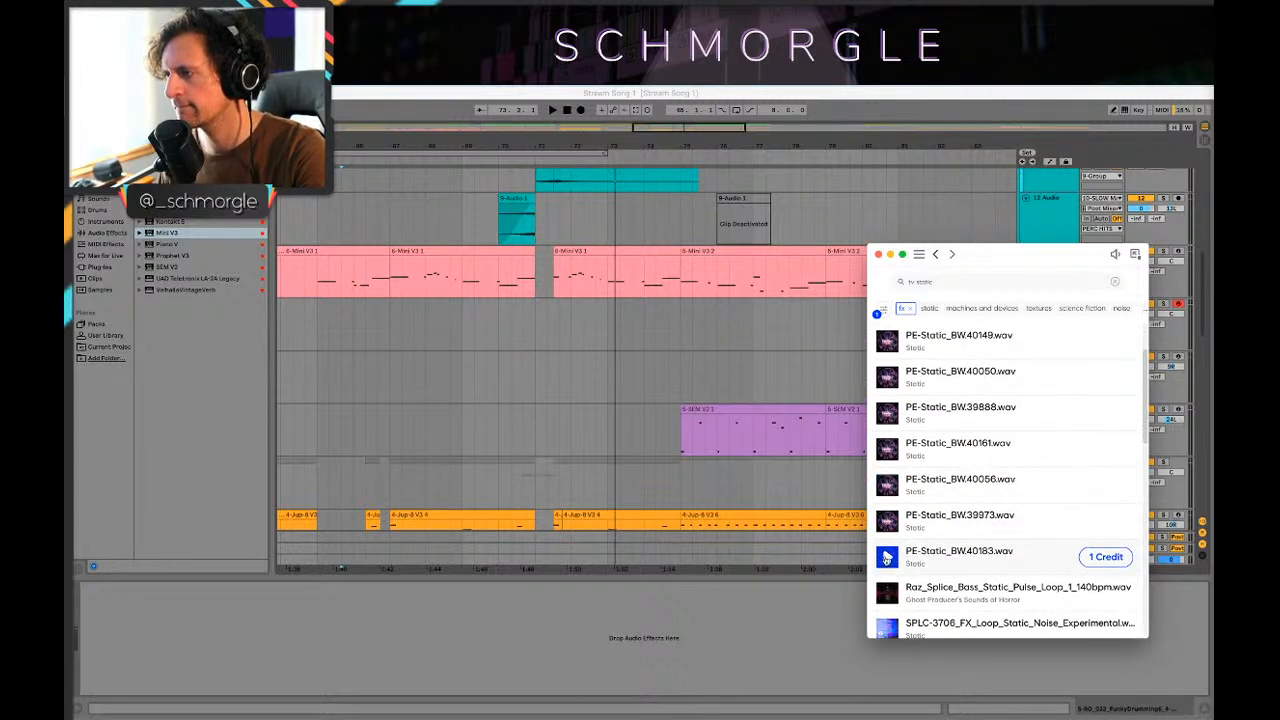
pyautogui.click(886, 591)
pyautogui.scroll(-1, 1000, 555)
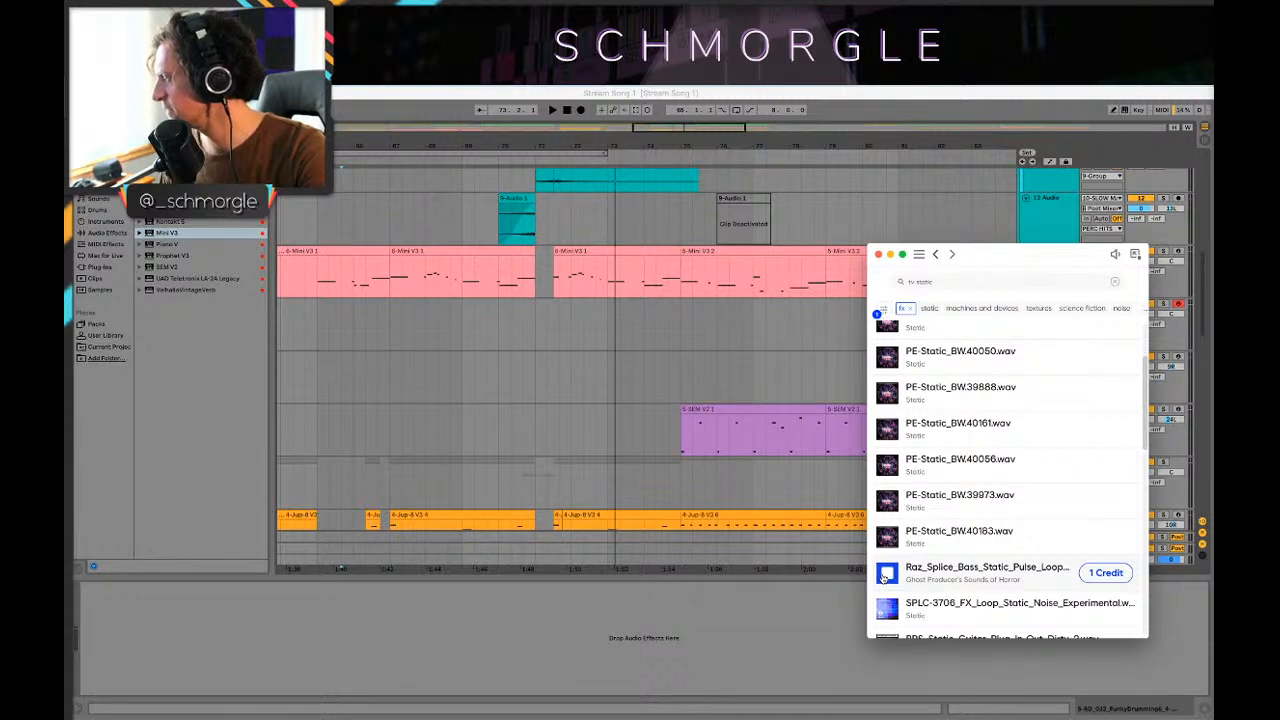
pyautogui.scroll(-1, 882, 578)
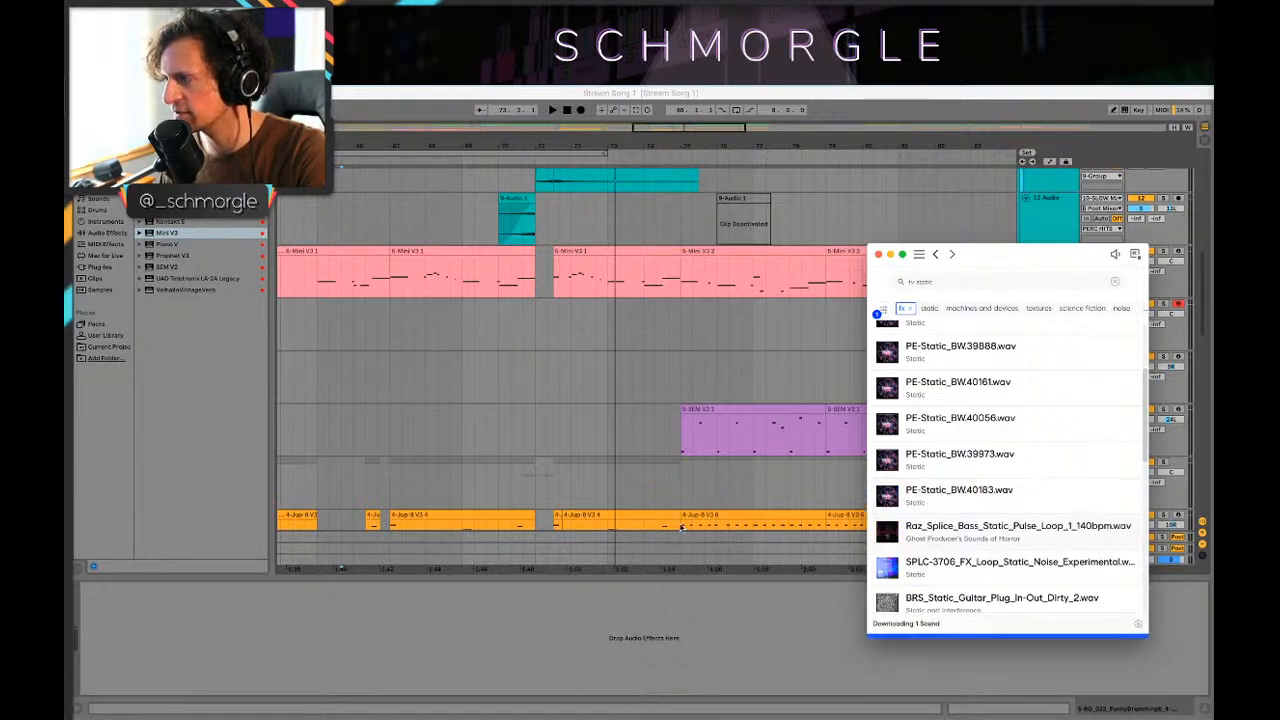
# Step: Preview the static results from BRS_Static_Guitar_Plug_In-Out_Dirty_2.wav through PE-Static_BW.39979.wav
pyautogui.scroll(-2, 887, 545)
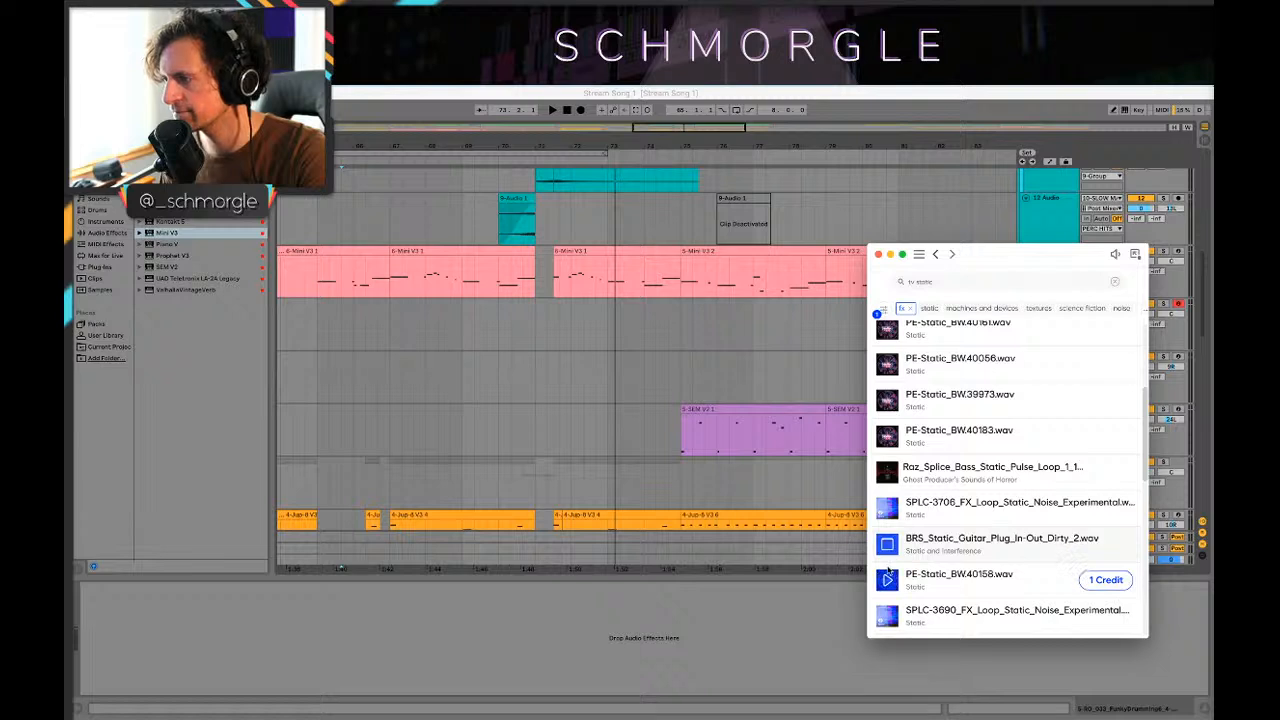
pyautogui.click(887, 580)
pyautogui.scroll(-1, 889, 592)
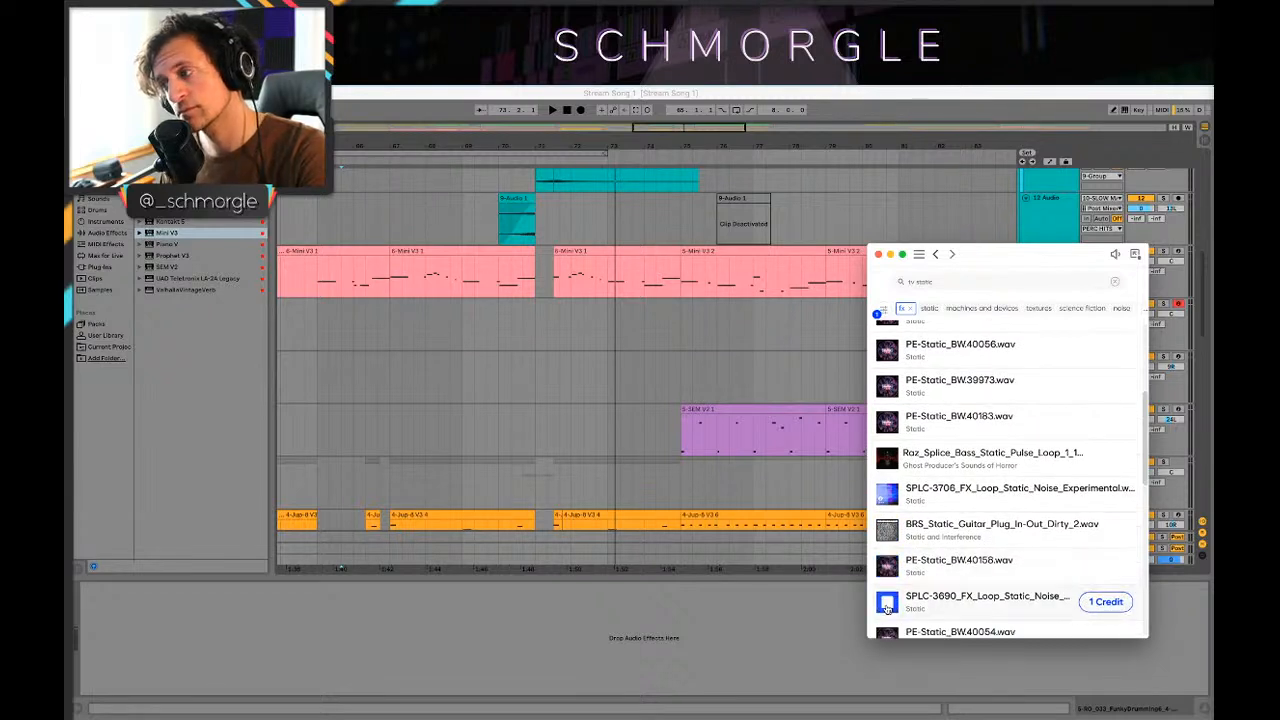
pyautogui.click(930, 596)
pyautogui.scroll(-3, 1006, 574)
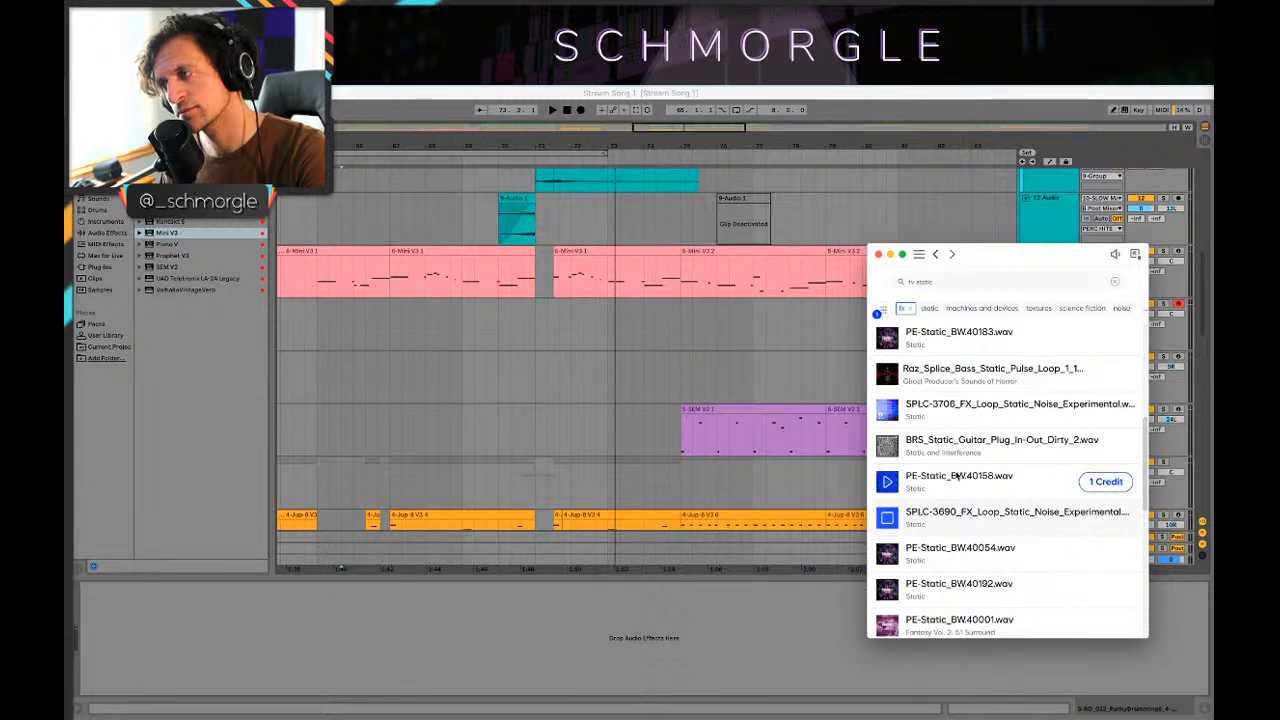
pyautogui.click(888, 554)
pyautogui.click(887, 589)
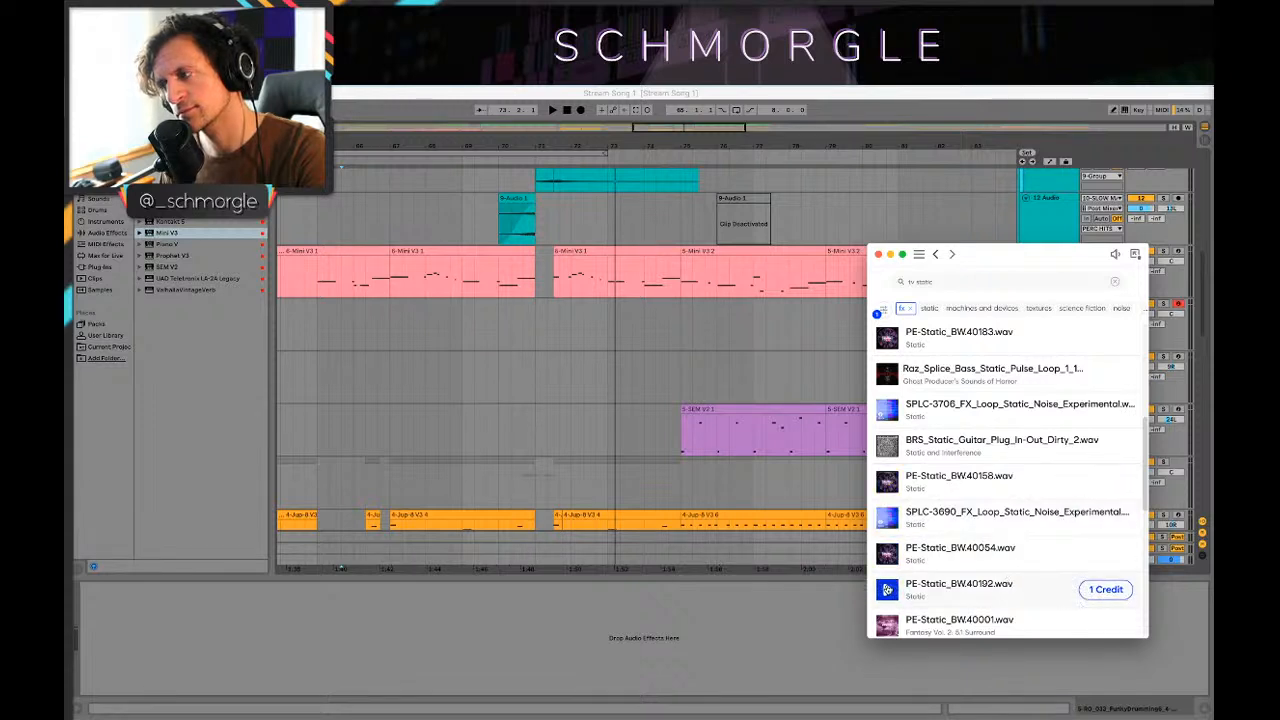
pyautogui.scroll(-2, 888, 585)
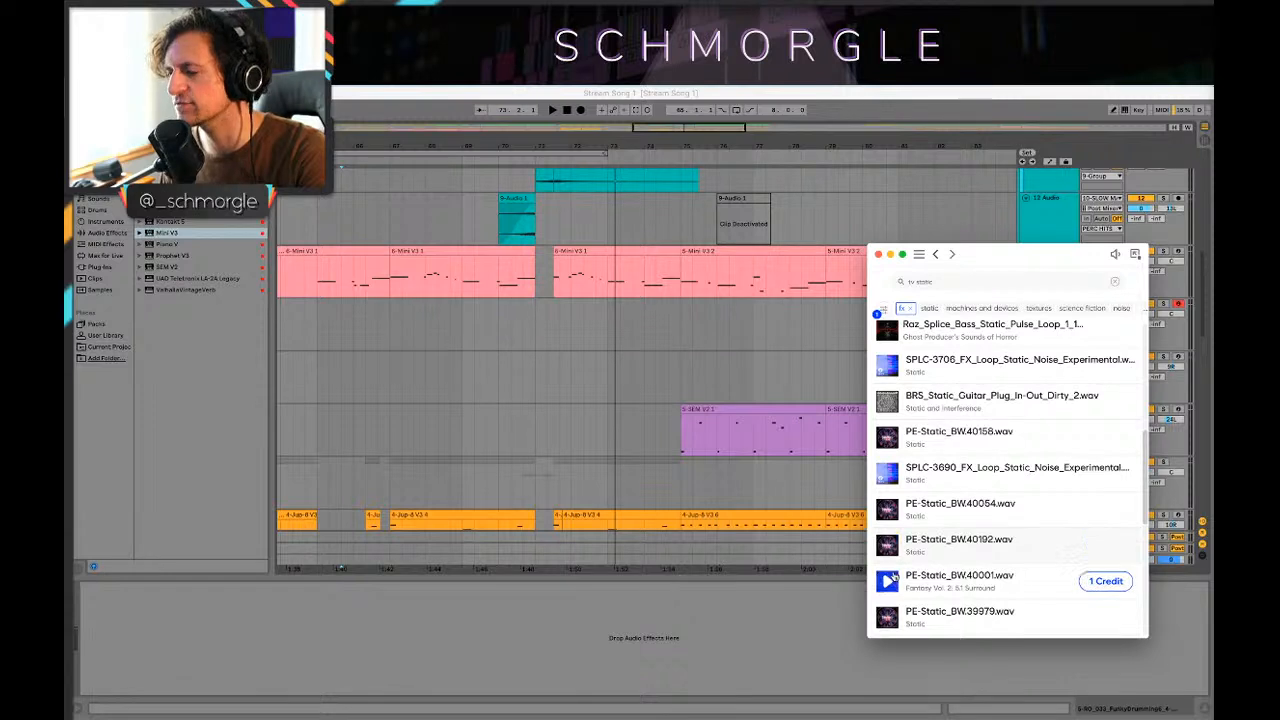
pyautogui.scroll(-1, 893, 580)
pyautogui.click(888, 597)
pyautogui.scroll(-3, 930, 592)
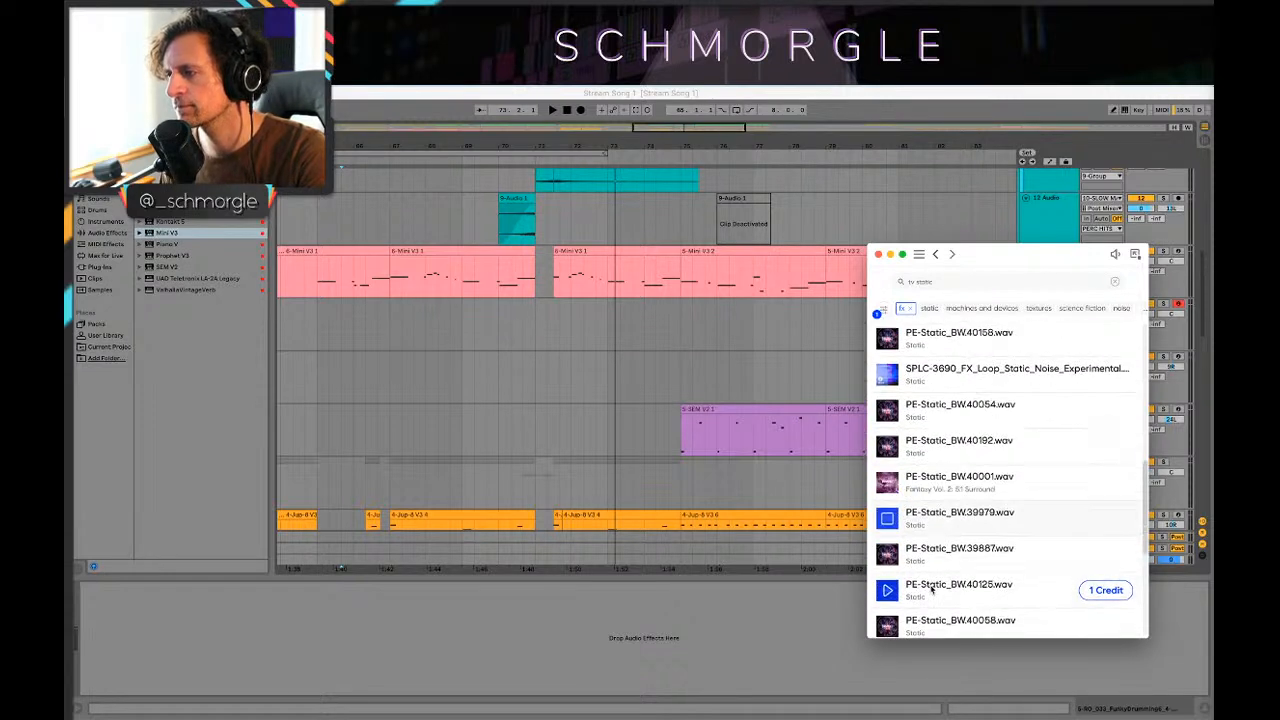
# Step: Preview the static results from PE-Static_BW.39887.wav through PE-Static_BW.40130.wav, including the SPLC-3713 static noise loop
pyautogui.click(923, 557)
pyautogui.scroll(-1, 923, 560)
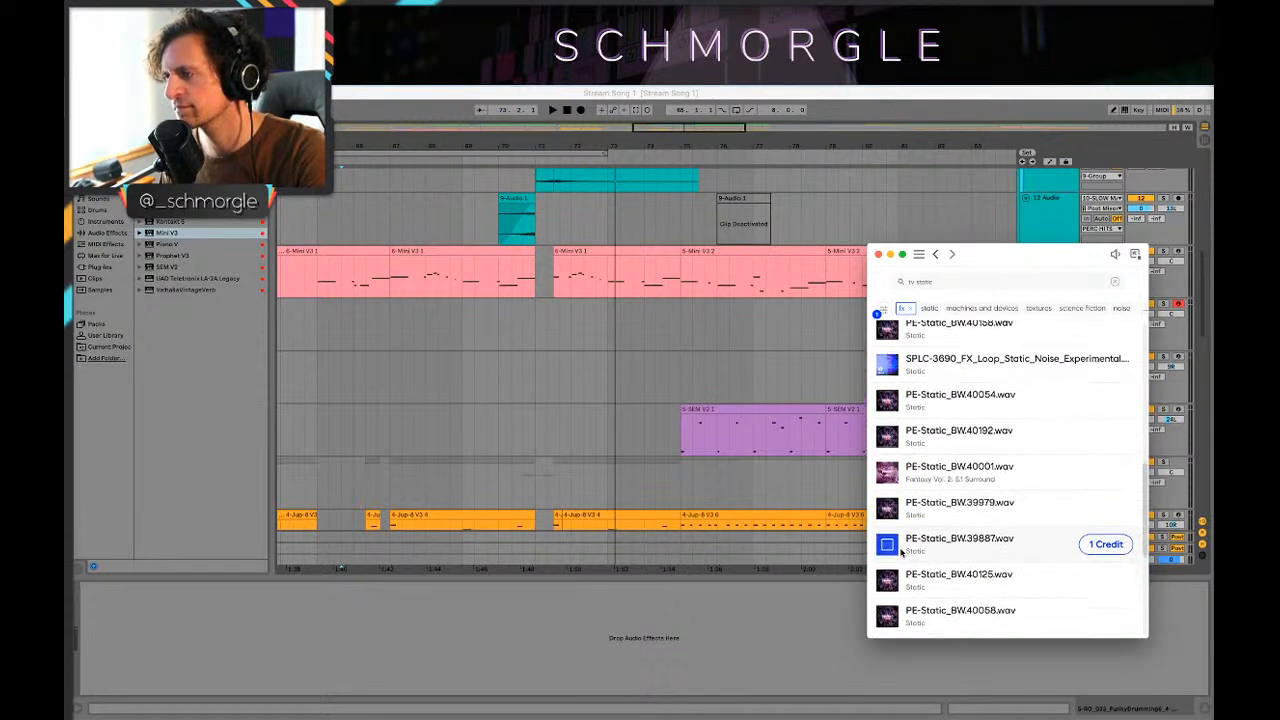
pyautogui.click(905, 566)
pyautogui.scroll(-1, 906, 566)
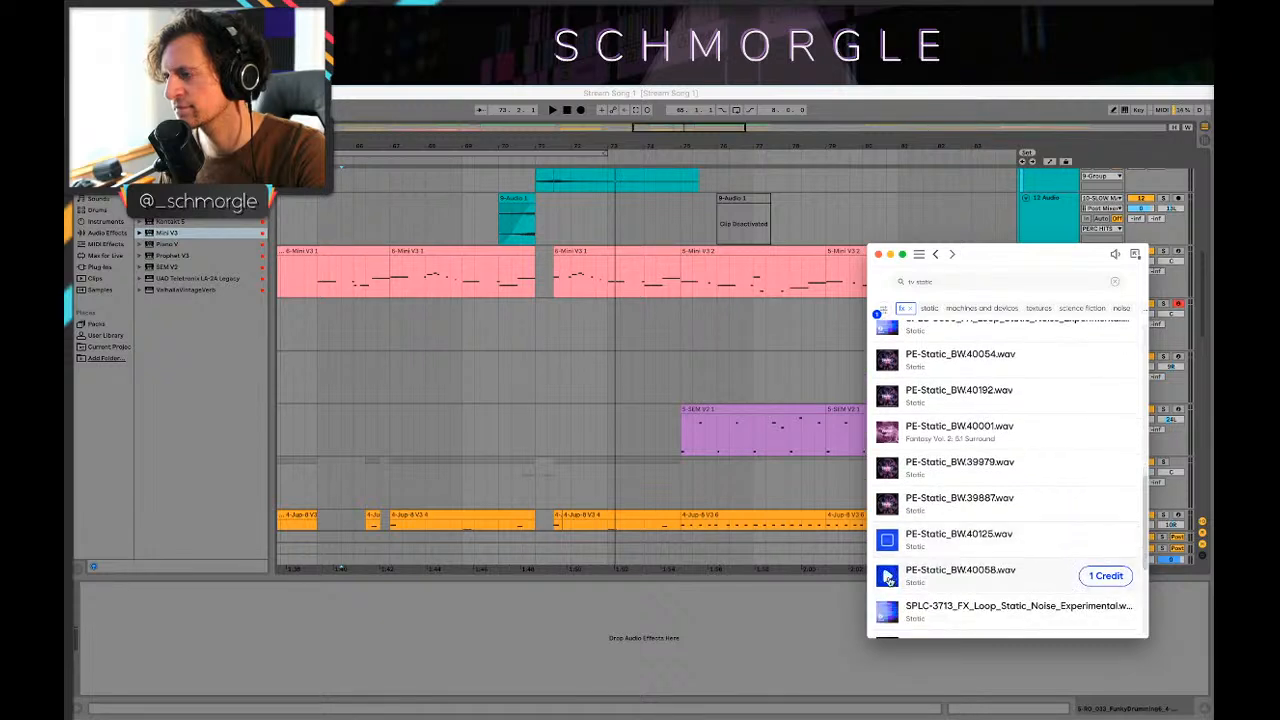
pyautogui.click(1000, 586)
pyautogui.scroll(-2, 980, 560)
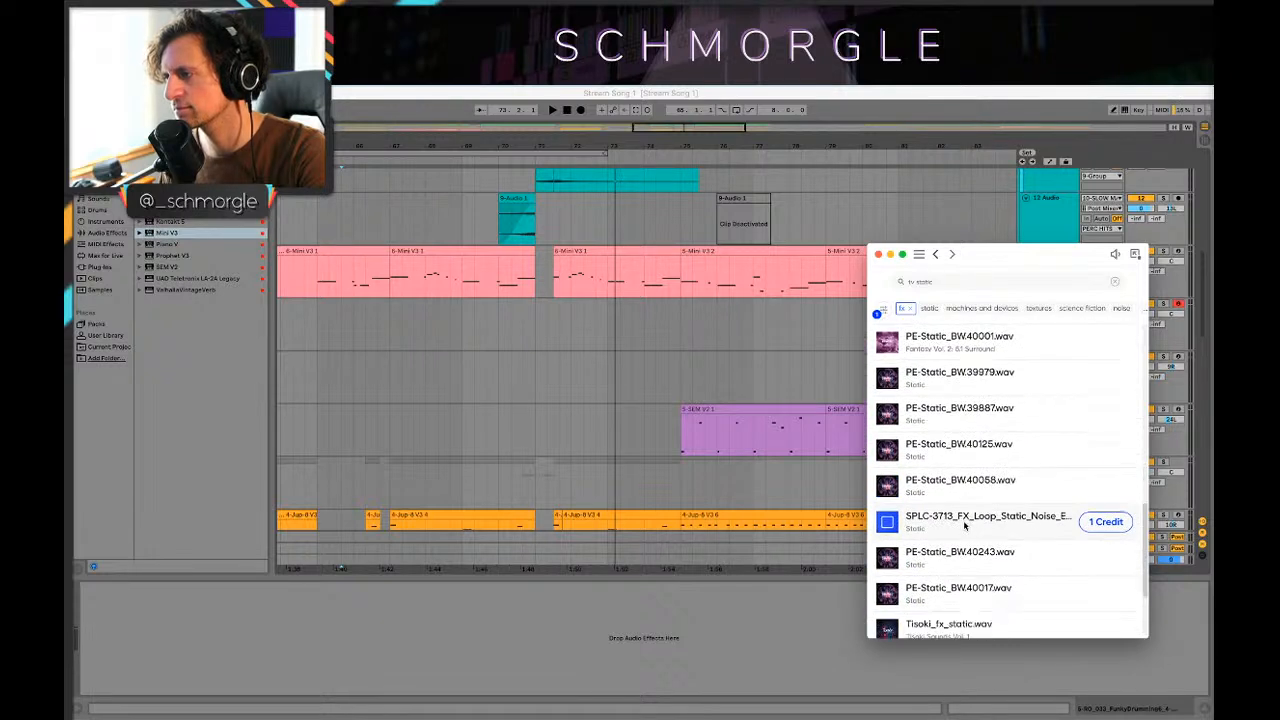
pyautogui.click(889, 524)
pyautogui.click(889, 525)
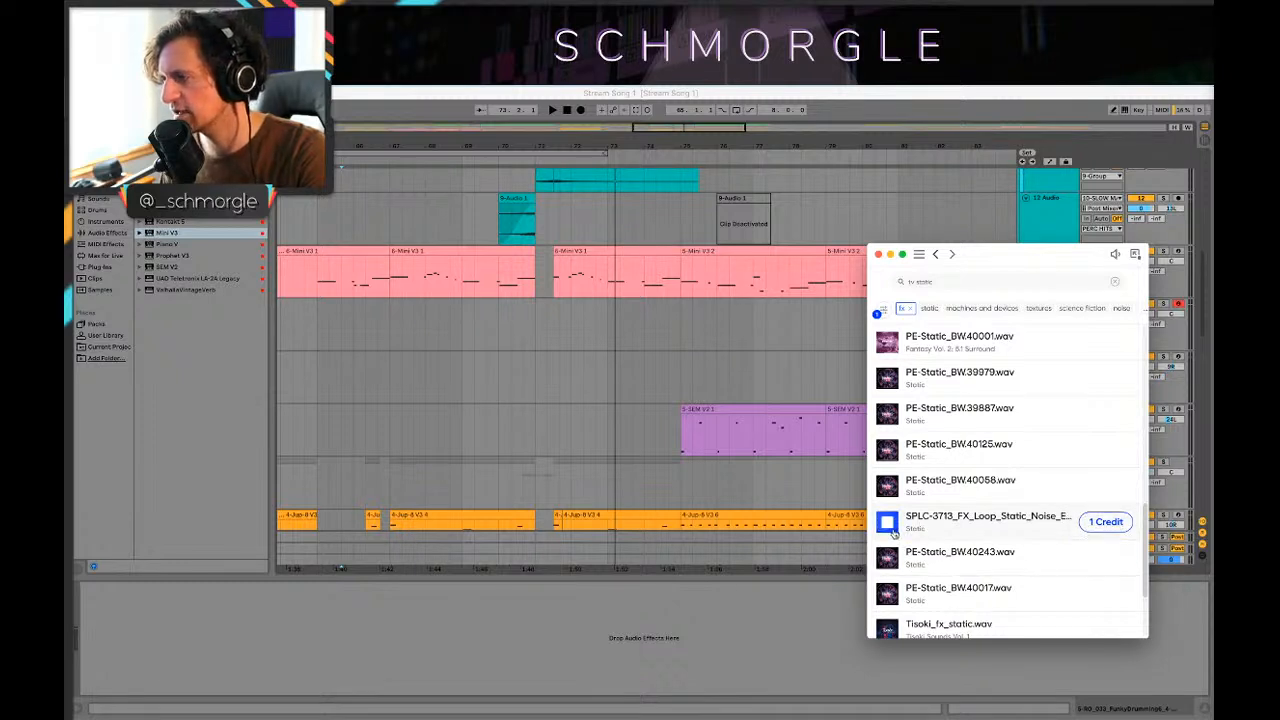
pyautogui.click(892, 529)
pyautogui.scroll(-1, 887, 574)
pyautogui.click(884, 542)
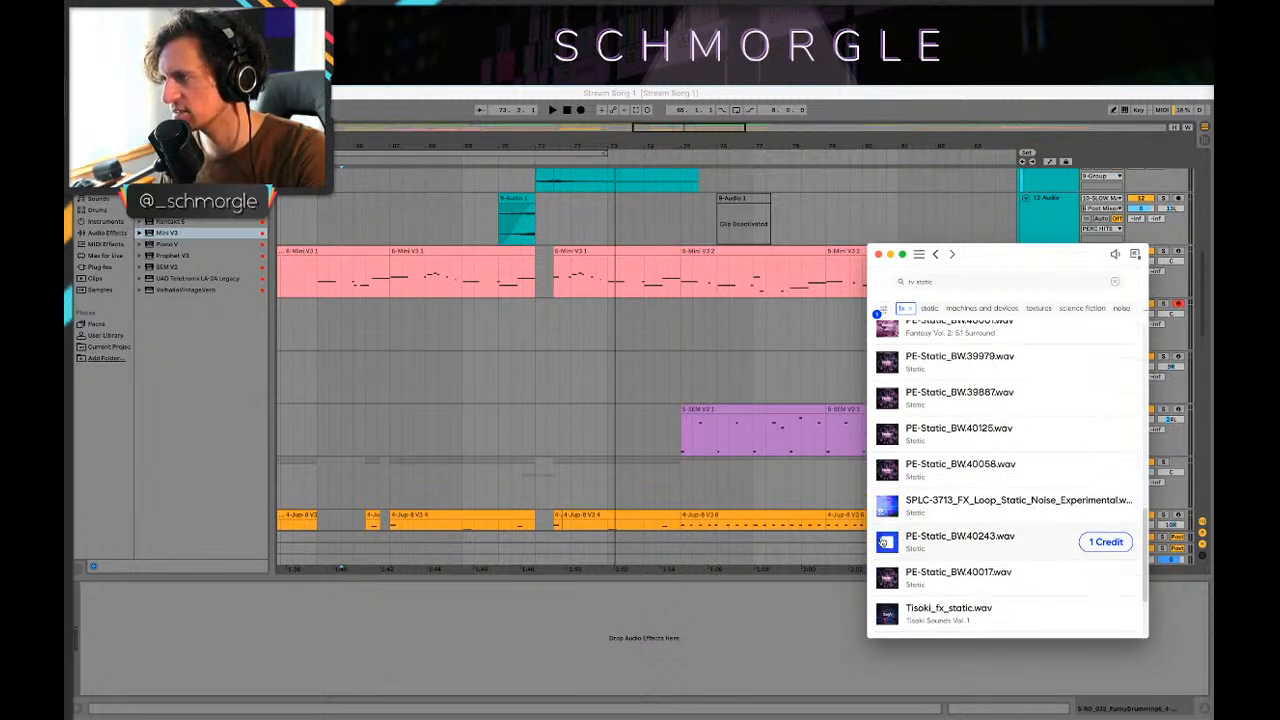
pyautogui.scroll(-3, 930, 560)
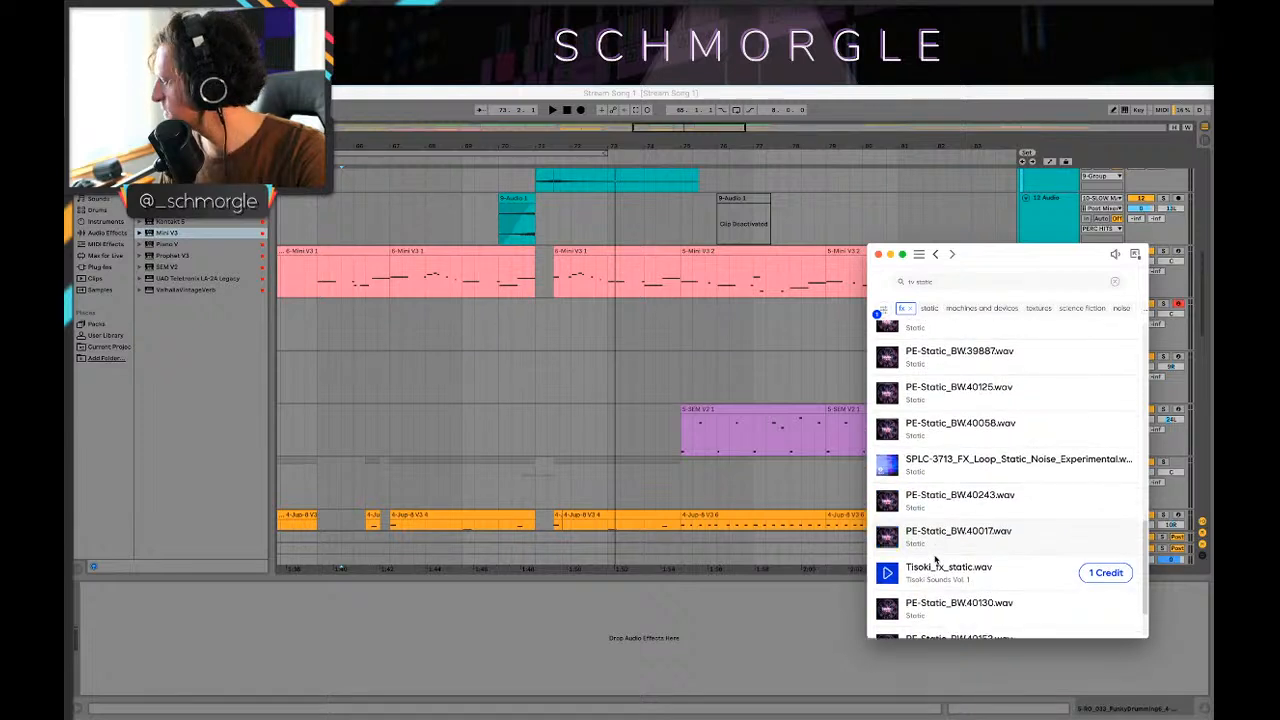
pyautogui.click(888, 604)
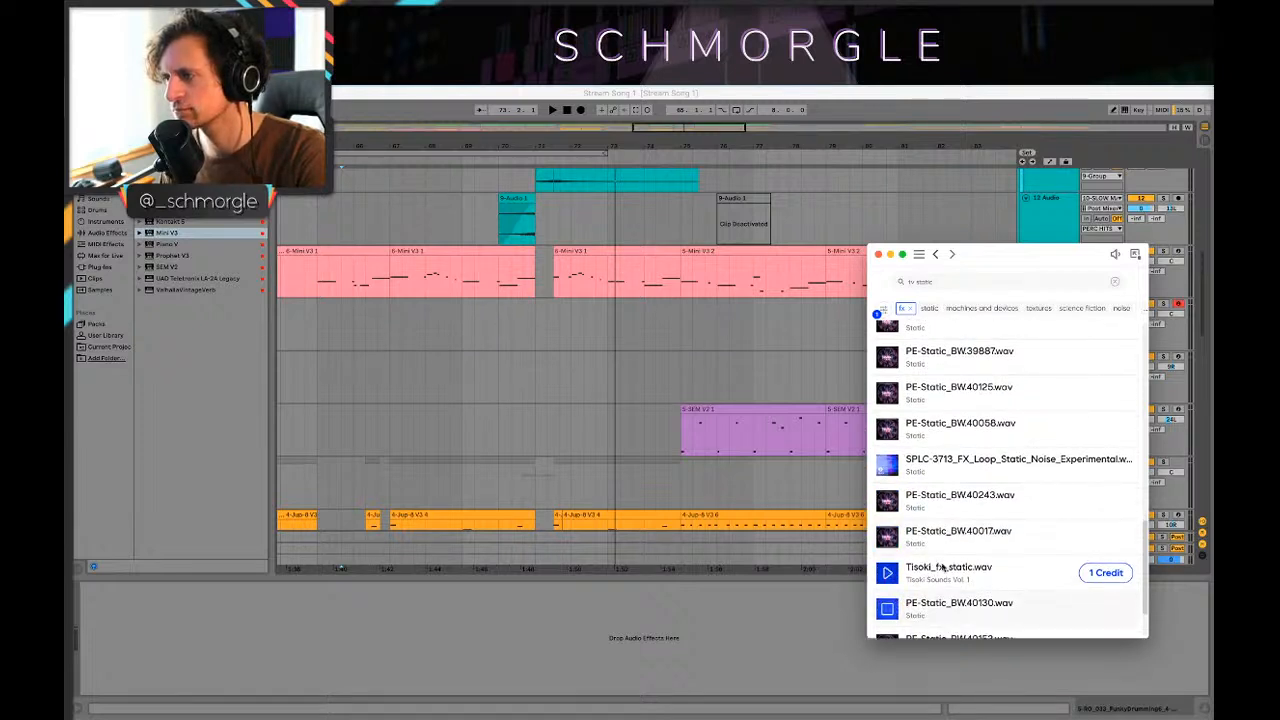
# Step: Remove the fx tag filter from the "tv static" search and preview PE-Static_BW.39984.wav
pyautogui.scroll(10, 938, 530)
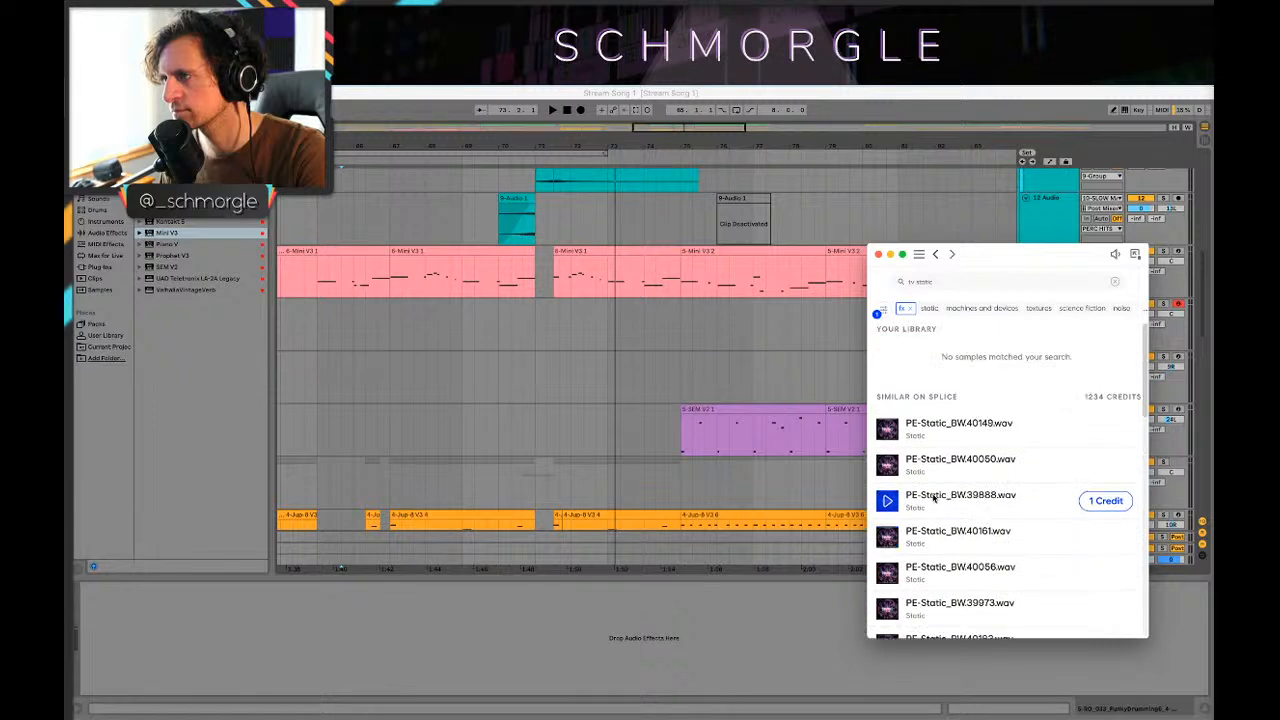
pyautogui.click(908, 308)
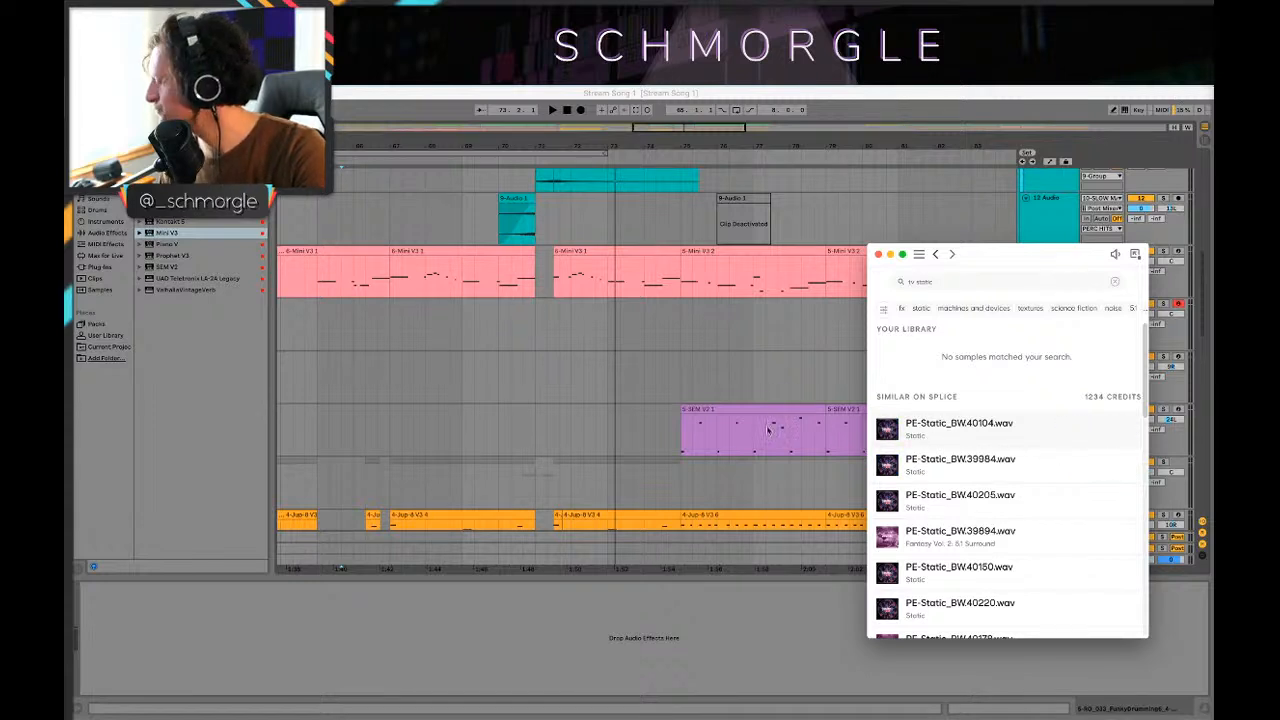
pyautogui.click(950, 464)
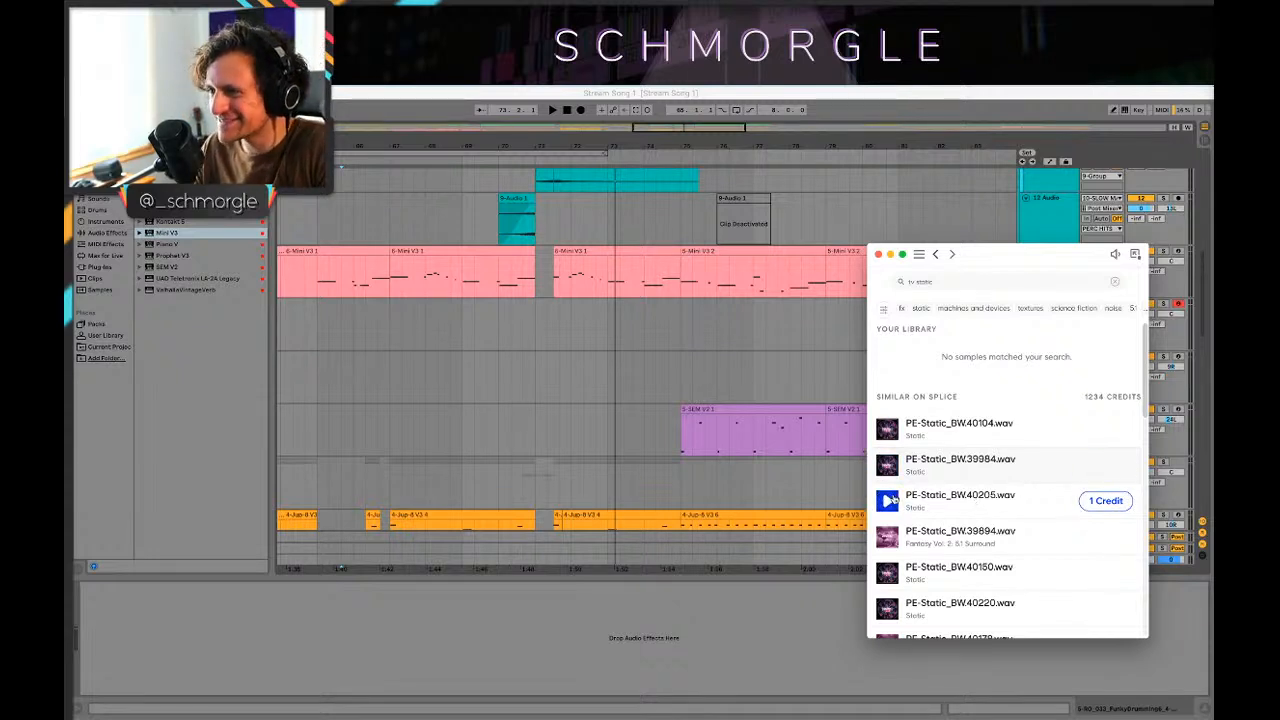
pyautogui.click(897, 467)
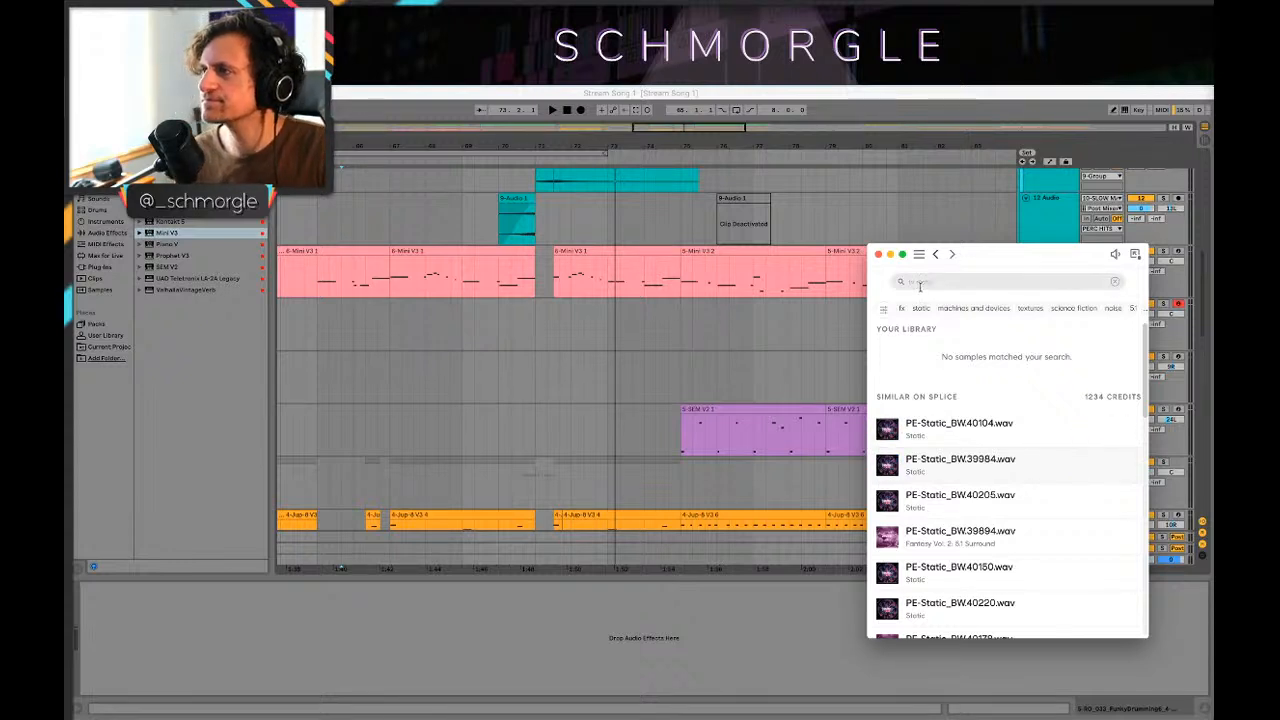
# Step: Clear the search, return to the Samples overview and preview the recently added FL_TVS_Fx_One_Shot_04.wav
pyautogui.click(882, 311)
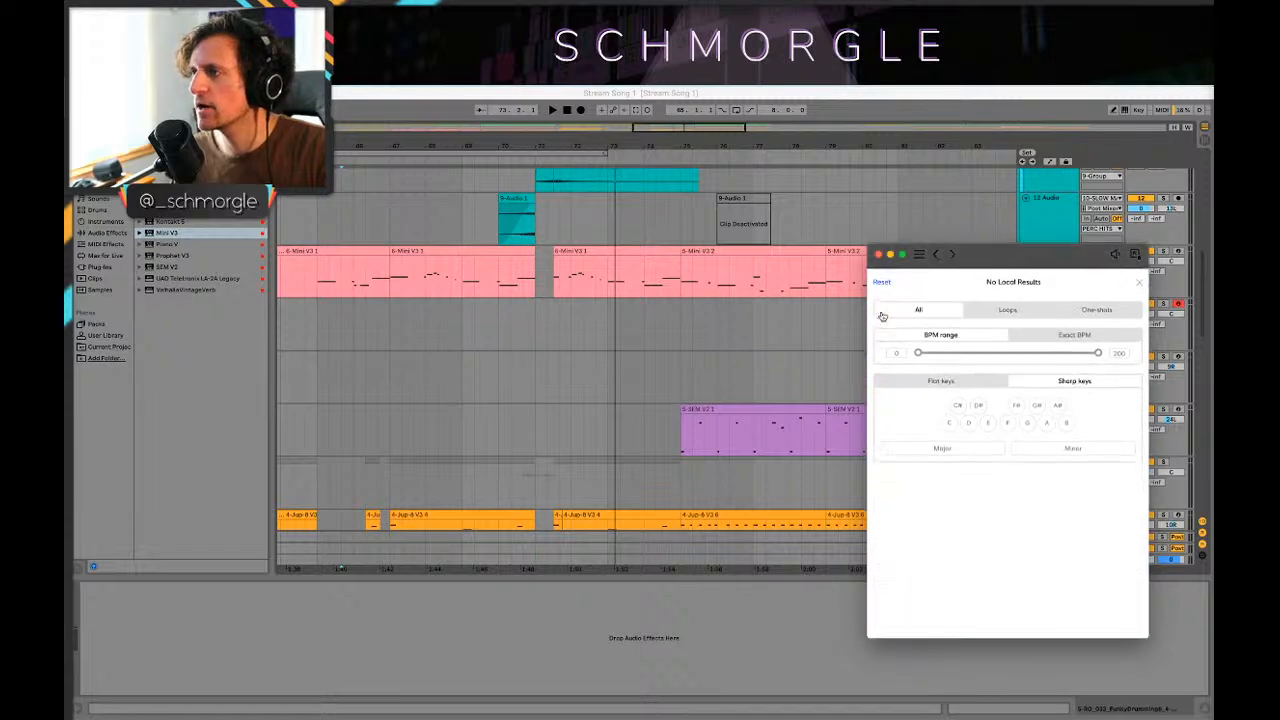
pyautogui.click(1140, 281)
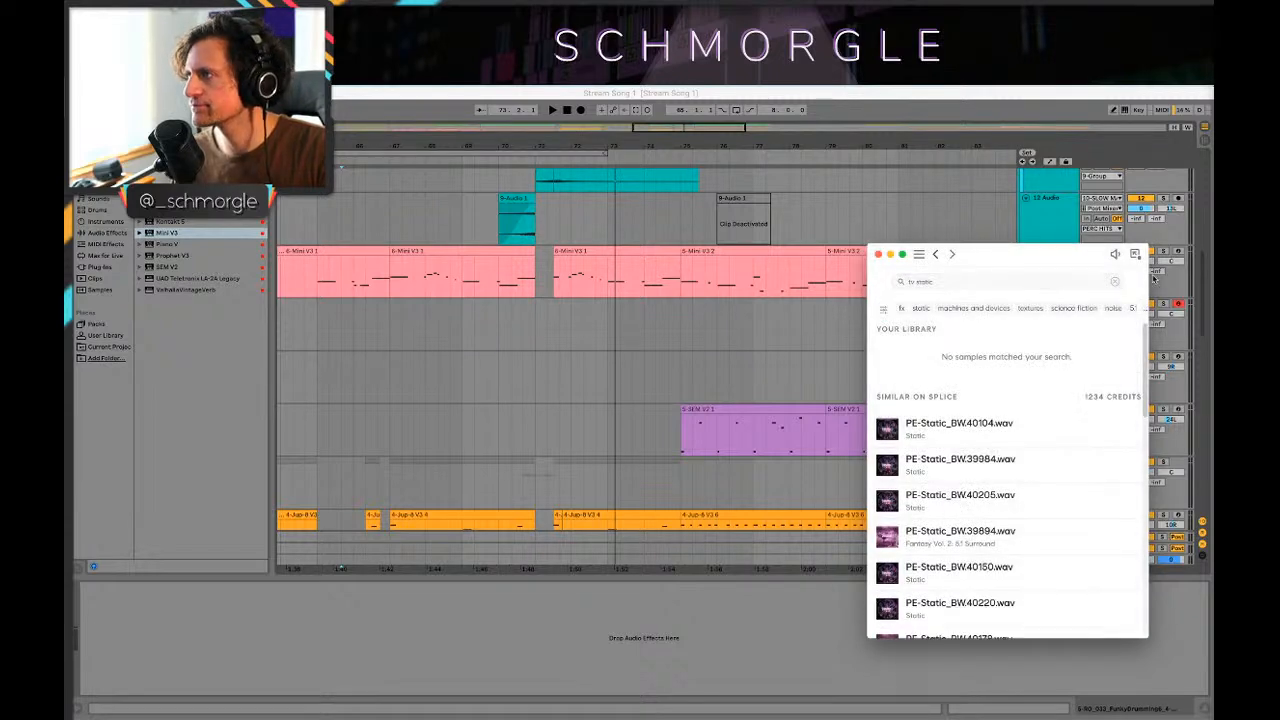
pyautogui.click(1114, 281)
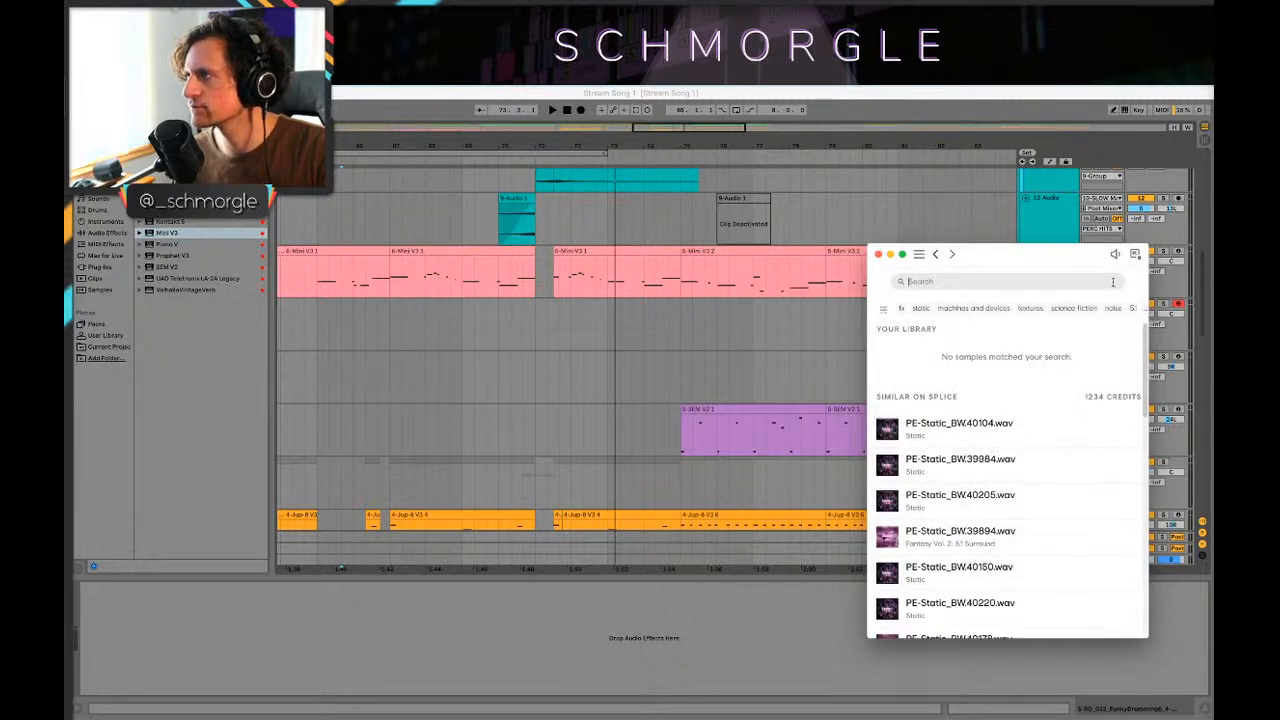
pyautogui.click(940, 255)
pyautogui.scroll(-1, 900, 520)
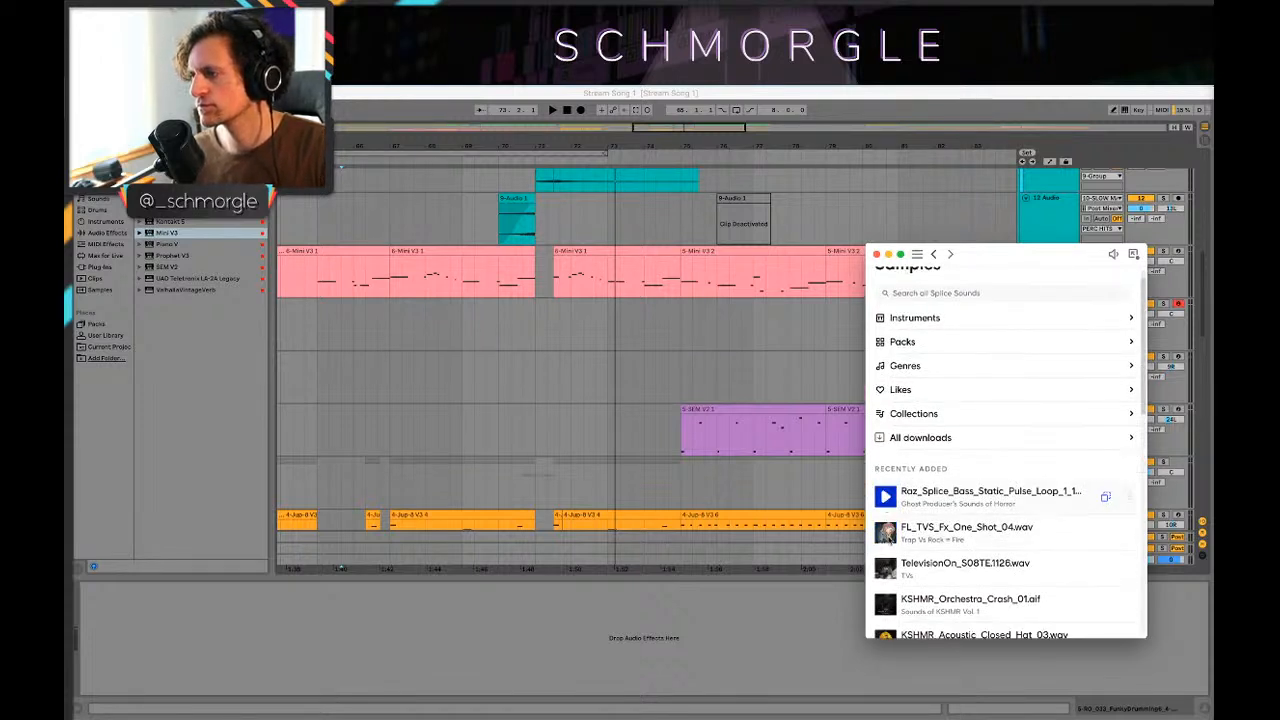
pyautogui.click(885, 532)
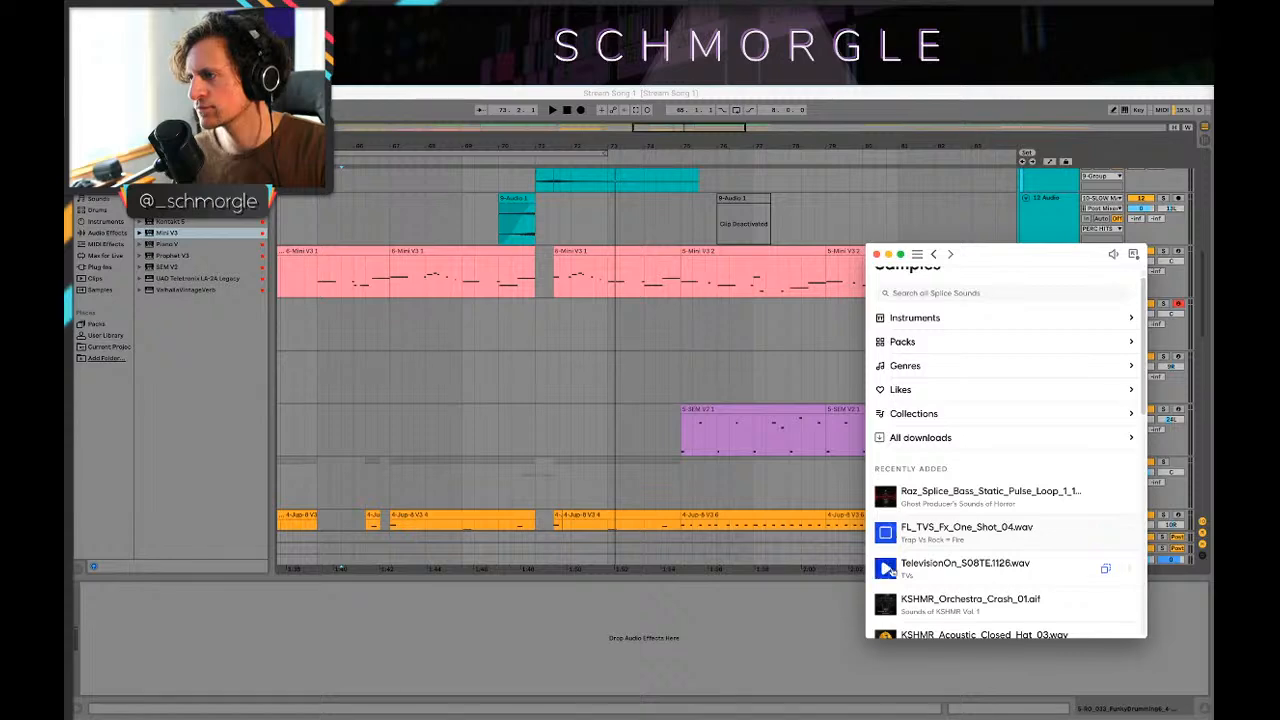
# Step: Switch to Ableton Live, insert two MIDI tracks below the 11 KSHMR track and delete the lower one
pyautogui.click(604, 413)
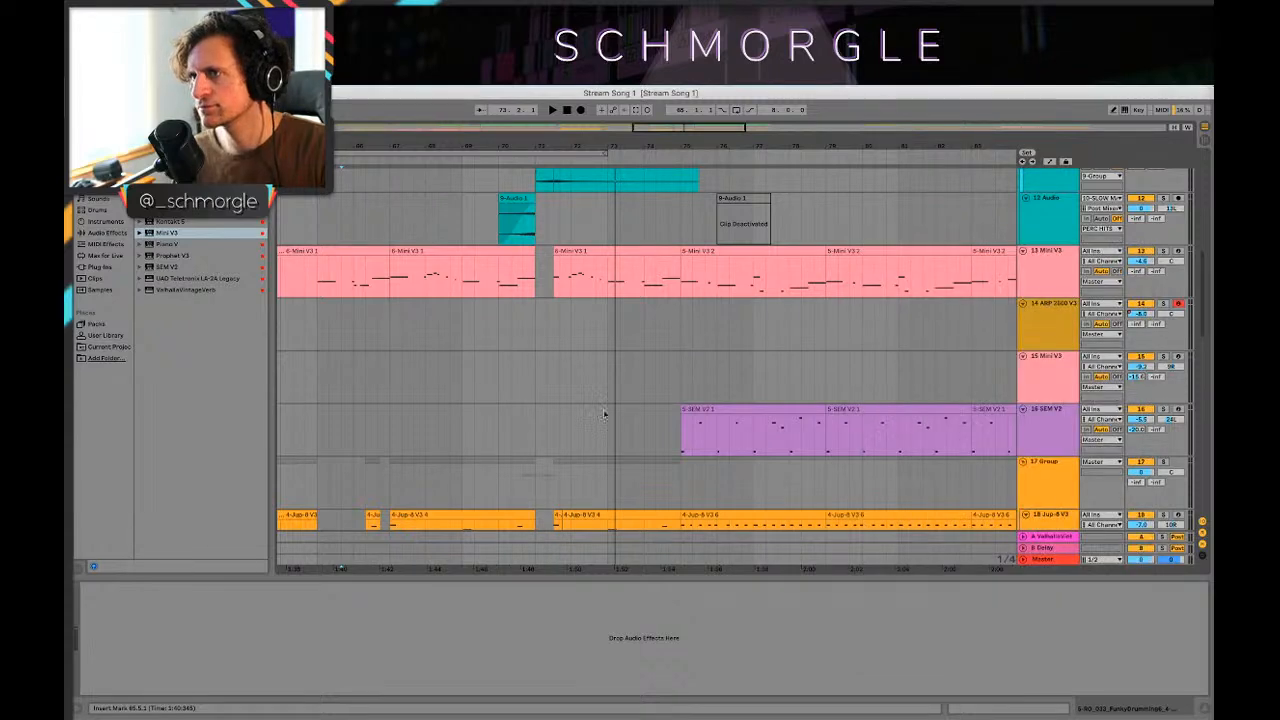
pyautogui.scroll(3, 604, 413)
pyautogui.click(1042, 318)
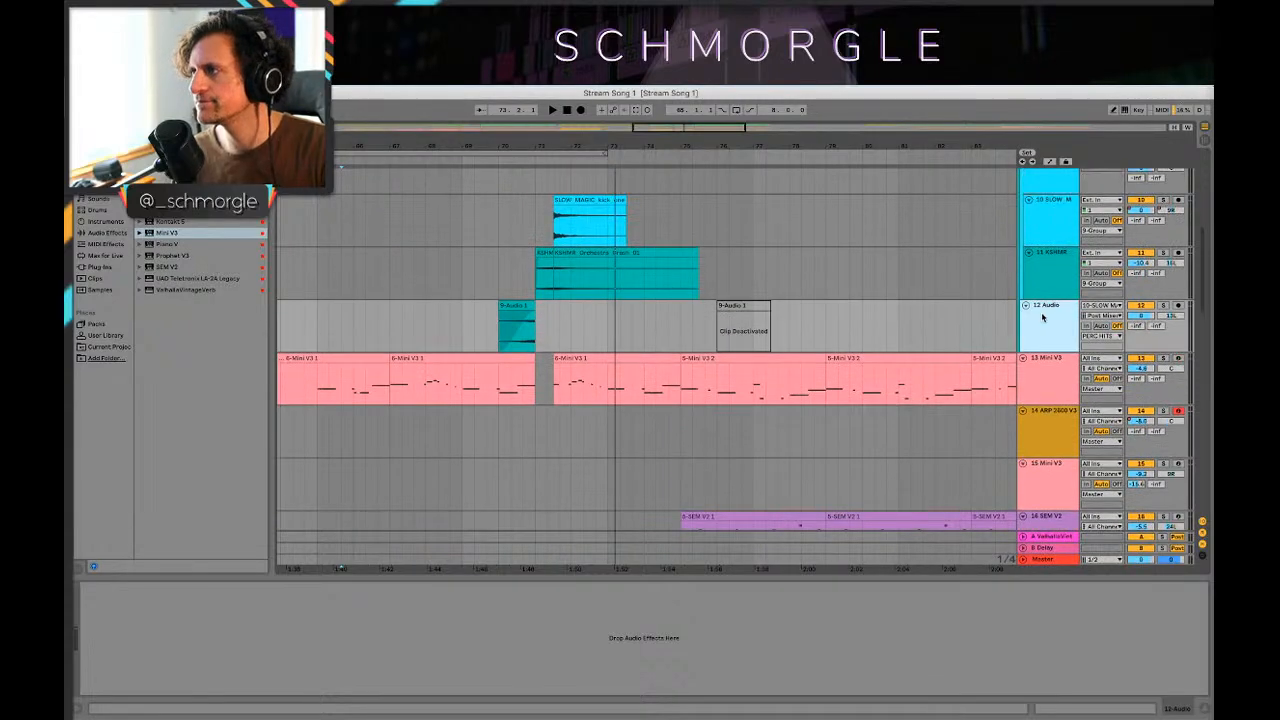
pyautogui.click(1040, 280)
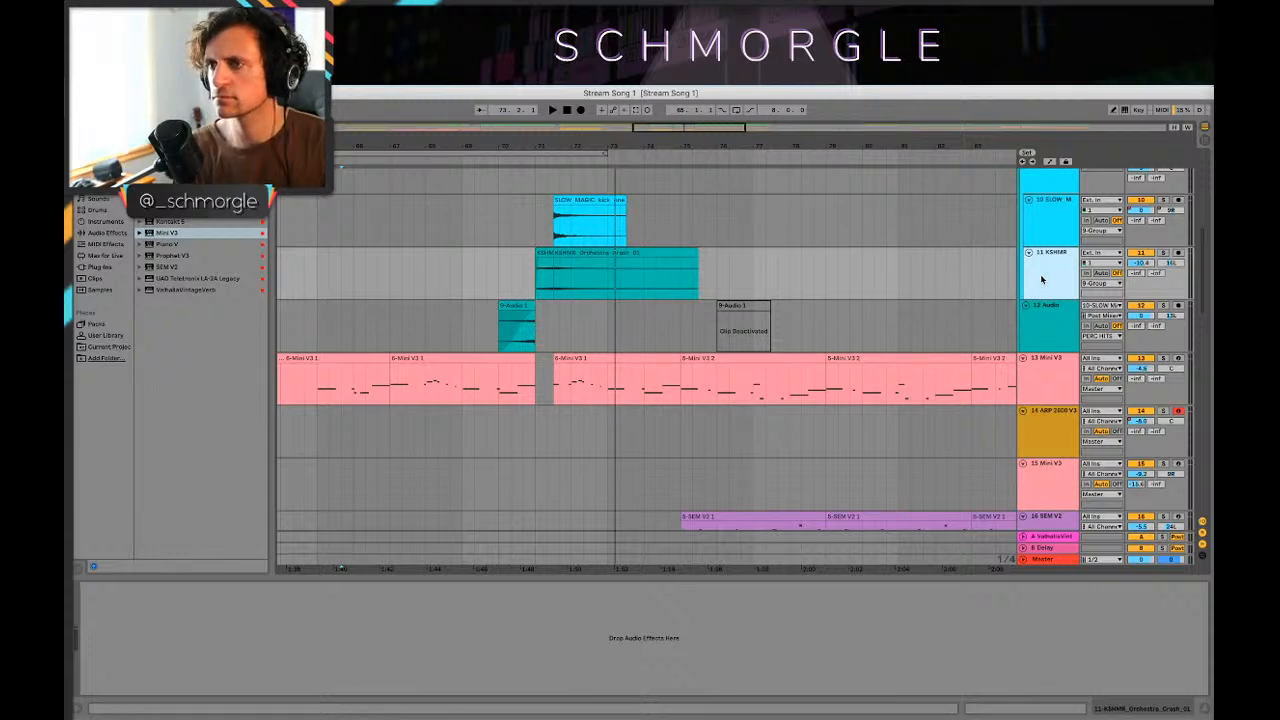
pyautogui.press('super+shift+t')
pyautogui.press('super+shift+t')
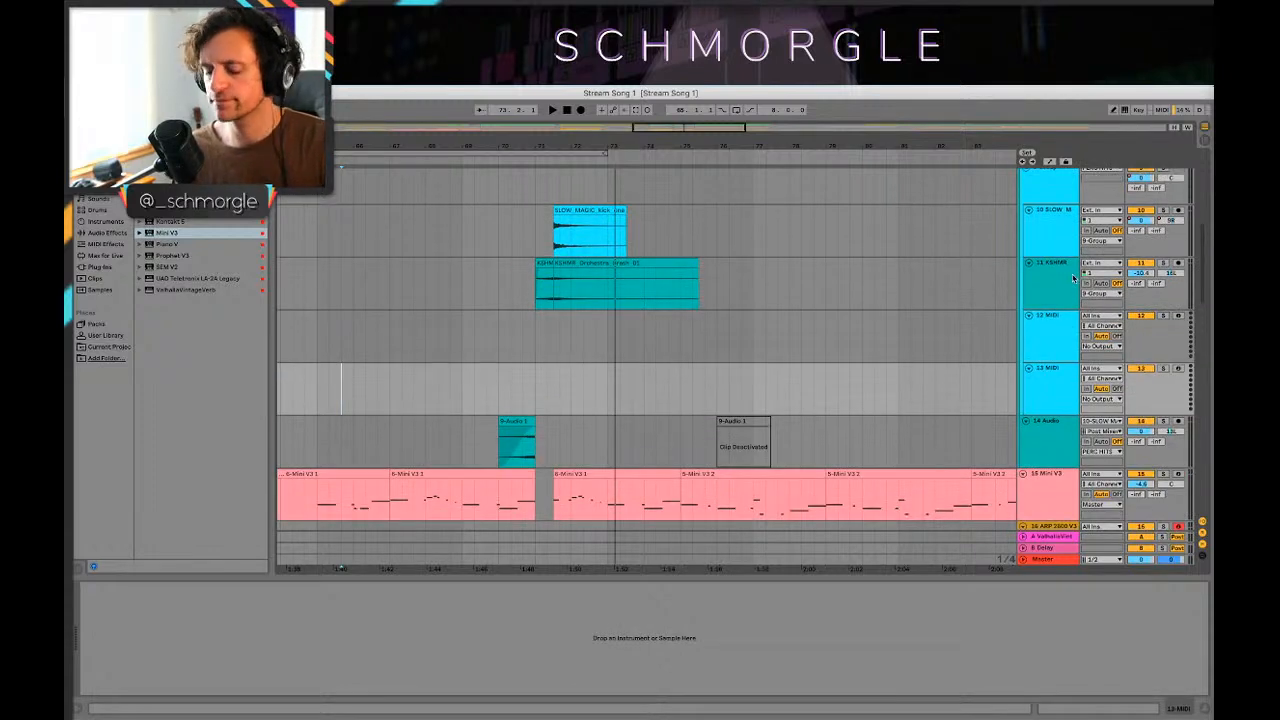
pyautogui.press('Delete')
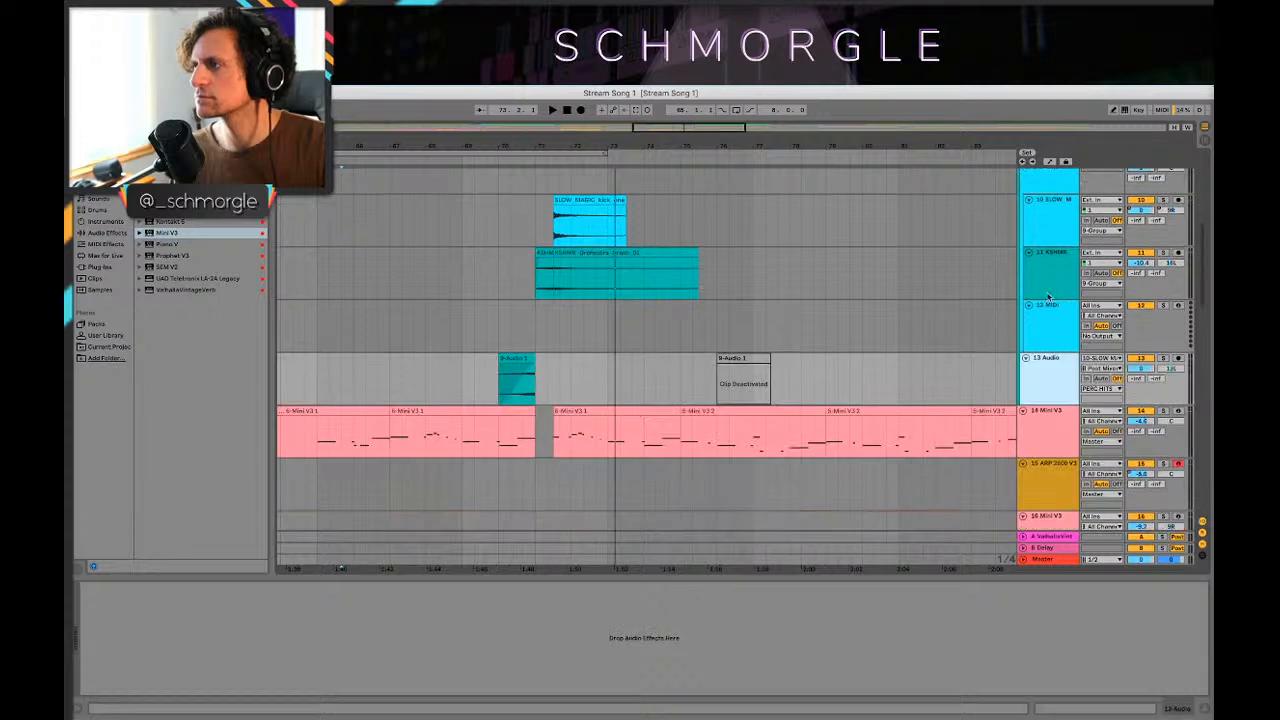
# Step: Delete the remaining 12 MIDI track, insert two audio tracks below the 11 KSHMR track and play from bar 71
pyautogui.press('Delete')
pyautogui.click(1072, 282)
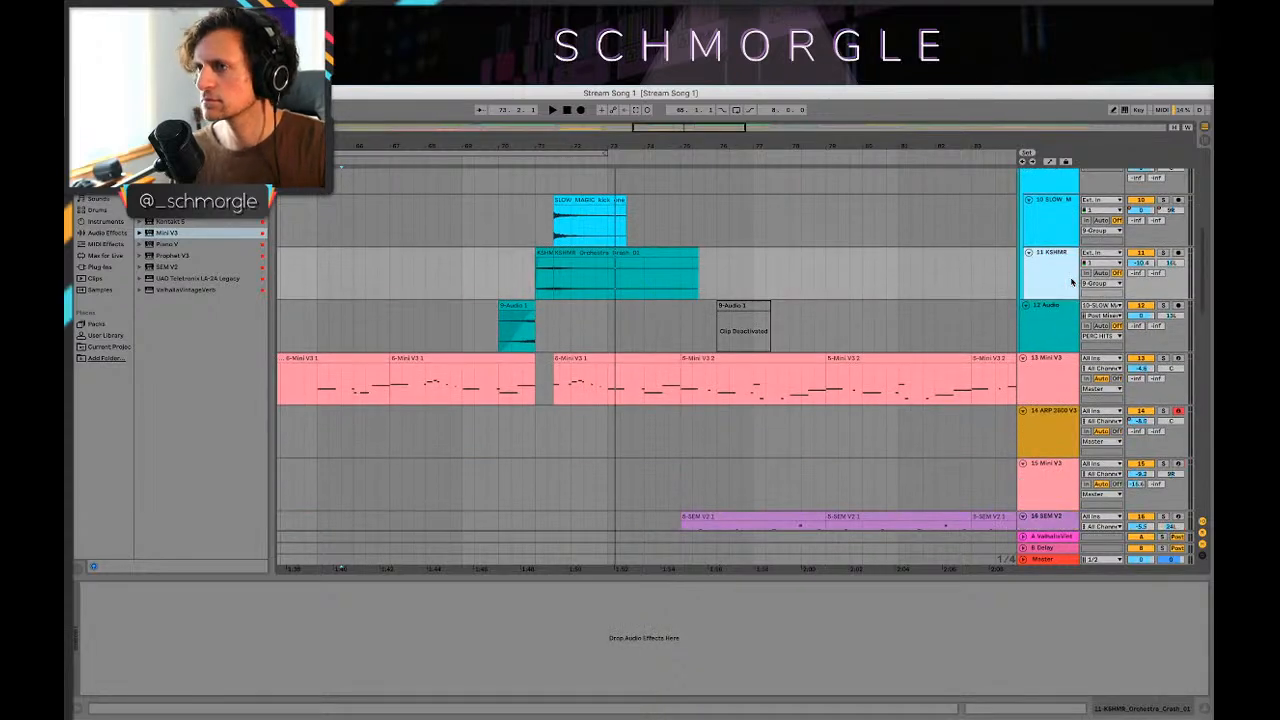
pyautogui.hotkey('ctrl', 't')
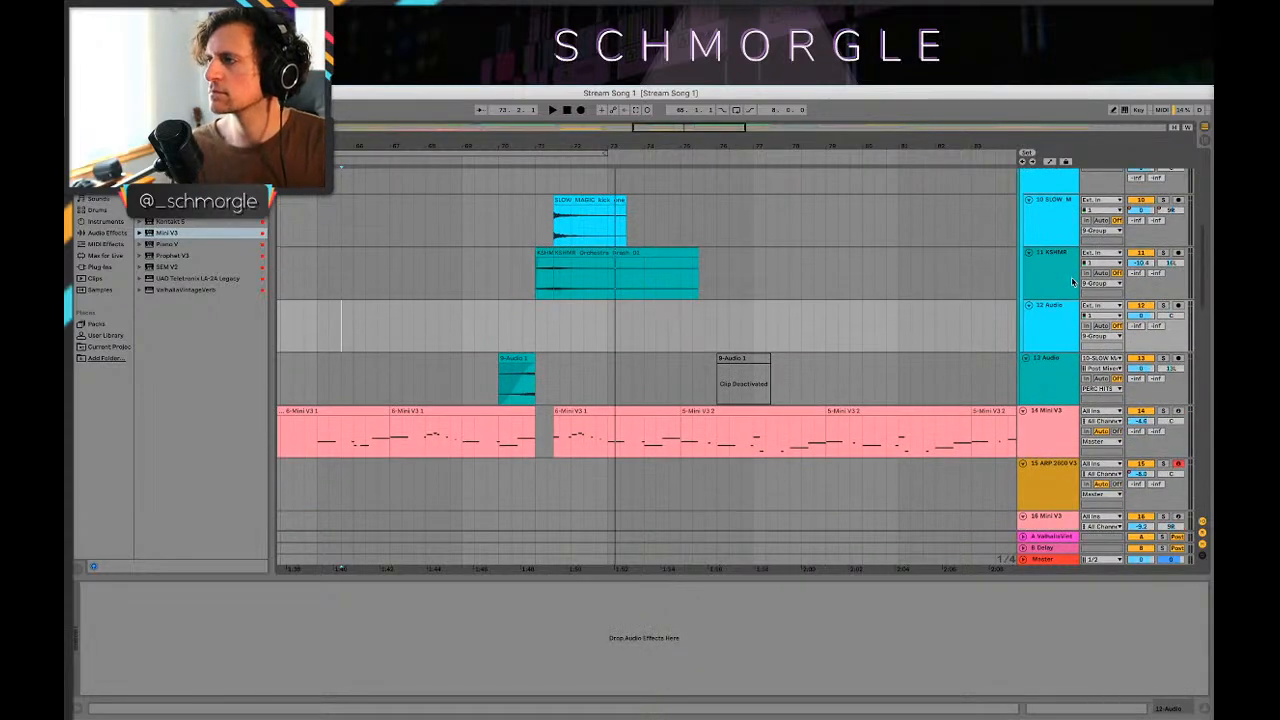
pyautogui.hotkey('ctrl', 't')
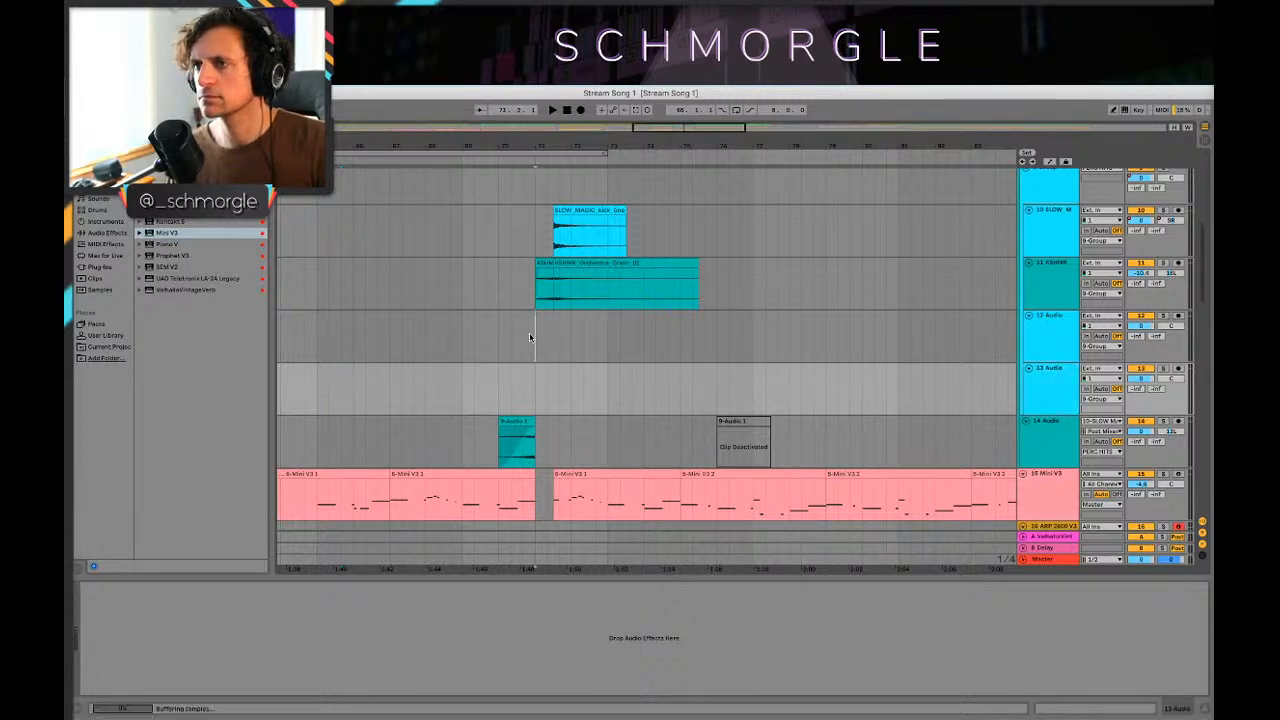
pyautogui.click(530, 336)
pyautogui.press('space')
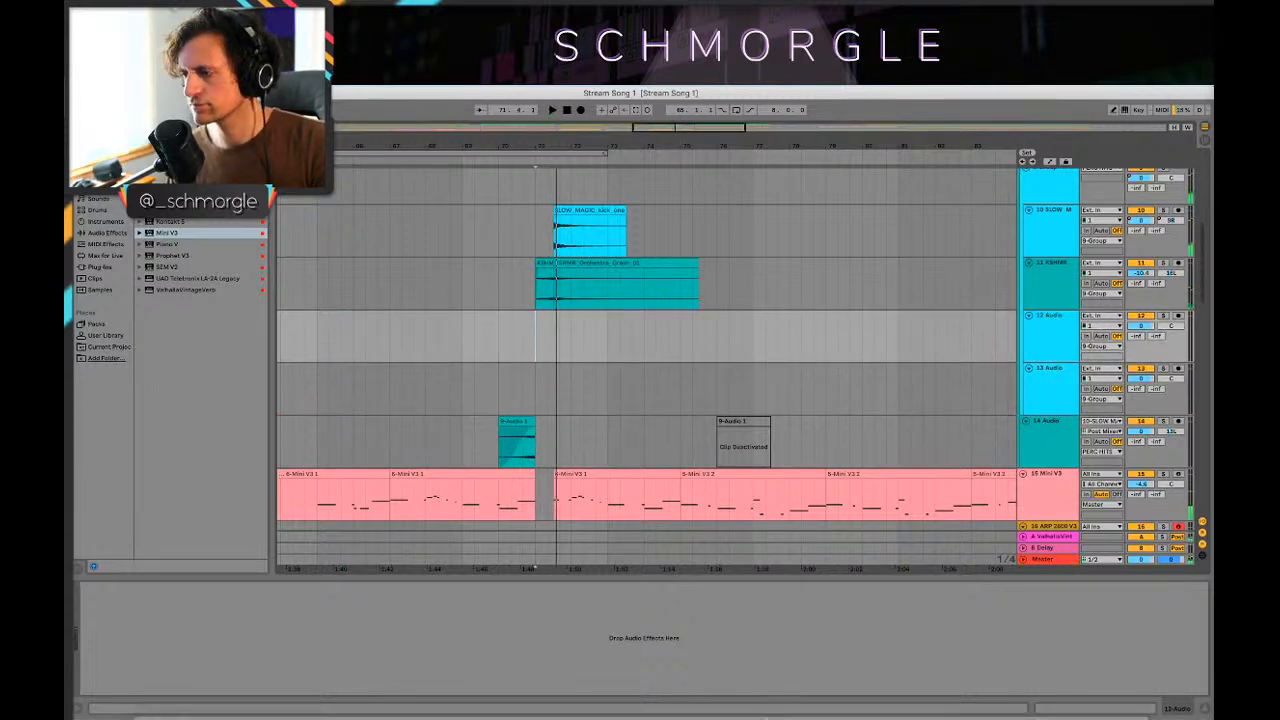
# Step: Switch to Splice and preview the recently added FL_TVS_Fx_One_Shot_04.wav
pyautogui.moveTo(690, 712)
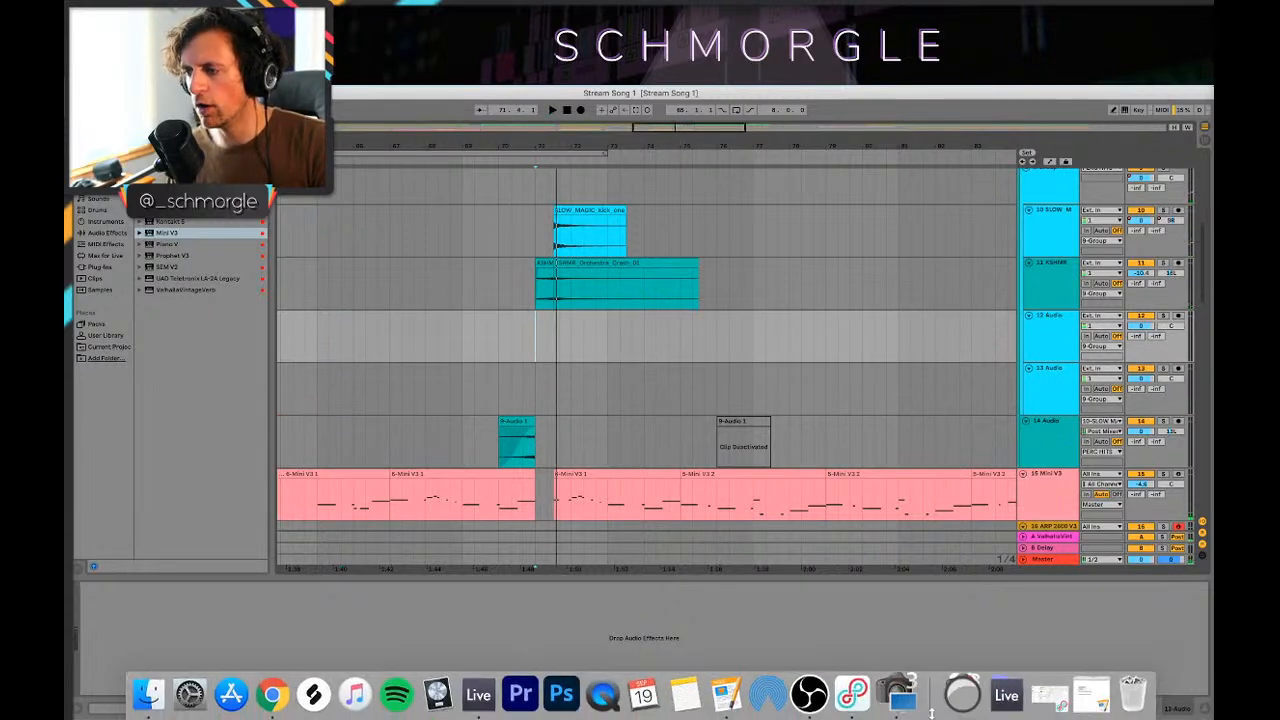
pyautogui.click(324, 711)
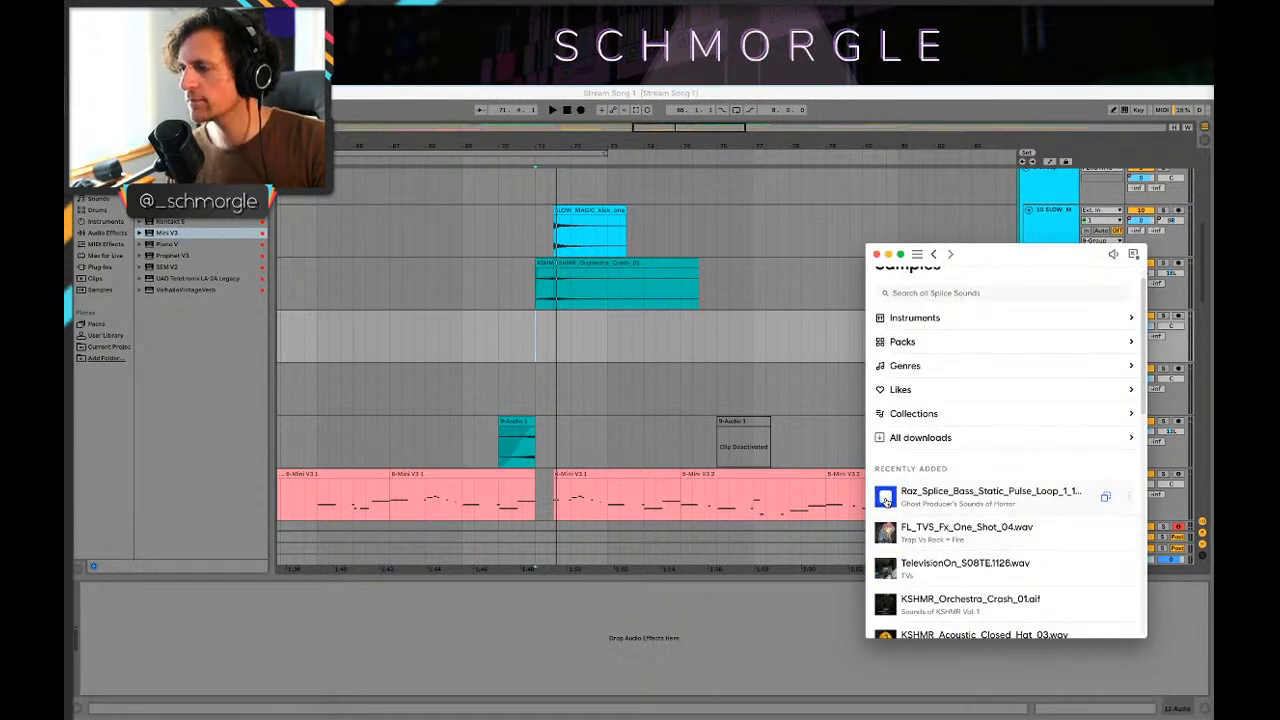
pyautogui.click(884, 535)
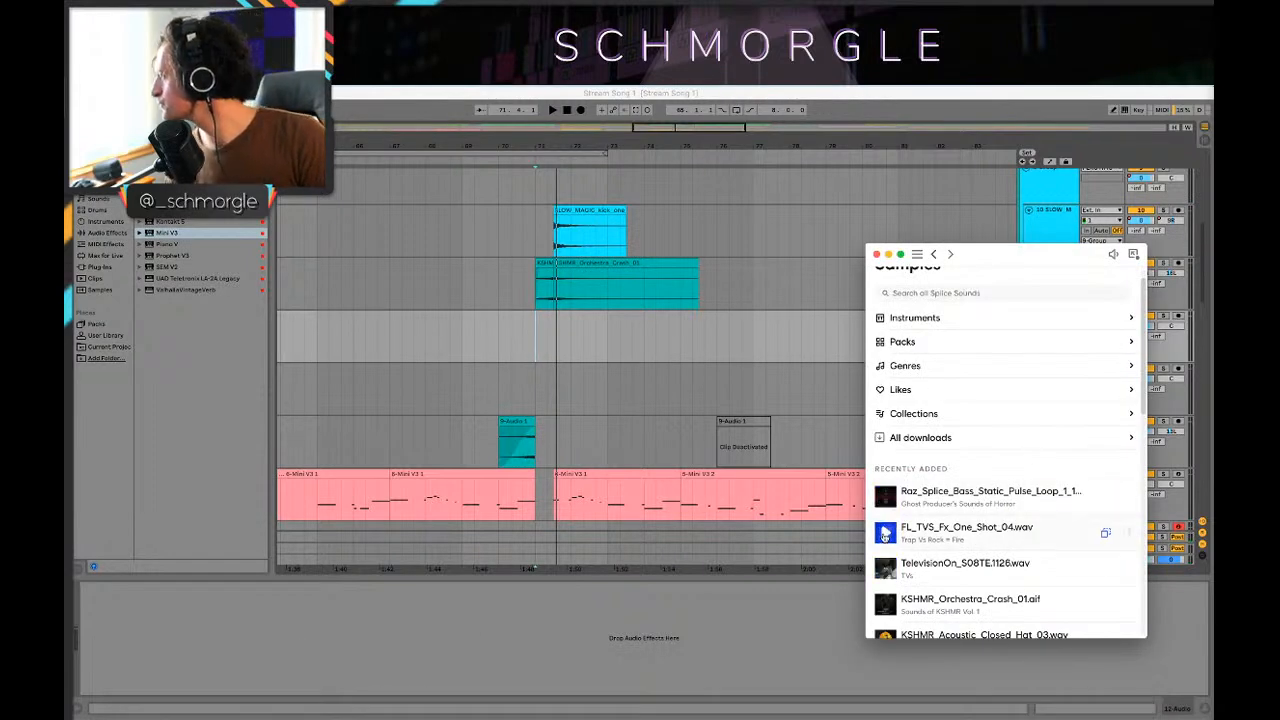
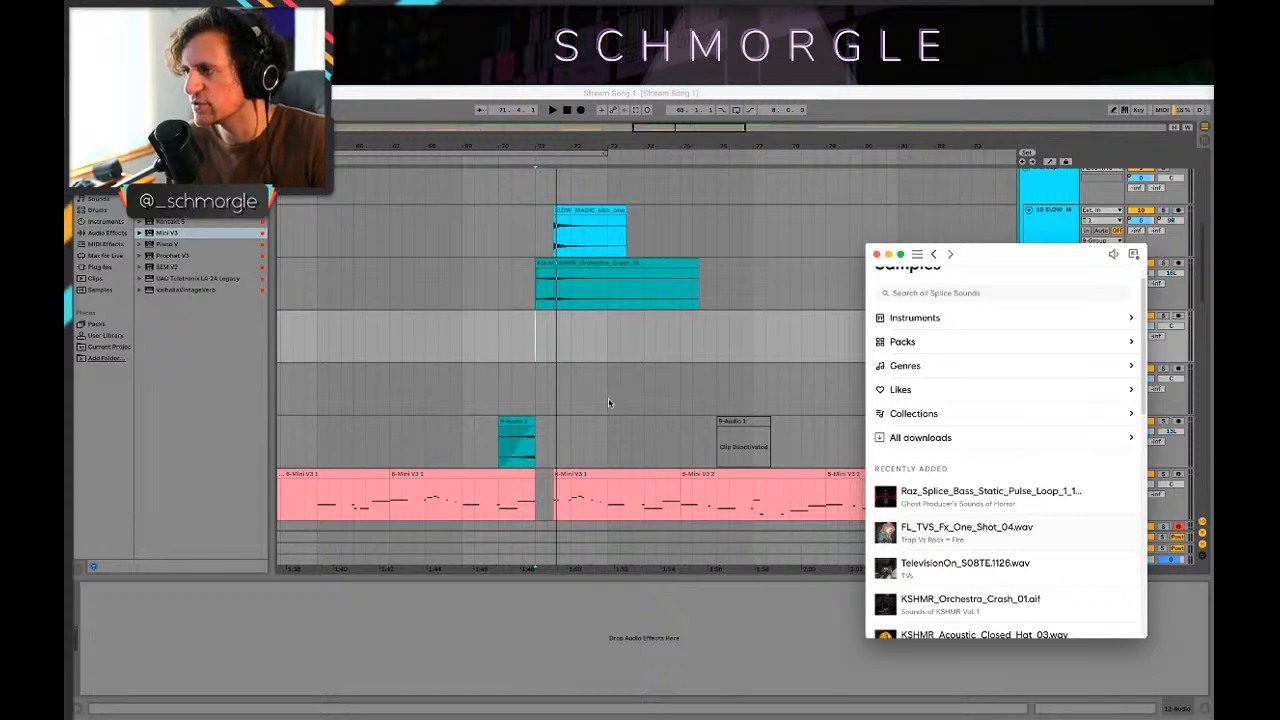
# Step: Look through the recently added samples in the Samples overview for the TV and static effects
pyautogui.scroll(-5, 950, 412)
pyautogui.scroll(5, 985, 421)
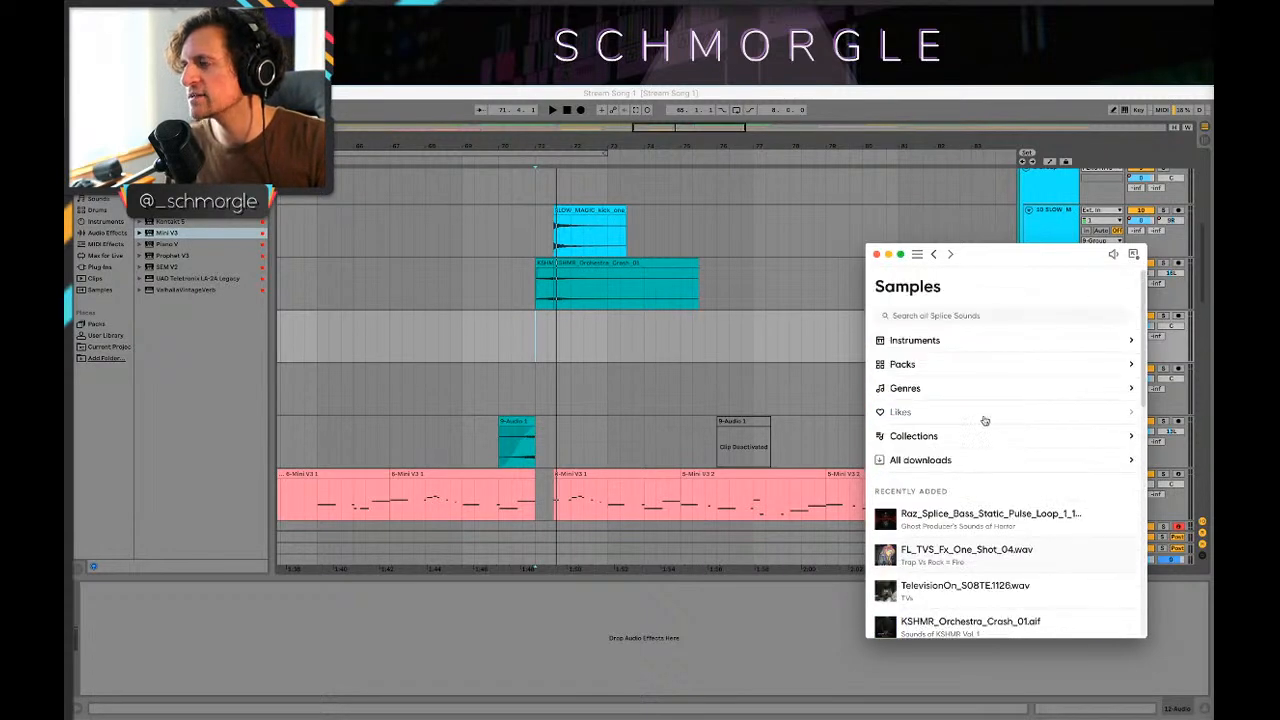
pyautogui.scroll(-5, 985, 421)
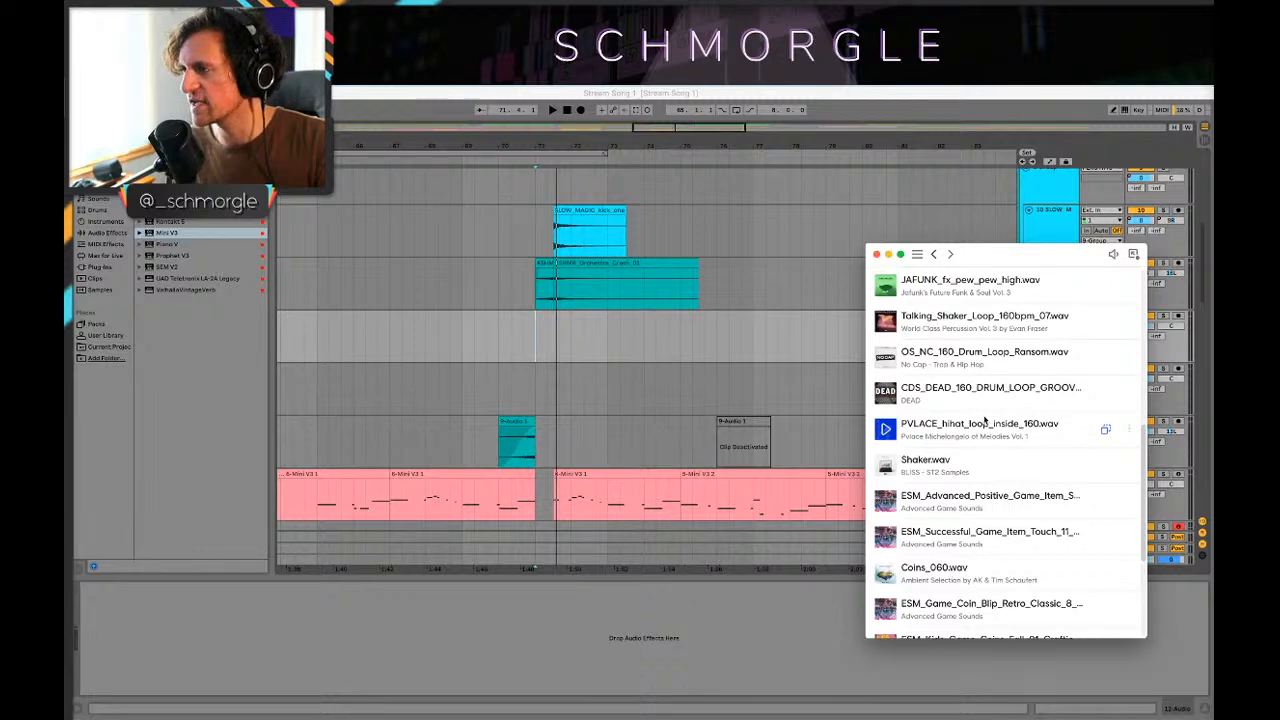
pyautogui.scroll(5, 985, 421)
pyautogui.scroll(-2, 985, 421)
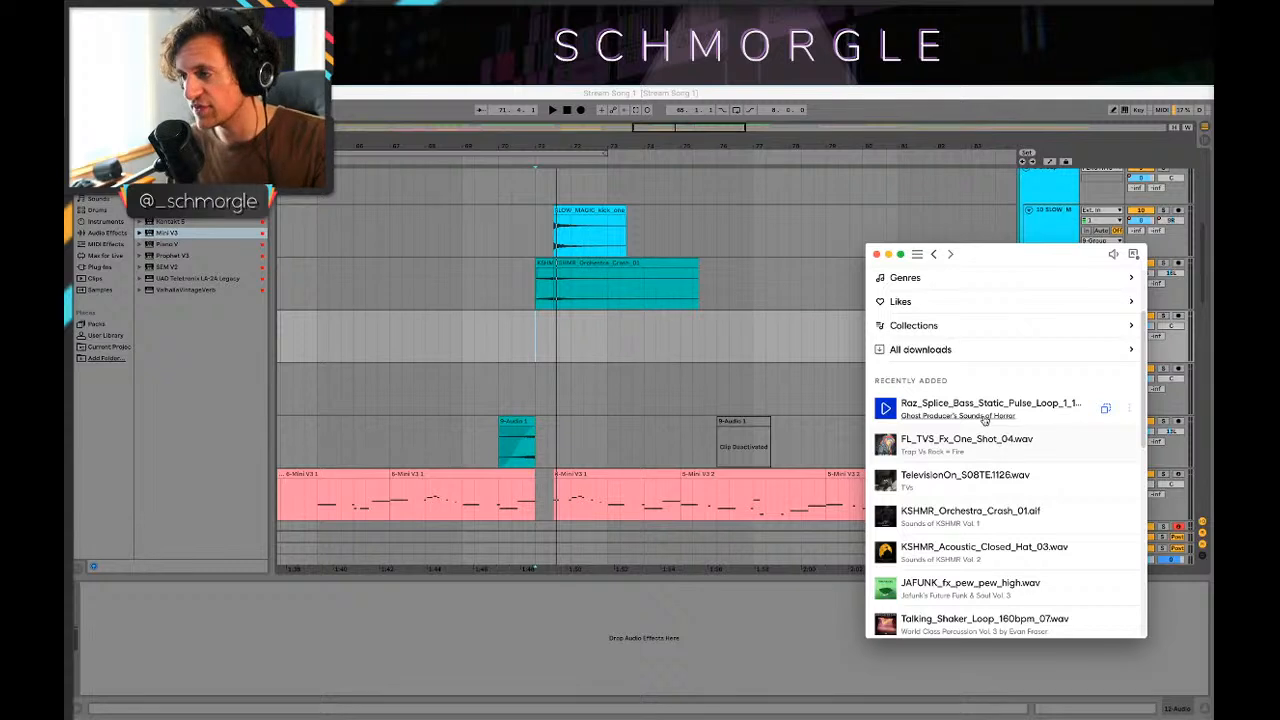
pyautogui.scroll(-1, 1005, 421)
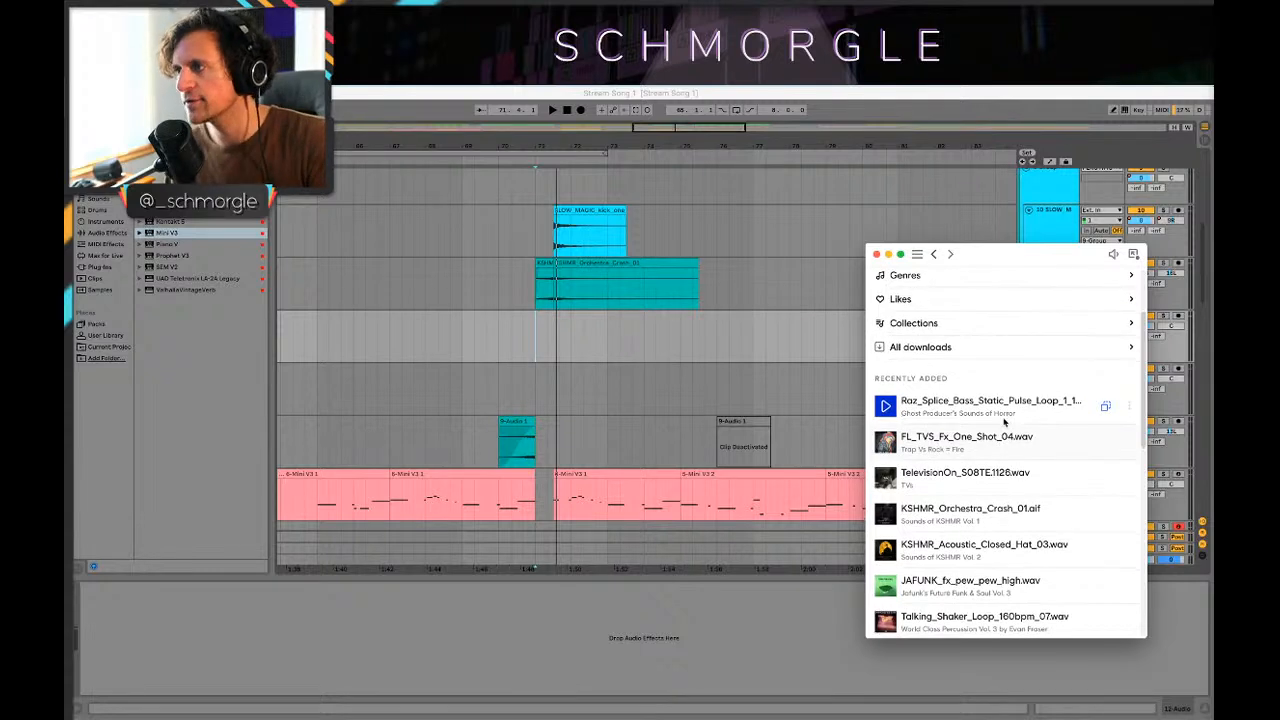
pyautogui.click(1030, 438)
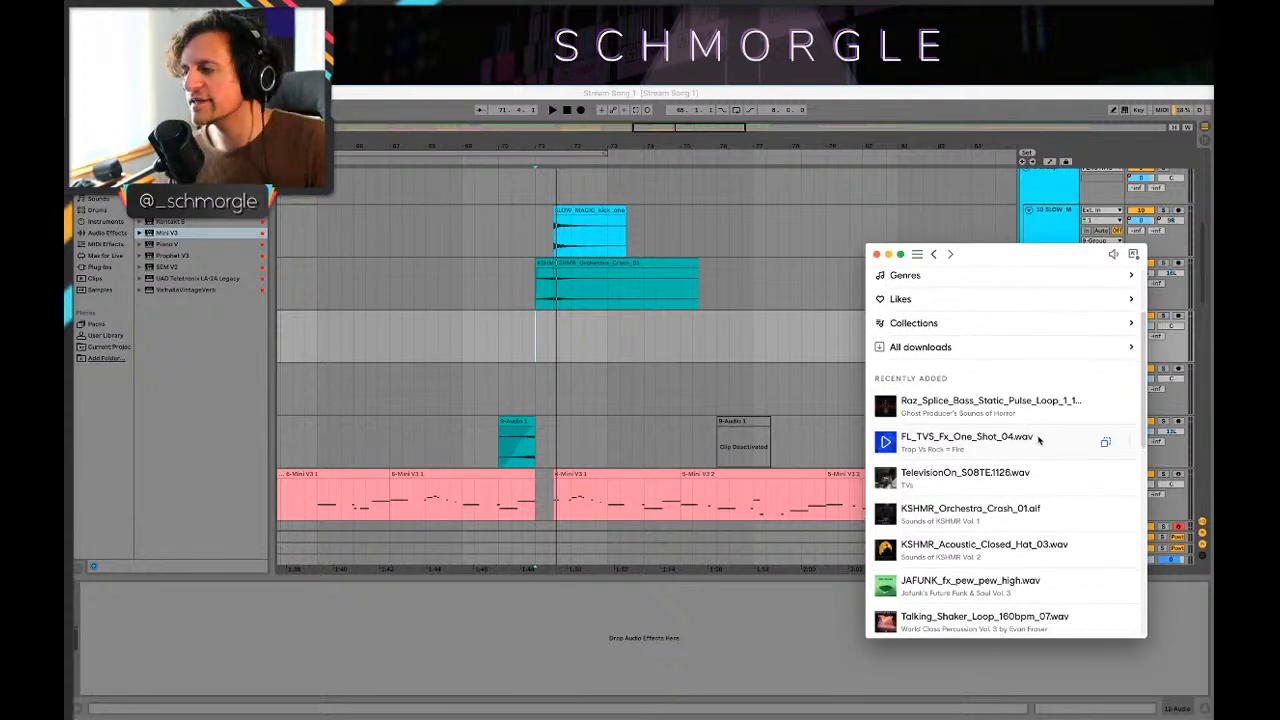
pyautogui.scroll(-1, 1038, 440)
pyautogui.click(1038, 440)
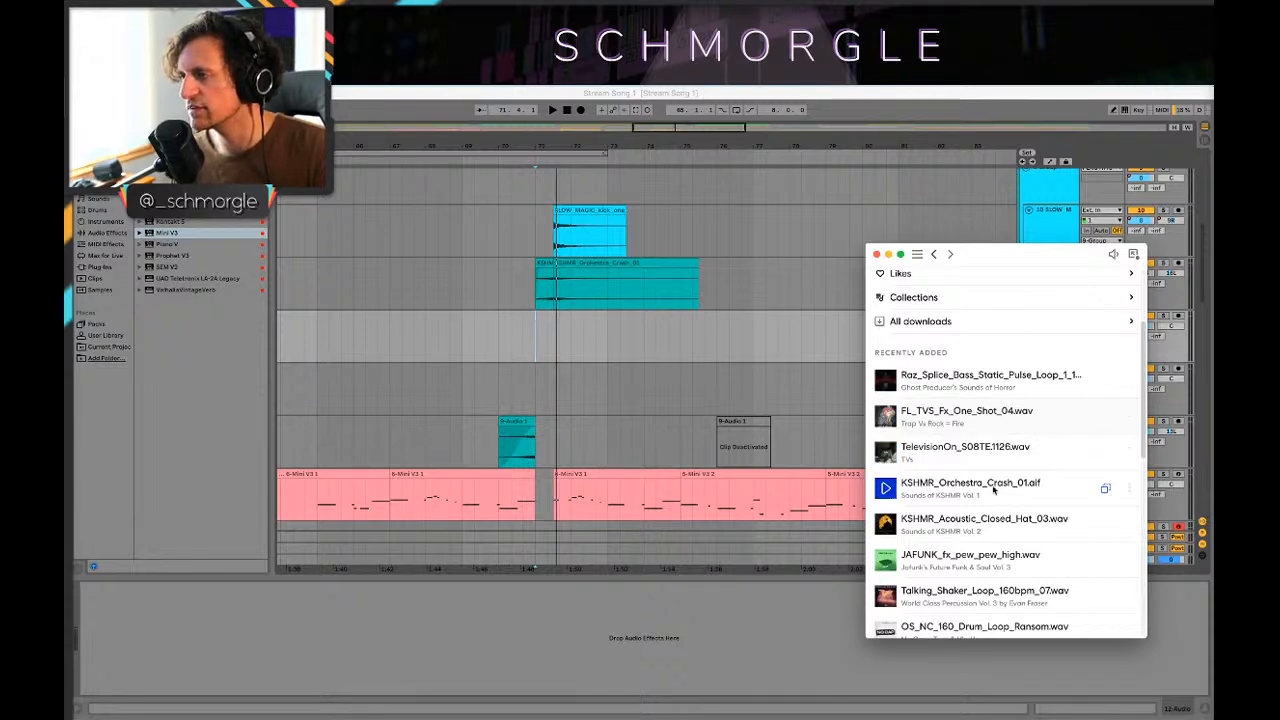
pyautogui.scroll(-4, 1010, 500)
pyautogui.scroll(10, 1040, 499)
pyautogui.scroll(-4, 983, 491)
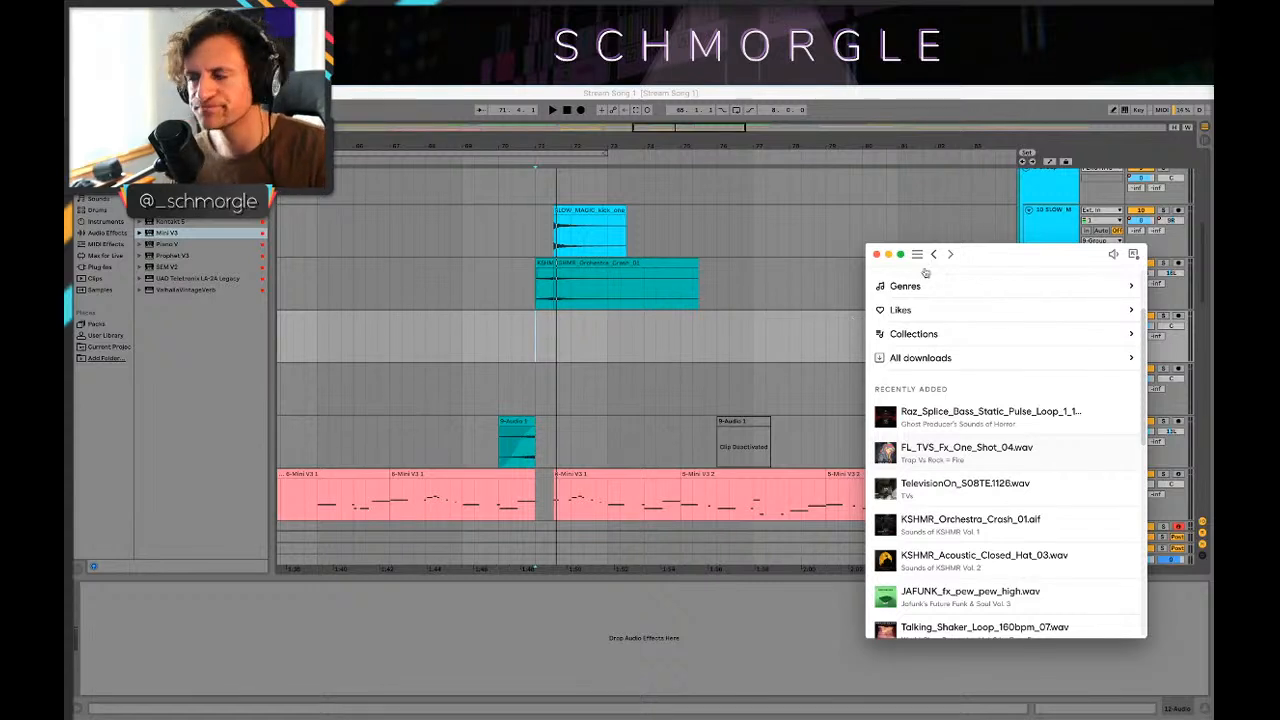
# Step: Preview TelevisionOn_S08TE.1126.wav, place it on audio track 13 at bar 71 and place FL_TVS_Fx_One_Shot_04.wav on track 12 at bar 71
pyautogui.moveTo(1010, 255); pyautogui.dragTo(953, 238)
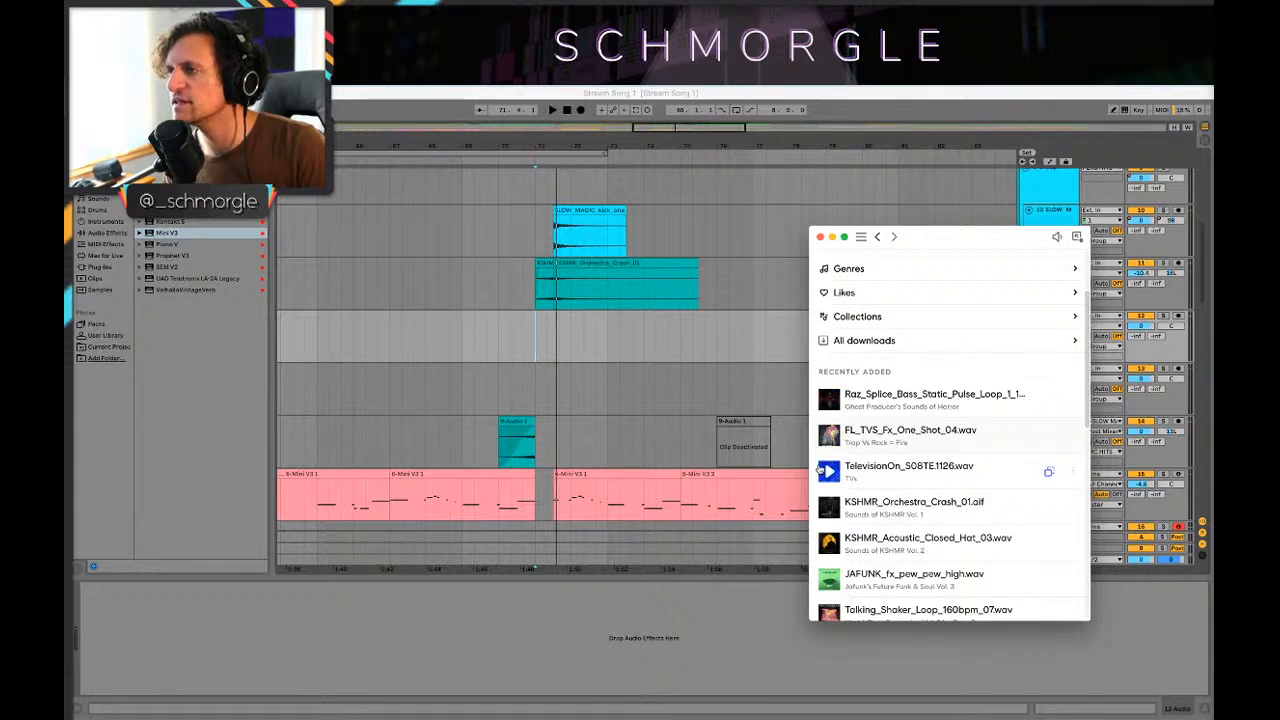
pyautogui.click(829, 469)
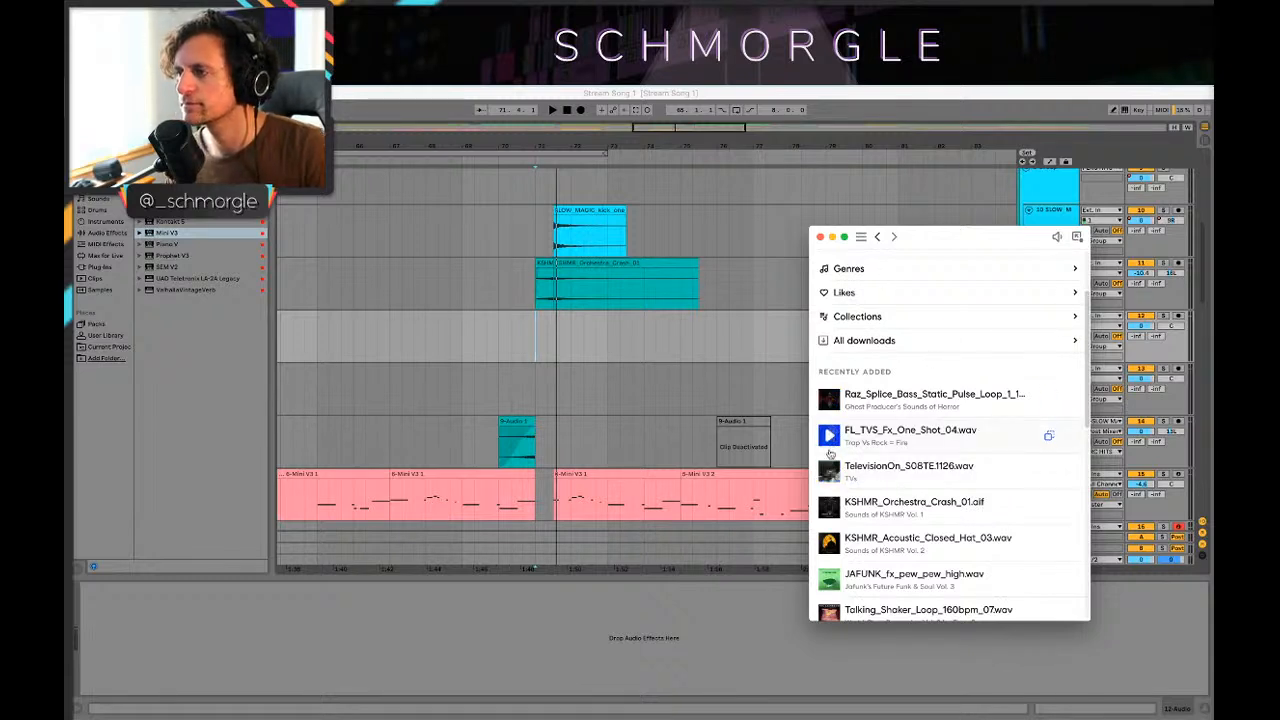
pyautogui.moveTo(884, 474); pyautogui.dragTo(640, 438)
pyautogui.moveTo(530, 401); pyautogui.dragTo(541, 400)
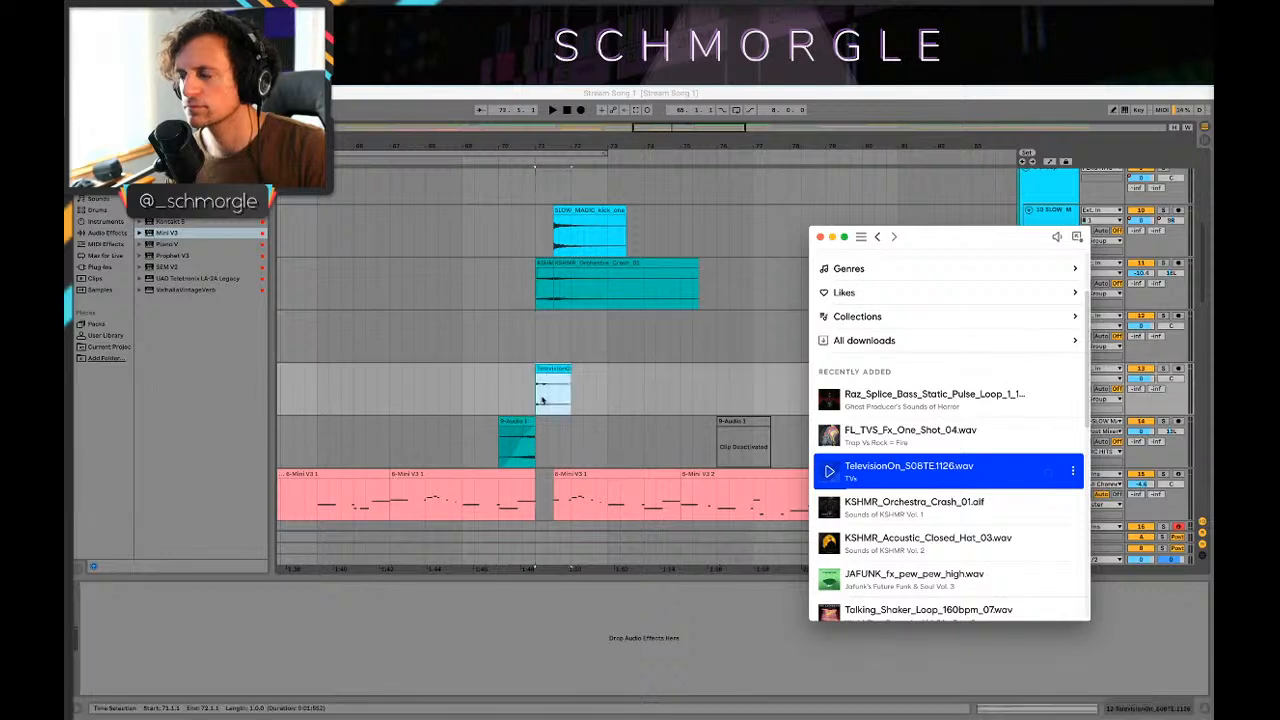
pyautogui.moveTo(850, 430); pyautogui.dragTo(537, 350)
# Step: Play the arrangement from bar 70 and audition the FL_TVS_Fx_One_Shot_04 clip around bar 73
pyautogui.click(499, 346)
pyautogui.press('space')
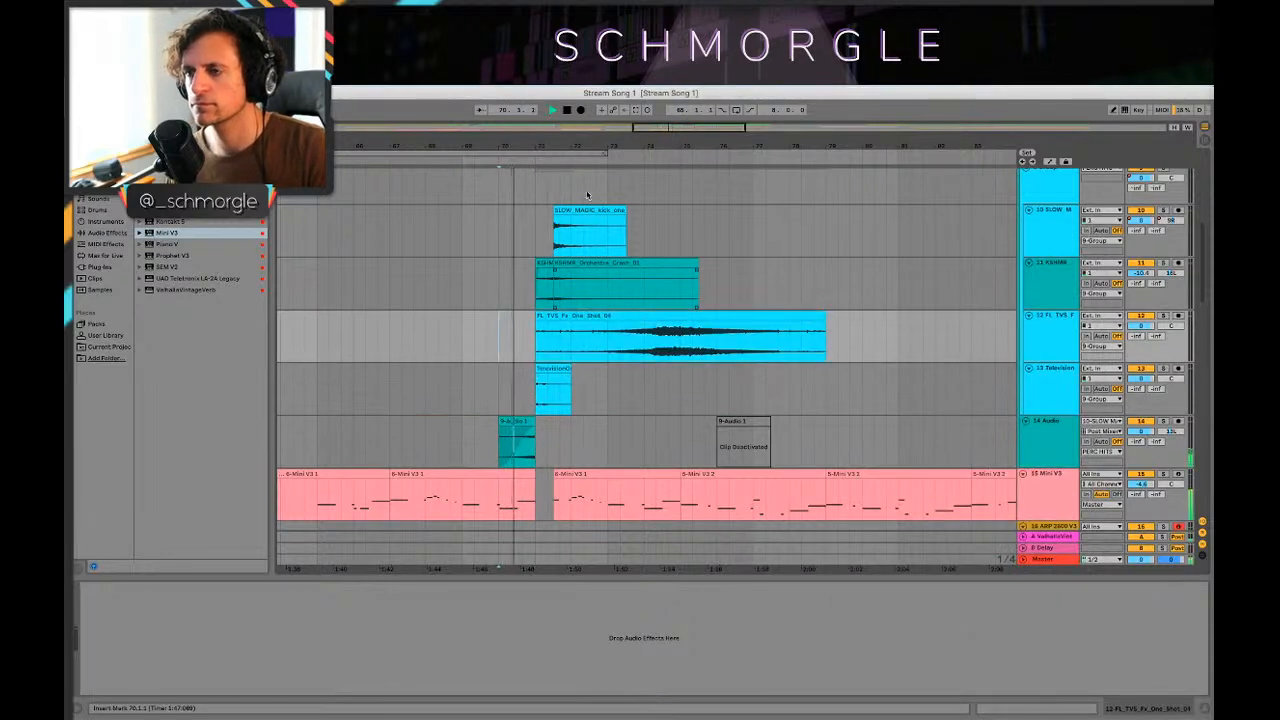
pyautogui.moveTo(579, 137)
pyautogui.mouseDown()
pyautogui.moveTo(577, 166)
pyautogui.moveTo(738, 164)
pyautogui.mouseUp()
pyautogui.press('space')
pyautogui.click(873, 340)
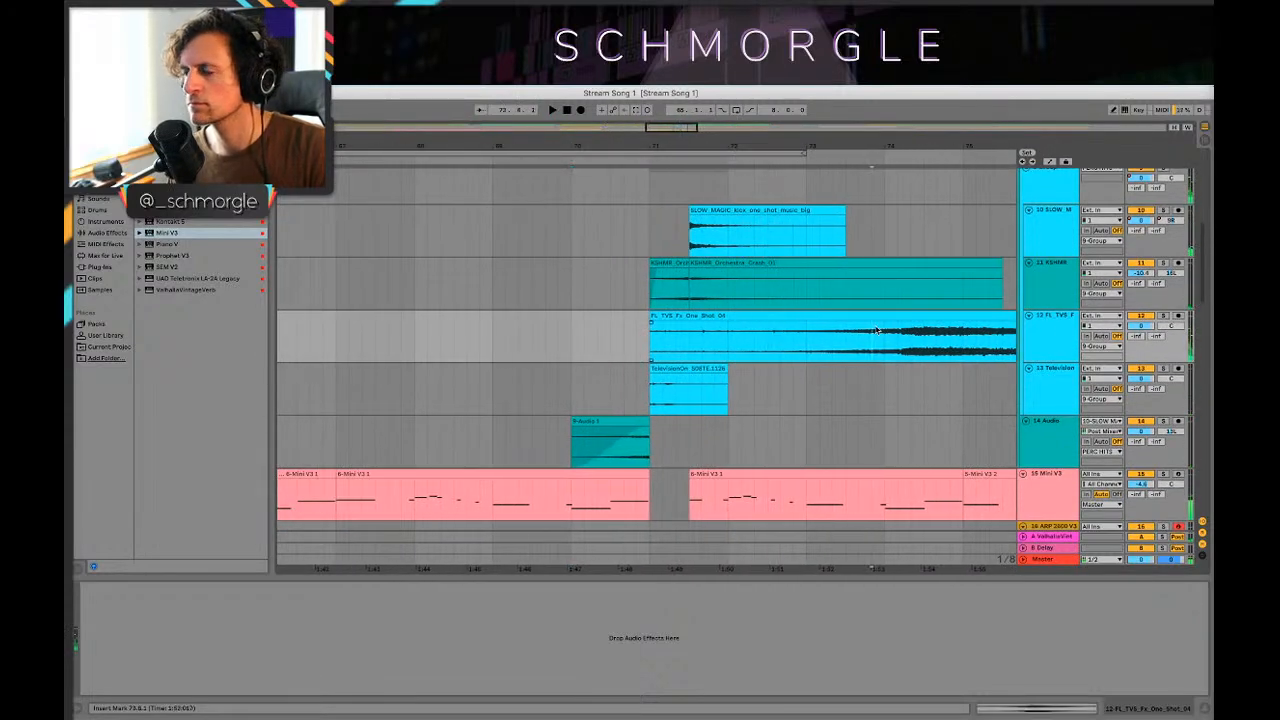
pyautogui.press('space')
pyautogui.press('space')
# Step: Cut the FL_TVS_Fx_One_Shot_04 clip off at 72.6.1, deleting the rest of it, and play the section from 70.6.1
pyautogui.moveTo(792, 335); pyautogui.dragTo(845, 335)
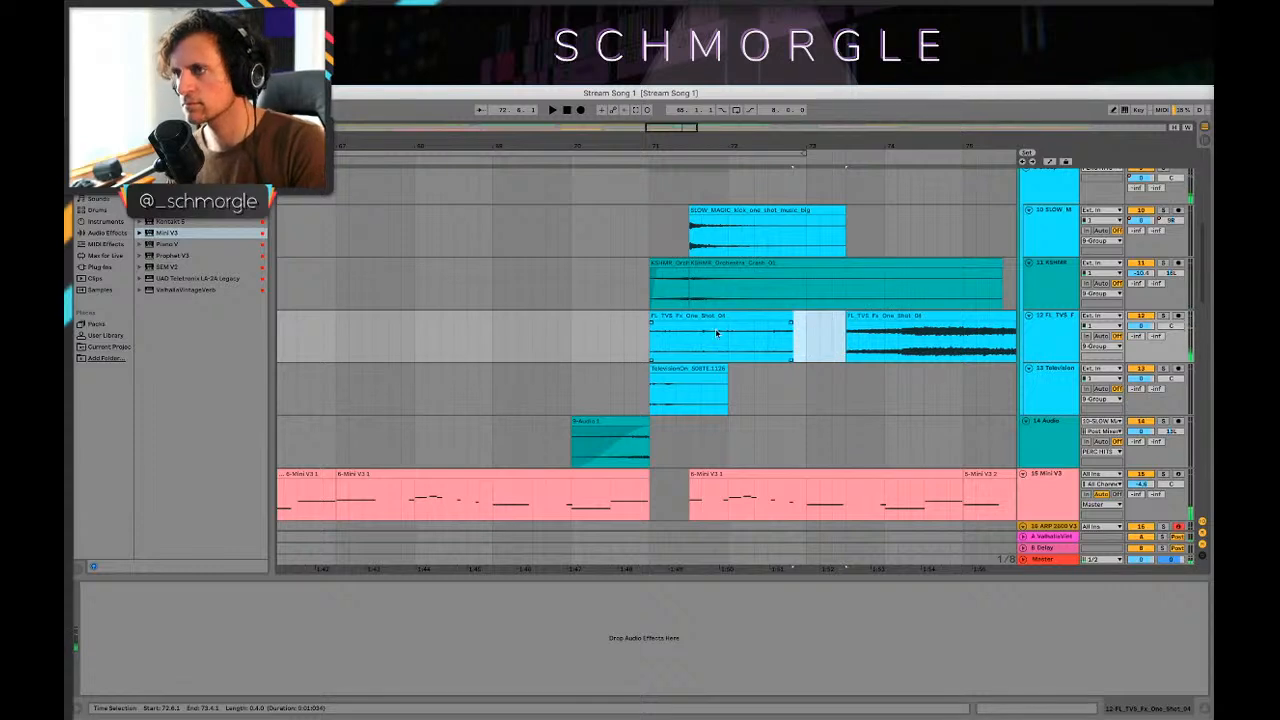
pyautogui.press('Delete')
pyautogui.click(877, 332)
pyautogui.press('Delete')
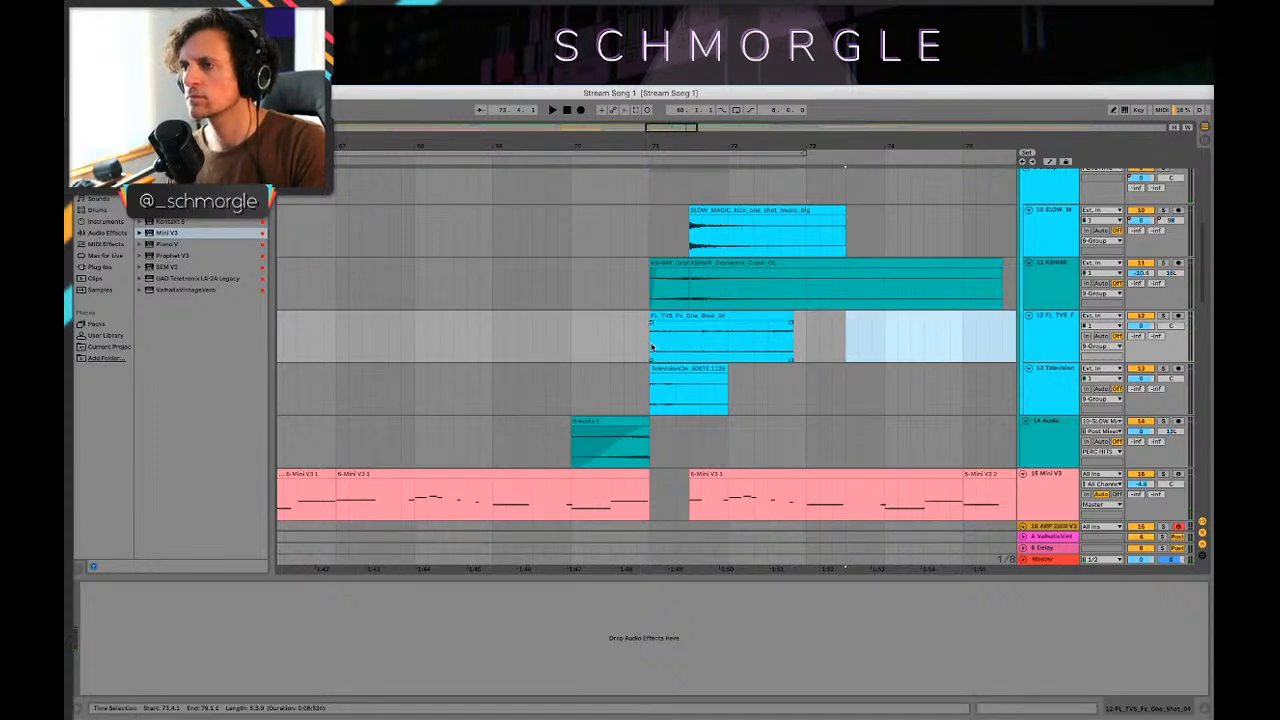
pyautogui.press('space')
pyautogui.click(634, 345)
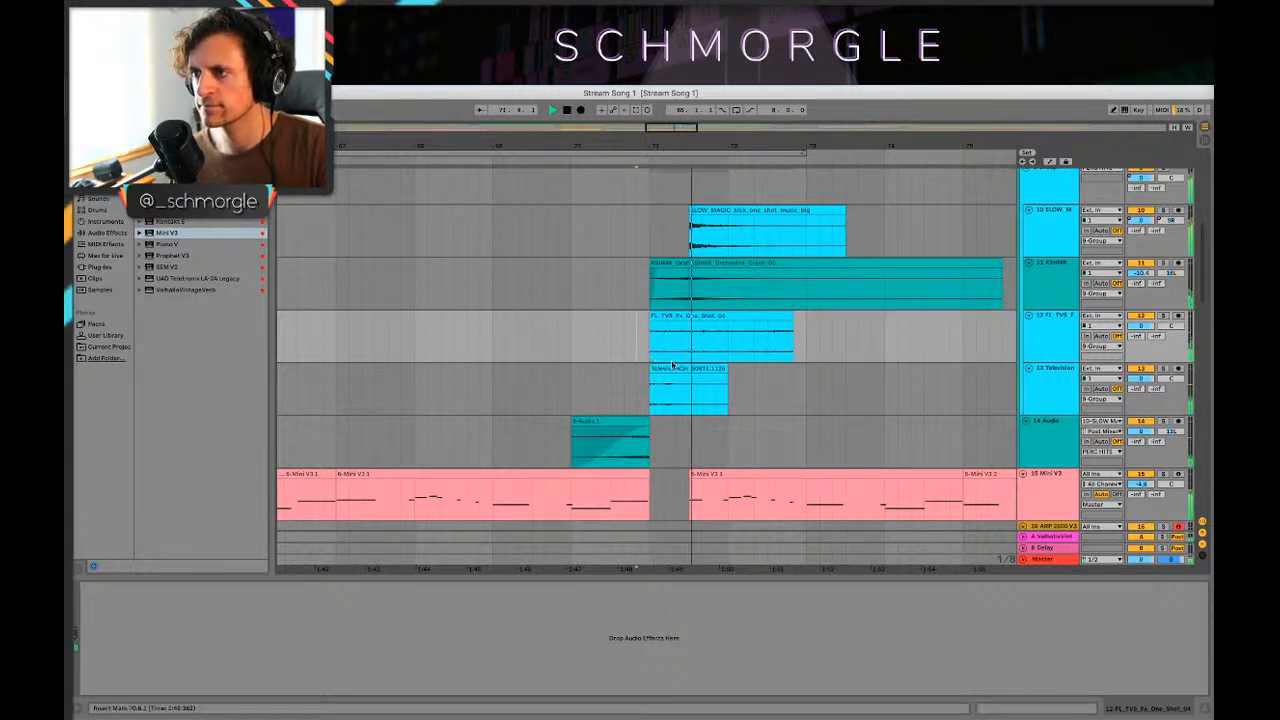
pyautogui.press('space')
# Step: Move the TelevisionOn clip to start at 70.6.1, play it in context and delete most of it after 71.1.1
pyautogui.moveTo(664, 371)
pyautogui.mouseDown()
pyautogui.moveTo(637, 372)
pyautogui.moveTo(662, 371)
pyautogui.mouseUp()
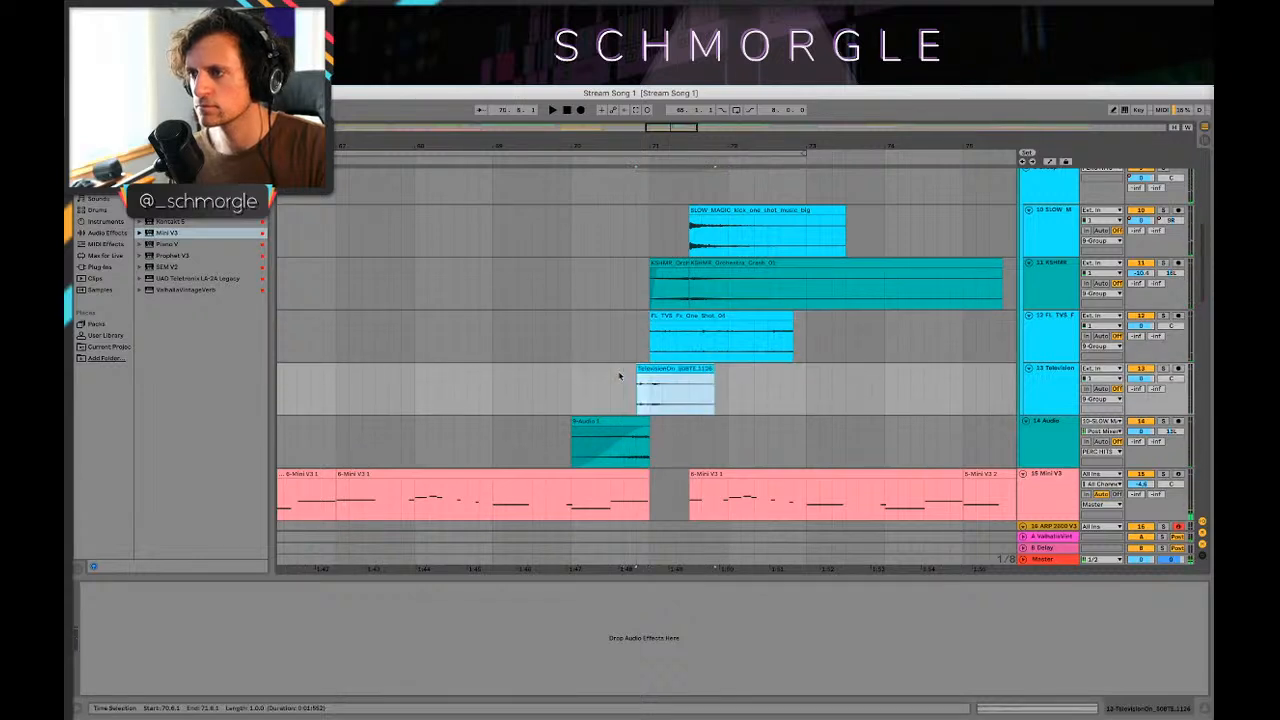
pyautogui.click(602, 373)
pyautogui.press('space')
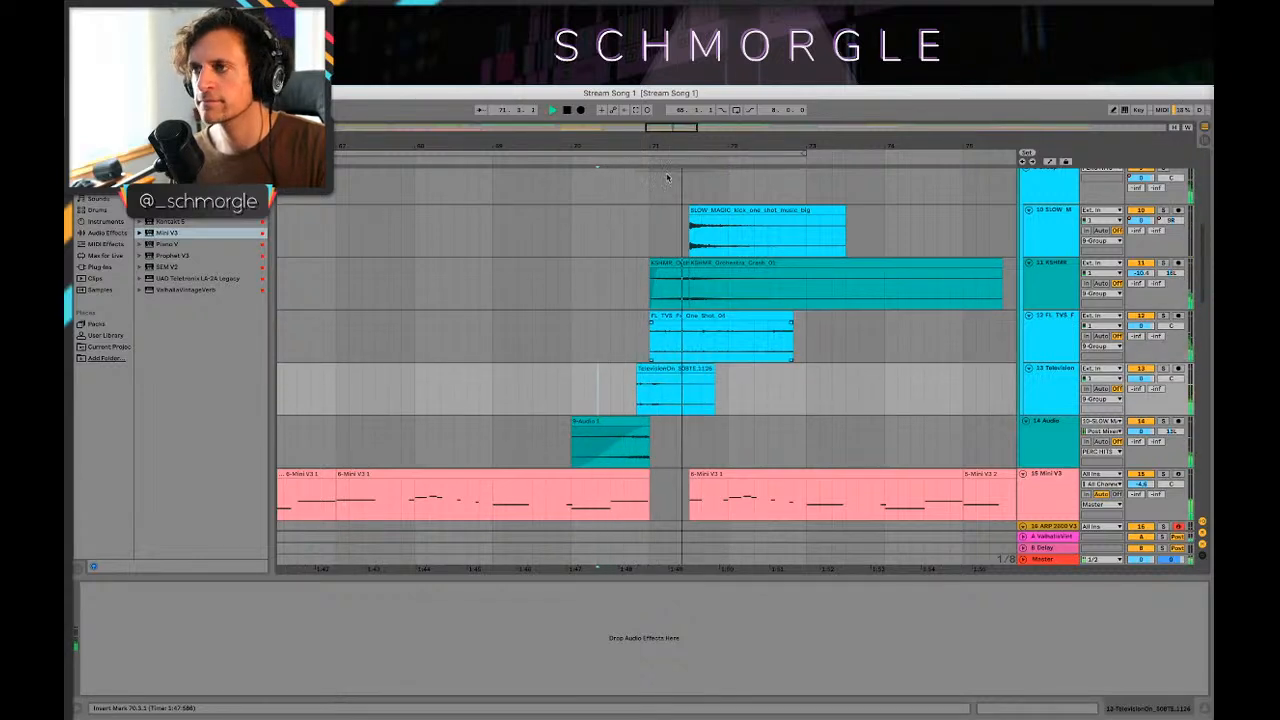
pyautogui.moveTo(641, 144); pyautogui.dragTo(638, 151)
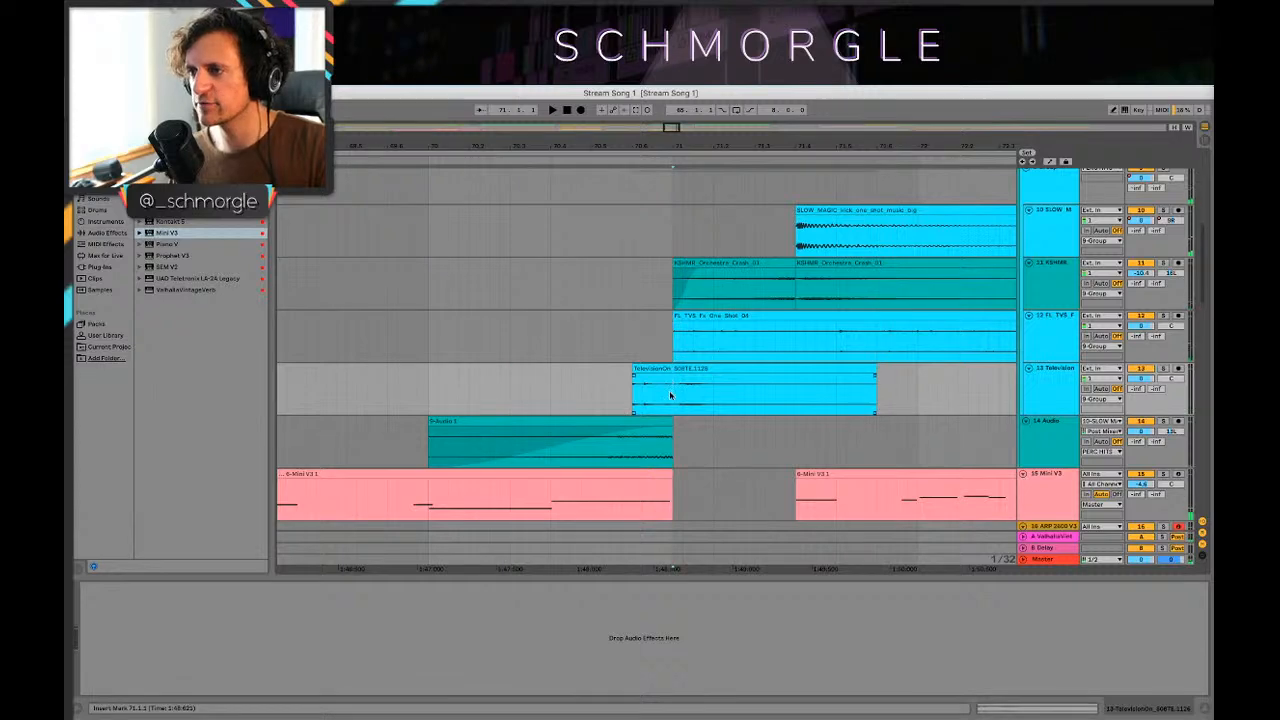
pyautogui.moveTo(672, 388); pyautogui.dragTo(870, 403)
pyautogui.press('Delete')
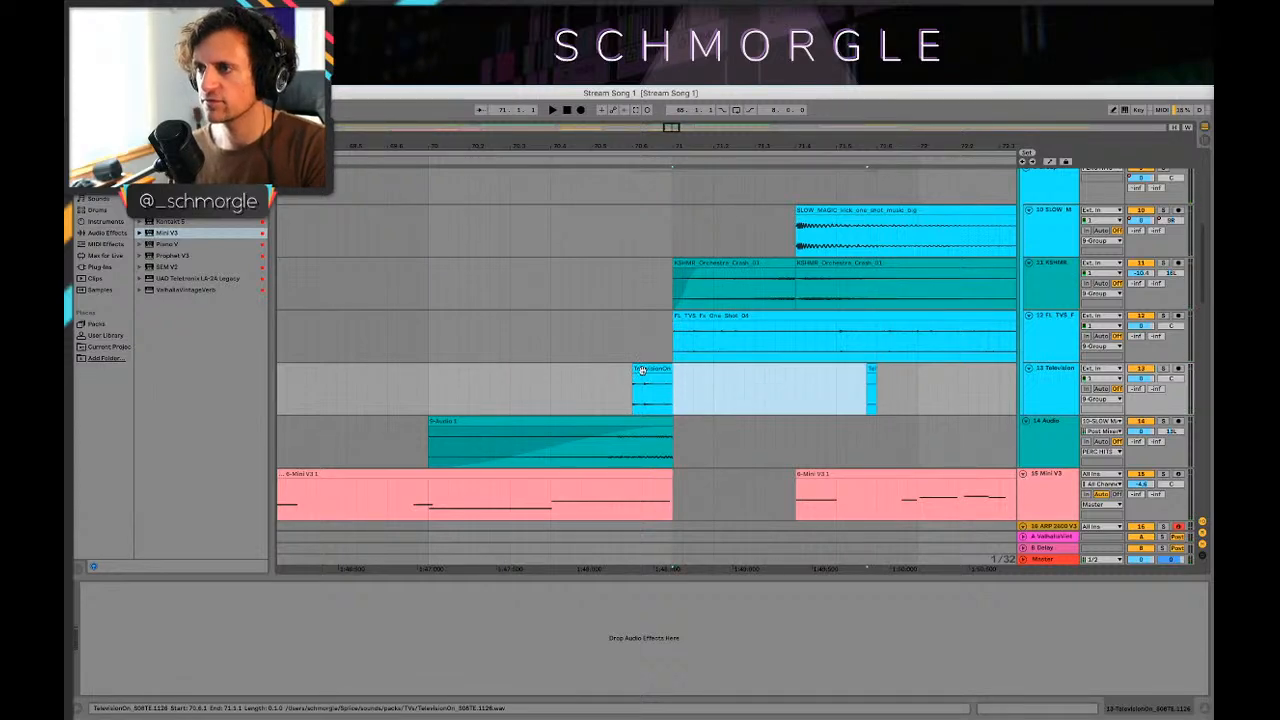
# Step: Open the short TelevisionOn clip, pan its track to 17L and the FL_TVS track slightly right, and play the section
pyautogui.doubleClick(643, 371)
pyautogui.scroll(-2, 776, 341)
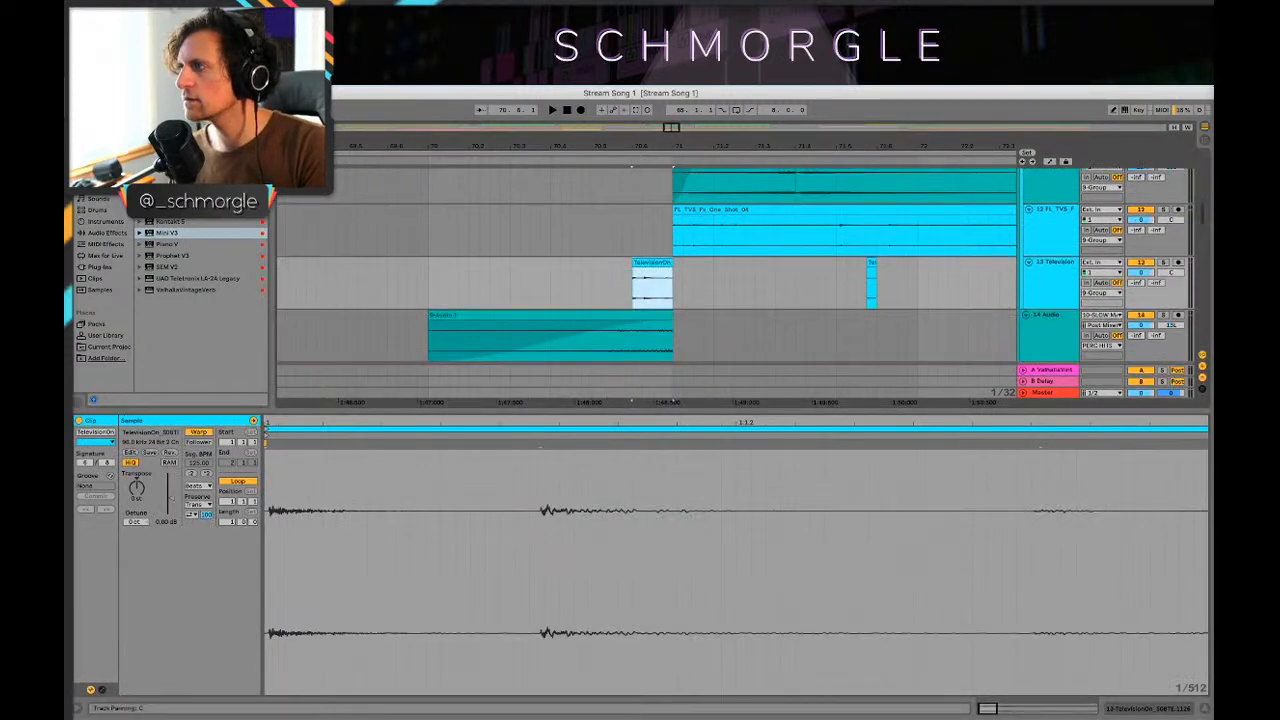
pyautogui.click(643, 275)
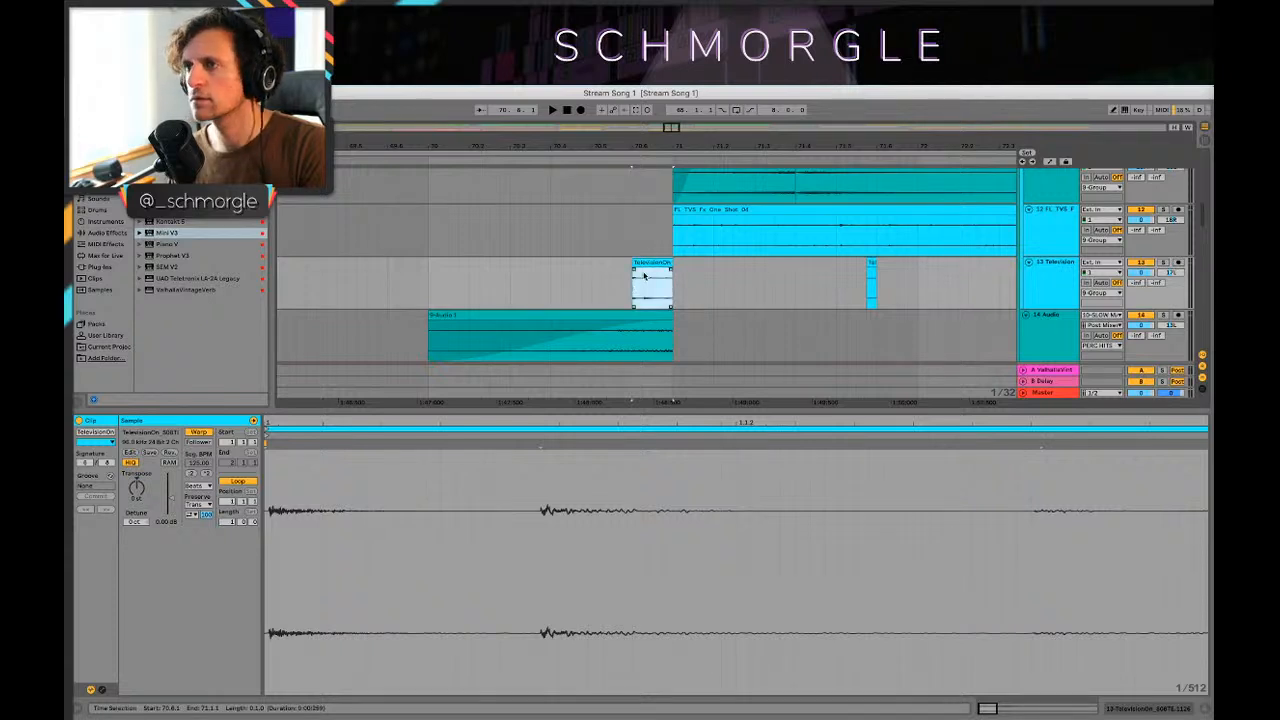
pyautogui.click(467, 316)
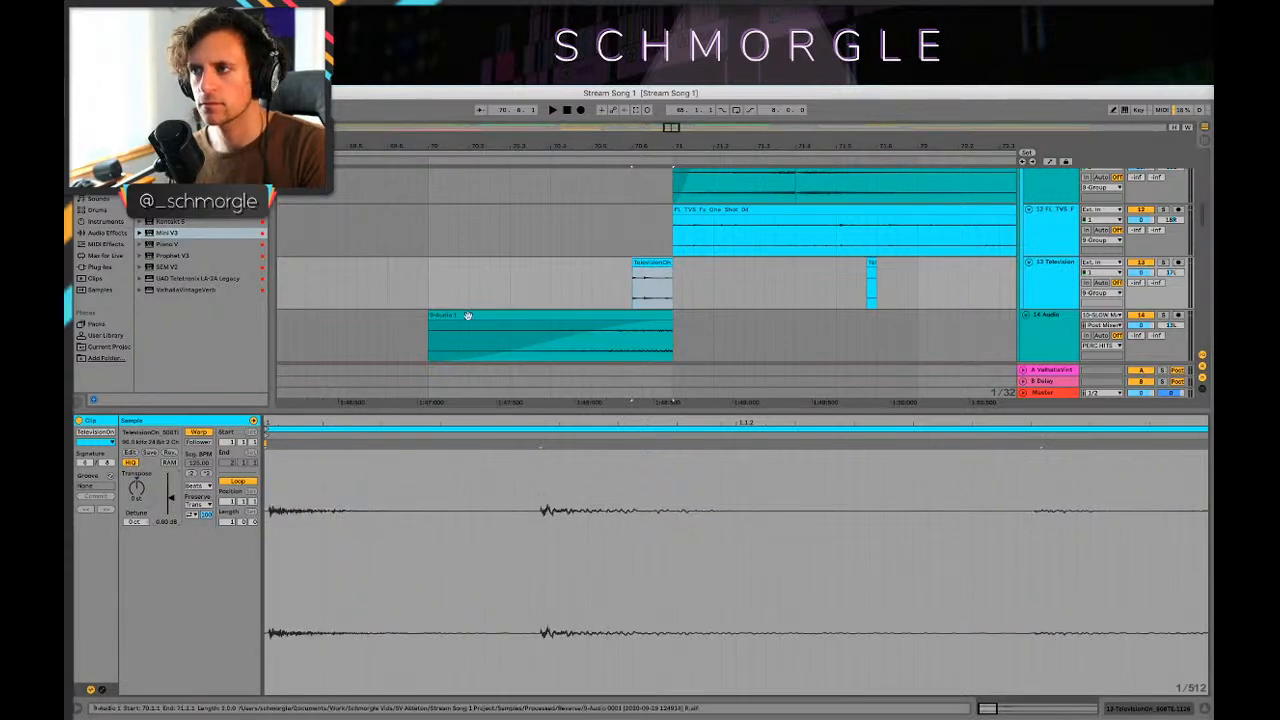
pyautogui.click(558, 290)
pyautogui.press('space')
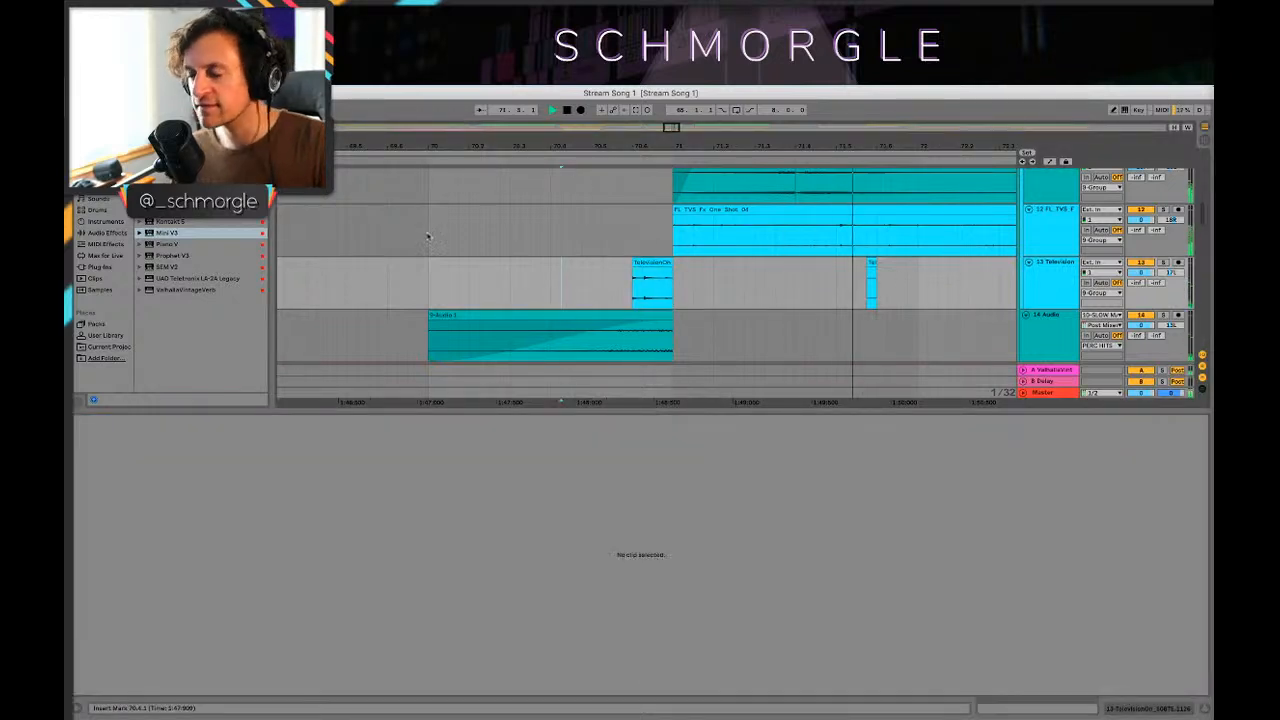
# Step: Move the short TelevisionOn clip to 70.1.1 and the FL_TVS_Fx_One_Shot_04 clip to 70.2.1, playing the section to check them
pyautogui.click(409, 234)
pyautogui.scroll(2, 519, 272)
pyautogui.press('-')
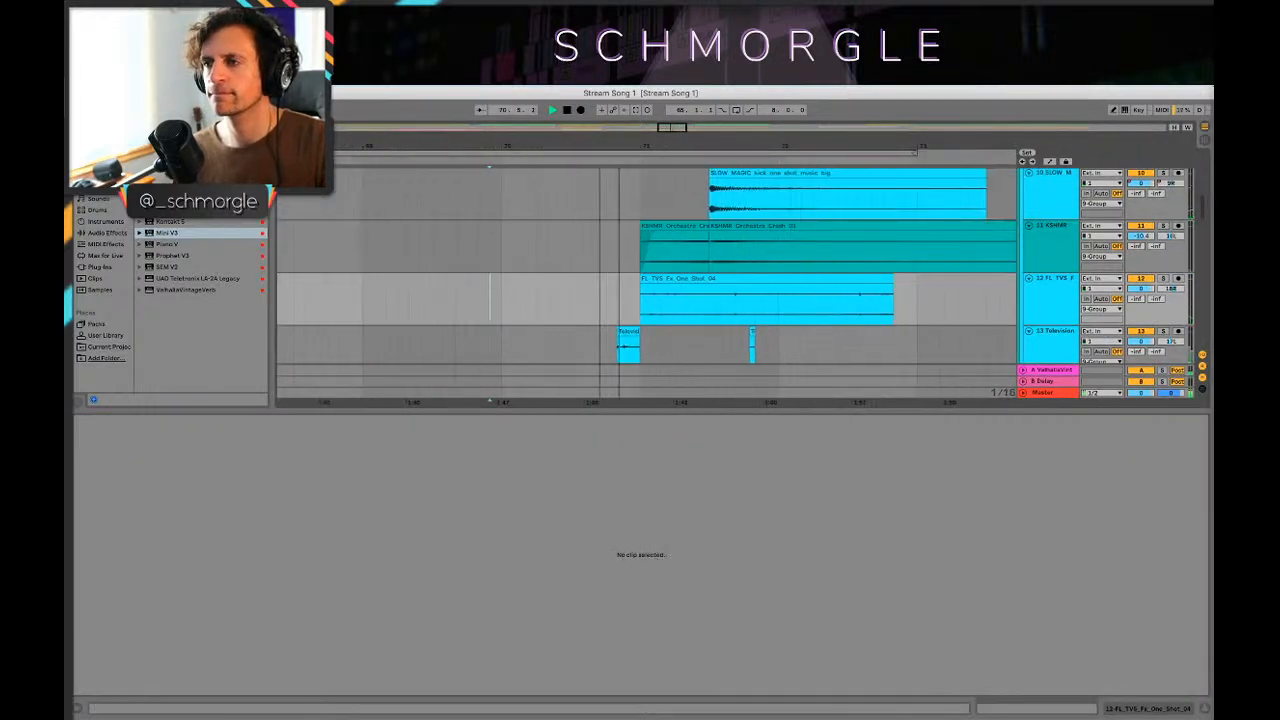
pyautogui.press('space')
pyautogui.scroll(-2, 574, 294)
pyautogui.moveTo(621, 268); pyautogui.dragTo(508, 272)
pyautogui.moveTo(694, 214); pyautogui.dragTo(584, 230)
pyautogui.click(580, 271)
pyautogui.press('space')
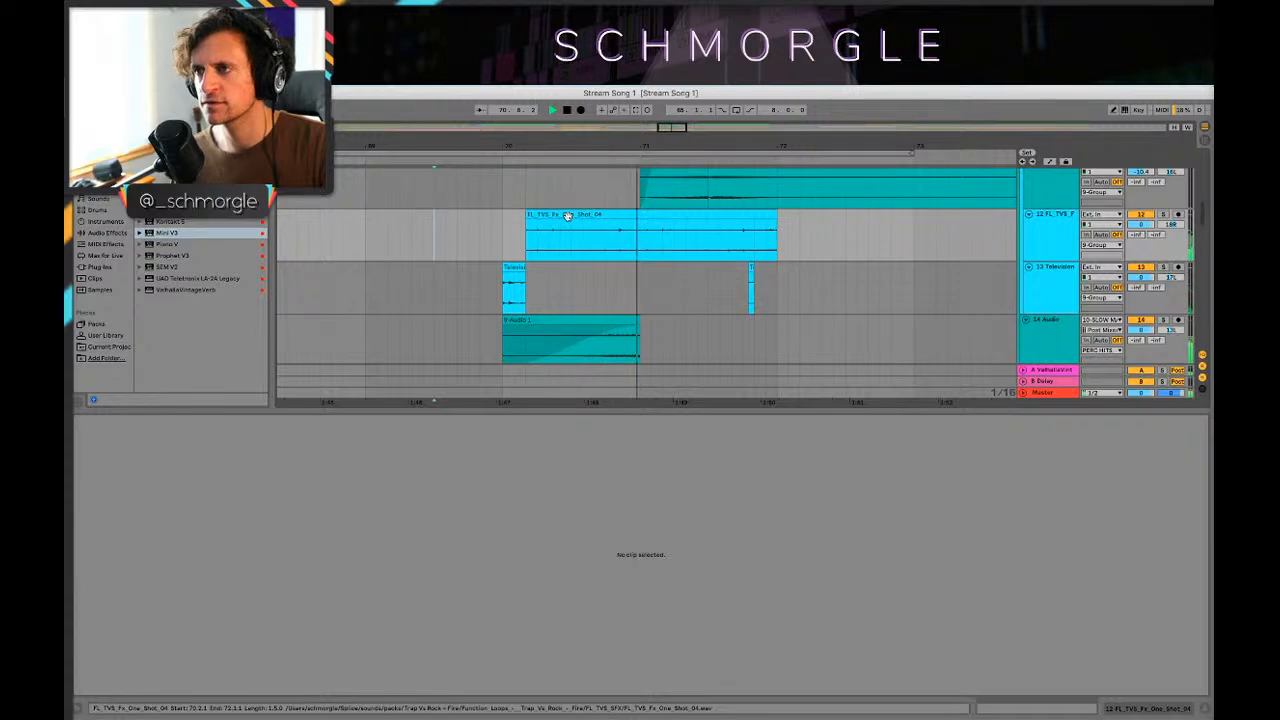
# Step: Shorten the FL_TVS_Fx_One_Shot_04 clip's end by about half a bar, shift it and the TelevisionOn clip about two eighth notes later and play
pyautogui.press('space')
pyautogui.moveTo(776, 214); pyautogui.dragTo(708, 214)
pyautogui.click(506, 265)
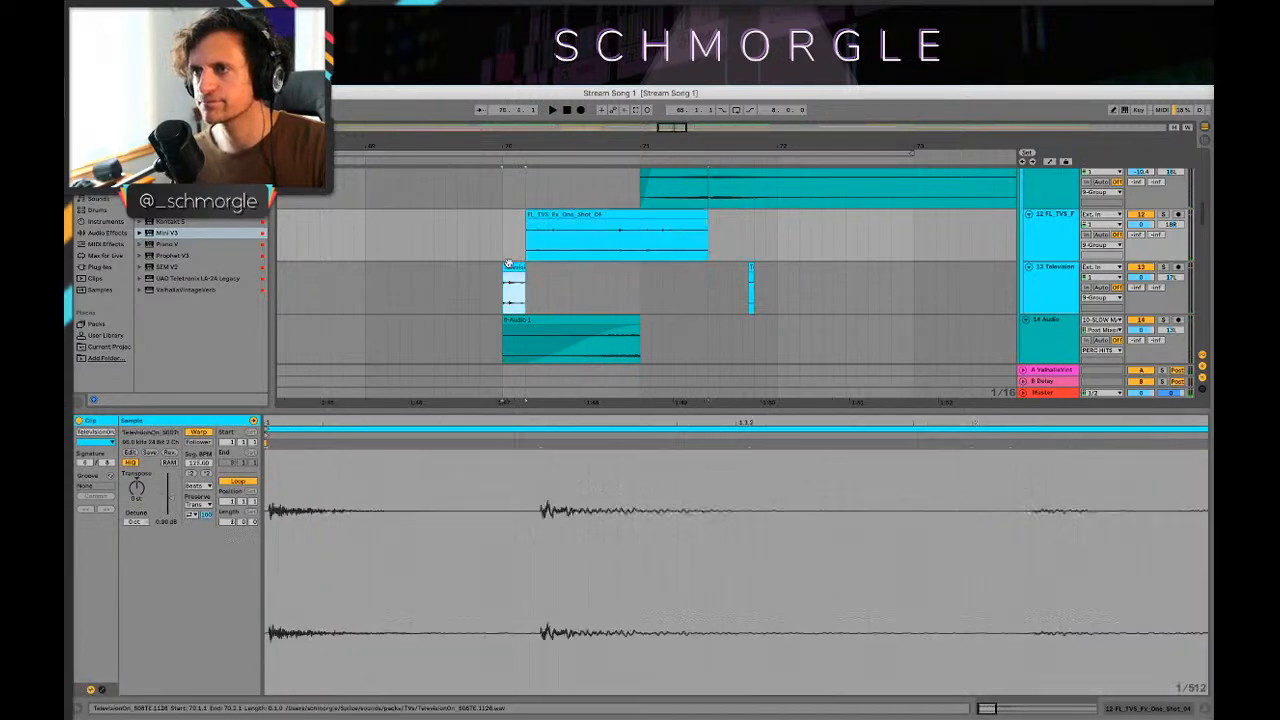
pyautogui.keyDown('shift'); pyautogui.click(547, 216); pyautogui.keyUp('shift')
pyautogui.moveTo(547, 216); pyautogui.dragTo(592, 221)
pyautogui.click(388, 286)
pyautogui.press('space')
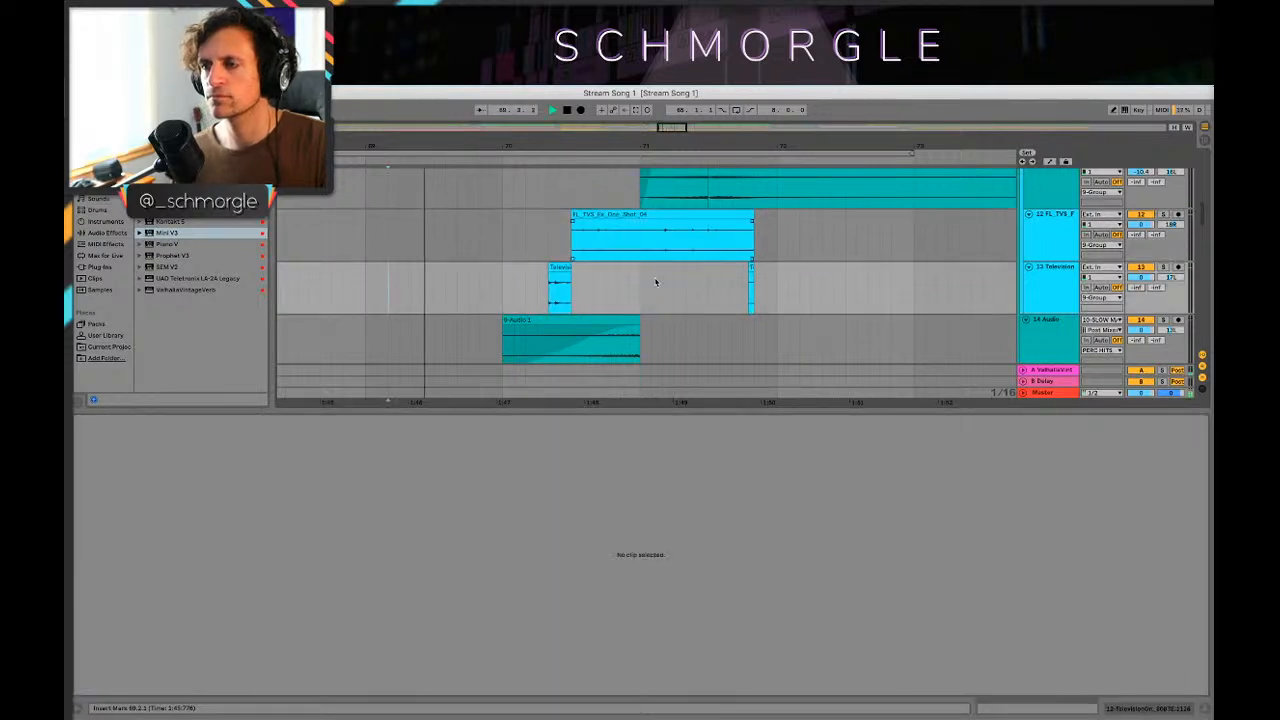
# Step: Play the section, then shift the short TelevisionOn clip about one 64th note later and play it again
pyautogui.scroll(1, 654, 271)
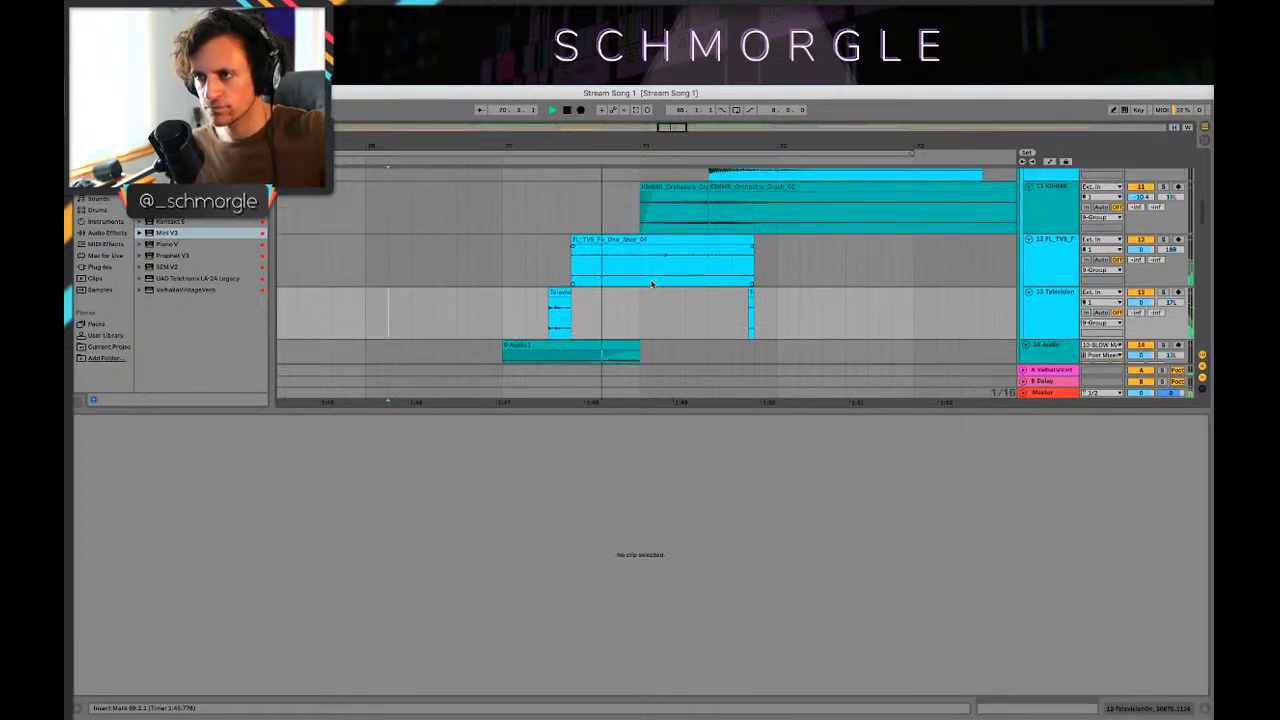
pyautogui.click(508, 260)
pyautogui.press('space')
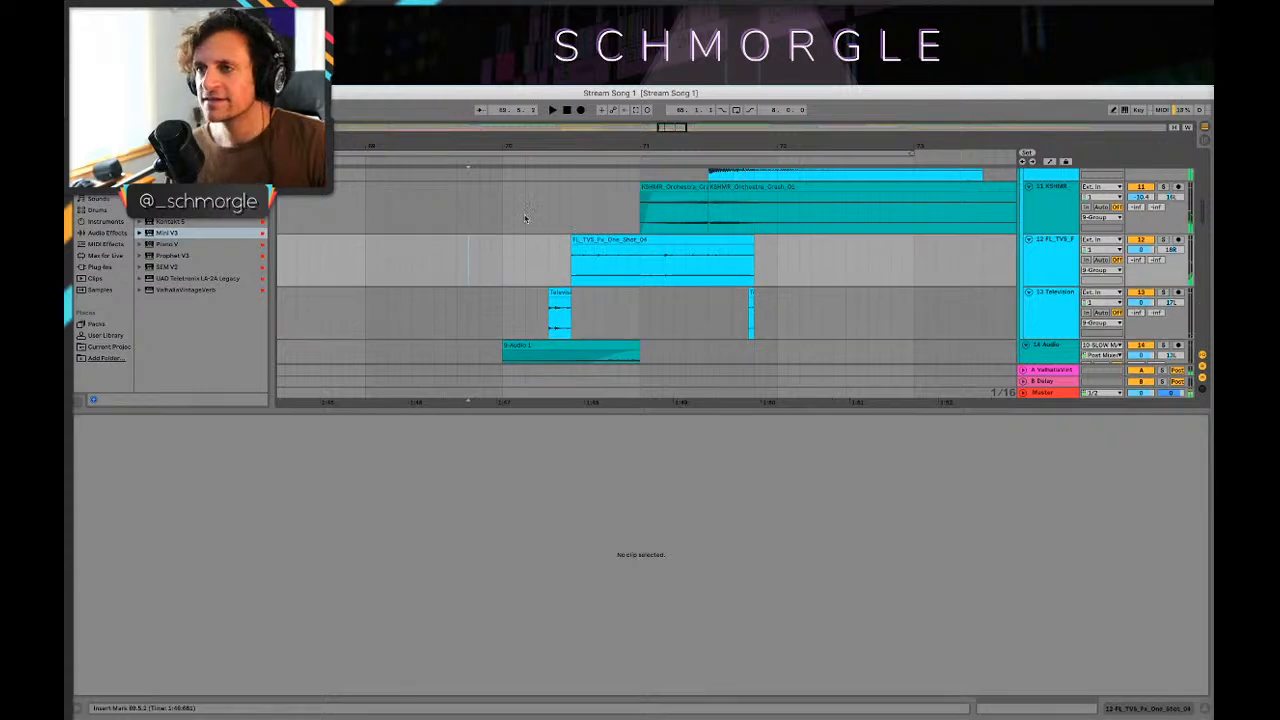
pyautogui.moveTo(508, 146); pyautogui.dragTo(426, 274)
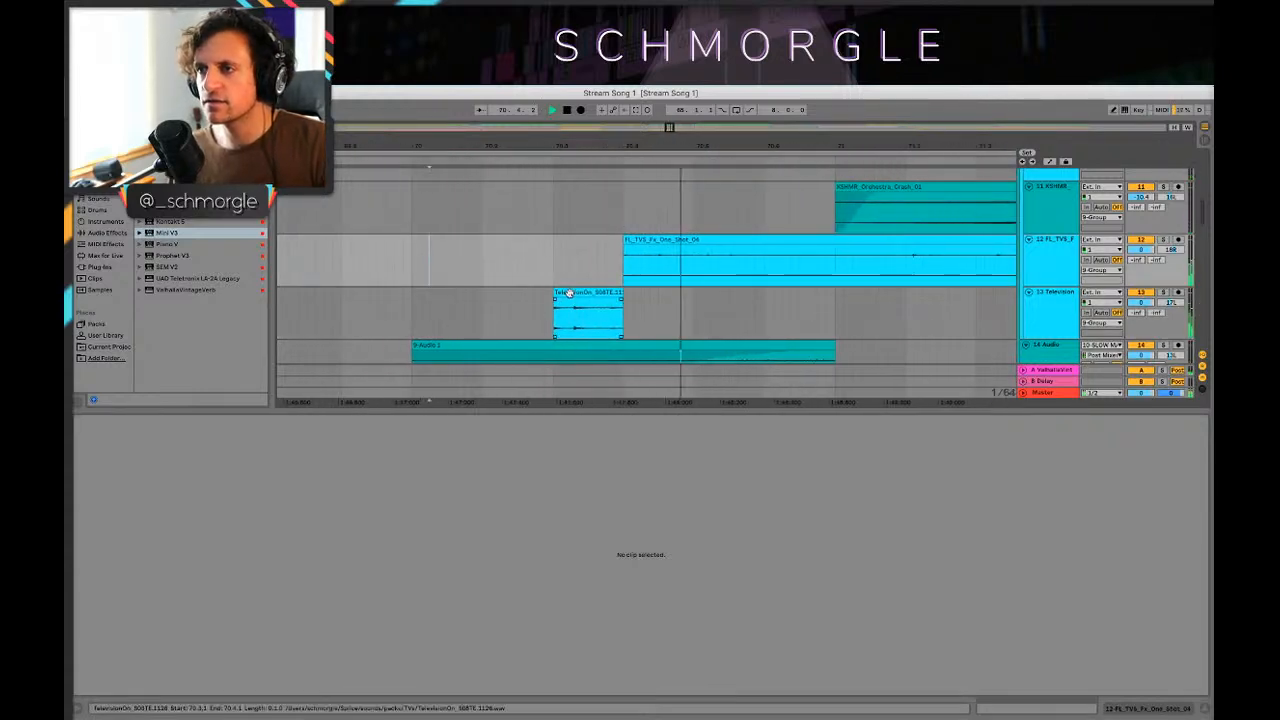
pyautogui.moveTo(575, 303); pyautogui.dragTo(583, 303)
pyautogui.click(389, 291)
pyautogui.press('space')
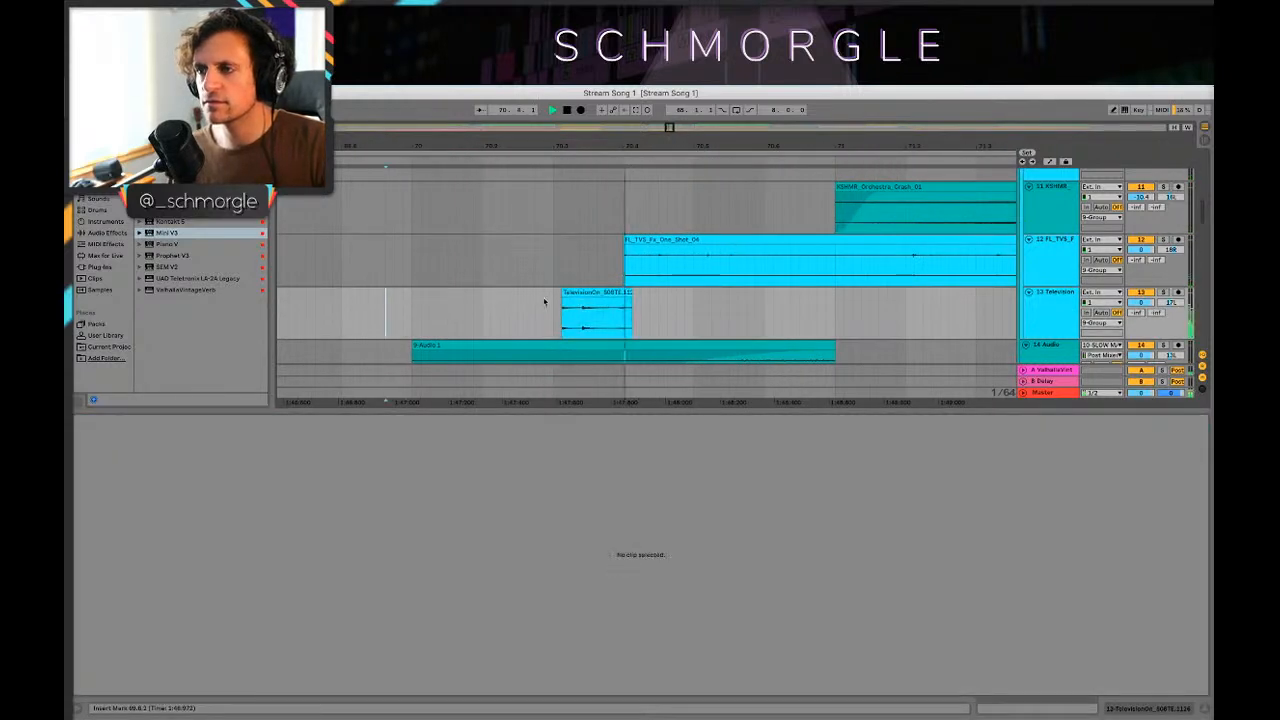
# Step: Shorten the end of the FL_TVS_Fx_One_Shot_04 clip to the start of the second orchestra crash clip at 71.4 and play
pyautogui.moveTo(949, 146); pyautogui.dragTo(614, 85)
pyautogui.press('space')
pyautogui.moveTo(731, 247); pyautogui.dragTo(663, 247)
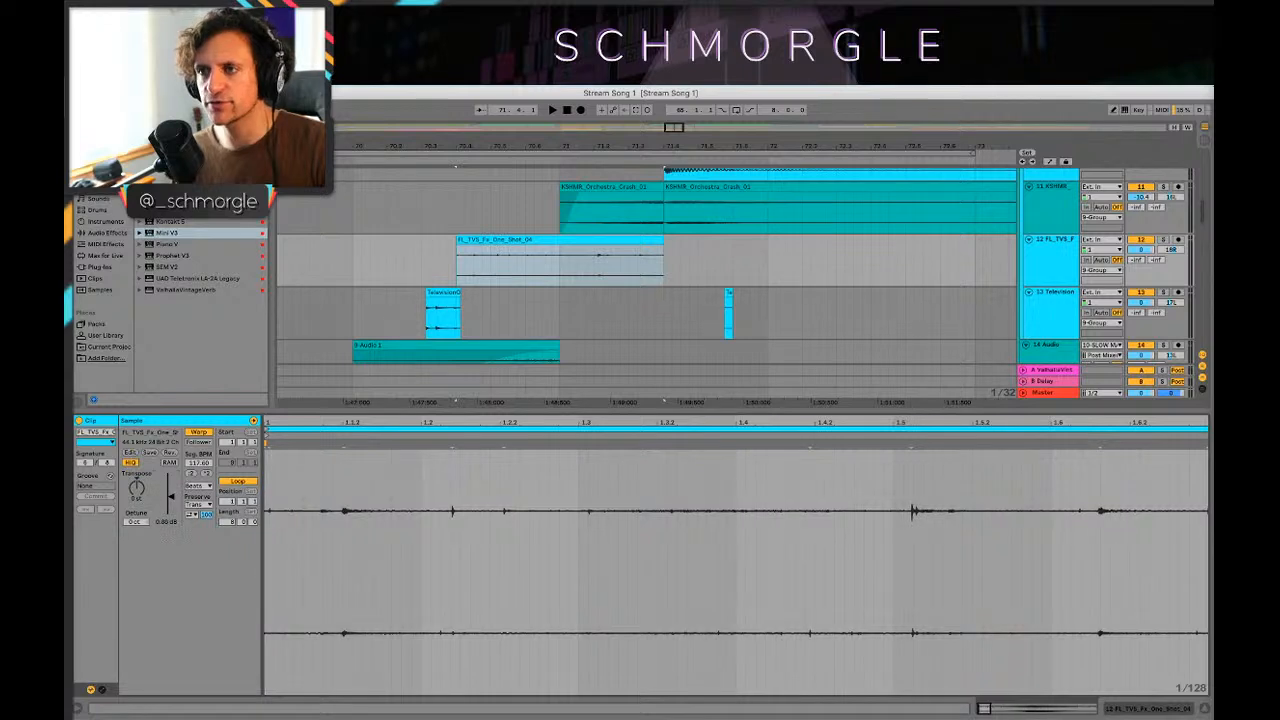
pyautogui.click(386, 274)
pyautogui.press('space')
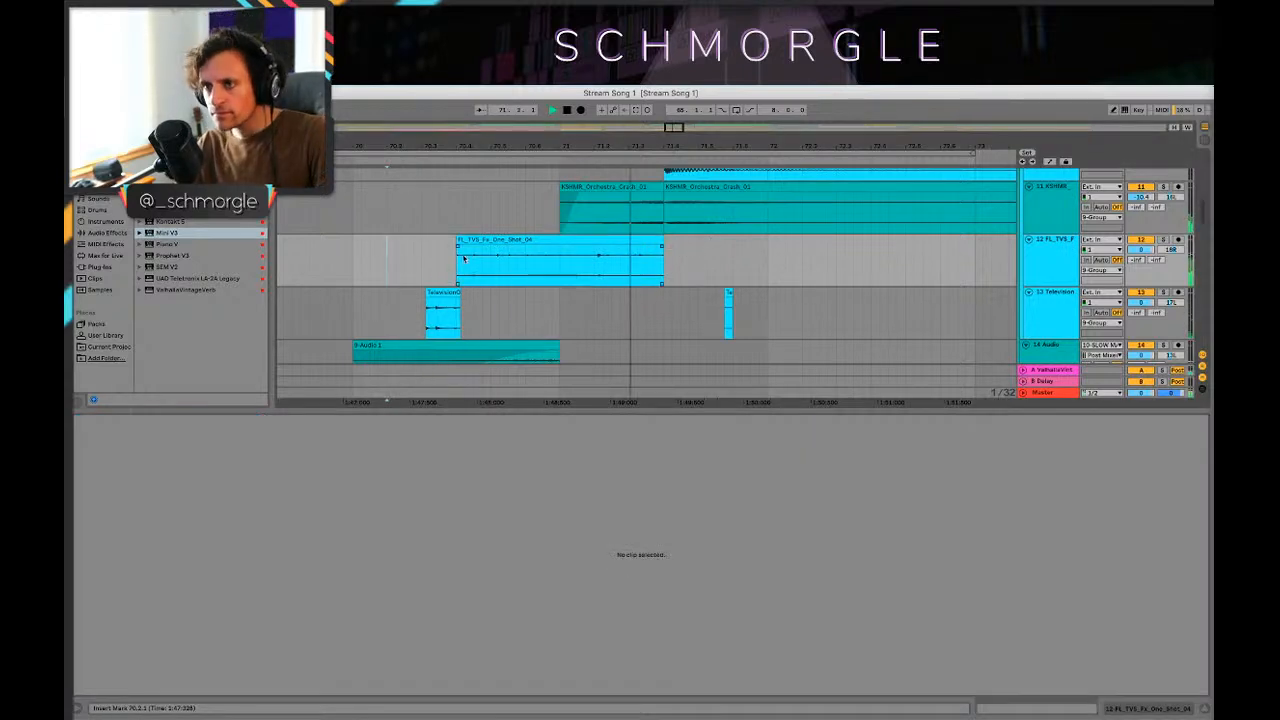
# Step: Extend the FL_TVS_Fx_One_Shot_04 clip's start about one 64th note earlier with a short fade-in and open the short TelevisionOn clip
pyautogui.press('space')
pyautogui.scroll(3, 440, 247)
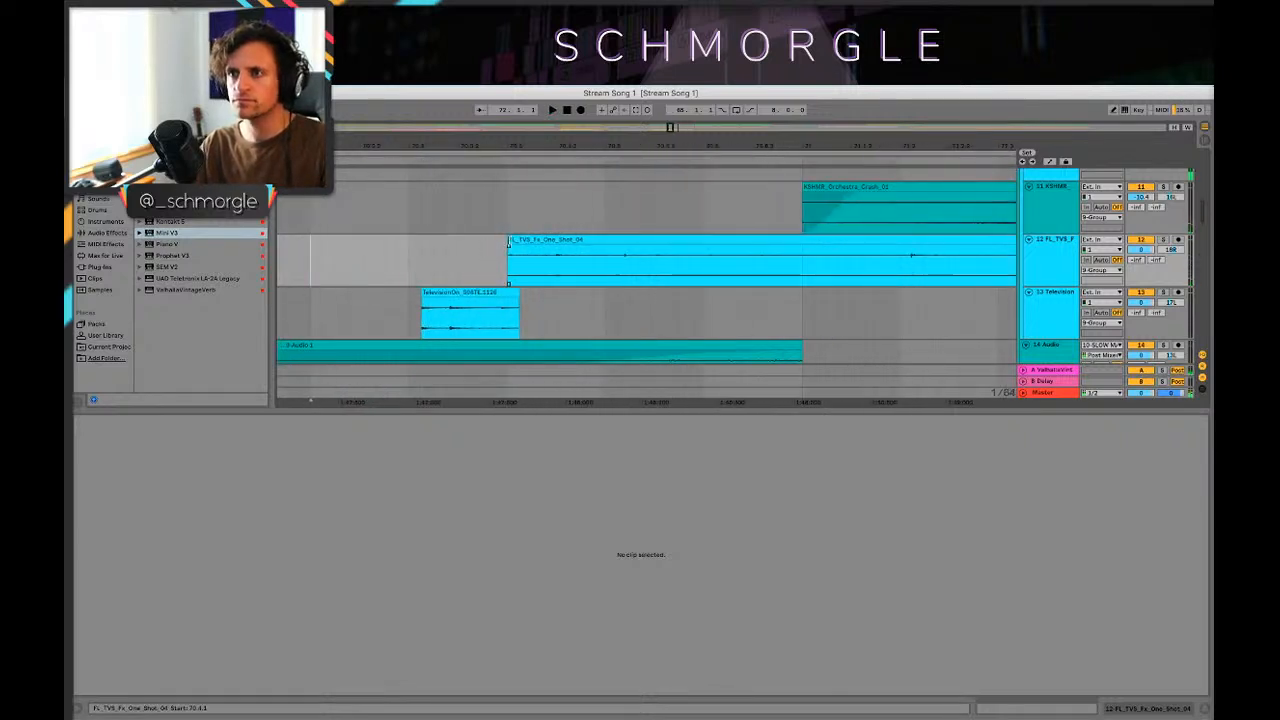
pyautogui.moveTo(508, 241)
pyautogui.mouseDown()
pyautogui.moveTo(495, 241)
pyautogui.moveTo(503, 264)
pyautogui.mouseUp()
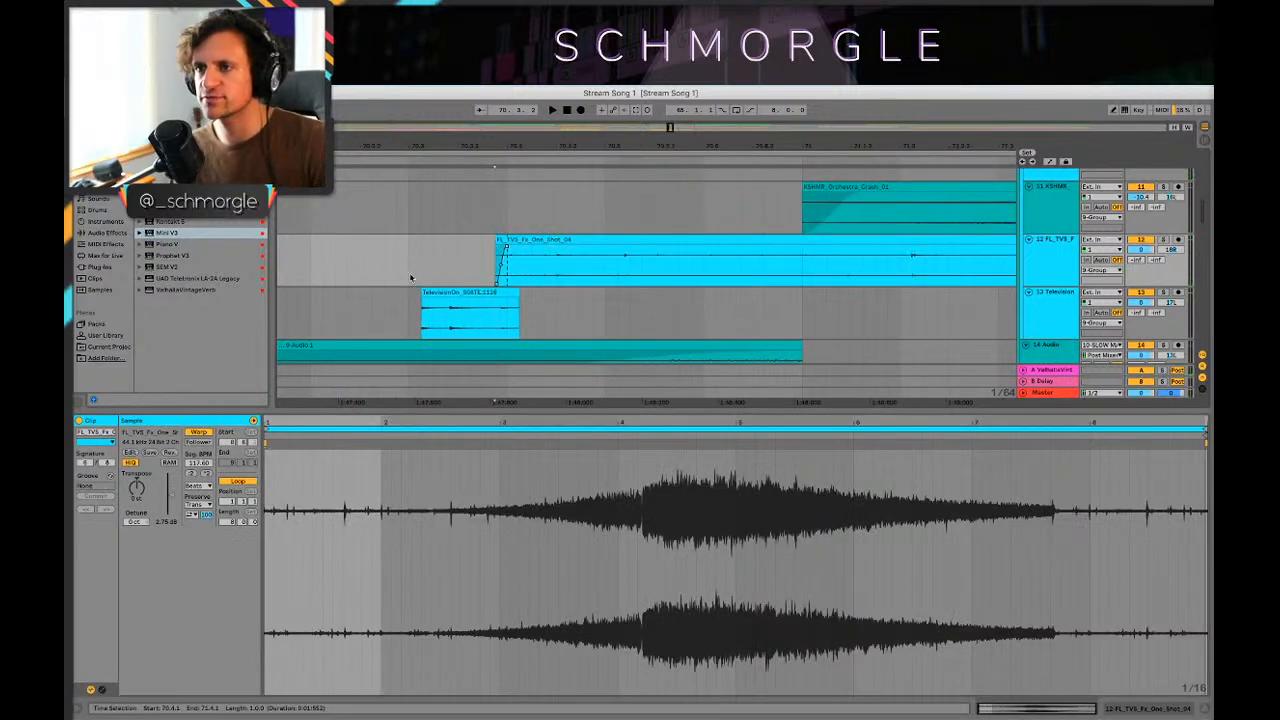
pyautogui.click(466, 301)
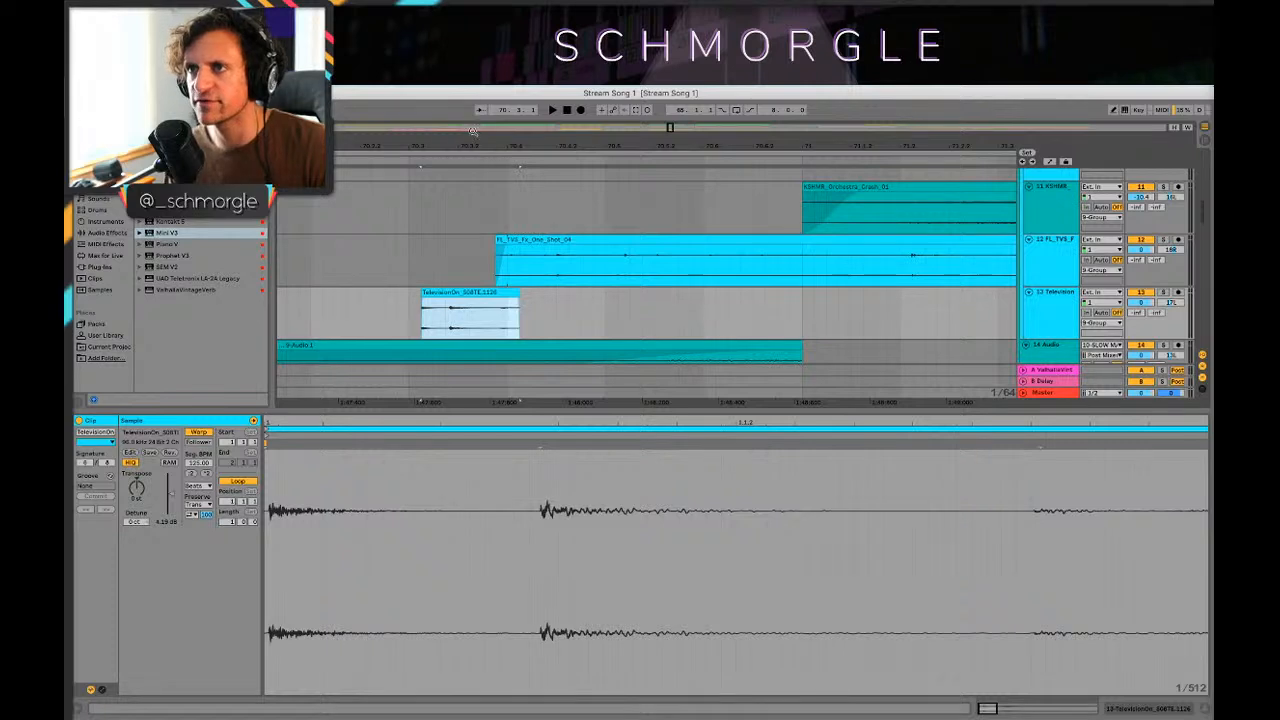
# Step: Play the section, fade out the last third of a bar of the FL_TVS_Fx_One_Shot_04 clip and delete the leftover TelevisionOn fragment after it
pyautogui.moveTo(473, 131); pyautogui.dragTo(473, 85)
pyautogui.click(392, 328)
pyautogui.press('space')
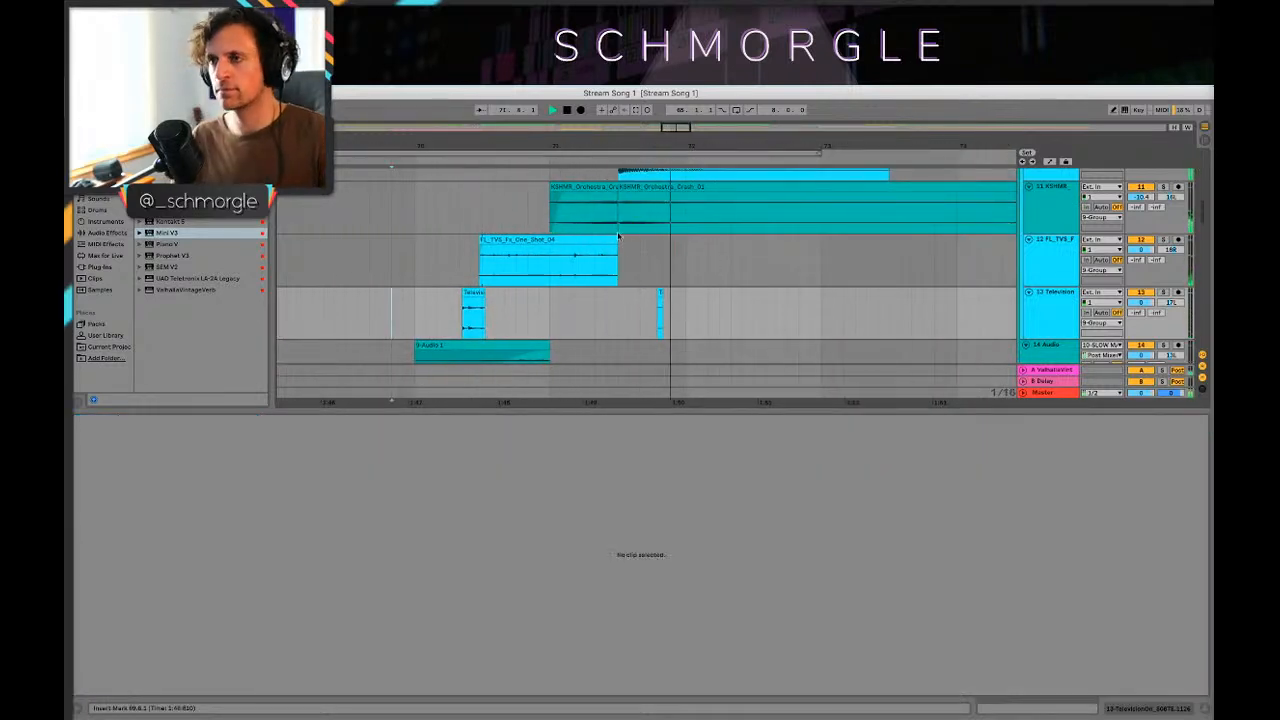
pyautogui.moveTo(617, 239); pyautogui.dragTo(578, 242)
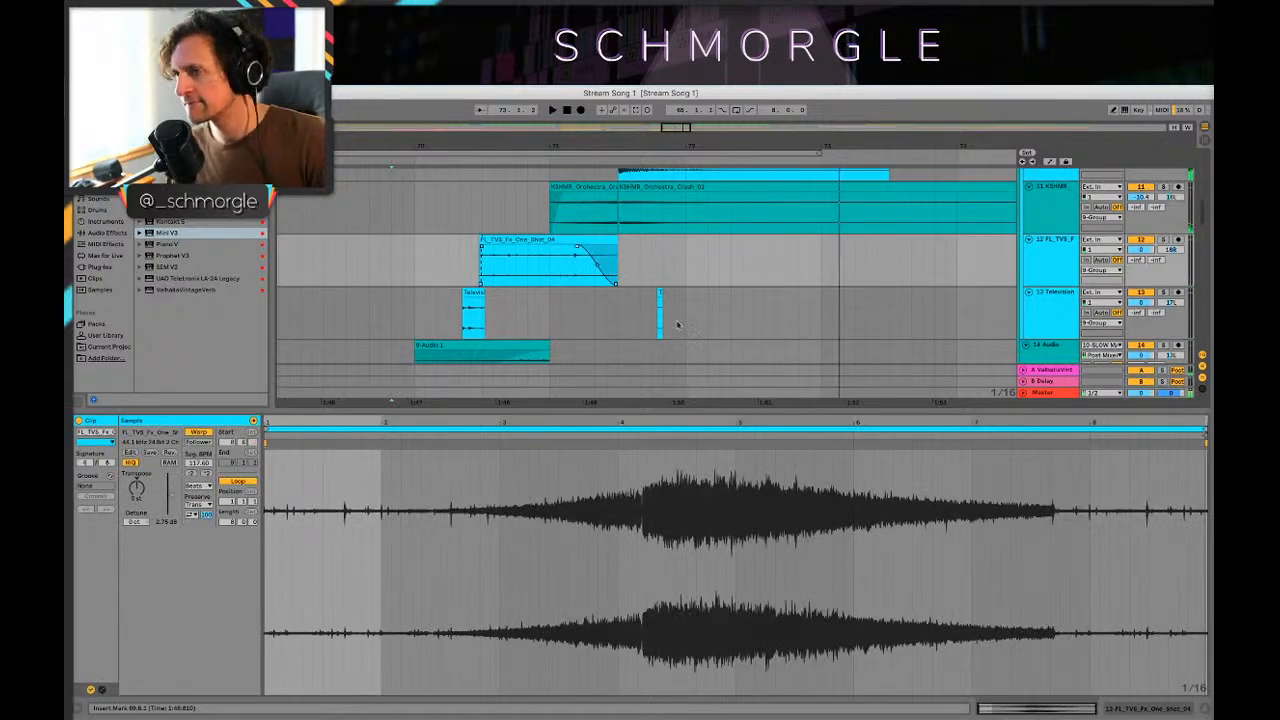
pyautogui.moveTo(677, 323); pyautogui.dragTo(630, 305)
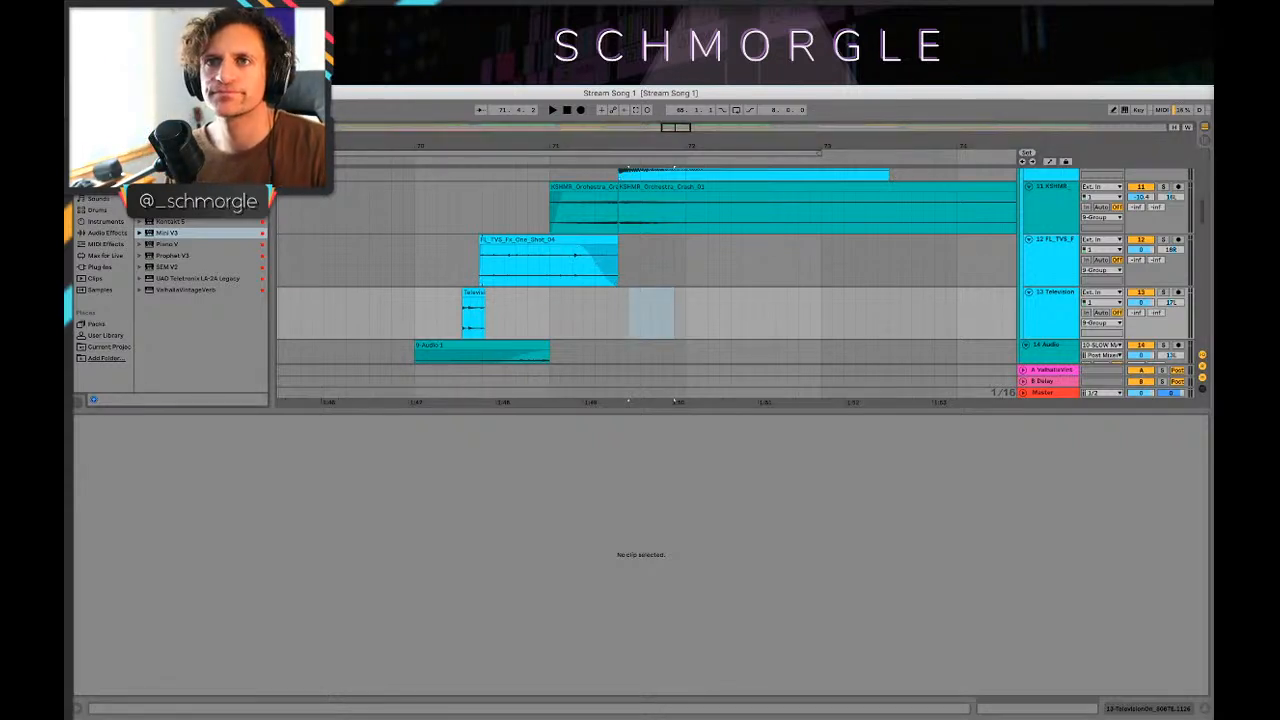
# Step: Insert a new MIDI track directly above the Mini V3 track and load the Wavetable instrument from the browser onto it
pyautogui.press('super+f')
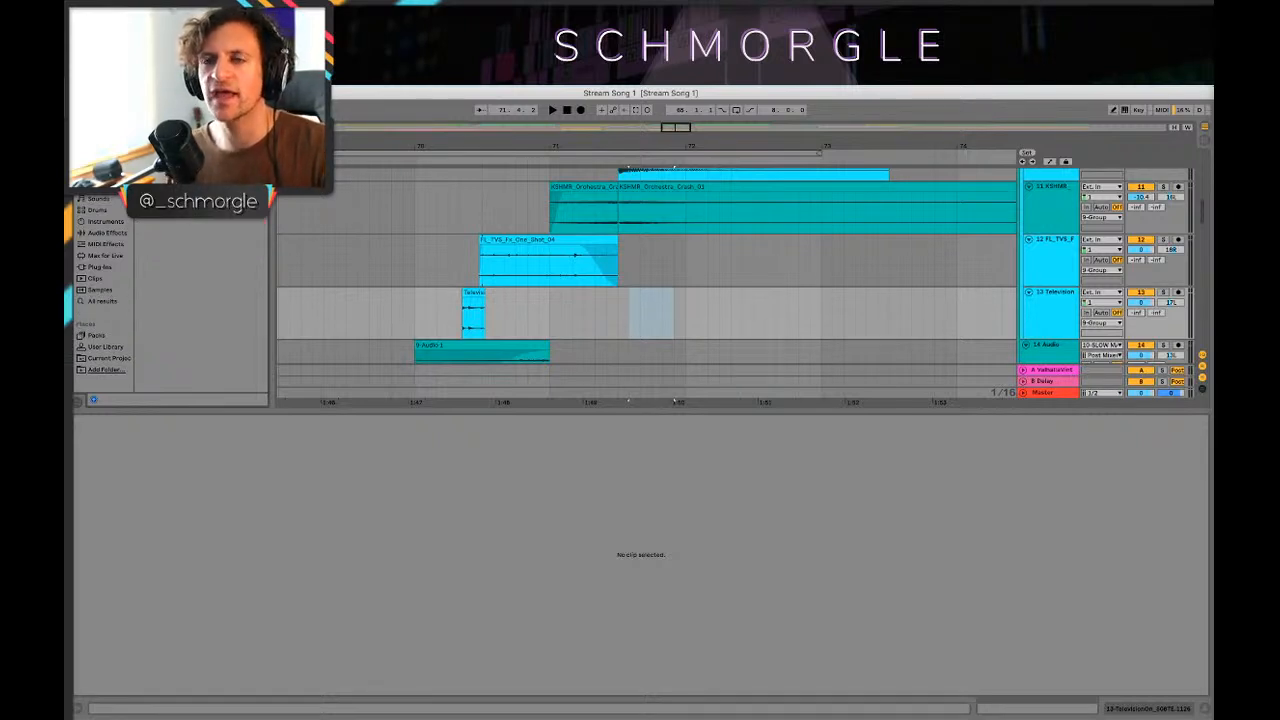
pyautogui.click(106, 221)
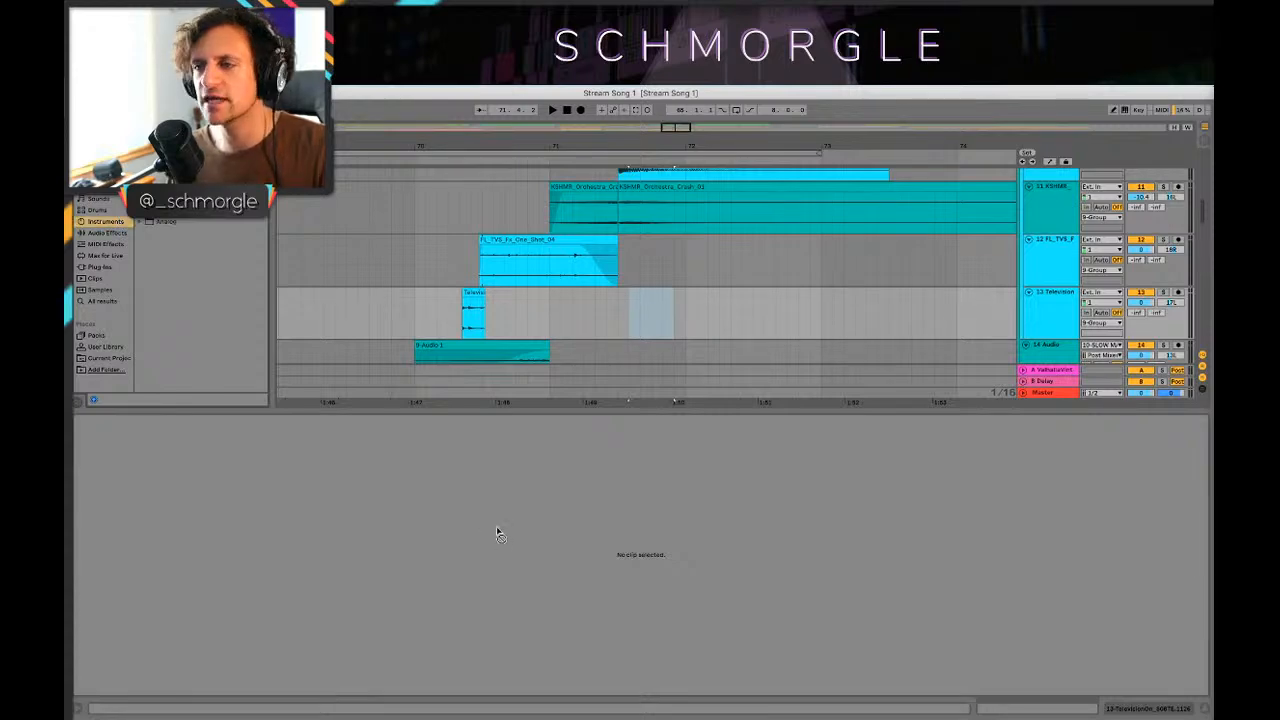
pyautogui.press('Tab')
pyautogui.press('Tab')
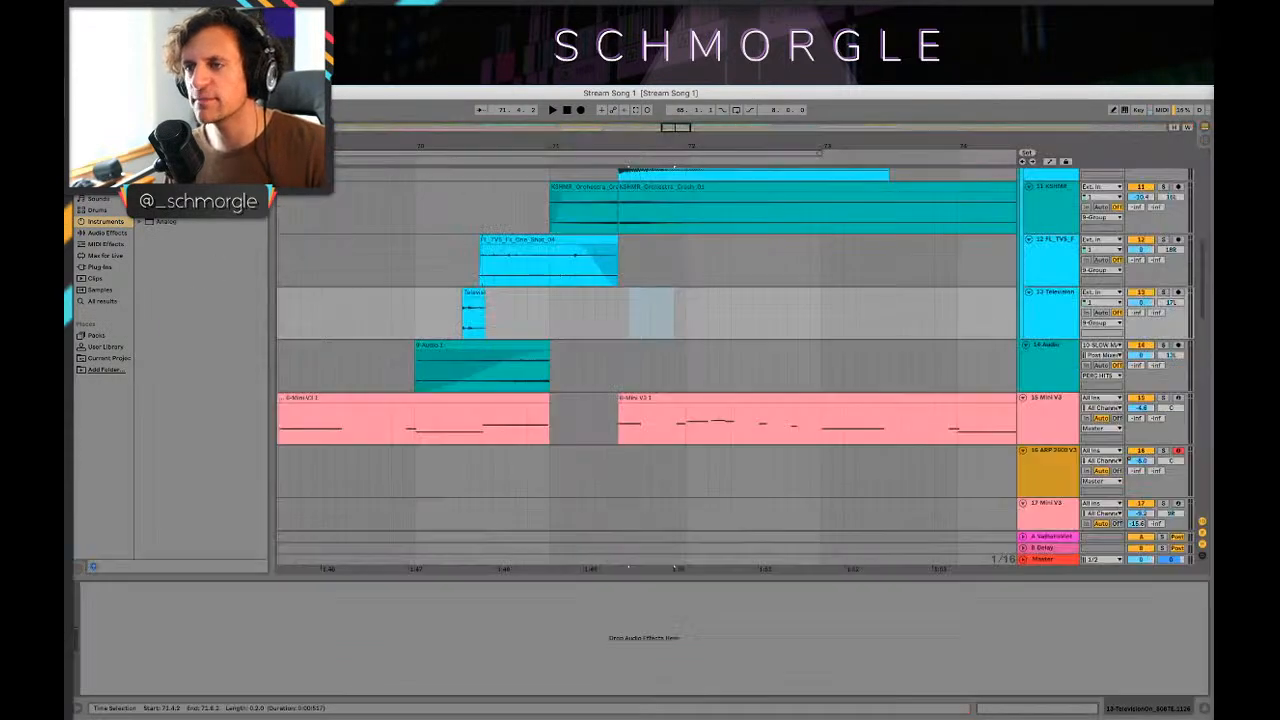
pyautogui.click(1048, 403)
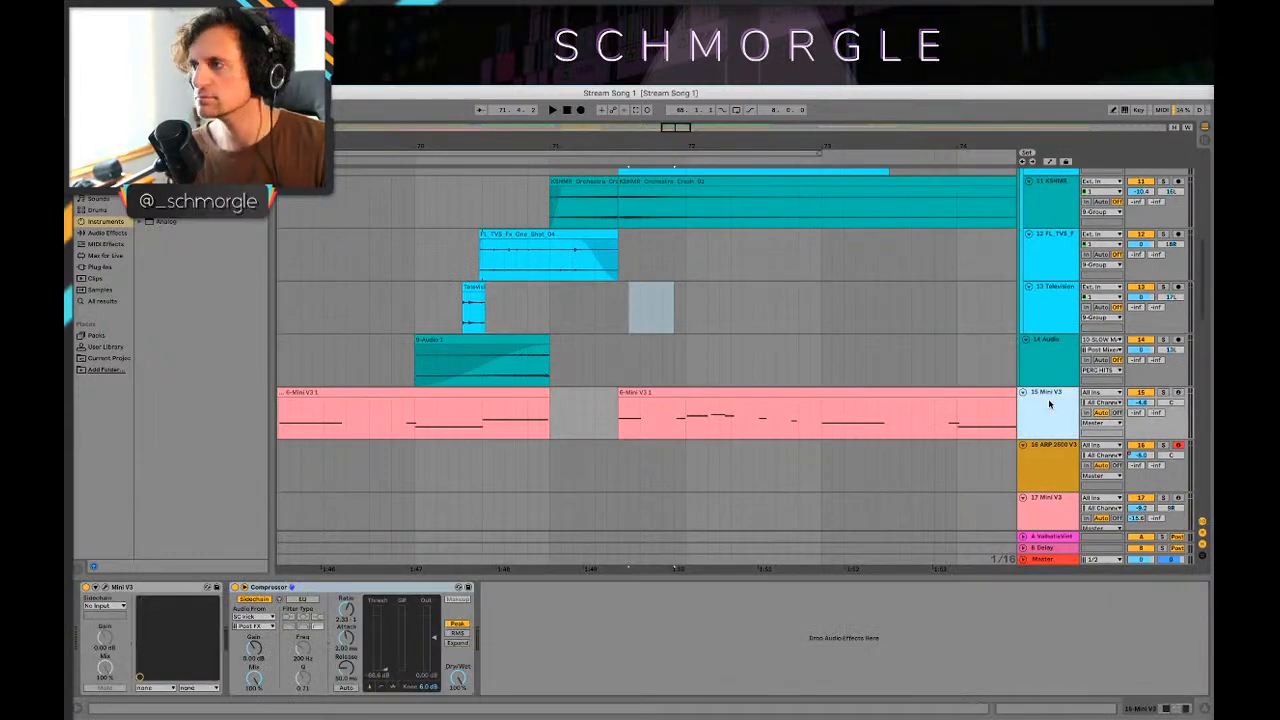
pyautogui.hotkey('ctrl', 'shift', 't')
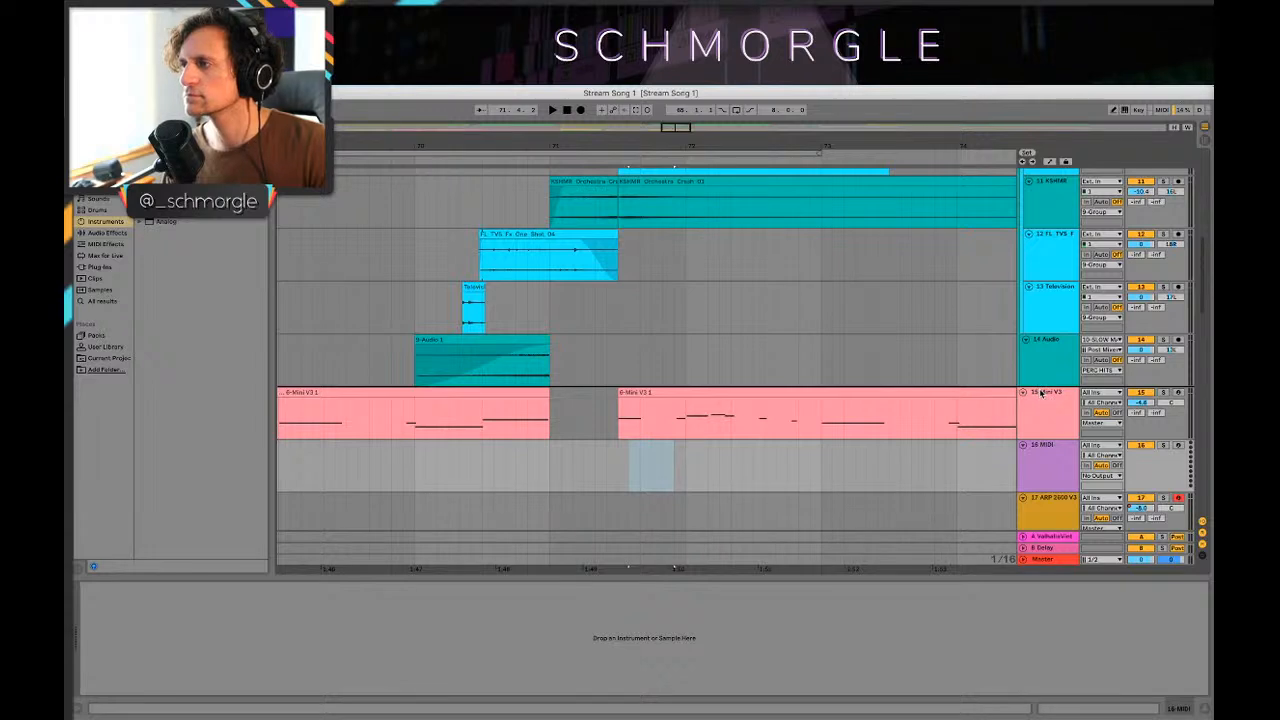
pyautogui.moveTo(1046, 398); pyautogui.dragTo(1045, 391)
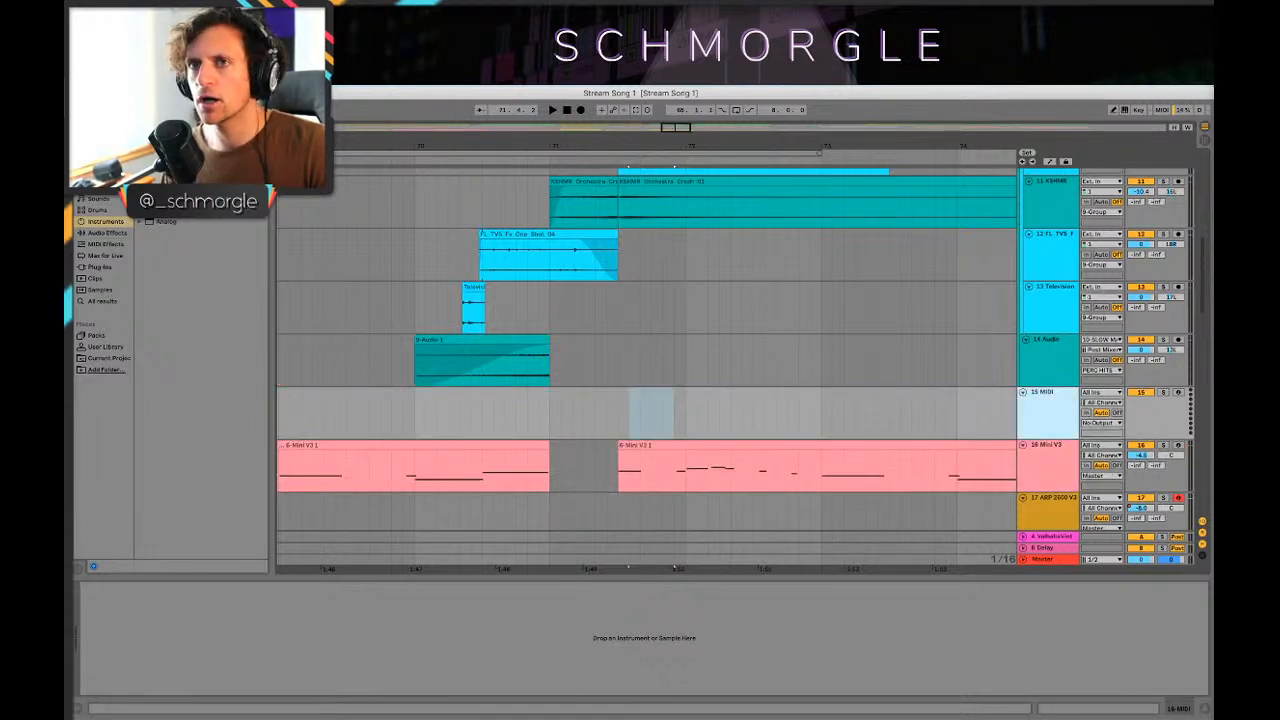
pyautogui.click(355, 608)
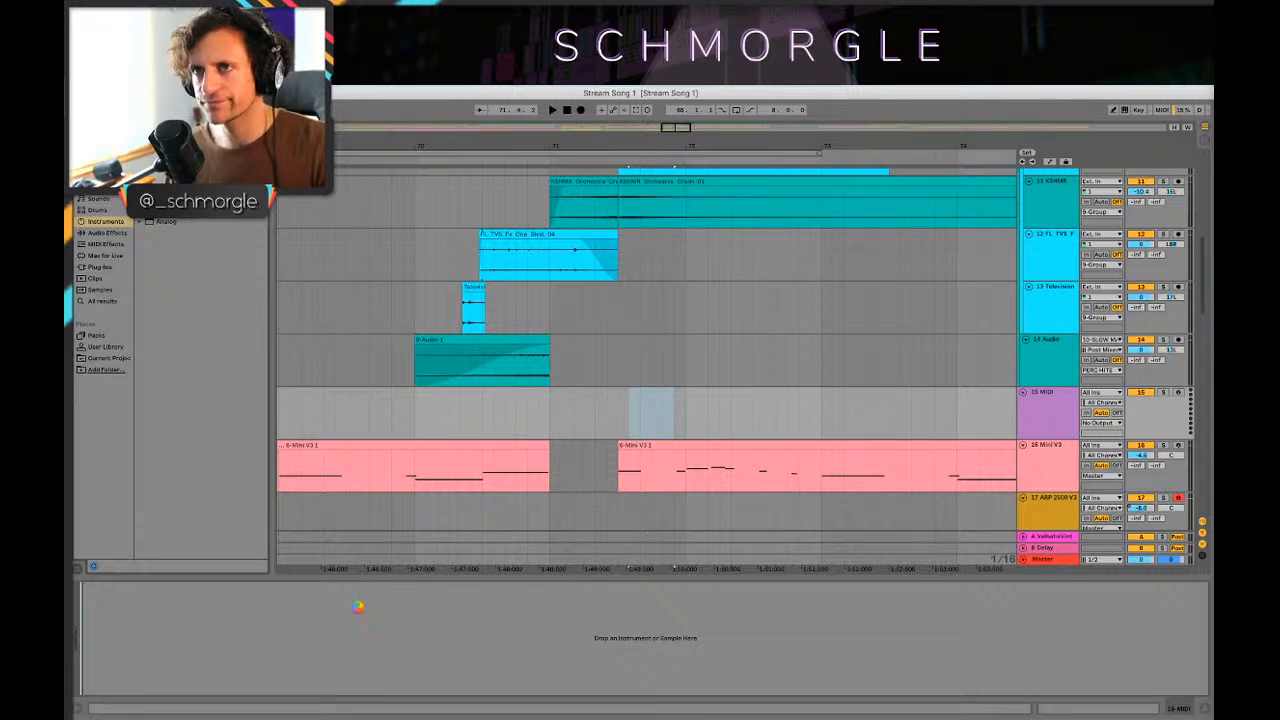
pyautogui.moveTo(358, 606); pyautogui.dragTo(358, 607)
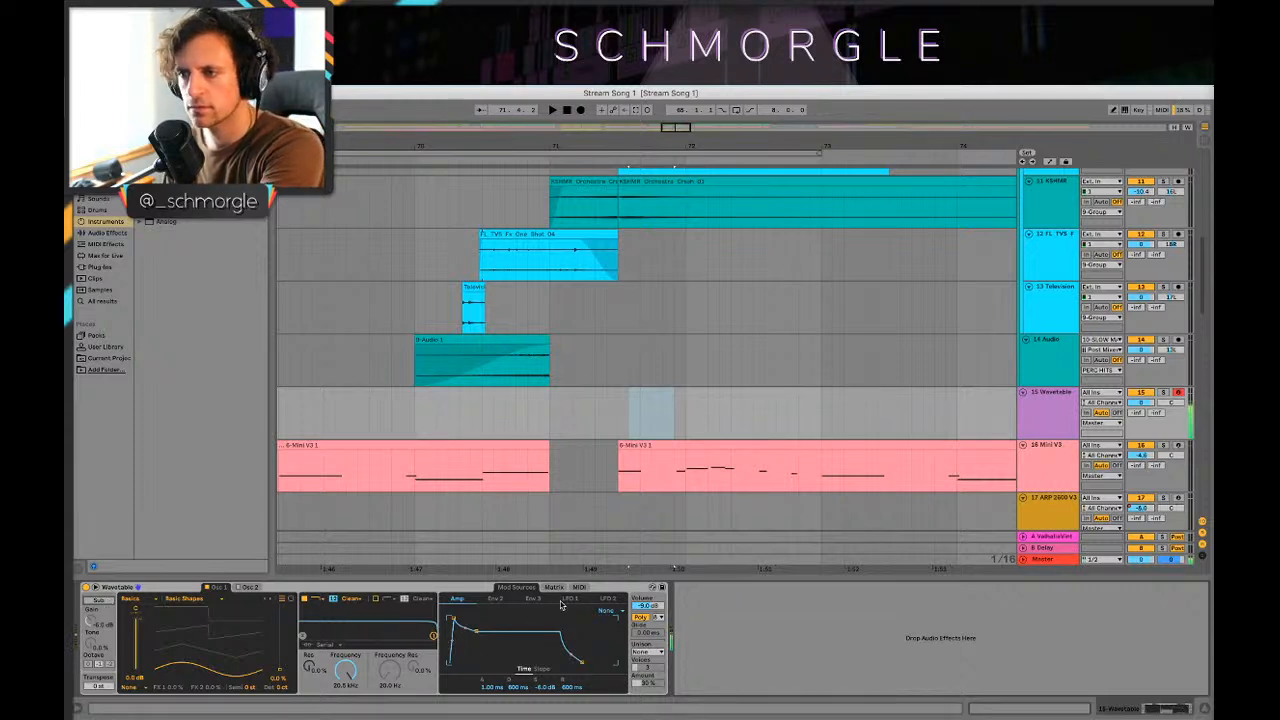
# Step: Look through Wavetable's filter types and envelopes, then set the LFO 1 rate to 30 Hz
pyautogui.click(356, 600)
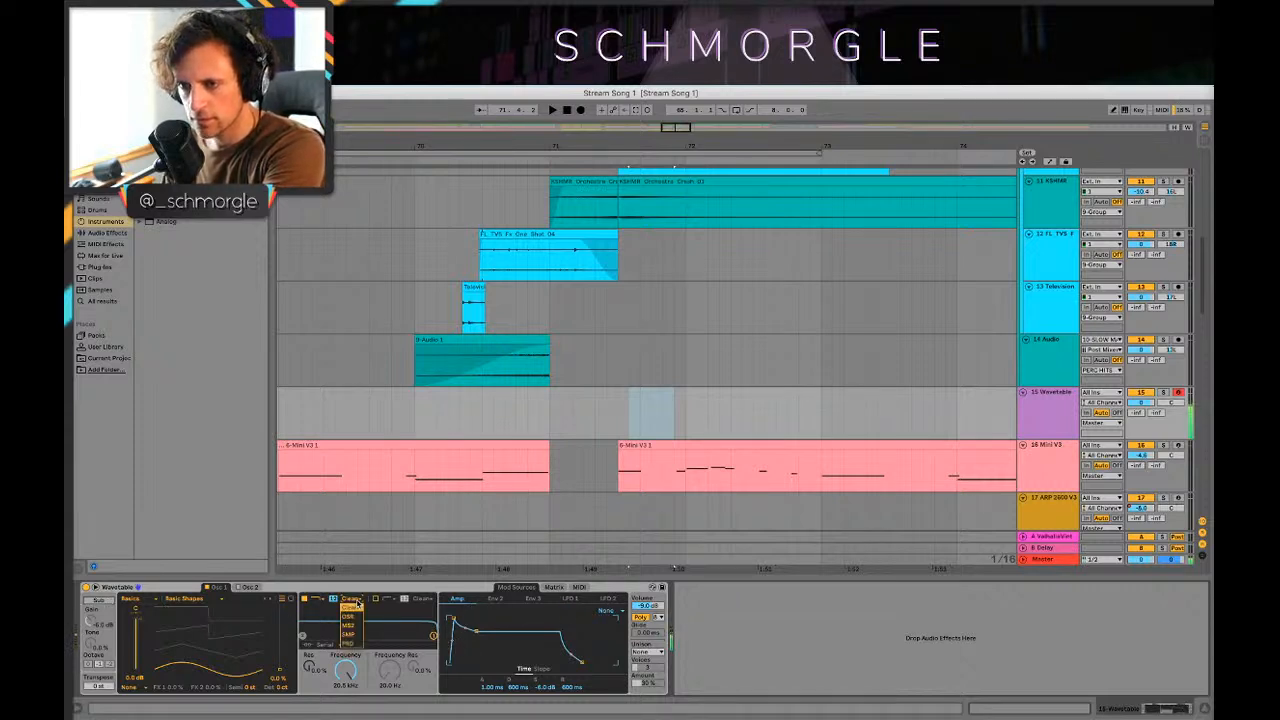
pyautogui.click(358, 605)
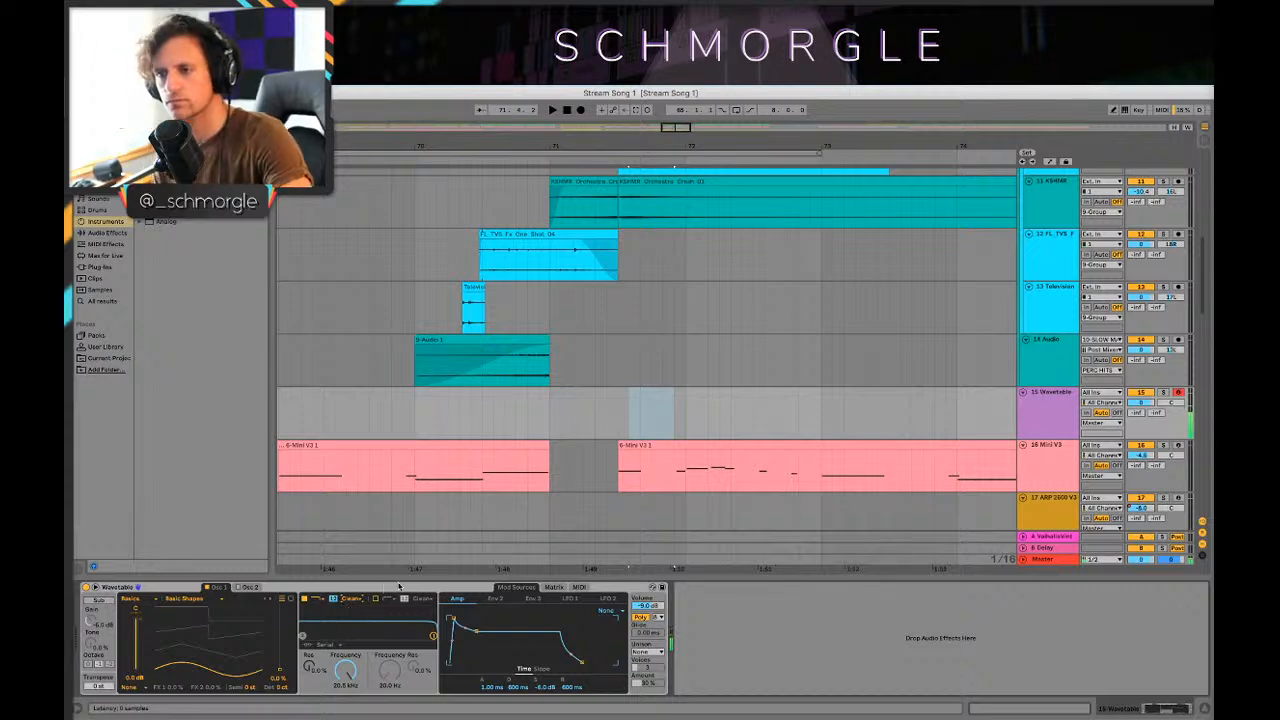
pyautogui.click(503, 602)
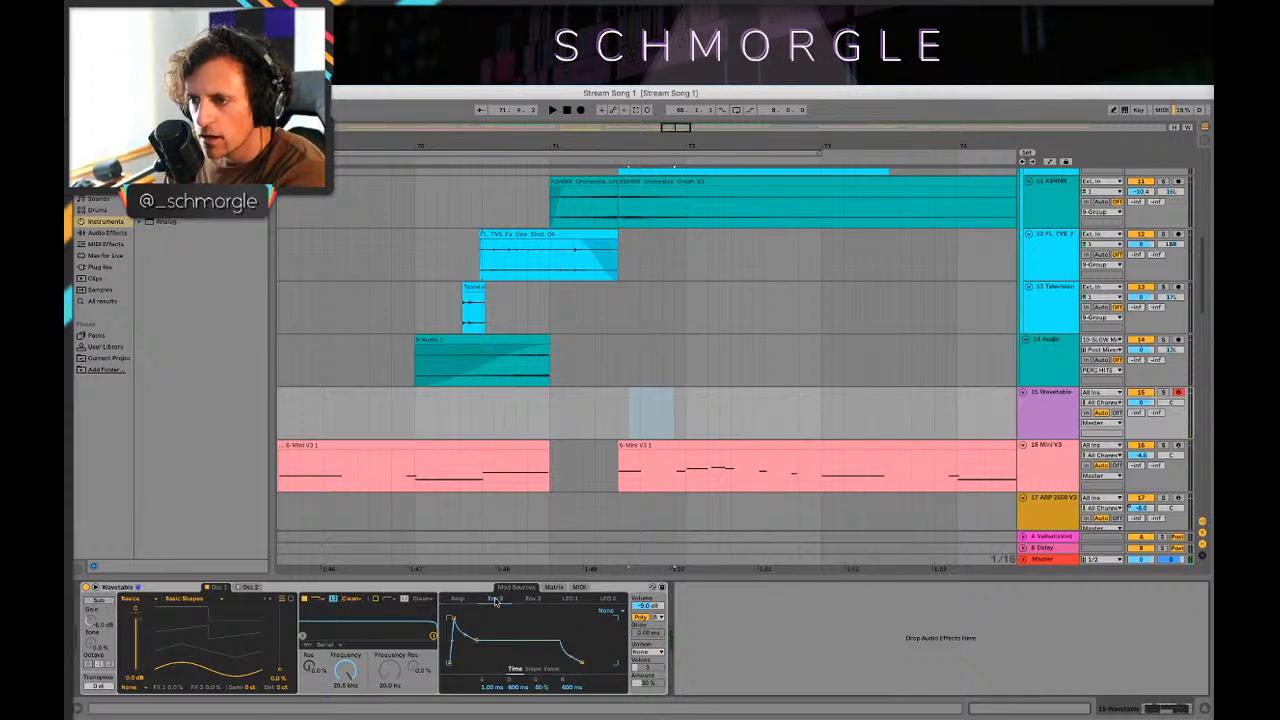
pyautogui.click(473, 600)
pyautogui.click(594, 601)
pyautogui.click(572, 599)
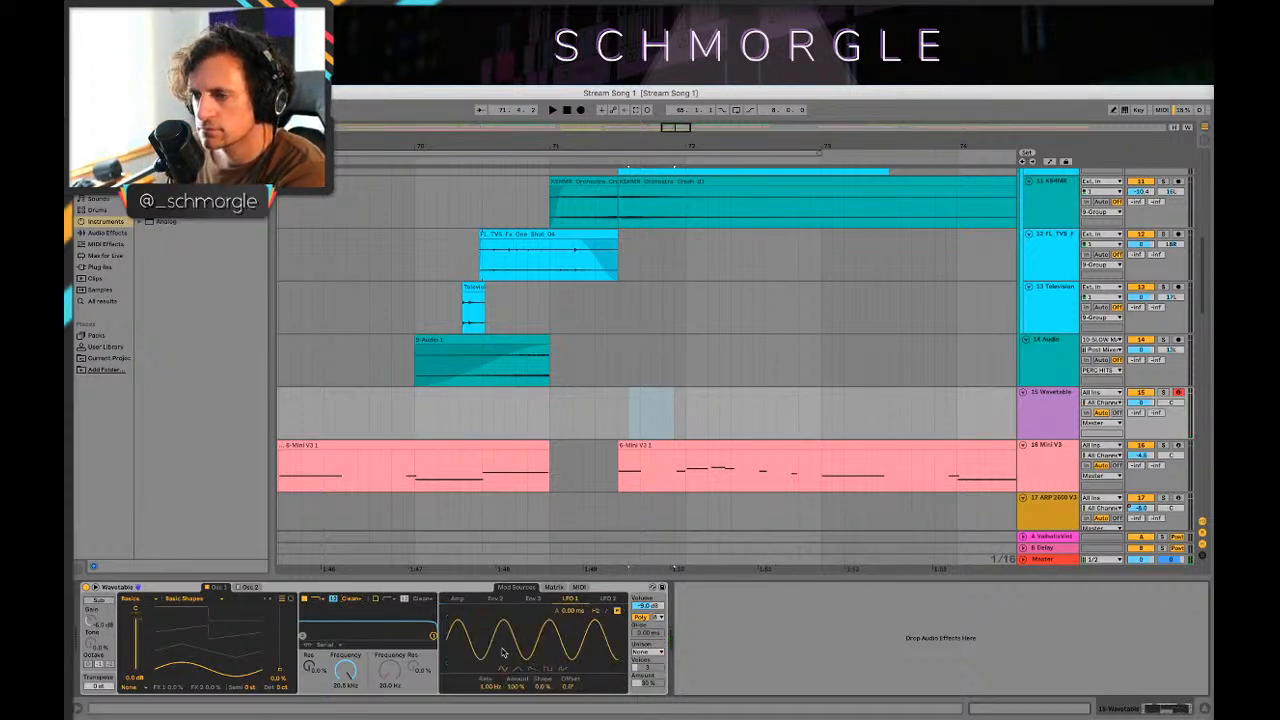
pyautogui.moveTo(490, 686); pyautogui.dragTo(490, 610)
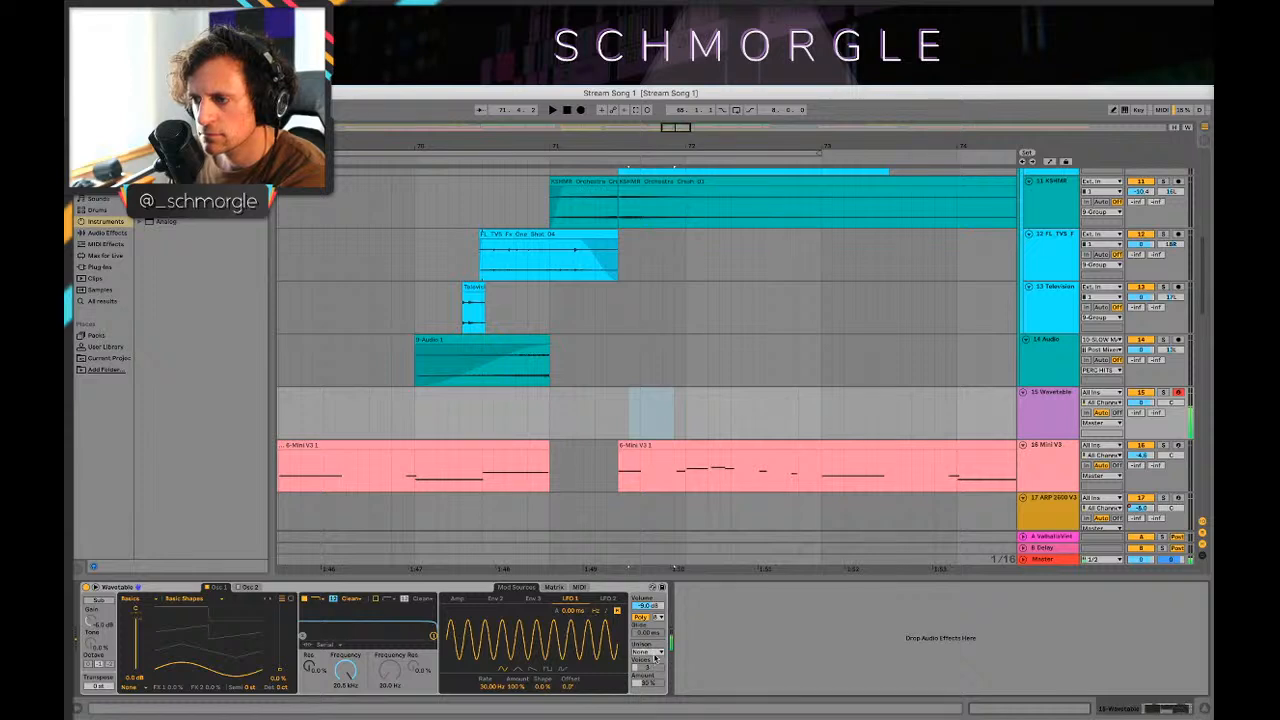
# Step: Check Wavetable's unison modes and oscillator displays, then set oscillator 1's Basic Shapes wavetable position to 26%
pyautogui.click(654, 653)
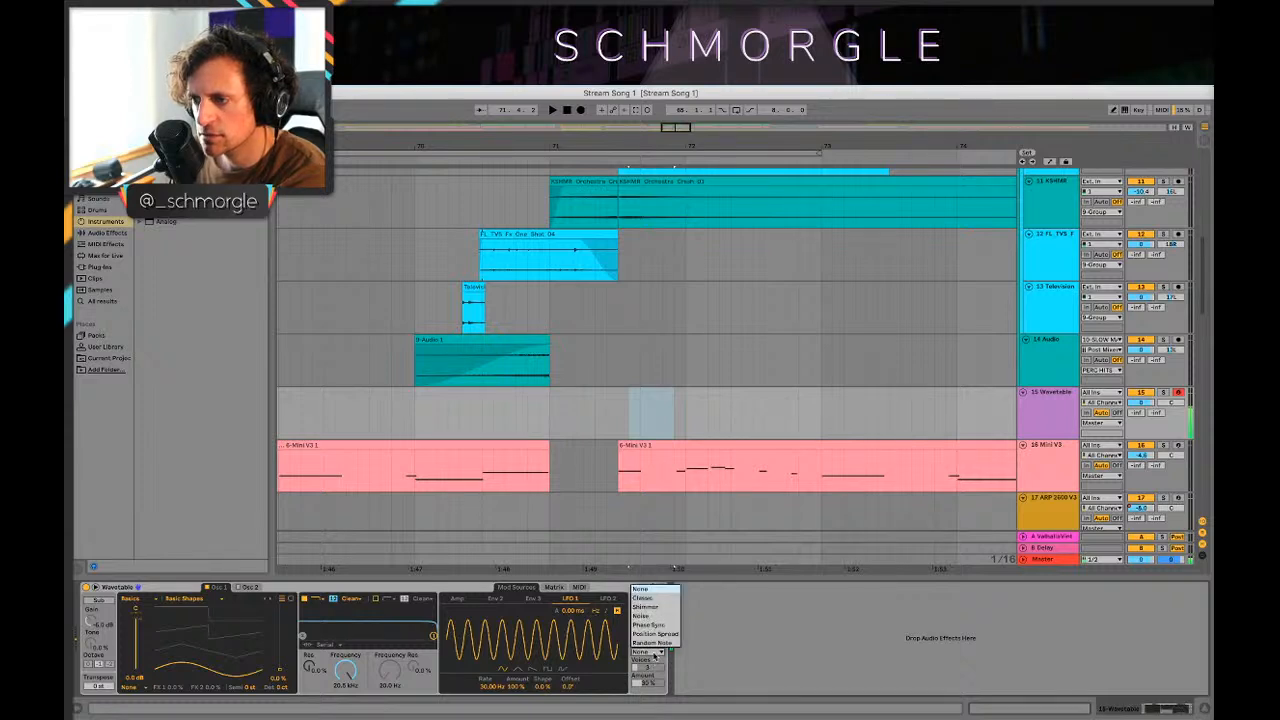
pyautogui.click(654, 655)
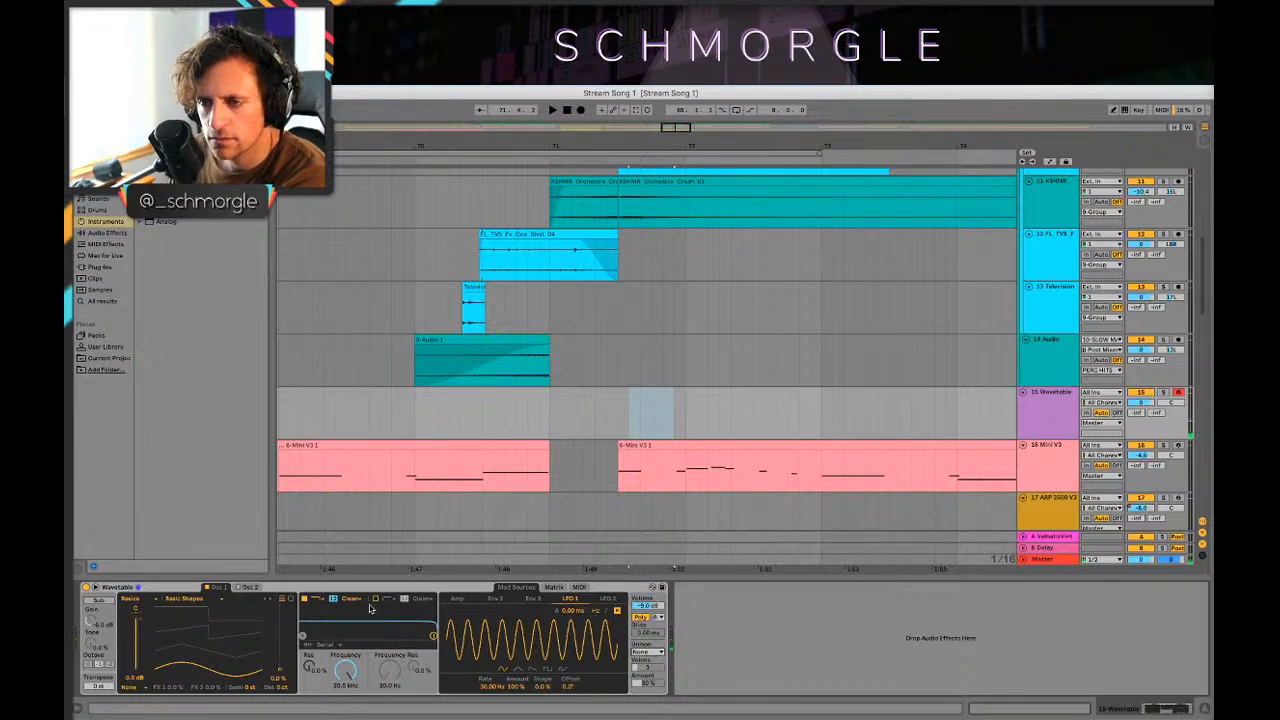
pyautogui.moveTo(311, 668)
pyautogui.mouseDown()
pyautogui.moveTo(311, 590)
pyautogui.moveTo(311, 668)
pyautogui.mouseUp()
pyautogui.click(98, 600)
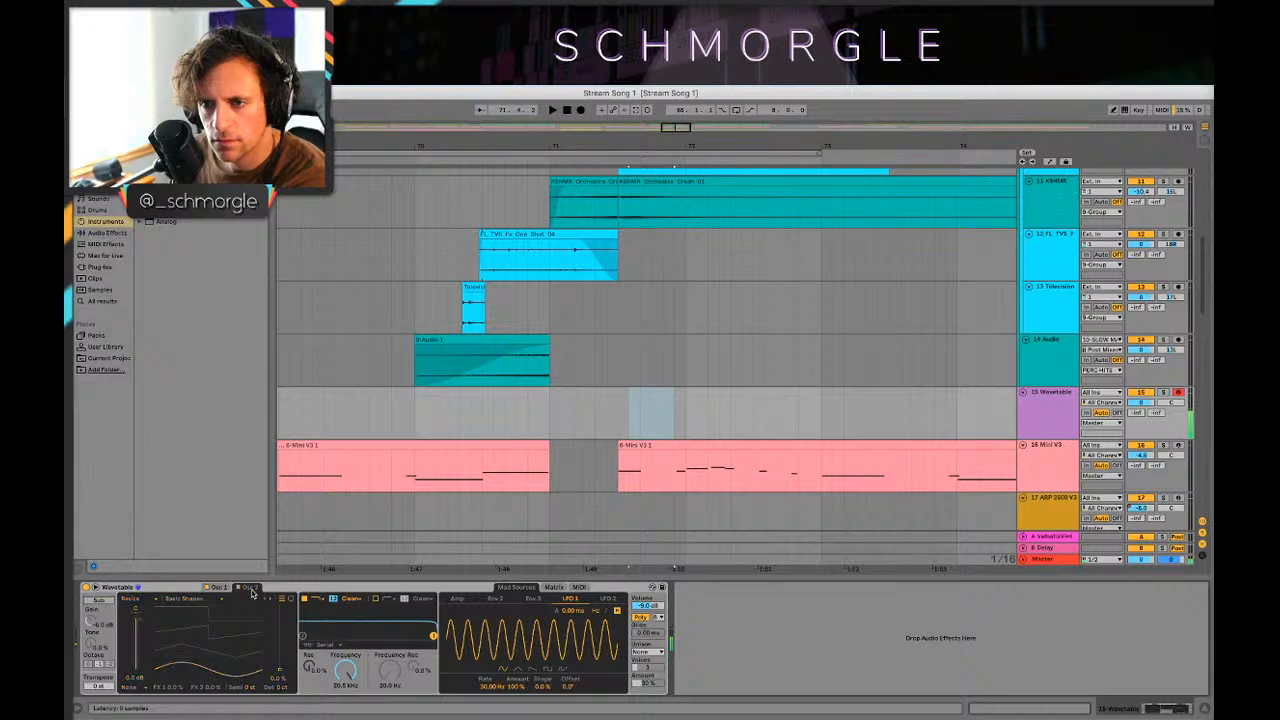
pyautogui.click(286, 601)
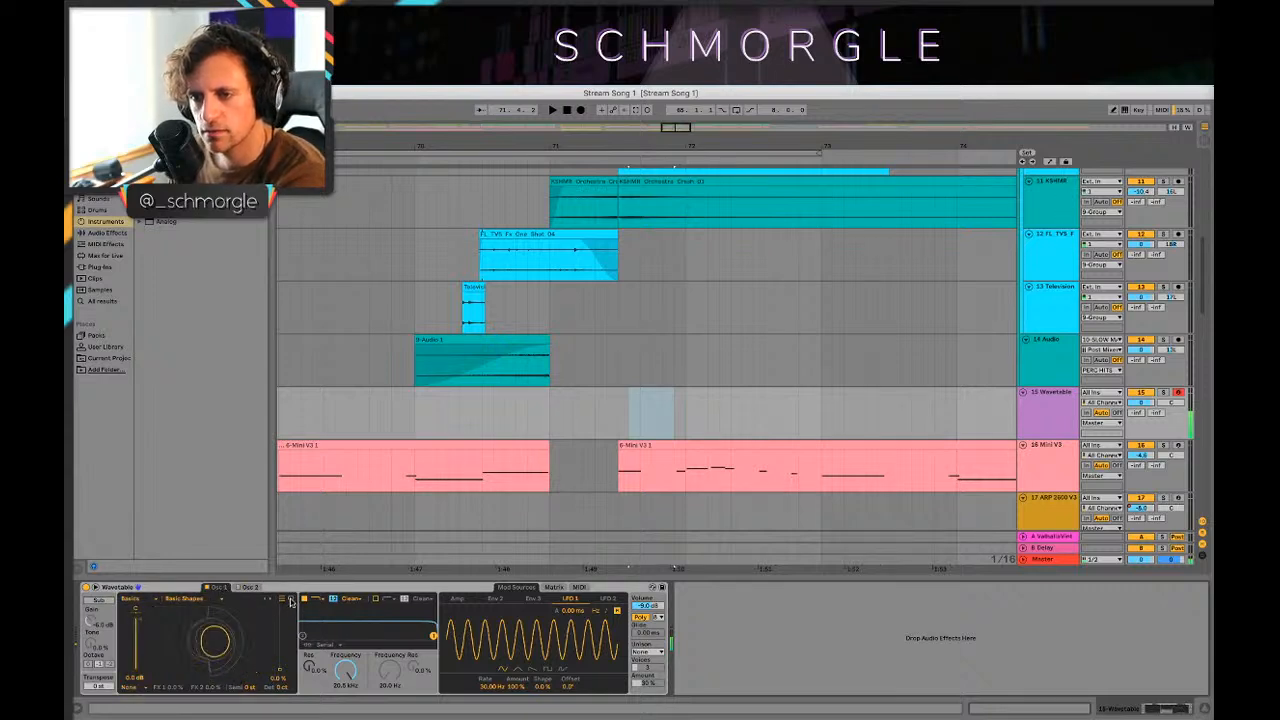
pyautogui.click(282, 600)
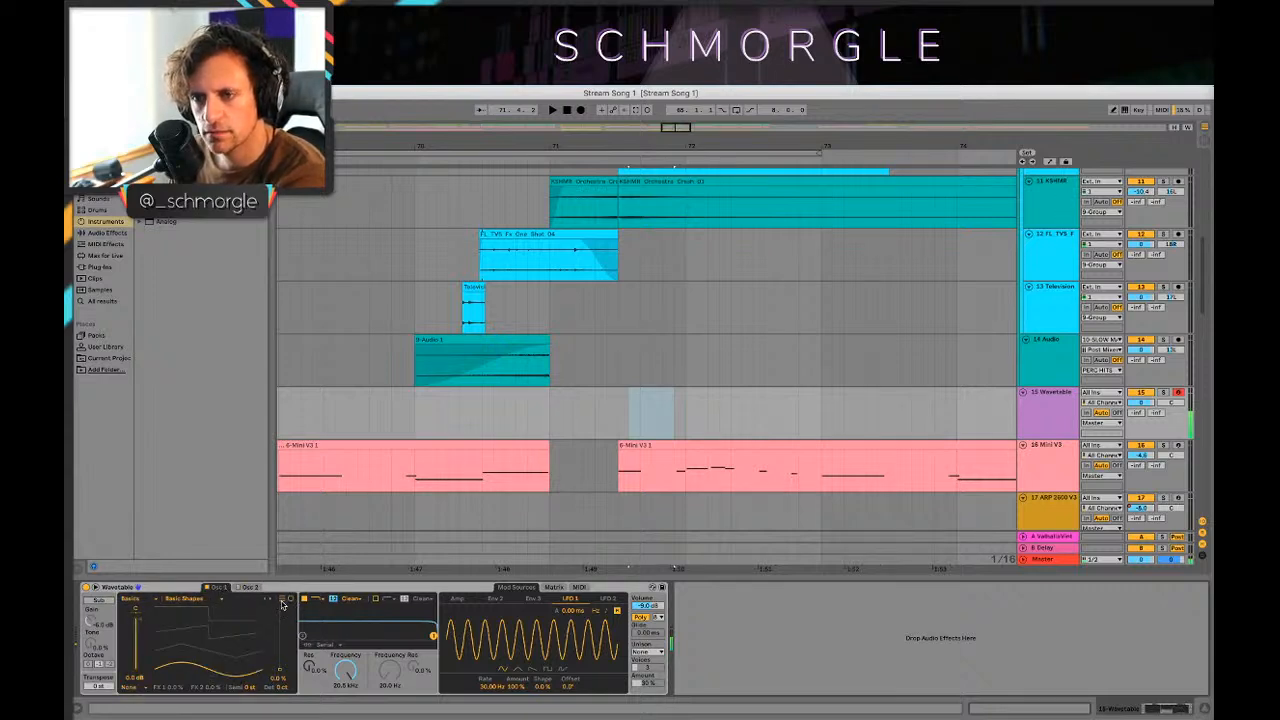
pyautogui.moveTo(211, 646); pyautogui.dragTo(246, 662)
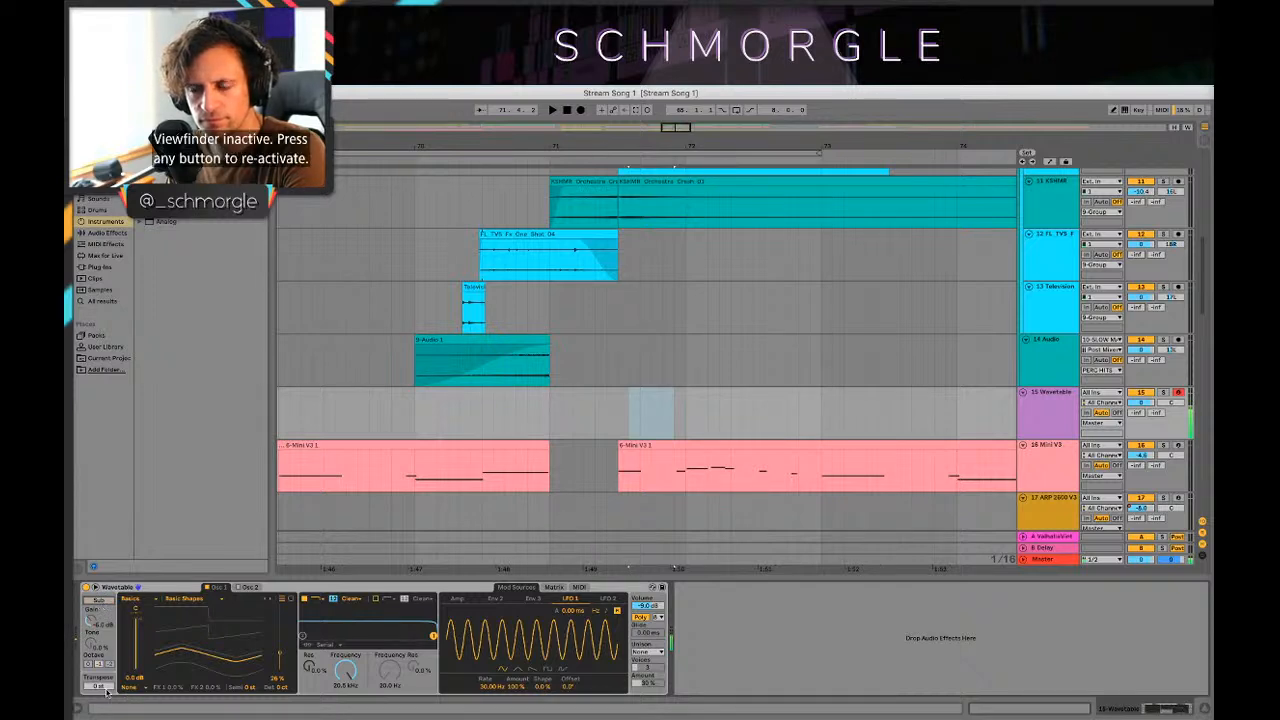
# Step: Set Wavetable's filter 1 to about 11.6 kHz with about 29% resonance, then view its matrix and MIDI modulation assignments
pyautogui.moveTo(312, 670); pyautogui.dragTo(312, 620)
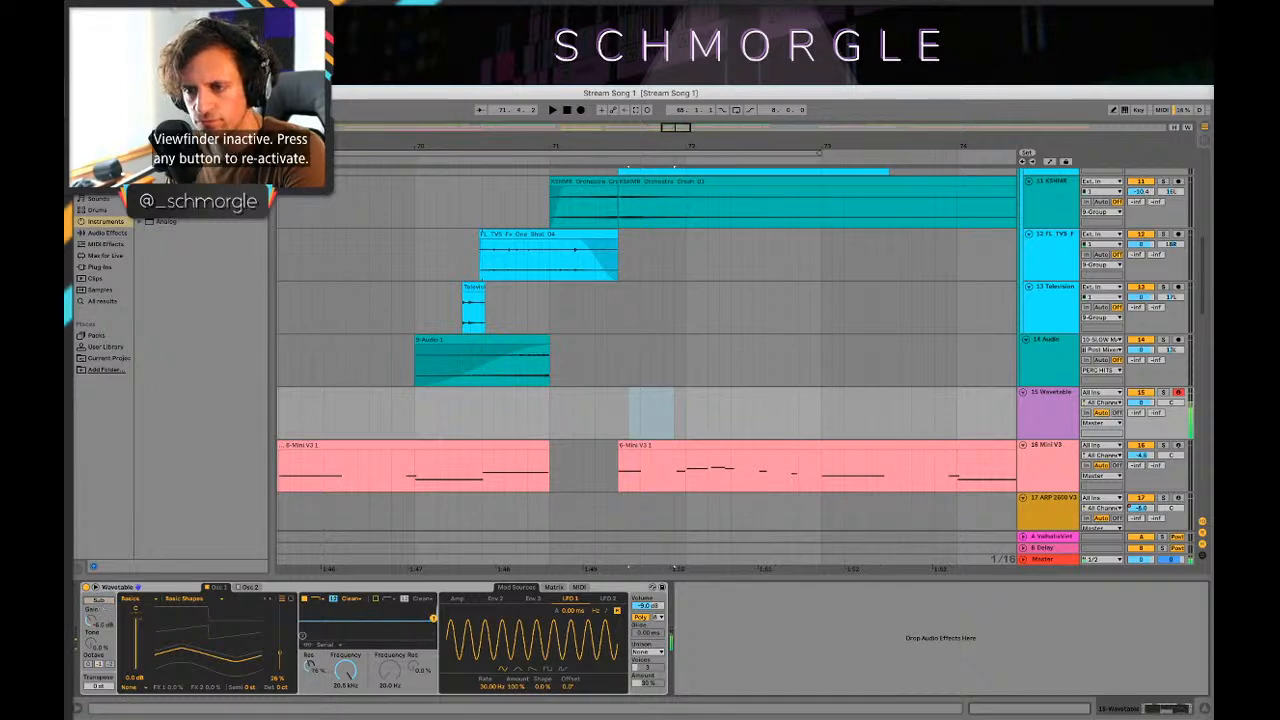
pyautogui.moveTo(436, 619)
pyautogui.mouseDown()
pyautogui.moveTo(324, 620)
pyautogui.moveTo(419, 617)
pyautogui.mouseUp()
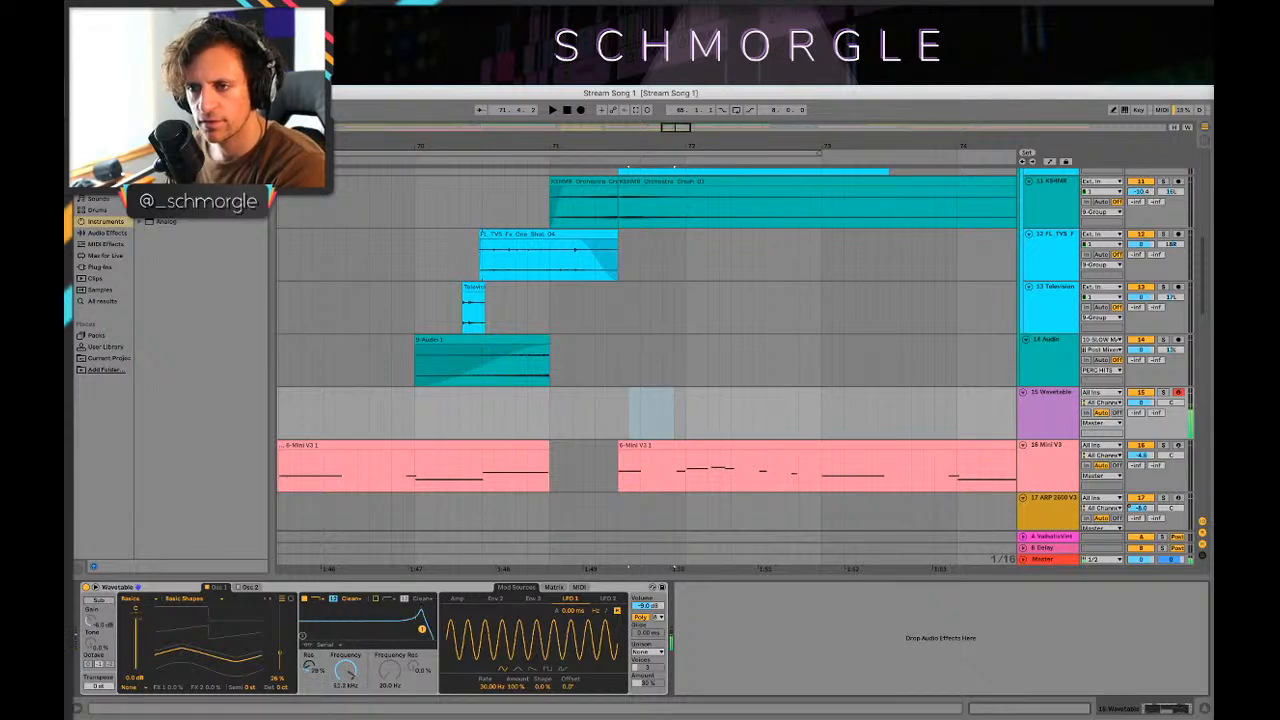
pyautogui.click(555, 587)
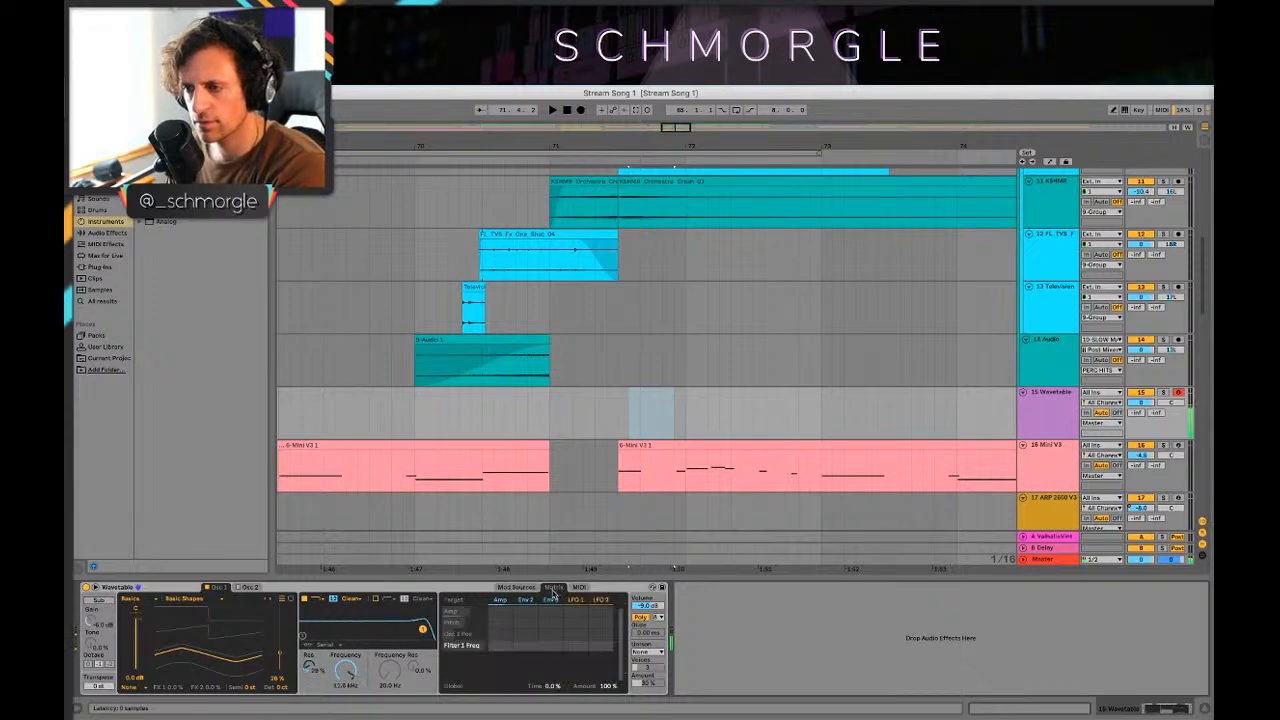
pyautogui.click(578, 587)
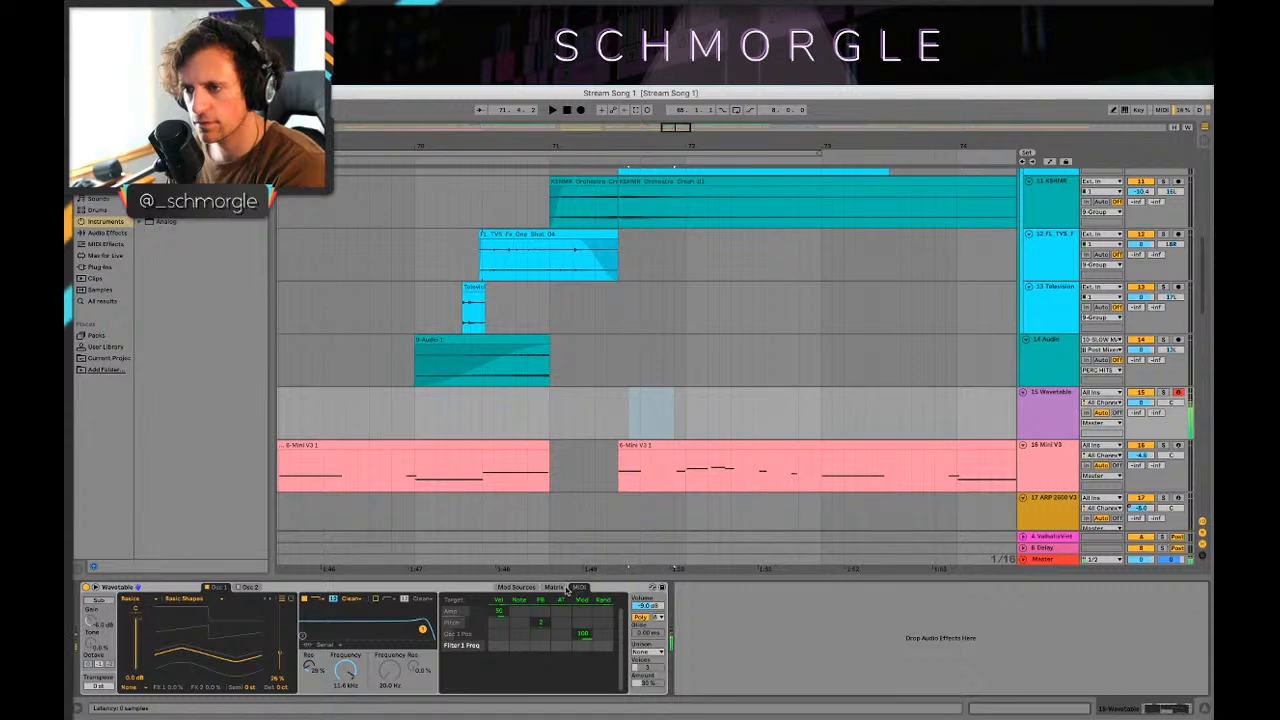
# Step: Return to Wavetable's modulation sources, try Mono voicing, look at the voice counts, and switch back to Poly
pyautogui.click(517, 587)
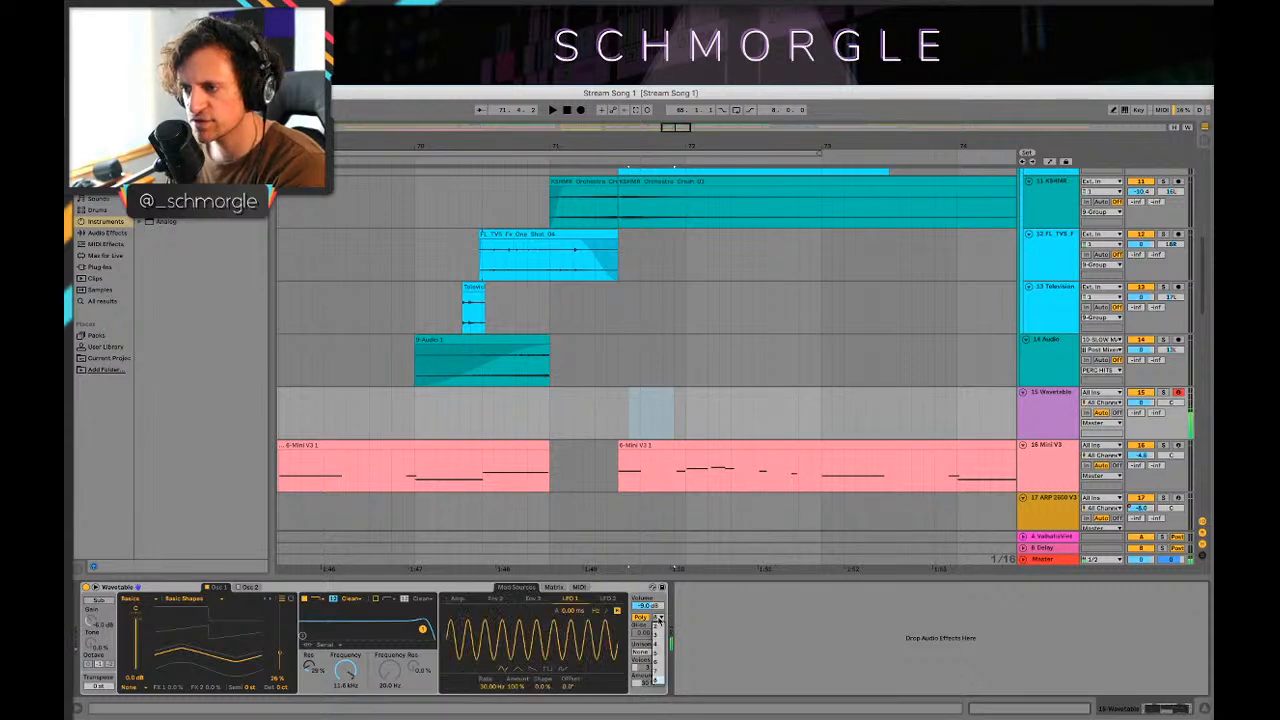
pyautogui.click(641, 618)
pyautogui.click(661, 618)
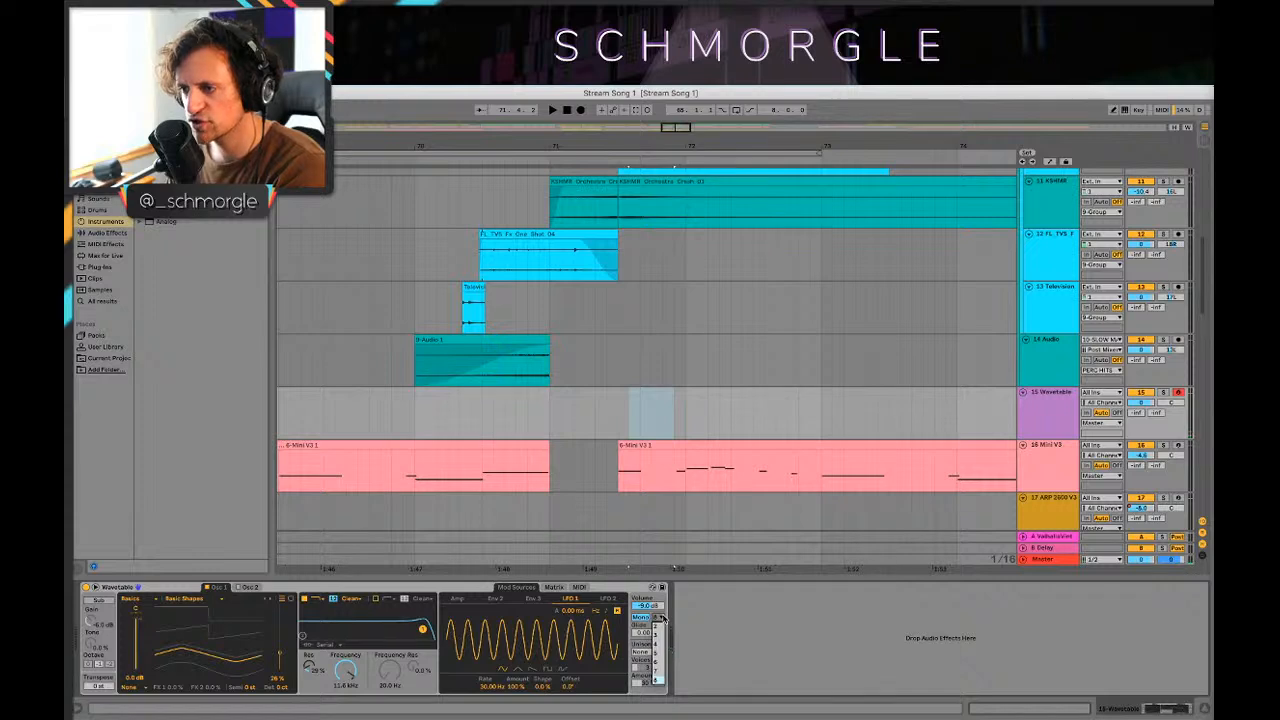
pyautogui.click(638, 619)
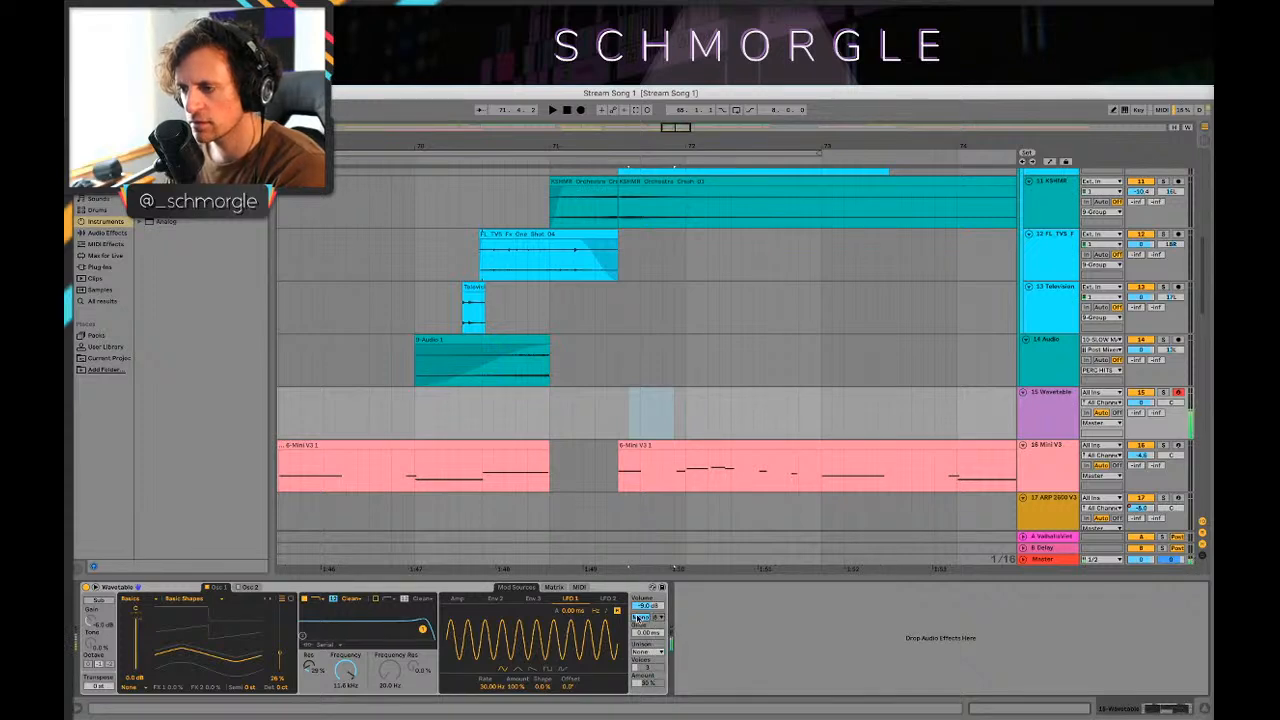
pyautogui.click(638, 619)
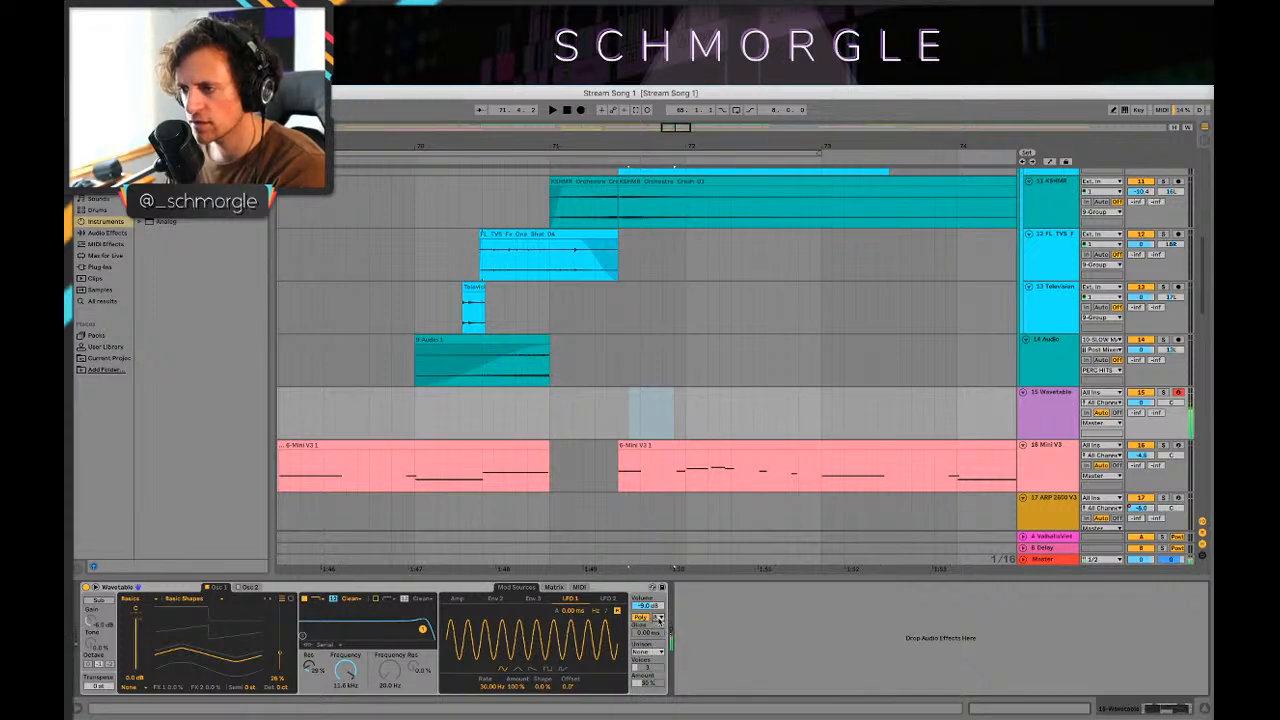
# Step: Set Wavetable's unison mode to Noise at 100% amount and adjust filter 1 to about 6.4 kHz with more resonance
pyautogui.click(657, 651)
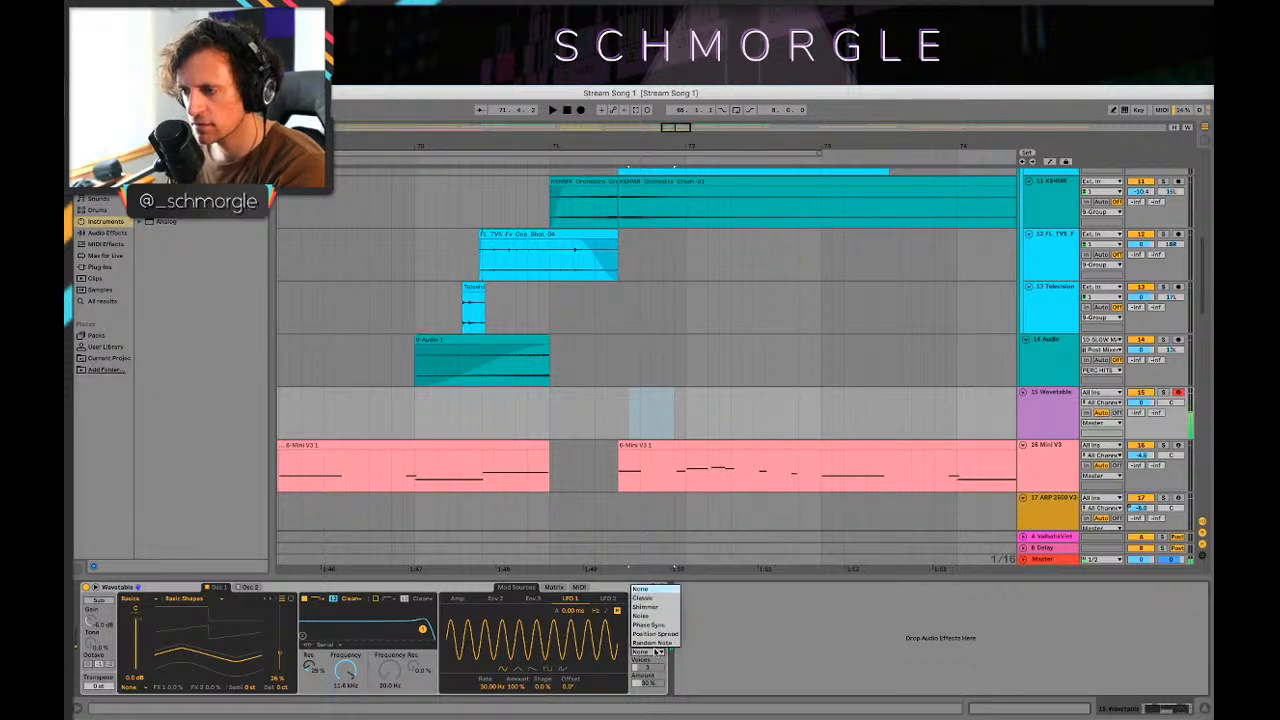
pyautogui.click(656, 616)
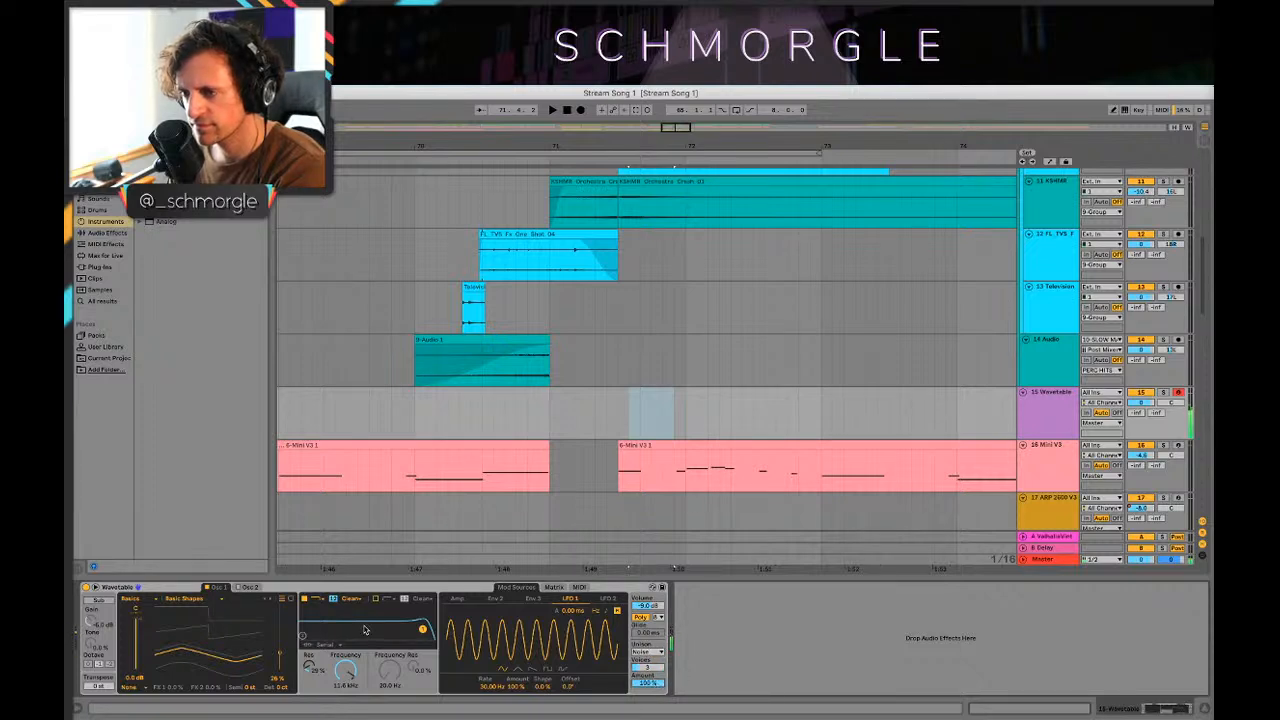
pyautogui.moveTo(408, 628)
pyautogui.mouseDown()
pyautogui.moveTo(352, 610)
pyautogui.moveTo(432, 627)
pyautogui.mouseUp()
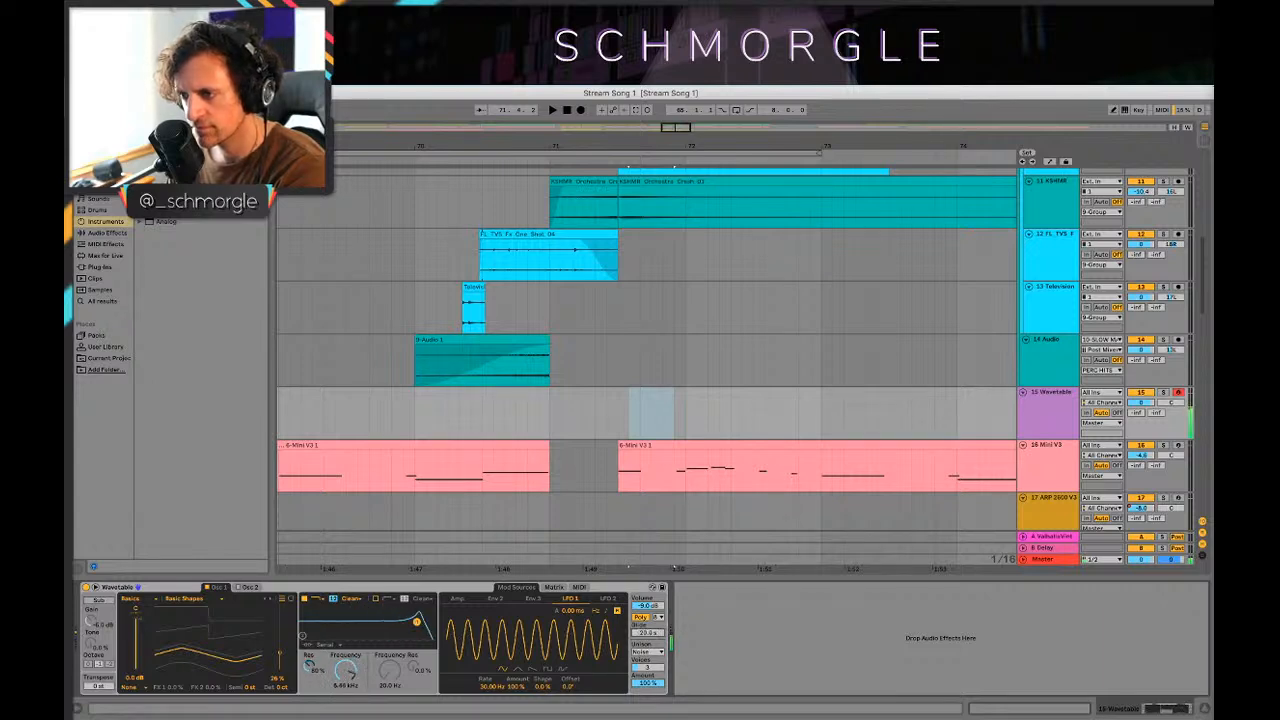
pyautogui.click(658, 652)
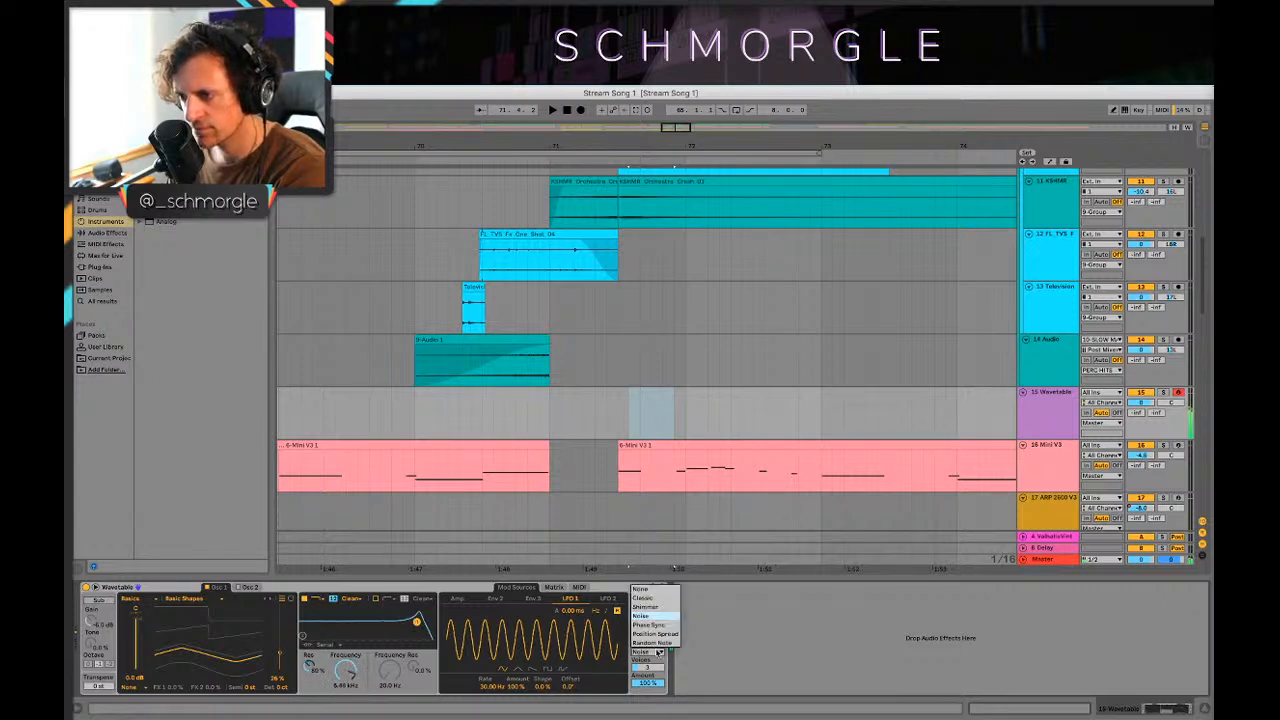
pyautogui.click(642, 616)
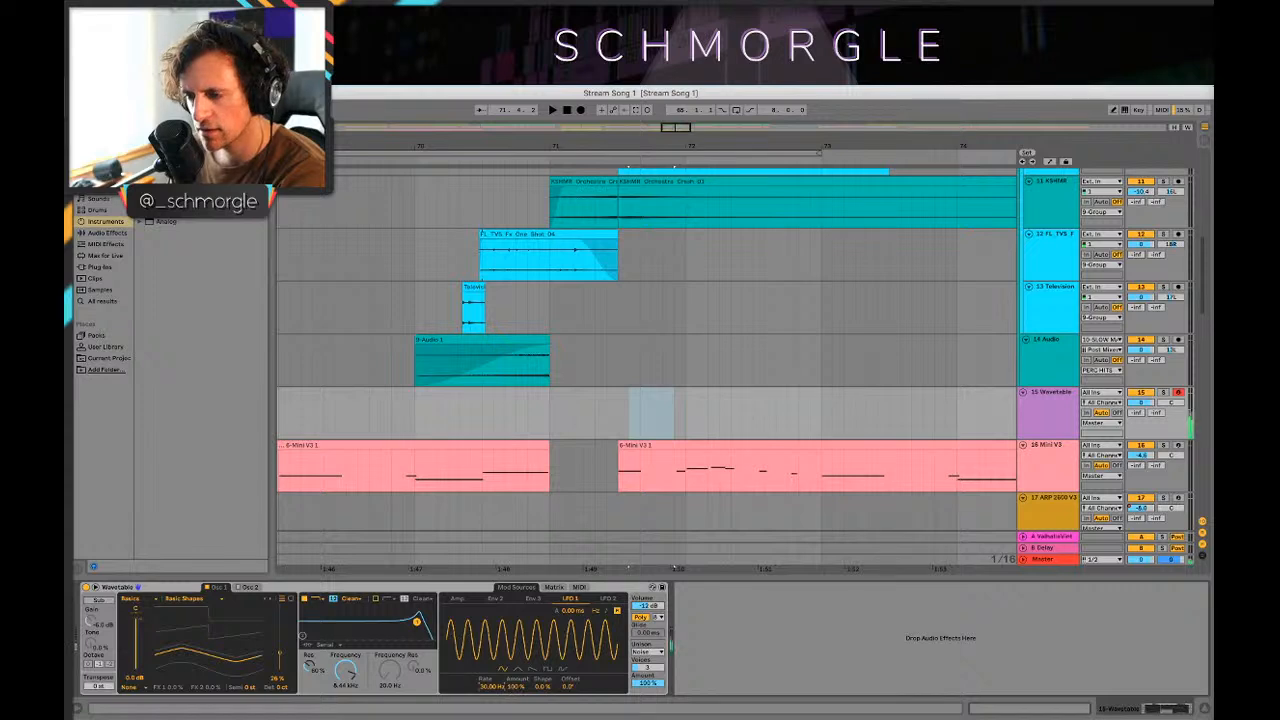
# Step: Look through Wavetable's LFO 1, envelope and LFO 2 settings and check the unison modes again
pyautogui.moveTo(491, 687); pyautogui.dragTo(512, 672)
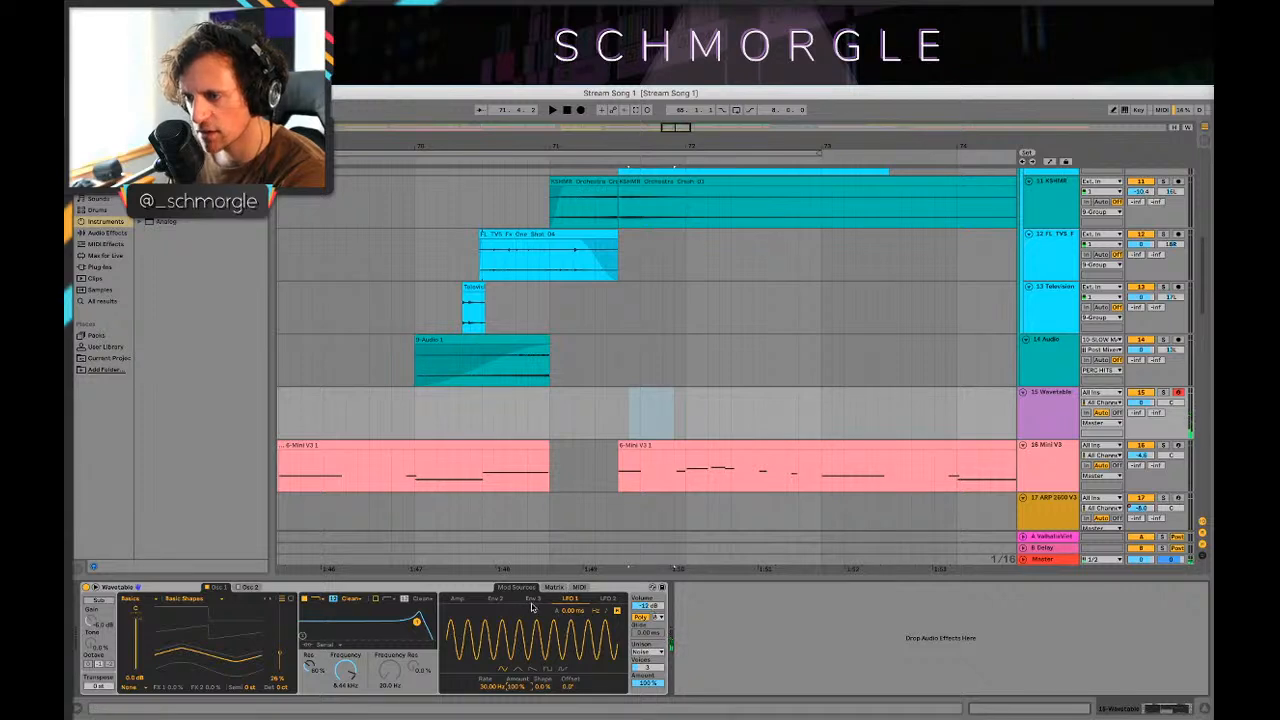
pyautogui.click(533, 600)
pyautogui.click(470, 600)
pyautogui.click(602, 600)
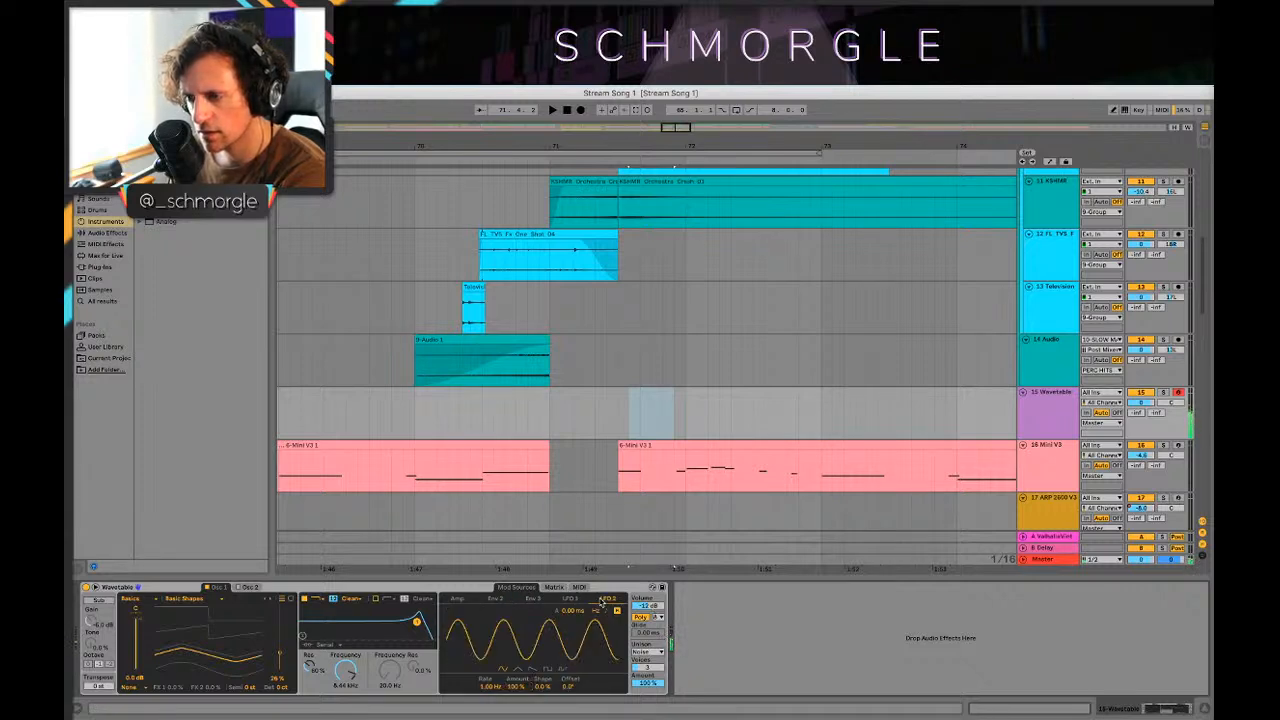
pyautogui.click(649, 649)
pyautogui.click(656, 657)
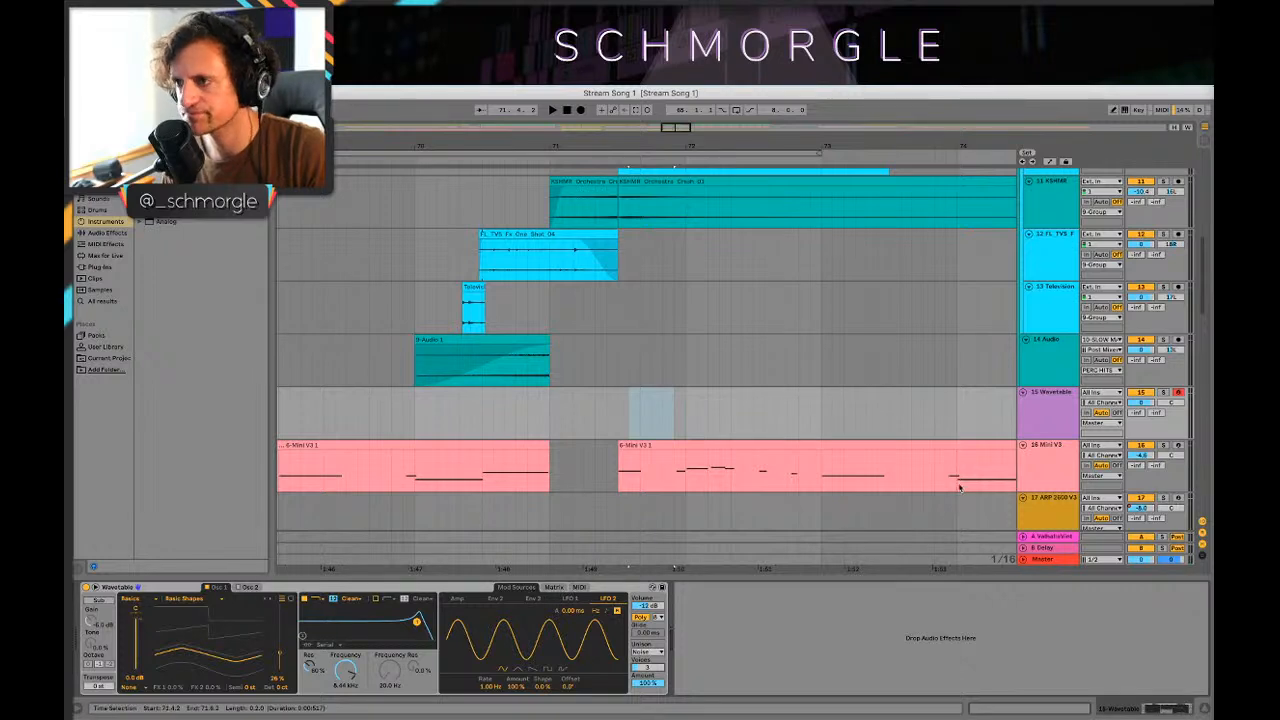
# Step: Add a MIDI track with the Analog instrument below the folded Wavetable track and change oscillator 1's shape
pyautogui.click(1023, 393)
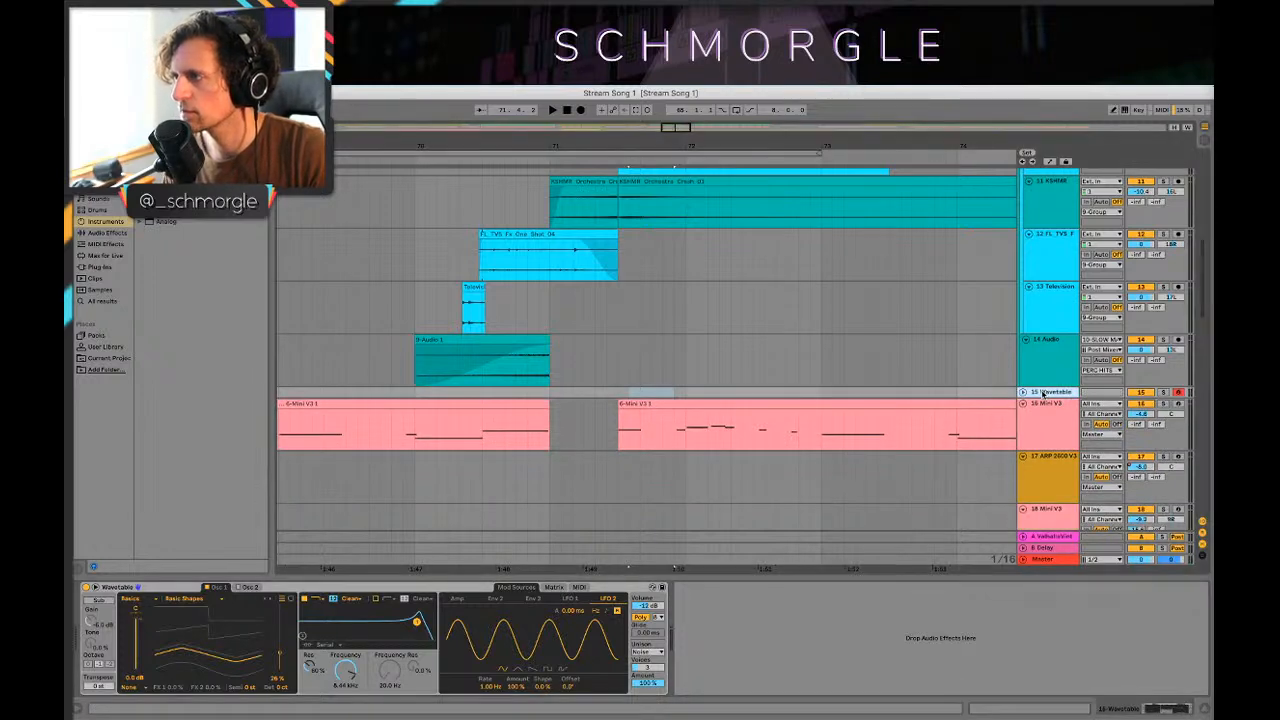
pyautogui.hotkey('ctrl', 'shift', 't')
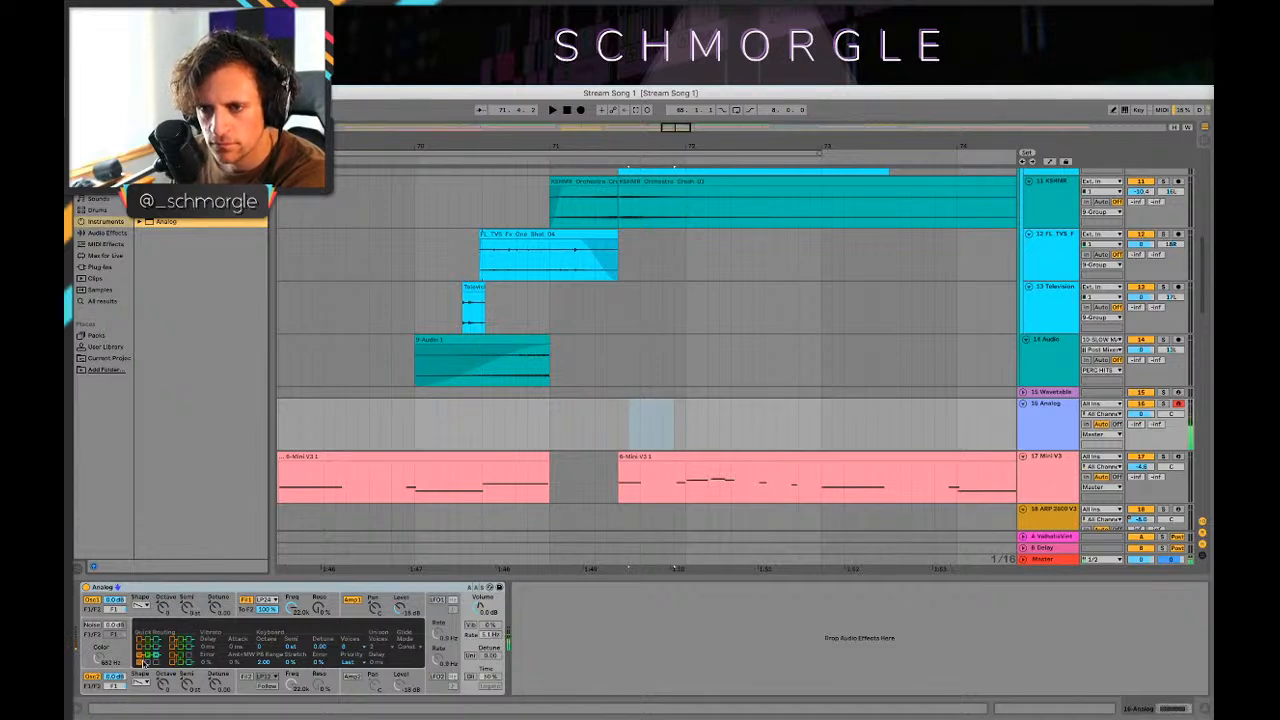
pyautogui.click(138, 607)
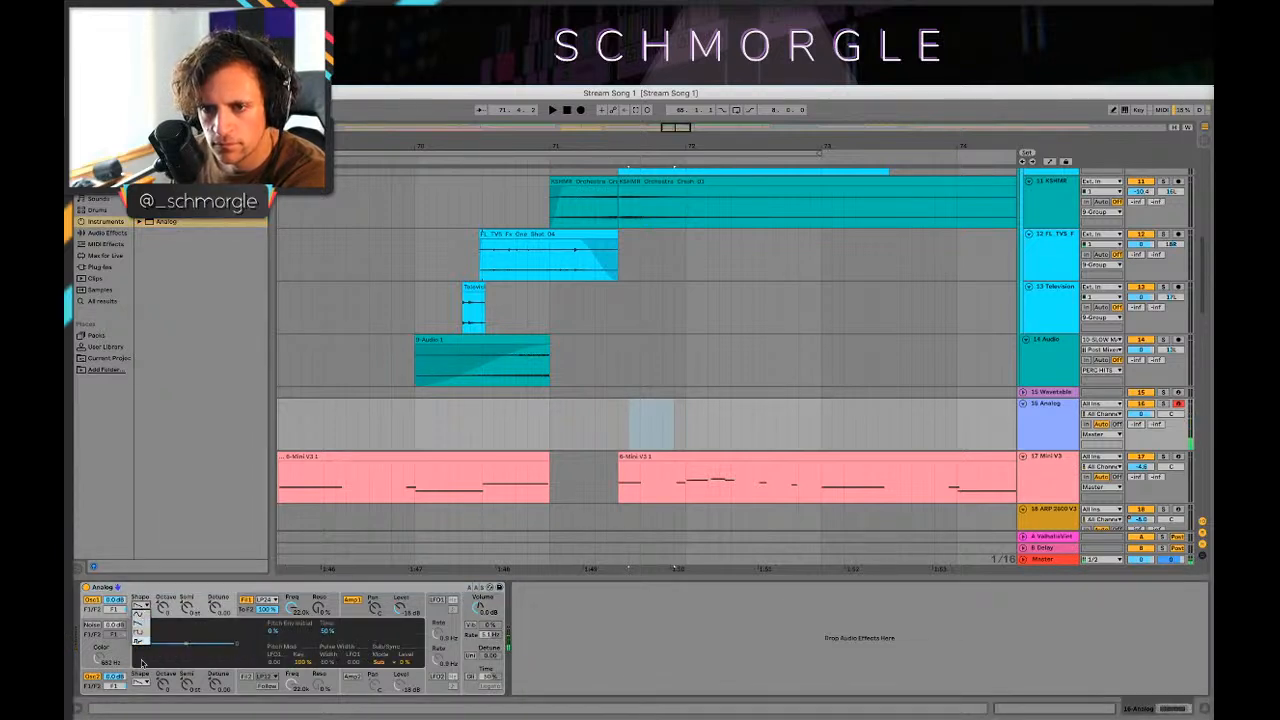
pyautogui.click(140, 641)
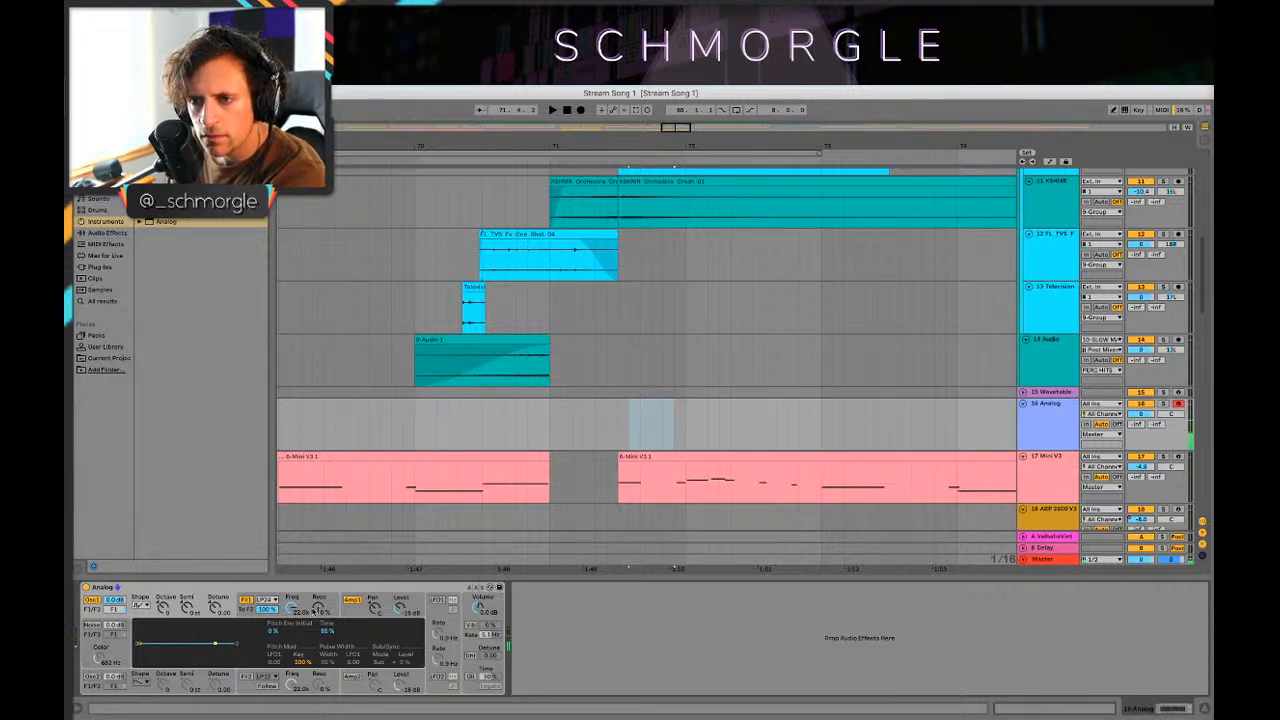
# Step: Lower Analog's filter 1 cutoff and set its resonance to about 82%, then show oscillator 1's settings
pyautogui.moveTo(317, 609); pyautogui.dragTo(300, 660)
pyautogui.moveTo(319, 608); pyautogui.dragTo(319, 602)
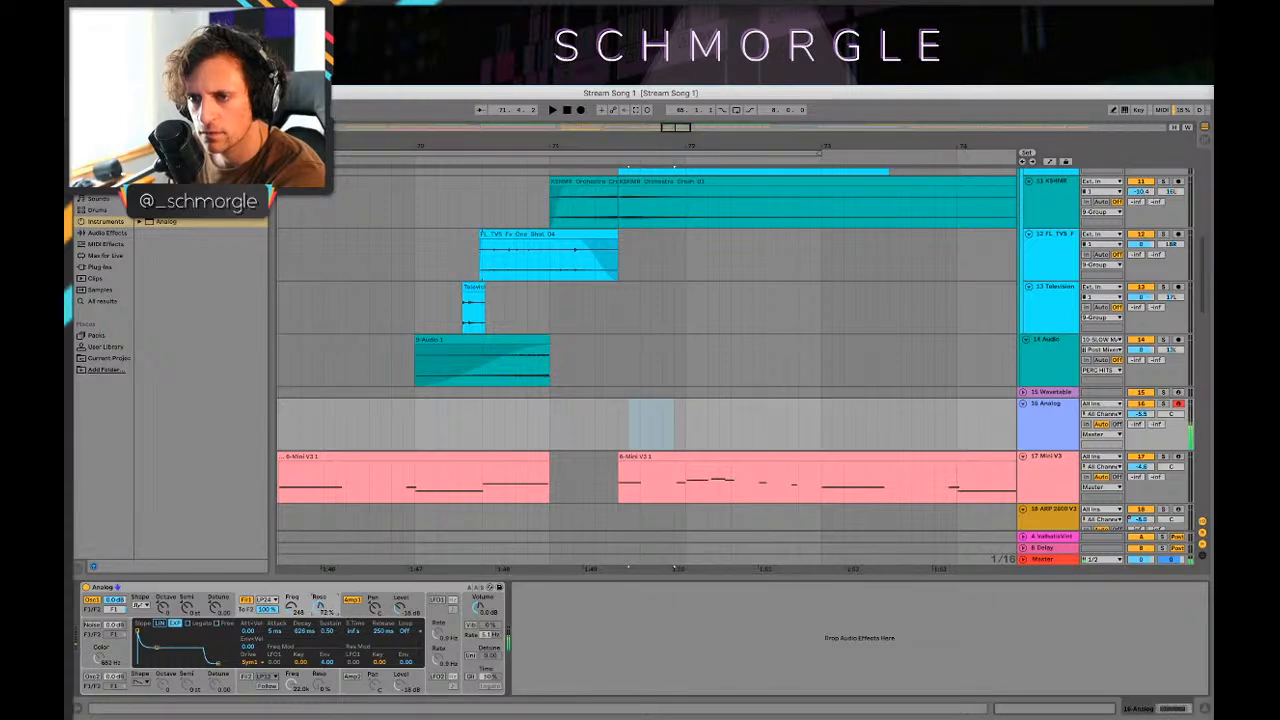
pyautogui.moveTo(319, 608); pyautogui.dragTo(292, 578)
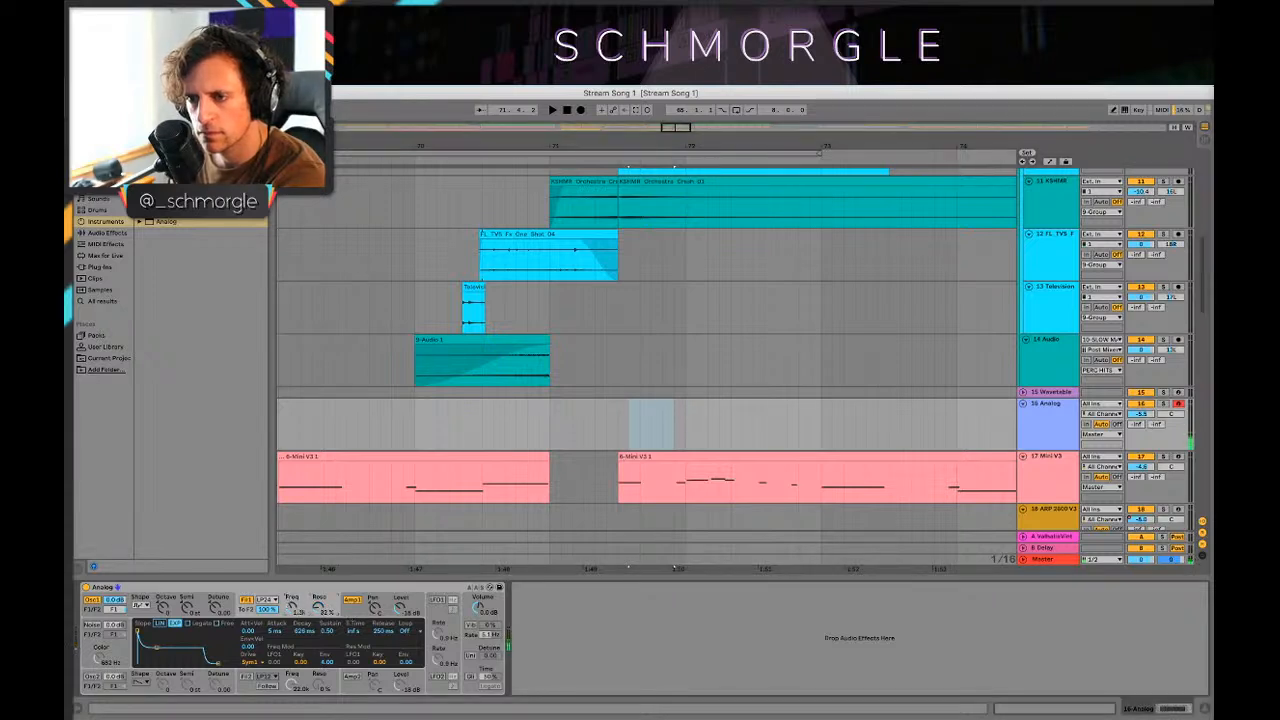
pyautogui.click(164, 609)
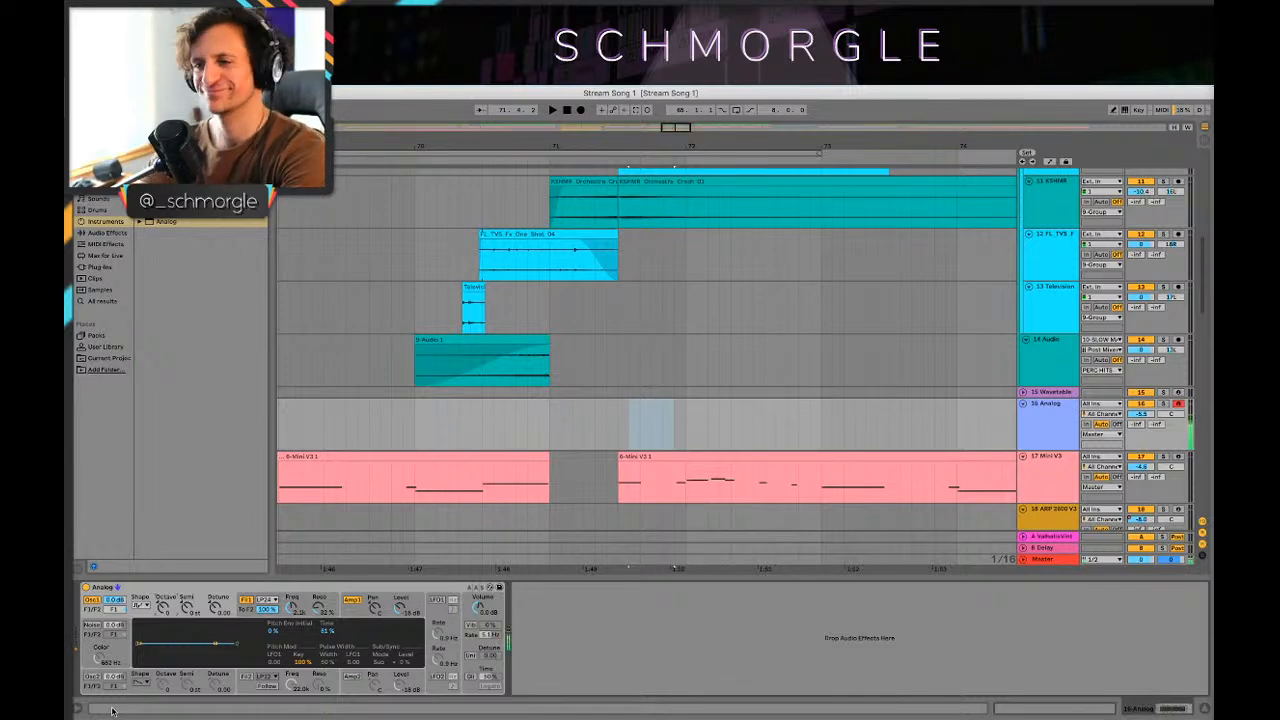
# Step: Enable Analog's LFO 1 and set its rate to about 3.7 Hz, checking the Amp 1 settings along the way
pyautogui.click(437, 599)
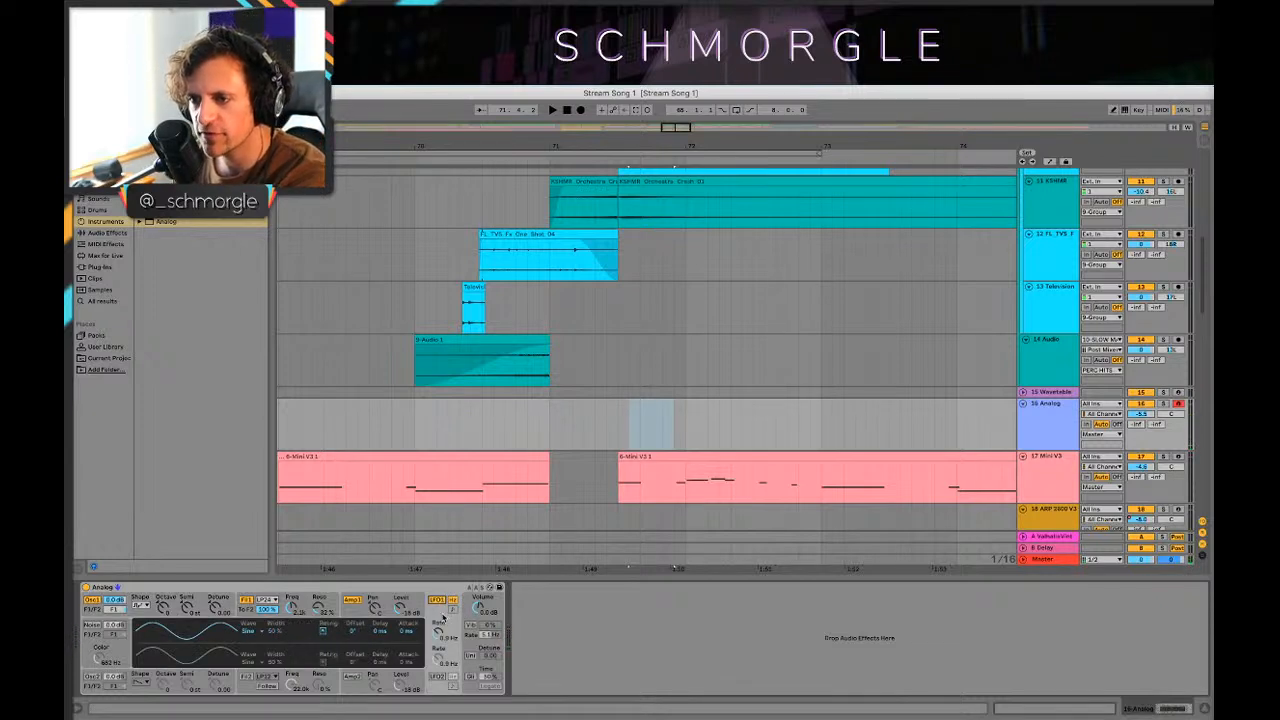
pyautogui.moveTo(439, 633); pyautogui.dragTo(439, 654)
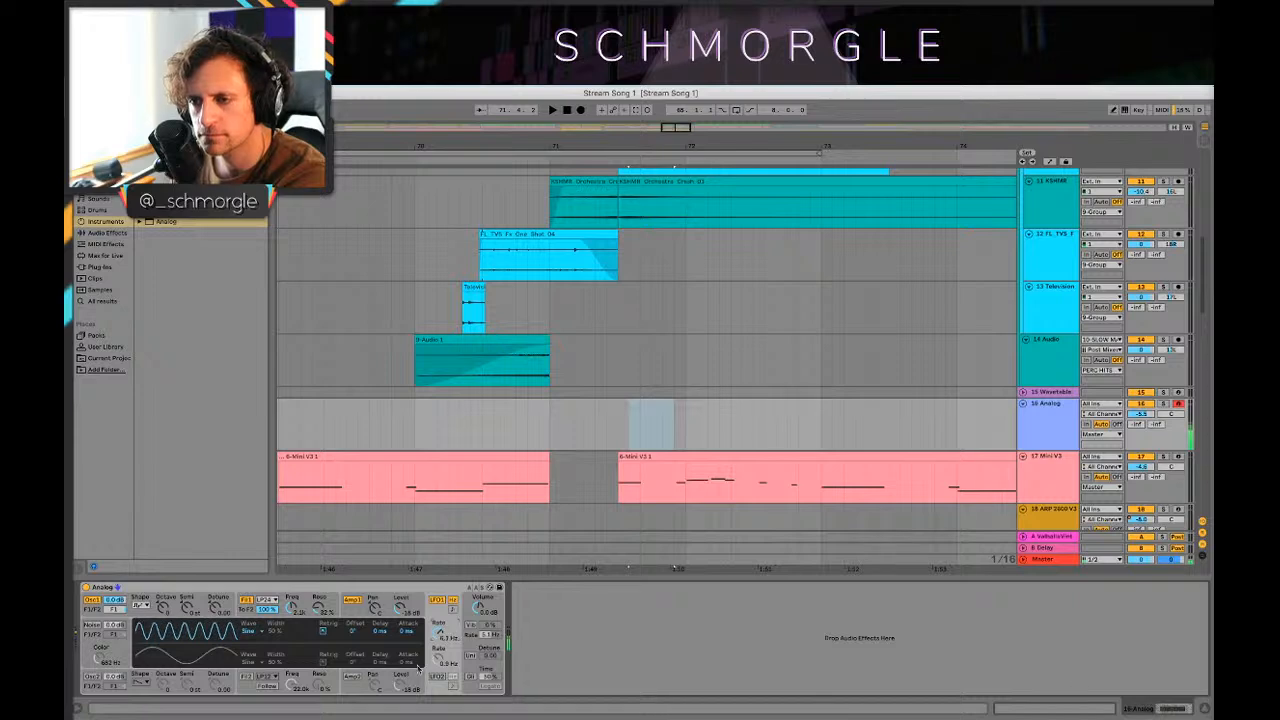
pyautogui.click(352, 600)
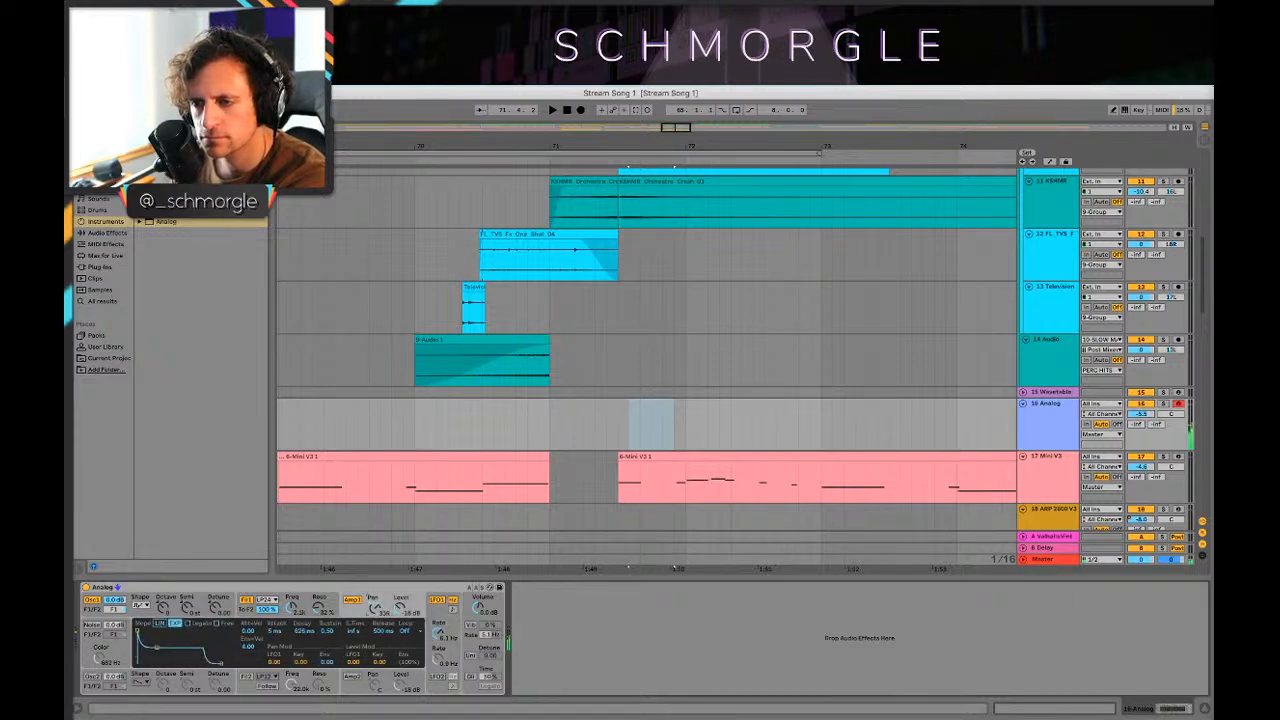
pyautogui.click(441, 635)
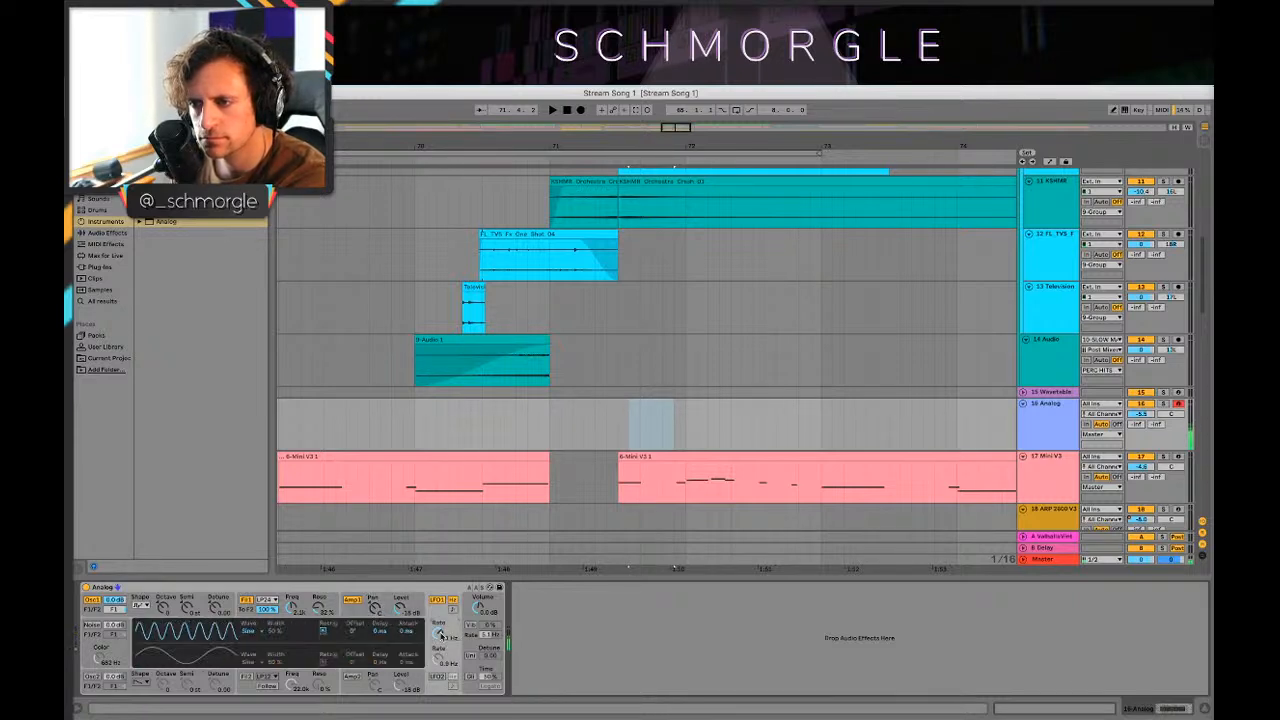
pyautogui.moveTo(439, 633); pyautogui.dragTo(439, 646)
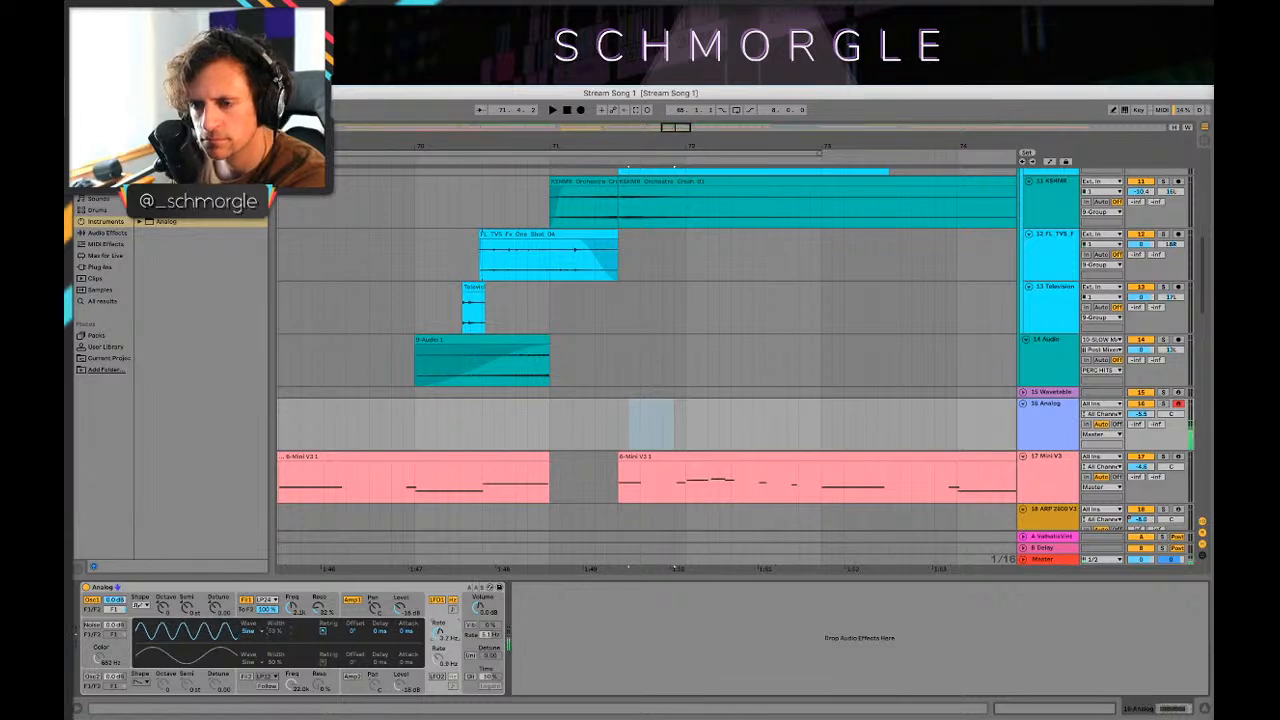
# Step: Enable Analog's noise source with its color at about 480 Hz and set the LFO 1 waveform to Noise2
pyautogui.click(91, 625)
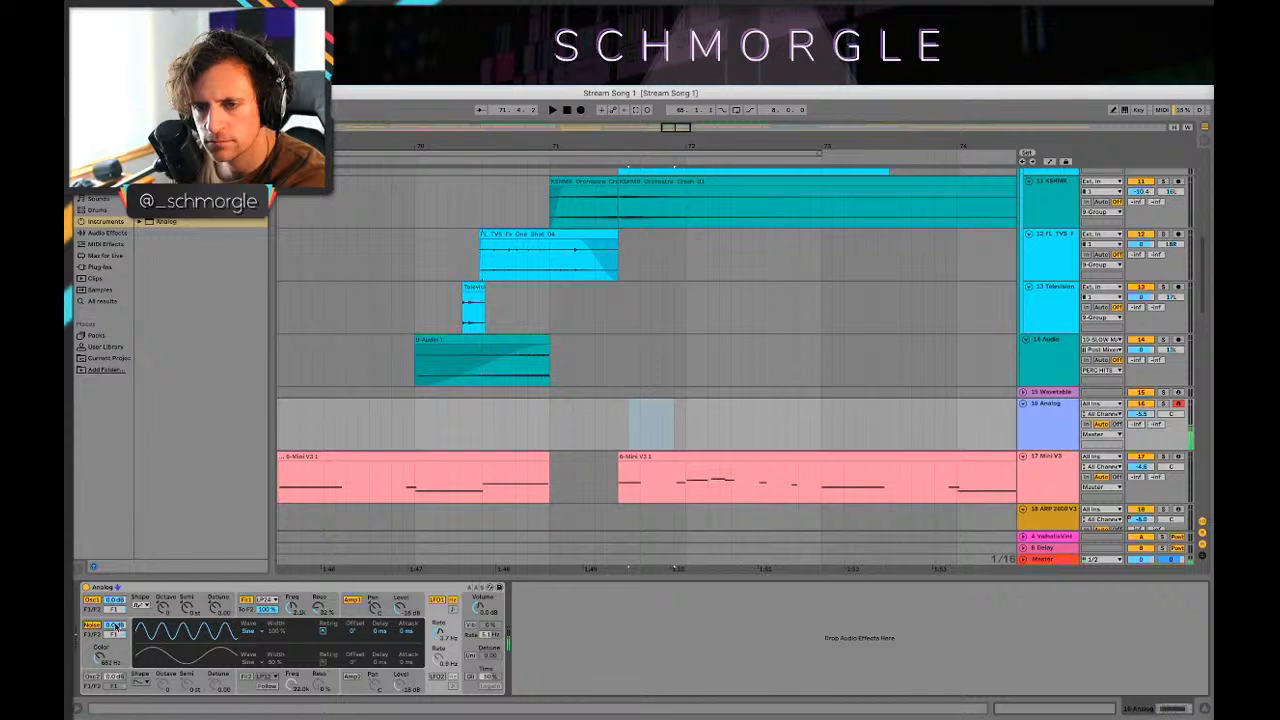
pyautogui.moveTo(101, 652); pyautogui.dragTo(101, 612)
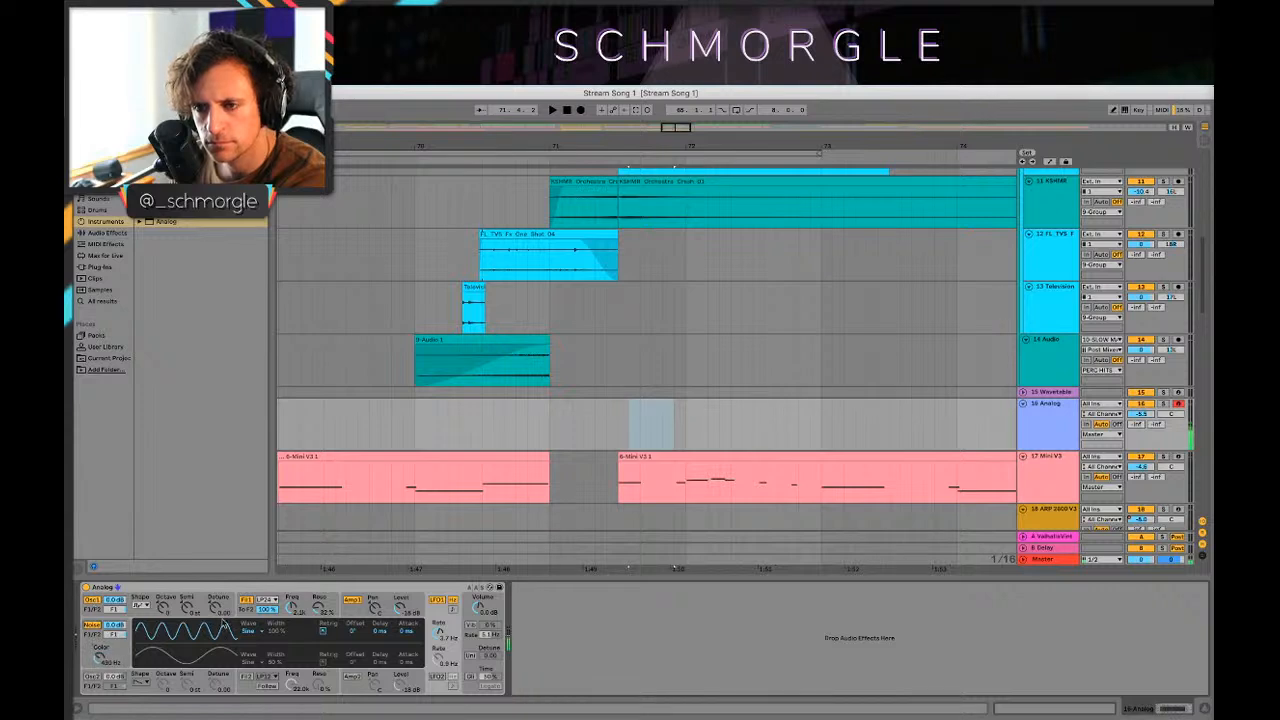
pyautogui.click(257, 631)
pyautogui.click(254, 657)
pyautogui.click(259, 631)
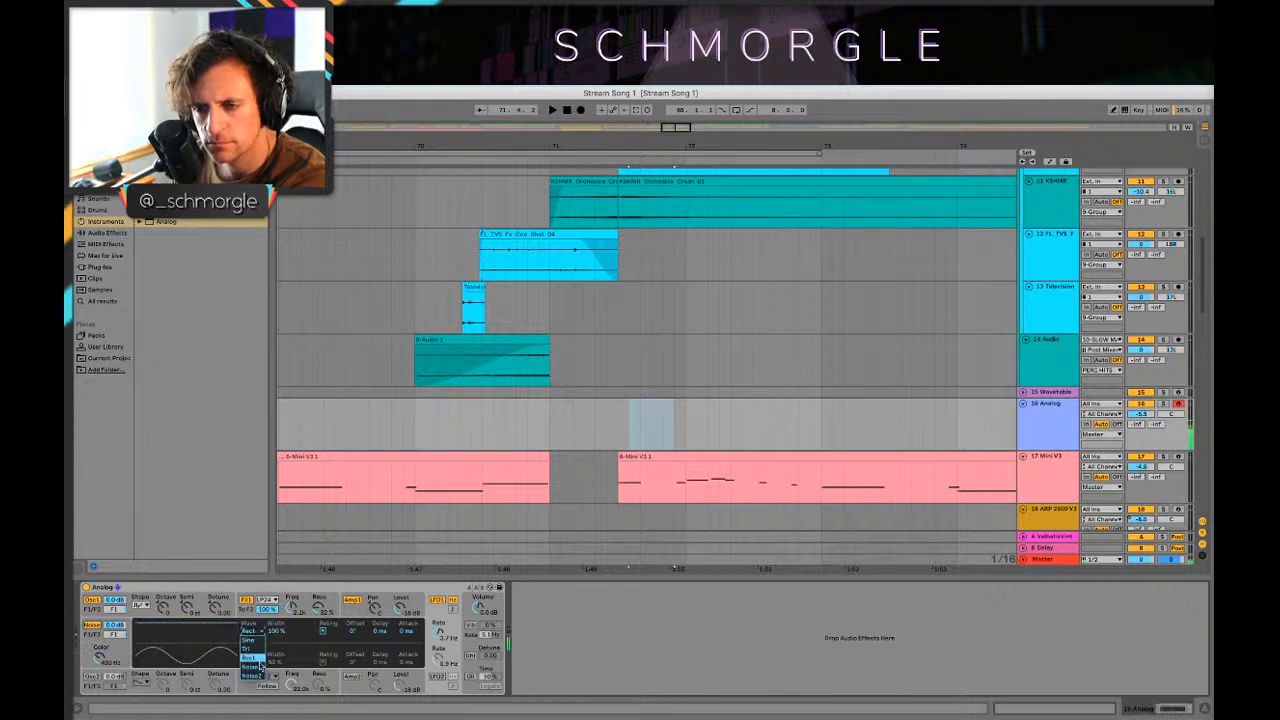
pyautogui.click(259, 666)
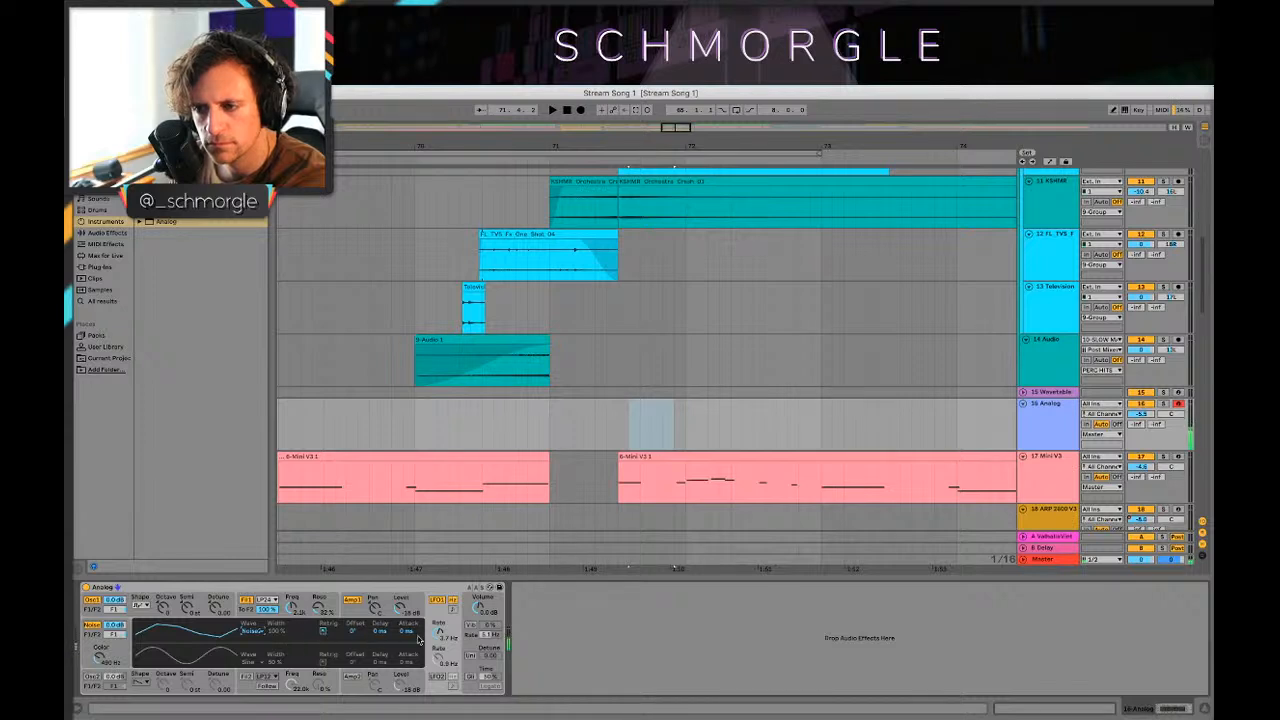
# Step: Set Analog's filter 1 to about 6.4 kHz cutoff and about 38% resonance while auditioning it against the arrangement
pyautogui.click(318, 610)
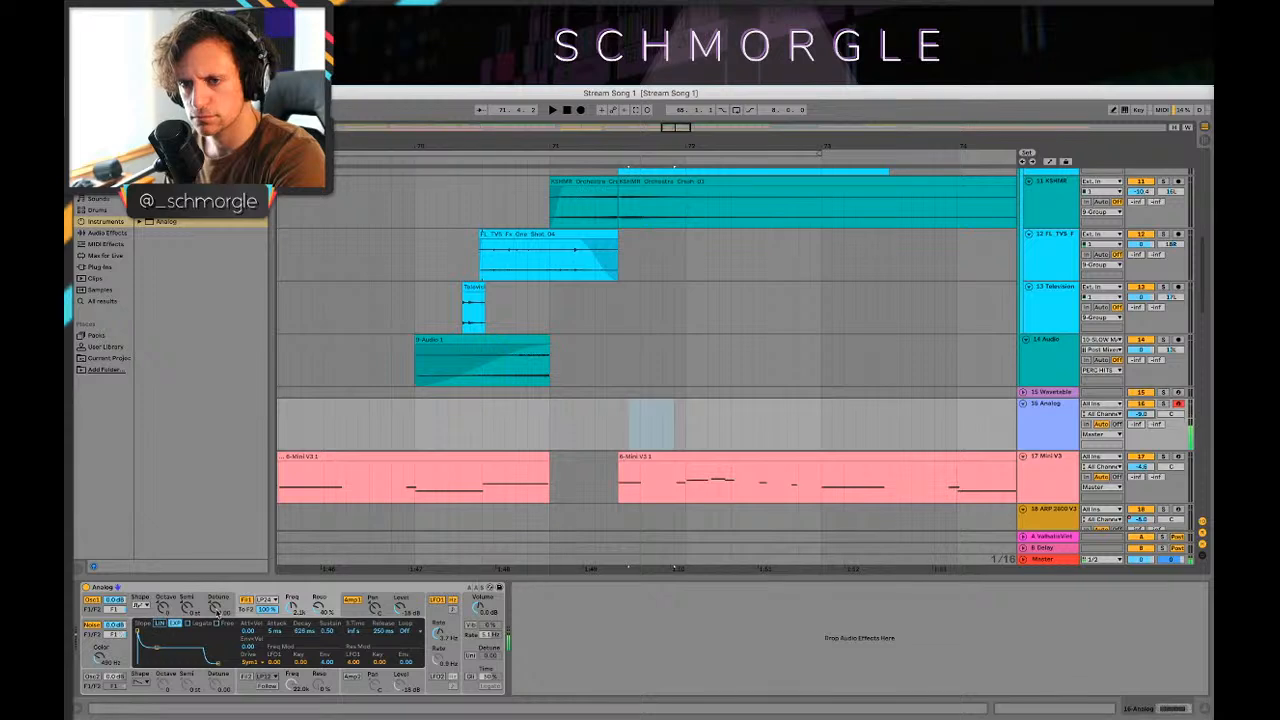
pyautogui.moveTo(290, 608); pyautogui.dragTo(290, 640)
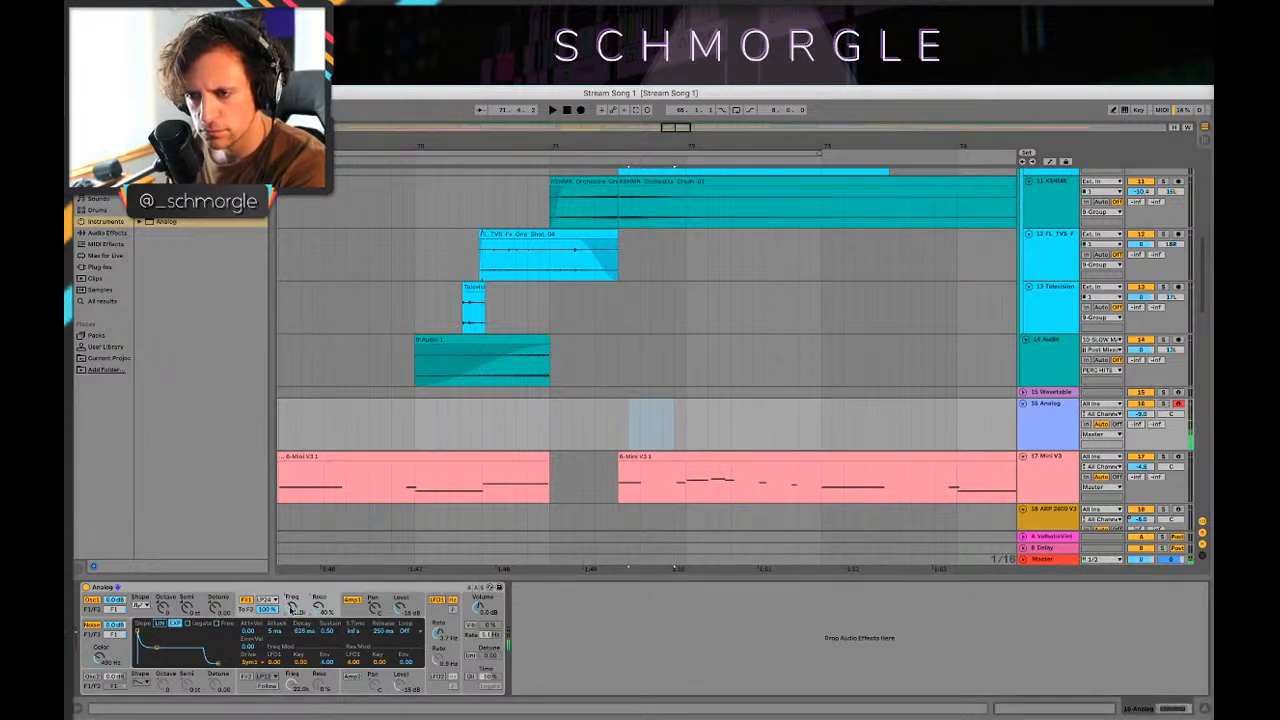
pyautogui.press('space')
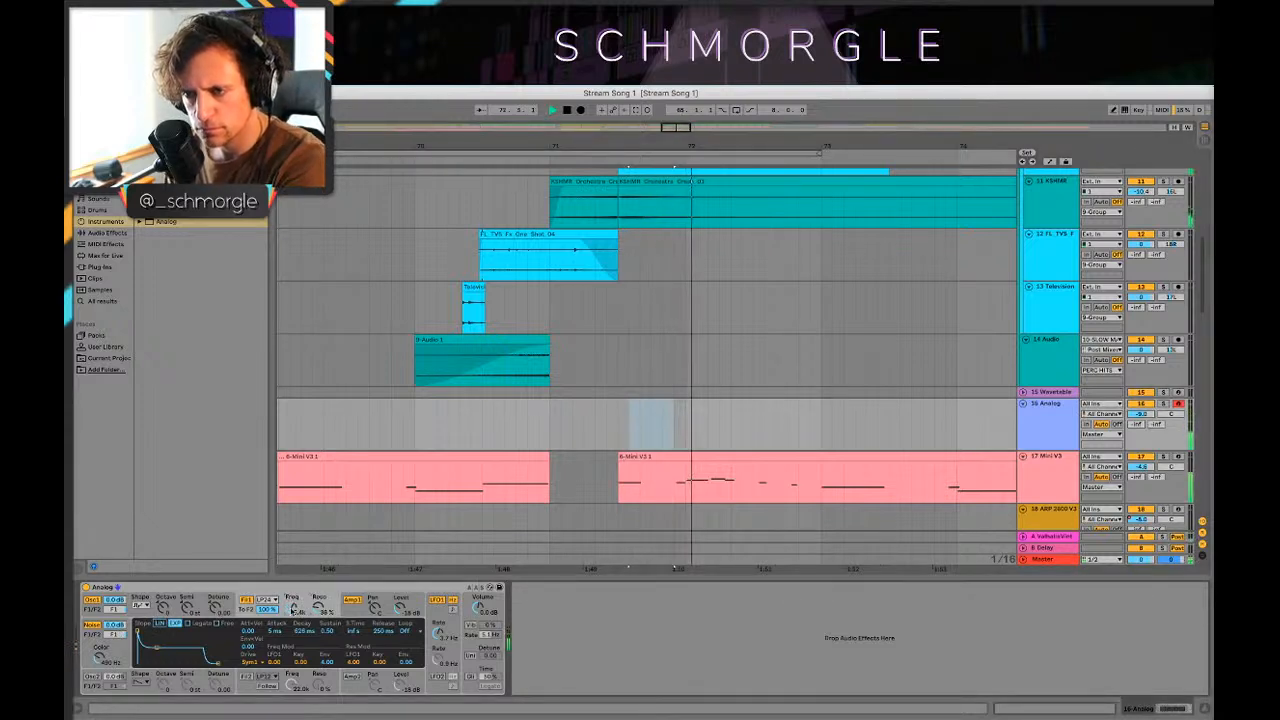
pyautogui.moveTo(292, 608); pyautogui.dragTo(292, 588)
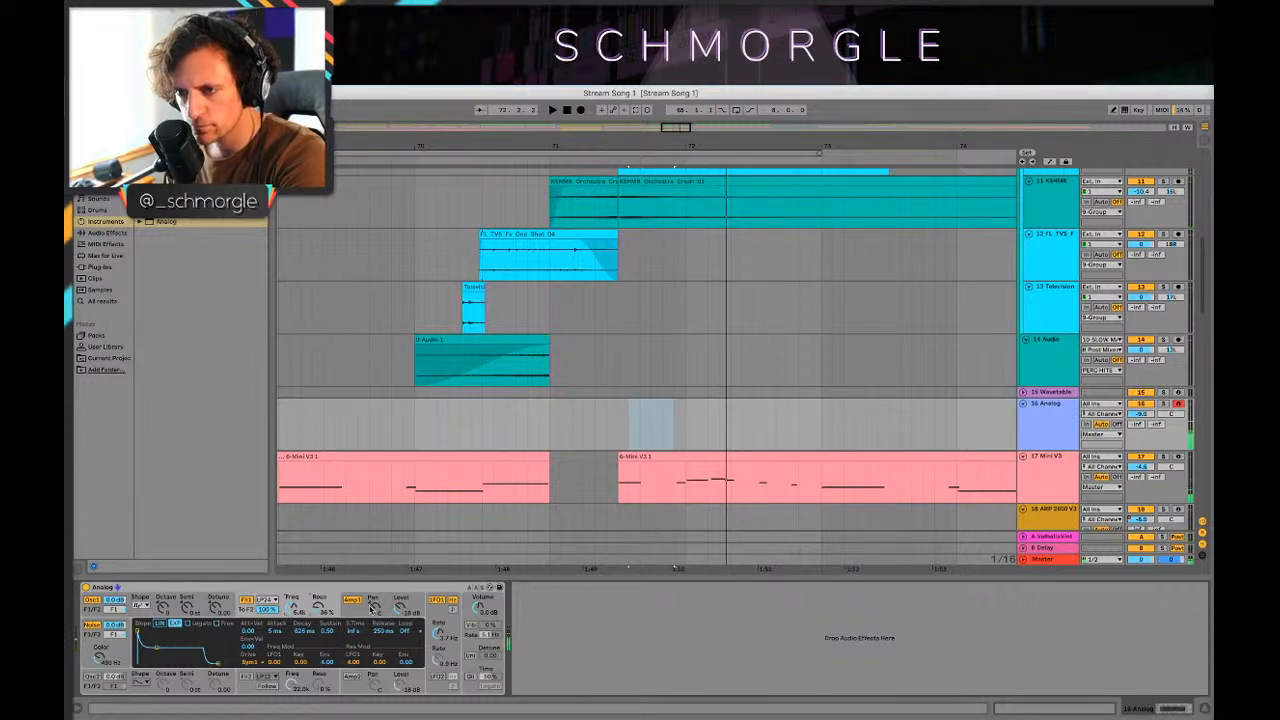
# Step: Try tempo sync on Analog's LFO 1, return its rate to Hz, and look through its waveform choices
pyautogui.click(452, 611)
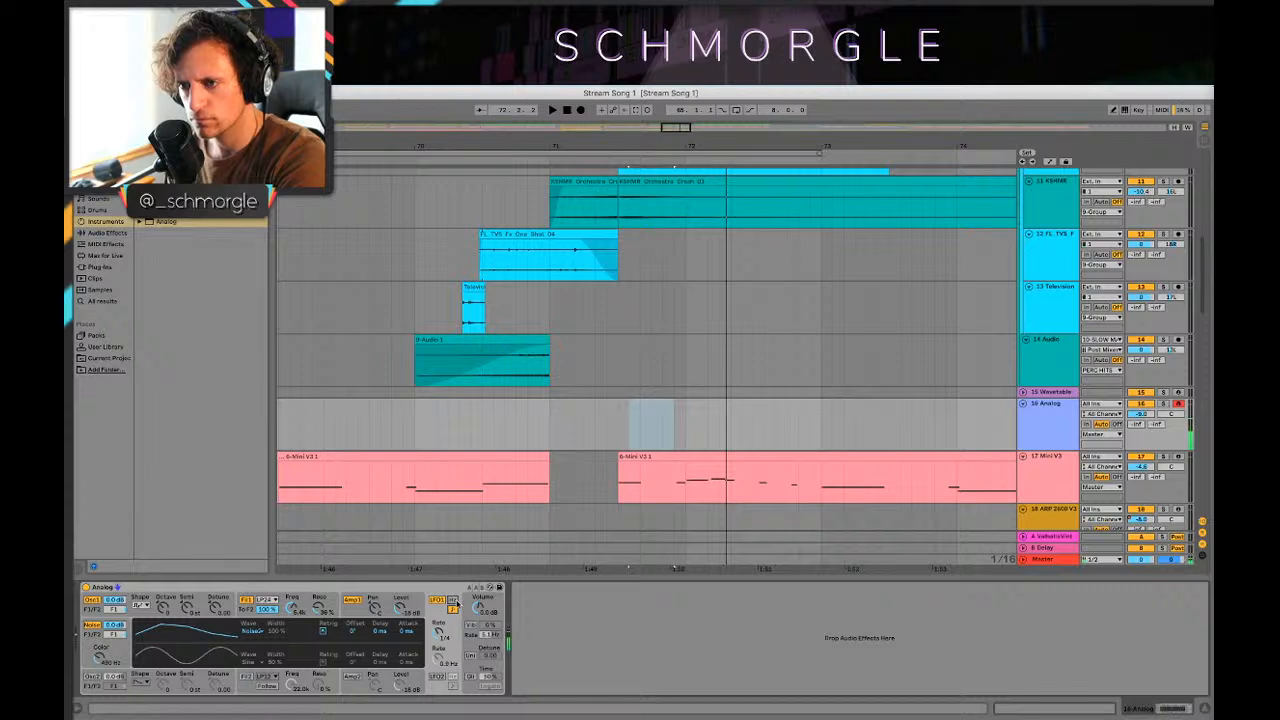
pyautogui.click(453, 600)
pyautogui.click(257, 631)
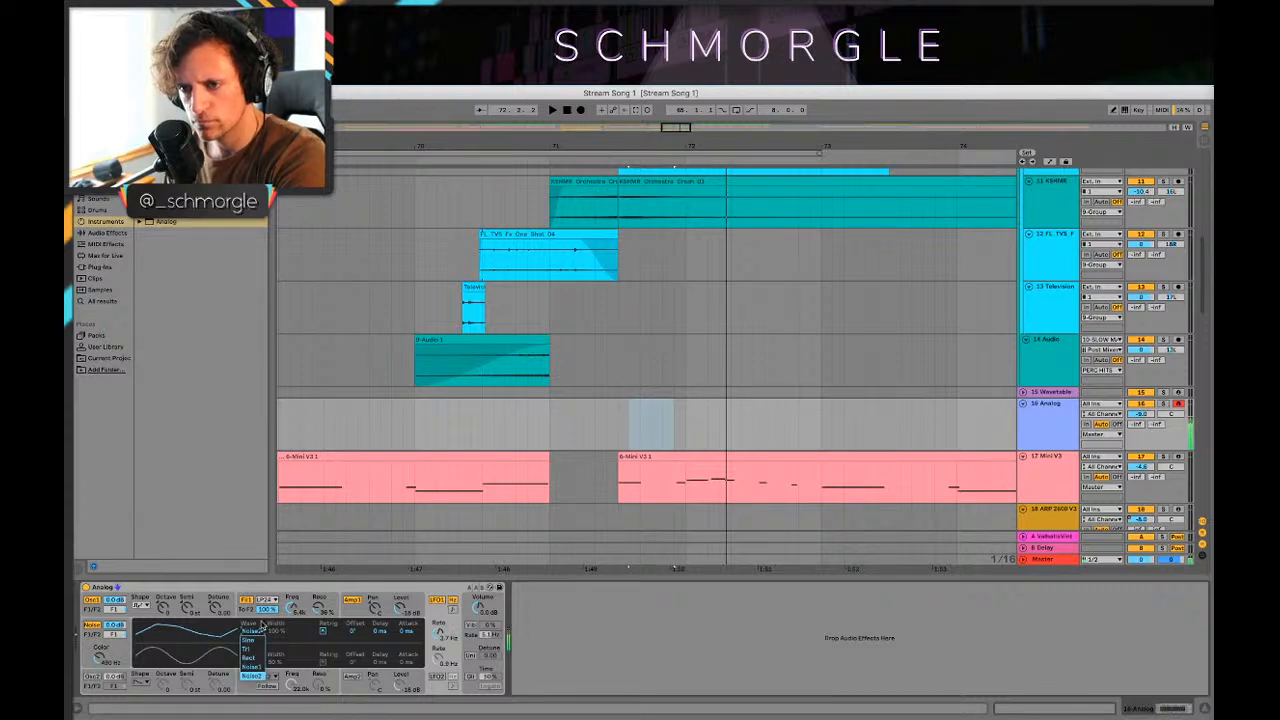
pyautogui.click(300, 652)
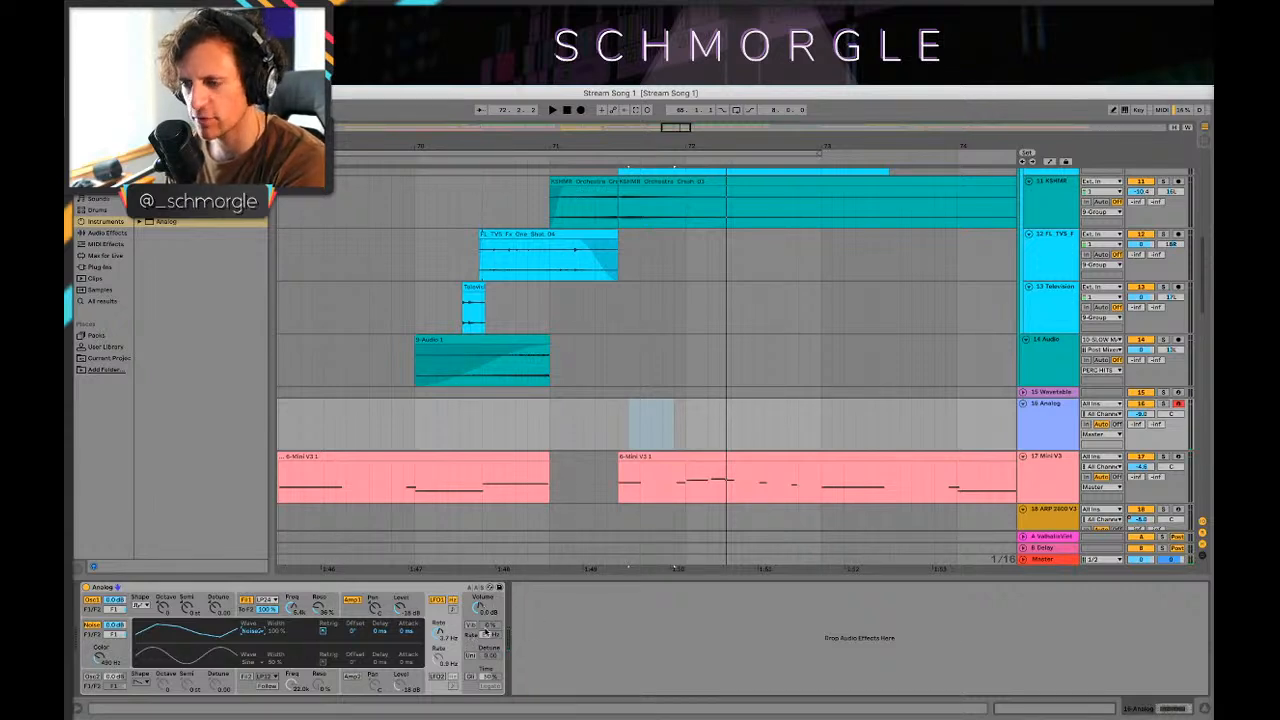
# Step: Set Analog's filter 1 frequency envelope modulation to about -13.23
pyautogui.click(278, 602)
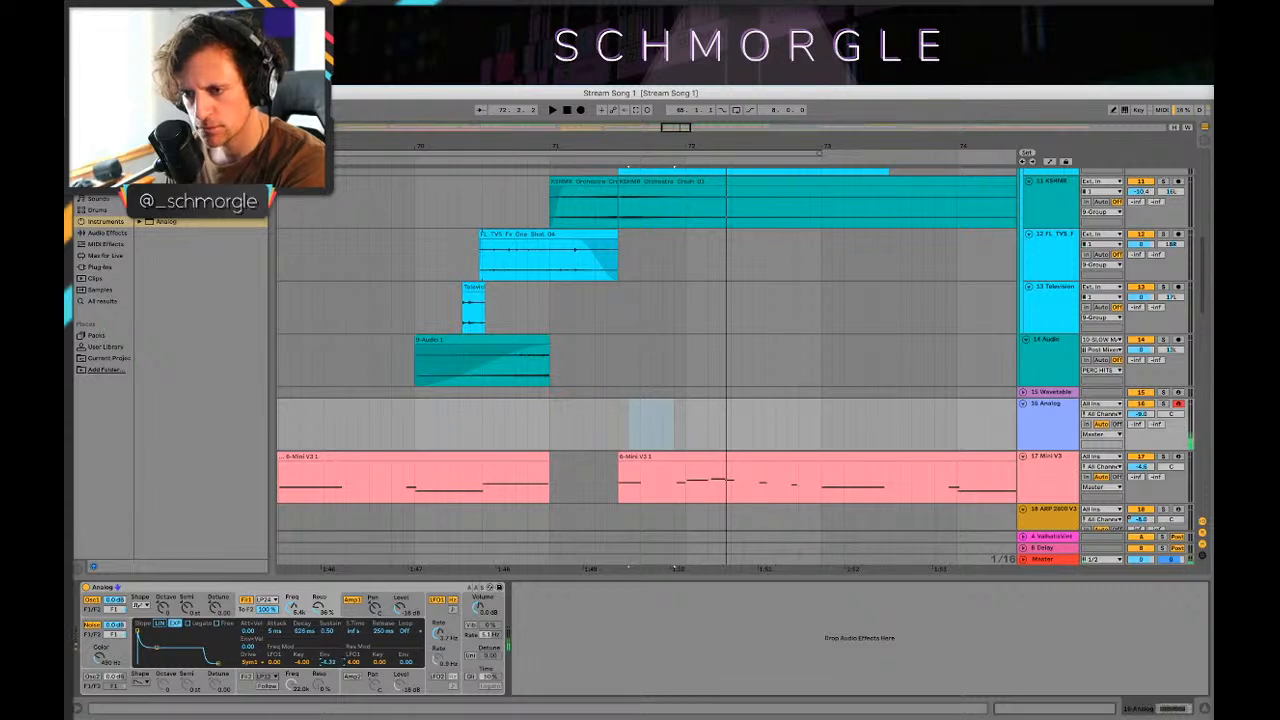
pyautogui.moveTo(327, 662); pyautogui.dragTo(327, 647)
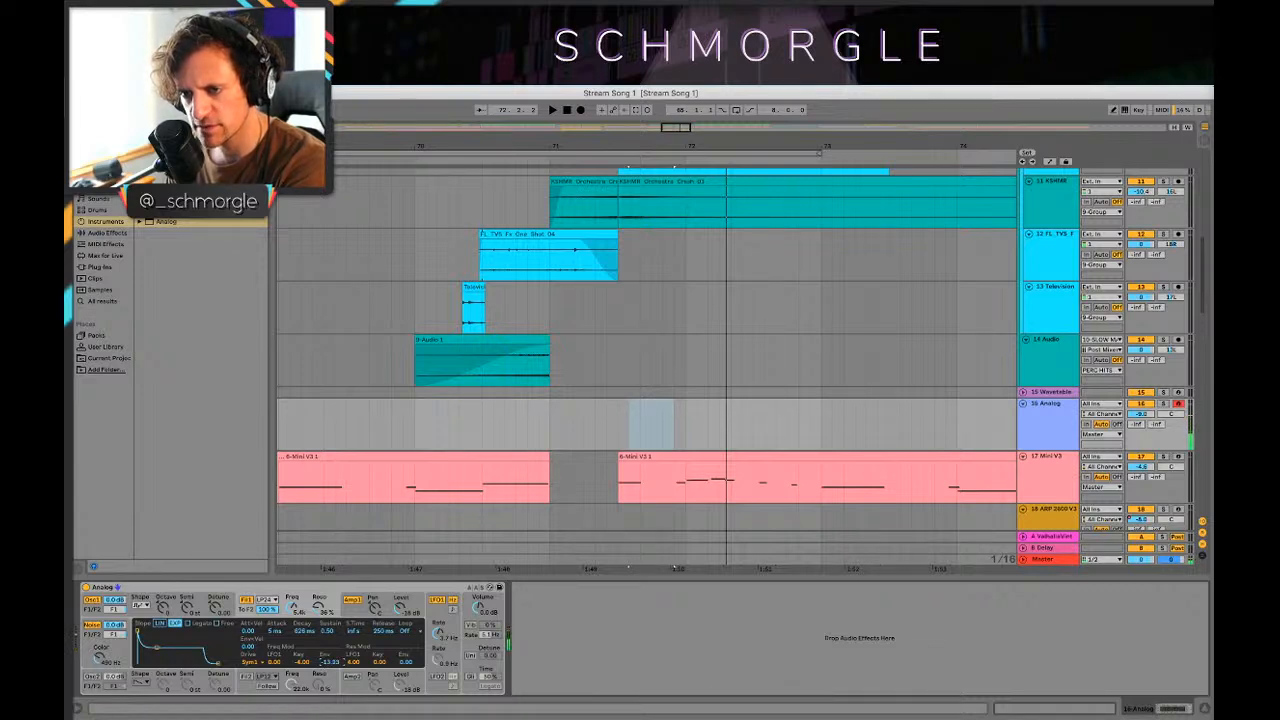
pyautogui.moveTo(327, 662); pyautogui.dragTo(327, 661)
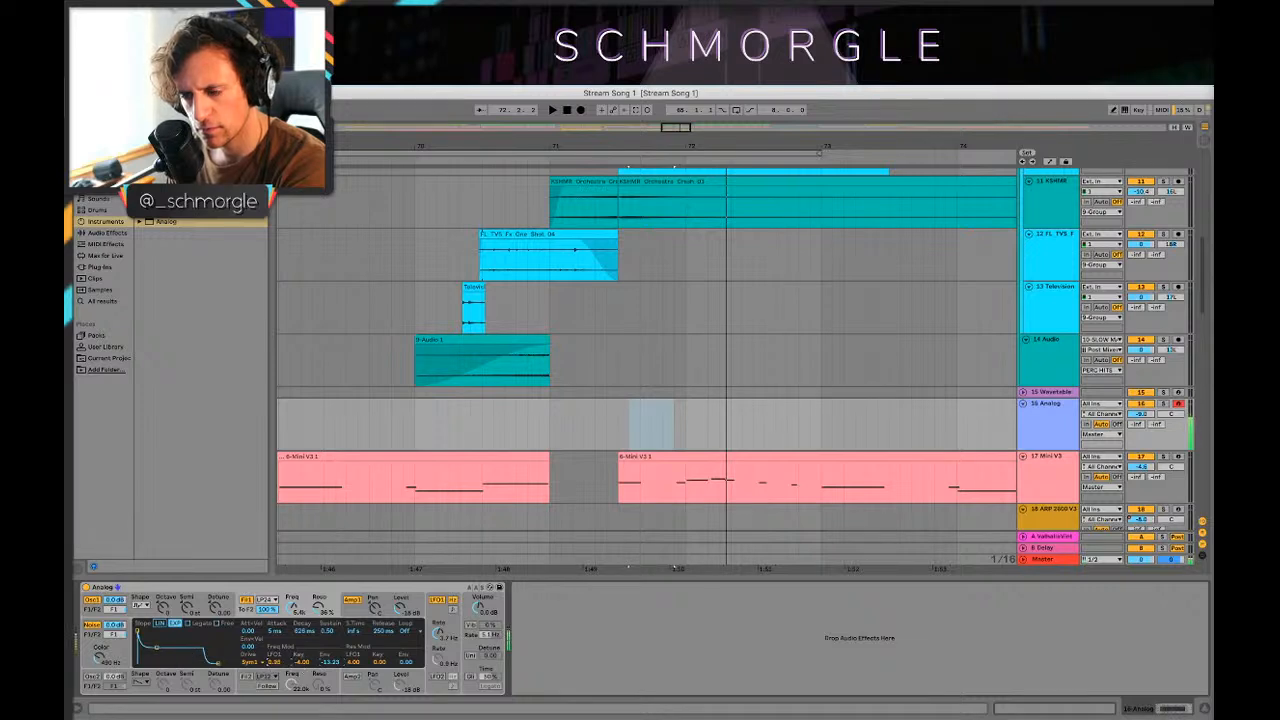
# Step: Record a new MIDI take on the Analog track starting just before bar 71
pyautogui.click(578, 476)
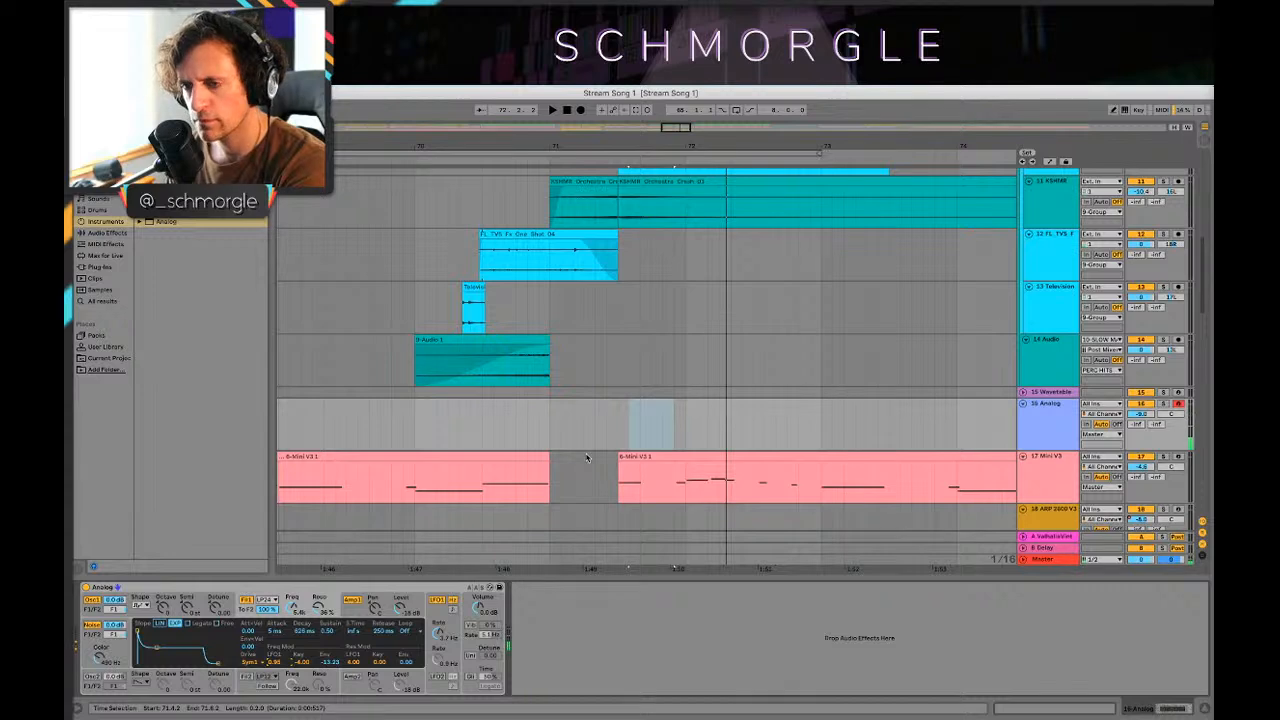
pyautogui.click(541, 430)
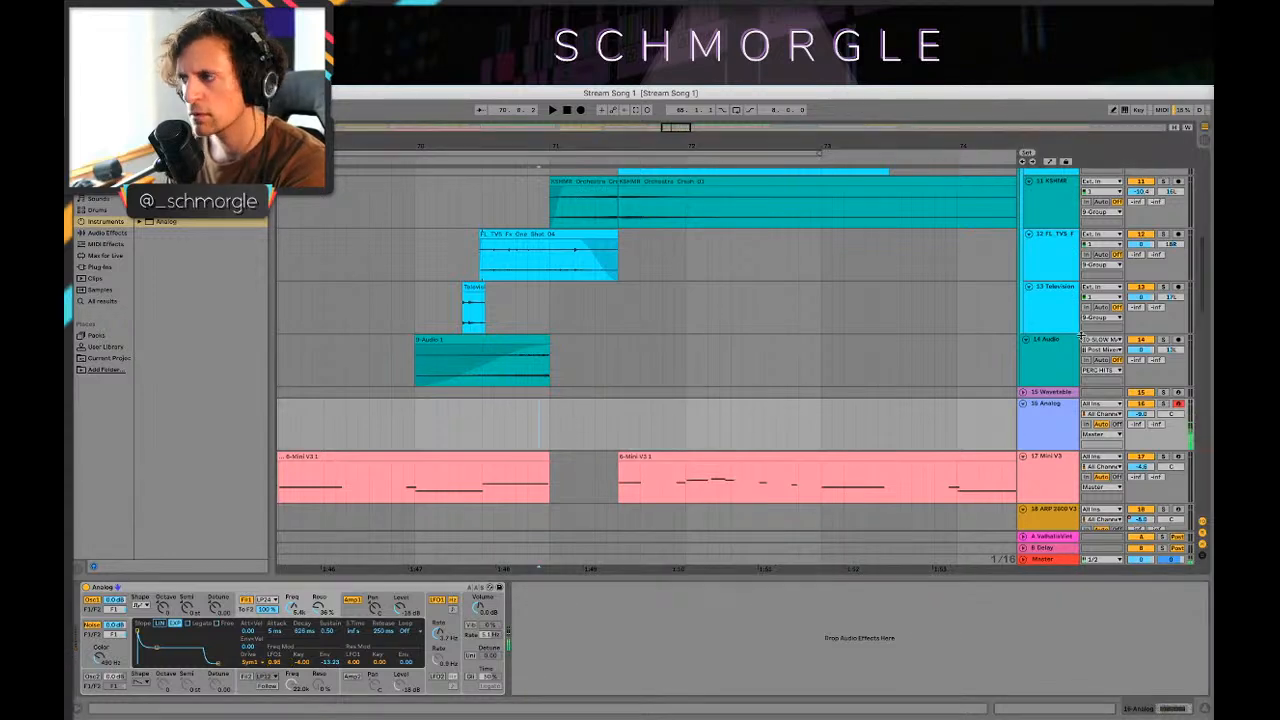
pyautogui.press('F9')
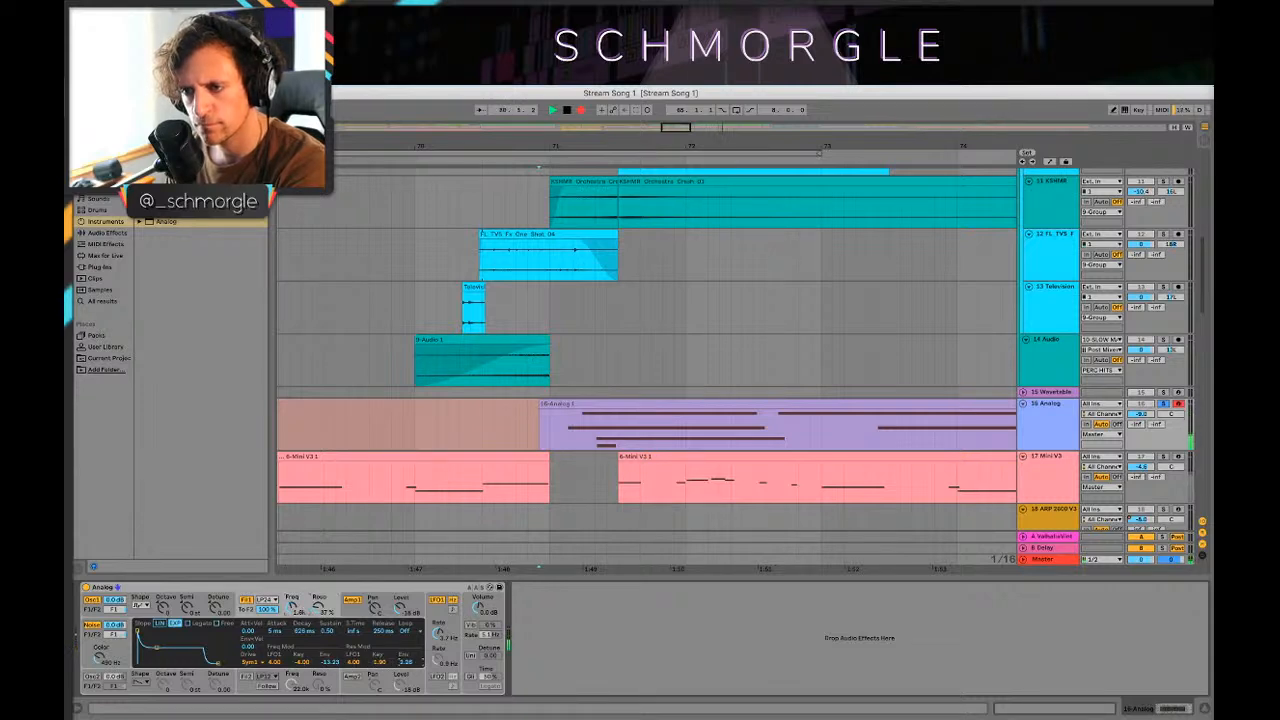
# Step: Adjust Analog's Amp 1 level and set its LFO 1 rate to about 17 Hz, ending the MIDI recording
pyautogui.click(254, 663)
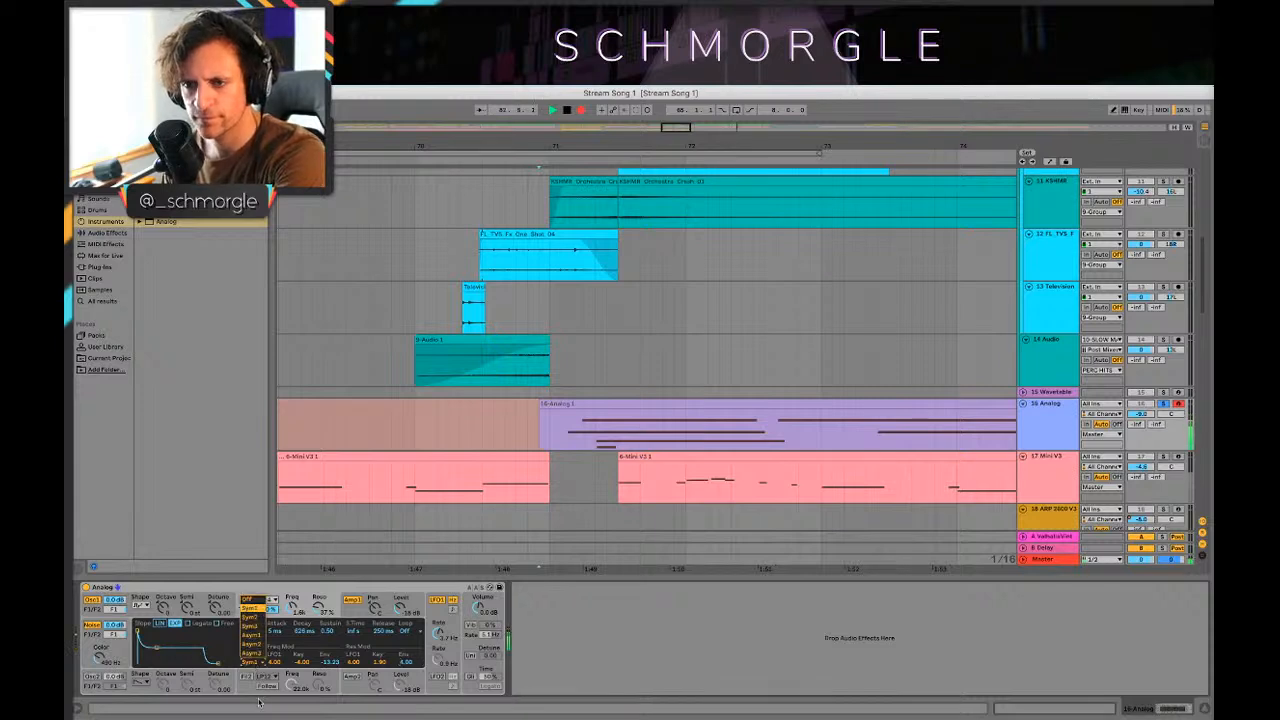
pyautogui.click(219, 642)
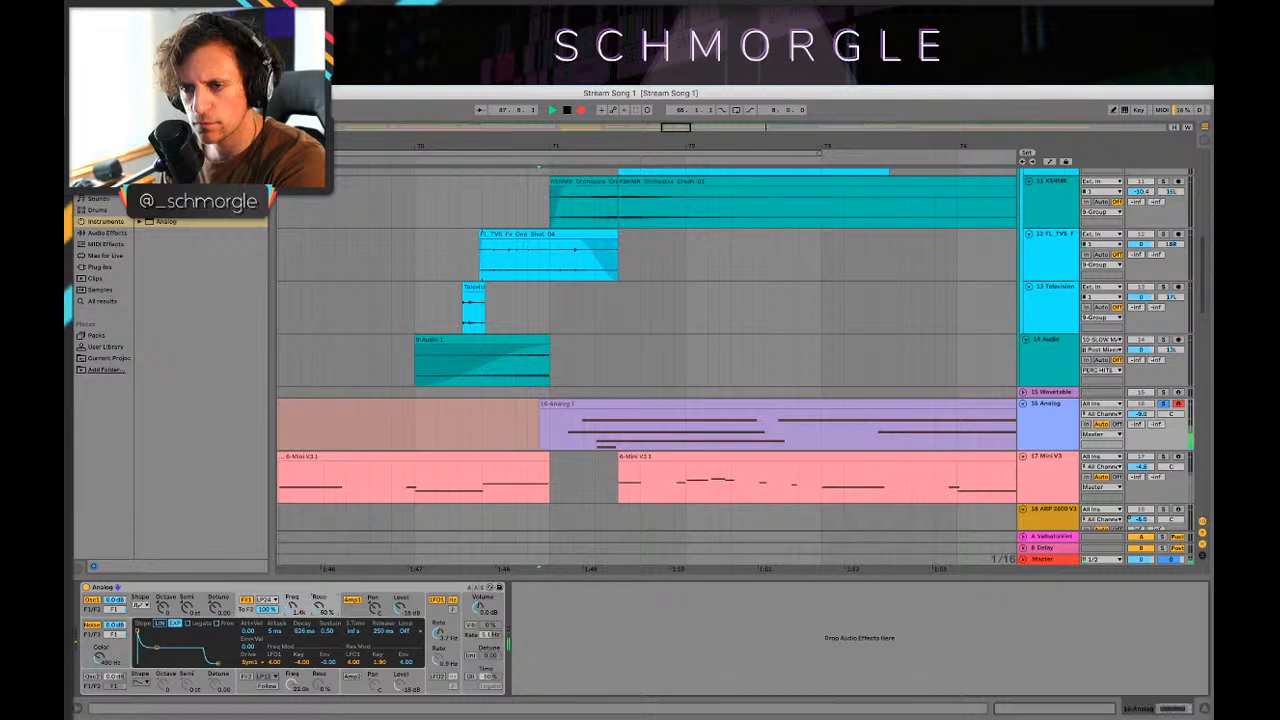
pyautogui.moveTo(399, 608); pyautogui.dragTo(399, 594)
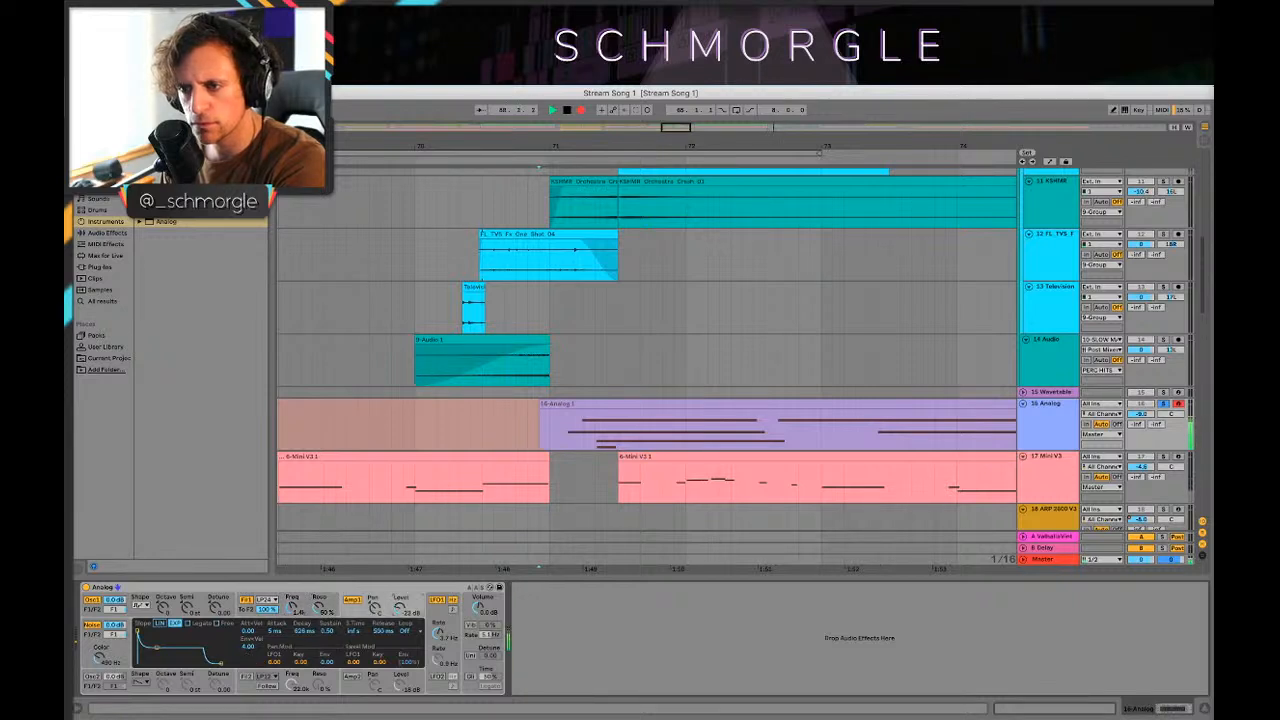
pyautogui.click(447, 630)
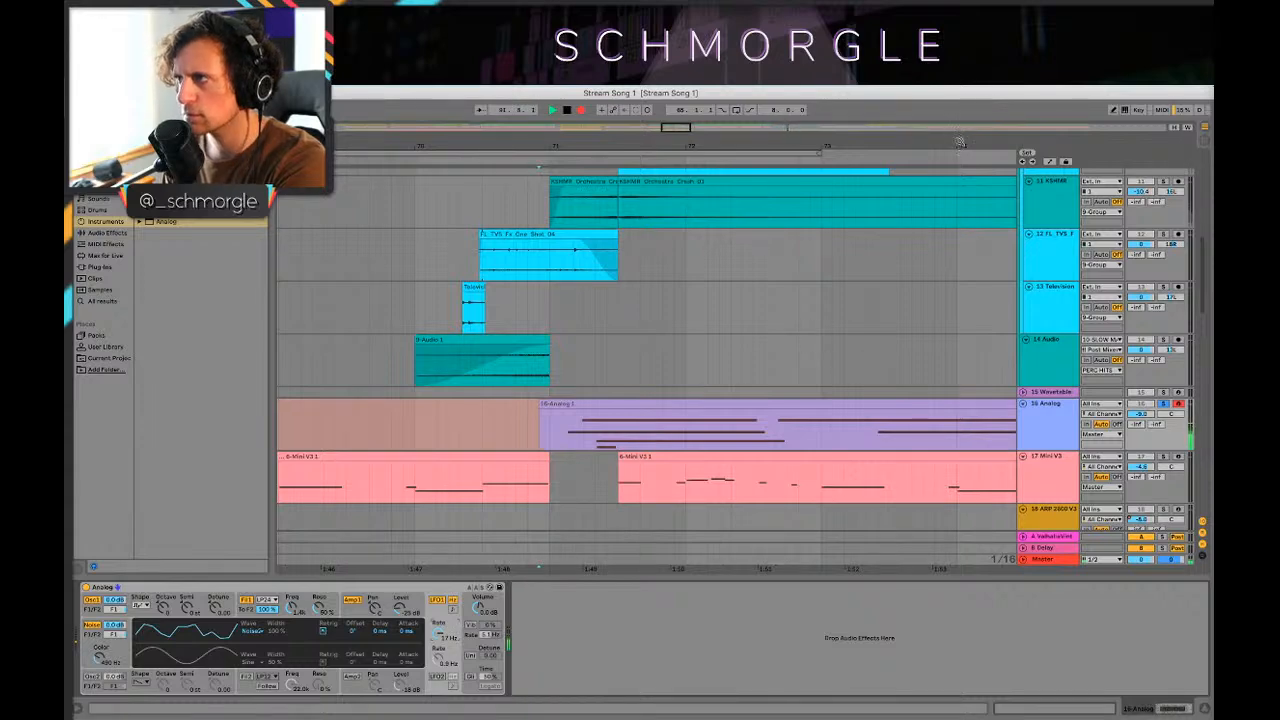
pyautogui.moveTo(959, 143); pyautogui.dragTo(631, 145)
pyautogui.press('space')
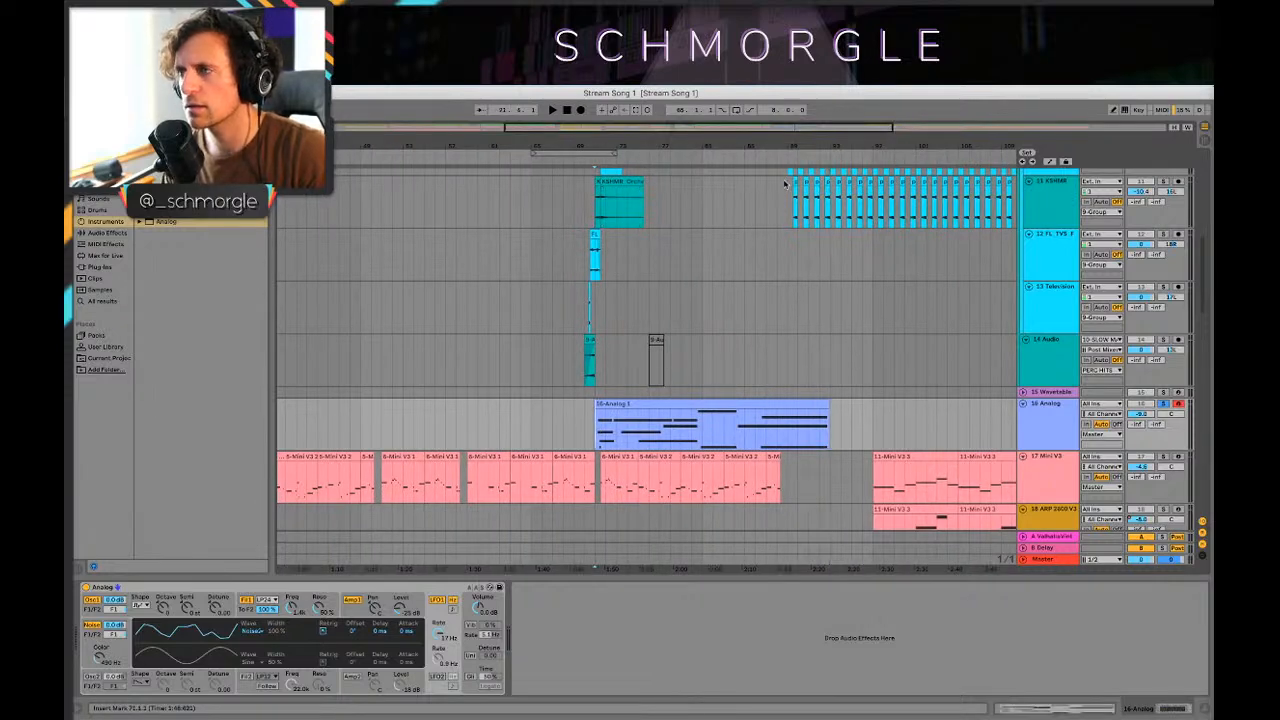
# Step: Play the recorded Analog clip back against the arrangement from around bar 71
pyautogui.moveTo(757, 145); pyautogui.dragTo(757, 260)
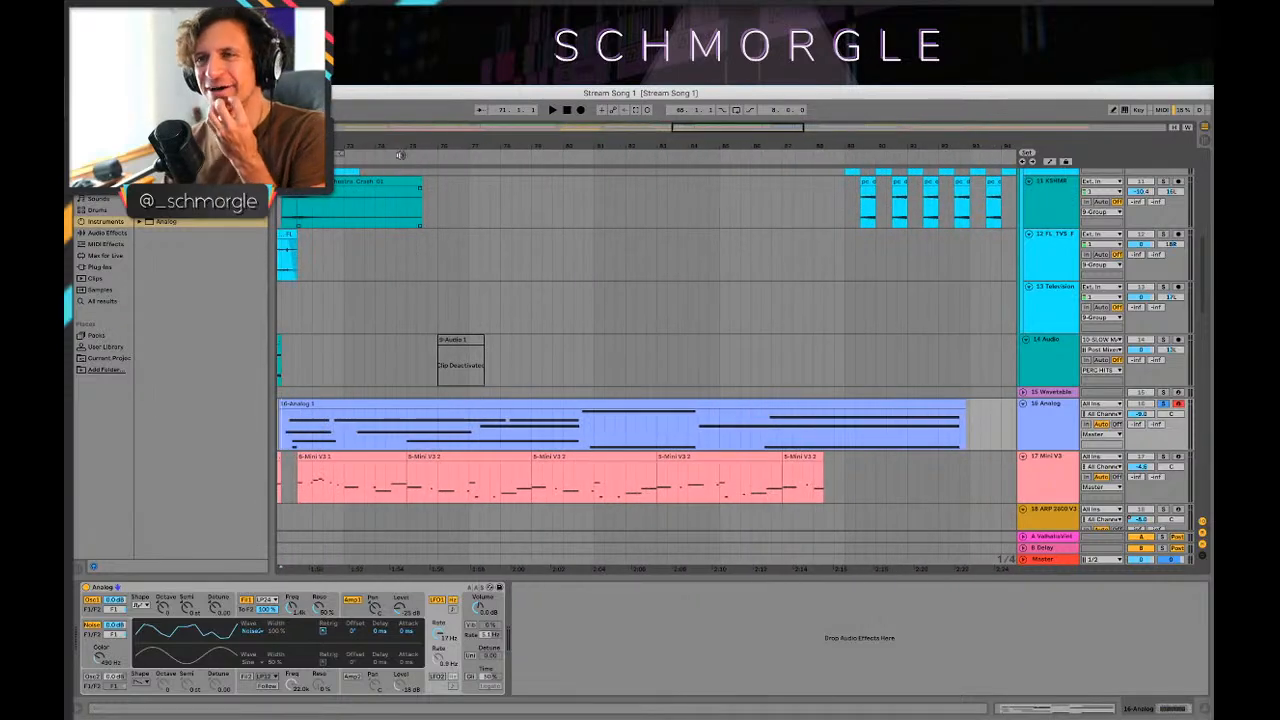
pyautogui.moveTo(400, 155); pyautogui.dragTo(464, 144)
pyautogui.click(372, 434)
pyautogui.press('space')
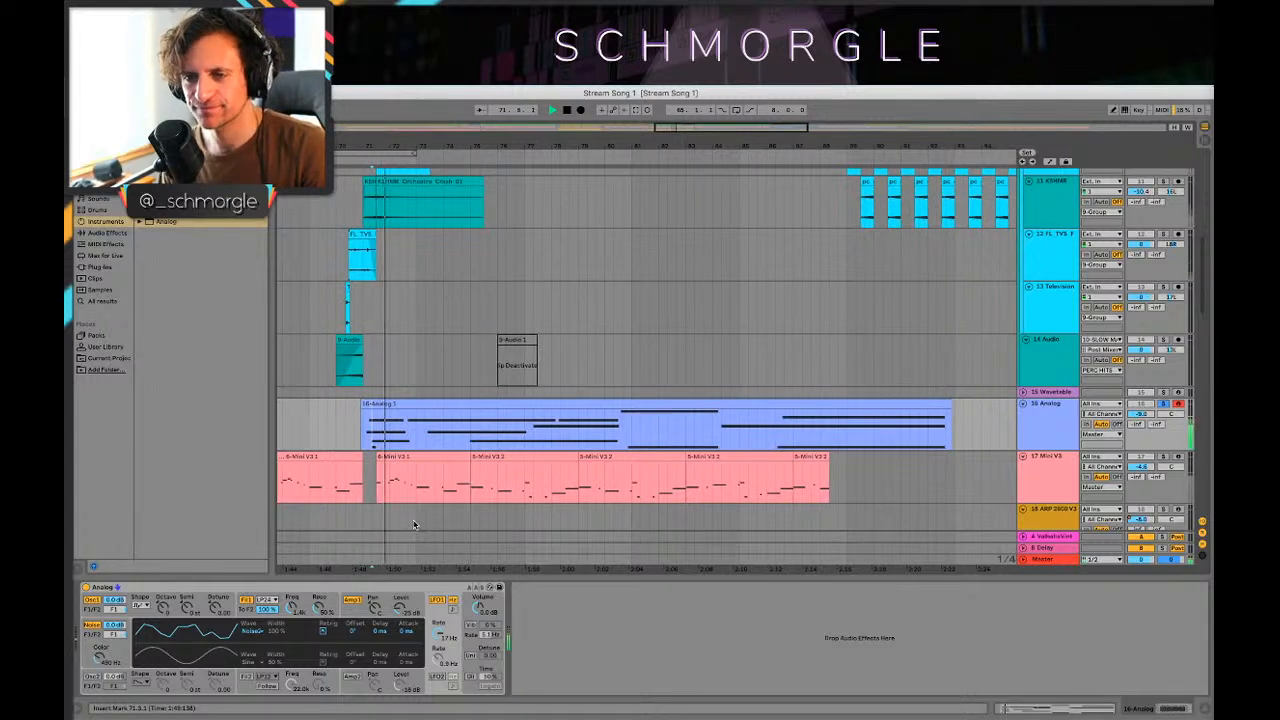
# Step: Insert a new audio track directly below the Analog track, removing the MIDI track inserted by mistake
pyautogui.click(937, 407)
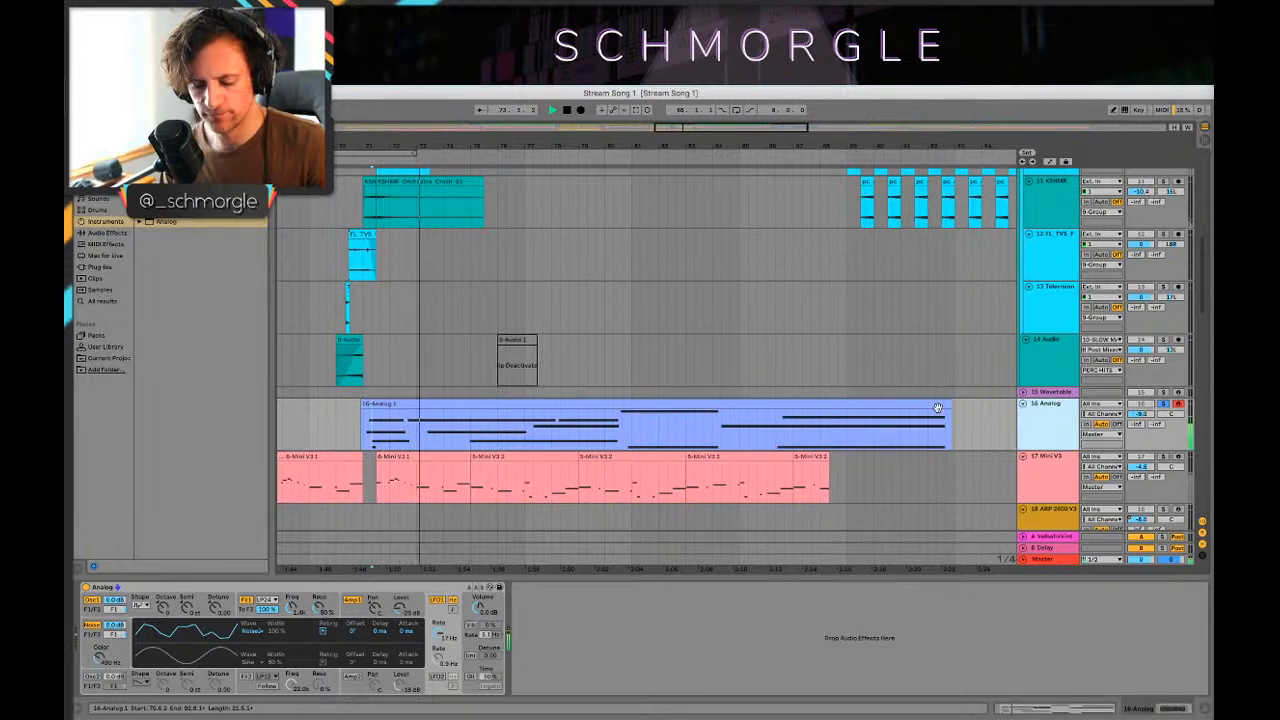
pyautogui.press('super+shift+t')
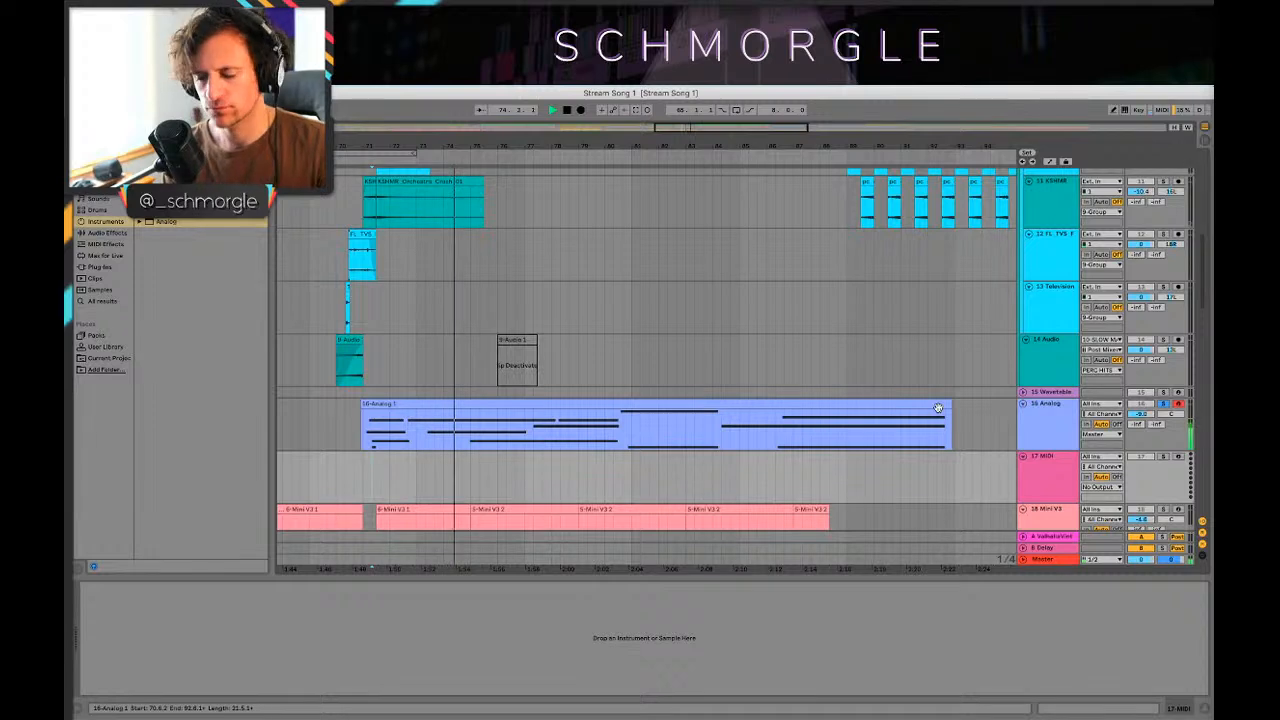
pyautogui.press('super+t')
pyautogui.click(1060, 460)
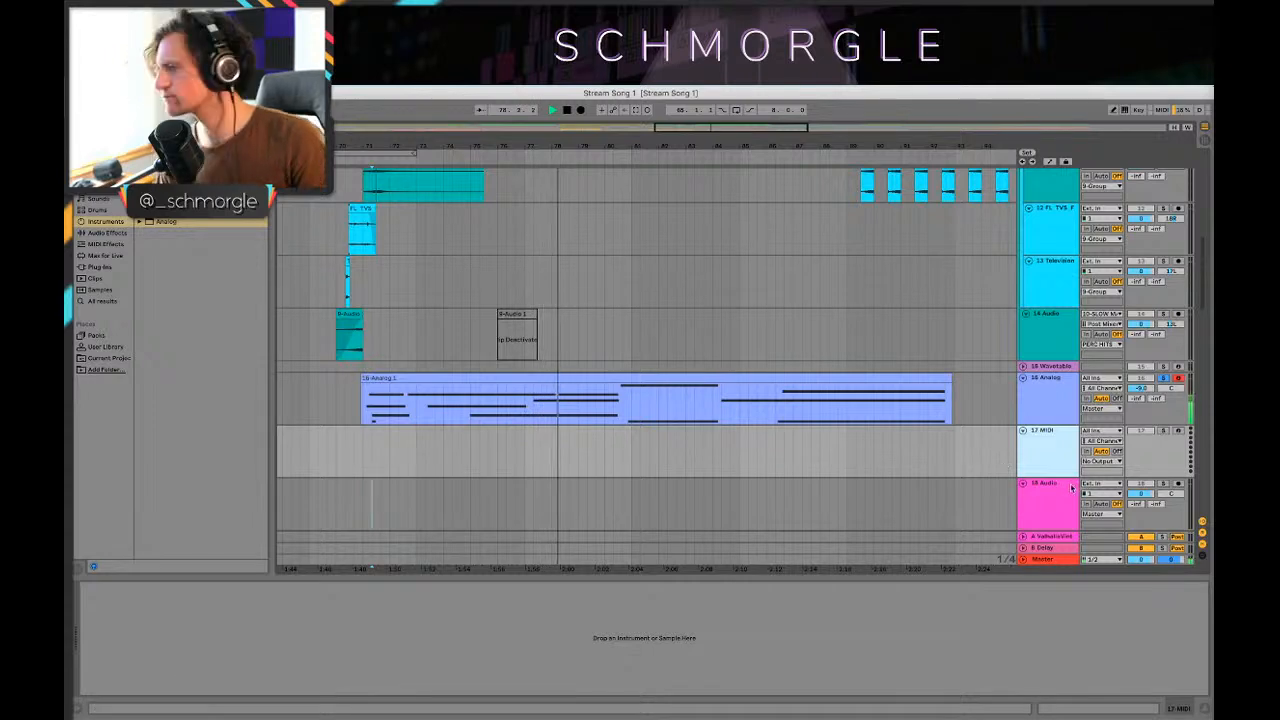
pyautogui.click(1045, 400)
pyautogui.click(540, 378)
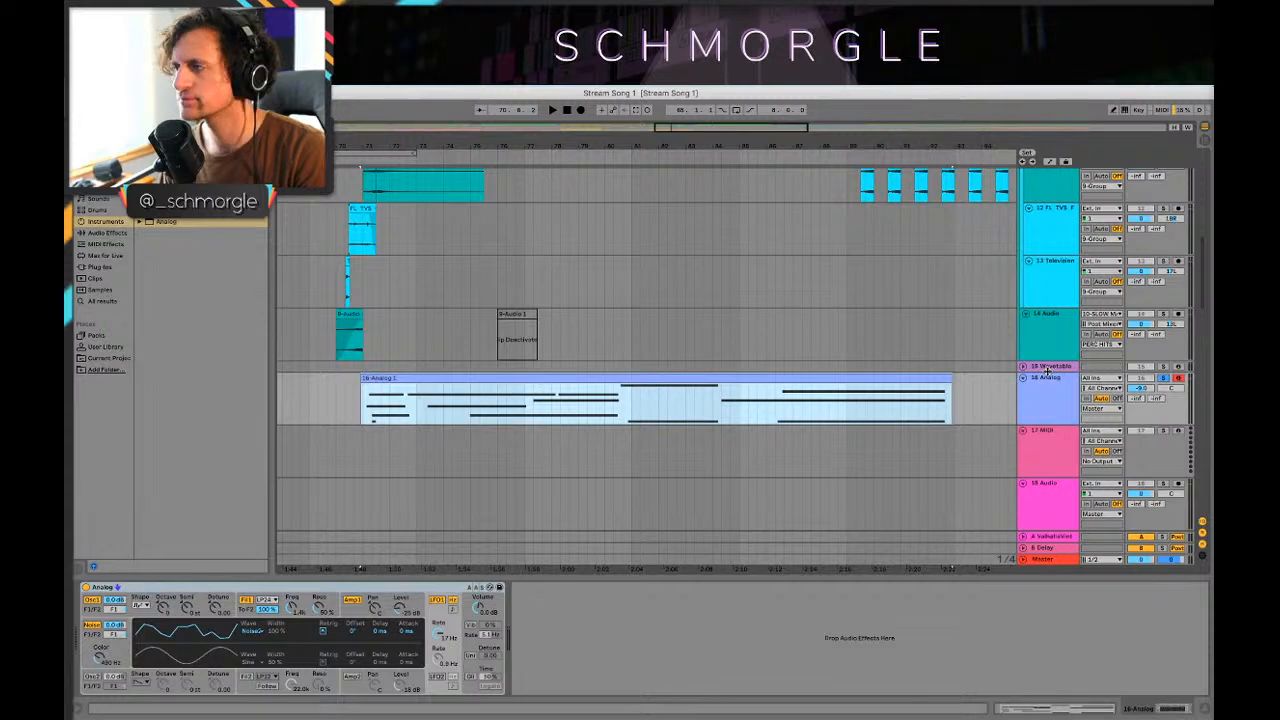
pyautogui.click(1070, 445)
pyautogui.press('super+z')
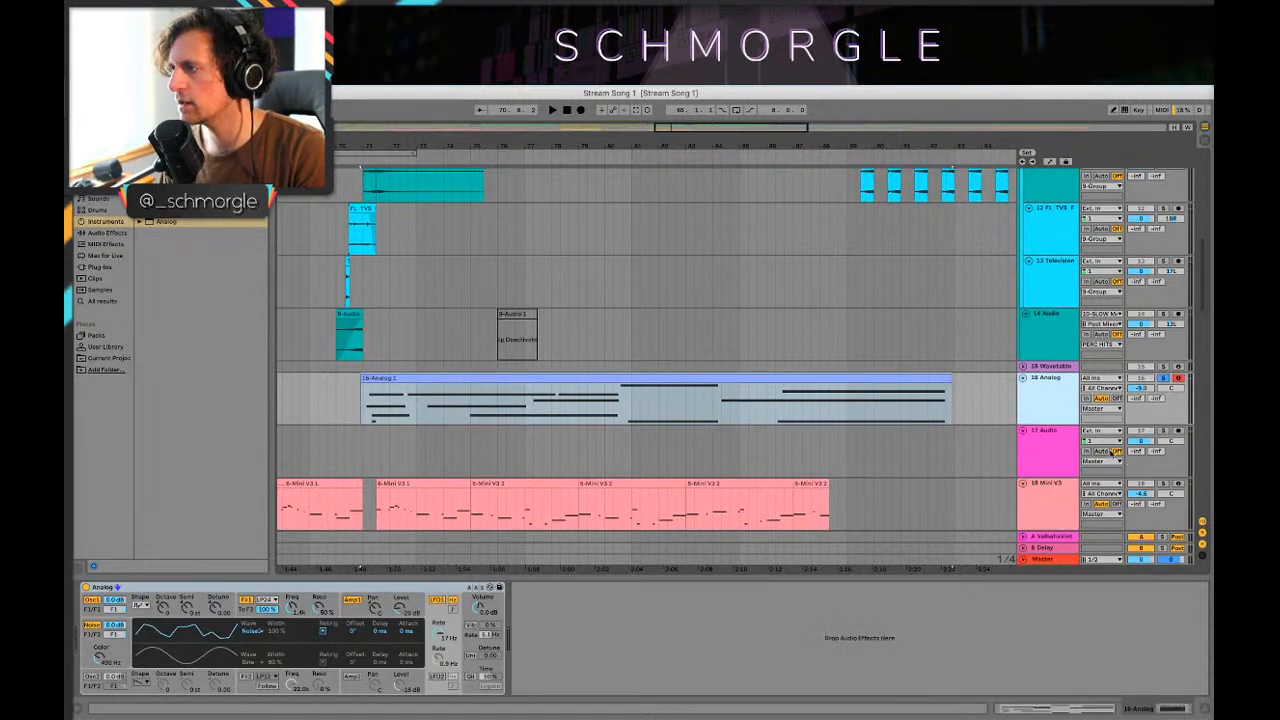
pyautogui.click(1114, 441)
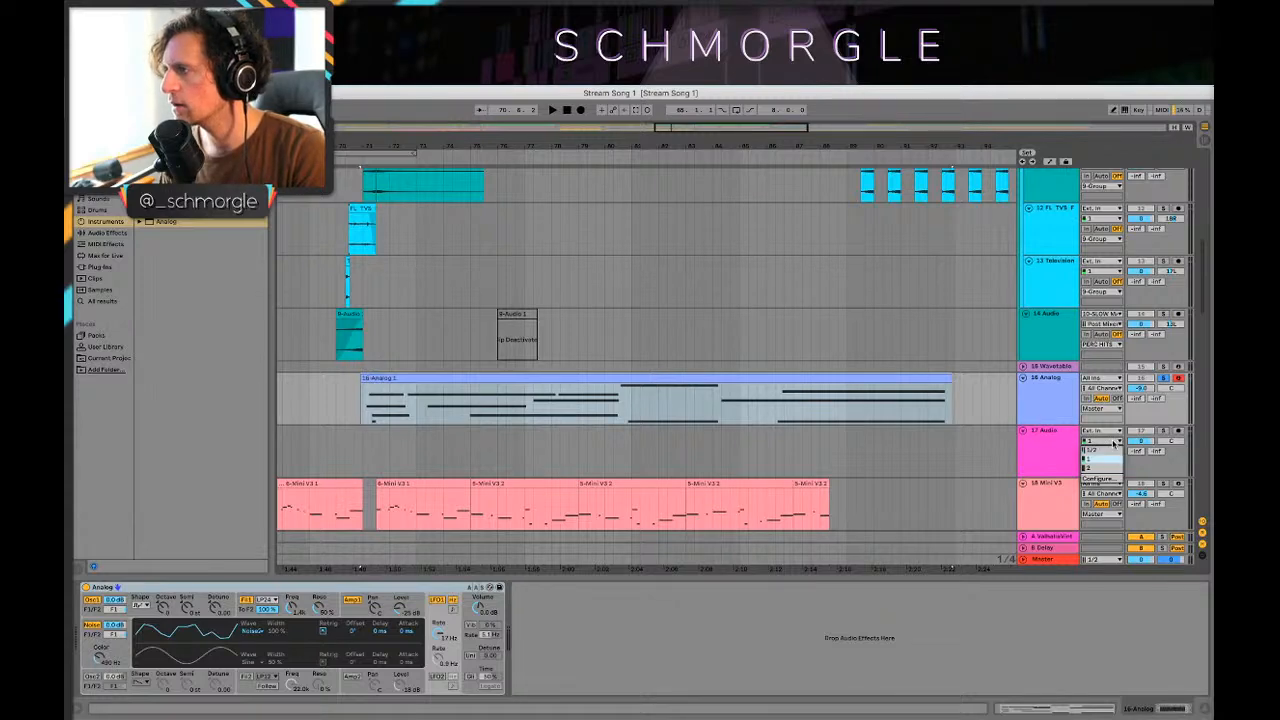
pyautogui.click(1054, 420)
pyautogui.press('Down')
pyautogui.press('Up')
pyautogui.press('Down')
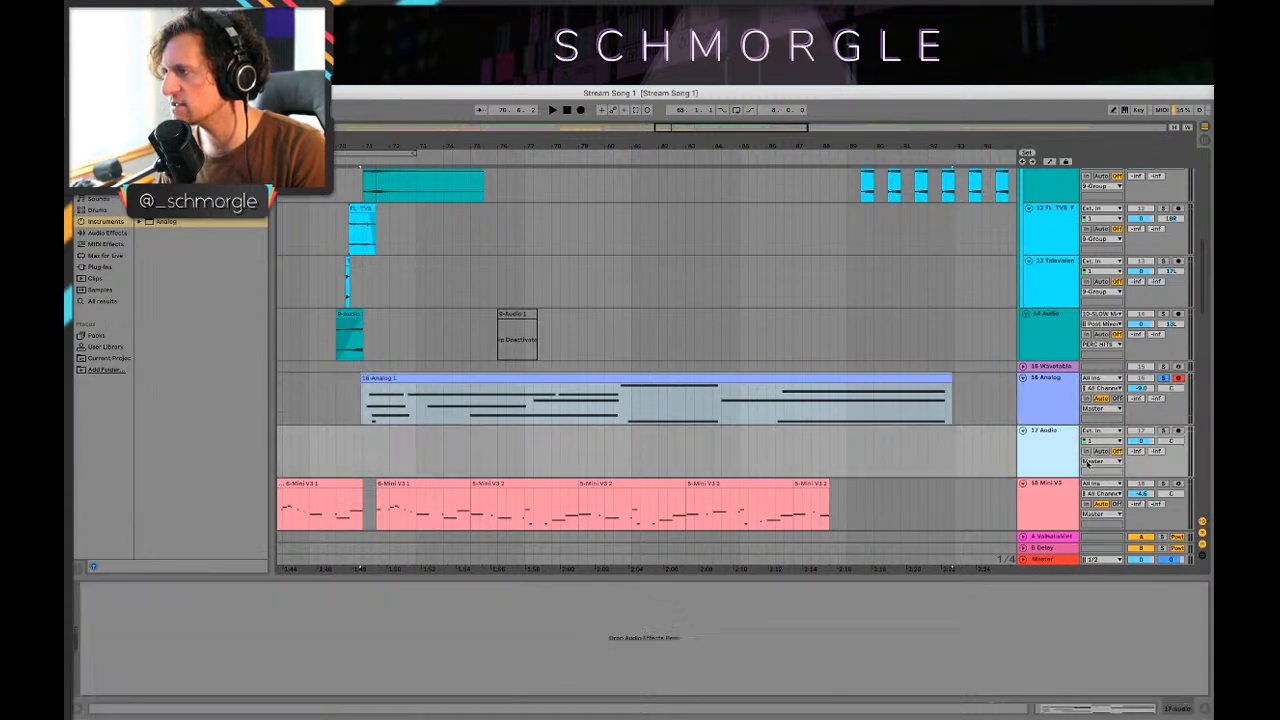
pyautogui.click(1111, 432)
pyautogui.click(1066, 446)
pyautogui.click(1049, 391)
pyautogui.click(1048, 455)
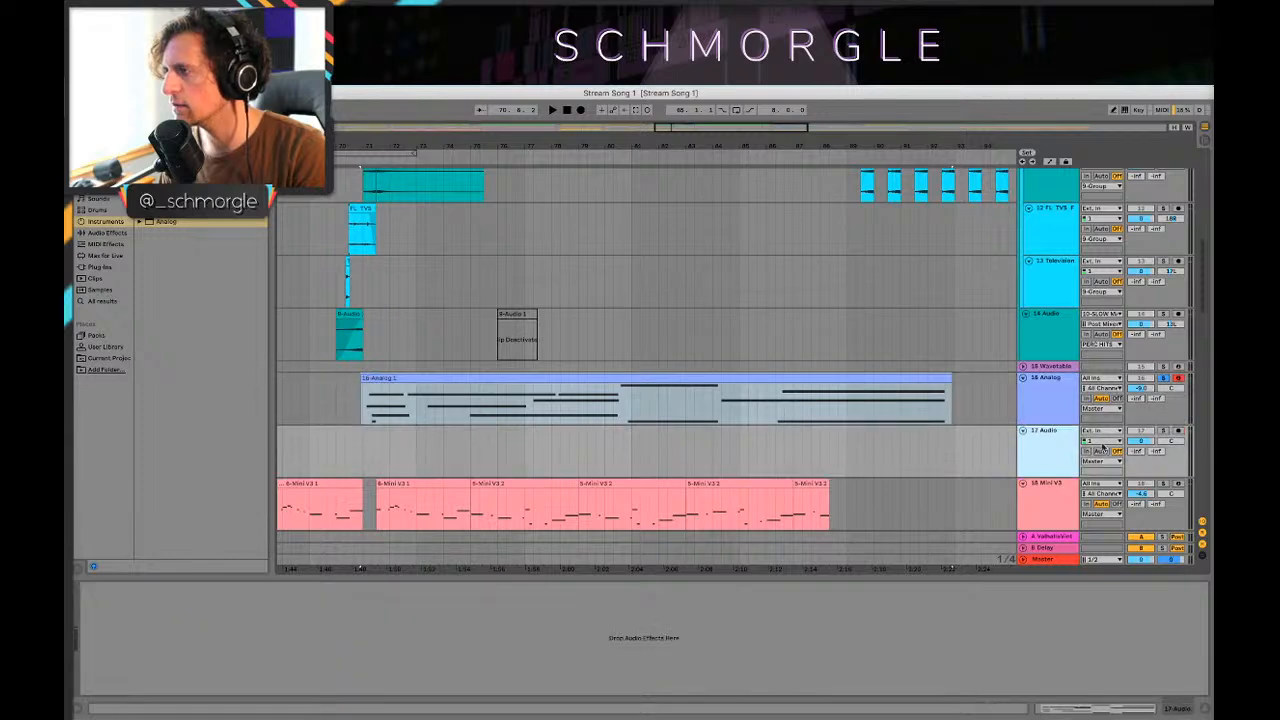
pyautogui.click(1111, 432)
pyautogui.click(1065, 443)
pyautogui.click(1046, 398)
pyautogui.click(1053, 449)
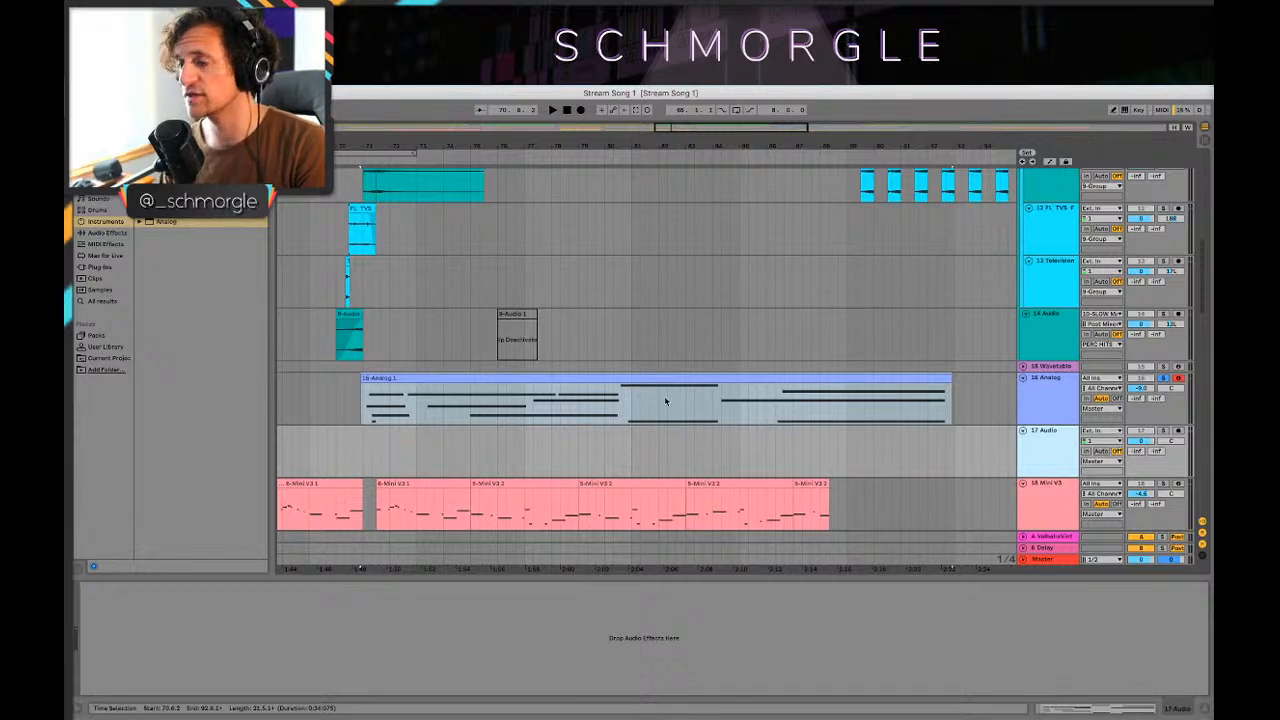
# Step: Set the new audio track's input to 16-Analog and arm the track for recording
pyautogui.click(1105, 430)
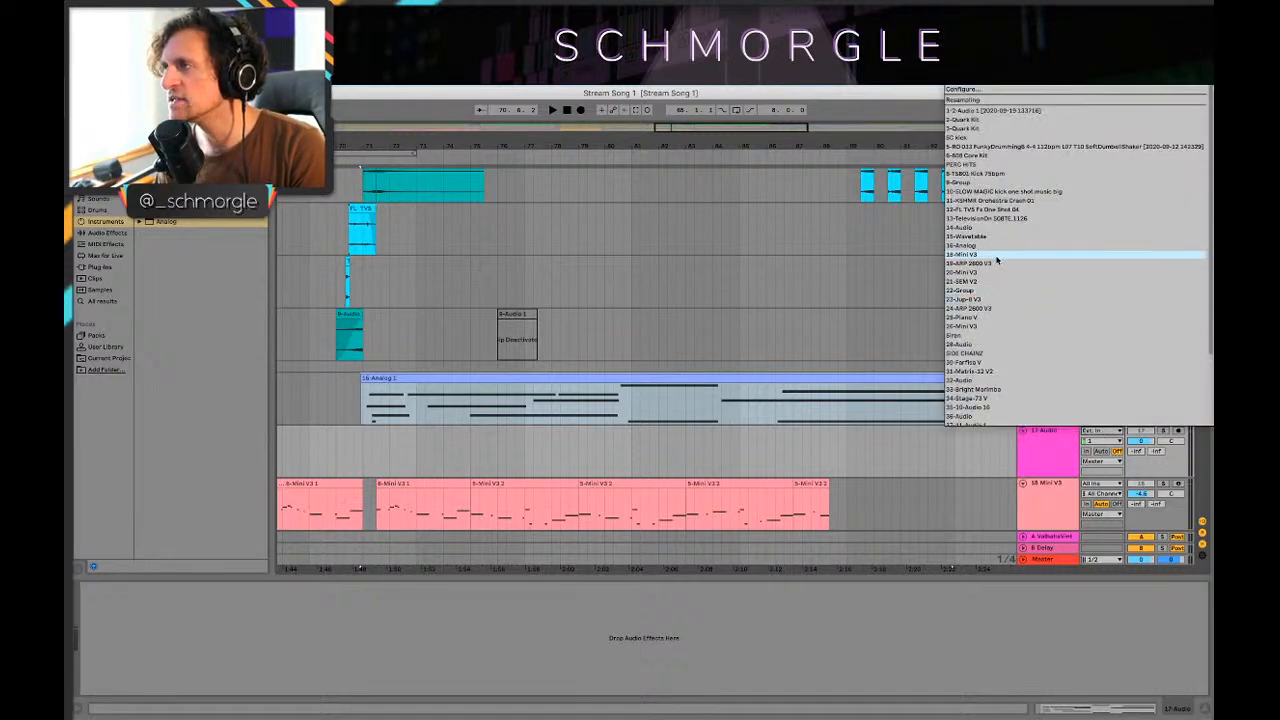
pyautogui.press('Return')
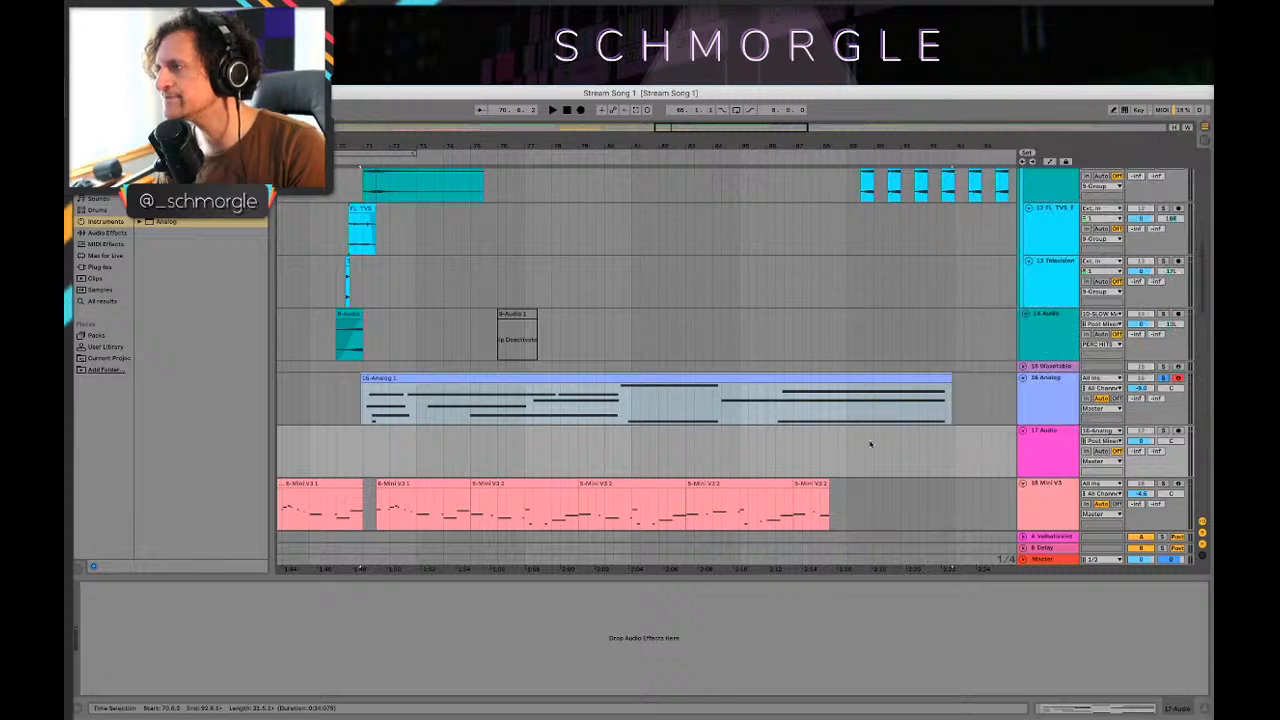
pyautogui.click(367, 434)
pyautogui.click(1031, 447)
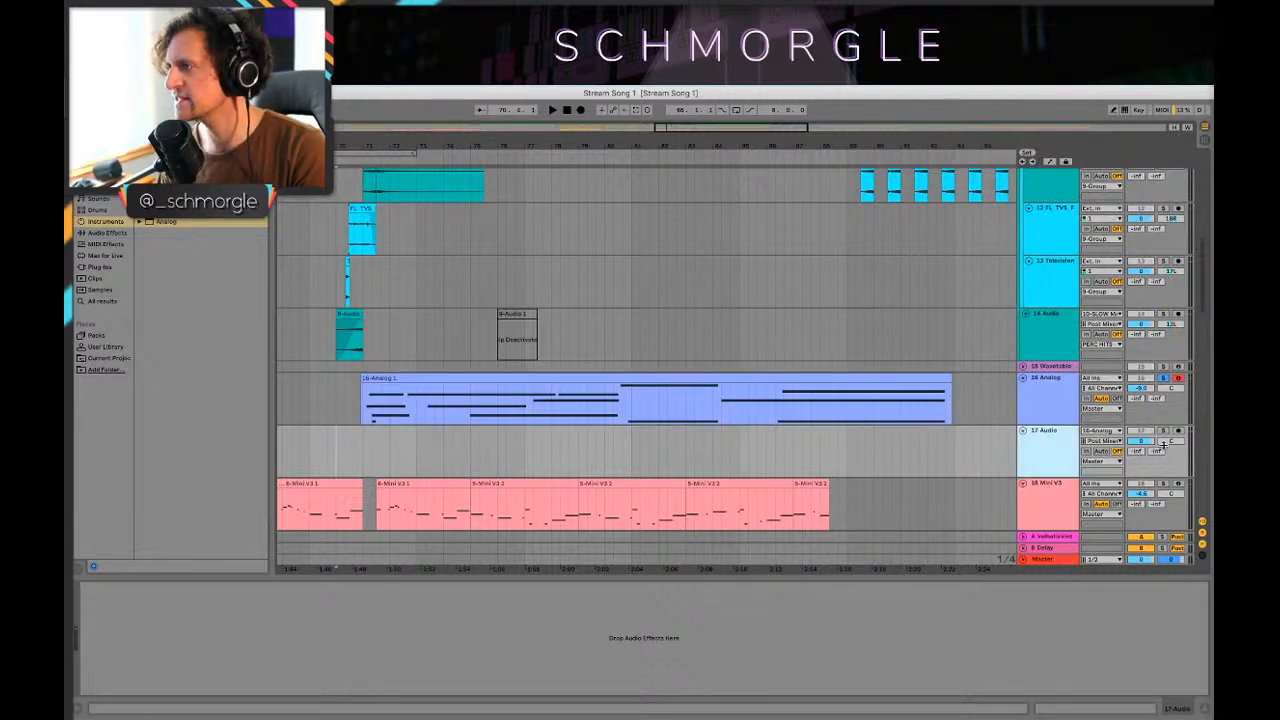
pyautogui.click(1179, 431)
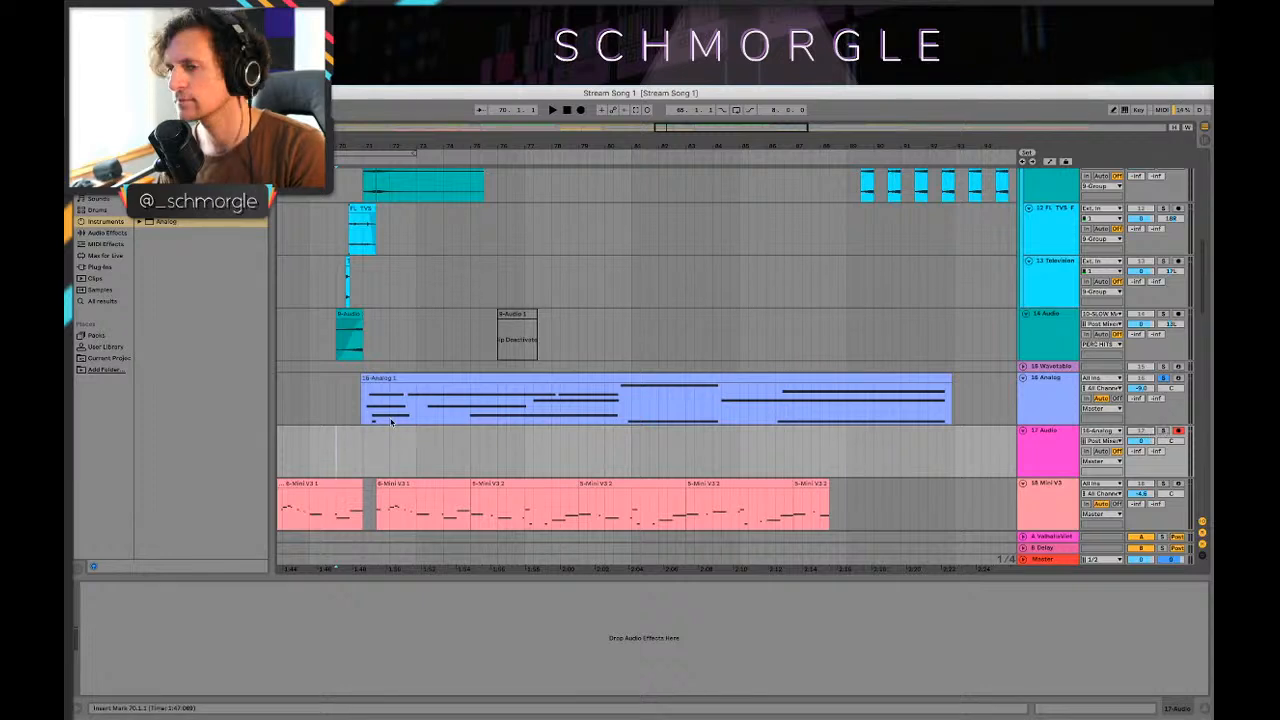
# Step: Record Analog's output from bar 70 while bringing filter 1 to about 75% resonance, 0.57 envelope sustain and 14.11 frequency envelope modulation
pyautogui.click(581, 111)
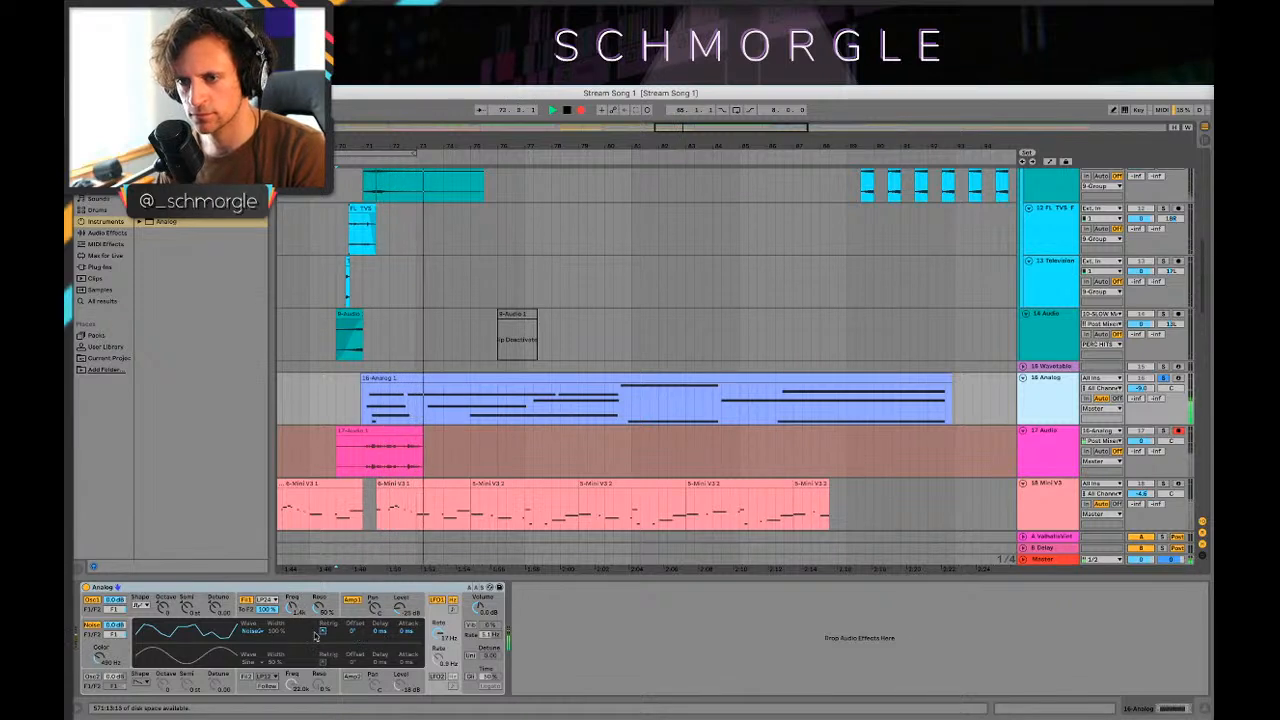
pyautogui.click(330, 604)
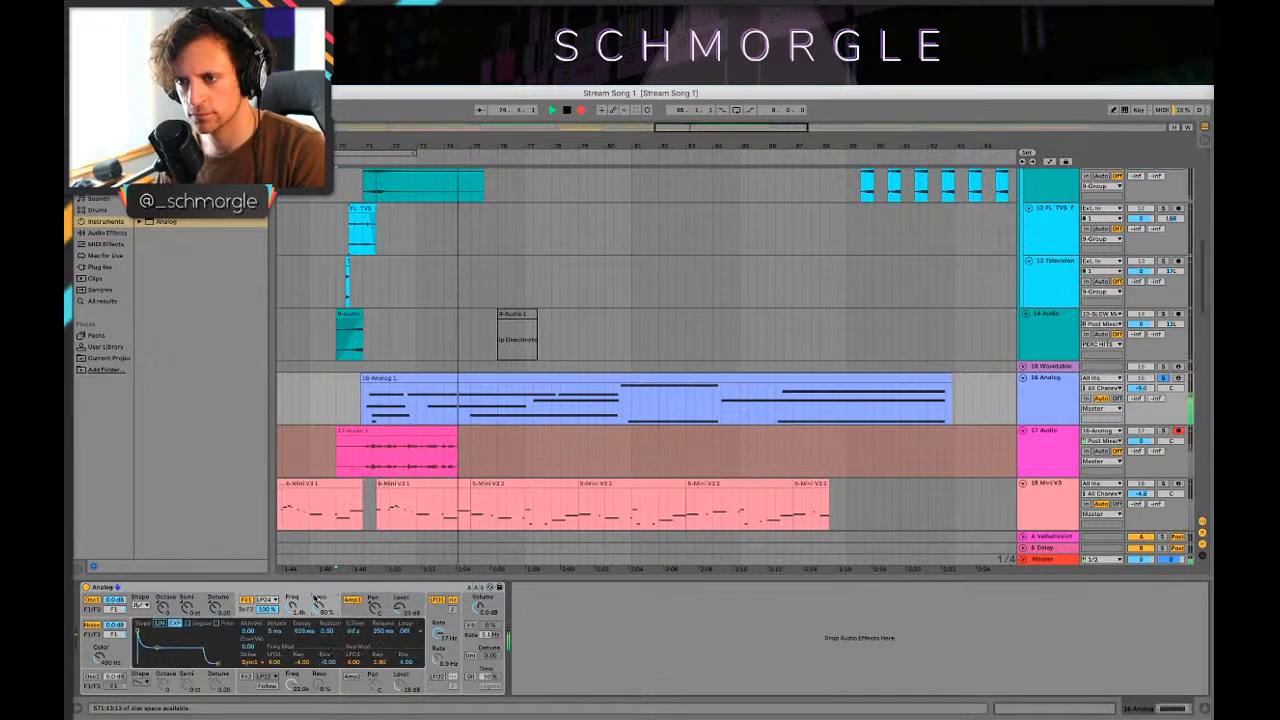
pyautogui.moveTo(327, 631); pyautogui.dragTo(327, 604)
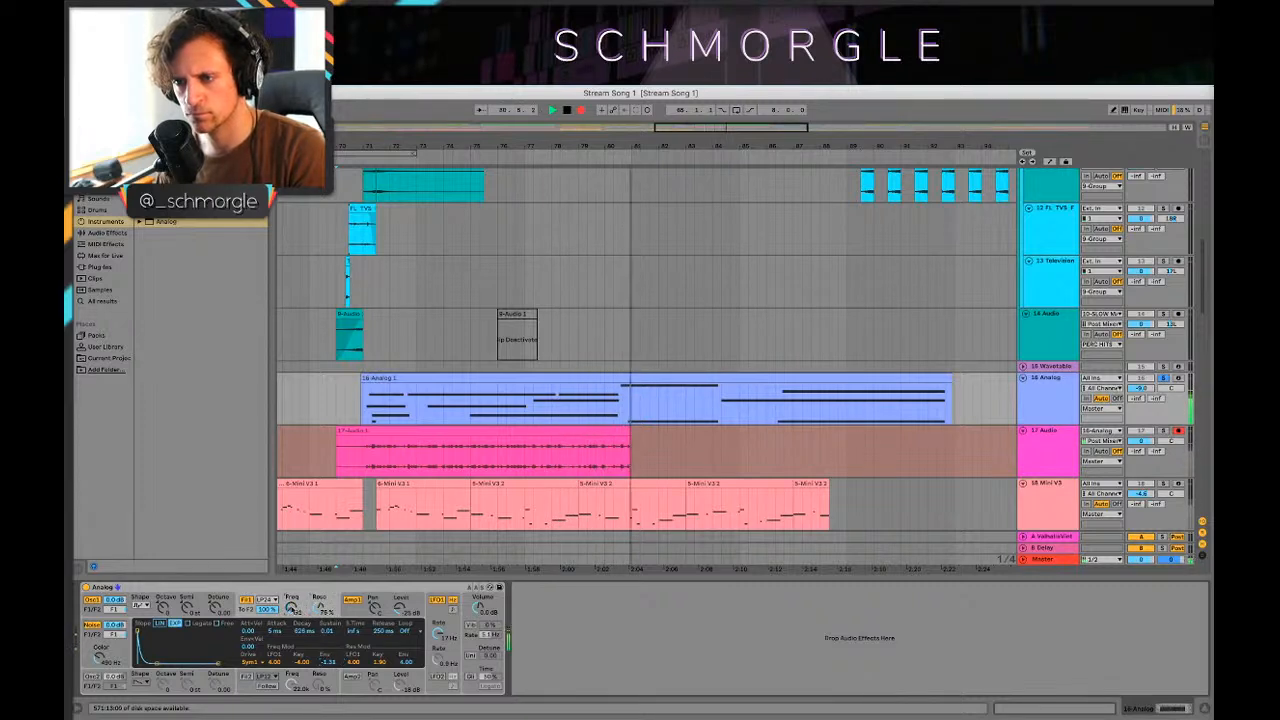
pyautogui.moveTo(323, 633); pyautogui.dragTo(323, 577)
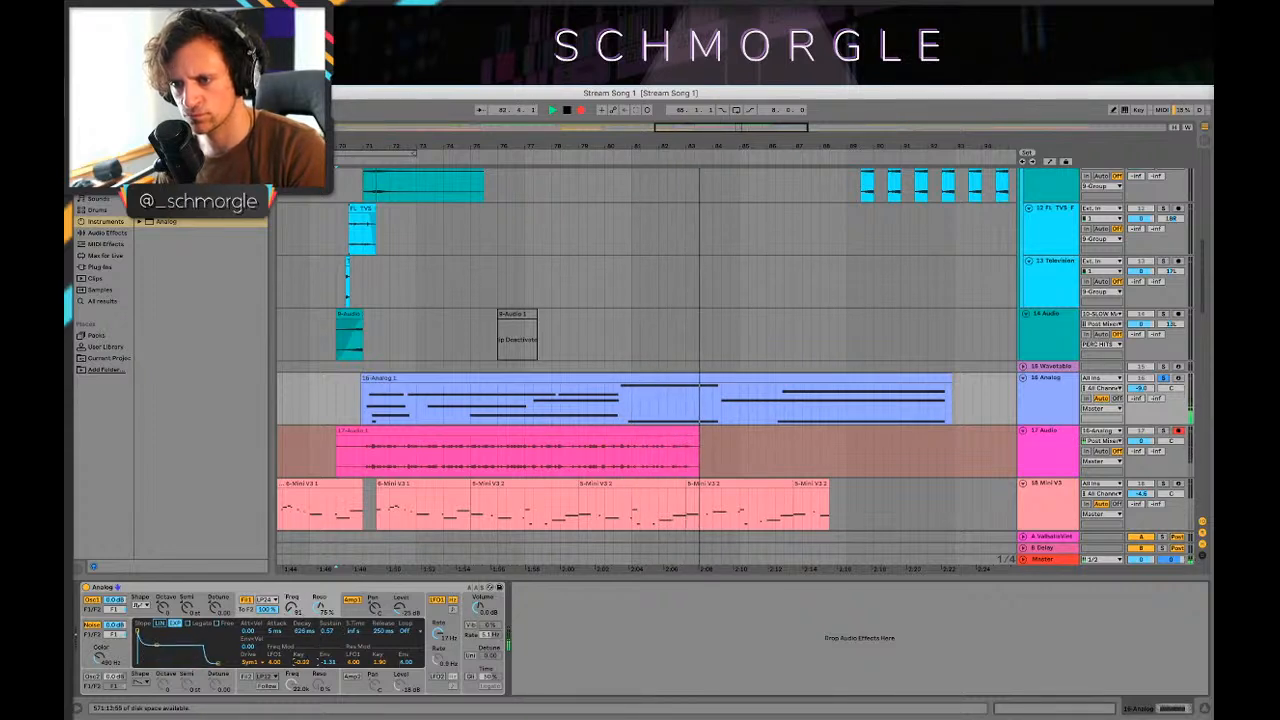
pyautogui.moveTo(300, 662); pyautogui.dragTo(327, 632)
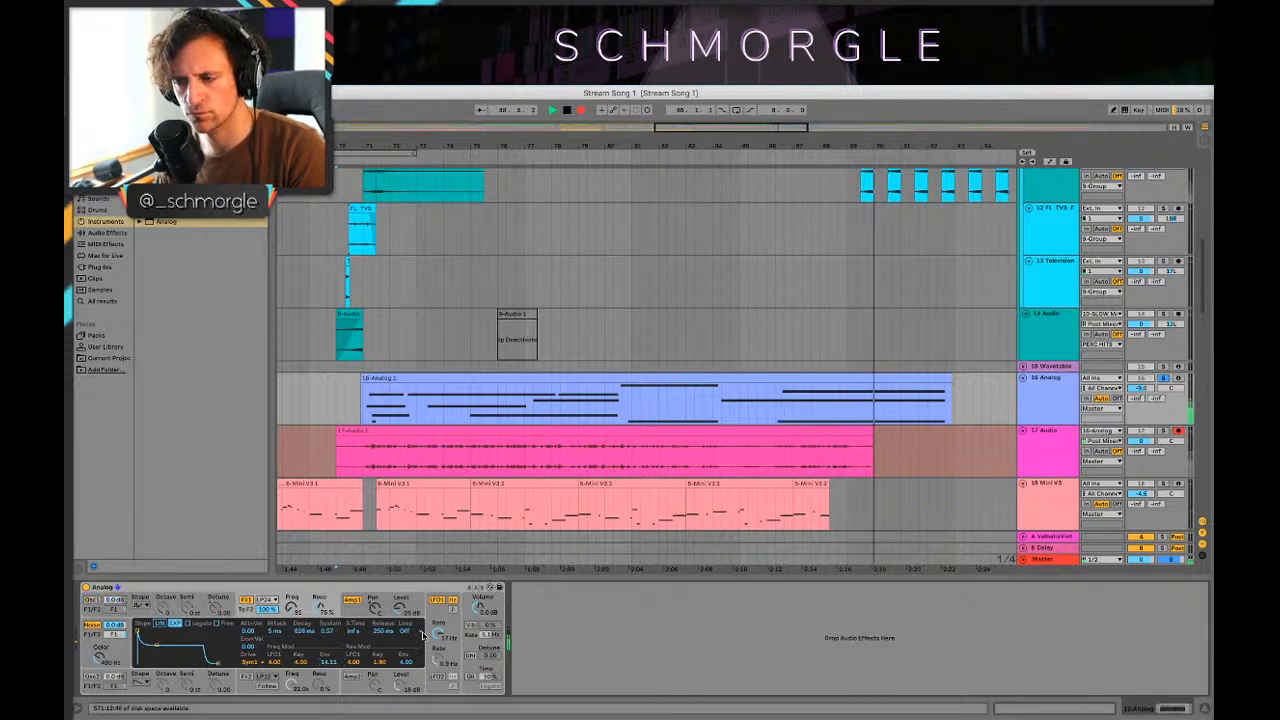
pyautogui.press('space')
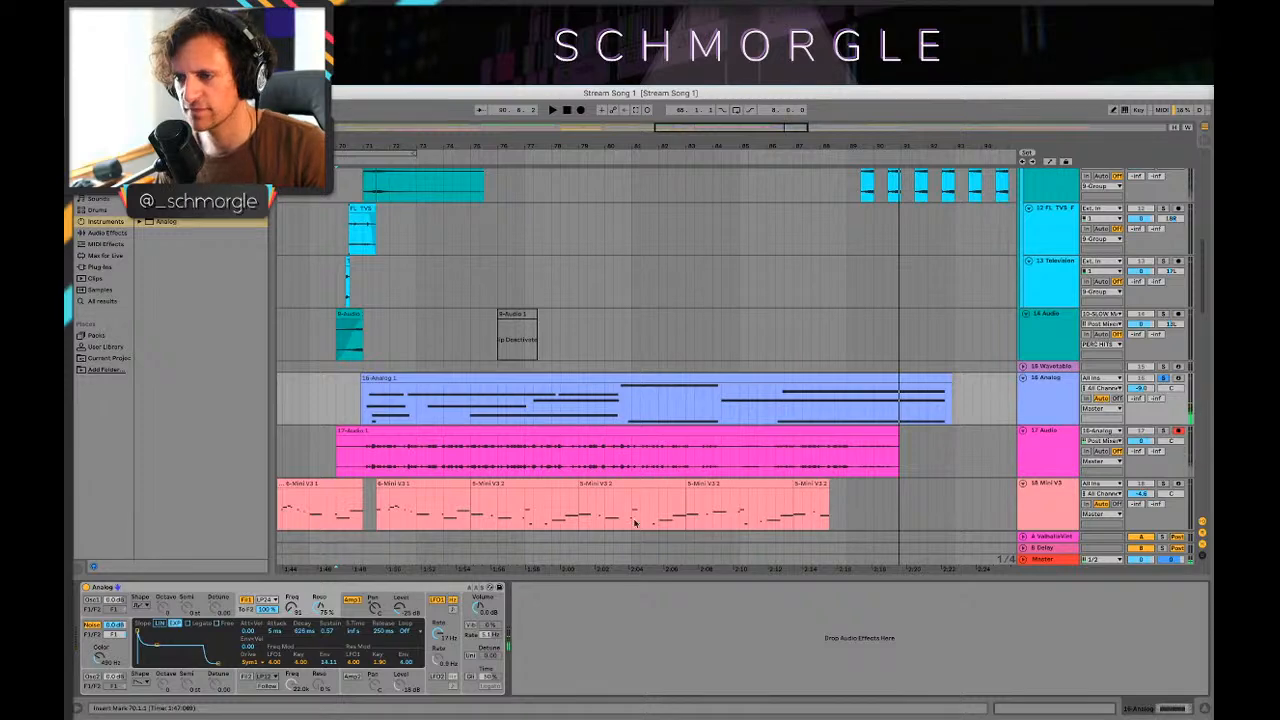
# Step: Move the recorded audio clip to the end of the Analog clip, around bar 92, and save the Analog sound as a user preset
pyautogui.moveTo(375, 431); pyautogui.dragTo(977, 454)
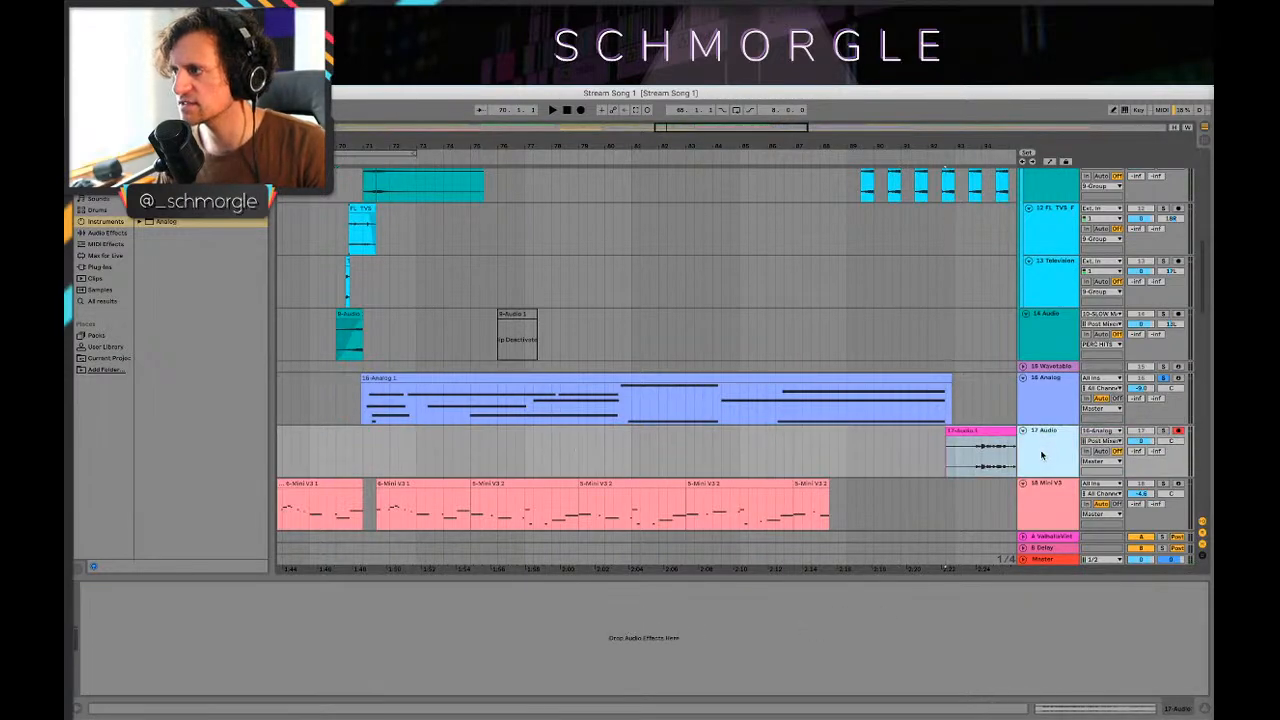
pyautogui.click(1030, 408)
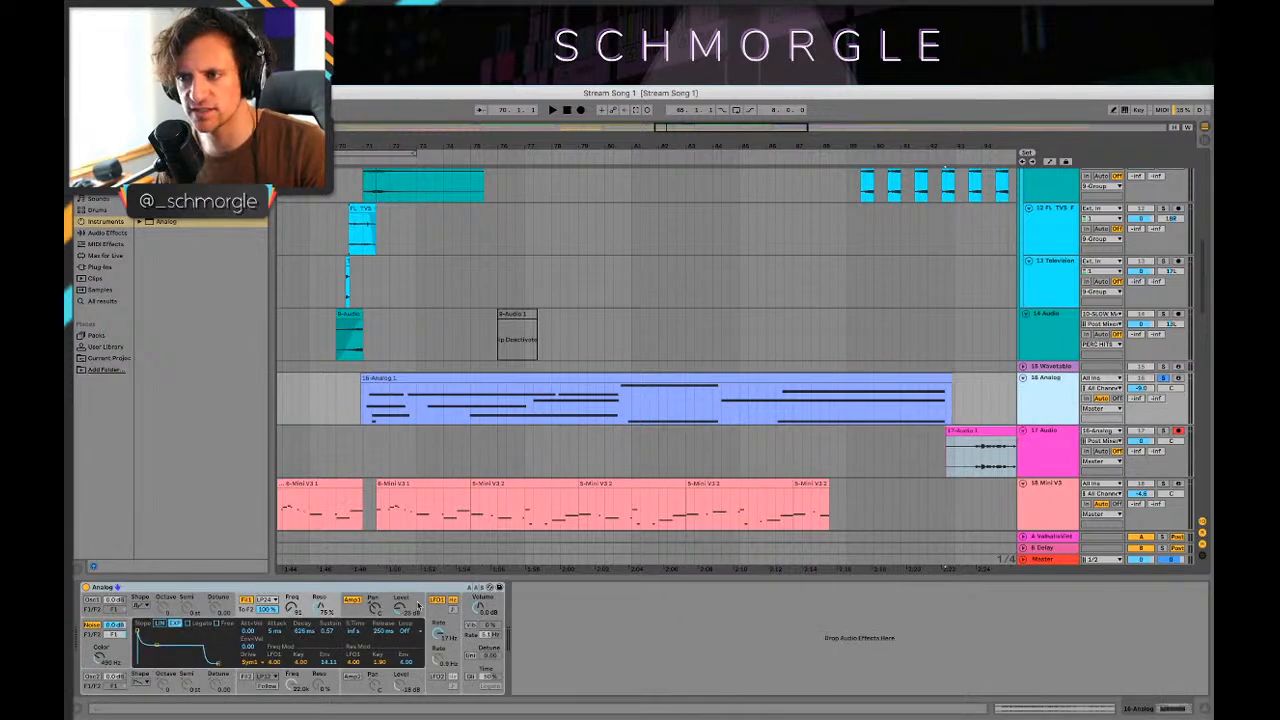
pyautogui.click(499, 588)
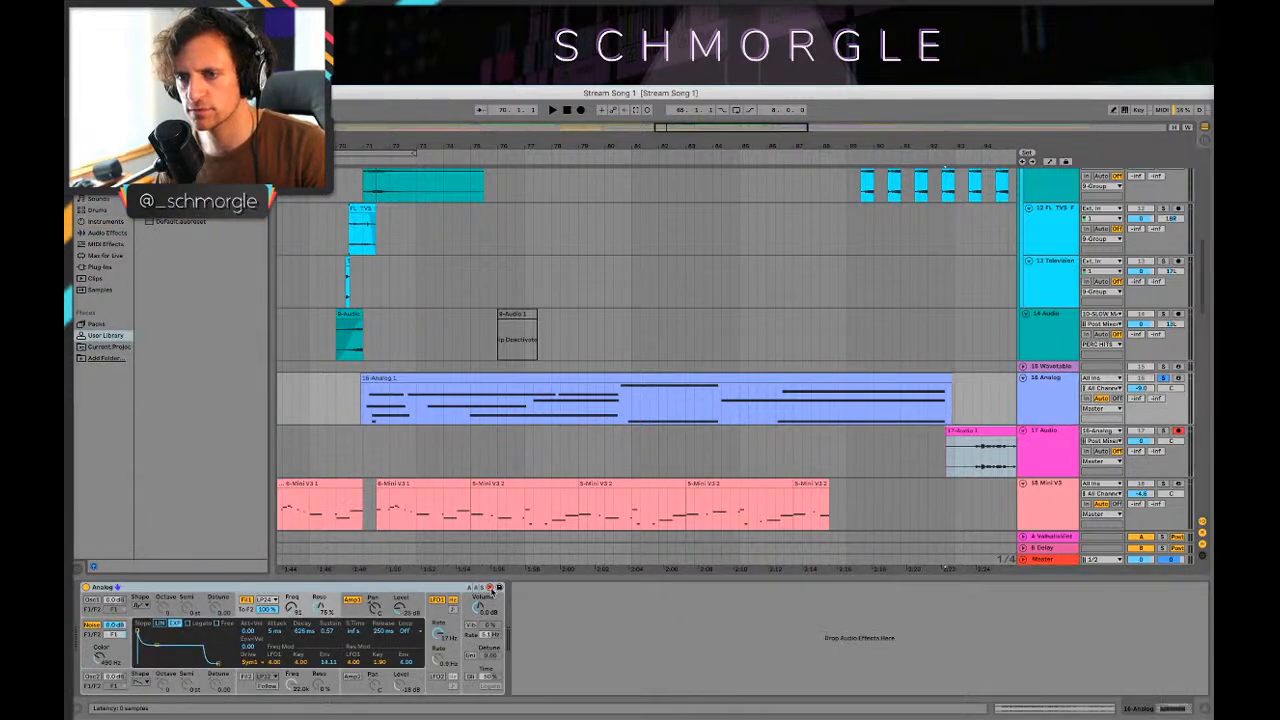
pyautogui.click(499, 588)
pyautogui.click(490, 588)
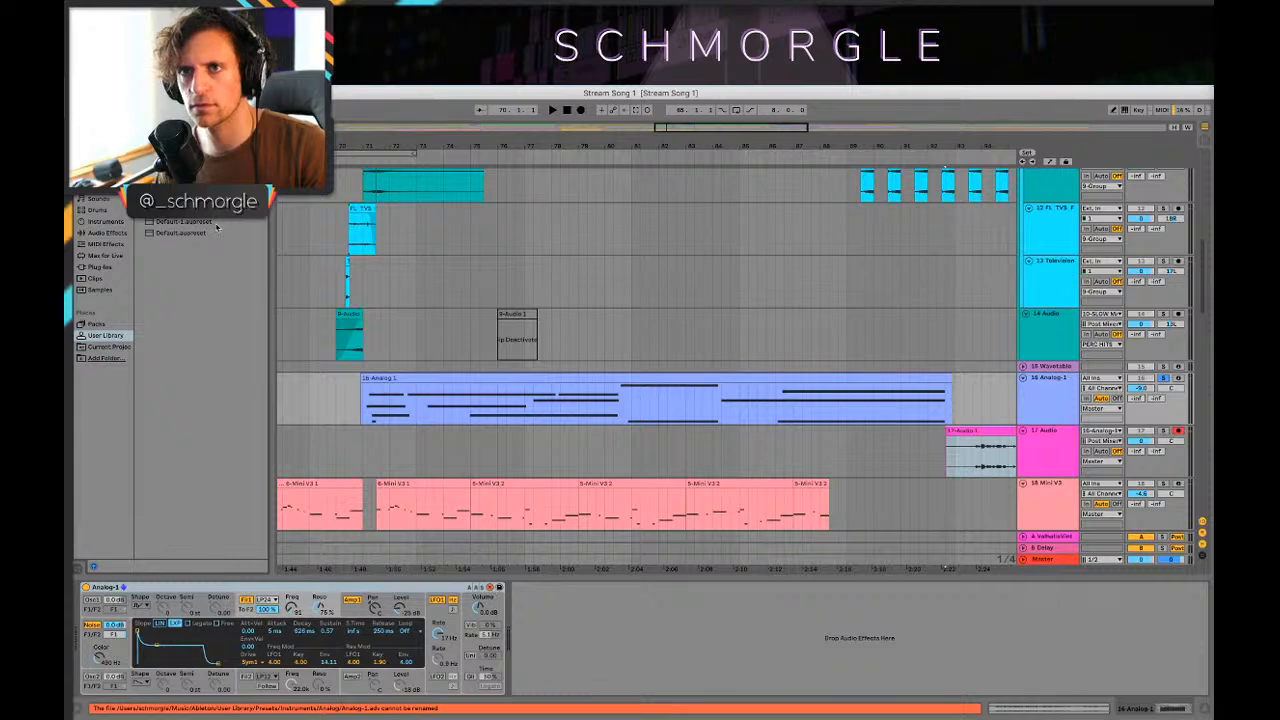
pyautogui.press('super+z')
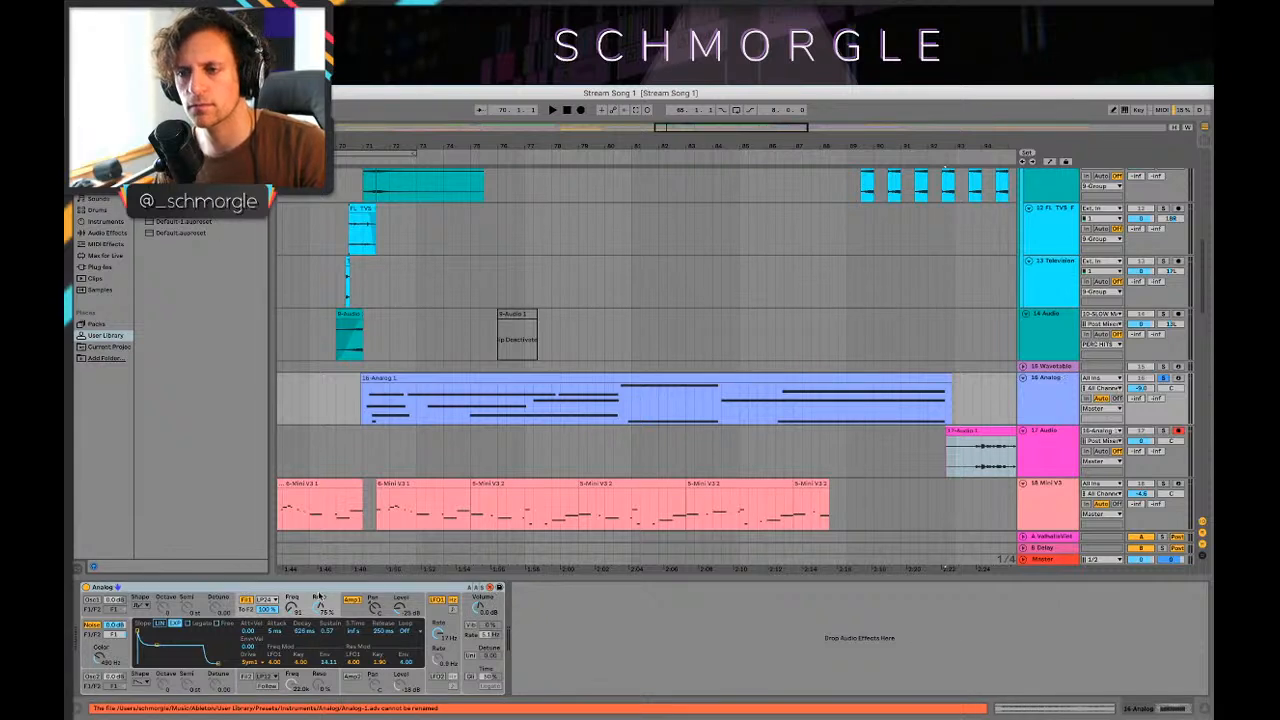
# Step: Play the Analog clip back from about bar 71
pyautogui.press('space')
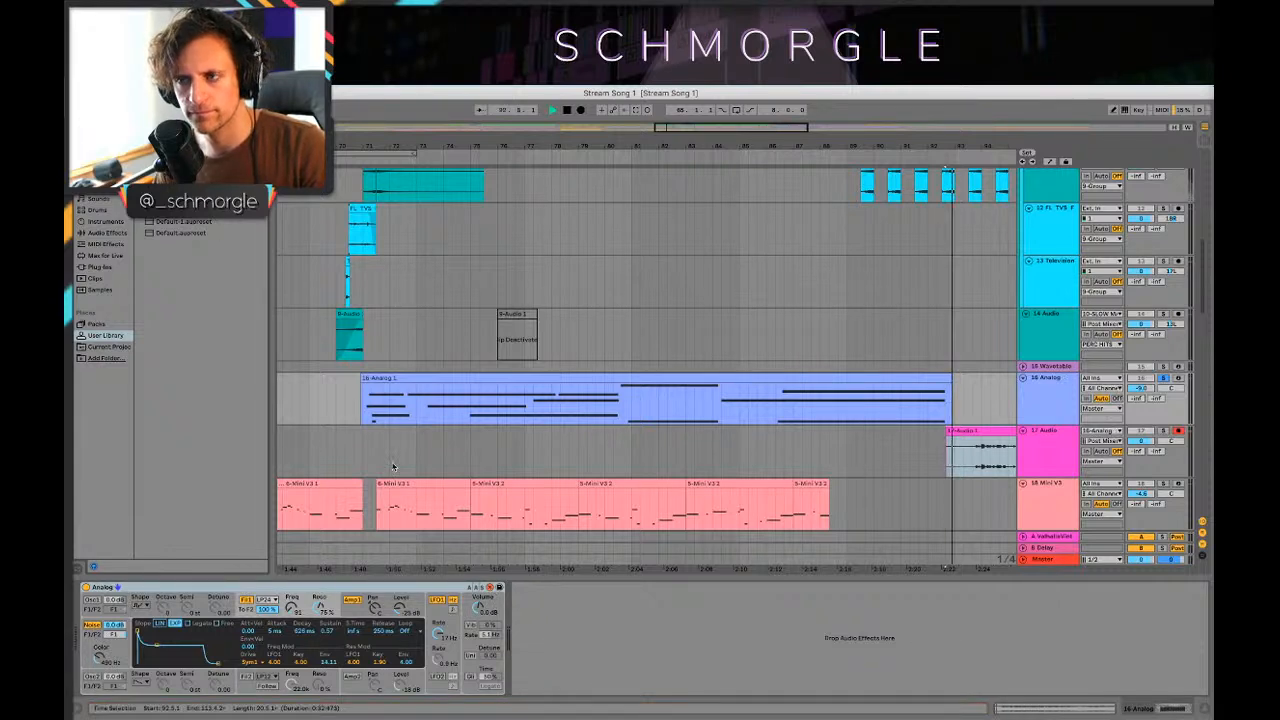
pyautogui.click(365, 414)
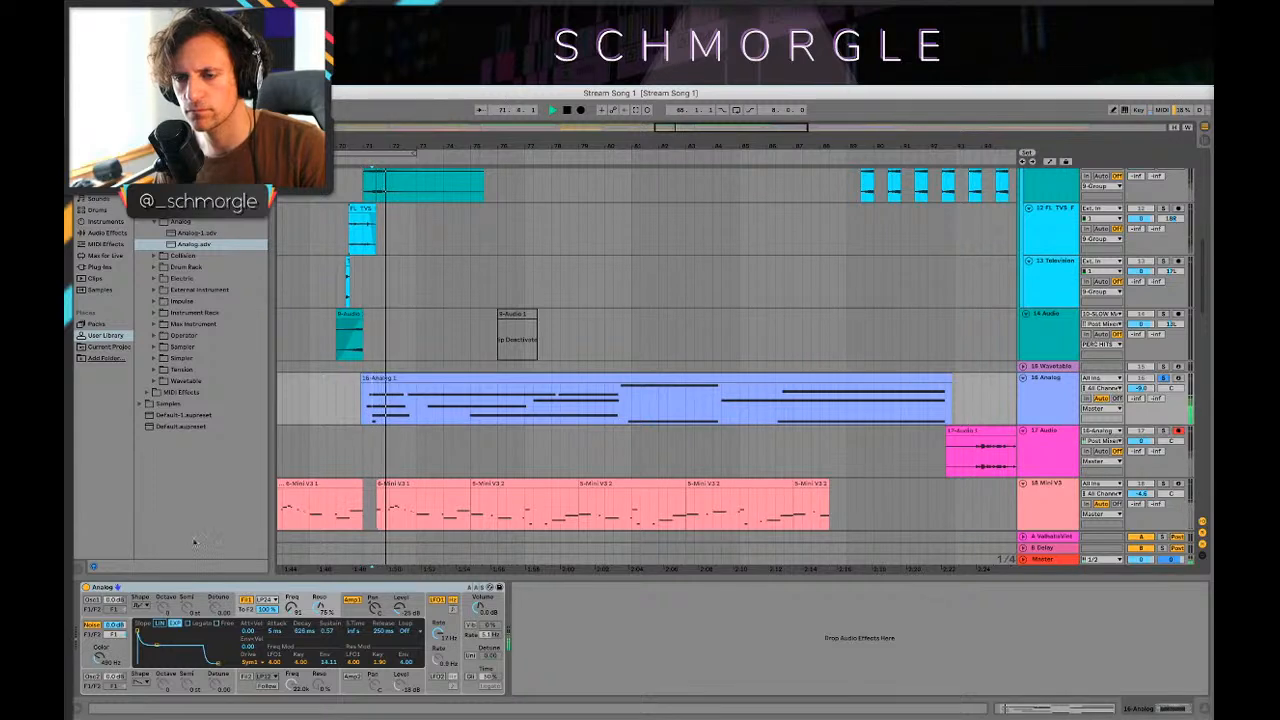
pyautogui.click(140, 589)
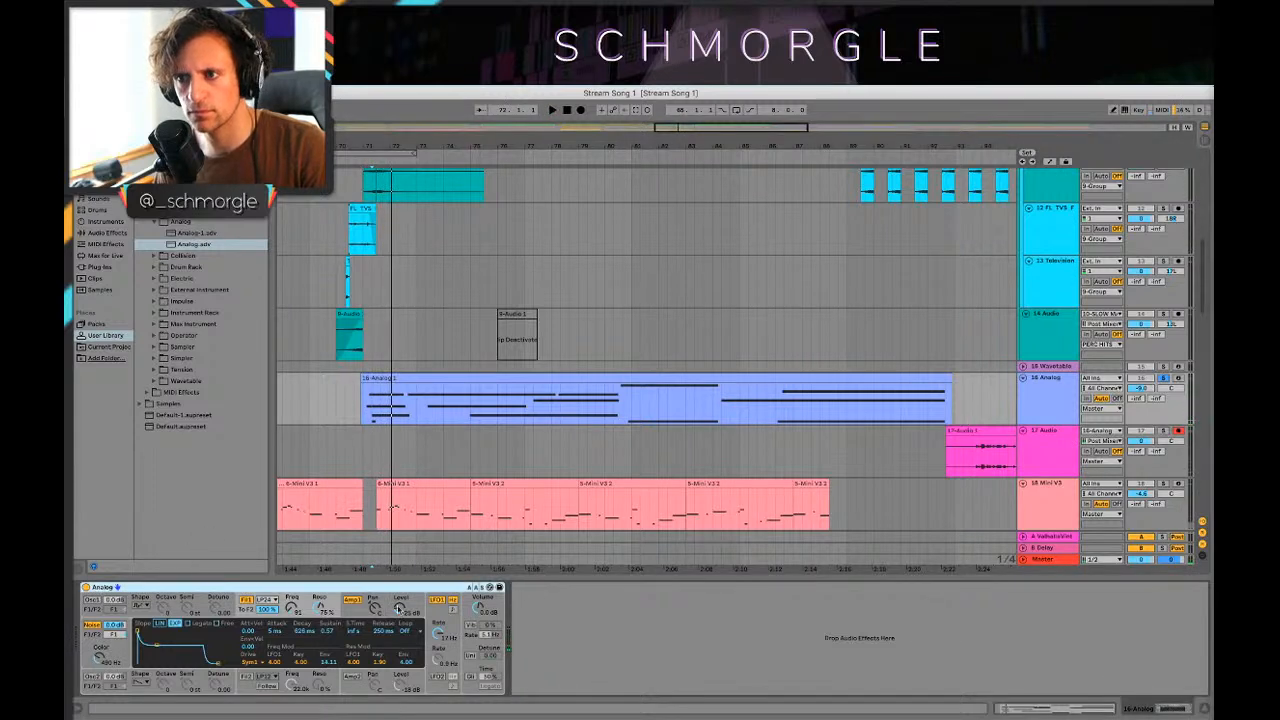
pyautogui.scroll(-5, 141, 324)
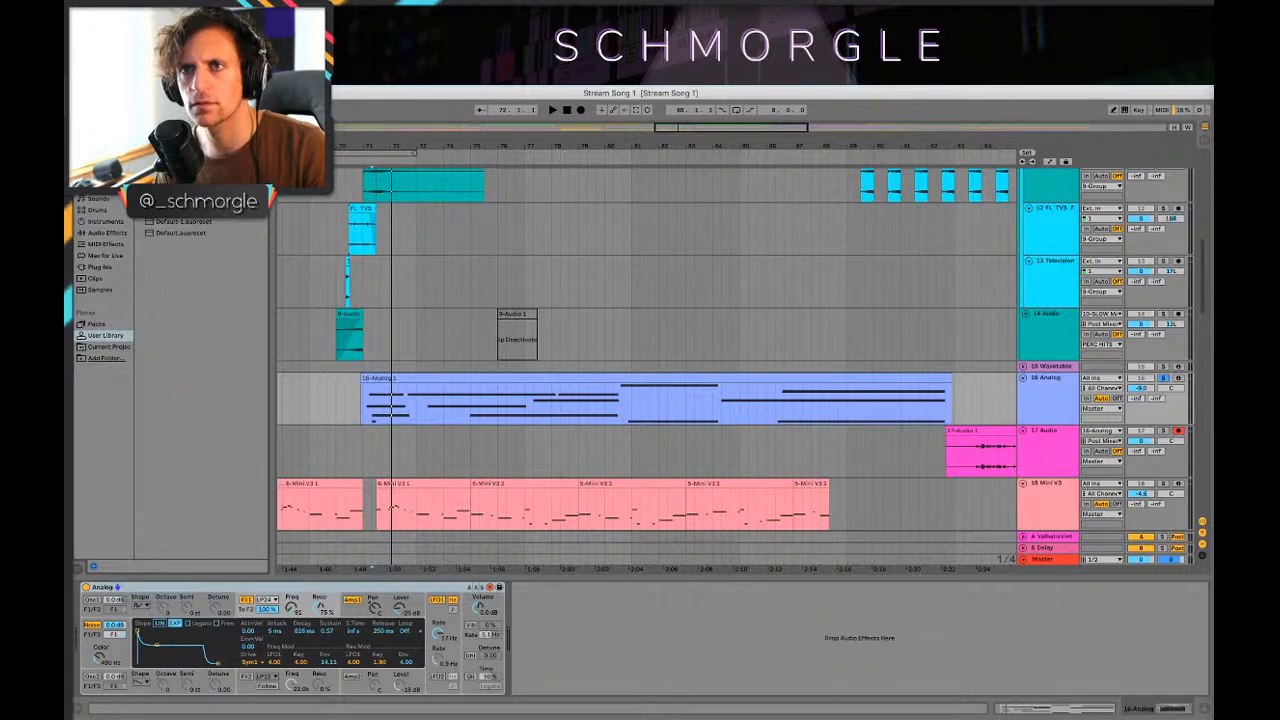
pyautogui.click(158, 221)
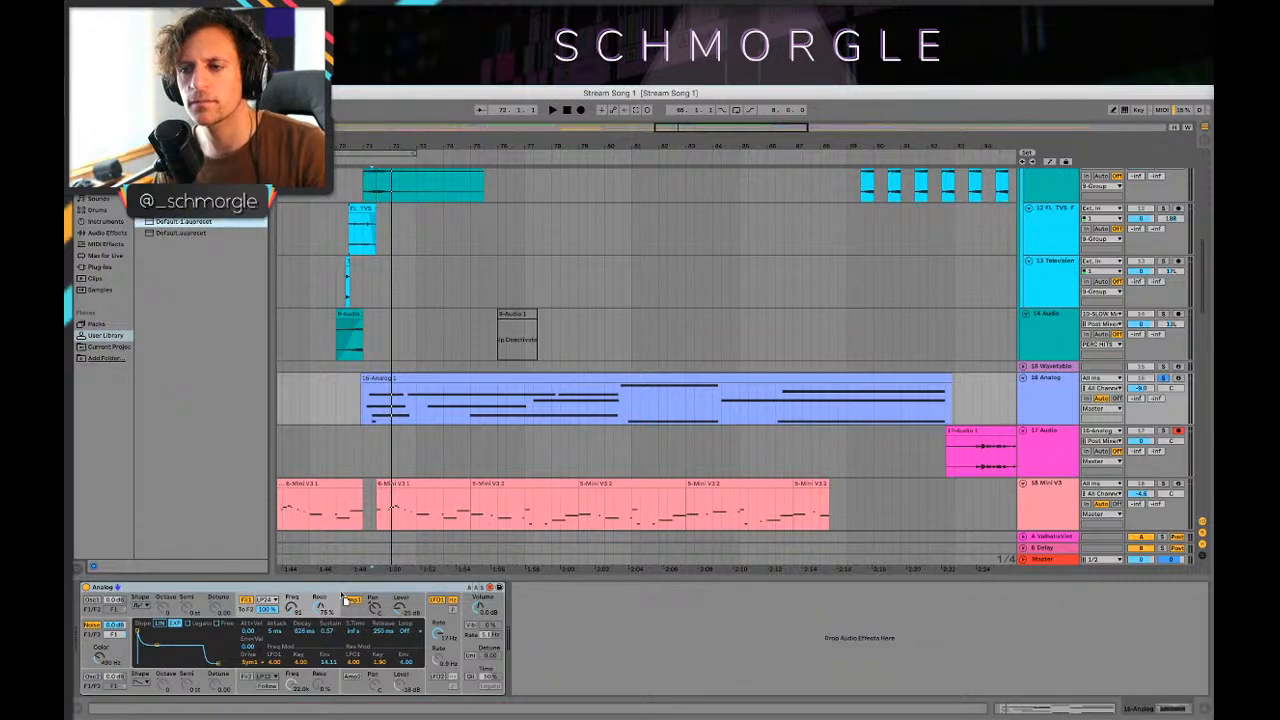
pyautogui.press('super+z')
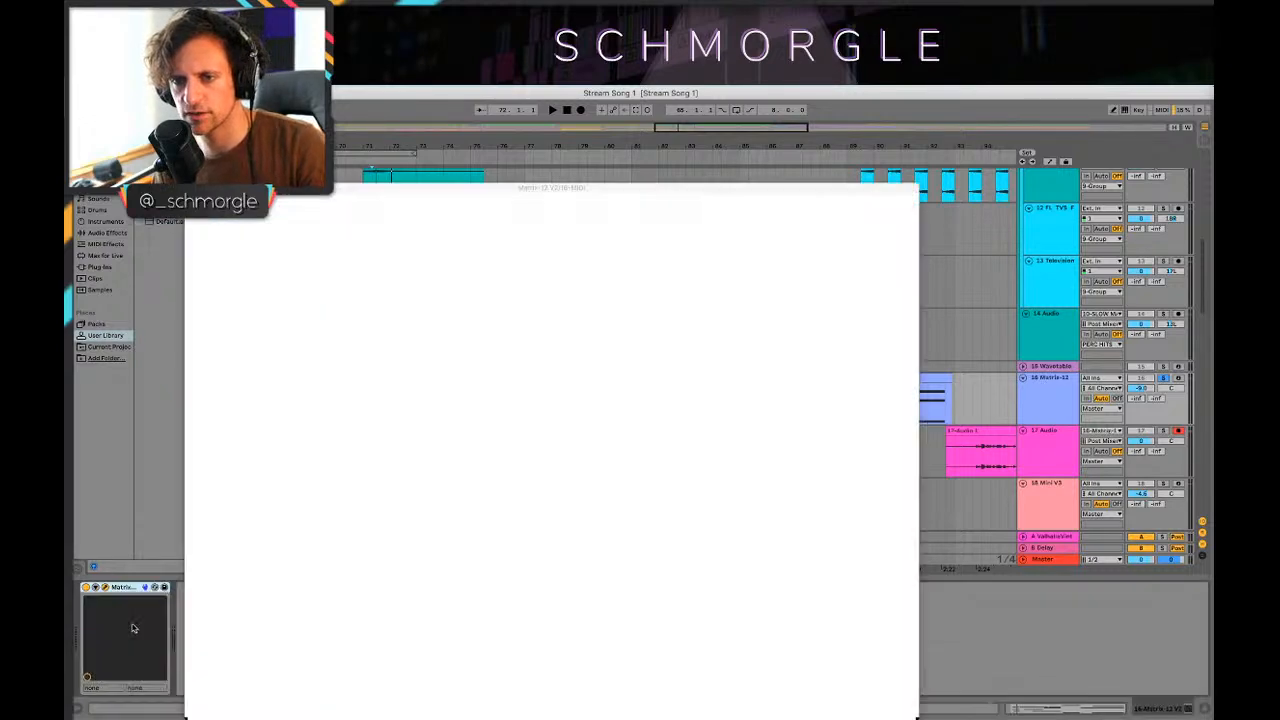
pyautogui.click(195, 188)
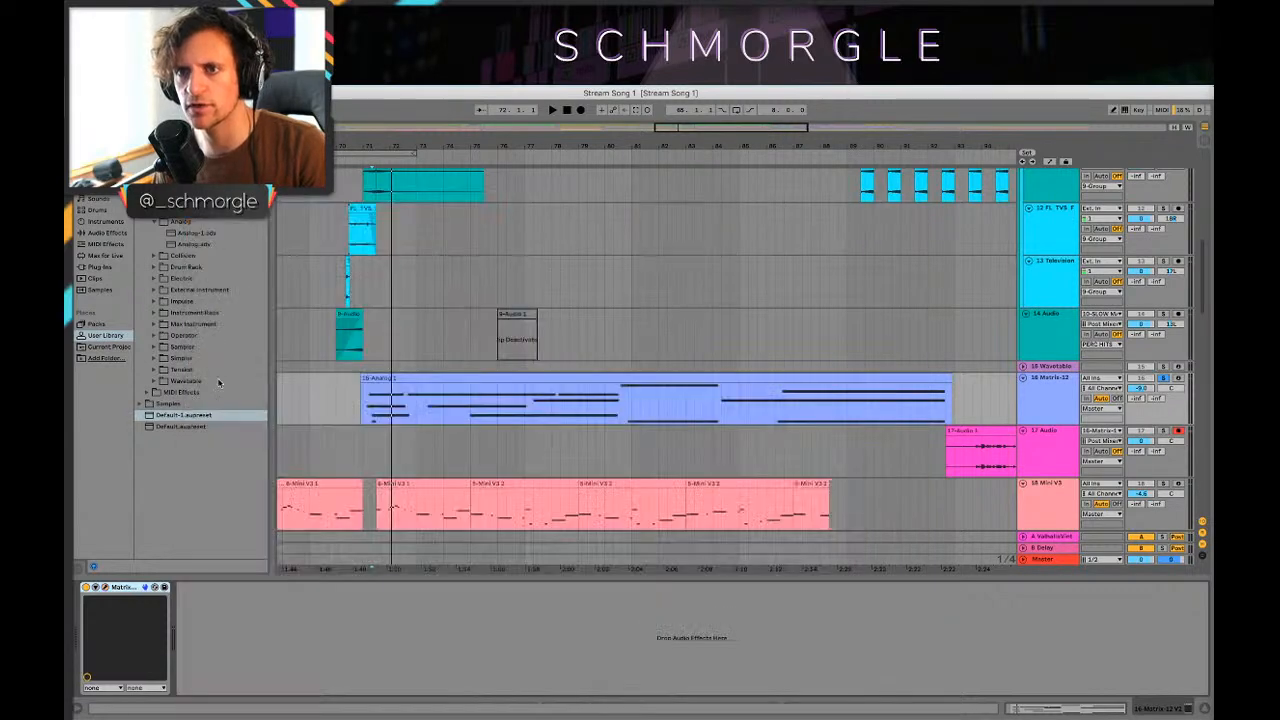
pyautogui.click(1046, 398)
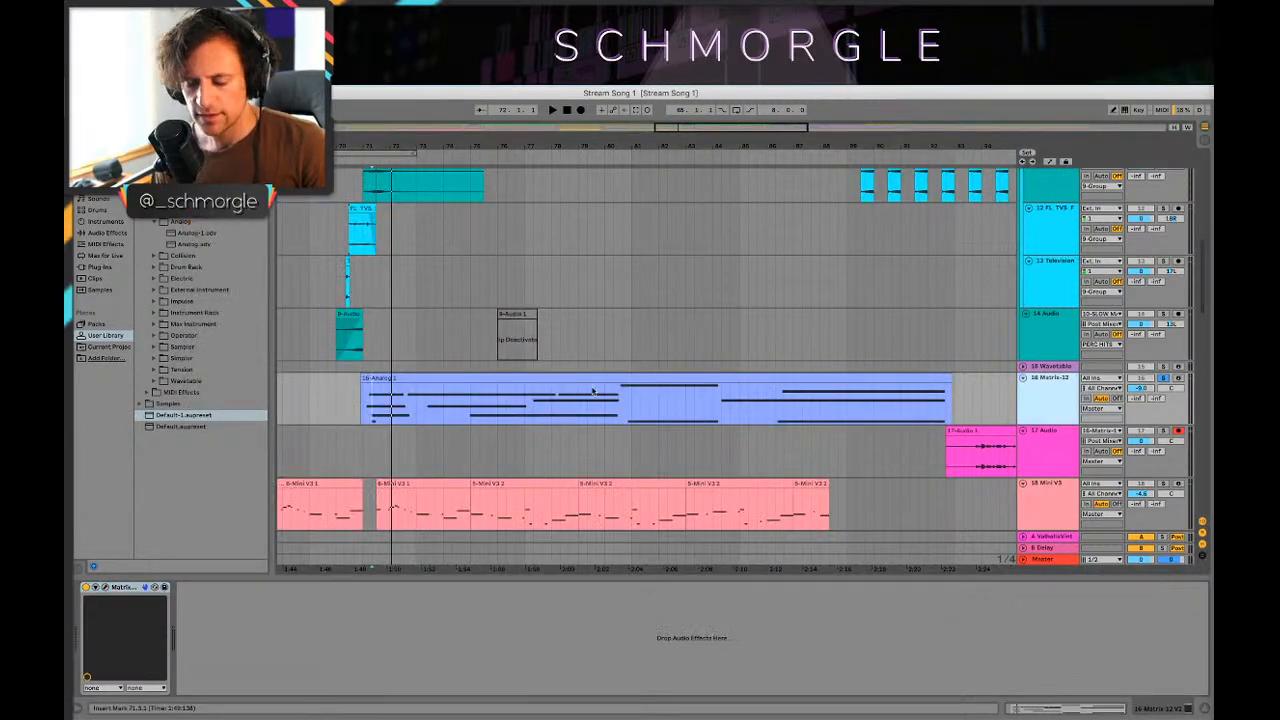
pyautogui.hotkey('ctrl', 'z')
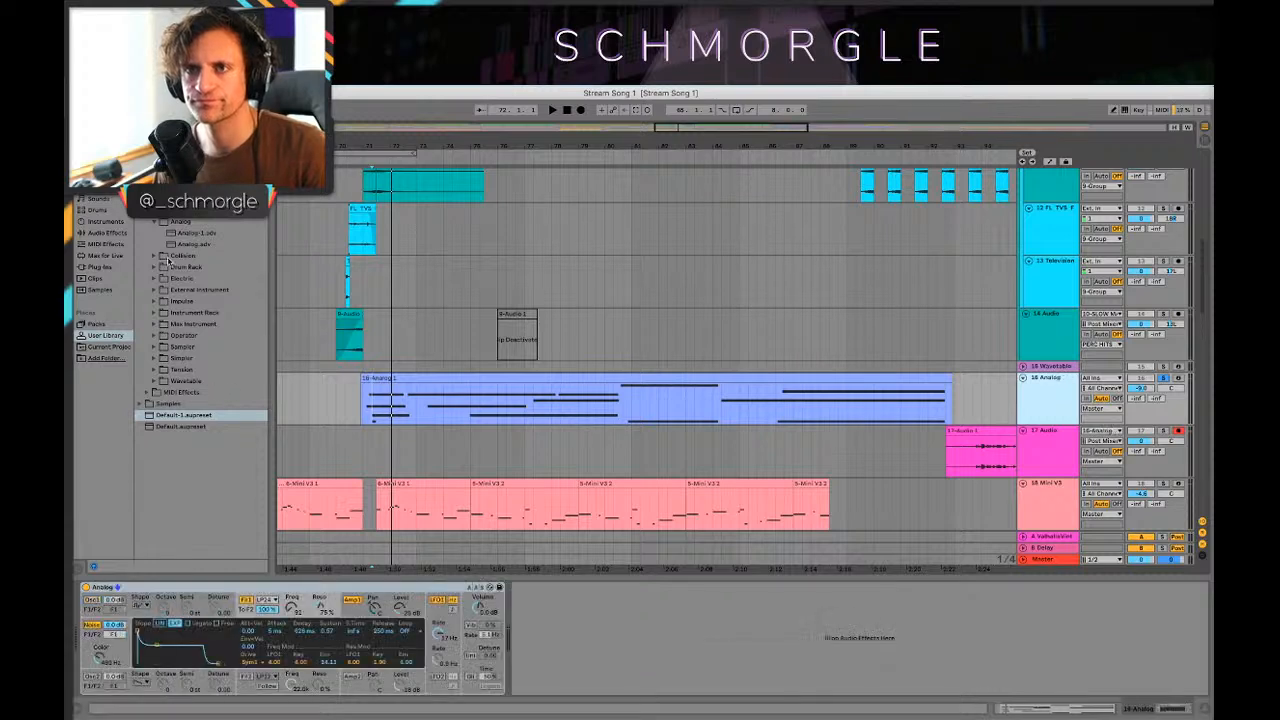
# Step: Replace the edited Analog on the 16 Analog track with a fresh default Analog instrument
pyautogui.click(108, 233)
pyautogui.click(106, 222)
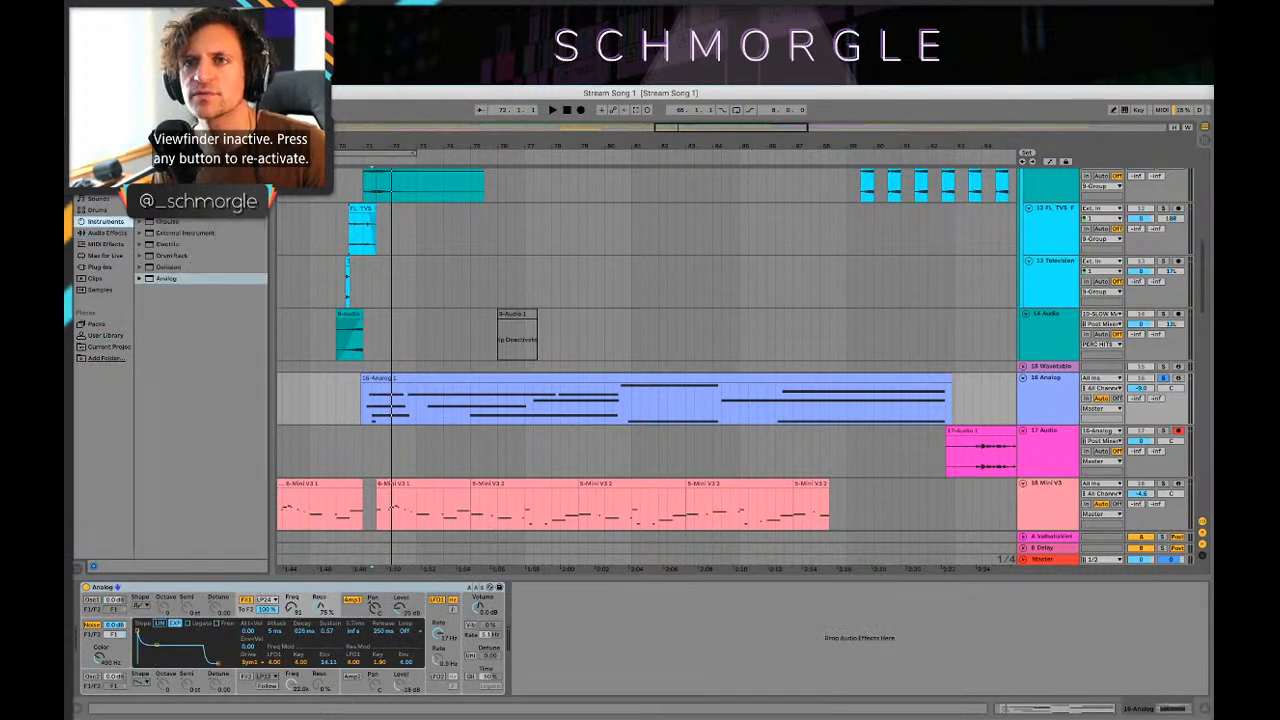
pyautogui.press('super+f')
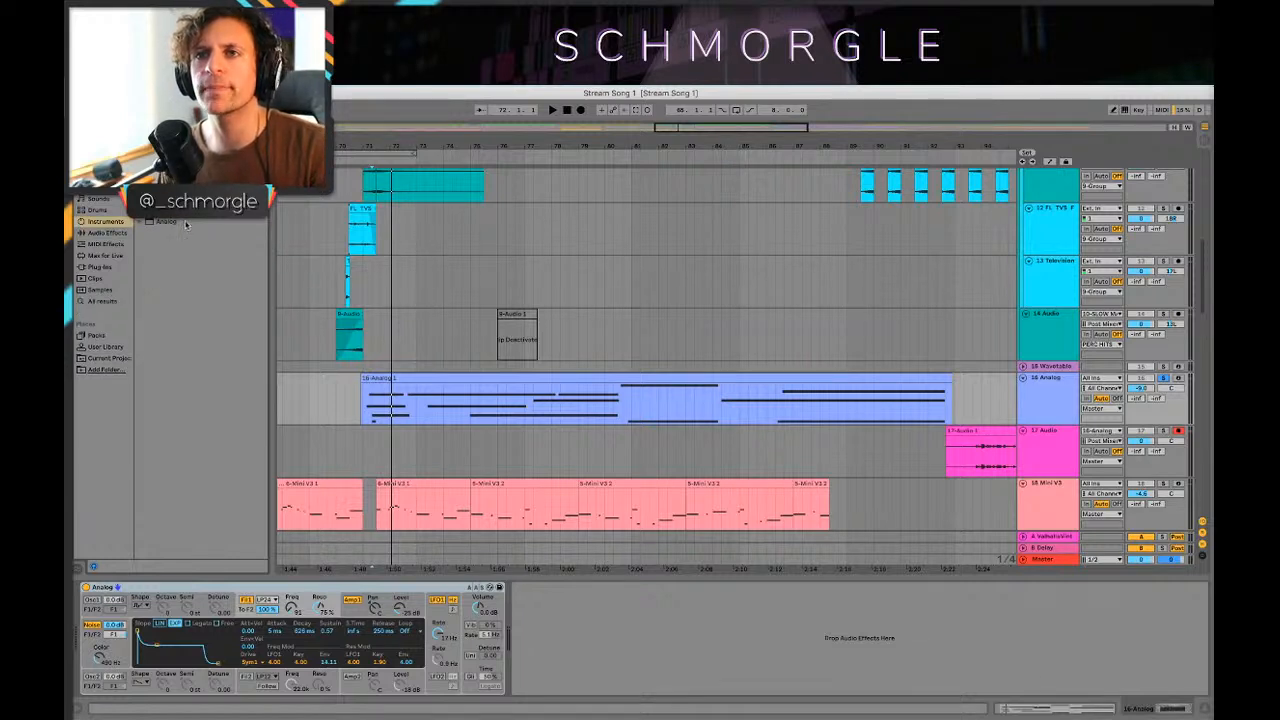
pyautogui.moveTo(160, 224); pyautogui.dragTo(168, 598)
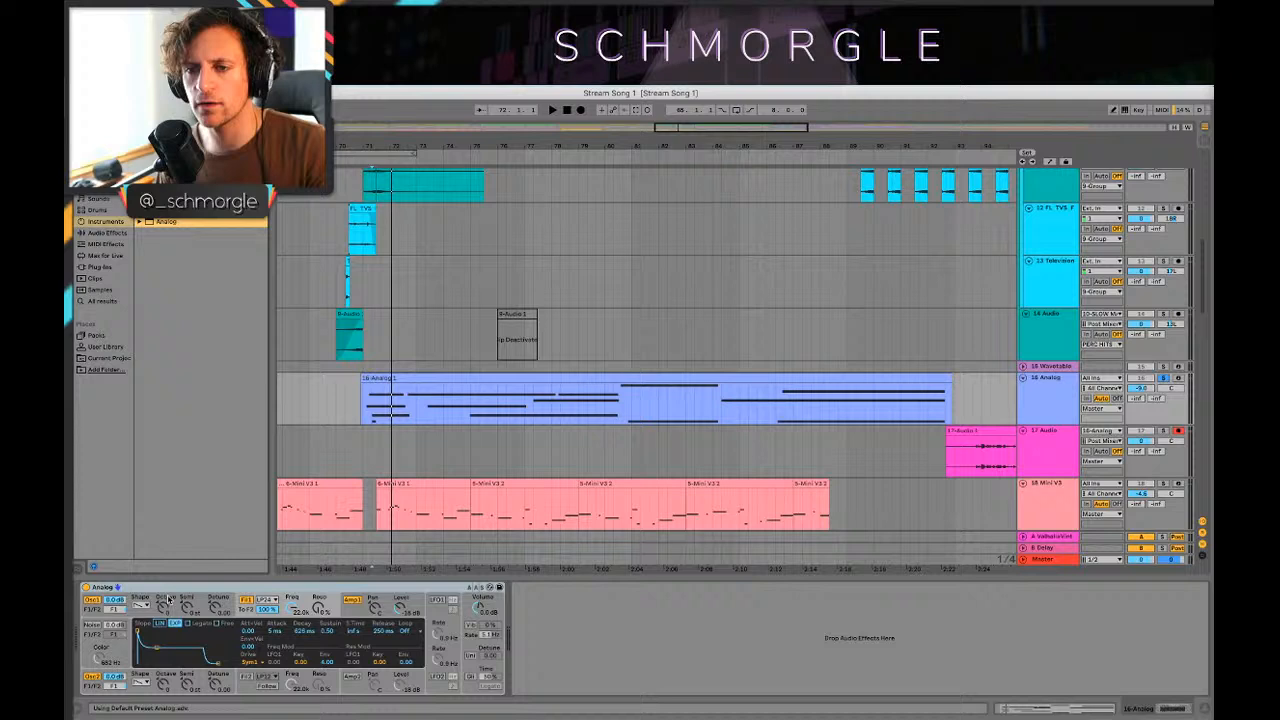
# Step: Leave only Analog's noise source on, with both oscillators off, and record it onto the 17 Audio track from about bar 73
pyautogui.click(90, 624)
pyautogui.click(89, 599)
pyautogui.click(90, 677)
pyautogui.press('space')
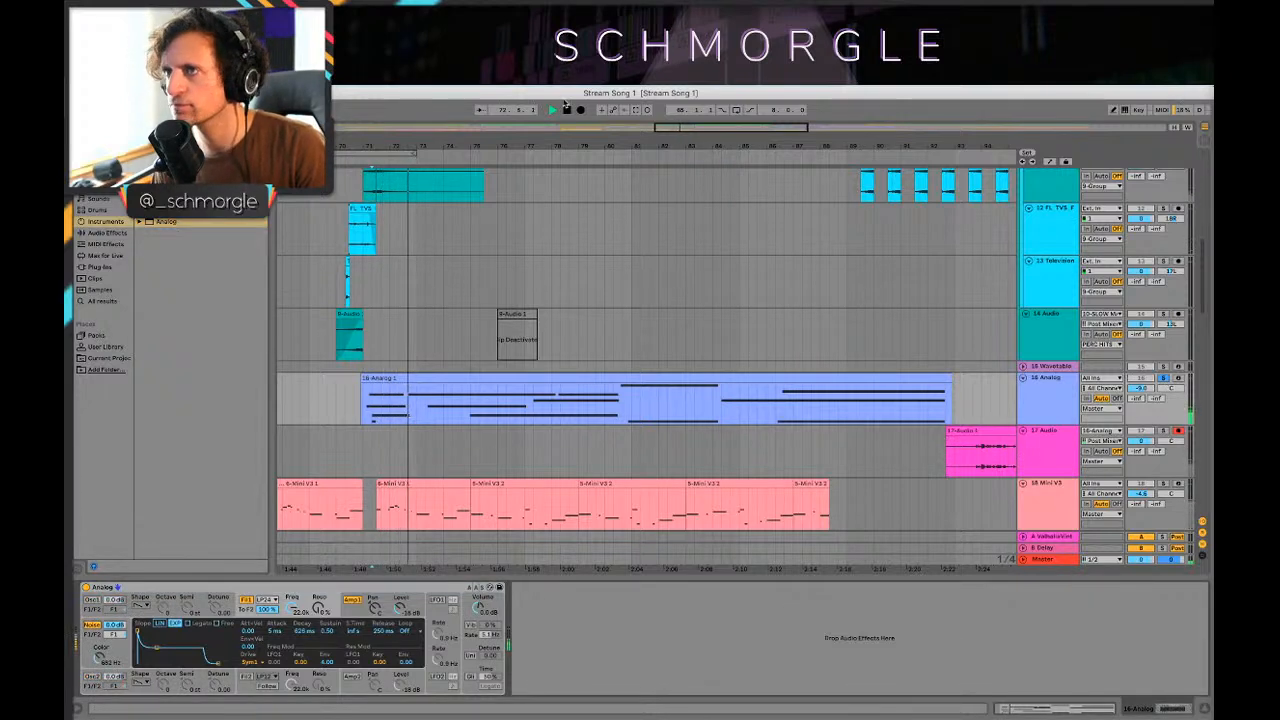
pyautogui.press('F9')
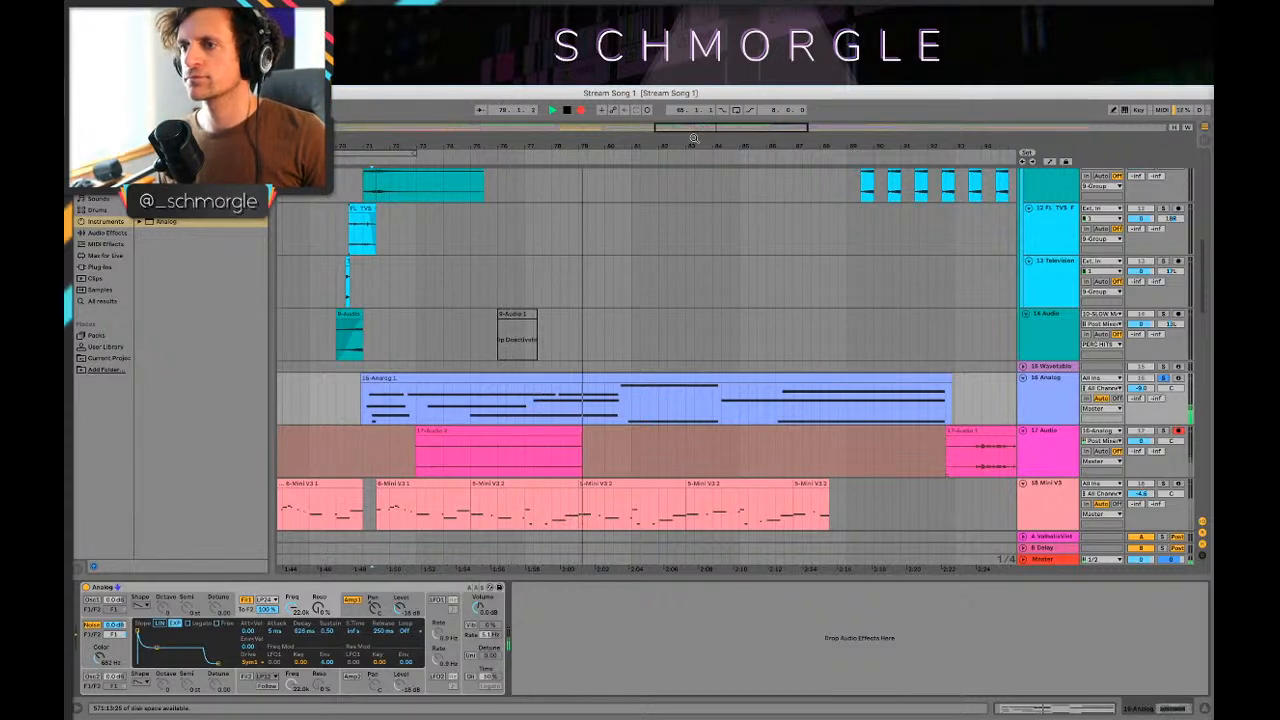
# Step: Unsolo and fold the Analog track, then solo the 17 Audio track and play the noise recording from about bar 74
pyautogui.click(1075, 378)
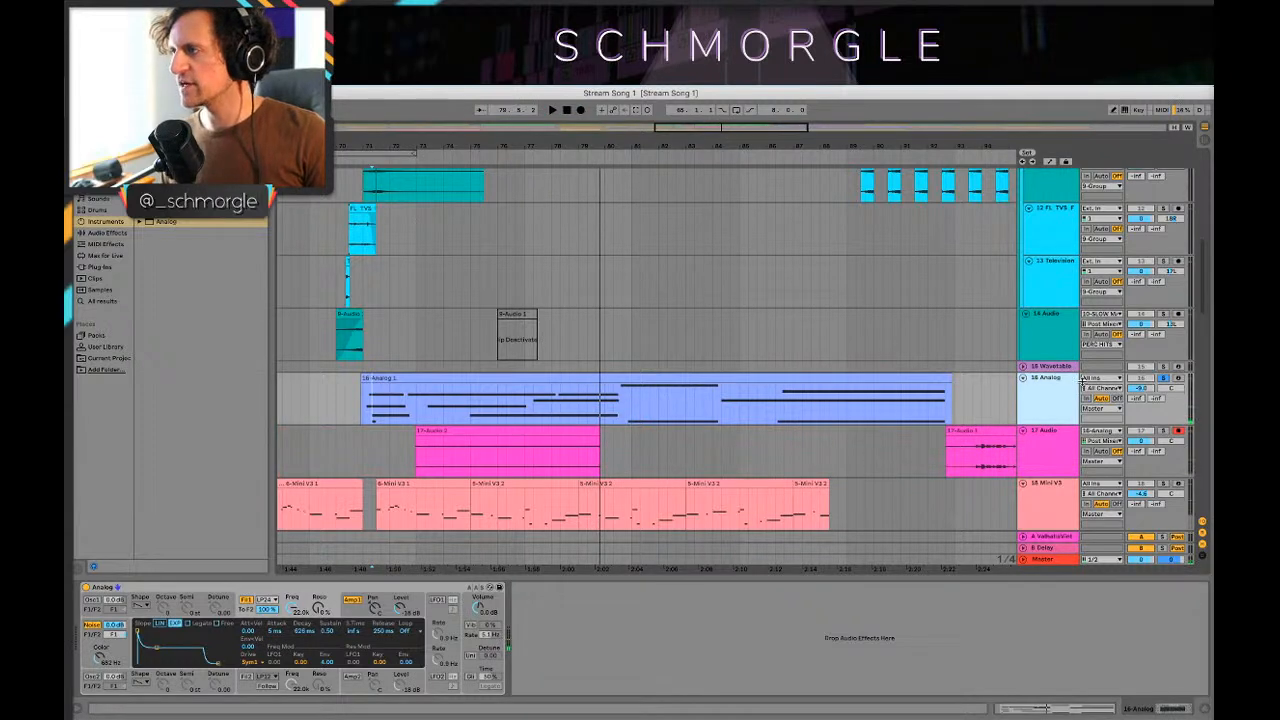
pyautogui.click(1161, 378)
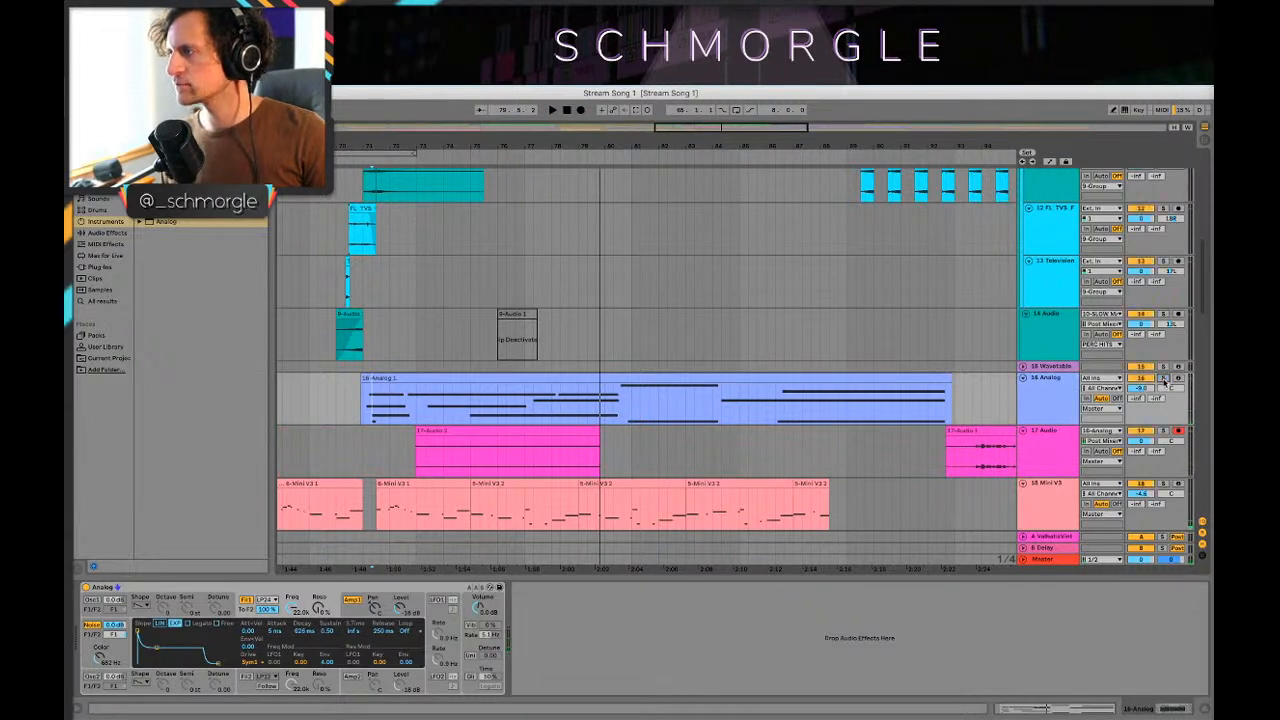
pyautogui.click(1023, 378)
pyautogui.click(452, 420)
pyautogui.press('space')
pyautogui.press('s')
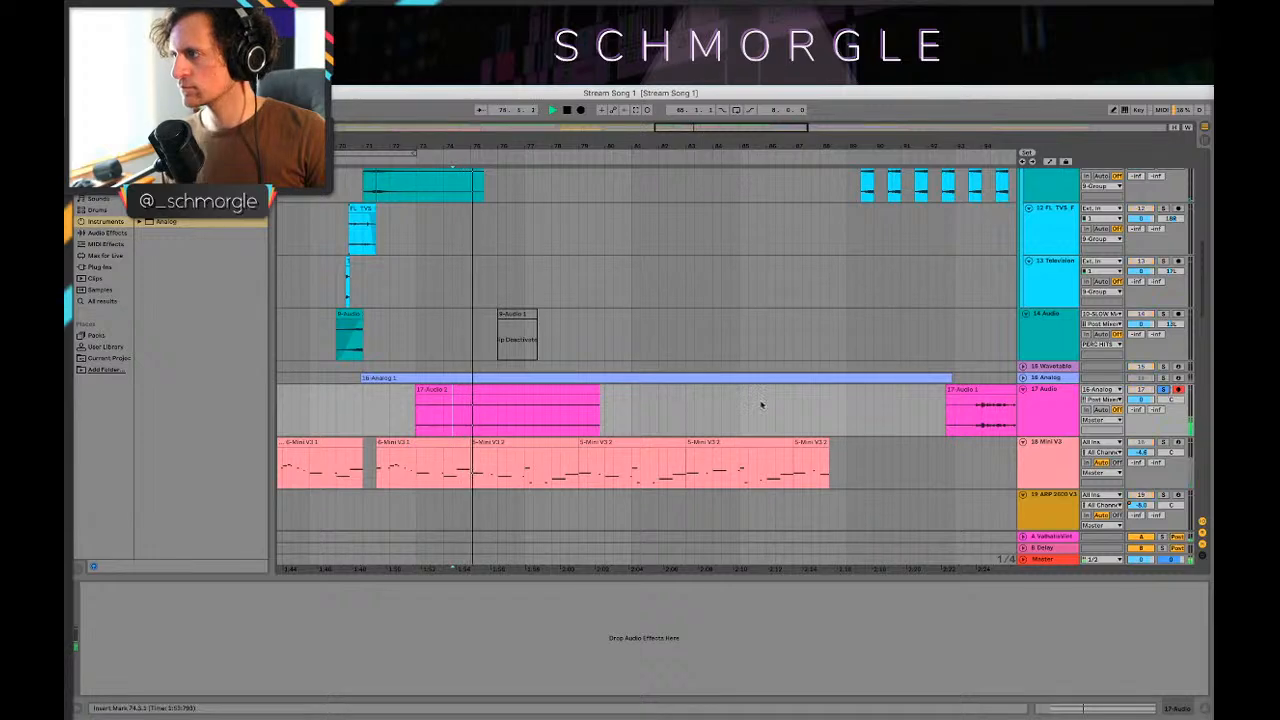
# Step: Turn off warping on the noise clip, transpose it down to about -32 semitones and play it from about bar 80
pyautogui.doubleClick(471, 389)
pyautogui.press('space')
pyautogui.click(205, 433)
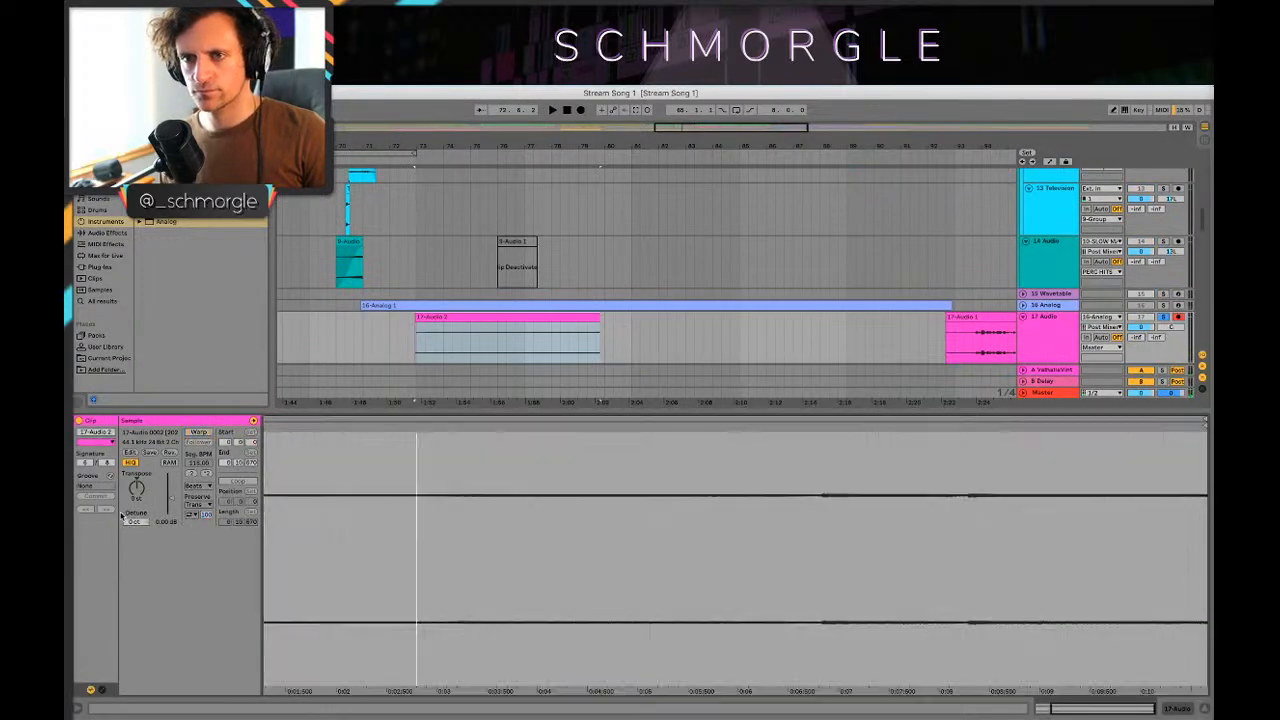
pyautogui.moveTo(137, 487); pyautogui.dragTo(137, 498)
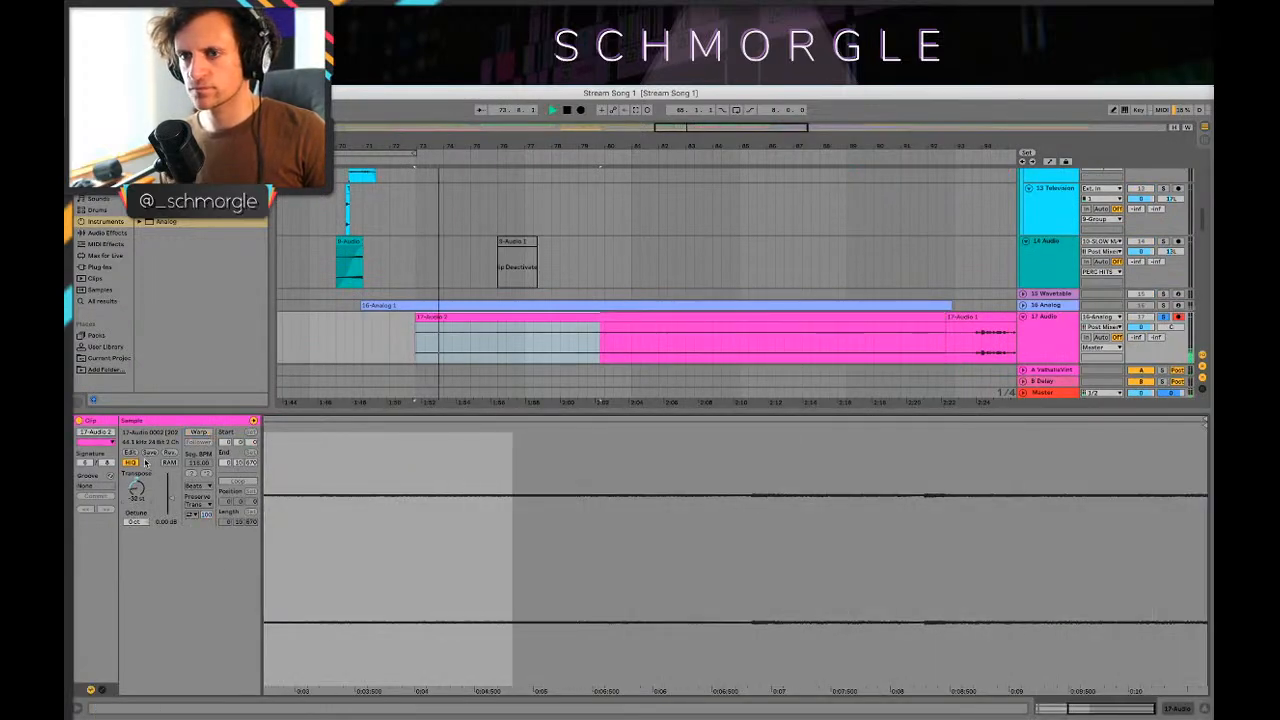
pyautogui.press('space')
pyautogui.click(604, 343)
pyautogui.press('space')
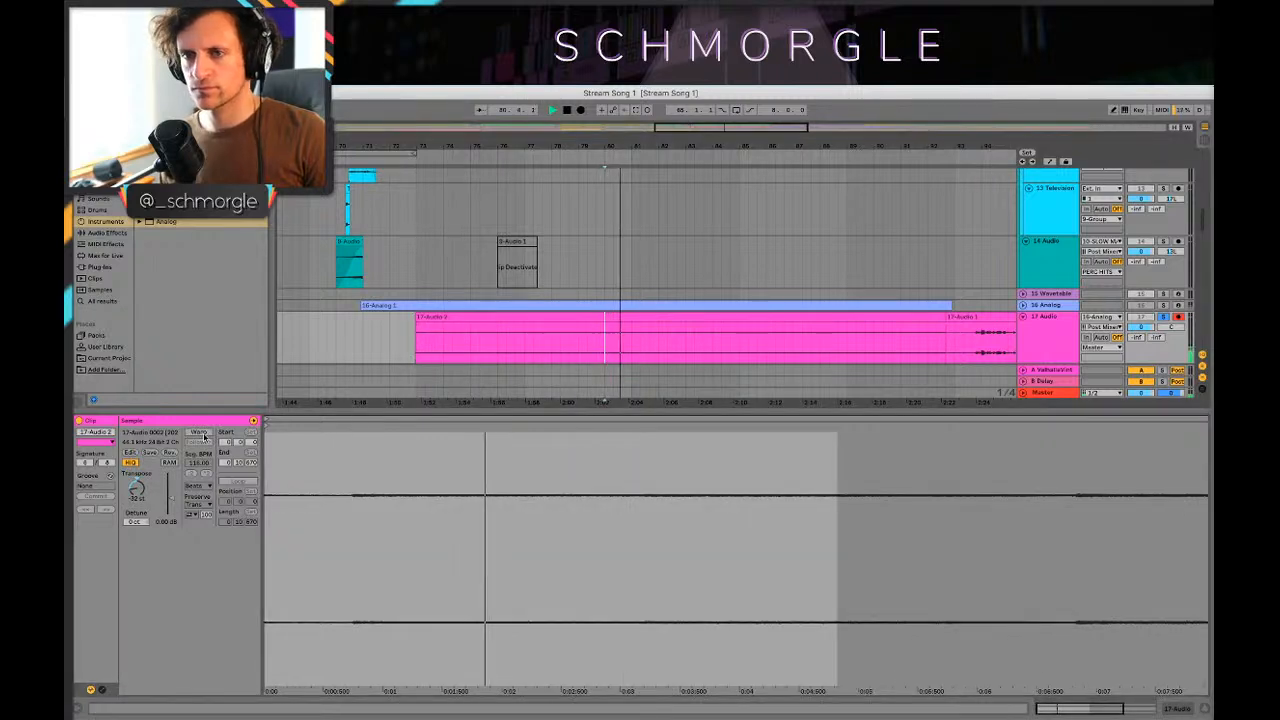
# Step: Turn warping back on for the noise clip, keeping its current timing, and transpose it to 33 semitones
pyautogui.click(199, 432)
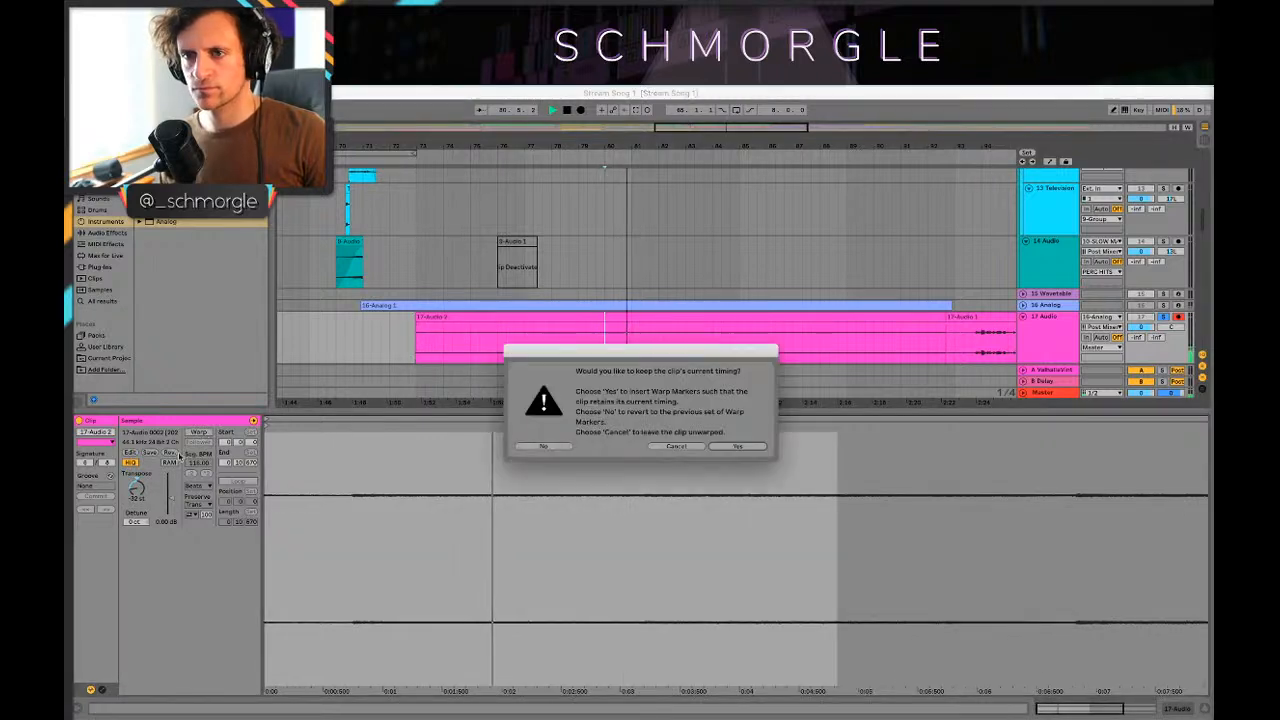
pyautogui.click(737, 447)
pyautogui.moveTo(137, 487)
pyautogui.mouseDown()
pyautogui.moveTo(137, 503)
pyautogui.moveTo(140, 472)
pyautogui.mouseUp()
pyautogui.press('space')
pyautogui.press('space')
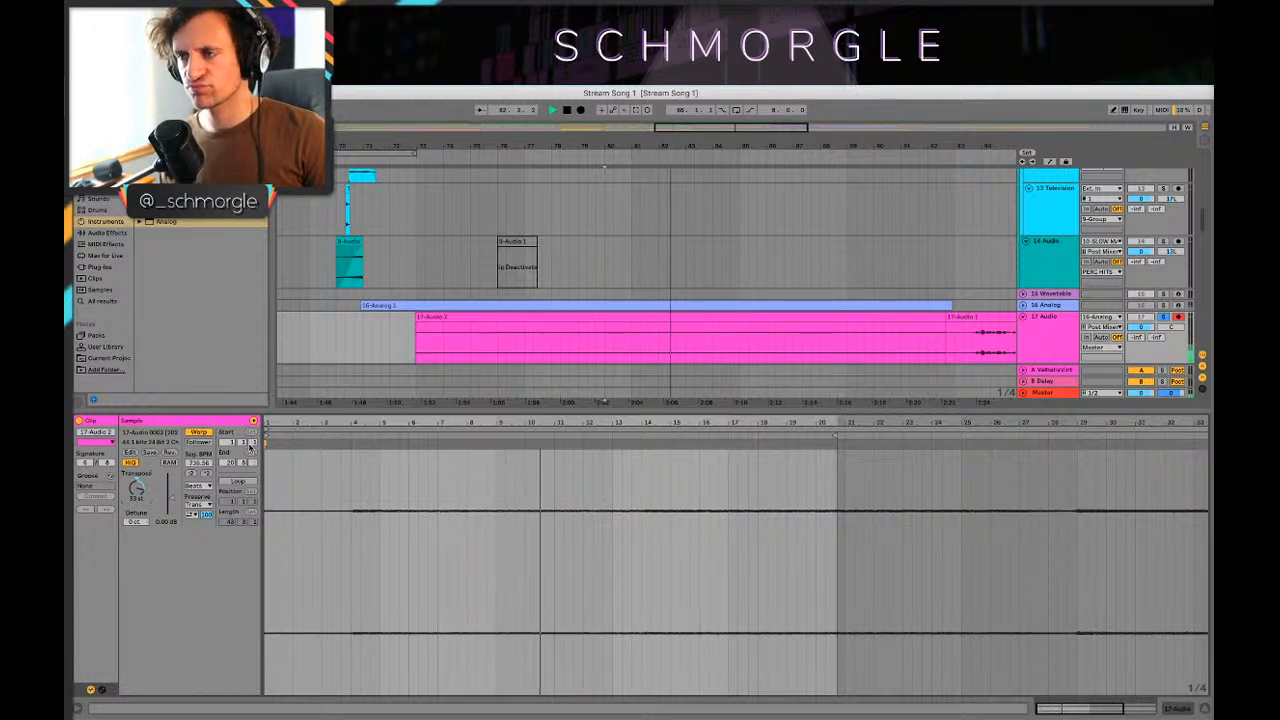
# Step: Play the noise clip from about bar 80 while raising its clip gain to about 5.9 dB
pyautogui.click(612, 336)
pyautogui.press('space')
pyautogui.press('space')
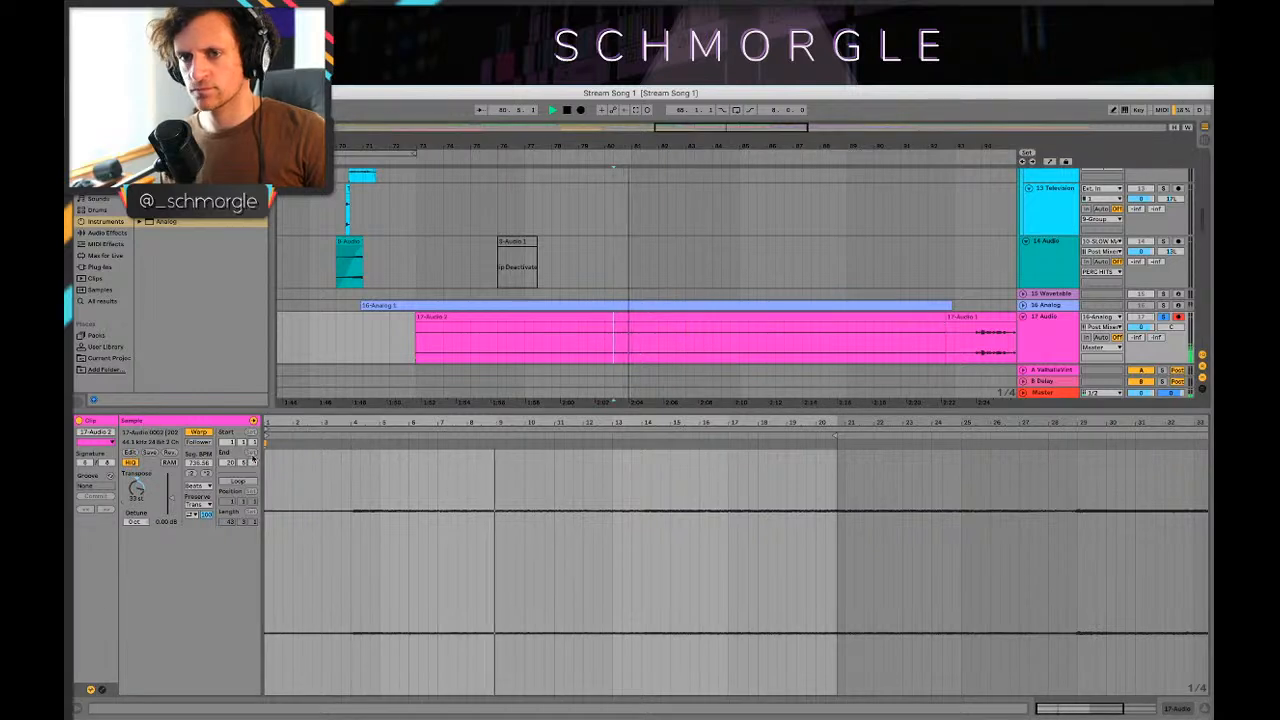
pyautogui.press('space')
pyautogui.press('space')
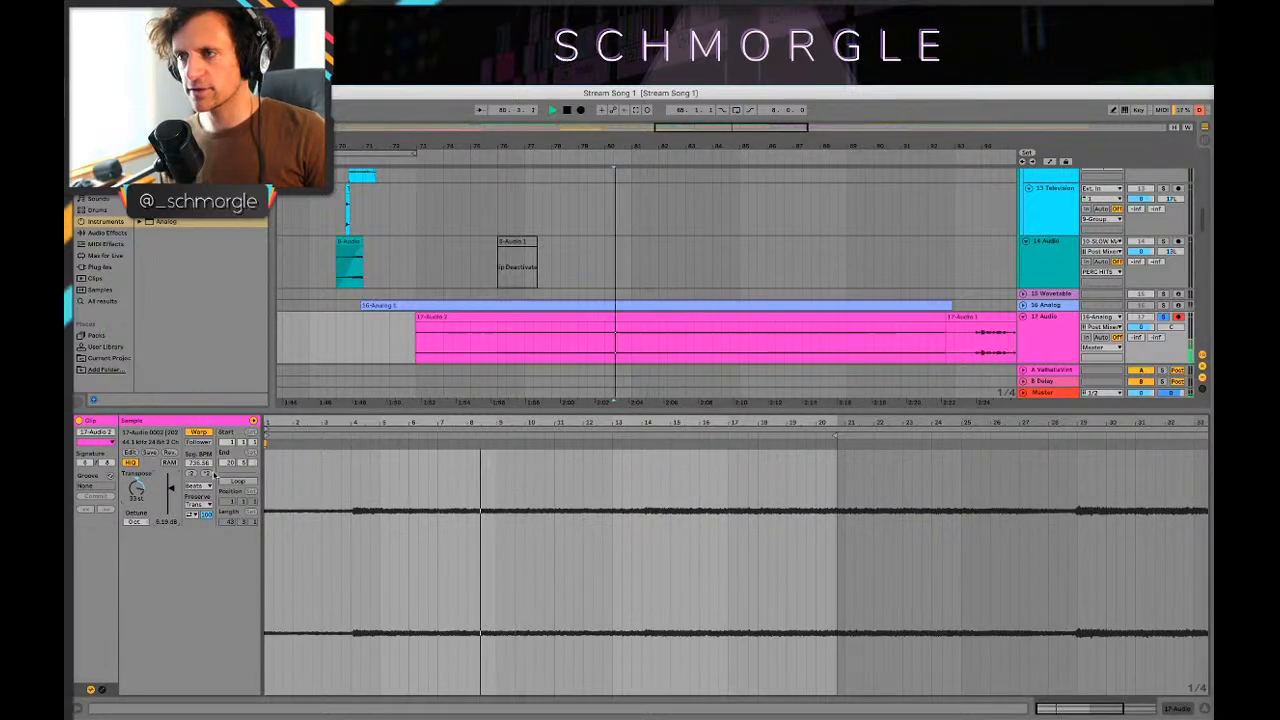
pyautogui.moveTo(171, 489); pyautogui.dragTo(171, 492)
pyautogui.press('space')
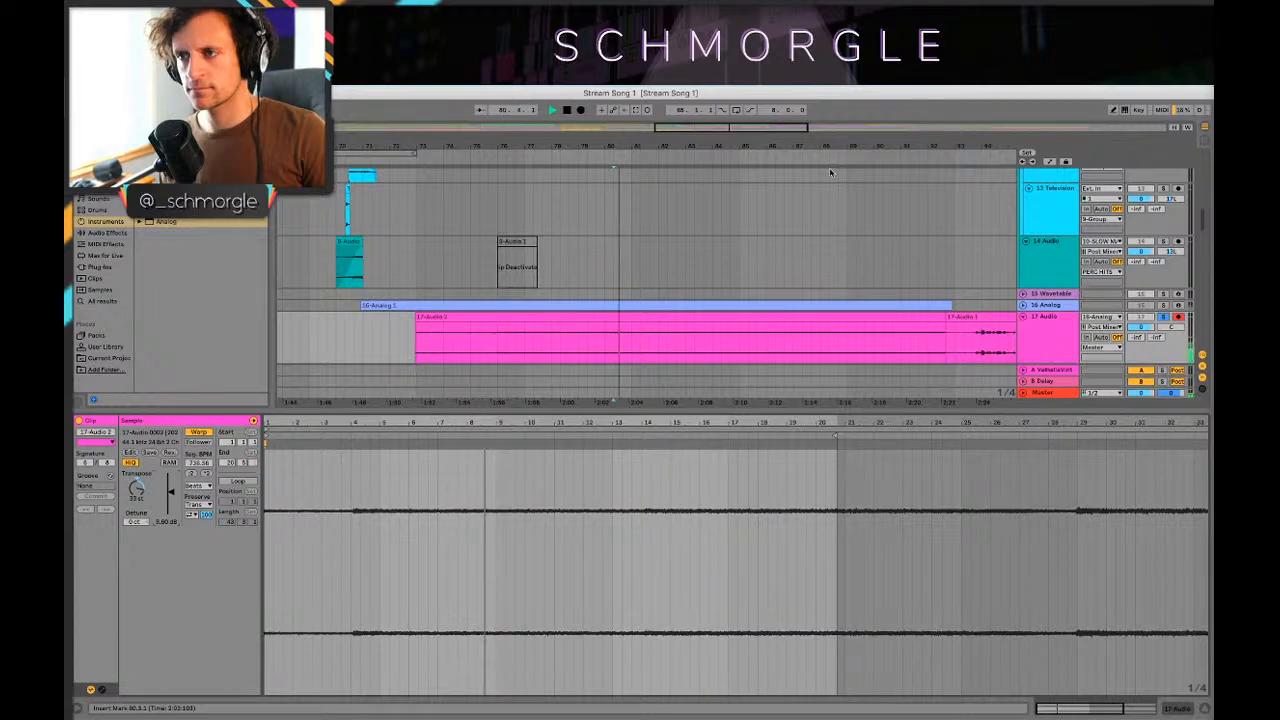
# Step: Move the first Analog recording onto a new audio track directly below the noise recording, starting at 73.5.1
pyautogui.moveTo(823, 146); pyautogui.dragTo(634, 128)
pyautogui.press('space')
pyautogui.scroll(-2, 671, 230)
pyautogui.scroll(-3, 671, 231)
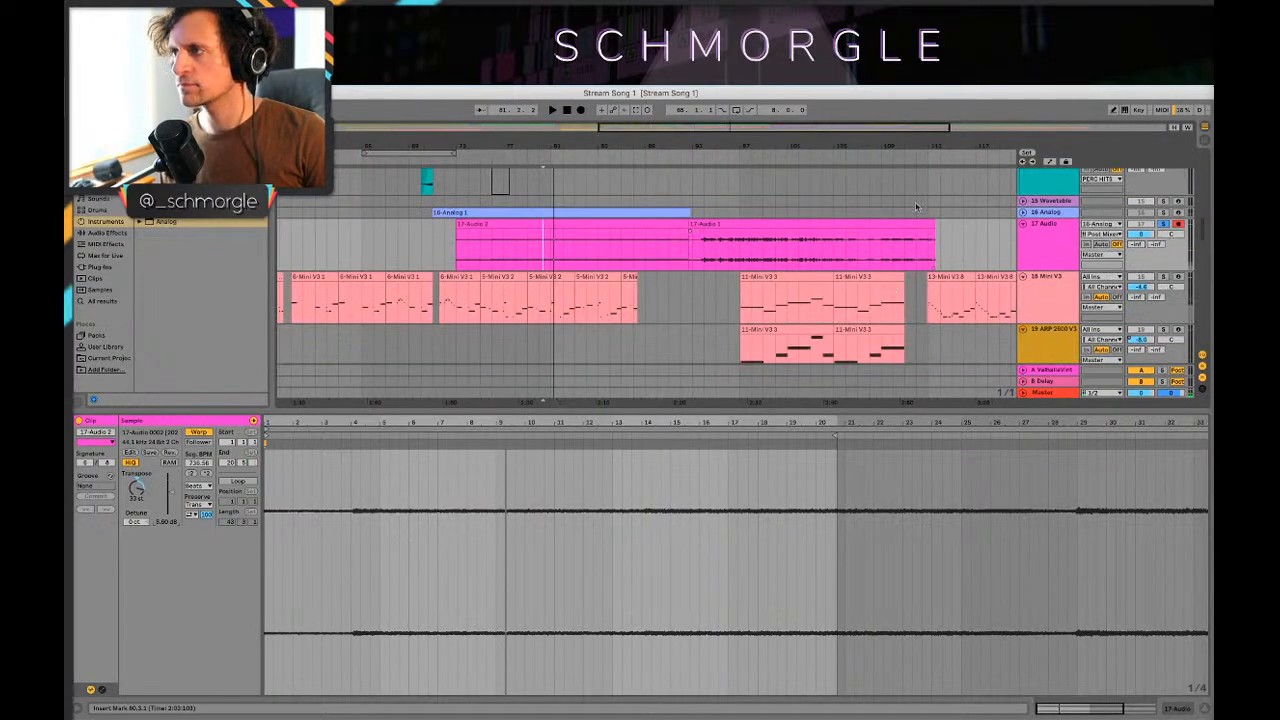
pyautogui.click(1053, 242)
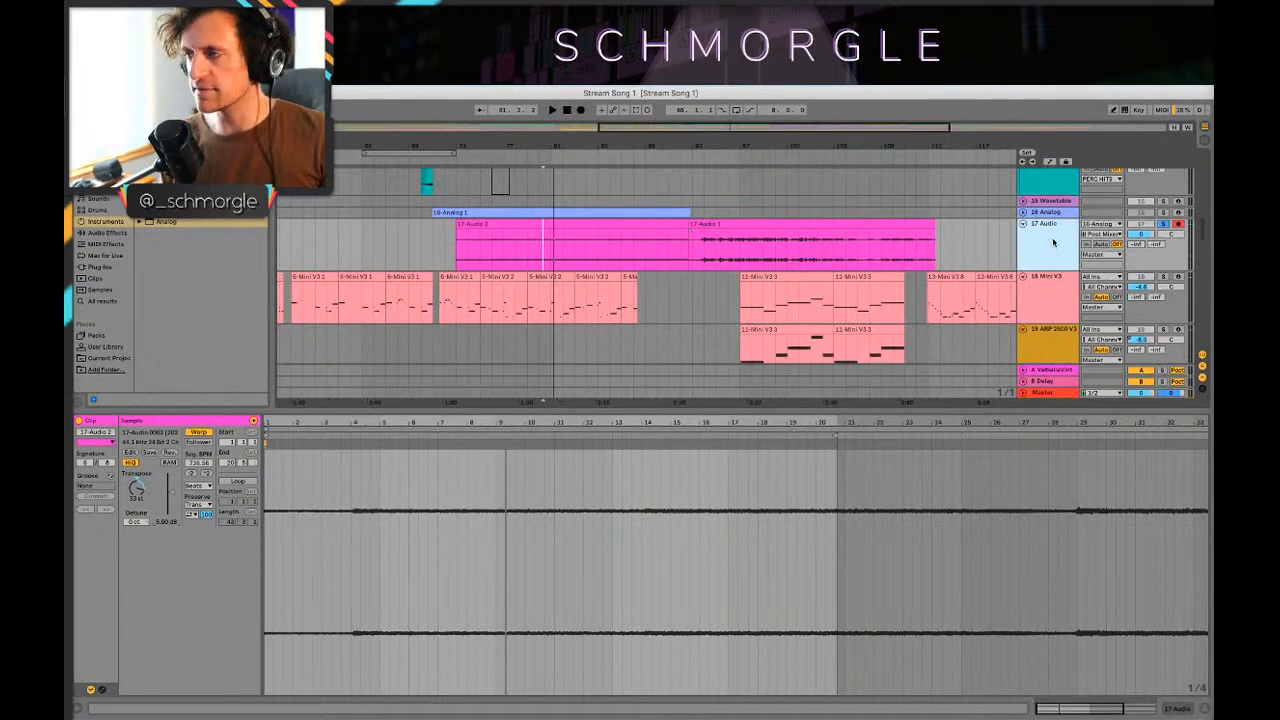
pyautogui.click(637, 281)
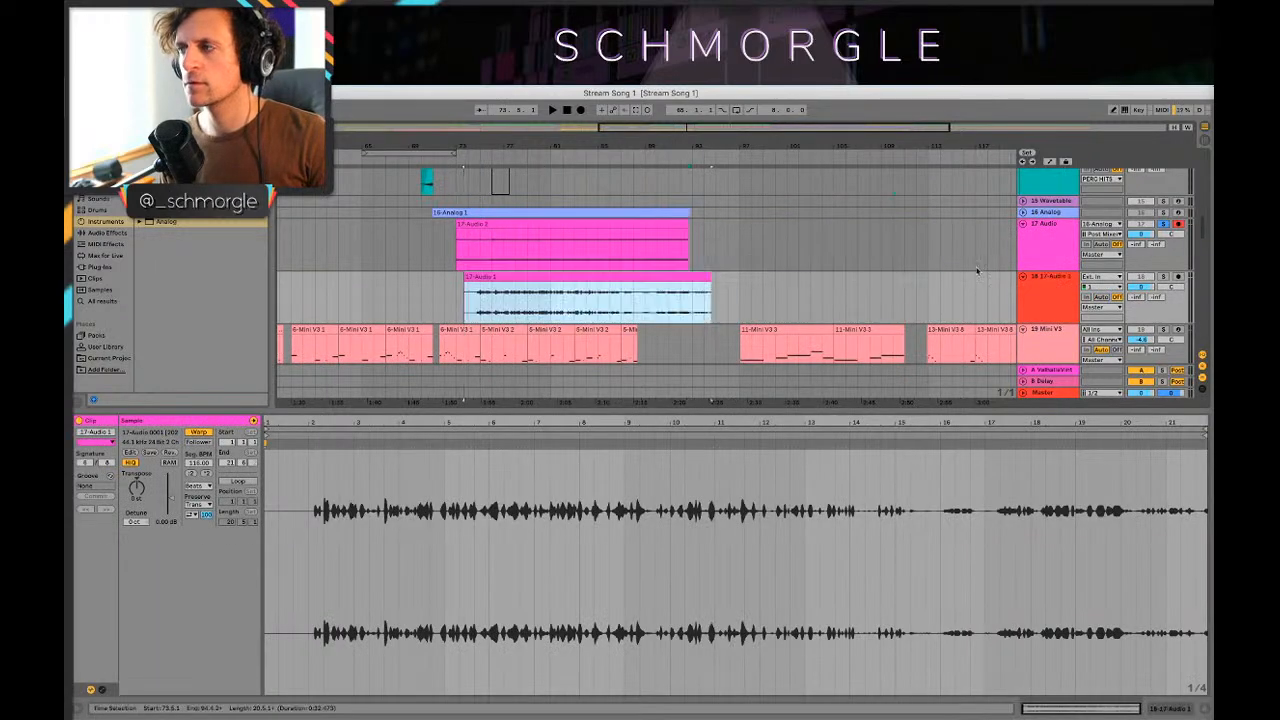
# Step: Solo the new audio track and play both recordings together, restarting from about bar 75
pyautogui.click(1163, 277)
pyautogui.press('space')
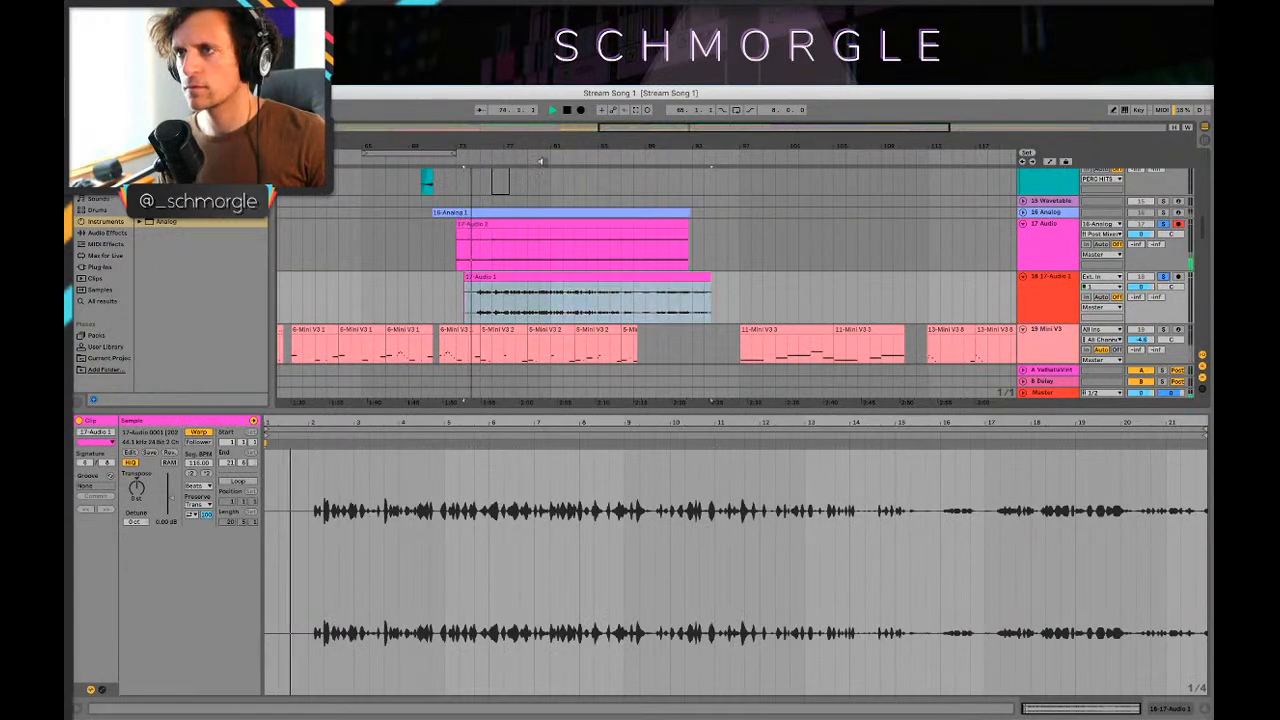
pyautogui.moveTo(527, 147); pyautogui.dragTo(527, 185)
pyautogui.click(455, 250)
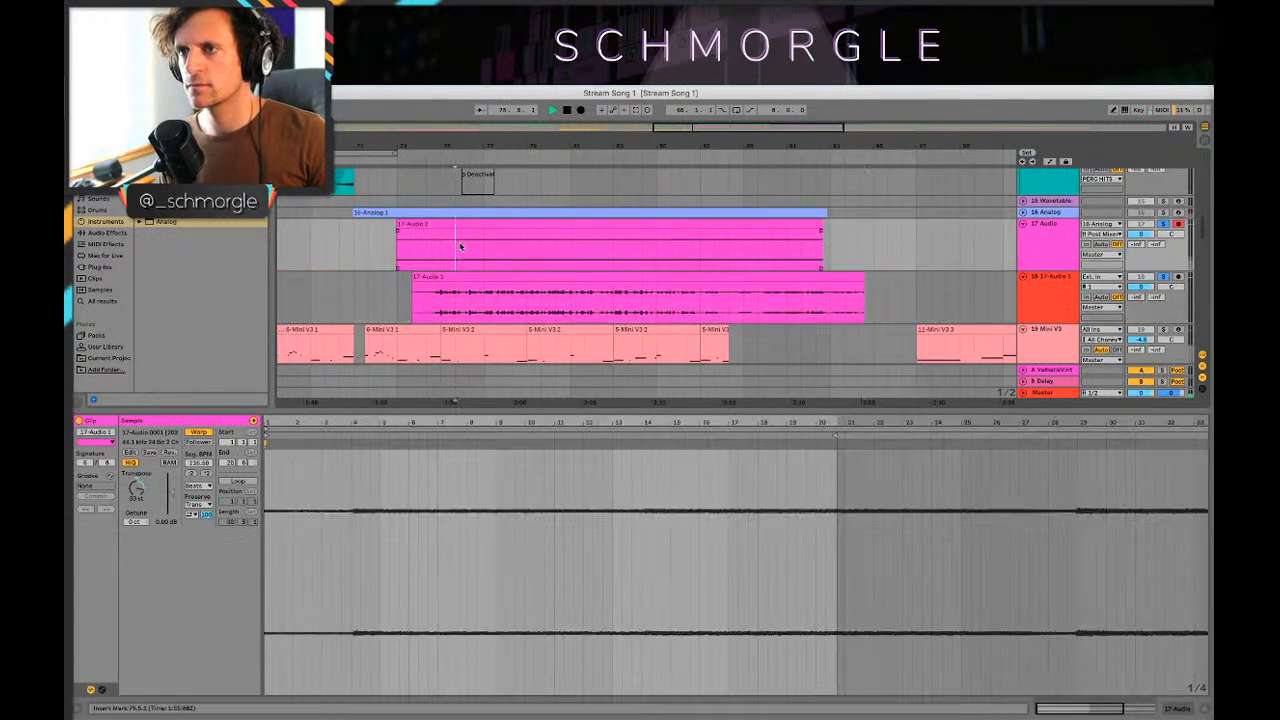
# Step: Delete the first two bars of the first Analog recording, from 73.5.1 to 75.5.1, and play the remaining audio
pyautogui.click(458, 300)
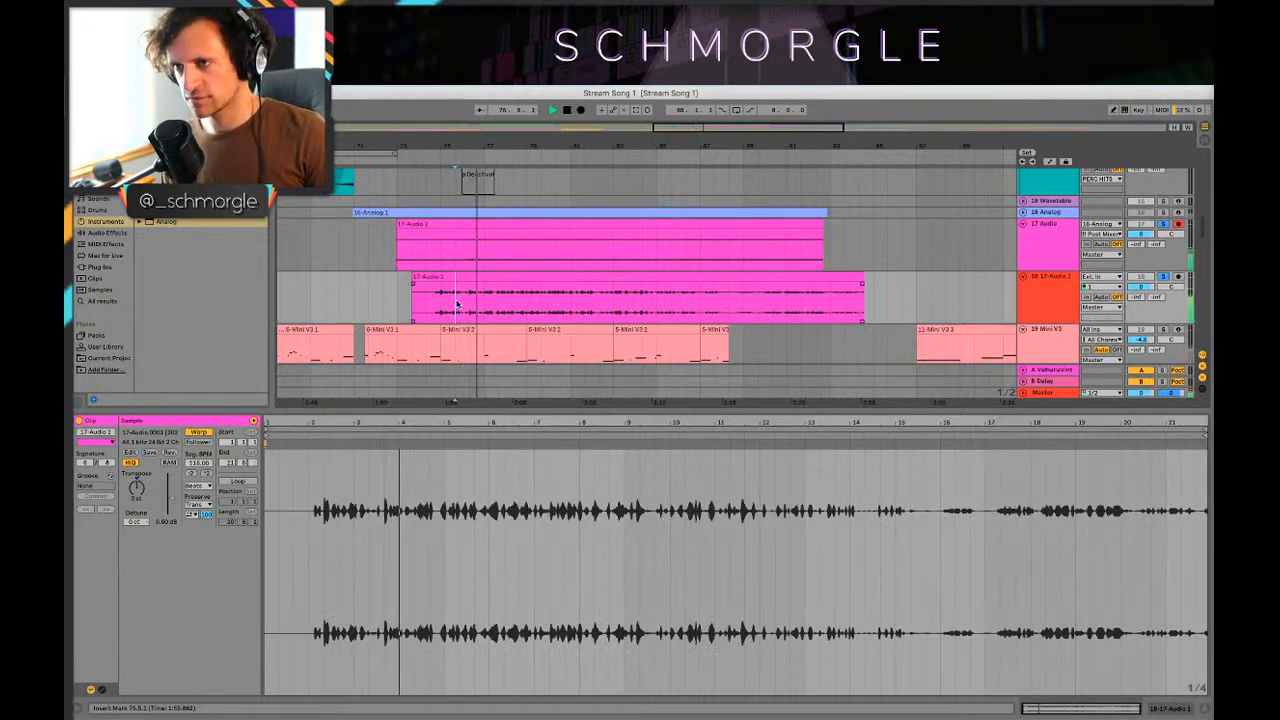
pyautogui.moveTo(460, 300); pyautogui.dragTo(410, 300)
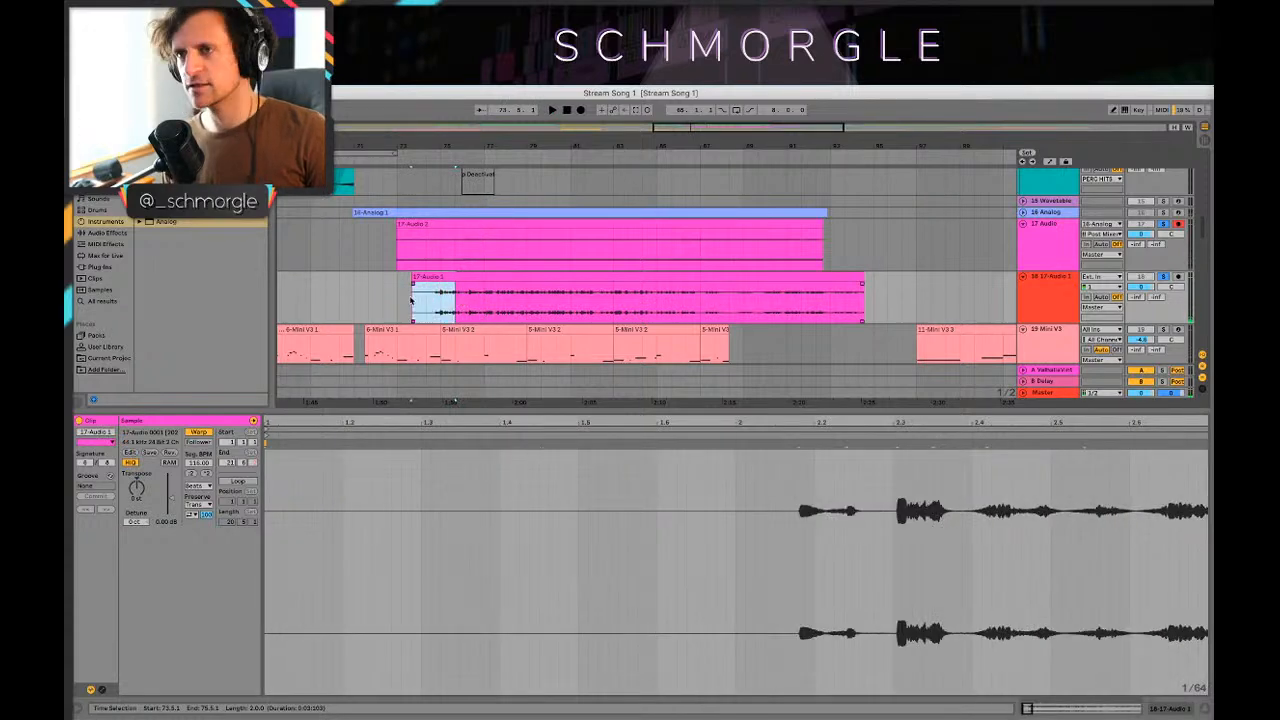
pyautogui.press('Delete')
pyautogui.press('space')
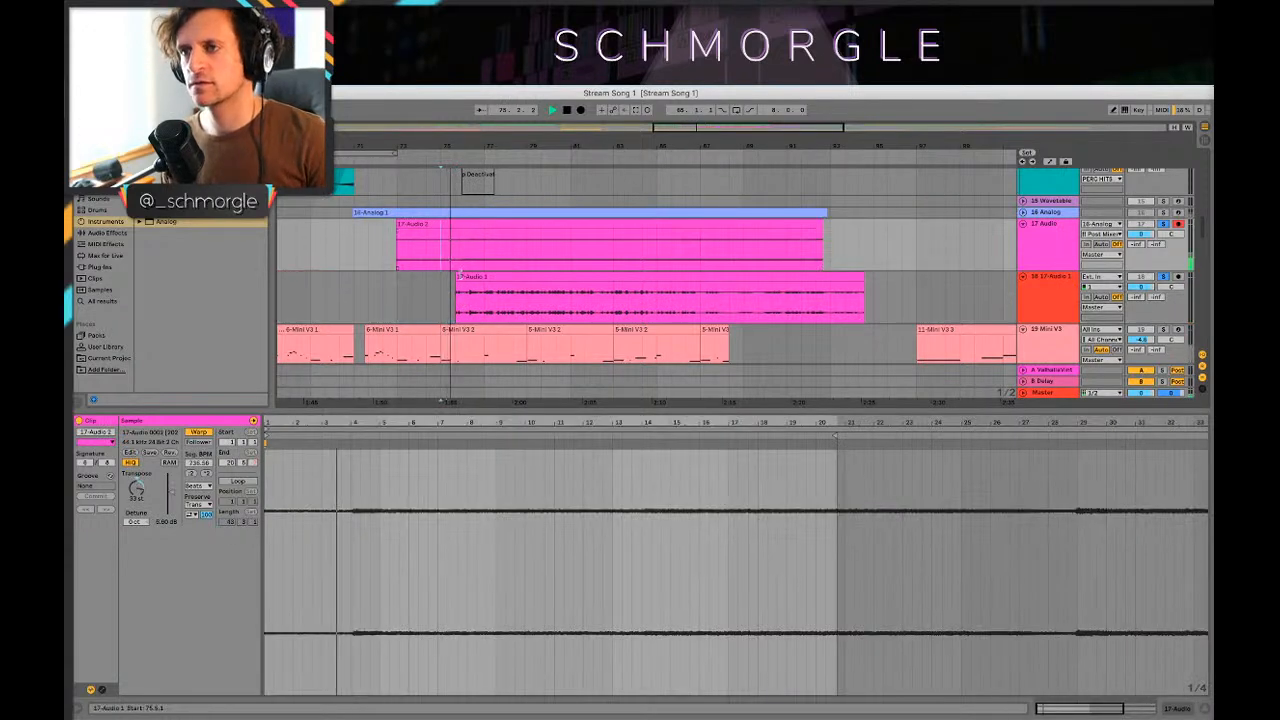
# Step: Audition both recordings around bar 76 and play the range from 76.1.1 to 77.5.1
pyautogui.press('space')
pyautogui.click(462, 256)
pyautogui.press('space')
pyautogui.scroll(3, 472, 256)
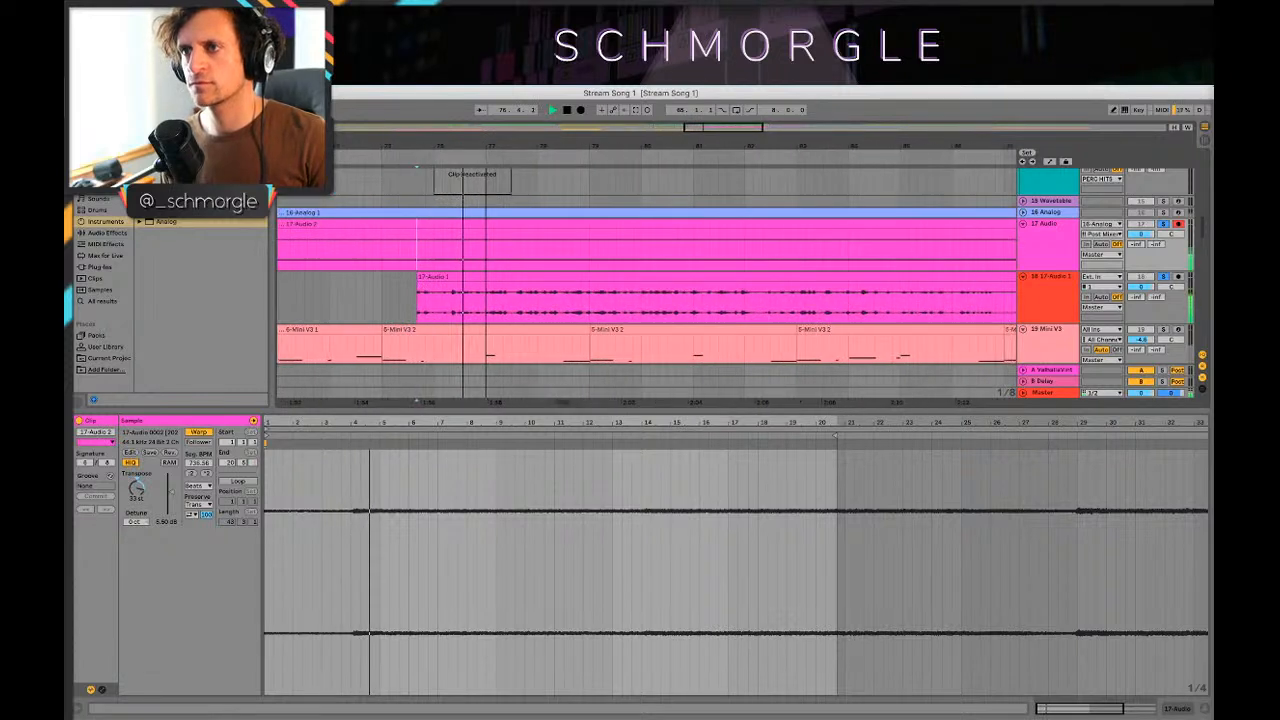
pyautogui.click(441, 261)
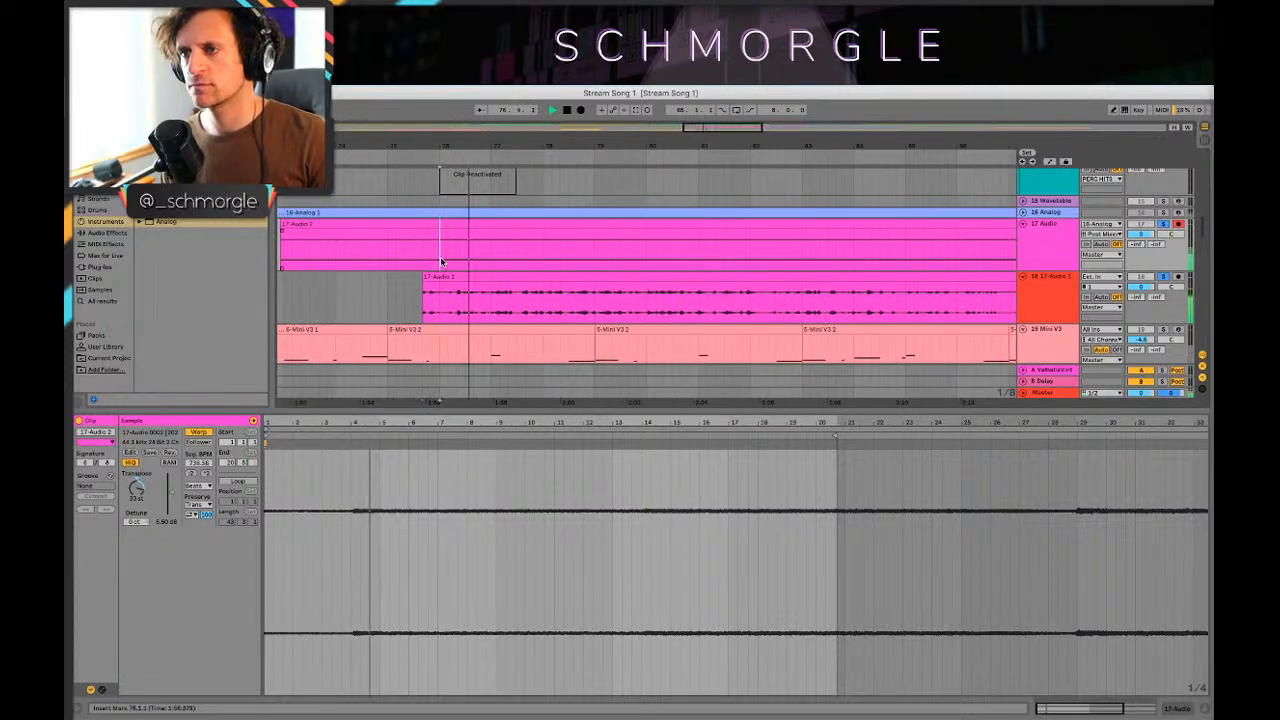
pyautogui.press('space')
pyautogui.moveTo(441, 261); pyautogui.dragTo(528, 314)
pyautogui.press('space')
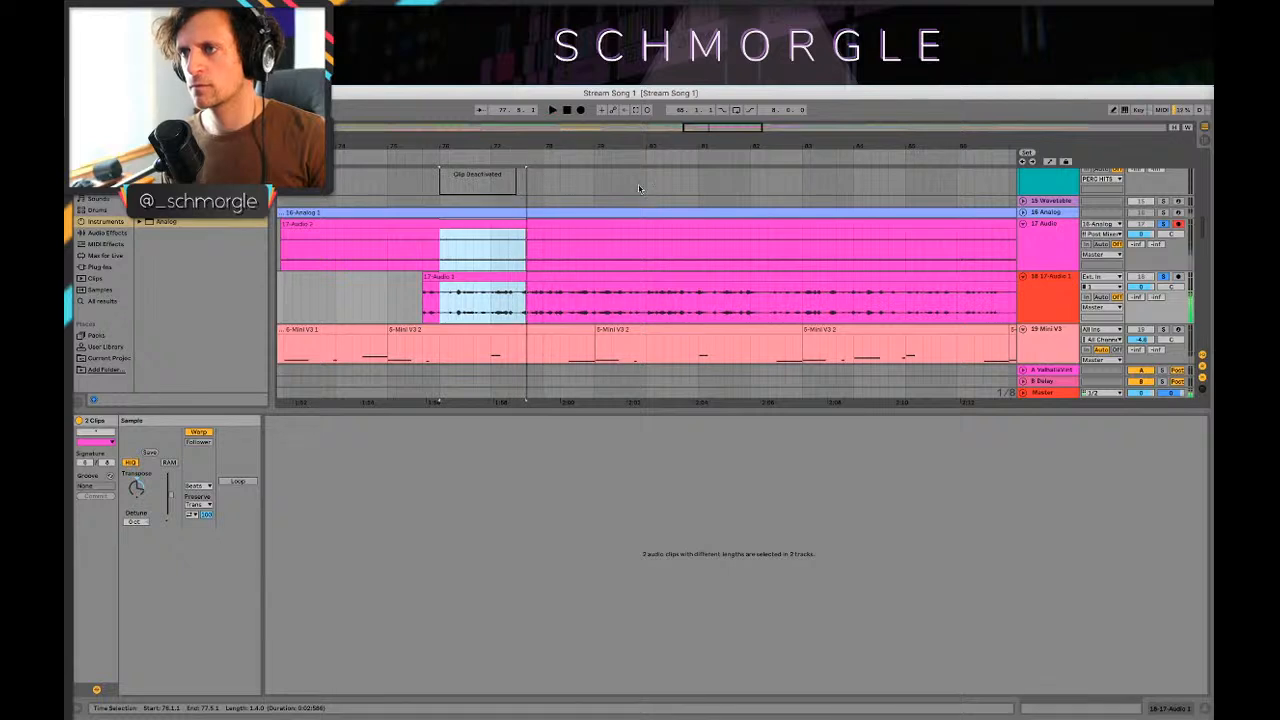
# Step: Select the range from 76.3.1 to 79.5.1 across both recordings and play it
pyautogui.moveTo(642, 146); pyautogui.dragTo(642, 120)
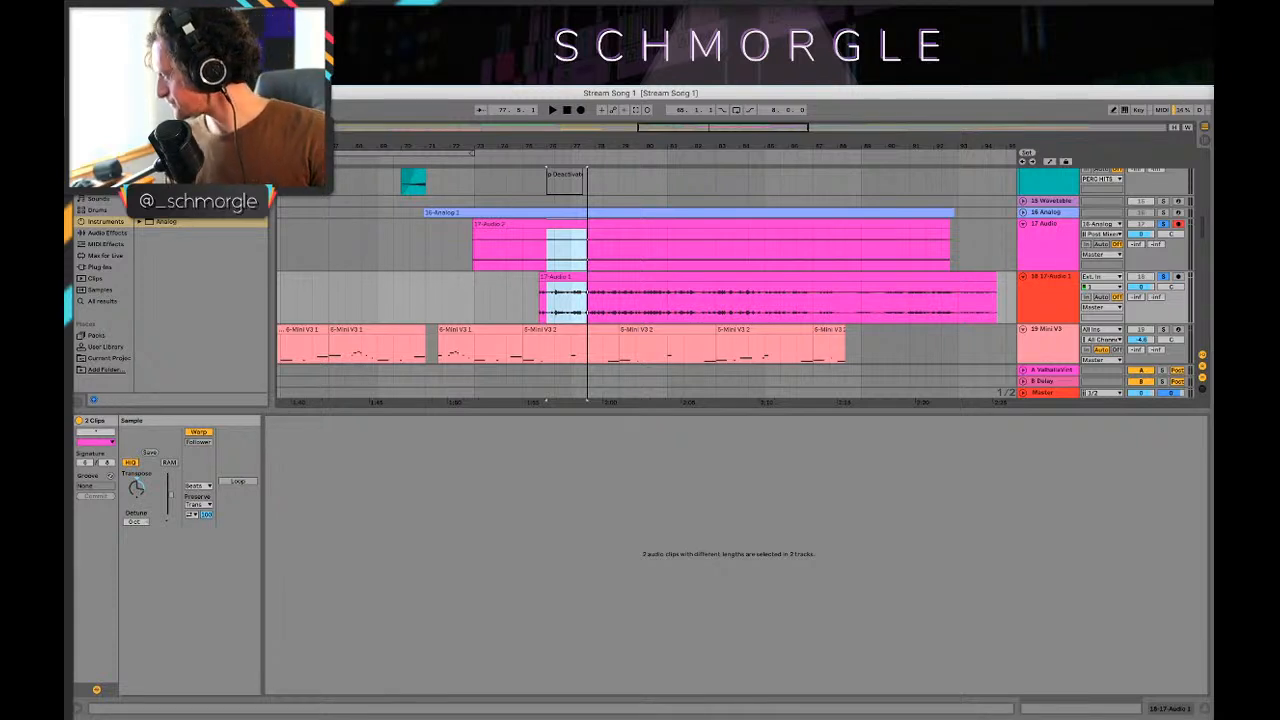
pyautogui.click(577, 289)
pyautogui.moveTo(554, 243); pyautogui.dragTo(632, 300)
pyautogui.scroll(2, 630, 269)
pyautogui.scroll(-2, 597, 229)
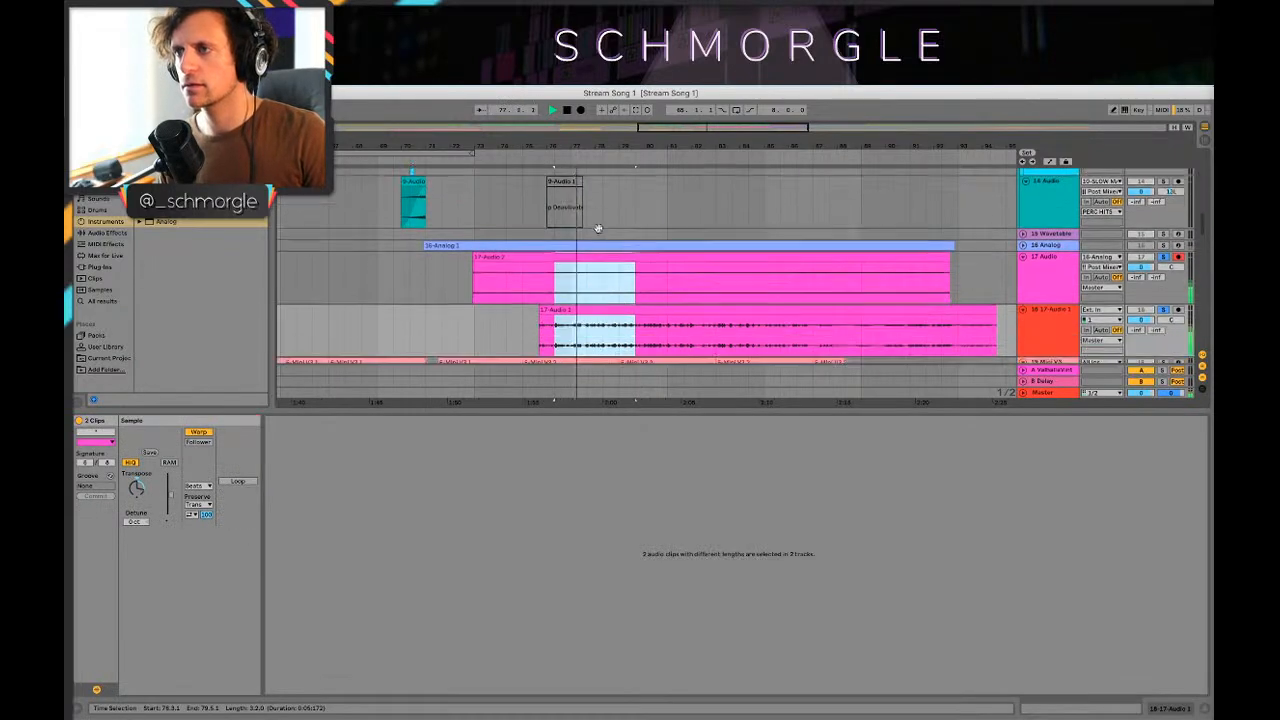
# Step: Add a Saturator with the Analog Clip curve to the 16 Analog track, solo the track and set the drive to about 8 dB
pyautogui.hotkey('shift', 'Tab')
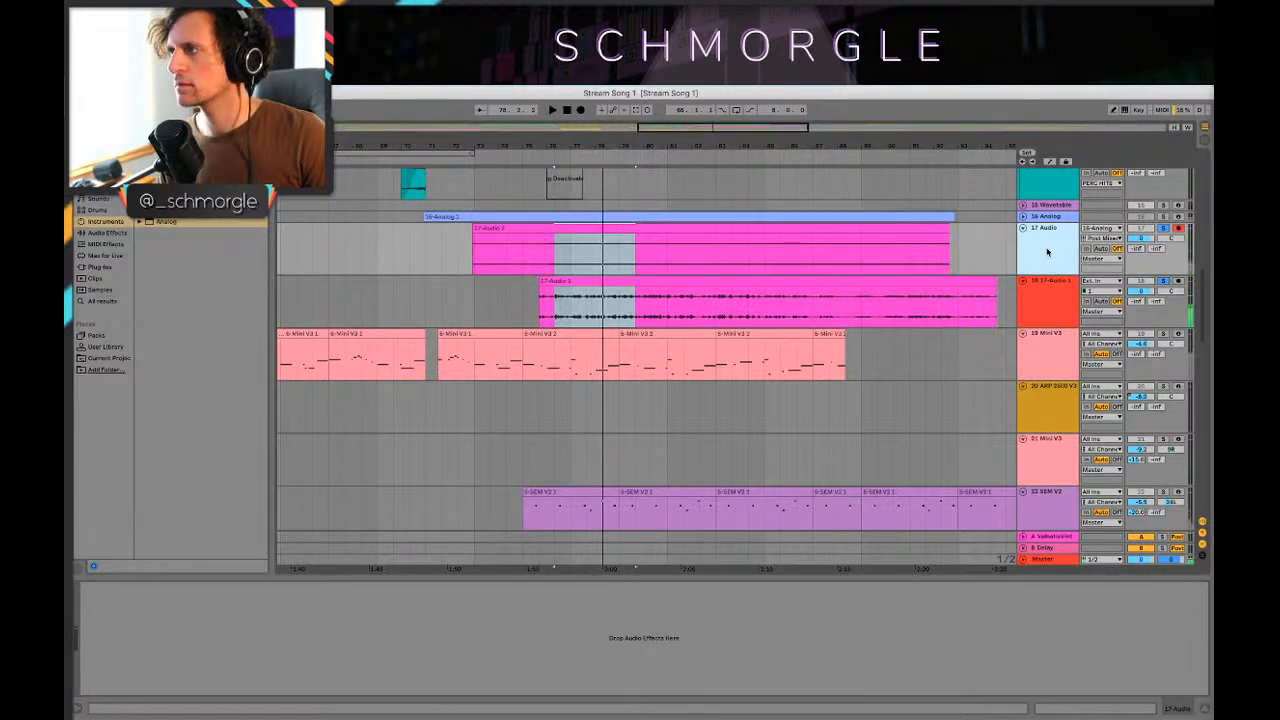
pyautogui.click(1048, 218)
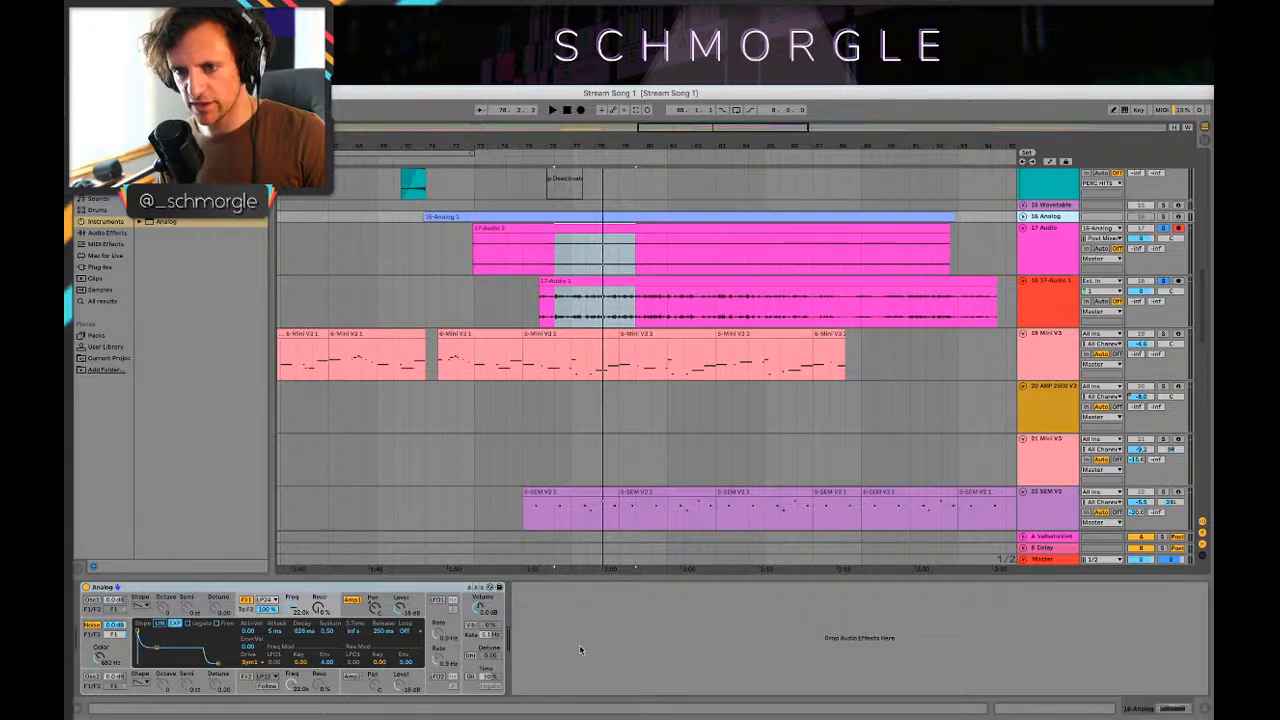
pyautogui.click(390, 598)
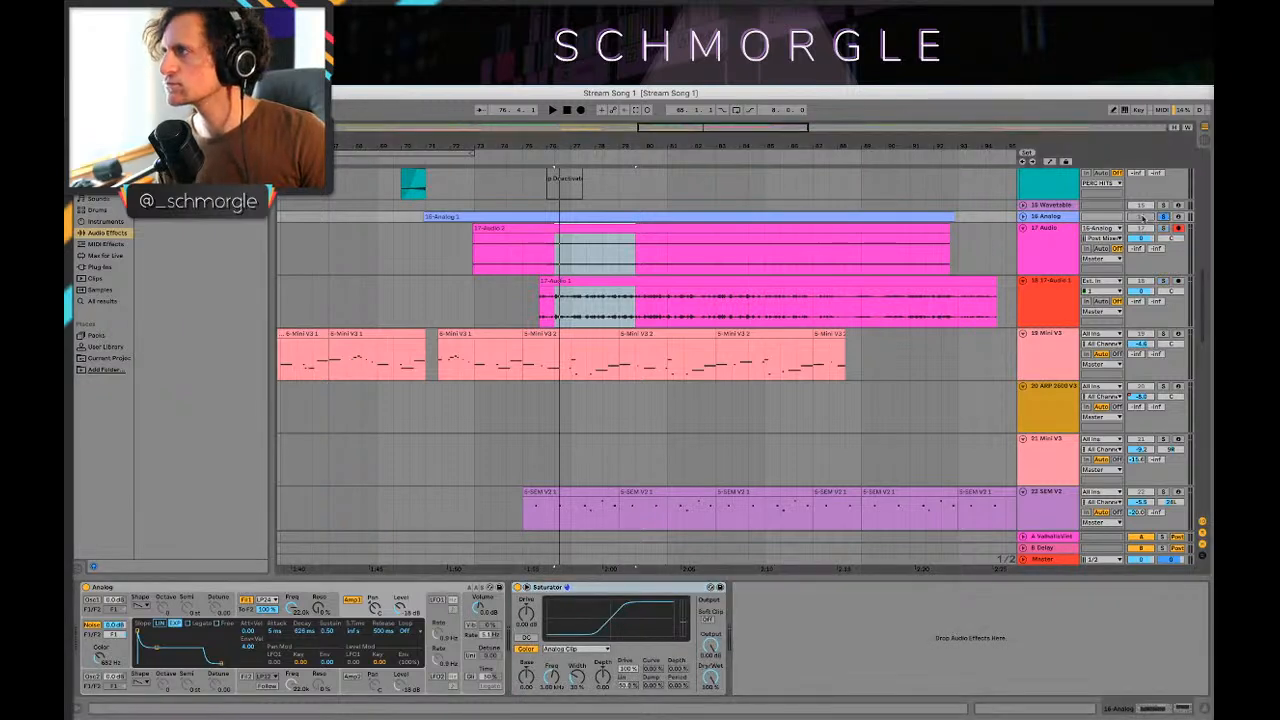
pyautogui.press('space')
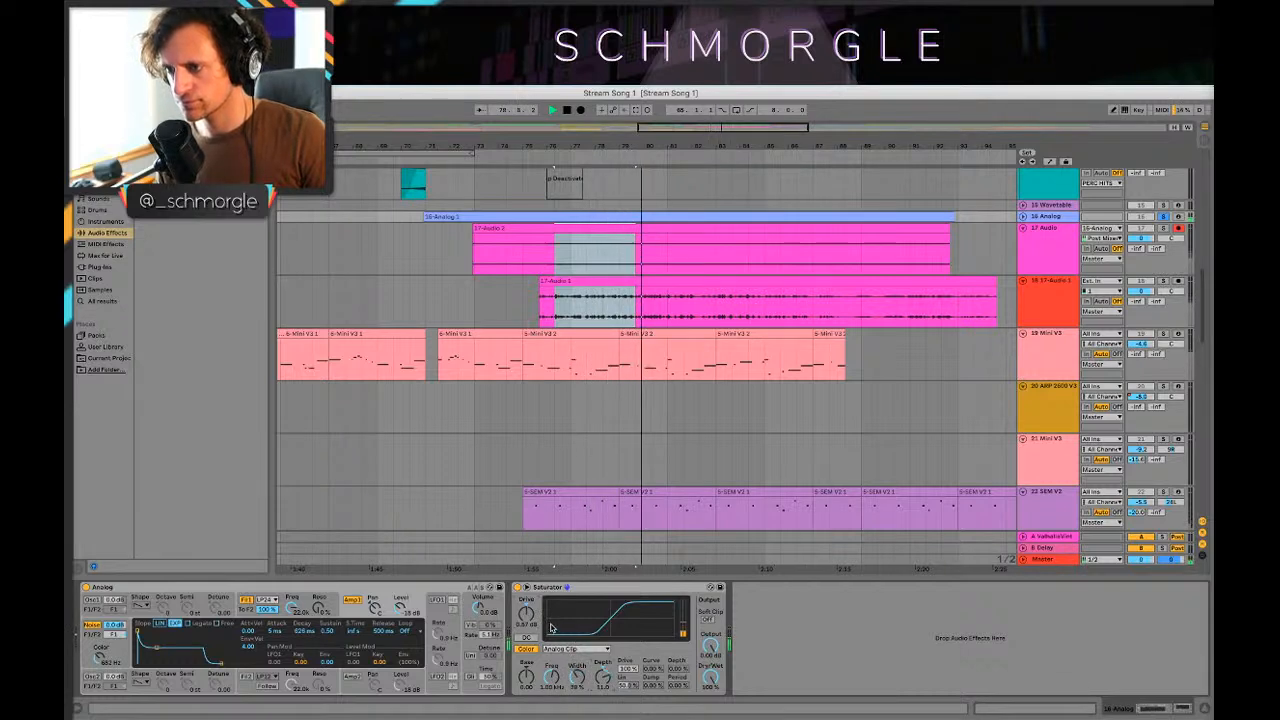
pyautogui.press('space')
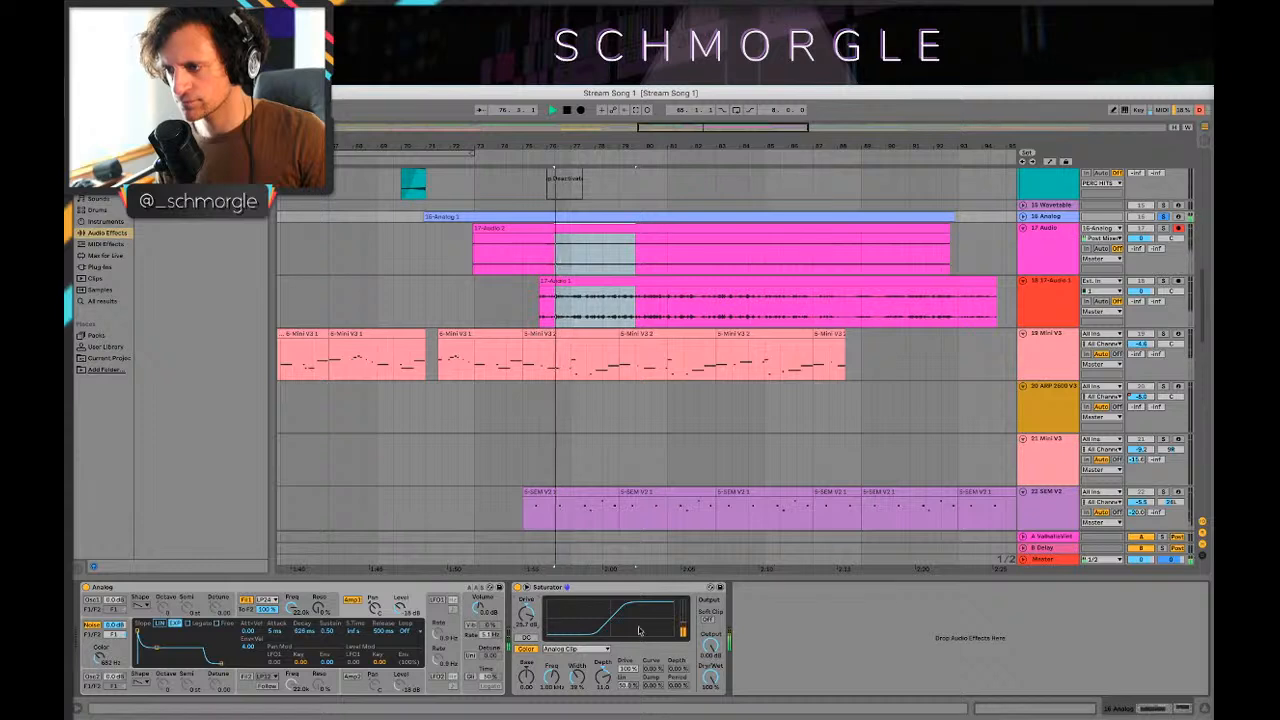
pyautogui.moveTo(640, 630); pyautogui.dragTo(640, 665)
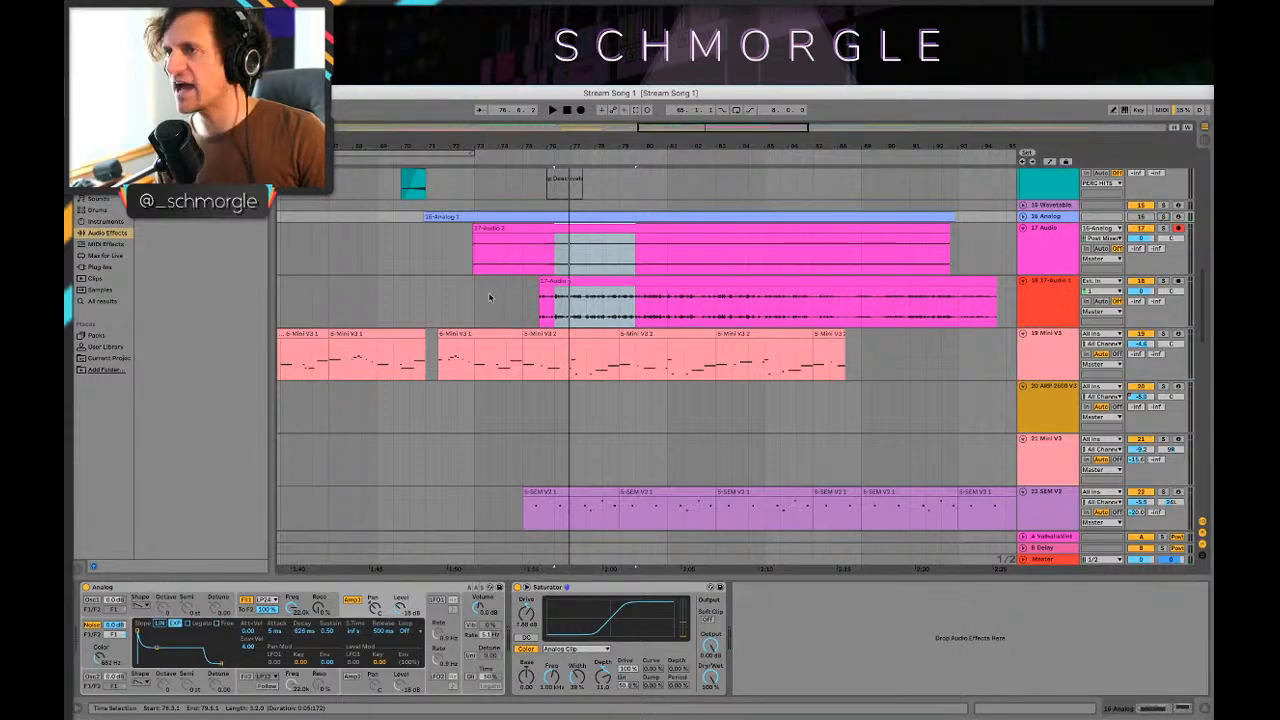
# Step: Play the selected range in the full mix with all solos turned off
pyautogui.press('space')
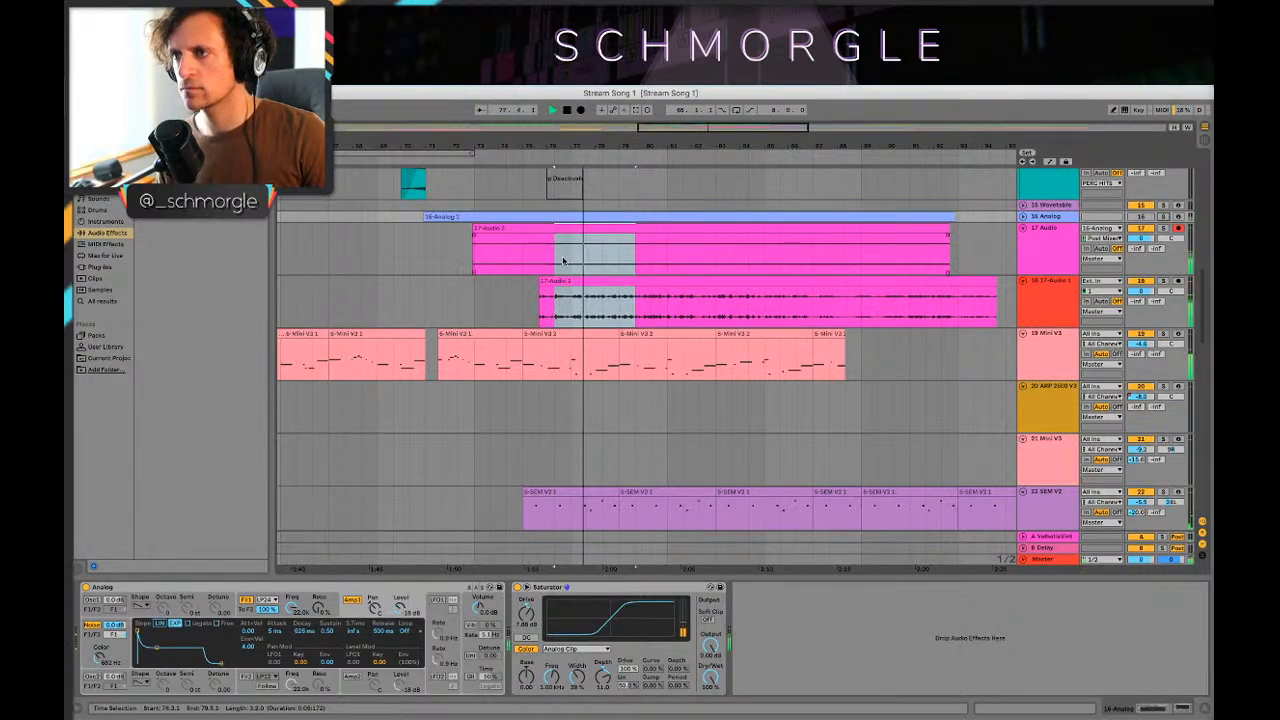
pyautogui.scroll(2, 600, 290)
pyautogui.press('space')
# Step: Move the selected excerpt of both recordings to about bar 54 and delete the leftover audio between 71.1.1 and 77.1.1
pyautogui.moveTo(718, 148); pyautogui.dragTo(662, 90)
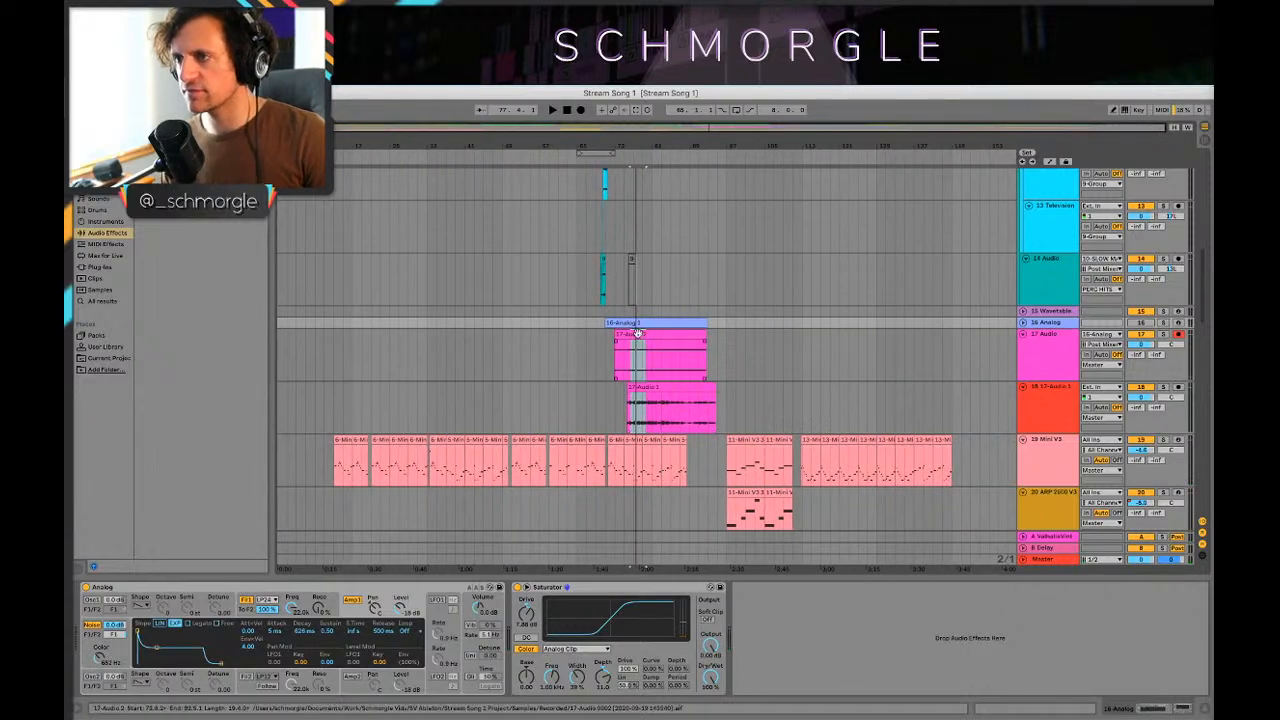
pyautogui.moveTo(637, 334); pyautogui.dragTo(535, 346)
pyautogui.moveTo(617, 336); pyautogui.dragTo(625, 336)
pyautogui.moveTo(636, 424); pyautogui.dragTo(604, 362)
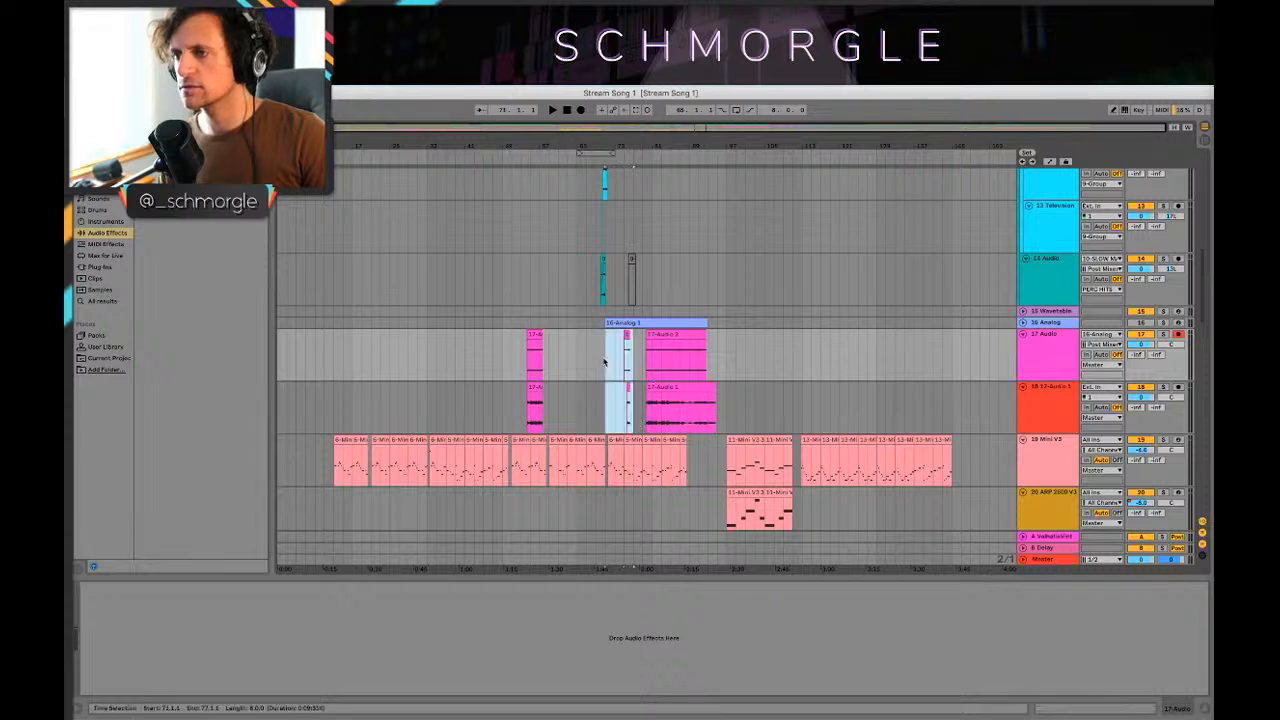
pyautogui.moveTo(844, 143); pyautogui.dragTo(844, 146)
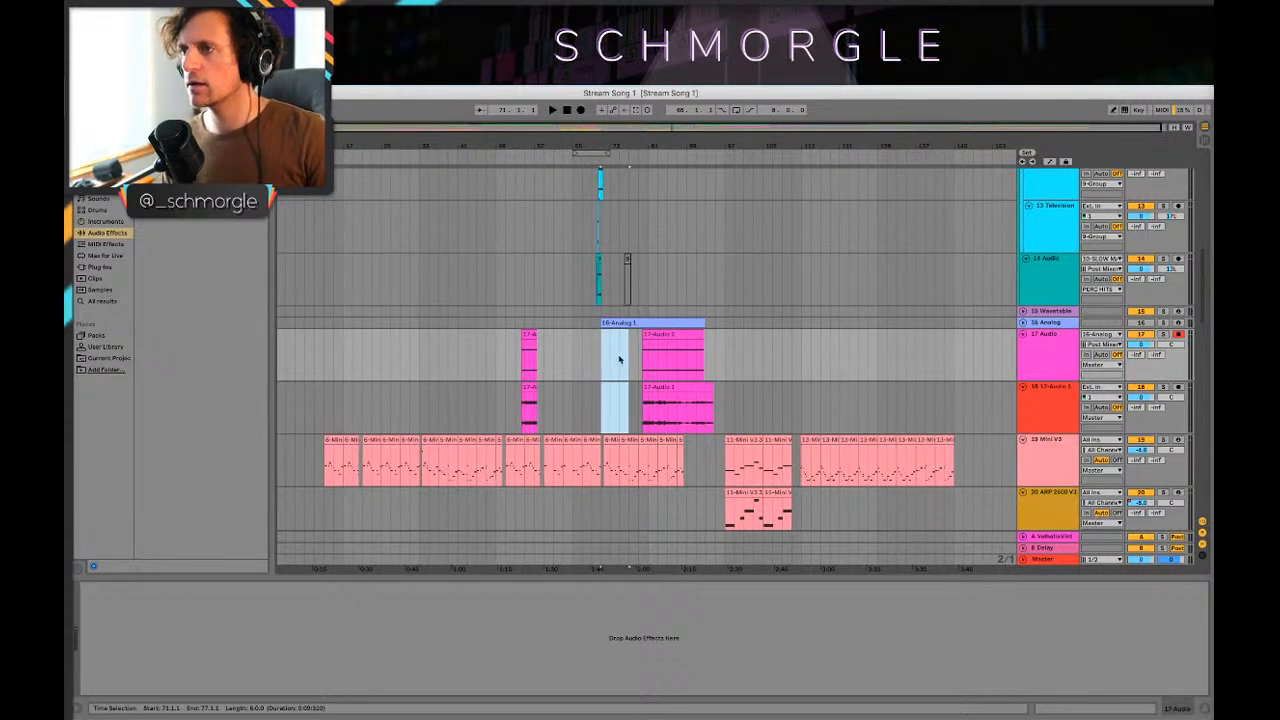
# Step: Move the remaining parts of both recordings past the end of the song, to about bar 149, and check playback from 145.1.1
pyautogui.click(674, 363)
pyautogui.keyDown('shift'); pyautogui.click(686, 396); pyautogui.keyUp('shift')
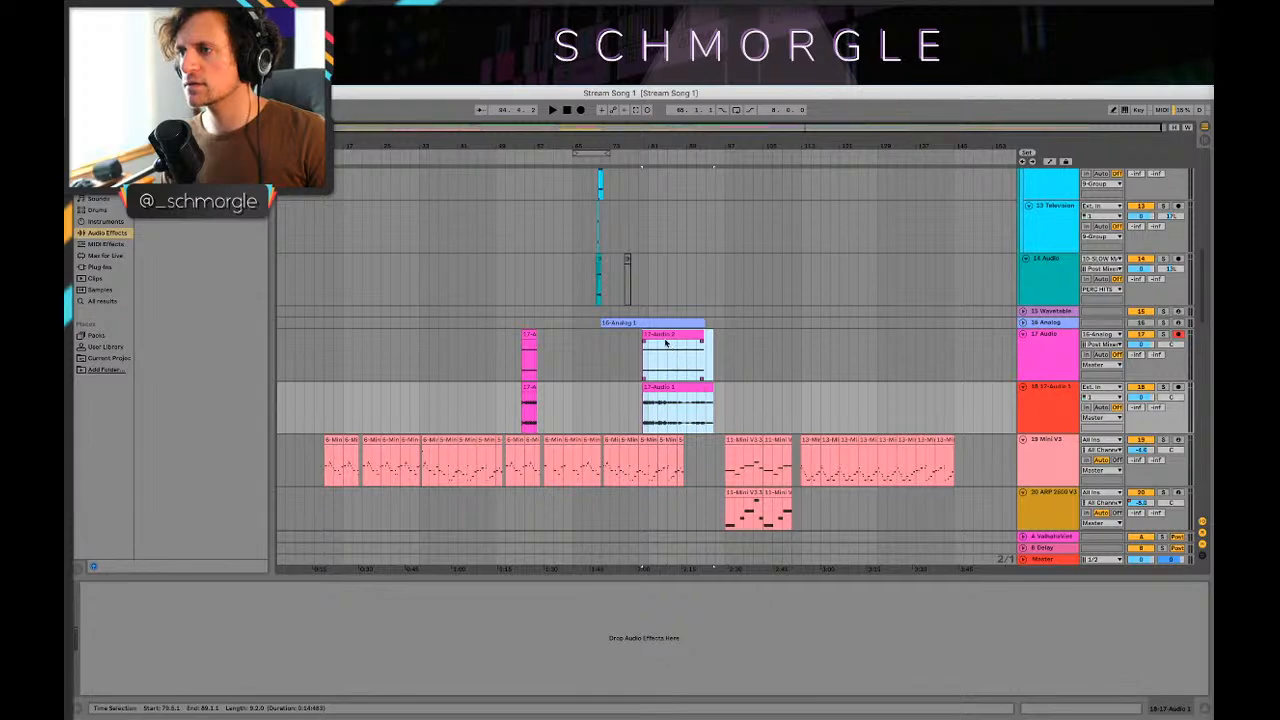
pyautogui.moveTo(664, 356); pyautogui.dragTo(993, 357)
pyautogui.click(960, 364)
pyautogui.press('space')
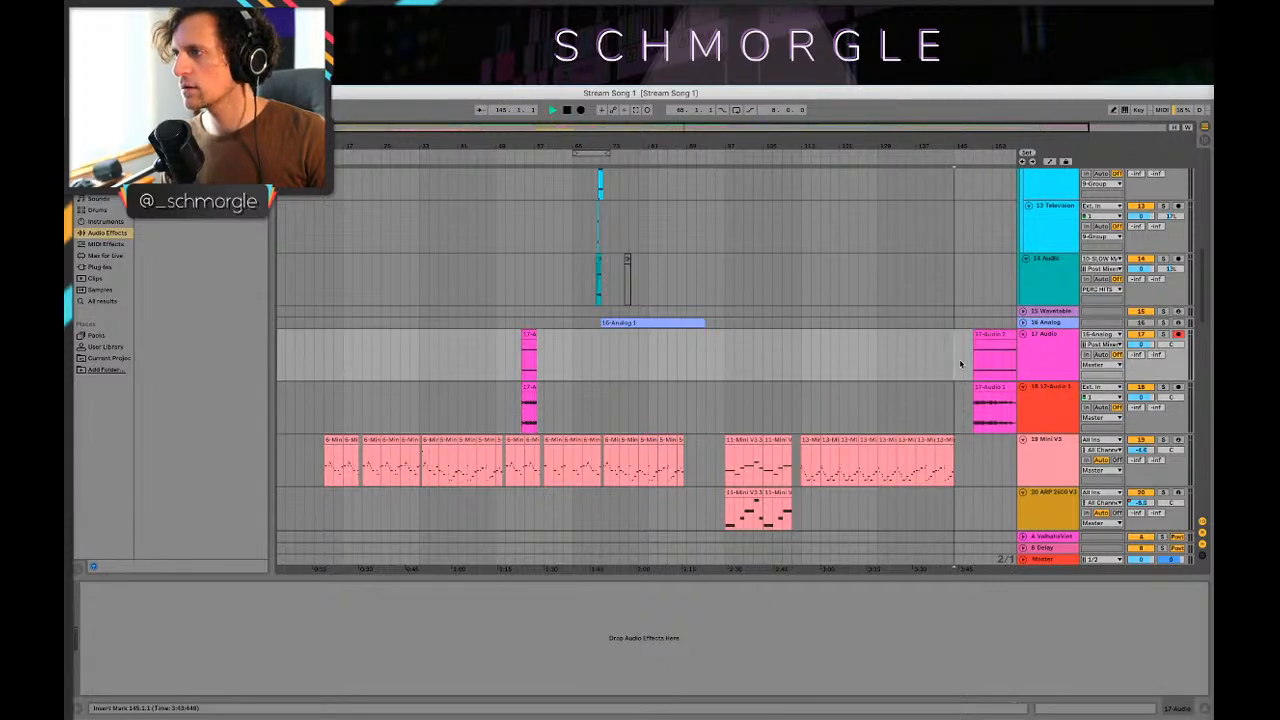
pyautogui.press('space')
# Step: Move both excerpts from about bar 54 to the transition, starting at 70.3.1
pyautogui.click(497, 357)
pyautogui.press('space')
pyautogui.press('space')
pyautogui.moveTo(603, 144); pyautogui.dragTo(628, 172)
pyautogui.click(357, 334)
pyautogui.keyDown('shift'); pyautogui.click(372, 387); pyautogui.keyUp('shift')
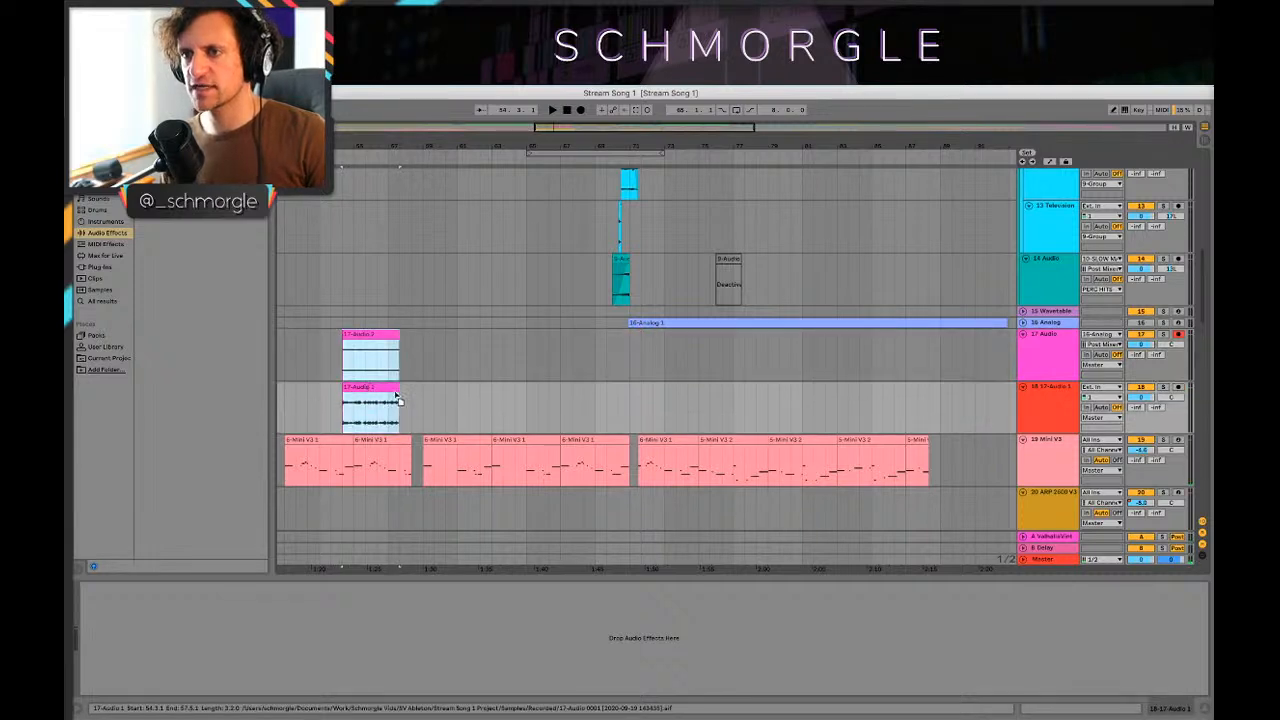
pyautogui.moveTo(376, 388); pyautogui.dragTo(655, 400)
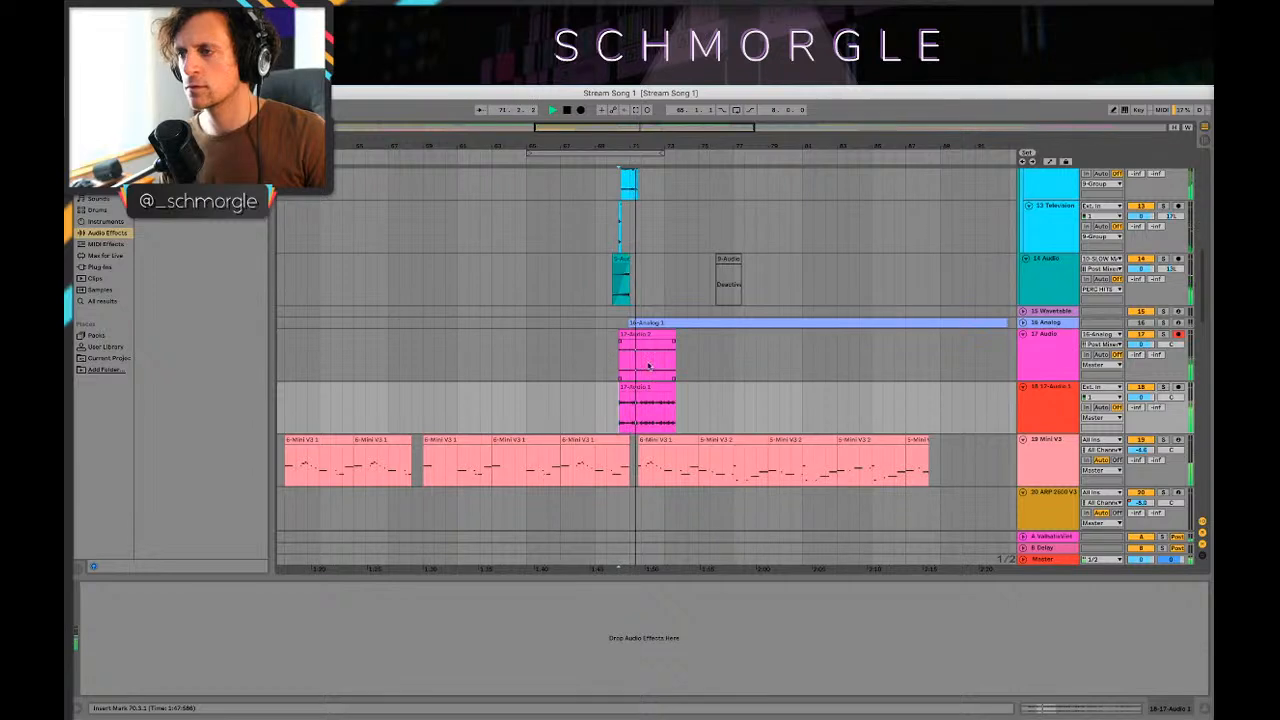
# Step: Play the transition from 69.5.1, shift both excerpts to start at 71.1.1 and replay it
pyautogui.moveTo(675, 144); pyautogui.dragTo(665, 230)
pyautogui.click(454, 350)
pyautogui.press('space')
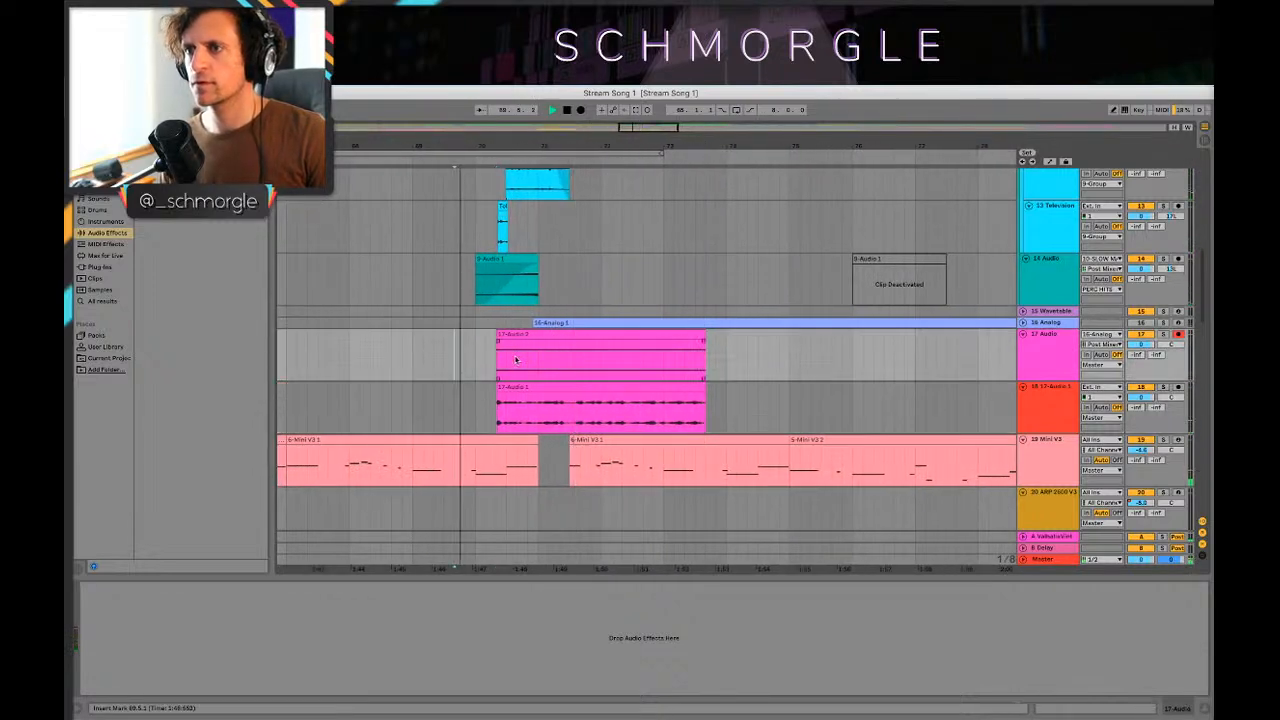
pyautogui.moveTo(532, 337); pyautogui.dragTo(573, 397)
pyautogui.press('space')
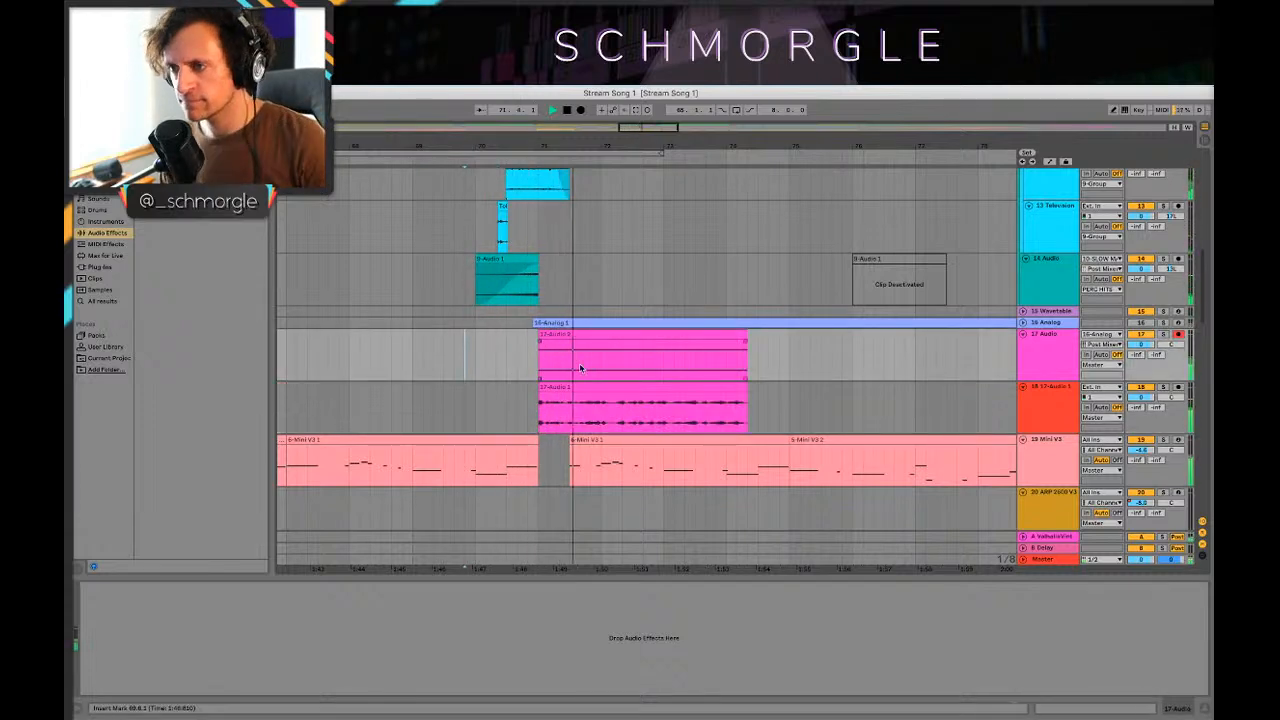
# Step: Stop playback and delete both excerpts from 71.4.1 onward so they only fill the gap in the Mini V3 part
pyautogui.press('space')
pyautogui.moveTo(572, 419); pyautogui.dragTo(737, 377)
pyautogui.press('Delete')
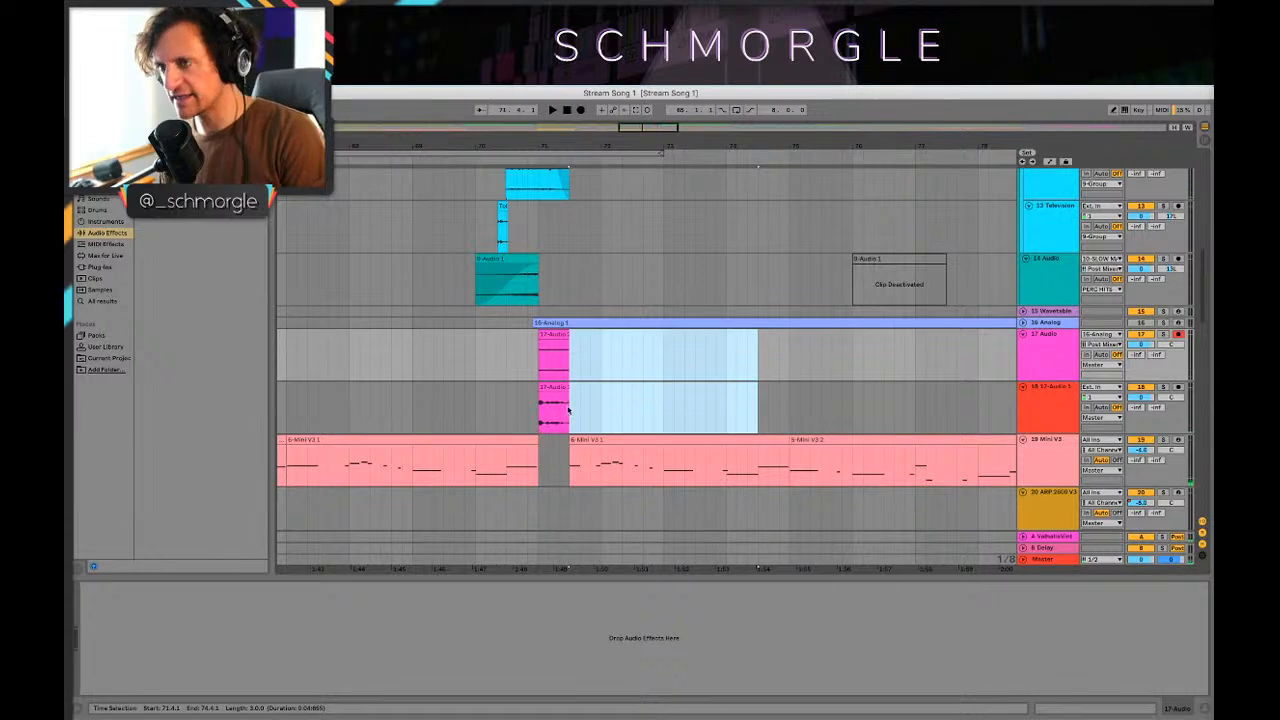
# Step: Group the two audio tracks and place the group directly below the 14 Audio track
pyautogui.rightClick(1050, 355)
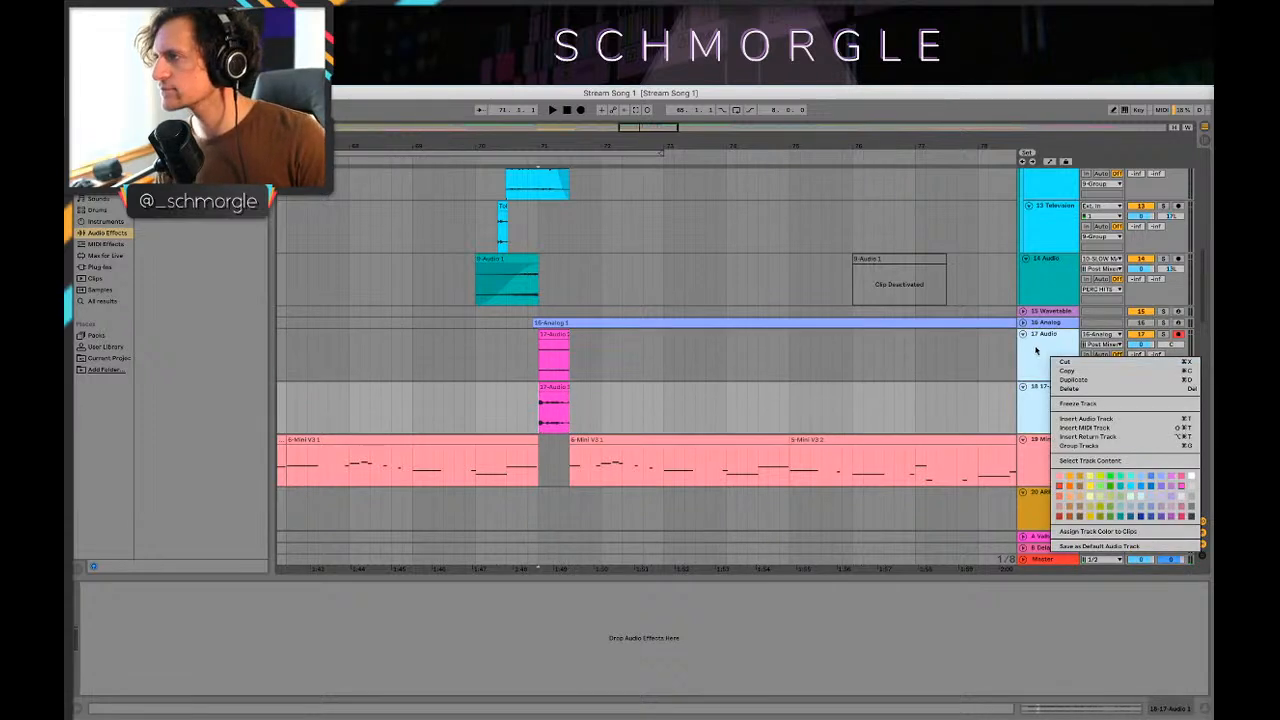
pyautogui.click(1060, 445)
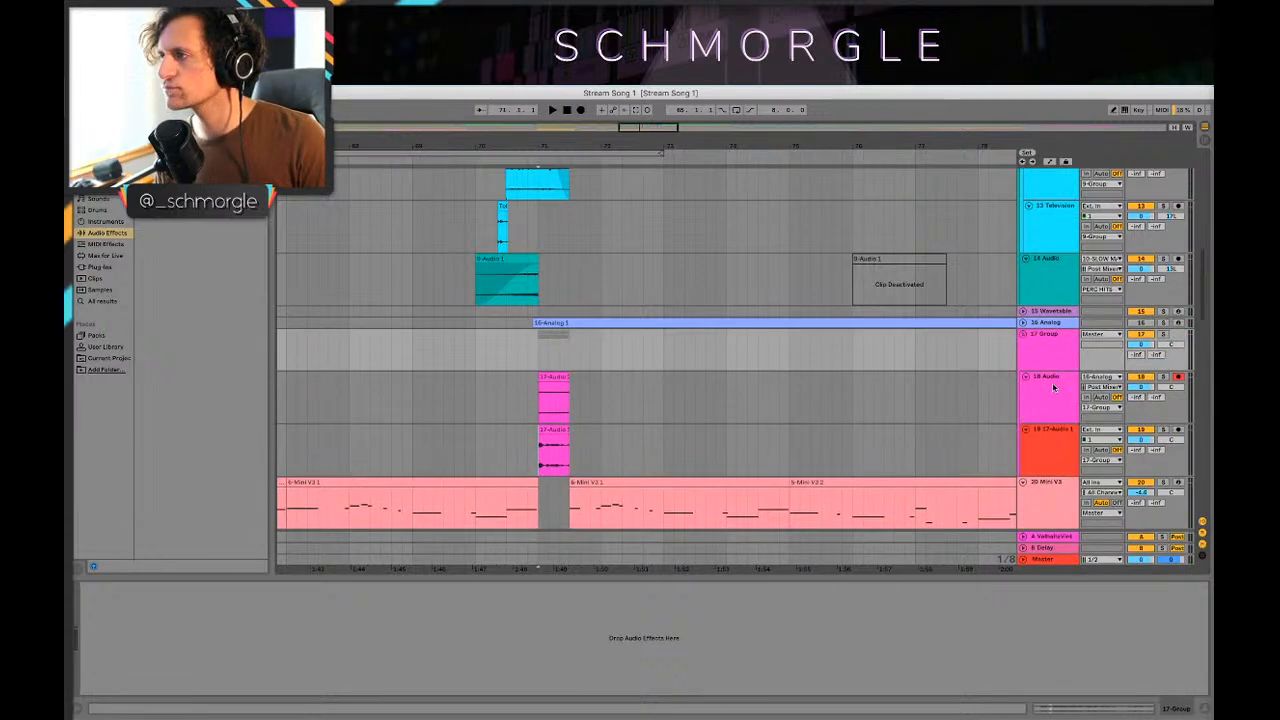
pyautogui.moveTo(1060, 393); pyautogui.dragTo(1043, 347)
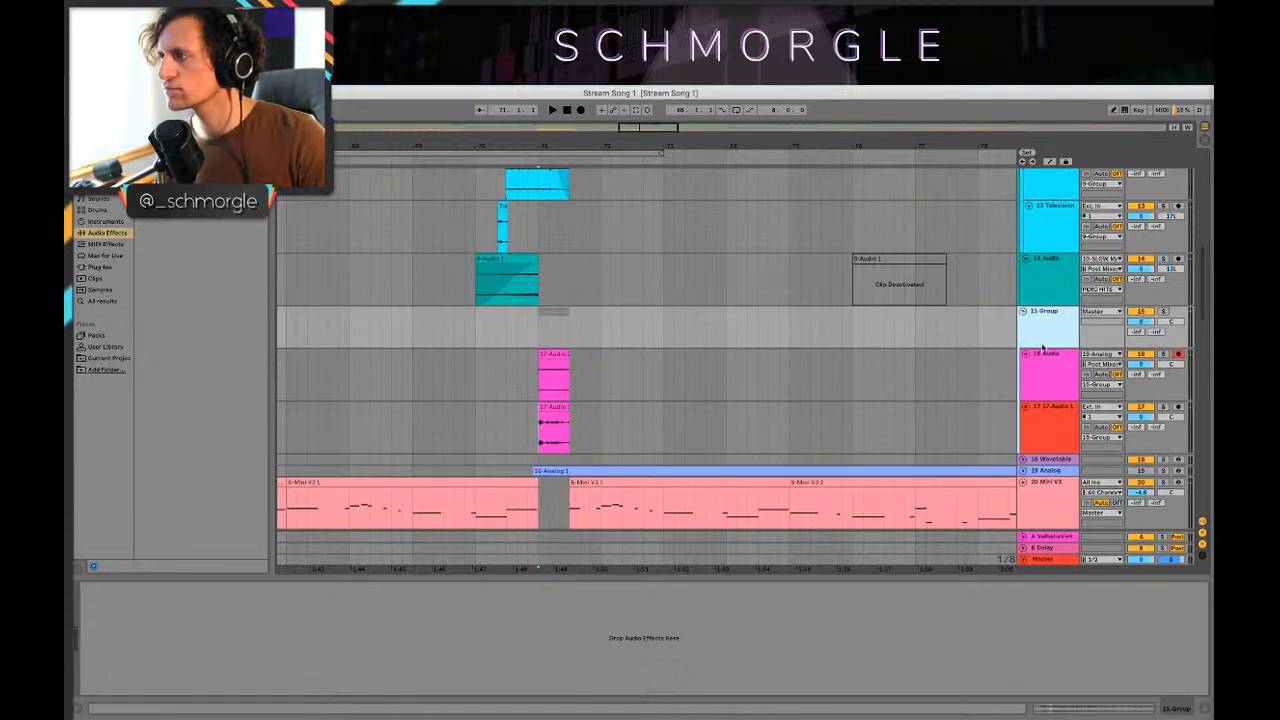
# Step: Reduce the height of both grouped tracks and lower the 17-Audio 1 track's volume to about -4 dB during playback
pyautogui.moveTo(1057, 406); pyautogui.dragTo(1056, 385)
pyautogui.moveTo(1057, 443); pyautogui.dragTo(1056, 371)
pyautogui.press('Up')
pyautogui.press('space')
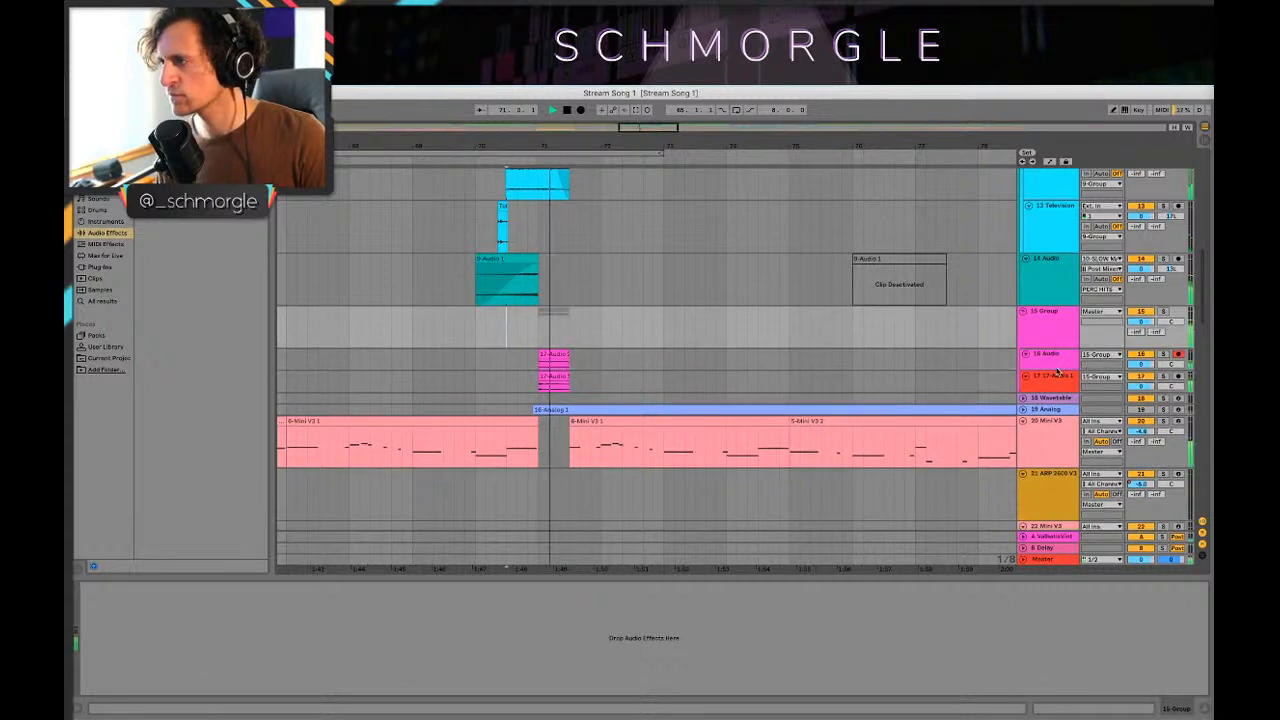
pyautogui.moveTo(1142, 386); pyautogui.dragTo(1142, 390)
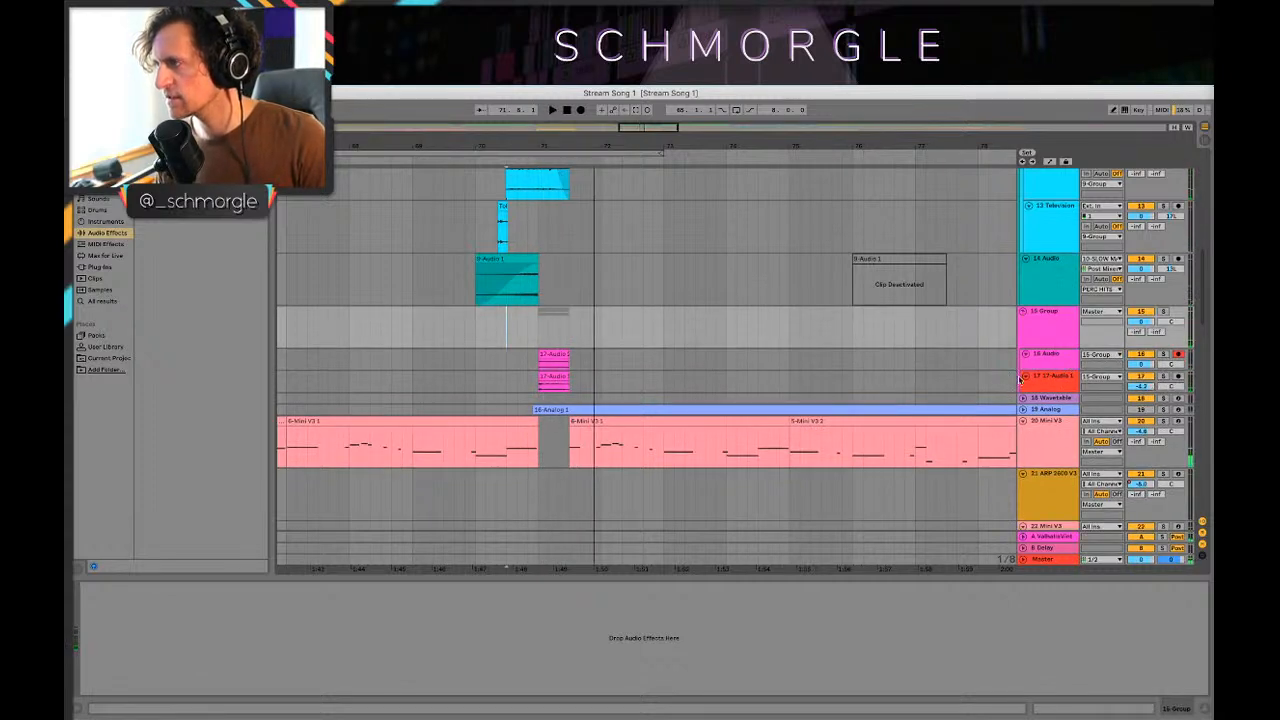
# Step: Add FabFilter Pro-Q 3 to the lower grouped track with a 12 dB/oct high cut at about 1845 Hz, and play the track soloed
pyautogui.click(1071, 381)
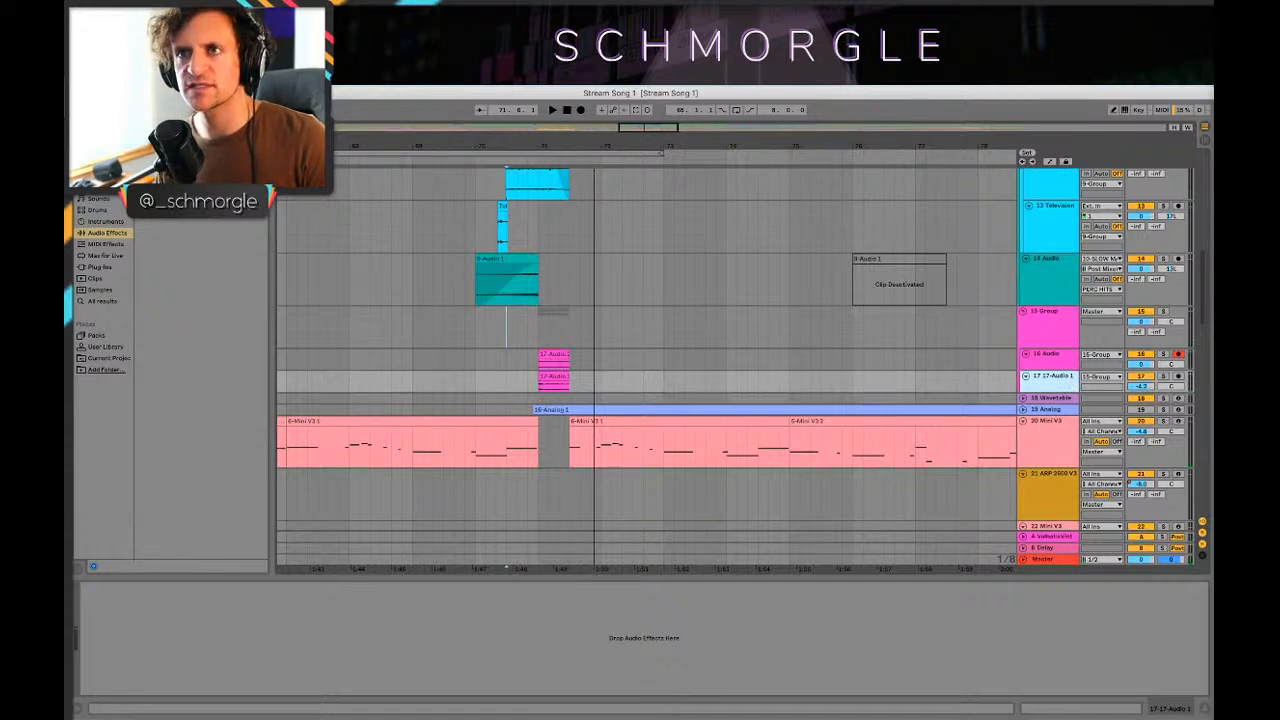
pyautogui.click(100, 153)
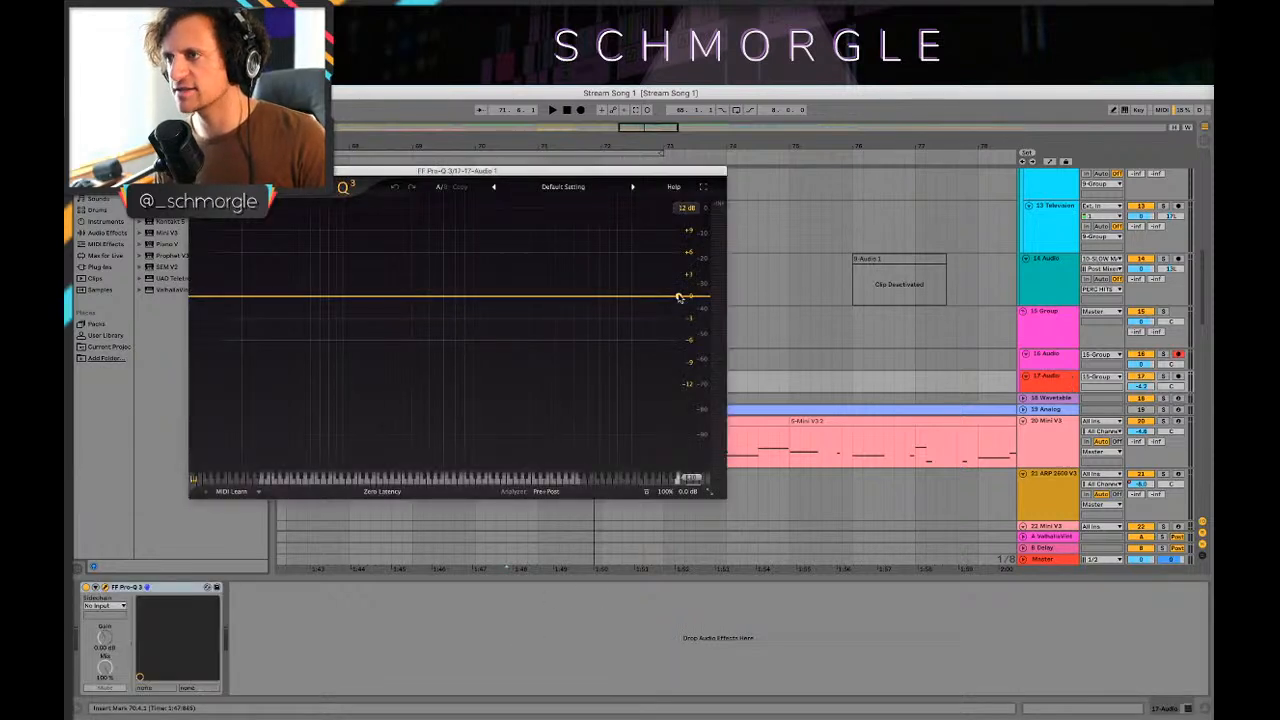
pyautogui.moveTo(680, 297); pyautogui.dragTo(519, 348)
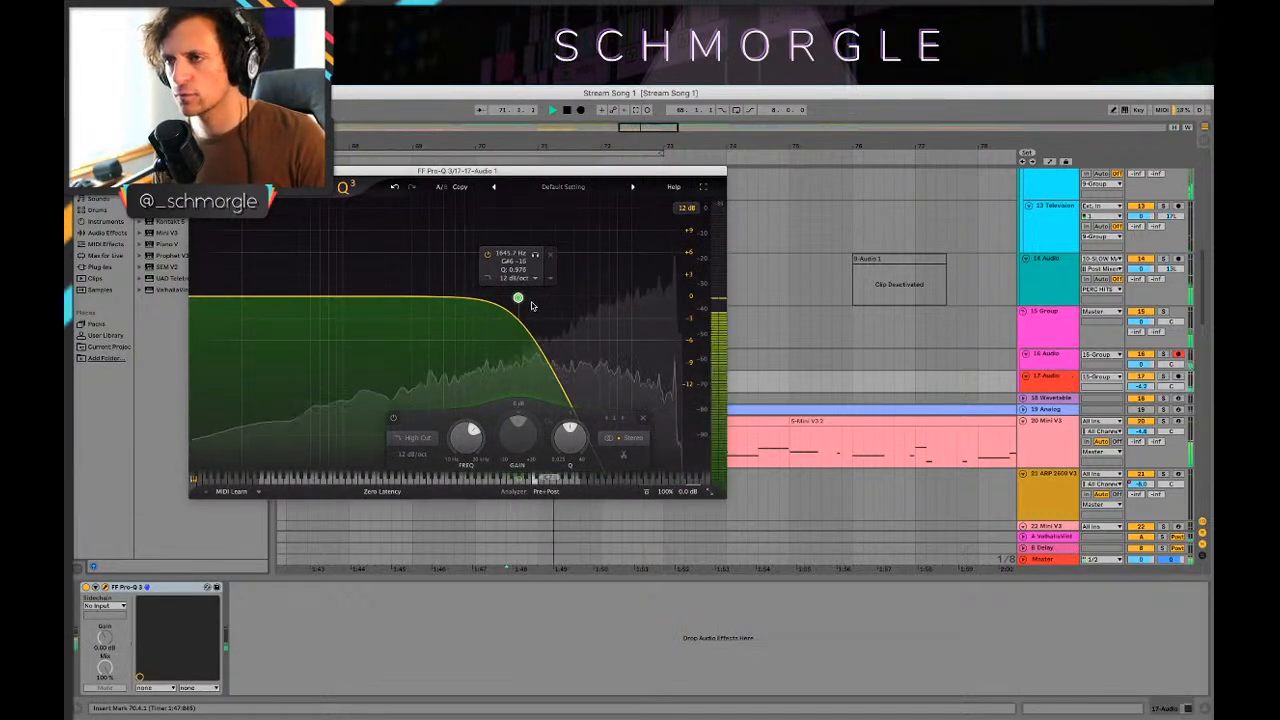
pyautogui.moveTo(576, 172); pyautogui.dragTo(756, 497)
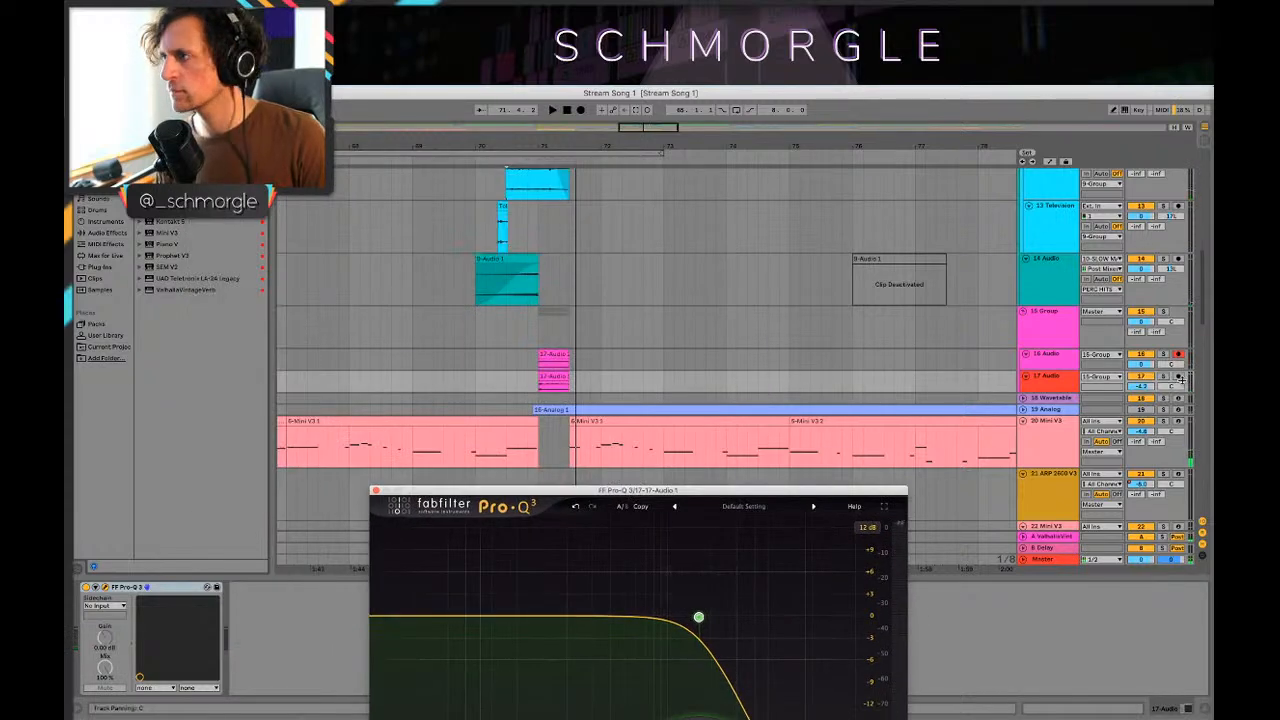
pyautogui.press('space')
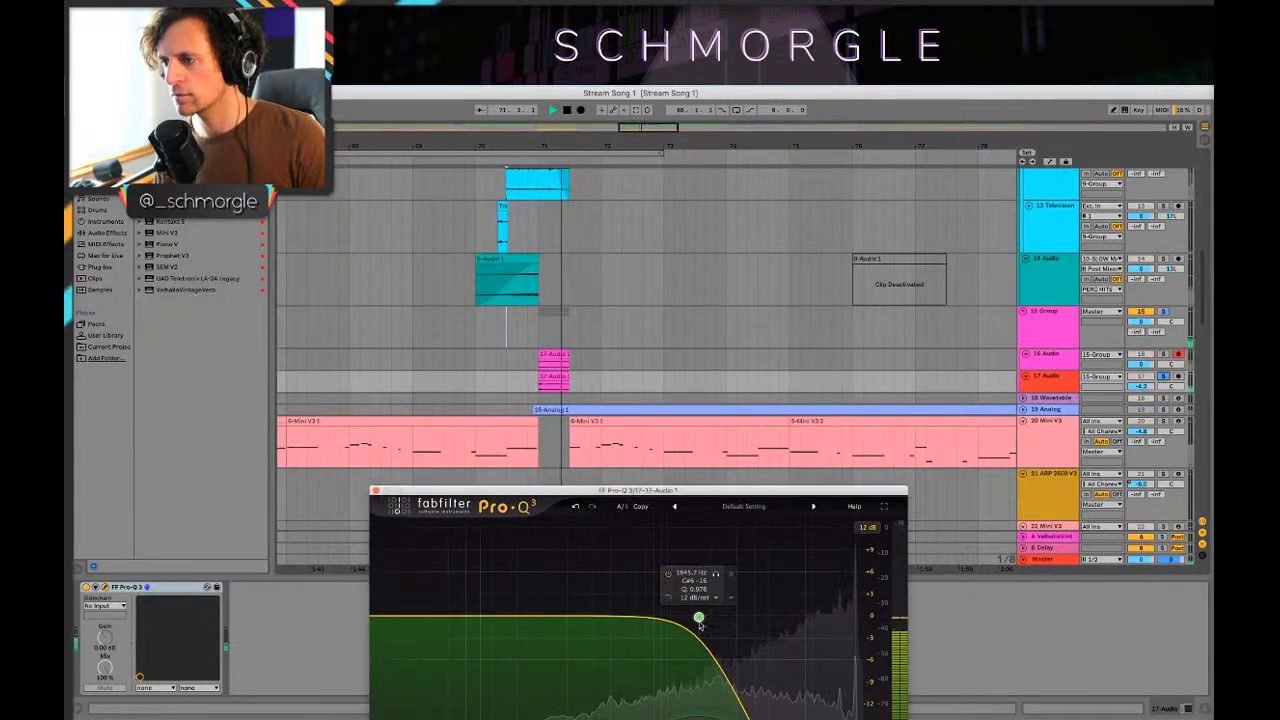
# Step: Raise the high cut to 30000 Hz and add a bell boost at about 19253 Hz, +10.97 dB, with a Q of about 39
pyautogui.moveTo(698, 617); pyautogui.dragTo(886, 620)
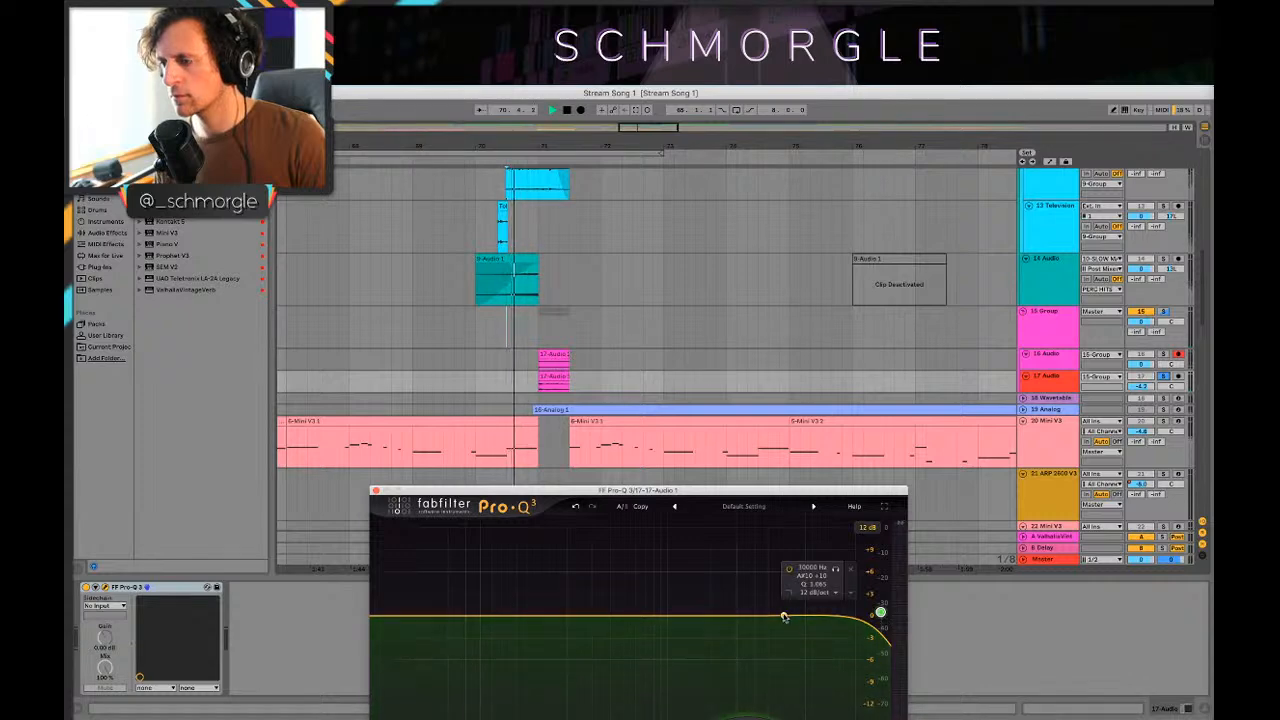
pyautogui.moveTo(740, 492); pyautogui.dragTo(753, 354)
pyautogui.moveTo(796, 487); pyautogui.dragTo(866, 398)
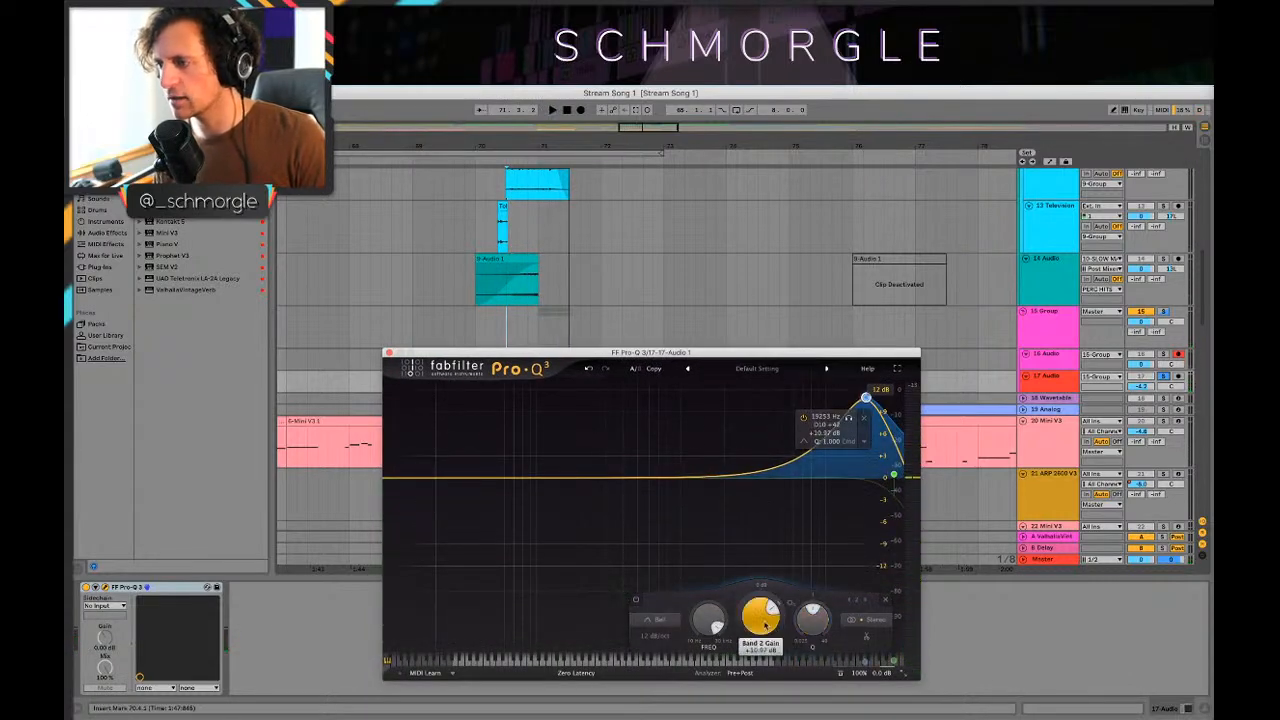
pyautogui.moveTo(812, 620); pyautogui.dragTo(864, 527)
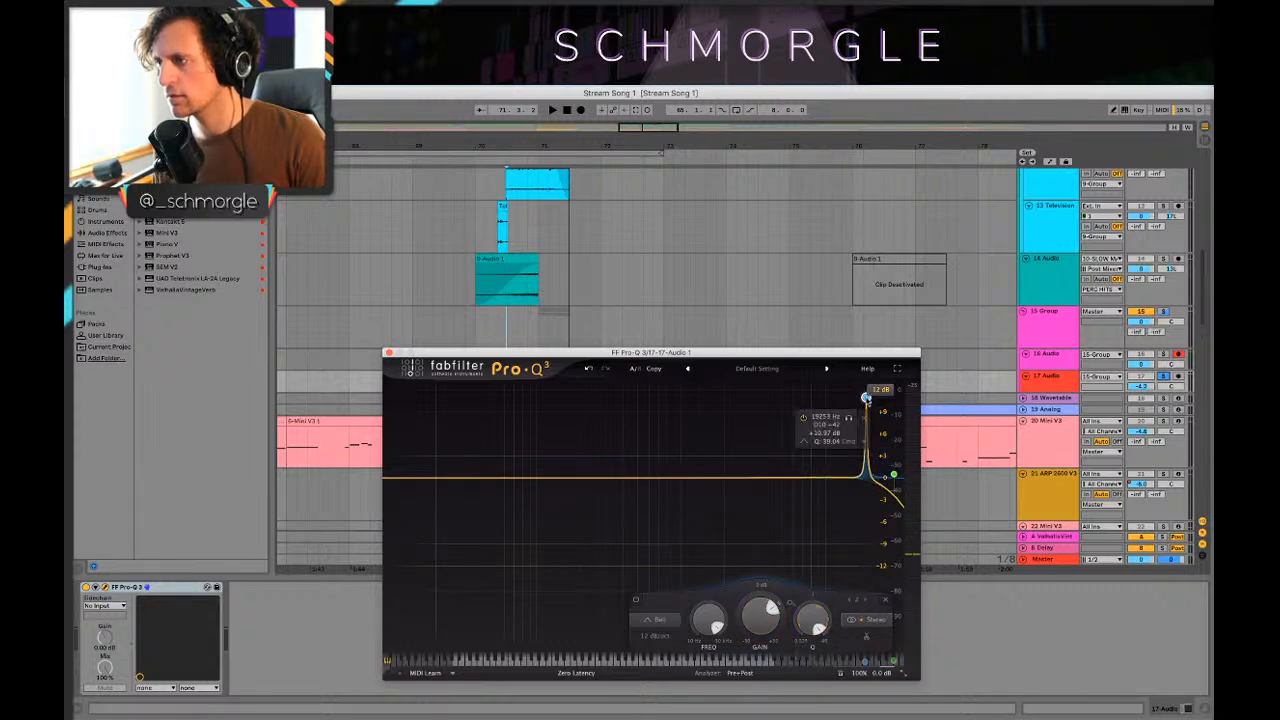
# Step: Try the narrow bell boost at 30000 Hz and at about 19.7 kHz while playing the soloed noise track
pyautogui.moveTo(866, 398); pyautogui.dragTo(917, 396)
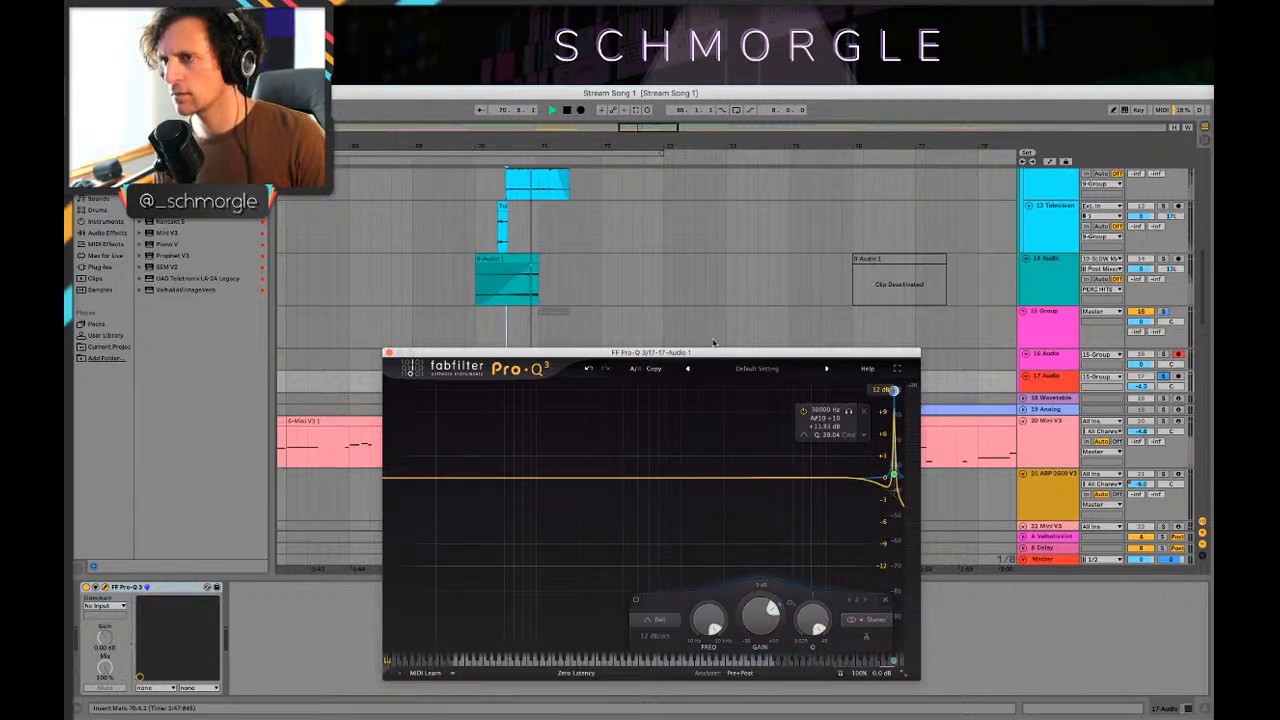
pyautogui.moveTo(720, 351); pyautogui.dragTo(719, 412)
pyautogui.press('space')
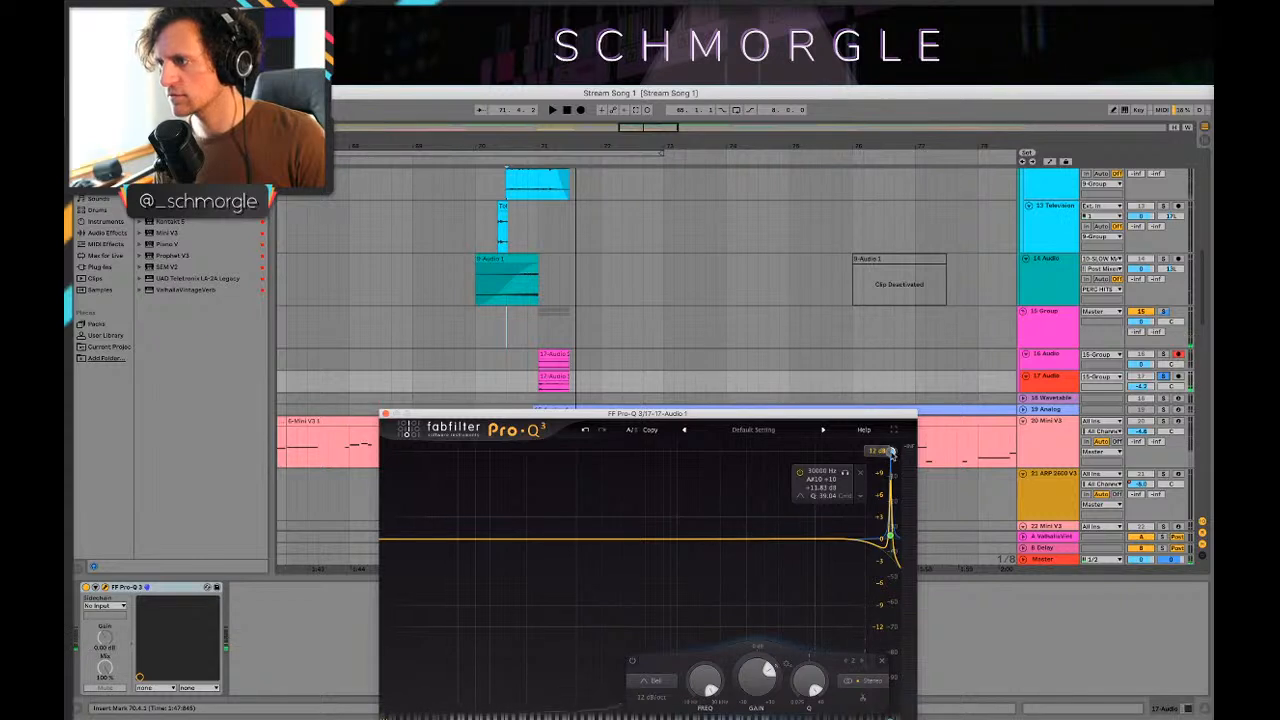
pyautogui.moveTo(891, 452); pyautogui.dragTo(864, 449)
pyautogui.press('space')
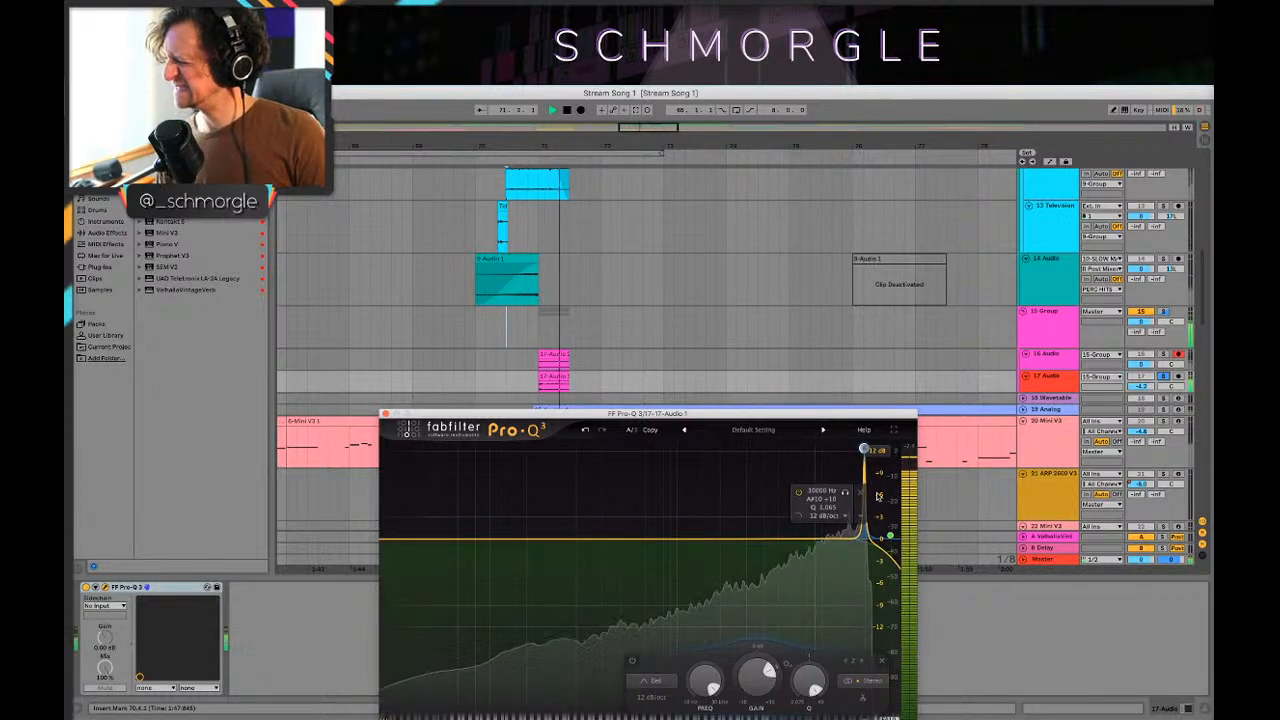
pyautogui.press('space')
pyautogui.click(876, 451)
pyautogui.click(854, 453)
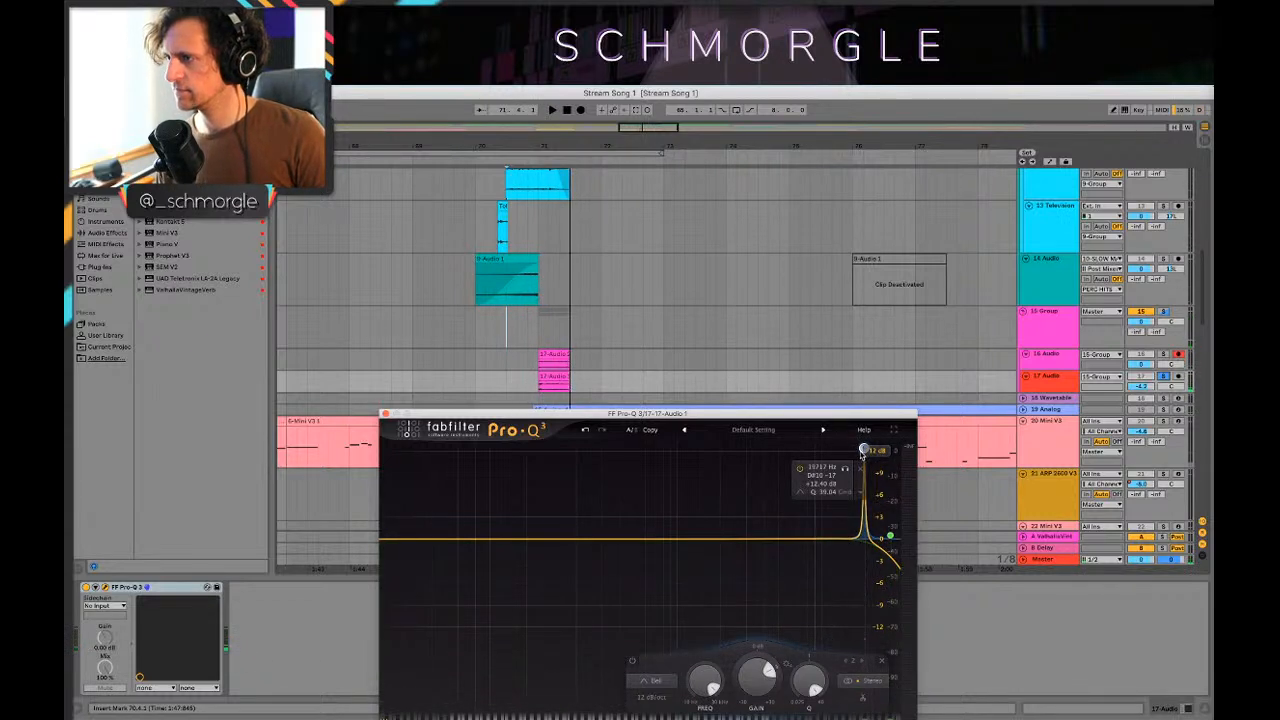
pyautogui.click(876, 451)
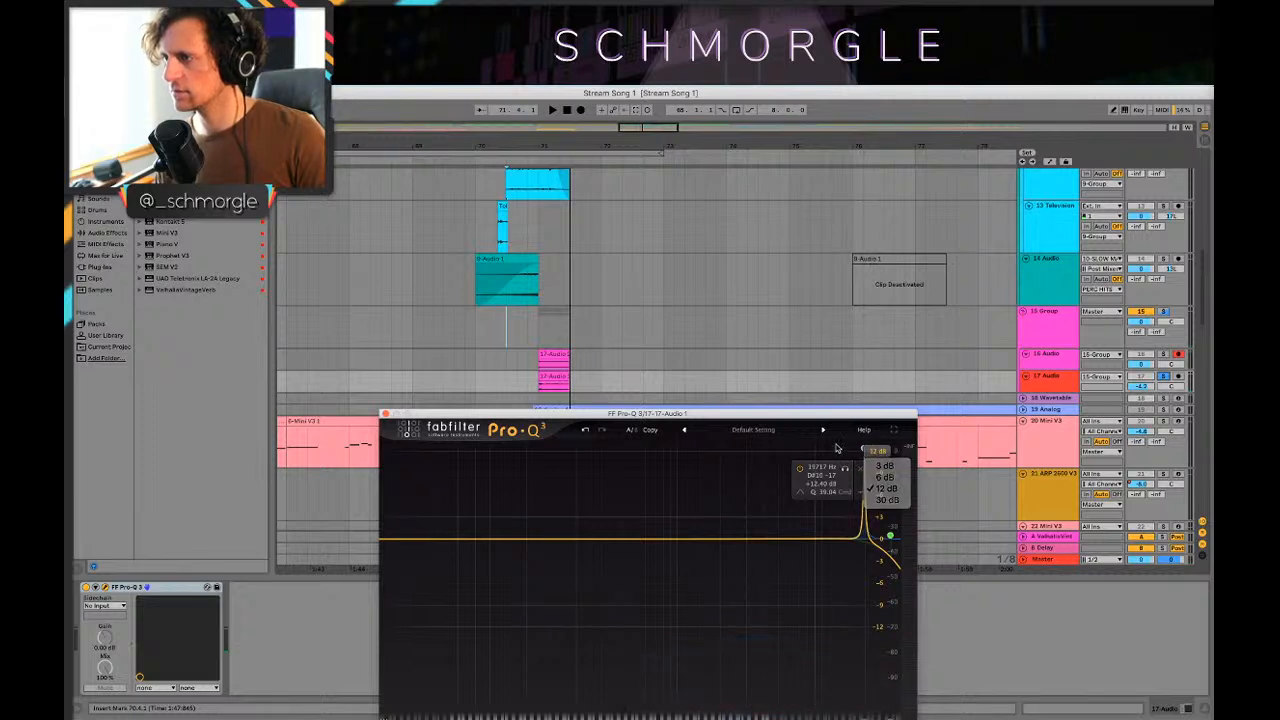
pyautogui.click(872, 452)
# Step: Undo the last two frequency moves of the narrow bell band
pyautogui.click(587, 431)
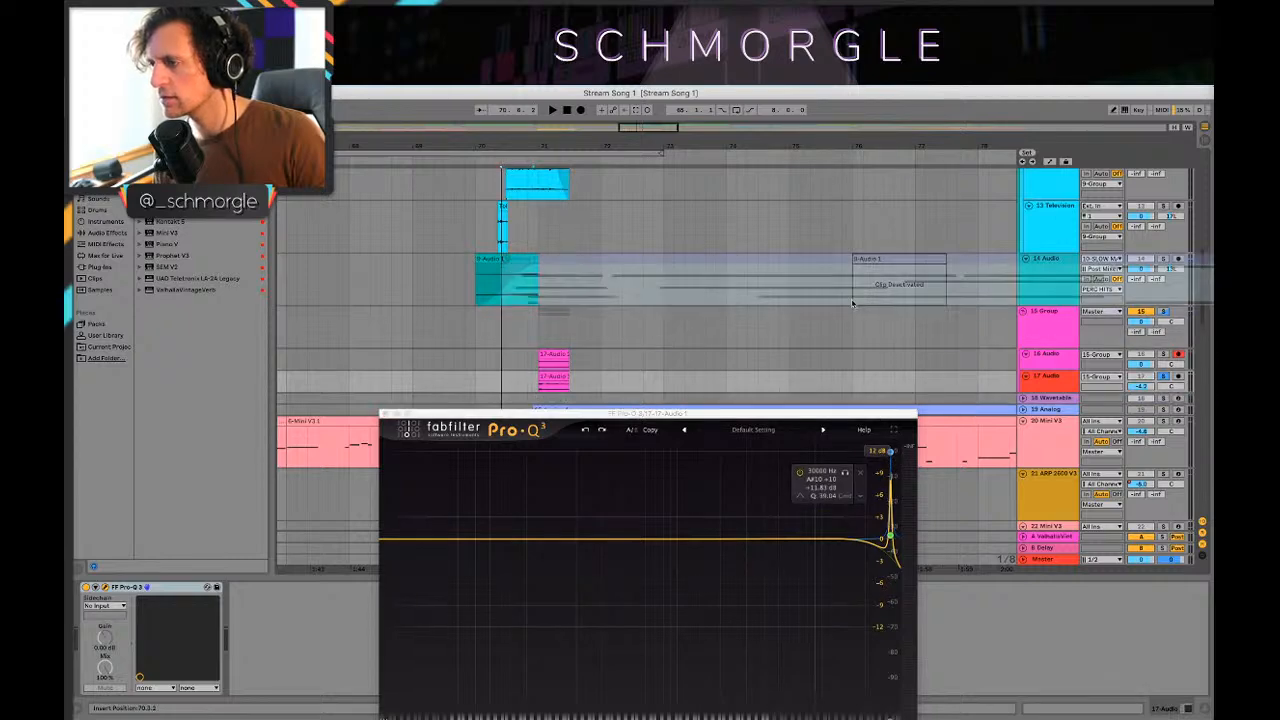
pyautogui.moveTo(885, 421); pyautogui.dragTo(853, 266)
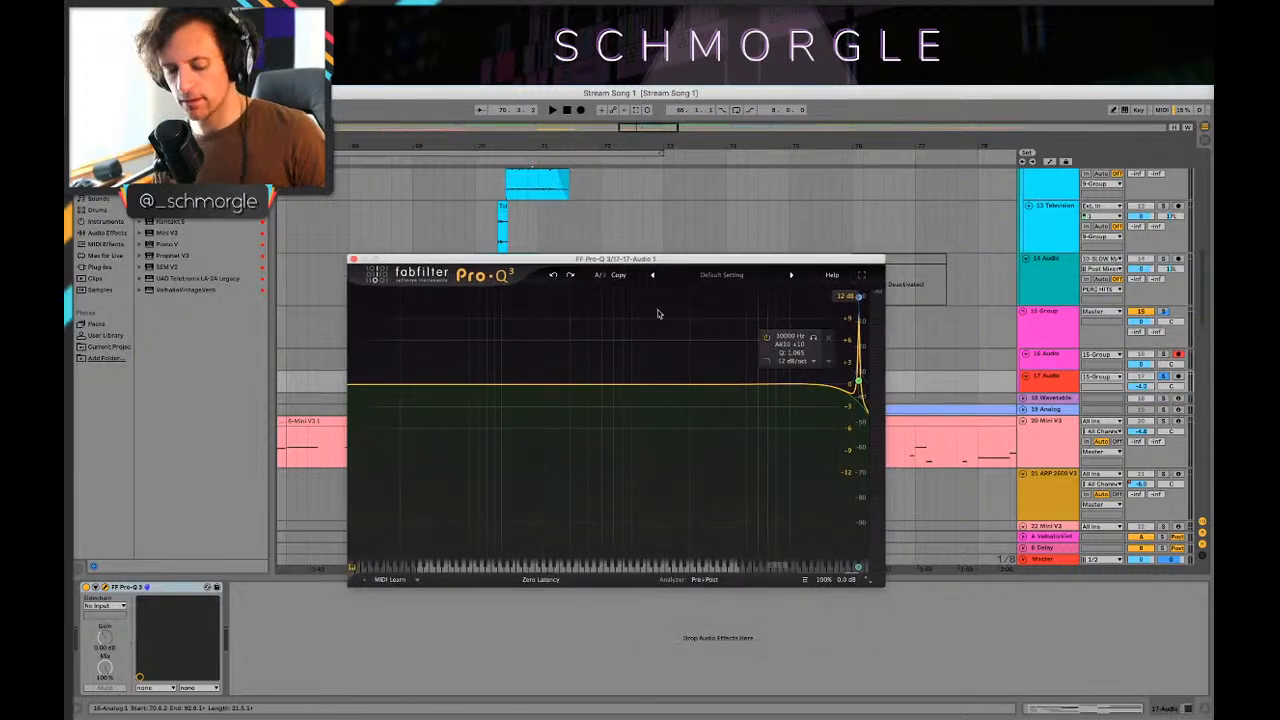
pyautogui.click(556, 274)
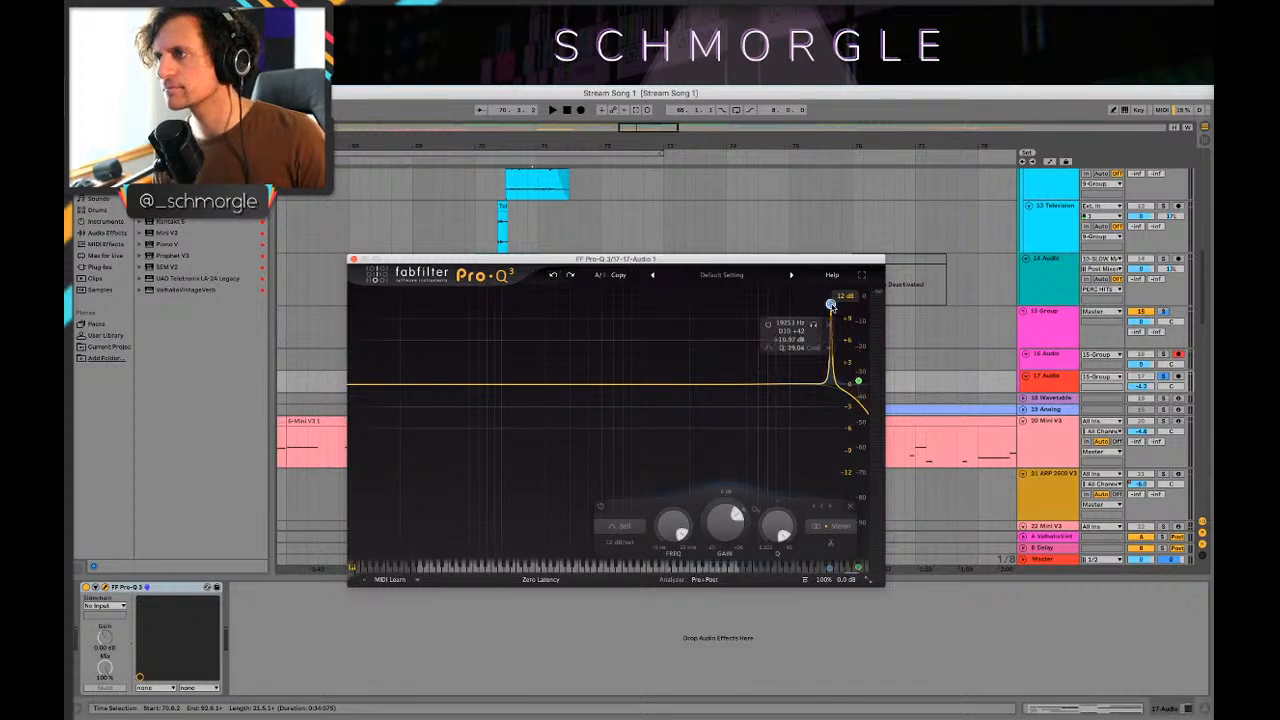
# Step: Move the narrow bell band to about 21254 Hz and turn it into a cut of about -29.94 dB during playback
pyautogui.press('space')
pyautogui.moveTo(832, 304); pyautogui.dragTo(833, 276)
pyautogui.press('space')
pyautogui.press('space')
pyautogui.press('space')
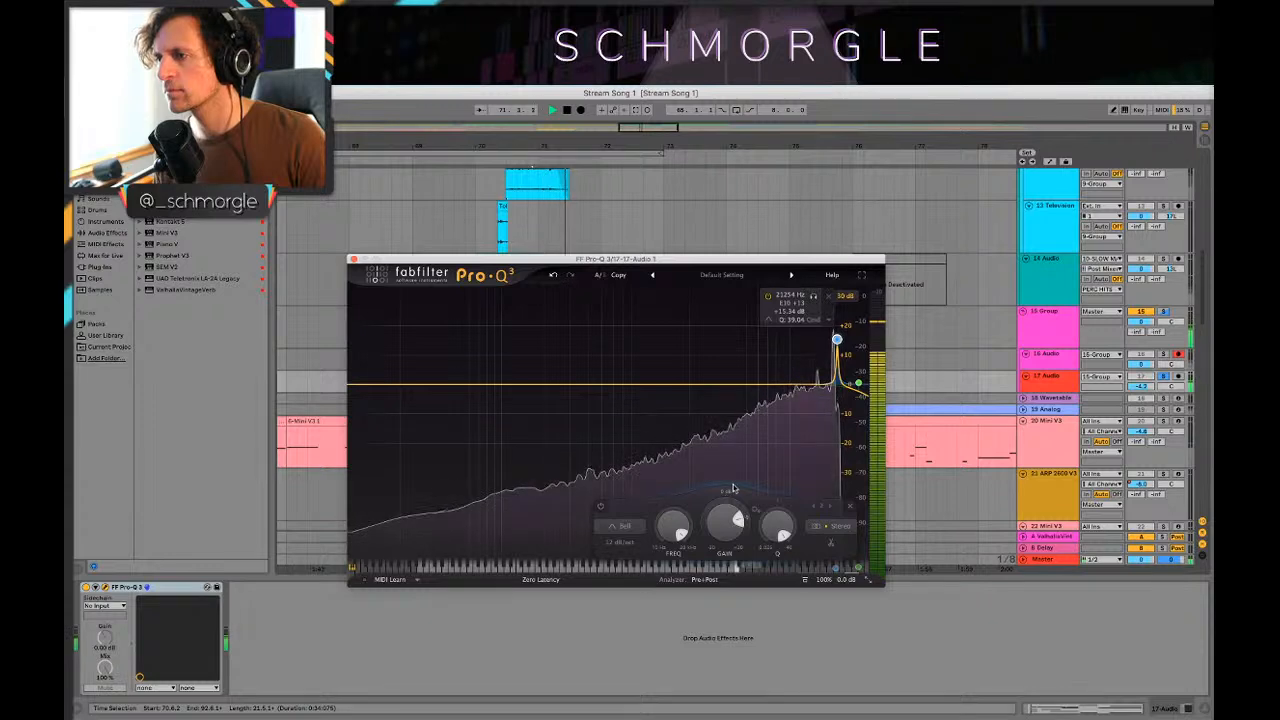
pyautogui.moveTo(726, 521); pyautogui.dragTo(734, 646)
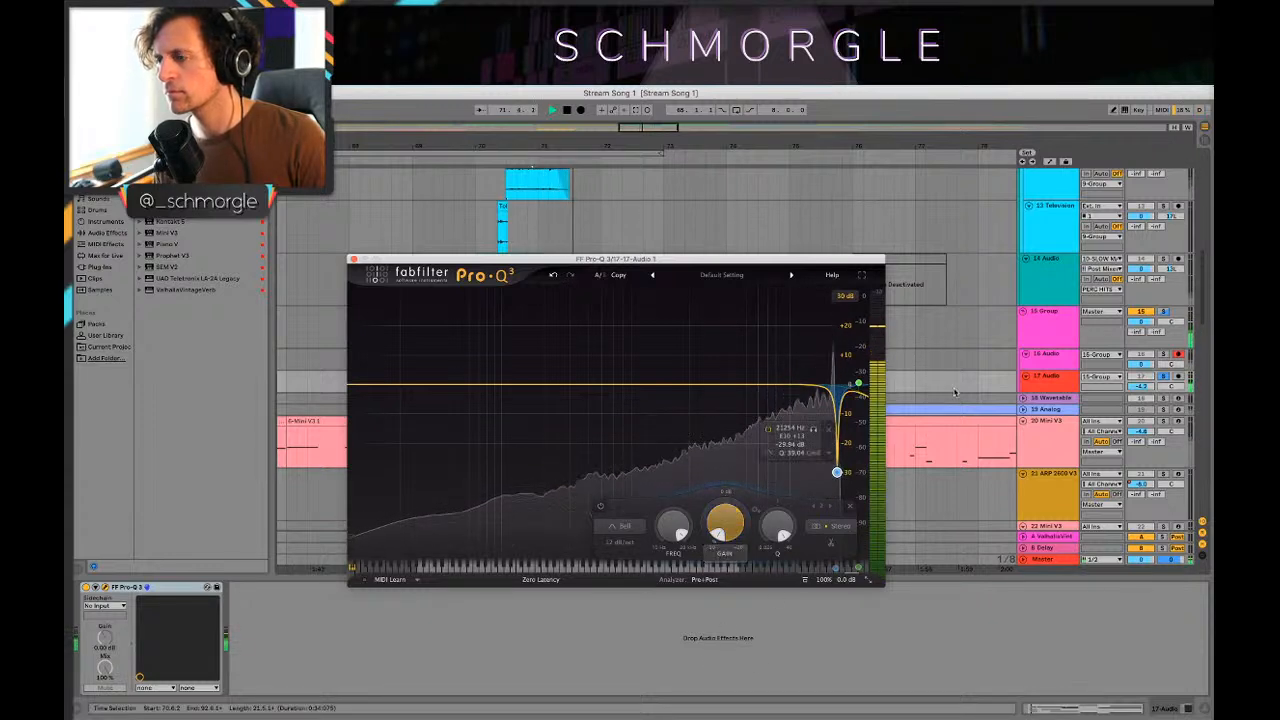
# Step: Lower the 12 dB/oct high cut to about 14200 Hz and get the equaliser window out of the way
pyautogui.click(855, 384)
pyautogui.moveTo(855, 384); pyautogui.dragTo(813, 386)
pyautogui.press('space')
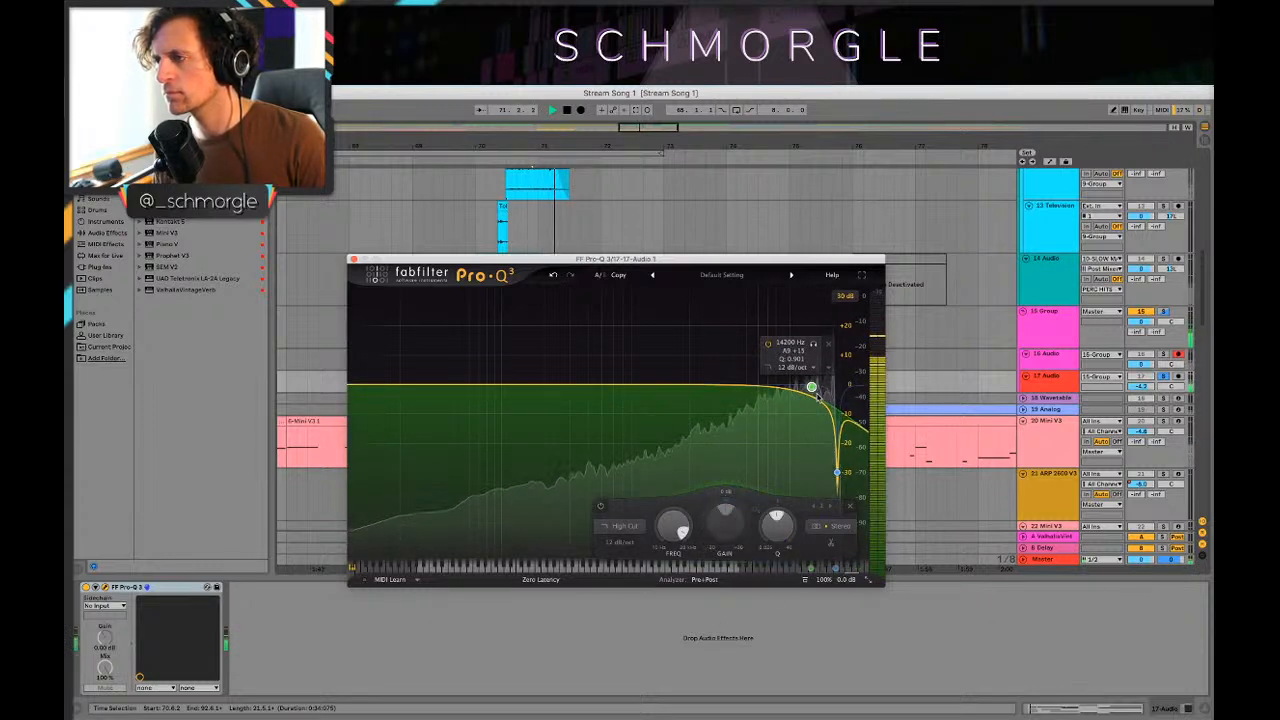
pyautogui.moveTo(731, 259); pyautogui.dragTo(826, 491)
# Step: Play the soloed group from 71.1.1, clear its solo, and play the full mix from just before bar 70
pyautogui.click(536, 354)
pyautogui.press('space')
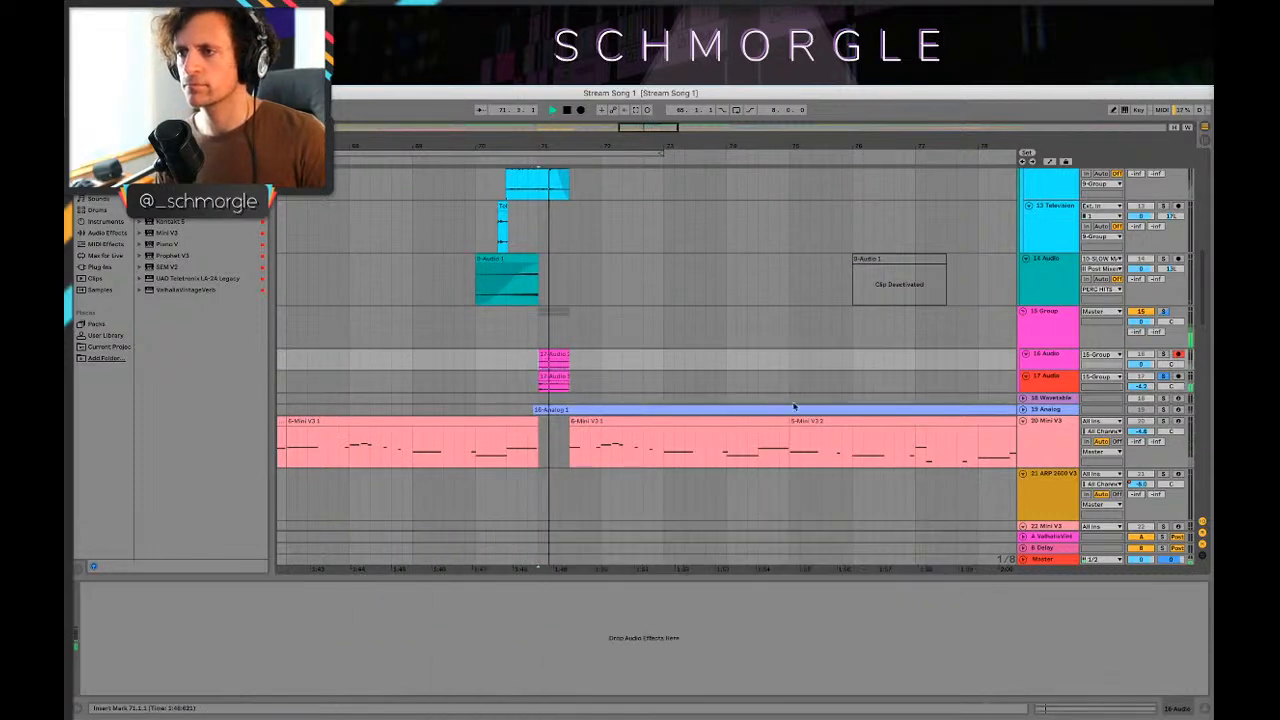
pyautogui.press('space')
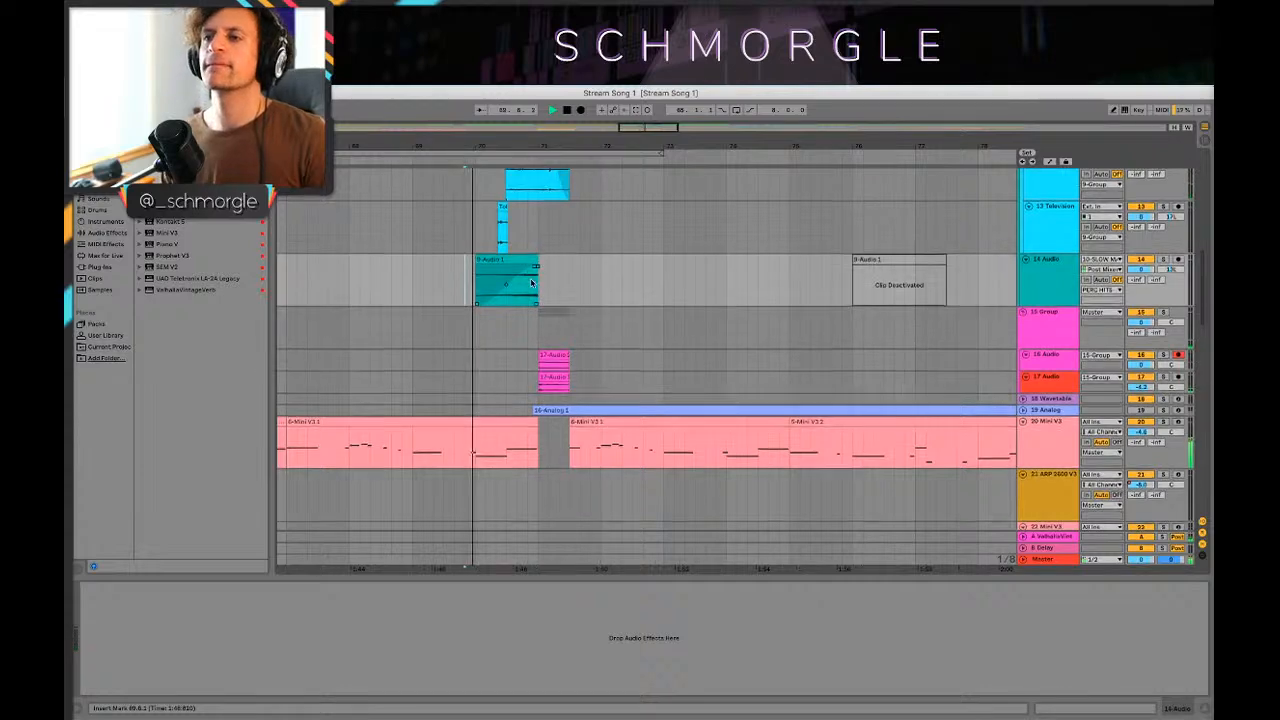
pyautogui.scroll(3, 463, 300)
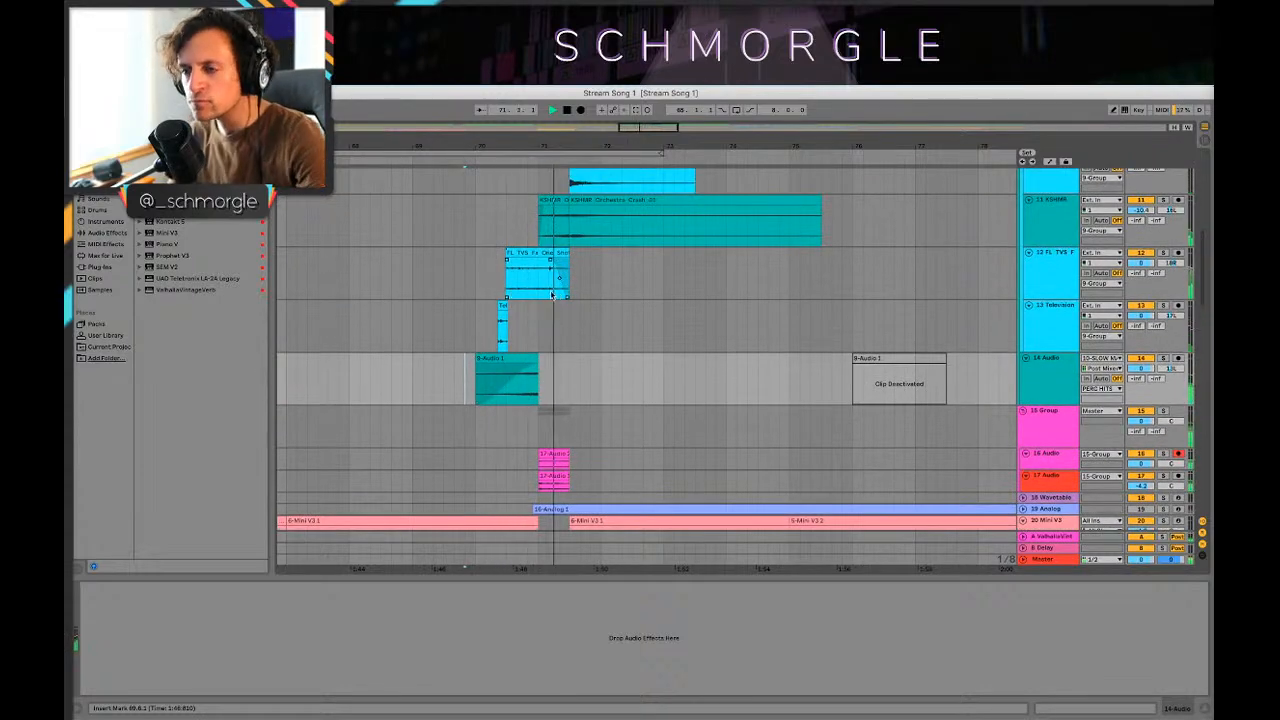
pyautogui.scroll(-2, 590, 358)
pyautogui.scroll(6, 590, 358)
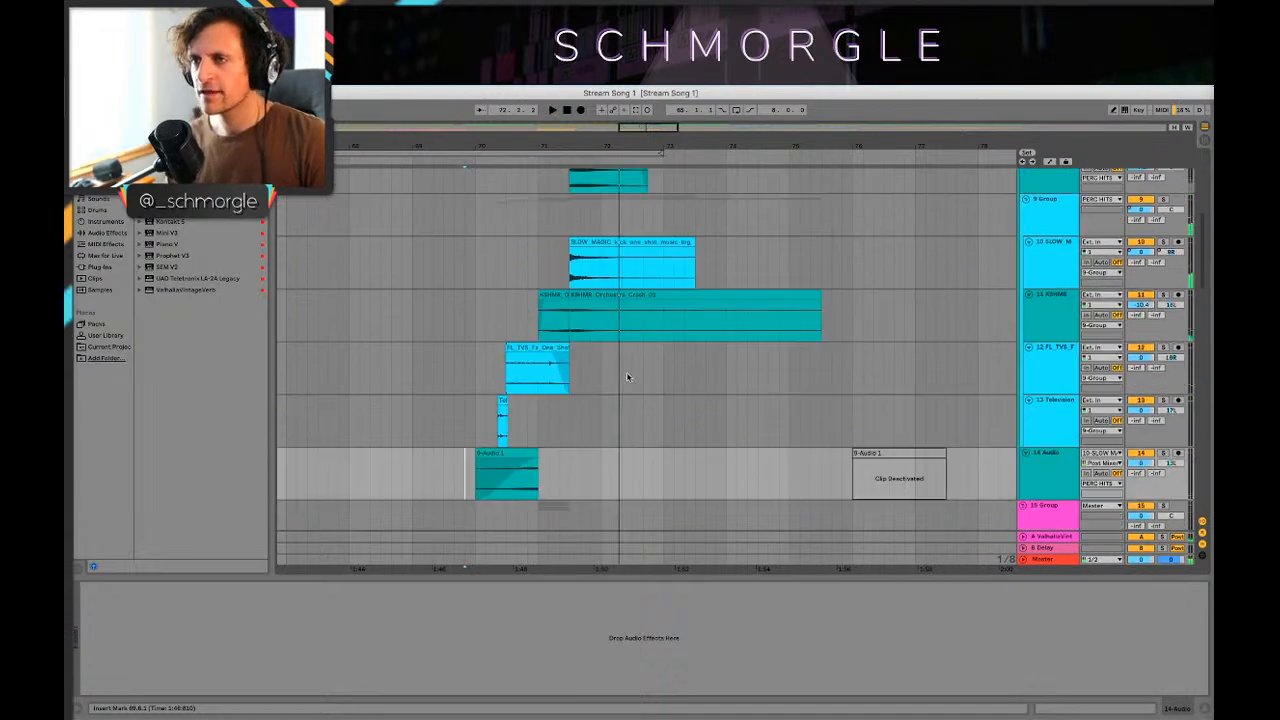
pyautogui.scroll(-6, 590, 358)
# Step: Play the transition from 70.3.1 and examine the lower audio tracks' clips around the bar 71 gap
pyautogui.moveTo(618, 142); pyautogui.dragTo(678, 232)
pyautogui.scroll(3, 549, 287)
pyautogui.scroll(-12, 549, 287)
pyautogui.scroll(-15, 523, 284)
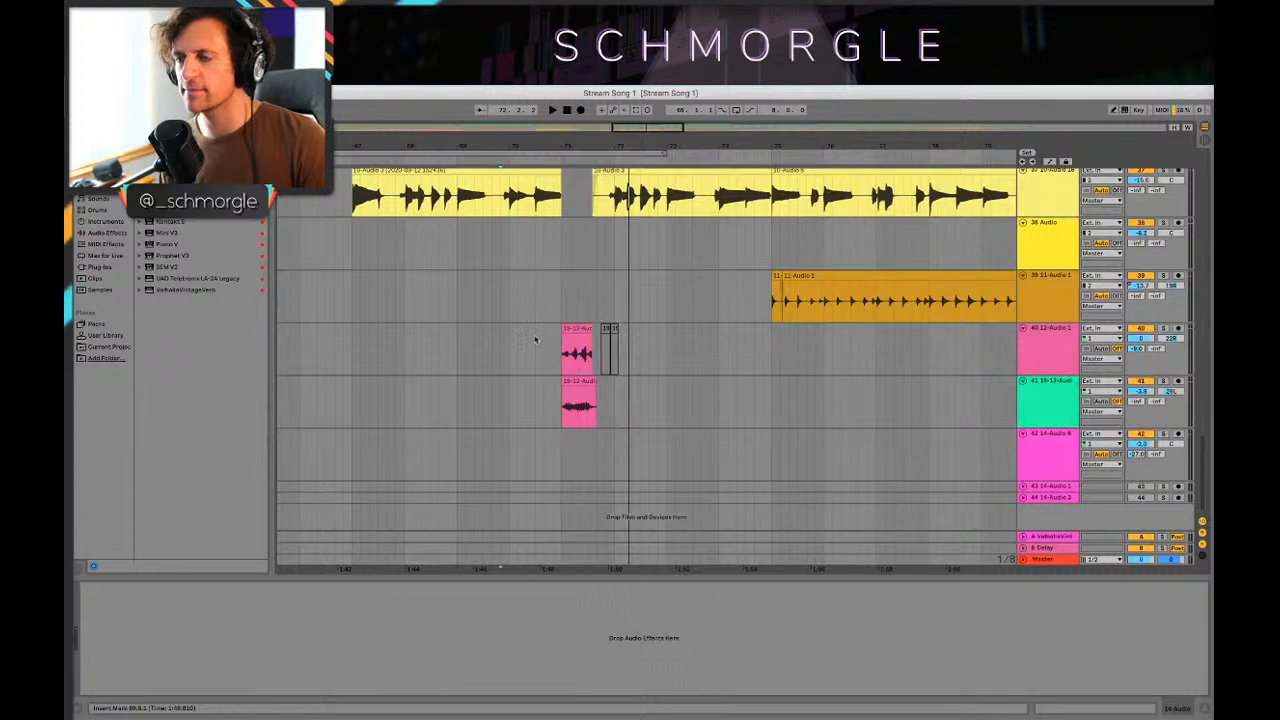
pyautogui.click(527, 340)
pyautogui.press('space')
pyautogui.scroll(3, 545, 330)
pyautogui.scroll(-2, 560, 312)
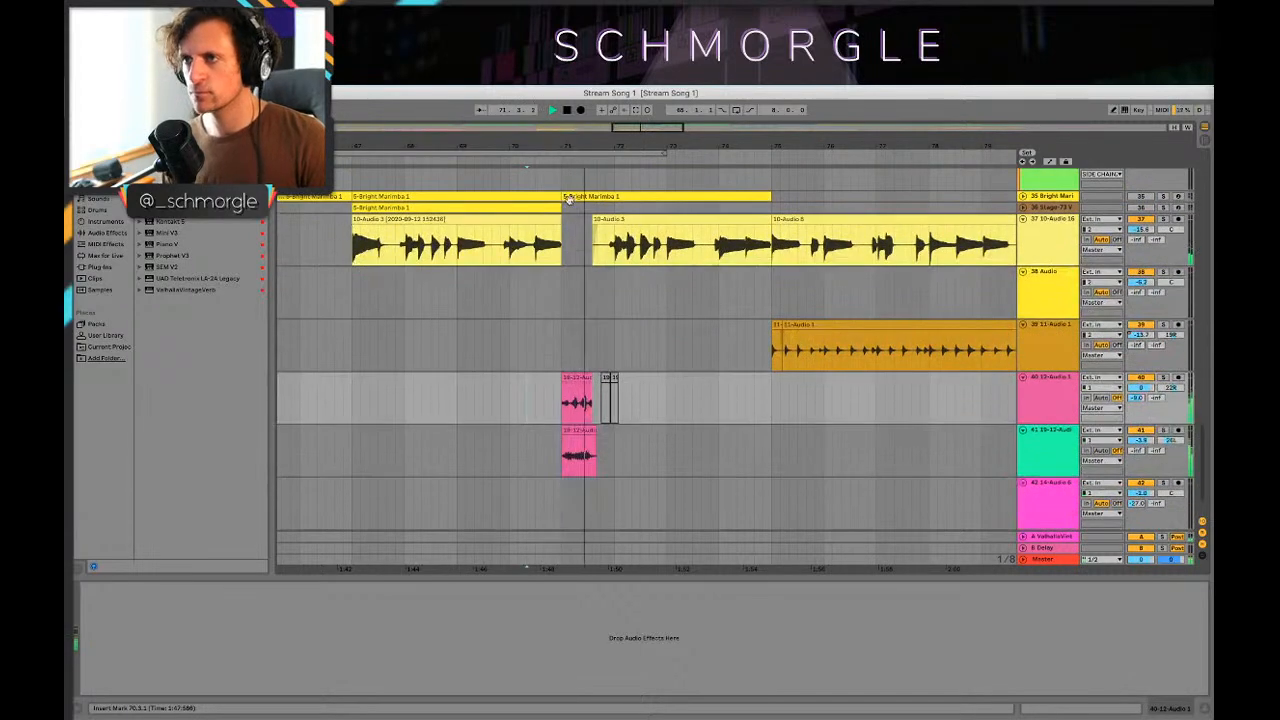
pyautogui.press('-')
pyautogui.press('-')
pyautogui.press('-')
pyautogui.press('-')
pyautogui.press('space')
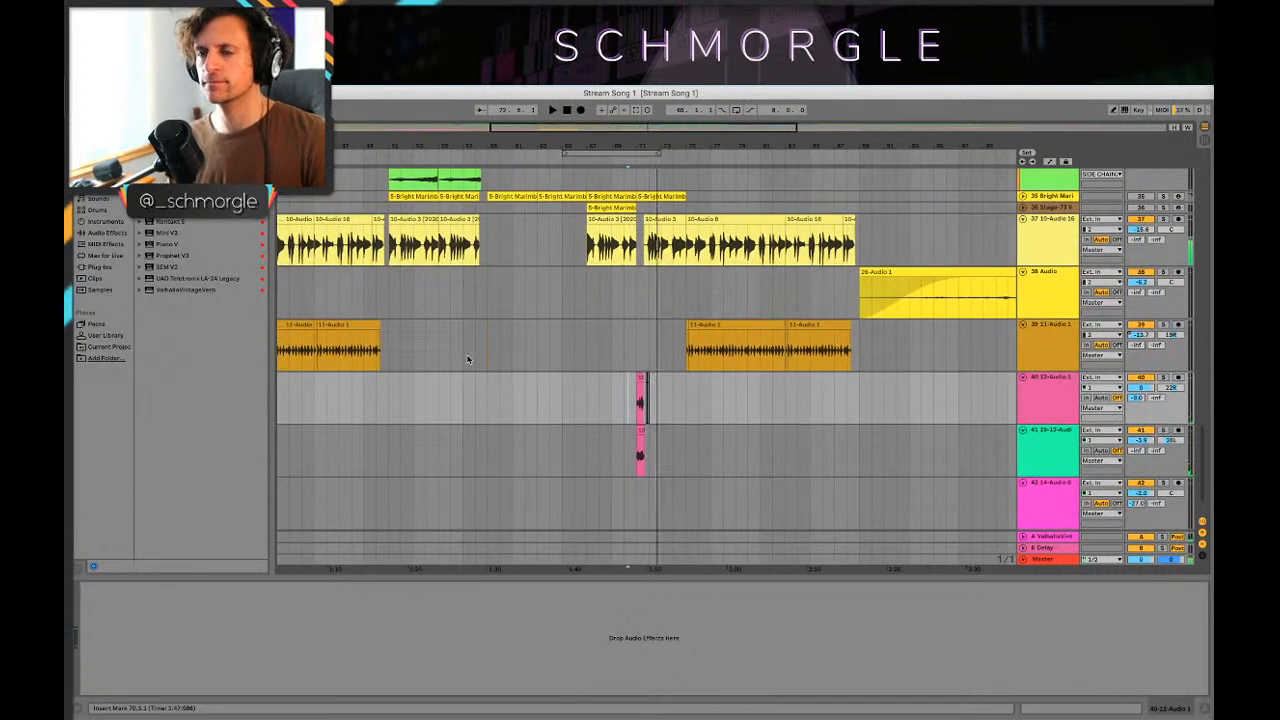
# Step: Play briefly from 57.1.1, stop, and place the insert mark at 70.1.1 on the 39 11-Audio track
pyautogui.click(467, 359)
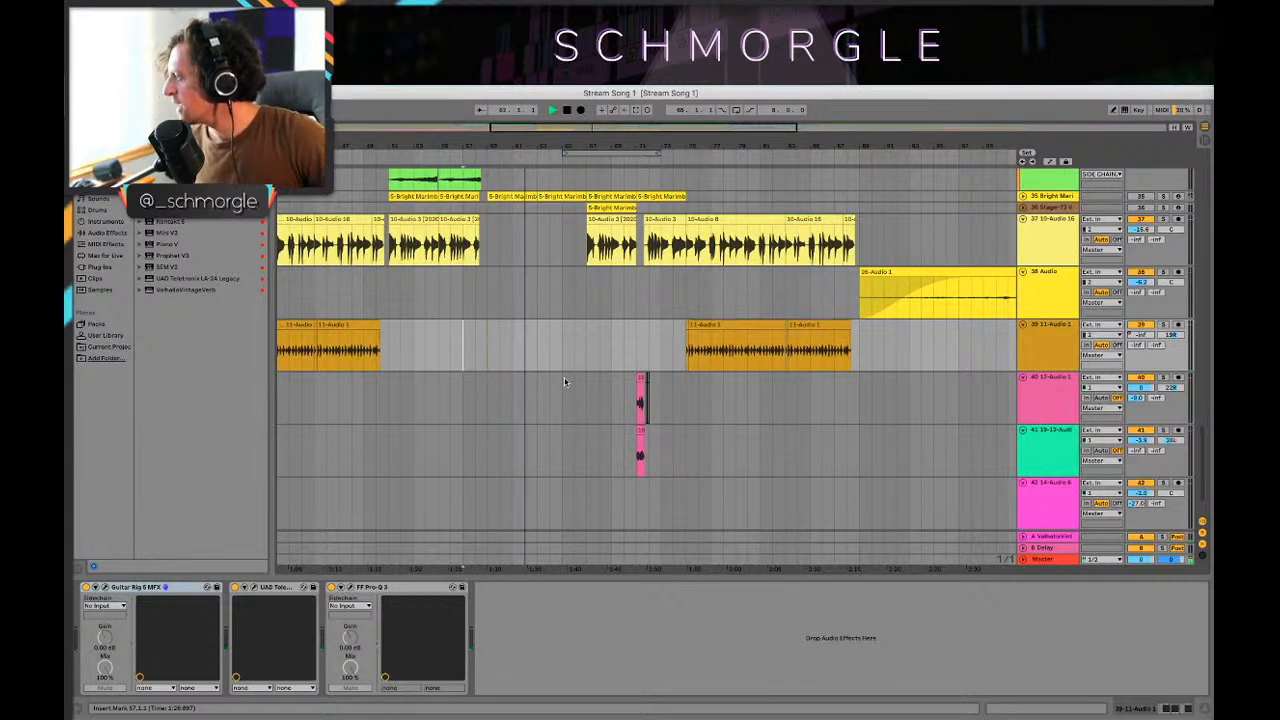
pyautogui.press('space')
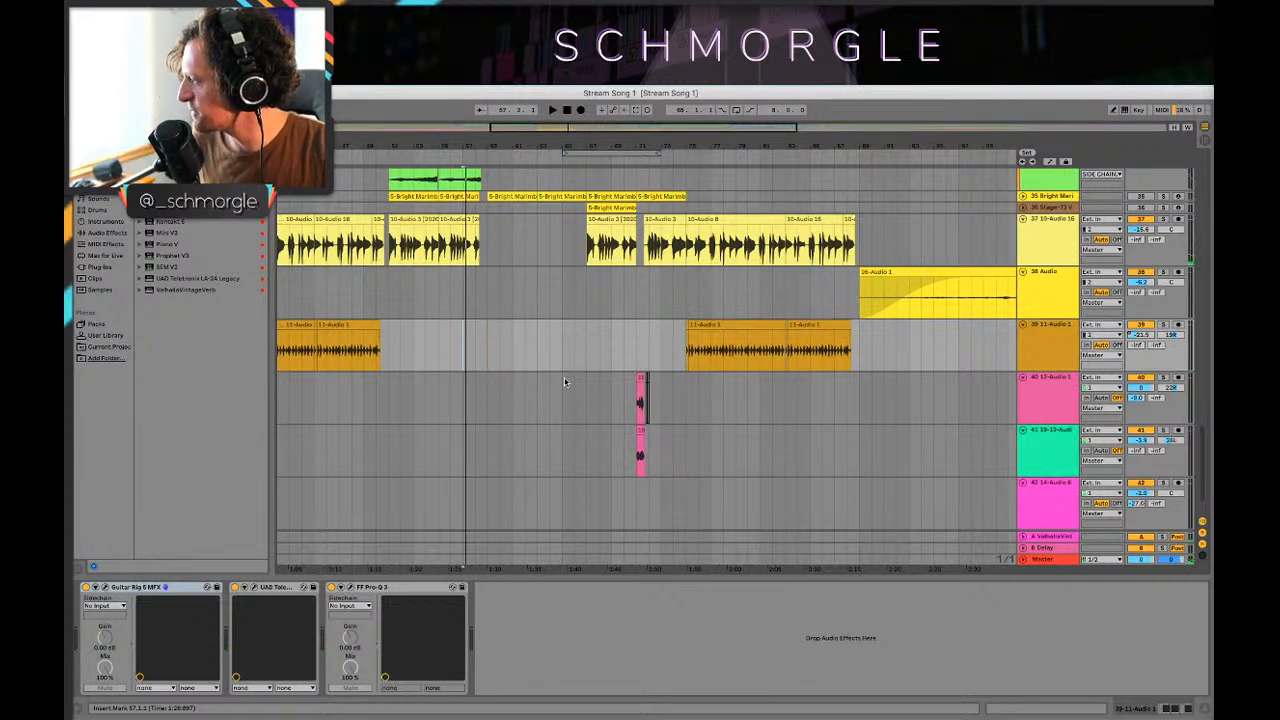
pyautogui.click(594, 351)
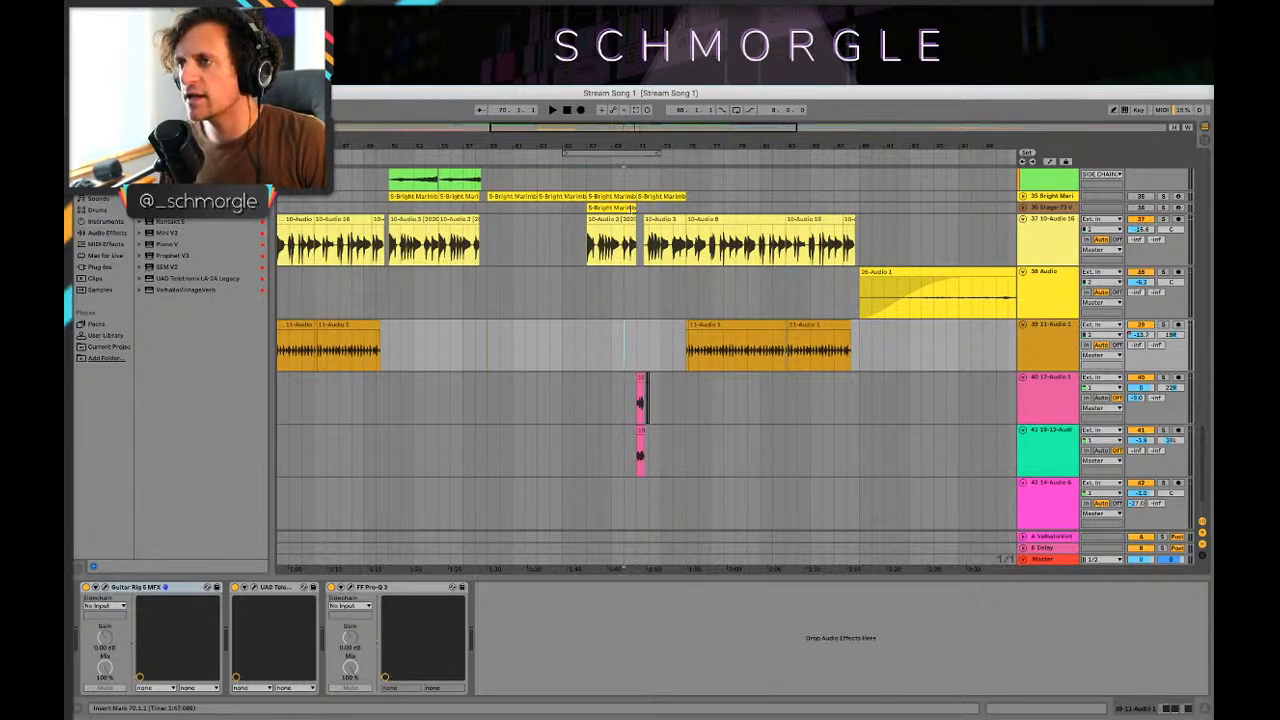
pyautogui.scroll(3, 631, 208)
pyautogui.scroll(-5, 631, 208)
pyautogui.scroll(-5, 660, 218)
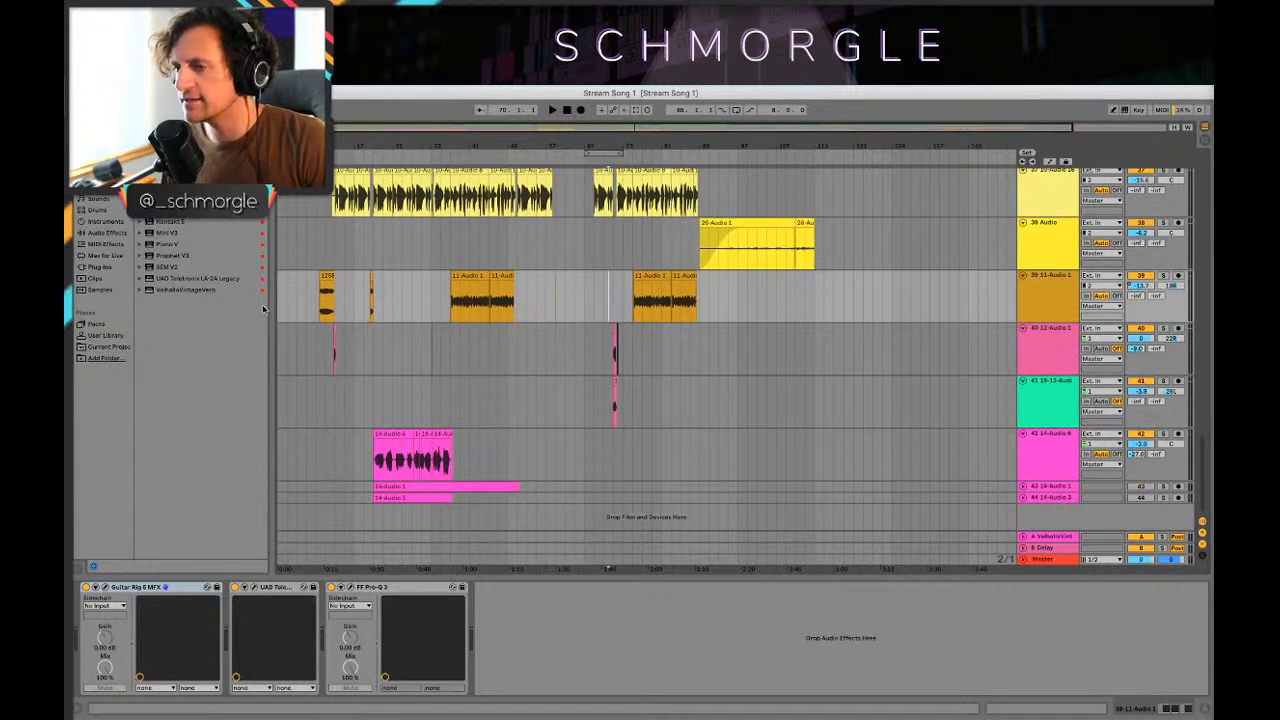
# Step: Play the song from 9.1.1 and survey the arrangement from the lowest audio tracks up to the drum tracks
pyautogui.moveTo(501, 142); pyautogui.dragTo(478, 144)
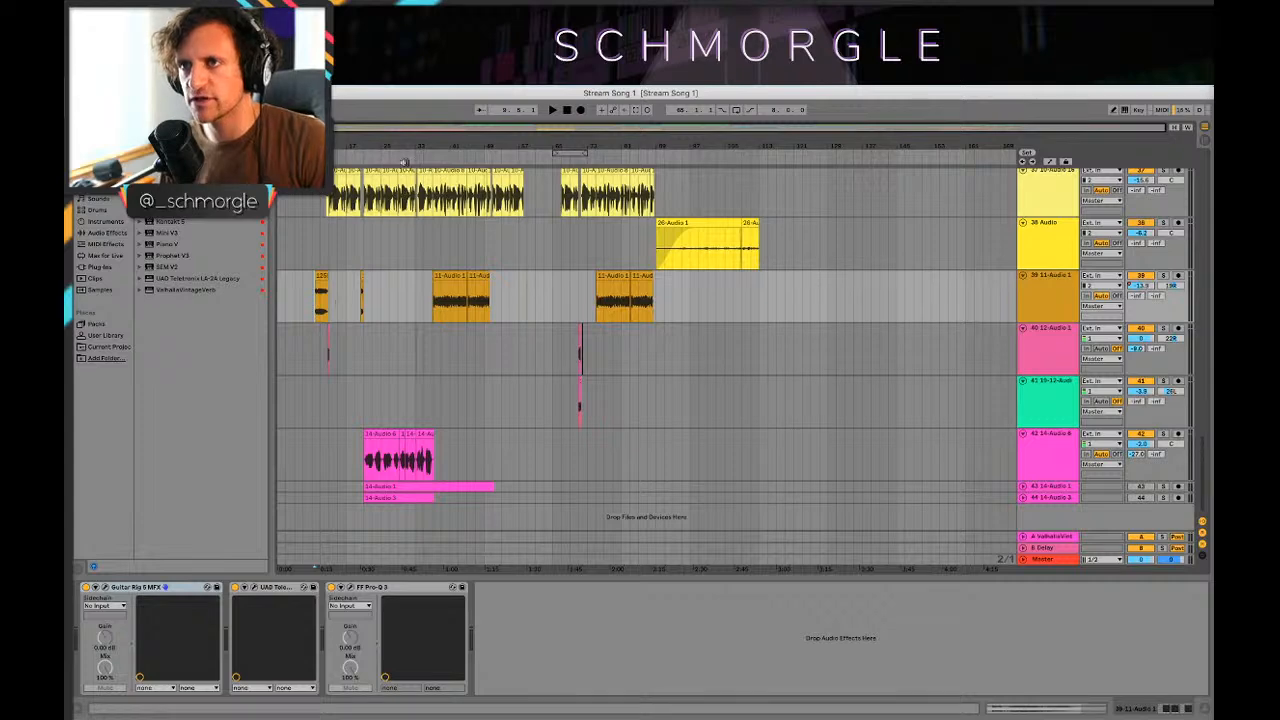
pyautogui.moveTo(404, 161); pyautogui.dragTo(502, 194)
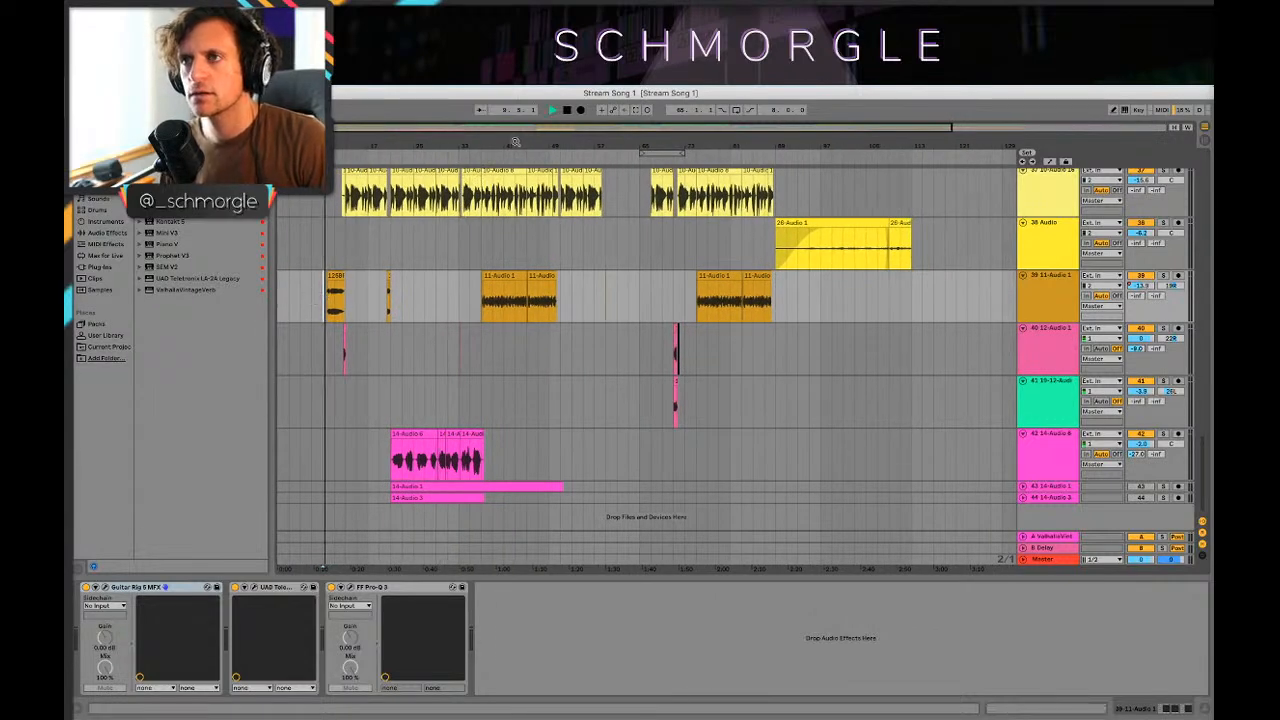
pyautogui.moveTo(515, 142); pyautogui.dragTo(476, 242)
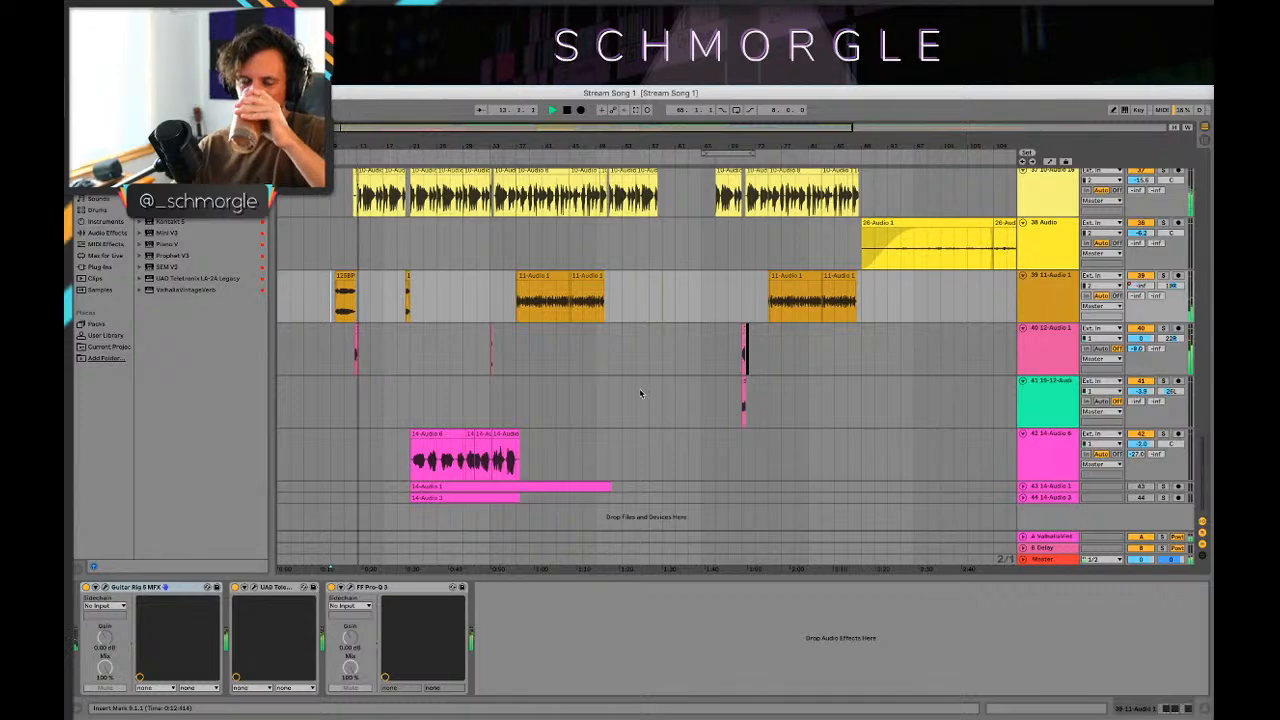
pyautogui.scroll(3, 640, 393)
pyautogui.scroll(12, 640, 393)
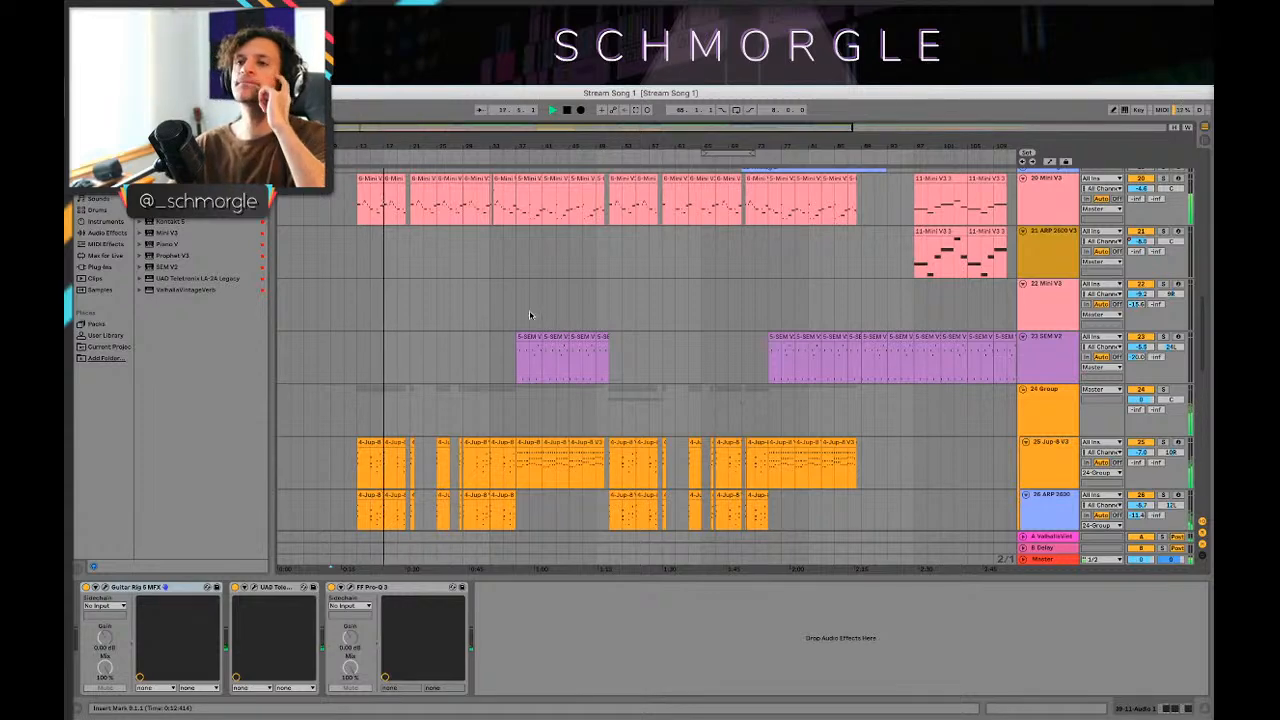
pyautogui.scroll(-12, 529, 315)
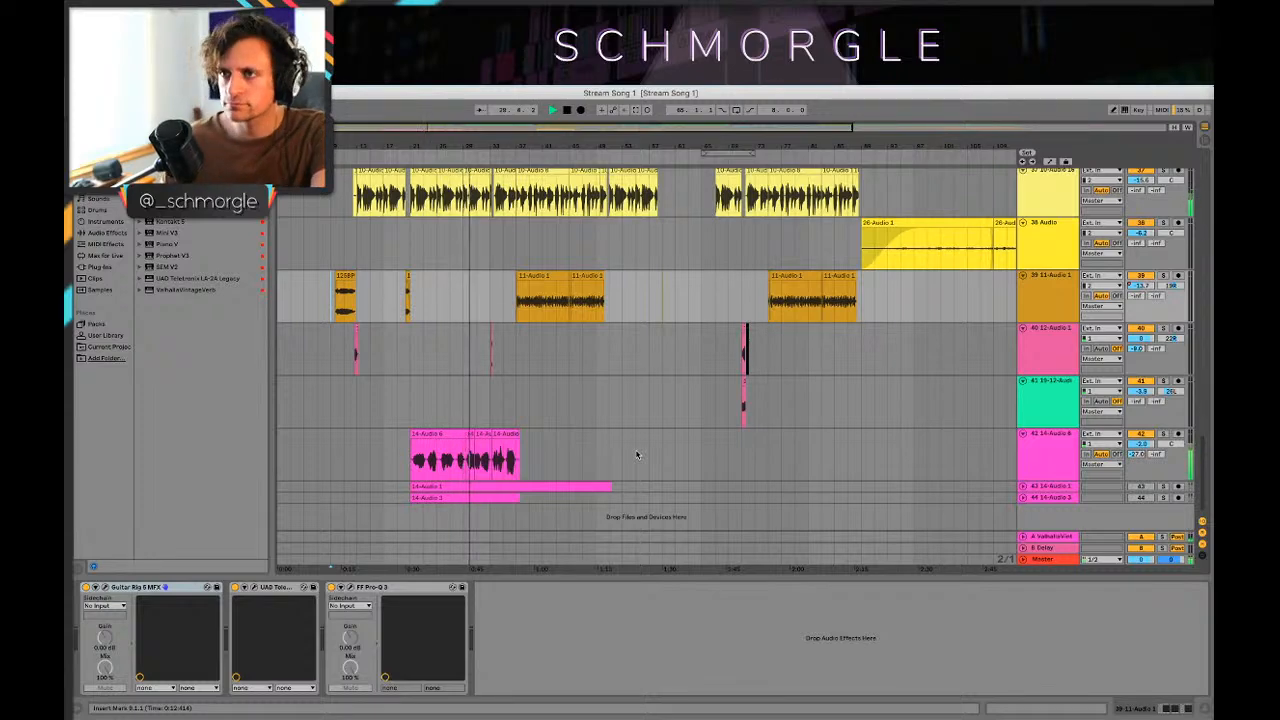
pyautogui.scroll(15, 600, 446)
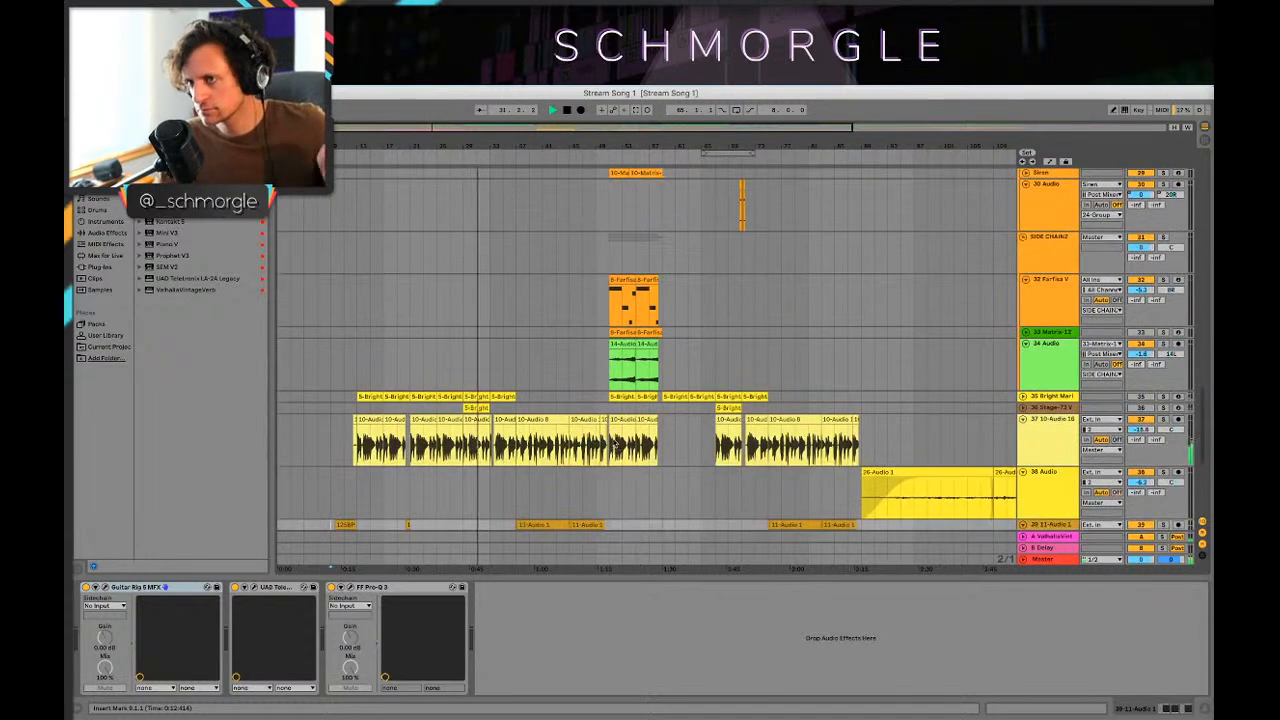
pyautogui.scroll(10, 620, 442)
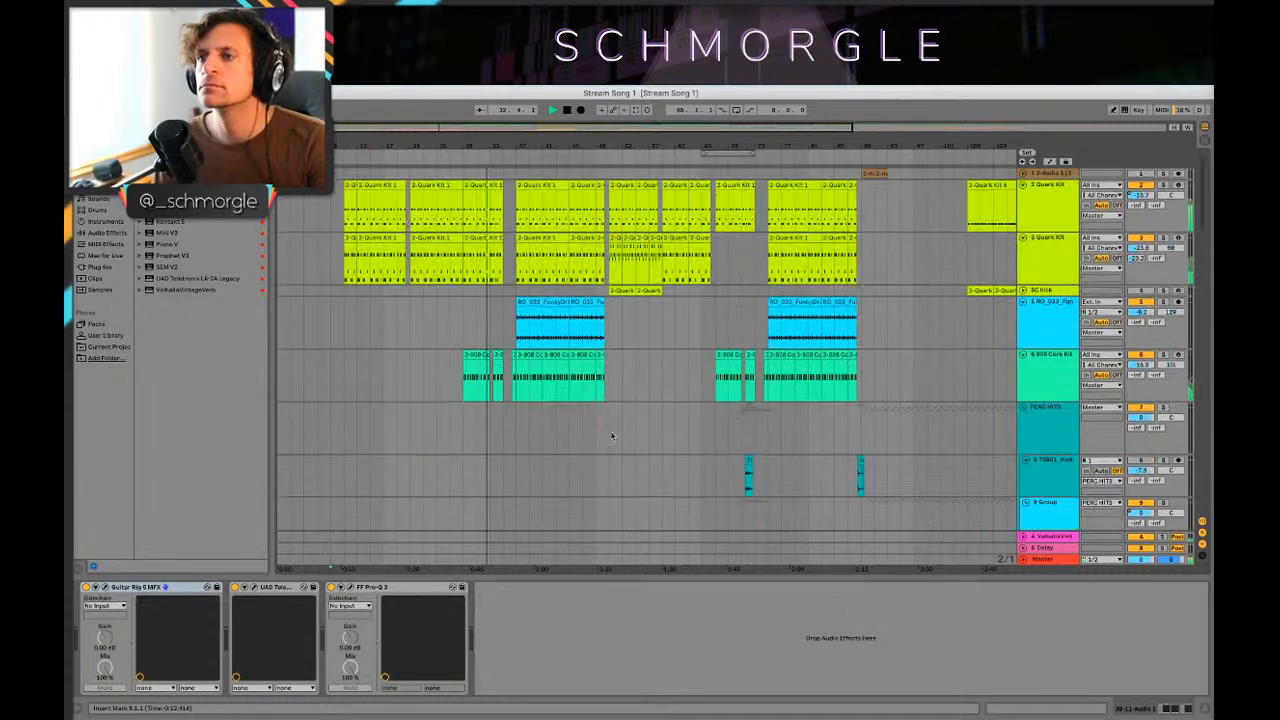
# Step: Follow the playback from about bar 32 and examine the clips on the lowest audio tracks, 37 to 44
pyautogui.moveTo(943, 144); pyautogui.dragTo(709, 130)
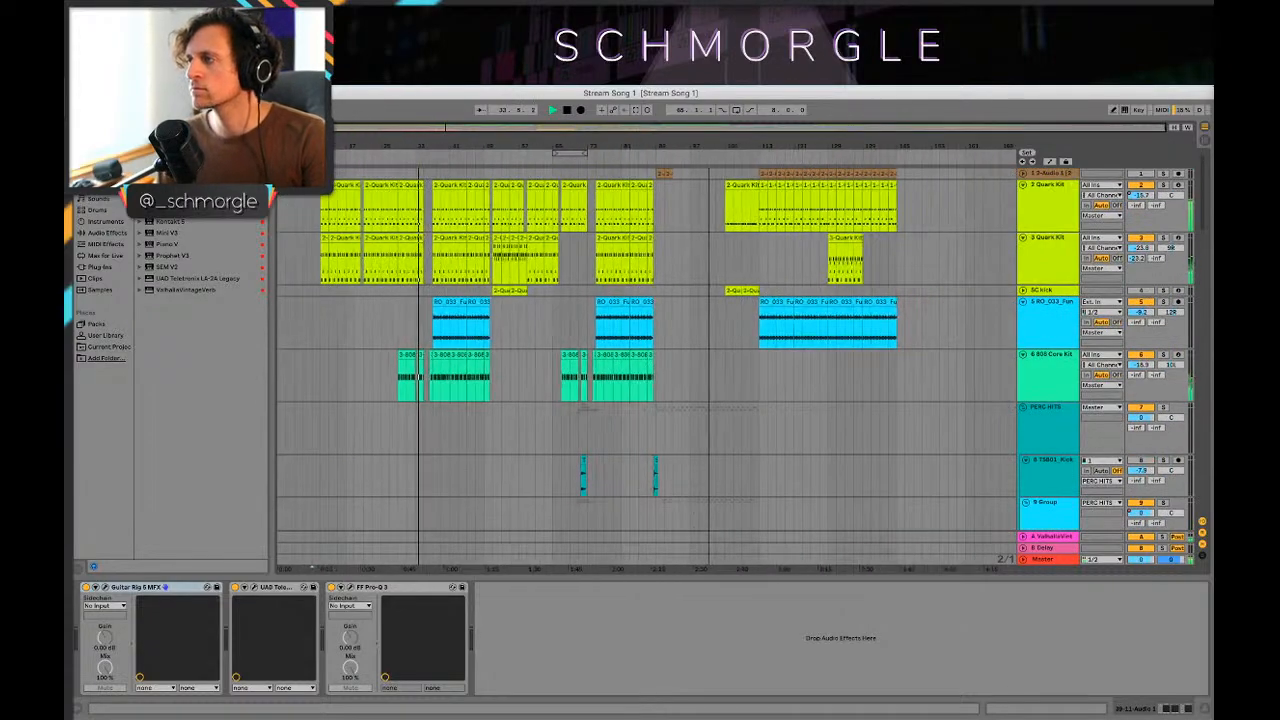
pyautogui.scroll(-15, 661, 350)
pyautogui.scroll(-15, 650, 361)
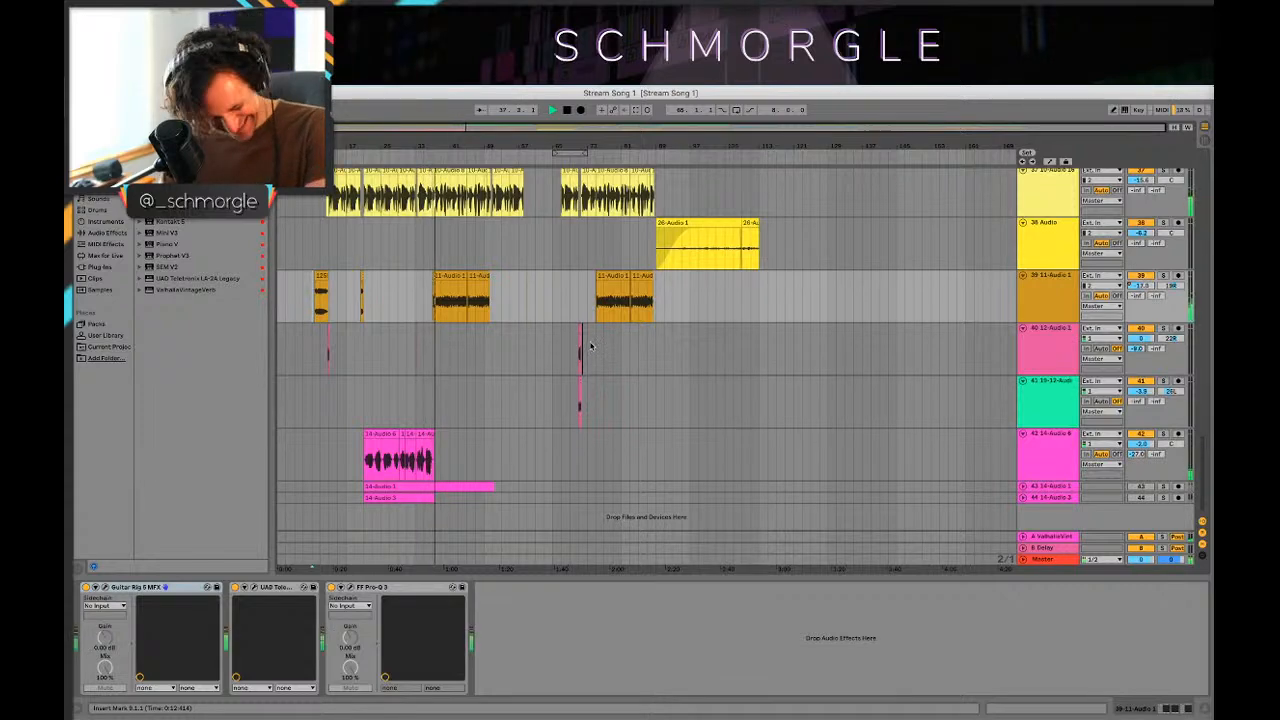
pyautogui.scroll(5, 580, 335)
pyautogui.scroll(-5, 500, 242)
pyautogui.moveTo(479, 146); pyautogui.dragTo(612, 150)
pyautogui.scroll(-1, 686, 290)
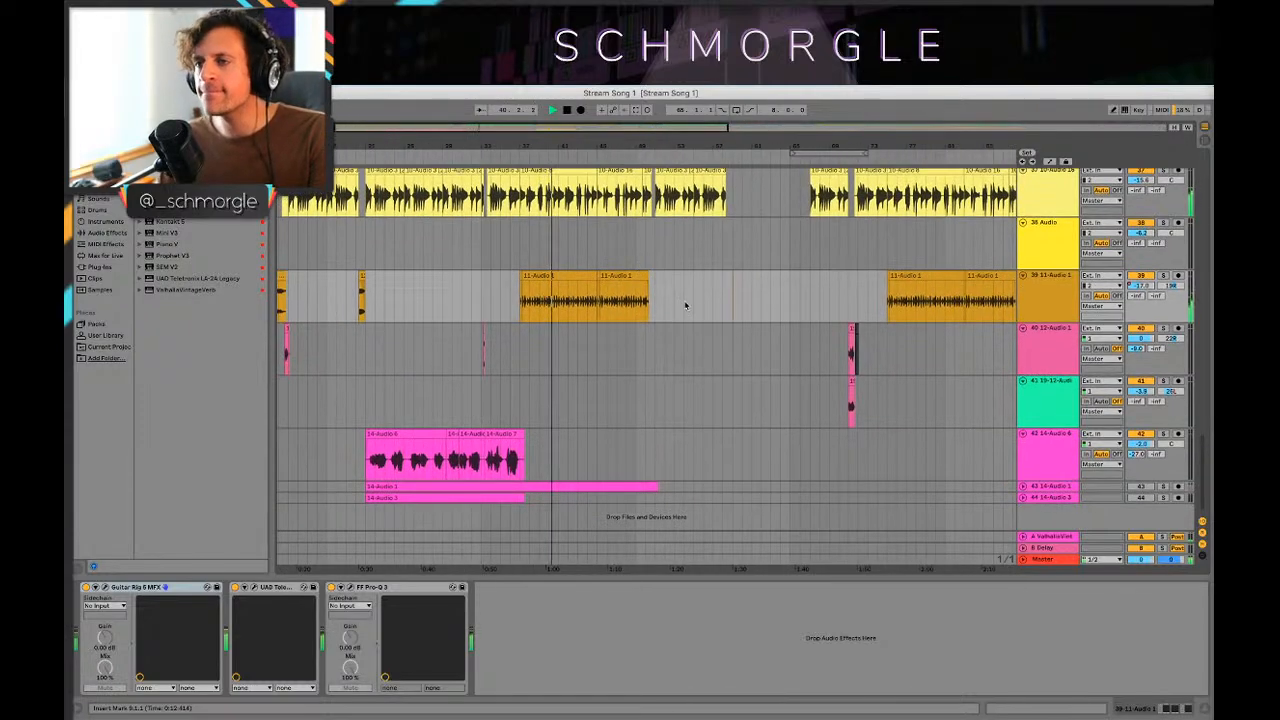
# Step: Survey the synth tracks above the audio tracks during bars 40 to 50, including 23 SEM V2 and the 24 Group
pyautogui.scroll(10, 694, 306)
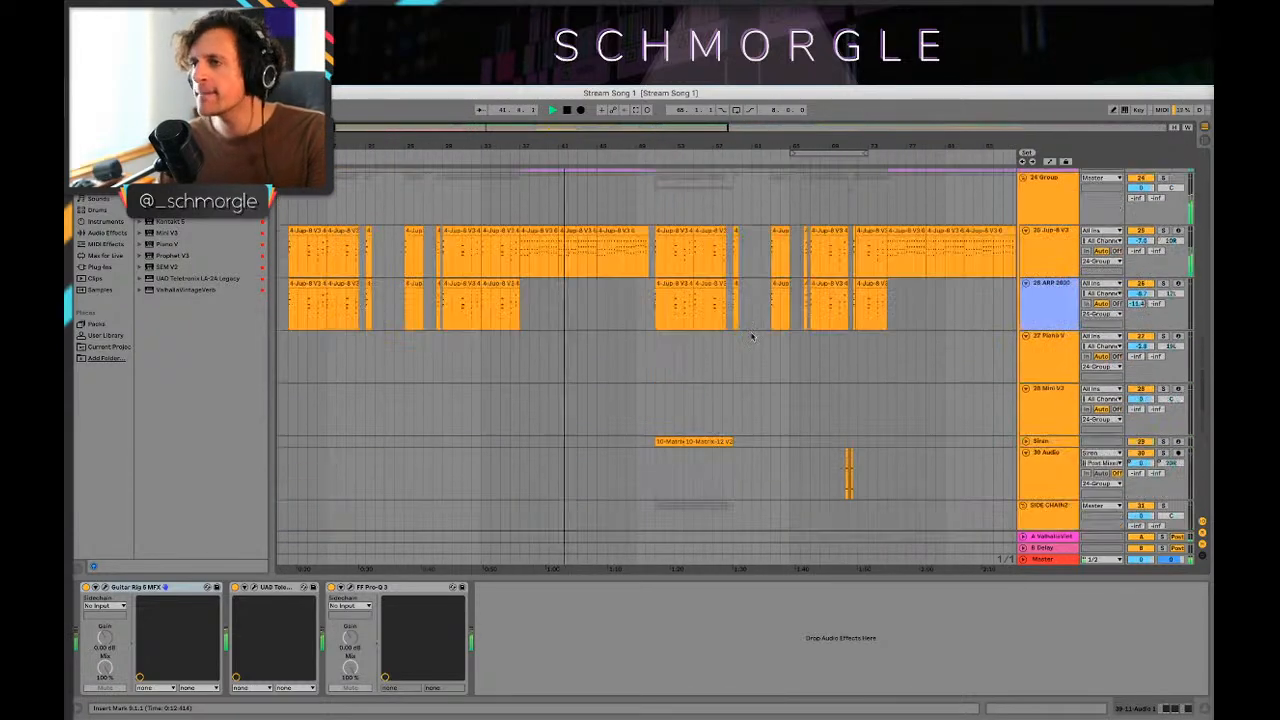
pyautogui.scroll(3, 752, 335)
pyautogui.scroll(1, 840, 350)
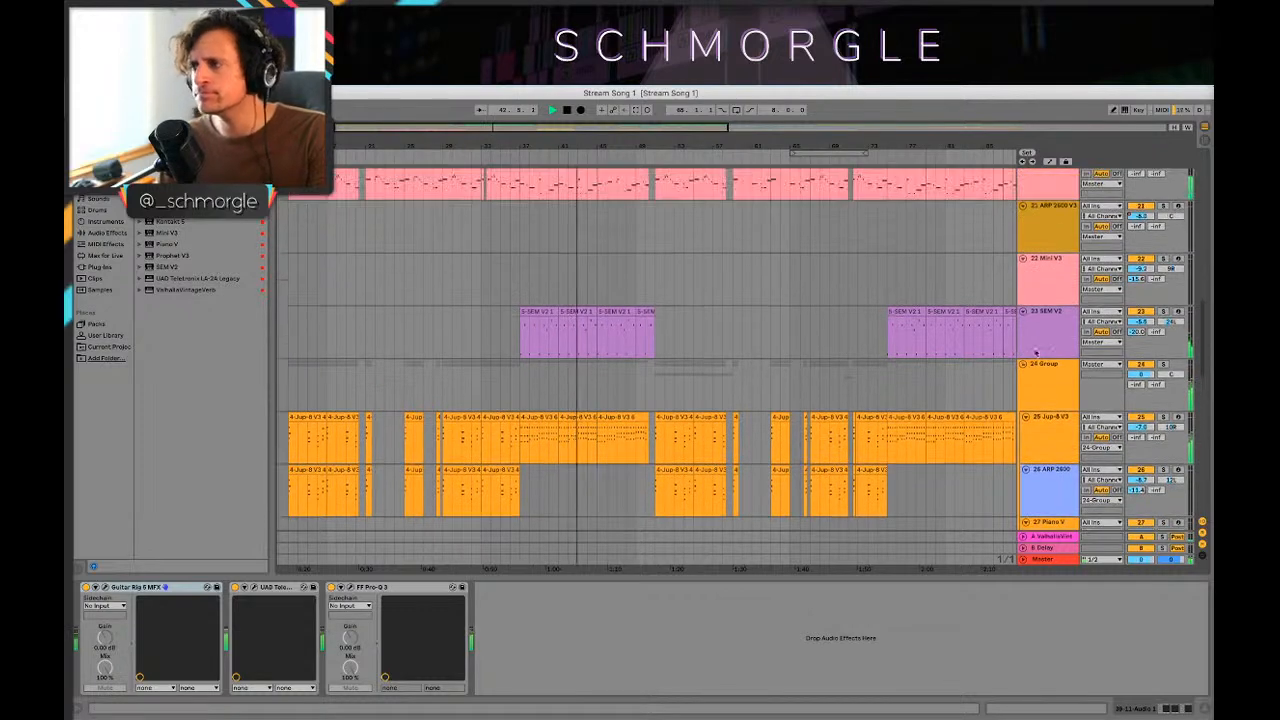
pyautogui.scroll(6, 870, 360)
pyautogui.scroll(-7, 879, 352)
pyautogui.scroll(-12, 879, 352)
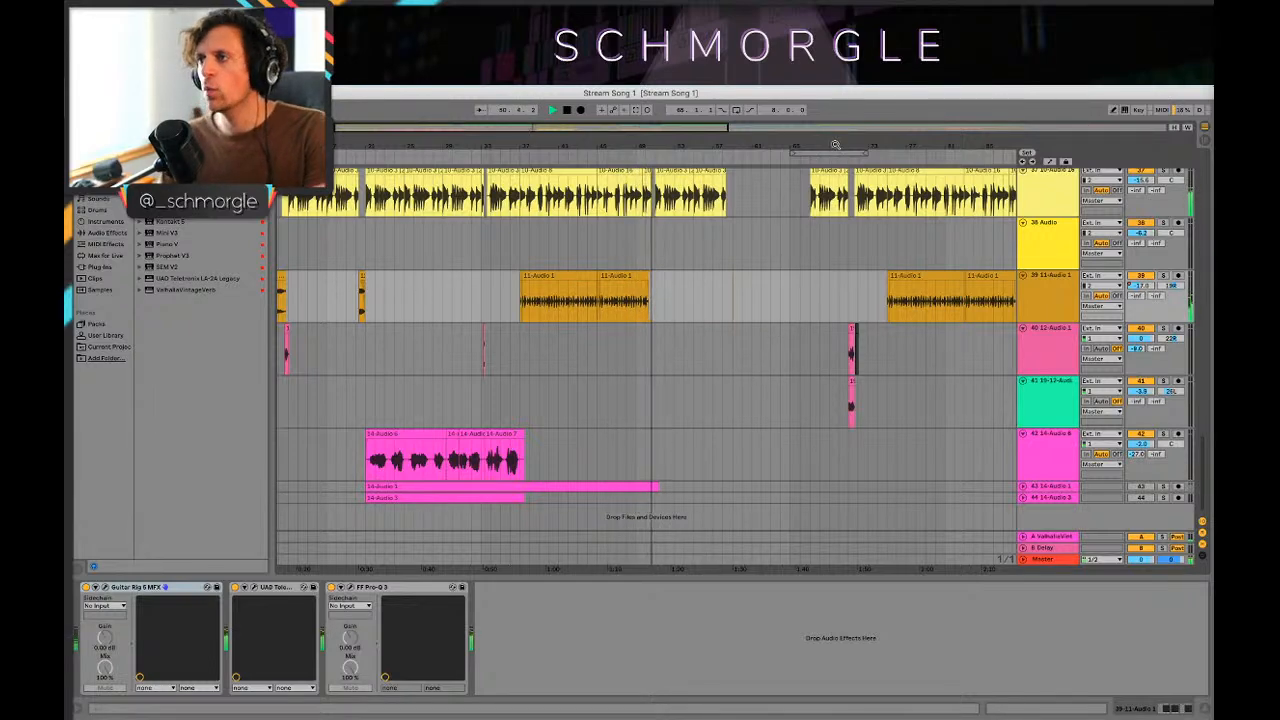
# Step: Examine the section from bar 51 on the Farfisa V, 34 Audio, Bright Marimba and lower audio tracks as it plays
pyautogui.moveTo(835, 145); pyautogui.dragTo(597, 325)
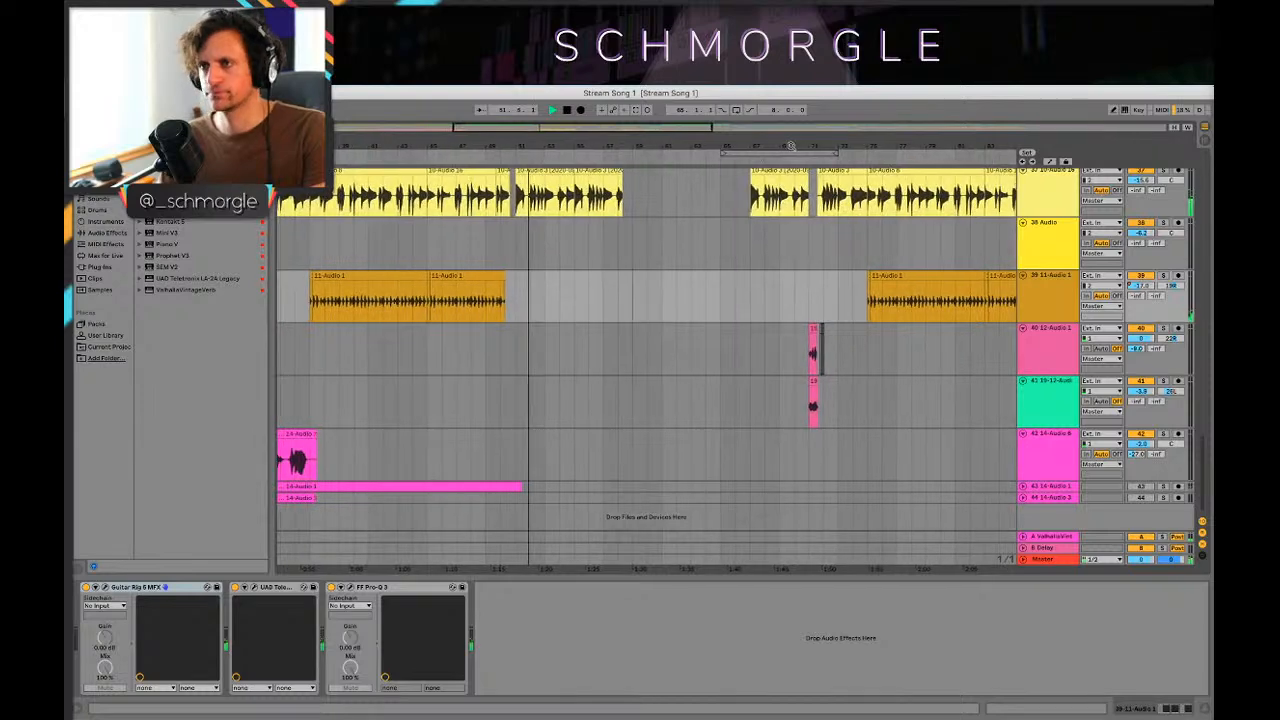
pyautogui.scroll(6, 608, 334)
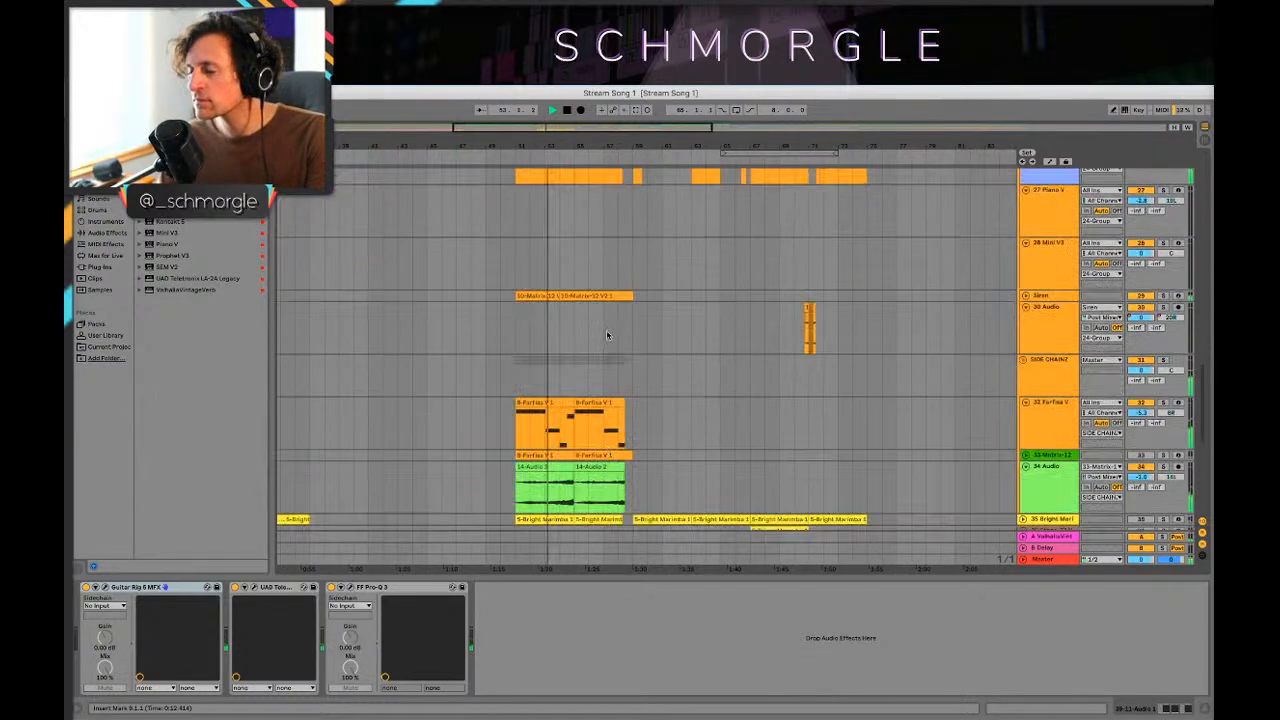
pyautogui.scroll(-3, 606, 334)
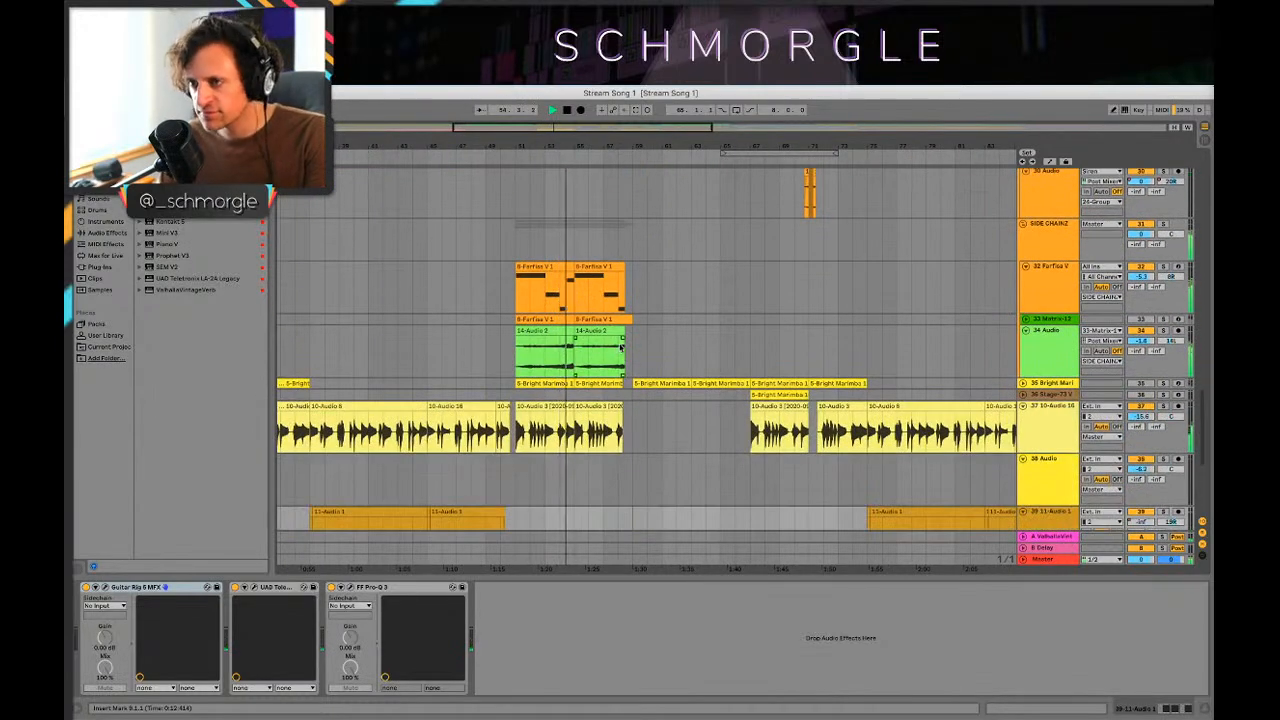
pyautogui.scroll(-3, 640, 340)
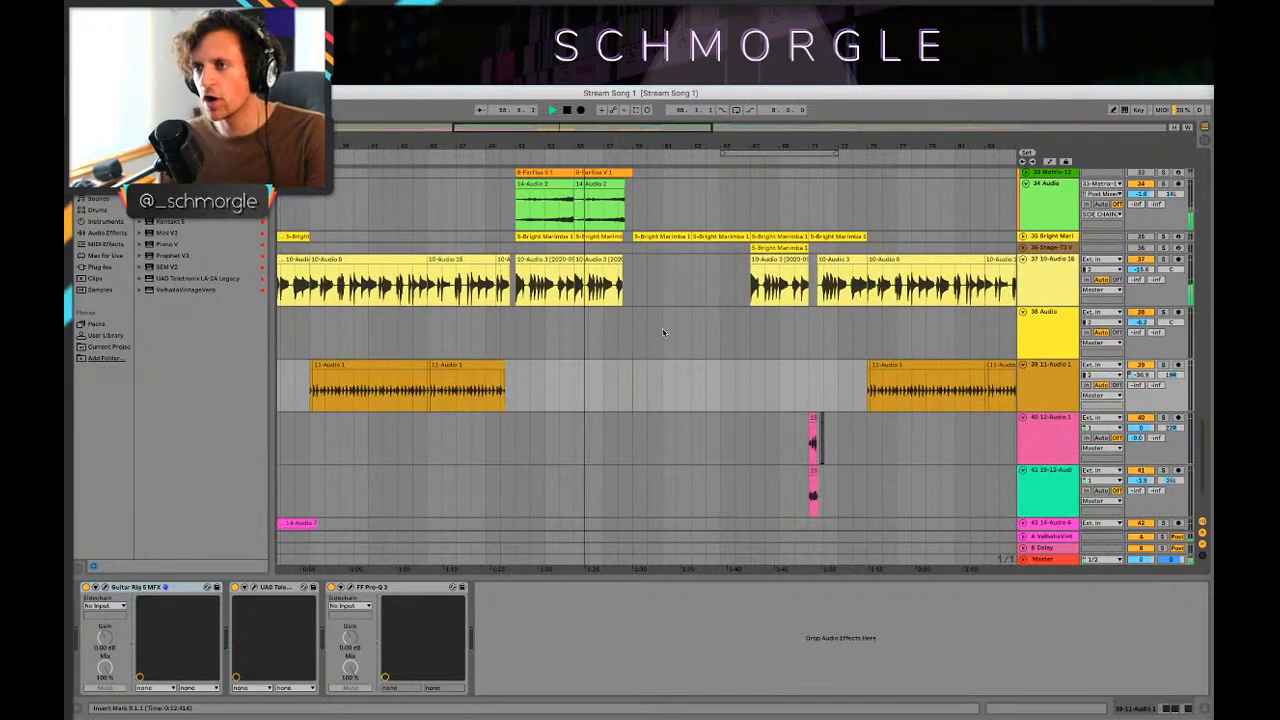
pyautogui.scroll(-1, 660, 336)
pyautogui.scroll(-1, 658, 330)
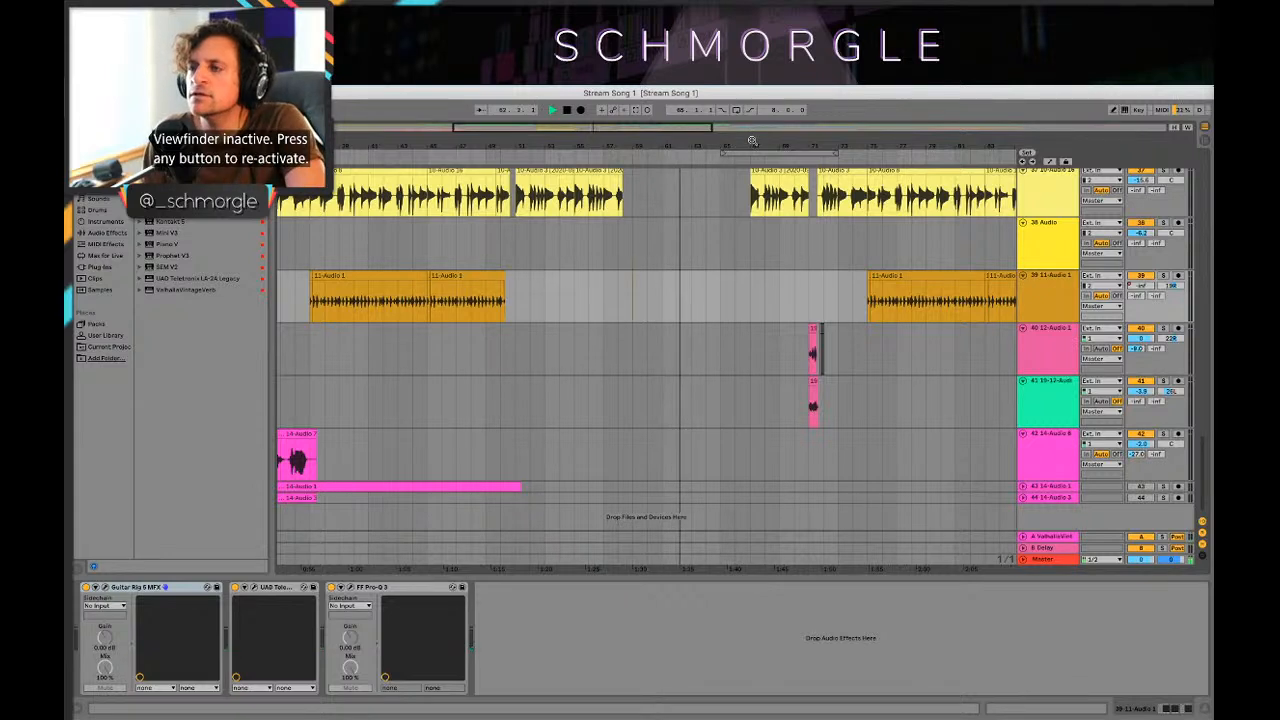
# Step: Follow the playback through the bar 71 transition, examining the short clips on tracks 40 and 41 close up
pyautogui.moveTo(752, 141); pyautogui.dragTo(752, 165)
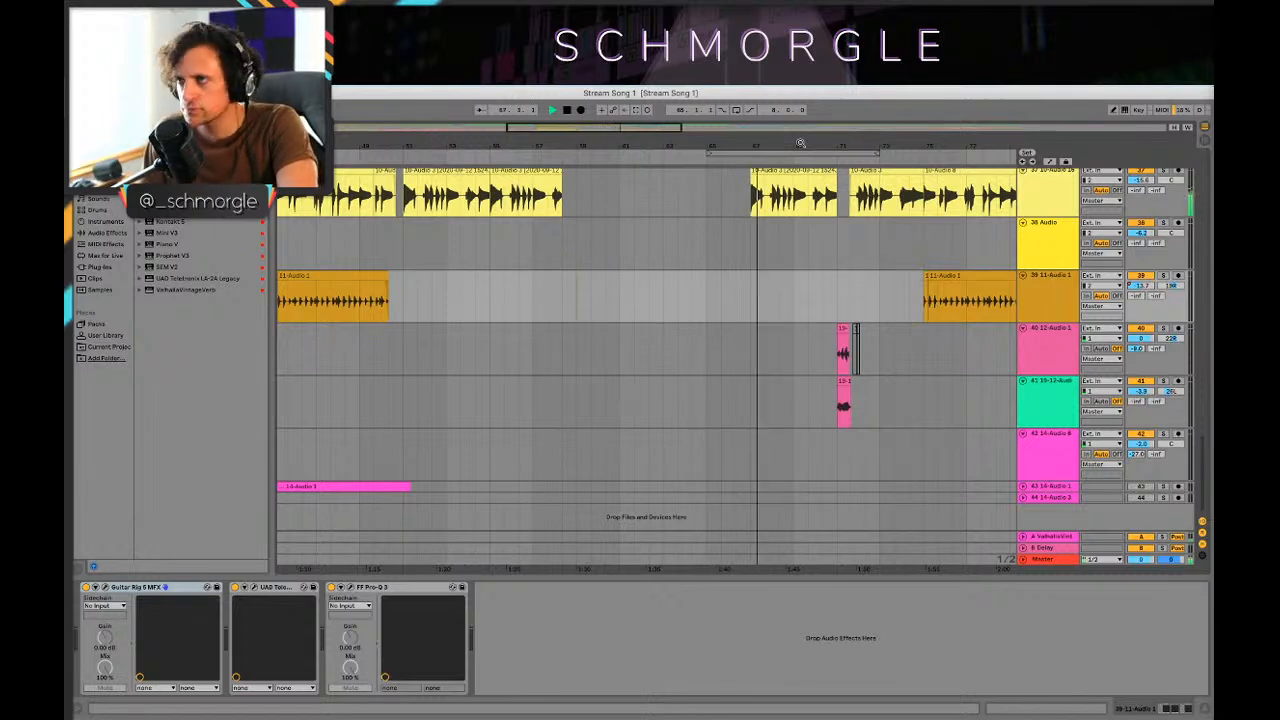
pyautogui.scroll(3, 752, 140)
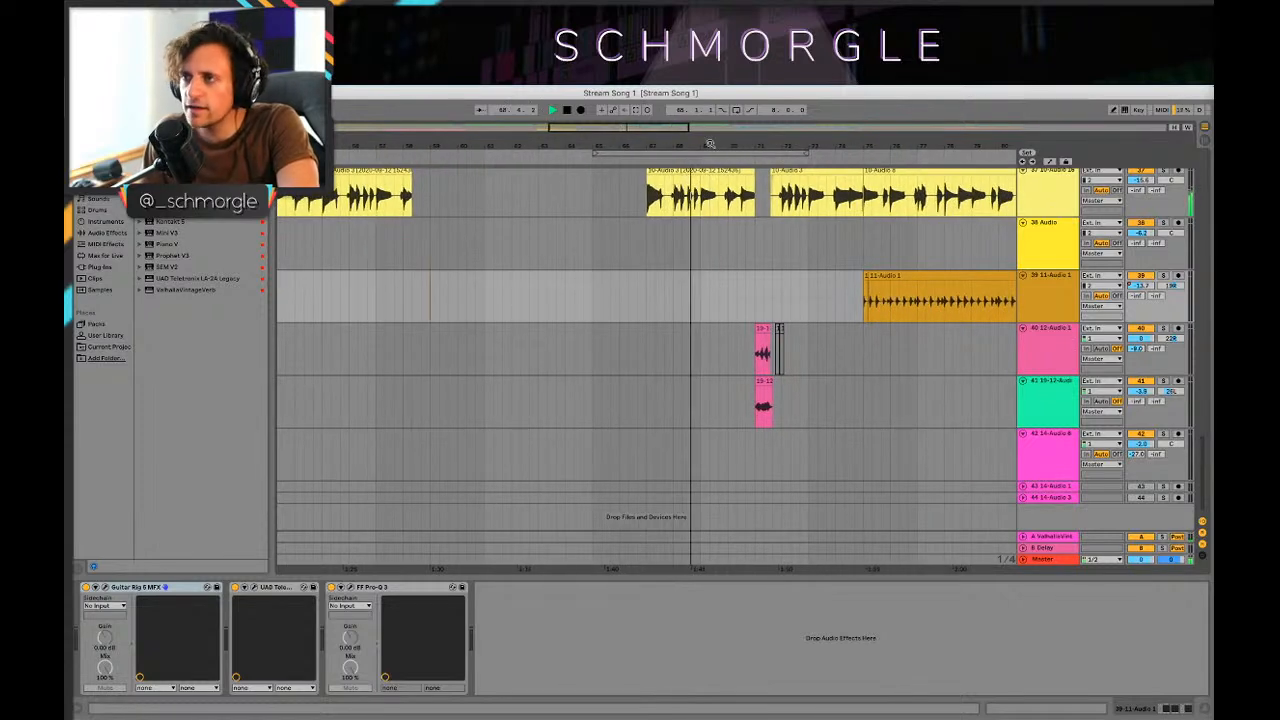
pyautogui.scroll(2, 720, 146)
pyautogui.moveTo(775, 147); pyautogui.dragTo(622, 149)
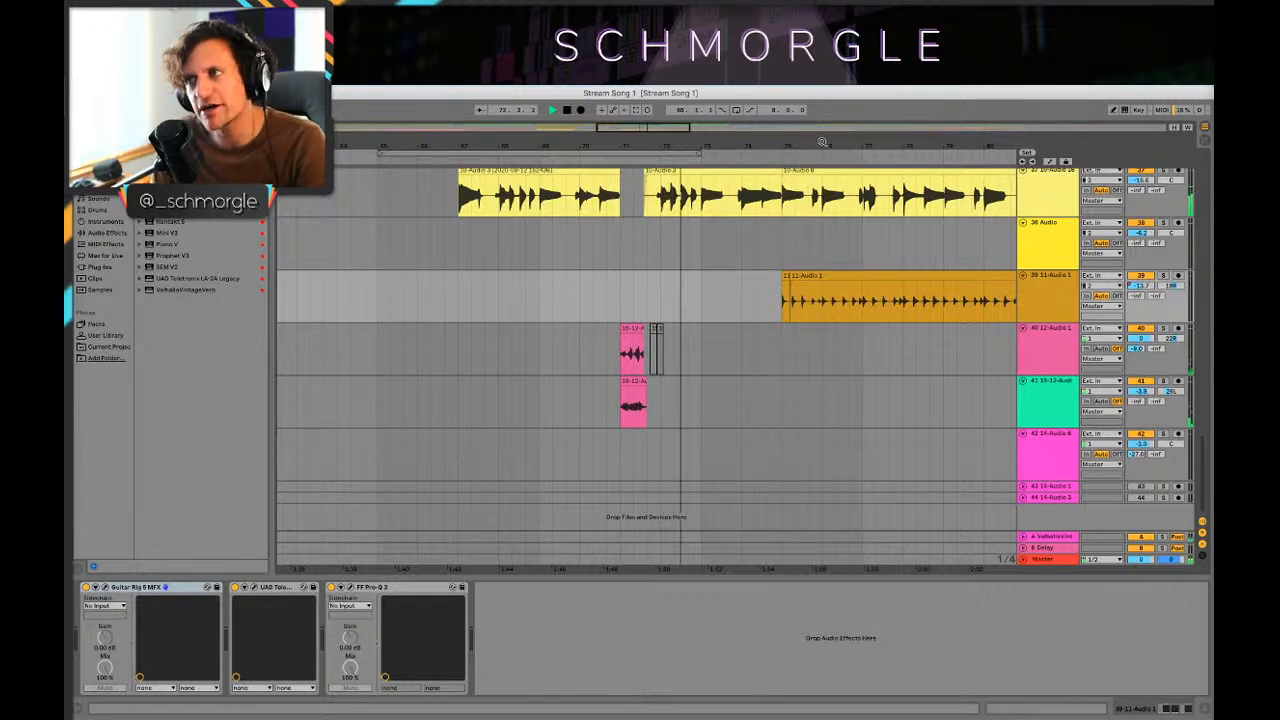
pyautogui.moveTo(820, 138); pyautogui.dragTo(786, 130)
pyautogui.scroll(5, 809, 237)
pyautogui.scroll(-5, 809, 236)
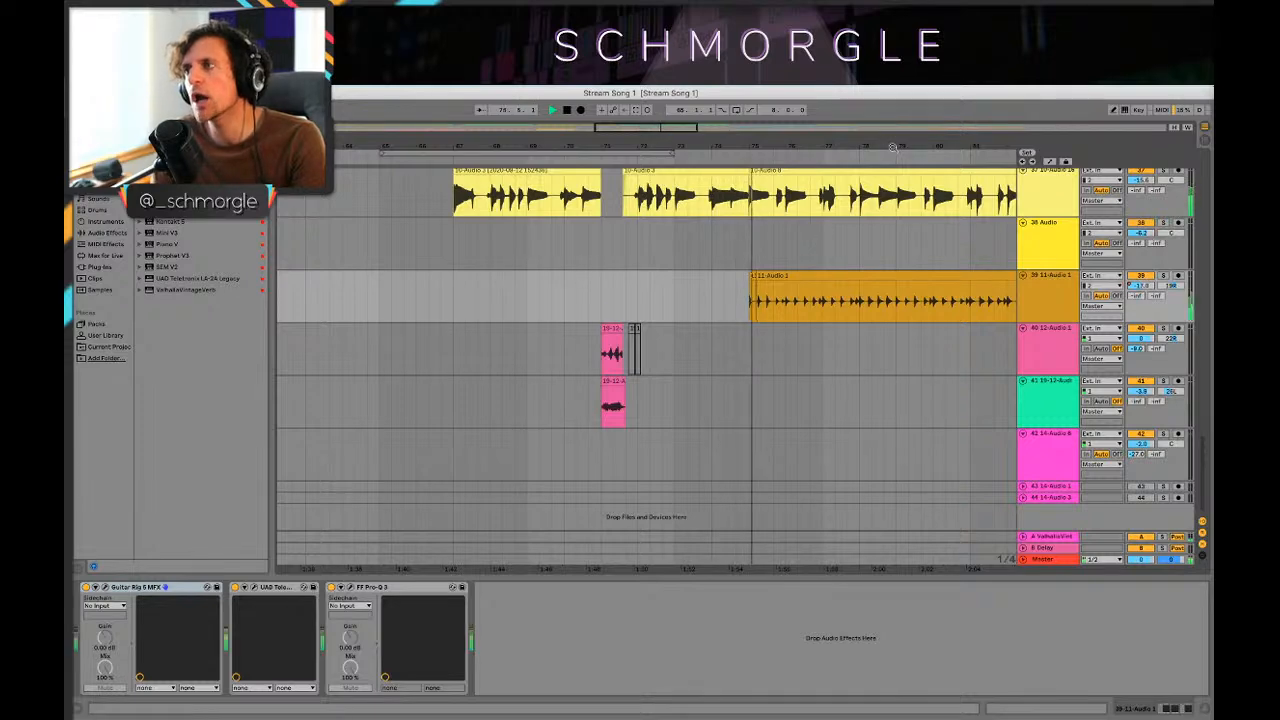
# Step: Follow the playback from bar 75 to about bar 99 and examine the long faded-in clip on the 38 Audio track
pyautogui.moveTo(893, 148); pyautogui.dragTo(757, 100)
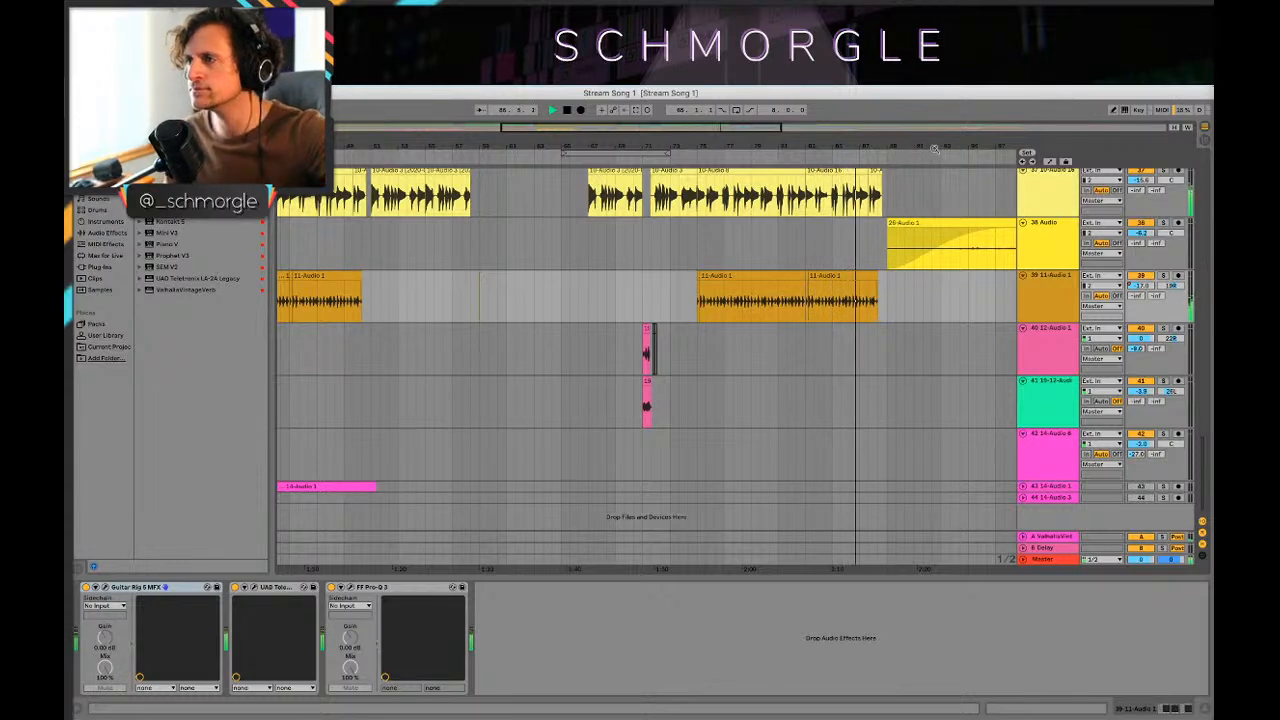
pyautogui.moveTo(846, 149); pyautogui.dragTo(728, 149)
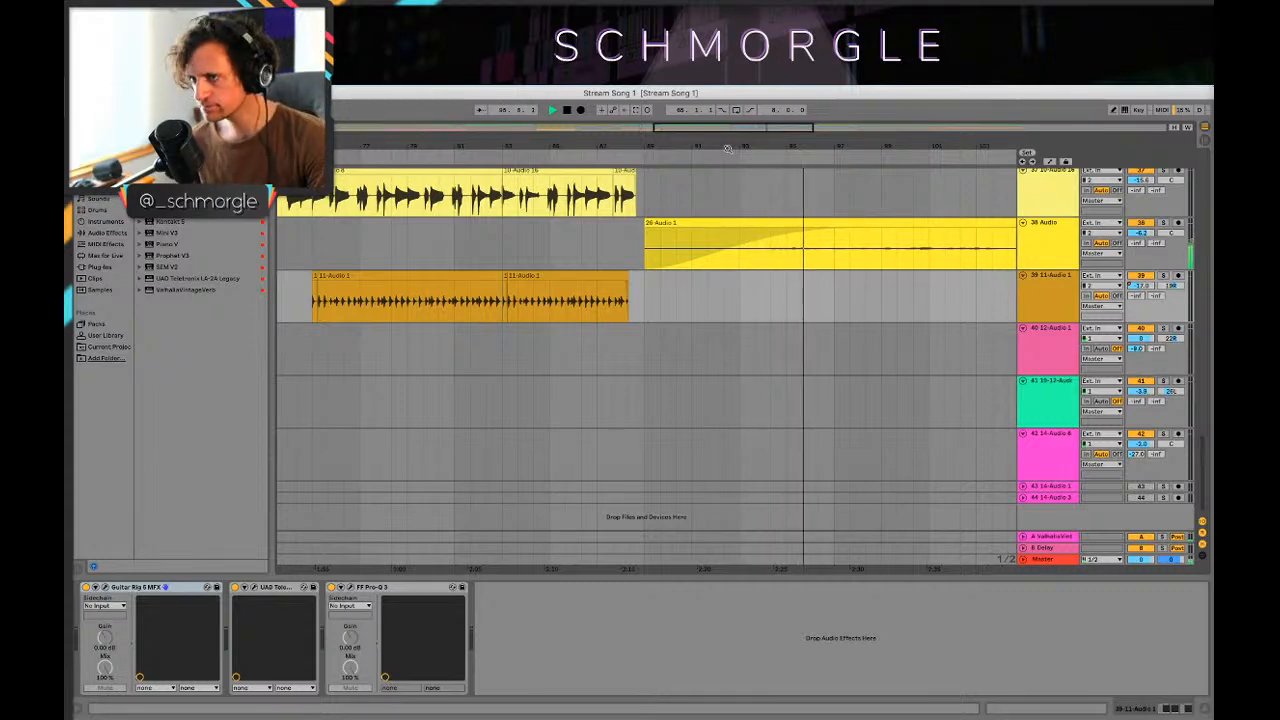
pyautogui.scroll(2, 987, 315)
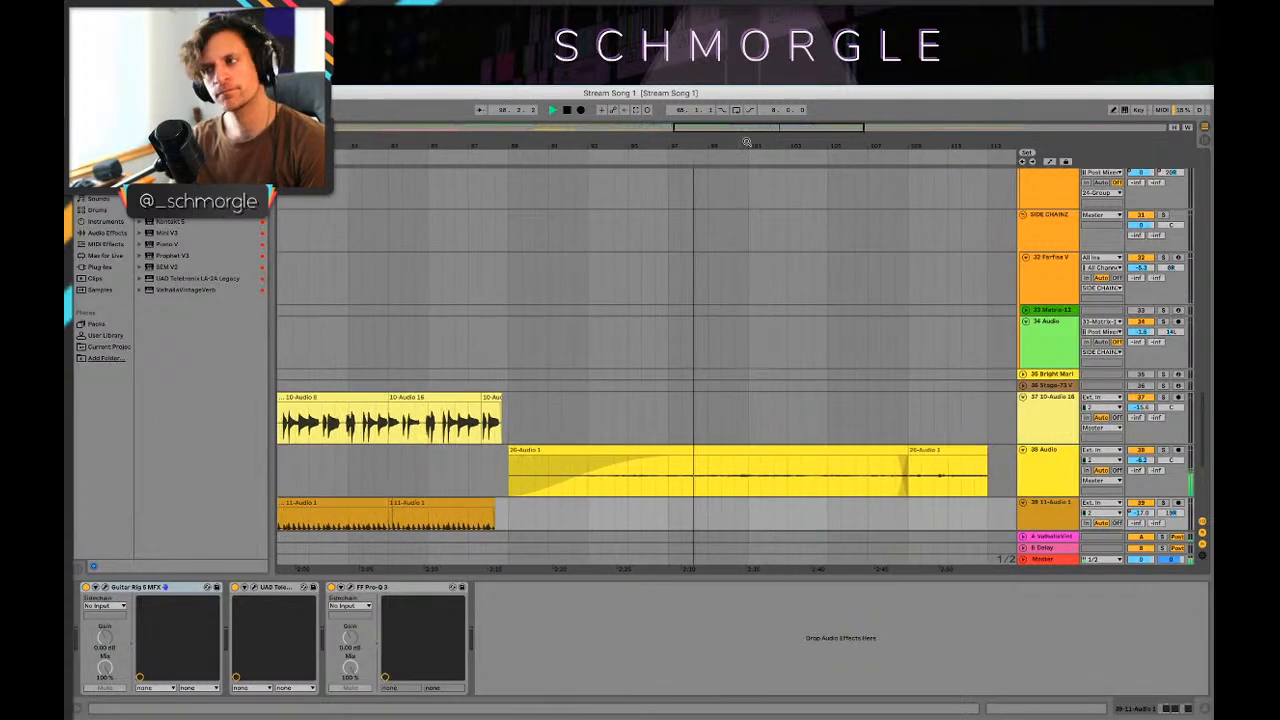
pyautogui.scroll(-5, 886, 303)
pyautogui.scroll(-2, 917, 292)
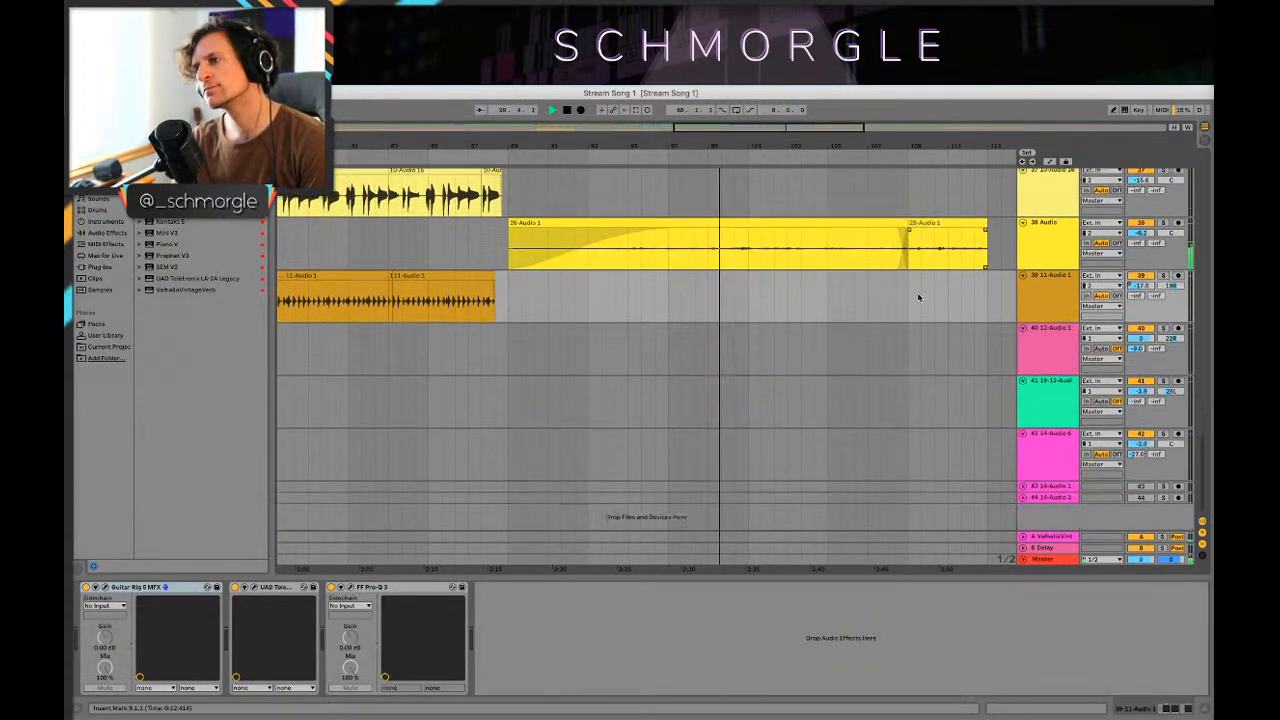
# Step: Examine the Mini V3, ARP 2600 V3 and SEM V2 clips between bars 97 and 112 during playback
pyautogui.scroll(10, 917, 294)
pyautogui.scroll(10, 917, 296)
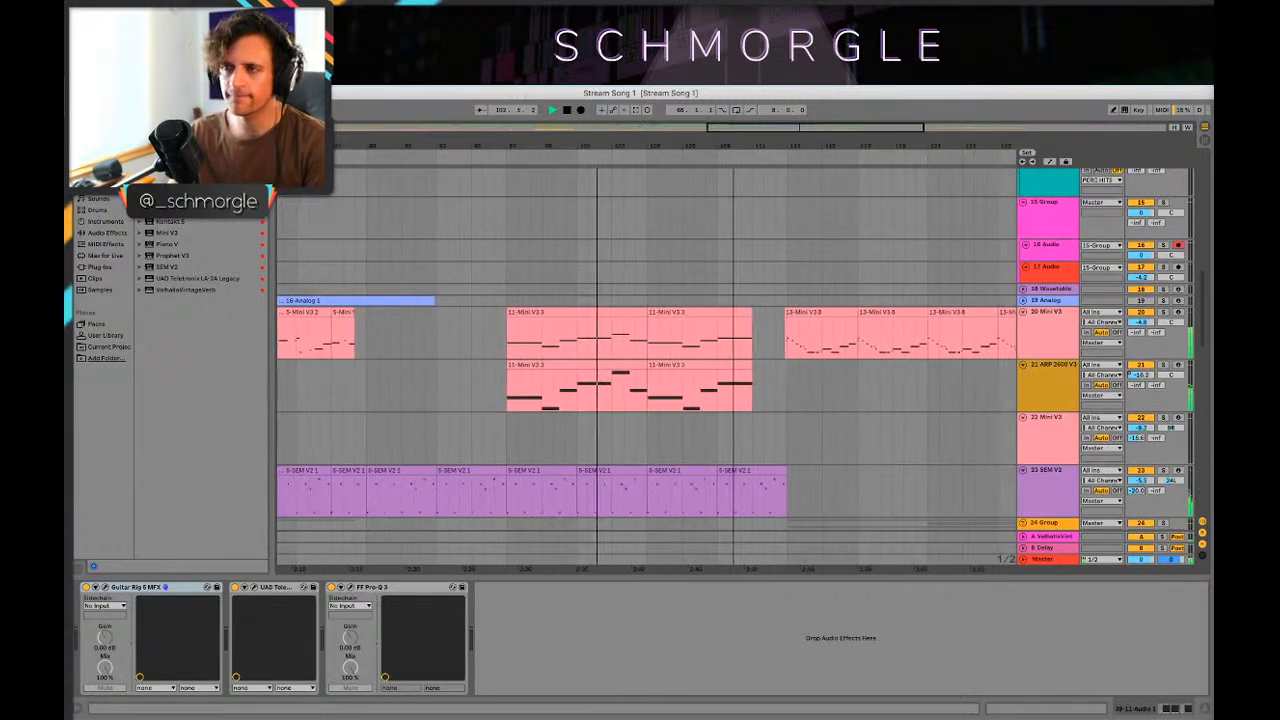
pyautogui.scroll(-3, 785, 256)
pyautogui.scroll(-3, 785, 256)
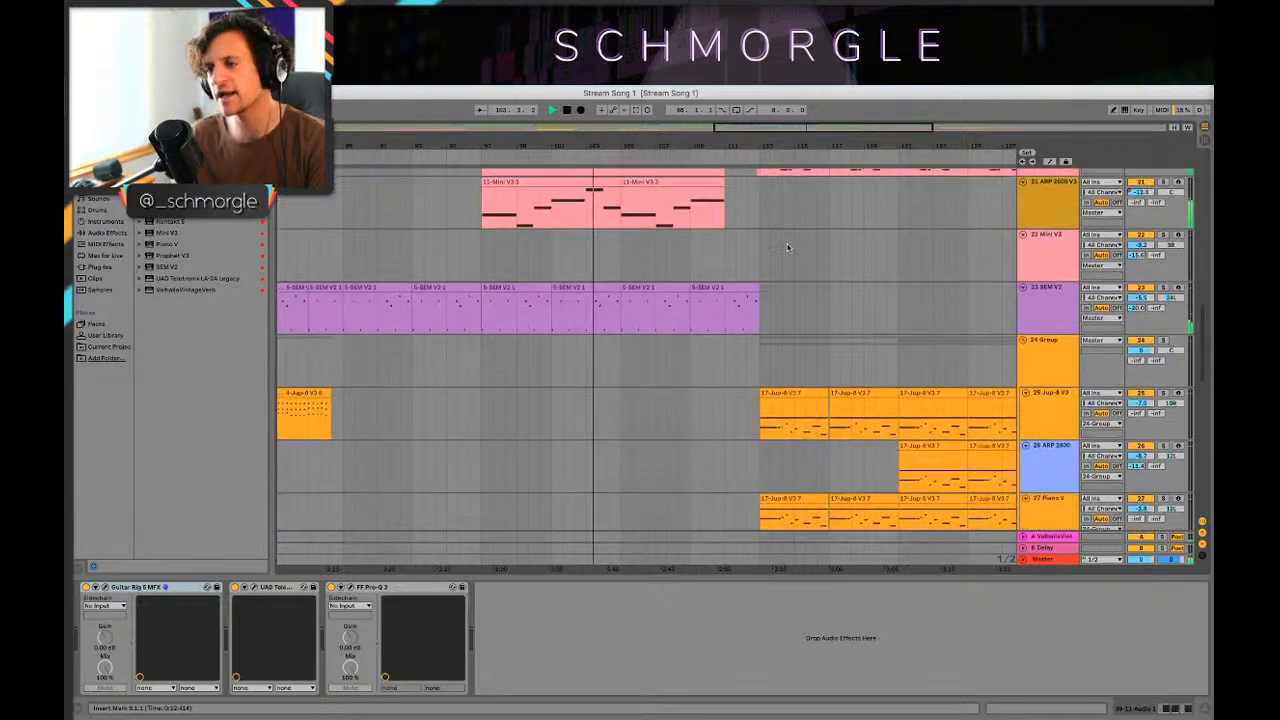
pyautogui.scroll(10, 911, 291)
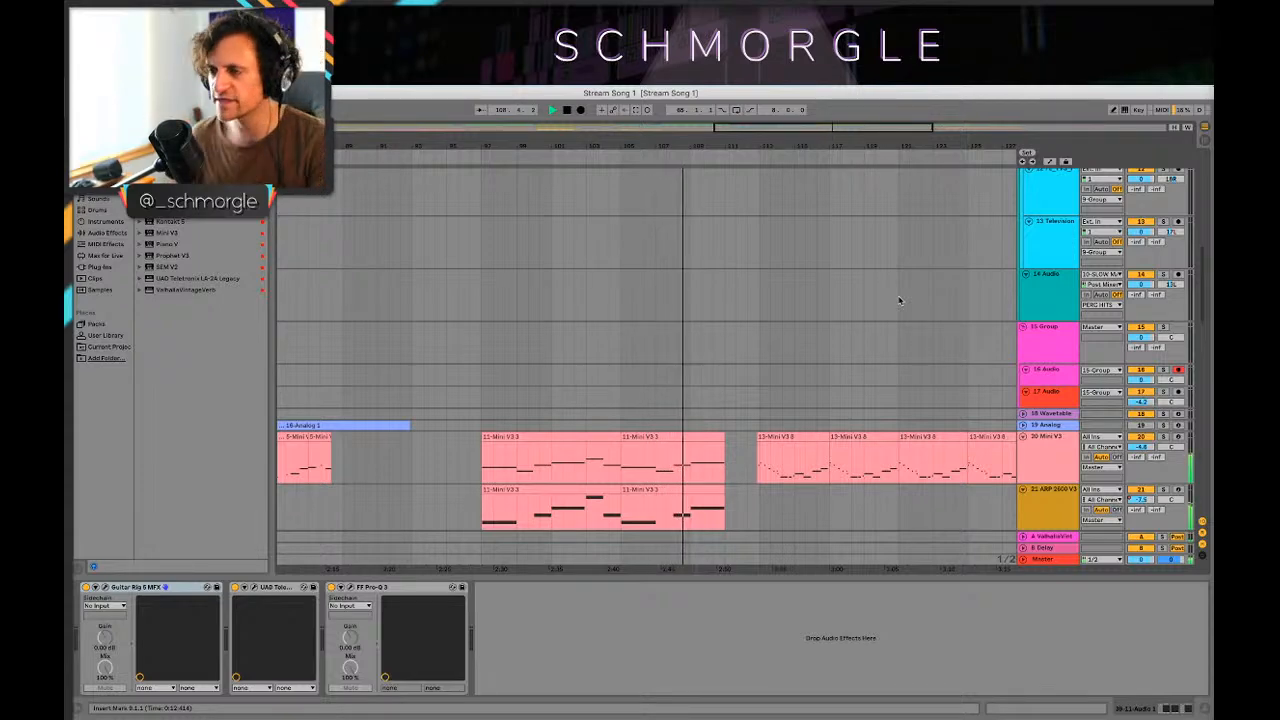
pyautogui.scroll(-3, 912, 275)
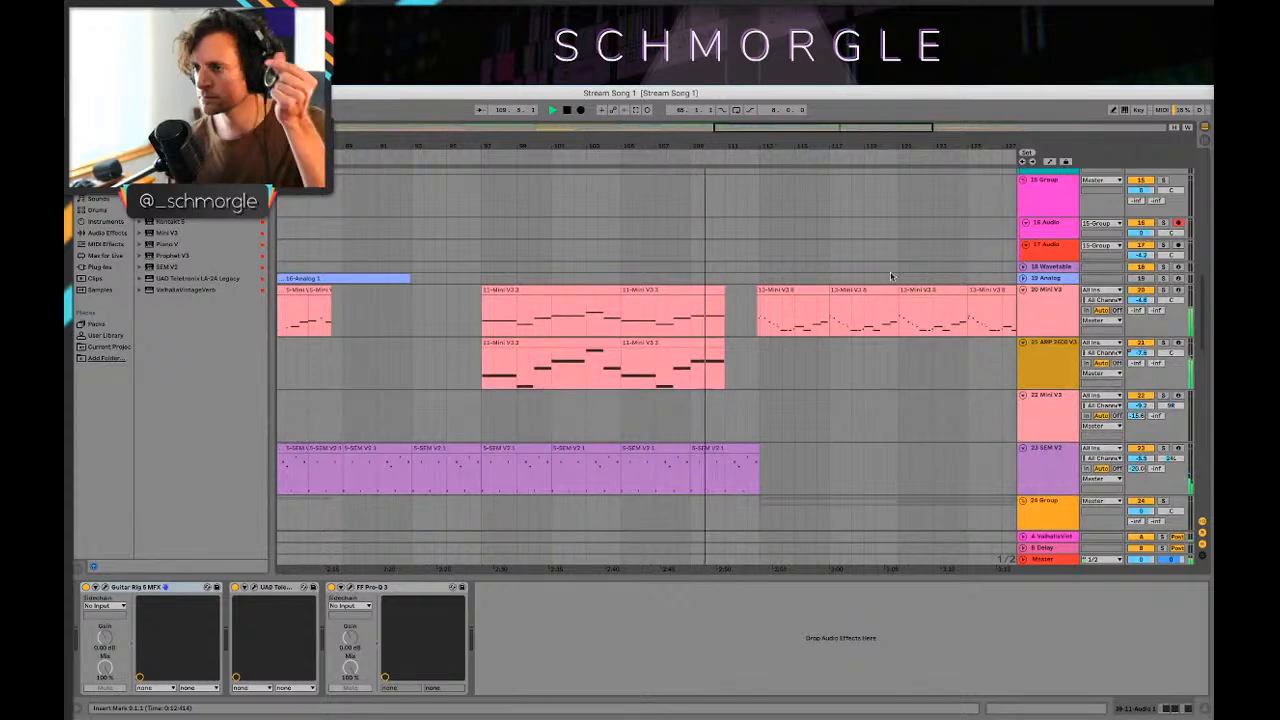
pyautogui.scroll(-3, 885, 265)
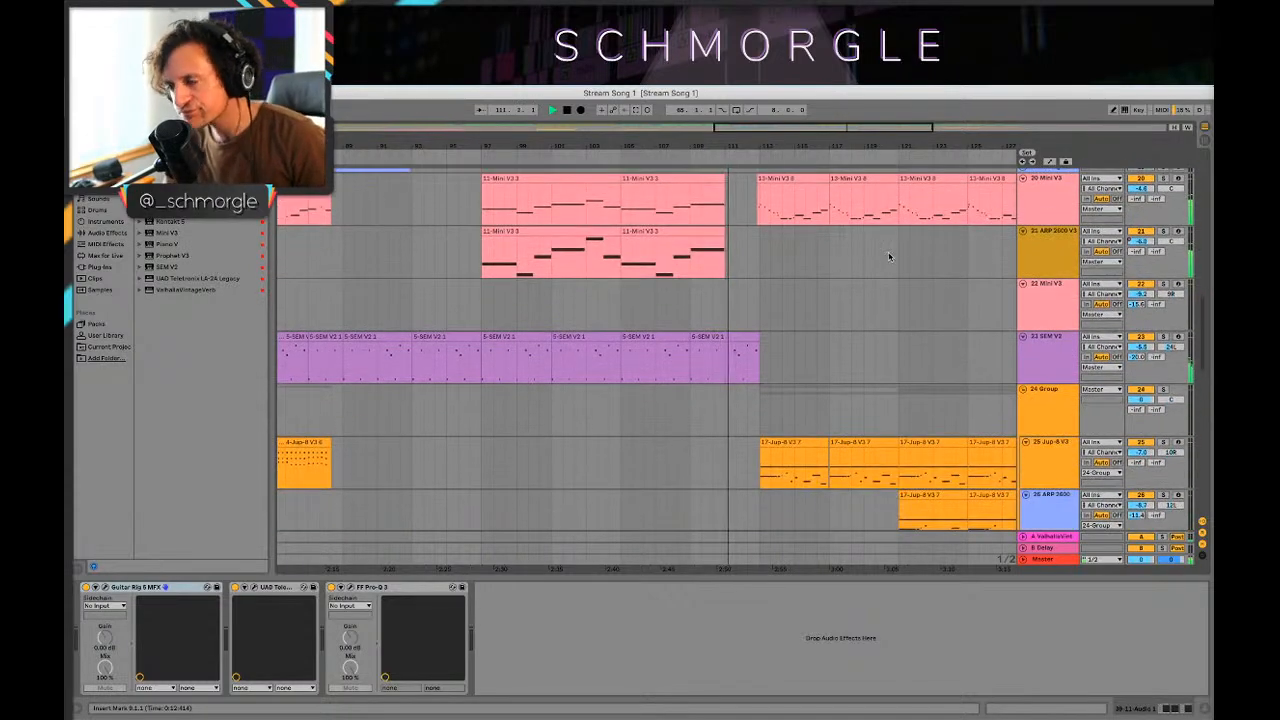
pyautogui.moveTo(898, 148); pyautogui.dragTo(854, 146)
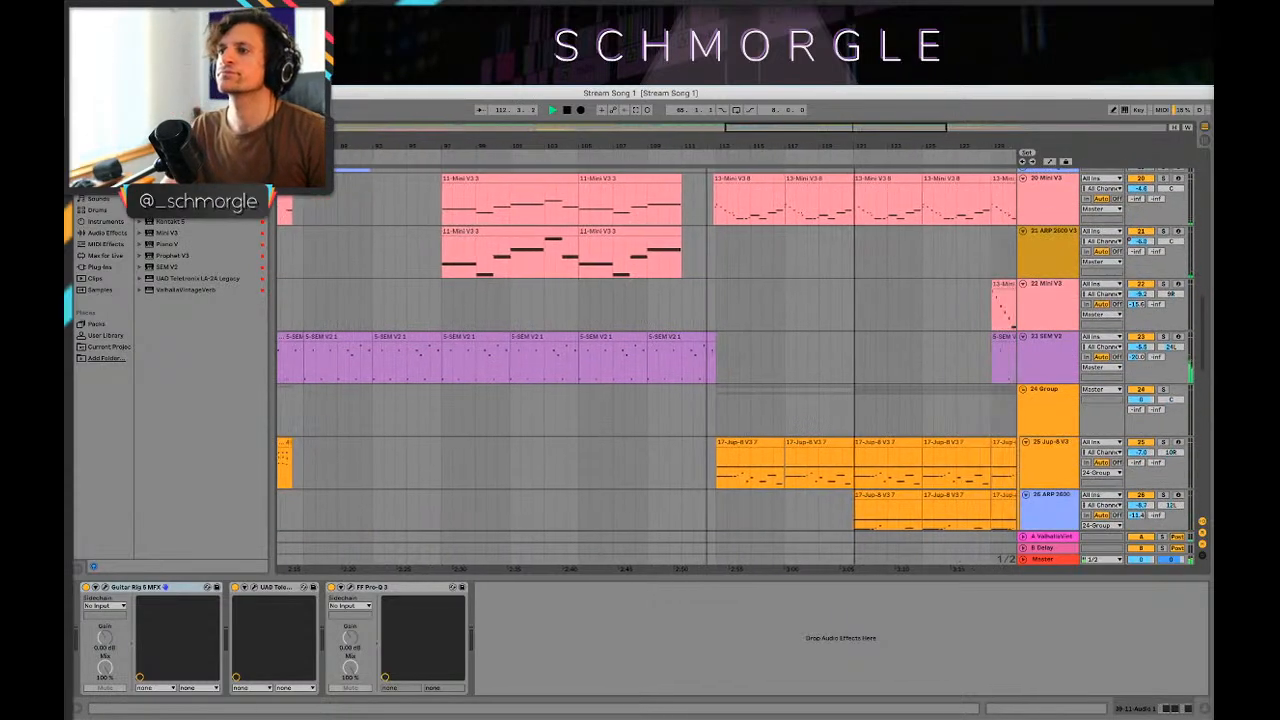
# Step: Survey the closing section from bar 113 across the Mini V3, SEM V2, Jup-8 V3, ARP 2600 and Piano V tracks
pyautogui.scroll(-3, 808, 405)
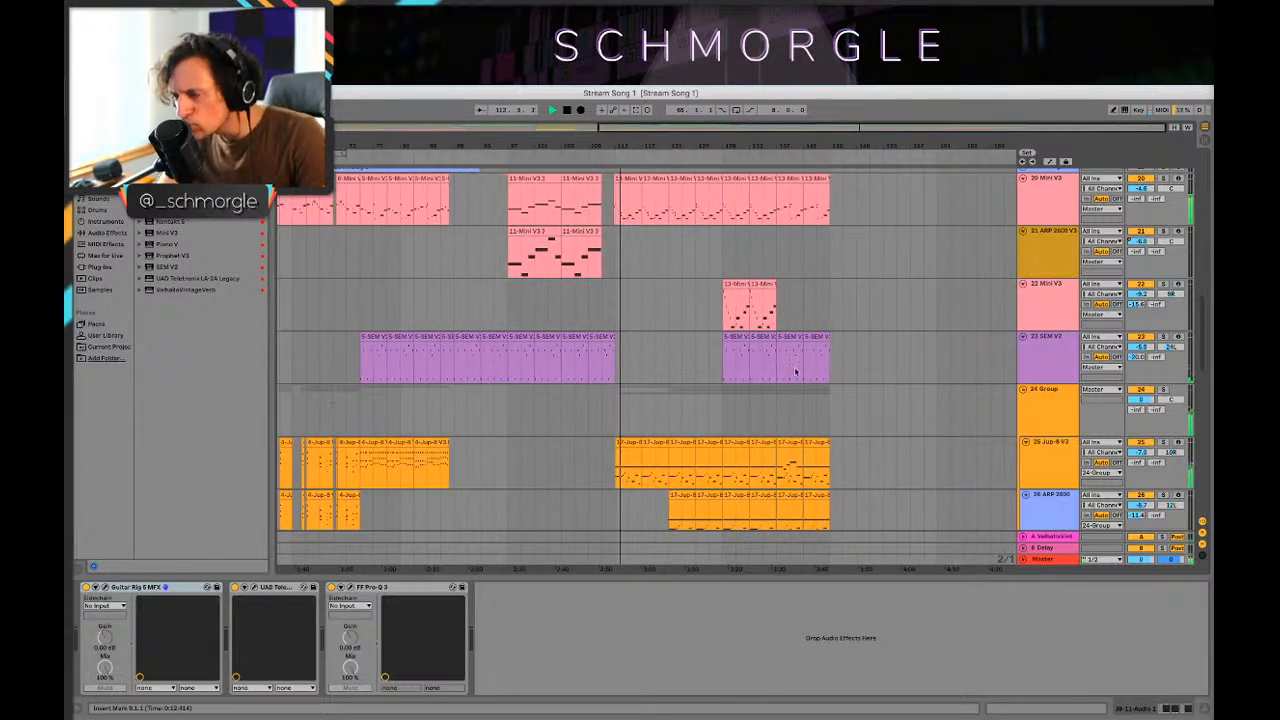
pyautogui.scroll(-5, 796, 372)
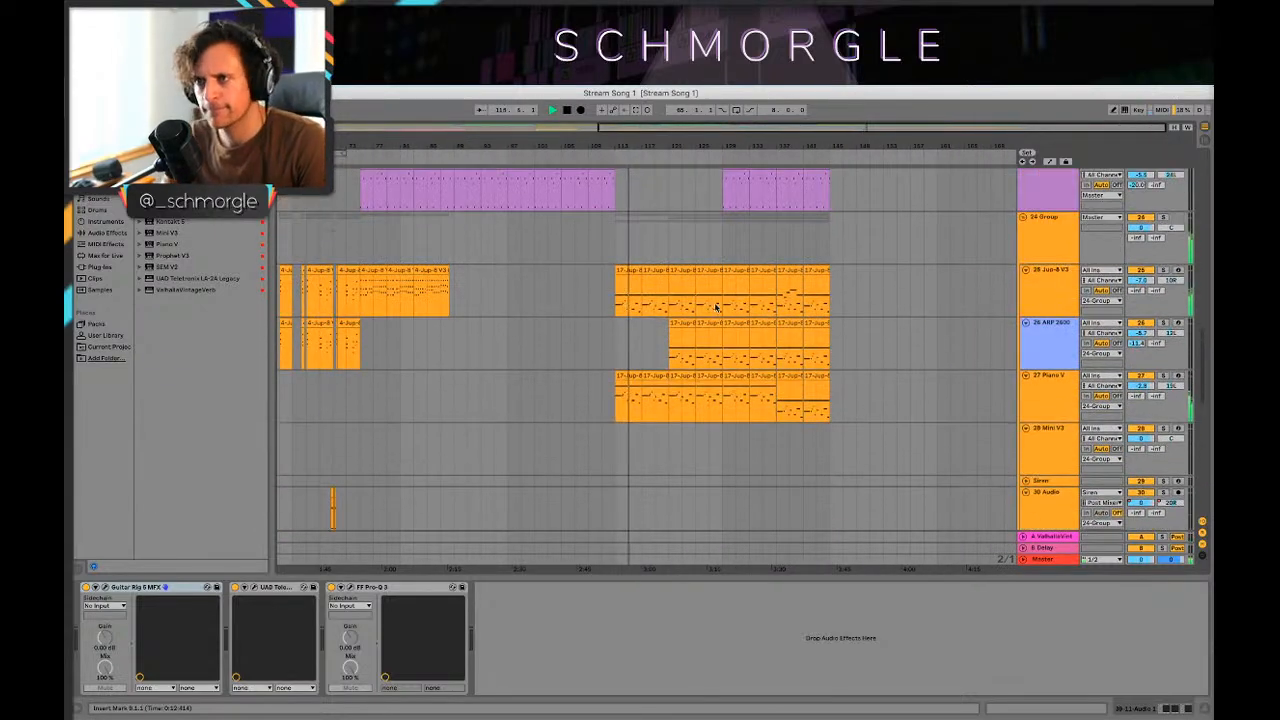
pyautogui.scroll(6, 756, 288)
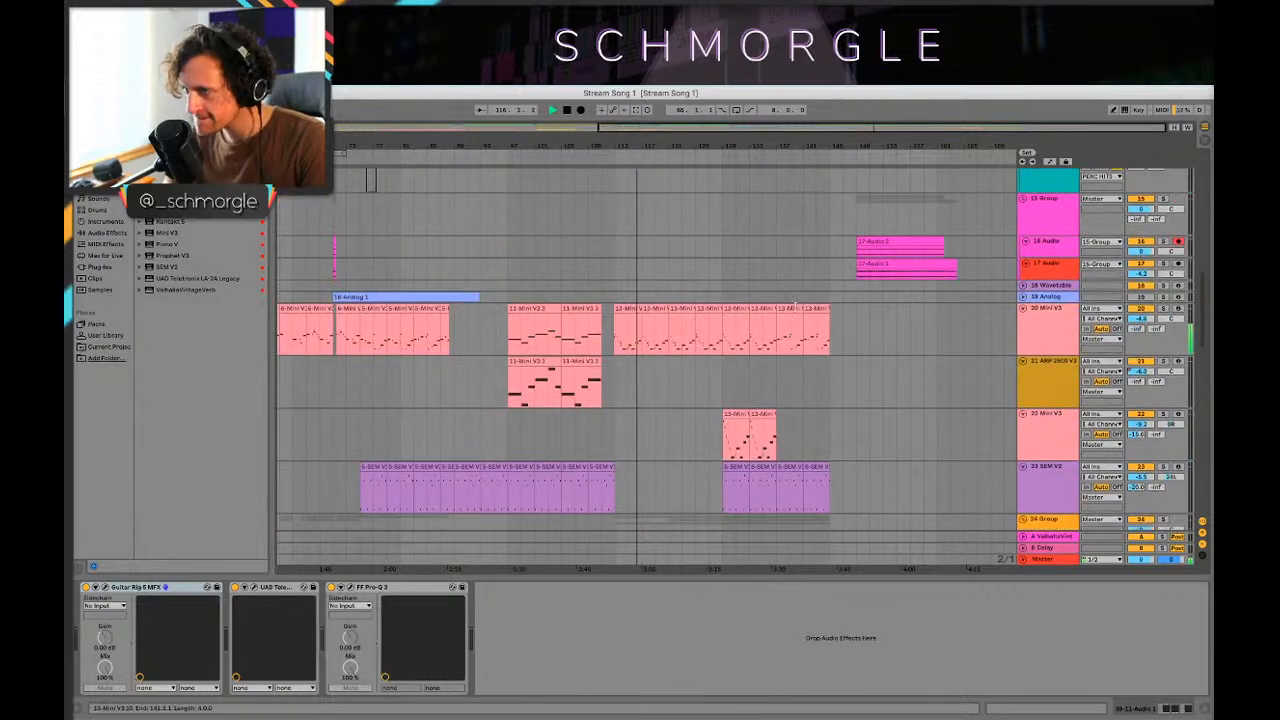
pyautogui.scroll(-7, 808, 298)
pyautogui.scroll(5, 808, 298)
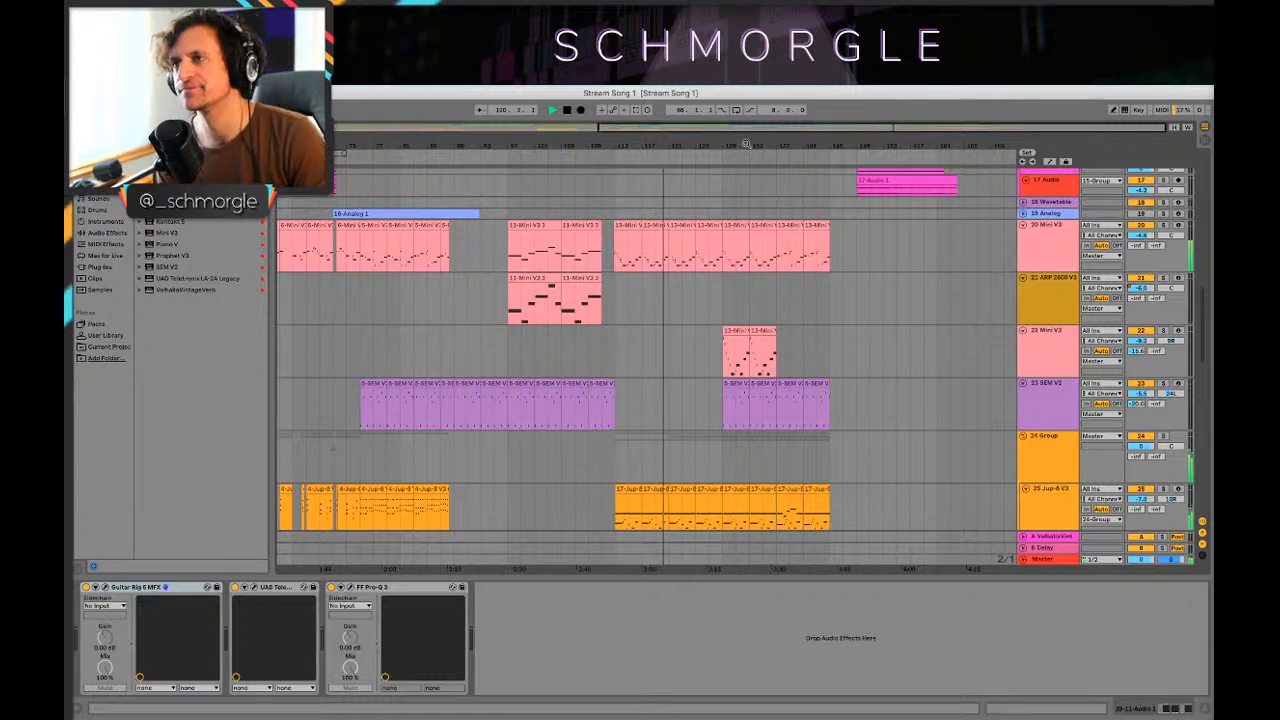
pyautogui.moveTo(748, 146); pyautogui.dragTo(748, 134)
pyautogui.scroll(-2, 812, 238)
pyautogui.scroll(1, 828, 245)
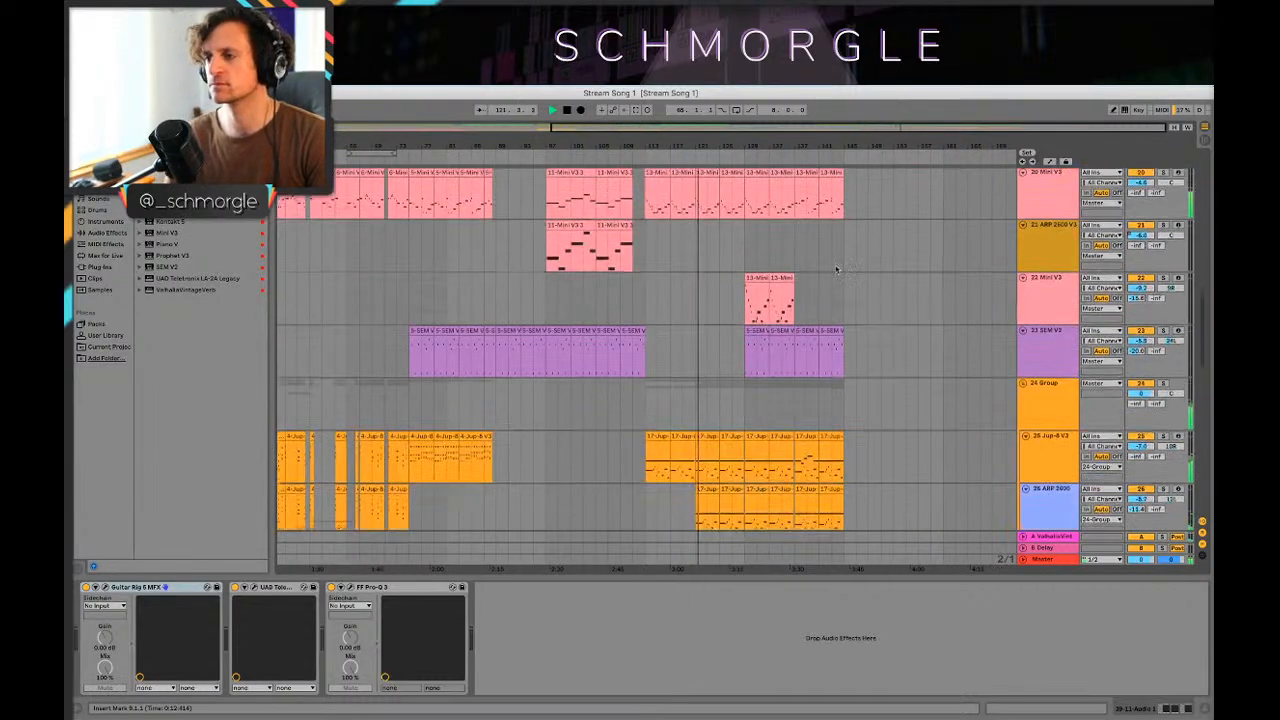
# Step: Follow the closing section's synth clips up to about bar 131 and select the 22 Mini V3 track to show its device
pyautogui.scroll(-3, 845, 253)
pyautogui.scroll(4, 843, 223)
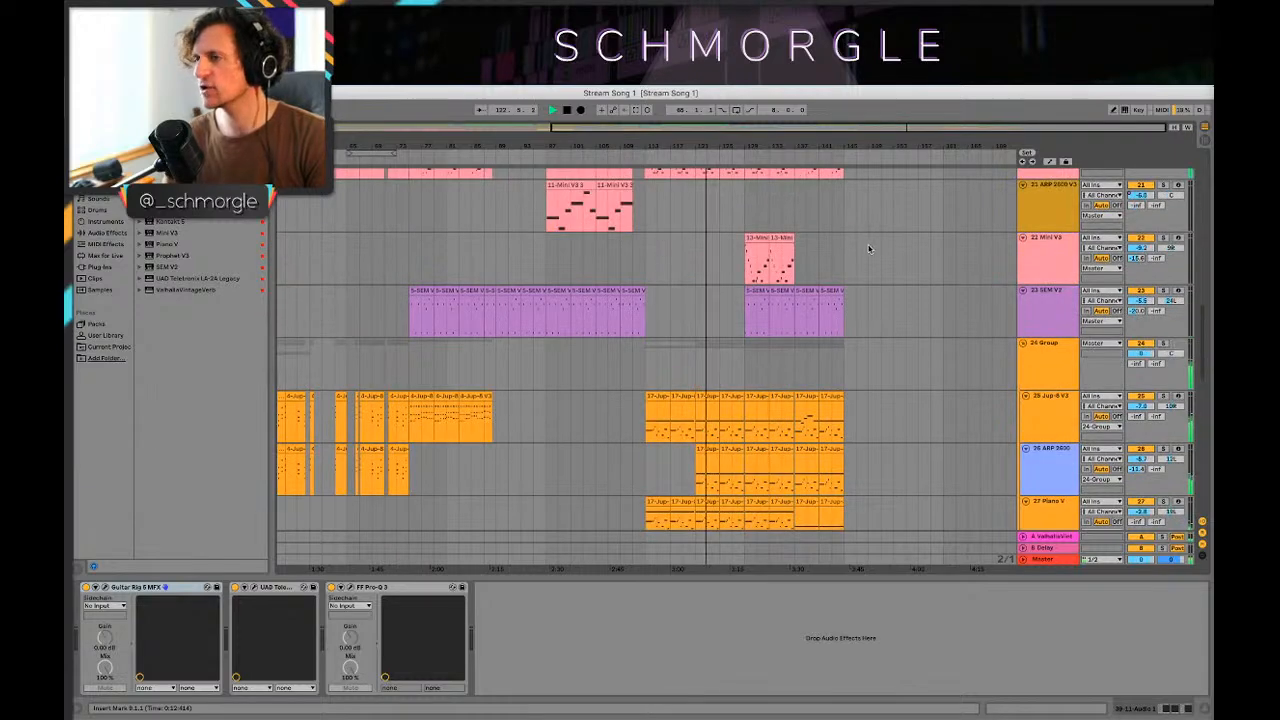
pyautogui.scroll(-1, 856, 226)
pyautogui.scroll(-4, 858, 241)
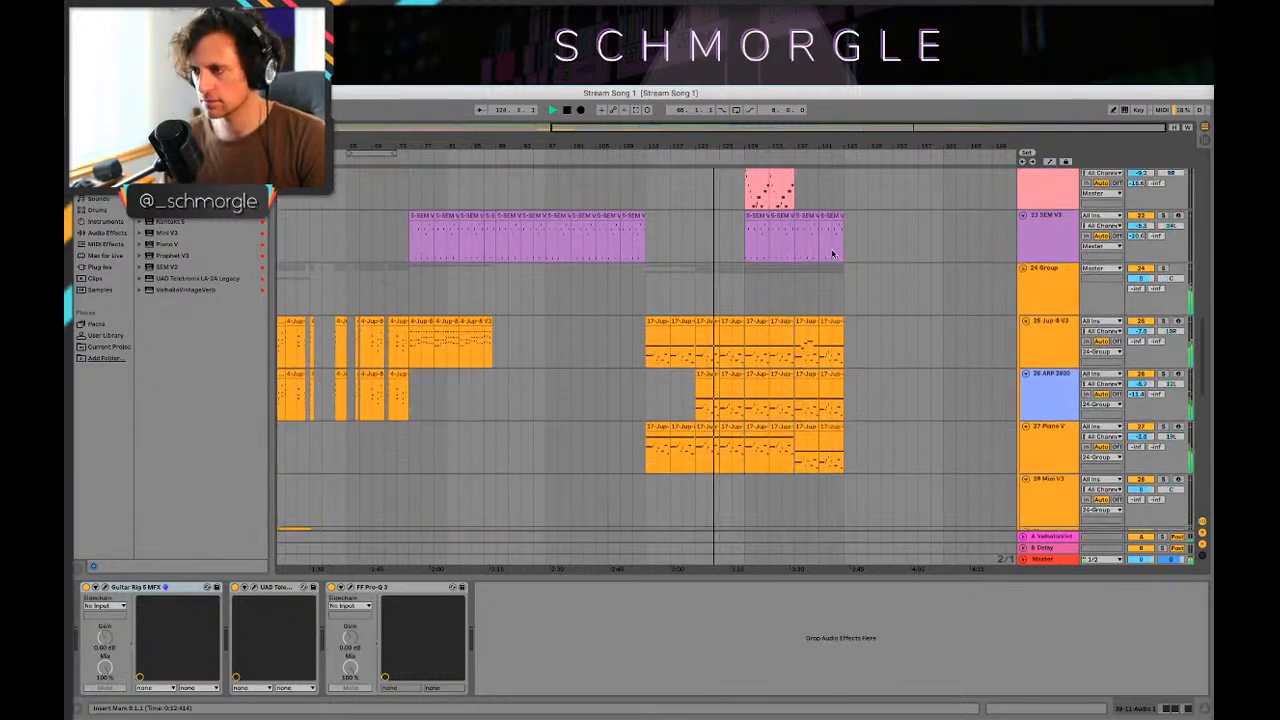
pyautogui.scroll(3, 796, 255)
pyautogui.scroll(-1, 791, 243)
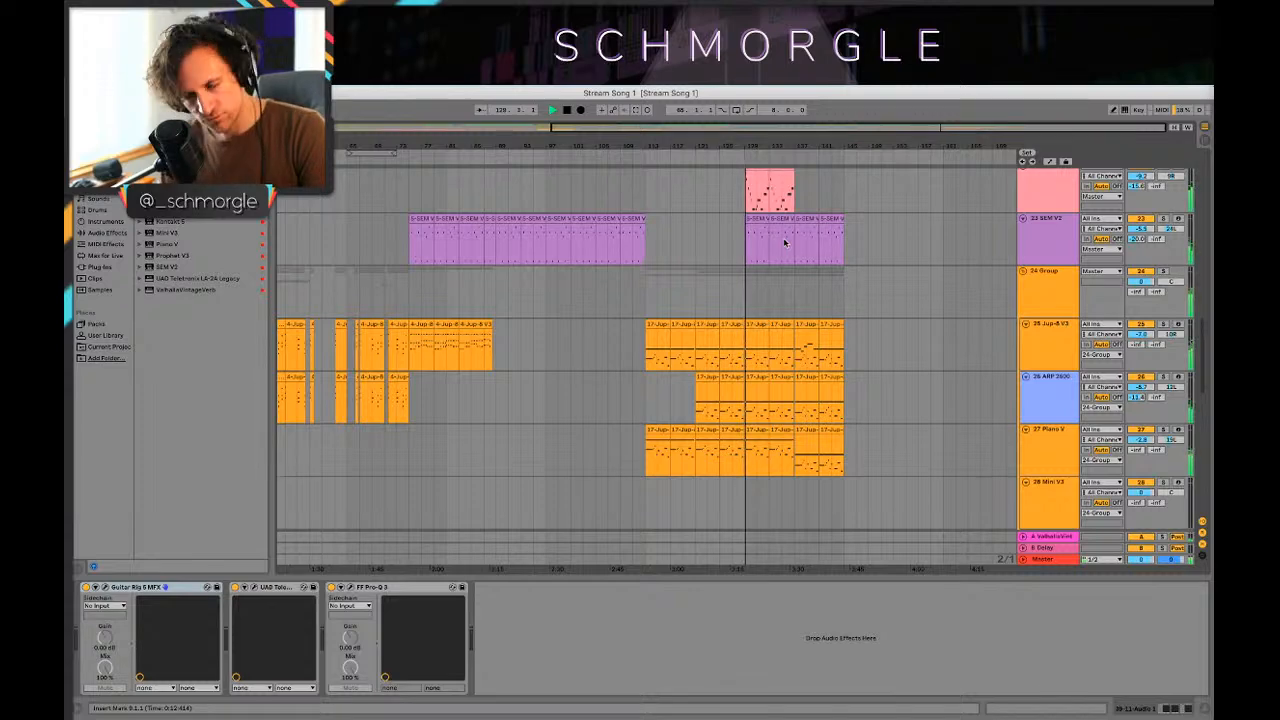
pyautogui.scroll(2, 793, 258)
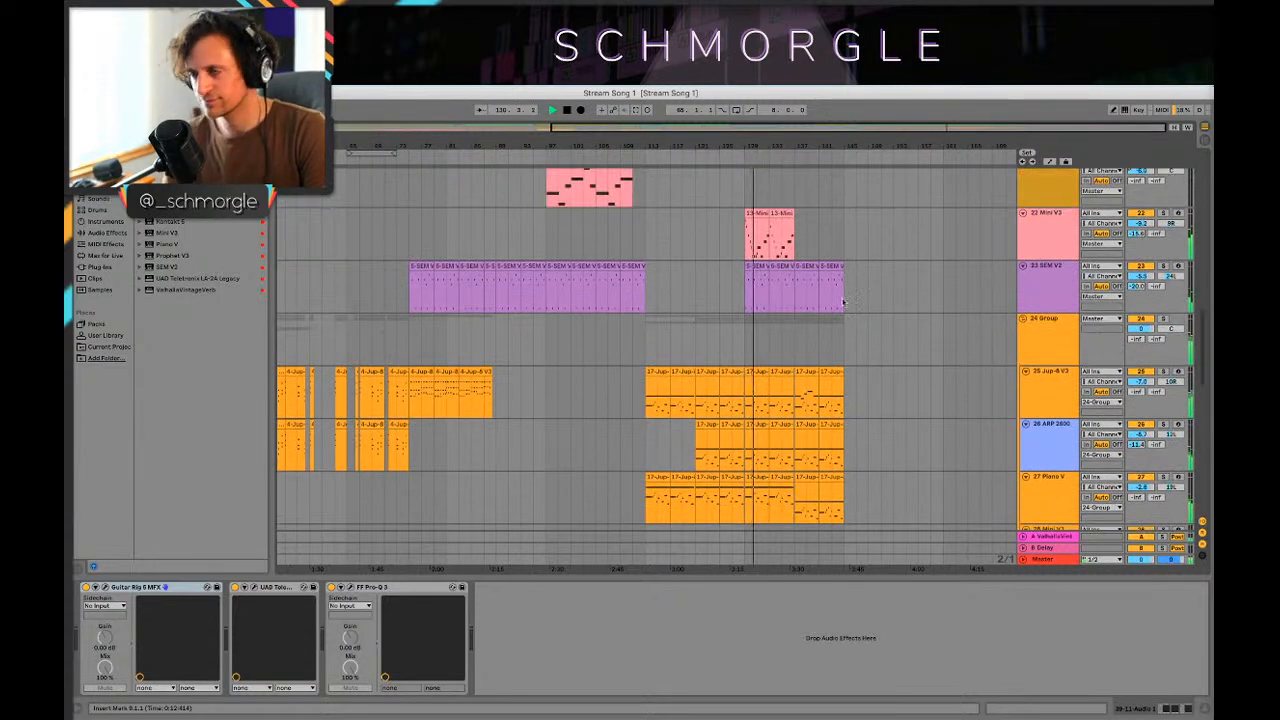
pyautogui.scroll(2, 863, 262)
pyautogui.click(1045, 332)
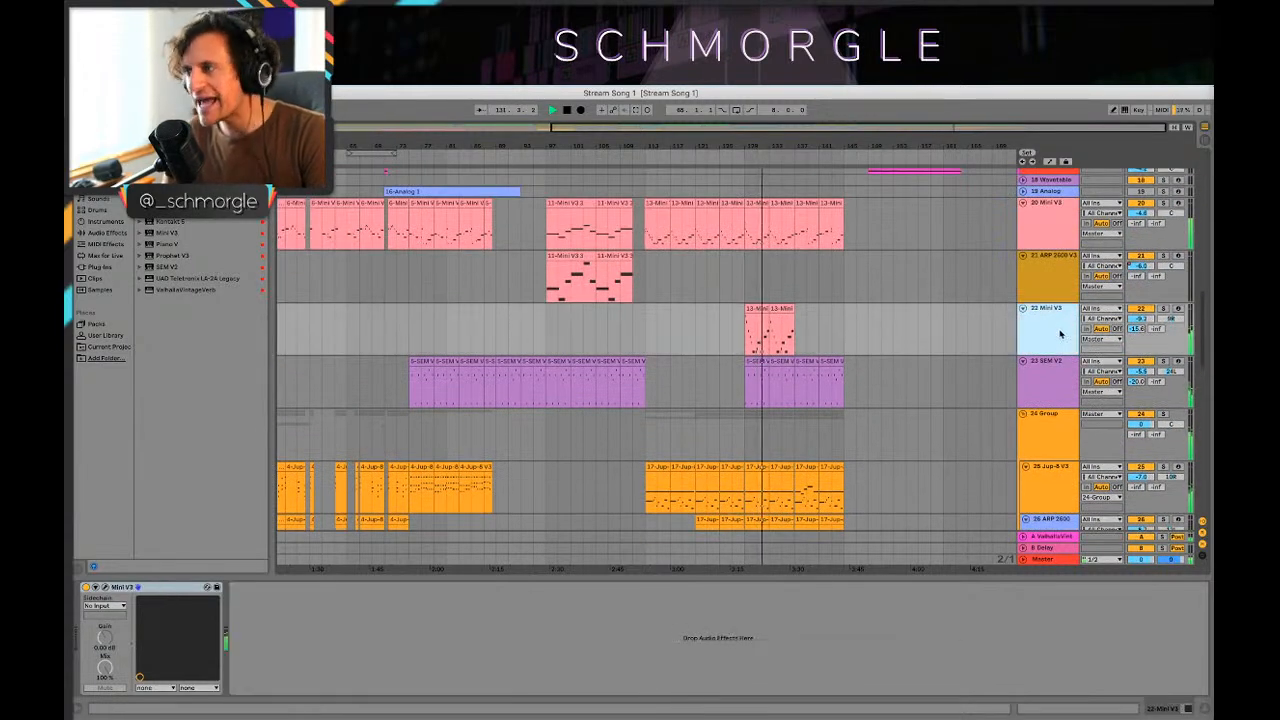
# Step: Follow the closing section's Mini V3, SEM V2 and Jup-8 V3 clips up to bar 137 and stop playback there
pyautogui.click(1138, 308)
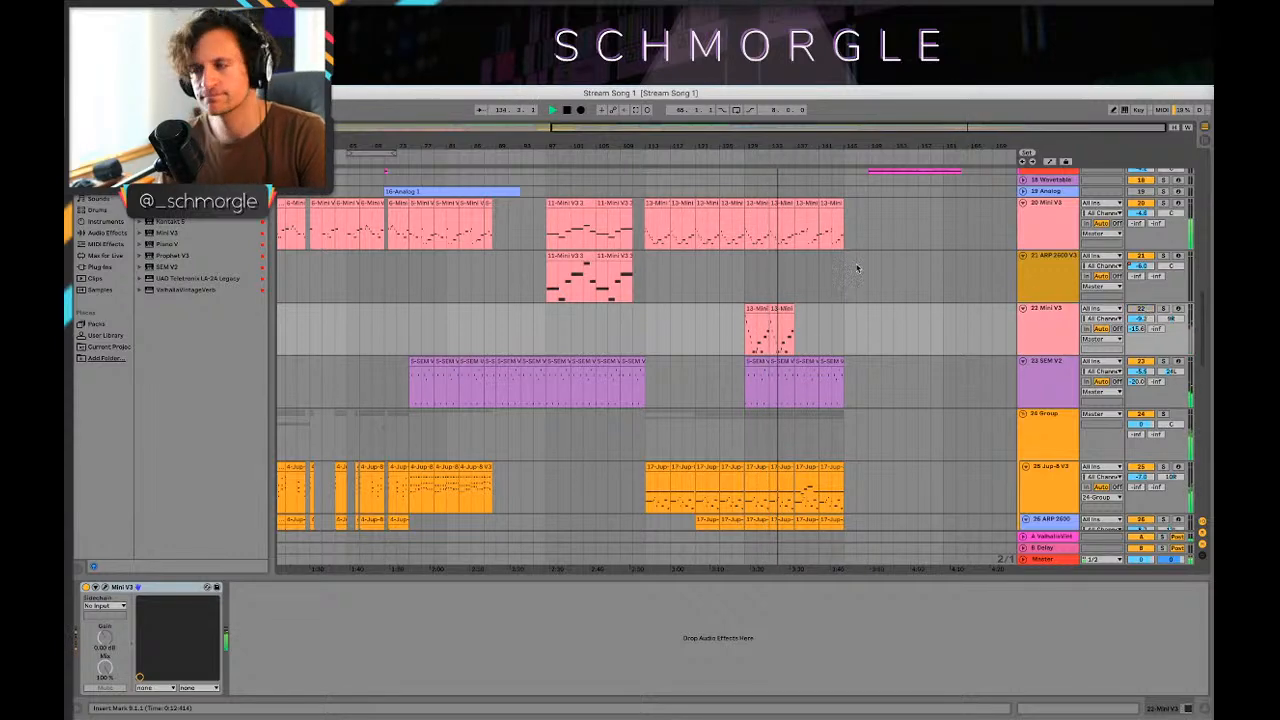
pyautogui.moveTo(924, 144); pyautogui.dragTo(924, 187)
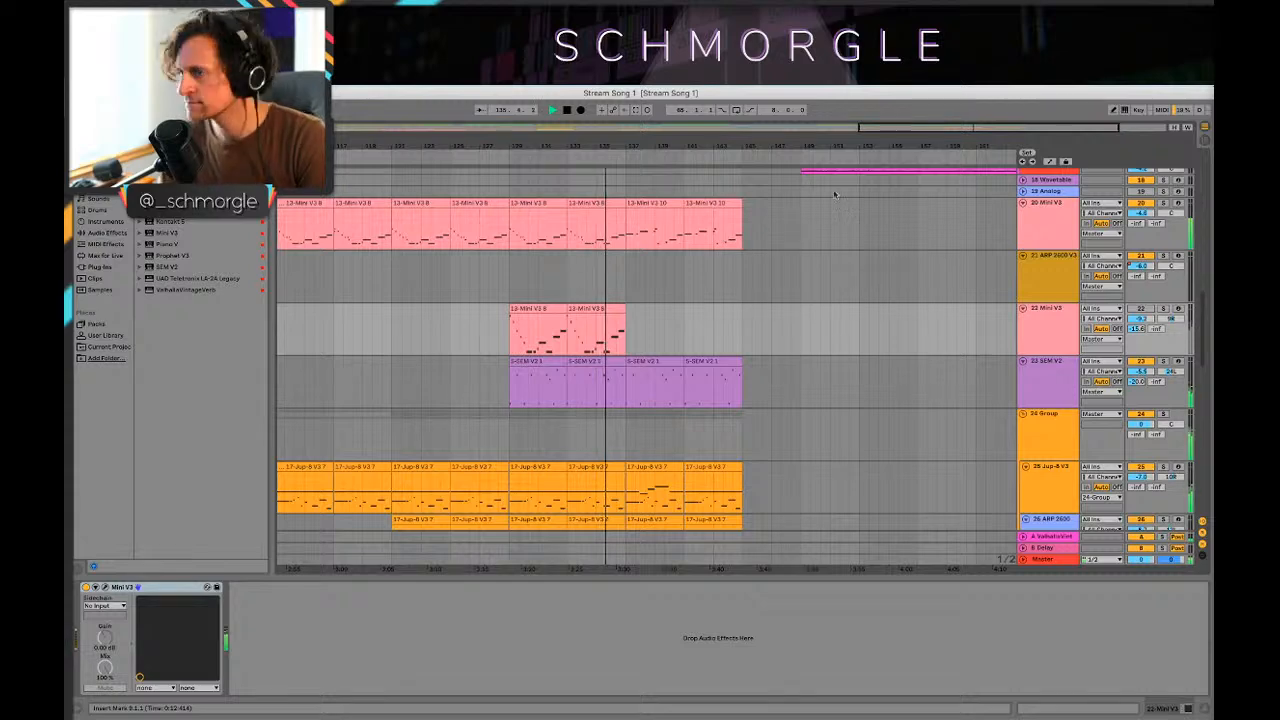
pyautogui.scroll(4, 739, 199)
pyautogui.scroll(-4, 737, 200)
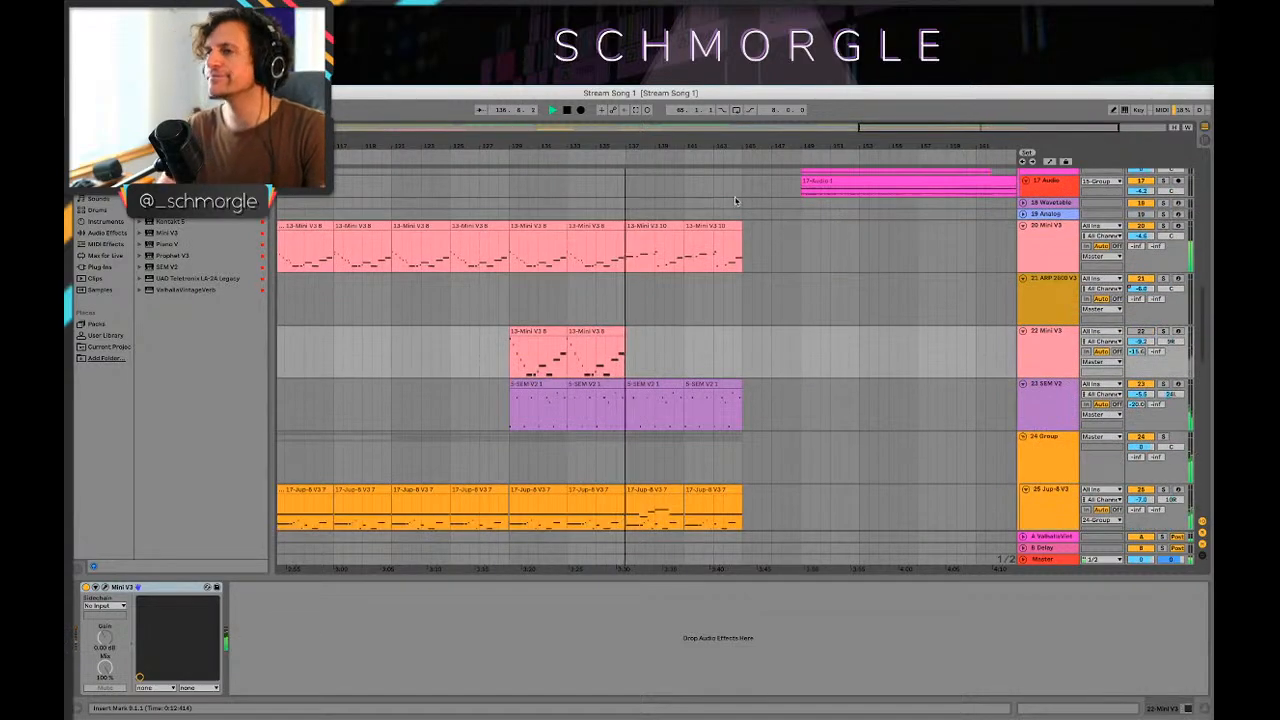
pyautogui.press('space')
pyautogui.moveTo(740, 144); pyautogui.dragTo(740, 72)
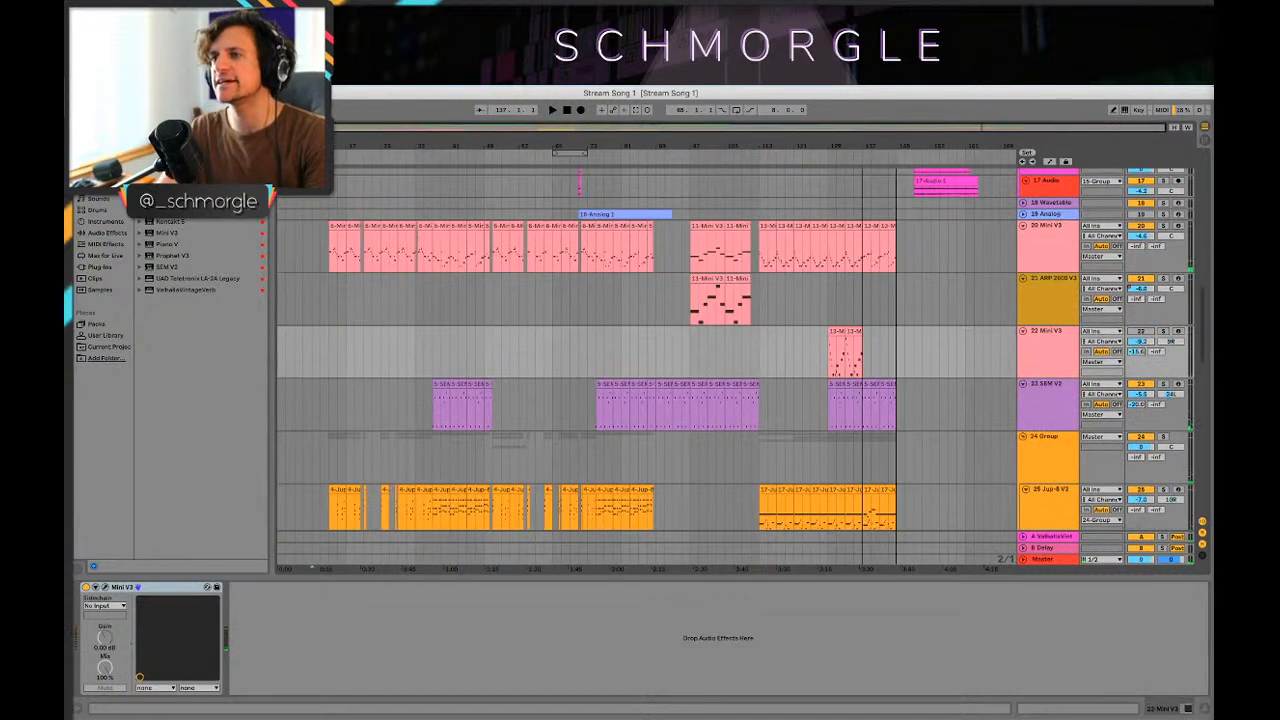
# Step: Check the Quark Kit and 808 Core Kit drum clips across the arrangement and save the current set
pyautogui.scroll(-5, 870, 363)
pyautogui.scroll(4, 857, 348)
pyautogui.scroll(10, 855, 355)
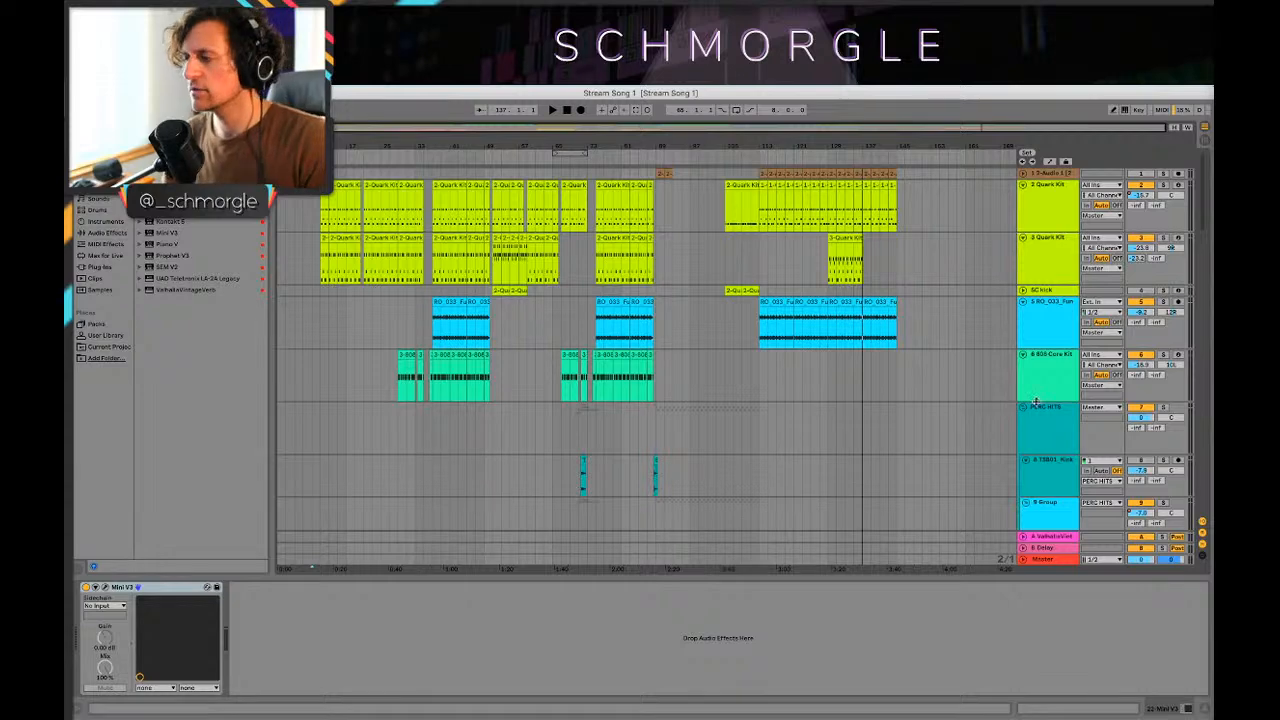
pyautogui.moveTo(471, 141); pyautogui.dragTo(551, 168)
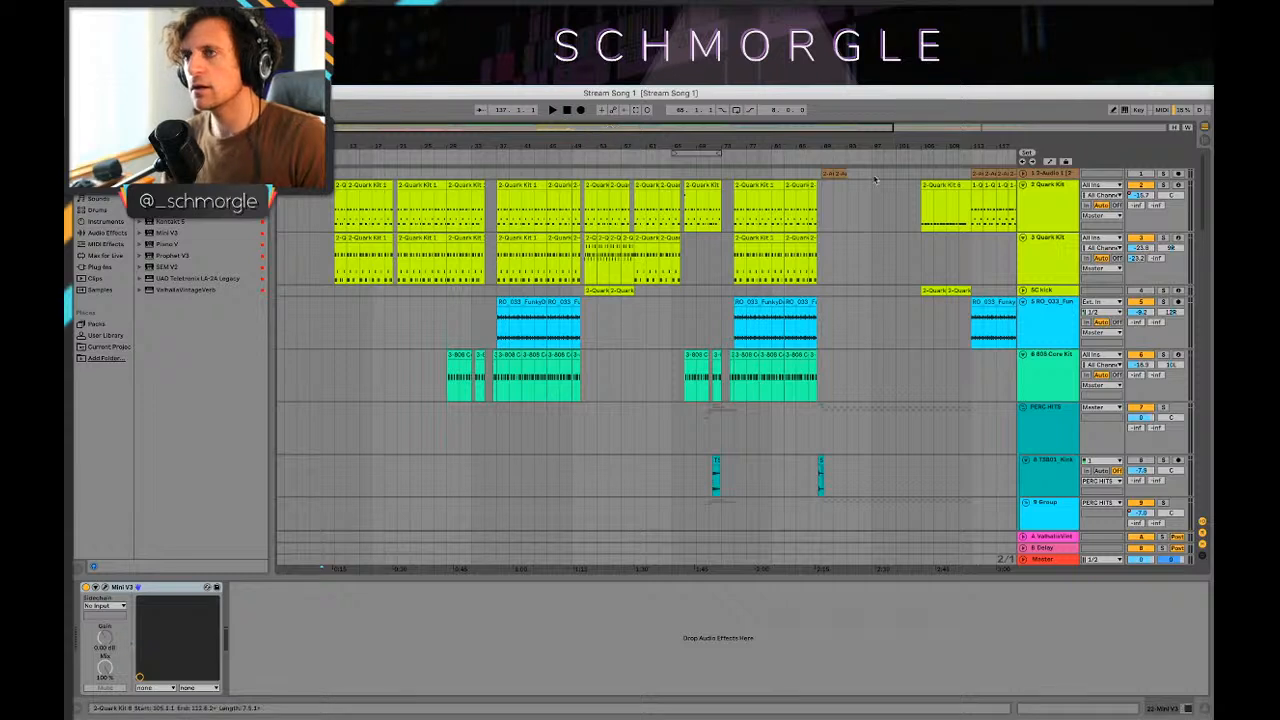
pyautogui.click(131, 82)
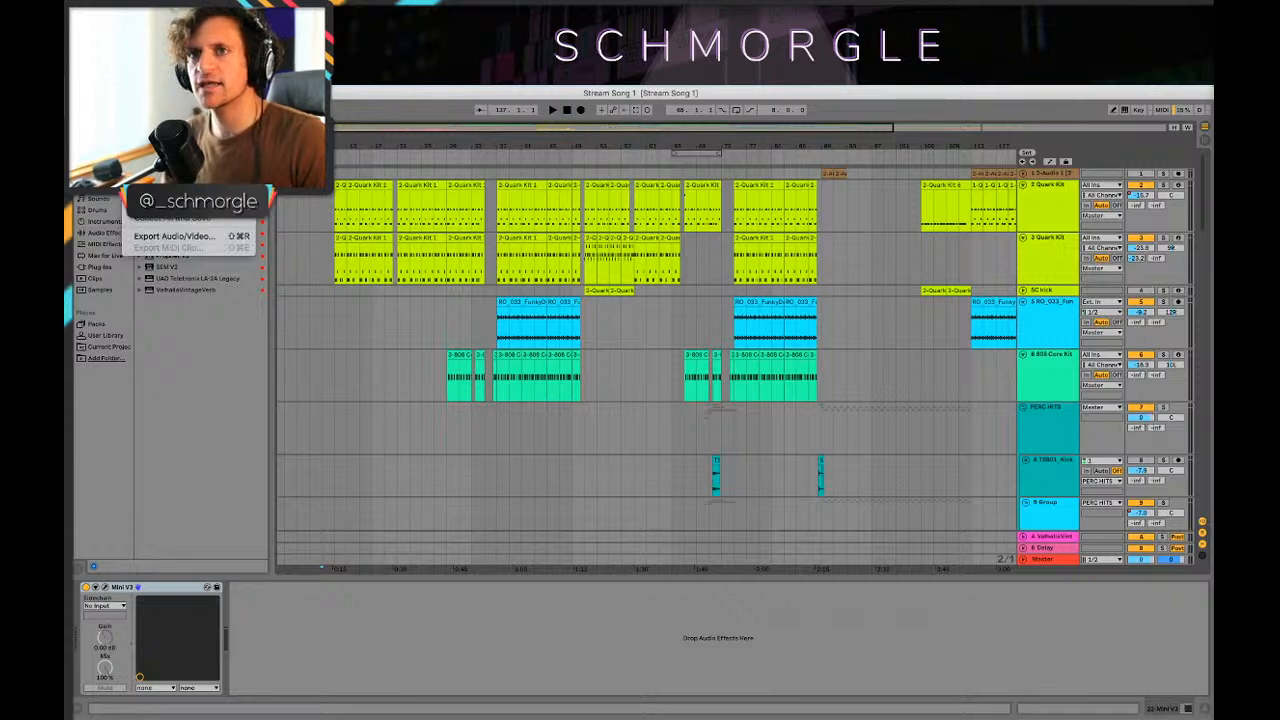
pyautogui.click(165, 183)
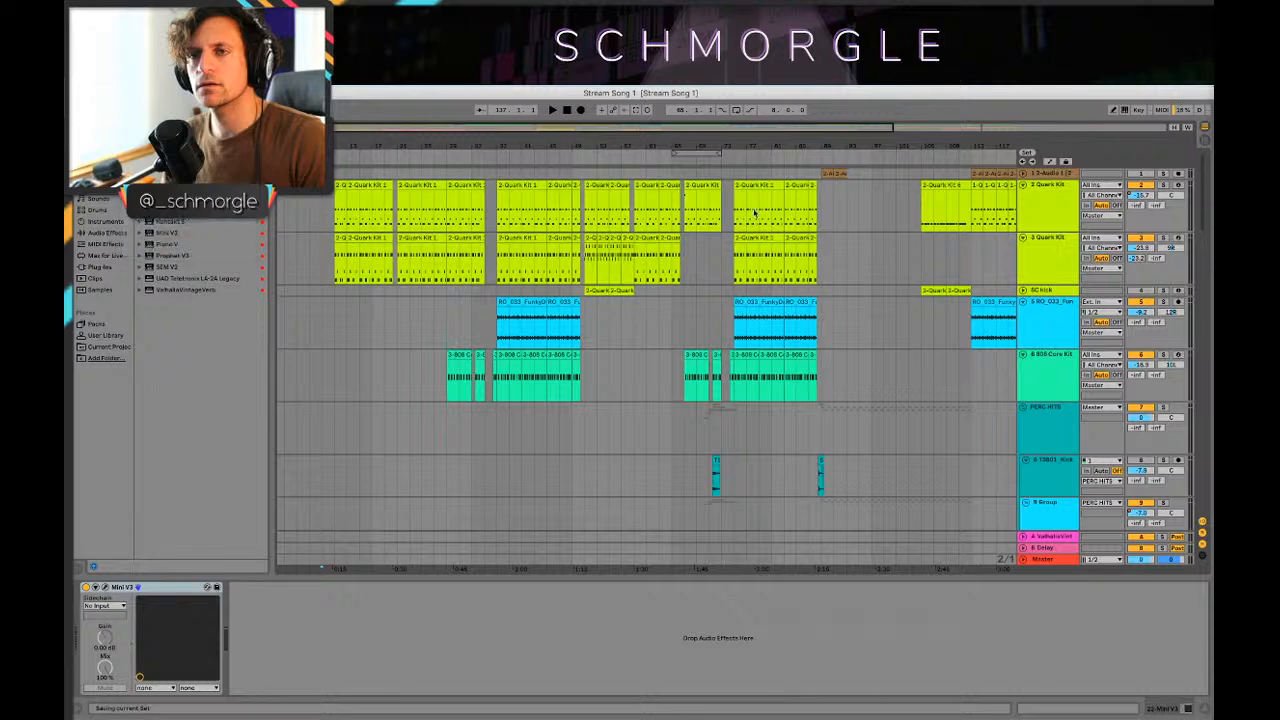